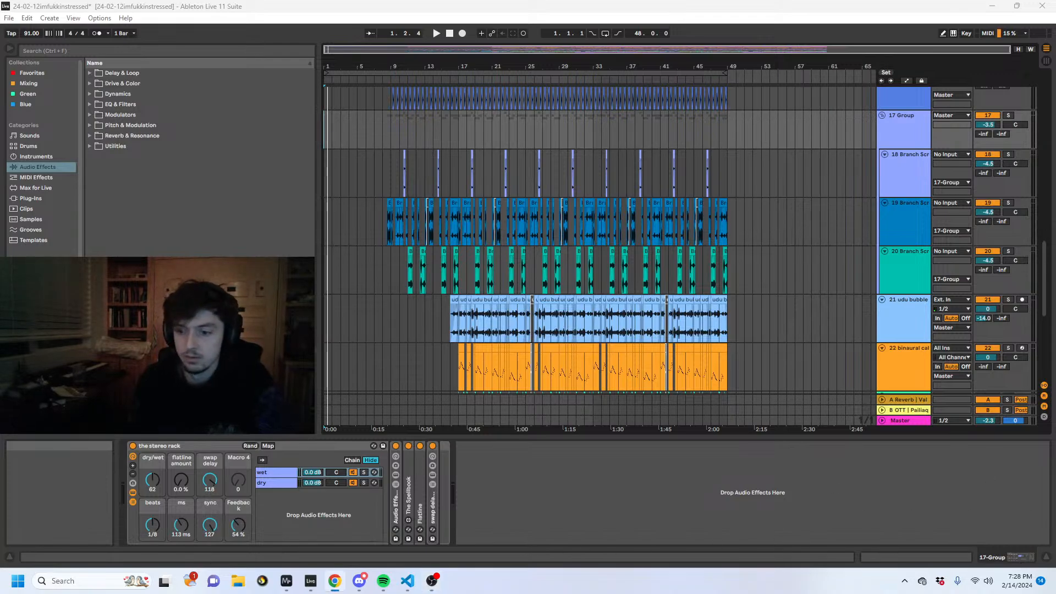
- Fold group 6 and all remaining tracks so the whole arrangement is shown compactly
scroll(363, 162, "up", 10)
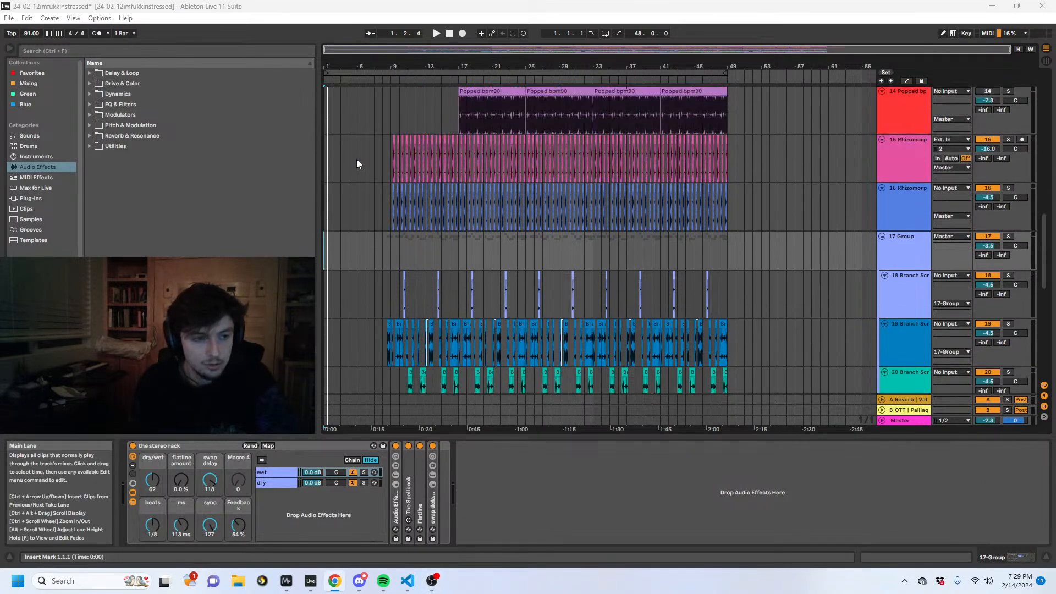
scroll(368, 165, "up", 15)
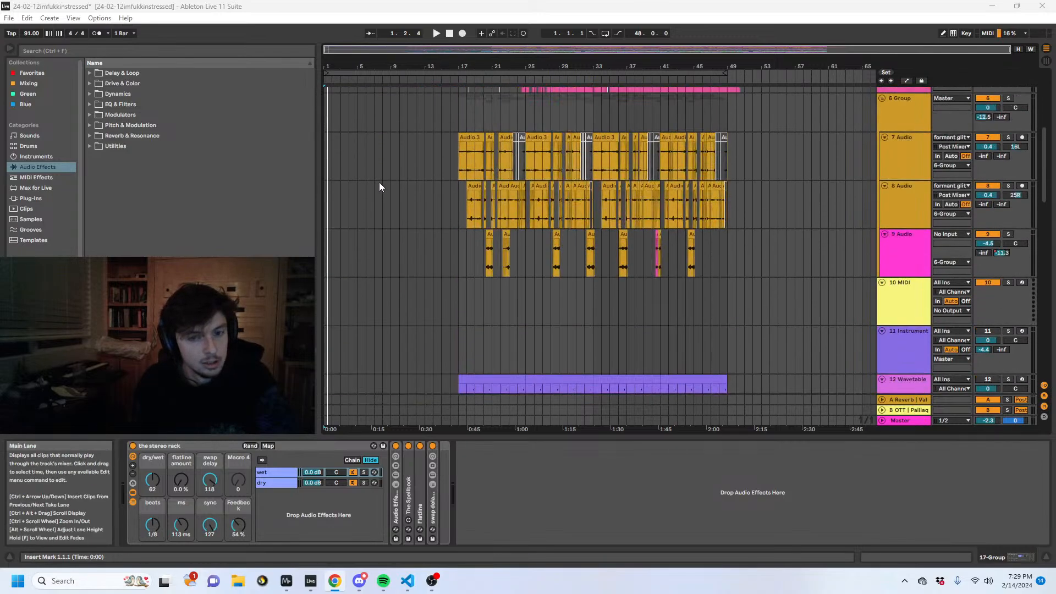
left_click(889, 262)
left_click(881, 262)
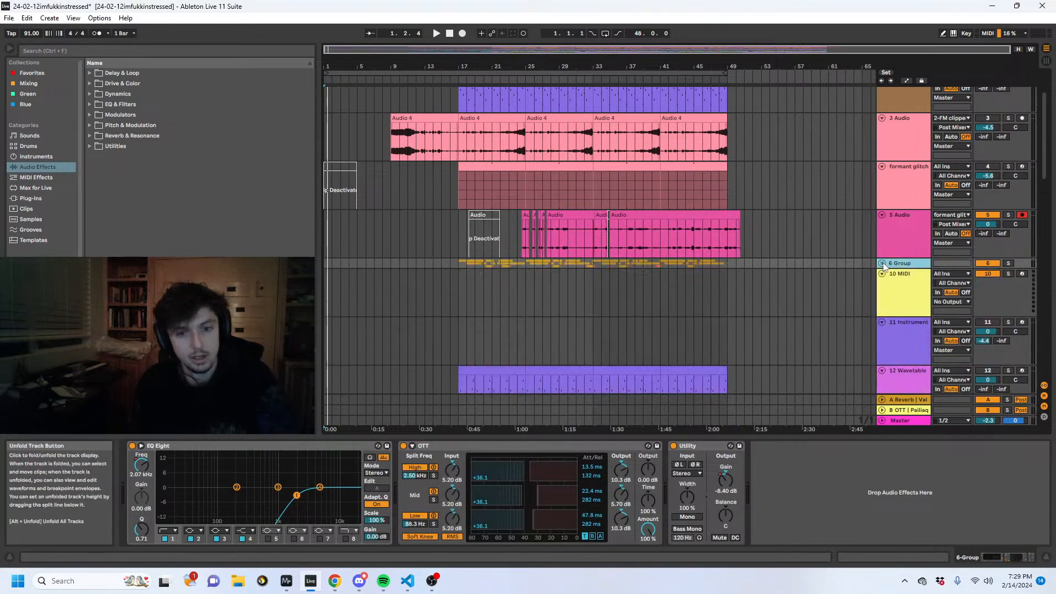
scroll(872, 297, "up", 3)
left_click(910, 364)
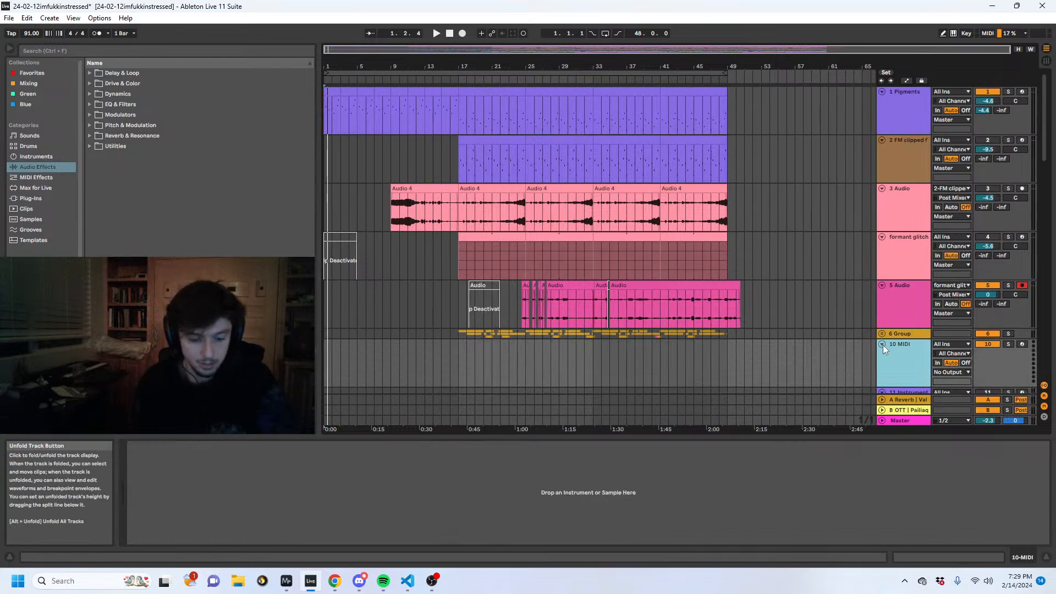
left_click(883, 345, "alt")
- Examine the arrangement's sections along the timeline from bar 1 to bar 49, marking the boundaries on the empty instrument track
left_click(780, 196)
left_click(759, 186)
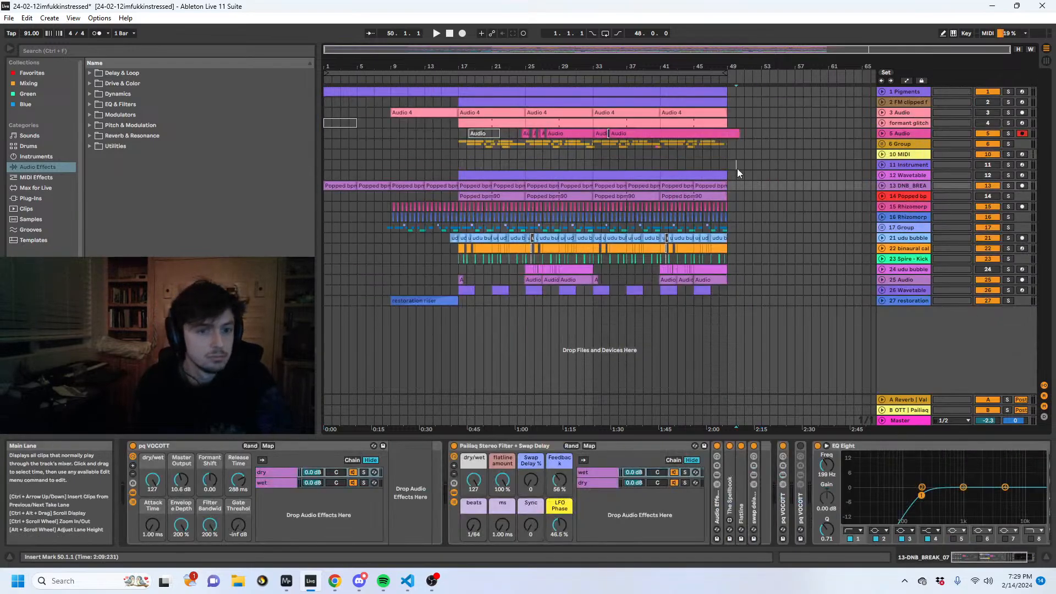
left_click(736, 166)
left_click_drag(385, 67, 436, 112)
left_click(448, 167)
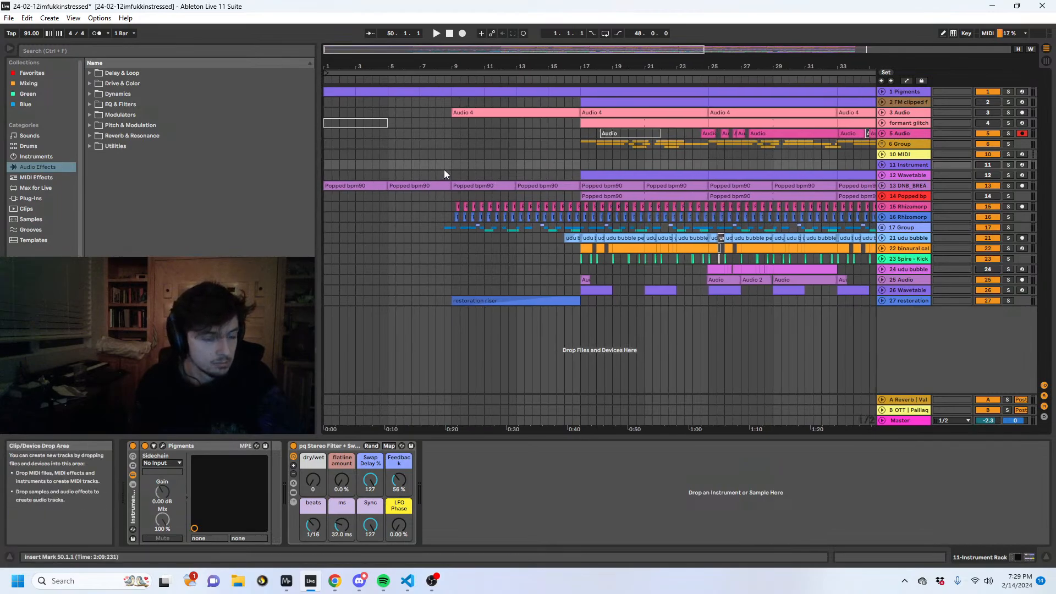
left_click_drag(464, 67, 403, 64)
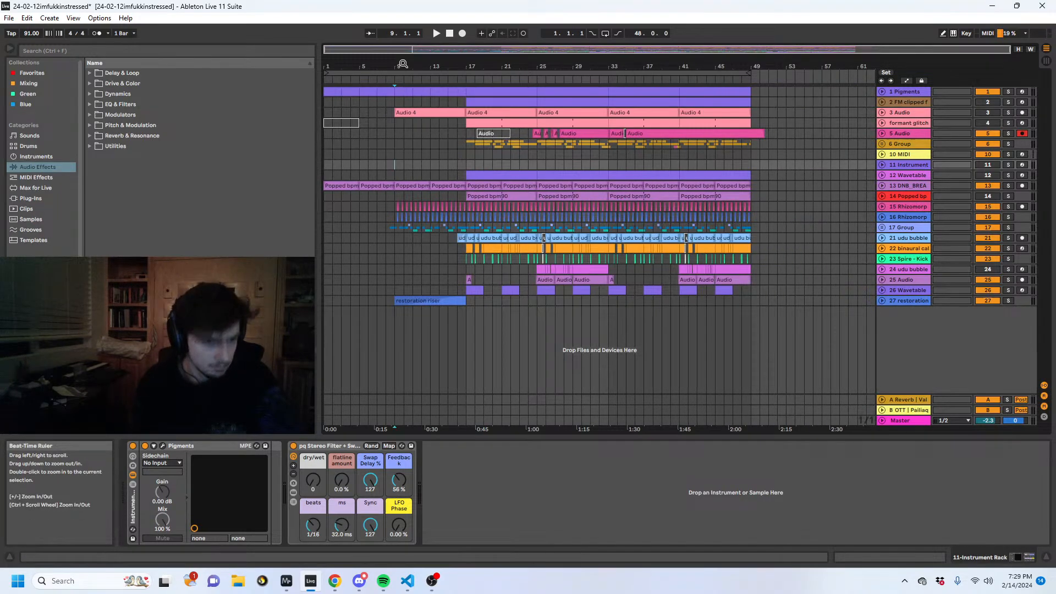
left_click(411, 163)
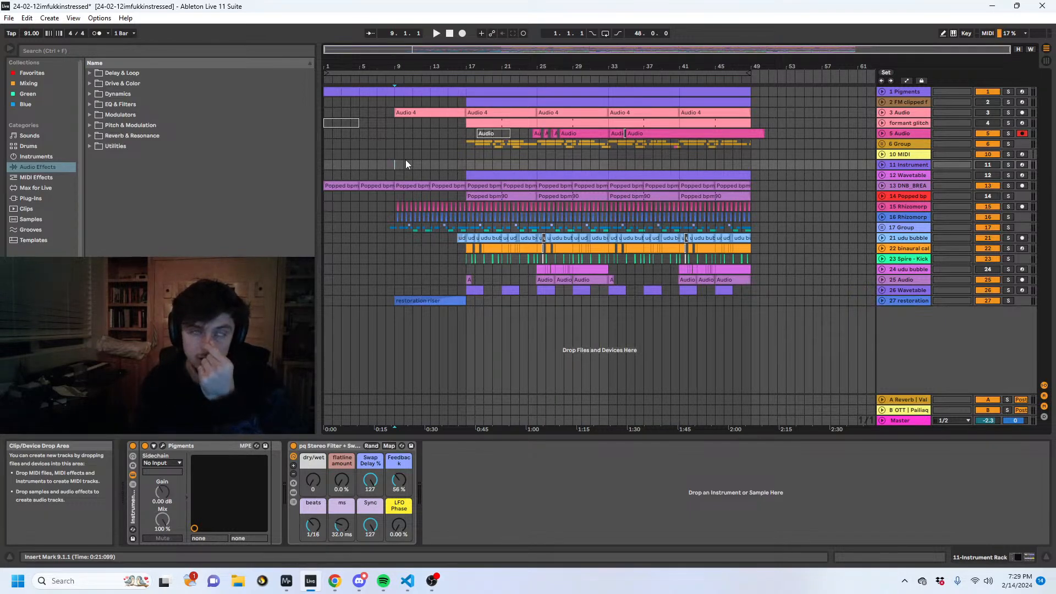
left_click(466, 165)
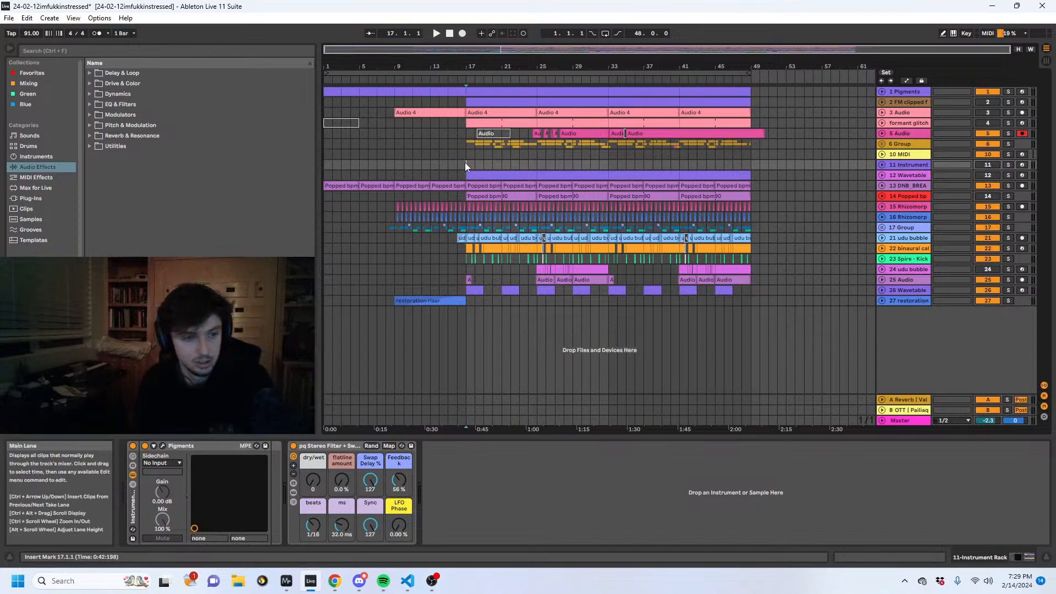
left_click_drag(467, 163, 284, 166)
left_click(535, 171)
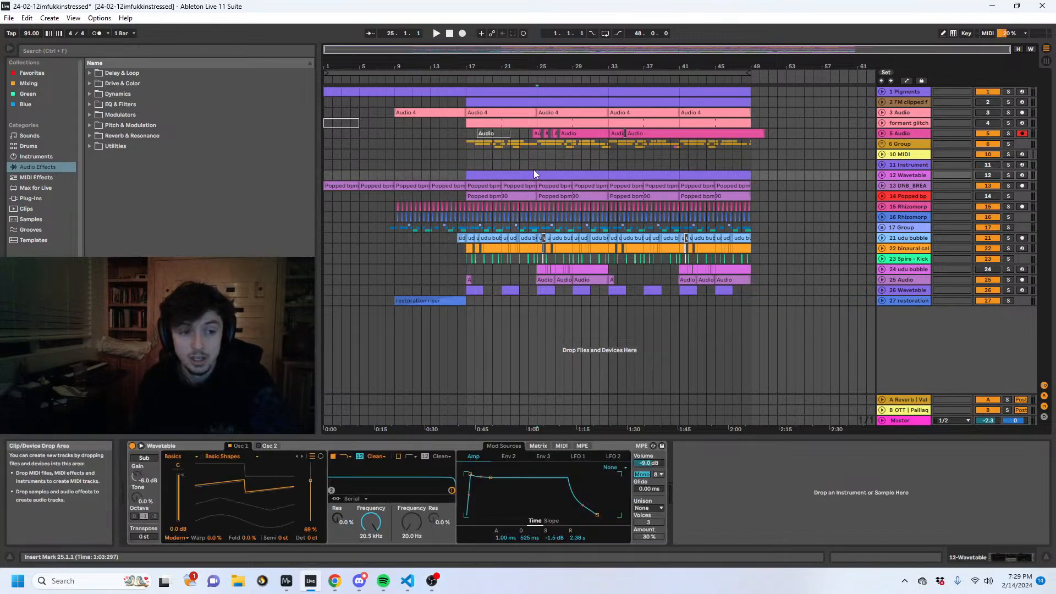
left_click(580, 167)
left_click(626, 165)
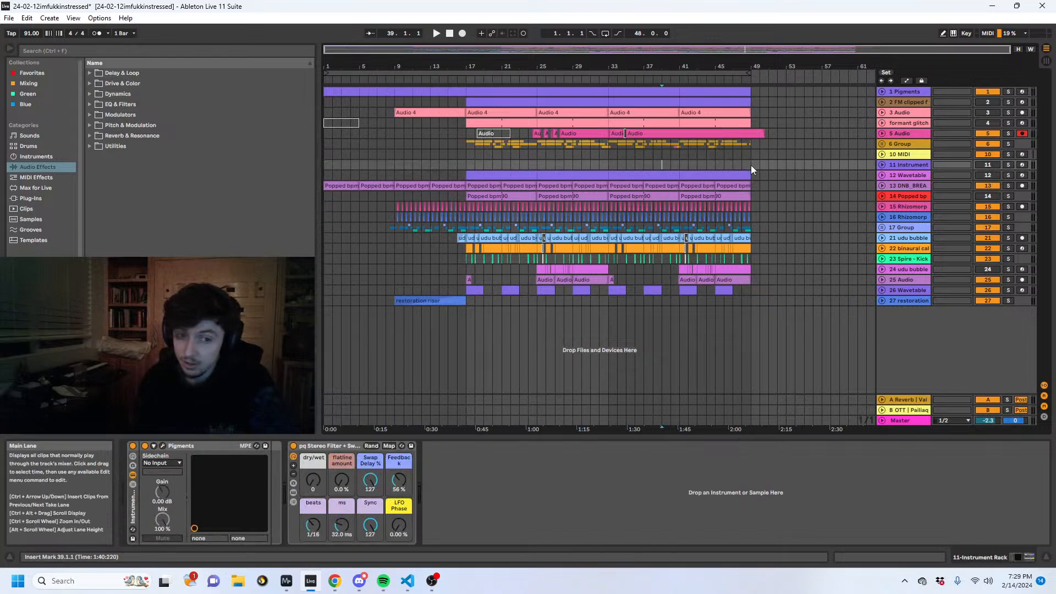
left_click_drag(750, 165, 296, 166)
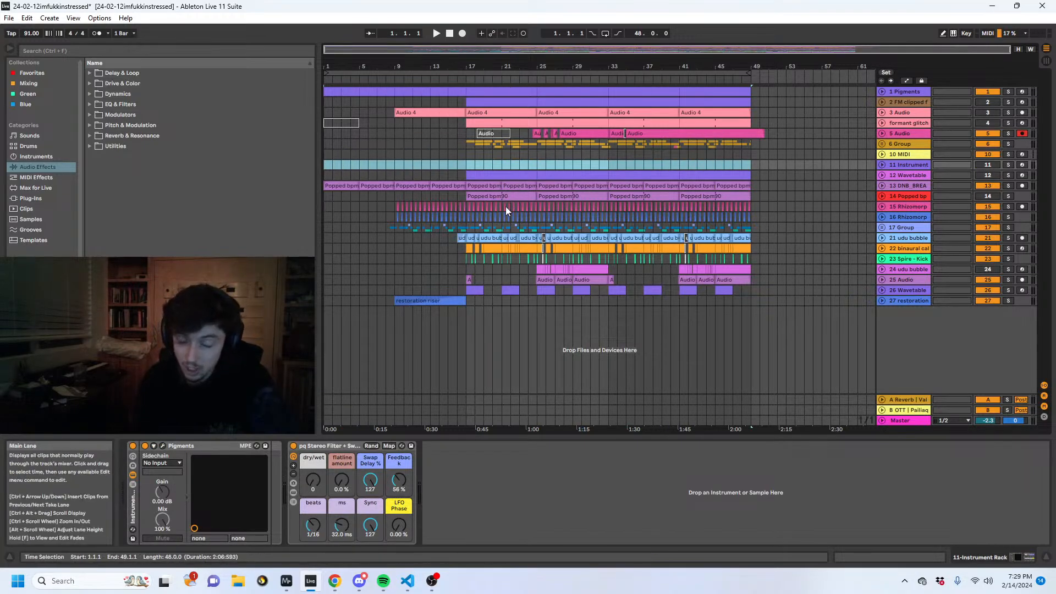
left_click(330, 154)
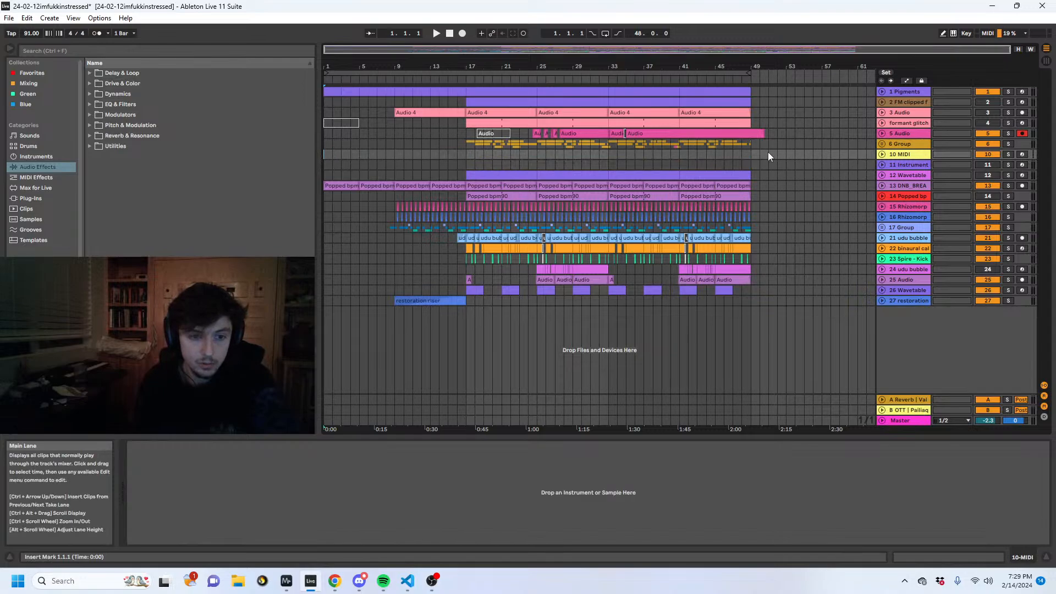
left_click(751, 162)
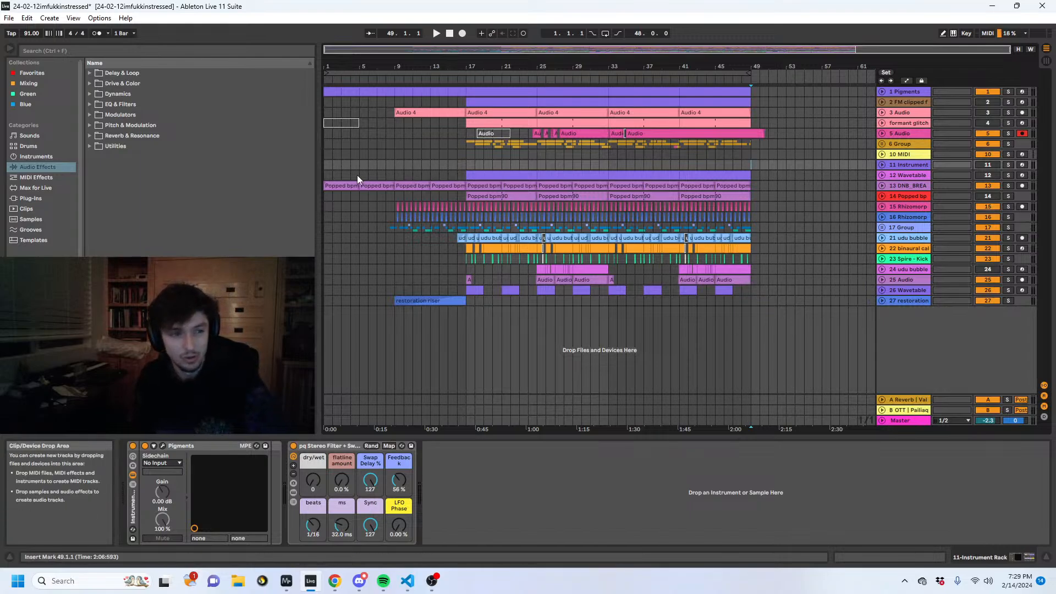
- Play the arrangement from bar 1, briefly switching to Discord to check the chat and returning to Ableton Live
left_click(326, 174)
left_click(325, 165)
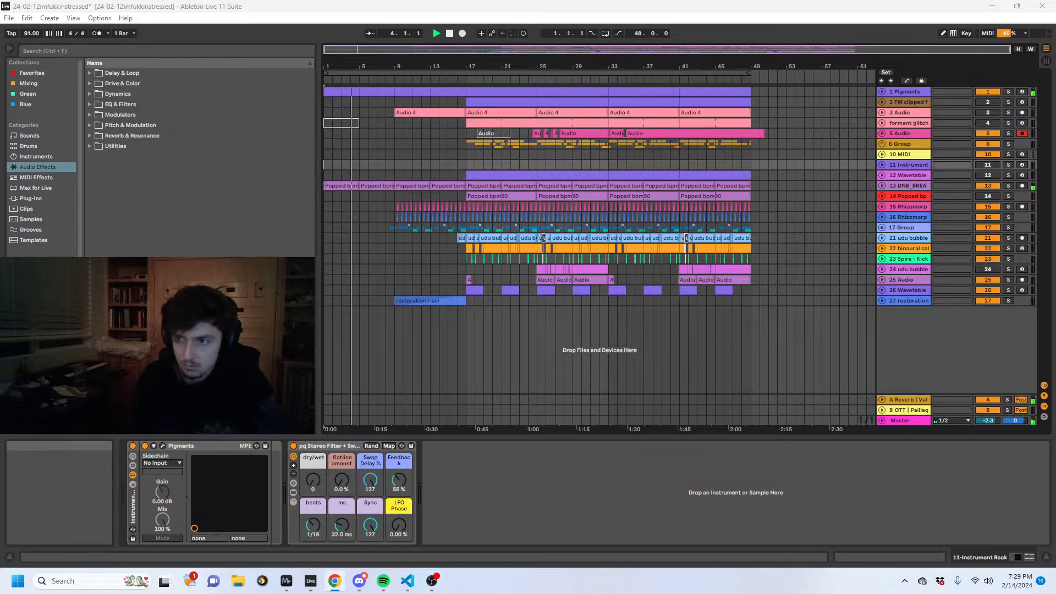
key("alt+Tab")
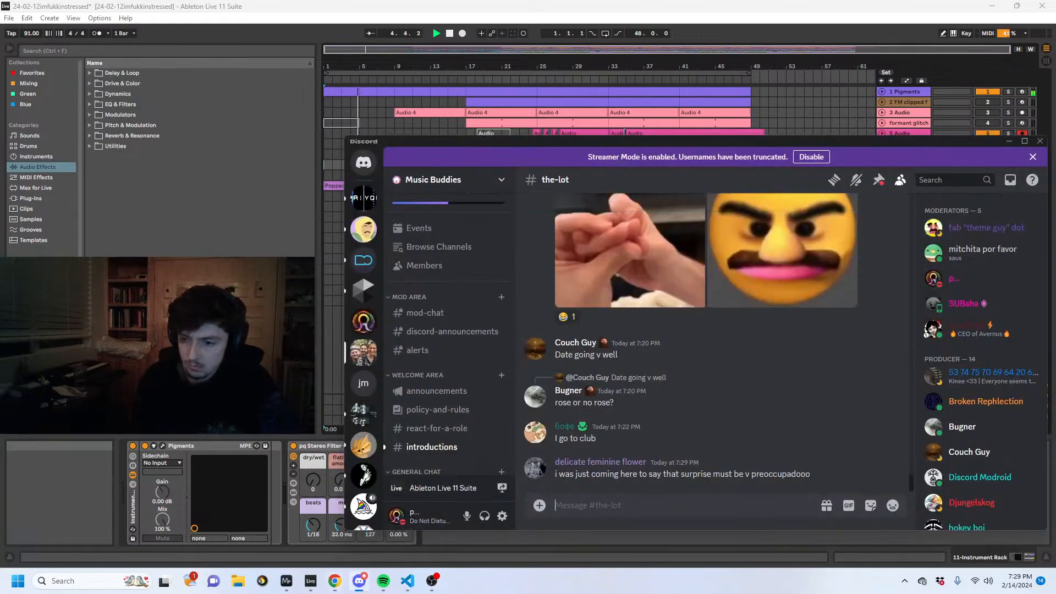
key("alt+Tab")
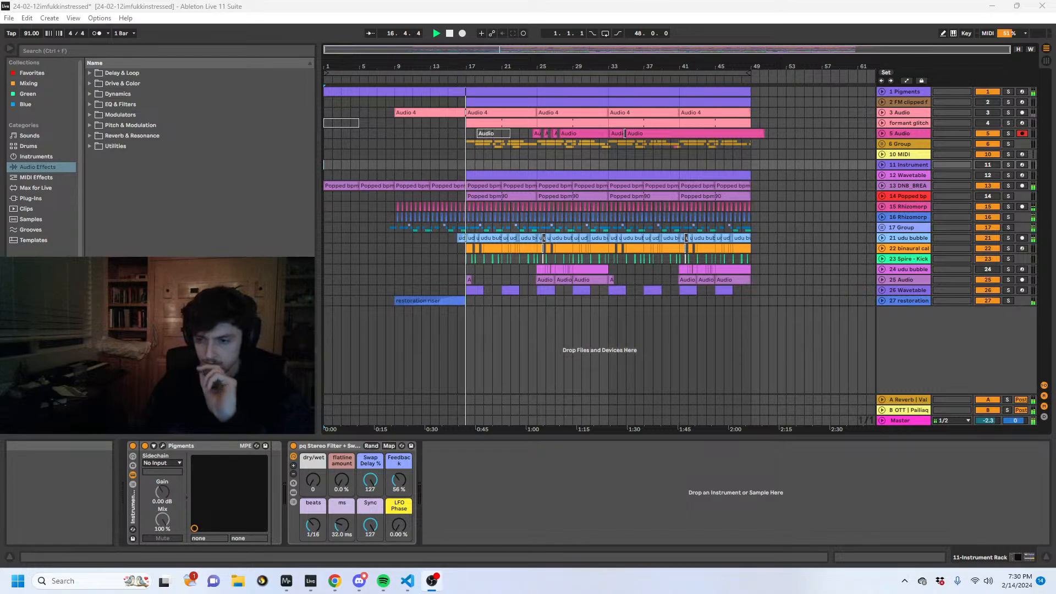
- Unfold track 26 and set its Wavetable oscillator 1 position to 29% and the amp envelope's release to 5.63 s
left_click(882, 290)
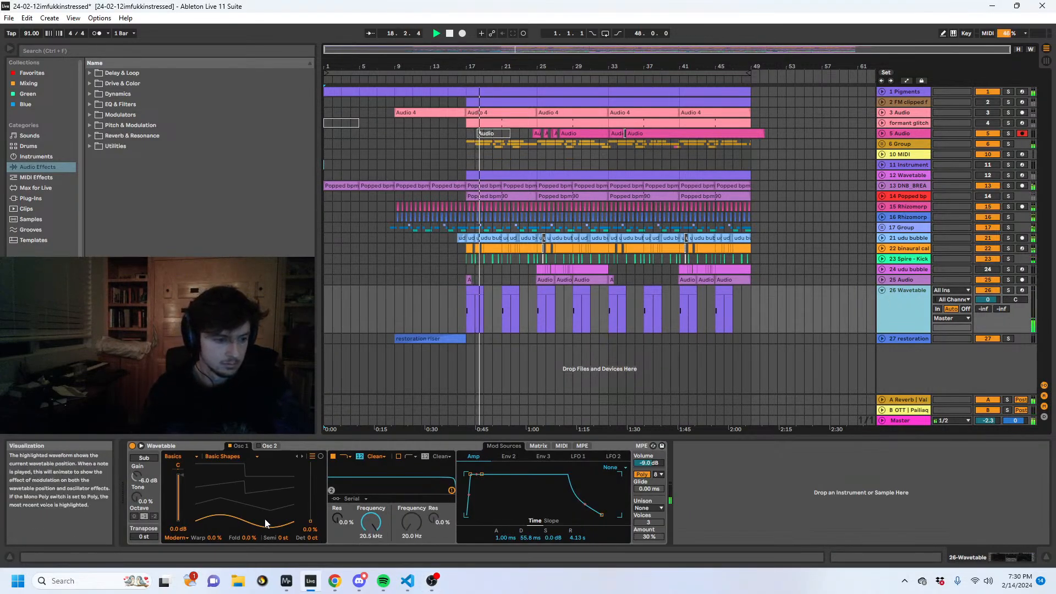
left_click_drag(309, 521, 310, 508)
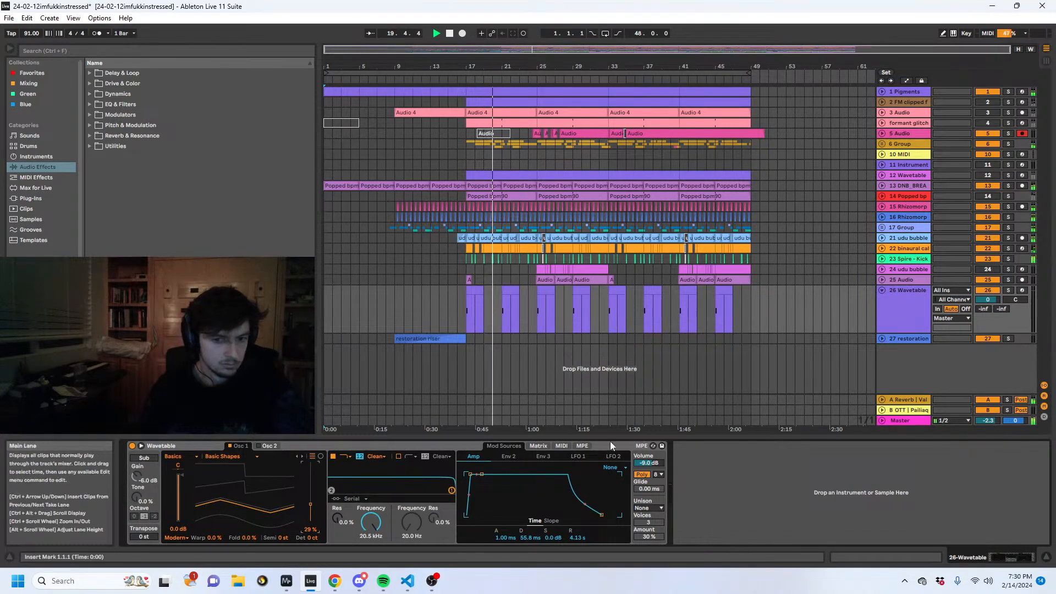
left_click_drag(601, 514, 604, 515)
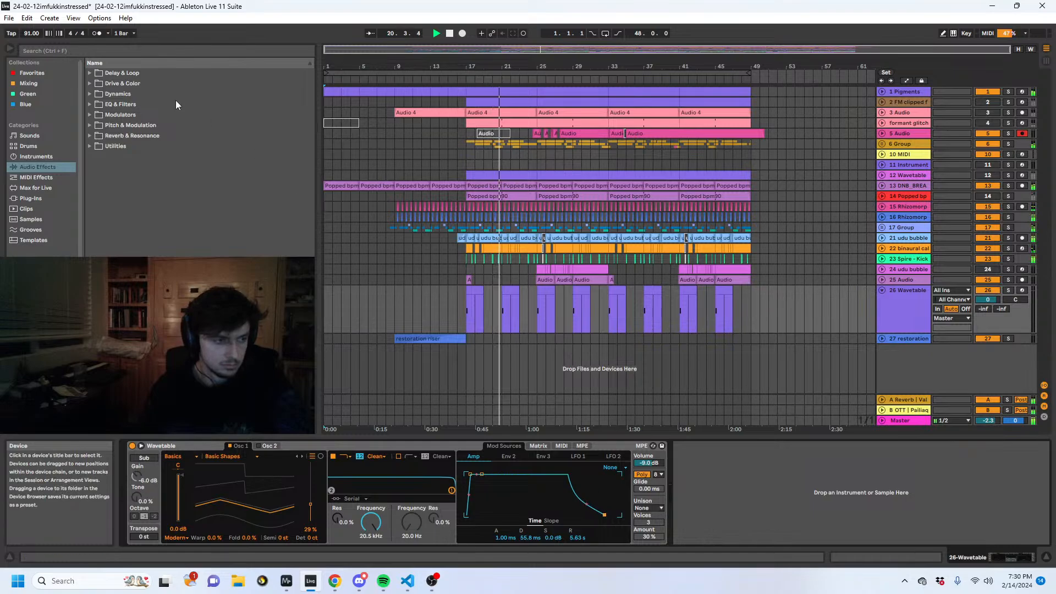
- Search the audio effects for "sa" and add a Saturator after Wavetable on track 26
left_click(84, 52)
type("sa")
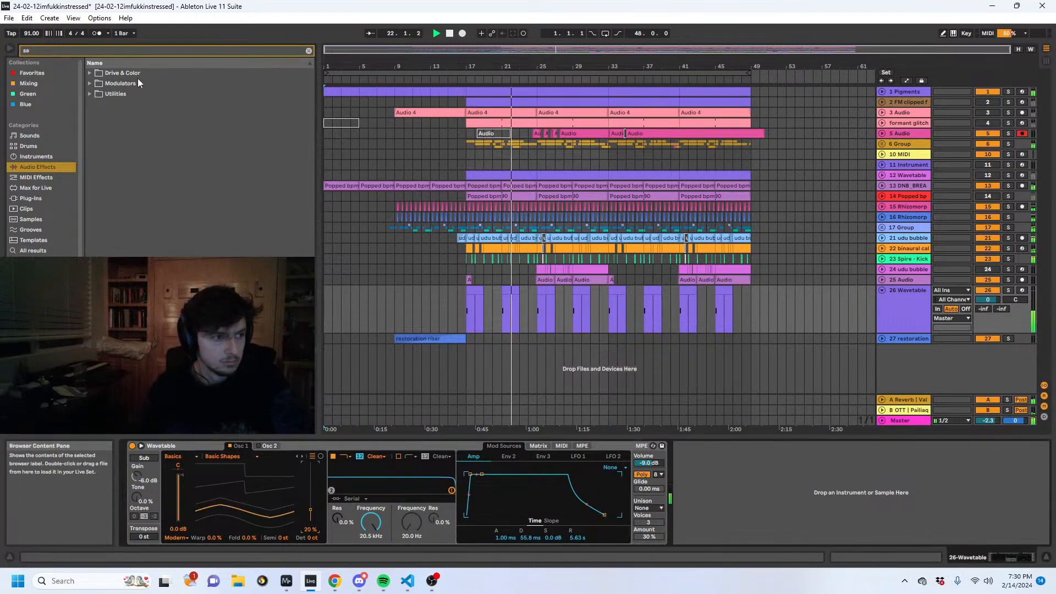
left_click(89, 84)
left_click(90, 74)
double_click(120, 96)
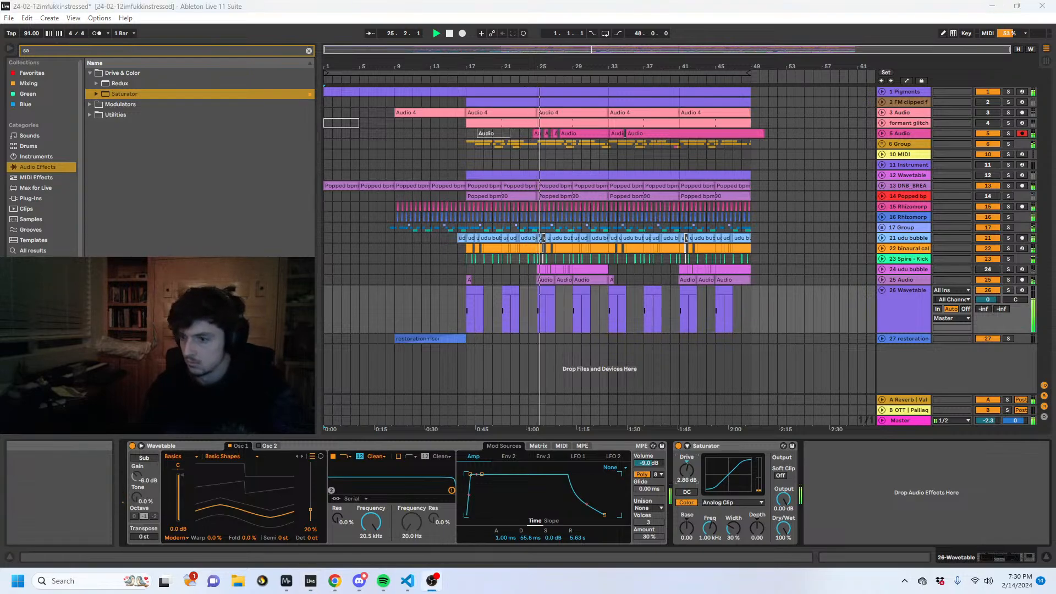
- Unfold group 17 to reveal its Branch tracks and dismiss the mail notification
left_click(902, 305)
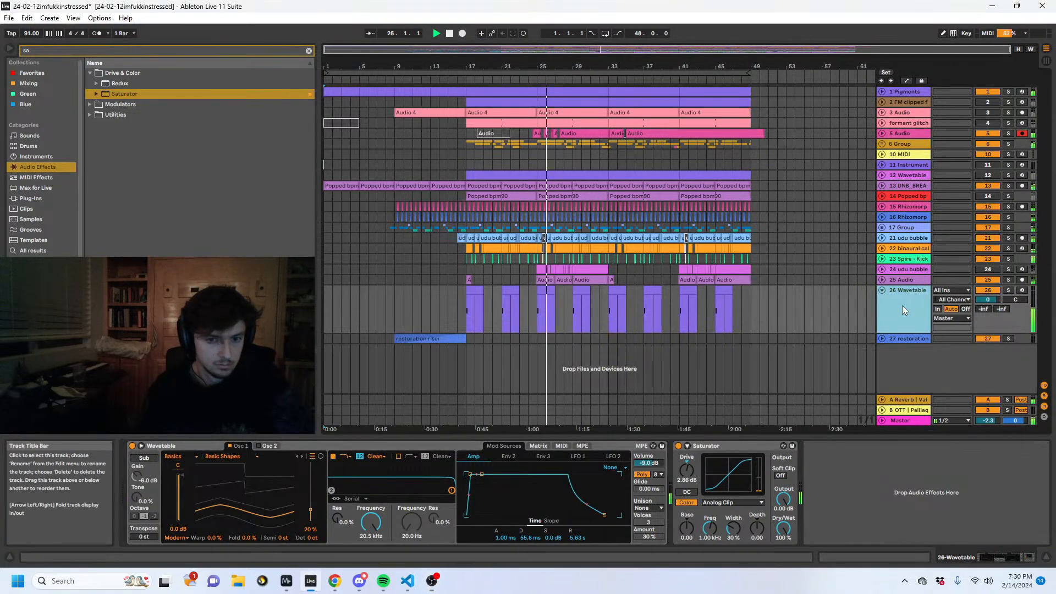
left_click(882, 227)
scroll(885, 256, "down", 2)
scroll(885, 256, "down", 3)
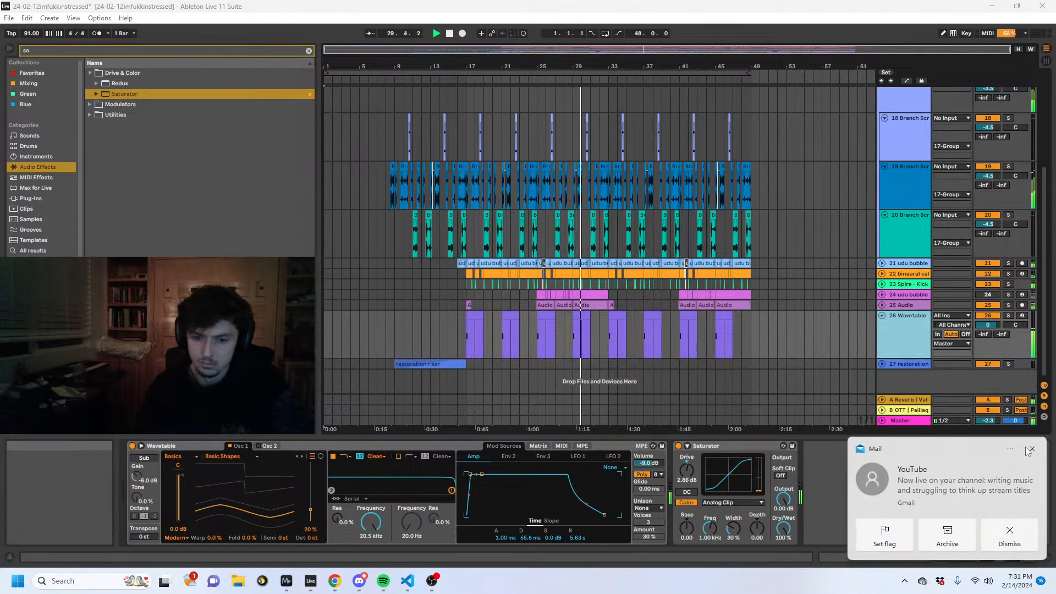
left_click(1033, 448)
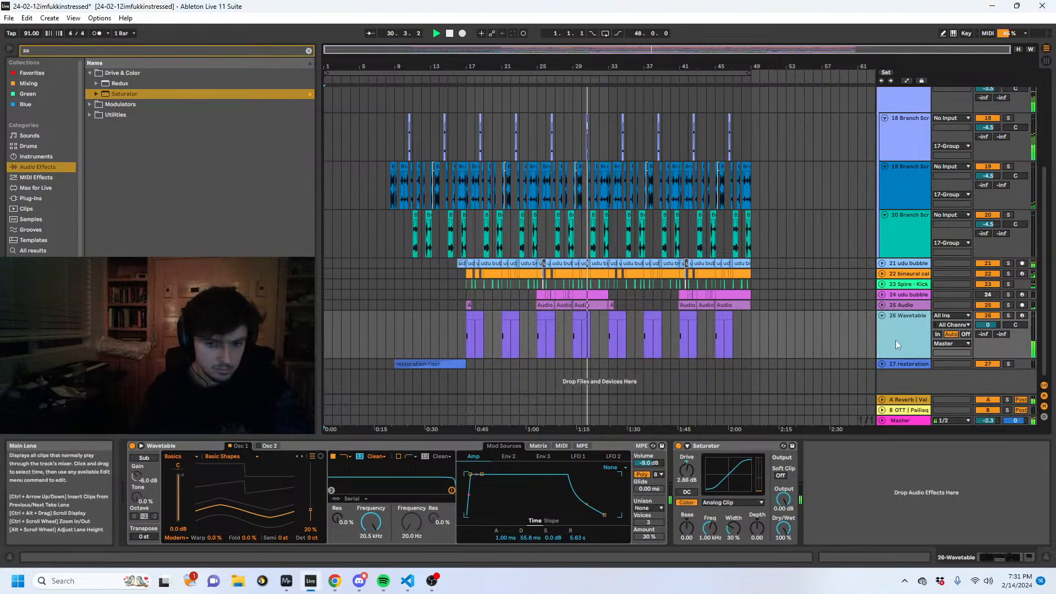
- Unfold audio track 25 and rename it "binaural"
left_click(895, 297)
left_click(891, 306)
left_click(882, 306)
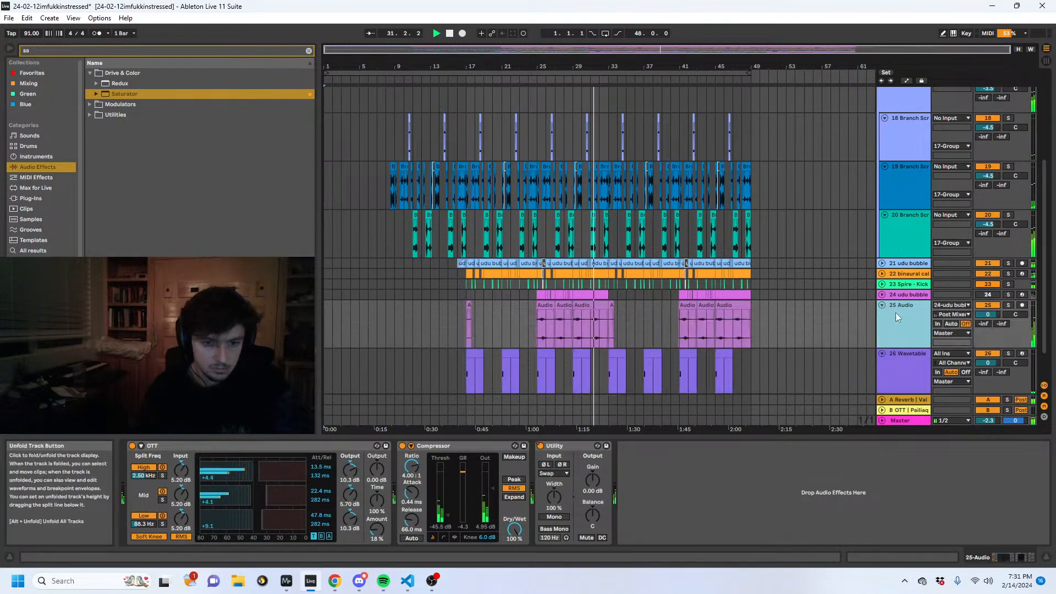
scroll(735, 364, "down", 2)
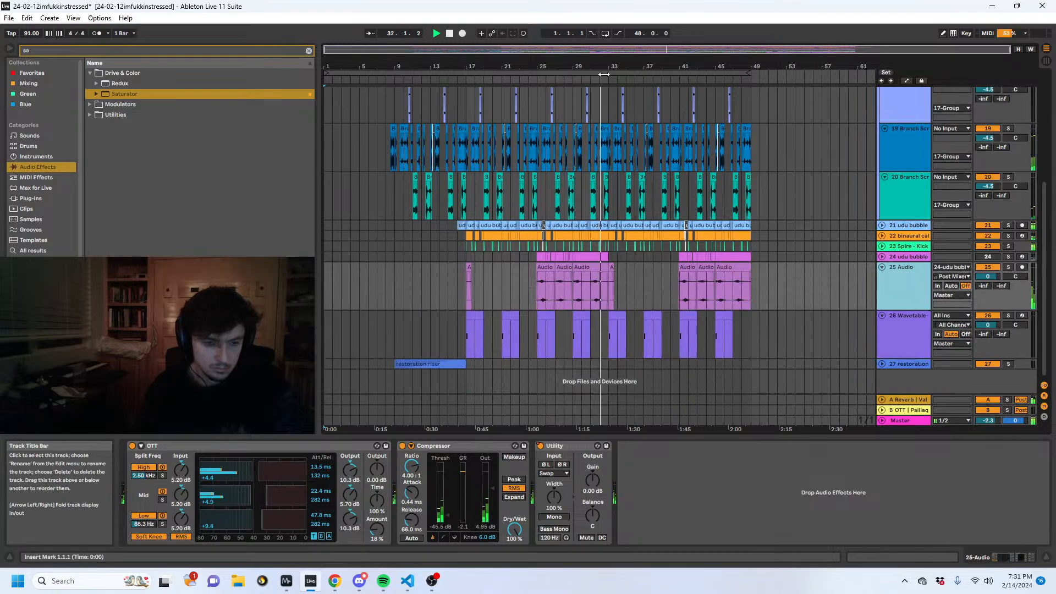
left_click_drag(593, 73, 563, 100)
left_click(925, 273)
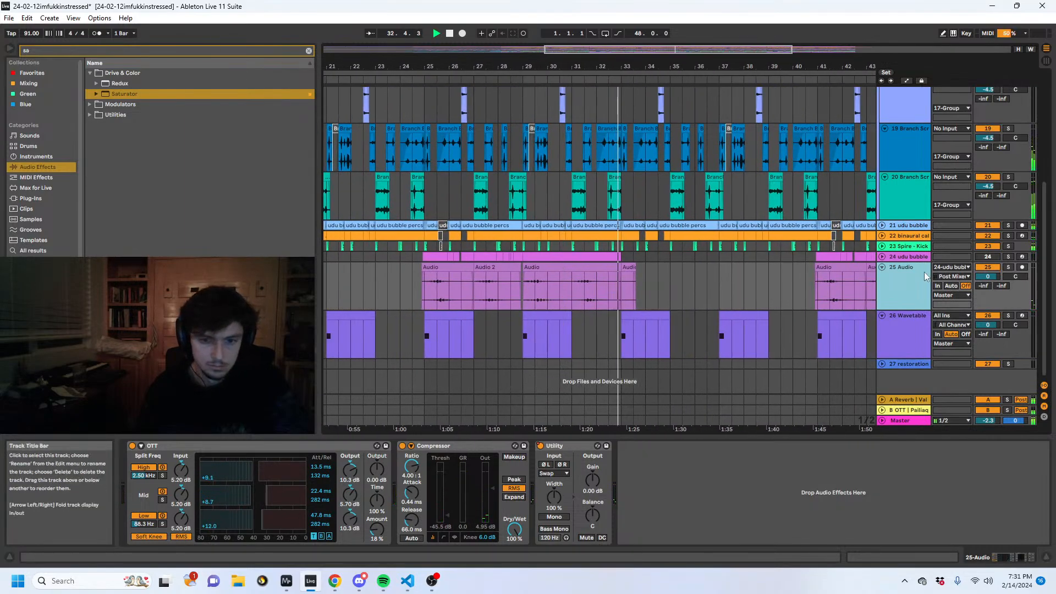
key("ctrl+r")
type("binaural")
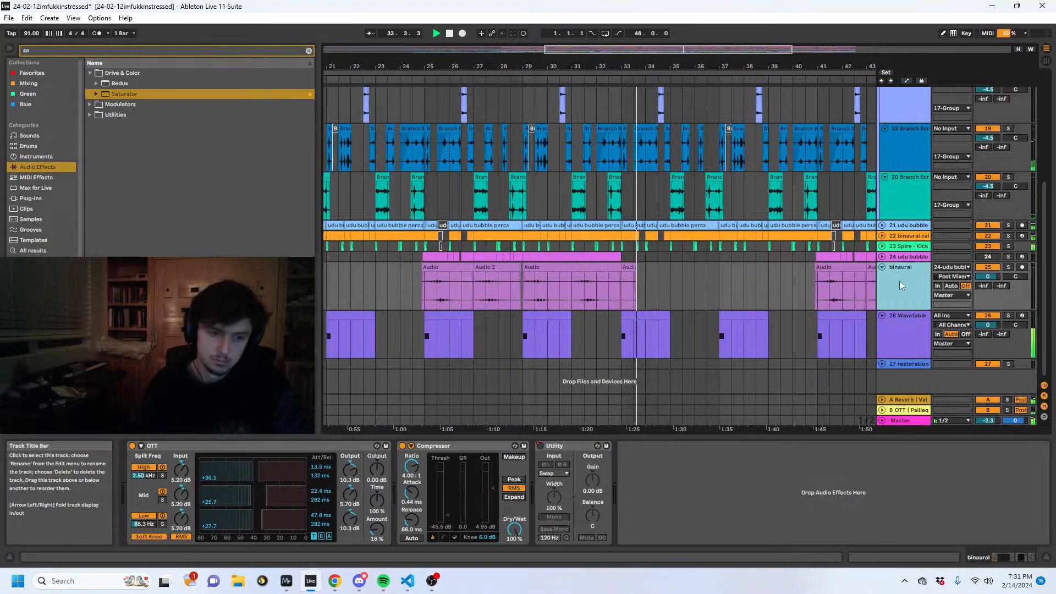
- Duplicate the binaural track's bar 29 clip to bar 33 and stretch the copy at 182 BPM with Re-Pitch warping
left_click(599, 268)
key("ctrl+d")
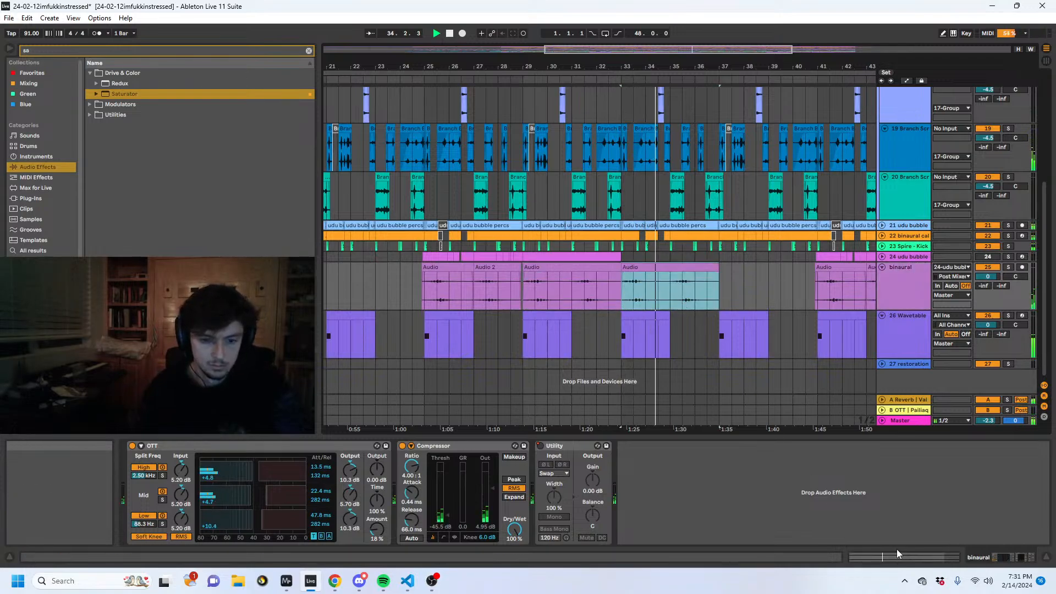
double_click(681, 302)
left_click(168, 498)
left_click(148, 453)
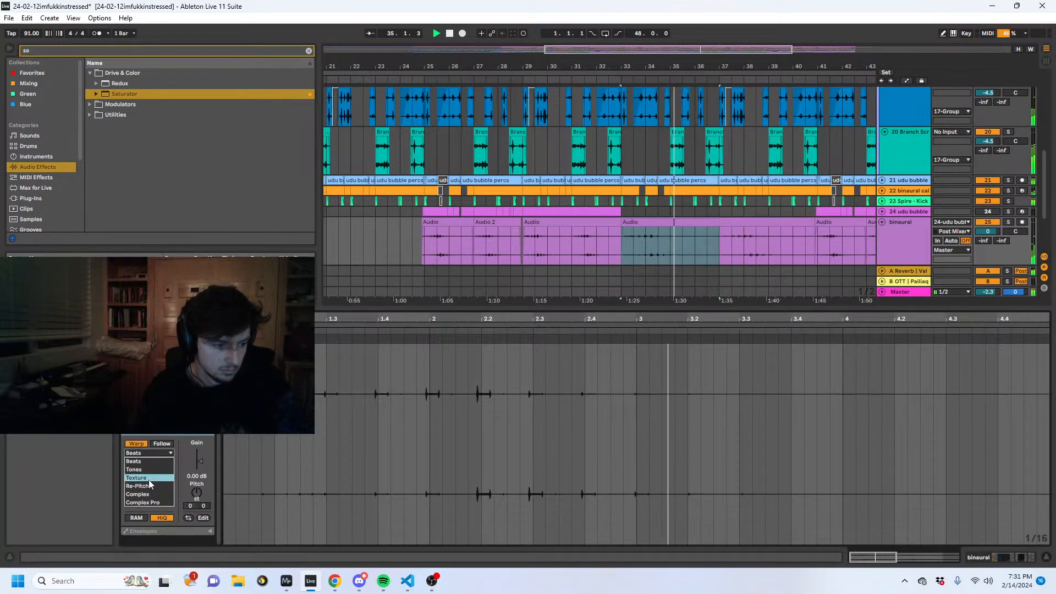
left_click(148, 481)
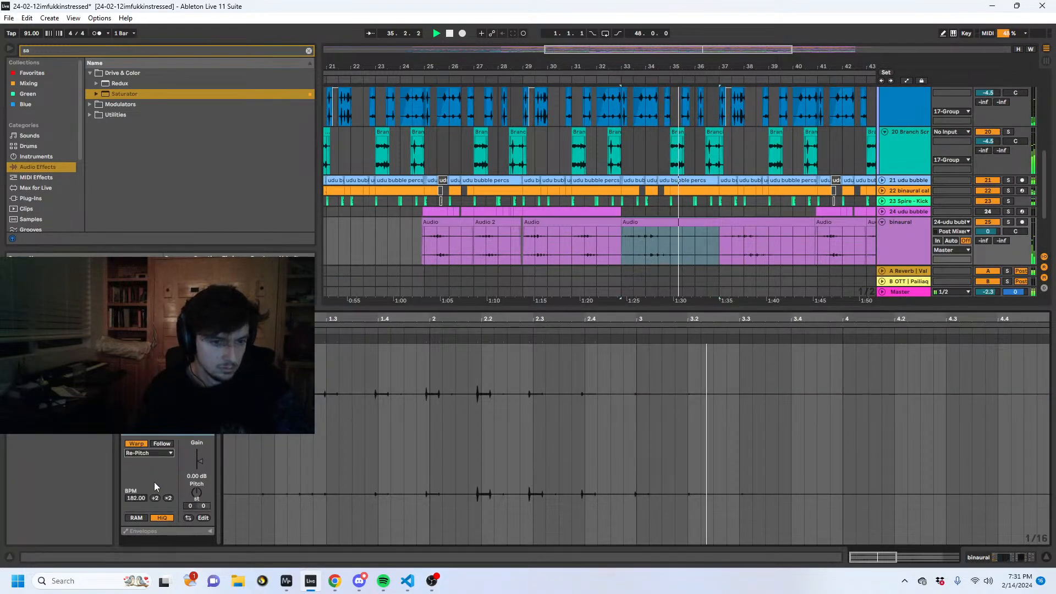
- Solo the binaural track and raise the stretched clip's gain to 7.19 dB while auditioning it from around bar 37
left_click(737, 229)
left_click(896, 237)
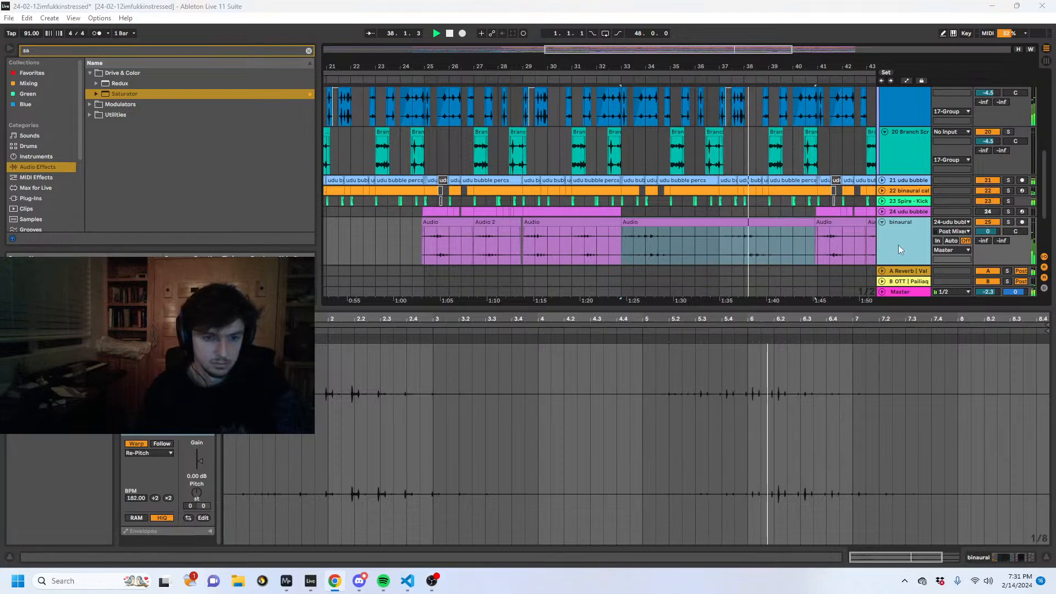
left_click(1008, 221)
left_click(731, 245)
key("space")
key("space")
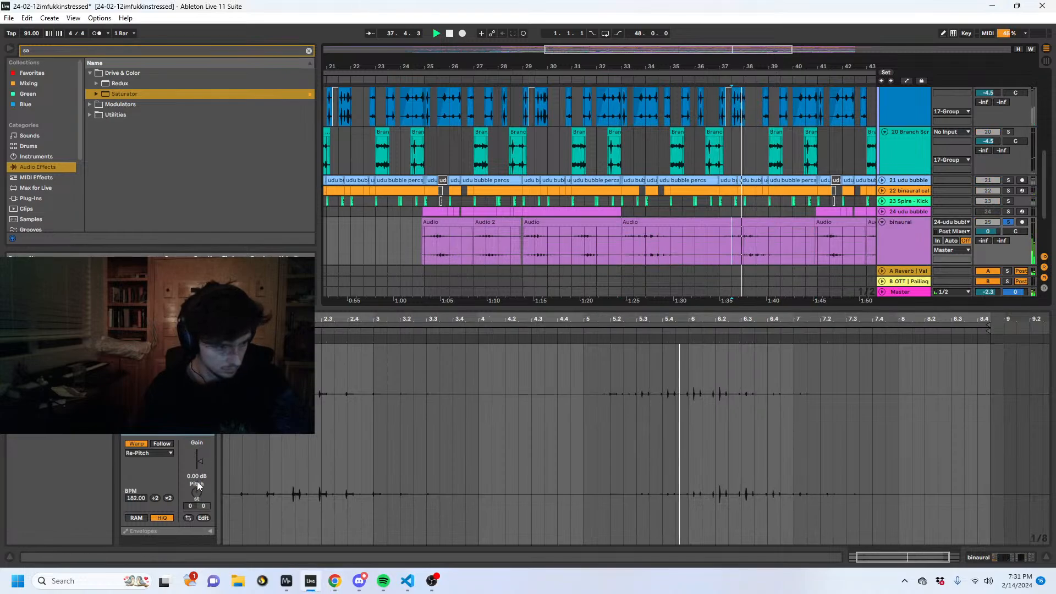
left_click_drag(199, 461, 199, 456)
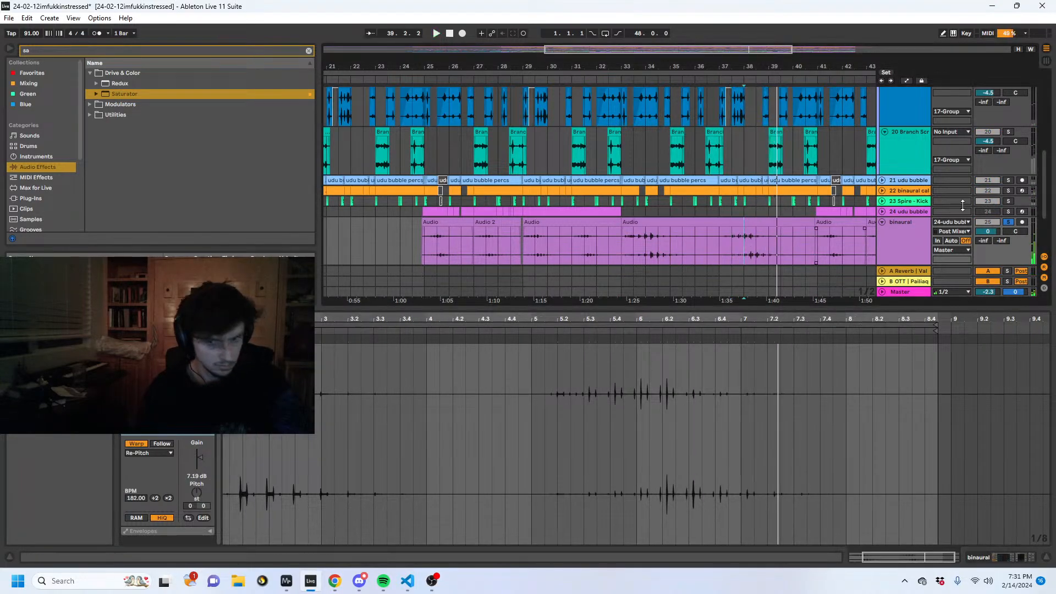
- Fold group 17 and shrink the clip detail area to give the arrangement tracks more room
left_click(726, 242)
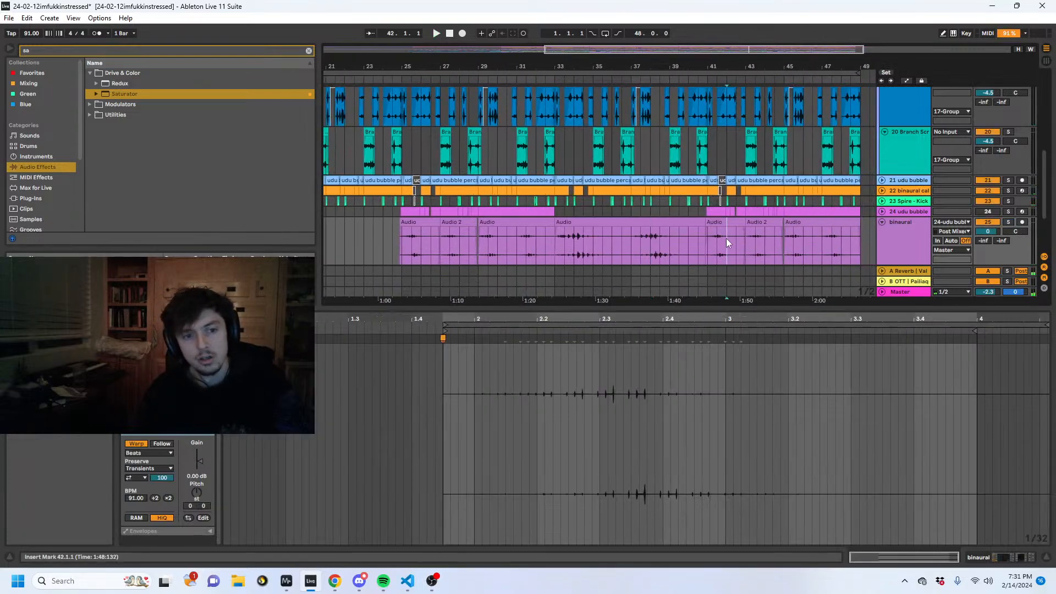
scroll(673, 113, "down", 4)
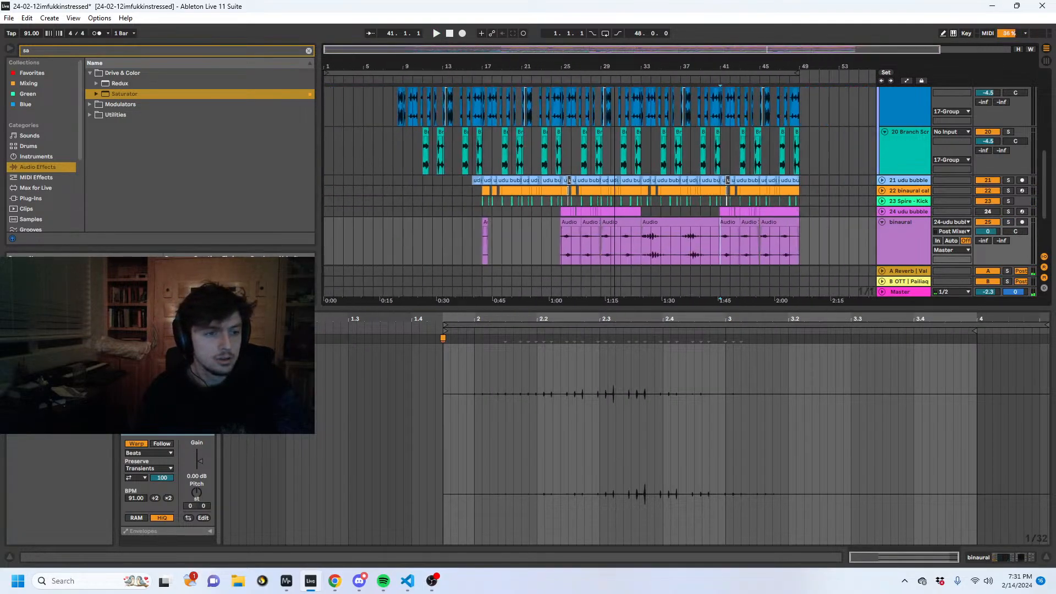
scroll(607, 220, "up", 9)
left_click(882, 227)
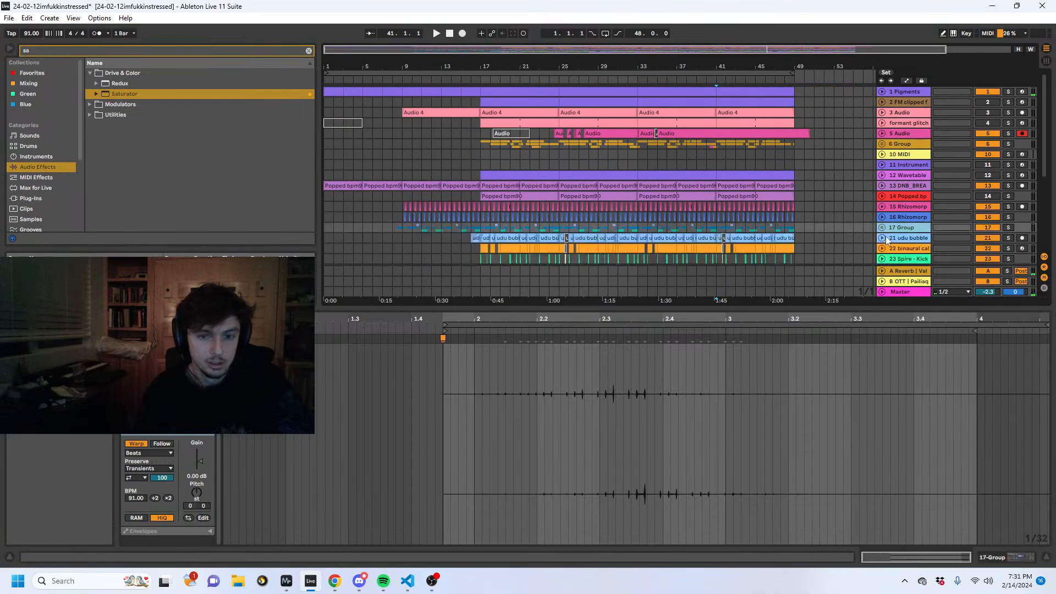
left_click_drag(889, 308, 928, 465)
scroll(398, 213, "down", 2)
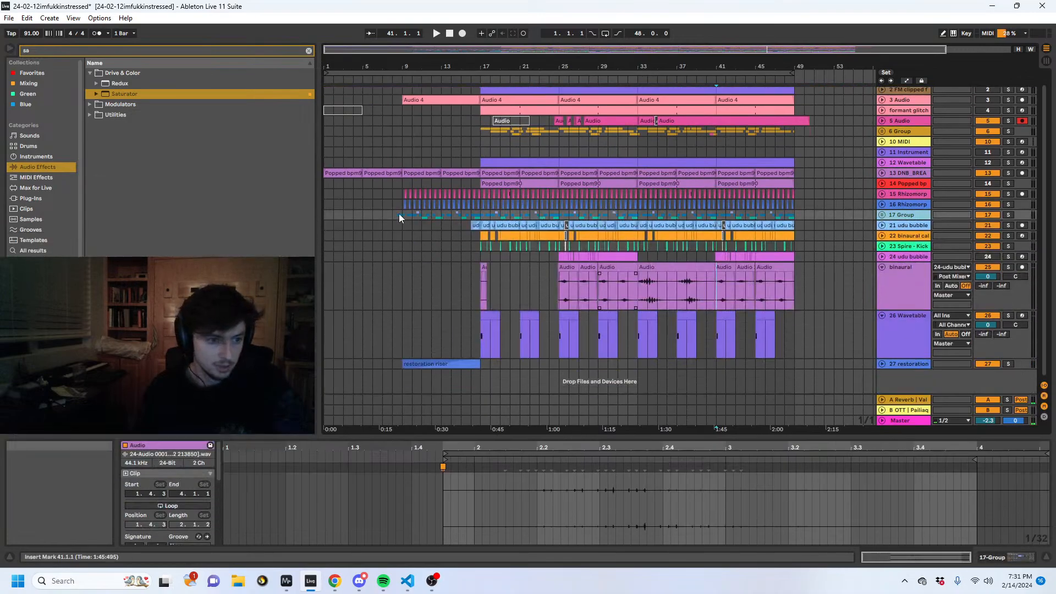
- Unfold and solo the Pigments track, show its device chain and play it from bar 1
left_click(372, 224)
scroll(357, 212, "up", 2)
left_click(332, 92)
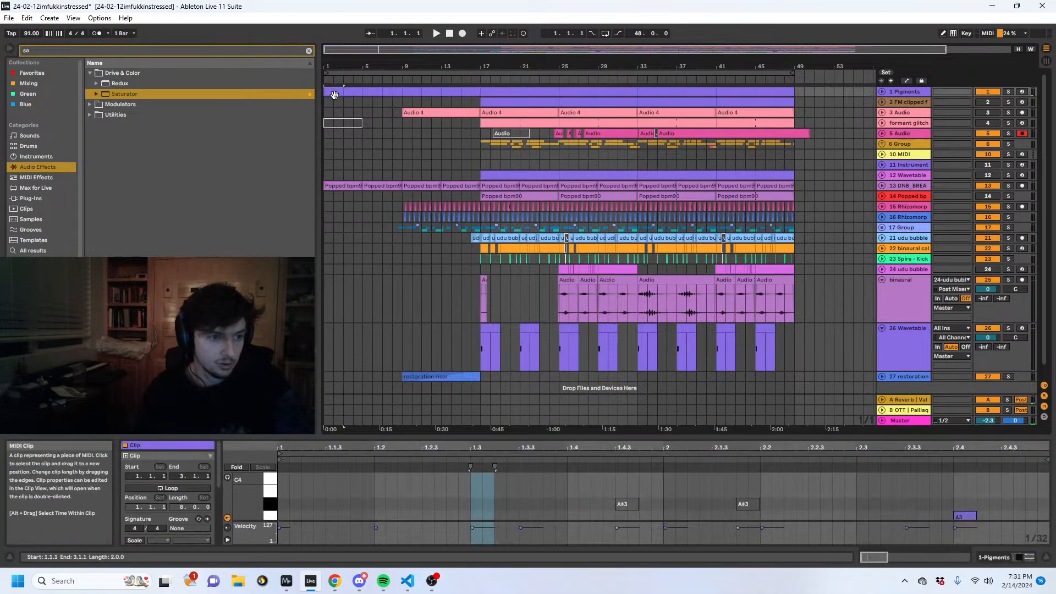
left_click(881, 91)
left_click(1008, 91)
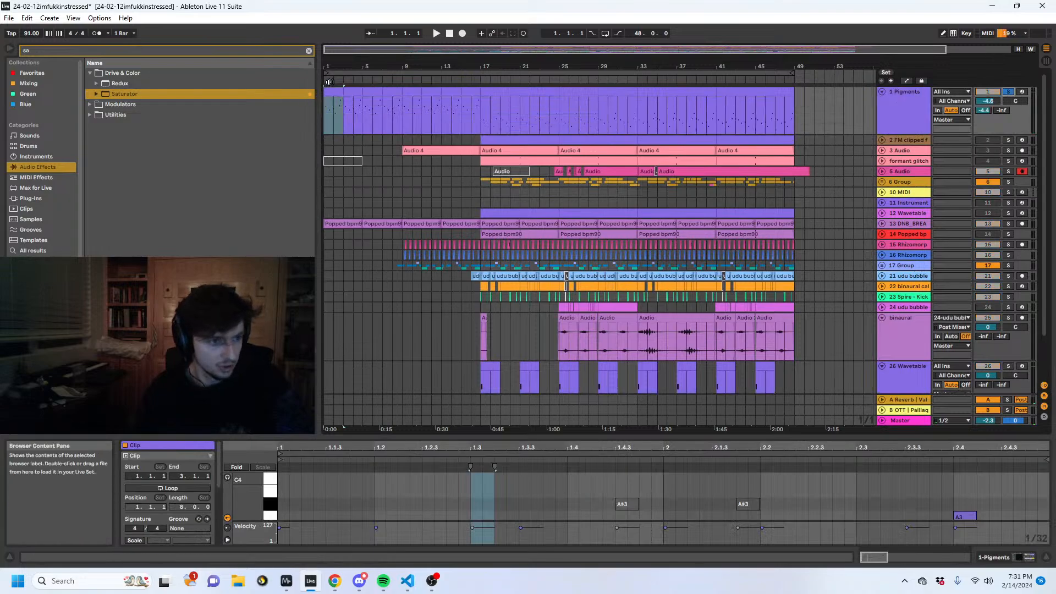
left_click(993, 557)
key("space")
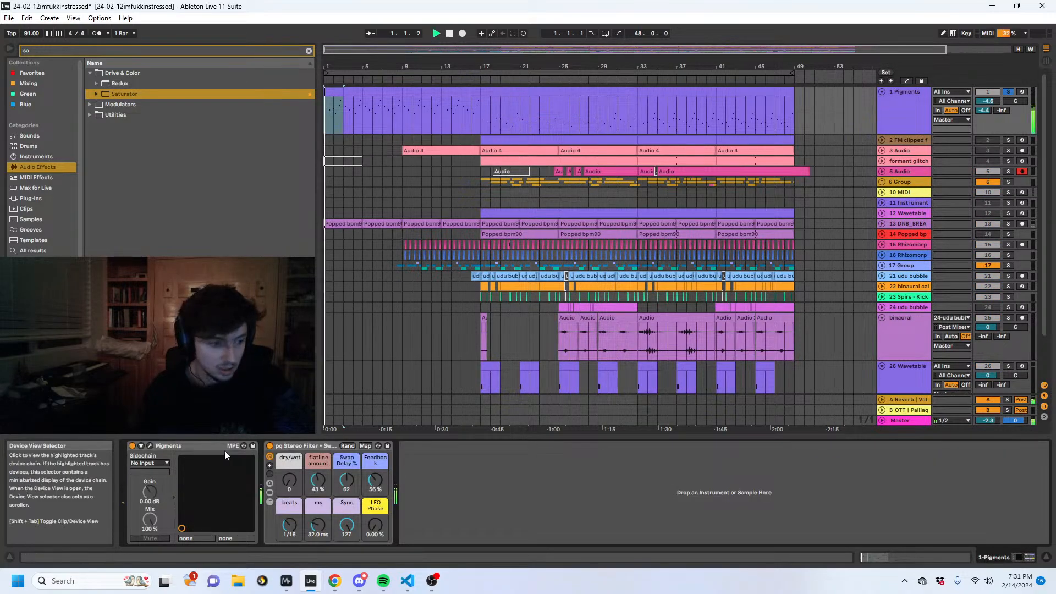
- Open the Pigments plug-in window, audition the Siren patch from the song's start and close the window
left_click(150, 446)
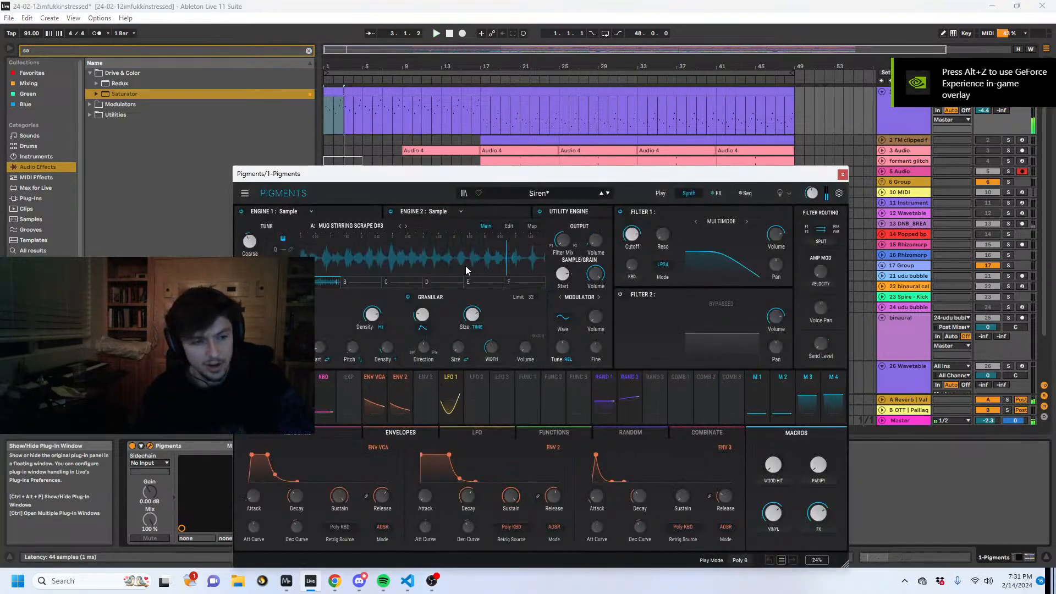
left_click(330, 101)
key("space")
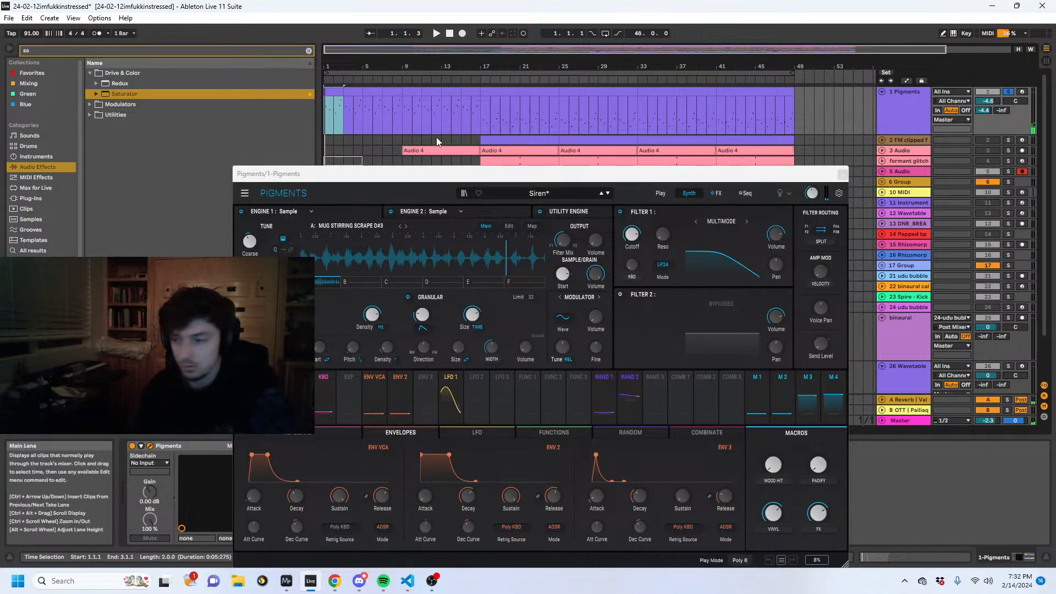
left_click(842, 176)
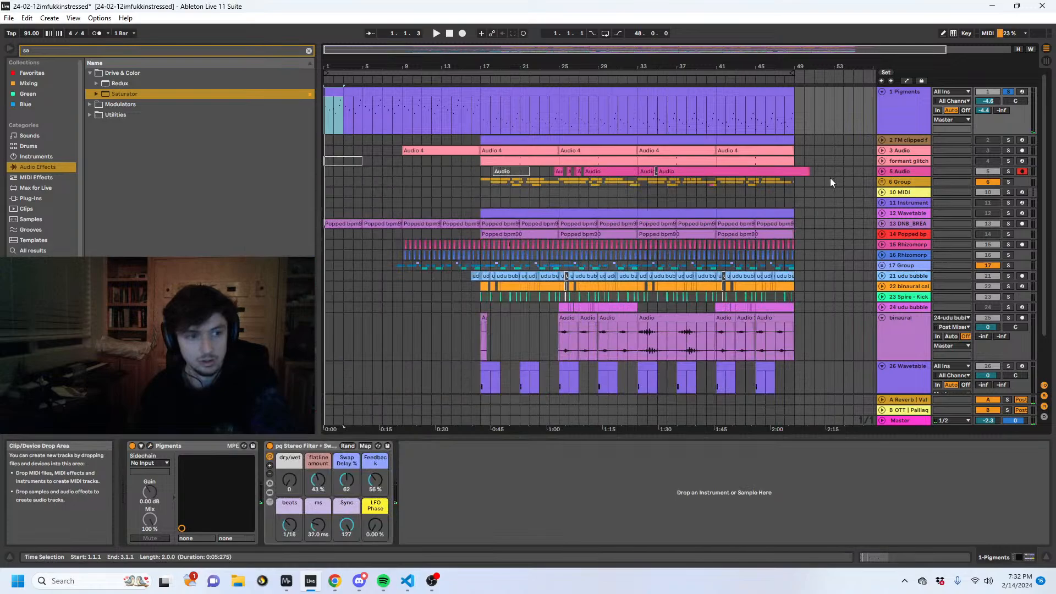
left_click(486, 186)
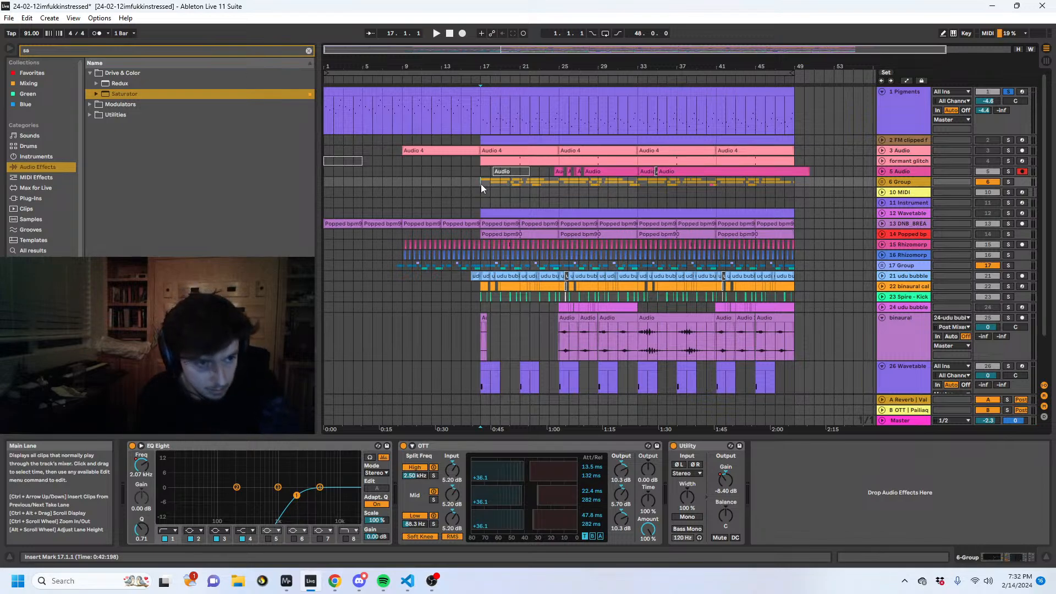
left_click(505, 183)
left_click_drag(638, 192, 513, 198)
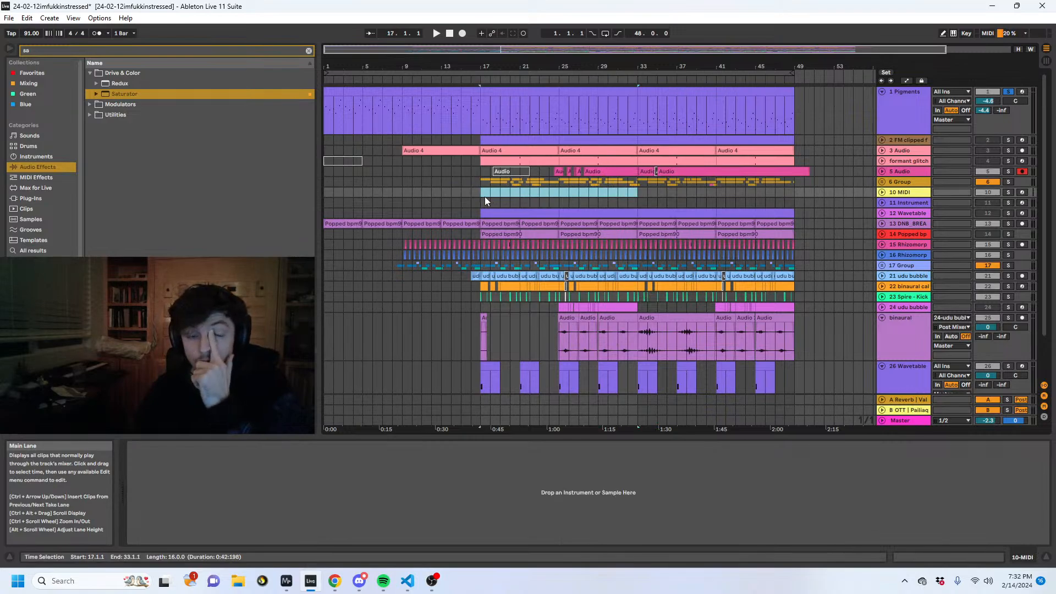
left_click(484, 196)
- Reopen the Pigments plug-in and audition the track from bar 17, closing the window and removing the solo when done
left_click(382, 110)
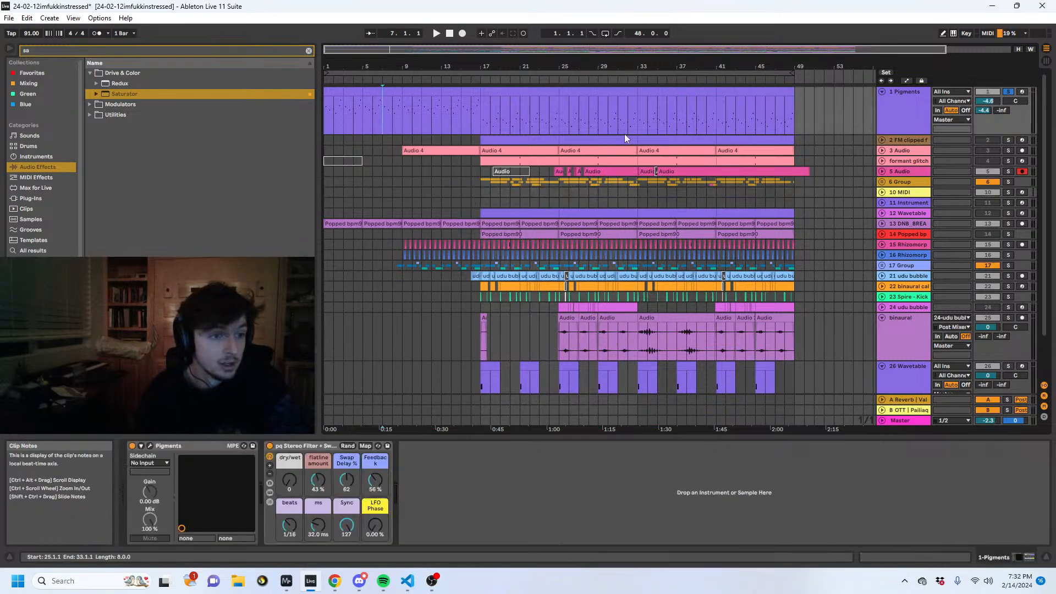
left_click(407, 114)
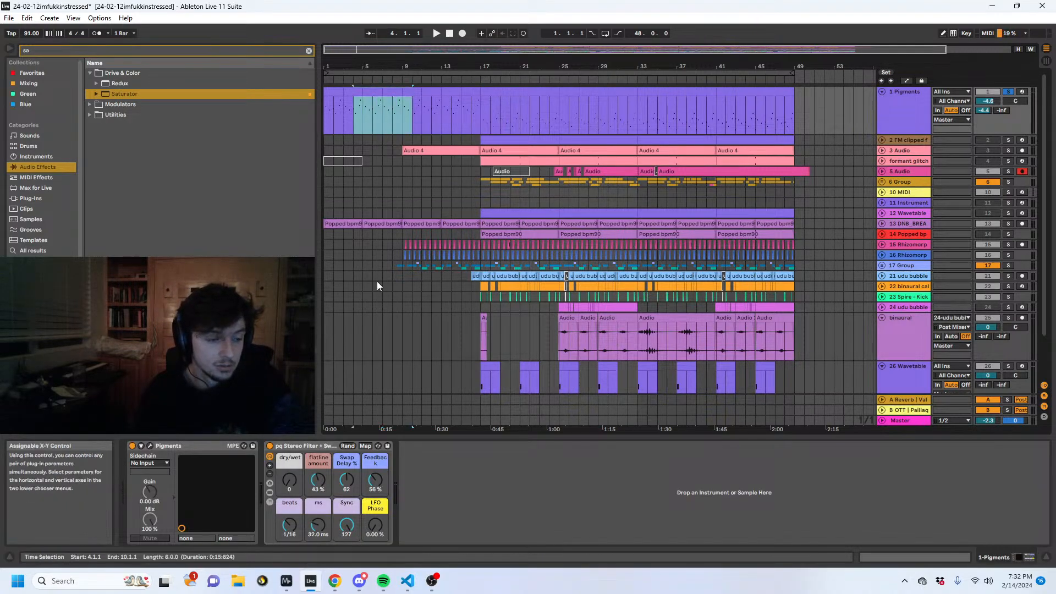
left_click(150, 445)
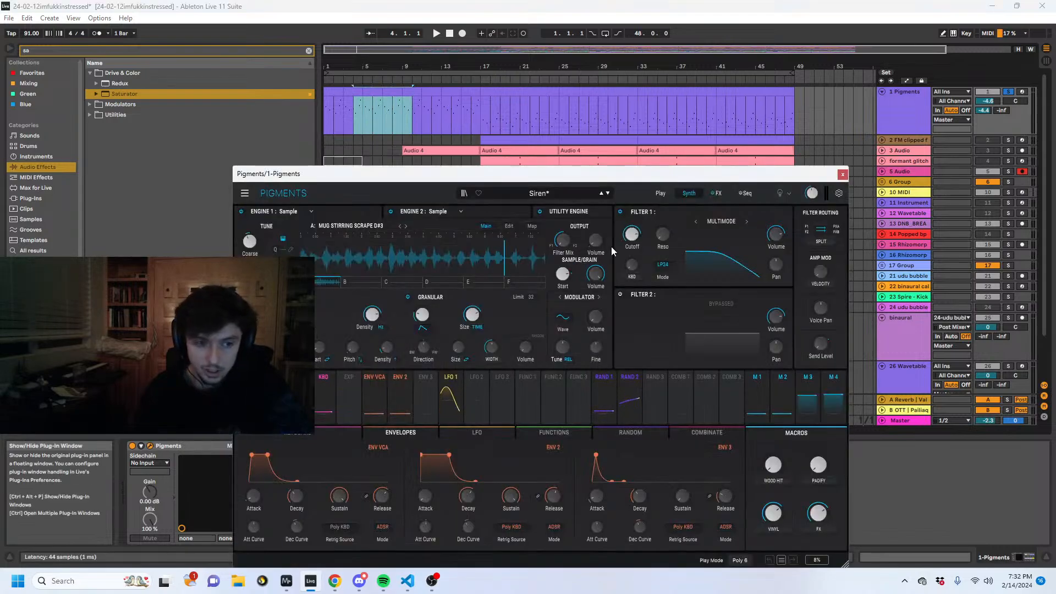
left_click(472, 107)
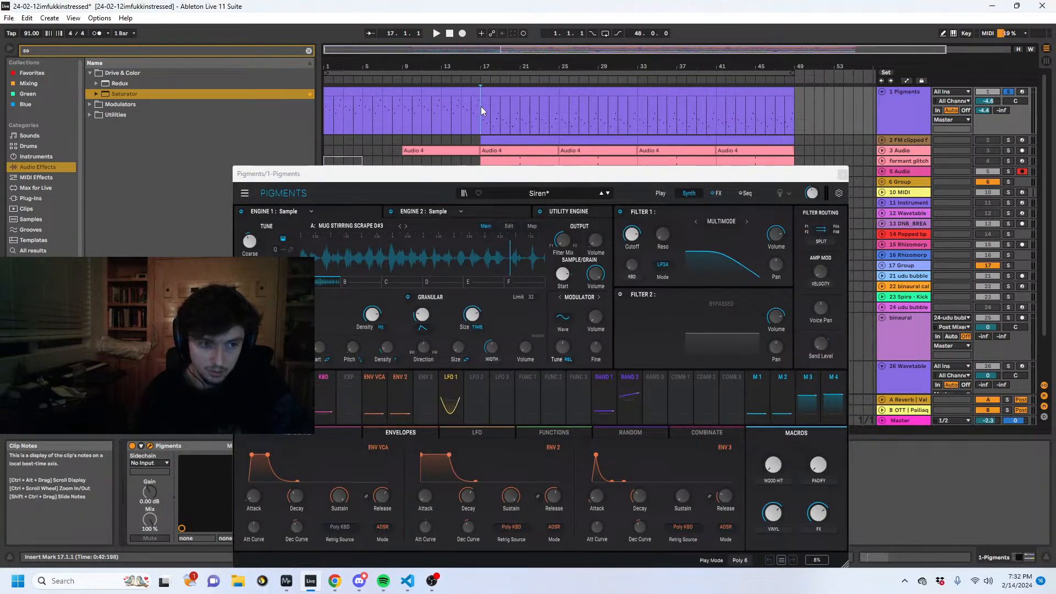
left_click(801, 109)
left_click(481, 110)
key("space")
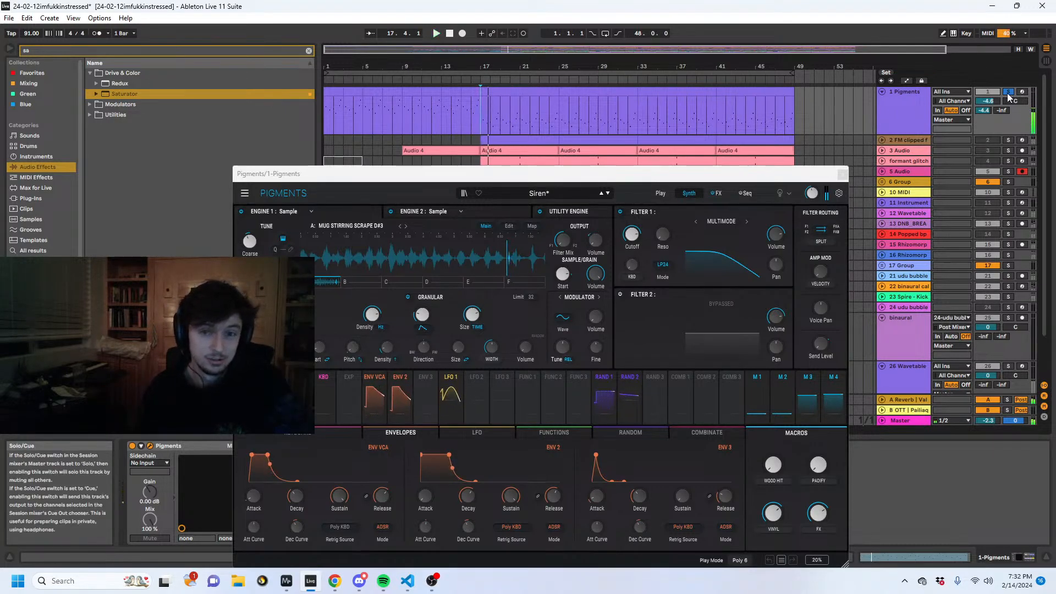
scroll(380, 149, "down", 3)
left_click(837, 174)
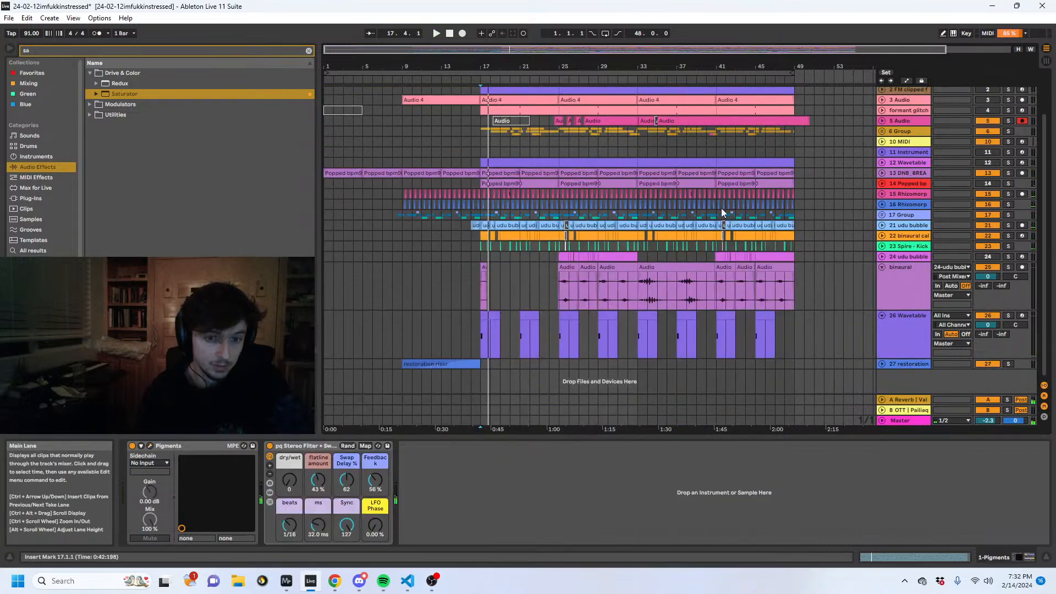
- Solo and unfold group 17, and audition its Branch clips from just before bar 9
left_click(403, 246)
left_click(1008, 214)
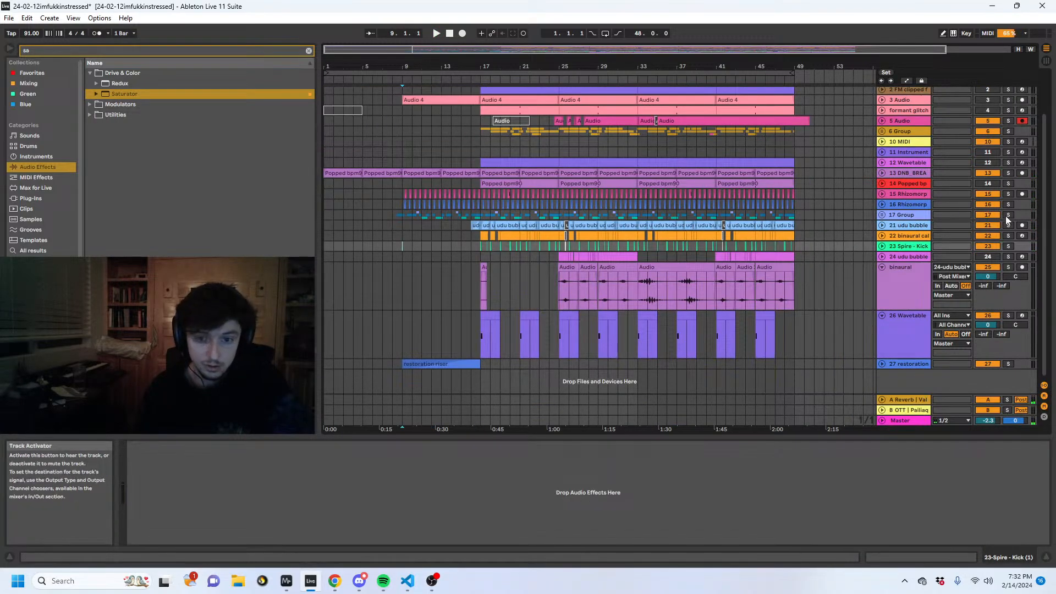
left_click(882, 214)
scroll(661, 242, "down", 3)
left_click_drag(404, 66, 483, 201)
left_click(434, 258)
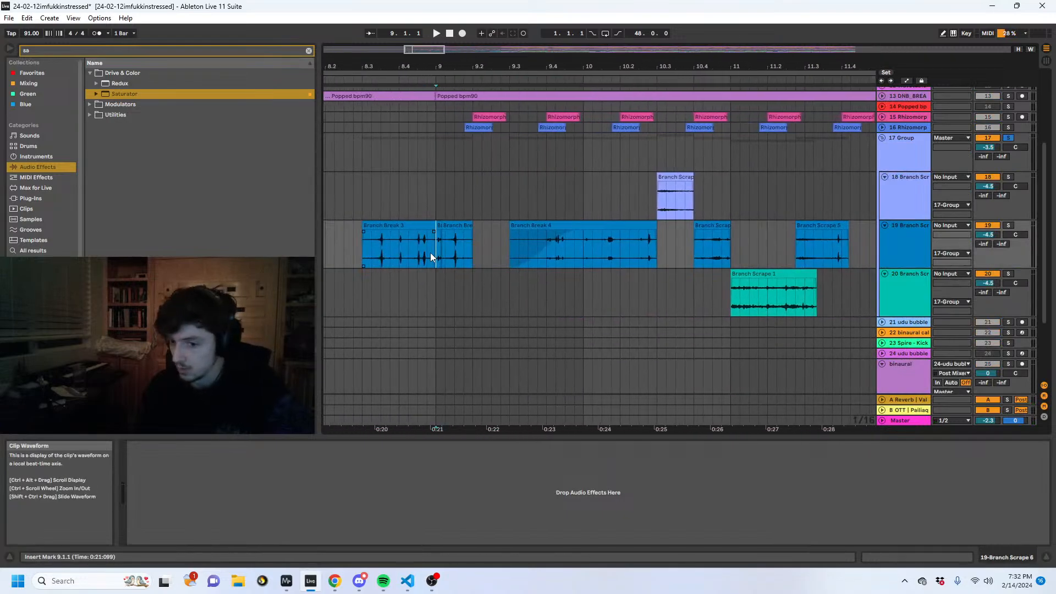
left_click(415, 252)
key("space")
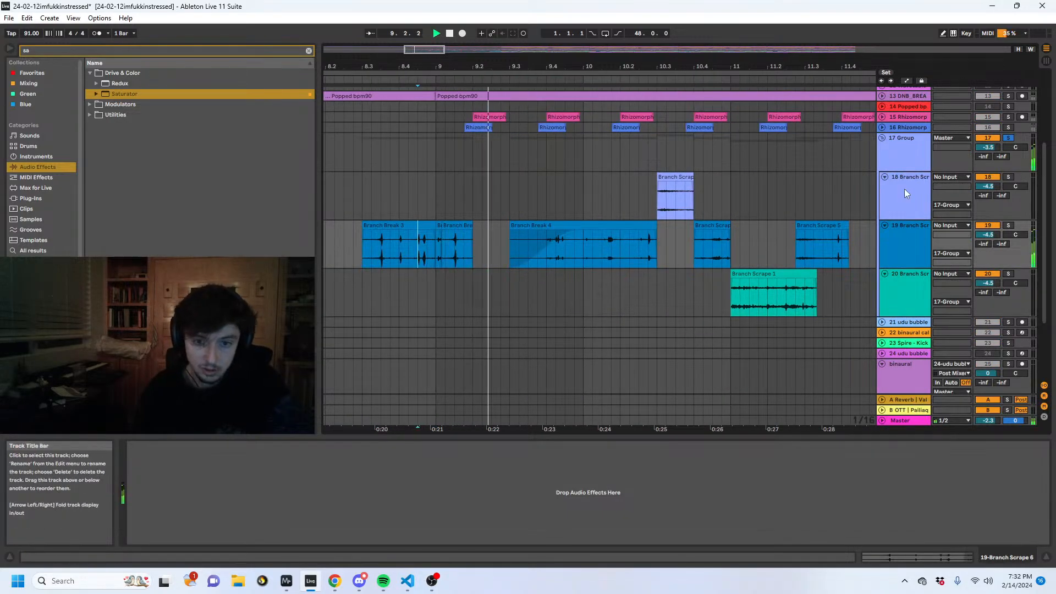
- Show group 17's stereo rack, remove the group's solo and play the full mix from bar 8.2.4
left_click(924, 162)
key("space")
left_click(470, 162)
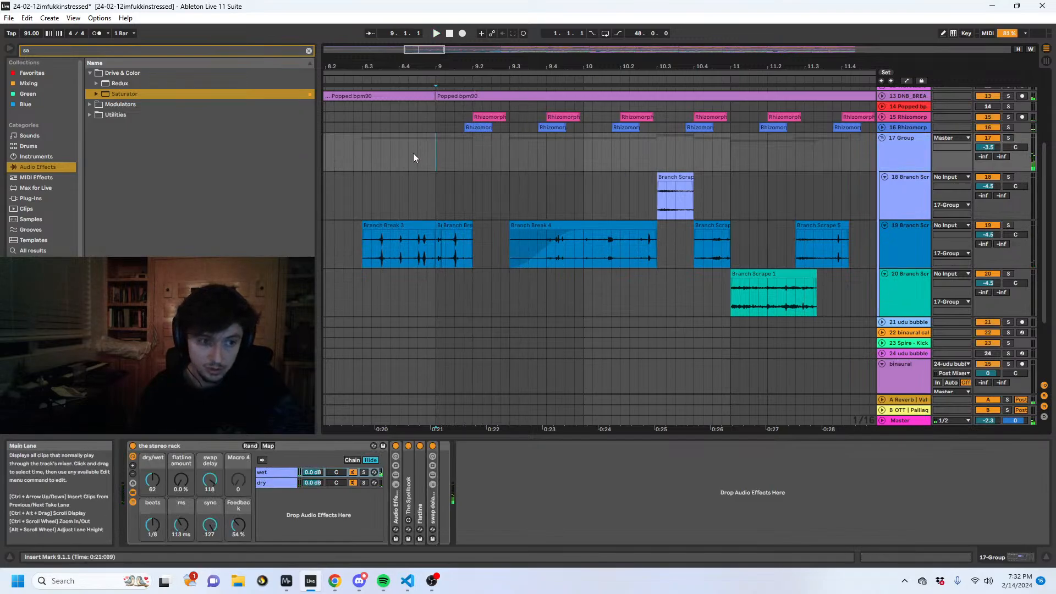
left_click(353, 154)
key("space")
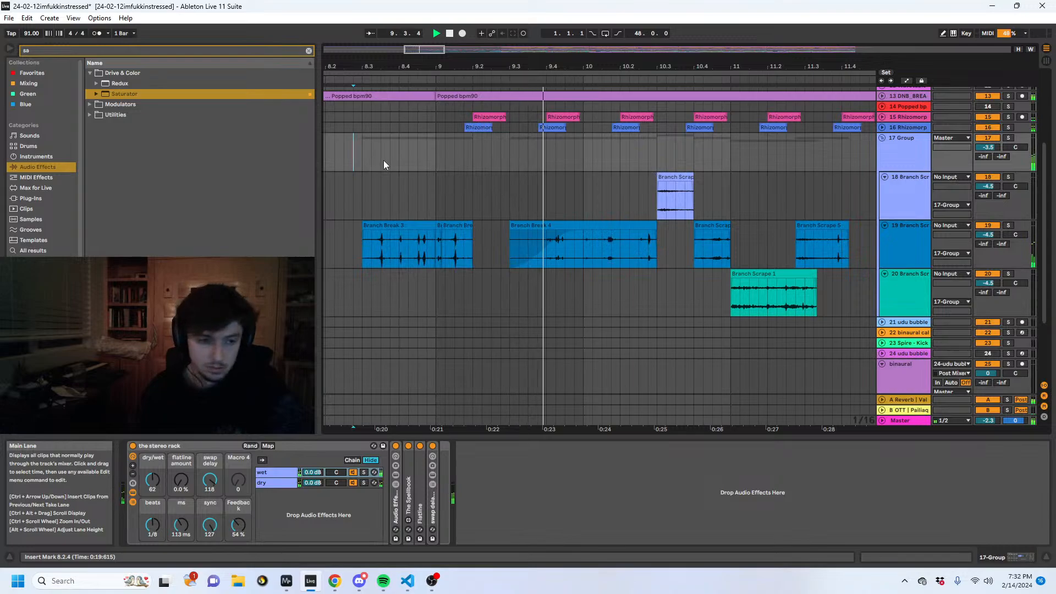
scroll(655, 247, "up", 2)
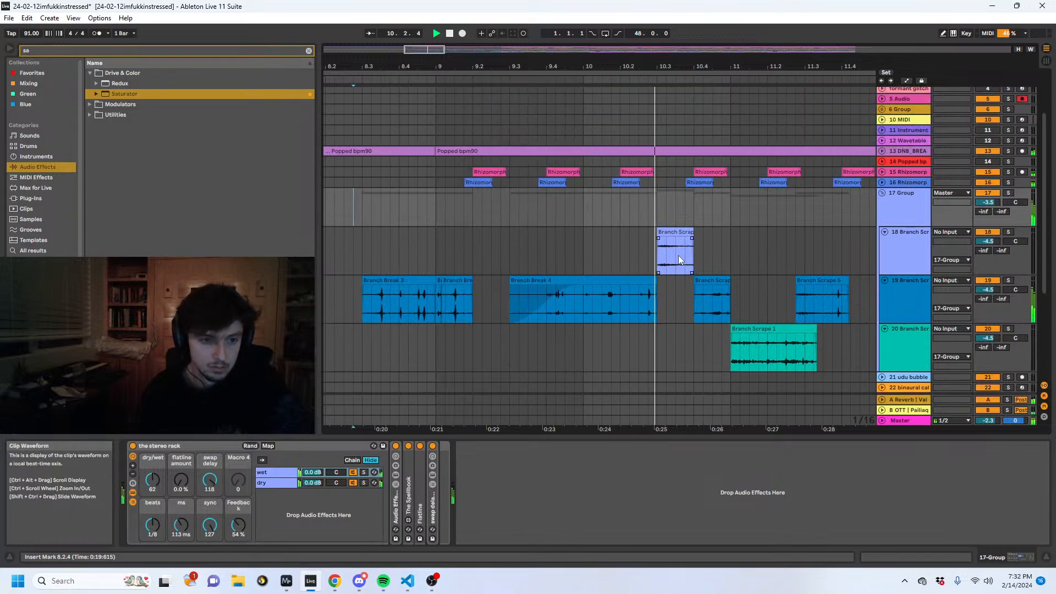
- Unfold the two Rhizomorphic tracks, 15 and 16, while the song plays
left_click(896, 181)
left_click(891, 172)
left_click(881, 172)
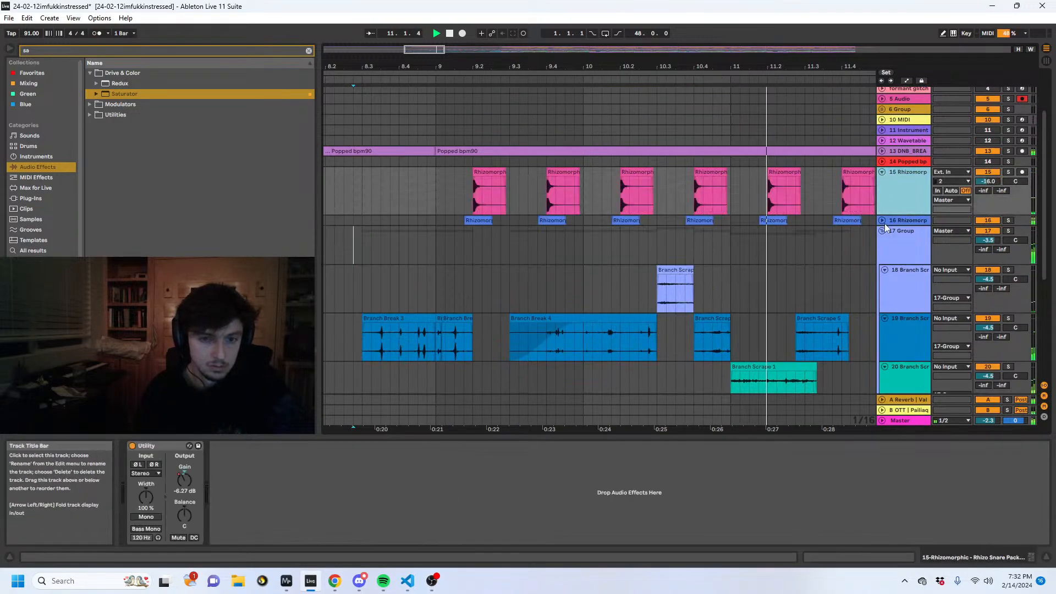
left_click(882, 221)
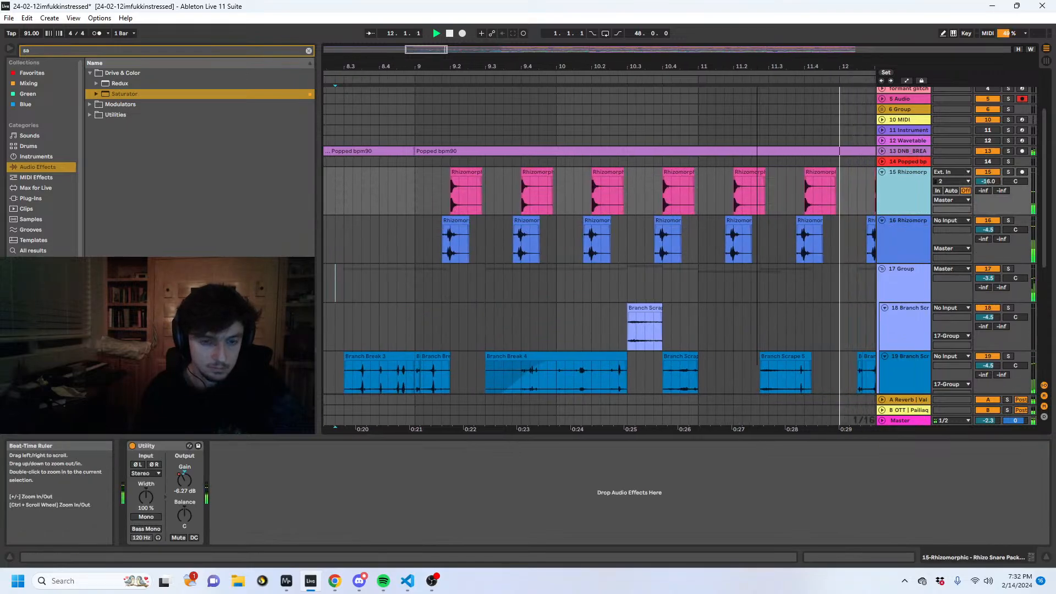
- Group the two Rhizomorphic tracks together
left_click_drag(756, 66, 570, 58)
scroll(760, 212, "down", 2)
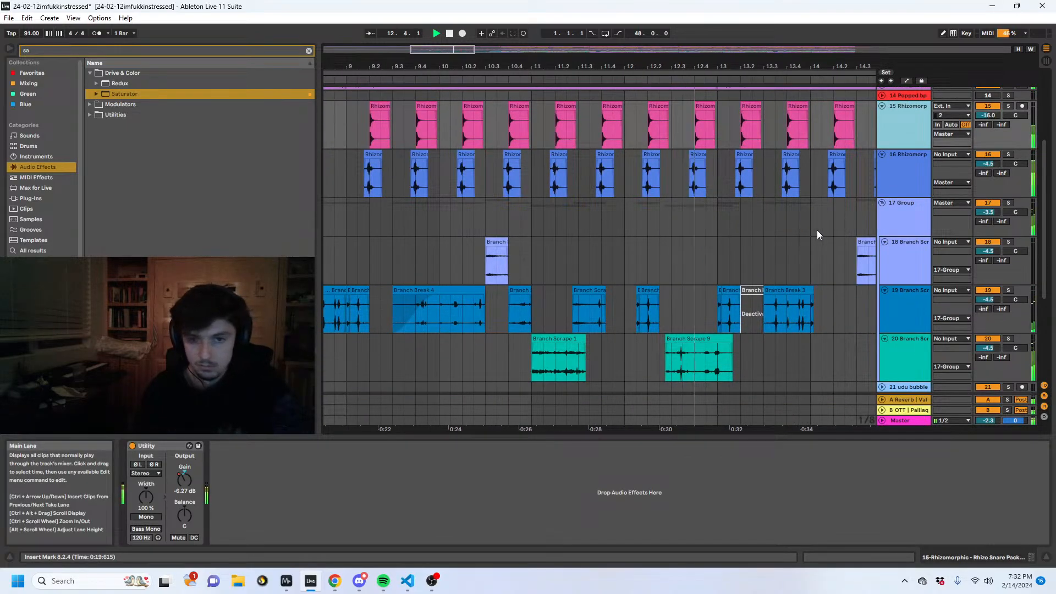
left_click(904, 170)
left_click(905, 127, "shift")
key("ctrl+g")
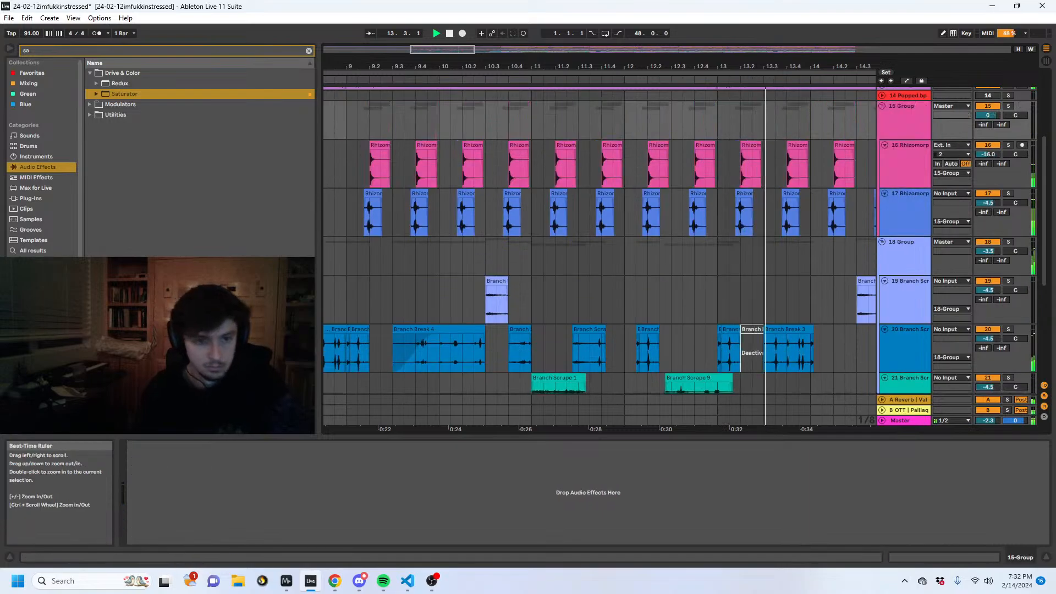
- Stop playback near bar 13.4, select the end of the Branch Break clip on track 20 and solo that track
left_click_drag(803, 66, 604, 58)
scroll(614, 287, "down", 2)
left_click(589, 243)
key("space")
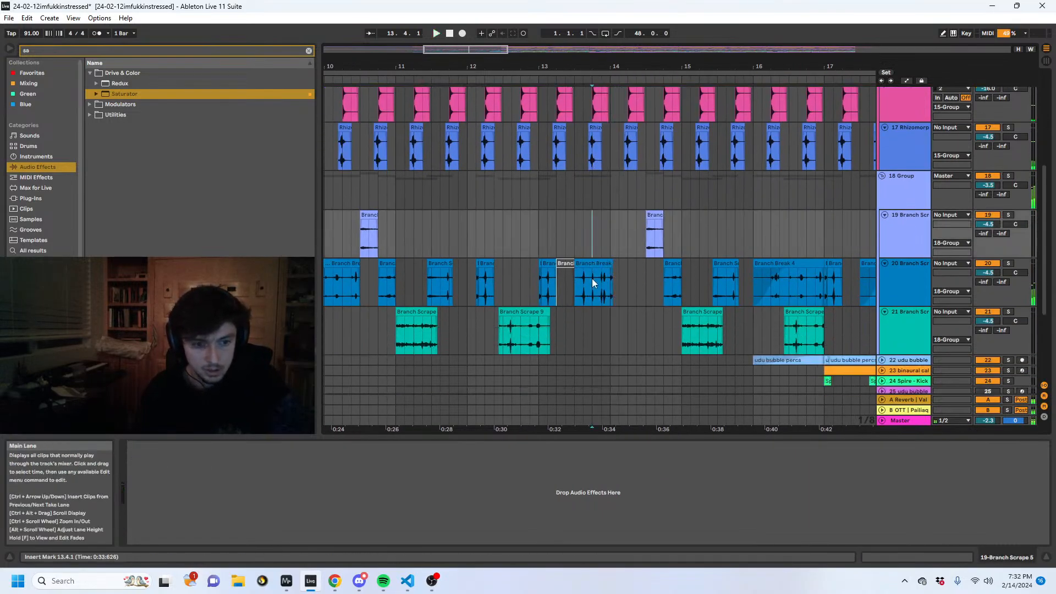
left_click(592, 287)
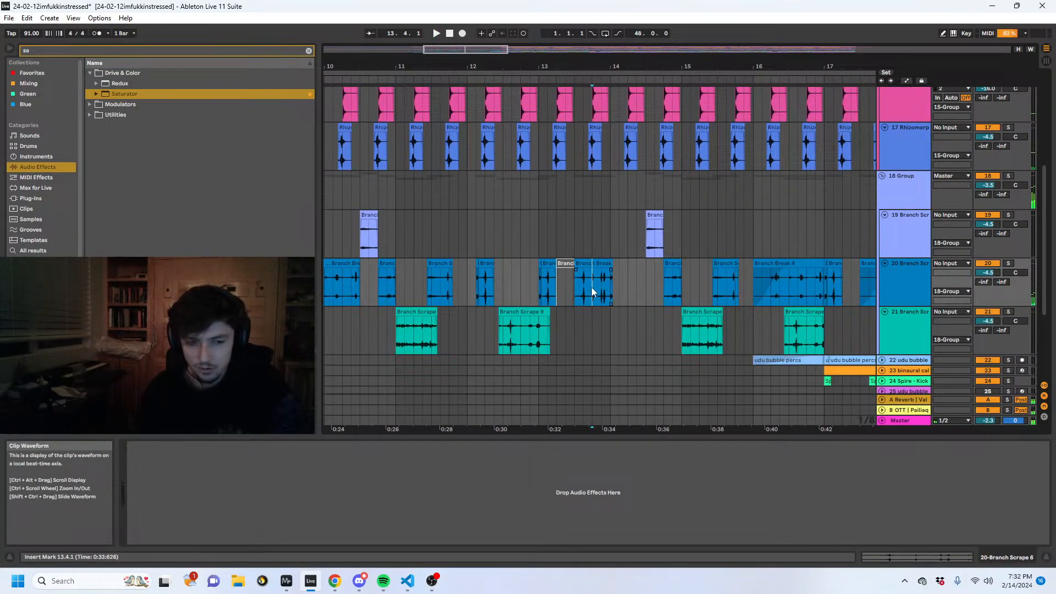
left_click(1008, 264)
- Show the stereo rack on group 18 and expand The Spellbook in its wet chain with Read and Spin rates on Sync
left_click(908, 201)
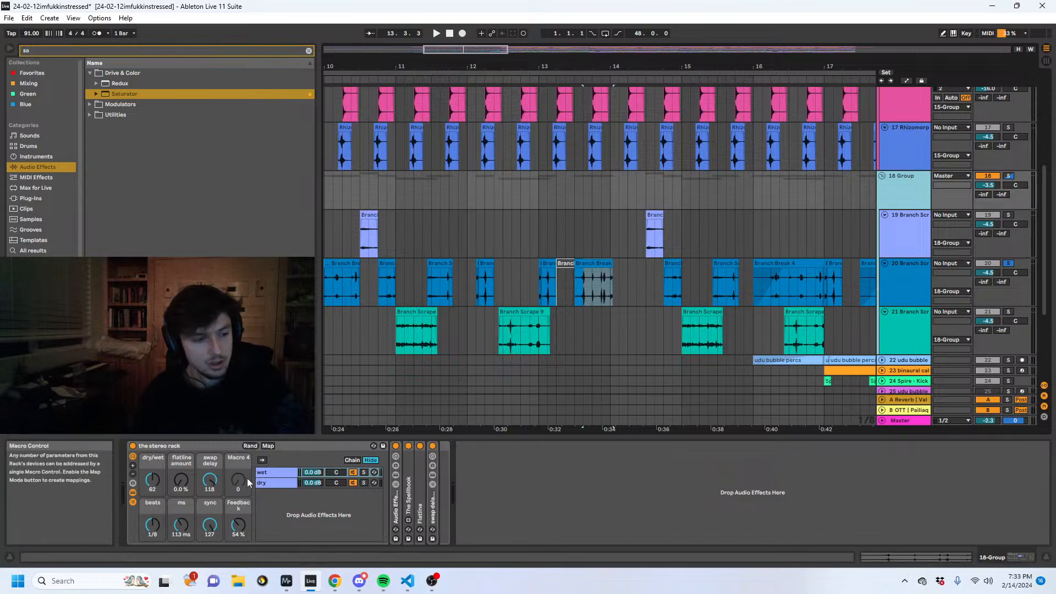
left_click(272, 481)
left_click(274, 472)
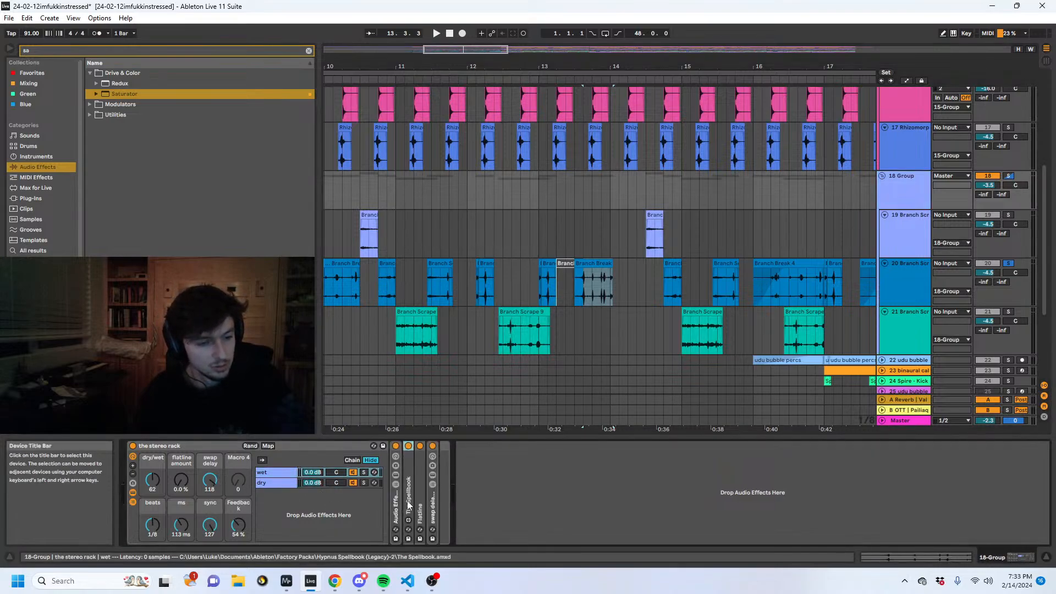
double_click(408, 492)
left_click(422, 507)
left_click(445, 506)
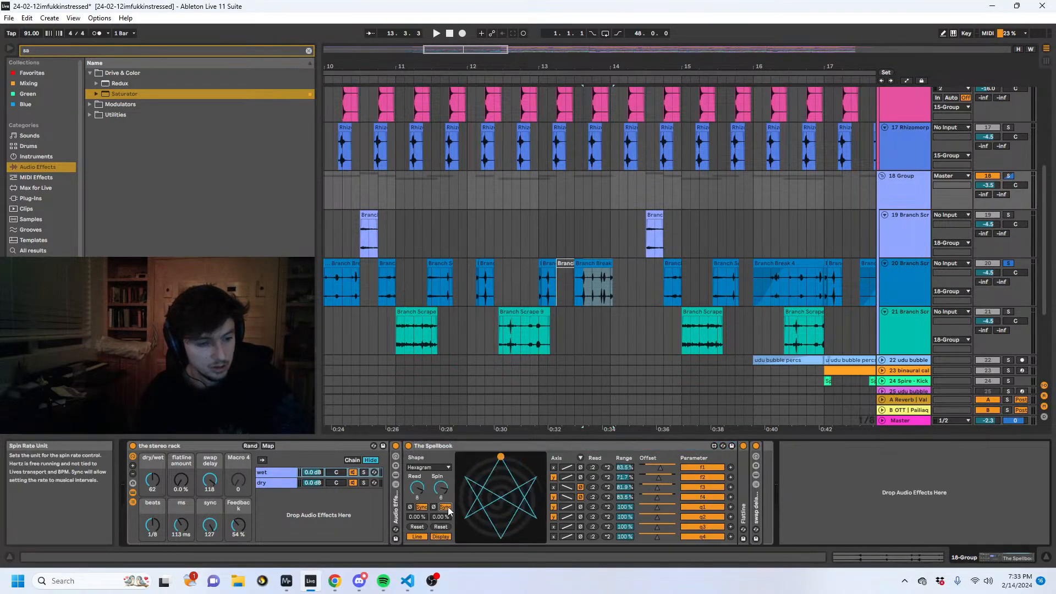
left_click(196, 445)
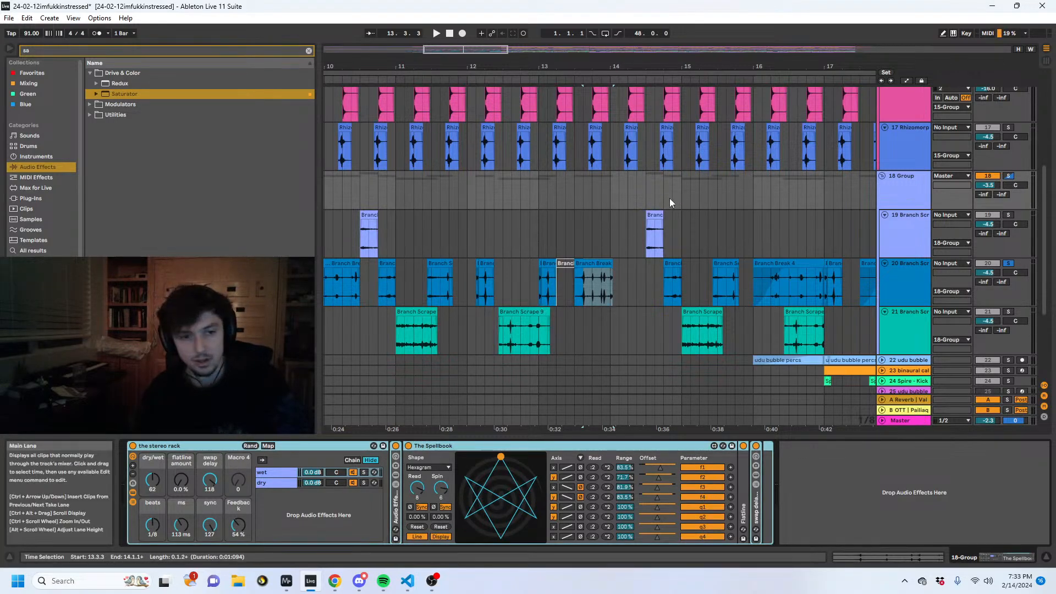
- Audition group 18 from around bar 15 and move the playback start to bar 14.3.3
left_click(691, 189)
key("space")
key("space")
left_click(656, 193)
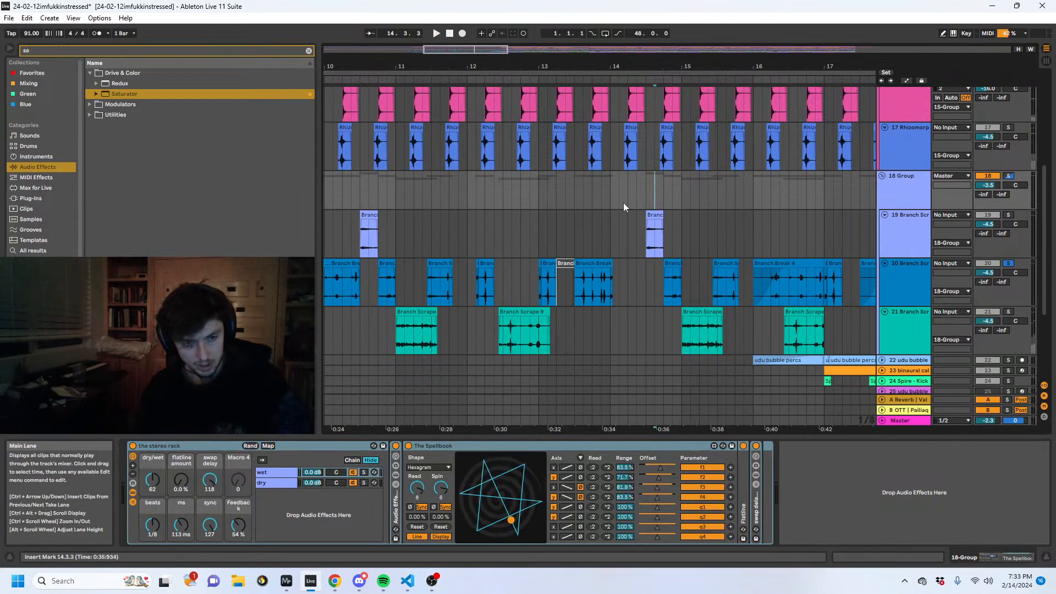
- Move the playback start to bar 13.1.1 and play the arrangement with group 18 and track 20 unsoloed
left_click(584, 204)
left_click(477, 222)
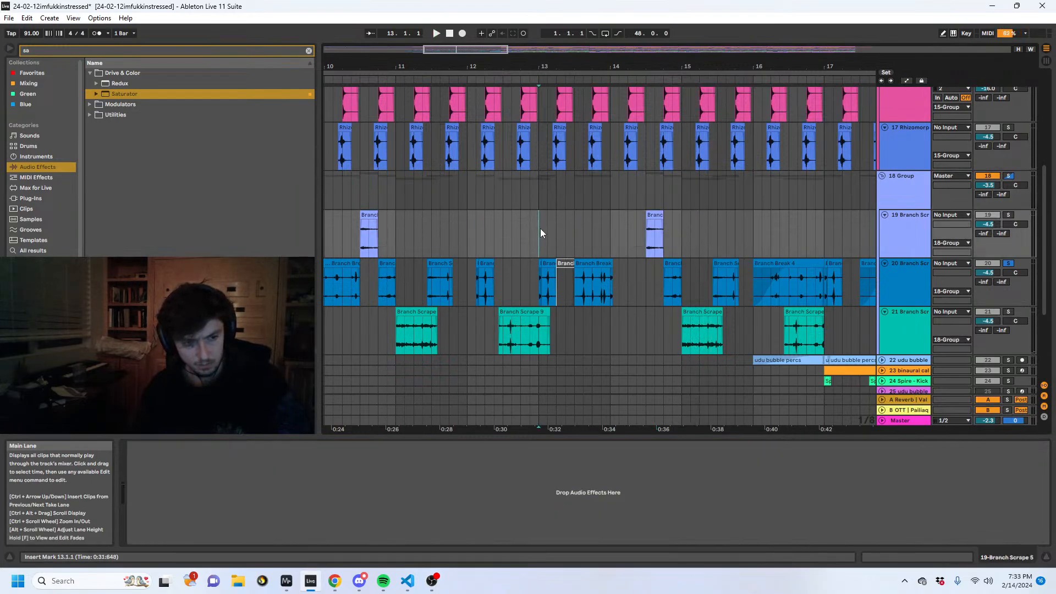
left_click(544, 285)
left_click_drag(533, 287, 551, 288)
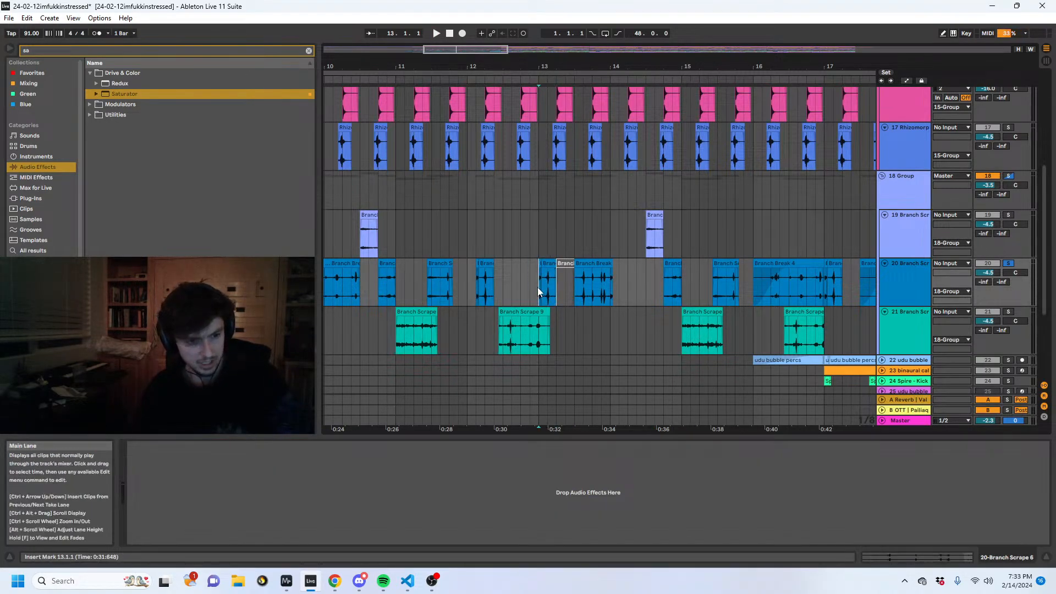
left_click(541, 285)
key("Up")
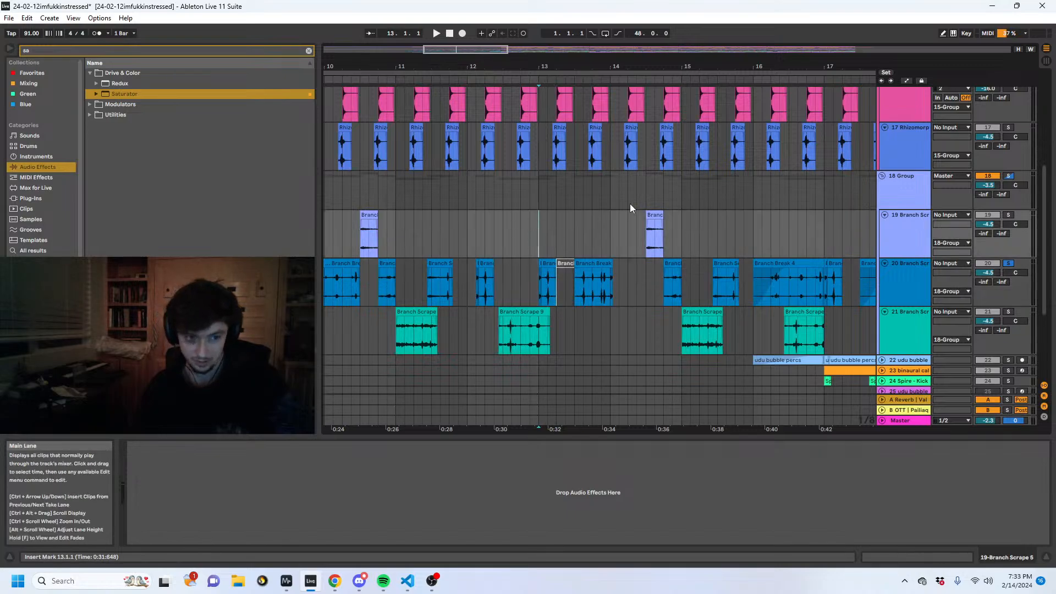
key("space")
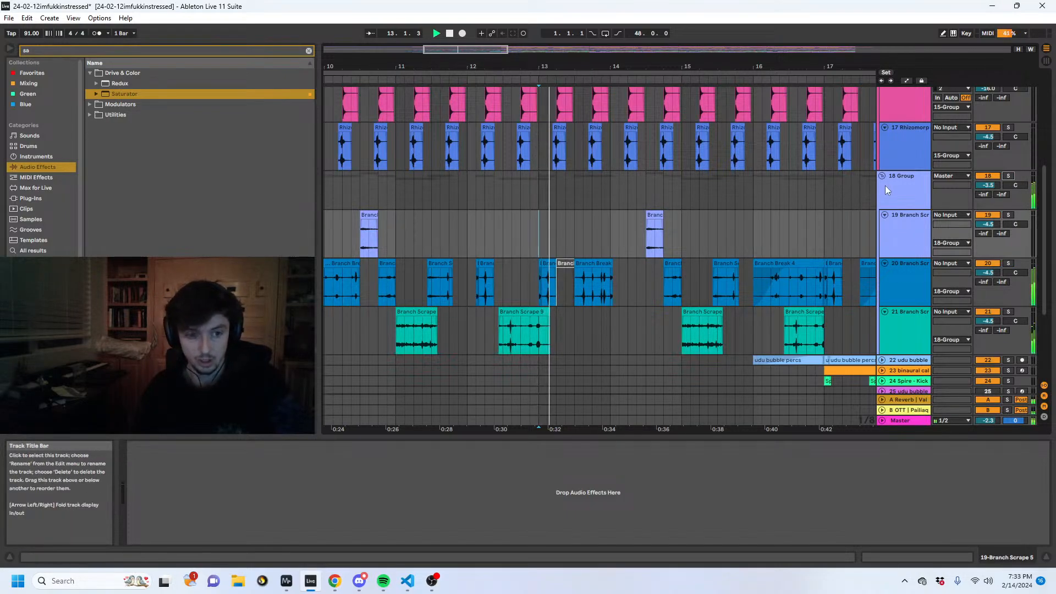
- Unfold and solo the DNB break track 13, and select its Popped bpm90 clip spanning bars 9 to 13
scroll(825, 154, "up", 1)
left_click_drag(792, 67, 816, 62)
scroll(611, 205, "up", 8)
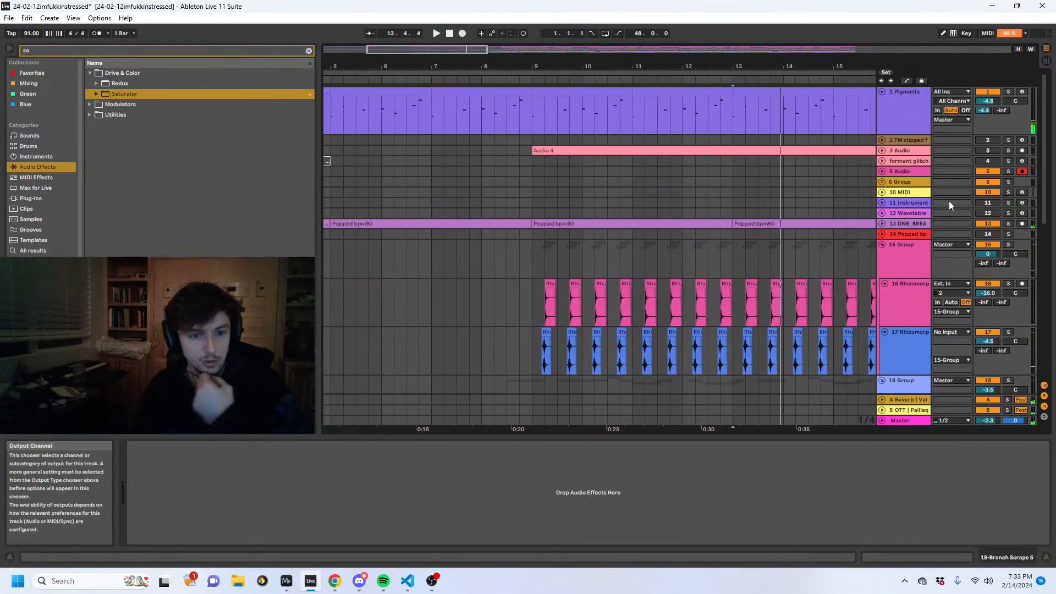
left_click(882, 224)
left_click(1007, 223)
left_click(604, 223)
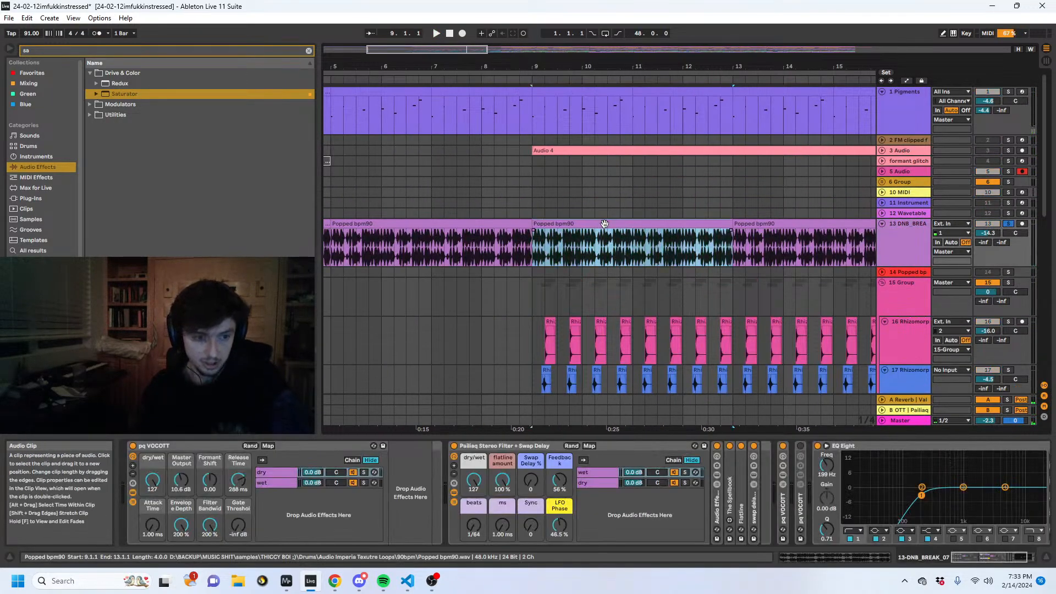
- Collapse the stereo filter rack and EQ Eight on track 13, bypass all its effects and audition the dry loop
key("space")
double_click(499, 446)
double_click(522, 446)
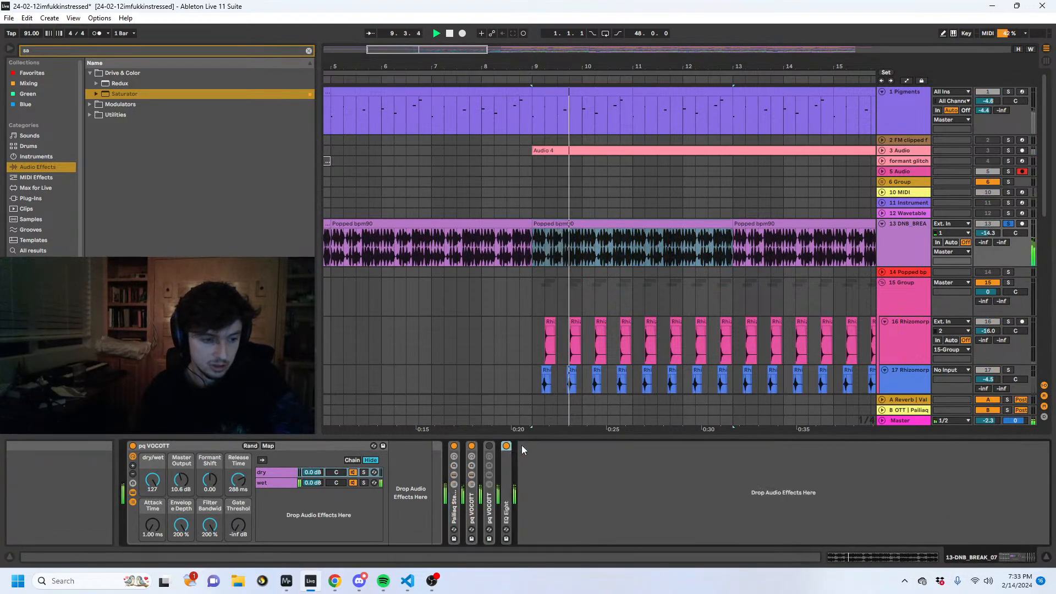
left_click(150, 446)
left_click(133, 445)
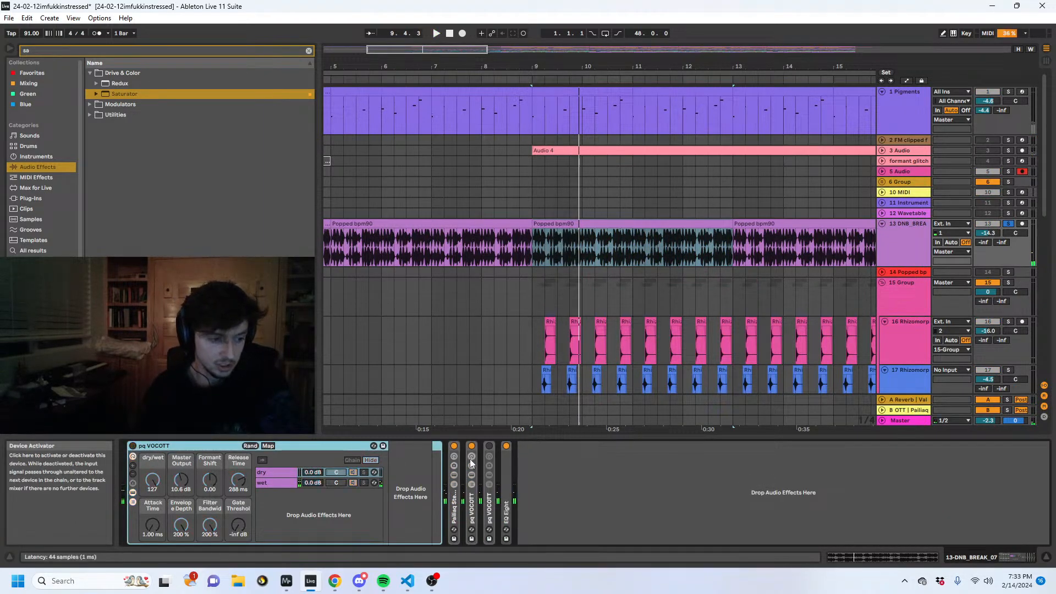
key("space")
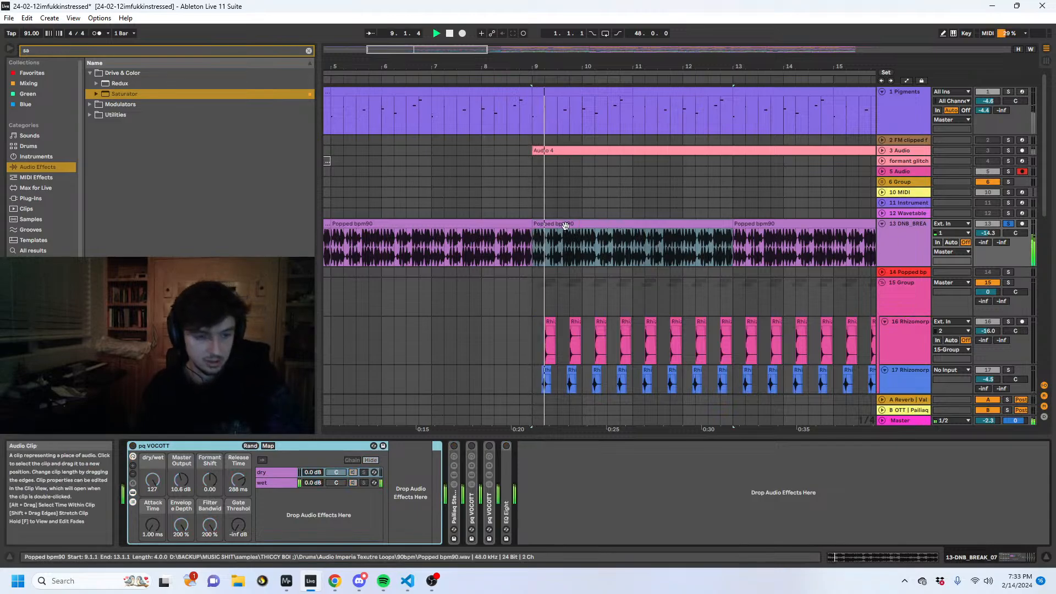
- Show the Popped bpm90 clip's sample properties, reset its pitch to 0 st and audition it
key("shift+Tab")
scroll(165, 511, "down", 5)
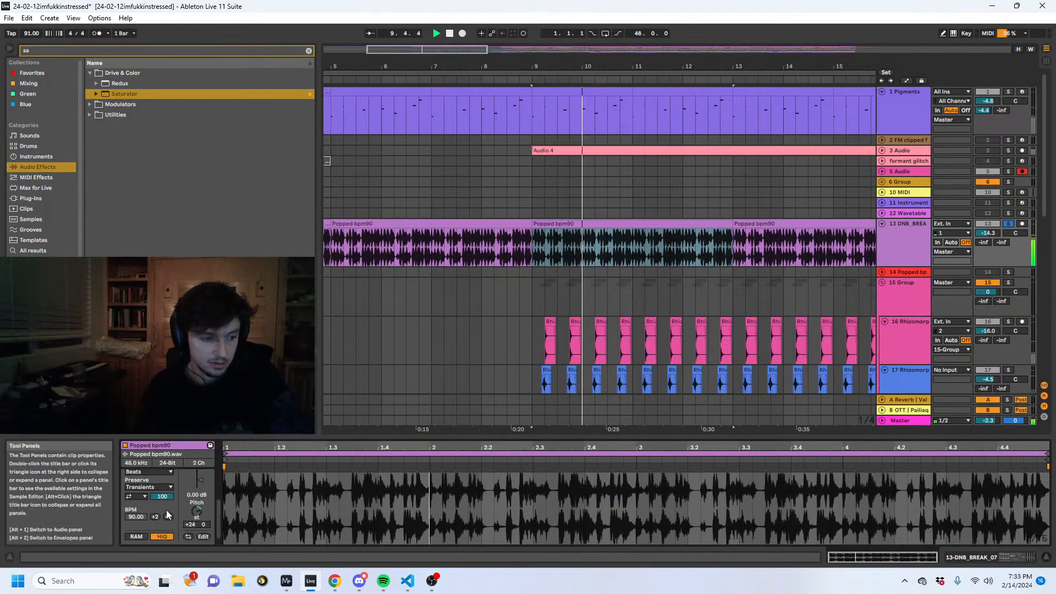
left_click(197, 508)
key("Delete")
key("space")
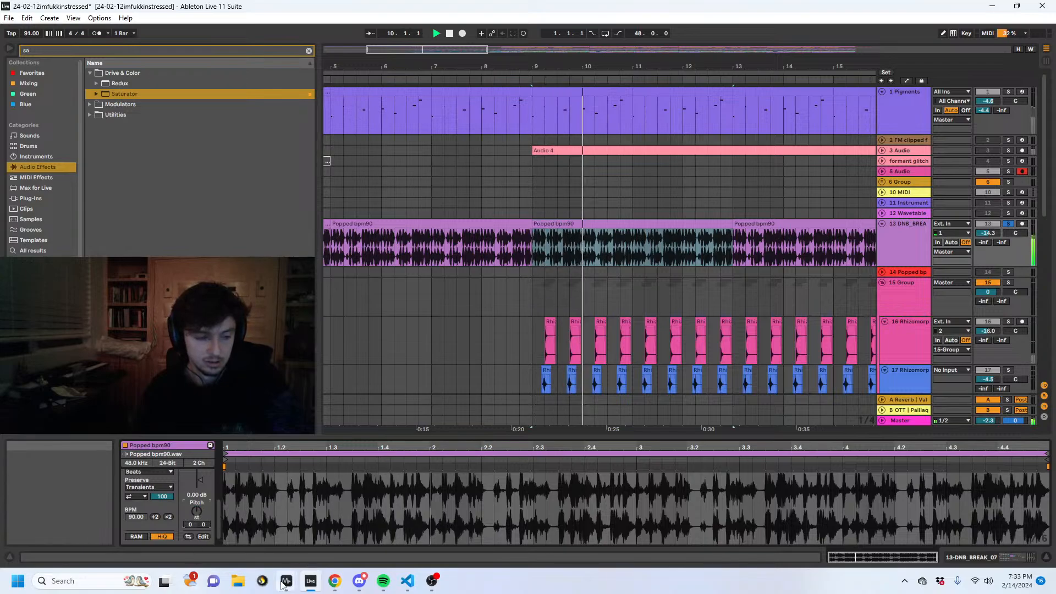
- Bring up the spectrogram window, enlarge it to examine the loop's frequency content and return to the arrangement
mouse_move(286, 581)
left_click(284, 522)
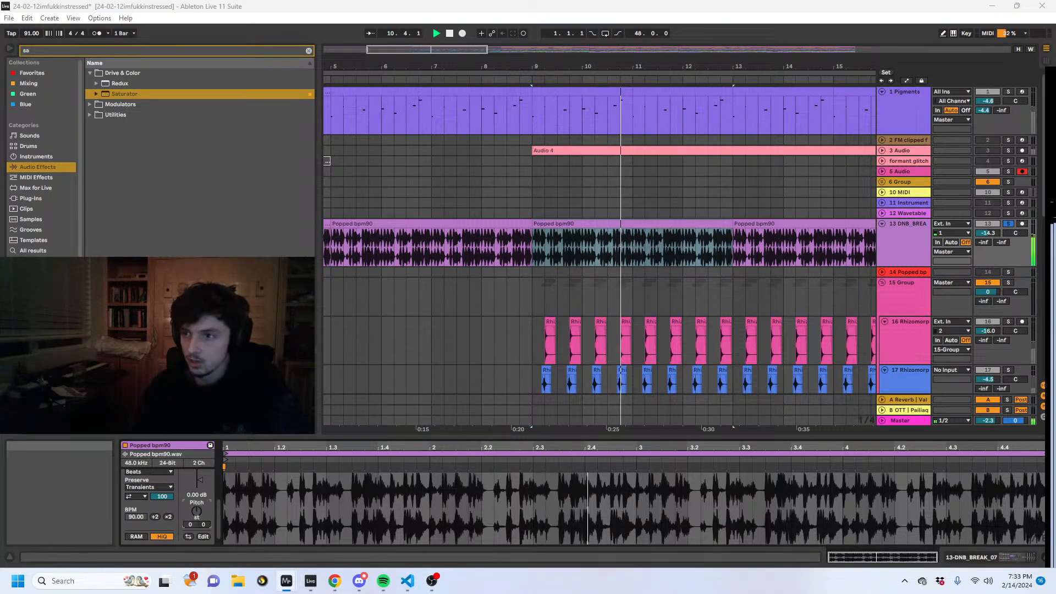
left_click_drag(1055, 58, 315, 19)
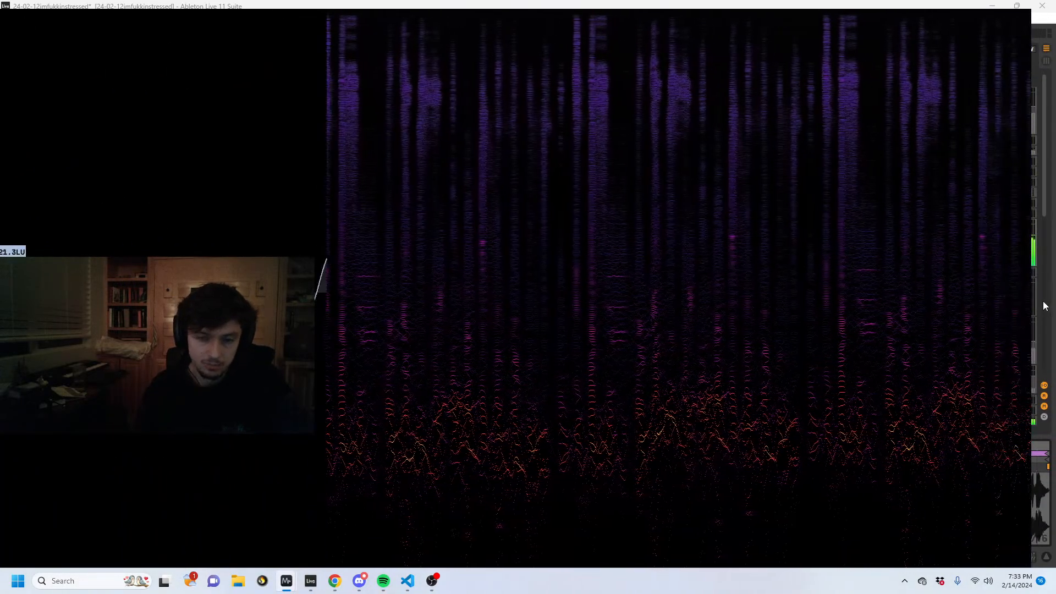
left_click(1051, 315)
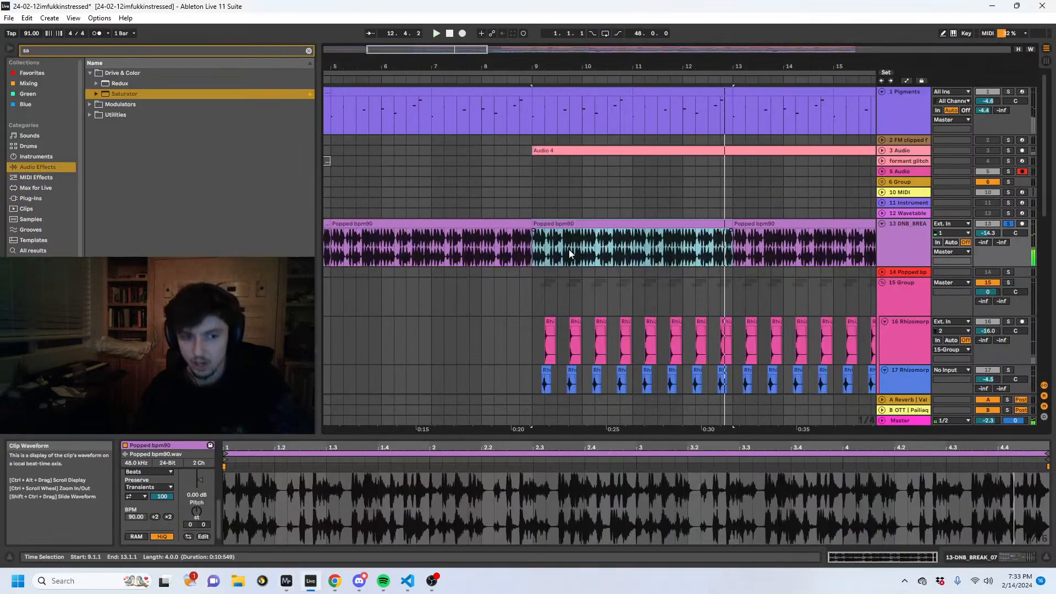
- Stop playback, set the Popped bpm90 clip's pitch to +24 st and reselect the clip at bar 9
key("space")
left_click(196, 511)
type("12")
key("Return")
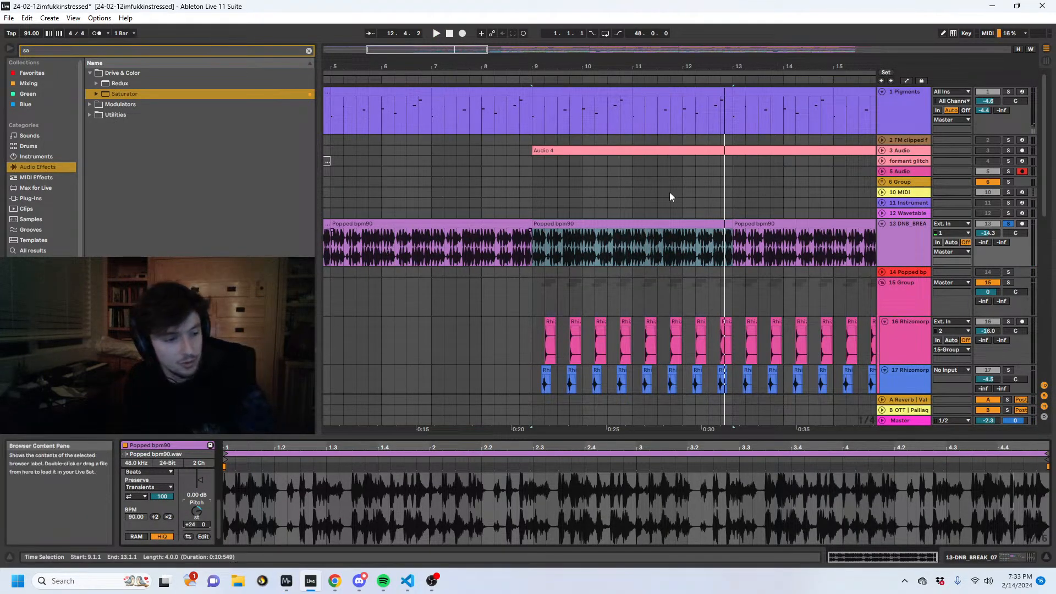
left_click(472, 239)
double_click(583, 233)
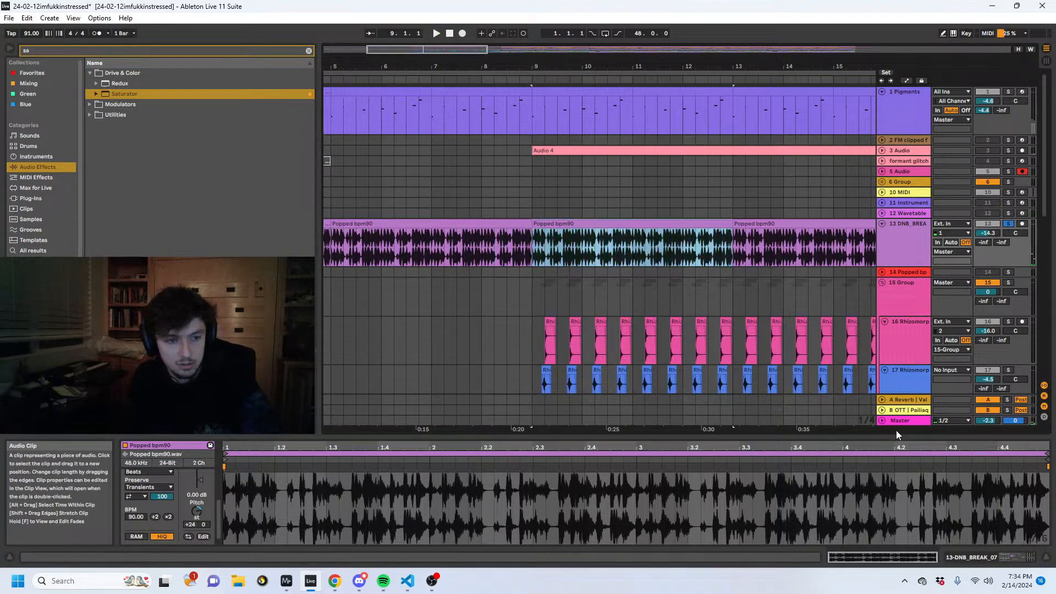
- Show the Vocoder in the wet chain of track 13's first pq VOCOTT rack and examine its Modulator carrier setting
left_click(984, 556)
left_click(272, 482)
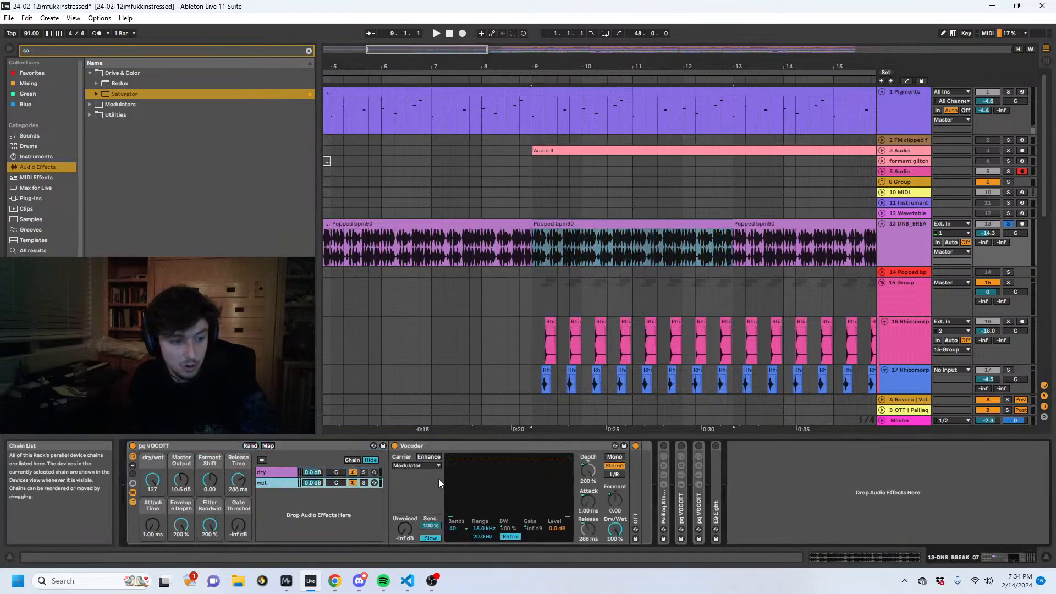
left_click(423, 466)
left_click(423, 465)
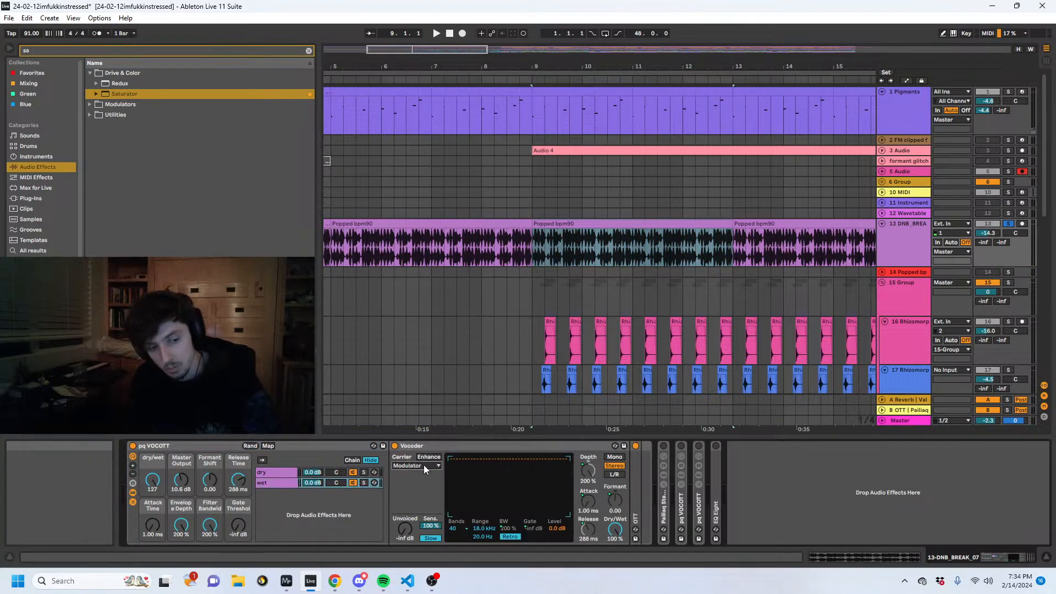
- Play the loop and compare it with the first pq VOCOTT rack bypassed and active, leaving the rack on
key("space")
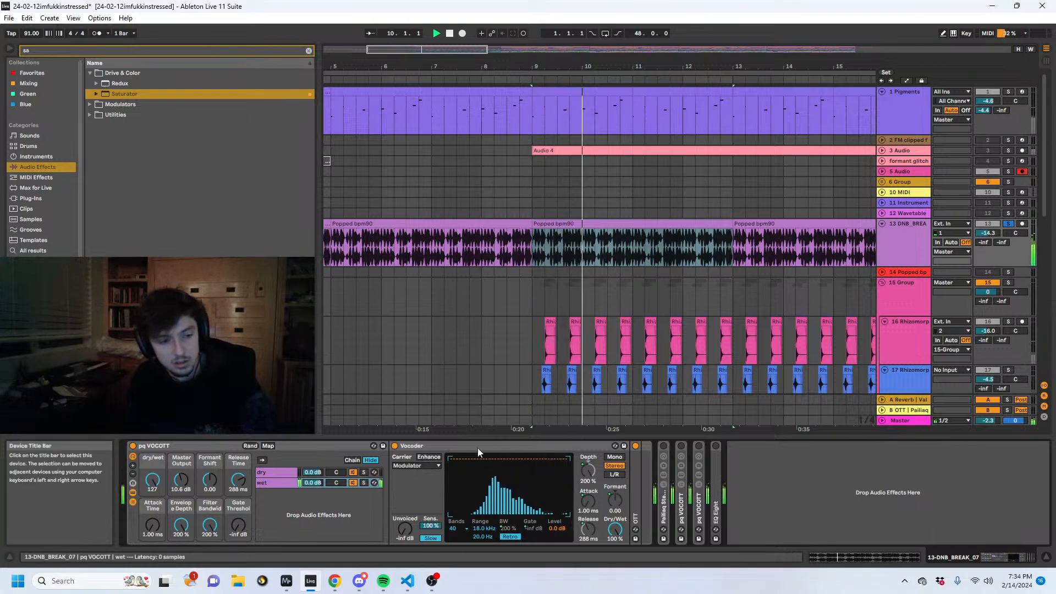
left_click(132, 445)
left_click(132, 447)
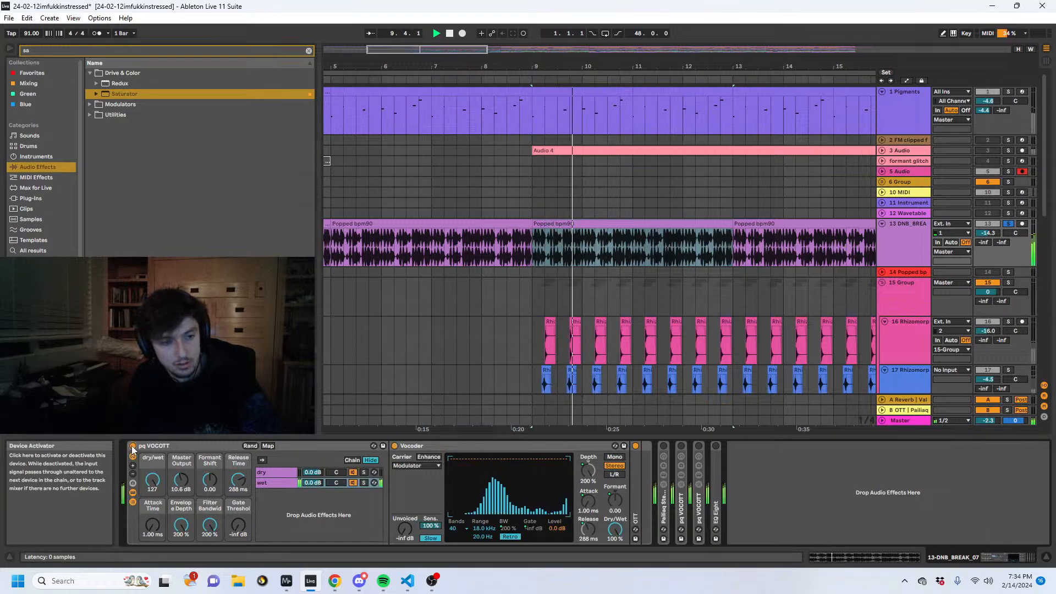
left_click(132, 446)
left_click(132, 447)
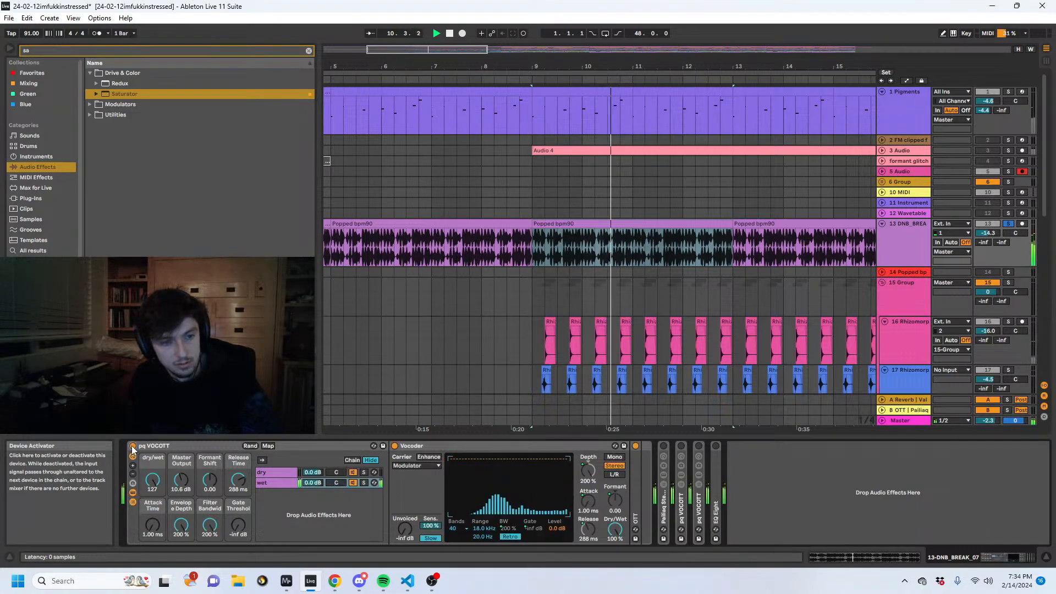
- Try the Formant Shift macro of the first pq VOCOTT rack during playback and leave its Vocoder collapsed
double_click(427, 447)
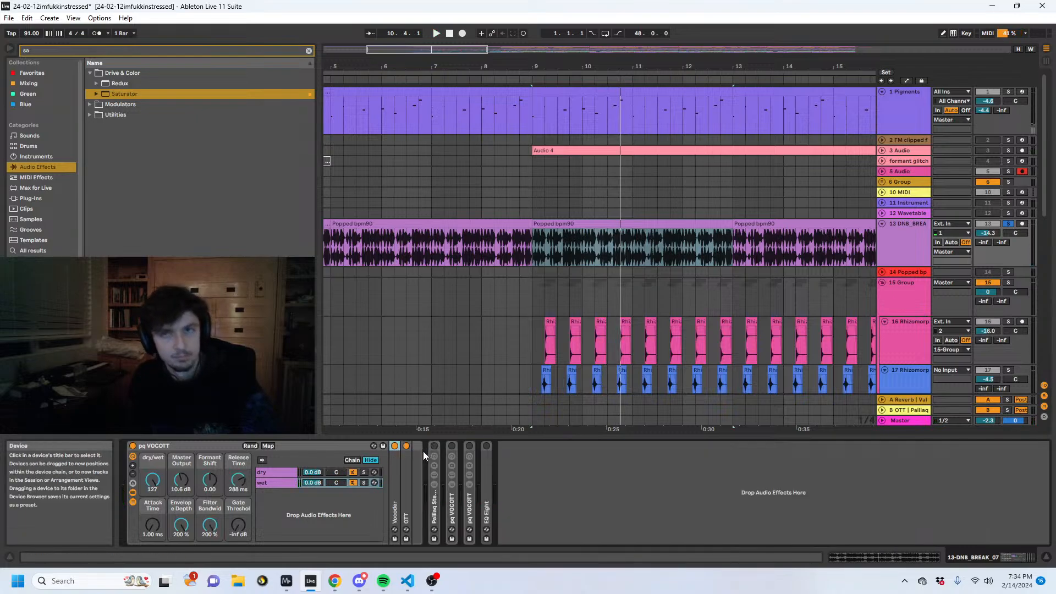
double_click(395, 489)
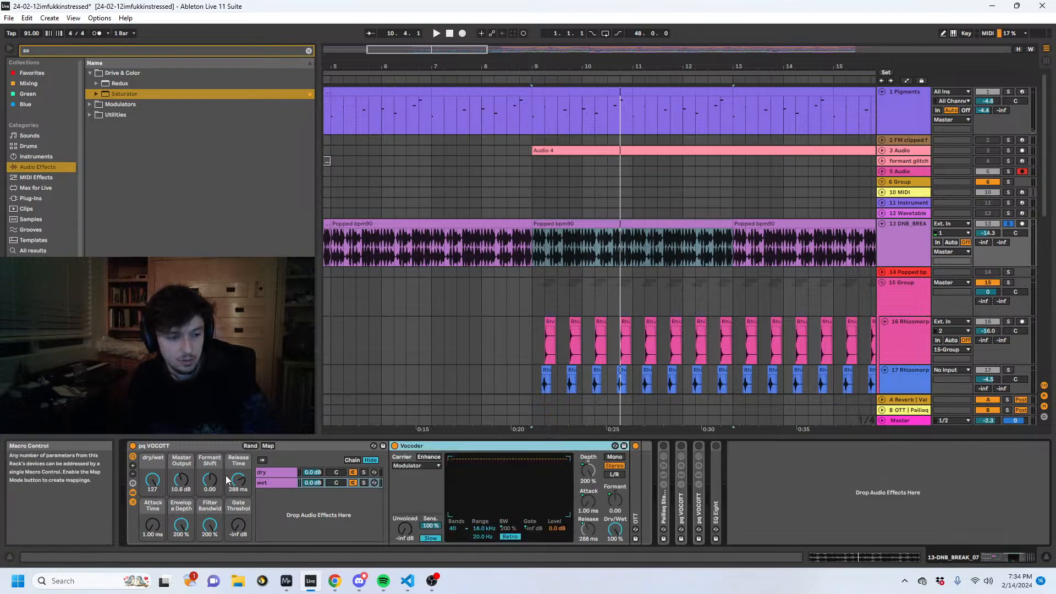
key("space")
mouse_move(210, 480)
left_mouse_down()
mouse_move(210, 468)
mouse_move(209, 484)
left_mouse_up()
double_click(444, 443)
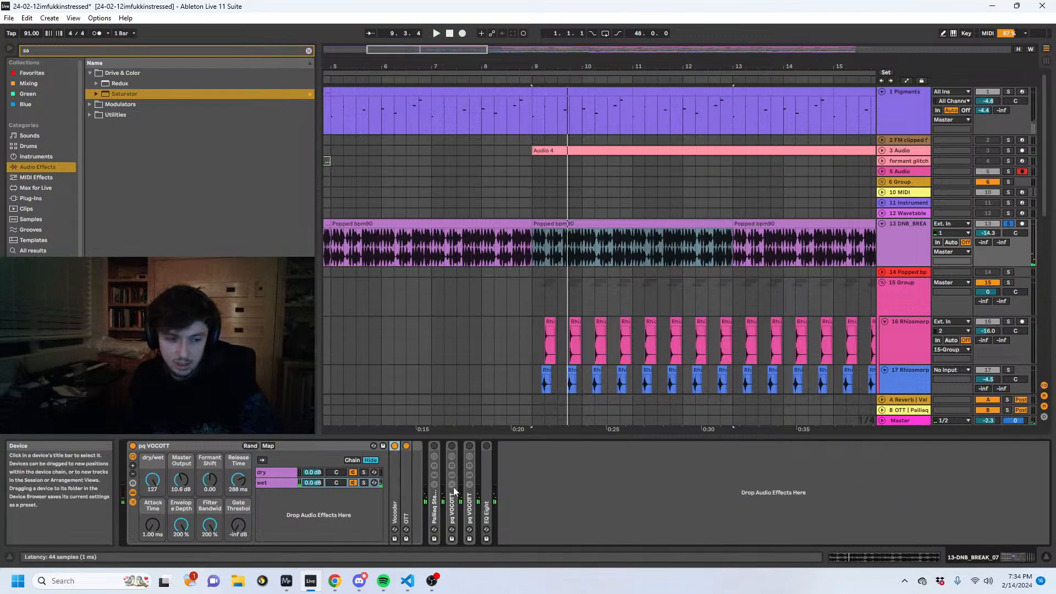
- Expand and enable the Pailiaq Stereo Filter + Swap Delay rack on track 13 and audition the loop through it
double_click(435, 461)
left_click(434, 446)
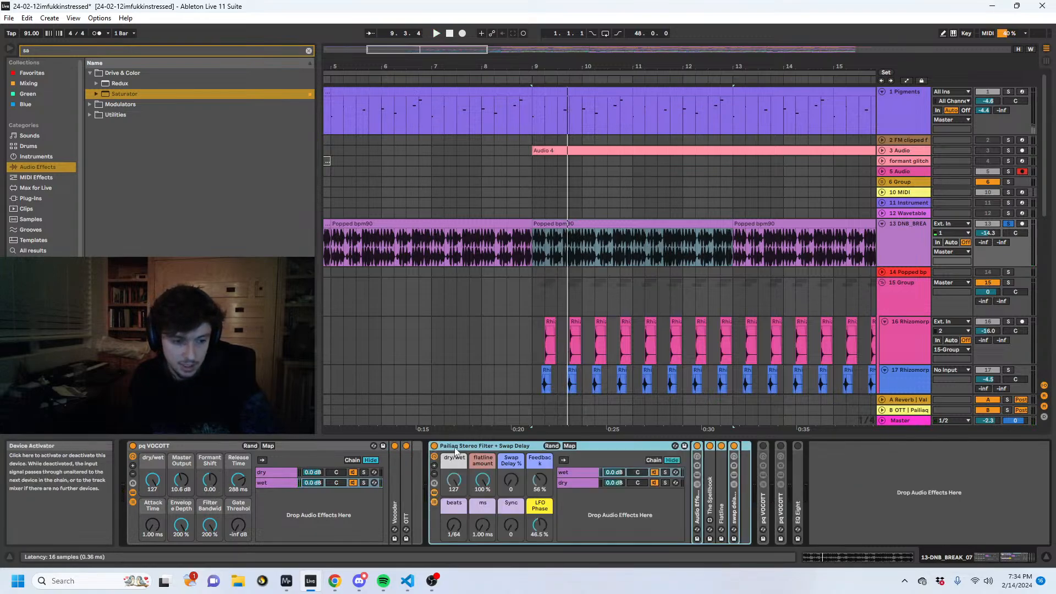
double_click(464, 446)
double_click(435, 501)
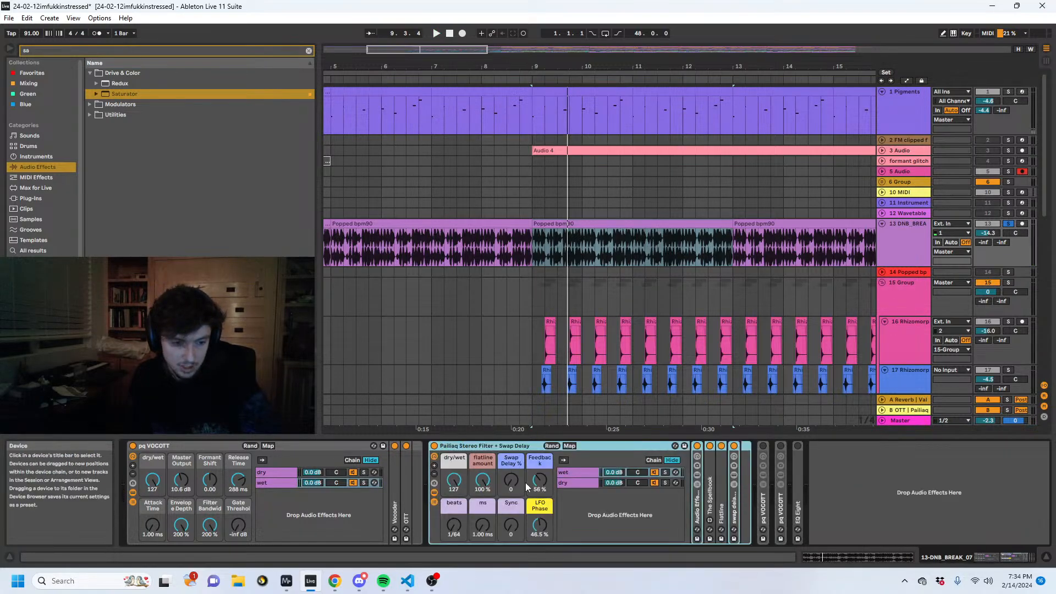
key("space")
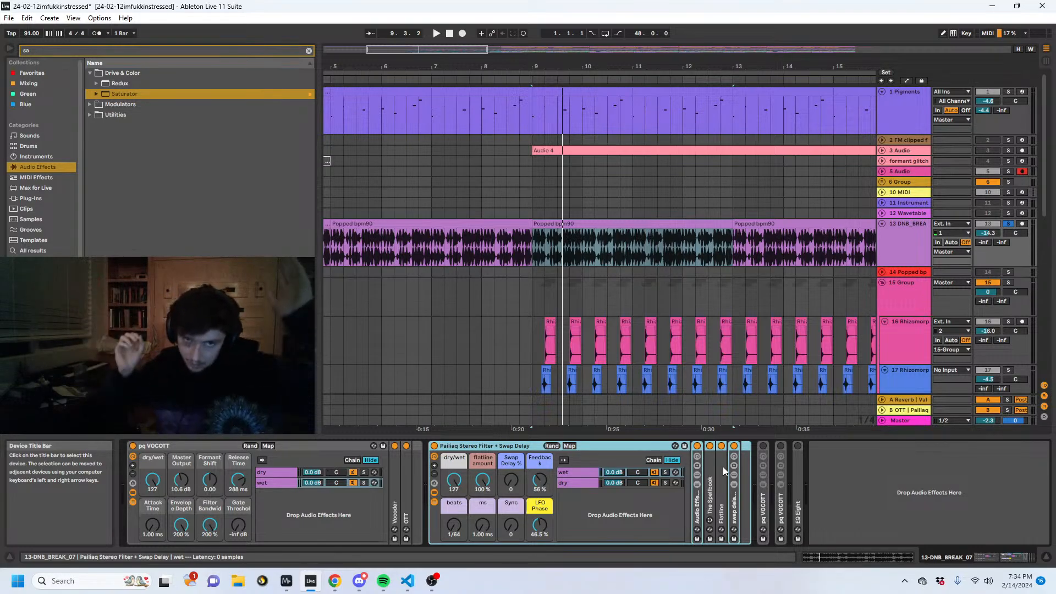
key("space")
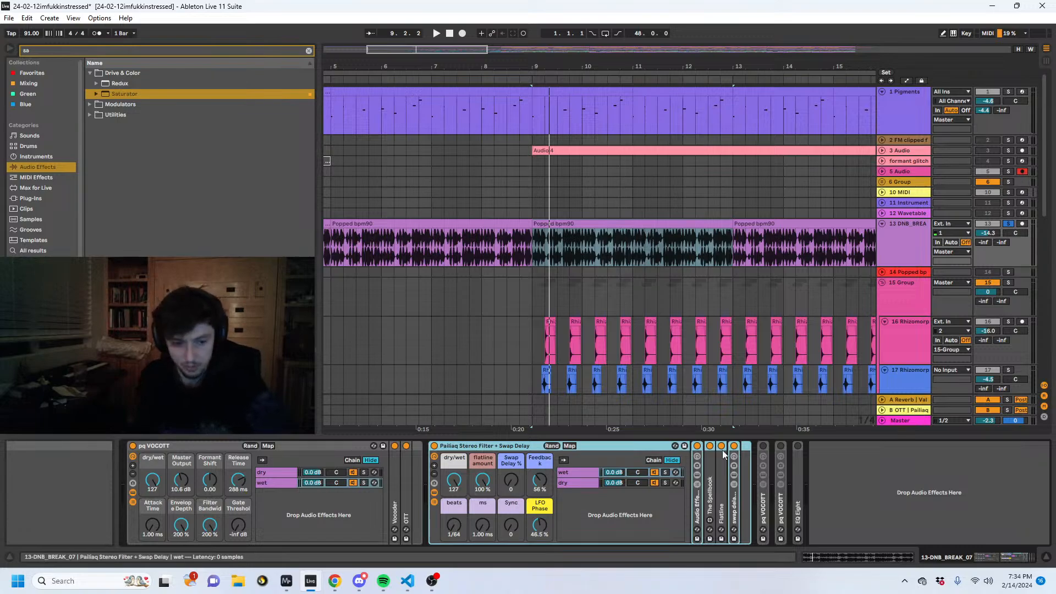
- Collapse the stereo filter rack, enable the second pq VOCOTT rack and raise its dry/wet to 127 while playing
left_click(722, 450)
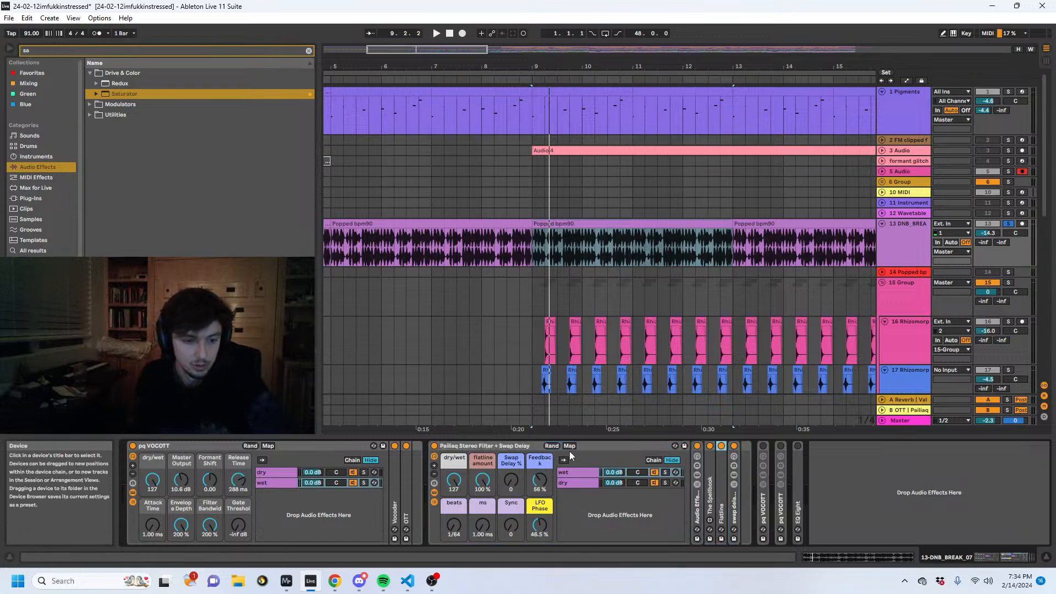
double_click(506, 445)
double_click(455, 495)
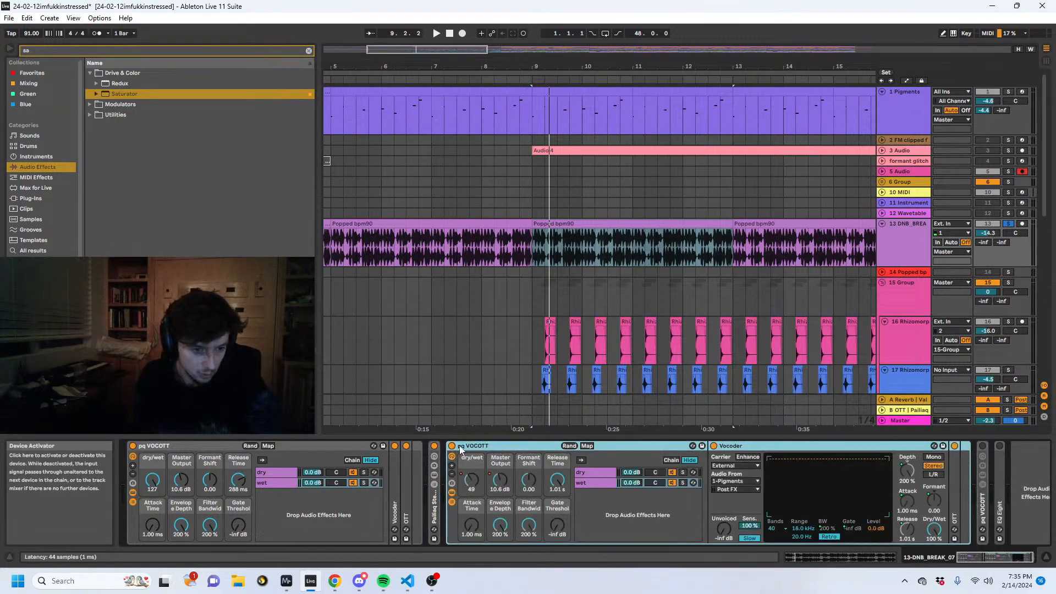
key("space")
left_click_drag(471, 479, 471, 451)
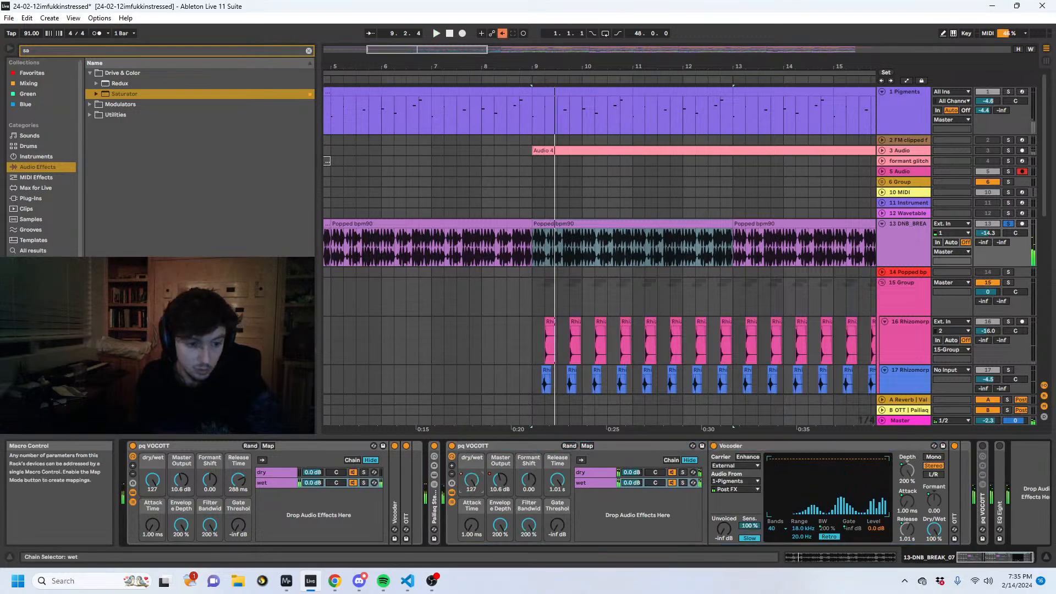
- Examine the second rack's Vocoder source, 1-Pigments Post FX, and audition the break with that external carrier
left_click(742, 482)
left_click(739, 482)
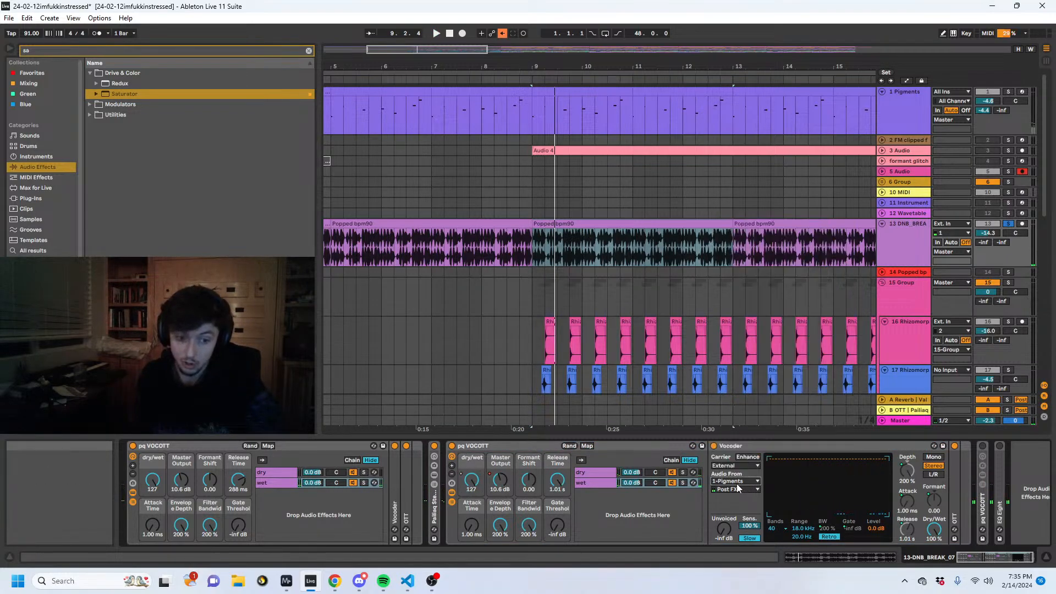
left_click(736, 482)
left_click(737, 482)
key("space")
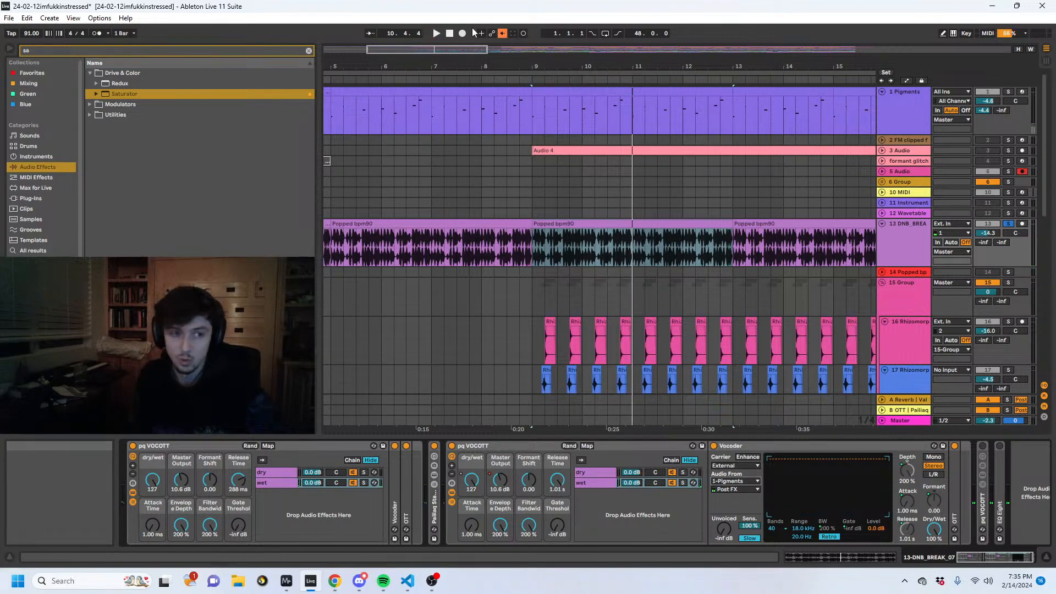
- Re-enable the overridden automation and audition the full mix from bar 9 with track 13 selected and unsoloed
left_click(539, 173)
key("space")
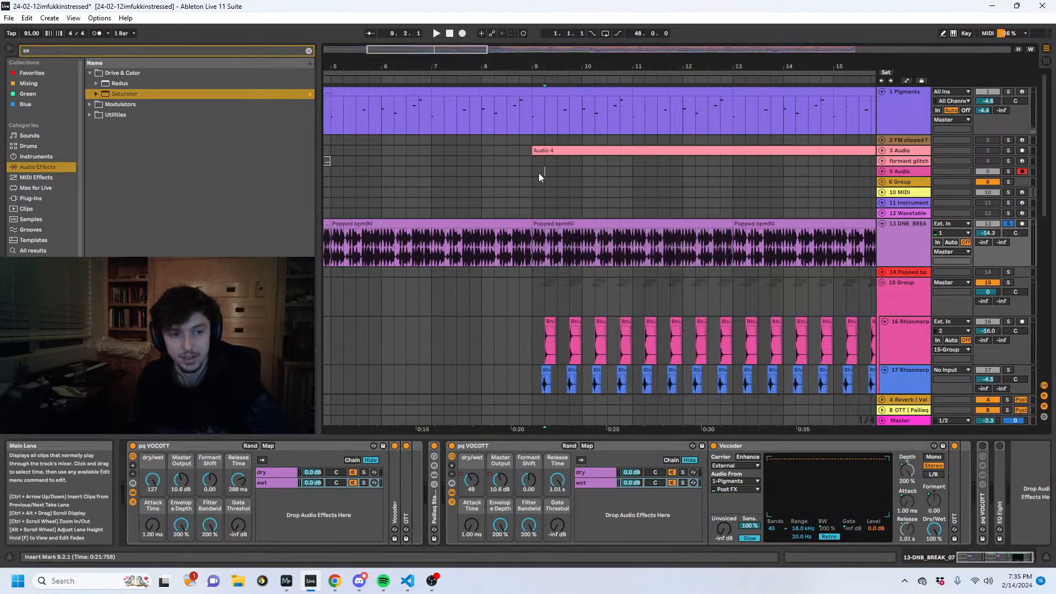
key("space")
left_click(895, 247)
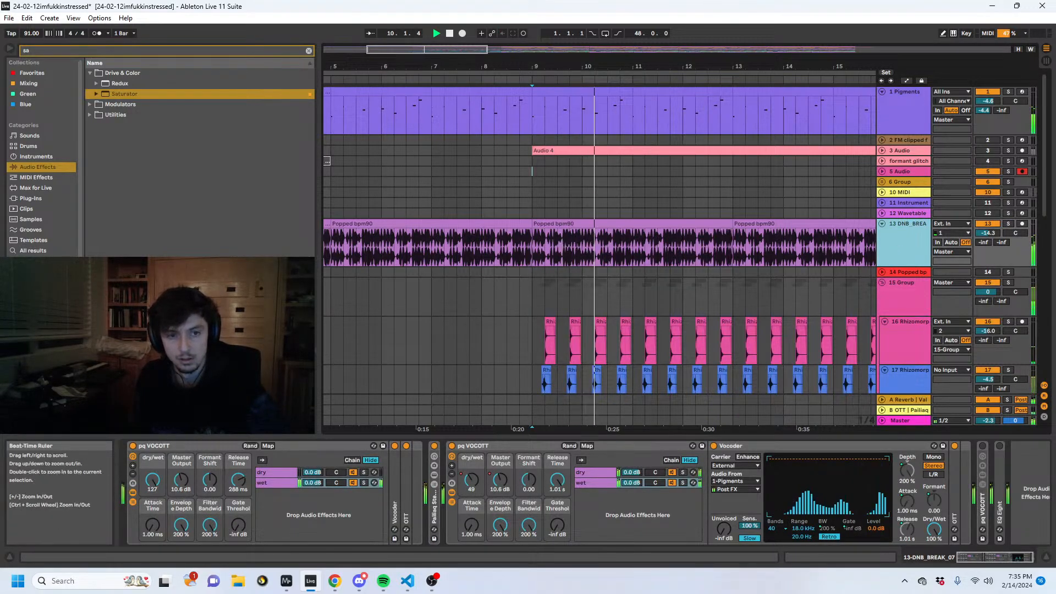
- Stop playback, collapse the second rack's Vocoder, find EQ Eight among the audio effects and add it to track 13
left_click_drag(791, 67, 576, 62)
double_click(781, 446)
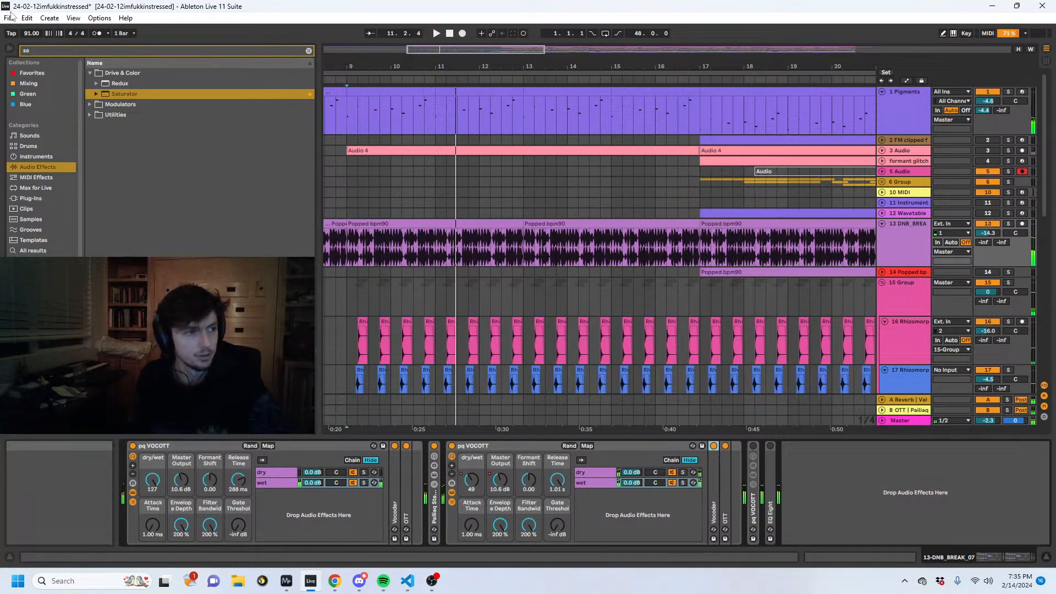
key("BackSpace")
key("BackSpace")
type("eq 8")
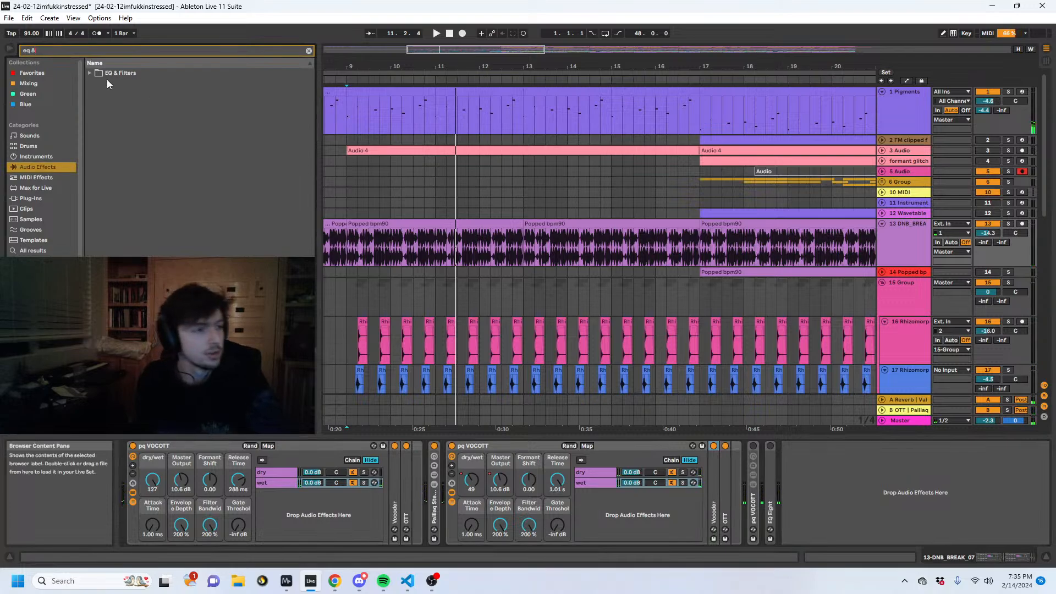
left_click(90, 72)
double_click(117, 83)
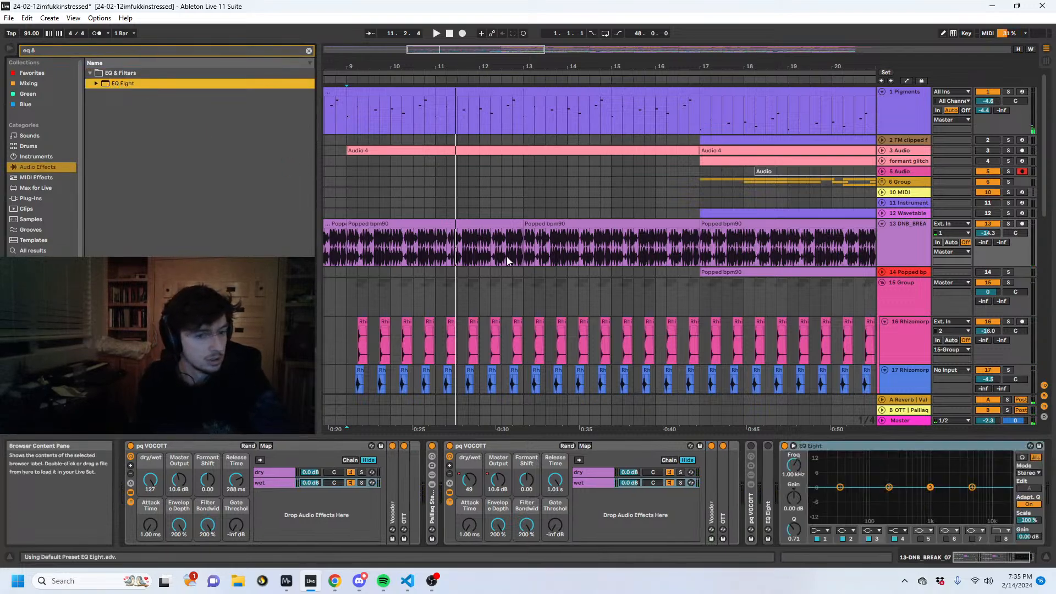
- Solo and audition track 13 from bar 8, setting EQ Eight's band 4 to a 550 Hz, 7.56 dB high shelf with Scale at 119%
left_click_drag(539, 67, 737, 60)
left_click(567, 255)
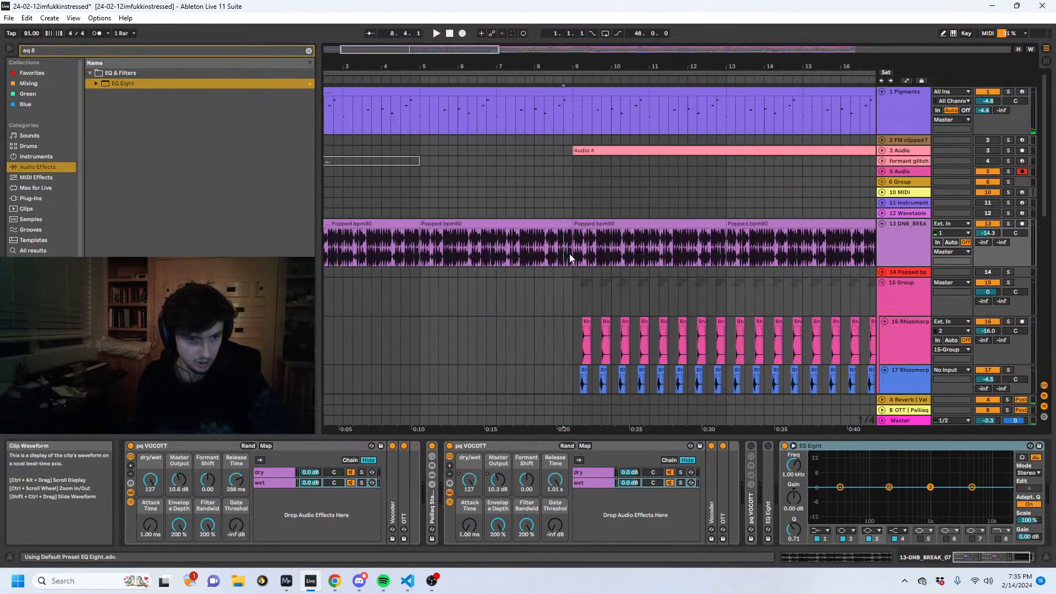
left_click(1007, 224)
key("space")
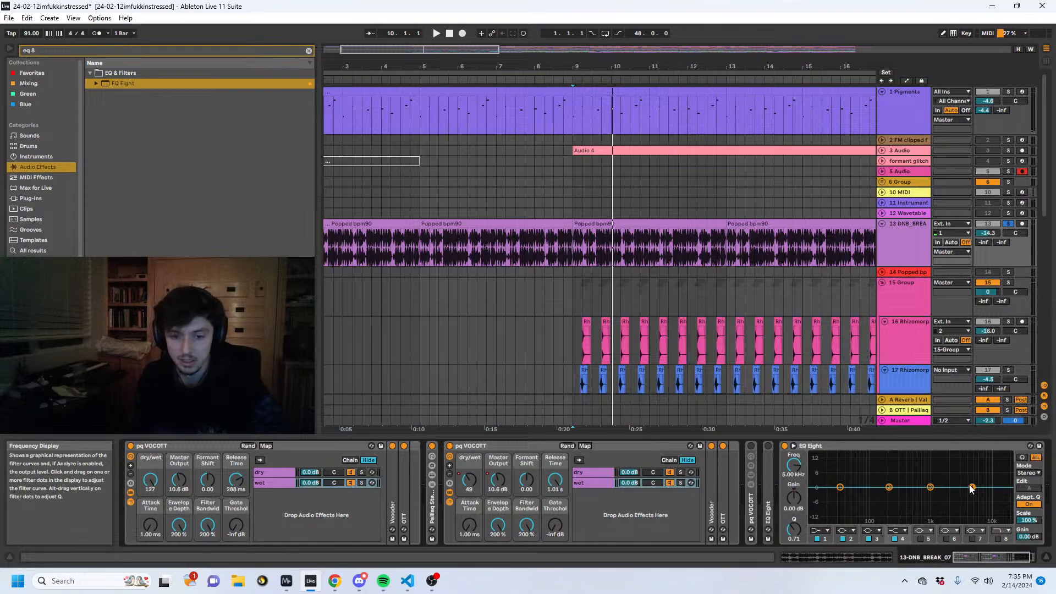
left_click_drag(1027, 520, 1027, 510)
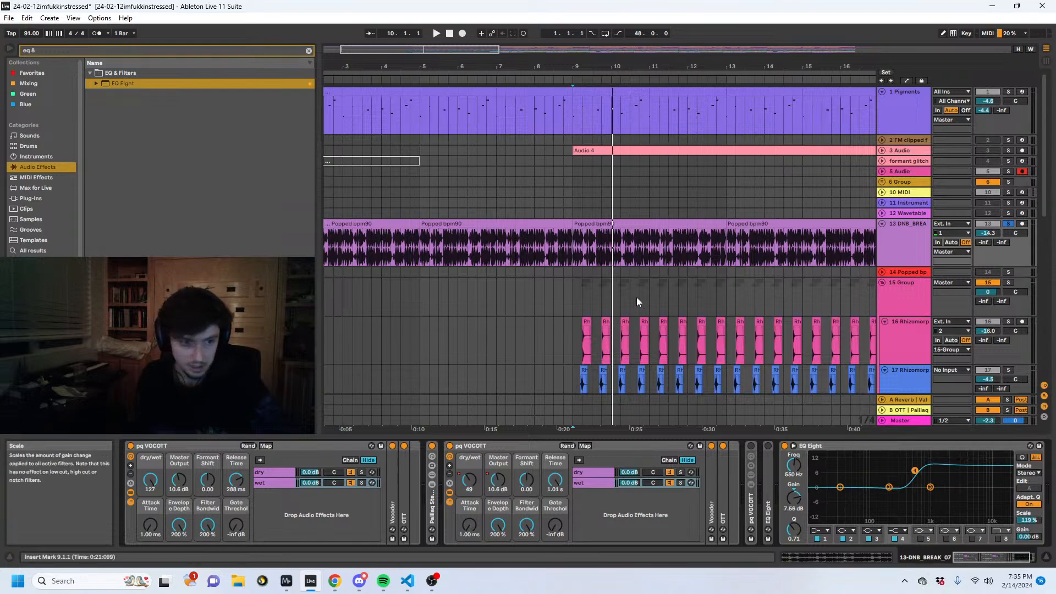
- Show automation and draw a rise to about 119% in track 13's EQ Eight Scale envelope just after bar 9, auditioning it
key("a")
key("a")
key("a")
double_click(573, 243)
left_click_drag(573, 244, 572, 248)
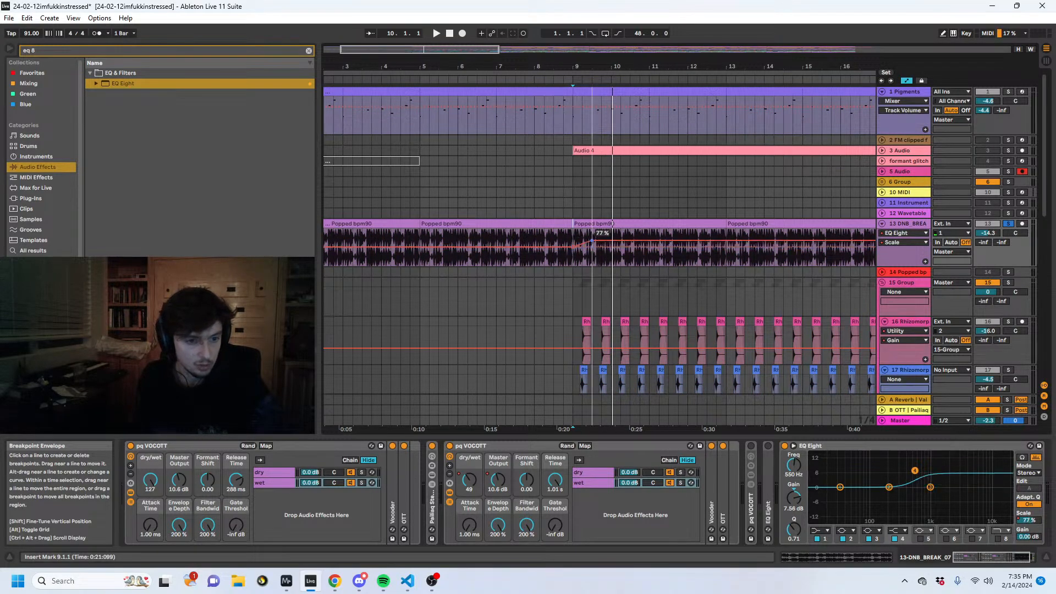
key("space")
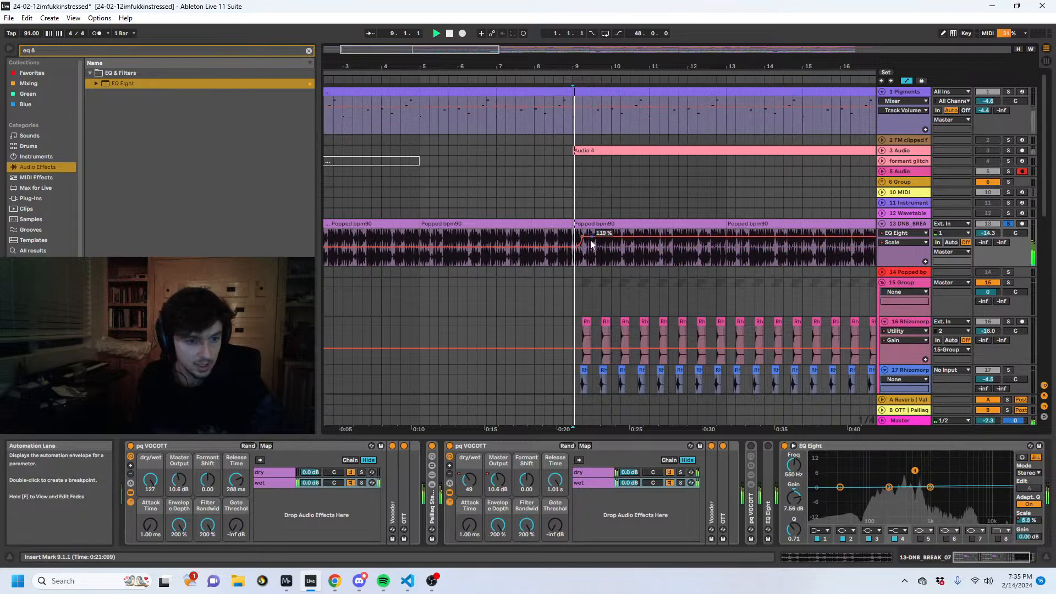
key("space")
- Select the half-bar Scale spike from 9.1.1 to 9.3.1 on track 13 and duplicate it repeatedly up to bar 12
left_click_drag(592, 243, 575, 260)
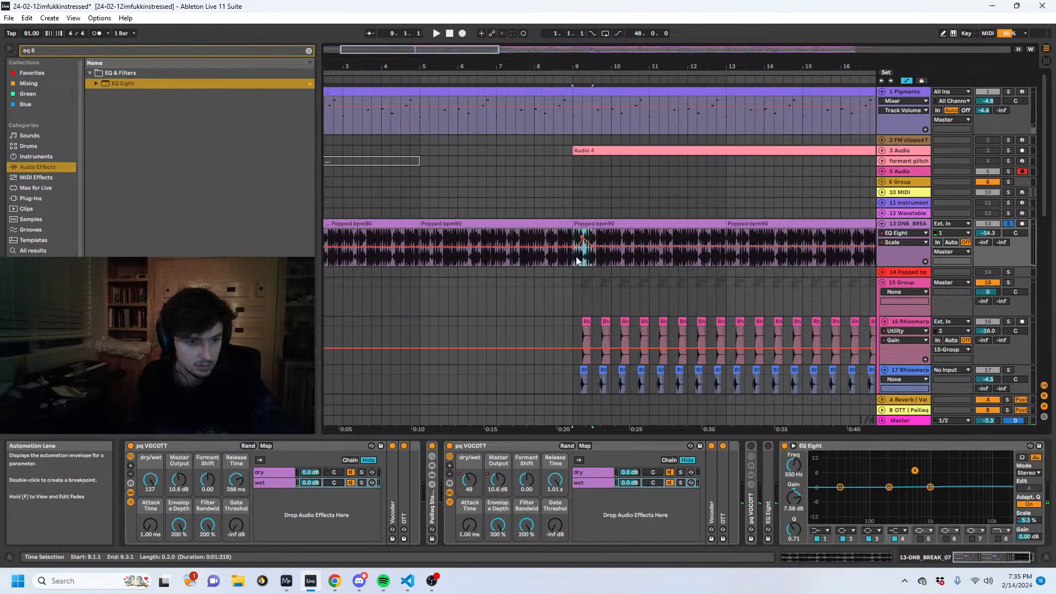
key("ctrl+d")
key("ctrl+d")
key("ctrl+d")
- Move EQ Eight ahead of the second pq VOCOTT rack, expand that rack's Vocoder and audition the break
left_click(843, 445)
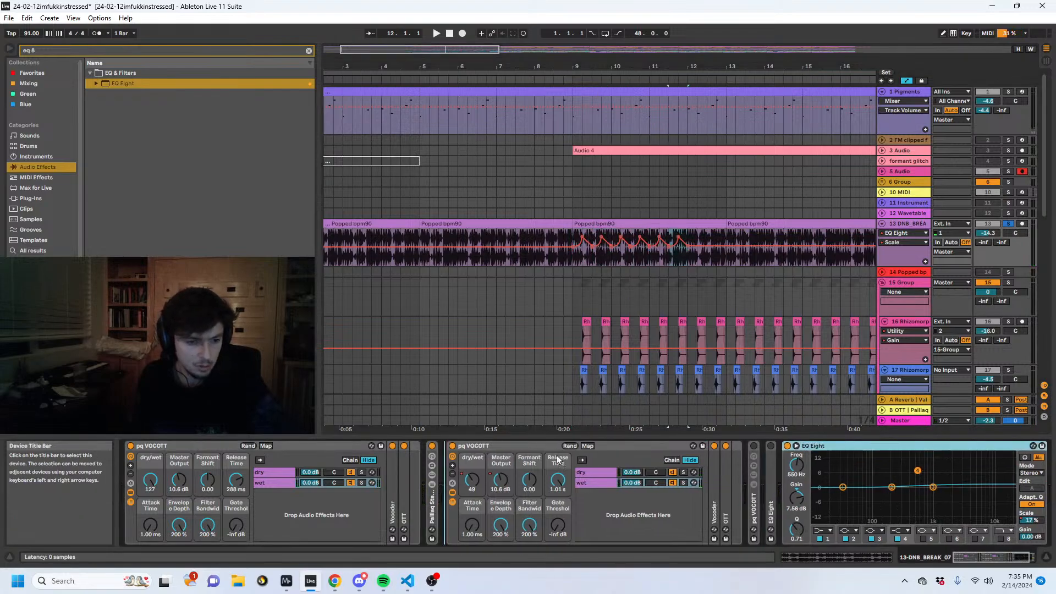
left_click_drag(499, 456, 617, 447)
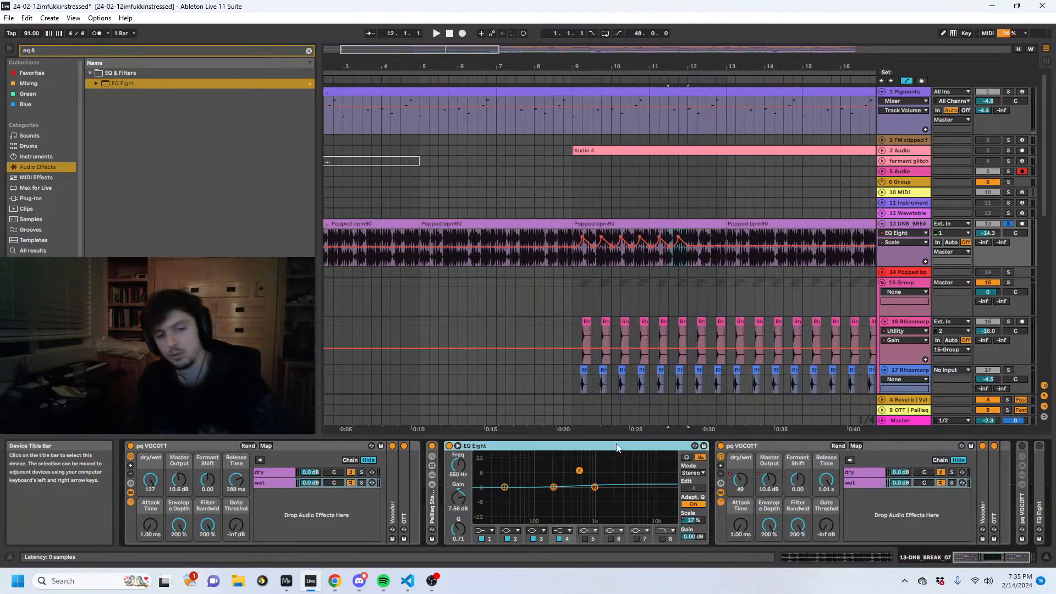
left_click(751, 449)
double_click(980, 489)
key("space")
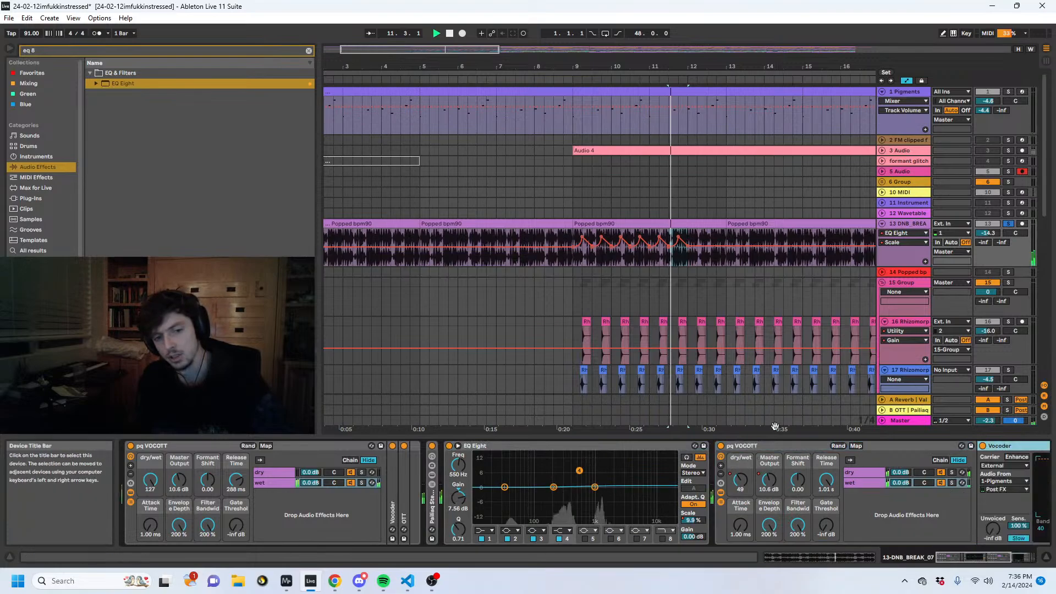
- Reshape the Scale envelope with a dip at bar 10 and a peak of about 194% at bar 11 while auditioning from bar 9
left_click(581, 243)
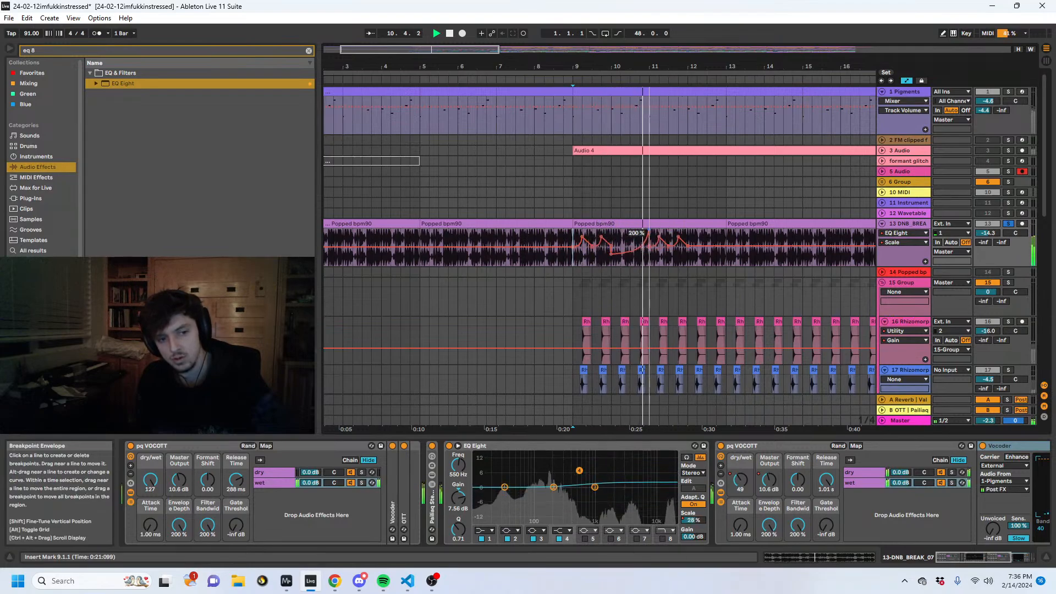
key("space")
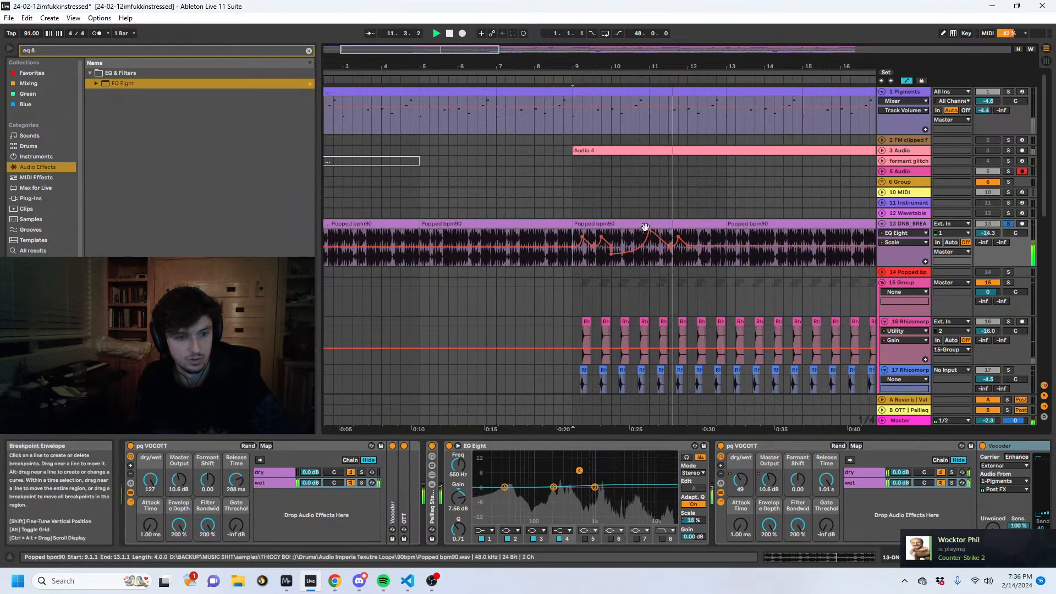
left_click(649, 224)
left_click(650, 233)
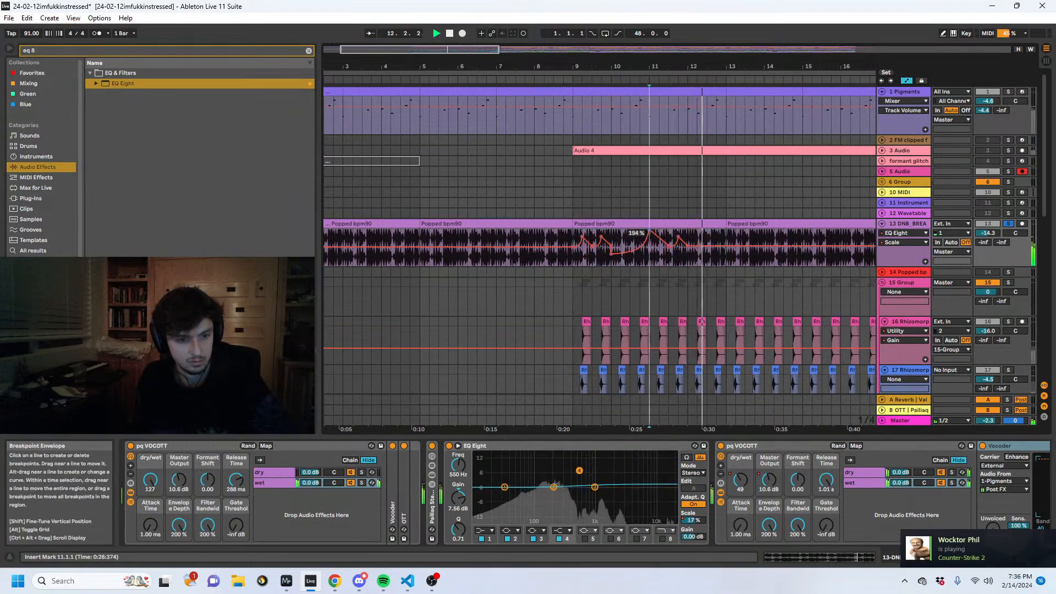
- Duplicate the Scale automation of bars 9 to 13 on track 13 into the following four bars
left_click_drag(726, 247, 573, 252)
key("space")
key("space")
key("ctrl+d")
- Adjust the Scale breakpoints around bars 12 to 14, forming a high peak just before bar 14, and audition from 11.4
left_click(567, 267)
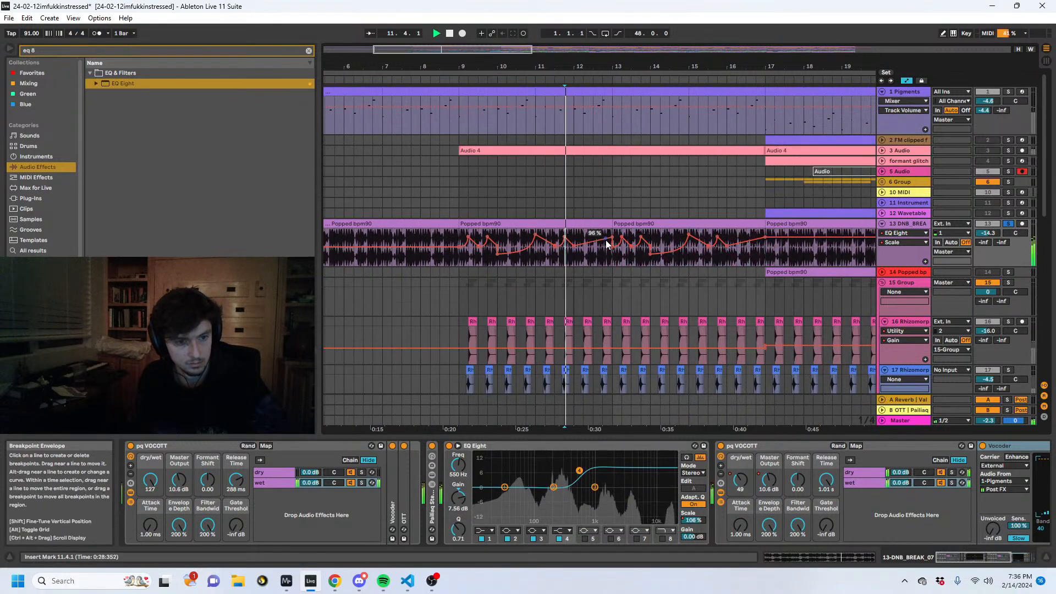
left_click_drag(614, 252, 641, 230)
key("space")
key("space")
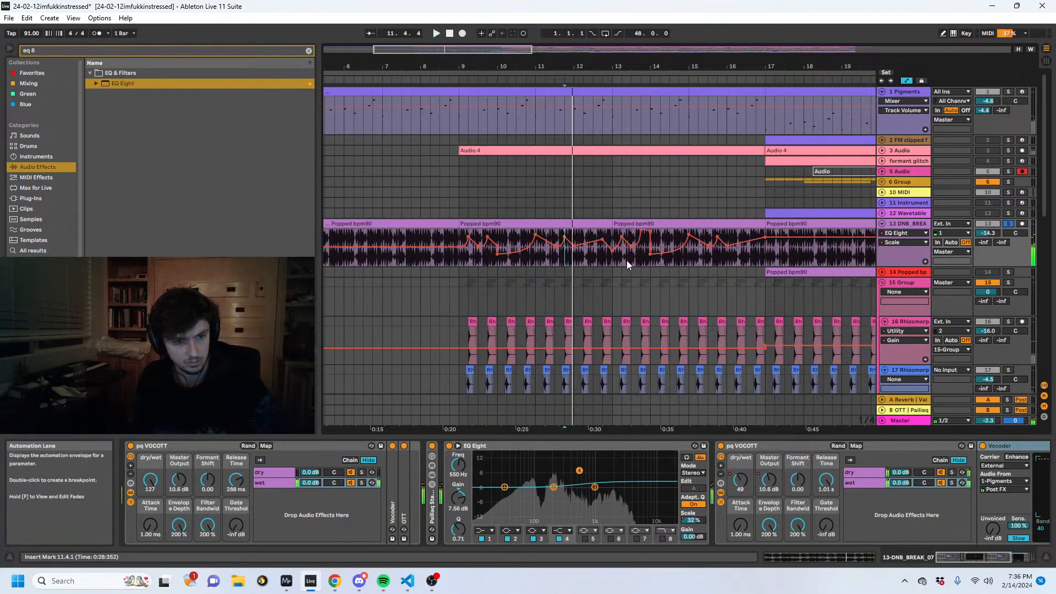
- Raise the bar 14 dip and vary the Scale envelope through bars 14 to 16, auditioning the changes
left_click(631, 260)
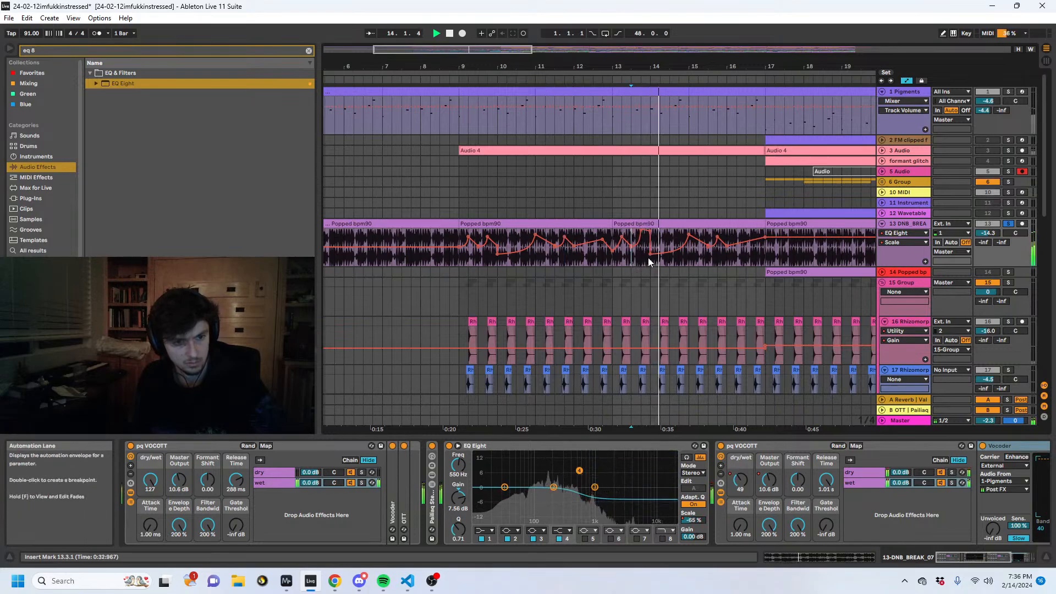
left_click_drag(650, 254, 650, 231)
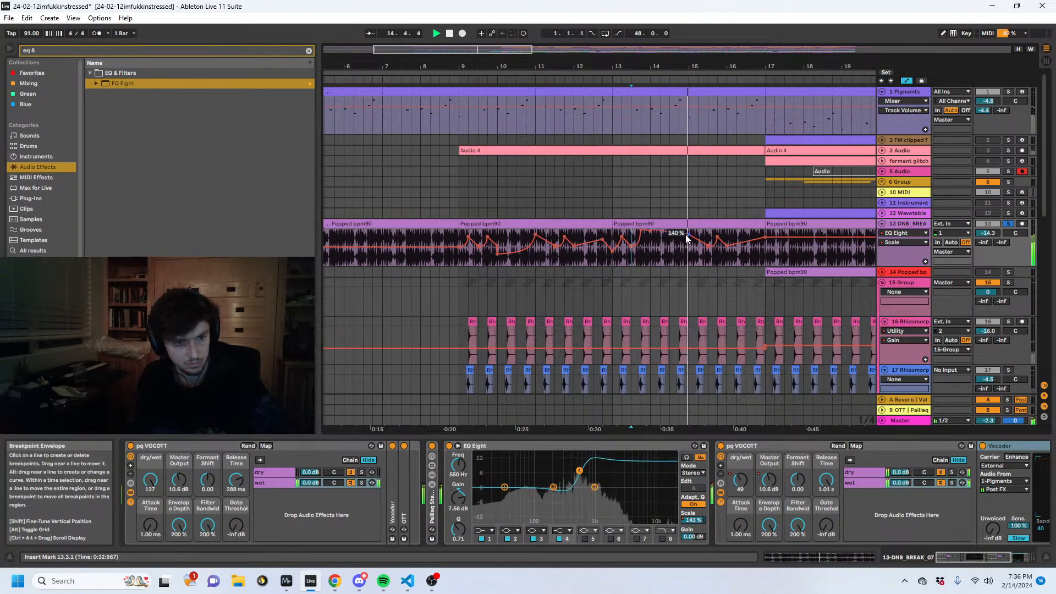
left_click(633, 259)
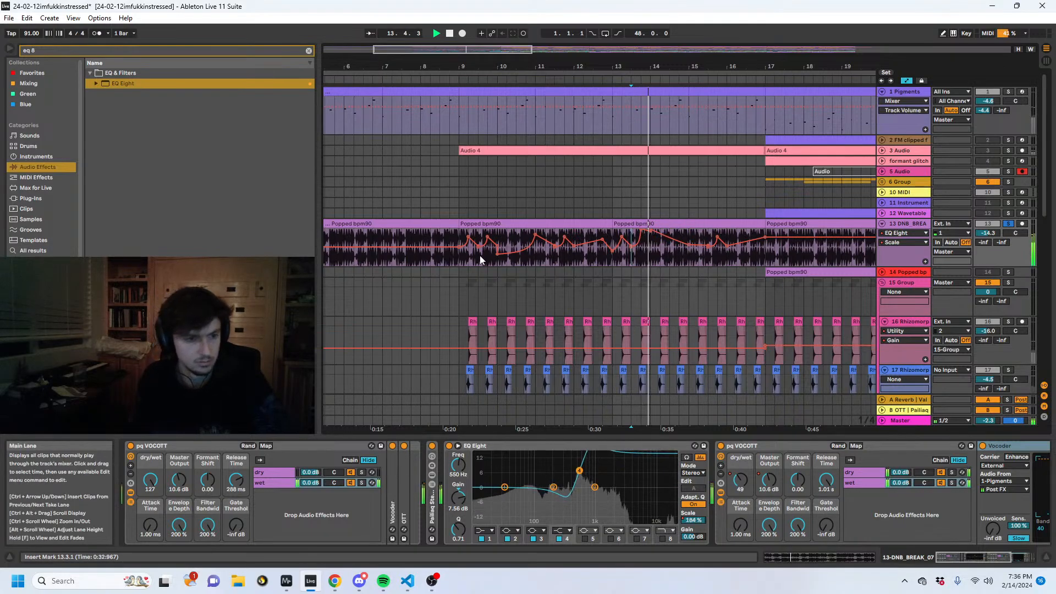
left_click_drag(457, 259, 720, 241)
left_click(737, 256)
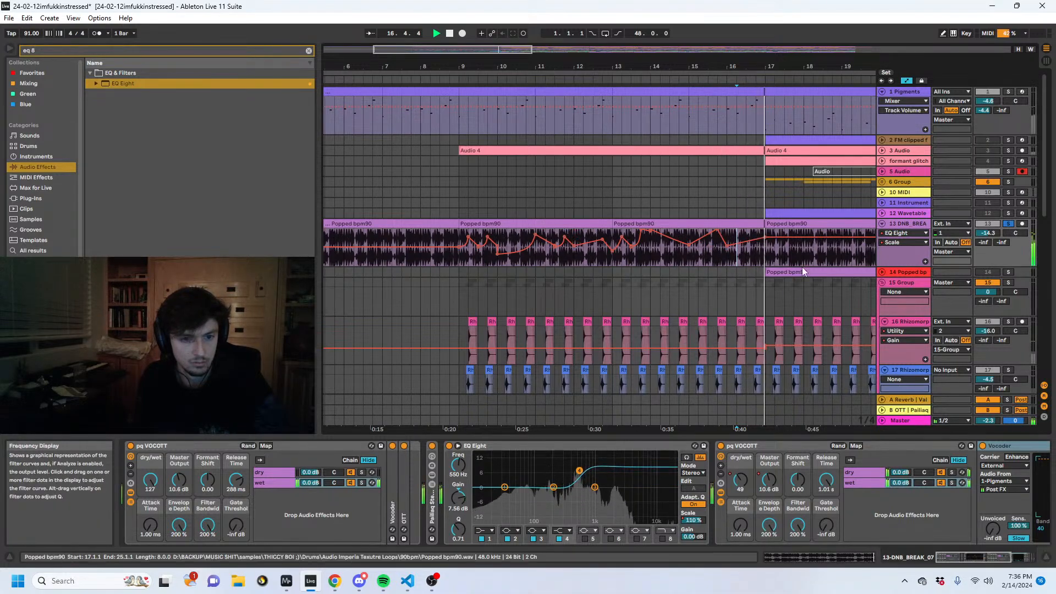
- Duplicate track 13's eight-bar Scale automation from bars 9 to 17 into bars 17 to 25
left_click(761, 257)
left_click_drag(761, 258, 461, 241)
key("ctrl+d")
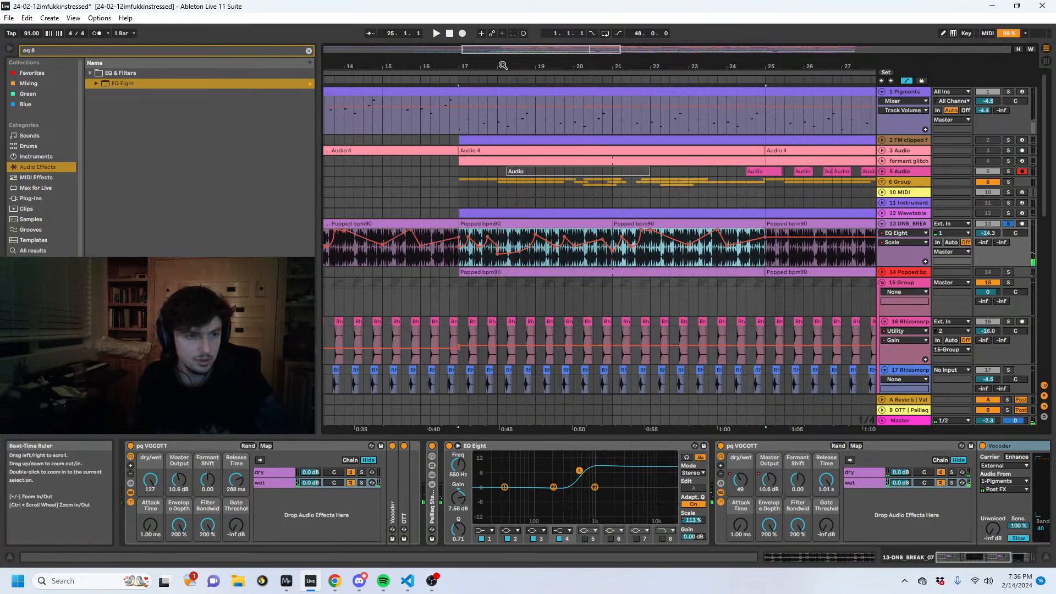
- Repeat the Scale automation of bars 9 to 25 along track 13 up to bar 49 and clear the excess beyond it
left_click_drag(502, 65, 494, 27)
left_click_drag(428, 253, 635, 248)
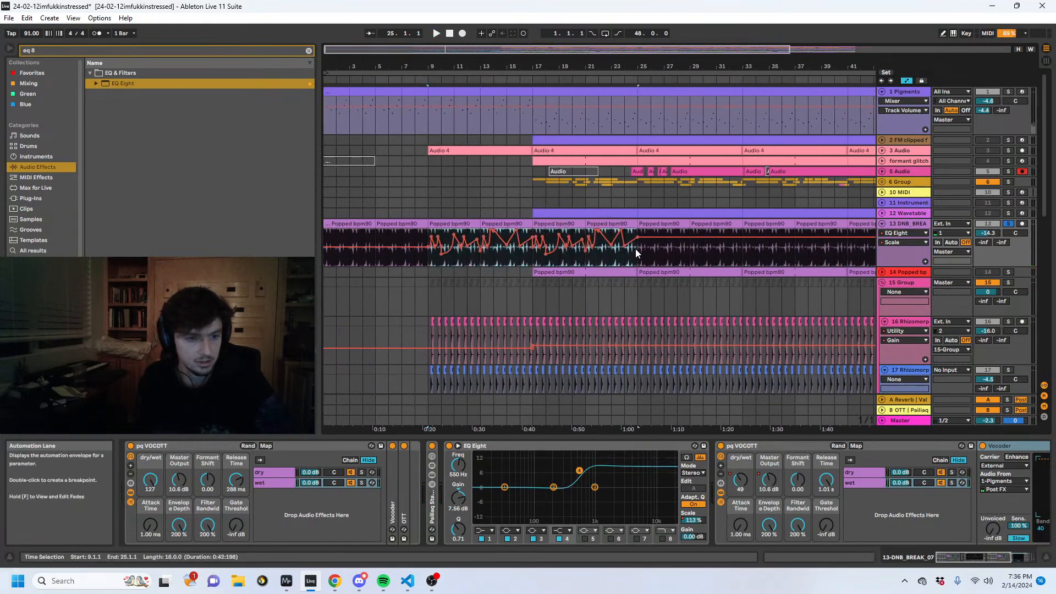
key("ctrl+d")
key("ctrl+d")
key("ctrl+d")
key("ctrl+z")
key("ctrl+z")
left_click_drag(575, 67, 709, 72)
key("ctrl+d")
left_click_drag(767, 265, 690, 259)
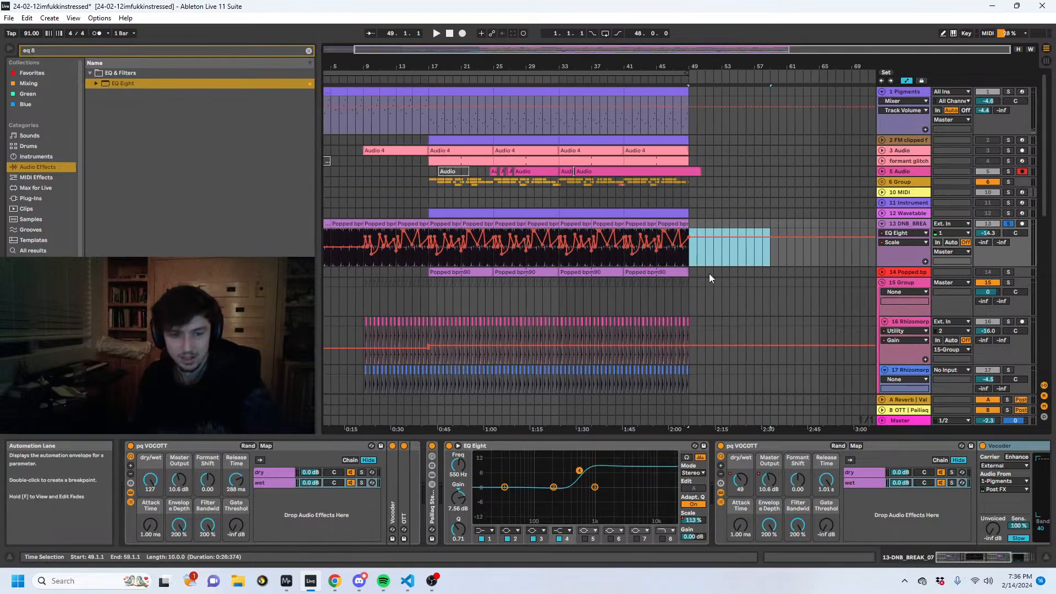
- Copy the Scale automation of bars 9 to 17 to the start of track 13 and audition from bar 1
left_click_drag(435, 67, 460, 66)
left_click(381, 262)
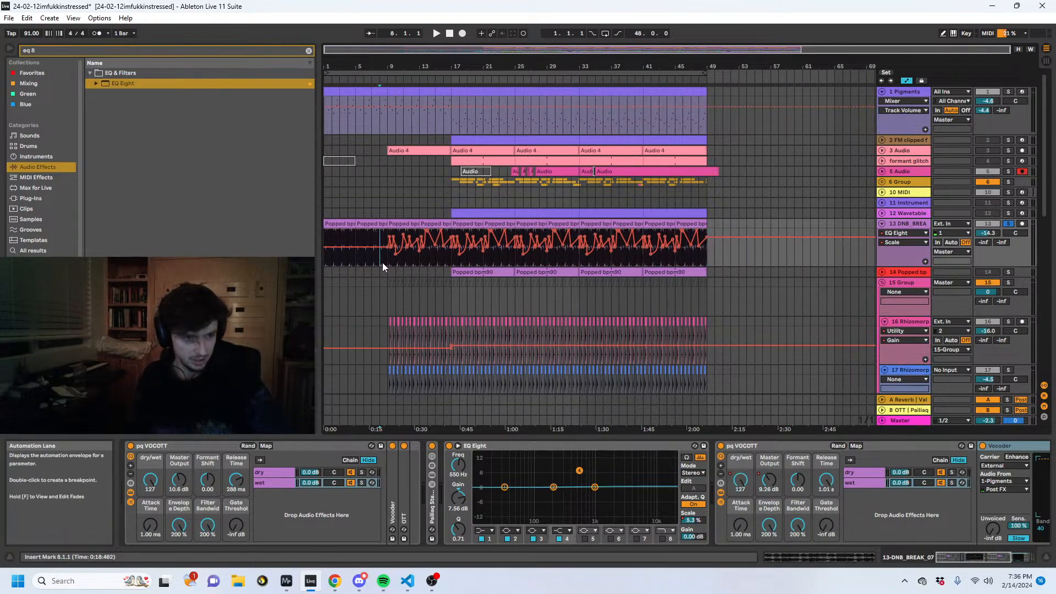
left_click_drag(449, 265, 384, 255)
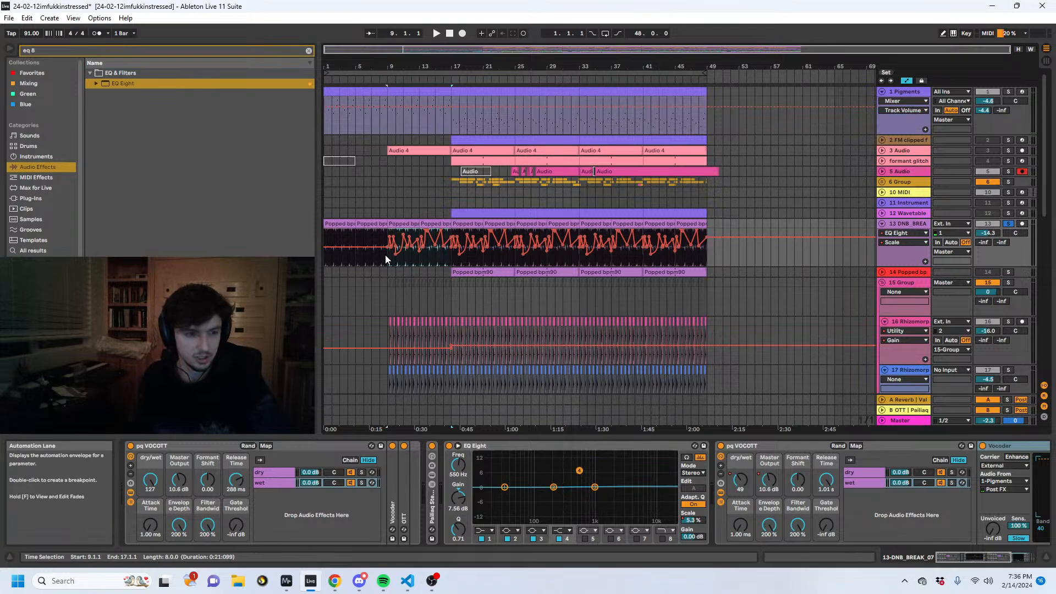
left_click(325, 240)
key("ctrl+v")
key("space")
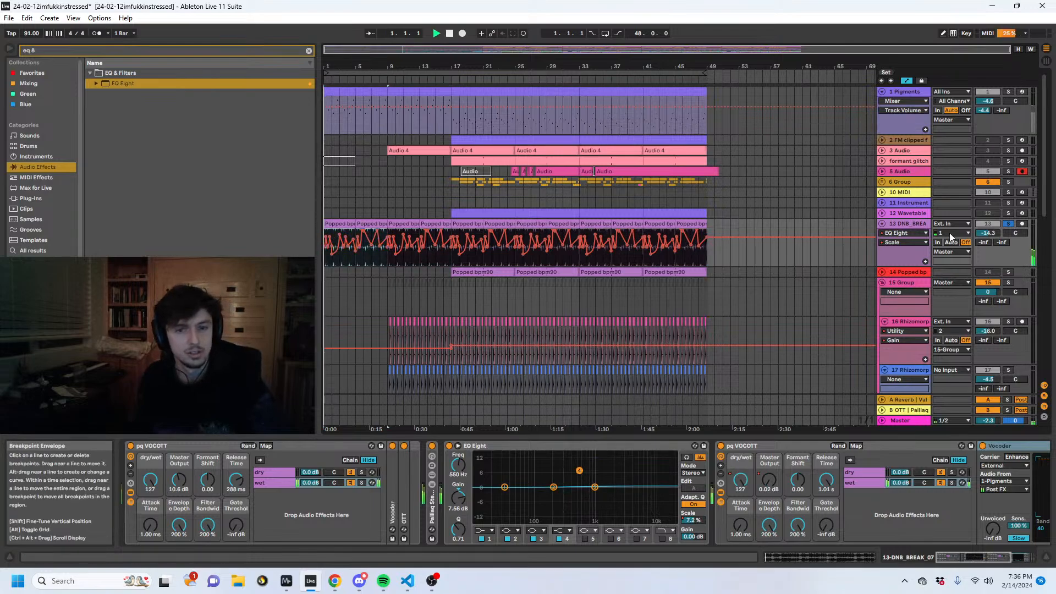
- Unsolo track 13 and audition the full mix from bar 17
left_click(1008, 224)
left_click(451, 260)
key("space")
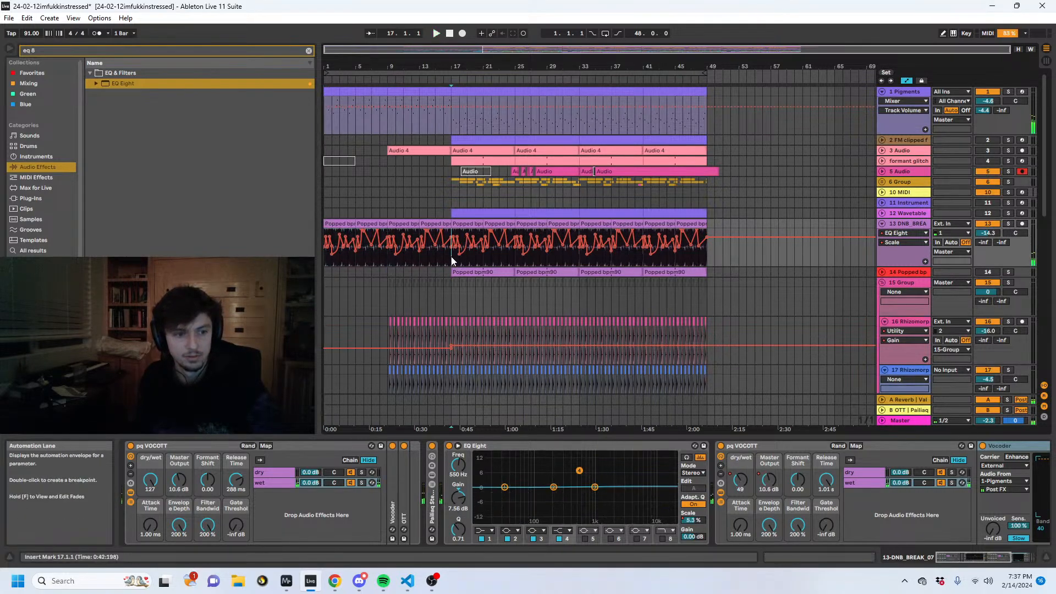
key("space")
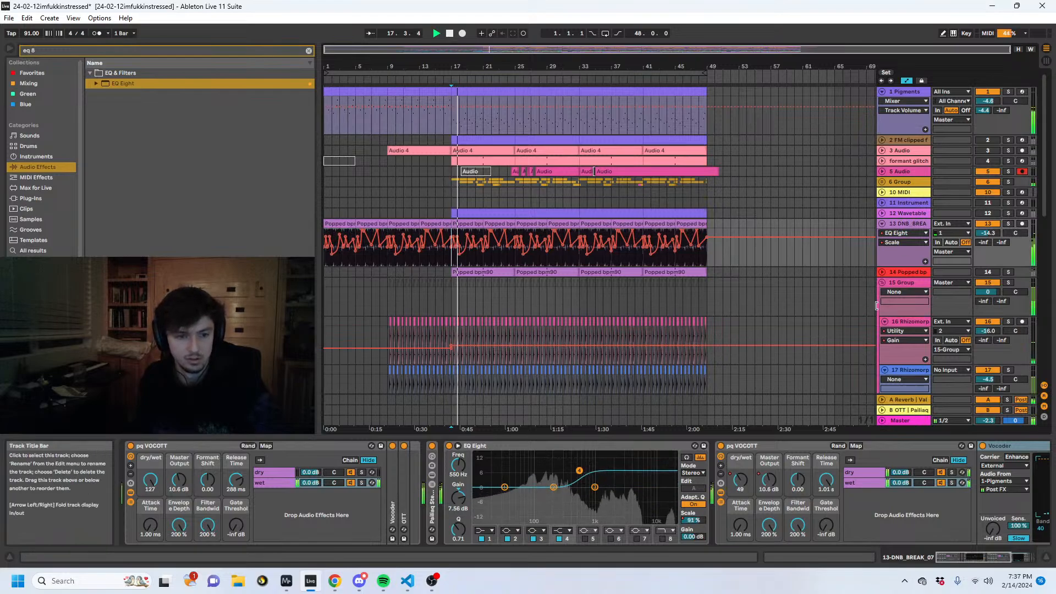
- Collapse EQ Eight and the second pq VOCOTT rack in track 13's device chain during playback
double_click(541, 445)
double_click(541, 445)
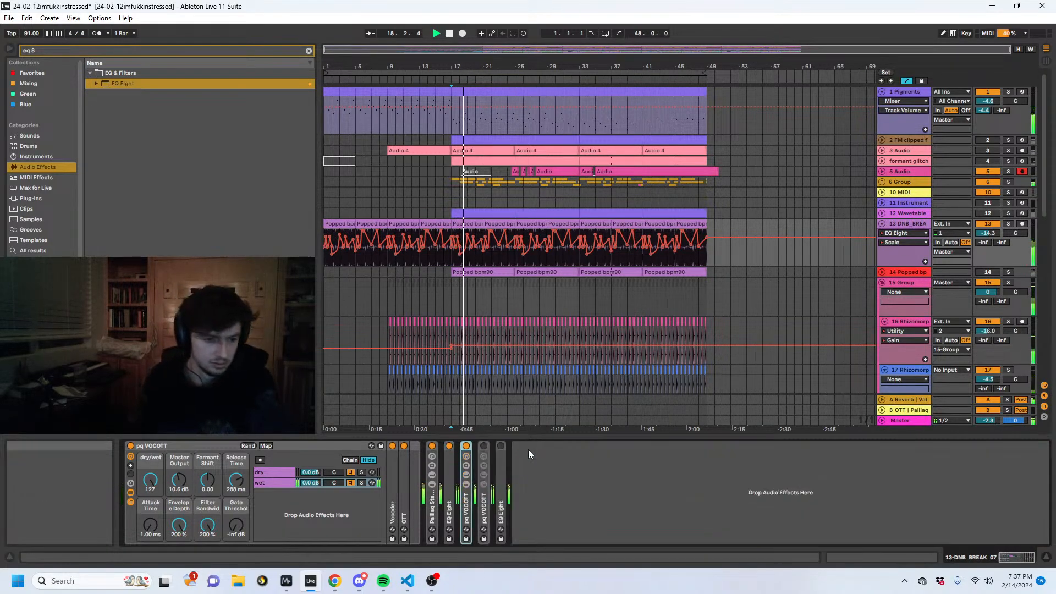
left_click(883, 225)
left_click(884, 225)
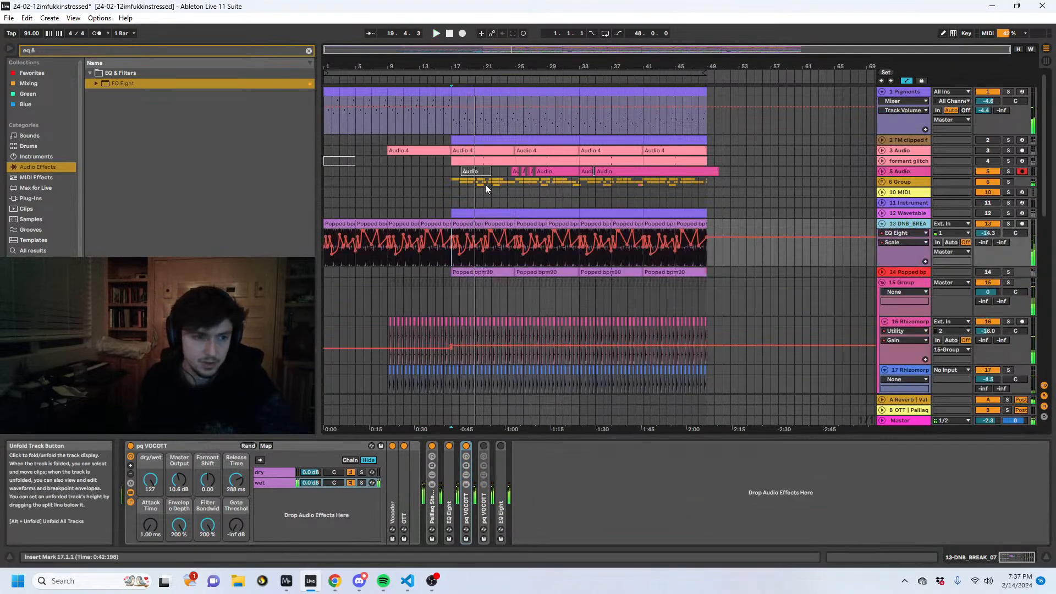
- Unfold 5 Audio and 6 Group, solo 6 Group and audition its layered clips from bar 17 and from bar 25
left_click(453, 179)
left_click(881, 171)
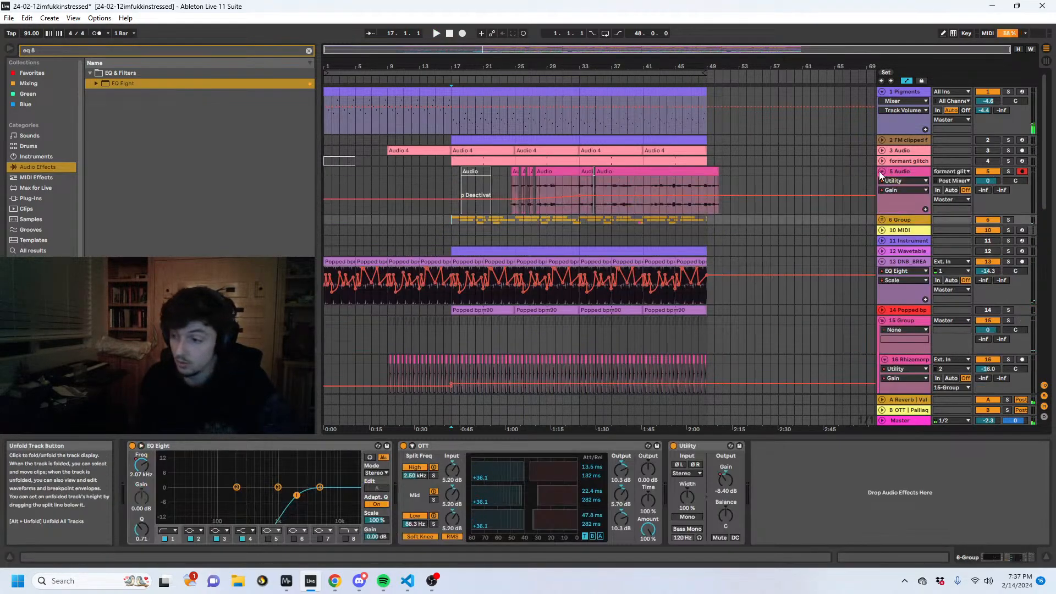
left_click(881, 220)
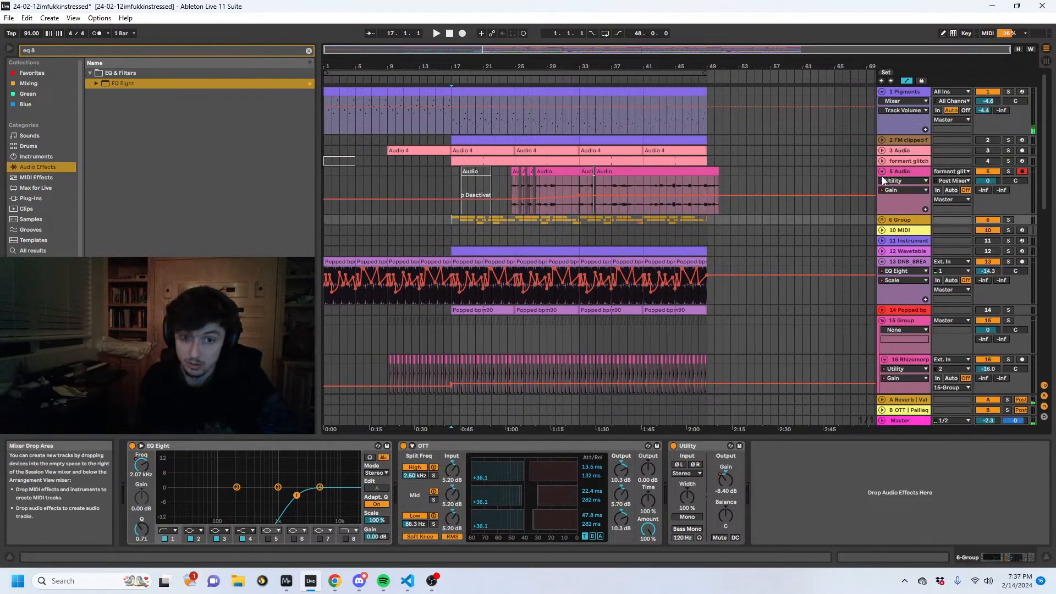
left_click(1008, 219)
key("space")
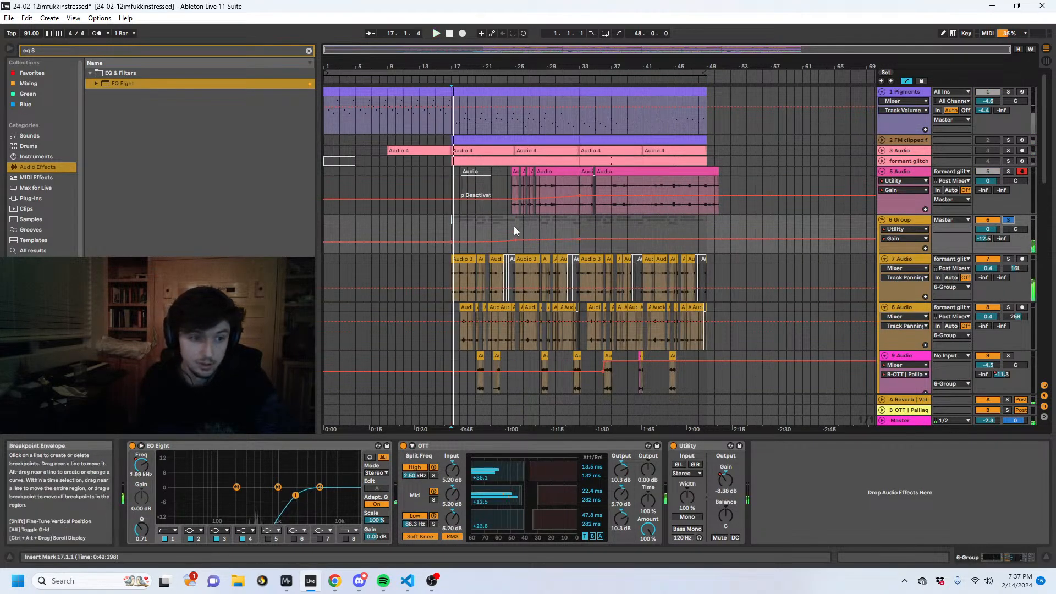
left_click(516, 66)
left_click_drag(515, 67, 572, 115)
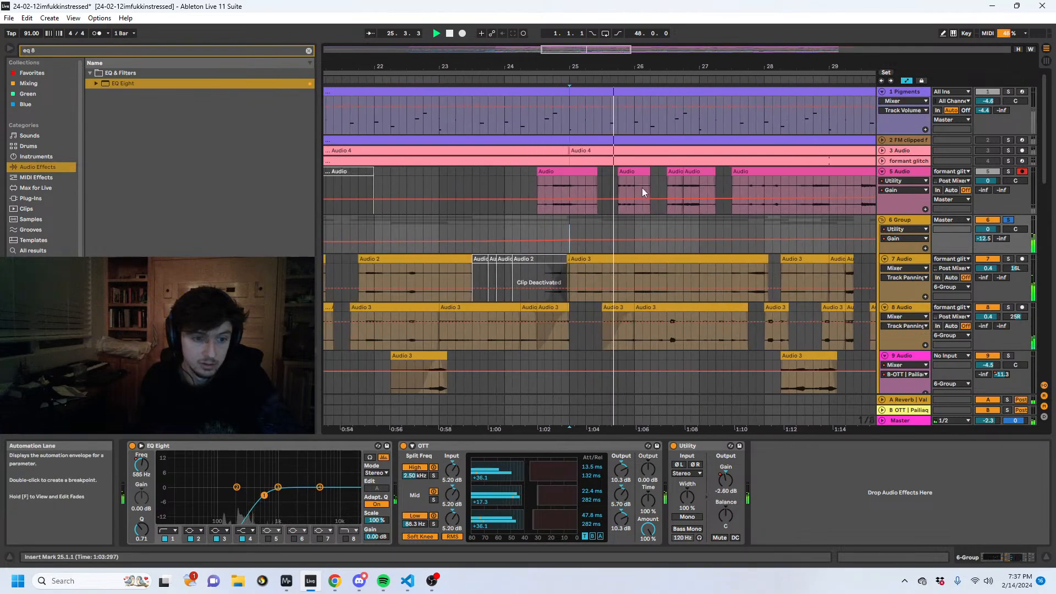
- Unsolo 6 Group and audition the full mix from the end of bar 25
left_click(1006, 221)
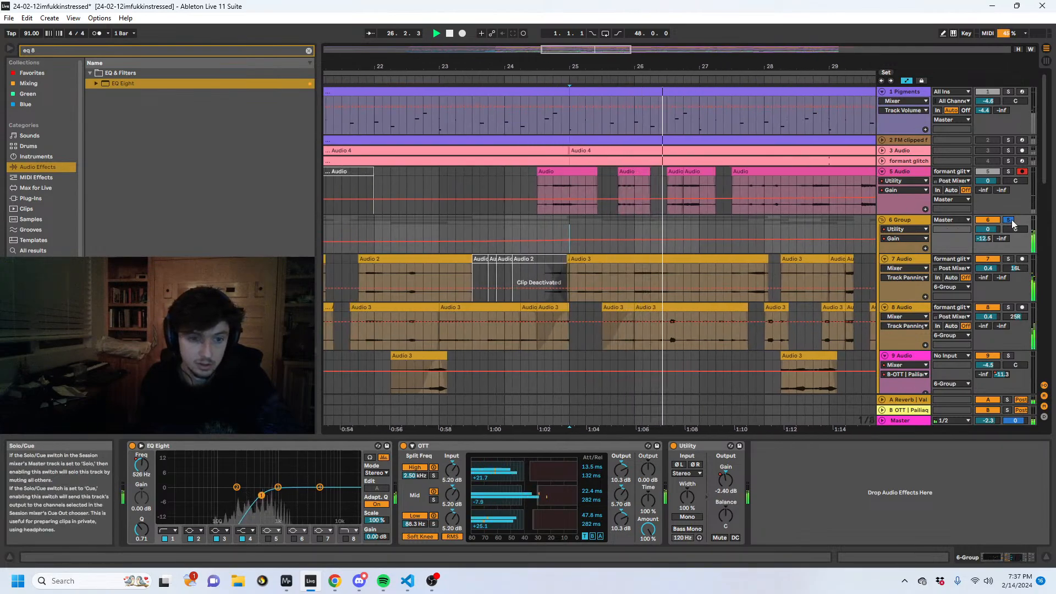
key("space")
left_click(625, 224)
key("space")
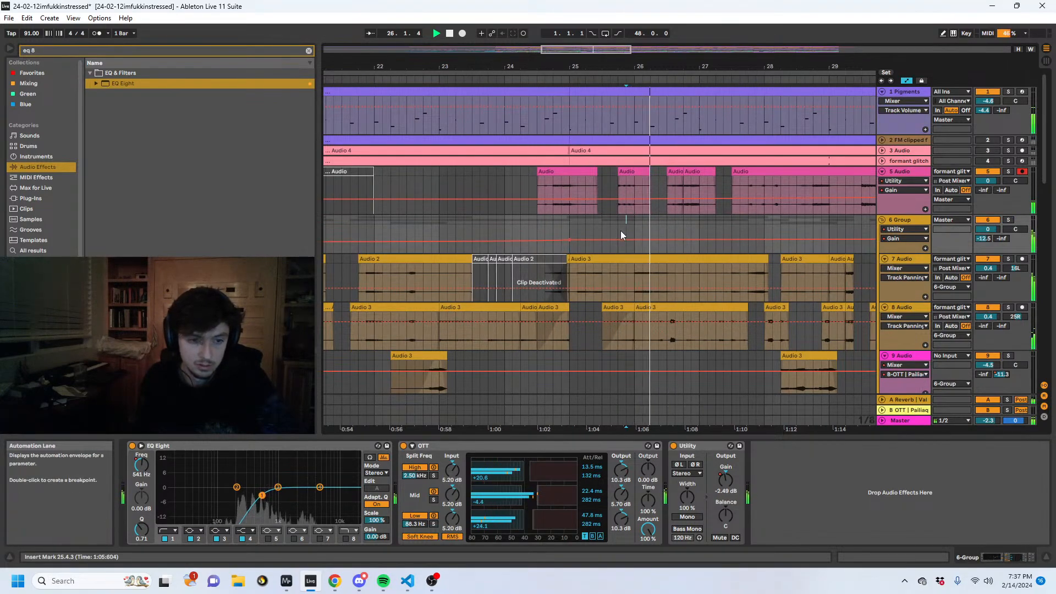
- Inspect the device chains of 5 Audio, the formant glitch track, 3 Audio and 2 FM clipped formant, unfolding the last two
left_click_drag(656, 67, 768, 66)
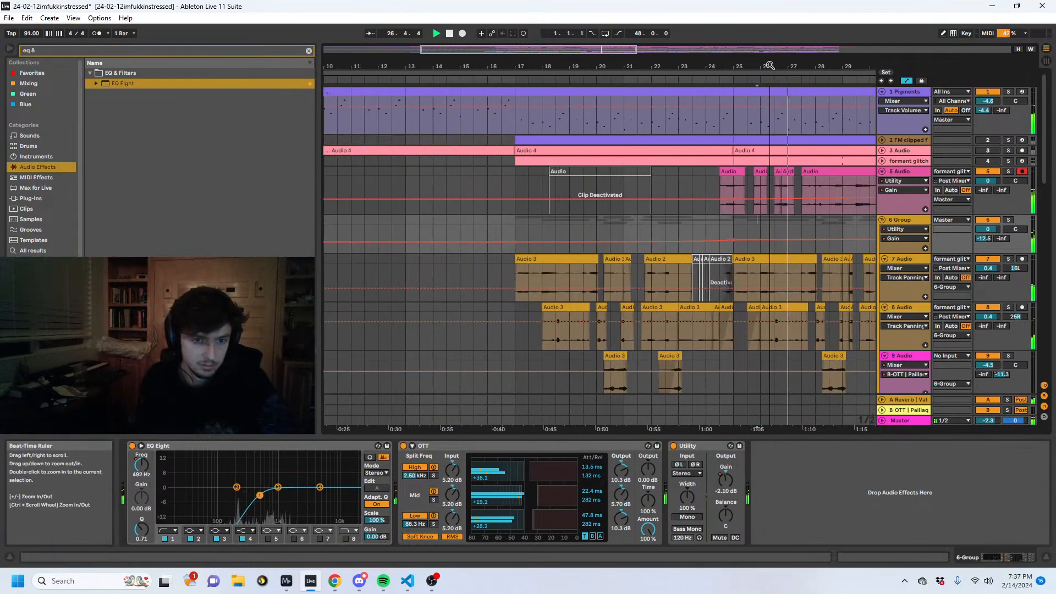
left_click(895, 173)
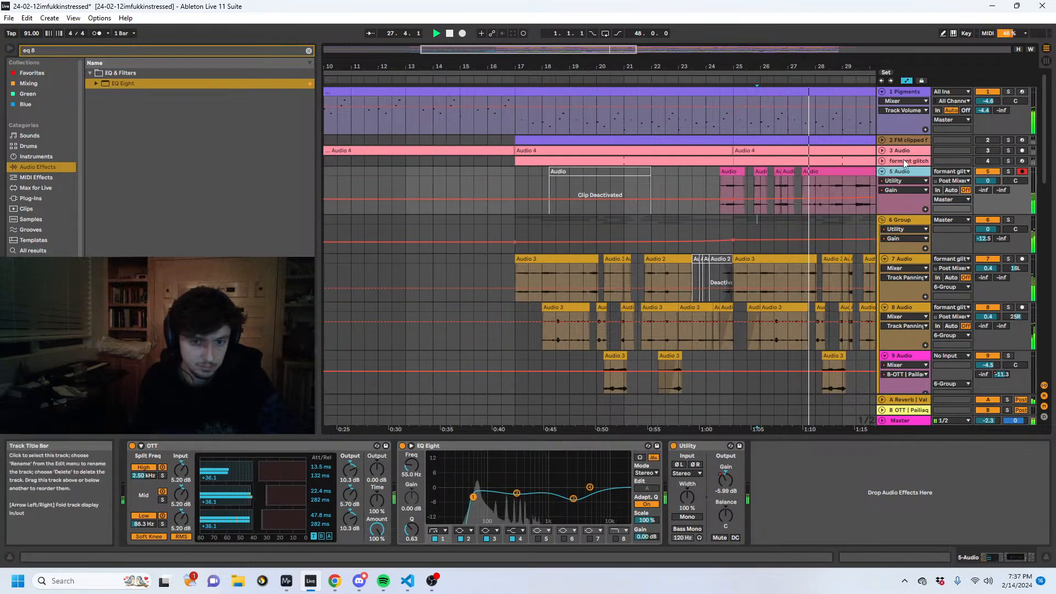
left_click(896, 160)
left_click(895, 150)
left_click(882, 150)
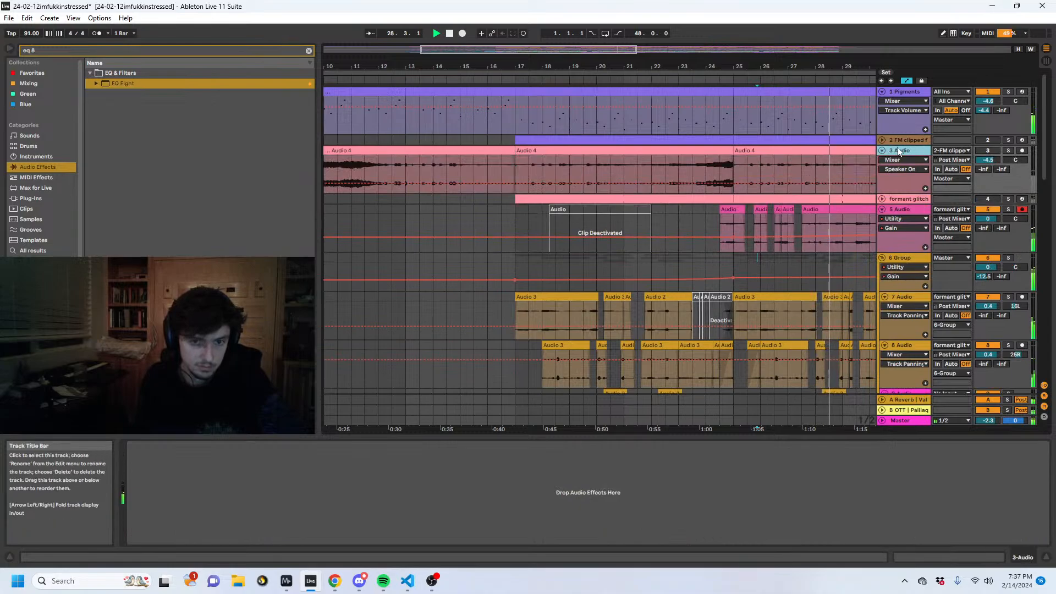
left_click(898, 141)
left_click(882, 140)
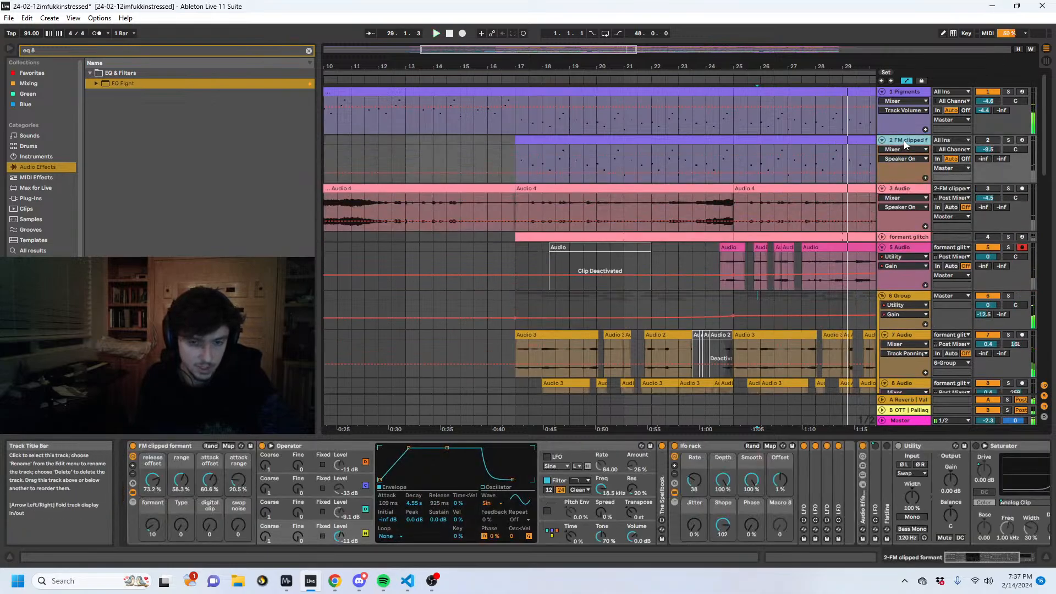
- Solo 2 FM clipped formant and show the algorithm settings of its Operator
left_click(1007, 141)
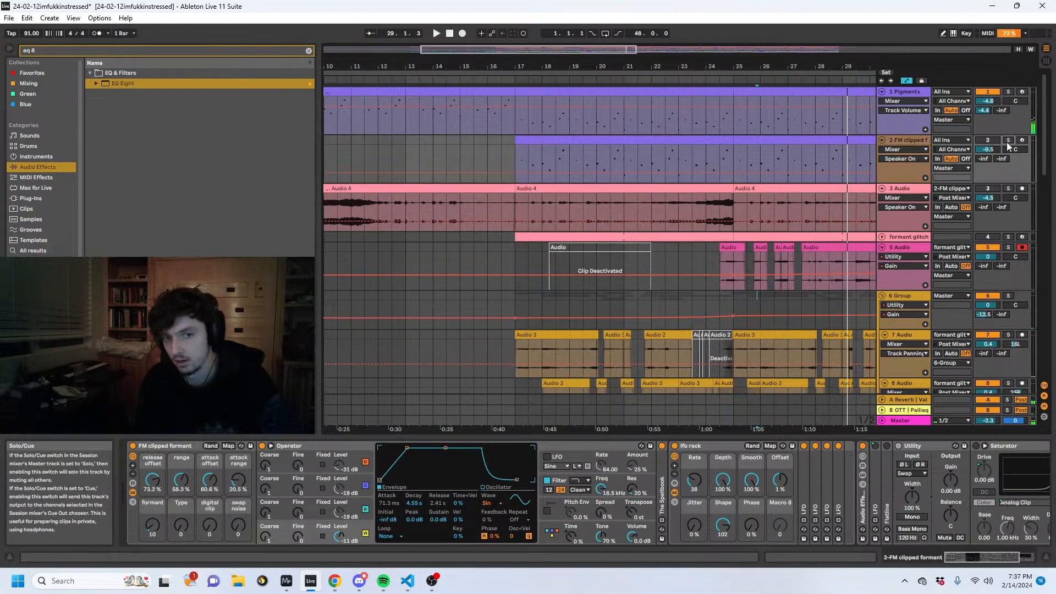
left_click_drag(813, 66, 808, 38)
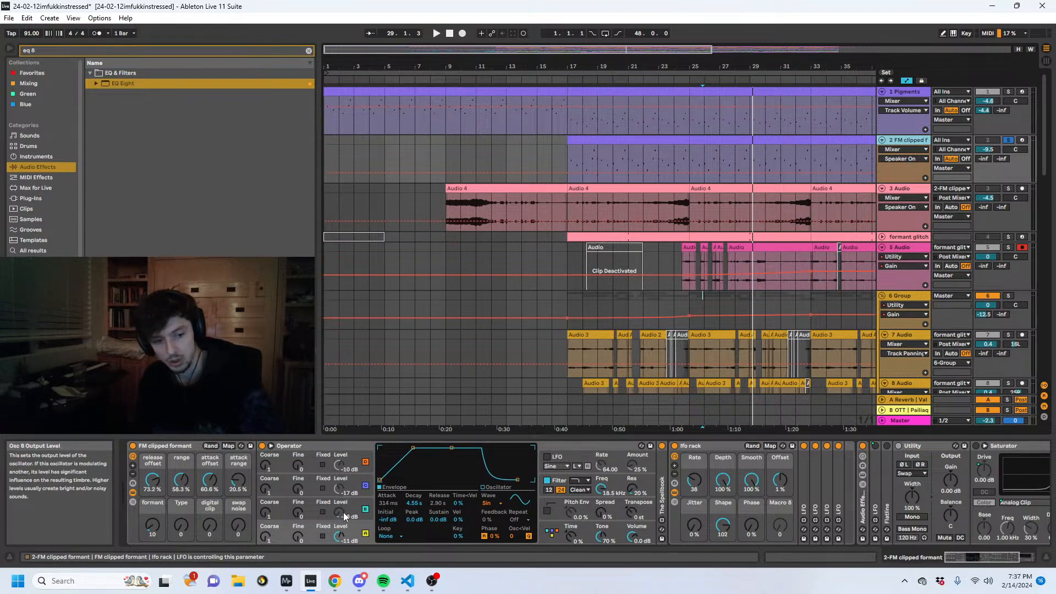
left_click(549, 531)
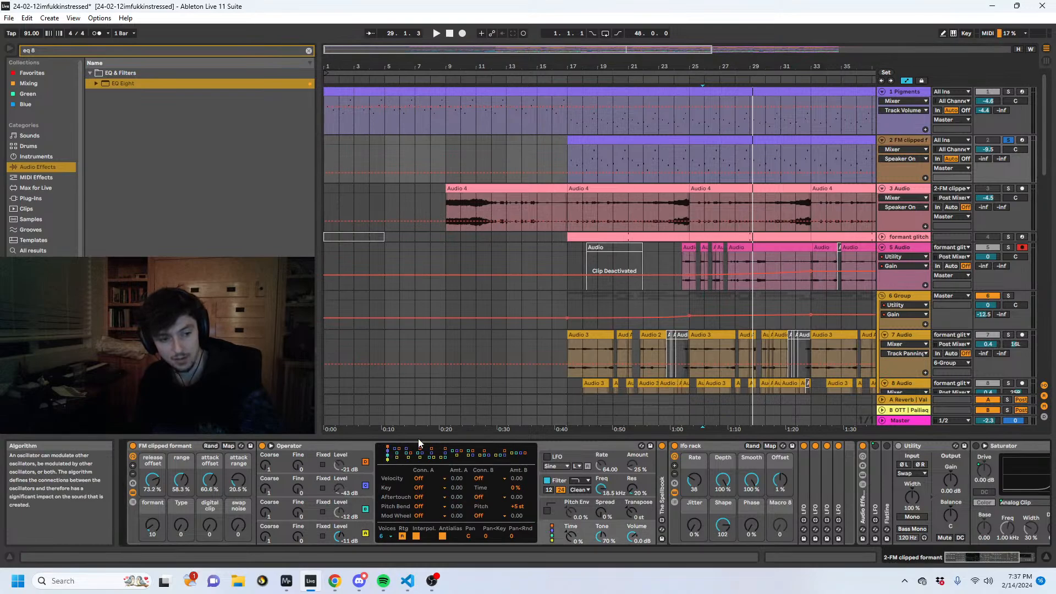
- Audition 2 FM clipped formant from bar 17 and the soloed 3 Audio from bar 22
left_click(621, 140)
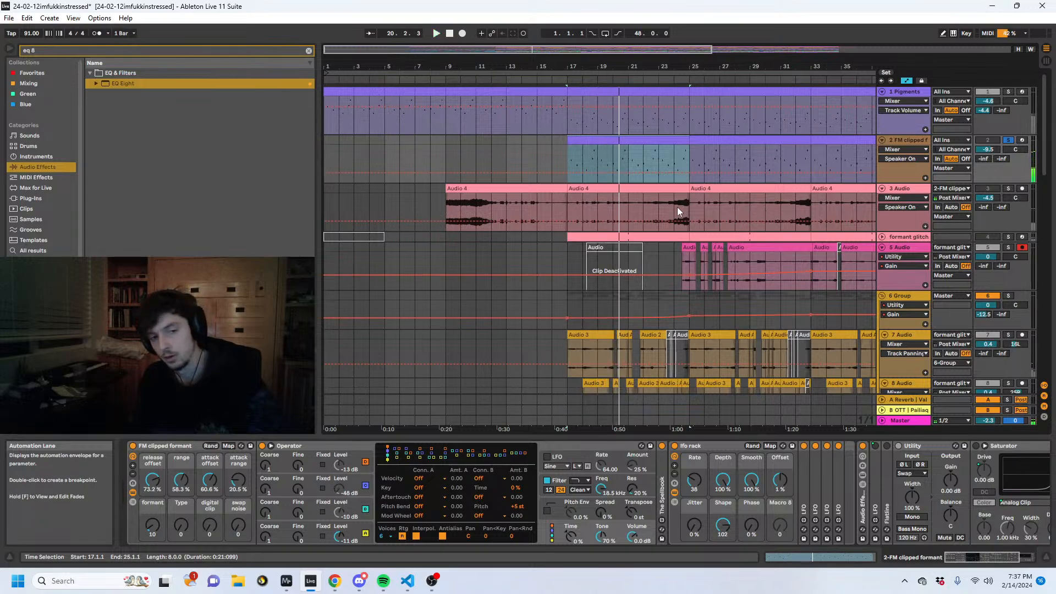
left_click(644, 202)
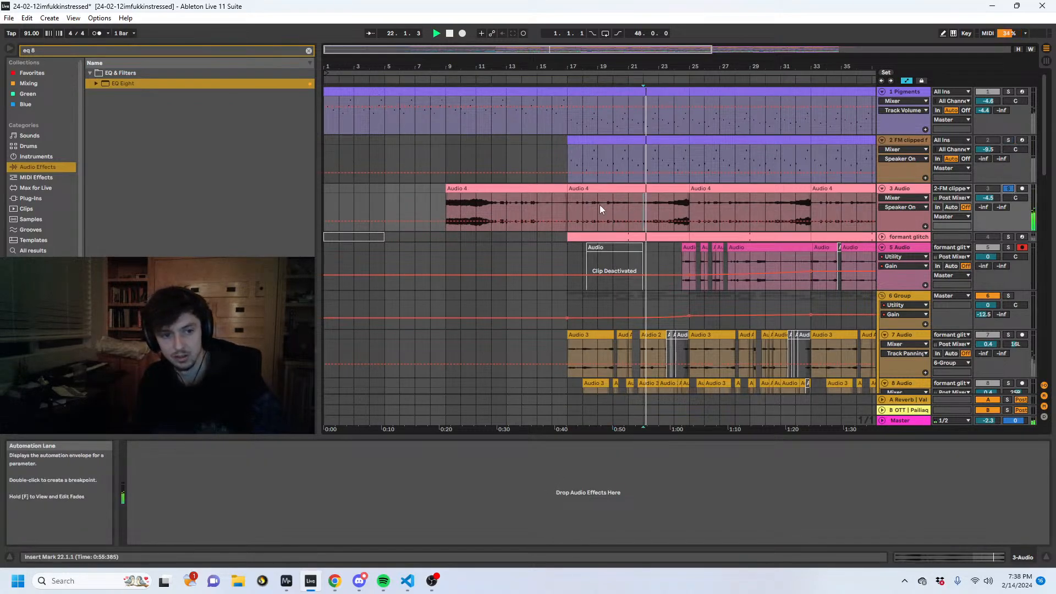
- Unfold and solo the formant glitch generator track and select its clip from bar 17 to 25
left_click(882, 236)
left_click(613, 244)
key("space")
left_click(614, 238)
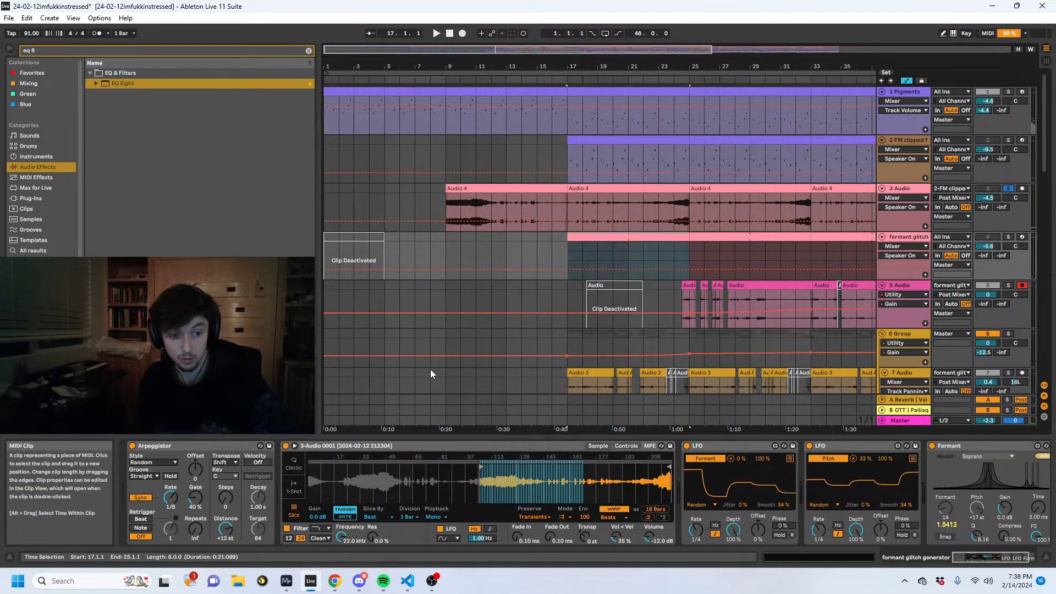
left_click(1007, 237)
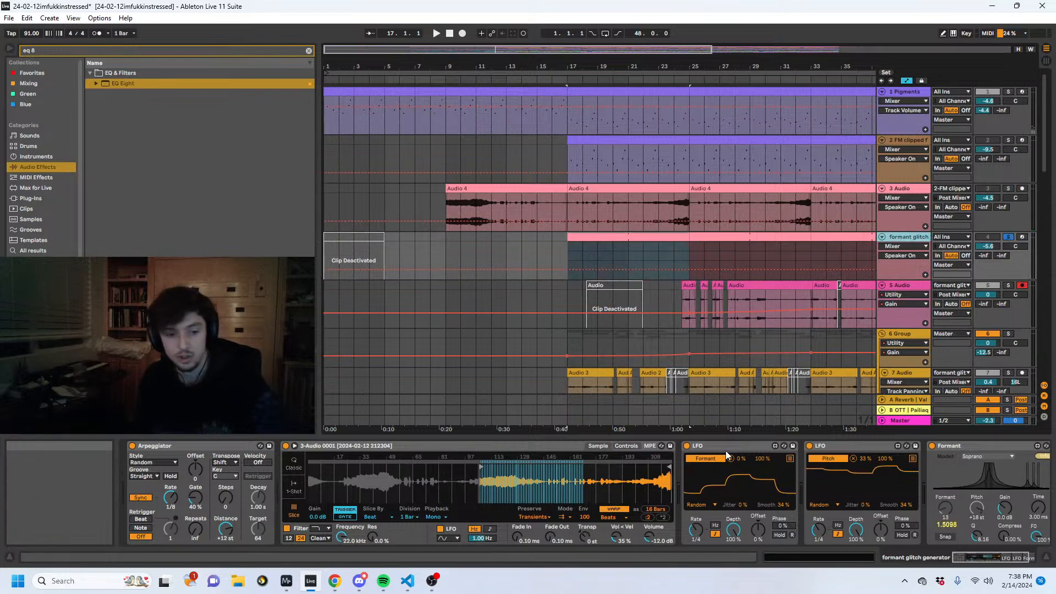
- Examine the stacked notes of the formant glitch clip in an enlarged clip editor, and return to the track's device chain
left_click(597, 259)
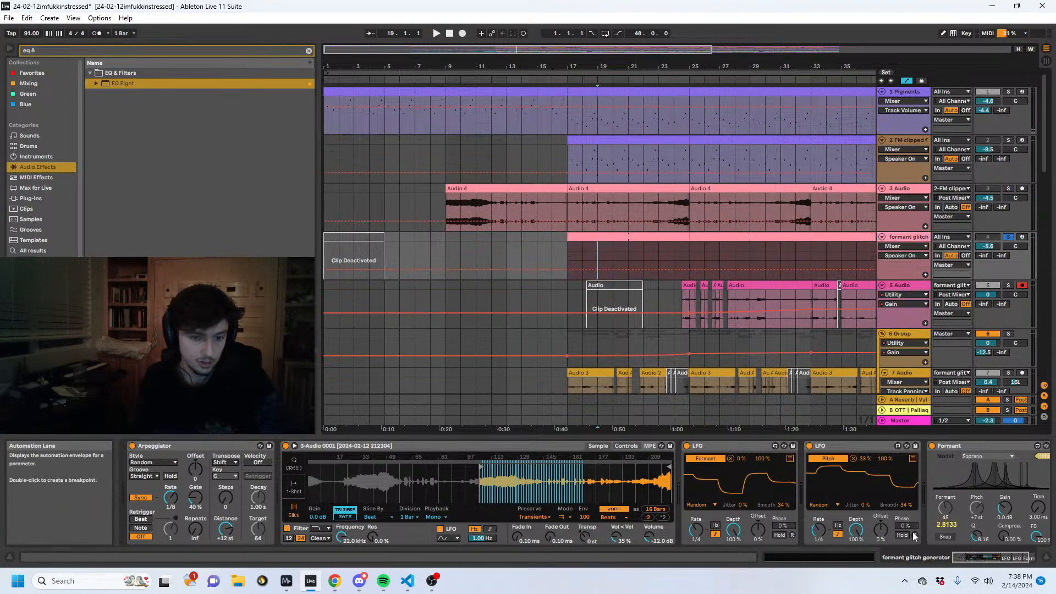
left_click(817, 555)
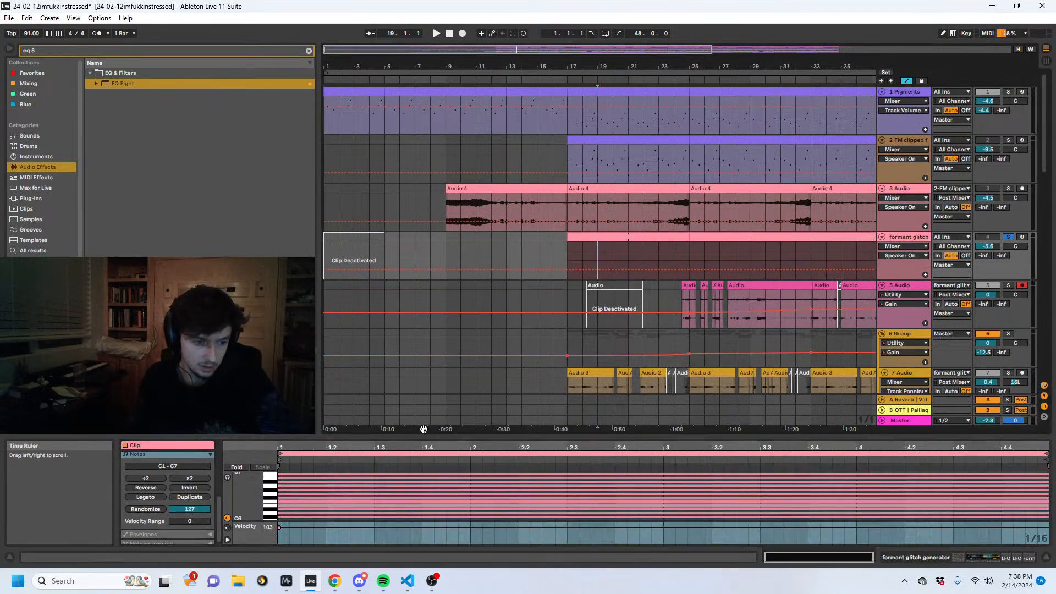
left_click_drag(424, 436, 423, 171)
scroll(380, 421, "up", 2)
left_click(335, 294)
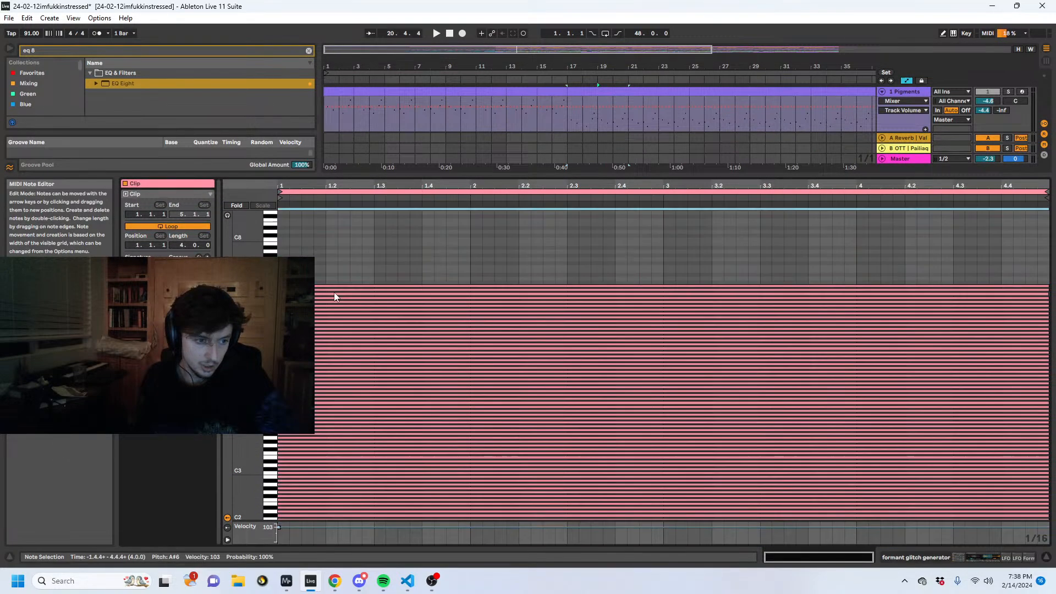
left_click(895, 558)
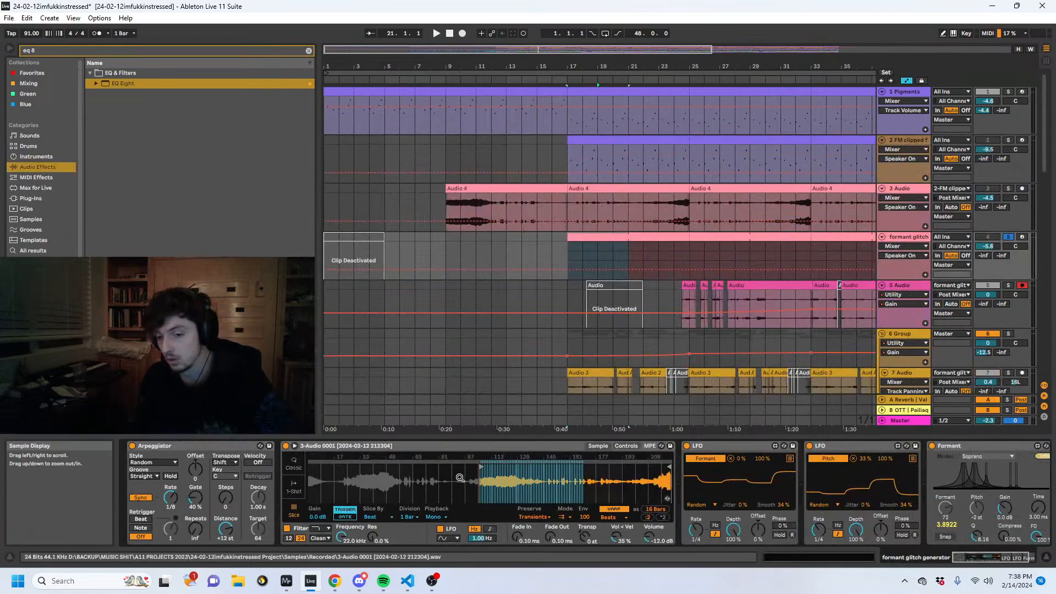
- Examine the sliced 3-Audio 0001 sample up close and the Formant device in the formant glitch generator's chain
left_click_drag(459, 477, 442, 462)
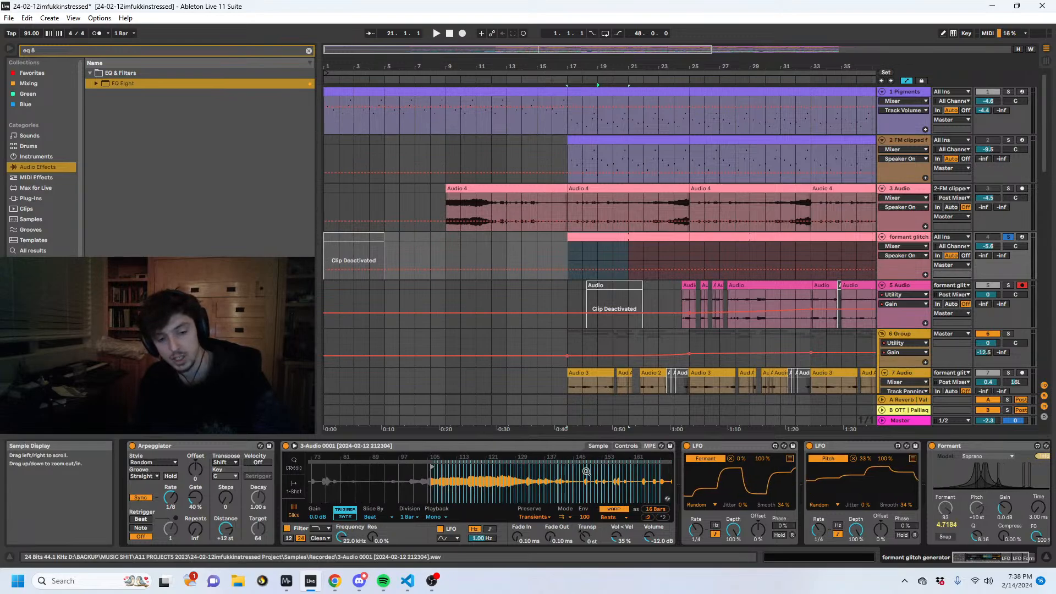
left_click_drag(586, 472, 506, 467)
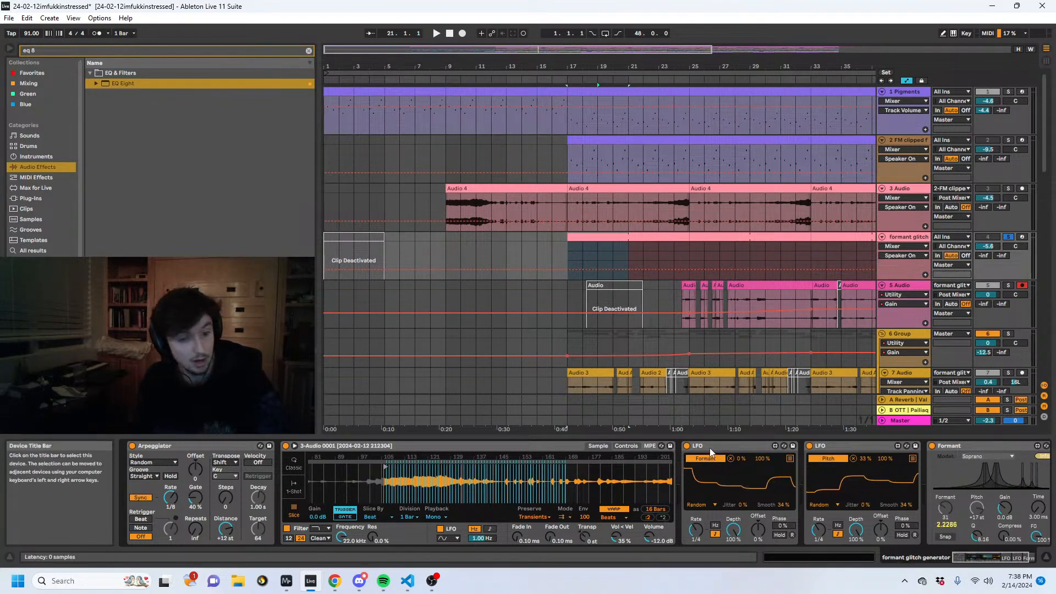
left_click(988, 455)
left_click(979, 443)
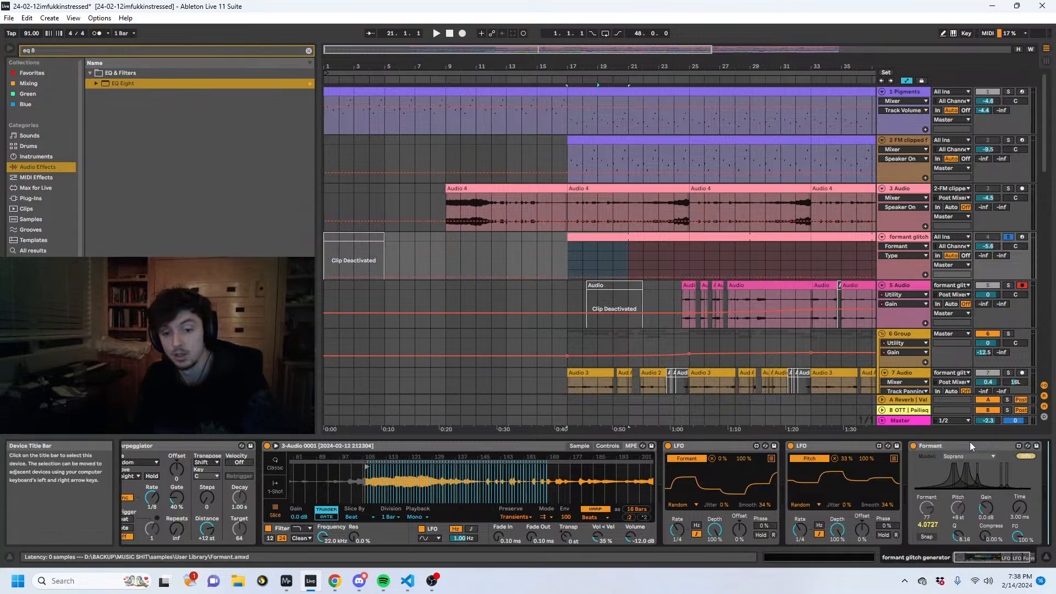
left_click(969, 441)
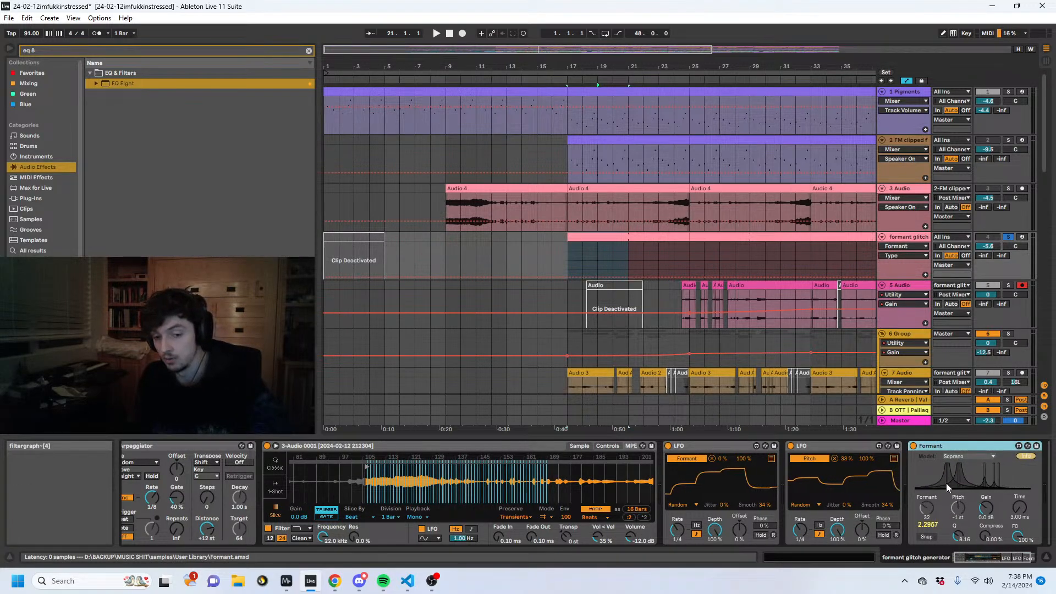
- Audition the soloed formant glitch generator from bar 17
key("space")
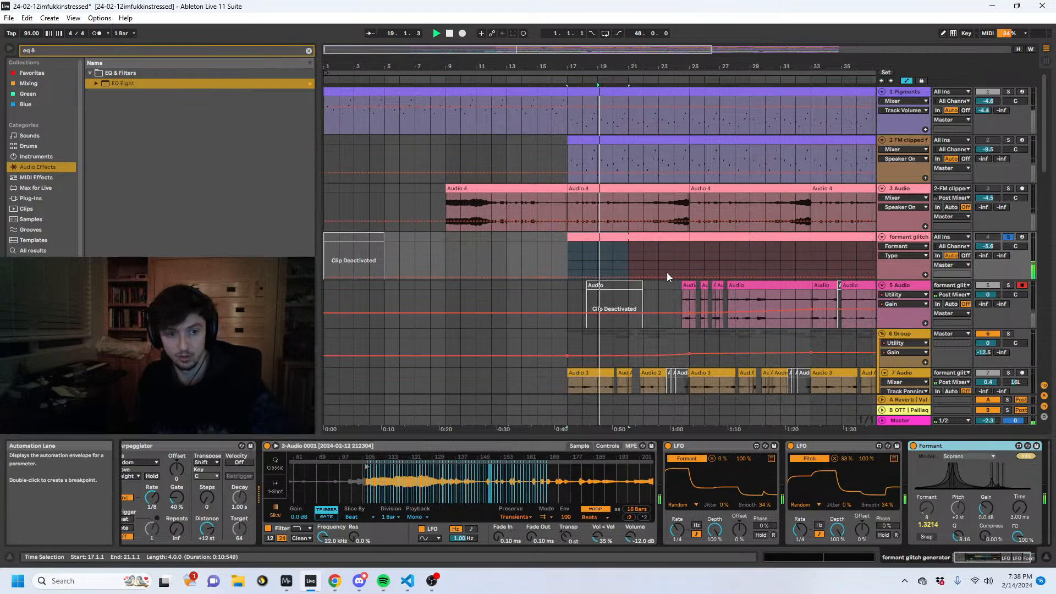
left_click(598, 237)
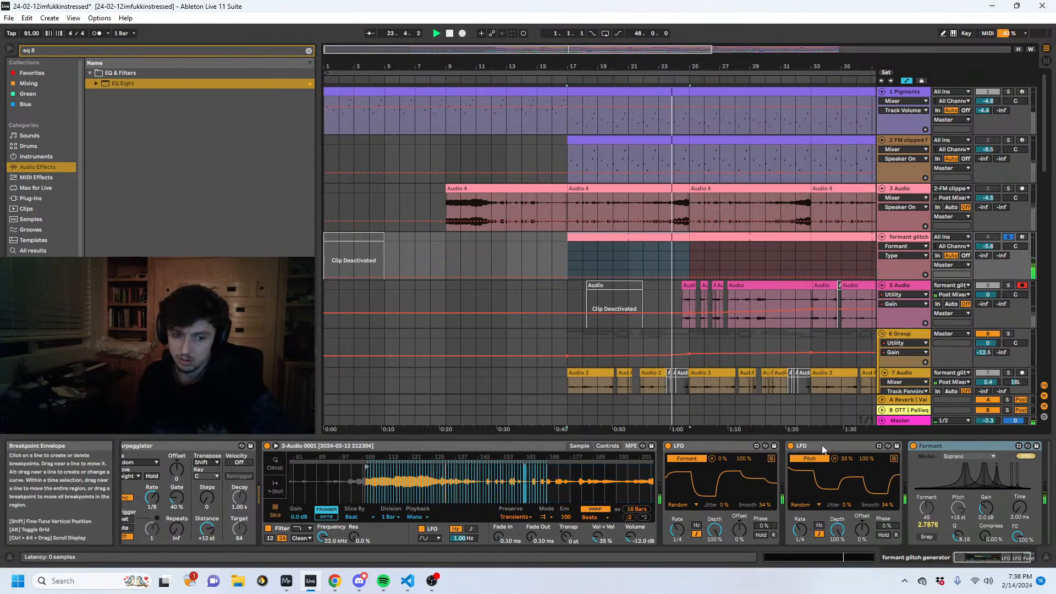
- Solo 5 Audio and audition it from bar 28, checking its clip waveform before returning to its device chain
left_click(755, 287)
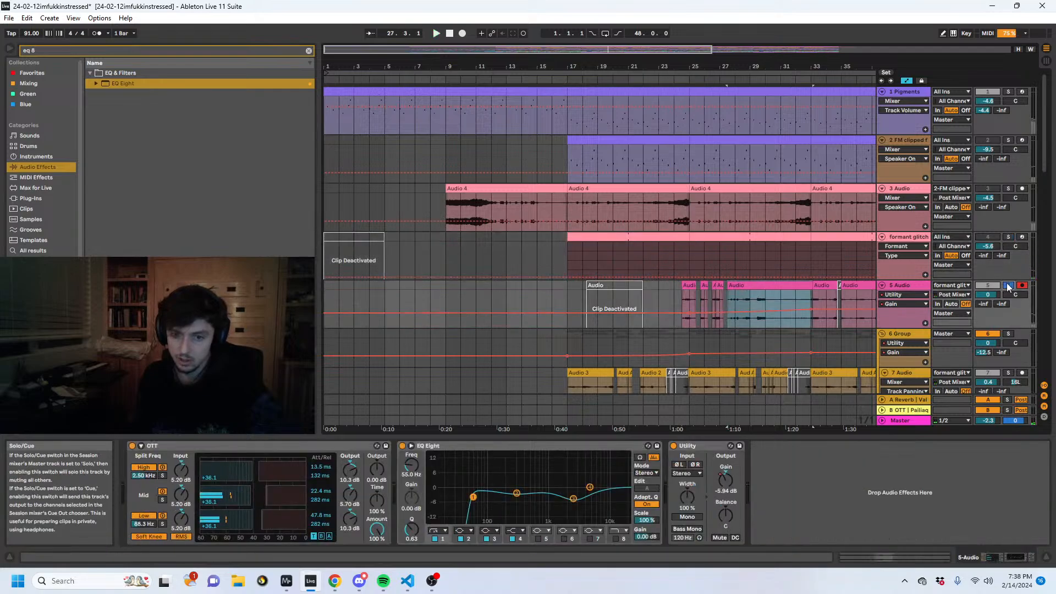
scroll(786, 272, "down", 3)
left_click(734, 222)
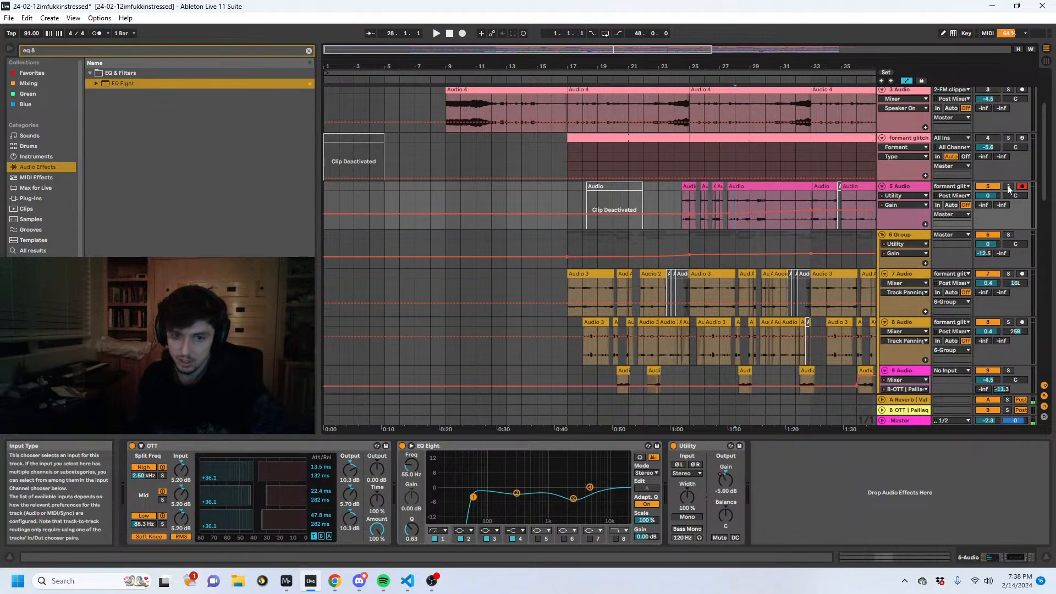
key("space")
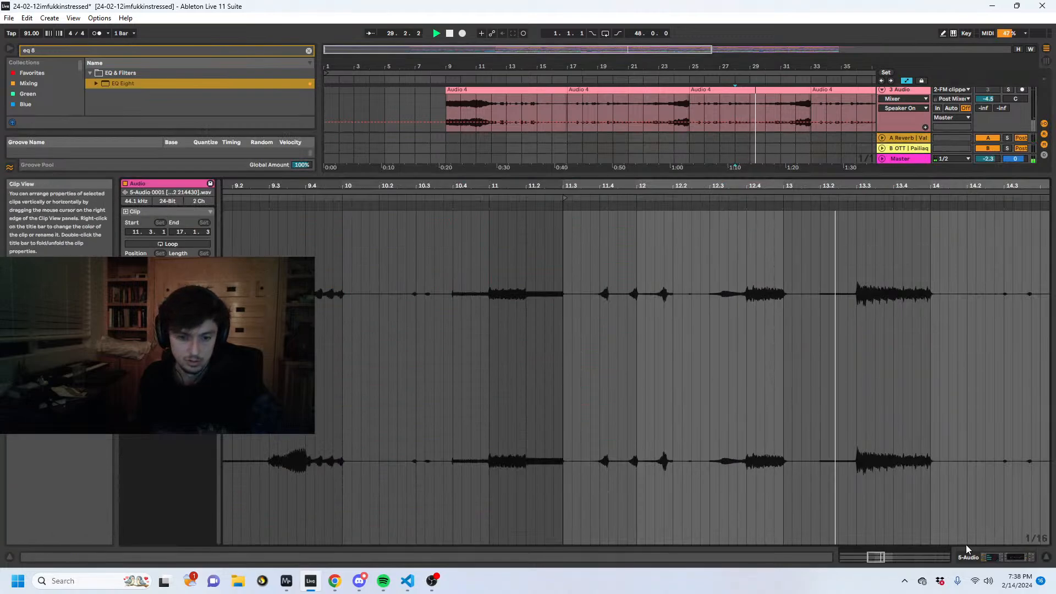
left_click(983, 559)
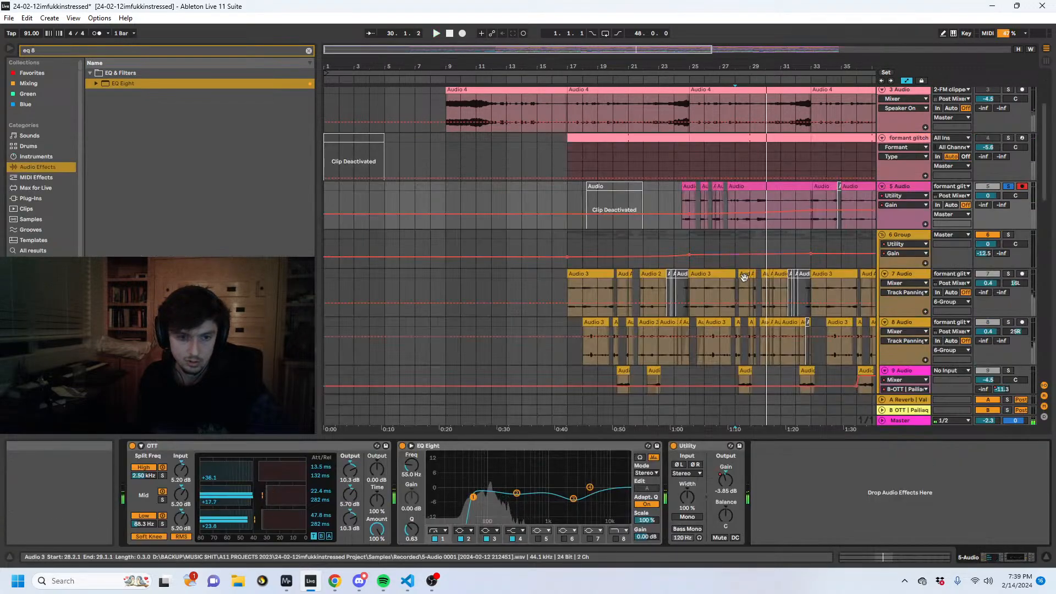
- Audition 7 Audio soloed from bar 26, and unsolo it to replay the full mix from the same point
key("space")
left_click(704, 292)
key("space")
left_click(1007, 273)
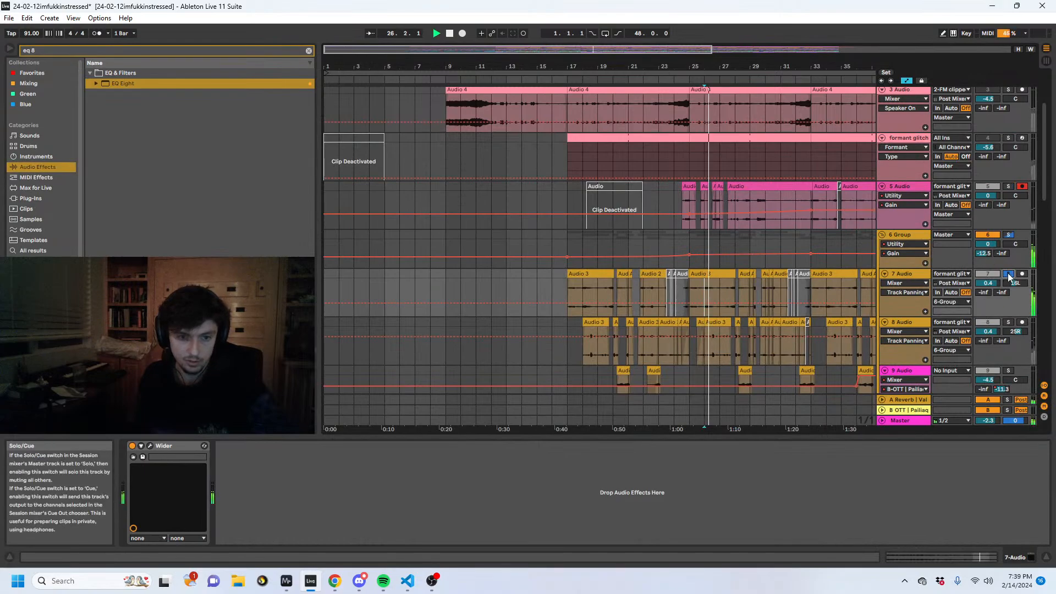
key("space")
left_click(1008, 275)
key("space")
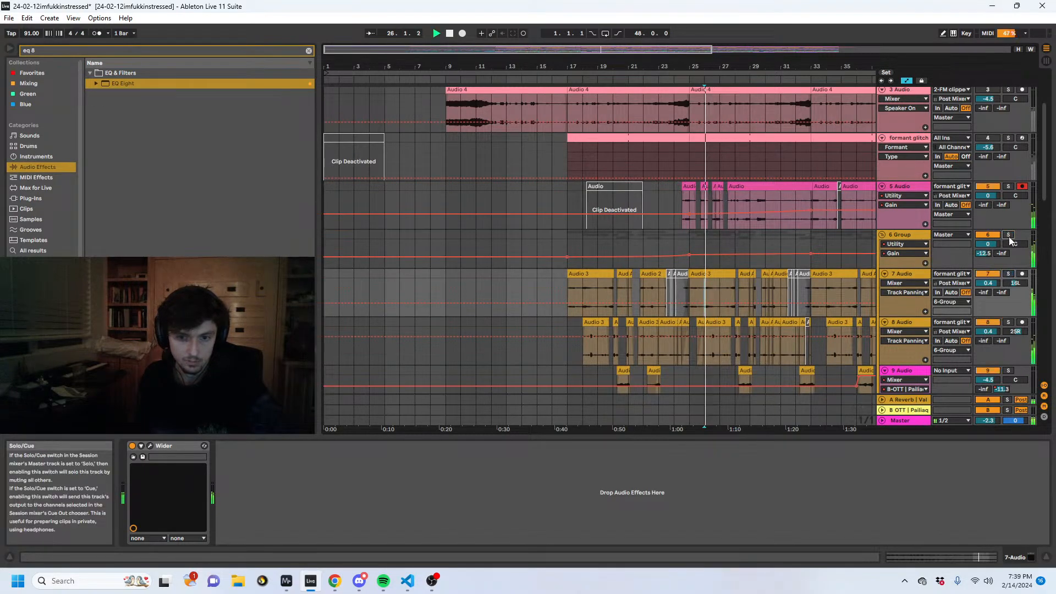
- Insert a new MIDI track directly below 27 Wavetable
left_click_drag(715, 64, 540, 63)
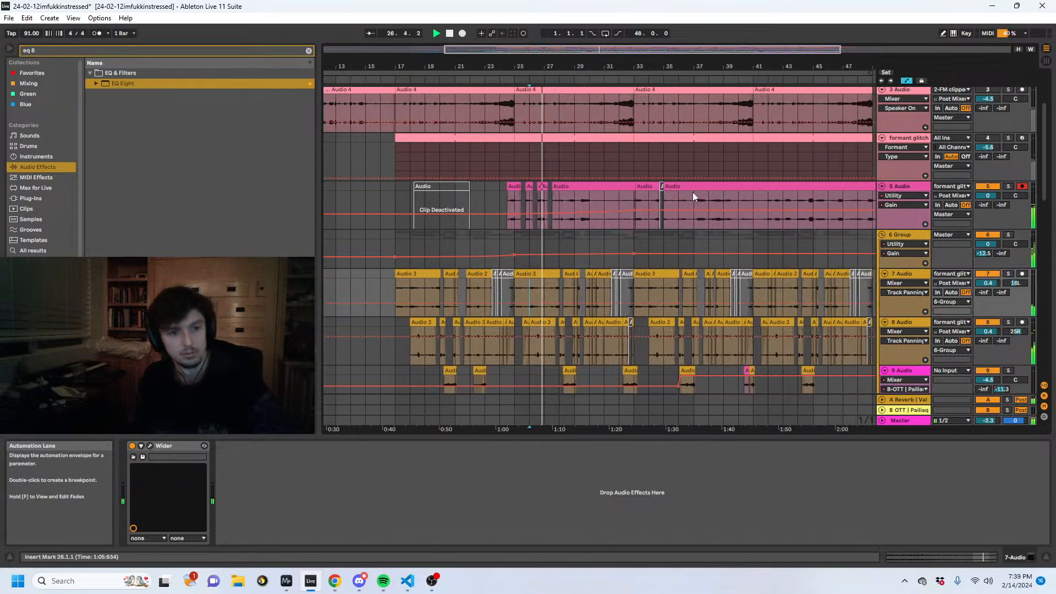
scroll(729, 202, "down", 3)
scroll(816, 242, "down", 15)
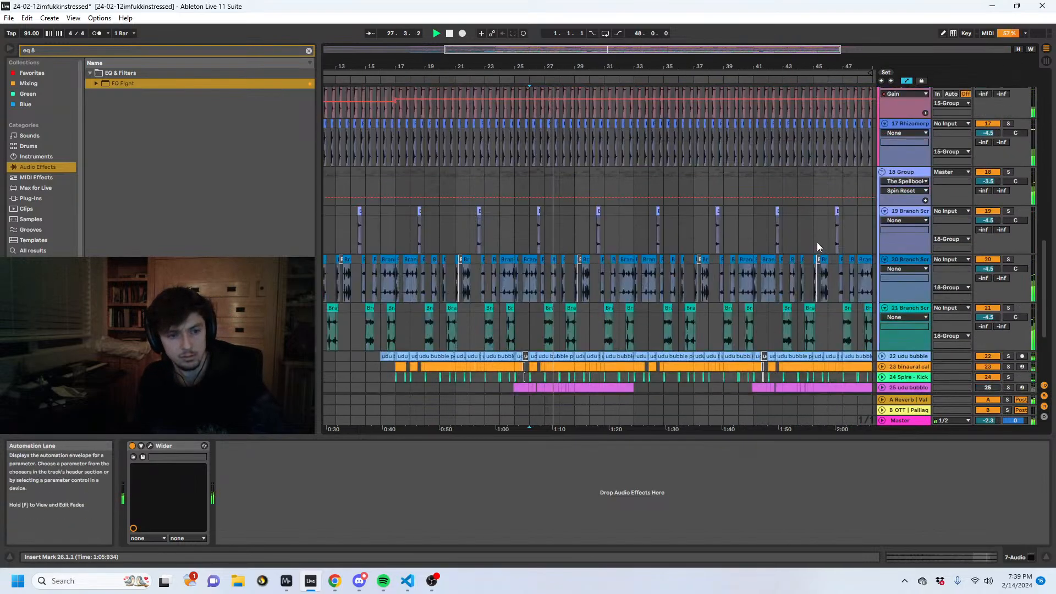
left_click(907, 330)
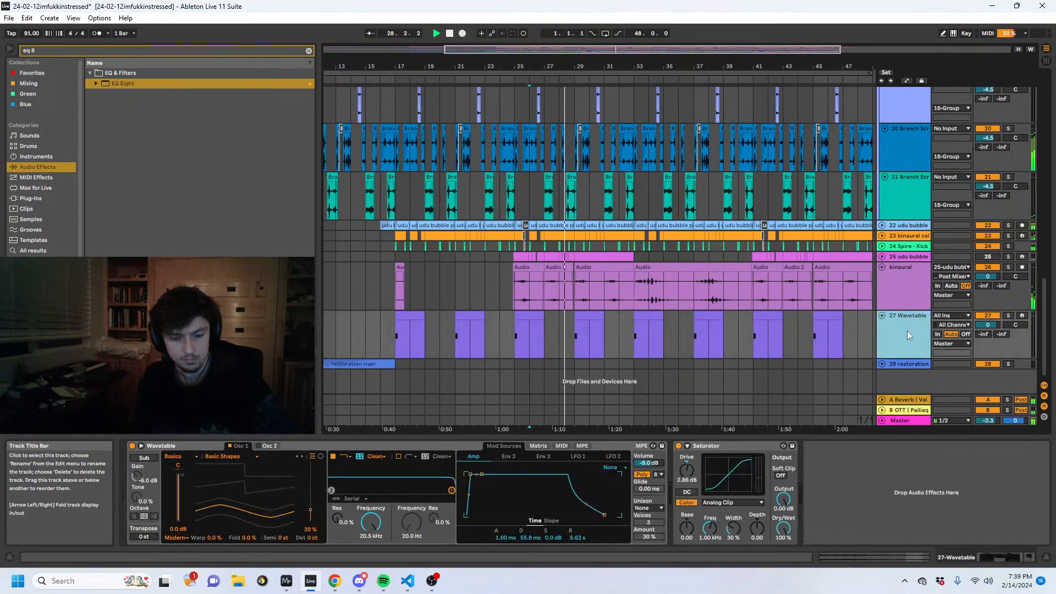
key("ctrl+shift+t")
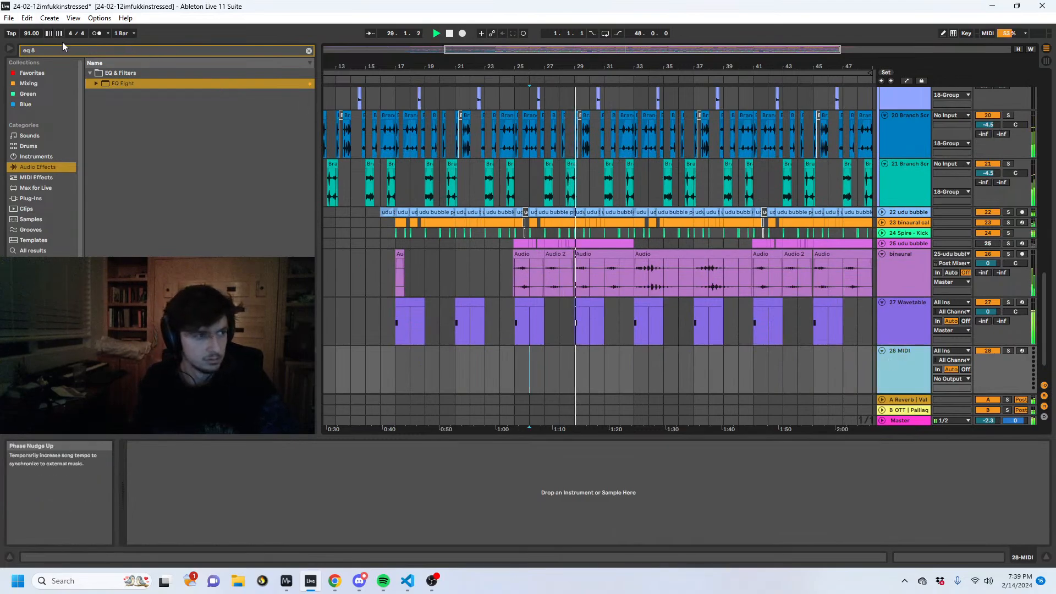
- Search all browser results for "dynamic fun" and load pailiaq Dynamic Funky Sub.adg onto the new MIDI track, dismissing its Serum window
key("ctrl+f")
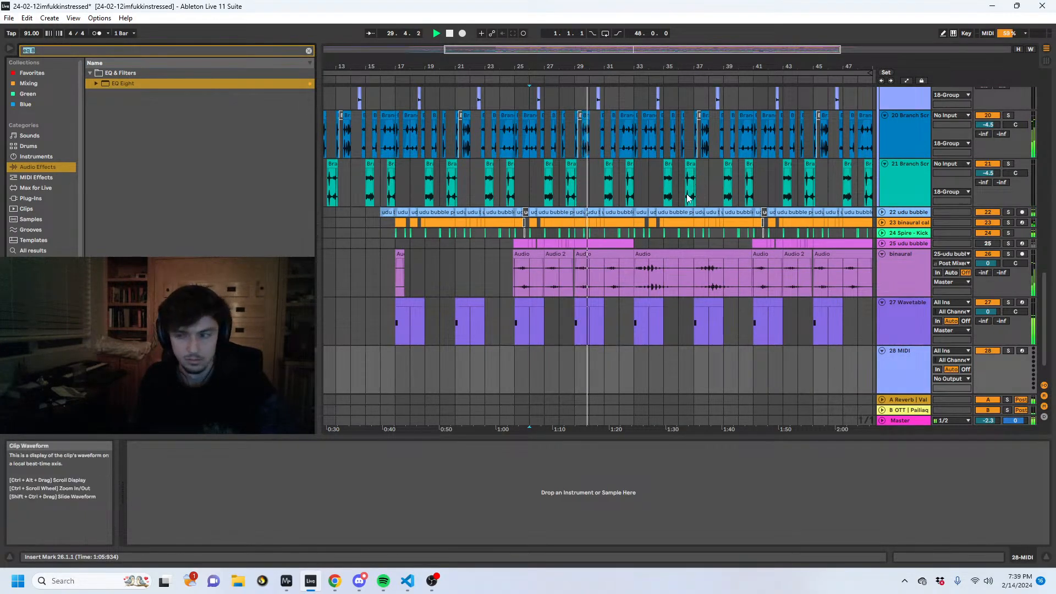
type("dynam")
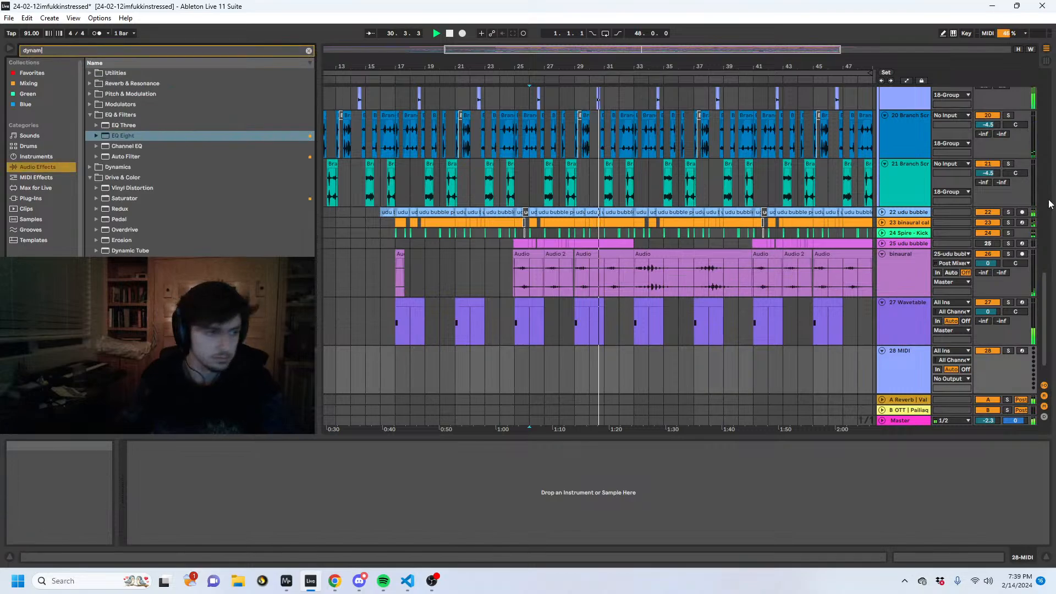
type("ic fun")
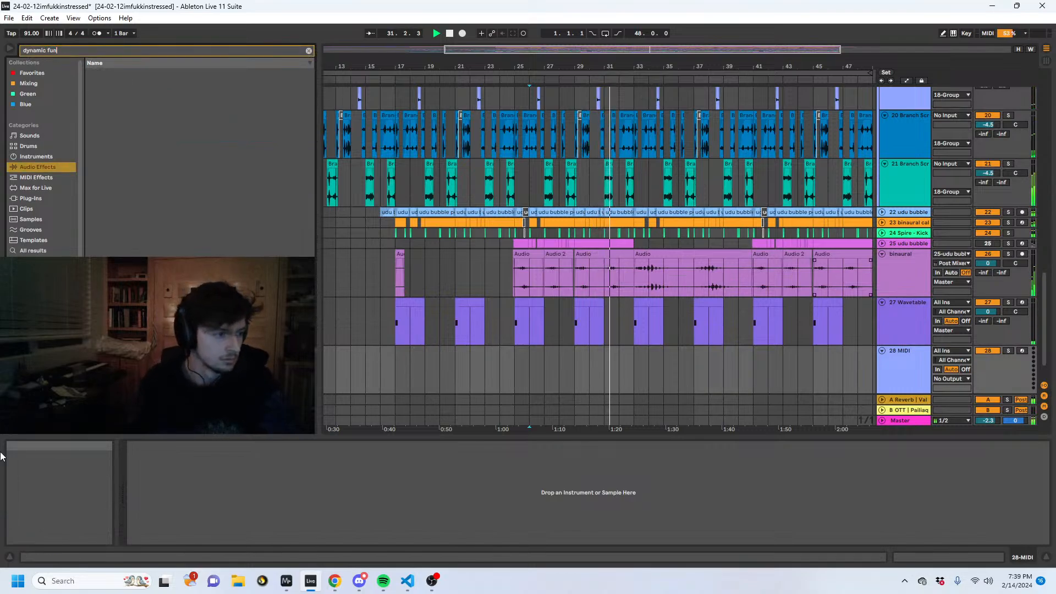
left_click(33, 250)
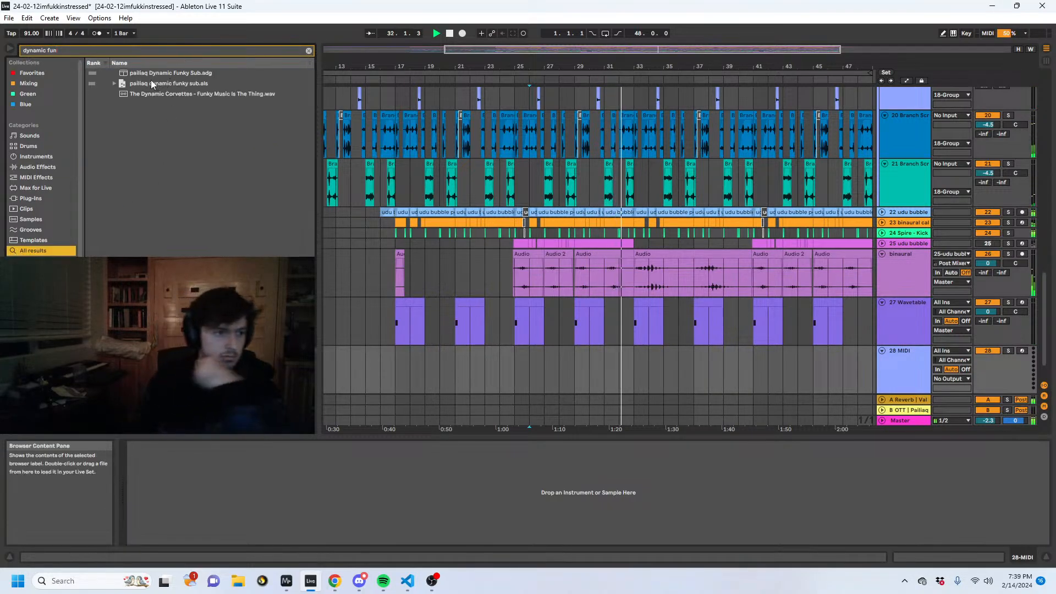
left_click_drag(155, 73, 645, 394)
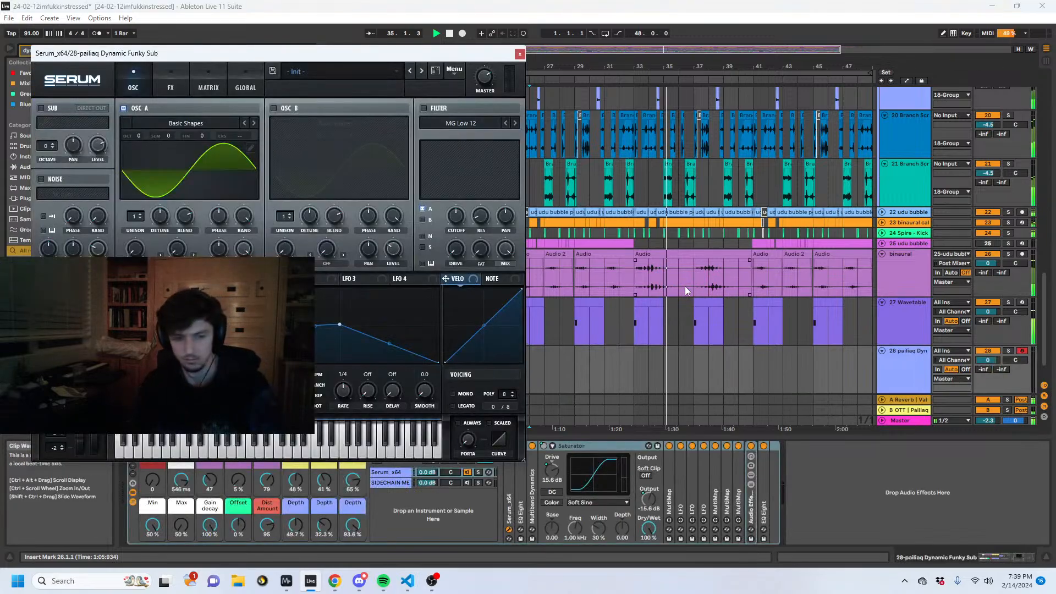
left_click(519, 55)
- Copy the 27 Wavetable clip at bar 33 to bar 35 on the Dynamic Funky Sub track and stretch its note across nearly two bars
left_click(648, 303)
key("ctrl+c")
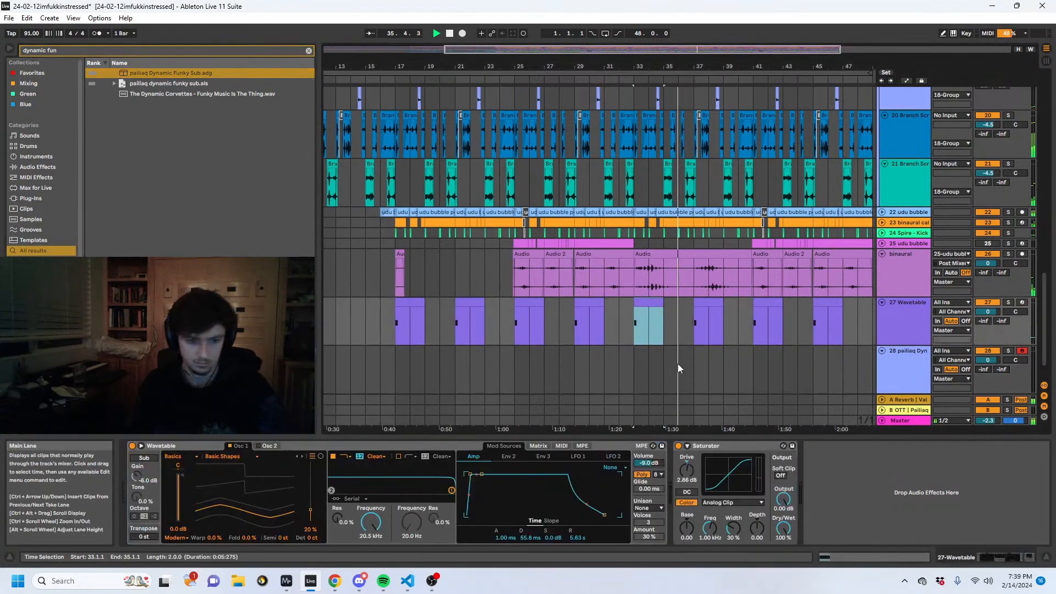
left_click(681, 369)
key("ctrl+v")
left_click(856, 557)
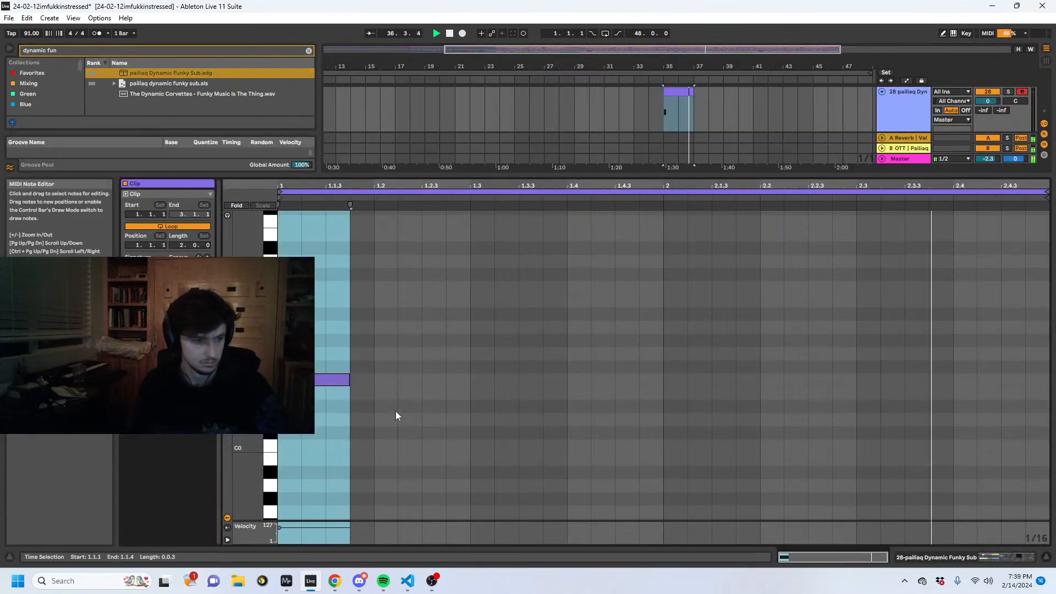
left_click_drag(351, 380, 1024, 380)
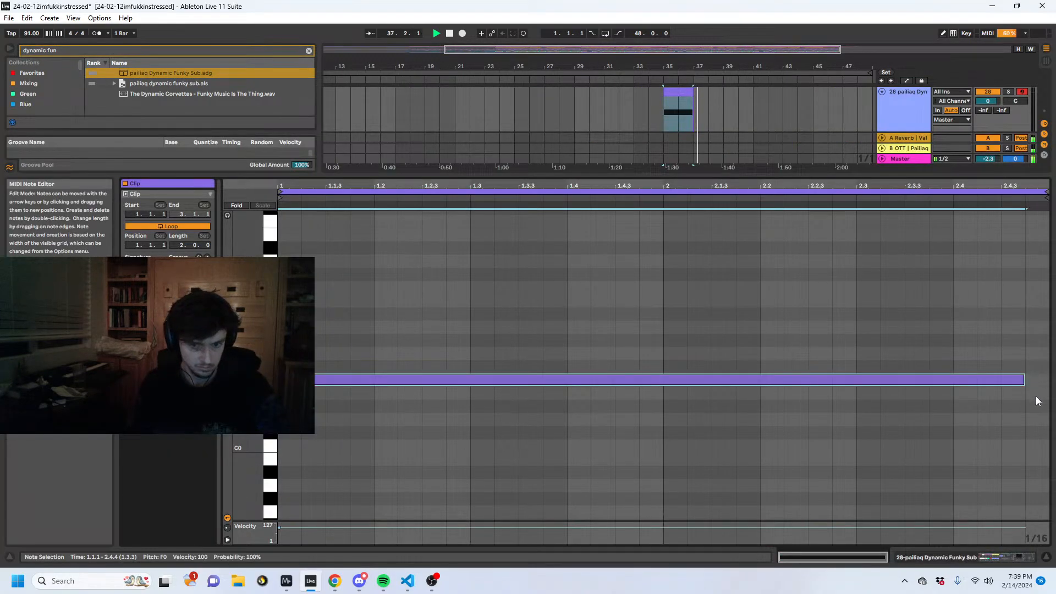
left_click(976, 559)
- Extend the Dynamic Funky Sub clip at bar 35 to four bars and lengthen its first note to span the whole clip
left_click_drag(692, 314, 723, 311)
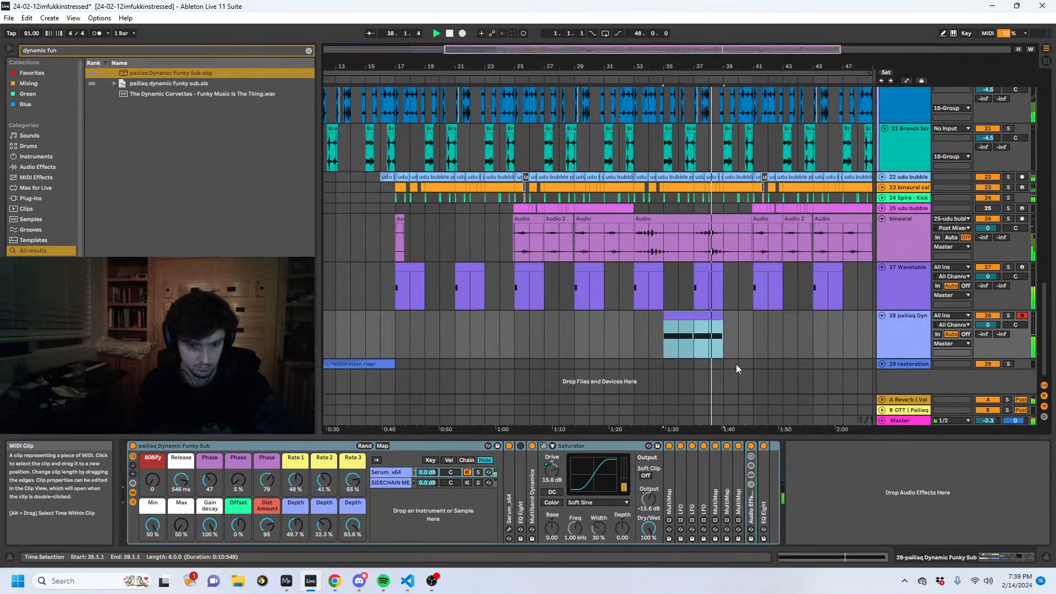
left_click(865, 557)
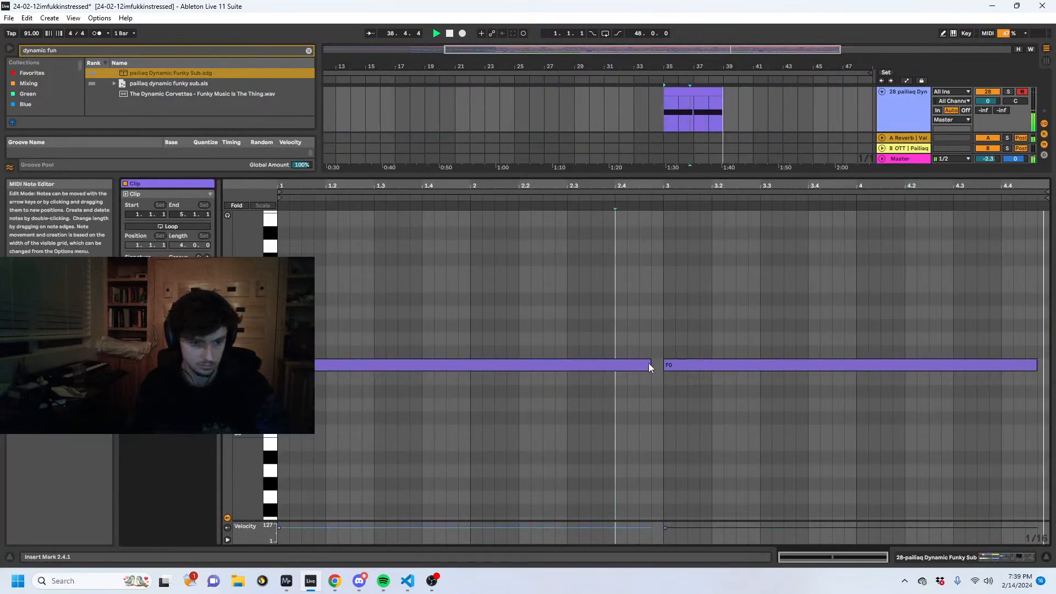
left_click_drag(651, 364, 1045, 369)
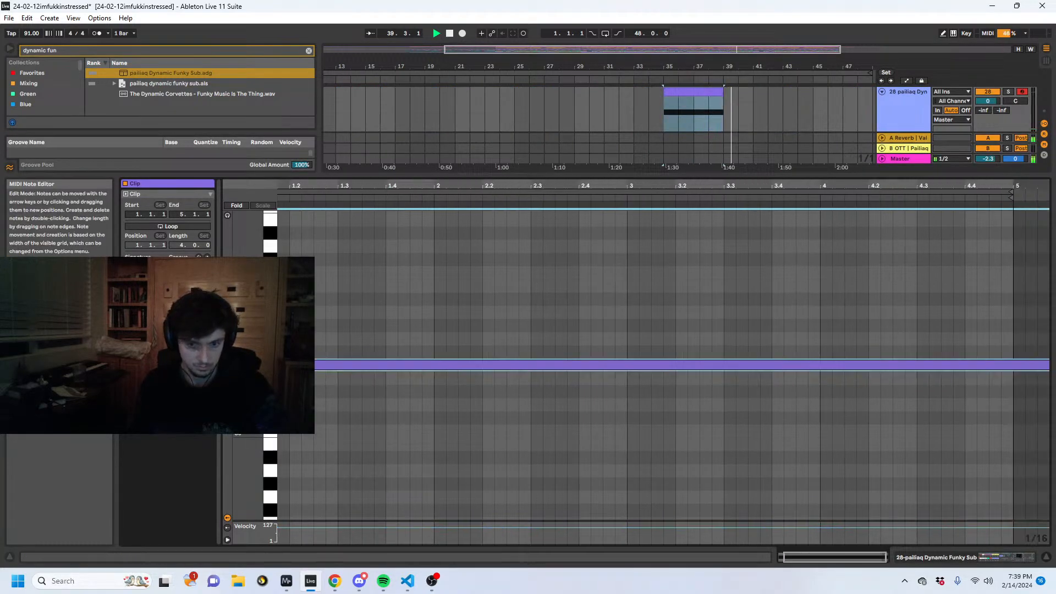
left_click(983, 558)
- Select the rack's SIDECHAIN ME chain and copy the four-bar sub clip from bar 35 to bar 41
left_click(390, 483)
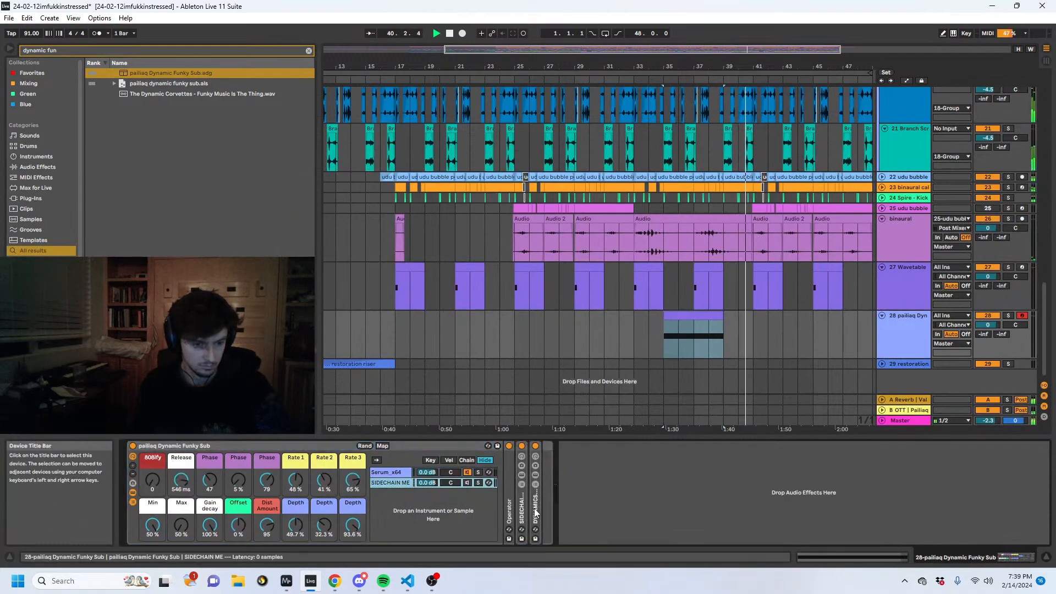
left_click(707, 317)
key("ctrl+c")
left_click(755, 331)
key("ctrl+v")
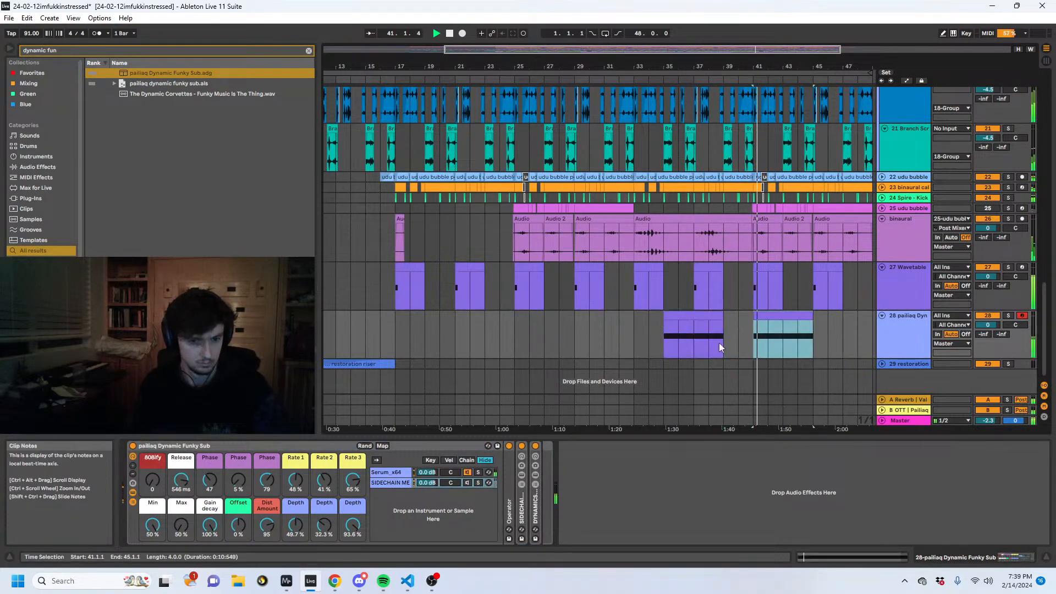
- Expand the SIDECHAIN HERE rack and set the gate's sidechain source to 24-Spire - Kick (1)
double_click(523, 503)
left_click(786, 471)
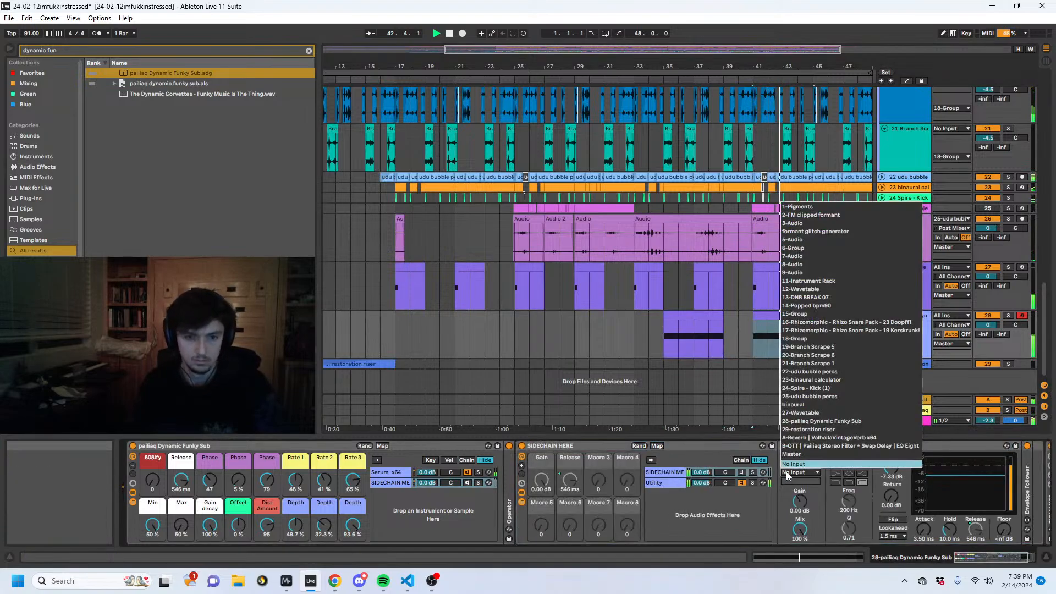
left_click(823, 388)
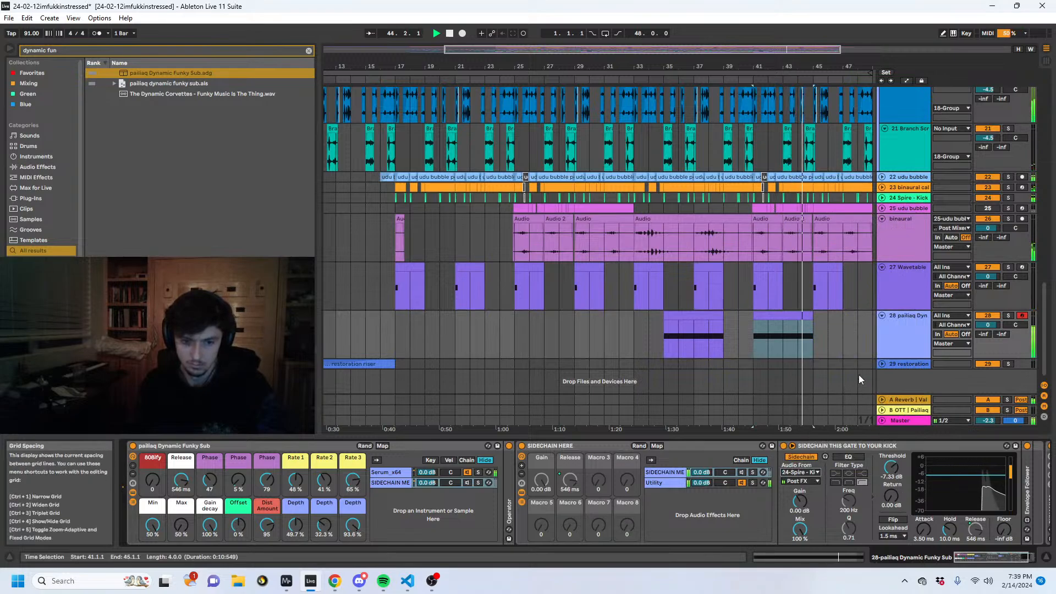
left_click(904, 333)
- Check the MiniMeters display, randomize the Dynamic Funky Sub rack's macros and set Gain decay to 100 %
left_click(287, 580)
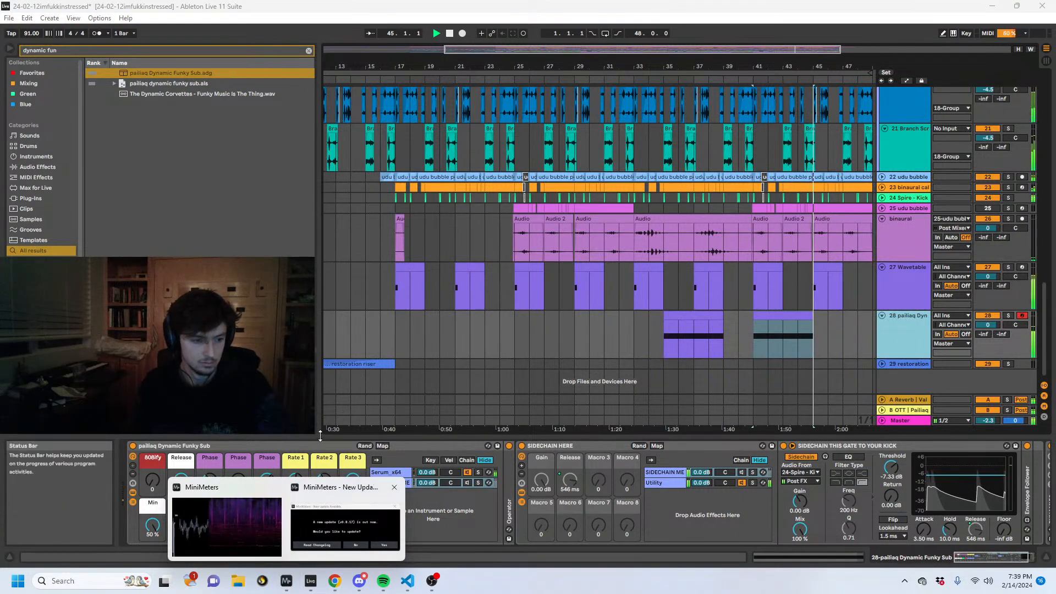
left_click(249, 498)
left_click(364, 446)
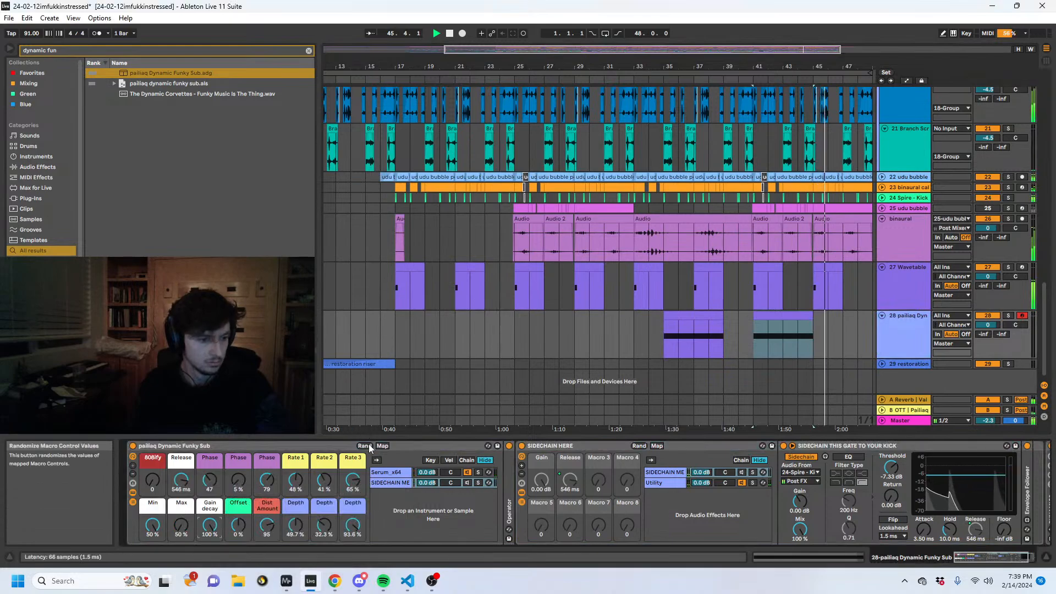
left_click_drag(211, 525, 182, 497)
- Duplicate the bar 41 sub clip to bar 45 and replay from there with a glance at MiniMeters
left_click(780, 316)
key("ctrl+d")
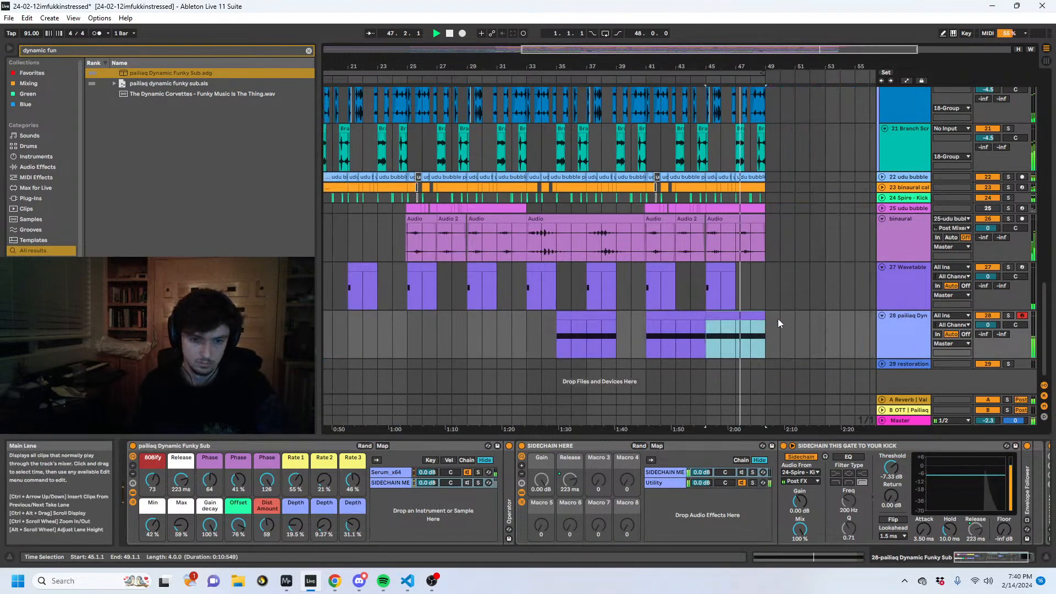
key("space")
key("space")
left_click(286, 580)
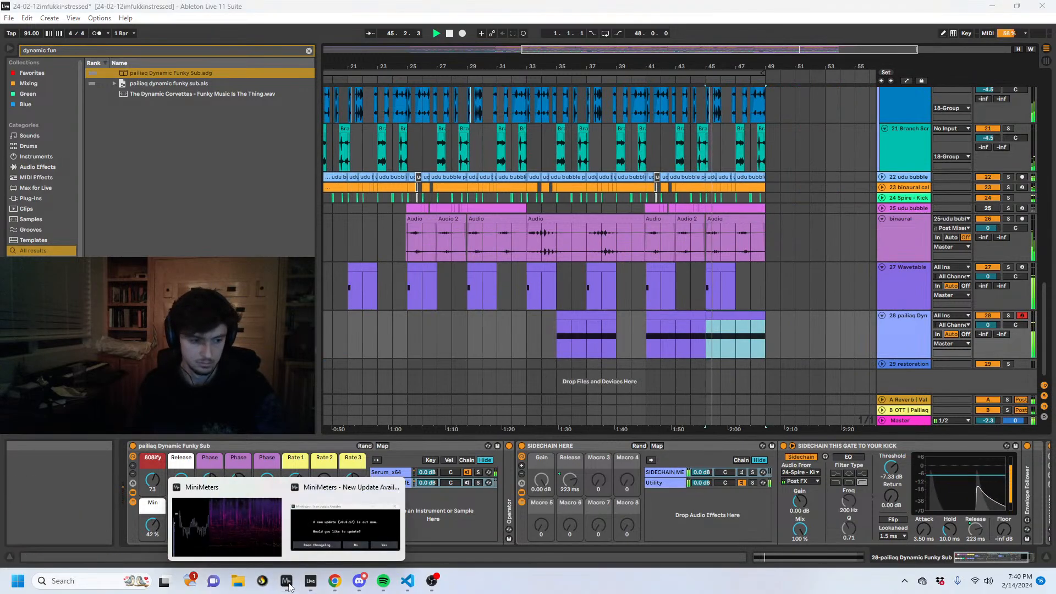
left_click(722, 345)
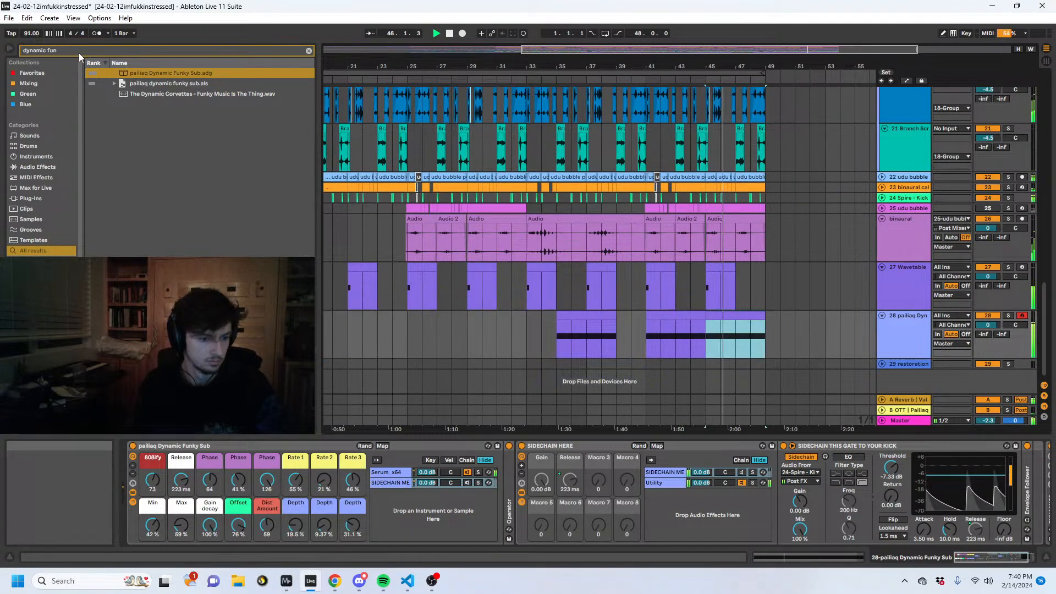
- Set the Dynamic Funky Sub macros to Min 33 %, Max 54 % and Offset 6 %
left_click(181, 526)
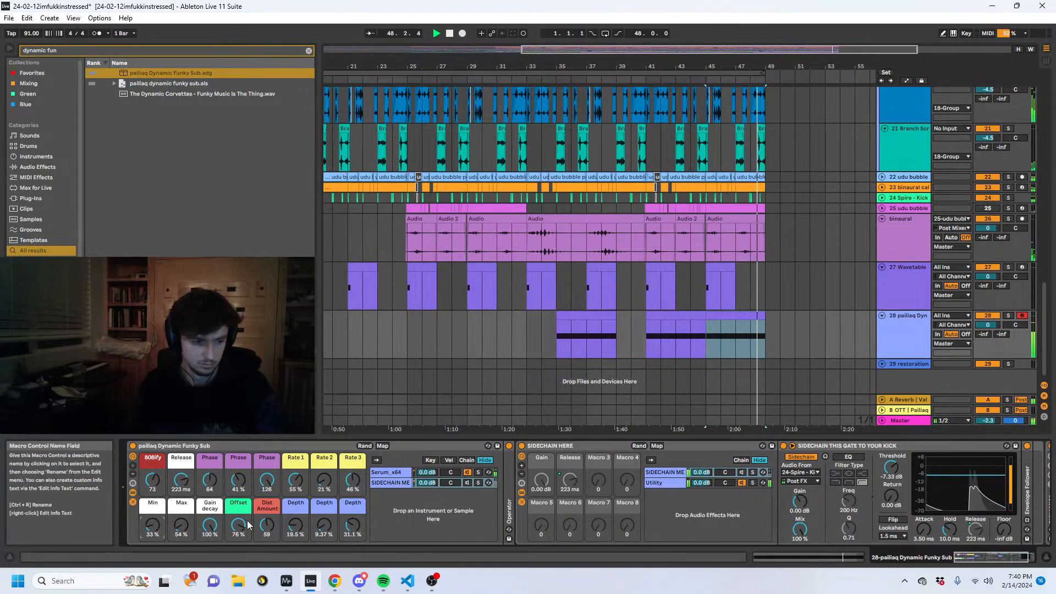
left_click_drag(238, 525, 238, 550)
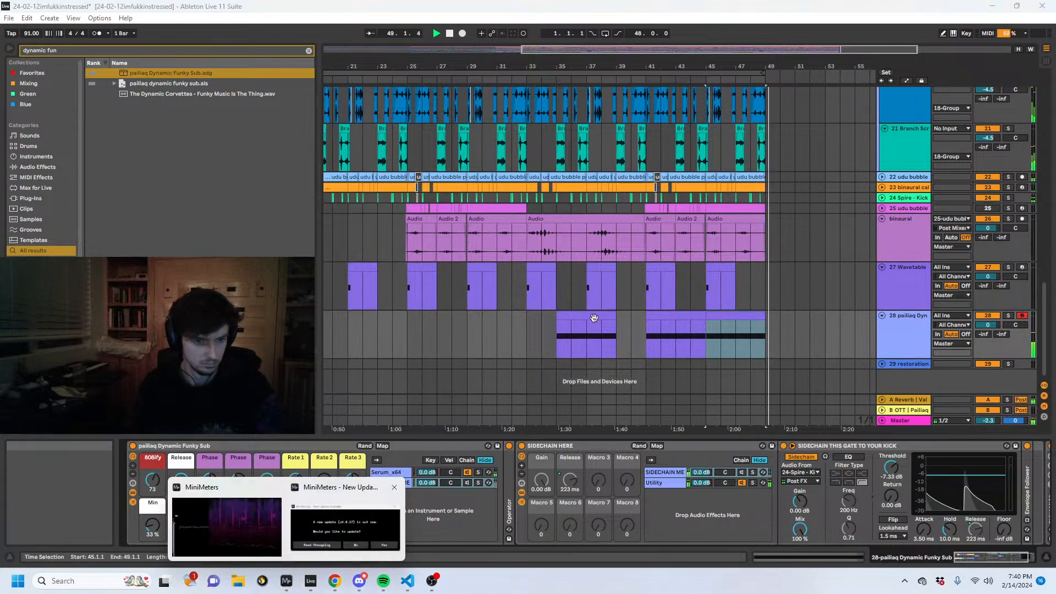
- Replay from bar 41 while examining the MiniMeters spectrogram, and set the sub rack's Dist Amount to 0
left_click(648, 328)
mouse_move(286, 580)
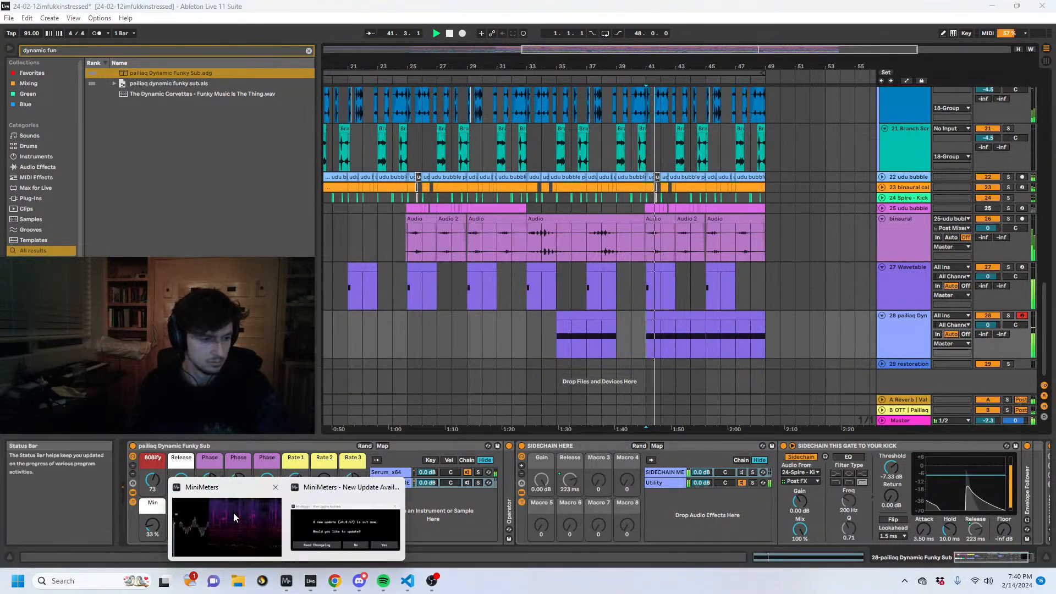
left_click(233, 512)
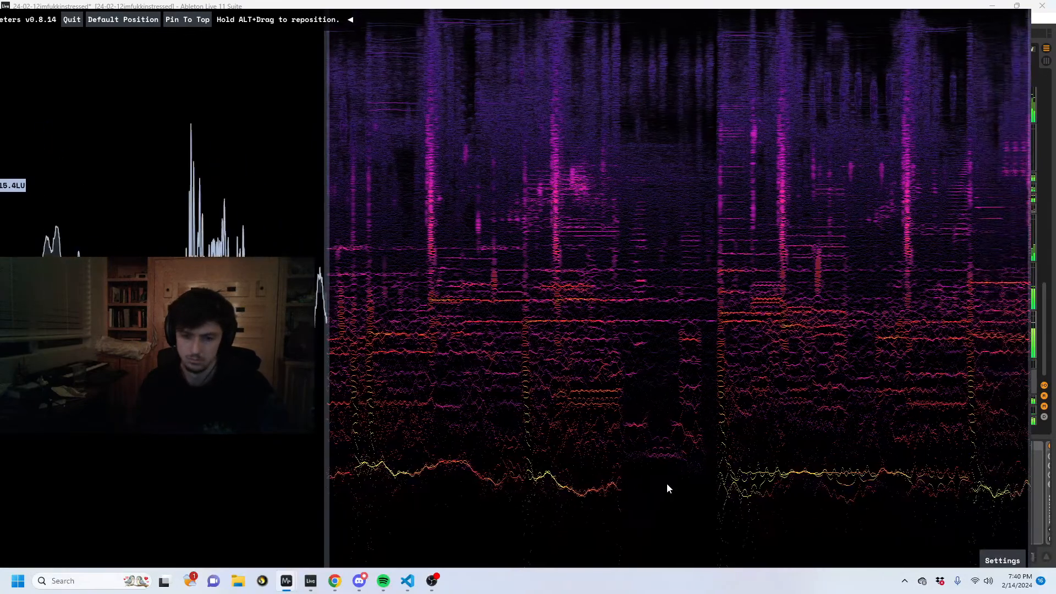
left_click(310, 580)
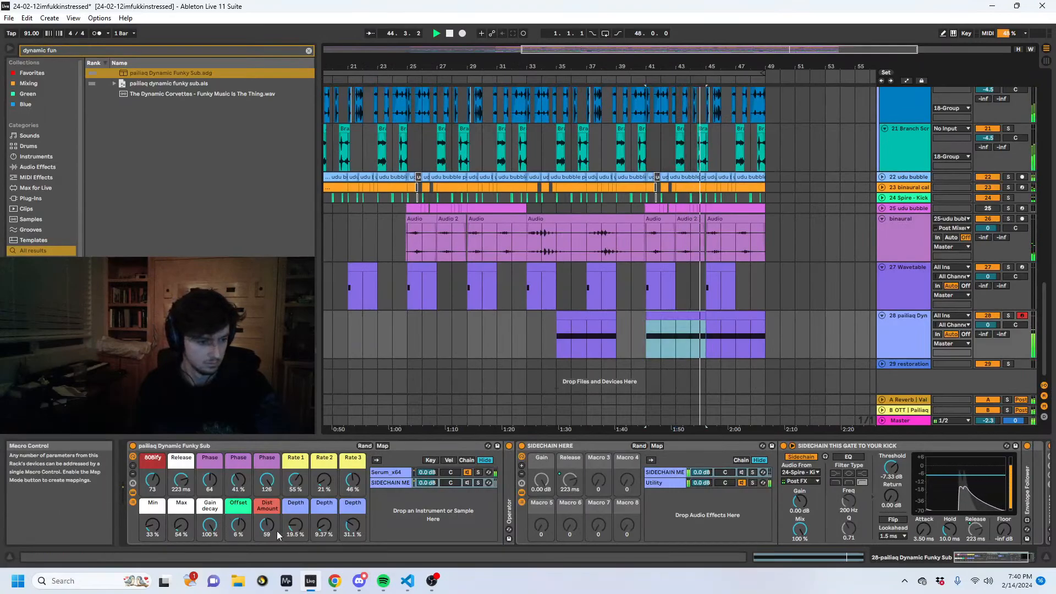
left_click_drag(278, 535, 277, 567)
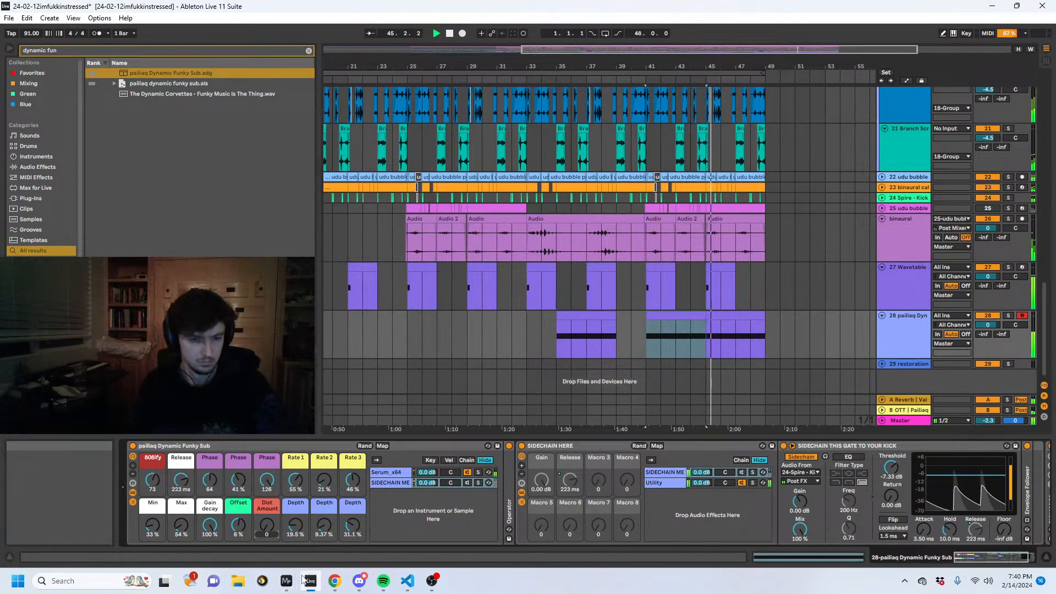
- Search the browser for "compres" and add a Compressor after the Saturator on the 27 Wavetable track
left_click(886, 292)
left_click_drag(95, 52, 25, 5)
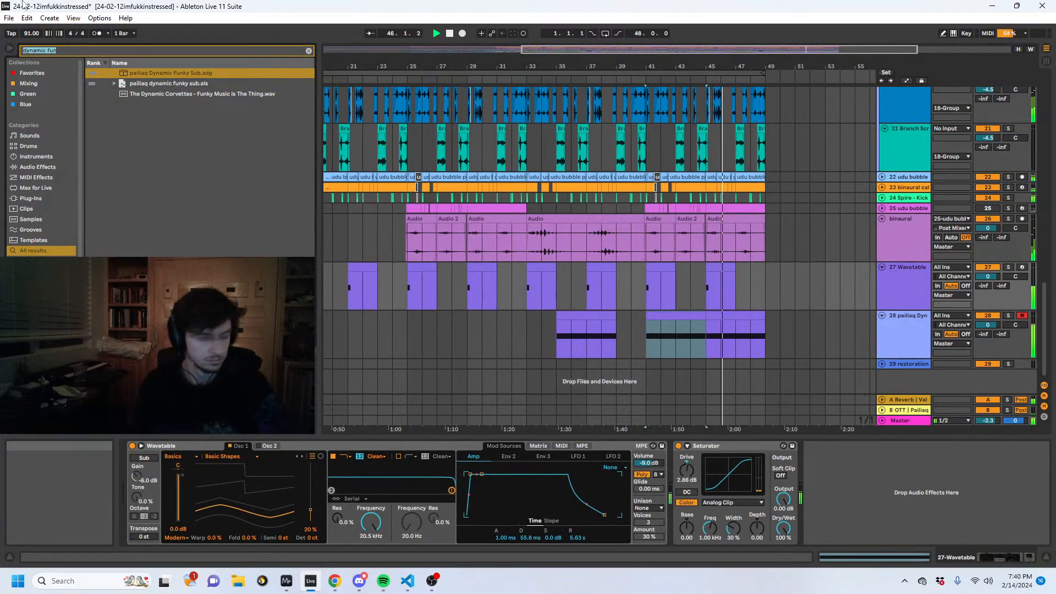
type("compres")
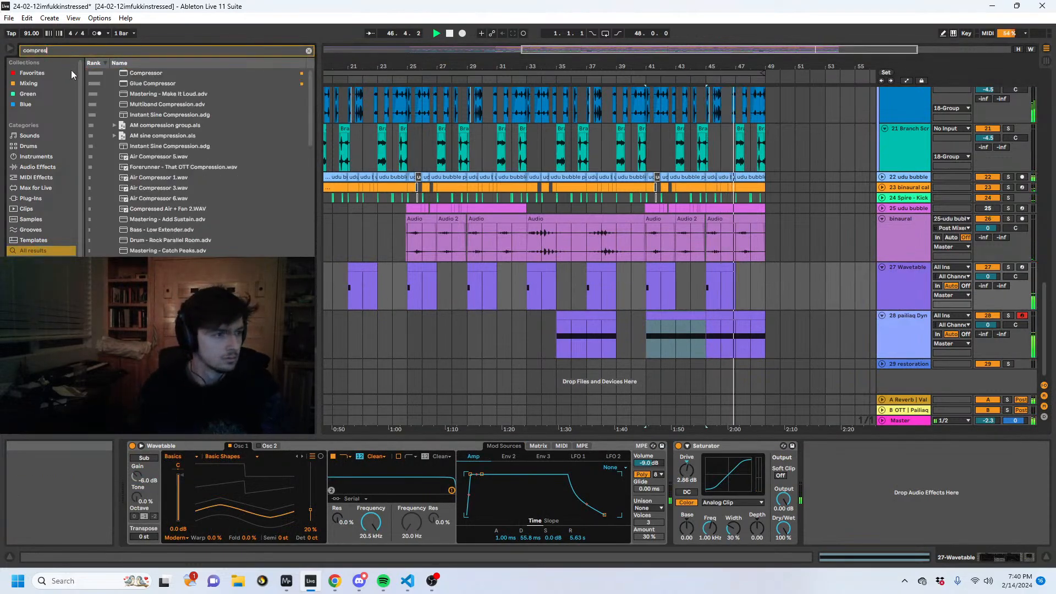
left_click_drag(146, 72, 848, 467)
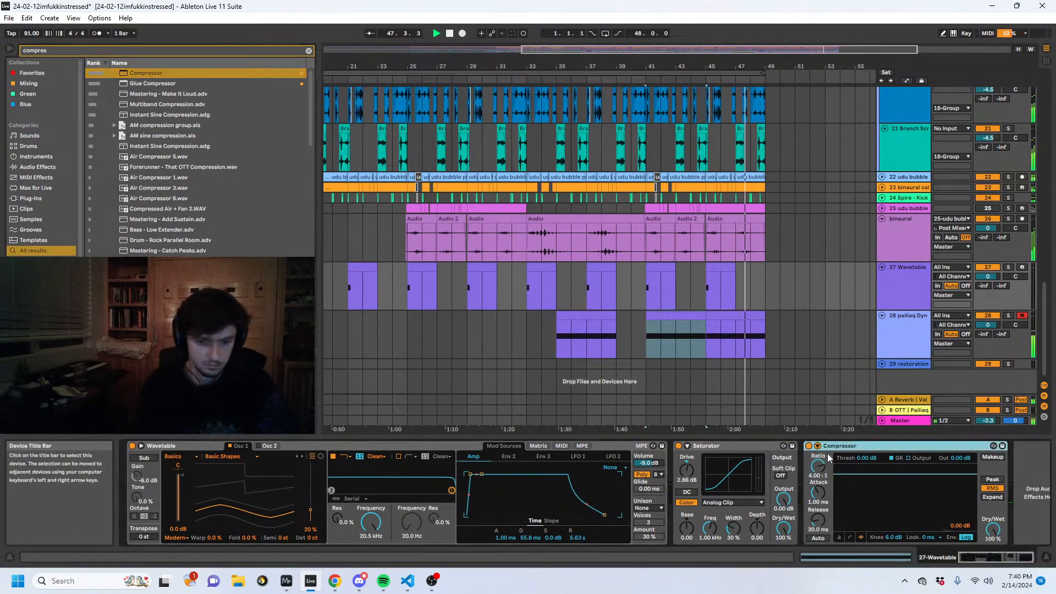
- Try sidechaining the Compressor from 28-pailiaq Dynamic Funky Sub, and remove the Compressor from the Wavetable track
left_click(818, 446)
left_click(832, 471)
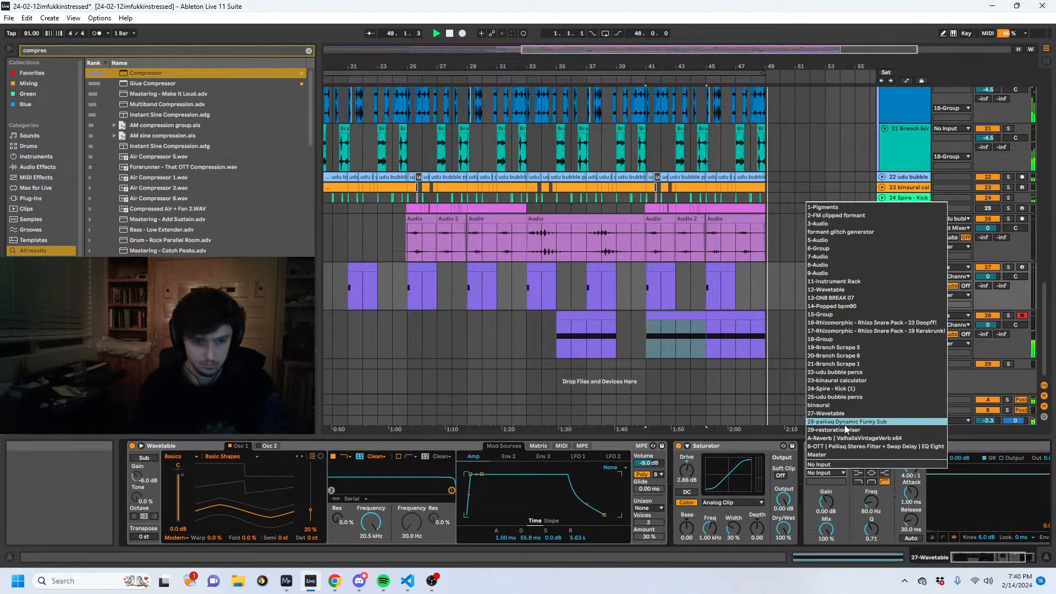
left_click(845, 427)
left_click(833, 473)
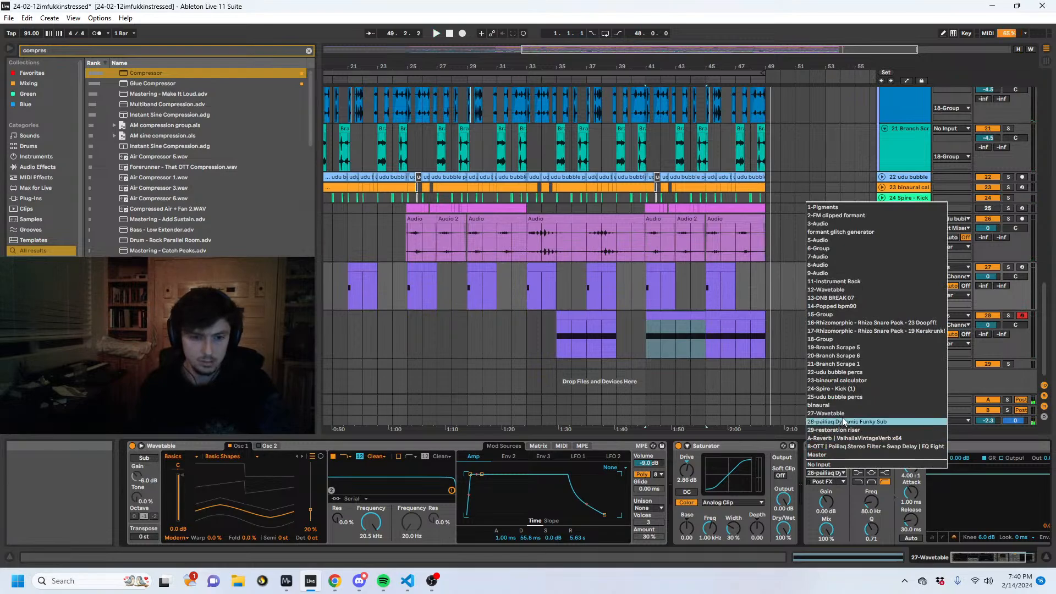
left_click(761, 445)
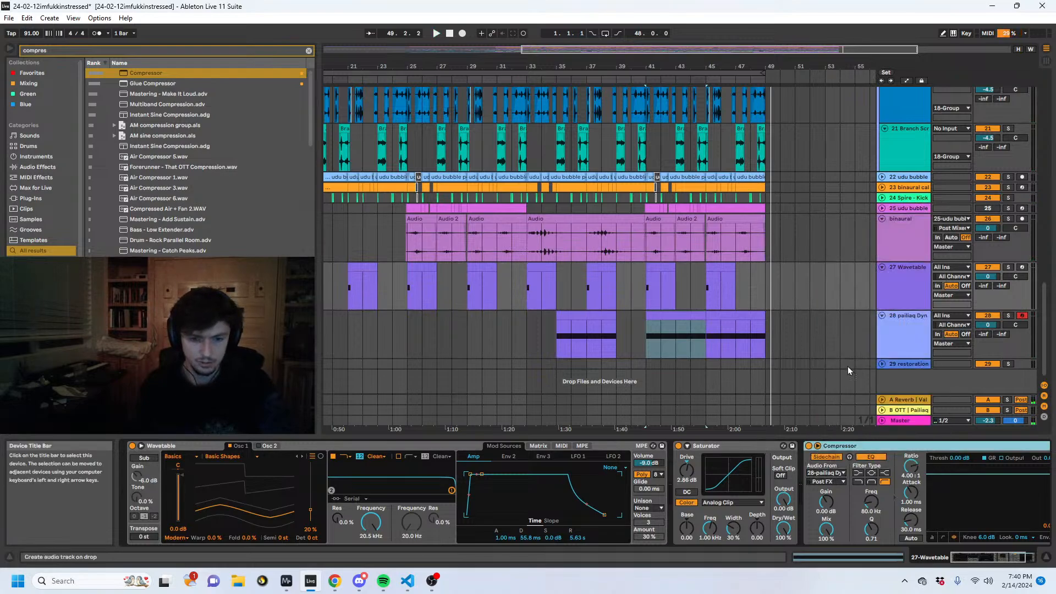
- Rename the 27 Wavetable track as sub
left_click(906, 284)
type("sub")
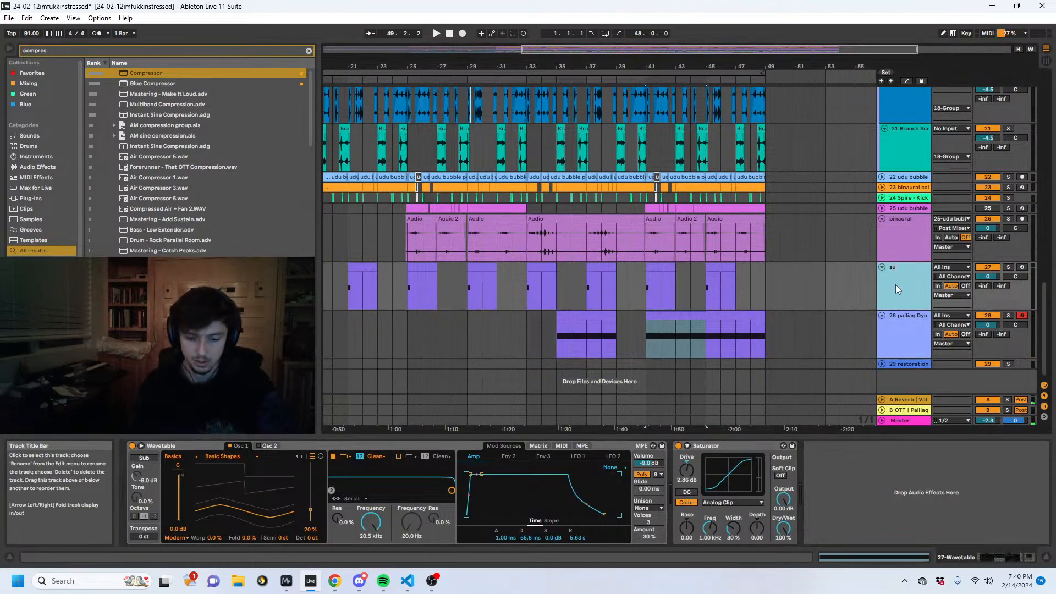
left_click(879, 337)
- Solo the sub track and audition its clip from bar 41
left_click(675, 329)
left_click_drag(657, 66, 672, 179)
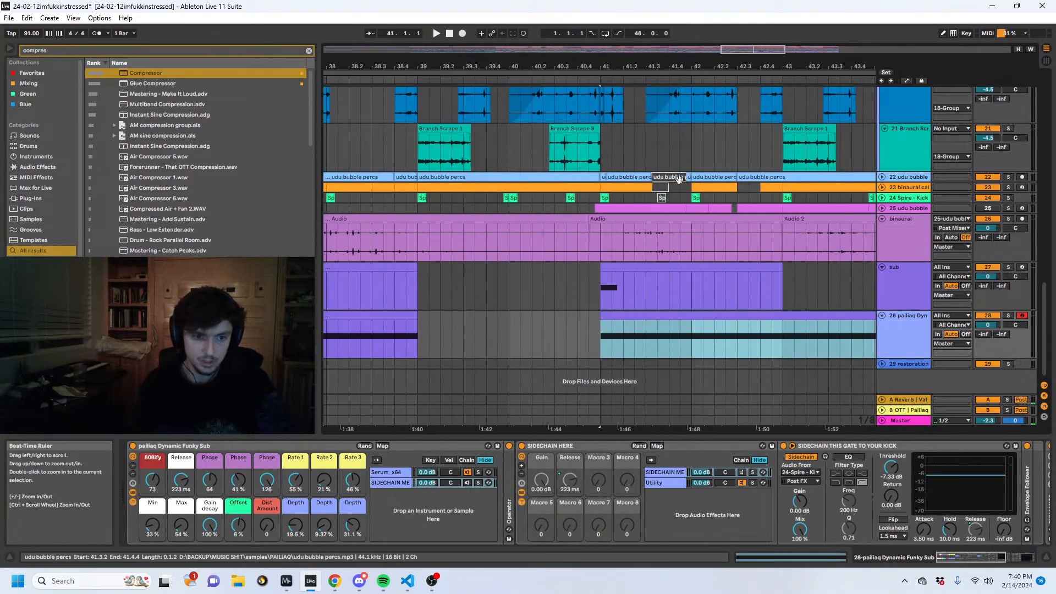
left_click(642, 267)
left_click(1007, 267)
key("space")
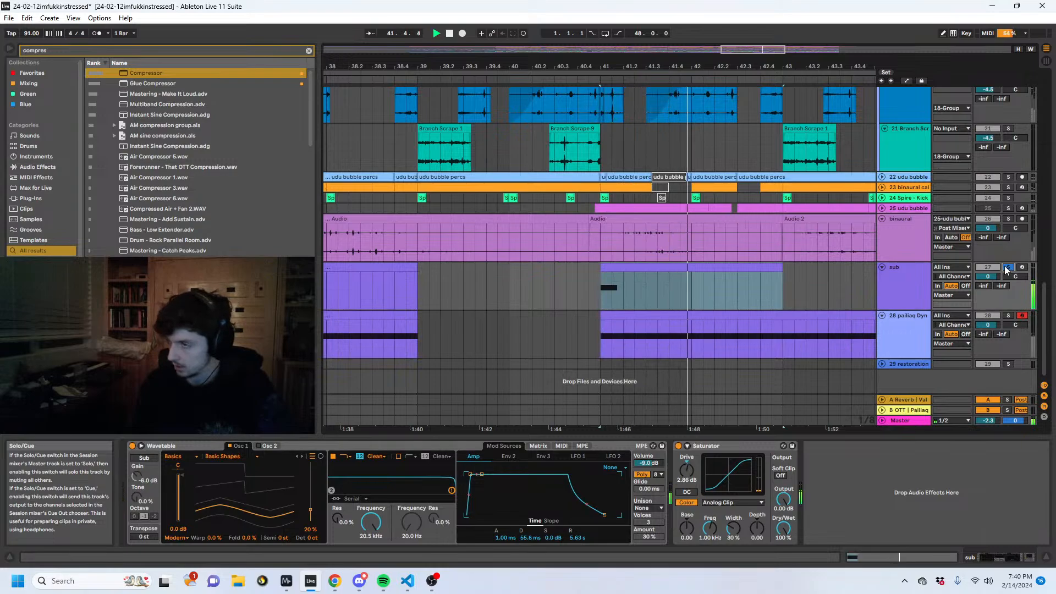
- Sidechain the Dynamic Funky Sub track's Compressor from sub, Post FX, with an inf:1 ratio, -inf dB threshold and 459 ms release
key("space")
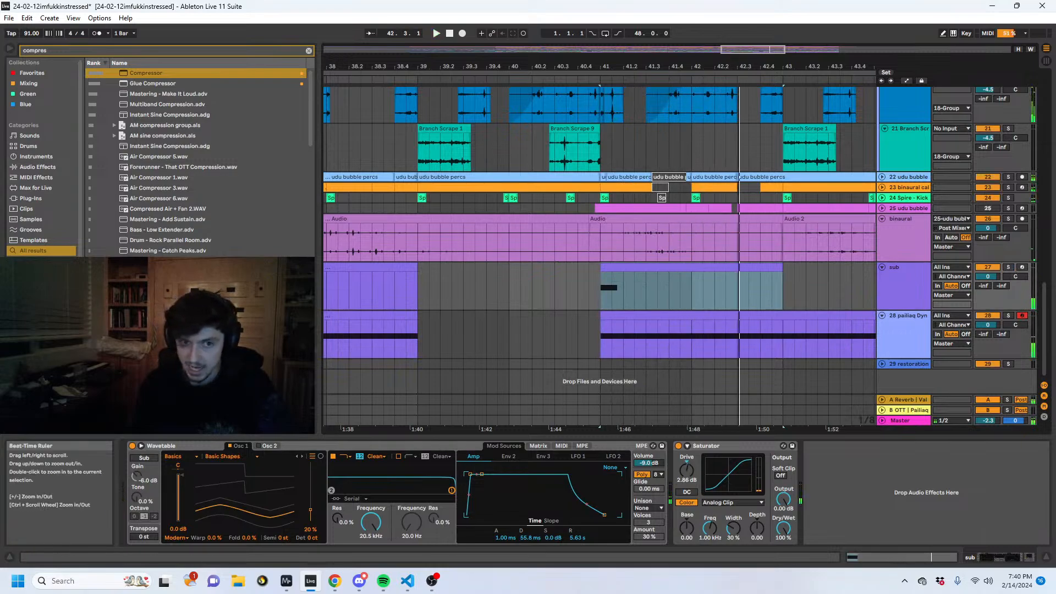
left_click_drag(715, 66, 616, 35)
left_click(601, 316)
double_click(736, 444)
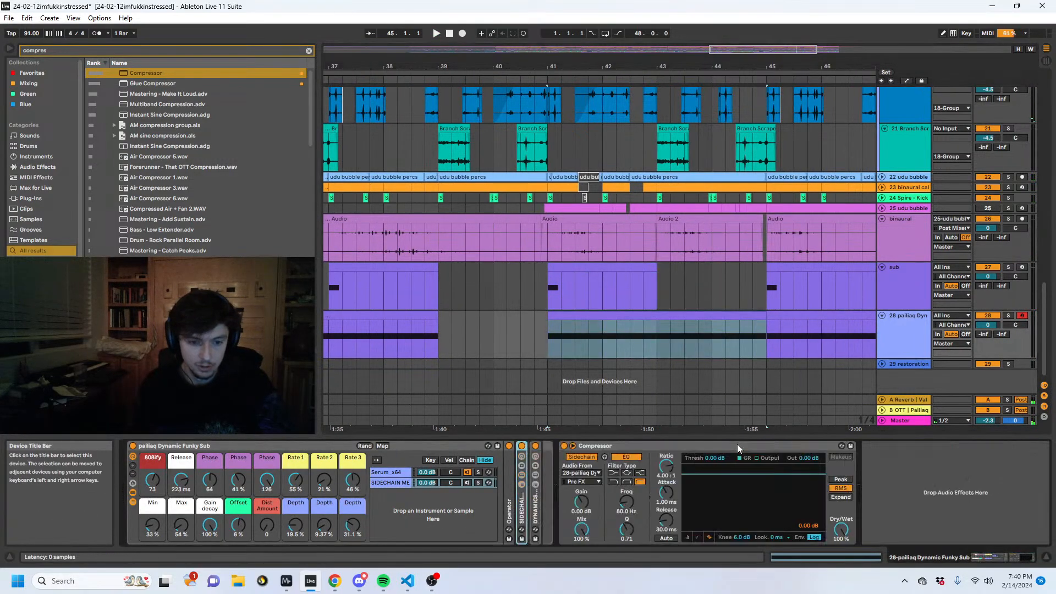
left_click(737, 444)
left_click(584, 473)
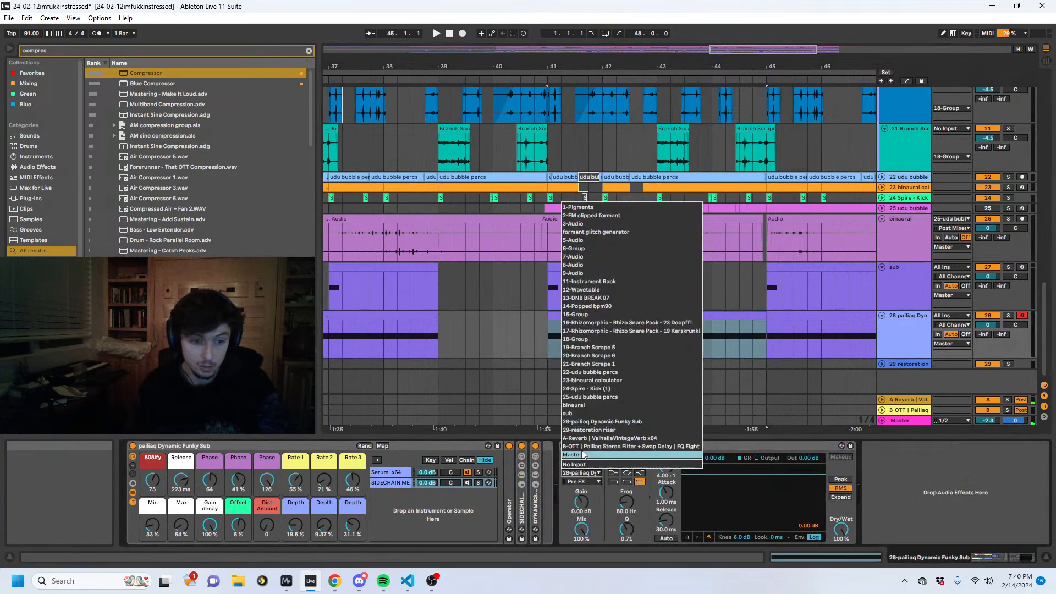
left_click(571, 413)
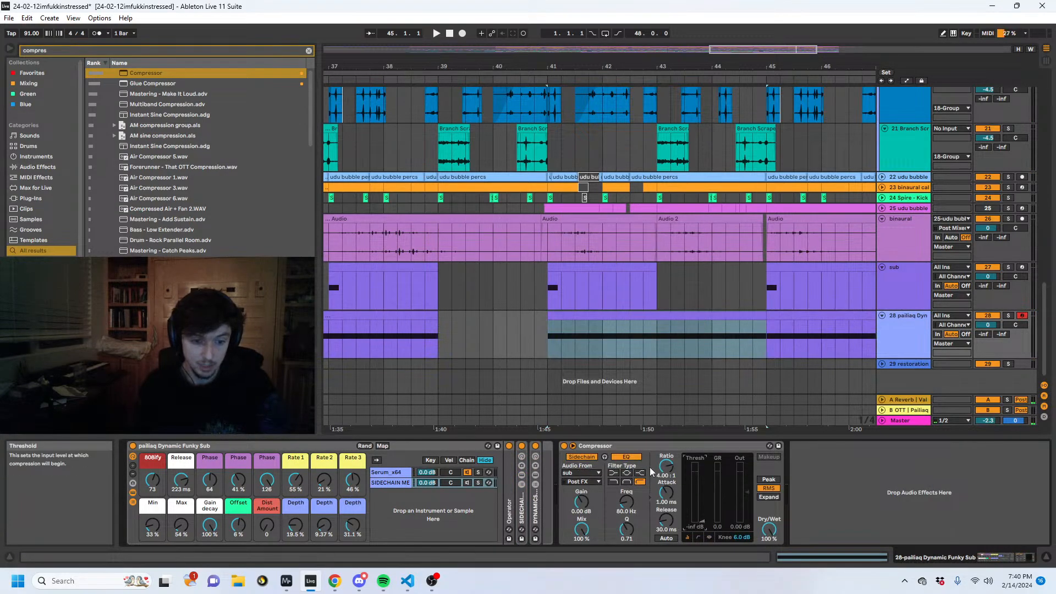
left_click_drag(666, 467, 666, 421)
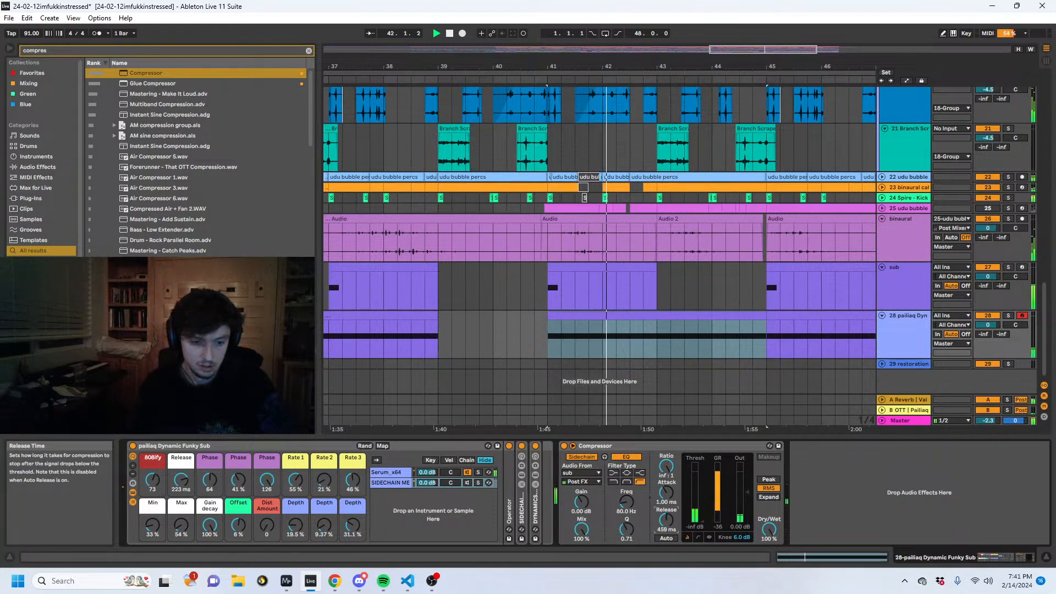
- Switch to MiniMeters to examine the bass in the spectrogram during playback, and return to the arrangement
mouse_move(286, 580)
left_click(253, 518)
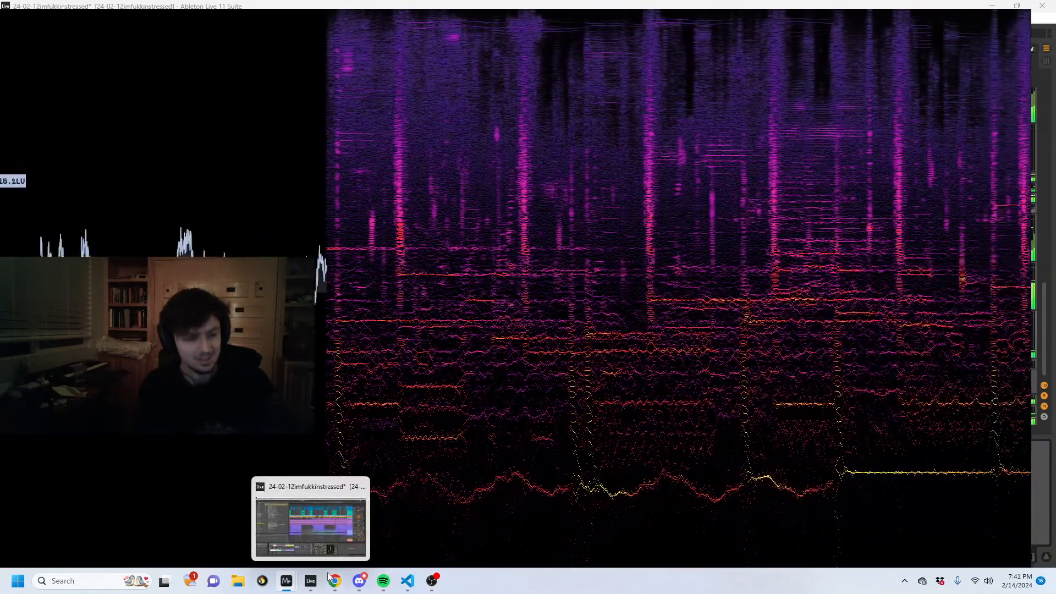
left_click(310, 580)
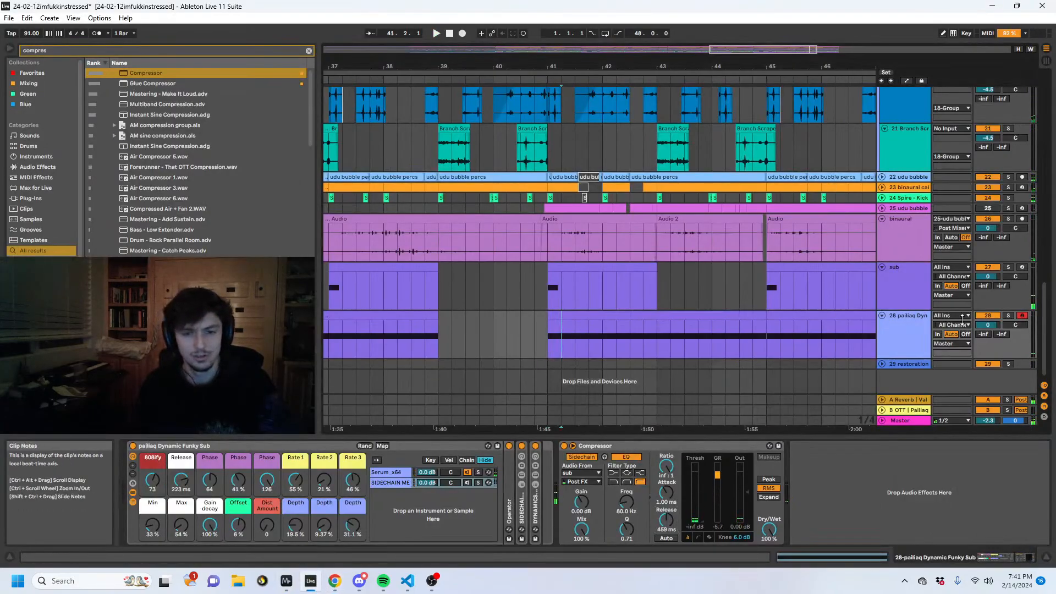
- Search the browser for "uti" and add a Utility with 6.67 dB gain after the Compressor on the Dynamic Funky Sub track
key("ctrl+f")
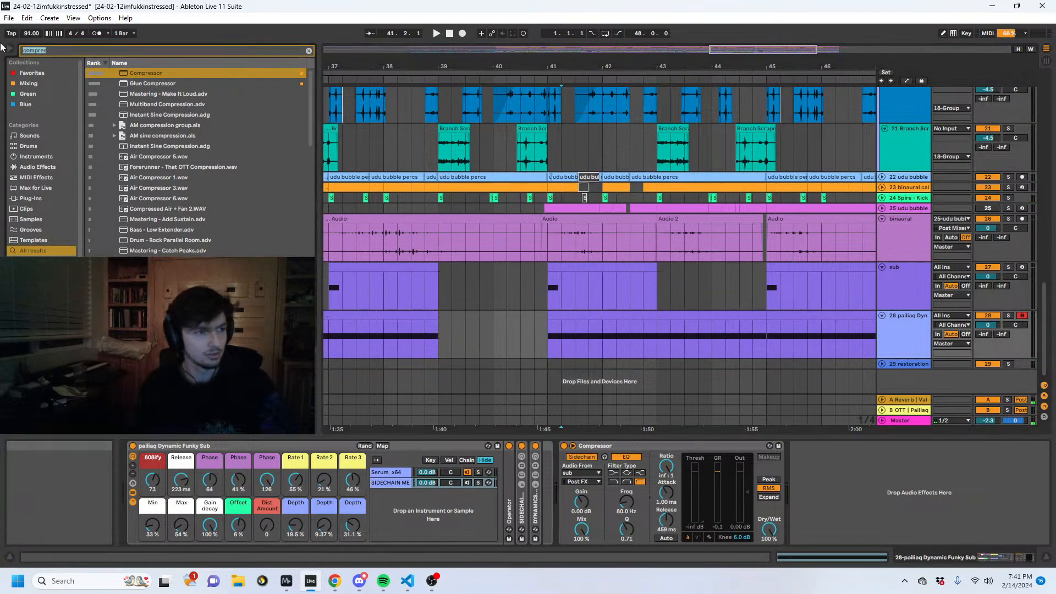
key("BackSpace")
type("ut")
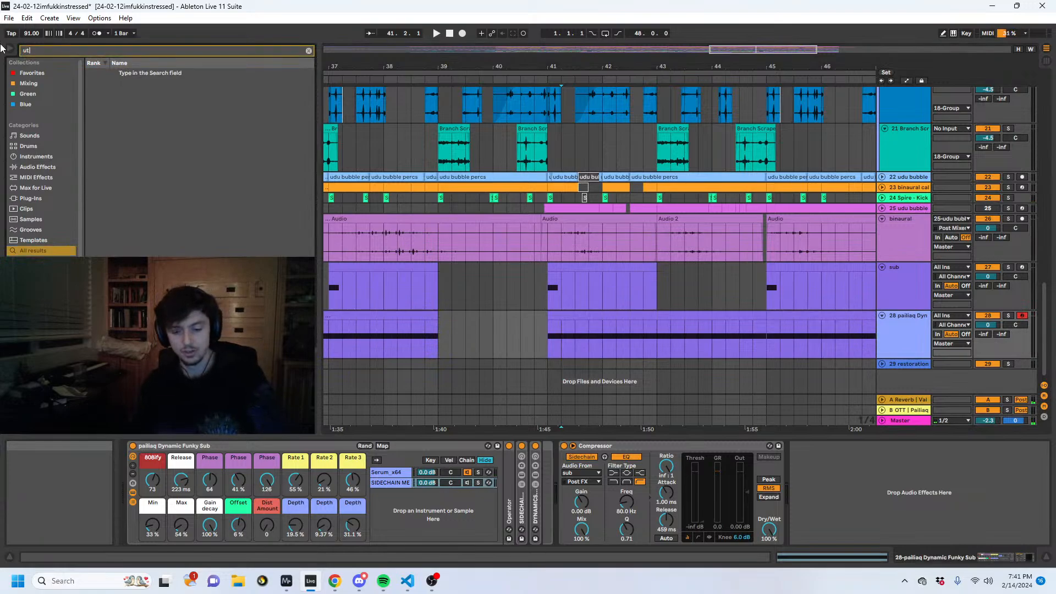
type("i")
key("Down")
key("Return")
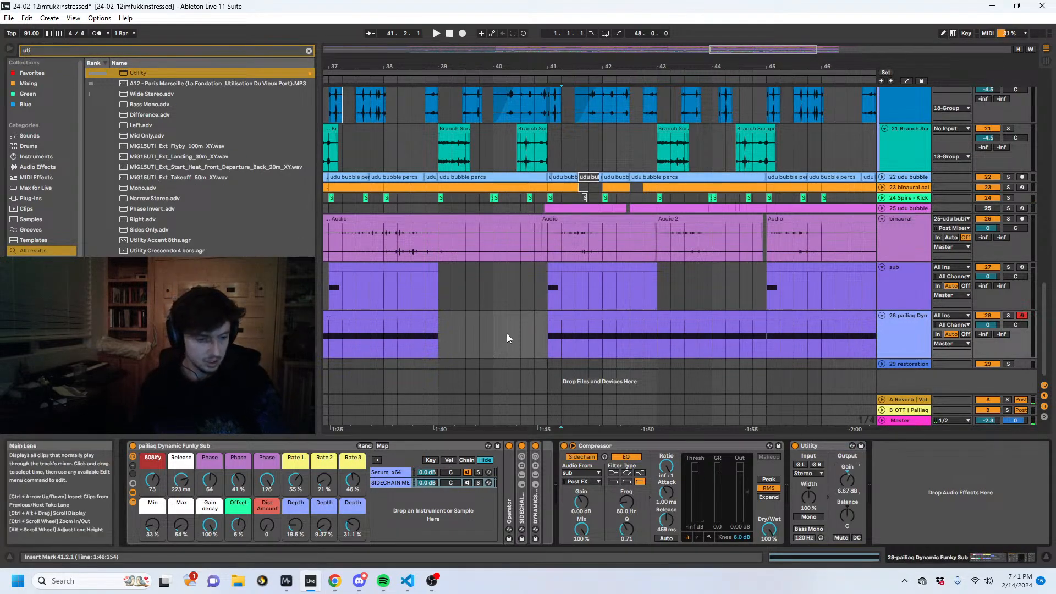
- Play the arrangement from bar 41 and set the Dynamic Funky Sub rack's Dist Amount macro to 15
left_click(547, 333)
key("space")
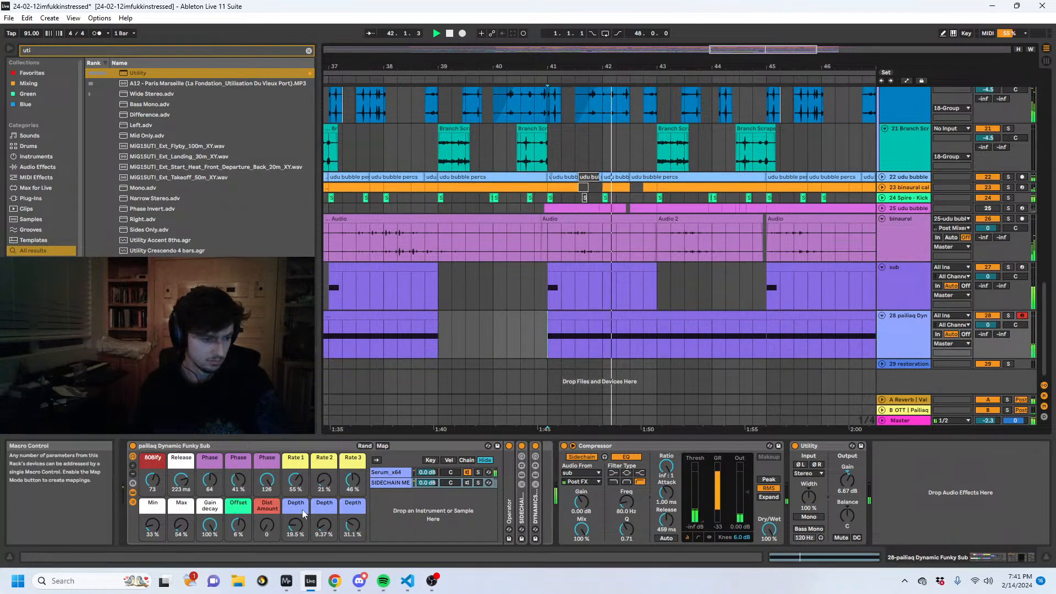
left_click_drag(268, 533, 267, 523)
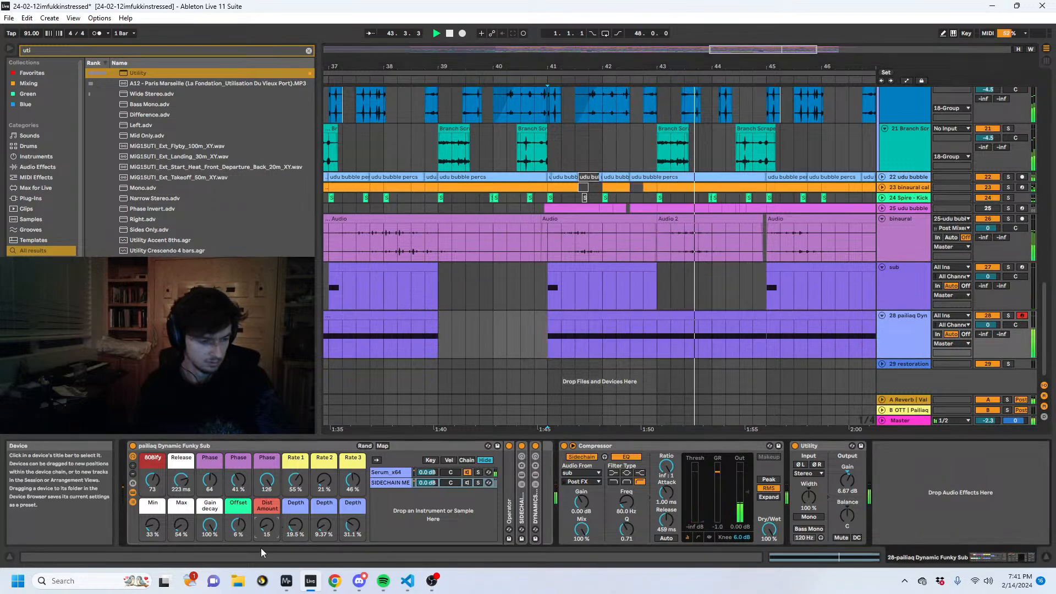
- Check the bass in the MiniMeters spectrogram, and set the Dynamic Funky Sub track's Utility gain to 3.33 dB
mouse_move(286, 581)
left_click(252, 526)
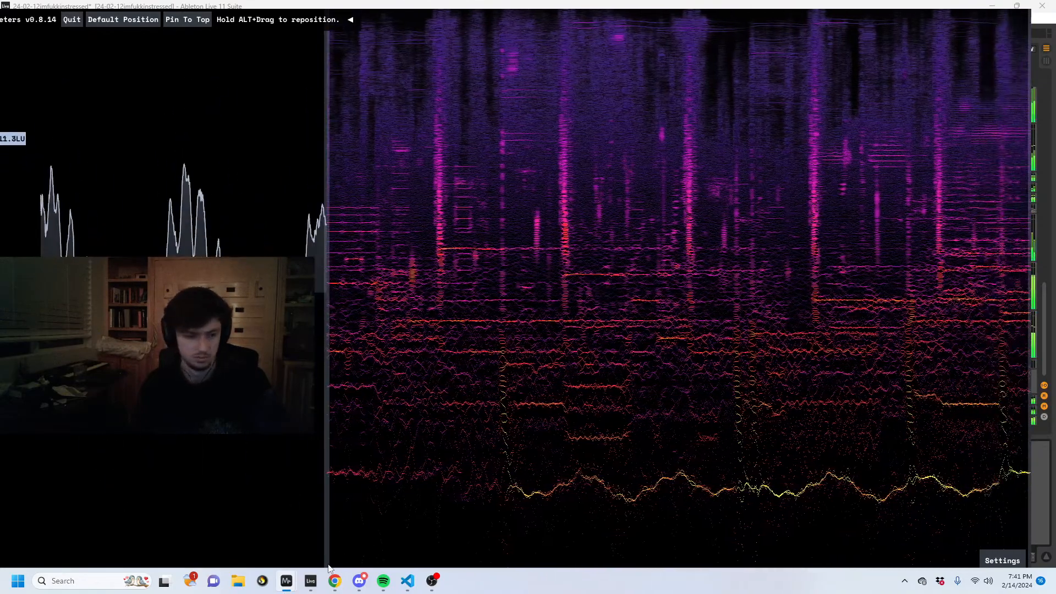
left_click(312, 582)
left_click_drag(847, 480, 847, 489)
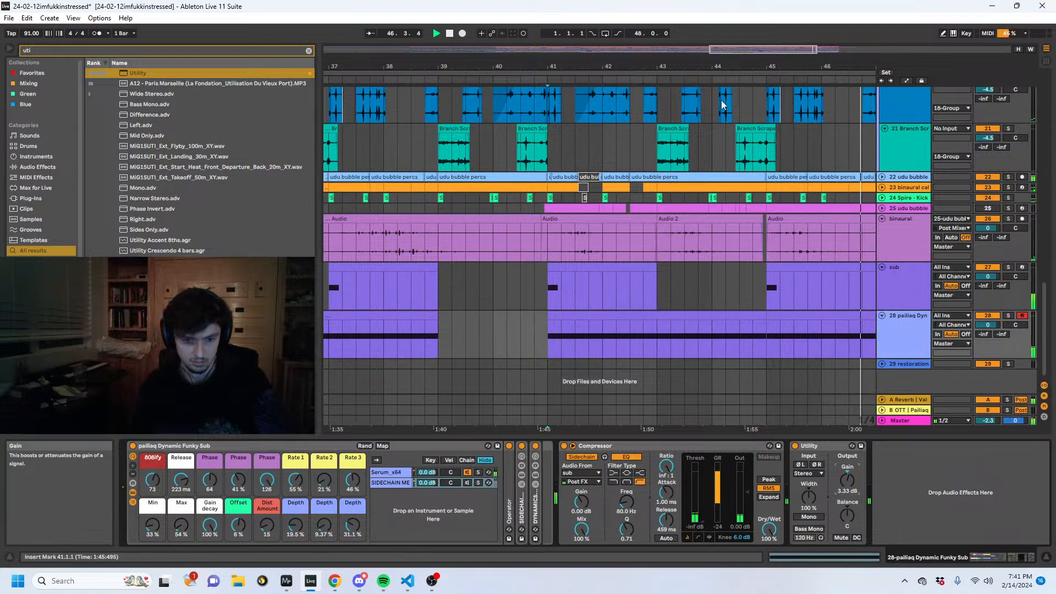
- Copy the four-bar Dynamic Funky Sub clip at bar 45 and paste it repeatedly from bar 17 to fill the track
left_click_drag(709, 66, 709, 27)
left_click(712, 326)
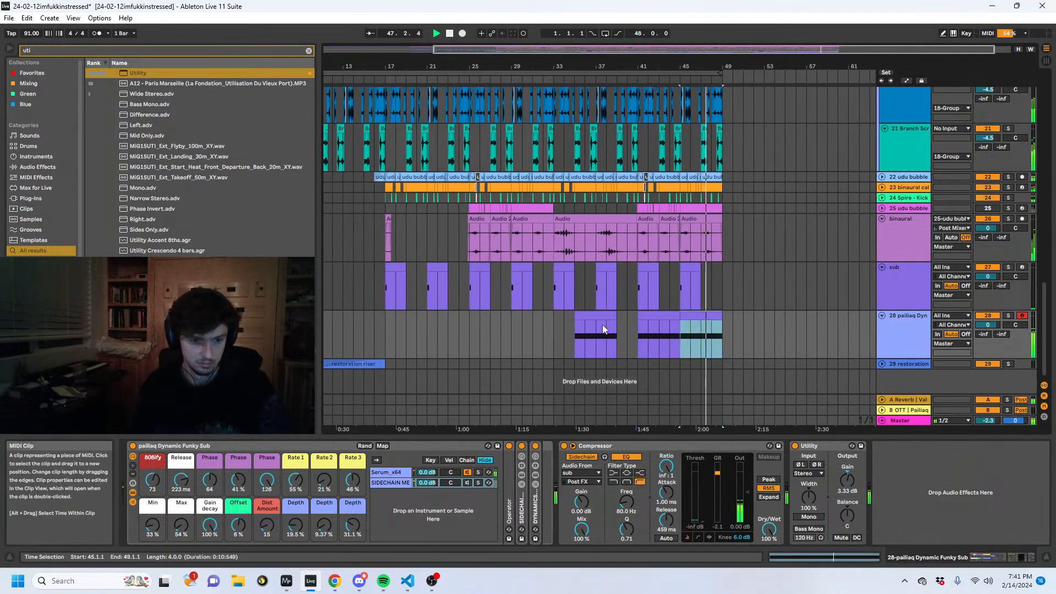
key("ctrl+c")
left_click(387, 328)
key("ctrl+v")
key("ctrl+v")
key("ctrl+v")
key("ctrl+v")
key("ctrl+v")
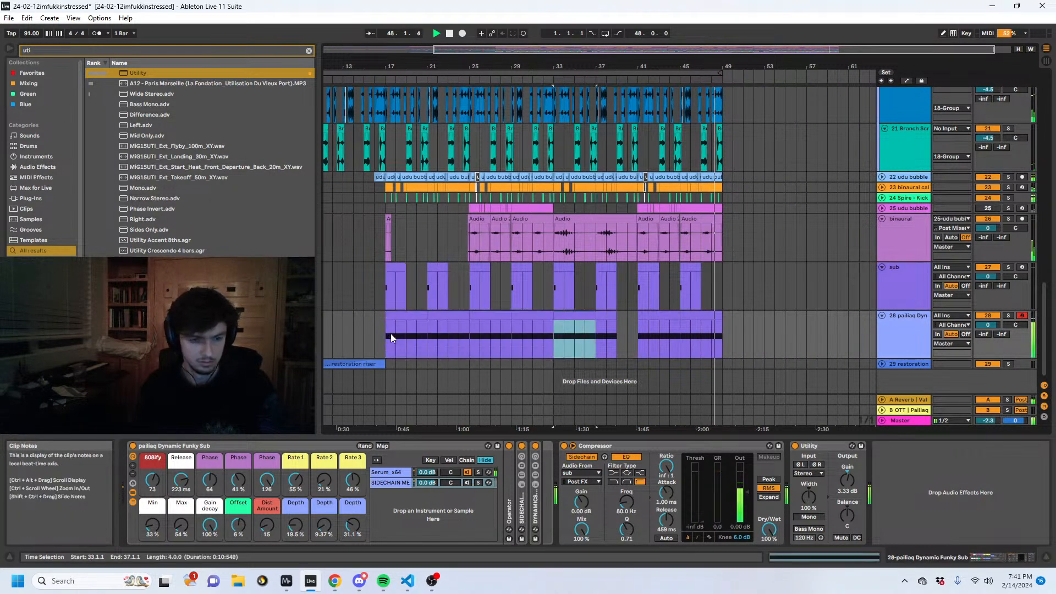
key("ctrl+v")
- Play the arrangement from bar 17 and group the sub and Dynamic Funky Sub tracks
left_click(664, 289)
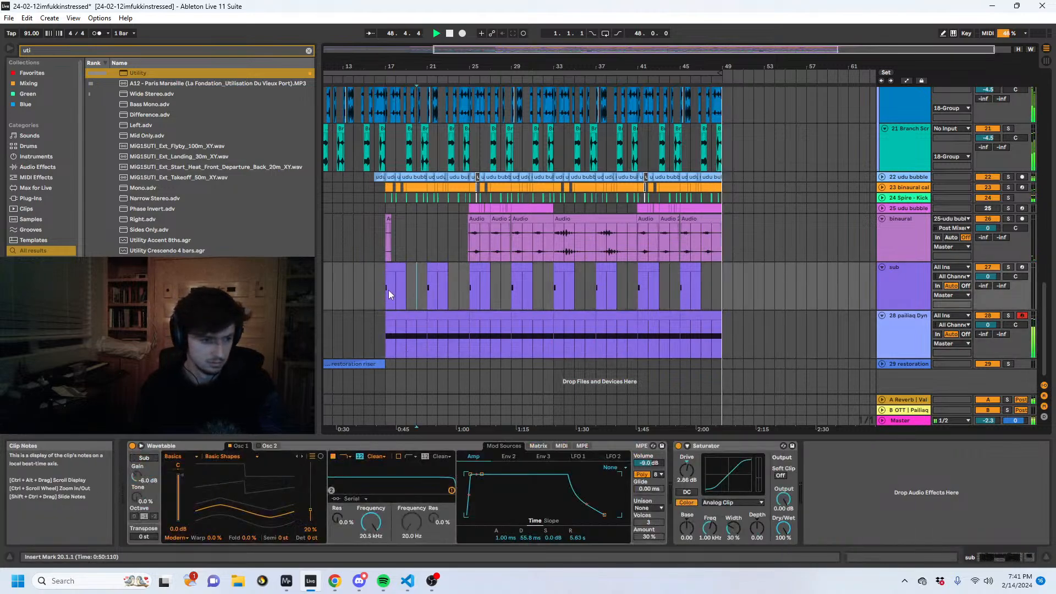
left_click(381, 291)
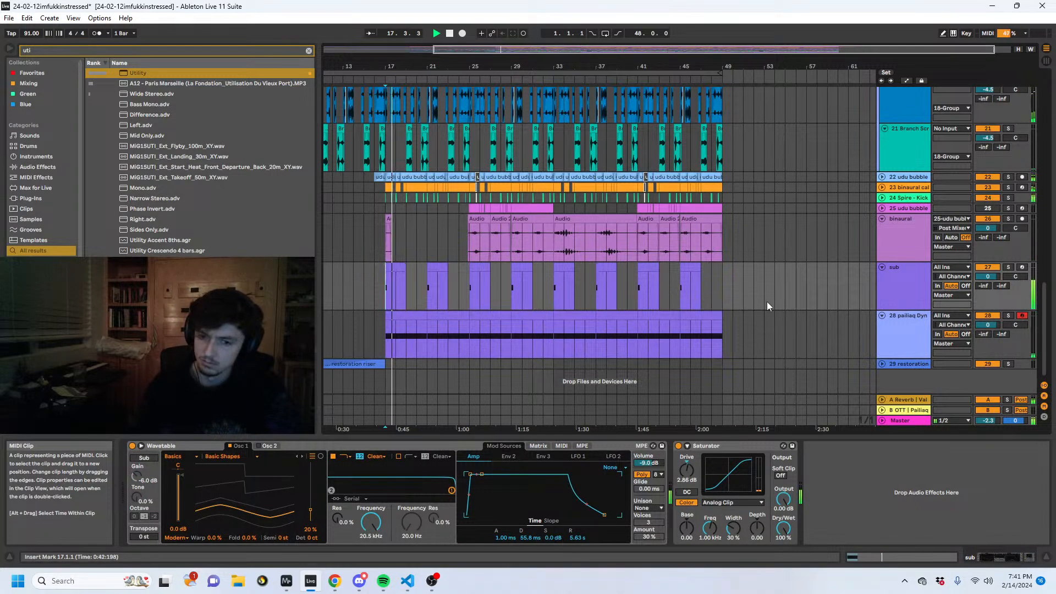
left_click(906, 332)
left_click(926, 274)
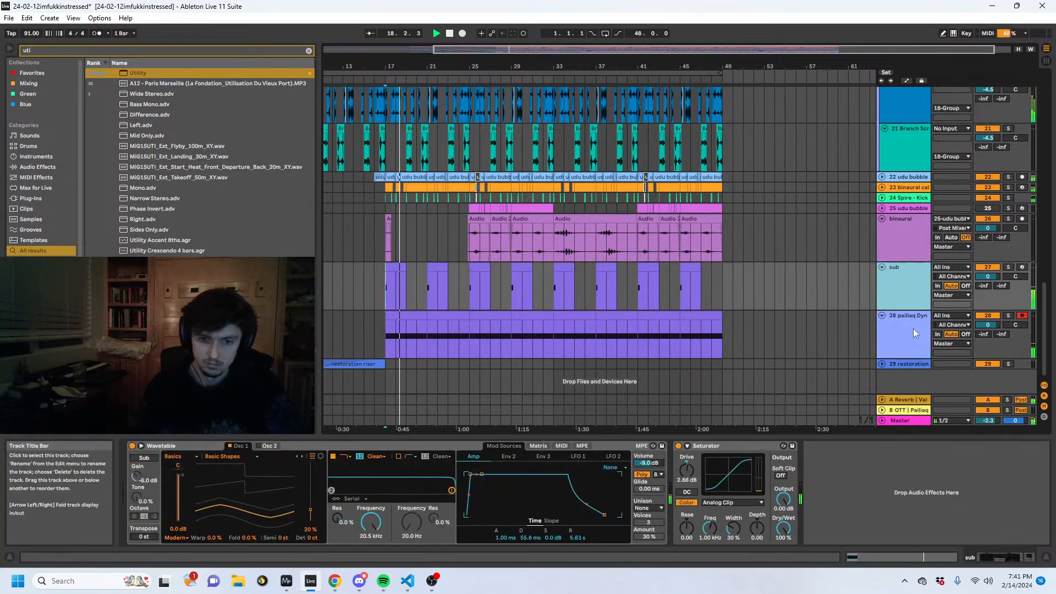
left_click(912, 329, "shift")
key("ctrl+g")
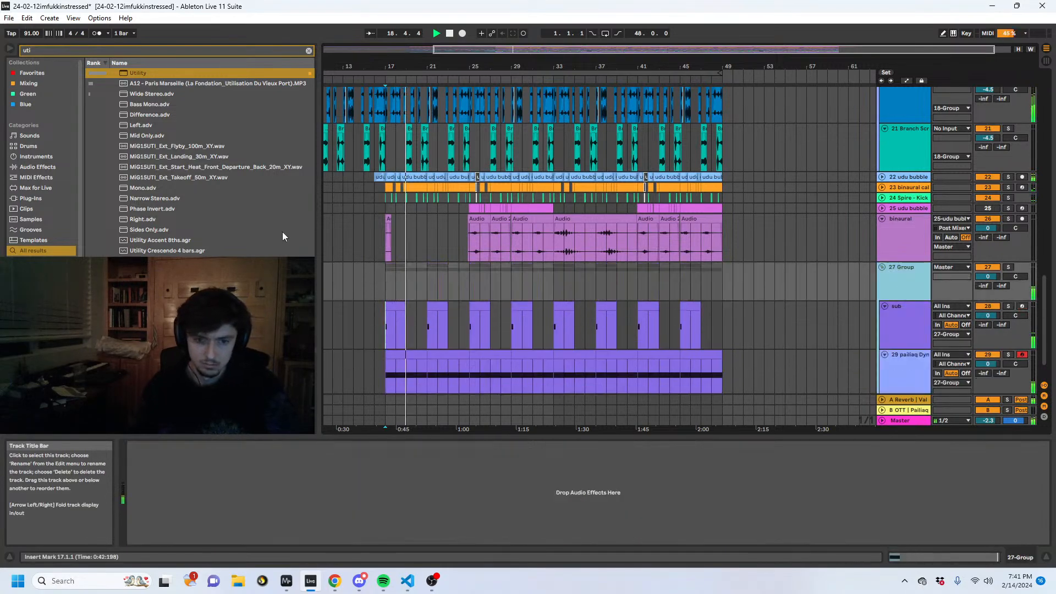
- Add a Compressor with sidechain enabled to the bass group, and lower the Dynamic Funky Sub track's volume to -3.5 dB
left_click(59, 50)
type("comp")
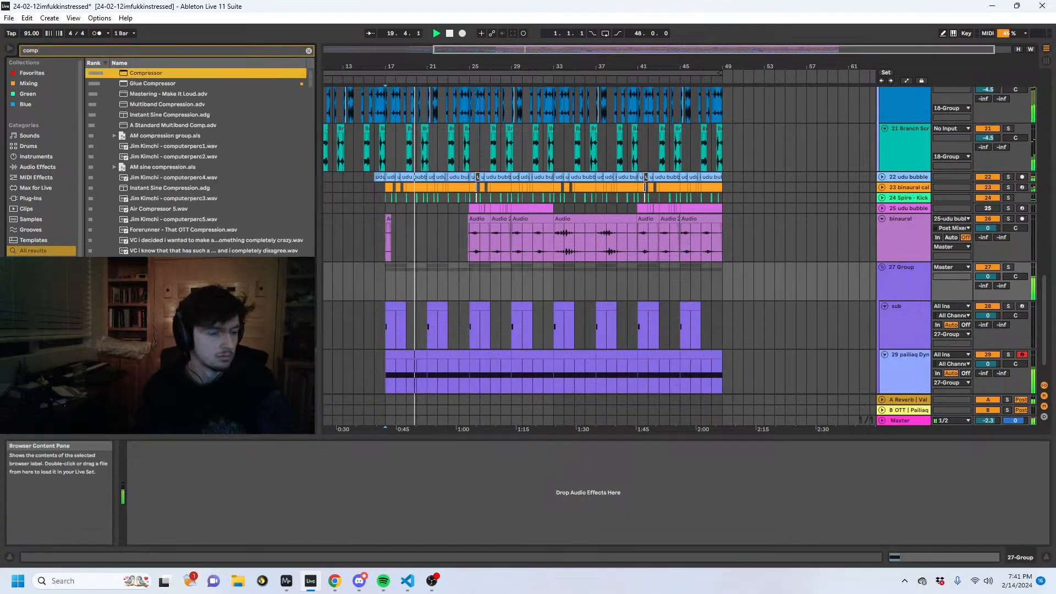
left_click_drag(146, 72, 161, 539)
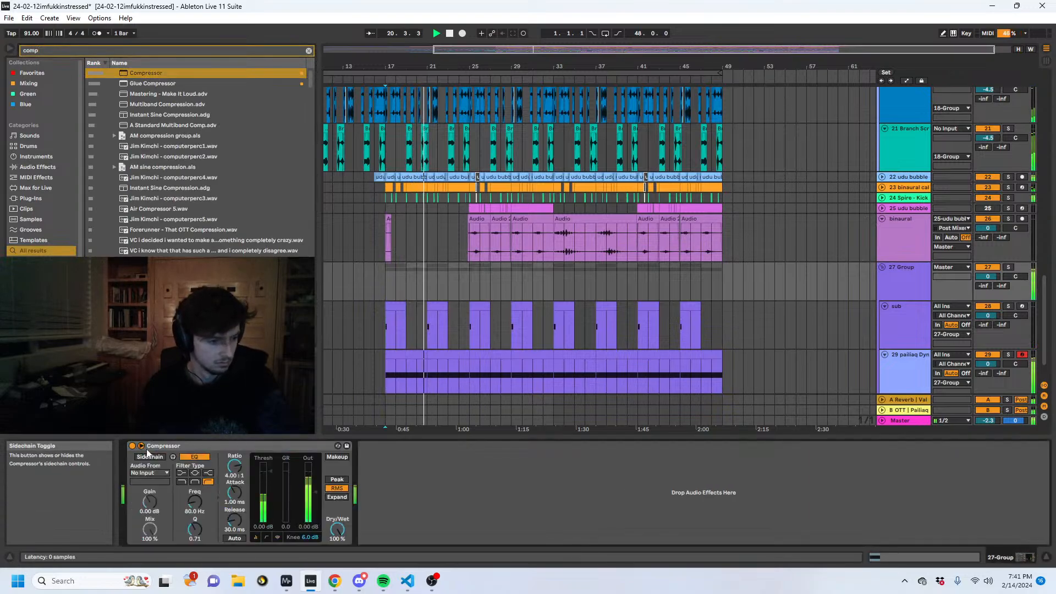
left_click(440, 371)
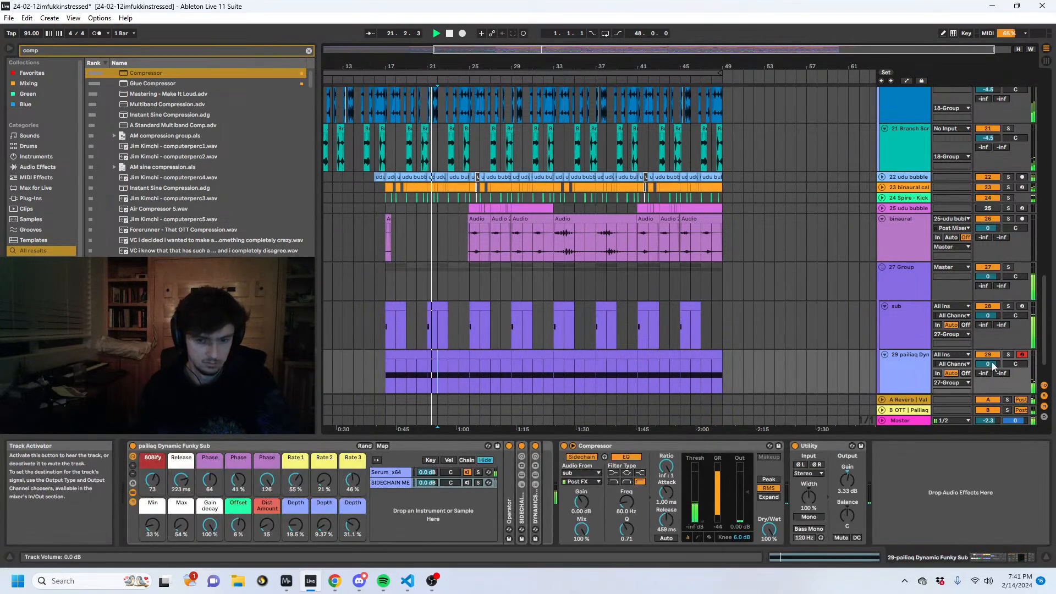
left_click_drag(992, 365, 992, 371)
- Sidechain the bass group's Compressor from 24-Spire - Kick, Post FX, with the filter at 524 Hz and a -38.9 dB threshold
left_click(440, 281)
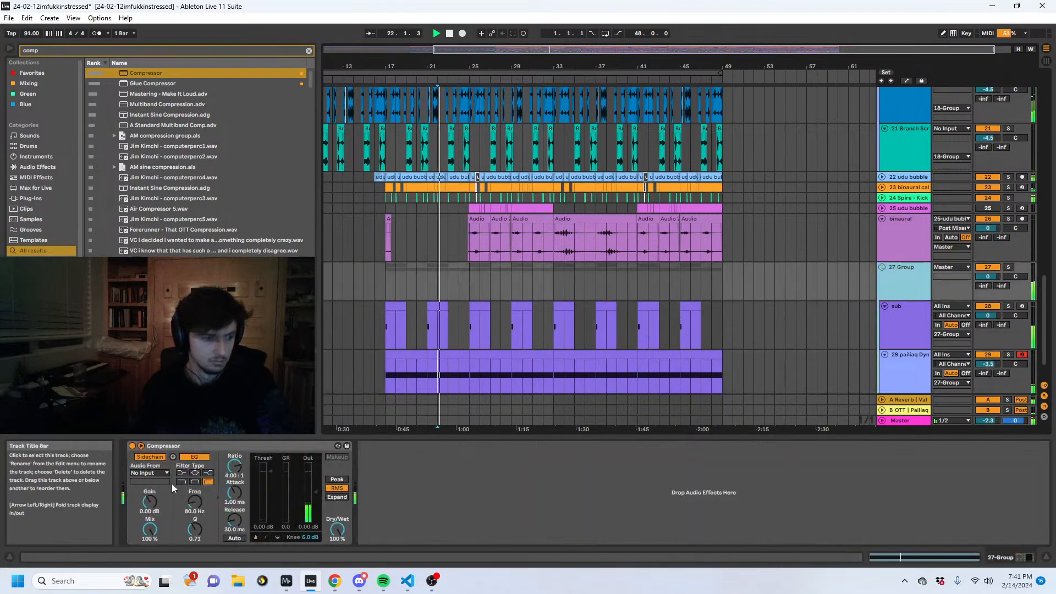
left_click(163, 473)
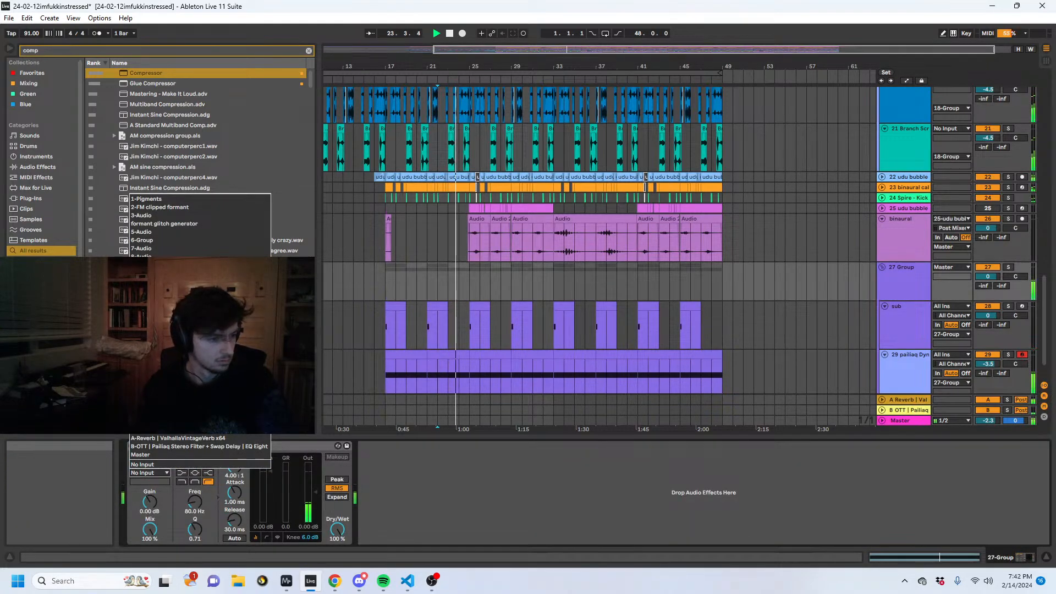
left_click(160, 388)
left_click_drag(268, 474, 267, 517)
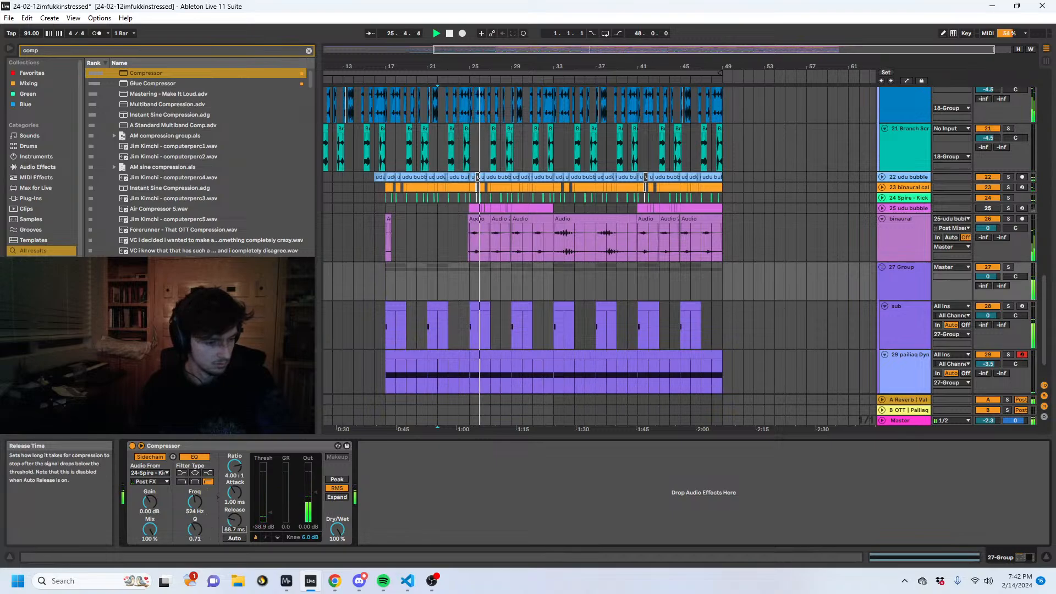
- Solo the binaural track and audition its audio clips around bar 25
left_click(476, 259)
key("space")
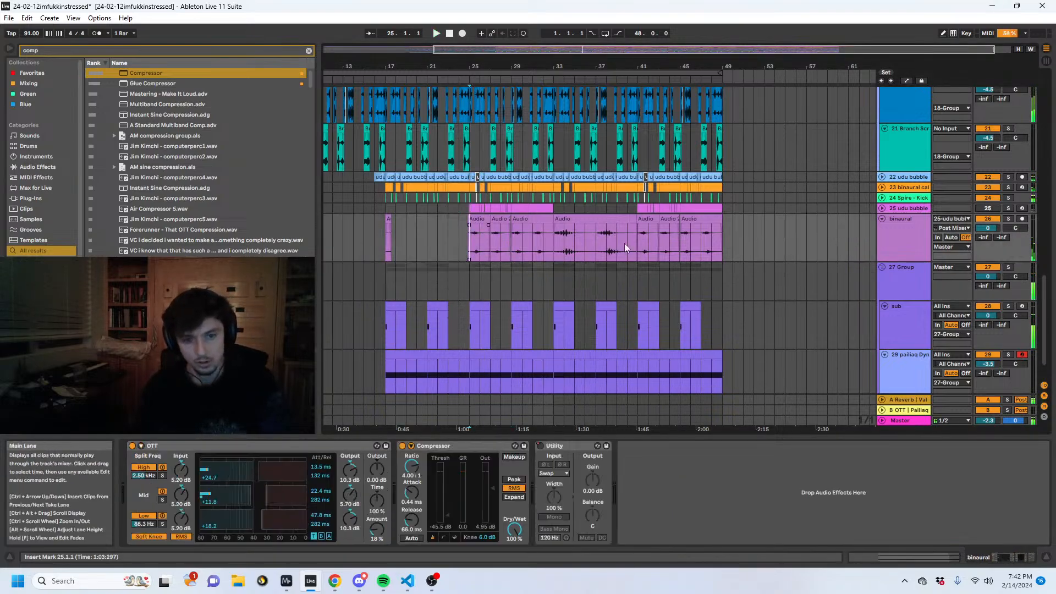
left_click(1008, 219)
left_click(895, 237)
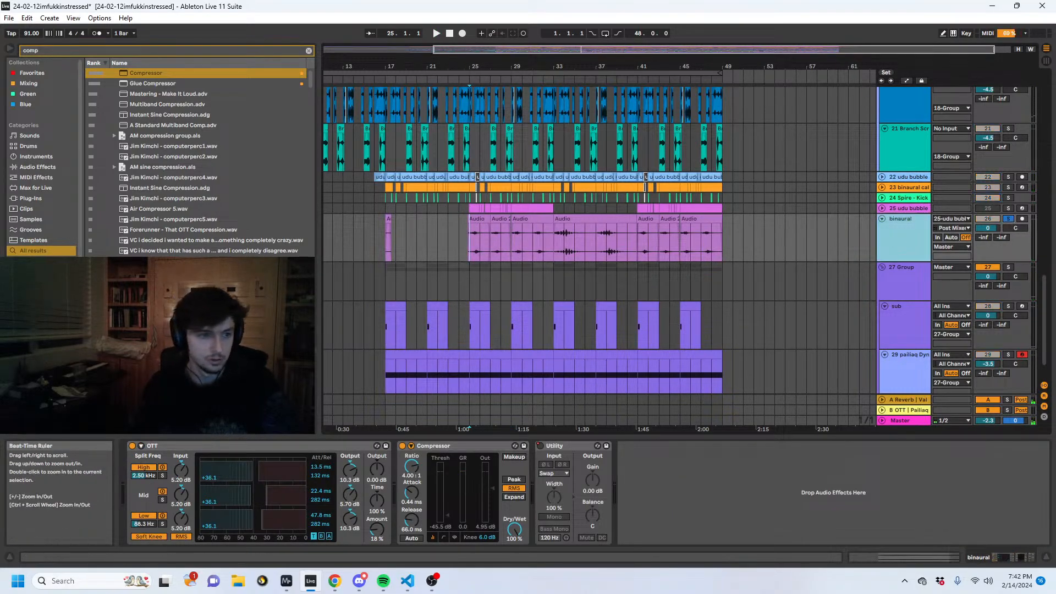
left_click_drag(457, 62, 462, 132)
key("space")
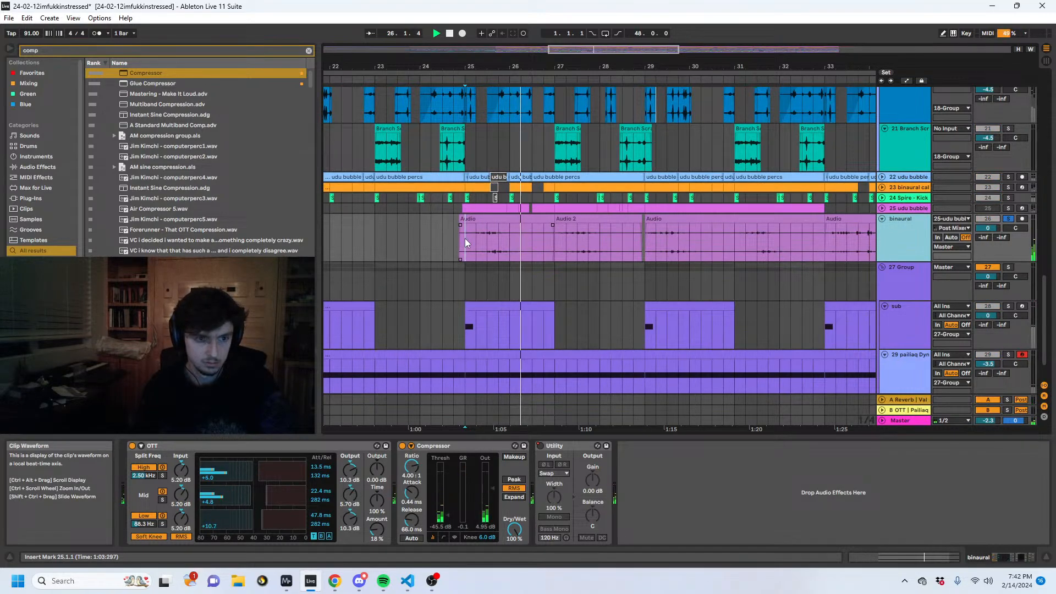
key("space")
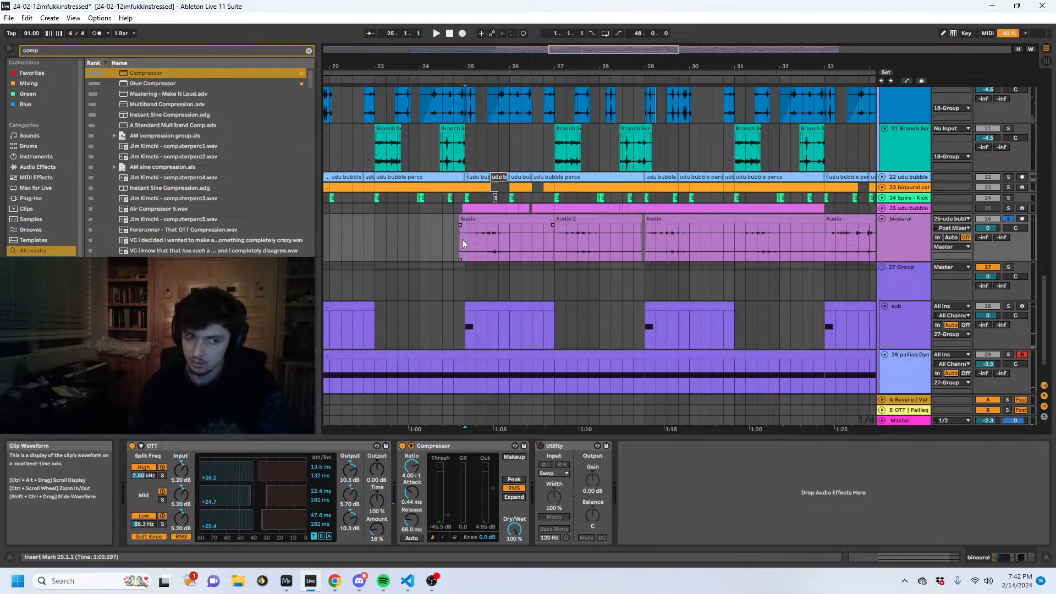
left_click(454, 242)
key("space")
left_click_drag(473, 66, 420, 111)
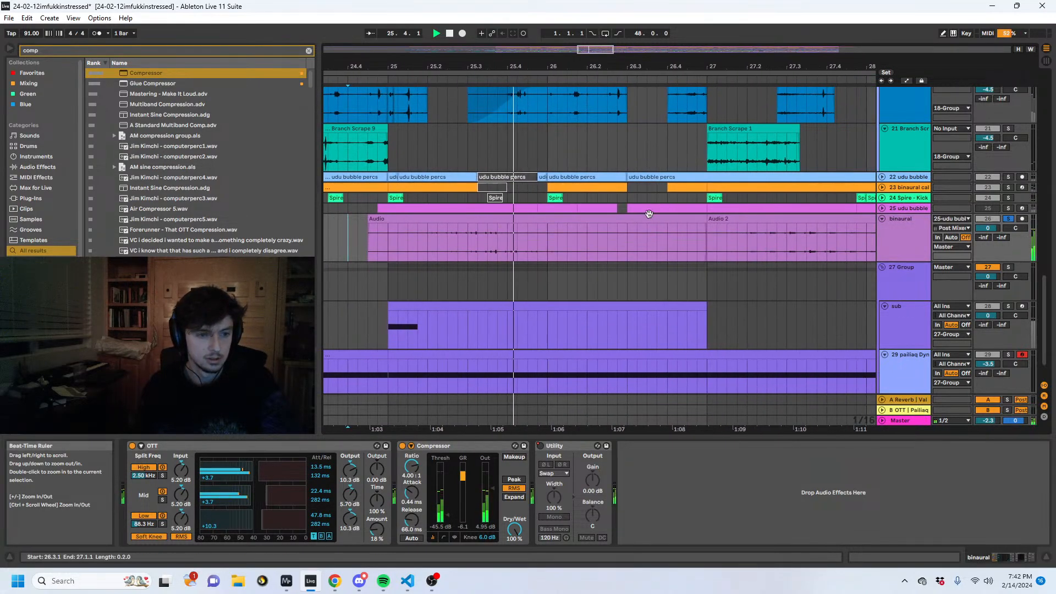
- Examine the XYZmap and pq Stereo Imaging devices on the udu bubble percs track, including the devices inside the rack
left_click(892, 208)
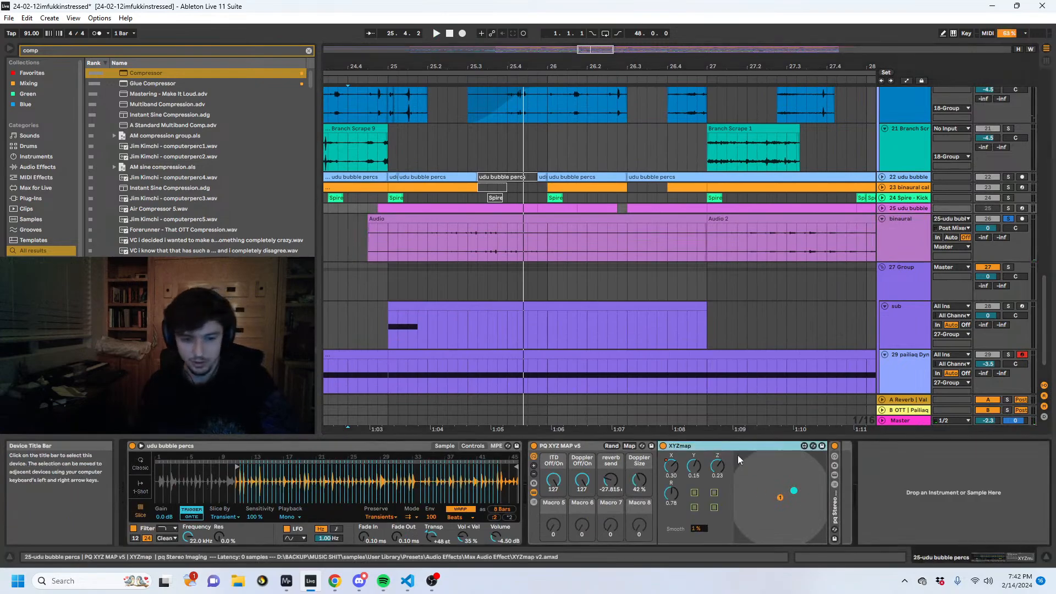
double_click(834, 499)
scroll(855, 444, "right", 5)
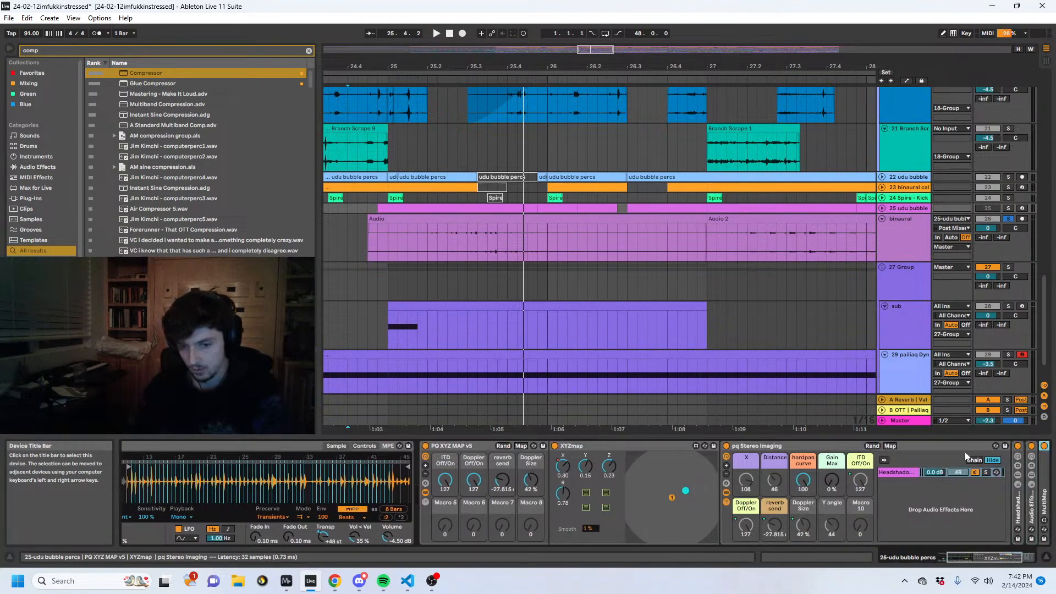
key("Left")
key("Left")
key("Left")
key("Left")
key("Left")
key("Left")
key("Left")
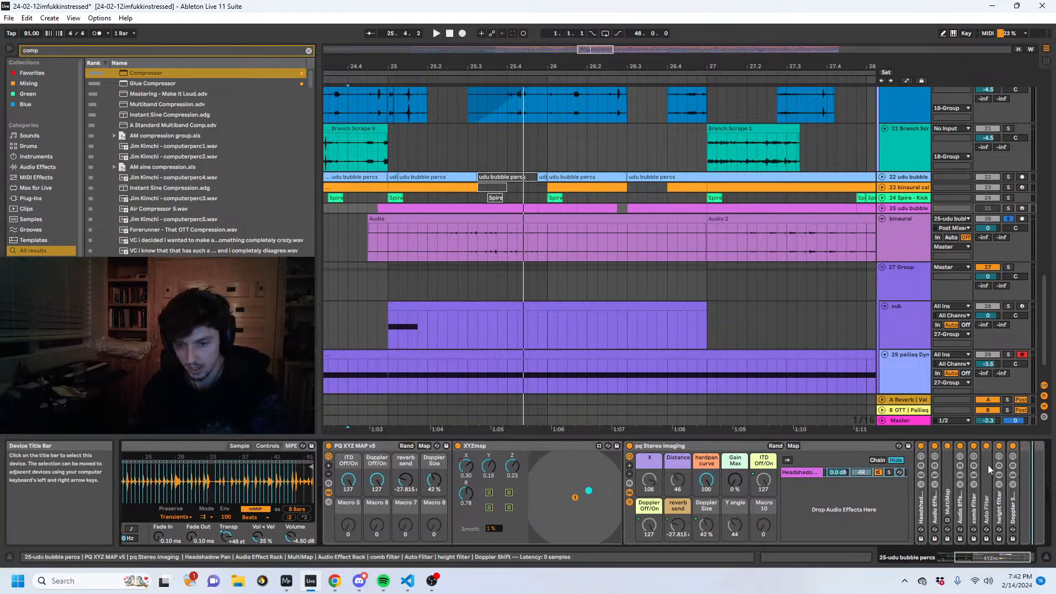
key("Left")
key("Left")
key("Left")
key("Left")
key("Left")
key("Left")
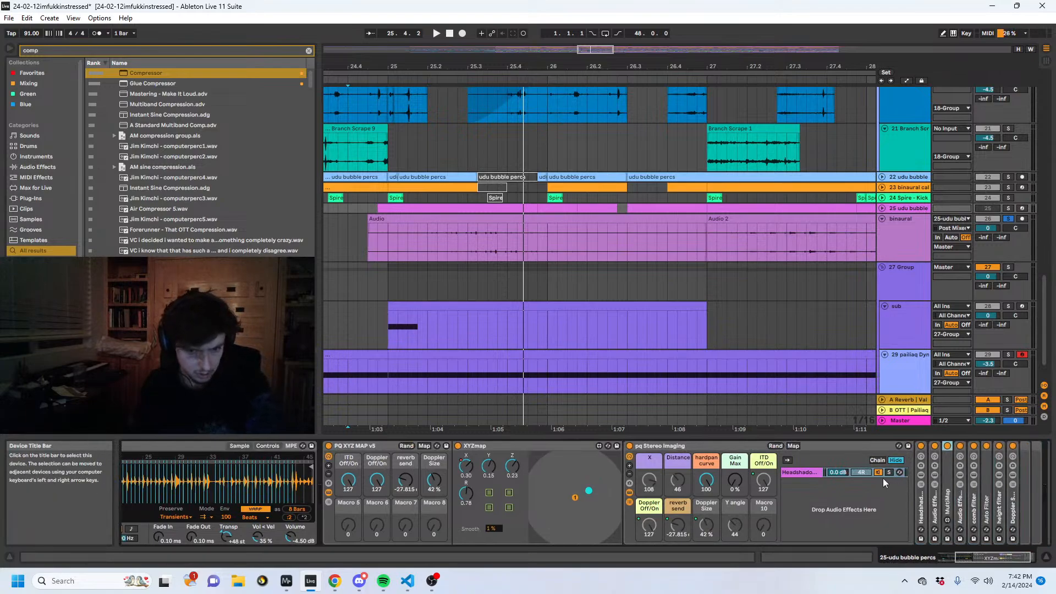
key("Right")
key("Right")
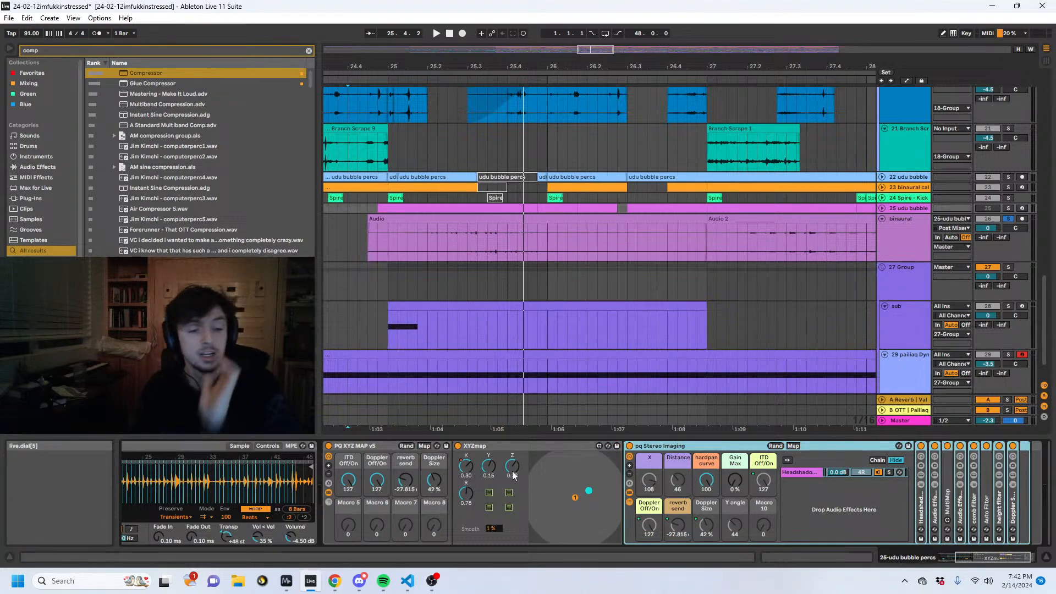
- Unfold and solo the udu bubble percs MIDI track and audition its notes from bar 25
left_click(442, 208)
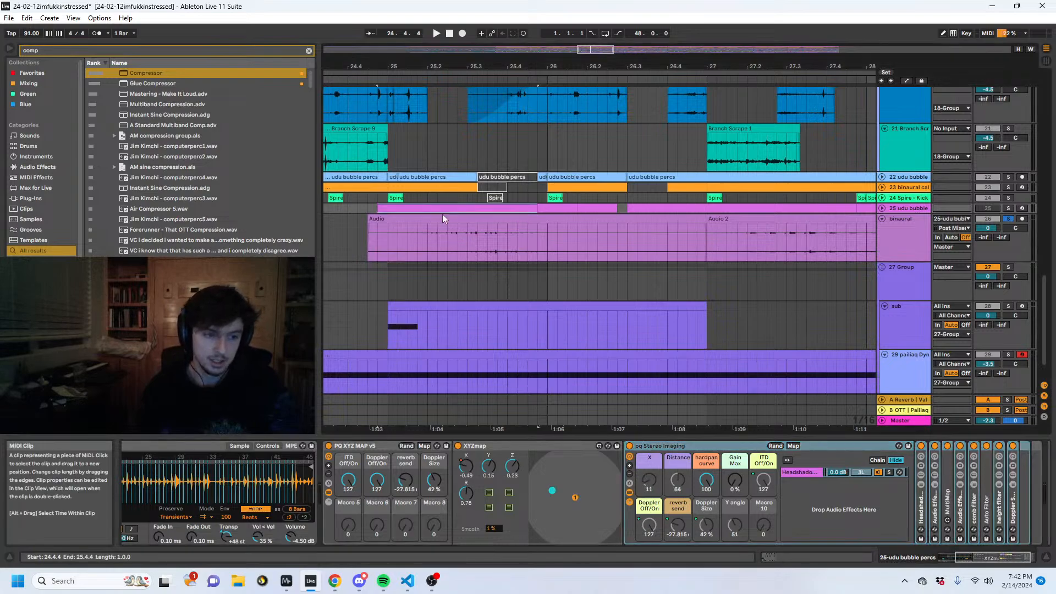
left_click(882, 208)
left_click(1008, 208)
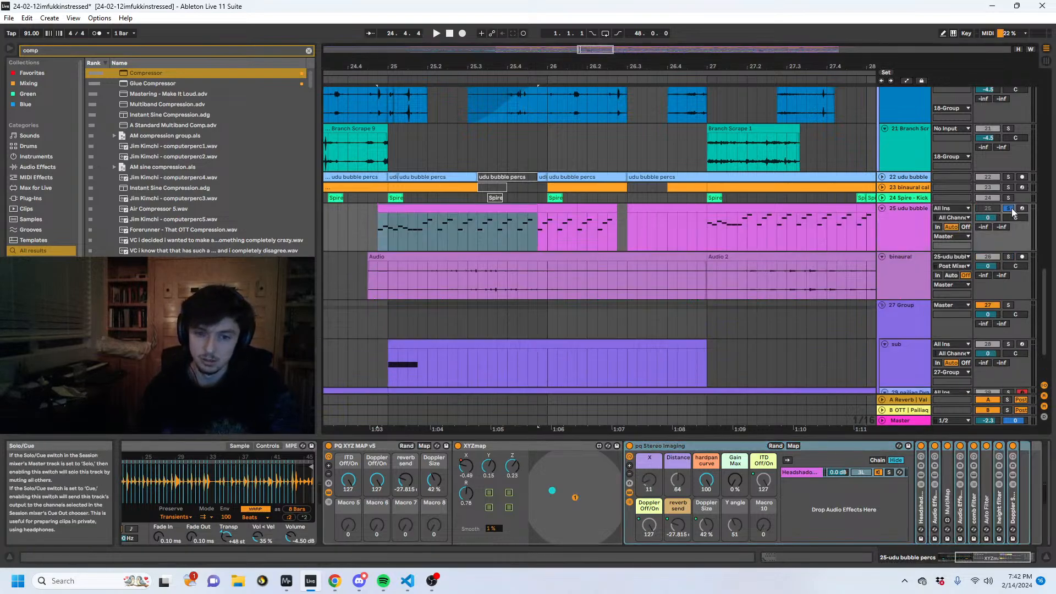
key("space")
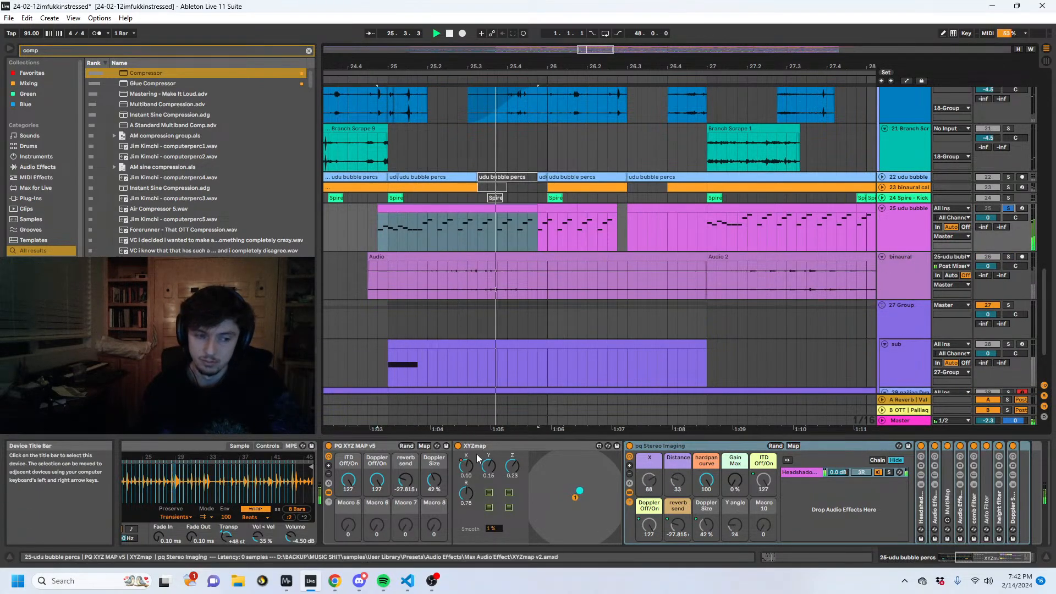
left_click_drag(647, 226, 387, 217)
key("space")
key("space")
- Transpose the selected udu bubble percs notes from bar 25, trying two semitones up and an octave down, ending one semitone lower
left_click(808, 559)
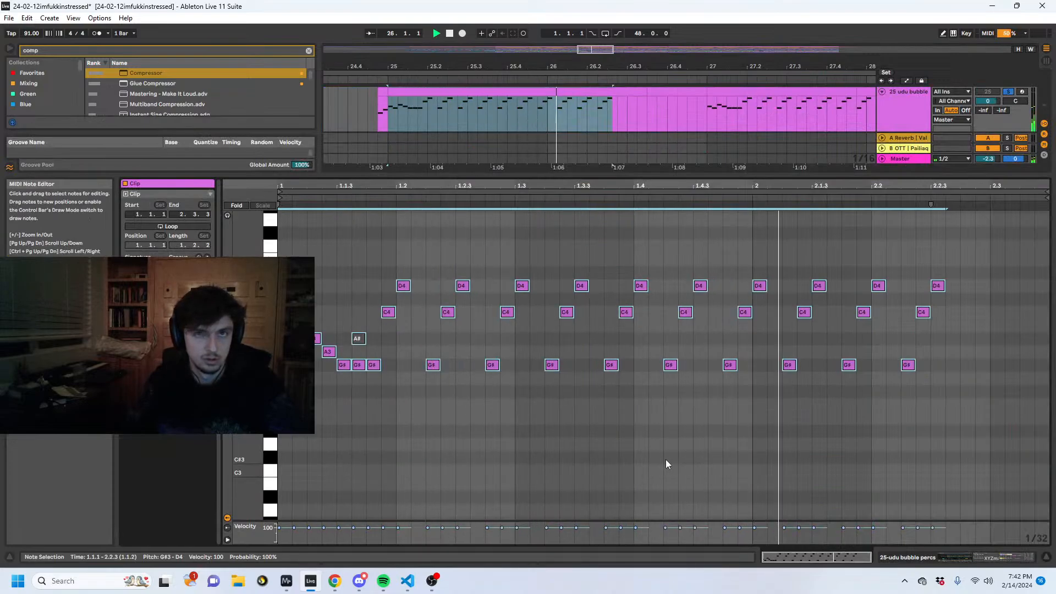
key("Up")
key("Up")
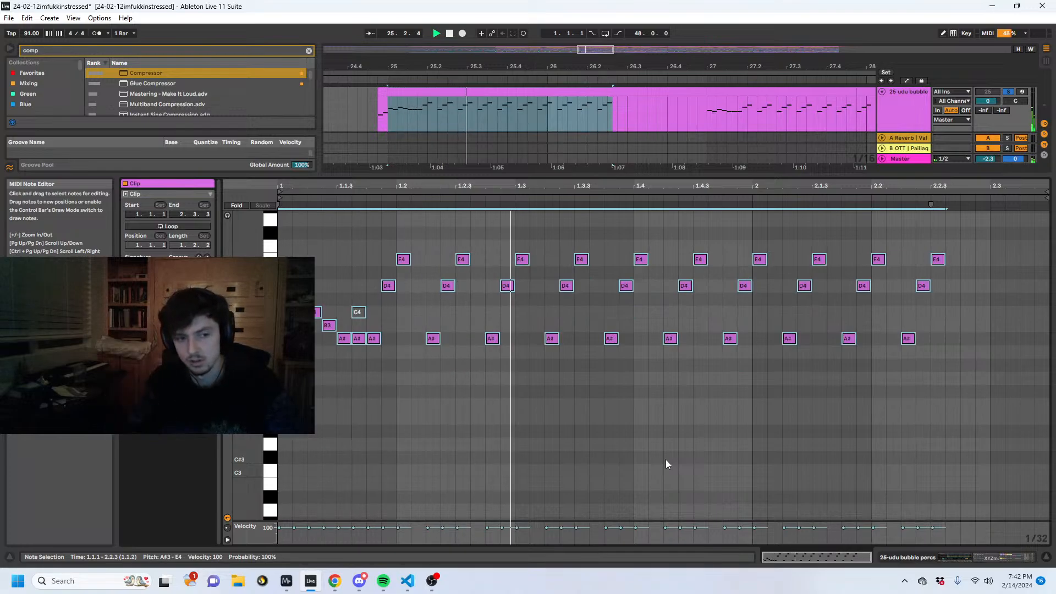
key("shift+Down")
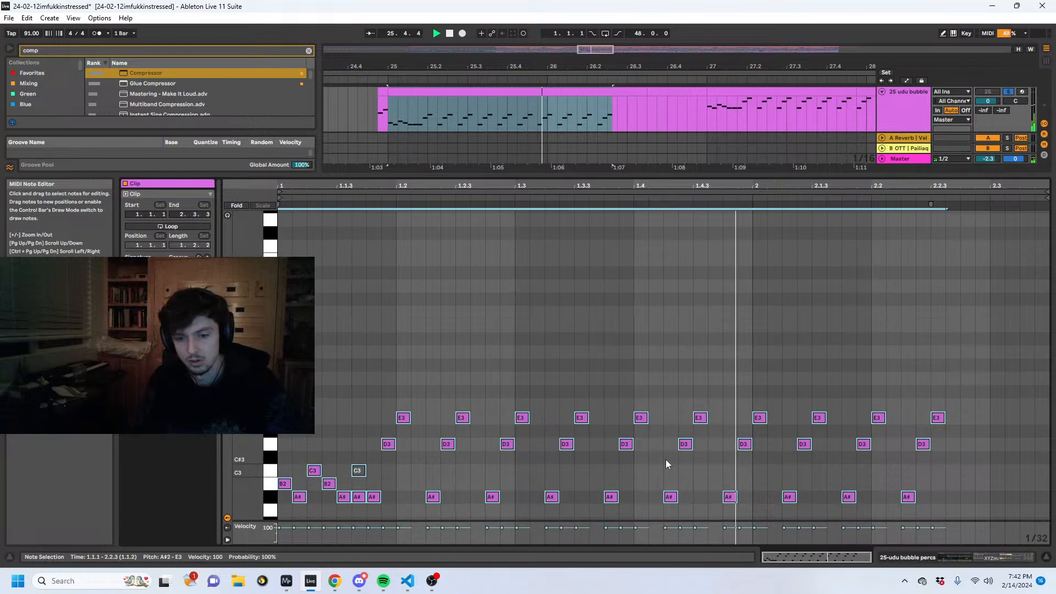
key("shift+Up")
key("Down")
key("Down")
key("Down")
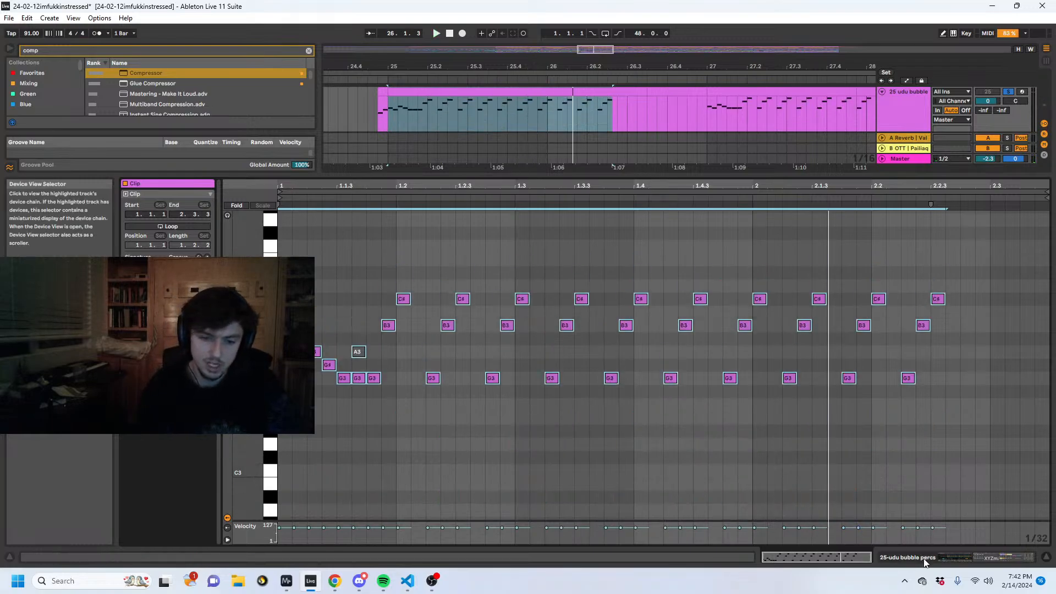
left_click(925, 561)
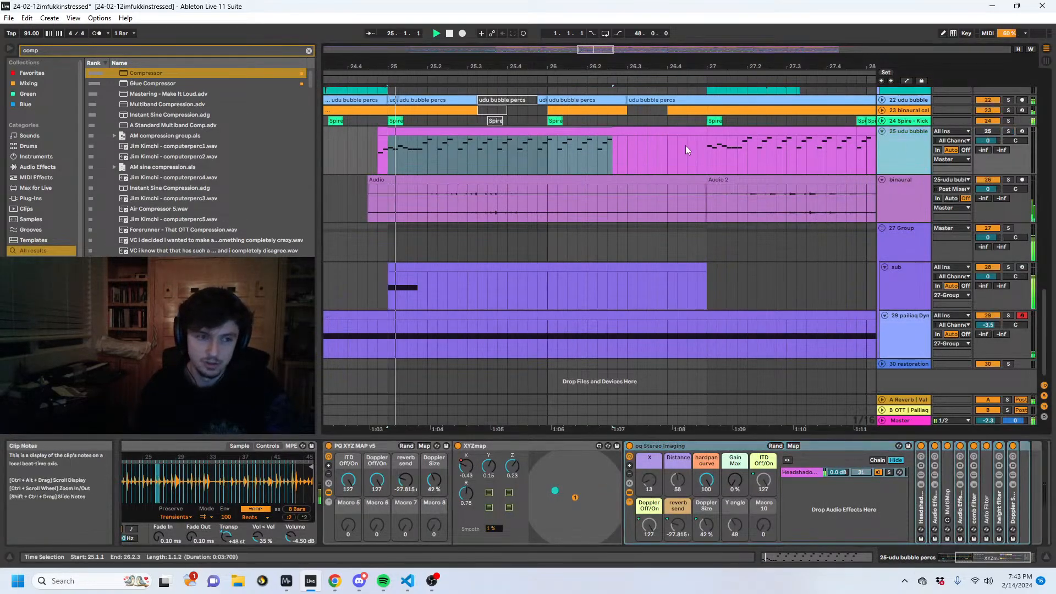
- Listen to the full mix from bar 25 while examining the binaural and udu bubble percs tracks' effects
left_click_drag(492, 63, 531, 28)
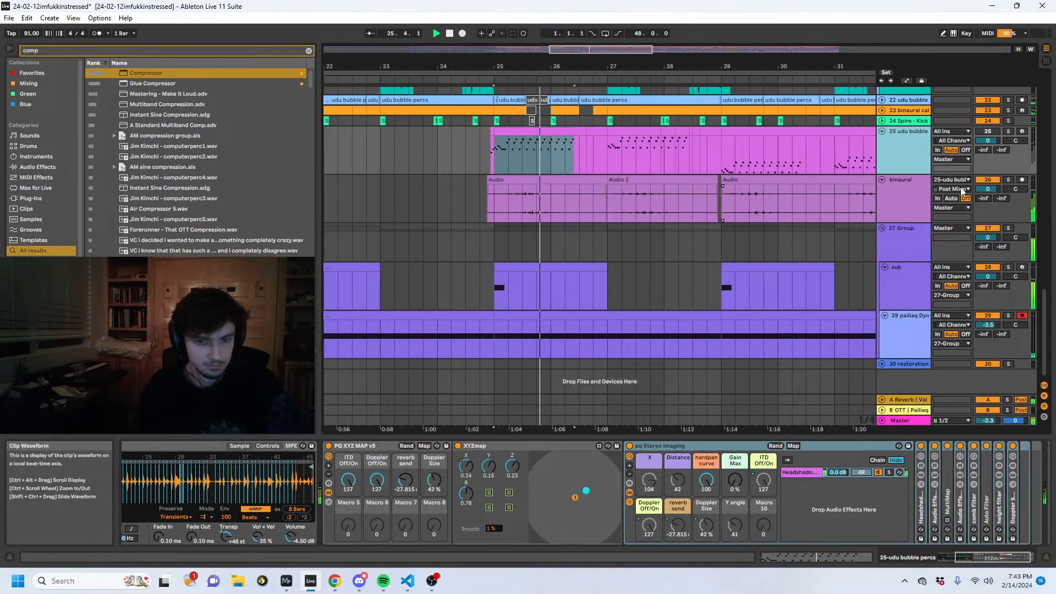
left_click(962, 191)
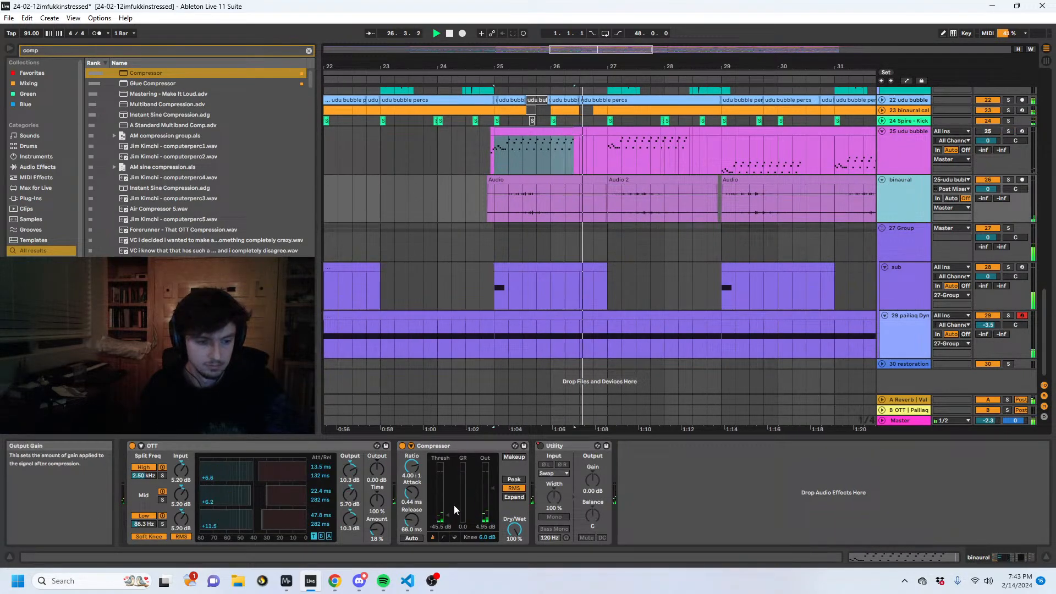
left_click(925, 150)
left_click(908, 205)
scroll(906, 218, "up", 5)
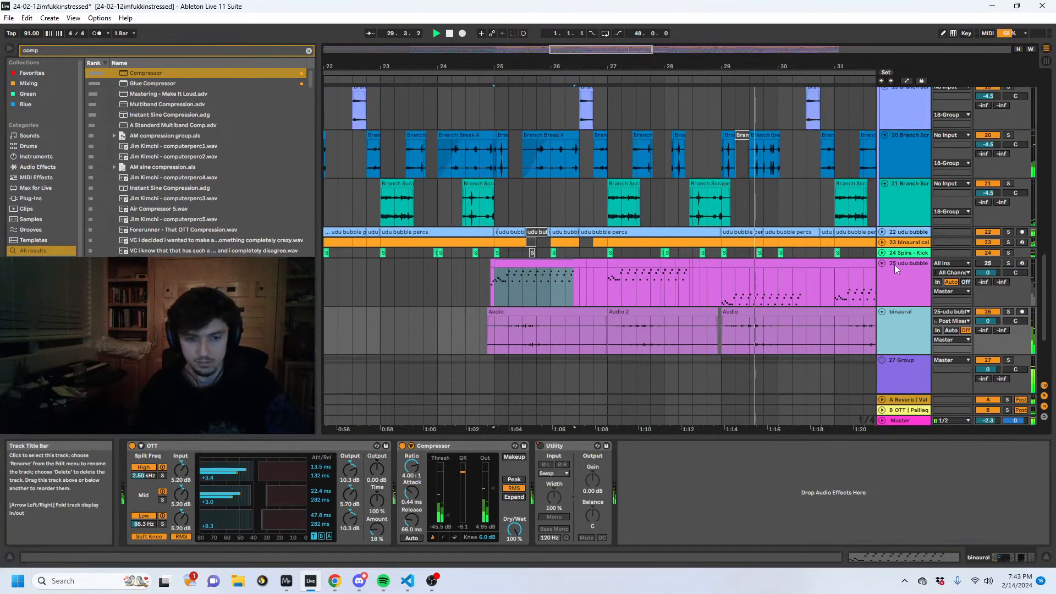
- Duplicate the Pigments track and delete the copy's notes before bar 33
left_click_drag(772, 67, 465, 19)
scroll(622, 203, "up", 2)
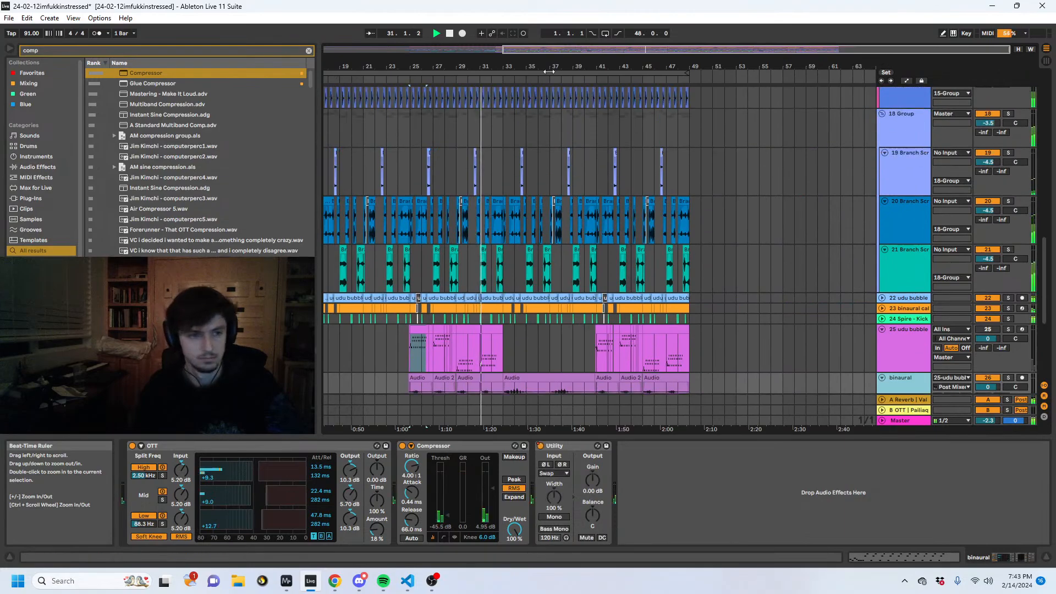
left_click_drag(542, 66, 629, 50)
scroll(550, 212, "up", 15)
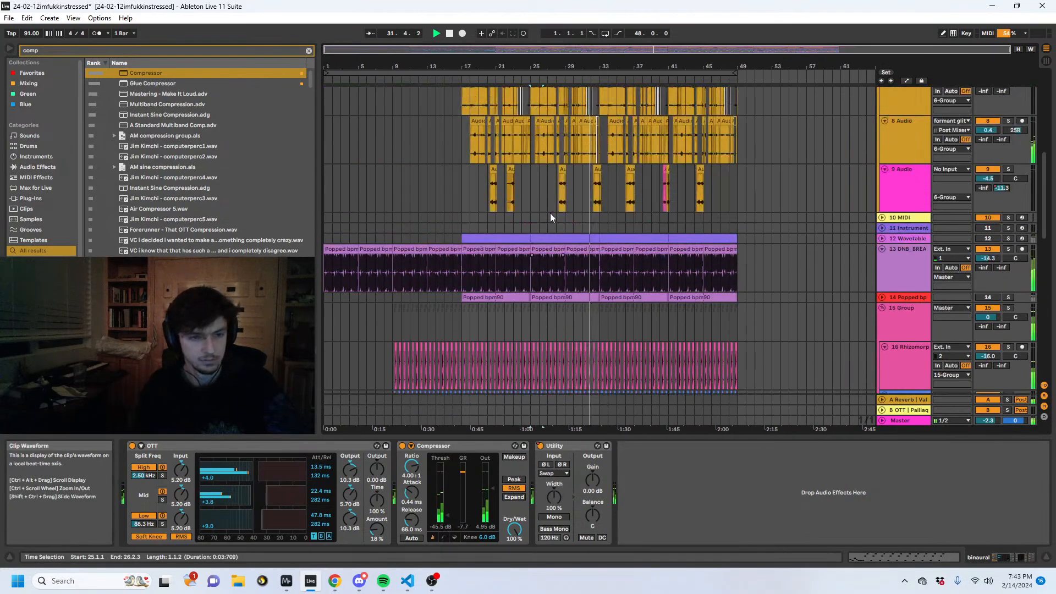
scroll(854, 270, "up", 2)
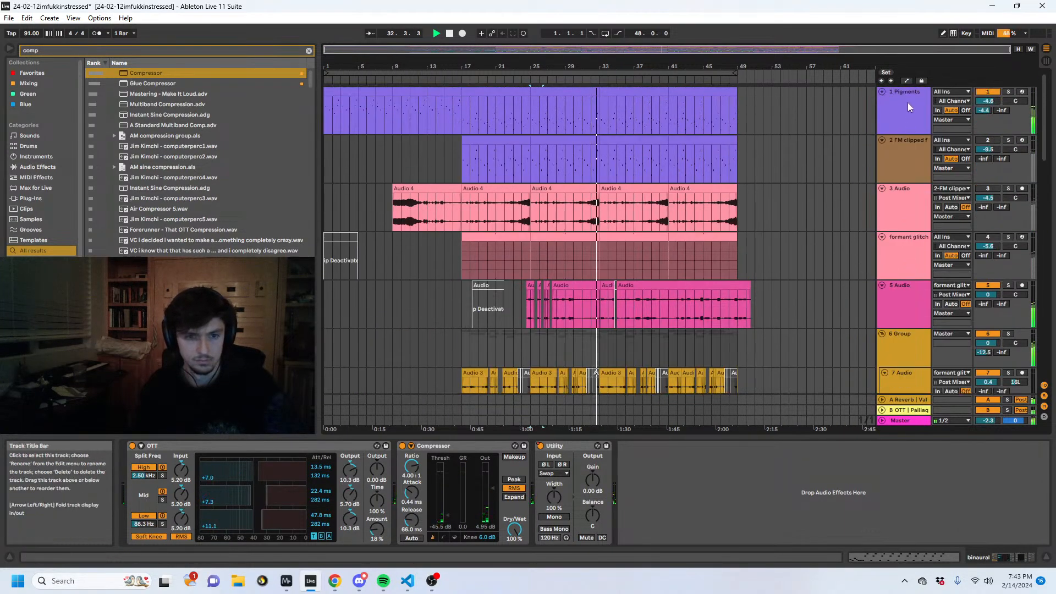
left_click(893, 112)
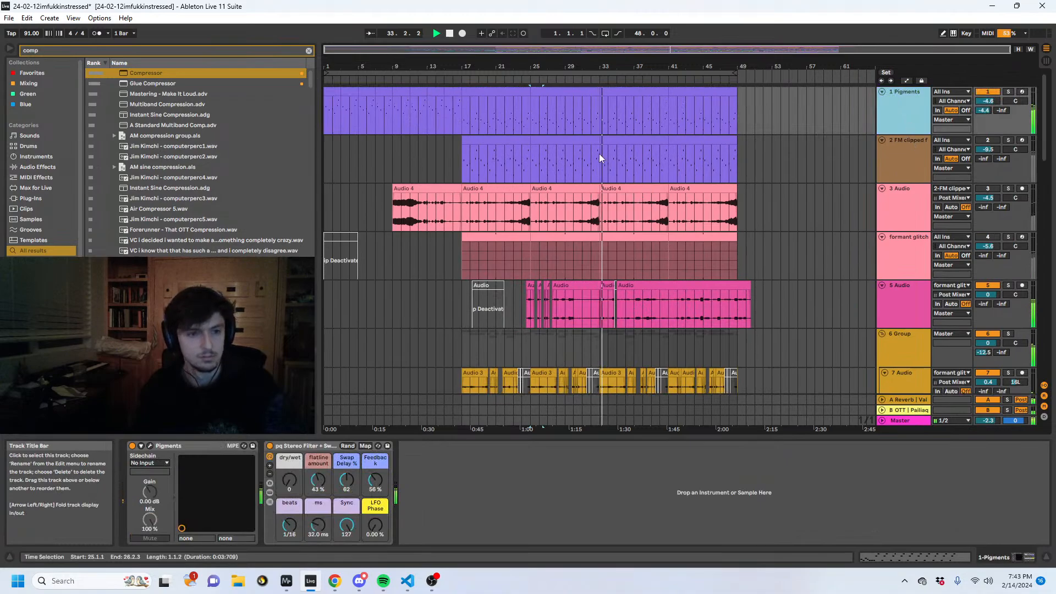
key("ctrl+d")
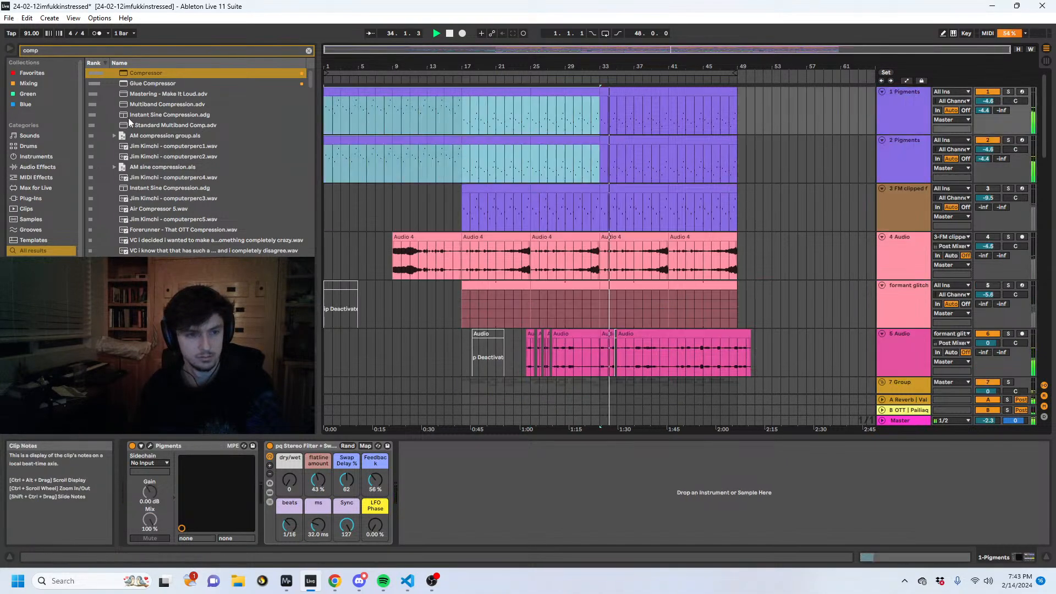
left_click(598, 155)
left_click_drag(576, 163, 82, 166)
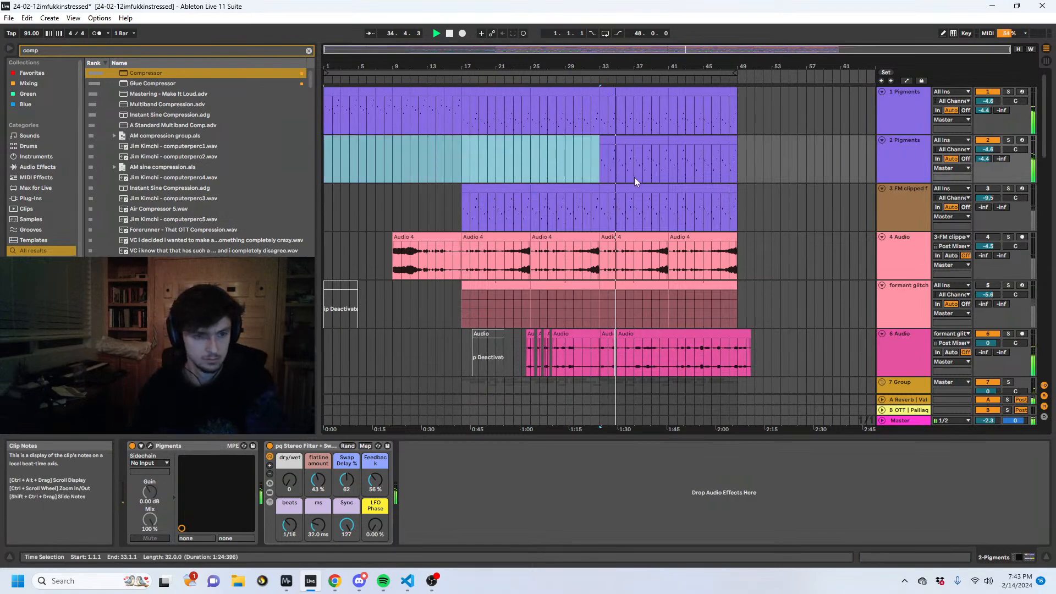
key("Delete")
- Open the notes of the duplicate Pigments clip at bar 41 and reduce the height of the note editor
left_click(611, 141)
left_click(709, 143)
left_click(904, 557)
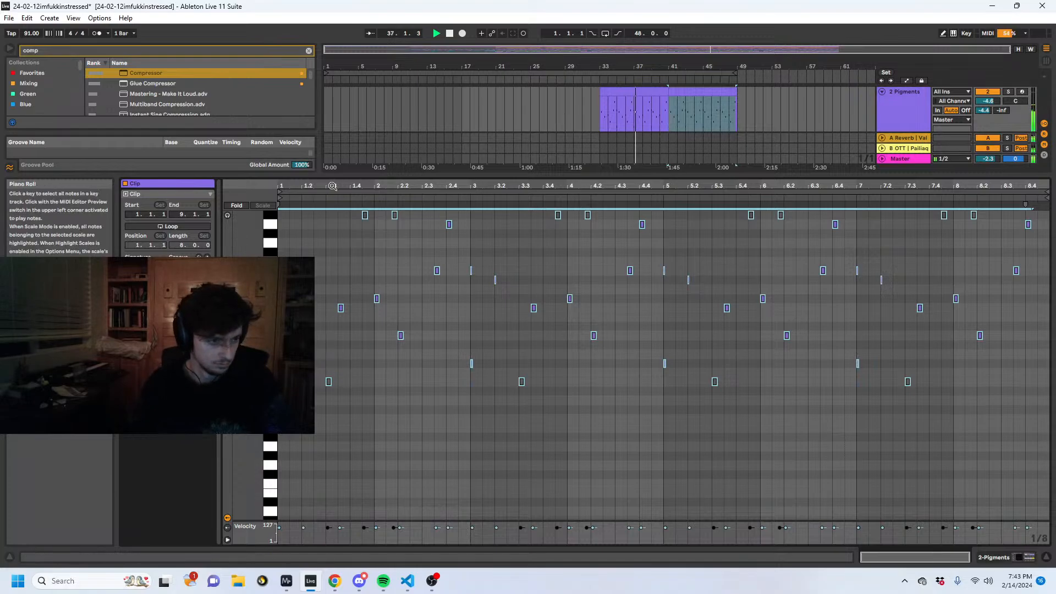
left_click_drag(318, 176, 319, 272)
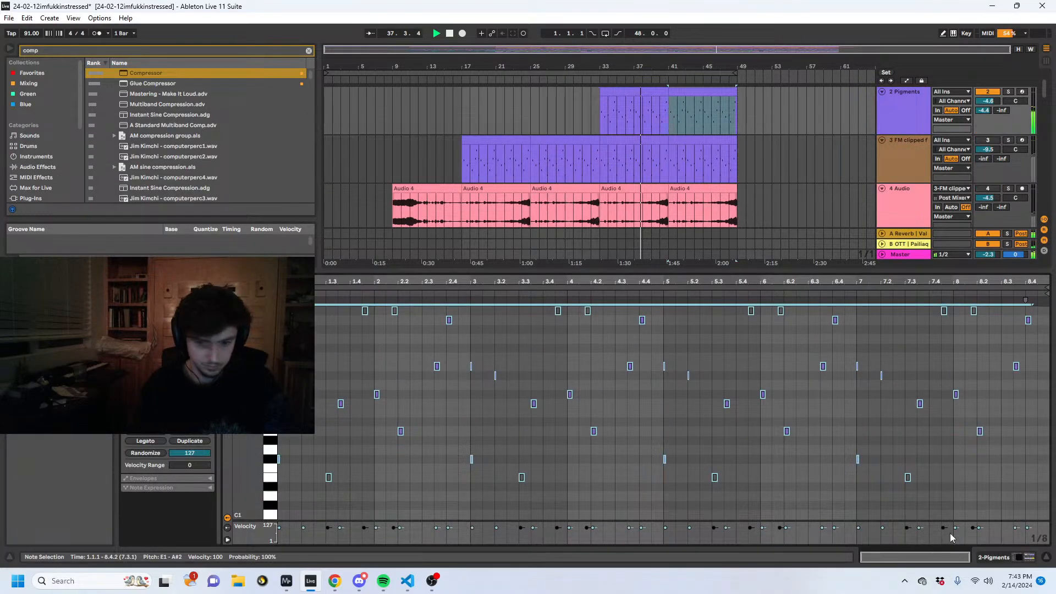
left_click(988, 558)
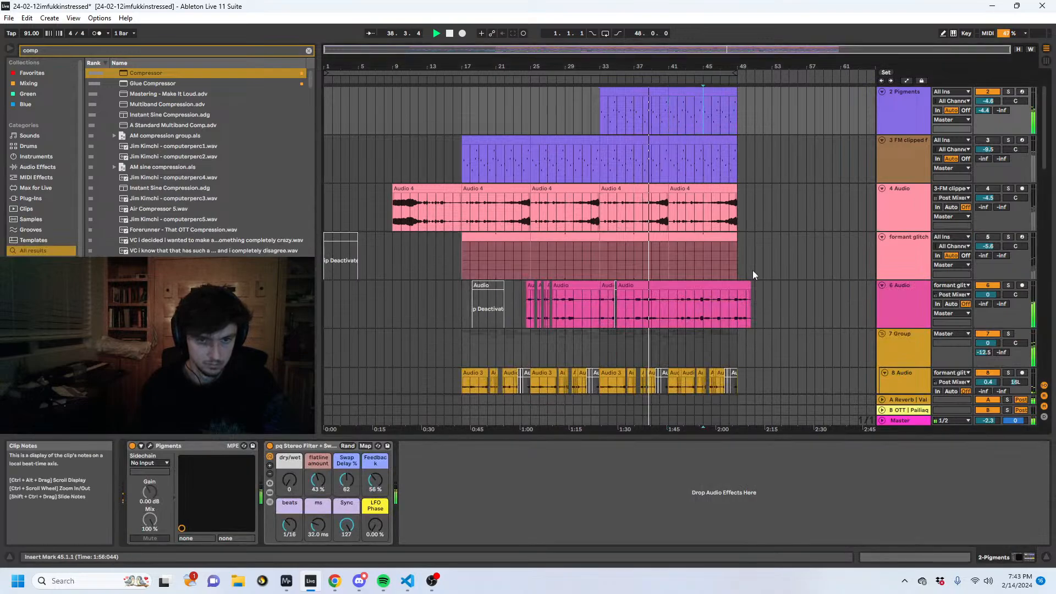
left_click(902, 556)
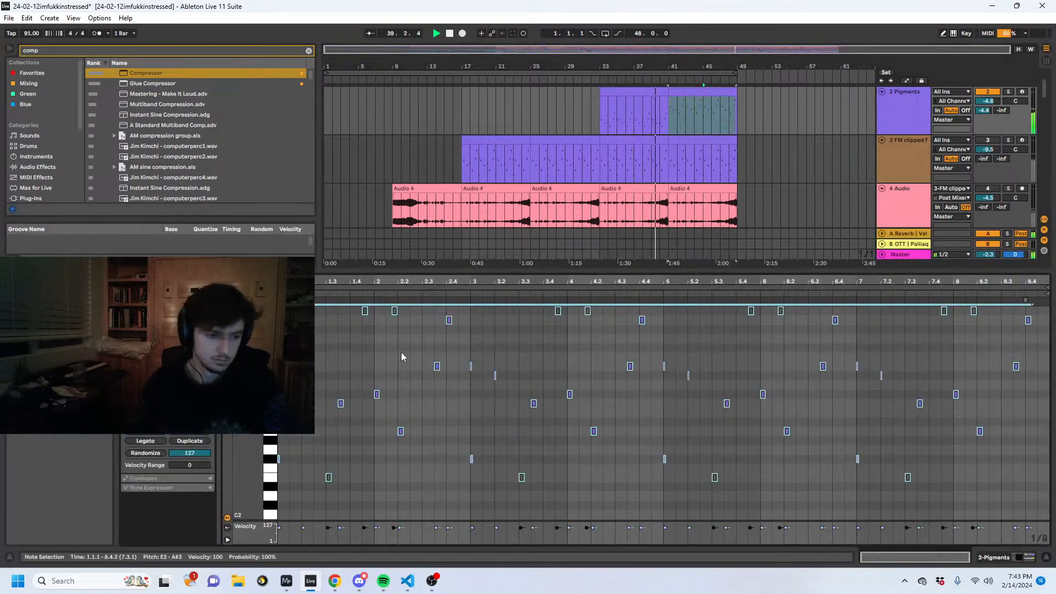
- Play the arrangement from bar 40 to audition the duplicate Pigments part around bar 41
left_click(691, 81)
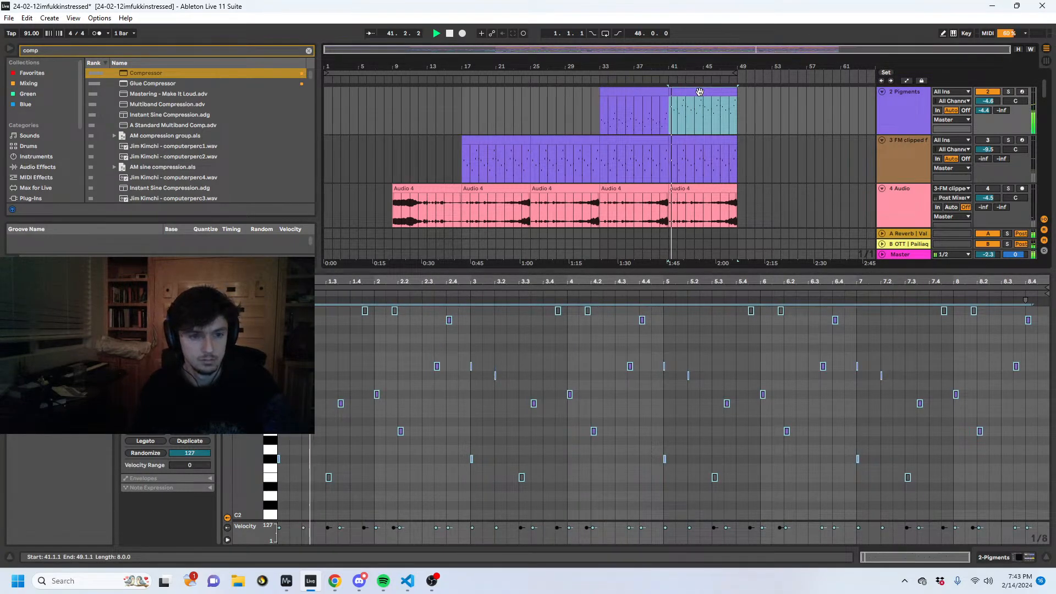
left_click(654, 124)
key("space")
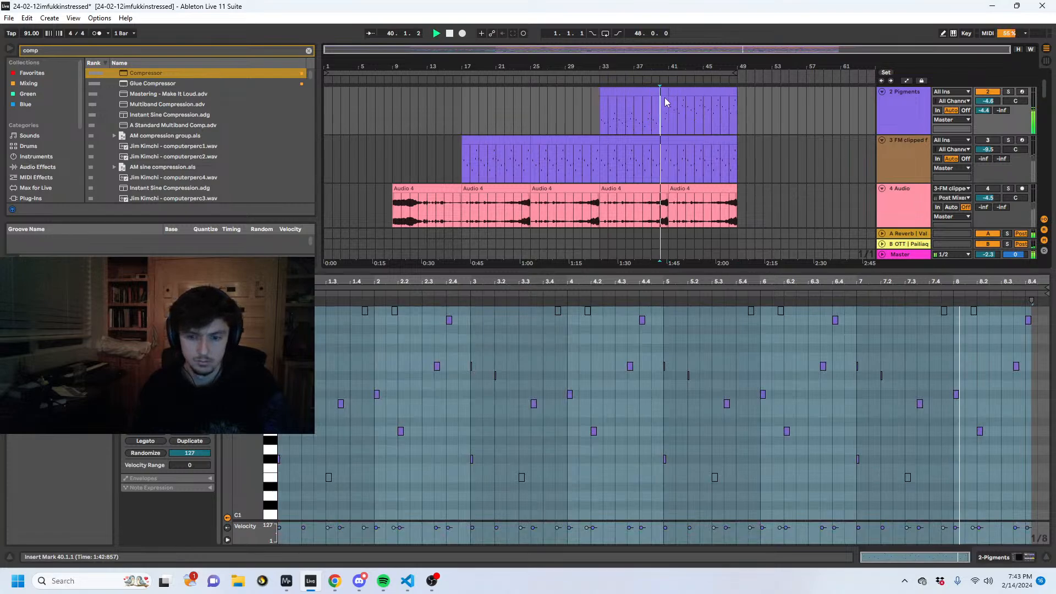
left_click_drag(664, 62, 479, 63)
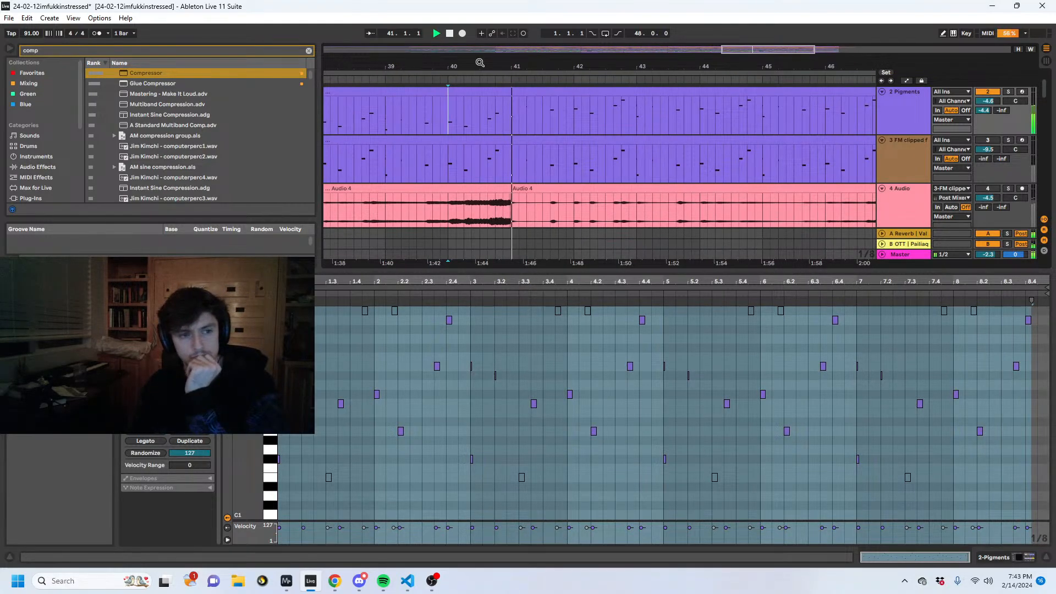
- Open the Pigments synth on the duplicate track, solo the track, and play its clip from bar 41
left_click(550, 103)
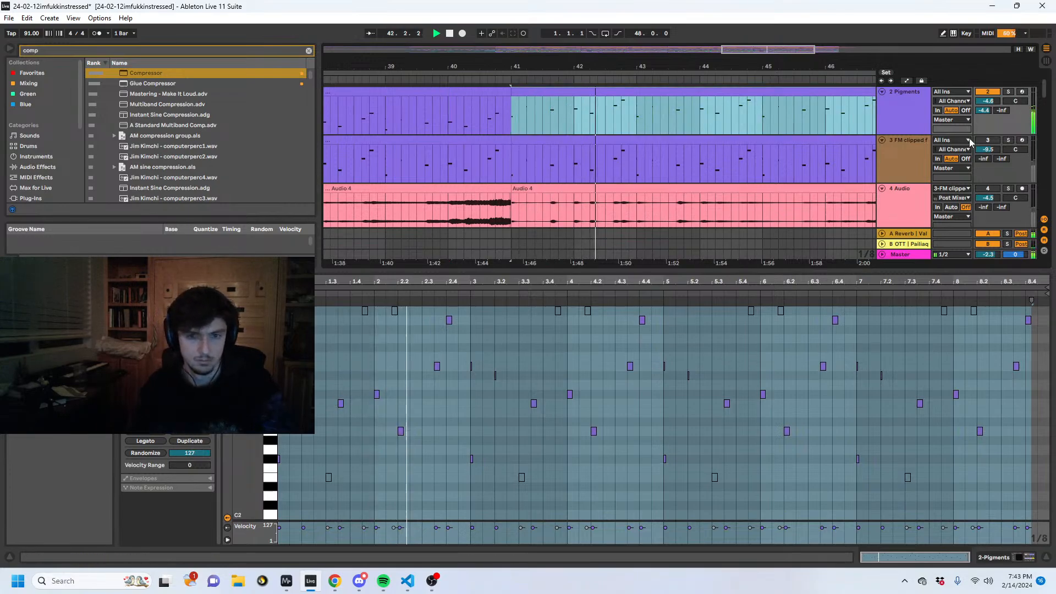
left_click(979, 112)
left_click(1016, 558)
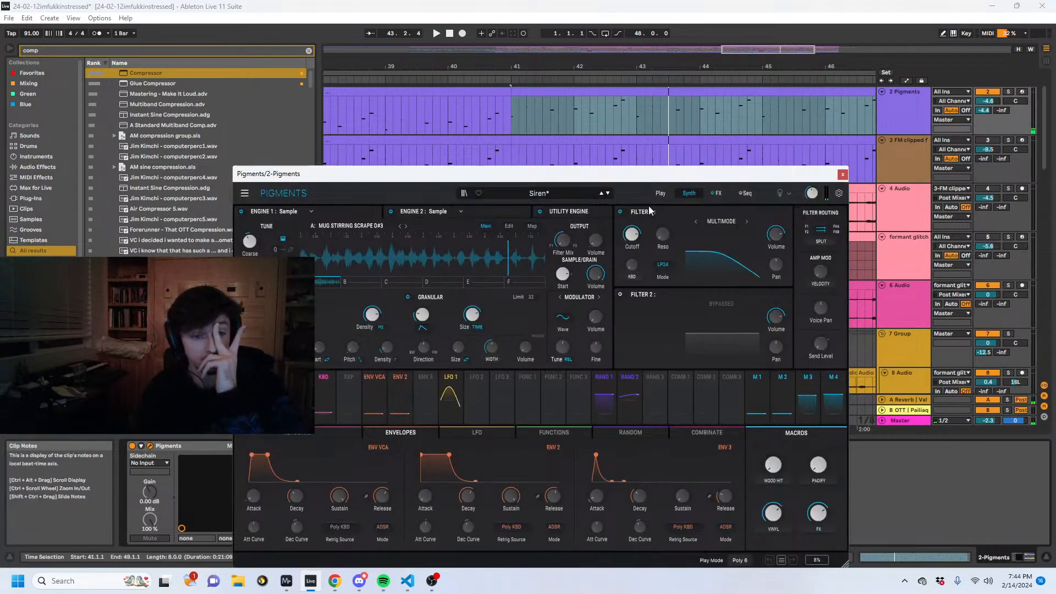
key("space")
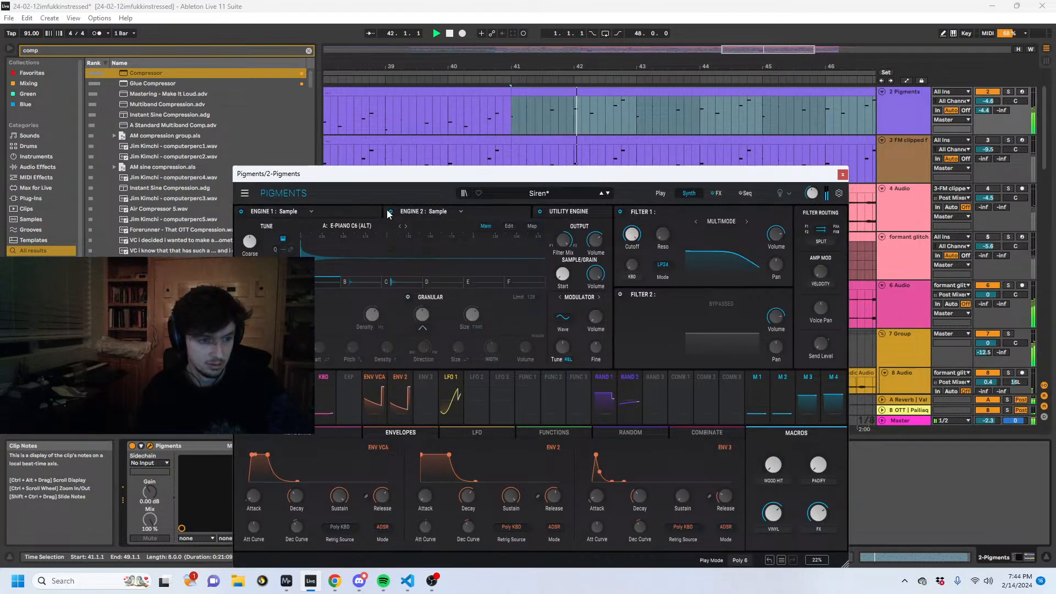
left_click(1008, 92)
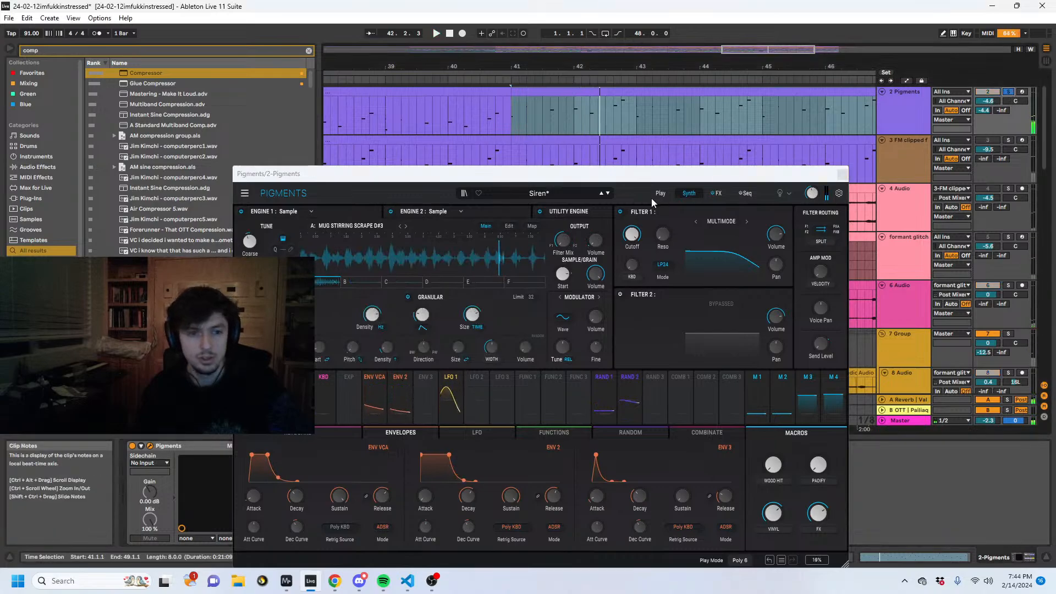
- Try the Skanking Chords preset with an adjusted filter cutoff in the duplicate Pigments synth, and return to the Siren preset
left_click(607, 195)
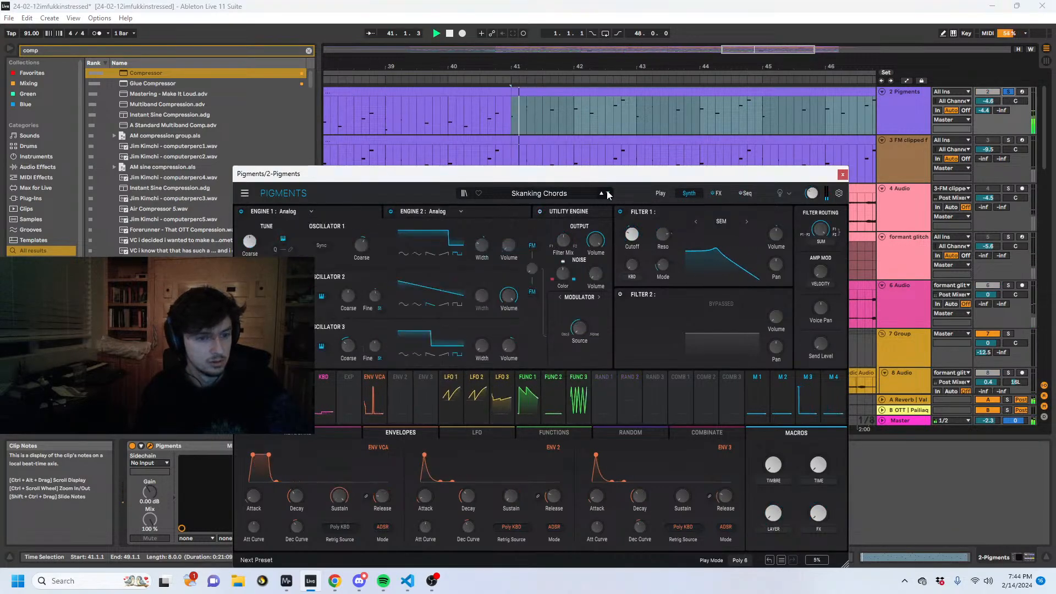
left_click_drag(632, 235, 631, 228)
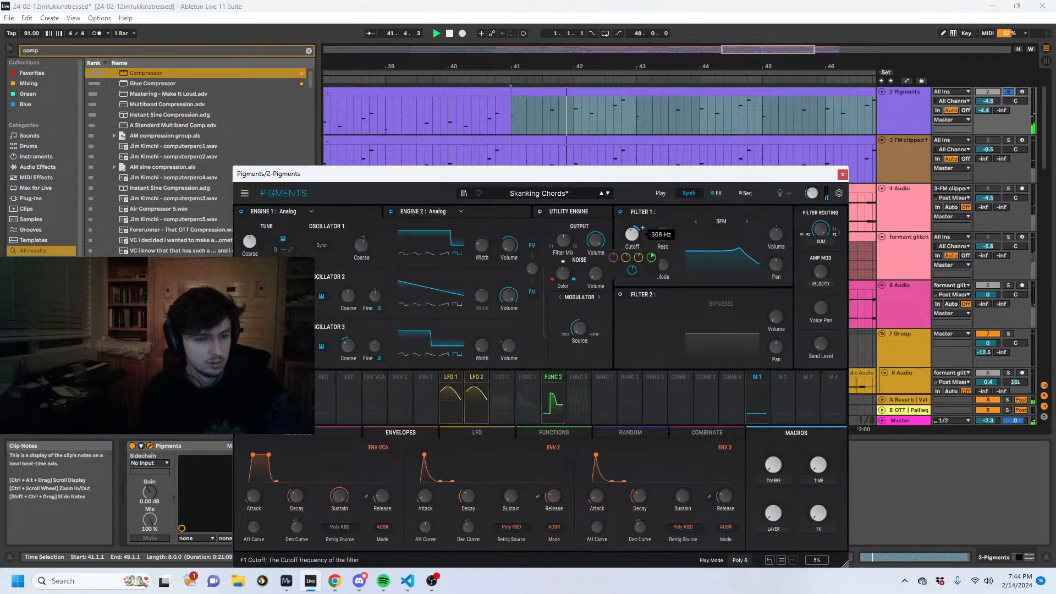
left_click(608, 193)
left_click(608, 193)
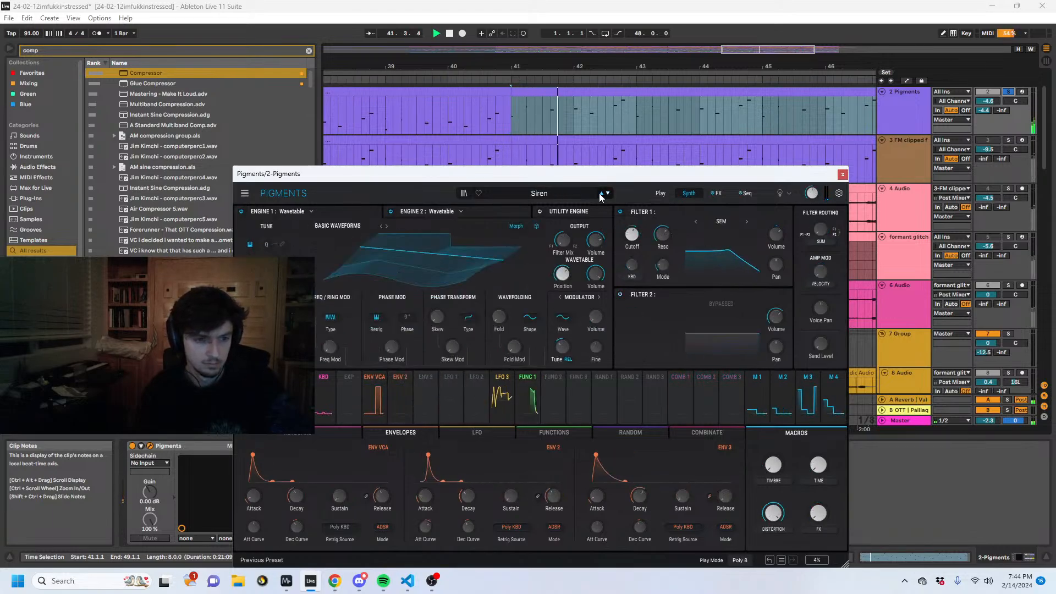
left_click(601, 193)
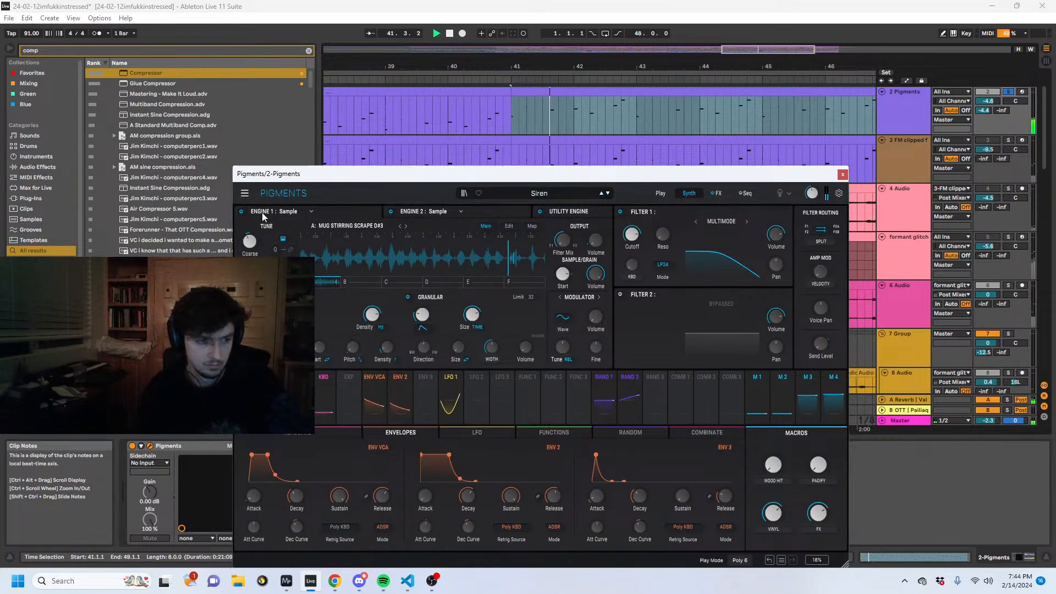
- Compare the Siren sound with Engine 1 off and on, change Engine 1's type to Harmonic, and play from bar 41
left_click(241, 212)
left_click(241, 212)
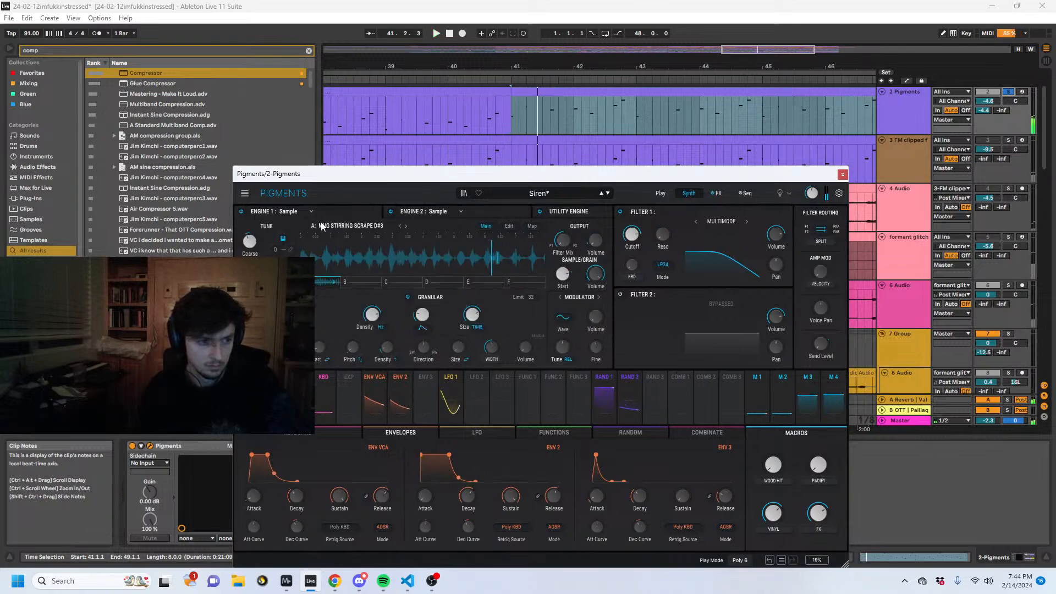
left_click(288, 211)
left_click(348, 275)
key("space")
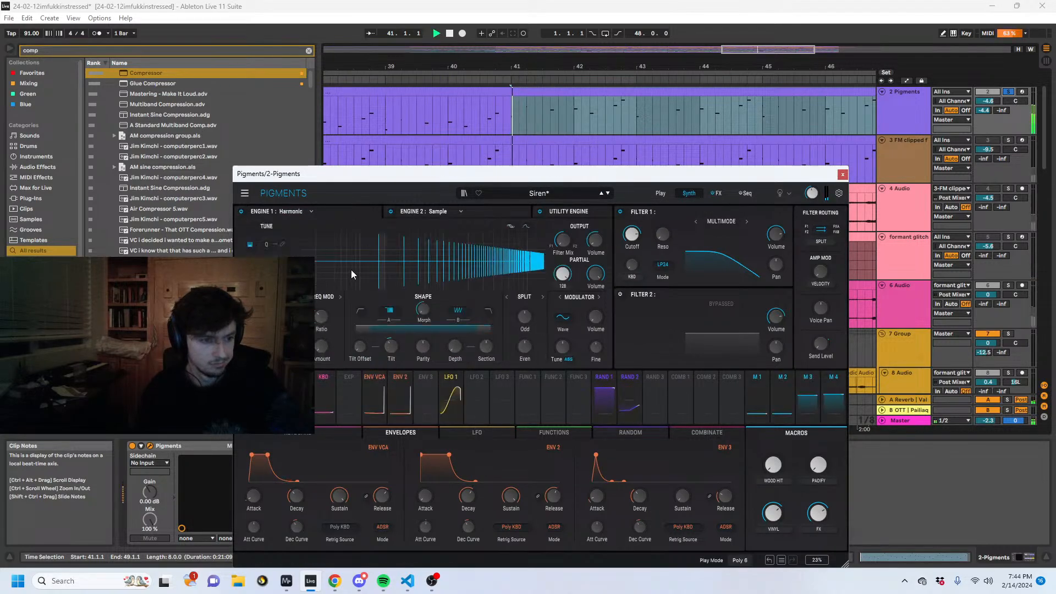
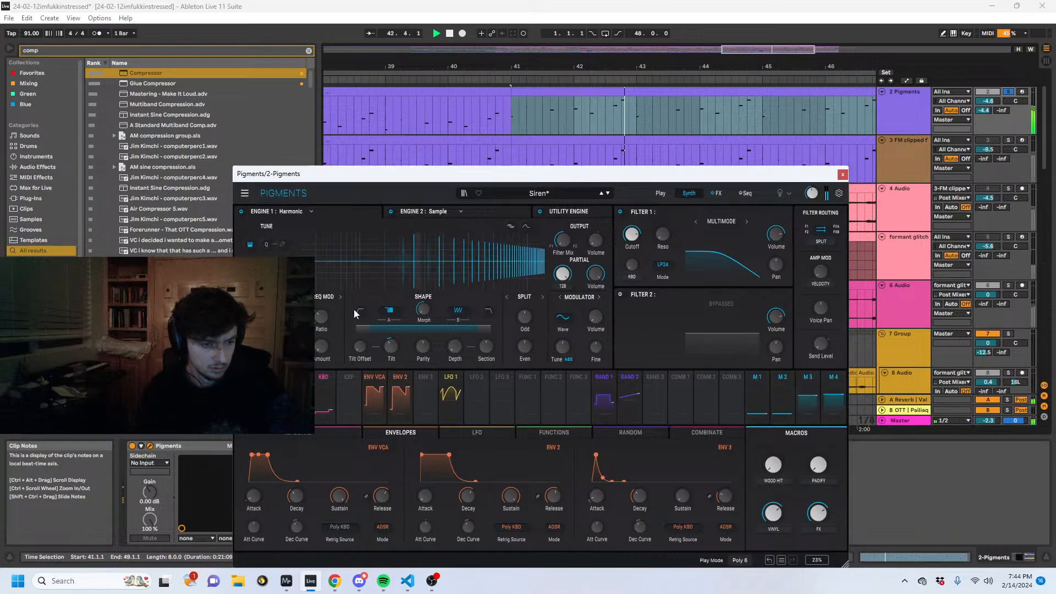
- Adjust the Freq Mod Ratio of Engine 1 in the duplicate Pigments synth while the clip from bar 41 plays
left_click_drag(321, 316, 321, 355)
left_click_drag(543, 62, 621, 34)
left_click_drag(321, 317, 321, 305)
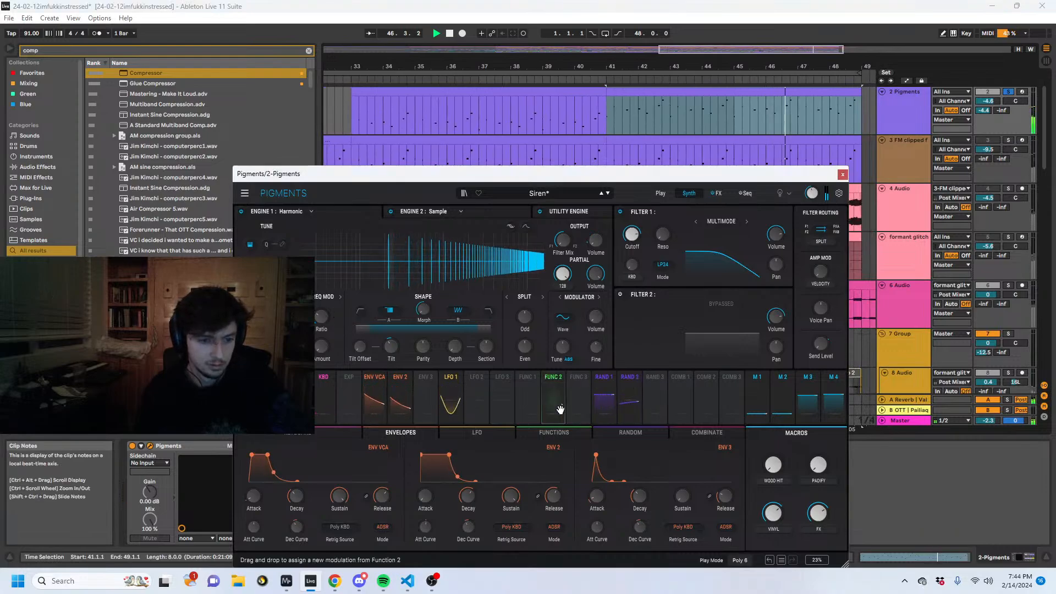
- Modulate Engine 1's Freq Mod Amount with Random 3, and set Random 3 to Sample & Hold with an adjusted fall time and rate
left_click(656, 398)
left_click_drag(655, 398, 321, 336)
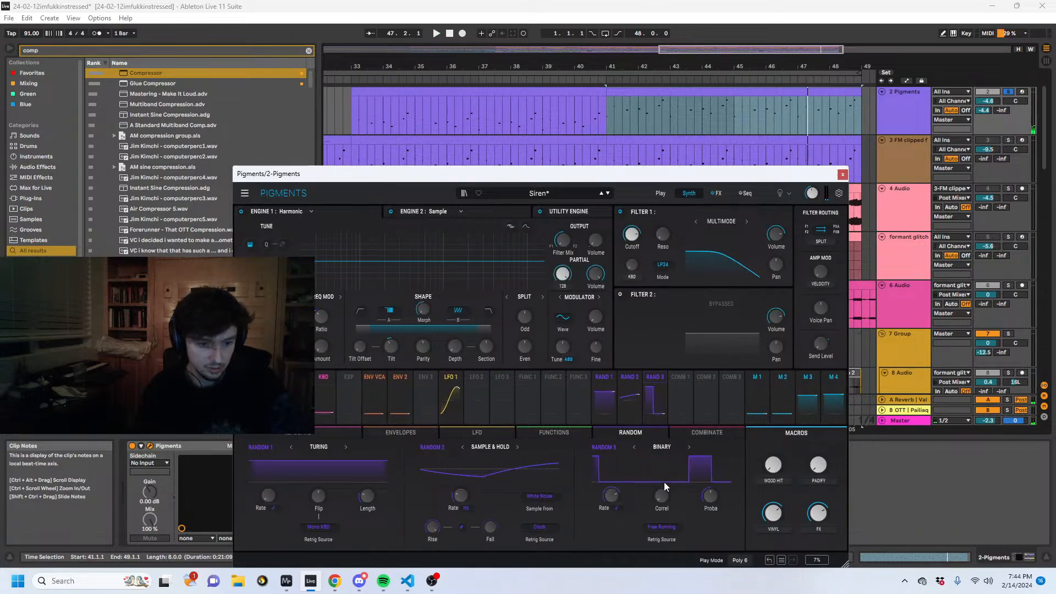
left_click(662, 446)
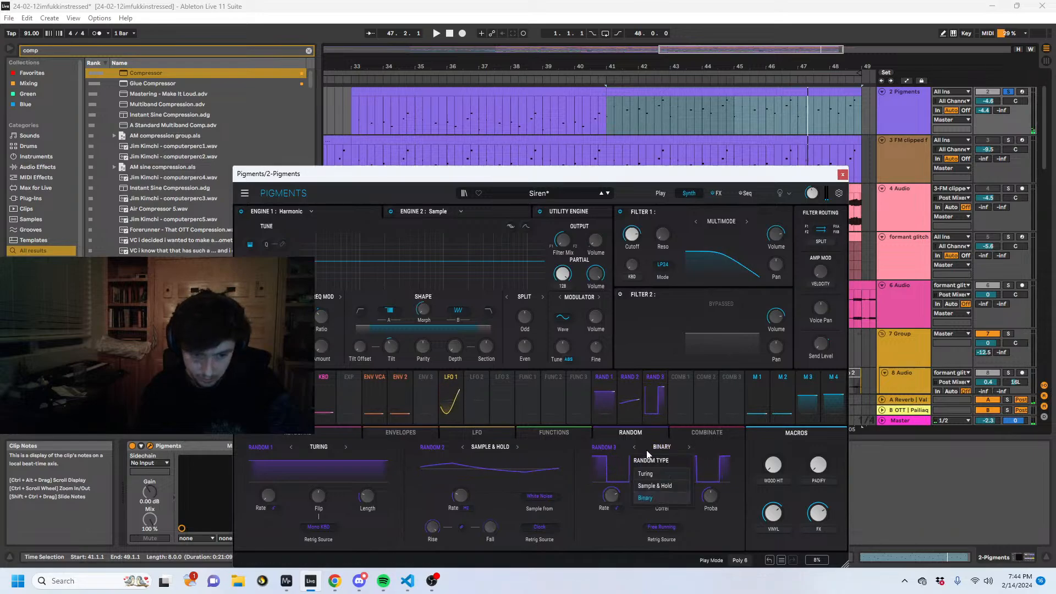
left_click(655, 486)
key("space")
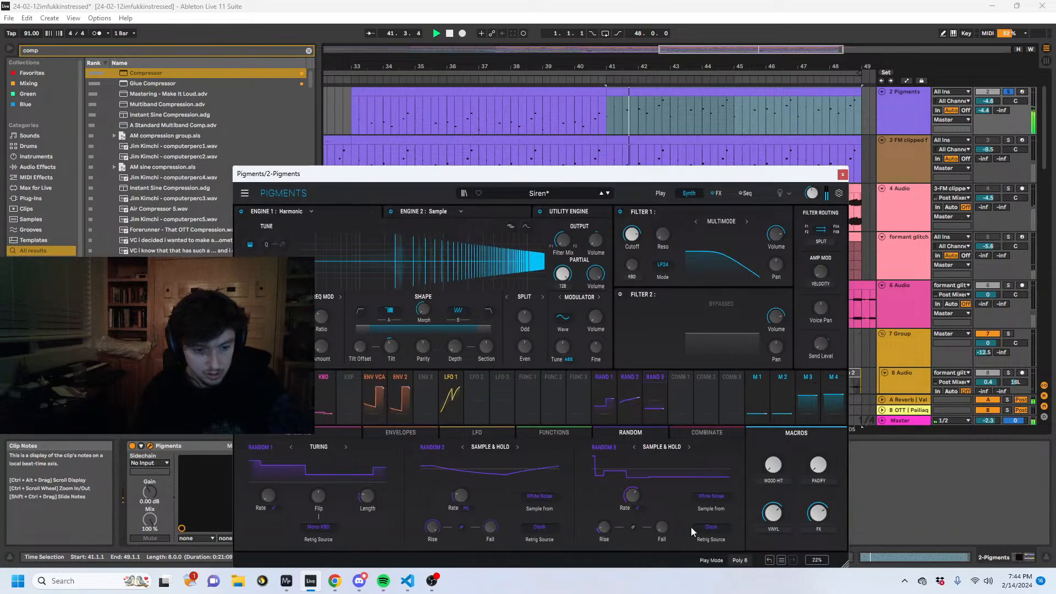
left_click_drag(662, 527, 632, 502)
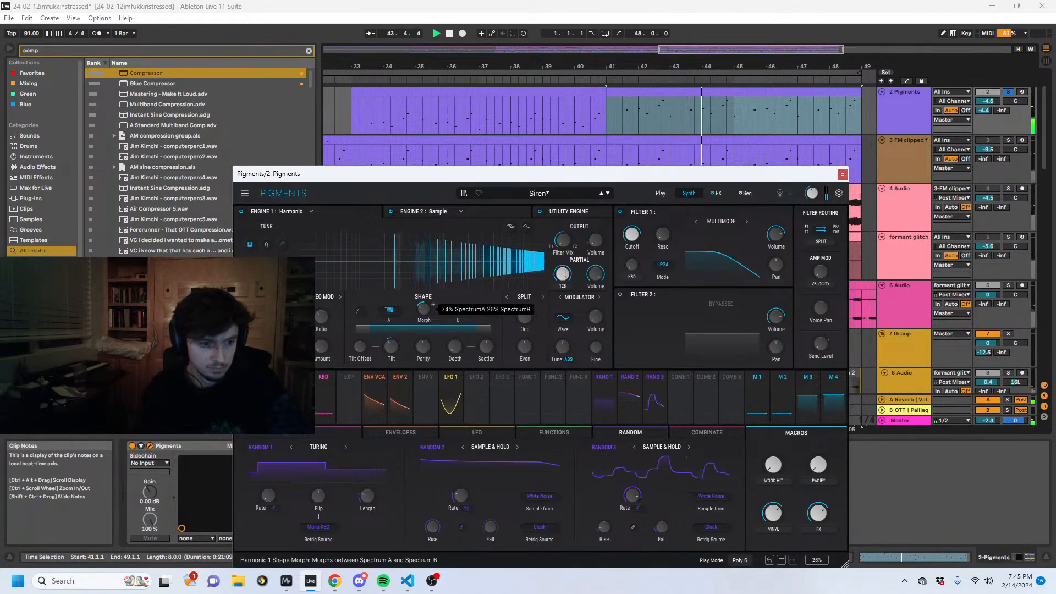
- Raise Engine 1's Shape Depth, set Random 3's modulation of the Freq Mod Amount to 0.03, and replay from bar 41
left_click_drag(458, 345, 459, 311)
left_click_drag(391, 349, 402, 340)
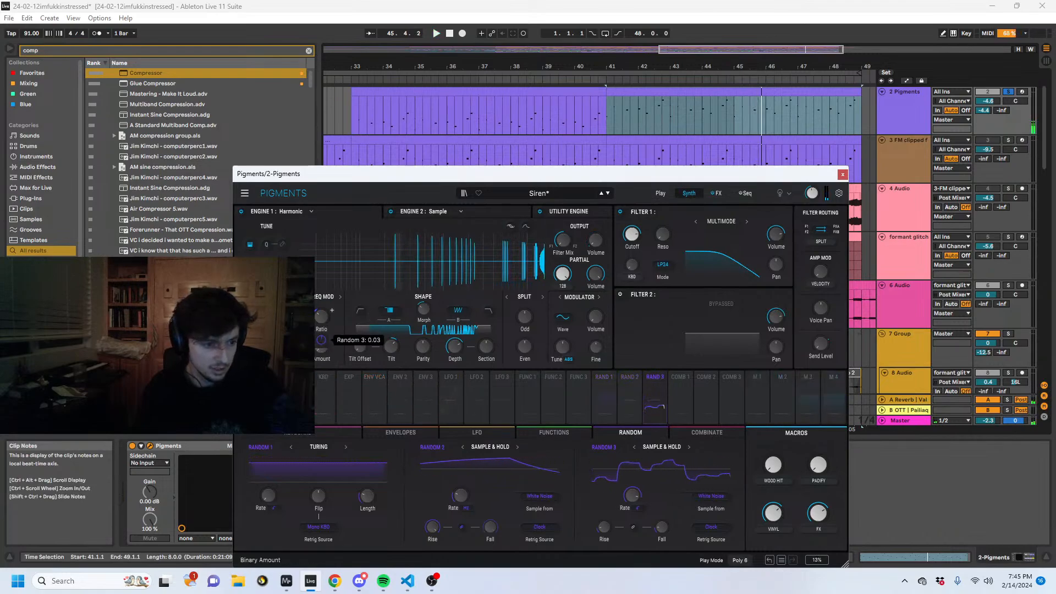
key("space")
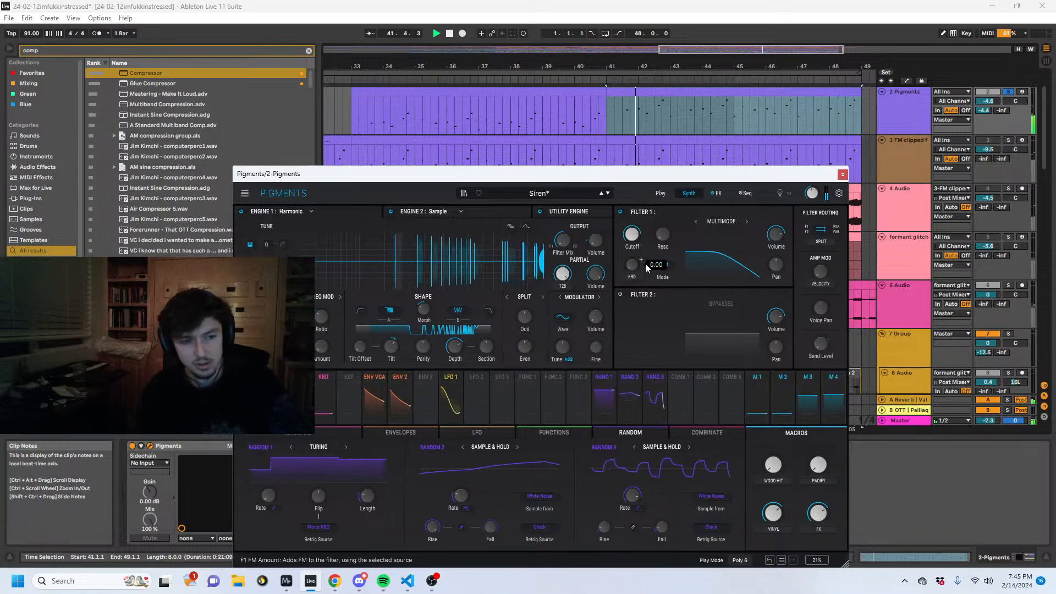
- Close the Pigments synth, unsolo the duplicate Pigments track, and show the whole arrangement during playback
left_click(842, 174)
left_click(1008, 93)
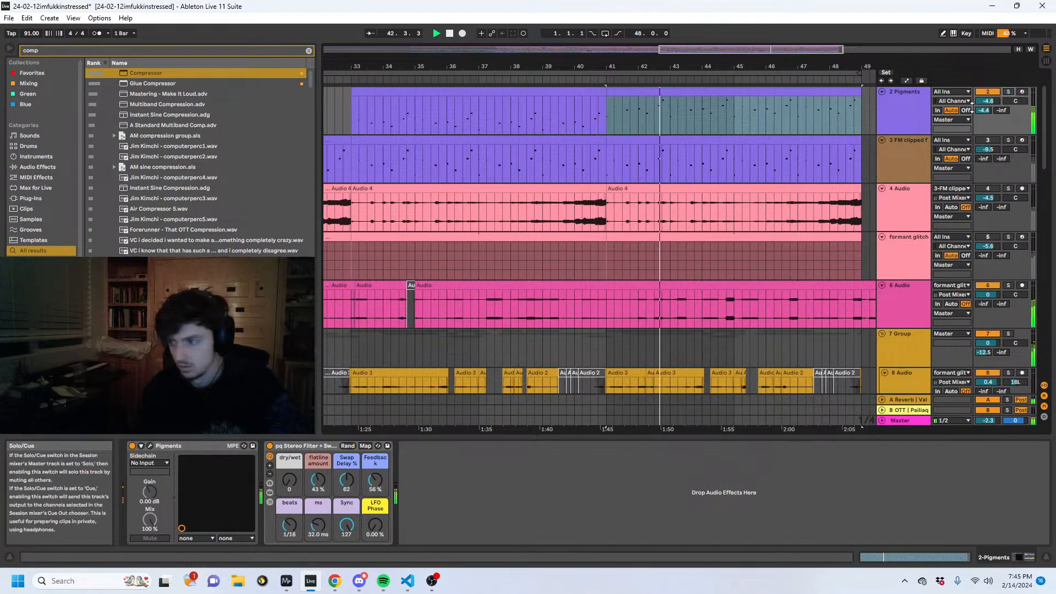
left_click_drag(587, 67, 663, 22)
left_click(652, 92)
scroll(676, 110, "up", 1)
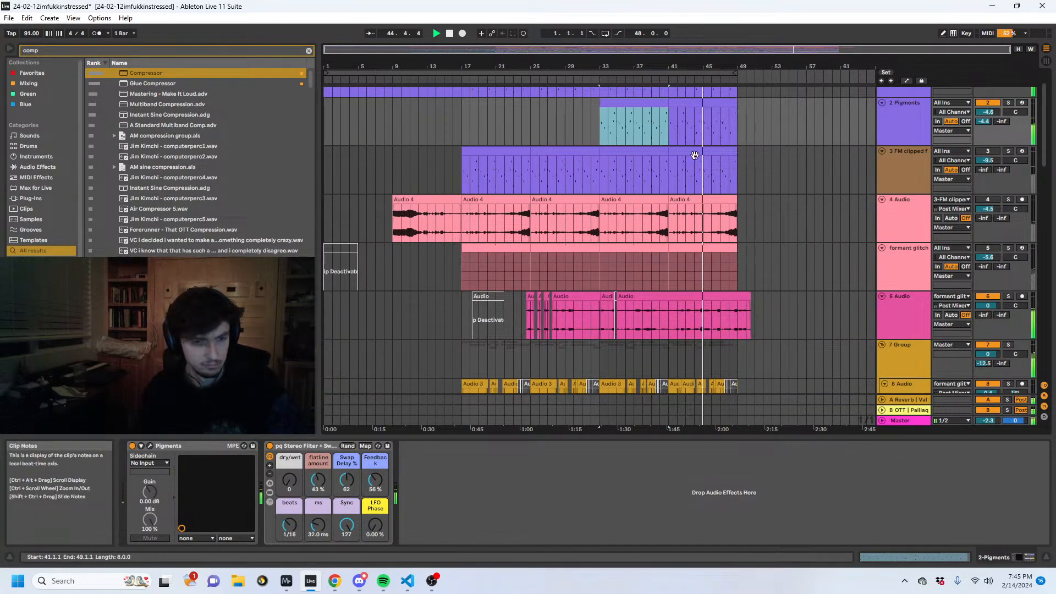
- Check the formant glitch generator, 6 Audio and 7 Group tracks, and play the arrangement from bar 9
left_click(902, 282)
scroll(902, 269, "down", 3)
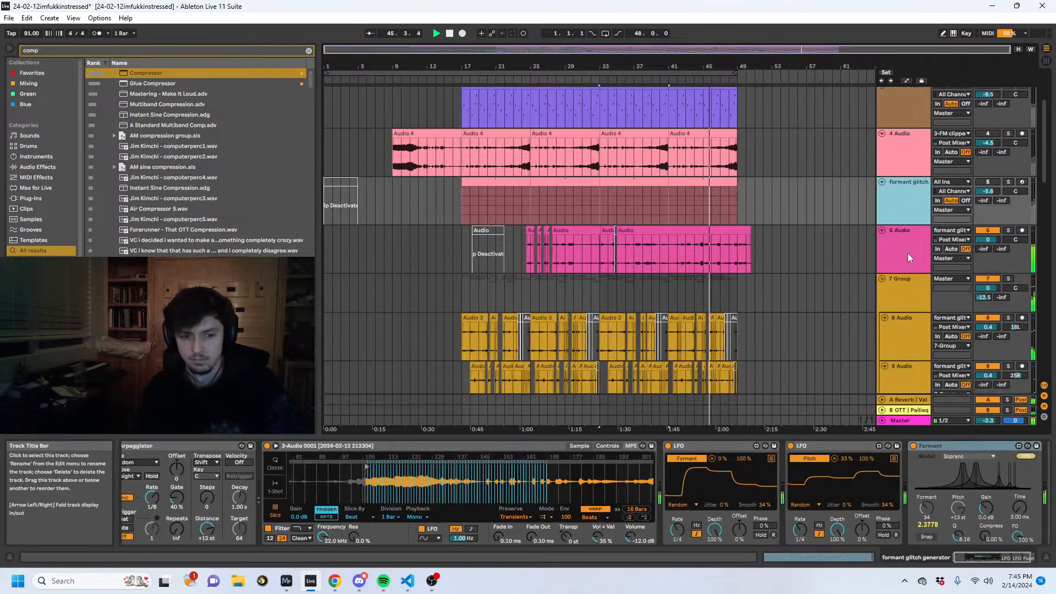
left_click(908, 268)
left_click(381, 246)
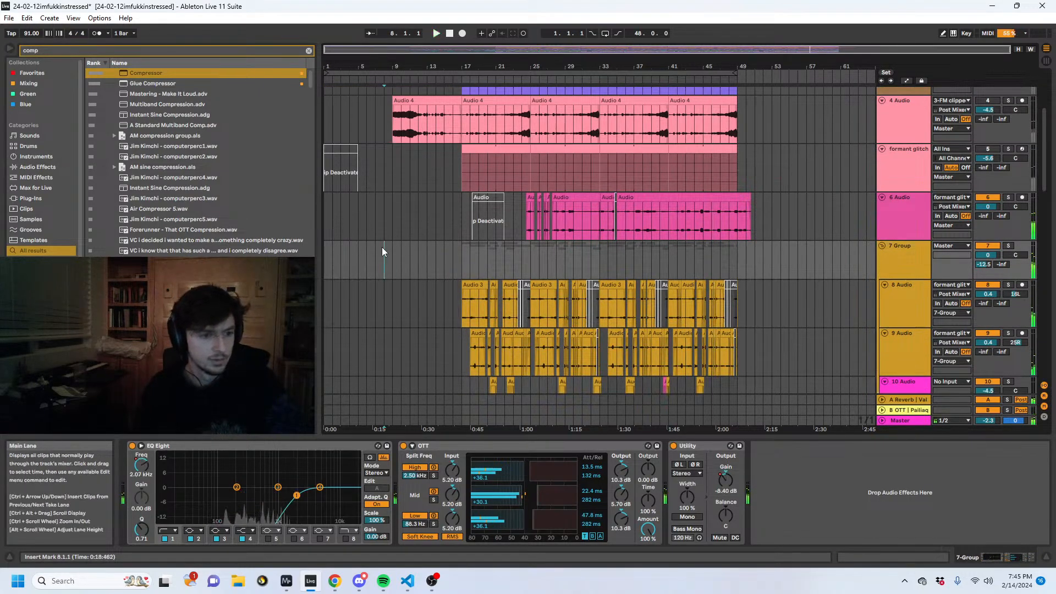
scroll(456, 255, "up", 4)
left_click(389, 213)
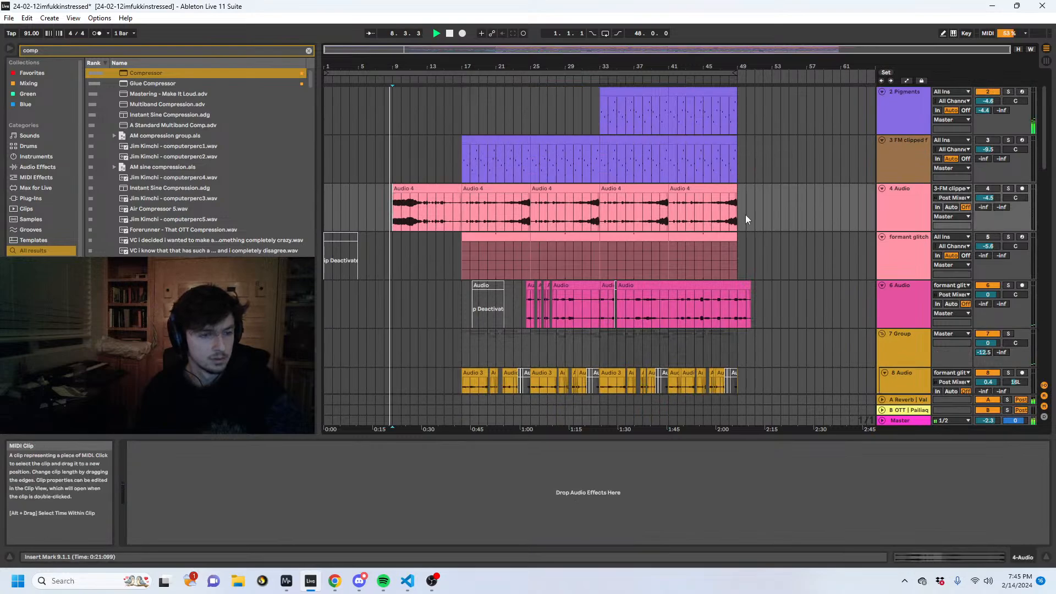
- Open the bar 8 clip on the 21 Branch Scrape track and set its gain to -2.79 dB
scroll(899, 221, "down", 3)
scroll(895, 285, "down", 12)
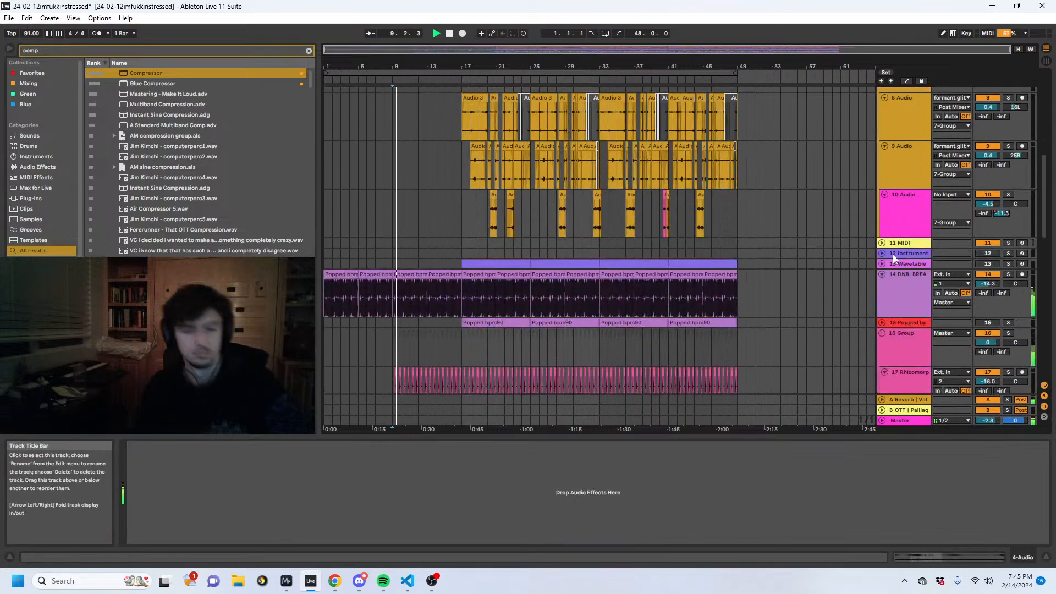
left_click(902, 268)
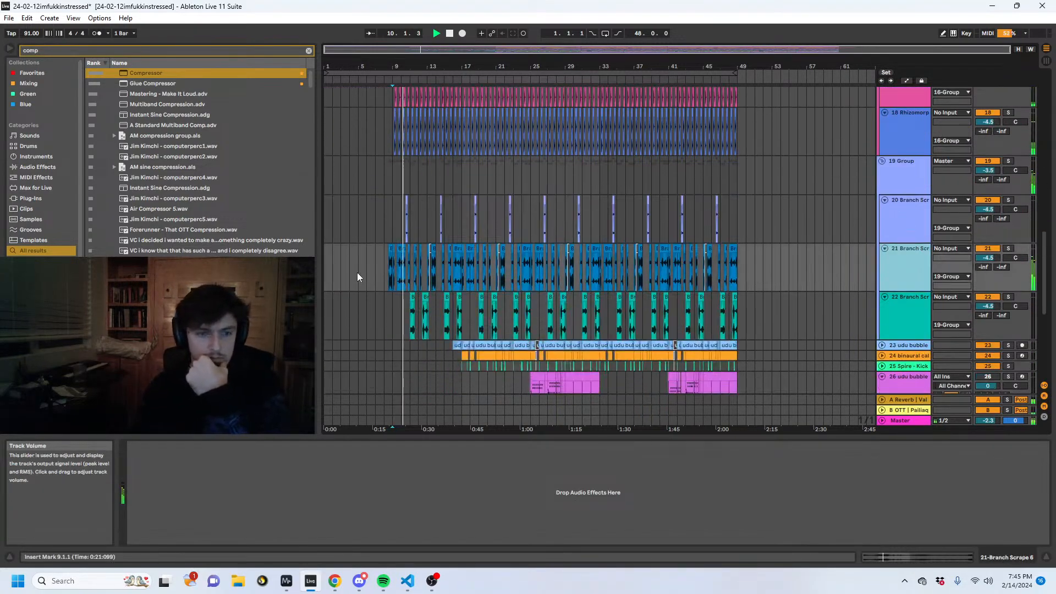
left_click(903, 559)
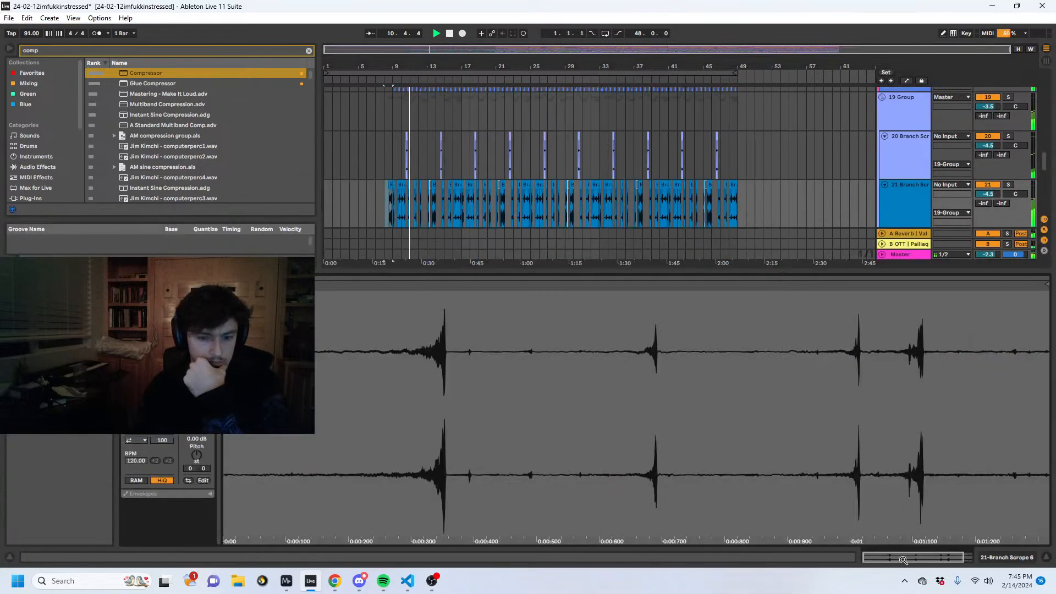
left_click_drag(203, 436, 202, 443)
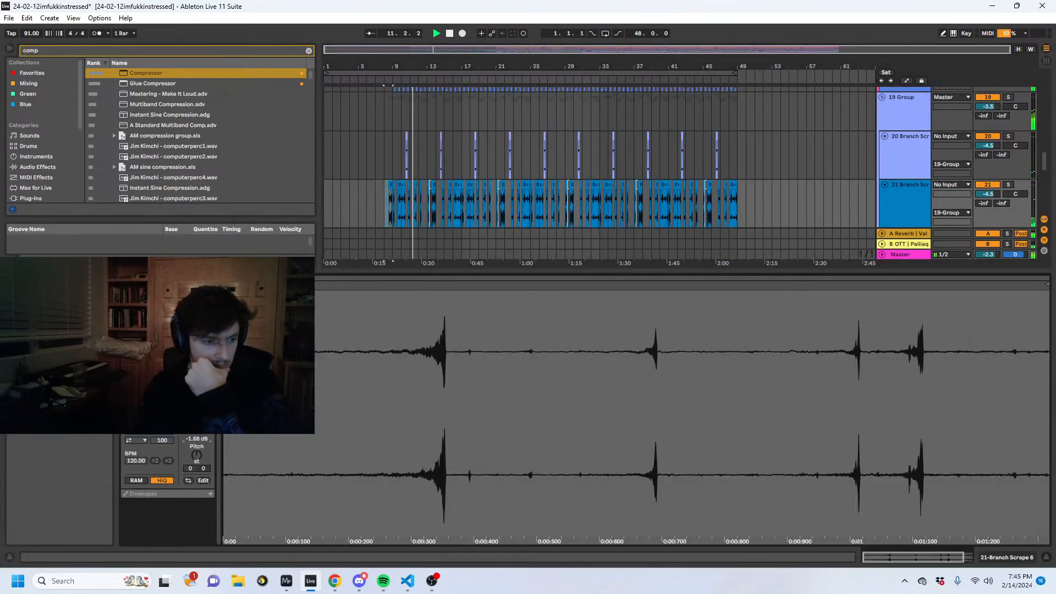
- Add a Compressor to the 19 Group with a -35.3 dB threshold, 0.19 ms attack and 106 ms release
left_click(898, 124)
left_click(76, 51)
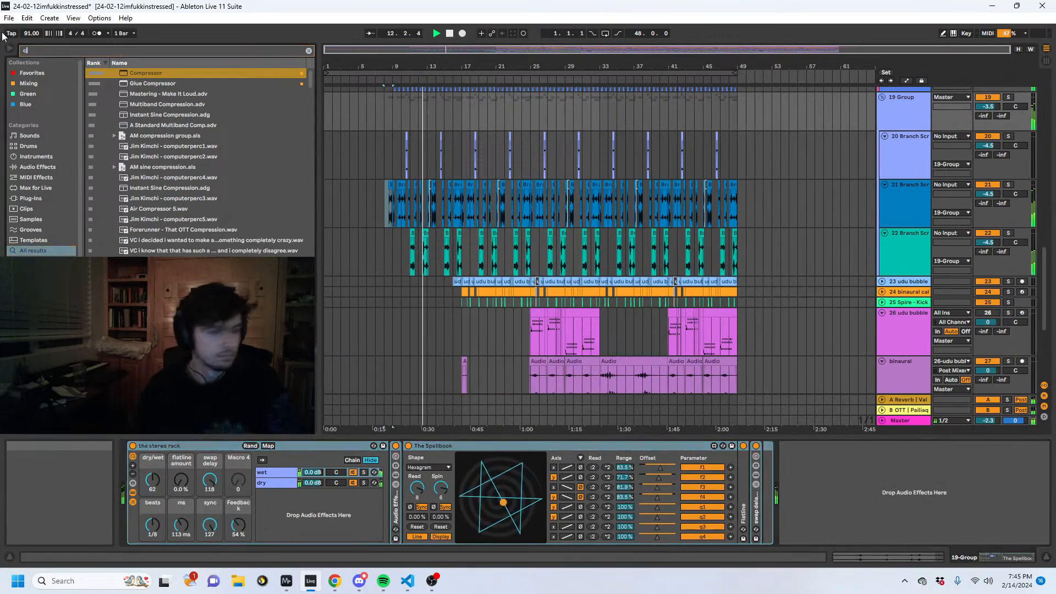
left_click(130, 73)
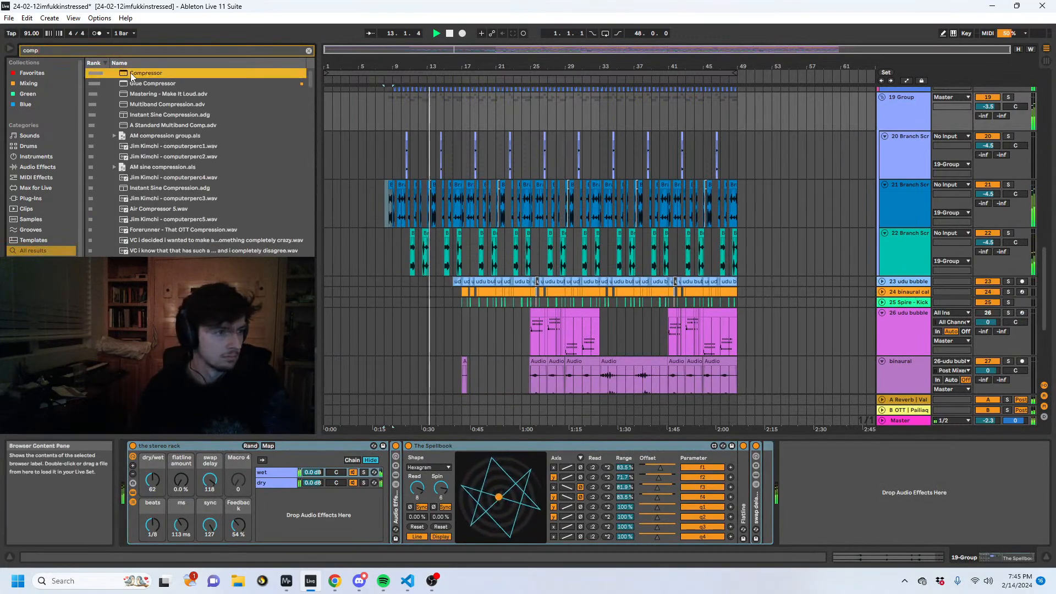
left_click_drag(131, 72, 967, 529)
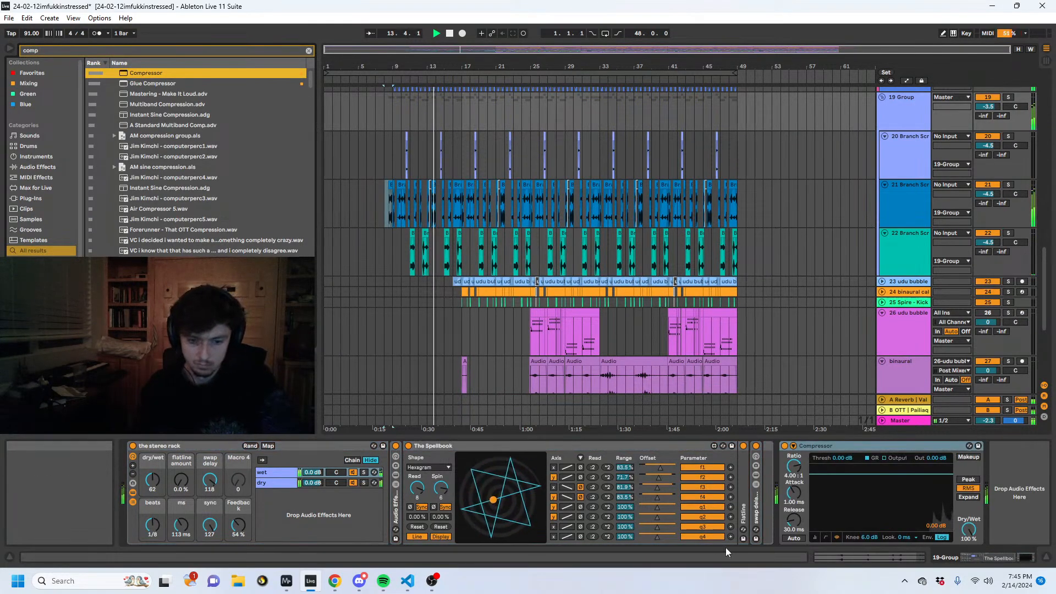
left_click(814, 537)
left_click_drag(793, 492, 793, 503)
- Search the browser for "eq 8"
left_click(33, 49)
key("BackSpace")
key("BackSpace")
key("BackSpace")
type("eq 8")
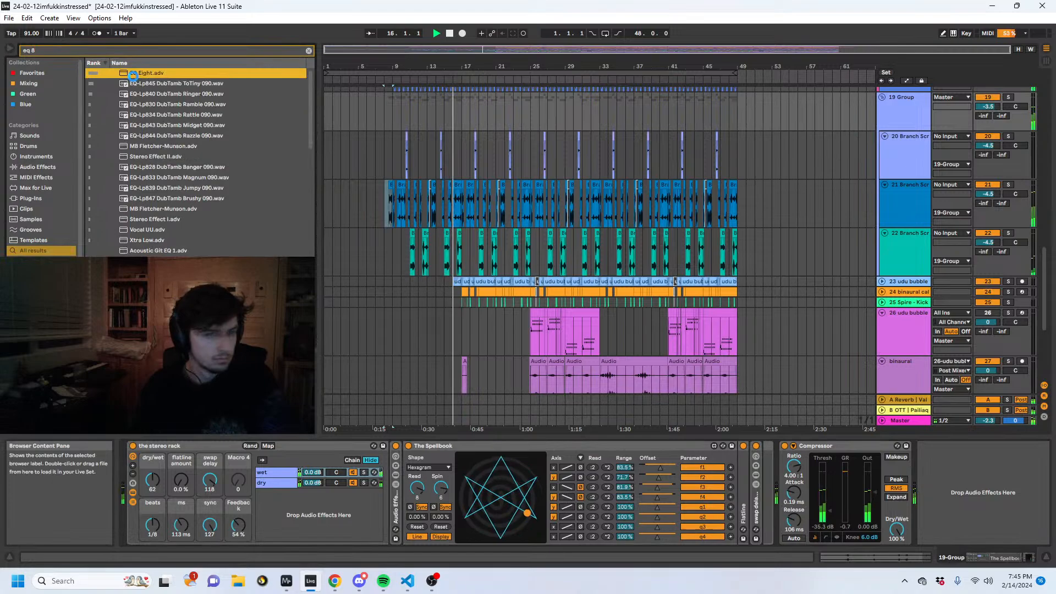
- Try the EQ Eight.adv preset after the 19 Group's Compressor, and delete it
left_click_drag(133, 75, 950, 486)
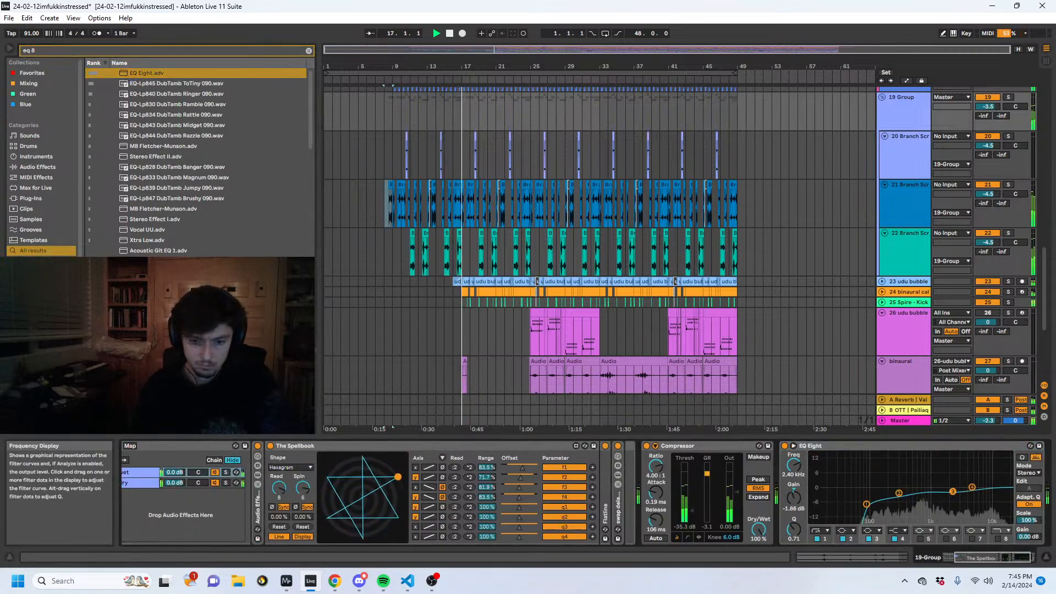
left_click(820, 446)
key("Delete")
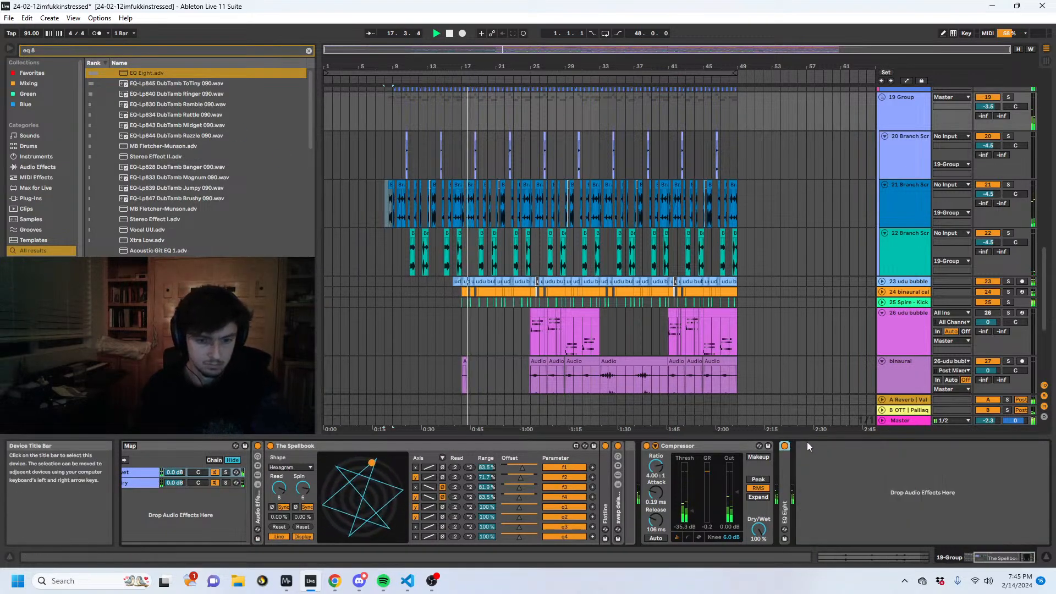
- Add the default EQ Eight audio effect after the 19 Group's Compressor and make band 1 a low cut at 240 Hz
left_click(40, 166)
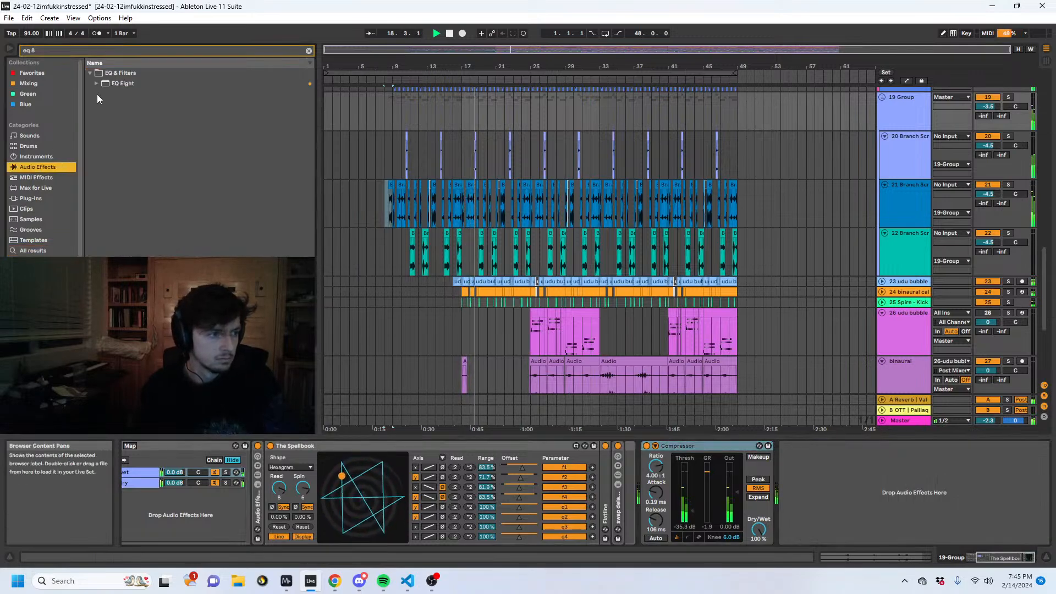
double_click(125, 84)
left_click(821, 531)
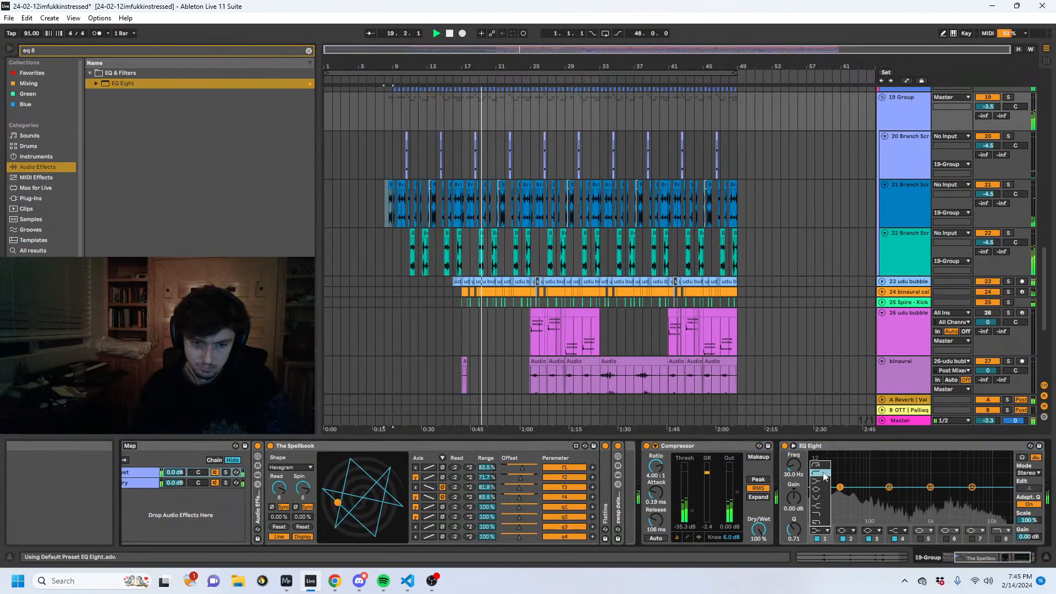
left_click(819, 475)
mouse_move(793, 465)
left_mouse_down()
mouse_move(794, 437)
mouse_move(793, 471)
left_mouse_up()
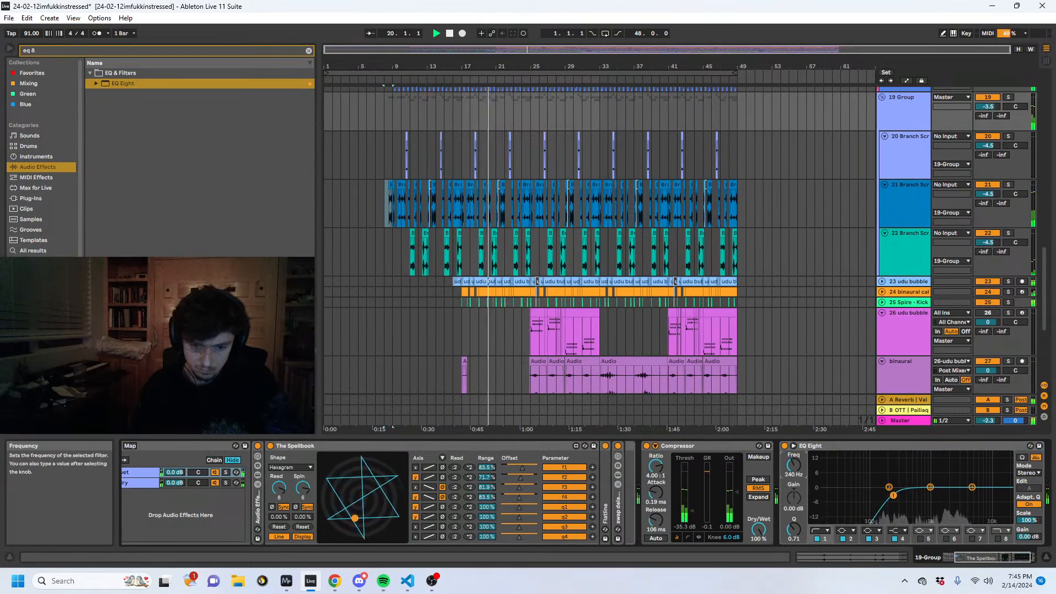
- On the 30 pailiaq Dynamic Funky Sub track, set the Utility gain to 1.11 dB and the sidechain Compressor's release to 354 ms
scroll(460, 207, "up", 6)
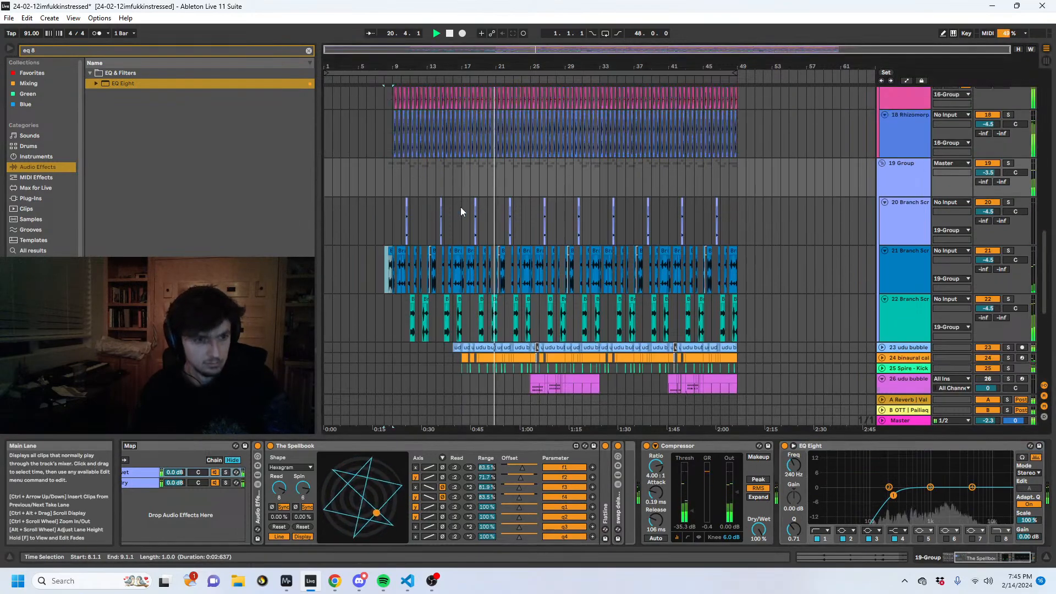
scroll(507, 295, "down", 7)
scroll(507, 295, "down", 5)
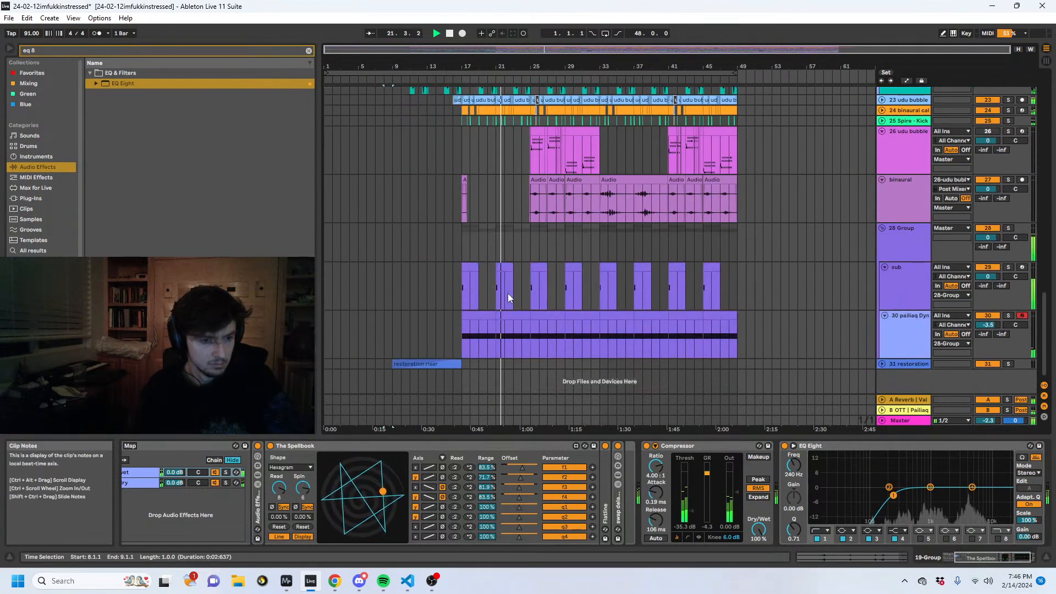
left_click(483, 332)
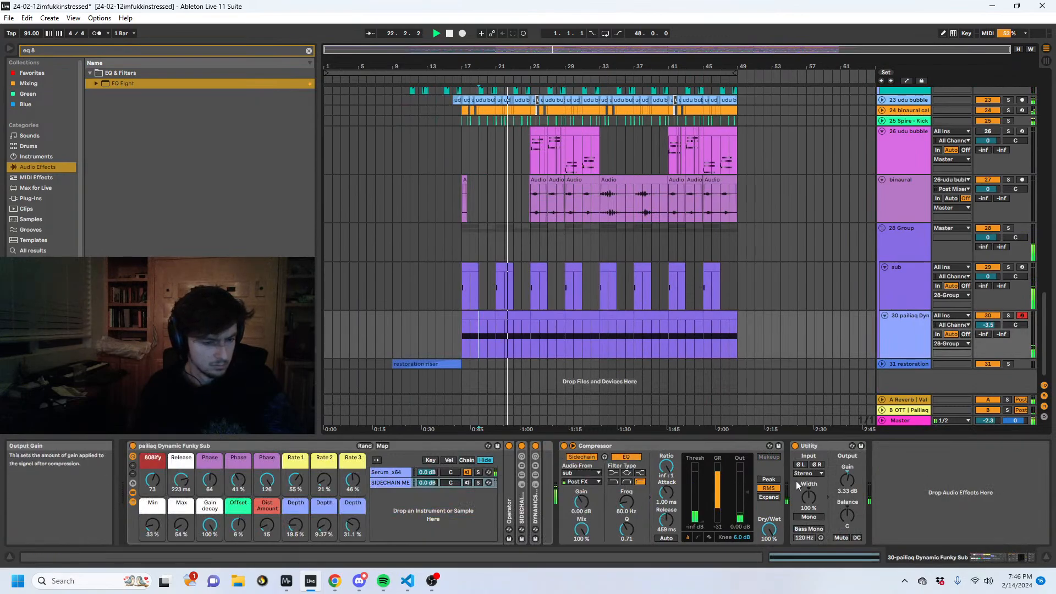
left_click_drag(847, 480, 847, 484)
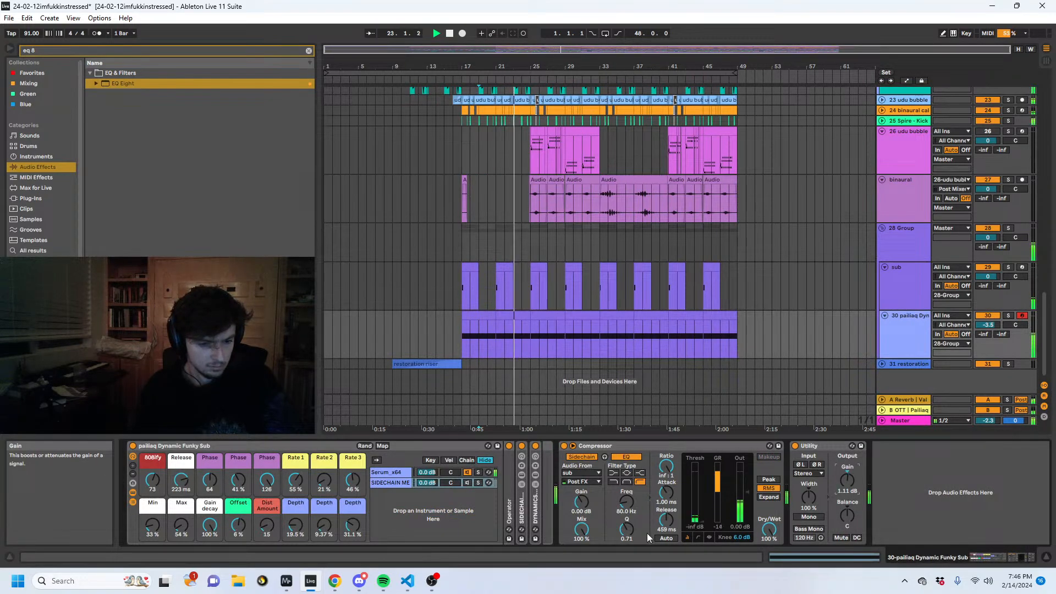
left_click_drag(666, 519, 666, 525)
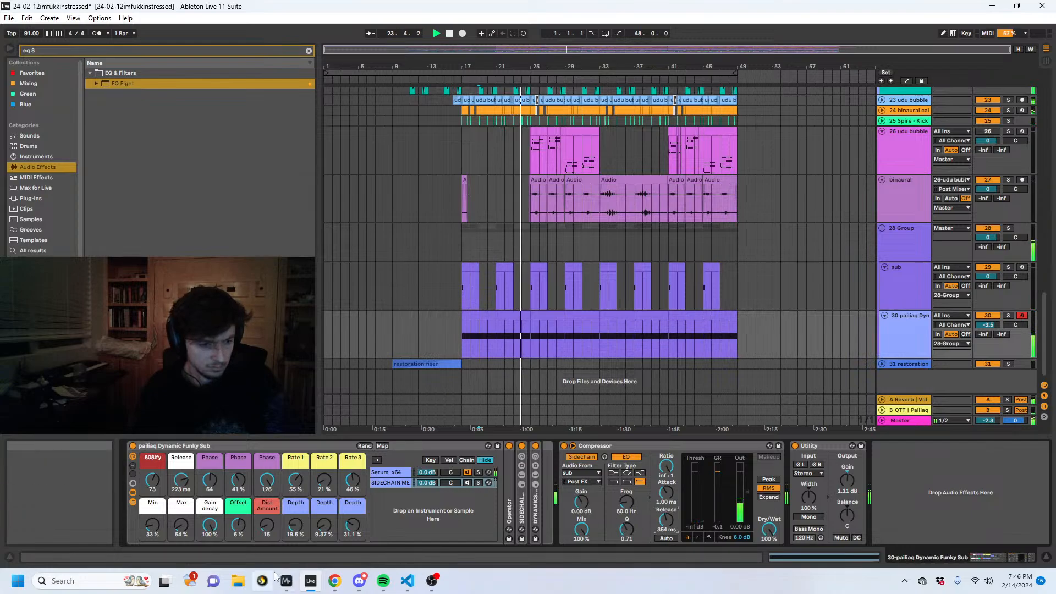
- Check the playing mix in the spectrum analyzer window, return to Ableton Live, and show the 28 Group's Compressor
left_click(269, 534)
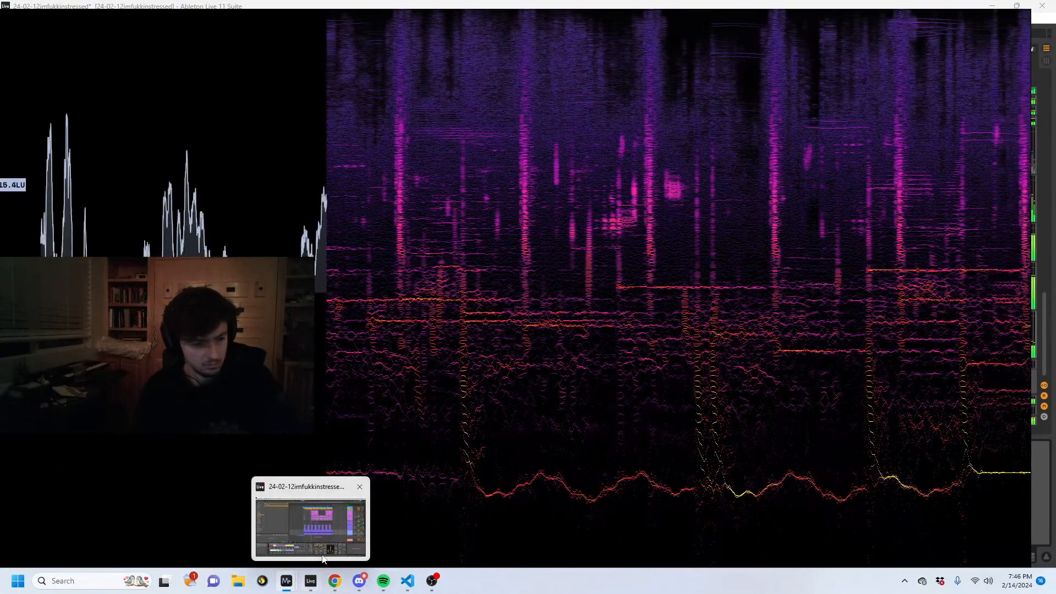
left_click(310, 581)
left_click(579, 249)
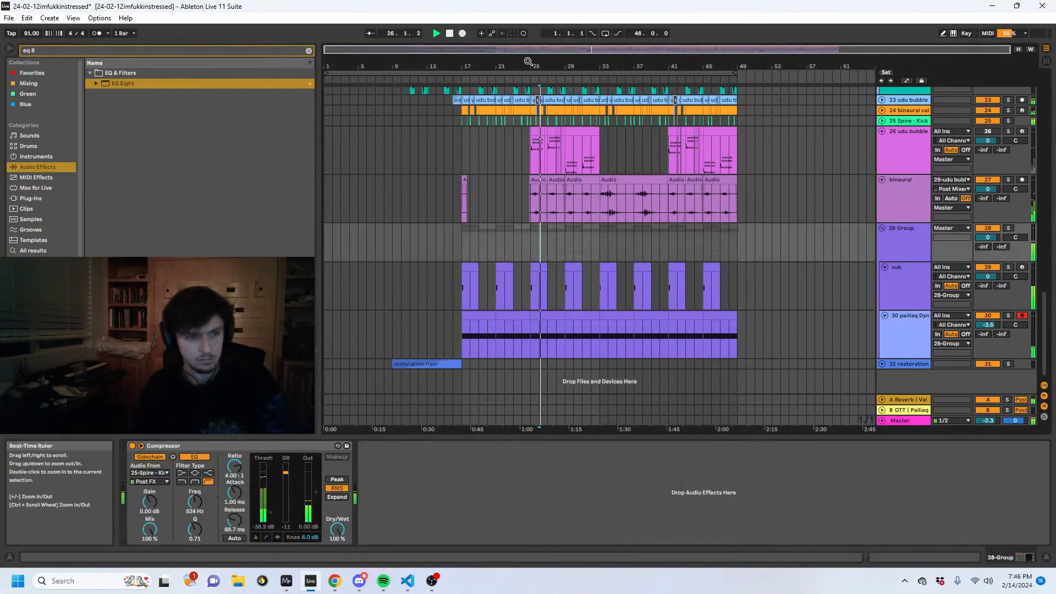
- Inspect the udu bubble percs track's devices during playback from around bar 25, and select its MIDI clip at bars 29 to 33
left_click_drag(527, 63, 464, 105)
scroll(593, 223, "up", 1)
left_click(584, 179)
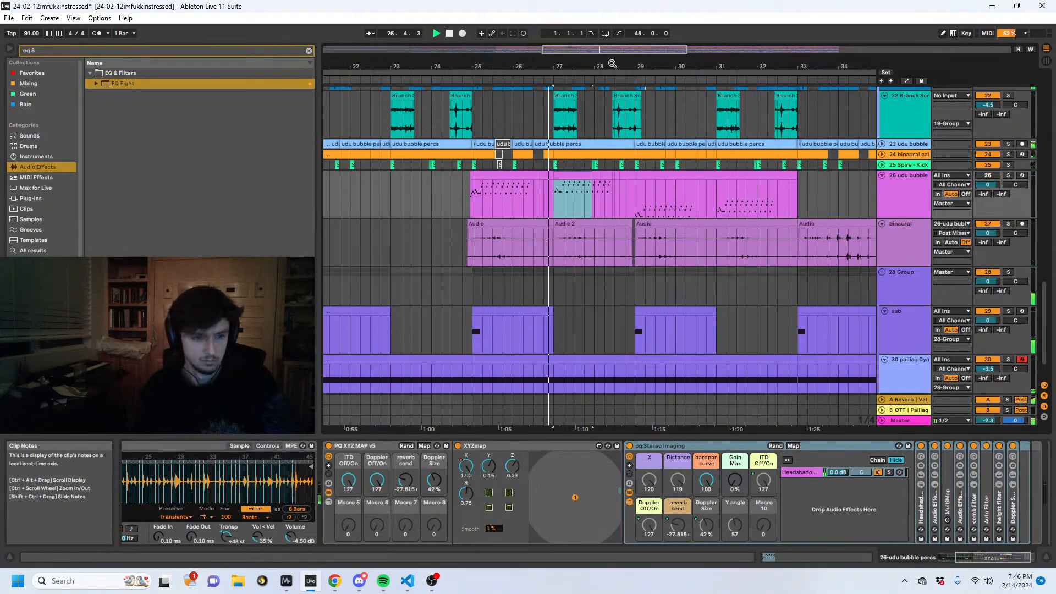
left_click_drag(612, 65, 525, 62)
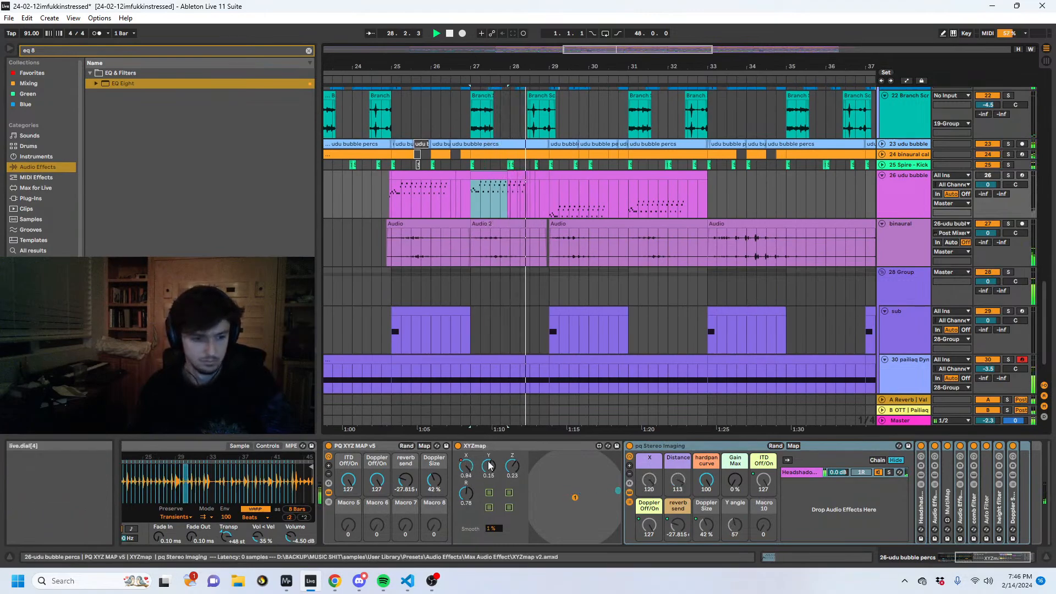
left_click(684, 186)
left_click(682, 175)
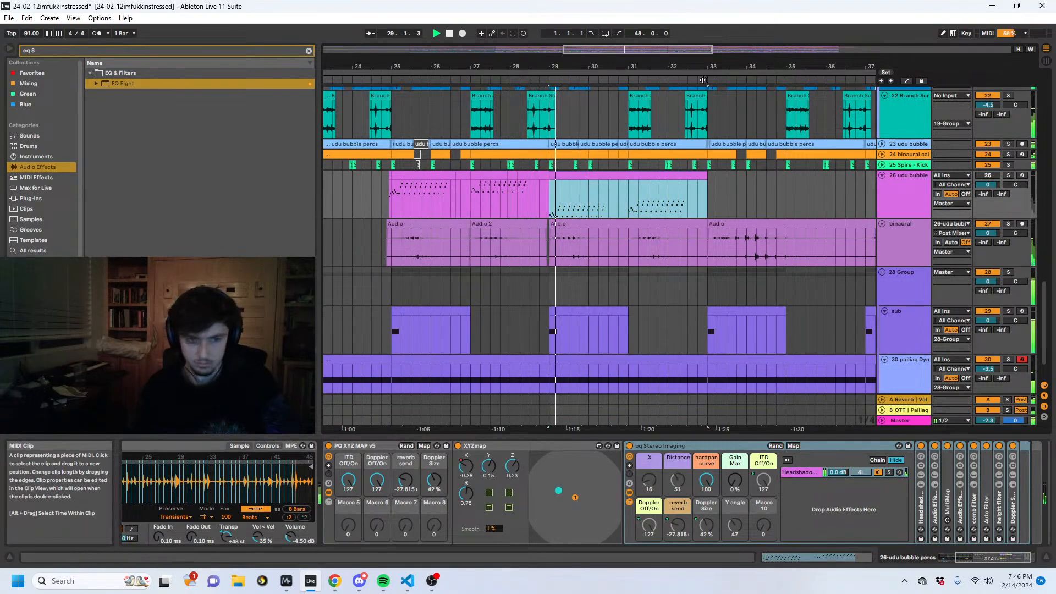
- Paste the copied udu bubble percs MIDI clip at bar 33, directly after the bars 29 to 33 clip
left_click_drag(697, 66, 607, 61)
left_click(620, 199)
key("ctrl+v")
key("ctrl+z")
left_click(612, 193)
key("ctrl+v")
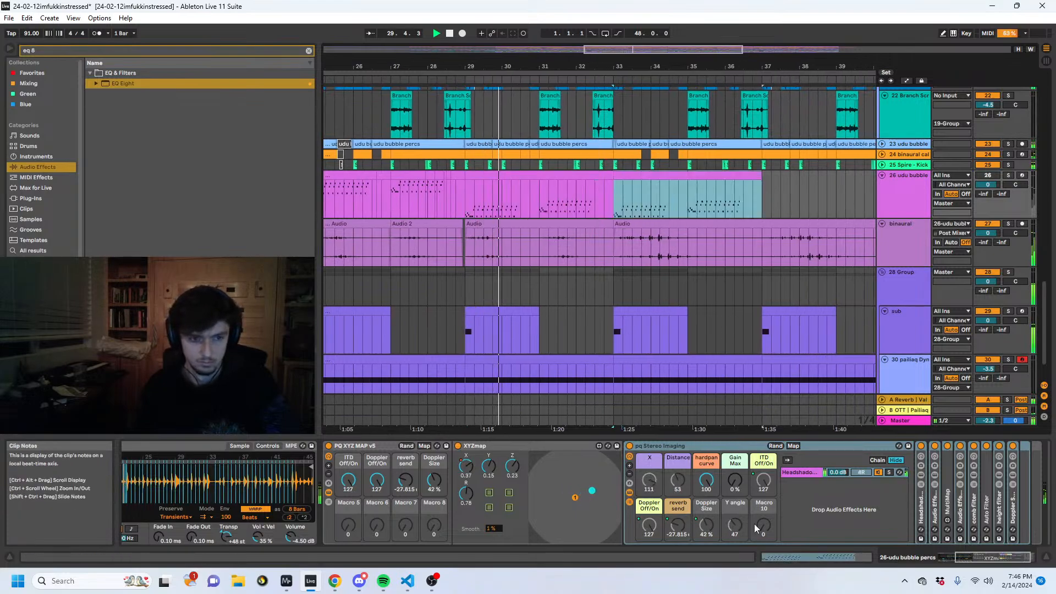
- Open the pasted clip's notes and delete the entire first phrase, keeping the phrase that starts at bar 3
left_click(789, 557)
left_click(360, 440)
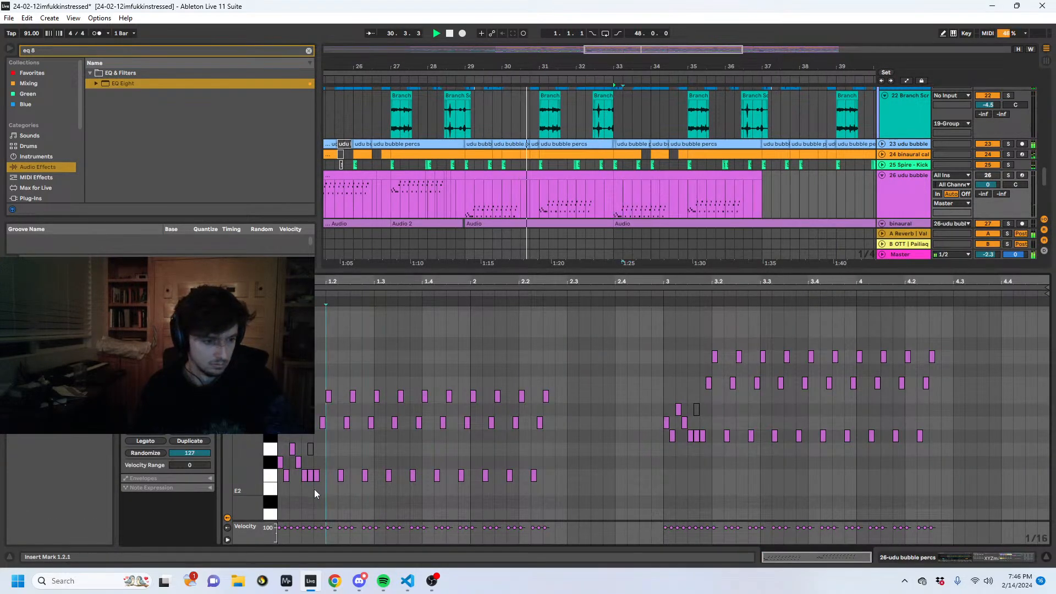
left_click_drag(314, 489, 691, 484)
key("Delete")
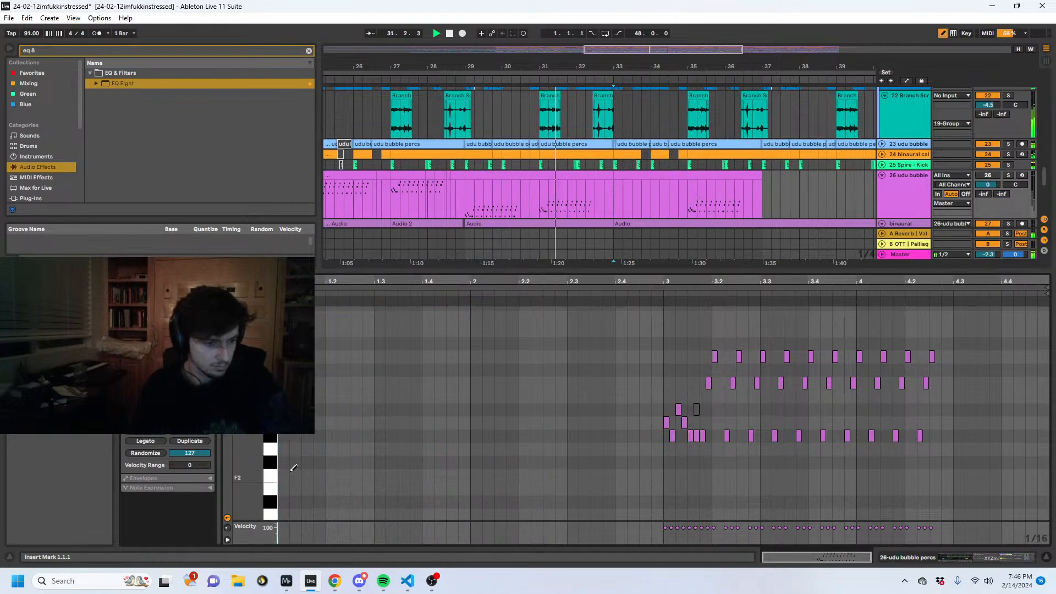
- Draw a rising chromatic run from F#2 to B2 at the clip start and compress the notes in time
left_click(282, 462)
left_click(294, 449)
left_click(308, 437)
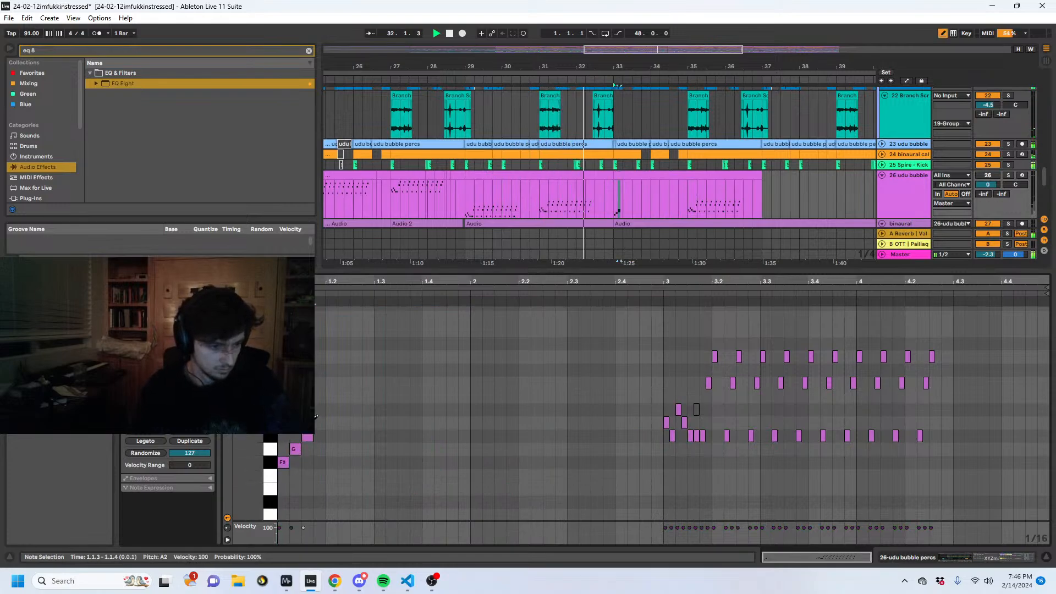
left_click(332, 408)
left_click(343, 396)
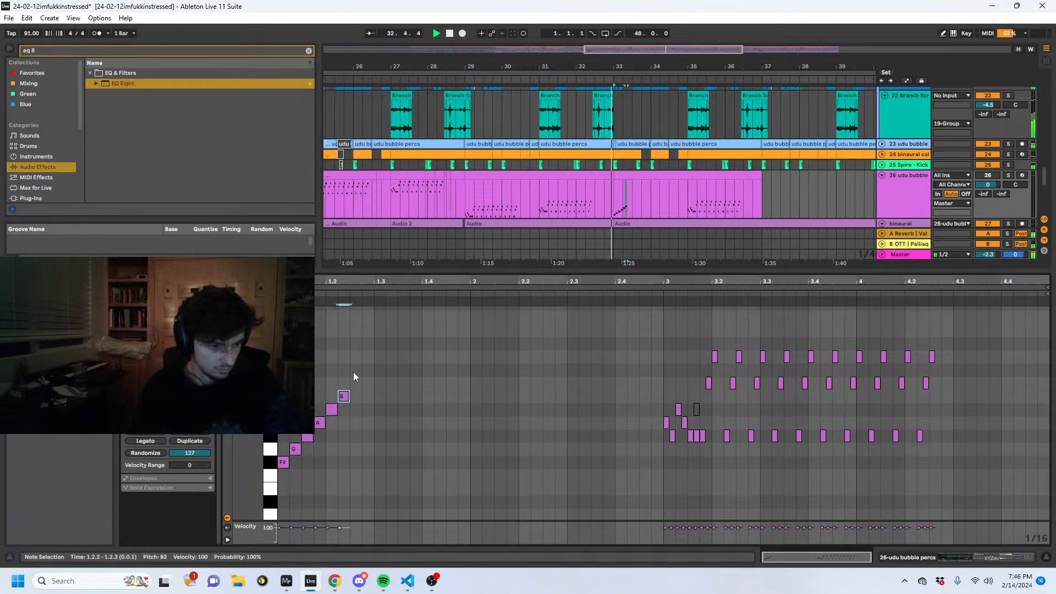
left_click_drag(338, 298, 326, 300)
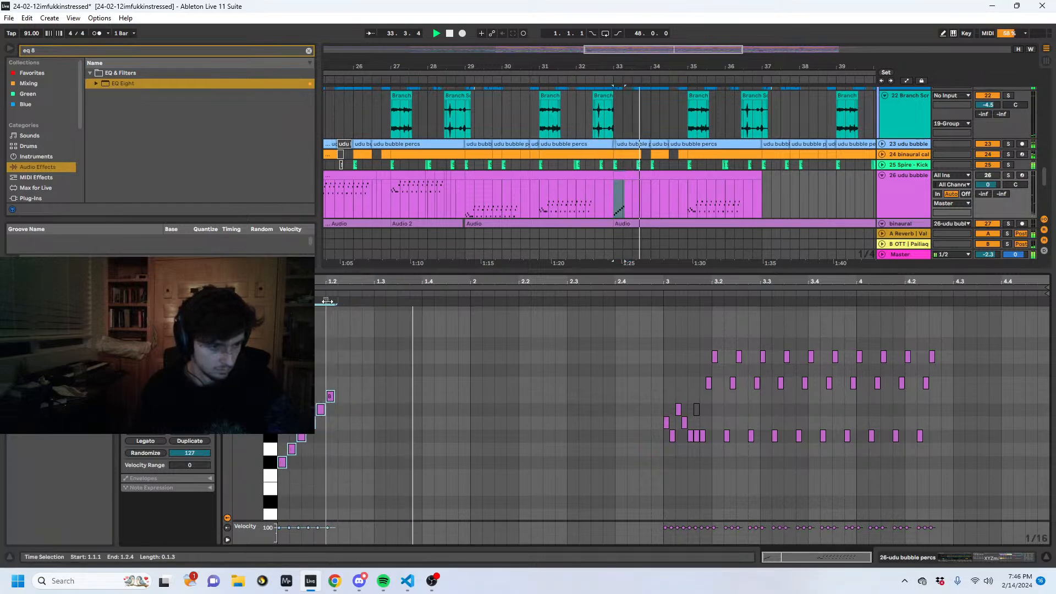
left_click(328, 359)
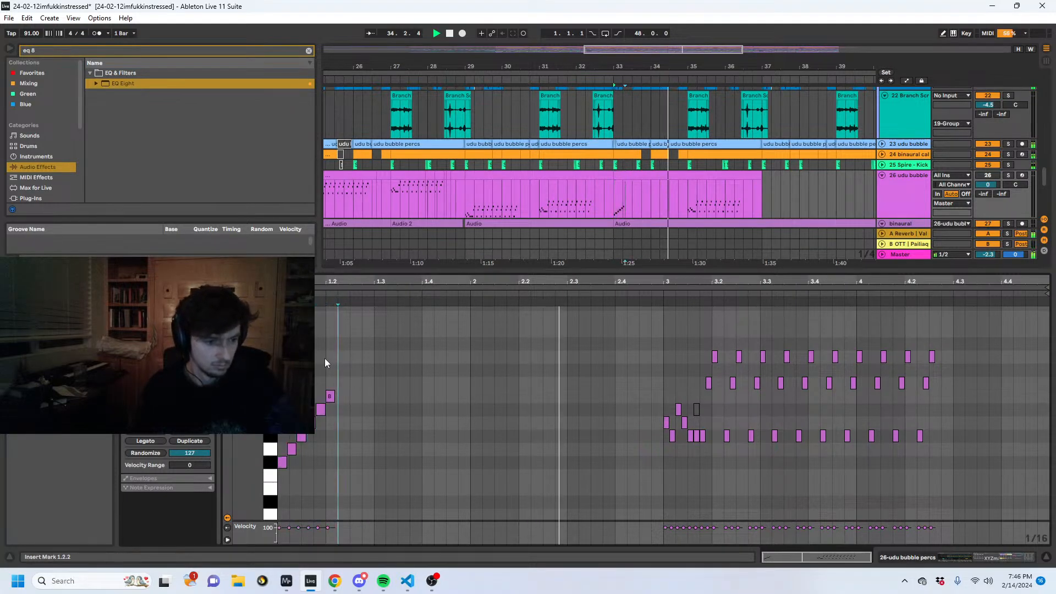
- Duplicate the rising run once and delete the top B2 note from both runs
key("ctrl+v")
key("ctrl+z")
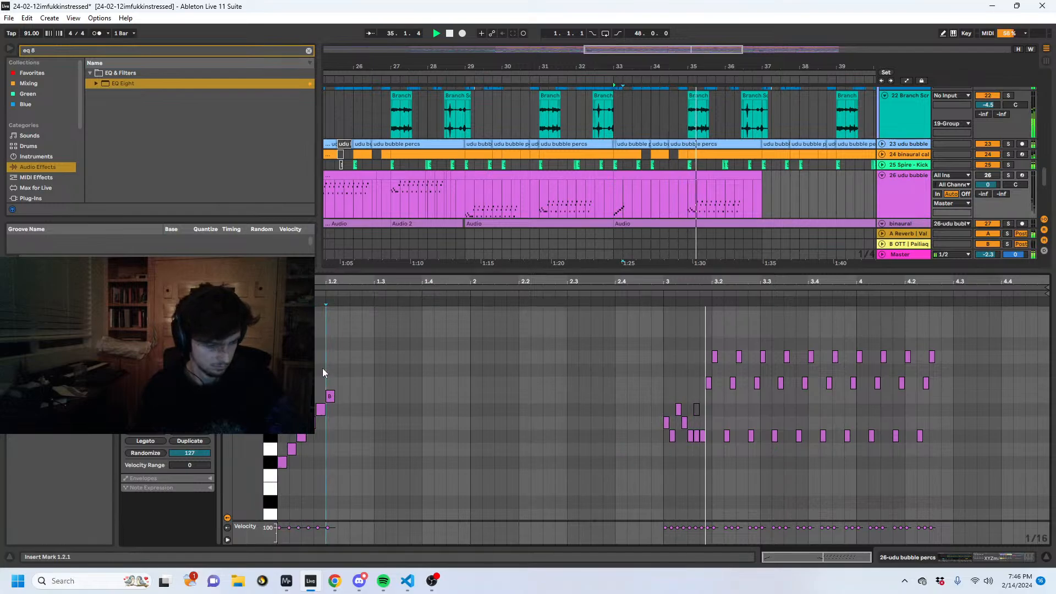
left_click_drag(329, 369, 267, 468)
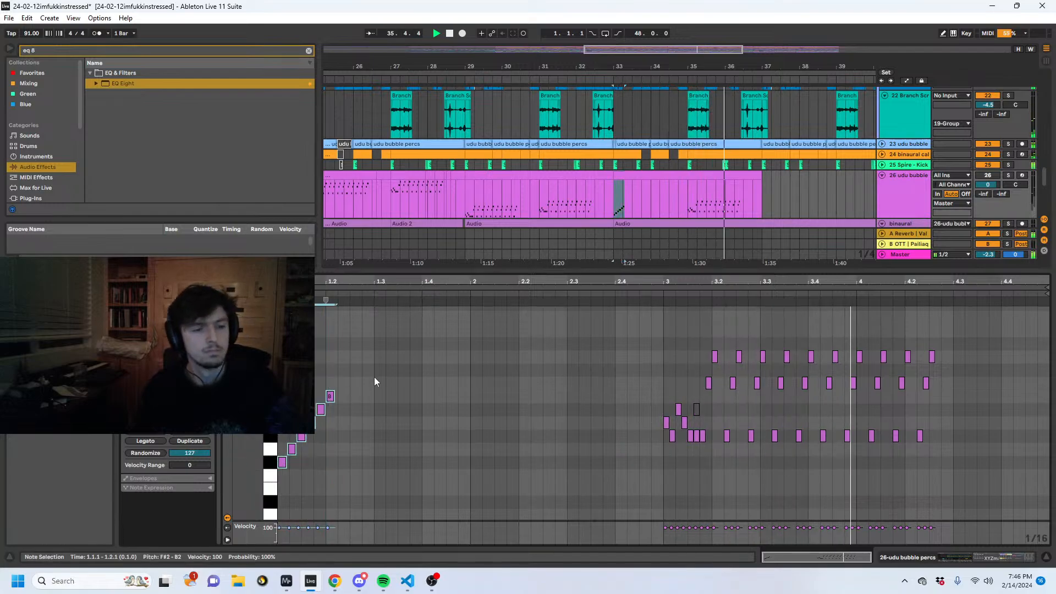
key("ctrl+d")
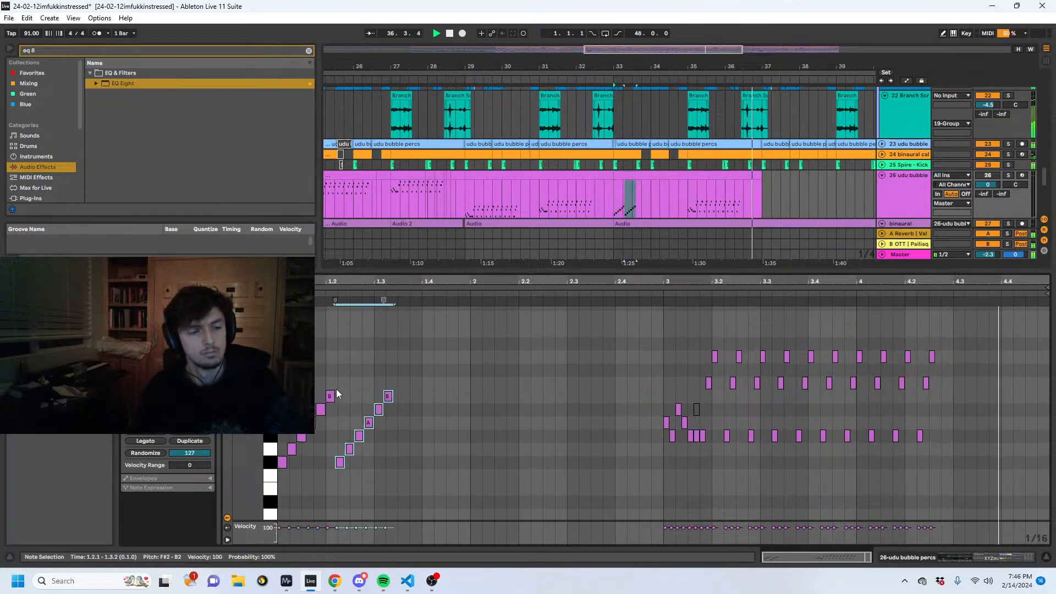
left_click(330, 396)
key("Delete")
left_click(379, 395)
key("Delete")
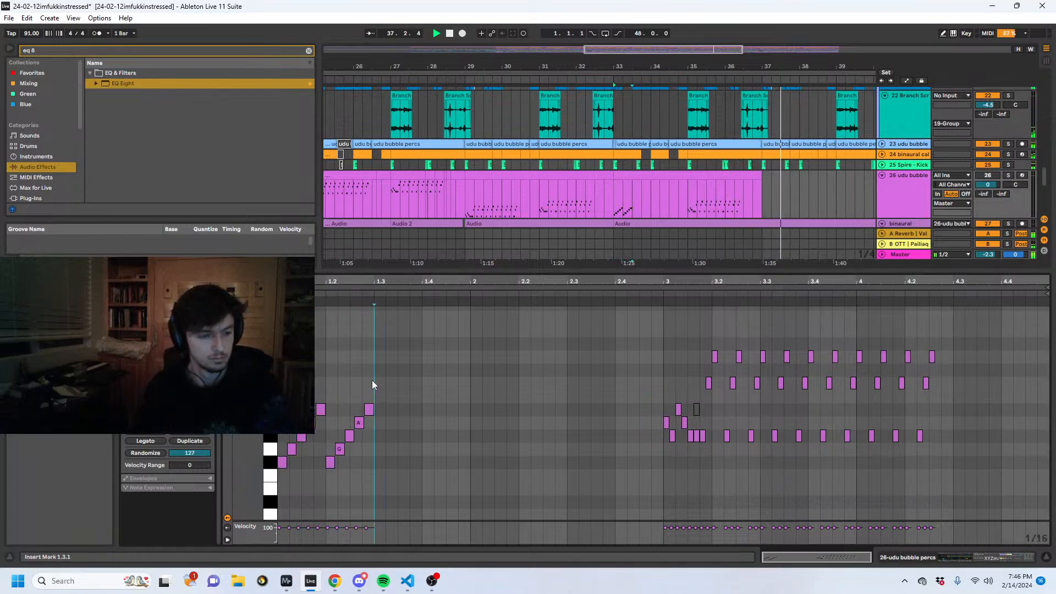
- Duplicate the pair of five-note runs to fill the clip's first bar, and start playback from bar 33
left_click_drag(372, 380, 255, 471)
key("ctrl+d")
key("space")
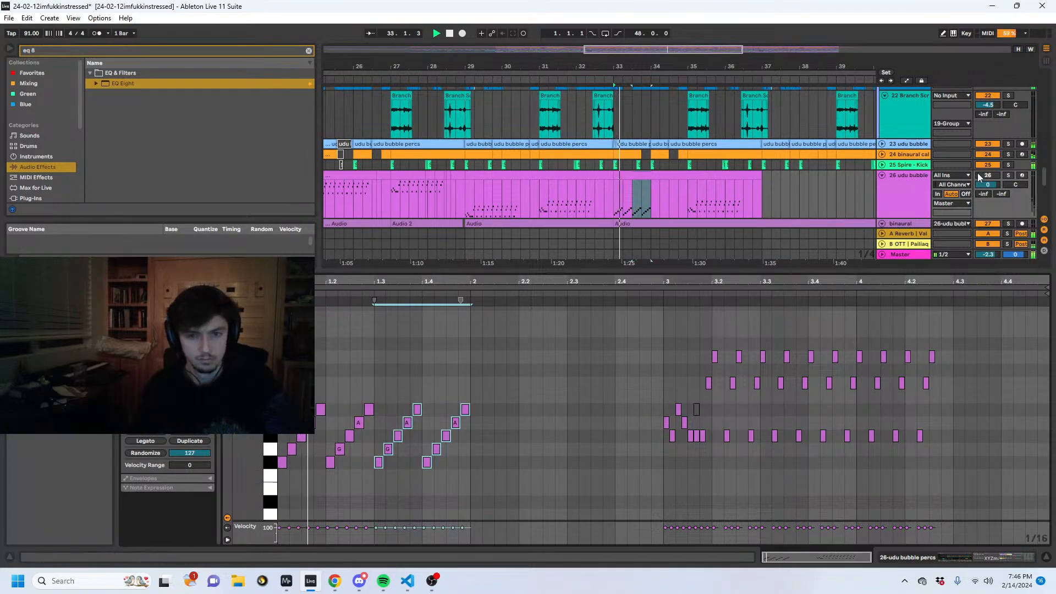
- Solo the 26 udu bubble percs track, show its devices, and audition the new runs over bars 33 to 34
key("space")
left_click(981, 549)
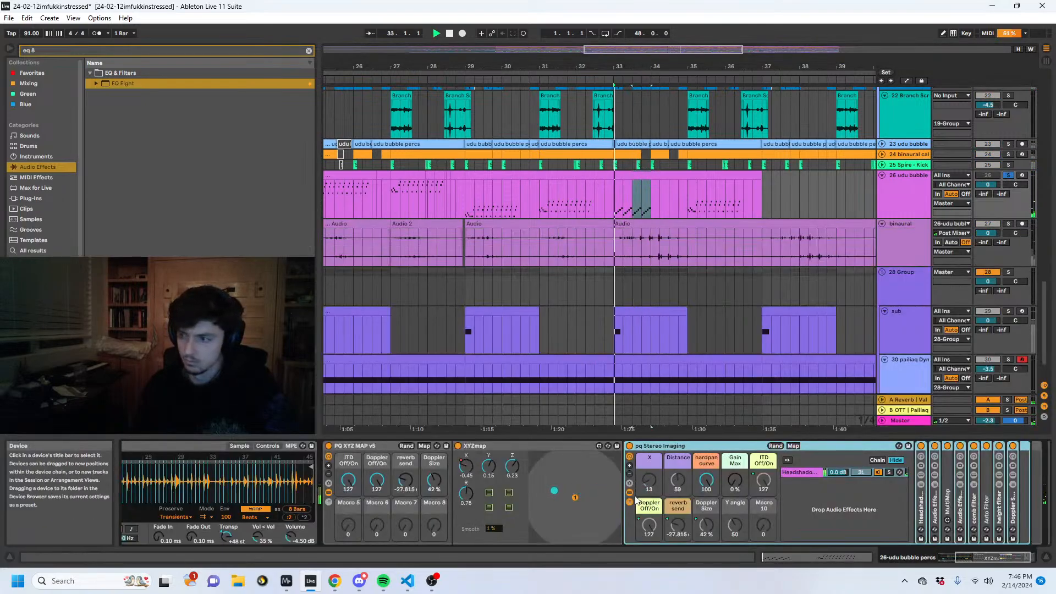
key("space")
left_click_drag(606, 65, 434, 129)
left_click_drag(434, 211, 605, 196)
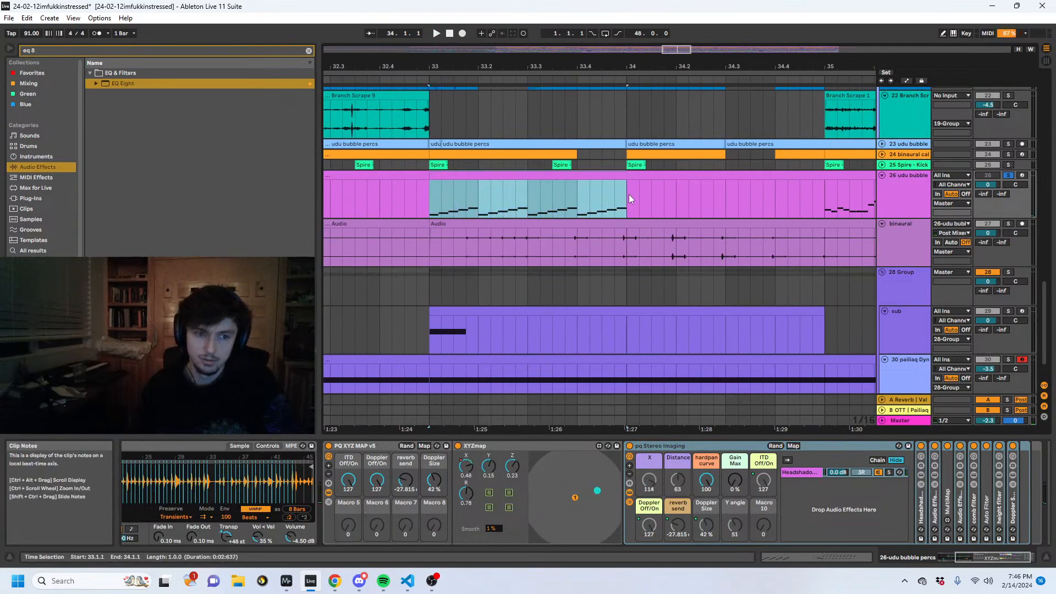
key("space")
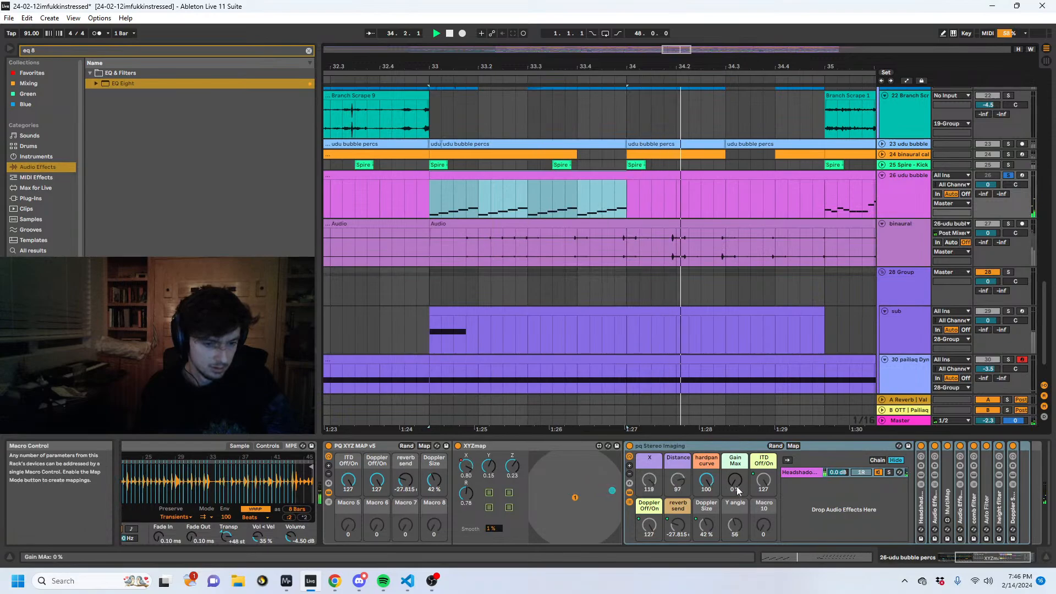
- Reshape the XYZmap X automation to stay low from bar 33 to 34, with a gradual rise towards bar 35
left_click(464, 472)
key("a")
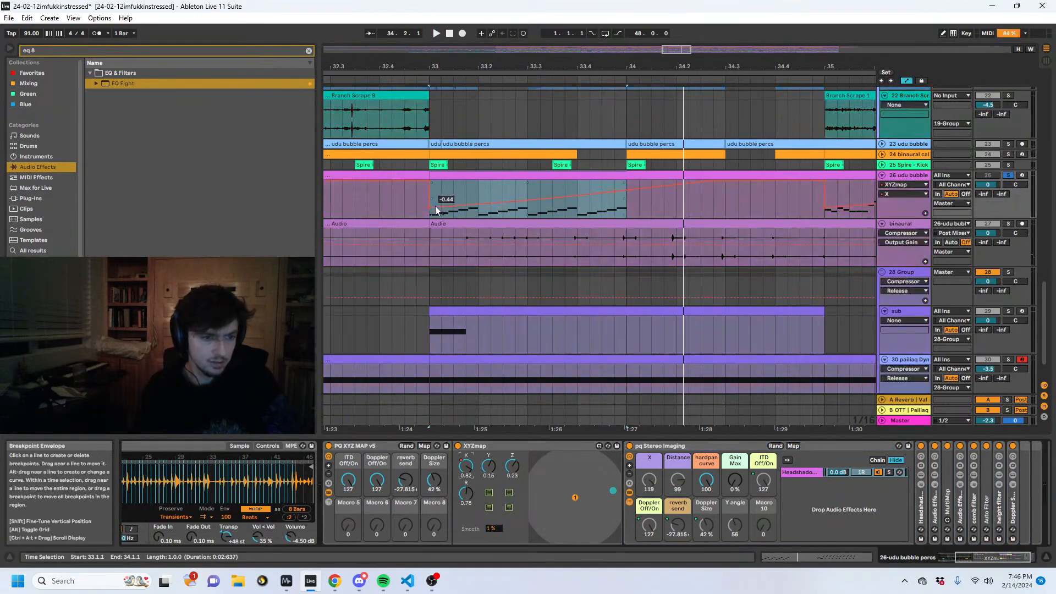
left_click_drag(433, 204, 540, 202)
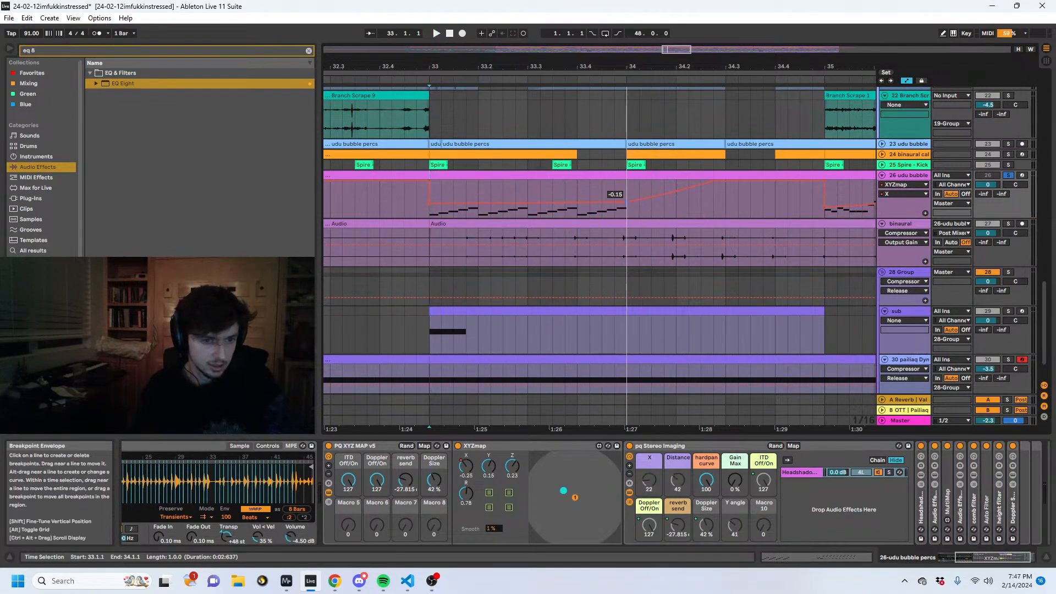
left_click_drag(710, 180, 762, 193)
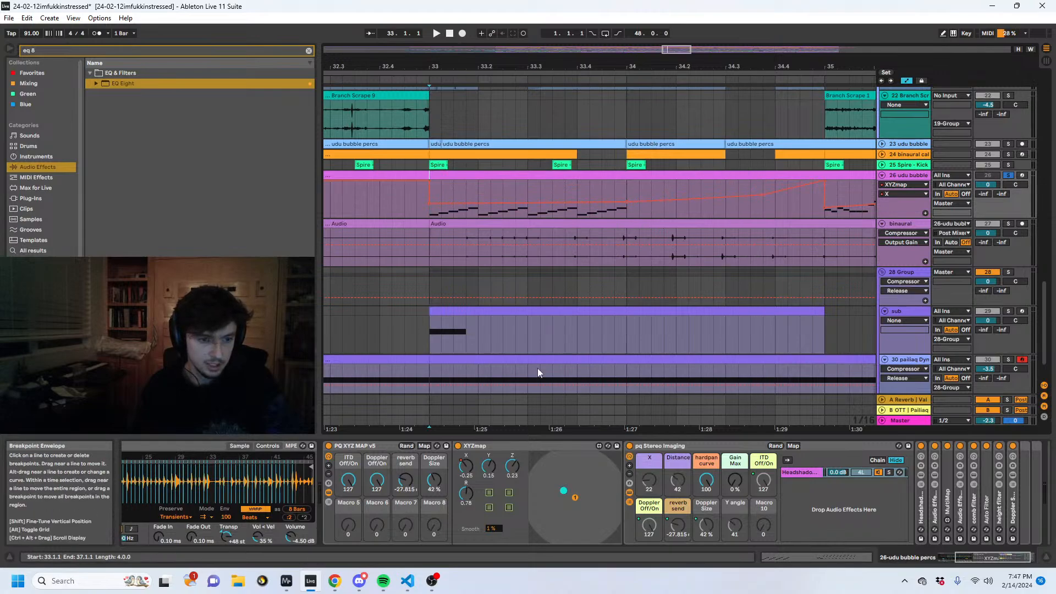
- Automate XYZmap Z to rise from about -0.49 at bar 33 to 0.68 at bar 34, and play it back
left_click(511, 465)
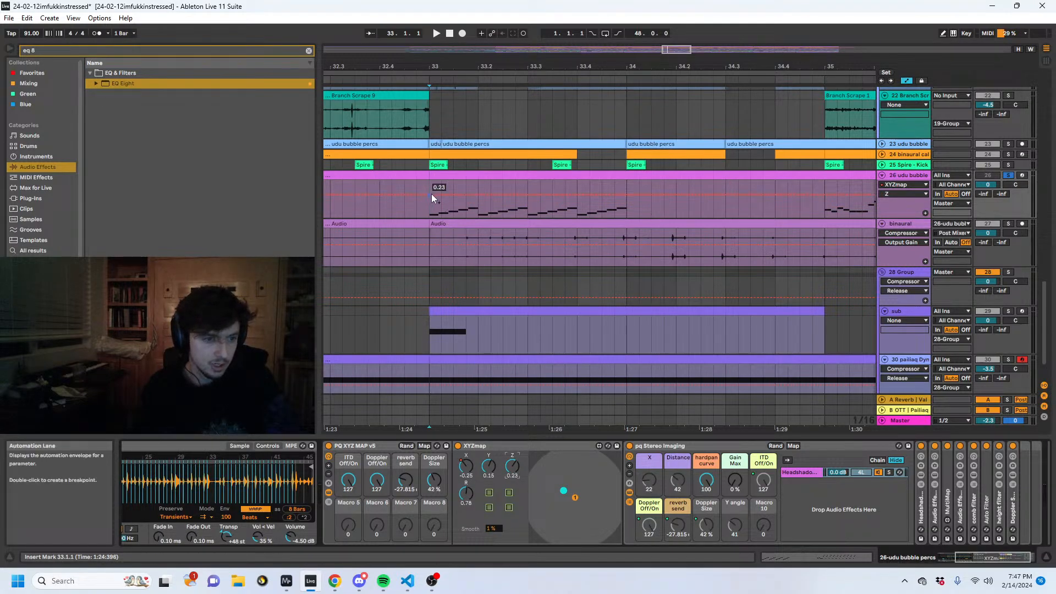
left_click_drag(431, 197, 430, 208)
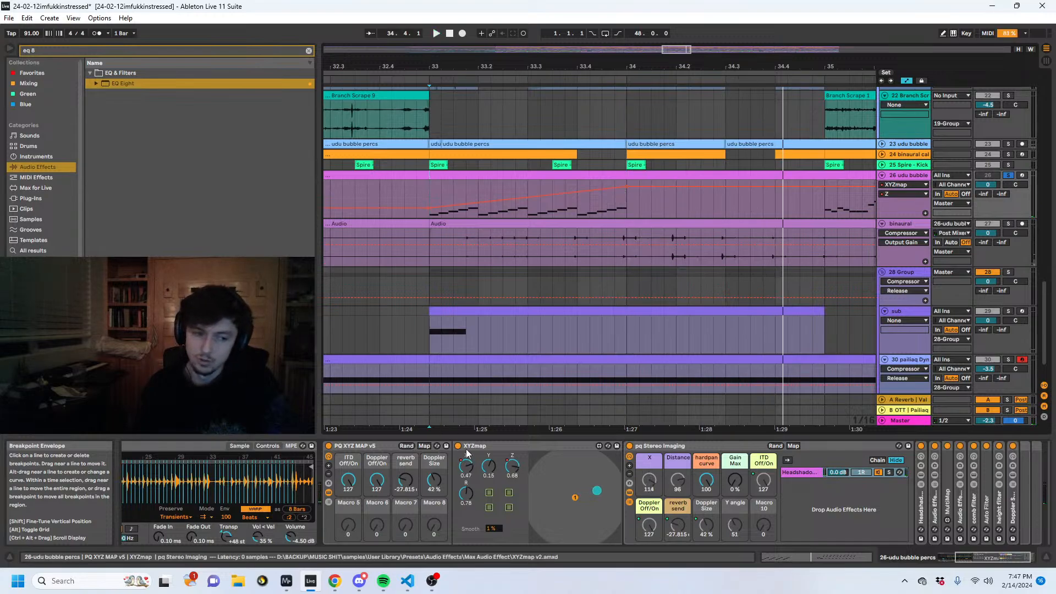
key("space")
- Search all results for "flatline", add the Flatline.adv preset to the udu bubble percs track, and audition it
left_click_drag(98, 51, 8, 50)
type("flatline")
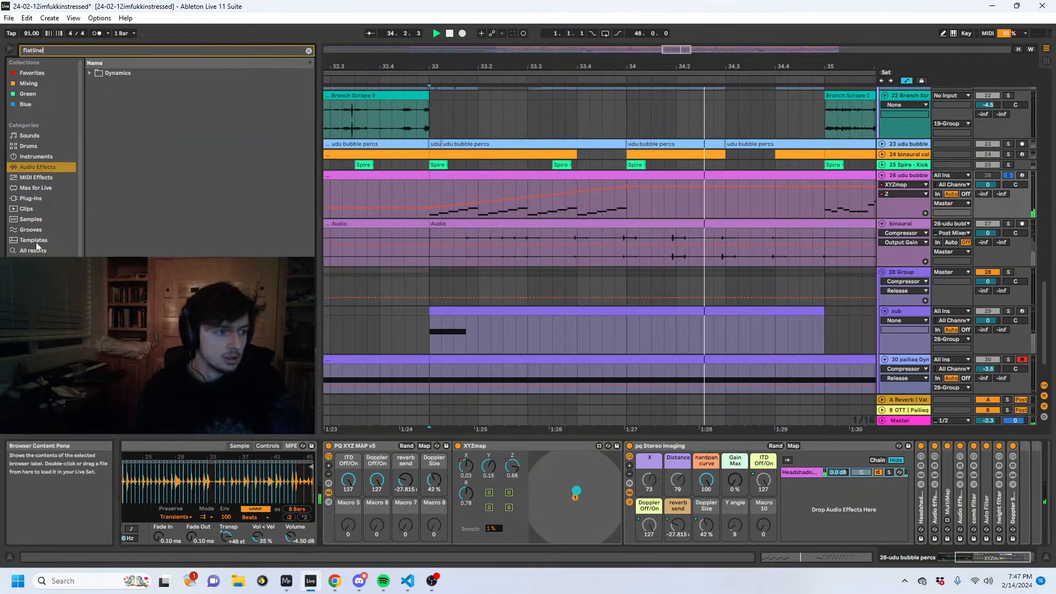
left_click(37, 251)
double_click(132, 74)
key("space")
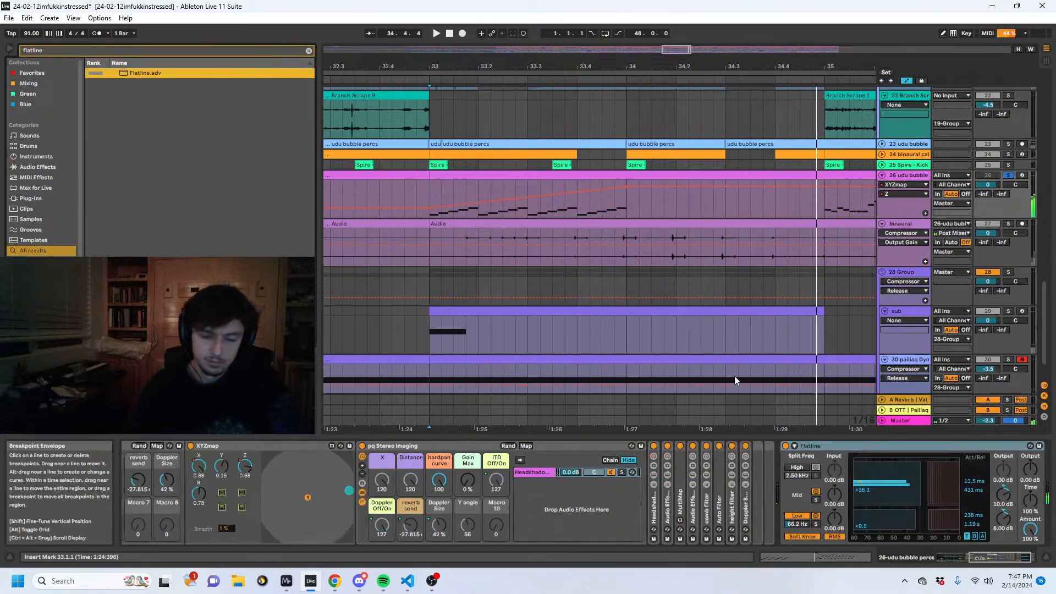
key("space")
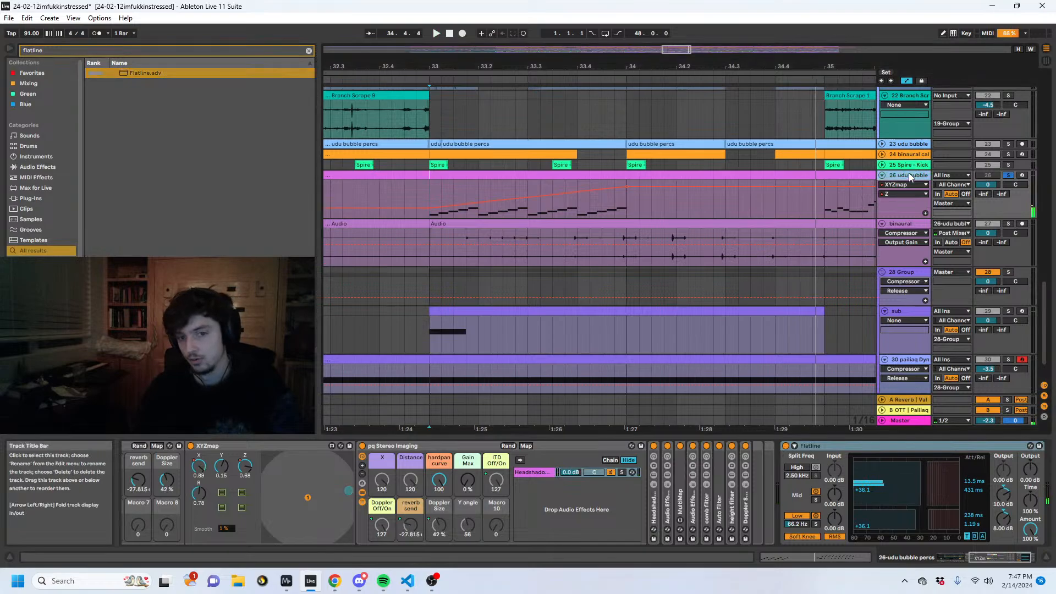
- Insert a new audio track directly below the 26 udu bubble percs track
key("ctrl+t")
left_click(945, 224)
left_click(915, 194)
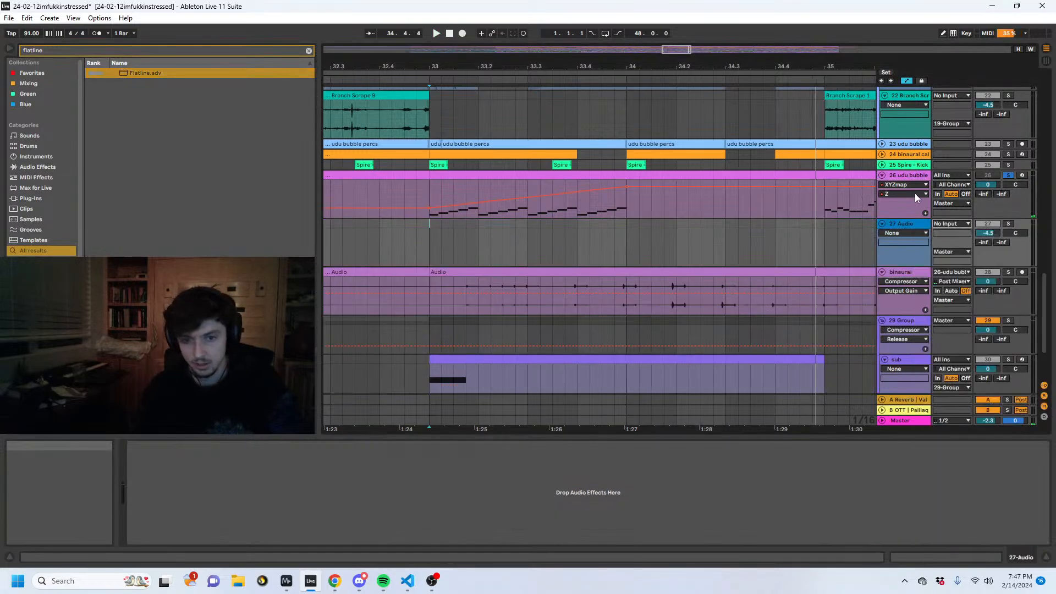
- Move Flatline before PQ XYZ MAP v5 in the udu bubble percs device chain and play the result
left_click(908, 175)
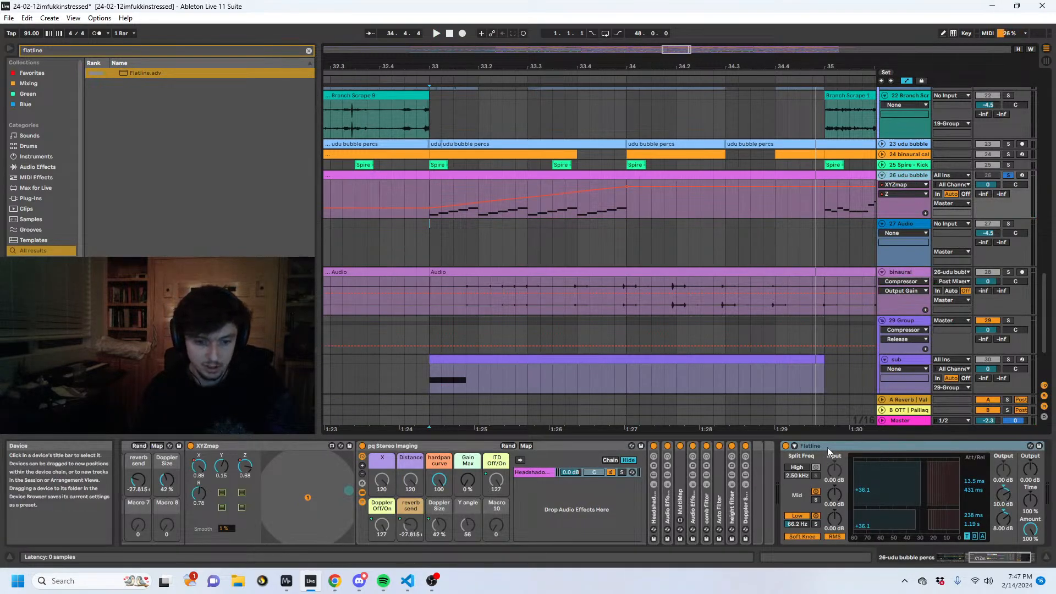
left_click_drag(827, 447, 263, 462)
key("space")
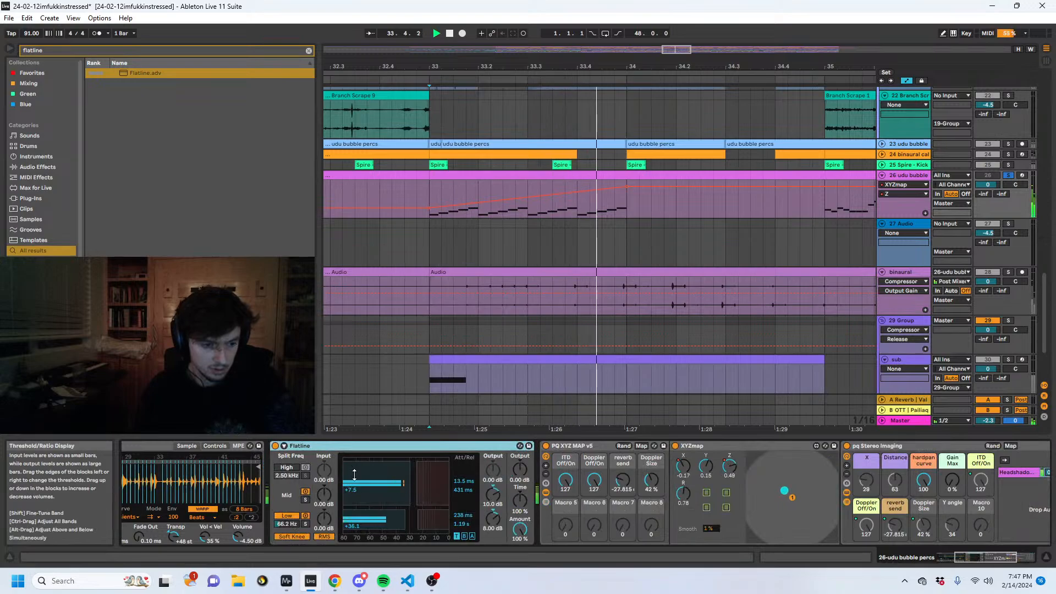
- Set the new audio track's input to 26-udu bubble percs and arm it for recording
left_click(916, 224)
left_click(952, 223)
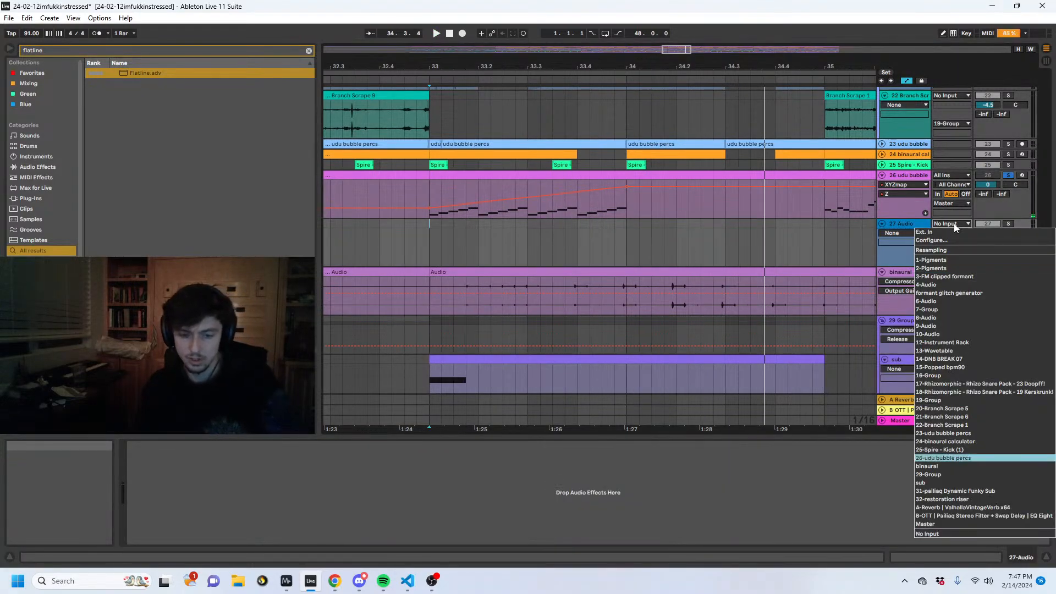
key("Return")
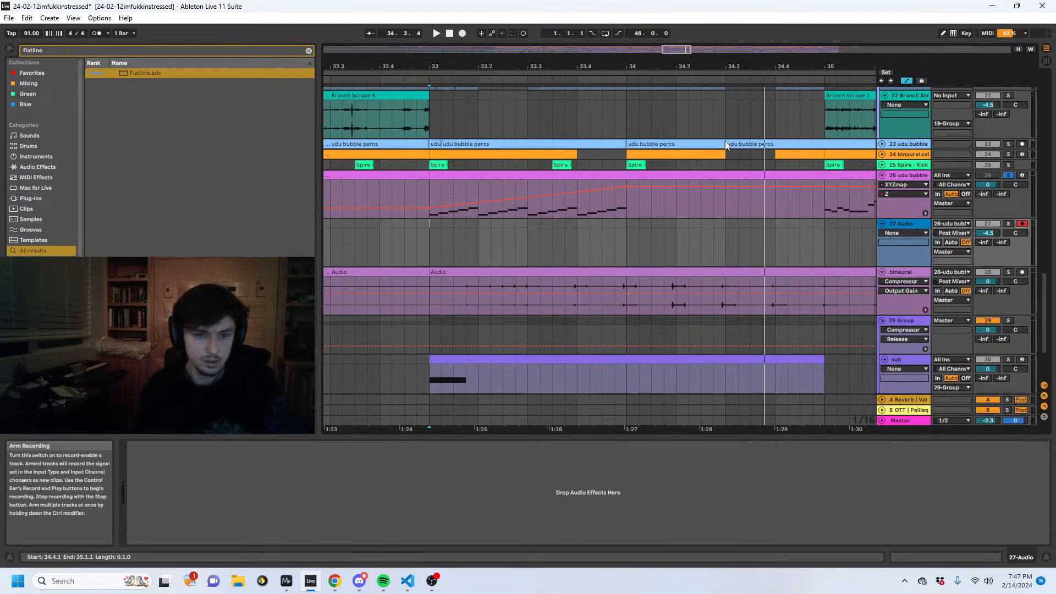
- Loop bars 33 to 35, hide the automation, and start recording the udu bubble percs output on the audio track
left_click_drag(823, 209, 510, 200)
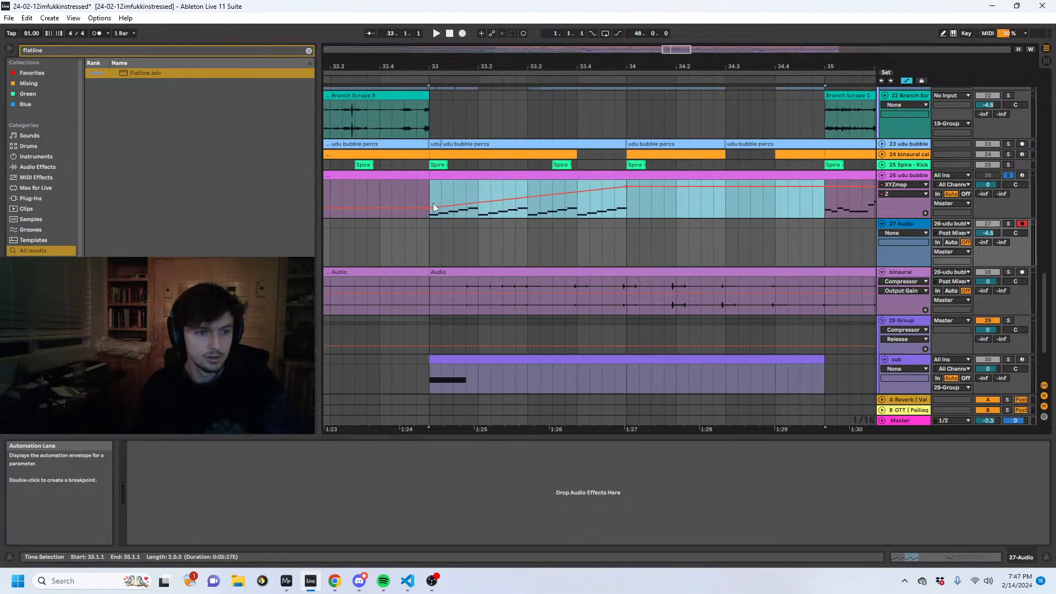
left_click_drag(434, 204, 424, 206)
key("ctrl+l")
key("a")
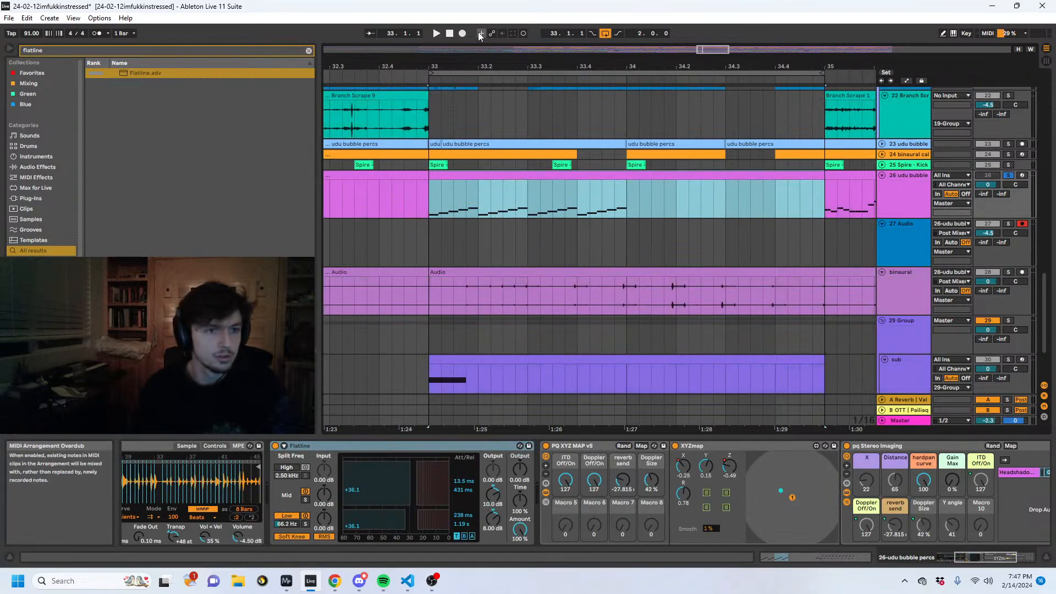
left_click(462, 34)
- Show the MIDI clip's notes while recording and transpose all of them up one semitone
key("shift+Tab")
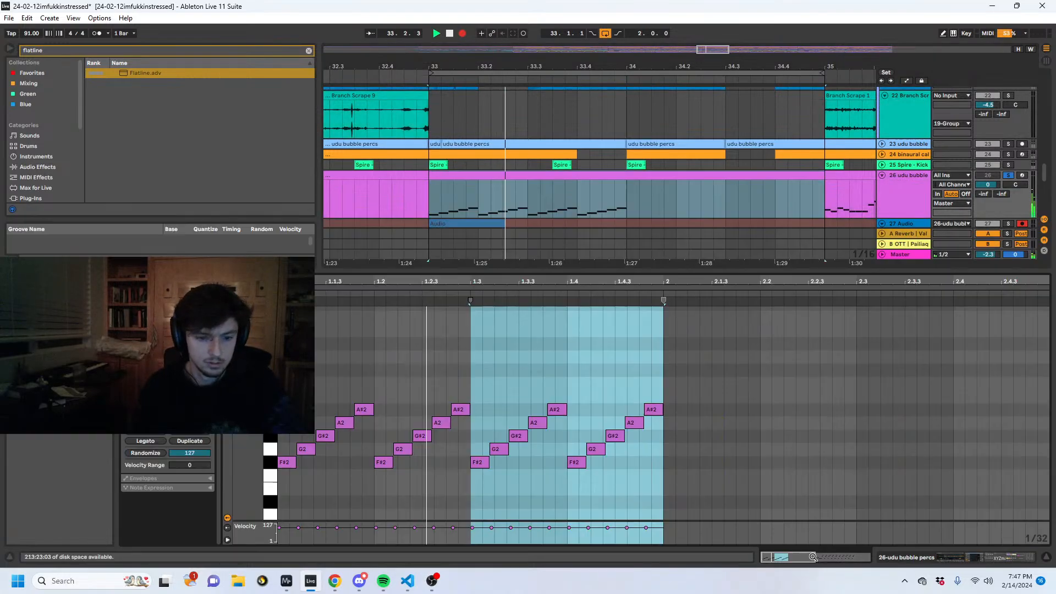
left_click(707, 375)
key("ctrl+a")
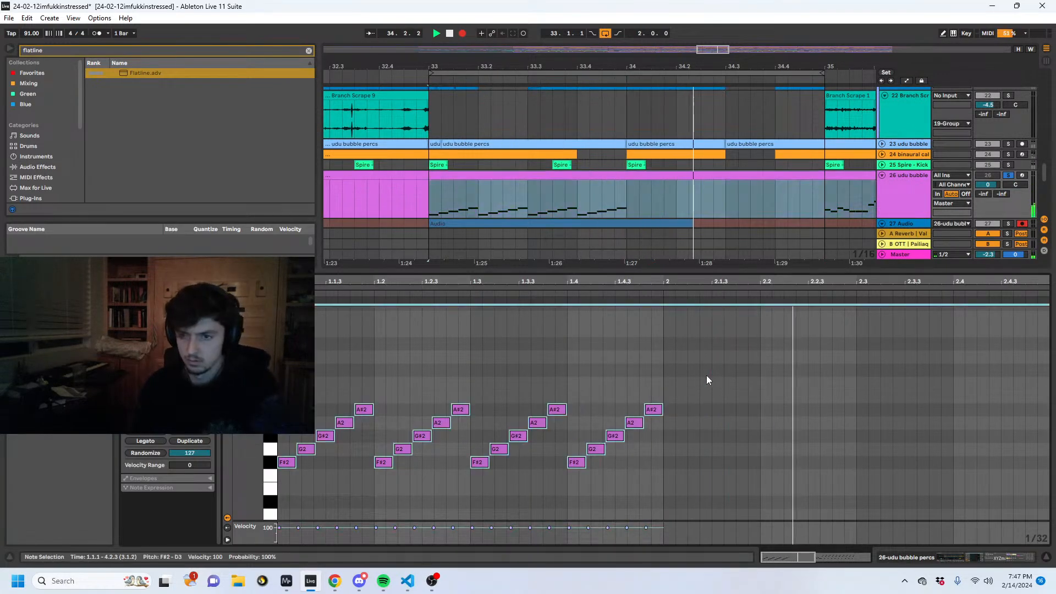
key("Up")
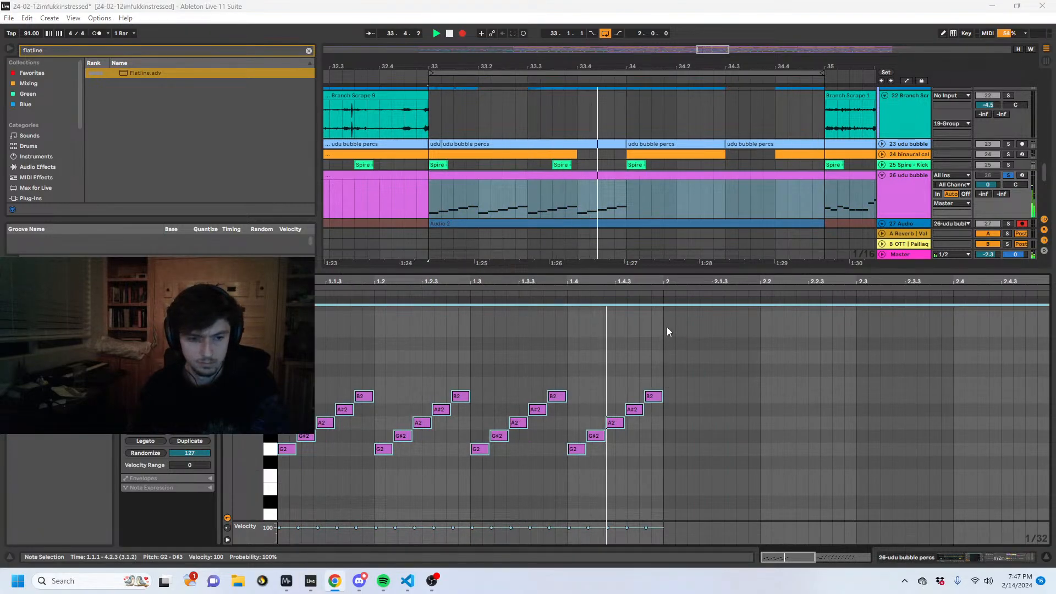
- Transpose only the first bar's rising runs up another three semitones to span A#2 to D3
left_click_drag(666, 327, 278, 473)
key("Up")
key("Up")
key("Up")
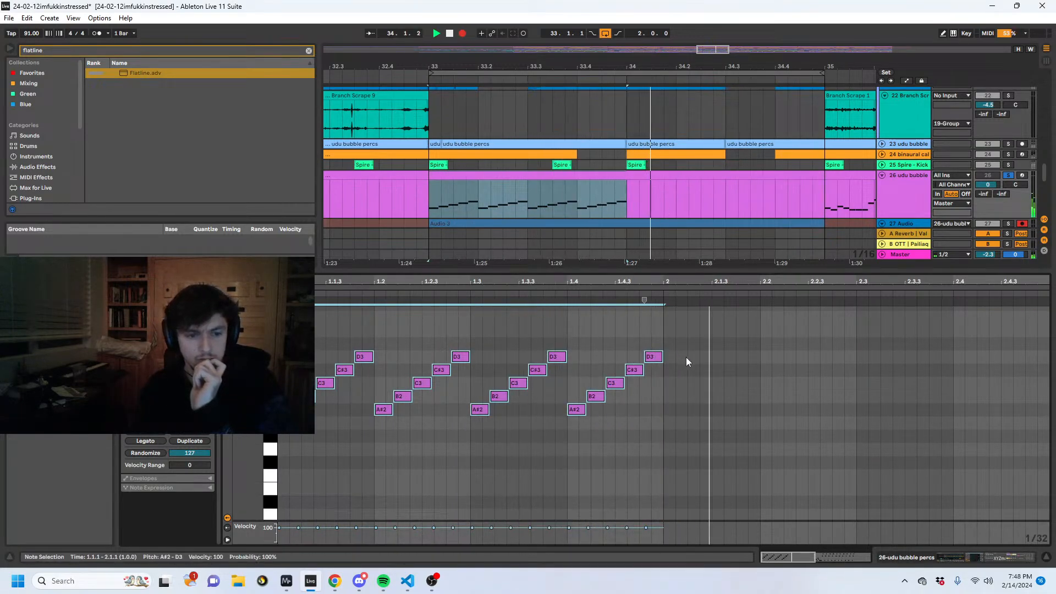
- Stop recording and select the recorded clip that starts at bar 33 on the 27 Audio track
key("space")
scroll(654, 132, "down", 3)
left_click(640, 159)
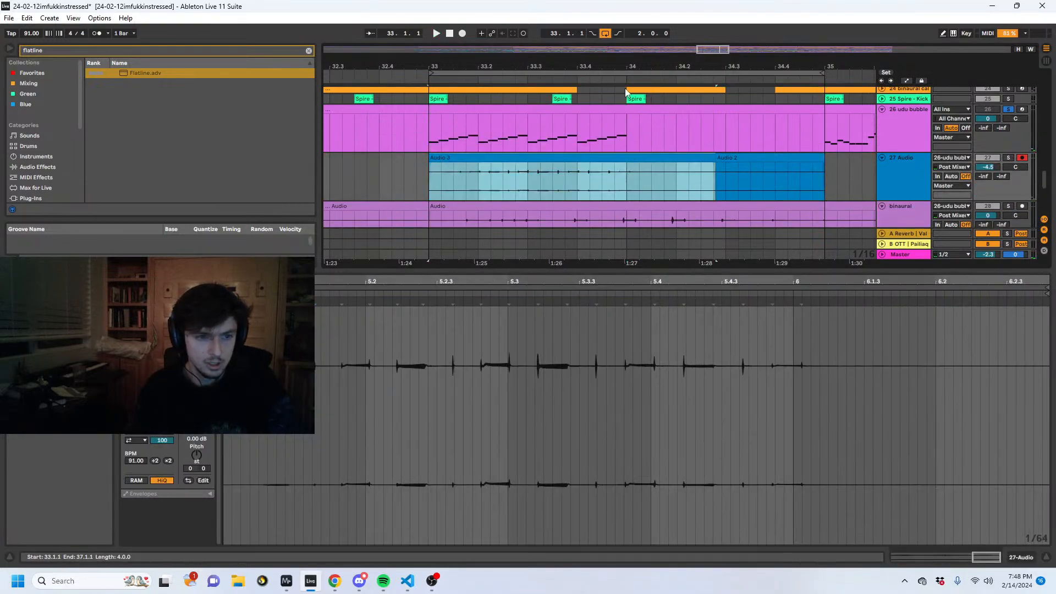
- Insert a new audio track directly below the 27 Audio track
left_click_drag(625, 67, 692, 38)
left_click(909, 169)
key("ctrl+t")
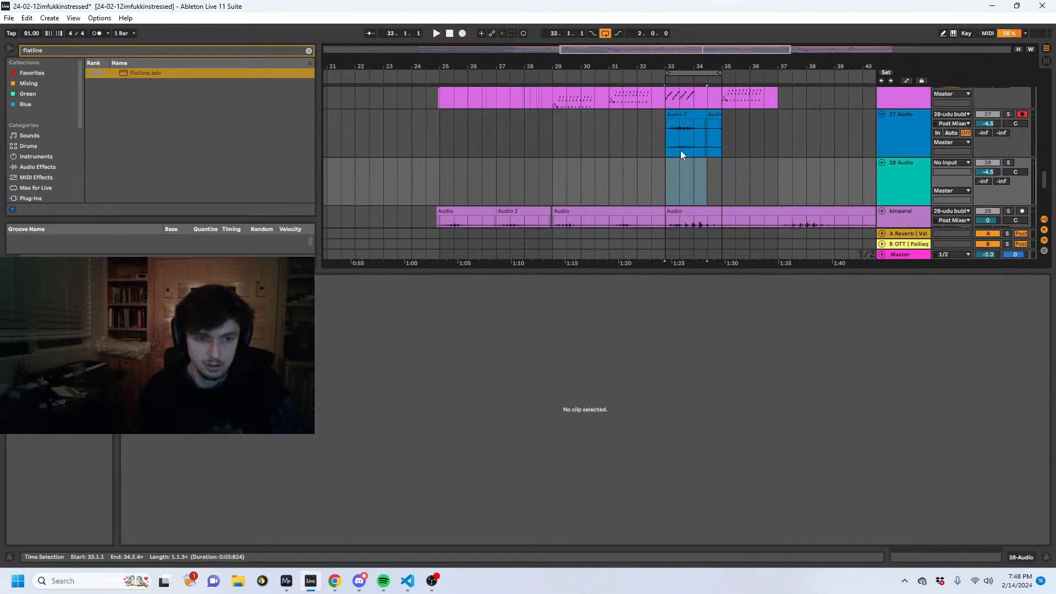
- Extend the start of the recorded clip on 27 Audio back to bar 29 and play from just before it
left_click_drag(665, 114, 553, 115)
left_click(539, 117)
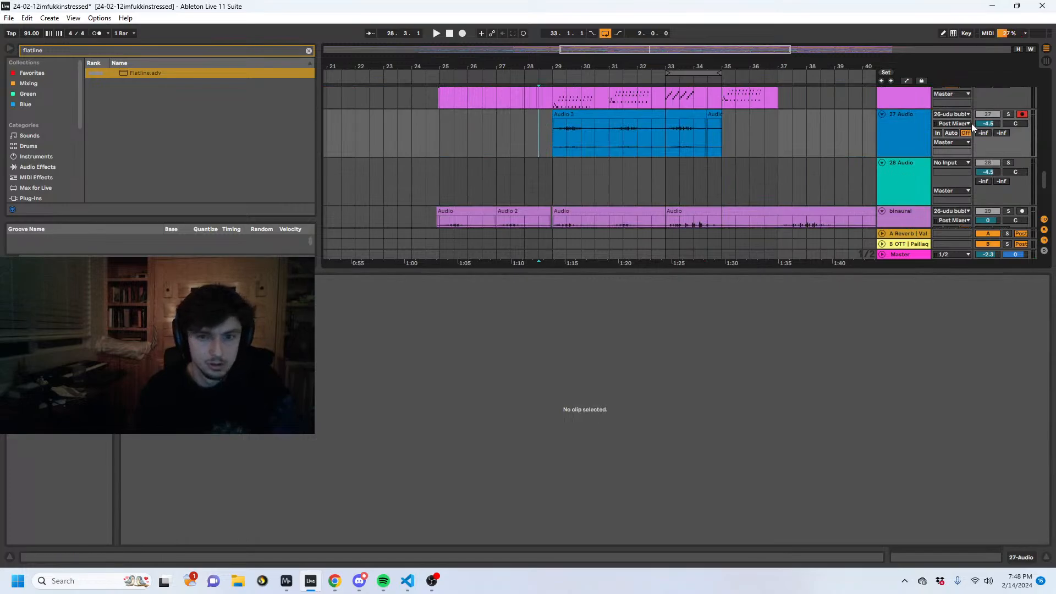
key("space")
scroll(980, 136, "up", 2)
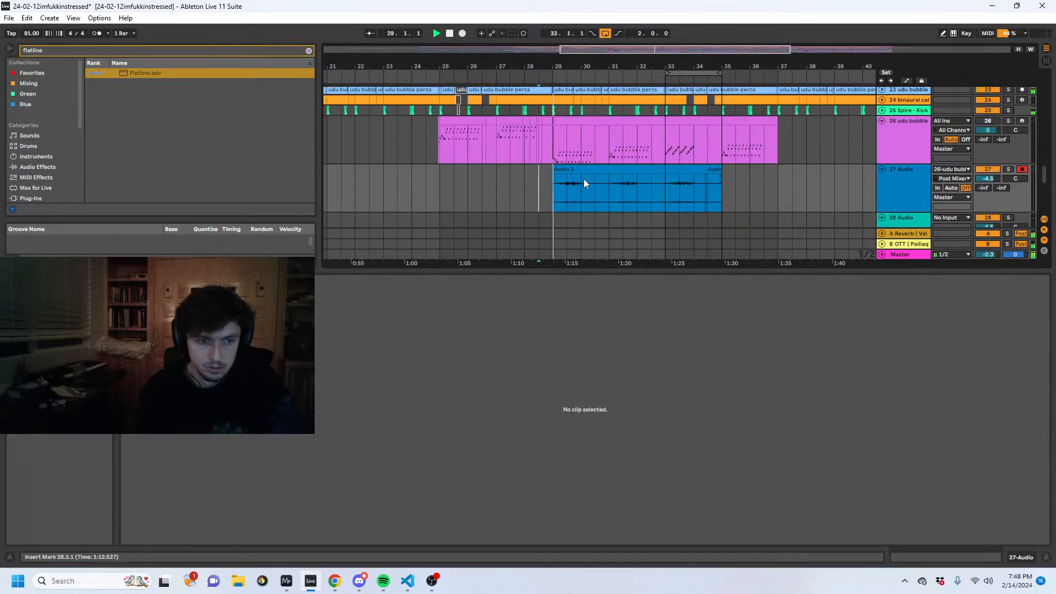
- Select the recorded clip, solo the 27 Audio track, and replay it from bar 29
left_click(572, 166)
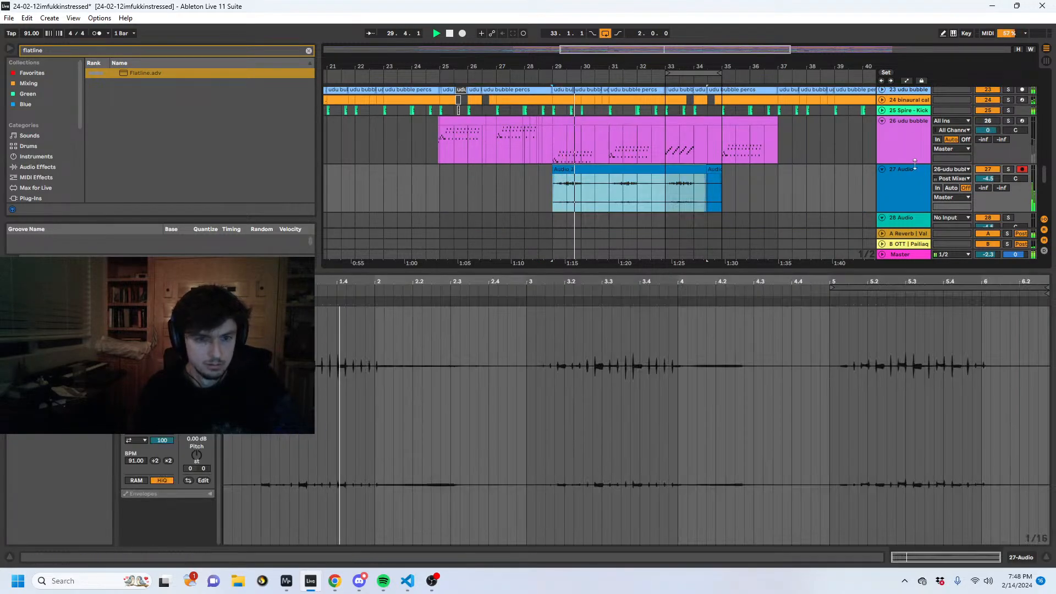
left_click(1009, 169)
key("space")
key("space")
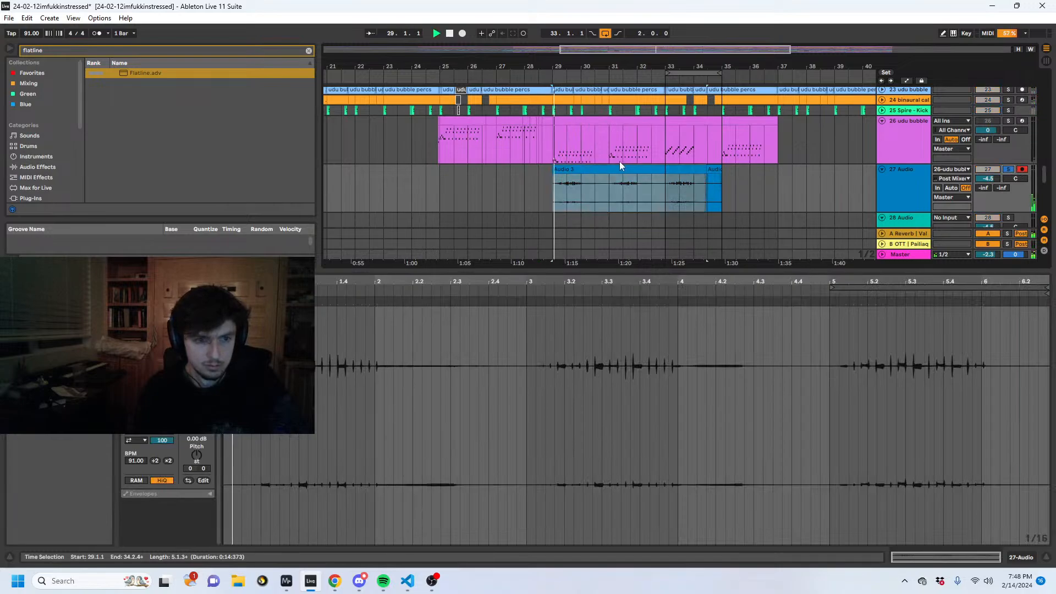
- Show the device chain and add a Compressor to the 27 Audio track
left_click(613, 152)
left_click(899, 557)
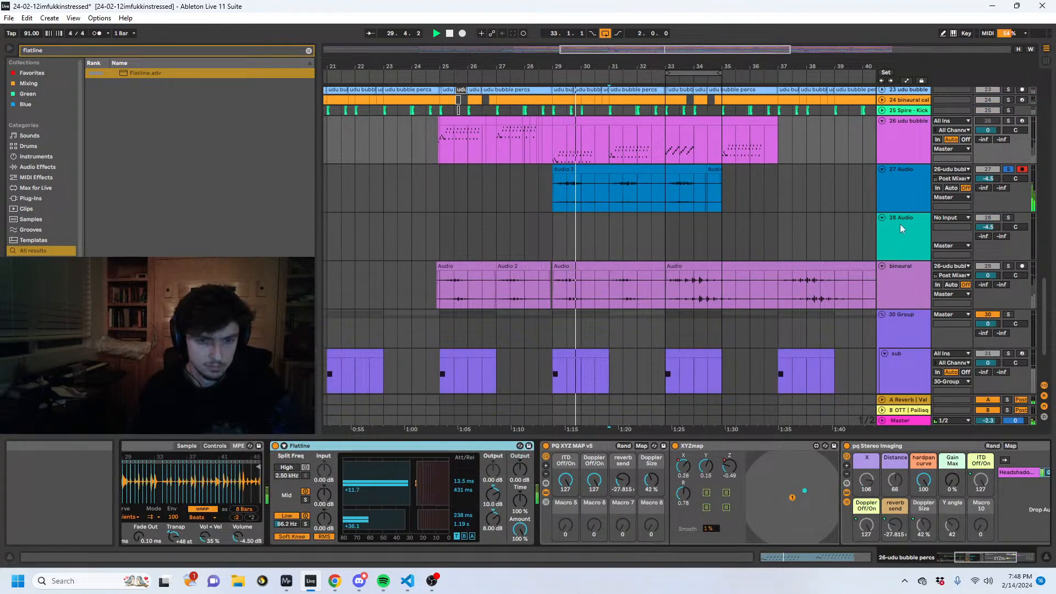
left_click(902, 199)
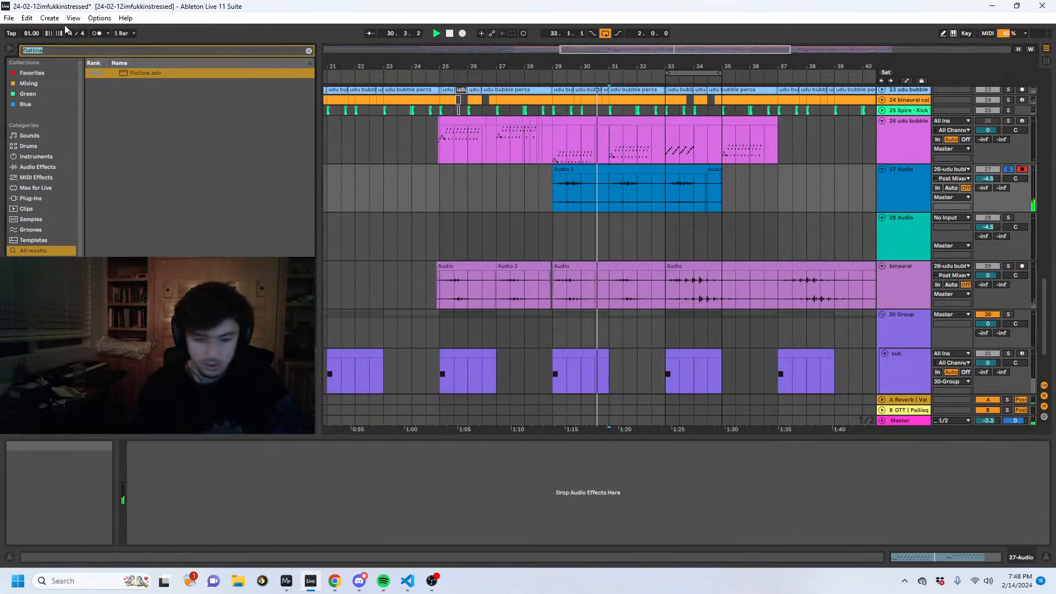
key("ctrl+f")
type("compres")
left_click_drag(154, 72, 193, 514)
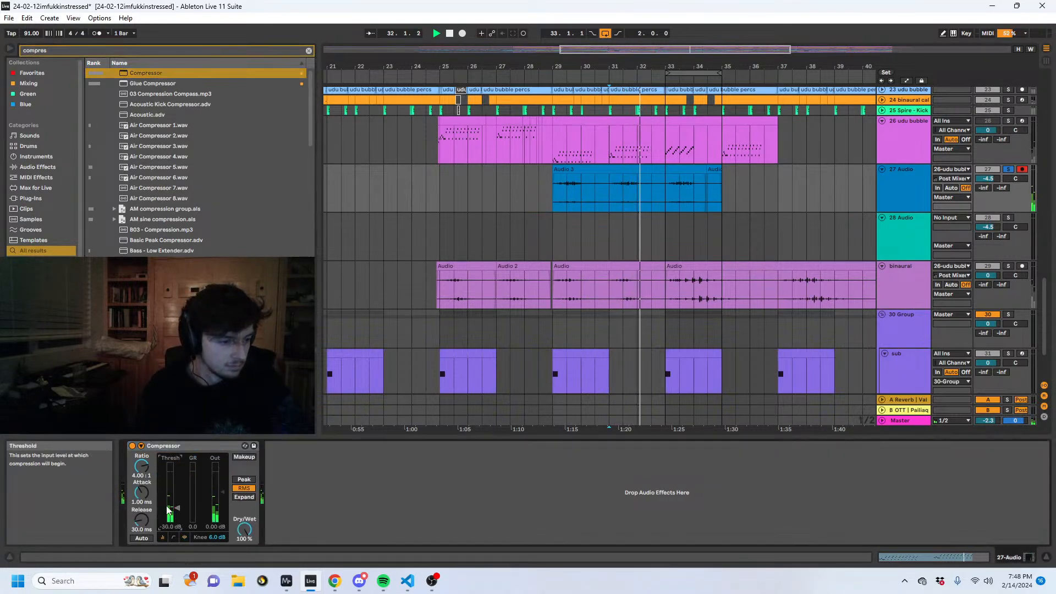
- Set the Compressor's attack to 0.14 ms, ratio to 6:1 and output gain to 1.65 dB
left_click_drag(139, 494, 138, 511)
left_click_drag(142, 467, 141, 457)
left_click_drag(215, 492, 215, 487)
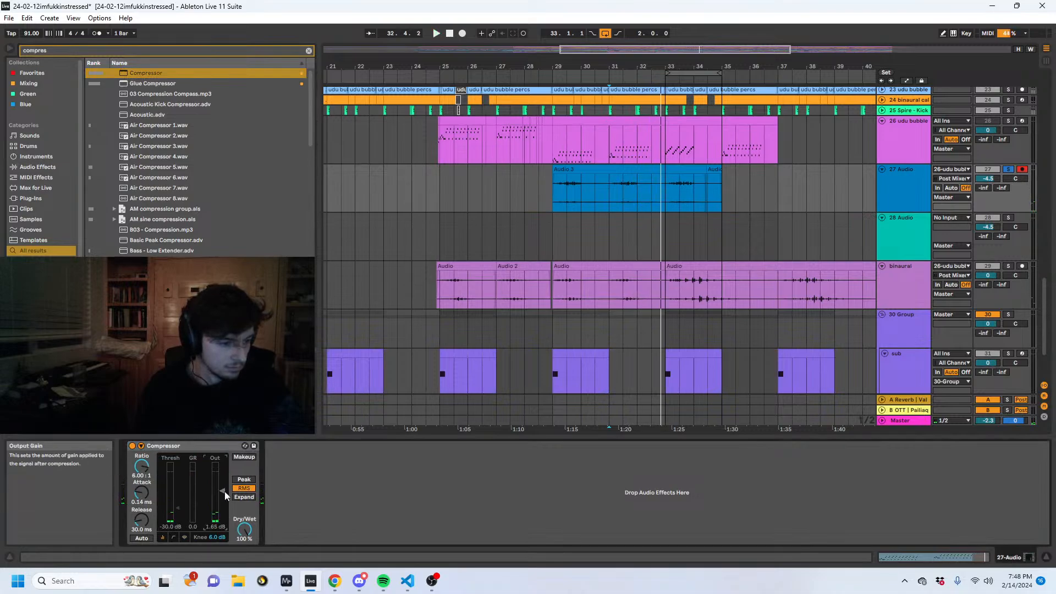
- Add a Utility device after the Compressor on the 27 Audio track
key("ctrl+f")
type("uti")
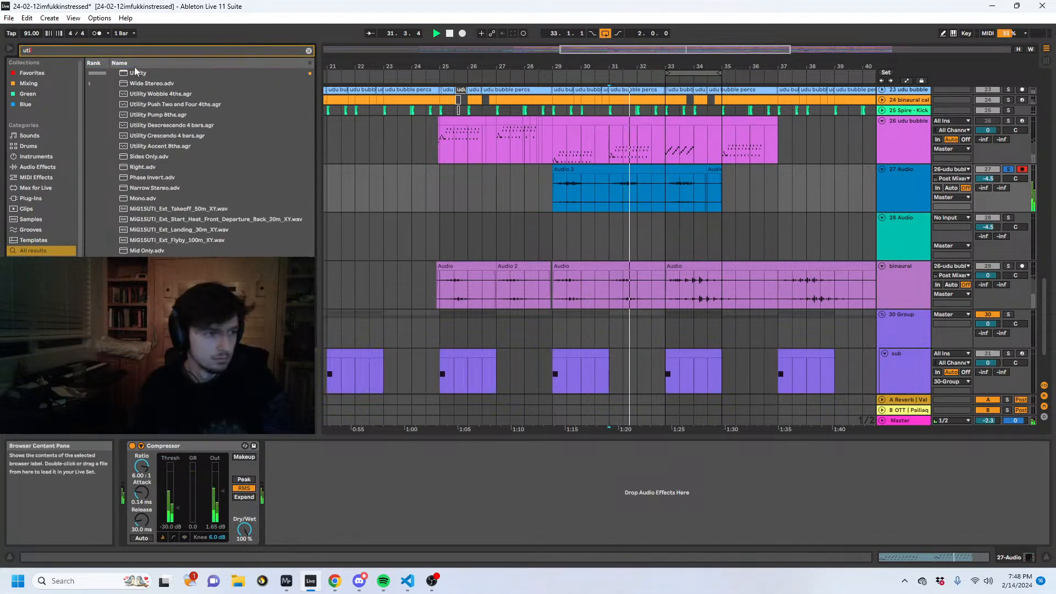
left_click_drag(135, 72, 289, 468)
- Set the Compressor's attack to 28.3 ms, release to 266 ms, threshold to -38.9 dB and output gain to 4.95 dB
left_click_drag(141, 492, 141, 474)
left_click_drag(141, 520, 142, 499)
left_click_drag(142, 492, 142, 477)
left_click_drag(169, 517, 169, 529)
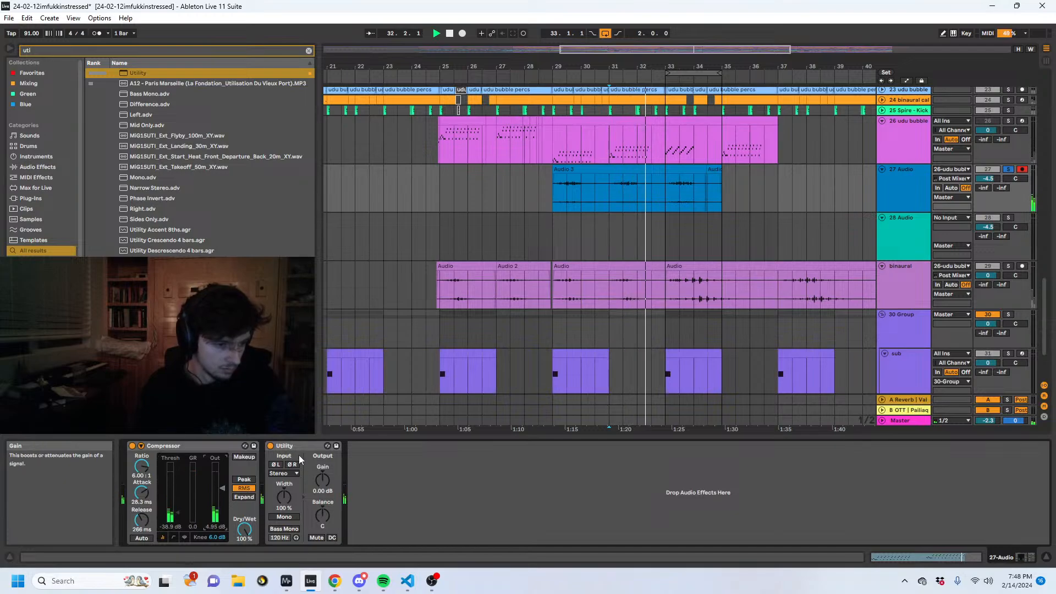
key("space")
left_click(285, 472)
left_click(283, 505)
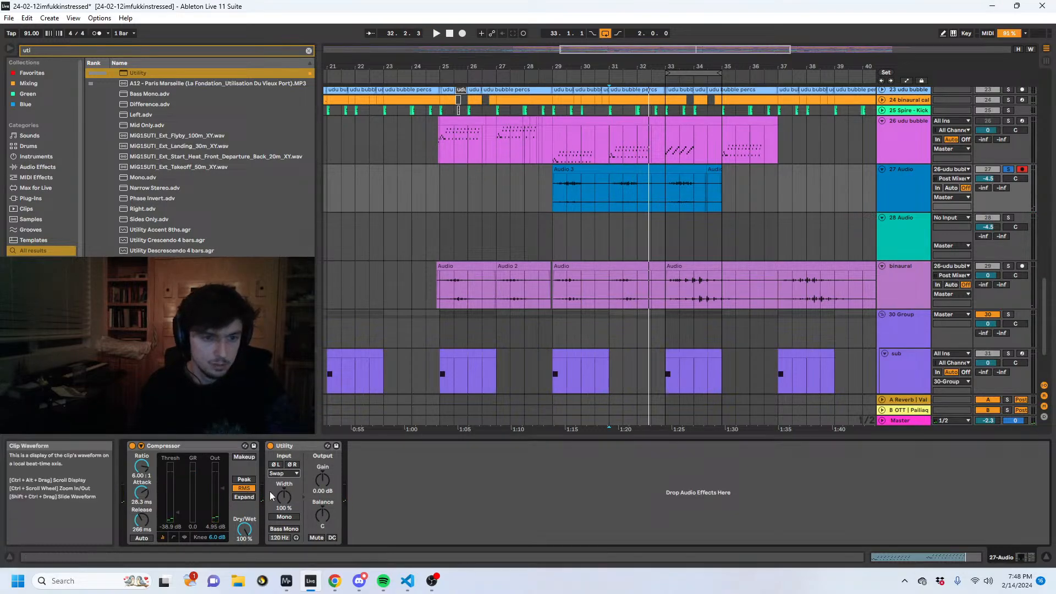
left_click(271, 446)
- Check the Utility's on/off automation on 27 Audio, hide the automation again, and play from bar 29
key("a")
left_click(609, 200)
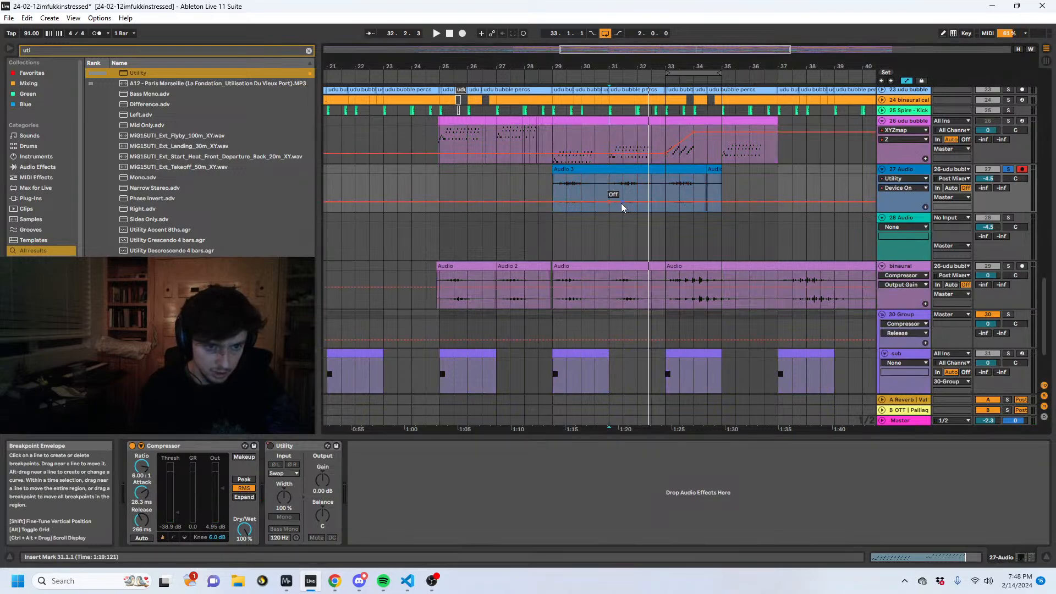
key("a")
left_click(554, 183)
key("space")
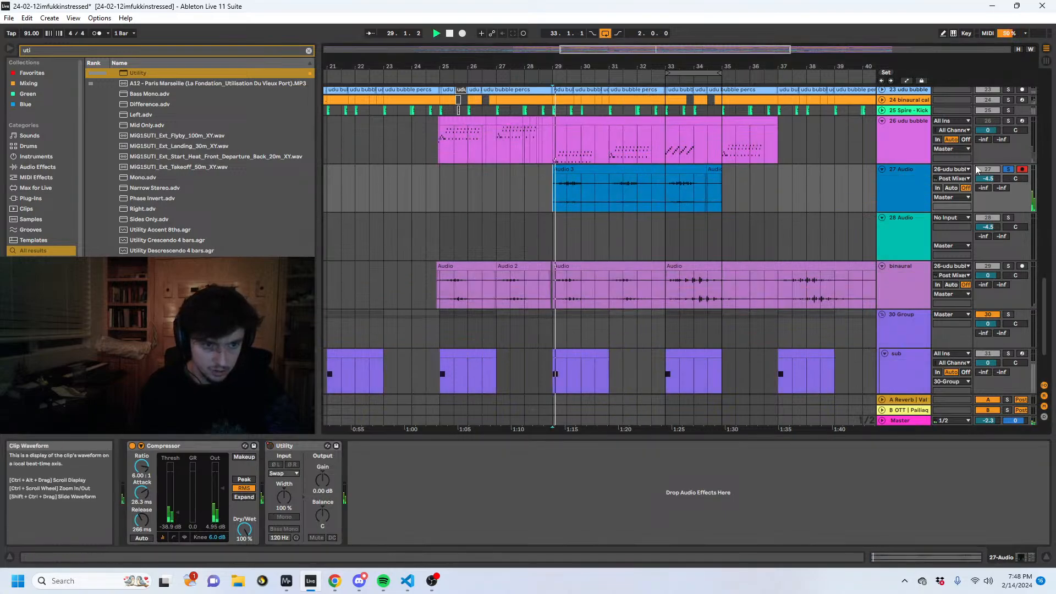
- Move the recorded clip one bar later to start at bar 30 and play it unsoloed from bar 29
left_click(638, 166)
key("Right")
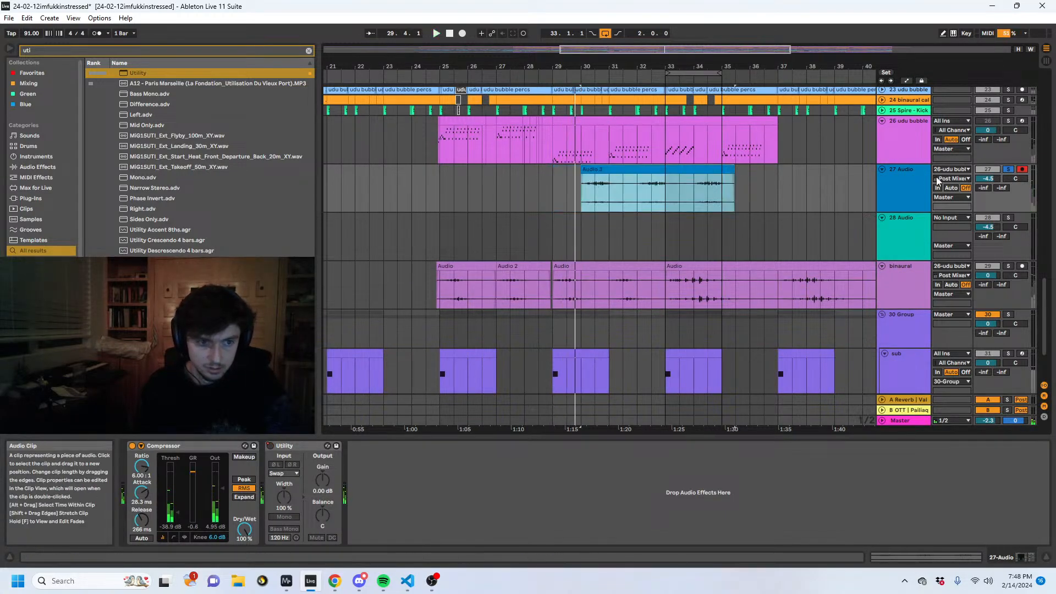
left_click(553, 182)
key("space")
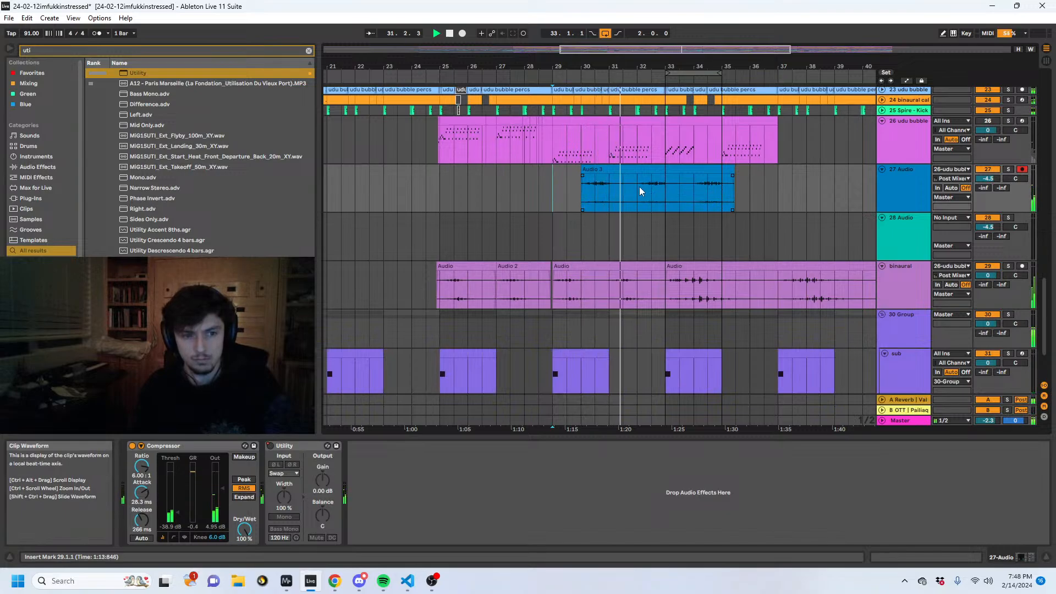
- Select the recorded clip and set the 27 Audio track volume to 0 dB
left_click(725, 193)
left_click(988, 179)
key("Delete")
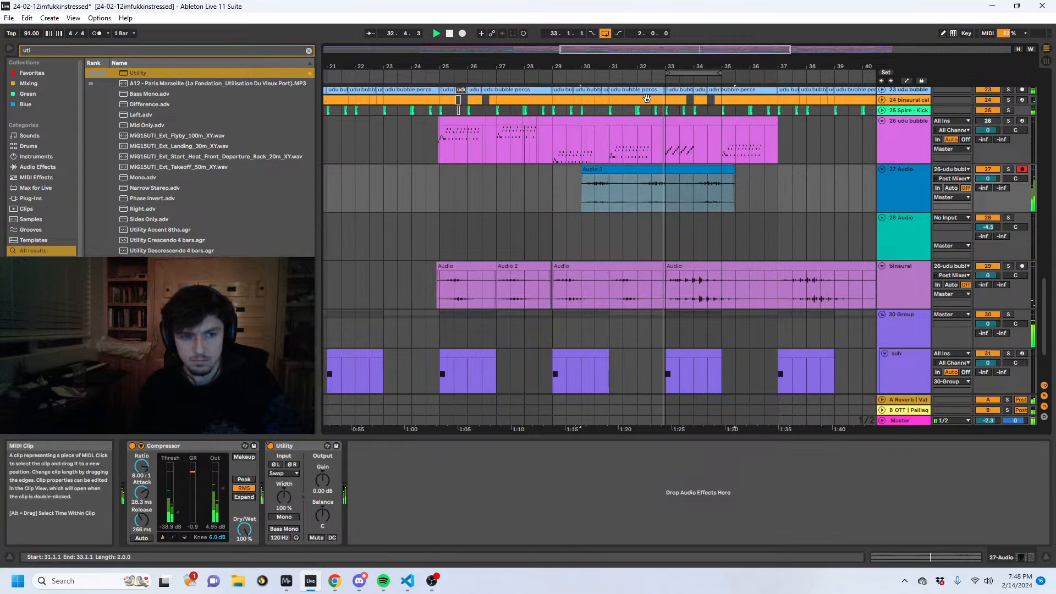
- Nudge the recorded clip slightly earlier against the grid near bar 32 and audition its timing
left_click_drag(654, 67, 707, 136)
mouse_move(599, 67)
left_mouse_down()
mouse_move(250, 62)
mouse_move(287, 41)
mouse_move(586, 46)
mouse_move(580, 72)
left_mouse_up()
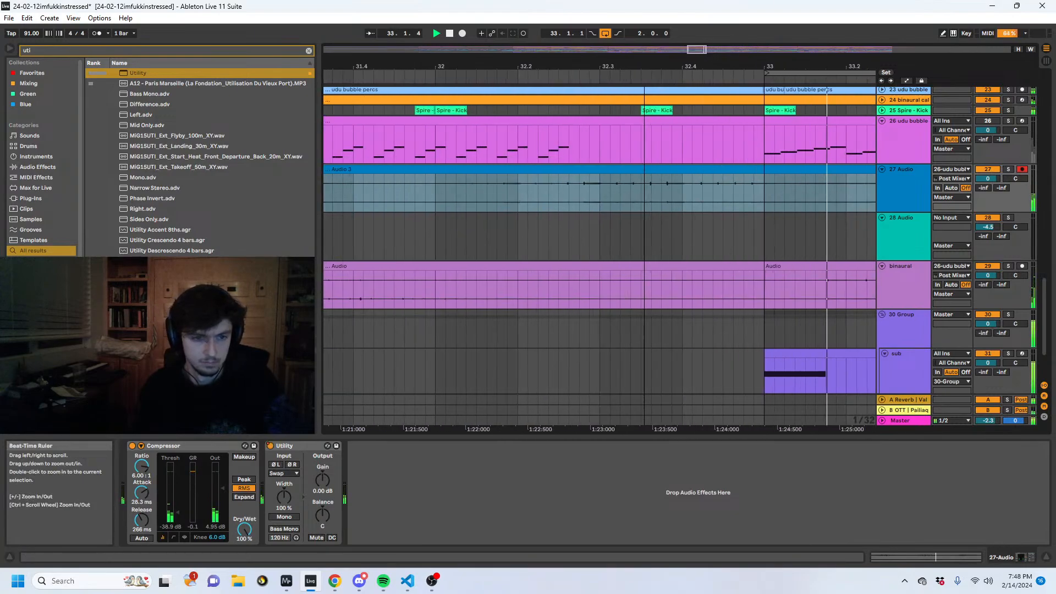
mouse_move(566, 169)
left_mouse_down()
mouse_move(550, 173)
mouse_move(561, 171)
left_mouse_up()
left_click(416, 197)
key("space")
key("space")
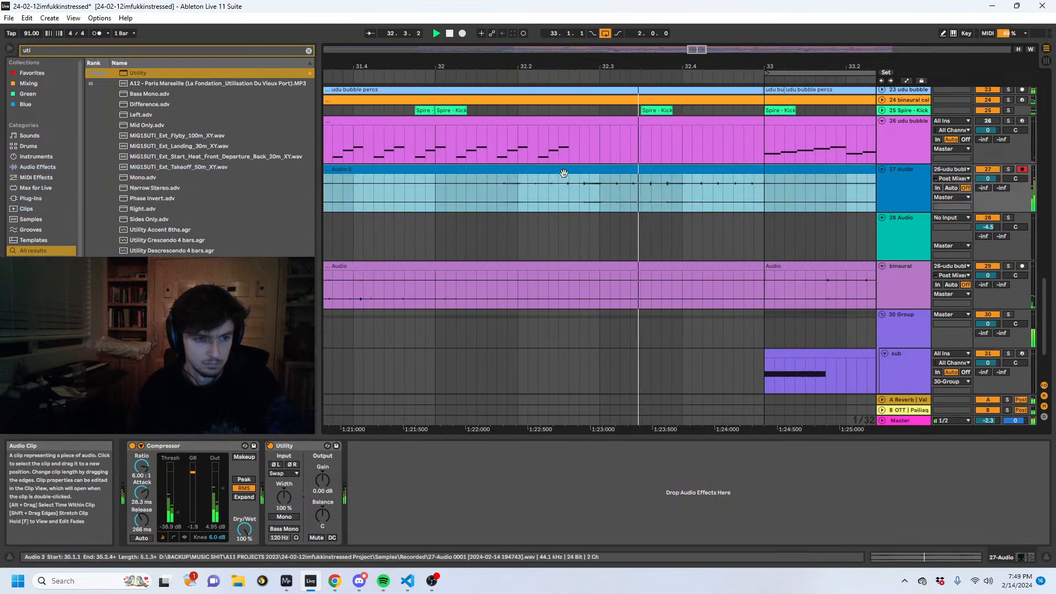
key("space")
key("space")
- Replay the lead-in to bar 33 from about bar 32 and shift the recorded clip fractionally later
left_click(433, 196)
key("space")
left_click(419, 196)
key("space")
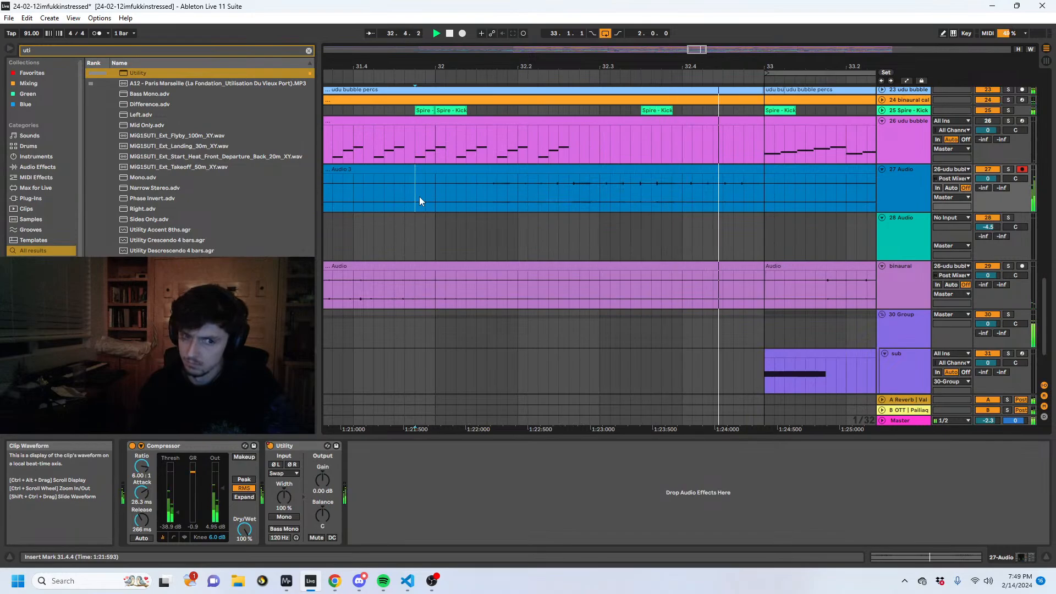
left_click_drag(723, 67, 714, 126)
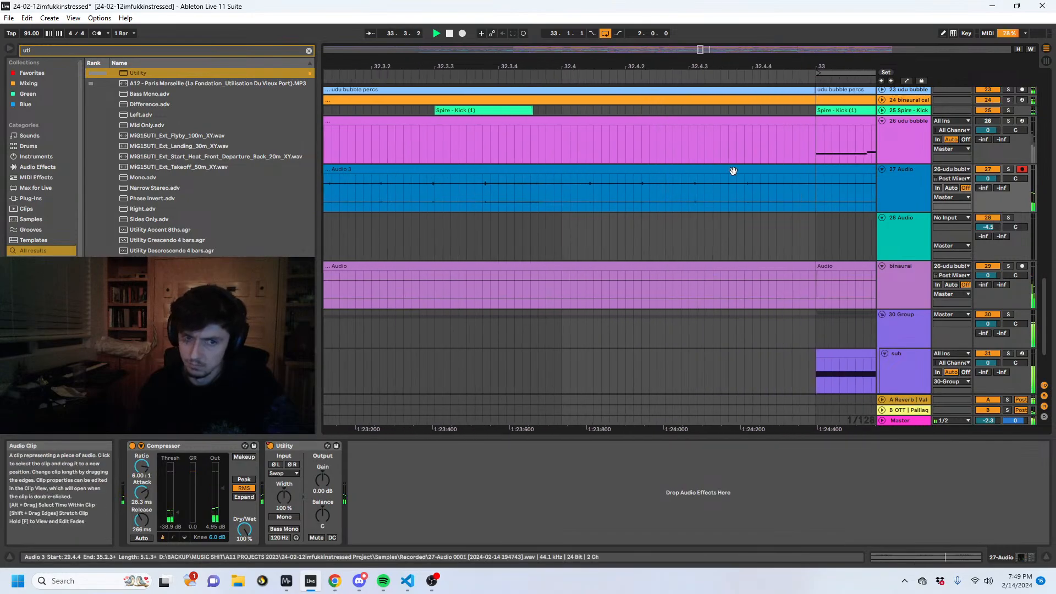
left_click_drag(733, 170, 744, 174)
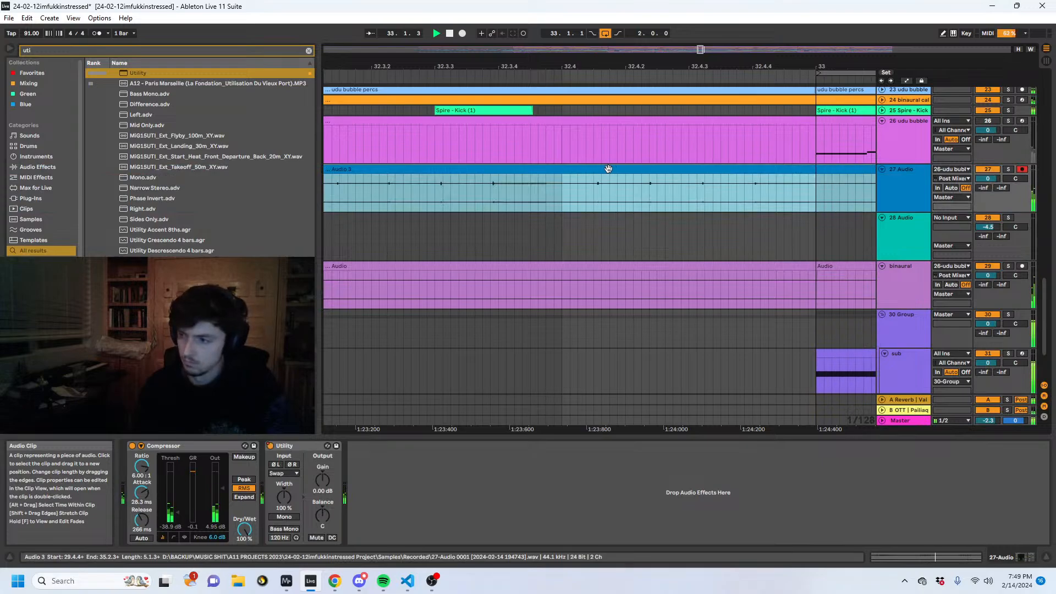
- Stop playback and look over the whole arrangement upward from the udu bubble tracks to the audio groups
left_click_drag(638, 65, 872, 39)
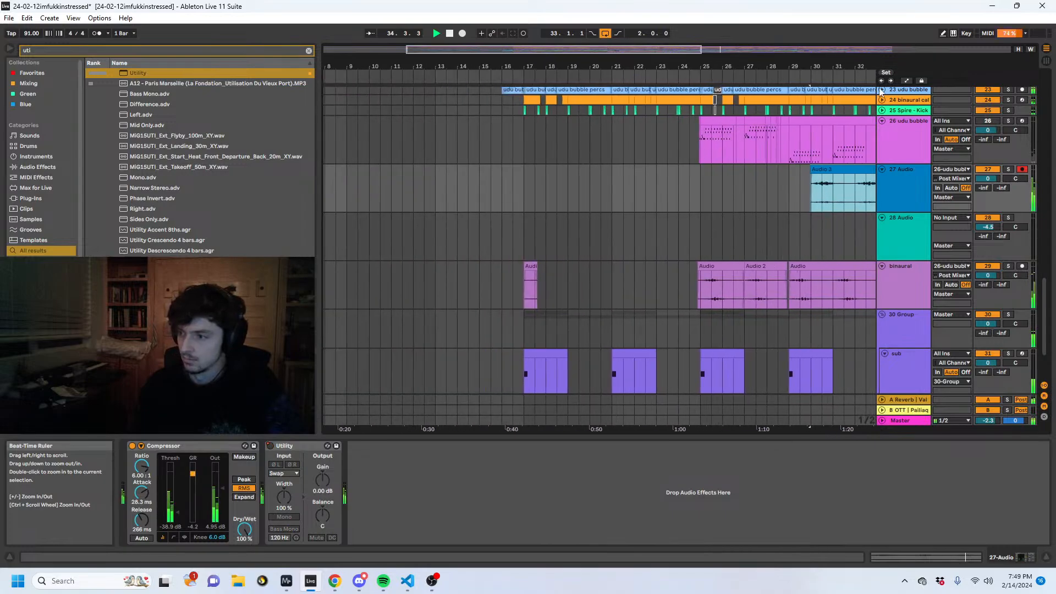
left_click(726, 234)
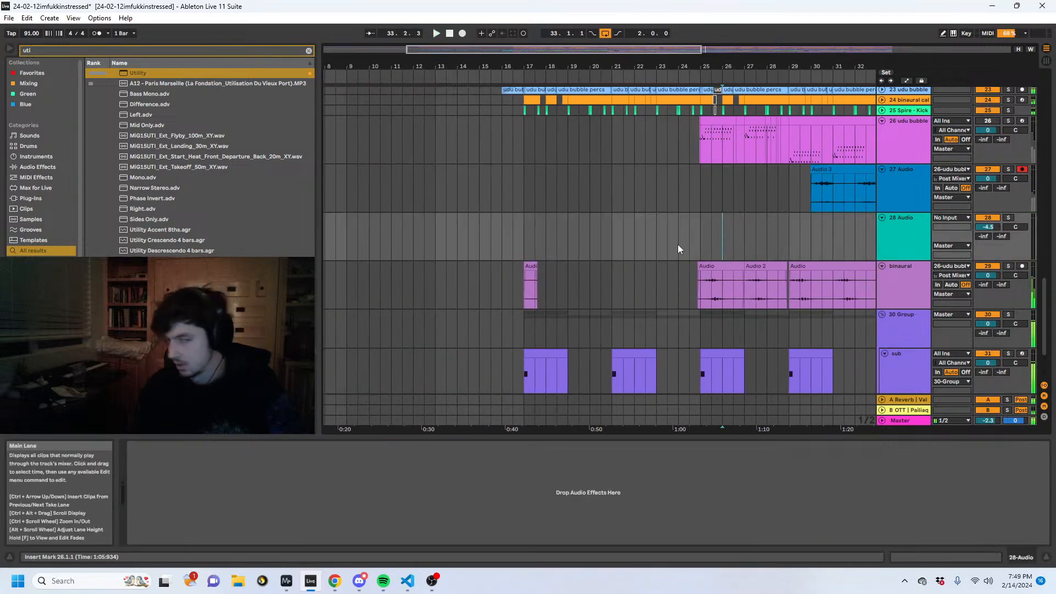
left_click(579, 192)
key("space")
left_click_drag(578, 67, 666, 36)
left_click(491, 223)
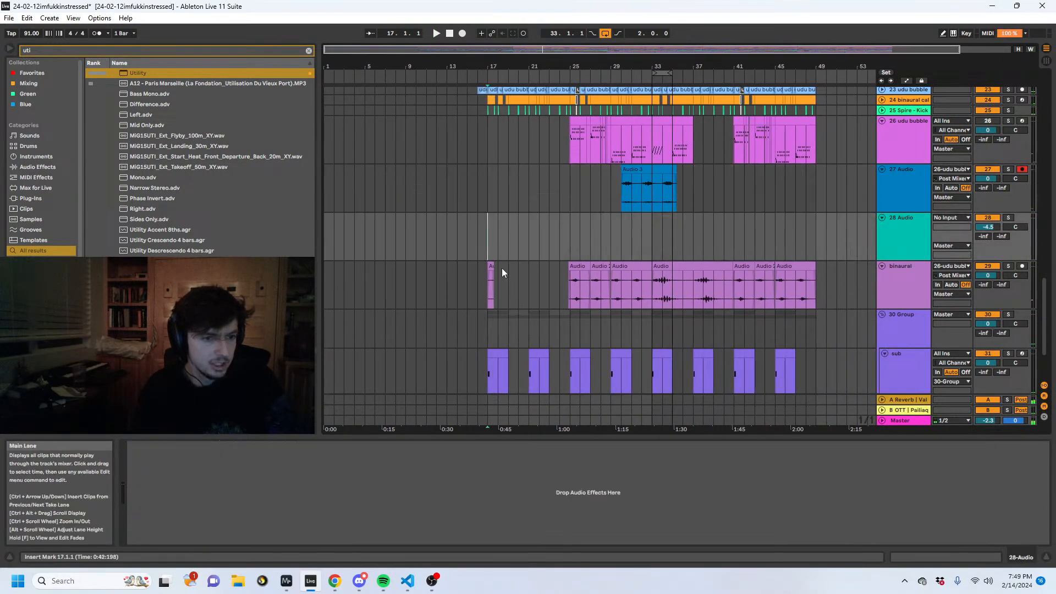
scroll(503, 276, "up", 10)
scroll(503, 276, "up", 3)
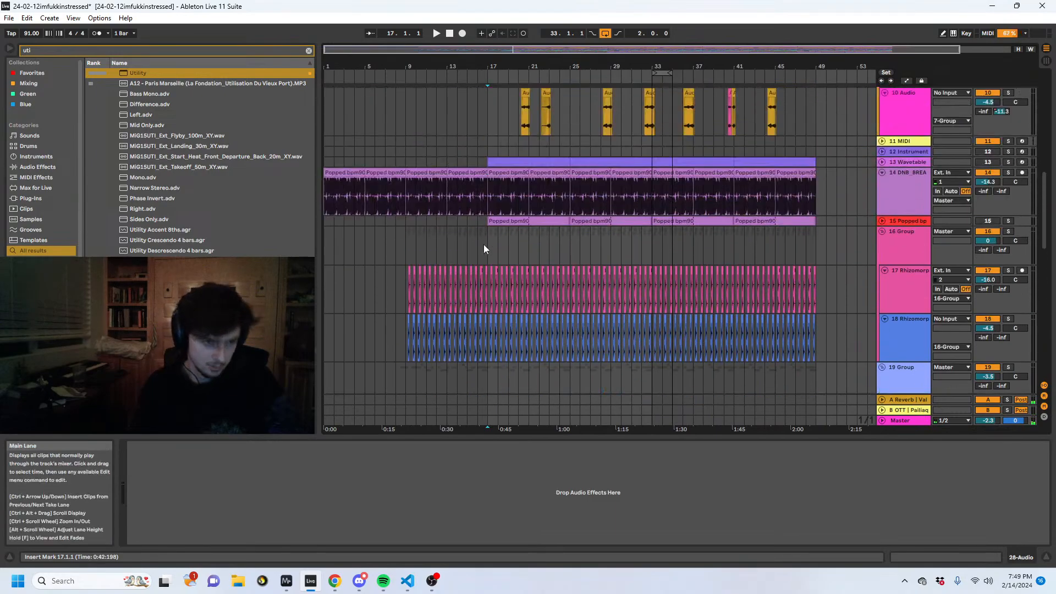
left_click(495, 237)
scroll(420, 262, "up", 8)
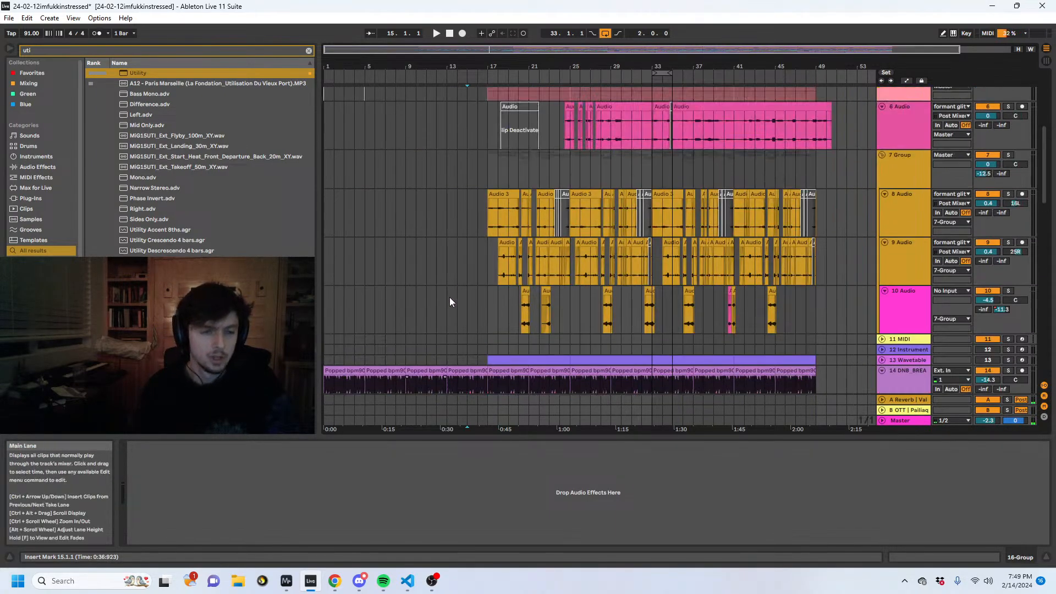
- Examine the device chains of the FM clipped formant, formant glitch, 8 Audio and 7 Group tracks
scroll(471, 220, "up", 1)
left_click(471, 219)
left_click(471, 209)
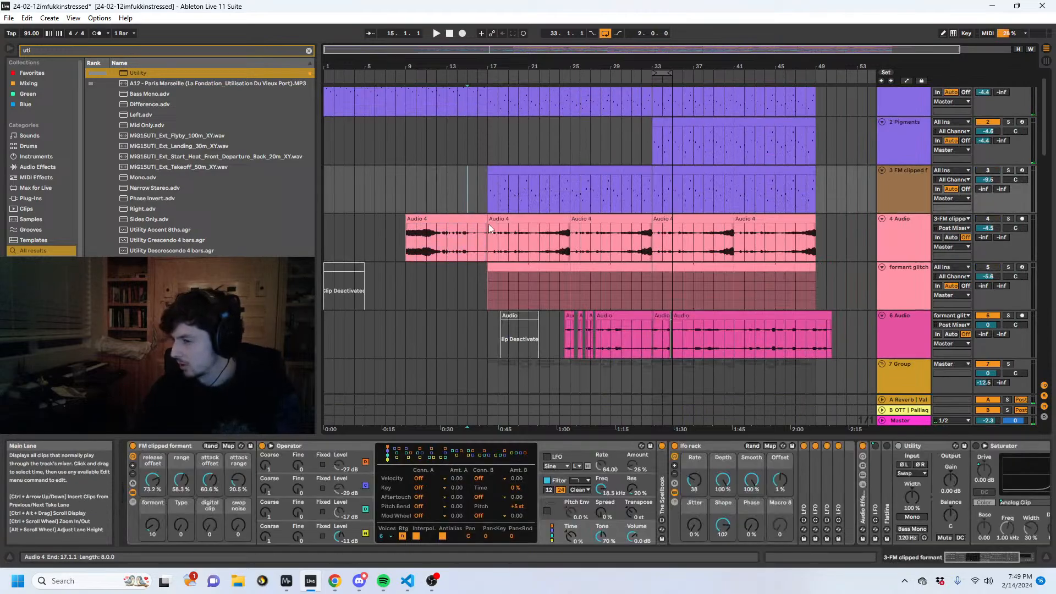
scroll(694, 243, "down", 4)
left_click(676, 190)
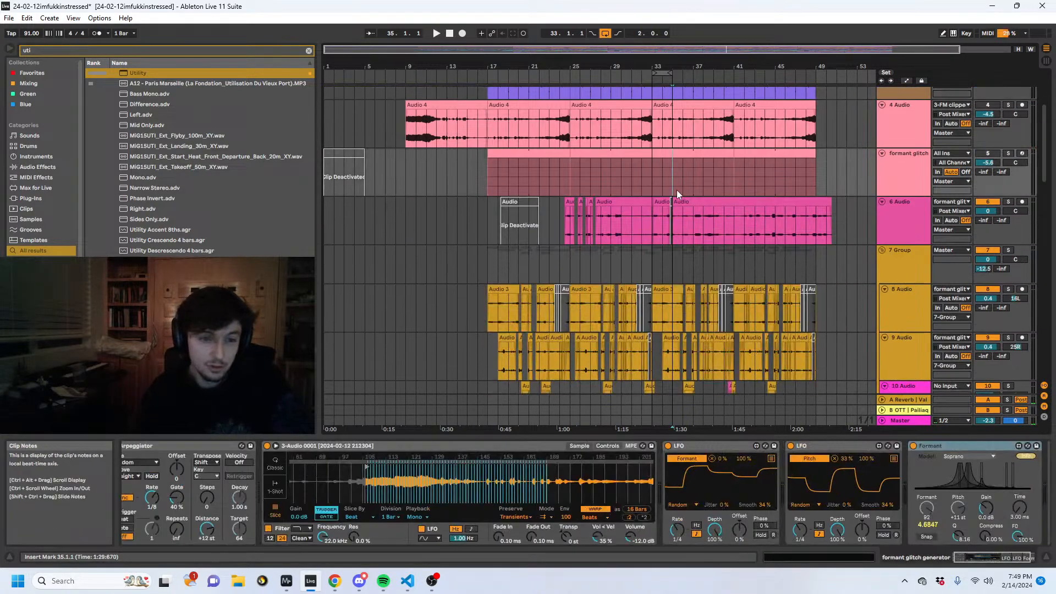
scroll(677, 190, "down", 2)
left_click(884, 212)
left_click(905, 187)
left_click(881, 210)
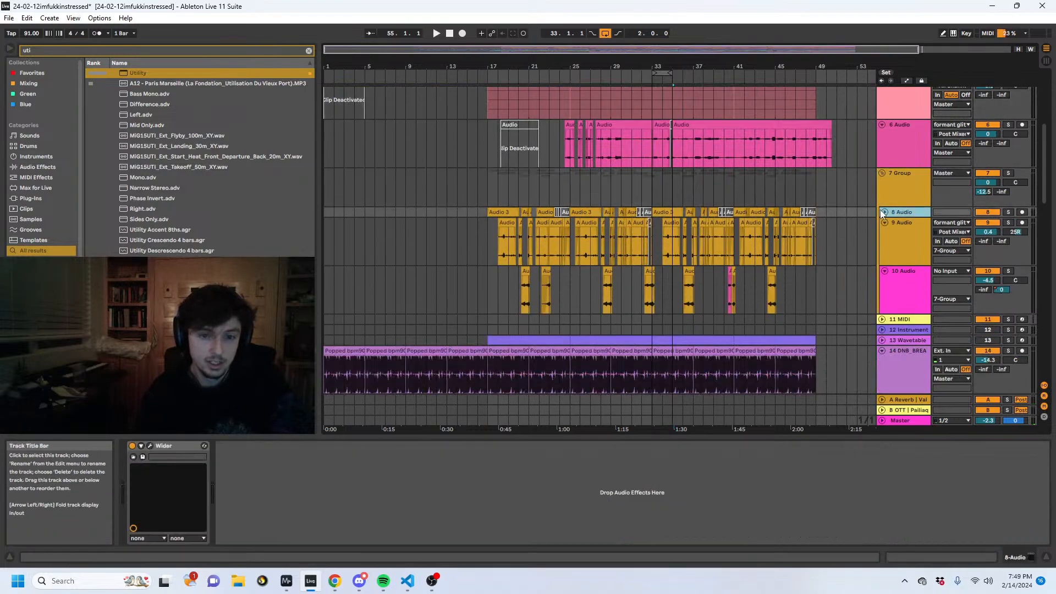
scroll(880, 210, "up", 5)
left_click(899, 206)
left_click(898, 206)
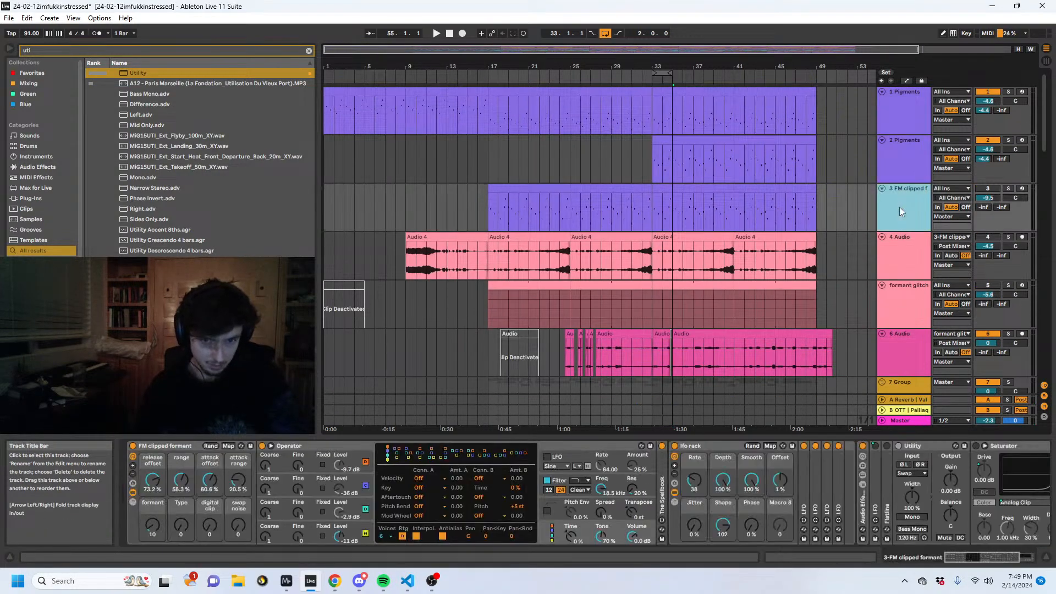
scroll(901, 215, "down", 3)
left_click(902, 245)
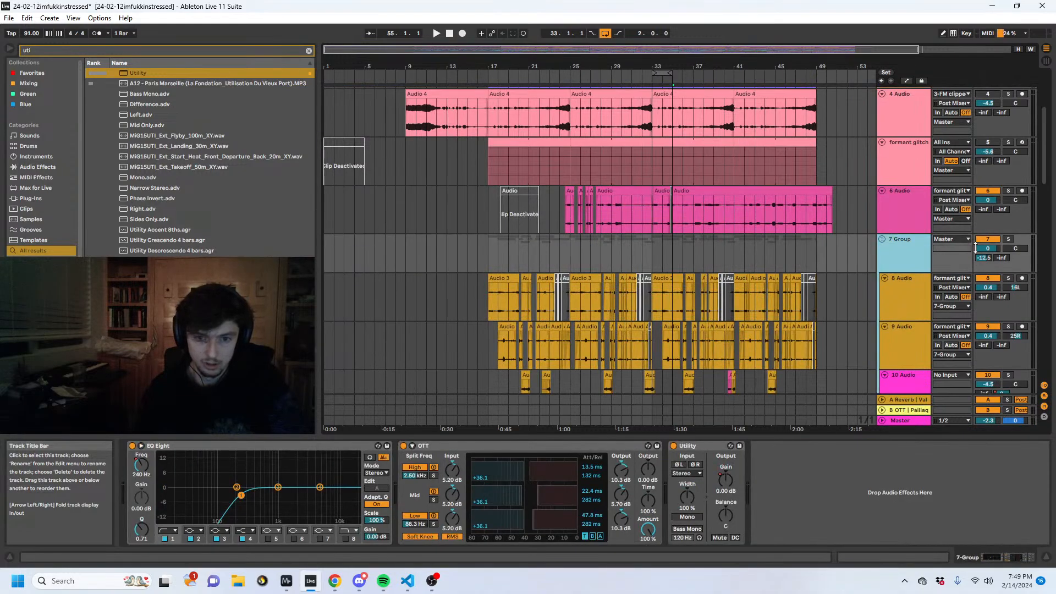
scroll(906, 219, "up", 3)
- Play from bar 33 with the 1 Pigments track soloed, switching the solo to the 3 FM clipped formant track
left_click(1007, 92)
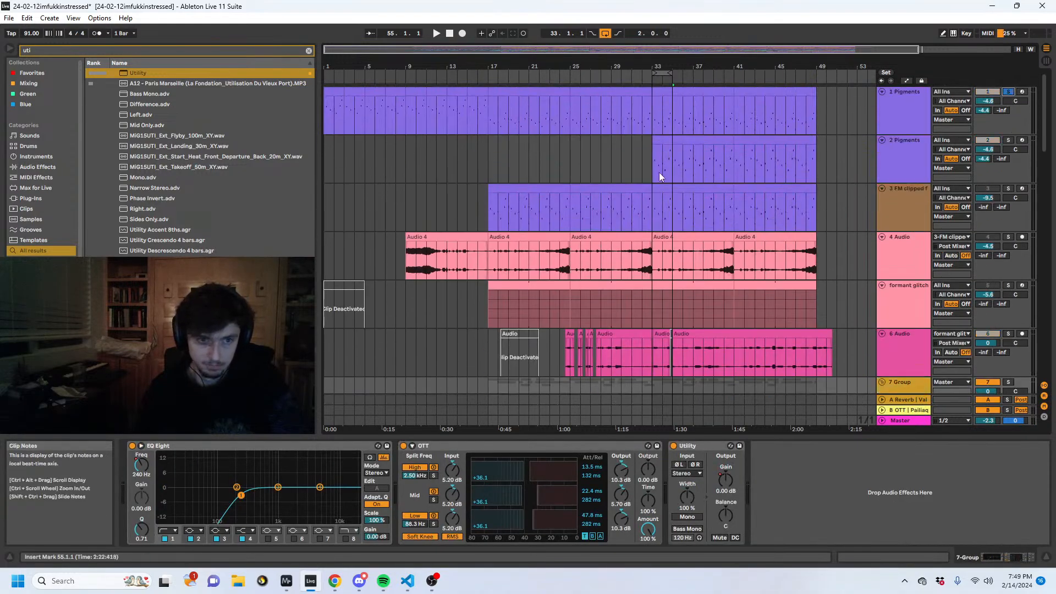
left_click(660, 172)
key("space")
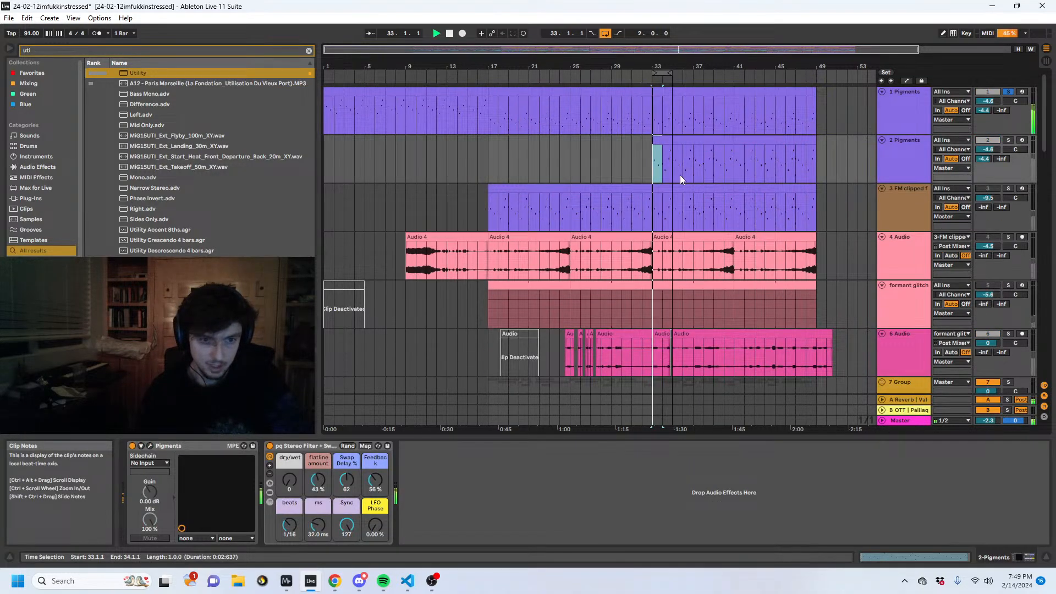
left_click(1008, 189)
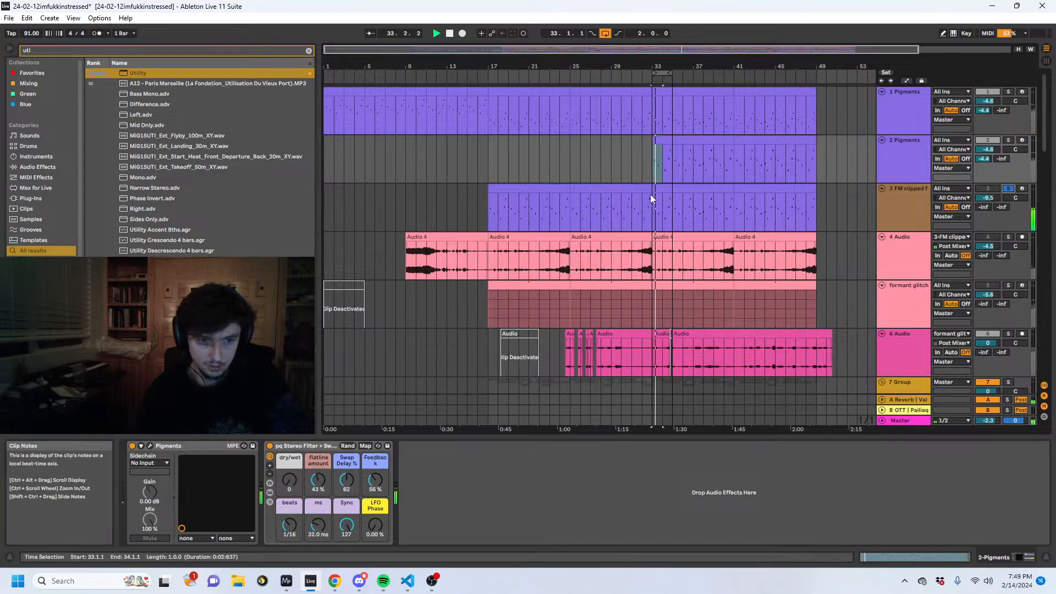
- Play the soloed 3 FM clipped formant track from bar 25 and collapse its Utility and Saturator devices
left_click_drag(650, 194, 572, 198)
double_click(693, 443)
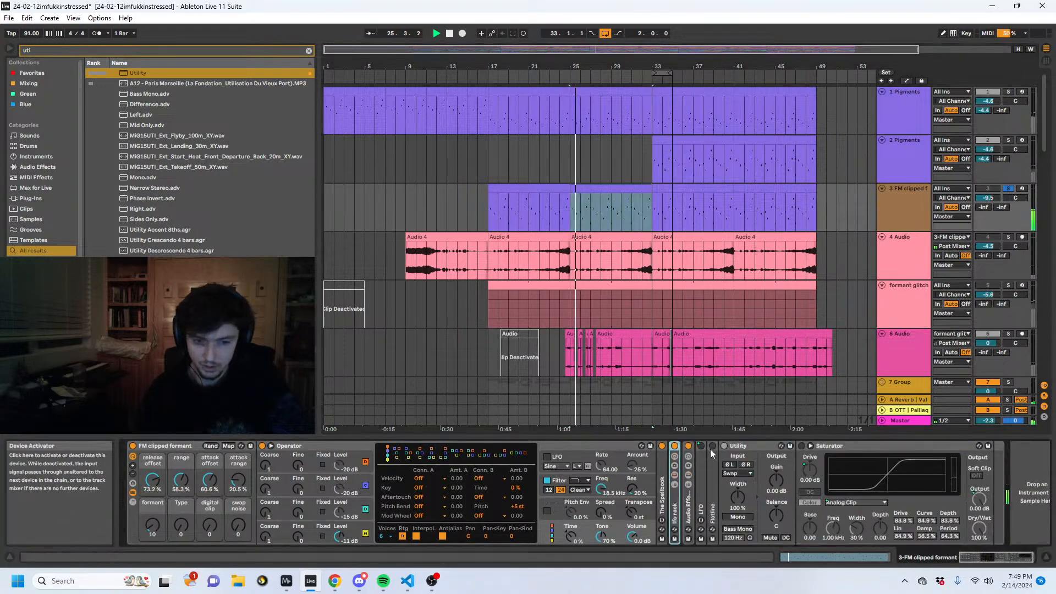
double_click(733, 444)
double_click(733, 444)
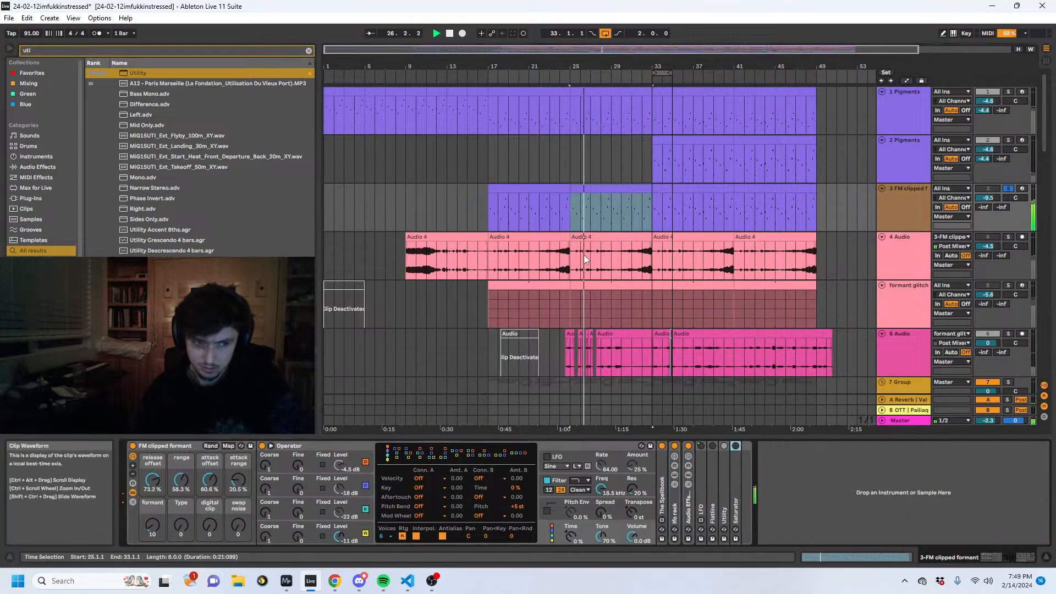
- Switch the solo to the formant glitch generator track and play it from bar 28
scroll(637, 256, "down", 3)
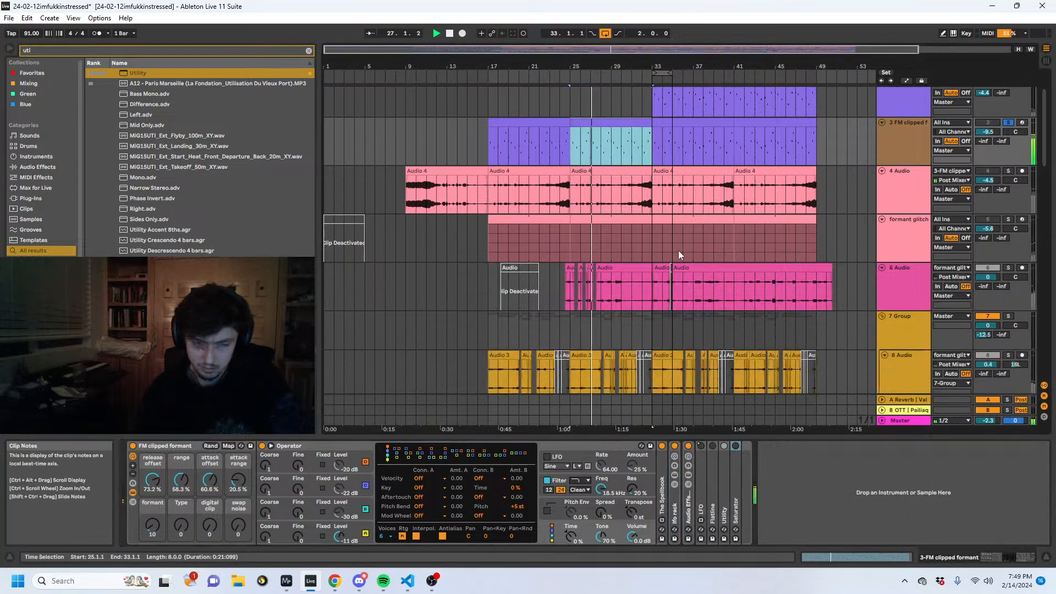
left_click(908, 207)
left_click(1009, 219)
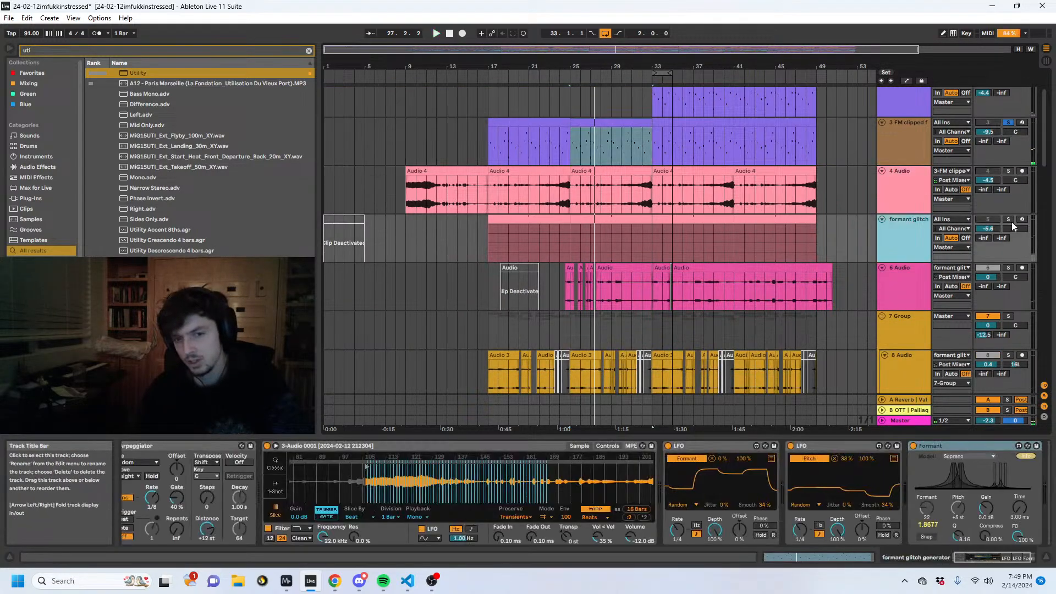
left_click(599, 241)
key("space")
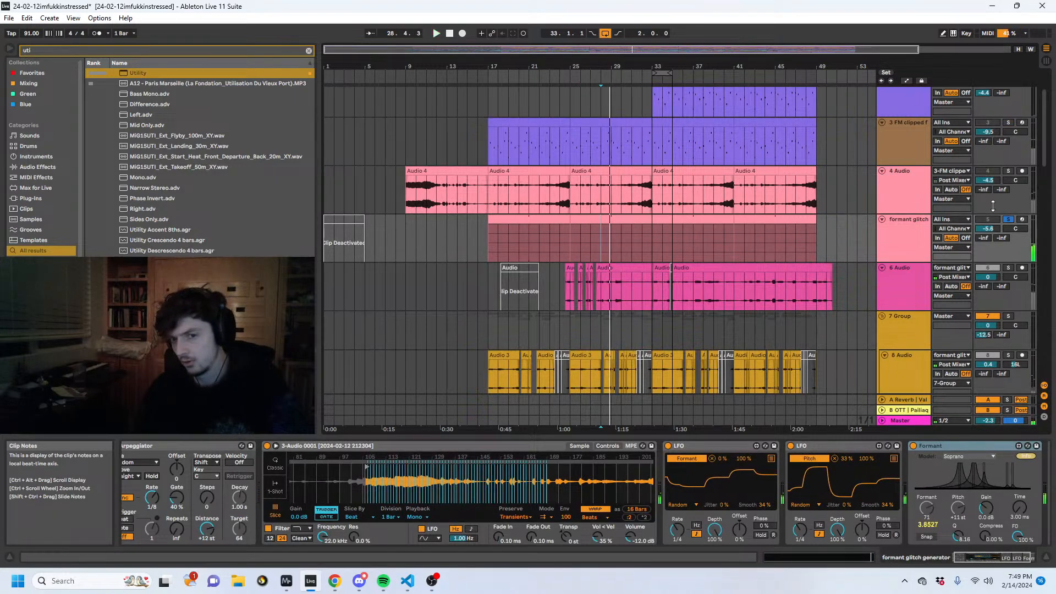
- Look down through the drum and percussion tracks and play the full mix from bar 28
scroll(836, 257, "down", 15)
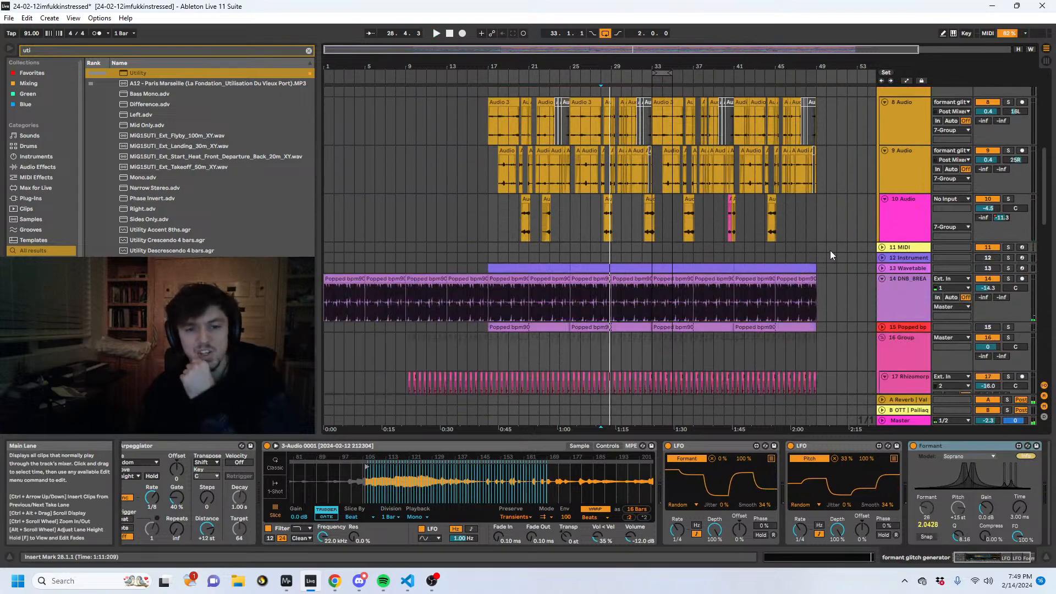
left_click(903, 208)
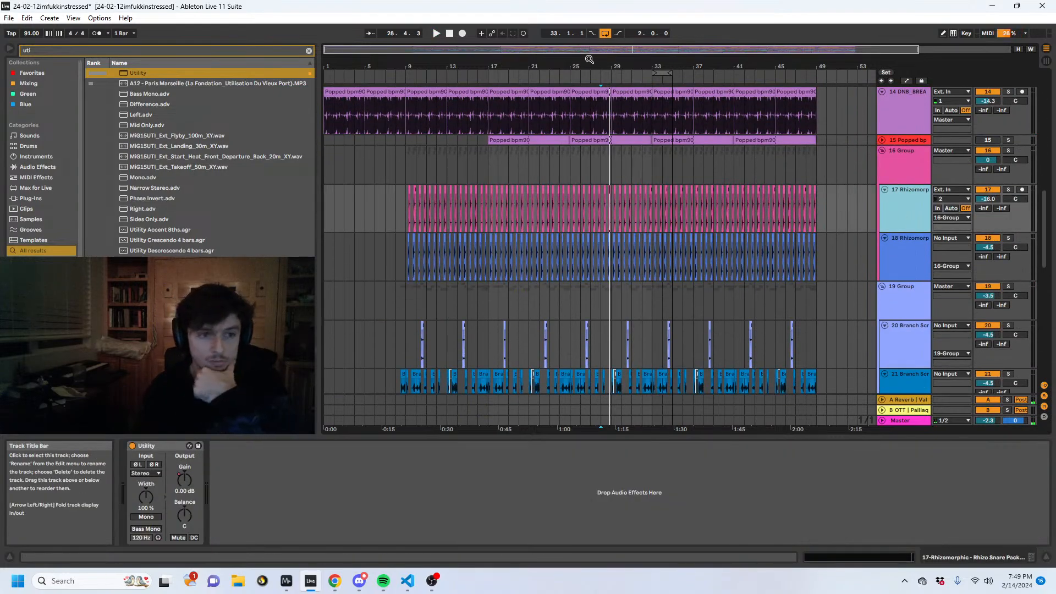
mouse_move(589, 58)
left_mouse_down()
mouse_move(534, 62)
mouse_move(483, 83)
mouse_move(485, 103)
mouse_move(638, 103)
mouse_move(704, 1)
left_mouse_up()
left_click(618, 225)
key("space")
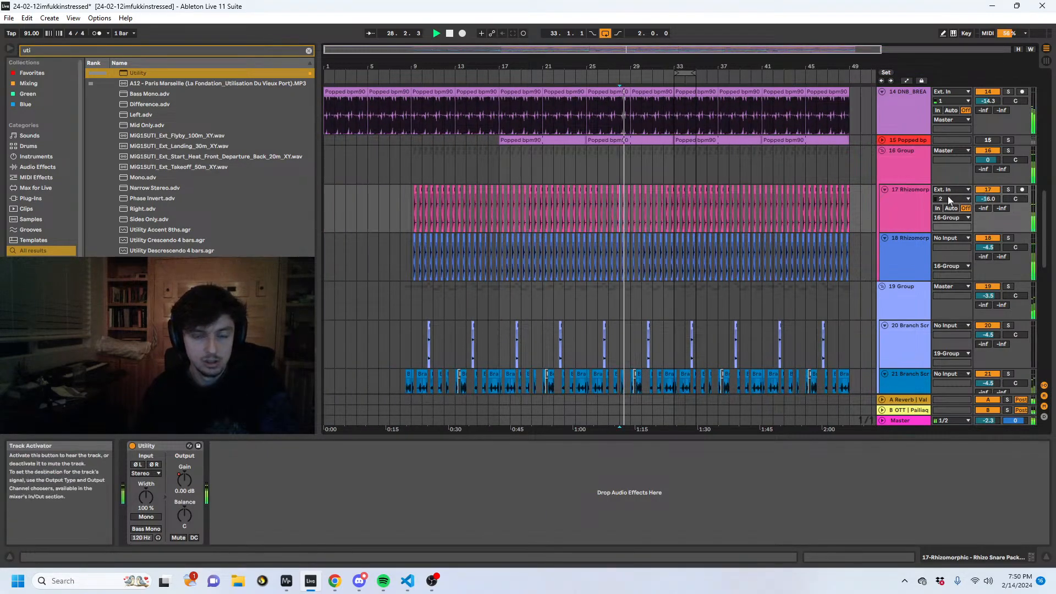
- Return to the melodic tracks and play the lead-in to the 2 Pigments clip from bar 31
left_click(489, 171)
scroll(729, 212, "up", 10)
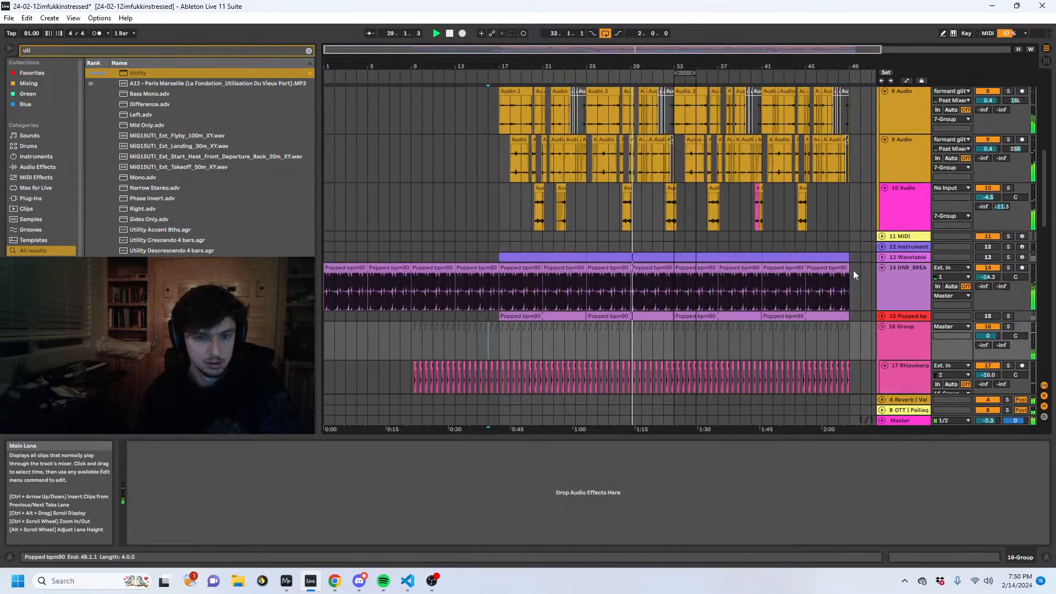
left_click_drag(759, 66, 759, 50)
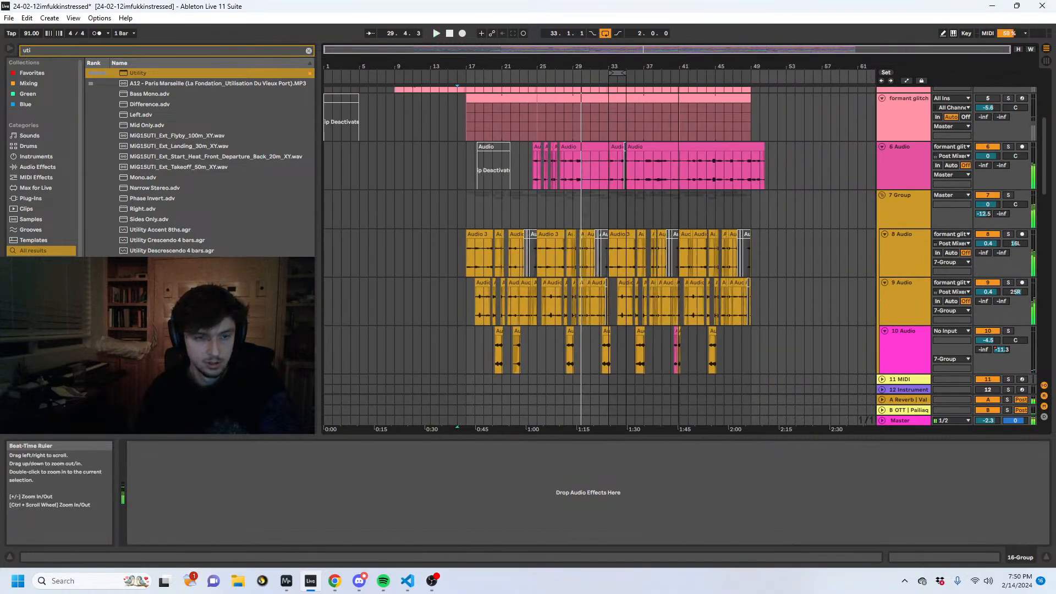
left_click(654, 199)
scroll(685, 207, "up", 5)
key("space")
left_click(603, 162)
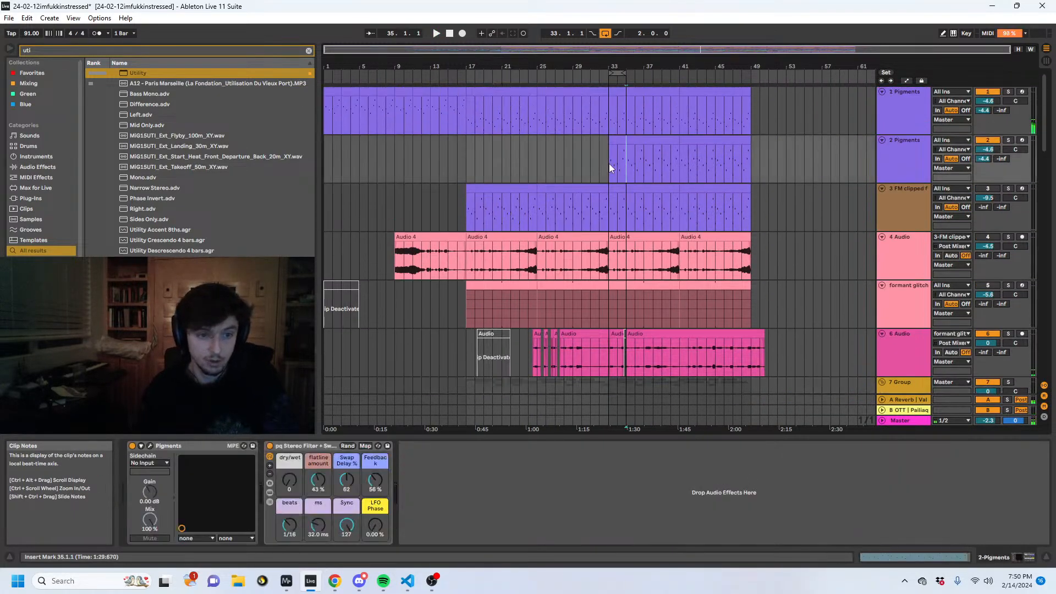
key("space")
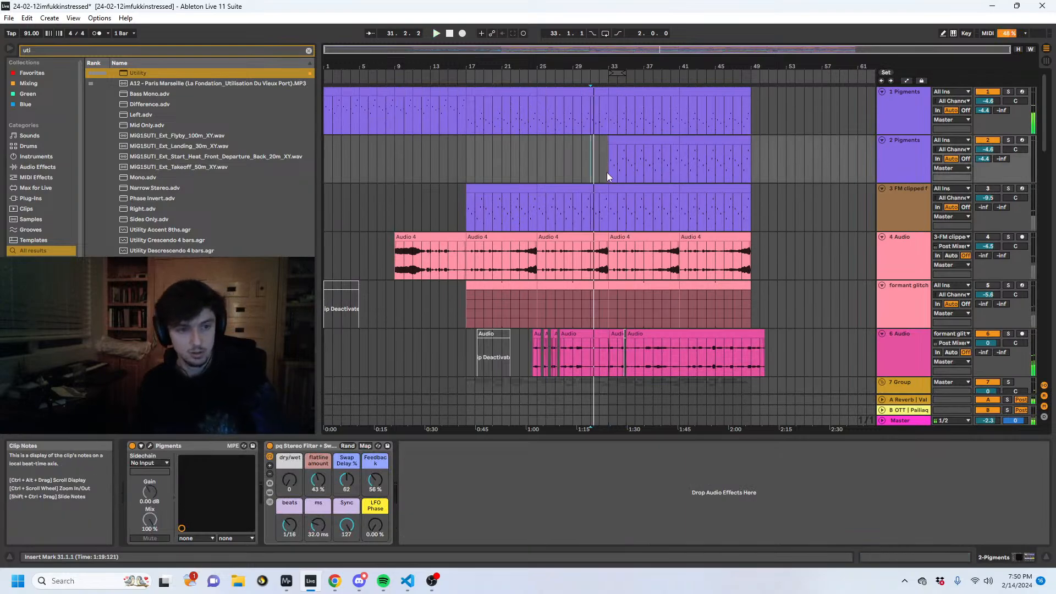
- Add Erosion's Hiss preset to the 2 Pigments track, set its amount to 88.2 and audition it soloed from bar 33
left_click(609, 174)
key("space")
left_click_drag(64, 50, 1, 33)
type("erosi")
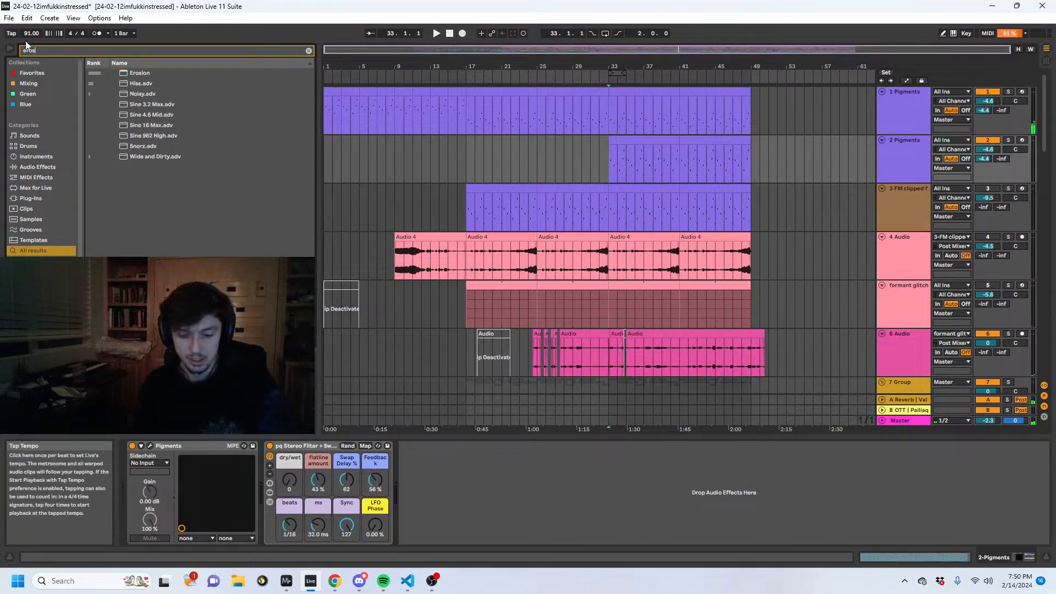
double_click(139, 72)
left_click(138, 83)
double_click(139, 83)
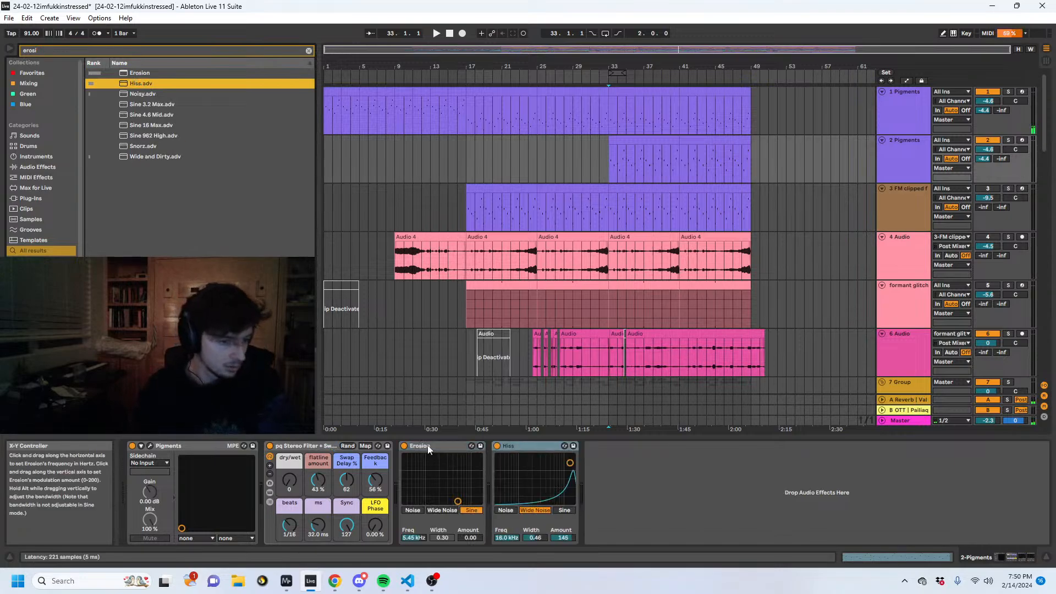
left_click_drag(476, 537, 476, 562)
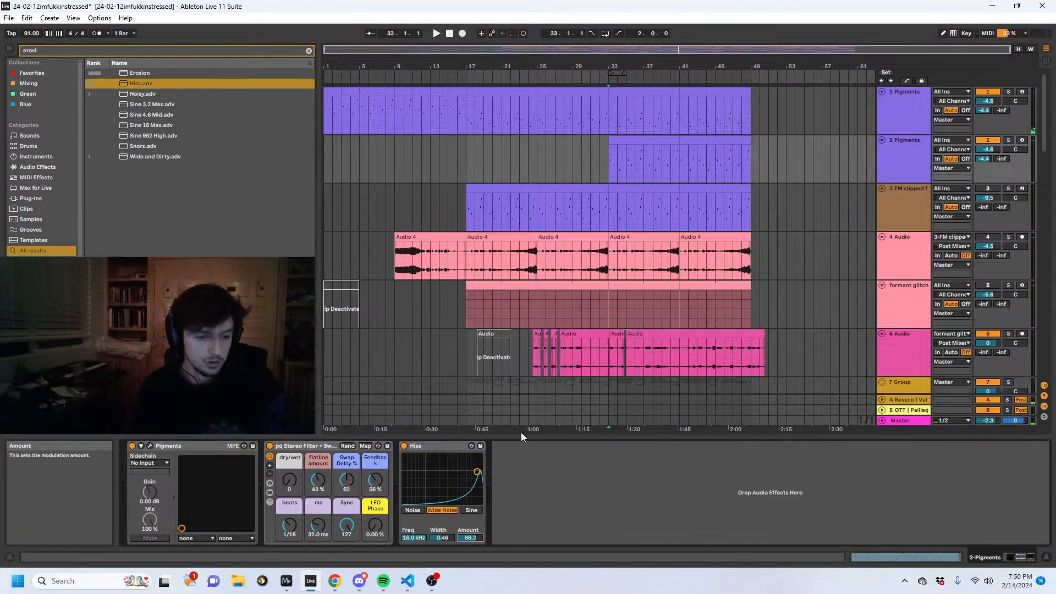
left_click(608, 162)
key("space")
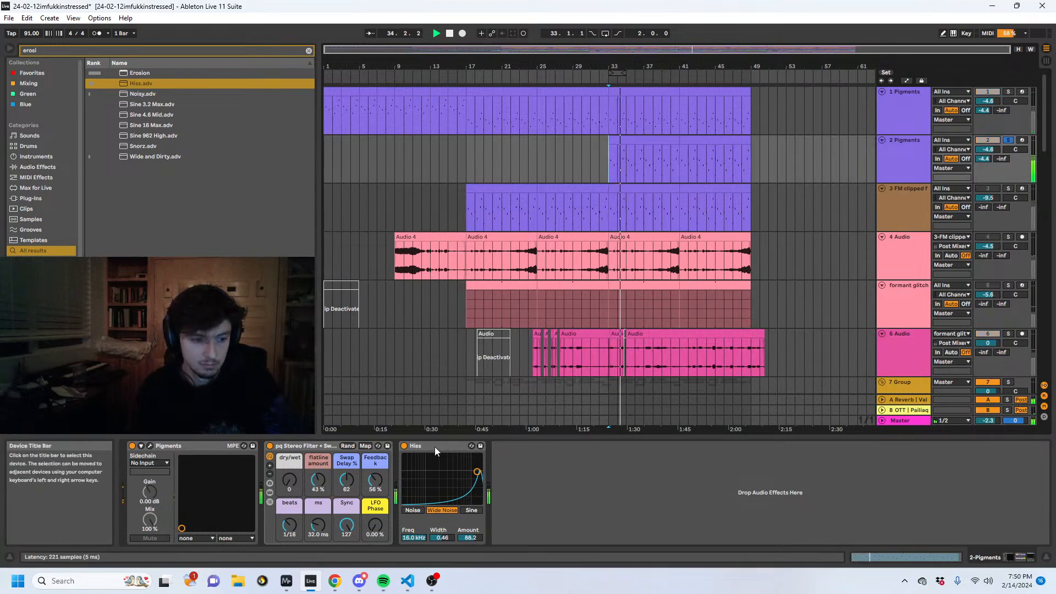
- Insert an Envelope Follower before the Hiss device on 2 Pigments and map it to the Hiss amount
key("ctrl+f")
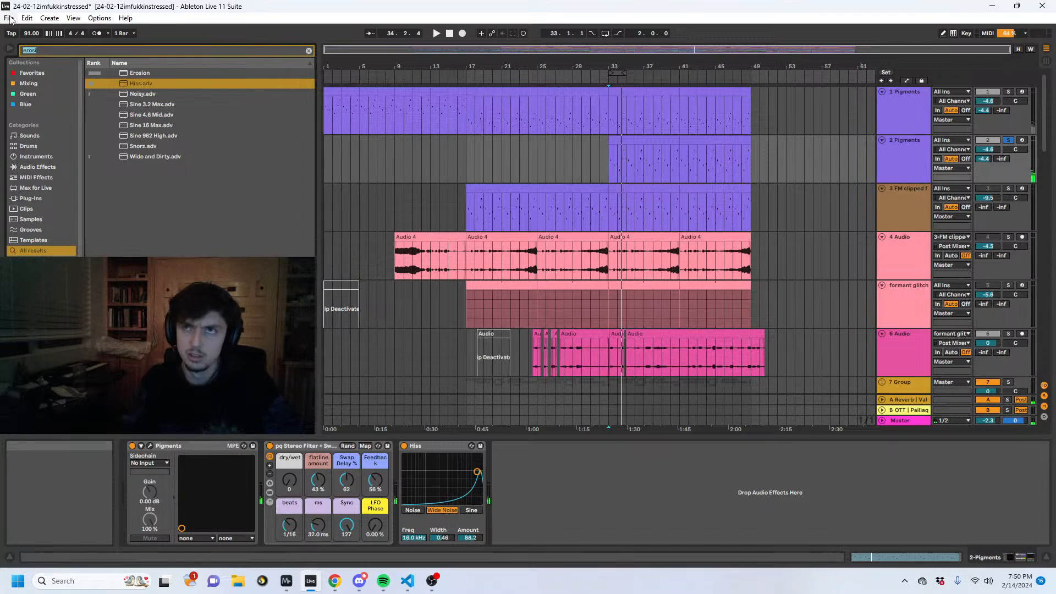
type("enve")
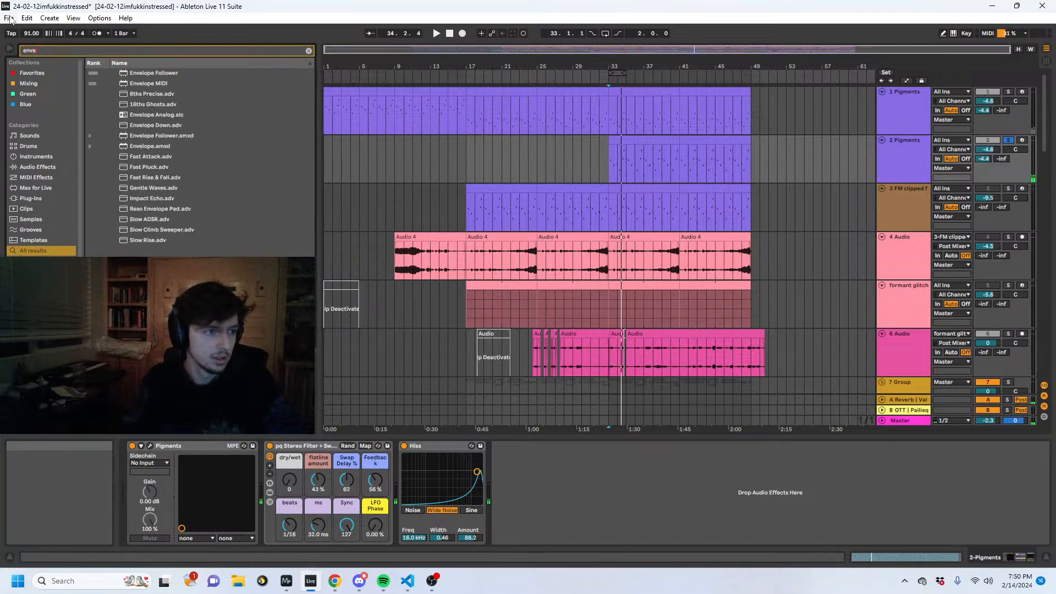
left_click(148, 75)
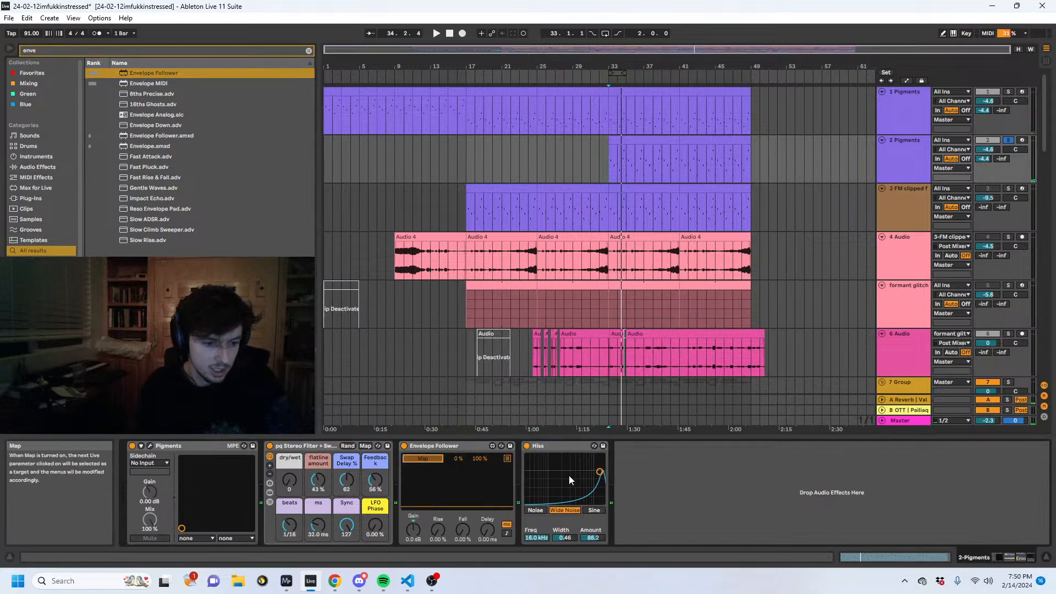
left_click(592, 538)
- Set the Envelope Follower's gain to 12 dB and fall to 37.8 % while playing the 2 Pigments track
key("space")
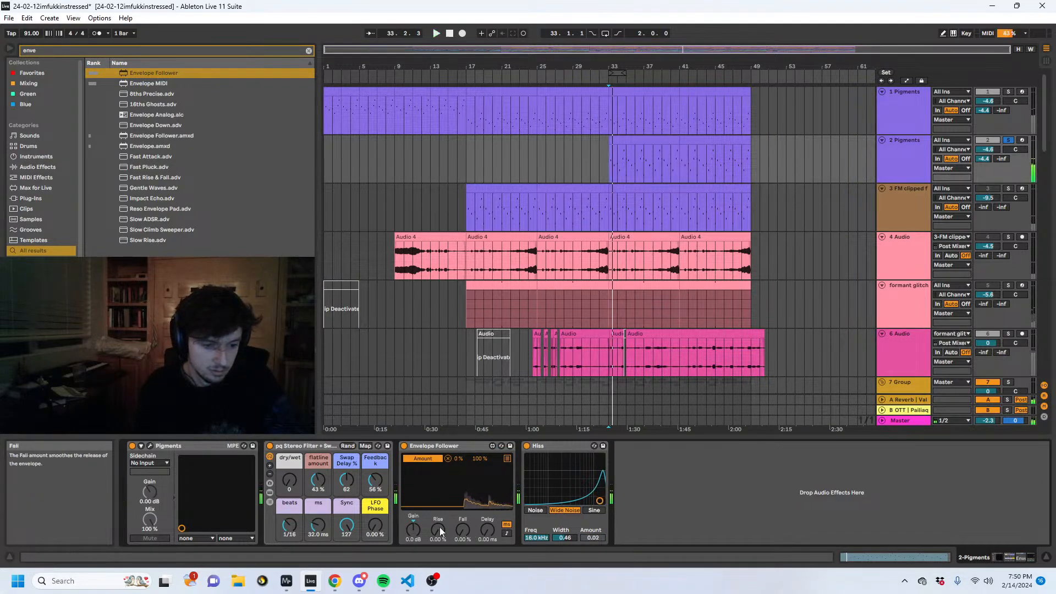
left_click_drag(412, 530, 462, 493)
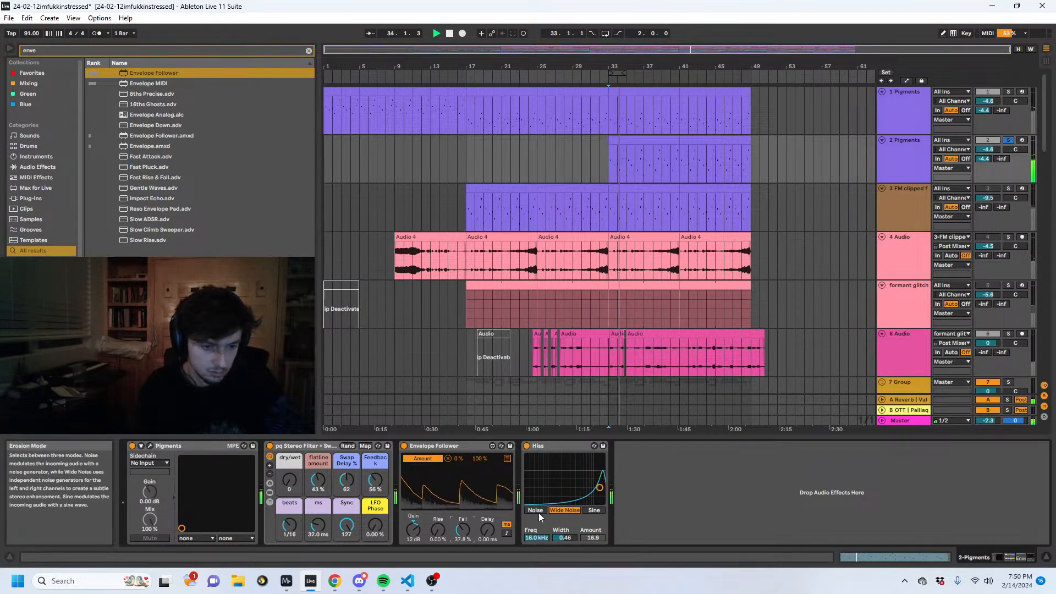
left_click(625, 163)
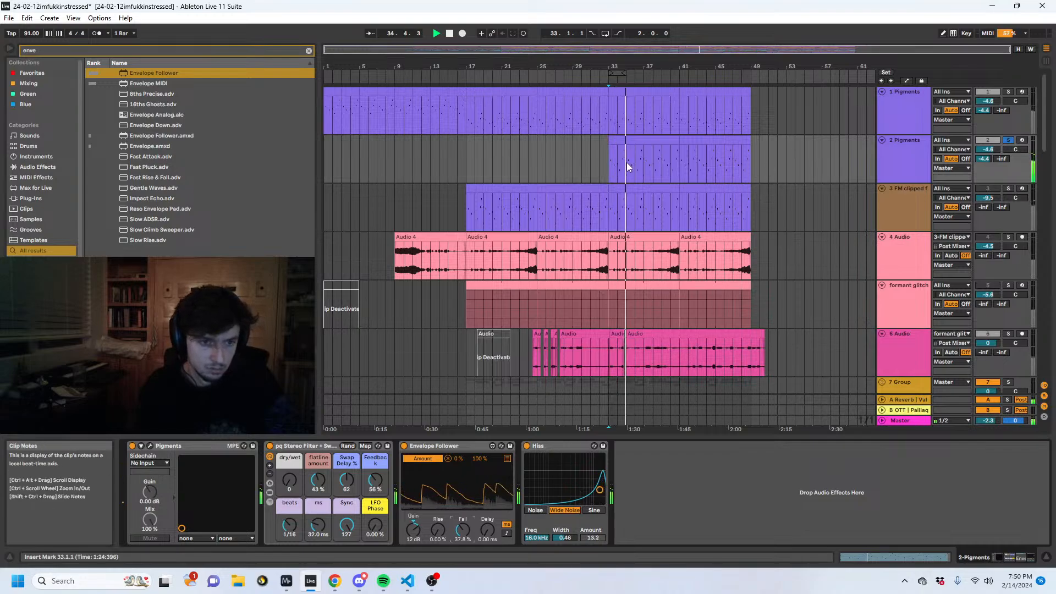
- Adjust the frequency modulation amount and modulator tune of Engine 1 in the 2 Pigments synth during playback
left_click(150, 444)
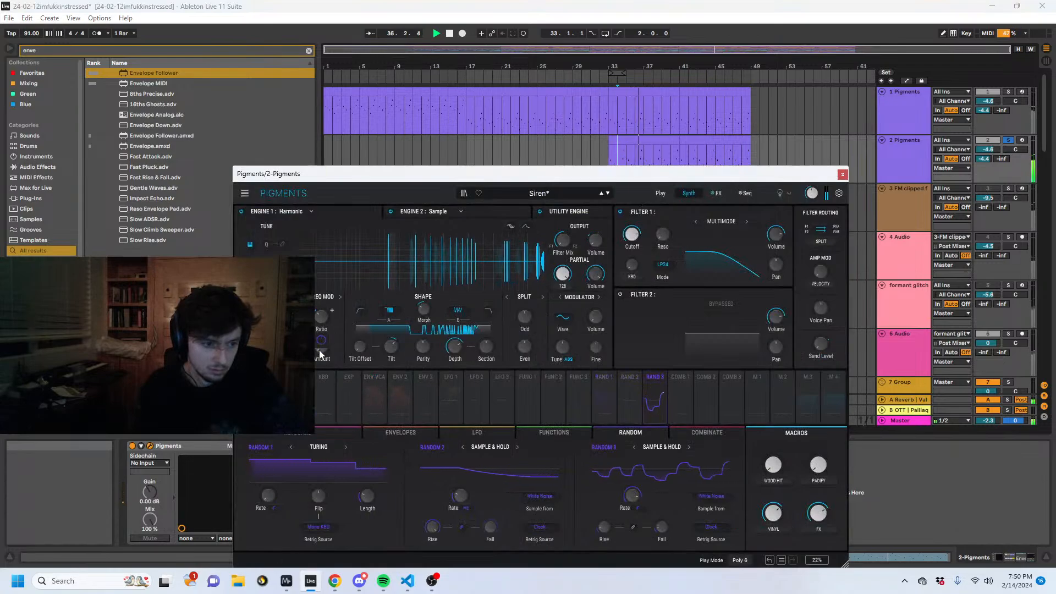
left_click_drag(320, 345, 320, 328)
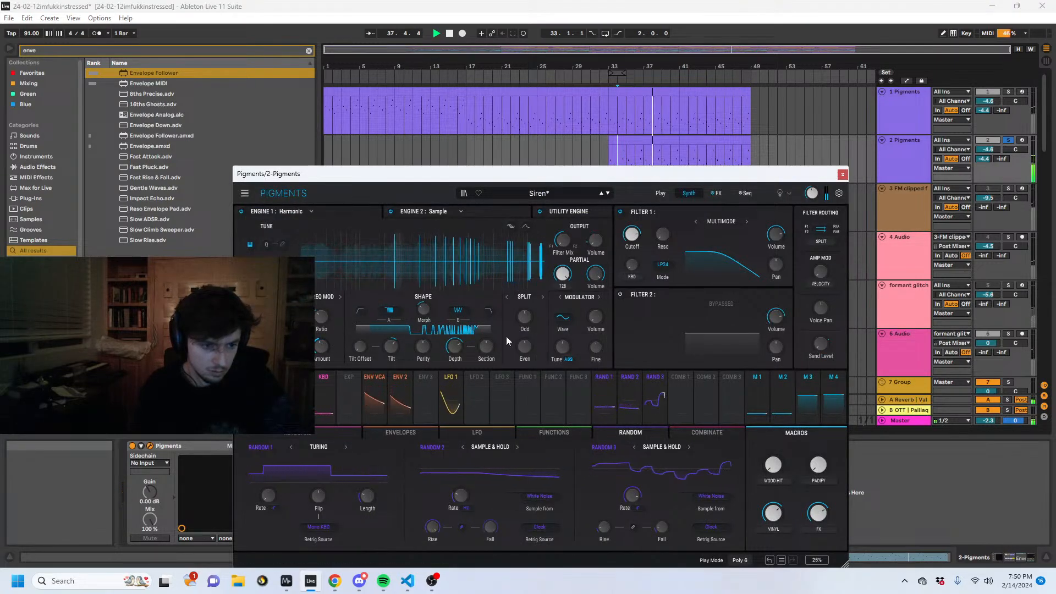
left_click_drag(563, 347, 562, 337)
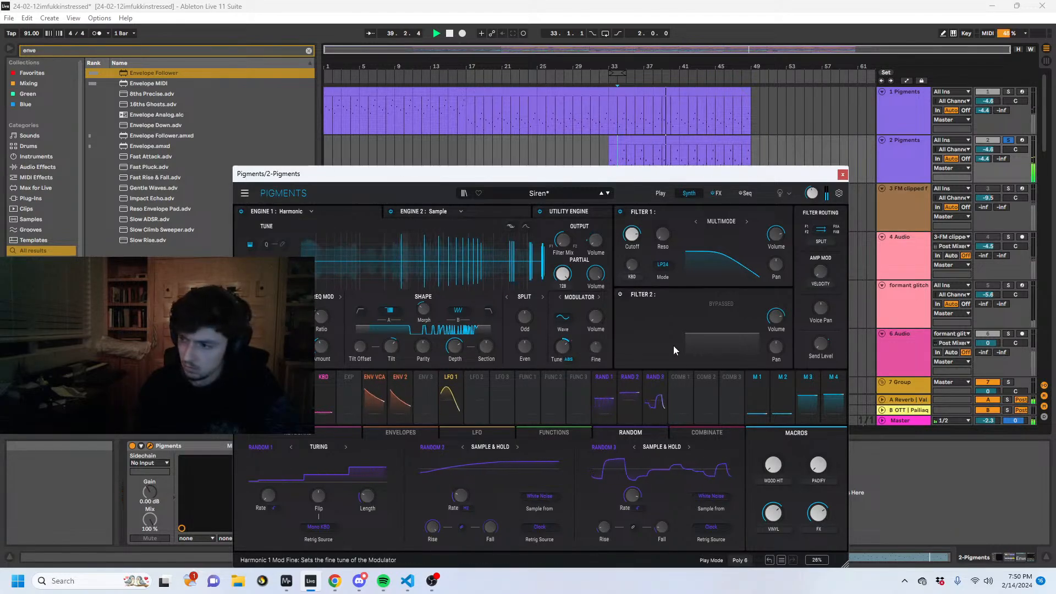
left_click(601, 148)
key("space")
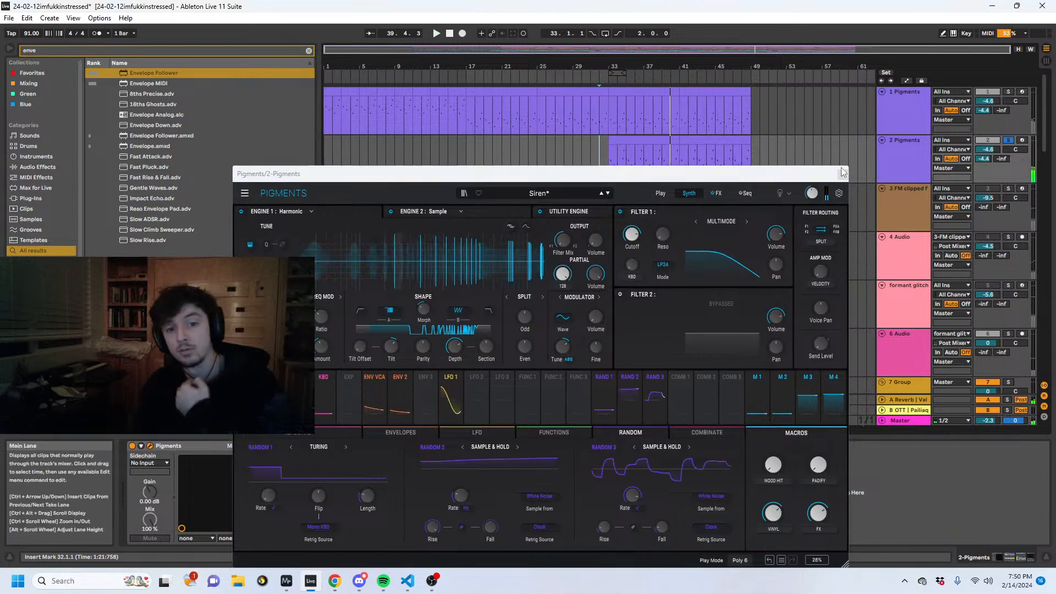
left_click(843, 174)
- Show the formant glitch generator's device chain and collapse its two LFO devices
scroll(753, 245, "down", 1)
scroll(753, 242, "down", 3)
left_click(648, 180)
scroll(650, 181, "up", 1)
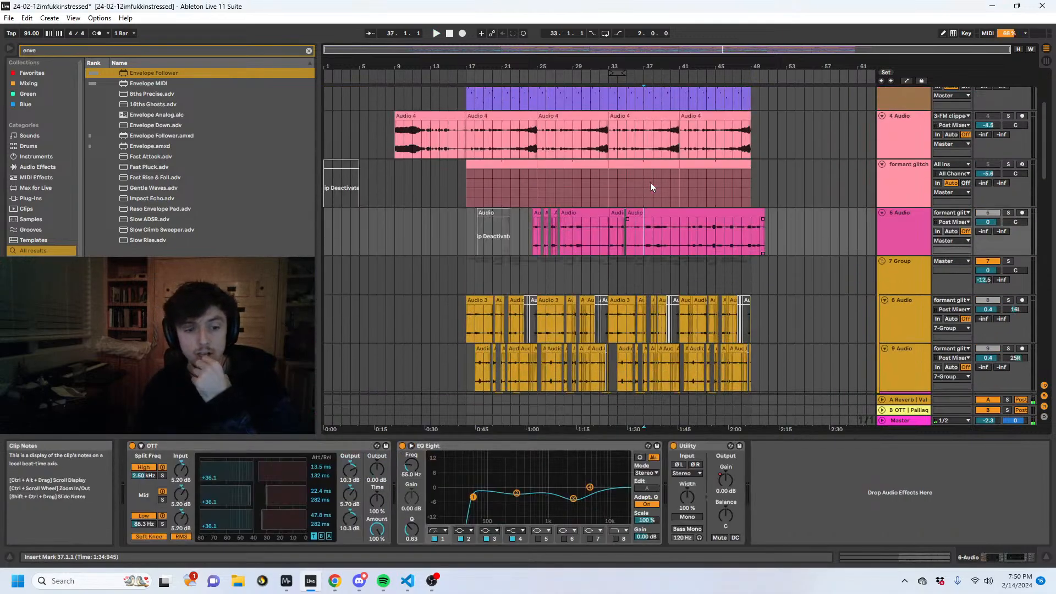
left_click(652, 190)
double_click(740, 444)
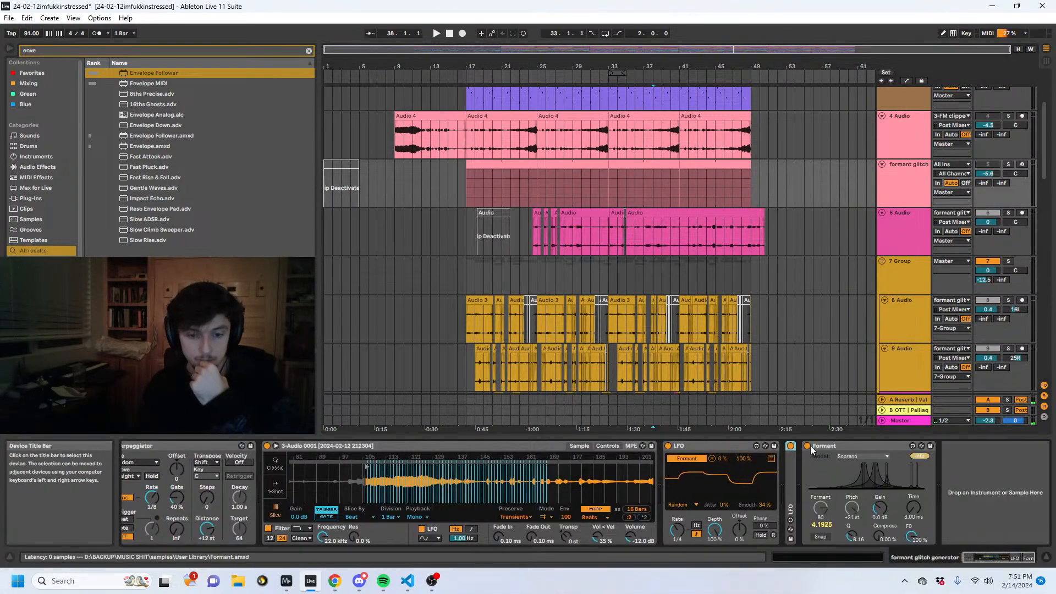
double_click(711, 449)
left_click(756, 448)
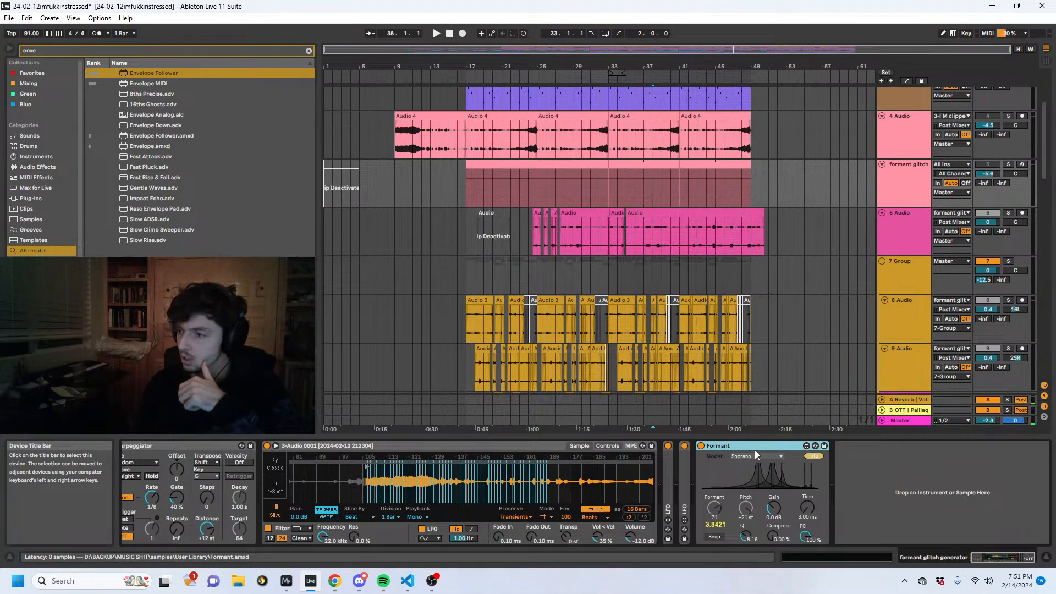
- Select bars 25 to 33 on the formant glitch generator track and solo the track
key("alt+Tab")
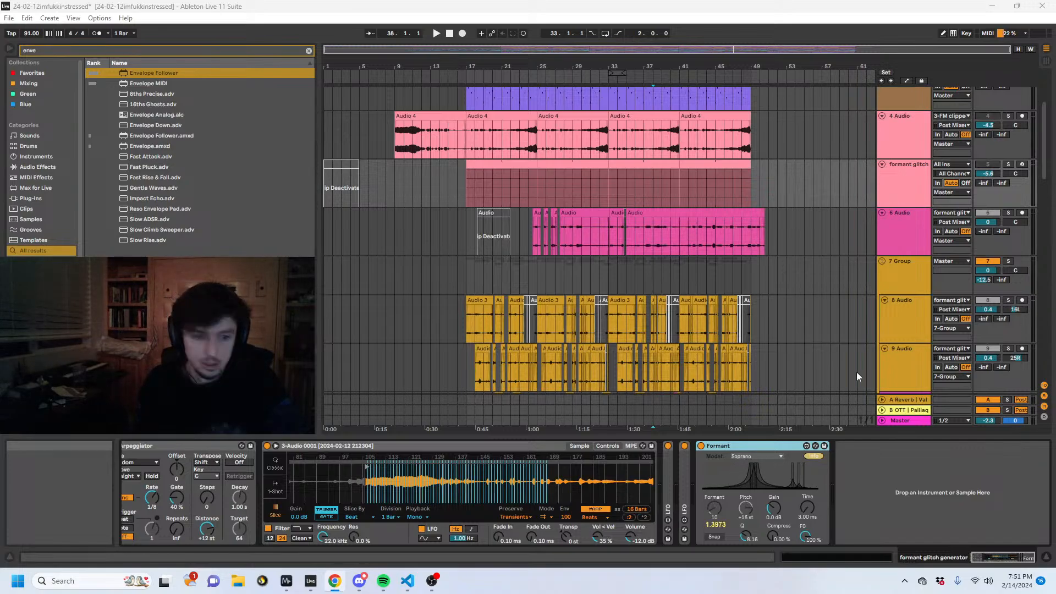
left_click(709, 116)
left_click(583, 228)
left_click(555, 166)
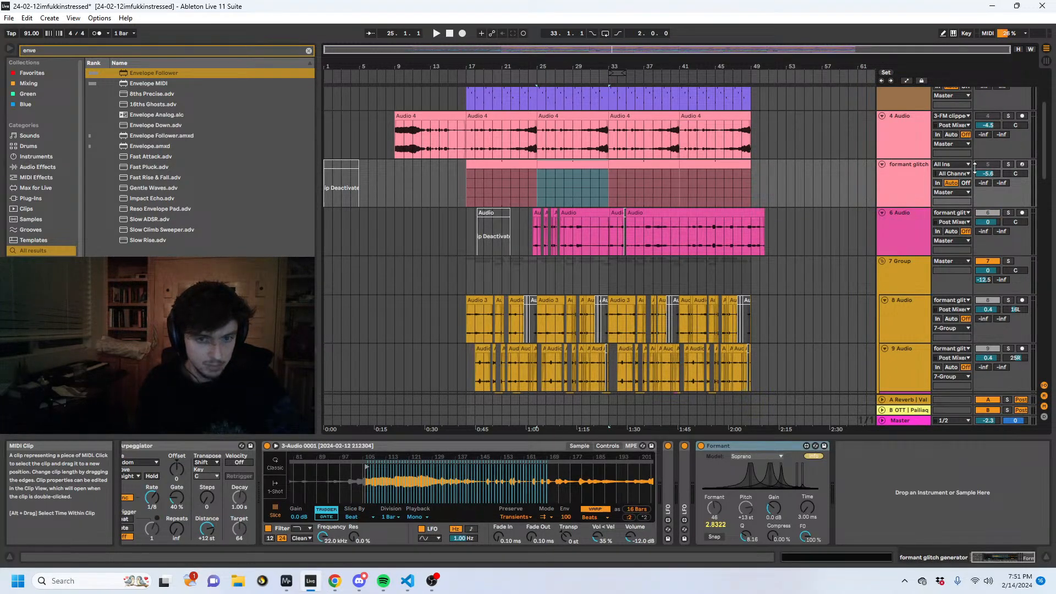
left_click(1008, 165)
- Widen the track headers, expand both LFO devices on the formant glitch generator and play it soloed from bar 25
left_click_drag(552, 68, 528, 63)
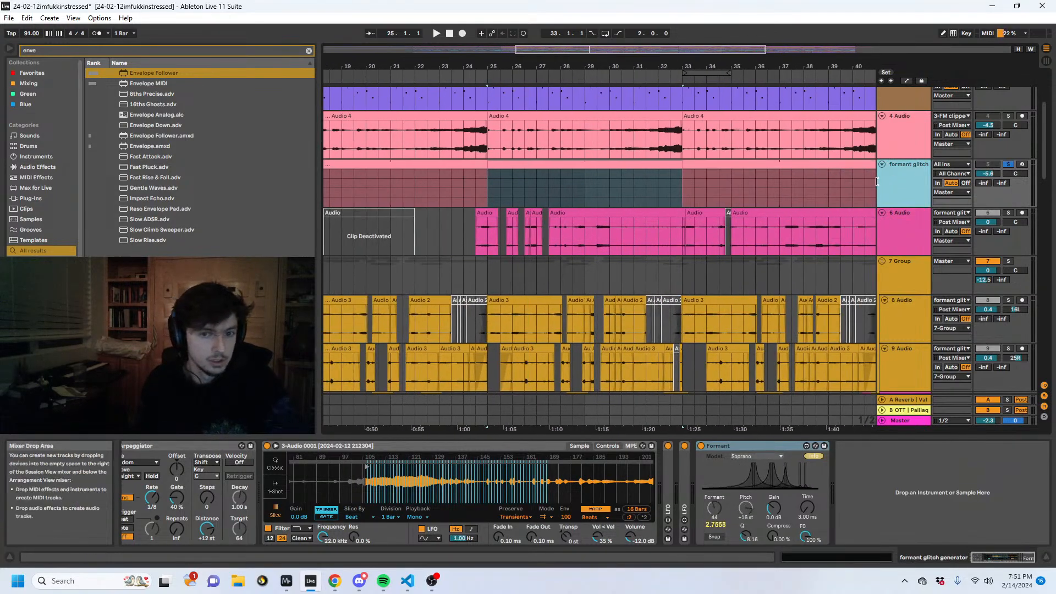
left_click_drag(876, 181, 825, 182)
left_click(202, 455)
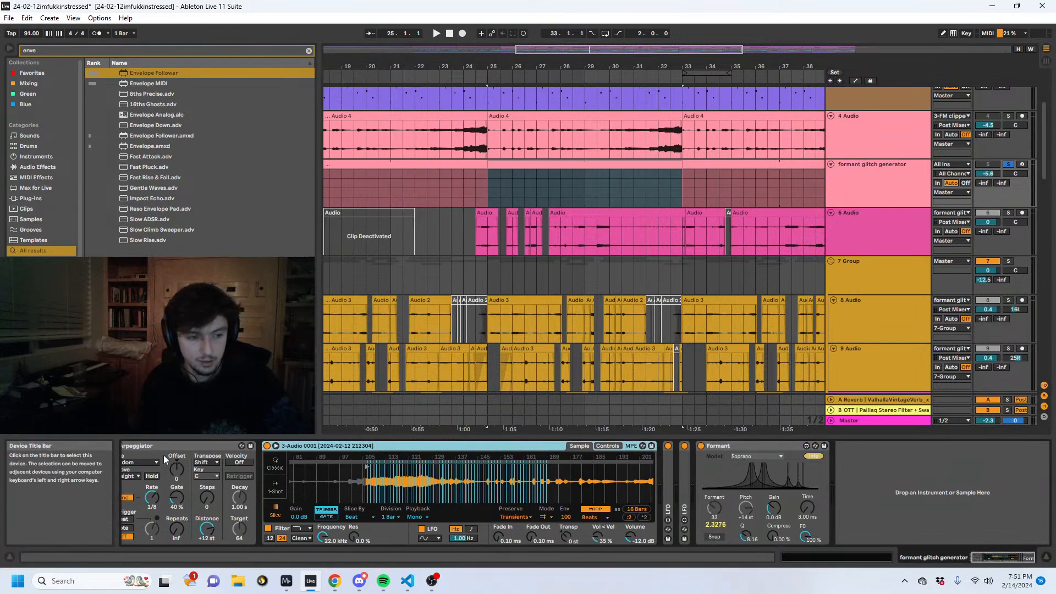
double_click(685, 470)
double_click(668, 470)
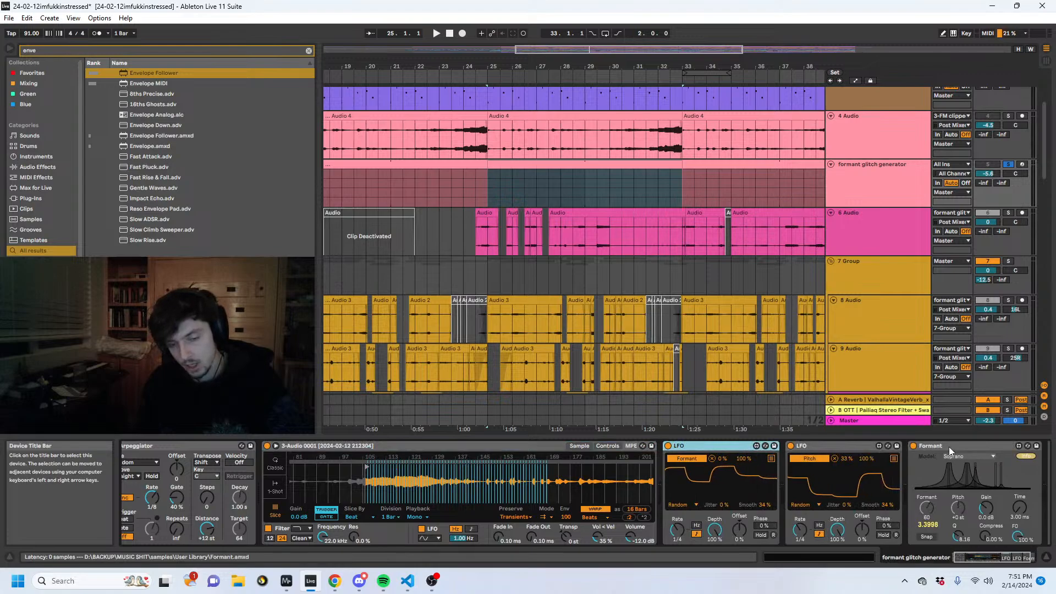
key("space")
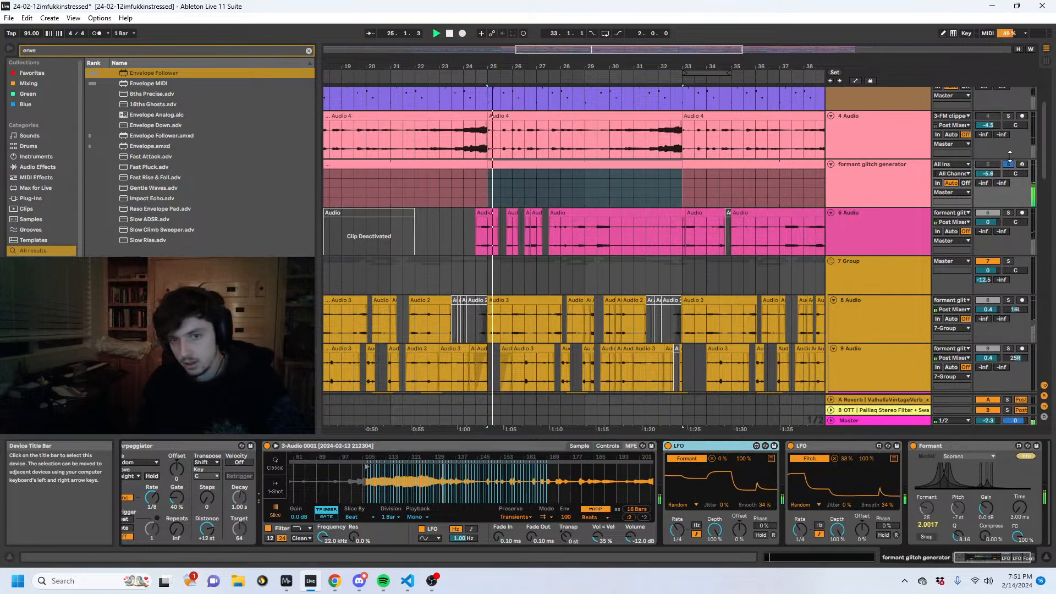
- Halve the sliced sample's warp tempo on the formant glitch generator and raise the Arpeggiator gate to 91% during playback
left_click(631, 519)
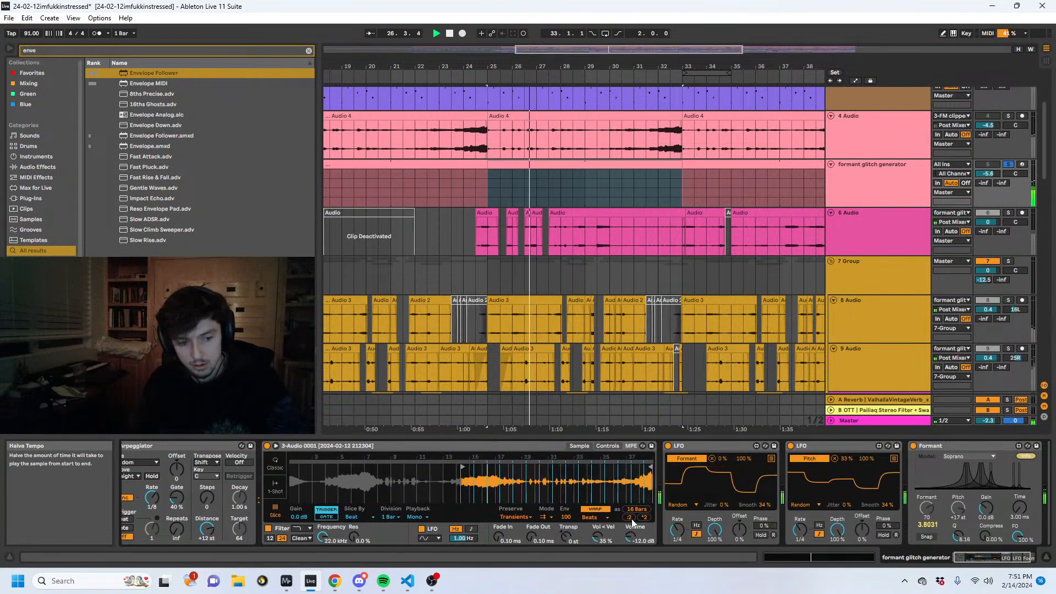
key("space")
key("space")
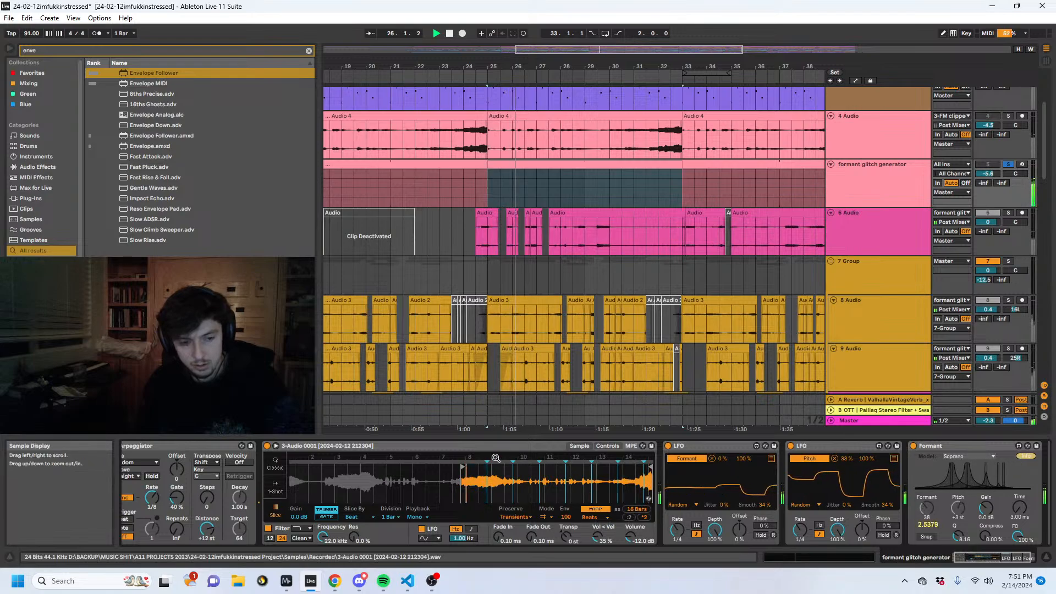
left_click_drag(178, 496, 177, 441)
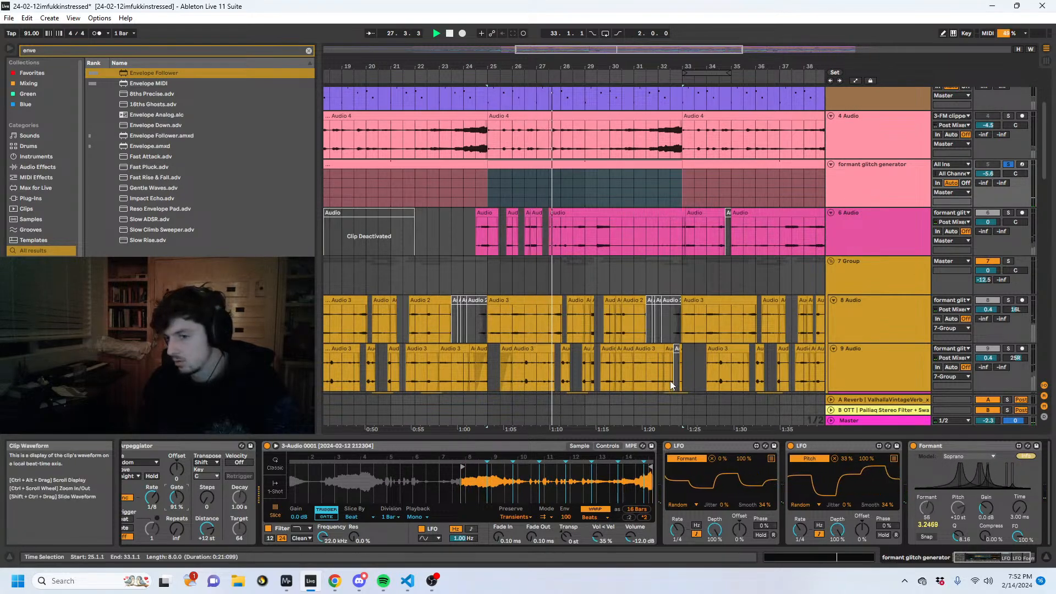
- Listen to the 7 Group in solo with its device chain shown, and return to the full mix
scroll(1000, 192, "down", 2)
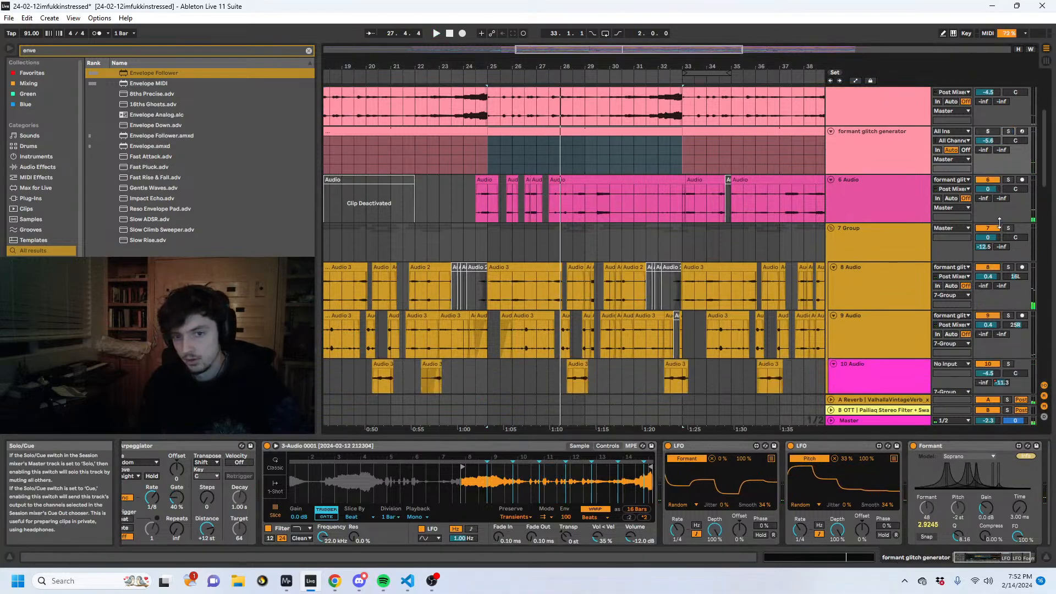
key("space")
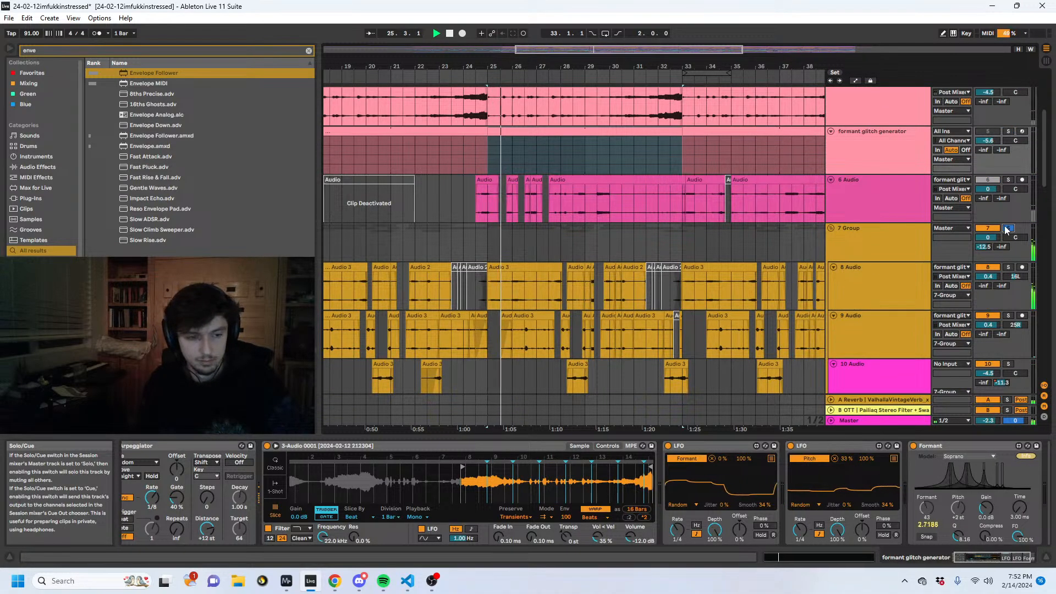
left_click(1006, 230)
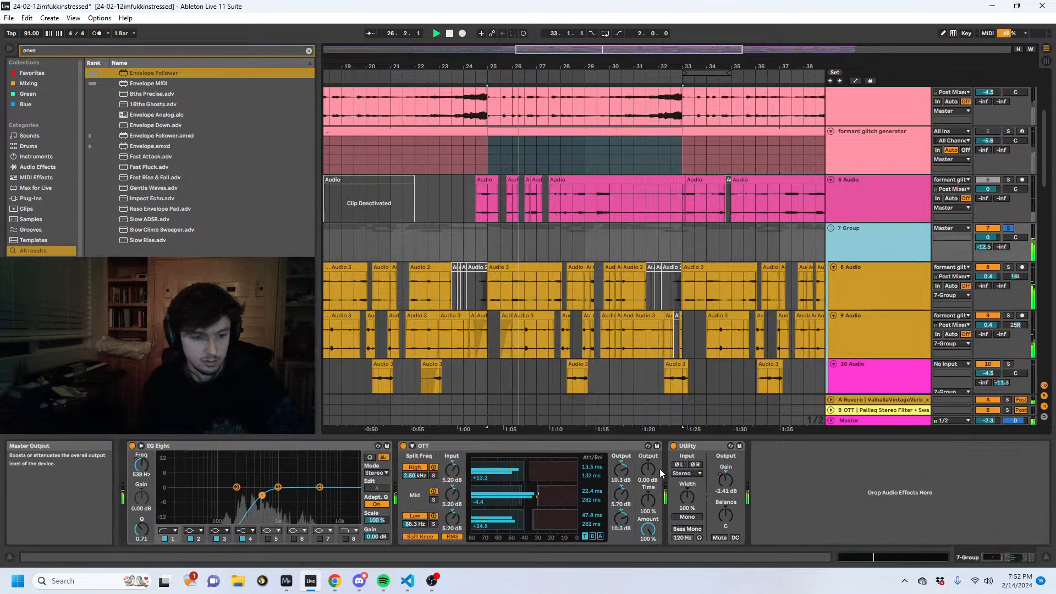
scroll(651, 272, "down", 3)
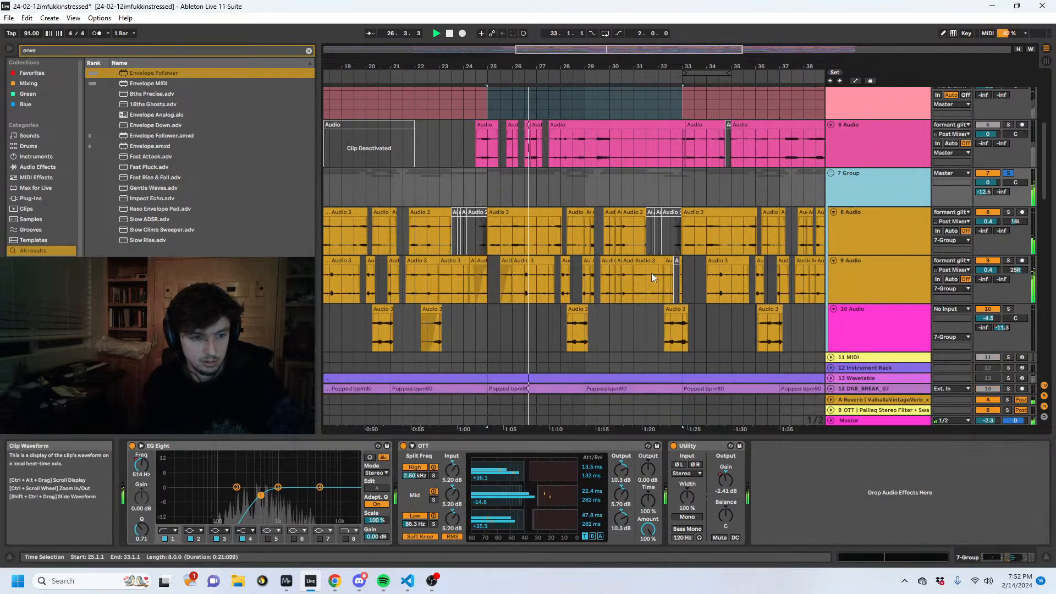
left_click(1006, 173)
- Show the device chains of the 8 Audio and DNB_BREAK_07 tracks and look through the percussion tracks down to 27 Audio
left_click(894, 215)
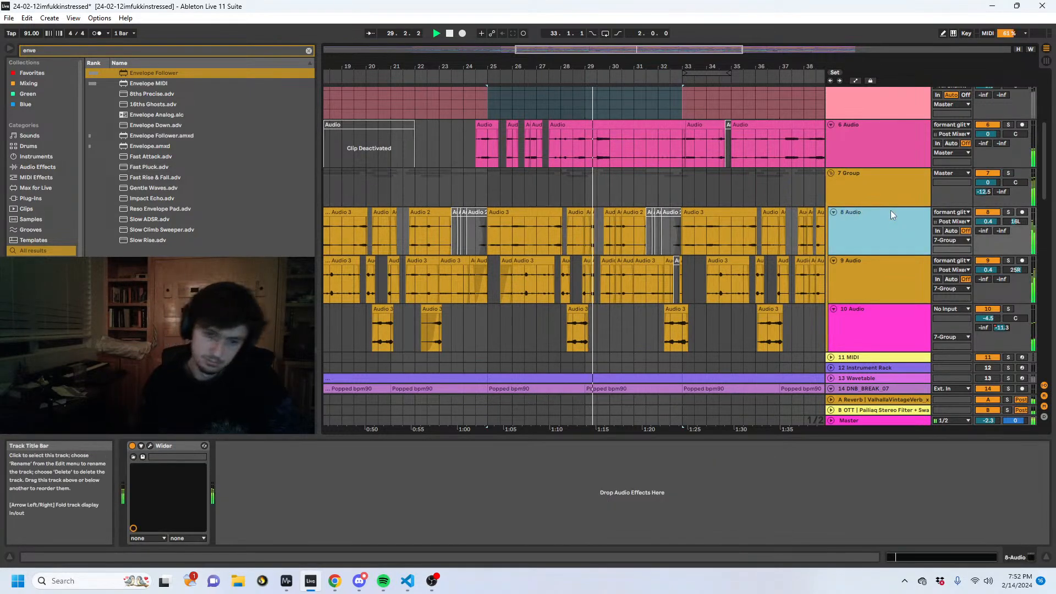
scroll(866, 192, "down", 5)
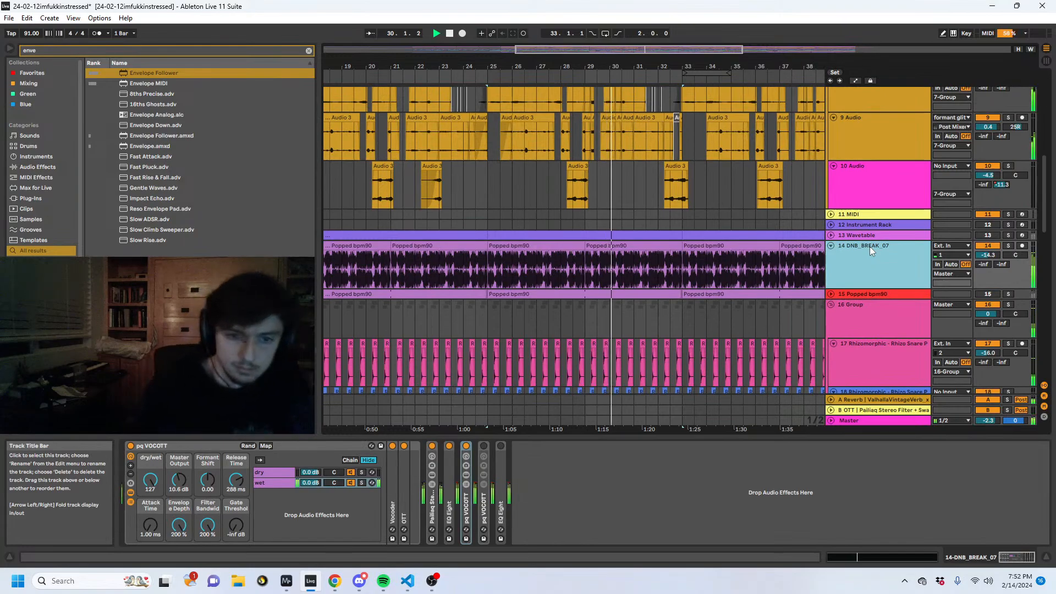
scroll(797, 203, "down", 3)
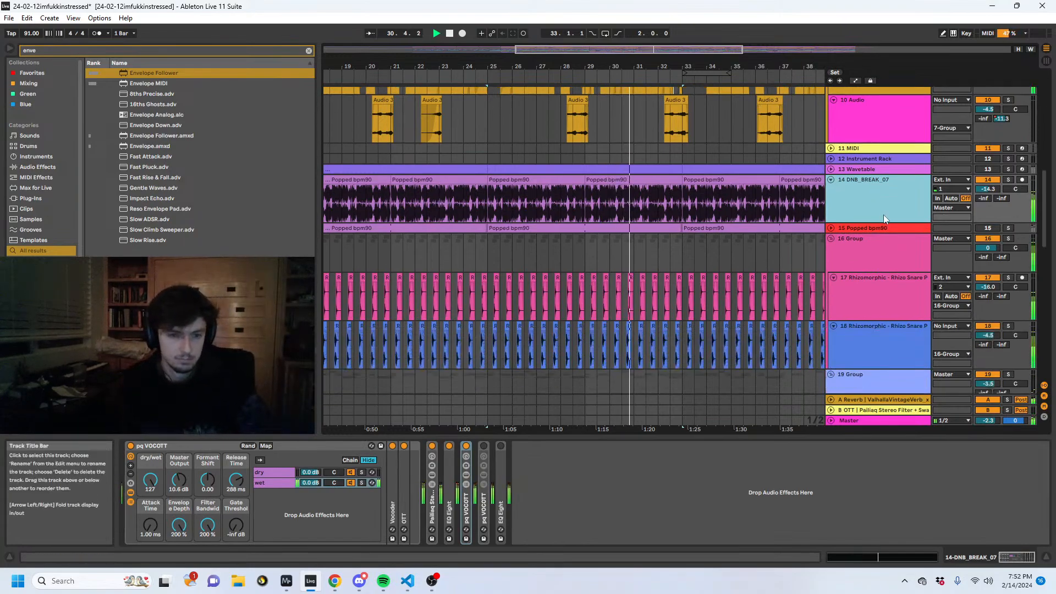
scroll(760, 249, "down", 20)
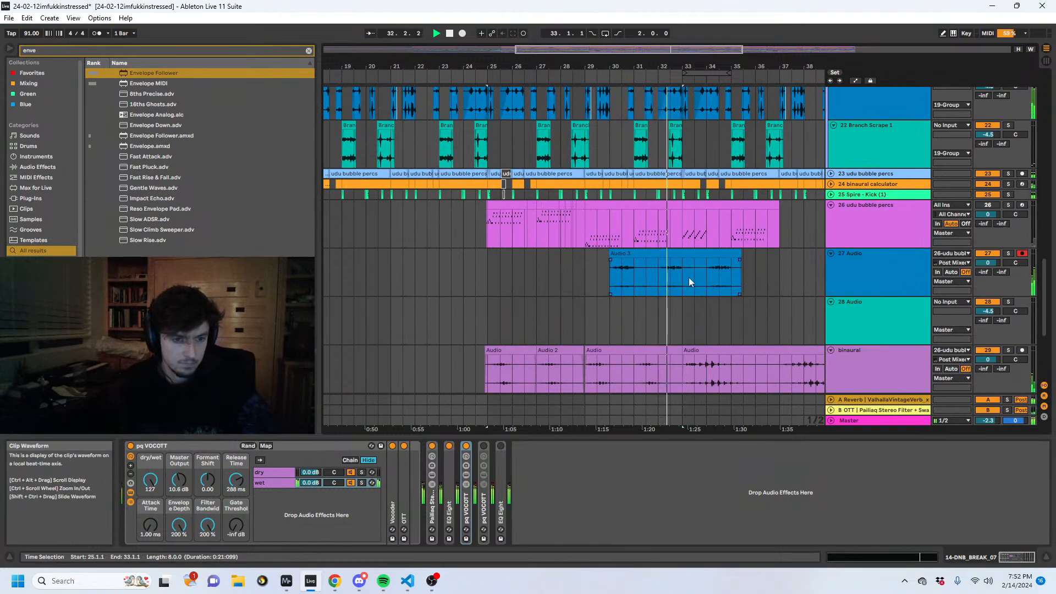
- On the 27 Audio track, move the section from 32.1.1 to 33.3.1 to bar 36, and duplicate bars 29 to 33
left_click(664, 281)
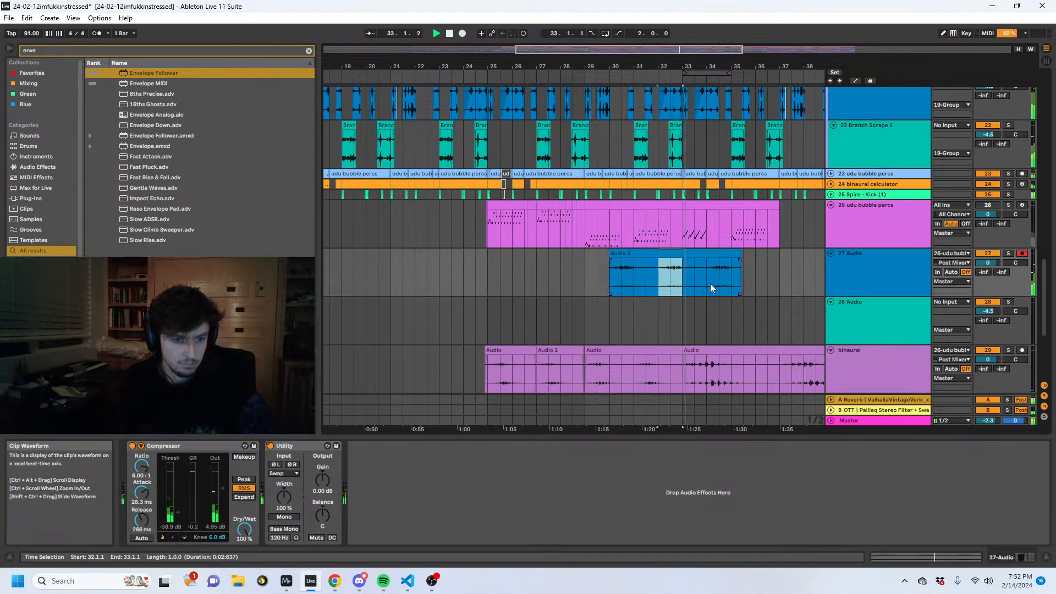
left_click_drag(710, 282, 679, 269)
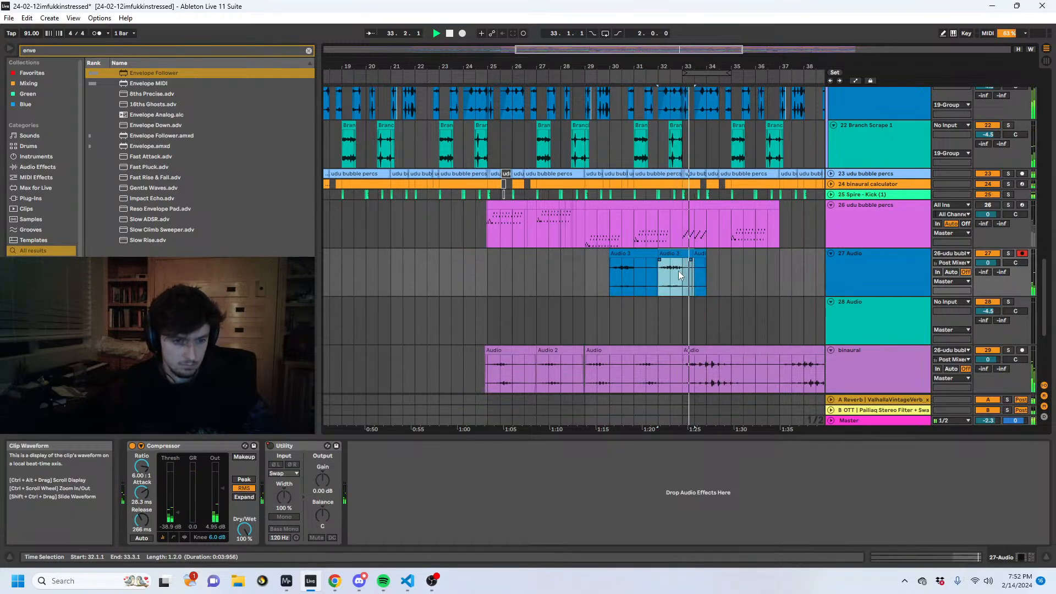
left_click_drag(679, 270, 775, 263)
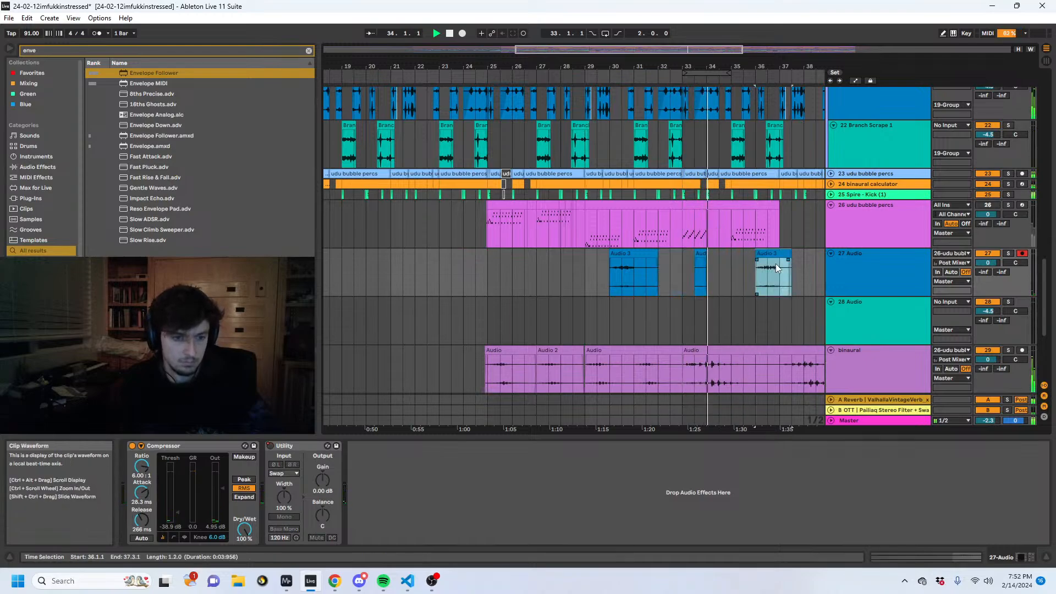
left_click_drag(683, 275, 585, 273)
key("ctrl+d")
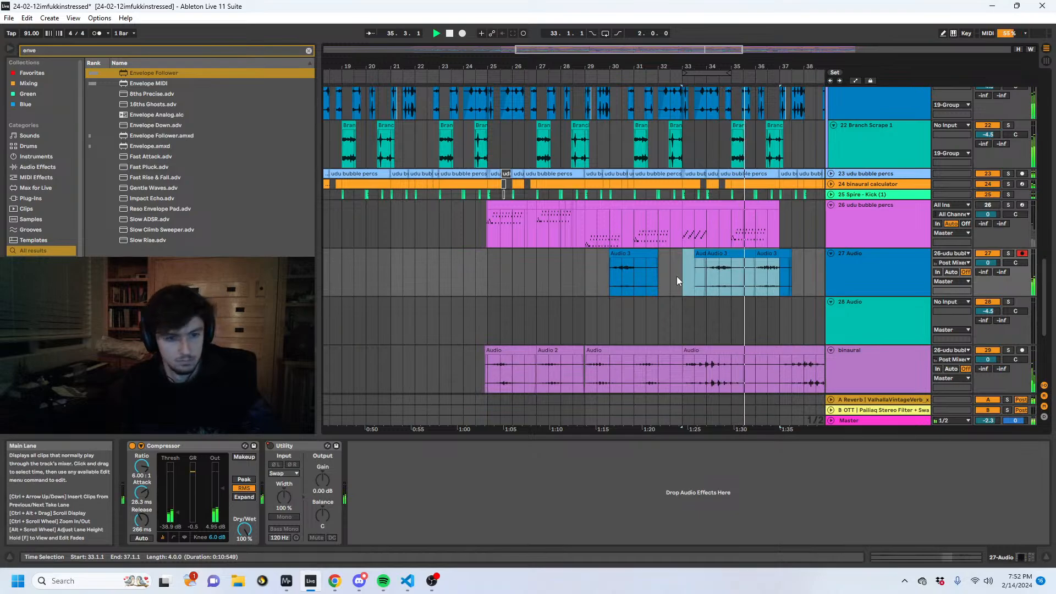
- Open the duplicated clip at bar 34 on the 27 Audio track and set its warp mode to Complex
left_click(720, 253)
left_click(923, 557)
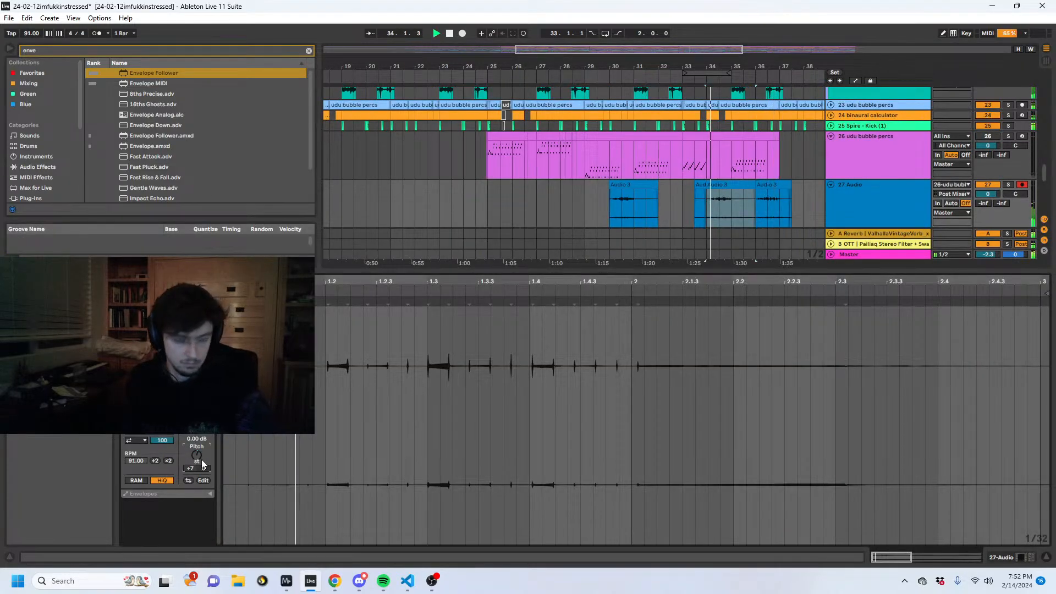
left_click(136, 440)
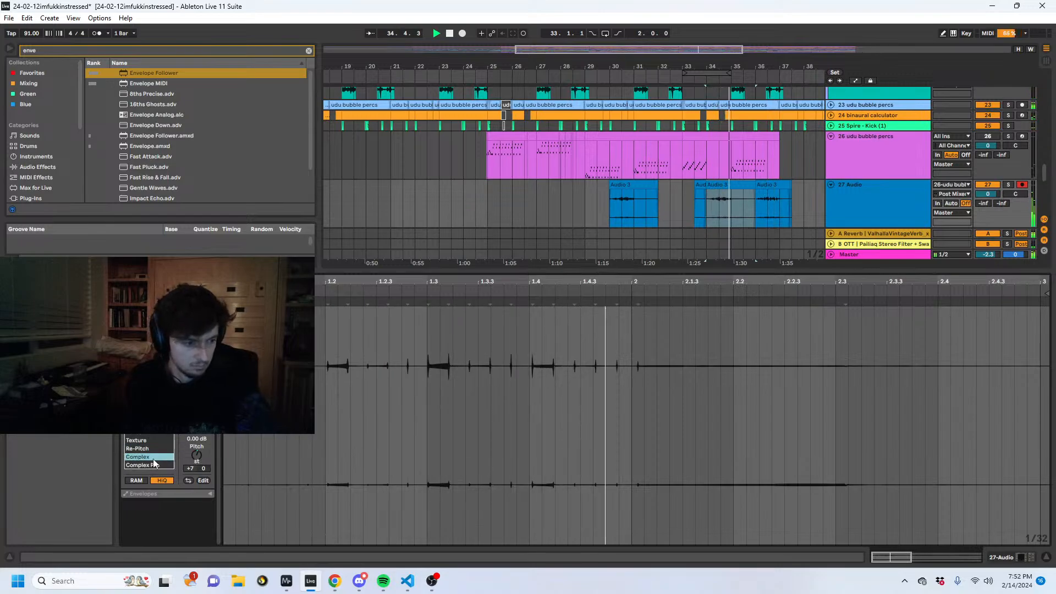
left_click(154, 464)
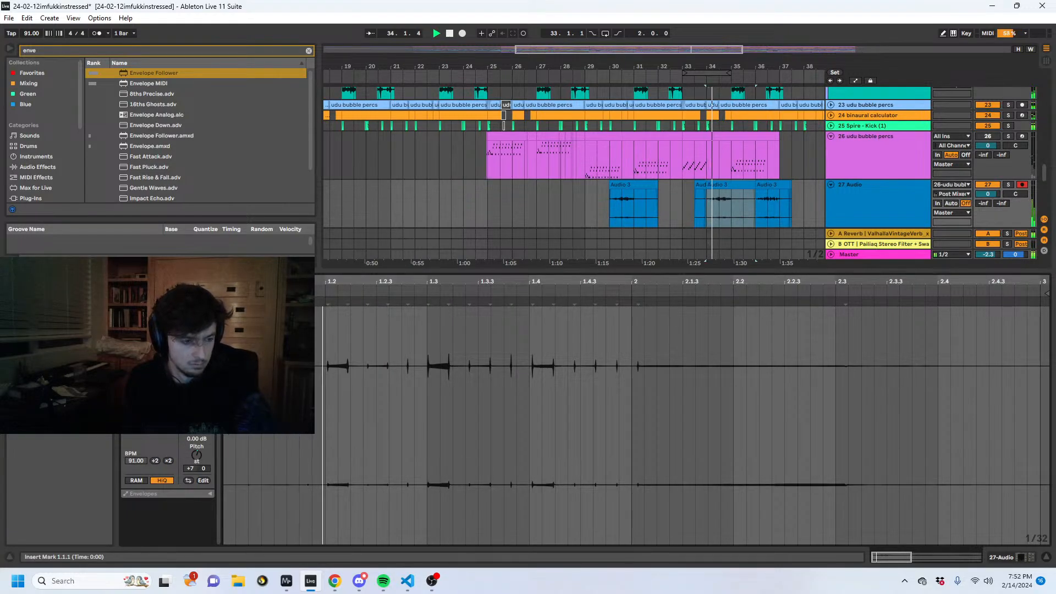
- Solo the 27 Audio track and play the duplicated clip around bar 34 at close range
left_click(1008, 185)
left_click_drag(706, 66, 409, 181)
left_click_drag(577, 64, 577, 102)
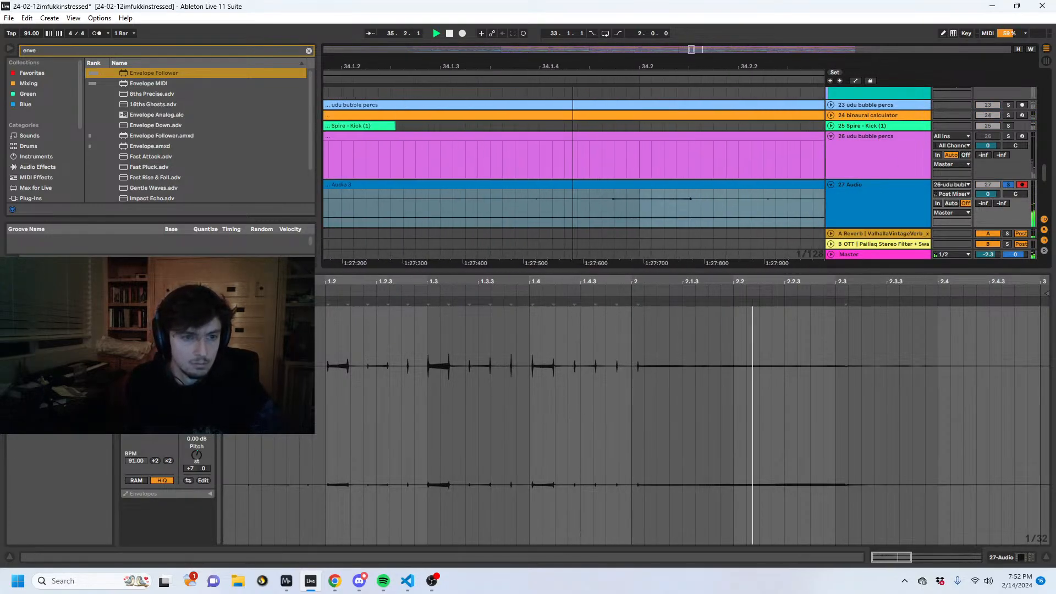
key("space")
key("space")
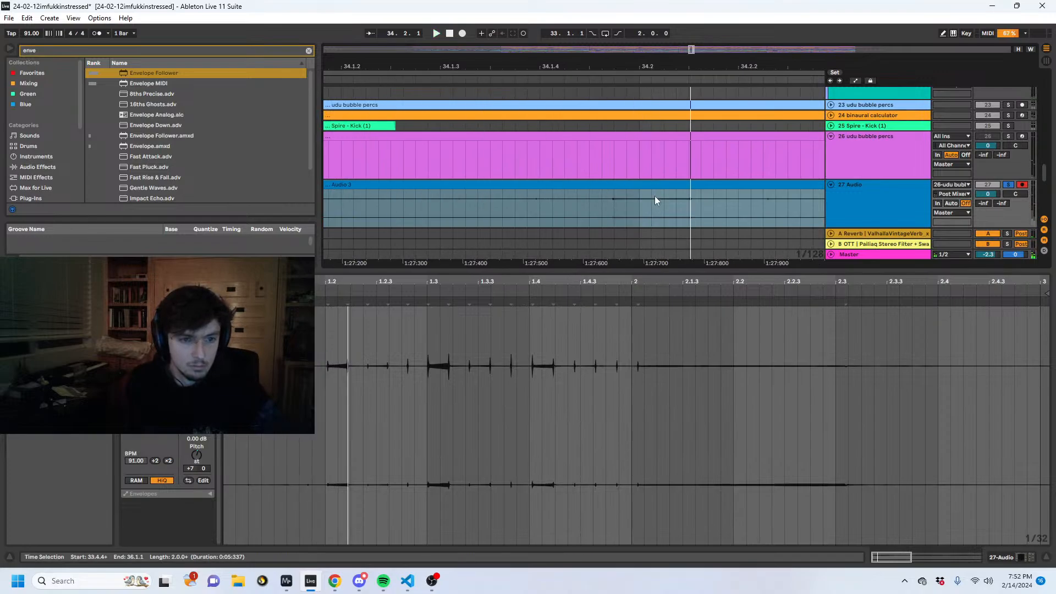
- Nudge the clip at bar 34 slightly later so its hits align with the beat grid, and play from 34.1.1
left_click(625, 198)
left_click_drag(622, 186, 646, 191)
left_click_drag(643, 64, 641, 11)
left_click(638, 193)
left_click(645, 207)
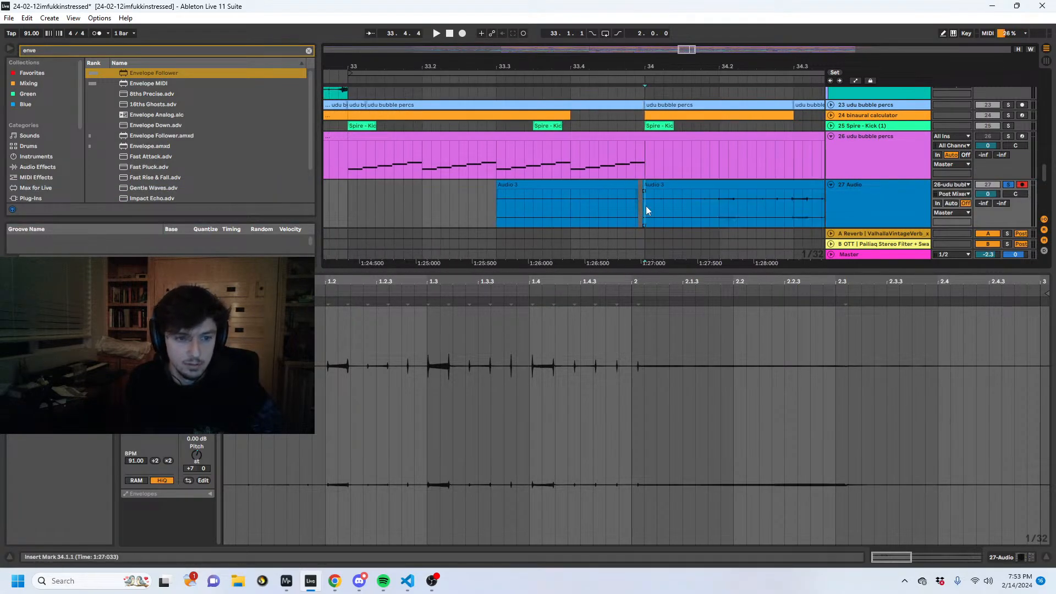
key("space")
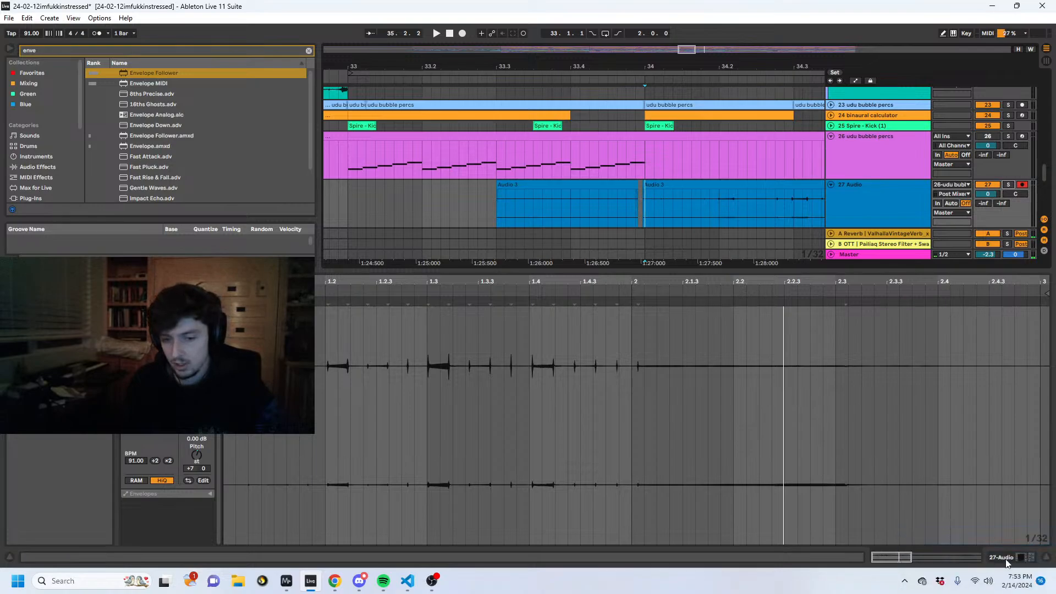
- Try a 0.01 ms attack on the 27 Audio track's Compressor, playing from 34.1.1
left_click(672, 235)
left_click(645, 206)
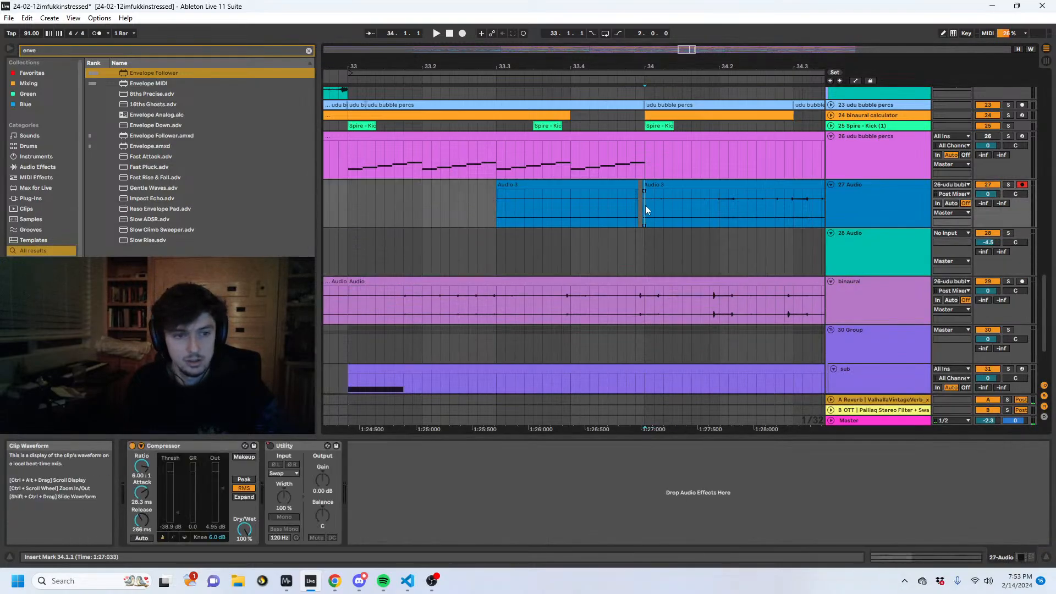
left_click(80, 48)
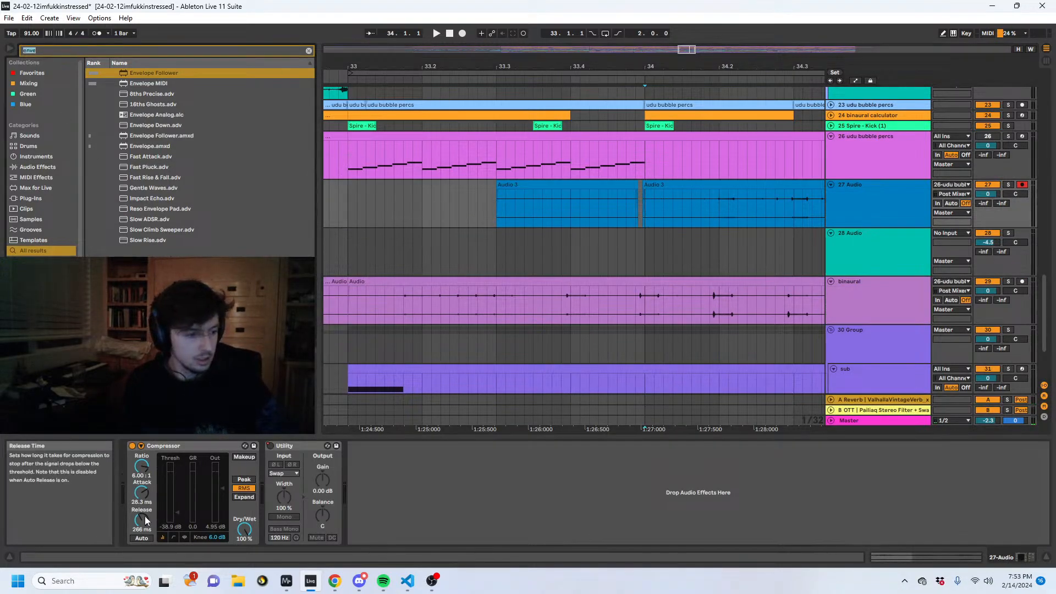
left_click(143, 499)
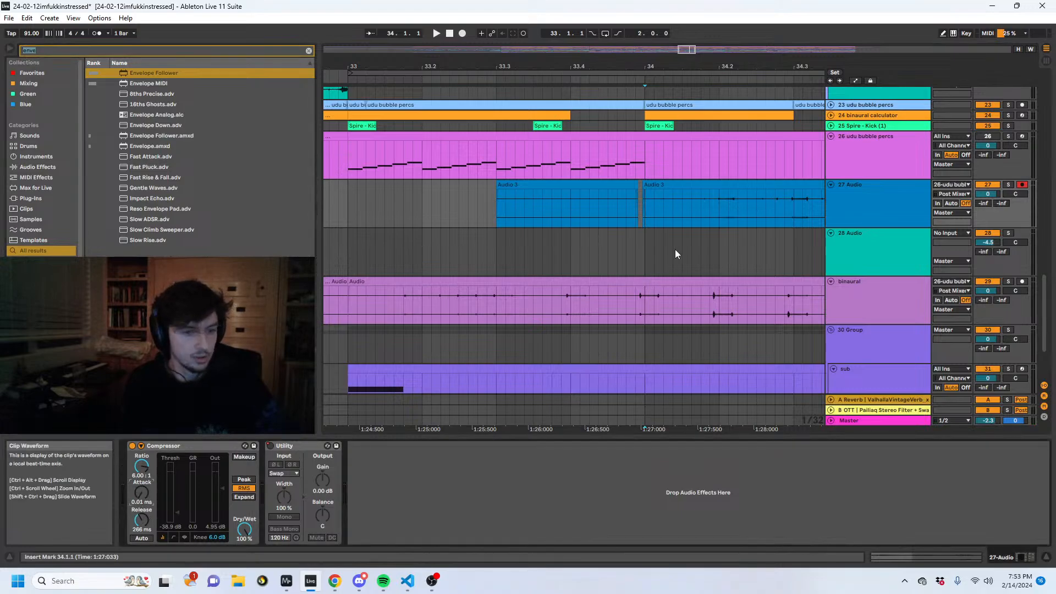
left_click(645, 213)
key("space")
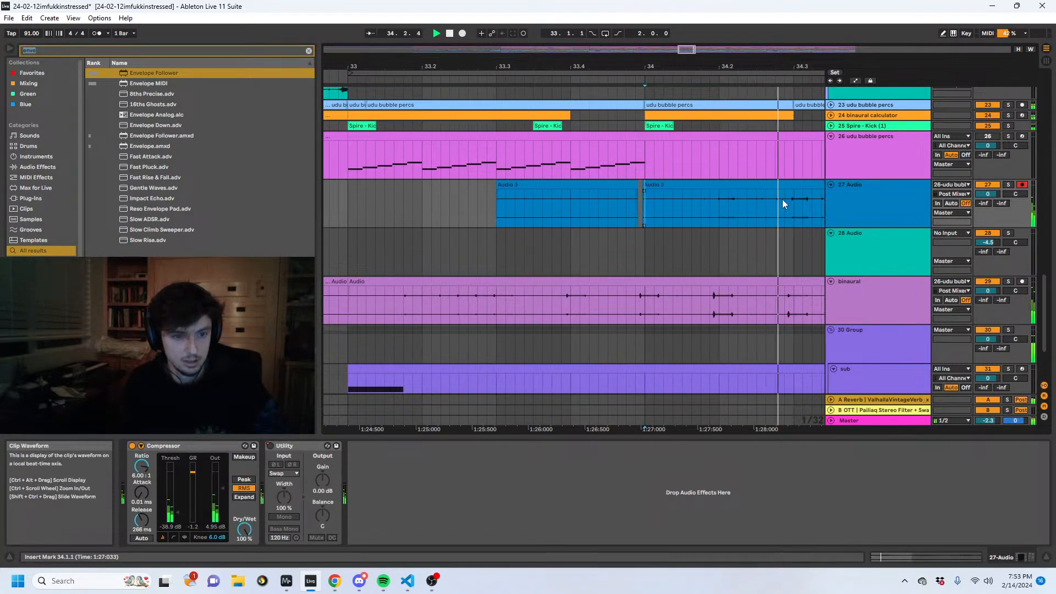
key("space")
key("ctrl+z")
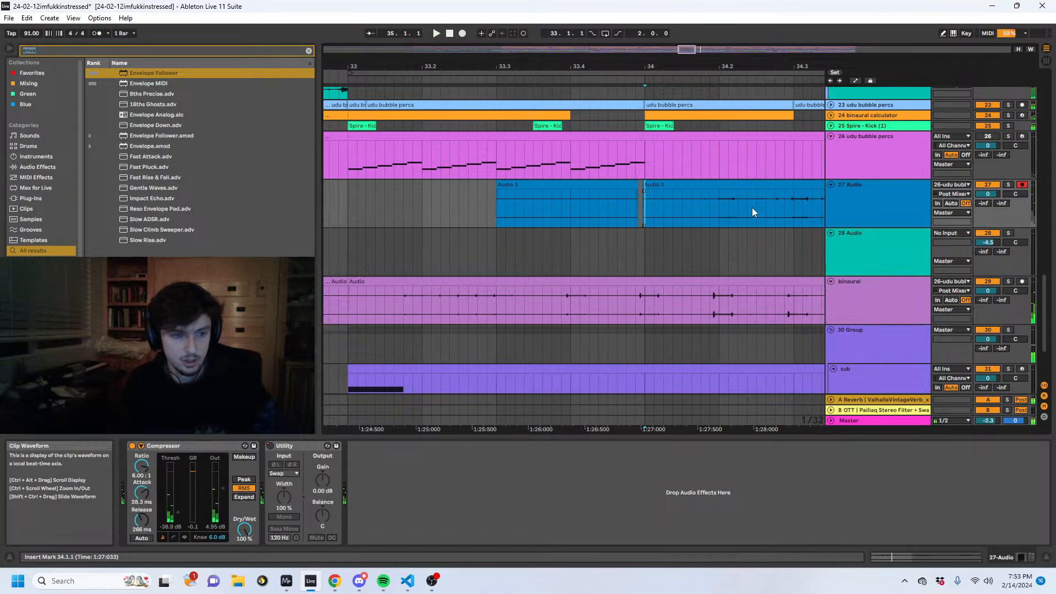
- Find the KClip3 plug-in in the browser and add it to the 27 Audio track
left_click(913, 208)
left_click_drag(109, 52, 1, 28)
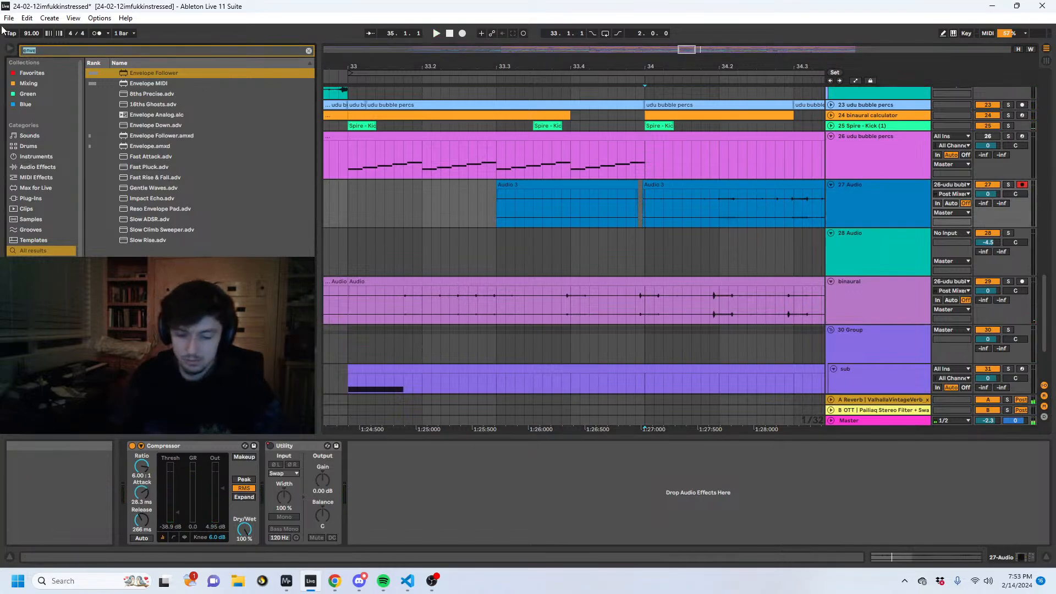
type("kclip")
left_click(161, 75)
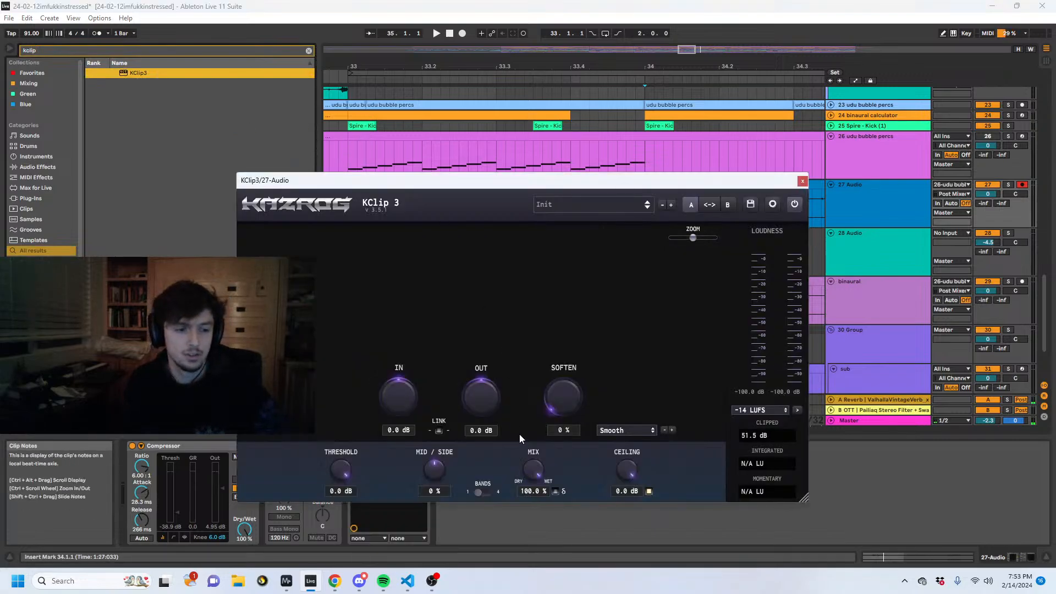
- Drive KClip 3 with linked gain of 16.3 dB in and -16.3 dB out, checking it in solo, and close its window
key("space")
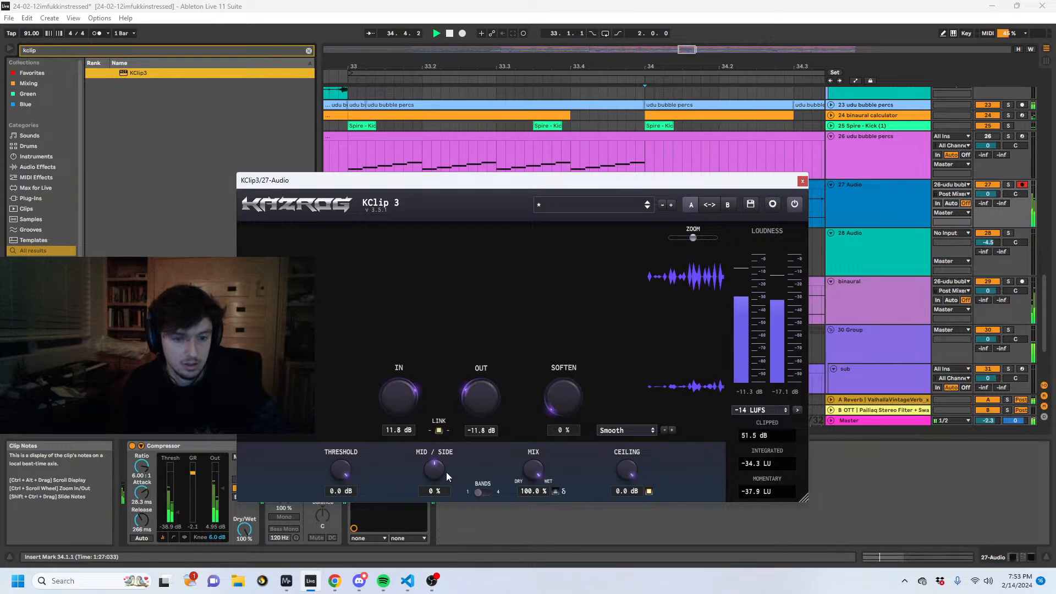
left_click(1009, 188)
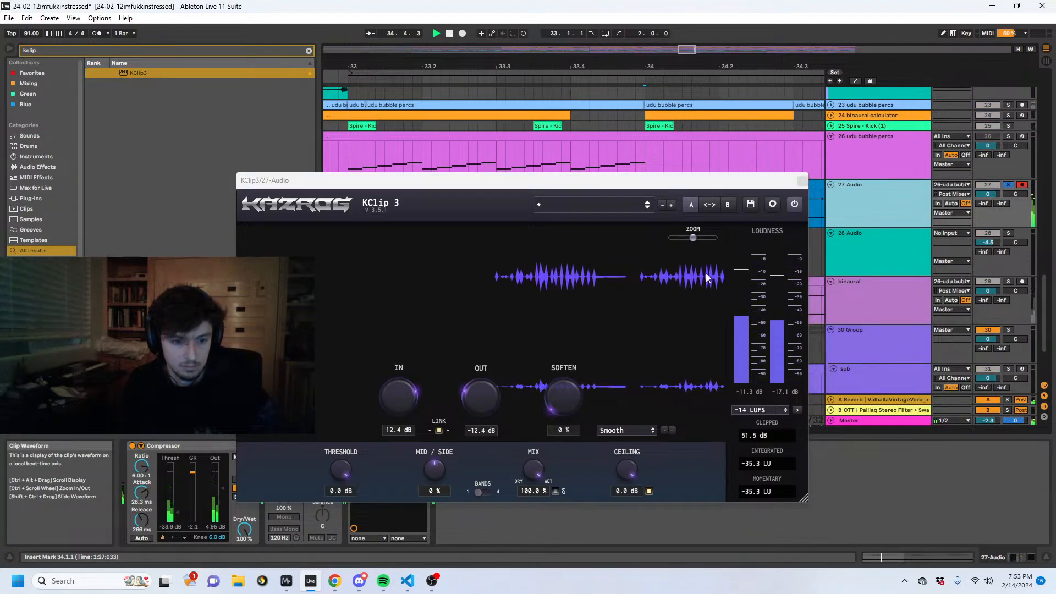
left_click_drag(488, 397, 466, 421)
left_click(1007, 185)
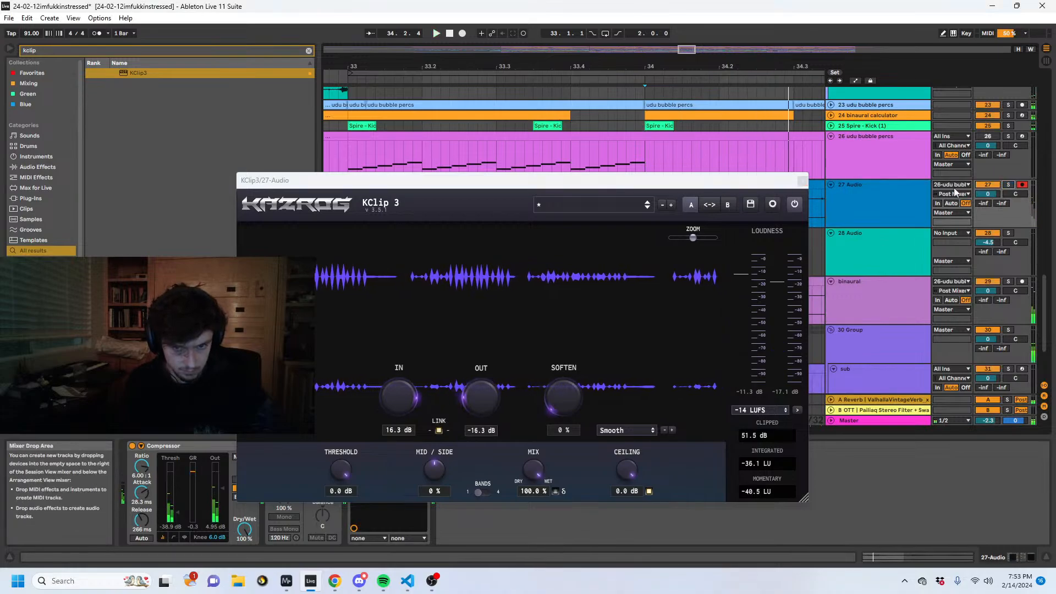
left_click(802, 181)
- Play through the edited 27 Audio section and deactivate its last clip, from 36.1.1 to 37.2.2
left_click_drag(701, 66, 451, 44)
left_click(898, 222)
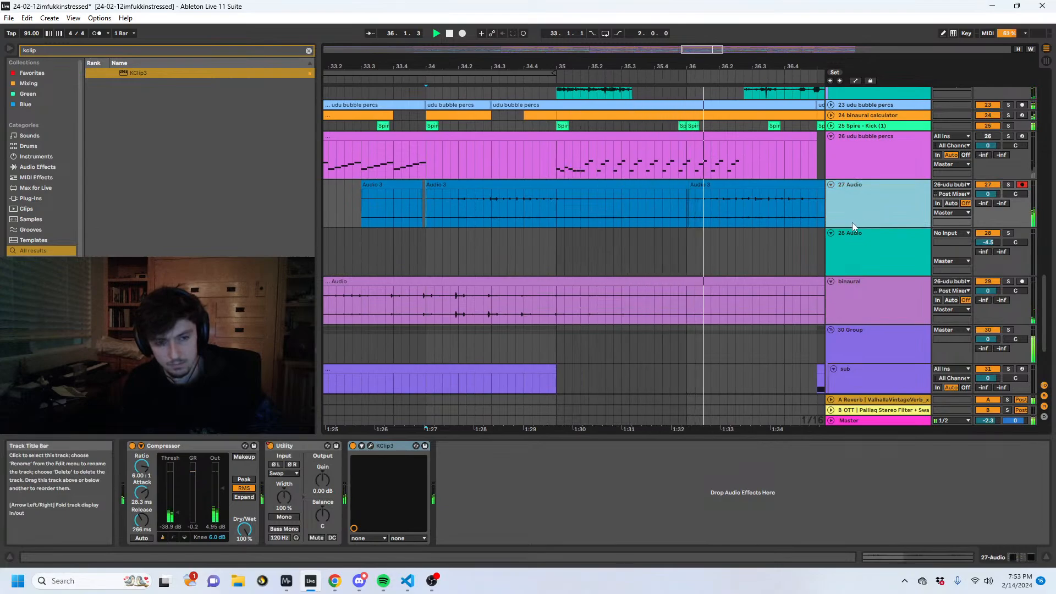
left_click_drag(740, 66, 628, 40)
left_click(709, 185)
key("0")
scroll(753, 241, "up", 10)
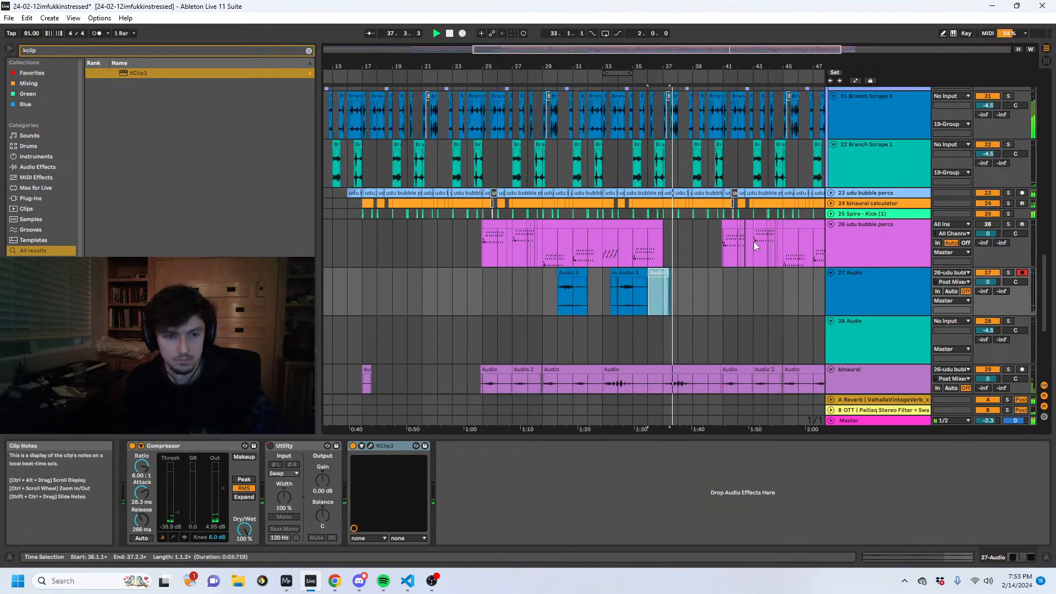
scroll(753, 242, "up", 10)
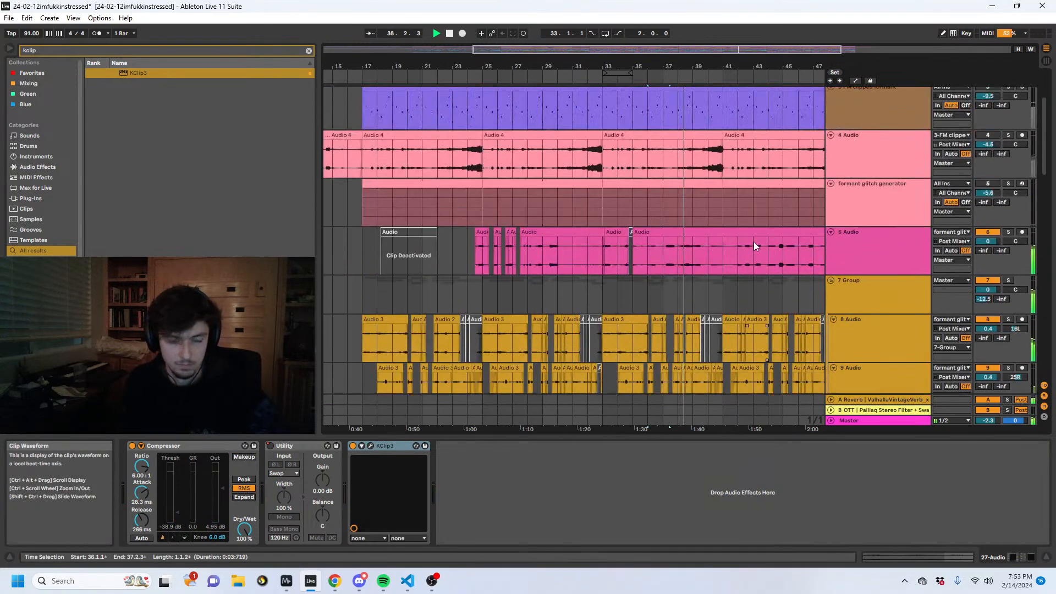
- Invert the 2 Pigments track's Envelope Follower mapping to the Hiss amount, with Min 79% and Max 0%, checking it in playback
scroll(860, 263, "up", 1)
left_click(860, 259)
left_click(867, 215)
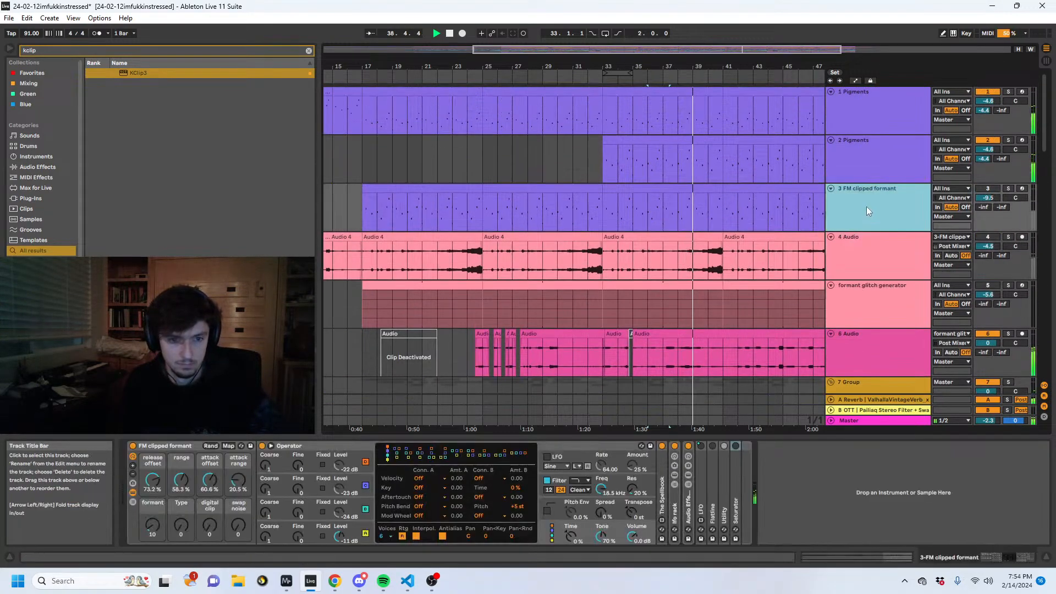
left_click(863, 164)
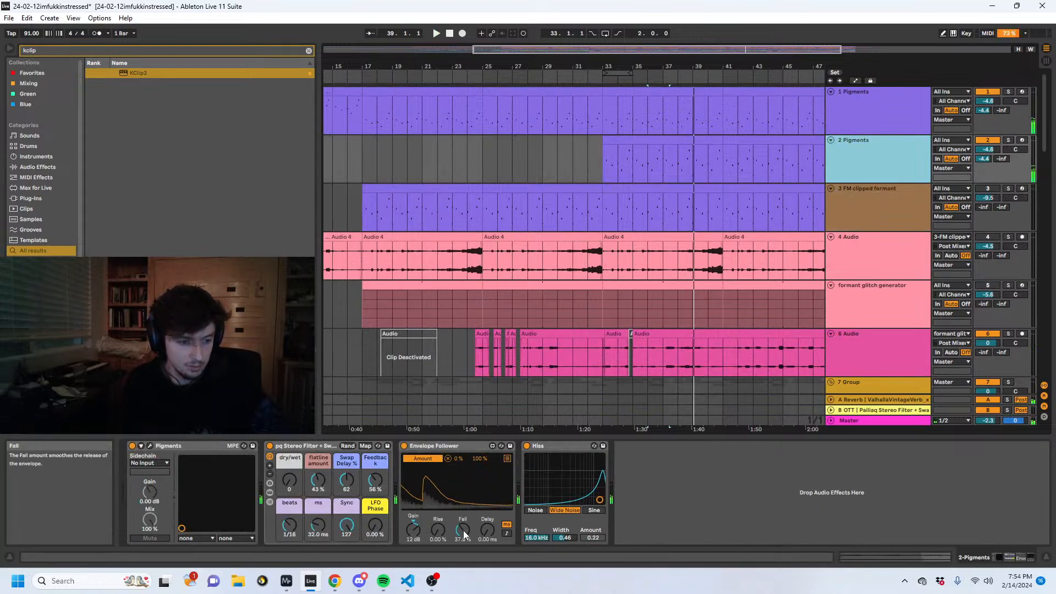
left_click_drag(459, 459, 459, 447)
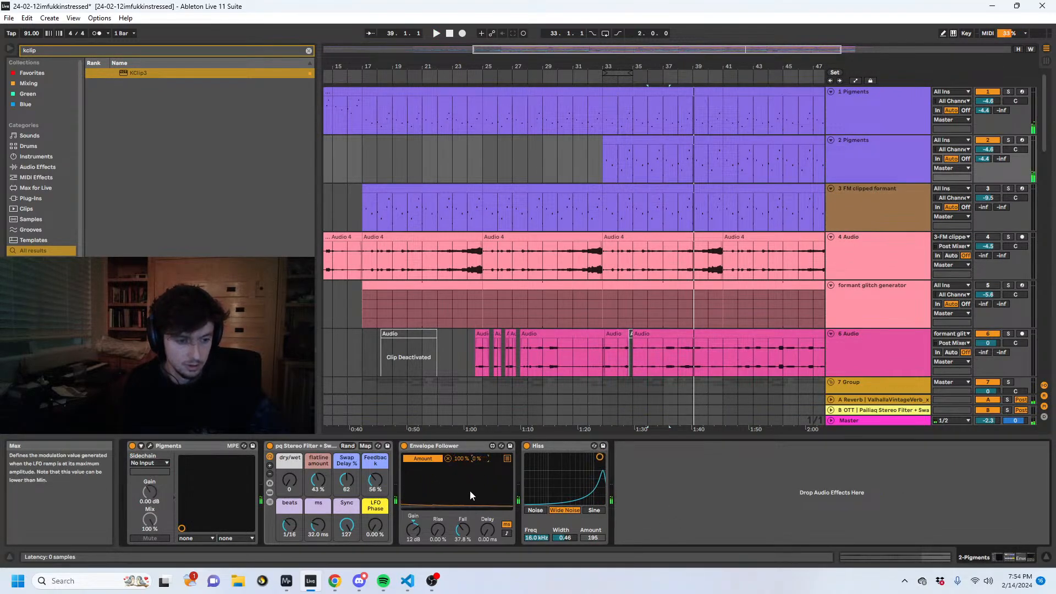
key("space")
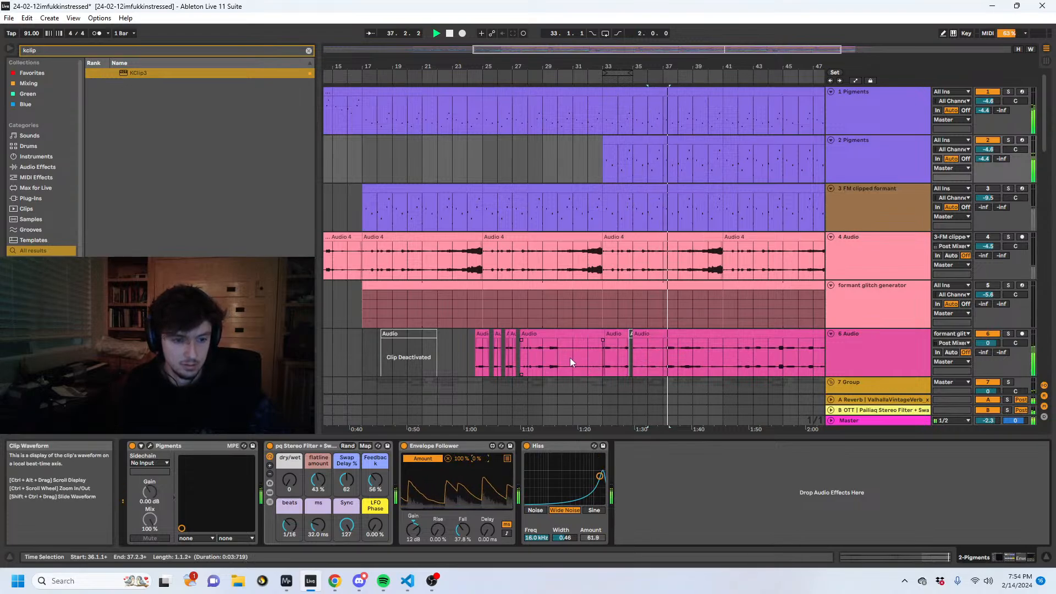
left_click_drag(460, 458, 461, 470)
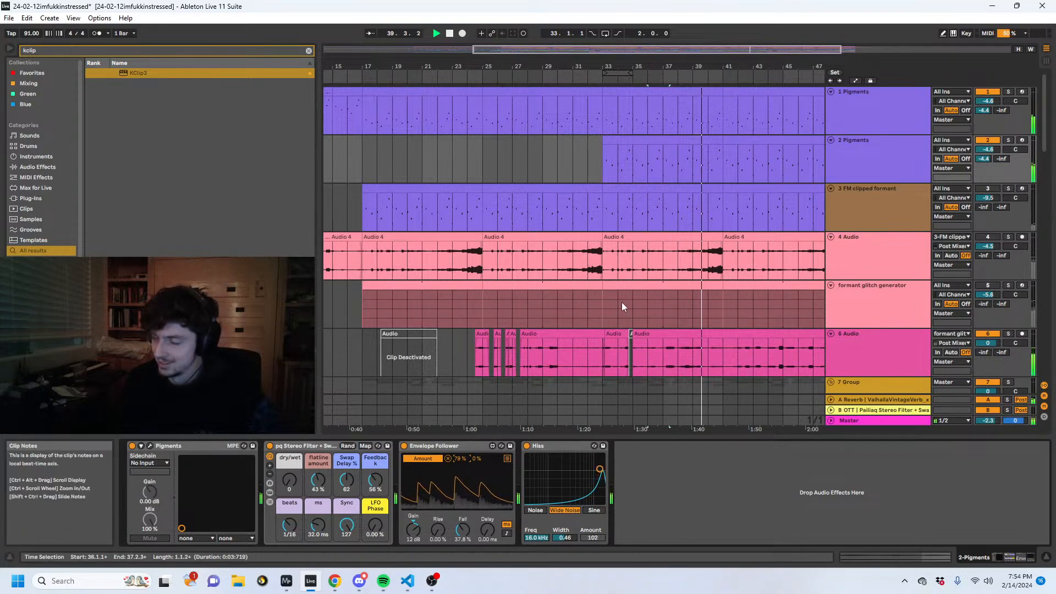
- Inspect the device chain on 19 Group and fold its Compressor and The Spellbook devices
left_click(662, 193)
scroll(654, 207, "down", 15)
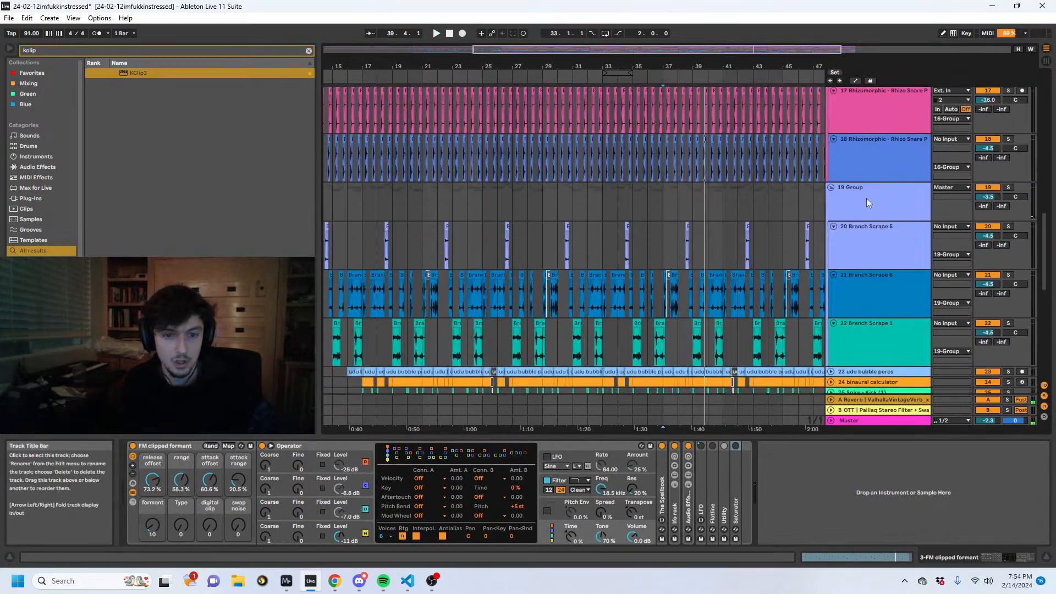
left_click(865, 200)
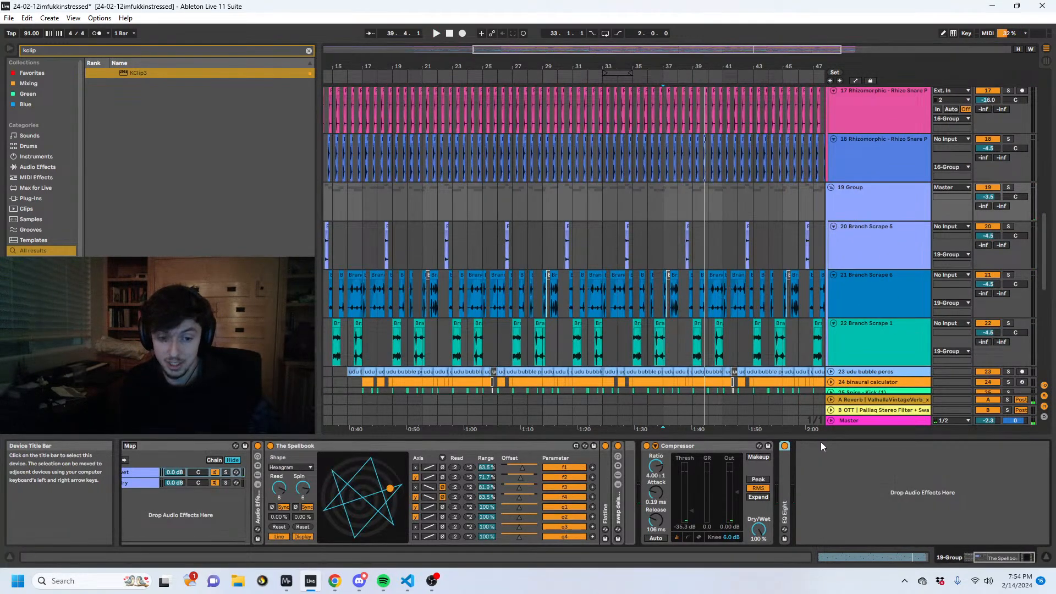
double_click(681, 446)
left_click(385, 442)
double_click(383, 444)
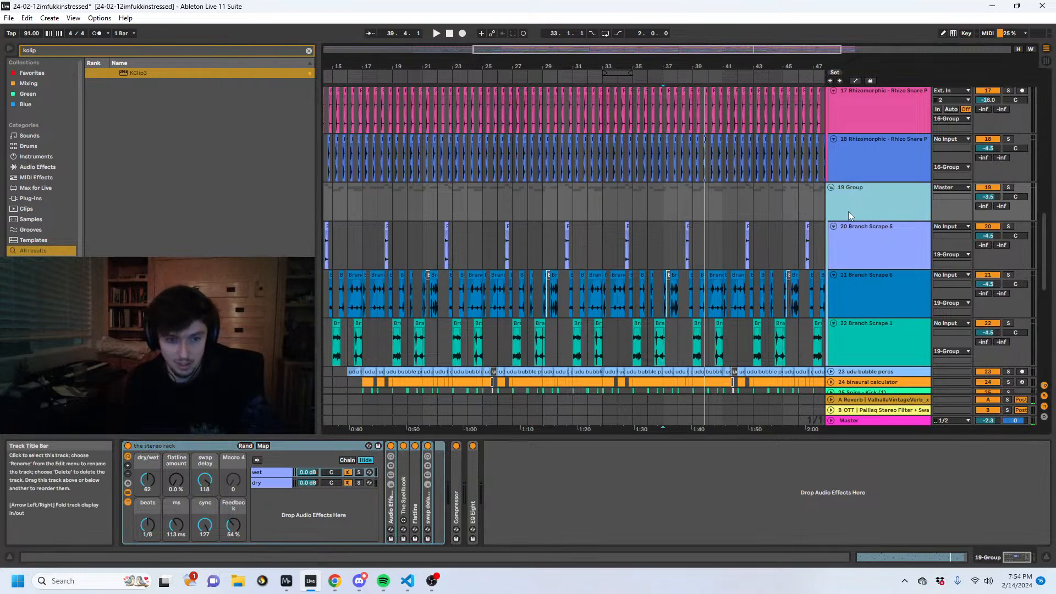
- Examine the device chains on the 16 Group and 14 DNB_BREAK_07 tracks
scroll(836, 231, "up", 3)
scroll(834, 233, "up", 3)
left_click(884, 199)
scroll(866, 211, "up", 5)
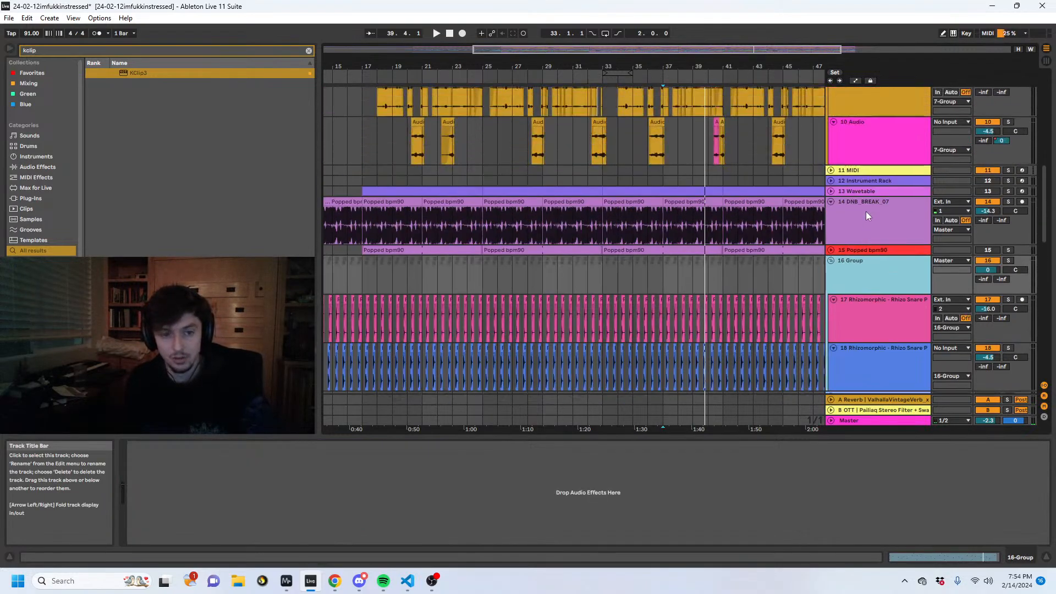
left_click(882, 297)
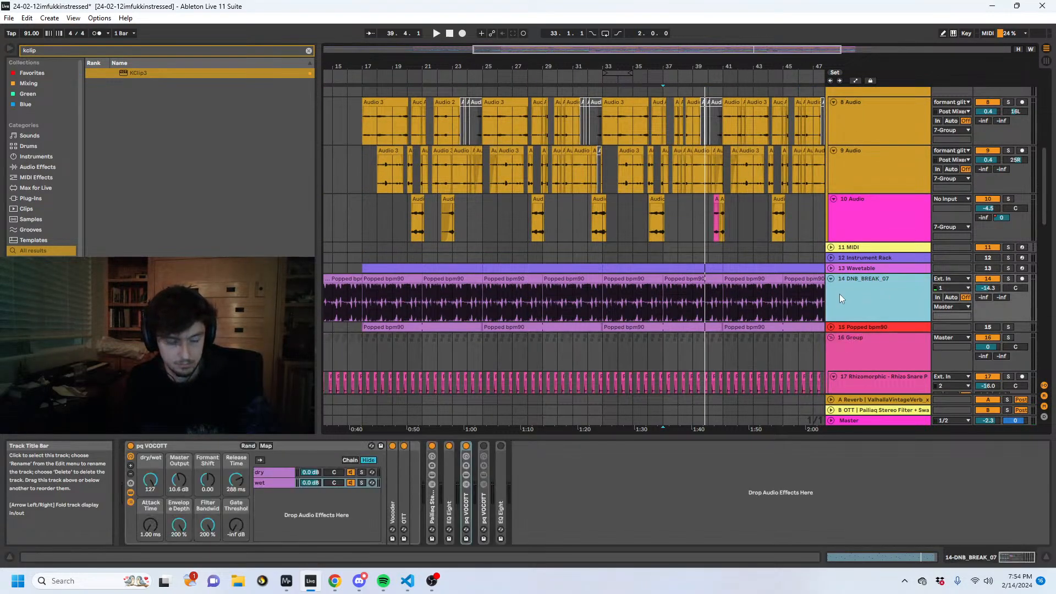
scroll(603, 308, "up", 10)
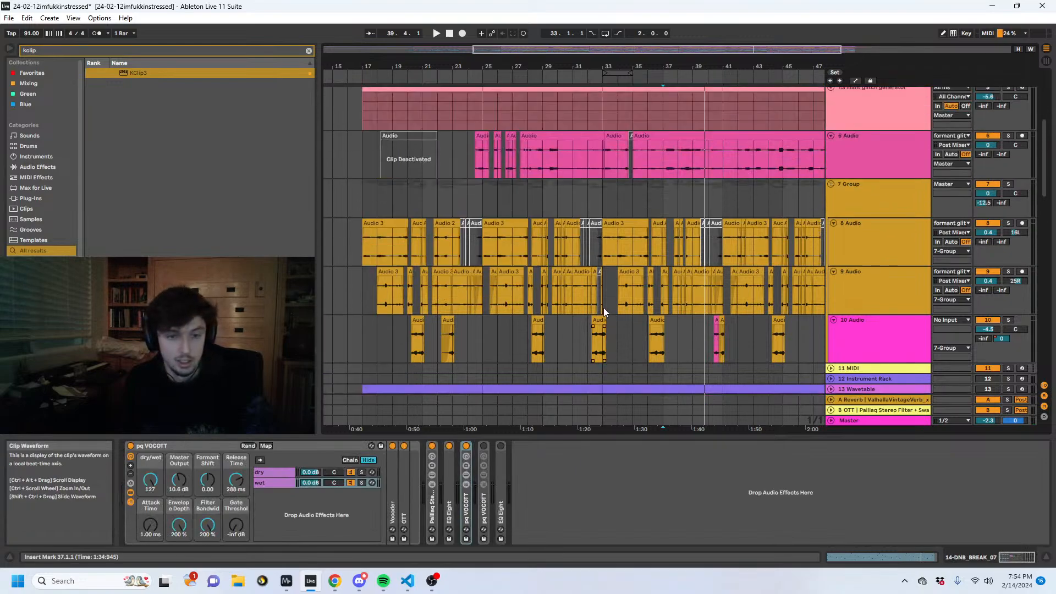
- Examine the 7 Group clips around bars 37 to 41 and play the arrangement from 40.2.1
left_click(699, 312)
left_click_drag(705, 70, 694, 118)
left_click(511, 302)
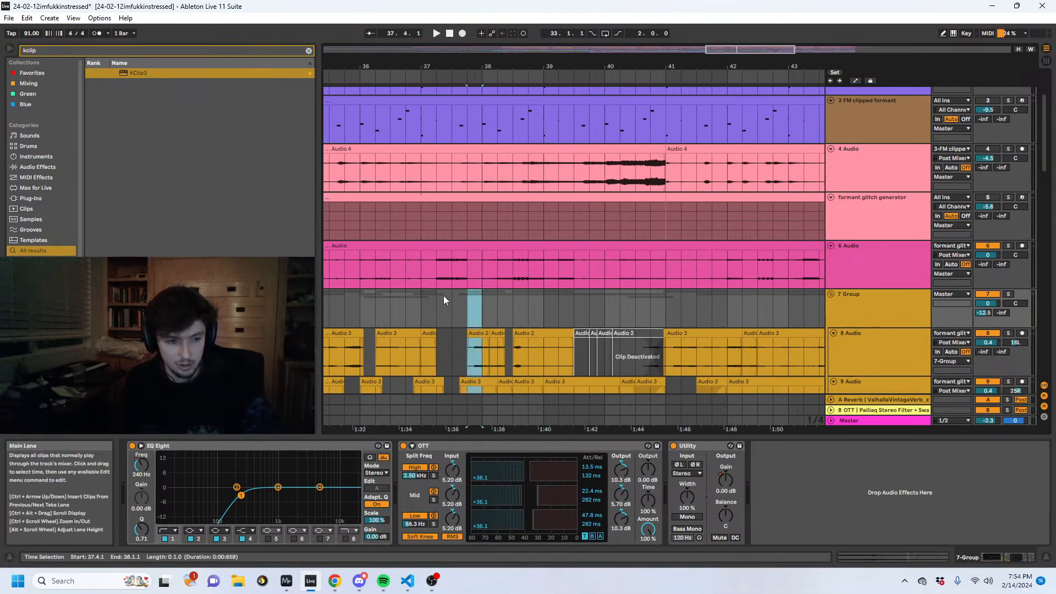
left_click(422, 315)
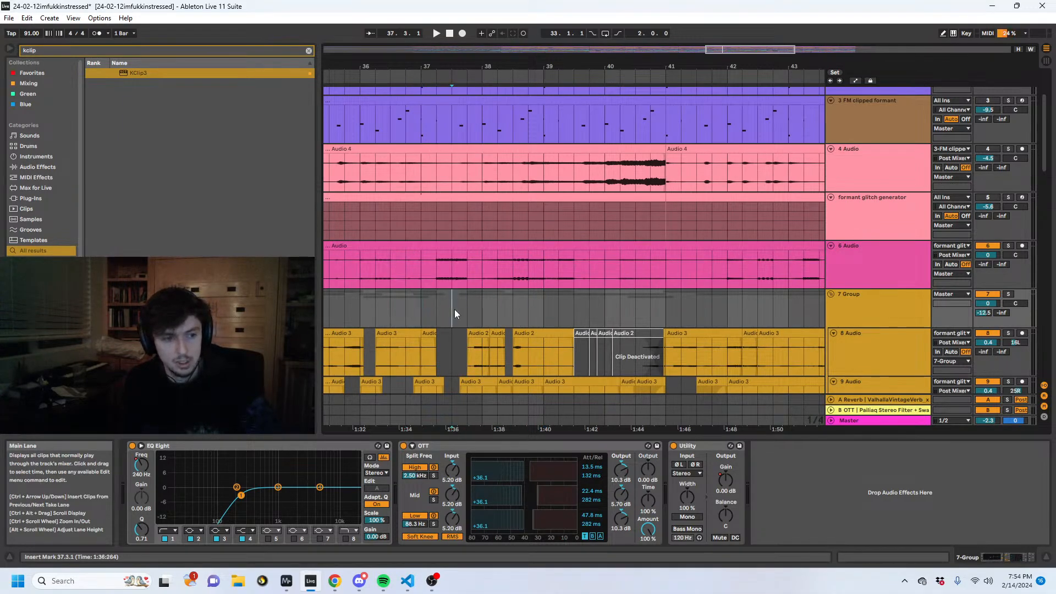
left_click(620, 308)
key("space")
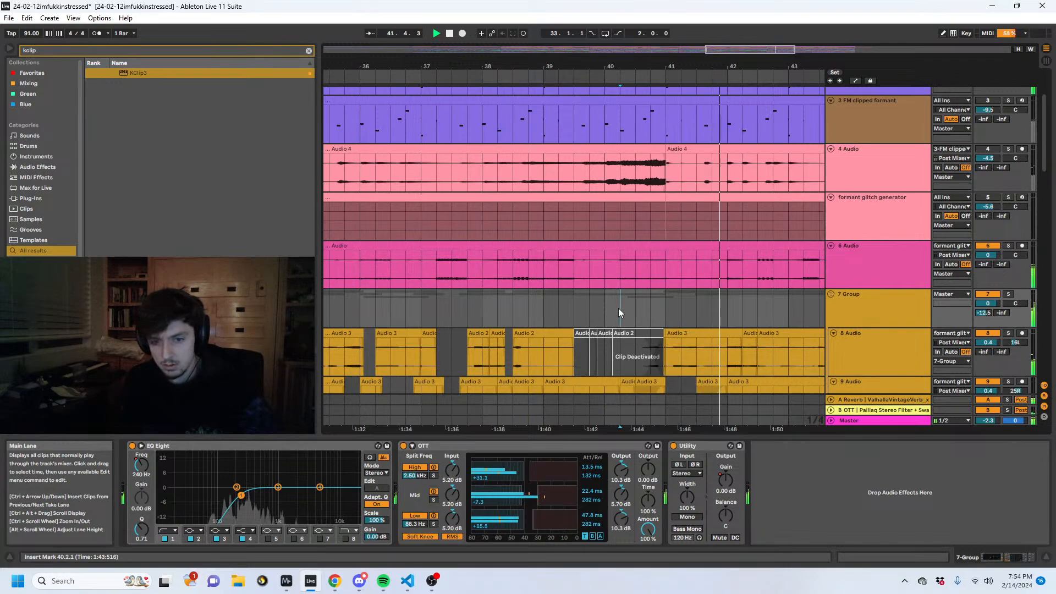
- On the 2 Pigments track, widen the Hiss noise band to 1.59 and set the Envelope Follower's Min to 63%
scroll(836, 250, "up", 4)
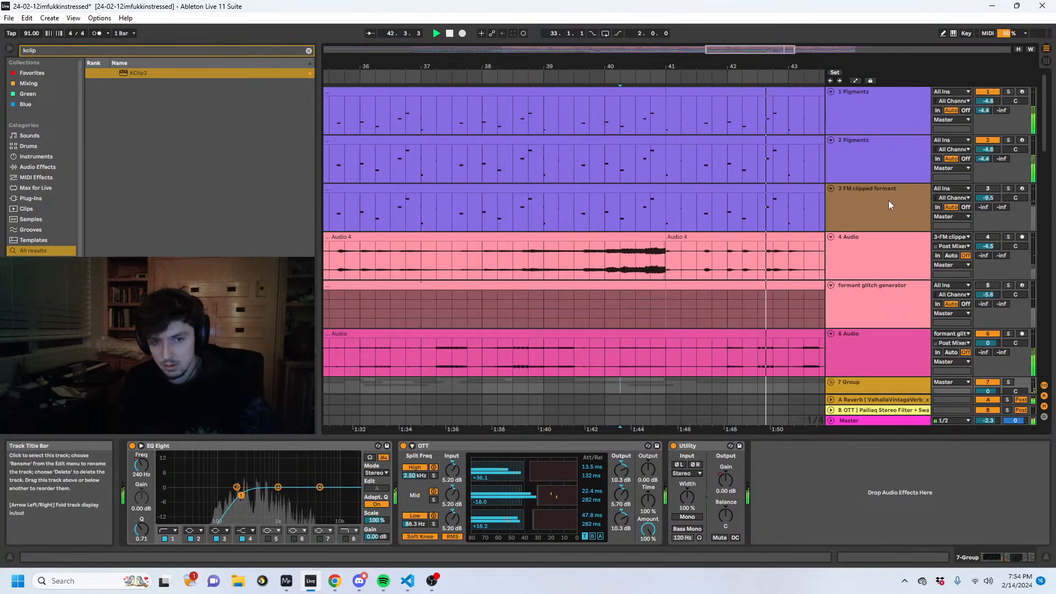
left_click(871, 179)
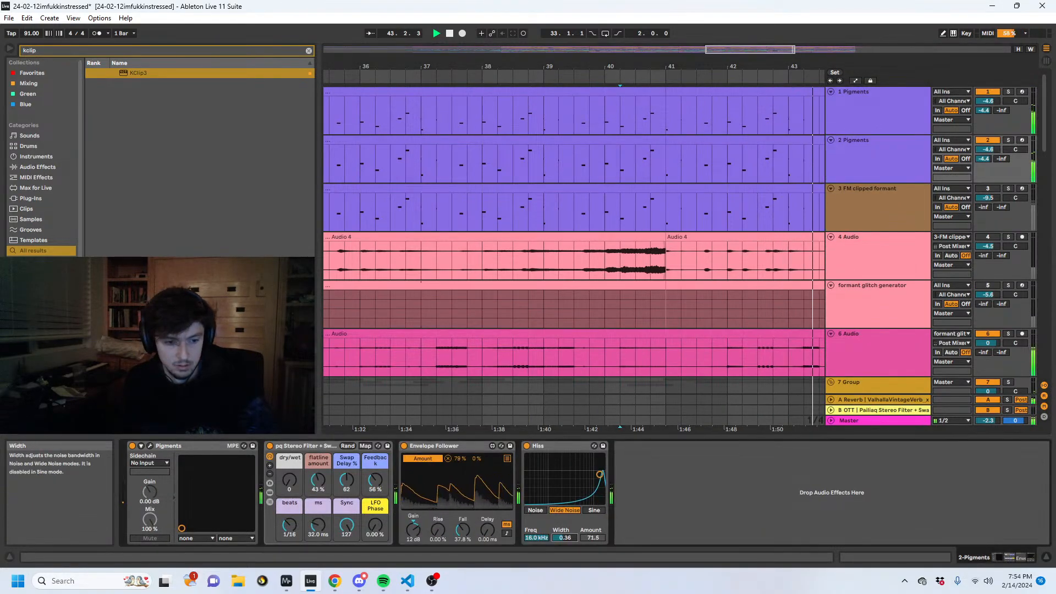
left_click_drag(569, 501, 569, 479)
left_click_drag(564, 538, 565, 525)
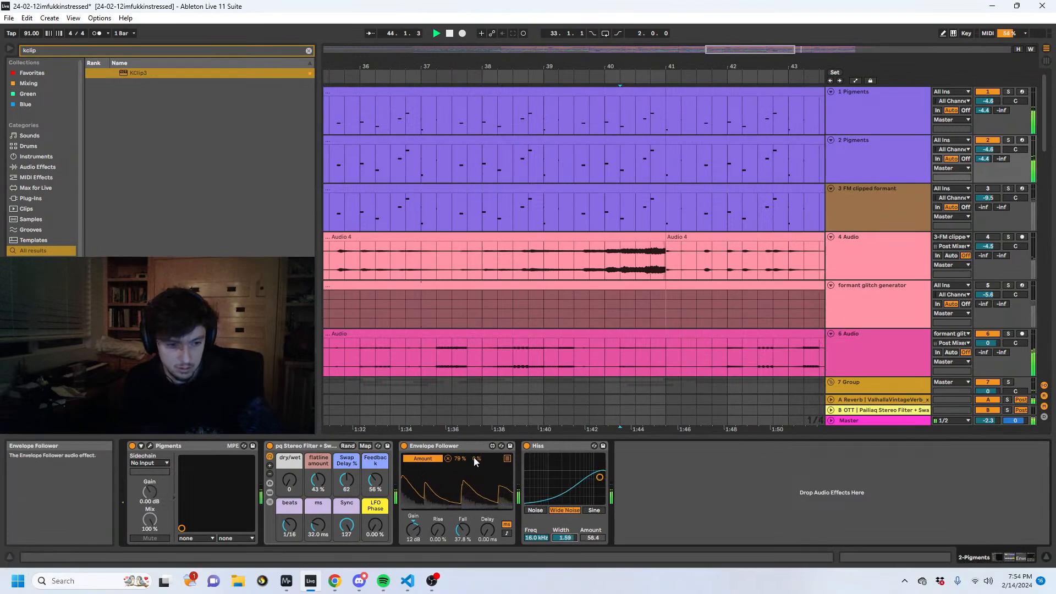
left_click_drag(459, 458, 460, 466)
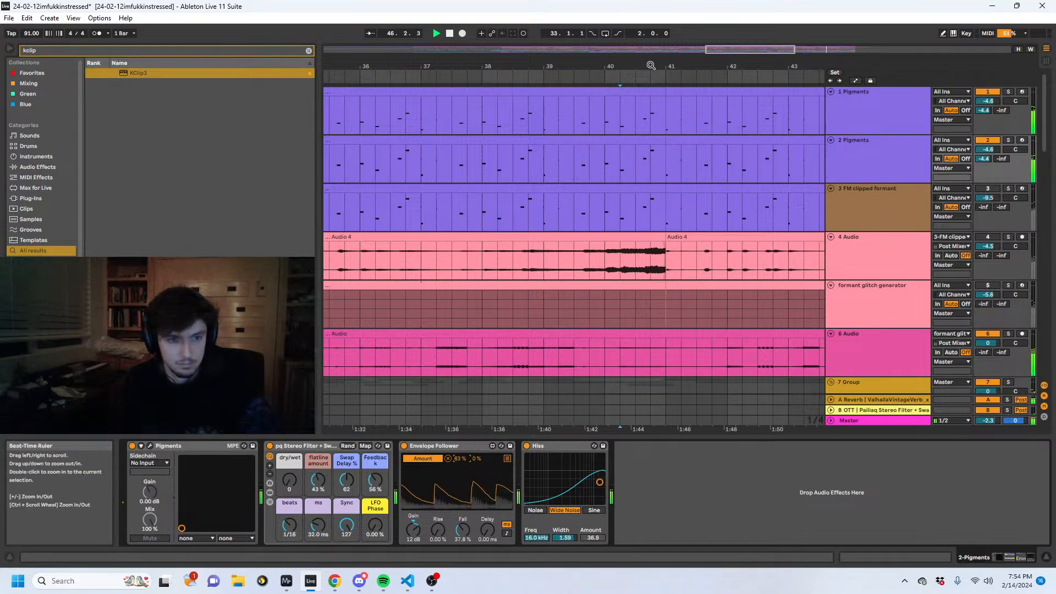
- Look over the whole arrangement down to the 26 udu bubble percs track, stop playback and place the insert marker at 34.1.1
left_click_drag(651, 66, 633, 19)
left_click(509, 237)
scroll(509, 247, "down", 2)
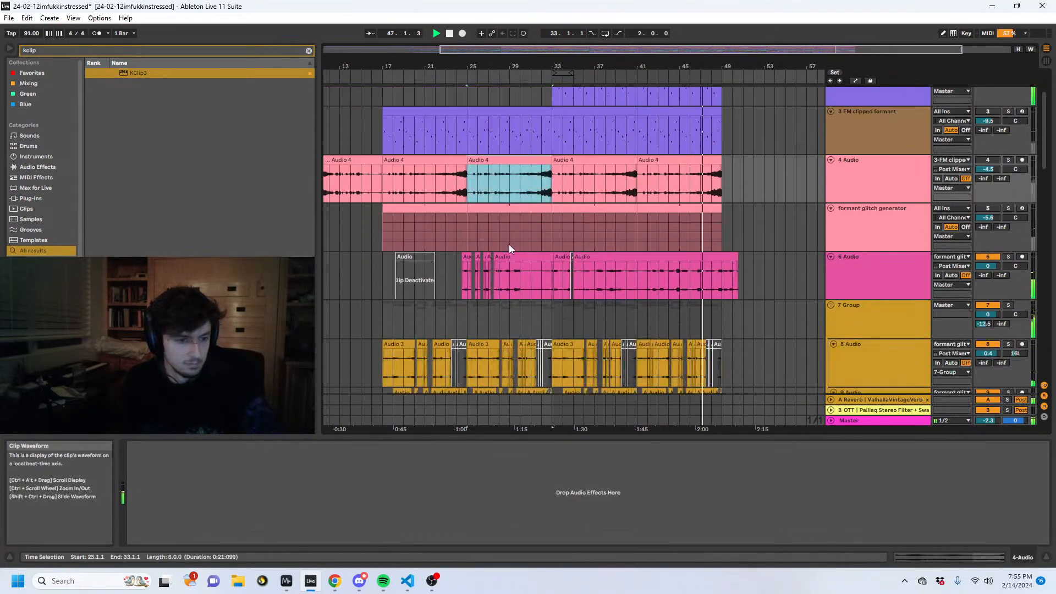
scroll(508, 245, "down", 12)
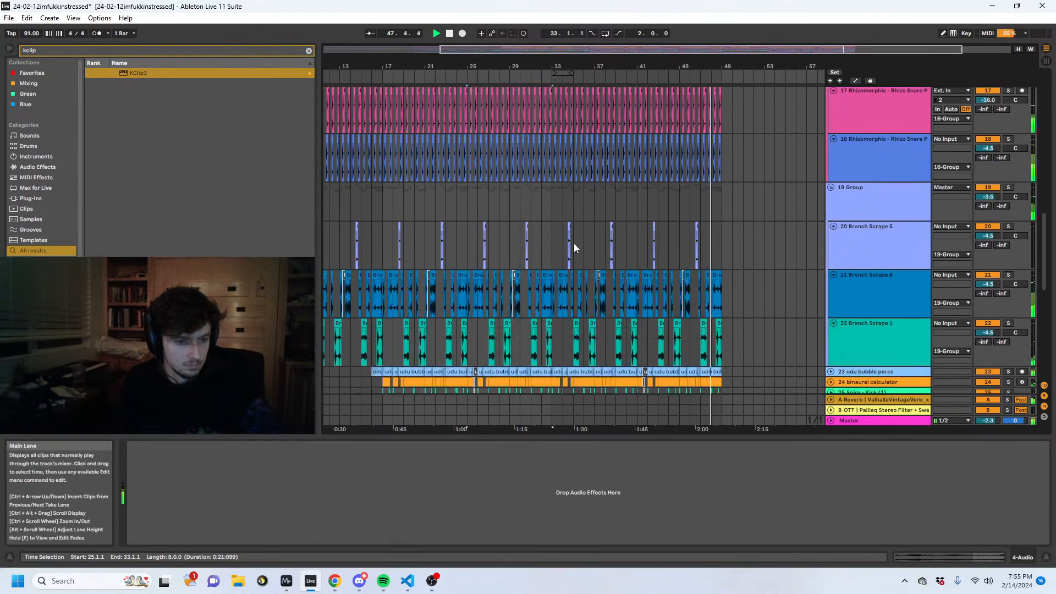
scroll(575, 250, "down", 3)
key("space")
left_click(556, 252)
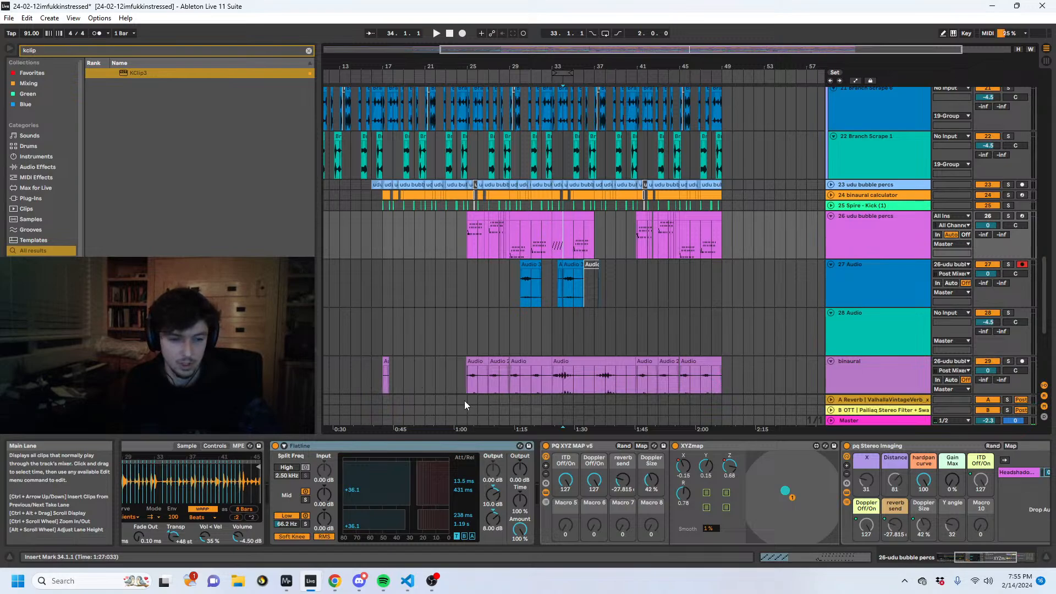
- Play the 26 udu bubble percs part from 33.1.1 and again from 29.1.1
left_click(848, 251)
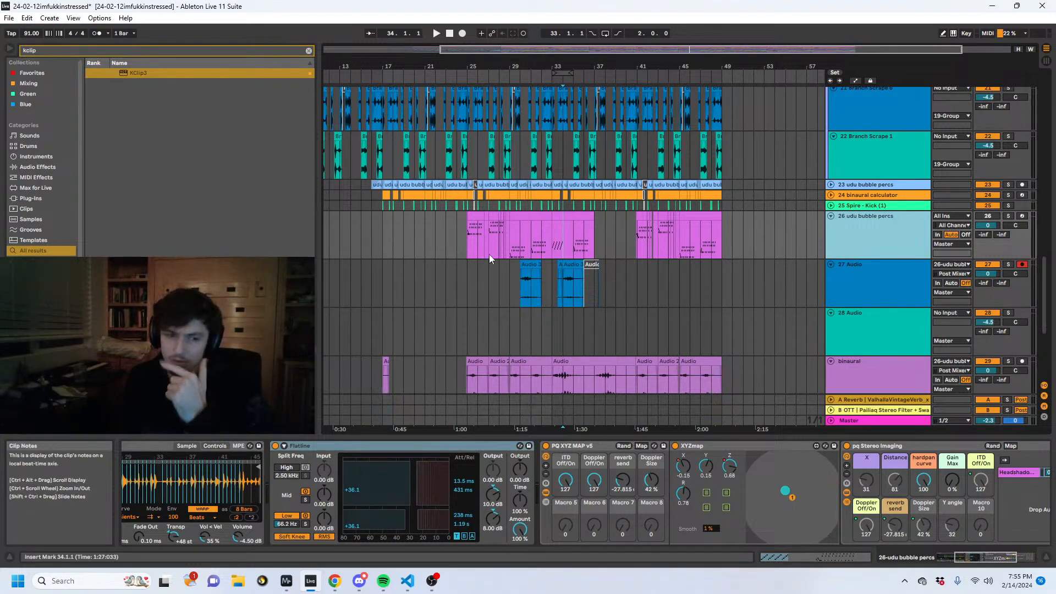
left_click(561, 234)
key("space")
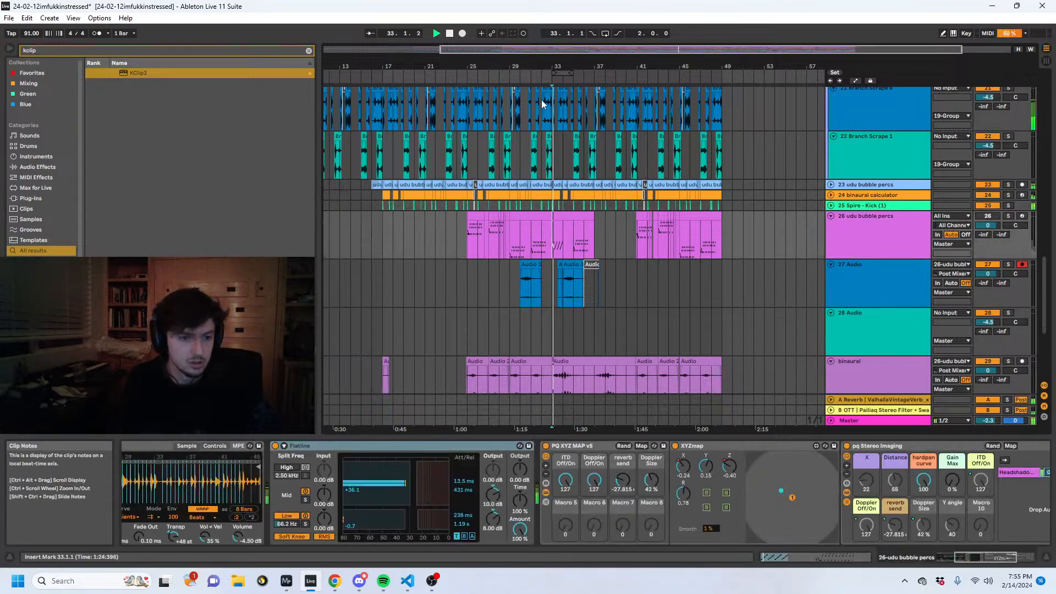
left_click_drag(554, 64, 415, 246)
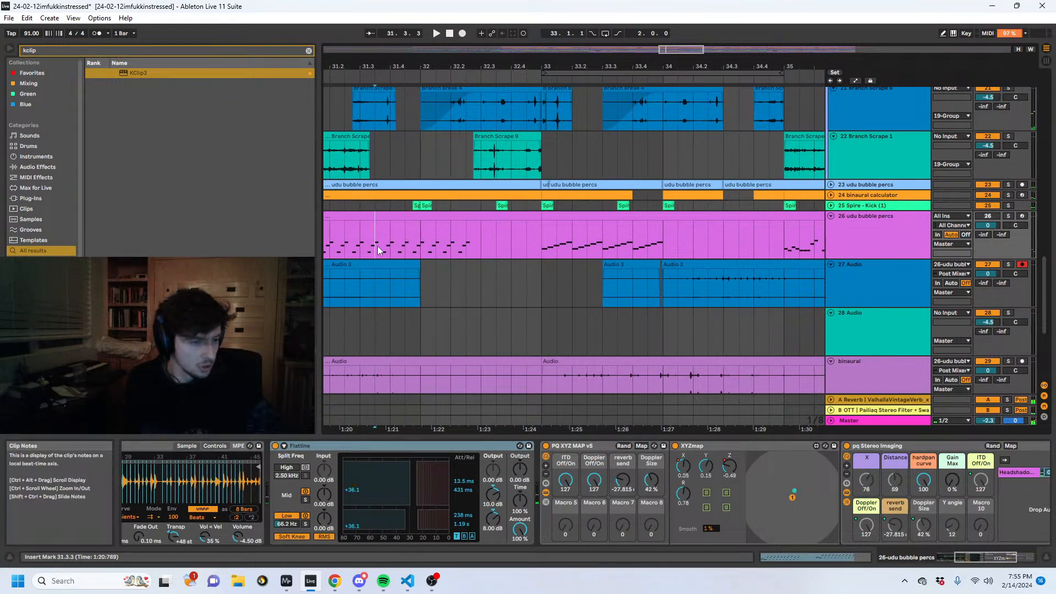
left_click_drag(375, 66, 626, 137)
key("space")
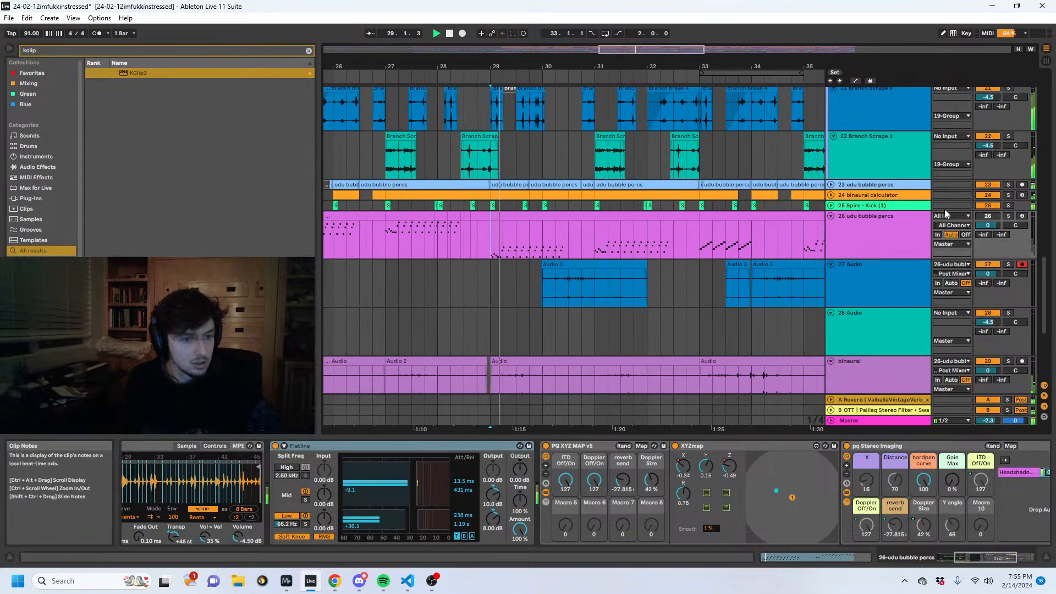
- Play the 27 Audio clip from 30.1.1, comparing it in solo and within the full mix
left_click(556, 278)
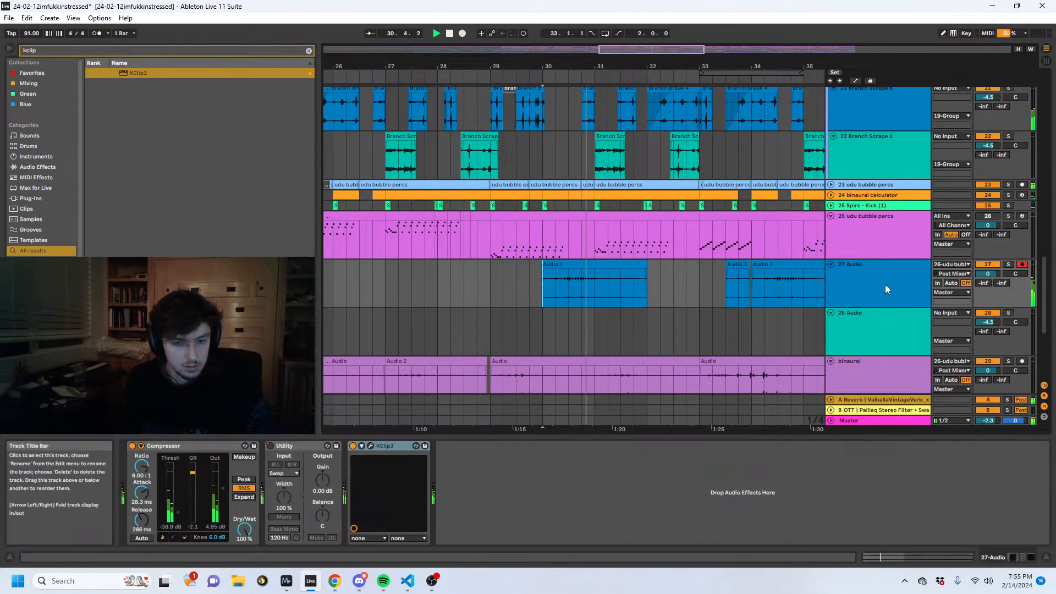
left_click(1007, 264)
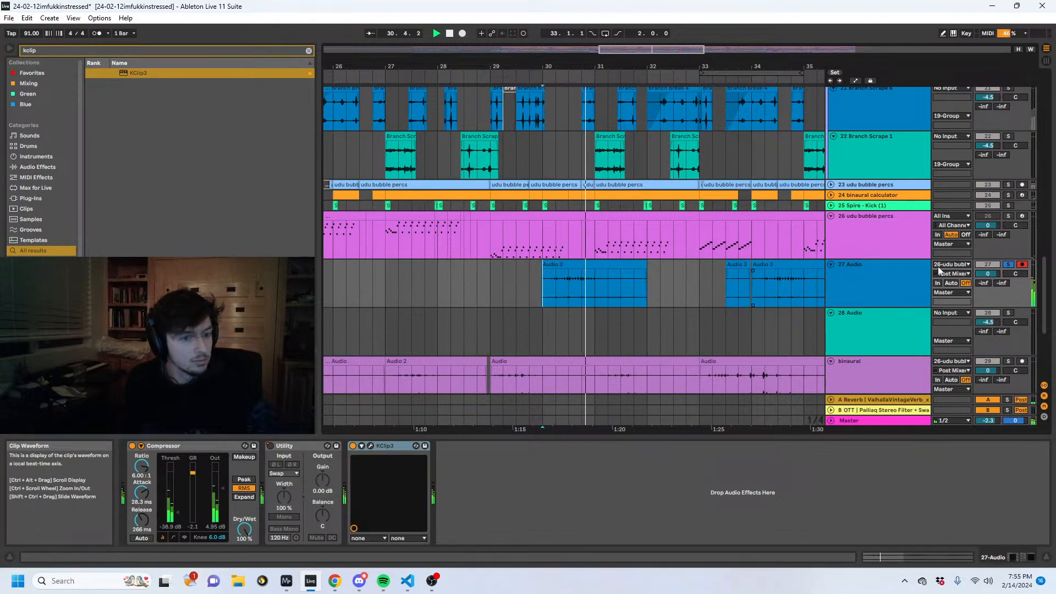
key("space")
left_click(1008, 264)
scroll(910, 288, "down", 5)
key("space")
scroll(715, 261, "up", 4)
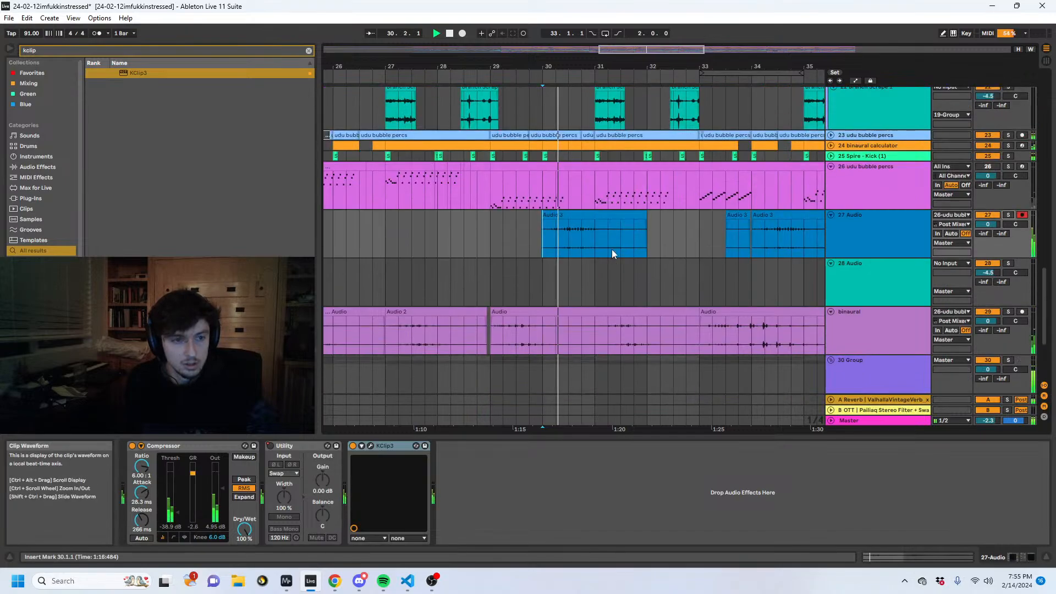
scroll(642, 261, "up", 6)
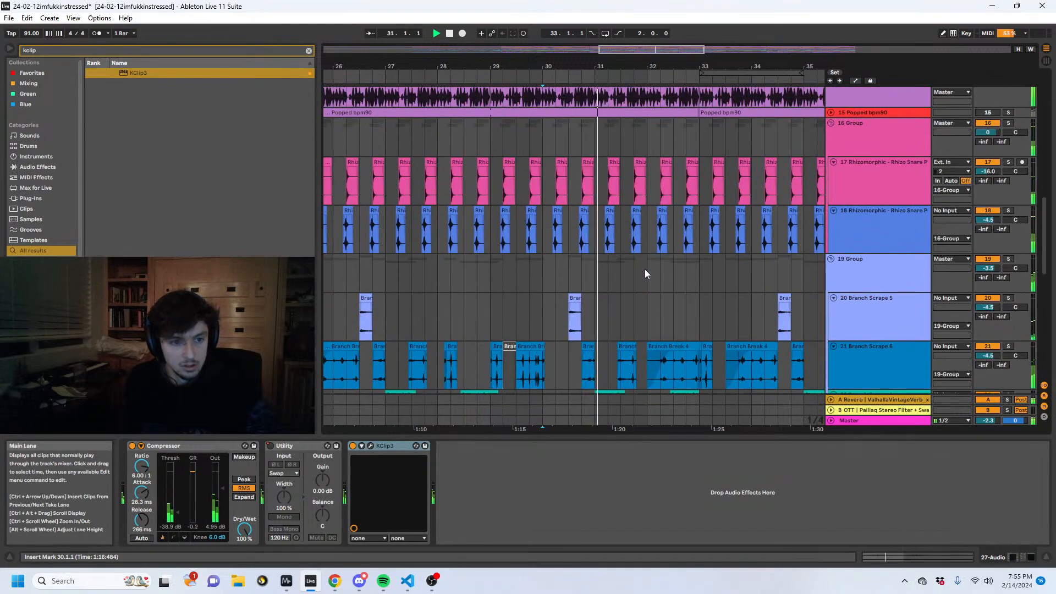
scroll(644, 269, "down", 5)
left_click(603, 331)
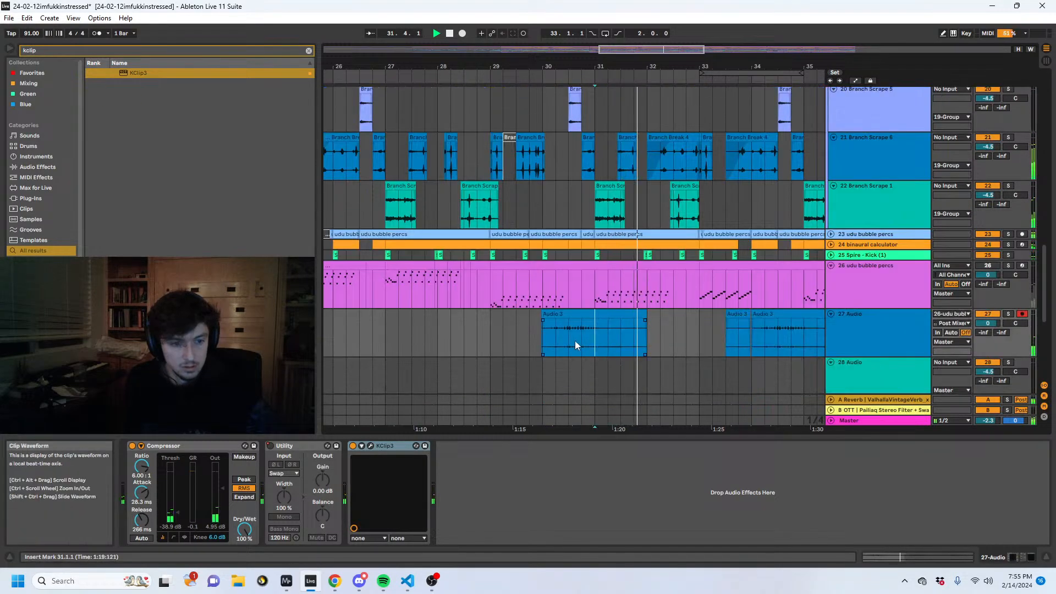
- Add an Auto Filter after KClip3 on the 27 Audio track with its frequency at 2.29 kHz, and audition it in solo
key("ctrl+f")
type("aut")
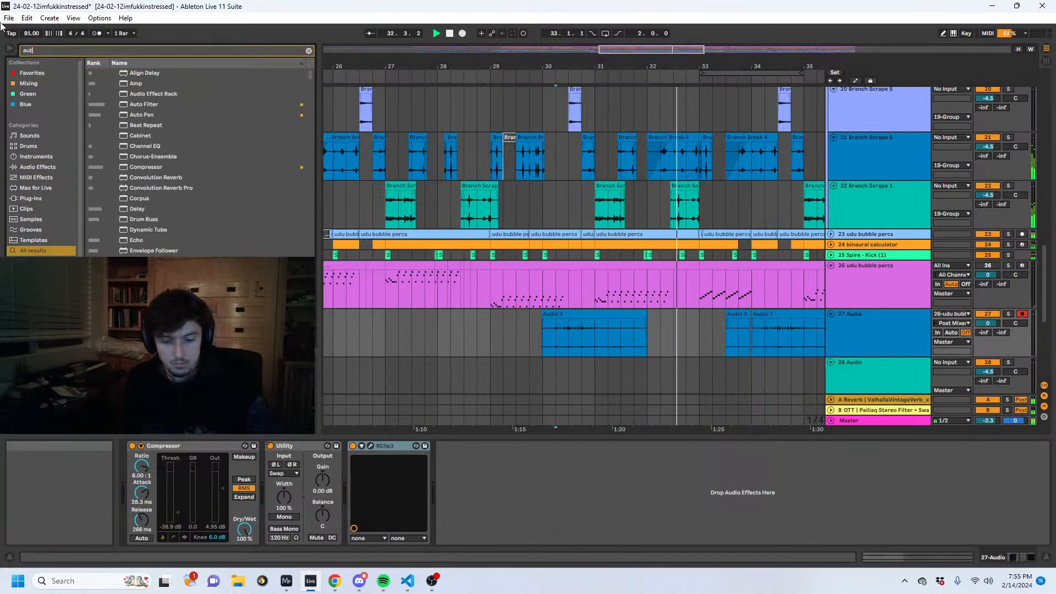
type("o fil")
mouse_move(144, 72)
left_mouse_down()
mouse_move(620, 488)
mouse_move(542, 502)
left_mouse_up()
left_click(1008, 313)
key("space")
key("space")
- Automate the 27 Audio track's Auto Filter frequency to rise from 2.29 kHz at 30.1.1 to 10.1 kHz at bar 31
key("space")
key("a")
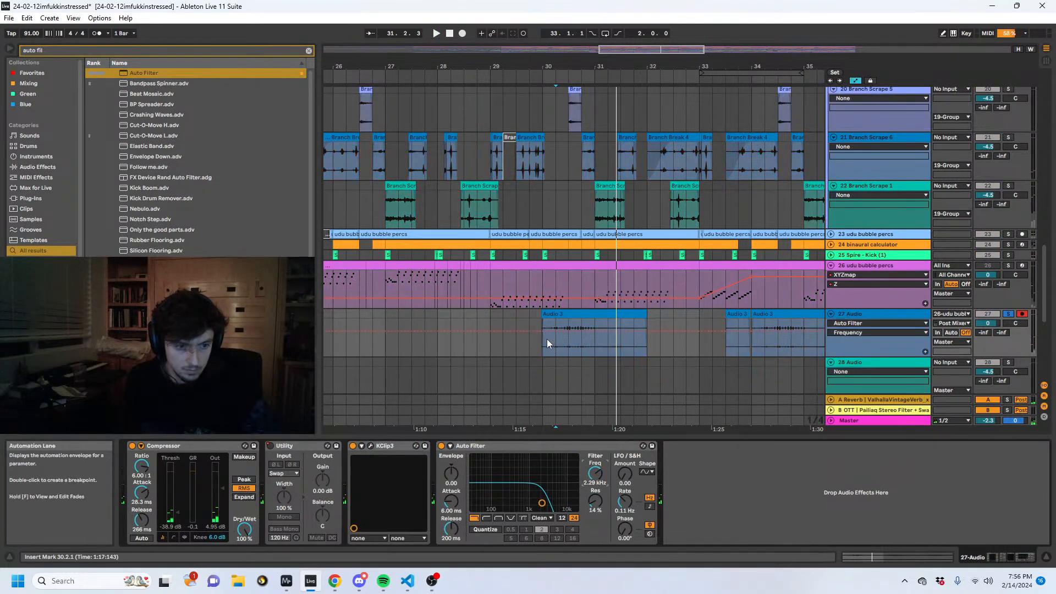
left_click(541, 332)
left_click_drag(594, 332, 594, 319)
key("space")
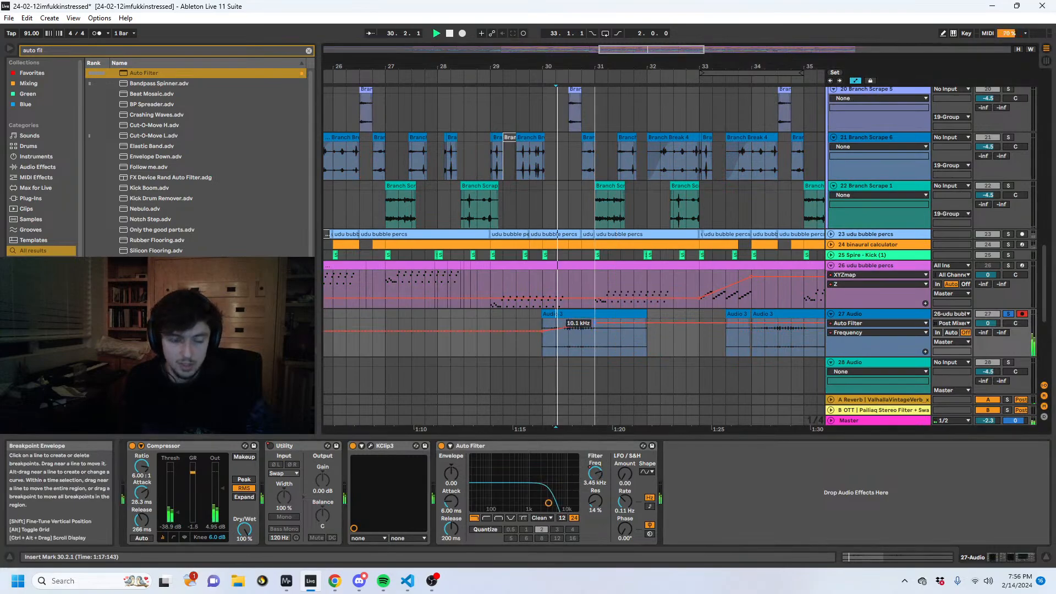
- Audition the filter sweep from 30.1.1 in solo and in the full mix, and extend the end of the rise past bar 31
key("space")
key("space")
left_click(1007, 316)
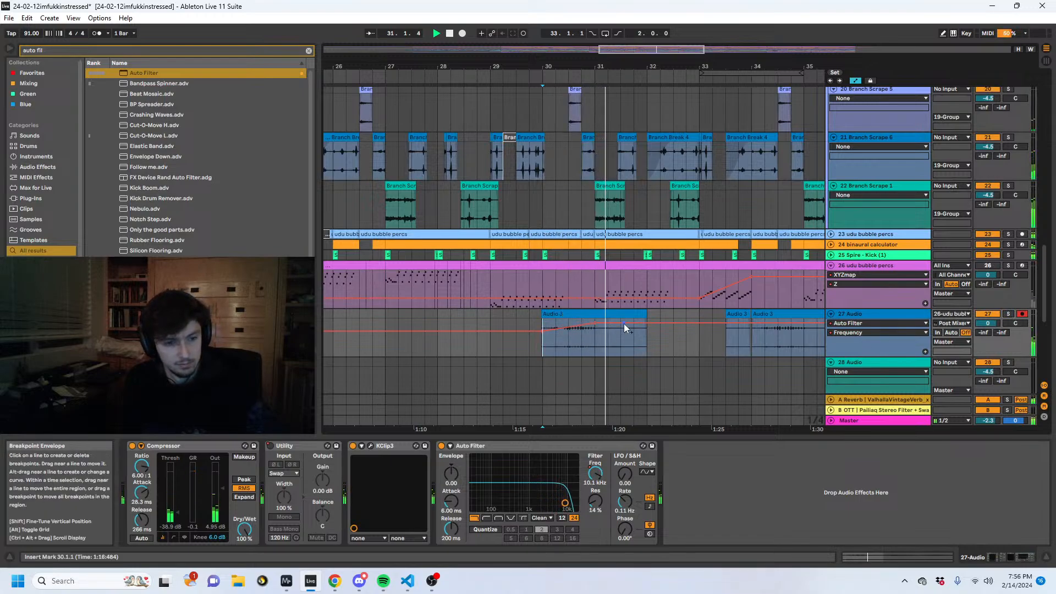
key("space")
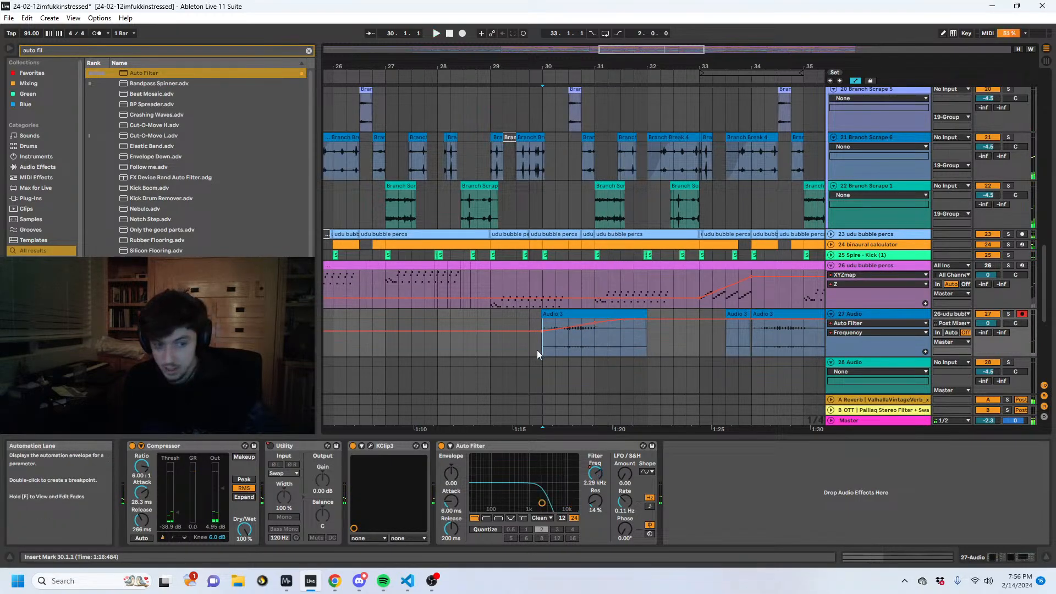
- Copy the 27 Audio track's filter frequency rise from 30.1.1 to 34.1.1 and play the pasted sweep
left_click_drag(537, 351, 673, 342)
key("ctrl+c")
left_click(752, 347)
key("ctrl+v")
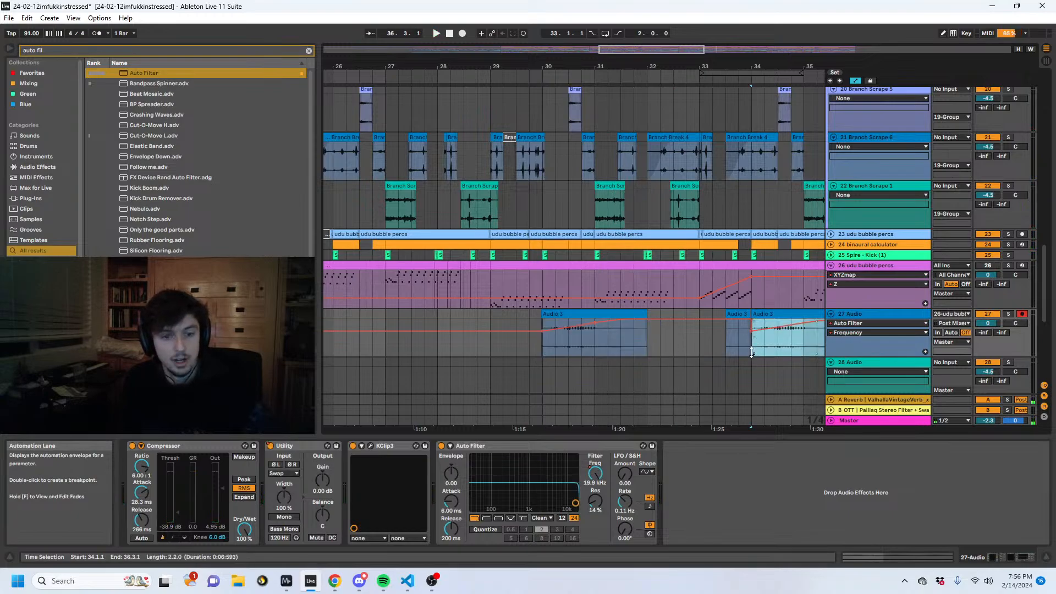
key("space")
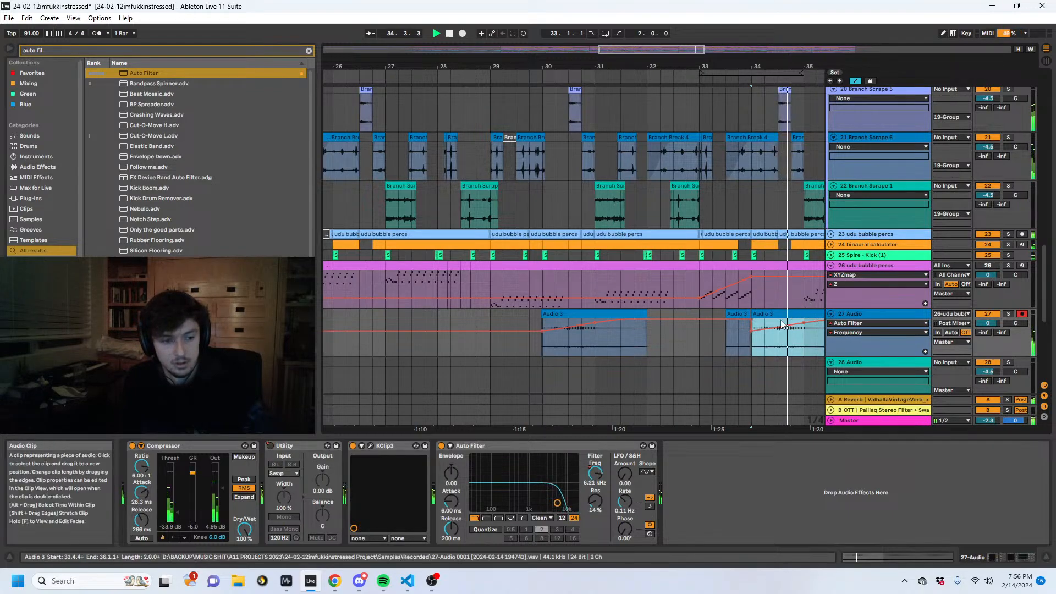
- Try toggling the Utility on 27 Audio, re-enable its automation, and replay from 34.1.1 with the track volume at 4.6 dB
left_click(271, 445)
left_click_drag(750, 346, 749, 328)
key("space")
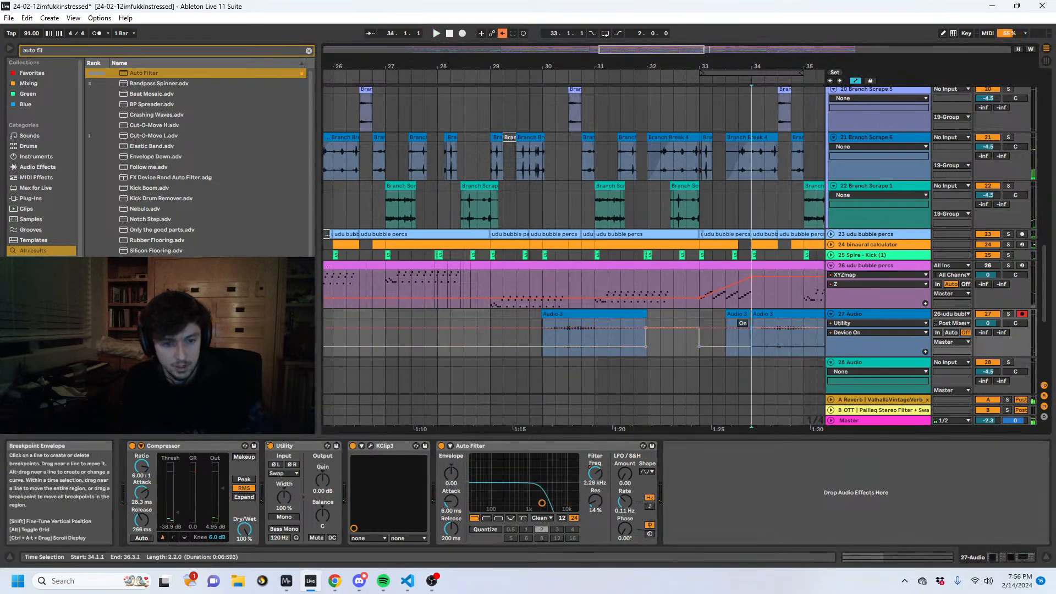
left_click(501, 33)
key("space")
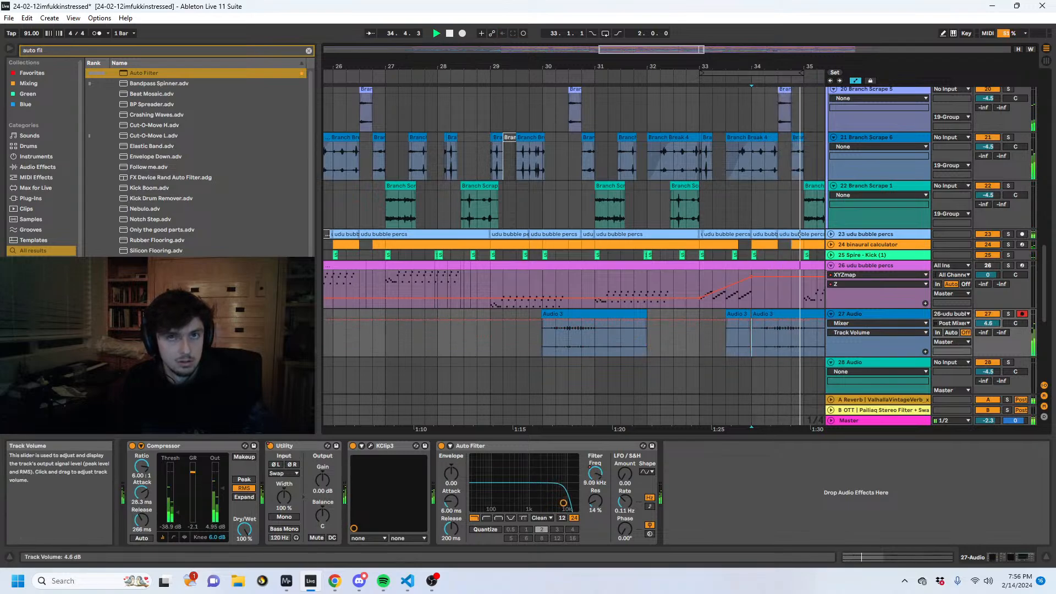
left_click(803, 342)
- Reduce the 2 Pigments Envelope Follower's modulation amount to 46% and its gain to 8.1 dB while the mix plays
scroll(773, 229, "up", 10)
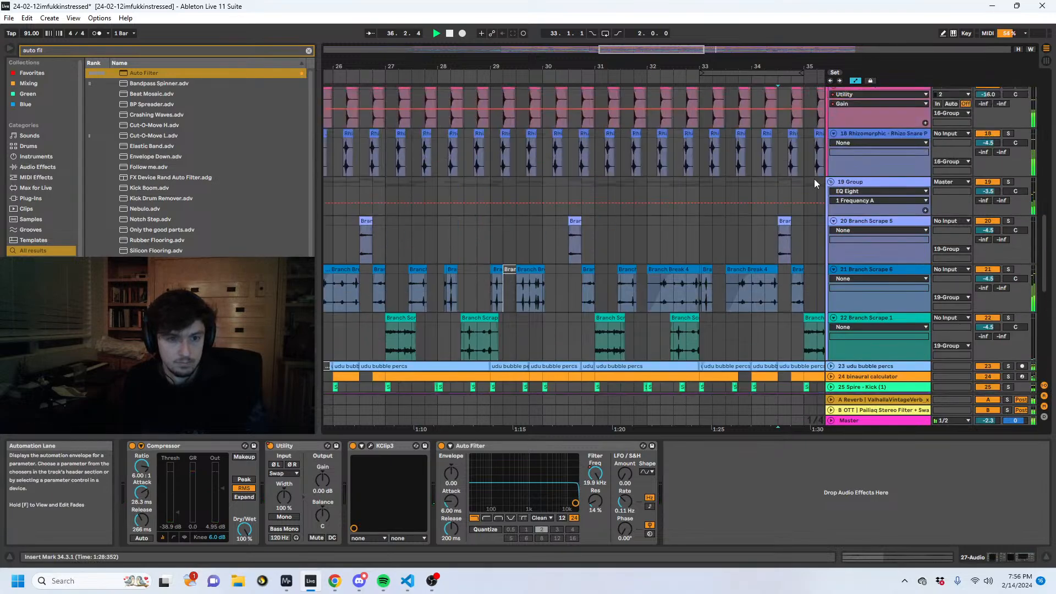
left_click_drag(759, 67, 764, 47)
scroll(627, 160, "up", 8)
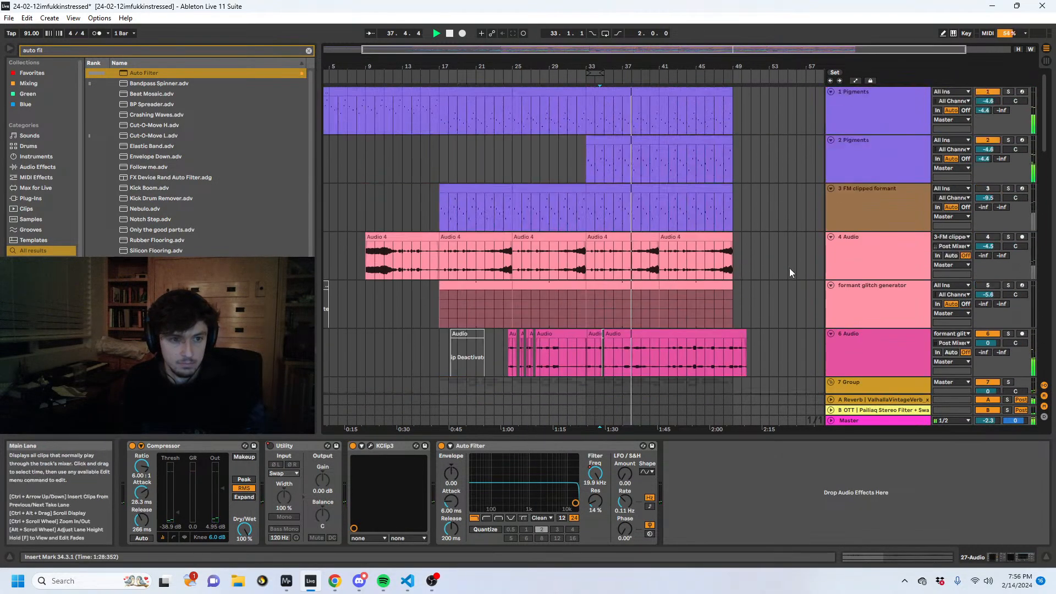
left_click(869, 160)
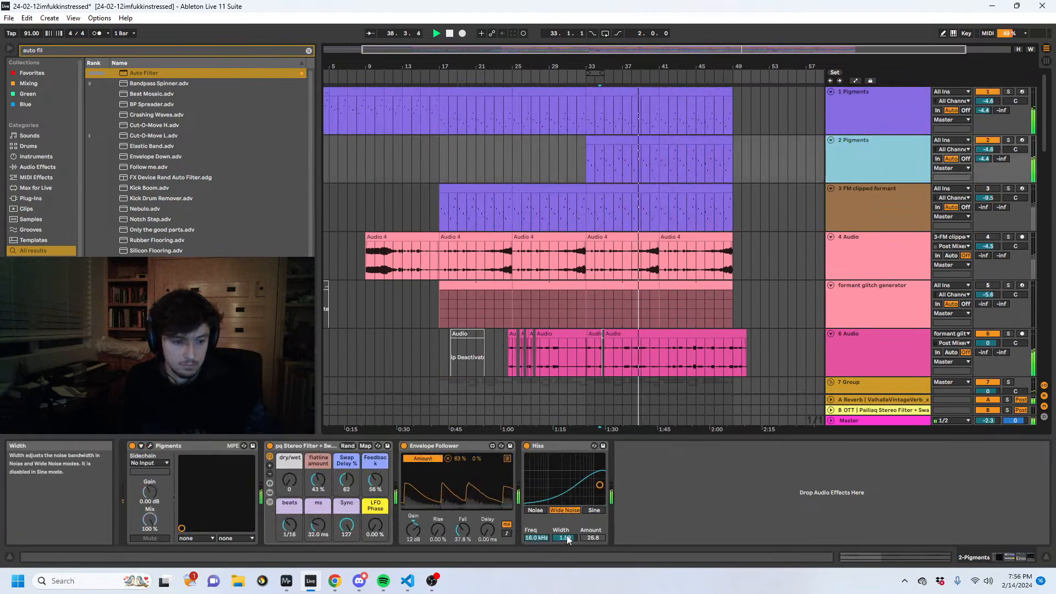
left_click_drag(460, 459, 460, 467)
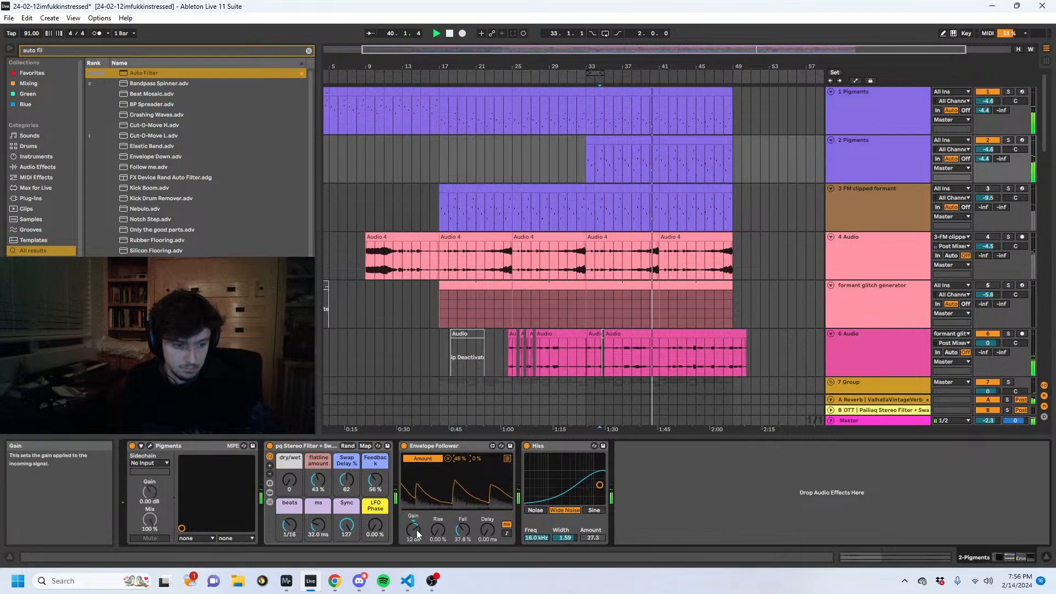
left_click_drag(416, 534, 413, 538)
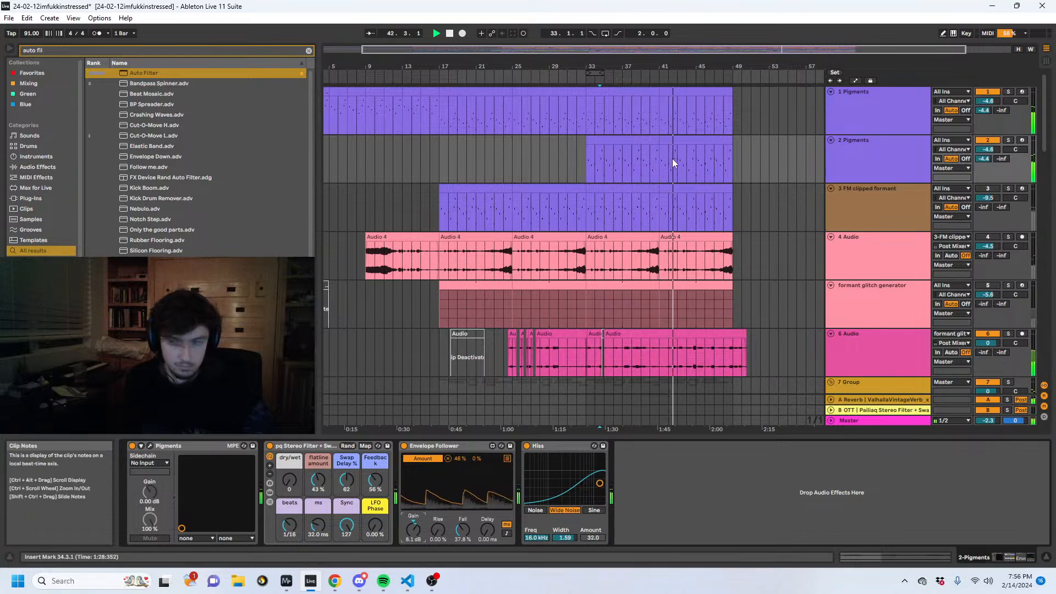
left_click(473, 347)
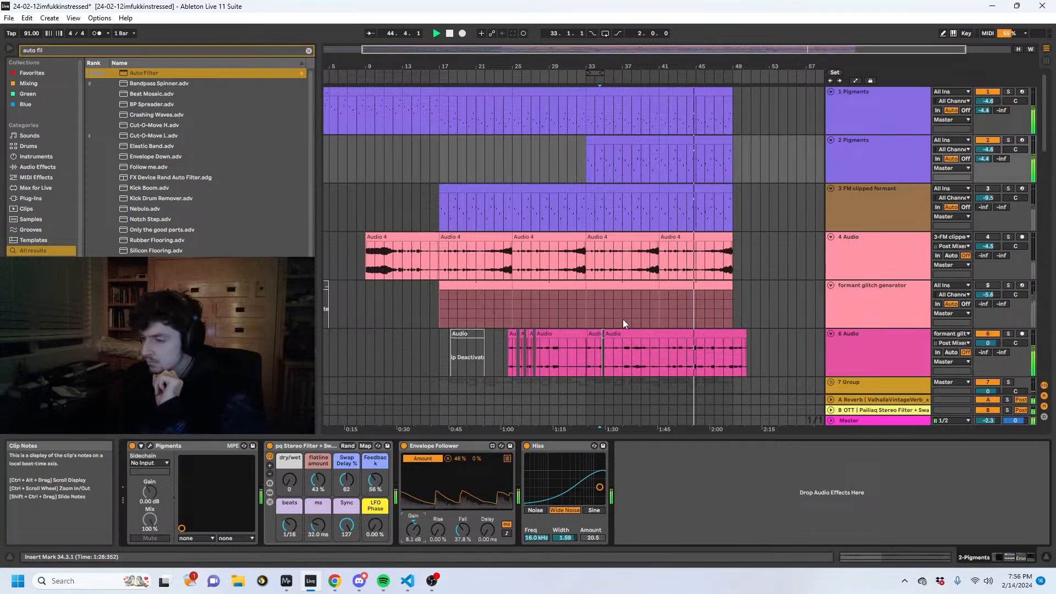
- Stop playback and fold the 16 Group snare tracks in the arrangement
left_click(637, 215)
scroll(688, 273, "down", 10)
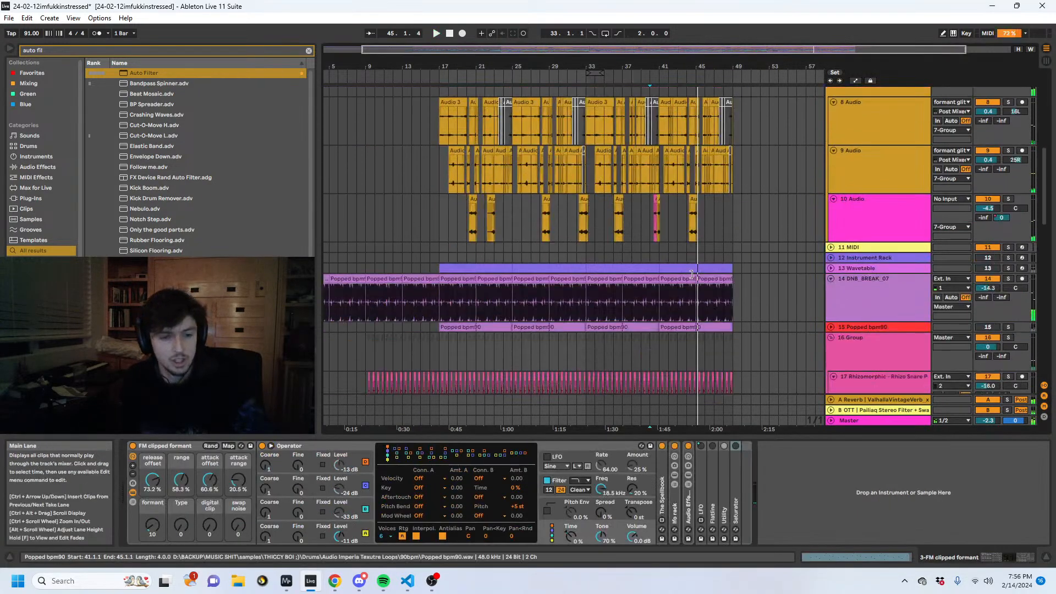
left_click(883, 283)
scroll(874, 274, "down", 3)
left_click(834, 238)
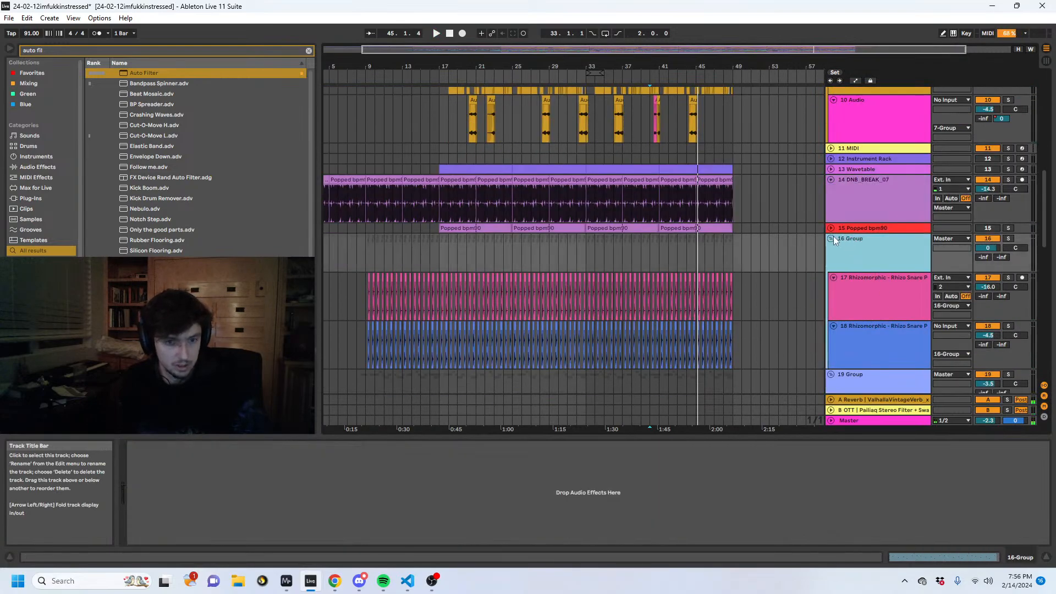
left_click(831, 238)
scroll(807, 282, "down", 5)
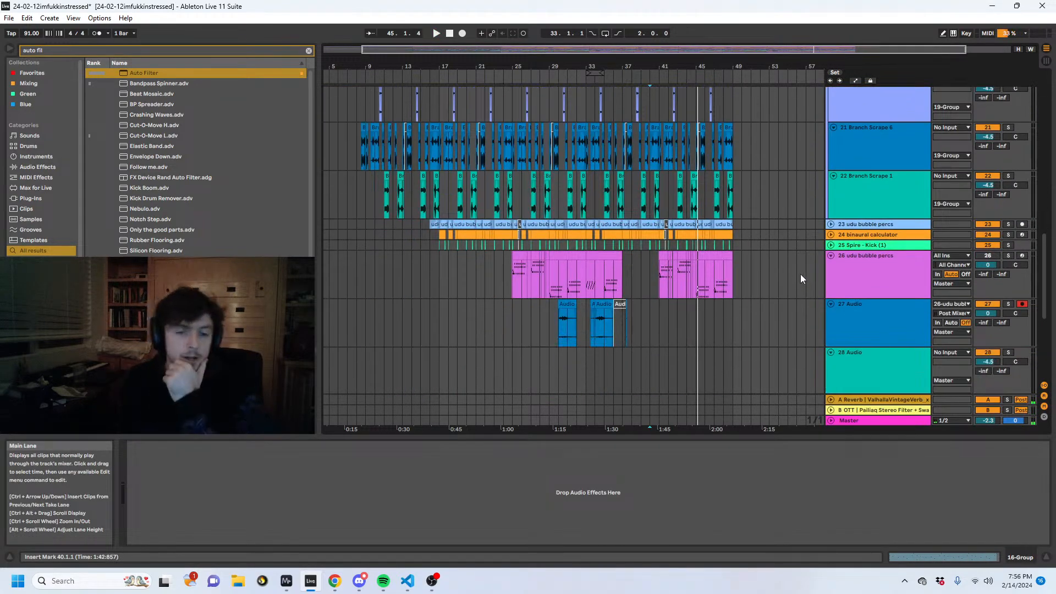
- Fold the 19 Group containing the Branch Scrape tracks
left_click(799, 273)
scroll(849, 297, "up", 3)
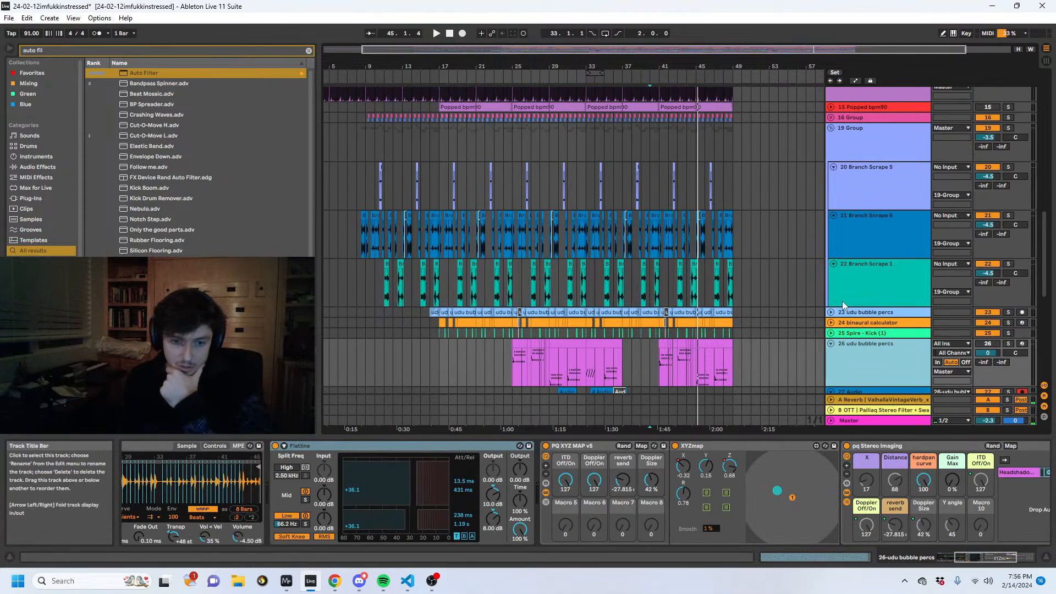
left_click(842, 300)
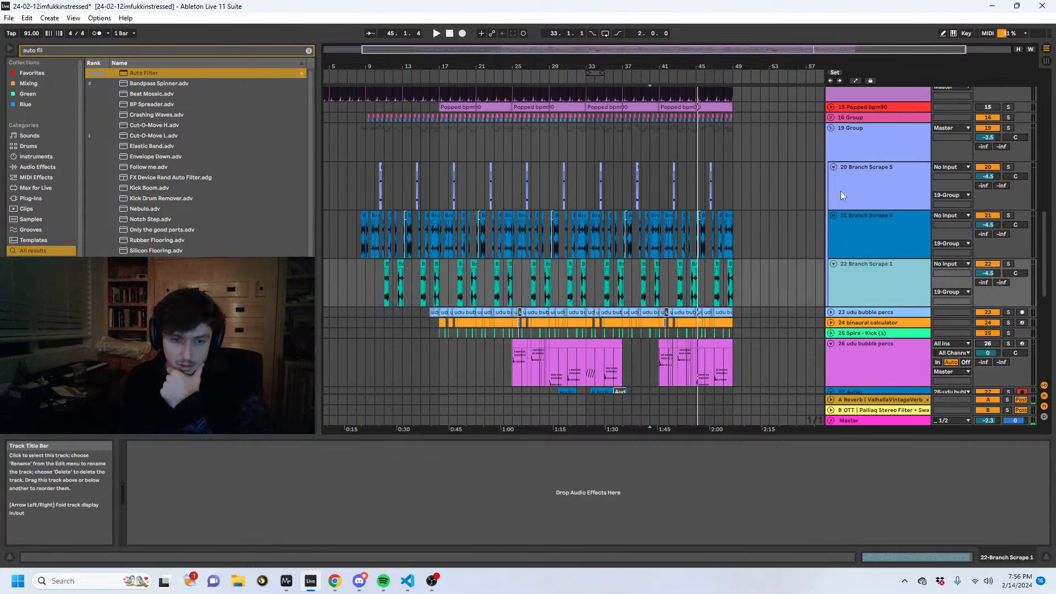
left_click(841, 133)
left_click(831, 127)
left_click_drag(704, 64, 768, 103)
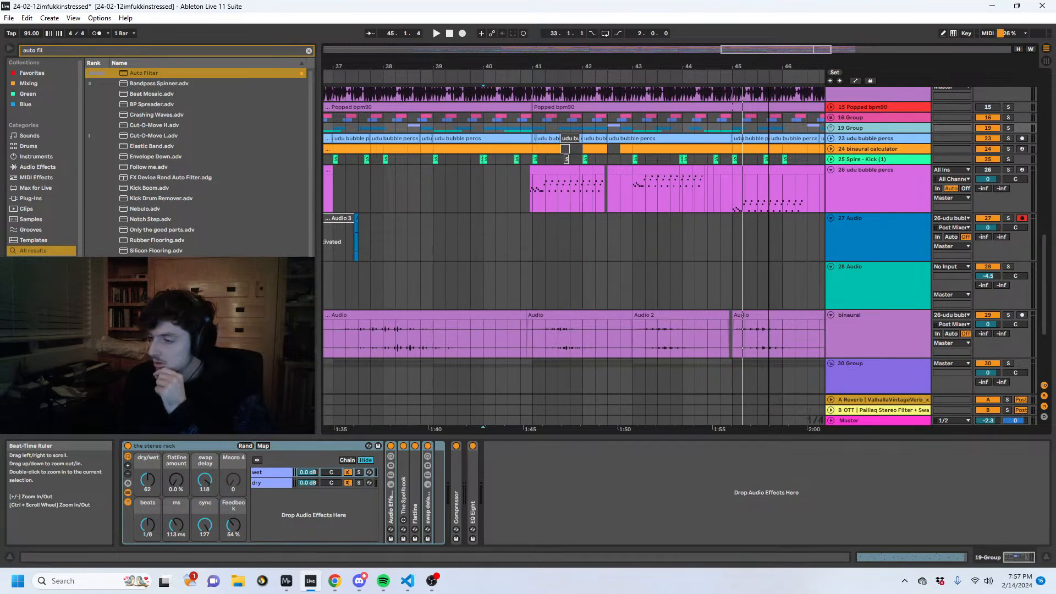
left_click_drag(769, 103, 675, 70)
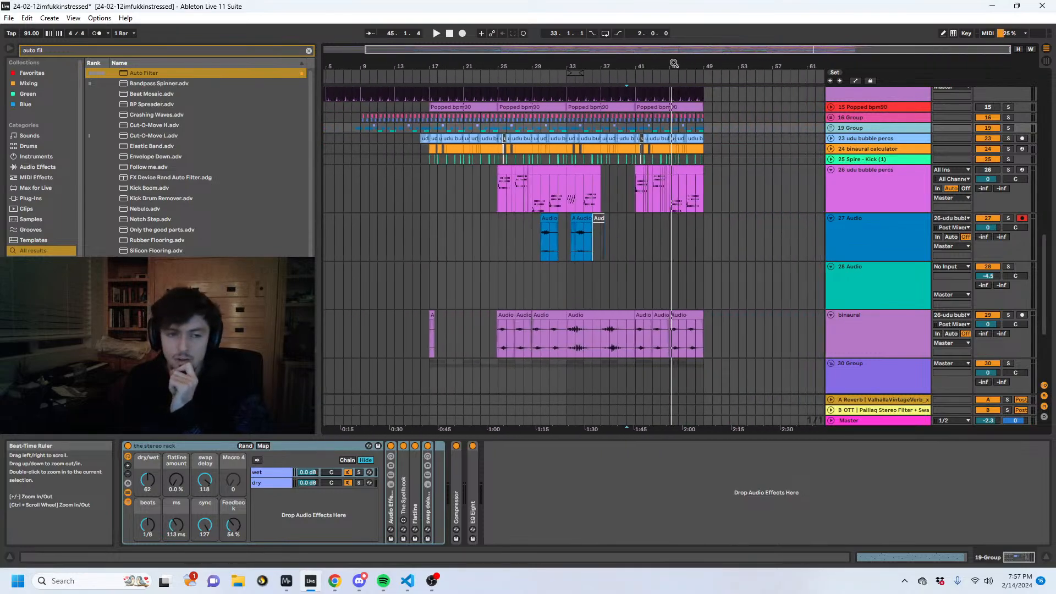
- Examine the percussion and break layers between bars 41 and 45, from 26 udu bubble percs up to 7 Group
left_click(673, 198)
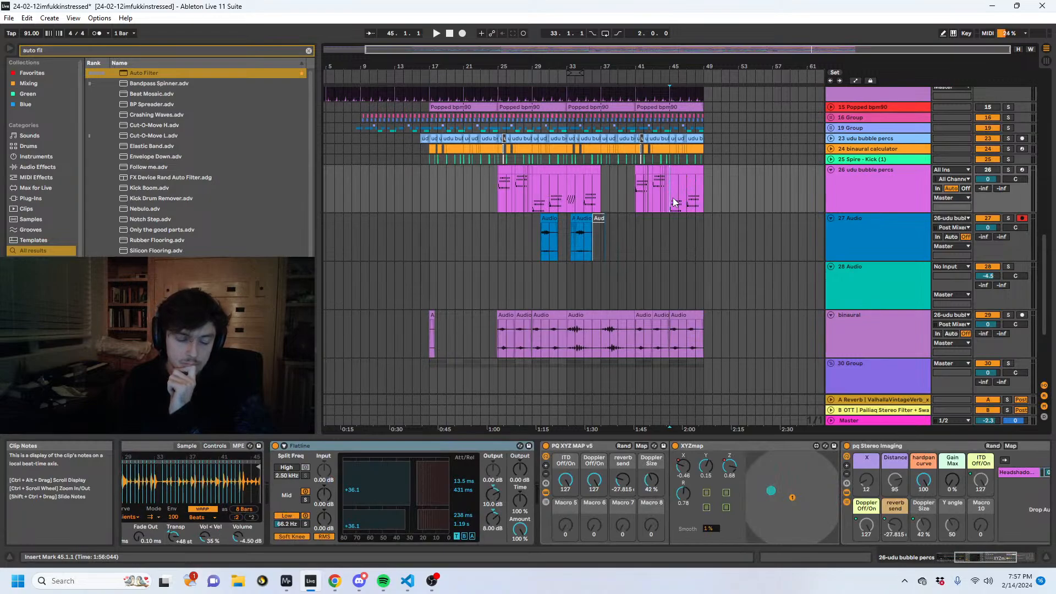
scroll(673, 202, "up", 3)
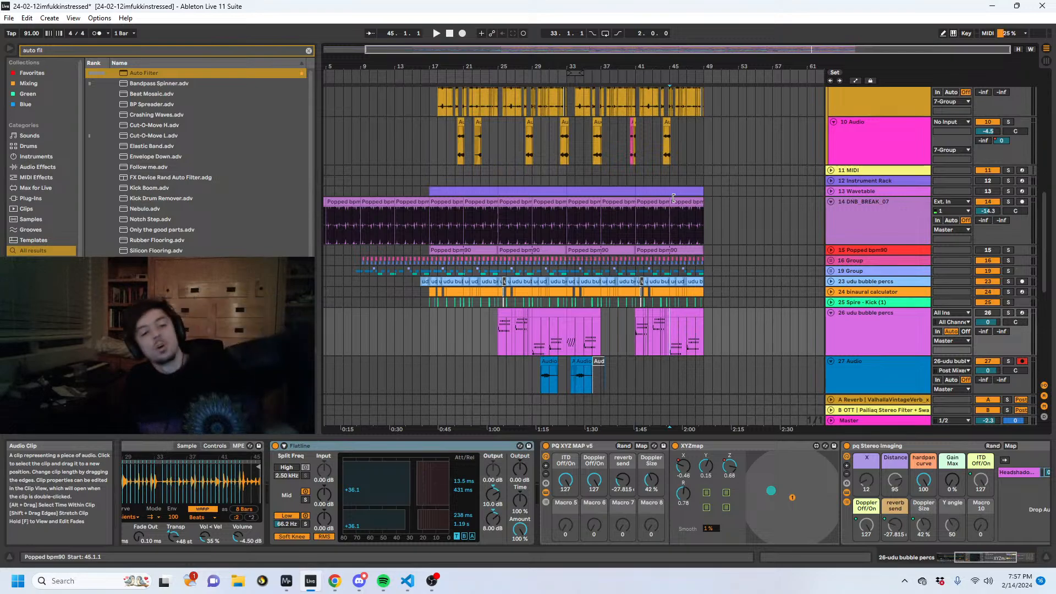
left_click(644, 288)
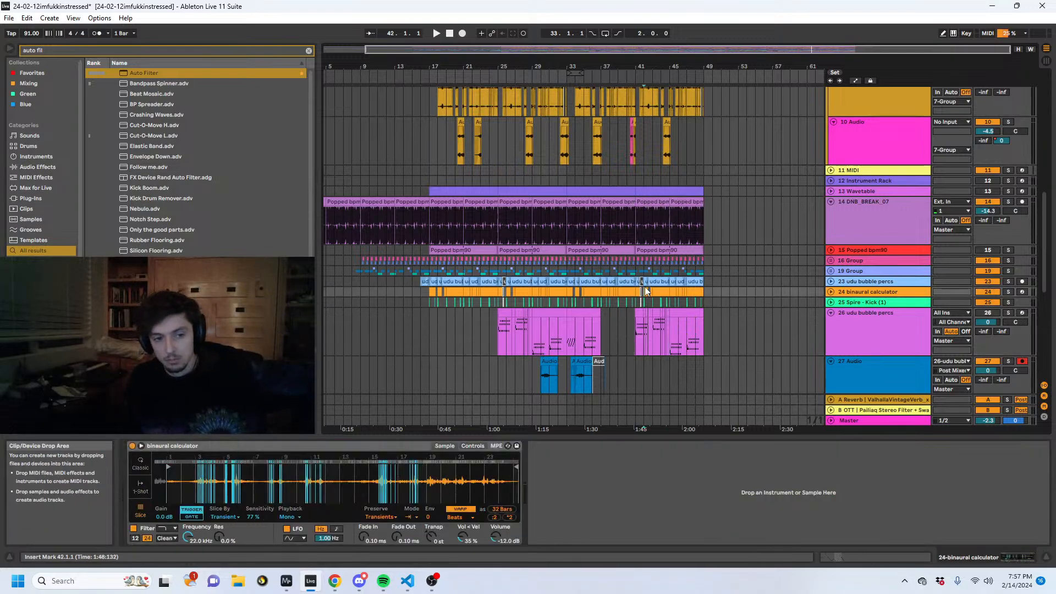
left_click(642, 281)
left_click(639, 271)
scroll(664, 265, "up", 2)
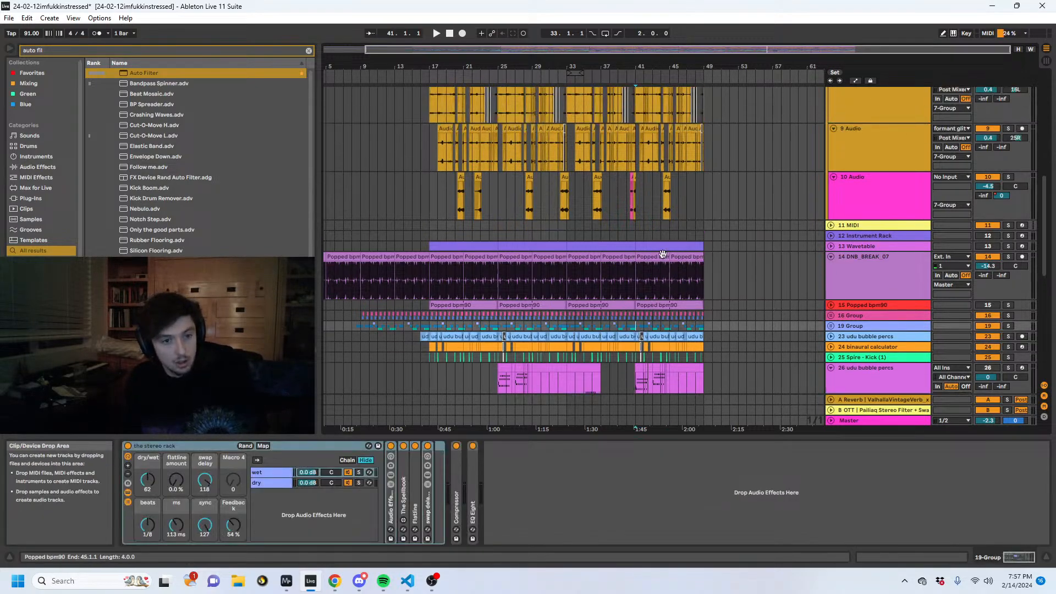
scroll(624, 250, "up", 5)
left_click(641, 251)
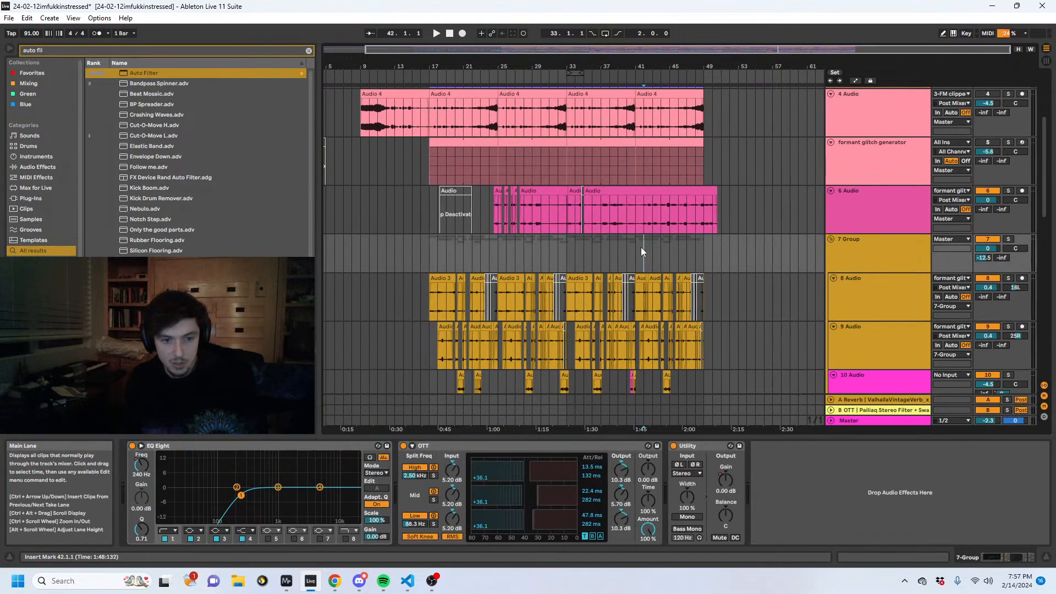
- Fold the 7 Group audio tracks and show the devices on the 6 Audio track
left_click(874, 242)
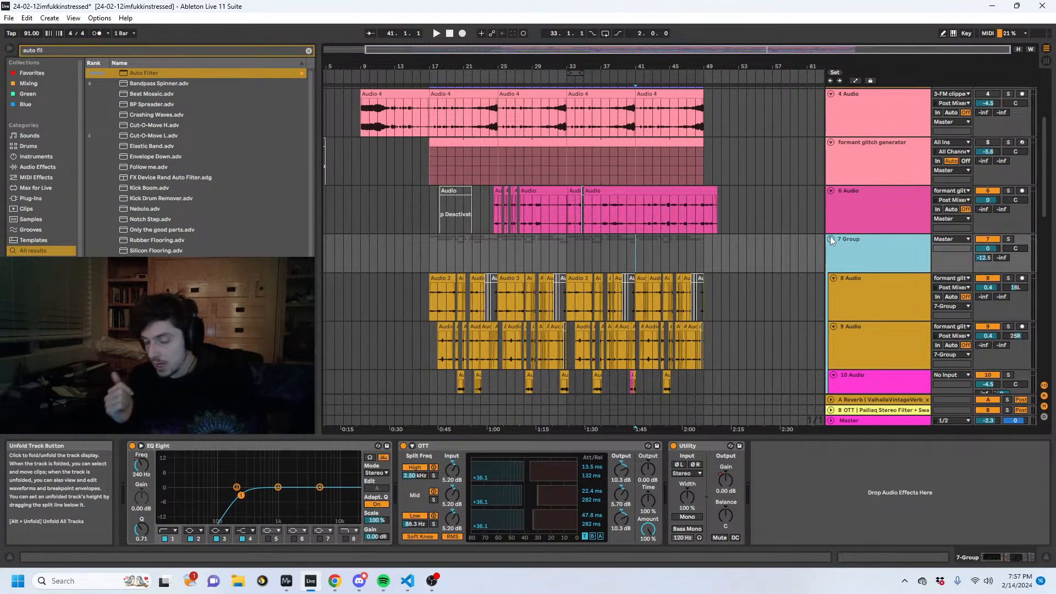
left_click(830, 239)
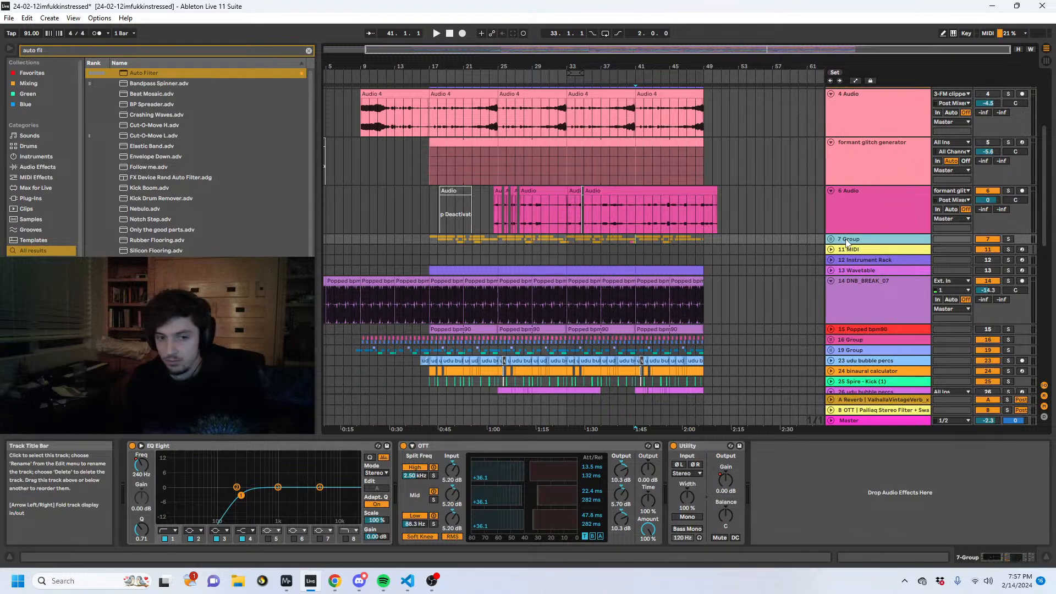
left_click(840, 210)
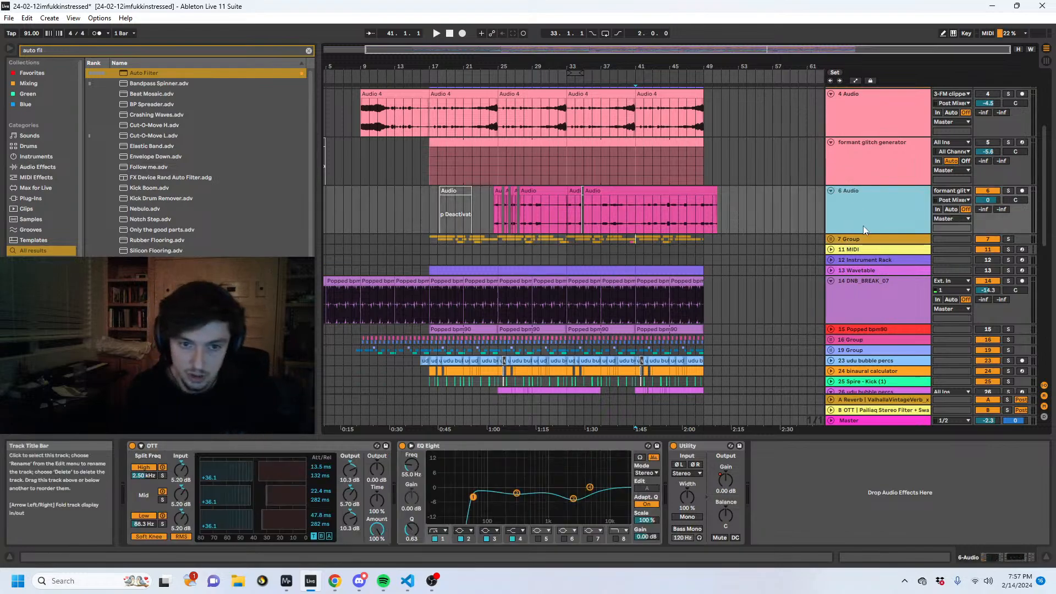
- Review the tracks active around 41.1.1, from the Pigments layers down to 28 Audio, including the contents of 19 Group
scroll(873, 254, "up", 2)
scroll(873, 254, "up", 3)
scroll(829, 282, "down", 2)
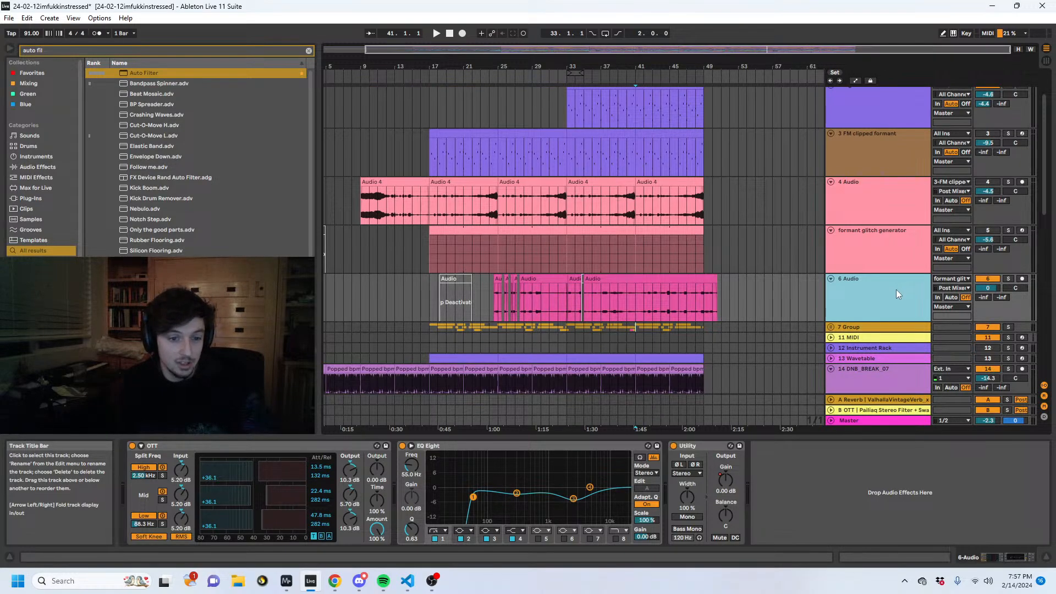
scroll(720, 291, "down", 3)
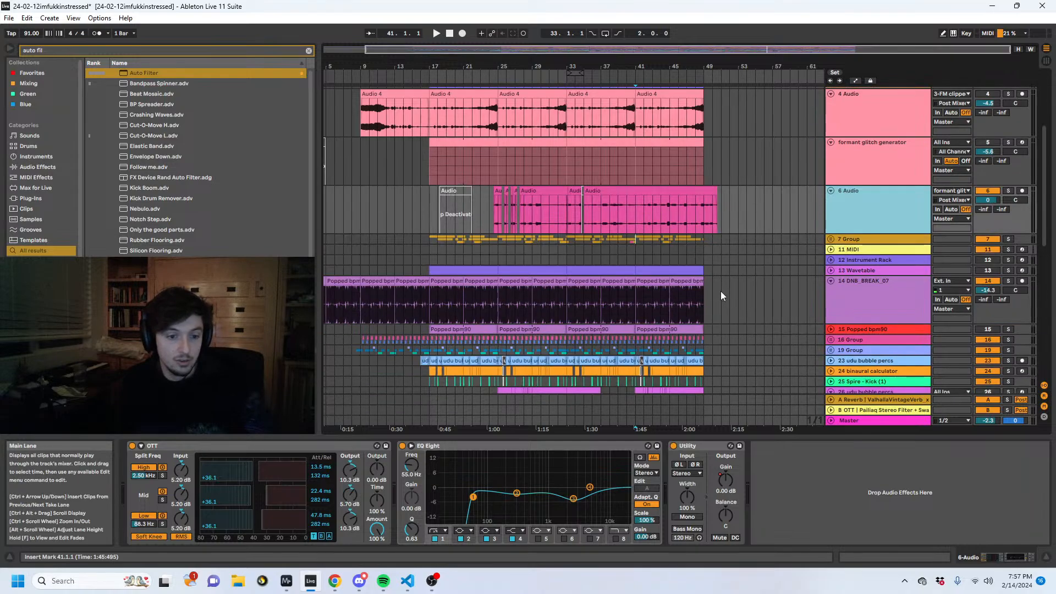
scroll(721, 292, "down", 7)
left_click(641, 259)
scroll(711, 278, "up", 4)
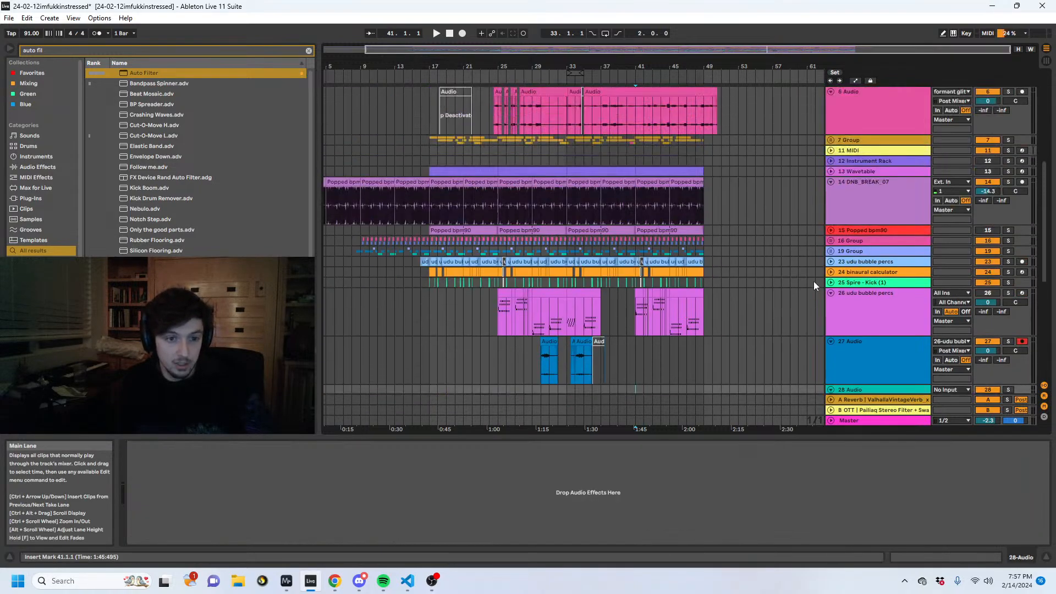
left_click(830, 250)
left_click(830, 250)
- Mute the 7 Group and play the arrangement from 41.1.1
scroll(856, 256, "up", 4)
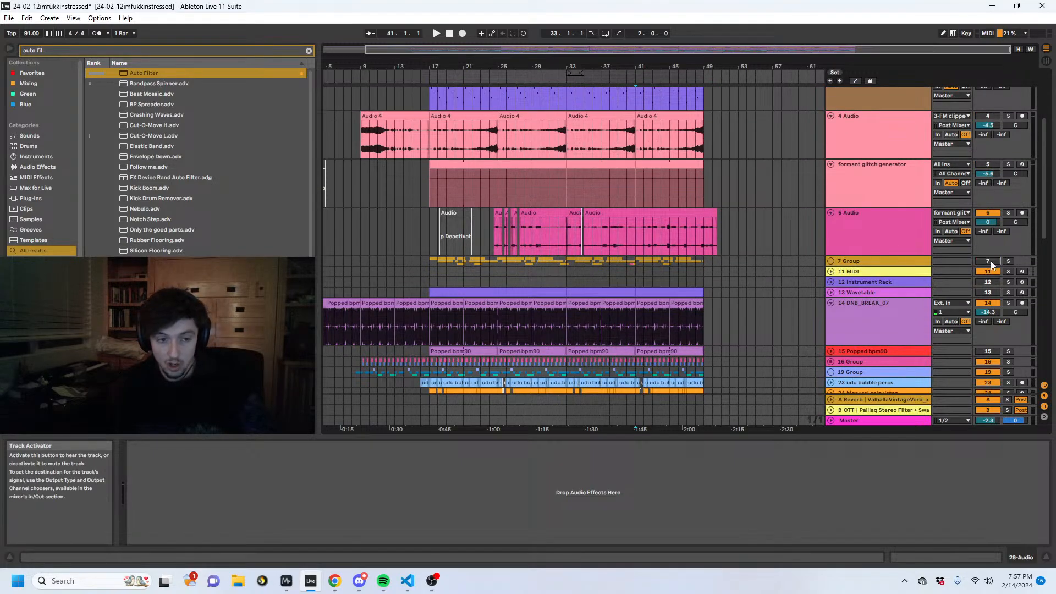
scroll(992, 265, "up", 4)
key("space")
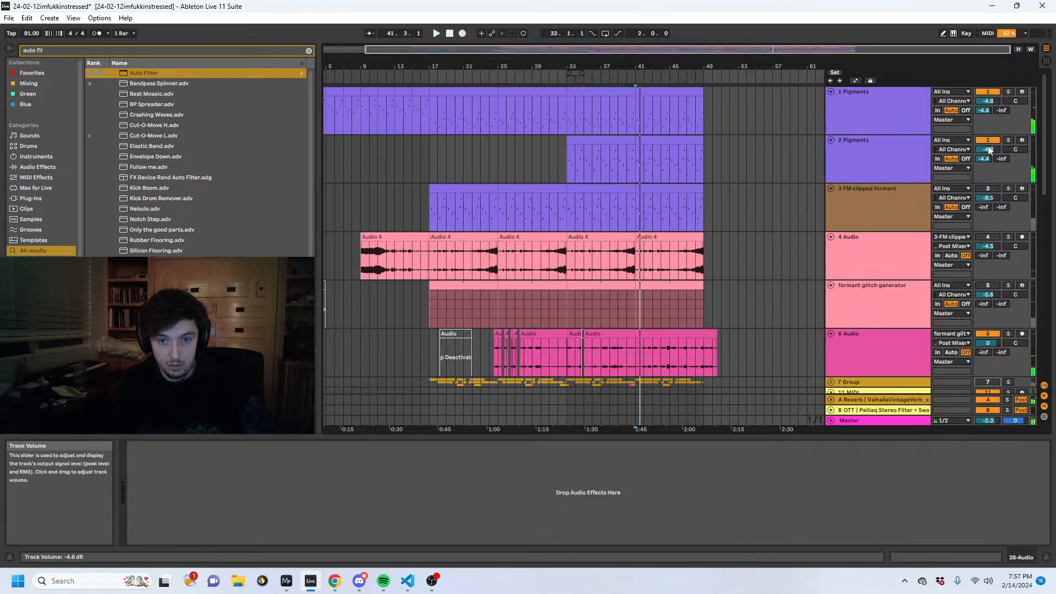
key("space")
- Listen from 41.1.1 without the 7 Group while inspecting the layers from the sub up to 3 FM clipped formant
scroll(830, 261, "down", 8)
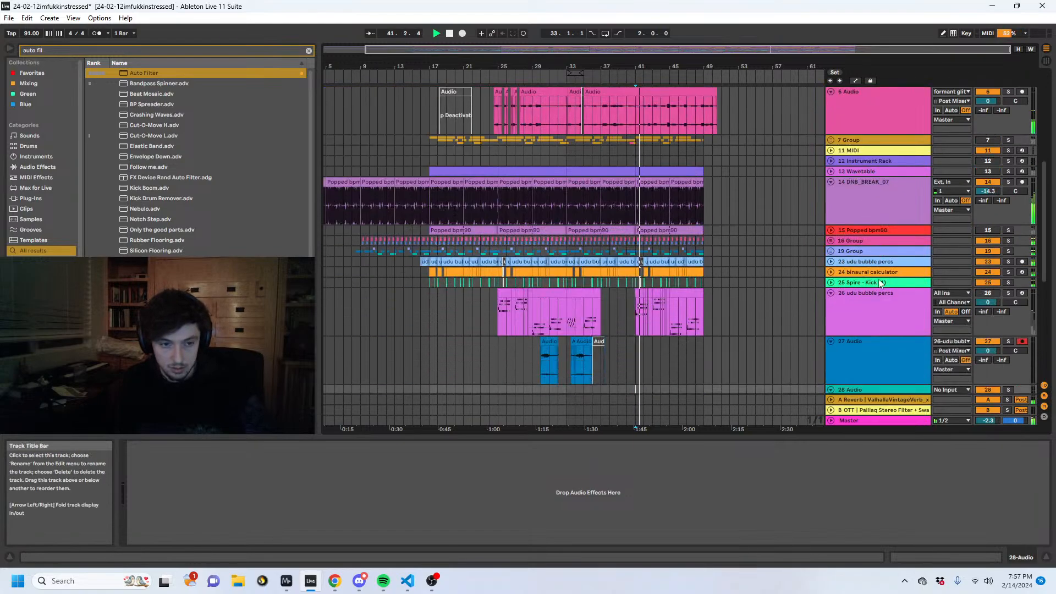
scroll(877, 286, "down", 9)
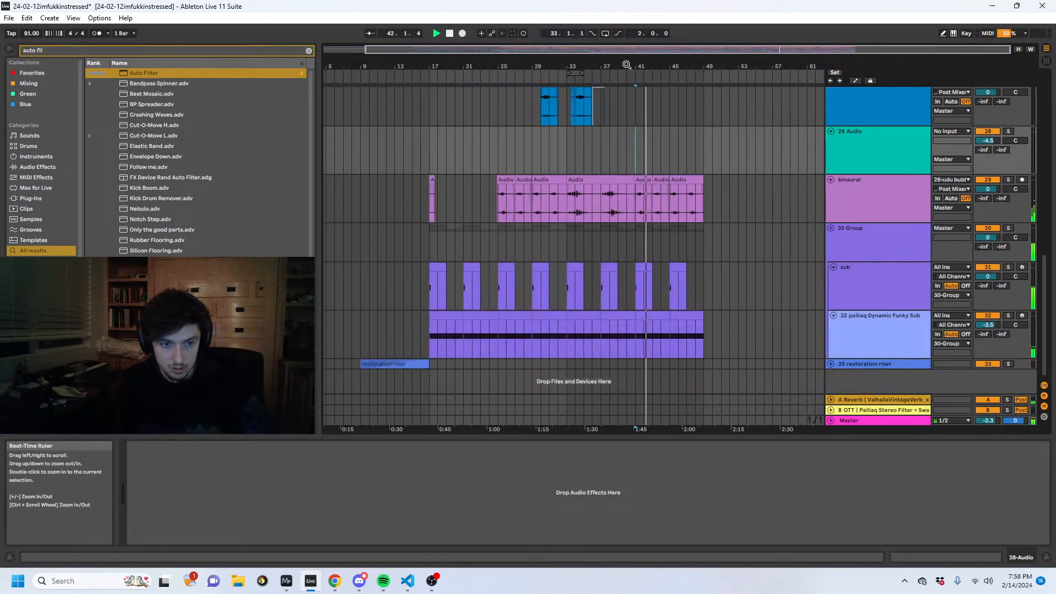
left_click_drag(643, 67, 643, 109)
scroll(709, 209, "up", 7)
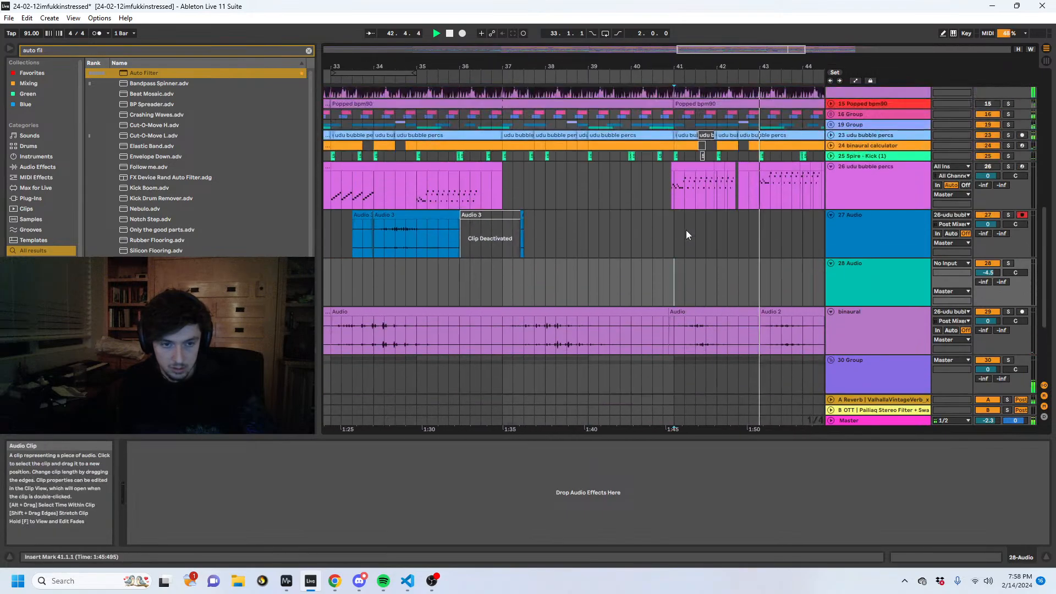
scroll(829, 249, "up", 10)
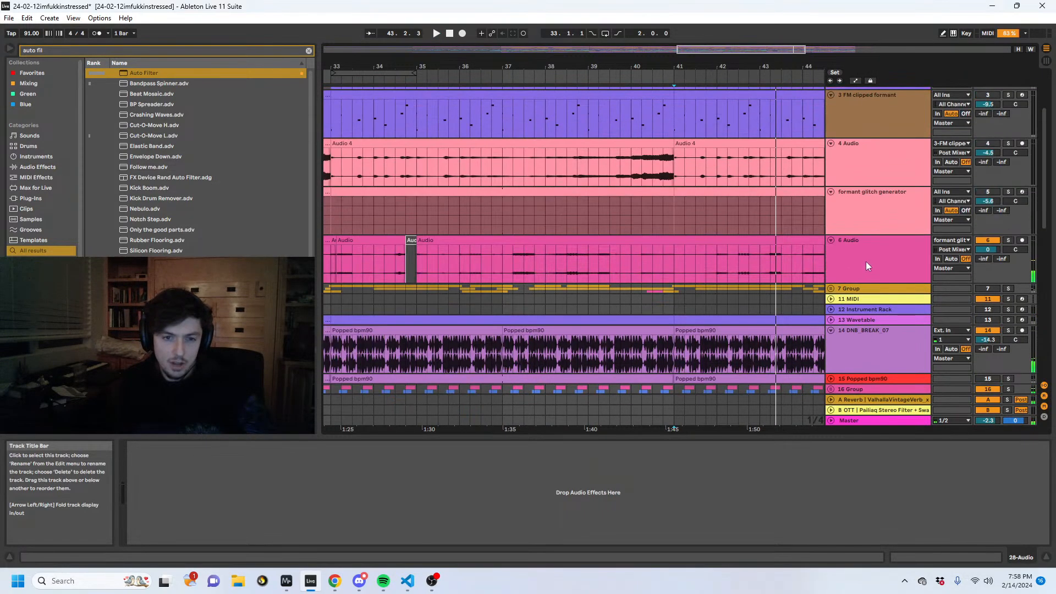
scroll(919, 219, "down", 5)
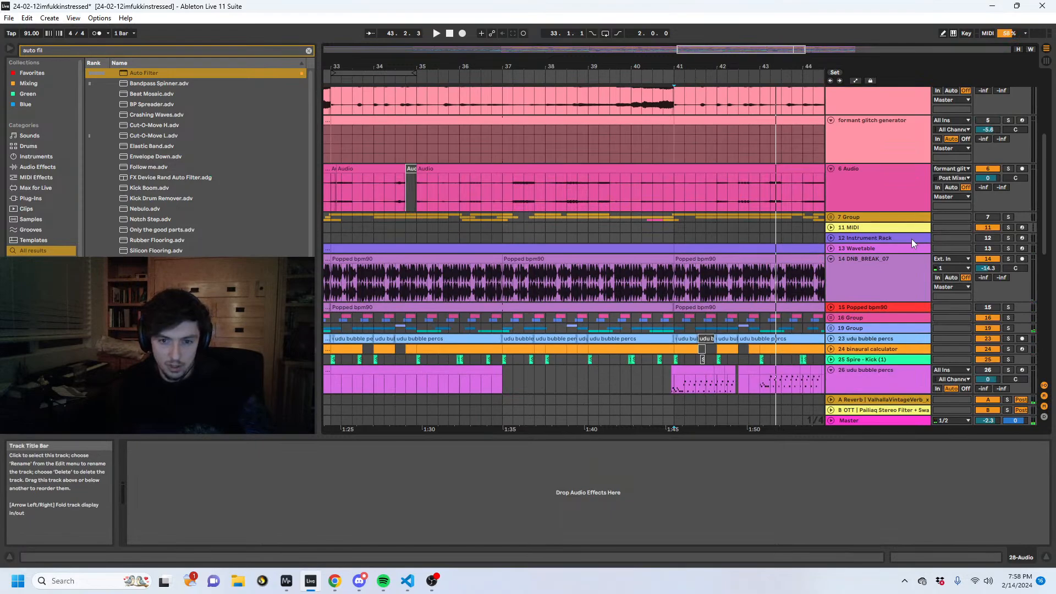
- Play the arrangement from 17.1.1 and move the insert mark to 48.1.1 to review the section's ending
scroll(797, 229, "down", 2)
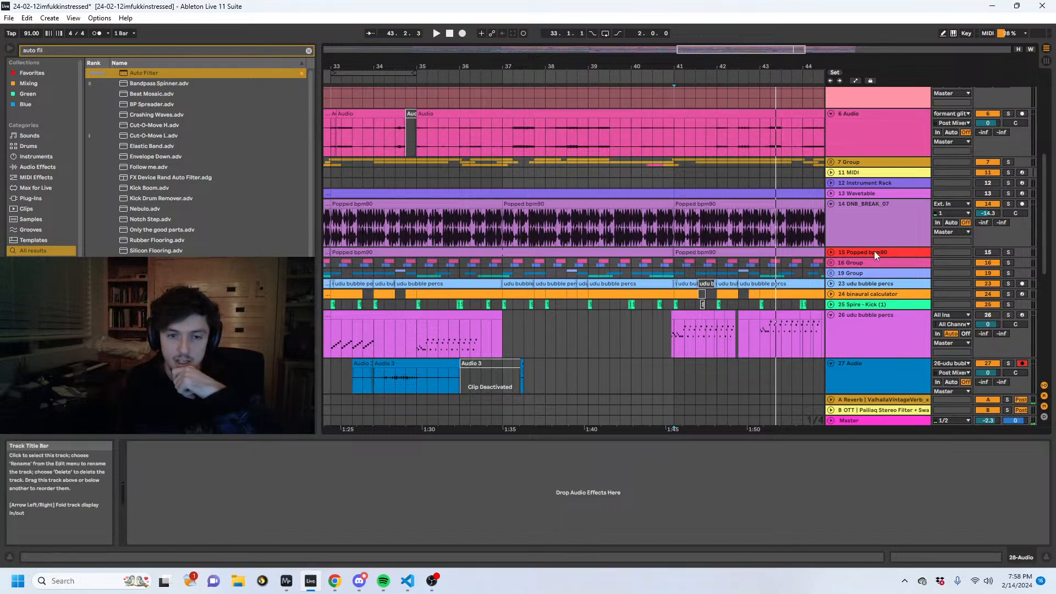
left_click_drag(770, 66, 636, 61)
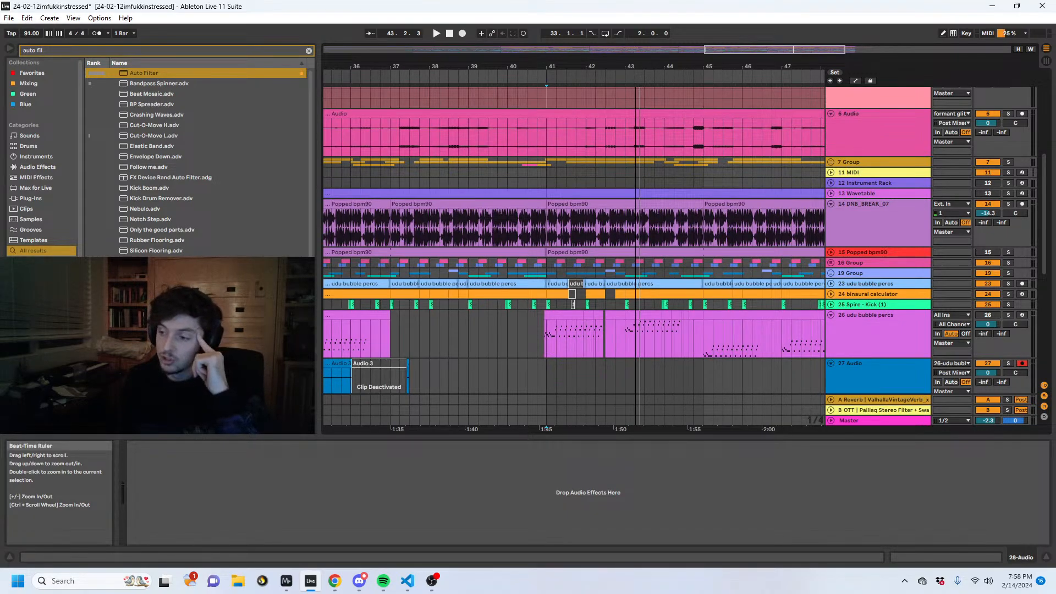
left_click_drag(636, 66, 570, 64)
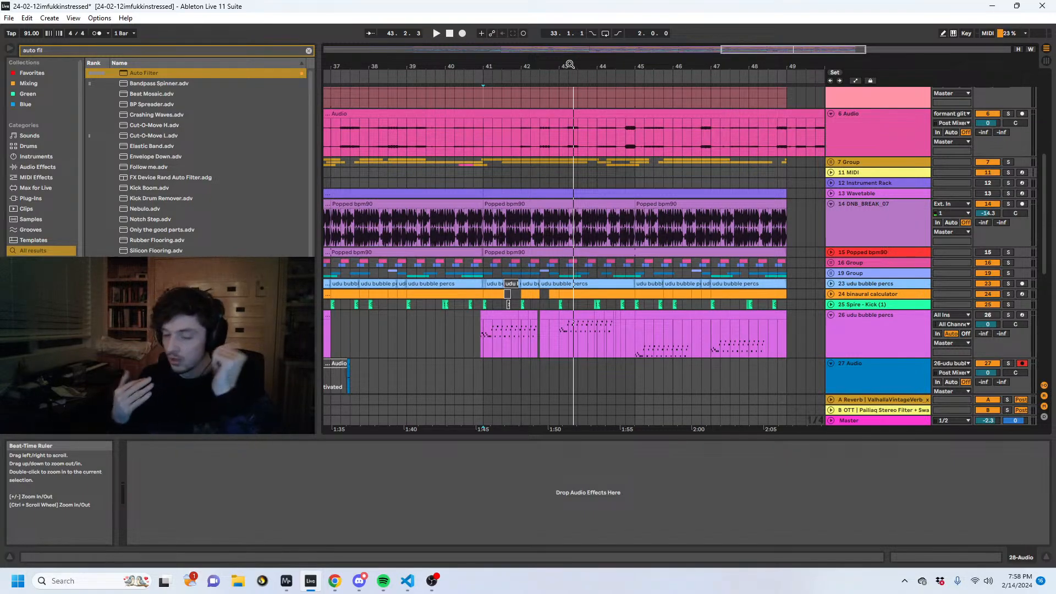
left_click_drag(570, 64, 658, 269)
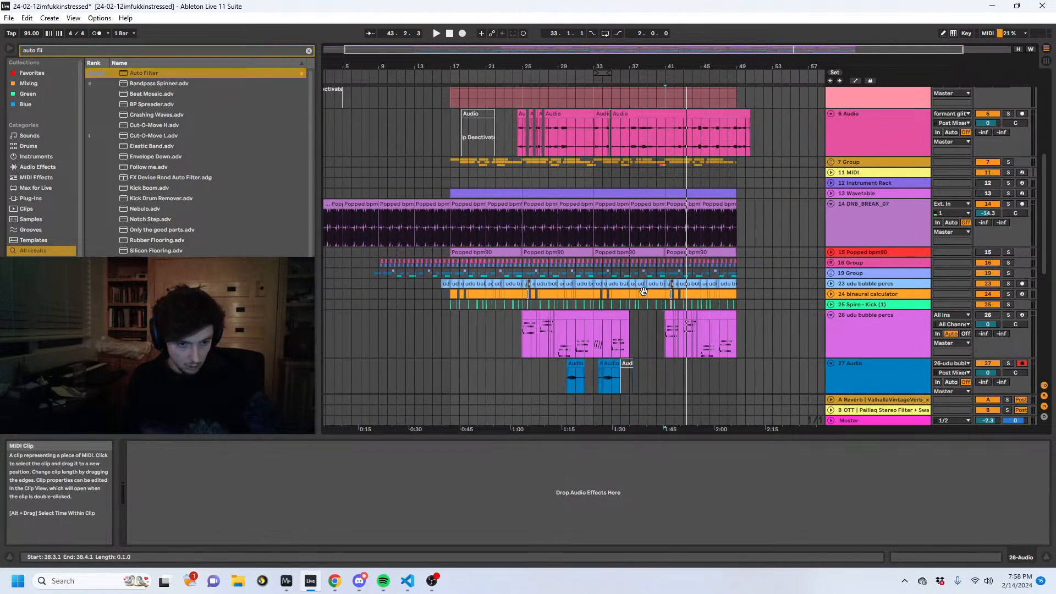
left_click(470, 320)
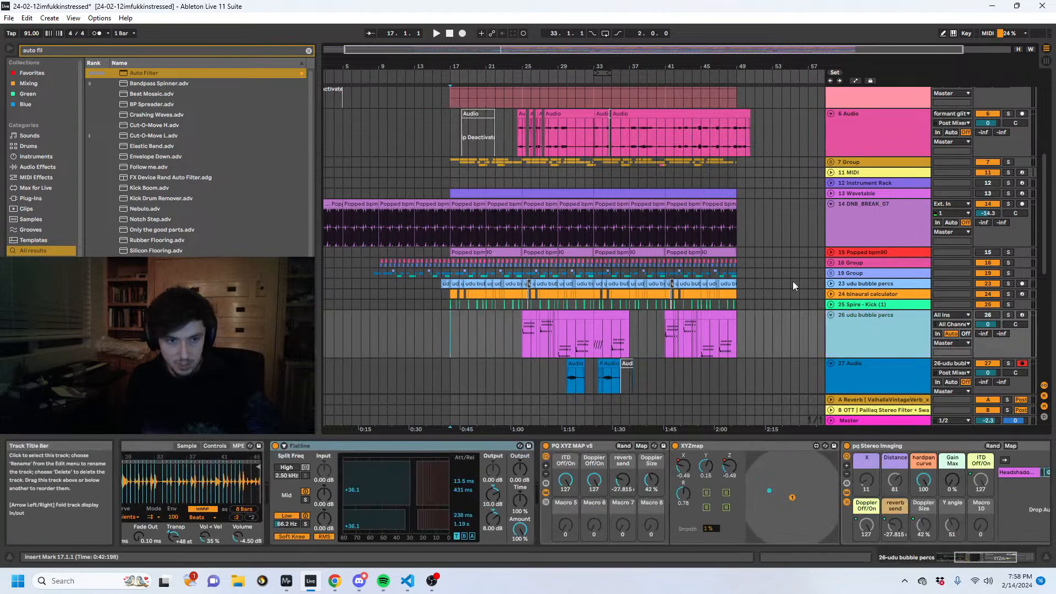
key("space")
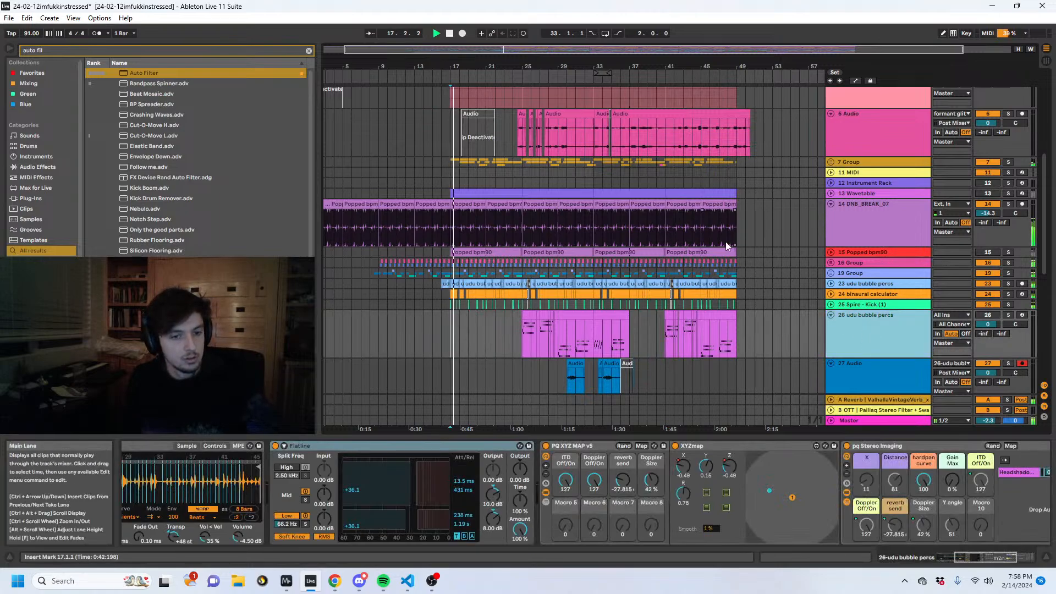
left_click(727, 272)
scroll(725, 264, "up", 8)
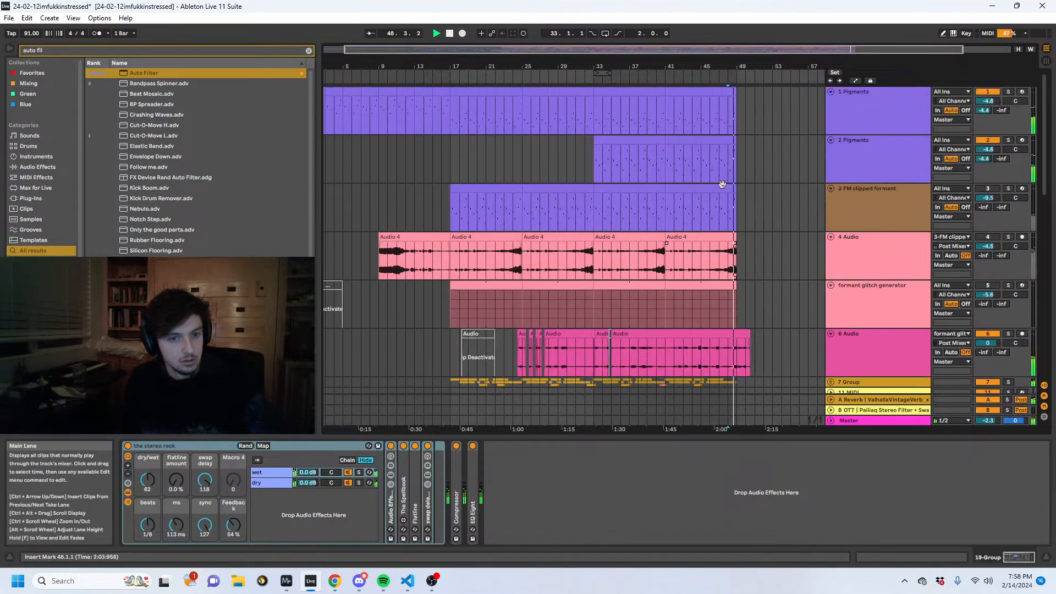
- Loop the 16 bars from 33.1.1 to 49.1.1 and duplicate that section across all tracks directly after itself
left_click_drag(736, 111, 681, 163)
key("space")
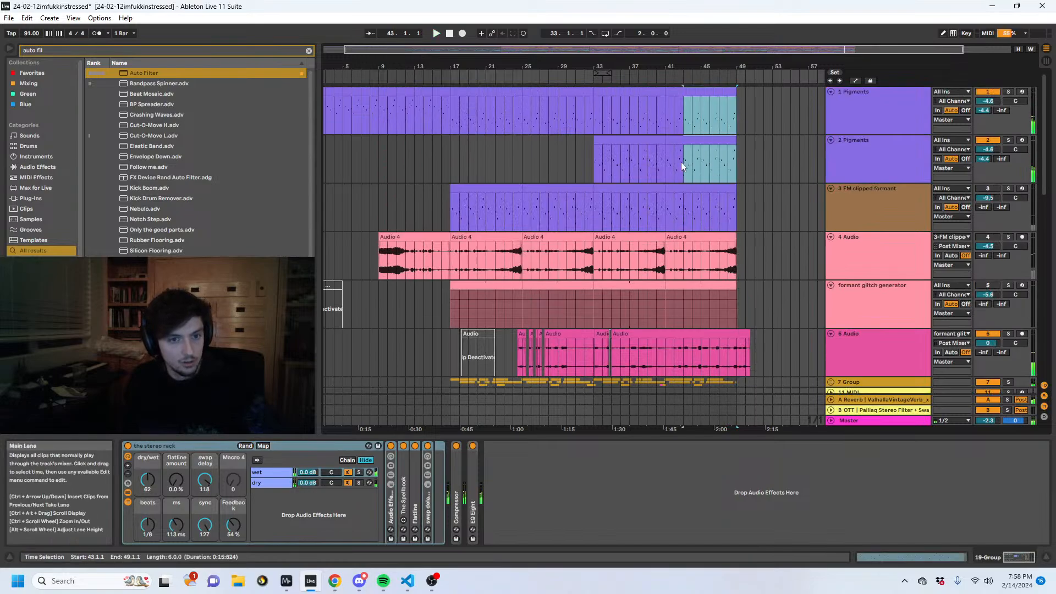
left_click_drag(738, 113, 599, 172)
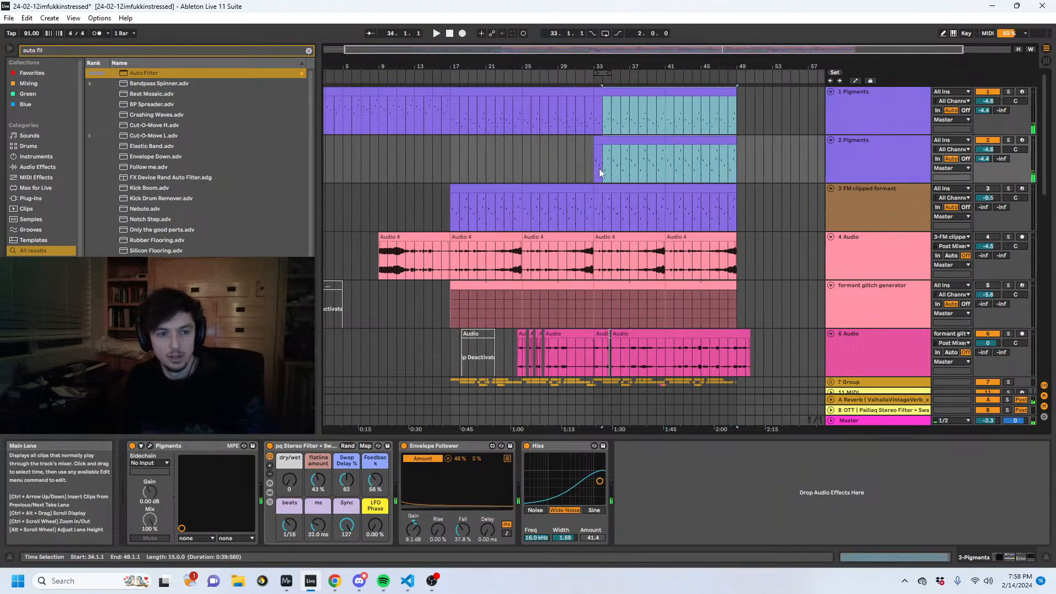
key("ctrl+l")
left_click(635, 73)
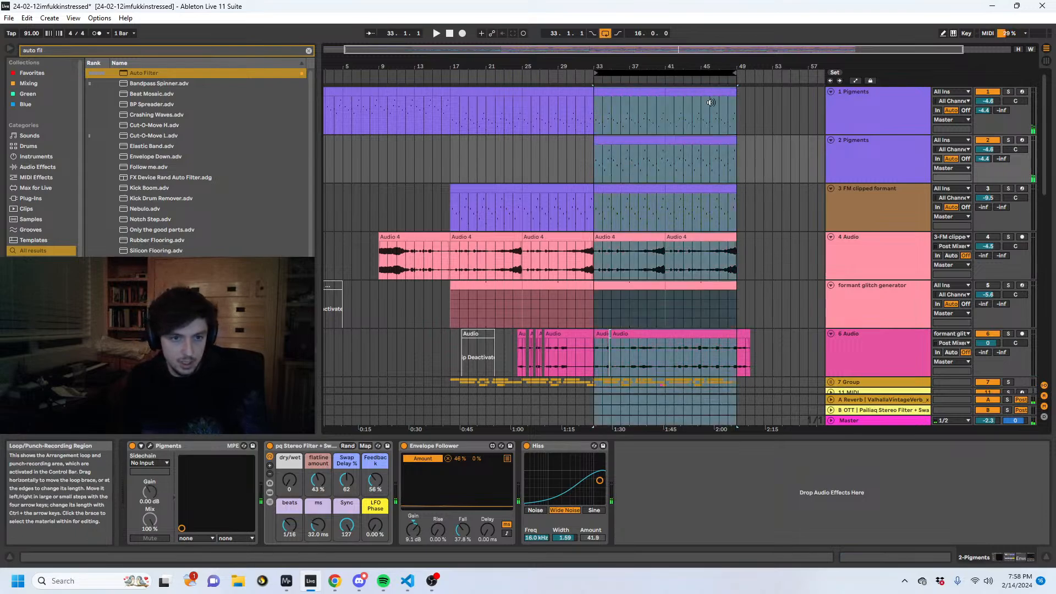
key("ctrl+d")
scroll(760, 278, "down", 10)
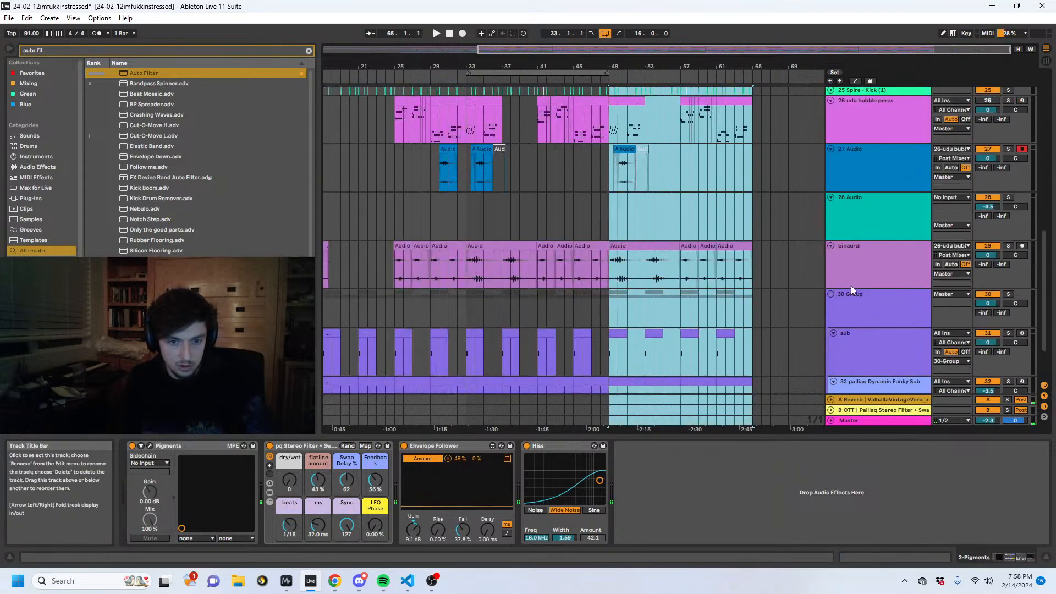
- With all tracks folded, clear the 30 Group and 33 restoration riser lanes from 49.1.1 to 65.1.1 and play from around 42.1.1
key("alt+u")
left_click(755, 318)
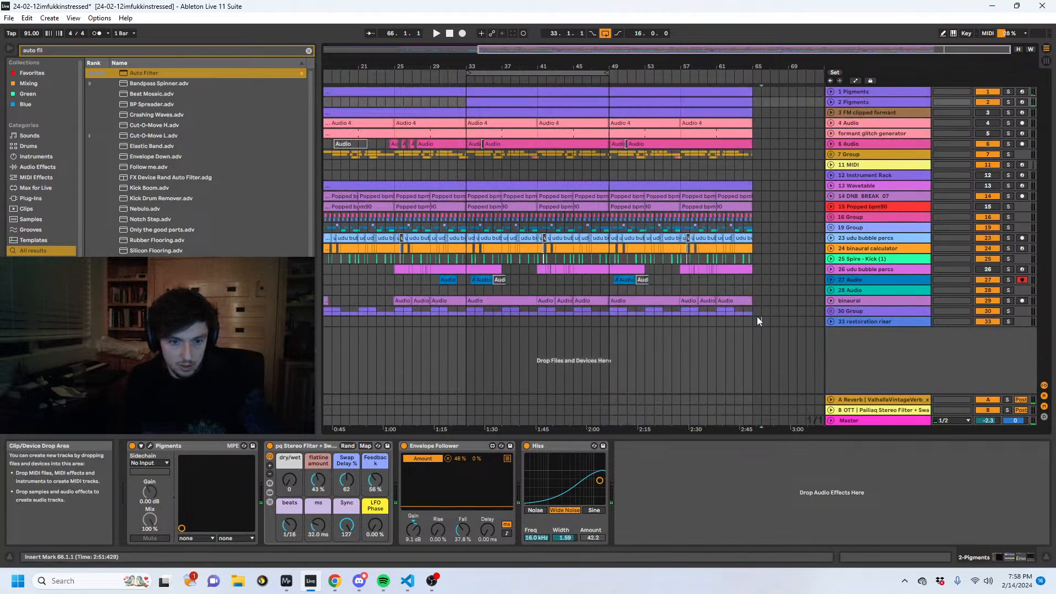
left_click_drag(711, 321, 610, 311)
key("space")
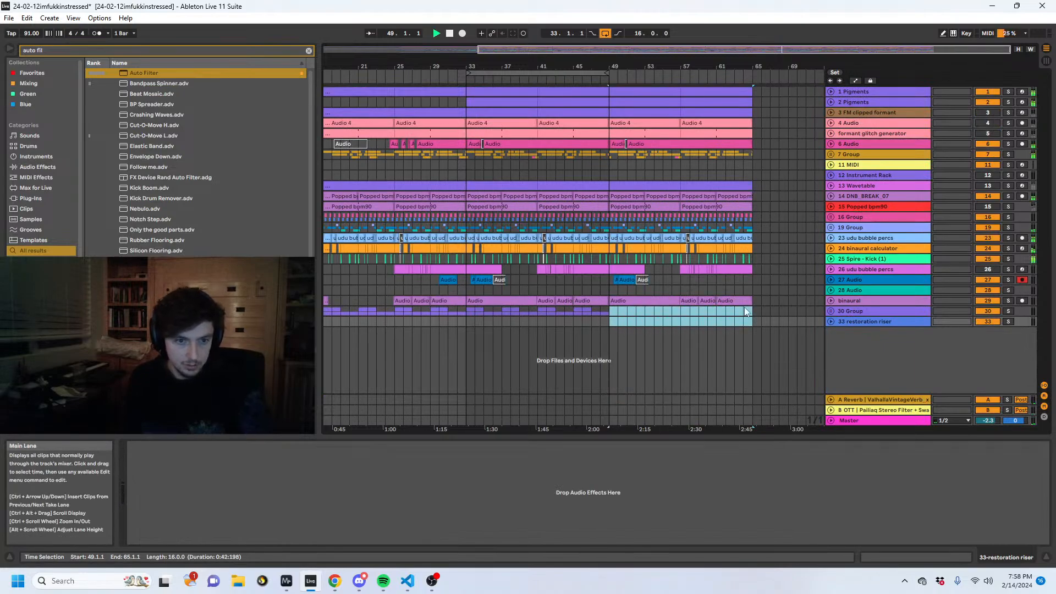
left_click(550, 312)
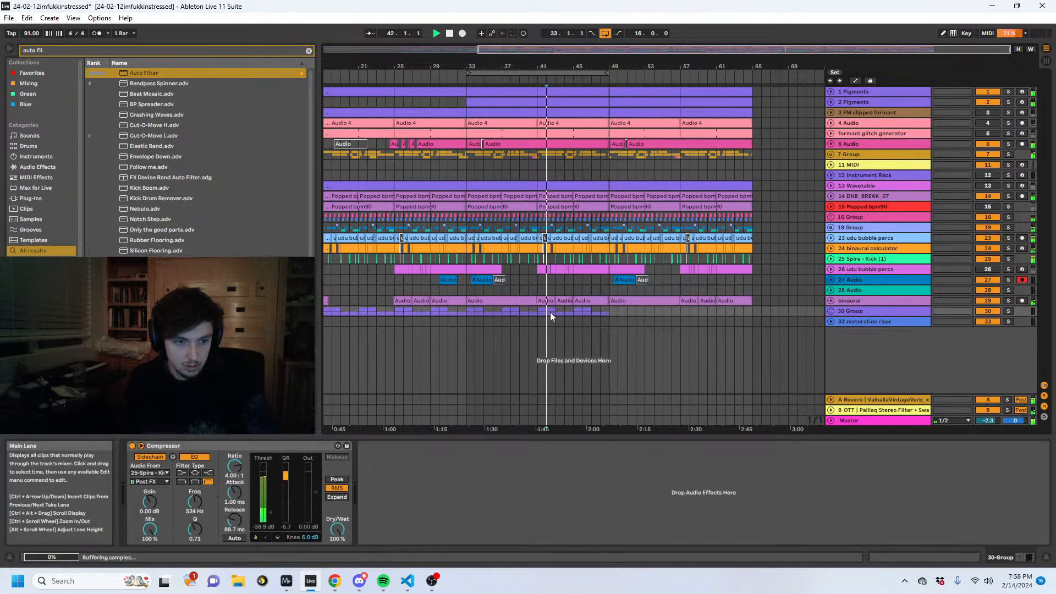
left_click(608, 312)
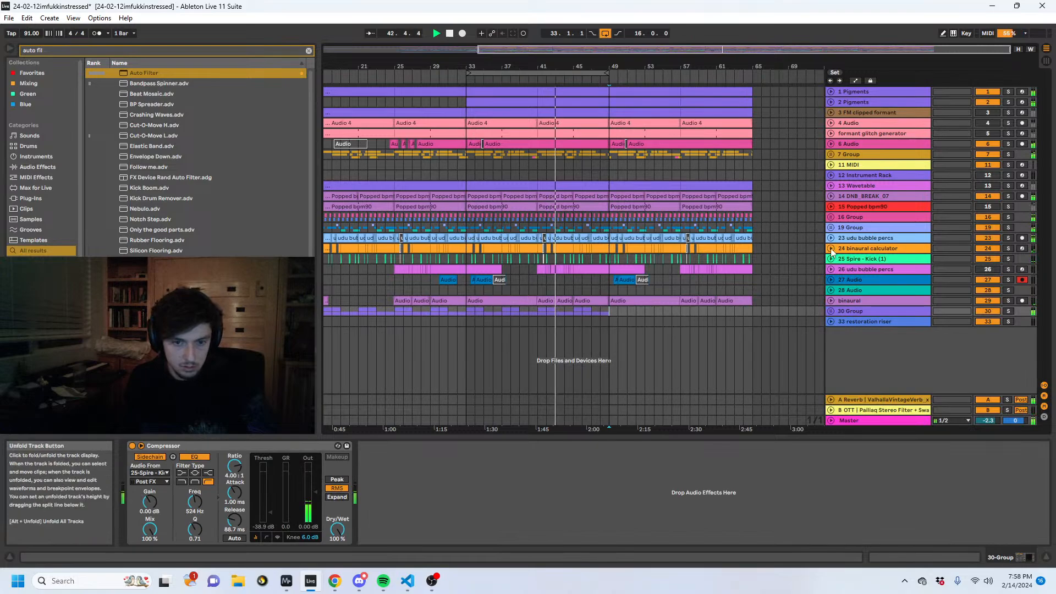
- Check the branch scrape tracks inside 19 Group, fold it again and rename the group "brabnc"
left_click(830, 227)
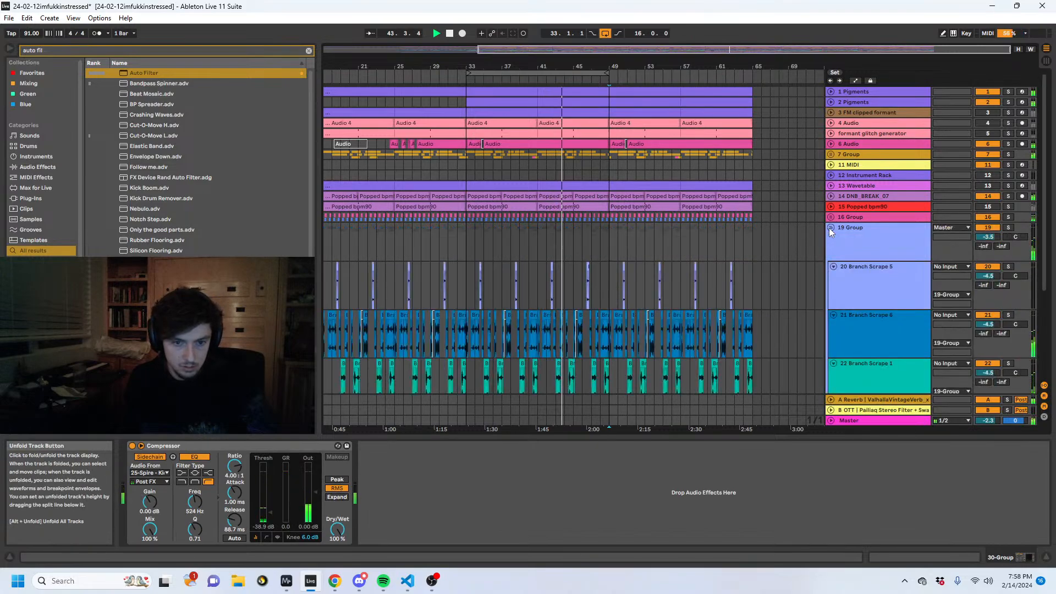
left_click(830, 228)
left_click(849, 230)
type("bra")
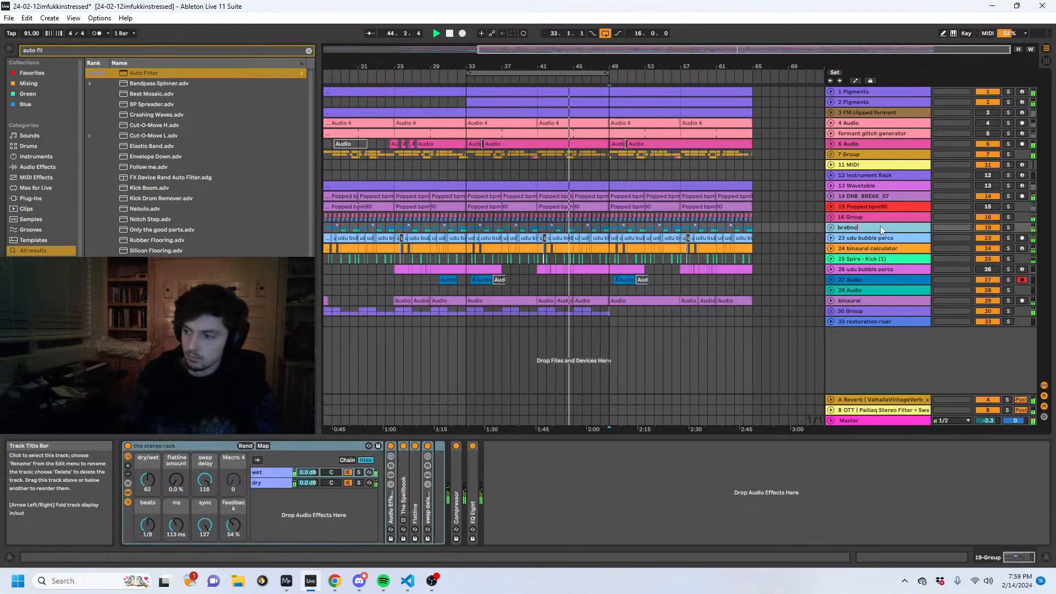
type("bnc")
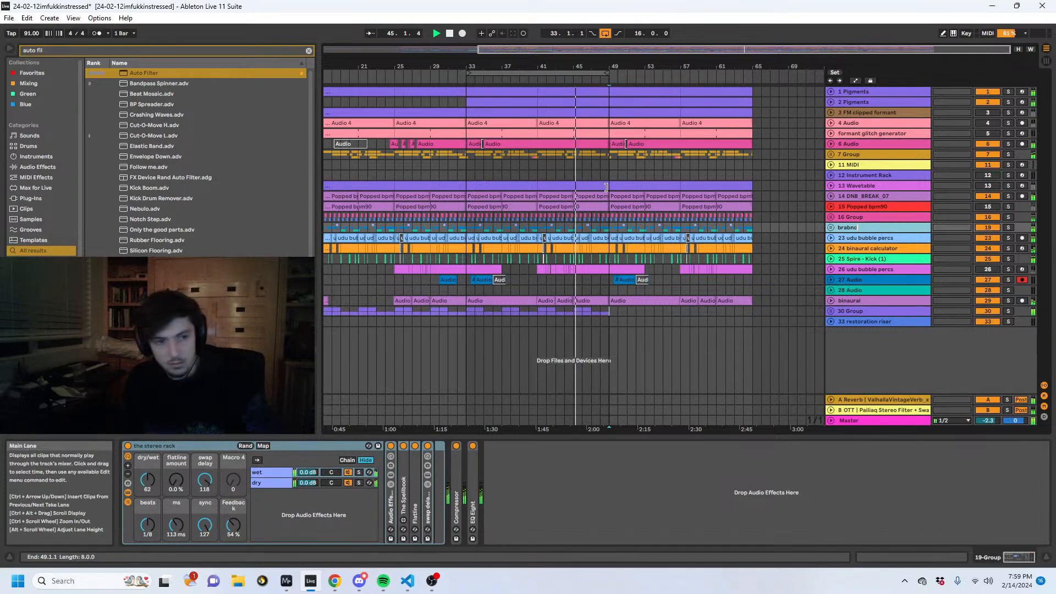
- Stop playback and inspect the 13 Wavetable clip from 41.1.1 and the contents of the brabnc group
left_click(566, 186)
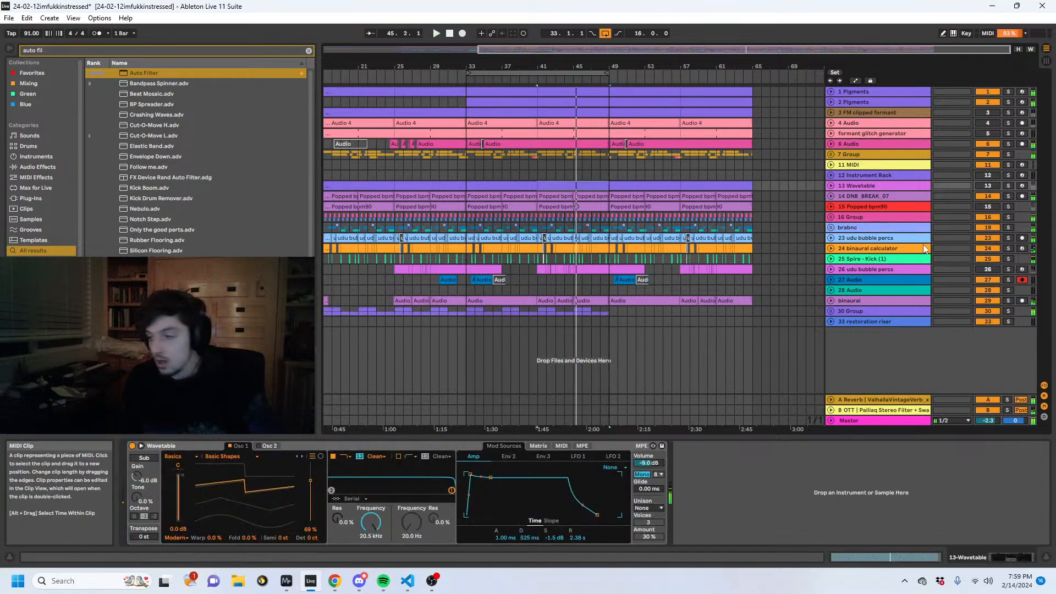
left_click(840, 228)
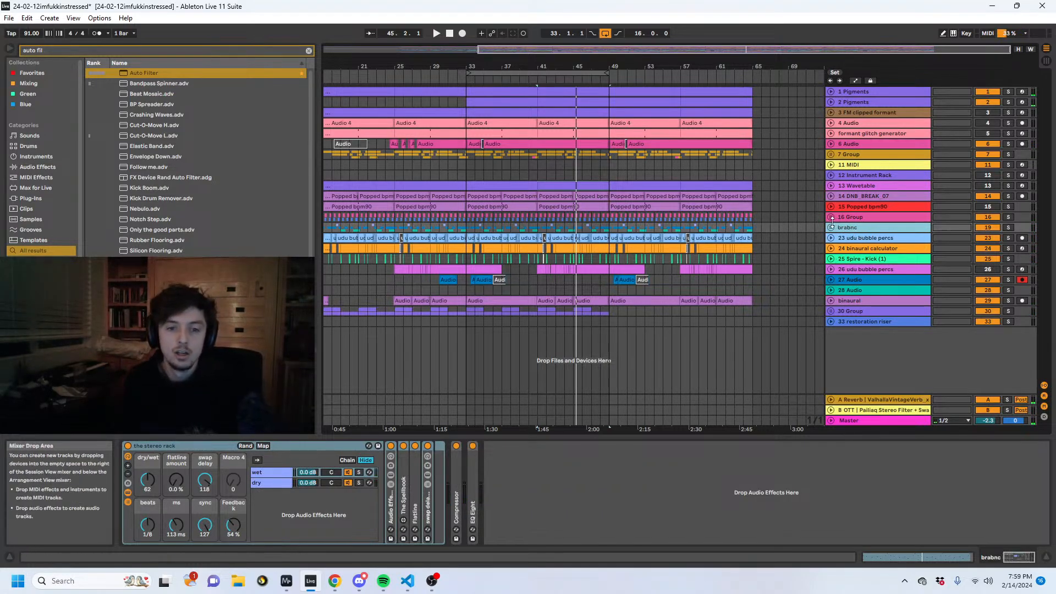
left_click(832, 228)
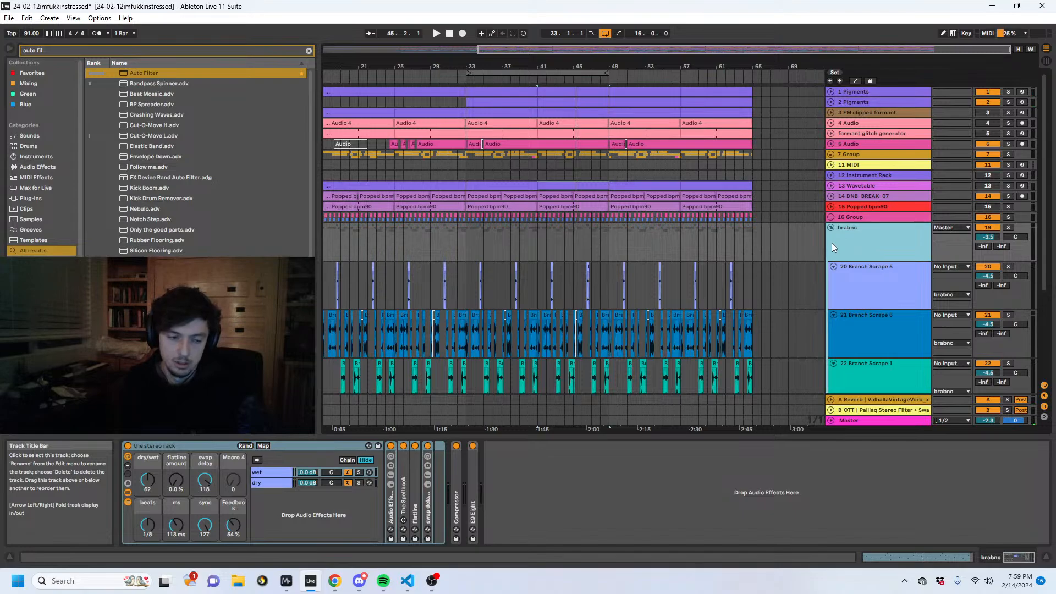
left_click(831, 228)
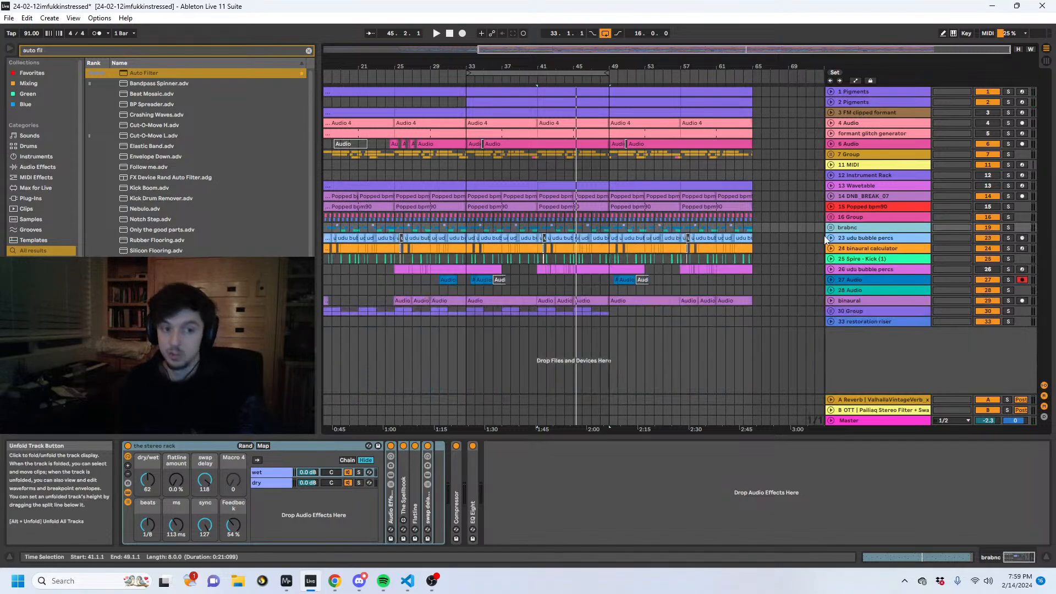
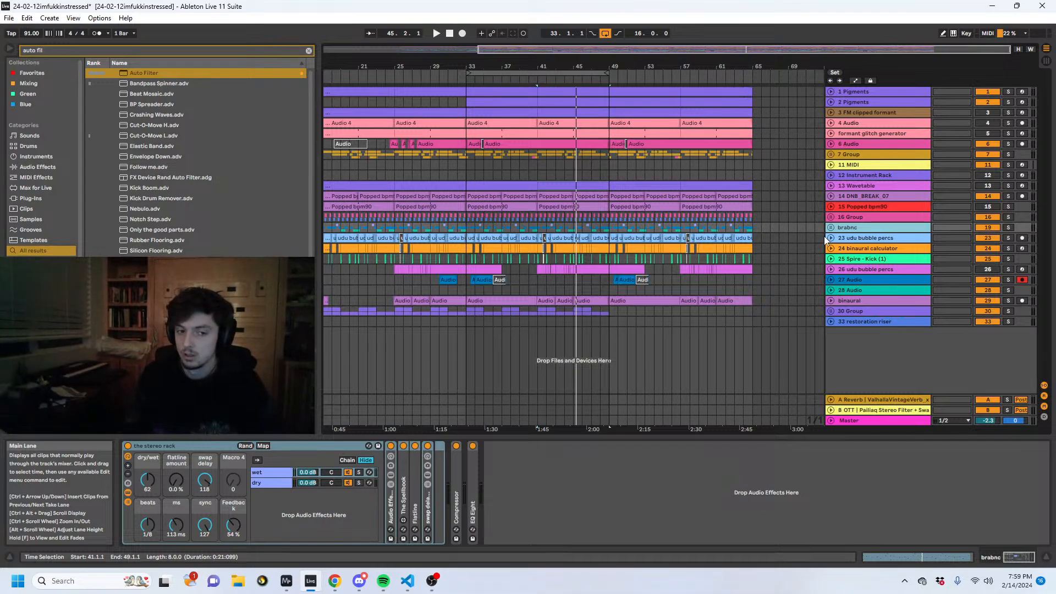
- Unfold the 23 udu bubble percs and 24 binaural calculator tracks and select 23 udu bubble percs, with playback set to start at 49.1.1
left_click(616, 270)
left_click(603, 300)
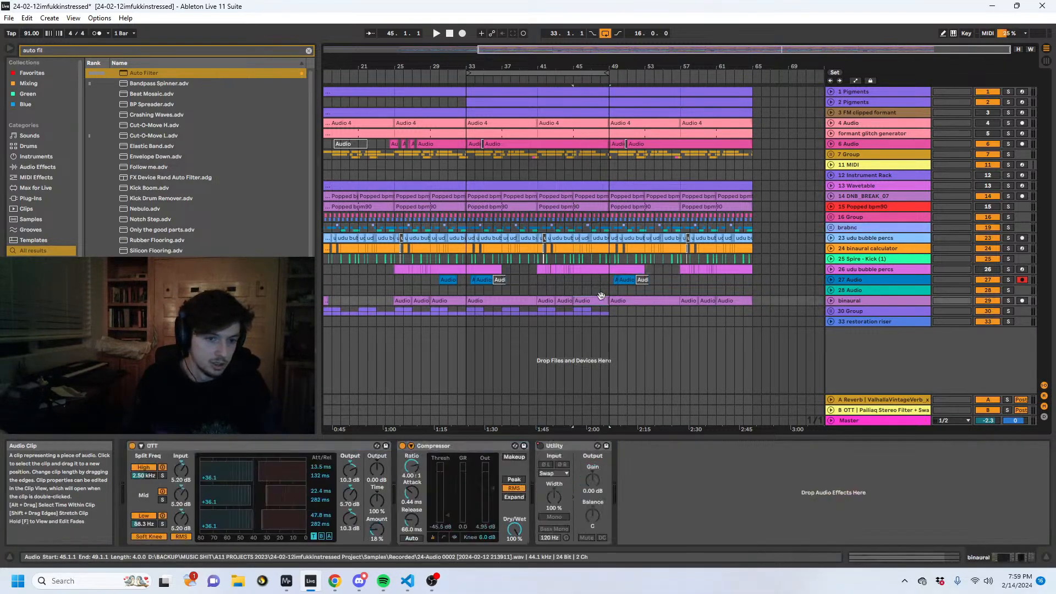
left_click(608, 290)
mouse_move(614, 66)
left_mouse_down()
mouse_move(614, 118)
mouse_move(598, 121)
left_mouse_up()
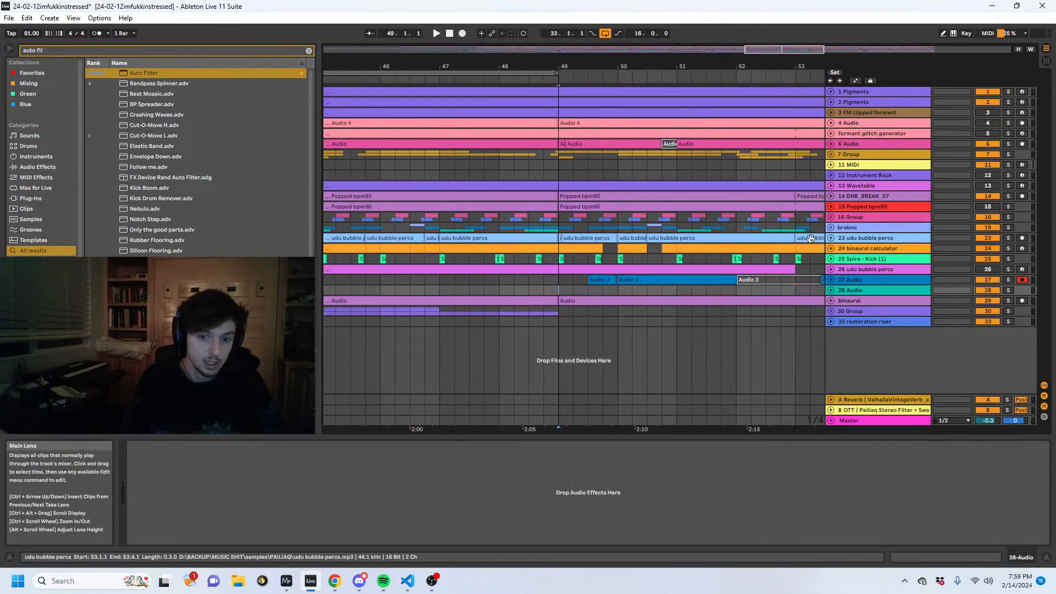
left_click(830, 248)
left_click(829, 238)
left_click(896, 260)
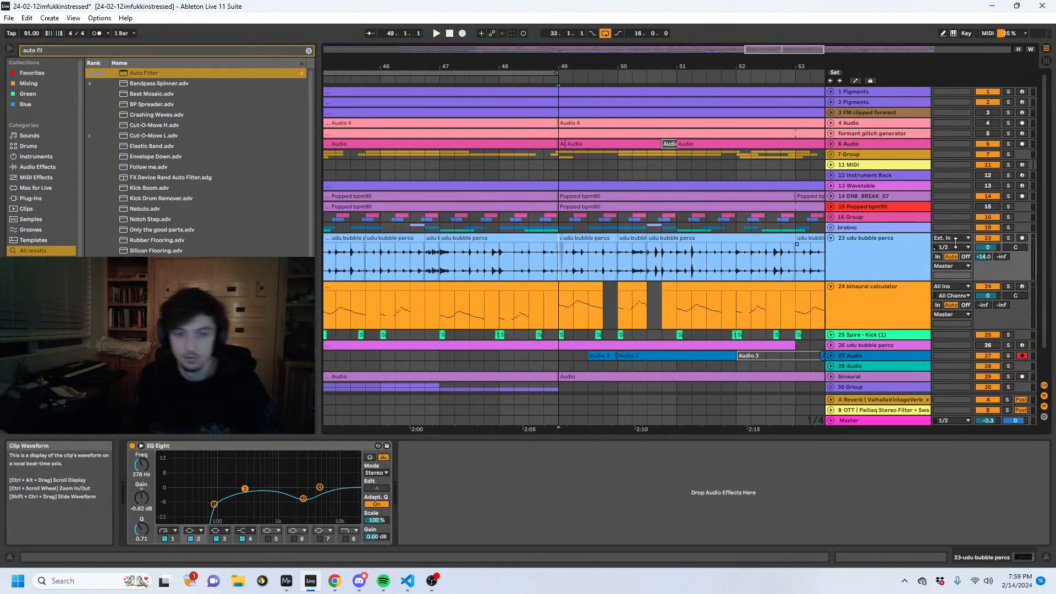
- Play 23 udu bubble percs soloed from bar 49 and lower its reverb send to -17.5 dB
key("space")
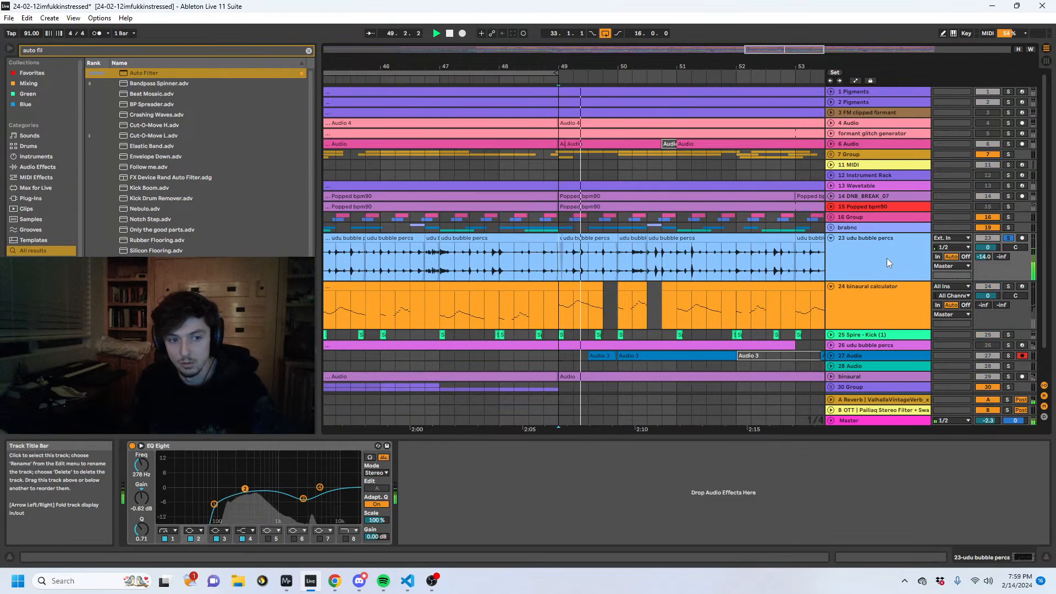
left_click_drag(983, 256, 983, 263)
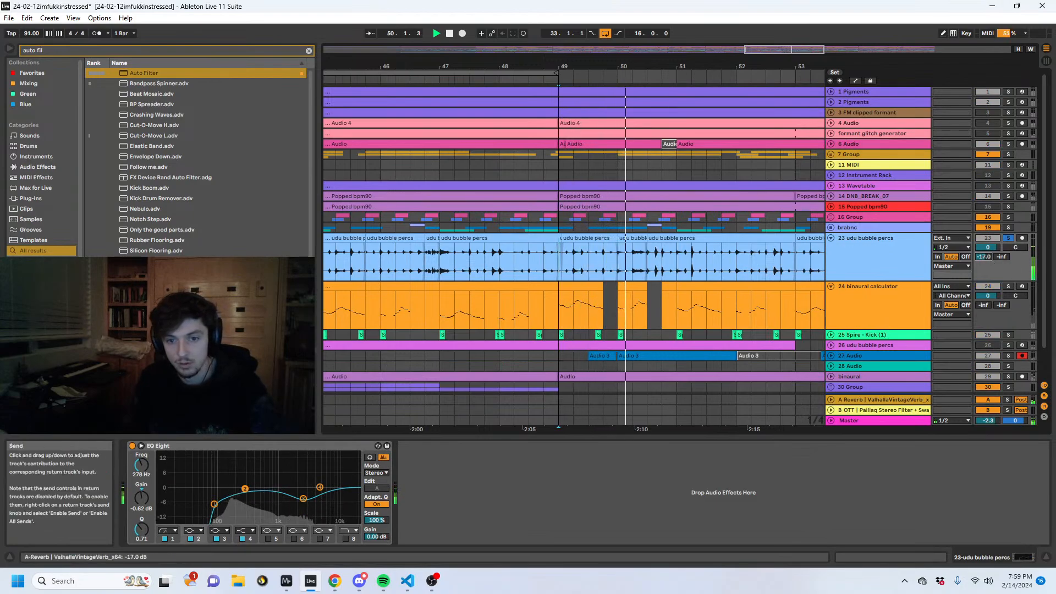
left_click(632, 237)
key("space")
key("space")
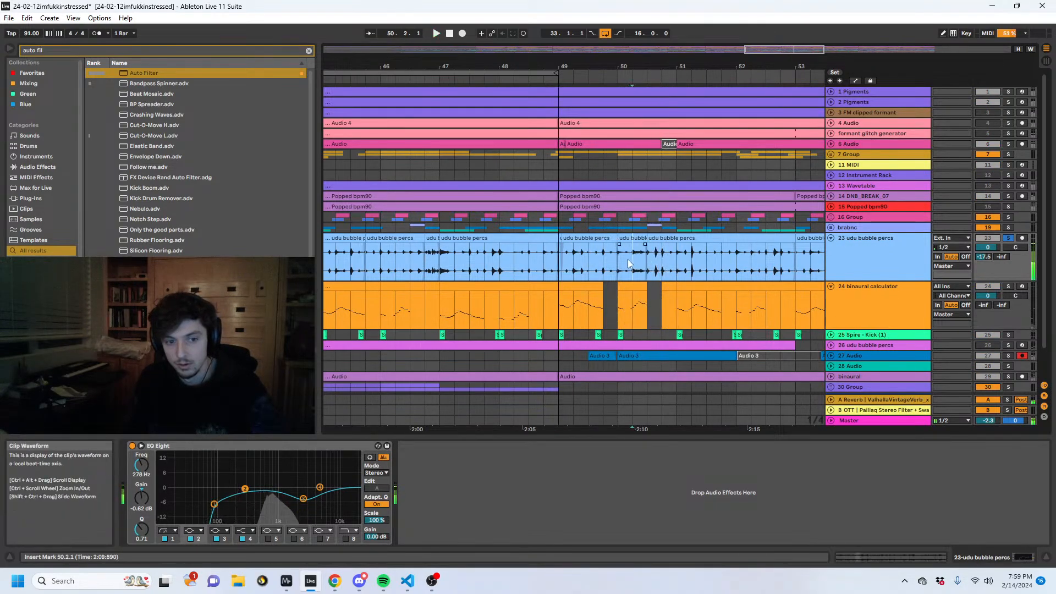
- Try a clip tempo of 74 BPM on the udu bubble percs clip from 50.3.1 to 53.1.1, then unsolo the track
key("shift+Tab")
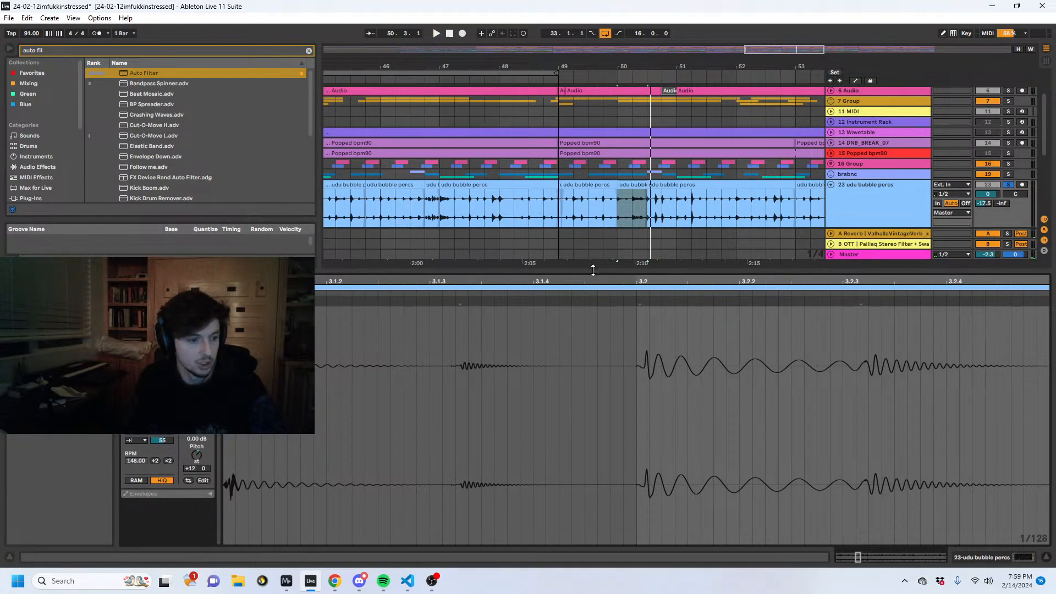
left_click_drag(593, 270, 592, 340)
key("space")
left_click_drag(651, 208, 799, 208)
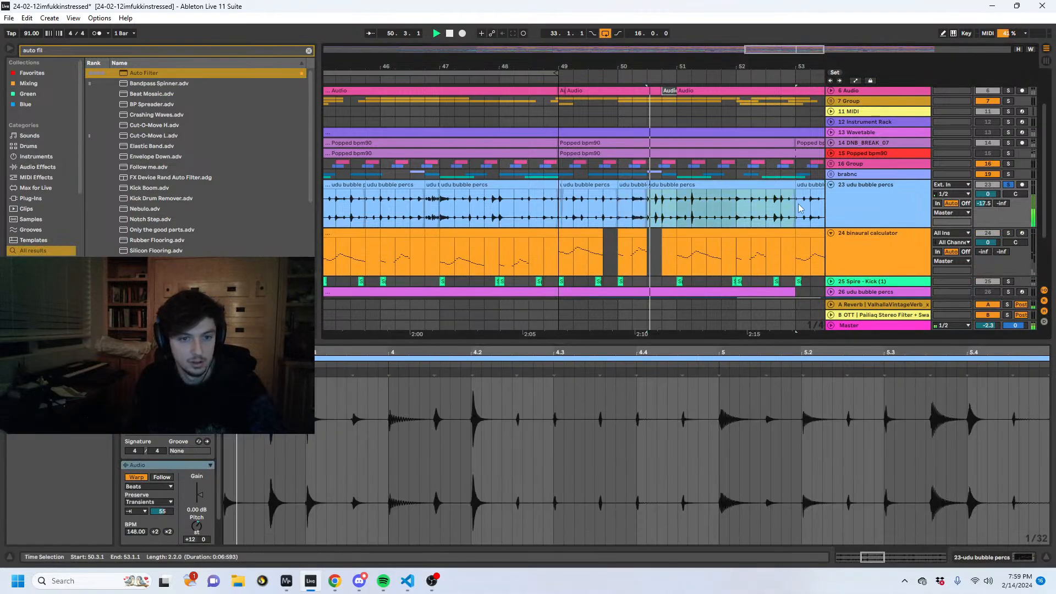
left_click(156, 531)
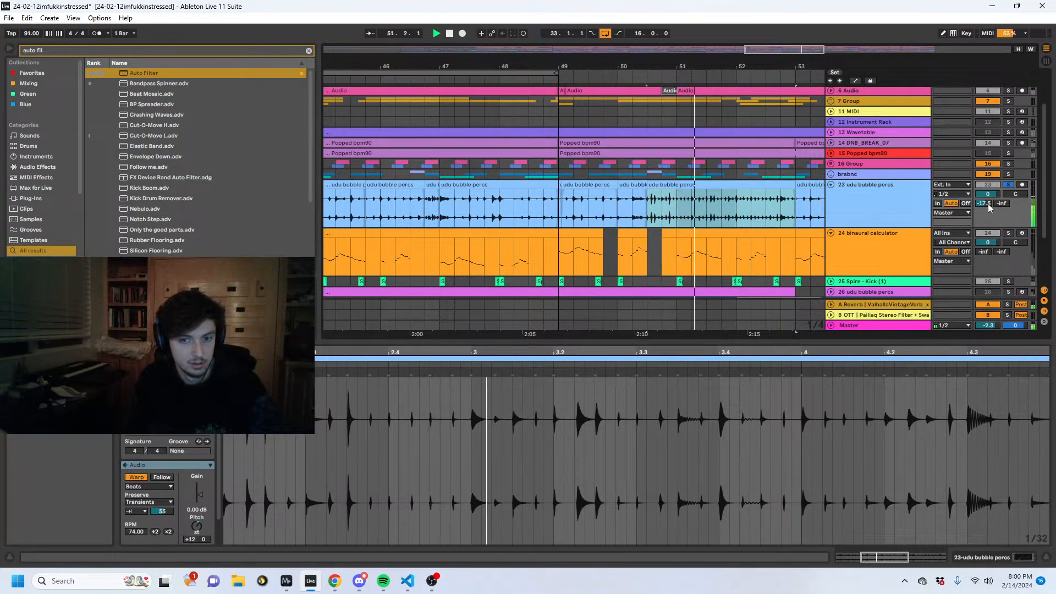
left_click(1007, 185)
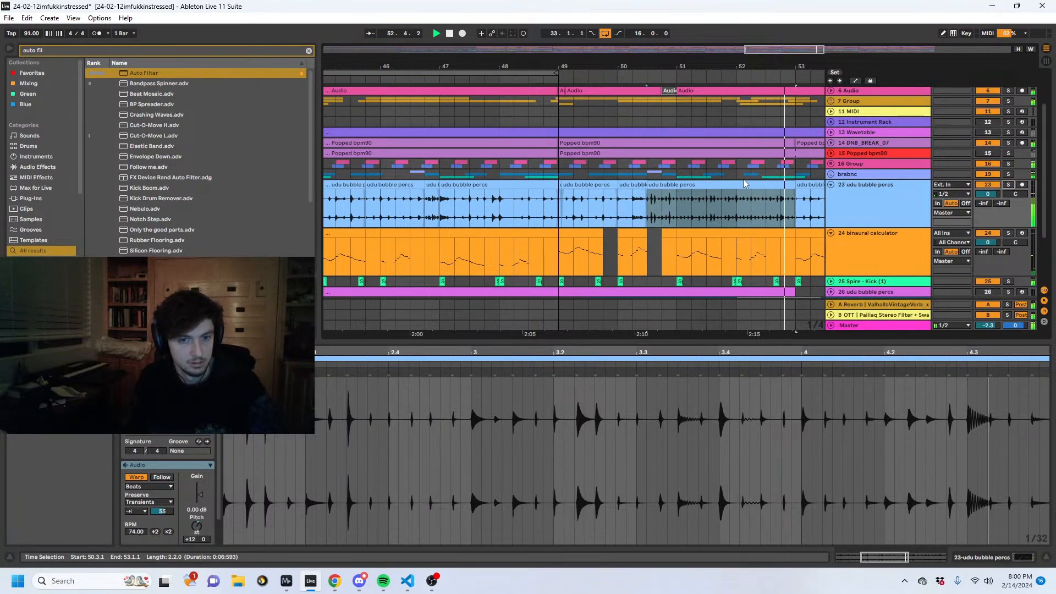
- Clear the 23 udu bubble percs lane from 49.1.1 to 72.1.1
left_click(737, 144)
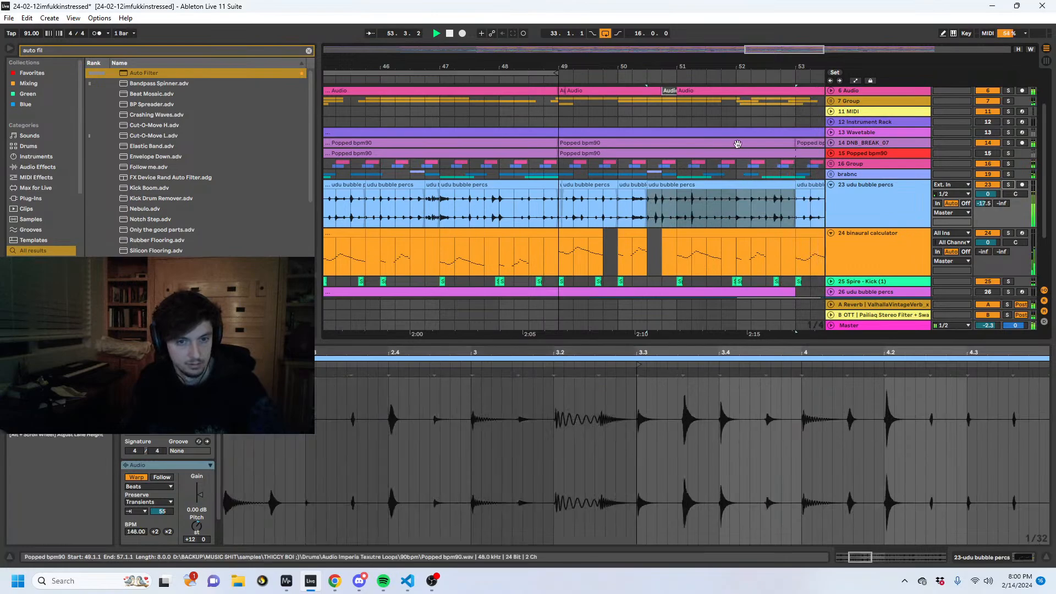
left_click_drag(688, 64, 676, 22)
left_click(653, 218)
left_click_drag(640, 213, 928, 210)
scroll(737, 204, "down", 3)
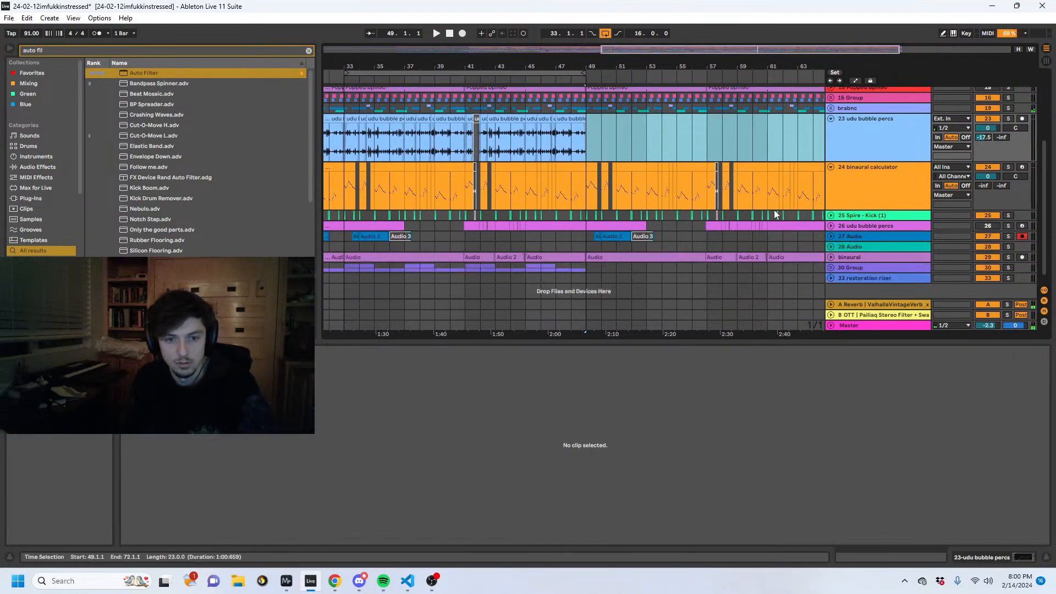
- Review the remaining layers after bar 49, including the contents of 16 Group and the emptied 23 udu bubble percs span
scroll(776, 211, "up", 5)
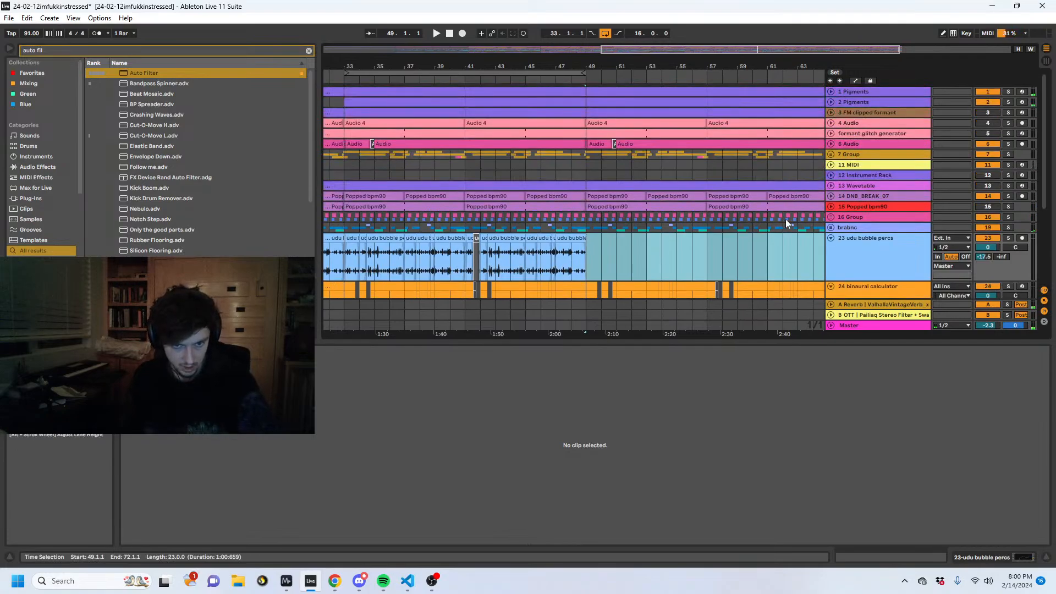
scroll(785, 219, "down", 3)
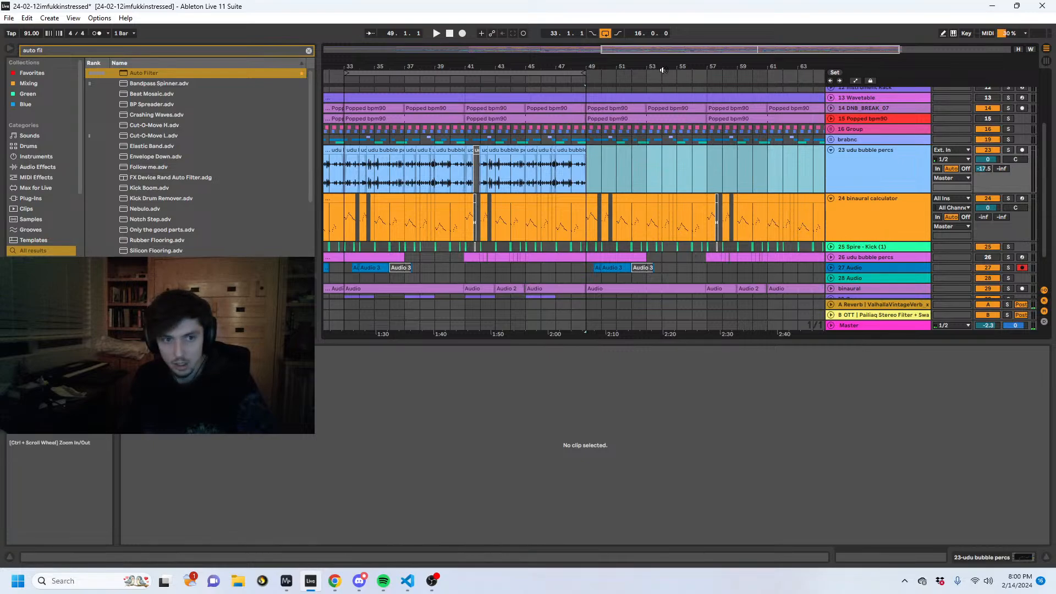
left_click_drag(657, 66, 562, 71)
scroll(633, 177, "up", 3)
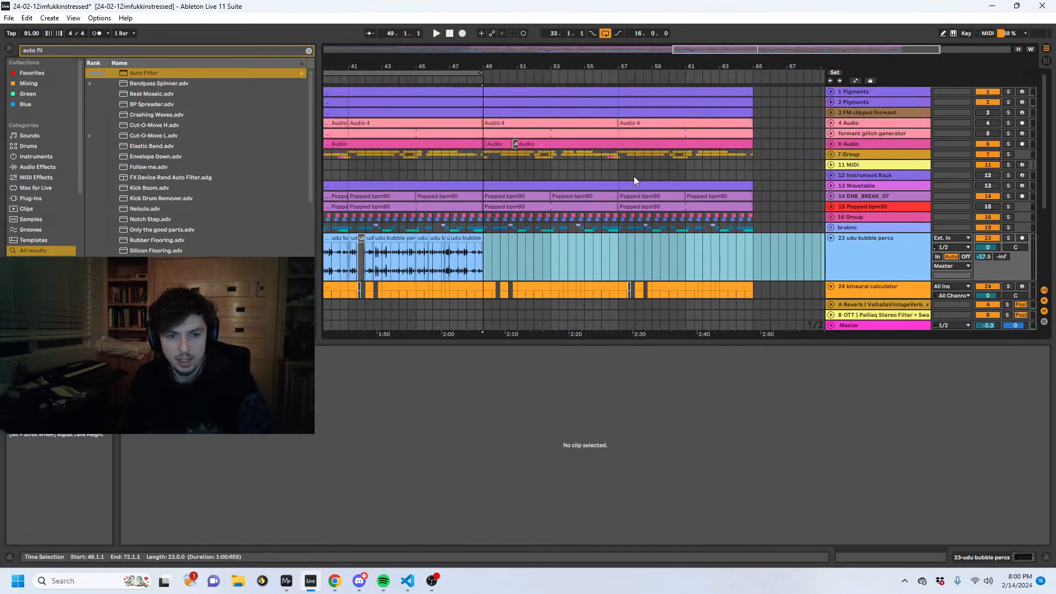
left_click(831, 216)
scroll(846, 206, "down", 2)
left_click(830, 151)
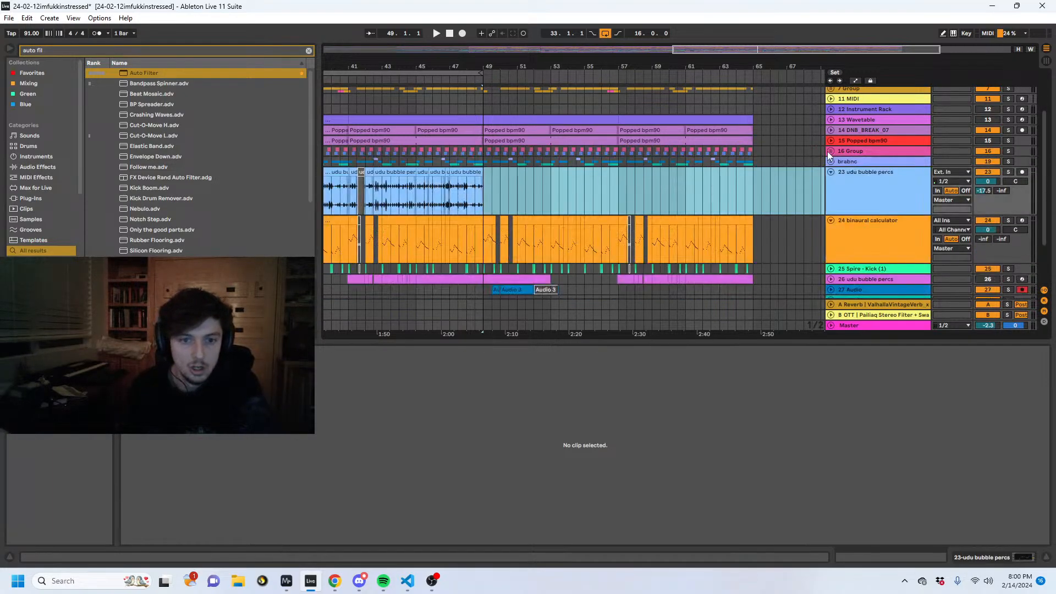
left_click(581, 187)
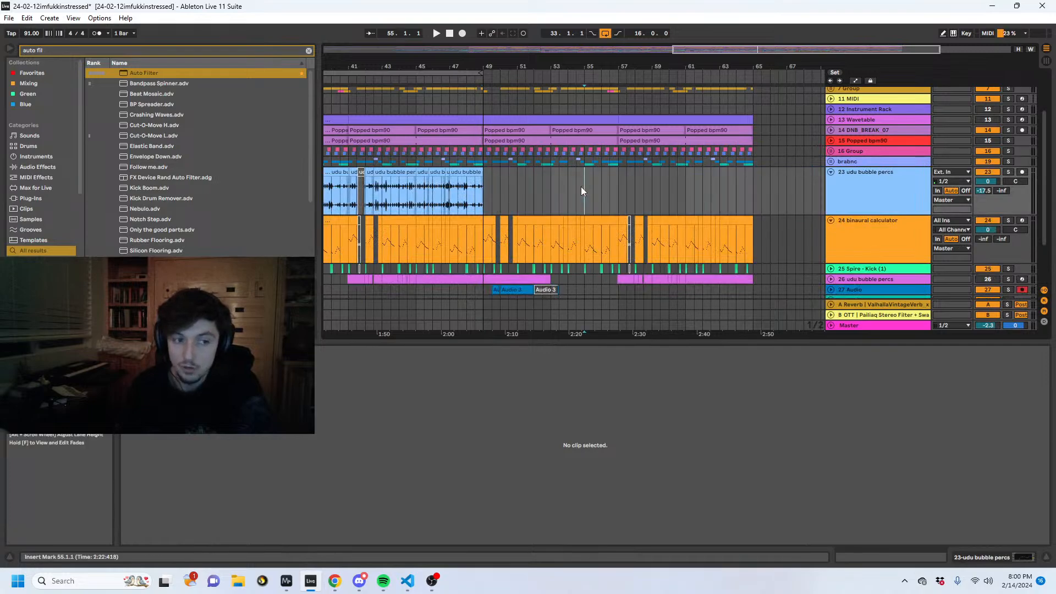
left_click_drag(481, 186, 508, 199)
left_click(717, 190)
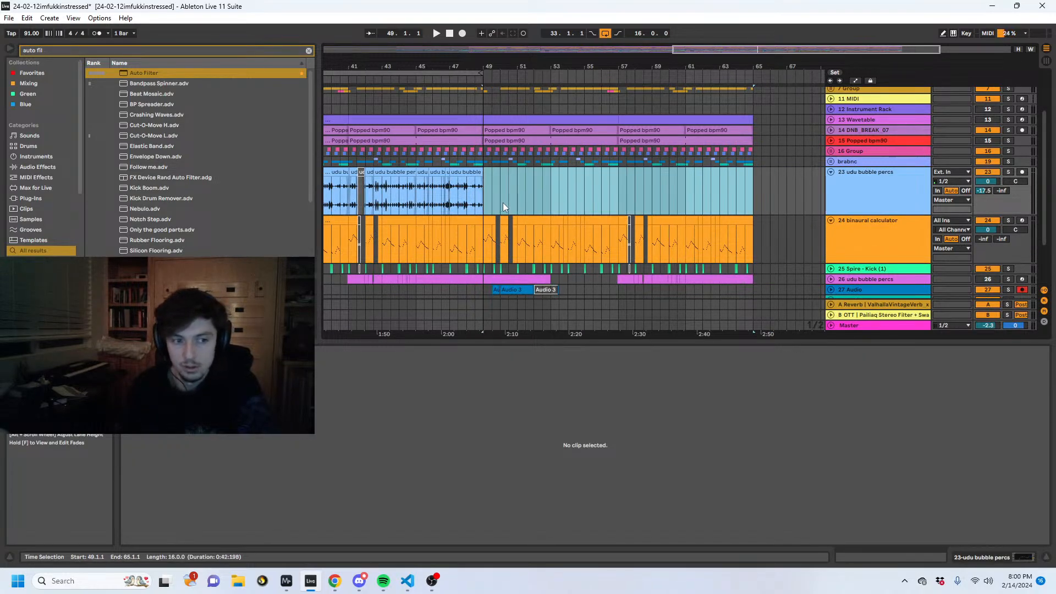
scroll(501, 202, "up", 2)
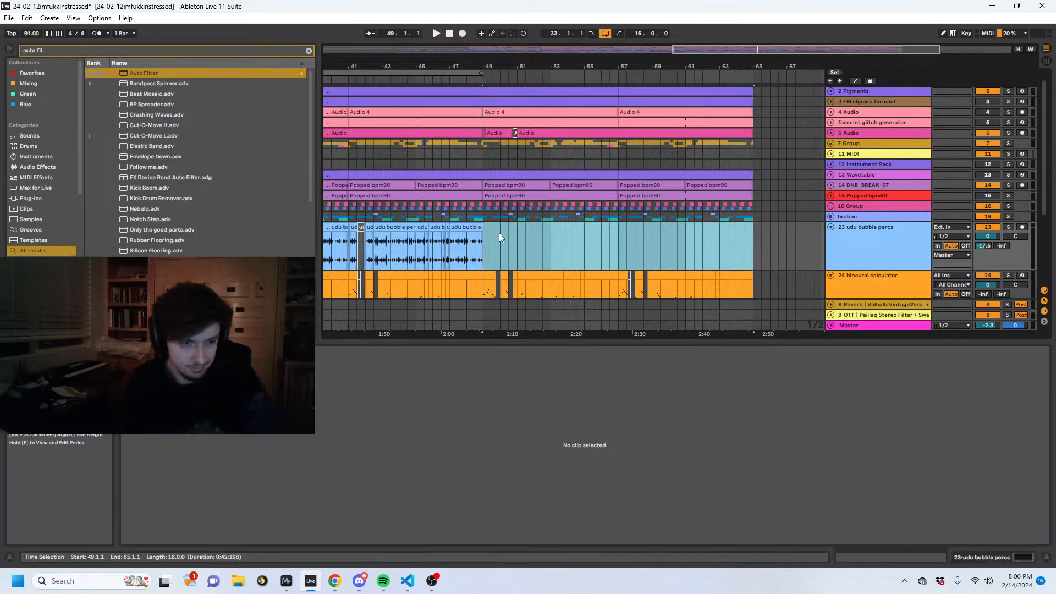
scroll(498, 229, "down", 3)
- Clear the 25 Spire - Kick (1) clips from 49.1.1 onward and play the transition into bar 49
left_click(480, 222)
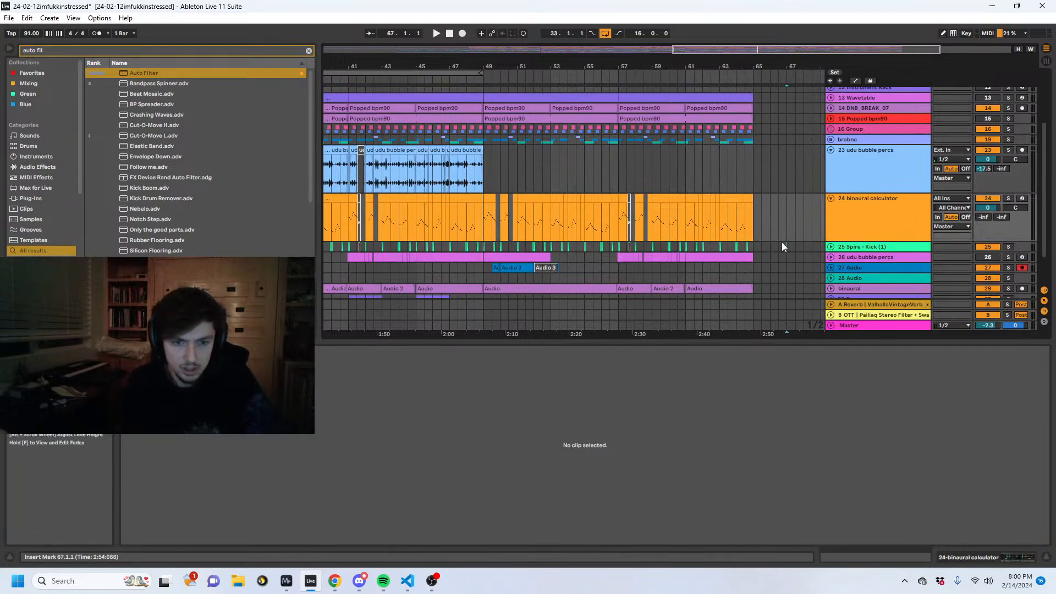
left_click(480, 247)
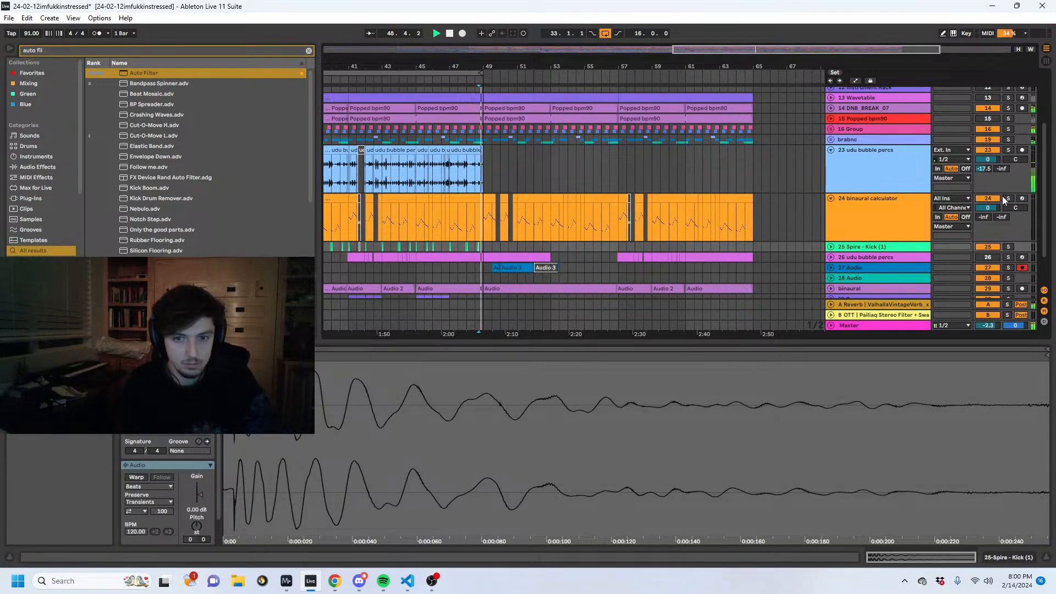
left_click(489, 220)
key("space")
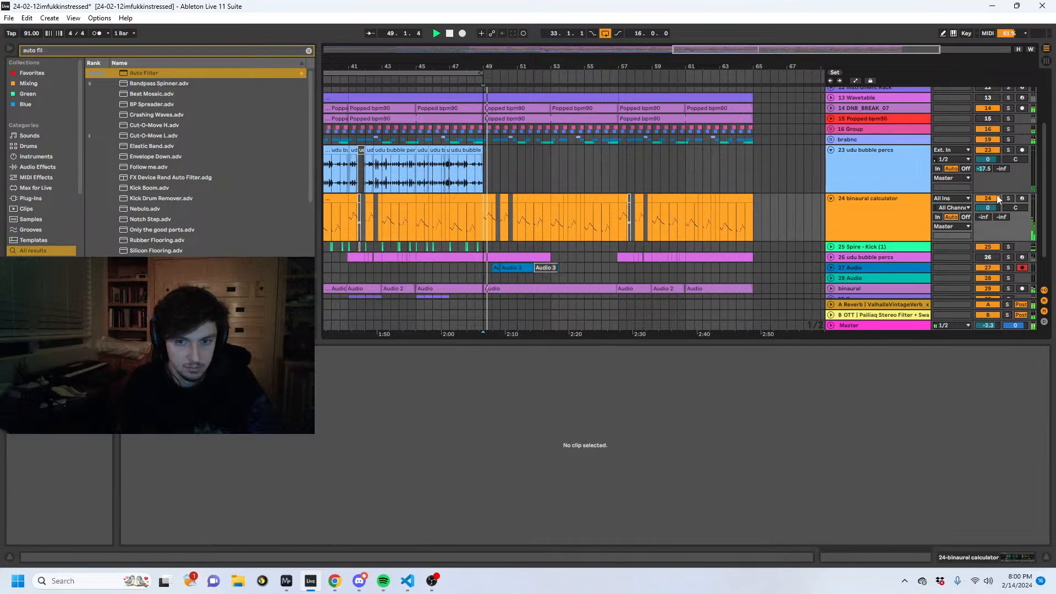
- Audition 24 binaural calculator soloed from bar 49 and show the track's device chain
left_click(490, 199)
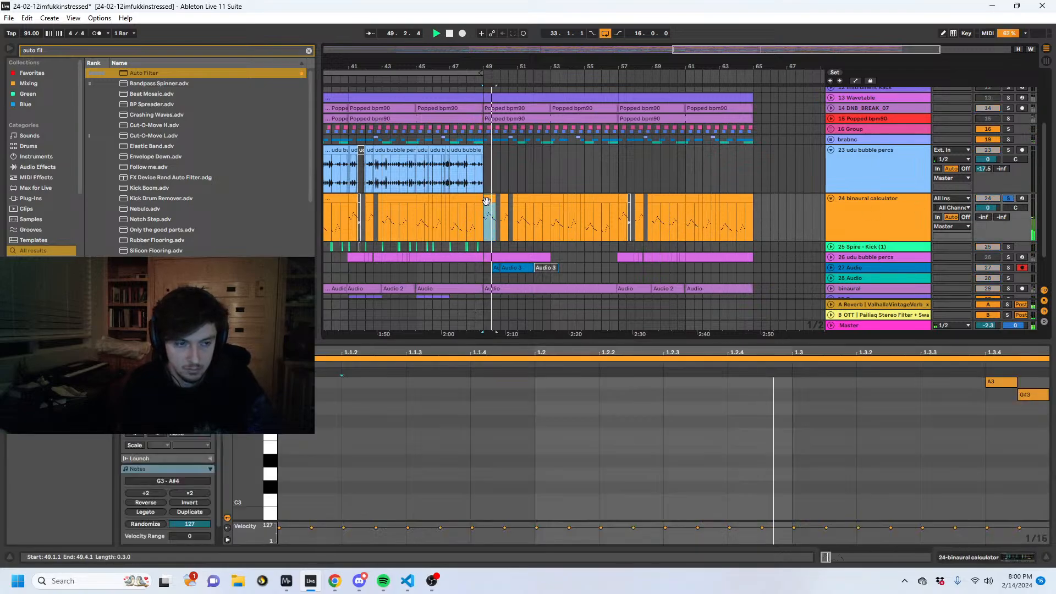
left_click_drag(494, 66, 556, 107)
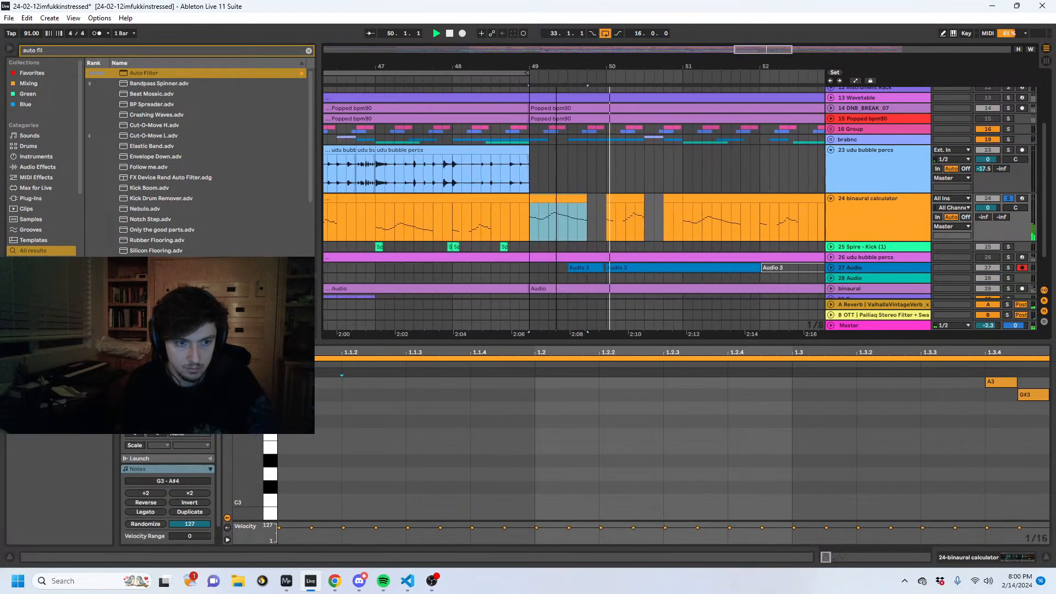
left_click(580, 216)
left_click(960, 558)
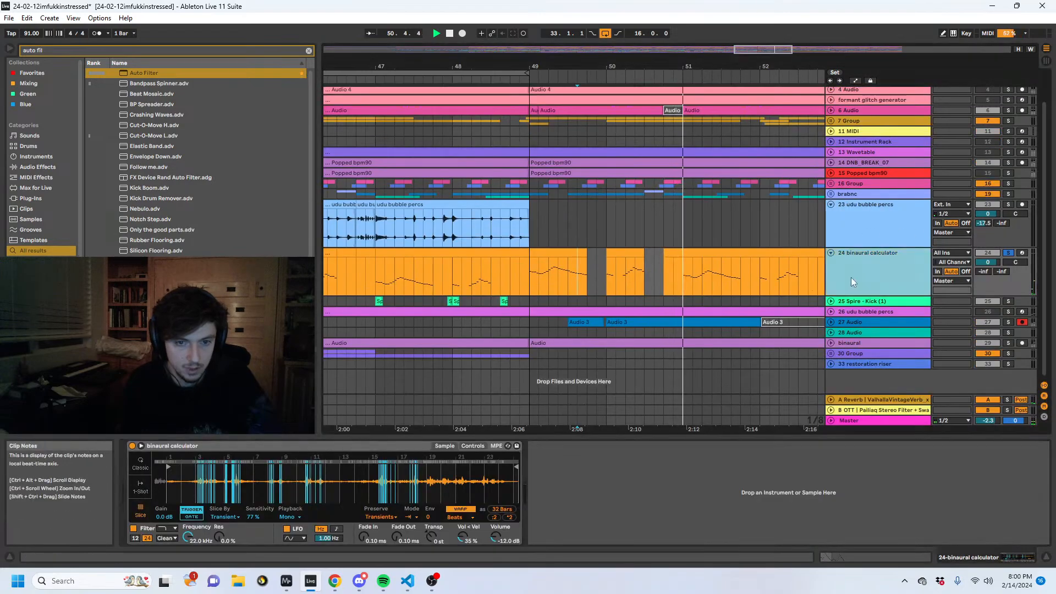
- Search for "eq 8" among the audio effects and add EQ Eight after the sampler on 24 binaural calculator
left_click(21, 50)
type("eq 8")
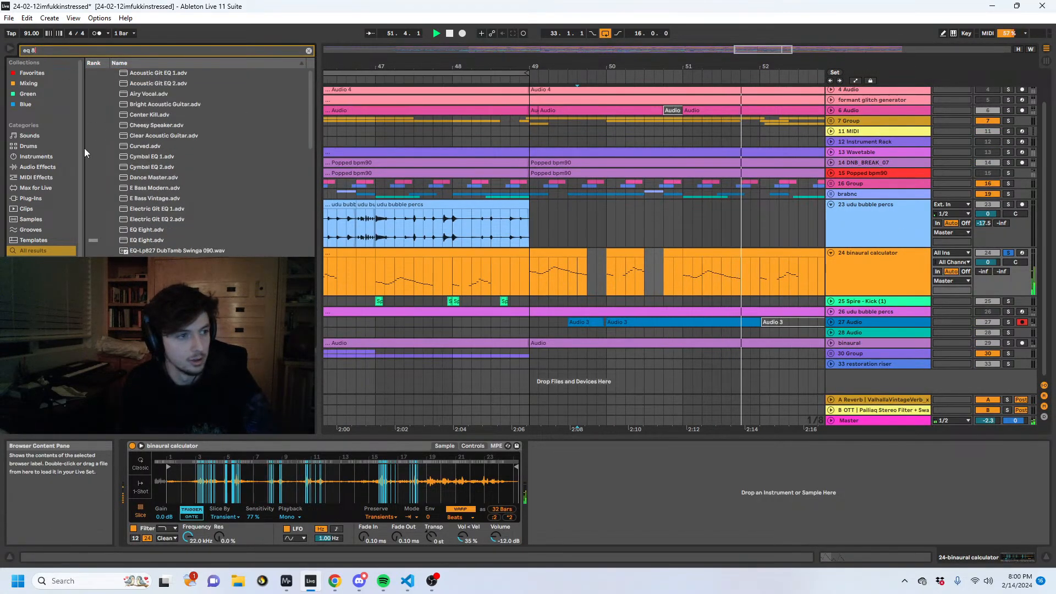
left_click(59, 167)
left_click_drag(125, 83, 580, 536)
- Set band 1 of the binaural calculator's EQ Eight to a low cut at 367 Hz and unsolo the track
left_click(576, 531)
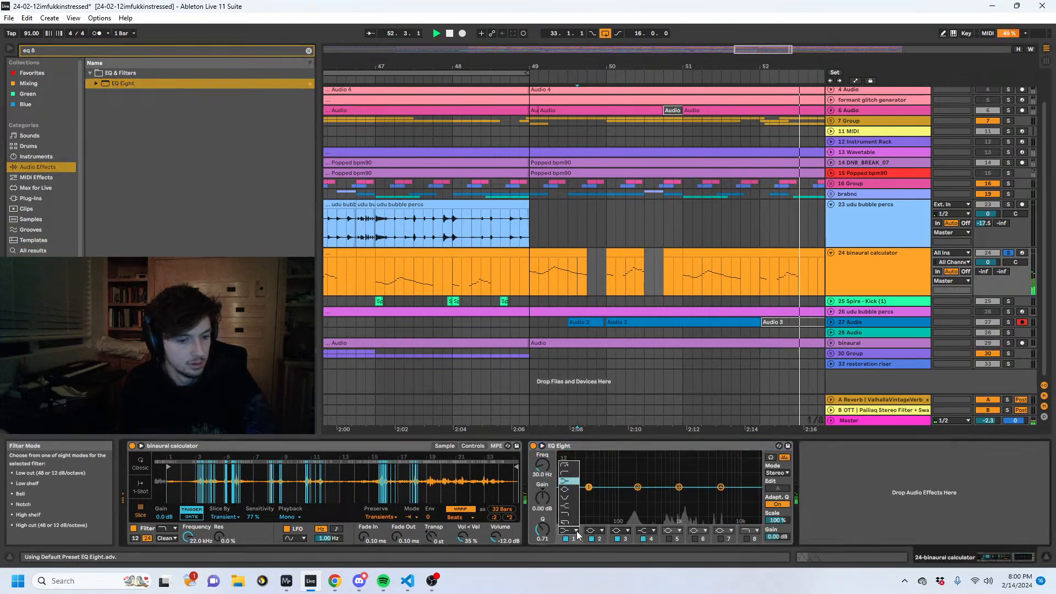
left_click(569, 473)
left_click_drag(542, 466, 542, 434)
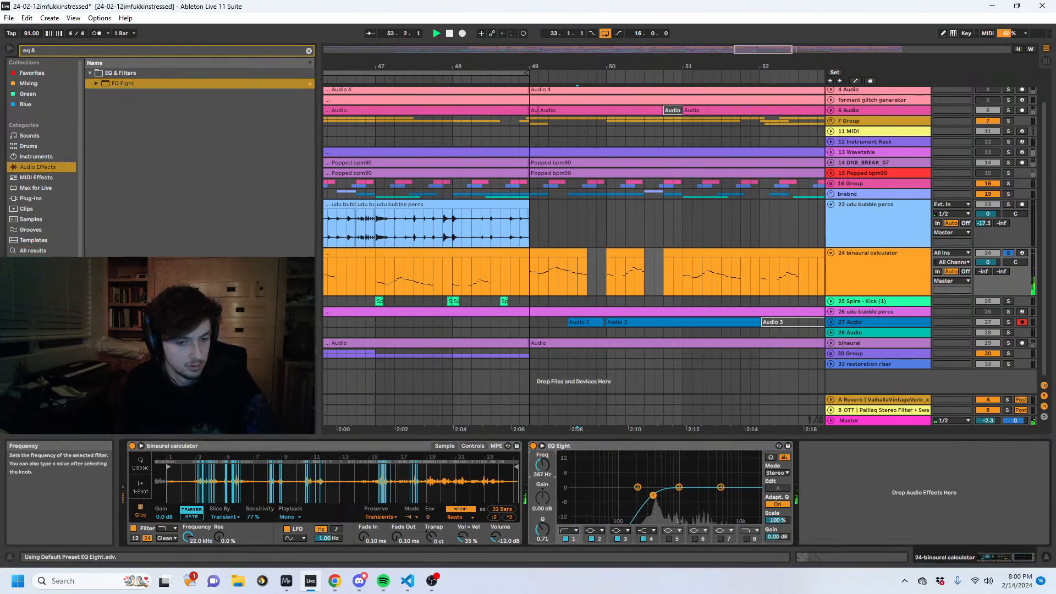
left_click(1008, 253)
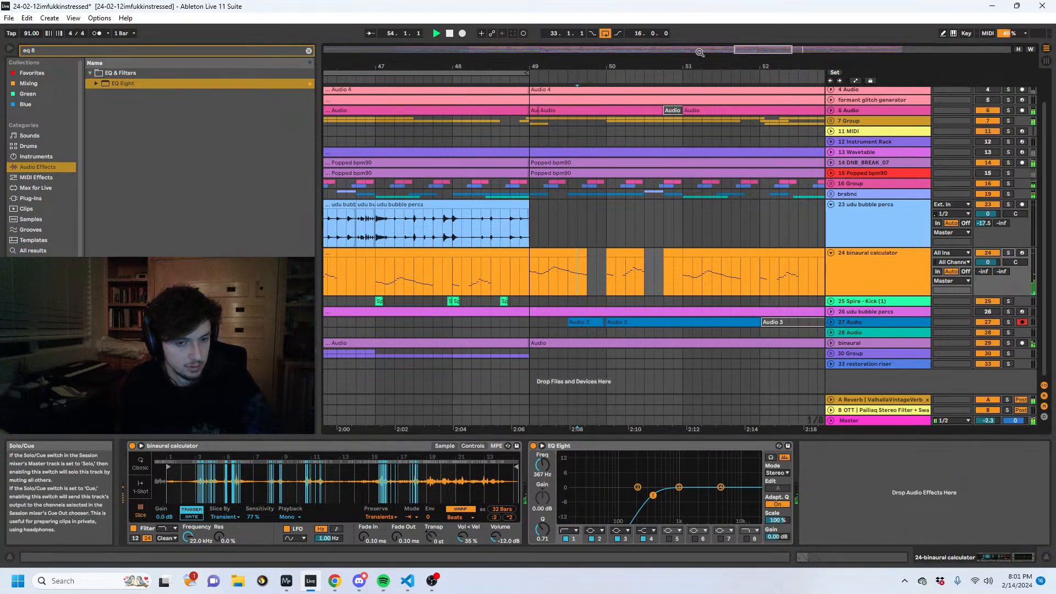
- Unfold 1 Pigments and 2 Pigments, clear 1 Pigments from 49.1.1 onward and set playback to start at 48.1.1
left_click_drag(696, 65, 601, 22)
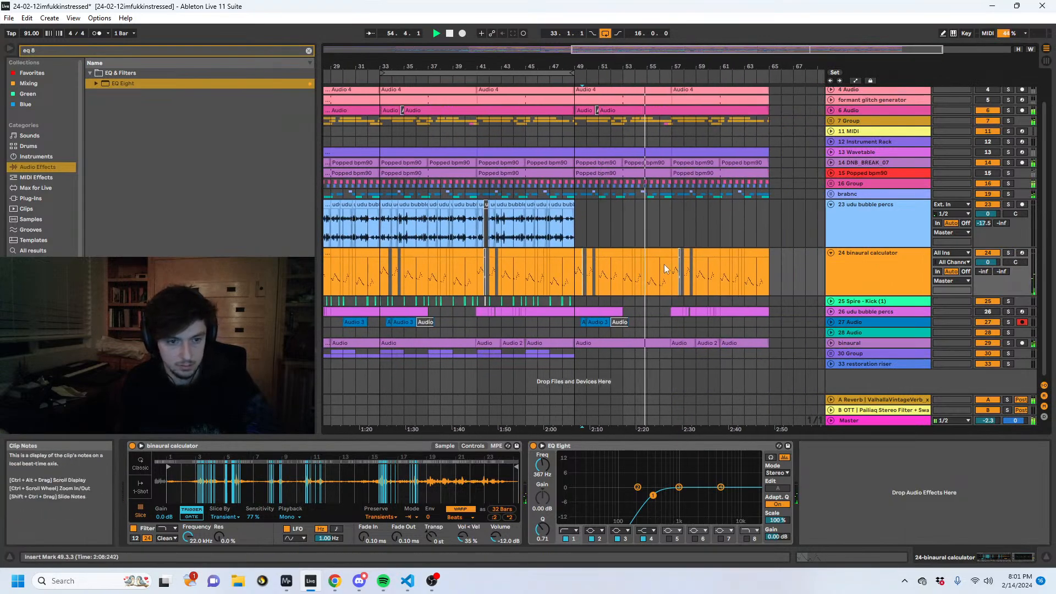
scroll(604, 246, "up", 2)
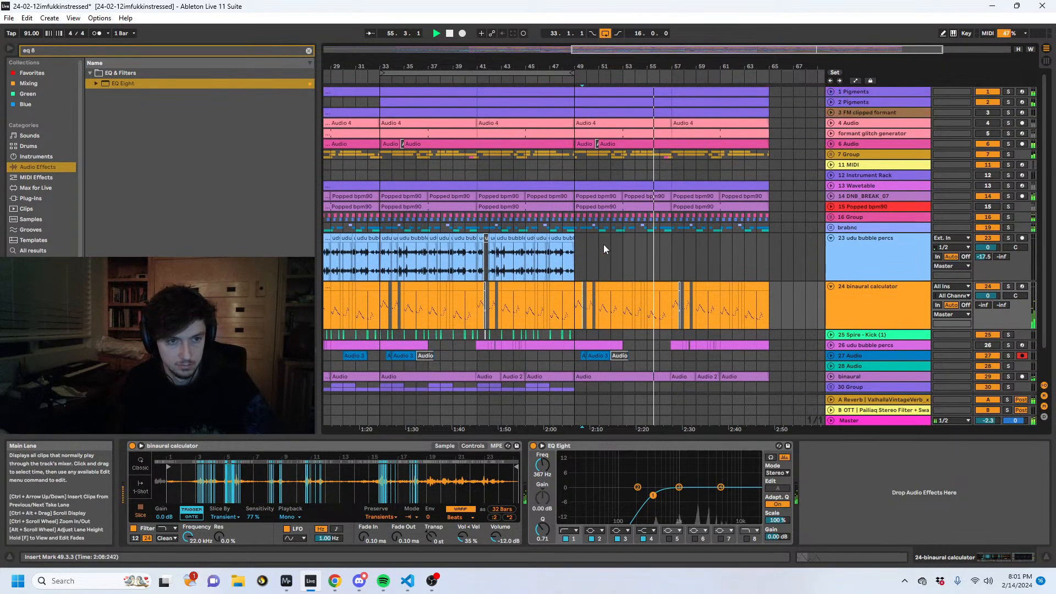
key("space")
left_click(831, 101)
left_click(831, 91)
left_click_drag(675, 120, 572, 117)
key("Delete")
key("space")
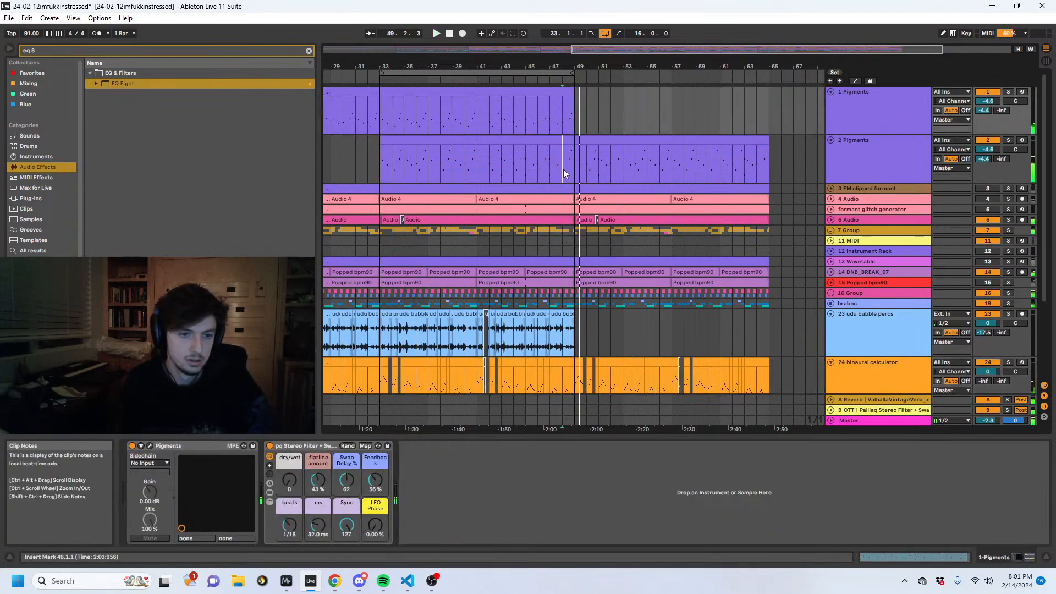
left_click(566, 169)
- Clear the 7 Group lane from 49.1.1 to 66.1.1 and unfold the 6 Audio track
left_click_drag(780, 231, 577, 230)
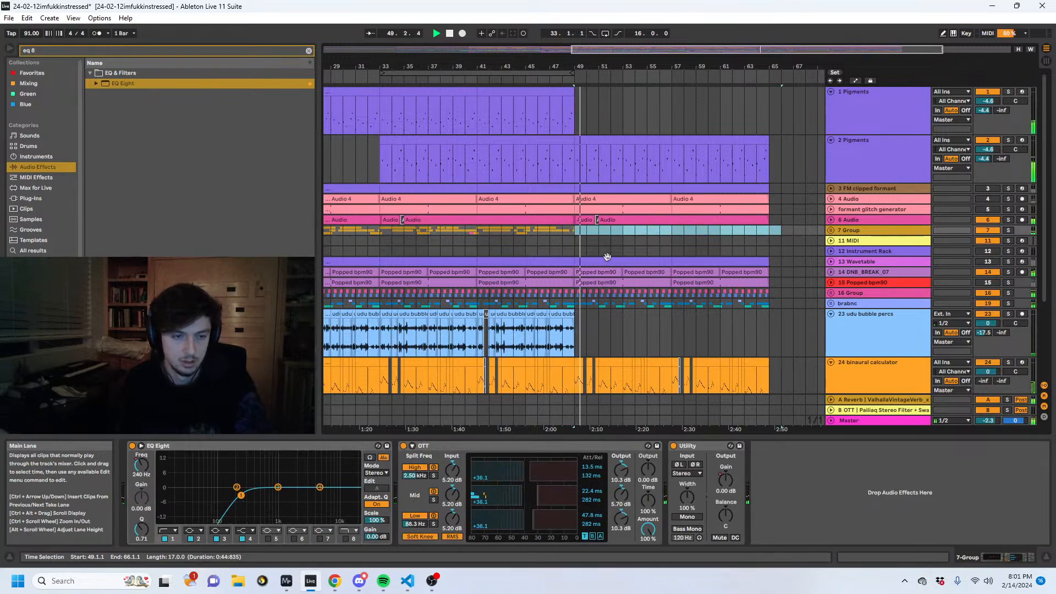
scroll(604, 258, "down", 5)
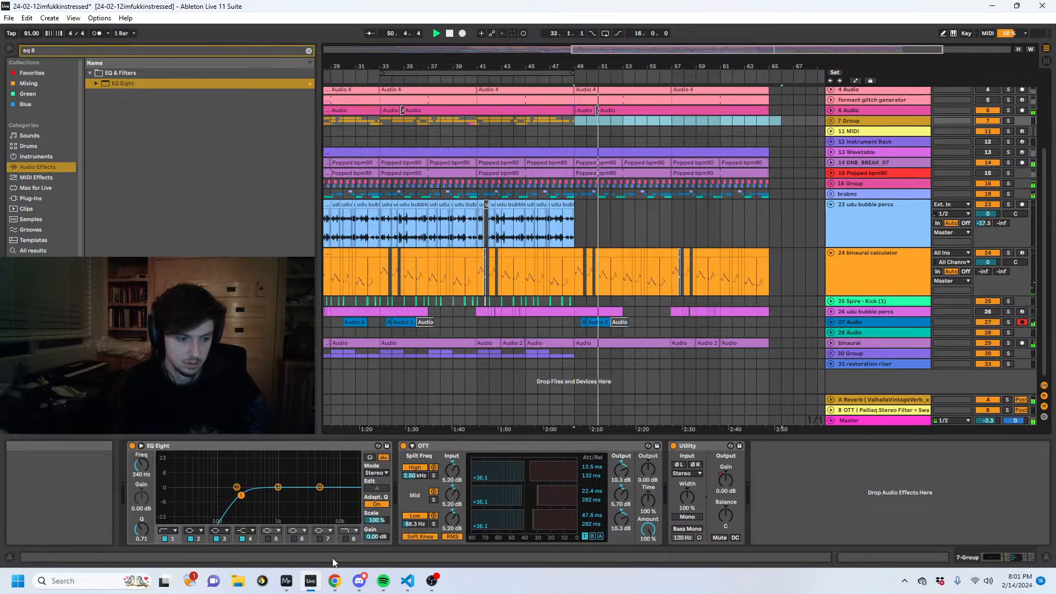
scroll(678, 177, "up", 3)
scroll(678, 177, "up", 1)
left_click(831, 219)
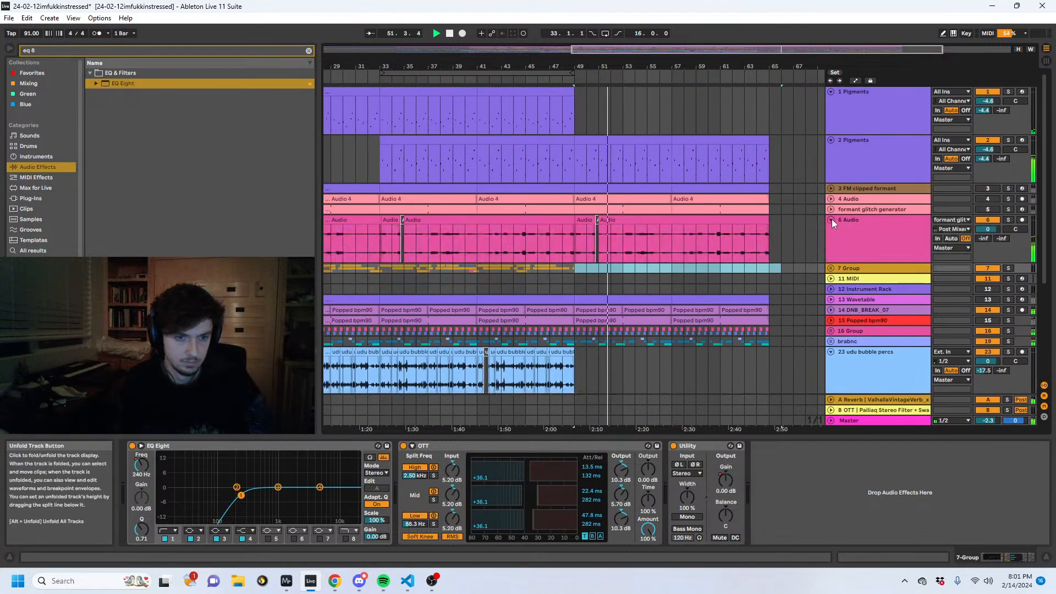
- Deactivate the 6 Audio clips from 49.1.1 to the end of the arrangement
scroll(803, 219, "down", 1)
left_click_drag(793, 219, 586, 219)
left_click(589, 202)
key("0")
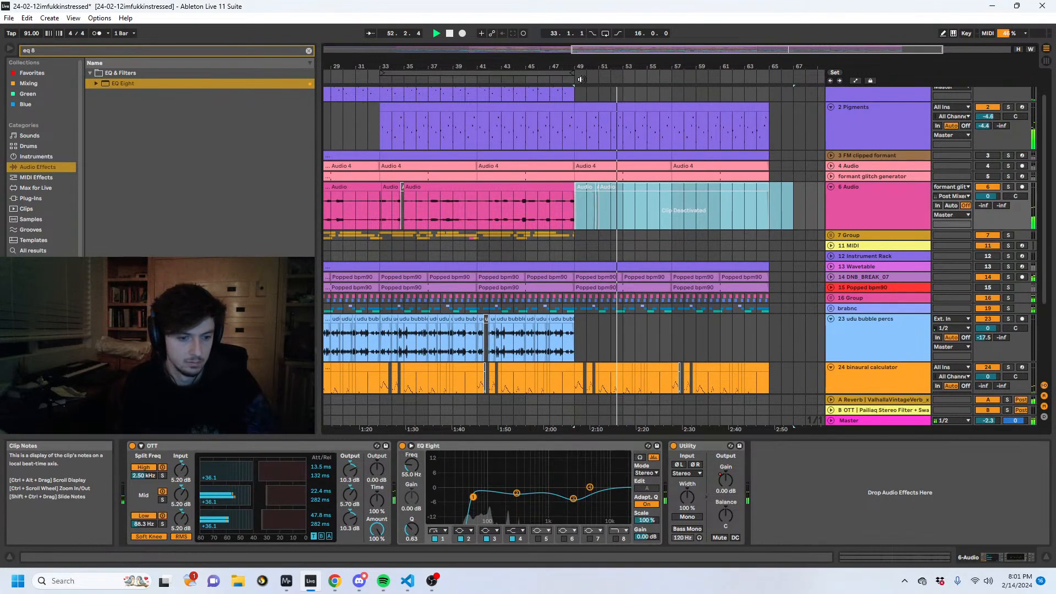
- Unfold 15 Popped bpm90 and 14 DNB_BREAK_07, solo the break track and place the insert marker at 49.1.1 on it
left_click_drag(574, 65, 686, 67)
scroll(870, 187, "down", 3)
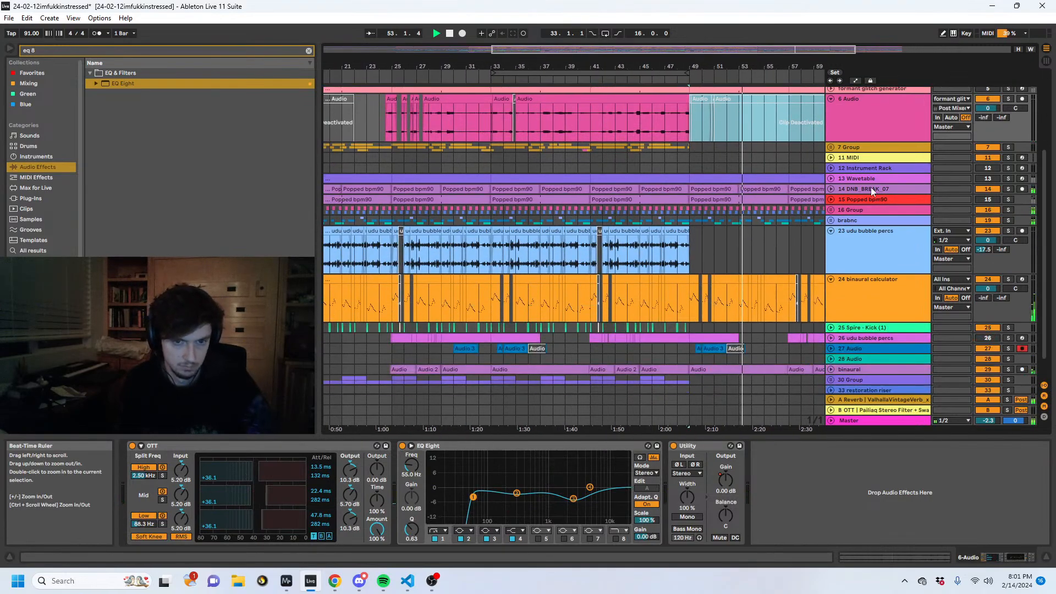
left_click(830, 199)
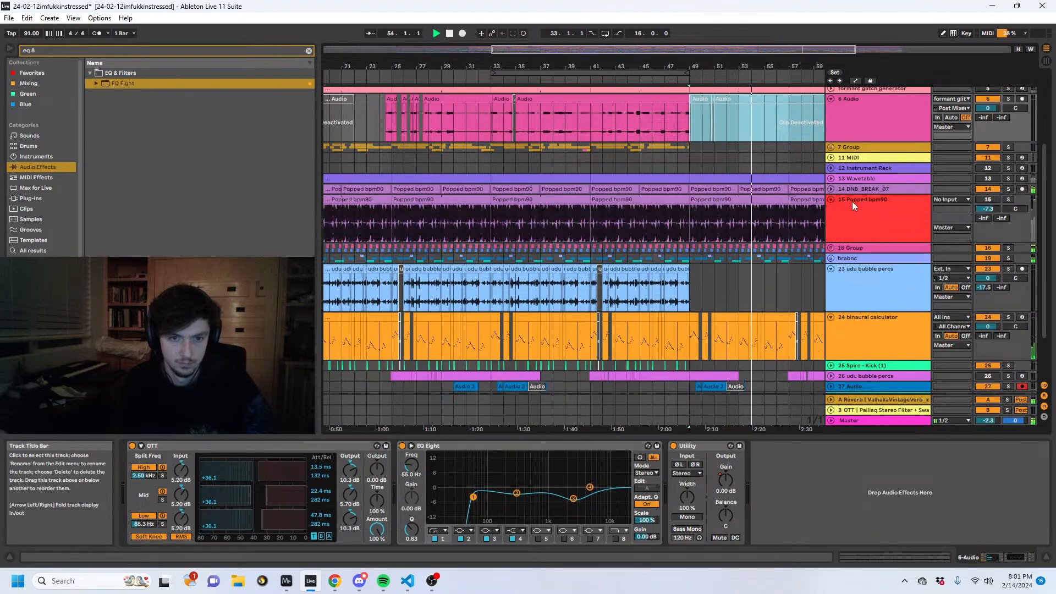
left_click(852, 201)
left_click(1008, 190)
left_click(831, 188)
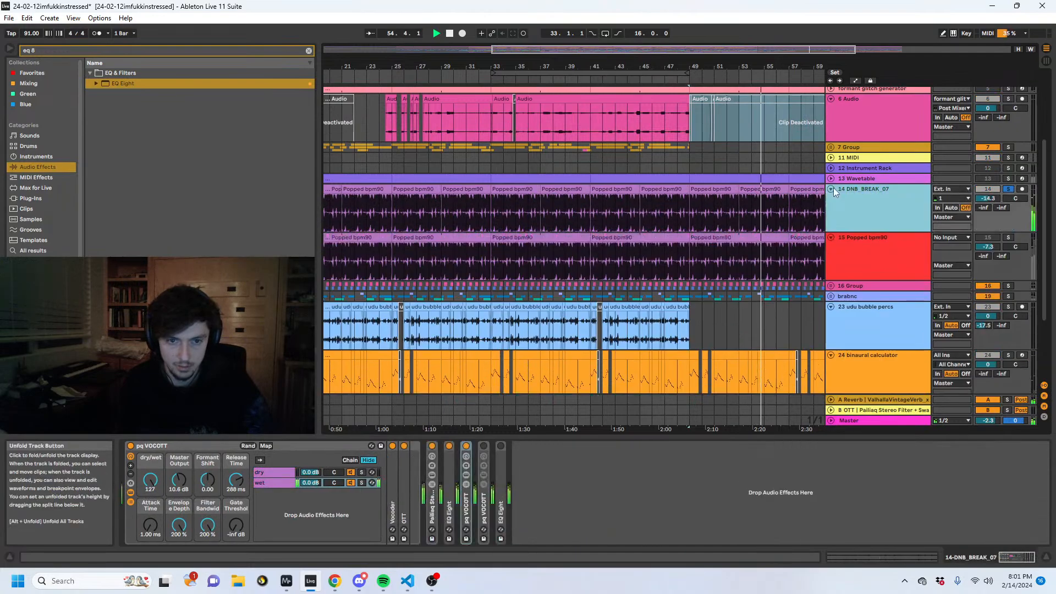
left_click(699, 210)
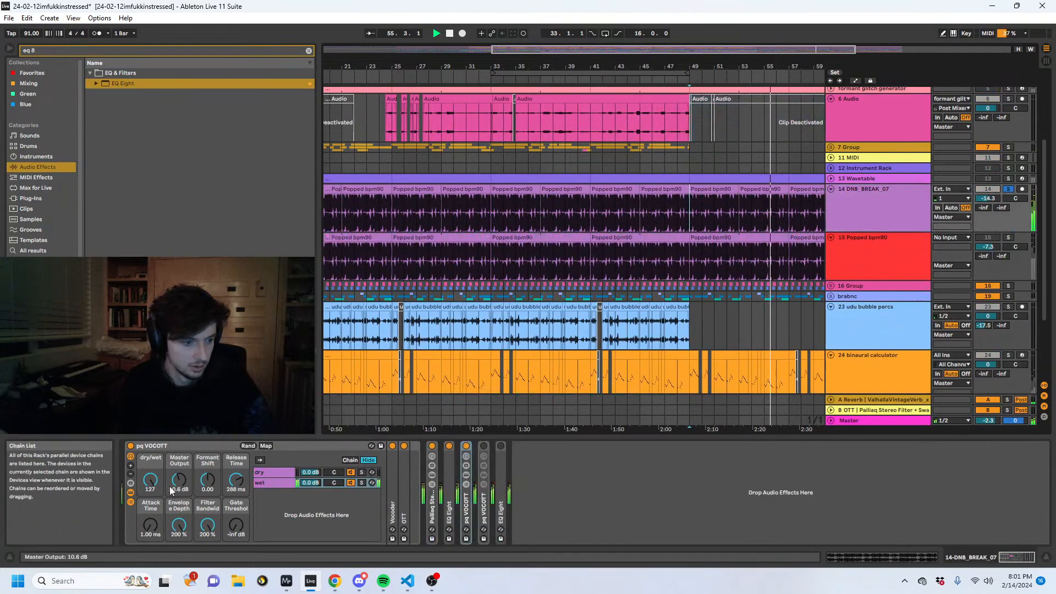
- Unfold the second active pq VOCOTT rack on 14 DNB_BREAK_07, arm automation and unsolo the track
double_click(476, 503)
scroll(1008, 243, "up", 3)
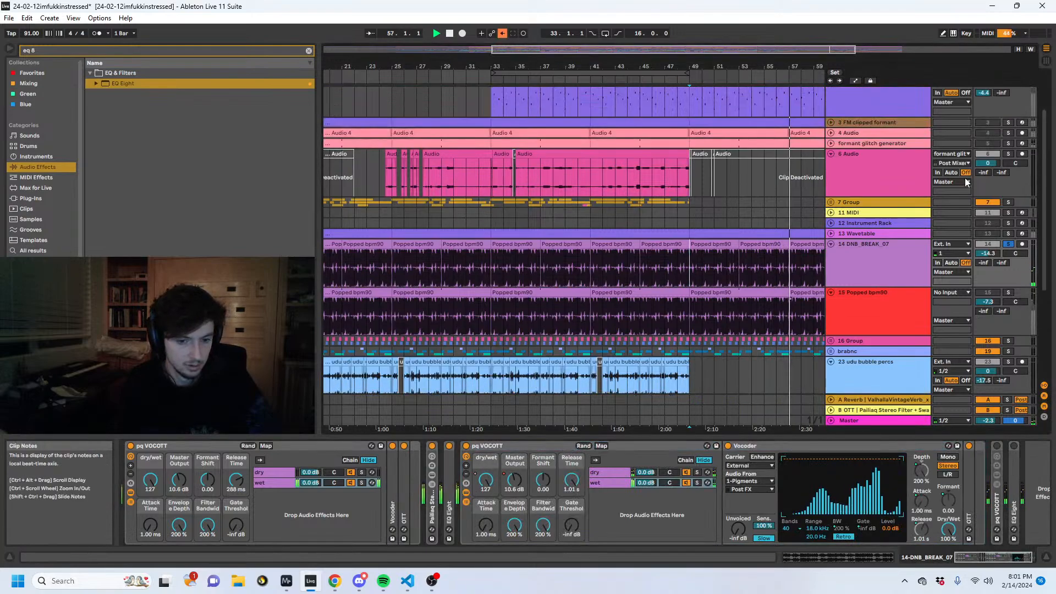
left_click(839, 274)
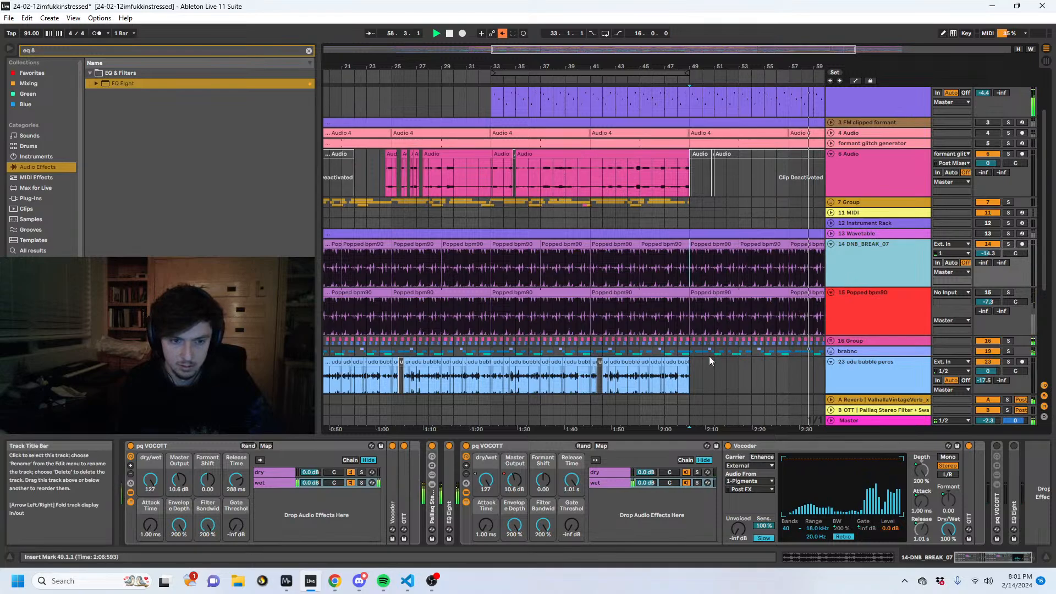
- Stop playback and duplicate bars 33 to 49 of 1 Pigments so the part continues from 49.1.1
scroll(781, 278, "up", 3)
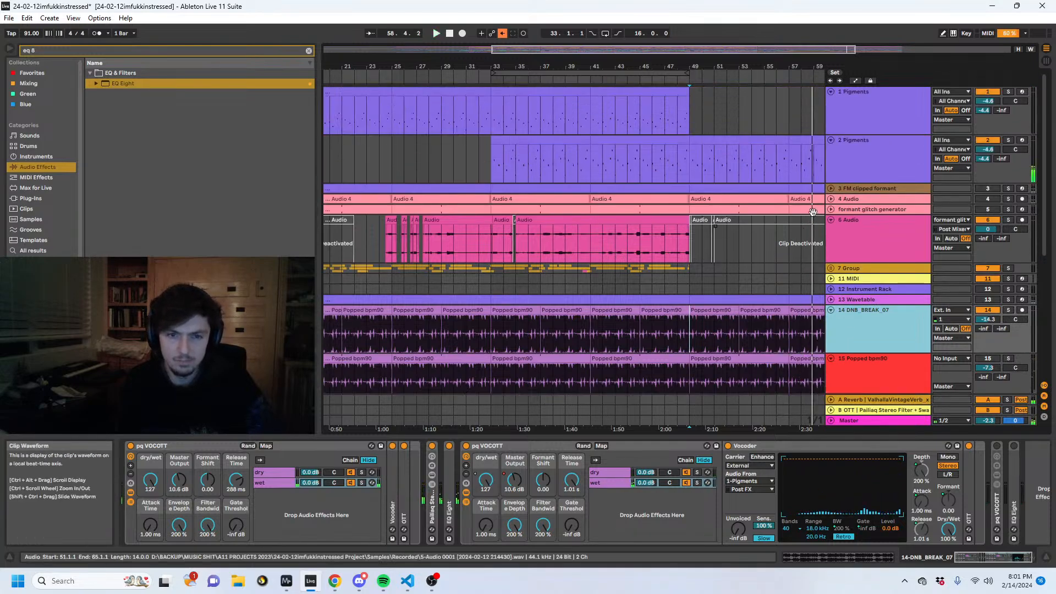
left_click(694, 108)
left_click_drag(690, 66, 631, 55)
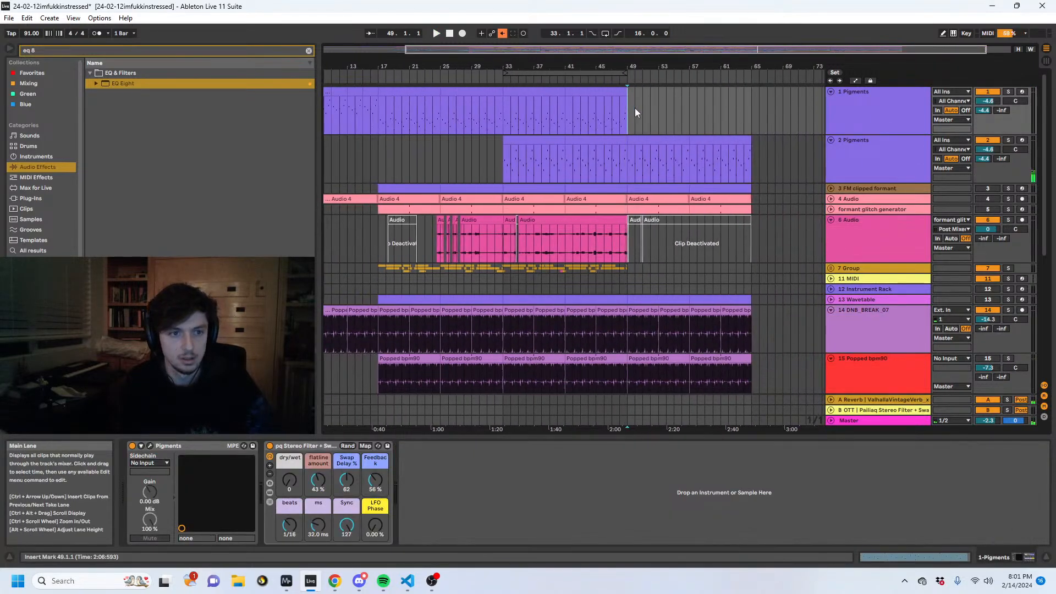
left_click_drag(628, 111, 506, 112)
key("ctrl+d")
- Automate Speaker On to off from 49.1.1 on 1 Pigments, hide the automation and play from 49.1.1
left_click(714, 112)
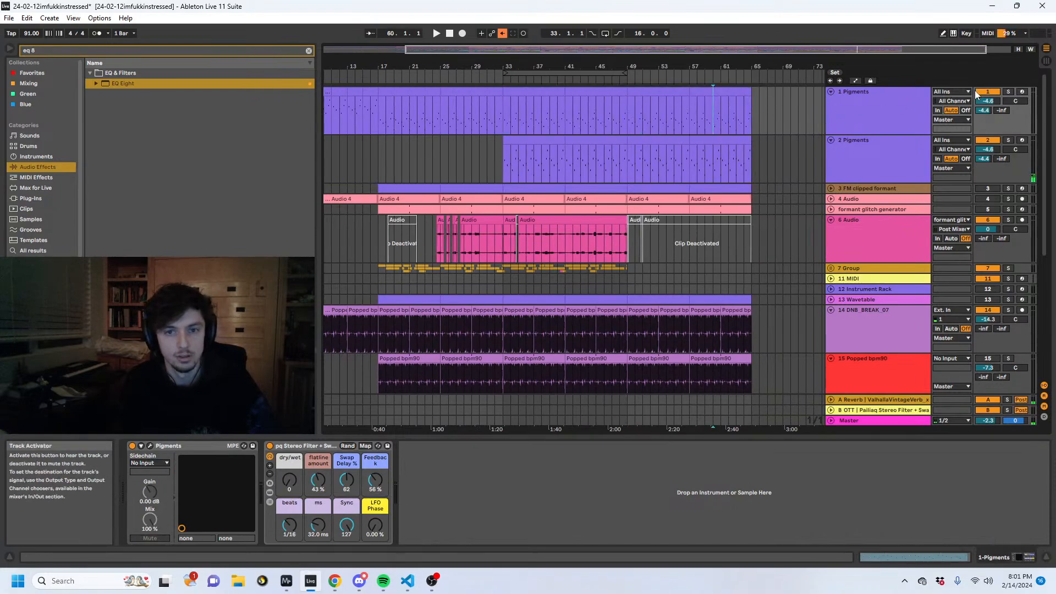
key("a")
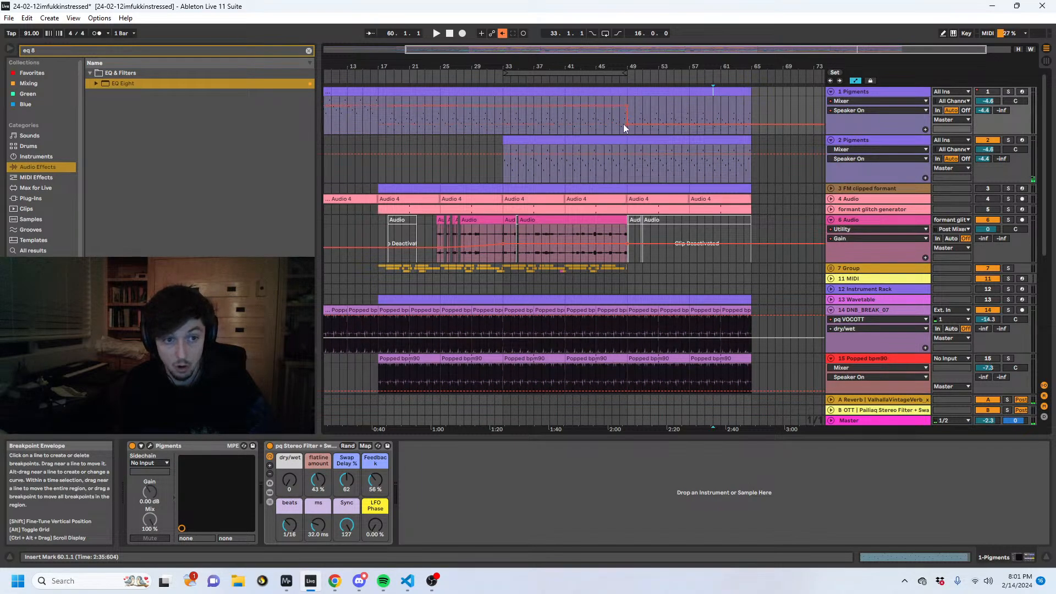
key("a")
left_click(625, 108)
key("space")
- Solo 14 DNB_BREAK_07, disarm automation and set the second pq VOCOTT's dry/wet to 49, showing its automation lane
scroll(709, 206, "down", 5)
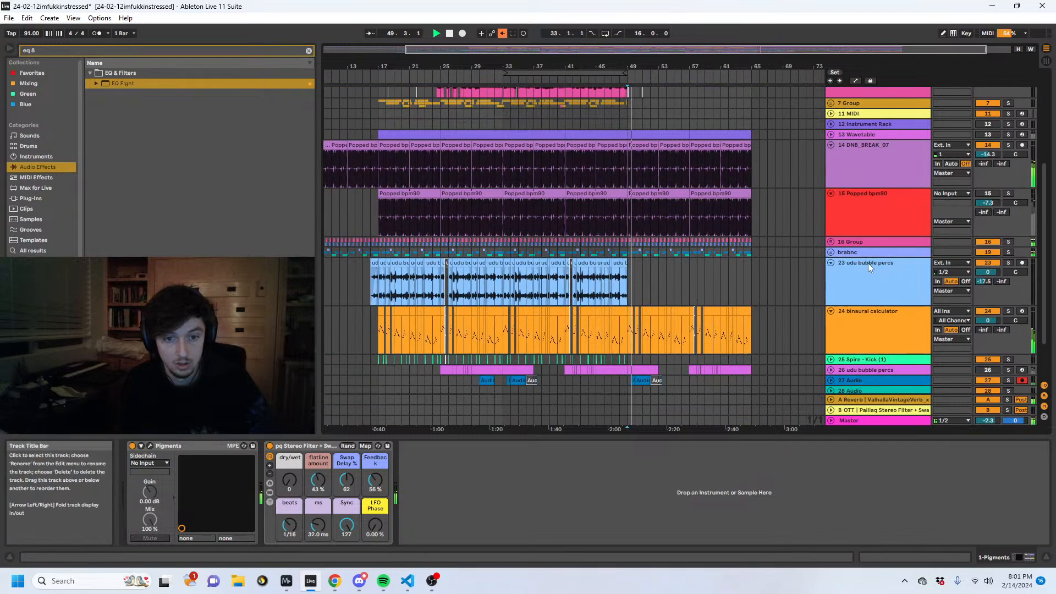
left_click(866, 164)
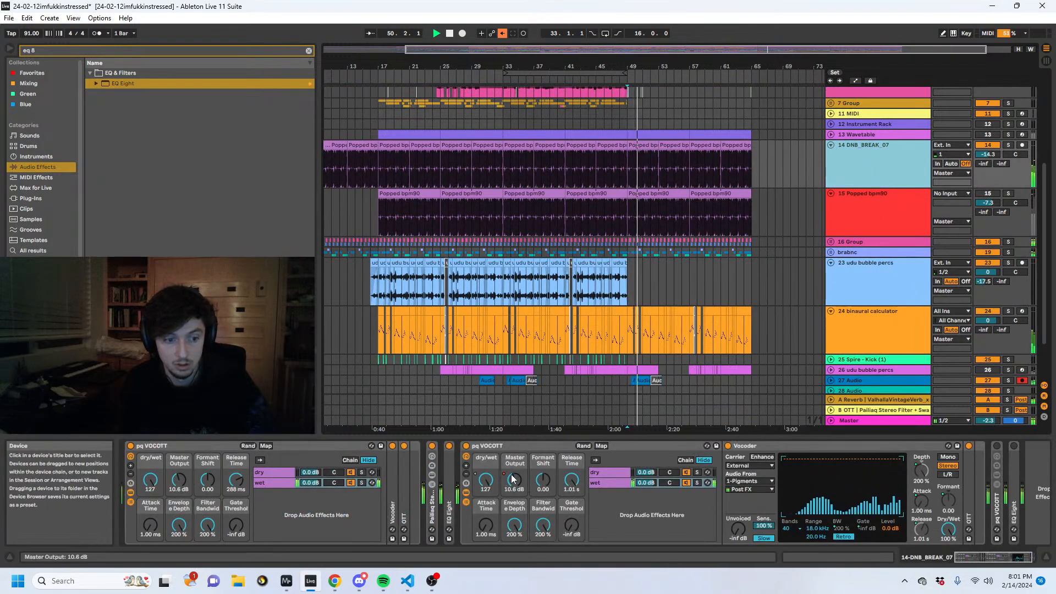
left_click(1012, 145)
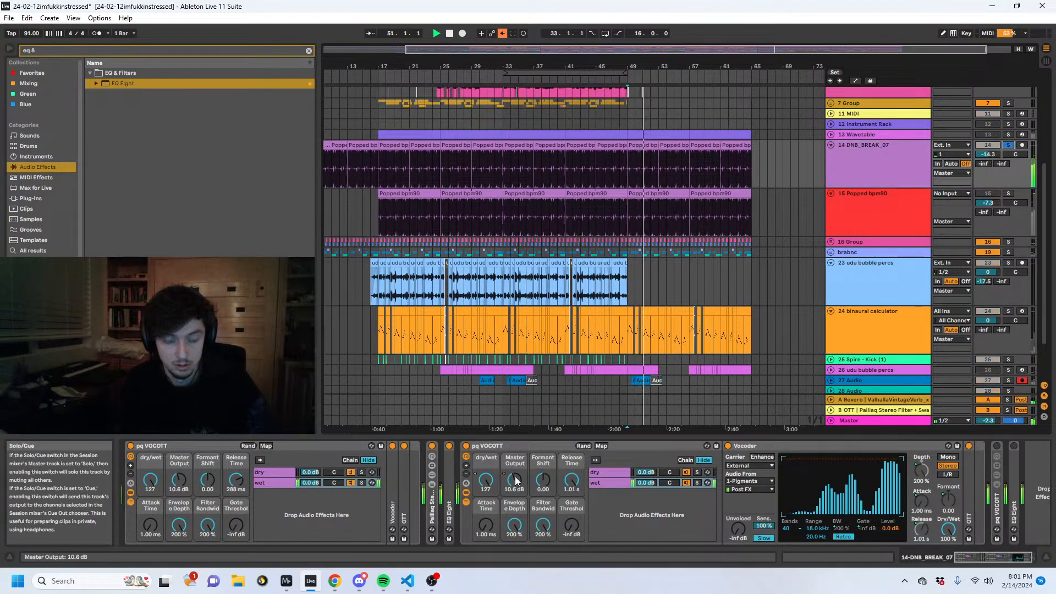
scroll(737, 232, "up", 5)
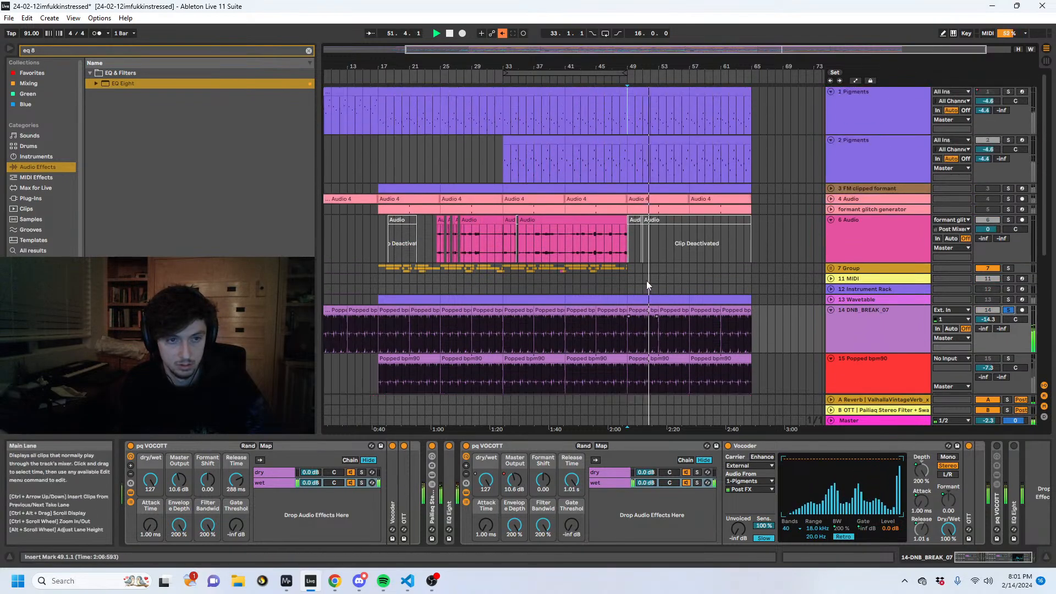
left_click(502, 33)
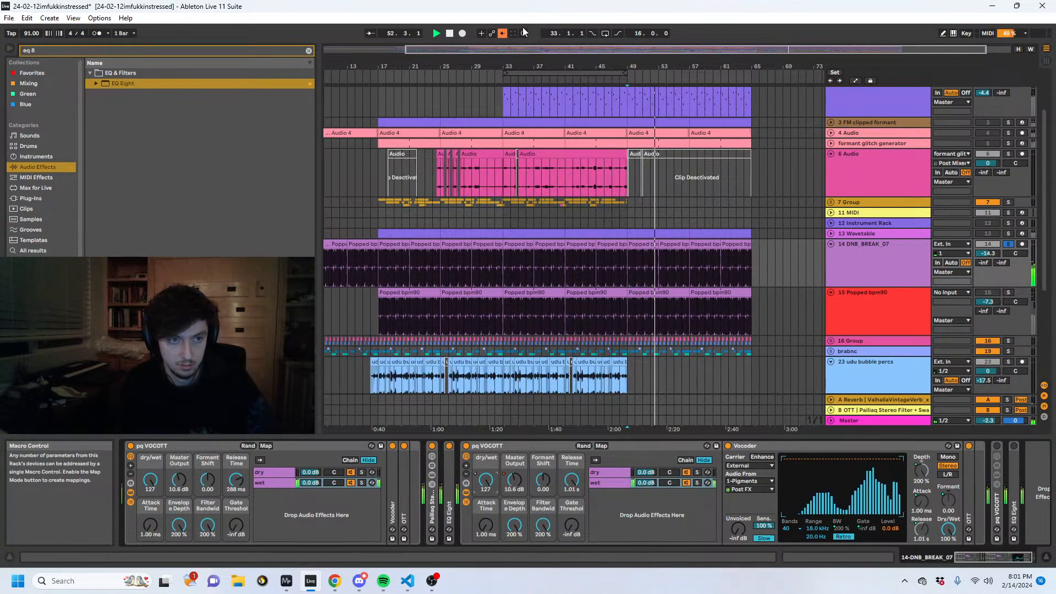
key("a")
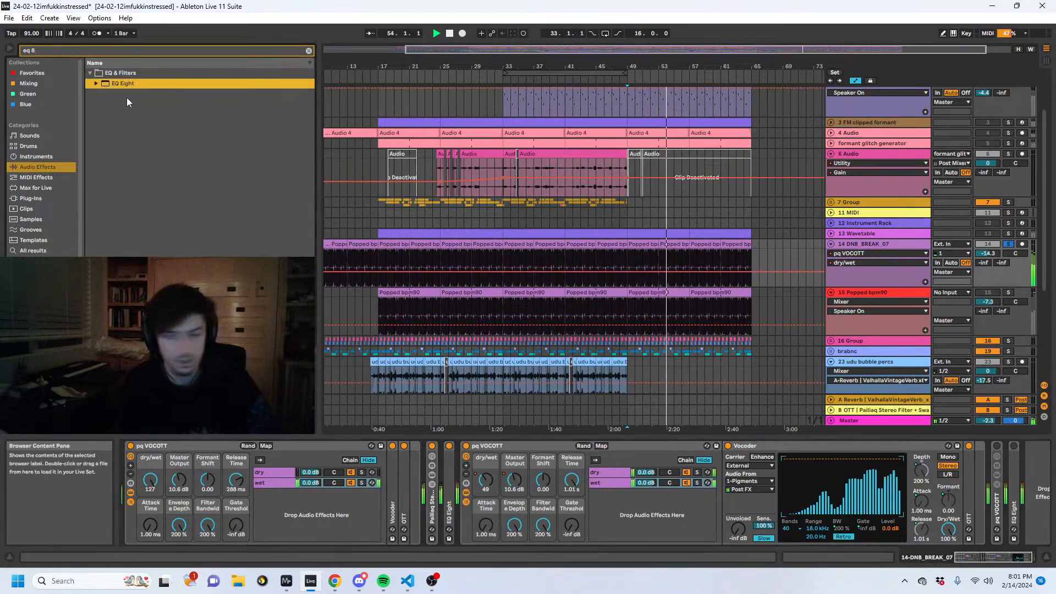
- Unfold and switch on the last EQ Eight on 14 DNB_BREAK_07, unsolo the track and hide the automation
double_click(1014, 509)
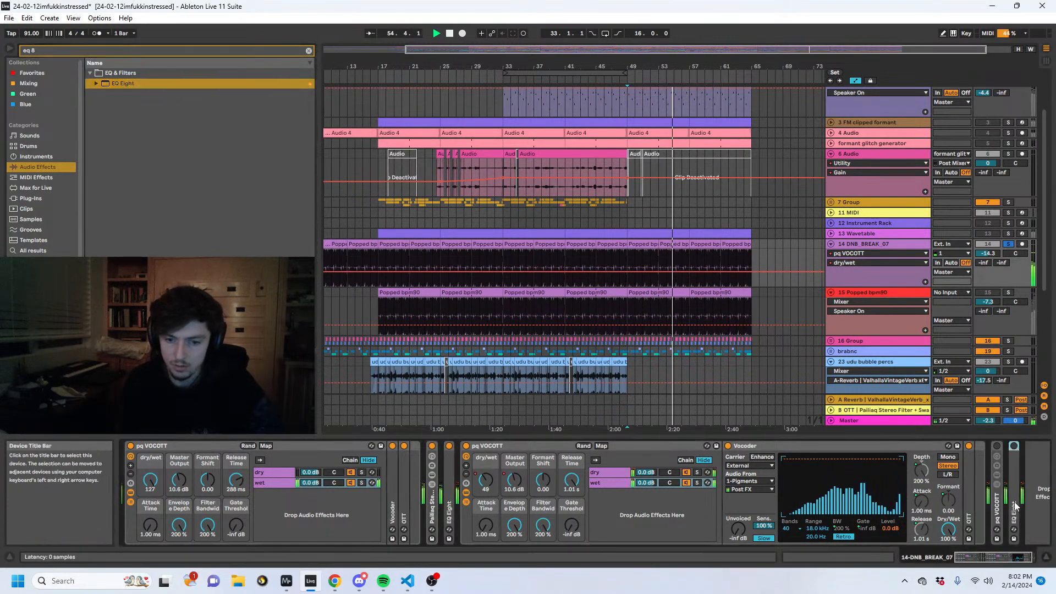
scroll(1034, 450, "down", 5)
left_click(781, 446)
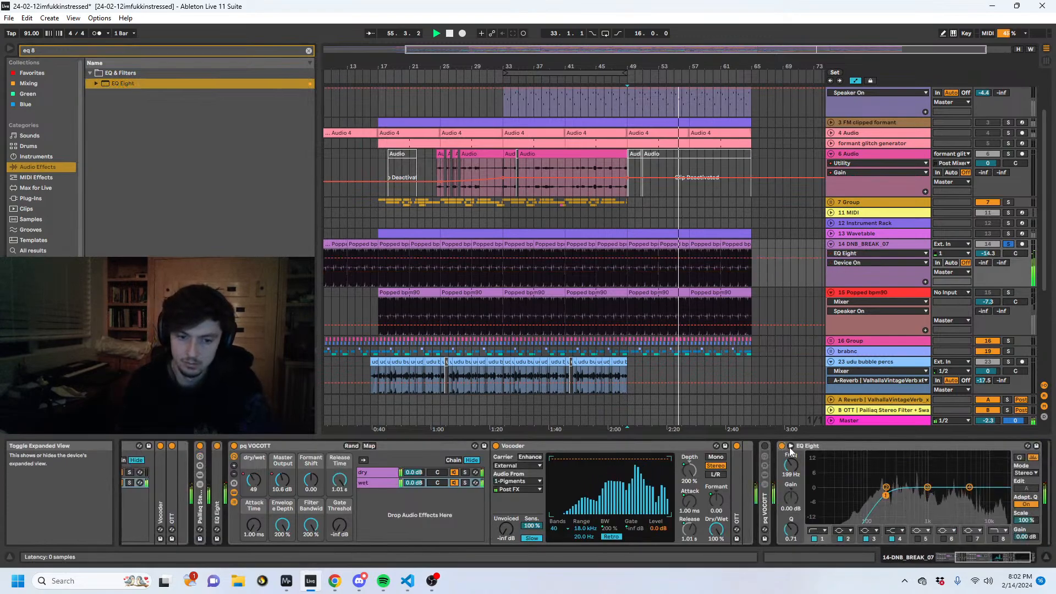
left_click(1009, 244)
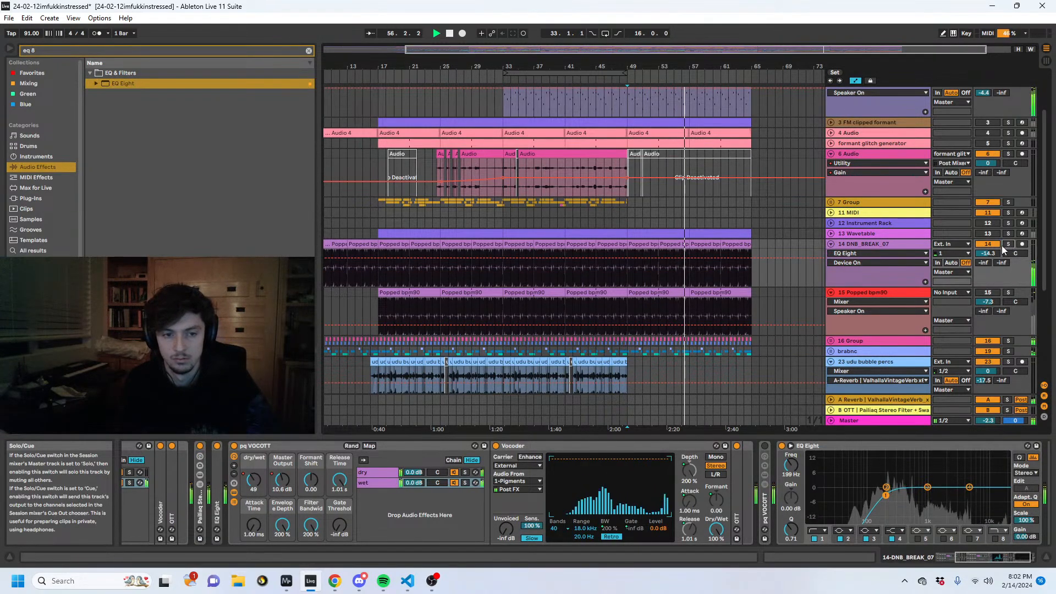
scroll(655, 272, "up", 2)
scroll(638, 269, "down", 1)
key("a")
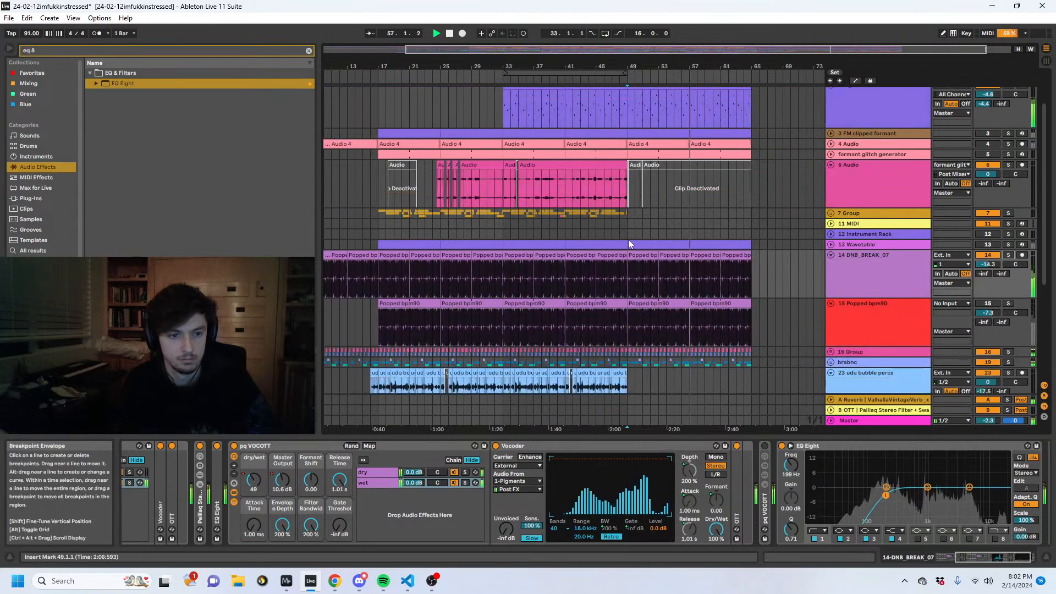
- Stop playback and check 1 Pigments and 2 Pigments around bar 49 against the start and bar 59 of the full arrangement
left_click(628, 241)
key("space")
scroll(668, 238, "up", 1)
left_click(614, 130)
left_click(617, 140)
left_click(619, 150)
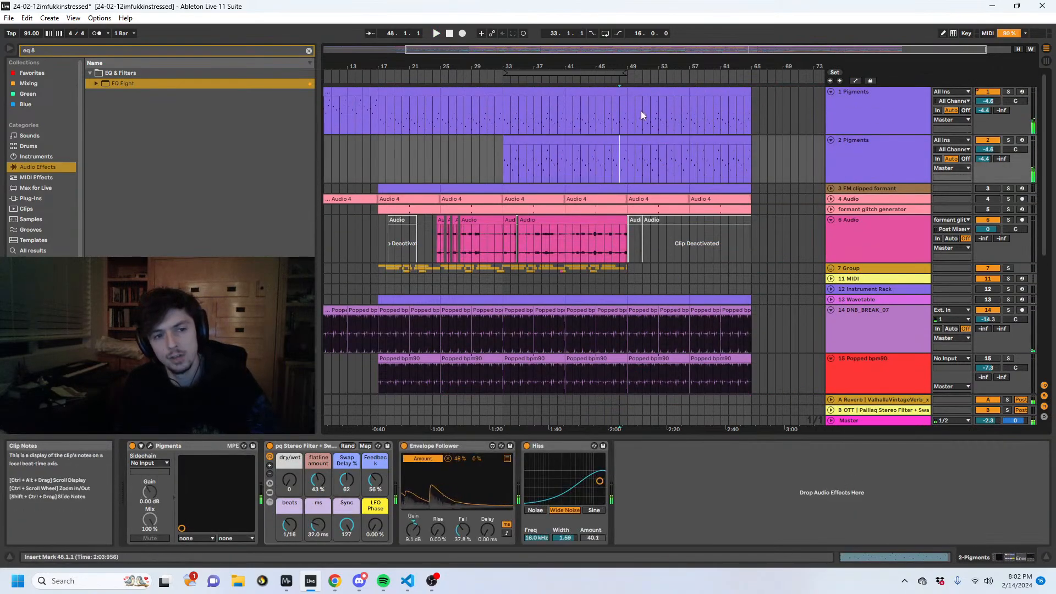
left_click(629, 113)
left_click(853, 154)
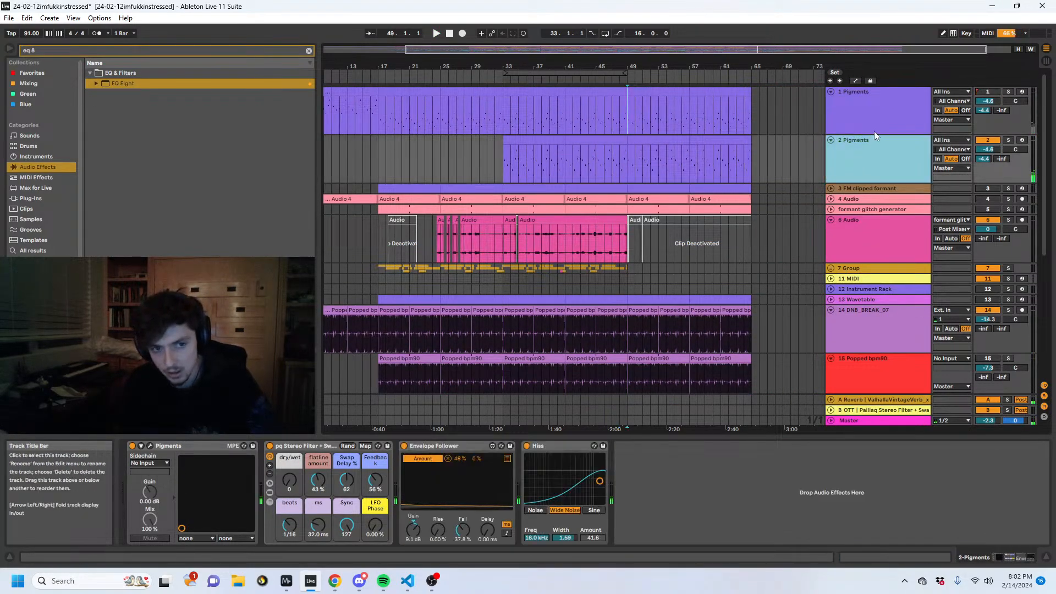
key("w")
left_click(335, 94)
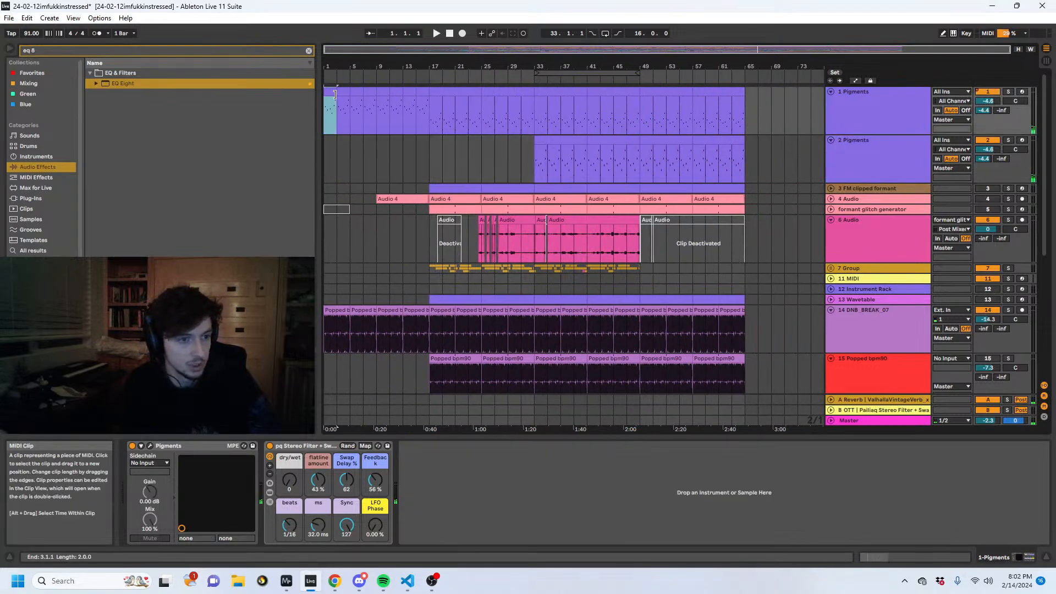
left_click_drag(334, 66, 334, 136)
left_click(707, 110)
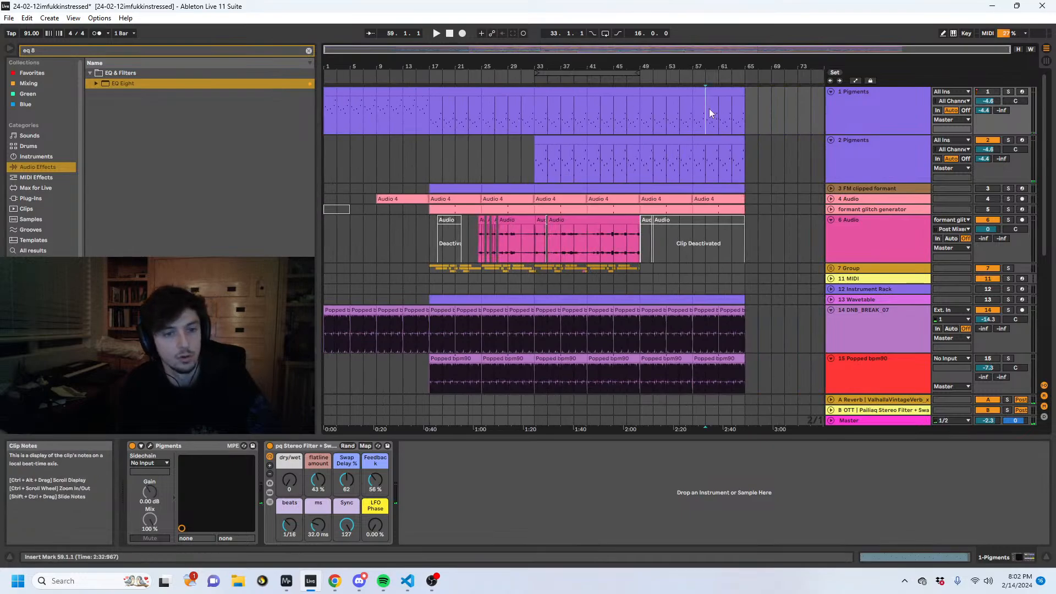
- Solo 2 Pigments, play it from 49.1.1 and open its Pigments synth window
left_click(880, 154)
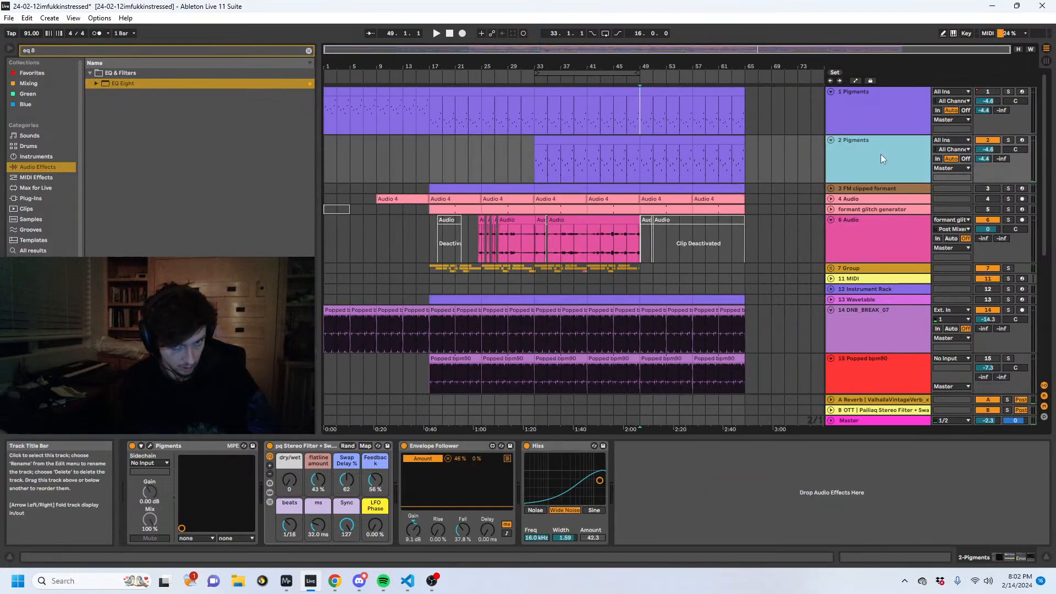
left_click(1009, 140)
key("space")
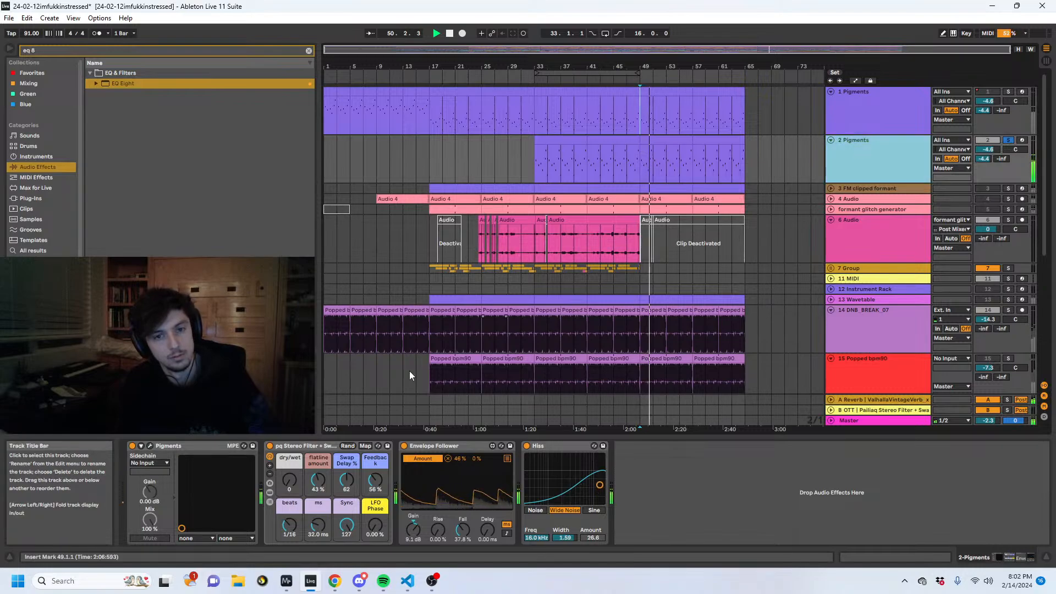
left_click(150, 447)
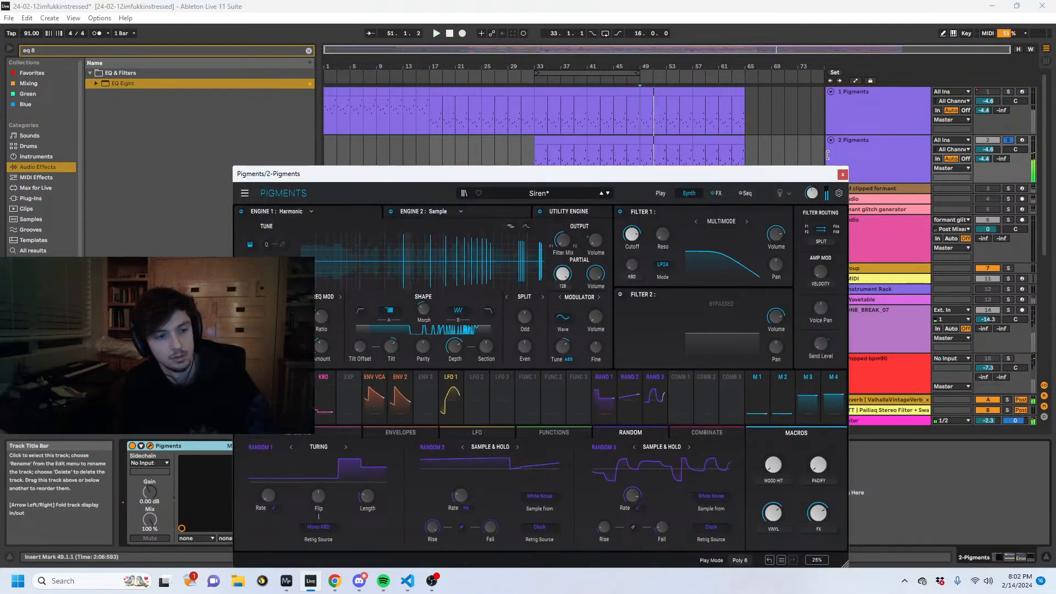
- Adjust the window controls of Pigments' Harmonic engine on 2 Pigments while auditioning the part from 49.1.1
left_click(882, 161)
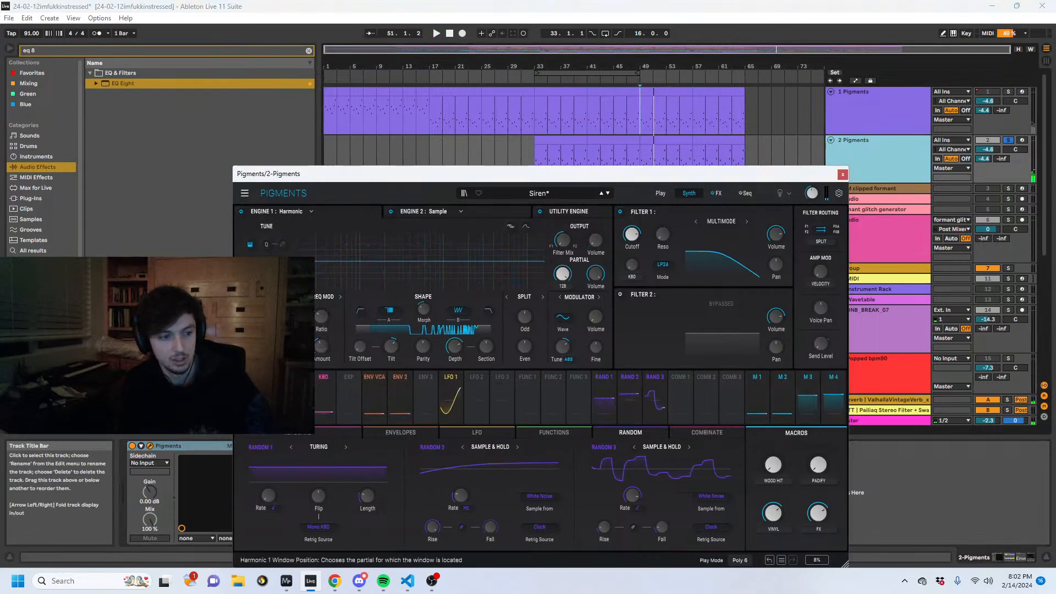
key("space")
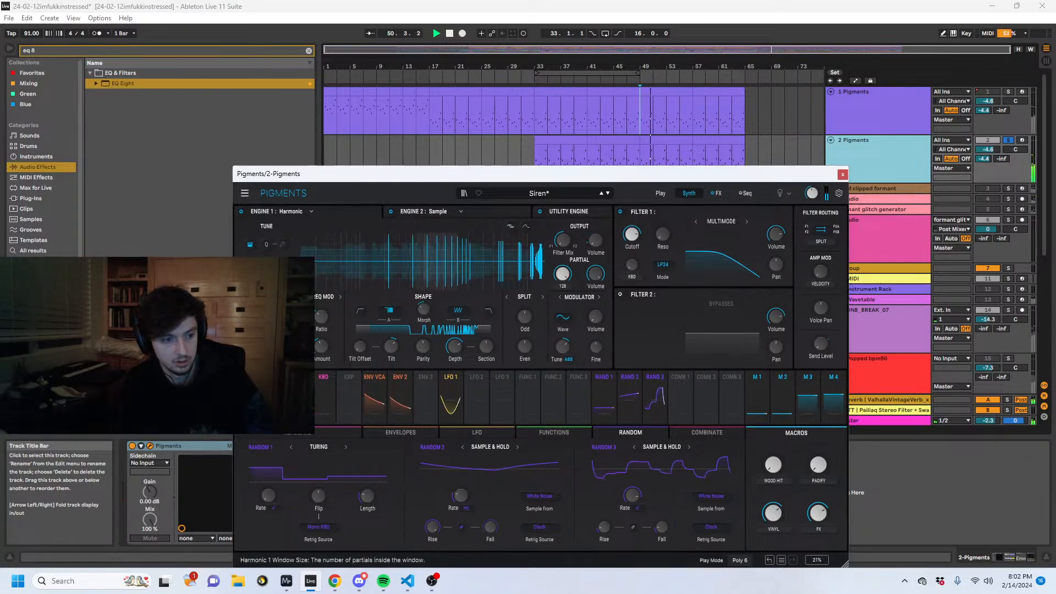
left_click_drag(290, 347, 290, 336)
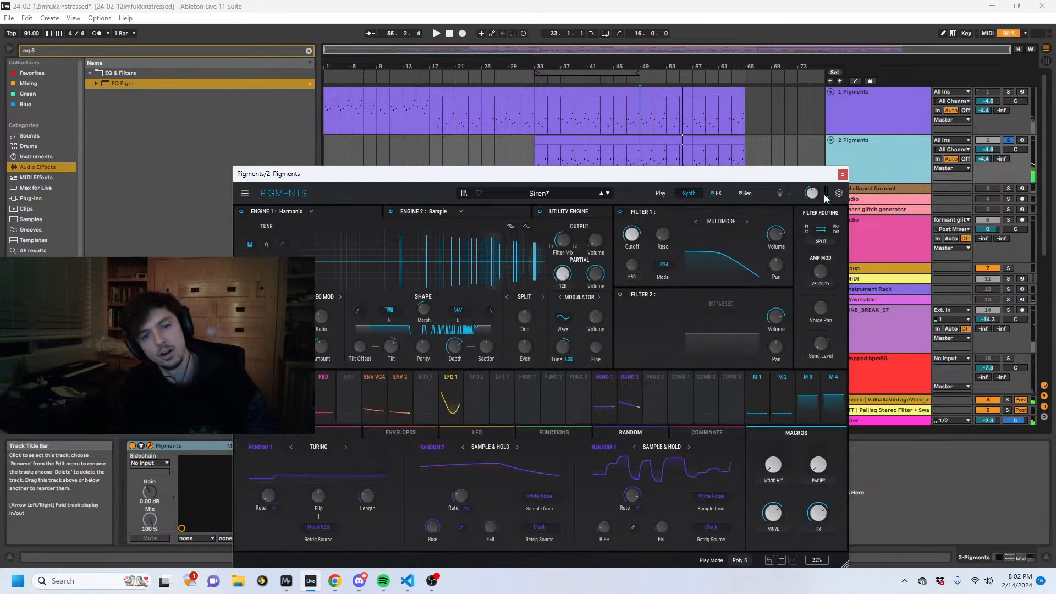
key("space")
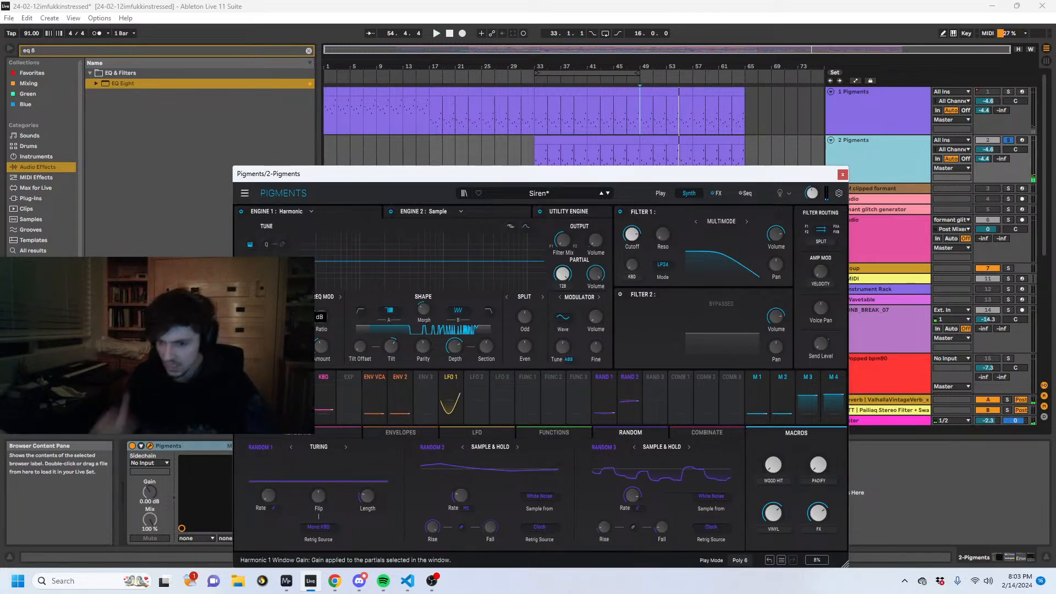
key("space")
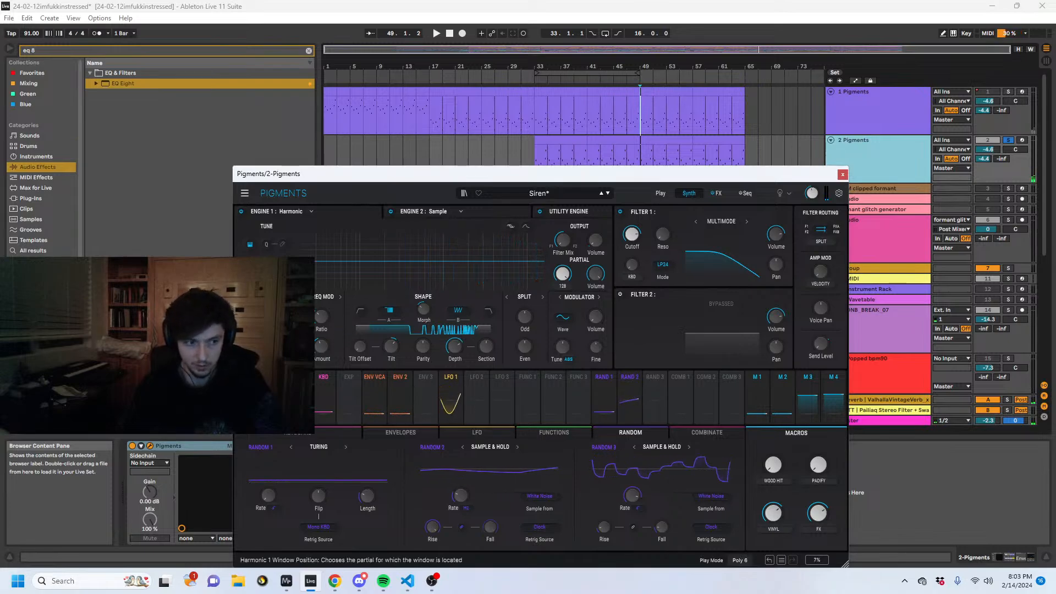
- Try a different Section setting in Pigments' Harmonic engine on 2 Pigments, reset it to default, close the synth window and unsolo the track
key("space")
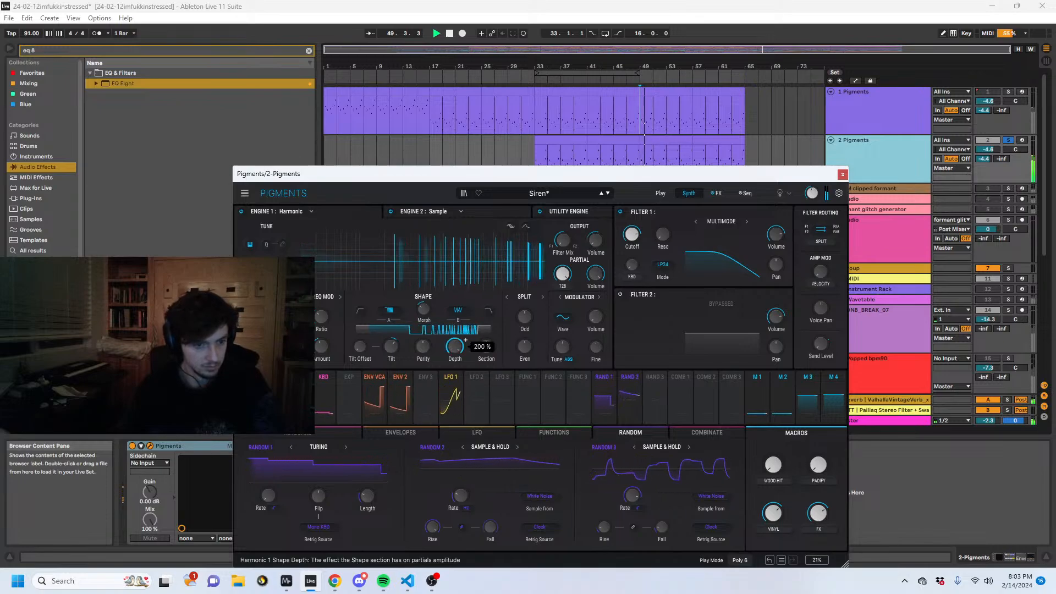
left_click_drag(490, 348, 489, 364)
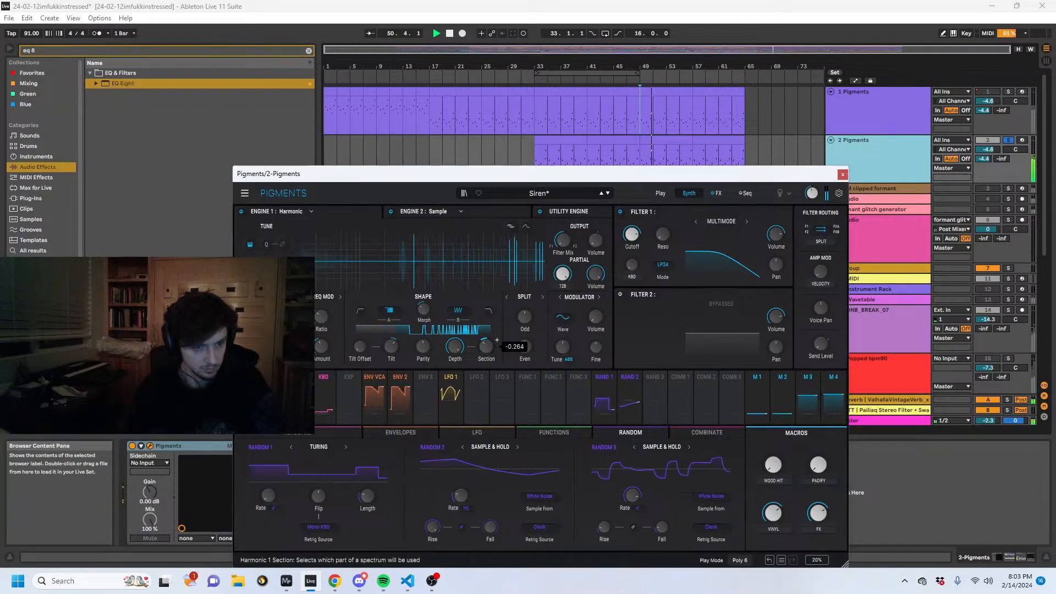
double_click(488, 349)
left_click(844, 173)
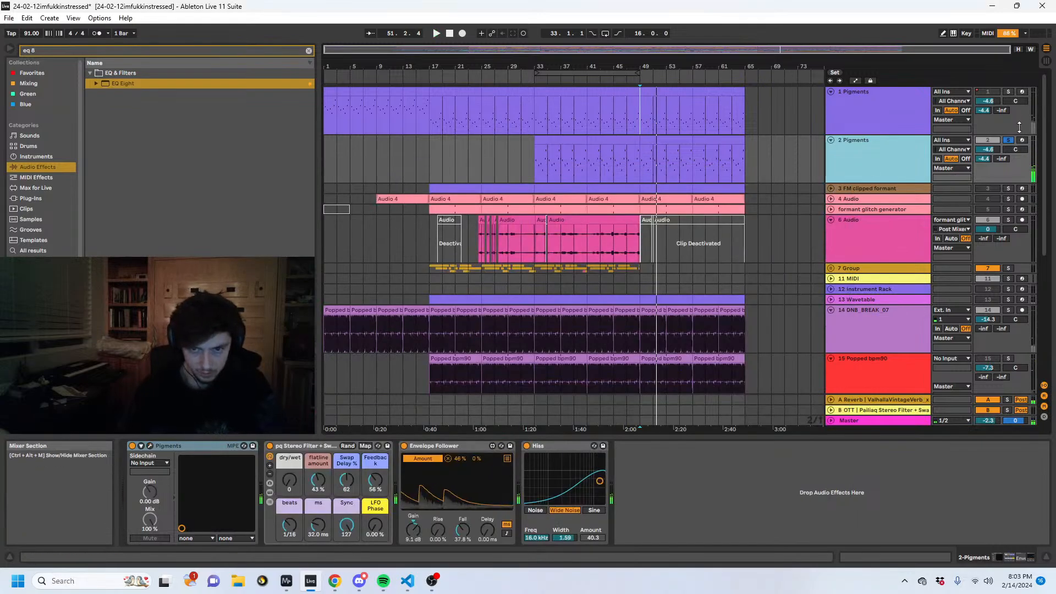
left_click(1008, 140)
- Duplicate the 2 Pigments track and delete the duplicate's notes before bar 49
left_click(641, 120)
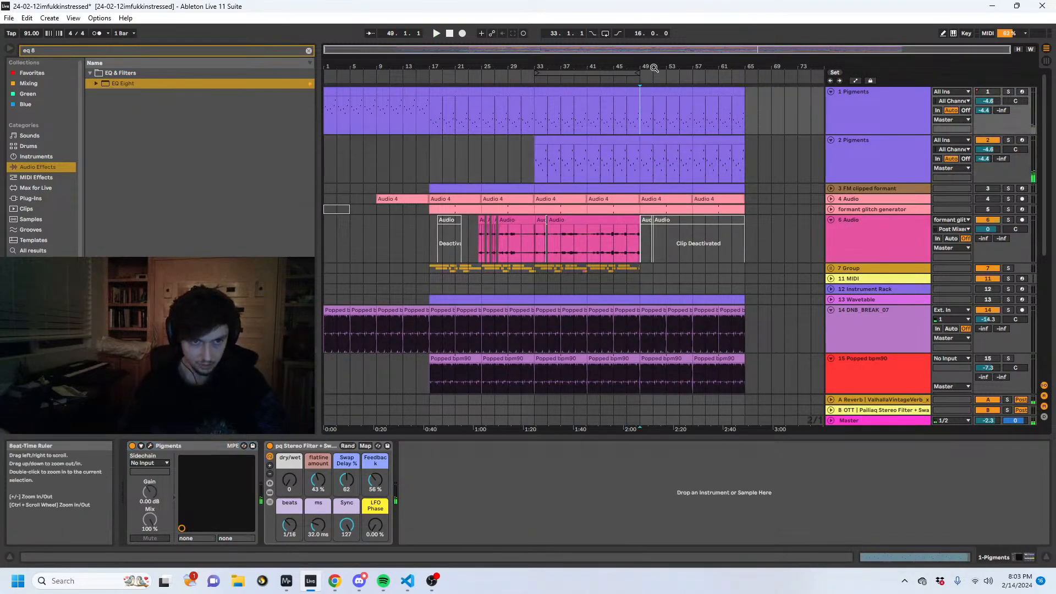
scroll(758, 154, "up", 3)
left_click(872, 159)
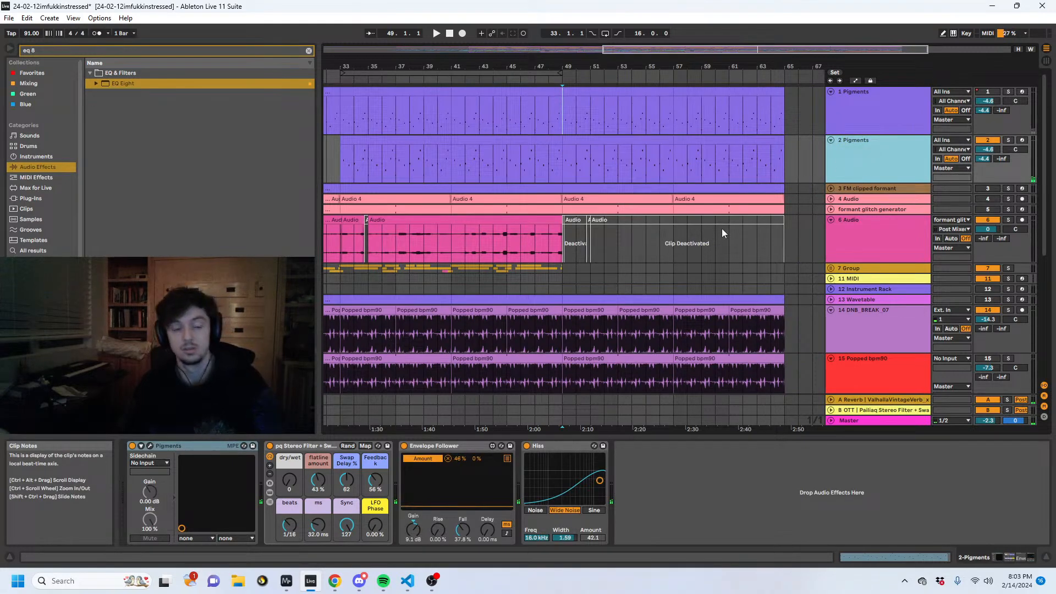
key("ctrl+d")
left_click_drag(543, 64, 605, 27)
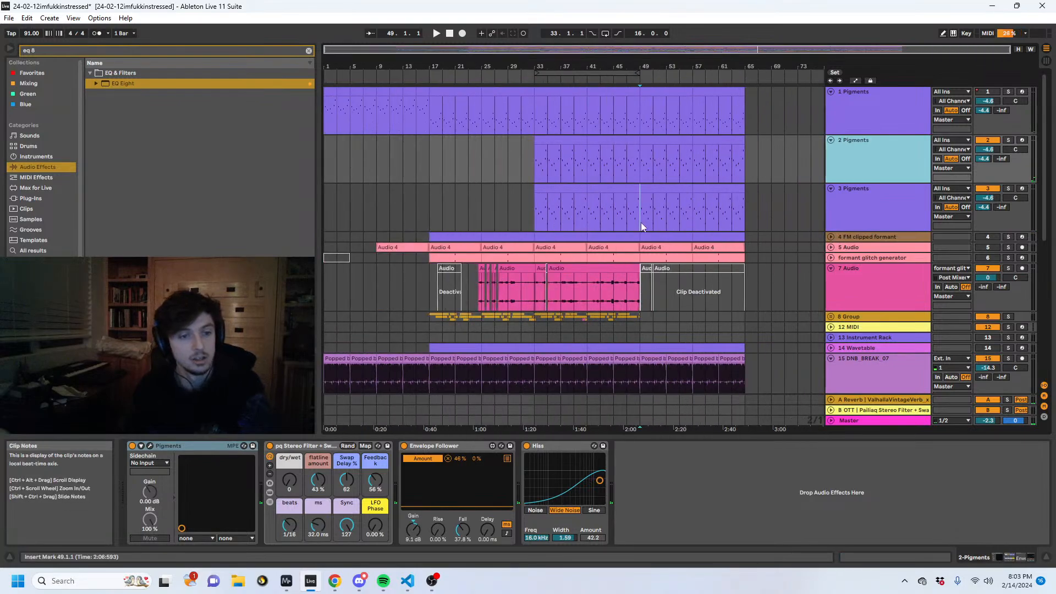
left_click_drag(641, 222, 416, 224)
key("Delete")
left_click(641, 220)
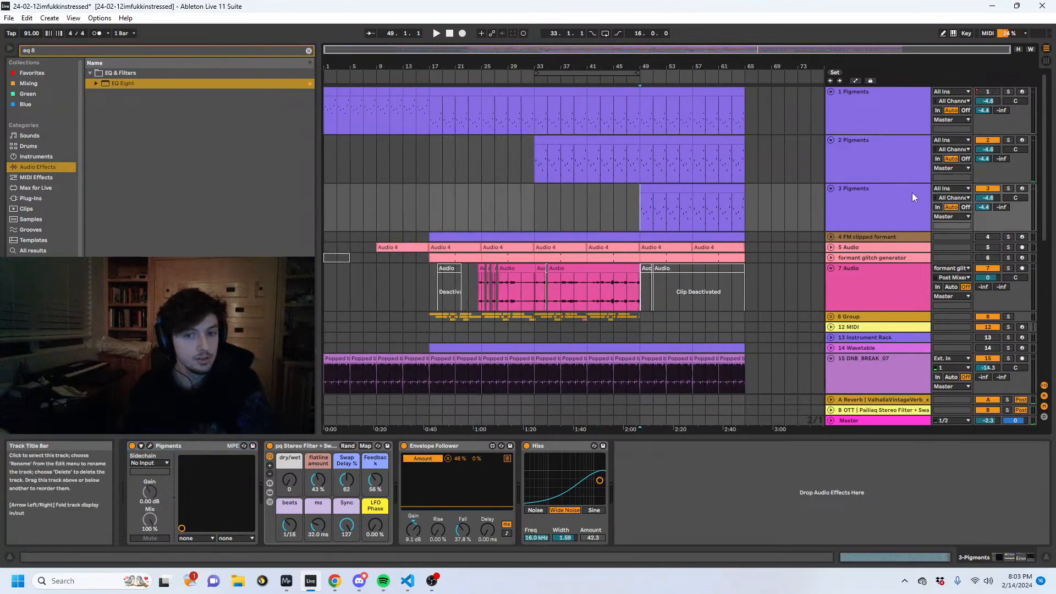
- Solo 3 Pigments, load the Electric Piano preset Only a Memory of the Future in its synth and play it from 49.1.1
left_click(1008, 188)
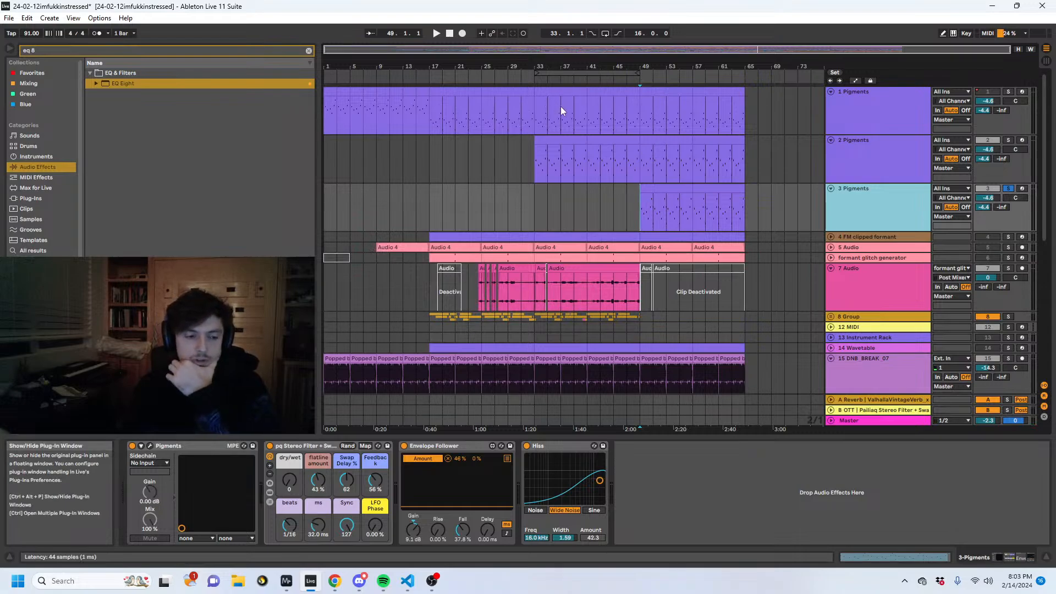
key("ctrl+alt+p")
left_click(538, 193)
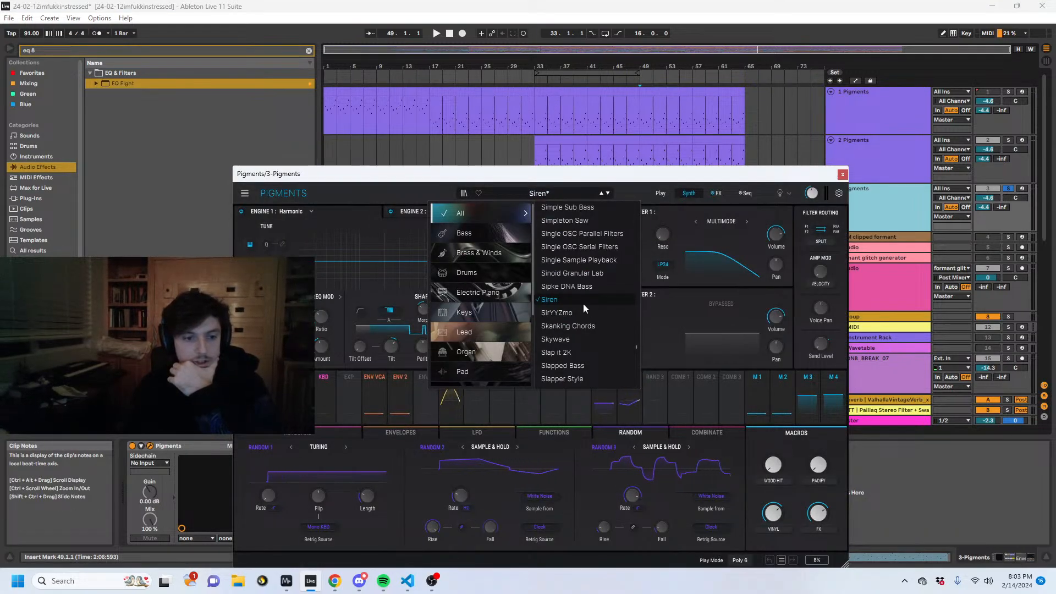
mouse_move(469, 299)
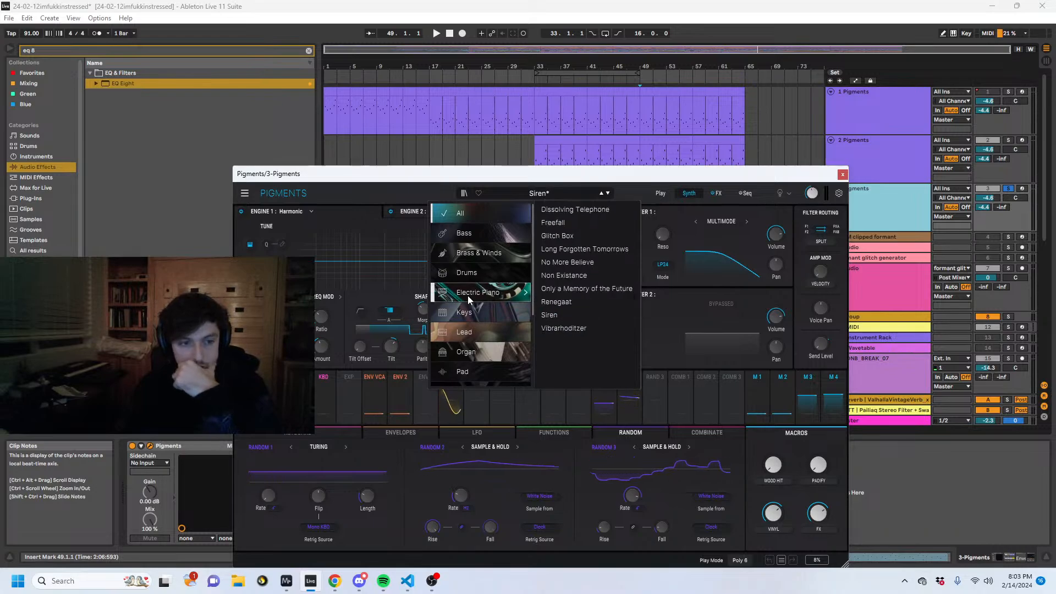
left_click(586, 289)
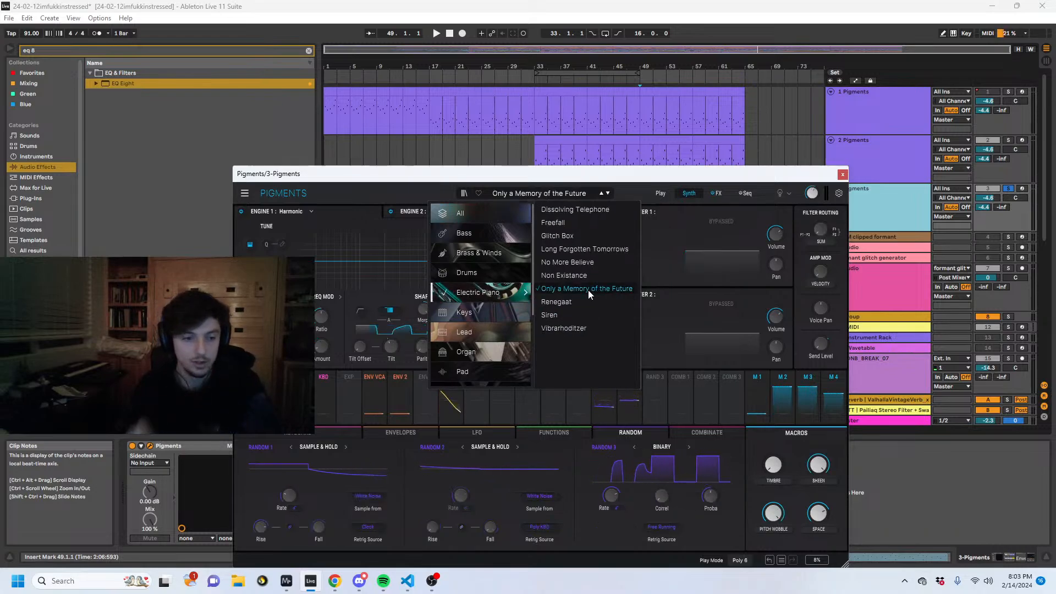
left_click_drag(719, 173, 684, 342)
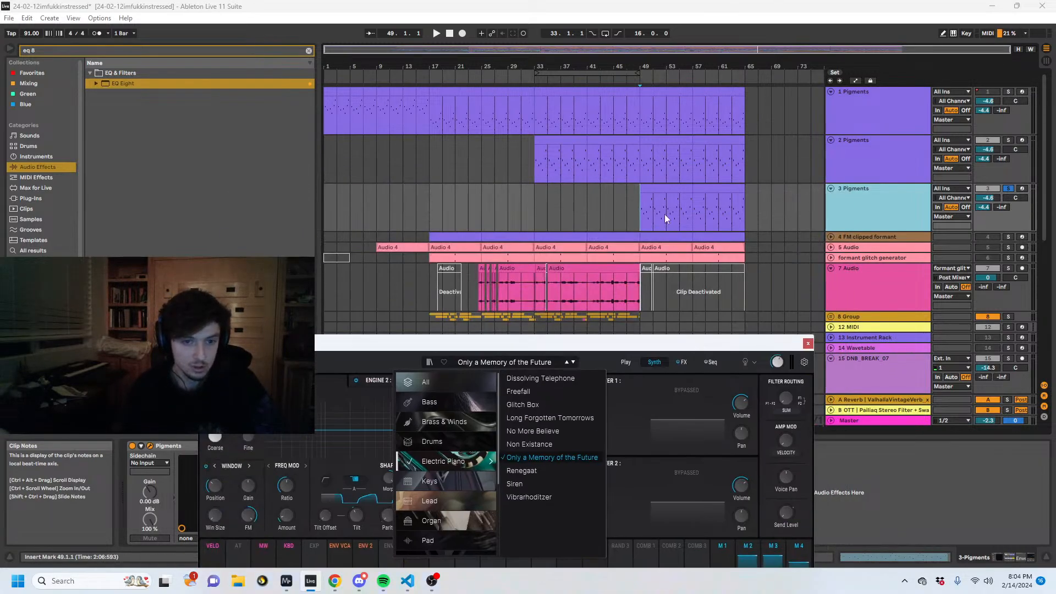
key("space")
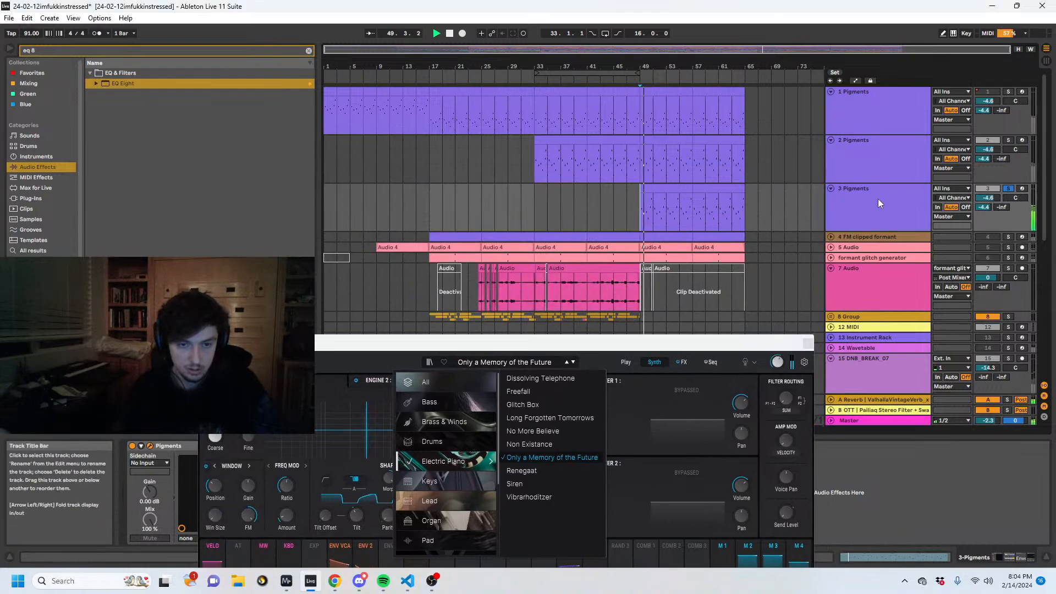
- Switch off the pq Stereo Filter rack and Hiss on 3 Pigments and delete its Envelope Follower
left_click_drag(631, 351, 630, 37)
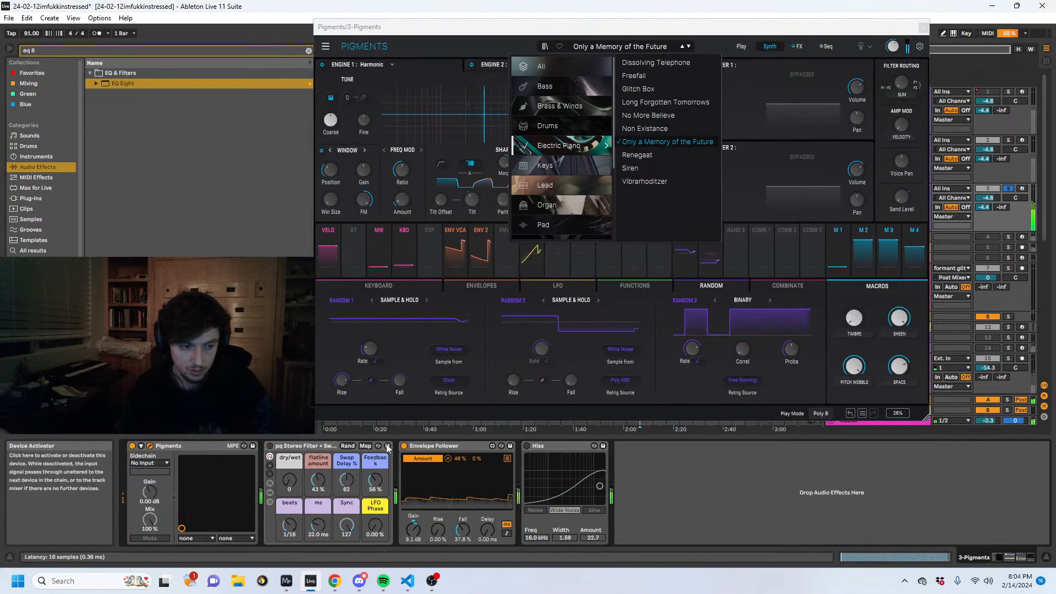
left_click(435, 446)
key("Delete")
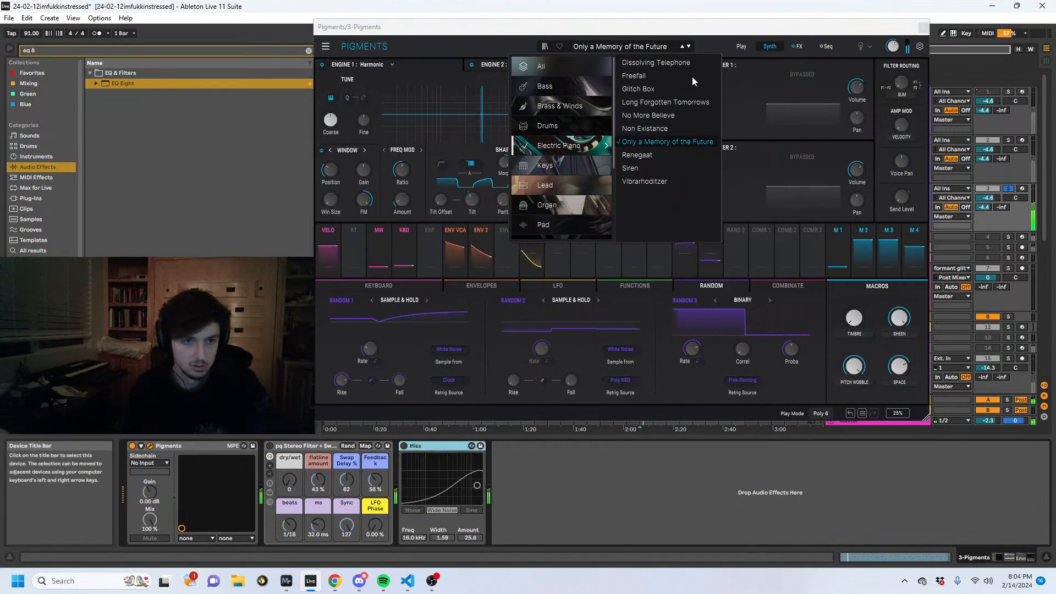
- Try the Electric Piano preset Renegaat and the Keys preset Analog Unison on 3 Pigments during playback
left_click(637, 155)
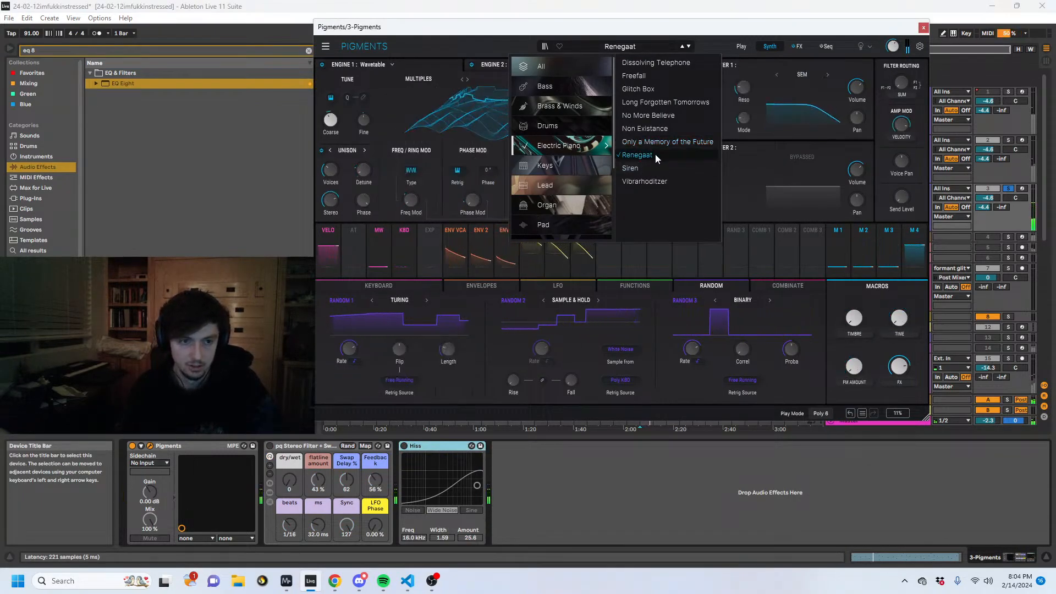
mouse_move(551, 167)
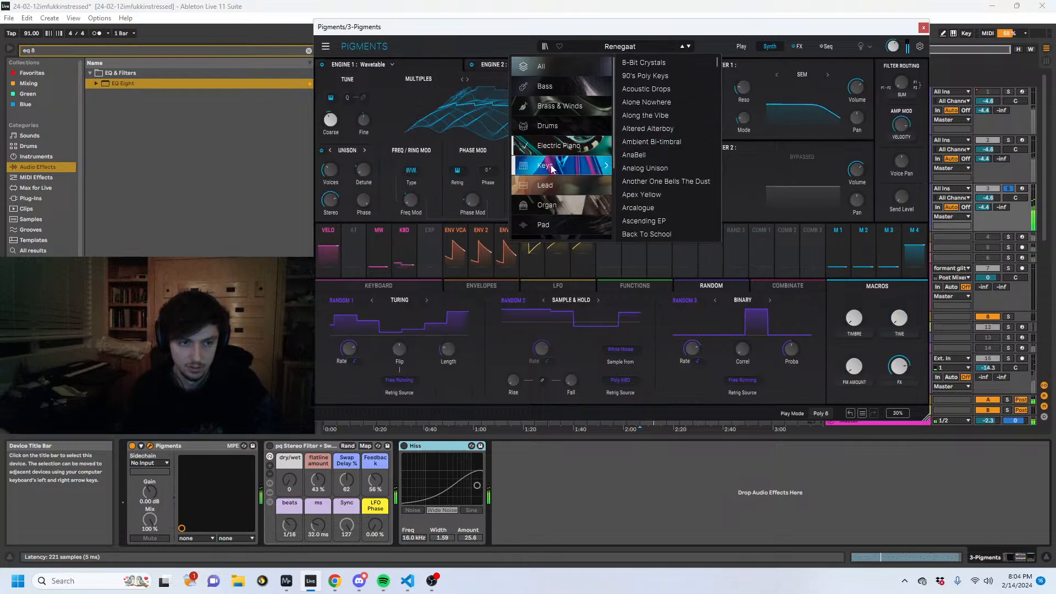
left_click(655, 169)
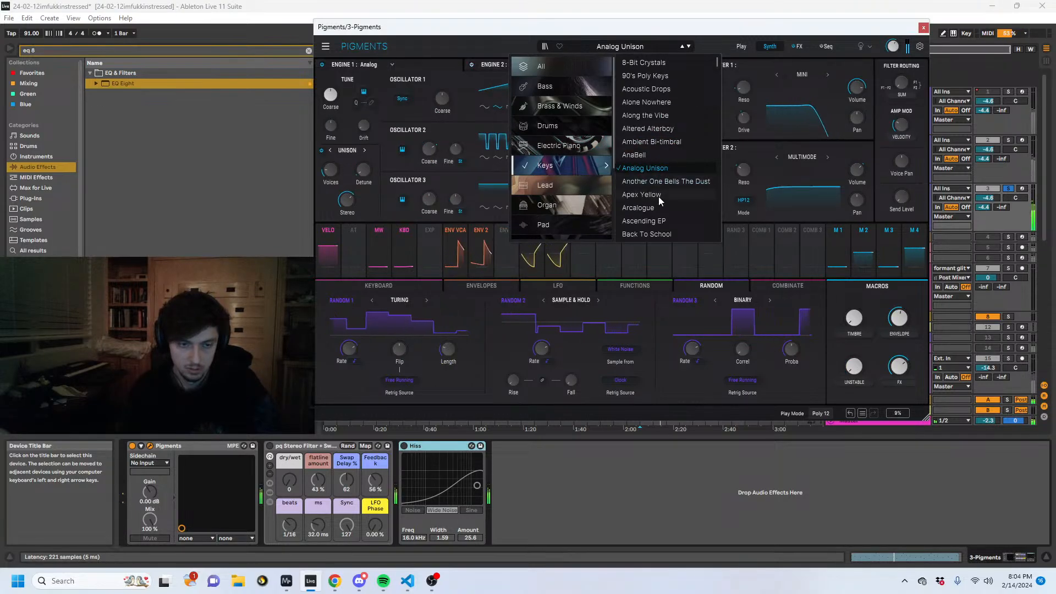
scroll(660, 189, "down", 3)
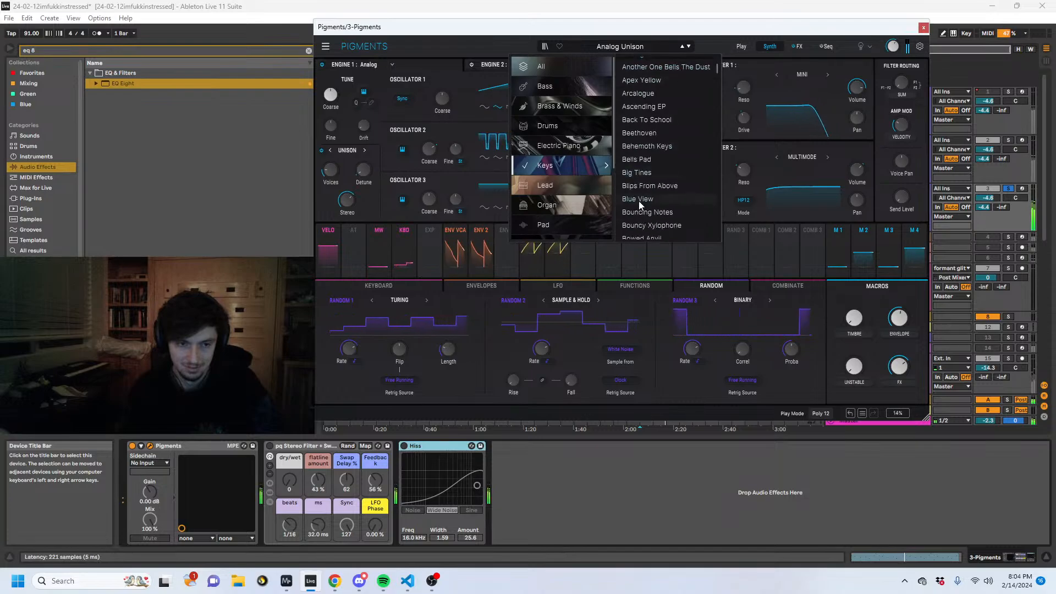
scroll(660, 176, "down", 3)
scroll(659, 211, "down", 3)
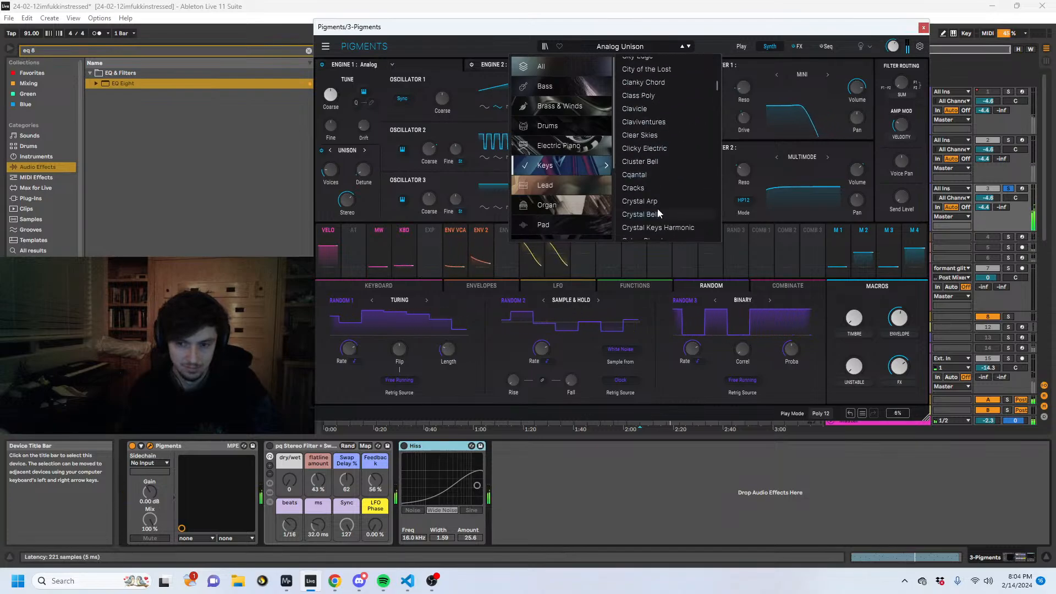
left_click(705, 505)
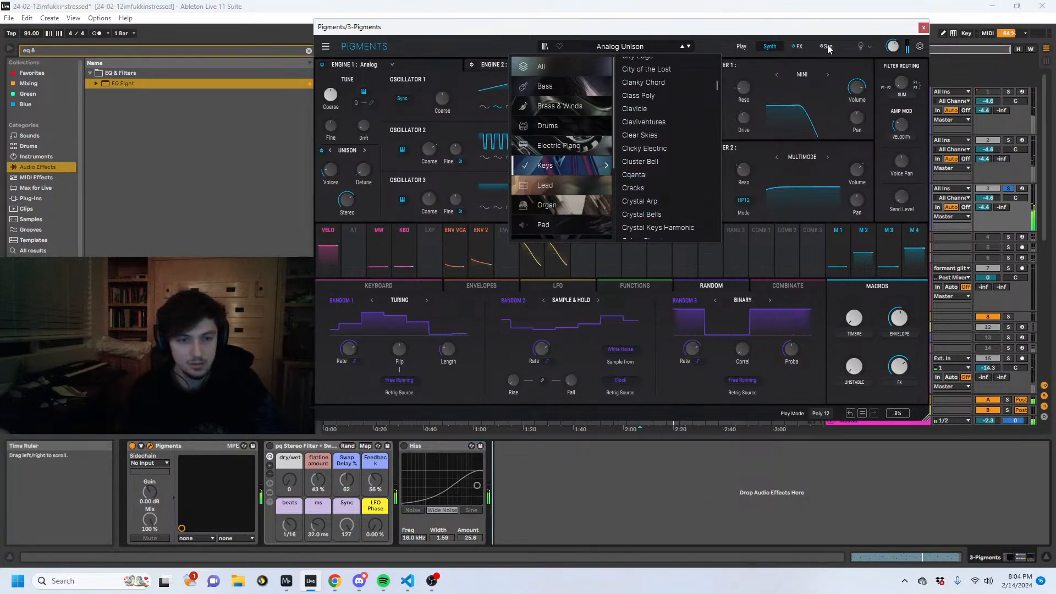
- Load the Keys preset Vintage Gold on 3 Pigments and audition it from bar 49
left_click_drag(824, 29, 712, 286)
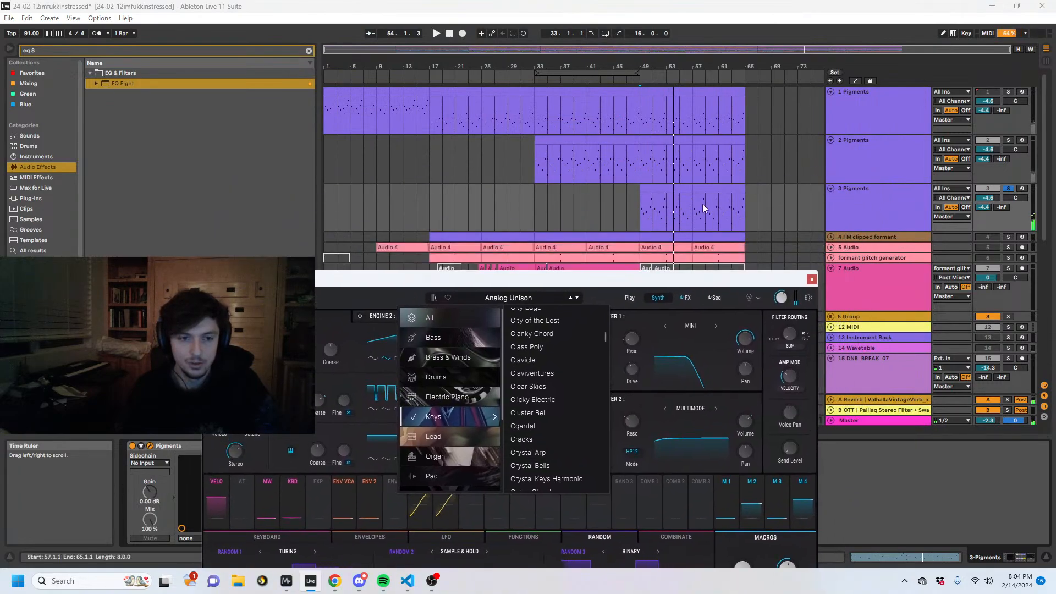
left_click_drag(641, 67, 605, 75)
left_click_drag(627, 281, 687, 135)
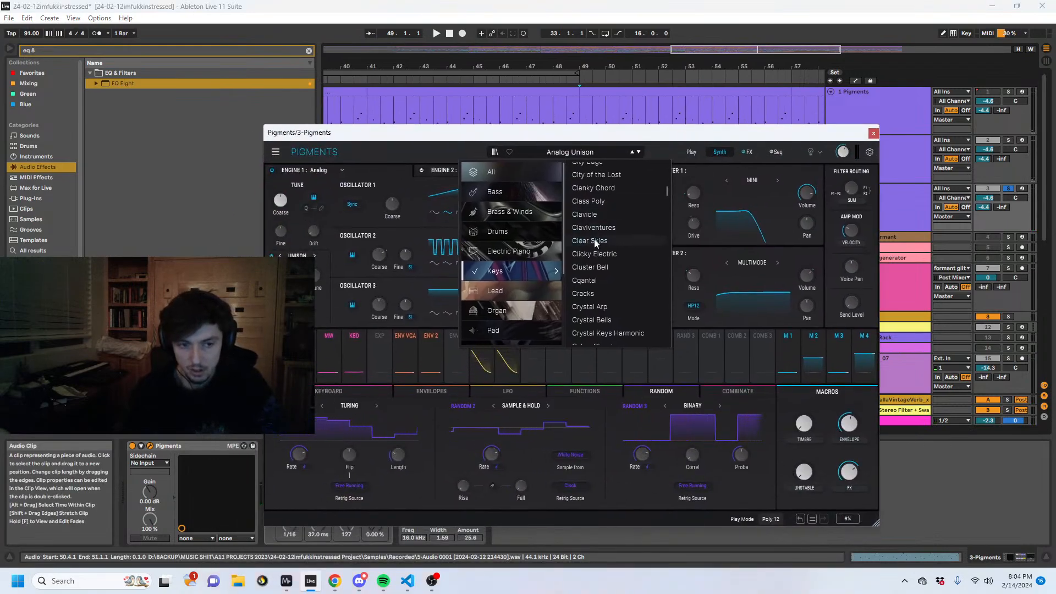
scroll(595, 242, "down", 3)
scroll(578, 273, "down", 5)
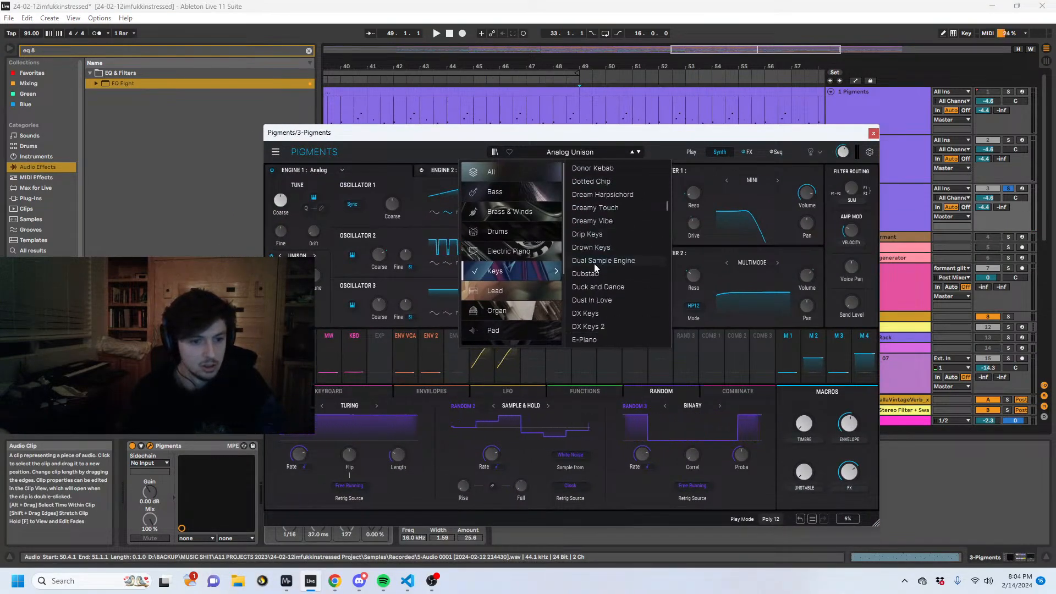
scroll(602, 268, "down", 10)
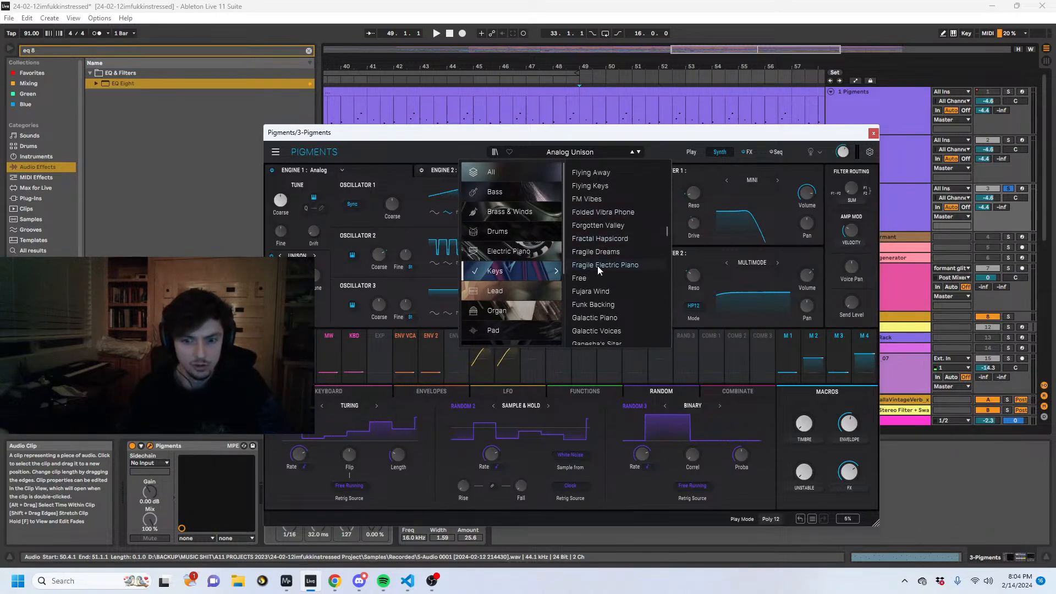
scroll(599, 254, "down", 1)
scroll(596, 259, "down", 4)
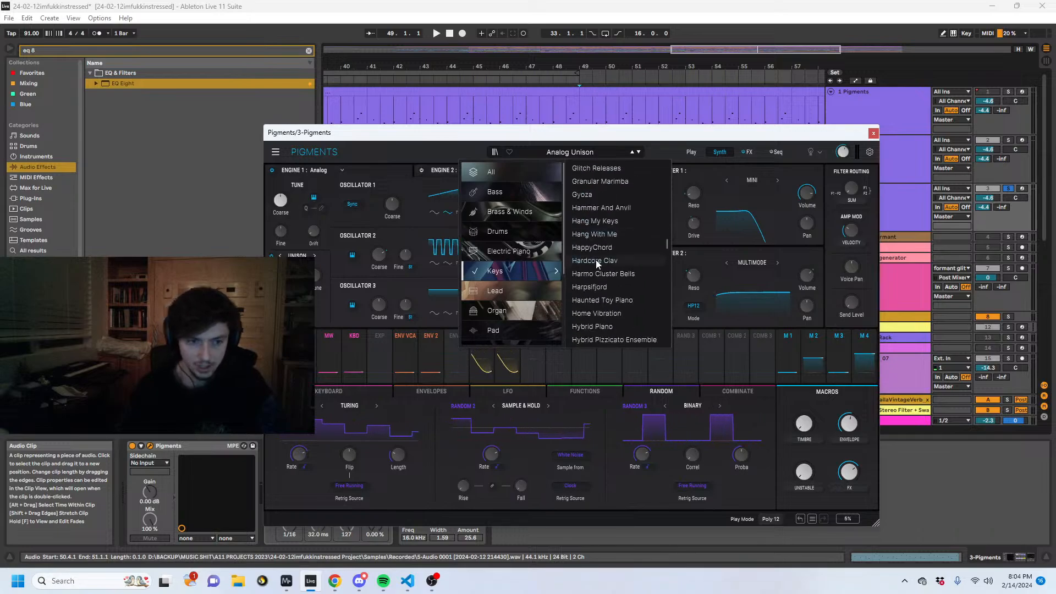
scroll(596, 261, "down", 3)
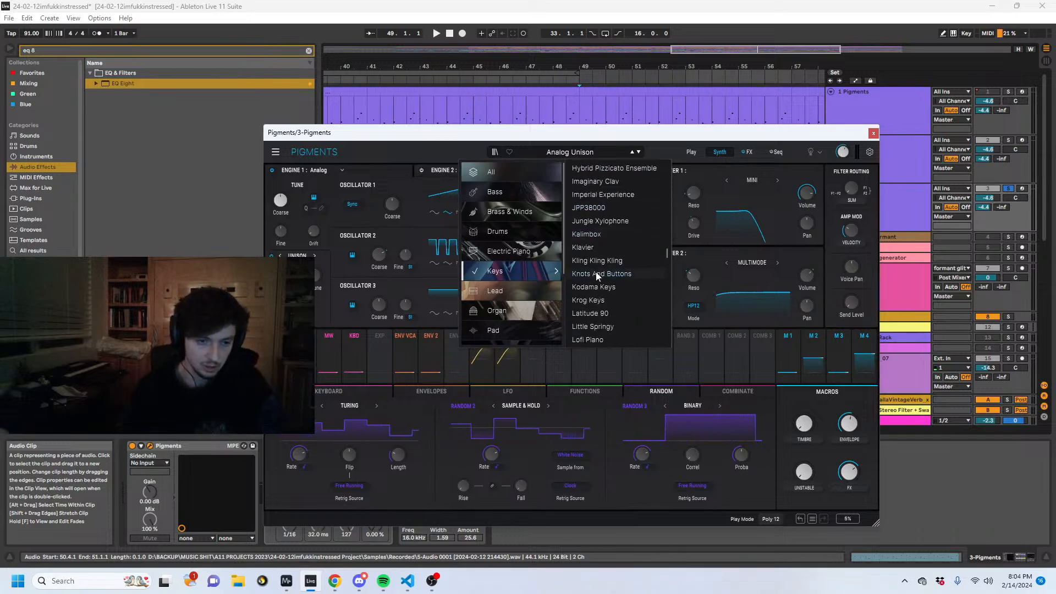
scroll(595, 272, "down", 6)
scroll(595, 280, "down", 8)
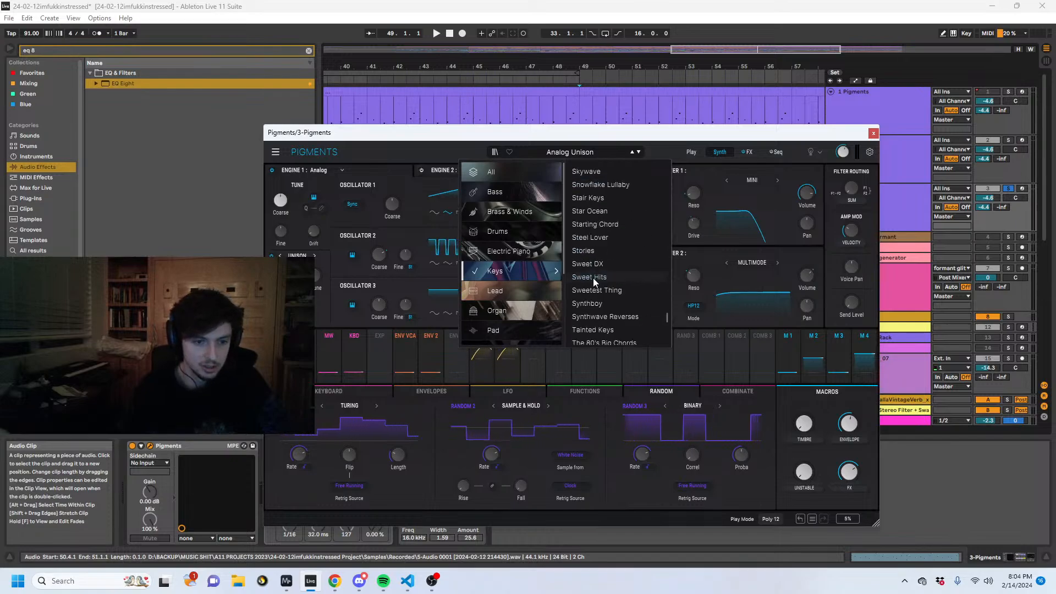
scroll(593, 278, "down", 4)
scroll(593, 279, "down", 2)
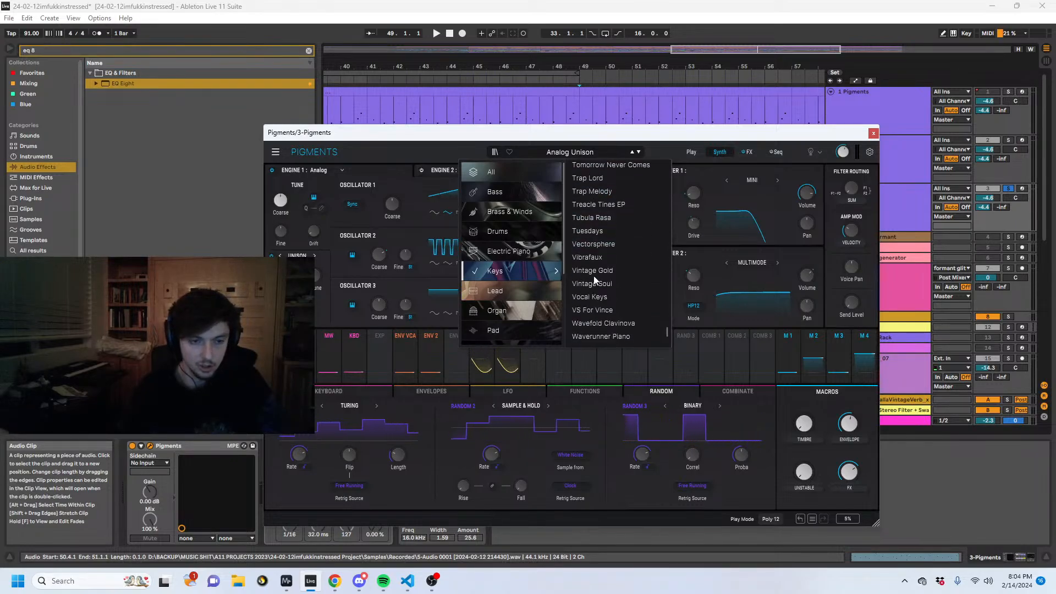
left_click(595, 271)
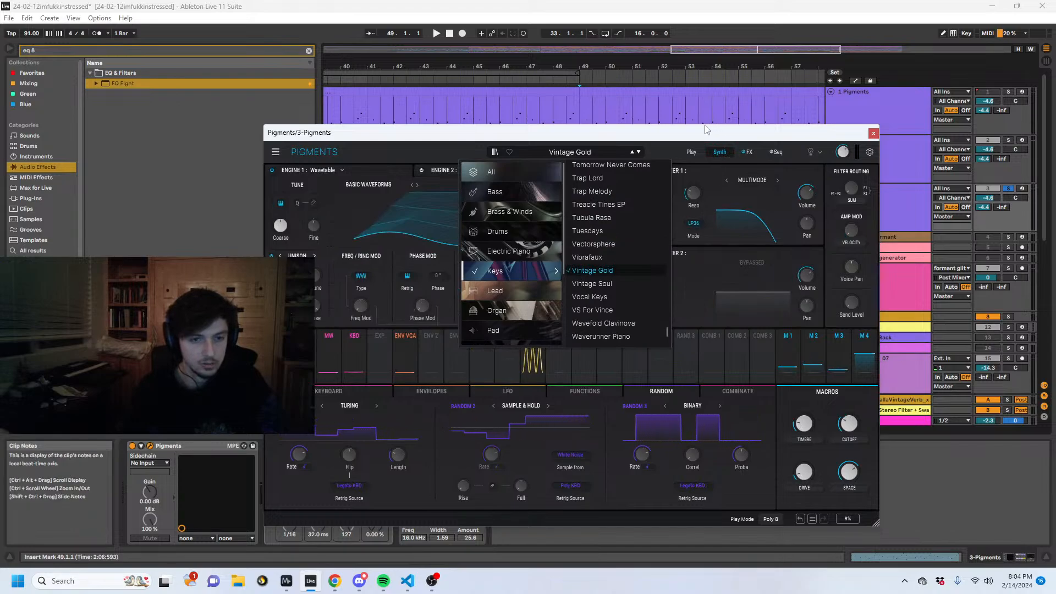
left_click_drag(640, 130, 668, 245)
key("space")
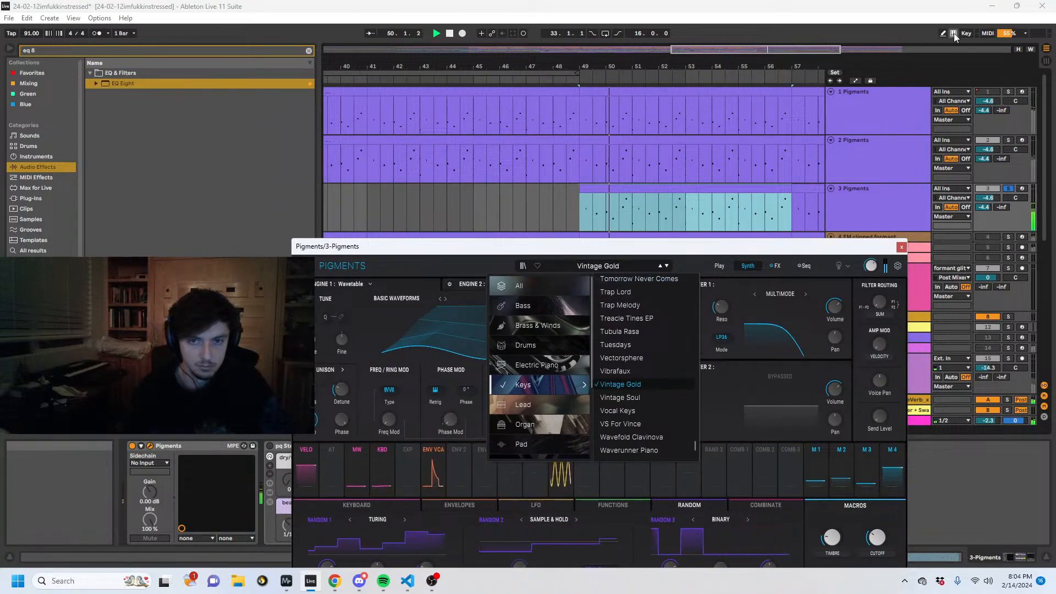
key("space")
- Open the 3 Pigments clip at bar 49 for note editing, close the synth window and fold the view to the used notes
left_click_drag(773, 247, 850, 138)
double_click(776, 189)
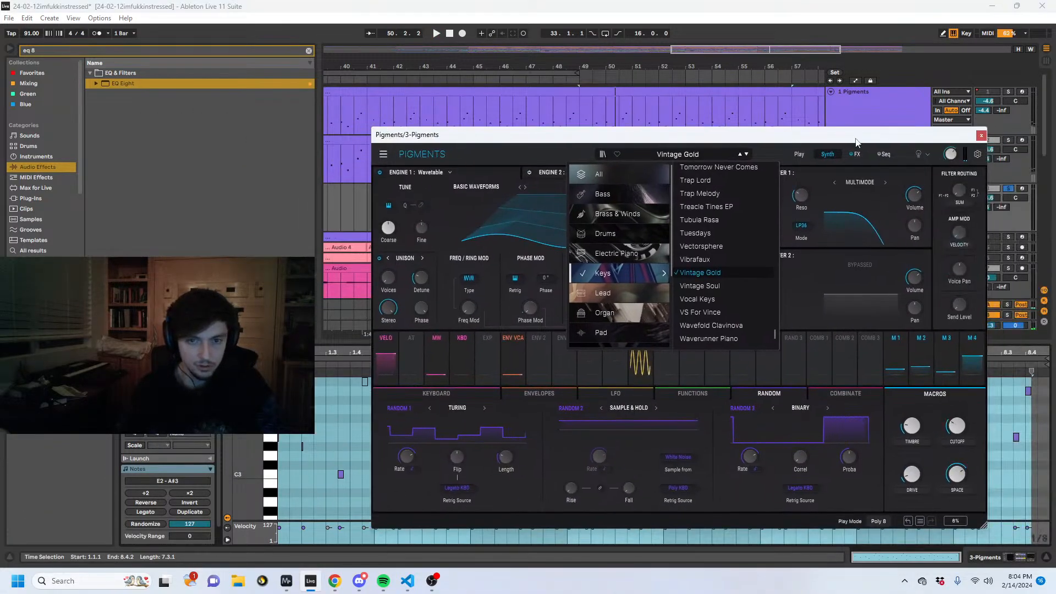
left_click(981, 134)
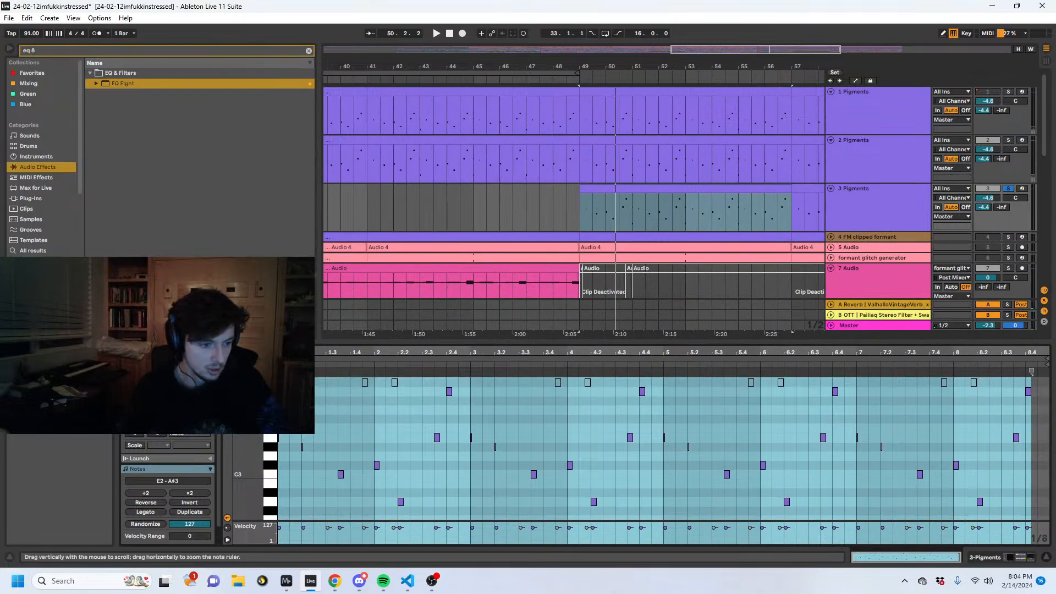
left_click_drag(246, 439, 217, 438)
key("f")
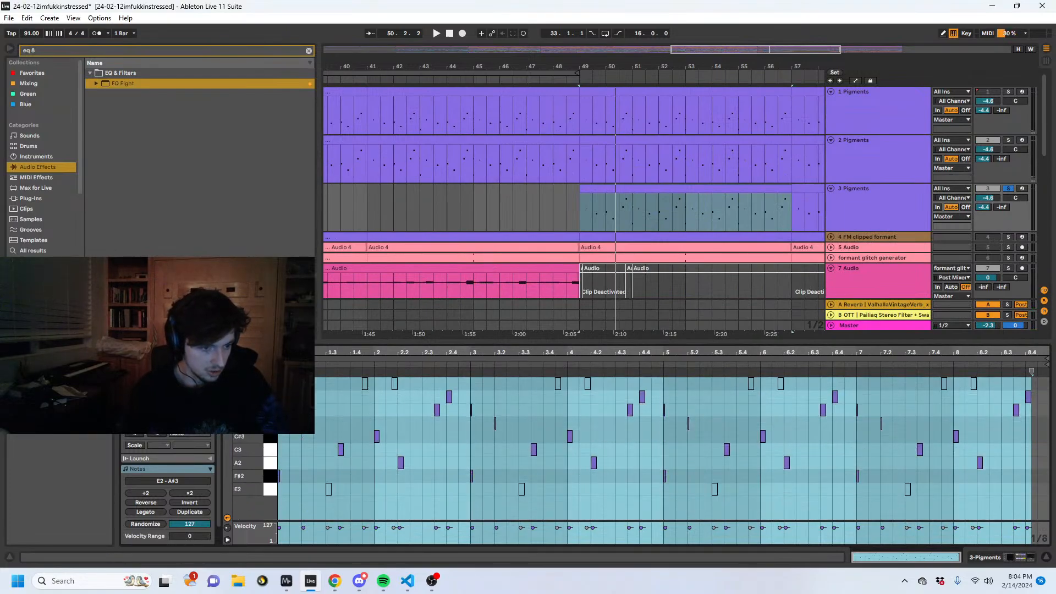
left_click(286, 488)
key("b")
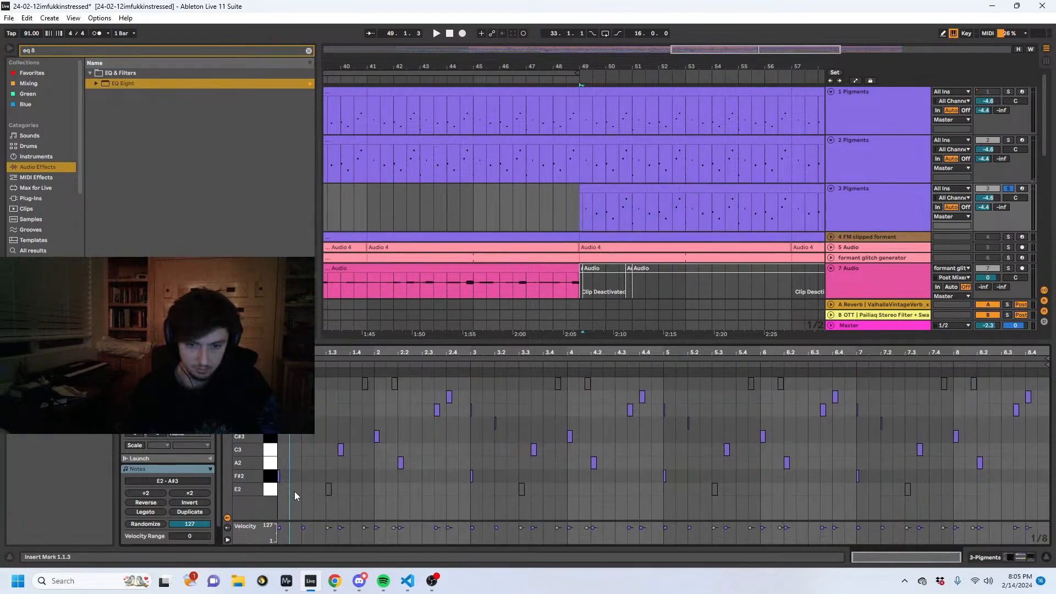
- Add a guide column of notes on the folded pitches from E2 to A#3, shift it to just before the clip start at -1.4.3, and unfold the view
left_click(294, 489)
left_click(296, 473)
left_click(295, 446)
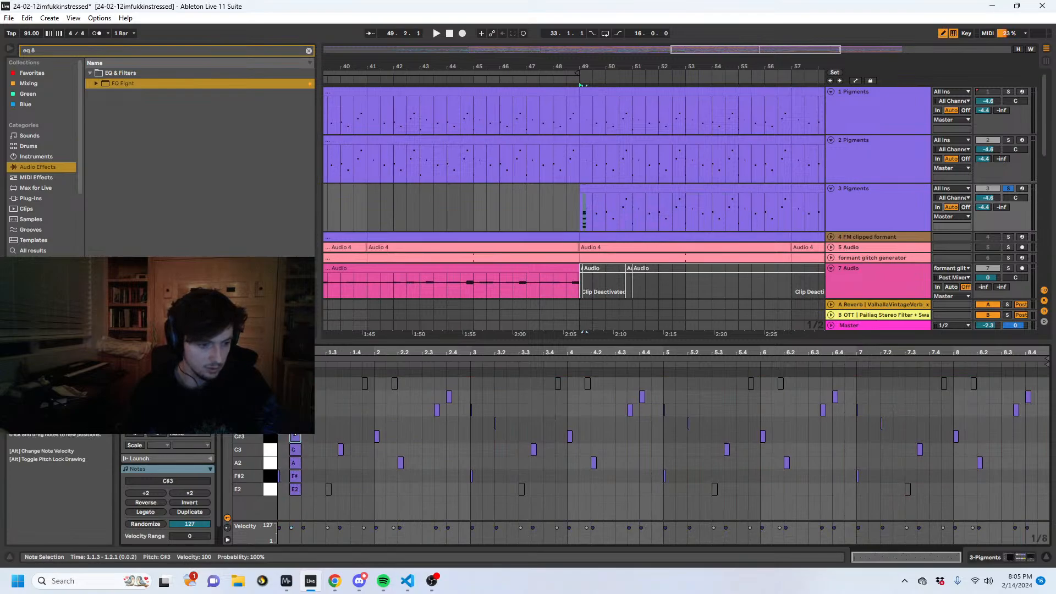
key("b")
left_click_drag(286, 431, 302, 476)
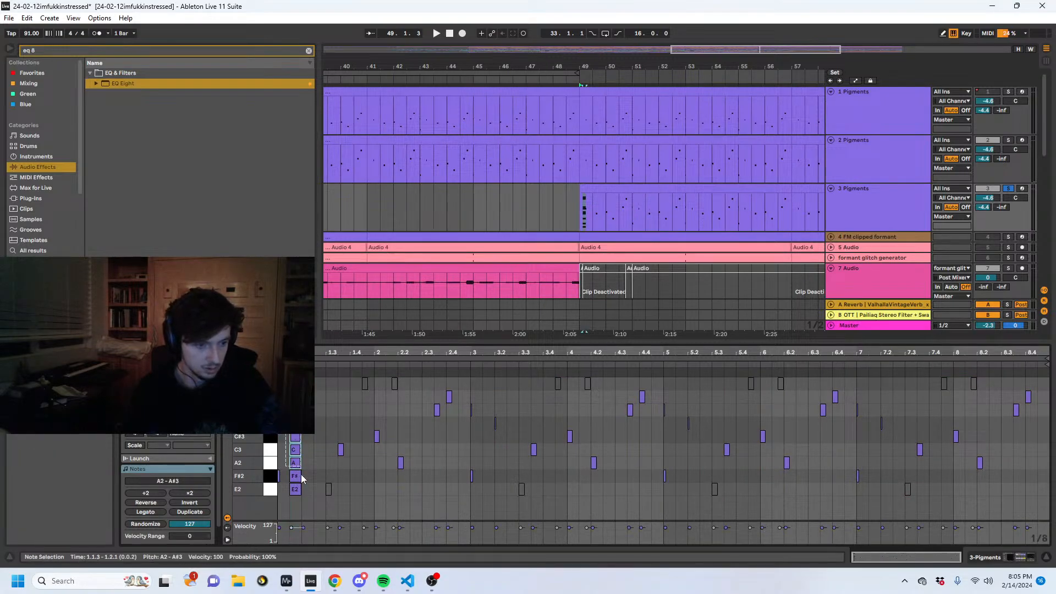
key("Left")
key("Left")
key("f")
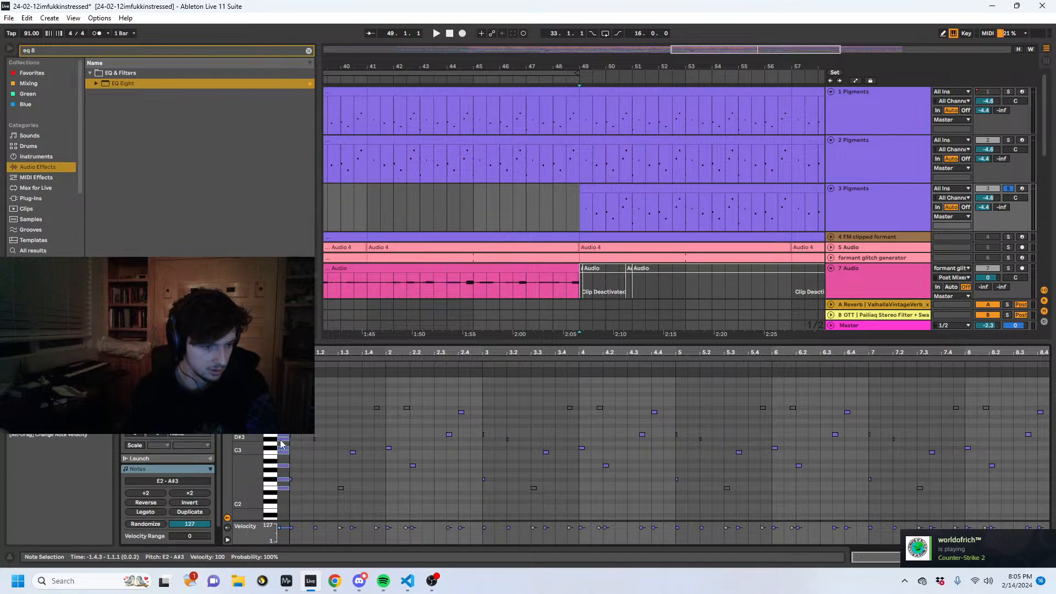
- Try deleting the guide notes and time range before the clip start, and undo the deletion
left_click_drag(283, 398, 287, 413)
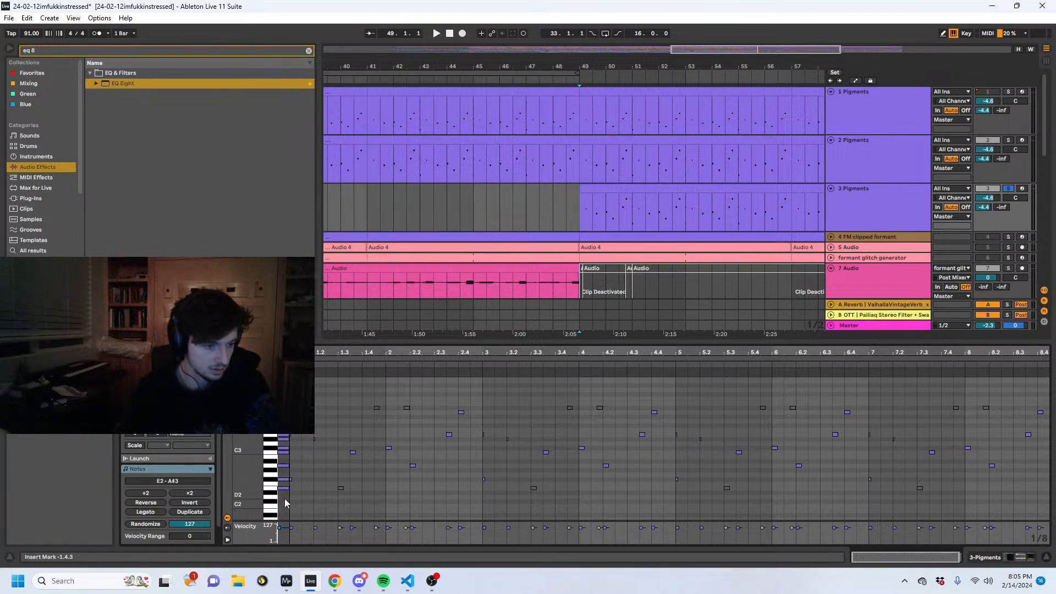
left_click_drag(285, 499, 279, 426)
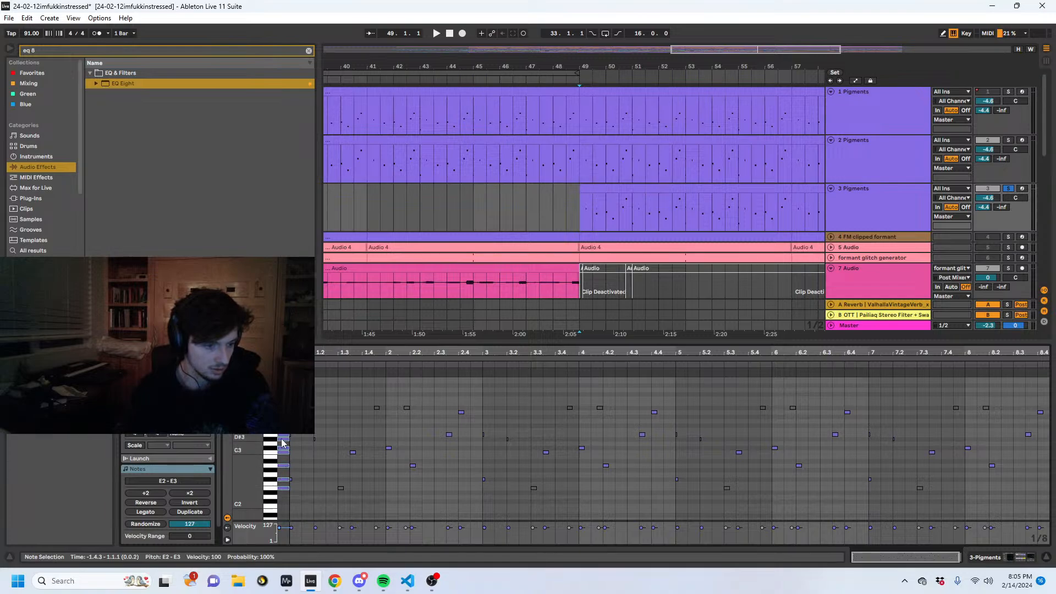
key("Delete")
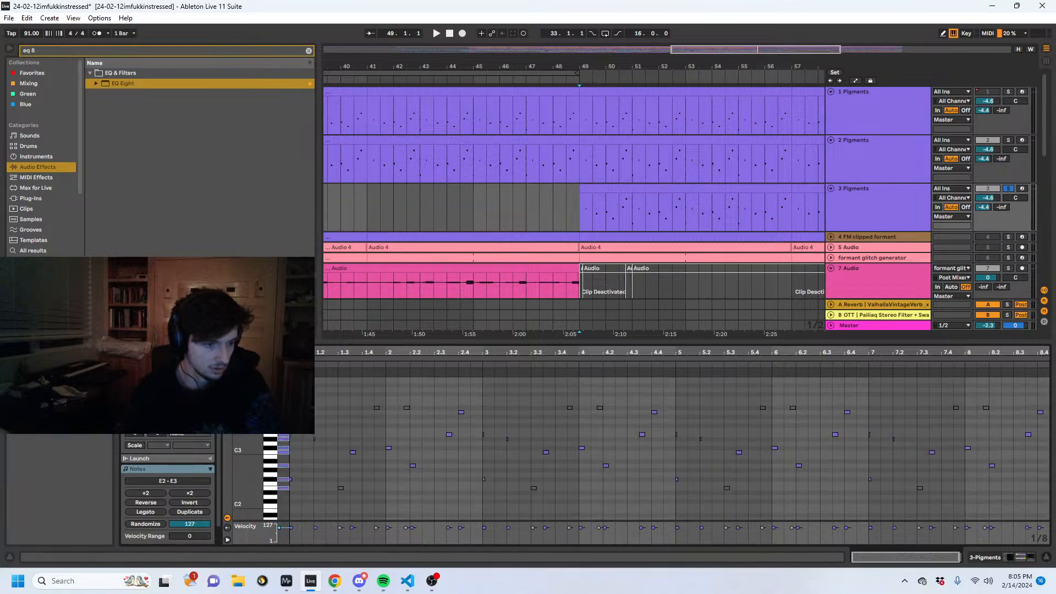
scroll(612, 444, "down", 8)
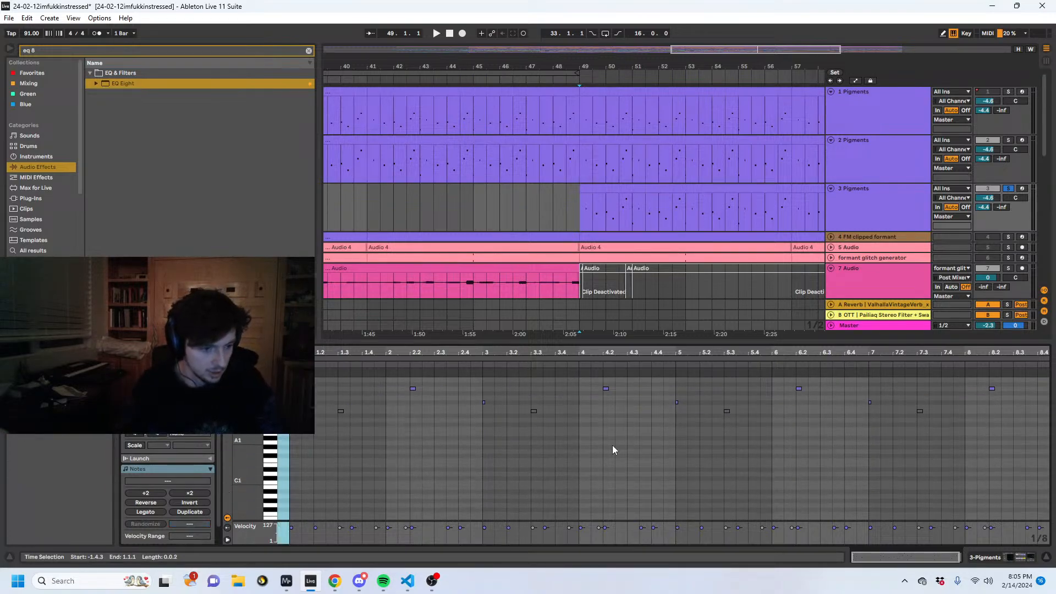
scroll(292, 428, "up", 3)
key("ctrl+z")
scroll(325, 430, "up", 8)
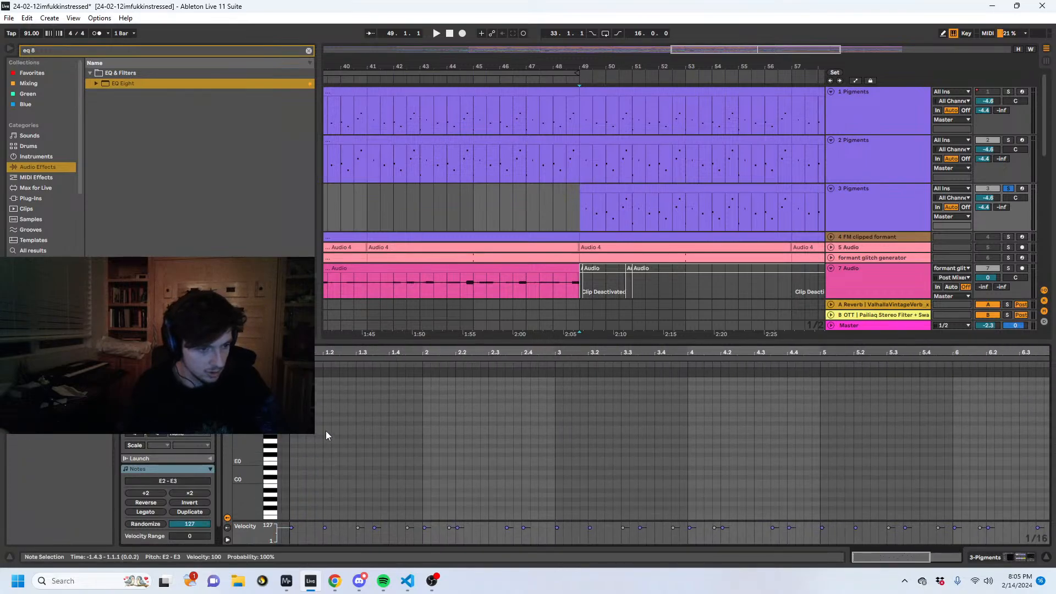
- Copy the guide notes from E2 to E3 up one octave to E3 to E4, and fold the view to the used pitches
left_click(282, 426)
left_click_drag(282, 428, 280, 495)
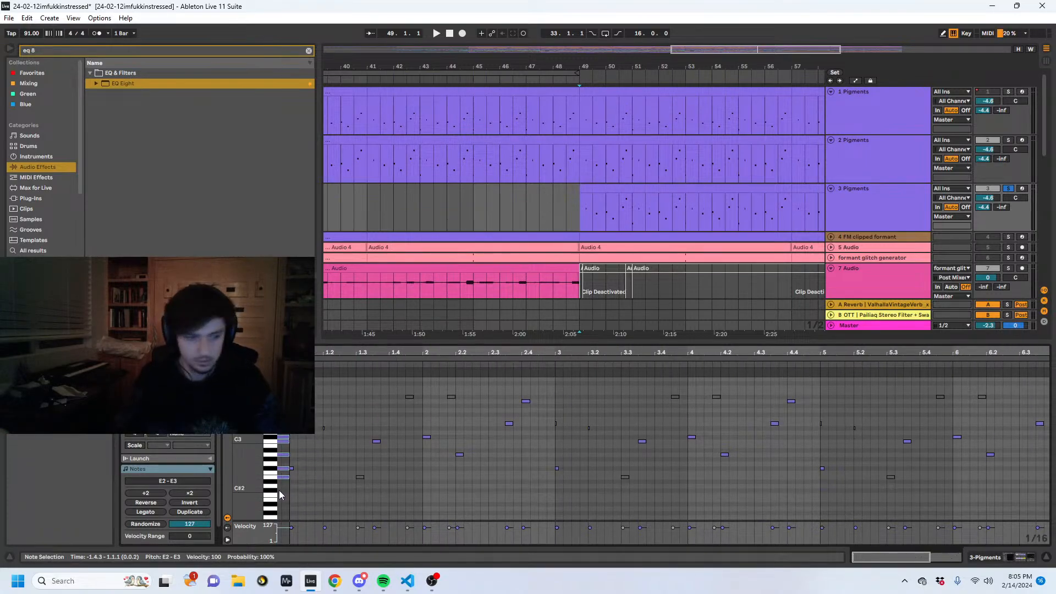
key("shift+Up")
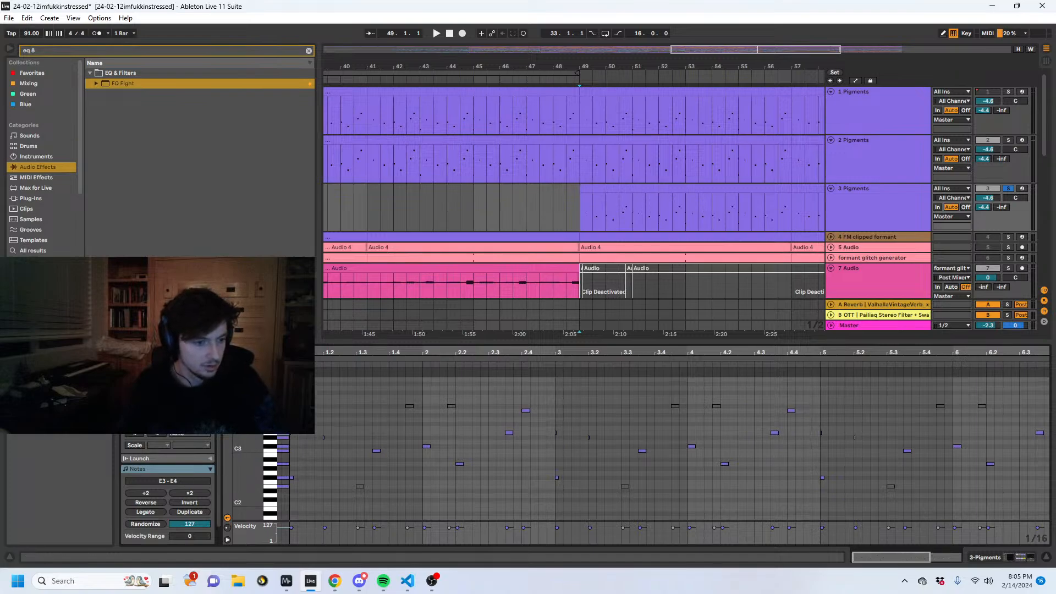
key("f")
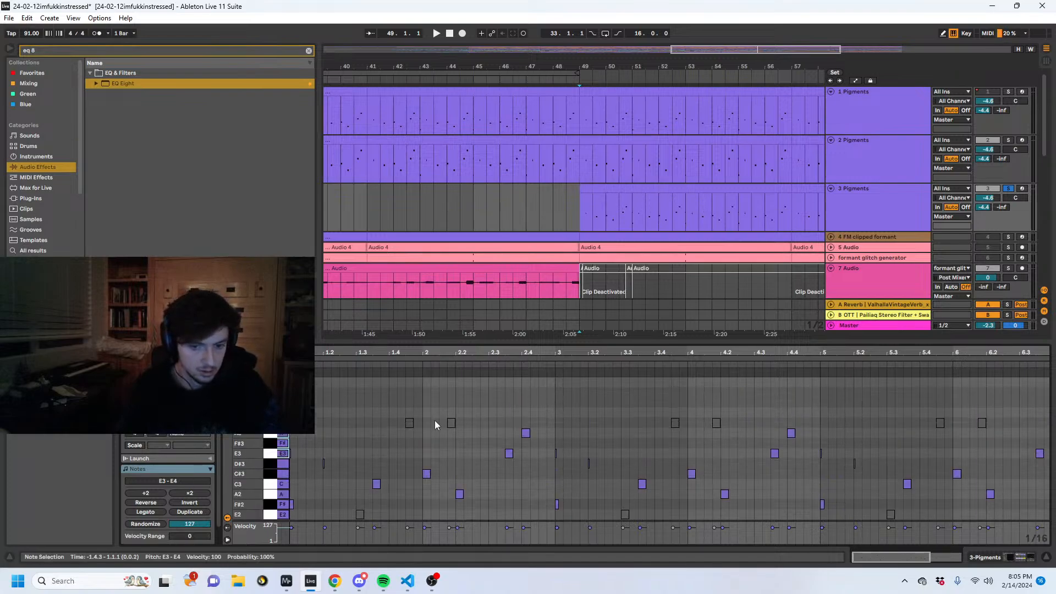
- During playback, lengthen the first F#2 and stack E3 and C3 above it at 1.1.1 as an opening chord
key("space")
left_click(367, 422)
mouse_move(367, 422)
left_mouse_down()
mouse_move(321, 415)
mouse_move(294, 454)
left_mouse_up()
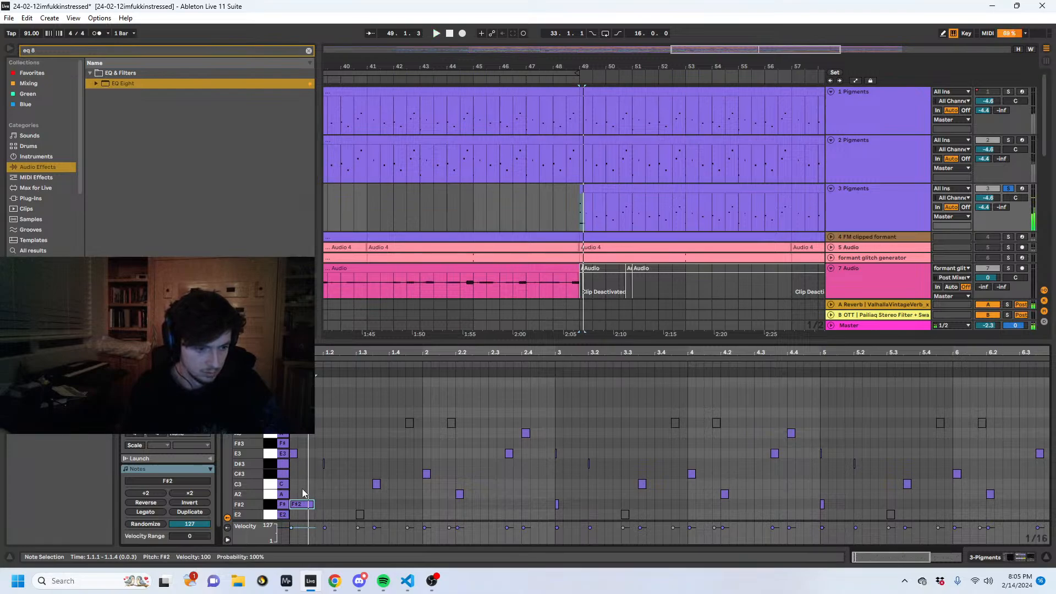
left_click_drag(307, 467, 323, 413)
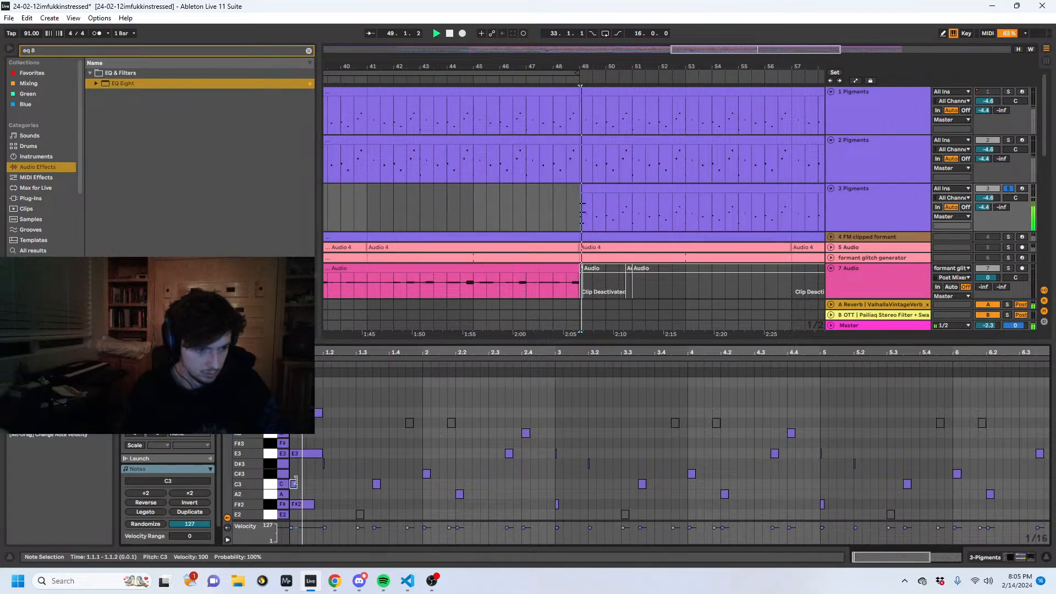
- Extend the opening C3 to 1.2 and lengthen the D#3, C3, C#3, A2 and A3 melody notes up to bar 3
mouse_move(296, 484)
left_mouse_down()
mouse_move(462, 473)
mouse_move(466, 494)
mouse_move(497, 492)
left_mouse_up()
left_click_drag(512, 453, 528, 454)
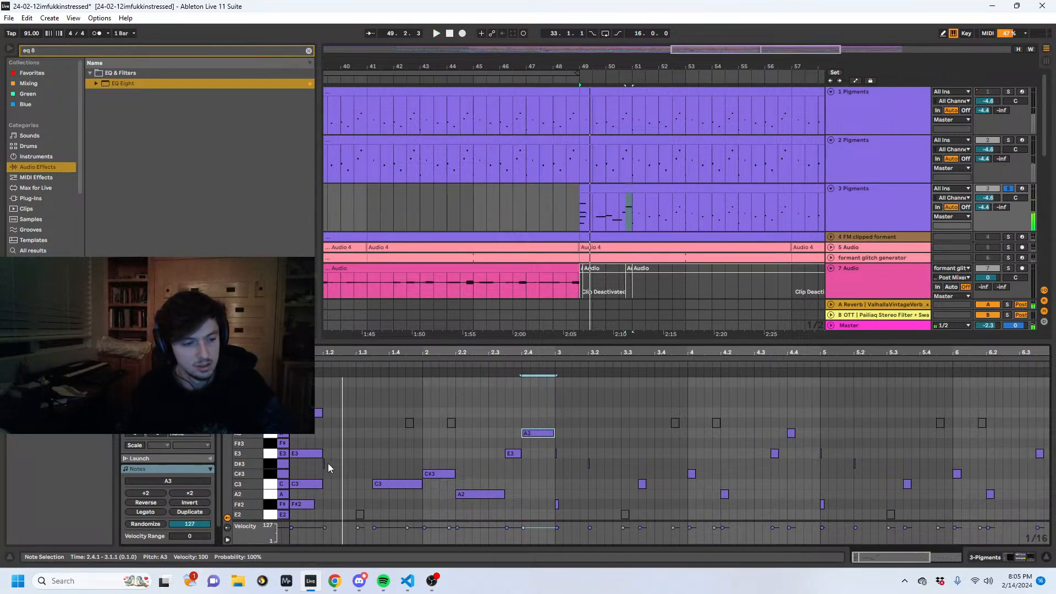
left_click_drag(327, 463, 370, 463)
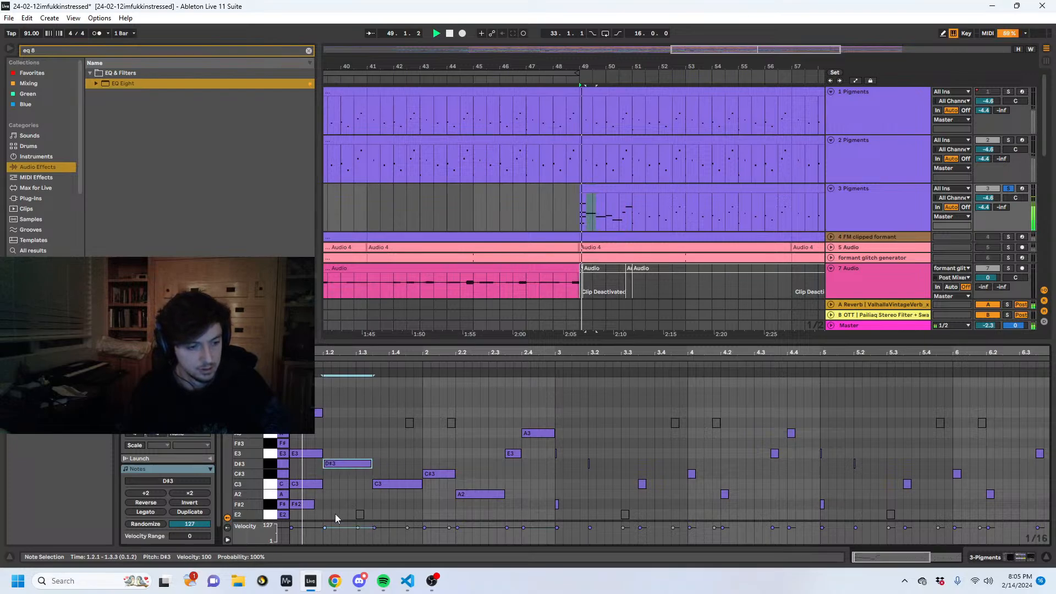
- Harmonise the D#3 at 1.2.1 with E2 and A#3, and add an F#3 of matching length above the C3 at 1.3.3
left_click_drag(334, 514, 375, 512)
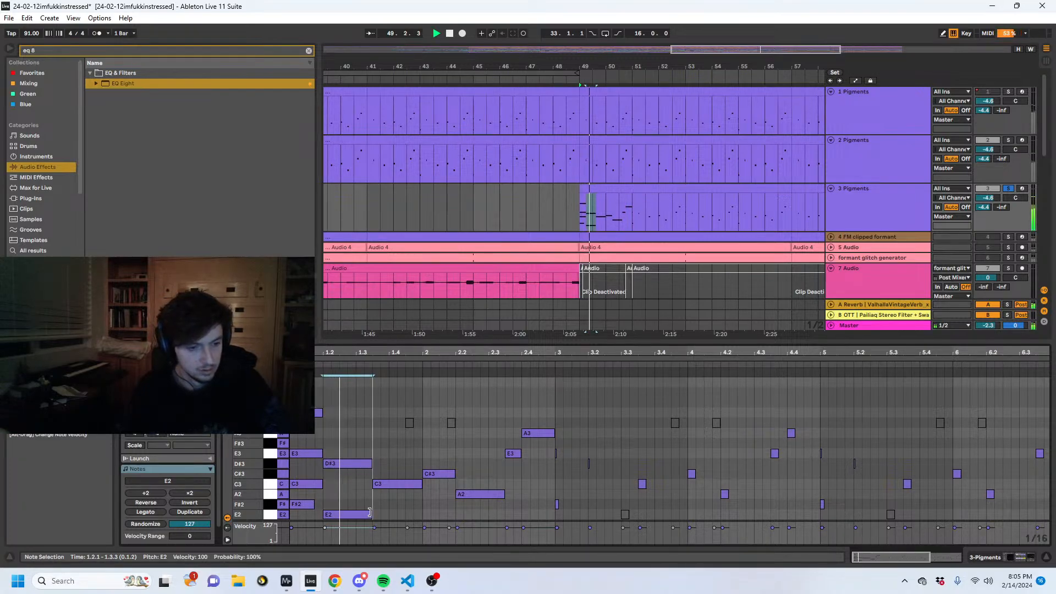
left_click(326, 433)
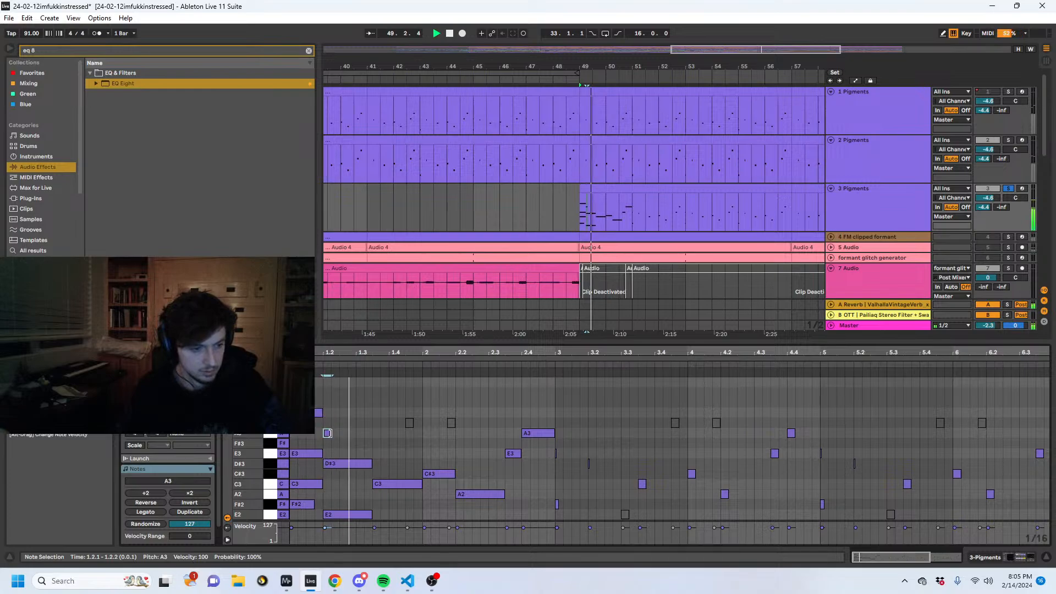
left_click_drag(330, 433, 373, 432)
left_click_drag(365, 433, 421, 443)
double_click(377, 443)
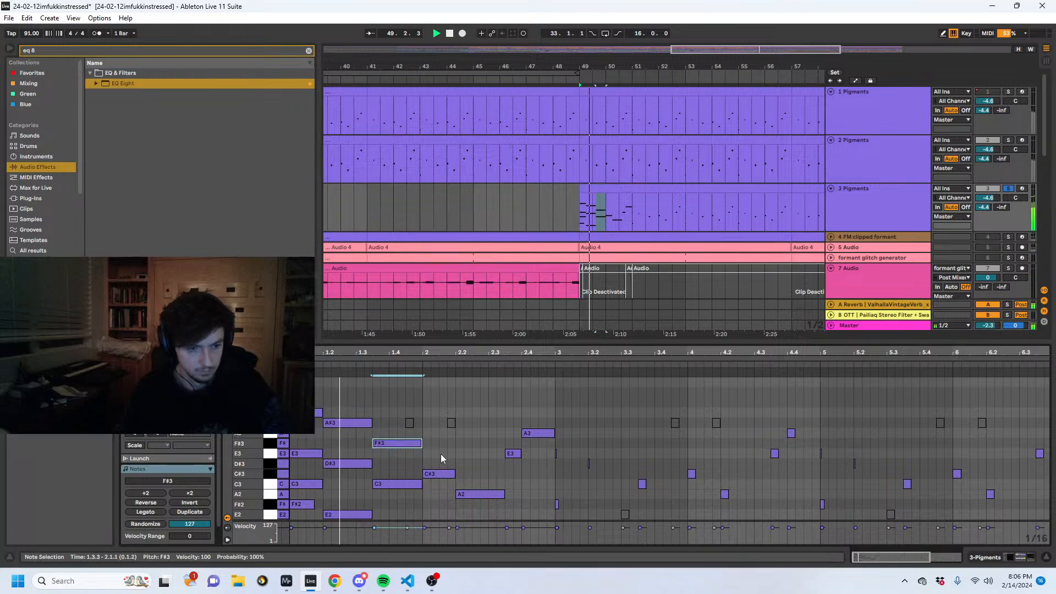
- Stack F#2 and E3 with the C#3 at 2.1.1, and add F#3 above the A2 at 2.2.1, matching their lengths
double_click(427, 504)
left_click_drag(429, 503, 454, 503)
double_click(426, 453)
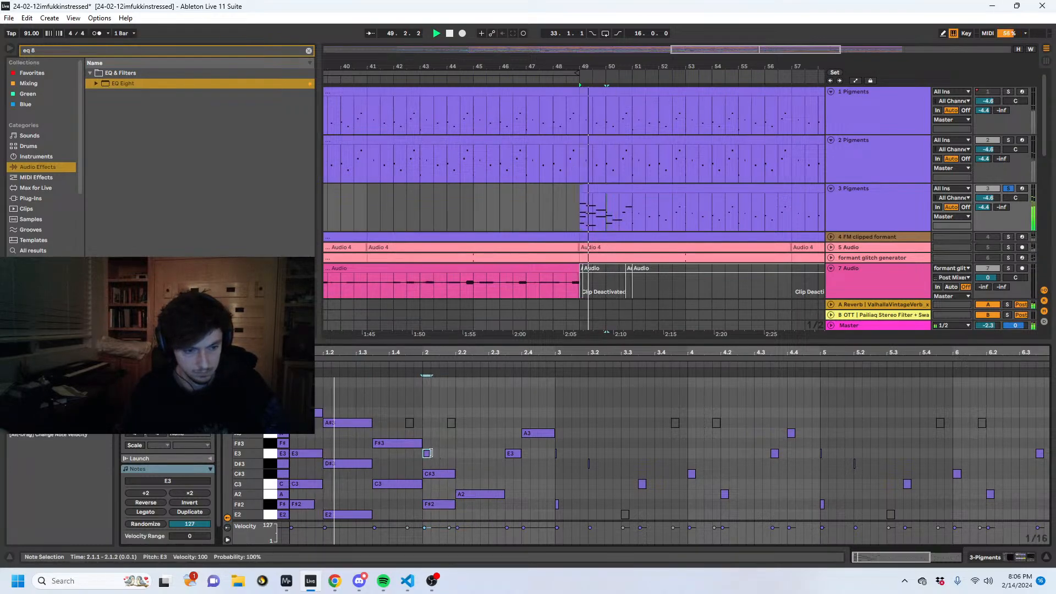
left_click_drag(429, 453, 484, 421)
- Top the chord at 2.2.1 with an A#3 and raise that note to C#4
double_click(458, 422)
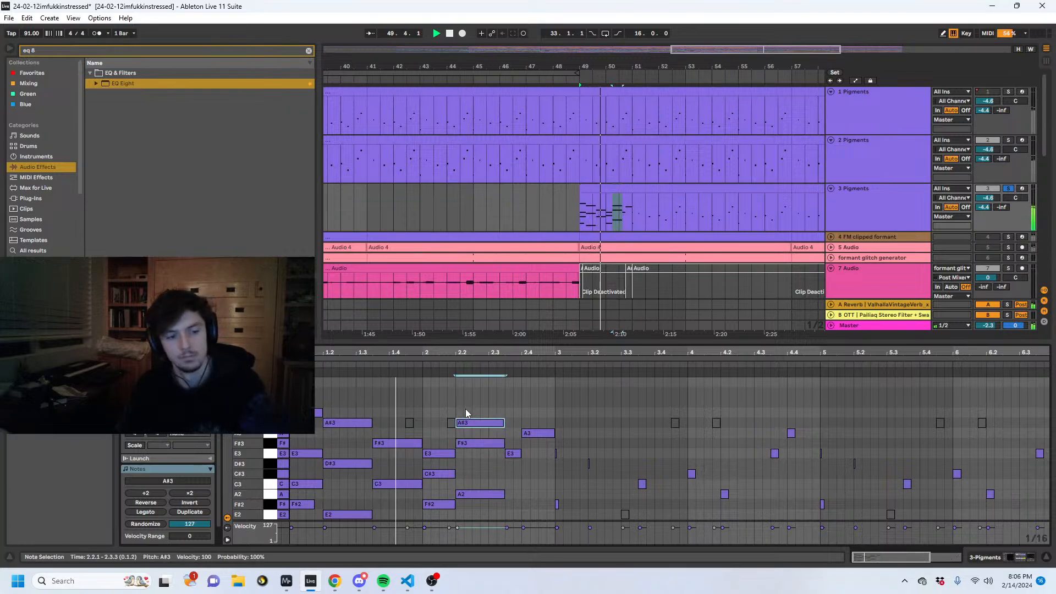
key("Up")
key("Up")
key("Up")
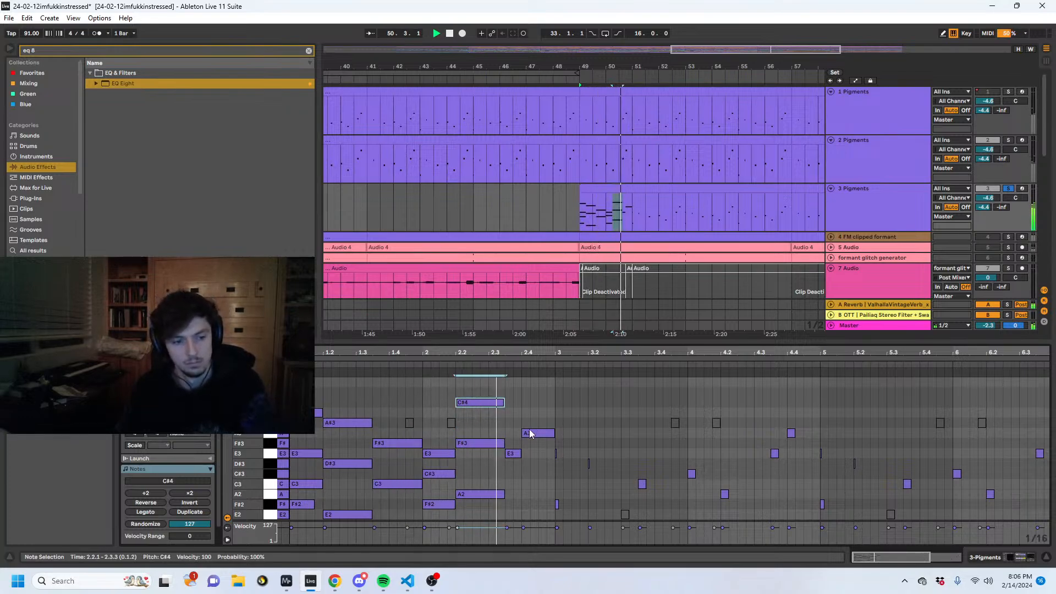
- Add a C3 from 2.3.3 to 3.1.1 under the last two melody notes, and extend the D#3 at 1.2.1 to 2.1.1
key("space")
double_click(512, 484)
key("space")
left_click_drag(513, 484, 557, 485)
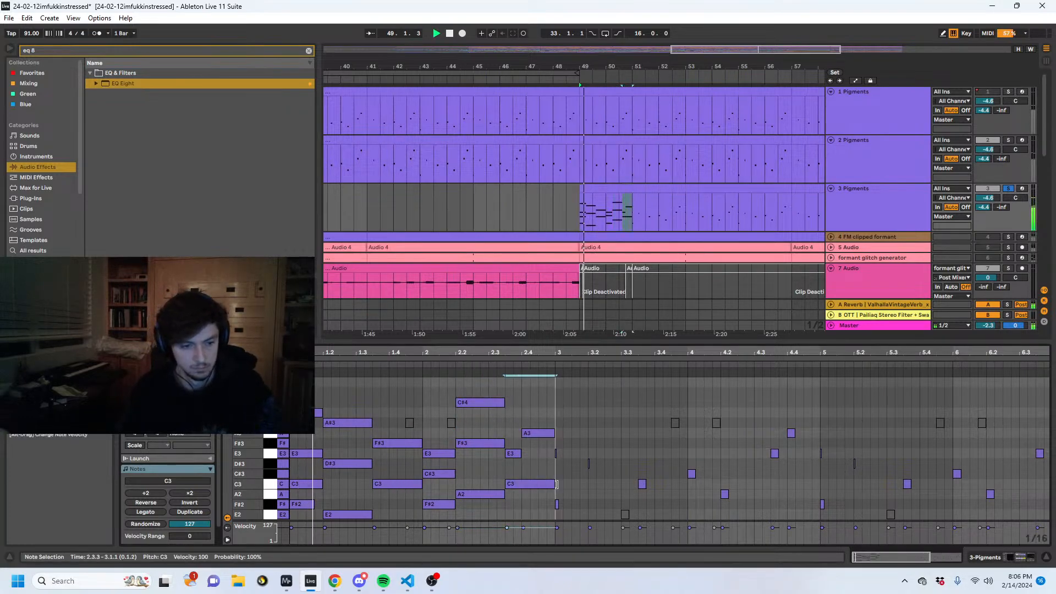
left_click(446, 504)
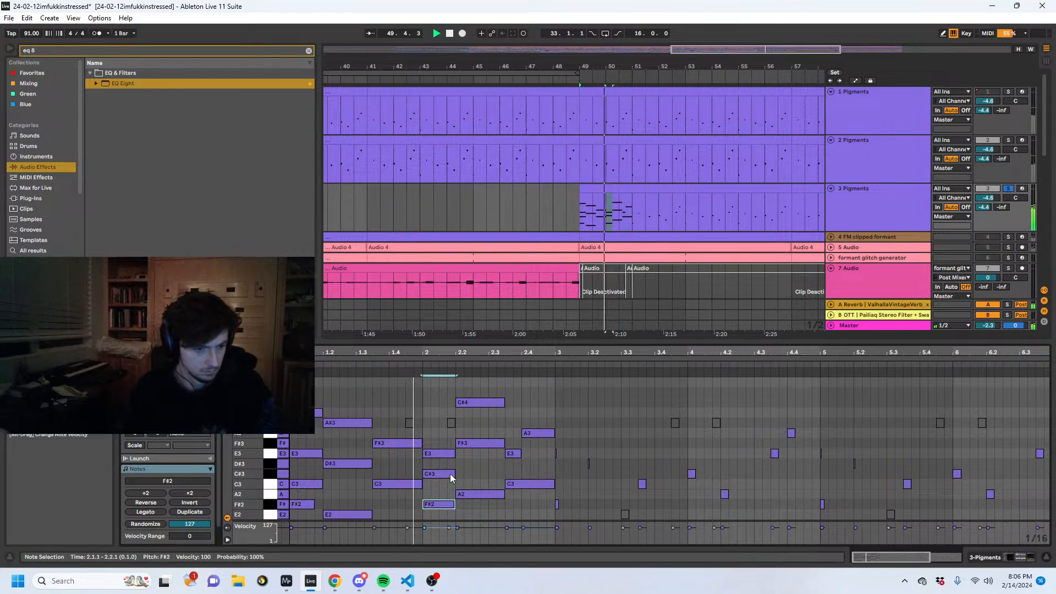
left_click_drag(371, 463, 423, 463)
key("space")
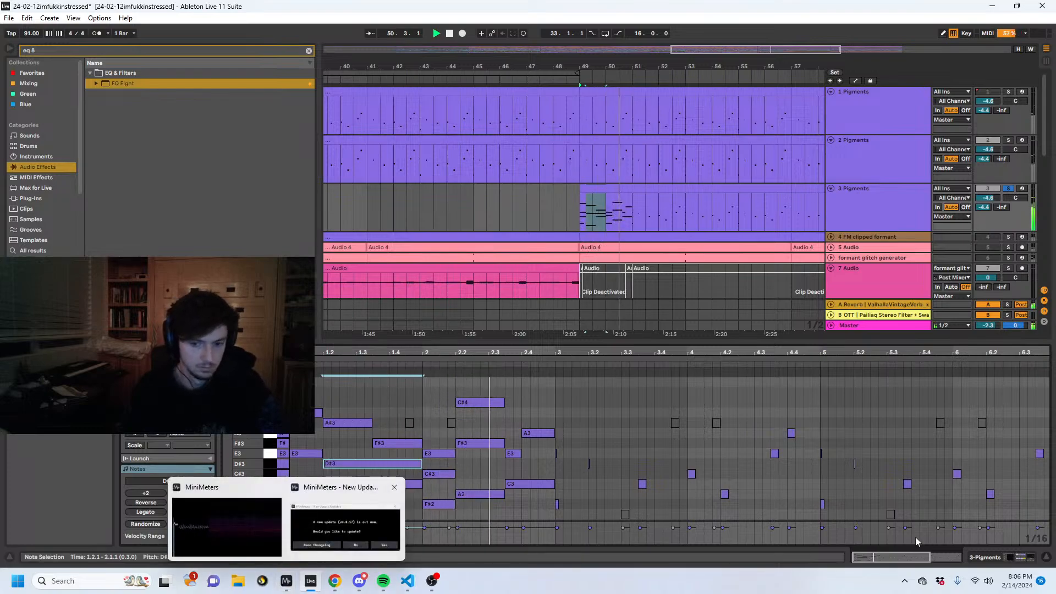
- Open the Pigments synth on track 3 and audition the presets Vintage Soul, Vocal Keys and Wavefold Clavinova during playback
key("shift+Tab")
left_click(150, 446)
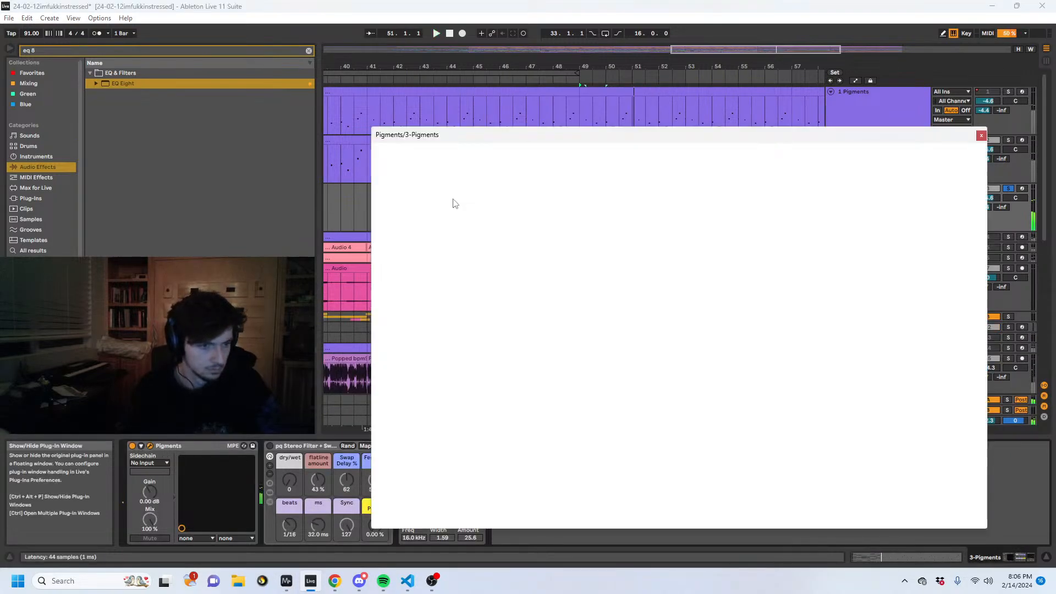
left_click(745, 155)
key("space")
key("space")
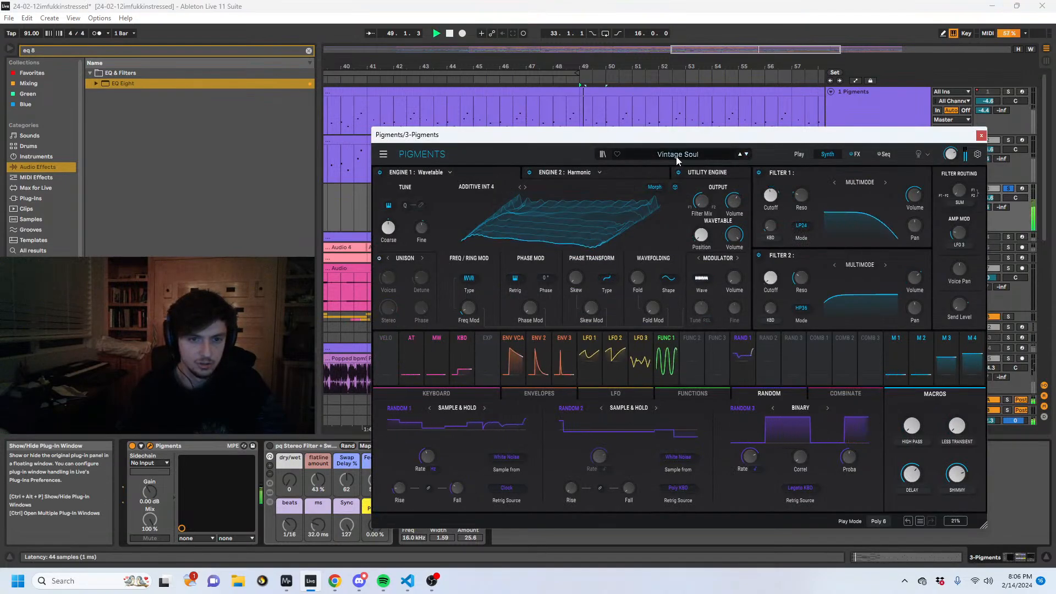
left_click(746, 154)
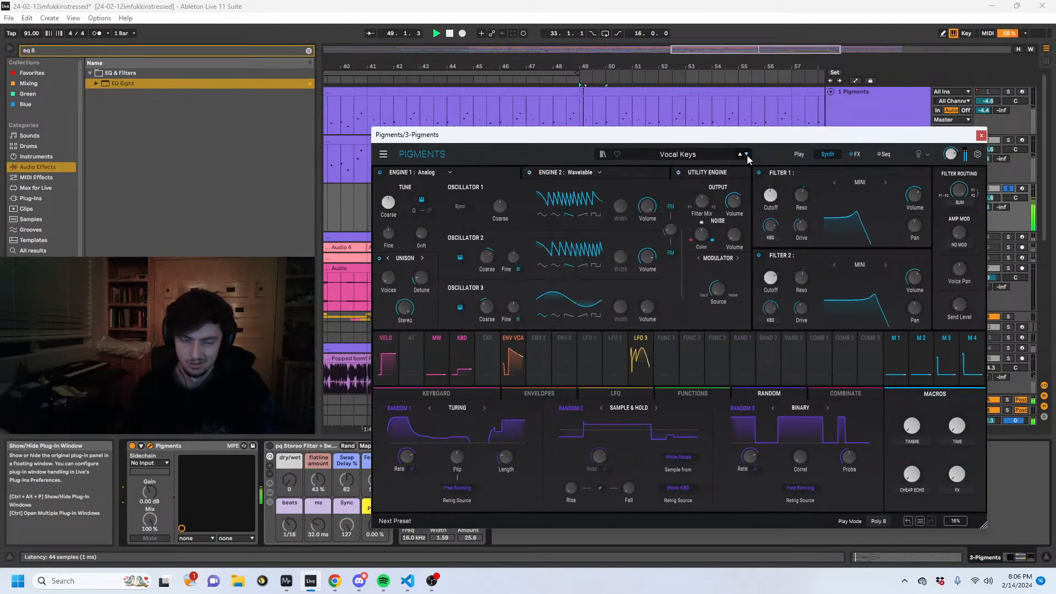
left_click(746, 154)
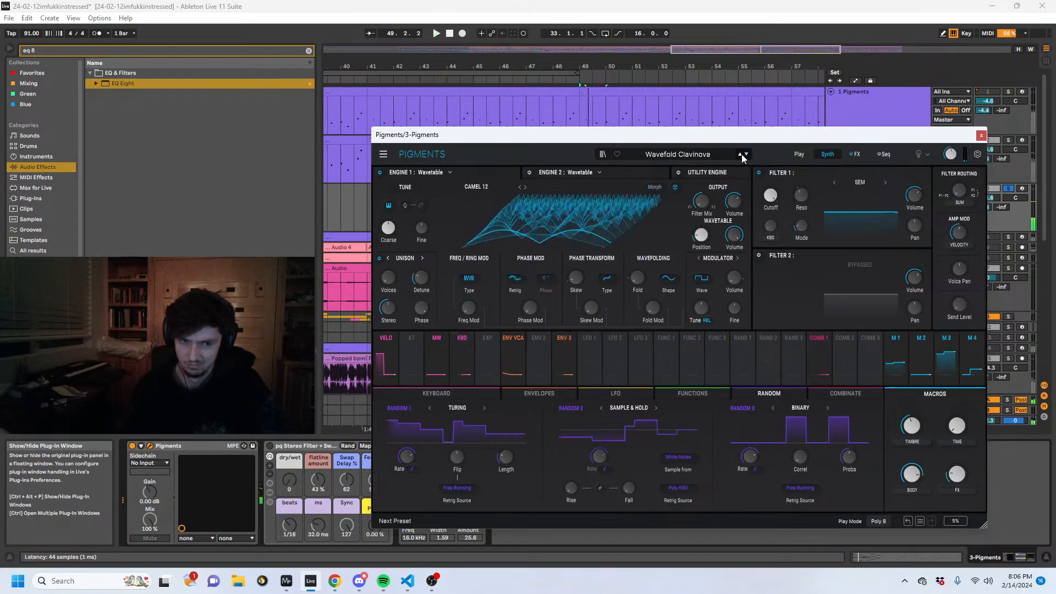
- Search the browser for "wavetab" and replace Pigments on track 3 with the default Wavetable instrument
key("ctrl+f")
type("wa")
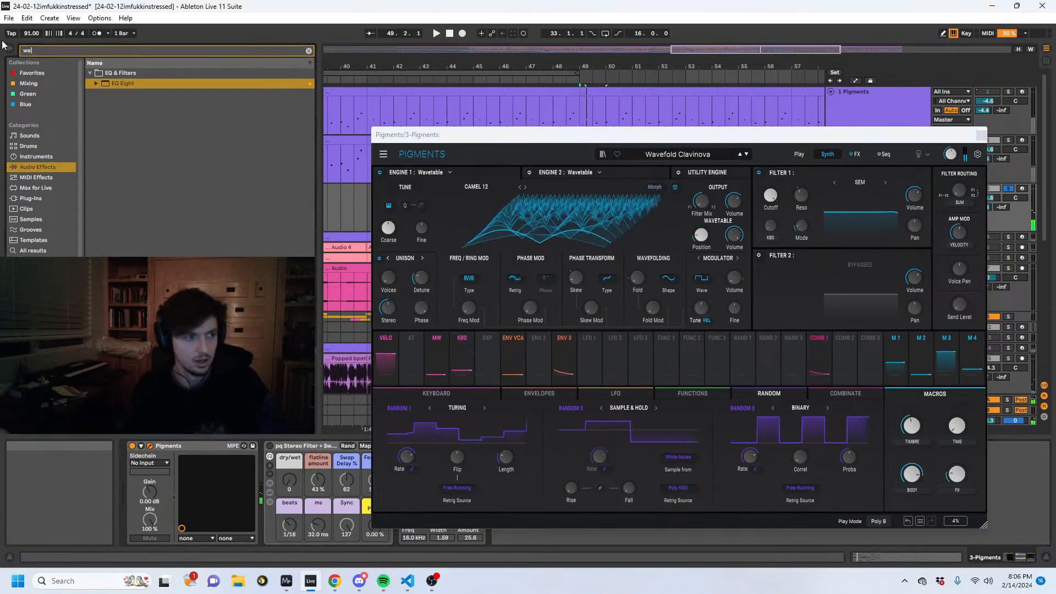
type("vetab")
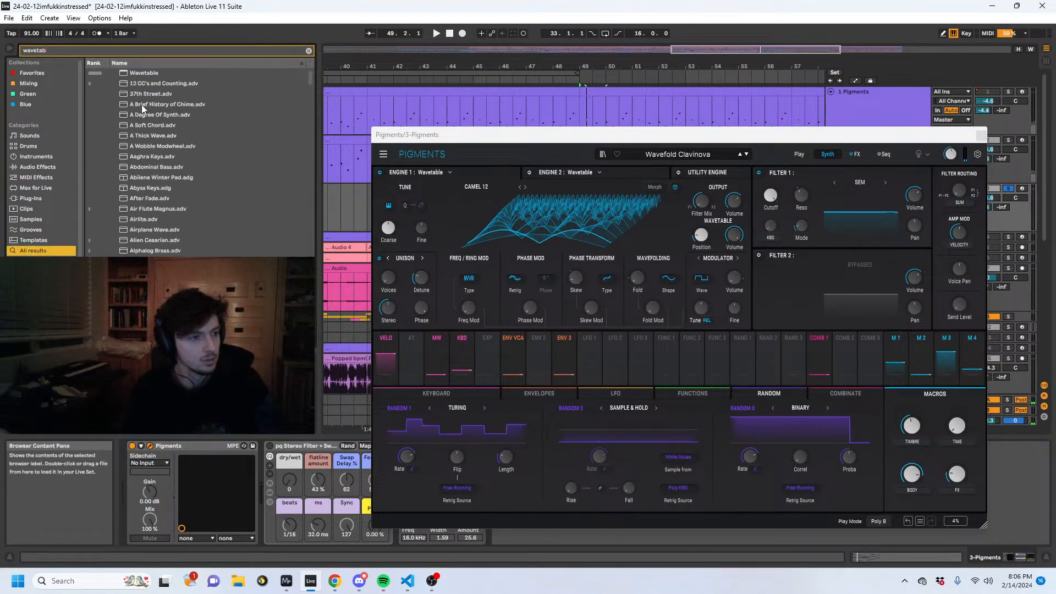
key("Down")
key("Return")
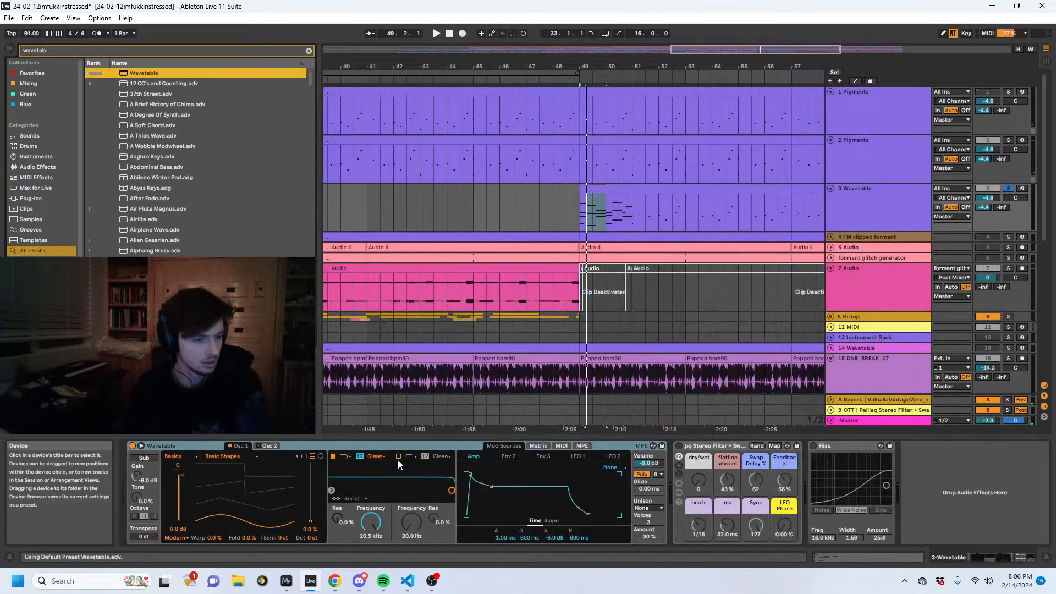
- Set Wavetable's oscillator 1 to the Instrument category and choose the Sarod wavetable after trying Piano
left_click(197, 456)
left_click(193, 502)
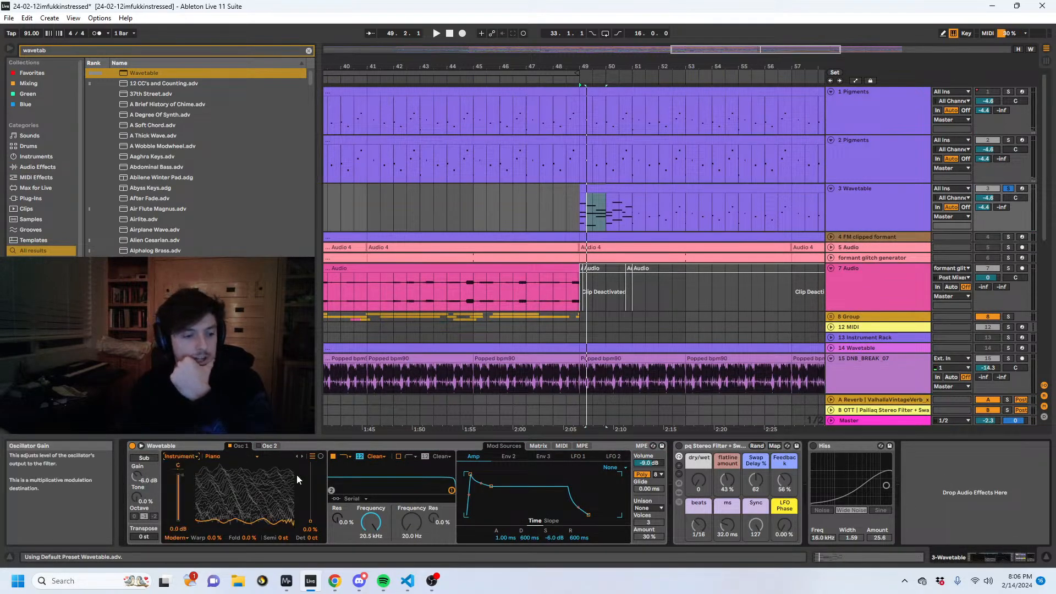
left_click(226, 456)
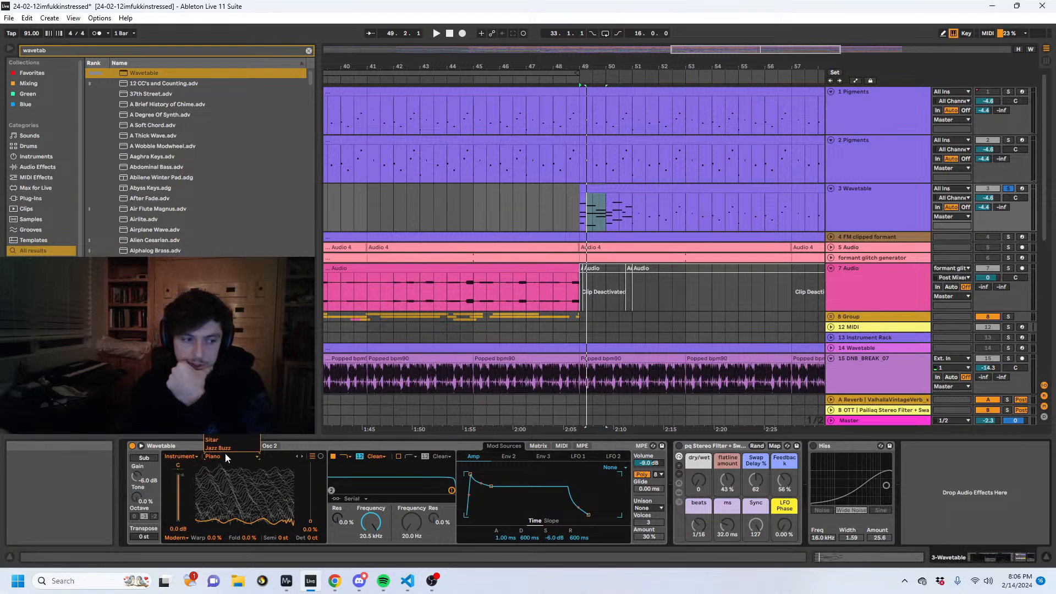
left_click(224, 431)
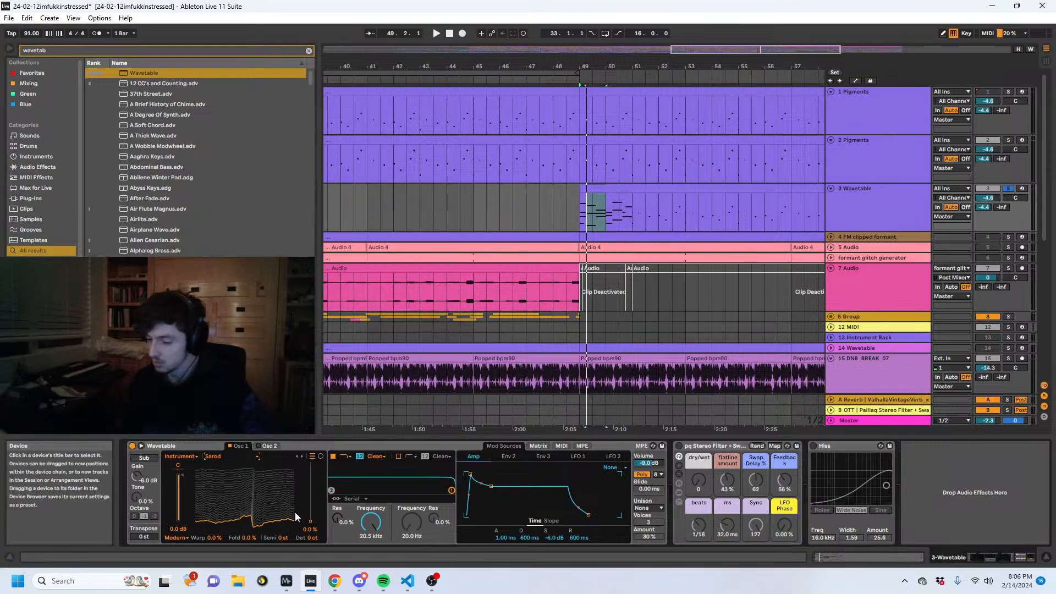
key("alt+Tab")
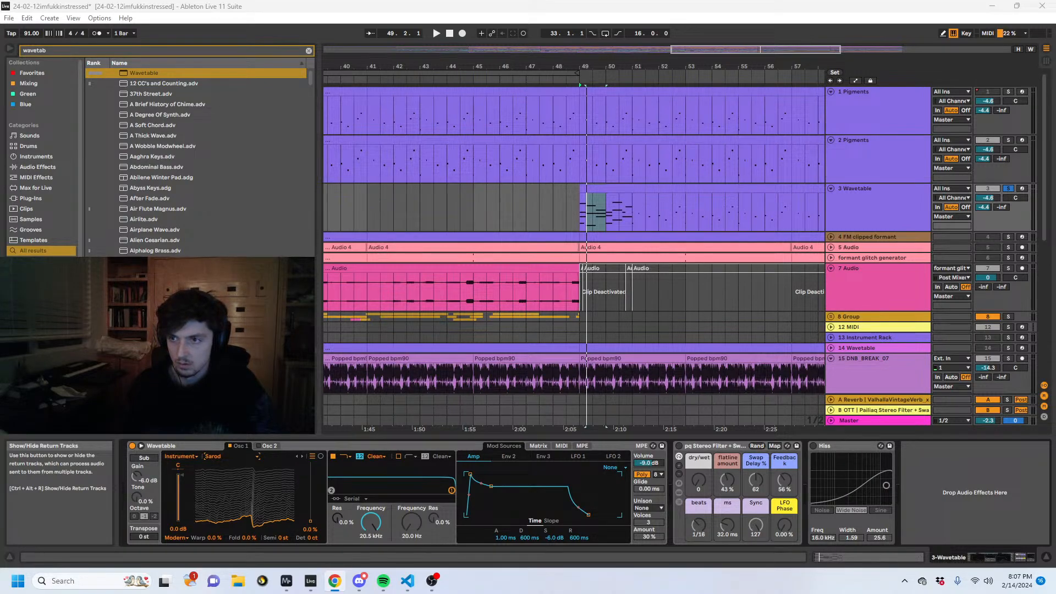
- Switch to Chrome to view the sarod performance on YouTube, and return to Ableton Live to play the track 3 clip from bar 49
left_click(334, 581)
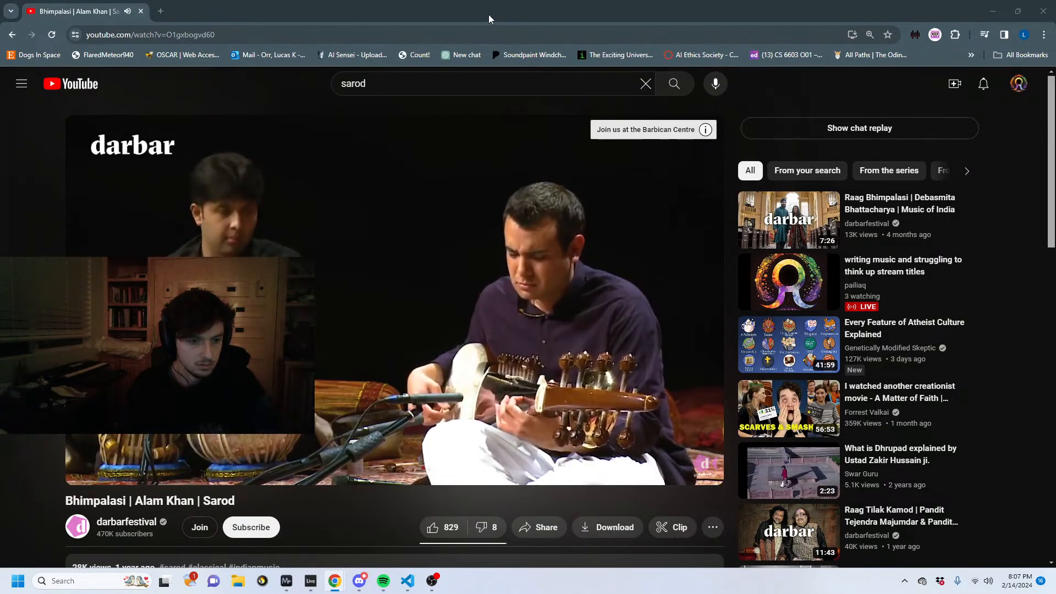
left_click_drag(488, 15, 1055, 150)
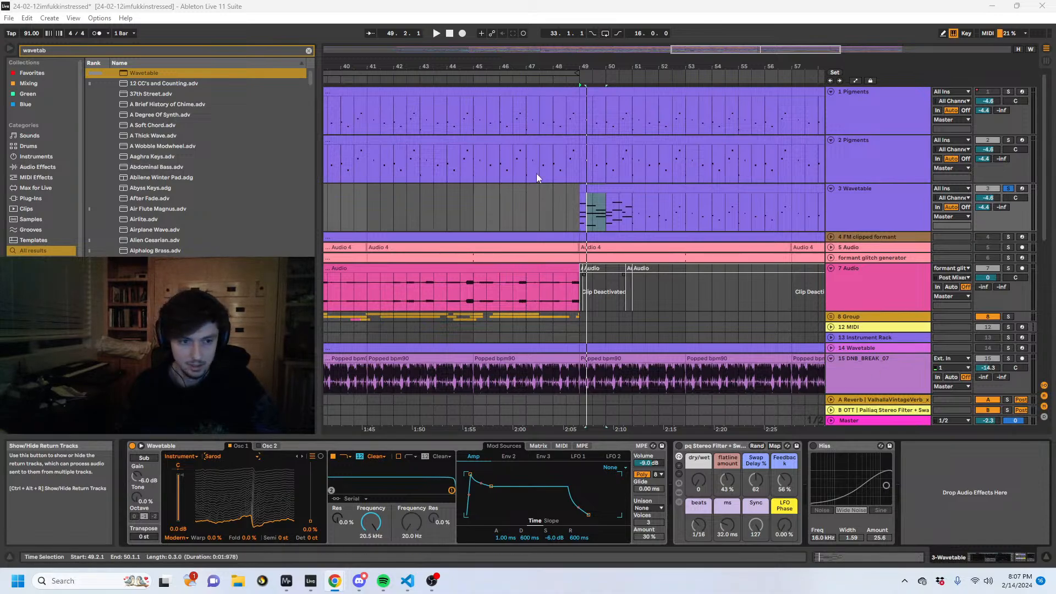
left_click(607, 188)
key("space")
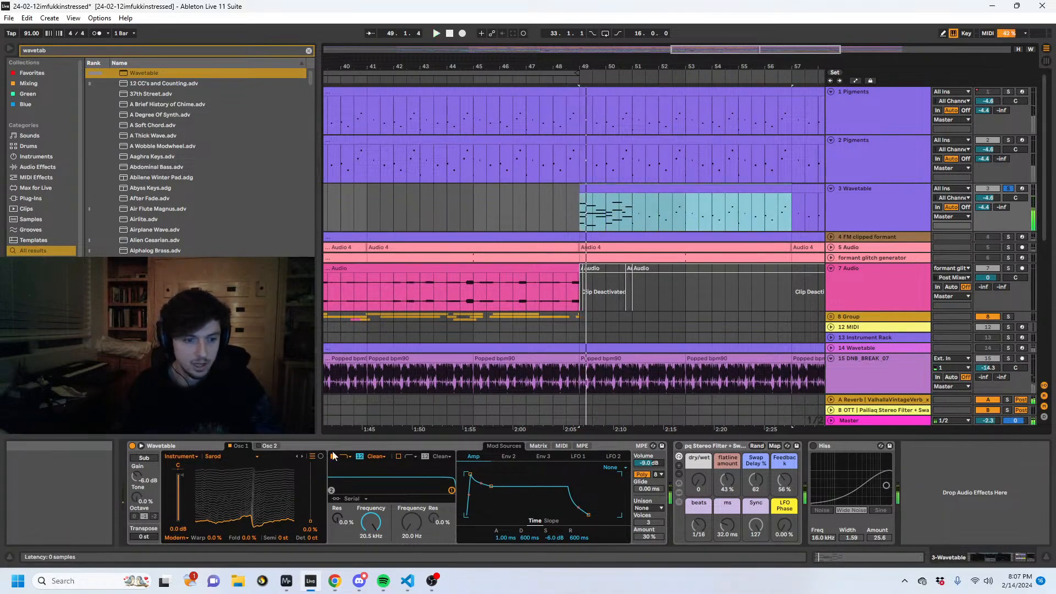
key("space")
- Set Wavetable oscillator 1's wave position to 12% and modulate Osc 1 Pos from Amp by 14 in the modulation matrix
left_click(341, 446)
left_click(310, 520)
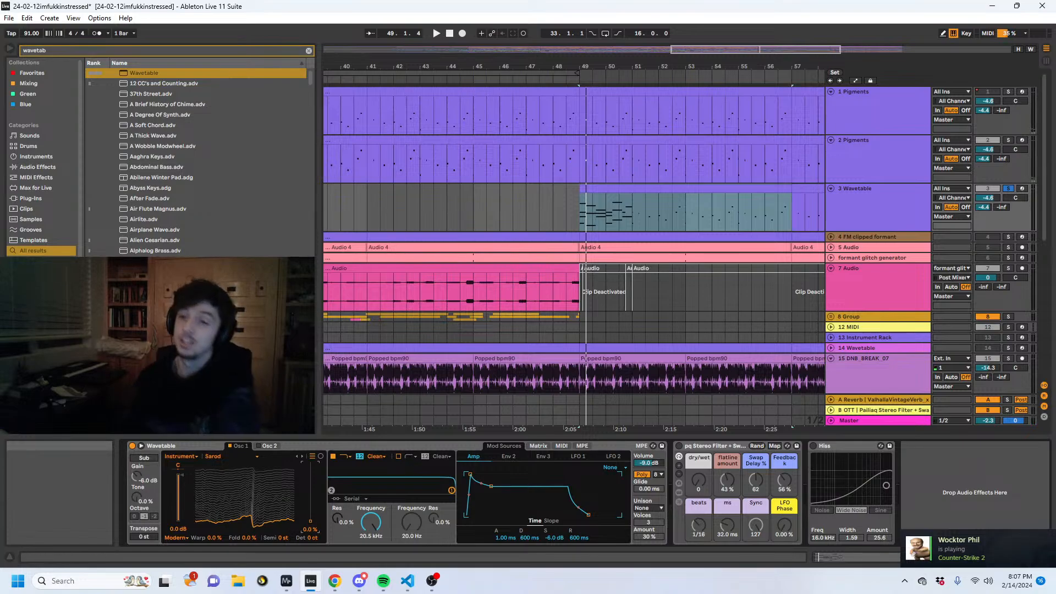
key("alt+Tab")
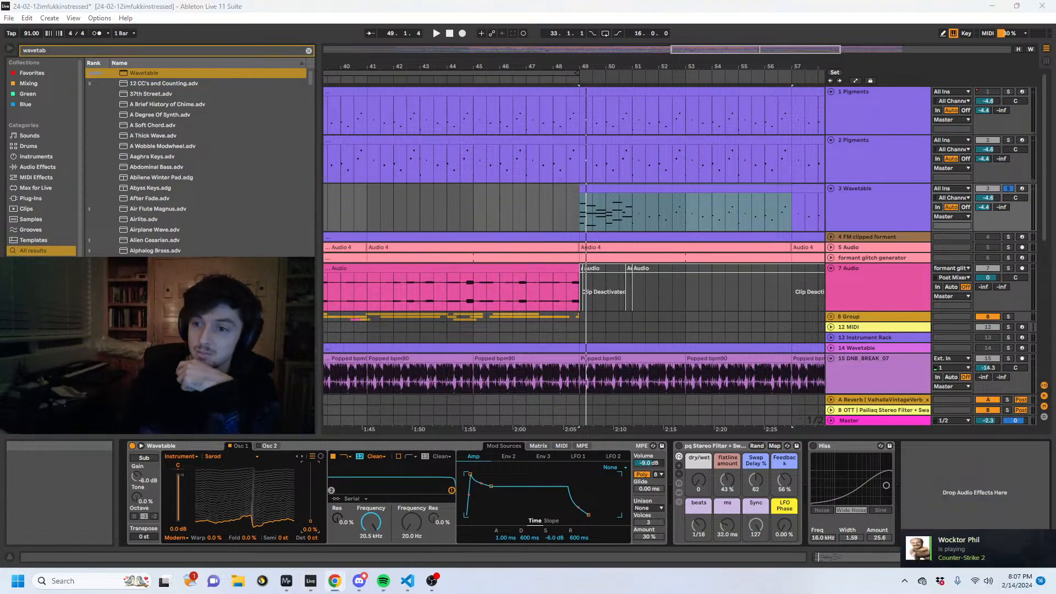
key("alt+Tab")
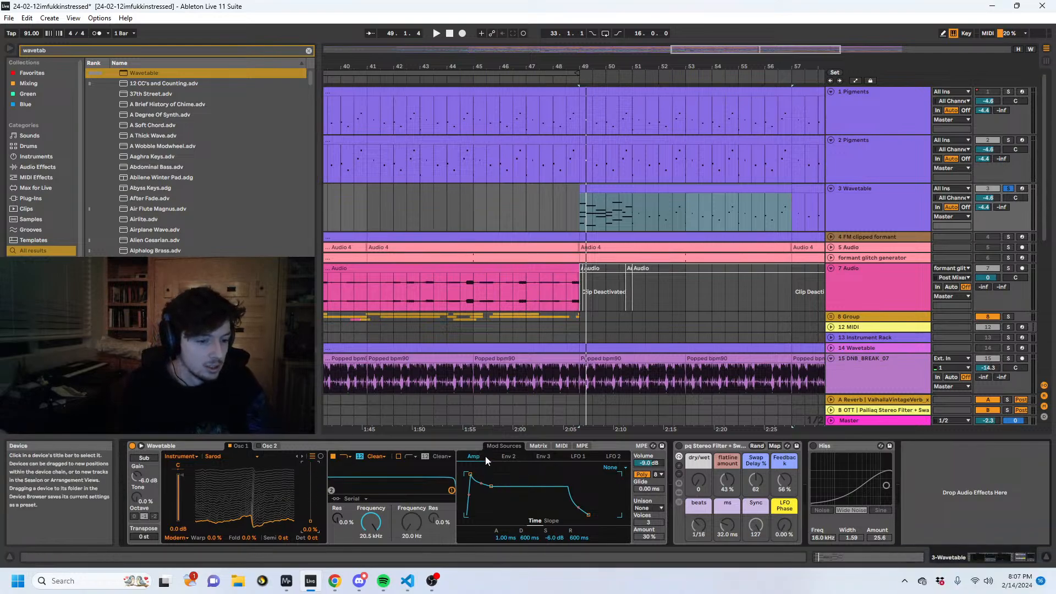
left_click(537, 446)
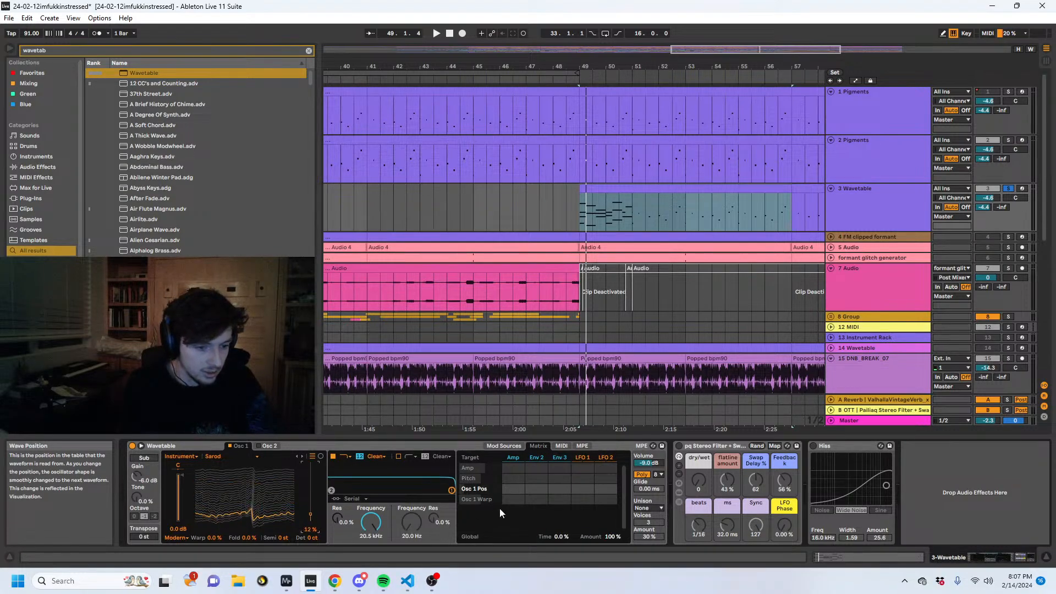
key("space")
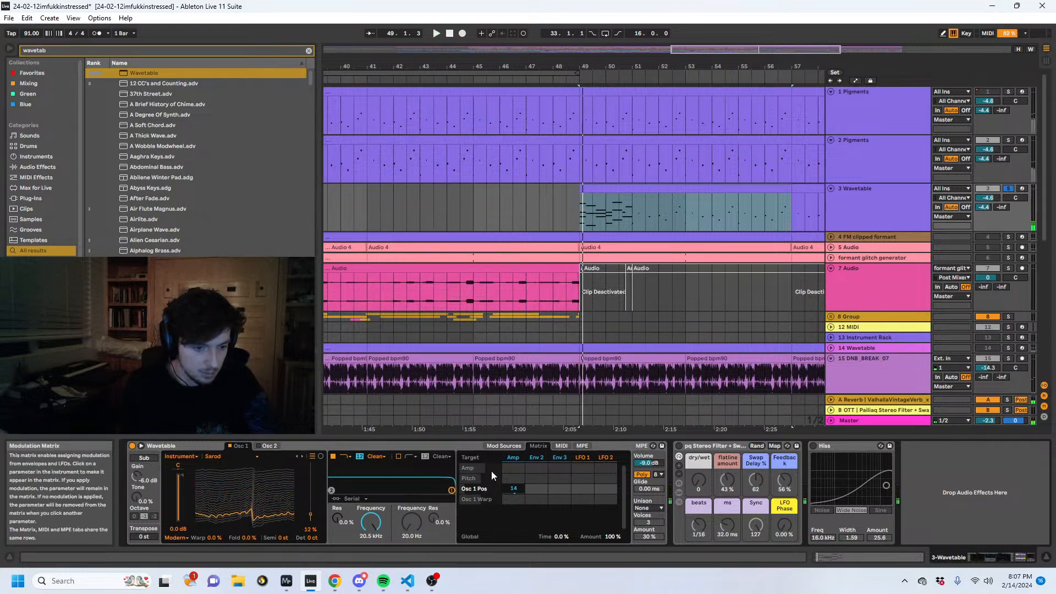
- Lower filter 1's frequency to 13.9 kHz, modulating it with Amp at 9.4 and Env 2 at 83, and Osc 1 Pos with Env 2 at 72
mouse_move(371, 522)
left_mouse_down()
mouse_move(371, 554)
mouse_move(371, 527)
left_mouse_up()
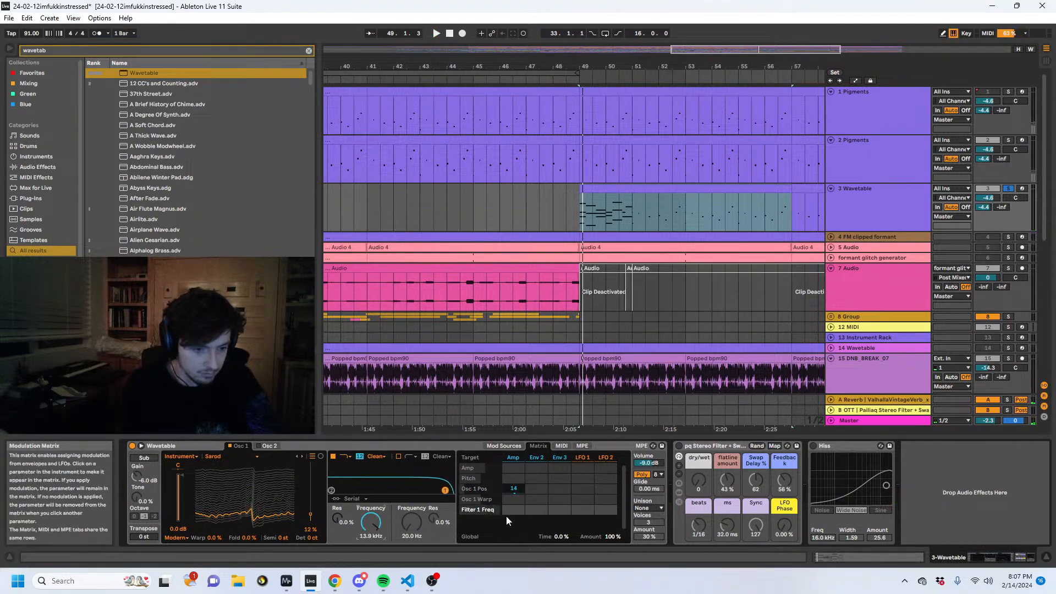
key("space")
left_click_drag(508, 510, 536, 467)
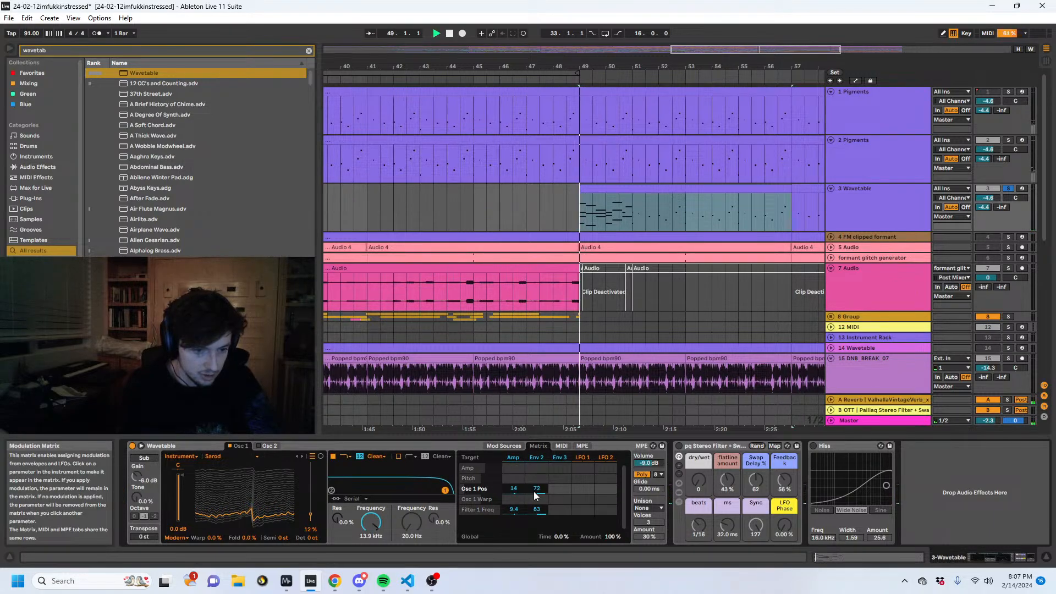
double_click(504, 446)
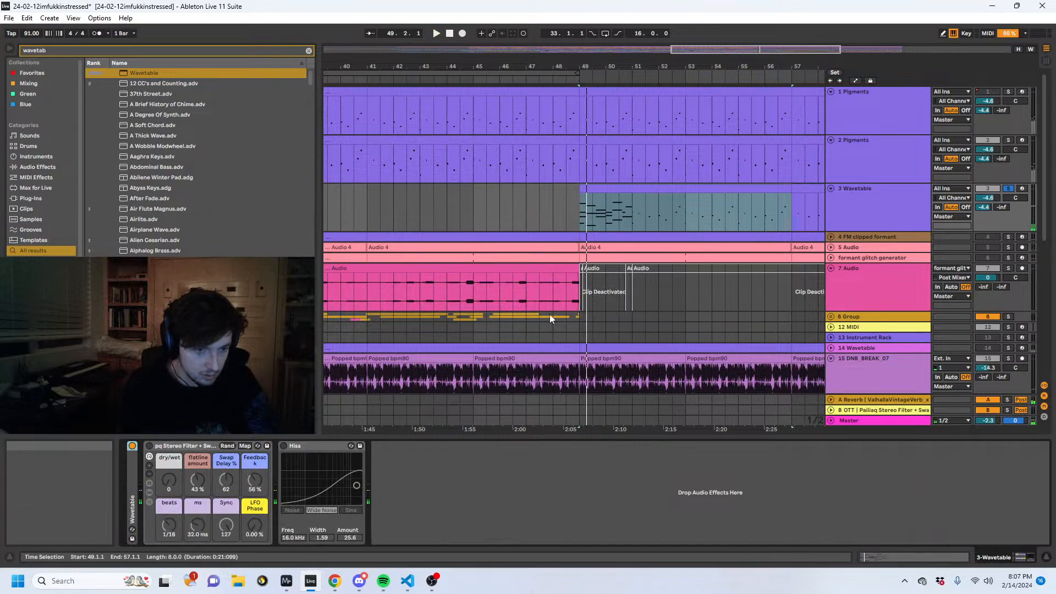
left_click(632, 202)
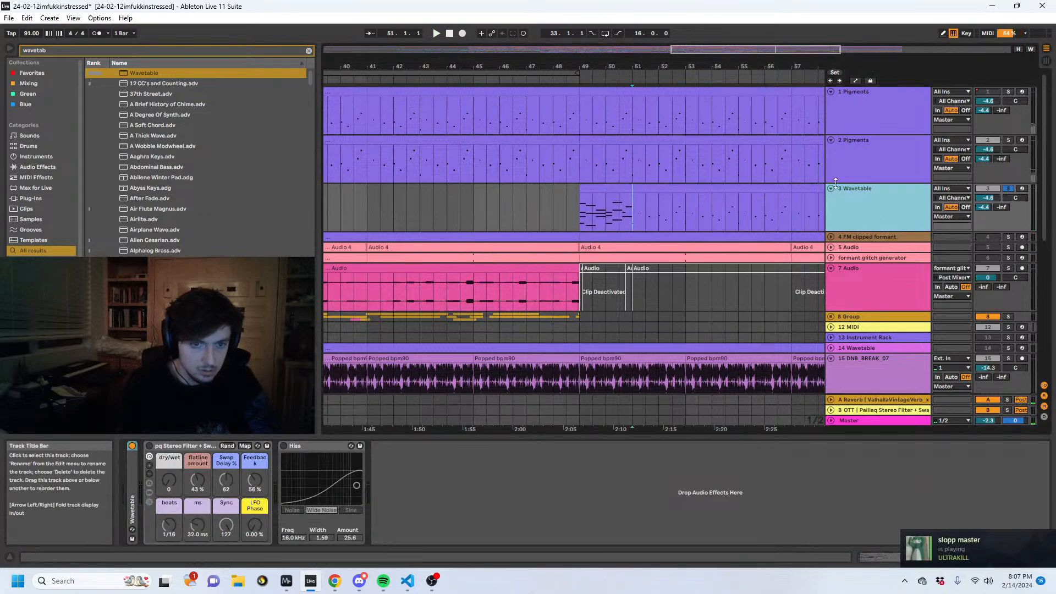
left_click(187, 468)
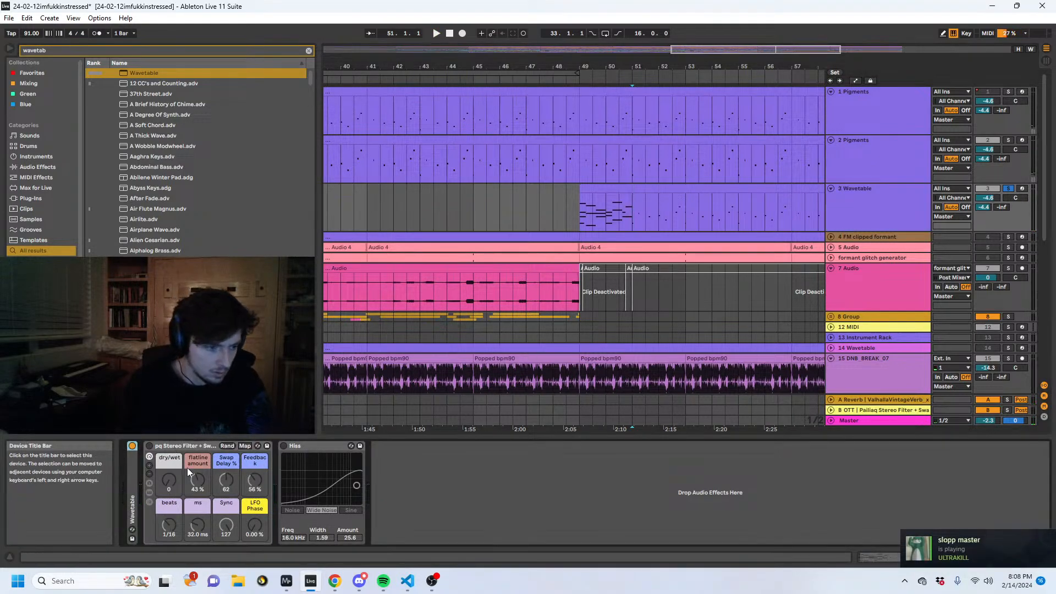
double_click(135, 484)
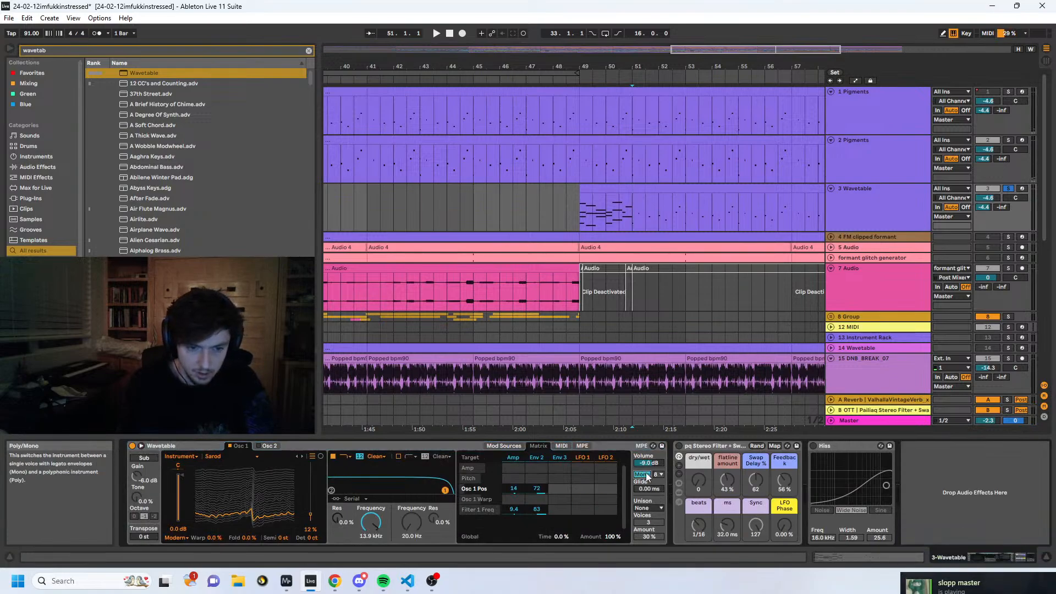
- Set Wavetable's unison mode to Noise with an amount of 34%
left_click(648, 507)
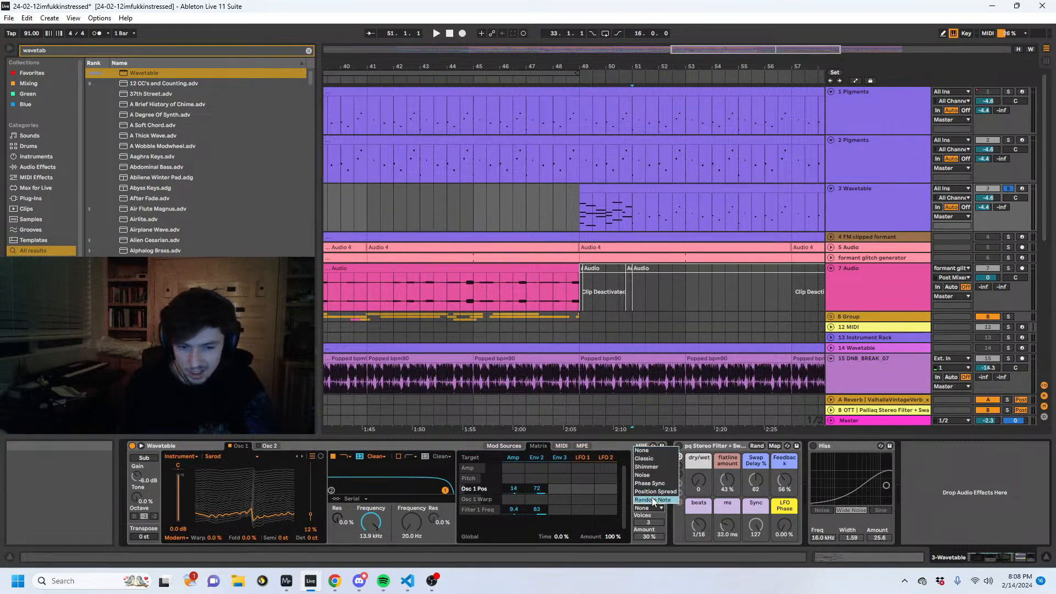
left_click(642, 474)
mouse_move(648, 536)
left_mouse_down()
mouse_move(648, 525)
mouse_move(648, 535)
left_mouse_up()
key("space")
- During playback of the track 3 clip, lower filter 1's frequency to 79.1 Hz and set Env 2 to 65.4 ms attack, 647 ms decay and 27% sustain
left_click(598, 188)
key("space")
key("space")
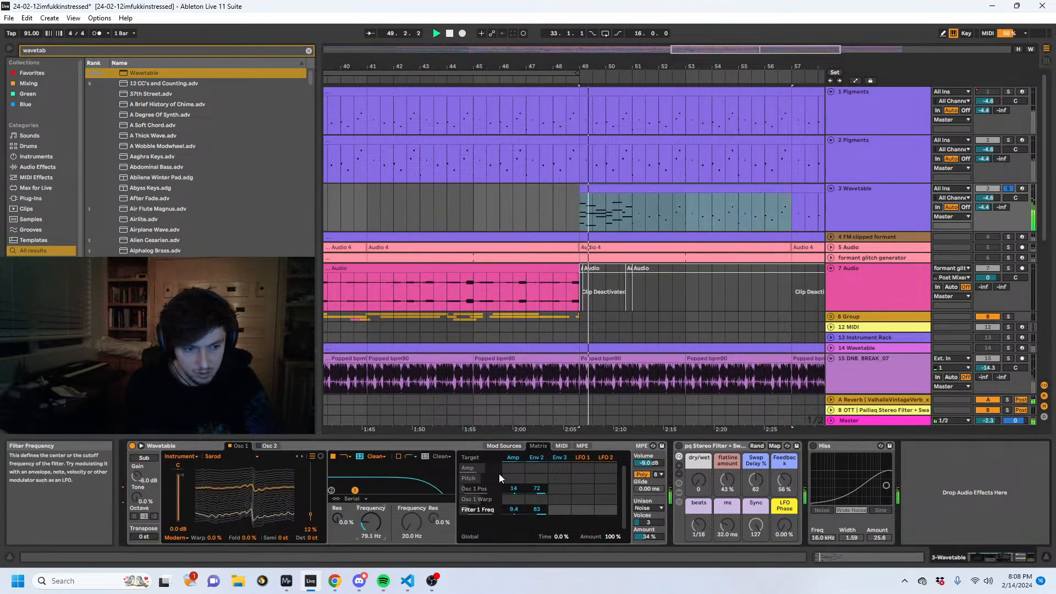
left_click(537, 458)
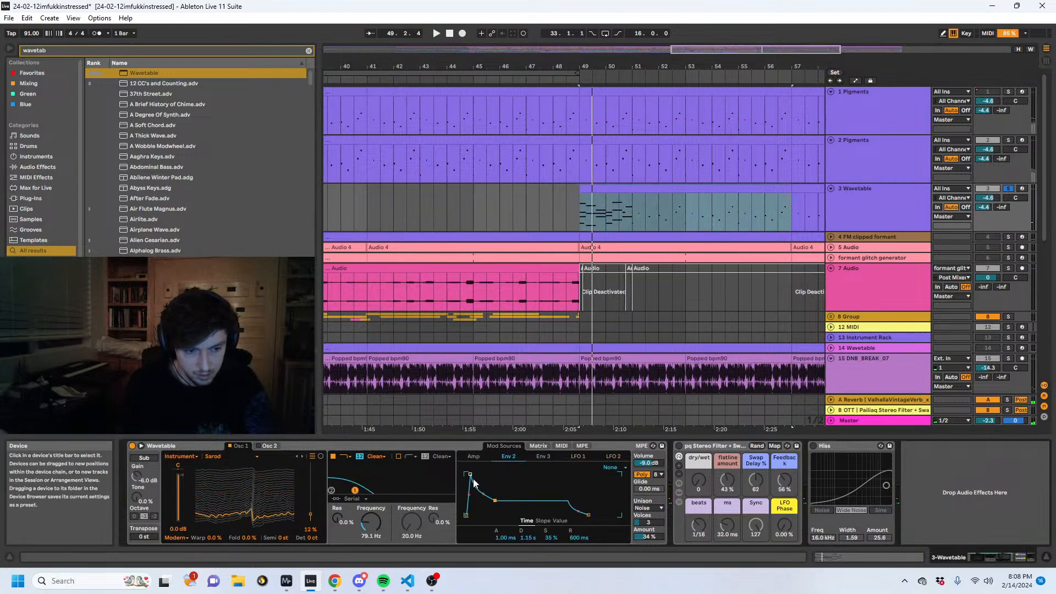
left_click_drag(473, 478, 478, 475)
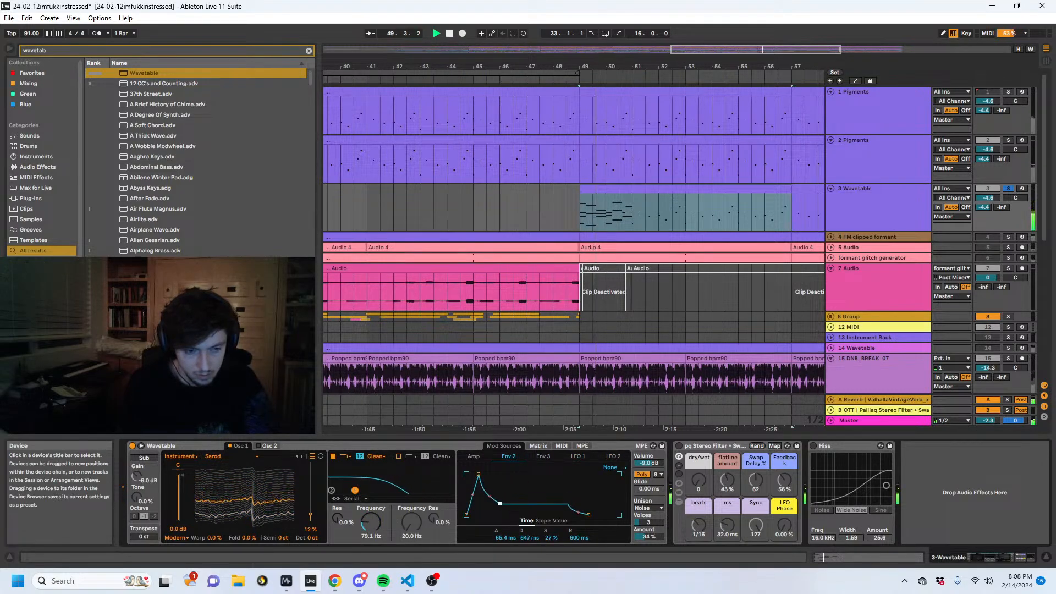
- Stretch the chord notes in the first two bars of the track 3 clip to twice their length and play them
left_click(849, 557)
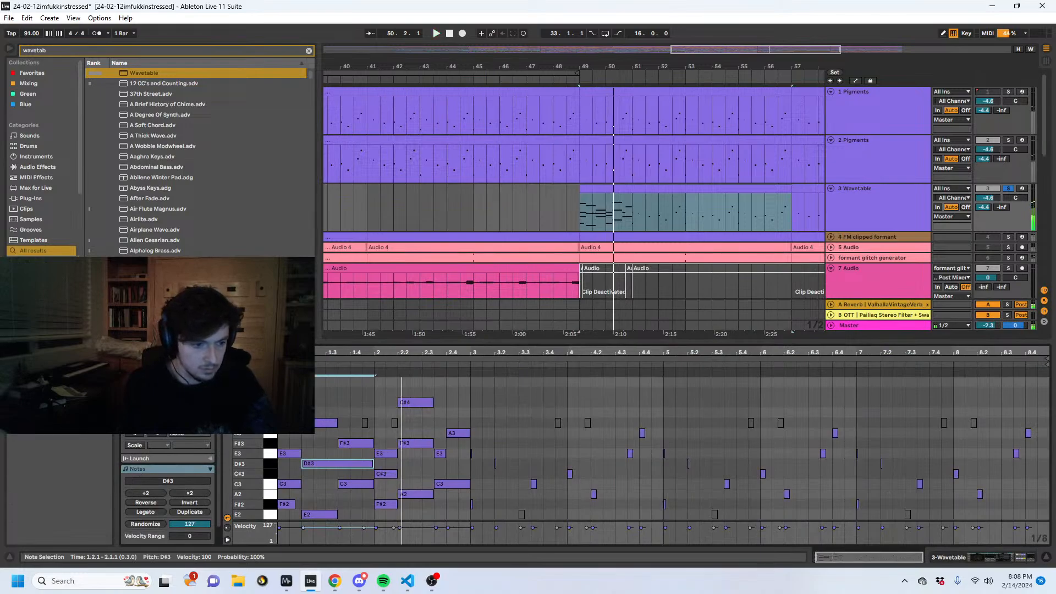
key("space")
left_click_drag(294, 409, 295, 491)
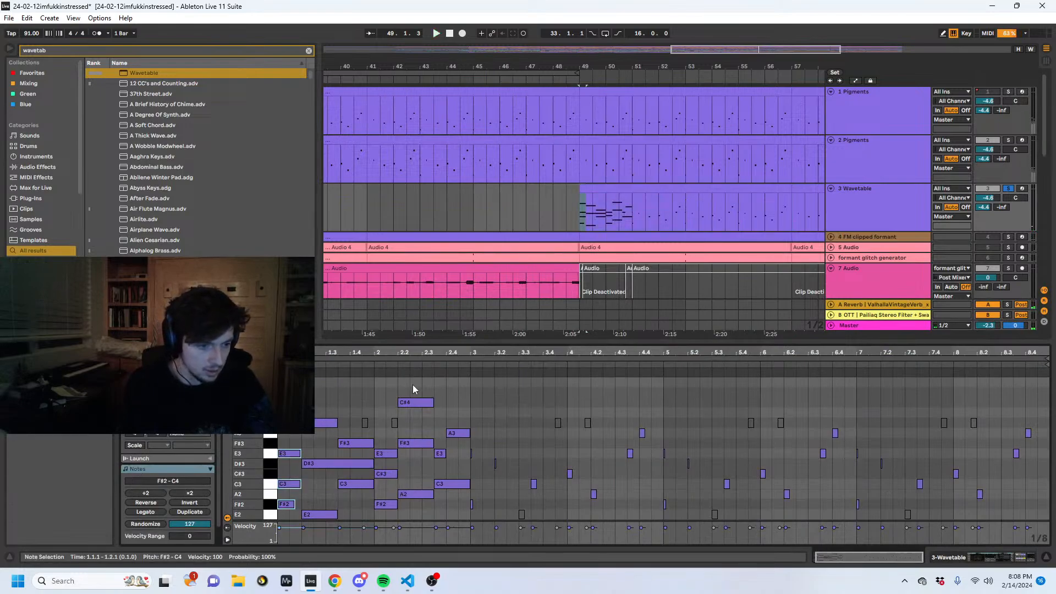
key("ctrl+a")
left_click(191, 493)
key("space")
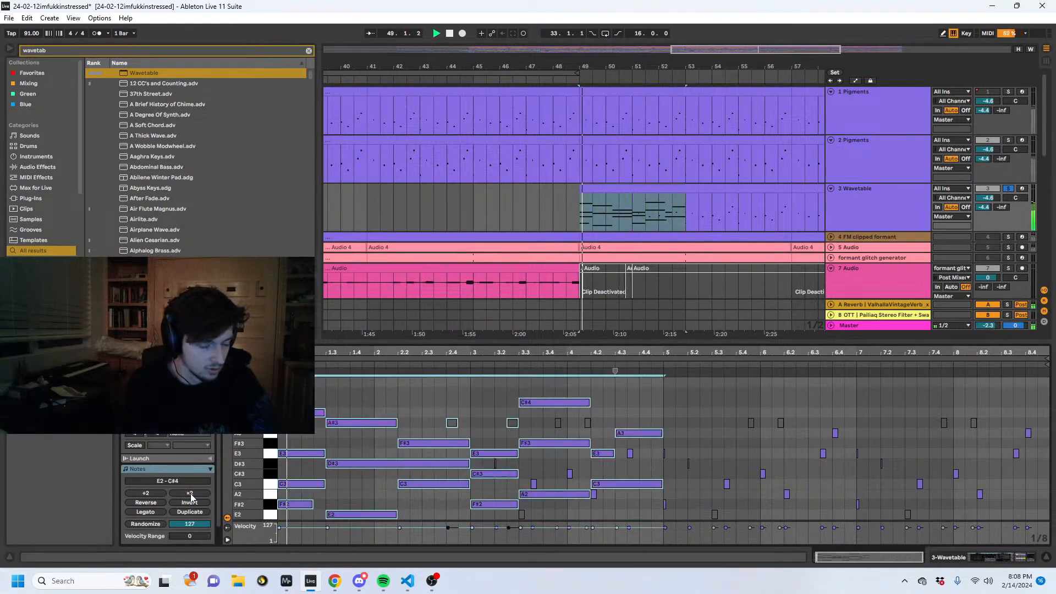
- Reshape Wavetable's Env 2 to 1.36 s attack, 716 ms decay and 100% sustain, and lower filter 1's frequency to 20.0 Hz
key("shift+Tab")
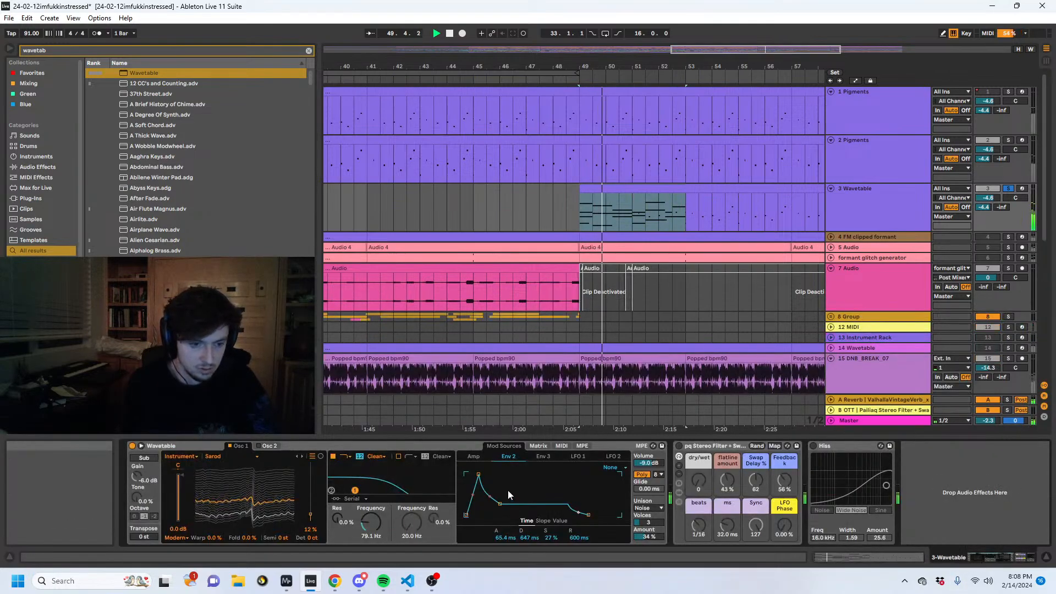
left_click_drag(499, 481, 500, 474)
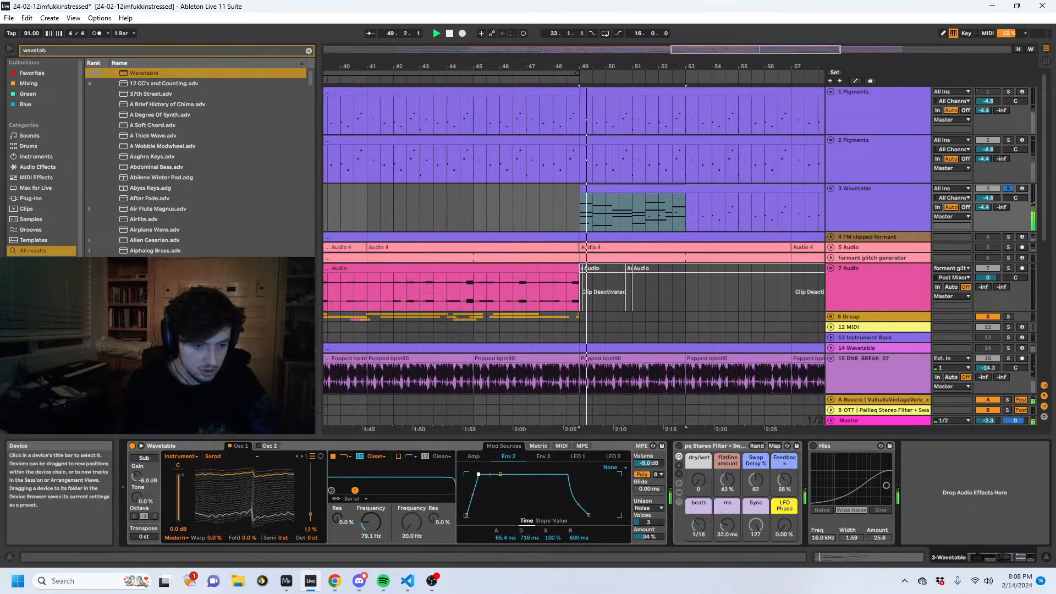
mouse_move(371, 522)
left_mouse_down()
mouse_move(370, 508)
mouse_move(370, 531)
left_mouse_up()
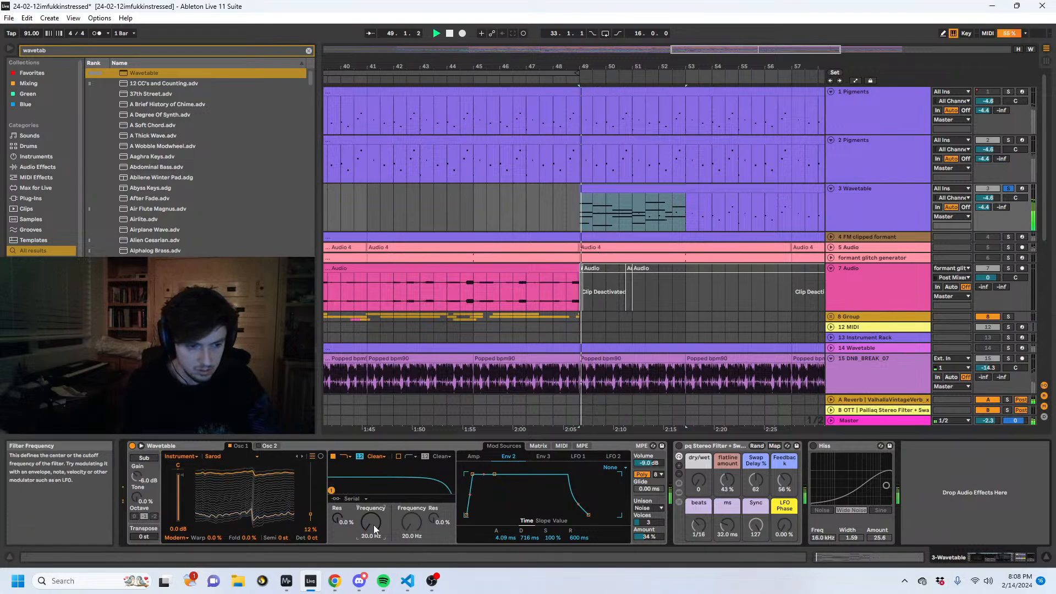
left_click_drag(473, 474, 492, 474)
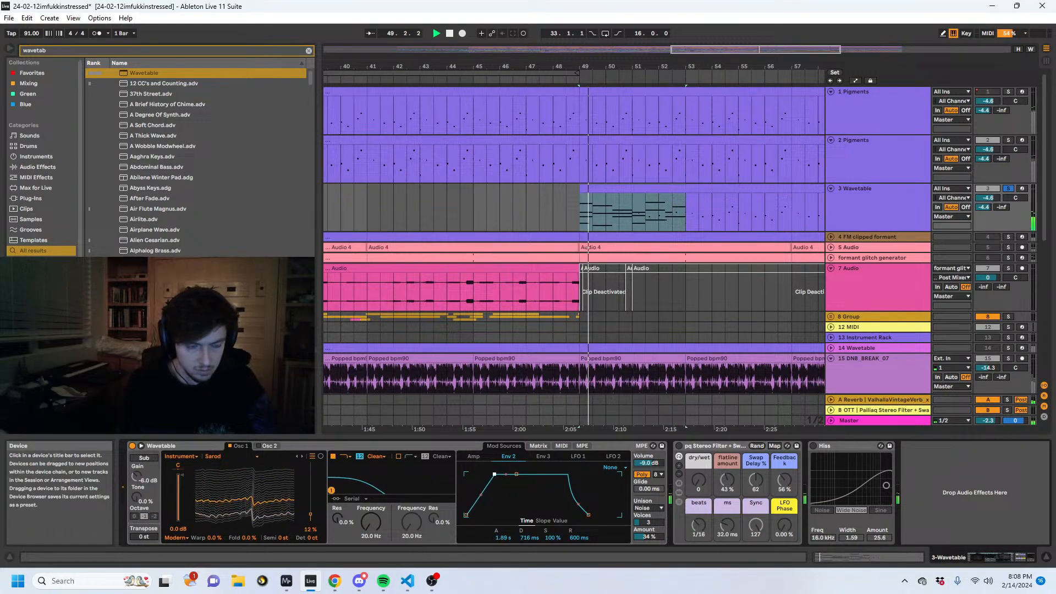
- Enable the Stereo Filter rack on track 3 and raise its dry/wet to 127 during playback
left_click(679, 446)
key("space")
key("space")
left_click_drag(699, 480, 699, 407)
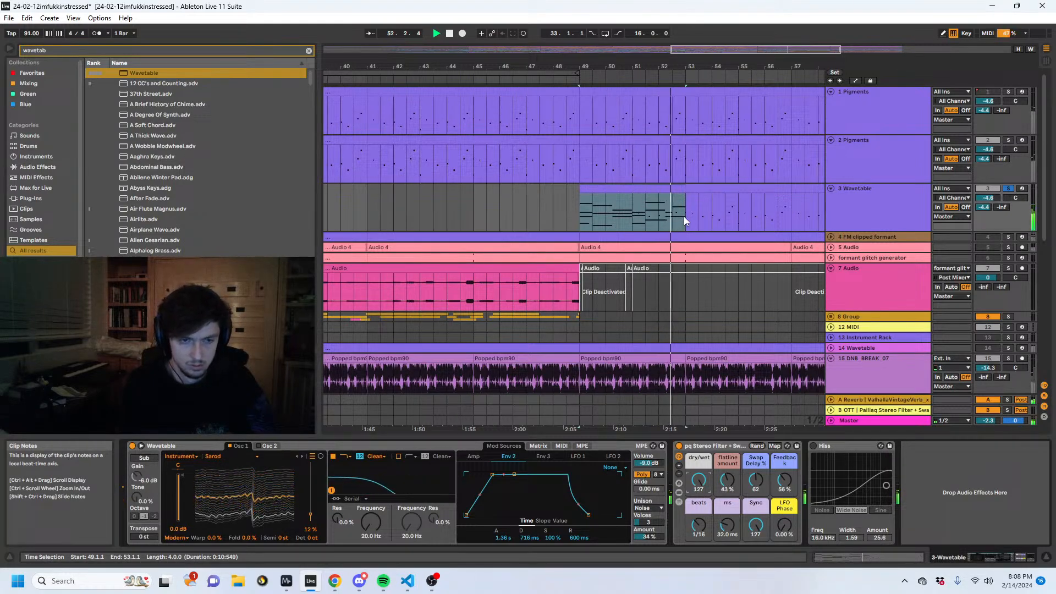
- Duplicate the track 3 chords from bars 49–53 to bars 53–57 and raise the track's volume to -2.9 dB
key("ctrl+d")
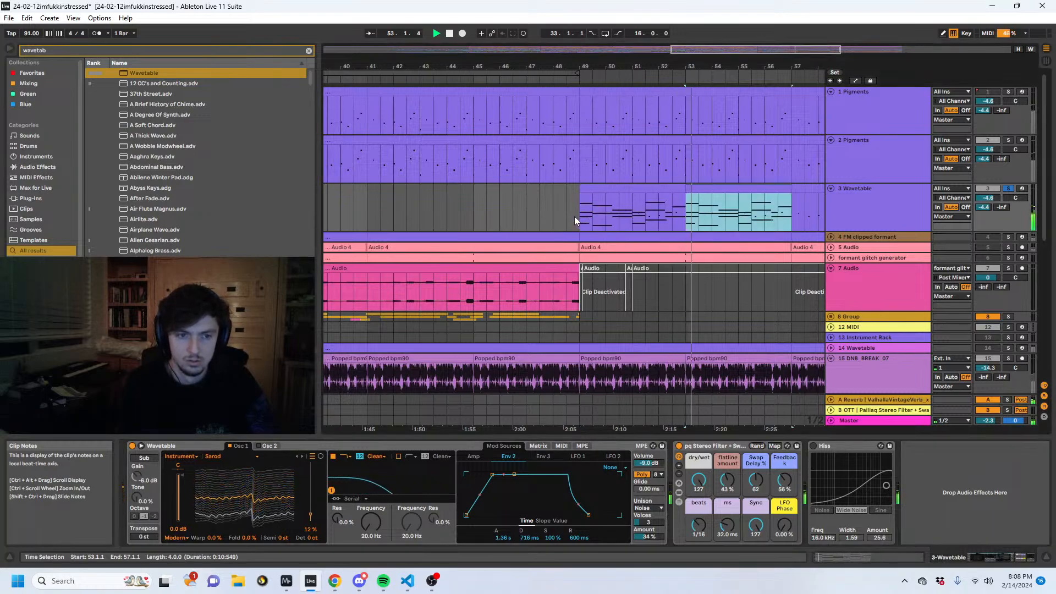
left_click(575, 216)
left_click(899, 212)
left_click_drag(988, 198, 988, 188)
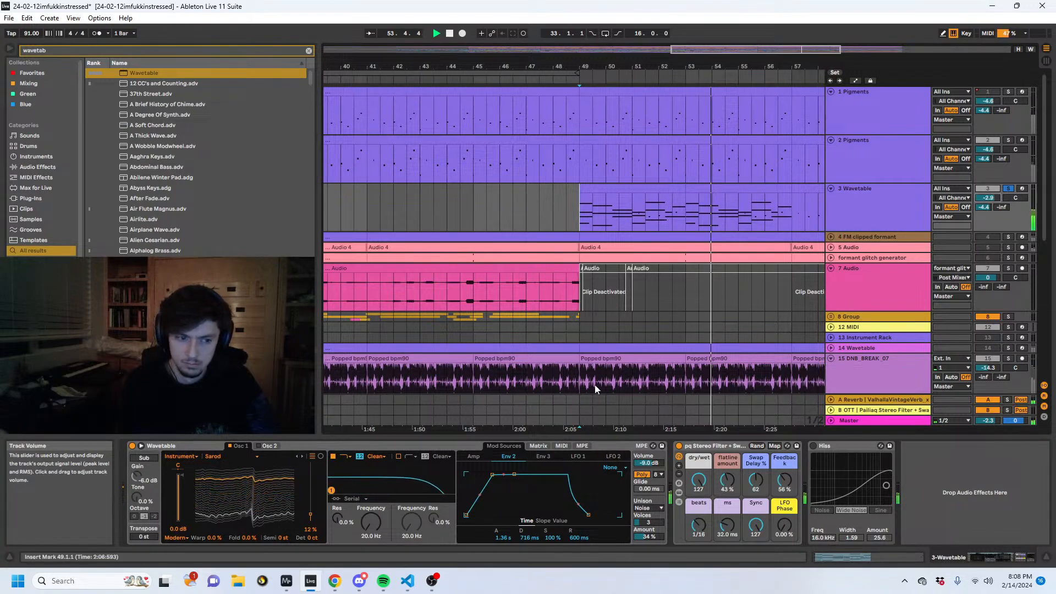
- In the first track 3 chord clip, extend the opening C3 to 2.2.1 and the opening F#2 to 1.3.1
left_click(625, 189)
left_click(827, 559)
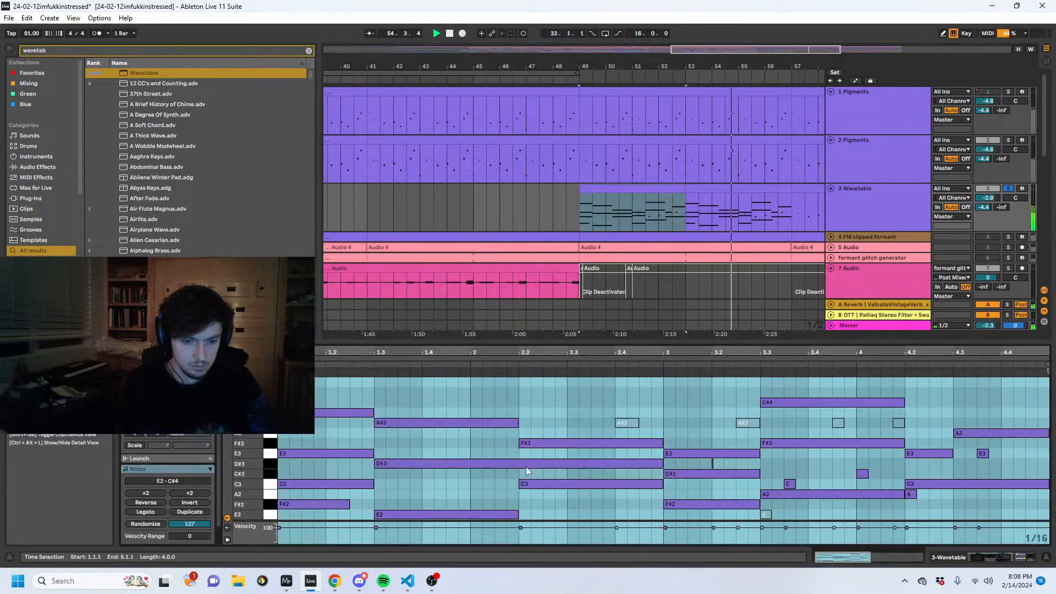
left_click(422, 483)
left_click_drag(348, 503, 515, 495)
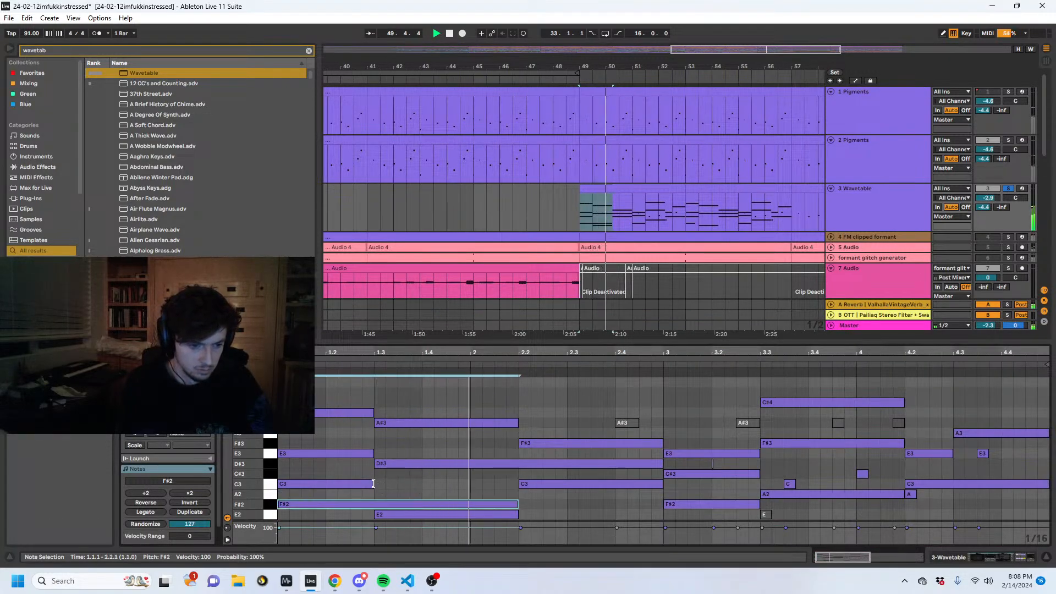
mouse_move(372, 484)
left_mouse_down()
mouse_move(511, 485)
mouse_move(519, 500)
mouse_move(374, 504)
left_mouse_up()
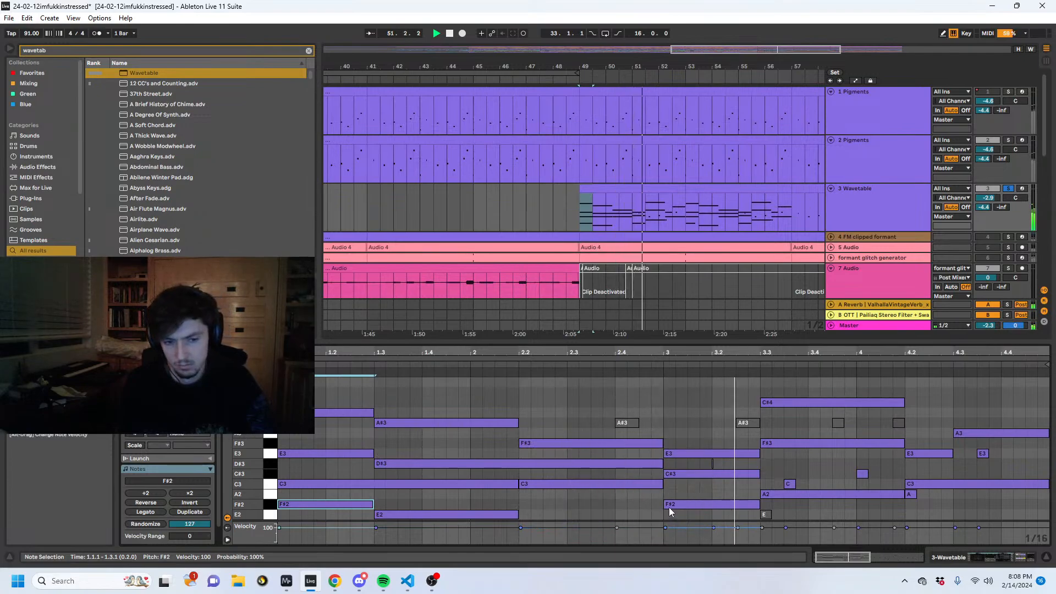
- Extend the F#2 at bar 3 backwards so it starts at 2.3.1, and restart playback
key("space")
left_click_drag(665, 506, 569, 509)
key("space")
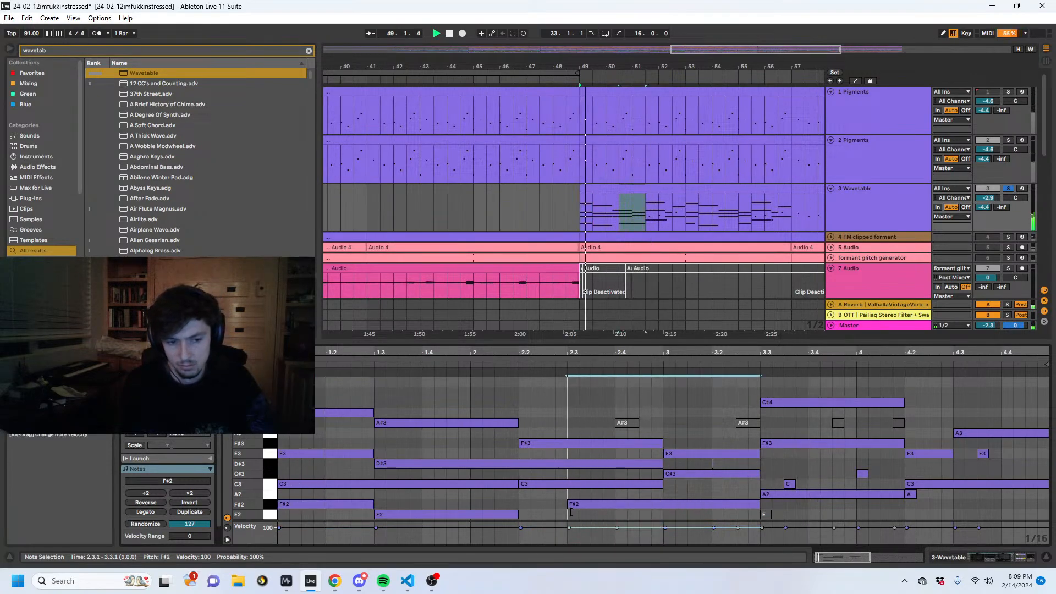
- Delete the very short D#3 at 3.2.1 and extend the F#3 at 3.3.1 backwards to start at 3.2.1
left_click(712, 463)
key("Delete")
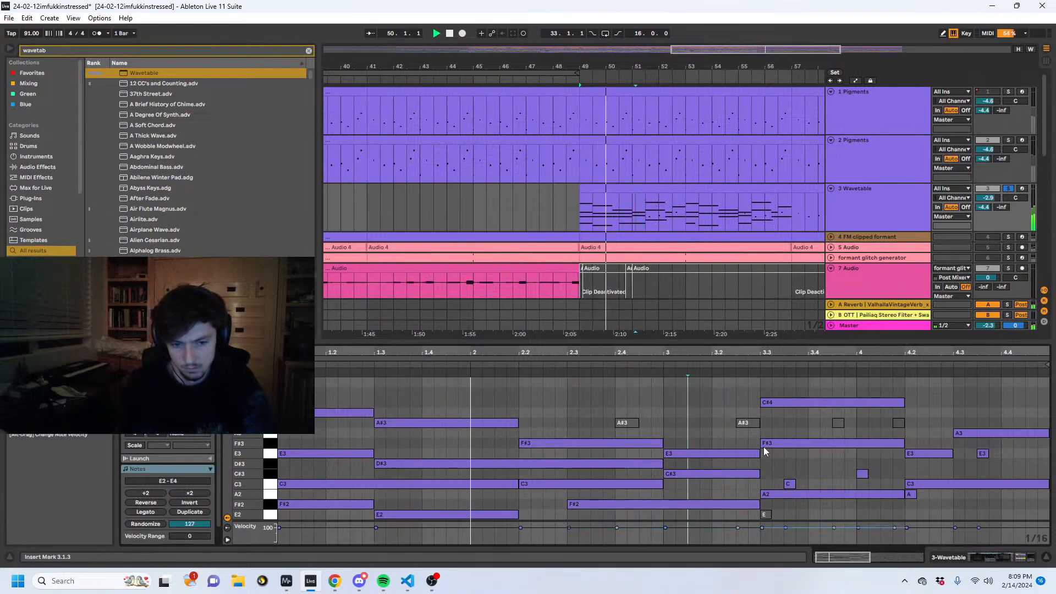
left_click_drag(761, 443, 708, 443)
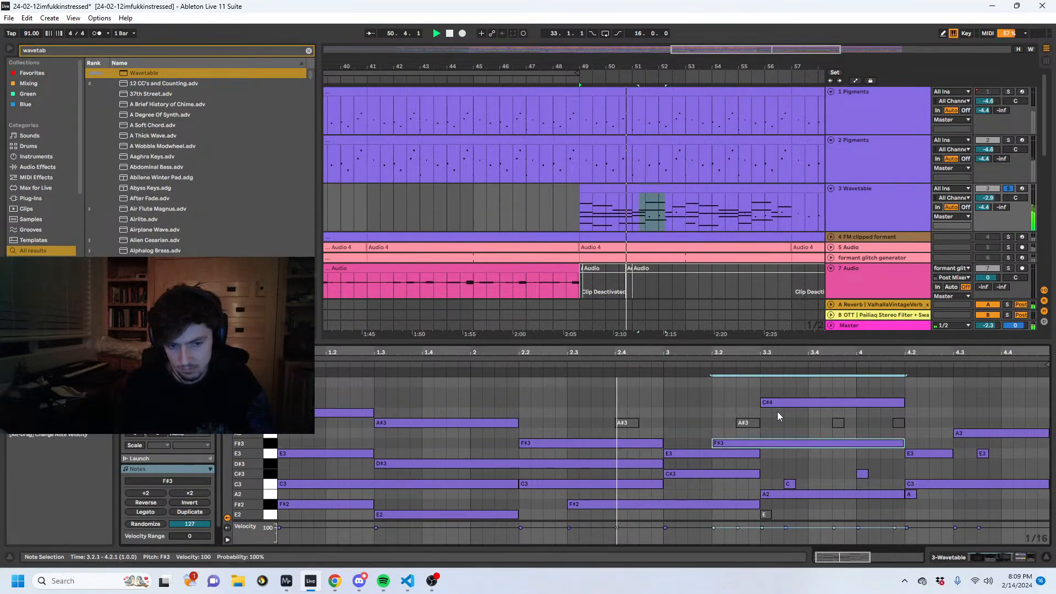
left_click(800, 382)
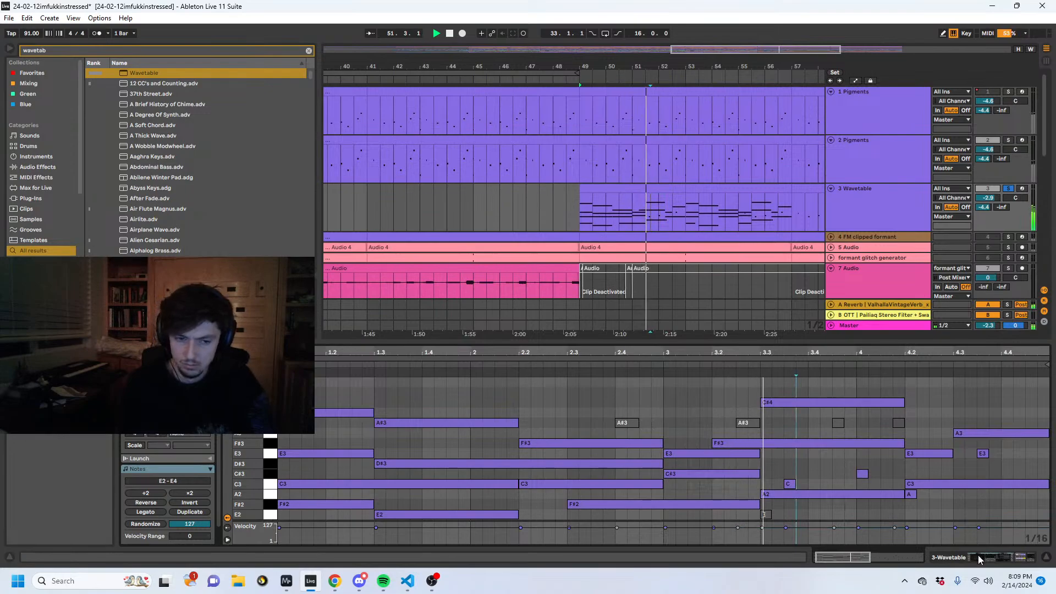
- Lengthen the short C3 just before bar 4, the C#3 at bar 4 and the final E3 after 4.3
left_click_drag(796, 484, 1038, 453)
left_click(866, 474)
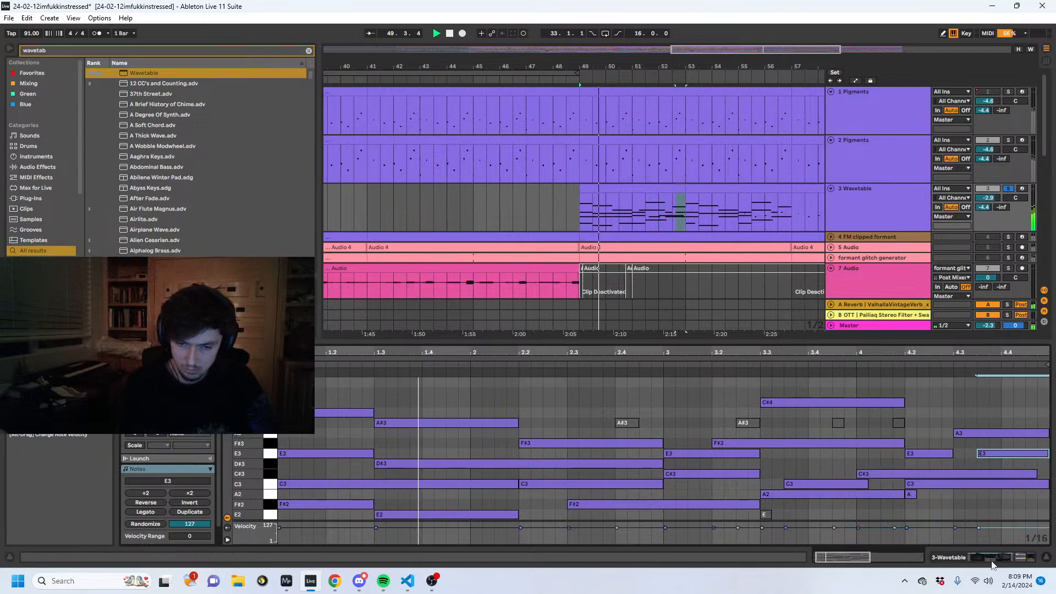
- On track 3's pq Stereo Filter + Swap Delay rack, set flatline amount to 0.0 % and Swap Delay % to 74
key("shift+Tab")
left_click_drag(493, 475, 489, 475)
left_click_drag(730, 482, 730, 520)
left_click_drag(756, 484, 756, 475)
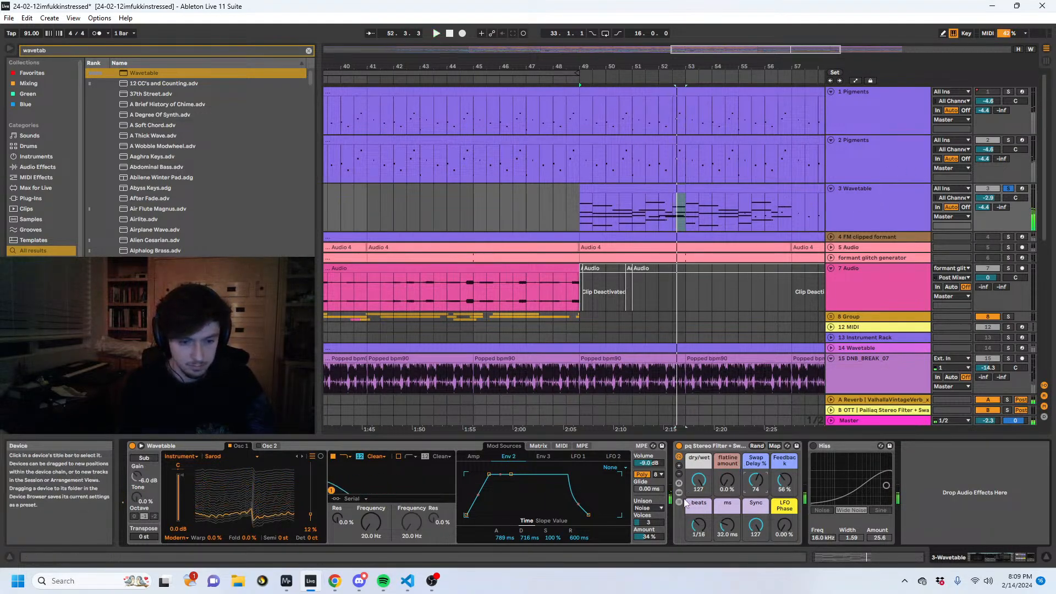
- Show the rack's wet chain and unfold its nested Audio Effect Rack down to chain 1
left_click(678, 482)
left_click(829, 476)
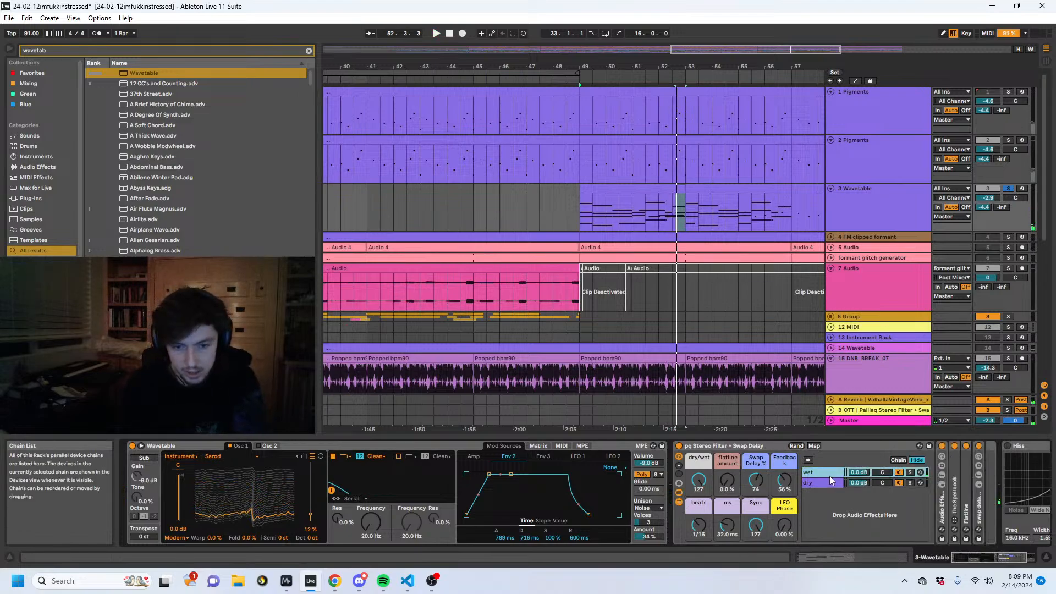
double_click(940, 503)
scroll(971, 450, "down", 3)
left_click(915, 475)
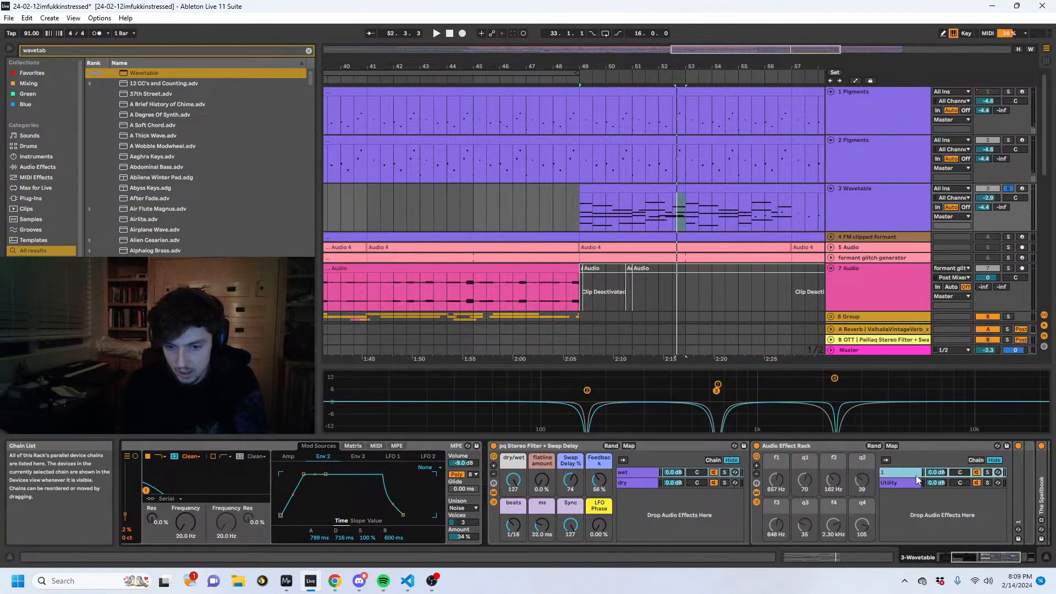
- Unfold the EQ in the nested rack's chain 1 and display its R channel curve for editing
left_click(899, 443)
key("Right")
key("Right")
left_click(906, 446)
key("Right")
key("Right")
key("Right")
key("Right")
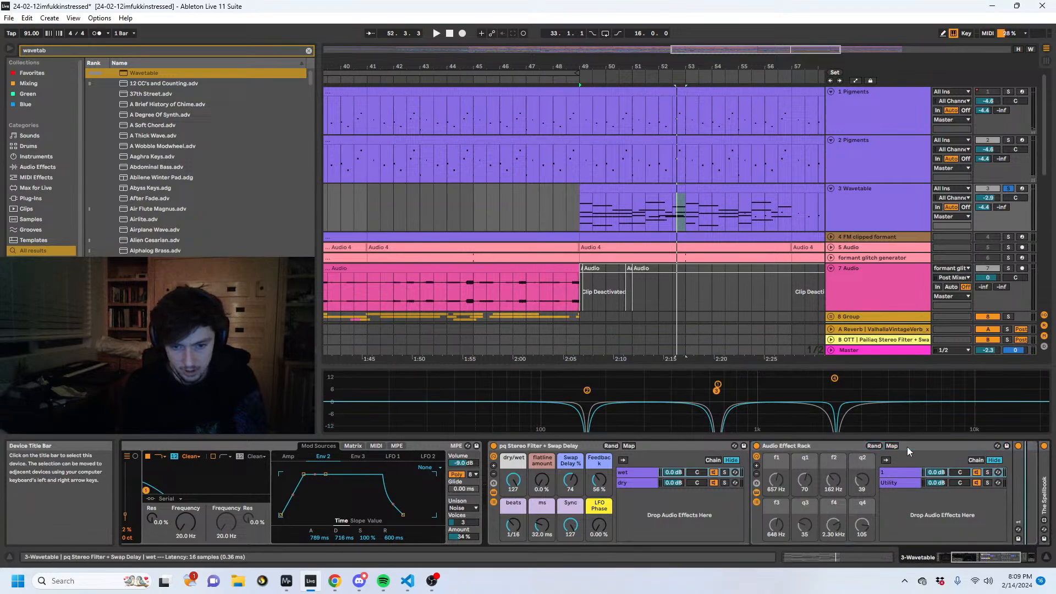
key("Right")
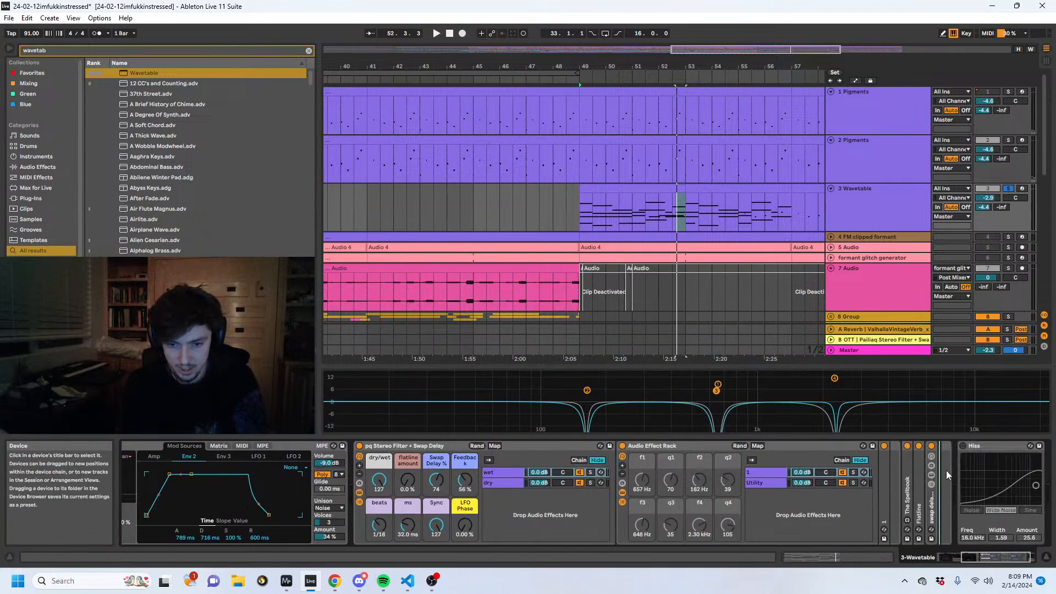
double_click(881, 474)
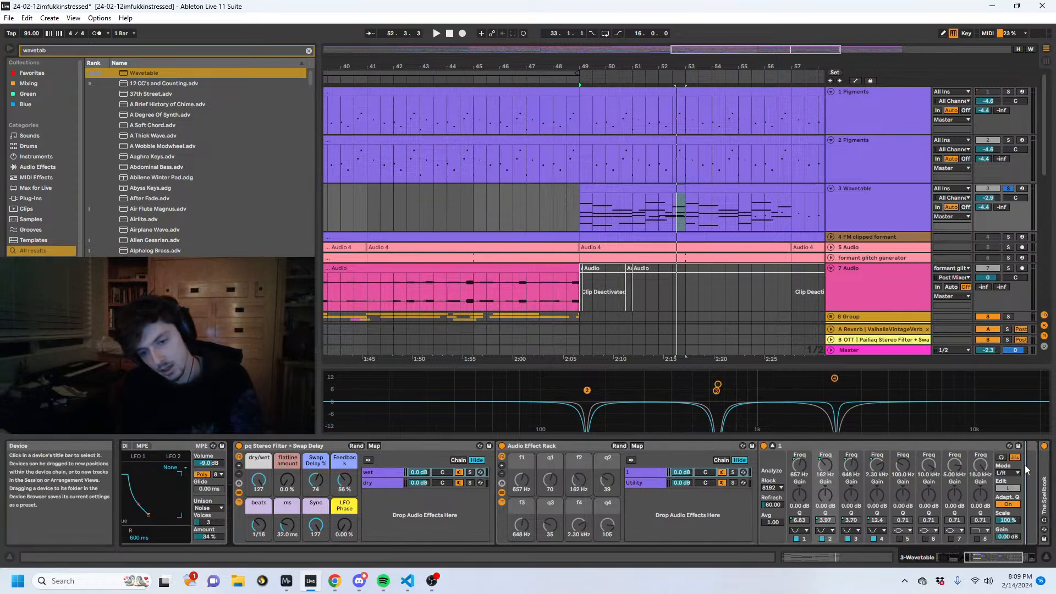
left_click(1006, 488)
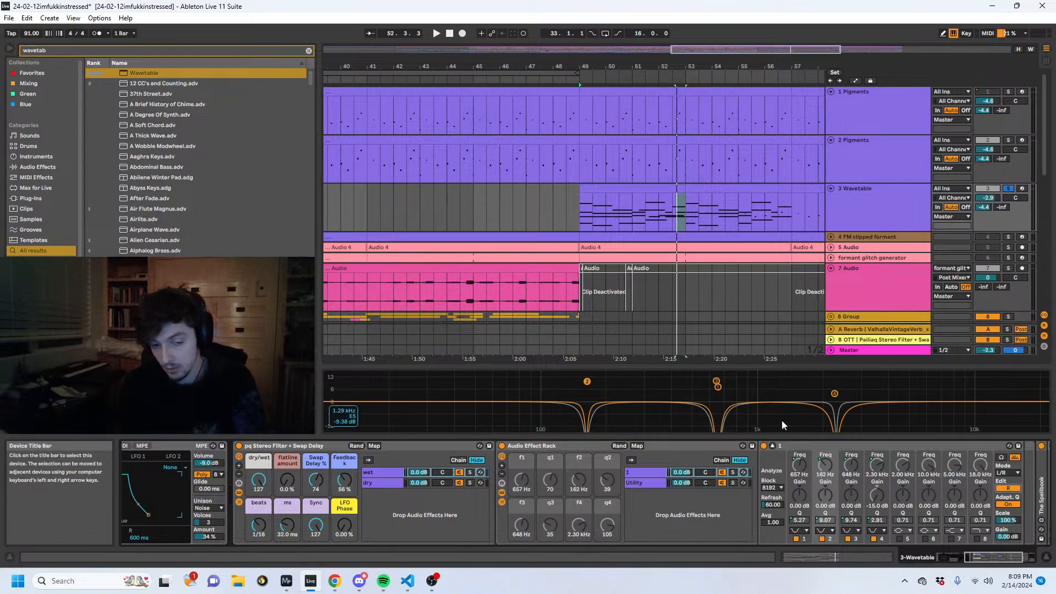
- Audition the filter movement, fold the EQ again and play the first track 3 chord clip from bar 49
key("space")
key("space")
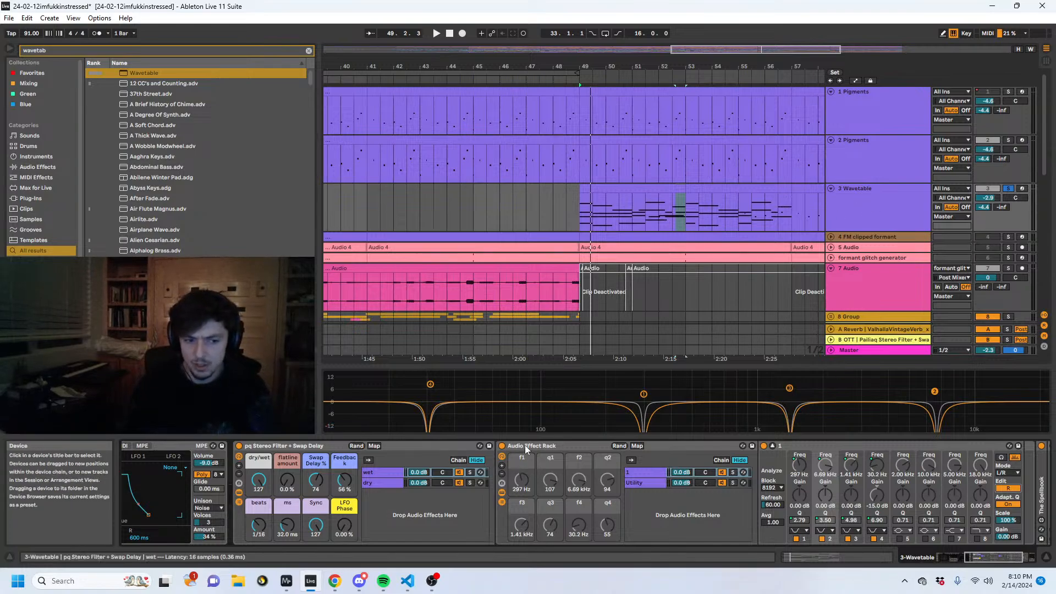
double_click(809, 447)
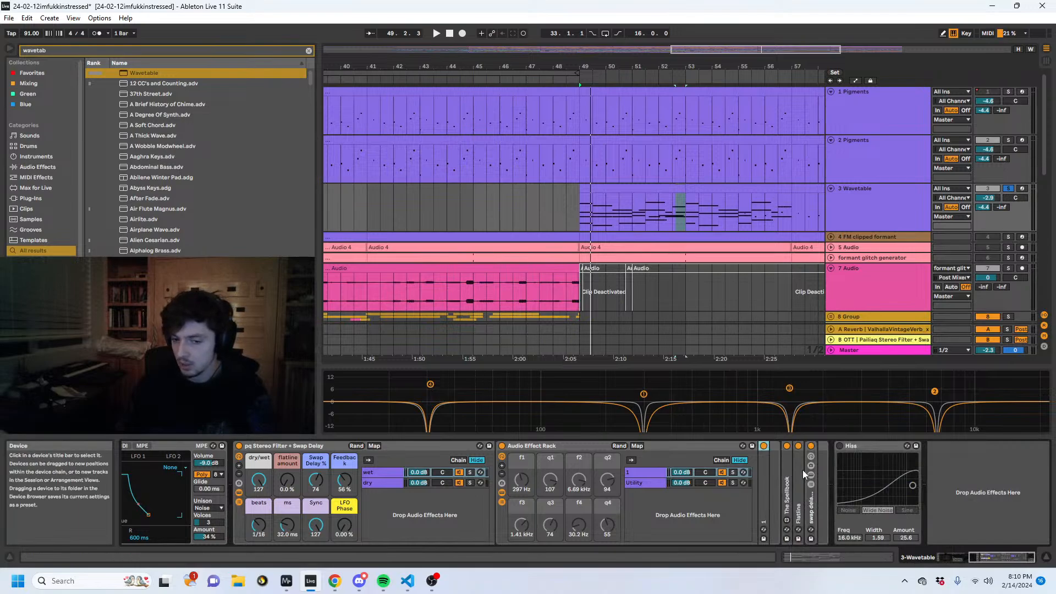
left_click(875, 196)
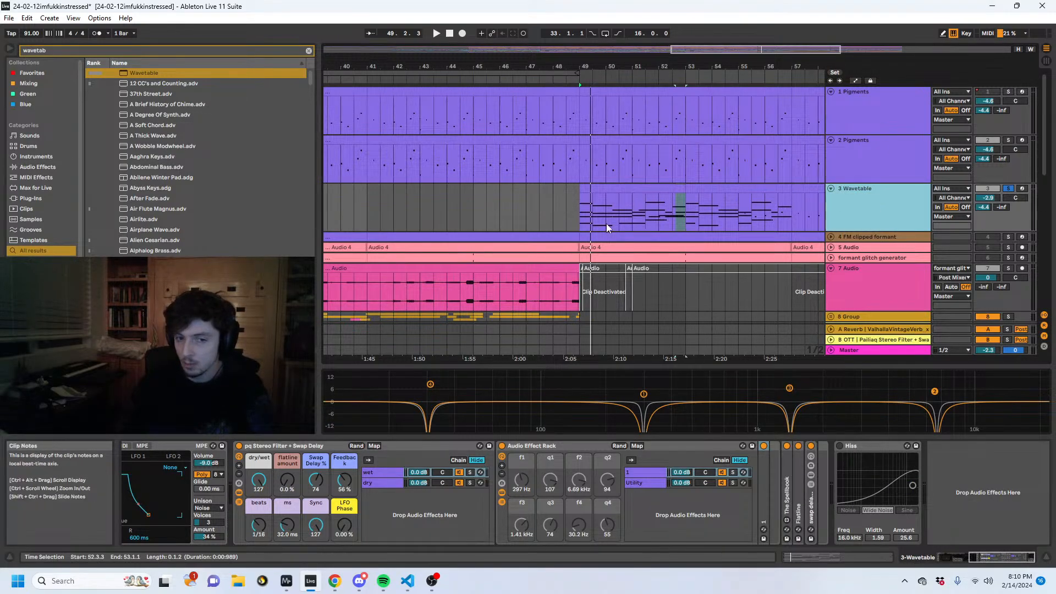
left_click(586, 197, "shift")
key("space")
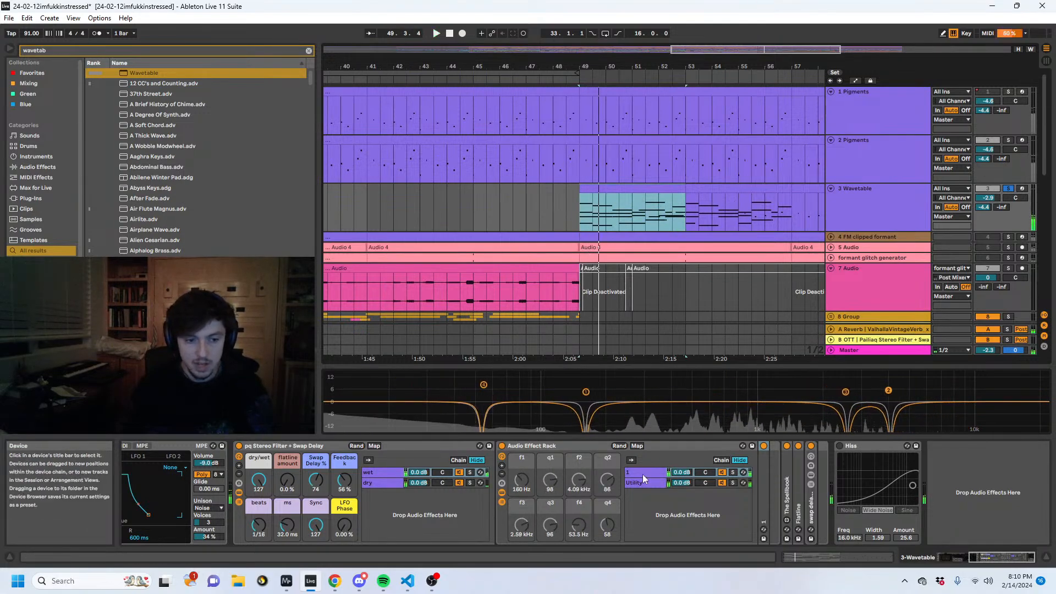
- Unfold the swap delay v2 rack and audition the chords while examining how the Swap Delay % macro drives it
left_click(811, 506)
double_click(814, 506)
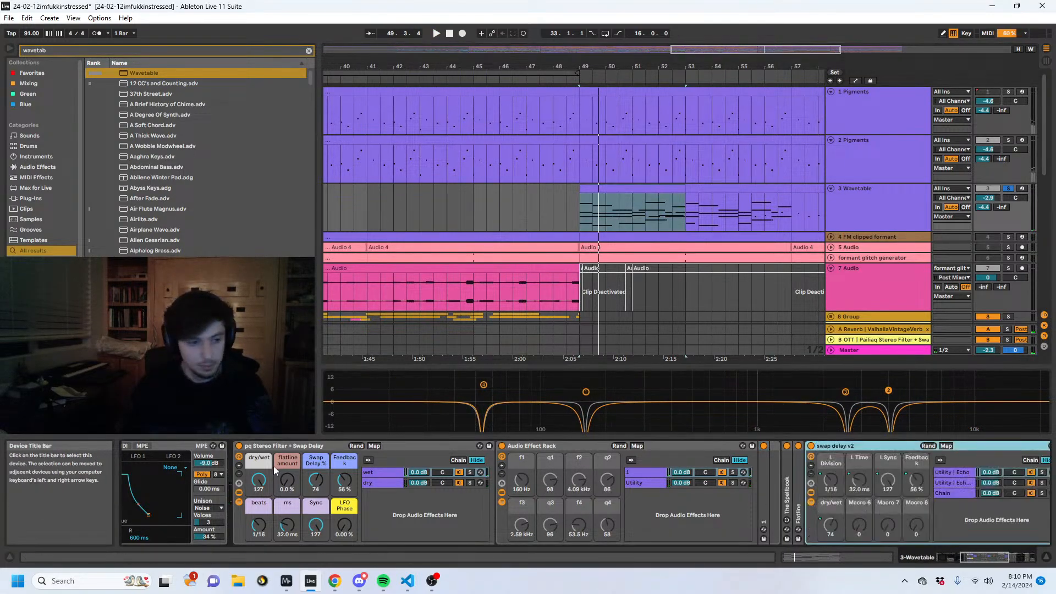
left_click(316, 480)
key("space")
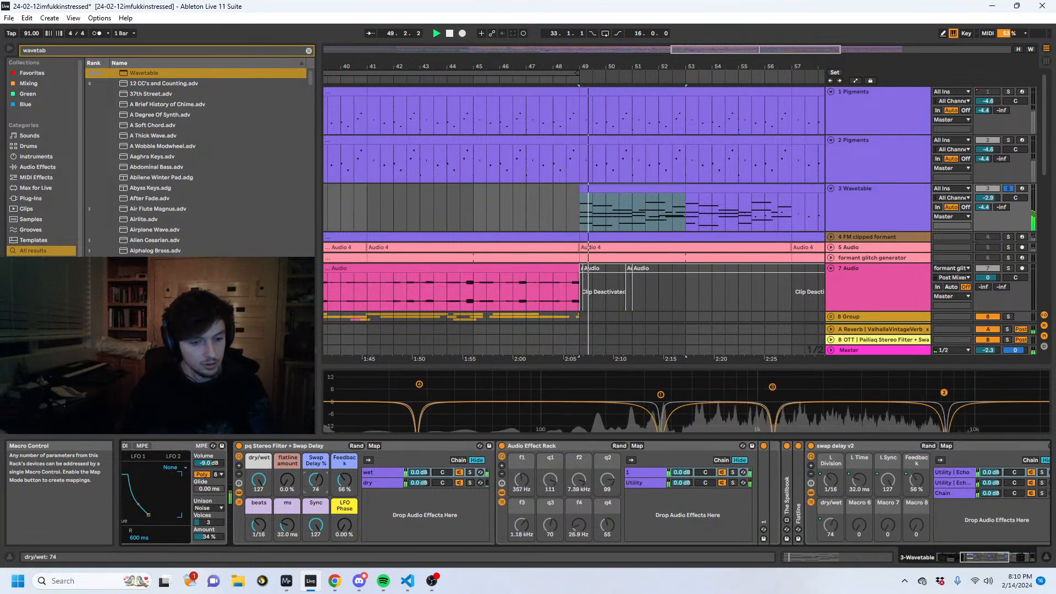
key("space")
- Examine the Utility and Echo devices in each chain of the swap delay v2 rack to see how the delay is routed
left_click(857, 447)
left_click(975, 446)
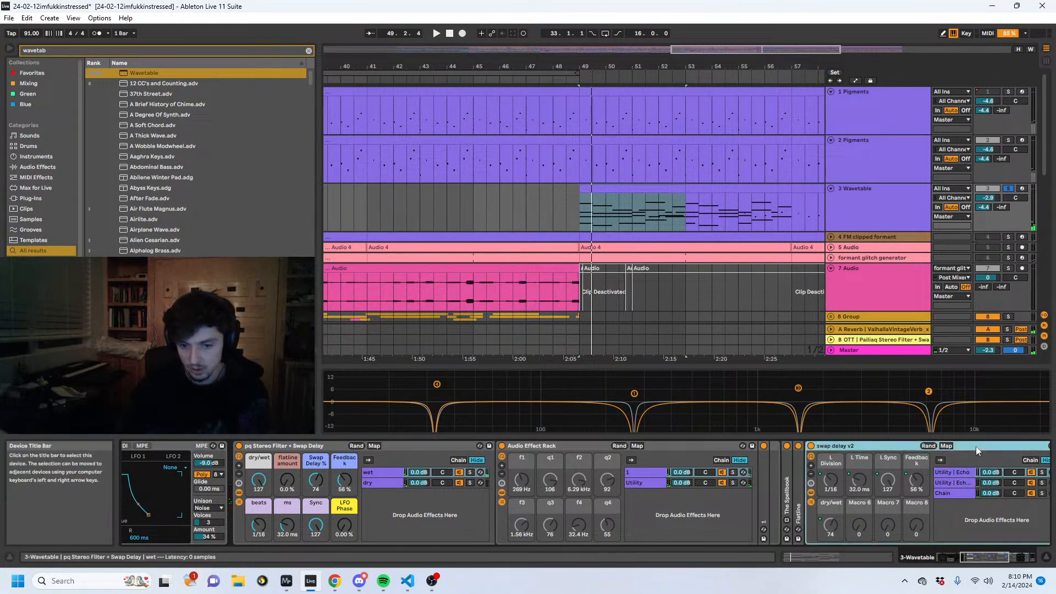
scroll(975, 447, "right", 5)
left_click(885, 469)
double_click(783, 447)
left_click(756, 471)
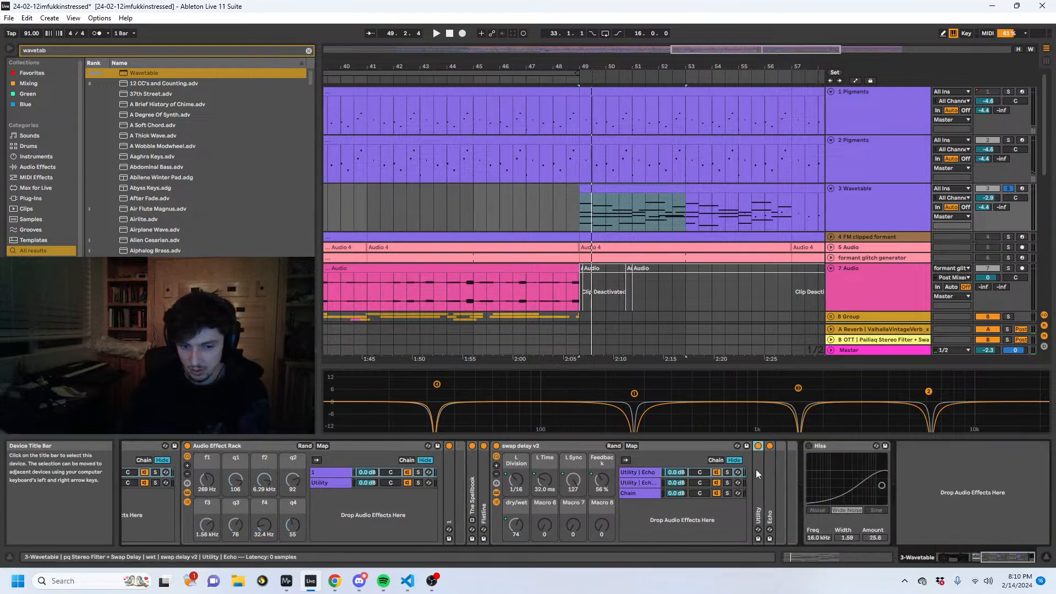
left_click(652, 481)
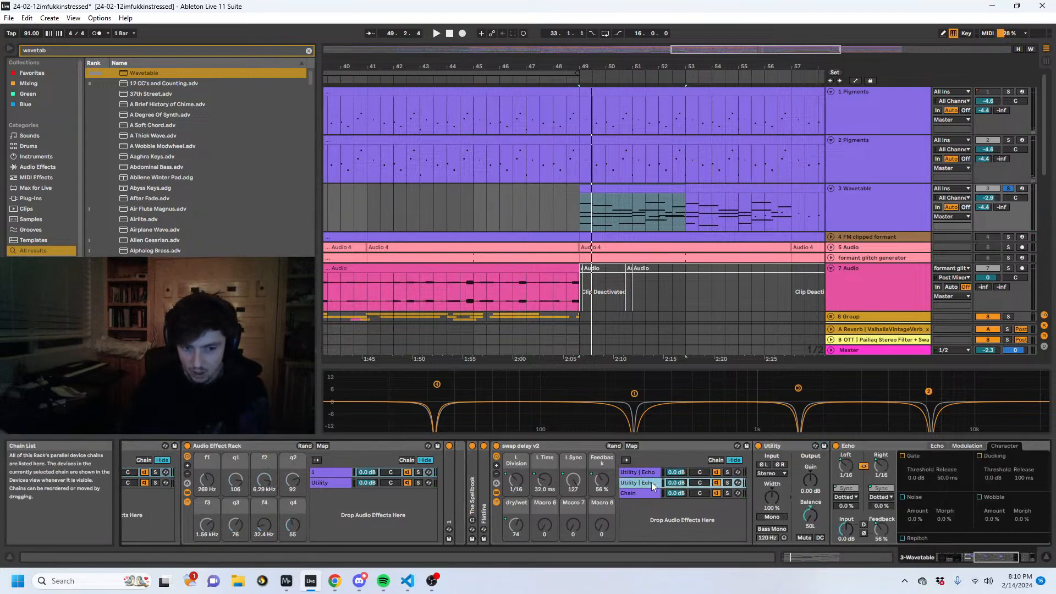
double_click(856, 447)
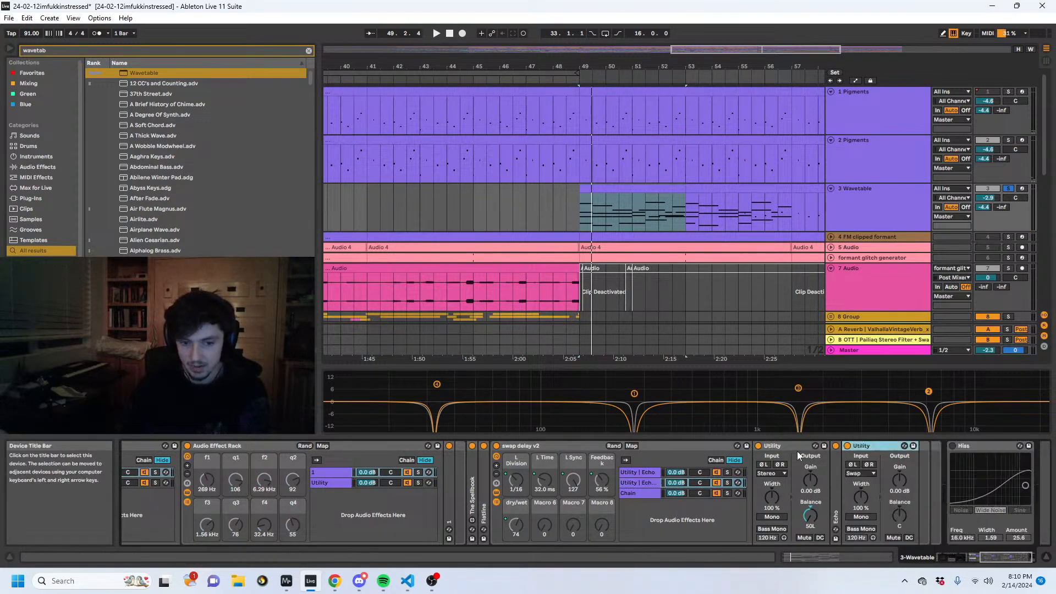
left_click(645, 493)
left_click(634, 473)
left_click(577, 445)
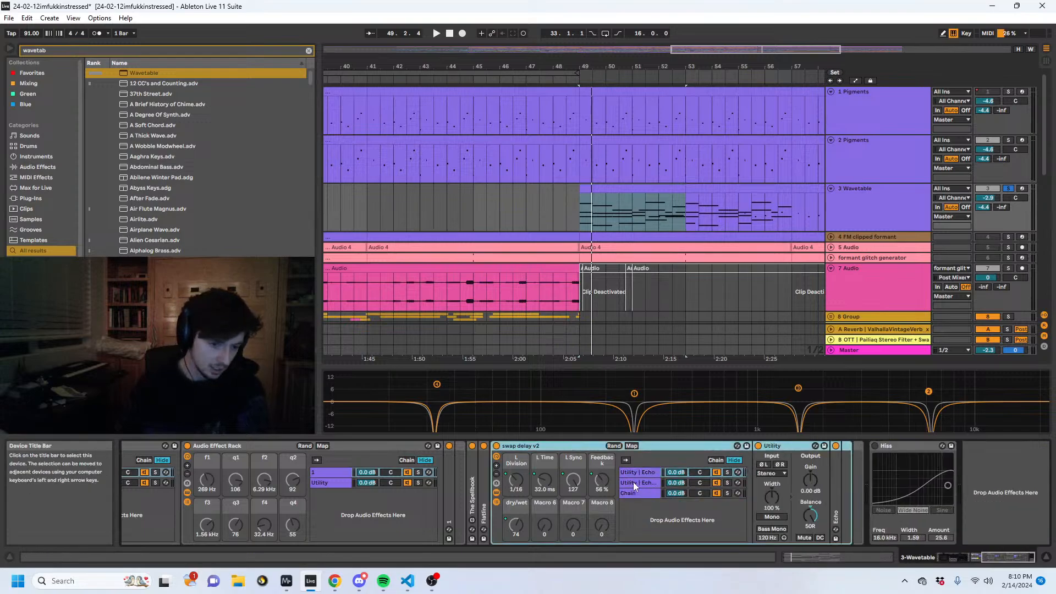
left_click(629, 474)
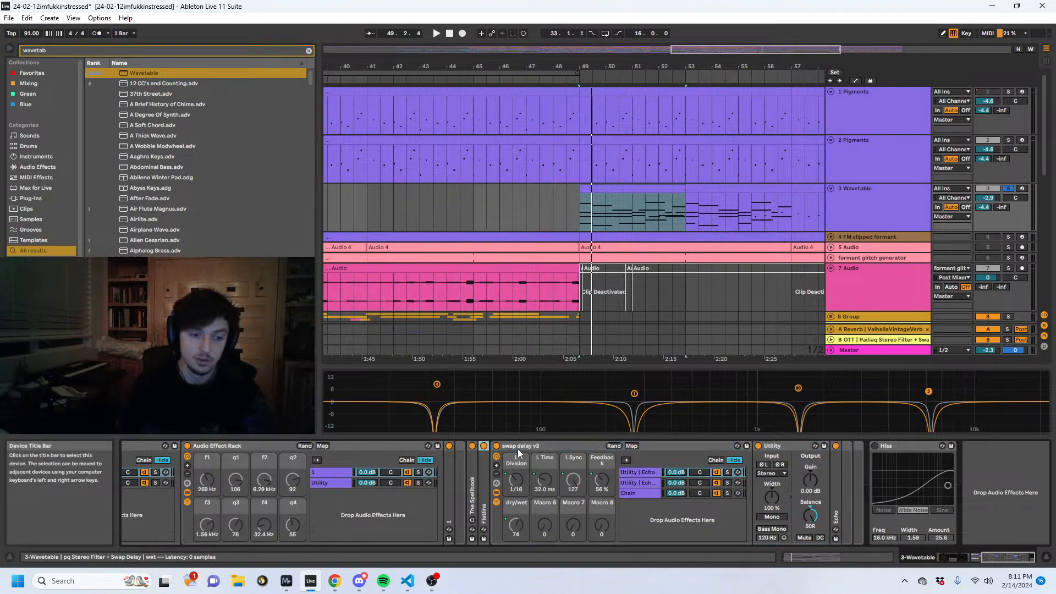
- Set the Stereo Filter rack's Swap Delay % to 49, play the chords and try out Fold on Wavetable's oscillator 1
scroll(517, 448, "up", 5)
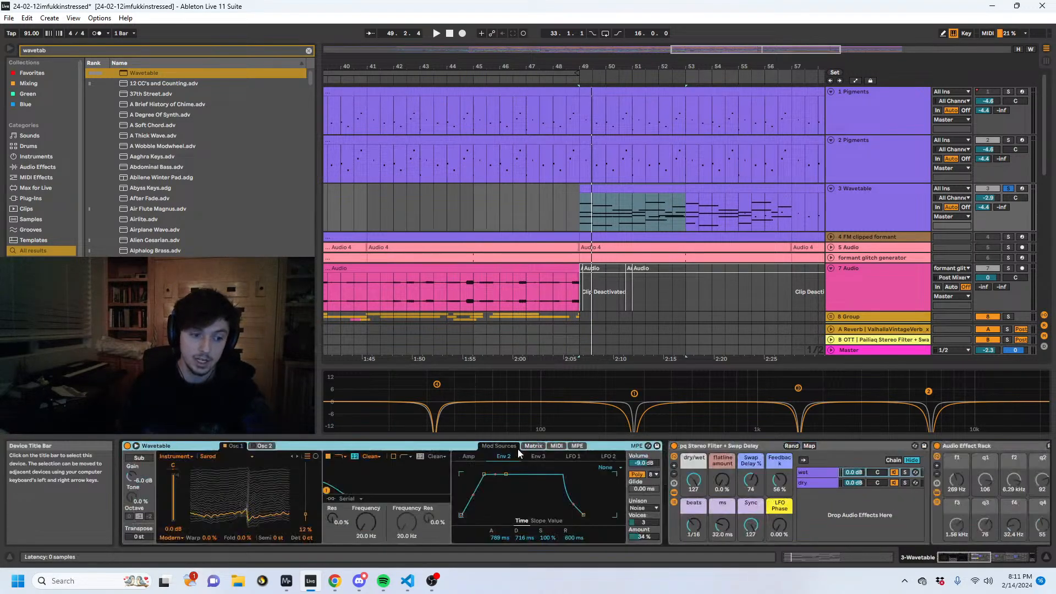
left_click(751, 481)
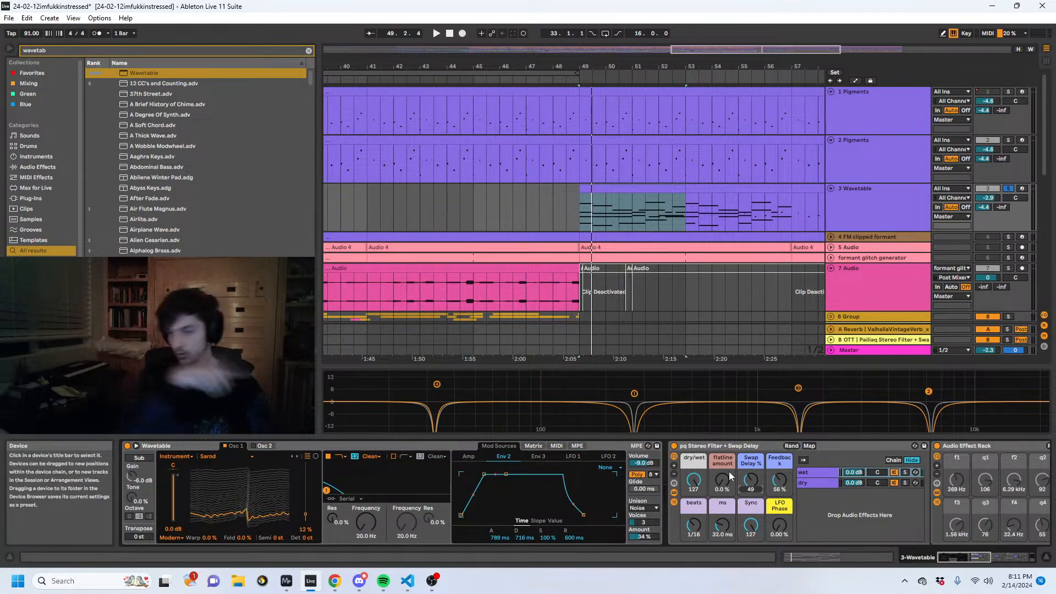
key("space")
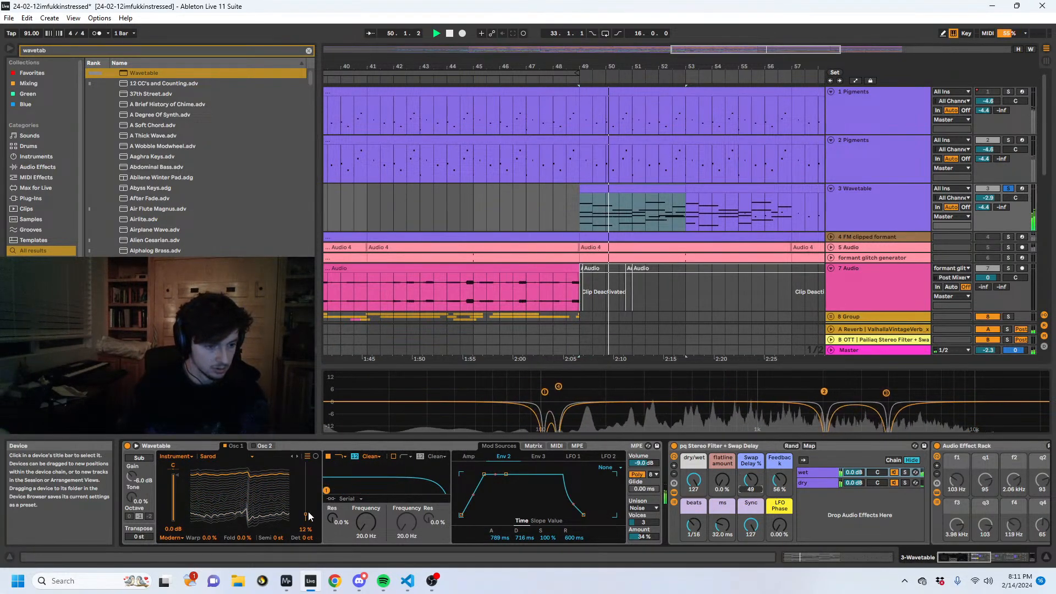
left_click_drag(243, 537, 244, 512)
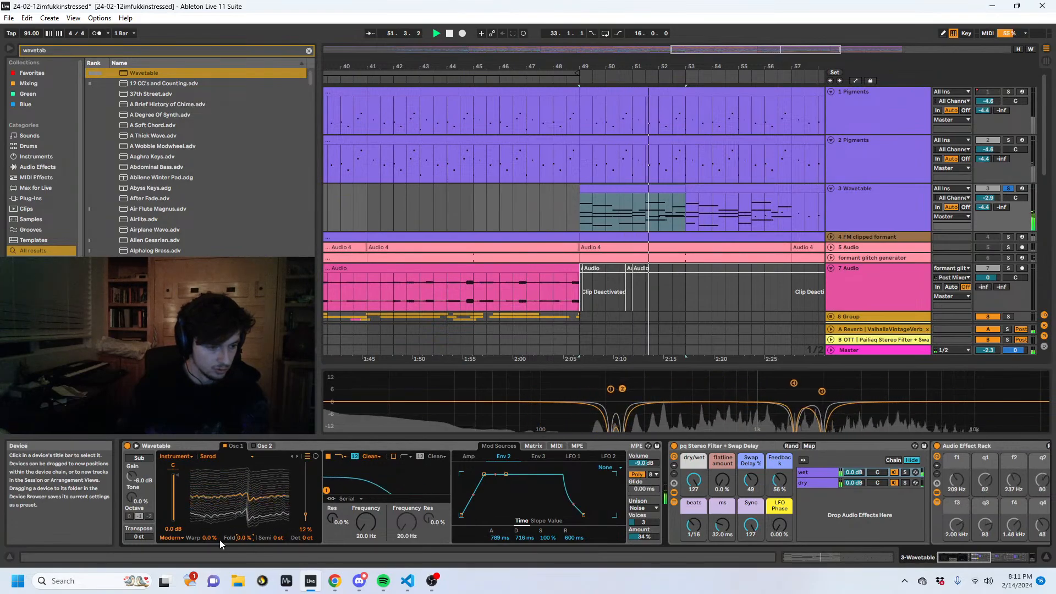
key("space")
- Transpose all notes in the first track 3 chord clip down one octave, listen, and lower the rack's dry/wet to 111
left_click(857, 558)
key("ctrl+a")
key("shift+Down")
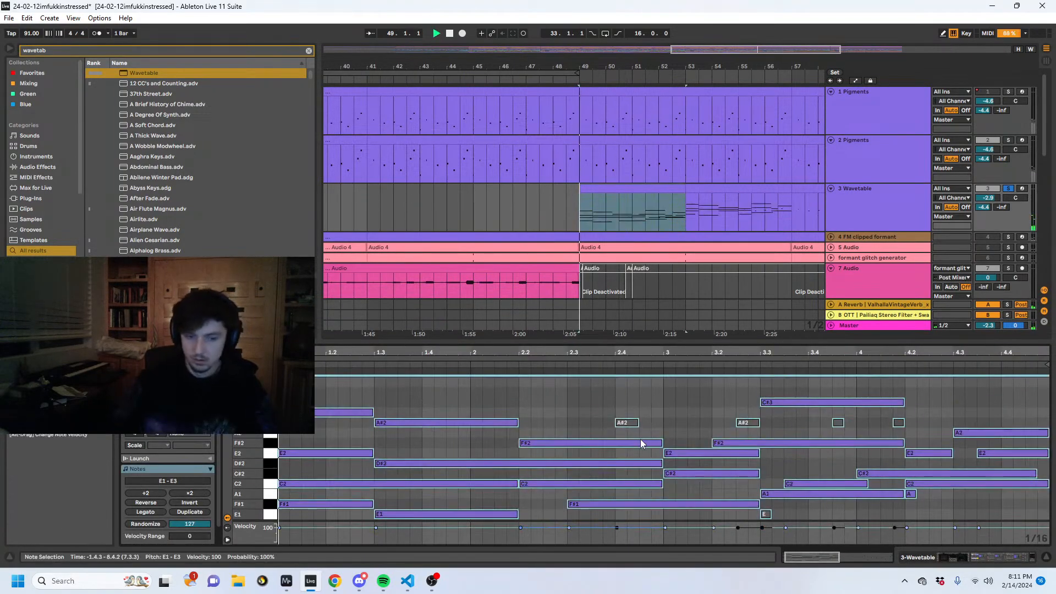
key("space")
left_click(907, 548)
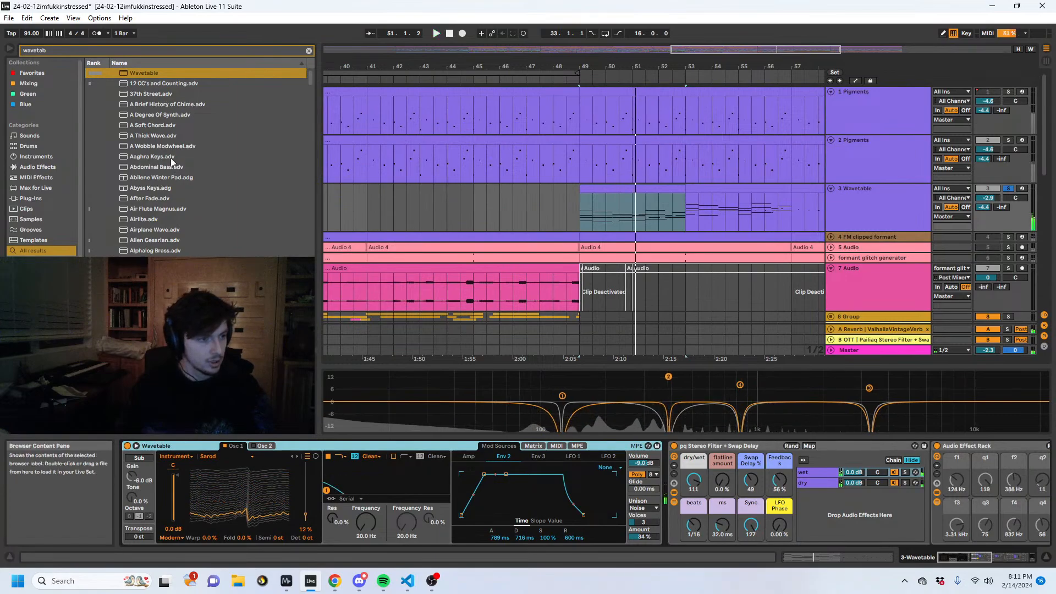
- Find Pigments in the browser and load it on track 3 in place of Wavetable, closing its plug-in window
left_click(309, 51)
type("pigment")
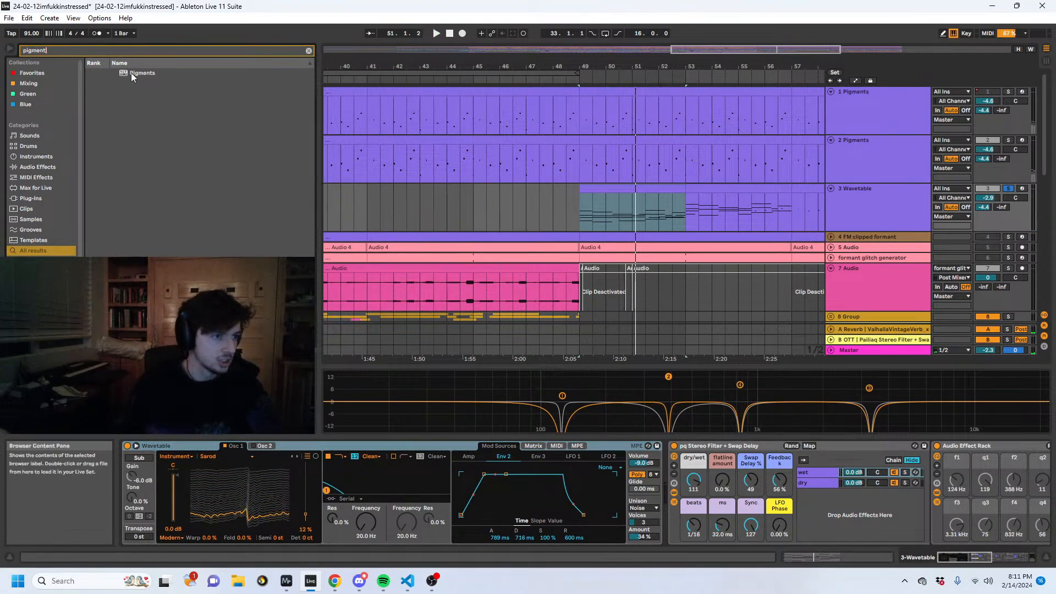
key("Down")
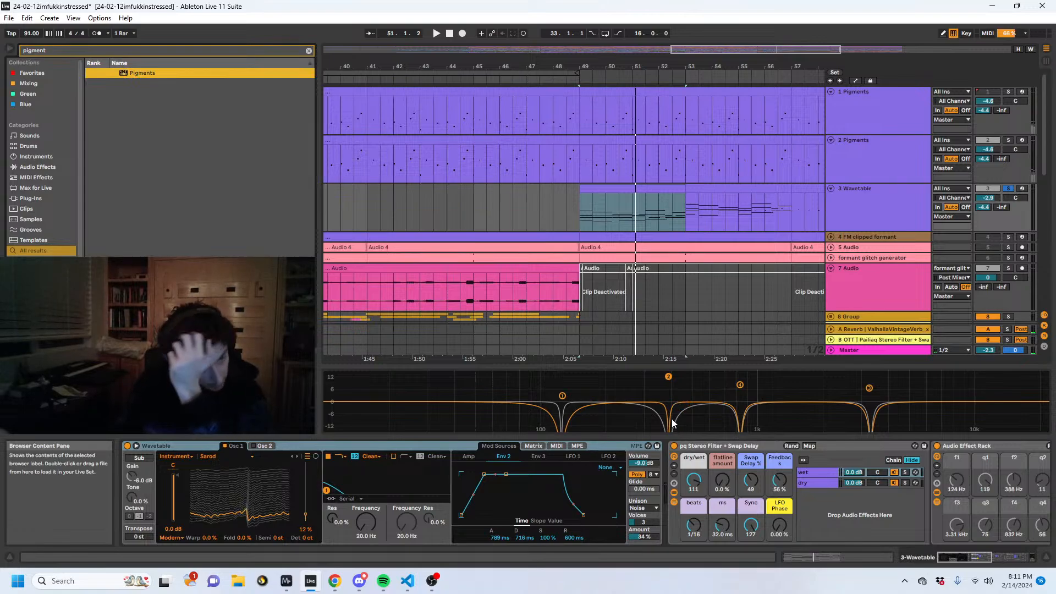
key("Return")
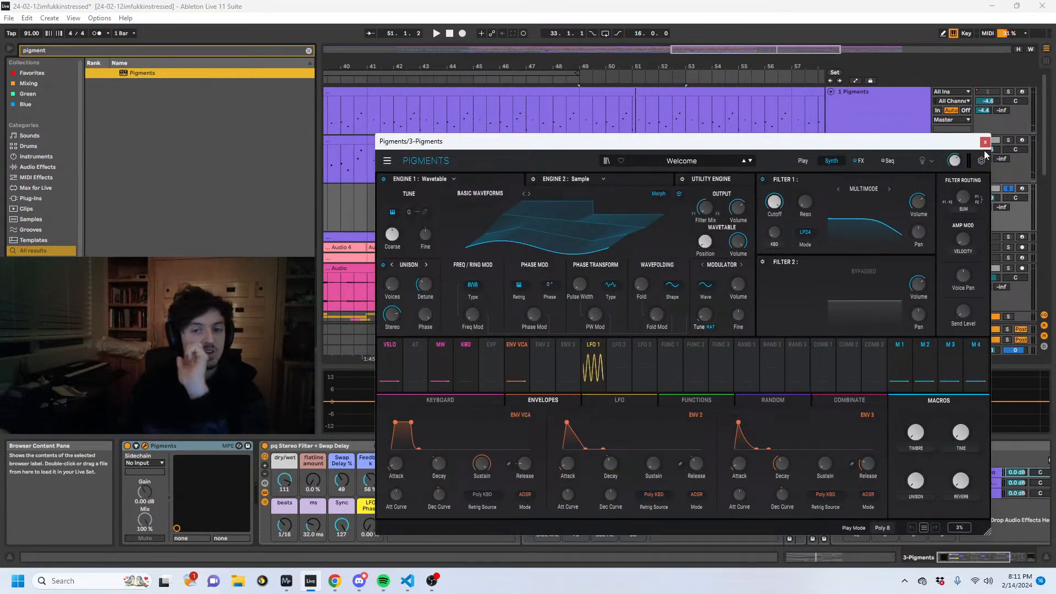
left_click(984, 142)
- Replace the default Pigments on track 3 with a copy of the Pigments synth from track 1
left_click(868, 113)
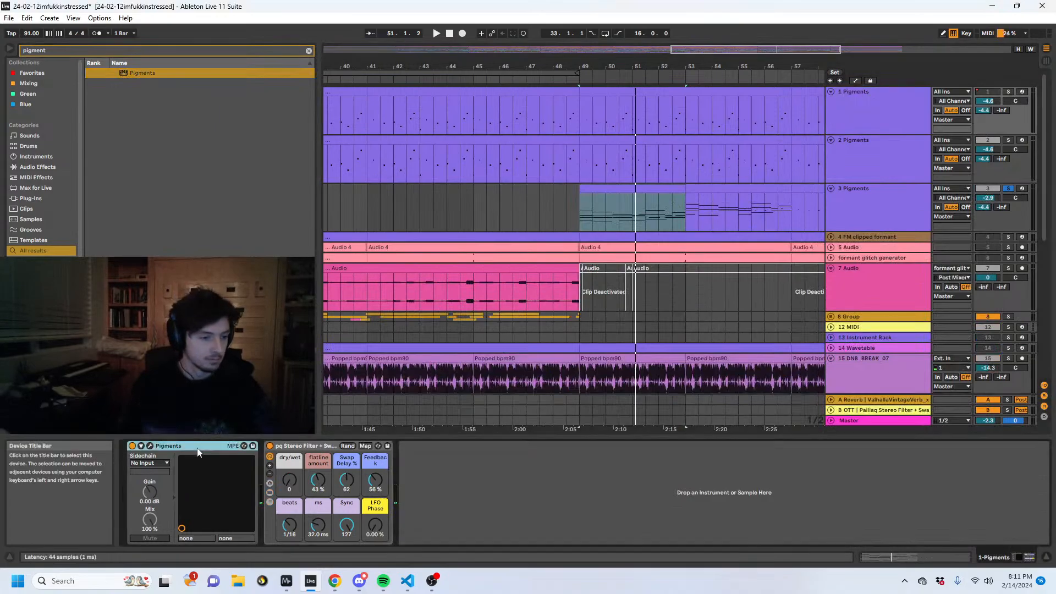
left_click(907, 200)
left_click(181, 444)
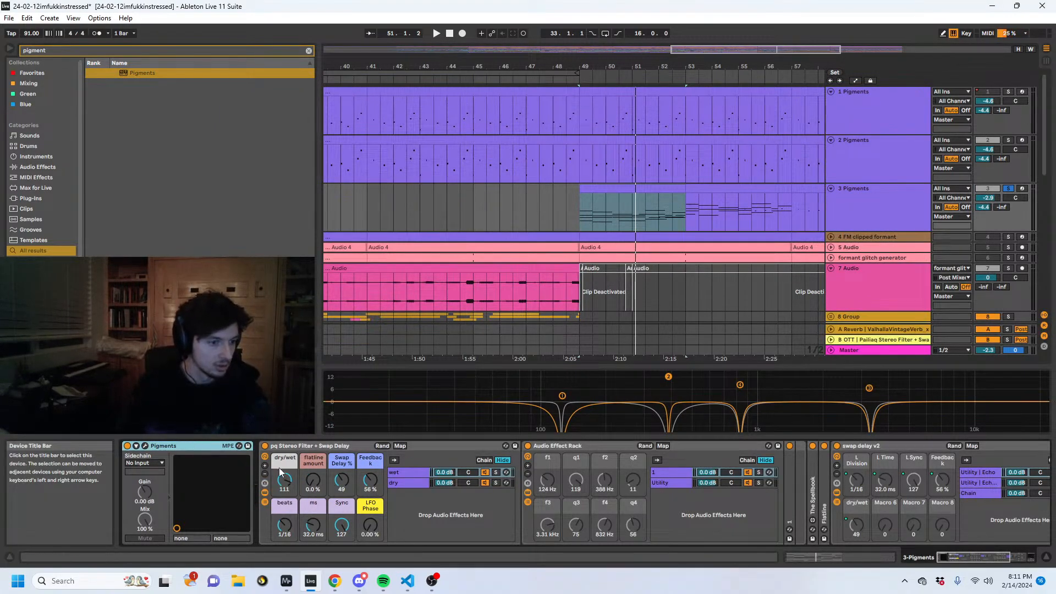
left_click(308, 444)
left_click(175, 447)
key("Delete")
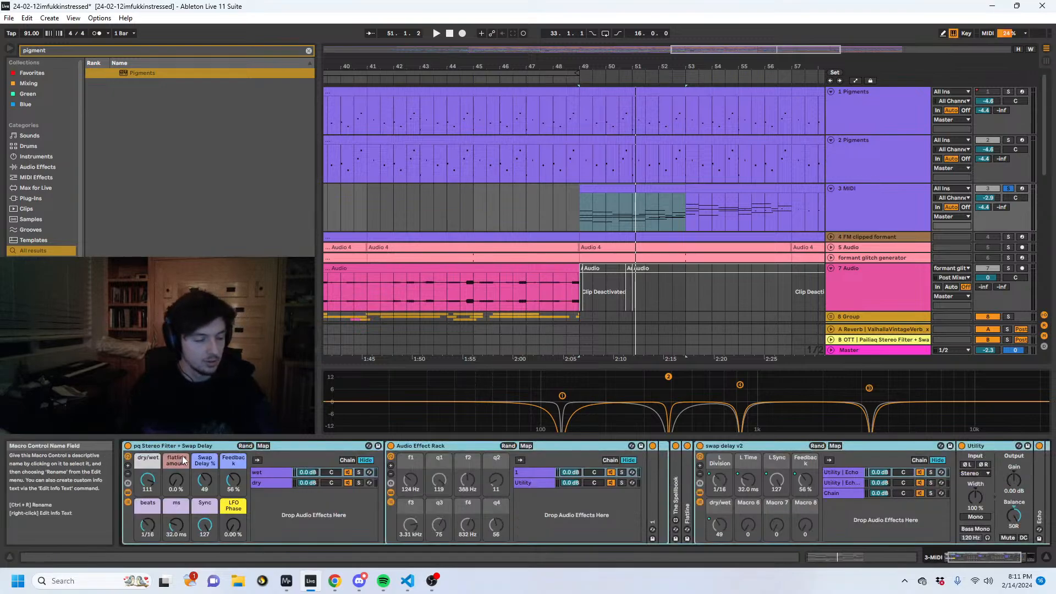
key("ctrl+z")
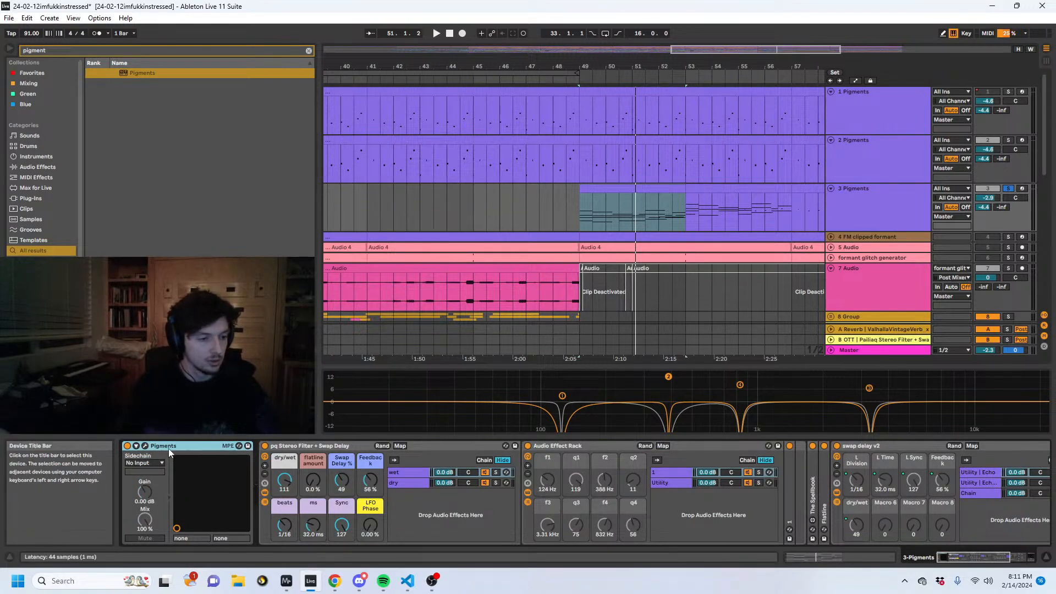
- Play the track 3 chords with the rack's dry/wet at 127 and open the synth's Siren patch in the Pigments window
key("space")
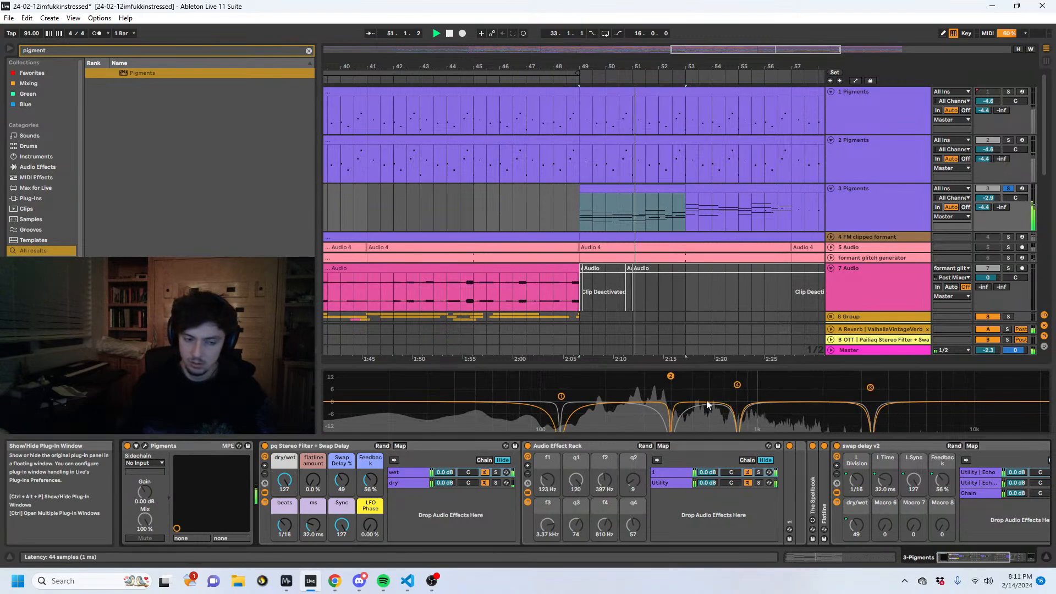
key("ctrl+alt+p")
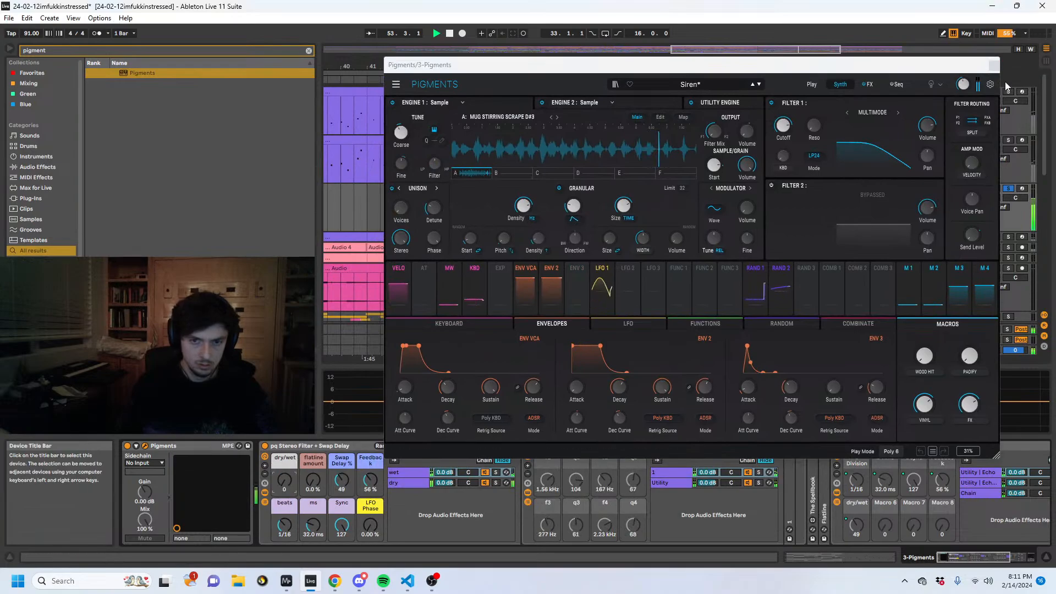
- Close track 3's Pigments window and collapse its Audio Effect Rack and swap delay v2 rack
left_click(994, 66)
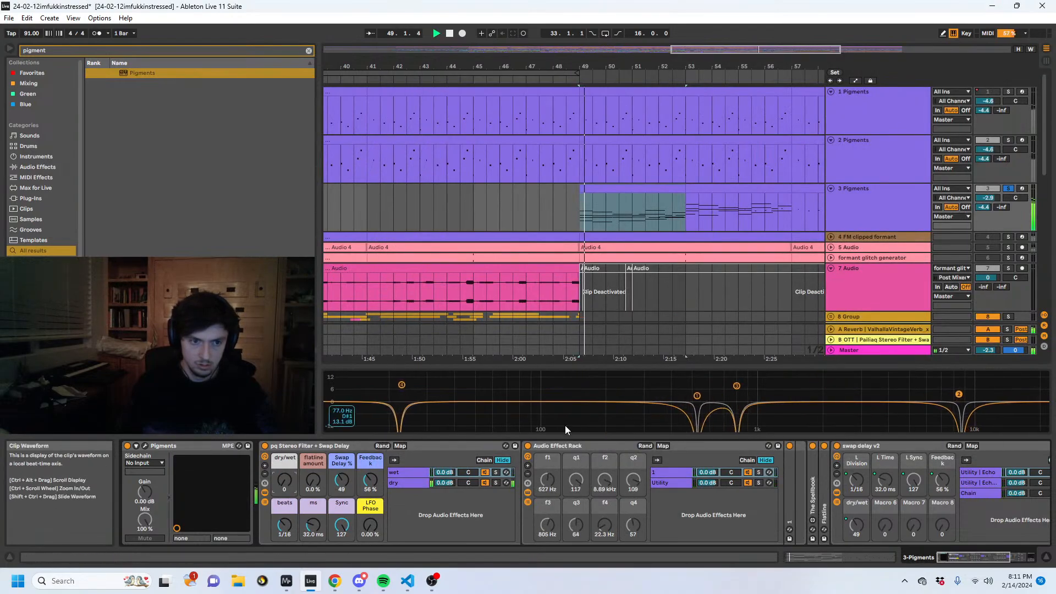
left_click(145, 445)
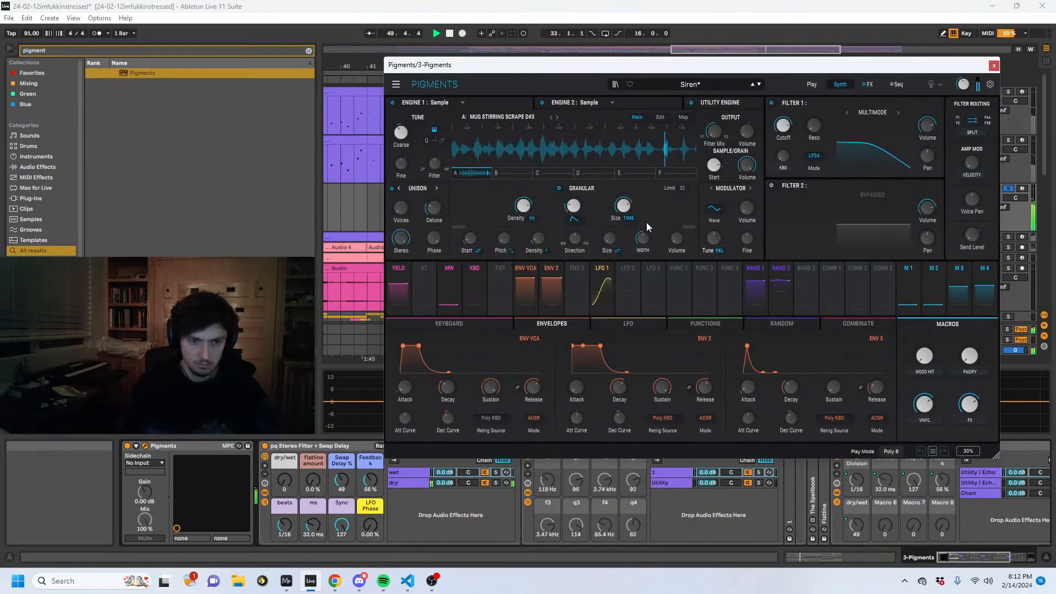
left_click_drag(772, 63, 615, 86)
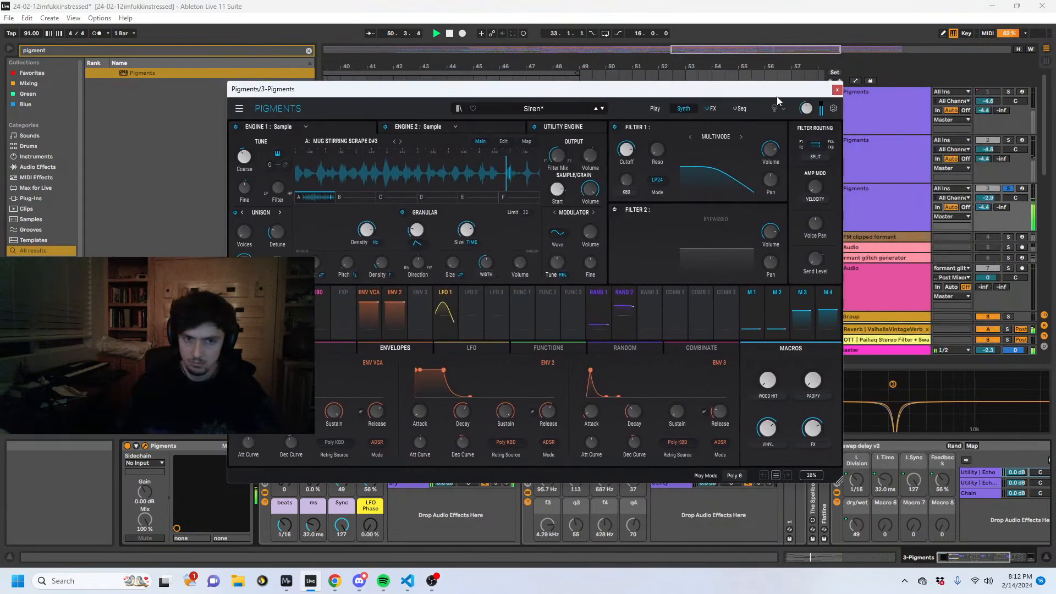
left_click(145, 445)
double_click(556, 444)
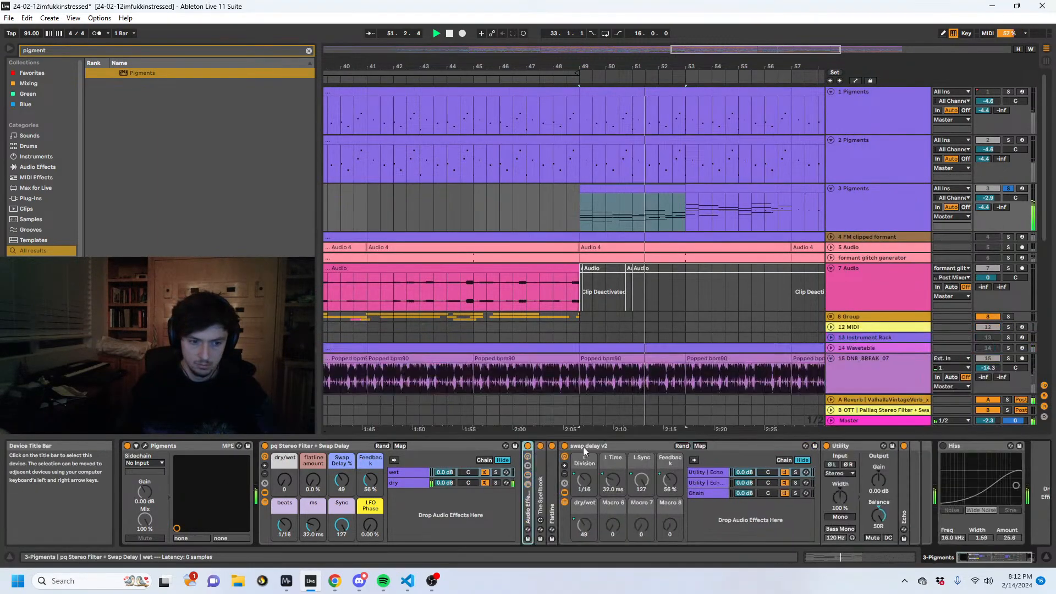
double_click(583, 447)
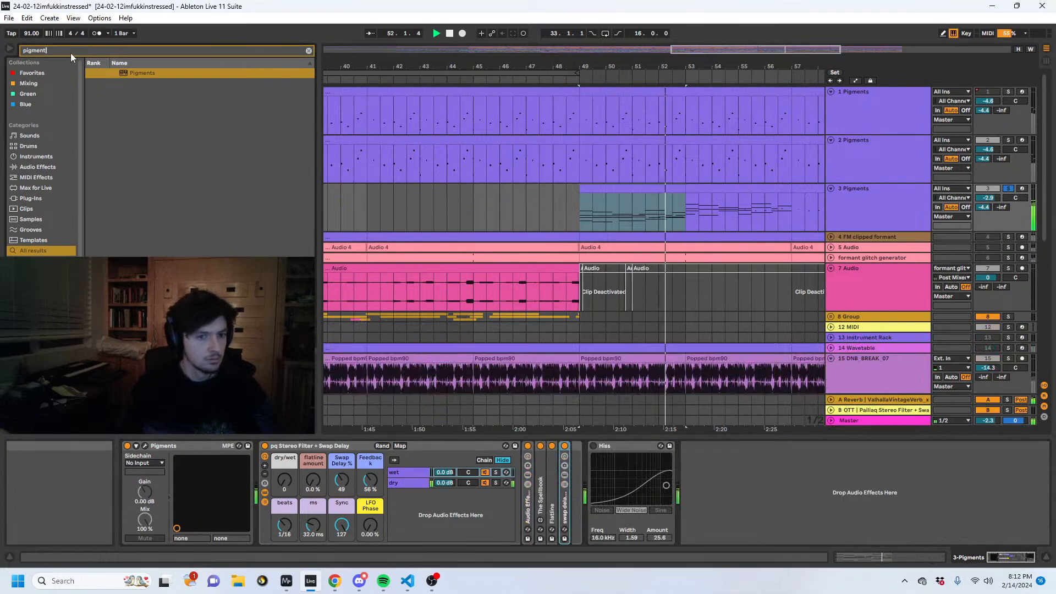
left_click_drag(58, 51, 1, 47)
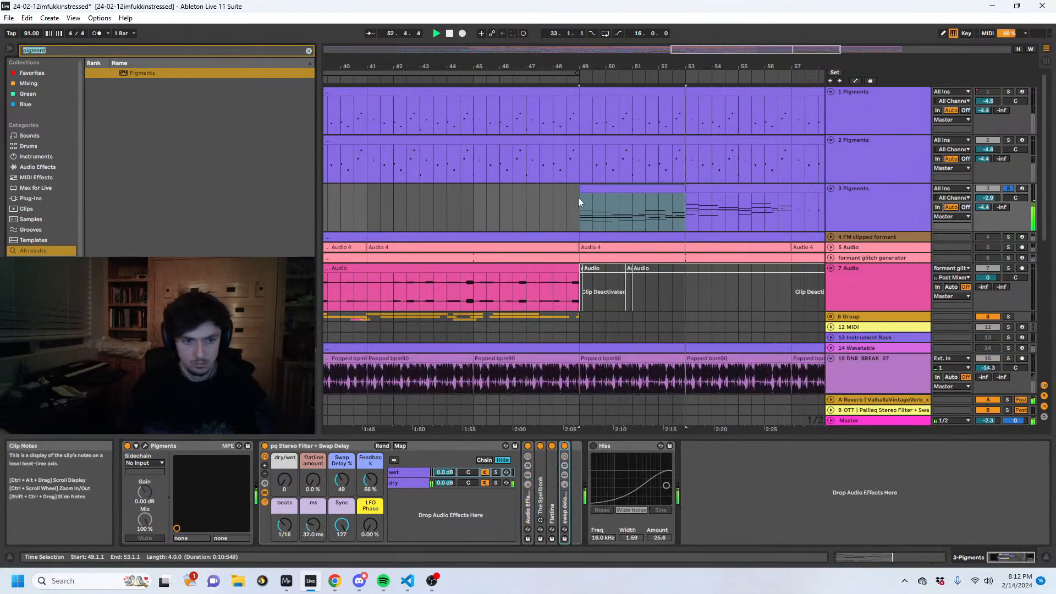
- Open the first track 3 chord clip and compress all its notes to half their timing
left_click(857, 557)
left_click(668, 454)
key("ctrl+a")
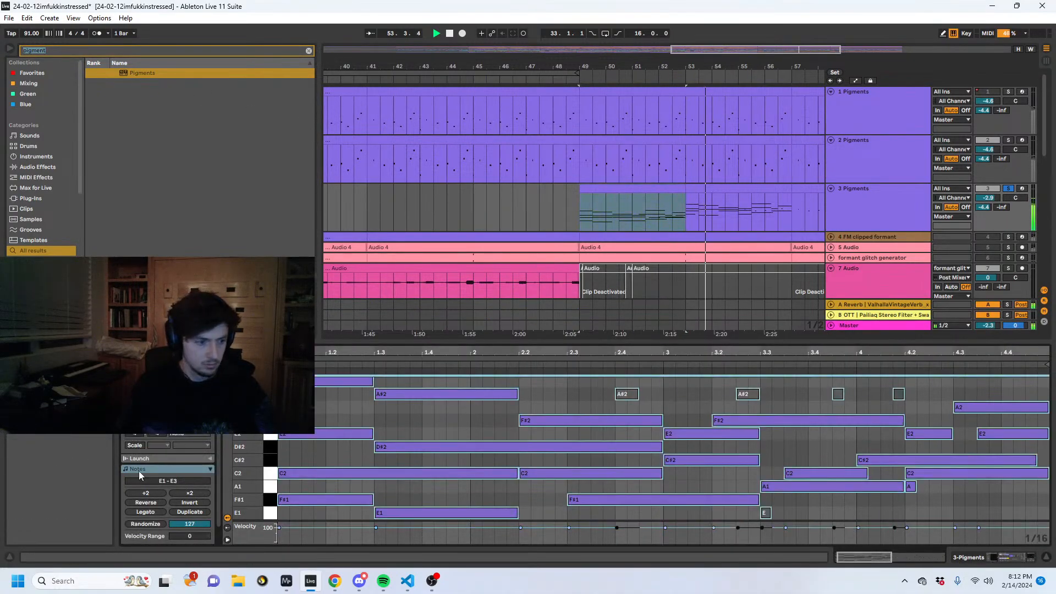
key("z")
key("Right")
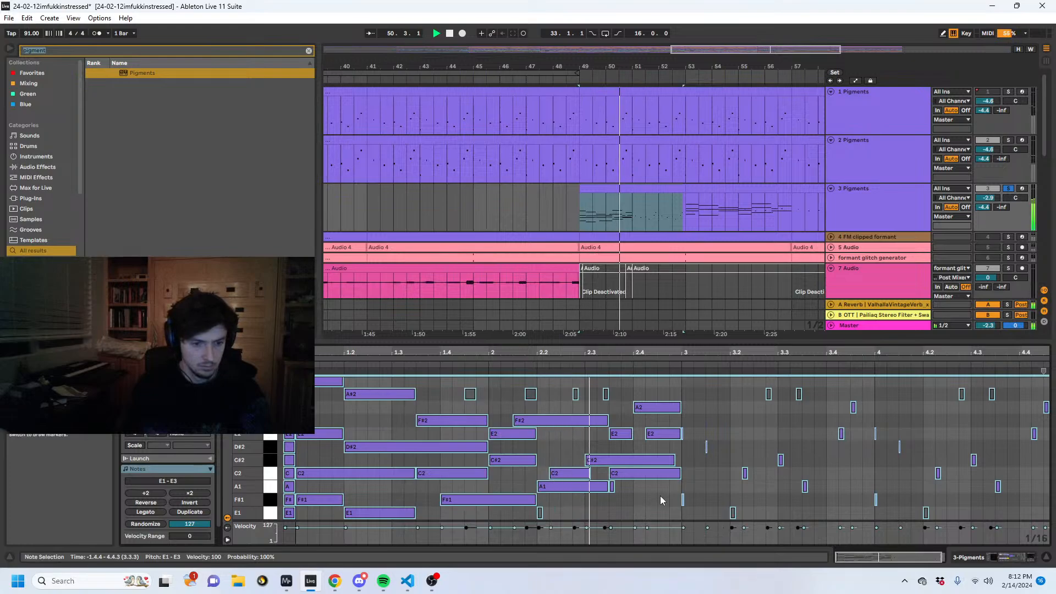
- Shift the C2 note to start with the A1 note at 2.2 and delete the stray short A1 at 2.3.3
left_click(565, 475)
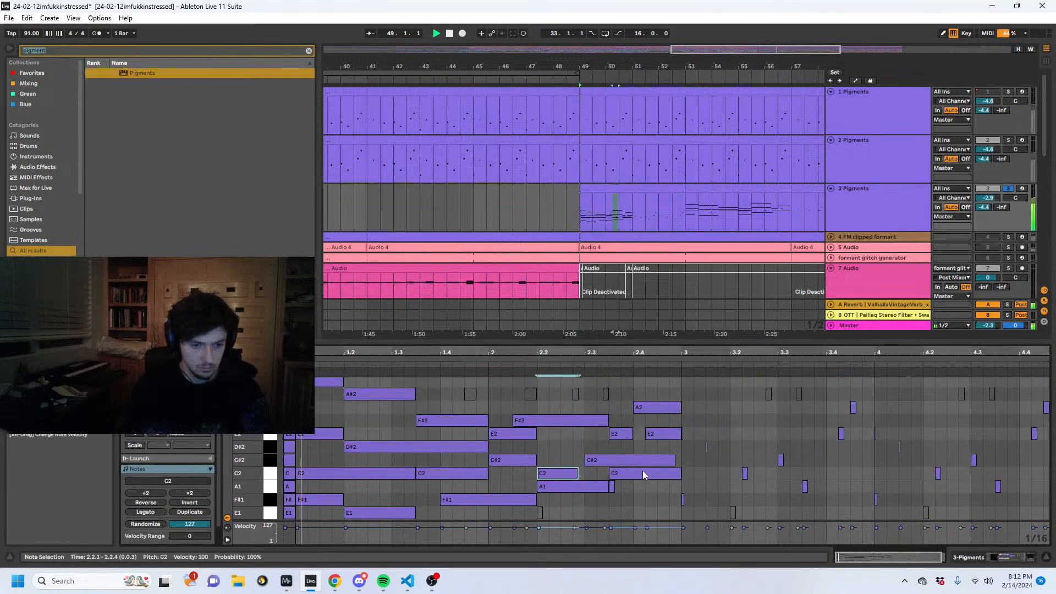
left_click(614, 487)
- Inspect the Engine 2 sample in track 3's Pigments while the chords play, then close the plug-in window
left_click(1001, 557)
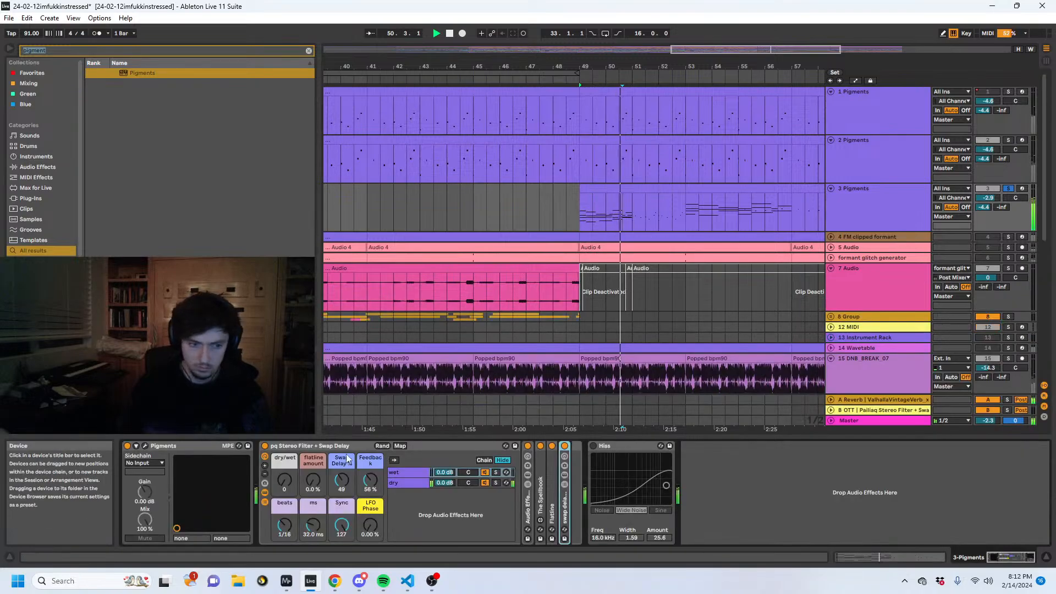
left_click(144, 446)
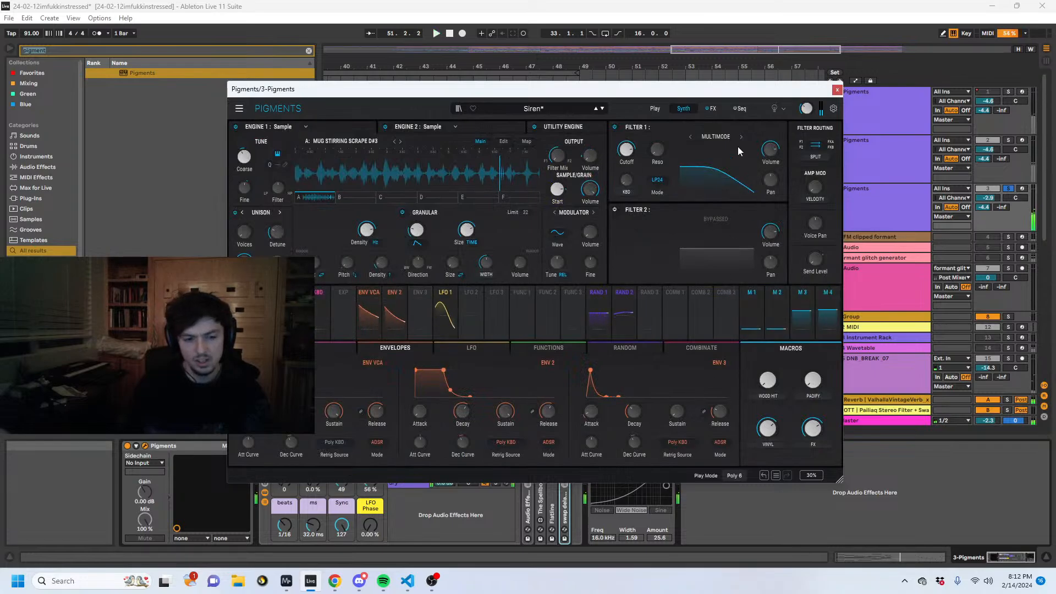
left_click_drag(691, 94, 866, 150)
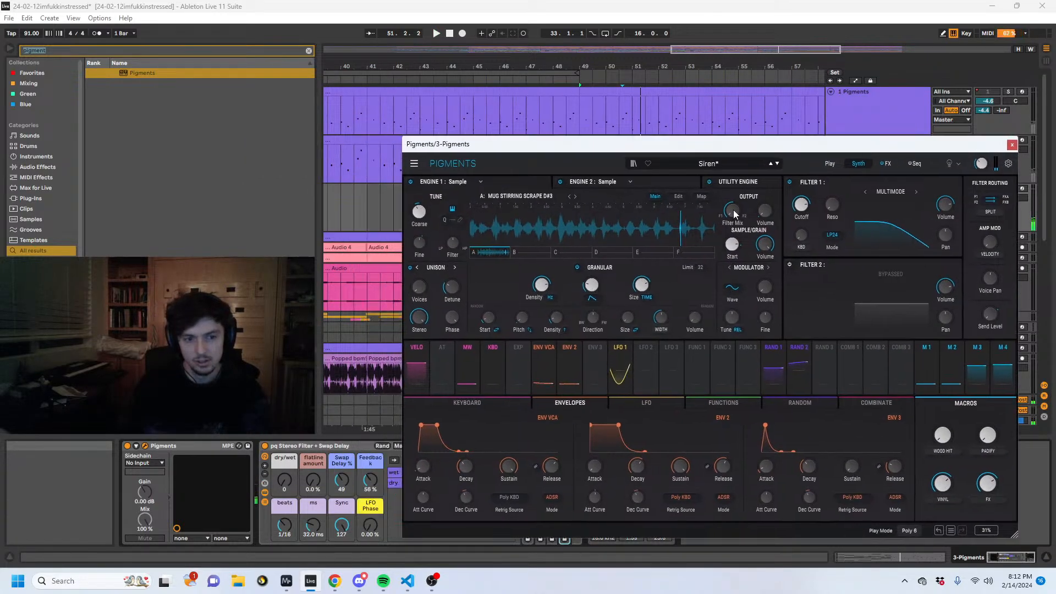
key("space")
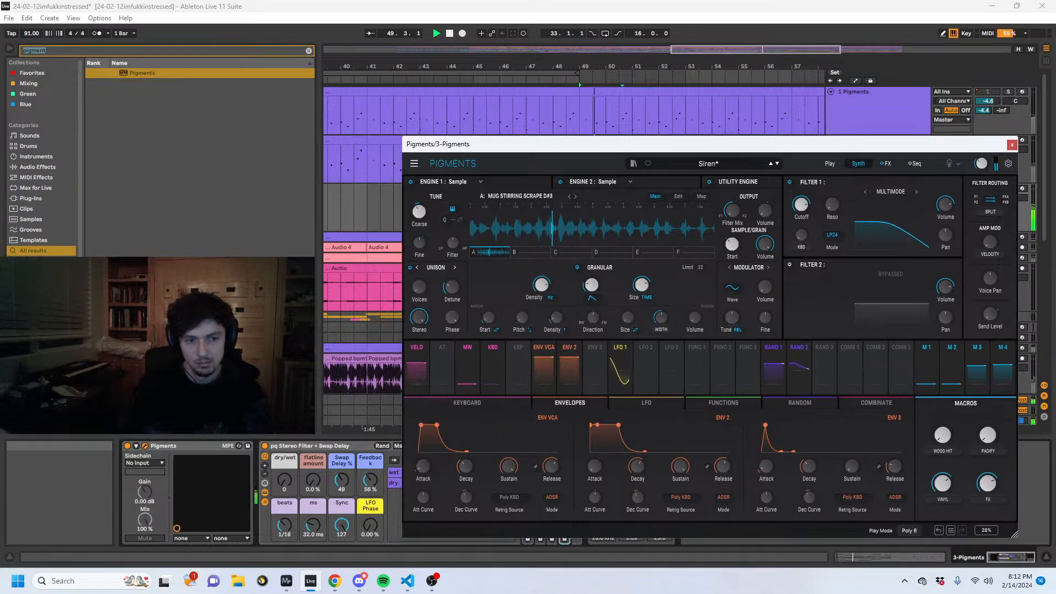
left_click(587, 185)
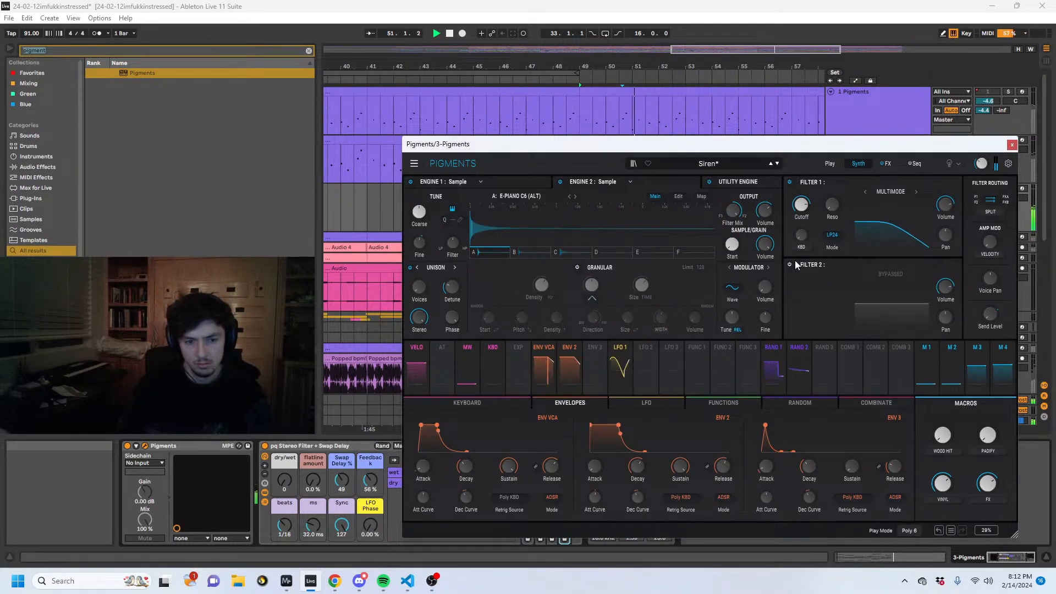
left_click(1012, 145)
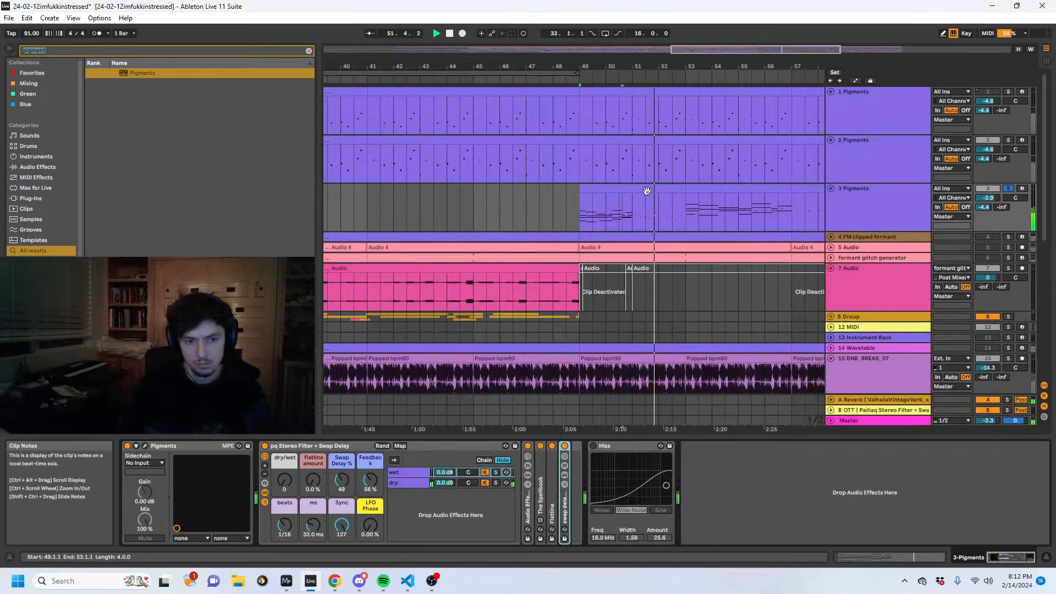
- Shorten the selected notes in the first two bars of the track 3 chord clip to about an eighth note each
left_click(609, 203)
left_click(850, 557)
left_click(305, 511)
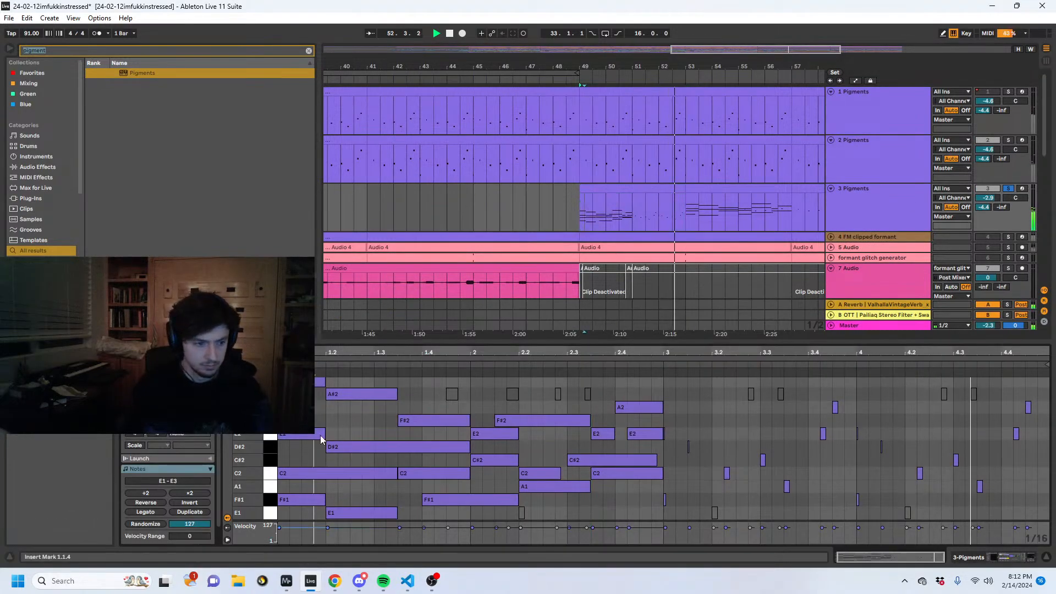
key("ctrl+a")
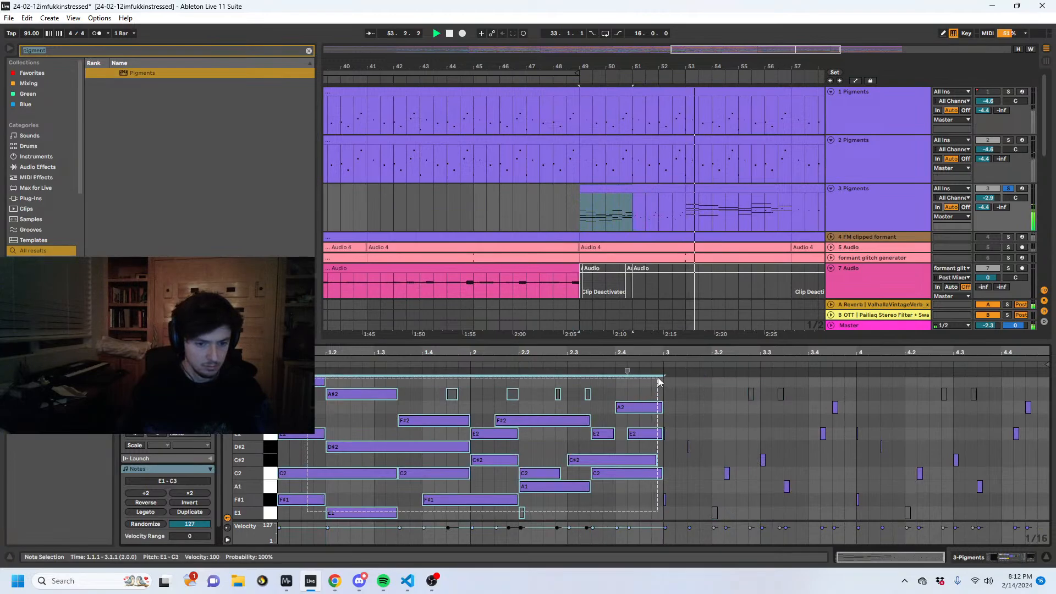
left_click(146, 493)
key("ctrl+z")
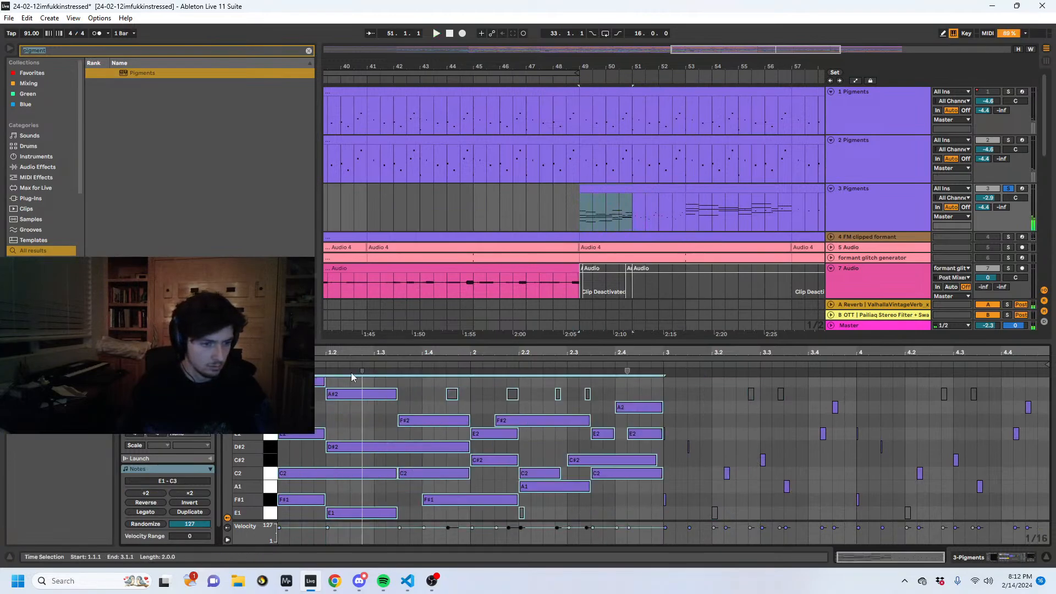
left_click_drag(325, 379, 289, 379)
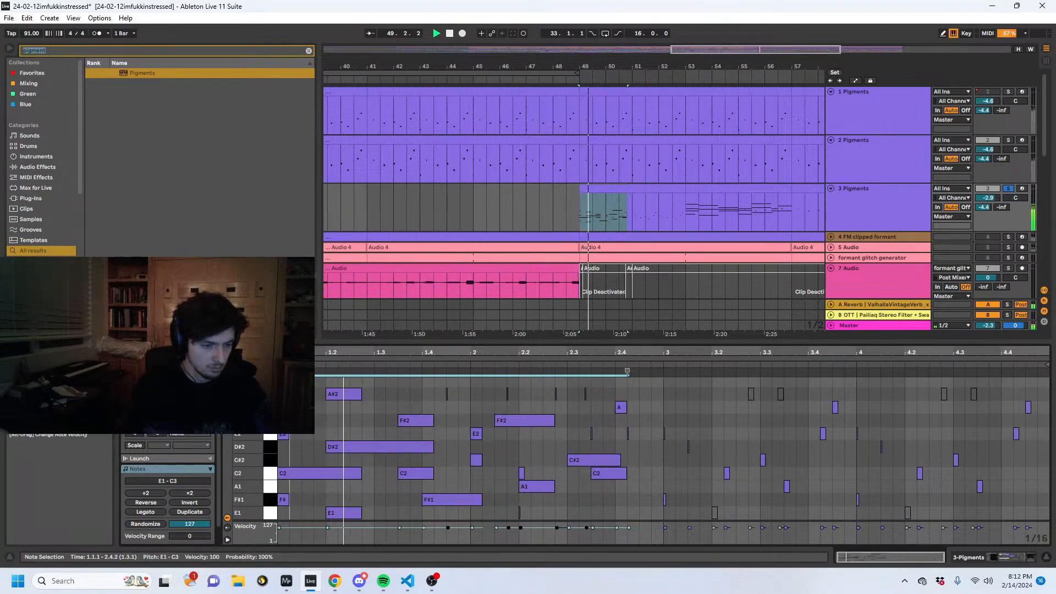
scroll(289, 380, "left", 1)
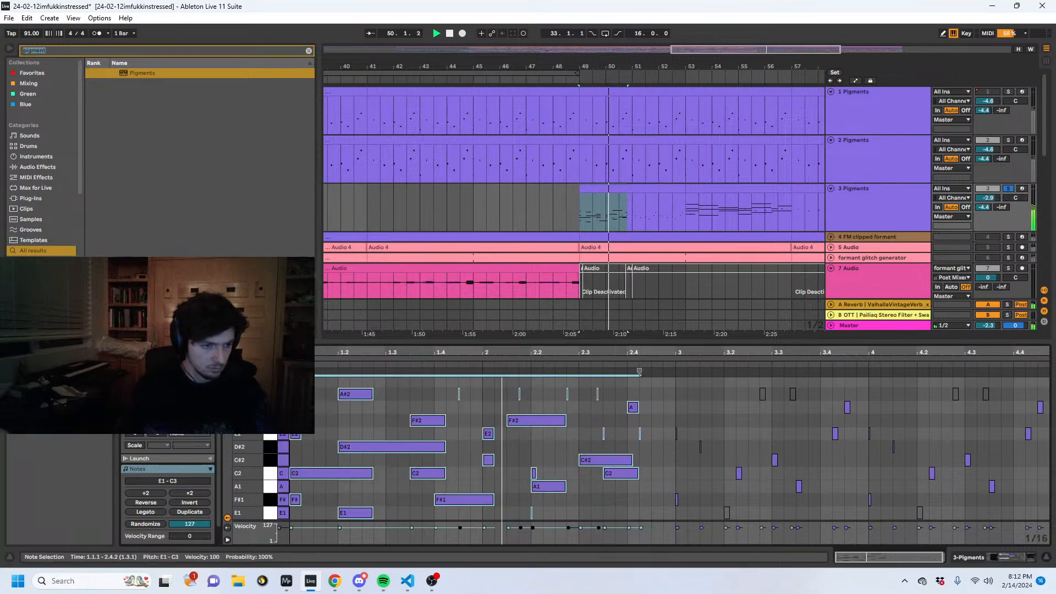
left_click_drag(371, 476, 313, 474)
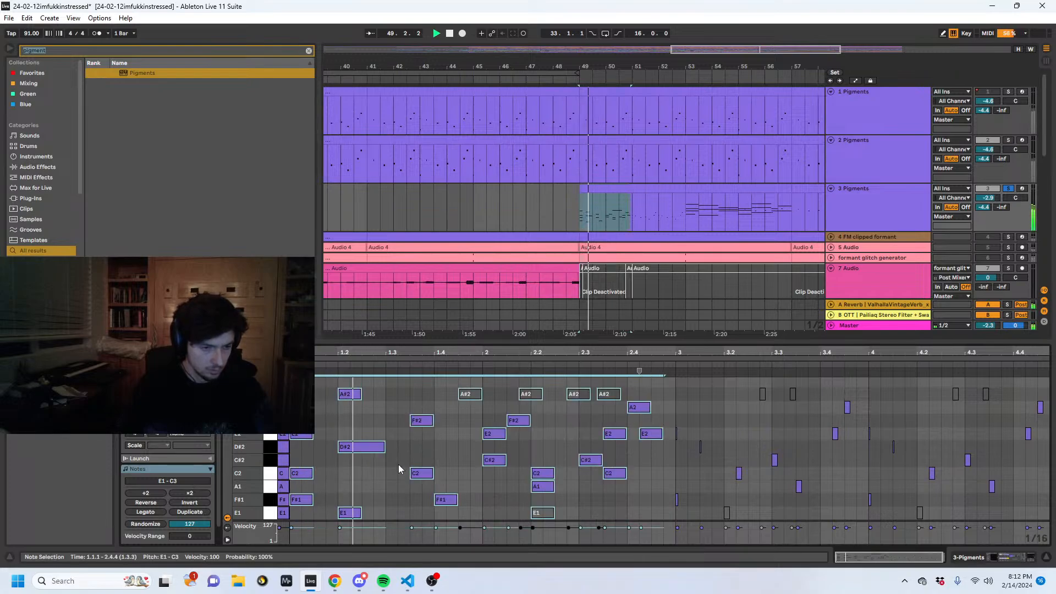
- Raise the C2 note at 2.2 in the track 3 clip to C3 and play the part
left_click(494, 473)
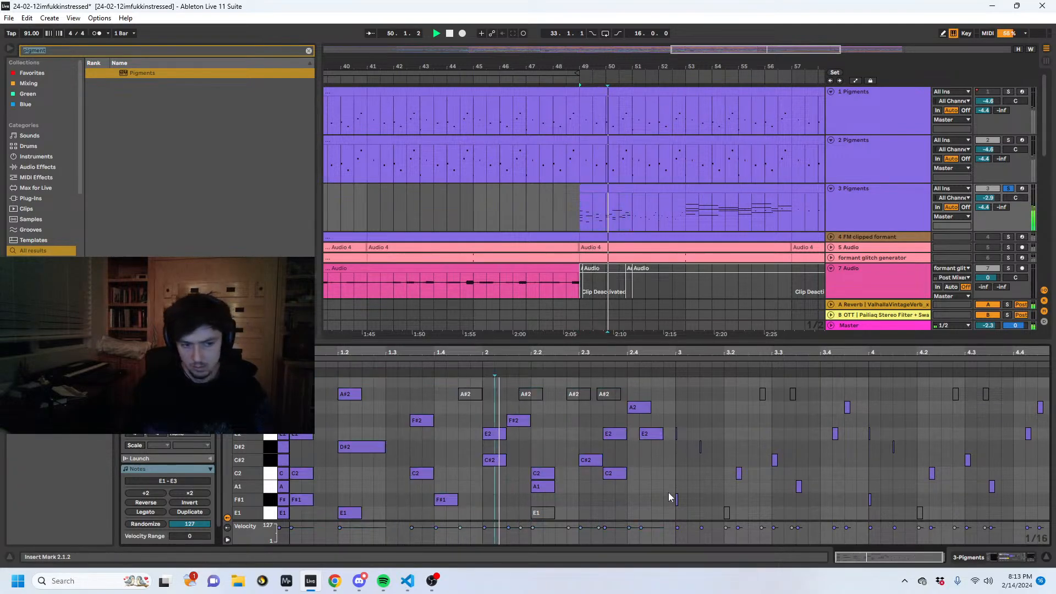
left_click_drag(539, 473, 539, 463)
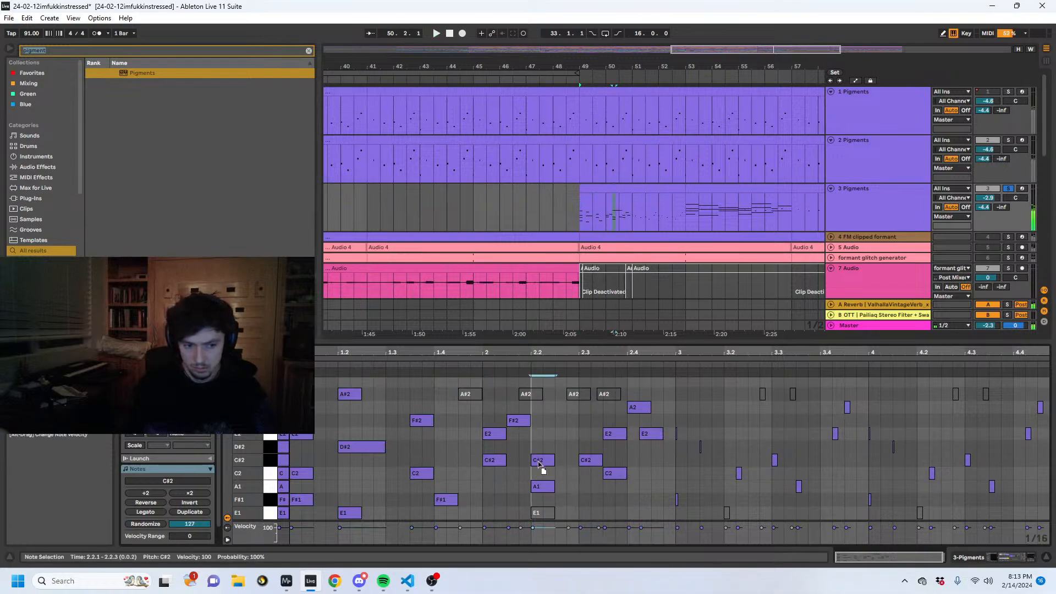
key("shift+Up")
key("space")
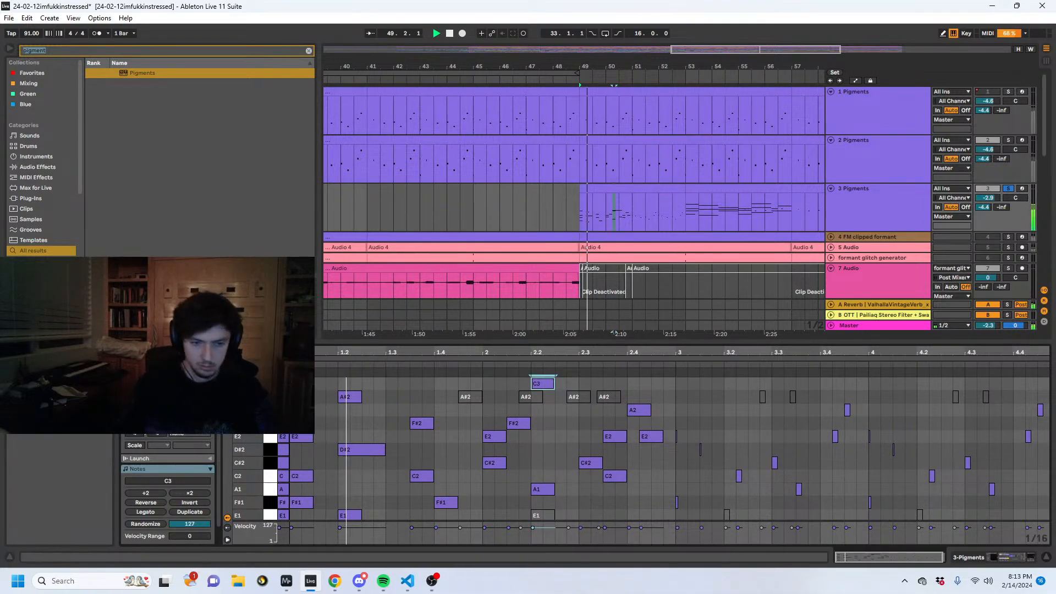
- Find Arpeggiator in the browser and load it in front of Pigments on track 3, keeping its rate at 1/8
key("shift+Tab")
type("arpeg")
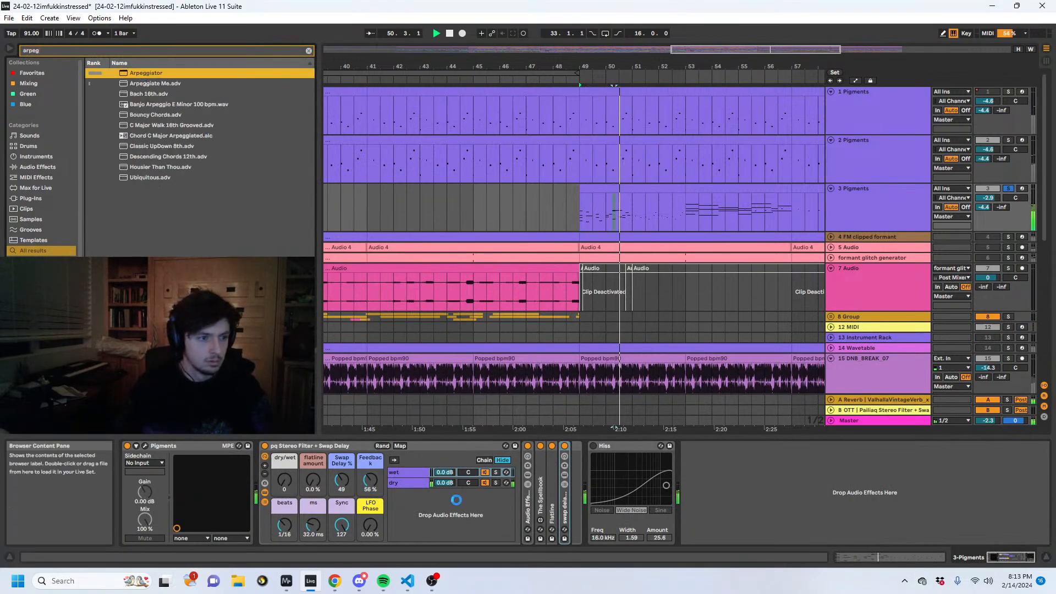
key("Return")
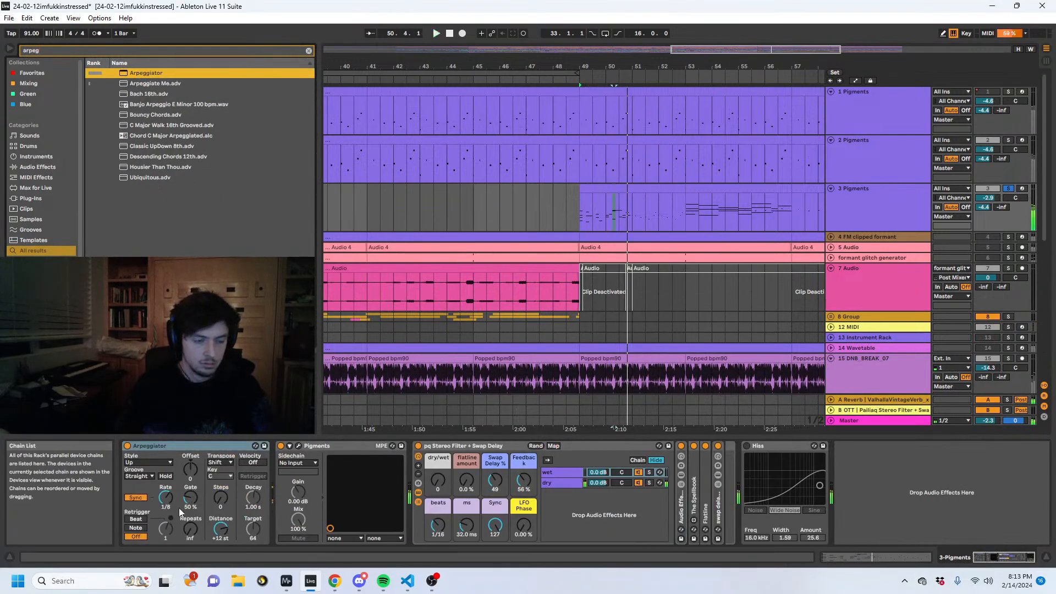
left_click_drag(176, 504, 177, 498)
key("space")
key("space")
- Apply Legato to all notes in the first track 3 clip and extend its F#1 and F#2 notes before bar 2 up to bar 2
key("shift+Tab")
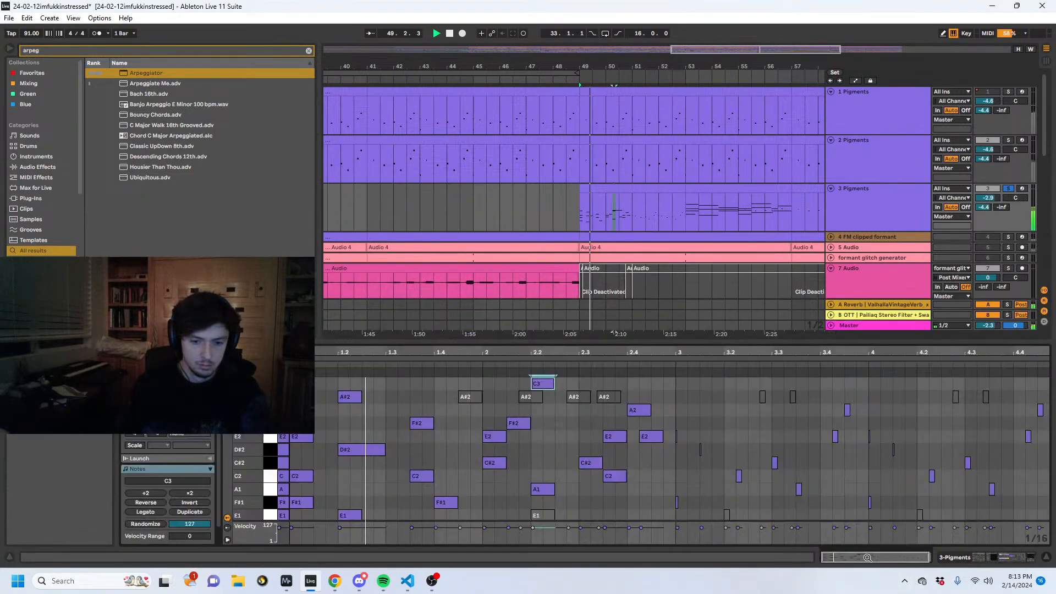
key("ctrl+a")
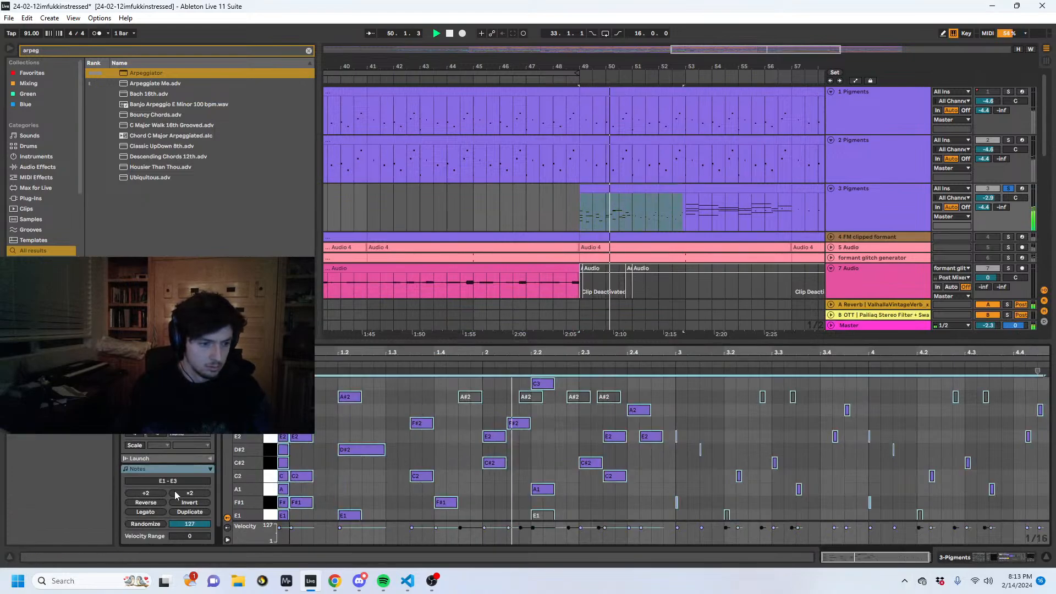
left_click(145, 512)
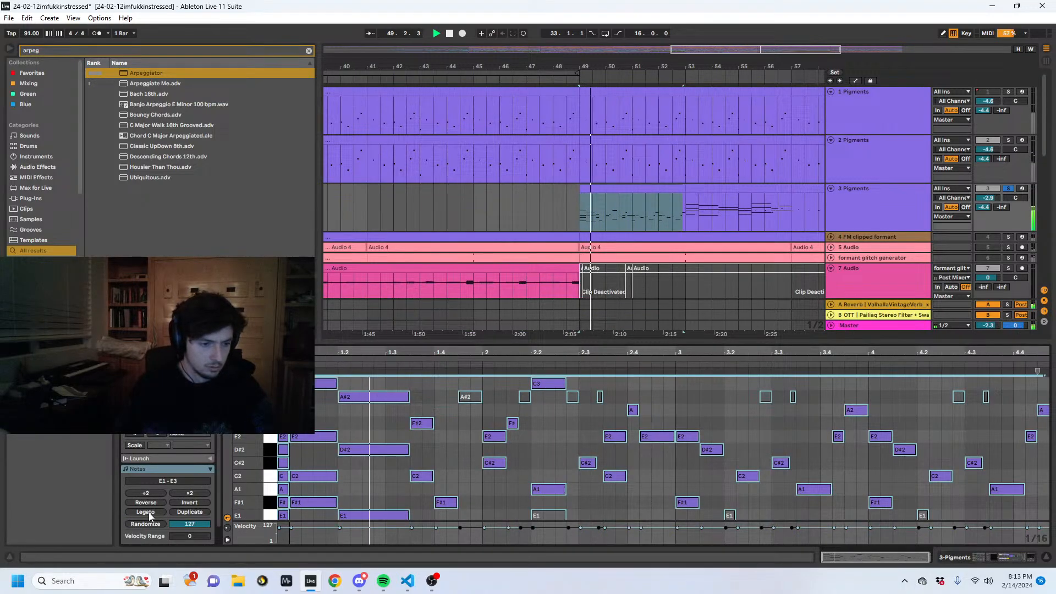
left_click(447, 466)
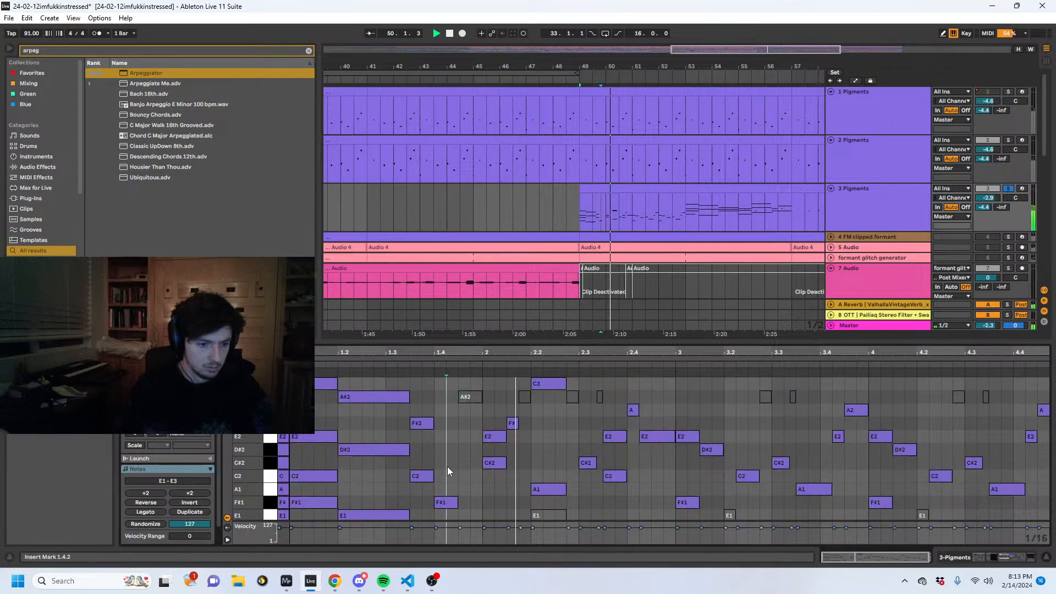
left_click_drag(458, 503, 482, 503)
left_click_drag(433, 423, 482, 422)
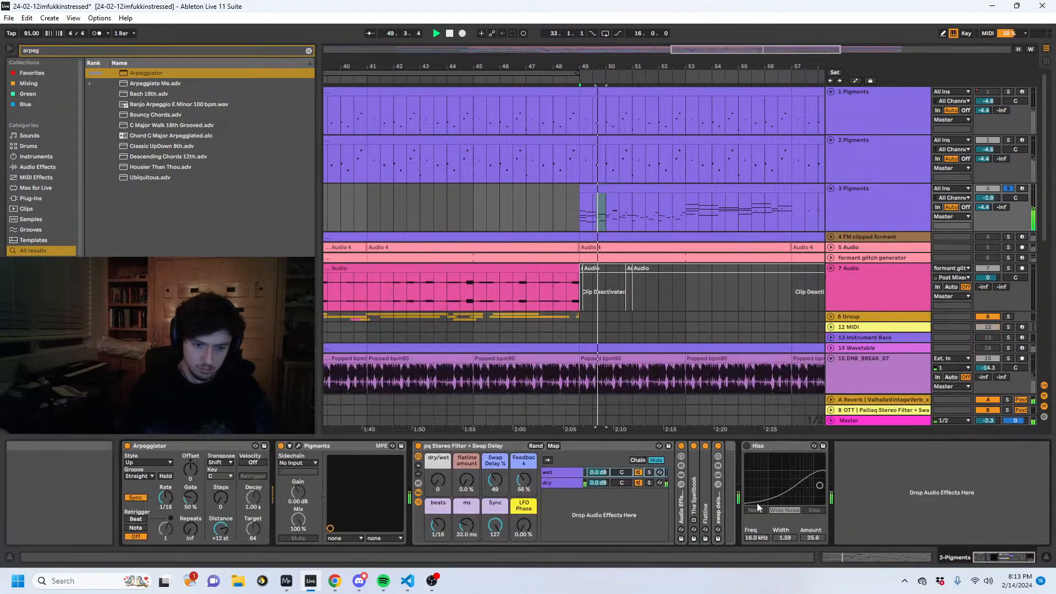
- Lower track 3's send to the A Reverb return to -inf
key("shift+Tab")
left_click_drag(983, 207, 982, 264)
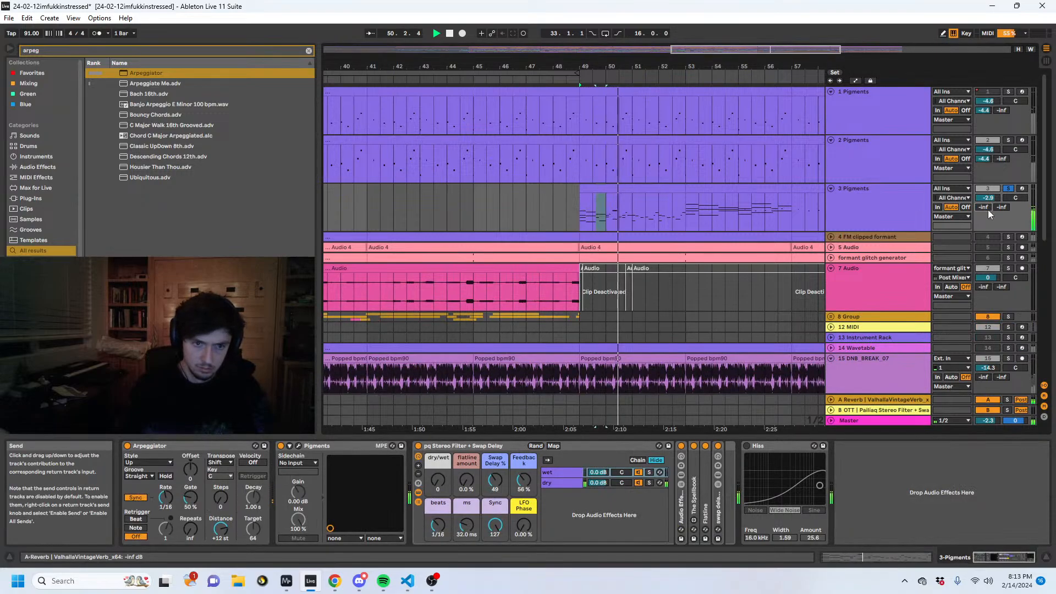
- Transpose all notes in the first track 3 clip, bars 49 to 53, up one octave
left_click_drag(581, 212, 685, 212)
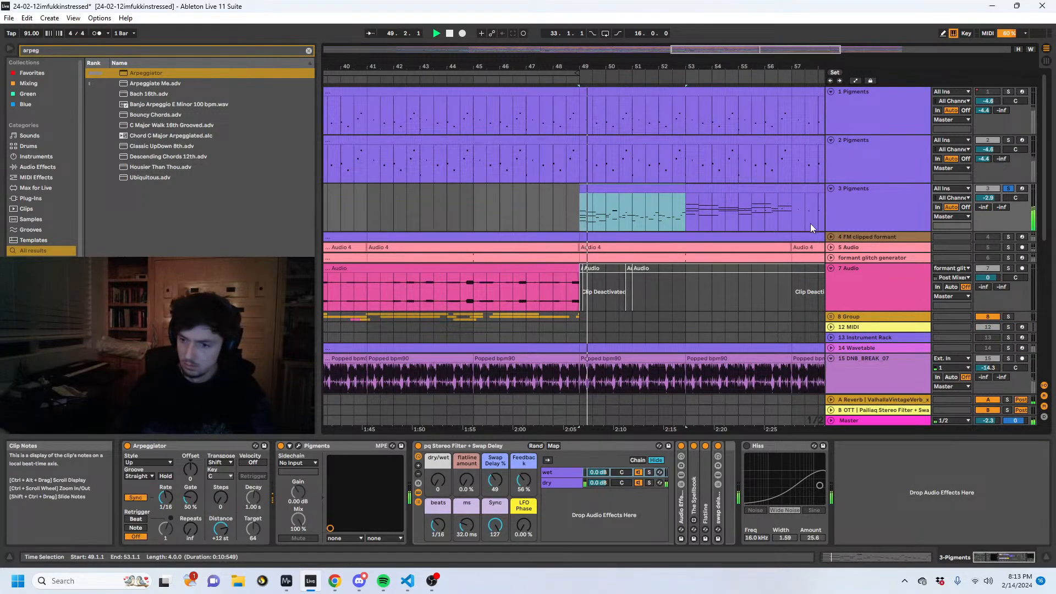
key("shift+Tab")
left_click(424, 449)
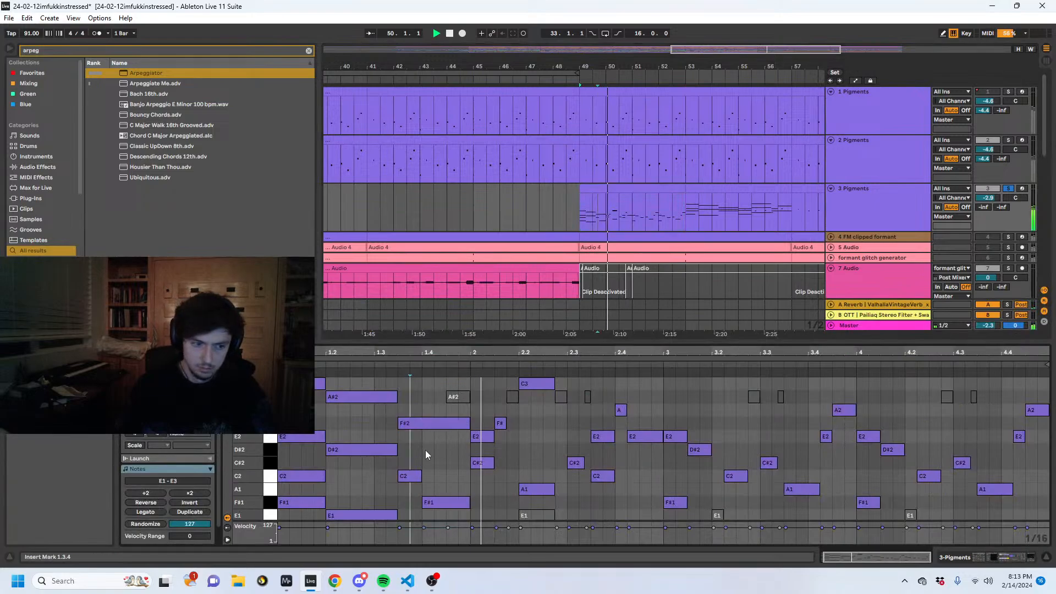
key("ctrl+a")
key("shift+Up")
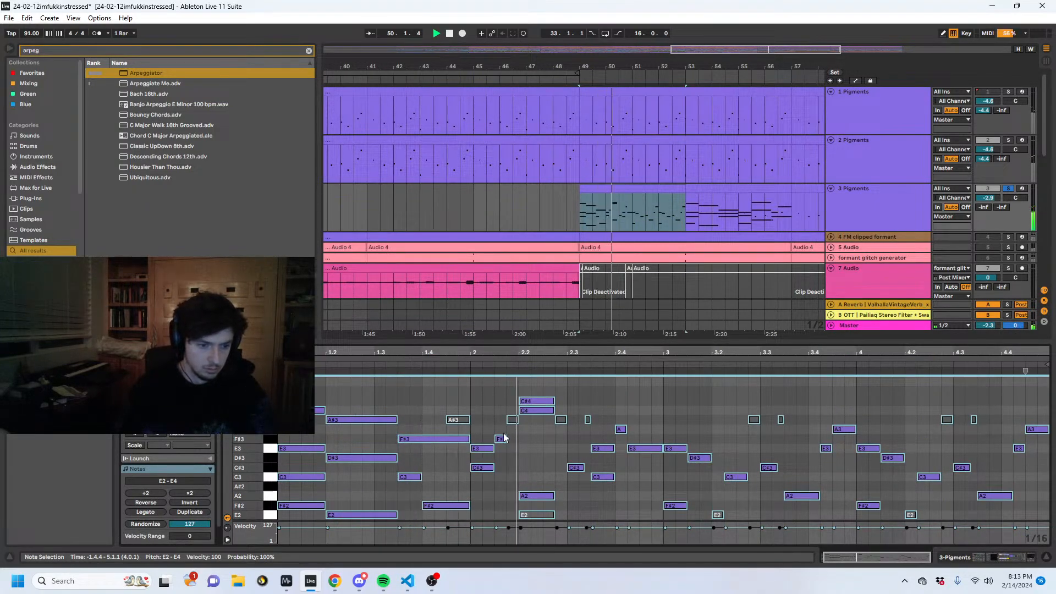
- Extend the F#3 and C#3 notes in clip bar 2 to beat 2.2, and the A2, C4 and C#4 chord to beat 2.3
left_click(481, 497)
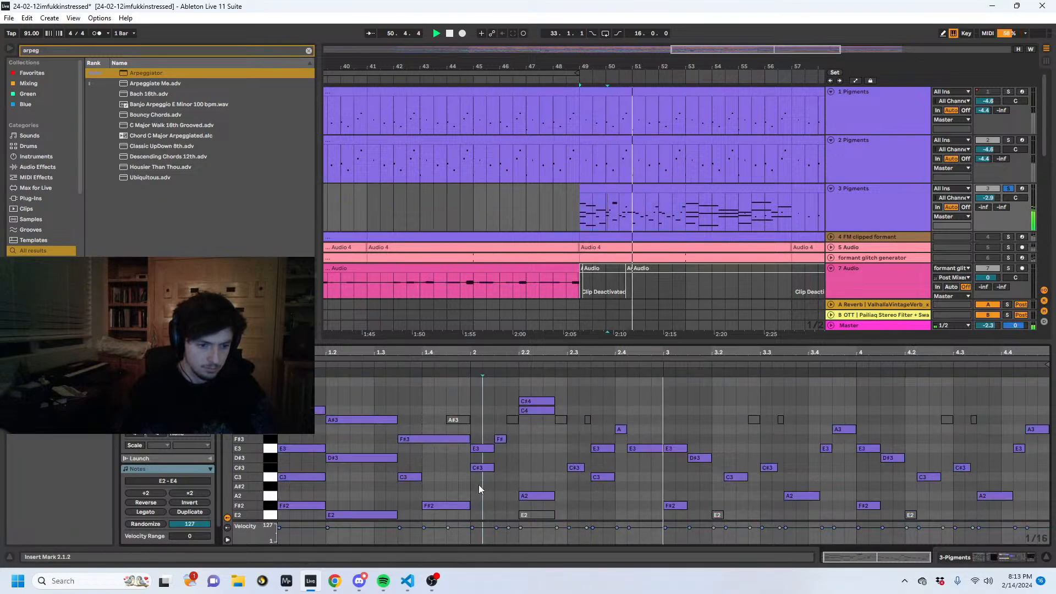
left_click(467, 419)
key("space")
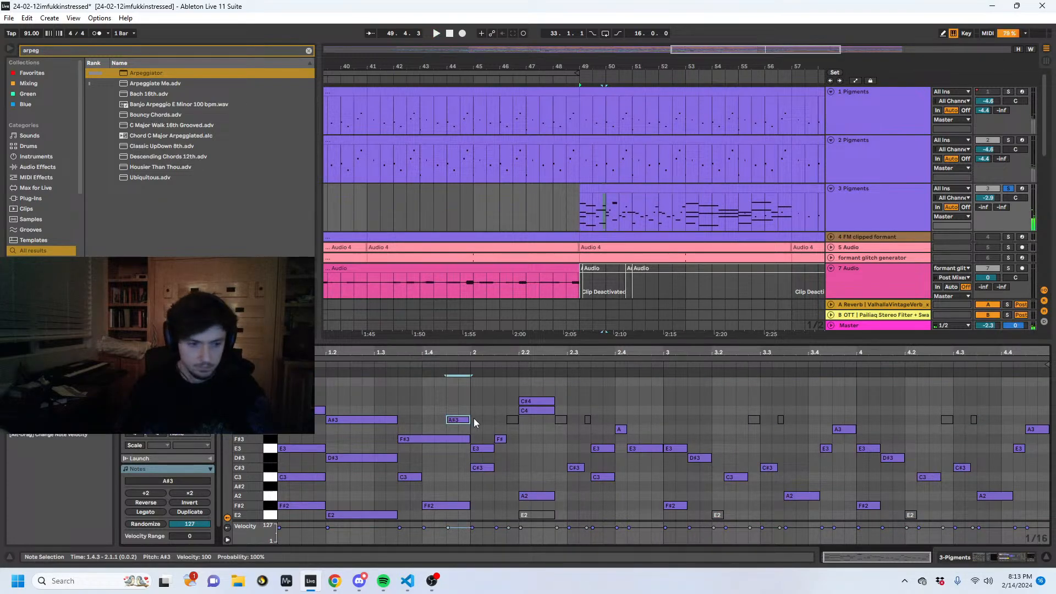
left_click(510, 420)
key("space")
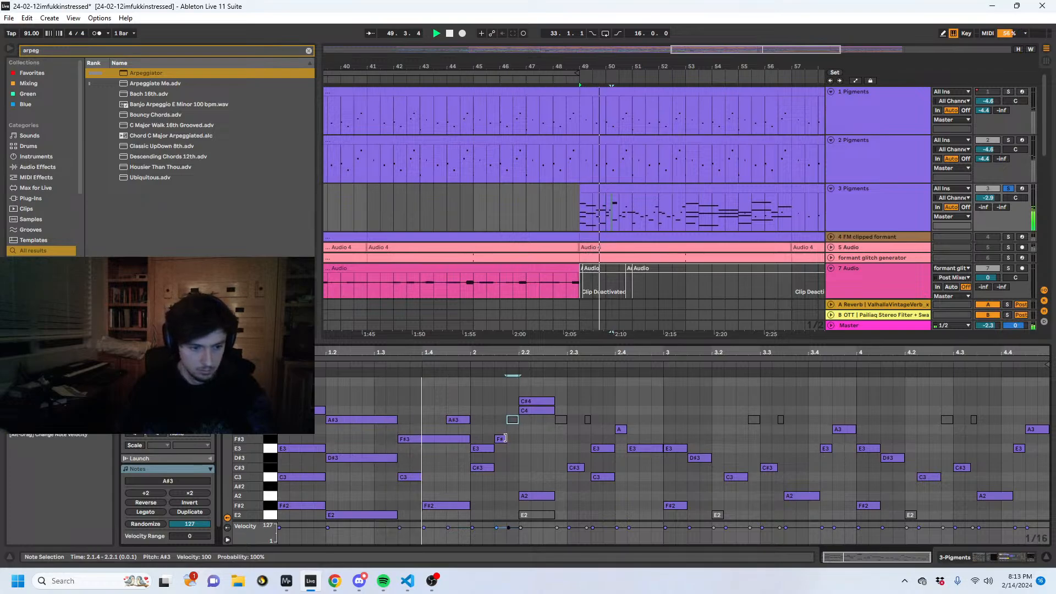
left_click_drag(505, 438, 515, 466)
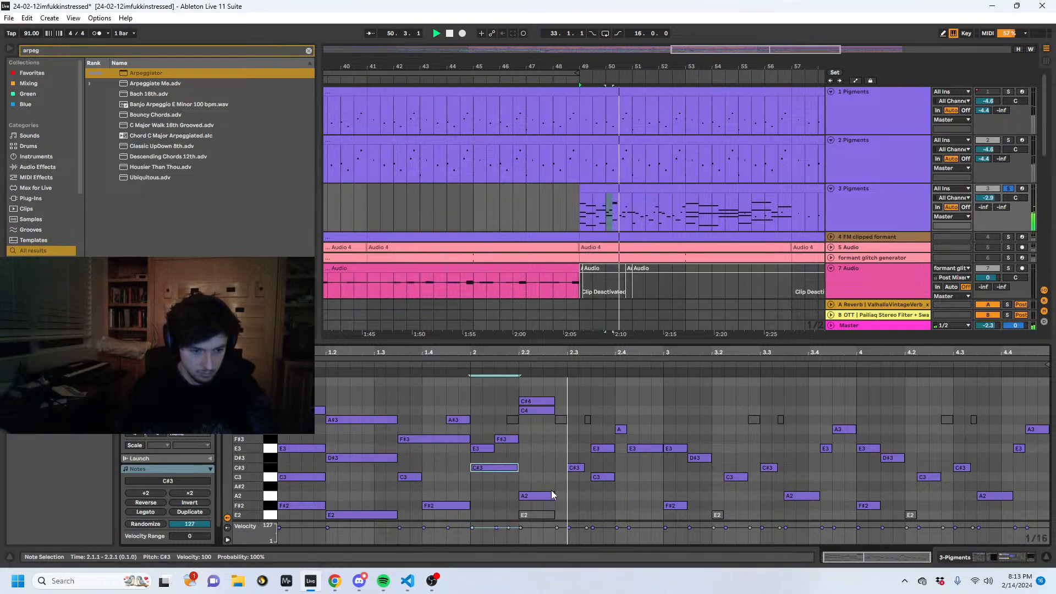
key("space")
left_click_drag(566, 502, 567, 401)
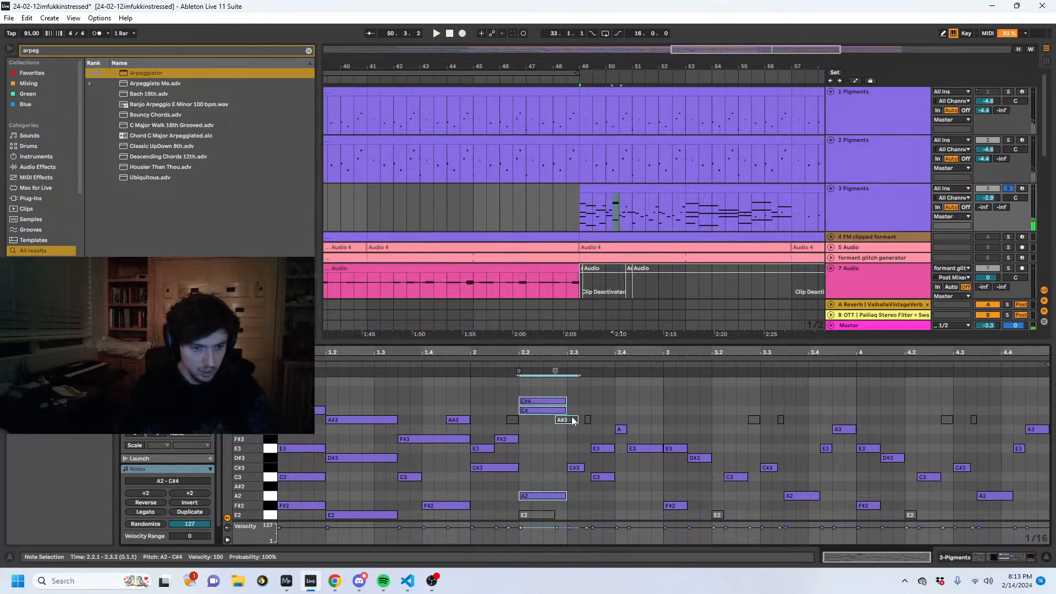
- Delete the deactivated A#3 and E2 notes in bar 2 of the clip
left_click(571, 420)
key("Delete")
left_click(587, 420)
key("Delete")
left_click(512, 420)
key("Delete")
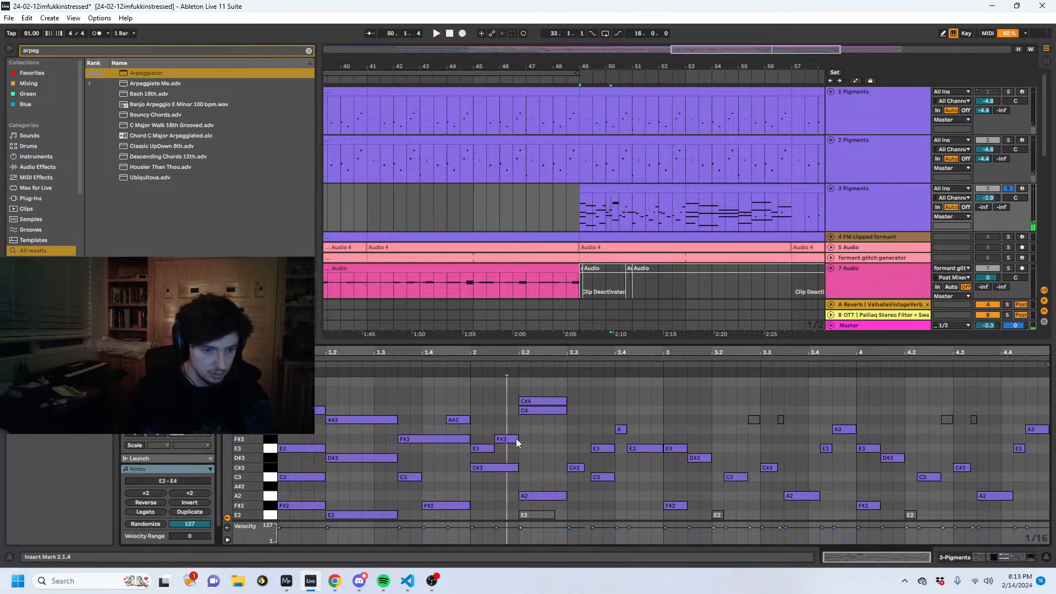
left_click(537, 514)
key("Delete")
- Extend the A2 note at beat 2.2 up to bar 3 and lengthen the C3 note at 1.3.3 to 1.4.3
left_click_drag(644, 512, 576, 406)
left_click(611, 480)
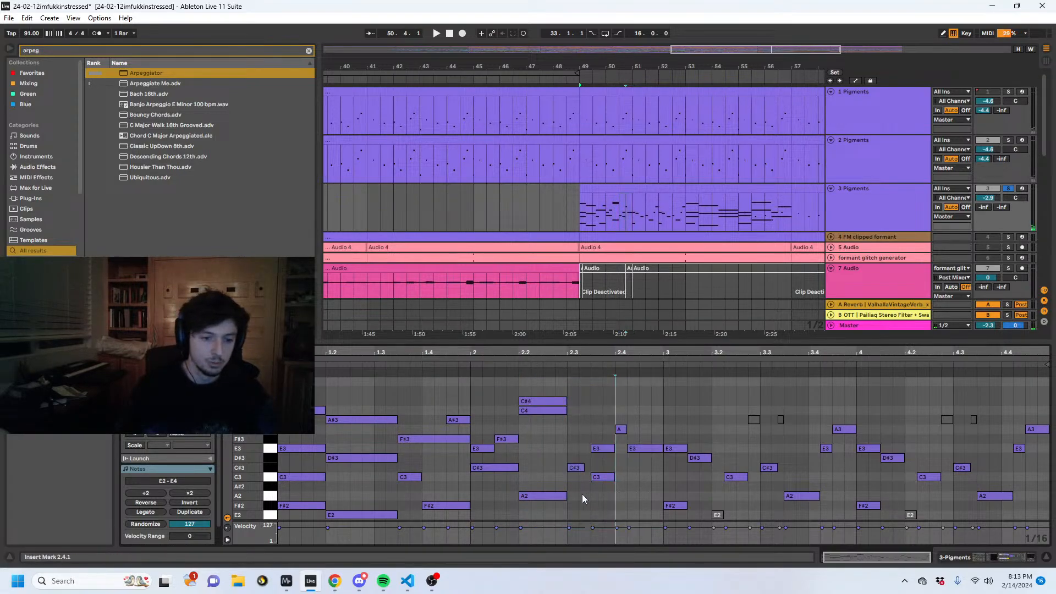
left_click_drag(565, 496, 663, 495)
key("space")
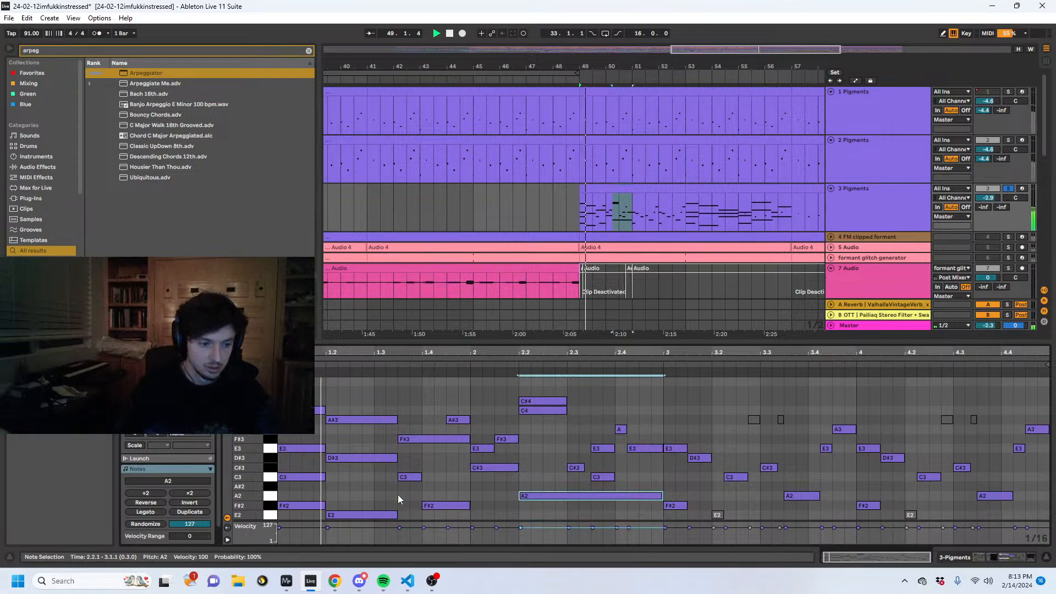
left_click_drag(421, 476, 446, 478)
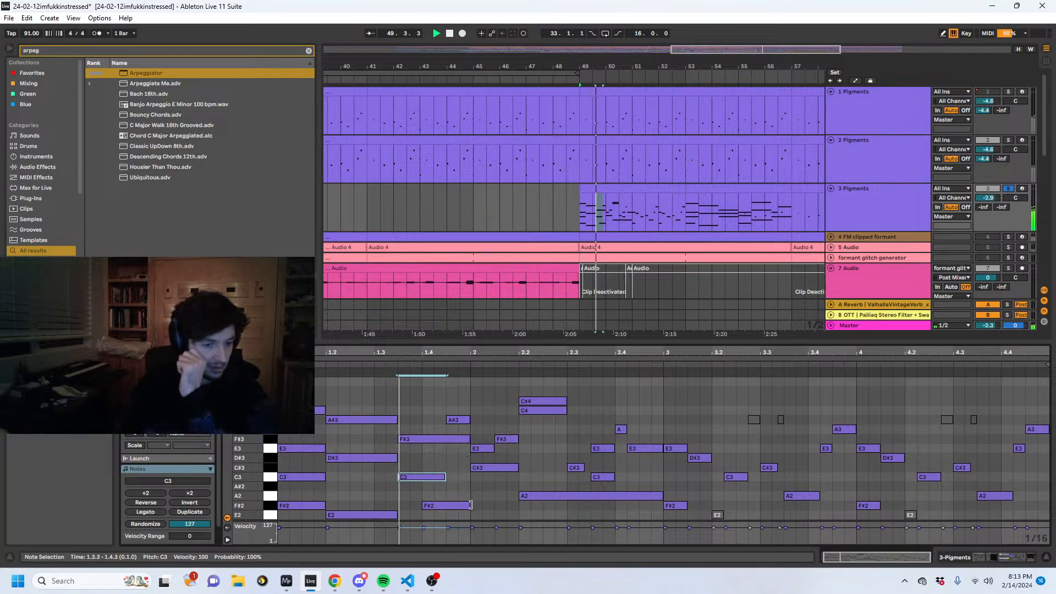
left_click(451, 431)
- Set the Arpeggiator style on track 3 to Thumb Up and audition the part from bar 49
left_click(965, 557)
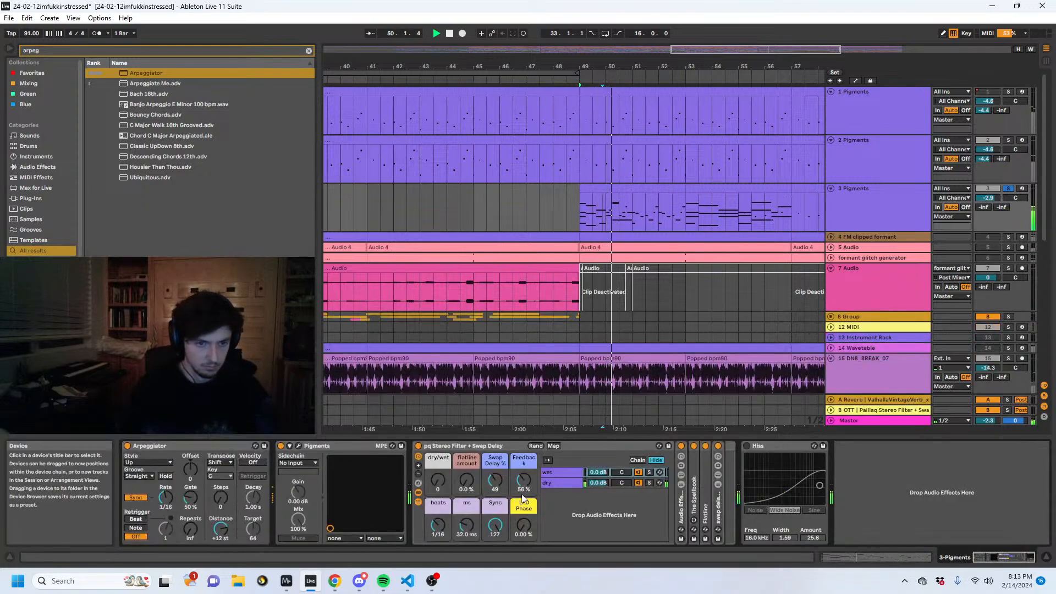
key("space")
left_click(162, 461)
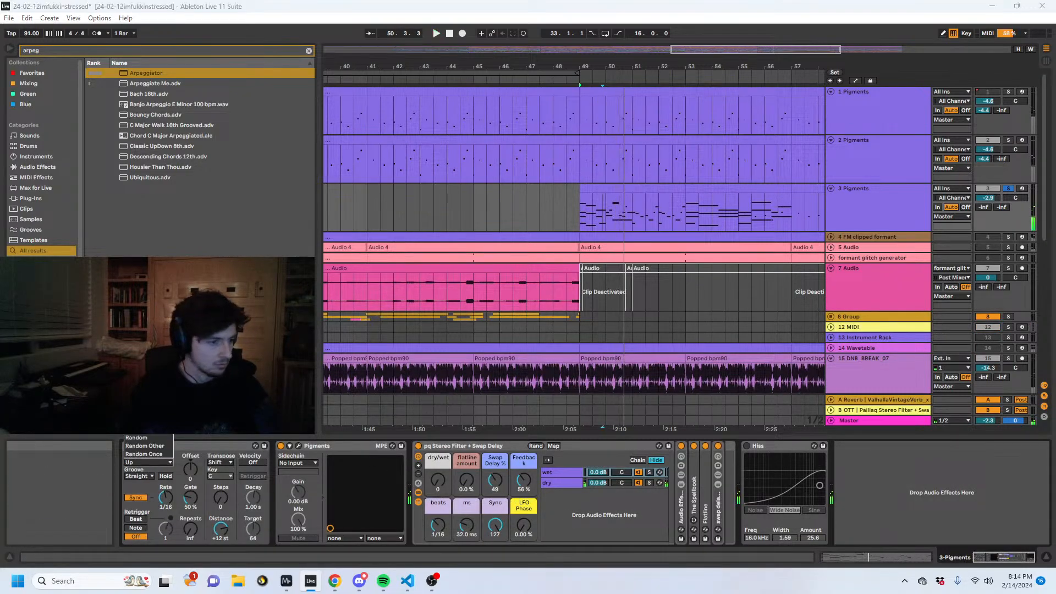
left_click(155, 380)
key("space")
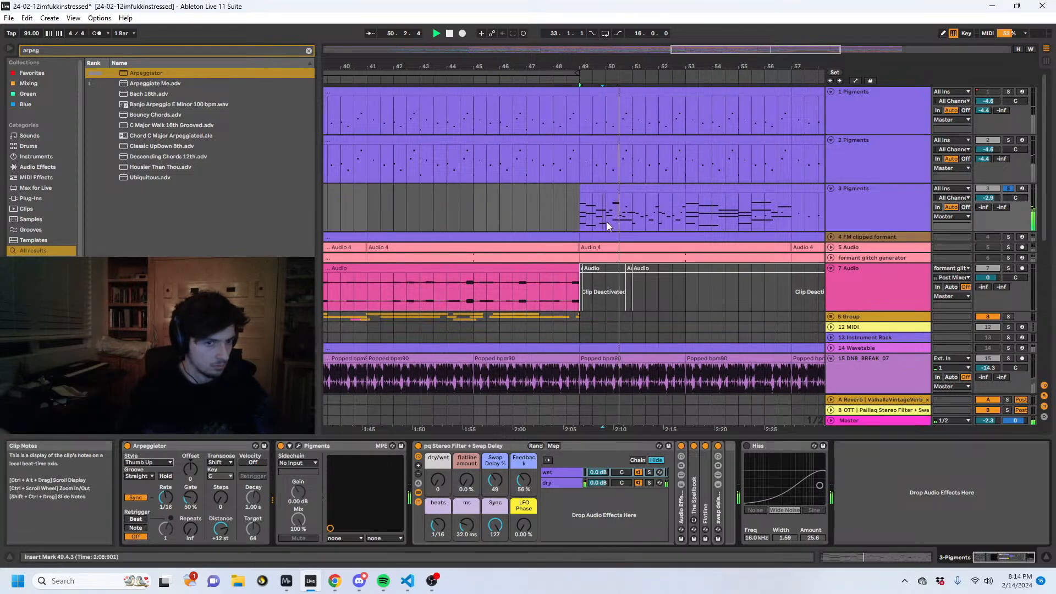
left_click_drag(606, 222, 579, 218)
left_click(580, 217)
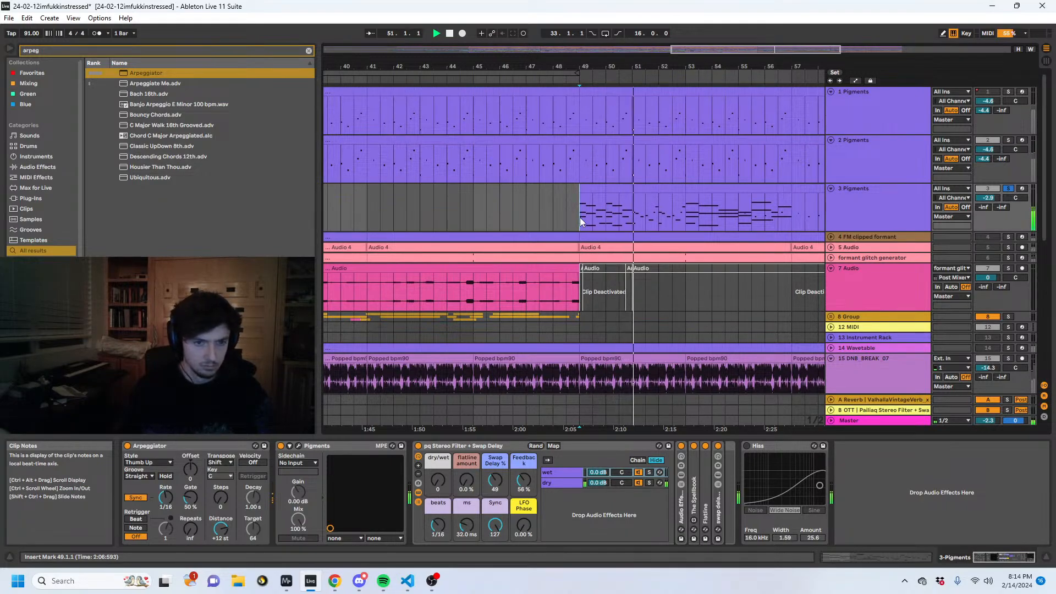
- Load the Sinoid Granular Lab preset in track 3's Pigments and close the plug-in window
left_click(299, 450)
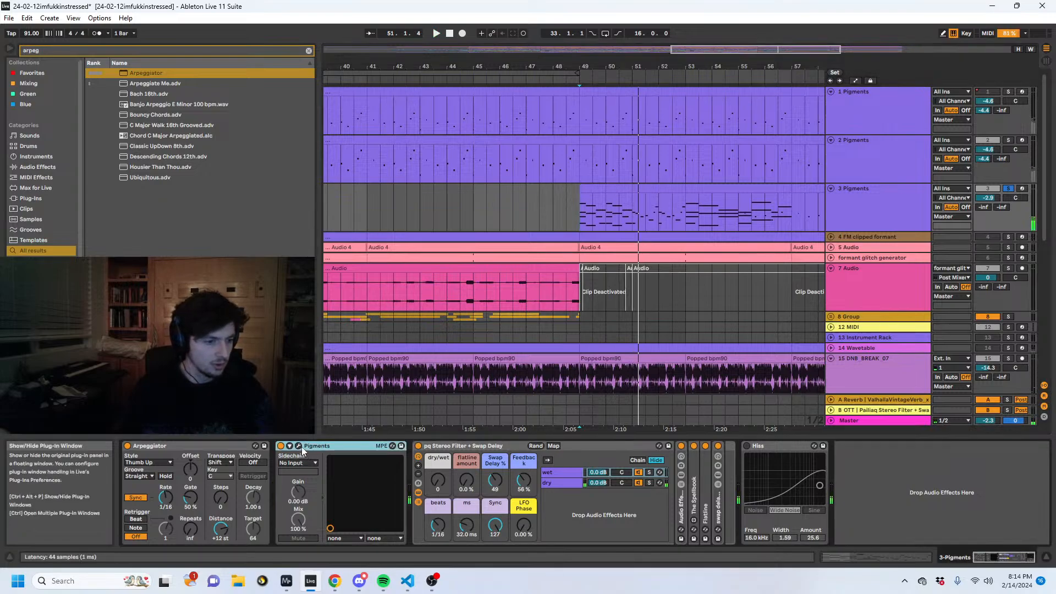
left_click(301, 446)
left_click(769, 163)
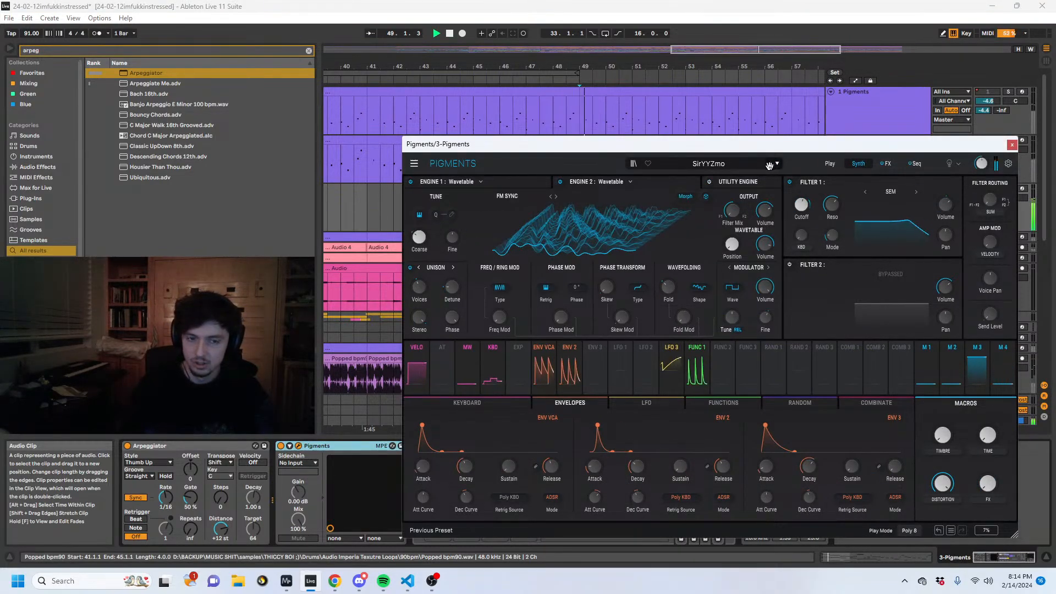
left_click(770, 164)
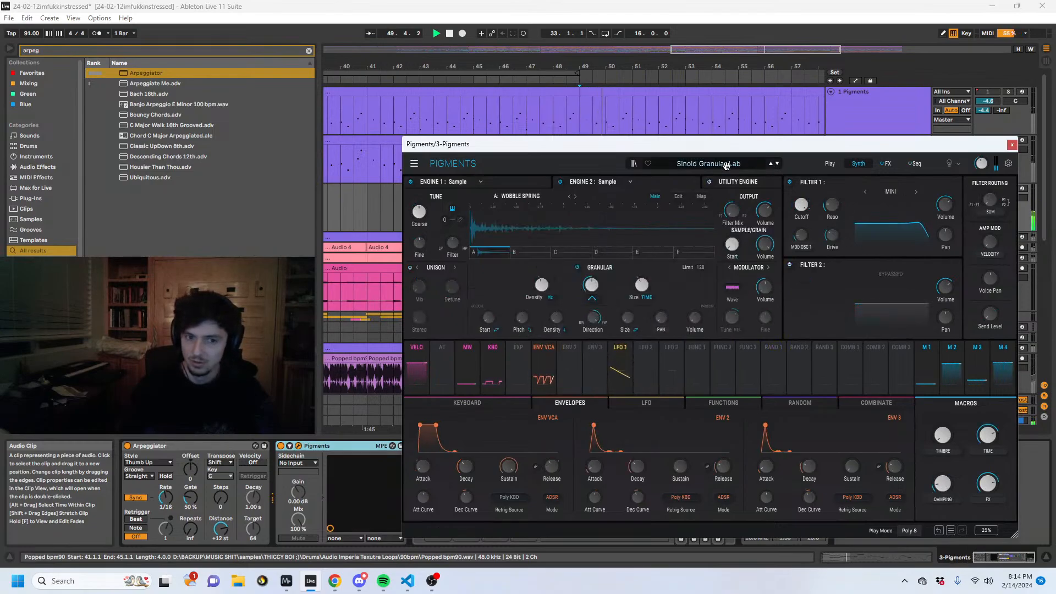
left_click_drag(984, 144, 865, 163)
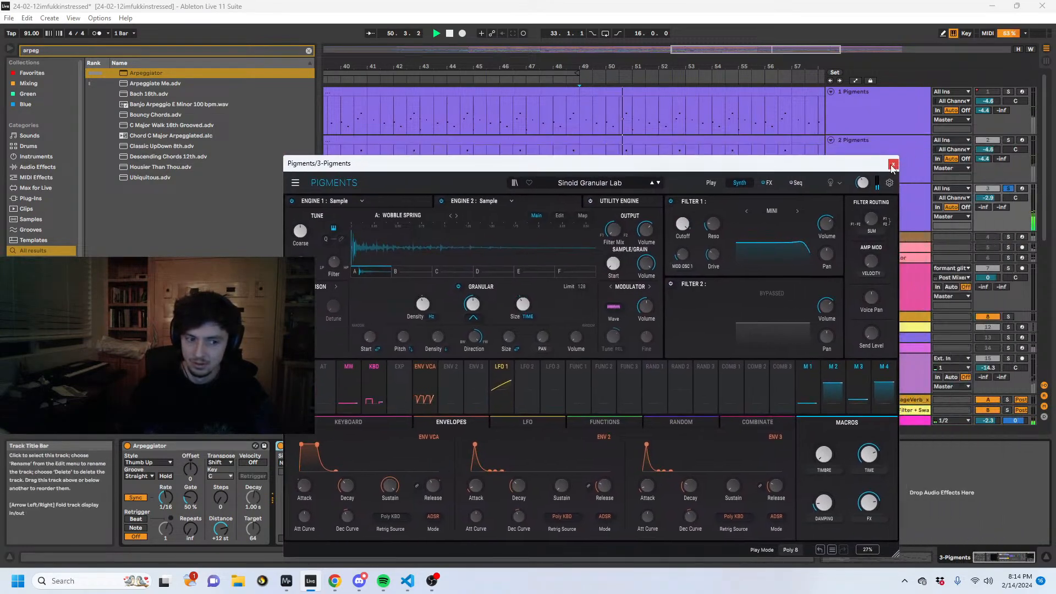
left_click(893, 164)
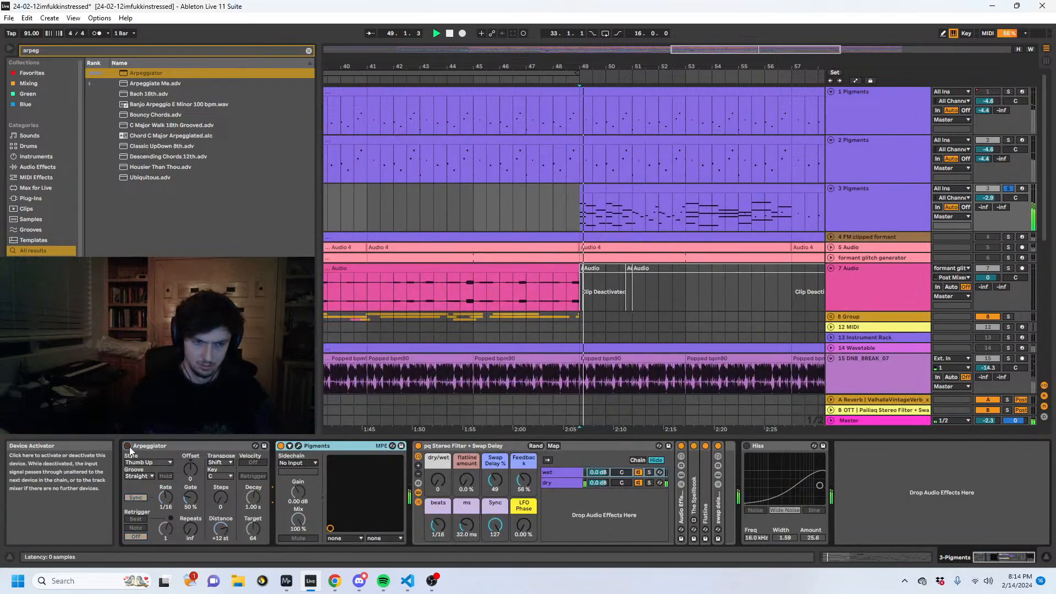
- Switch the Arpeggiator back on, then raise the effect rack's dry/wet and set its flatline amount to 61 %
left_click(128, 447)
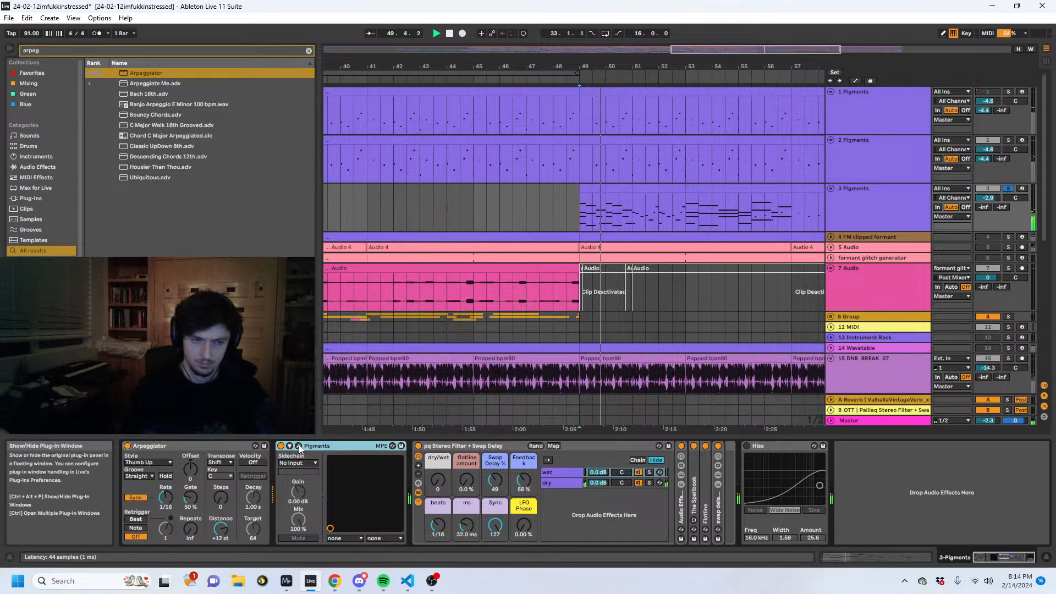
left_click_drag(437, 482, 438, 440)
left_click_drag(467, 480, 438, 484)
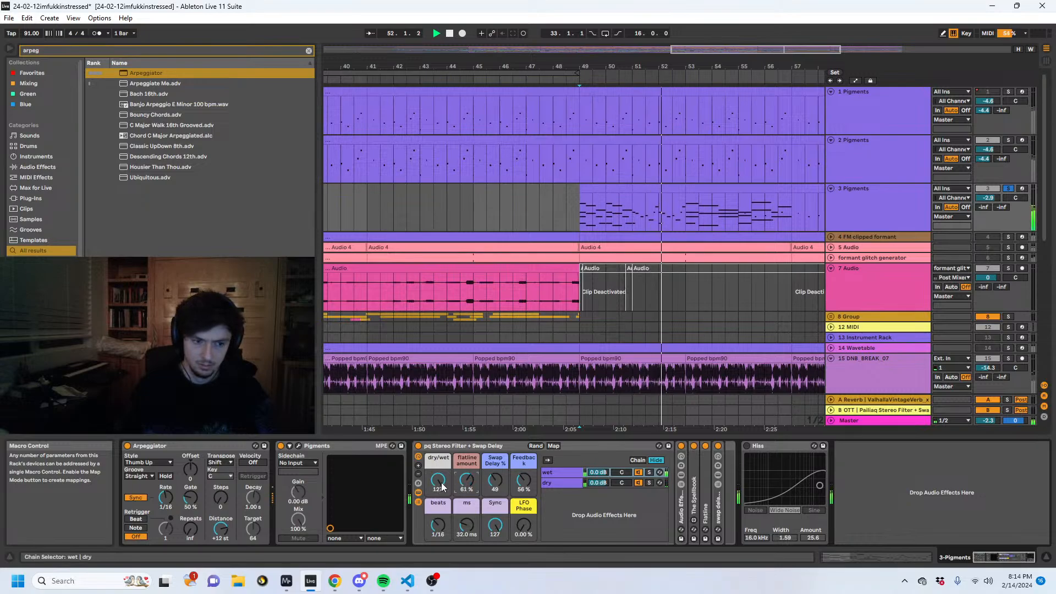
- Set Hiss to 15.5 kHz with an amount of 65.7 and move it to the start of the rack's wet chain
left_click(746, 446)
left_click_drag(767, 446, 487, 471)
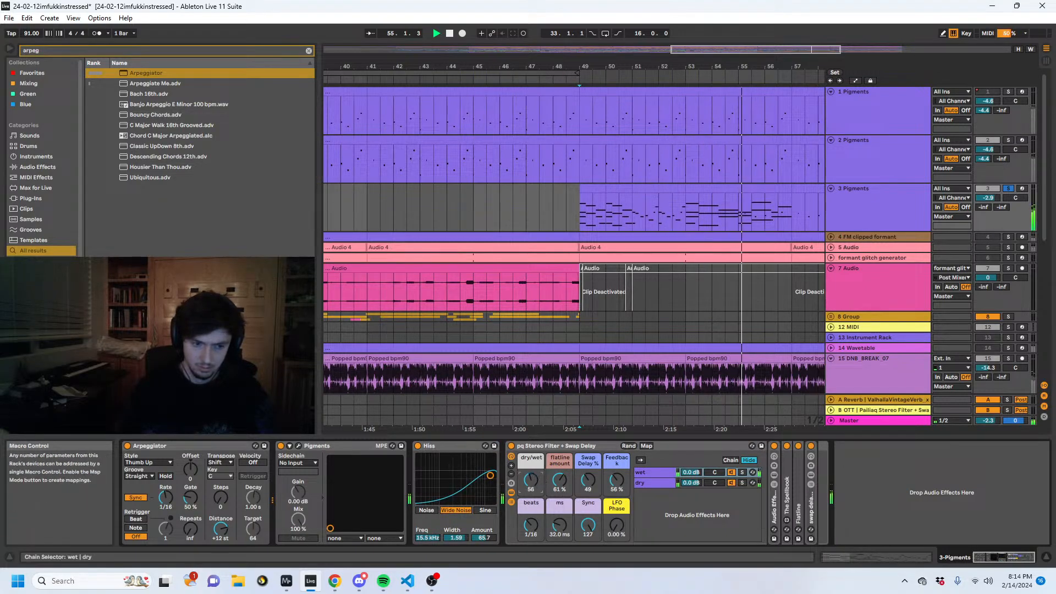
left_click(460, 447)
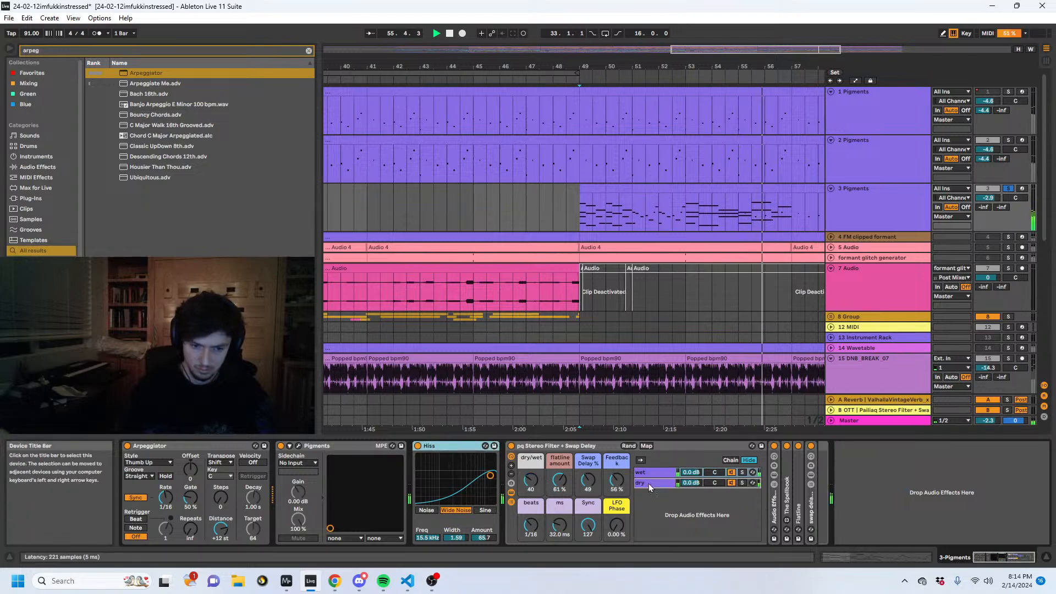
left_click_drag(642, 473, 856, 463)
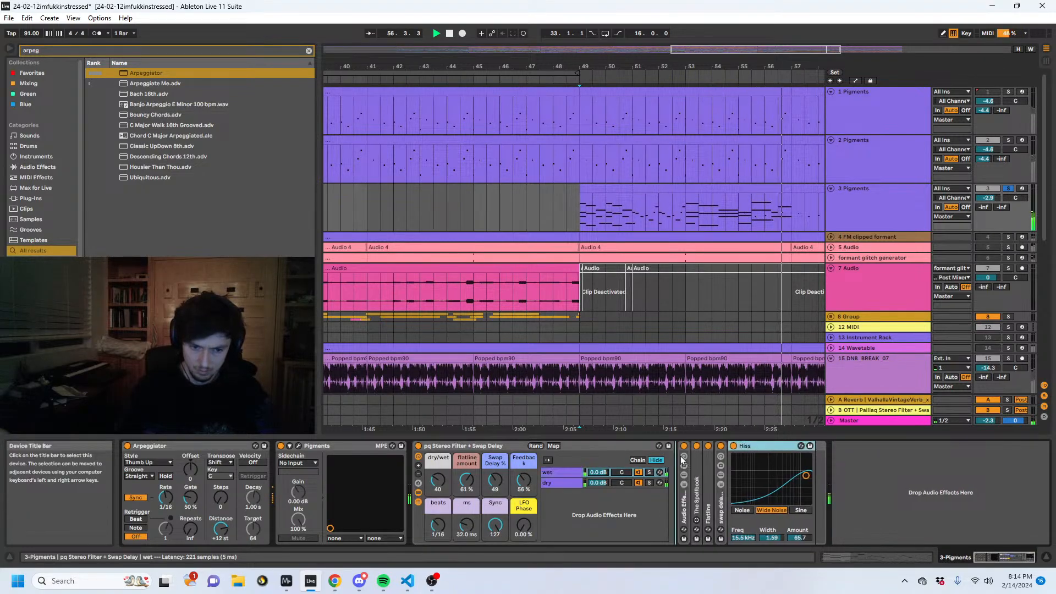
left_click_drag(764, 446, 681, 455)
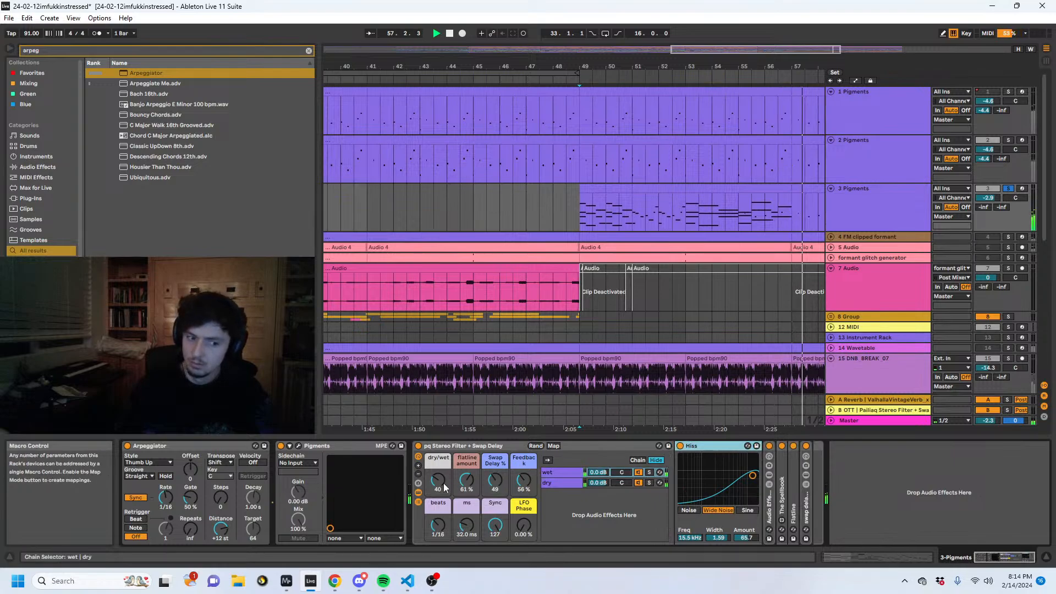
- Set the rack's flatline amount to 68 % and audition track 3 from bar 49
left_click_drag(470, 482, 470, 445)
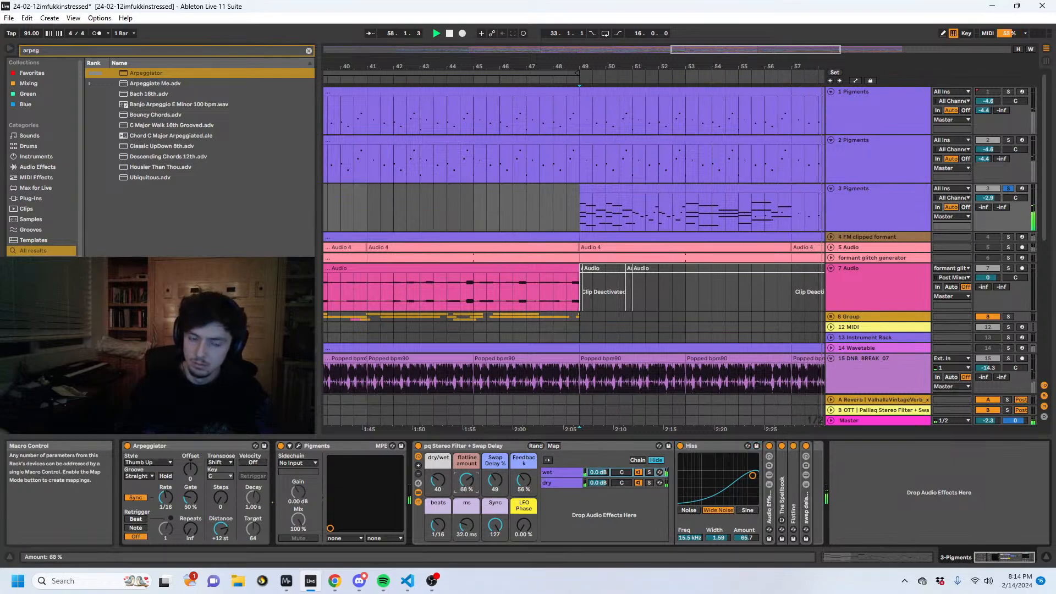
left_click(573, 226)
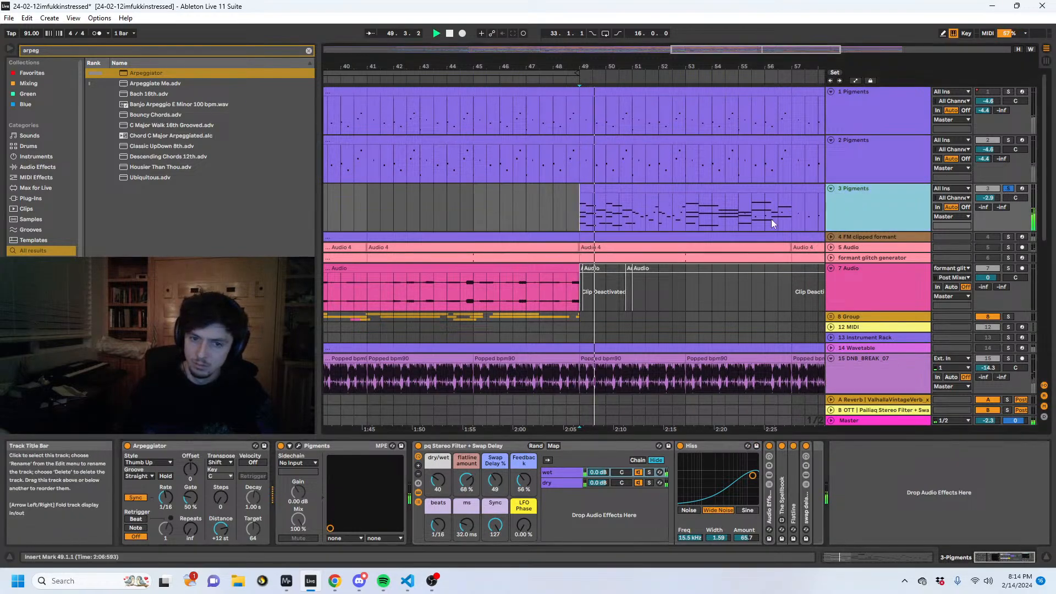
left_click(465, 474)
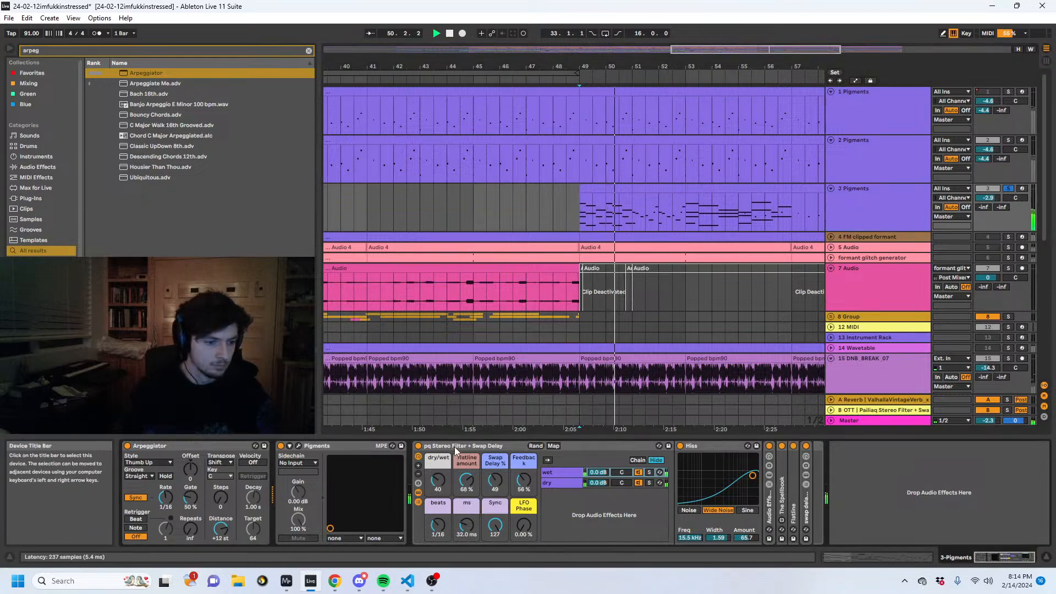
left_click(454, 447)
- Open track 3's Pigments and enable its Utility Engine
left_click(298, 446)
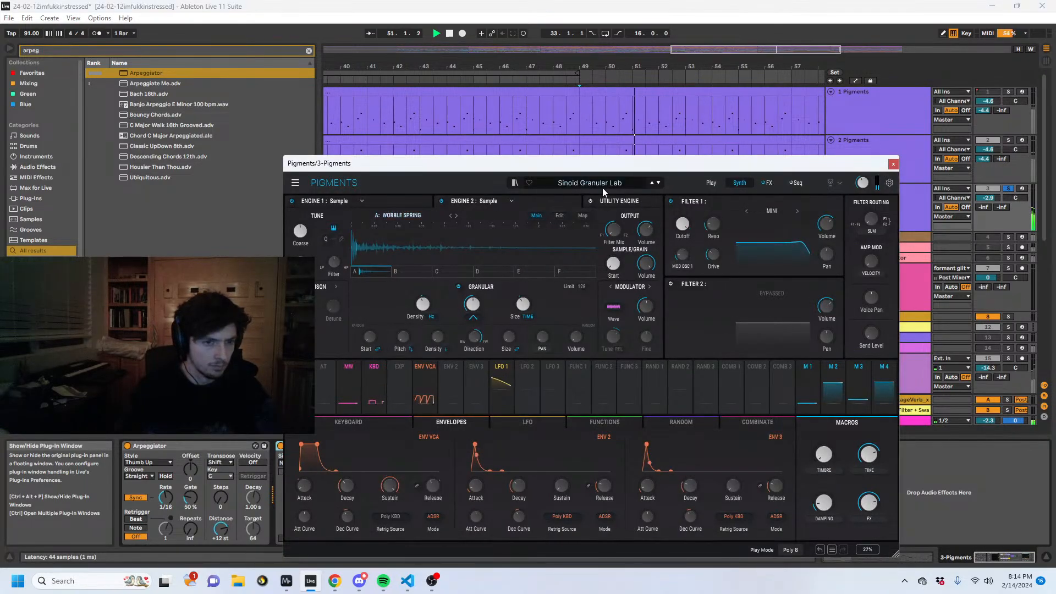
left_click(590, 201)
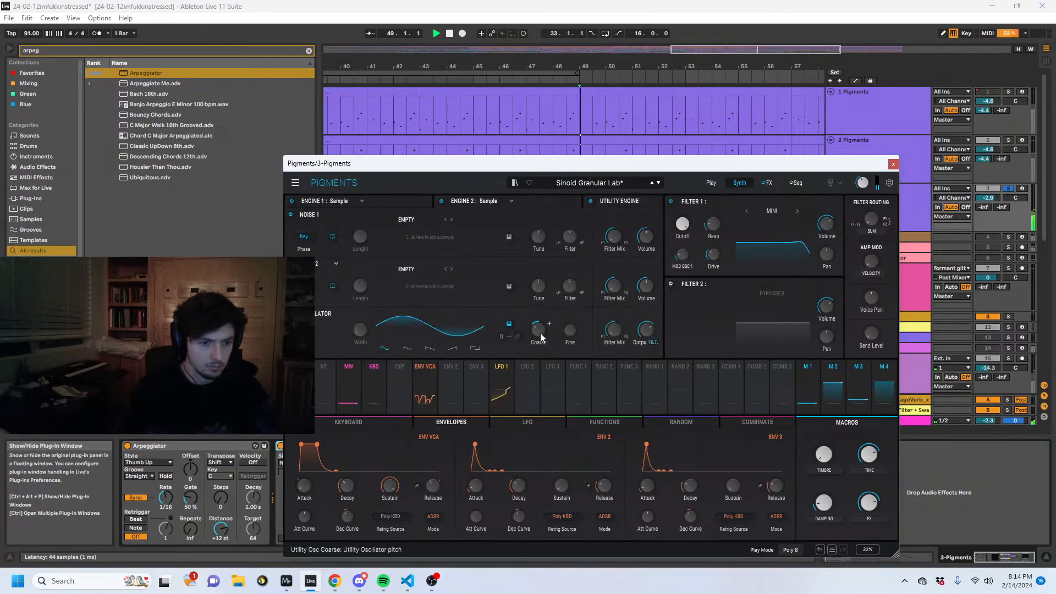
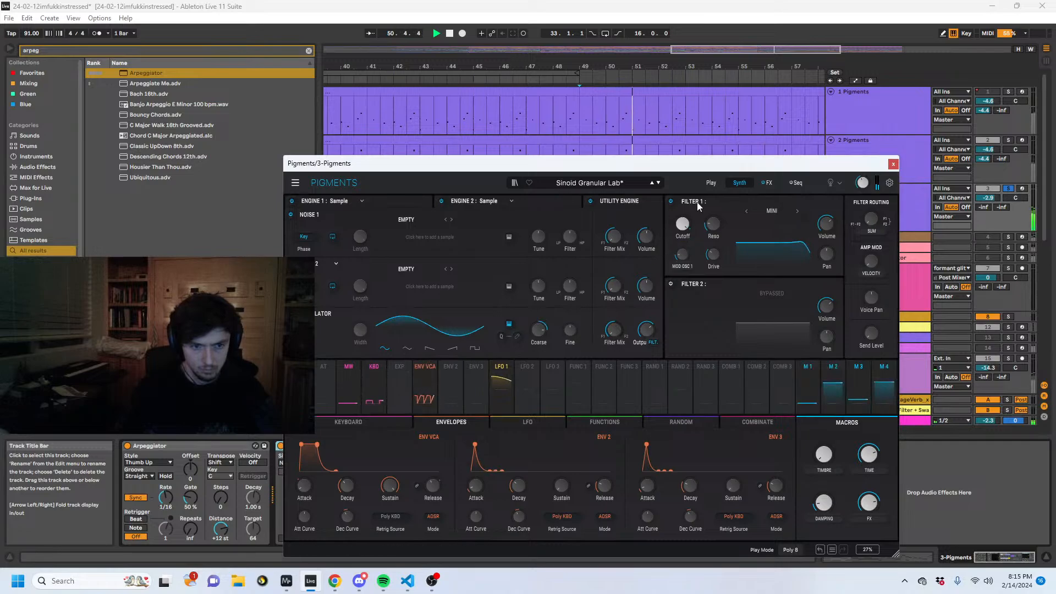
- Shorten the amplitude envelope of track 3's Pigments instrument, check its dry/wet macro, and close the plug-in window
left_click(711, 183)
mouse_move(655, 469)
left_mouse_down()
mouse_move(626, 471)
mouse_move(643, 473)
left_mouse_up()
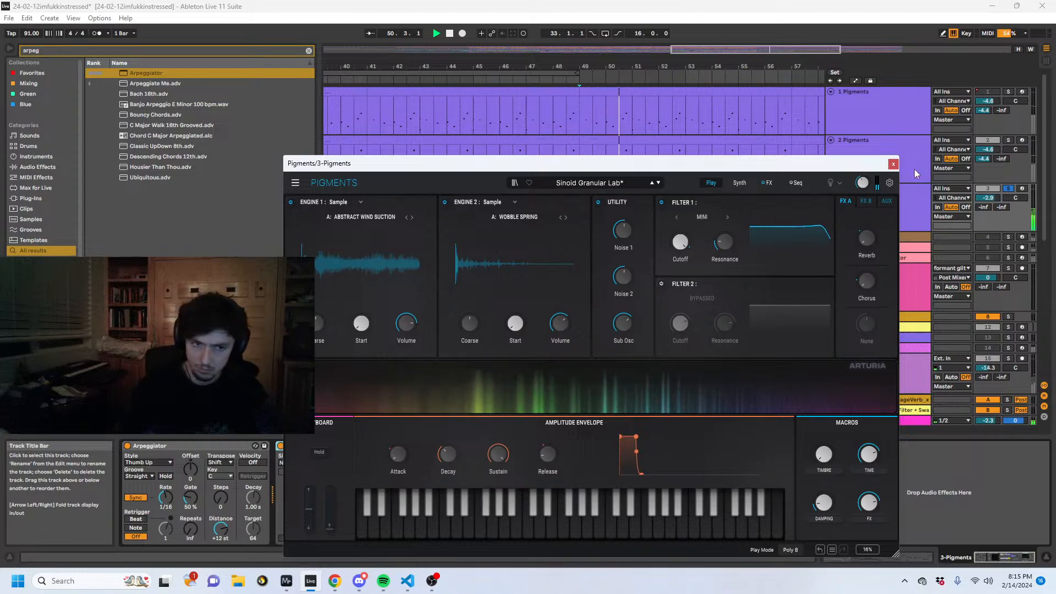
left_click(893, 164)
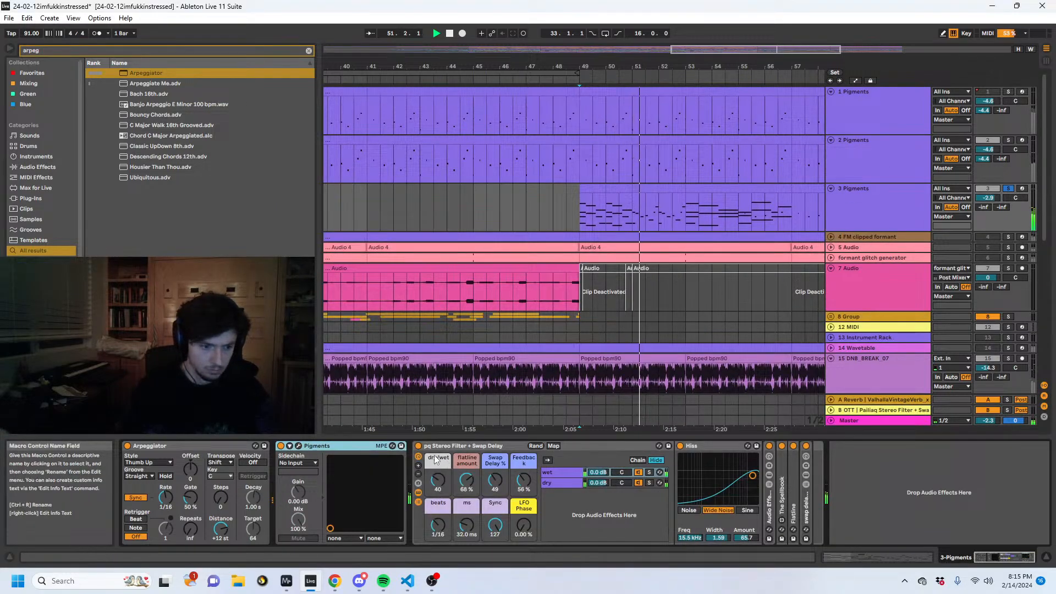
left_click(438, 480)
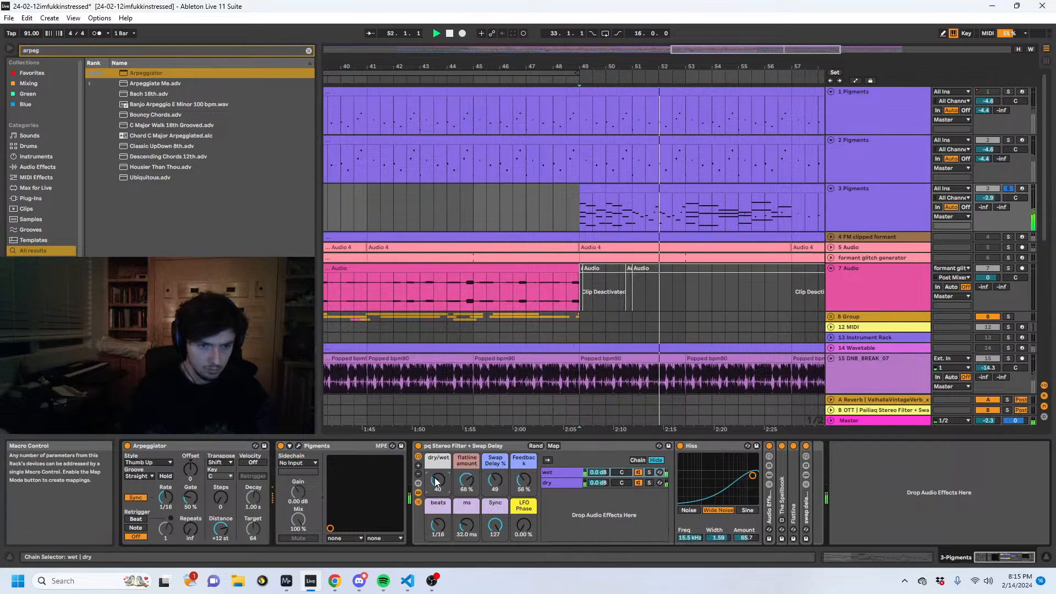
left_click(298, 445)
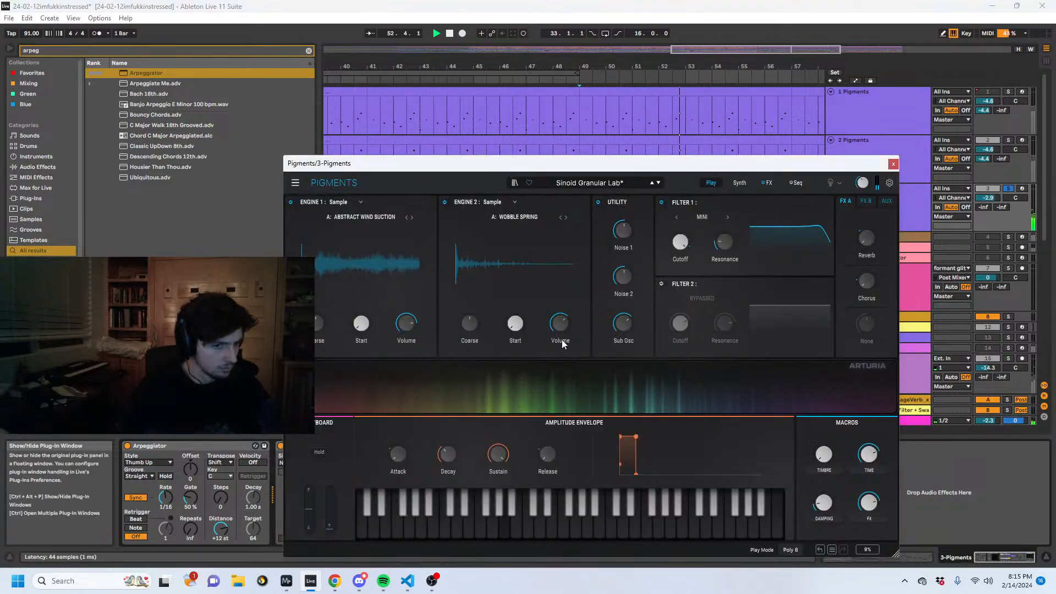
left_click(893, 164)
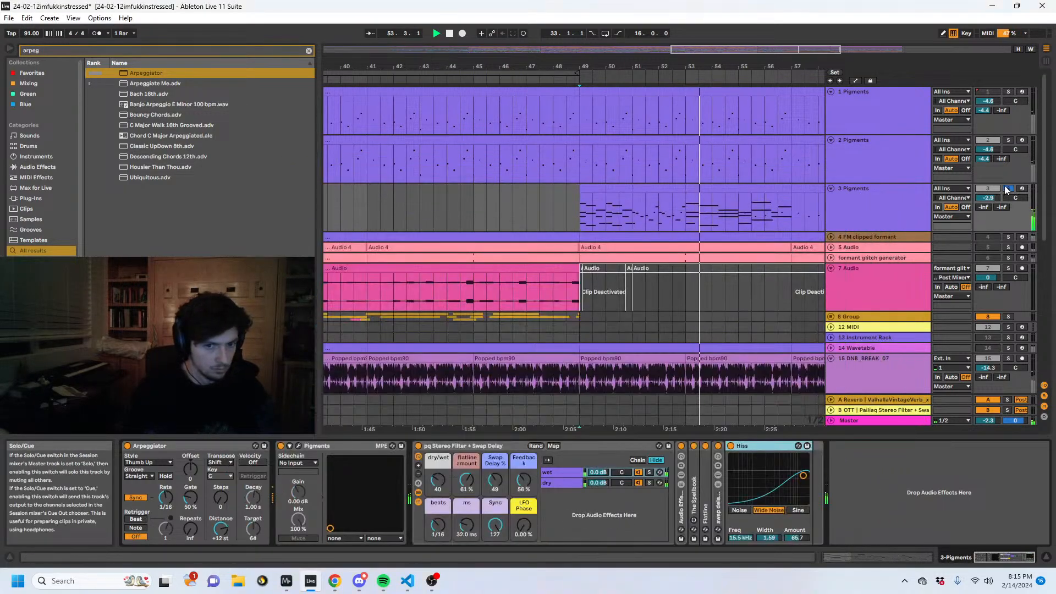
- Unsolo track 3 Pigments and audition the full arrangement from about bar 46
left_click(1008, 188)
left_click(511, 218)
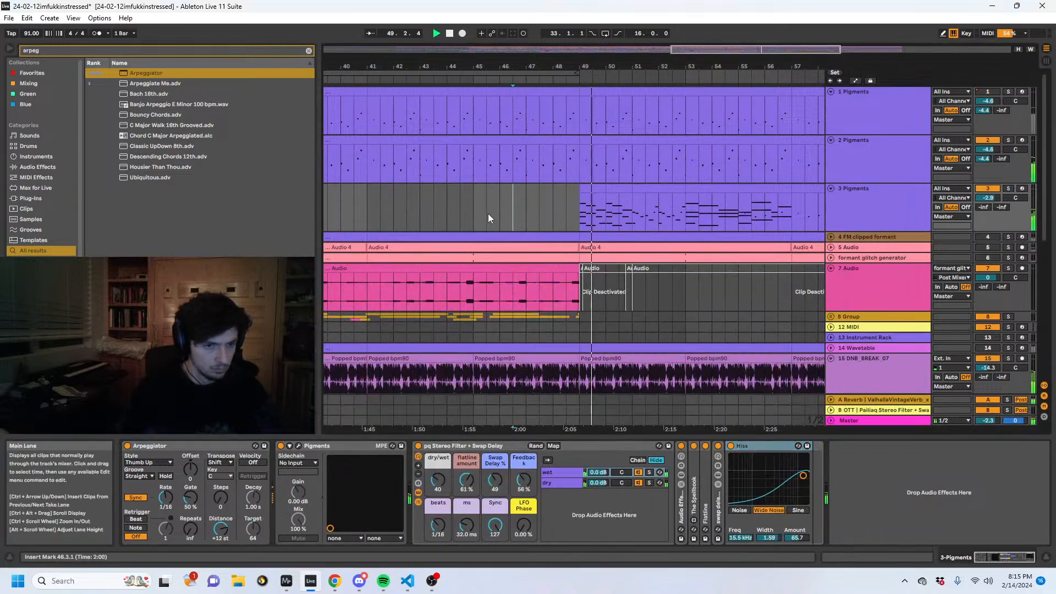
key("space")
left_click(846, 95)
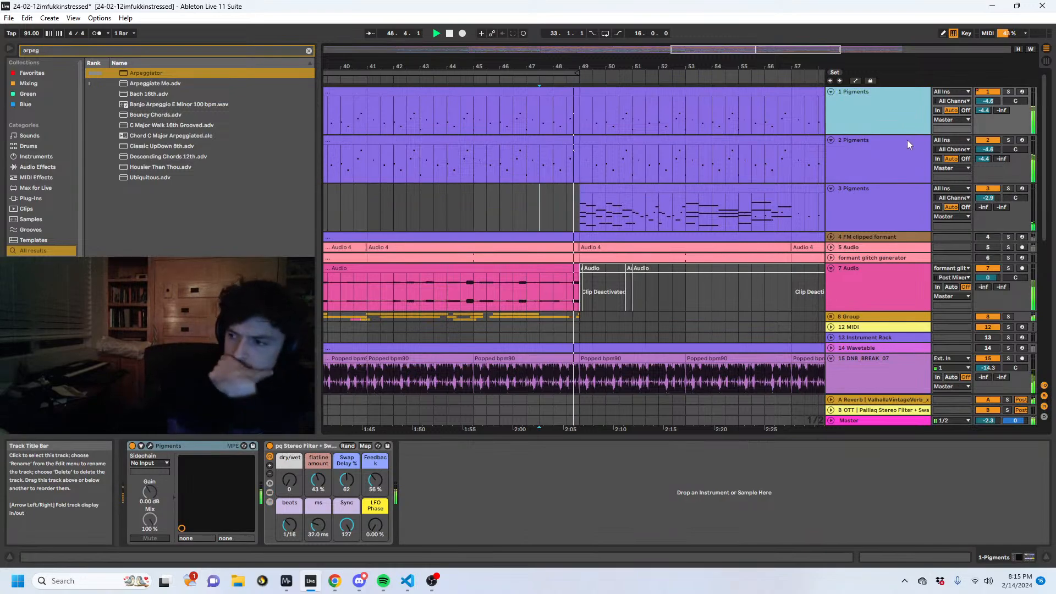
- Delete the notes section on track 3 Pigments between bars 49 and 57
left_click(593, 198)
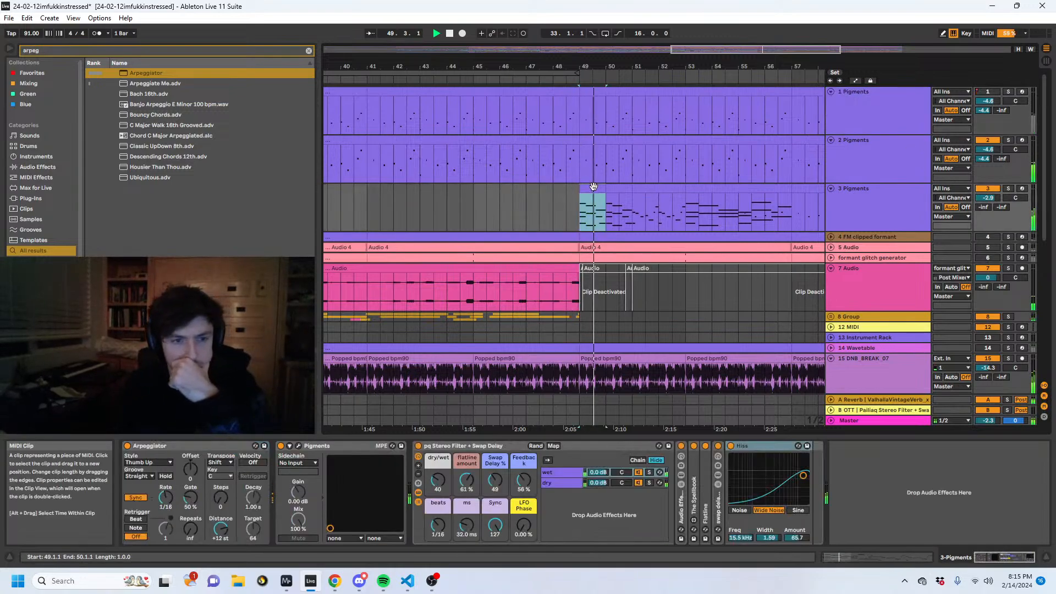
left_click_drag(578, 216, 717, 216)
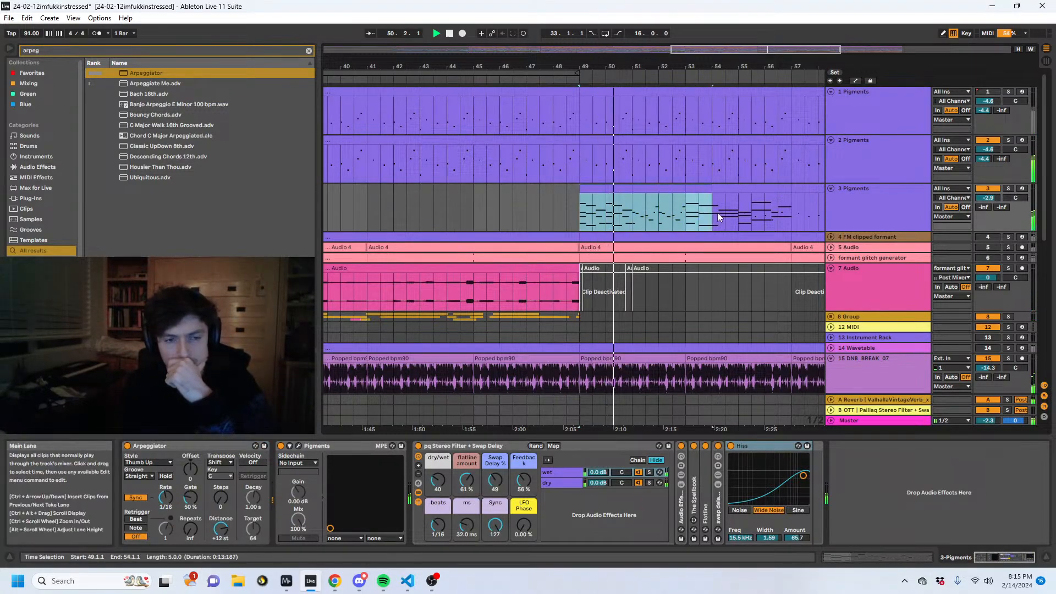
left_click_drag(809, 217, 790, 216)
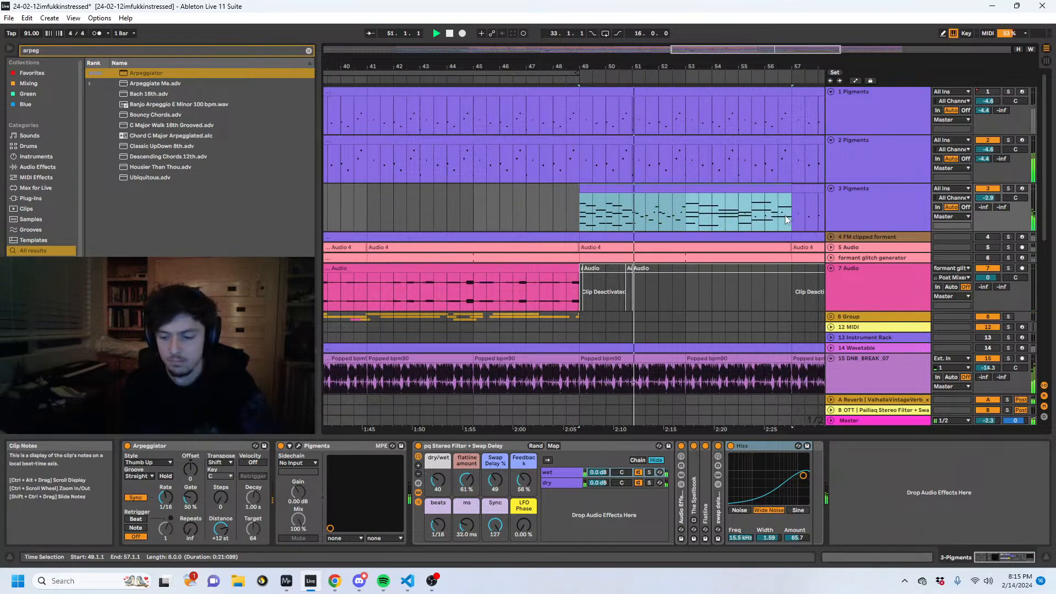
left_click_drag(637, 68, 531, 66)
key("Delete")
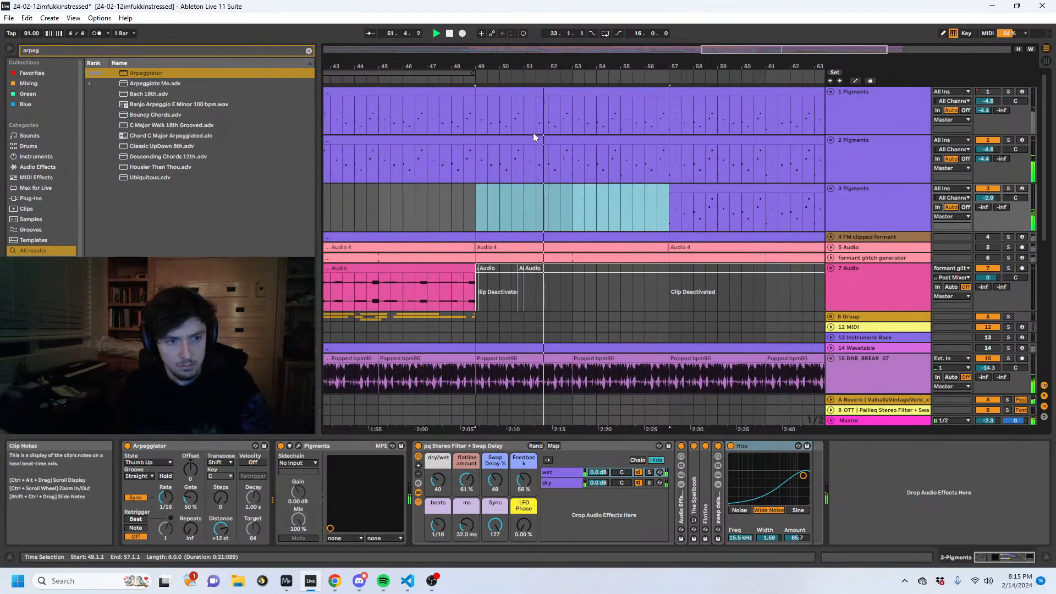
- Insert a new MIDI track below track 3, search the browser for "squelch gen", and load pailiaq_squelch gen 3.als into the arrangement
left_click_drag(480, 209, 576, 210)
key("ctrl+shift+t")
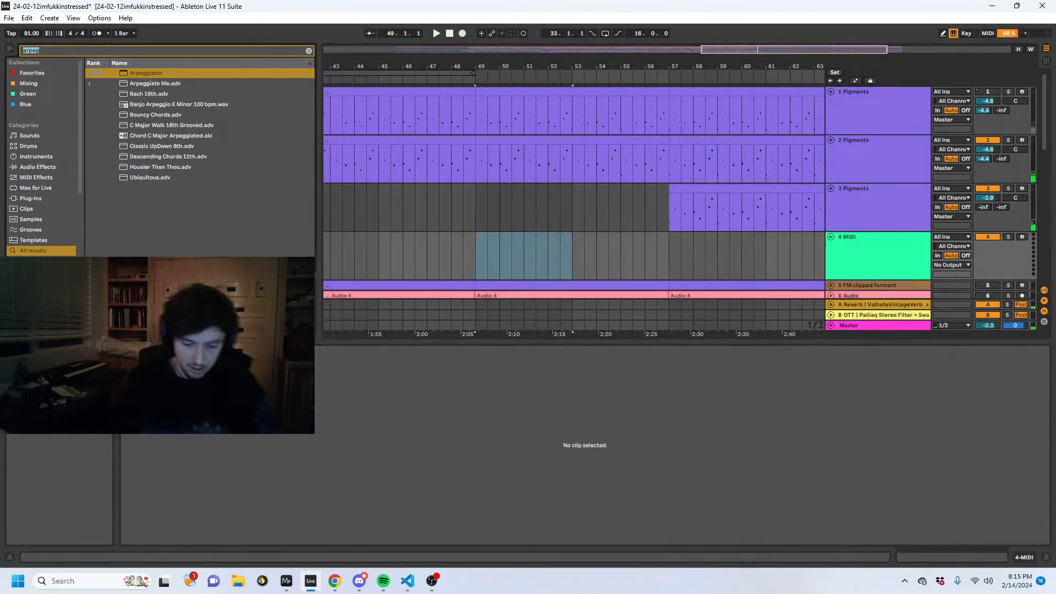
type("squelch gen")
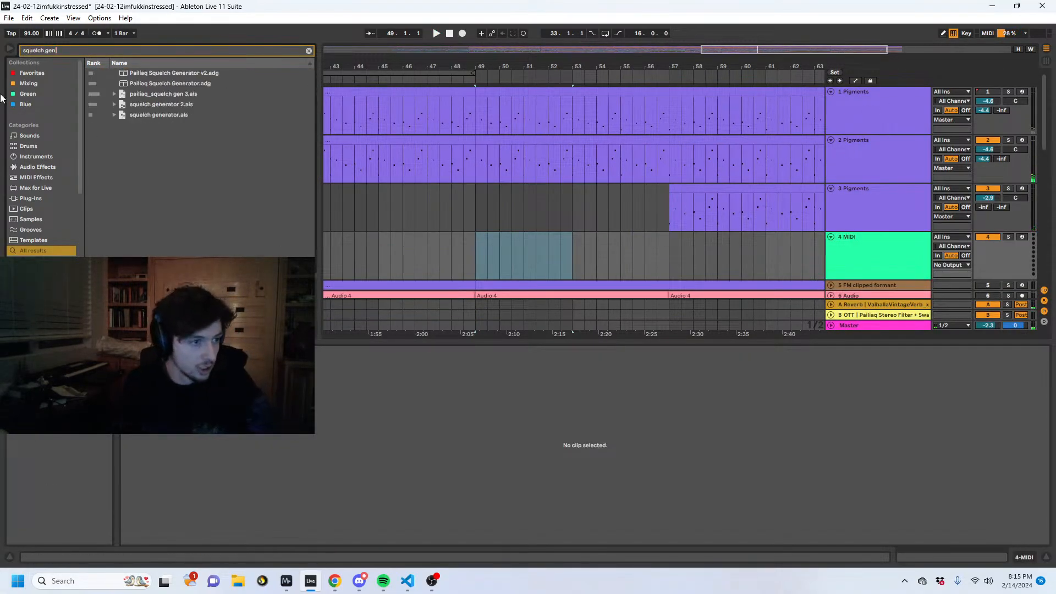
left_click_drag(163, 94, 438, 223)
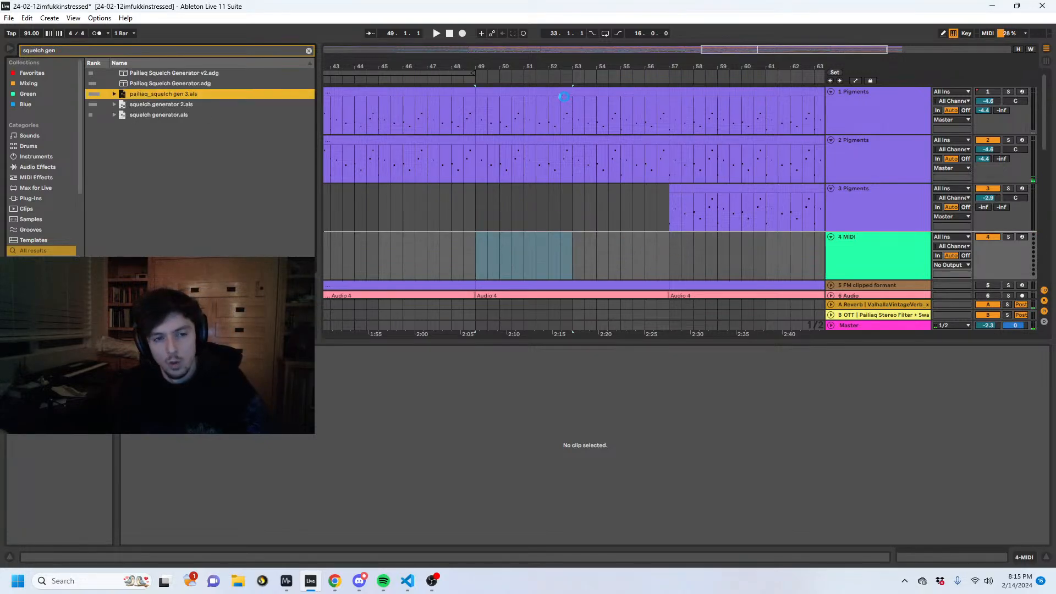
scroll(589, 176, "up", 2)
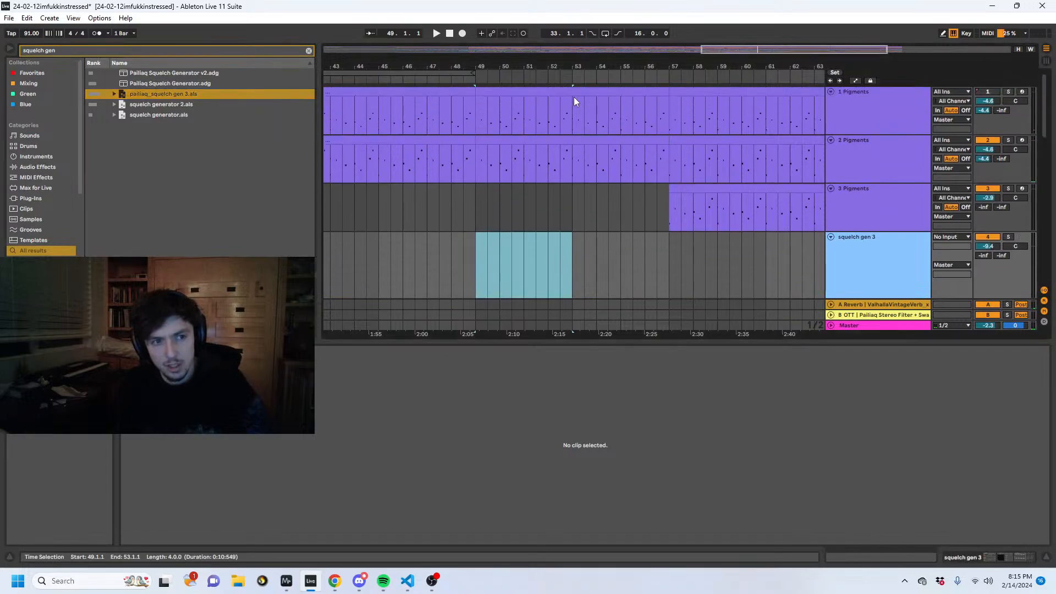
- Copy the Pigments clip on track 1 to bar 49 of the squelch gen 3 track
left_click(573, 94)
key("ctrl+c")
left_click(479, 268)
key("ctrl+v")
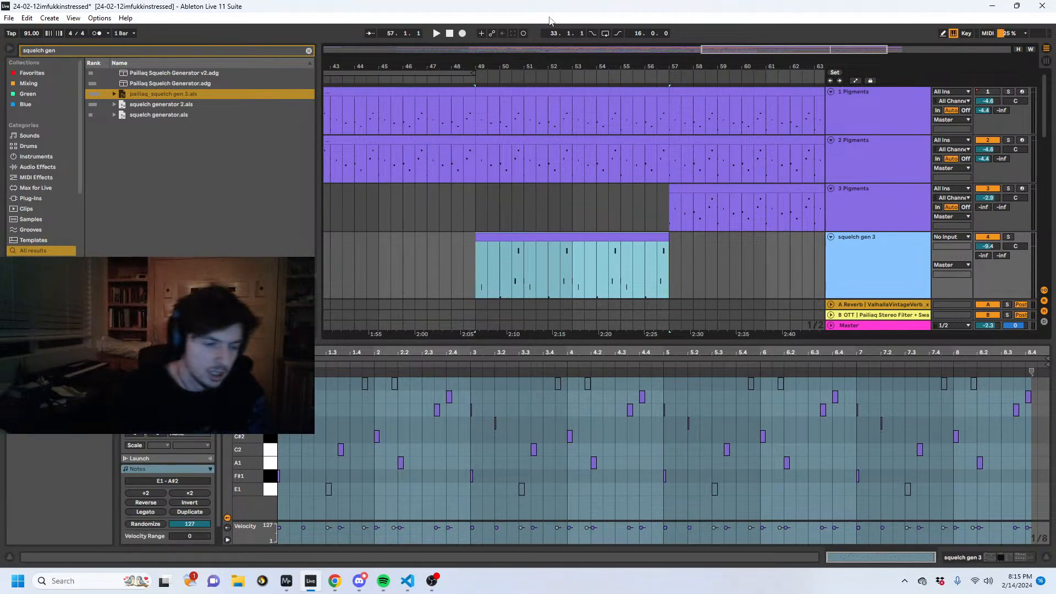
- Open the notes of the pasted squelch gen 3 clip and audition it from bar 49
left_click(734, 263)
left_click(589, 245)
double_click(579, 273)
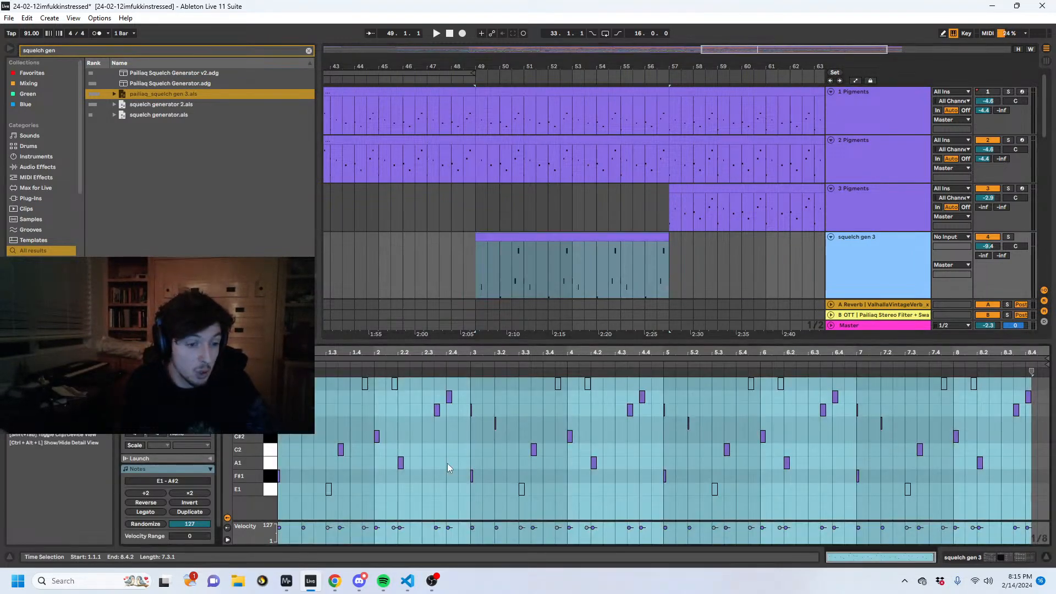
left_click(741, 264)
left_click(638, 280)
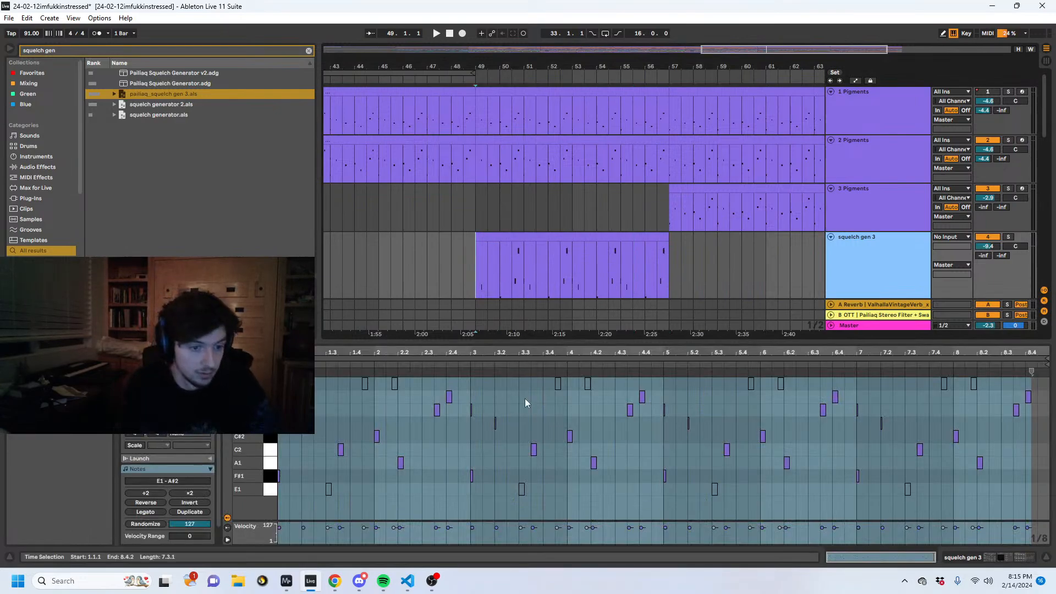
left_click(506, 407)
key("space")
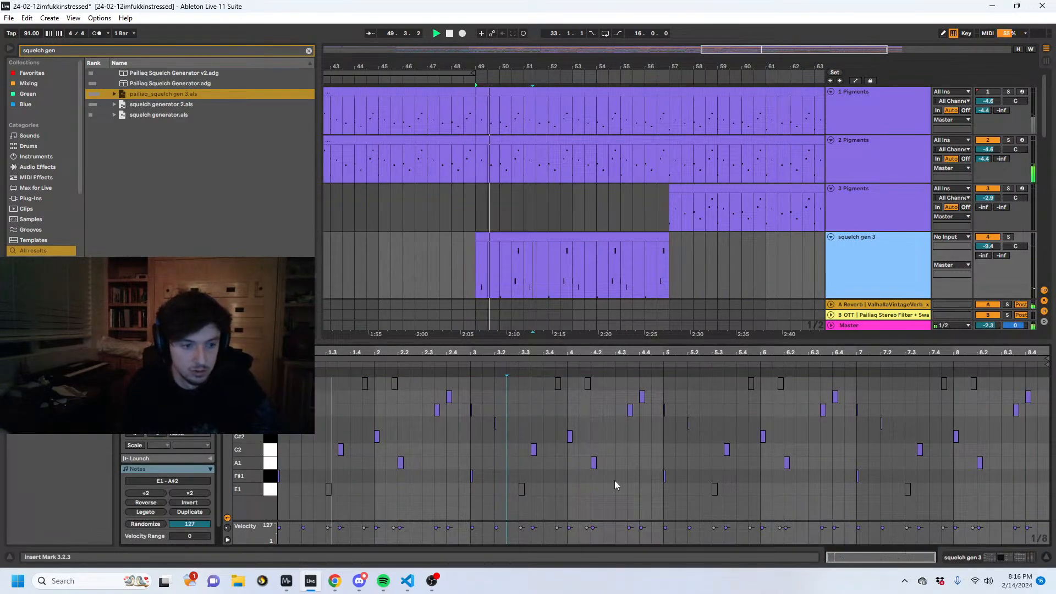
left_click(362, 454)
key("space")
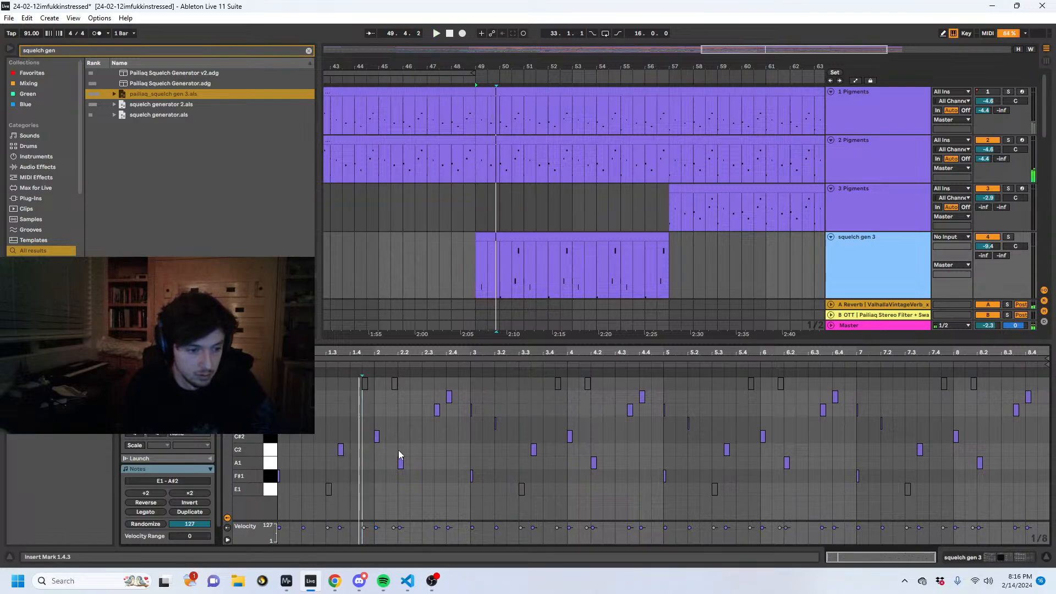
- Lengthen the A1 note at 2.2 to about two and a half beats and take out the notes before it
left_click_drag(402, 462, 271, 510)
key("space")
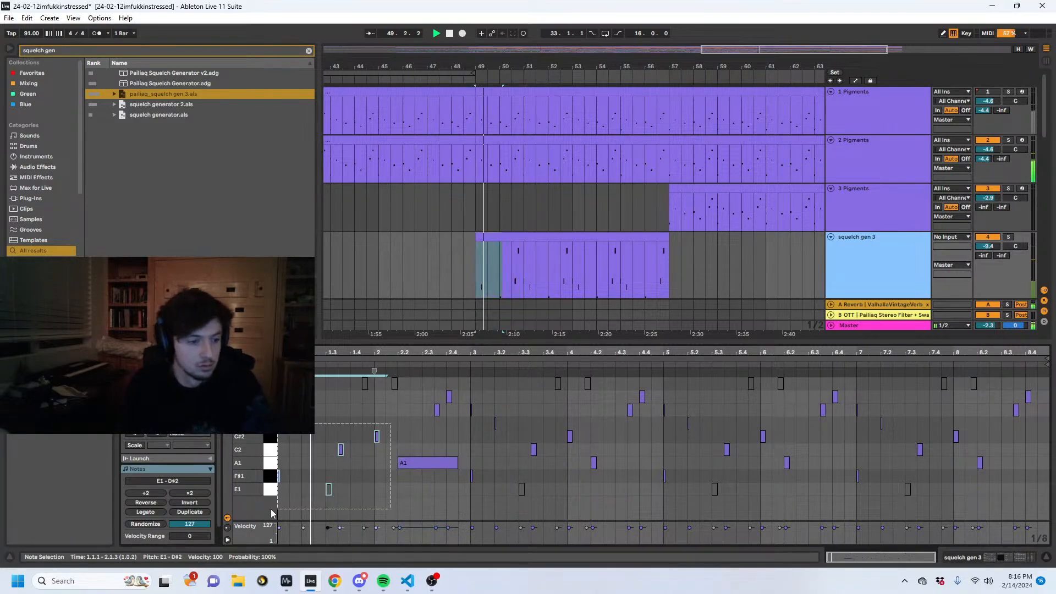
left_click(278, 511)
- Set the Audio Effect Rack's f read offset to 39.0% and its Input to 32.0% during playback
left_click(966, 557)
left_click_drag(553, 482, 552, 463)
left_click_drag(502, 485, 497, 470)
key("space")
- Re-enable the overridden automation and display the automation lanes in the arrangement
left_click_drag(543, 59, 541, 93)
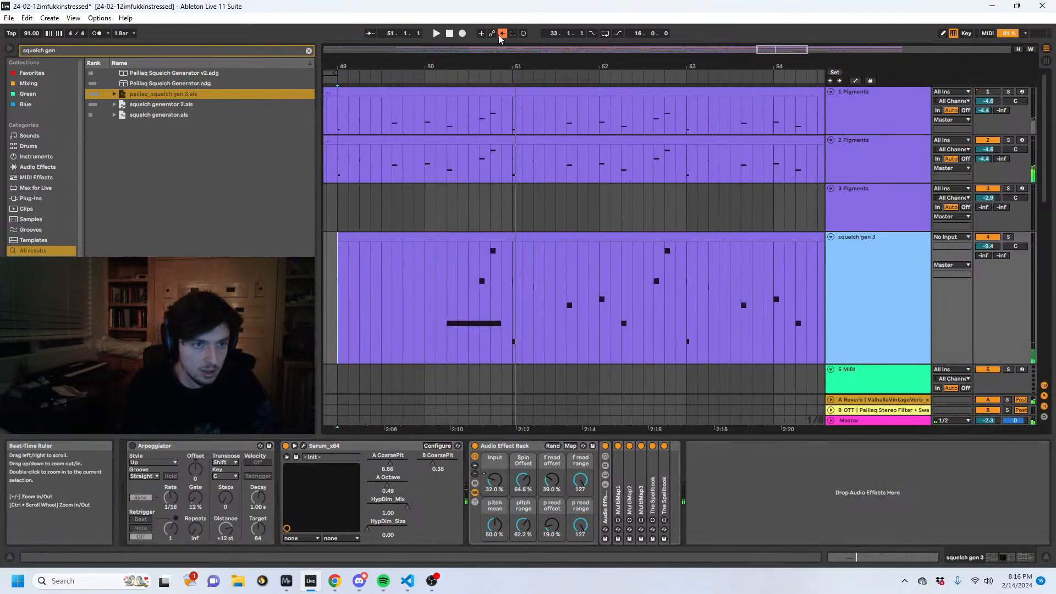
left_click(502, 33)
key("a")
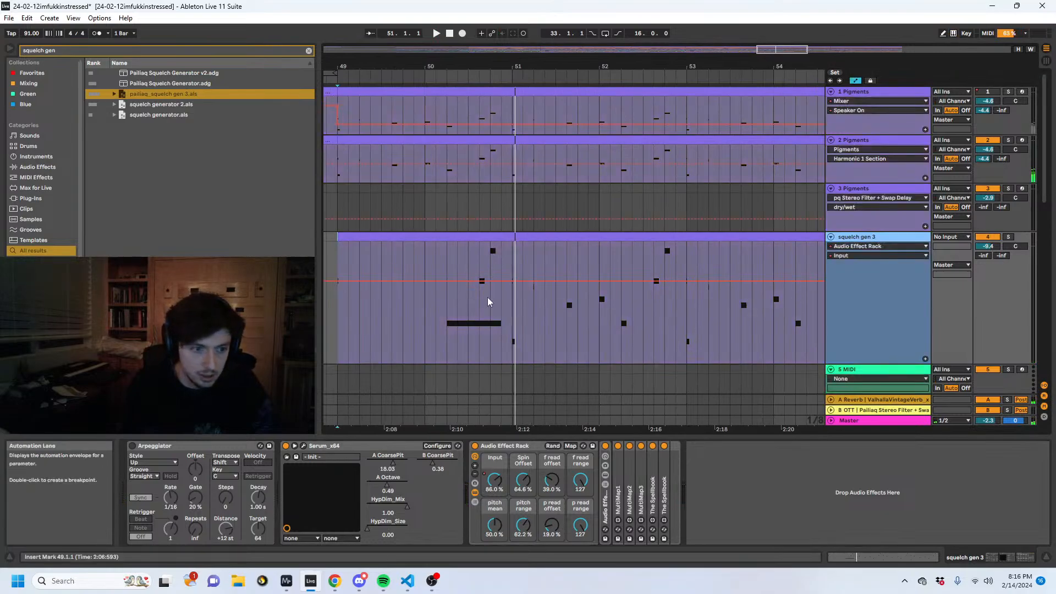
- Automate the Audio Effect Rack's Input on squelch gen 3, ramping from 86% down to 45% across the long note
left_click(446, 281)
left_click_drag(504, 281, 503, 320)
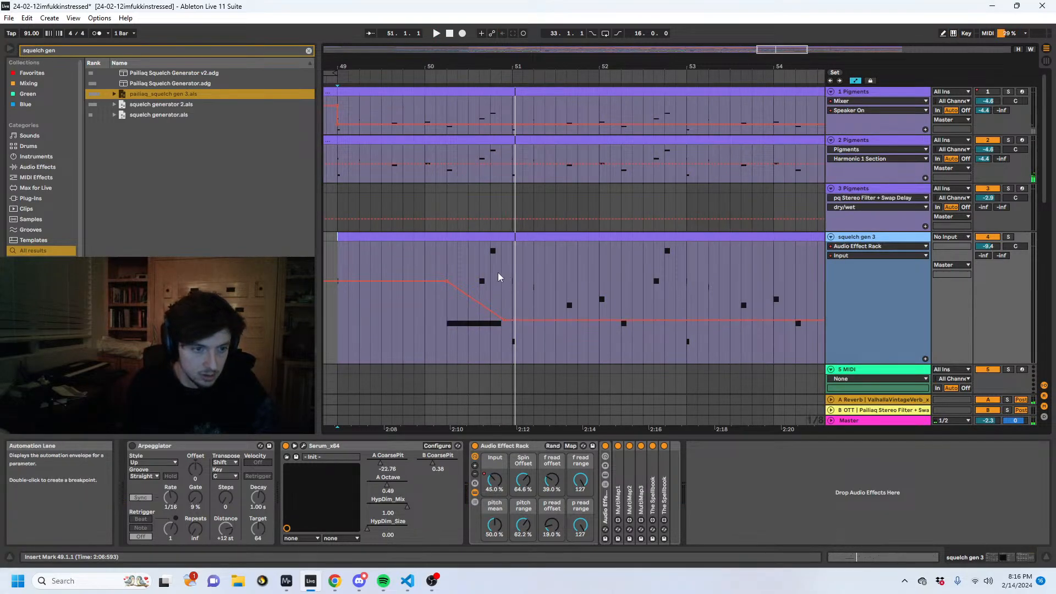
key("space")
- Deactivate the two higher notes overlapping the long A1 note in the squelch gen 3 clip and return to the device chain
left_click(849, 556)
left_click_drag(461, 429, 422, 392)
key("0")
left_click_drag(922, 560, 925, 561)
left_click(957, 560)
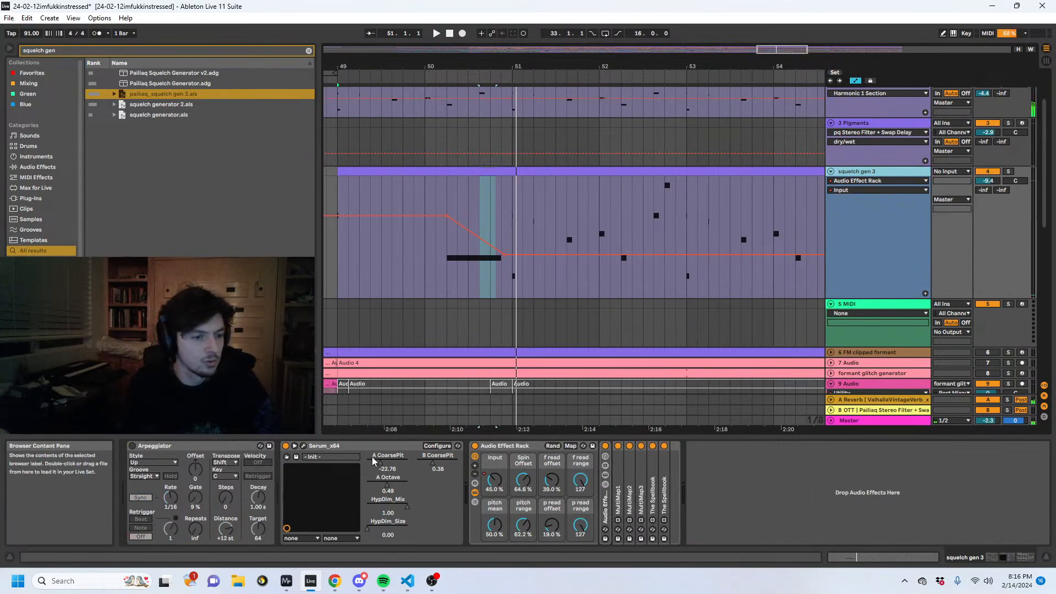
- Replace the Serum and Audio Effect Rack devices on squelch gen 3 with Pailiaq Squelch Generator.adg and close the Serum window
left_click(487, 447)
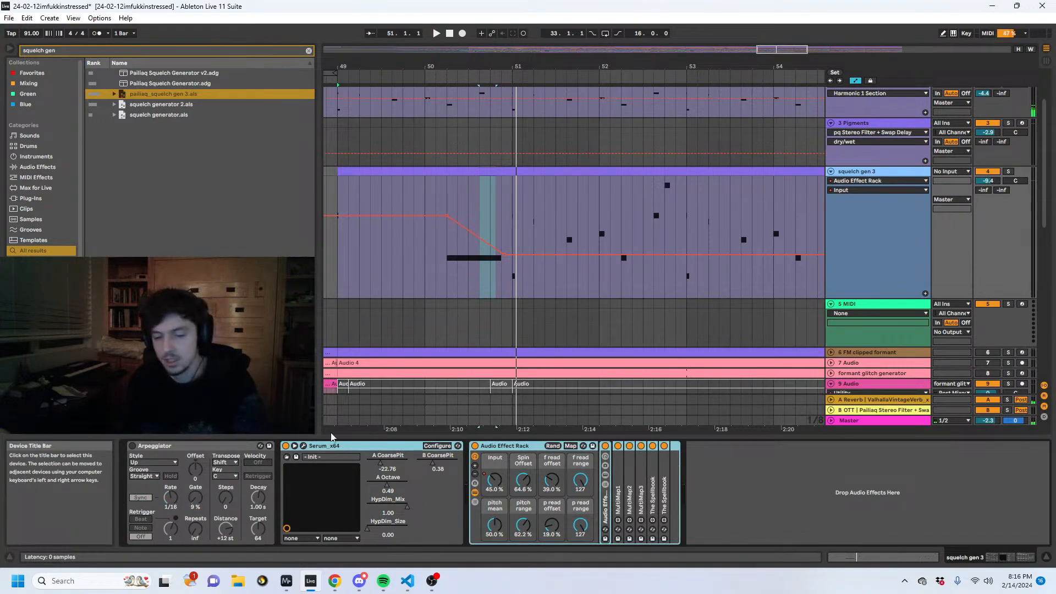
key("Delete")
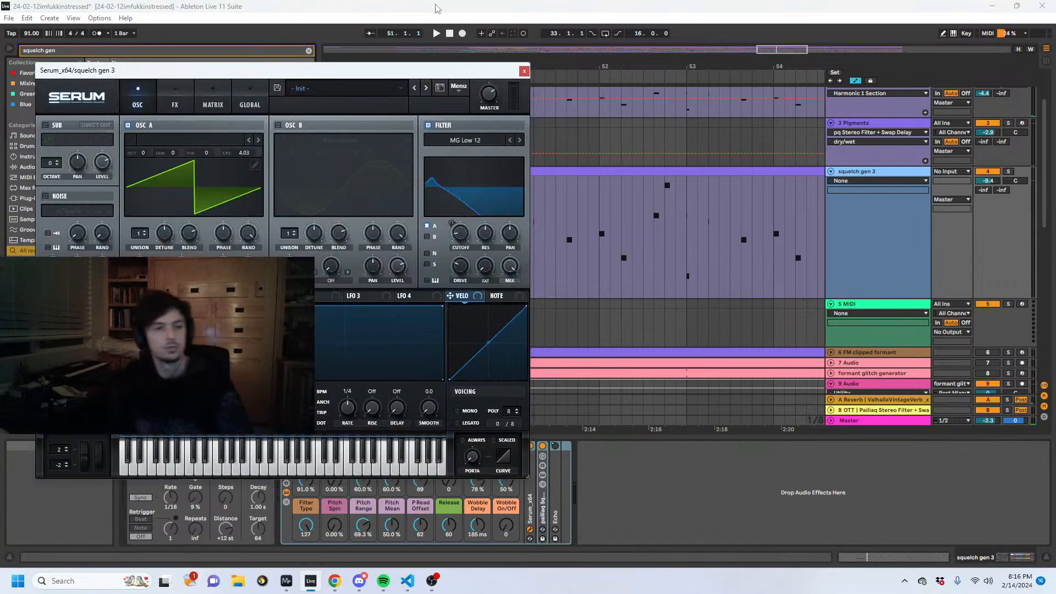
left_click(524, 71)
- Automate the Squelch Generator's Input with a ramp from about 125% down to 11% across the long note, auditioning it
left_click(438, 223)
key("space")
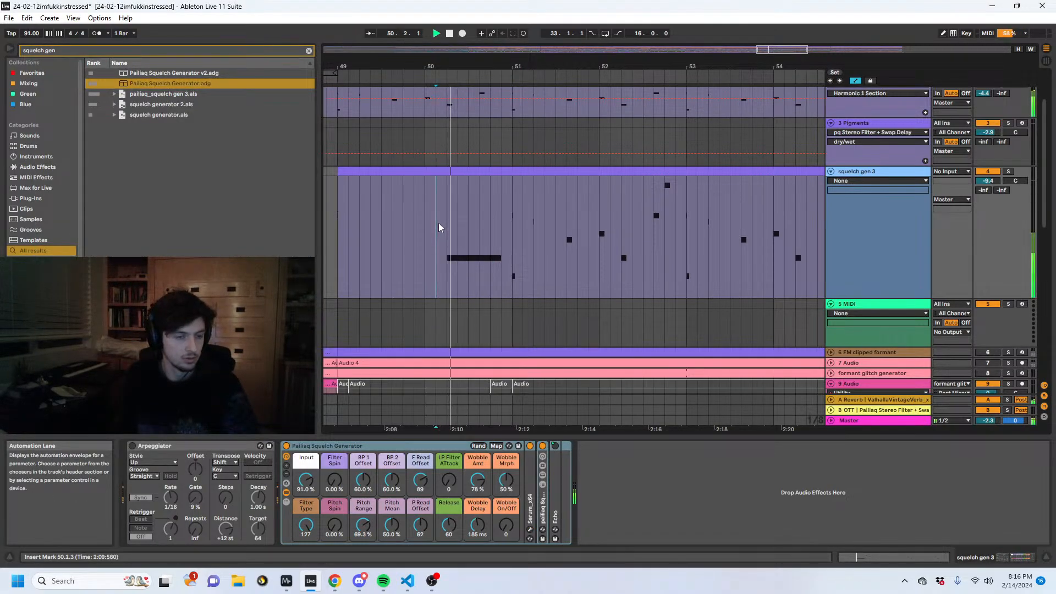
left_click_drag(316, 484, 317, 491)
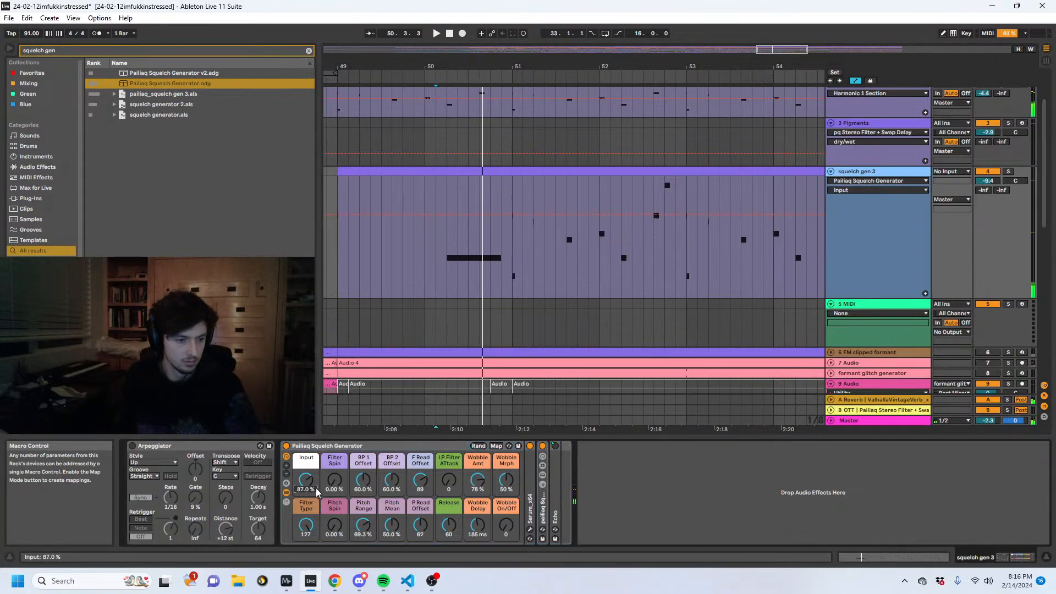
left_click(443, 214)
key("space")
left_click_drag(511, 215, 512, 286)
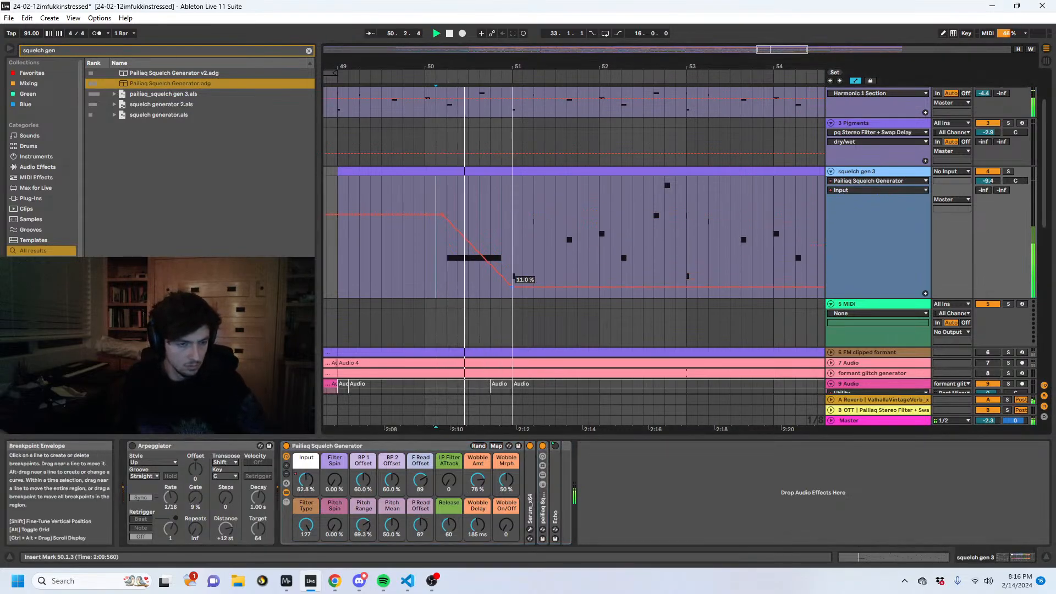
left_click_drag(443, 215, 442, 177)
key("space")
key("space")
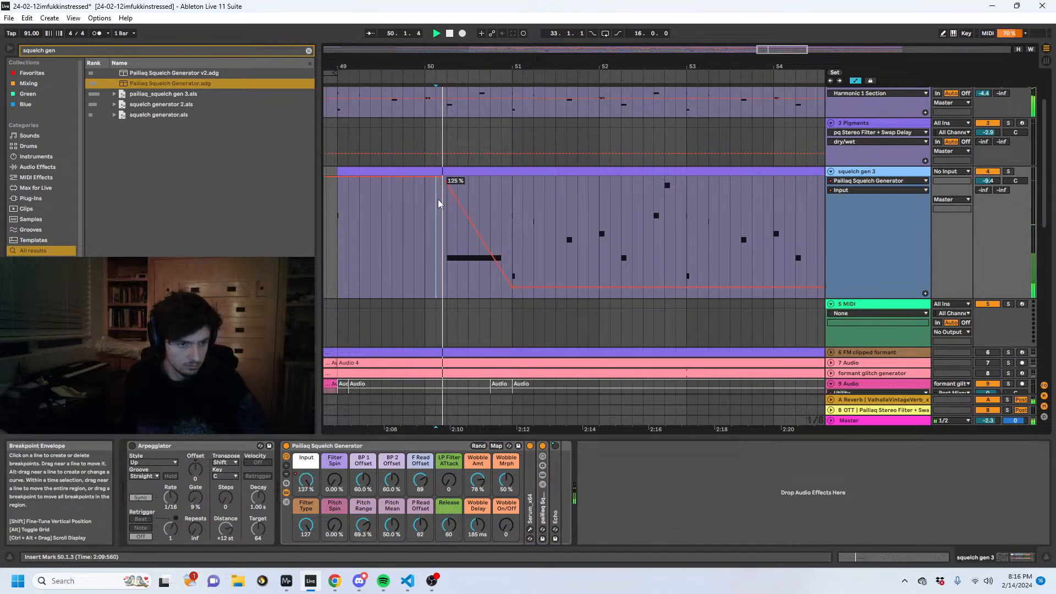
- Set the Squelch Generator's Filter Type to 2 and automate Filter Spin rising from 0 to 100% over the long note
left_click_drag(306, 527, 306, 555)
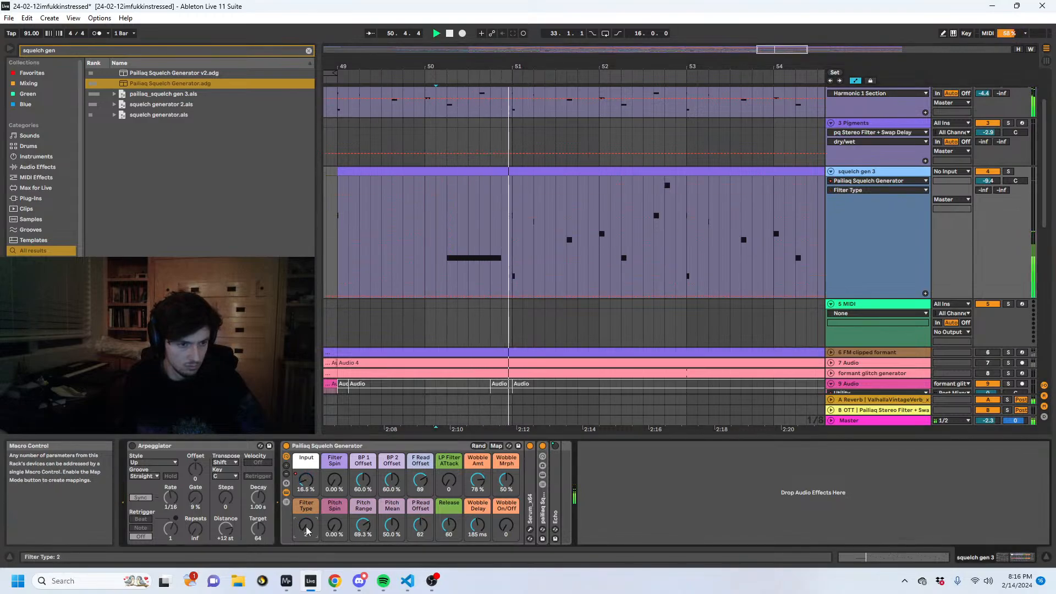
key("space")
left_click(334, 483)
left_click(442, 289)
left_click_drag(479, 286, 511, 177)
key("space")
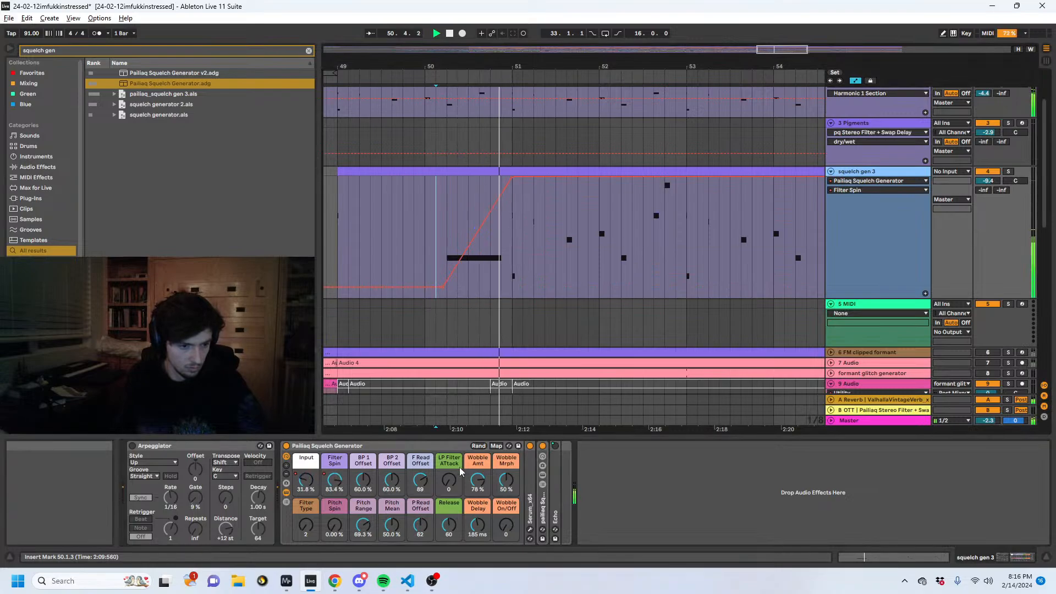
- Set the Squelch Generator's LP Filter Attack to 53 and audition the long note
left_click(449, 480)
key("space")
key("space")
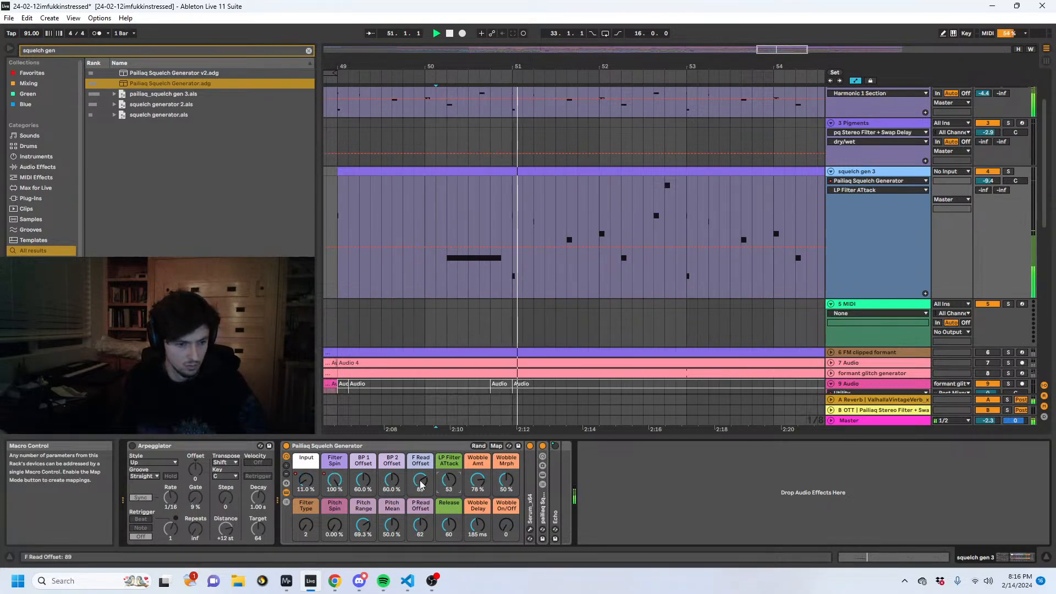
- Search the browser for "flatline", load Flatline.adv onto squelch gen 3 and audition the sound
key("ctrl+f")
type("flatline")
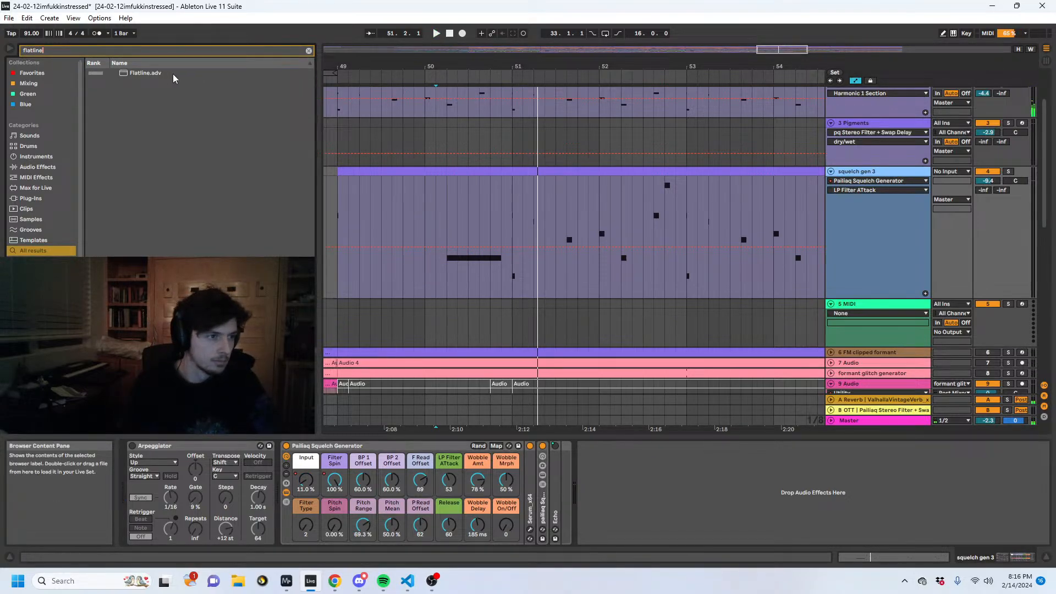
double_click(165, 73)
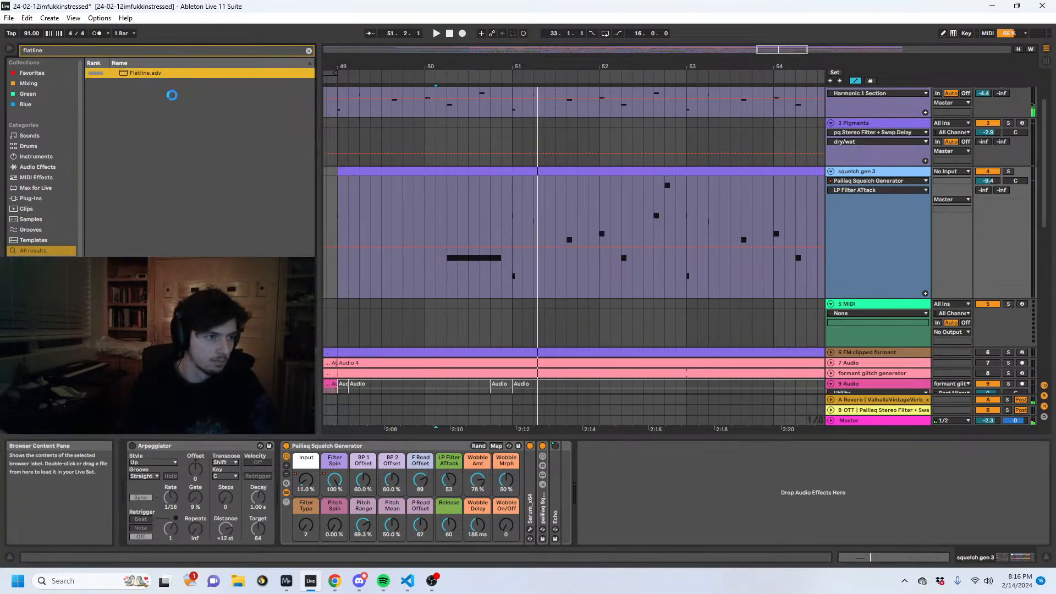
key("space")
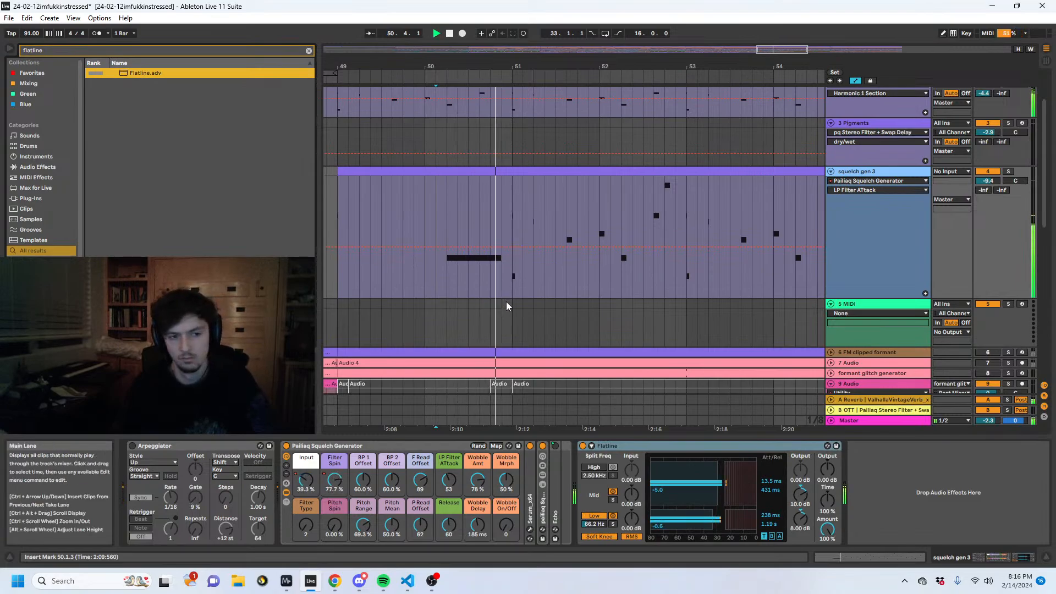
- Extend the long A1 note in the squelch gen 3 clip to the start of bar 51 and audition it
left_click(479, 272)
key("space")
left_click(875, 557)
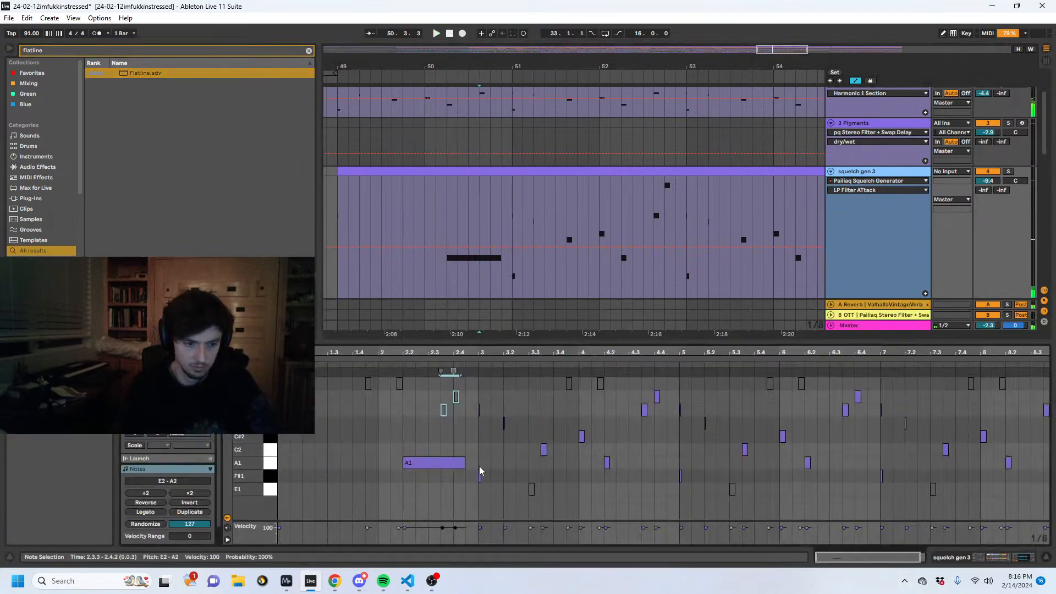
left_click_drag(464, 462, 478, 462)
key("space")
left_click(959, 562)
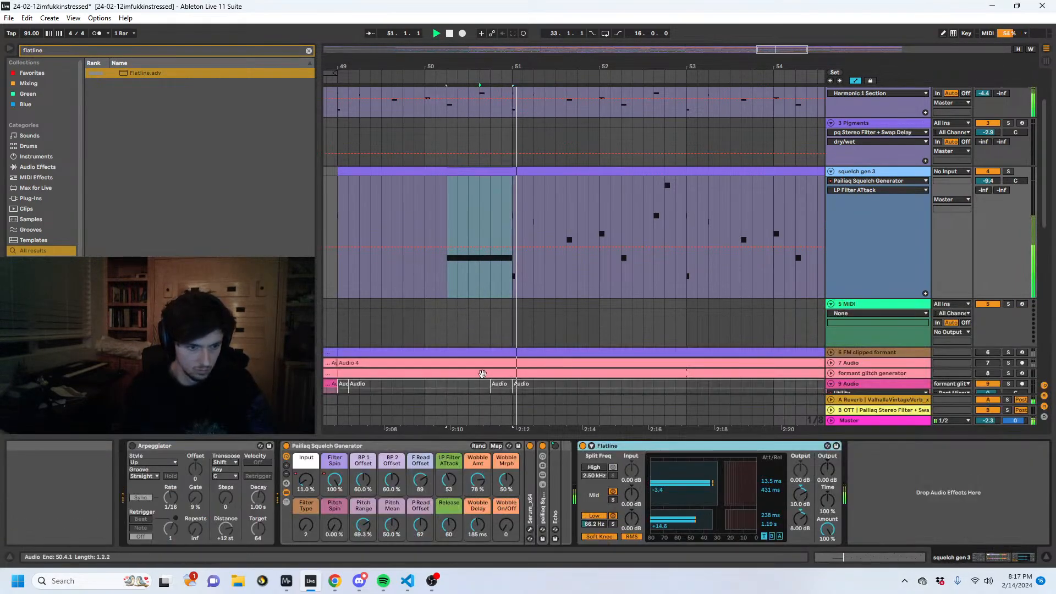
- Duplicate bars 49 and 50 of squelch gen 3, including the long note, over bars 51 and 52 and play back
left_click(468, 220)
key("a")
left_click_drag(512, 216, 371, 212)
left_click_drag(446, 65, 505, 44)
mouse_move(537, 211)
left_mouse_down()
mouse_move(454, 222)
mouse_move(537, 227)
left_mouse_up()
key("ctrl+d")
key("space")
left_click(459, 252)
key("space")
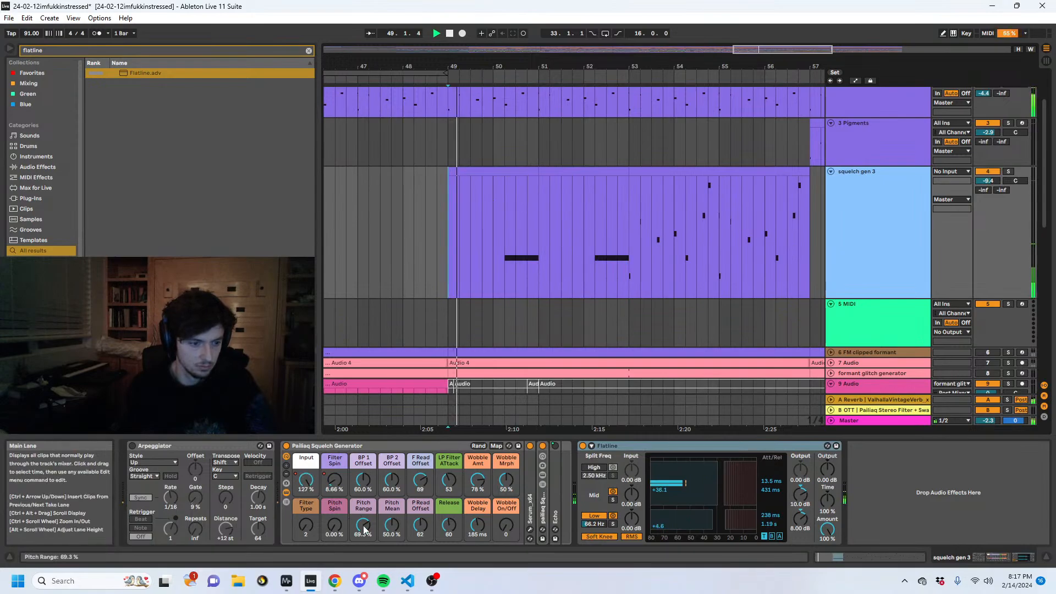
- Automate the Squelch Generator's Pitch Range falling from 69.3% to 0% across the first long note
key("a")
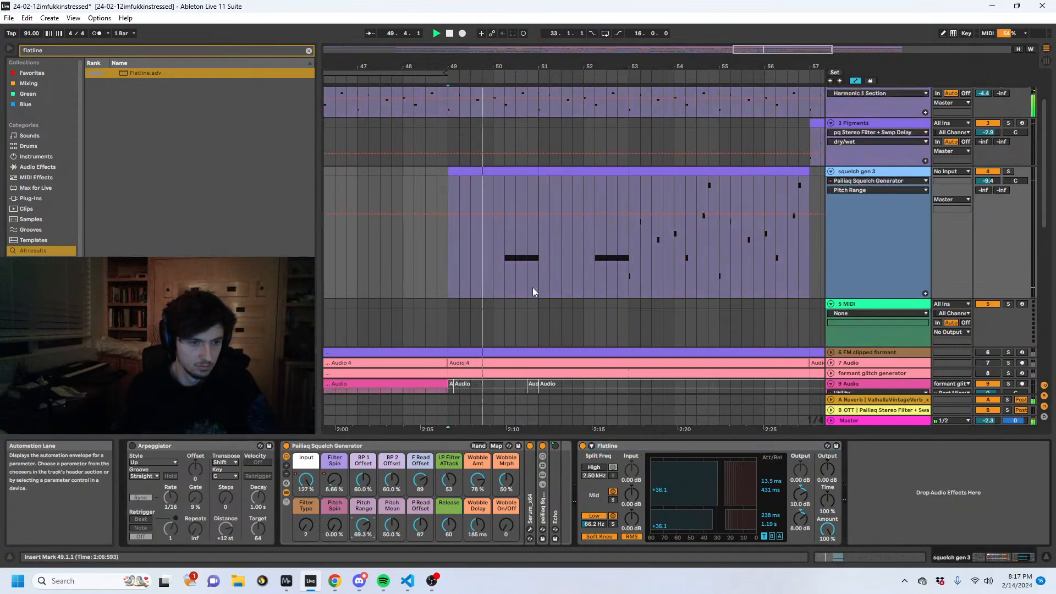
left_click(504, 213)
left_click_drag(539, 215, 537, 306)
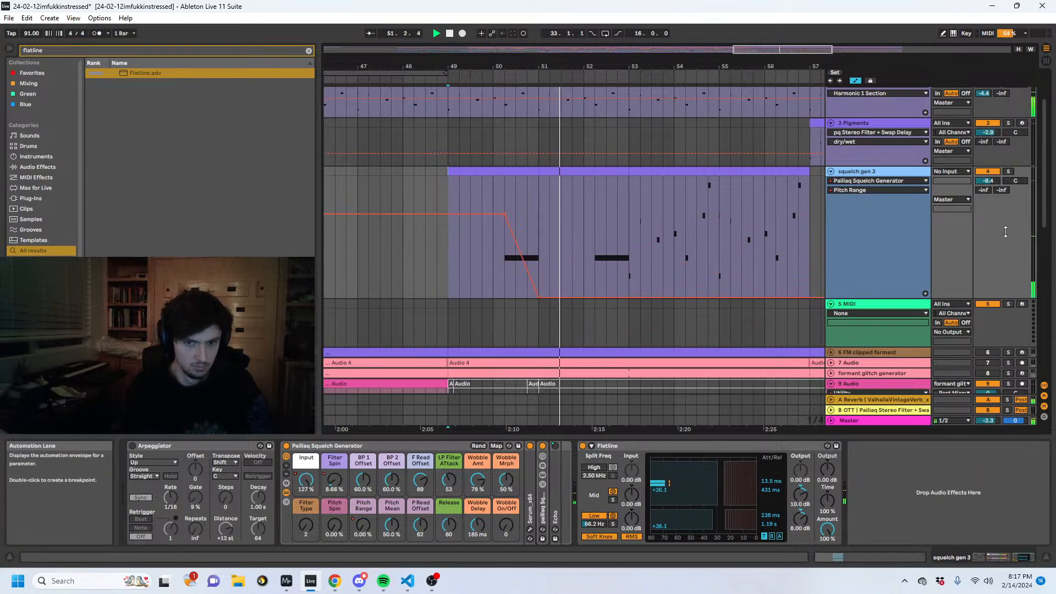
- Set squelch gen 3's send levels to -8.7 dB for A Reverb and -9.0 dB for B OTT
left_click_drag(983, 190, 983, 186)
key("ctrl+f")
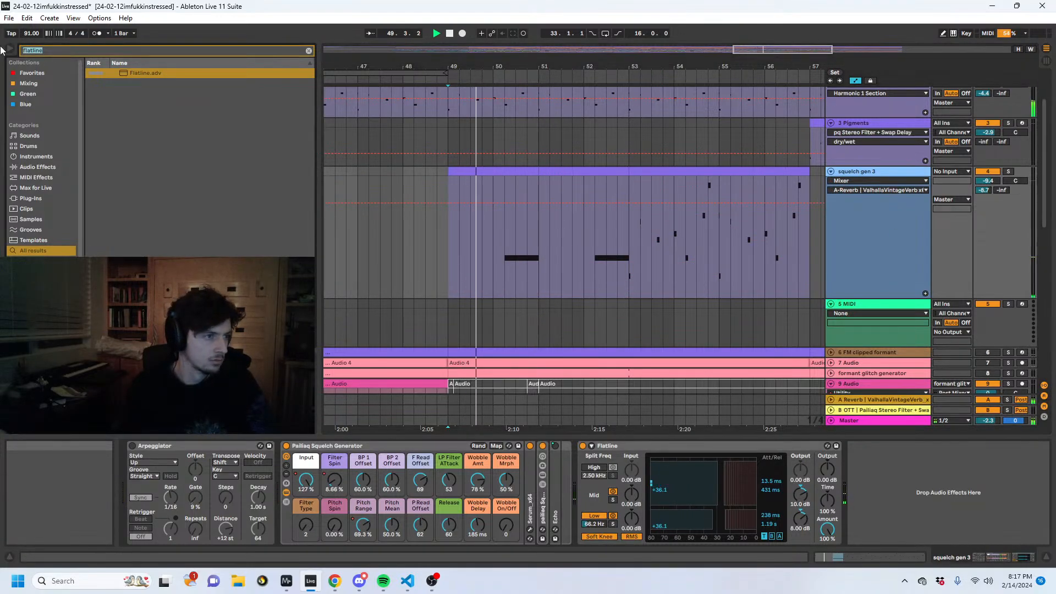
left_click_drag(1001, 190, 1001, 184)
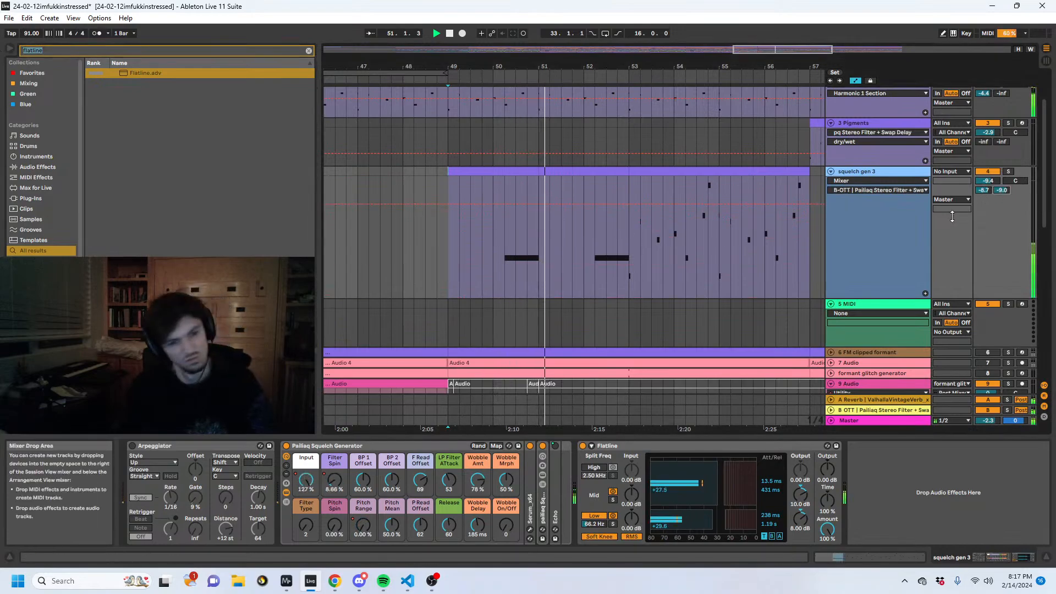
- Lower the second long note in the squelch gen 3 clip from A1 to E1 and return to the device chain
left_click(869, 557)
key("space")
left_click(773, 463)
key("Down")
key("Down")
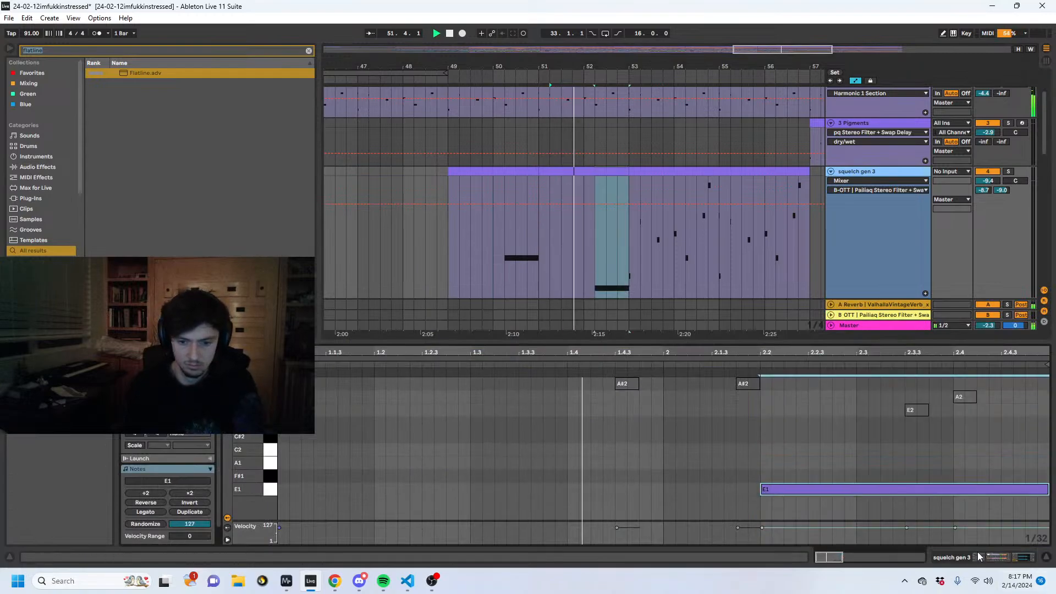
left_click(982, 557)
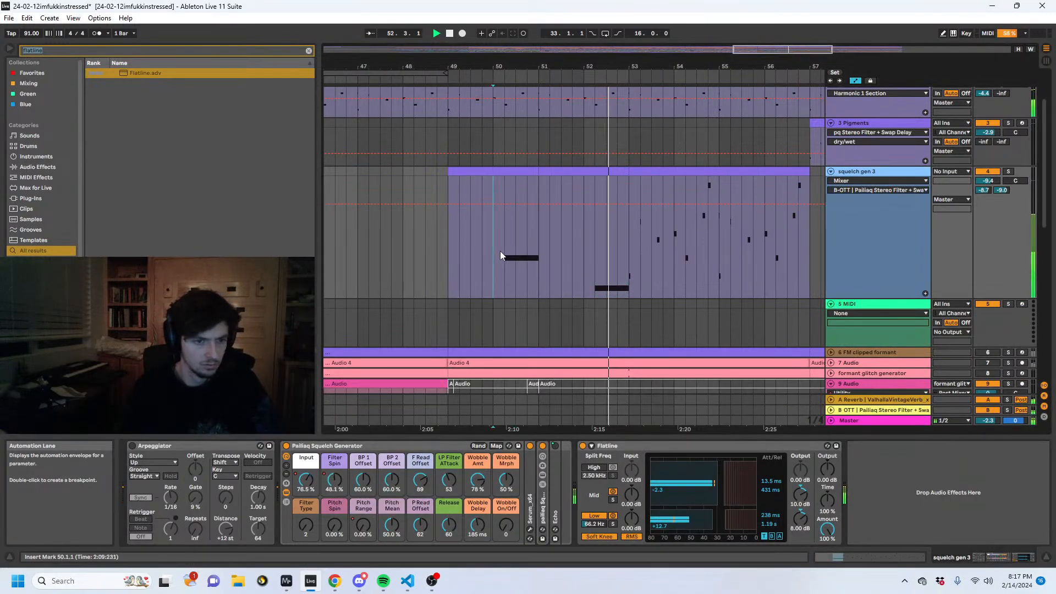
- Check the Input and Filter Spin automation, and raise the end of the first long note's Pitch Range ramp to 34.6%
left_click_drag(501, 250, 539, 252)
scroll(539, 253, "up", 3)
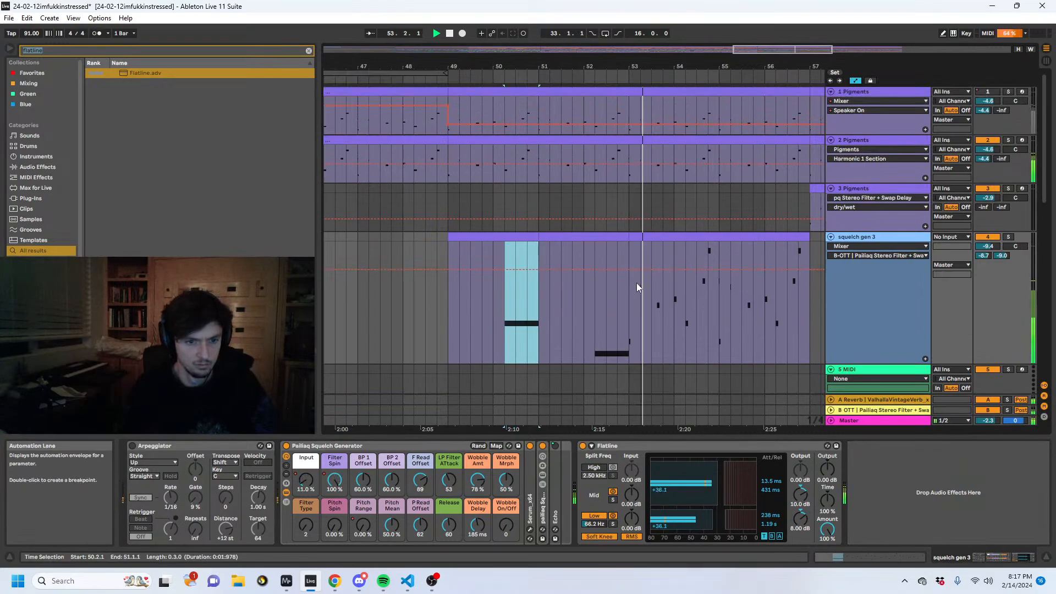
left_click(307, 482)
left_click(333, 482)
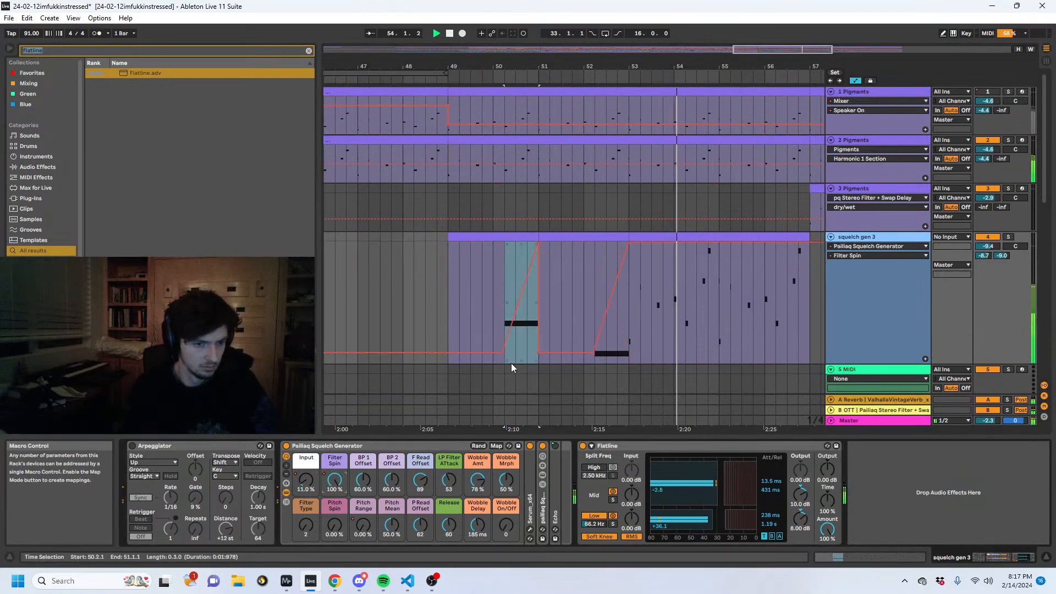
key("space")
left_click_drag(501, 296, 527, 296)
key("space")
left_click_drag(539, 353, 538, 321)
left_click(362, 527)
key("space")
key("space")
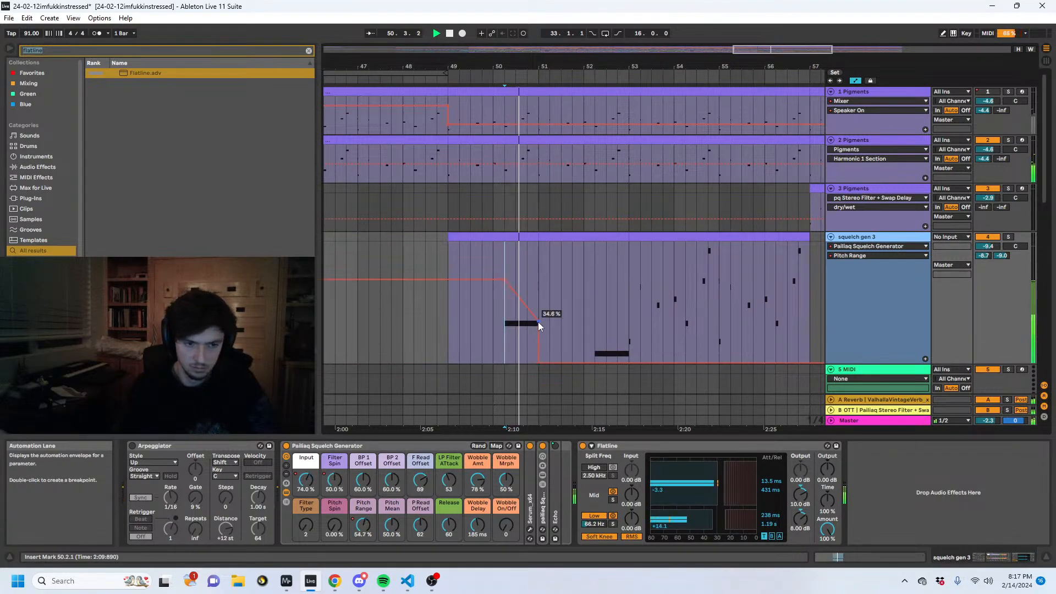
- Set the Squelch Generator's Wobble On/Off to 127 and audition the first long note
left_click_drag(506, 526, 505, 467)
key("space")
key("space")
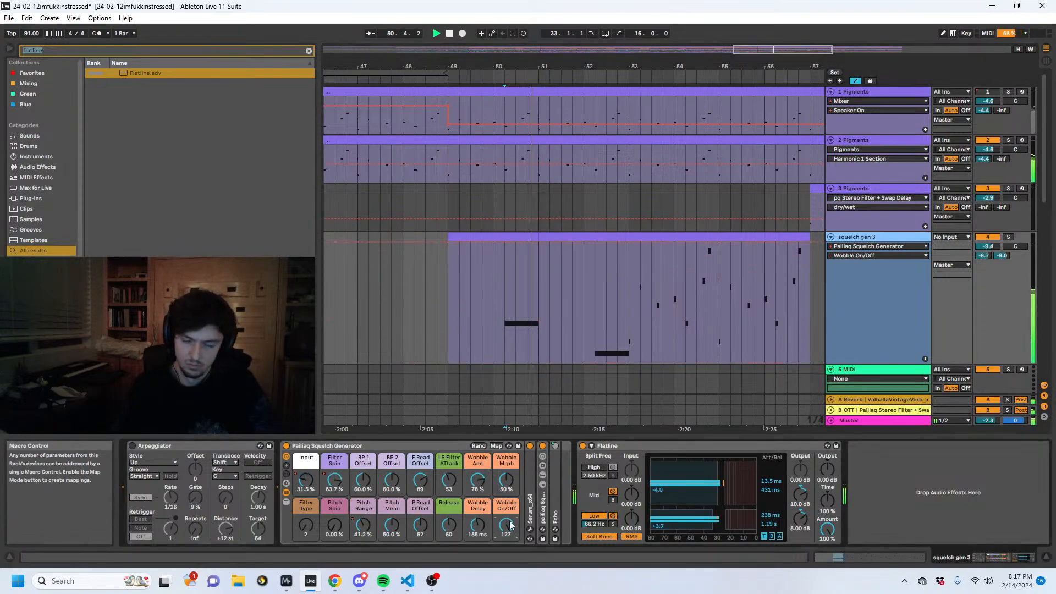
- Set squelch gen 3's A Reverb send to -inf and its track volume to -1.6 dB
left_click_drag(986, 256, 986, 297)
key("space")
key("space")
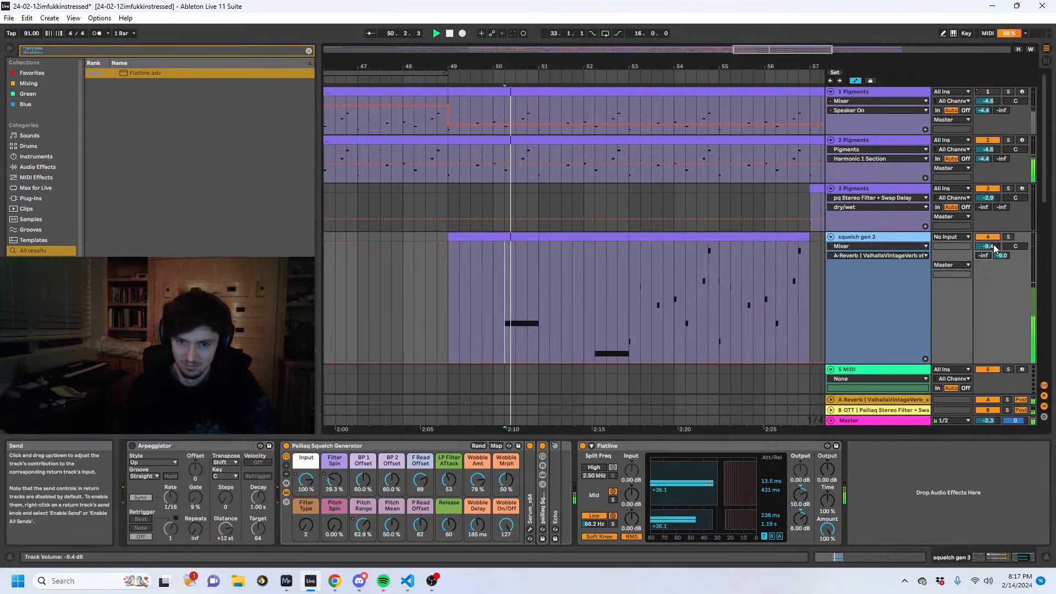
left_click_drag(992, 247, 992, 225)
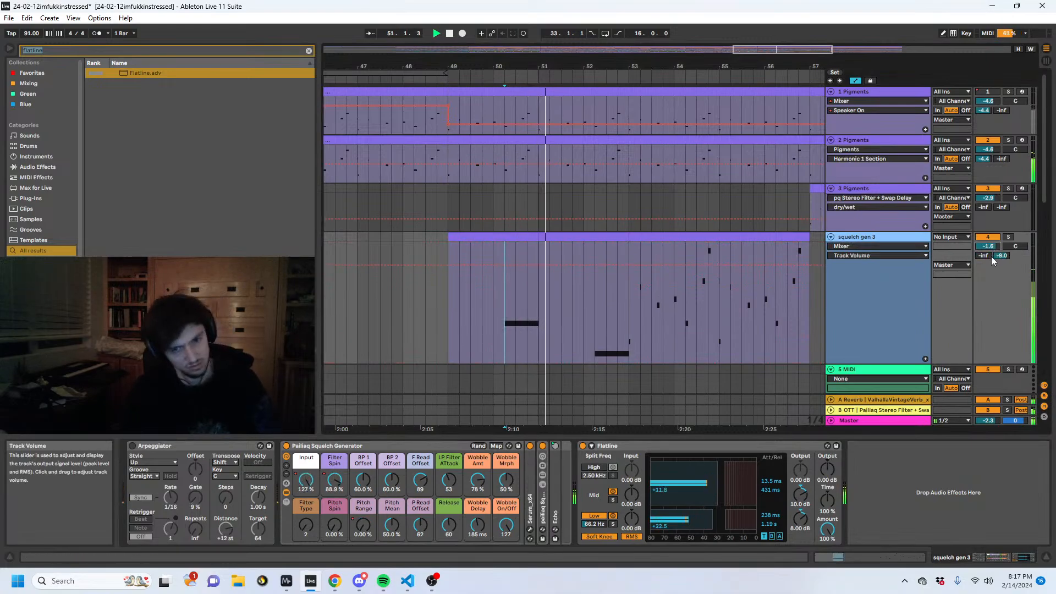
- Add an audio track below squelch gen 3, take its input from squelch gen 3 Post Mixer and arm it
key("ctrl+t")
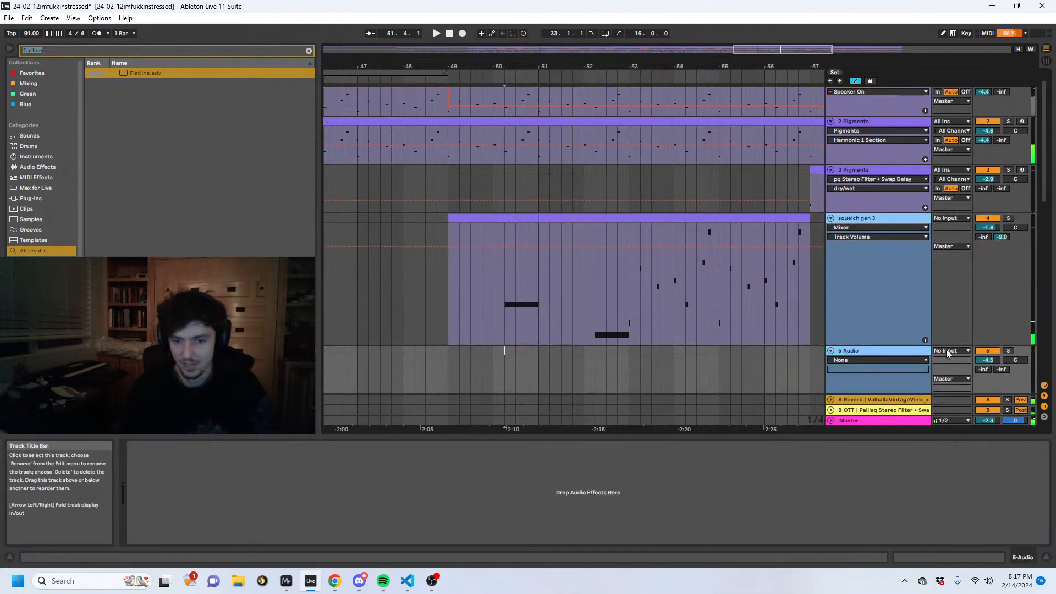
left_click(947, 353)
left_click(948, 343)
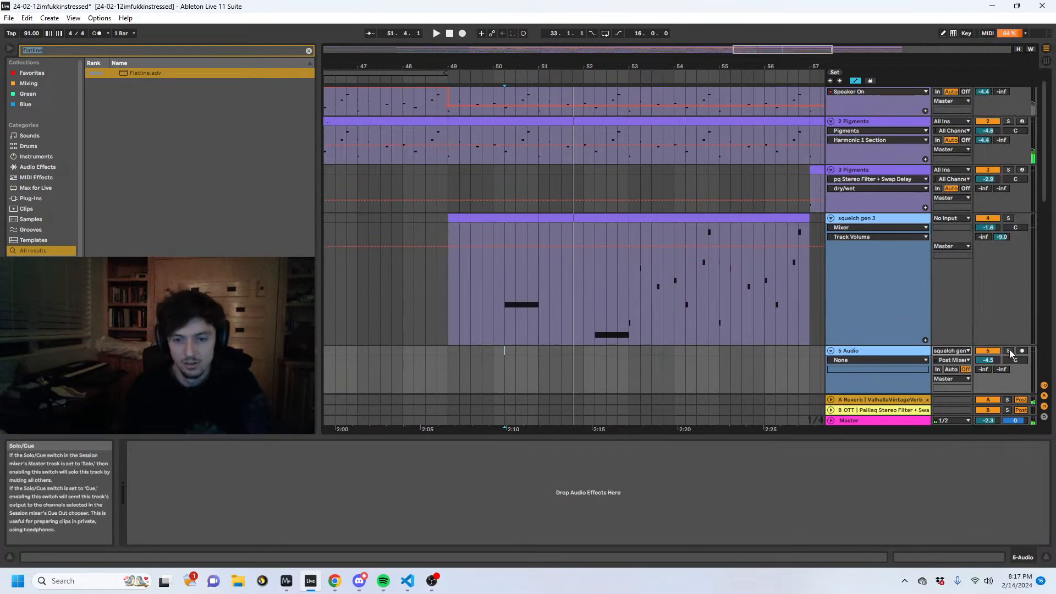
left_click(933, 281)
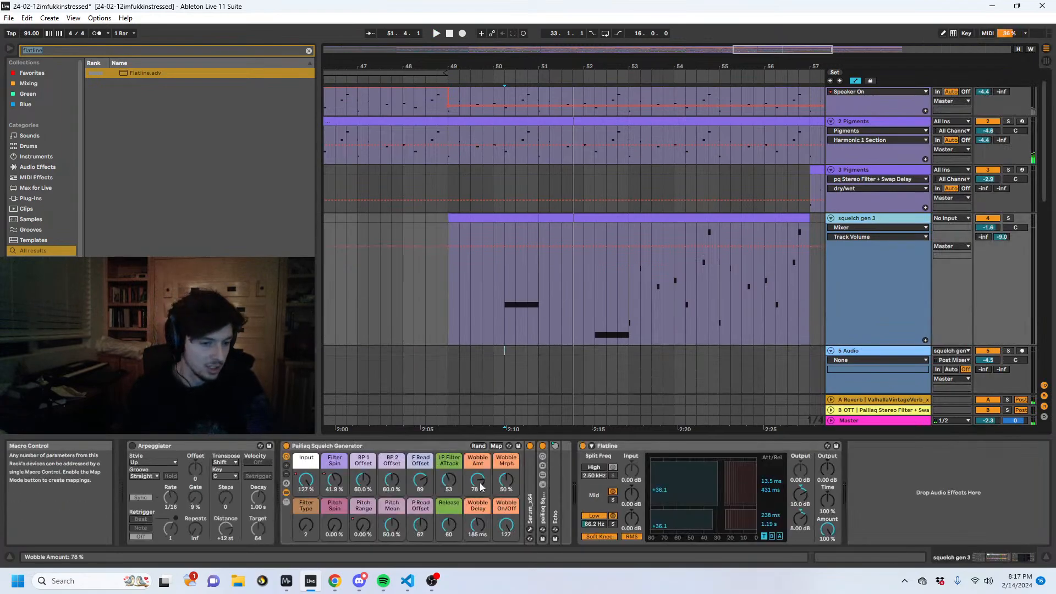
left_click(1022, 350)
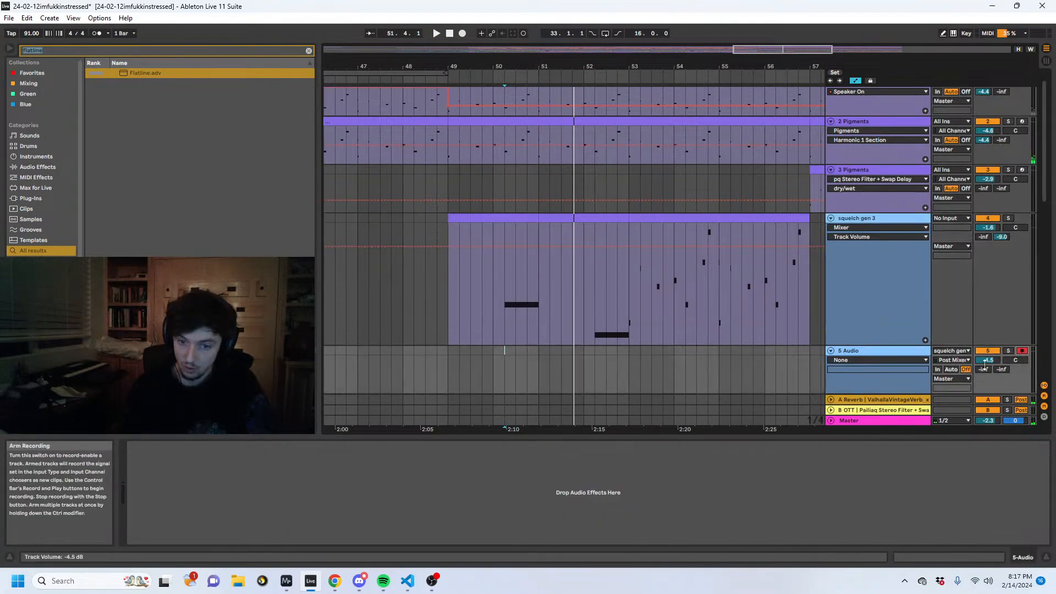
- Record squelch gen 3's output onto the new audio track from bar 50 until just past both long notes
left_click(868, 220)
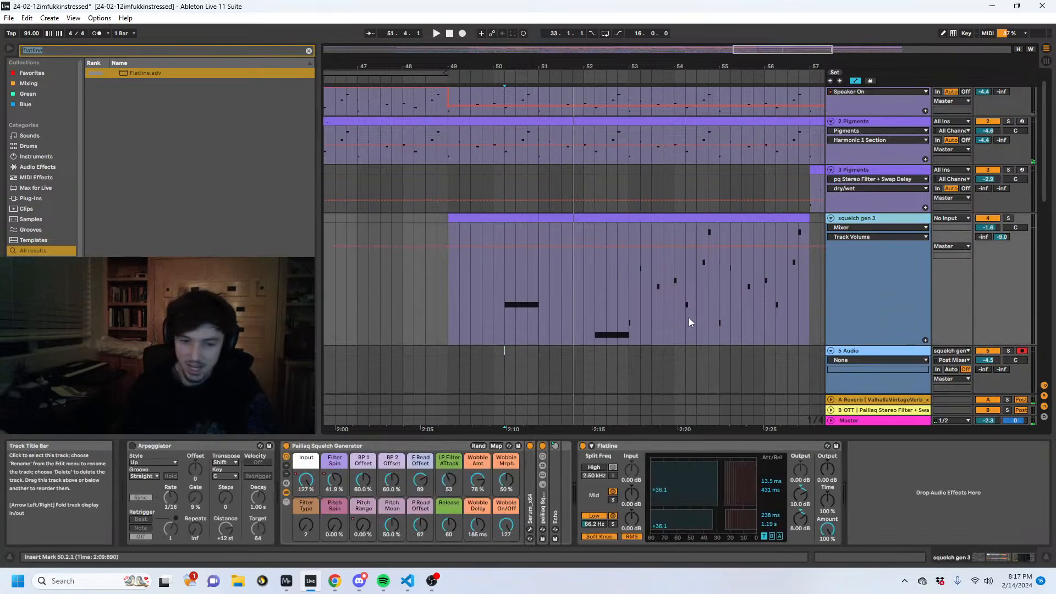
key("space")
left_click(881, 355)
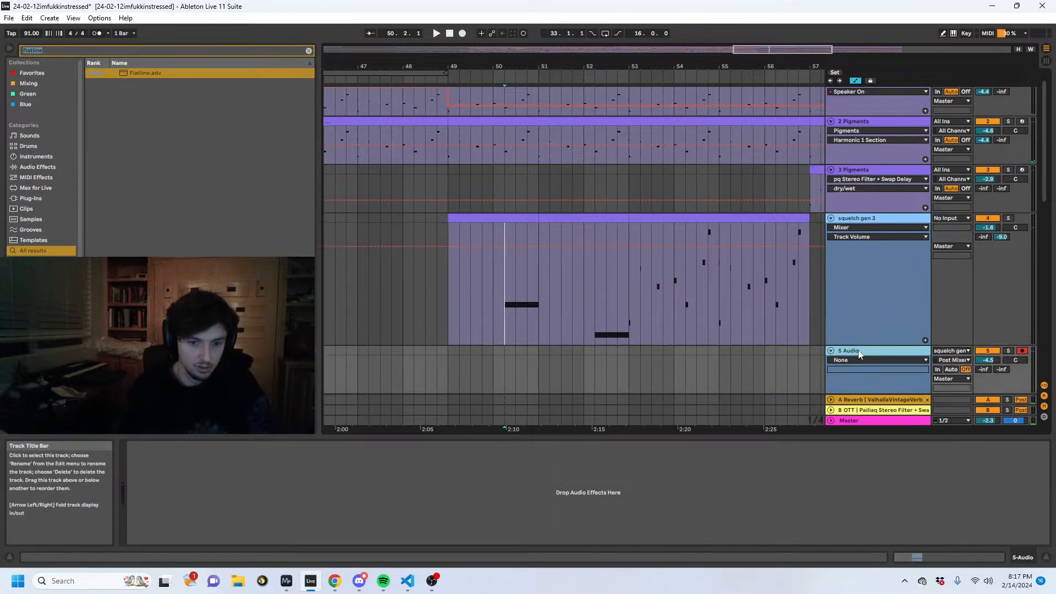
left_click(493, 365)
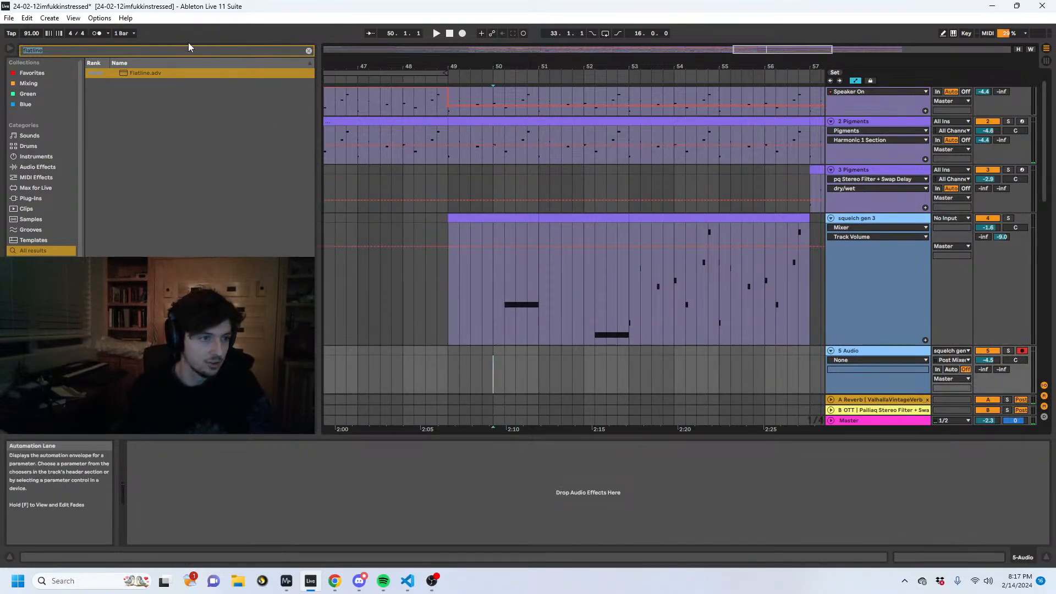
left_click(463, 33)
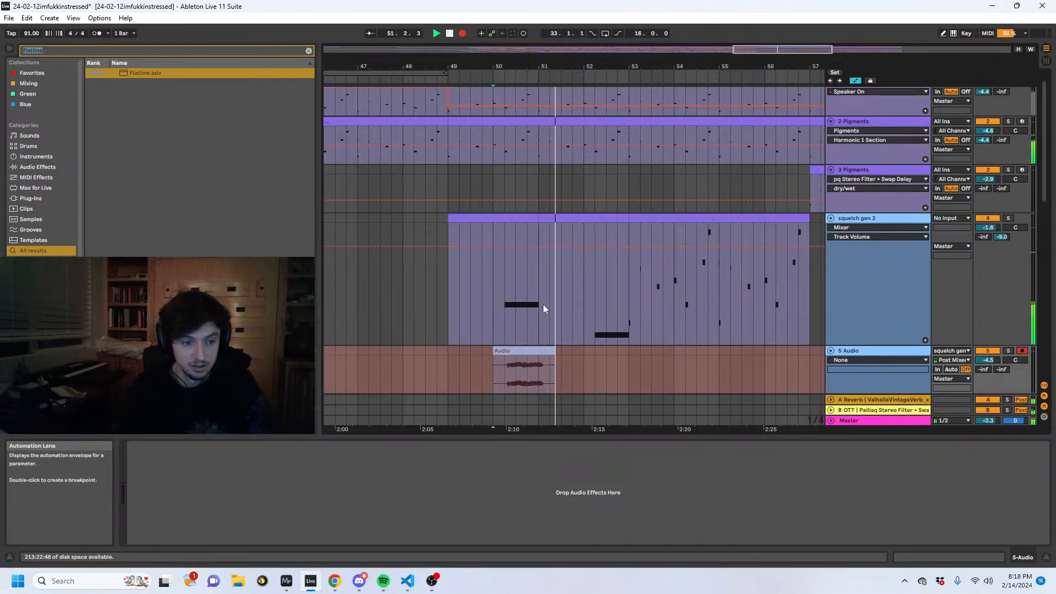
left_click_drag(541, 303, 495, 294)
key("ctrl+d")
key("a")
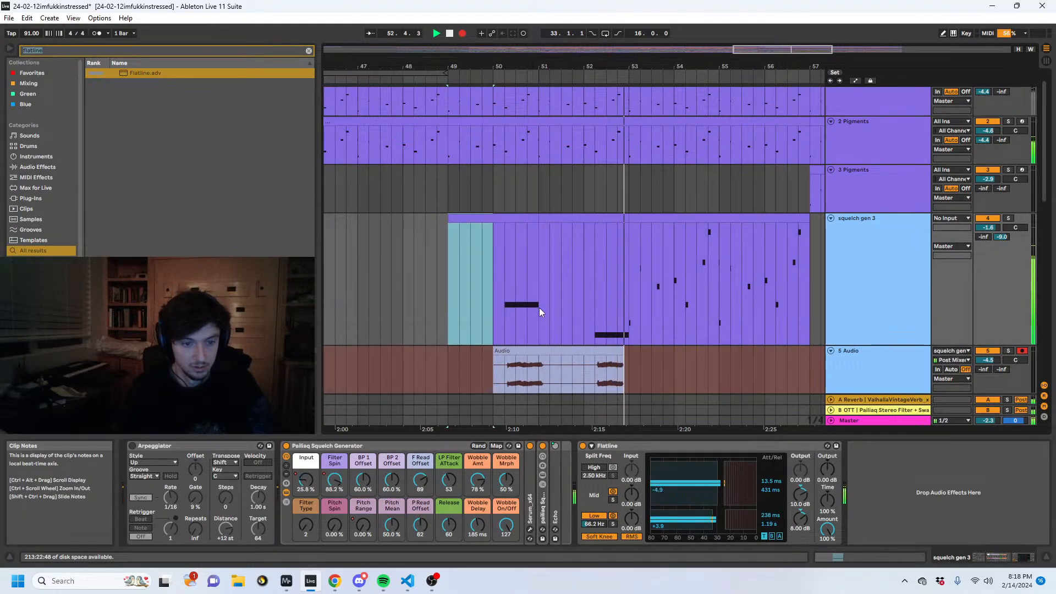
key("space")
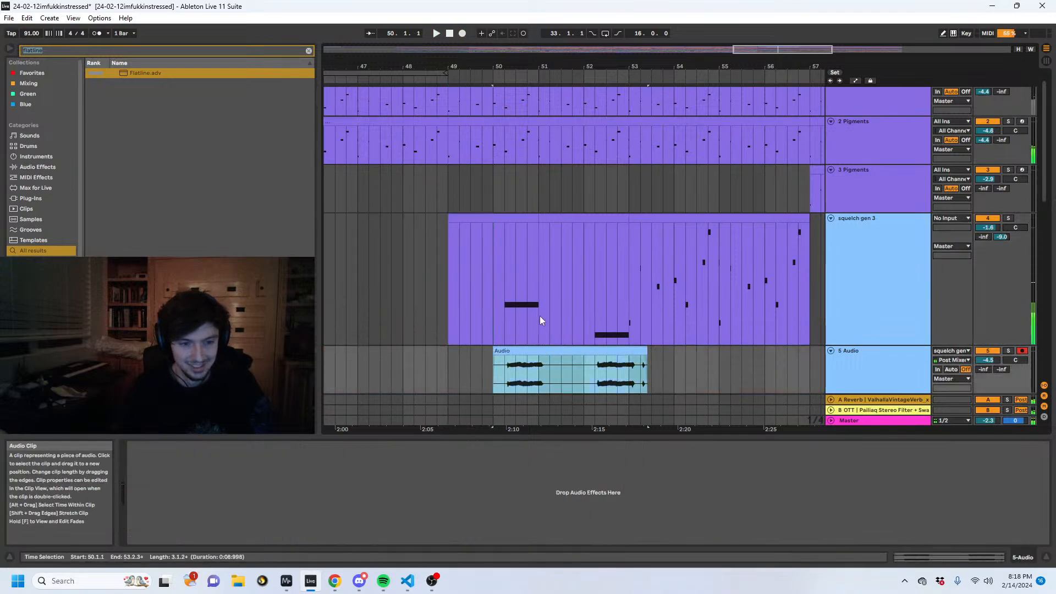
- Move the recorded audio clip to start at bar 51, fade it in over about one bar and audition it
left_click(530, 299)
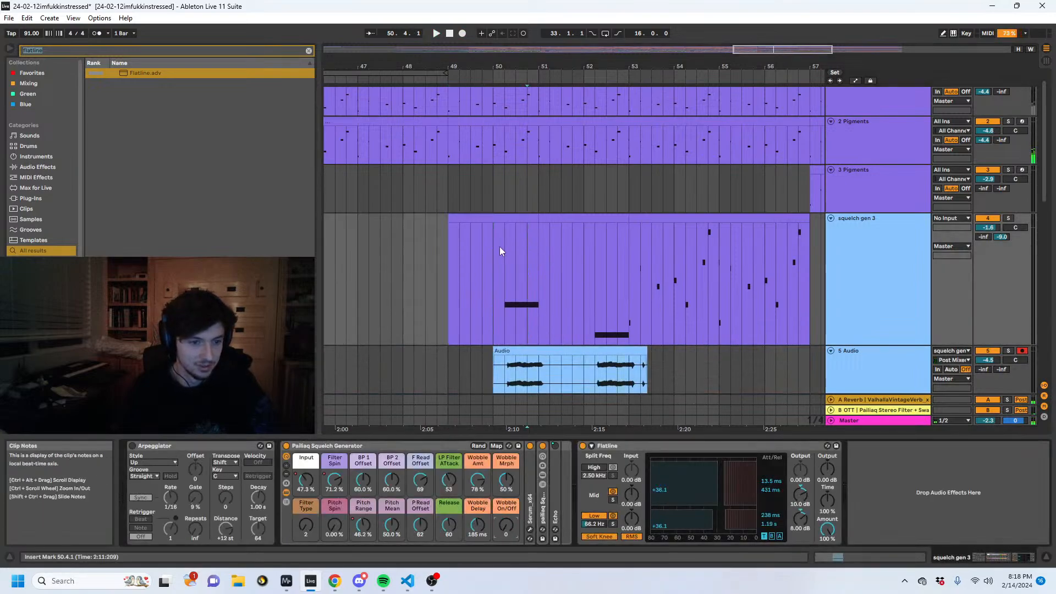
left_click_drag(510, 352, 571, 377)
left_click(517, 335)
left_click(587, 382)
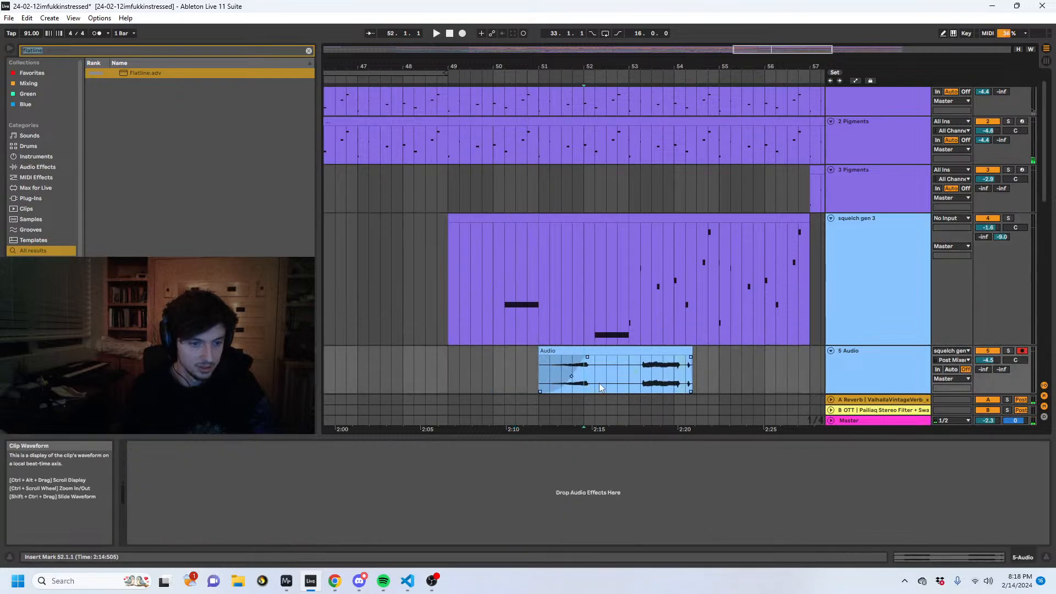
key("space")
- Search the browser for "auto", and reshape the first long note's Input automation to rise gently to 95.0%
left_click(504, 246)
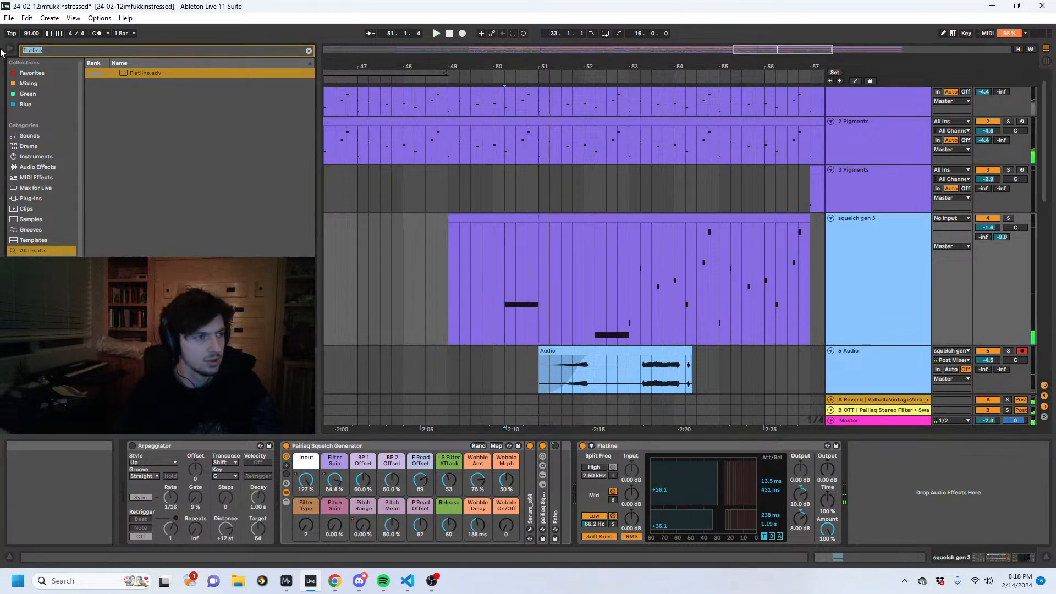
type("auto")
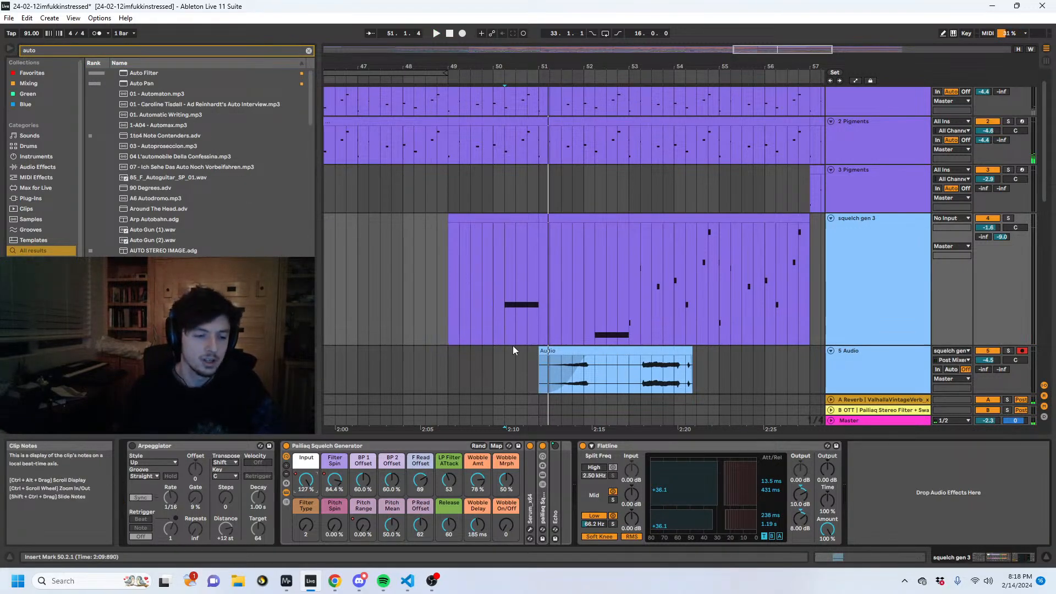
type("a")
key("space")
left_click_drag(514, 261, 539, 254)
key("space")
key("space")
key("space")
key("space")
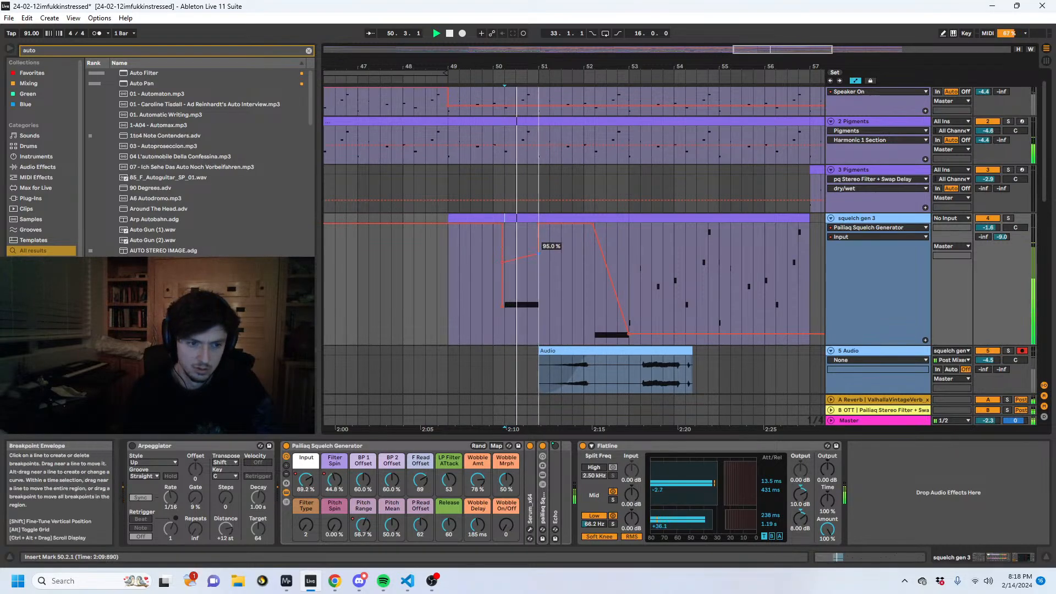
- Try Wobble Amt at 100% and set LP Filter Attack to 106 while auditioning the long note
left_click(476, 480)
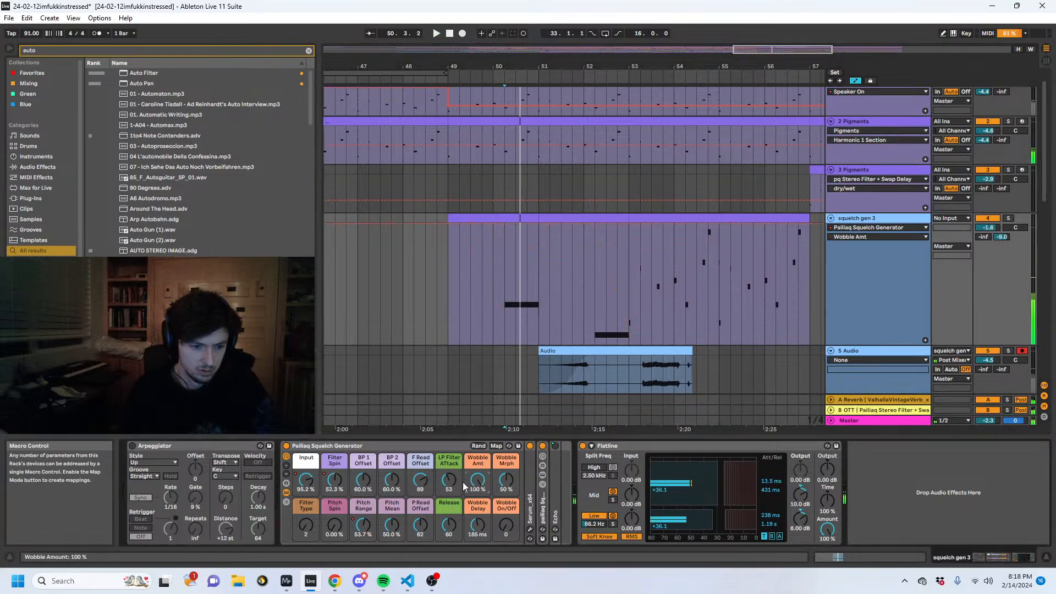
key("space")
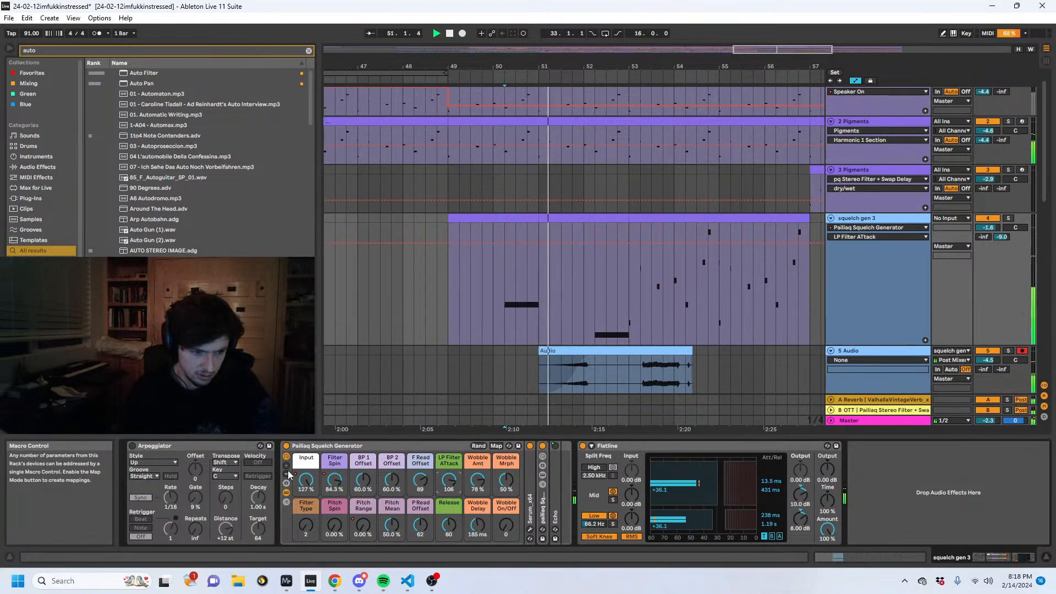
- Ramp squelch gen 3's Pitch Range automation up to 85.0% by the end of the first long note, auditioning each change
left_click(305, 480)
left_click(362, 526)
key("space")
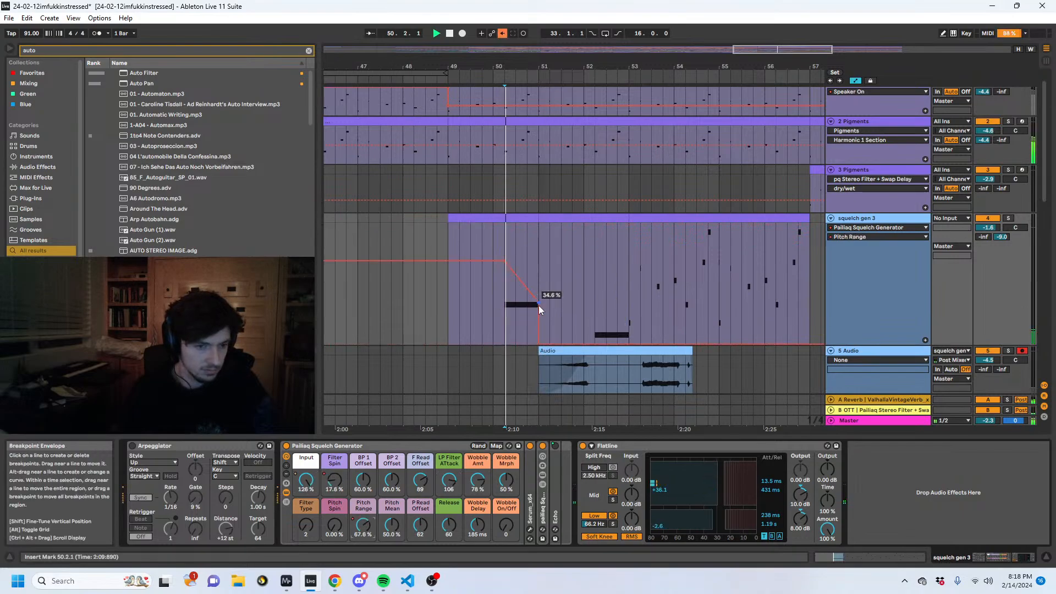
left_click_drag(539, 304, 539, 247)
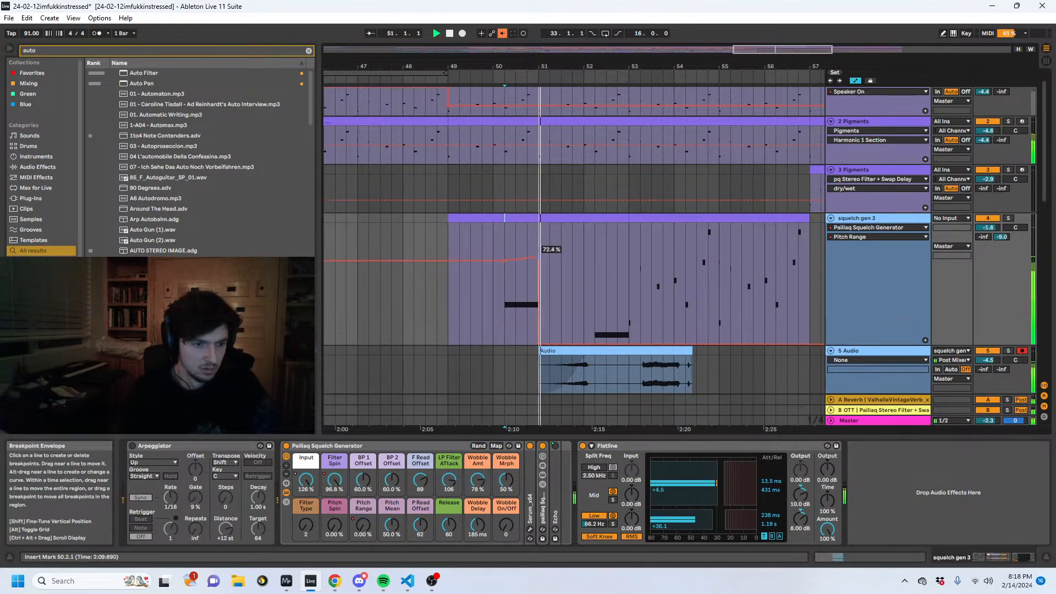
key("space")
key("space")
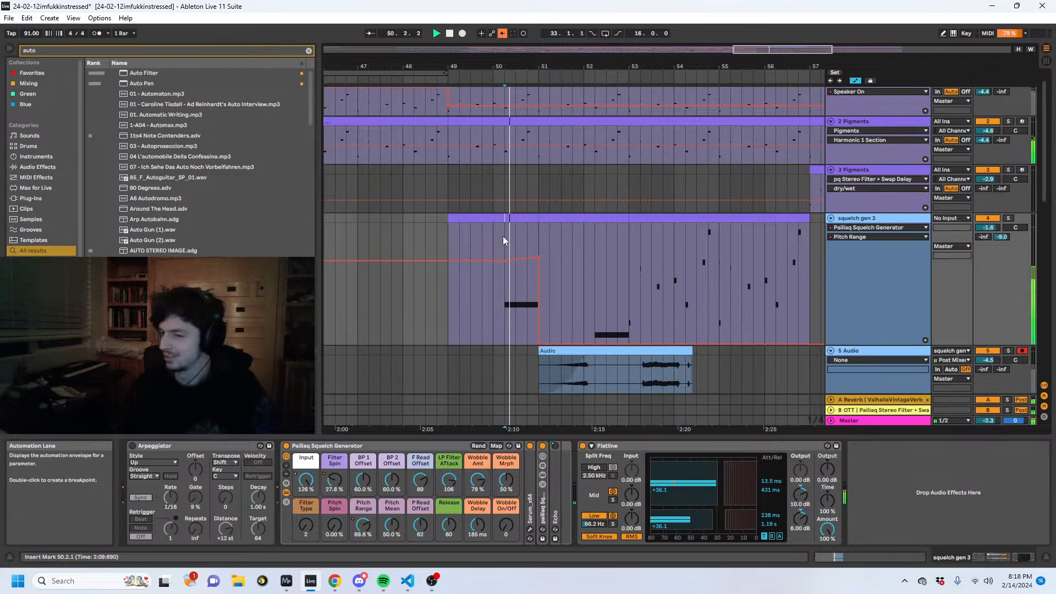
left_click_drag(539, 257, 539, 242)
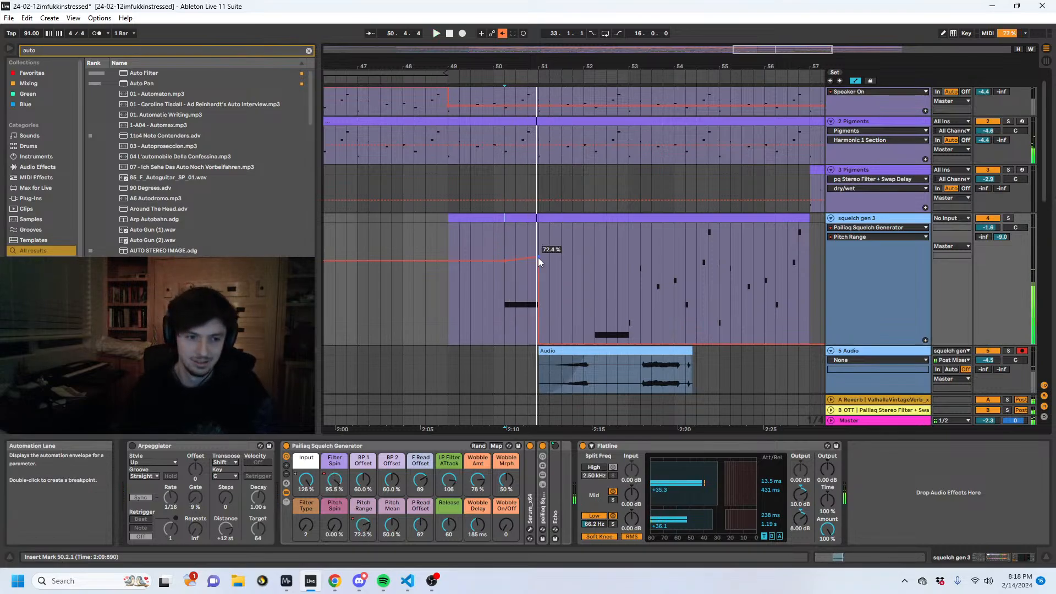
key("space")
key("space")
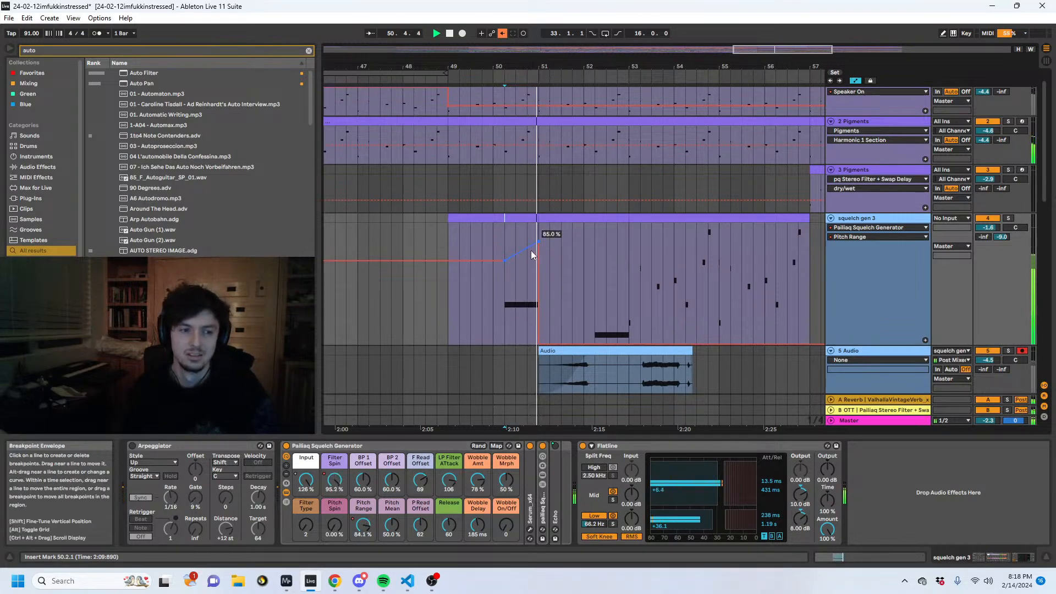
key("space")
key("space")
- Add a Pitch Range peak just before the first long note ends, dip the automation slightly after it, and audition from 50.2
left_click(531, 249)
left_click_drag(538, 242, 539, 268)
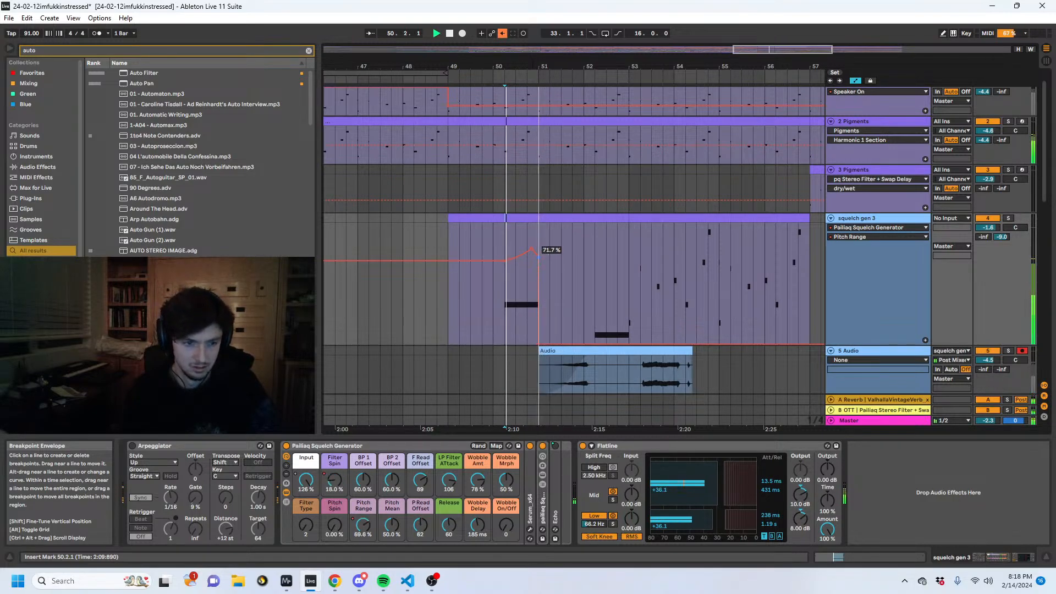
left_click_drag(539, 254, 540, 254)
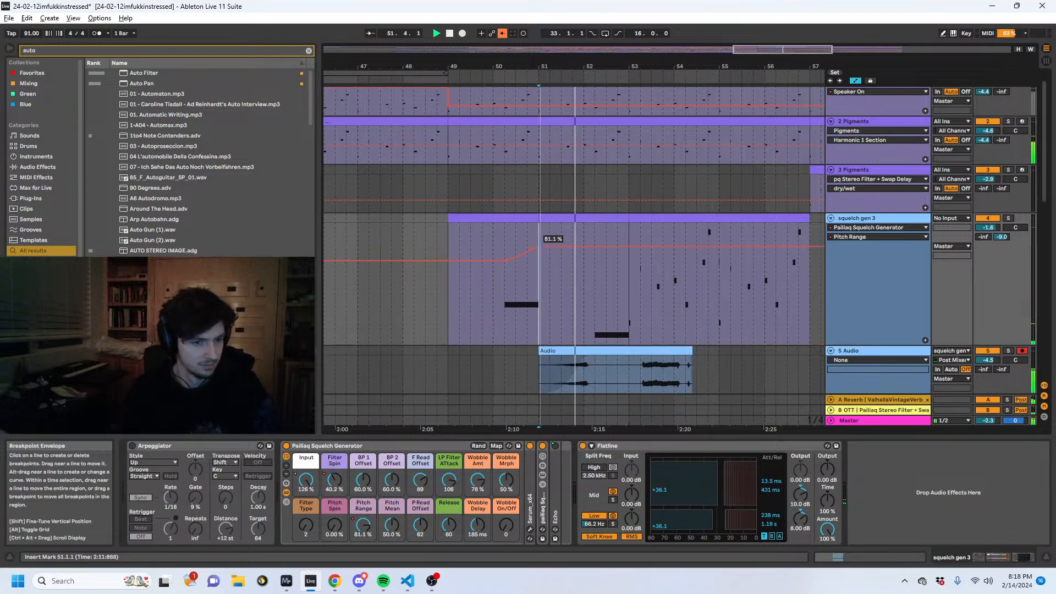
left_click(583, 375)
key("space")
left_click(507, 298)
key("space")
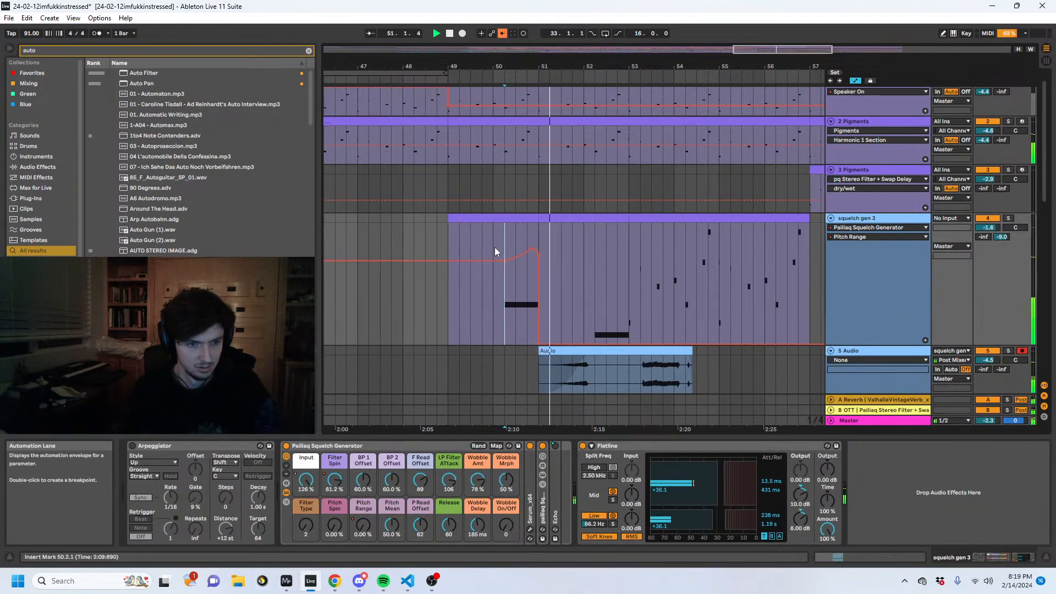
- Open Serum inside squelch gen 3's rack and load the Basic Shapes wavetable in Osc A
double_click(529, 507)
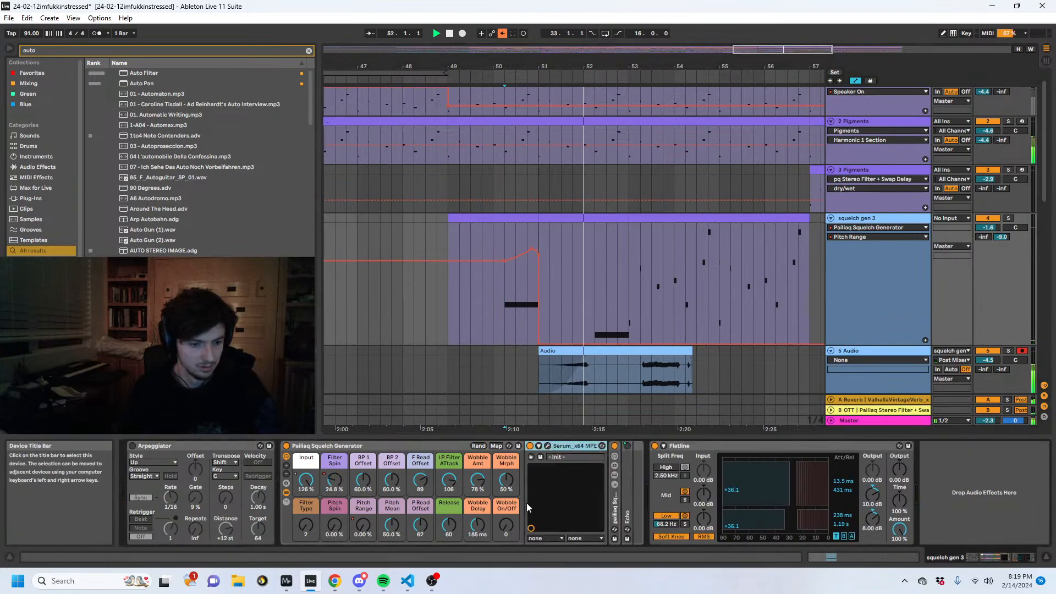
key("space")
left_click(548, 446)
left_click(174, 141)
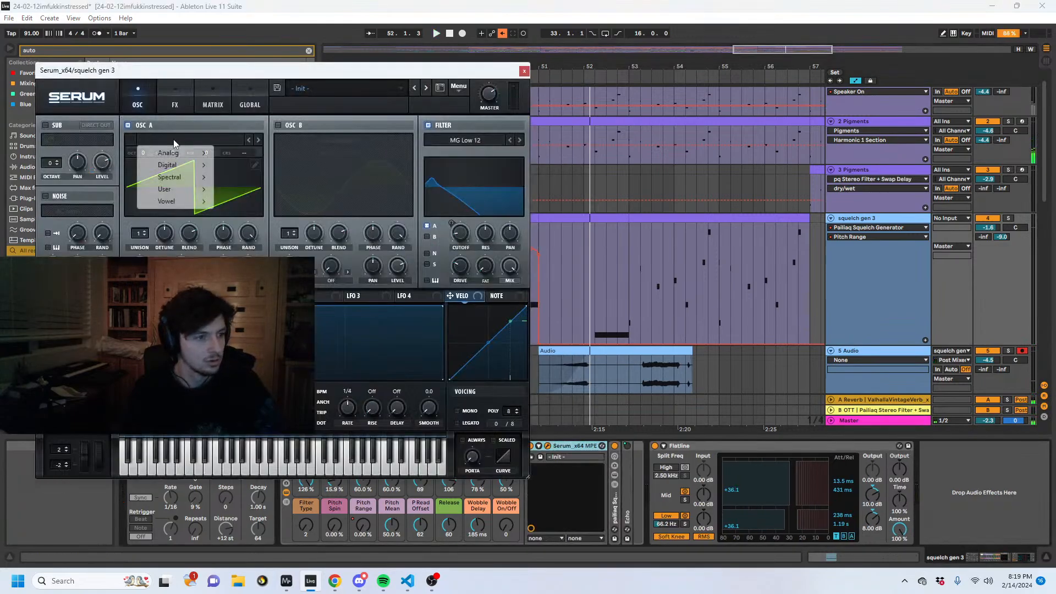
mouse_move(165, 149)
left_click(242, 204)
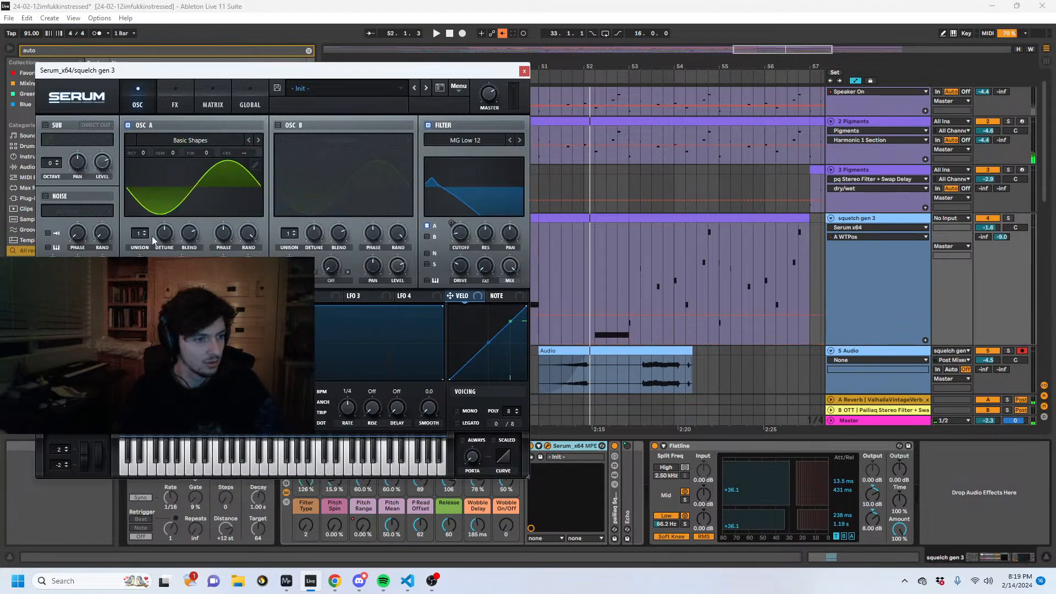
- Move Osc A's wavetable position to the square shape, close Serum, and audition the first long note
left_click_drag(169, 218, 169, 212)
key("space")
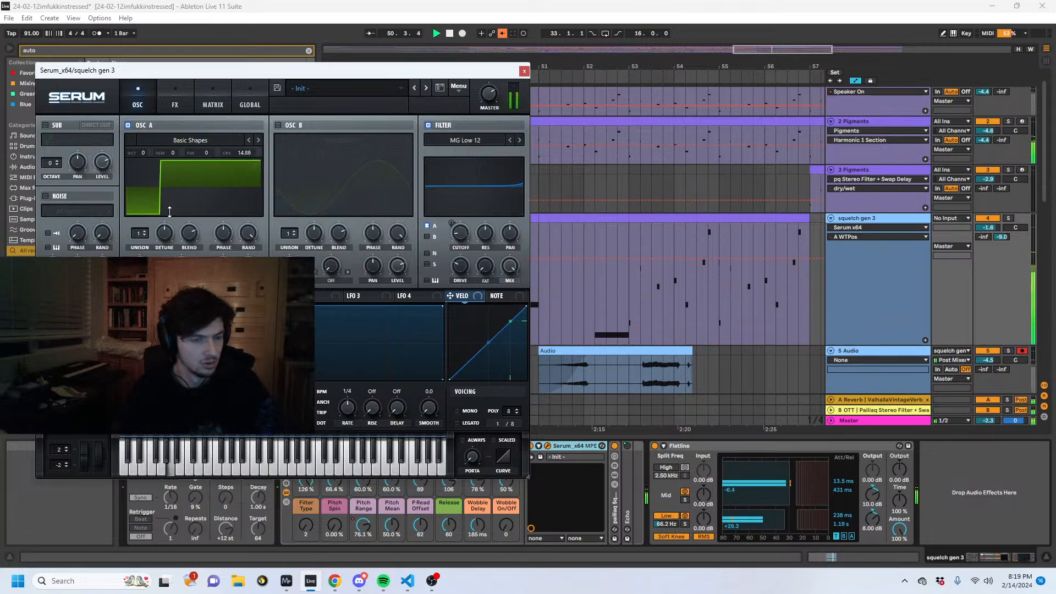
left_click(524, 71)
left_click(505, 295)
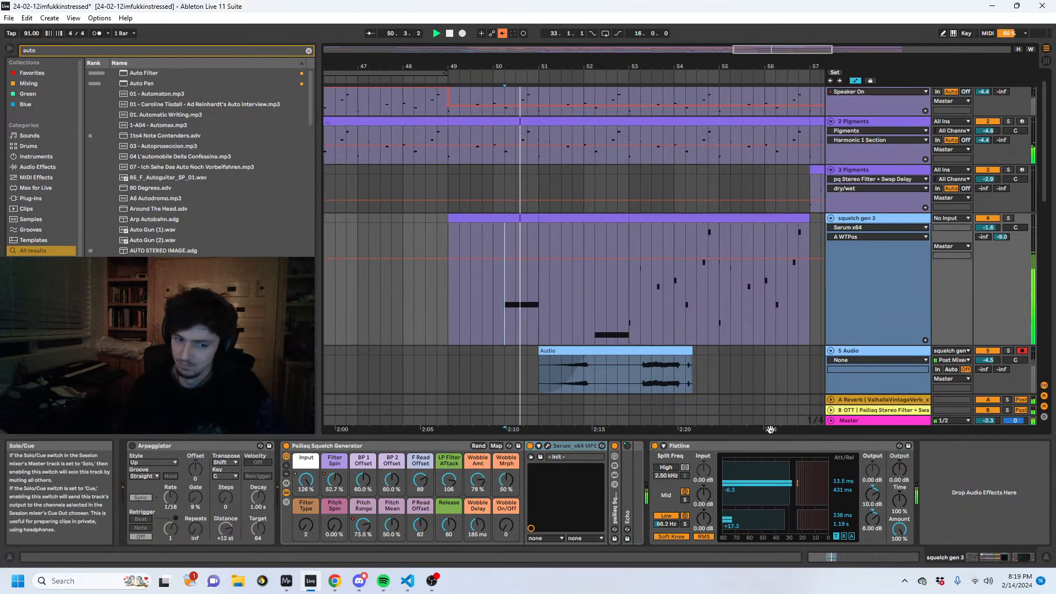
left_click(496, 298)
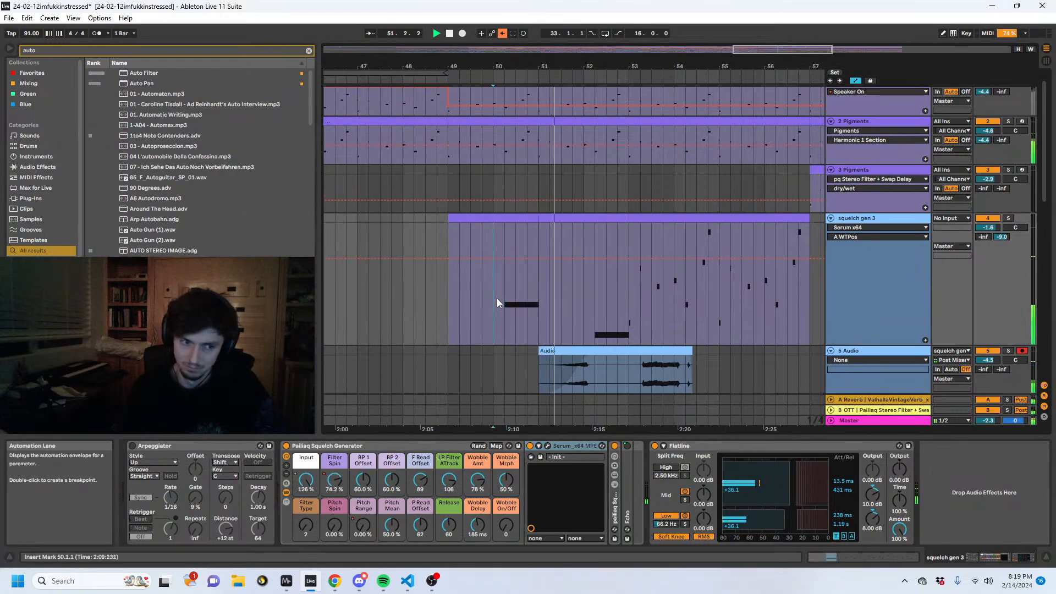
- Duplicate bars 49–51 of squelch gen 3 onto bars 51–53 and curve BP 1 Offset down to about 51% over the second long note
left_click_drag(542, 299, 450, 300)
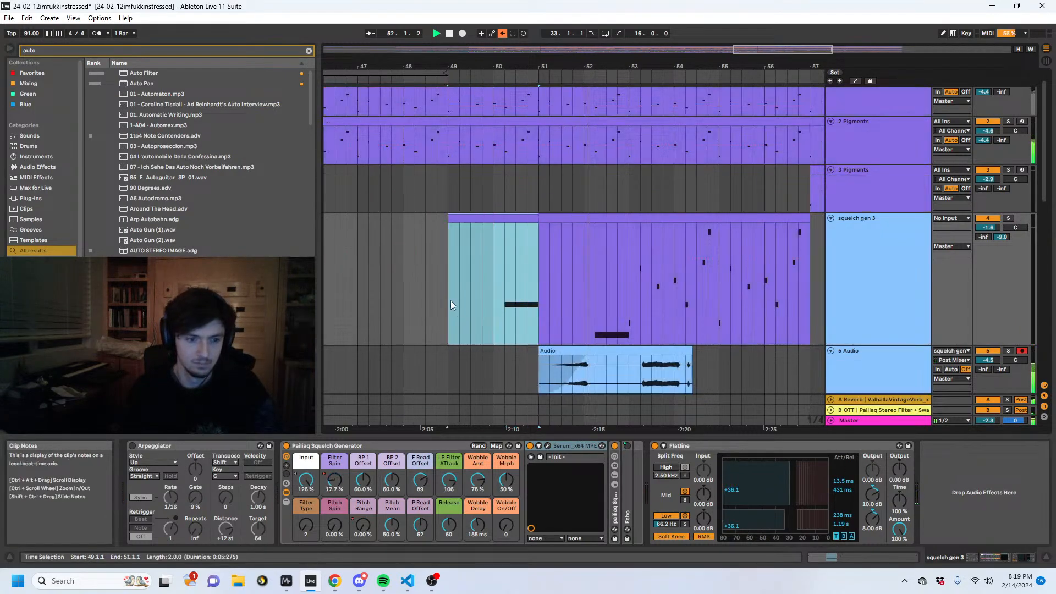
key("ctrl+d")
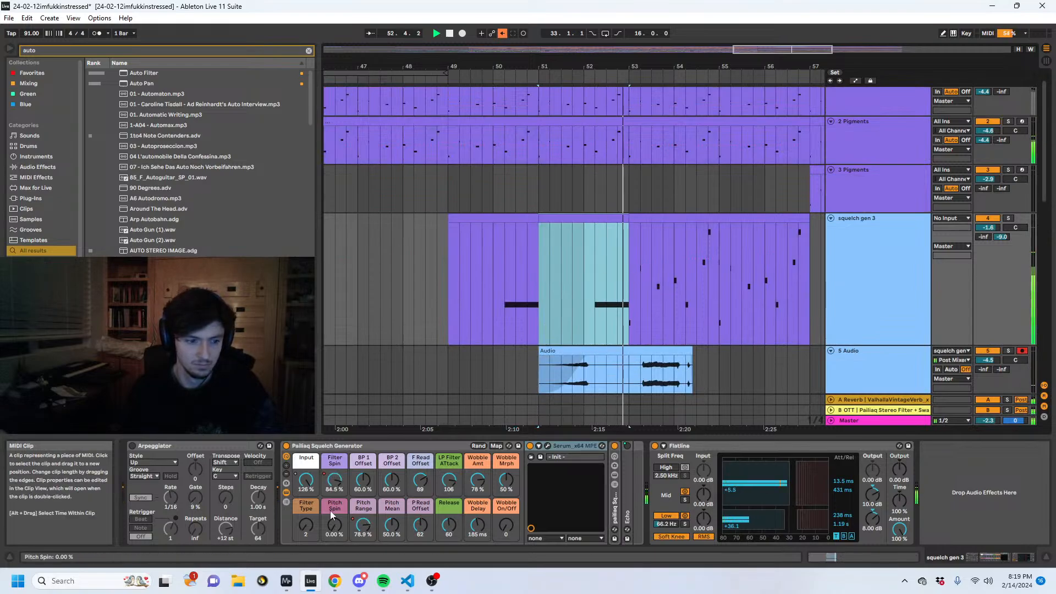
left_click(335, 528)
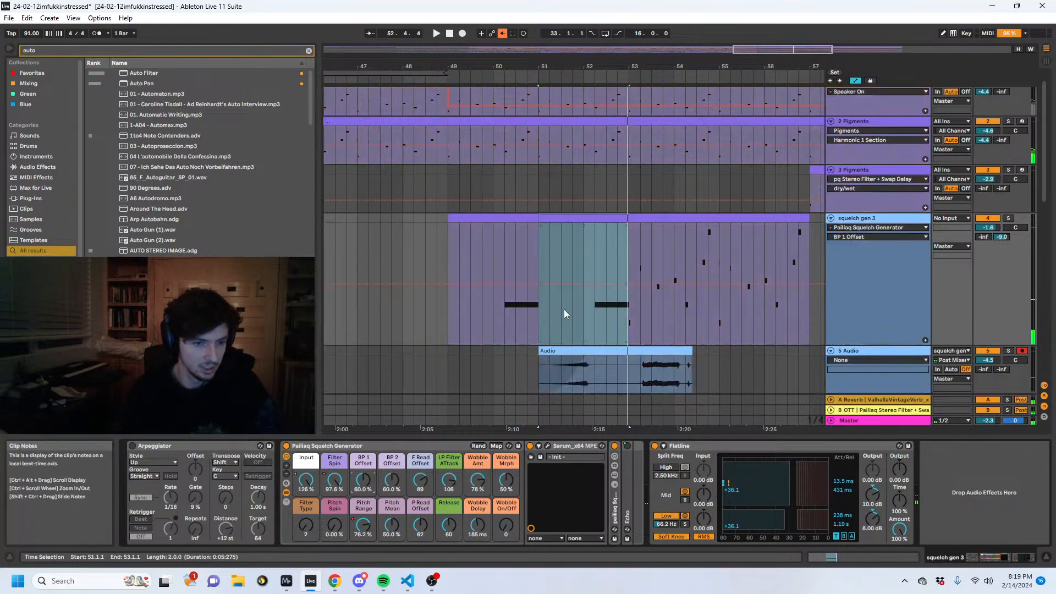
key("a")
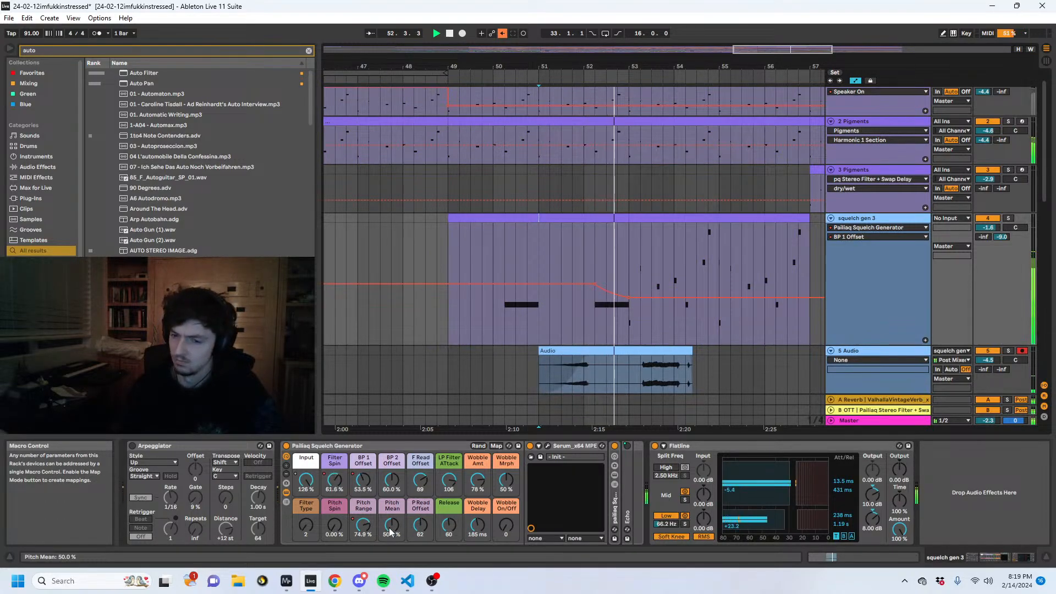
- Ramp the BP 2 Offset automation up to about 86% over the second long note, auditioning the result
left_click(392, 479)
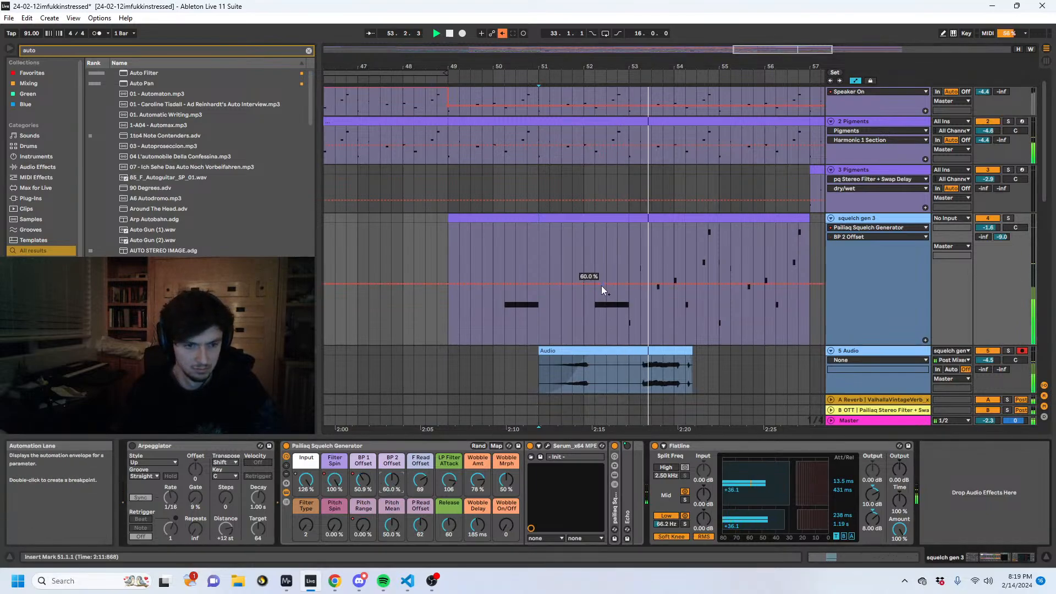
left_click_drag(632, 287, 631, 248)
key("space")
key("space")
left_click(608, 249)
key("space")
key("space")
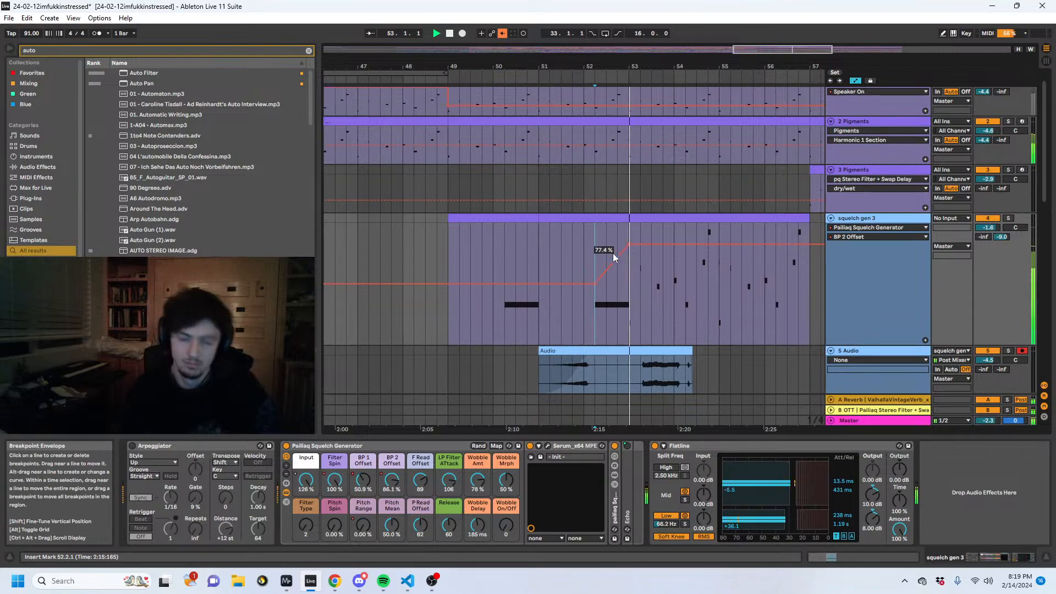
- Clear the notes after bar 53 on squelch gen 3 and duplicate bars 49–53 into their place
key("space")
left_click_drag(636, 305, 803, 303)
key("a")
left_click_drag(632, 305, 440, 303)
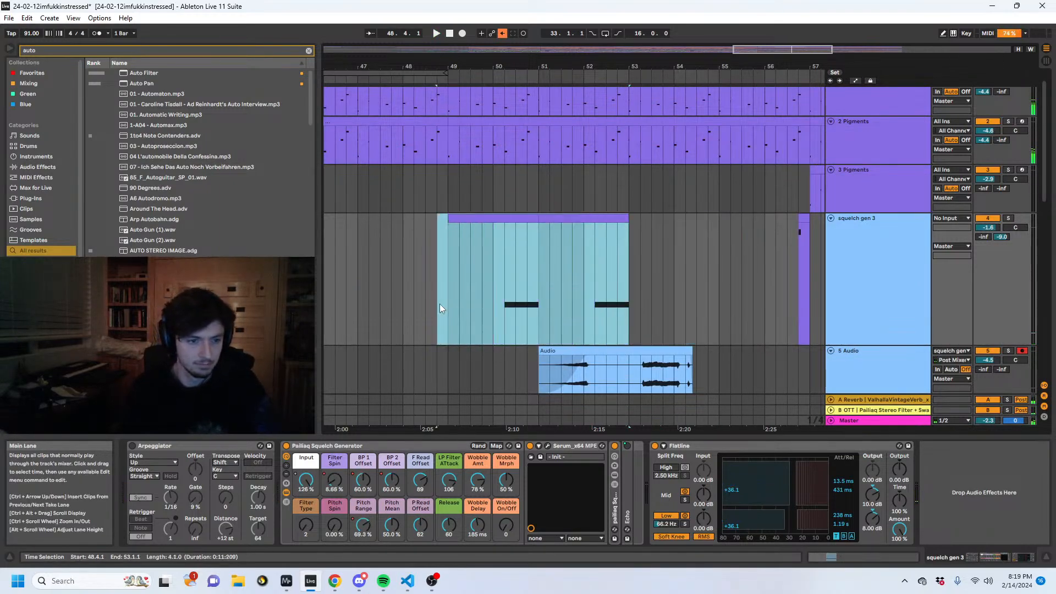
key("ctrl+d")
left_click(459, 302)
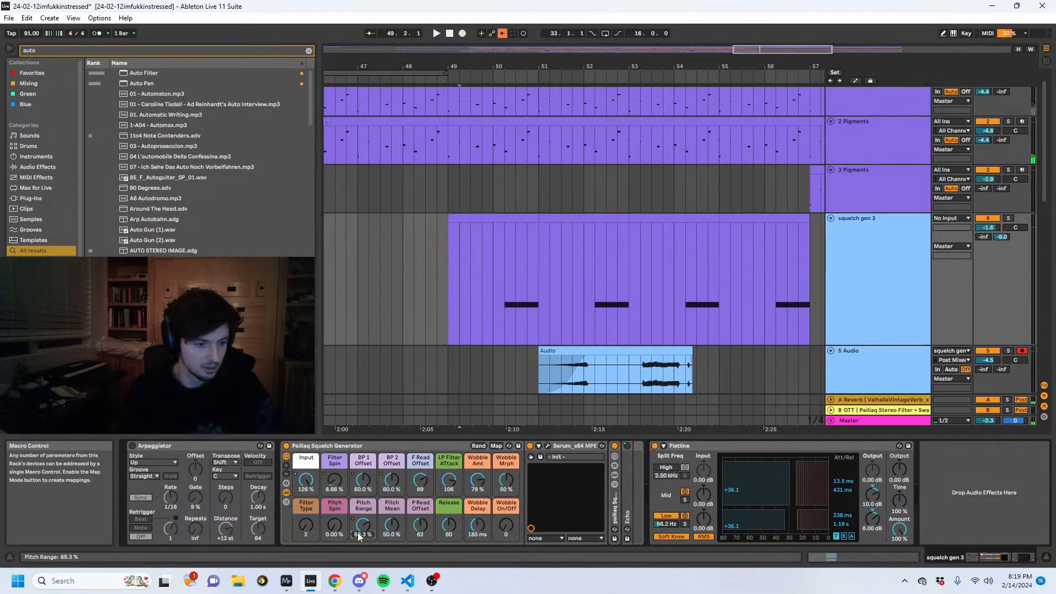
- Draw a small Pitch Spin peak decaying to zero over the second long note, and duplicate bars 49–53 of the automation onto 53–57
key("a")
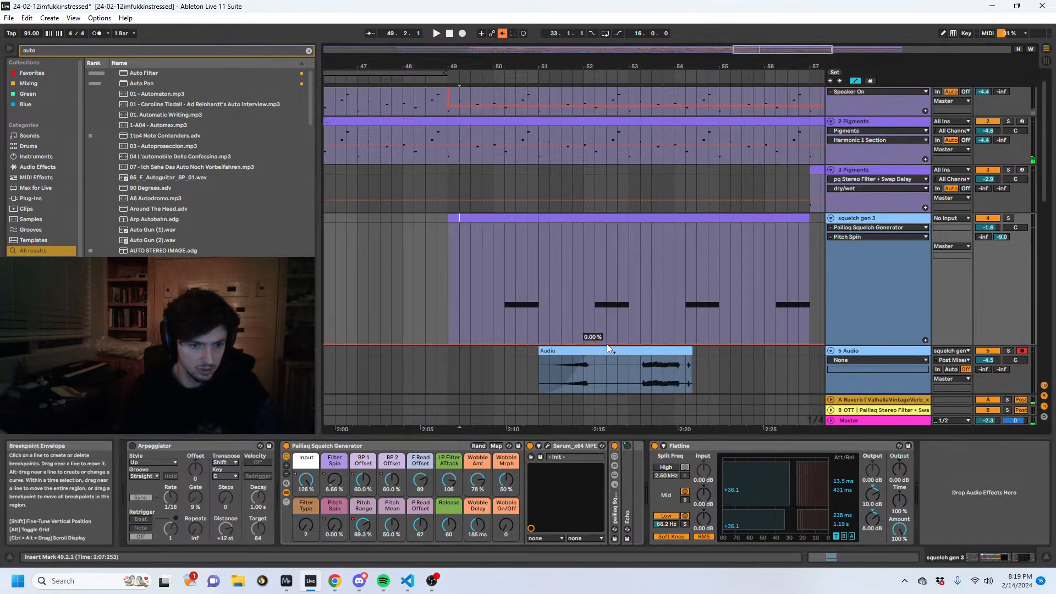
left_click(584, 345)
left_click_drag(595, 345, 595, 326)
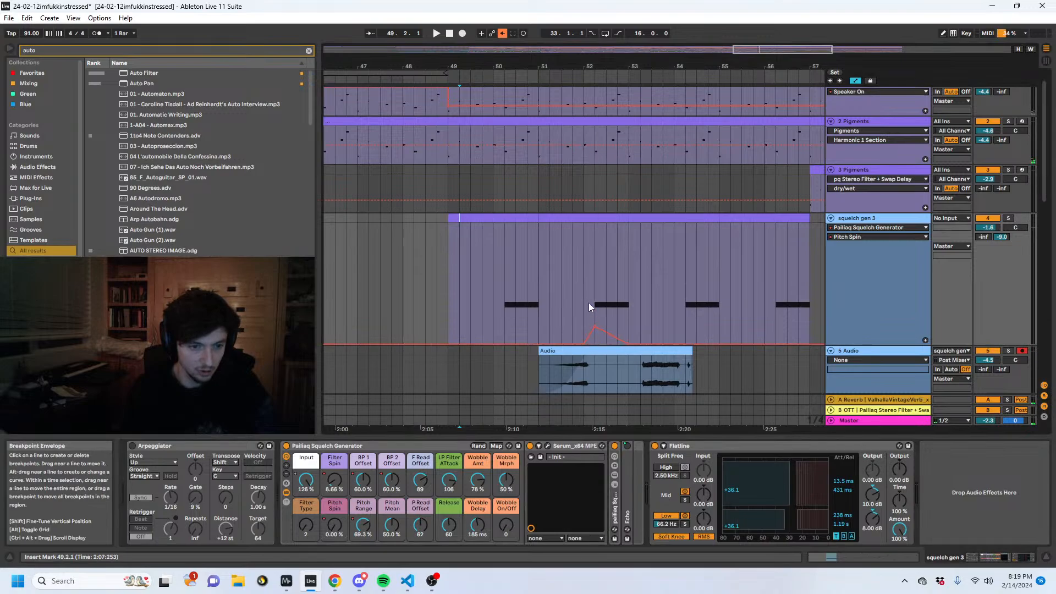
left_click(588, 303)
key("space")
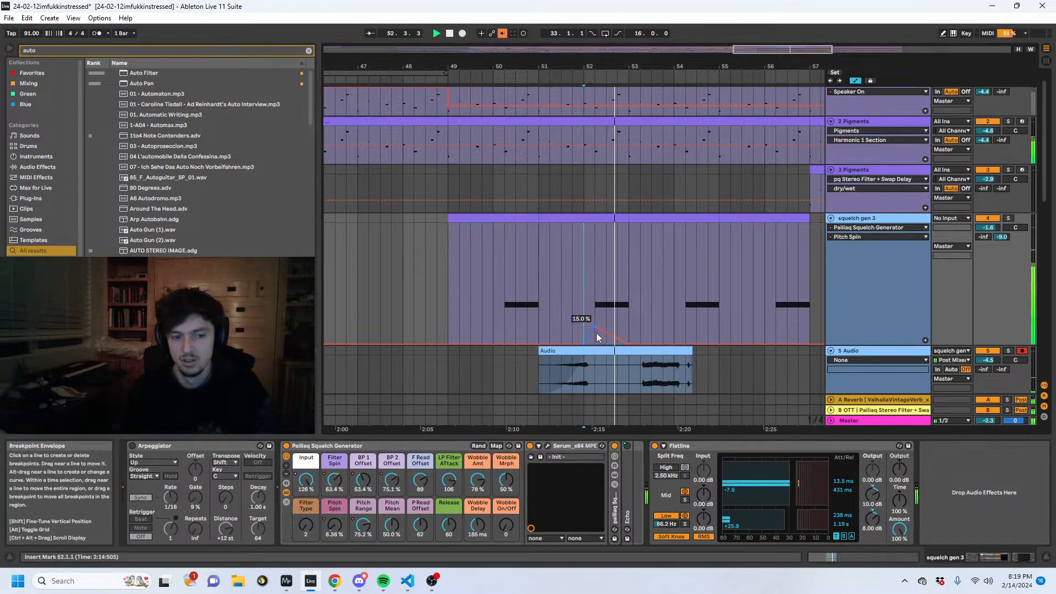
left_click_drag(627, 311, 453, 312)
key("ctrl+d")
- Ramp Pitch Spin up to about 31.5% at the start of the third long note and drop it sharply to zero, auditioning the change
left_click(641, 323)
left_click(678, 343)
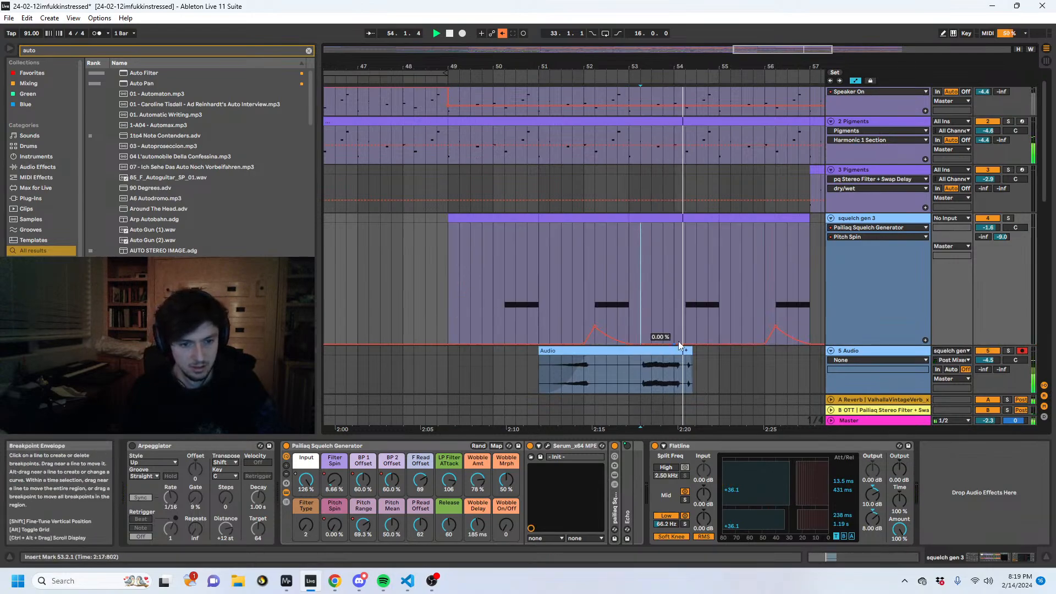
left_click_drag(680, 343, 719, 328)
left_click(685, 295)
key("space")
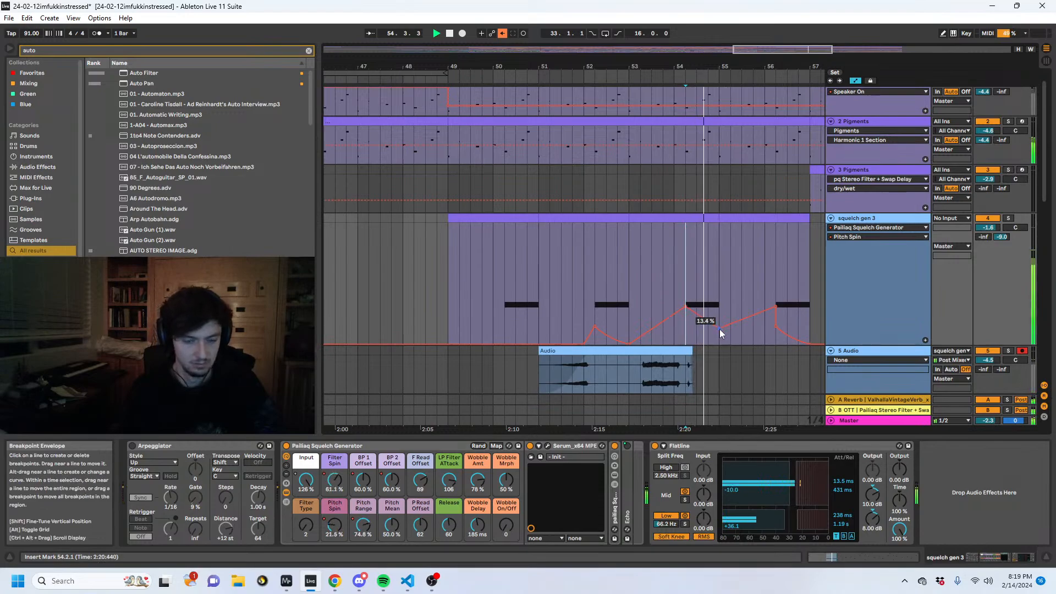
left_click_drag(719, 329, 719, 345)
key("space")
key("space")
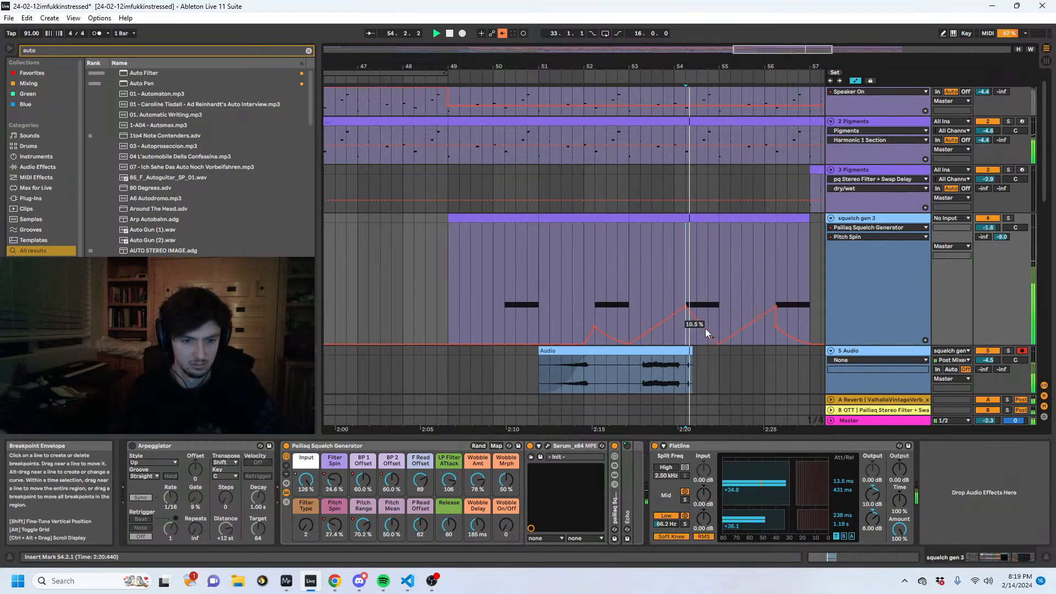
mouse_move(686, 305)
left_mouse_down()
mouse_move(687, 342)
mouse_move(687, 309)
left_mouse_up()
key("space")
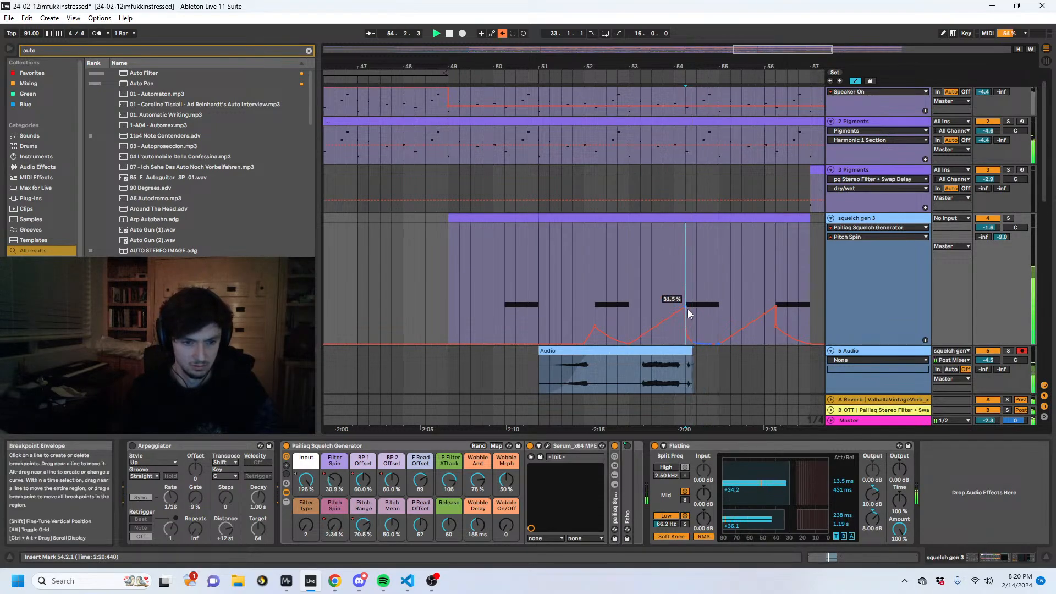
- Audition from 50.2, show the Input automation on squelch gen 3, and re-enable the overridden automation
left_click(504, 310)
key("space")
key("space")
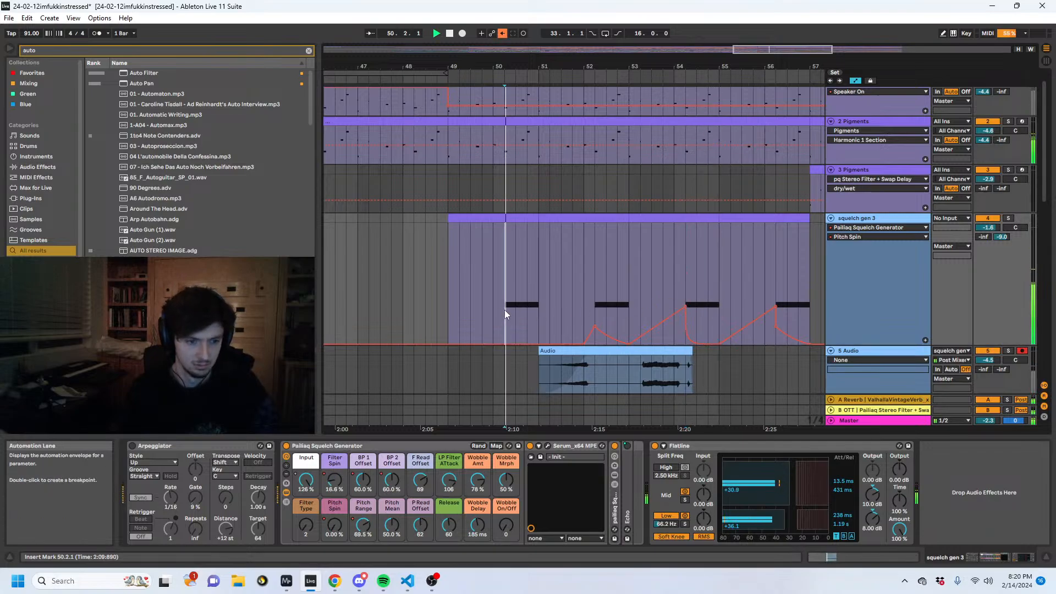
left_click(305, 480)
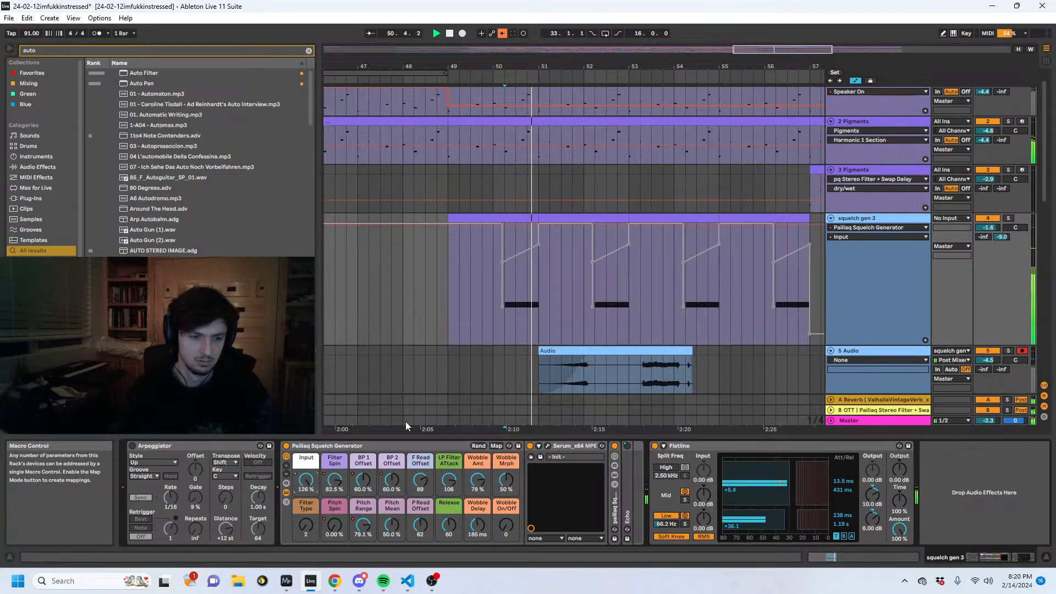
left_click(503, 33)
key("space")
key("space")
- Flatten the Input automation over the first long note at 127%, audition it, and raise the Input automation over the second long note
left_click_drag(628, 303, 480, 310)
left_click(542, 301)
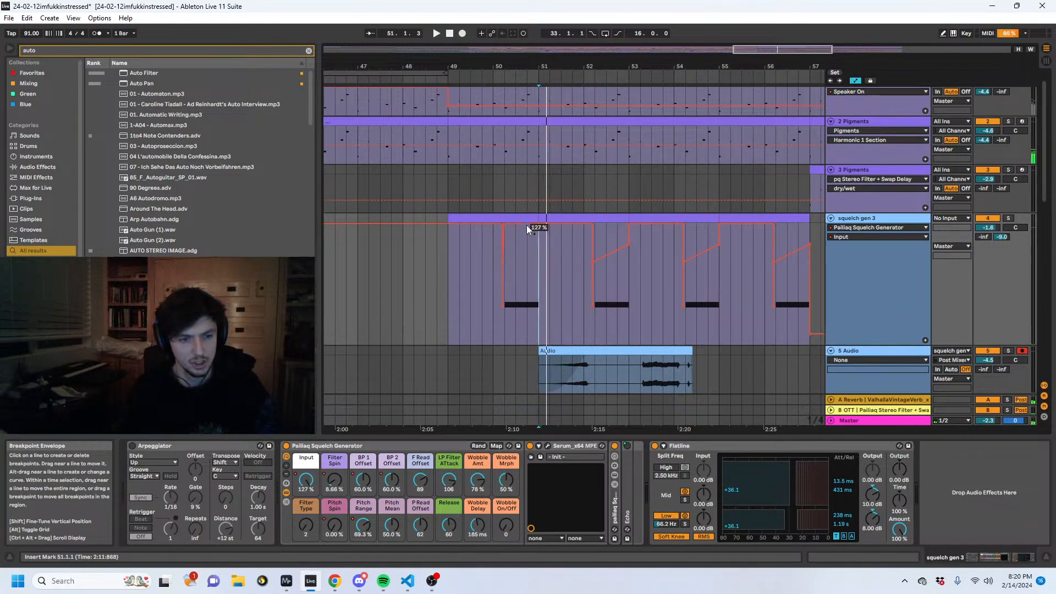
left_click(506, 331)
key("space")
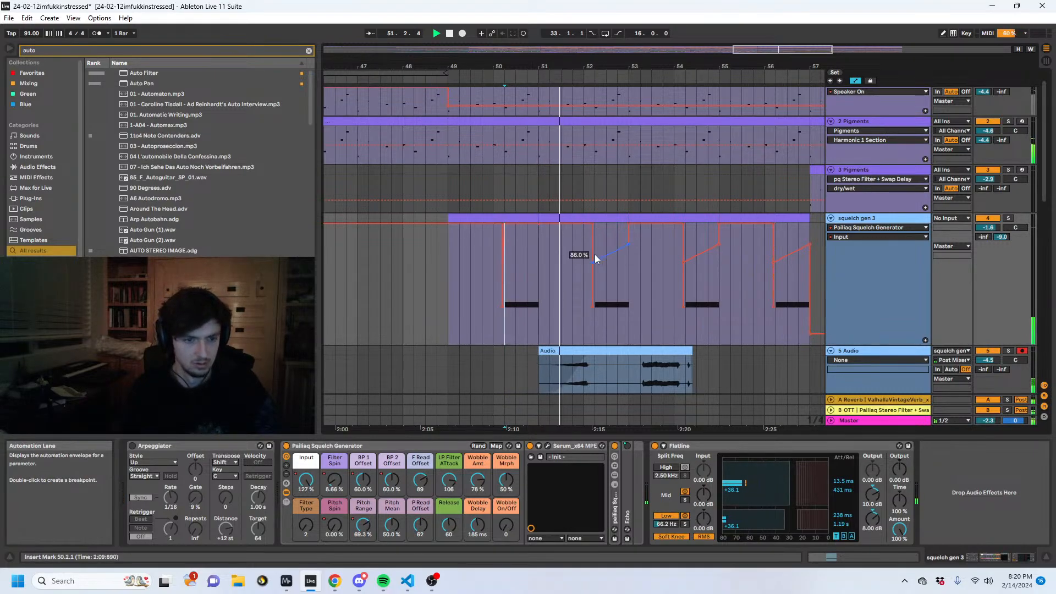
left_click_drag(595, 254, 616, 223)
- Hide the automation, split the resampled audio clip at 53.2, and move the second part to start at bar 53
key("a")
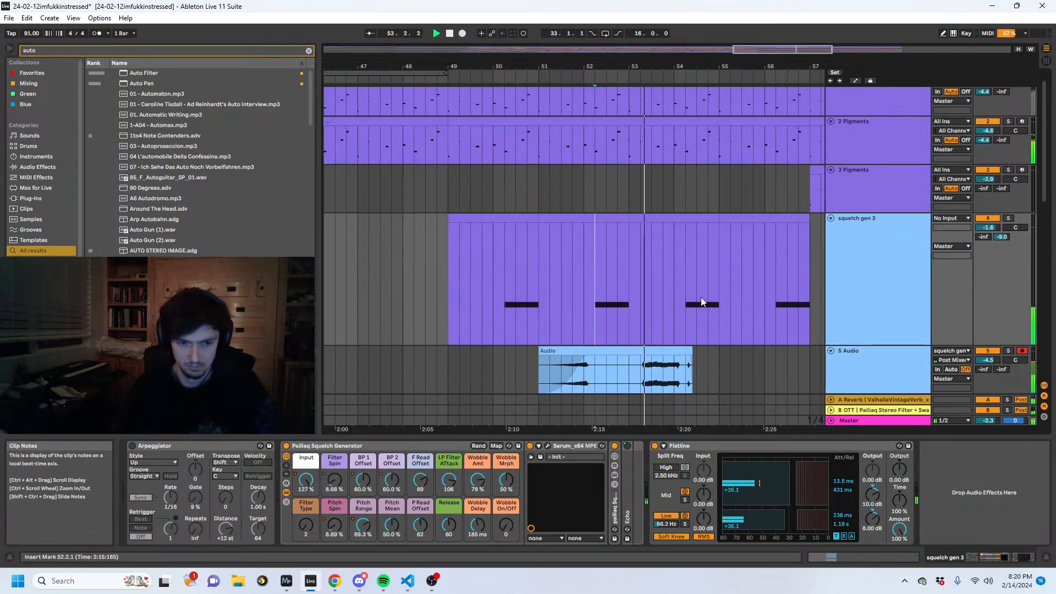
left_click(641, 379)
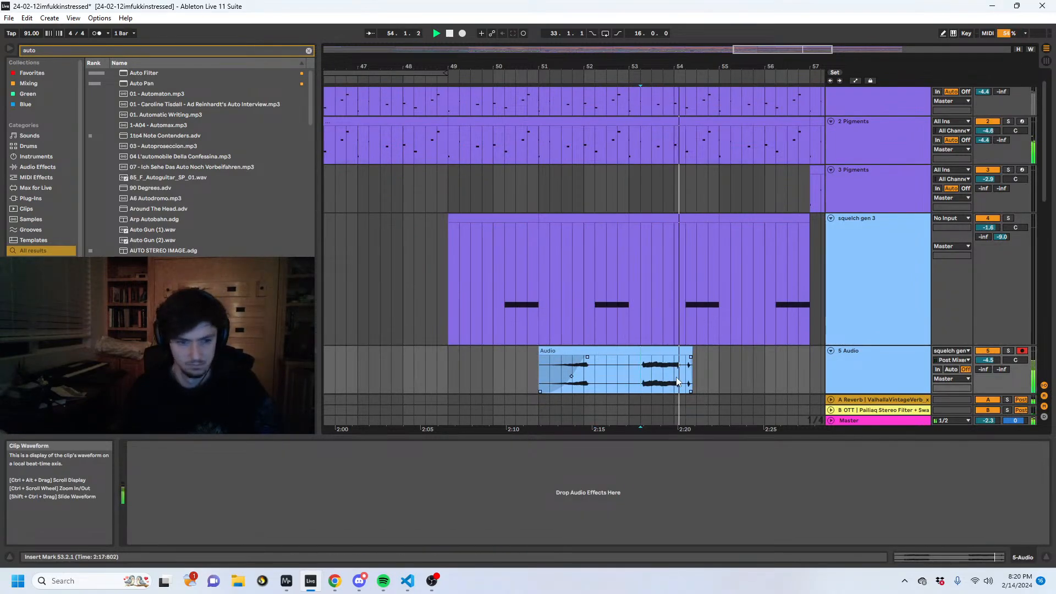
left_click_drag(652, 66, 663, 121)
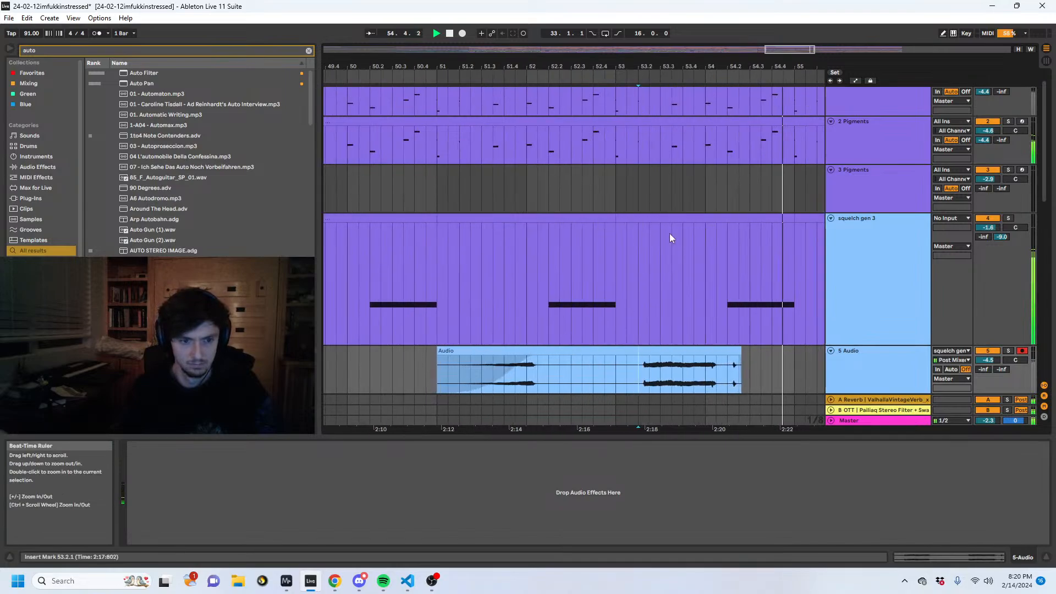
key("space")
key("space")
key("ctrl+e")
left_click_drag(655, 351, 634, 351)
key("space")
- Draw a curved Pitch Mean dip across the third long note on squelch gen 3, returning sharply at its end, and audition it
left_click(728, 322)
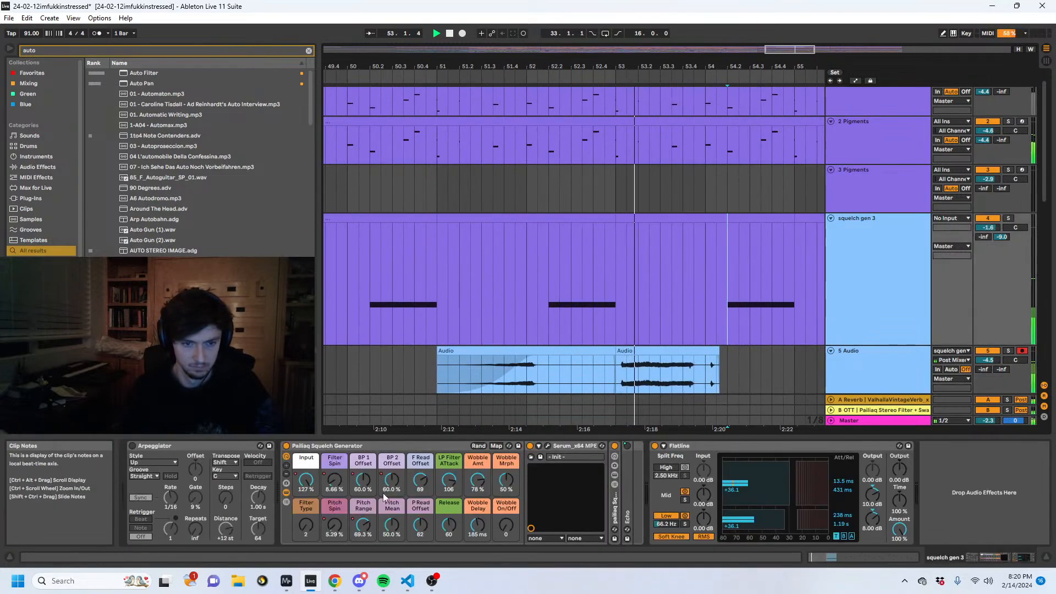
key("a")
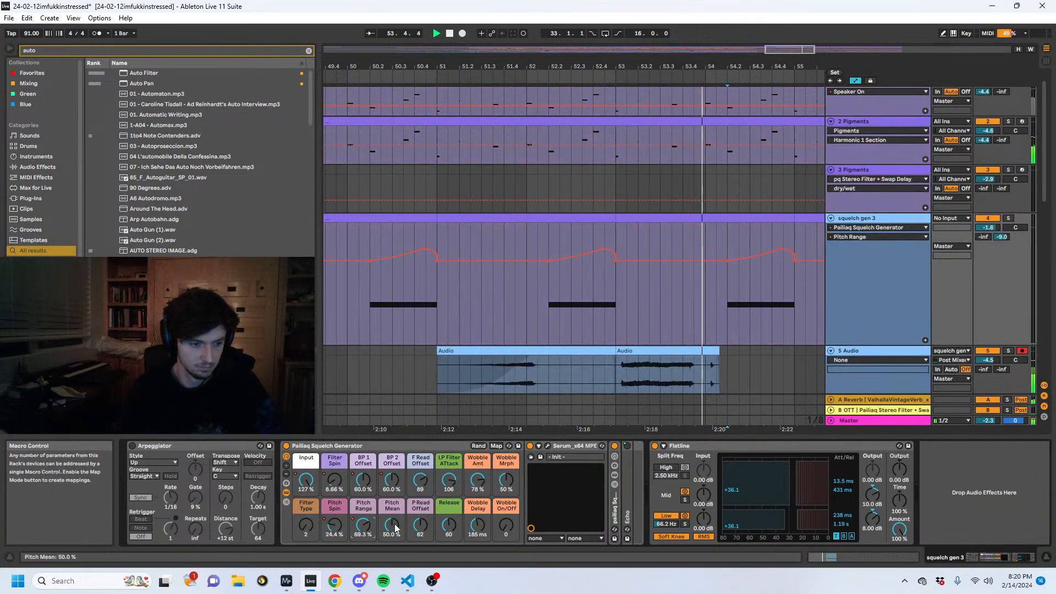
left_click(727, 284)
left_click_drag(794, 284, 794, 293)
left_click_drag(805, 293, 764, 287)
key("space")
key("space")
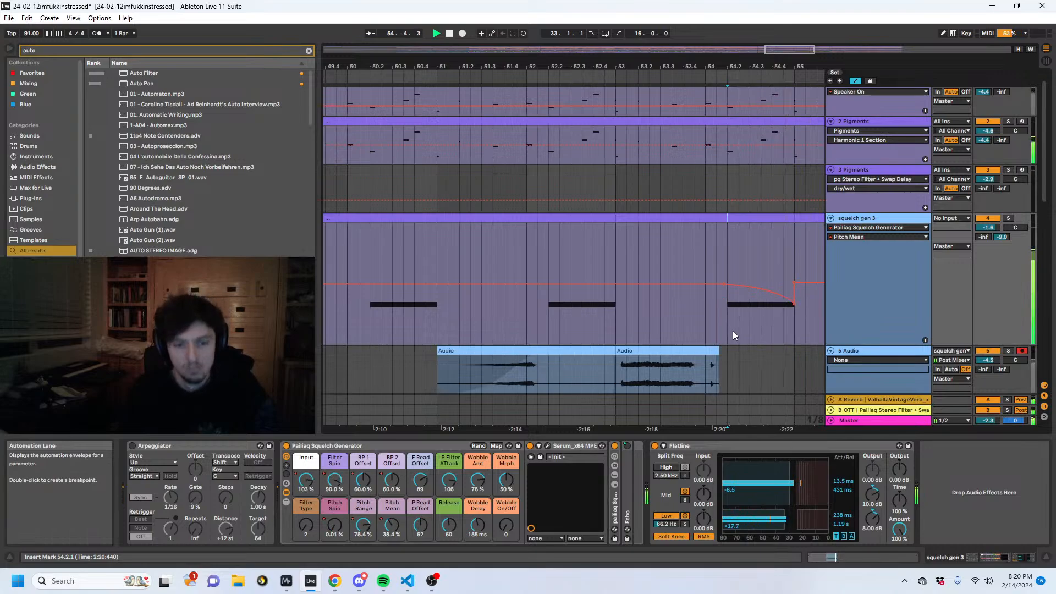
- Copy the flat Pitch Mean automation from 50.3–52.3 and paste it at bars 56 and 55, levelling the envelope after the dip
scroll(604, 297, "down", 4)
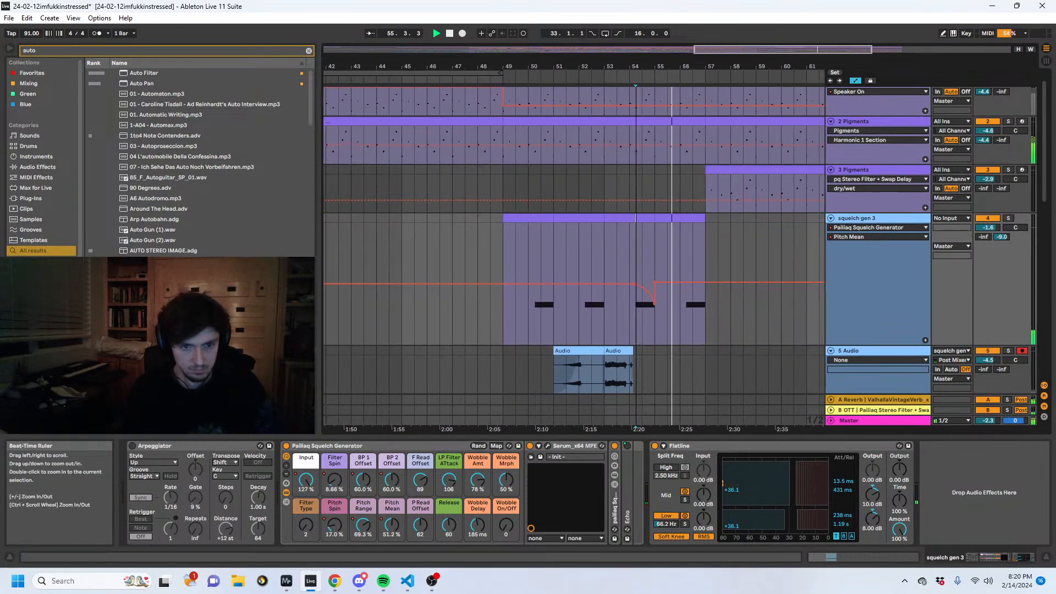
key("a")
left_click_drag(657, 306, 626, 306)
key("a")
left_click(685, 283)
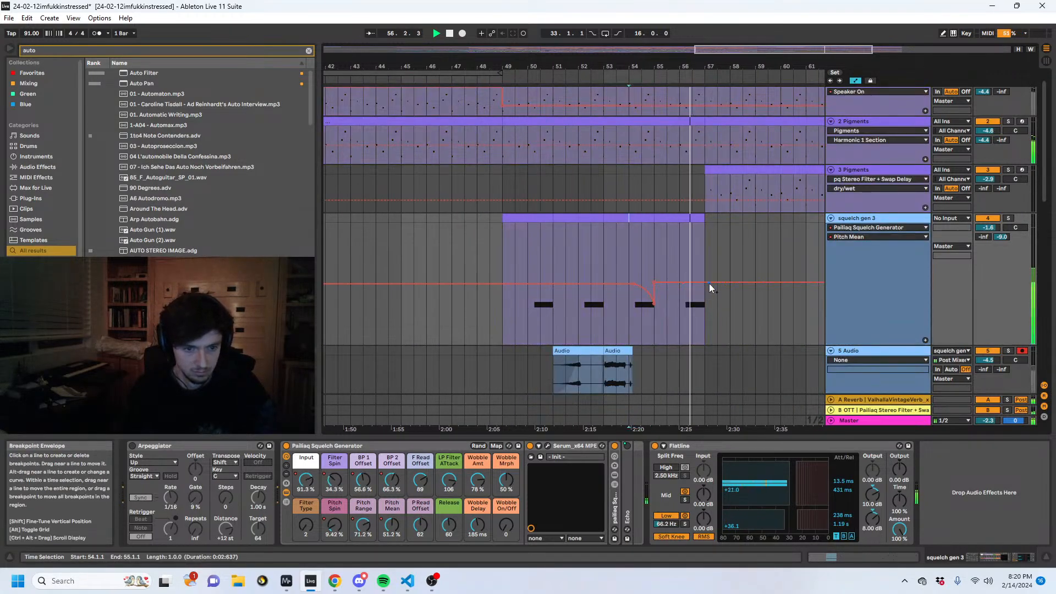
left_click(708, 282)
left_click_drag(642, 252, 591, 264)
key("ctrl+c")
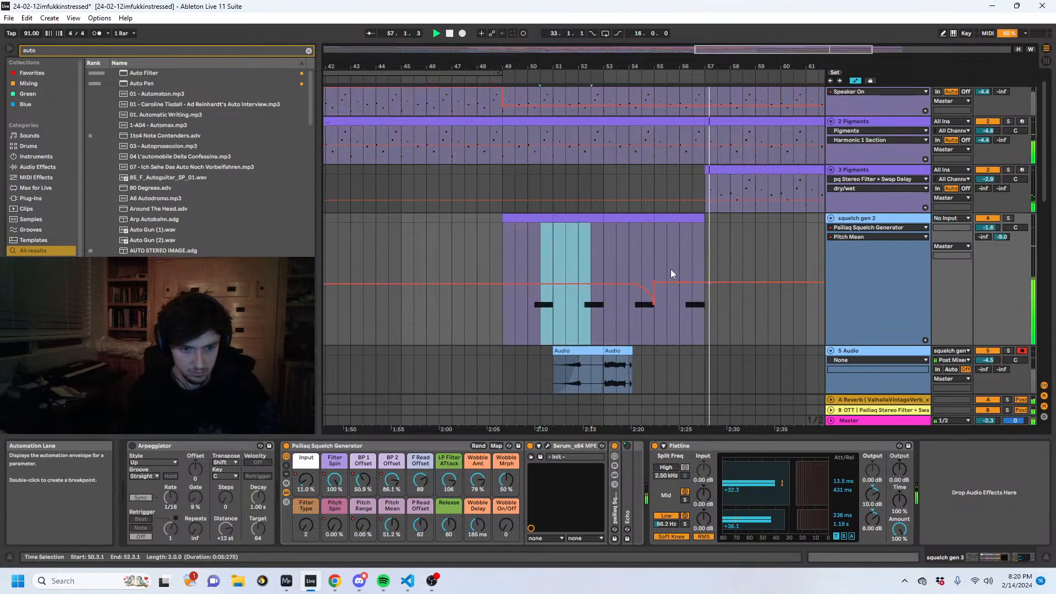
left_click(677, 261)
key("ctrl+v")
left_click(655, 266)
key("ctrl+v")
left_click(652, 247)
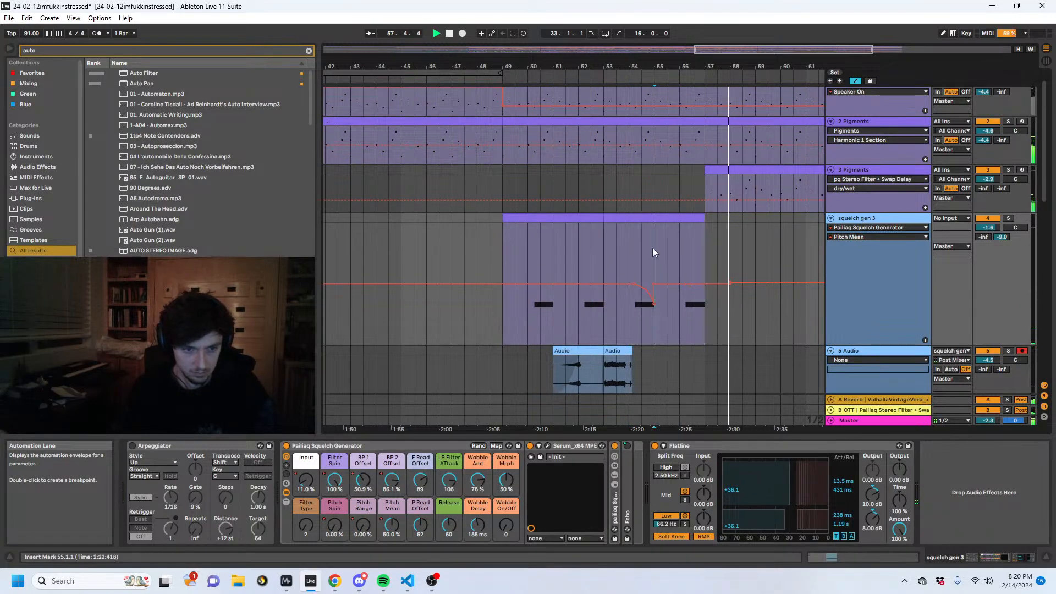
- Audition the squelch part from just before bar 48, hide the automation, and replay from bar 50
left_click(484, 256)
key("space")
left_click(478, 255)
key("space")
key("a")
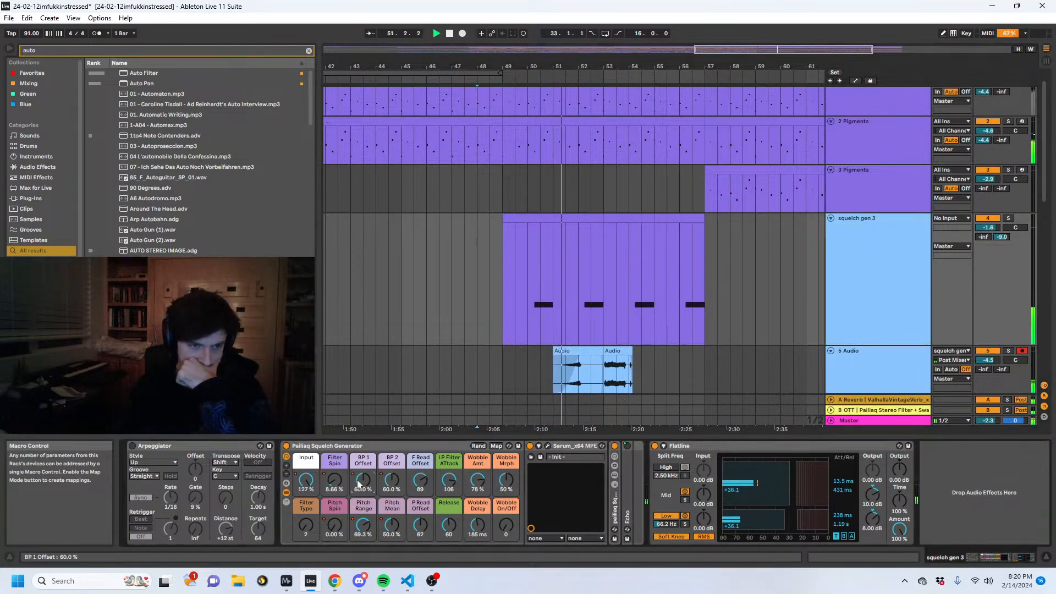
left_click(522, 299)
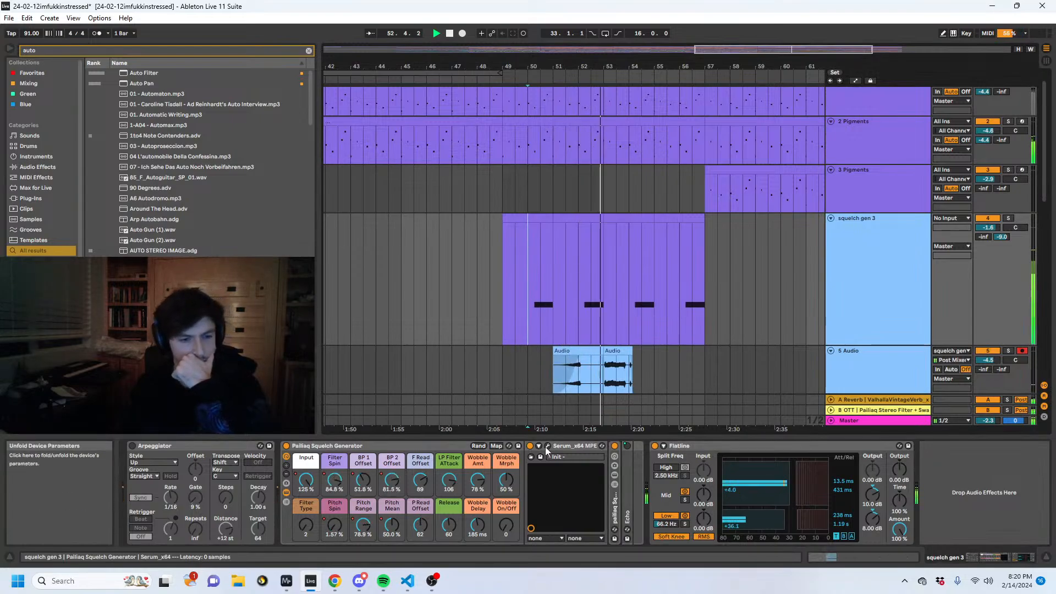
- Shorten the second audio clip on the 5 Audio track so it ends at 54.1.1
left_click(616, 374)
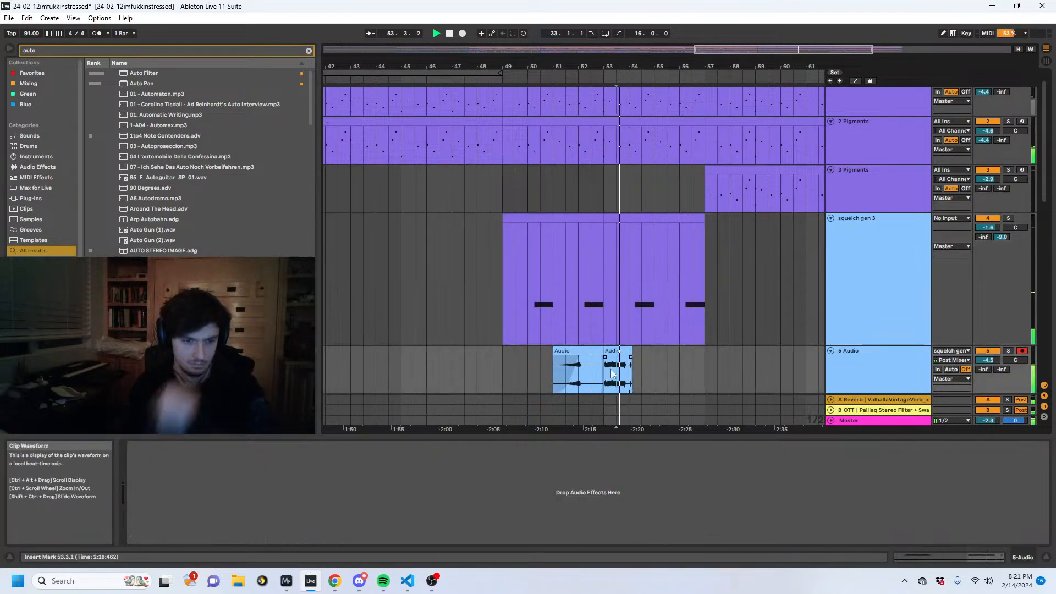
left_click_drag(611, 54, 611, 100)
left_click_drag(606, 357, 628, 352)
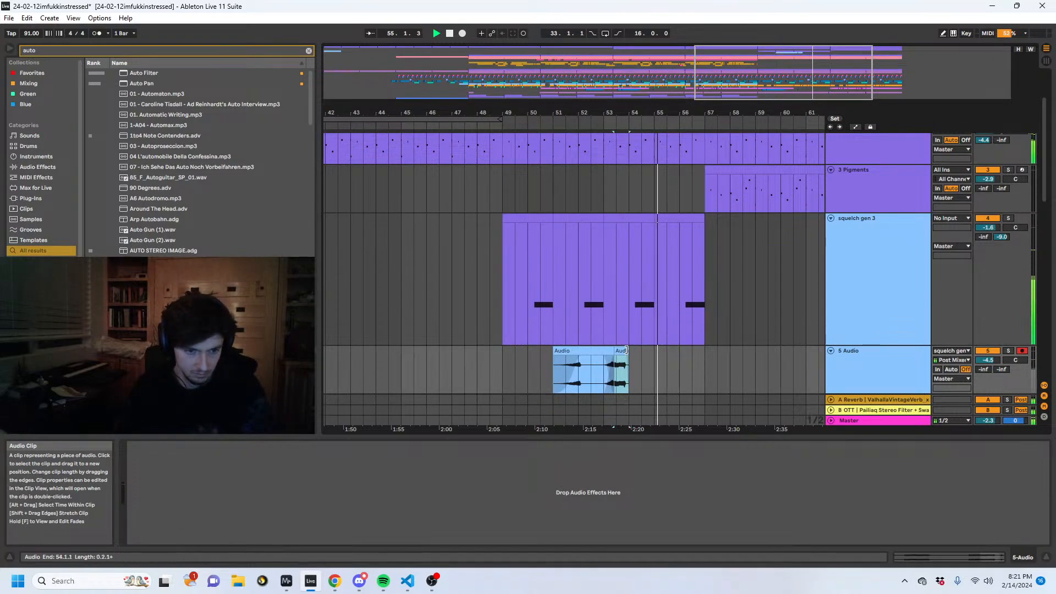
left_click(569, 268)
left_click(625, 281)
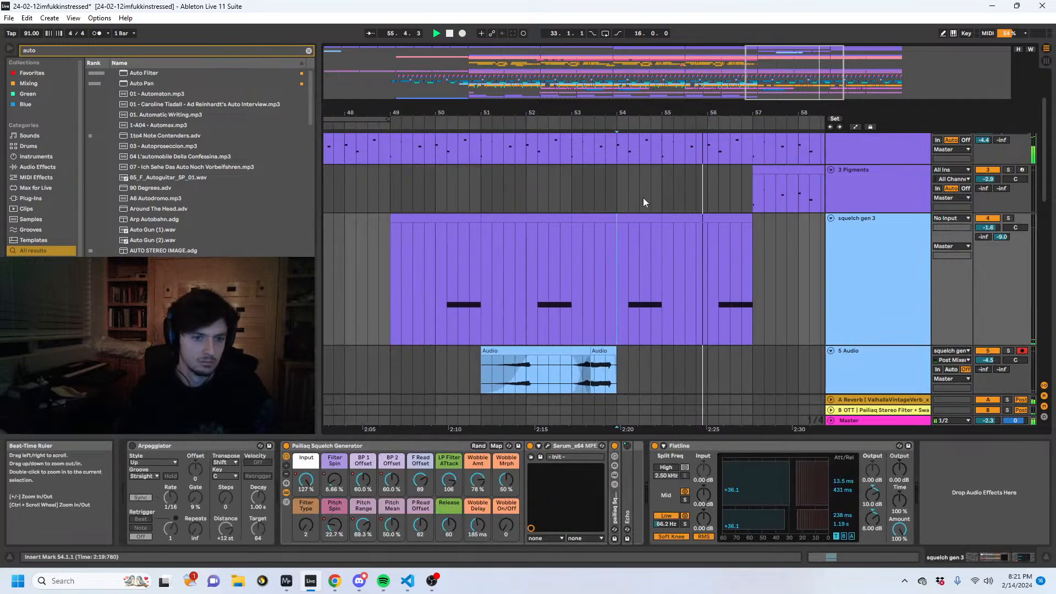
scroll(613, 275, "up", 2)
left_click_drag(613, 276, 387, 285)
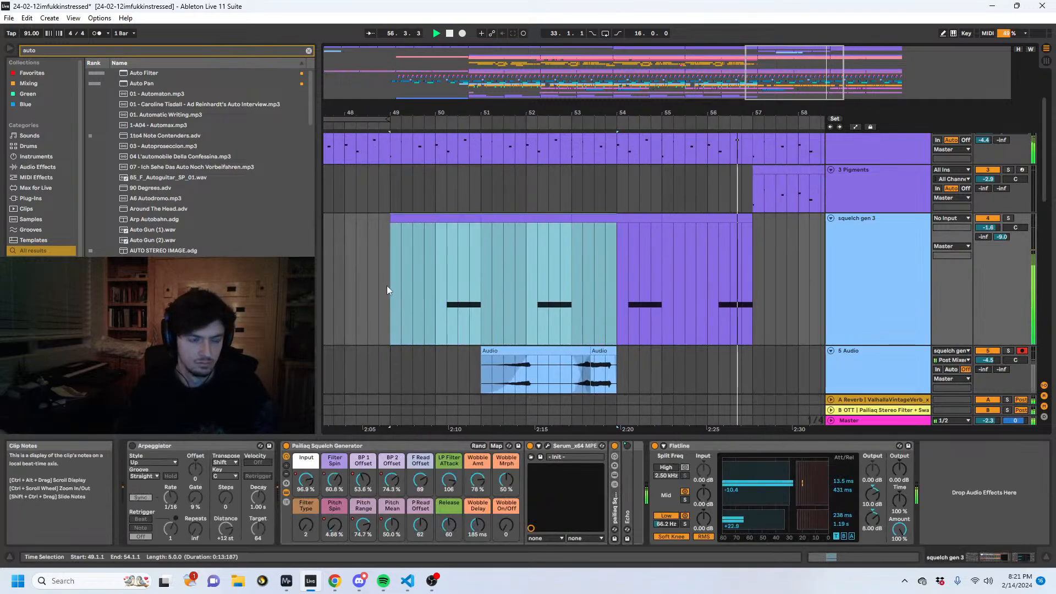
key("ctrl+d")
key("ctrl+z")
- Stop playback and duplicate the squelch gen 3 part from bars 49–57 onto bars 57–65
left_click_drag(624, 253, 480, 278)
scroll(719, 292, "down", 2)
key("space")
key("ctrl+d")
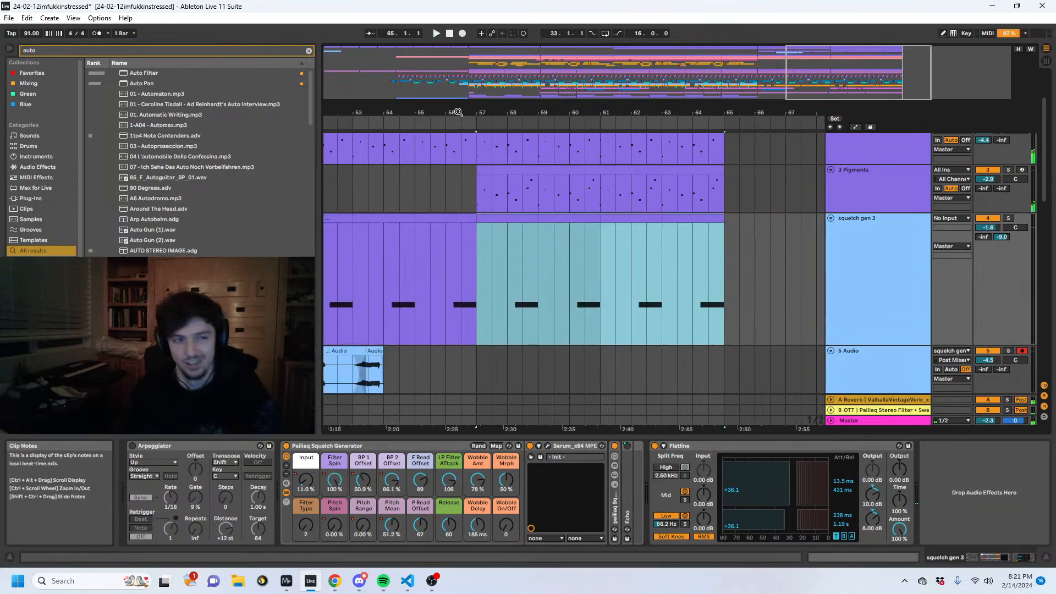
- Add an Auto Filter to squelch gen 3 with an 888 Hz cutoff and 51% resonance
mouse_move(455, 112)
left_mouse_down()
mouse_move(713, 106)
mouse_move(673, 106)
left_mouse_up()
left_click(558, 290)
left_click(513, 294)
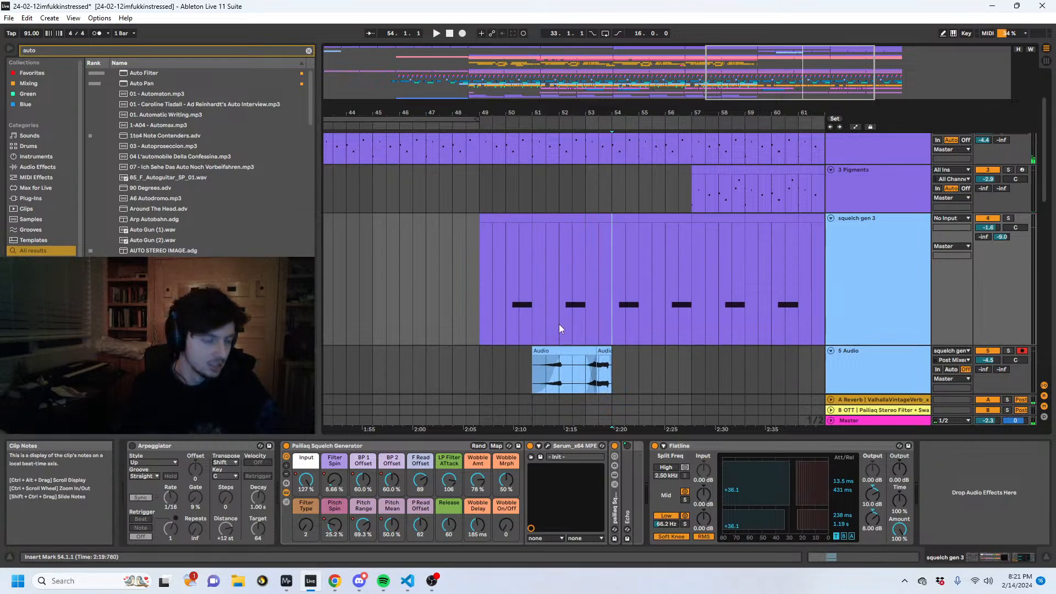
double_click(137, 73)
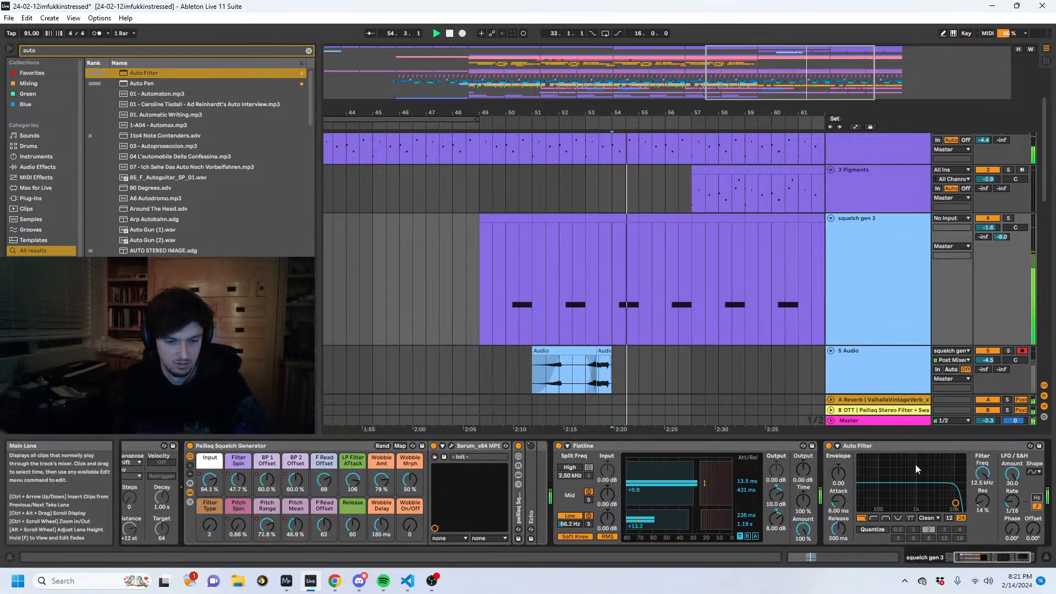
mouse_move(982, 500)
left_mouse_down()
mouse_move(978, 477)
mouse_move(980, 517)
left_mouse_up()
key("space")
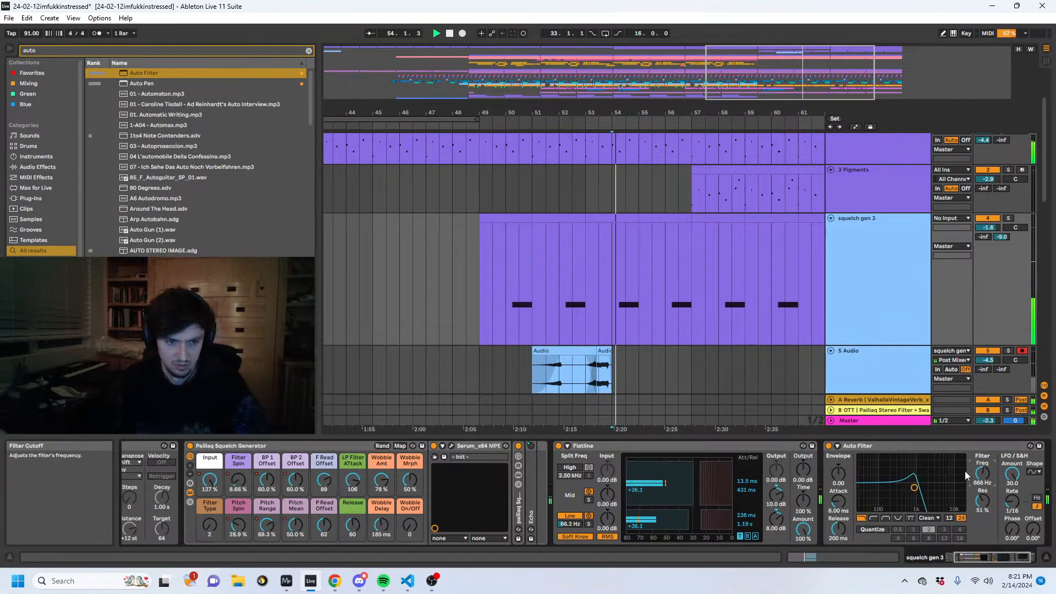
- Audition the filtered squelch from bars 52 and 50, and set the Auto Filter's LFO phase to about 103°
left_click(559, 291)
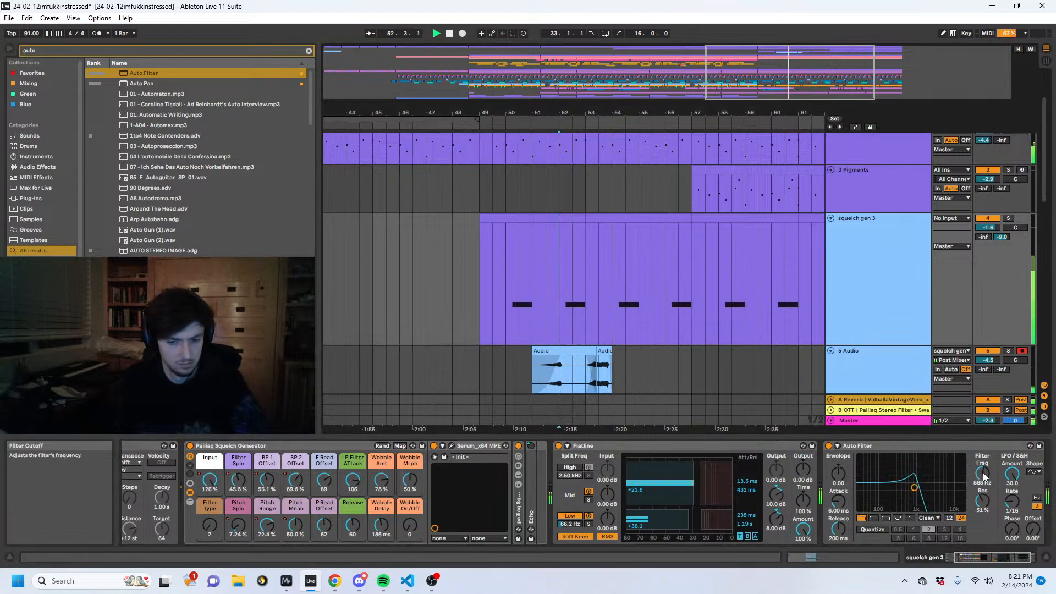
left_click(504, 282)
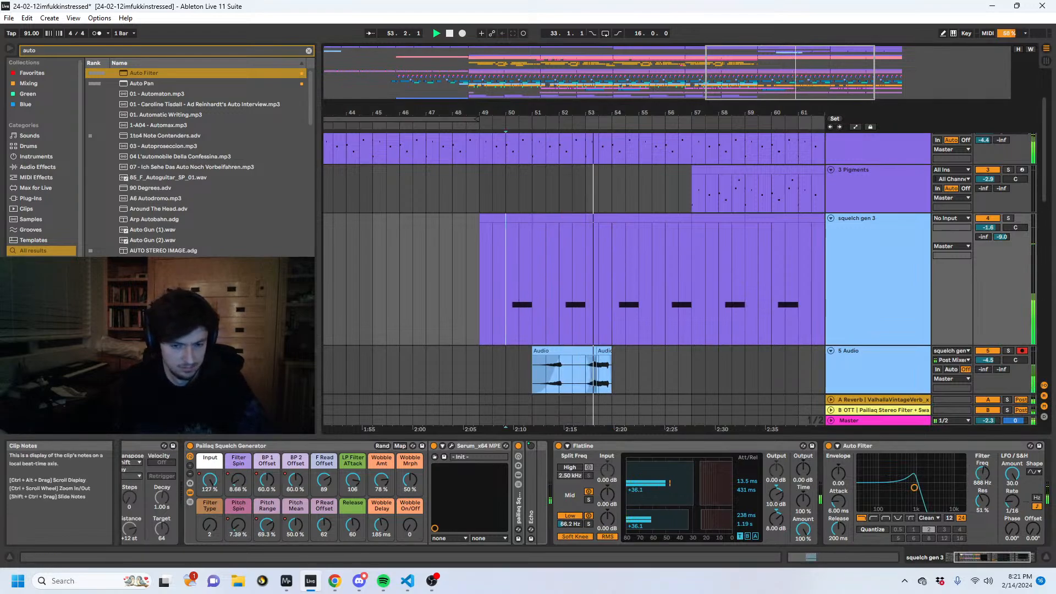
key("space")
key("space")
left_click_drag(1012, 529, 1012, 498)
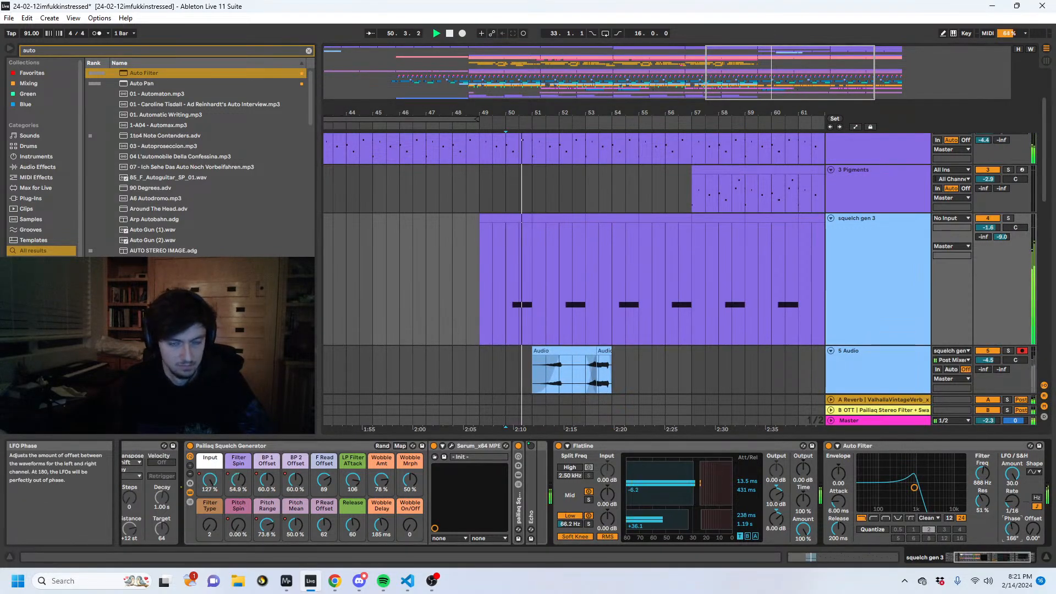
- Automate the Auto Filter frequency to fall from bar 50 to 1.40 kHz at bar 51 and curve back up to 19.9 kHz by bar 53
key("a")
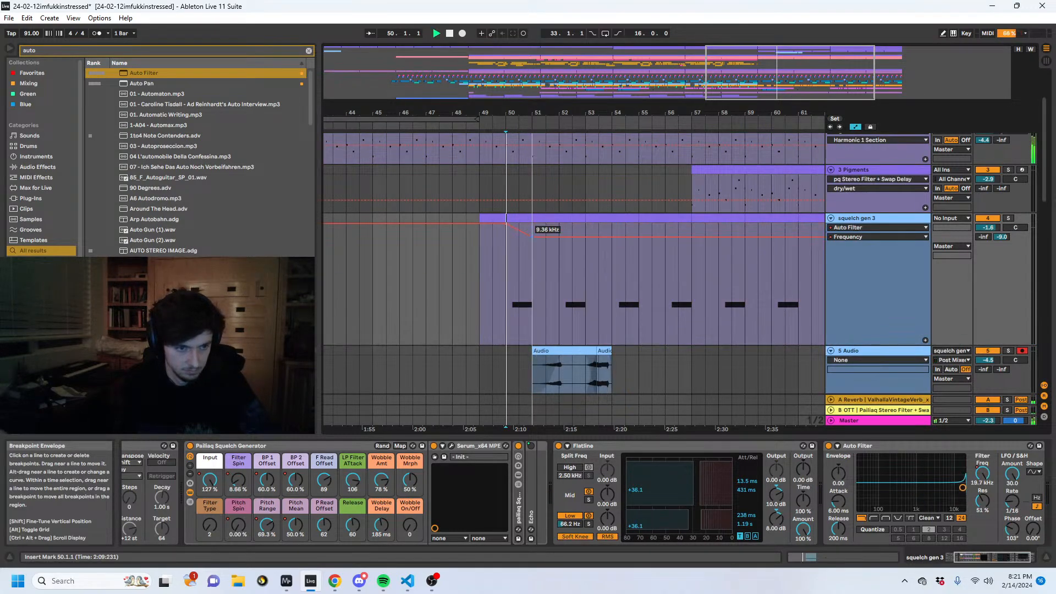
left_click_drag(530, 228, 533, 270)
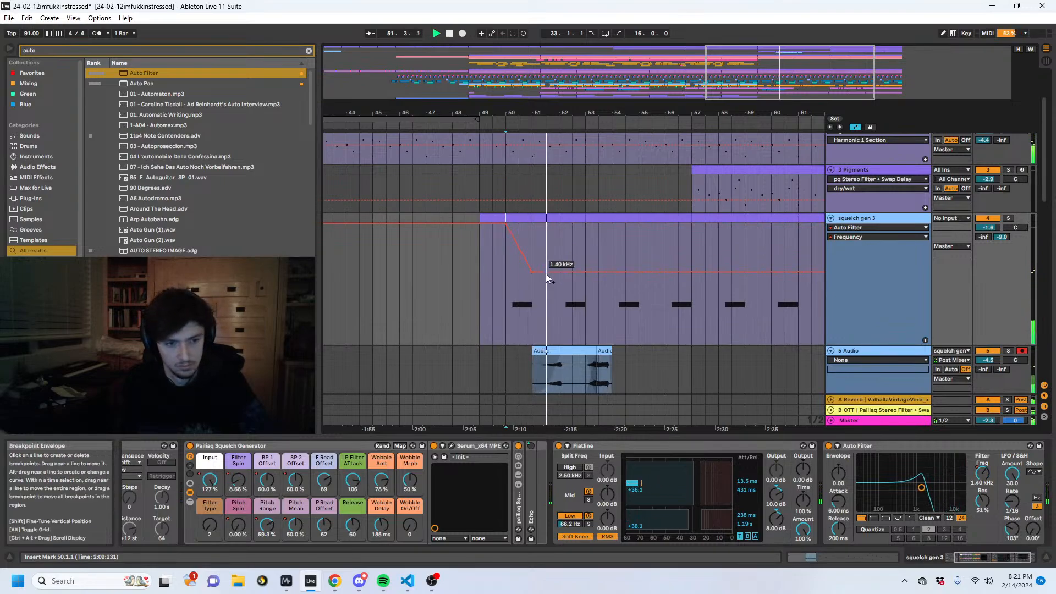
left_click(563, 273)
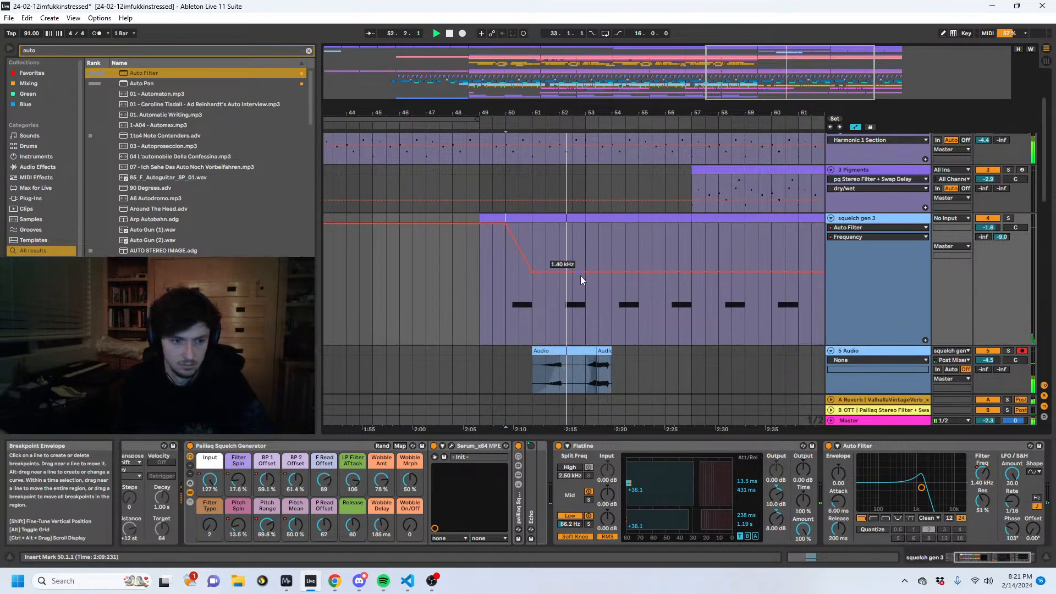
left_click_drag(589, 272, 585, 229)
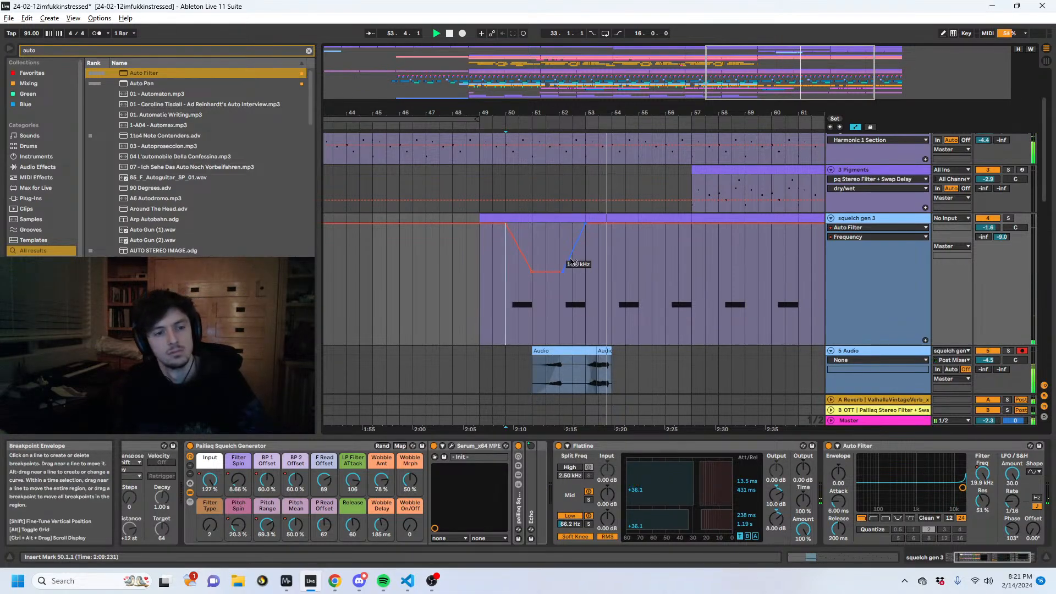
left_click_drag(564, 272, 546, 272)
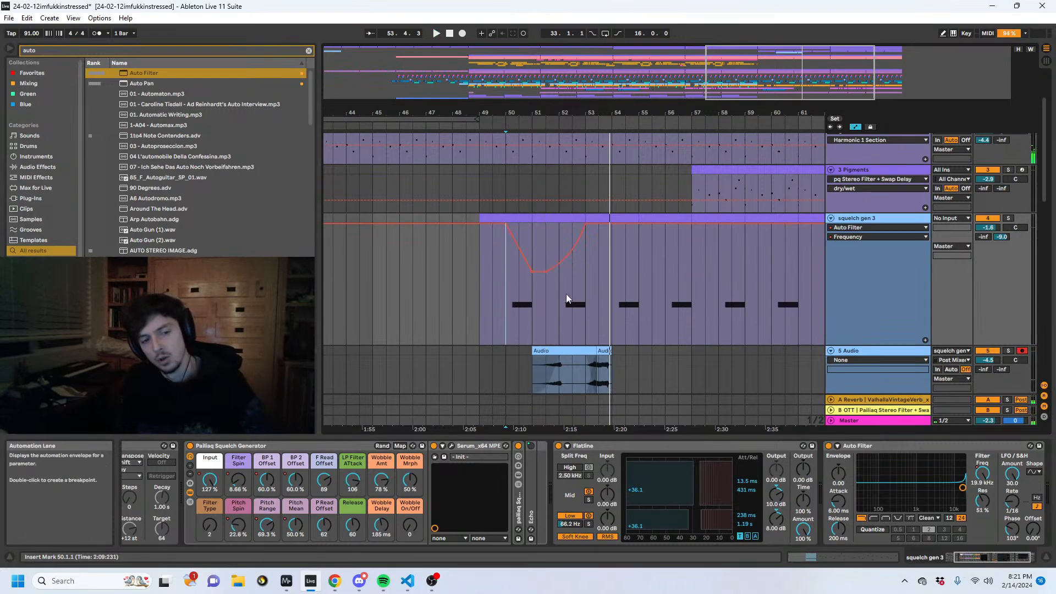
- Audition the filter sweep and lower the squelch gen 3 track volume to -3.7 dB
key("space")
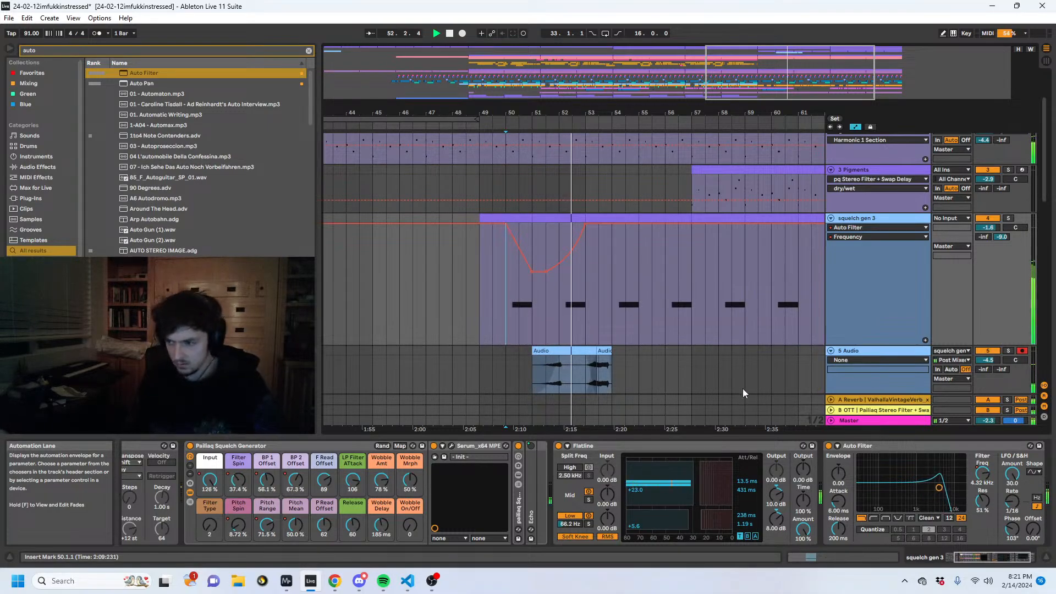
left_click(577, 309)
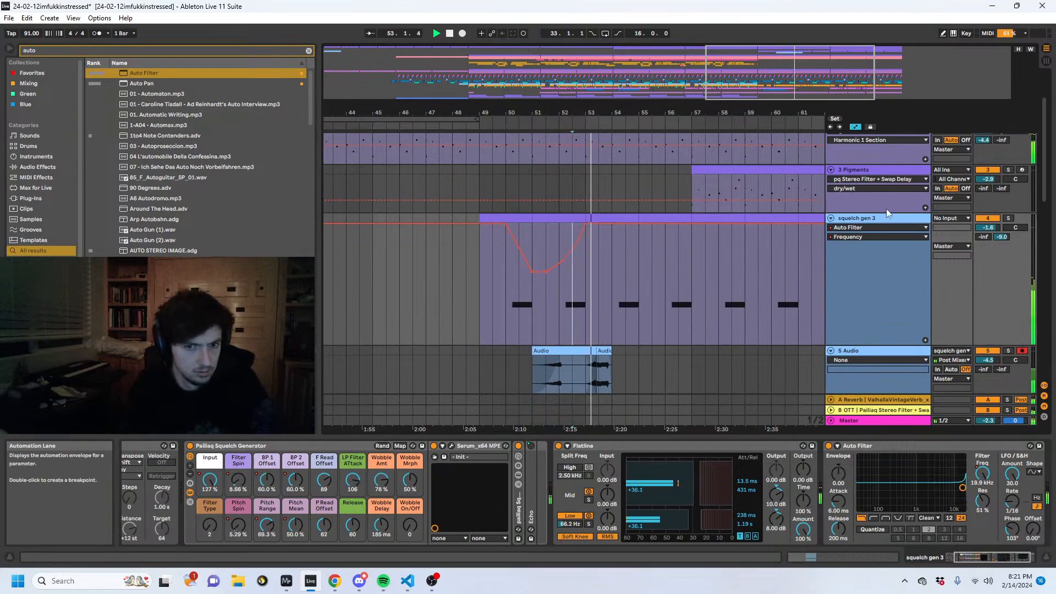
left_click(561, 326)
key("space")
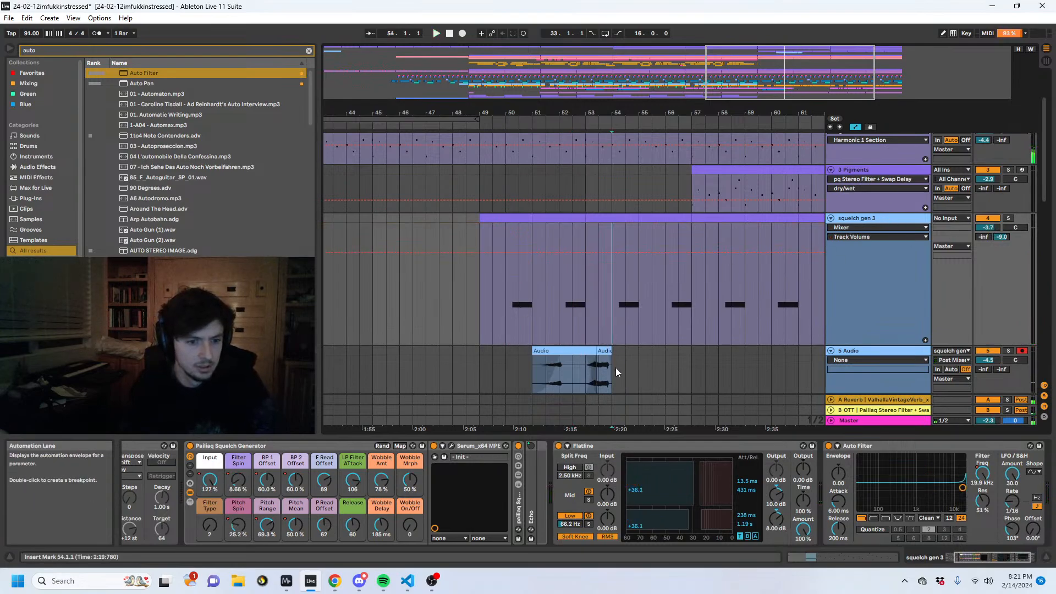
- Copy about one bar of audio ending at bar 54 on the 5 Audio track and paste it just after 55.2
left_click_drag(616, 367, 556, 368)
left_click_drag(471, 382, 483, 378)
key("a")
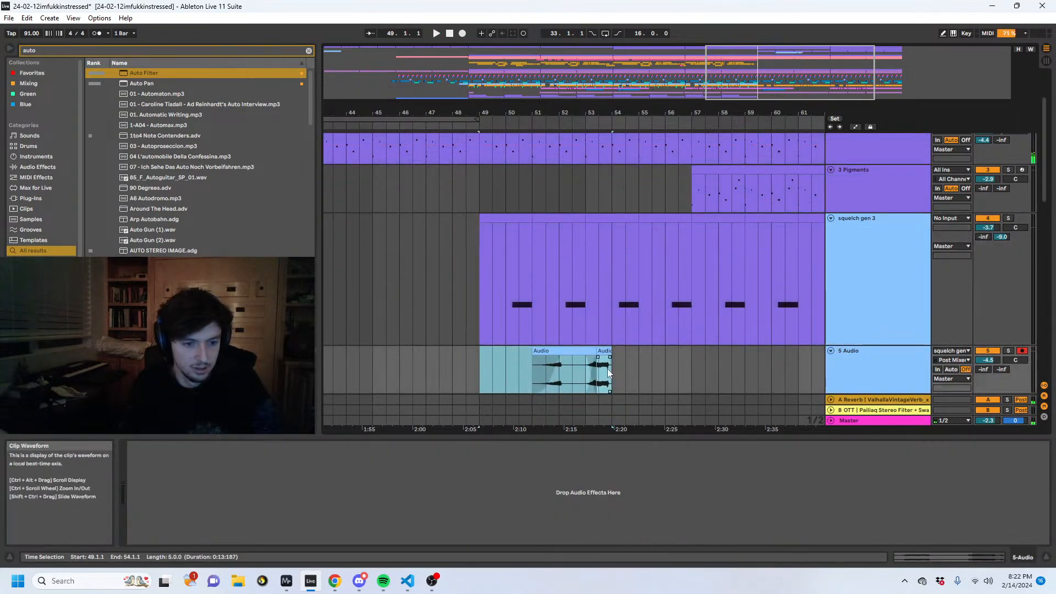
left_click_drag(610, 372, 586, 374)
key("ctrl+c")
left_click(657, 374)
key("ctrl+v")
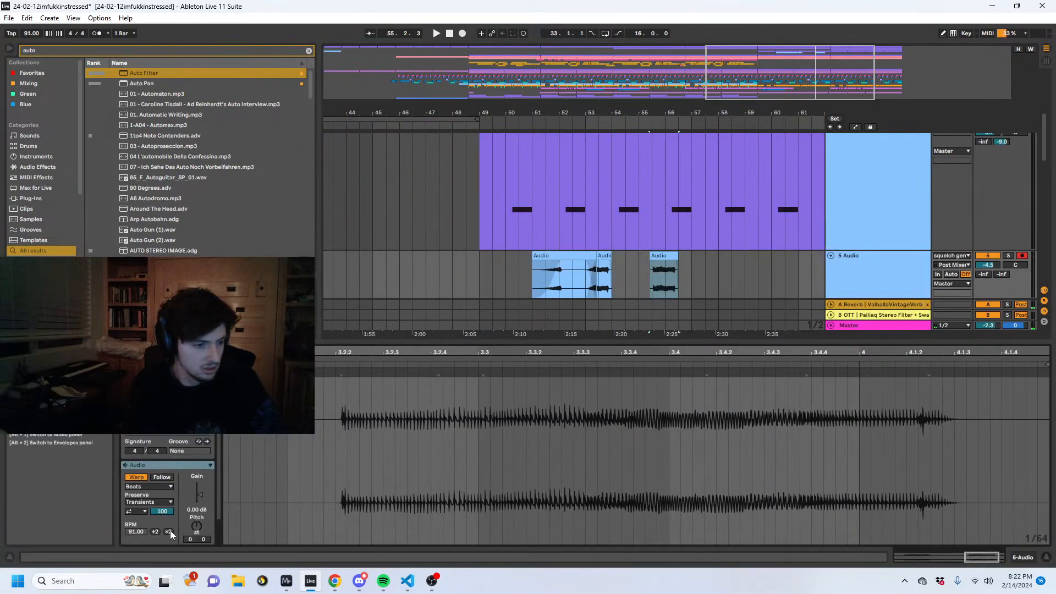
- Double the pasted clip's BPM to 182.00, set its warp mode to Re-Pitch, and play it
left_click(170, 530)
left_click(148, 486)
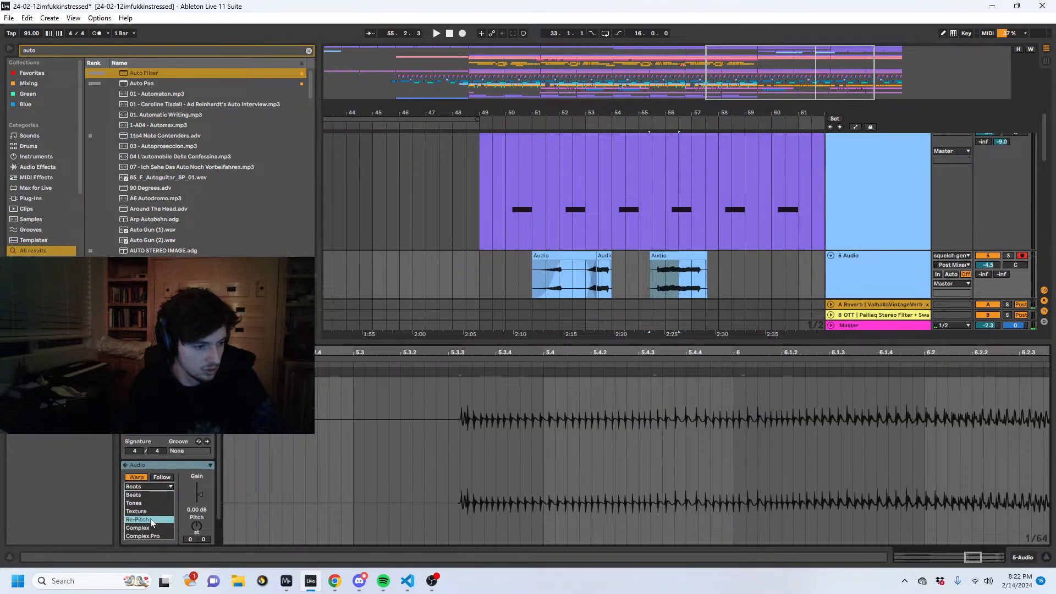
left_click(148, 507)
key("space")
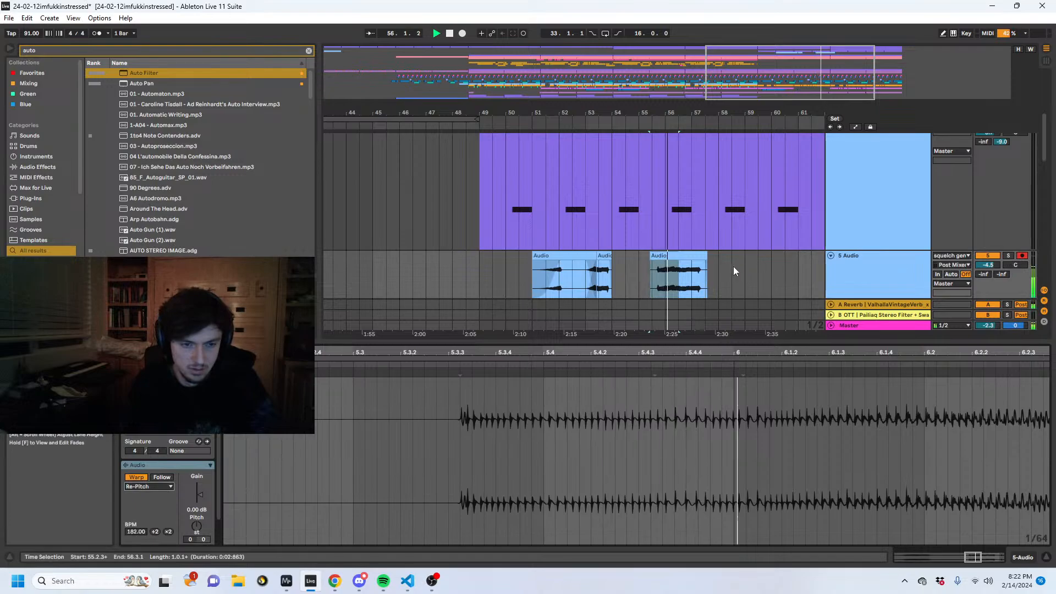
- Split the re-pitched squelch clip at 56.3, move its second half to bar 57, and duplicate that half at bar 58
left_click(688, 259)
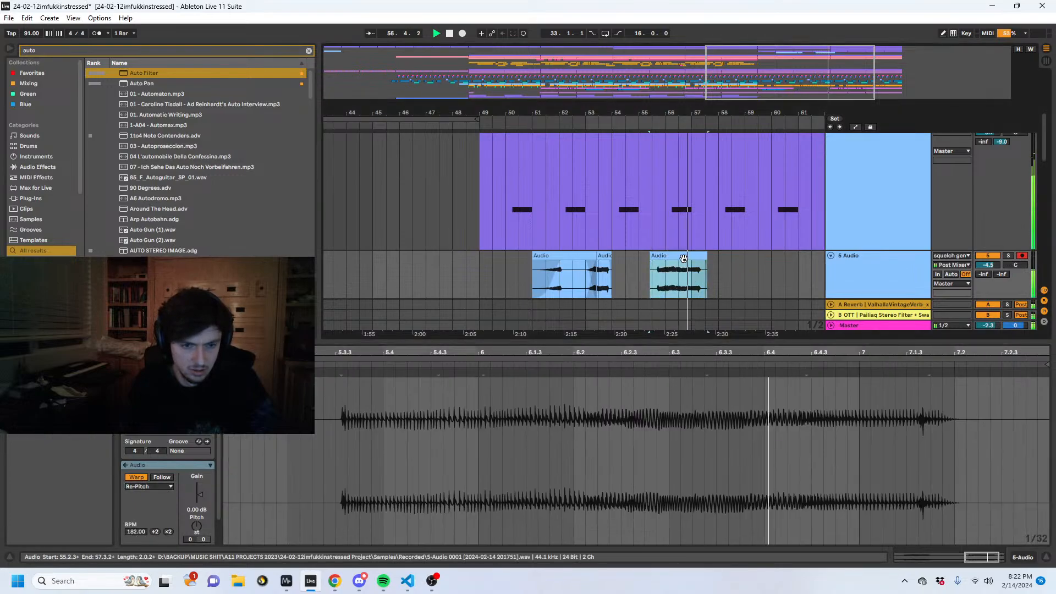
left_click(680, 268)
key("space")
key("space")
key("ctrl+e")
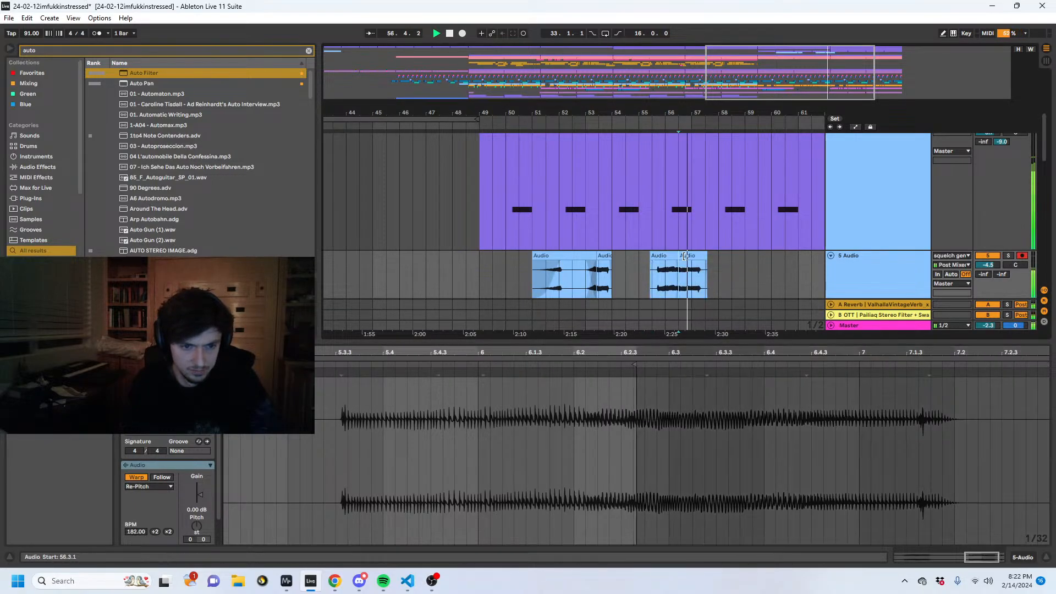
left_click_drag(684, 257, 713, 255)
key("ctrl+d")
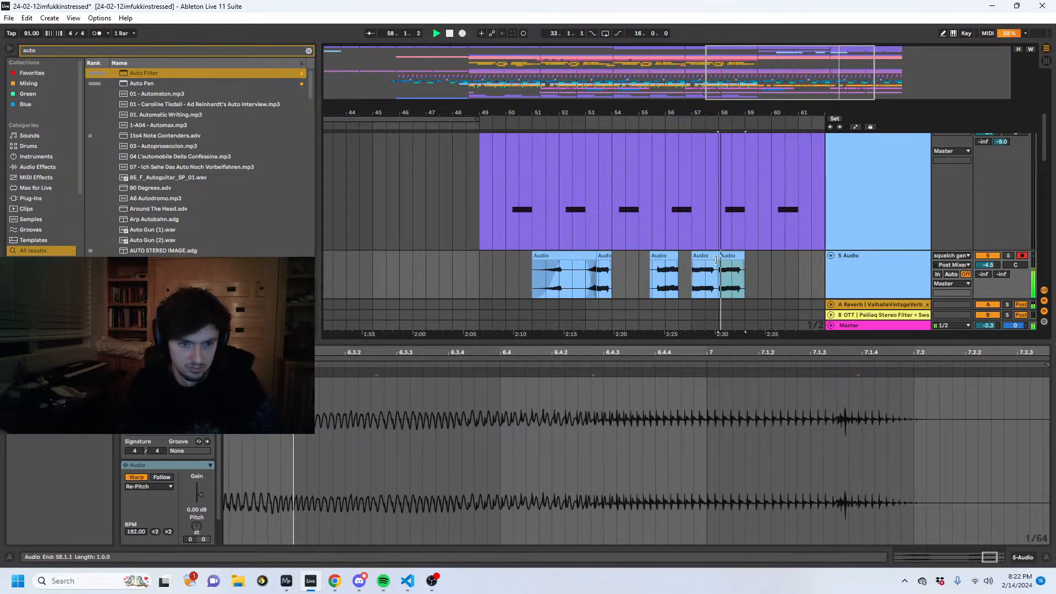
- Split the copy in bar 58 at 58.3, then duplicate the bar 57 to 59 clips on 5 Audio to bar 59
left_click(666, 282)
key("space")
left_click(722, 291)
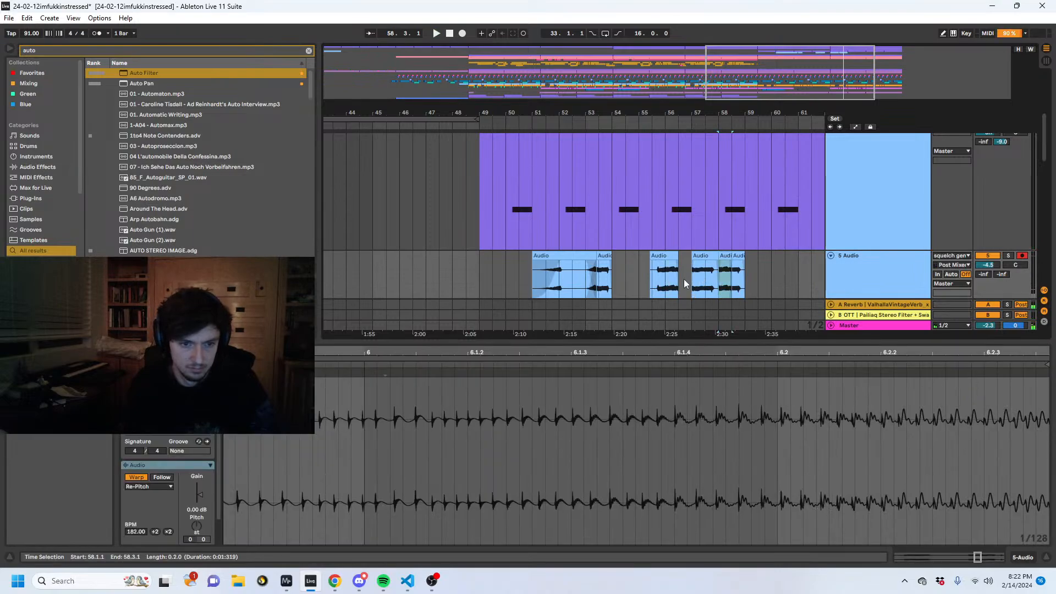
left_click(684, 278)
key("space")
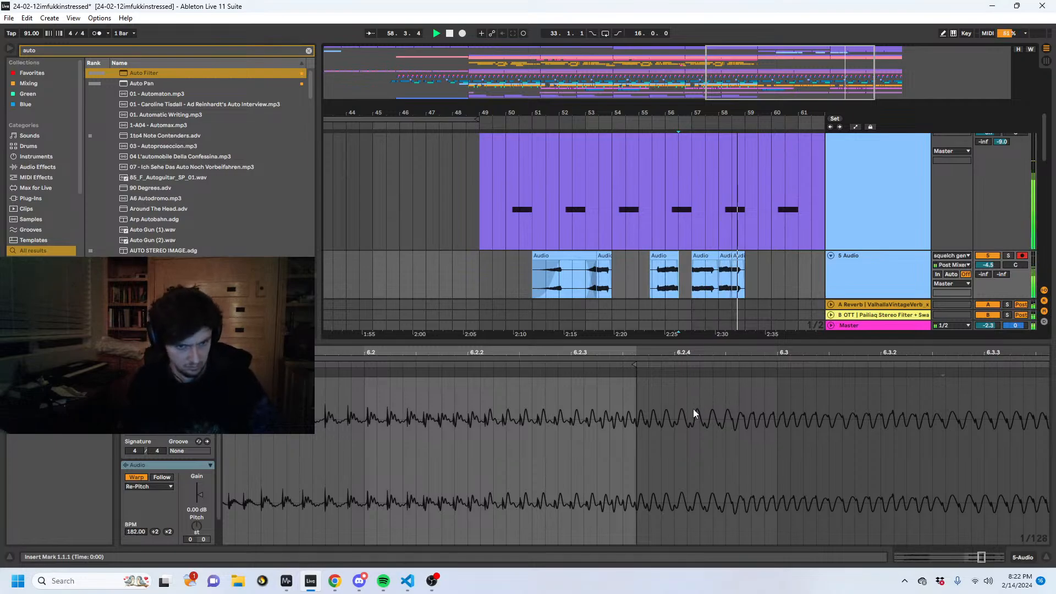
left_click_drag(746, 287, 689, 277)
key("ctrl+d")
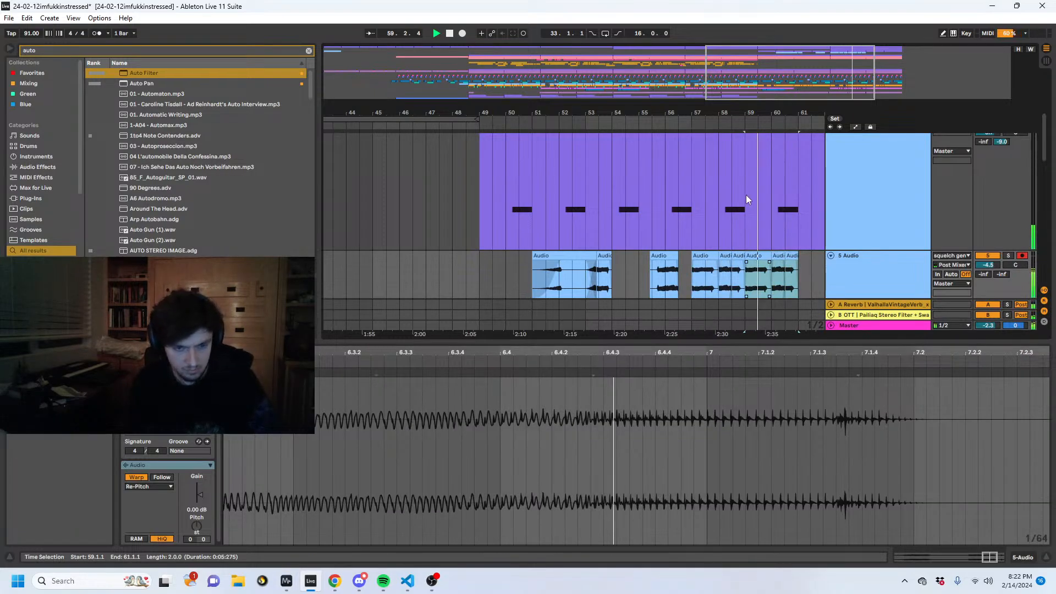
- Check the spectrogram in MiniMeters, then return to Ableton Live and audition the squelch clips from 55.3
mouse_move(287, 584)
left_click(243, 516)
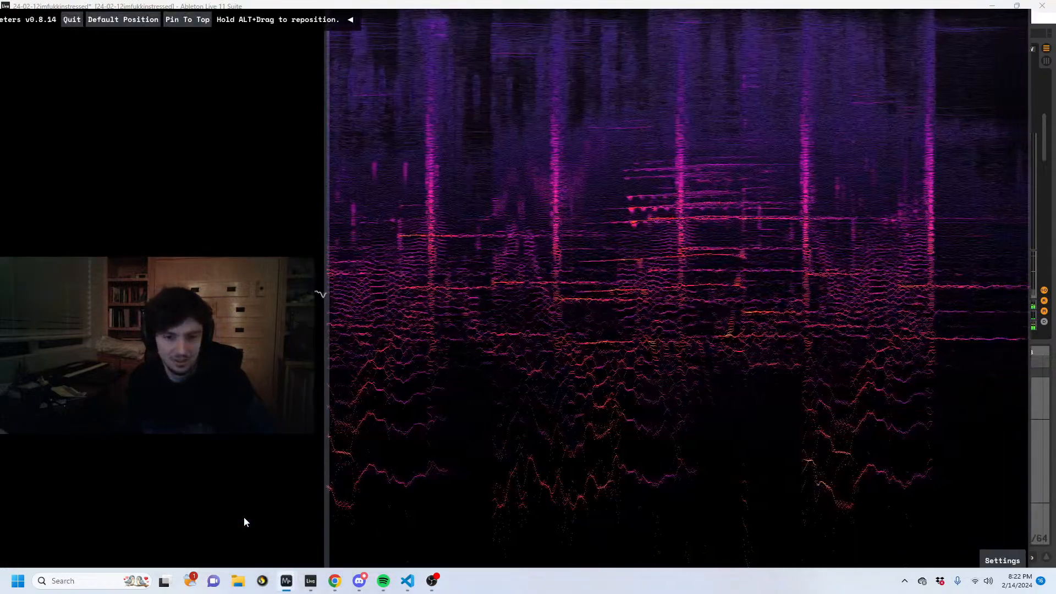
left_click(1039, 440)
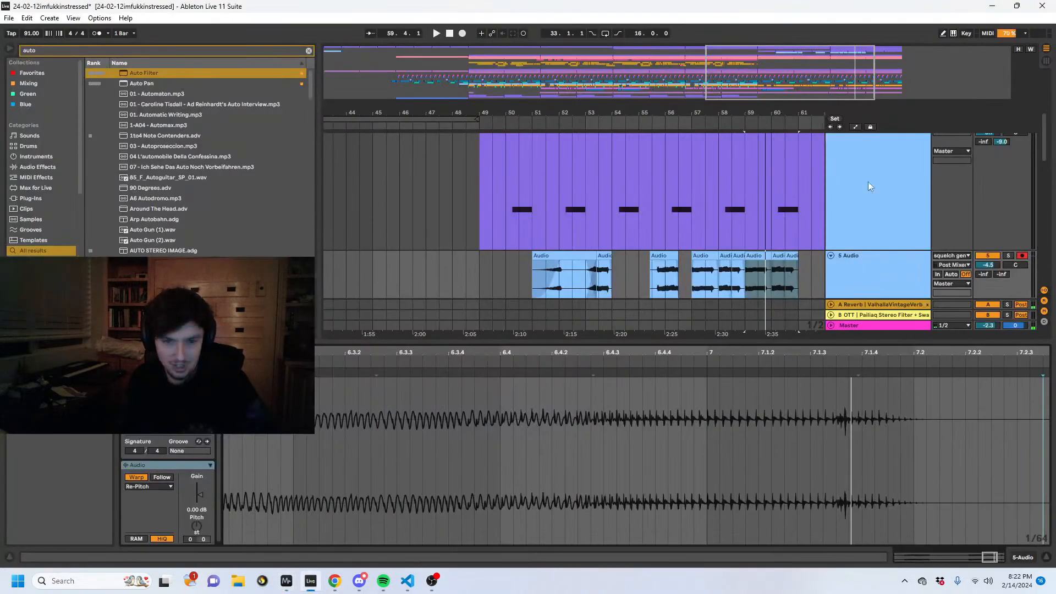
left_click_drag(795, 286, 751, 285)
left_click(751, 286)
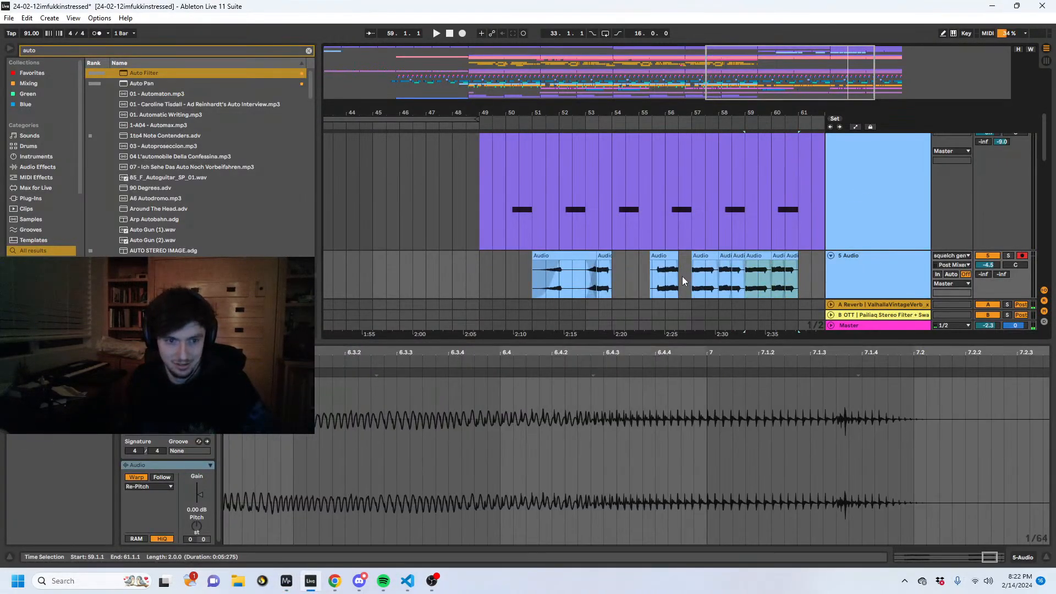
left_click(653, 278)
key("space")
scroll(742, 267, "down", 10)
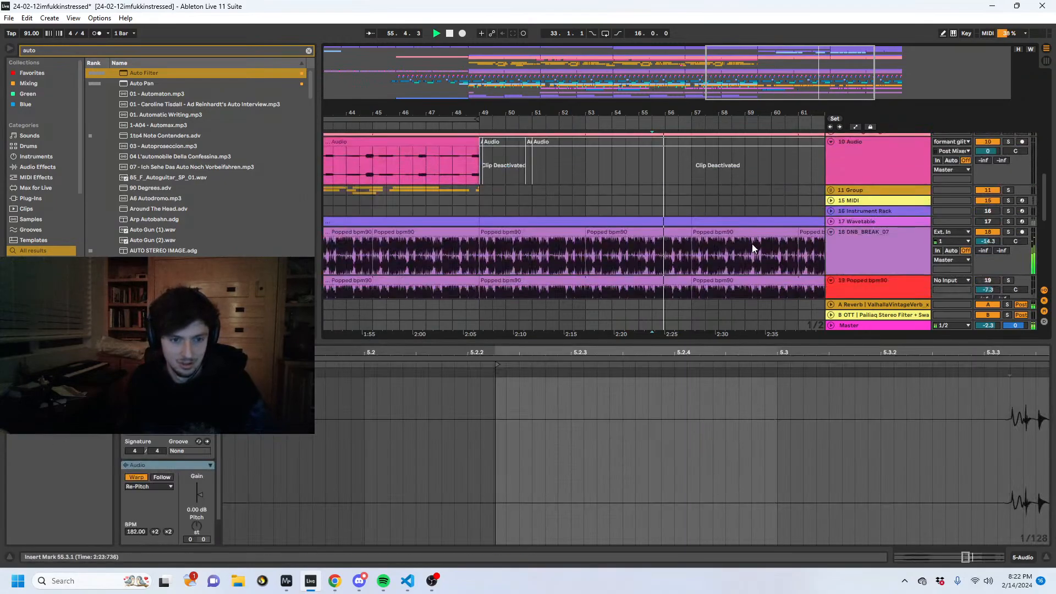
scroll(753, 257, "up", 10)
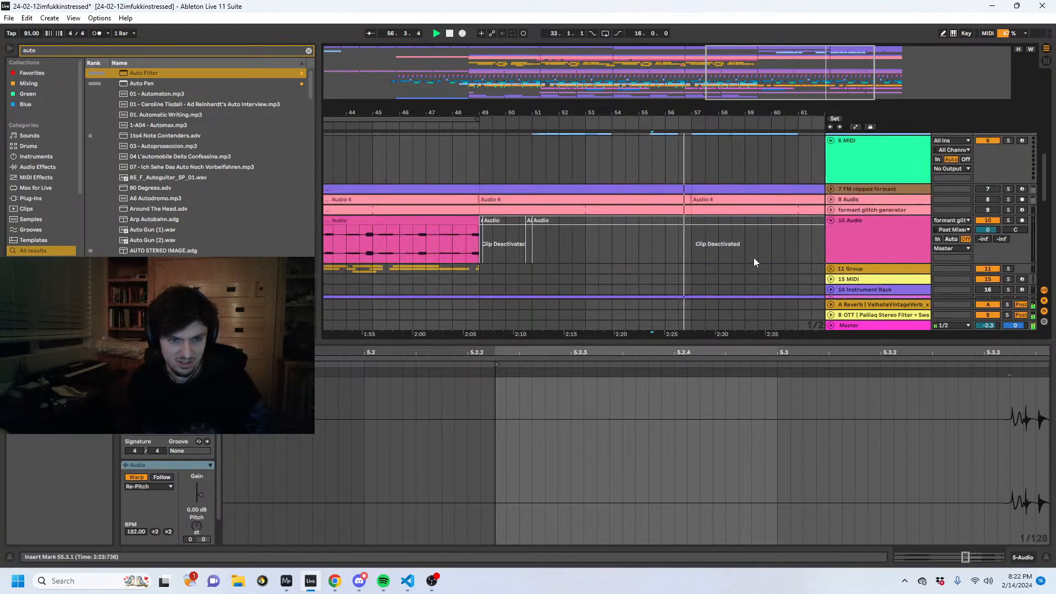
- Add EQ Eight to the 5 Audio track and boost band 2 by 5.06 dB at 72.6 Hz
left_click(1025, 558)
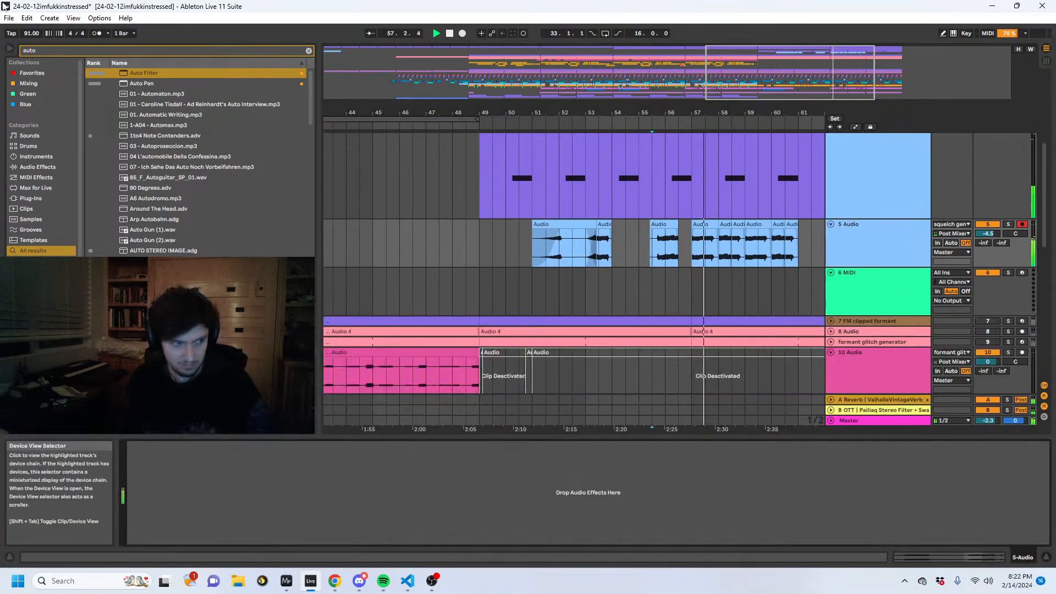
left_click(72, 49)
type("eq 8")
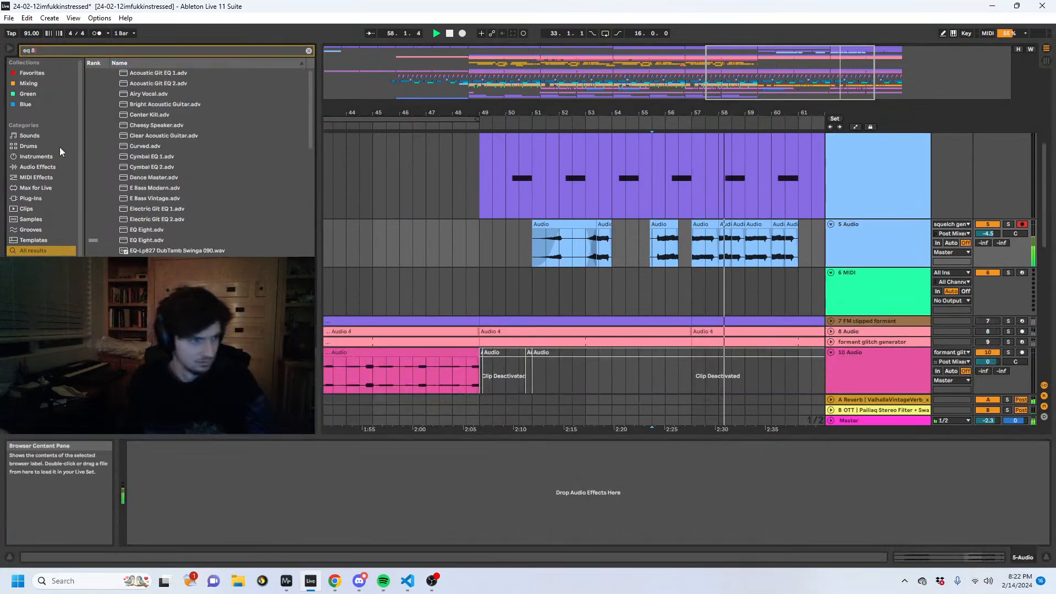
left_click(38, 166)
double_click(110, 83)
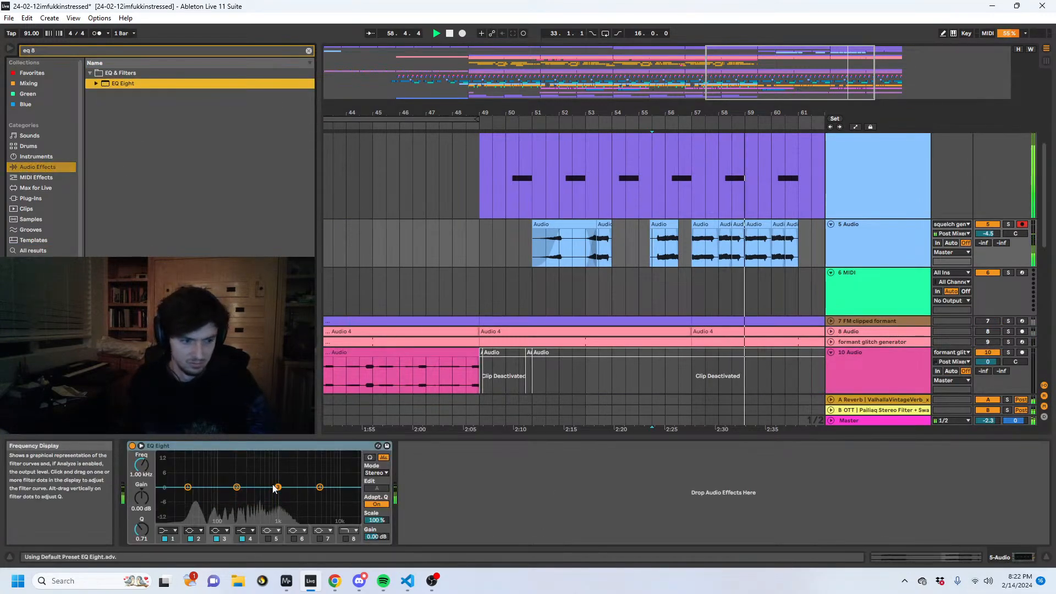
left_click_drag(237, 487, 210, 476)
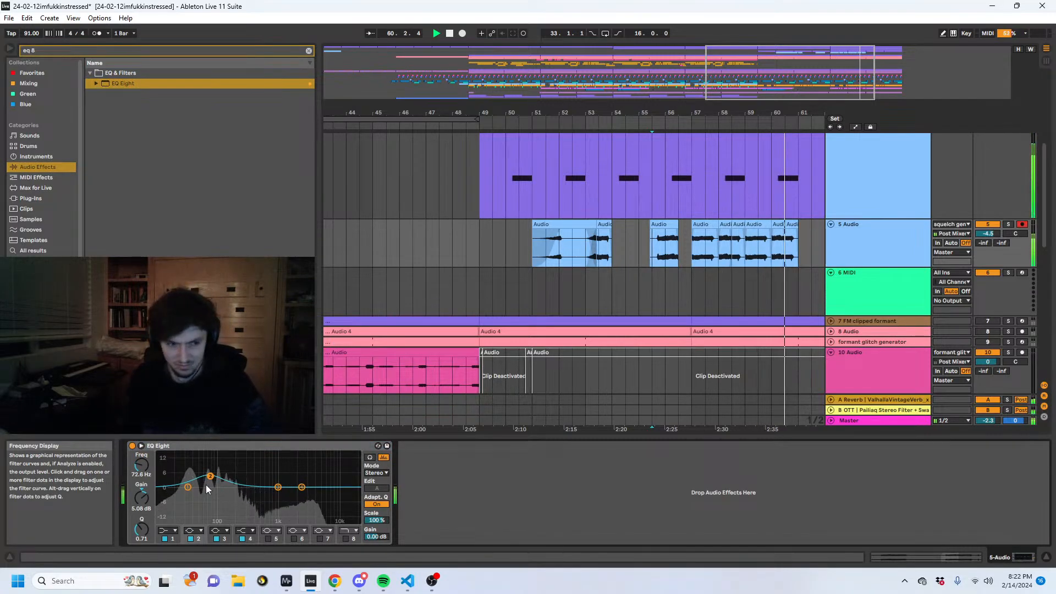
- Duplicate the 5 Audio clips of bars 57 to 61 so that they also fill bars 61 to 65
left_click_drag(798, 258, 688, 255)
key("ctrl+d")
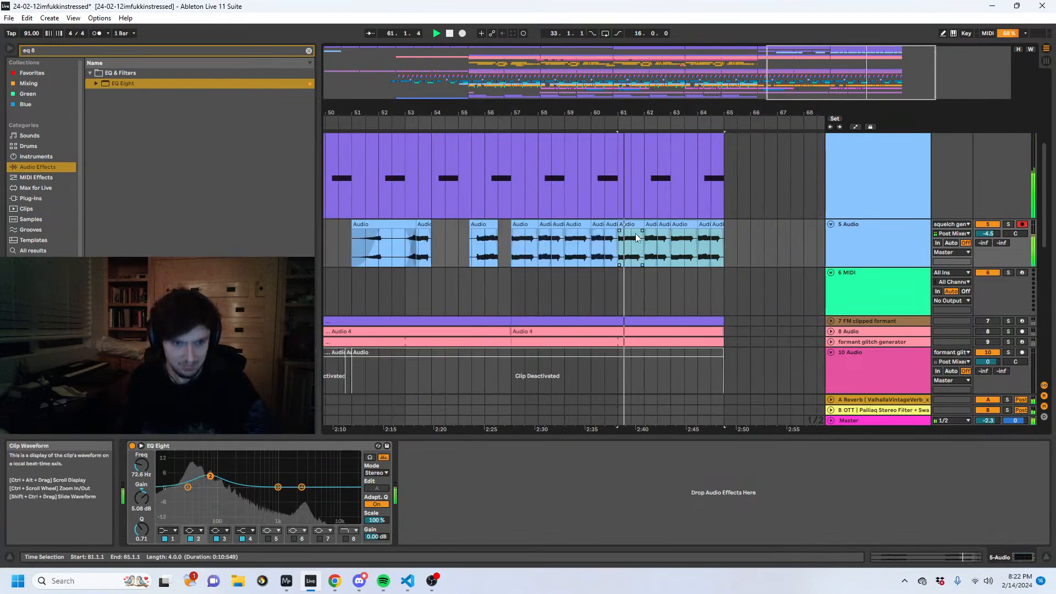
scroll(688, 267, "down", 10)
key("space")
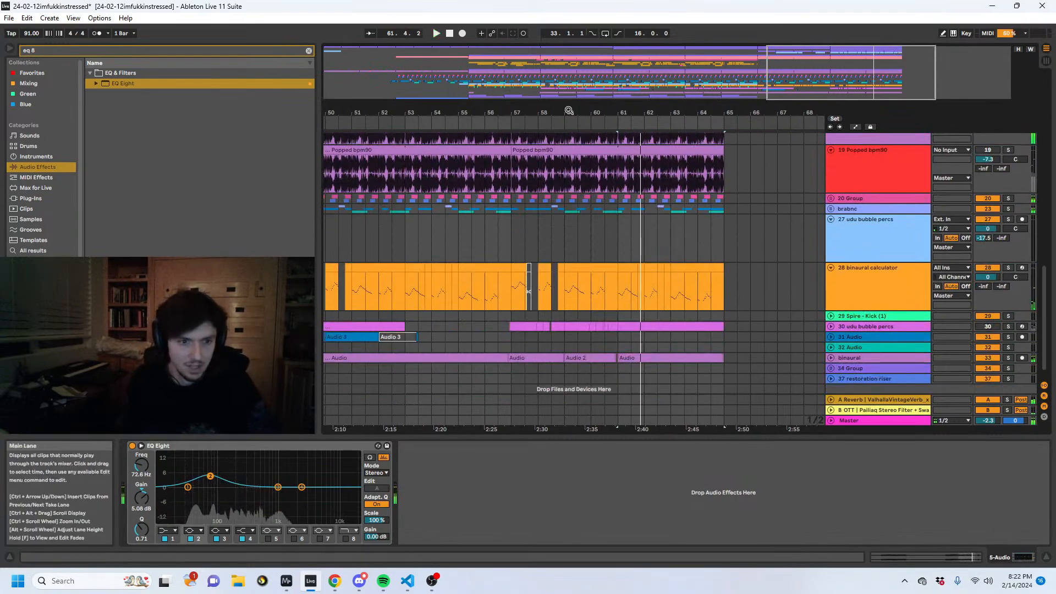
- Play the arrangement from bar 57 and look over which tracks have clips in that section
left_click_drag(568, 110, 790, 82)
scroll(658, 262, "down", 1)
scroll(658, 263, "up", 15)
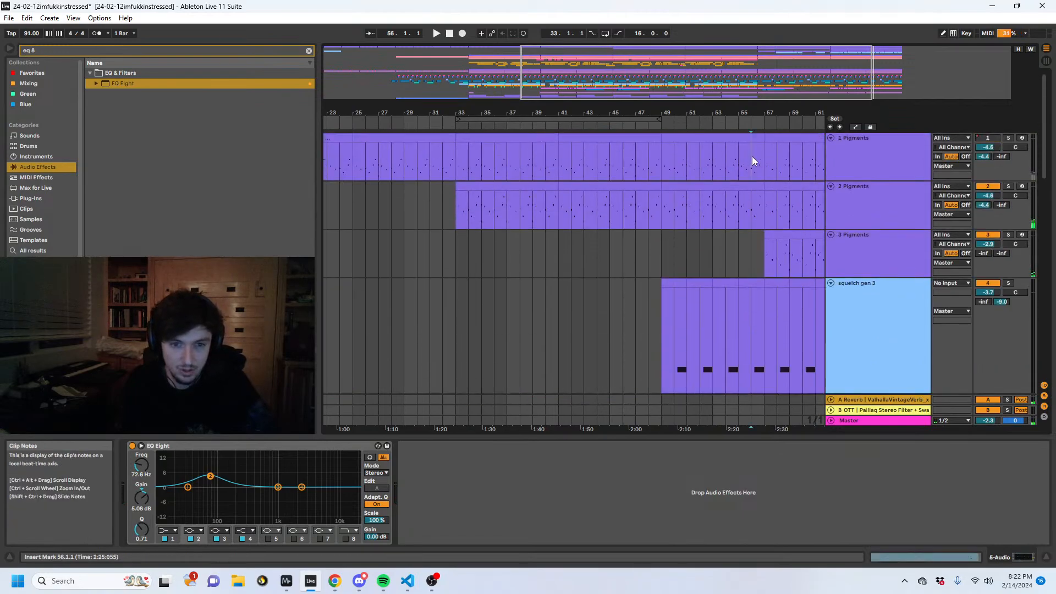
left_click(764, 159)
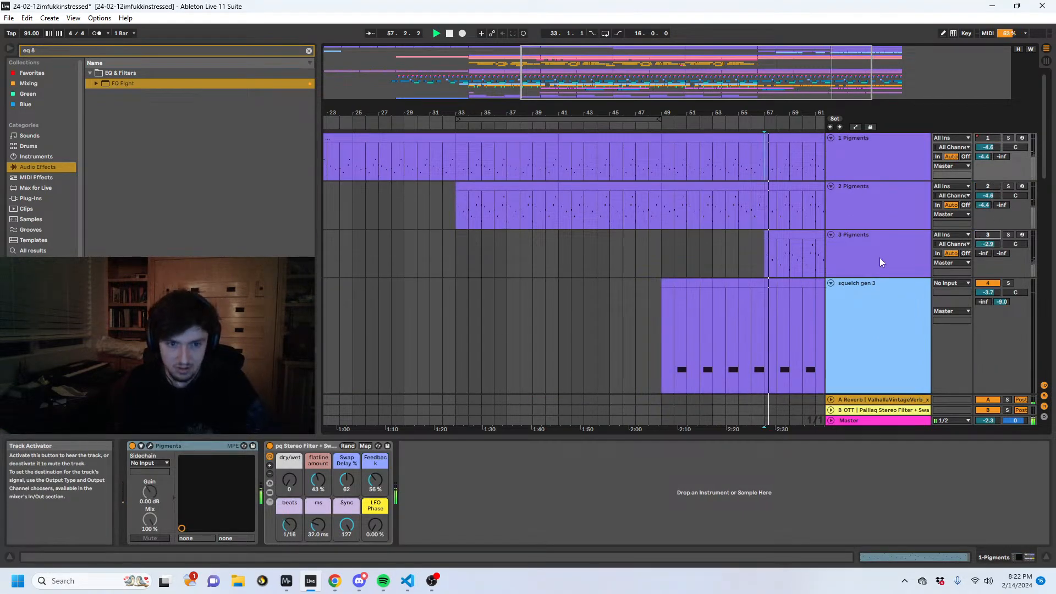
scroll(705, 296, "down", 12)
key("space")
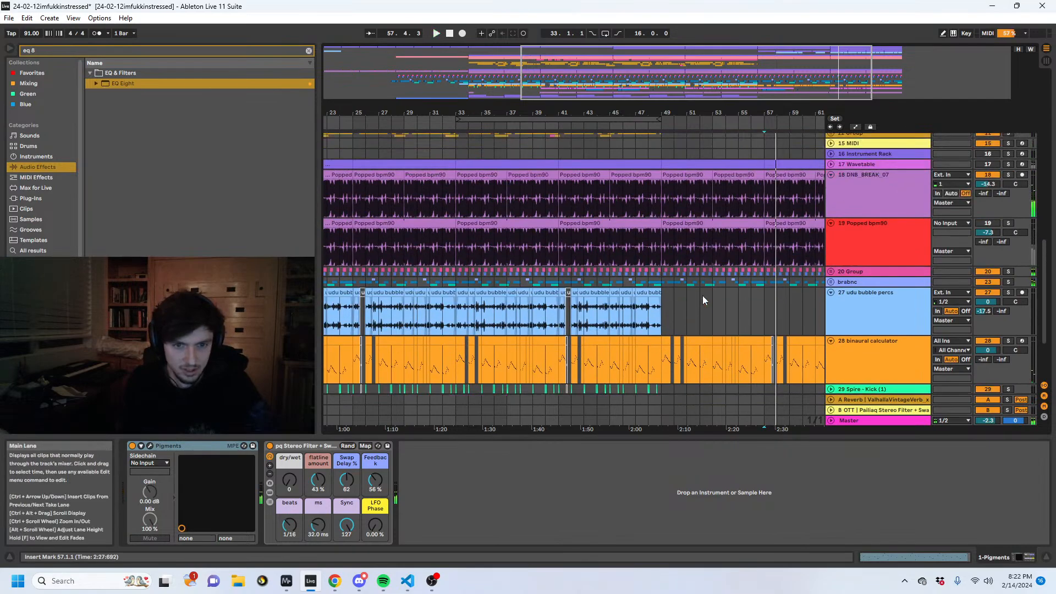
scroll(702, 296, "up", 13)
scroll(701, 296, "down", 5)
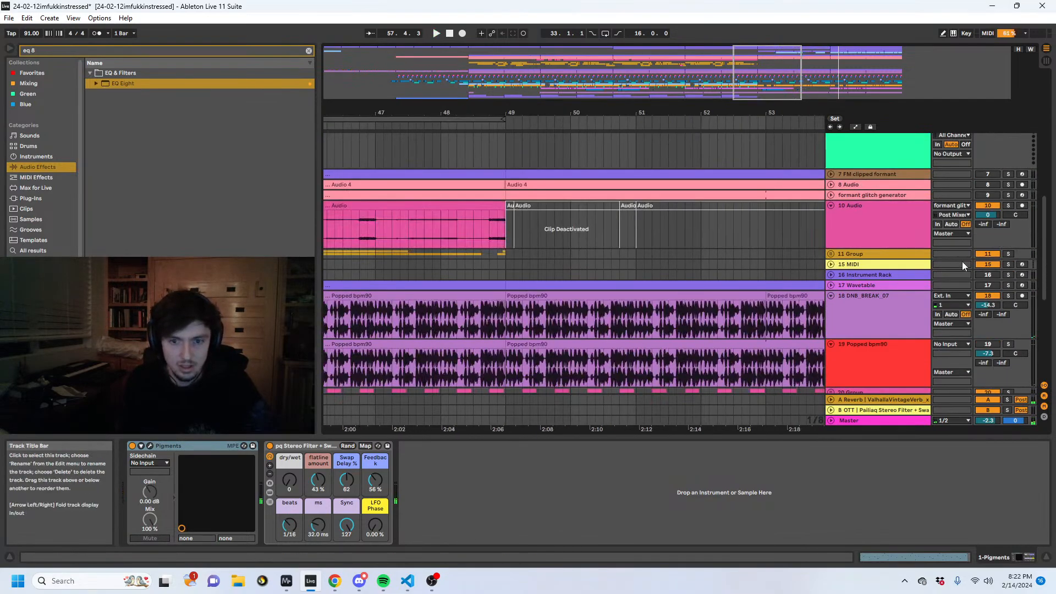
left_click_drag(1044, 254, 1038, 160)
scroll(722, 213, "down", 10)
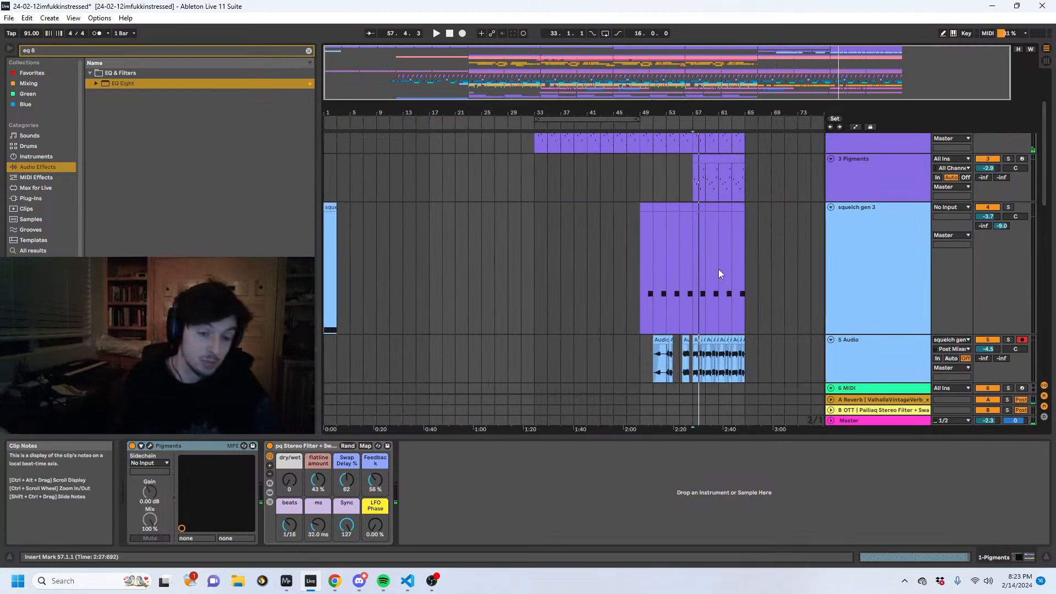
scroll(778, 260, "up", 3)
scroll(770, 255, "down", 4)
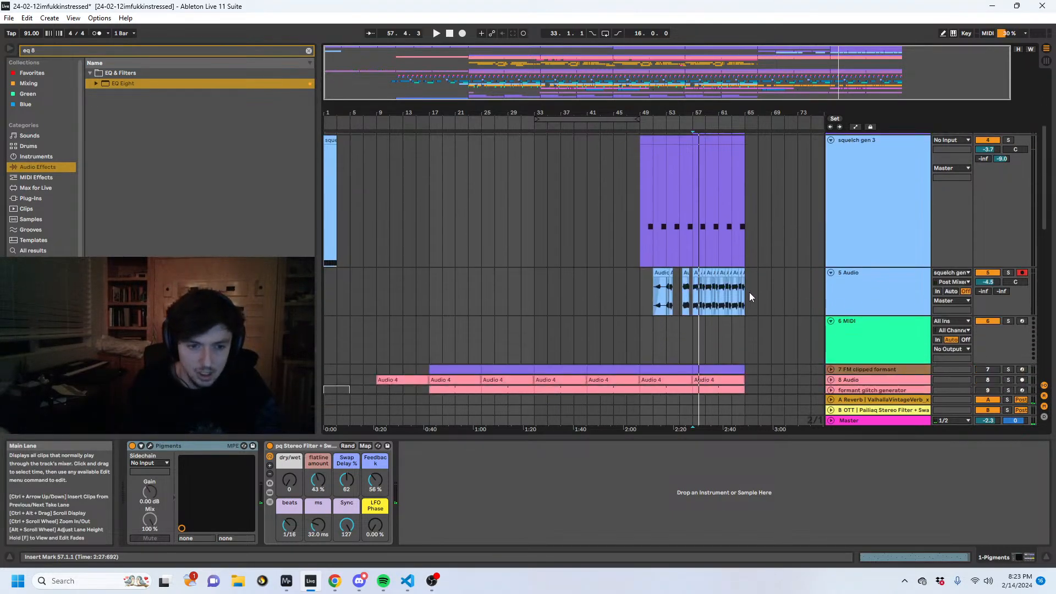
- Duplicate the time of bars 57 to 65 on all tracks and set the loop to 16 bars from bar 57
left_click(695, 286)
key("ctrl+l")
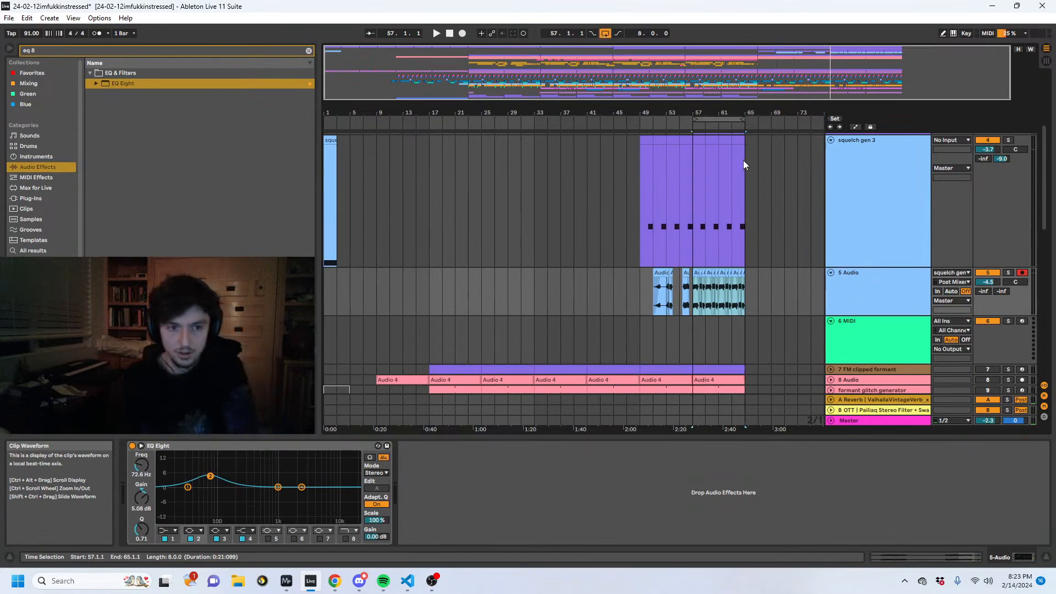
left_click(715, 119)
key("ctrl+d")
left_click_drag(739, 119, 798, 119)
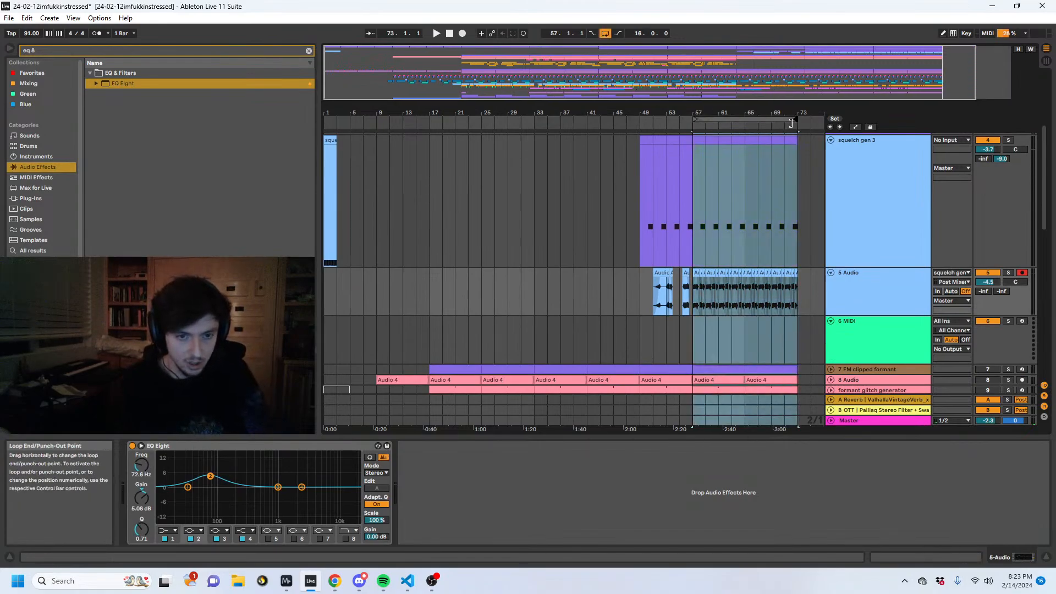
- Add a high-pass Auto Filter to 5 Audio and automate its frequency to fall from 713 Hz at bar 57 to 33.0 Hz at bar 65
key("ctrl+f")
type("auto fil")
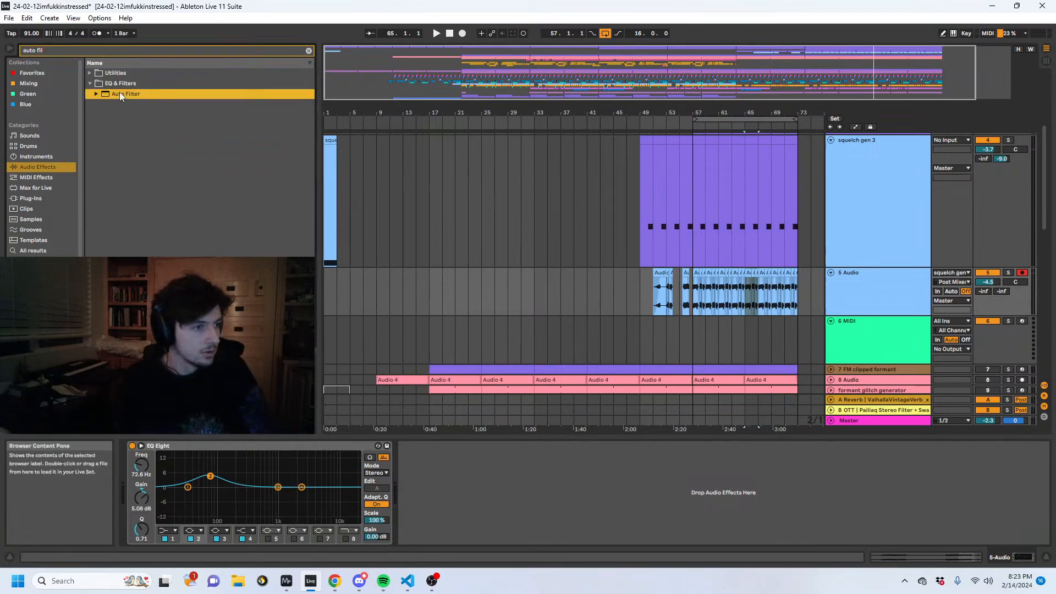
left_click_drag(120, 94, 410, 484)
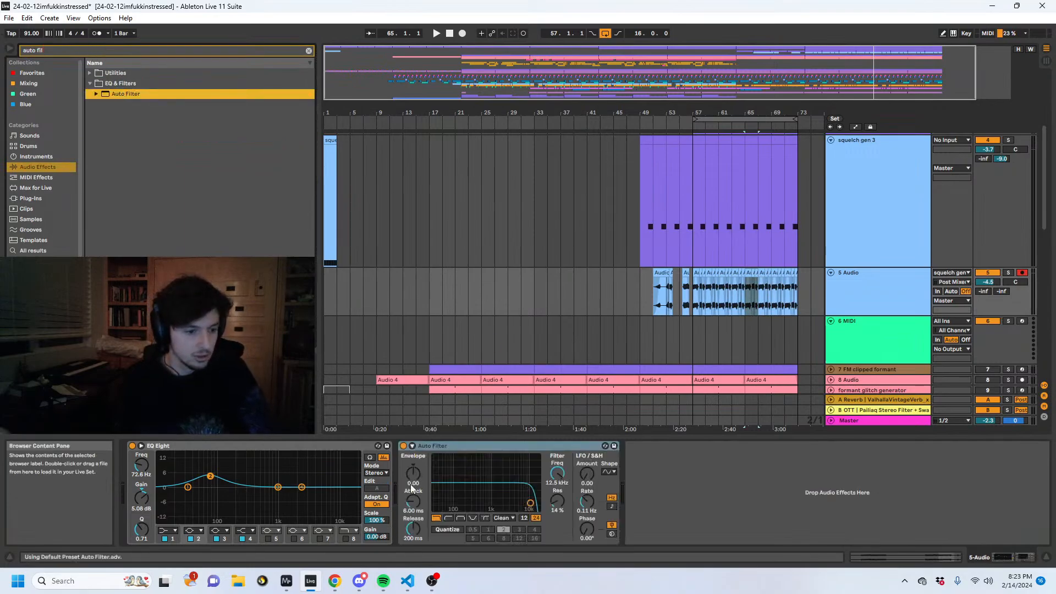
left_click(448, 518)
key("a")
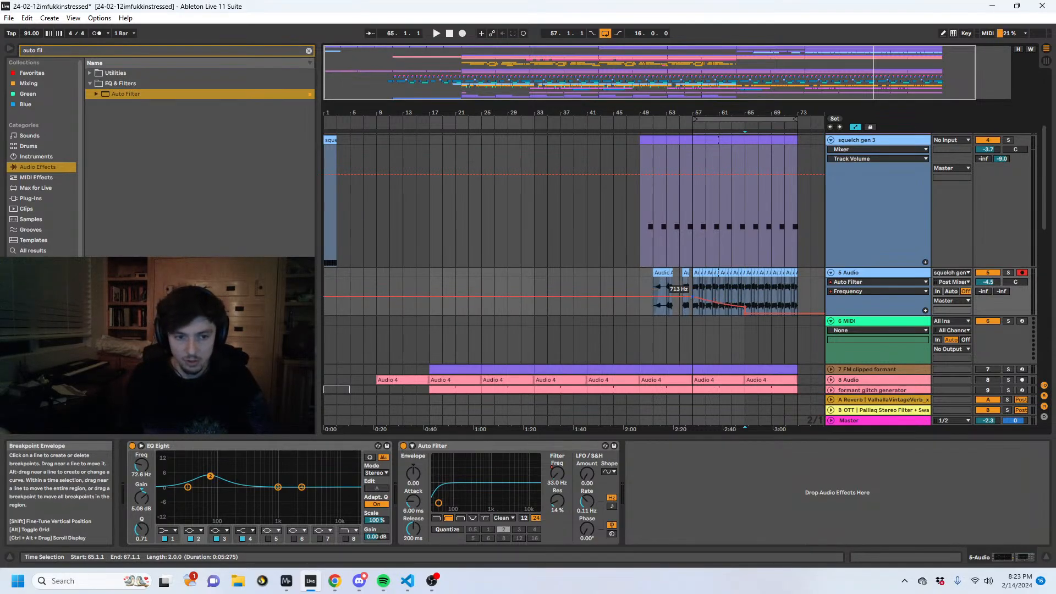
- Copy the 29 Spire - Kick (1) clips from bars 17 to 33, paste them at bar 57, and play the loop
scroll(740, 299, "down", 10)
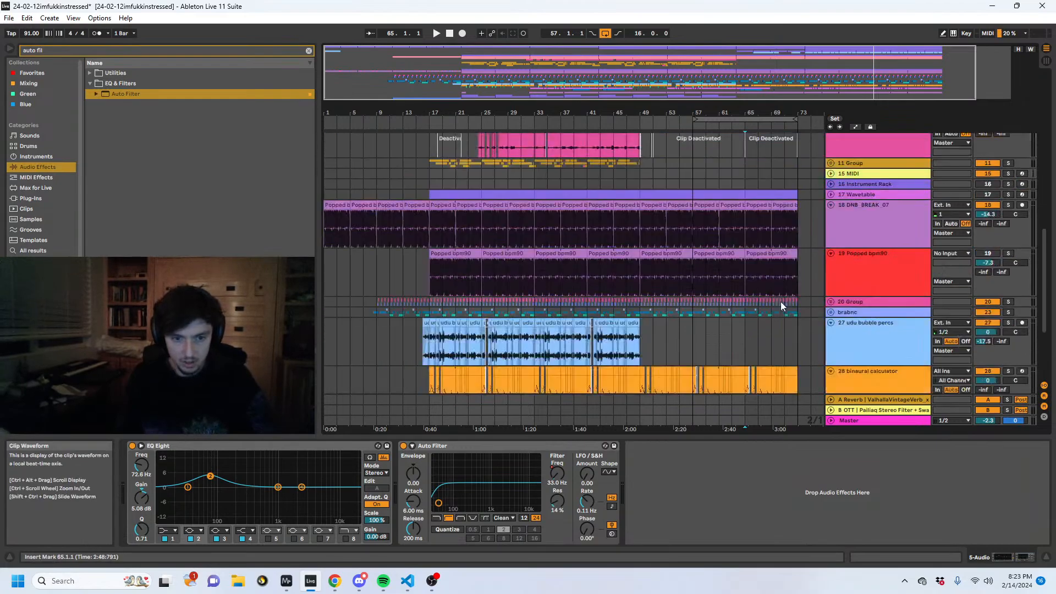
scroll(694, 194, "up", 8)
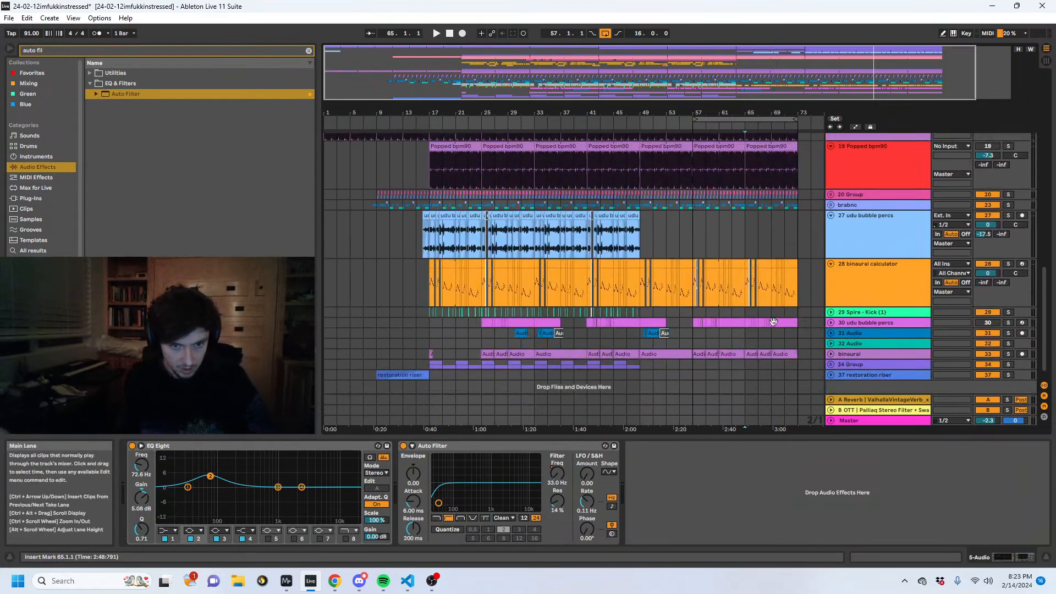
scroll(694, 318, "up", 3)
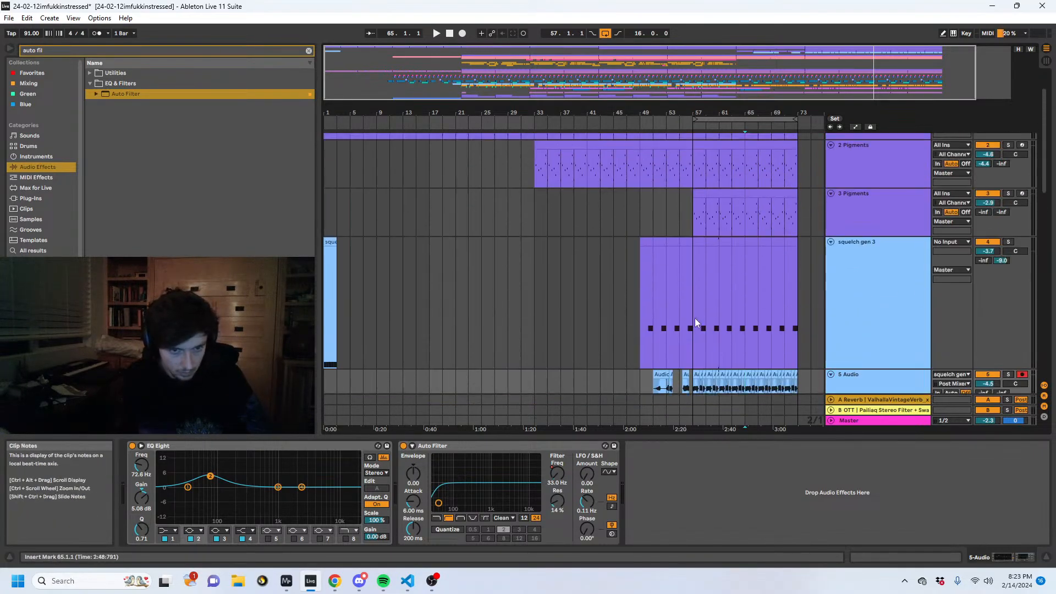
scroll(678, 315, "down", 6)
scroll(643, 305, "down", 5)
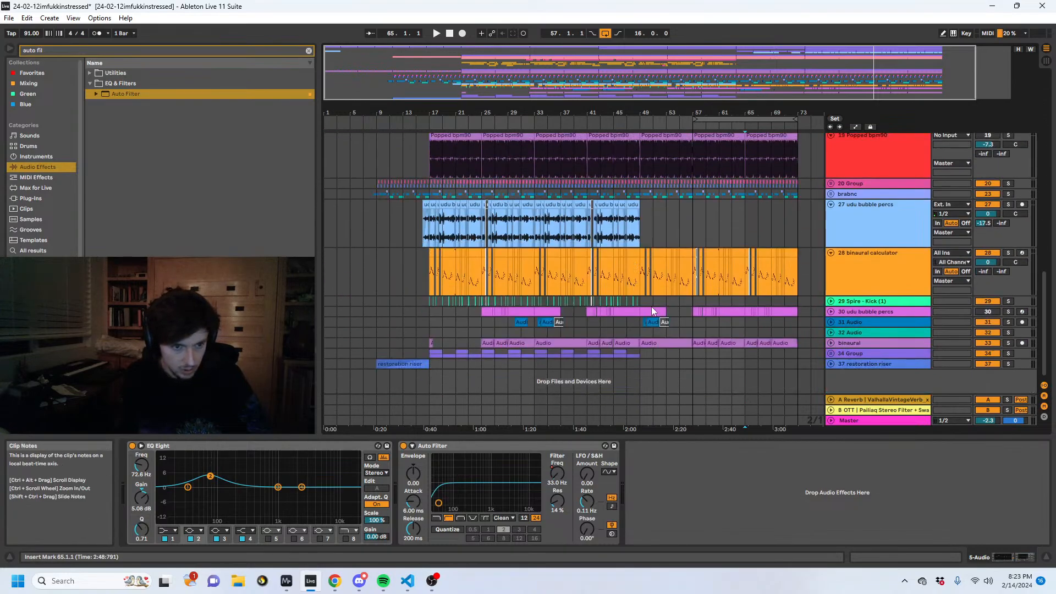
left_click_drag(641, 302, 486, 275)
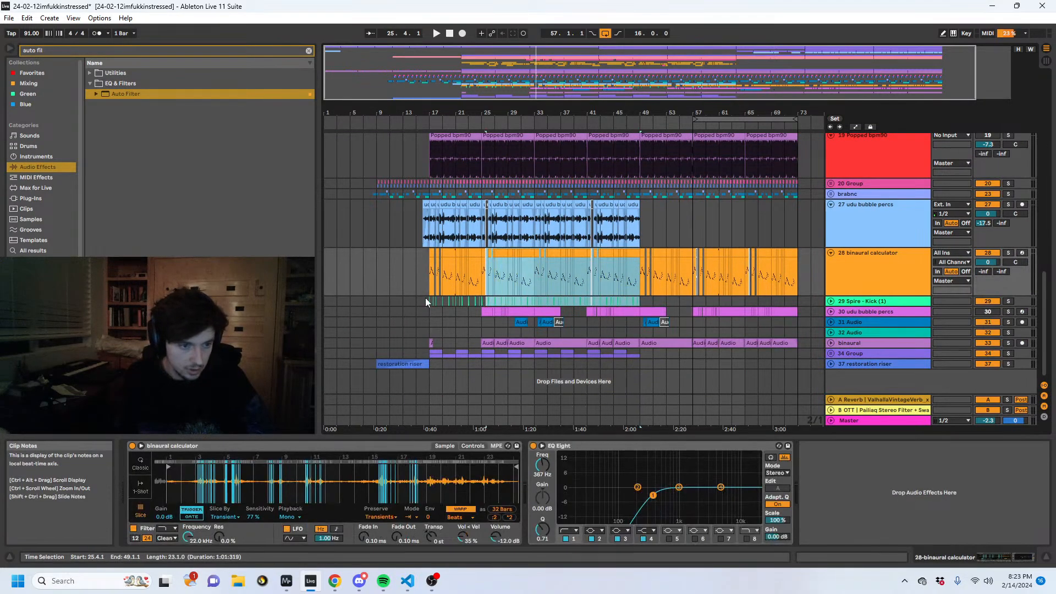
left_click_drag(425, 300, 538, 303)
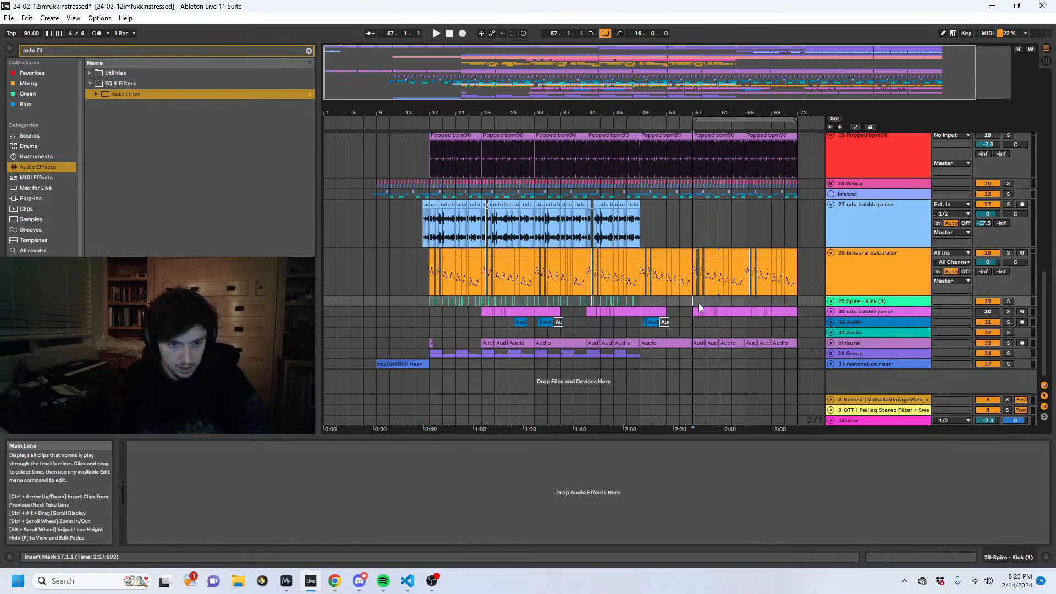
key("ctrl+v")
key("space")
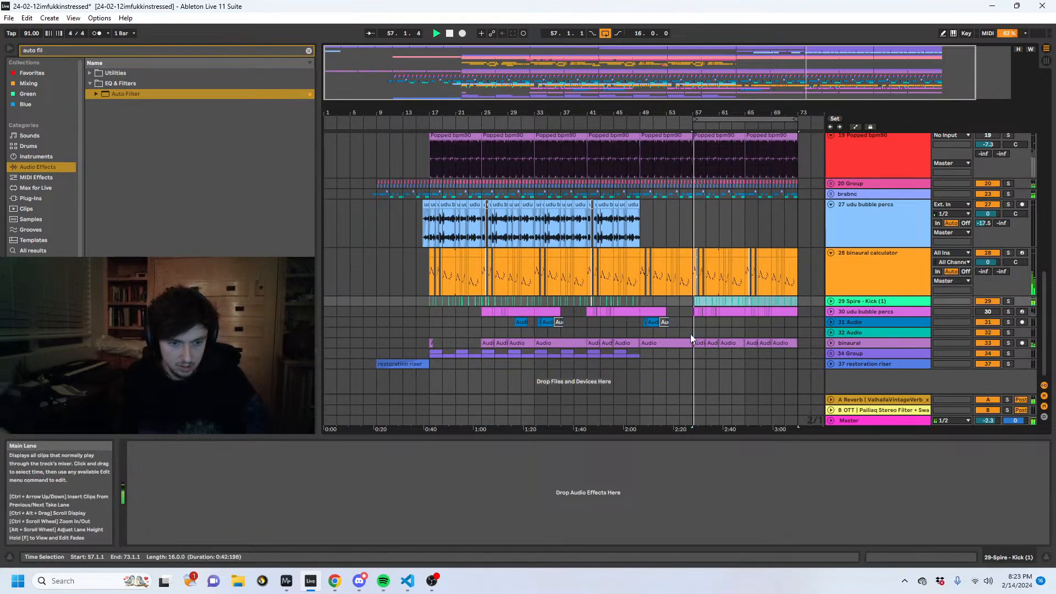
- Look over the drum and percussion tracks after bar 57 and play the arrangement from bar 63
scroll(686, 307, "up", 4)
scroll(709, 319, "down", 3)
scroll(729, 329, "down", 1)
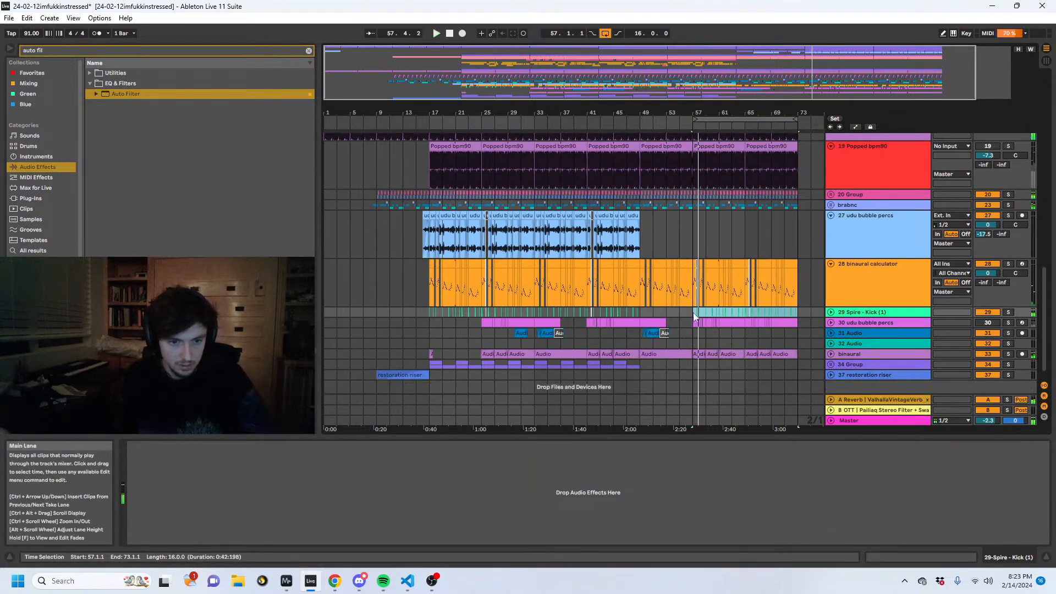
left_click_drag(695, 313, 706, 313)
key("space")
scroll(745, 291, "up", 3)
left_click(738, 285)
key("space")
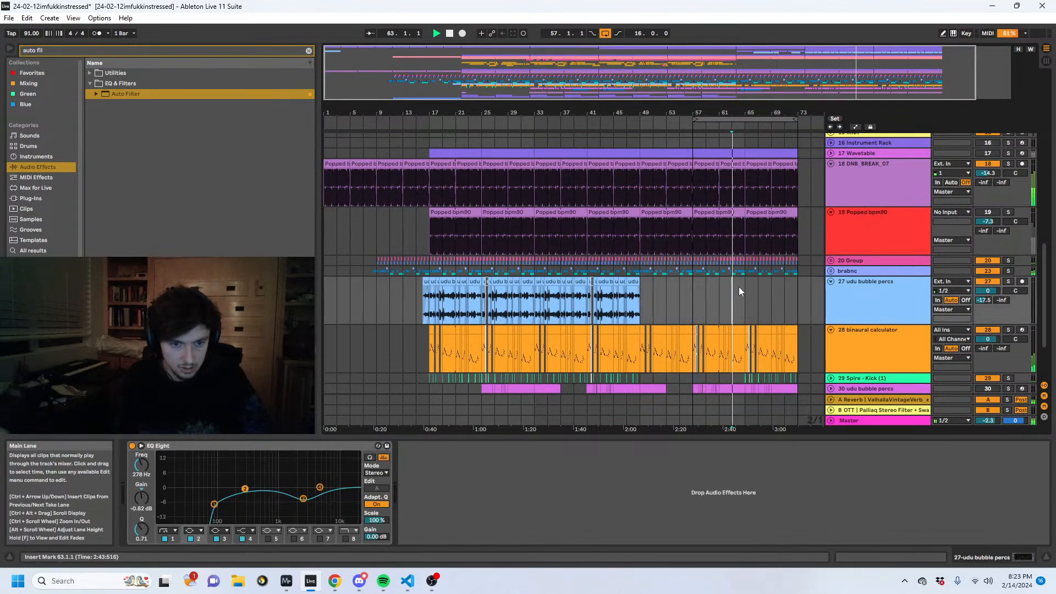
- Add a Saturator after the Auto Filter on 5 Audio and set its Drive to 9.71 dB
scroll(738, 289, "up", 12)
left_click(876, 309)
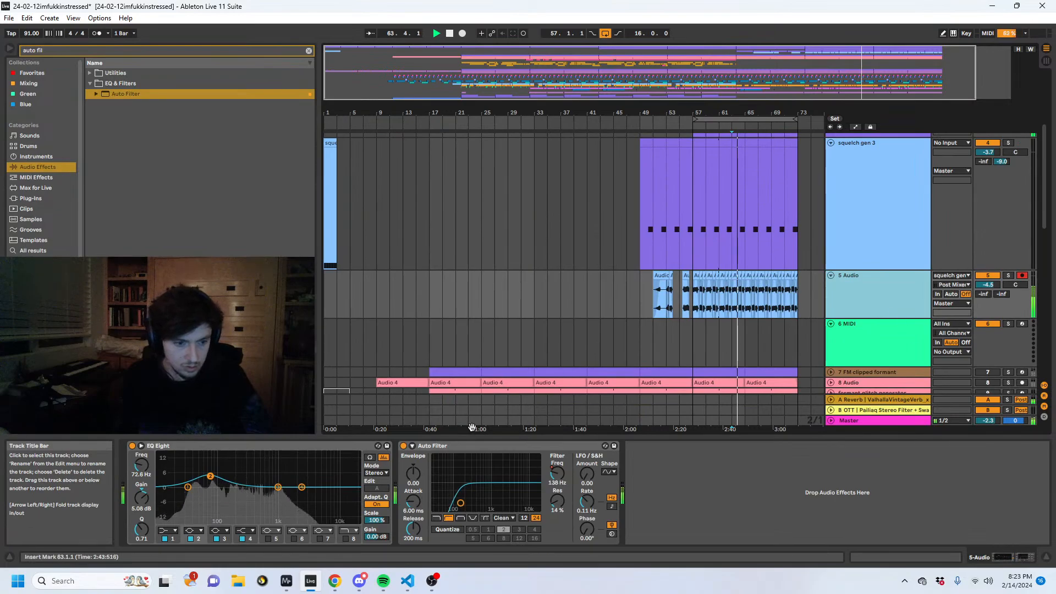
left_click(60, 48)
type("s")
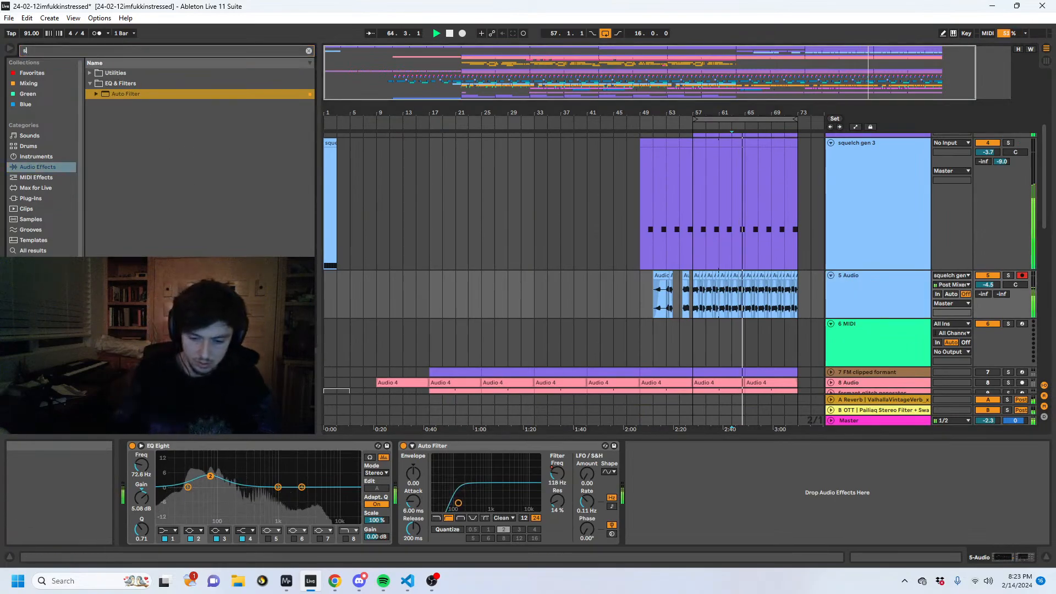
type("aturat")
left_click(130, 94)
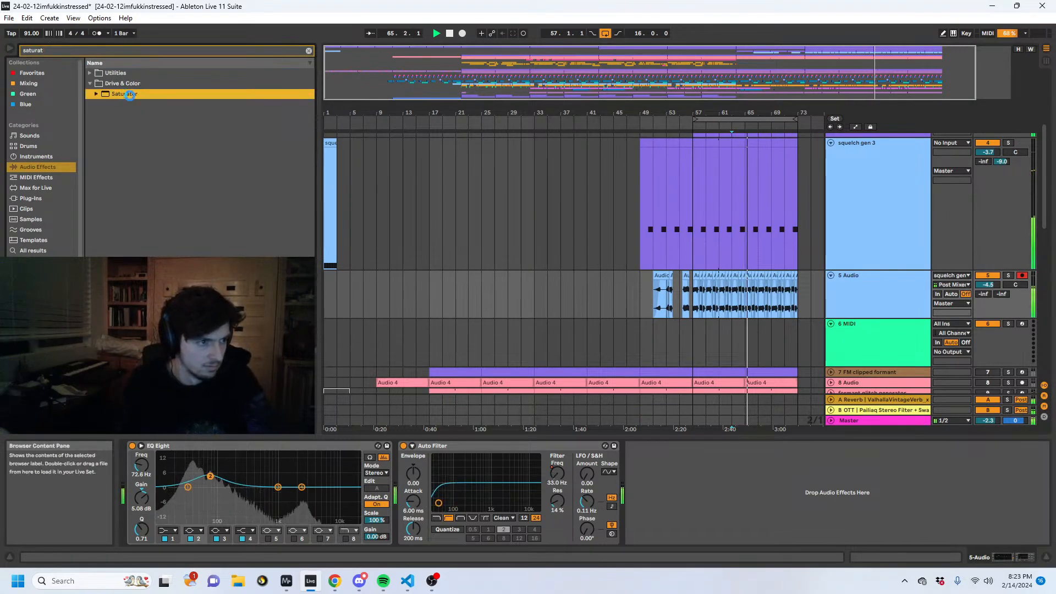
left_click_drag(130, 94, 671, 505)
left_click_drag(639, 469, 640, 457)
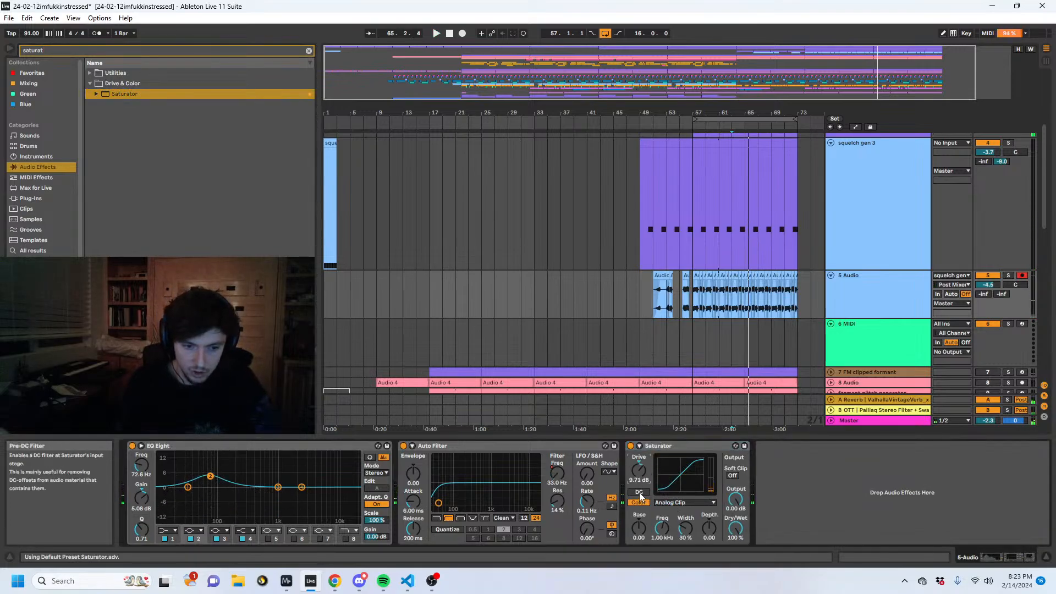
- Deactivate the 2 Pigments and 3 Pigments clips from bar 65 to bar 73
left_click(746, 298)
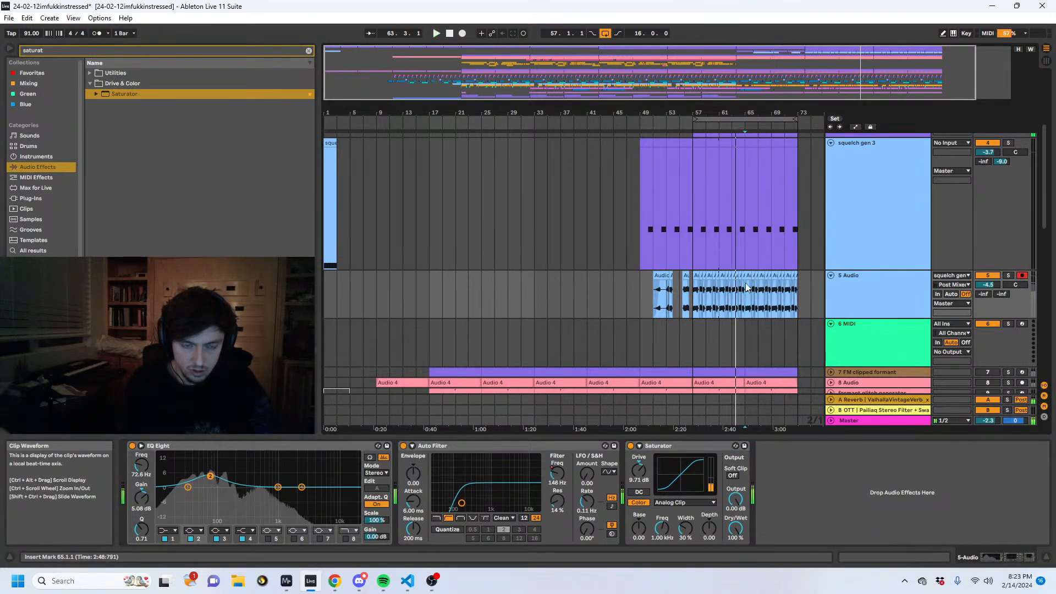
key("space")
key("space")
scroll(746, 288, "up", 3)
left_click(889, 154)
key("space")
left_click_drag(798, 206, 750, 259)
left_click(737, 253)
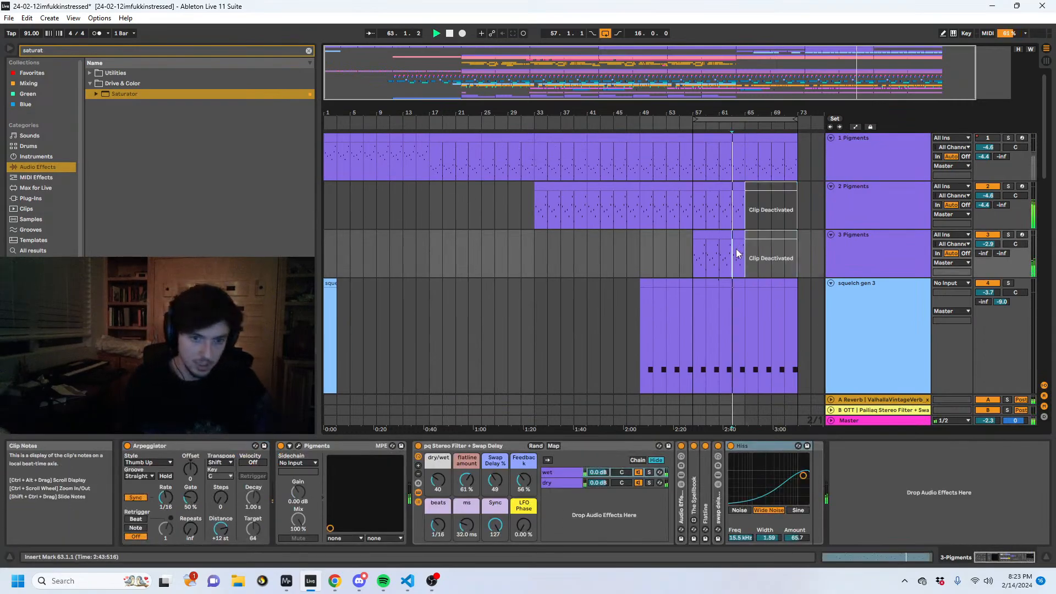
- Play through bar 65 and examine which tracks have clips after the Pigments parts stop
left_click(740, 245)
left_click(876, 233)
scroll(763, 259, "down", 3)
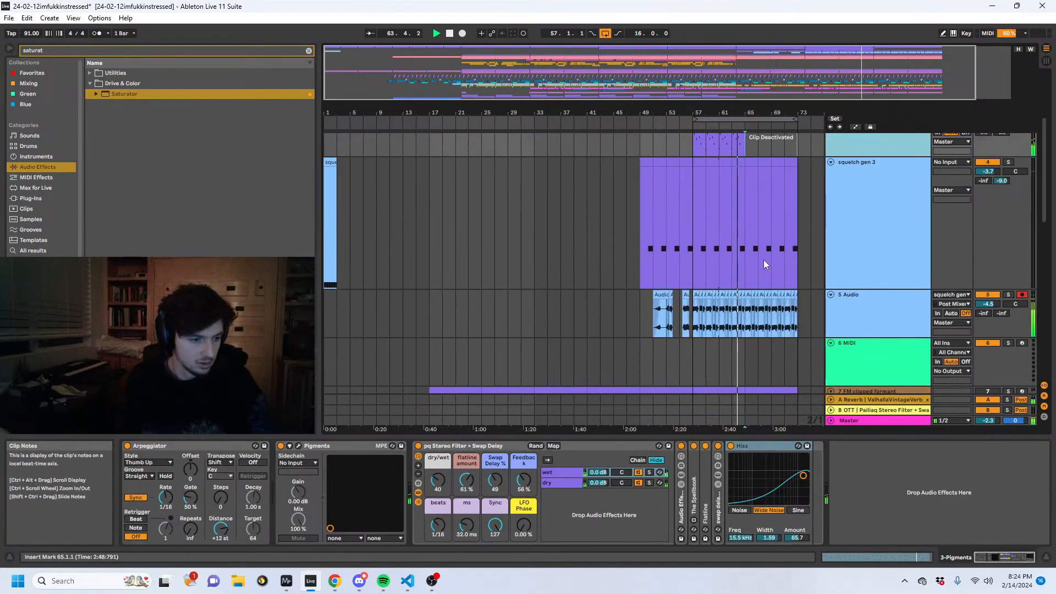
scroll(764, 259, "down", 10)
mouse_move(323, 582)
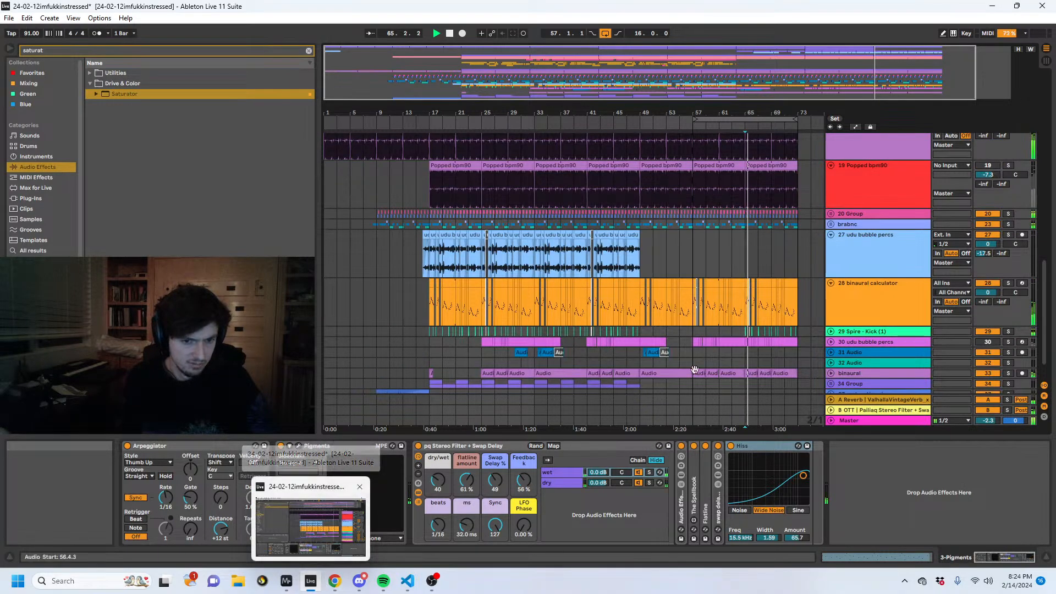
scroll(761, 299, "up", 10)
scroll(790, 313, "up", 5)
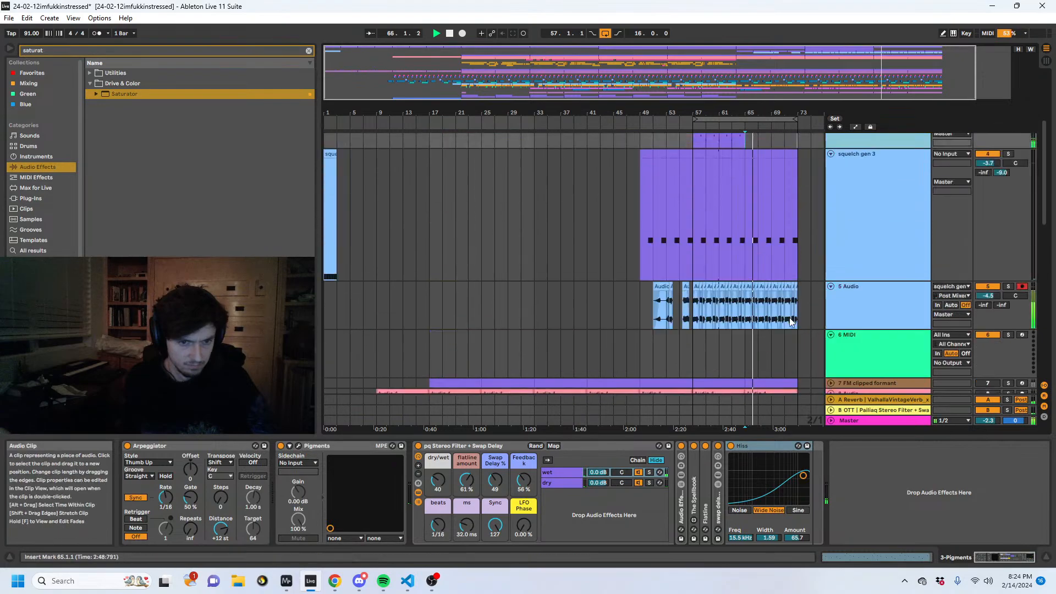
- Delete the squelch gen 3 MIDI clips from bar 65 to bar 73
left_click_drag(755, 113, 611, 242)
left_click_drag(743, 318, 552, 308)
key("space")
key("Delete")
left_click(551, 299)
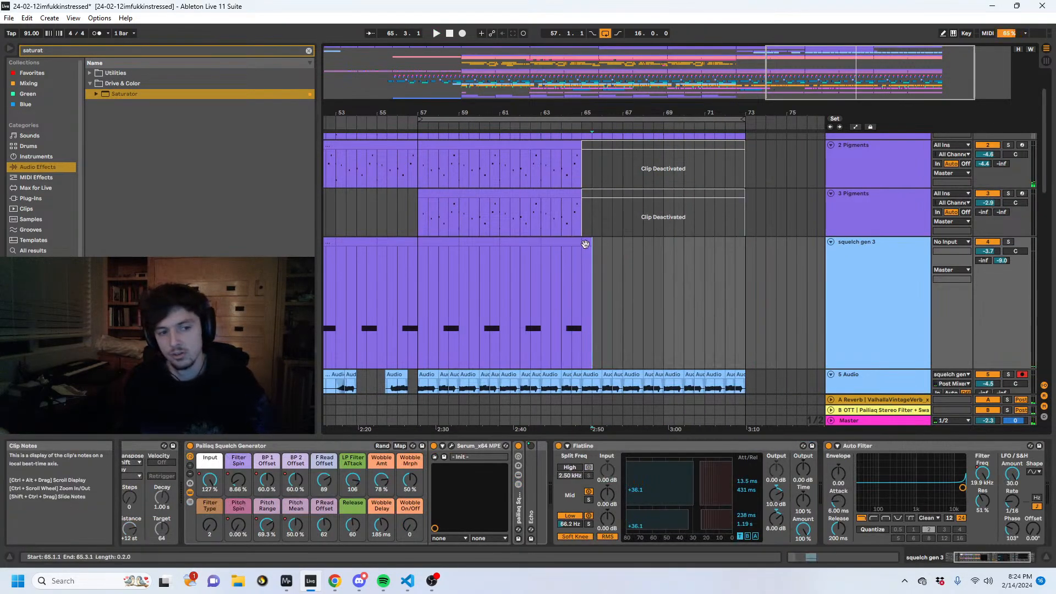
scroll(504, 300, "down", 3)
scroll(503, 301, "up", 2)
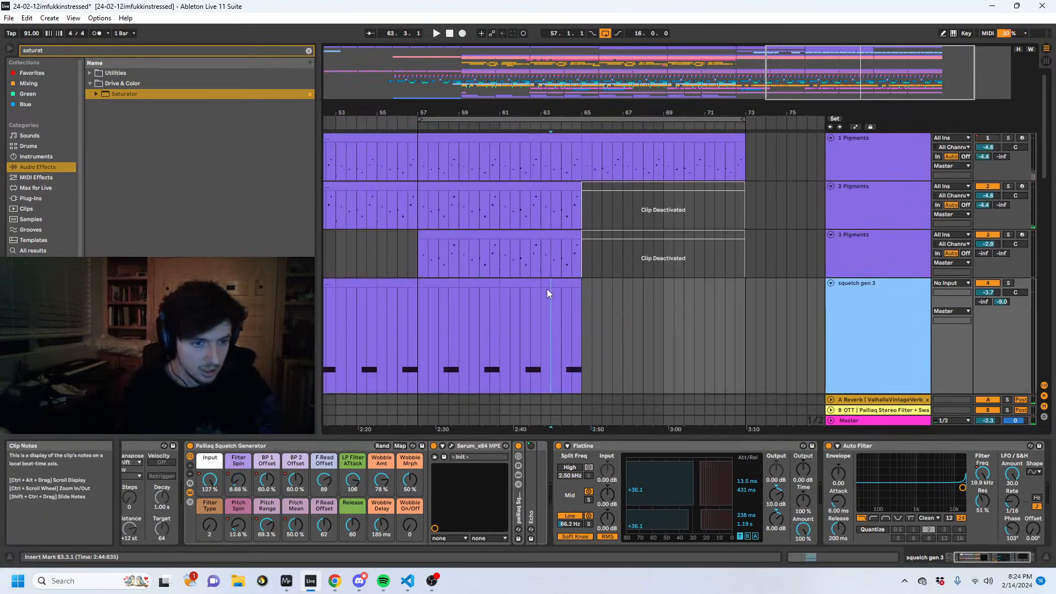
- On squelch gen 3's Input automation, lower the breakpoint at bar 65 and insert a sine shape from 64.4 to 65
left_click_drag(568, 226, 568, 256)
left_click(541, 246)
left_click(847, 263)
left_click(556, 269)
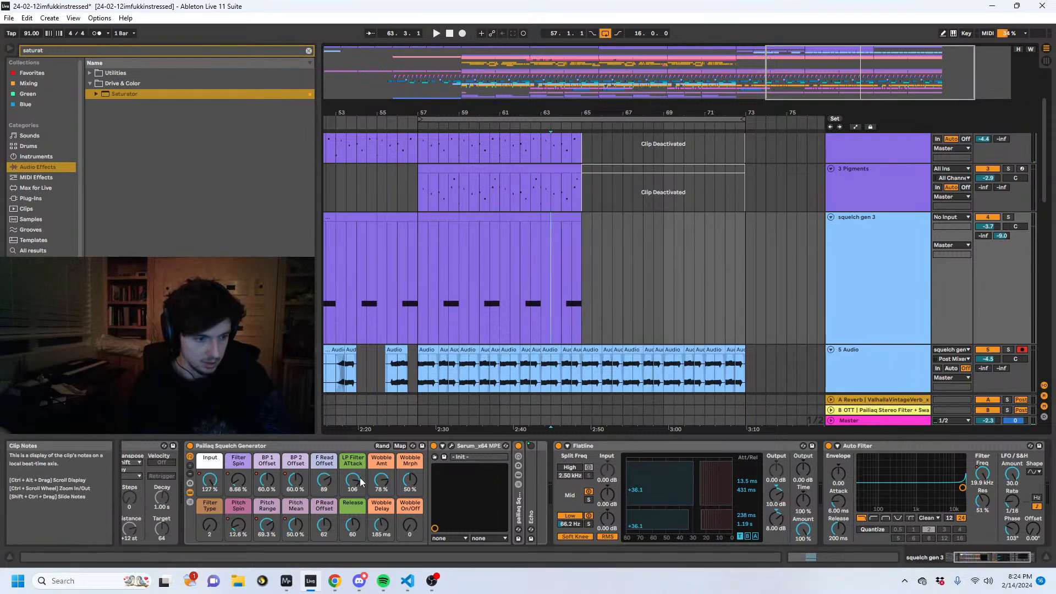
key("a")
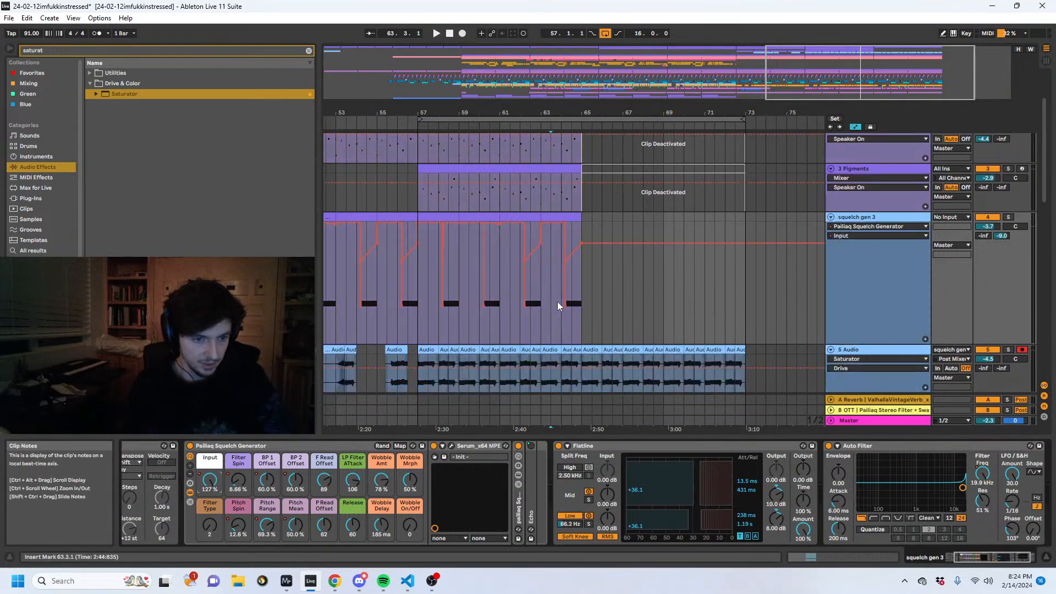
left_click_drag(581, 244, 581, 337)
left_click_drag(576, 112, 576, 148)
left_click_drag(599, 256, 579, 258)
right_click(579, 257)
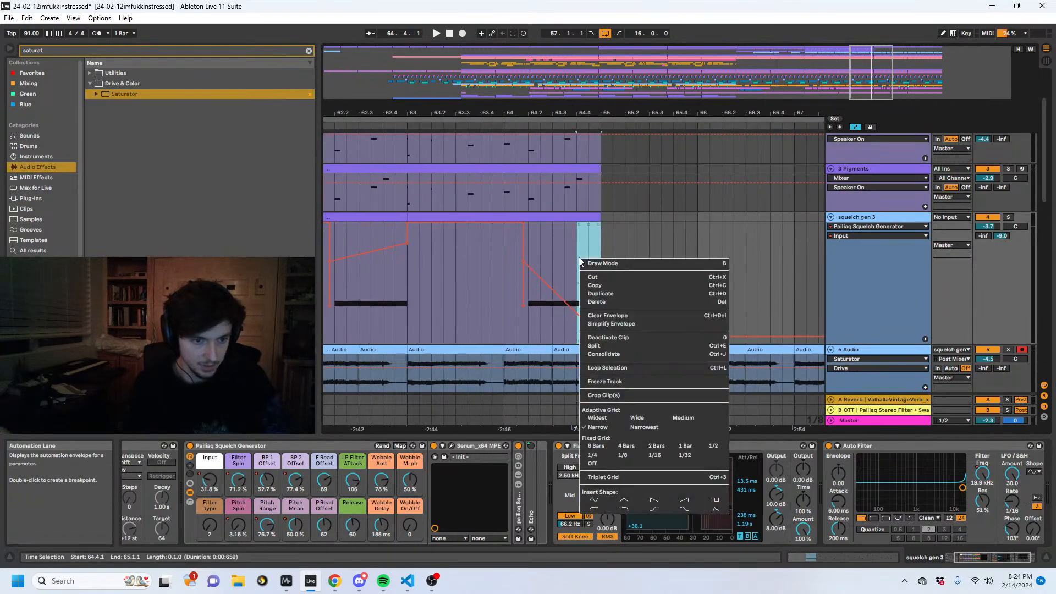
left_click(591, 500)
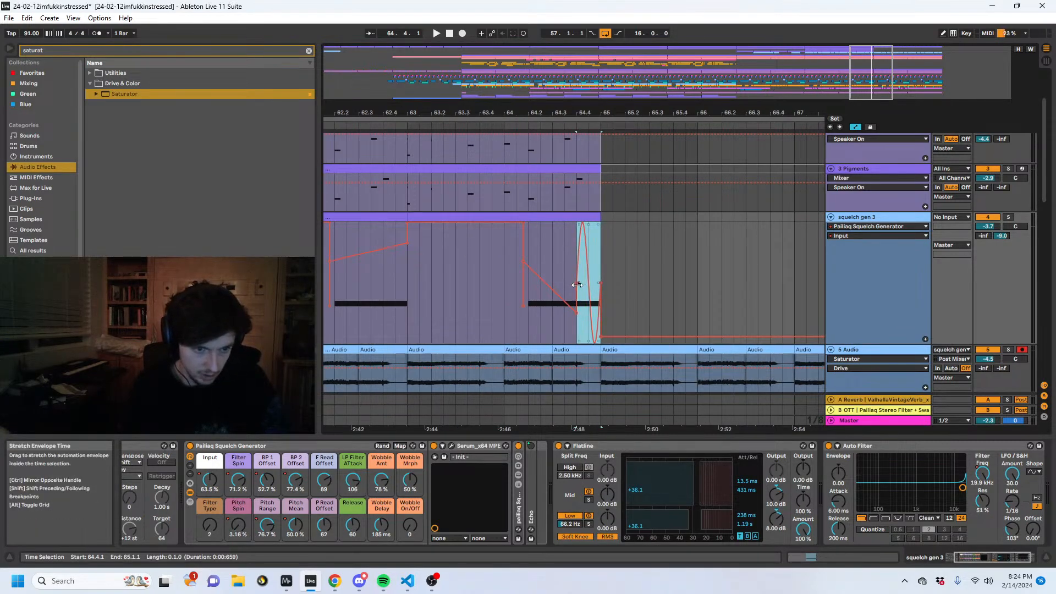
- Repeat the sine automation shape back to back on squelch gen 3's Input lane, starting from 64.2
left_click(528, 258)
key("ctrl+v")
key("ctrl+d")
key("ctrl+d")
key("ctrl+d")
key("ctrl+d")
key("ctrl+d")
key("ctrl+d")
key("ctrl+d")
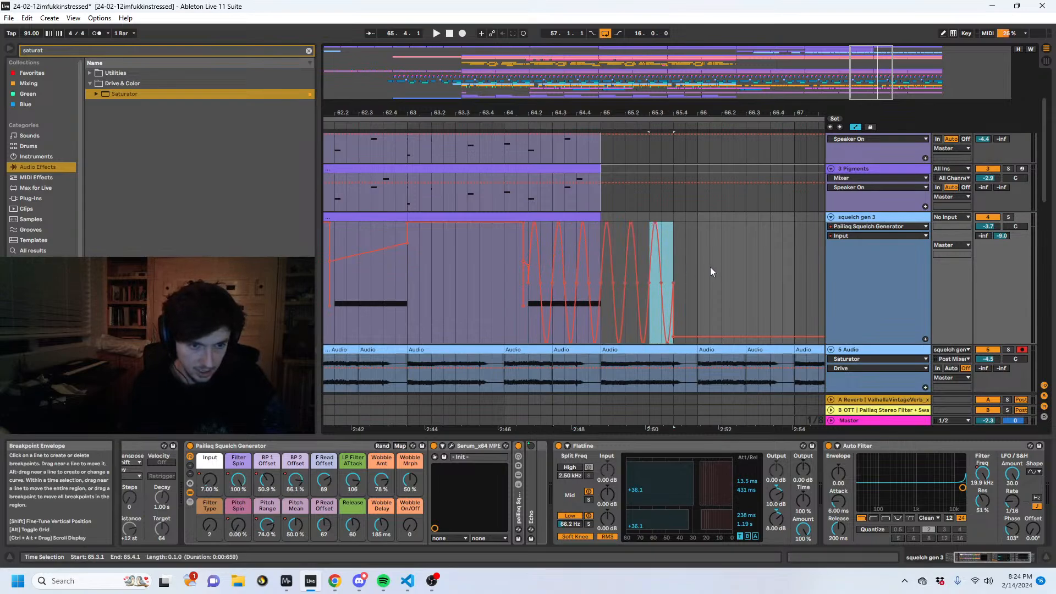
- Compress the repeated sine automation to end at bar 65, taper it into a falling wobble, and play it back
left_click_drag(737, 279, 528, 284)
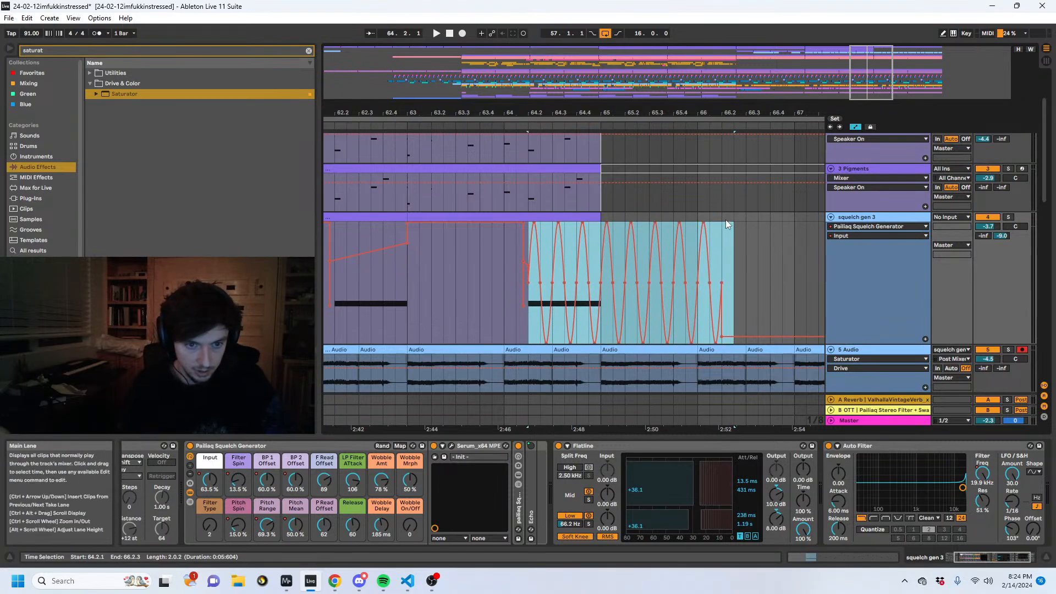
left_click_drag(729, 224, 600, 283)
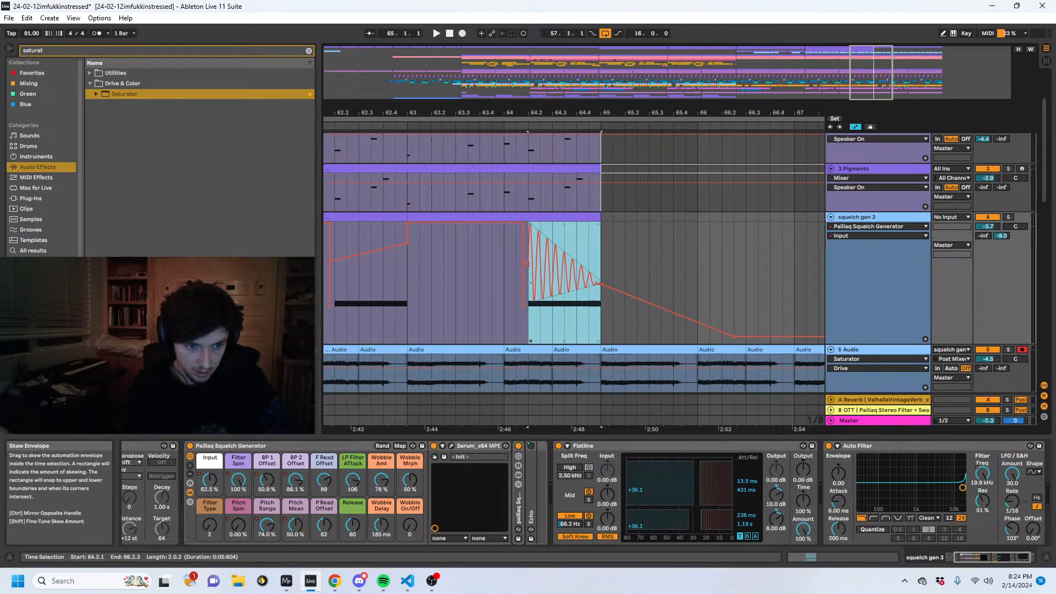
key("space")
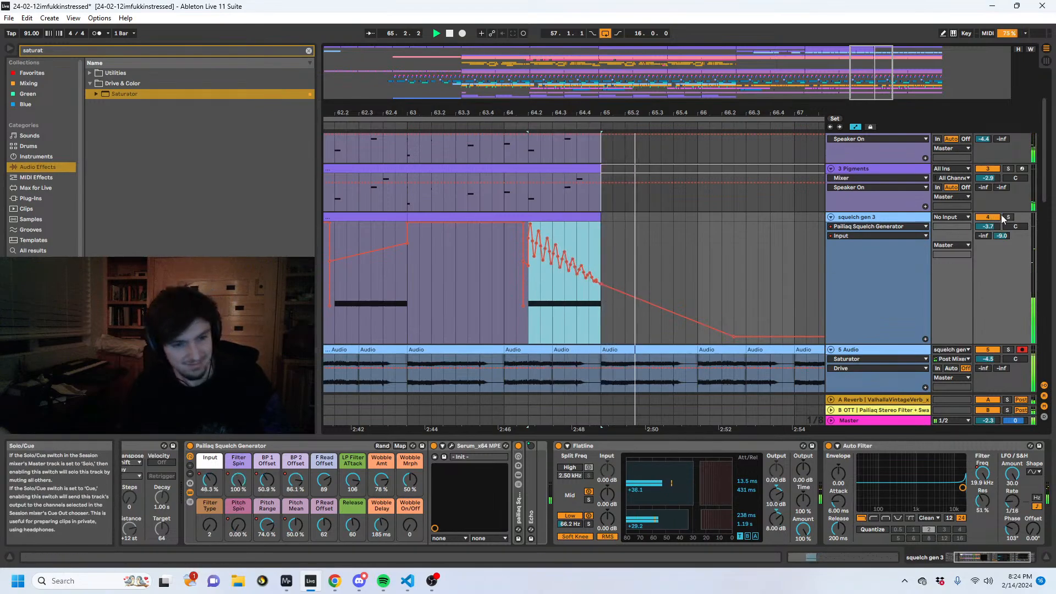
left_click(488, 286)
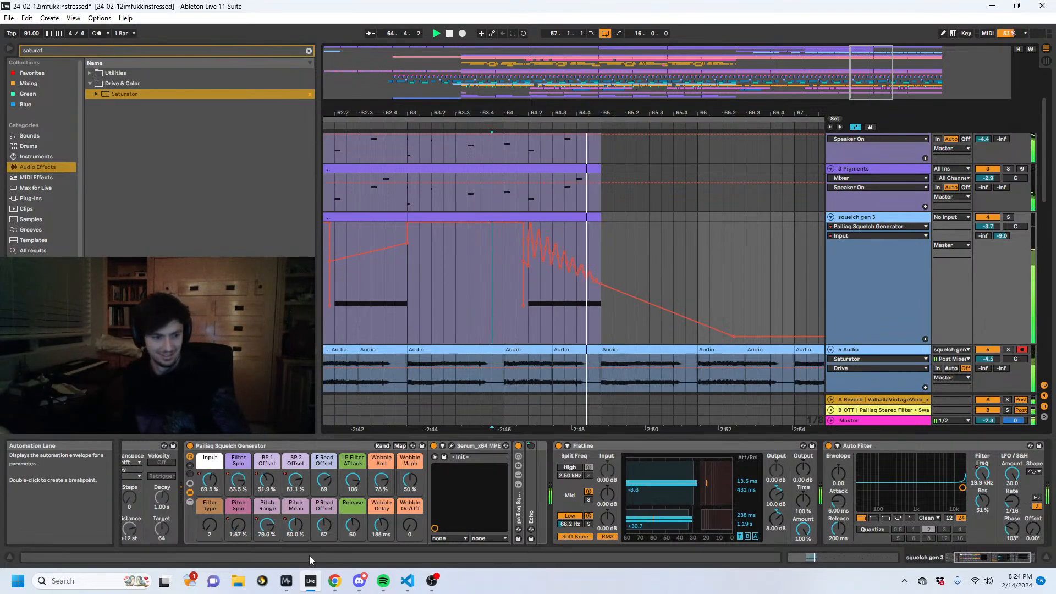
- Group the three Pigments tracks into one group track
left_click_drag(597, 112, 605, 66)
scroll(632, 263, "up", 2)
key("a")
left_click(879, 203)
left_click(874, 240)
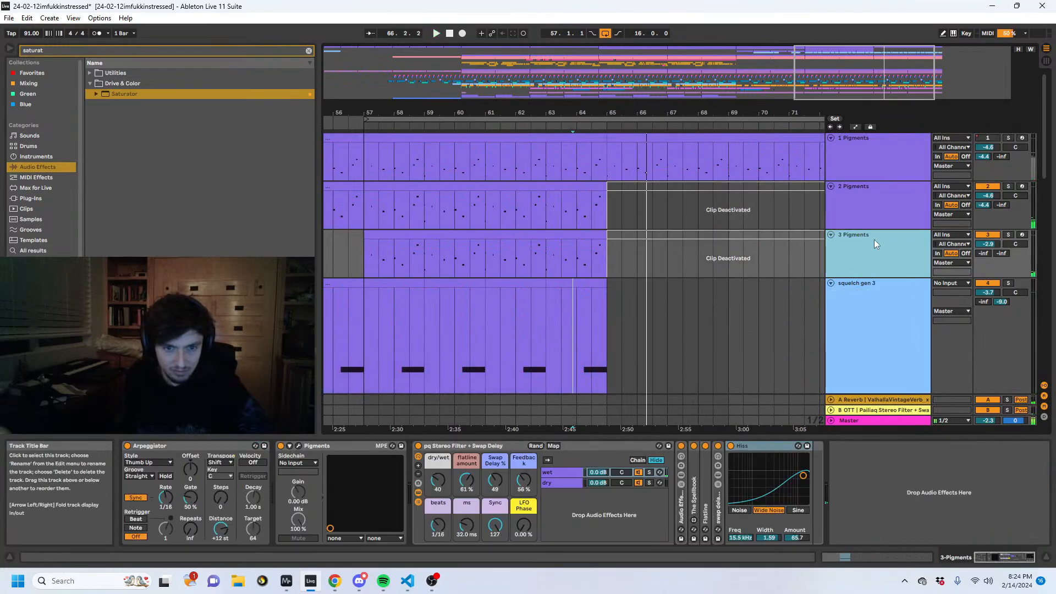
left_click(873, 164, "shift")
key("ctrl+g")
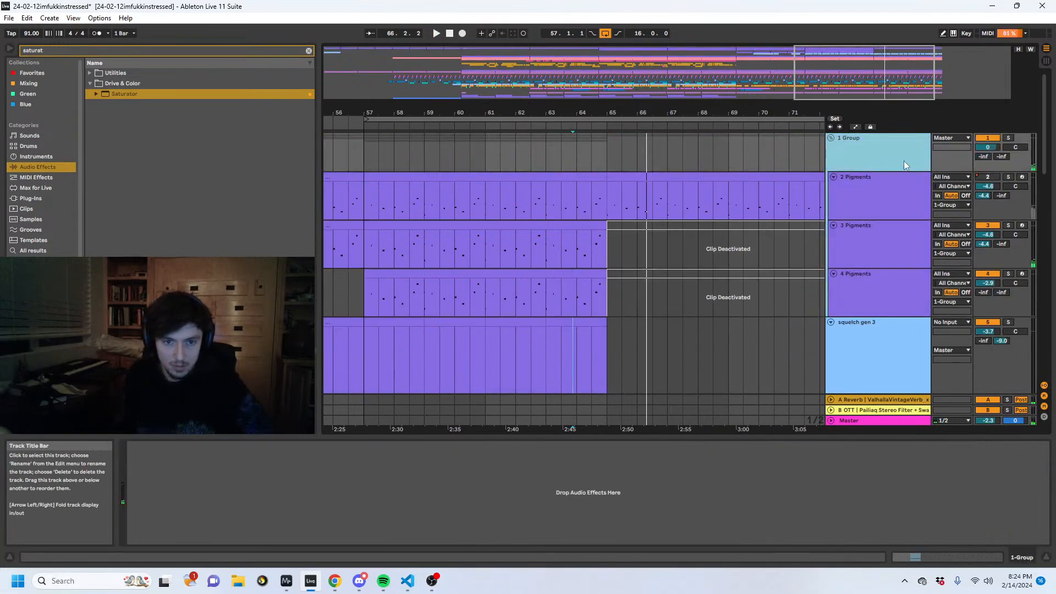
- Automate the Pigments group's Speaker On to switch off from bar 65 and check the other tracks around that point
left_click(597, 159)
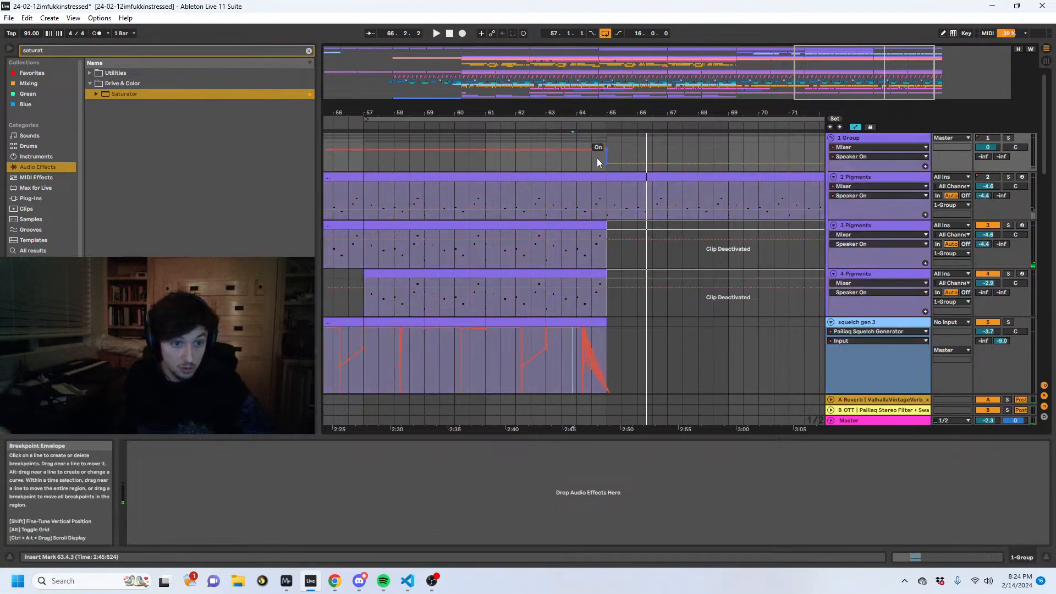
key("space")
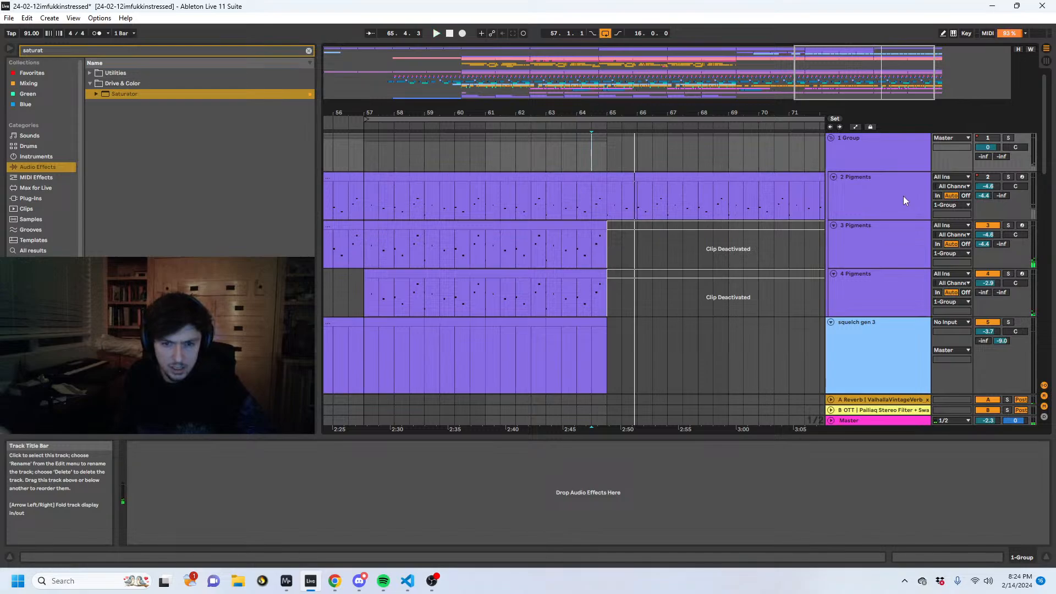
scroll(811, 274, "down", 10)
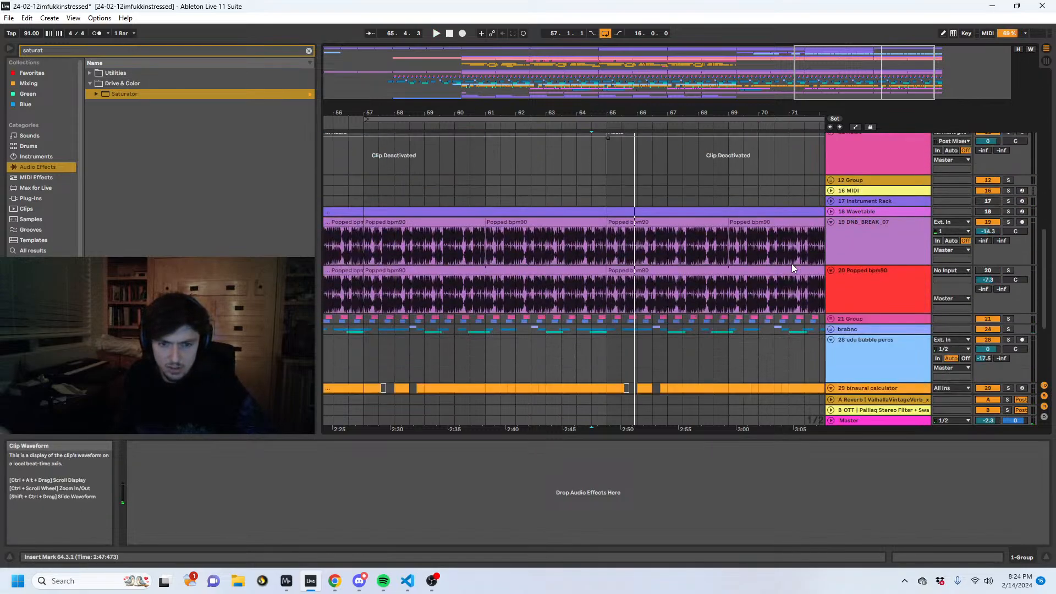
scroll(790, 269, "down", 3)
scroll(809, 297, "up", 6)
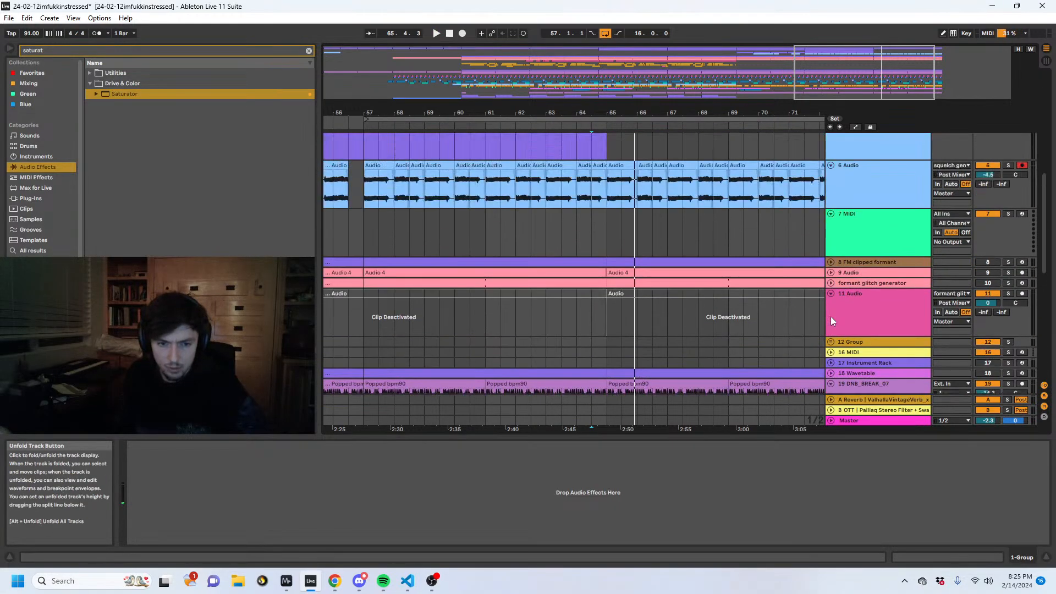
scroll(830, 316, "up", 6)
- Play across bar 65 and deactivate the A Reverb and B OTT return tracks
key("space")
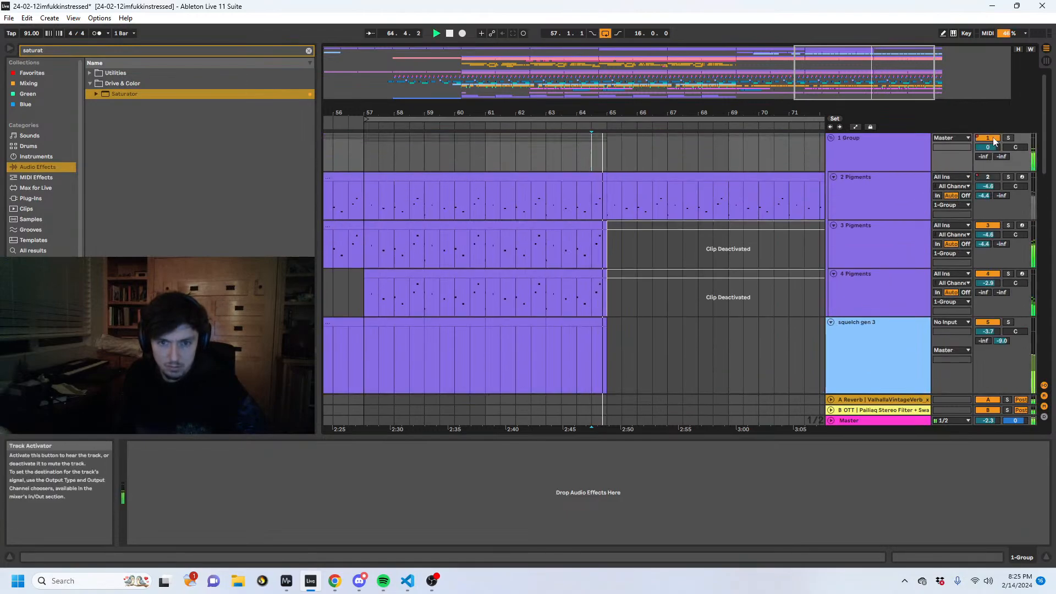
left_click(992, 400)
left_click(596, 304)
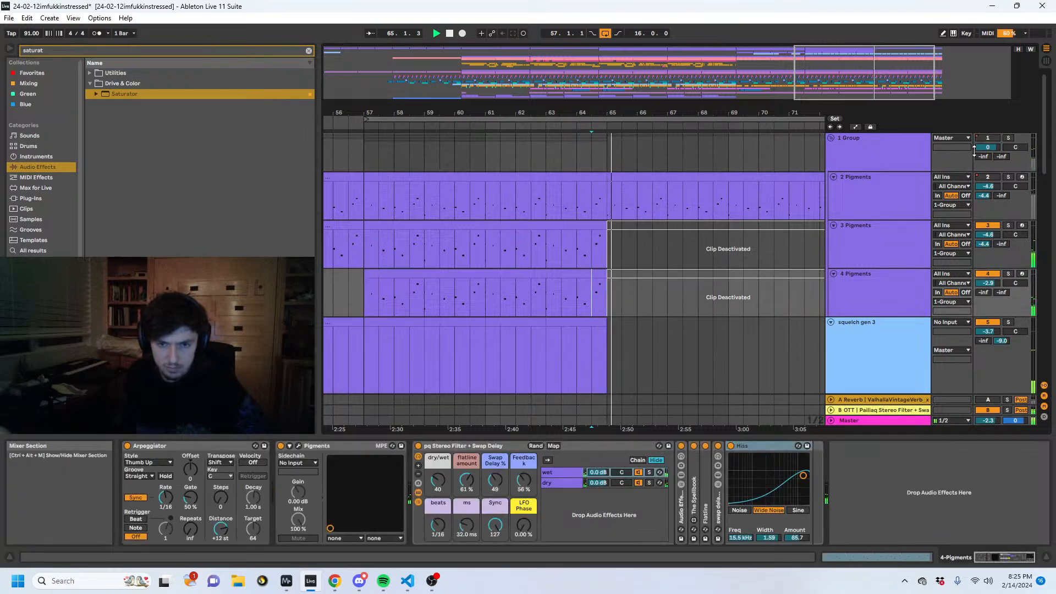
left_click(992, 410)
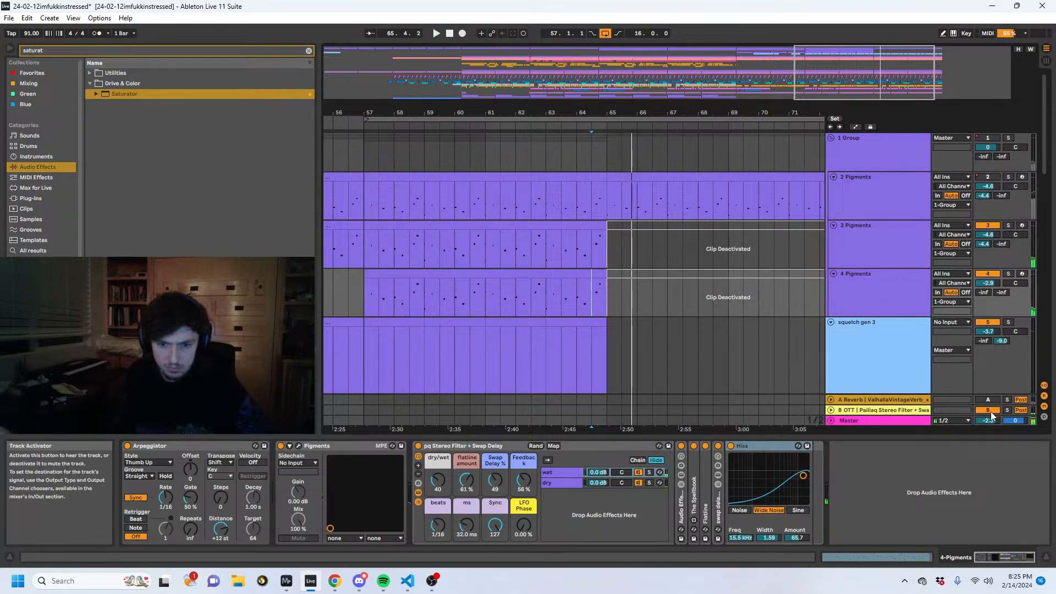
key("space")
key("space")
- Play from 64.3 and examine which tracks still carry material after bar 65
scroll(773, 322, "down", 10)
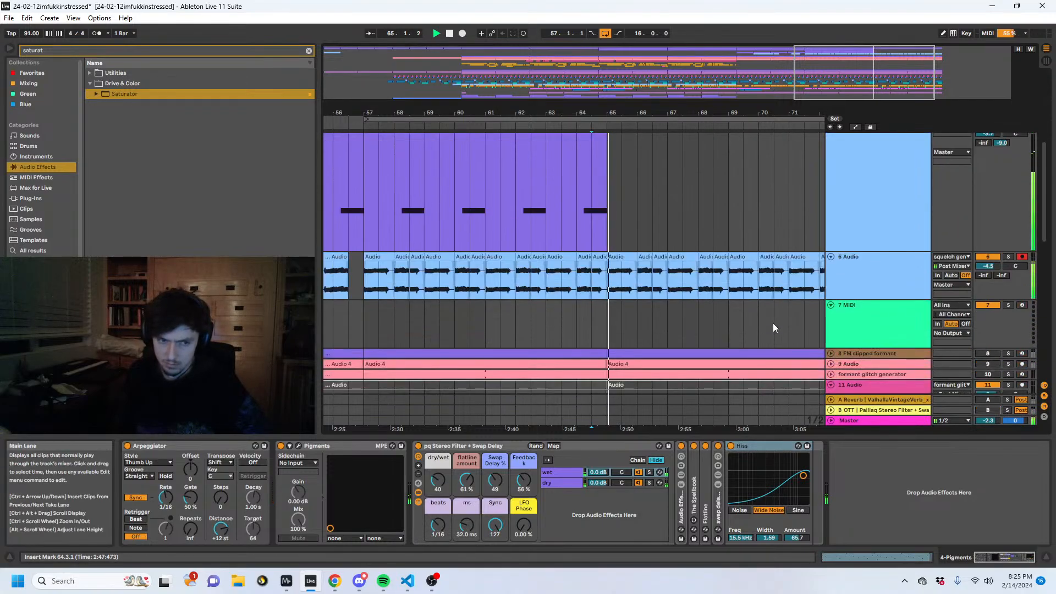
scroll(771, 332, "down", 3)
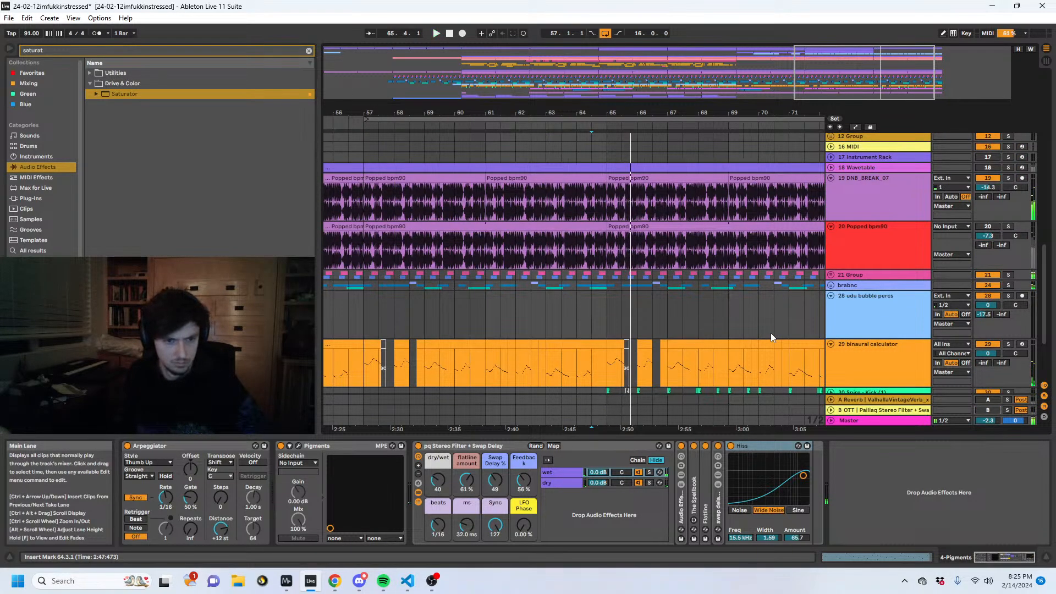
scroll(770, 332, "up", 5)
scroll(770, 319, "up", 5)
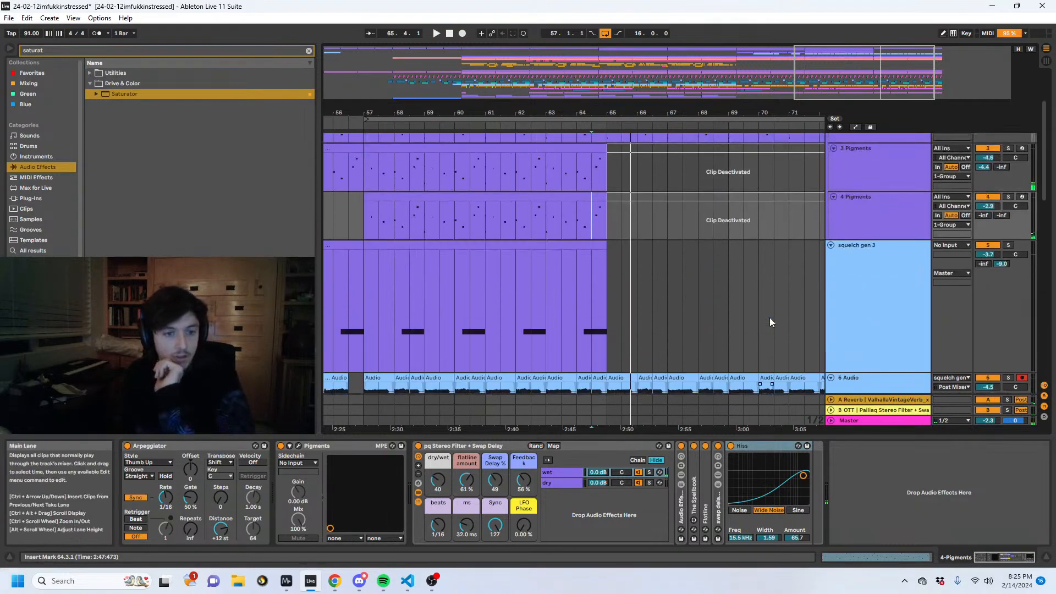
scroll(767, 311, "down", 8)
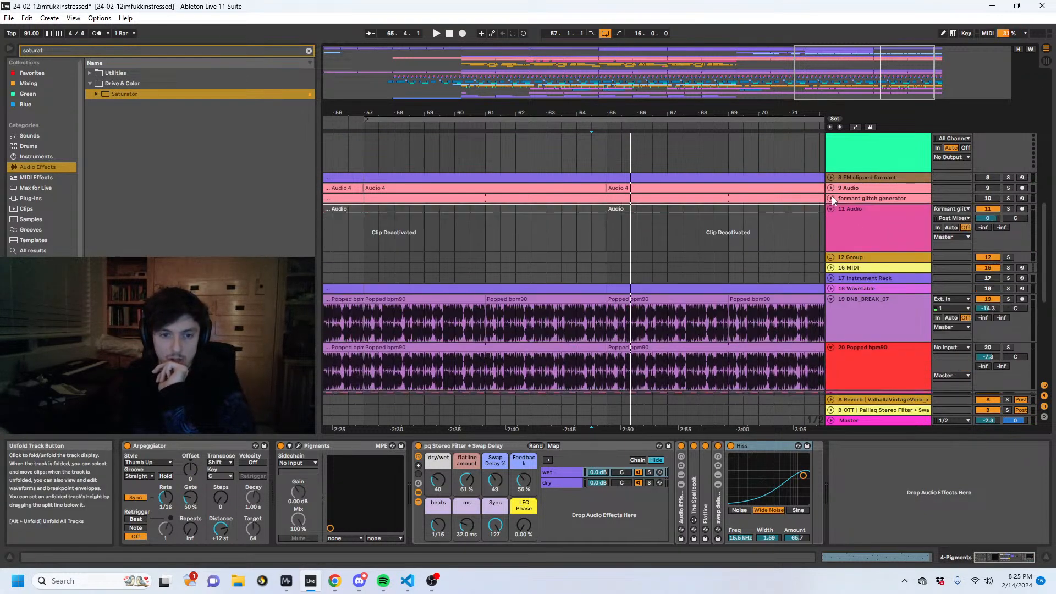
- Solo the udu bubble percs track and the Pigments group in turn while playing across bar 65
scroll(832, 195, "down", 2)
left_click(833, 222)
scroll(870, 238, "down", 6)
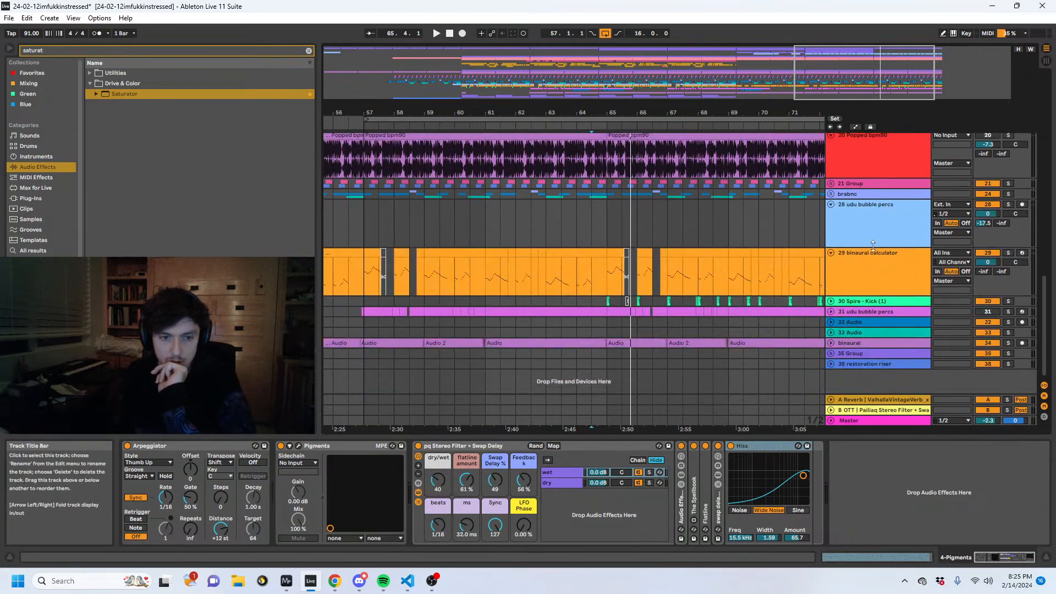
left_click(1007, 341)
key("space")
scroll(939, 309, "up", 8)
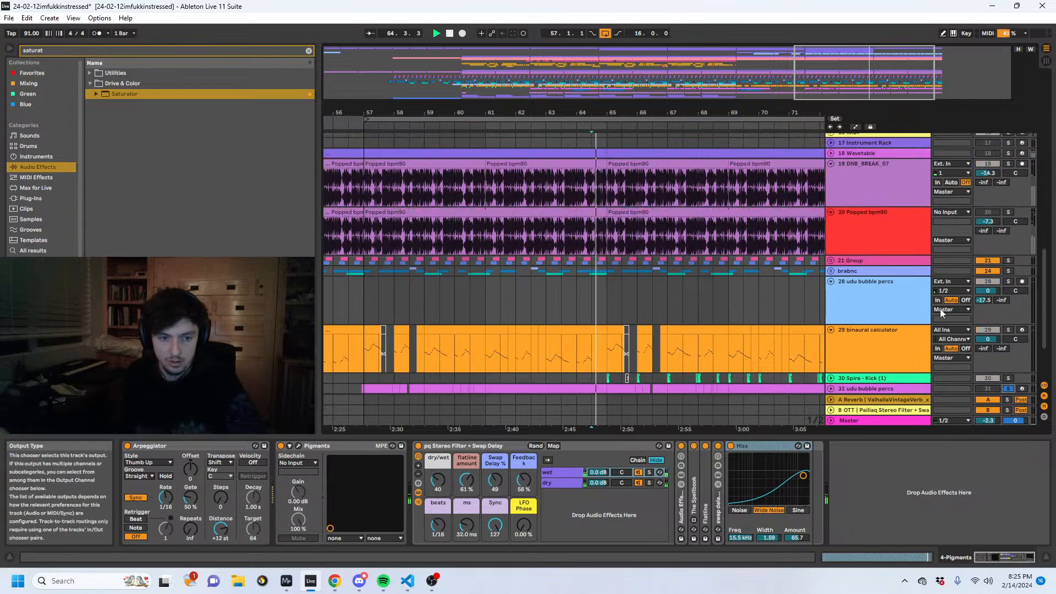
scroll(939, 309, "up", 8)
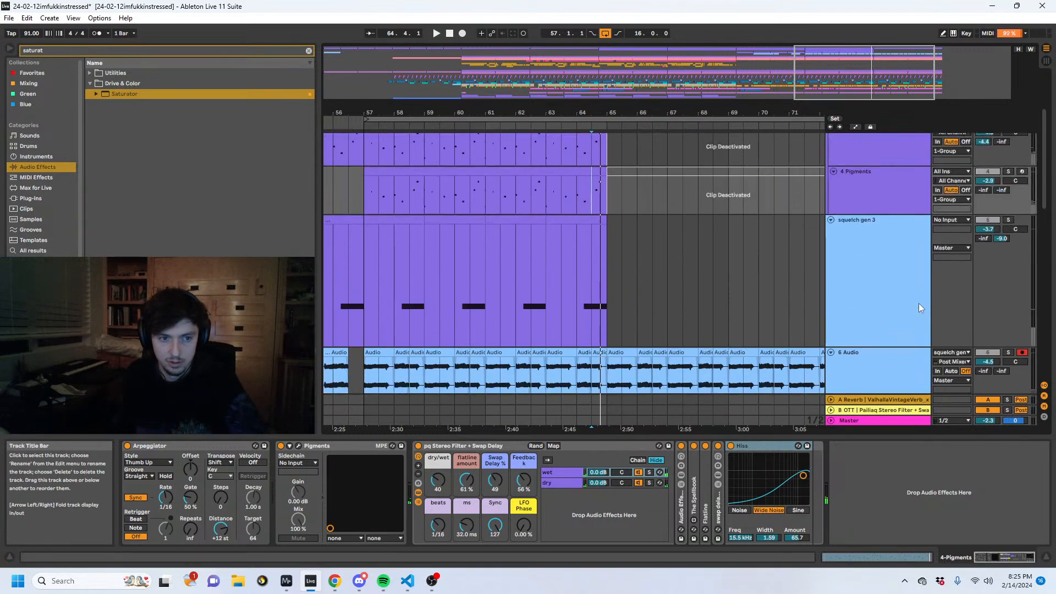
left_click(1006, 138)
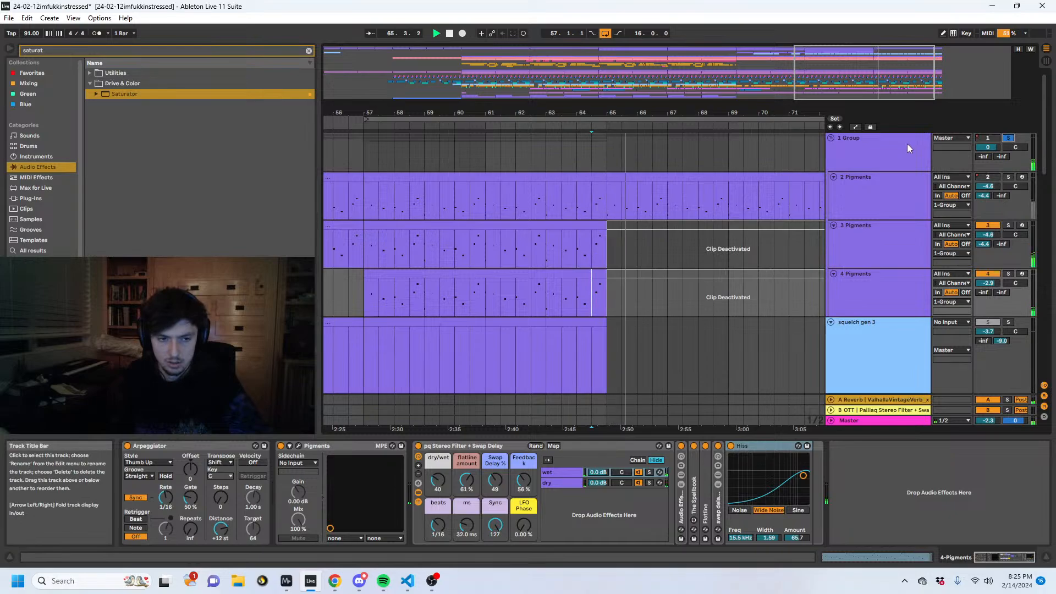
- Play on past bar 65 to check the remaining tracks and solo the A Reverb and B OTT returns
scroll(795, 211, "down", 5)
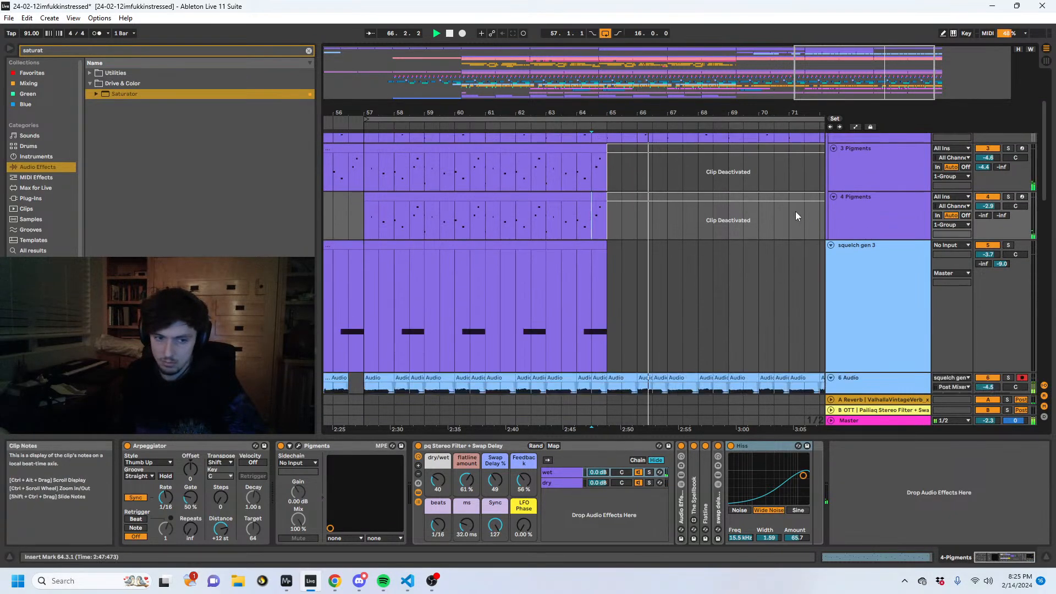
scroll(856, 253, "down", 3)
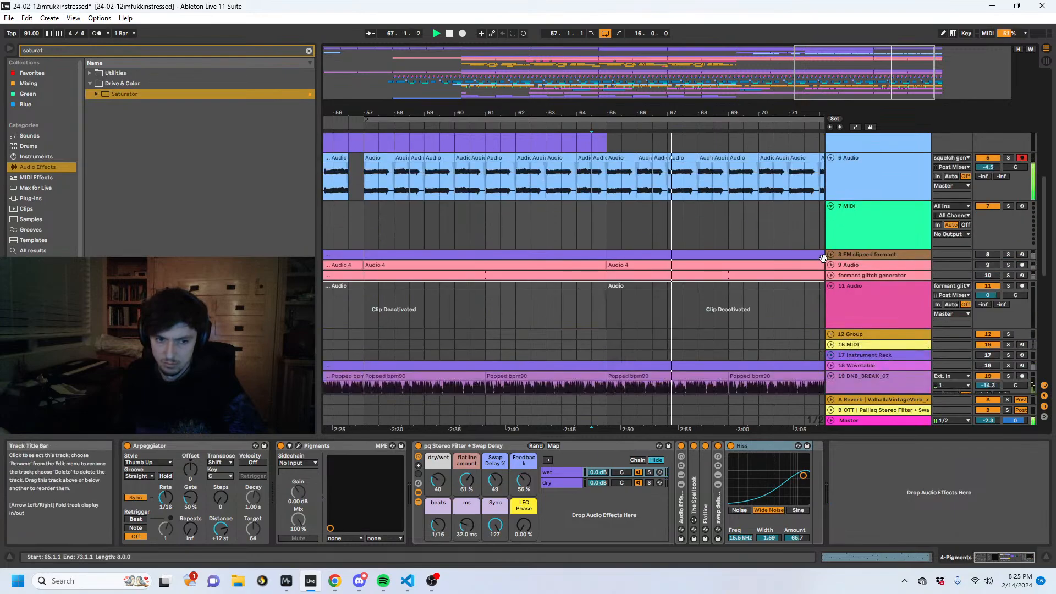
left_click(835, 273)
scroll(852, 278, "down", 3)
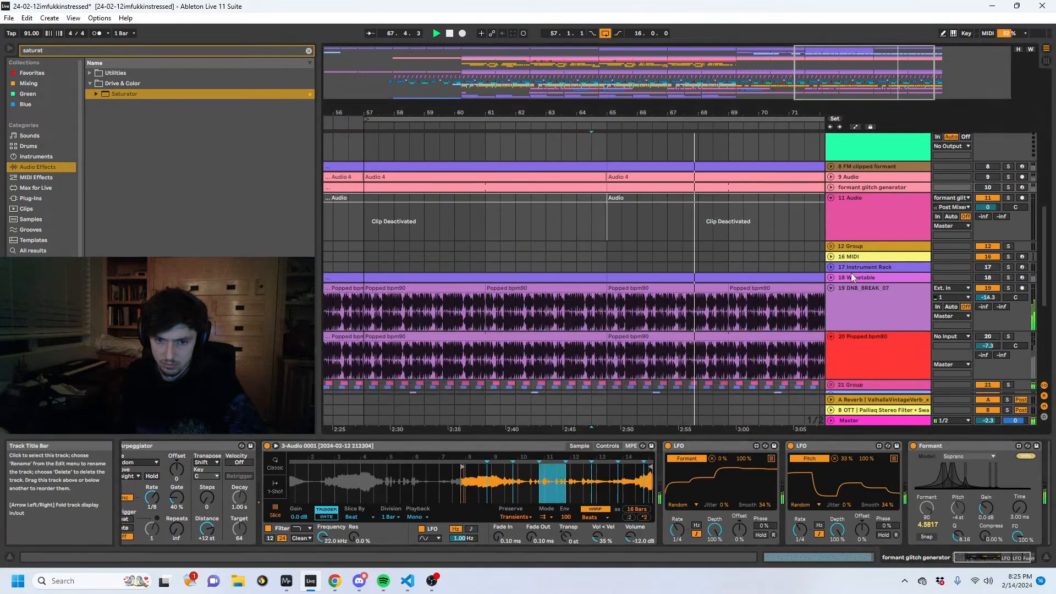
scroll(831, 259, "down", 5)
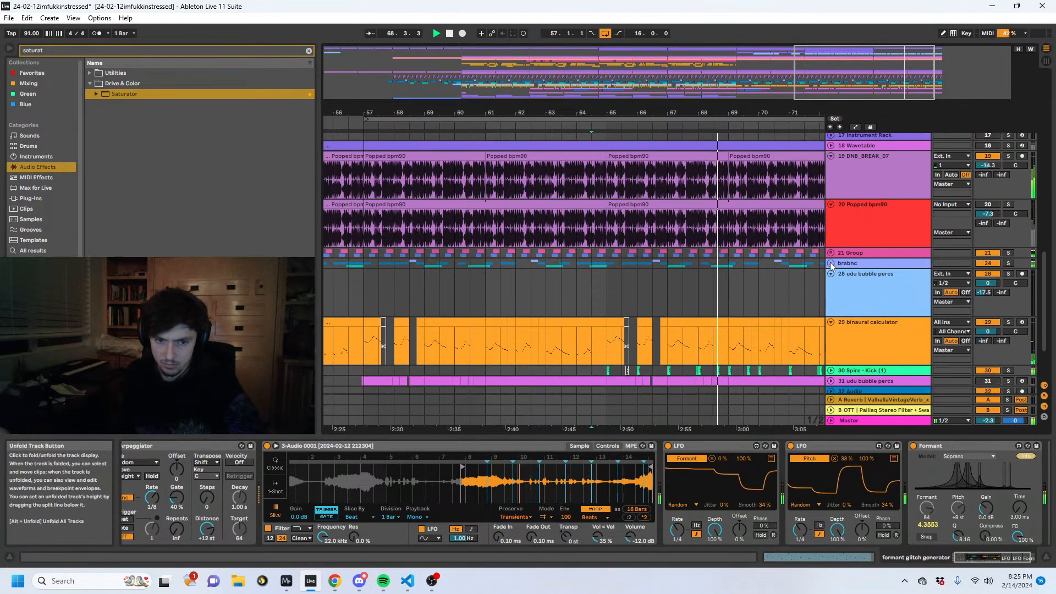
scroll(829, 262, "down", 3)
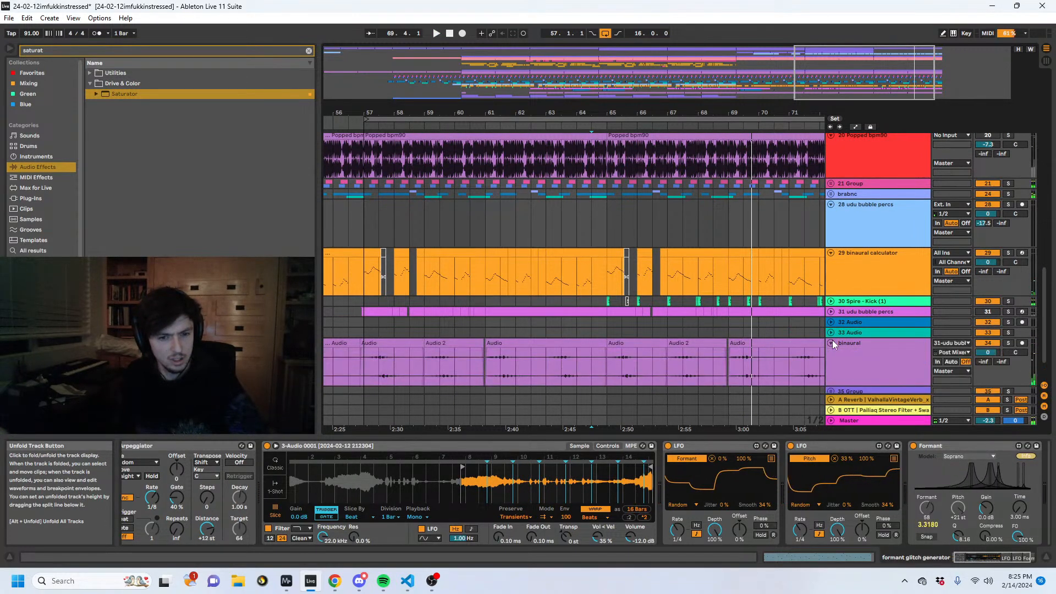
left_click(831, 409)
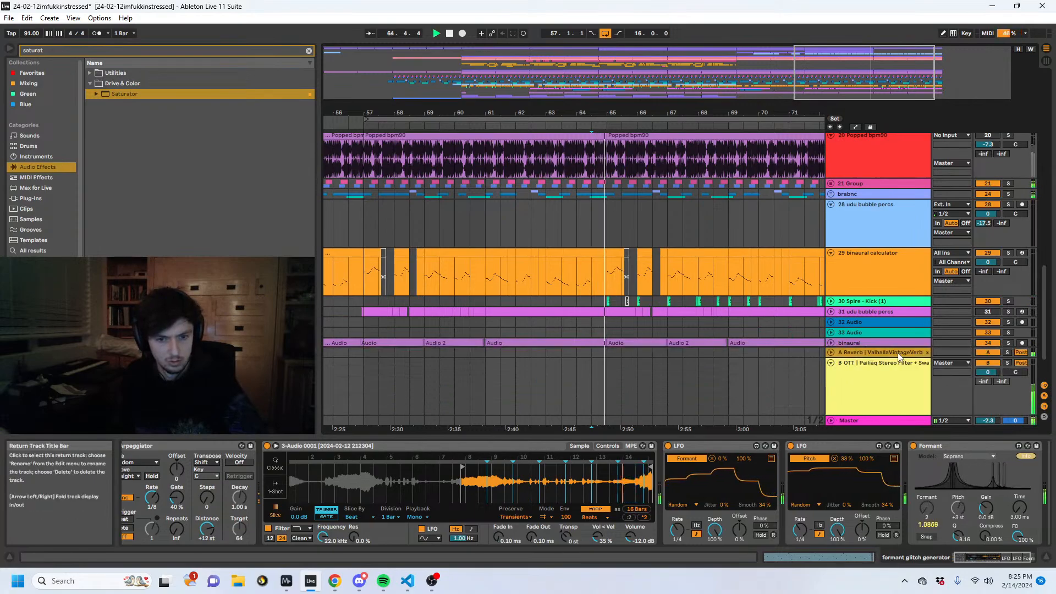
left_click(1007, 353)
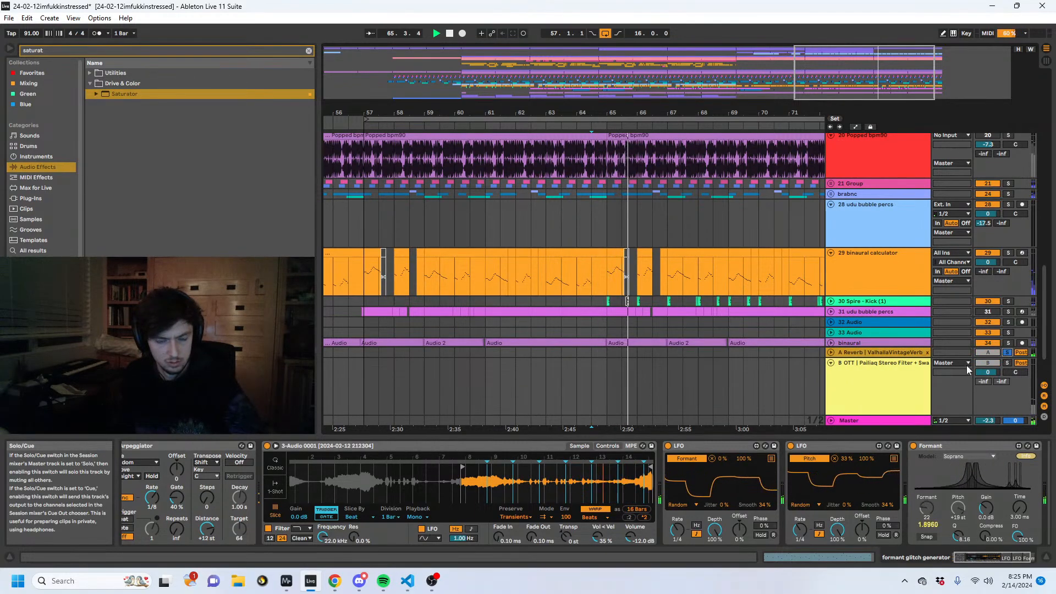
left_click(1007, 363)
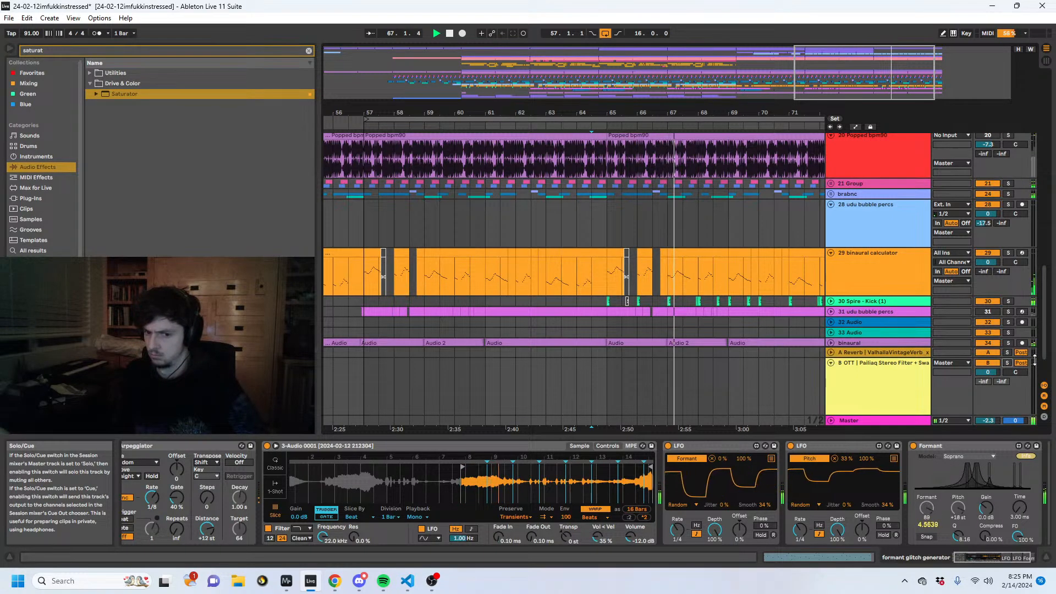
- Deactivate the 2 Pigments clip from bar 65 to bar 73
left_click_drag(1043, 350, 1038, 162)
left_click(714, 166)
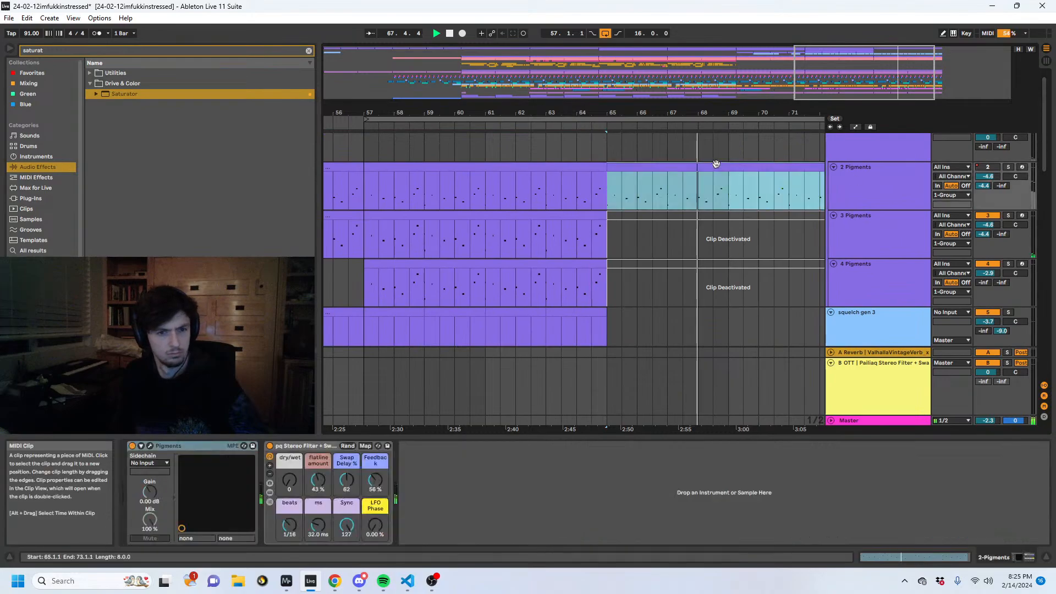
key("0")
scroll(827, 225, "up", 1)
left_click(849, 213)
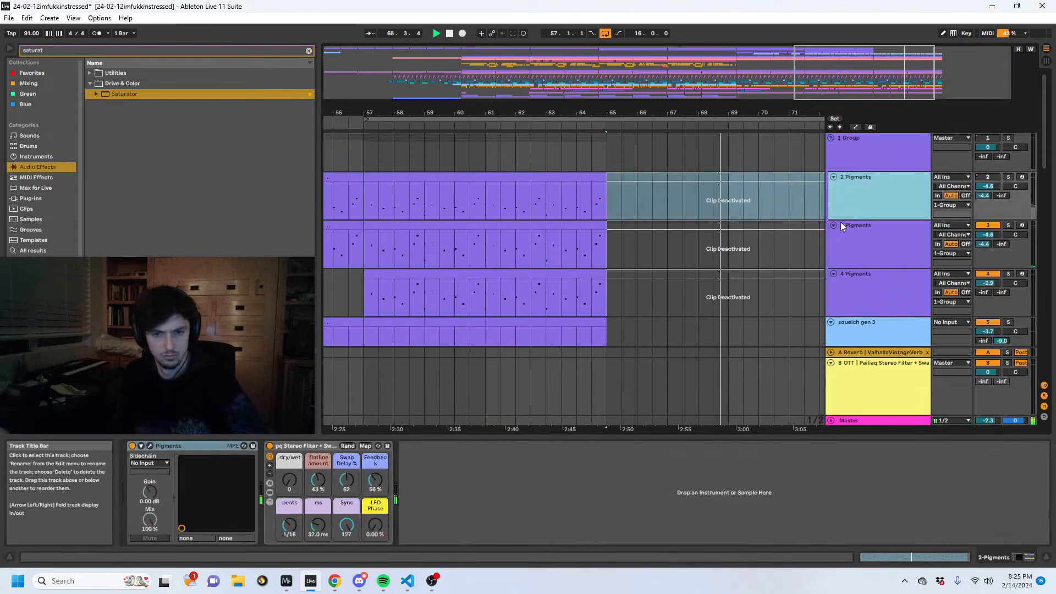
- Set the insert mark at 65.1 and check the lower tracks around that point
scroll(684, 275, "down", 5)
scroll(684, 275, "down", 10)
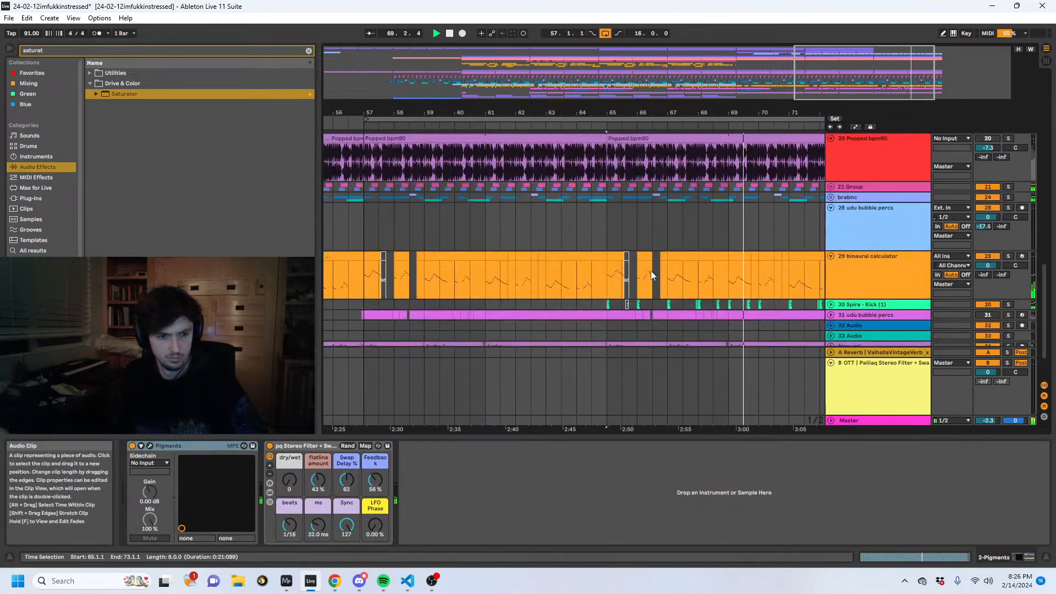
left_click(600, 283)
scroll(599, 282, "up", 3)
key("space")
scroll(641, 295, "down", 5)
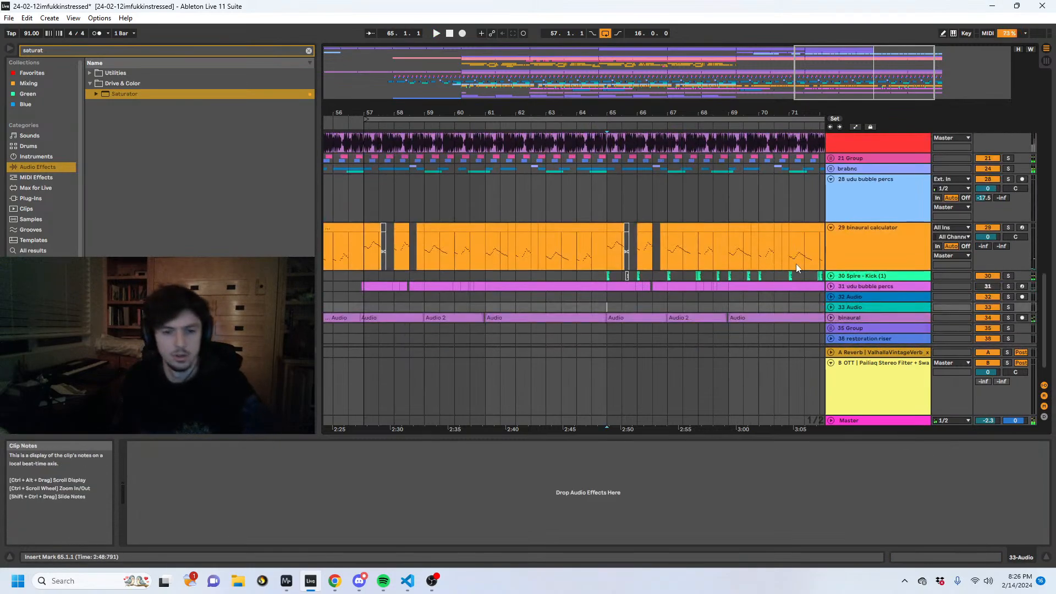
- Audition the udu bubble percs section from 46.4 and the passage where it ends at bar 49
left_click(709, 164)
left_click_drag(635, 113, 825, 96)
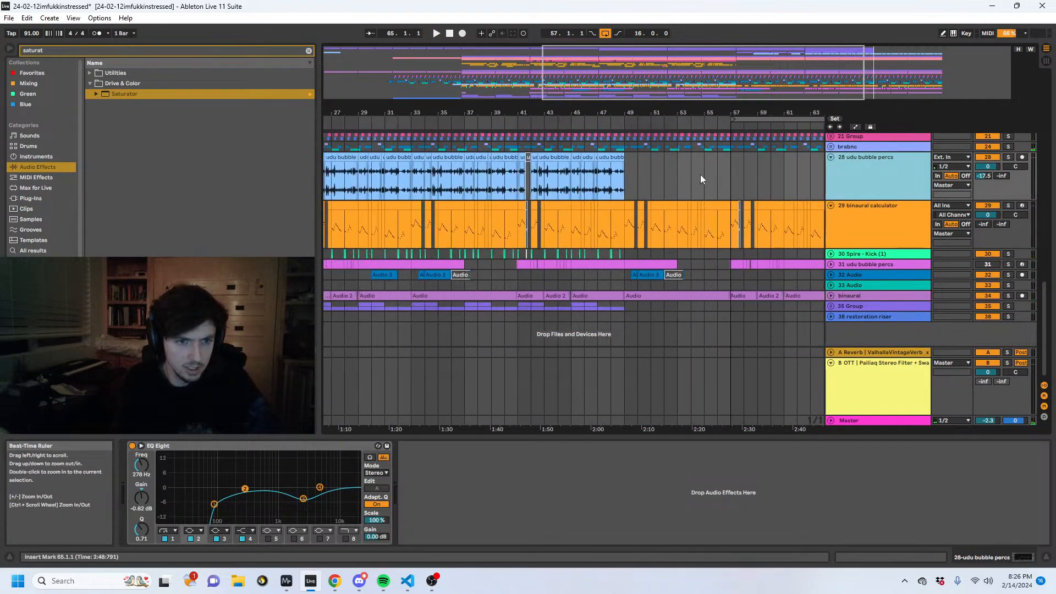
left_click(592, 173)
key("space")
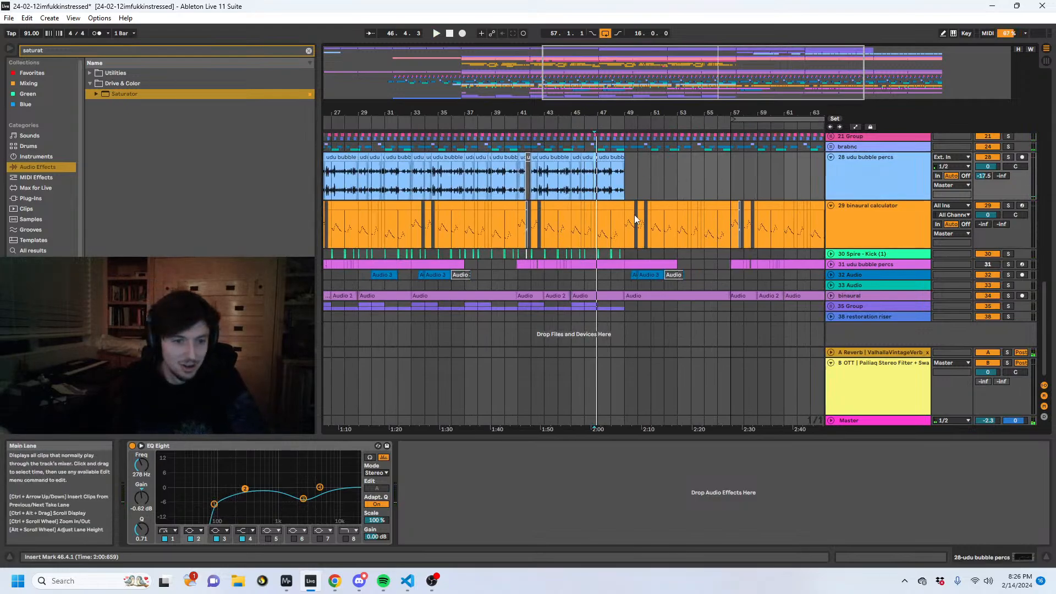
left_click(634, 182)
mouse_move(630, 113)
left_mouse_down()
mouse_move(631, 151)
mouse_move(567, 169)
left_mouse_up()
left_click(550, 175)
key("space")
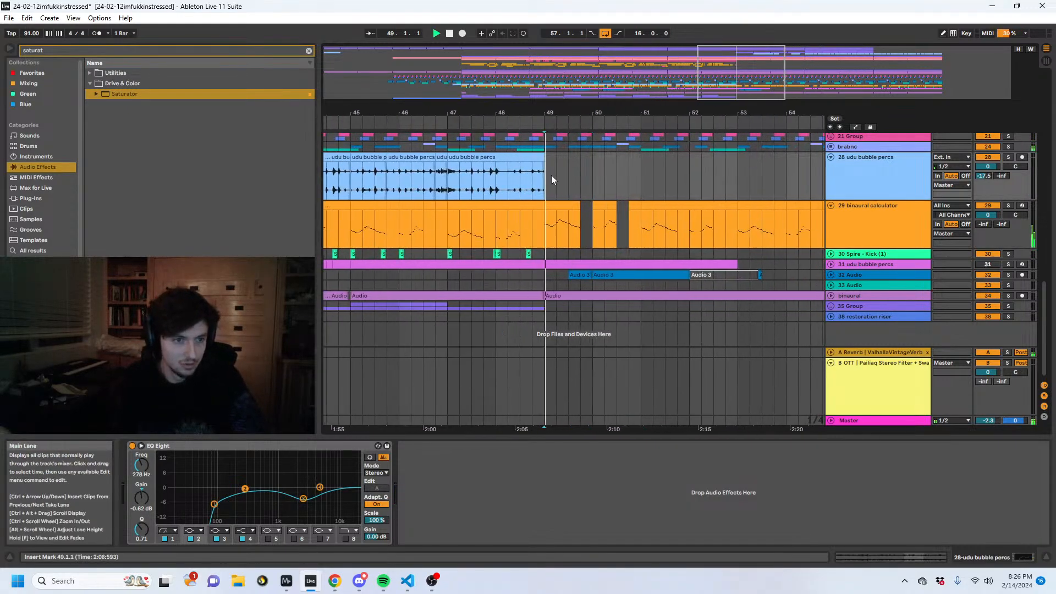
- Solo the binaural calculator track and play it from bar 57
scroll(660, 185, "up", 2)
left_click(883, 276)
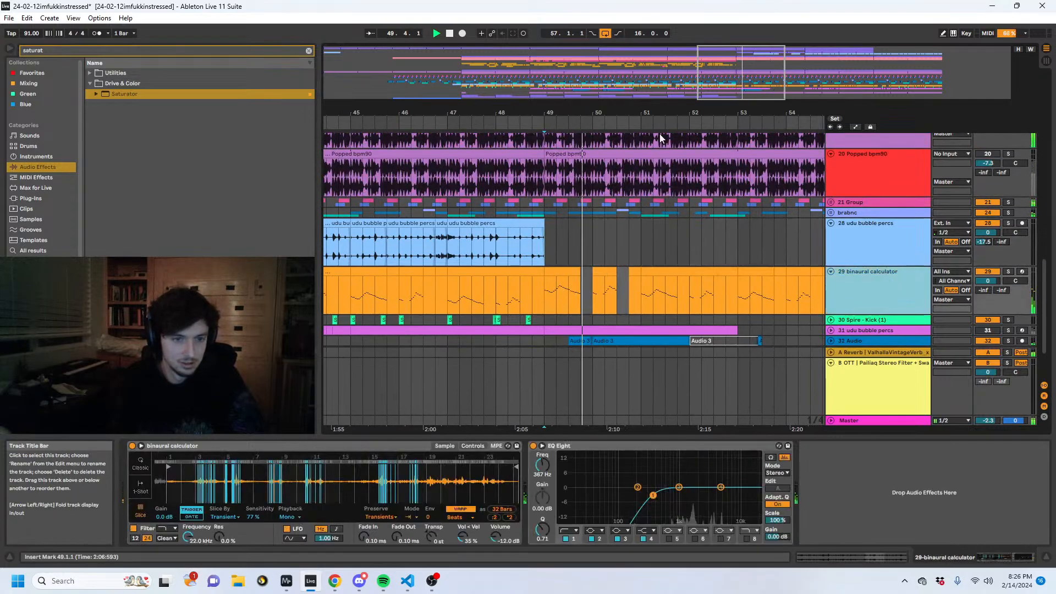
left_click_drag(660, 115, 360, 117)
left_click(629, 294)
key("space")
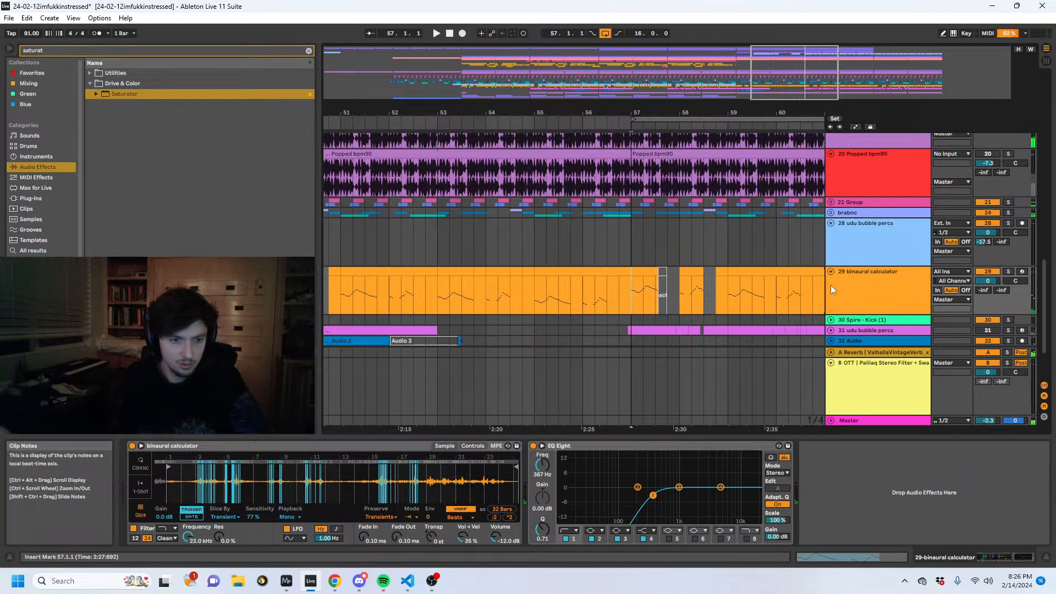
key("space")
left_click(1008, 272)
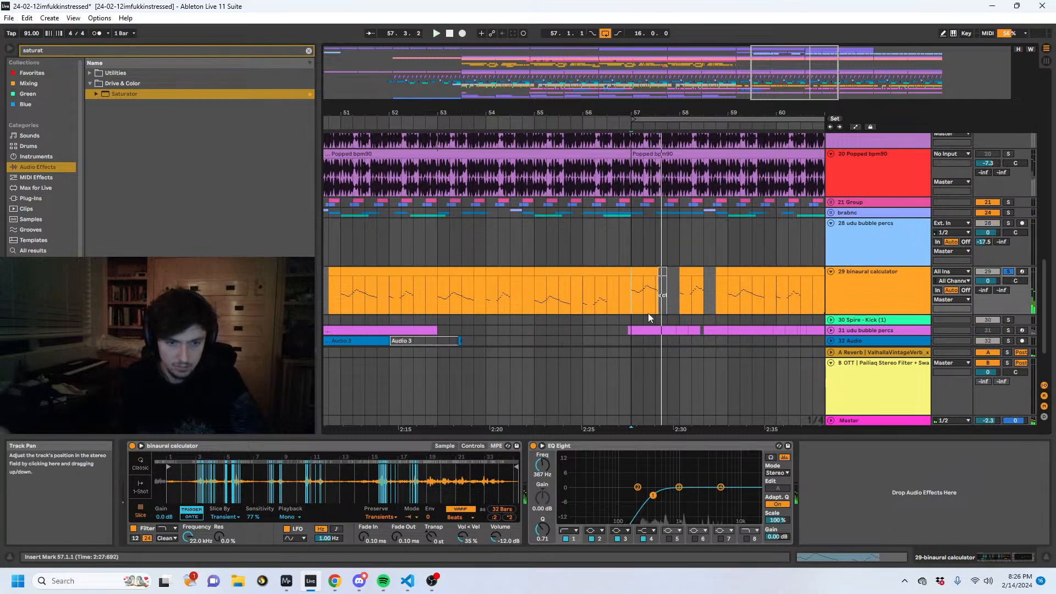
key("space")
- Select the binaural calculator clip at bar 57 and audition it soloed and with the full mix
left_click(643, 265)
left_click(644, 271)
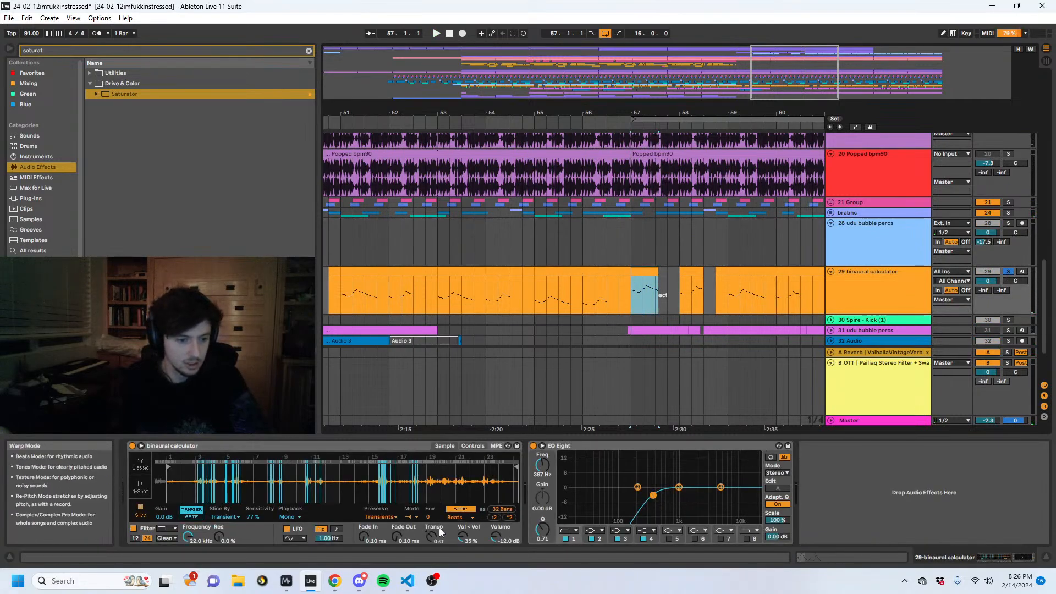
key("space")
mouse_move(429, 517)
left_mouse_down()
mouse_move(429, 464)
mouse_move(429, 516)
left_mouse_up()
key("space")
key("space")
left_click(1004, 271)
key("space")
key("space")
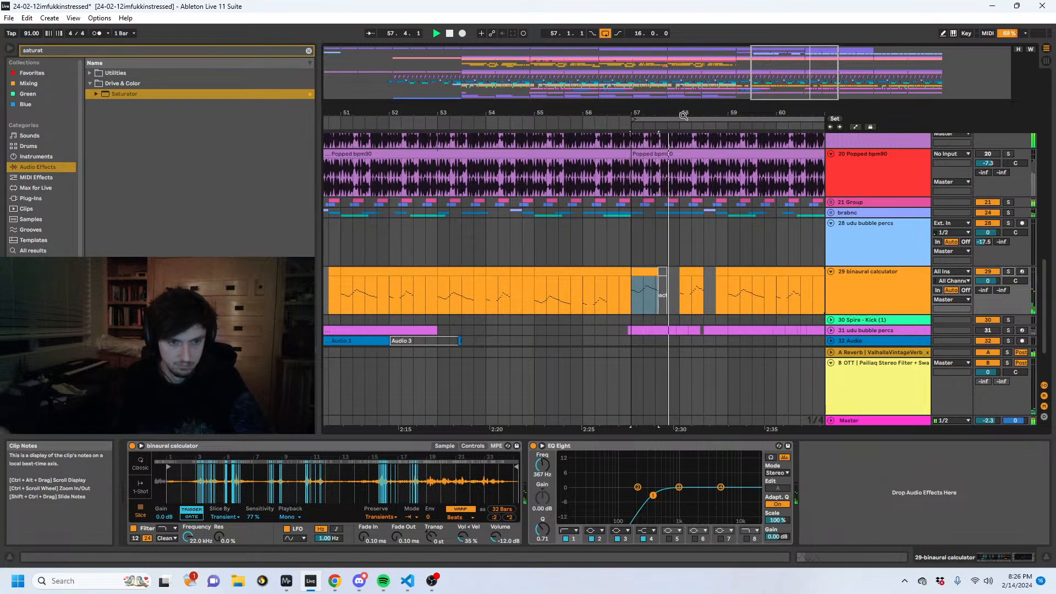
- Play from 58.3 and try the Saturator's color Base at -36 on the 6 Audio track
left_click_drag(683, 116, 565, 63)
left_click(572, 238)
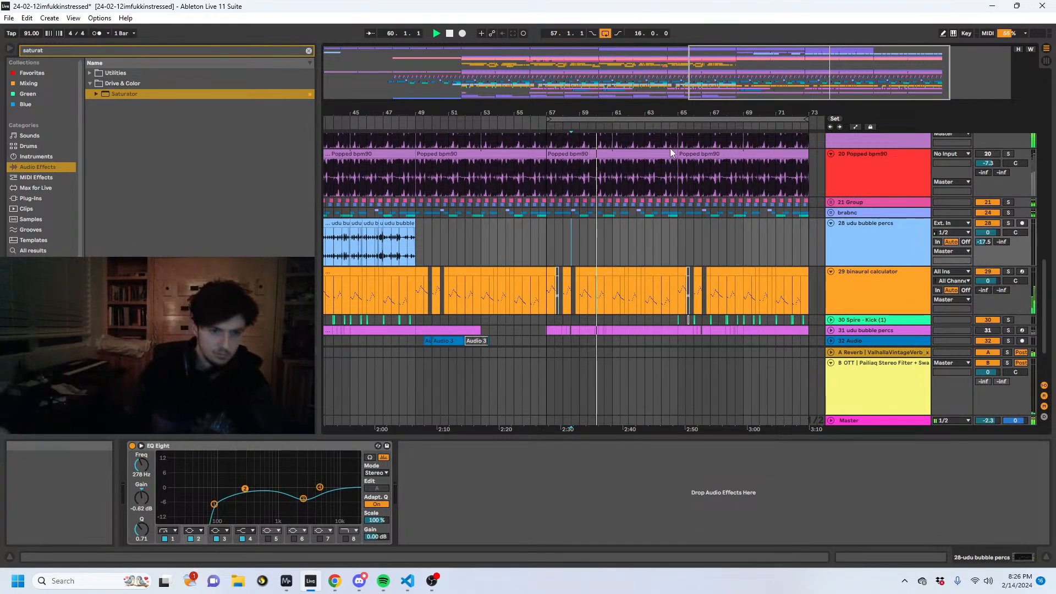
scroll(664, 254, "up", 15)
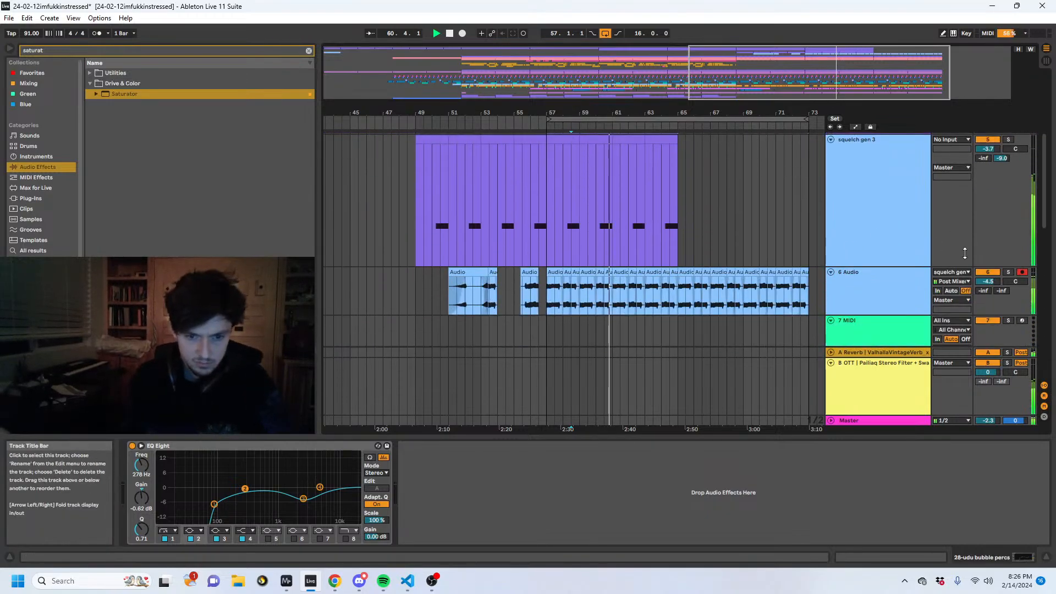
left_click(879, 294)
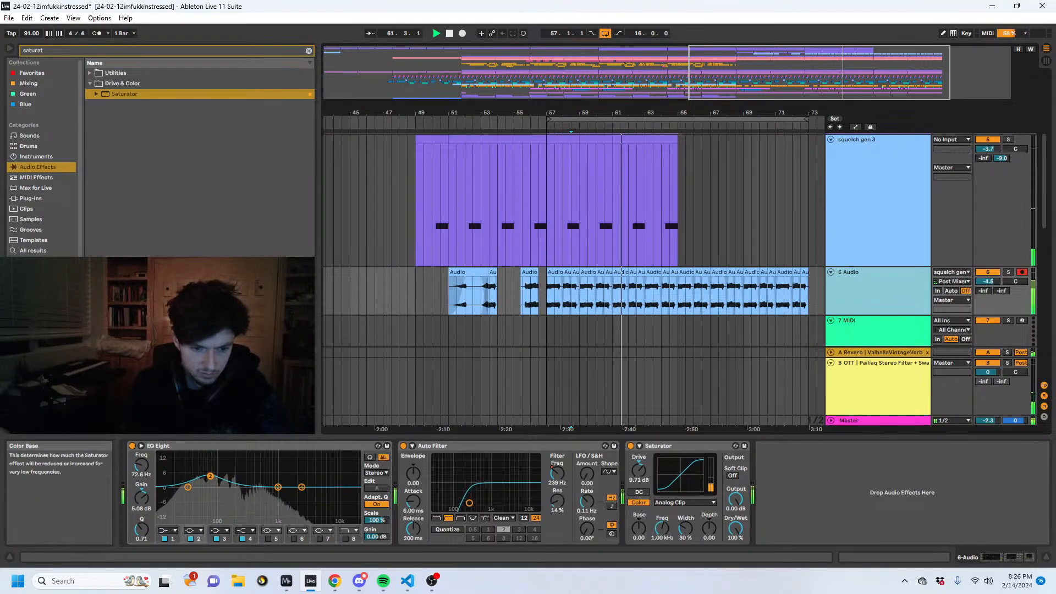
left_click_drag(638, 528, 638, 582)
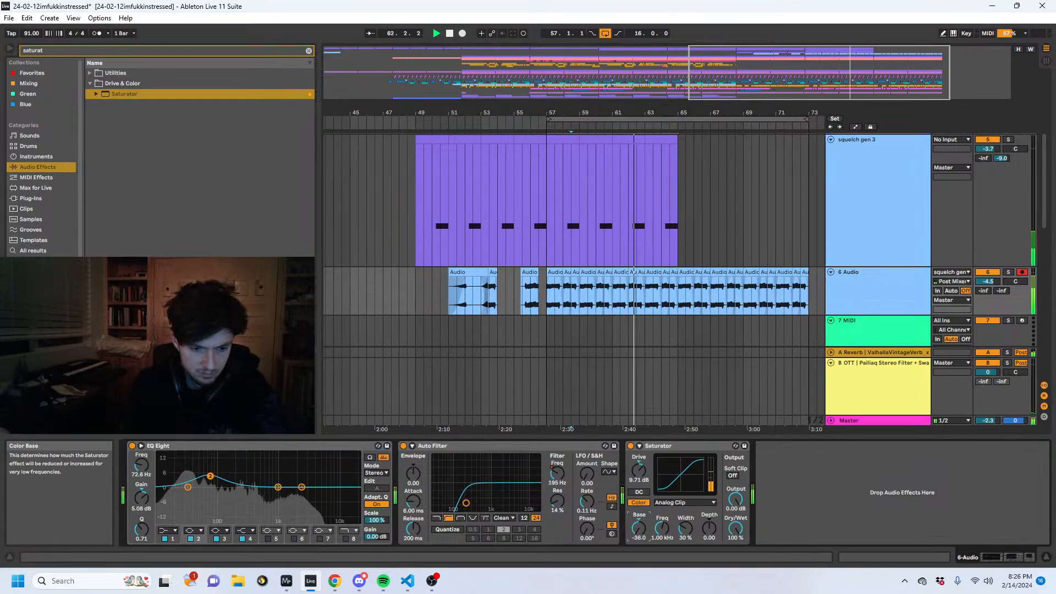
key("ctrl+z")
- Examine the Pitch Mean automation of the Squelch Generator on the squelch gen 3 track, leaving automation view when finished
scroll(651, 239, "up", 2)
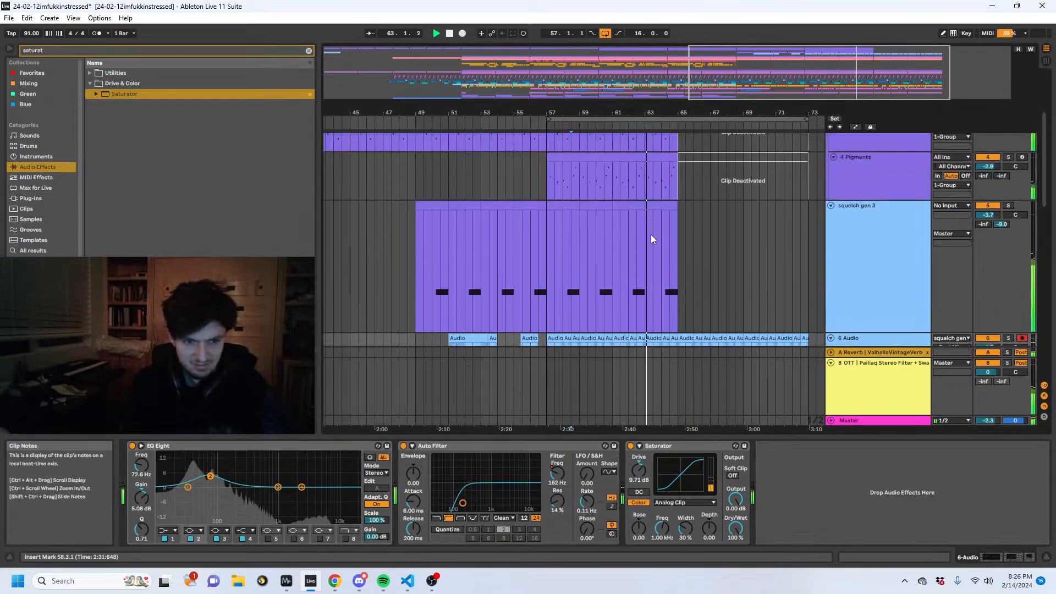
left_click(641, 269)
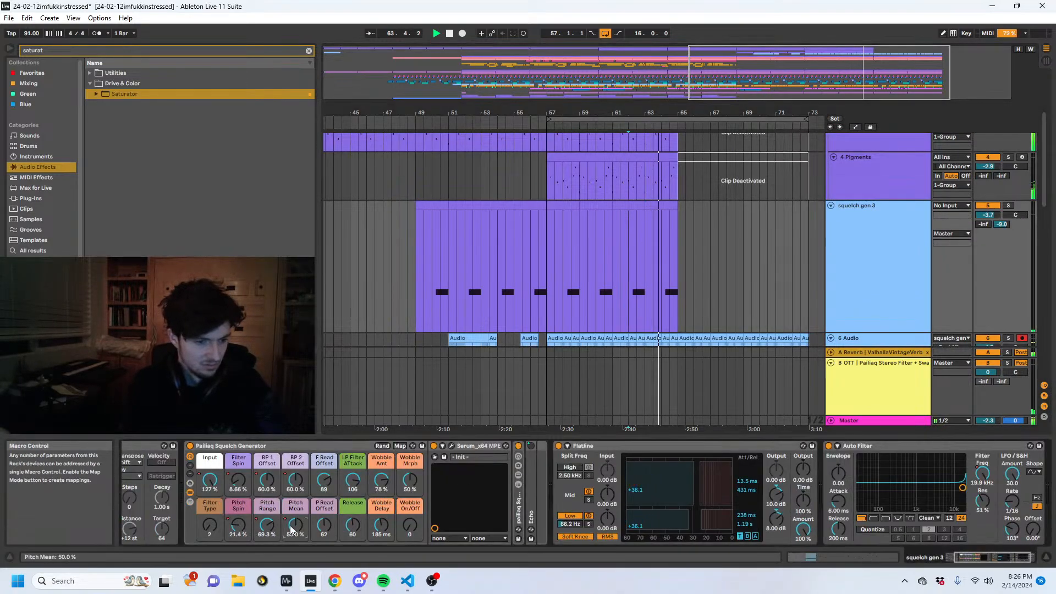
key("a")
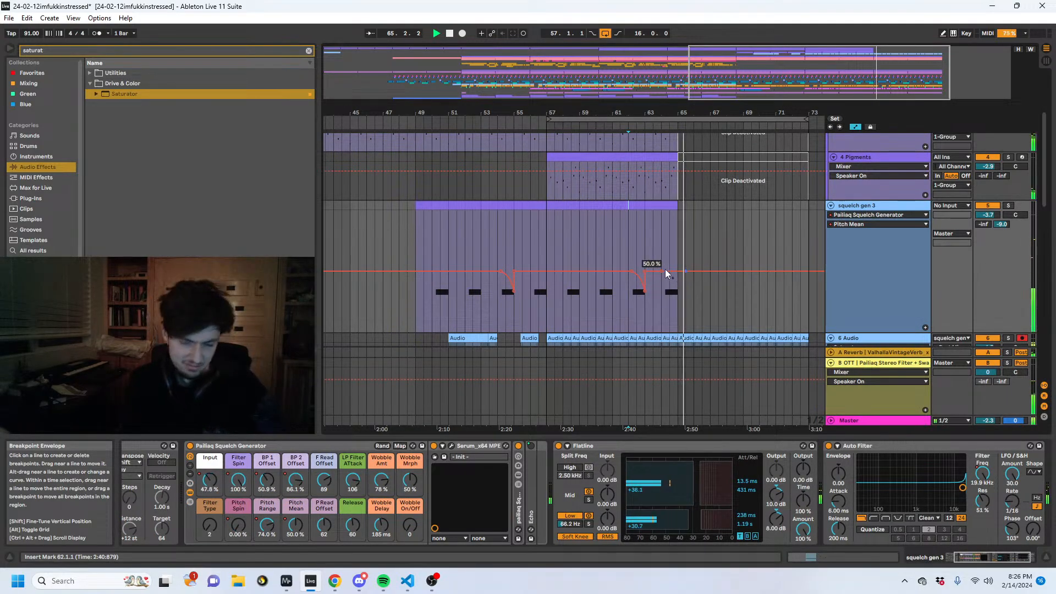
key("a")
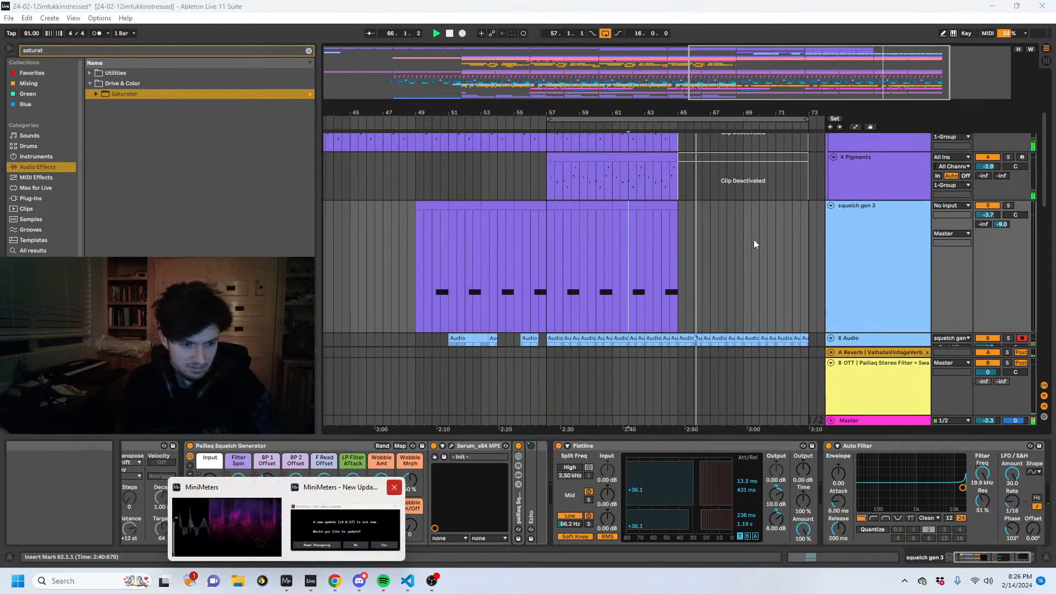
- Check the 6 Audio clips against squelch gen 3 around bar 65 and set the insert mark at 64.1
scroll(720, 233, "down", 6)
scroll(684, 217, "up", 5)
left_click(678, 212)
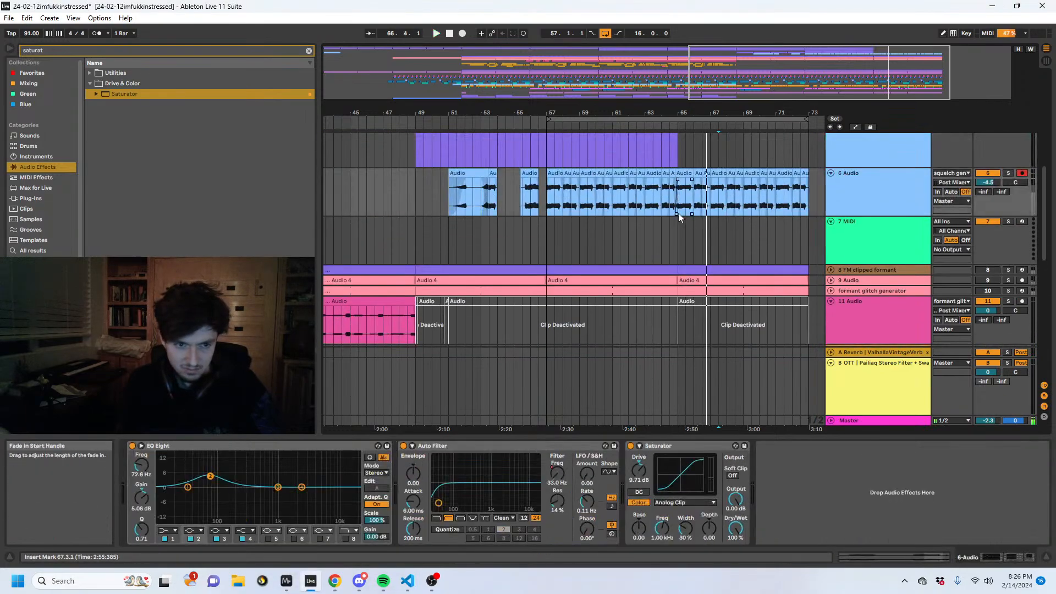
scroll(682, 176, "up", 2)
left_click(662, 195)
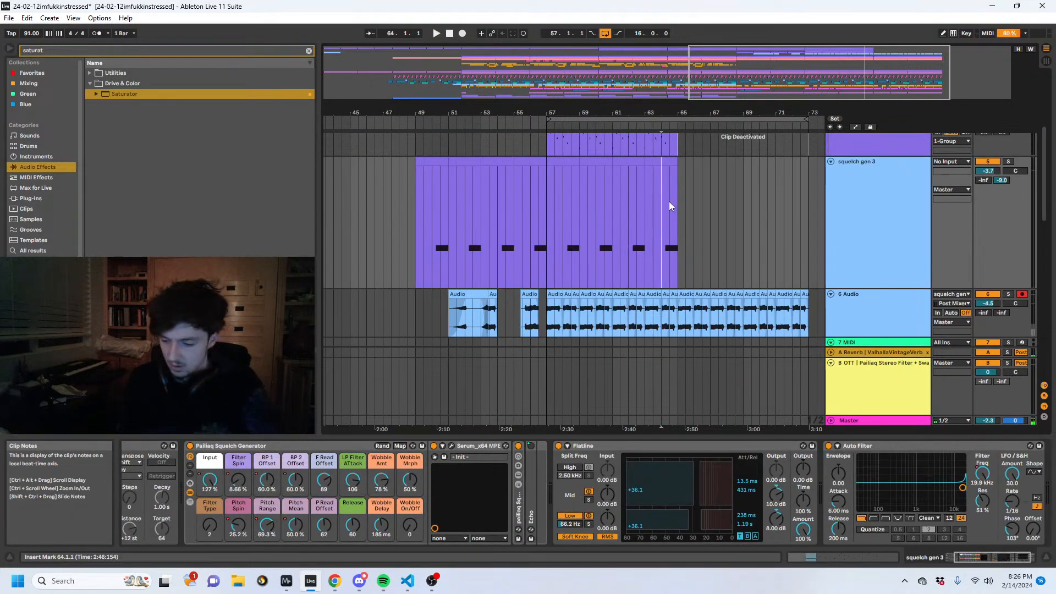
scroll(669, 201, "up", 2)
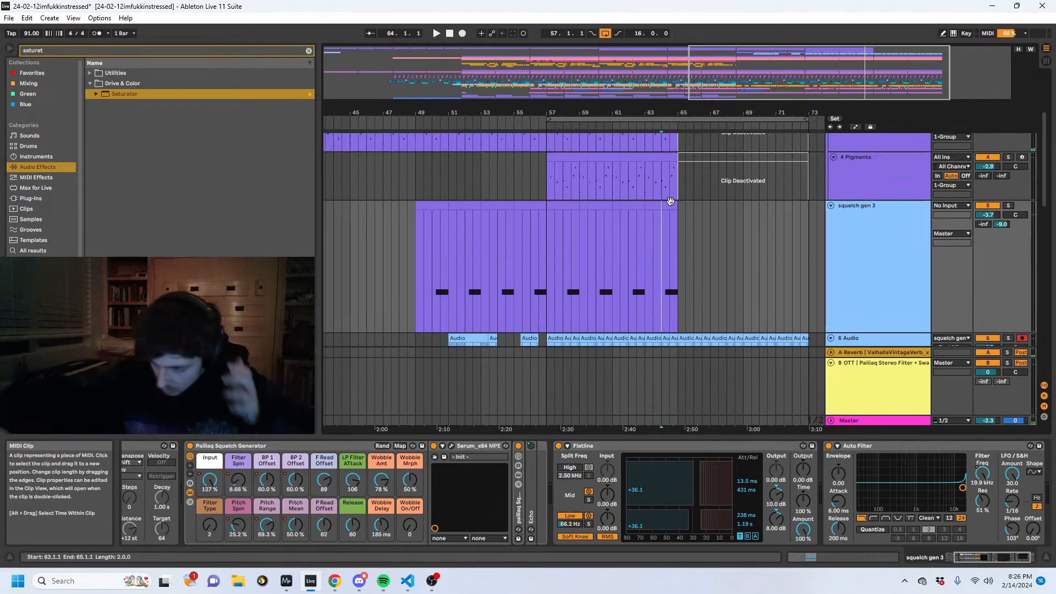
- Duplicate the squelch gen 3 material from bars 57 to 65 so the part continues to bar 73
scroll(667, 259, "down", 2)
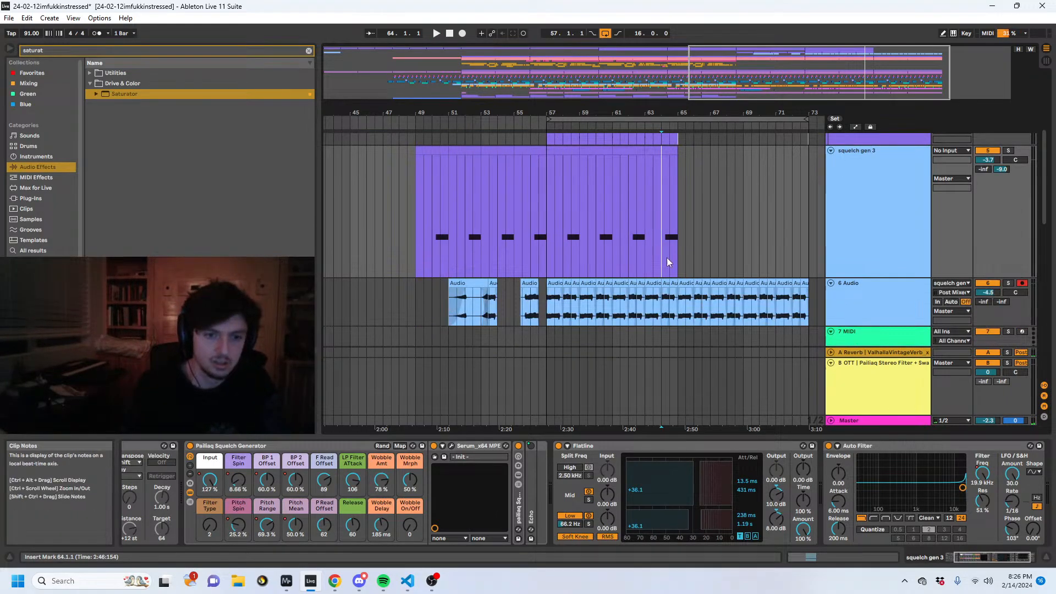
left_click(684, 325)
left_click_drag(678, 227, 613, 218)
left_click(709, 300)
left_click(622, 209)
left_click_drag(646, 221, 626, 223)
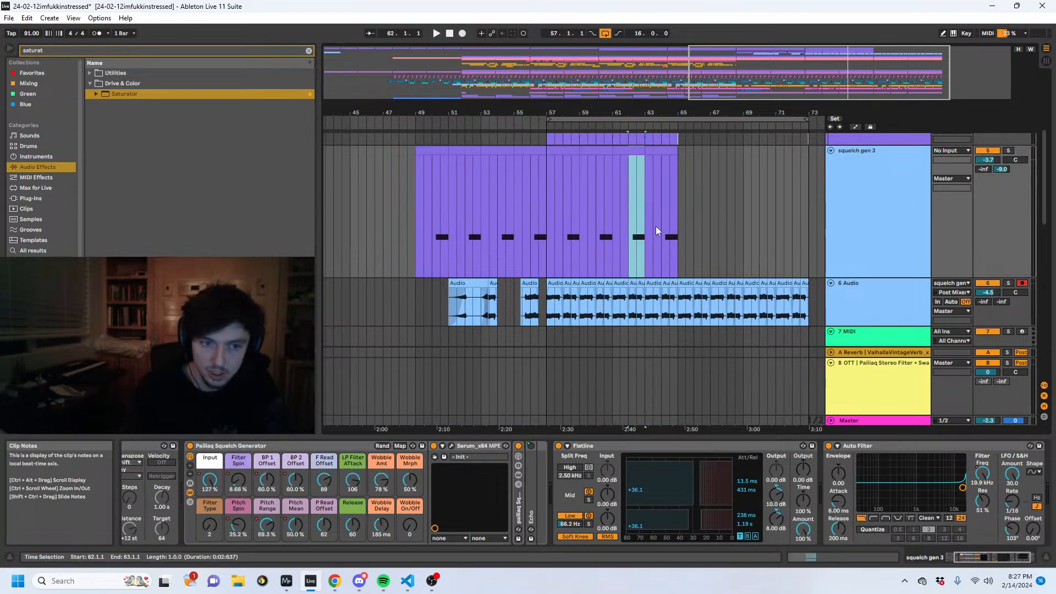
mouse_move(683, 109)
left_mouse_down()
mouse_move(683, 148)
mouse_move(685, 118)
left_mouse_up()
left_click_drag(520, 247, 597, 246)
left_click_drag(524, 240, 679, 242)
key("ctrl+d")
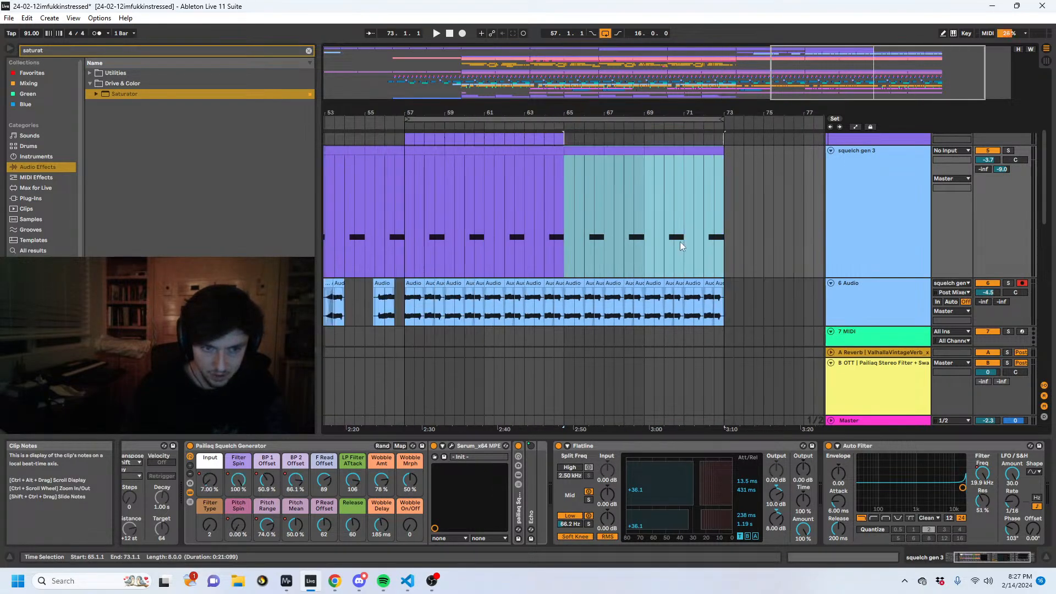
- Insert a new audio track directly below squelch gen 3
left_click(865, 297)
key("ctrl+t")
left_click_drag(899, 319, 863, 258)
- Set the new 6 Audio track's input to squelch gen 3 and arm it for recording
left_click(955, 255)
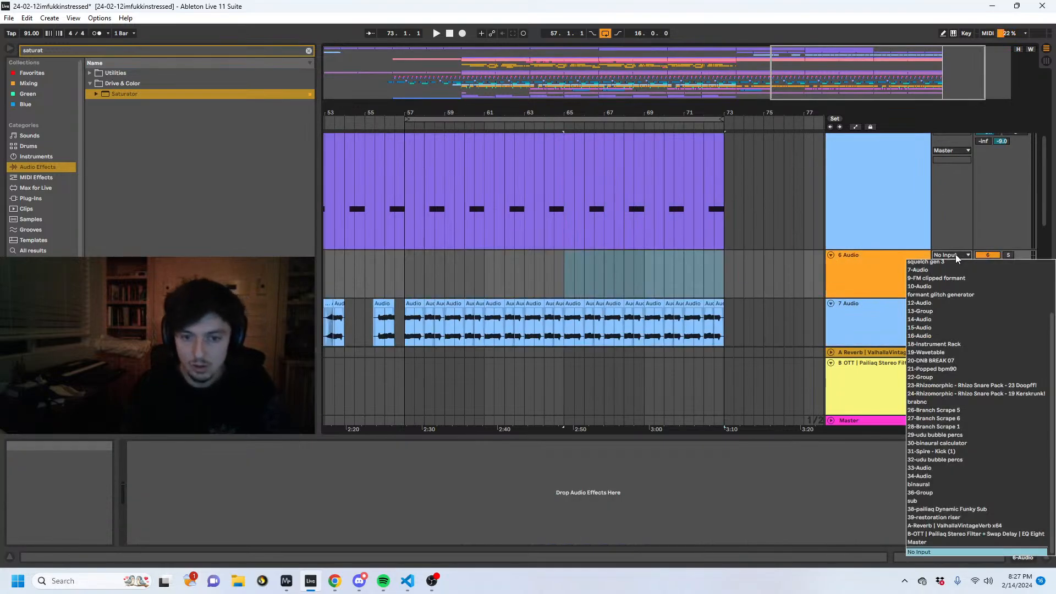
left_click(955, 254)
scroll(955, 254, "up", 2)
left_click(945, 319)
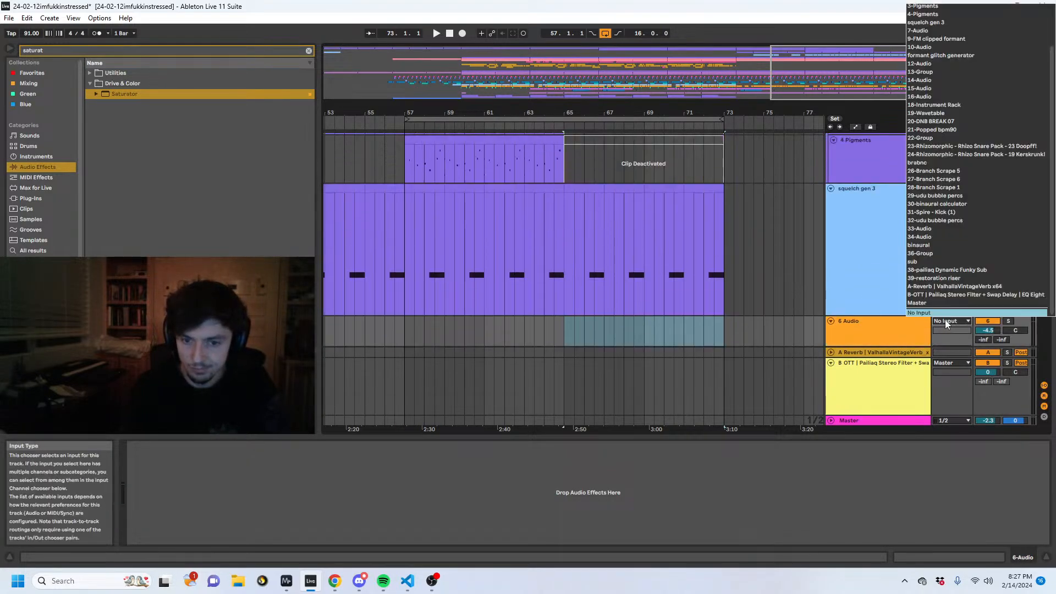
left_click(926, 22)
left_click(1021, 321)
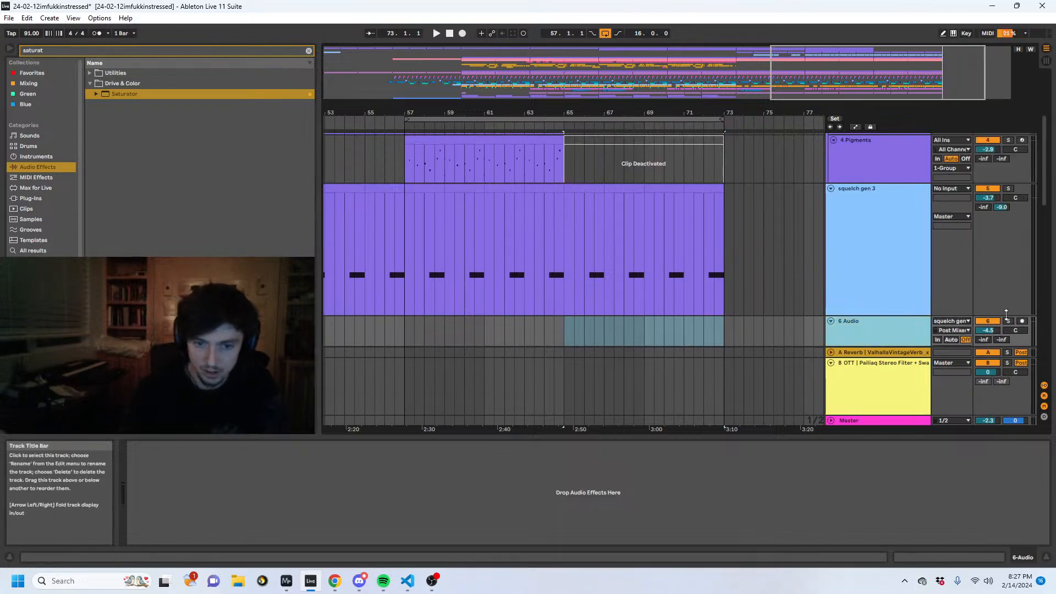
- Play from 66.3 and solo squelch gen 3 to audition the duplicated part
left_click(866, 274)
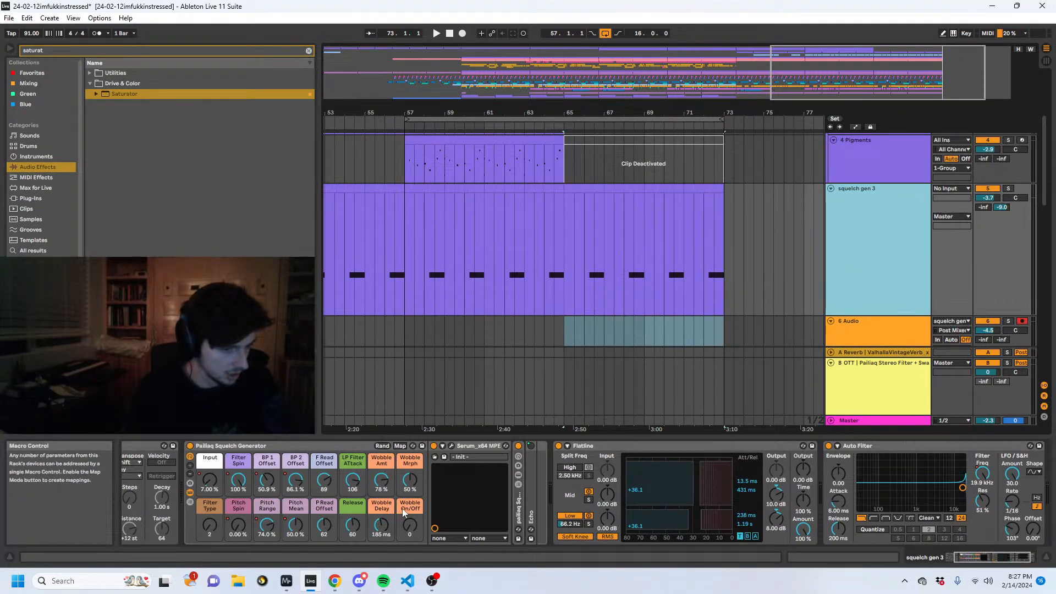
scroll(572, 282, "down", 2)
left_click(572, 272)
left_click(590, 267)
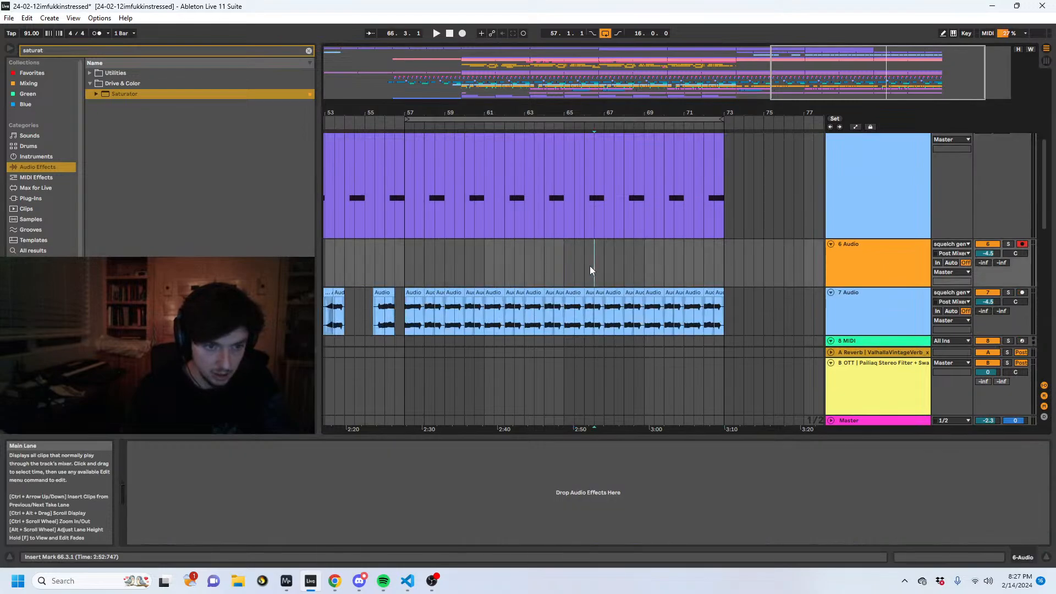
key("space")
scroll(758, 206, "up", 1)
left_click(1008, 166)
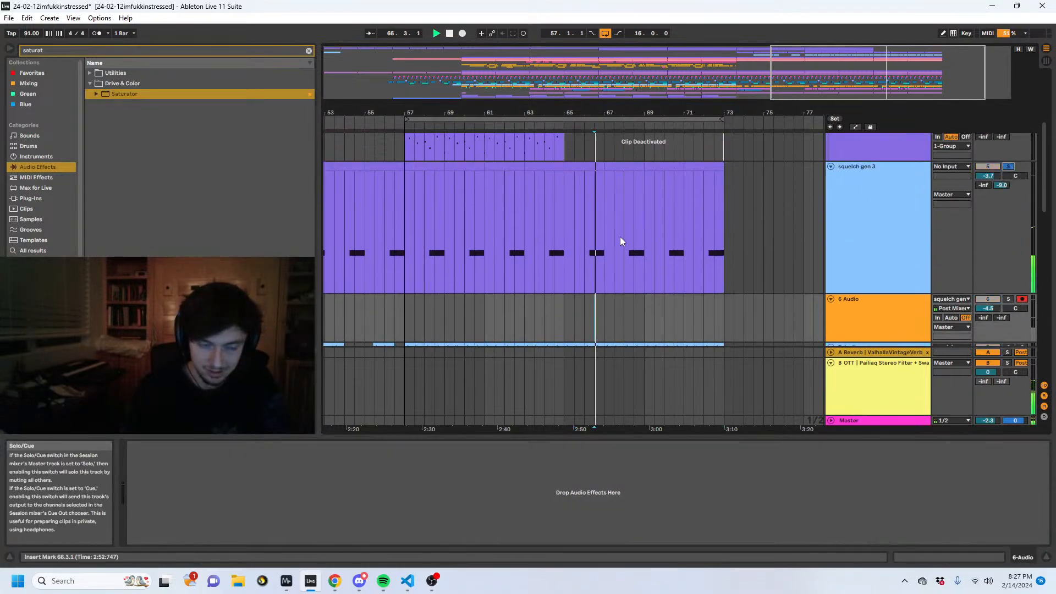
- Record squelch gen 3's output onto the 6 Audio track from 66.1, turning off the solo on squelch gen 3
left_click(585, 258)
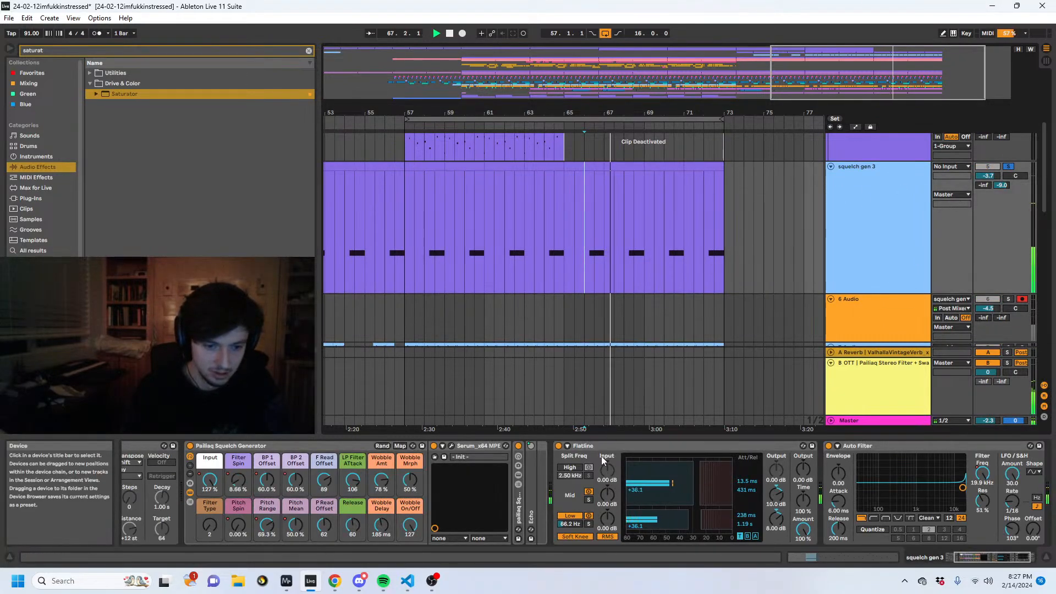
key("space")
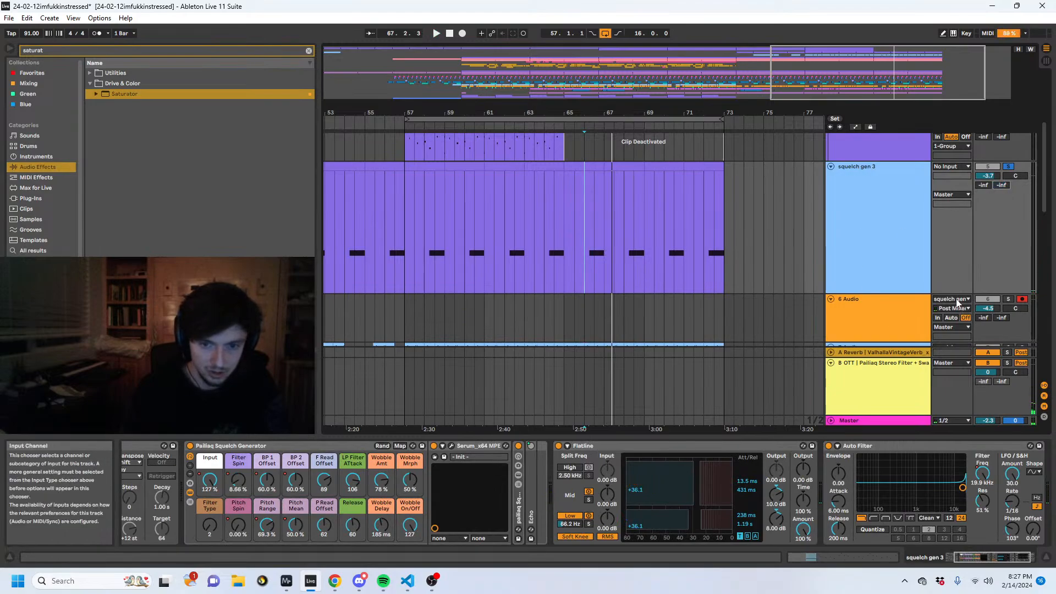
left_click(462, 34)
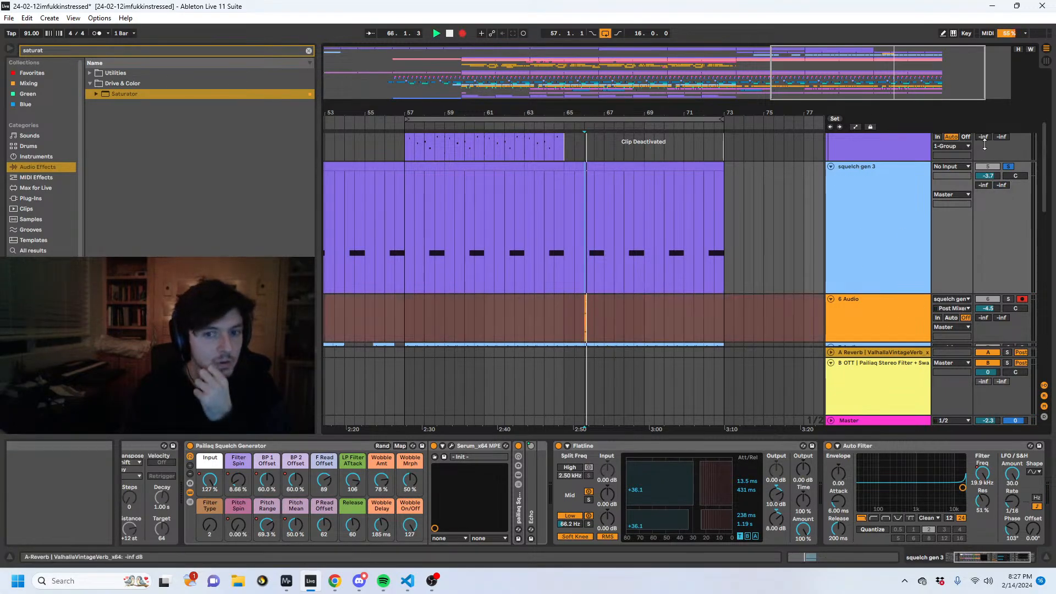
left_click(1008, 166)
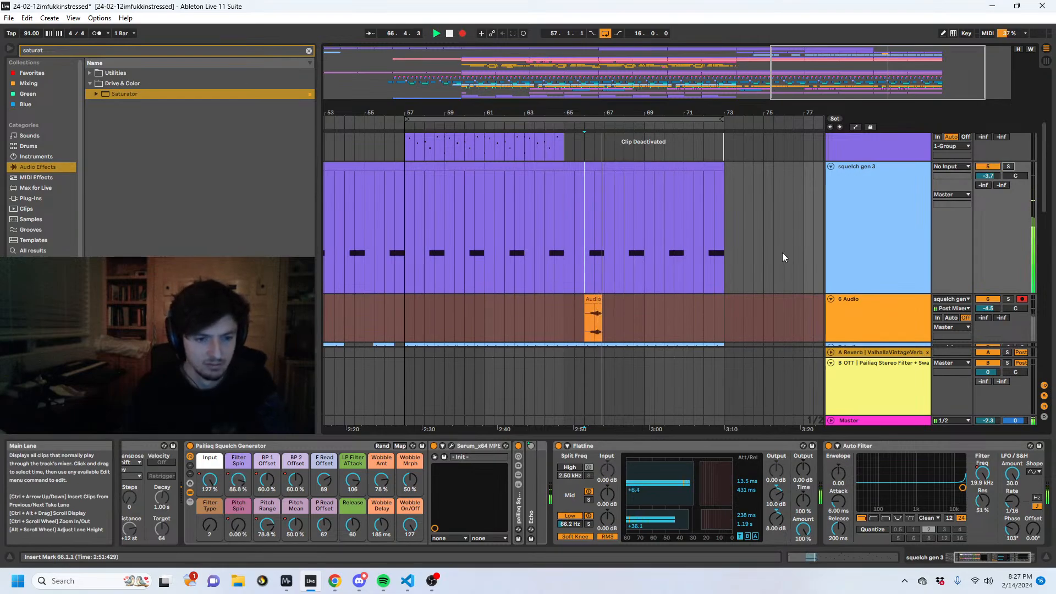
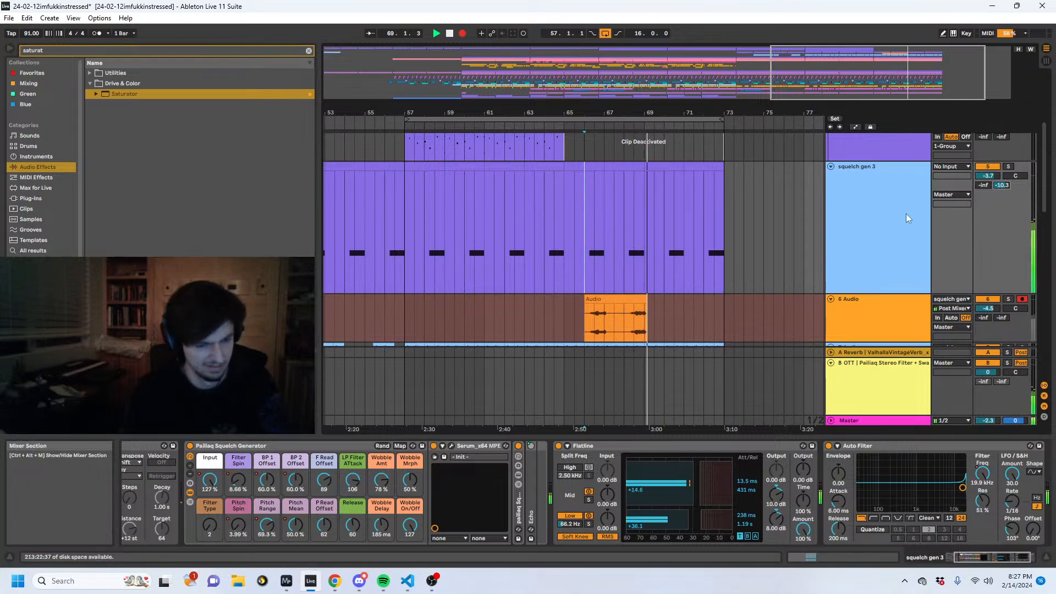
- Continue recording squelch gen 3's output onto 6 Audio up to bar 73 and stop the recording
scroll(663, 232, "down", 3)
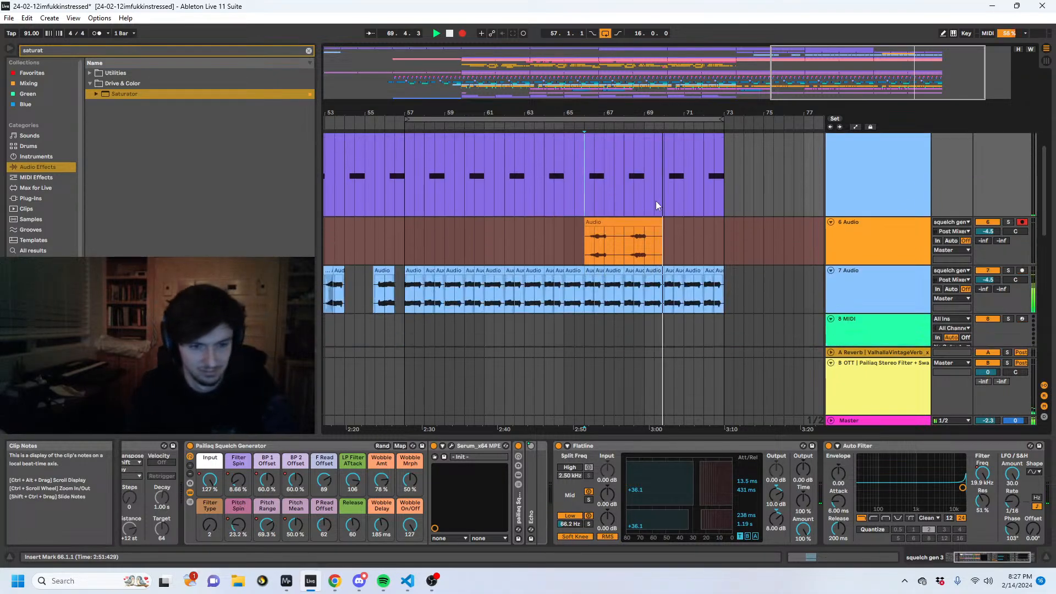
mouse_move(659, 110)
left_mouse_down()
mouse_move(655, 146)
mouse_move(643, 112)
left_mouse_up()
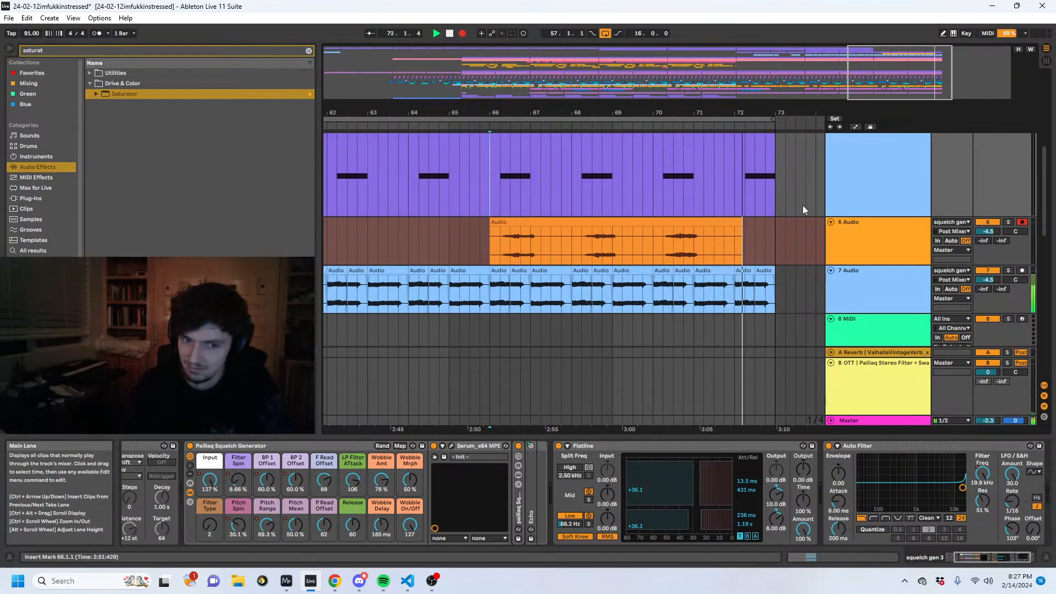
mouse_move(717, 113)
left_mouse_down()
mouse_move(823, 115)
mouse_move(717, 112)
left_mouse_up()
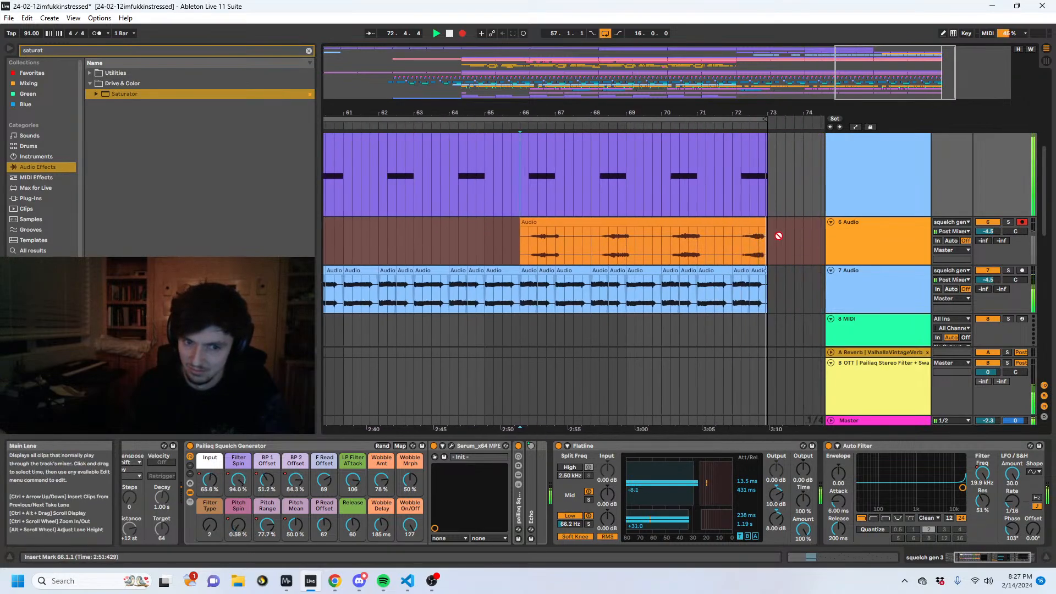
key("space")
- Solo 6 Audio, audition the recorded squelch from 72.2.1 to 73.1.1, and move that section to bar 64
left_click(1010, 222)
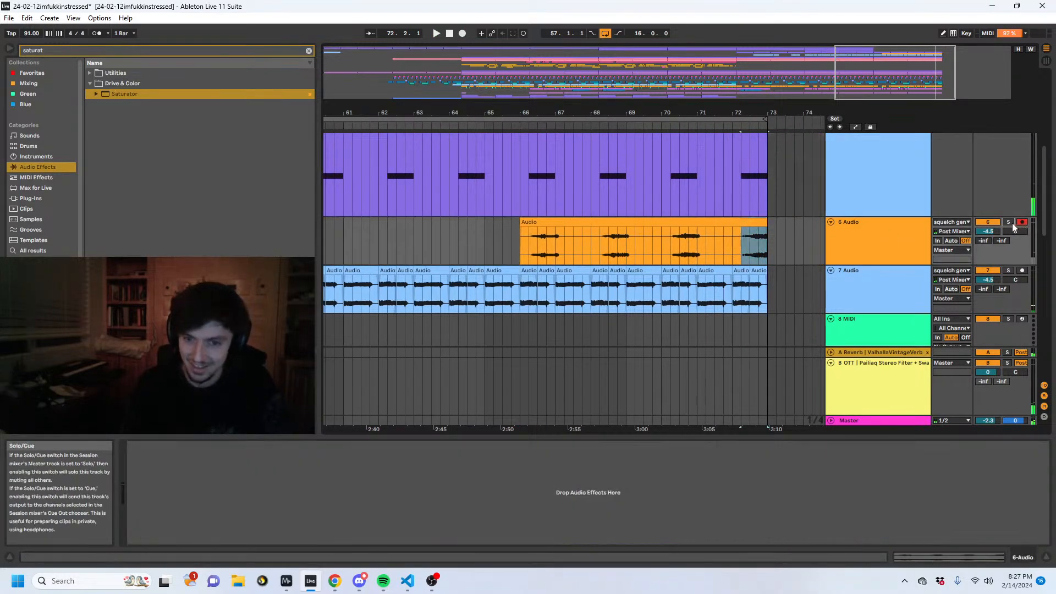
key("space")
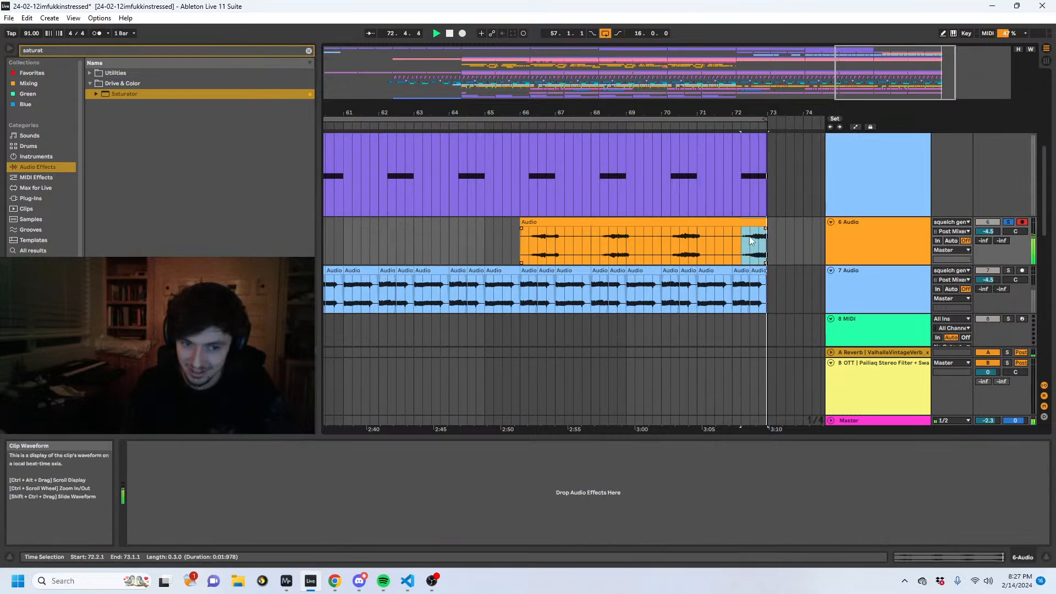
key("space")
left_click_drag(740, 235, 448, 237)
- Reverse the bar 64 squelch clip and slow it with Re-Pitch warping at 182 BPM so it ends at 65.3.1
left_click(908, 562)
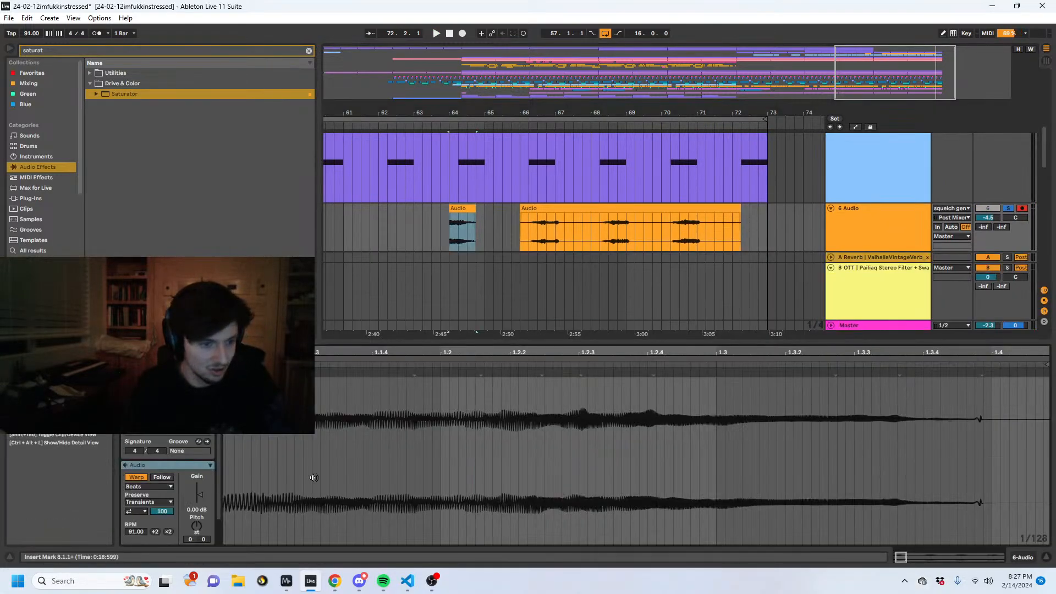
left_click(168, 532)
left_click(148, 486)
left_click(156, 520)
key("space")
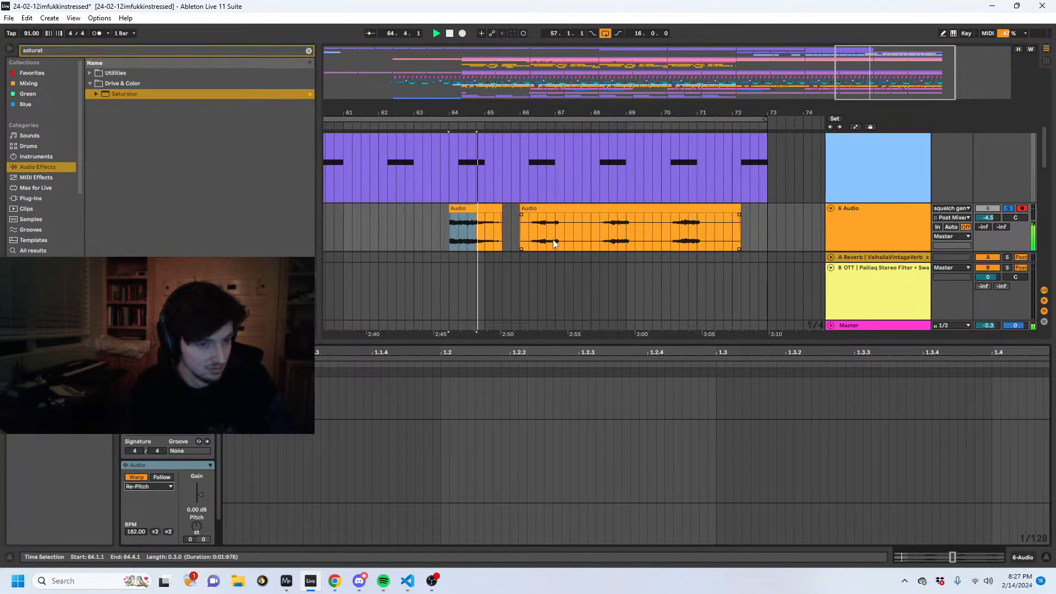
key("space")
left_click(496, 209)
- Turn off the solo on 6 Audio and play from 63.3.1 to hear the reversed squelch in context
scroll(485, 212, "down", 3)
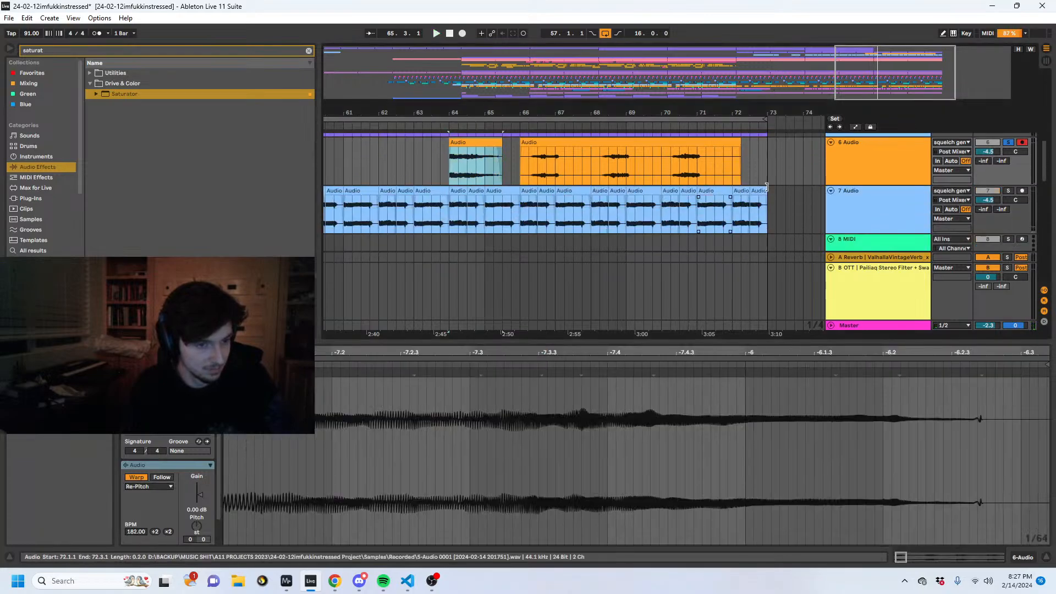
scroll(988, 166, "up", 1)
left_click(989, 164)
left_click(1008, 164)
scroll(550, 152, "down", 1)
scroll(523, 148, "up", 1)
left_click_drag(495, 113, 600, 110)
left_click(563, 190)
key("space")
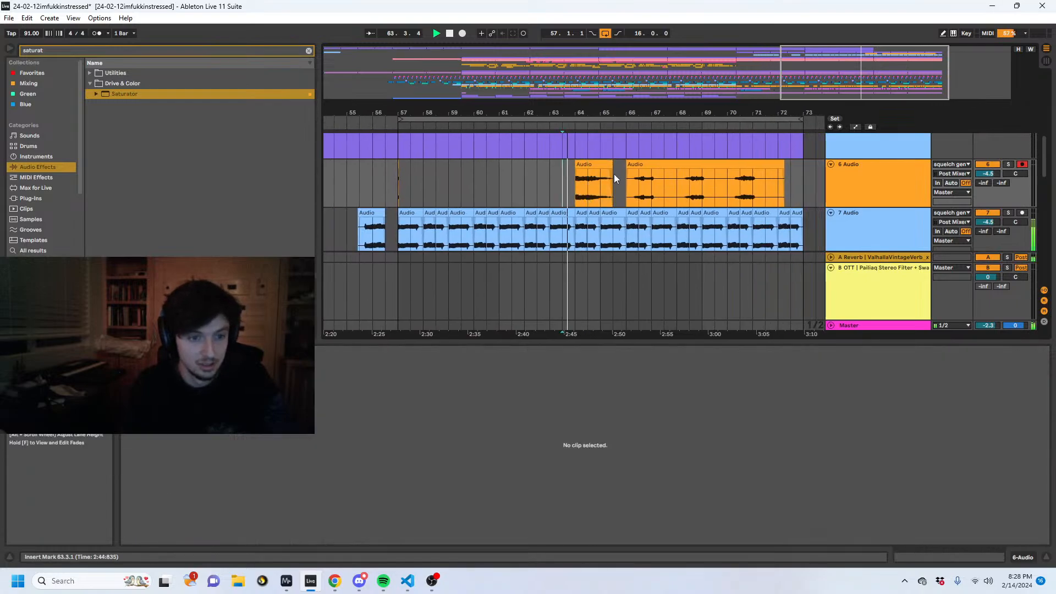
- Add a locator at 65.1.1 and copy a piece of the reversed squelch onto 7 Audio at 65.3.1
right_click(599, 127)
left_click(616, 156)
left_click_drag(585, 165, 592, 187)
key("space")
key("ctrl+c")
left_click(608, 233)
key("ctrl+v")
left_click(602, 236)
key("space")
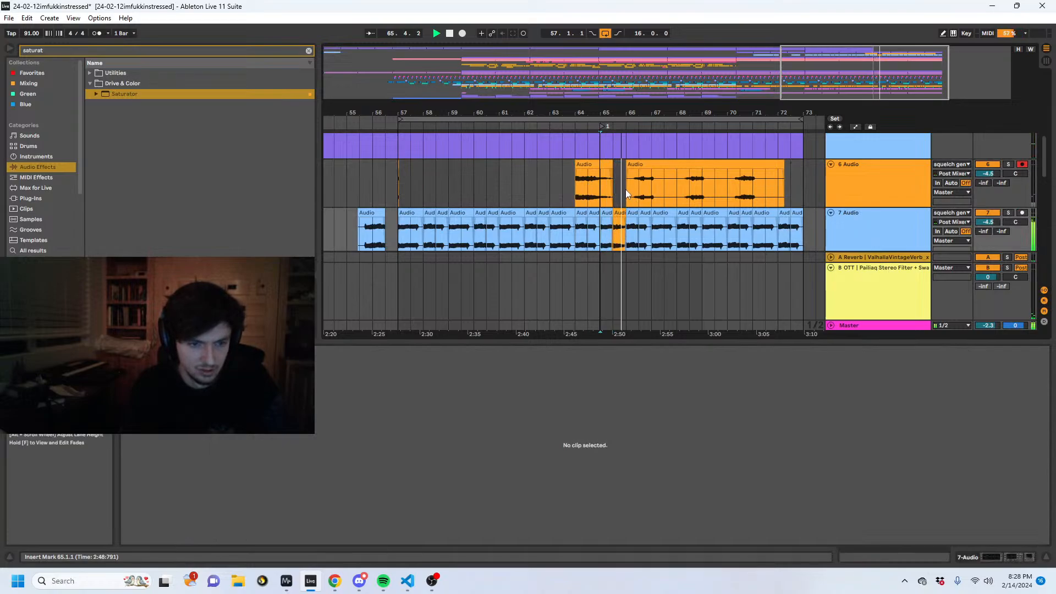
- Set the gain of the pasted clip at 65.3.1 to -6.37 dB and play from the bar 65 locator
left_click(619, 213)
key("space")
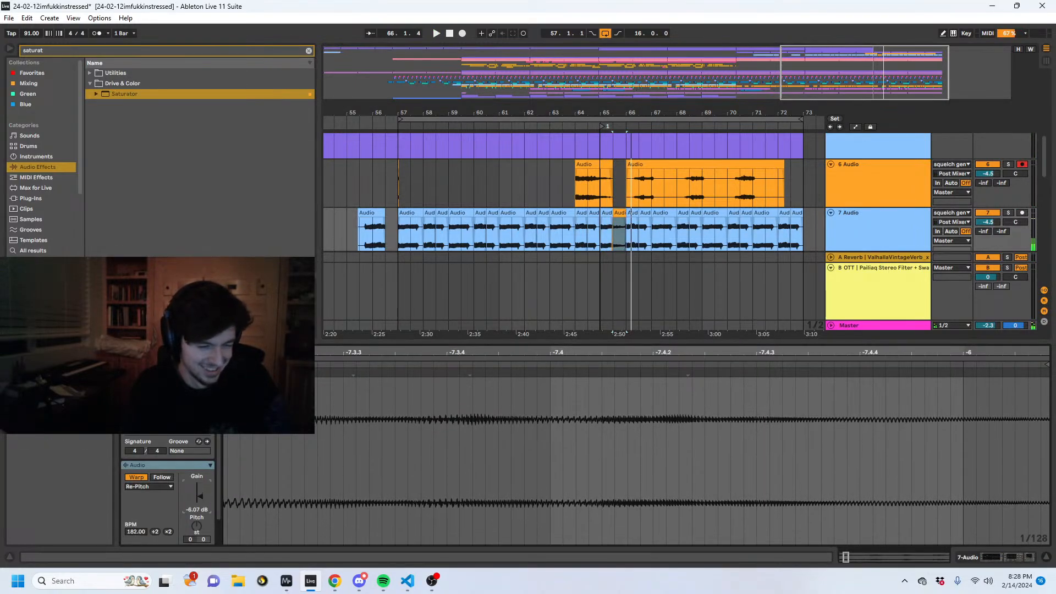
left_click_drag(199, 496, 200, 497)
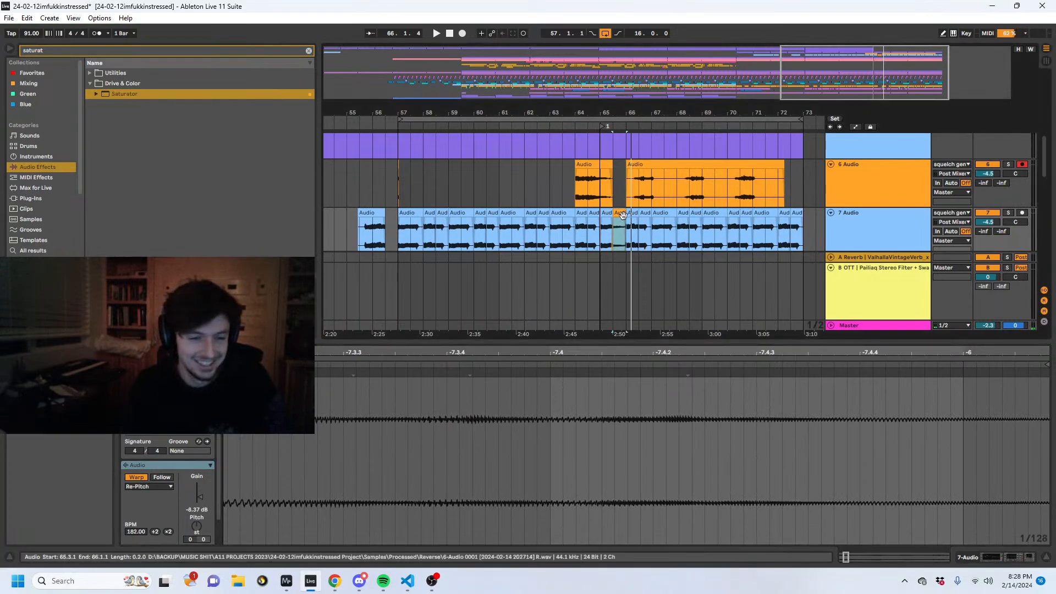
left_click(602, 127)
key("space")
- Move the reversed squelch clip from bar 64 of 6 Audio onto 7 Audio at 66.1.1
left_click(592, 164)
left_click_drag(626, 110, 513, 181)
left_click_drag(440, 171, 549, 237)
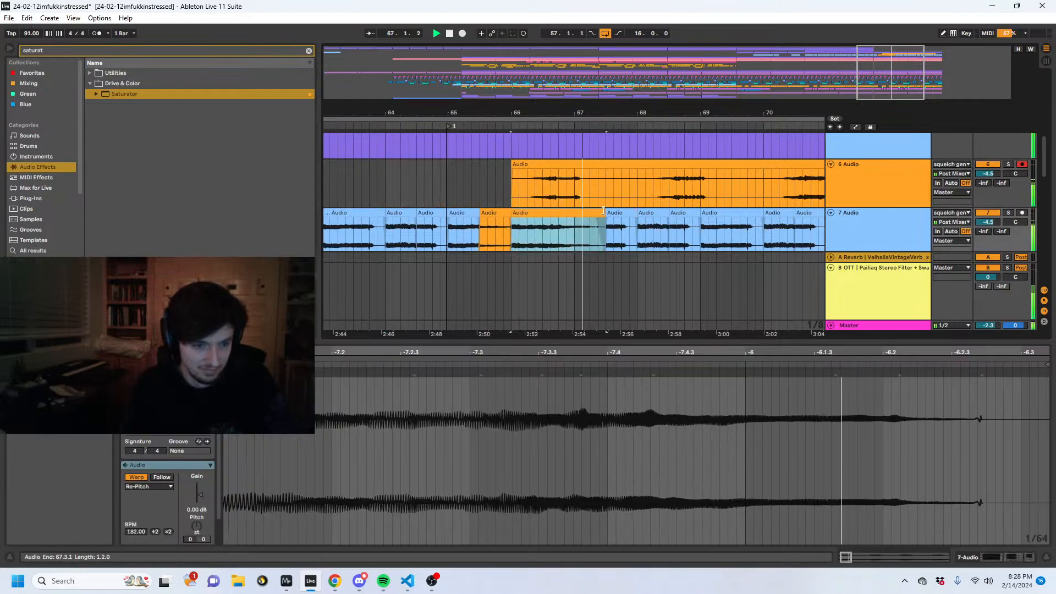
- Deactivate the first squelch swell on 6 Audio, from 66.2.1 to just past 67.1.1
left_click_drag(583, 179, 526, 184)
key("space")
key("0")
- Play from 65.2.1 and lower the gain of the reversed clip at 66.1.1 on 7 Audio
left_click(479, 185)
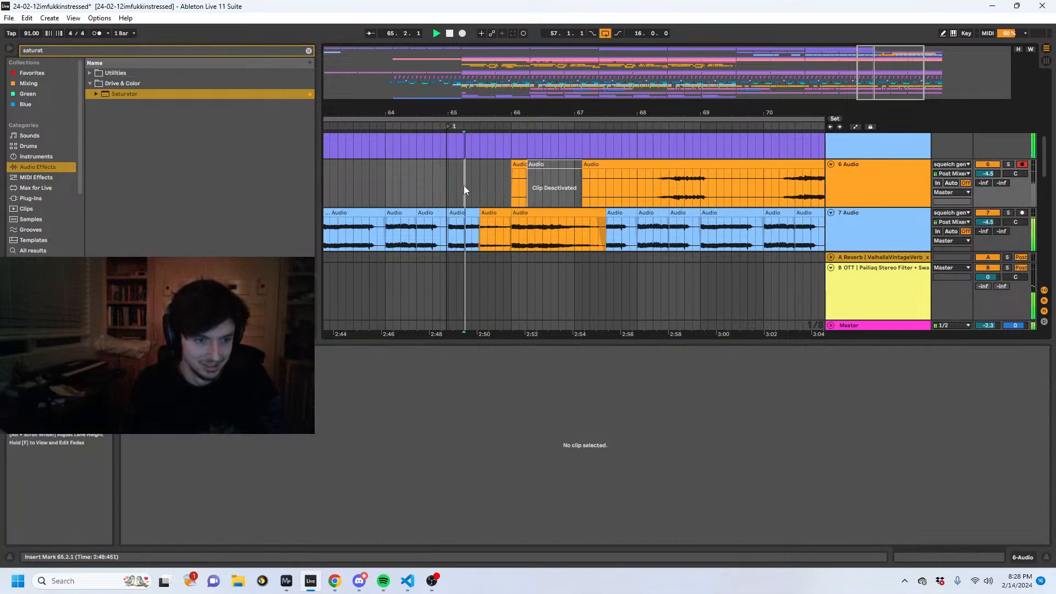
left_click(462, 213)
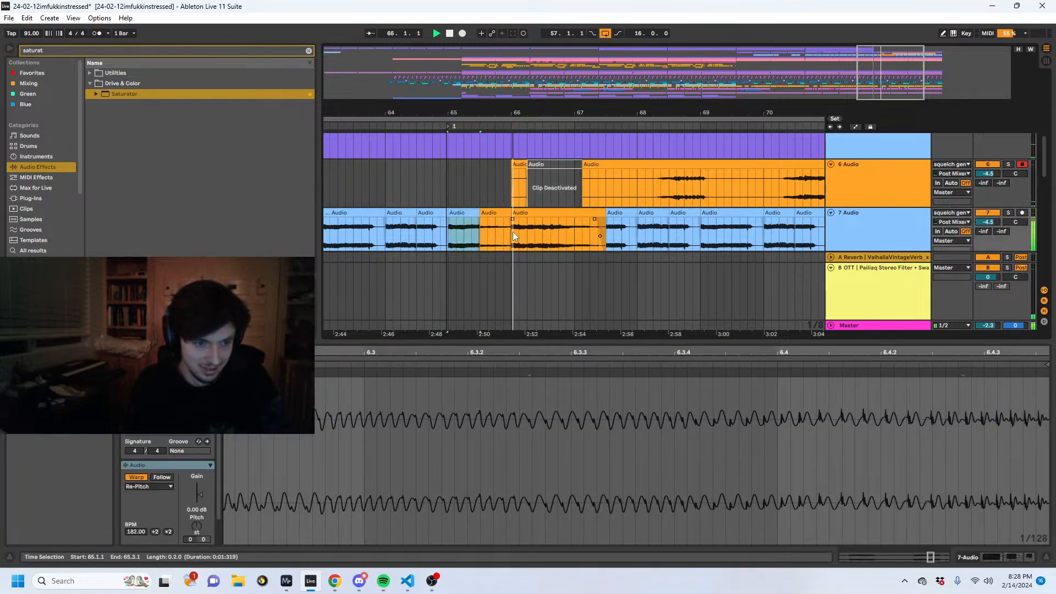
left_click(576, 240)
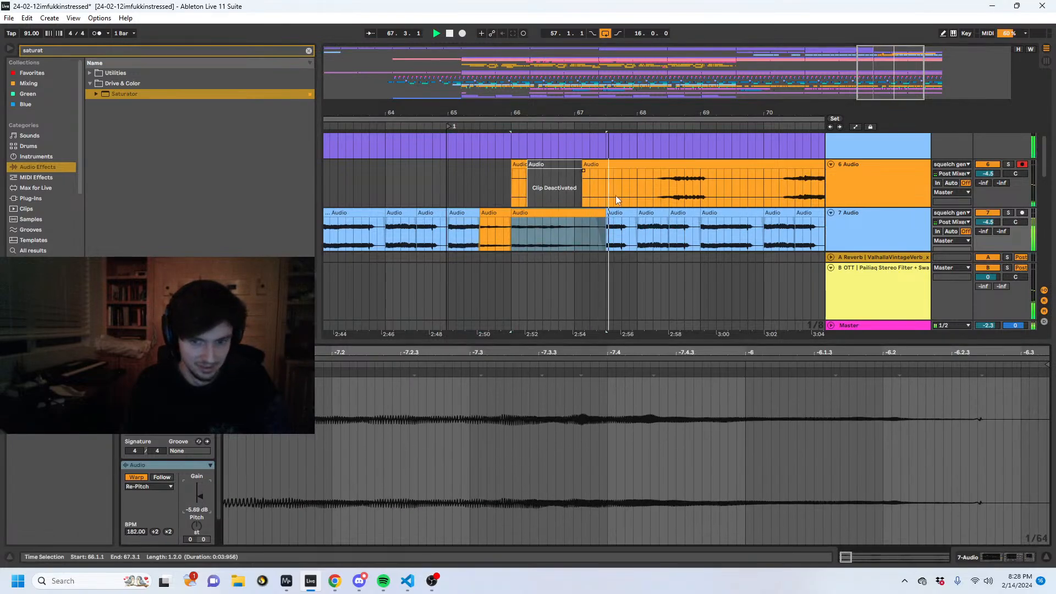
- Deactivate the squelch gen 3 MIDI part in two-bar sections from 65.1.1 to 73.1.1
scroll(615, 196, "up", 3)
scroll(592, 197, "up", 1)
key("space")
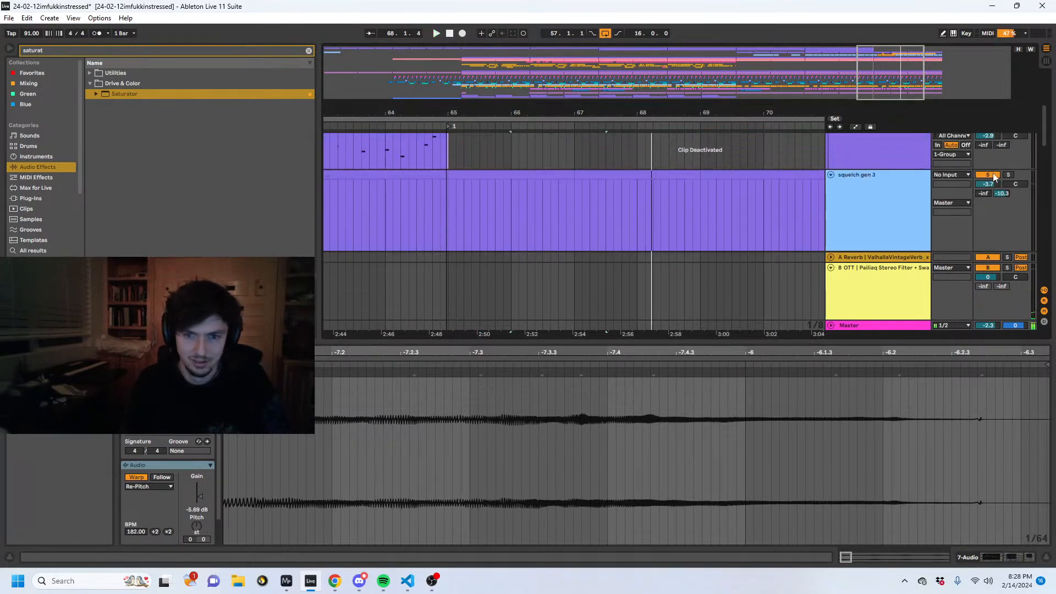
left_click(651, 193)
left_click(614, 173)
key("0")
left_click(529, 173)
key("0")
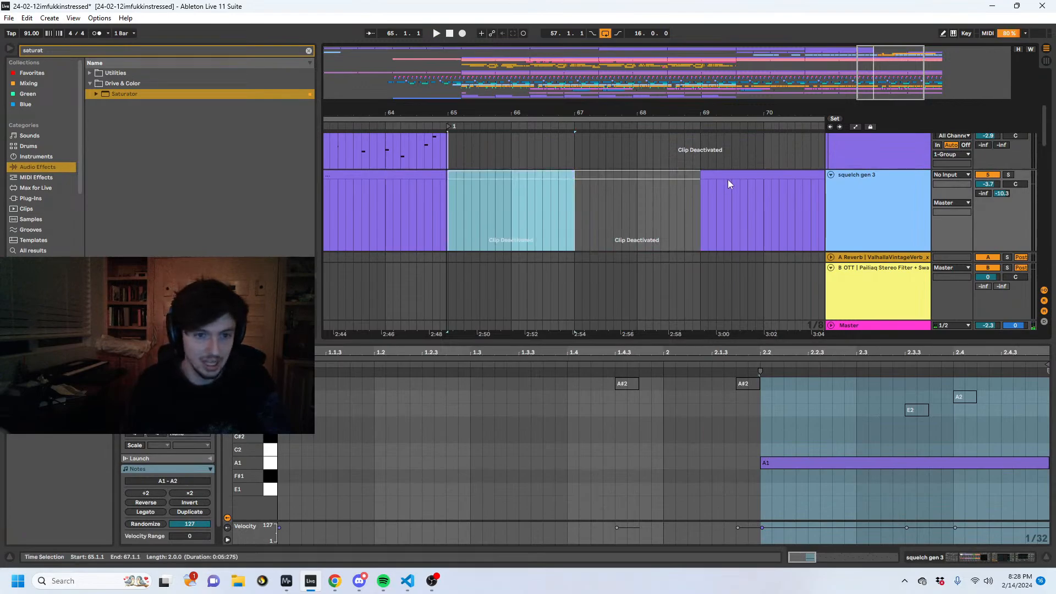
left_click(728, 179)
key("minus")
key("0")
left_click(658, 175)
key("0")
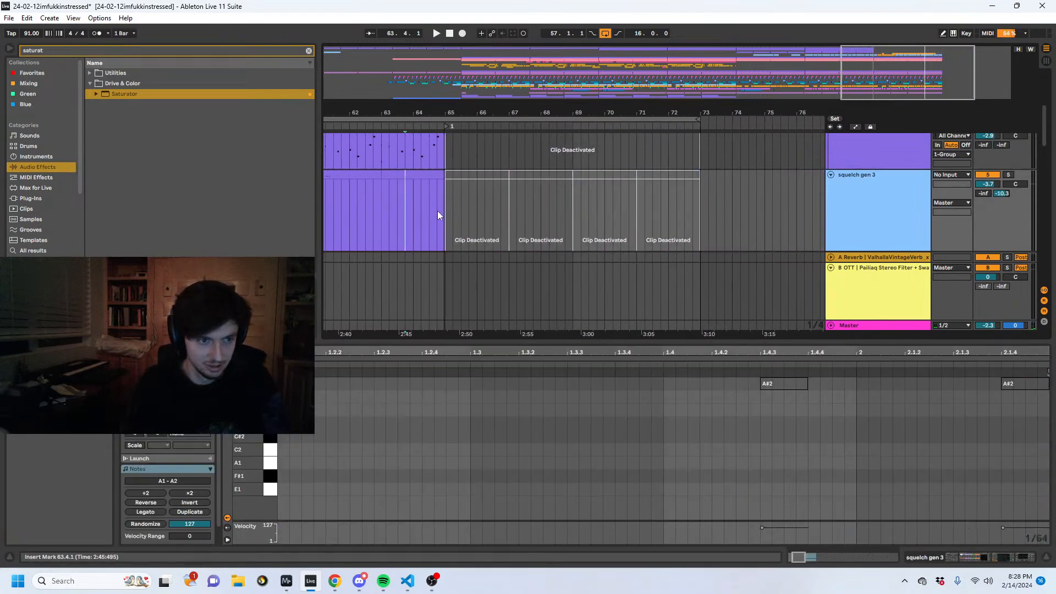
- Play from 65.1.1 to check the transition against the 6 Audio and 7 Audio clips
left_click(439, 210)
key("space")
scroll(607, 204, "down", 1)
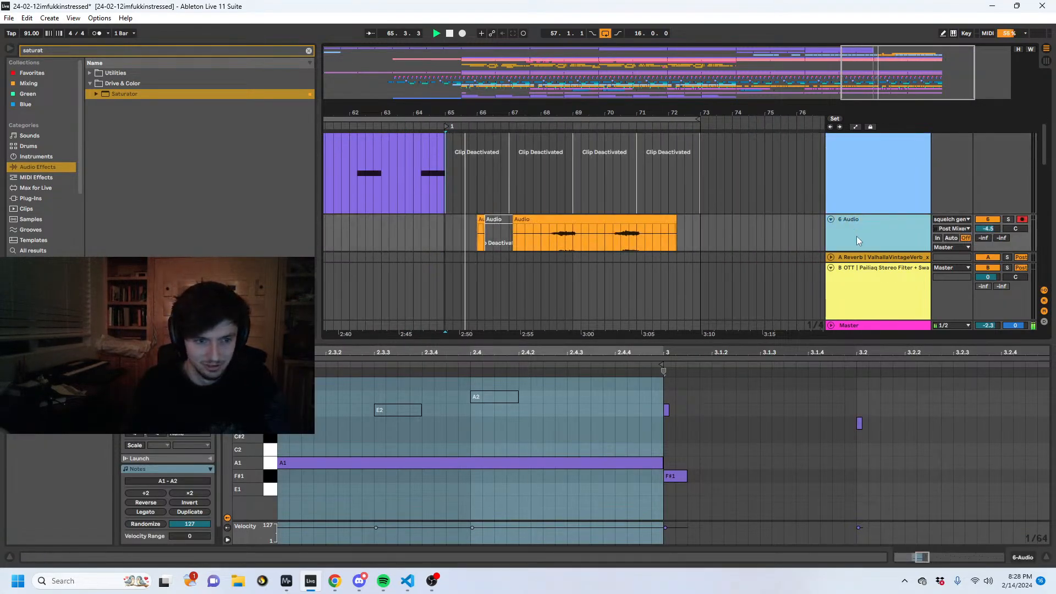
scroll(856, 236, "down", 1)
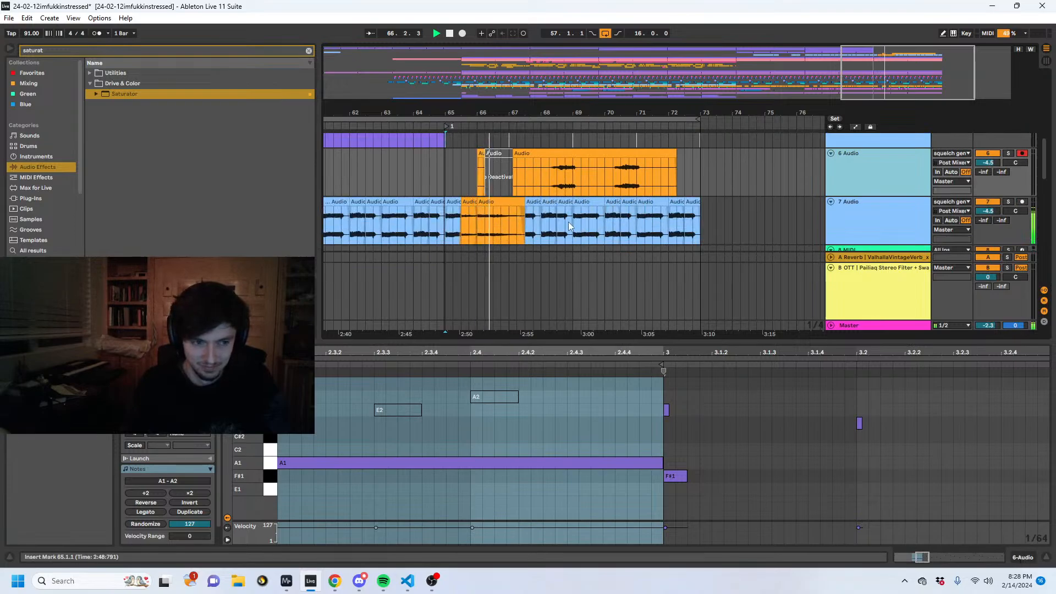
- Deactivate the two reversed squelch clips on 7 Audio, starting at 65.3.1 and 66.1.1
left_click(444, 234)
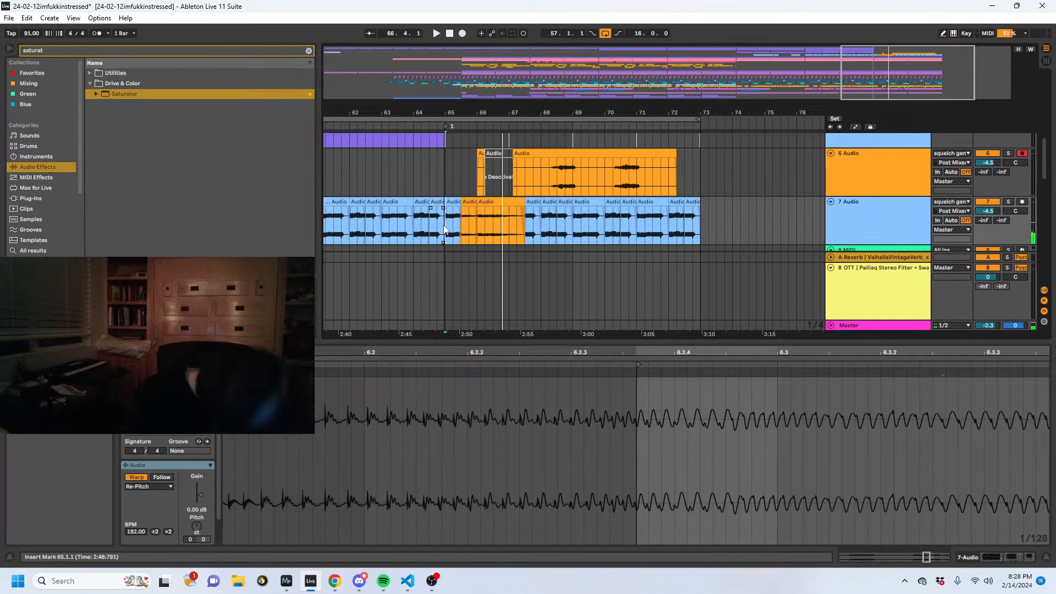
left_click(496, 199)
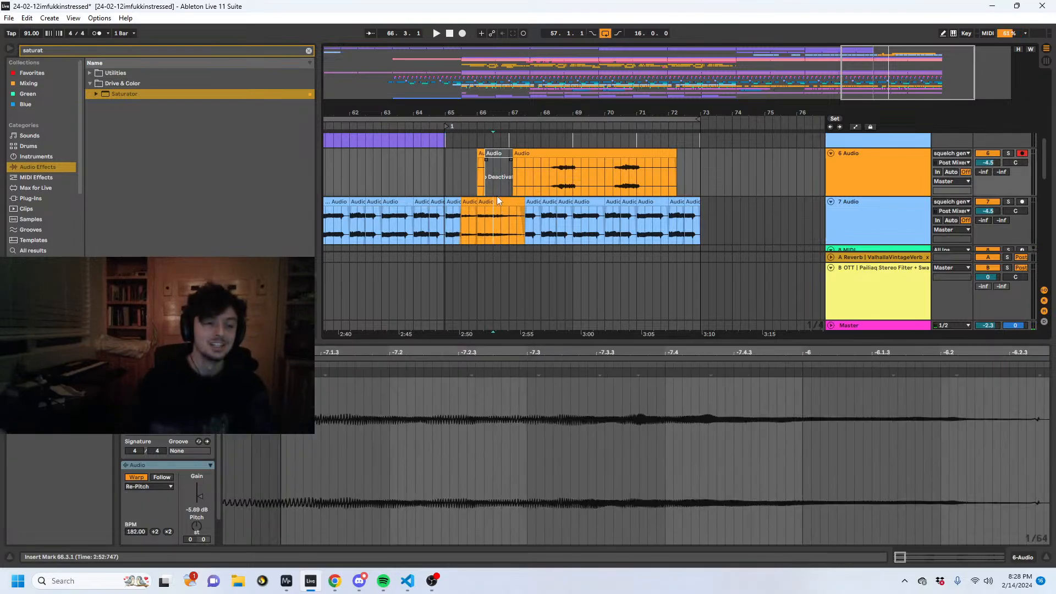
left_click(467, 200)
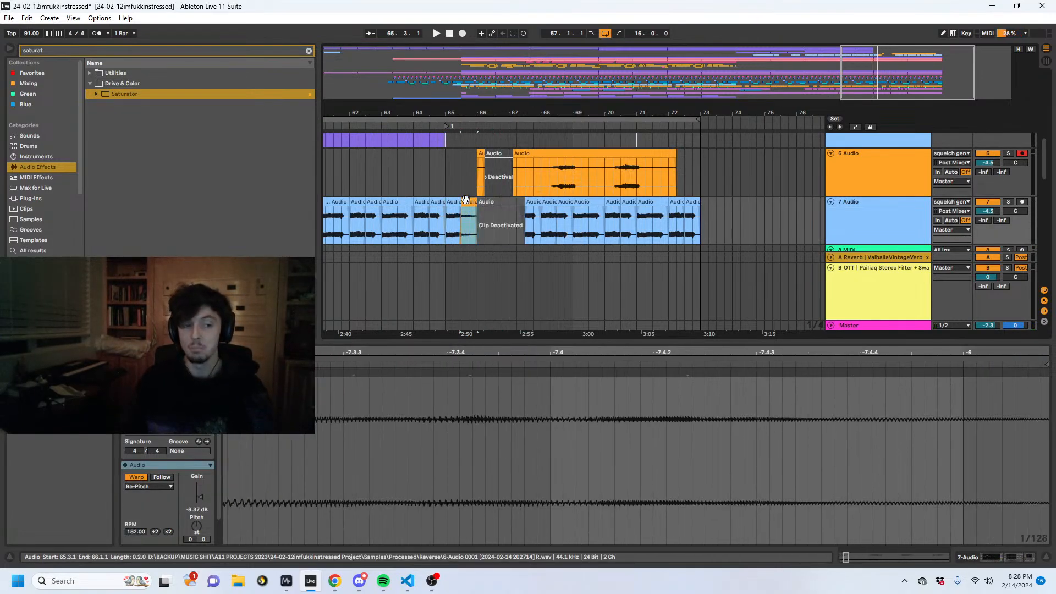
- Extend the 7 Audio clip at 65.1.1 to 66.1.1 and deactivate its section from 65.3.1 to 65.4.1
left_click_drag(464, 200, 471, 202)
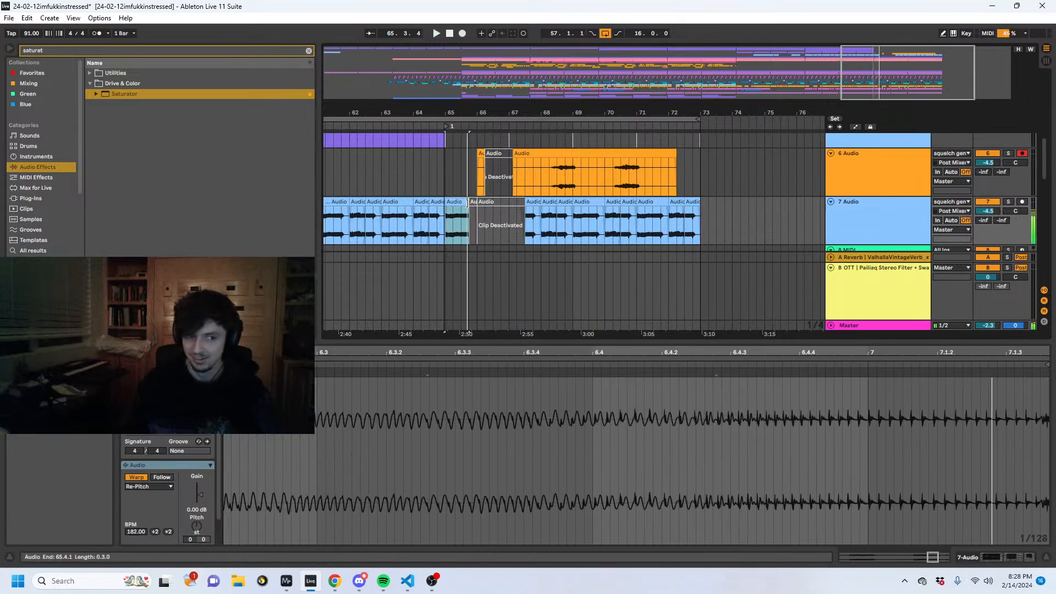
key("plus")
key("plus")
key("space")
left_click_drag(532, 202, 519, 202)
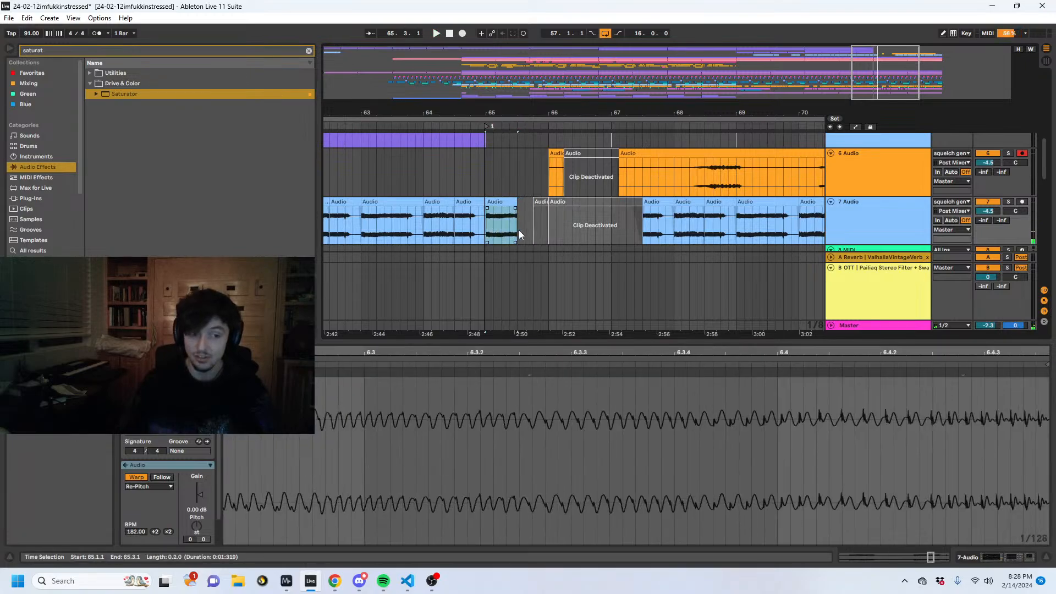
key("space")
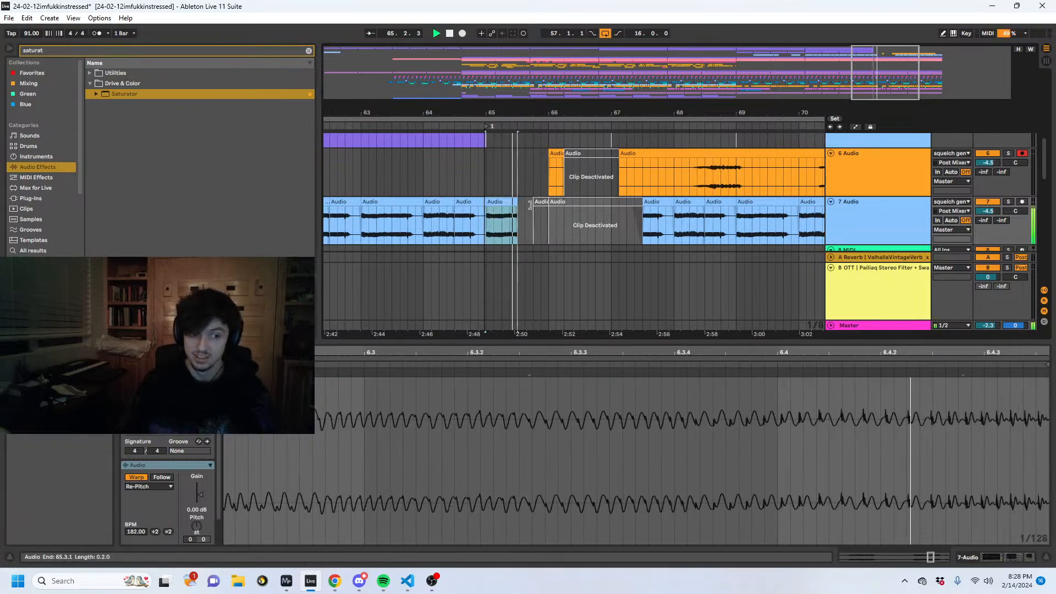
left_click_drag(517, 215, 547, 208)
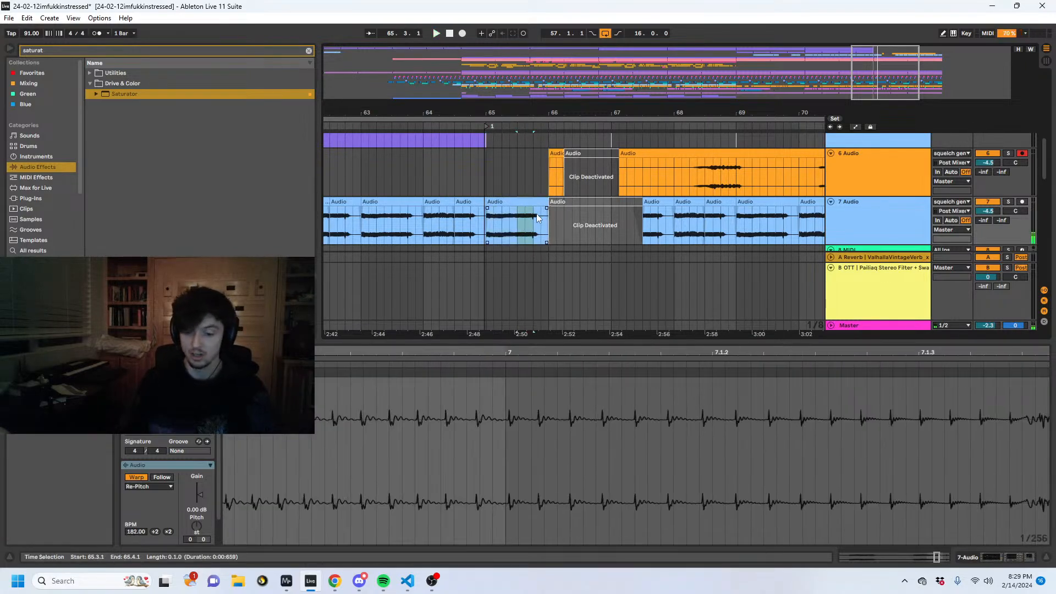
- Play the recorded squelch on 6 Audio from bar 68 and solo that track
left_click(713, 170)
key("space")
left_click(1009, 154)
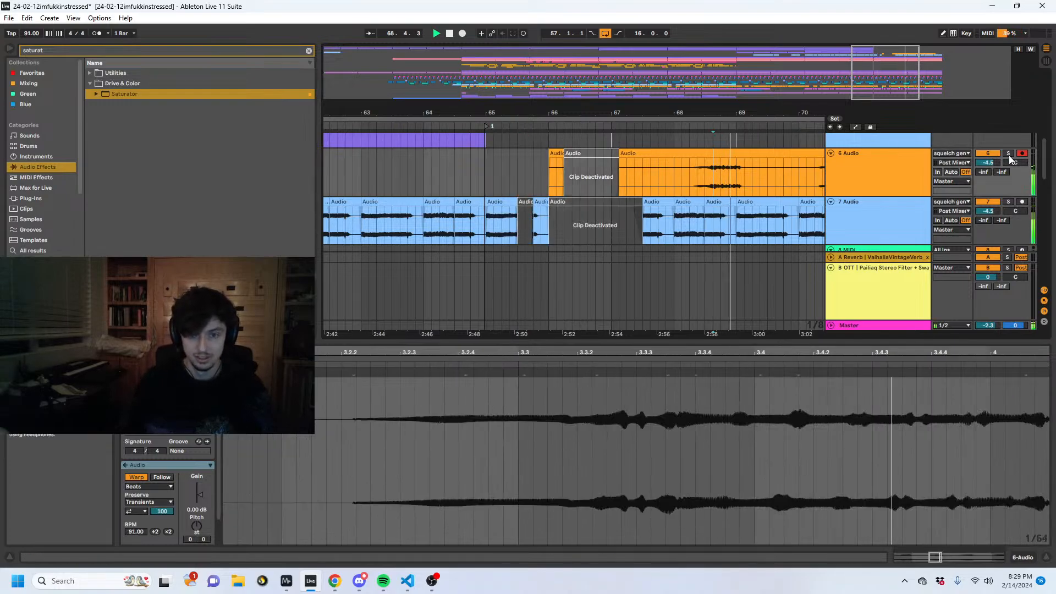
key("space")
key("space")
- Split out the 6 Audio squelch from 68.2.3 to 69.1.3 and set it to Re-Pitch at 182 BPM
left_click_drag(744, 176, 701, 174)
key("ctrl+e")
key("space")
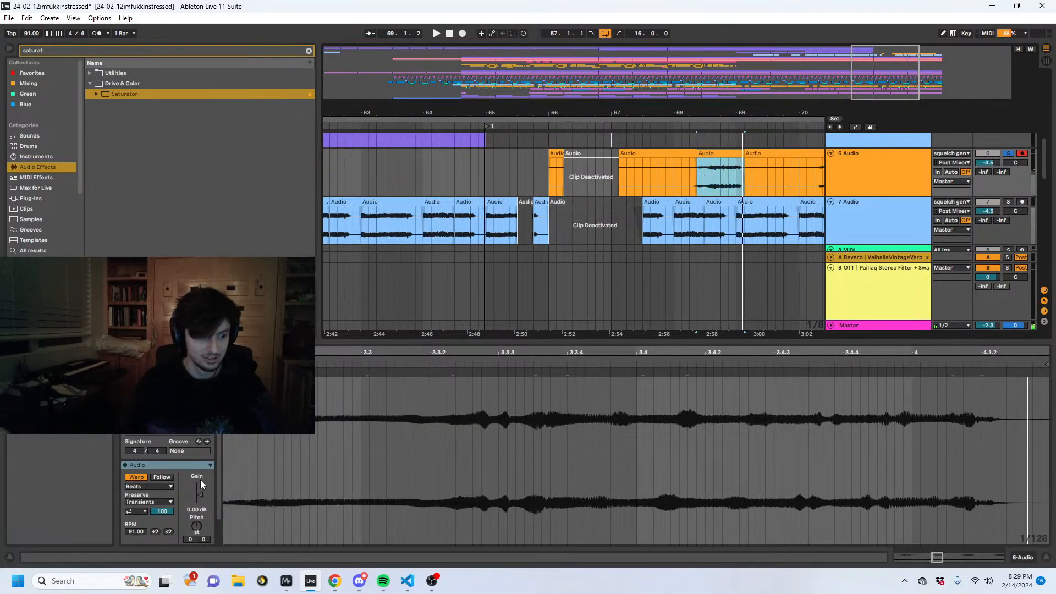
left_click(149, 486)
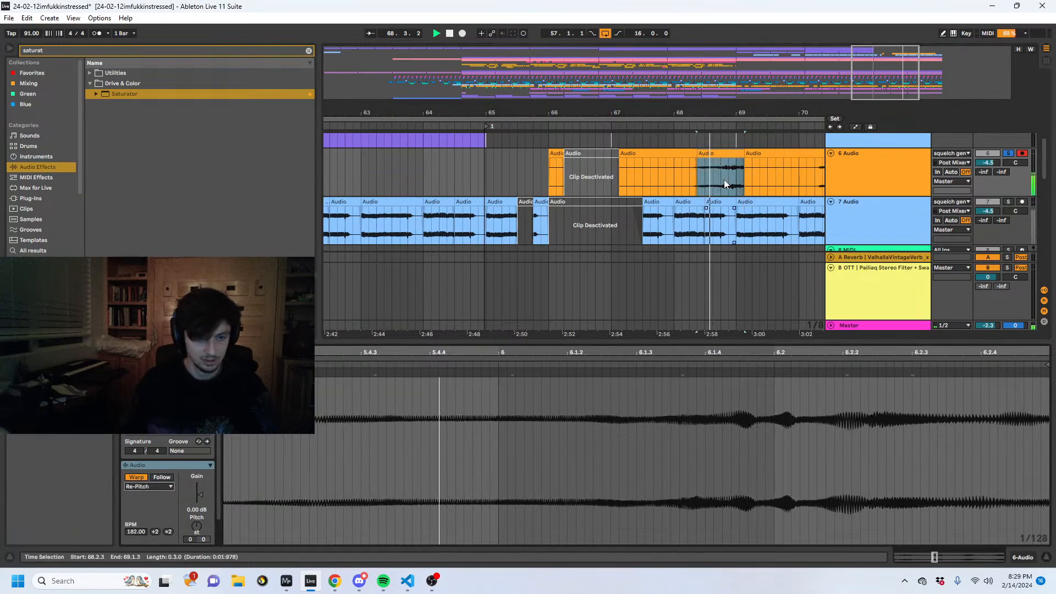
left_click(741, 175)
- Split out the next 6 Audio squelch from 70.1.3 to 71.2.3 as its own clip
left_click_drag(744, 110, 521, 114)
key("space")
left_click_drag(619, 175, 668, 174)
double_click(603, 185)
left_click_drag(591, 174, 678, 175)
key("ctrl+e")
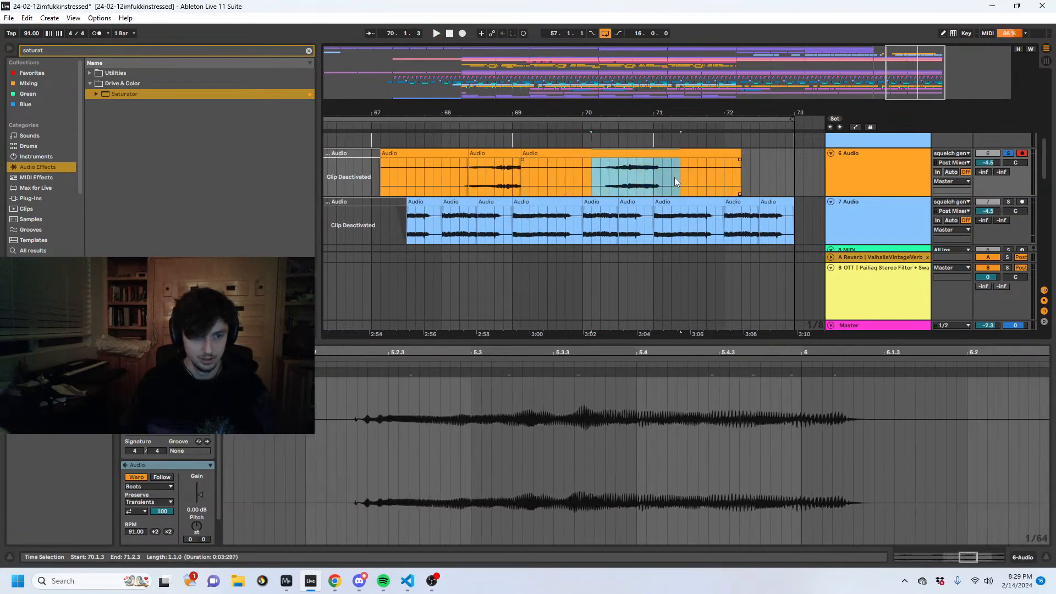
- Set the isolated bar 70 squelch to Re-Pitch at 182 BPM and stretch its clip across 70.1.1 to 72.4.1
left_click(155, 487)
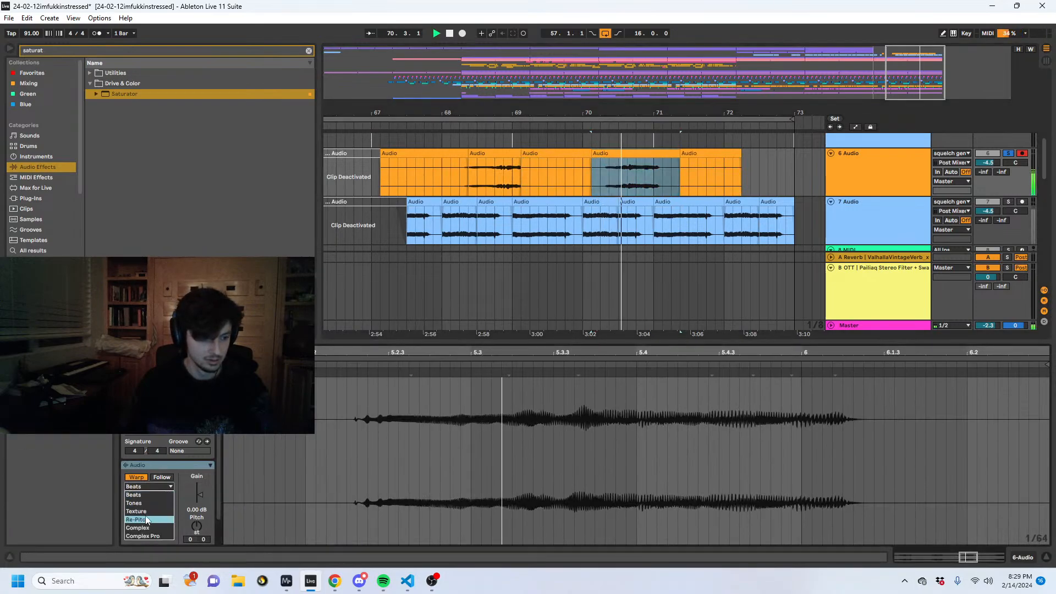
left_click(146, 520)
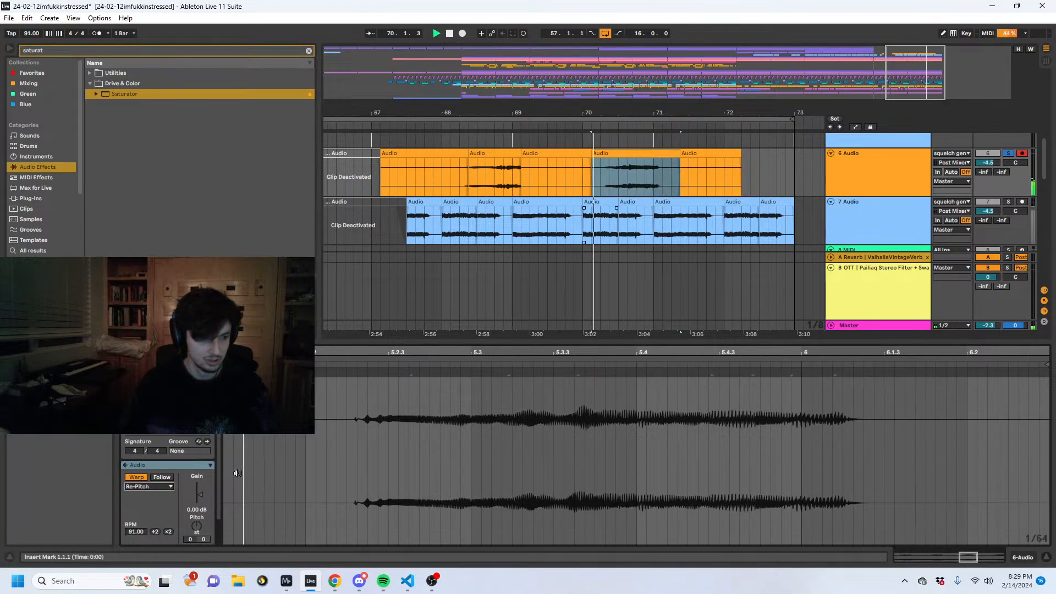
left_click(169, 531)
left_click_drag(673, 154, 776, 155)
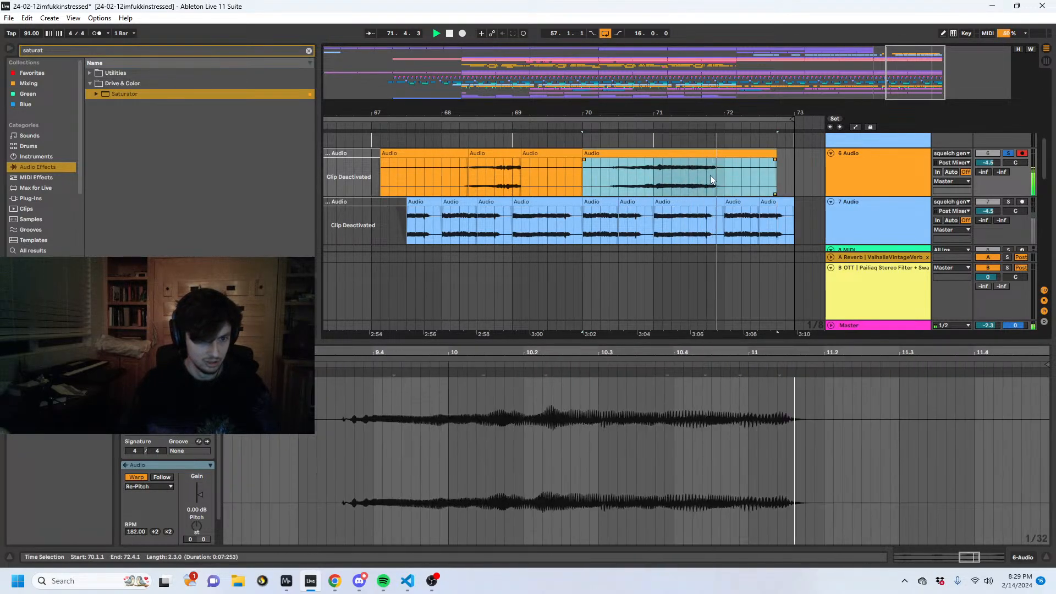
- Copy the 6 Audio section from 71.2.3 to 71.4.1 onto 7 Audio at 65.3.1 and play 7 Audio soloed from 65.1.1
key("space")
mouse_move(720, 174)
left_mouse_down()
mouse_move(686, 174)
mouse_move(710, 172)
left_mouse_up()
key("ctrl+c")
left_click_drag(660, 117, 879, 114)
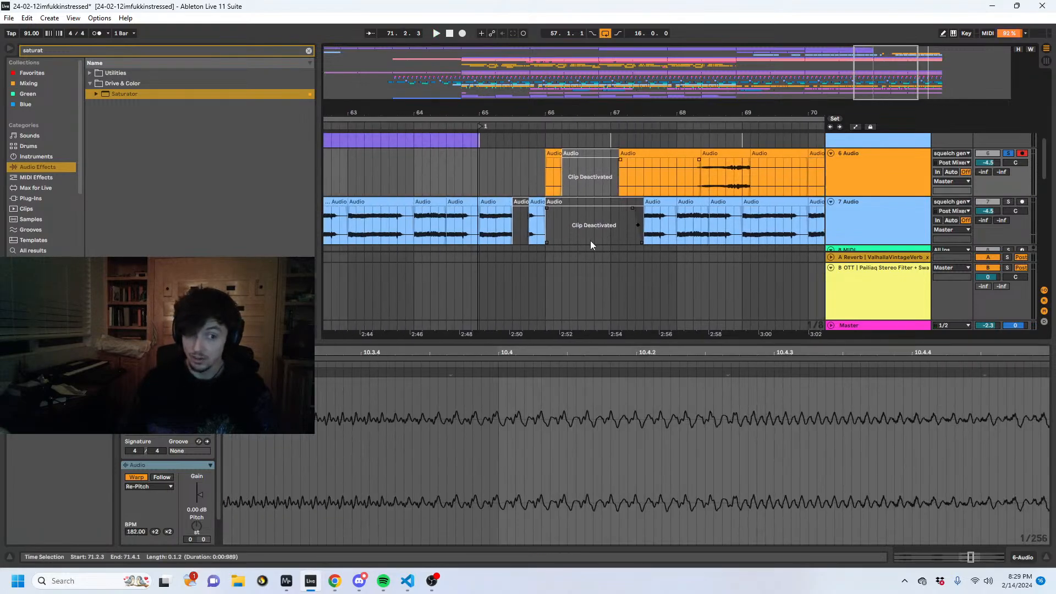
left_click(511, 232)
key("ctrl+v")
left_click(480, 230)
key("space")
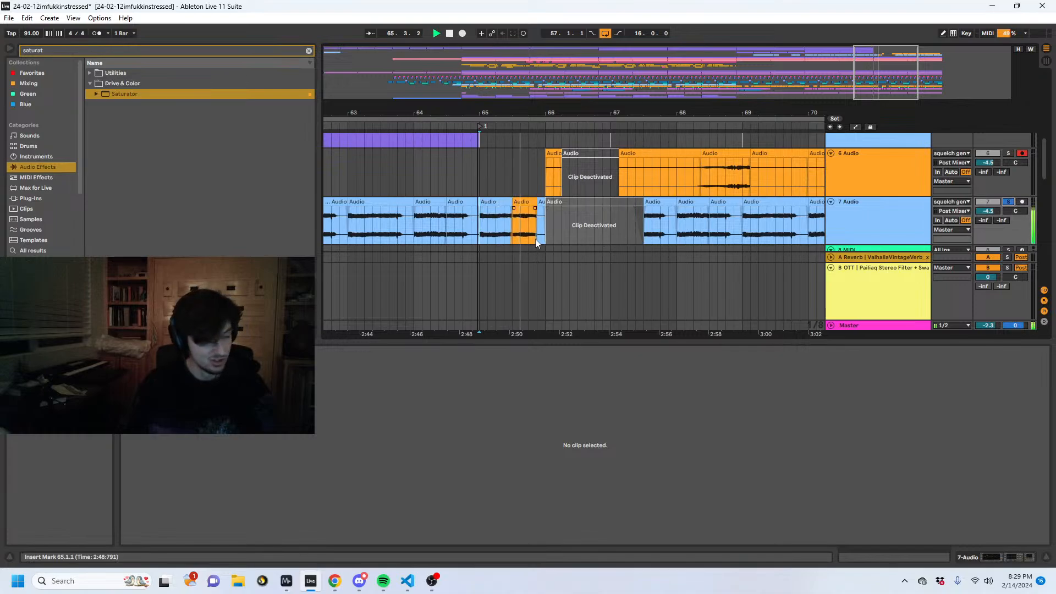
- Try to shorten the pasted 7 Audio slice so it ends at 65.4.1, and undo the trim
left_click_drag(535, 203, 527, 204)
key("space")
key("space")
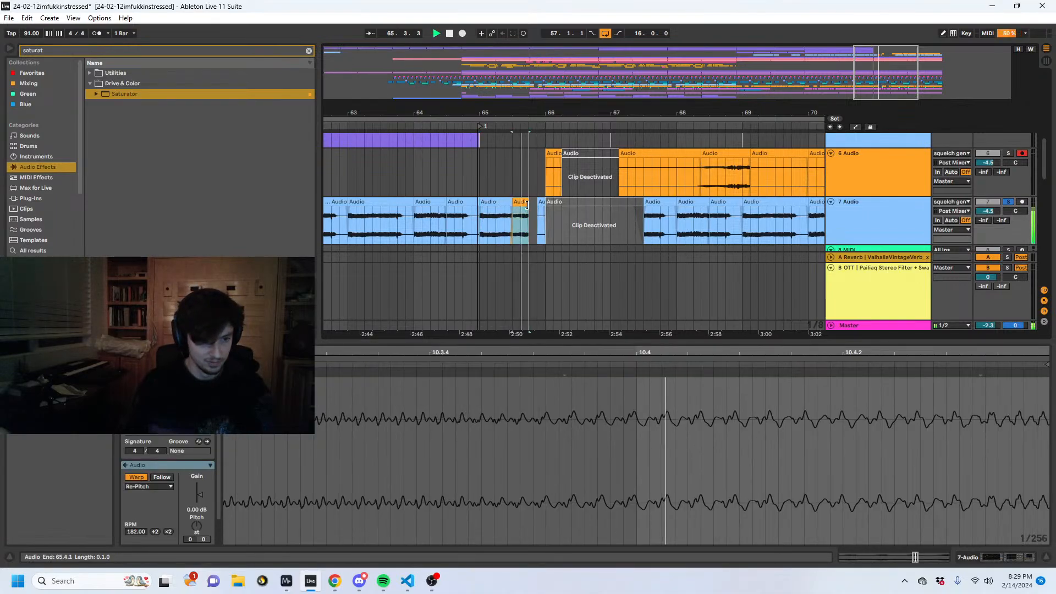
key("ctrl+z")
key("space")
- Fade out the end of the pasted 7 Audio slice from 65.4.2 to 65.4.3
left_click_drag(532, 112, 544, 207)
key("space")
key("space")
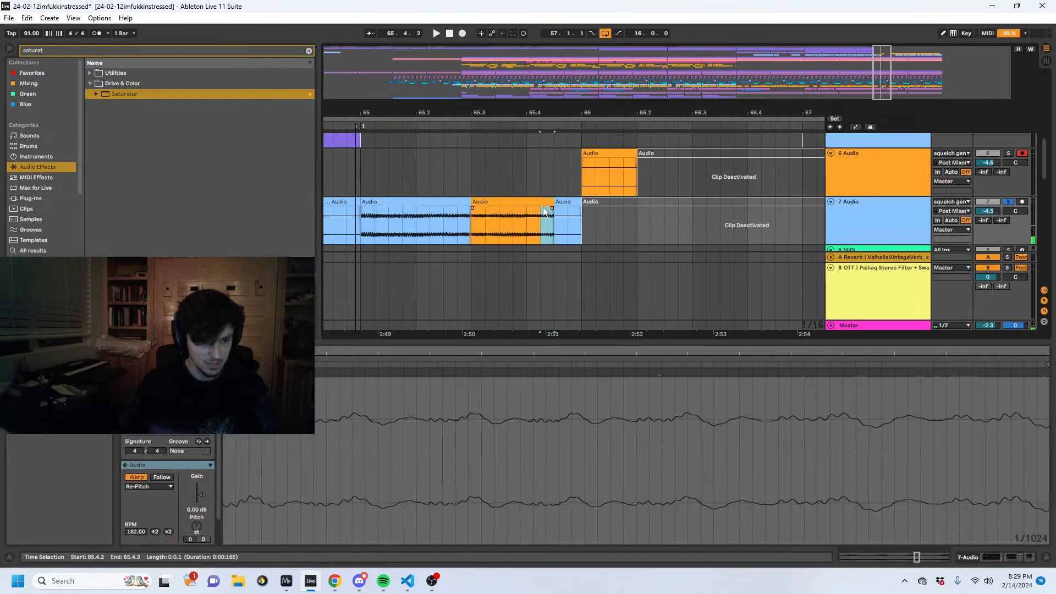
- Unsolo 7 Audio and audition the start of the transition around bar 65 with the full mix
left_click(387, 223)
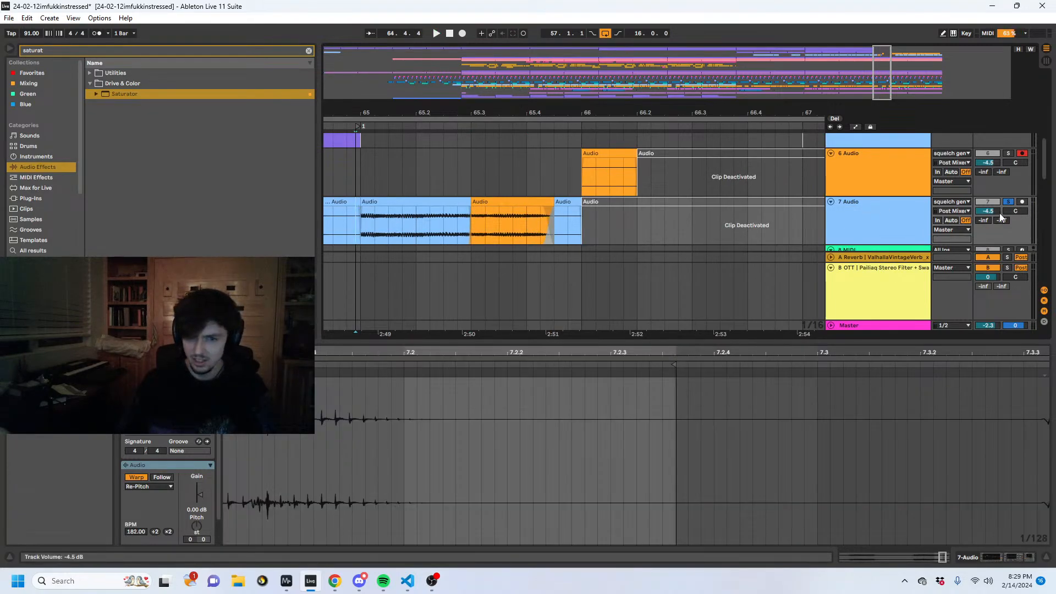
mouse_move(410, 114)
left_mouse_down()
mouse_move(447, 88)
mouse_move(446, 66)
left_mouse_up()
key("space")
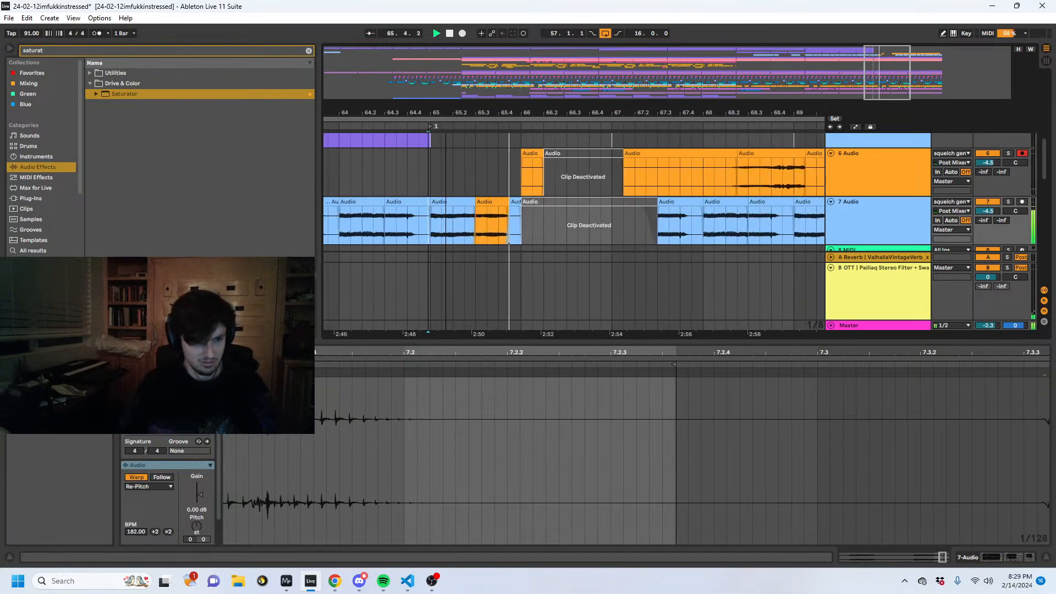
left_click_drag(445, 114, 464, 164)
key("space")
left_click(555, 233)
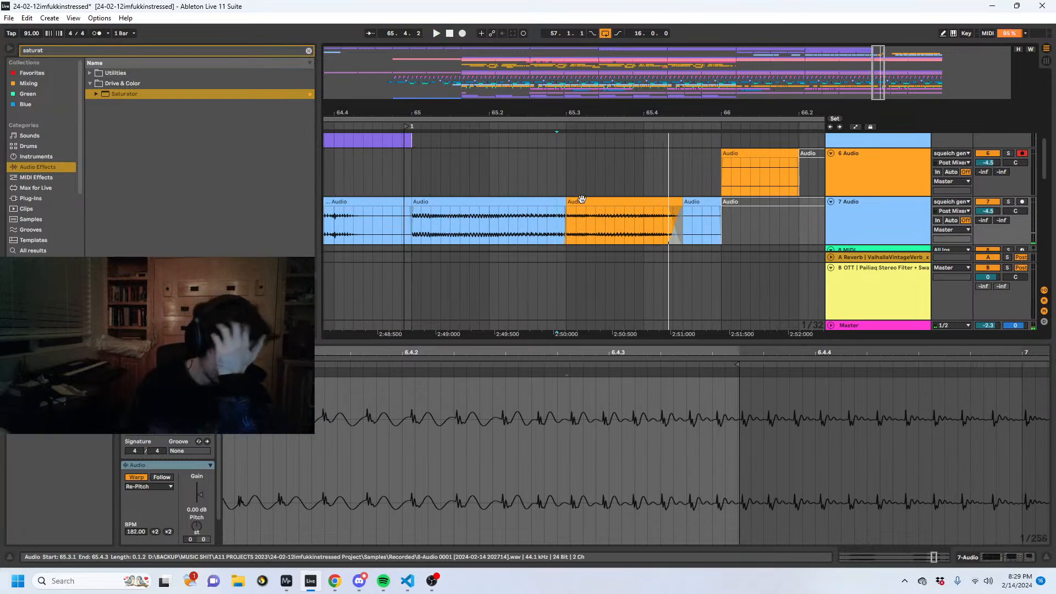
left_click_drag(549, 114, 545, 66)
left_click(531, 239)
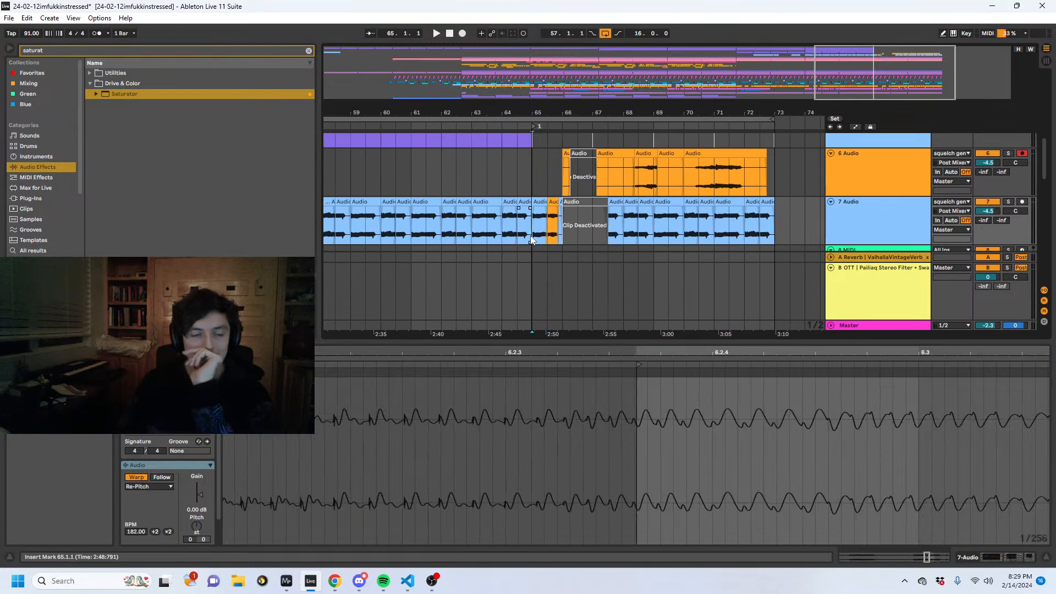
- Play back the earlier arrangement leading into bar 57 and compare its squelch audio with the transition
scroll(531, 241, "down", 5)
scroll(511, 239, "up", 4)
left_click(471, 240)
key("space")
left_click_drag(478, 113, 783, 95)
key("space")
left_click(637, 175)
key("space")
scroll(747, 194, "down", 2)
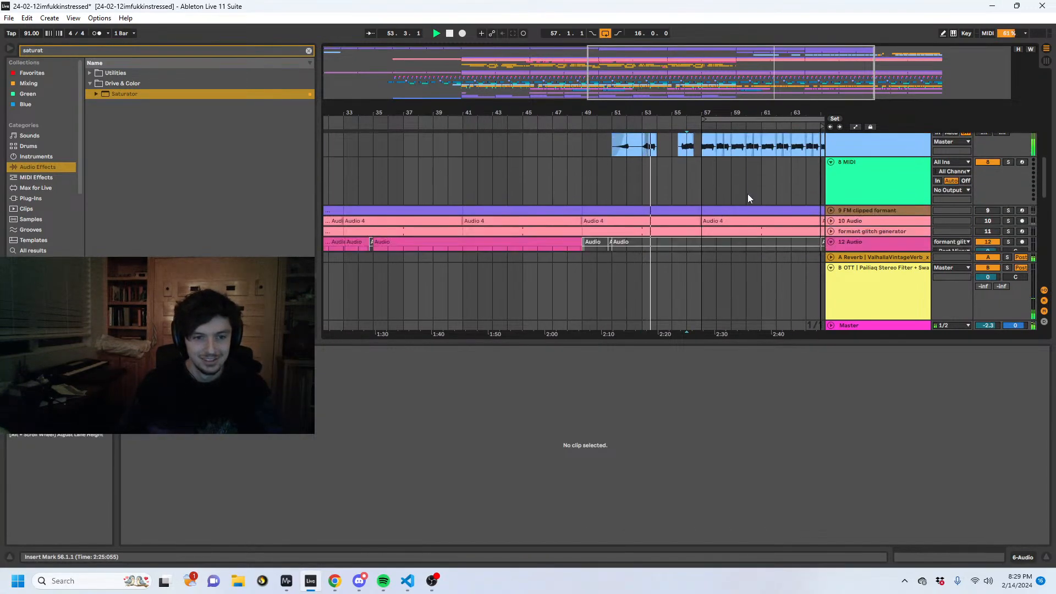
scroll(738, 199, "up", 4)
- Deactivate the 7 Audio material from 52.1.1 to 57.1.1, keeping the squelch clip in bar 51 active
left_click(611, 229)
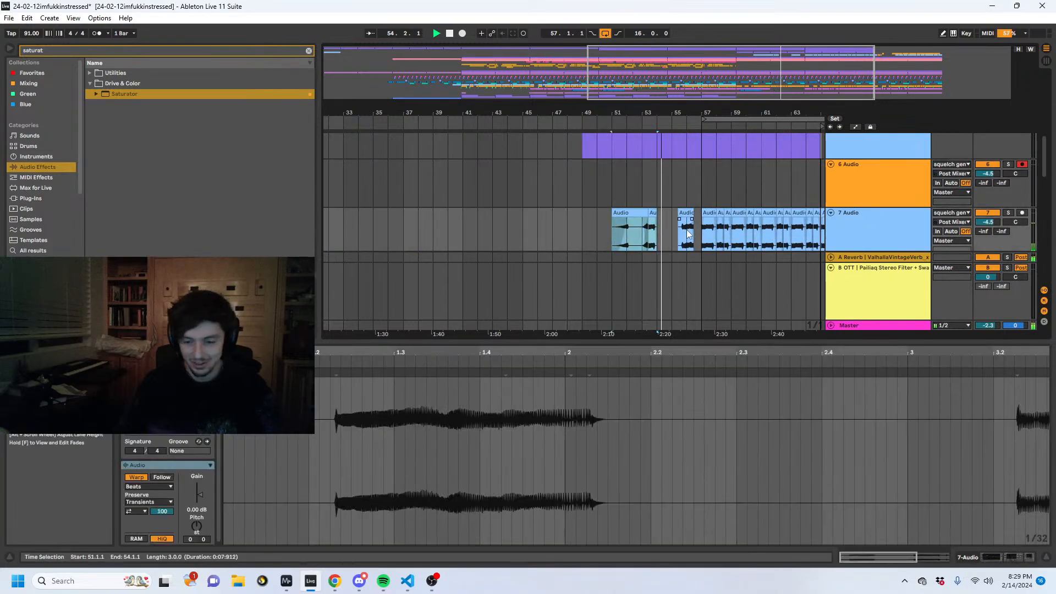
scroll(691, 227, "down", 1)
scroll(688, 226, "up", 2)
scroll(687, 232, "down", 2)
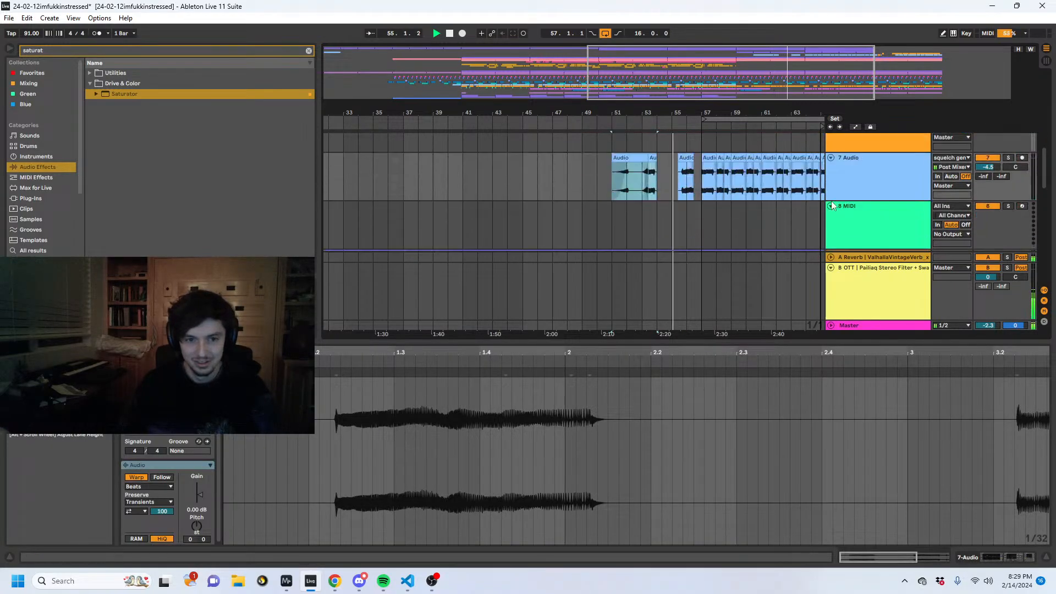
key("shift+Tab")
scroll(716, 284, "up", 2)
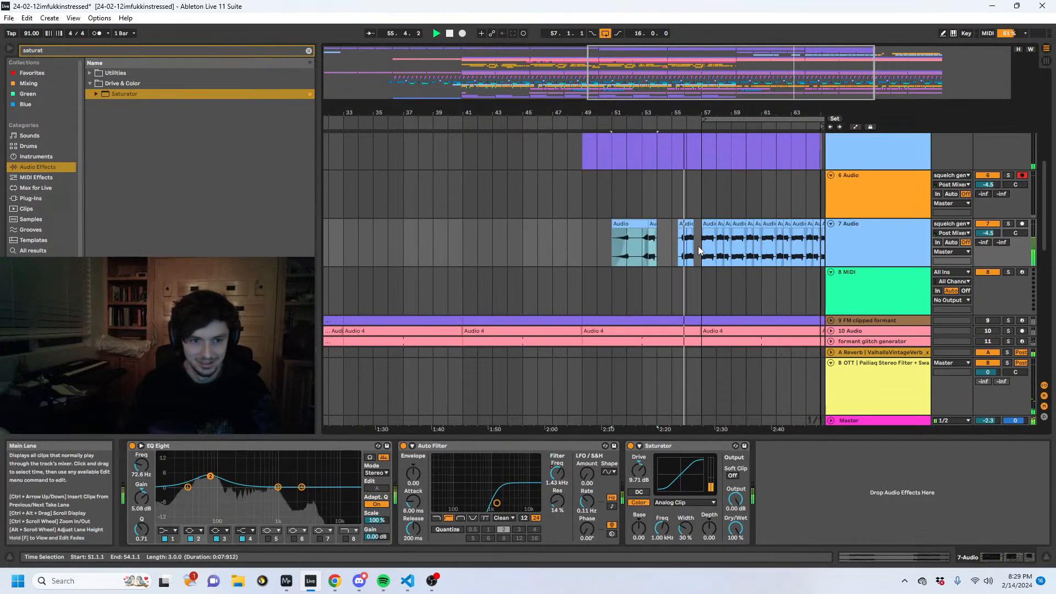
left_click_drag(700, 245, 621, 246)
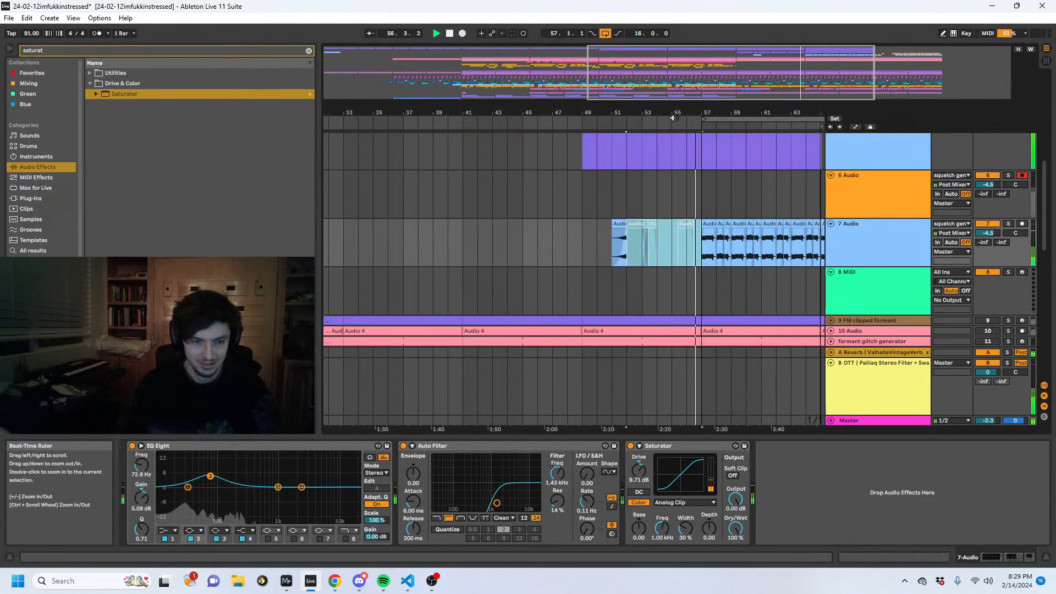
left_click(791, 291)
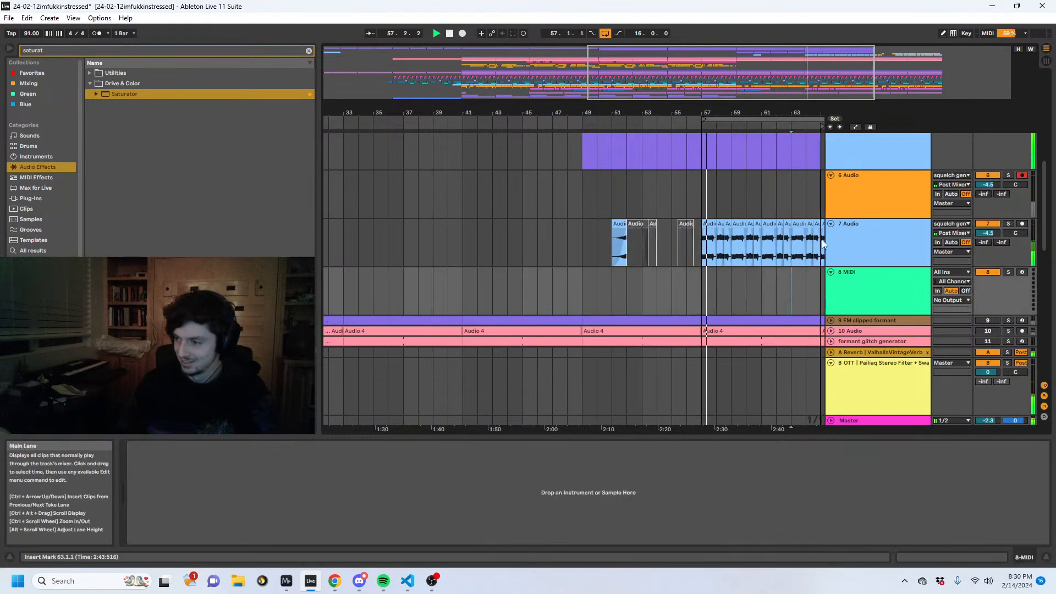
- Play the transition from 65.1.1 and listen to the squelch slices on 7 Audio
left_click_drag(720, 113, 466, 117)
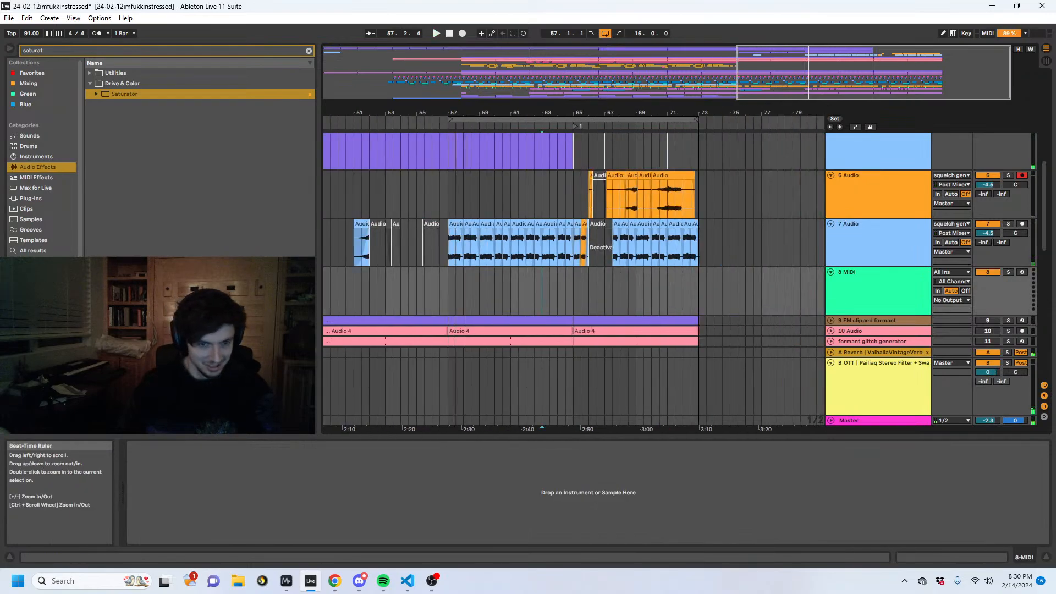
left_click(573, 259)
key("space")
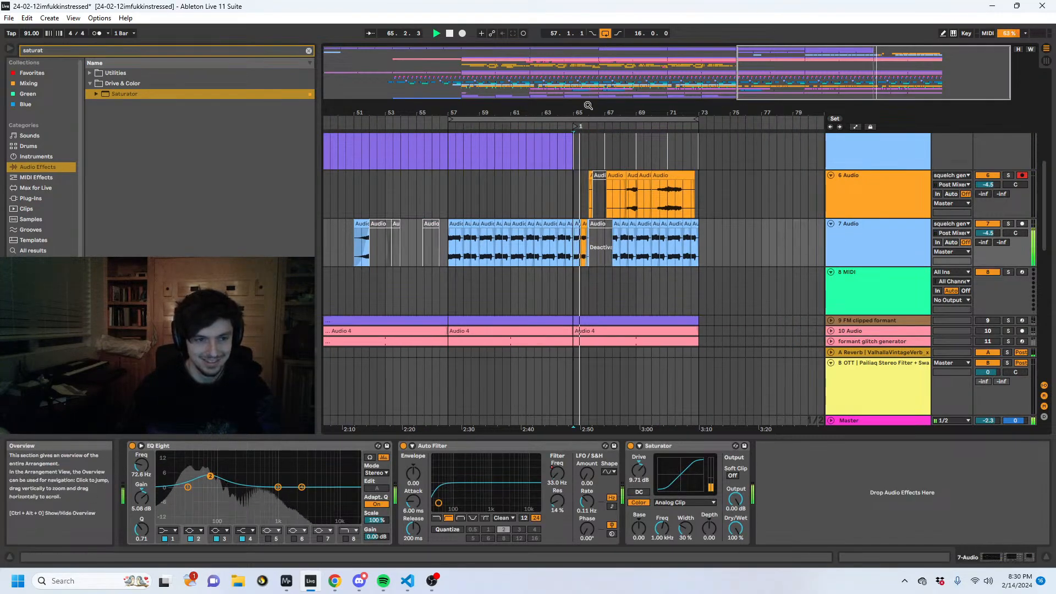
left_click_drag(587, 112, 591, 170)
key("space")
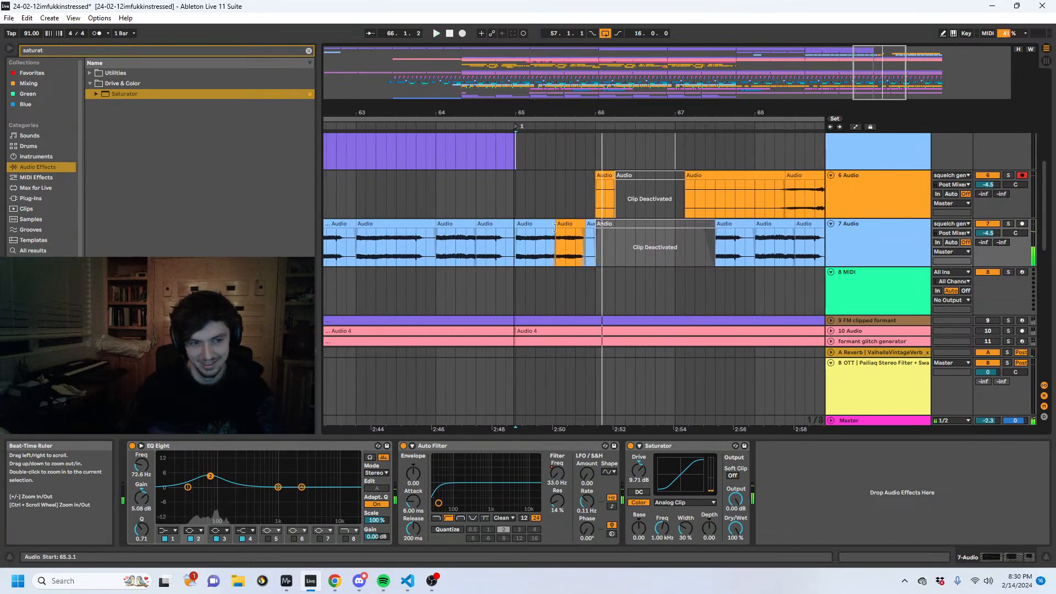
- Add warp markers inside the 65.3.1 slice on 7 Audio and shift the middle marker slightly earlier during playback
left_click(571, 224)
left_click(850, 557)
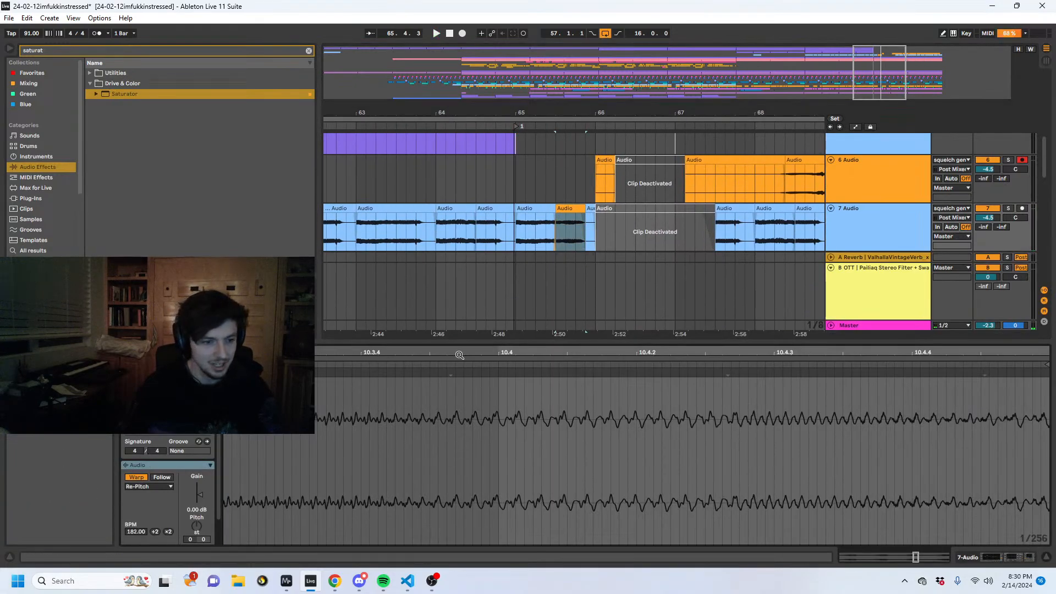
left_click_drag(560, 352, 569, 299)
left_click(532, 387)
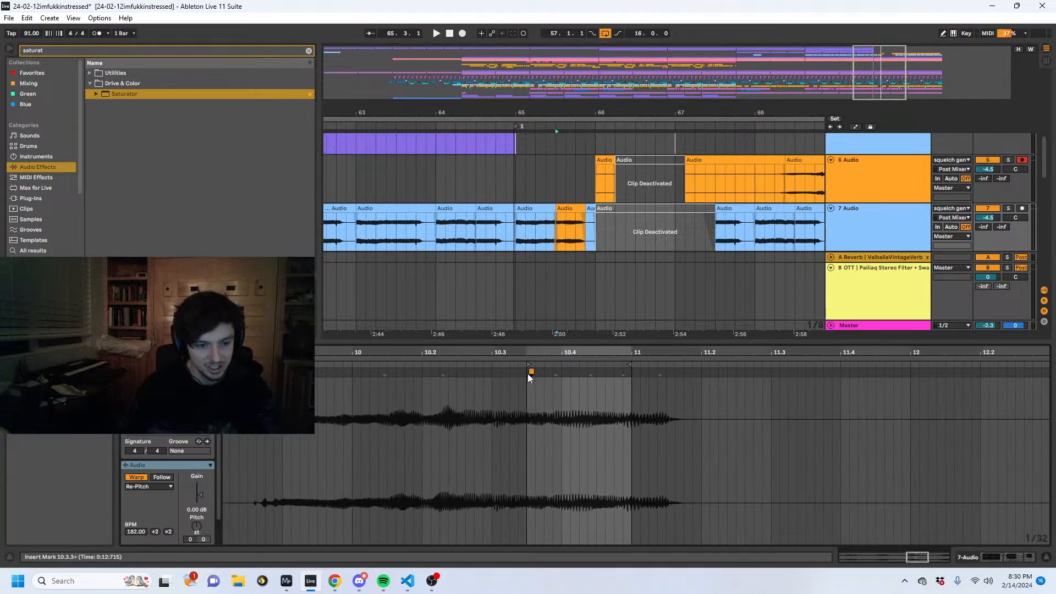
double_click(570, 373)
key("space")
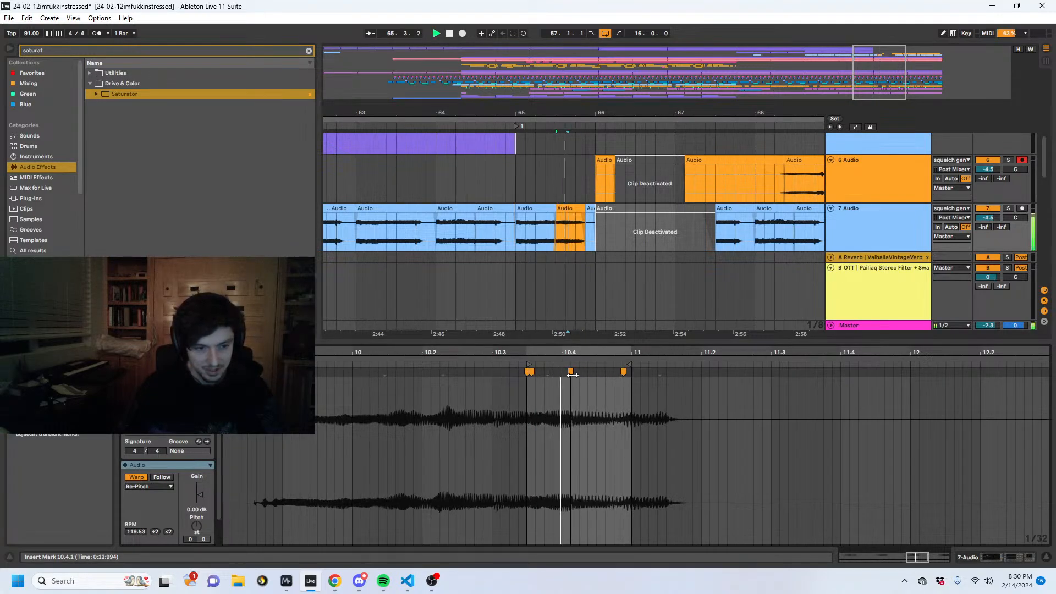
left_click_drag(570, 372, 561, 372)
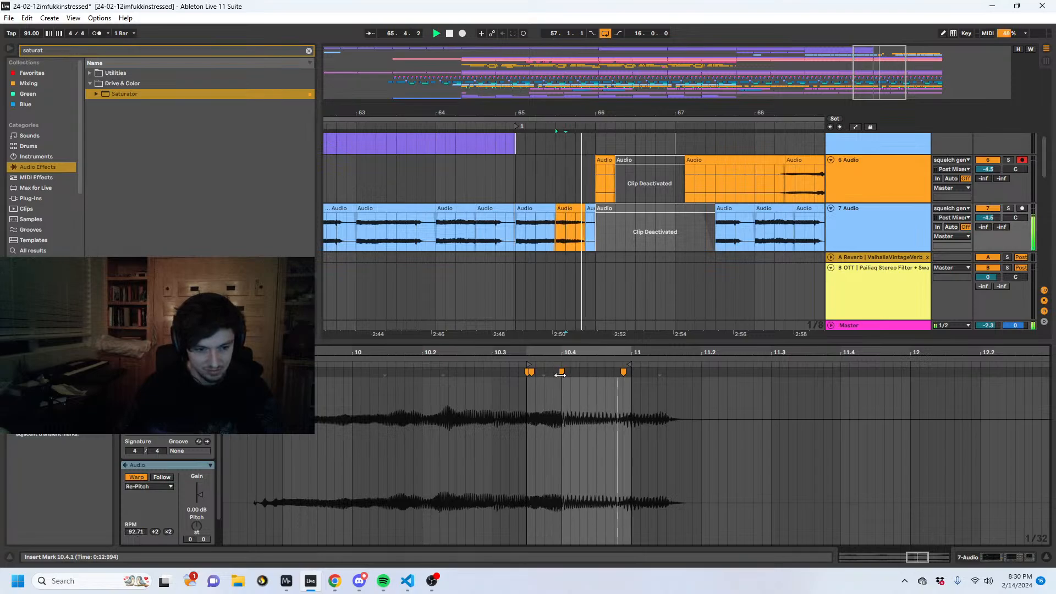
key("space")
- Shorten the 65.3.1 slice on 7 Audio to end at 65.4.1 and audition it from 65.1.1
left_click_drag(585, 208, 576, 209)
left_click(555, 228)
key("space")
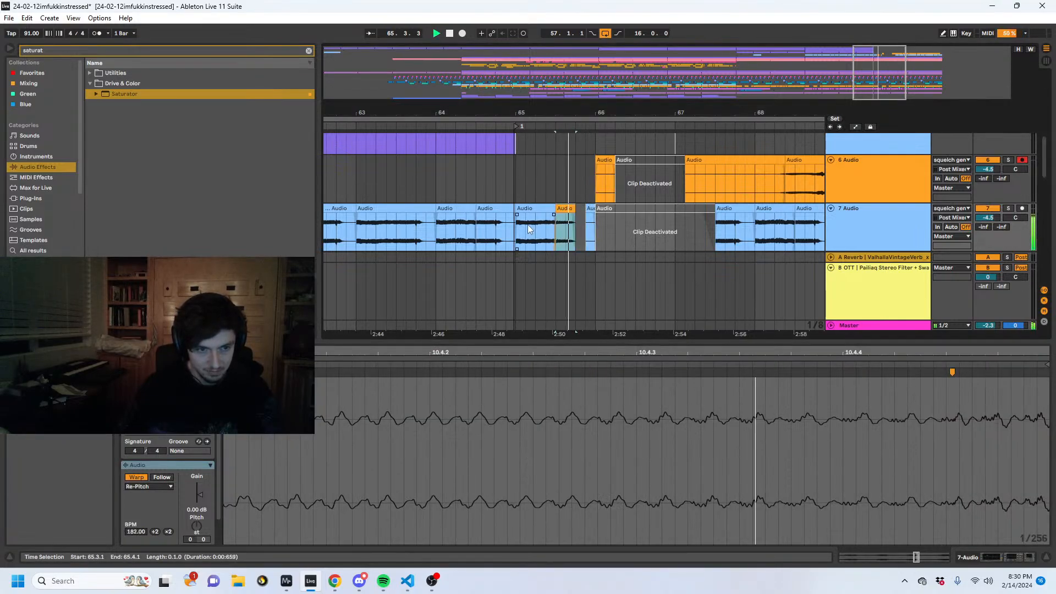
left_click(516, 229)
key("space")
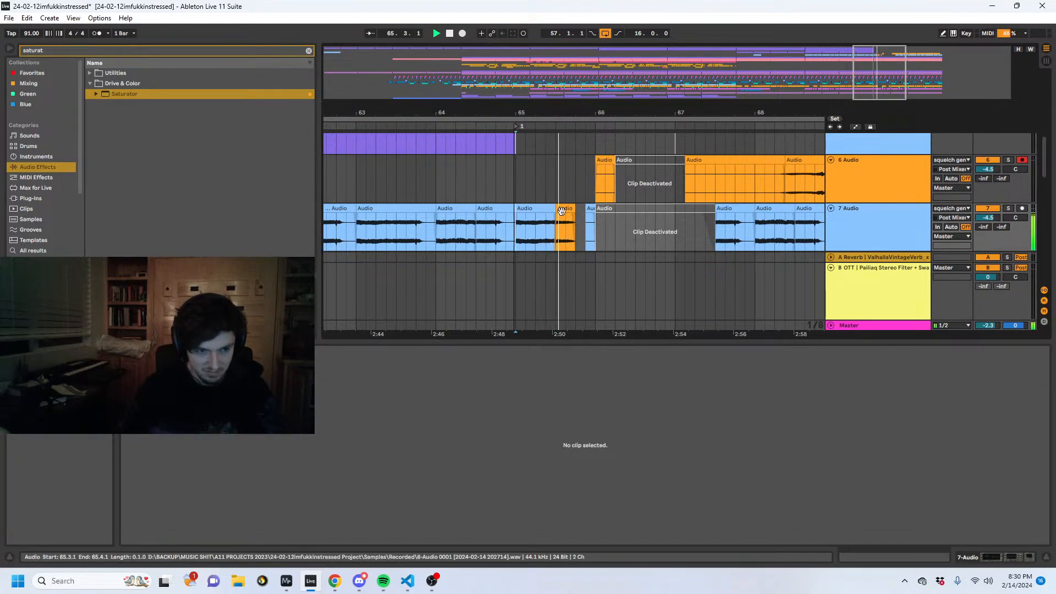
left_click_drag(561, 114, 560, 137)
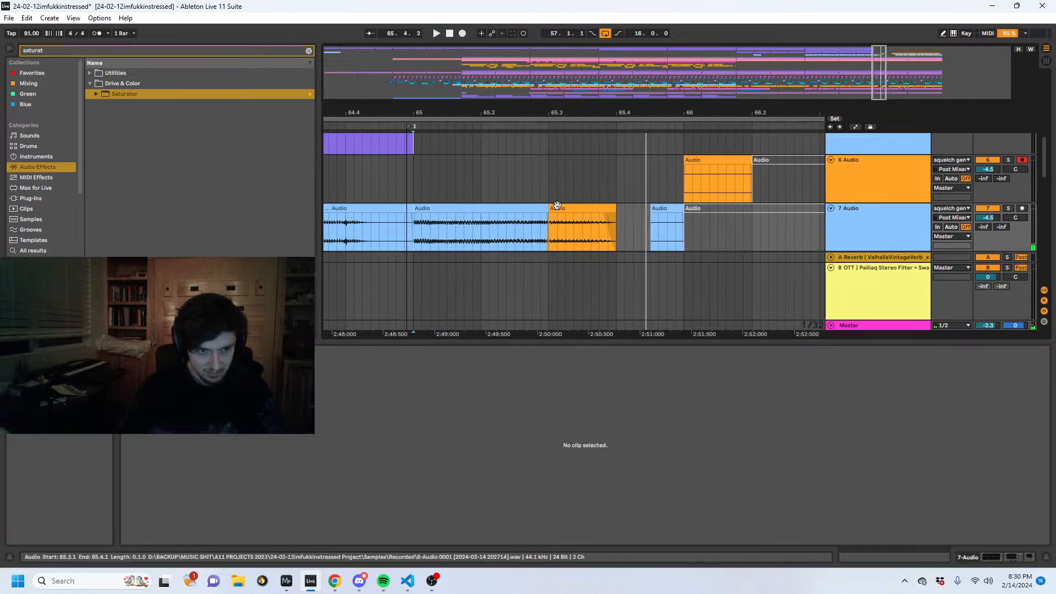
- Move the warped 7 Audio slice earlier to start at 65.2.4 and extend its end to 66.1.1
left_click(553, 209)
key("space")
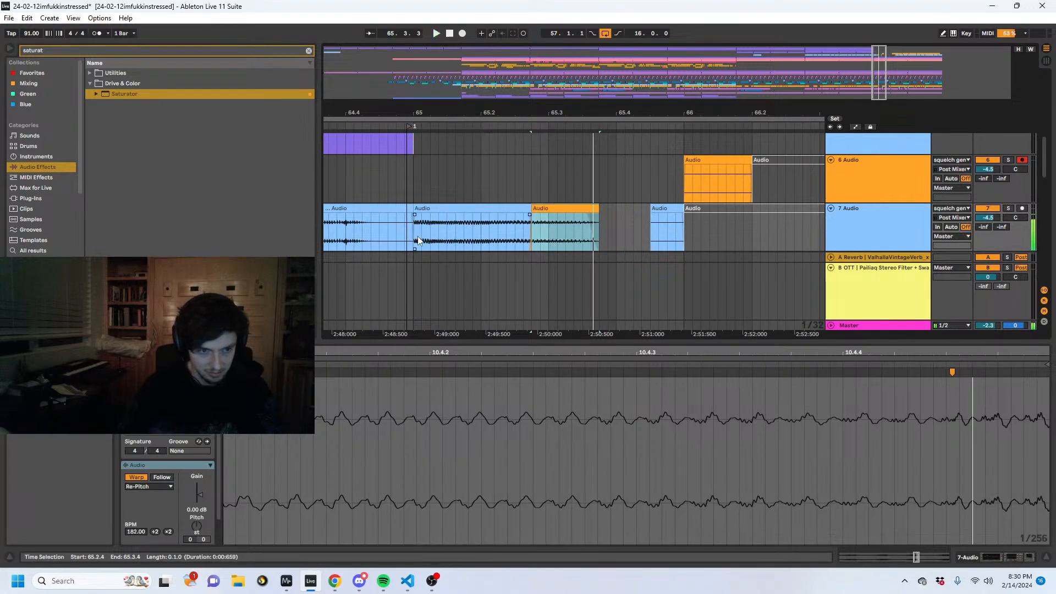
left_click_drag(598, 215, 688, 212)
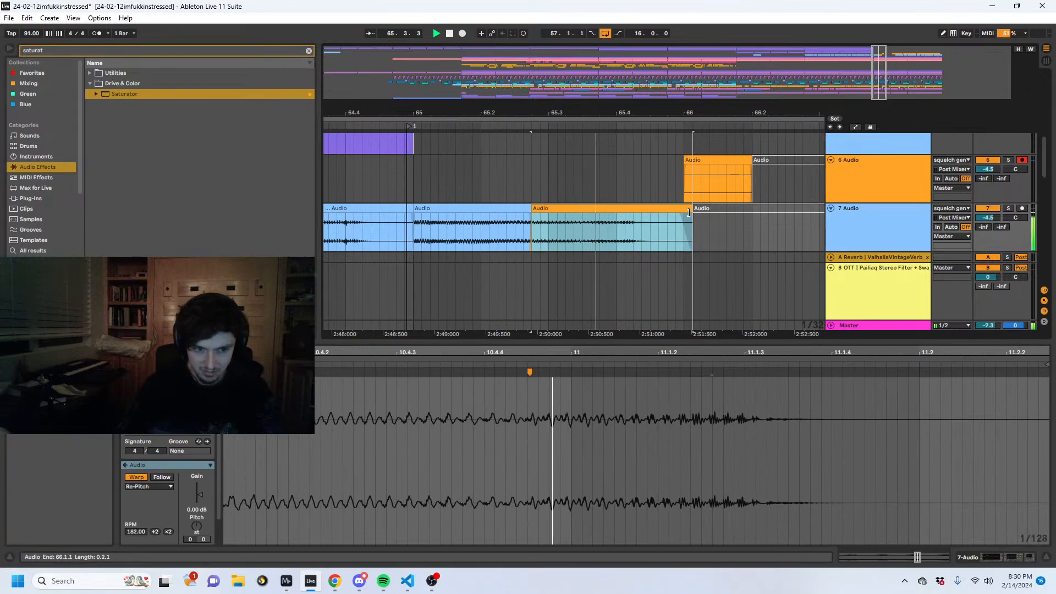
- Stretch the tail of the 65.2.4 slice's audio toward the clip end and play bar 65 on 7 Audio
key("space")
left_click_drag(755, 384, 1049, 390)
key("space")
left_click(860, 396)
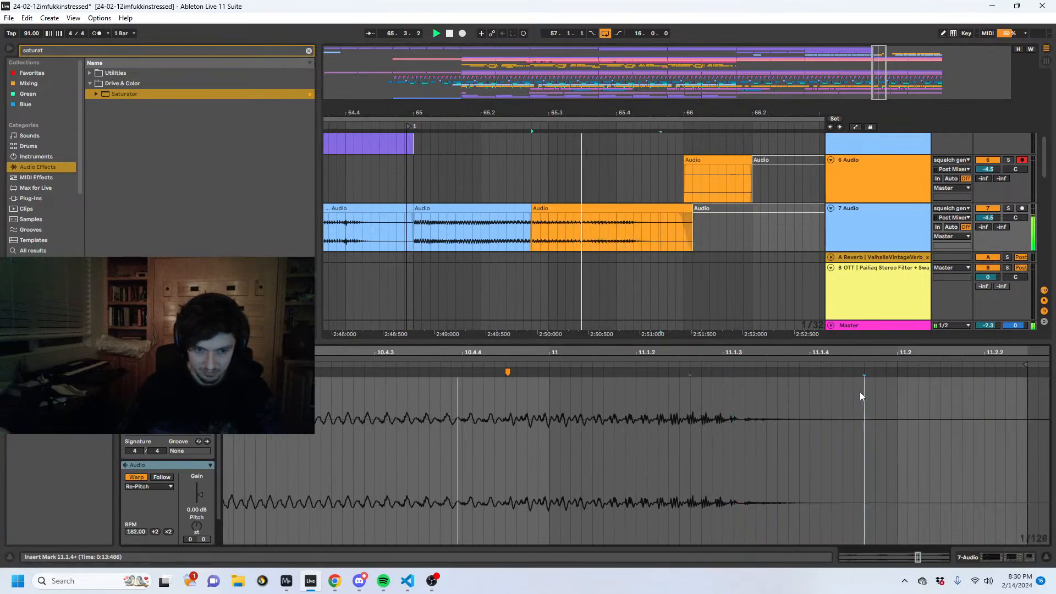
key("ctrl+z")
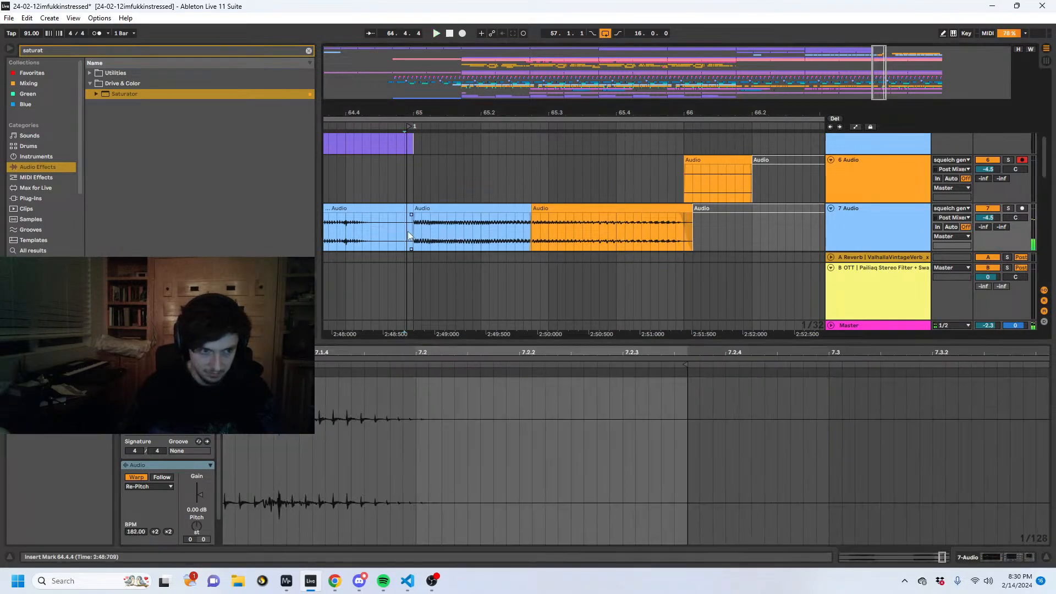
left_click_drag(412, 231, 691, 233)
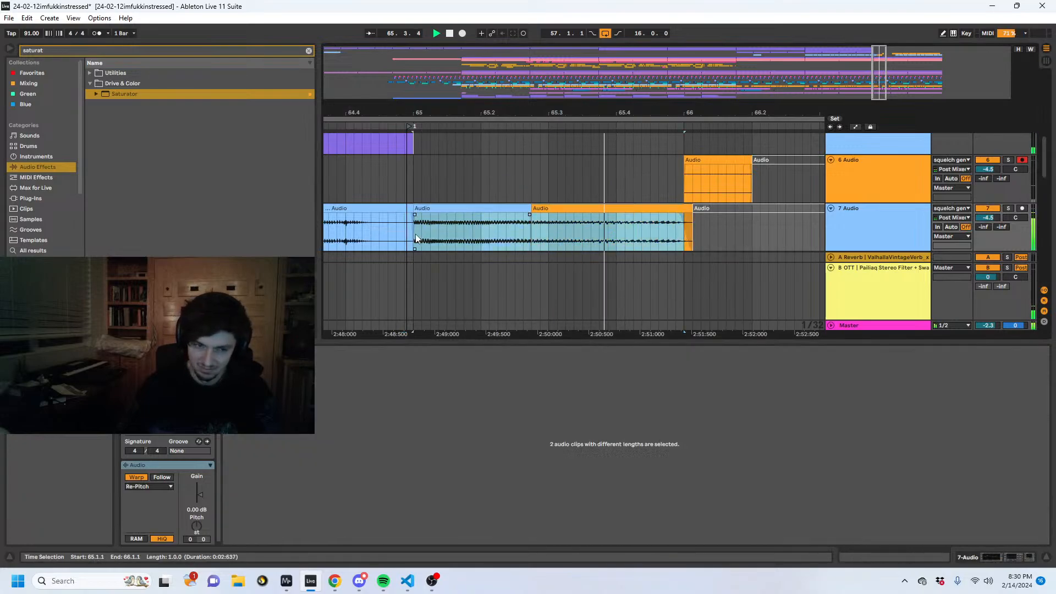
key("space")
- Copy the 7 Audio clip from 69.1.1 to 70.1.1, paste it at 66.1.1 and play the transition
left_click_drag(640, 113, 522, 82)
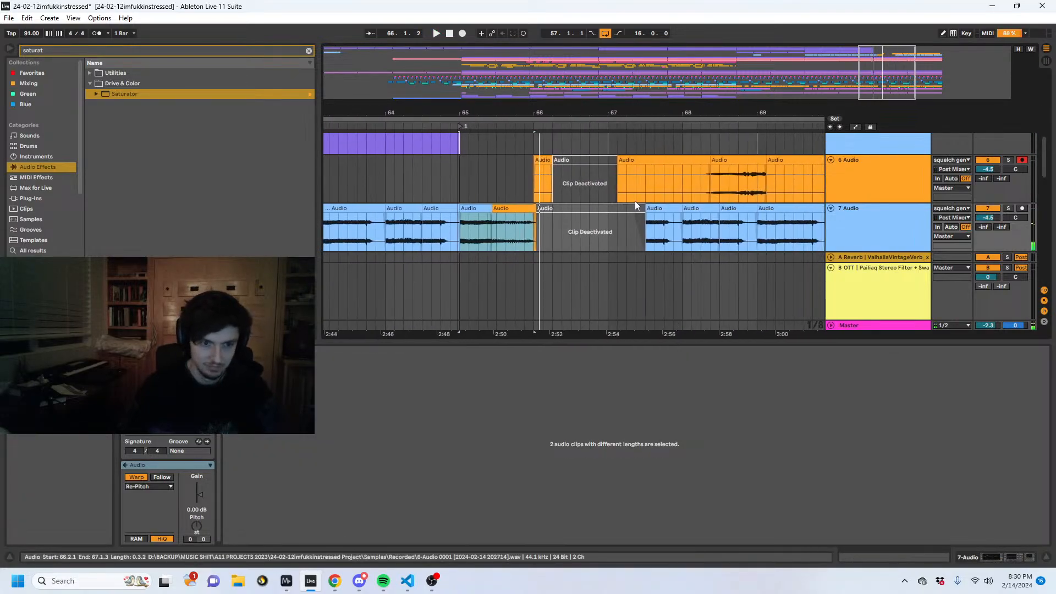
left_click(695, 209)
left_click(794, 210)
key("ctrl+c")
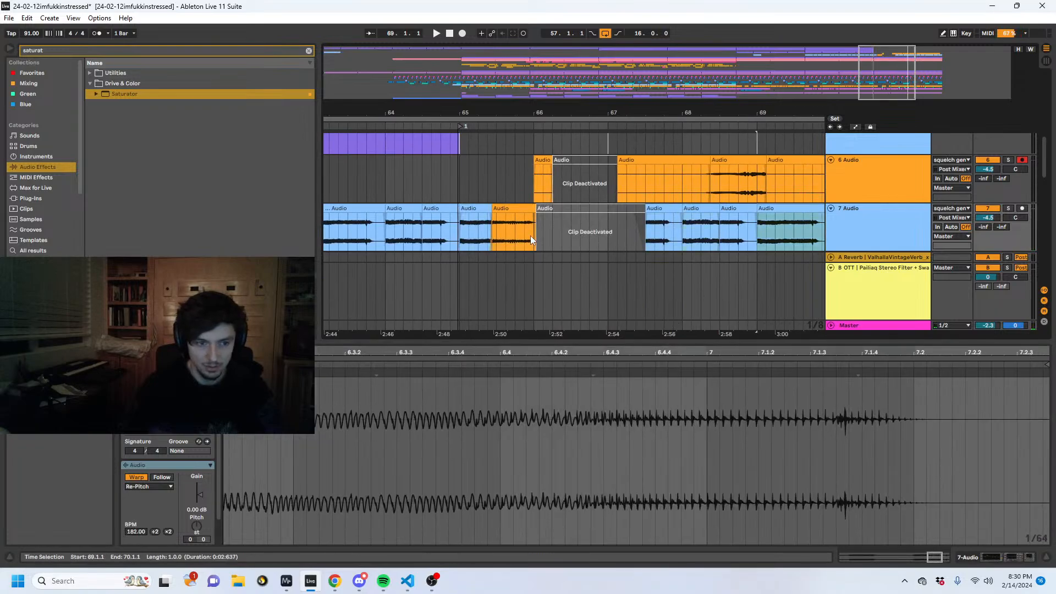
left_click(531, 236)
key("ctrl+v")
left_click(432, 228)
key("space")
- Extend the last 6 Audio clip to about 75.4 to uncover more recorded squelch, and play it from 75.1.1
left_click_drag(599, 234, 578, 234)
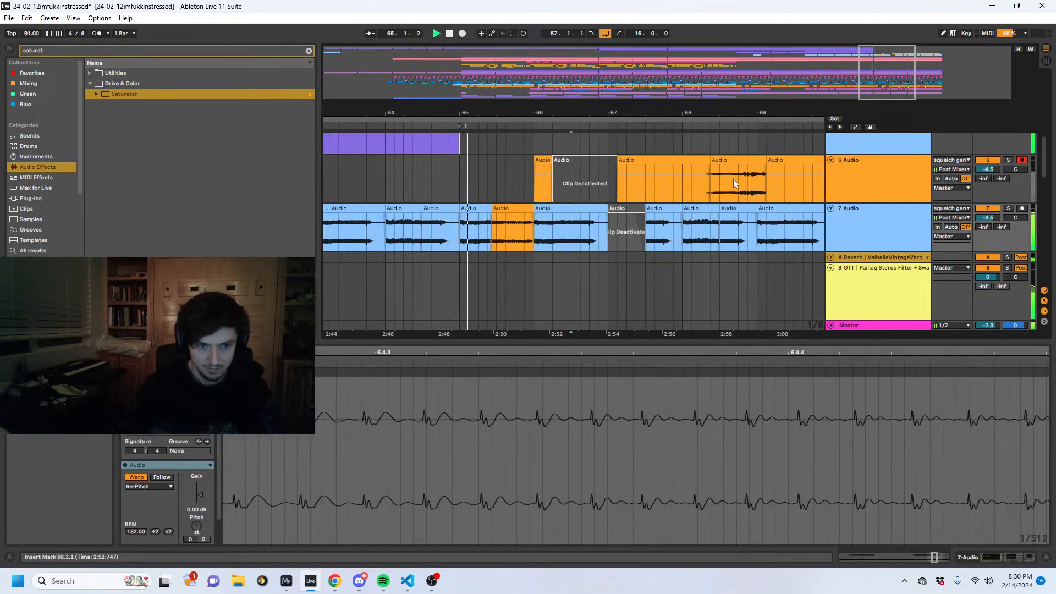
left_click_drag(757, 179, 722, 180)
left_click(534, 231)
left_click_drag(669, 113, 510, 83)
left_click_drag(700, 180, 686, 180)
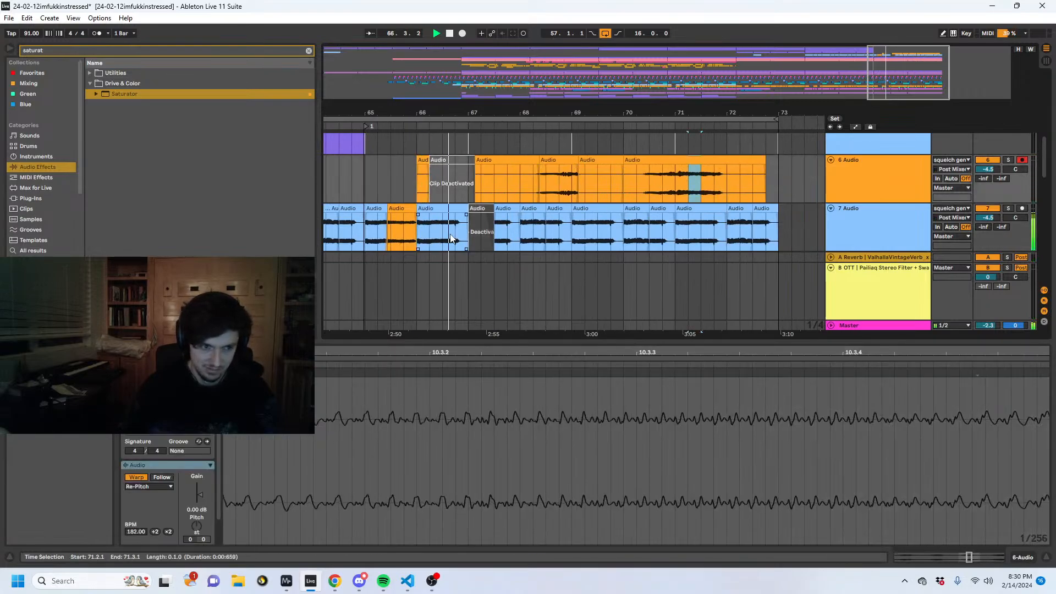
left_click_drag(765, 160, 910, 160)
left_click_drag(794, 112, 566, 88)
left_click(616, 193)
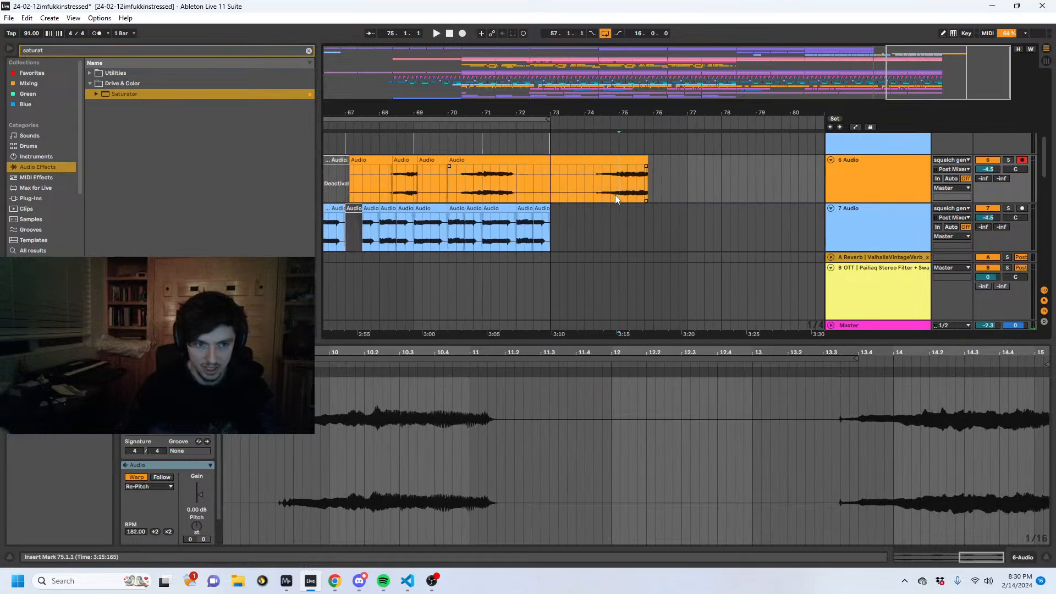
key("space")
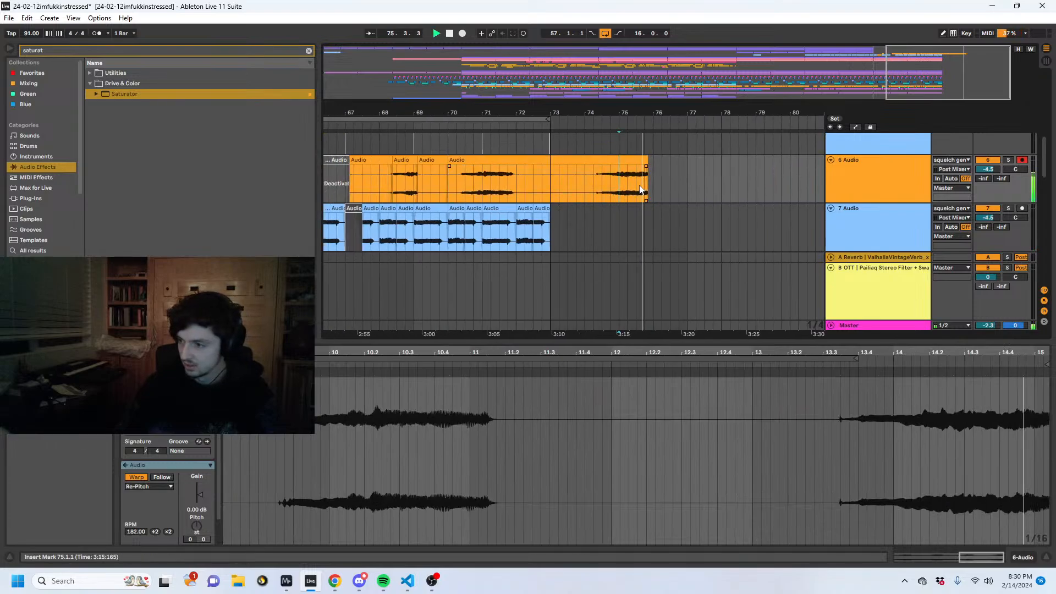
- Copy a half-bar slice from the end of the last 6 Audio clip onto 7 Audio at 66.3.1 and play from 65.1.1
left_click_drag(645, 160, 714, 166)
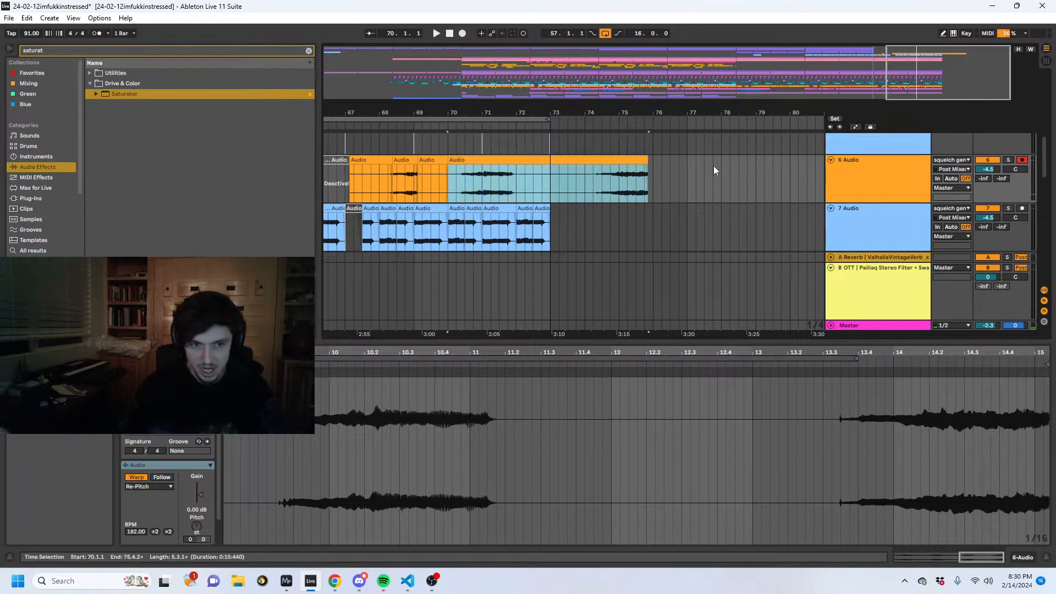
left_click_drag(644, 189, 628, 189)
left_click(370, 233)
left_click(384, 236)
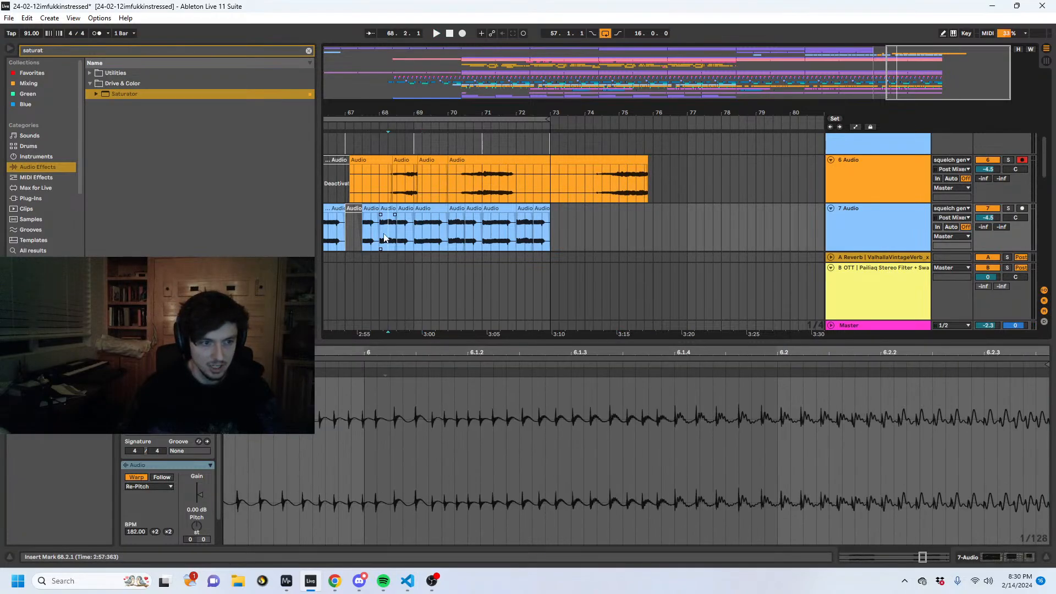
left_click(381, 225)
left_click_drag(367, 113, 561, 119)
left_click_drag(457, 114, 570, 159)
left_click(732, 228)
key("ctrl+e")
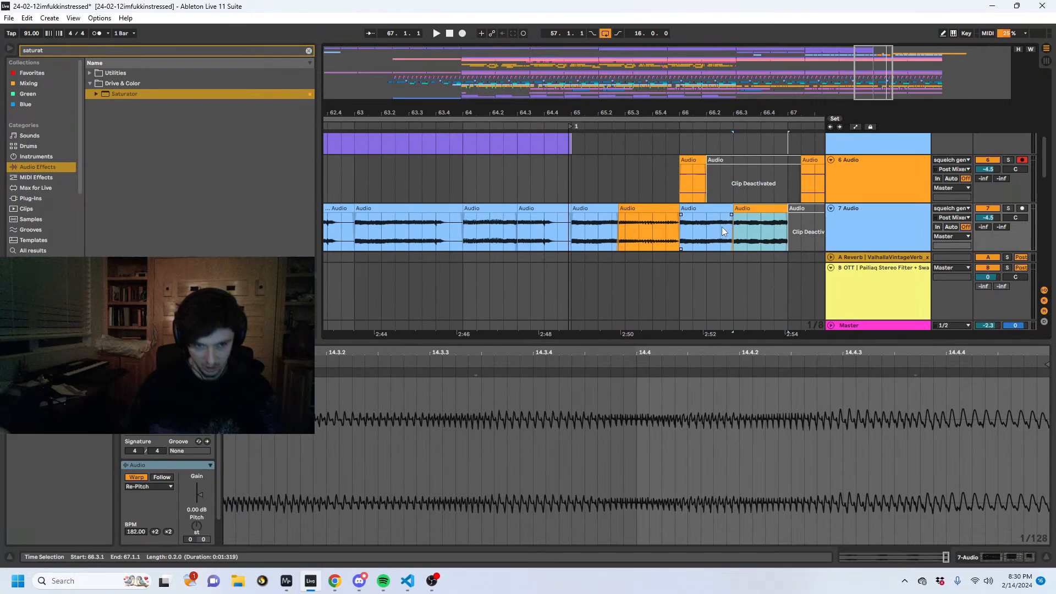
left_click(742, 208)
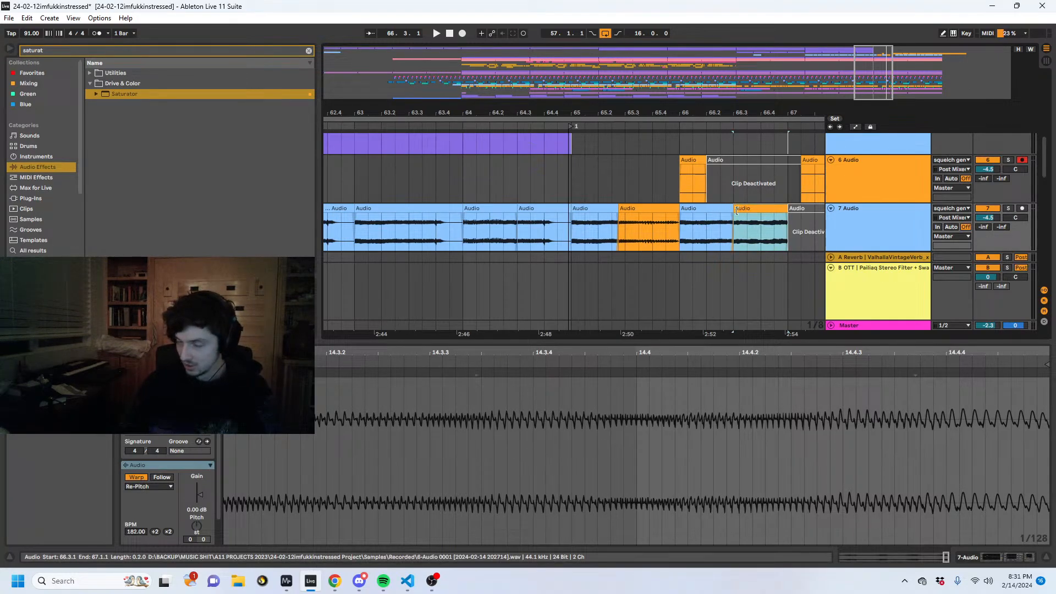
left_click(570, 234)
key("space")
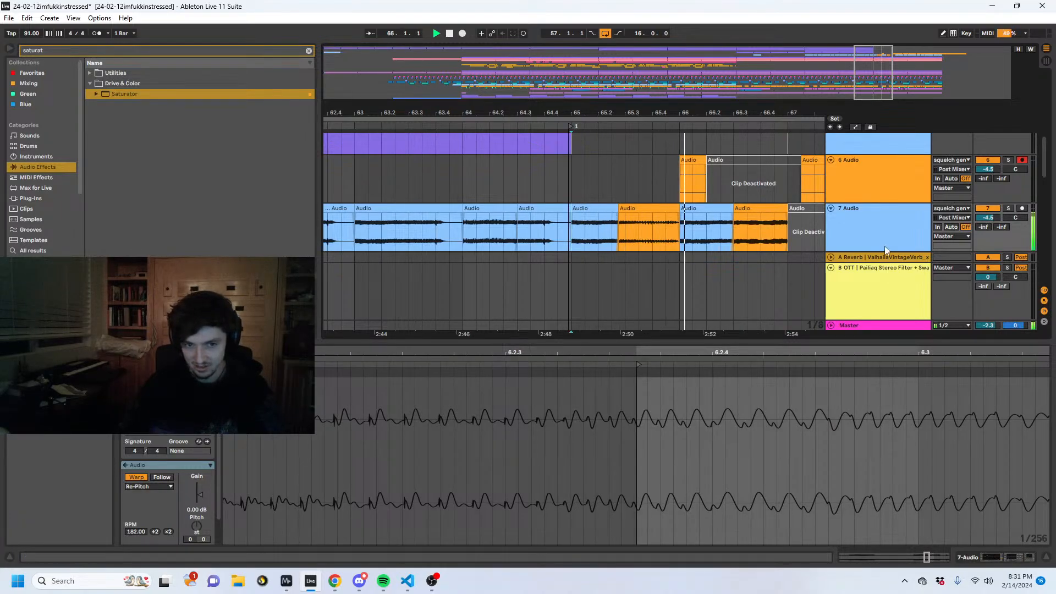
- Find the OTT preset with an "ott" search, load it after the Saturator on 7 Audio, and play the result
left_click(986, 559)
left_click_drag(121, 52, 1, 43)
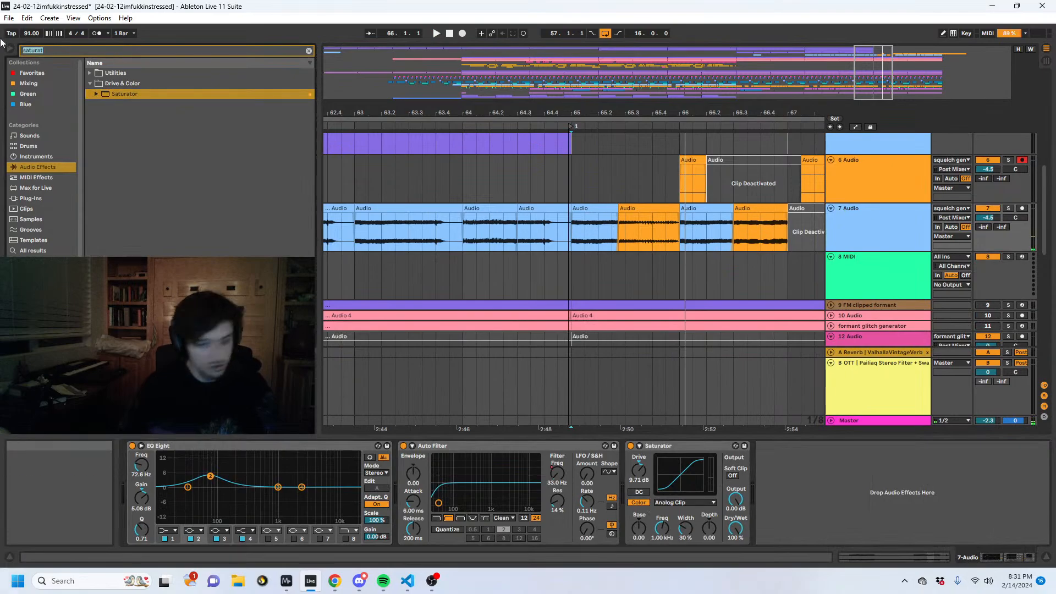
type("ott")
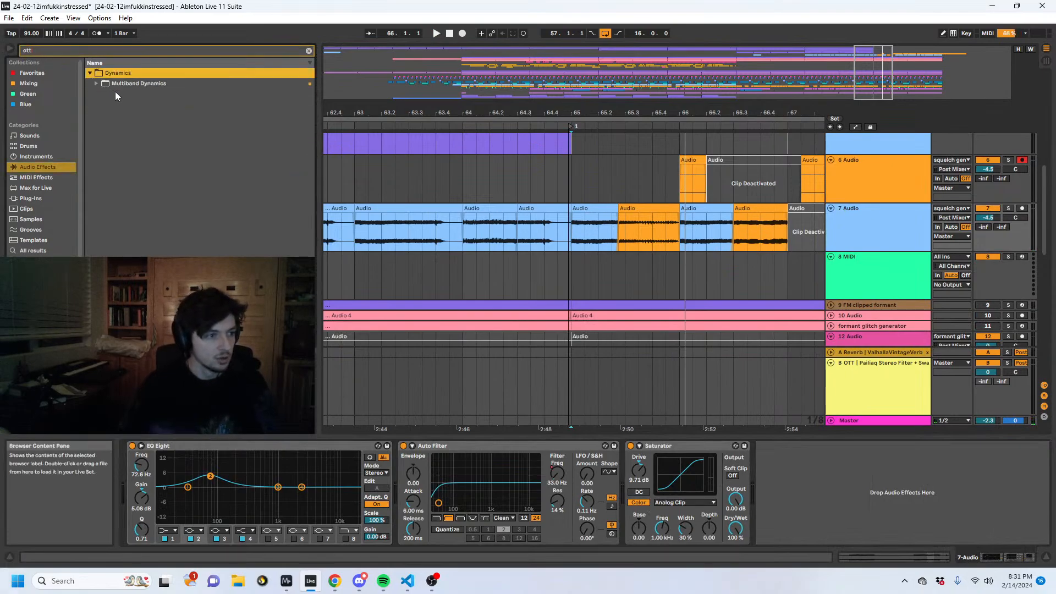
double_click(122, 94)
key("space")
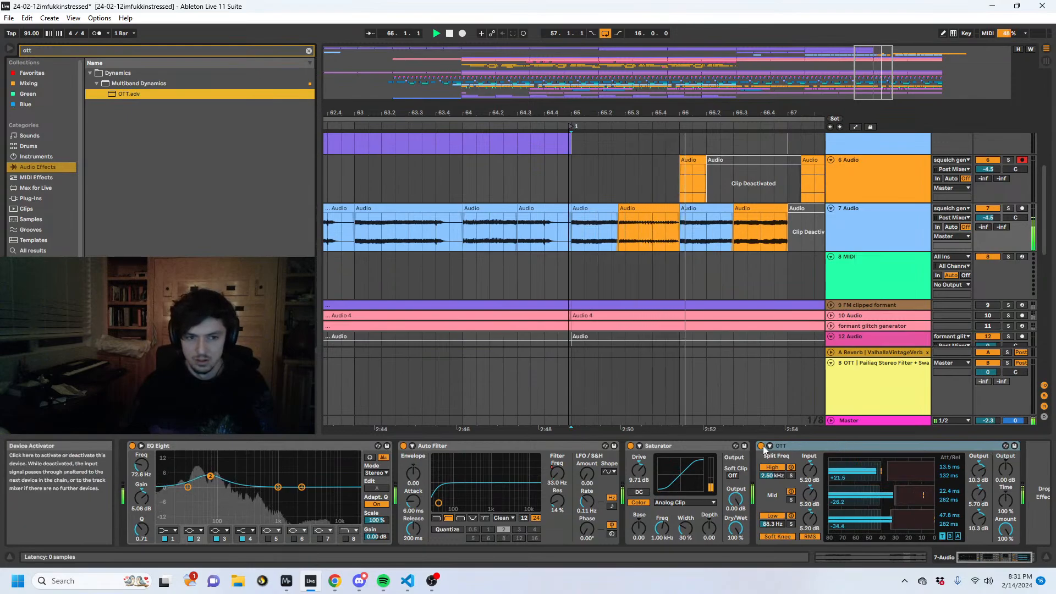
- Reduce the OTT amount to 17% and adjust its overall output while auditioning 7 Audio
left_click_drag(1004, 529, 1005, 566)
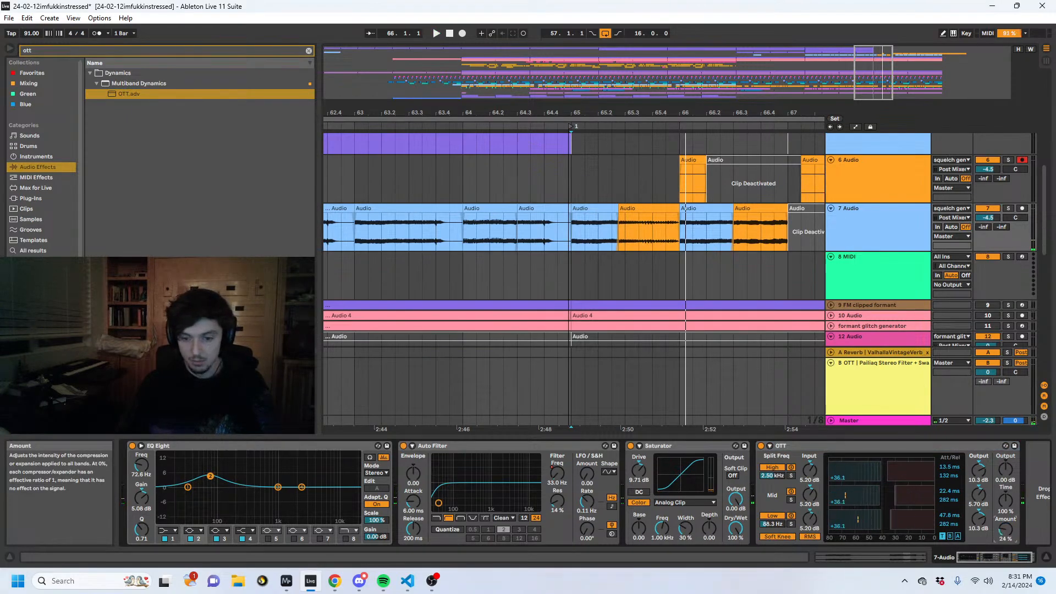
key("space")
left_click_drag(1005, 529, 1005, 530)
key("space")
key("space")
mouse_move(1006, 469)
left_mouse_down()
mouse_move(1005, 436)
mouse_move(1005, 470)
left_mouse_up()
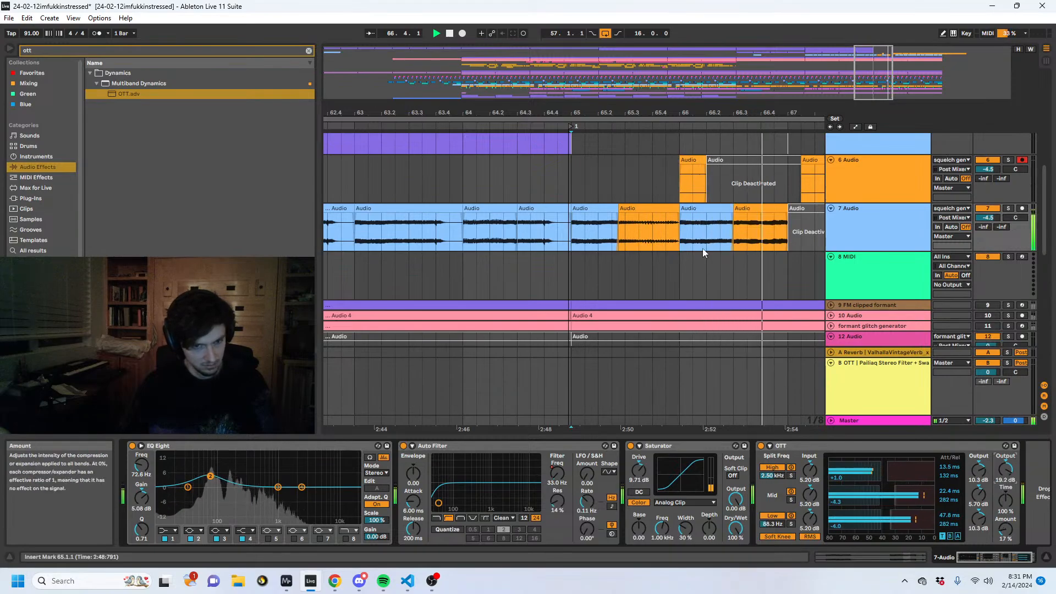
- Set the 66.3.1 slice's clip tempo on 7 Audio to 364 BPM and play from 65.4.3
left_click_drag(749, 109, 497, 110)
key("space")
left_click(502, 208)
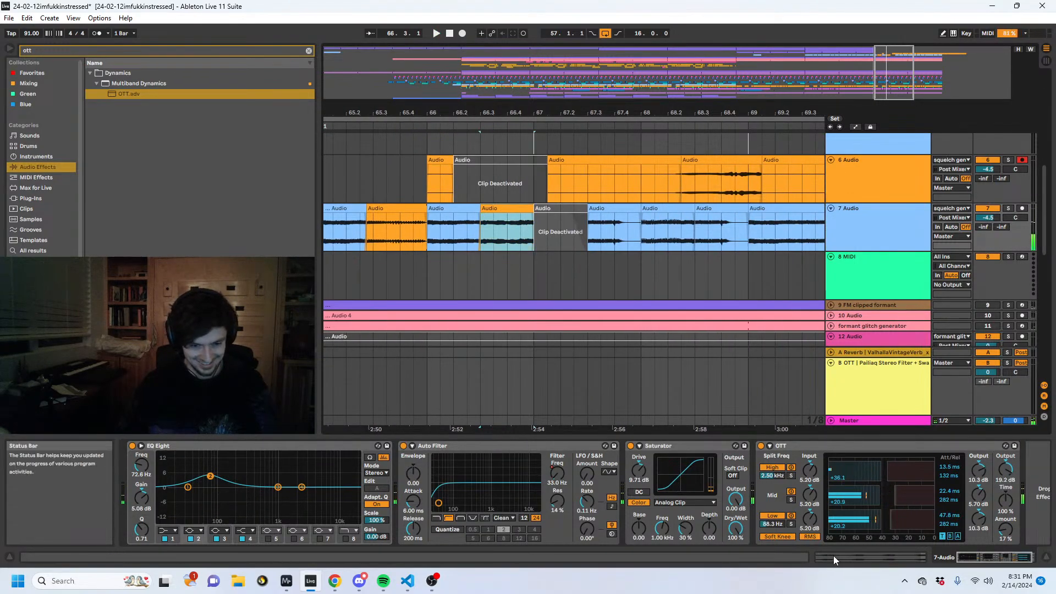
left_click(833, 556)
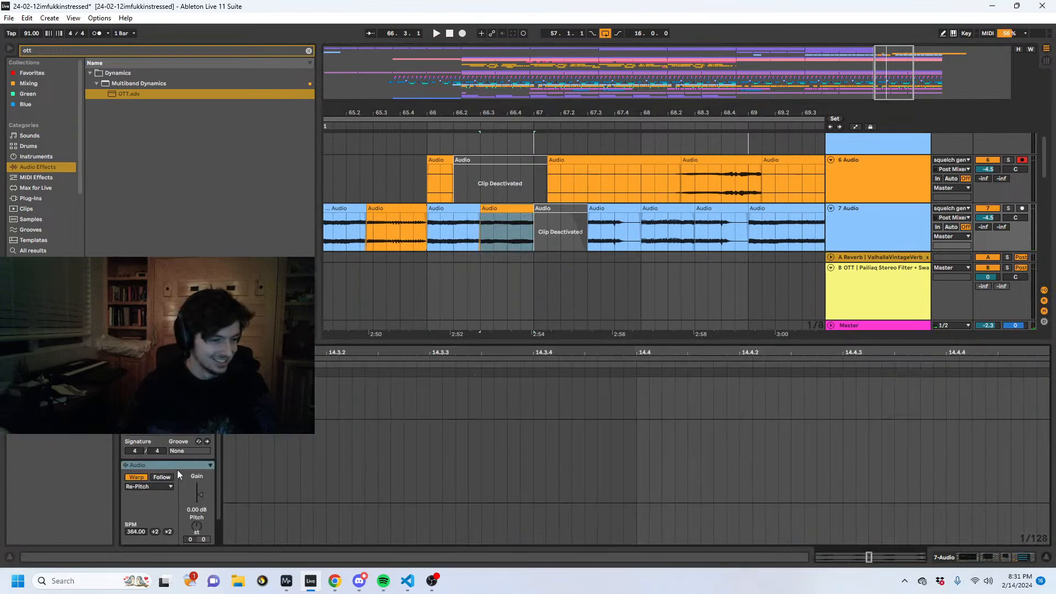
left_click(429, 234)
left_click(413, 228)
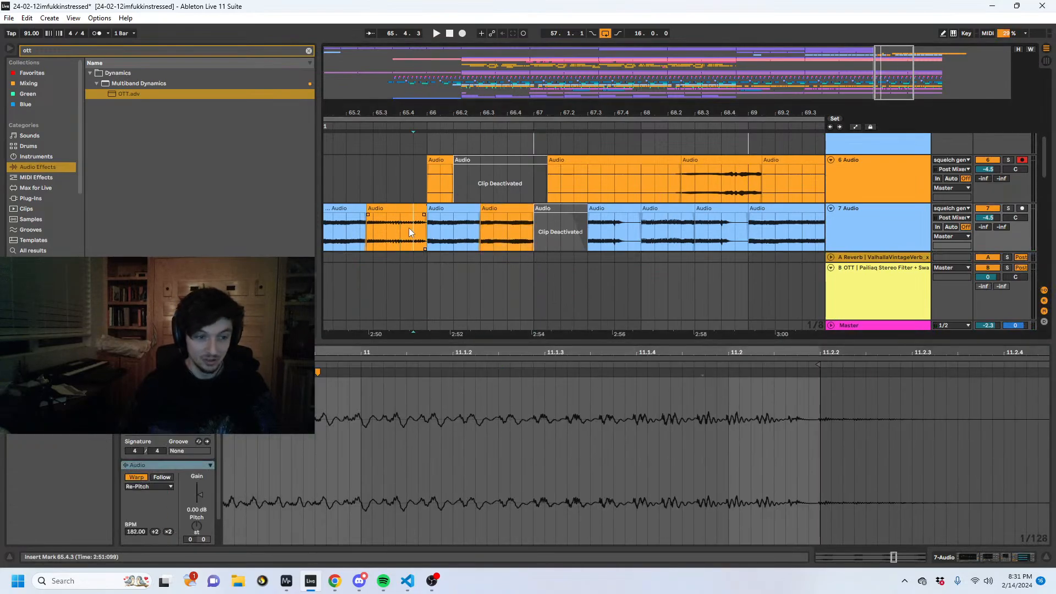
key("space")
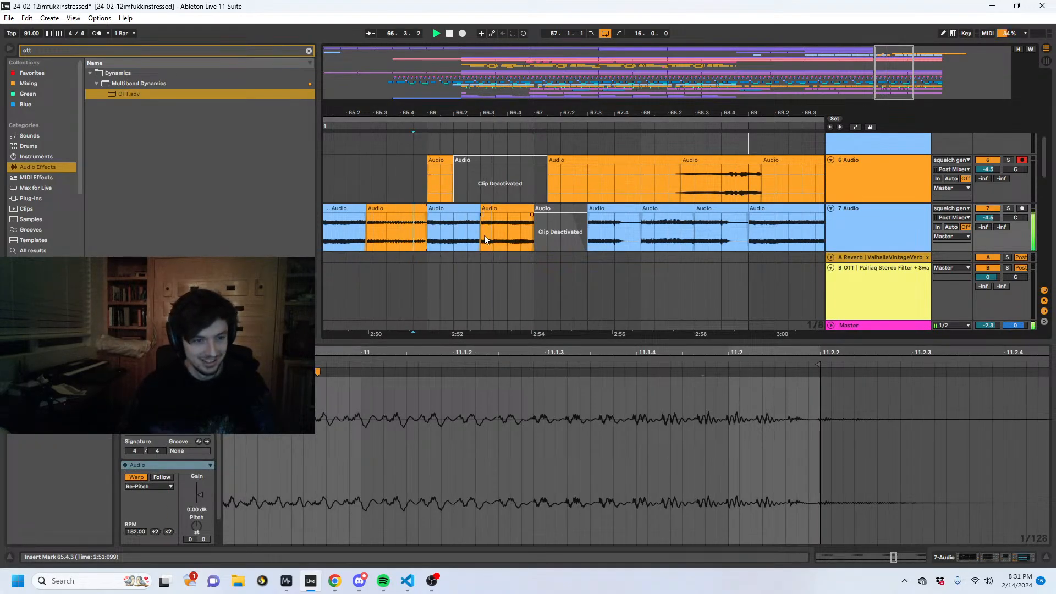
- Extend the sped-up 66.3.1 audio on 7 Audio to 67.3.3 and play it from 66.1.1
left_click_drag(531, 222, 554, 234)
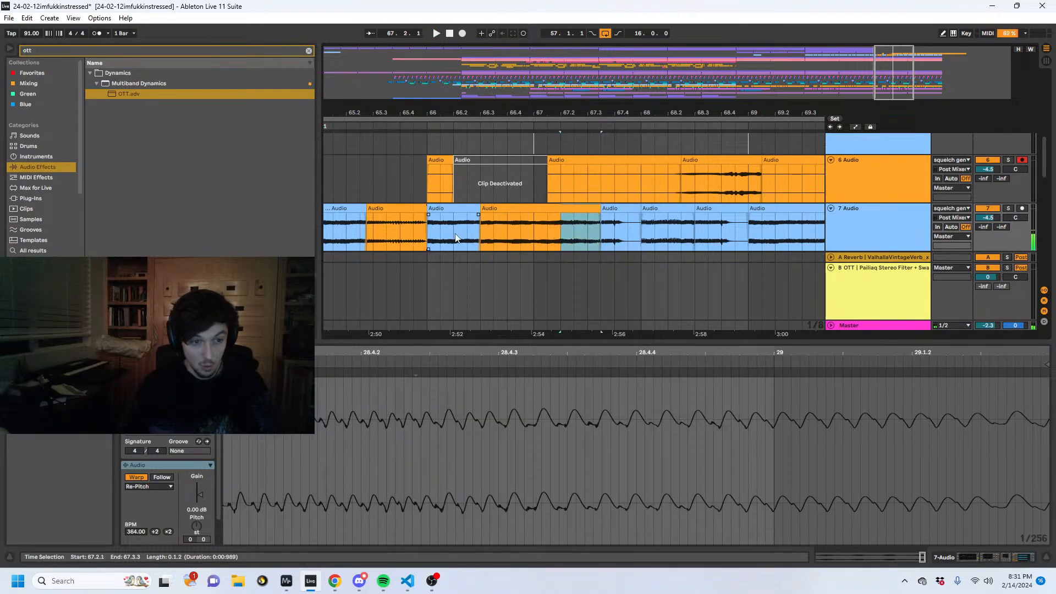
left_click(432, 233)
key("space")
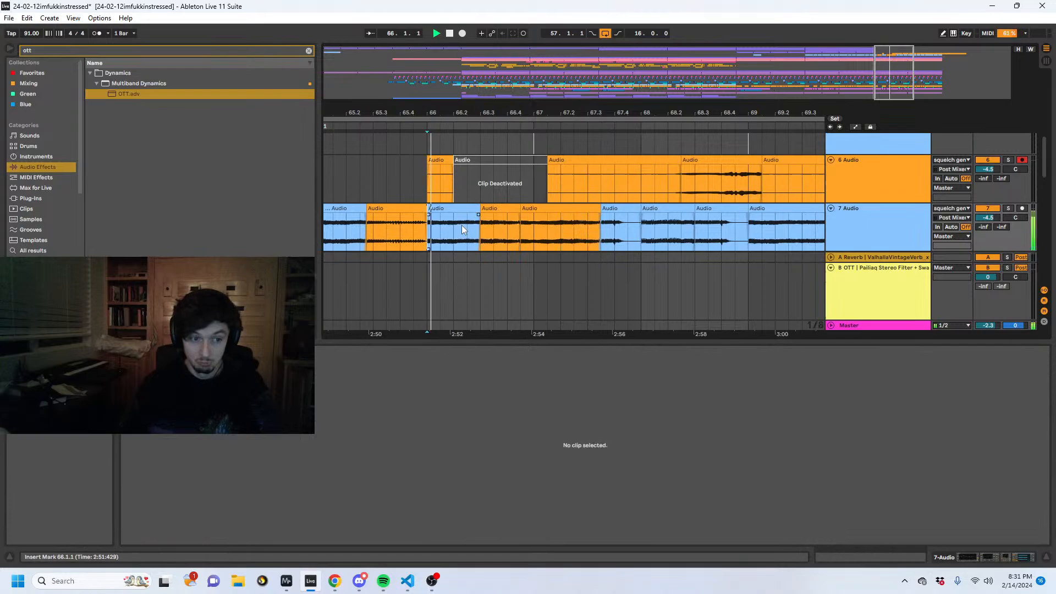
- Move the 66.4.3 slice on 7 Audio earlier, deactivate the audio from 67.1.1 to 67.3.3, and play from 66.2.1
left_click(532, 210)
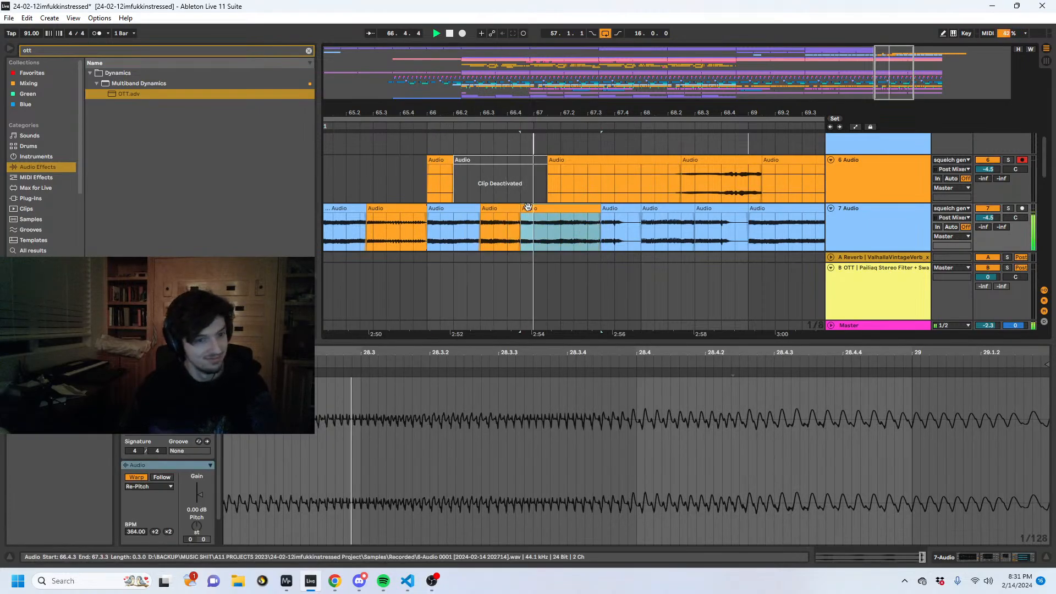
scroll(546, 209, "down", 2)
key("0")
left_click_drag(535, 210, 504, 208)
key("space")
left_click(492, 222)
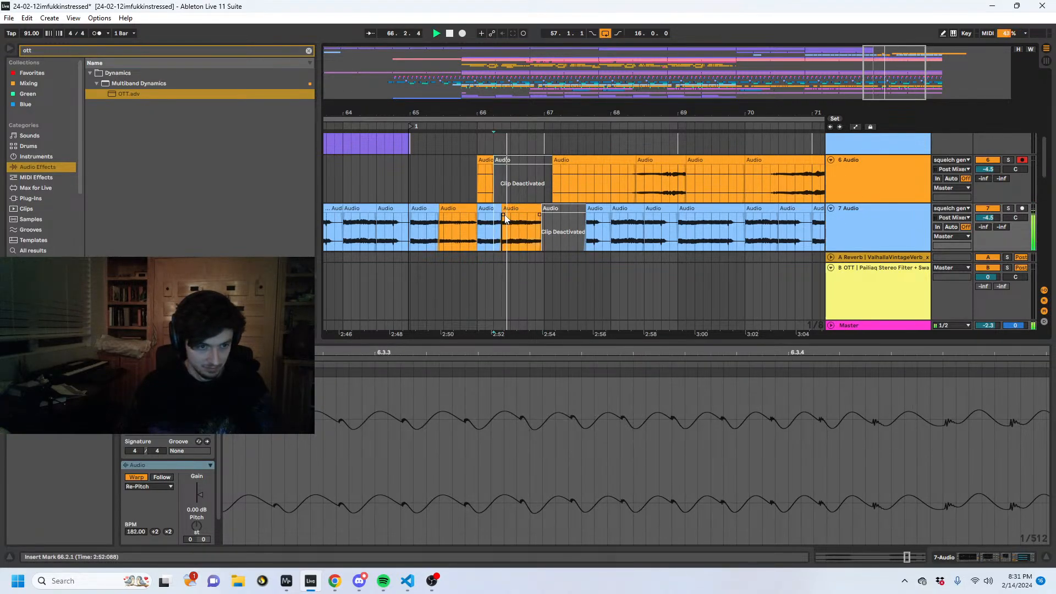
- Start the moved slice at 66.3.1, add a warp marker at 28.4.1, and stretch the audio before it using a second marker
left_click(509, 211)
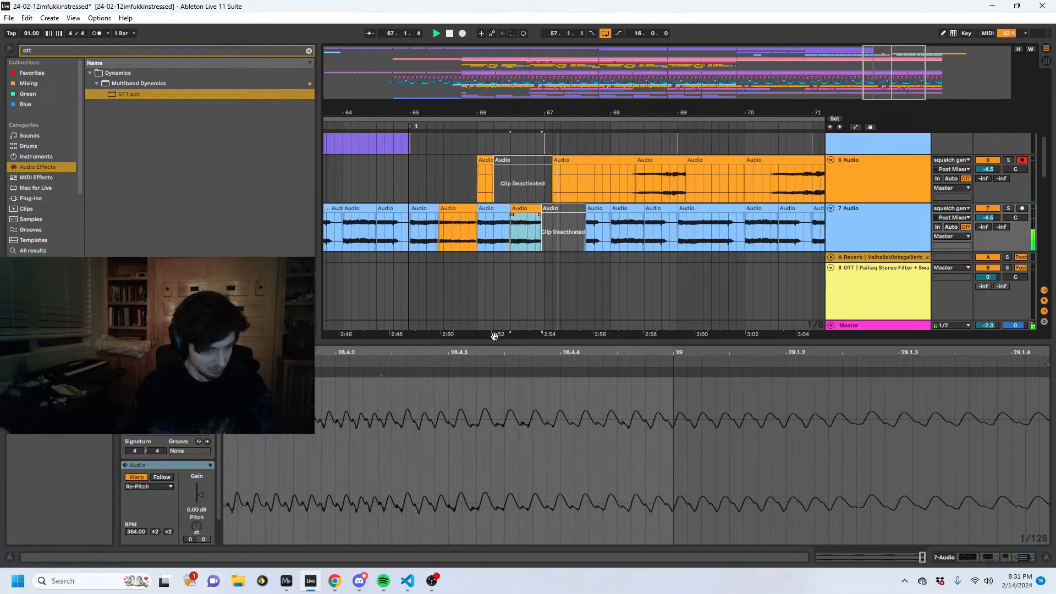
key("space")
key("ctrl+z")
left_click_drag(474, 352, 529, 385)
double_click(528, 374)
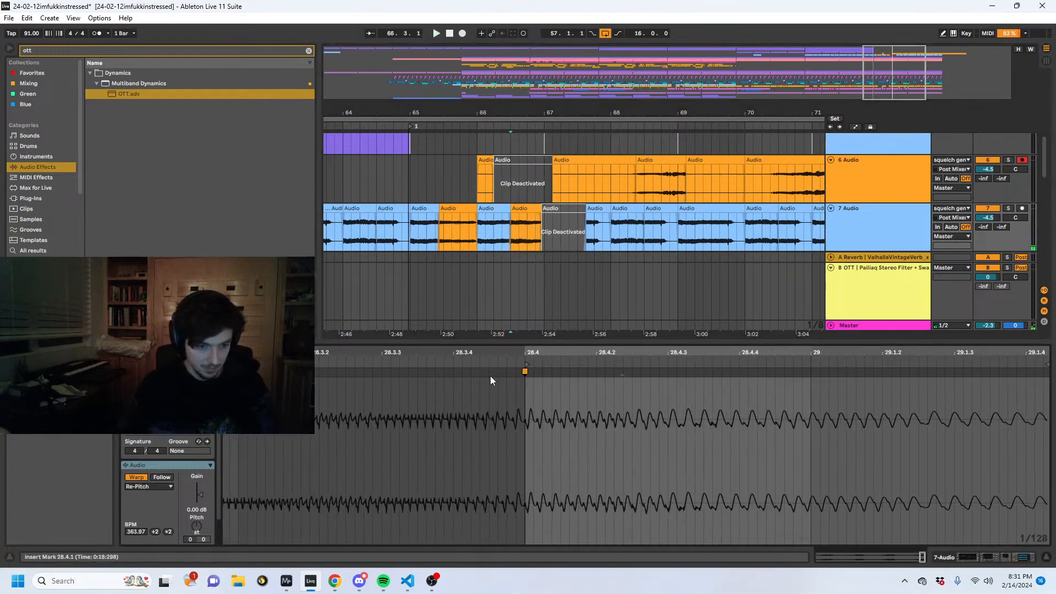
double_click(386, 375)
left_click_drag(386, 374, 220, 374)
key("space")
- Try a crossfade between the 66.1.1 and 66.3.1 slices on 7 Audio and play it
left_click(514, 218)
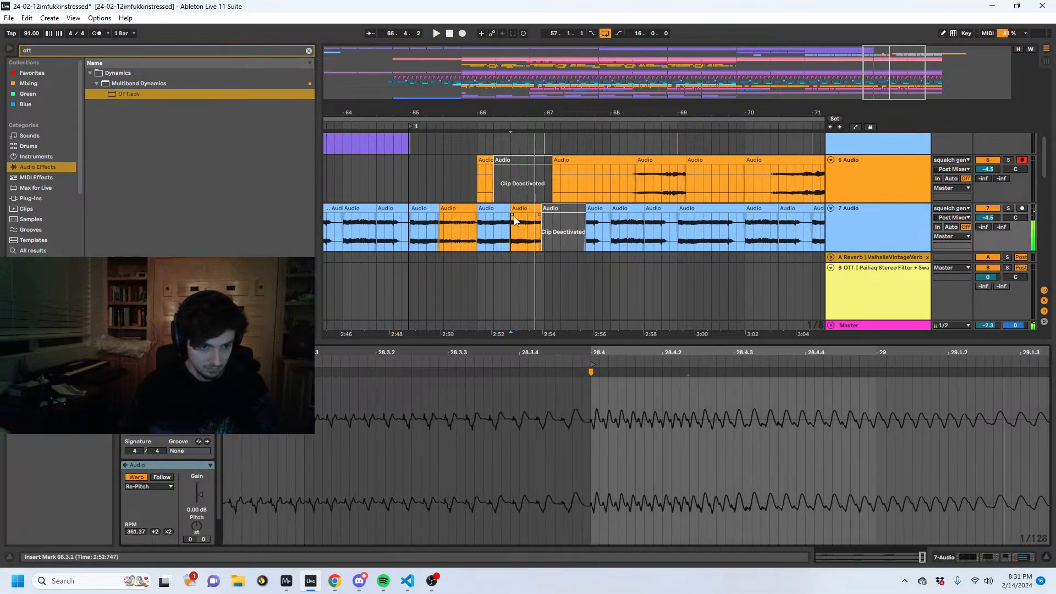
left_click_drag(514, 218, 501, 219)
left_click(489, 242)
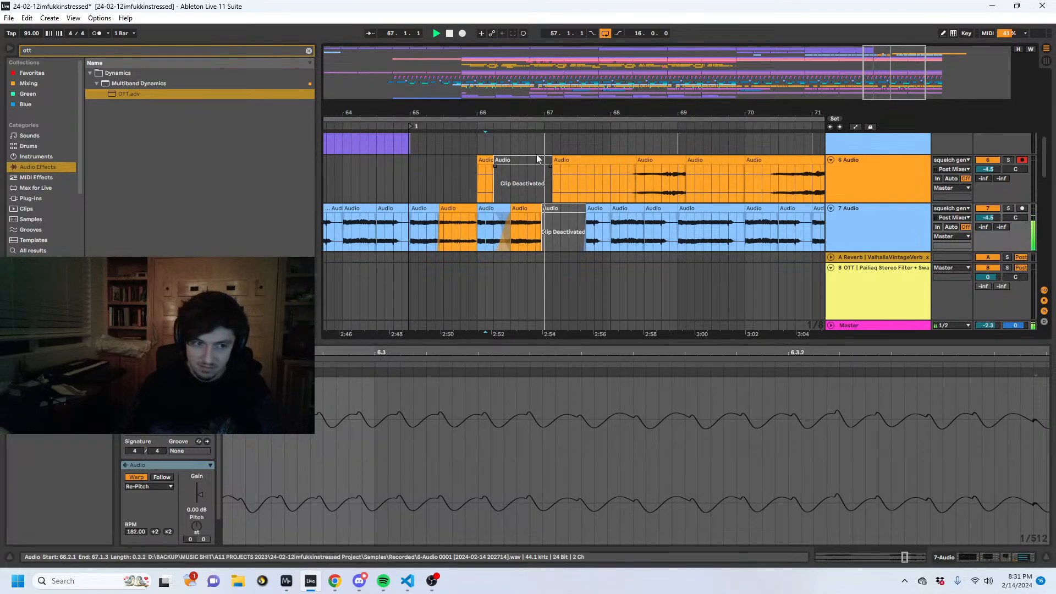
key("space")
- Play the transition on 7 Audio from just before bar 65
left_click(404, 239)
key("space")
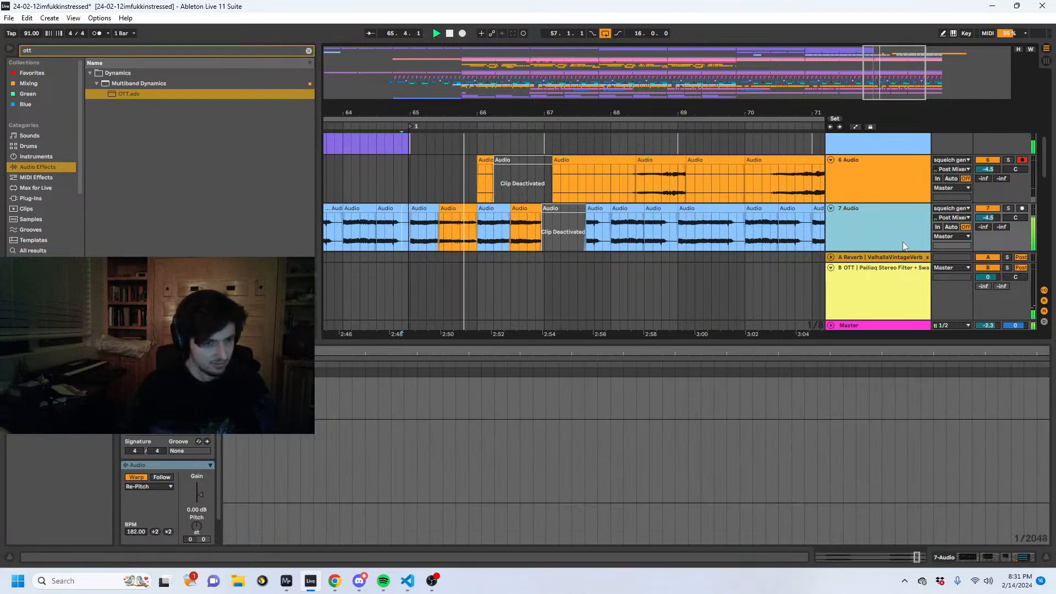
left_click_drag(523, 108, 523, 118)
key("space")
- Move the 7 Audio slices from 66.1.1 to 67.1.1, delete the clips between 68.1.3 and 69.1.1, and play from 65.1.1
left_click_drag(549, 229, 603, 224)
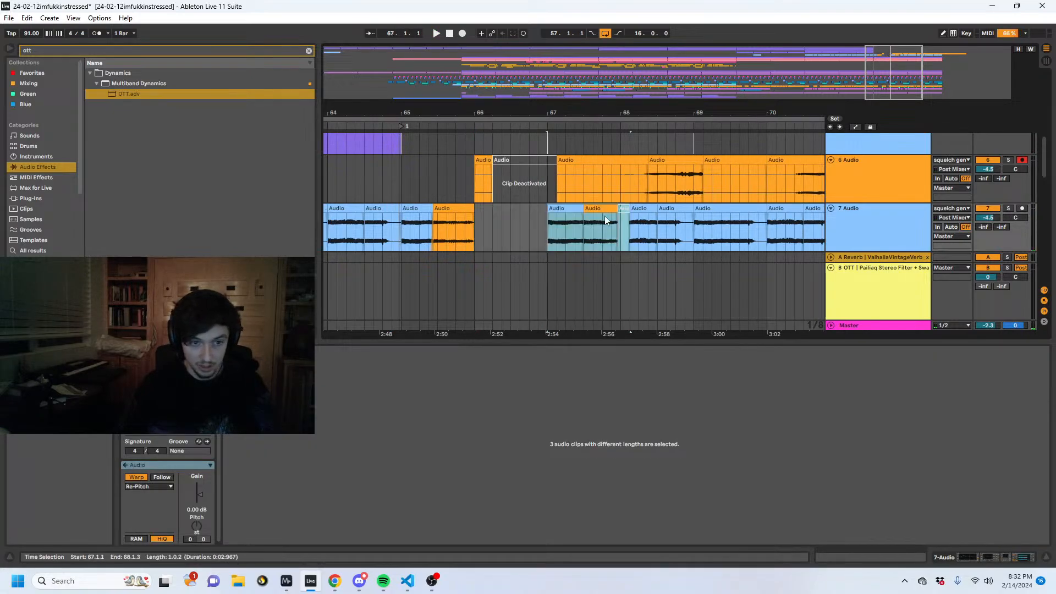
left_click_drag(598, 113, 591, 105)
left_click_drag(620, 231, 724, 227)
left_click_drag(660, 231, 616, 241)
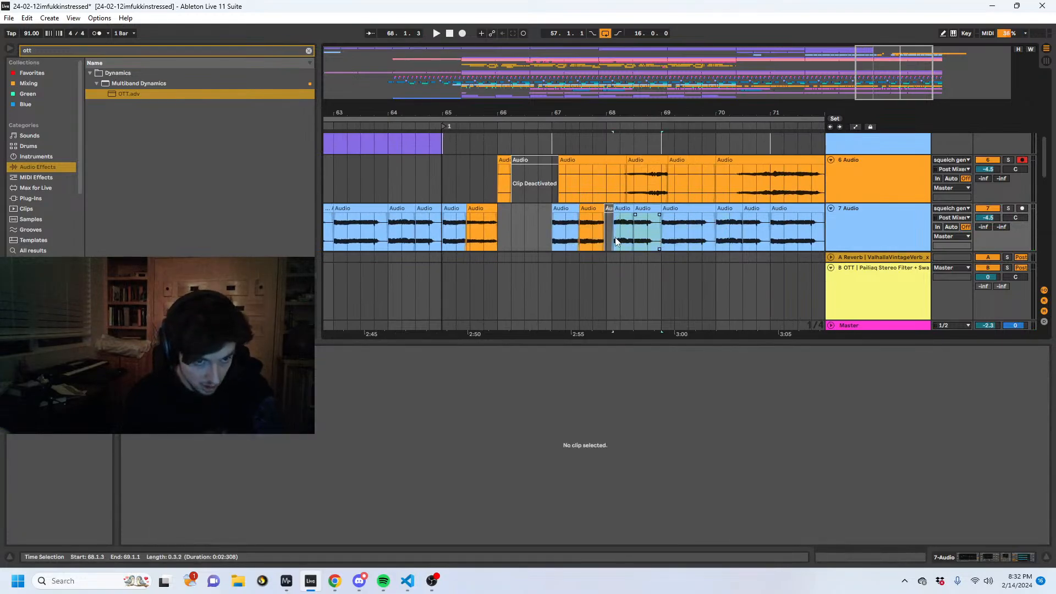
left_click(443, 237)
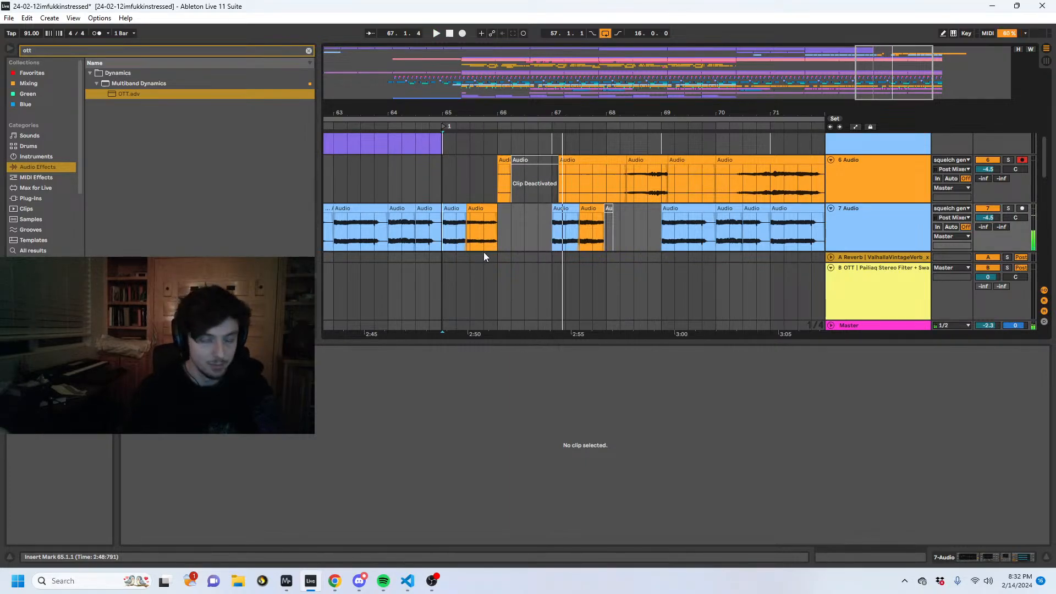
- Set the insert marker at 66.1.1, fold the B OTT return track, and show the 7 Audio device chain
left_click(498, 225)
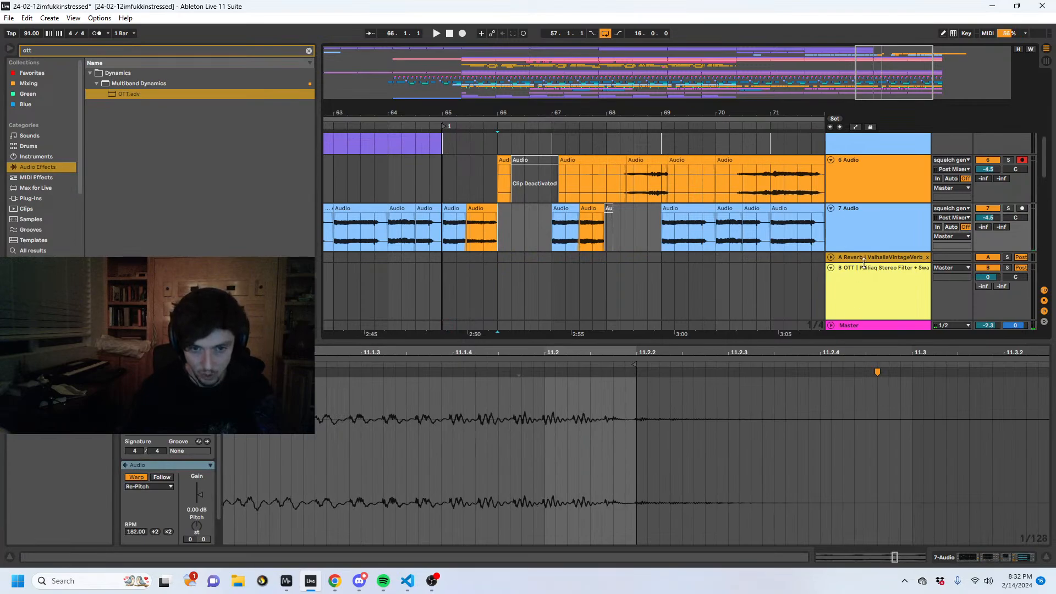
left_click(831, 268)
left_click_drag(867, 341, 863, 436)
scroll(827, 337, "down", 5)
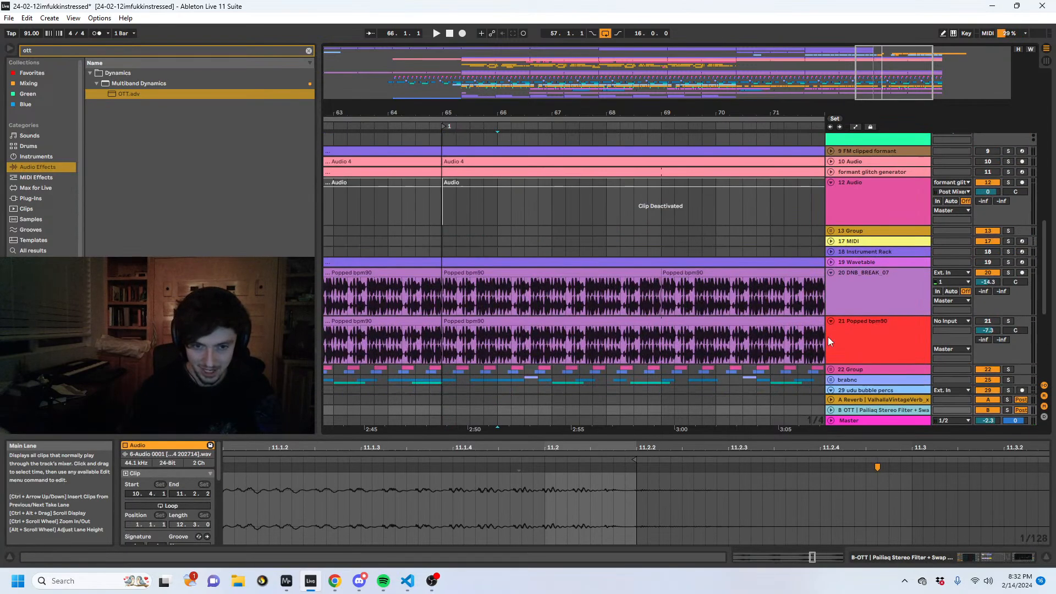
scroll(868, 329, "up", 6)
left_click(875, 254)
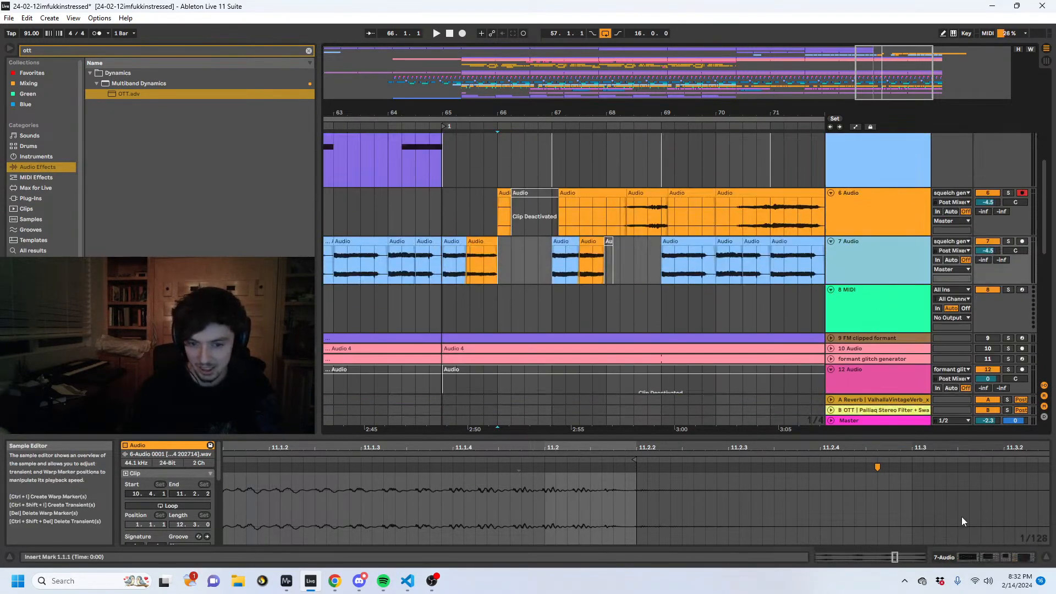
left_click(964, 559)
- Insert an audio track below 7 Audio and load pq Resonance Clipper onto it, found by searching all results for "resonance clip"
left_click_drag(53, 51, 7, 47)
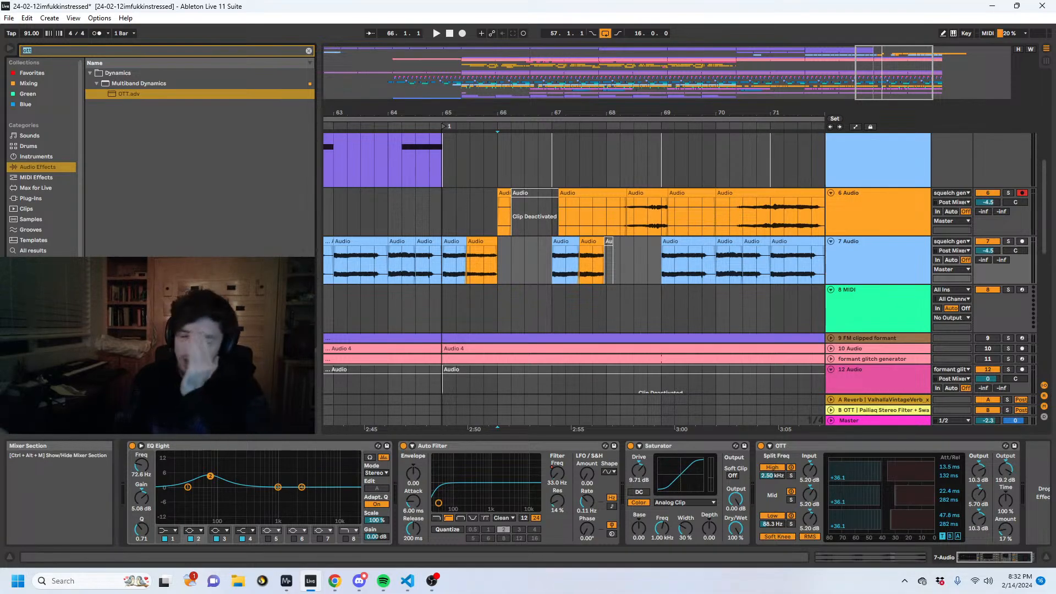
type("resonance clip")
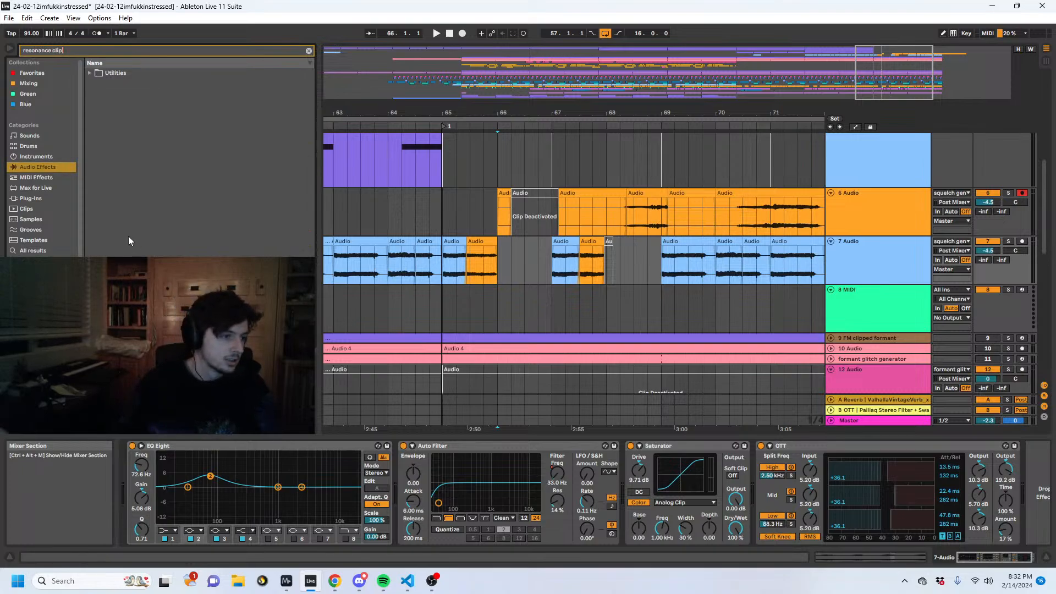
left_click(48, 245)
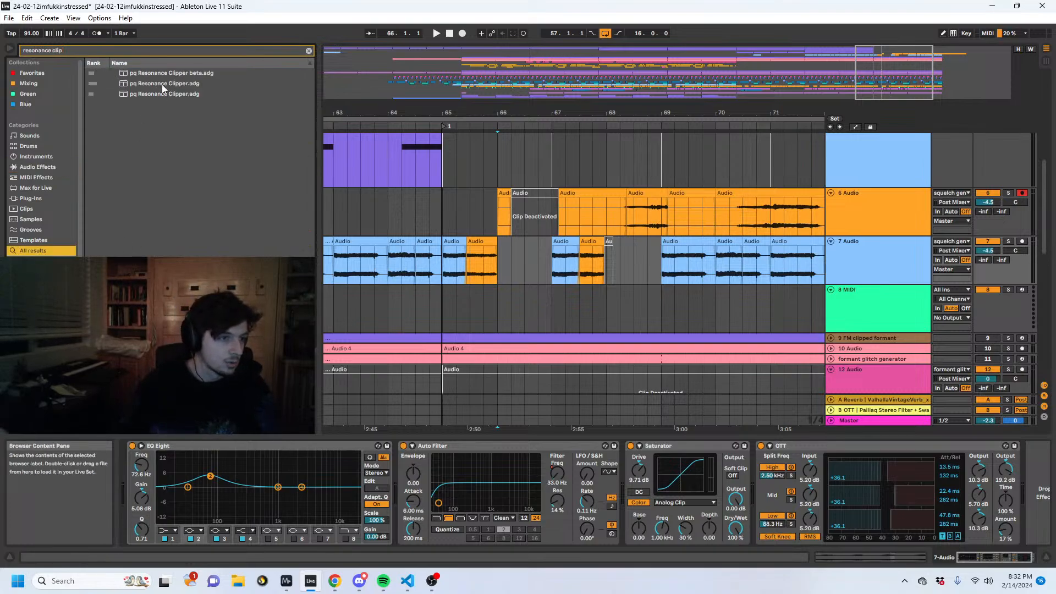
left_click(887, 269)
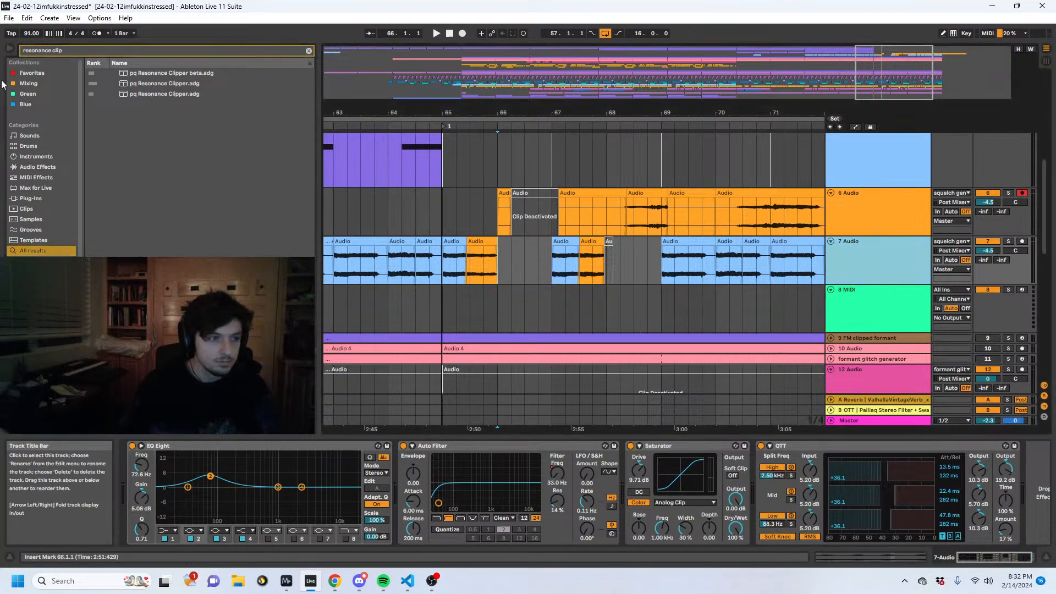
key("ctrl+t")
left_click_drag(152, 85, 840, 321)
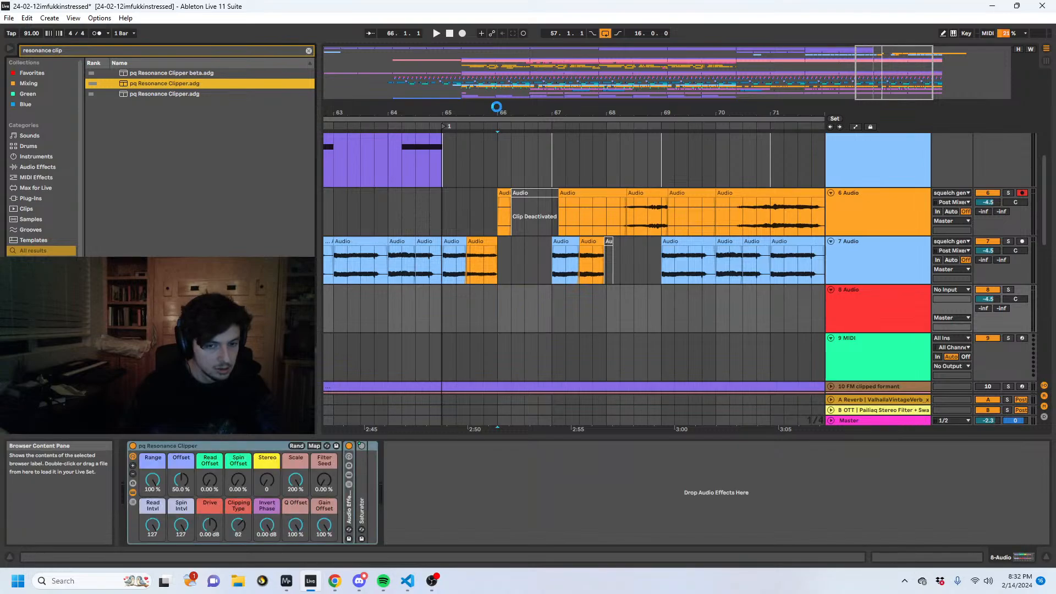
- Copy the 2 Pigments track and paste the copy outside the group, directly above squelch gen 3
left_click_drag(497, 109, 593, 82)
scroll(629, 219, "up", 2)
scroll(630, 215, "up", 4)
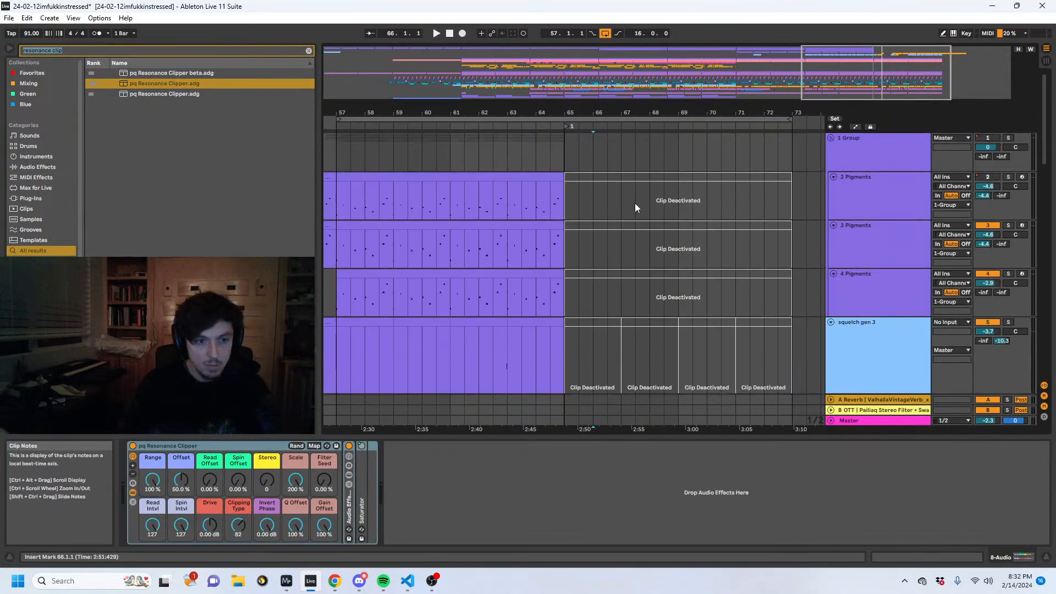
left_click(537, 177)
left_click_drag(525, 112, 643, 82)
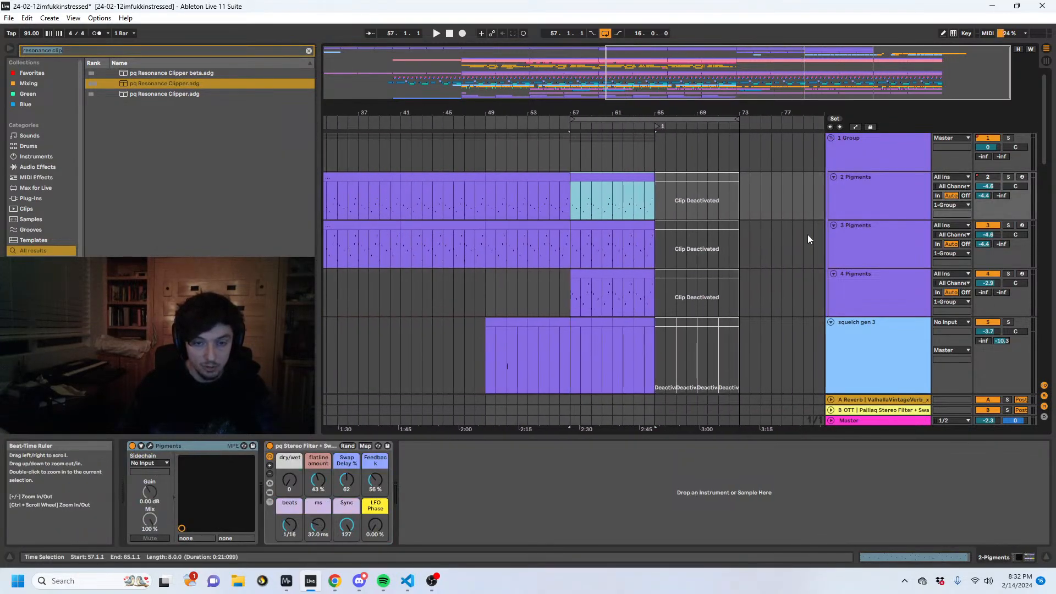
scroll(853, 259, "down", 1)
scroll(855, 253, "up", 1)
left_click(877, 193)
scroll(857, 262, "down", 7)
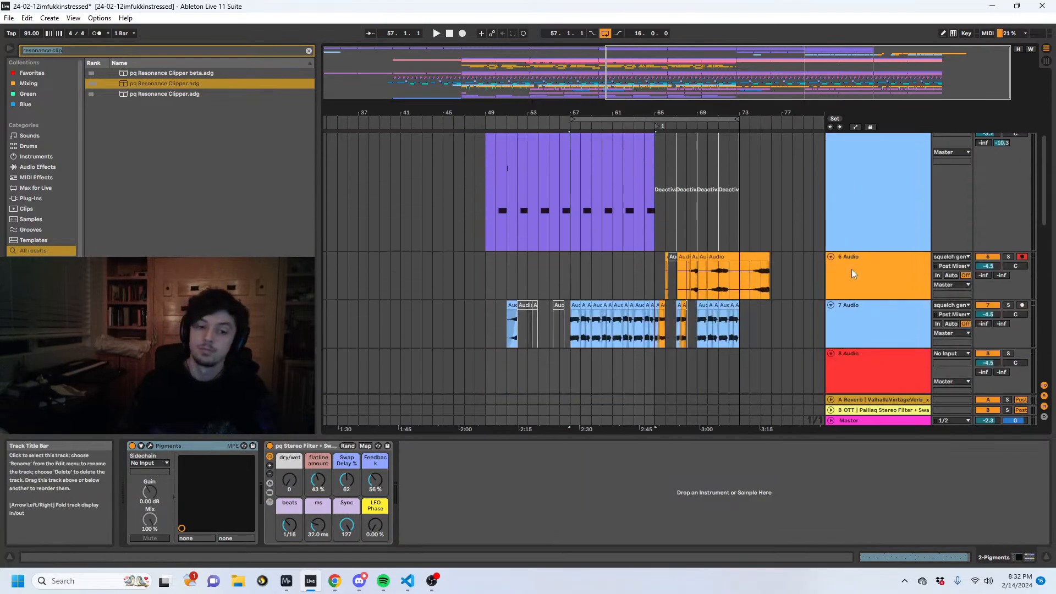
scroll(879, 259, "up", 3)
scroll(884, 260, "up", 2)
left_click(886, 260)
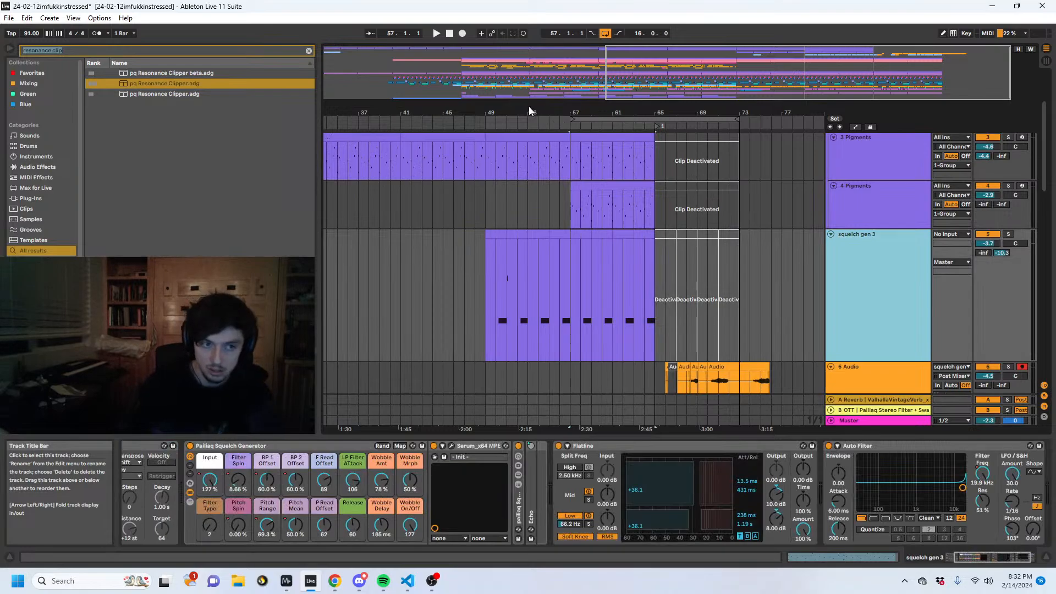
key("ctrl+v")
- On the copied Pigments track, delete everything before 65.1.1 and activate the clip from 65.1.1 to 73.1.1
left_click_drag(529, 109, 649, 85)
left_click(665, 232)
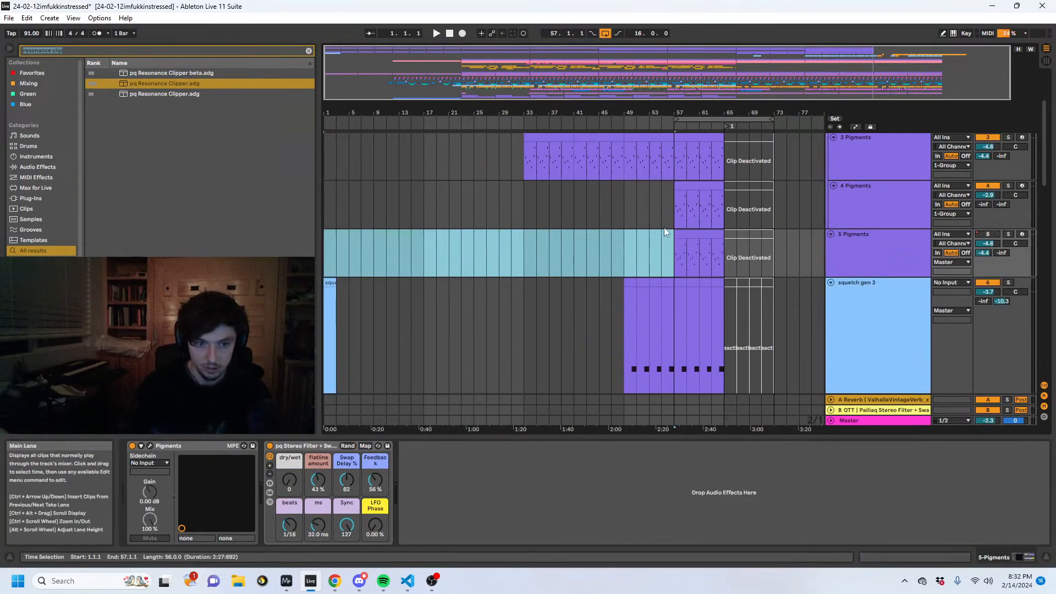
key("Delete")
left_click(747, 238)
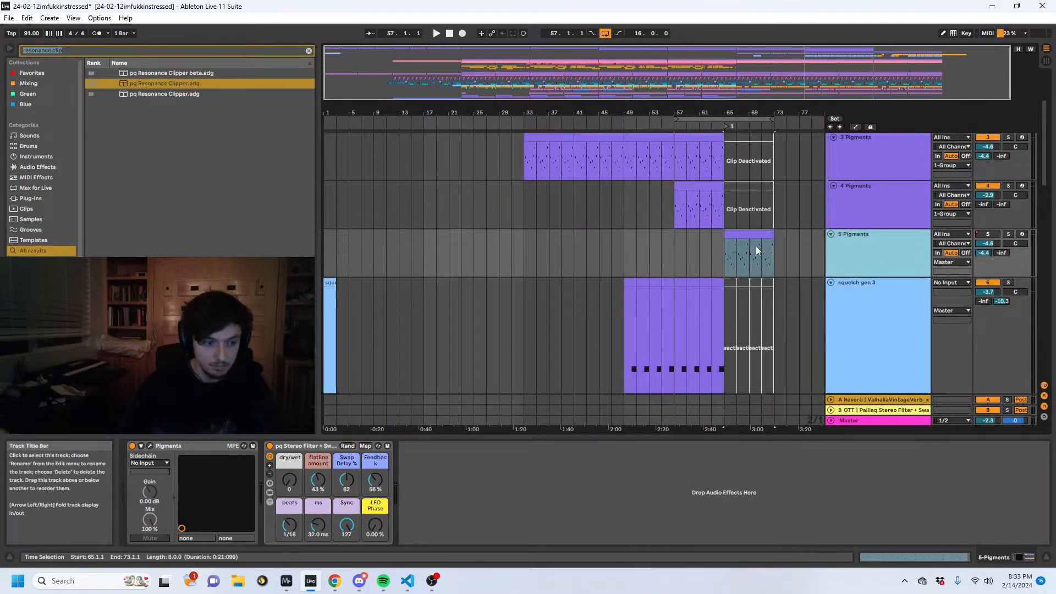
- Move the pq Resonance Clipper rack from 9 Audio to the end of the 5 Pigments chain and delete the 9 Audio track
scroll(854, 275, "down", 3)
left_click(873, 291)
left_click(881, 338)
scroll(883, 339, "down", 4)
left_click(879, 348)
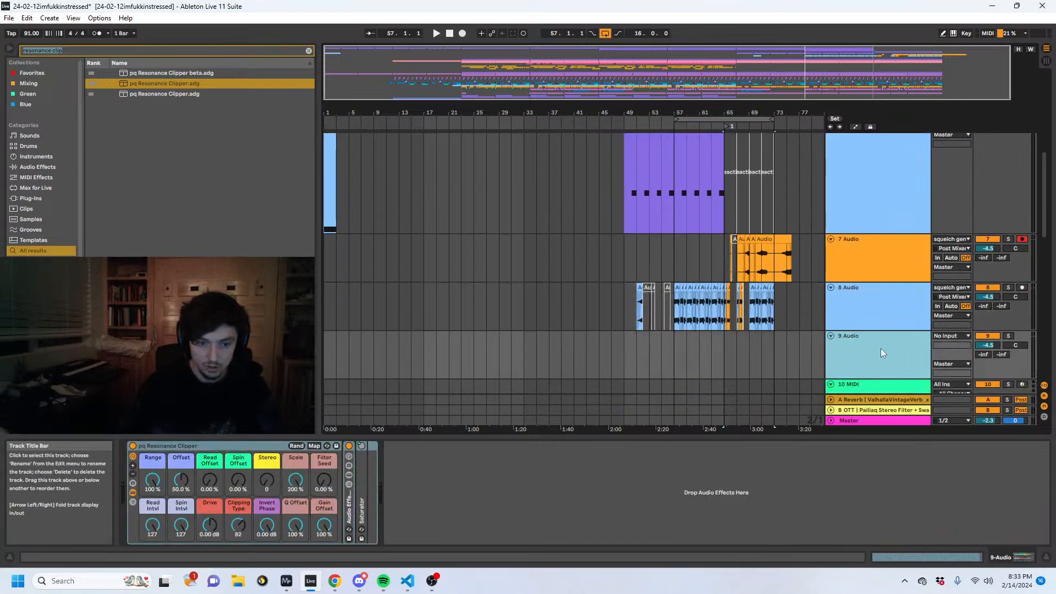
scroll(742, 280, "up", 3)
scroll(780, 278, "up", 3)
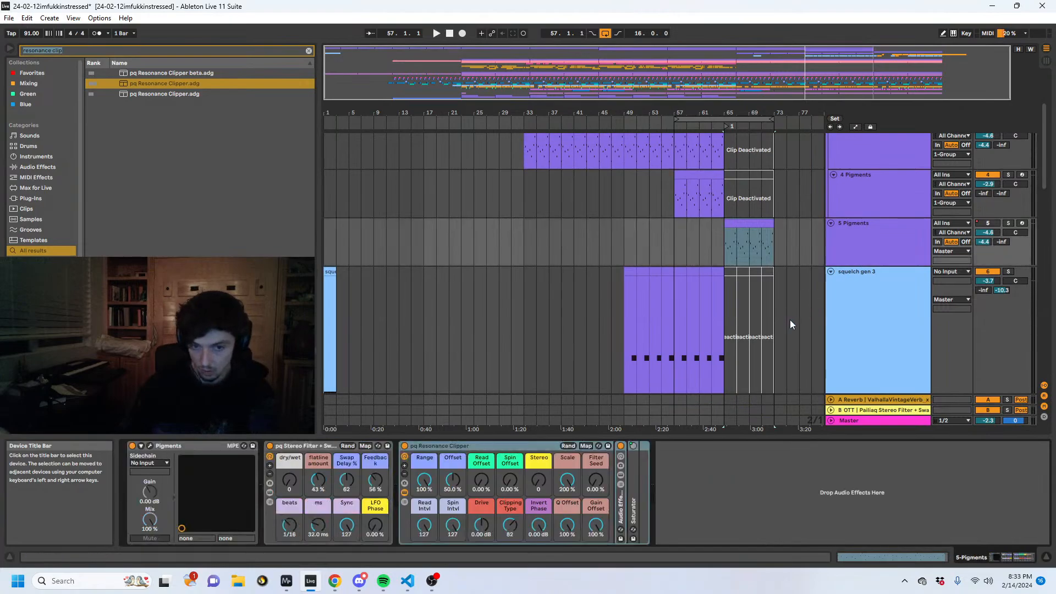
scroll(825, 313, "down", 5)
left_click(869, 284)
- Solo 5 Pigments and play its clip from 65.1.1
scroll(860, 285, "up", 5)
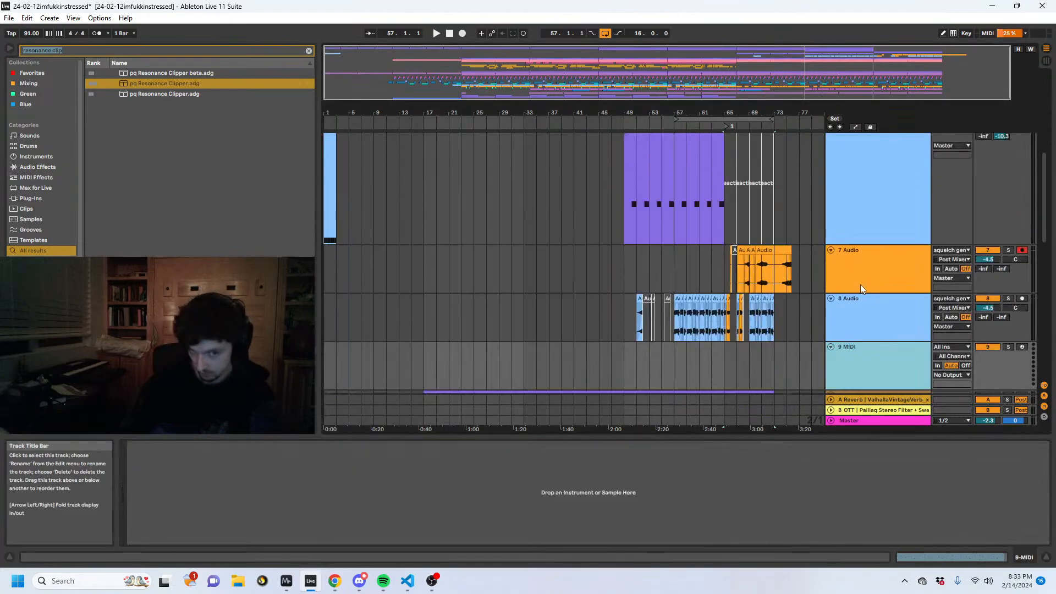
left_click(761, 259)
left_click(1008, 234)
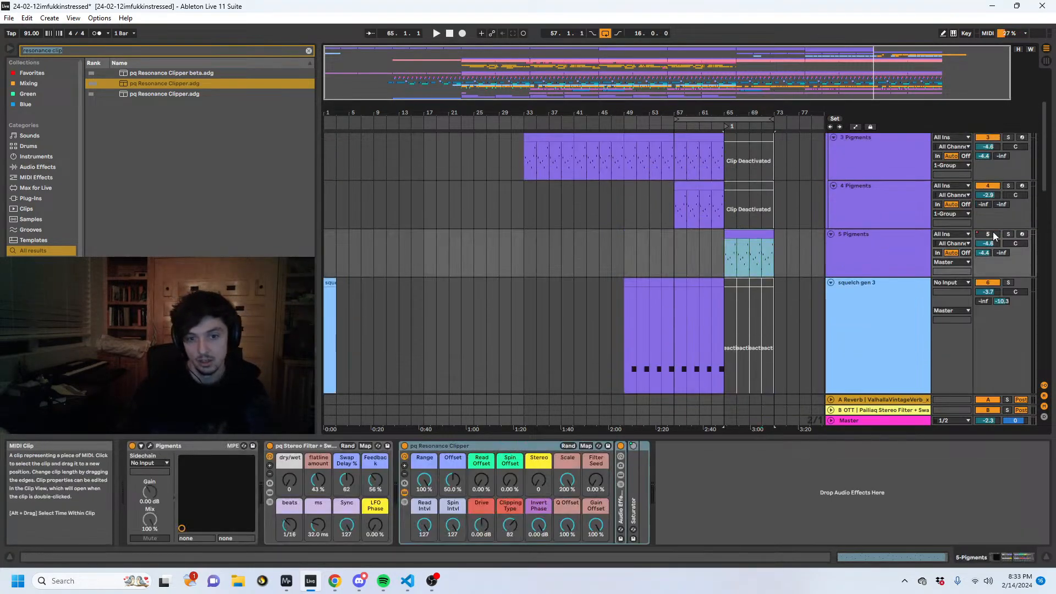
key("space")
left_click(885, 257)
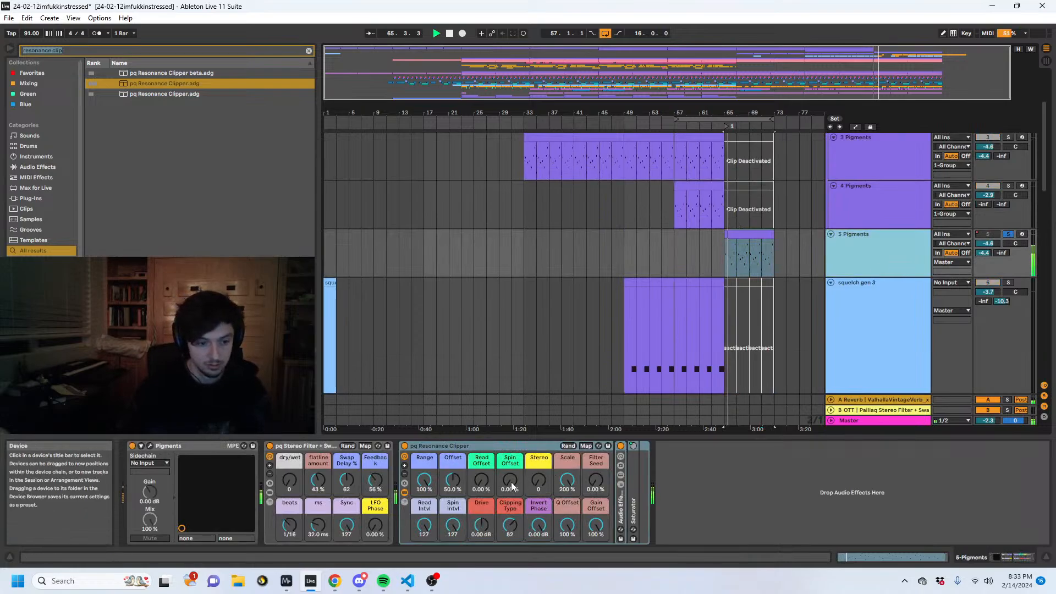
- Set the pq Resonance Clipper's Read Intvl to 97 and Scale to 93% while replaying 5 Pigments from 65.1.1
left_click_drag(425, 529, 425, 546)
key("space")
key("space")
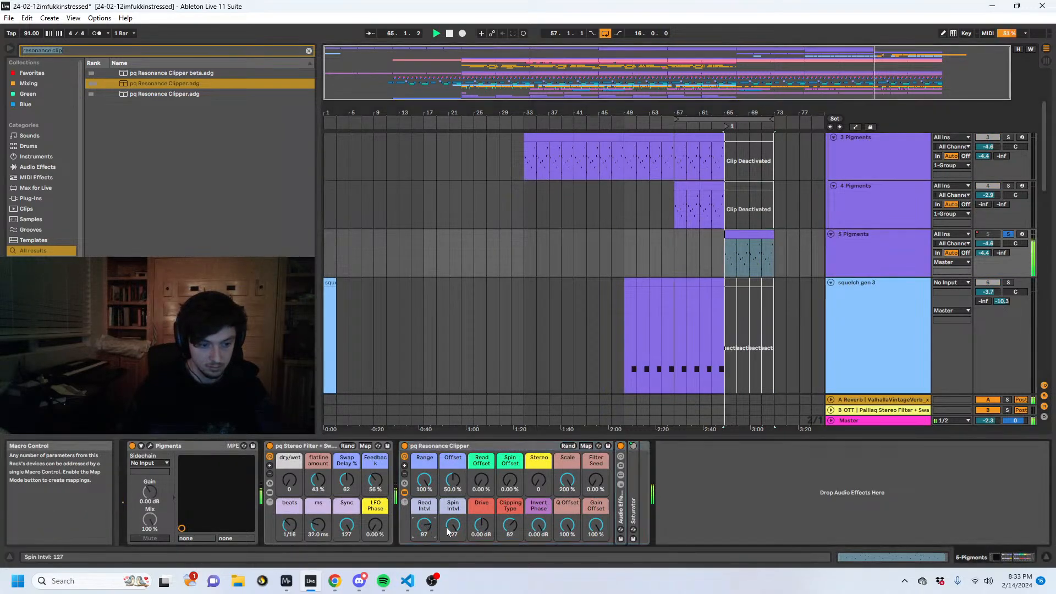
left_click_drag(571, 489, 571, 522)
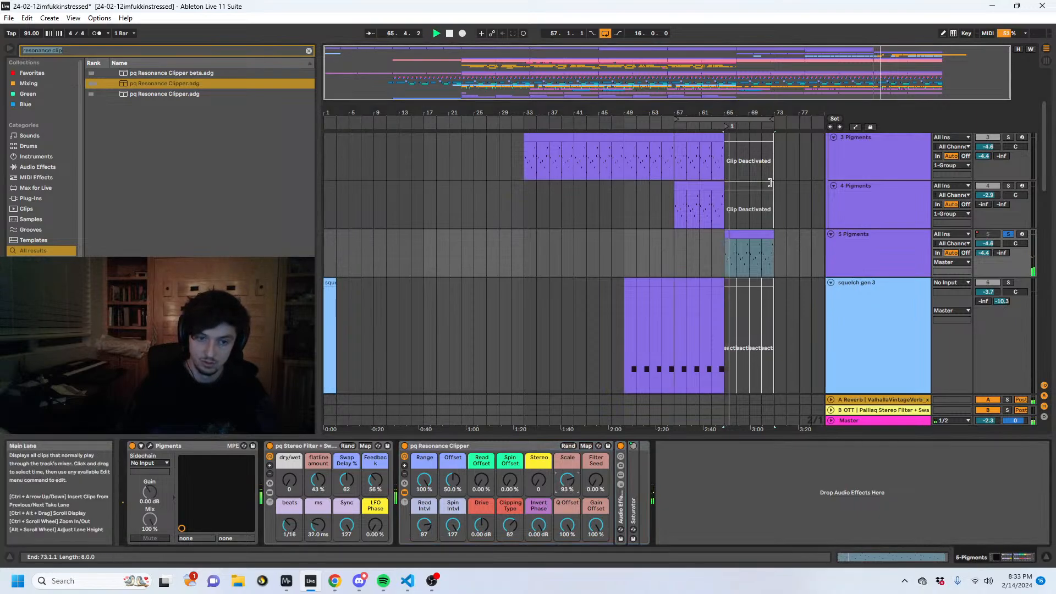
- Search the browser for "sooth" and load soothe2 after the resonance clipper on 5 Pigments
left_click_drag(741, 112, 607, 165)
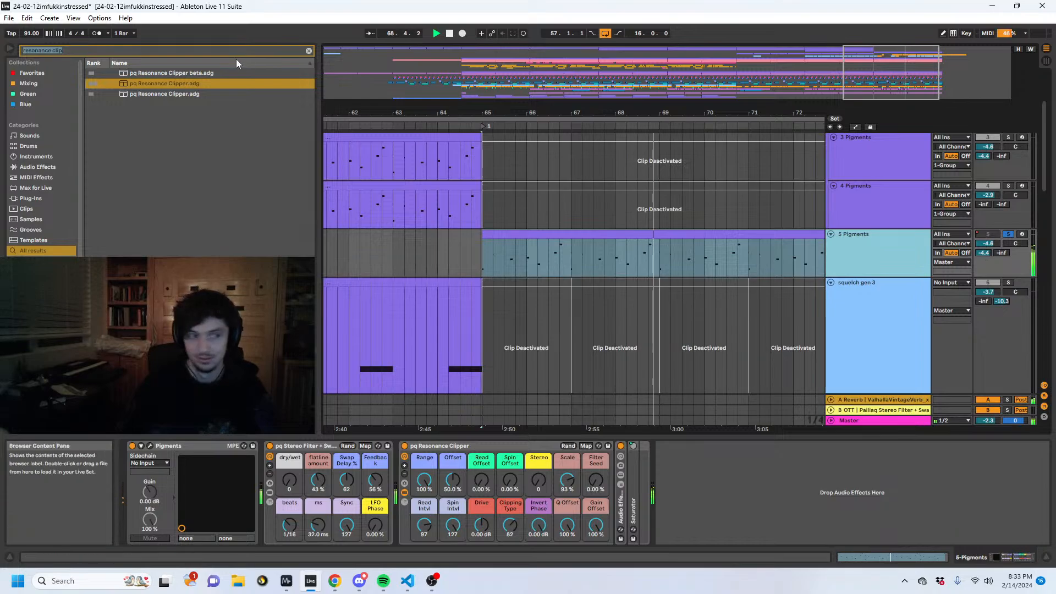
left_click_drag(104, 51, 14, 50)
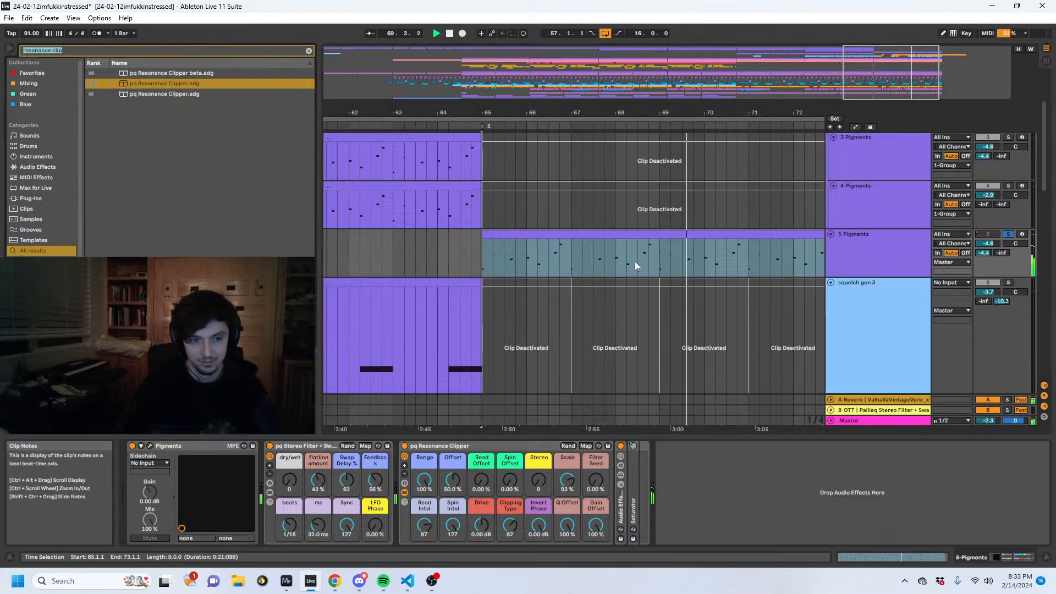
key("BackSpace")
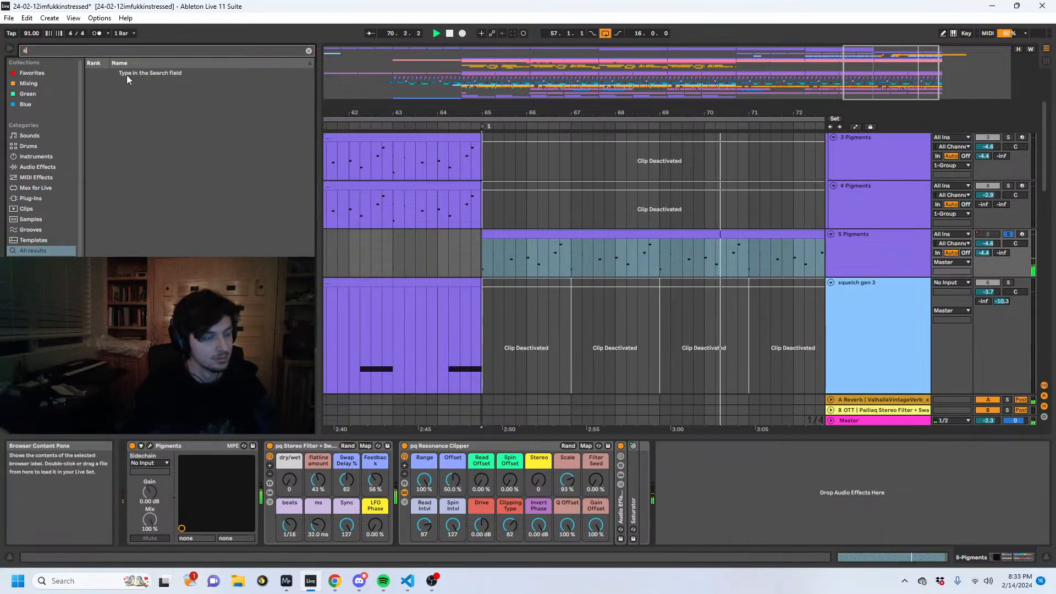
type("sooth")
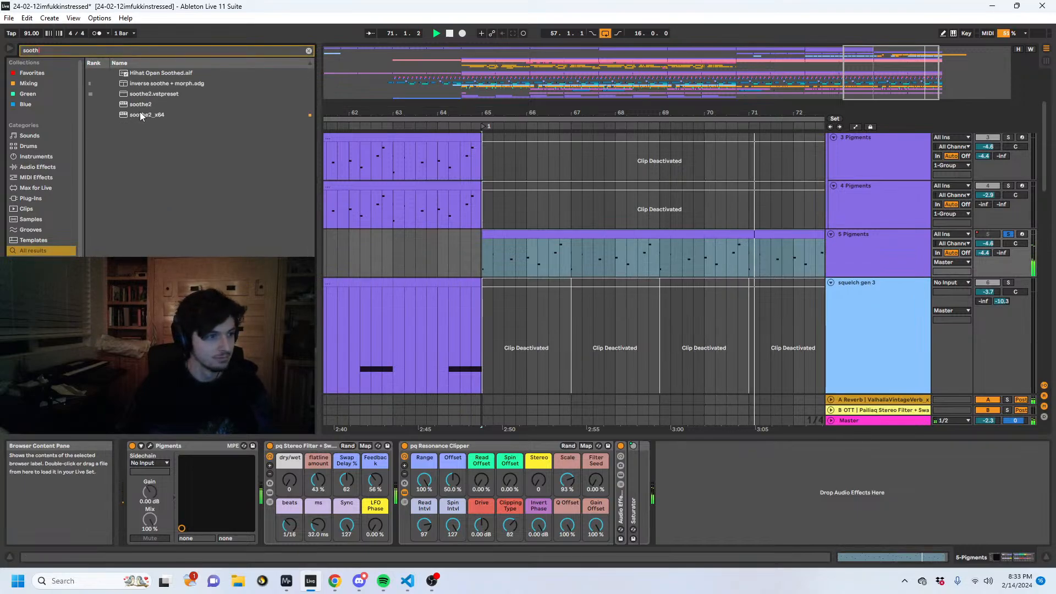
double_click(140, 107)
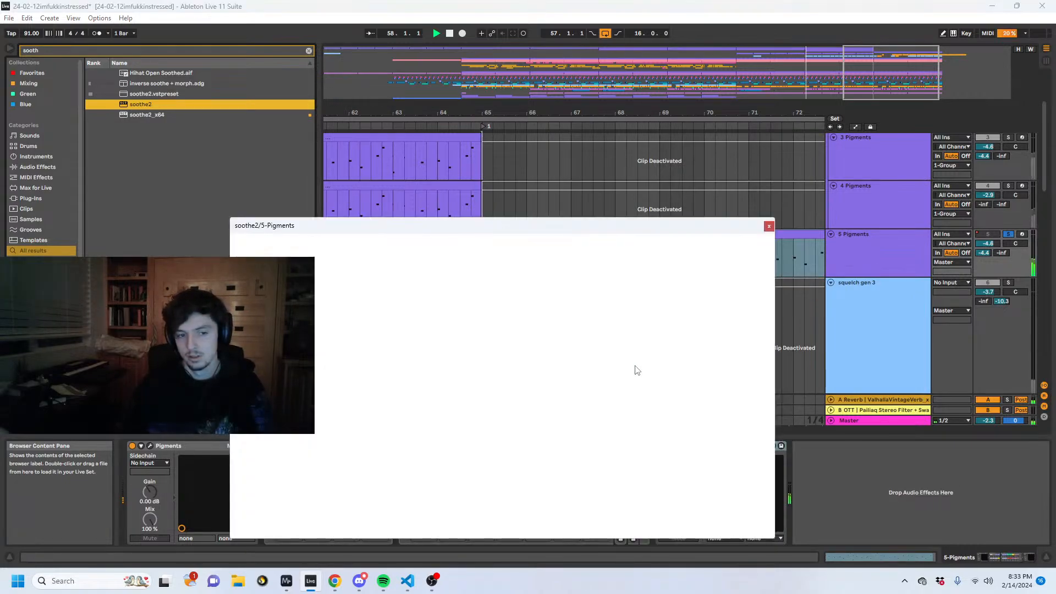
- During playback, set soothe2's low cut to 202 Hz and band 3 to 2k9 Hz, 5.6 dB, then stop and close the plug-in windows
key("space")
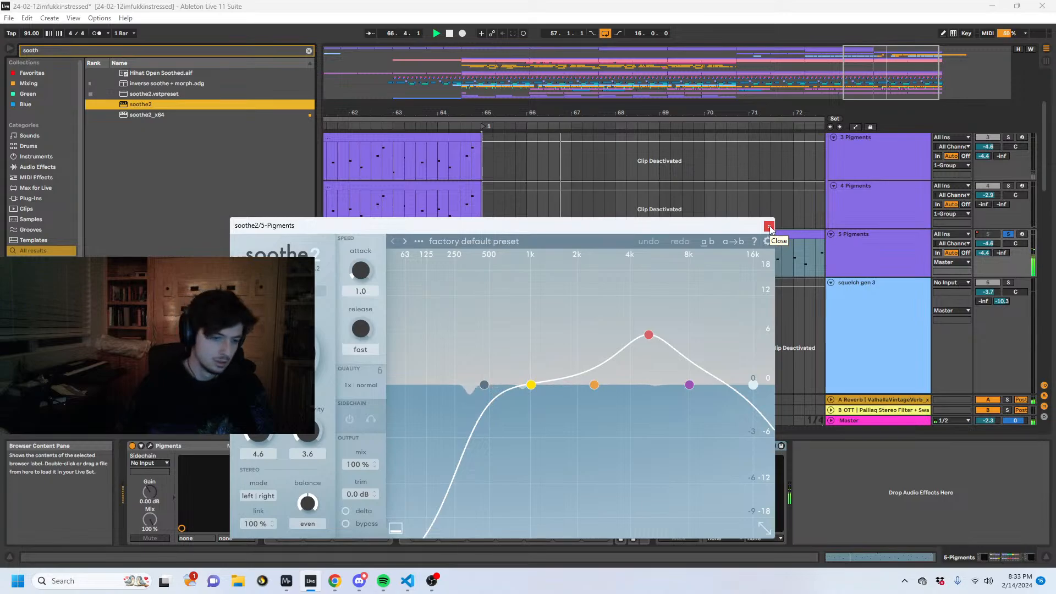
left_click_drag(480, 388, 443, 388)
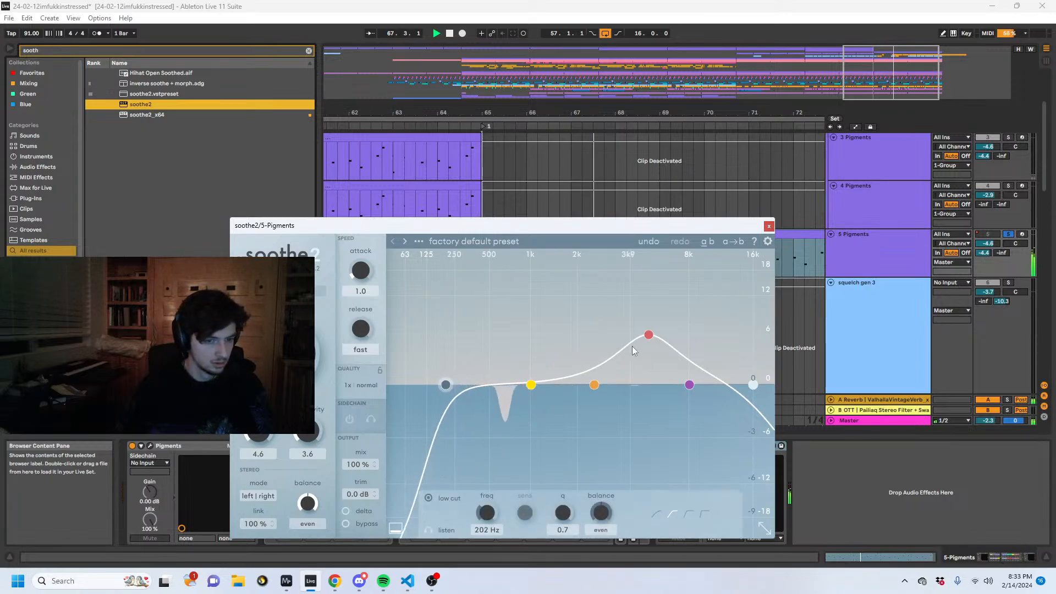
left_click_drag(646, 338, 606, 338)
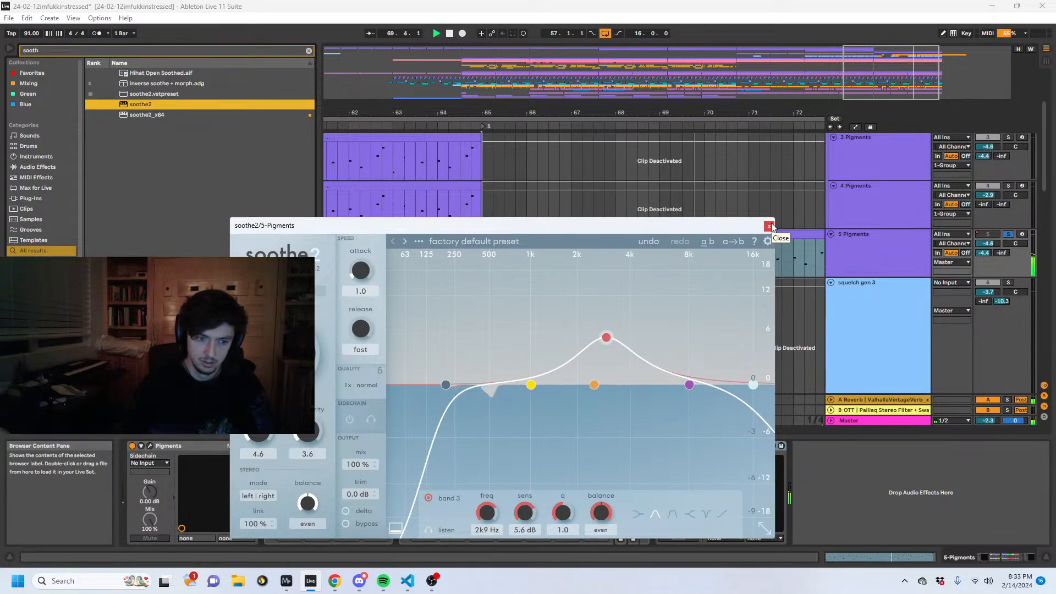
left_click_drag(736, 227, 1054, 98)
key("space")
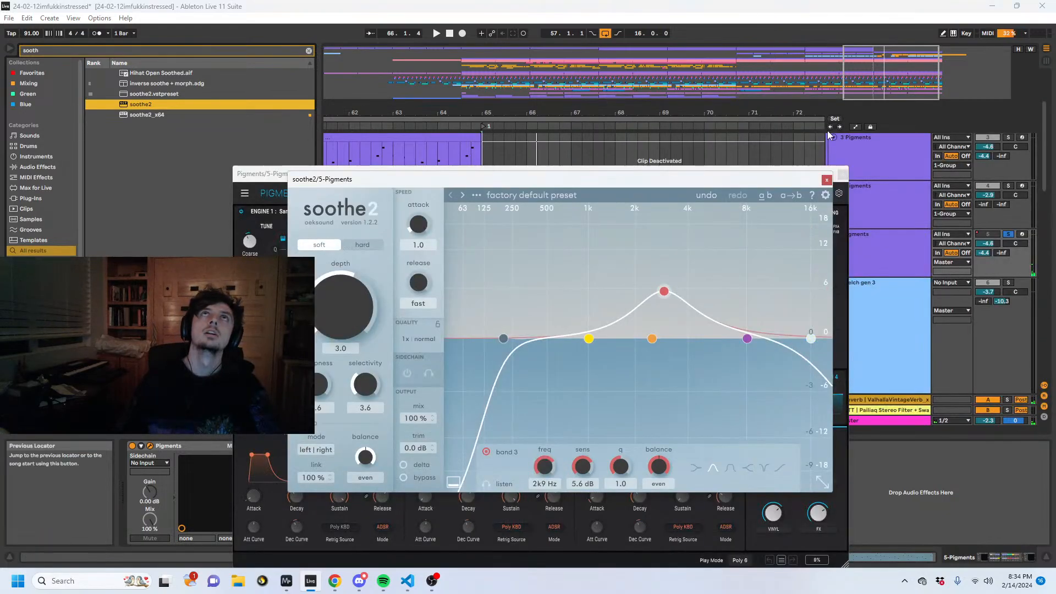
left_click(826, 181)
left_click(841, 174)
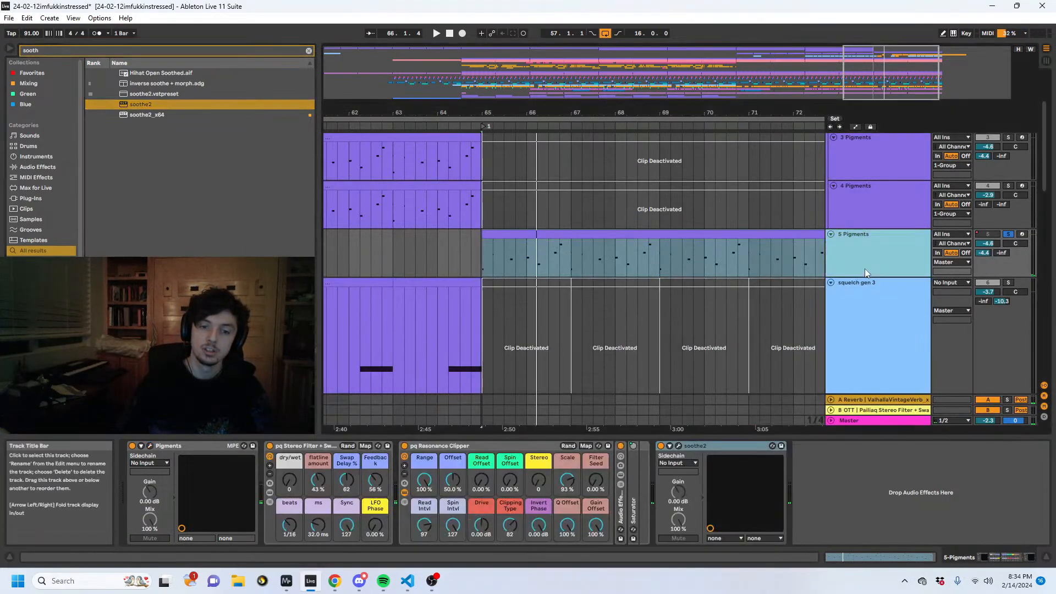
- Insert an audio track below 5 Pigments, set its input to 5-Pigments, and arm it for recording
key("ctrl+t")
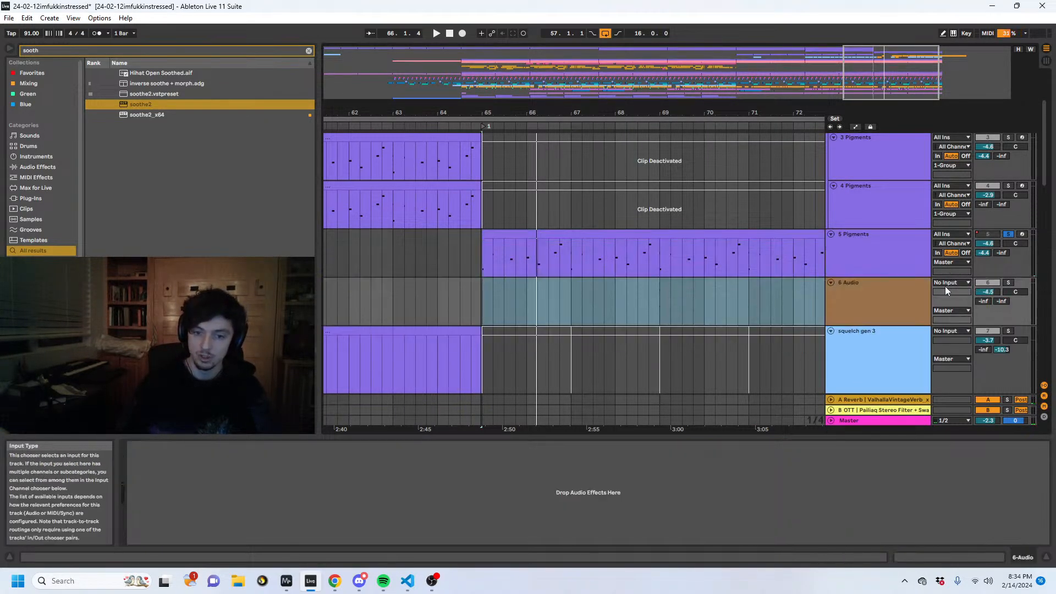
left_click(874, 271)
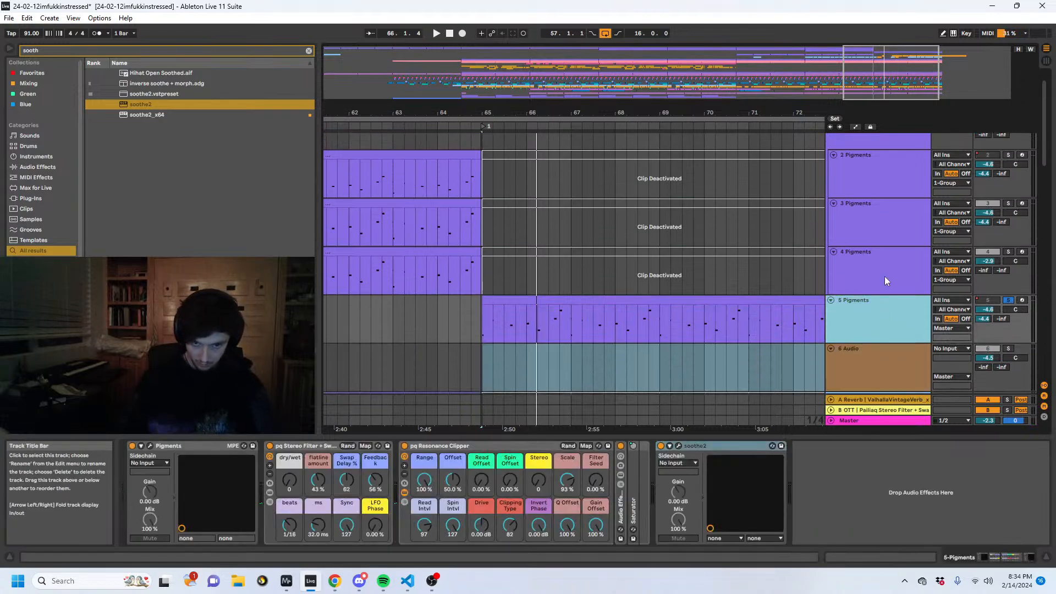
left_click(949, 288)
left_click(943, 282)
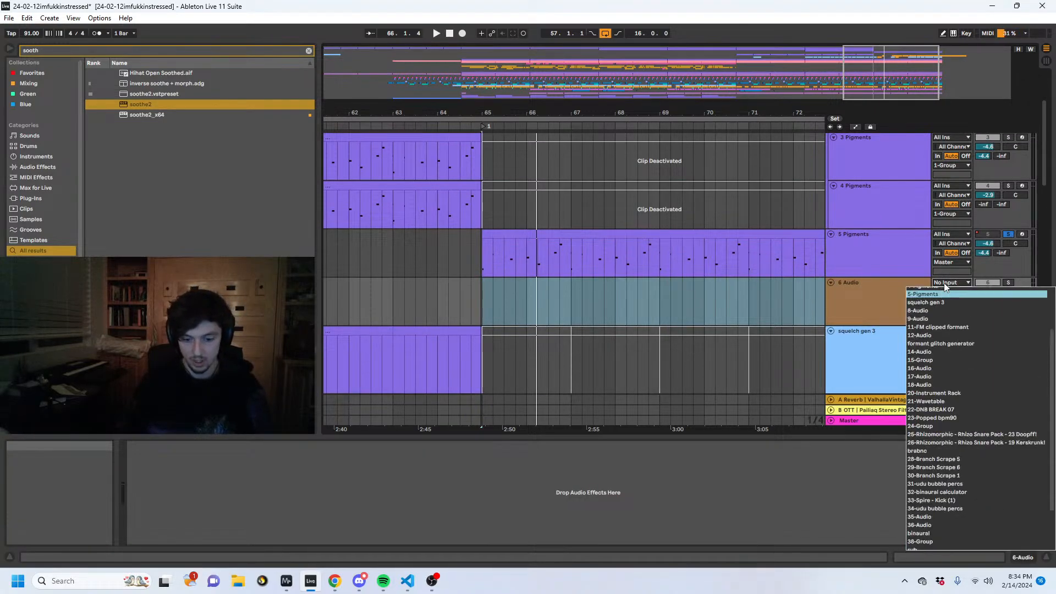
left_click(944, 283)
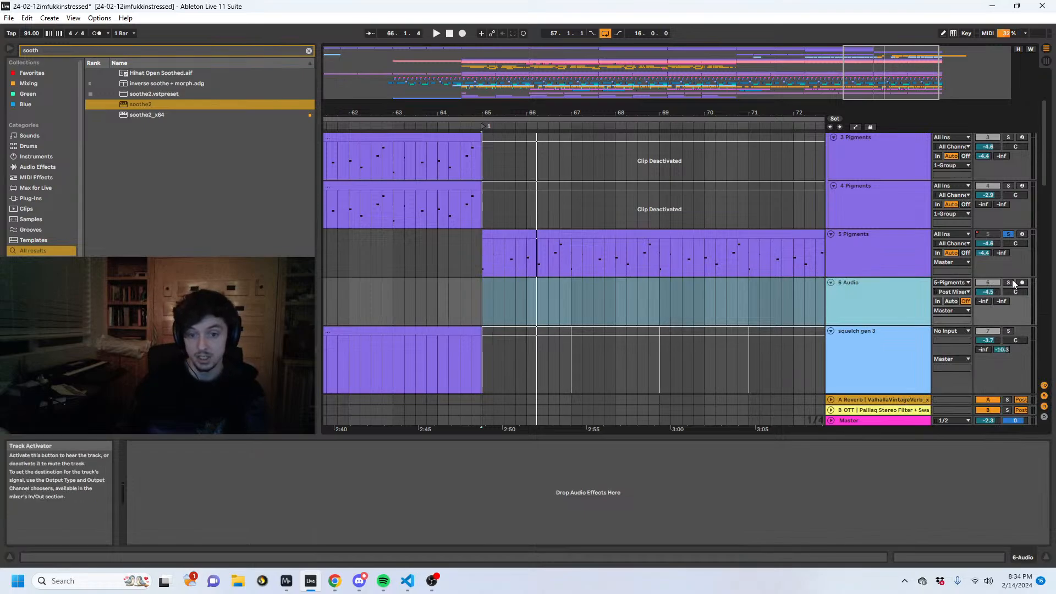
left_click(1022, 282)
- Freeze the 2 Pigments track
left_click(902, 258)
left_click(710, 236)
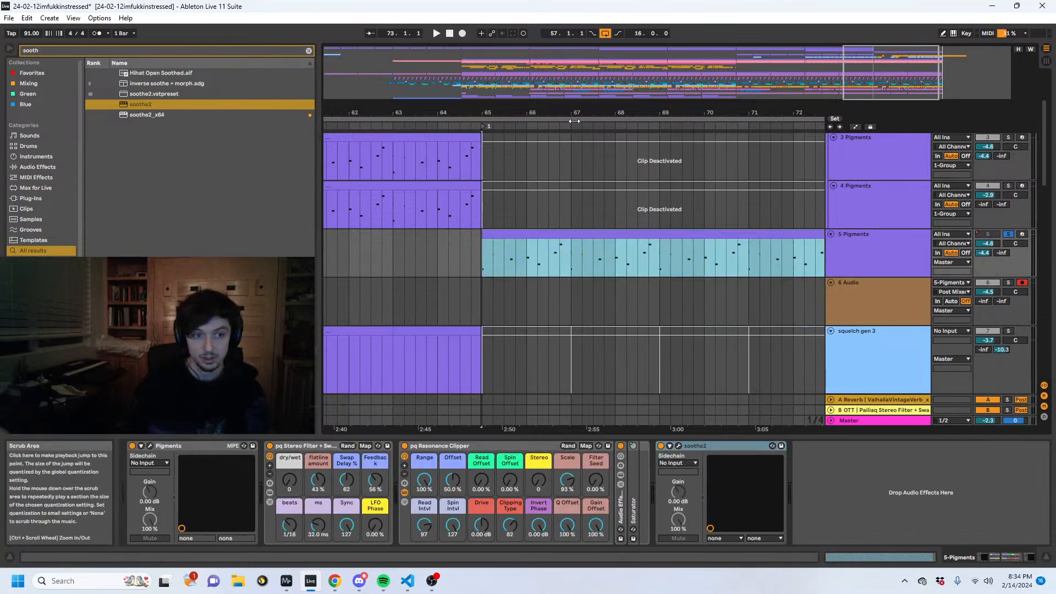
left_click_drag(572, 114, 733, 66)
scroll(720, 226, "up", 2)
right_click(747, 210)
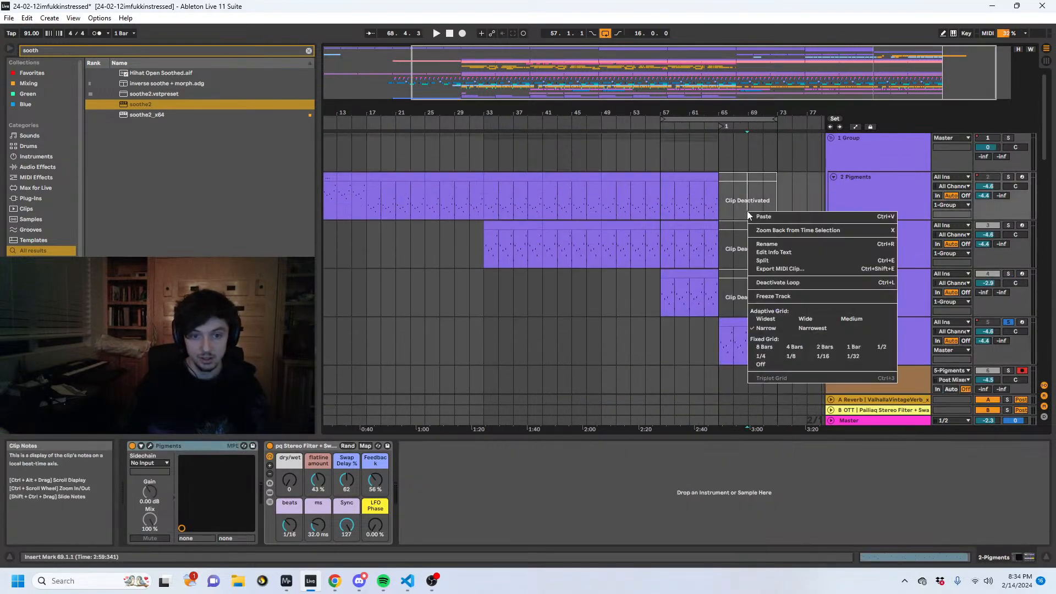
left_click(775, 296)
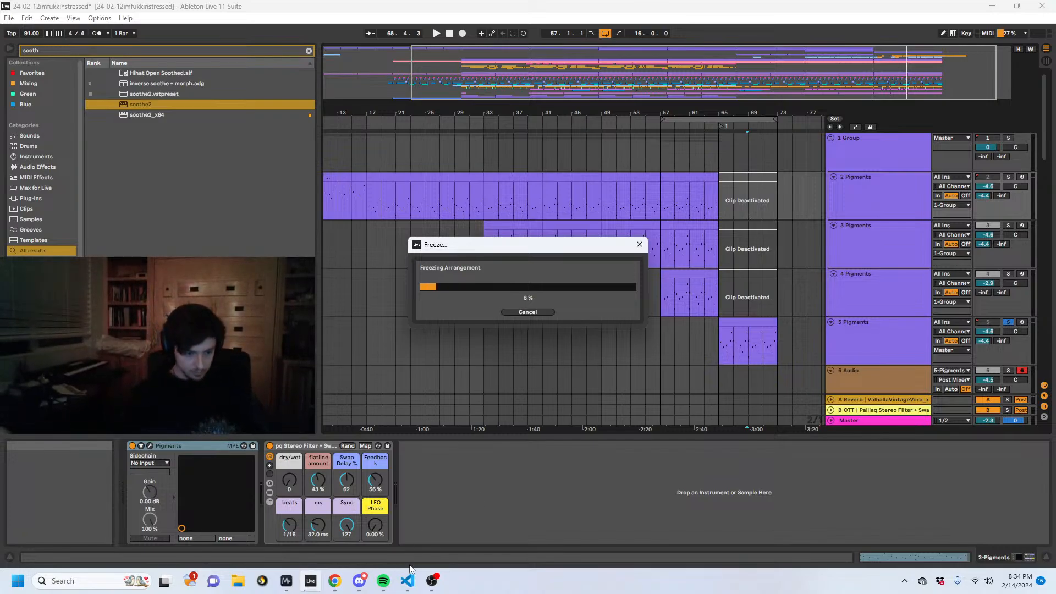
mouse_move(429, 580)
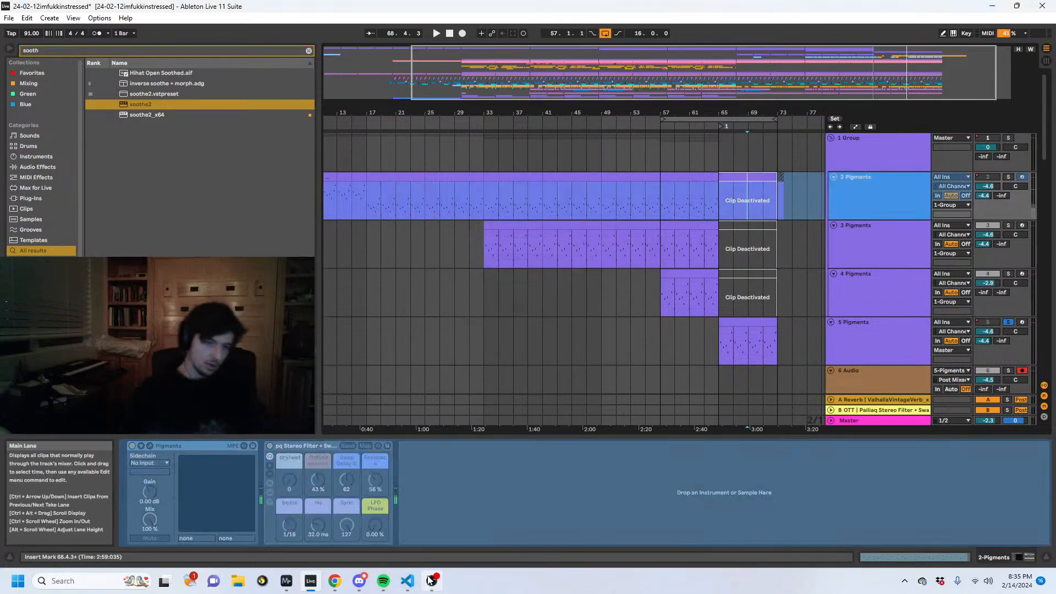
- Select the frozen 2 Pigments arrangement from 1.1.1 to past bar 73, and insert another audio track below 5 Pigments
left_click_drag(418, 107, 420, 66)
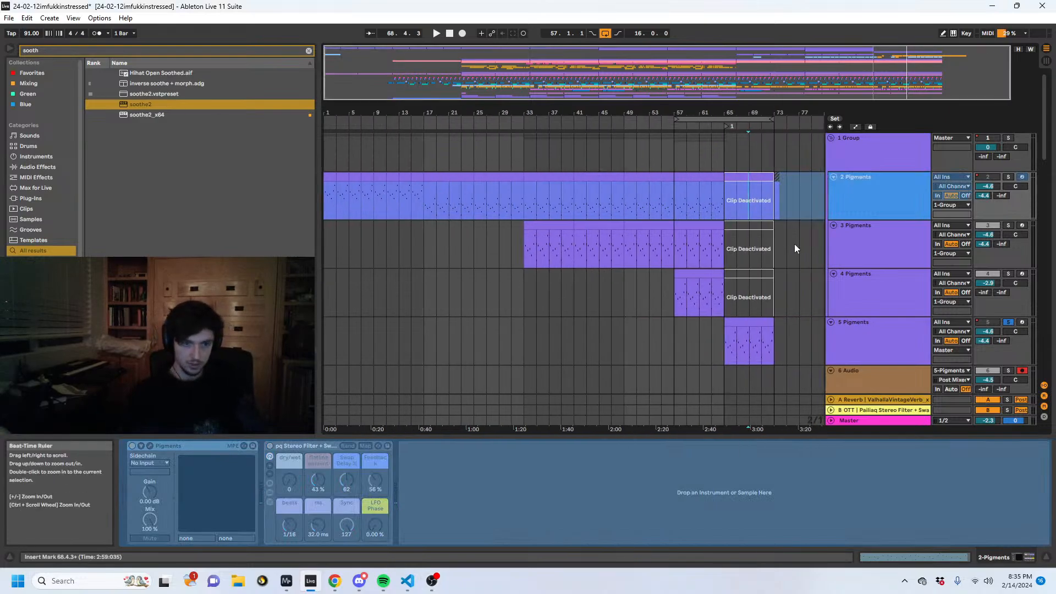
left_click_drag(786, 203, 153, 220)
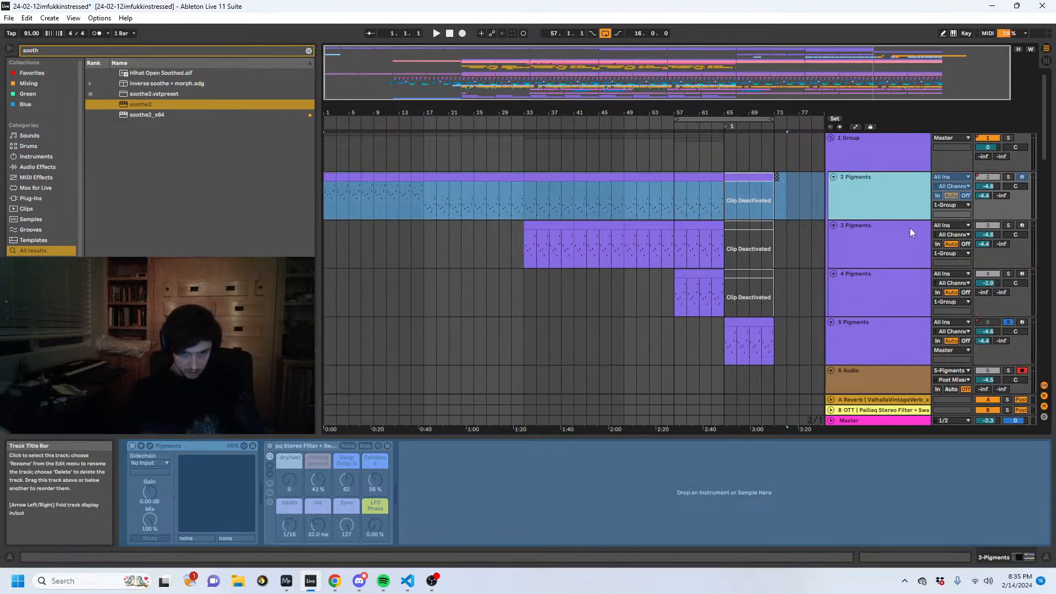
left_click(893, 280)
left_click(900, 325)
scroll(888, 292, "down", 1)
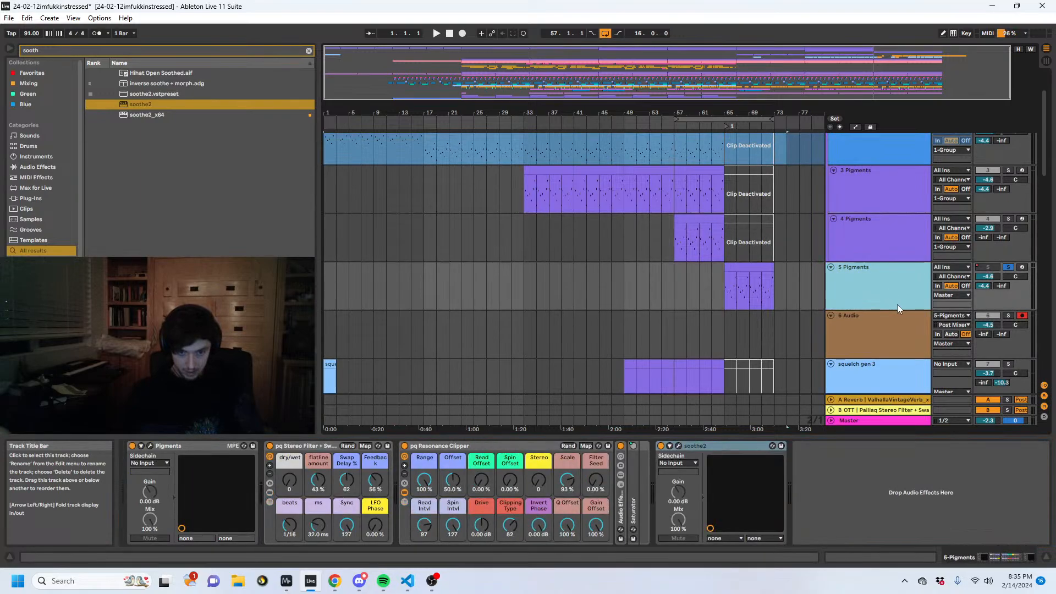
key("ctrl+t")
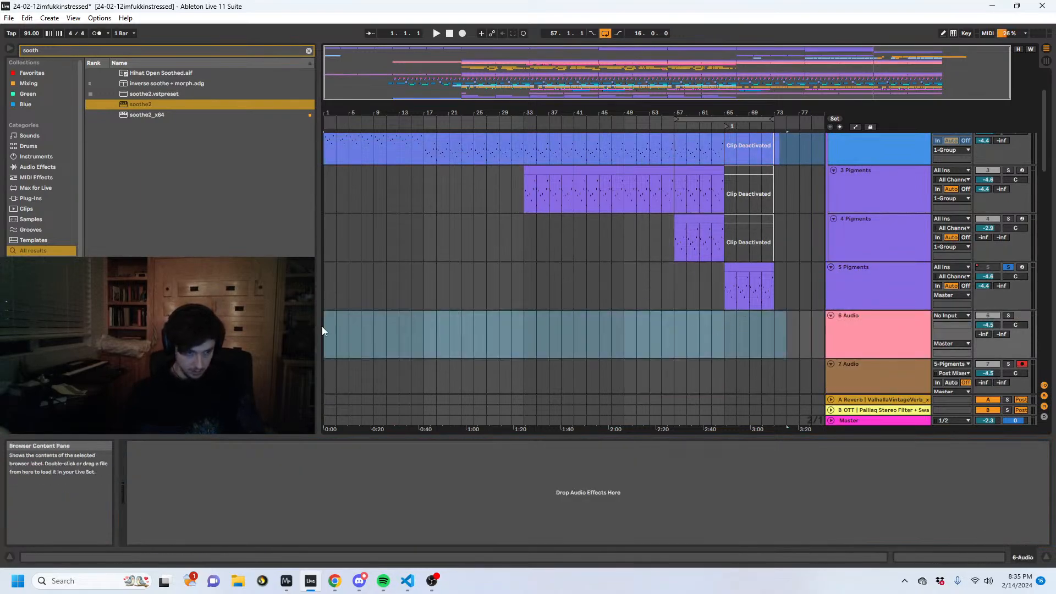
- Paste the frozen 2 Pigments audio onto the new 6 Audio track from bar 1
key("ctrl+v")
left_click(426, 328)
key("shift+Home")
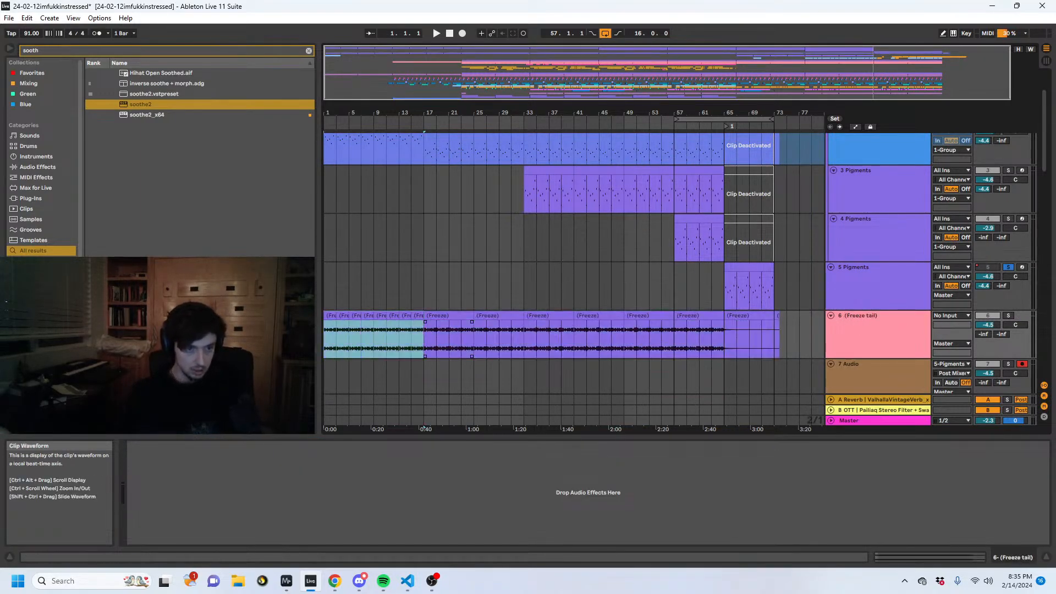
- Unfreeze the 2 Pigments track, then try moving the 5 Pigments clip at bar 65 onto it and undo that move
scroll(542, 324, "up", 2)
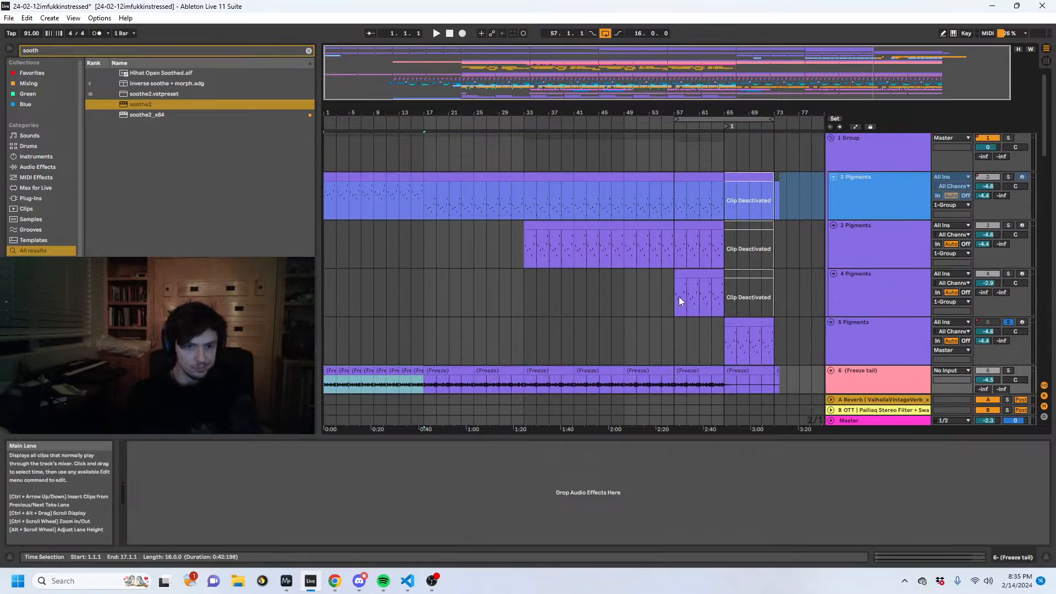
left_click(786, 223)
right_click(788, 199)
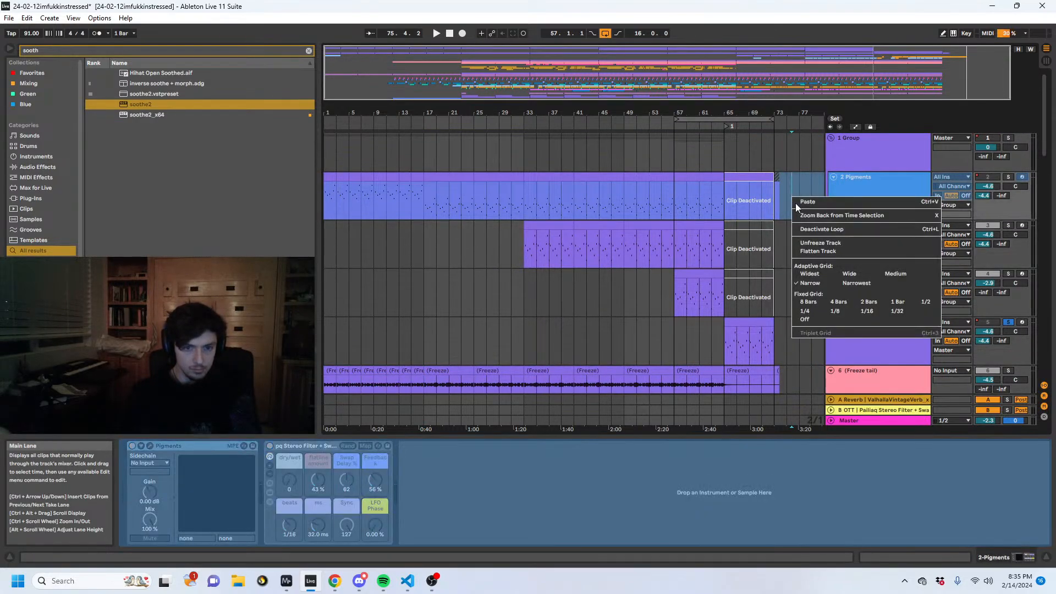
left_click(748, 323)
left_click_drag(748, 322, 748, 203)
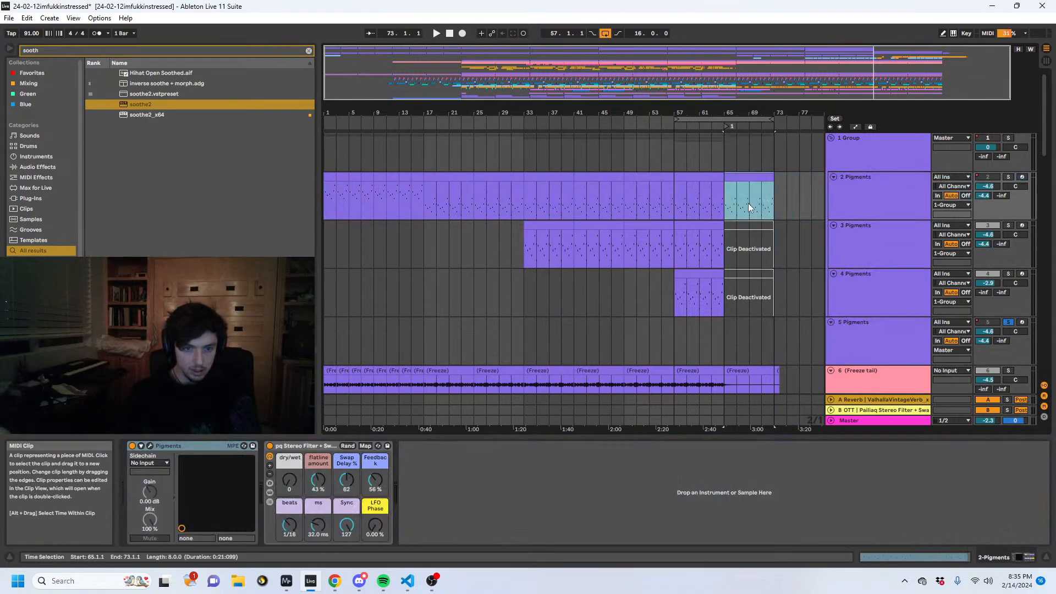
key("ctrl+z")
- Move the frozen audio clip at bars 17 to 25 on the Freeze tail track to bars 65 to 73
scroll(631, 292, "down", 2)
left_click(536, 288)
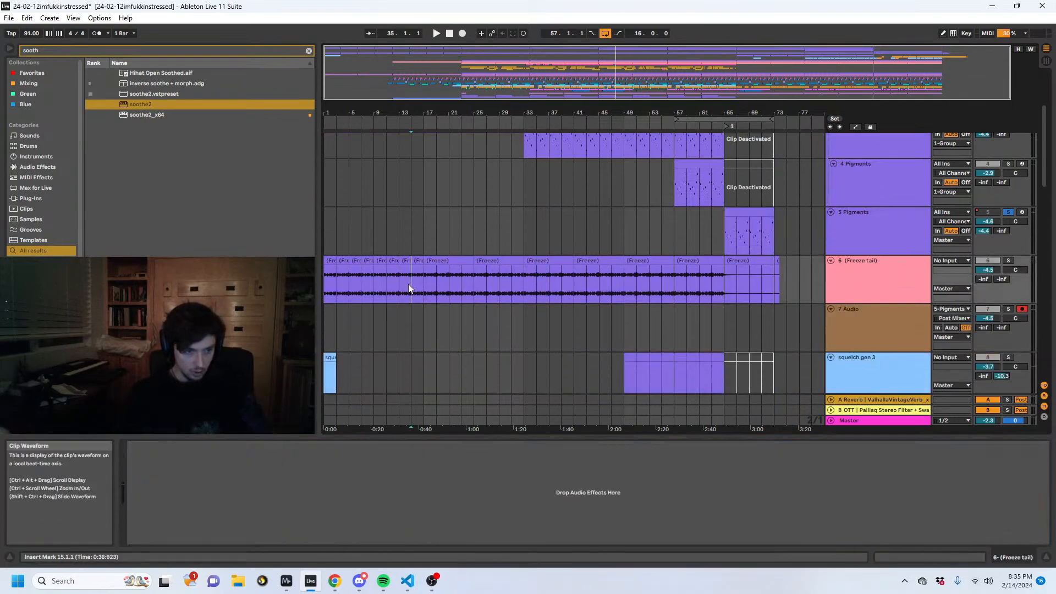
left_click(425, 281)
double_click(448, 258)
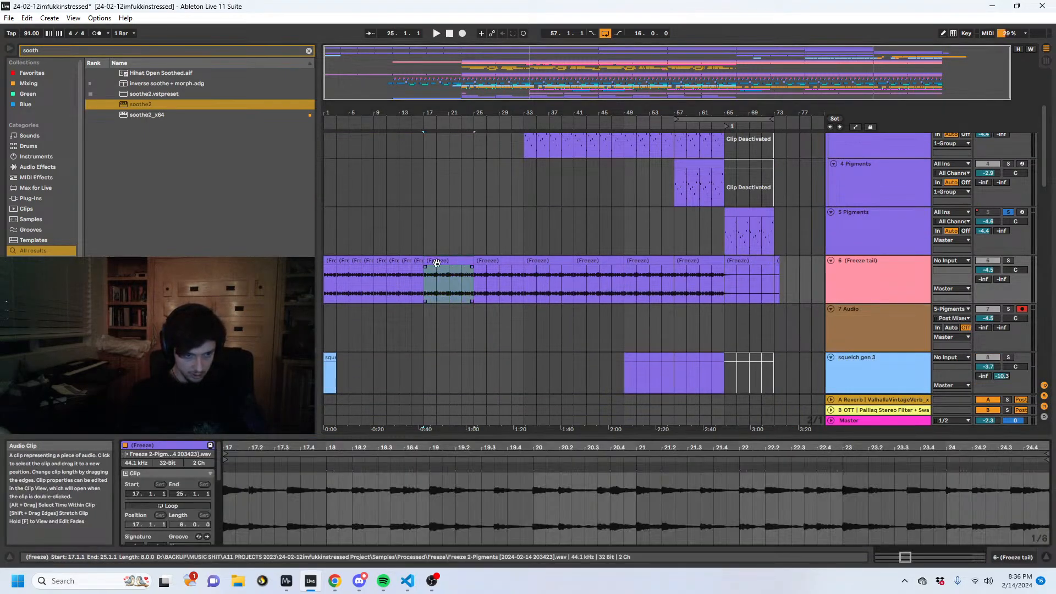
key("Delete")
- Move pq Resonance Clipper and soothe2 from 5 Pigments onto the Freeze tail track, and delete the 5 Pigments track
left_click(763, 239)
left_click(1017, 556)
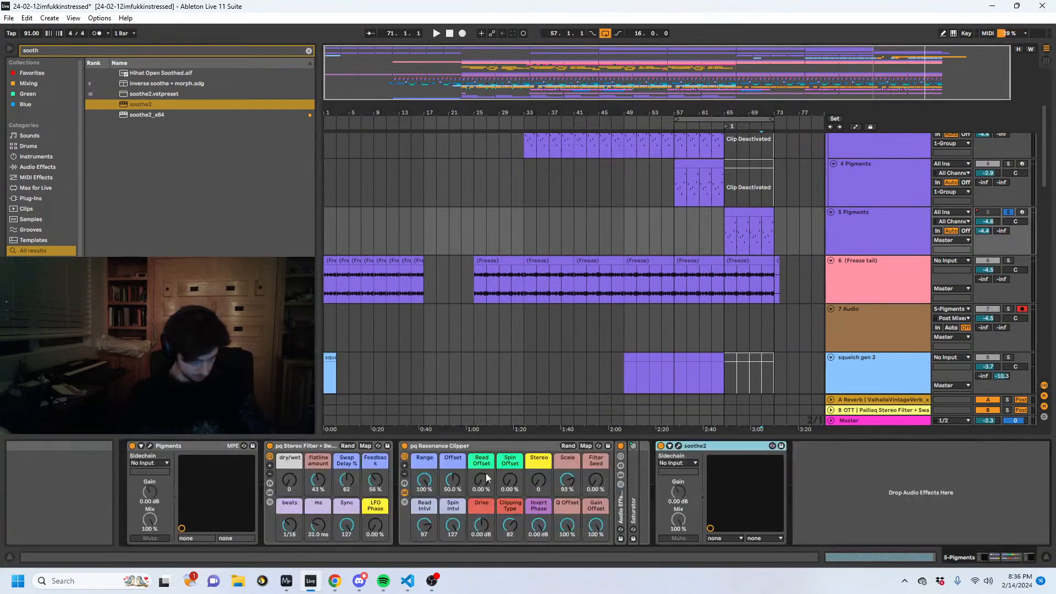
left_click(872, 242)
left_click_drag(457, 447, 878, 264)
left_click(874, 234)
key("Delete")
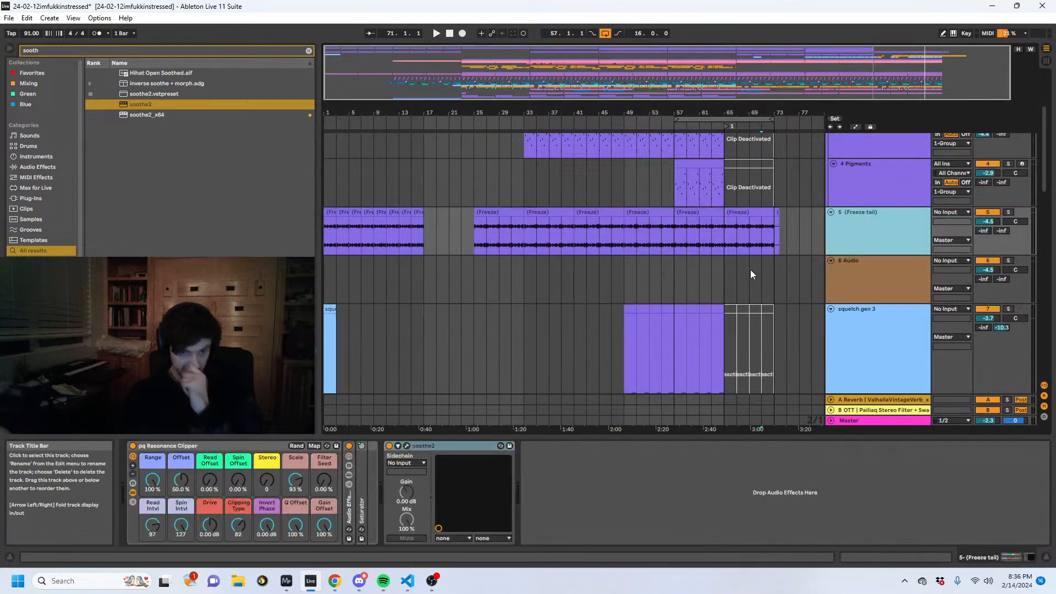
- Solo the Freeze tail track, and set its A-Reverb send to -5.0 dB while playing from bar 65
left_click(730, 216)
key("space")
left_click(1009, 211)
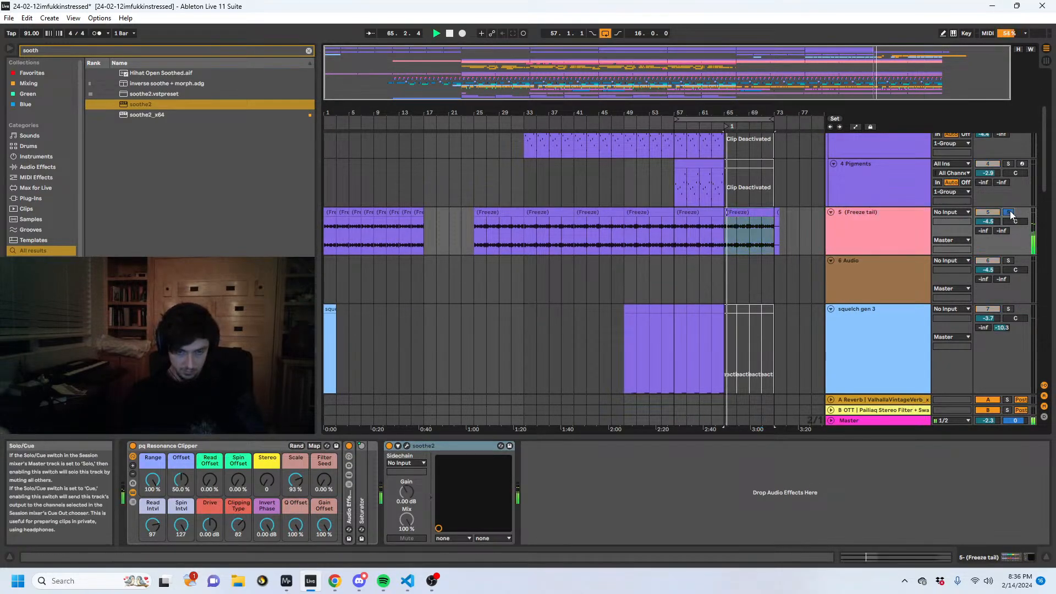
left_click(900, 226)
key("space")
key("space")
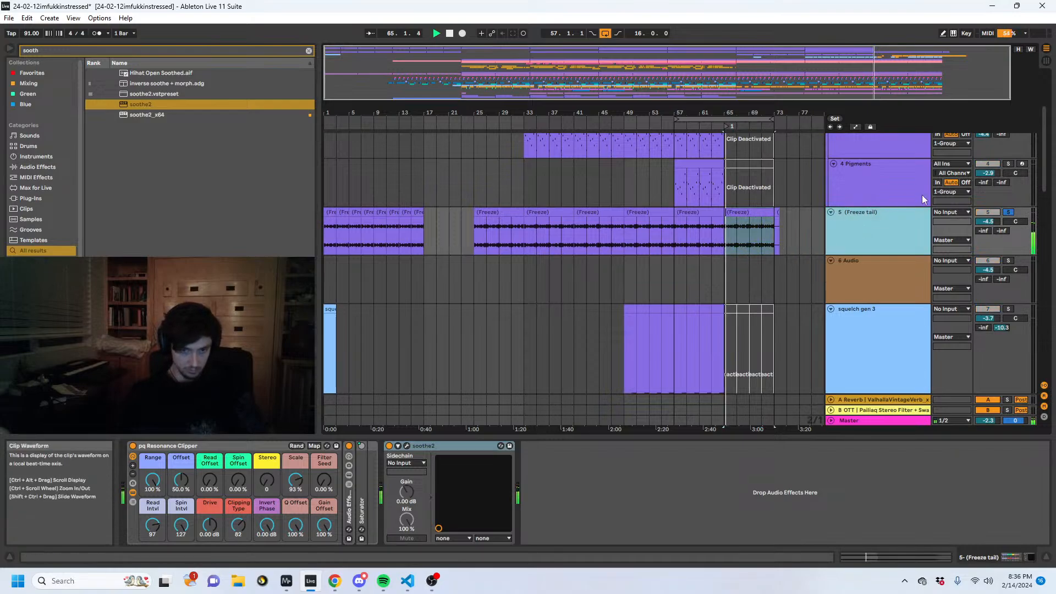
scroll(905, 274, "up", 3)
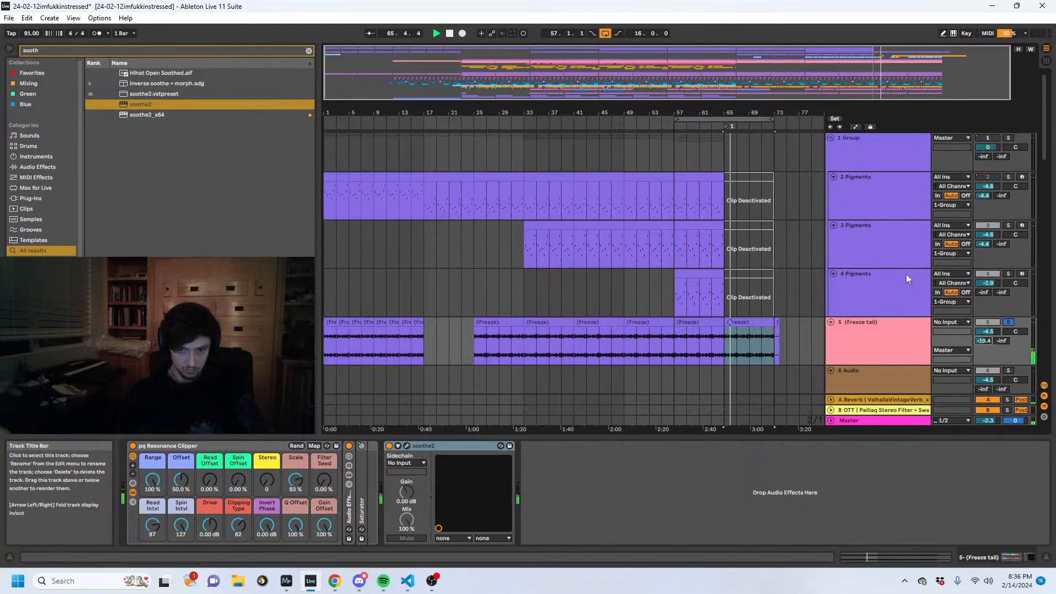
left_click_drag(984, 341, 984, 319)
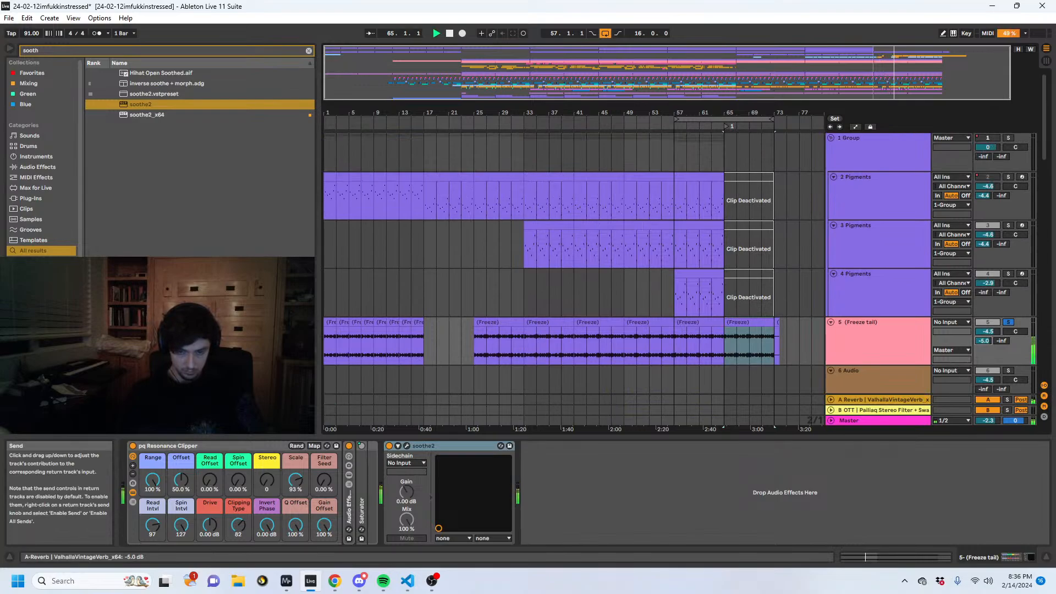
- Replay the Freeze tail track from bars 57 and 65, unsolo it, and deactivate its clip at bars 57 to 65
left_click(688, 322)
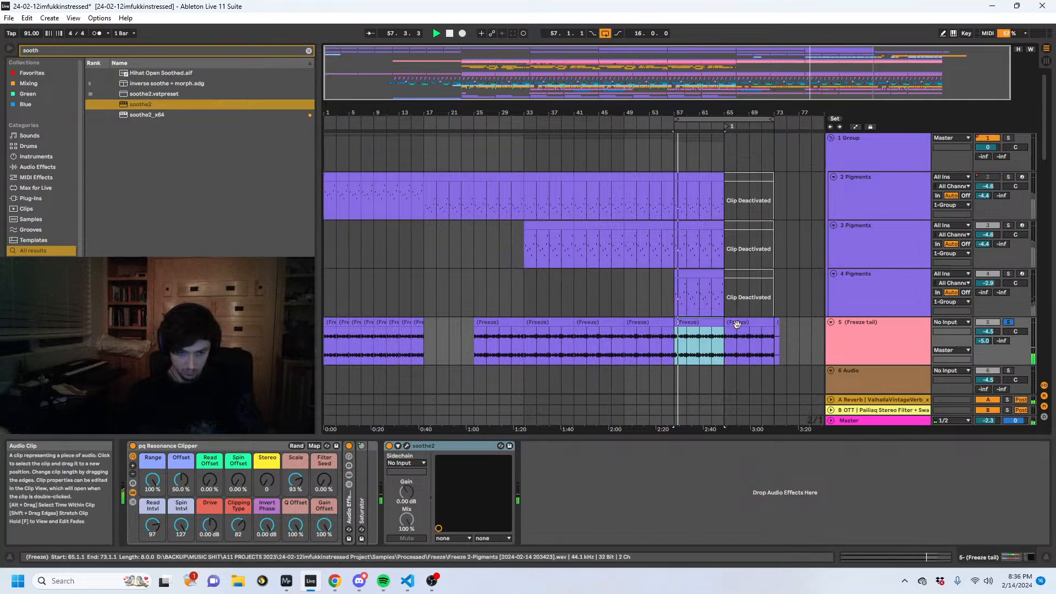
mouse_move(736, 322)
left_mouse_down()
mouse_move(693, 329)
mouse_move(731, 327)
left_mouse_up()
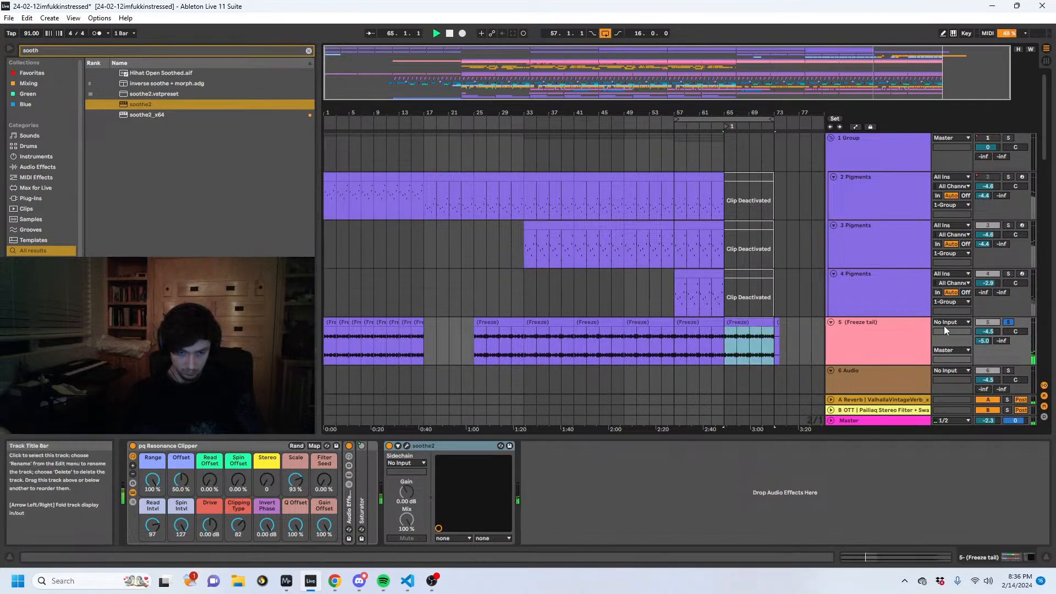
left_click(694, 322)
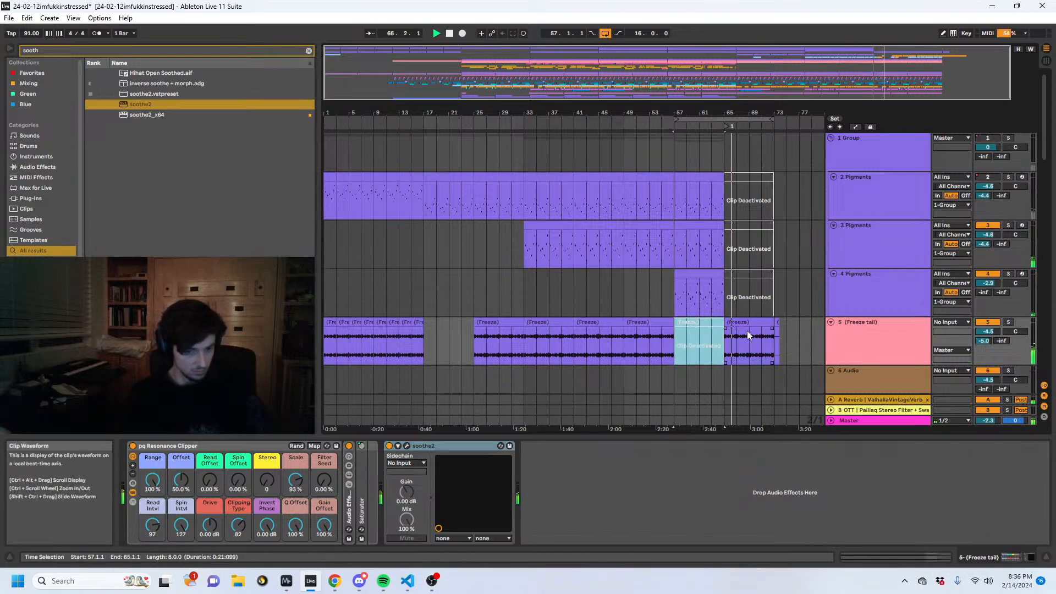
scroll(743, 332, "down", 5)
scroll(752, 291, "down", 3)
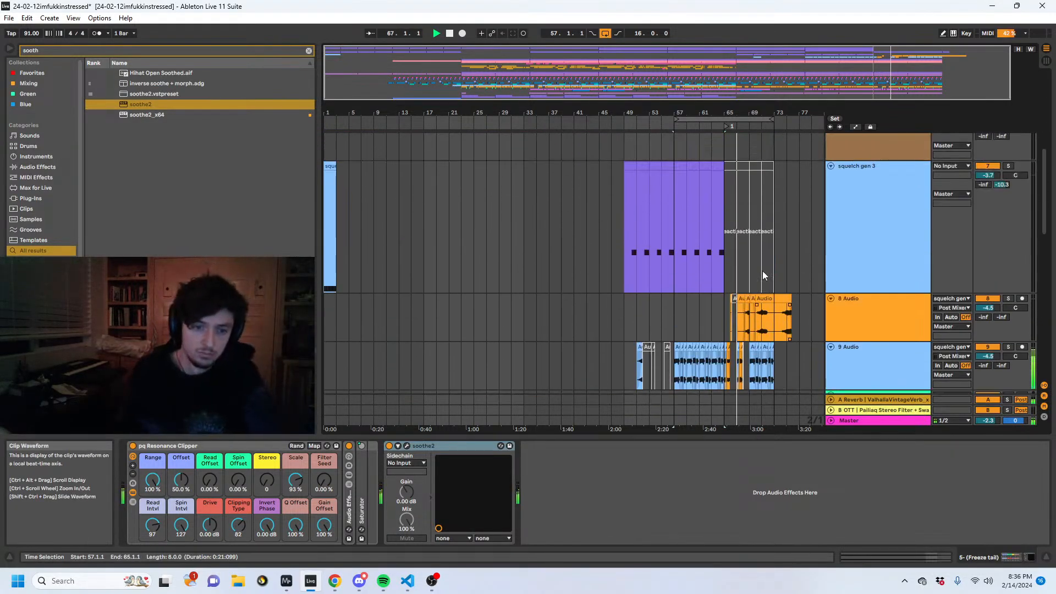
scroll(764, 274, "up", 6)
scroll(836, 267, "down", 2)
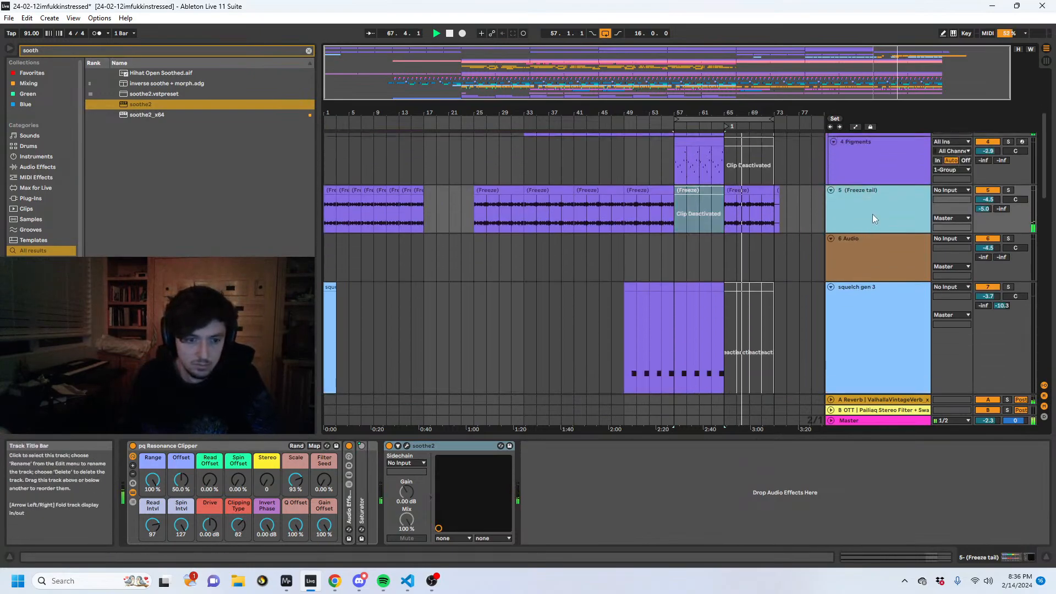
left_click_drag(751, 113, 695, 216)
left_click(749, 216)
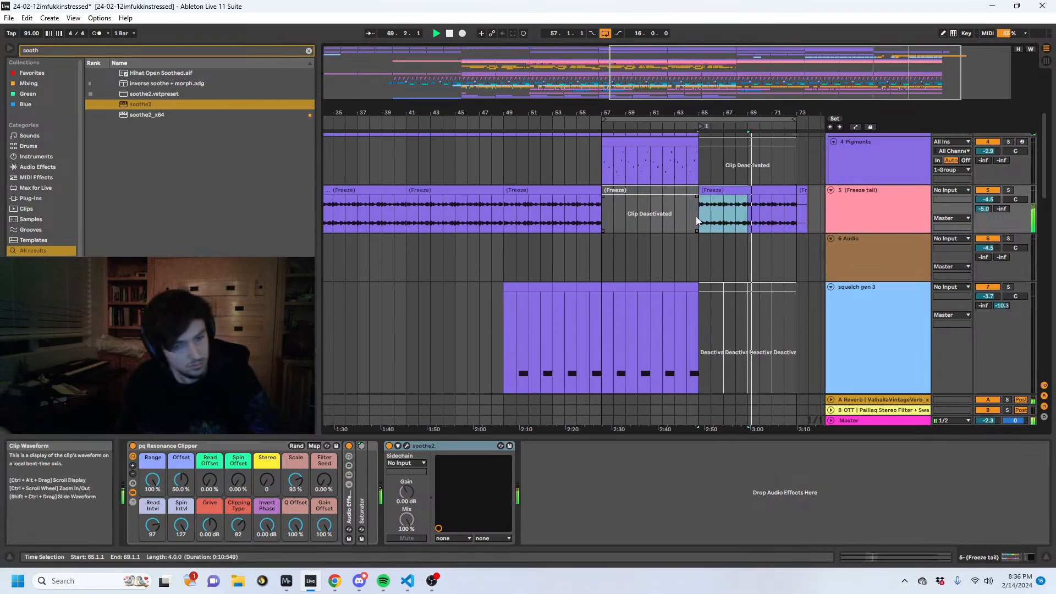
- Replace the 9 Audio slices in bars 69 to 73 with a duplicate of the bar 65 to 69 pattern
scroll(762, 214, "down", 1)
scroll(762, 214, "down", 8)
left_click(851, 165)
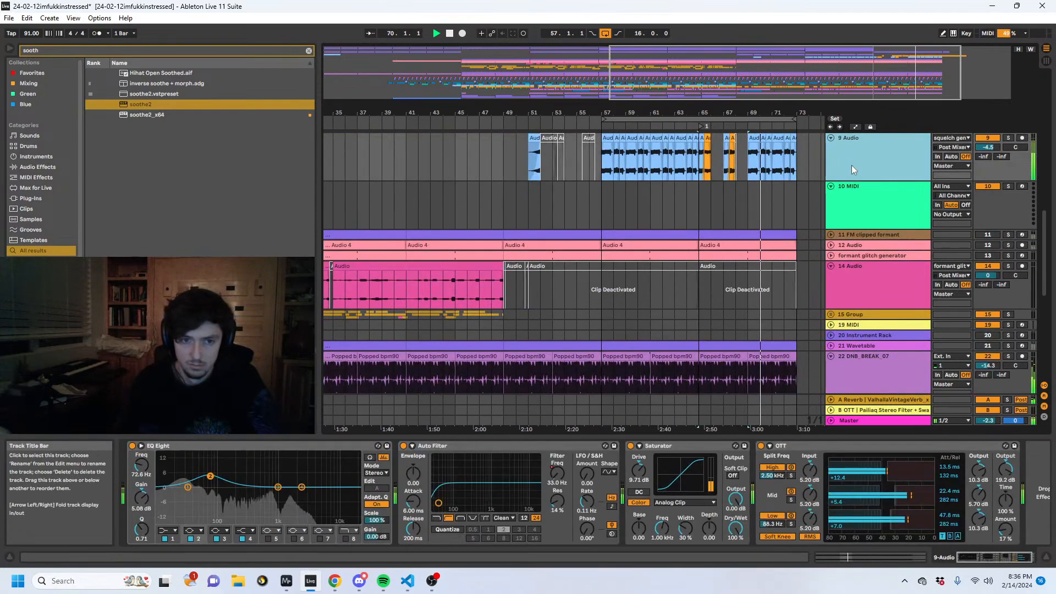
scroll(841, 170, "up", 2)
left_click(768, 193)
key("Delete")
key("space")
left_click_drag(746, 218, 713, 220)
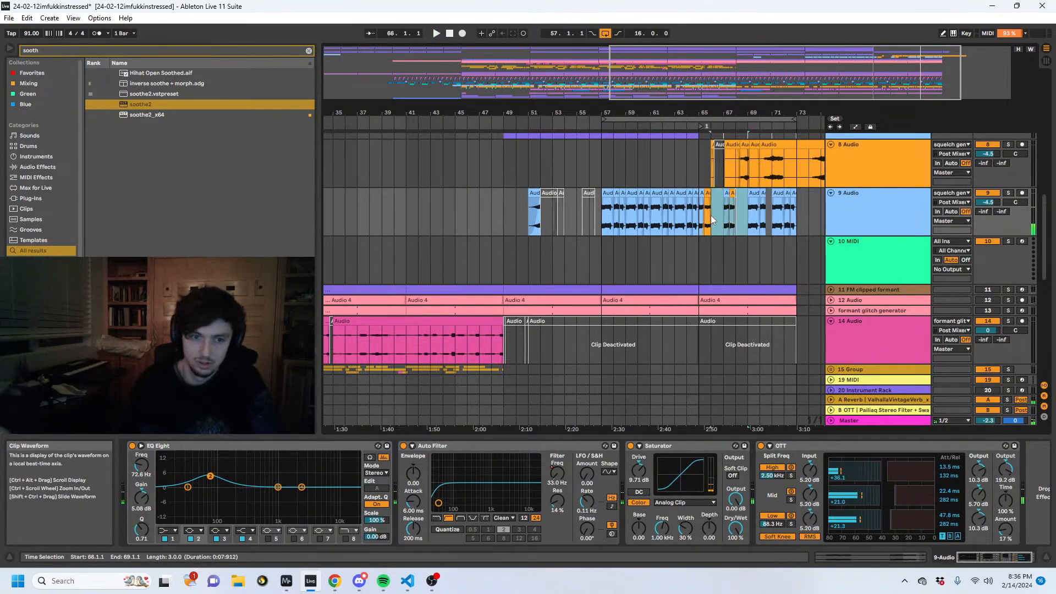
left_click(696, 222)
key("b")
- Set the 9 Audio track's volume to -6.7 dB during playback from bar 65
key("space")
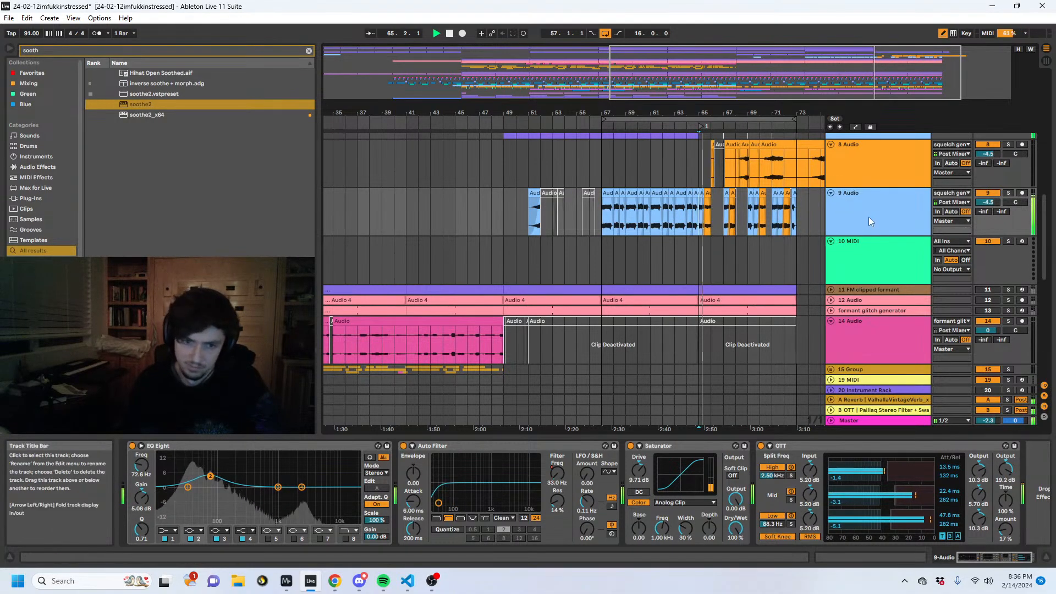
left_click_drag(988, 202, 988, 215)
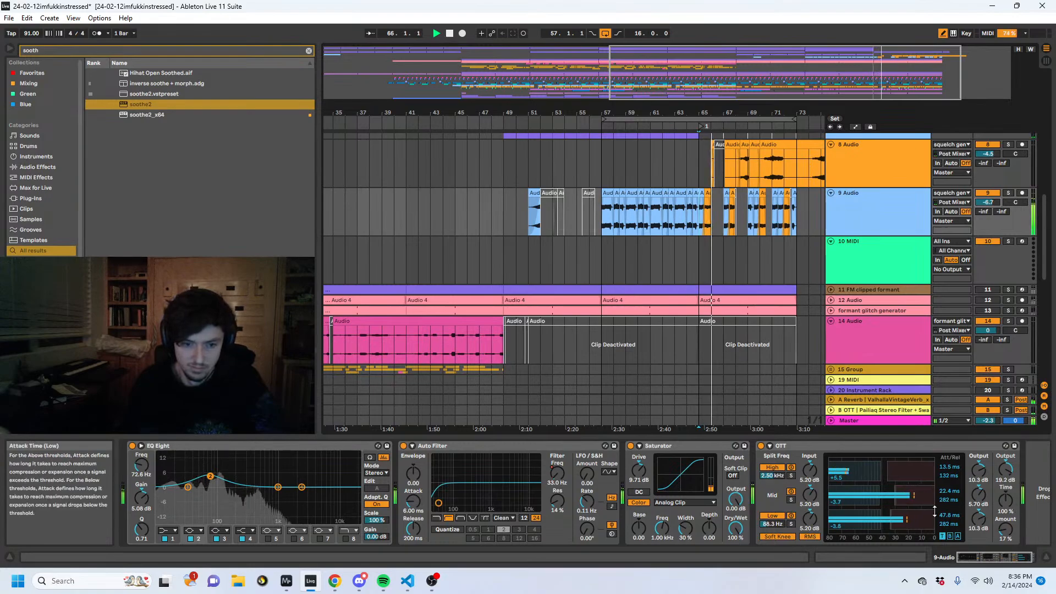
left_click_drag(710, 112, 712, 154)
key("space")
- Automate the 9 Audio track's B-OTT send to ramp up to 0 dB from 65.3.1 to bar 66, and play it back
left_click(1001, 212)
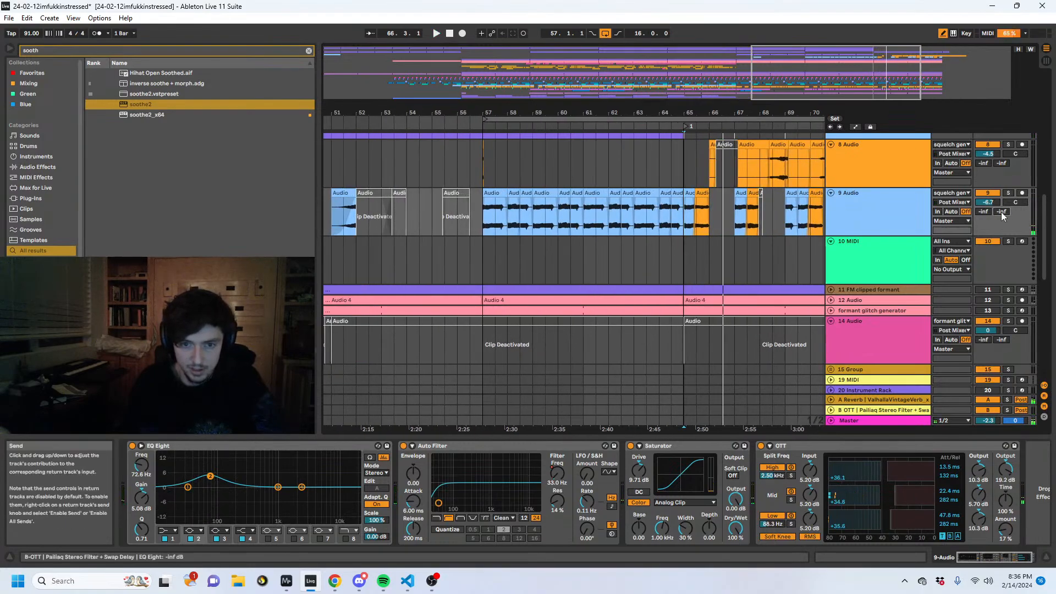
key("a")
key("b")
left_click(696, 235)
left_click_drag(708, 235, 709, 198)
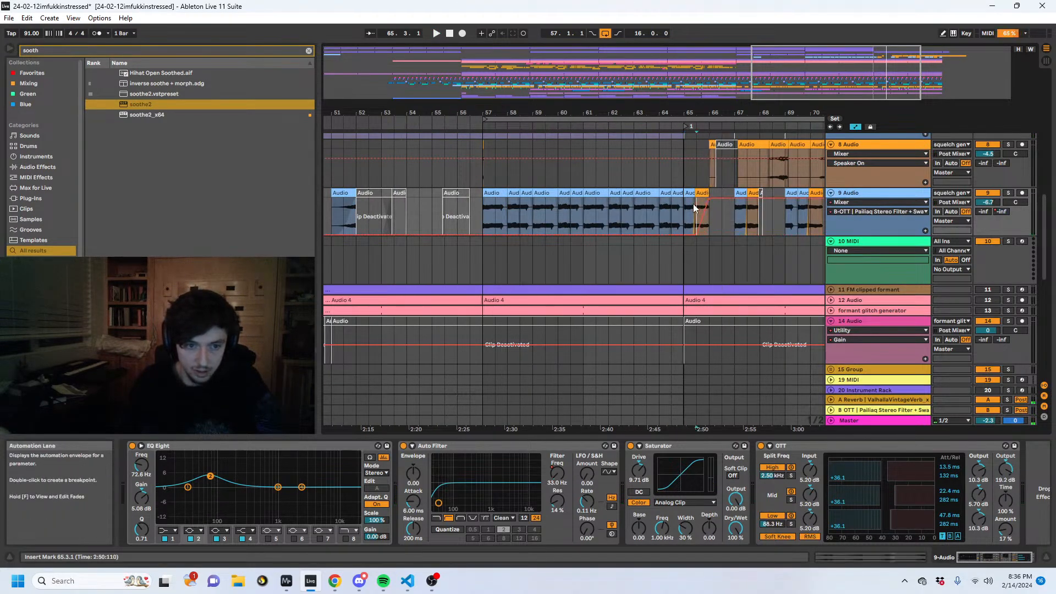
left_click(694, 204)
key("space")
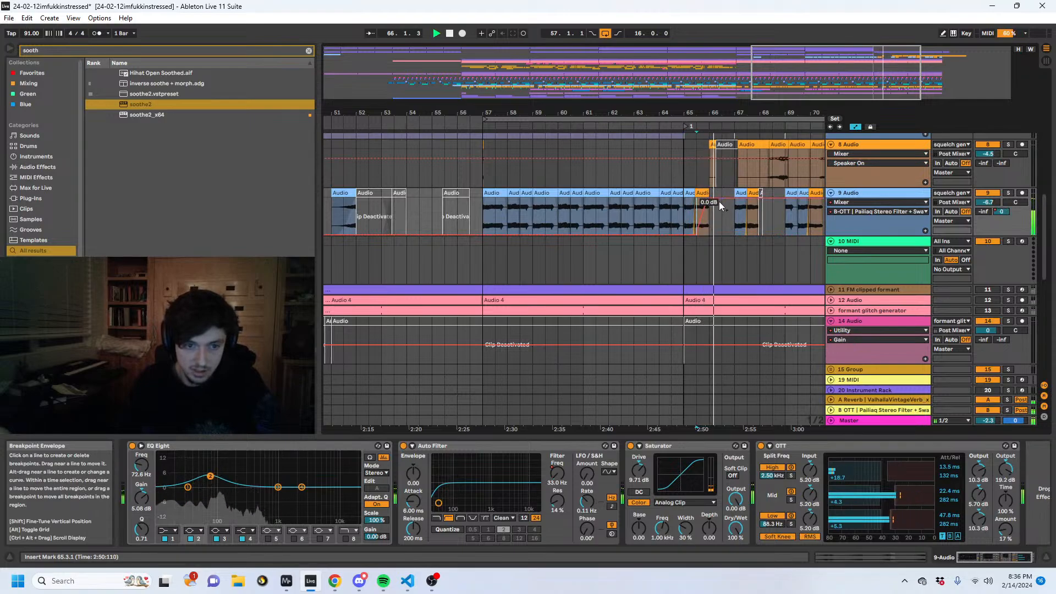
- Try a Feedback of 80 % in the B return's Stereo Filter + Swap Delay rack, and undo it
left_click(855, 407)
left_click(508, 480)
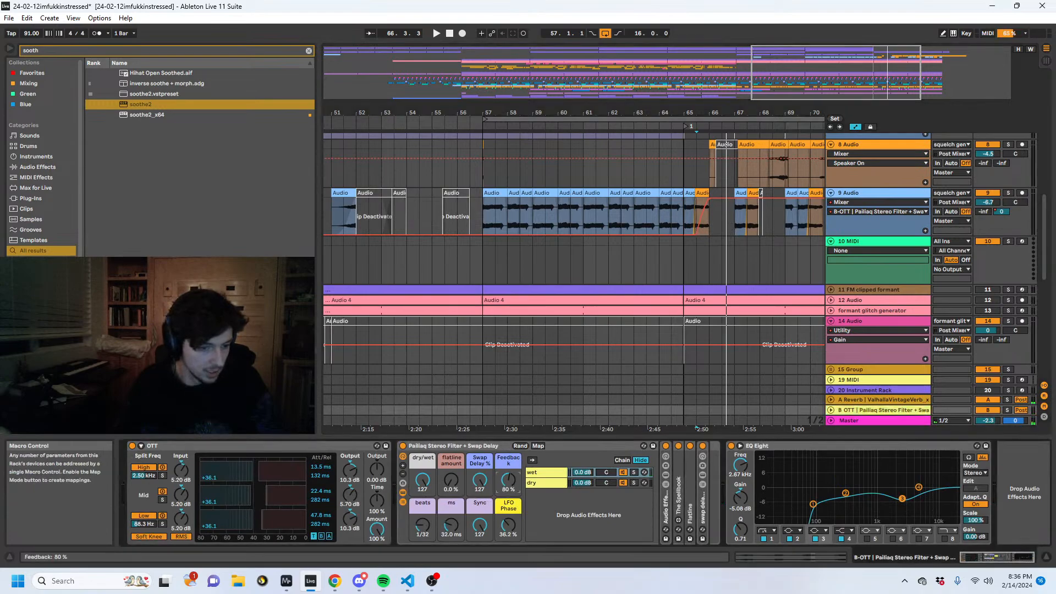
key("ctrl+z")
- Solo the 9 Audio track and play back its automated delay send around bar 66
key("space")
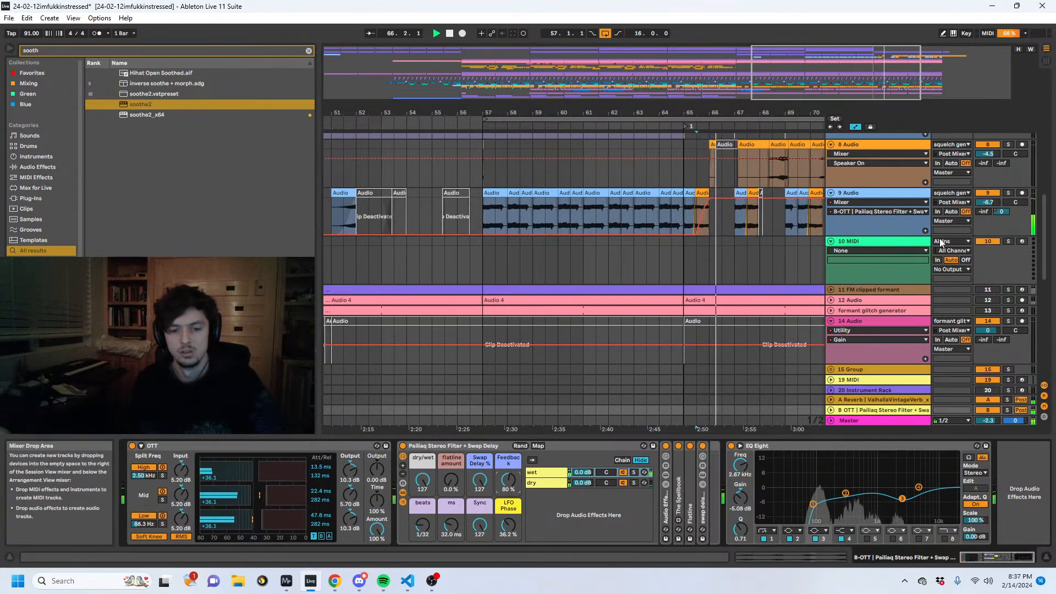
left_click(1007, 193)
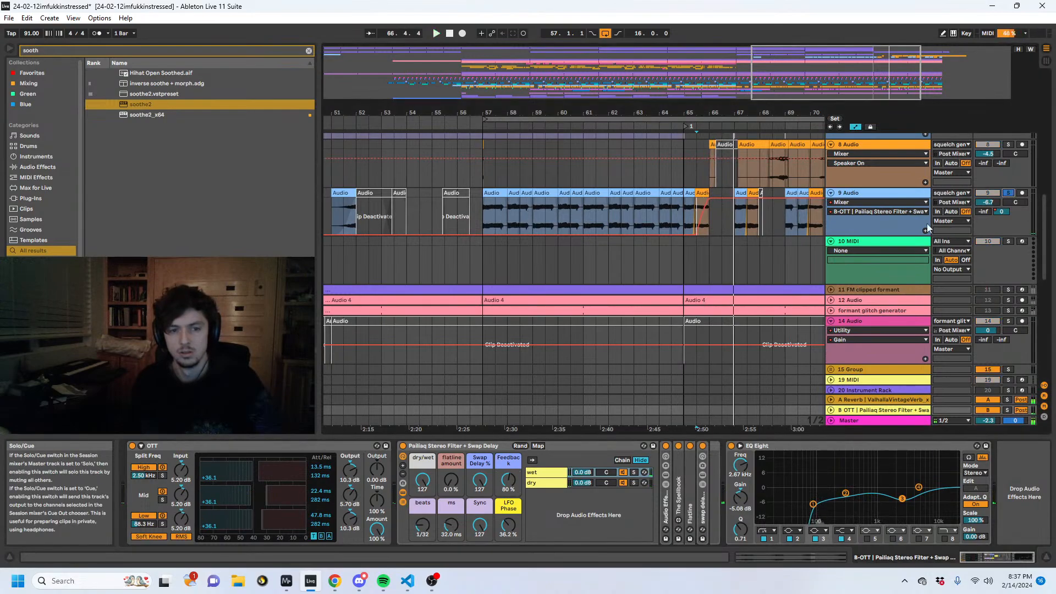
key("space")
key("space")
- Try adjusting a band in the 9 Audio track's EQ Eight, and undo the change
left_click(876, 194)
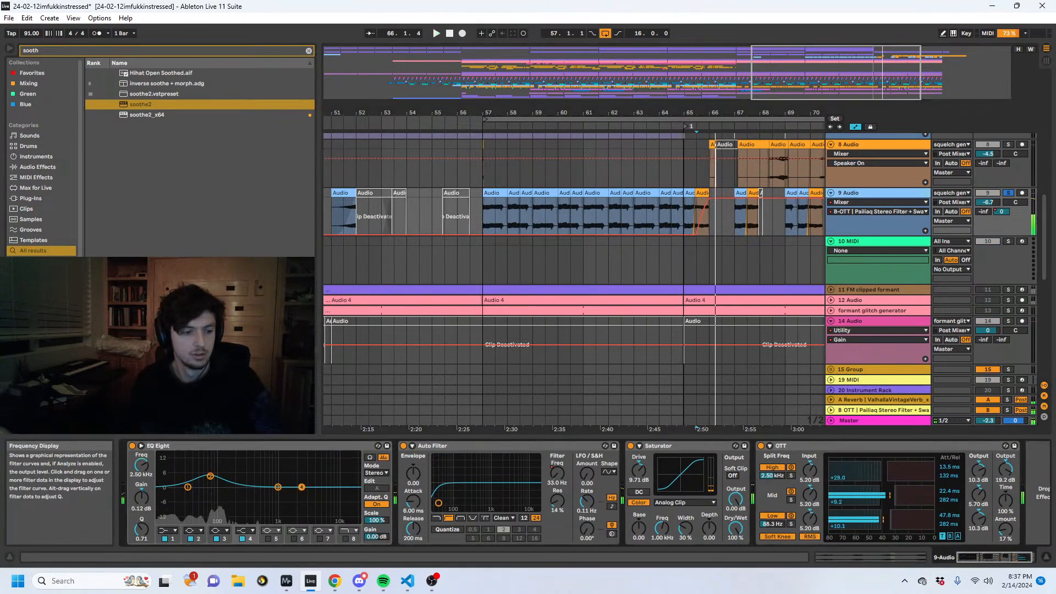
left_click_drag(268, 465, 274, 468)
key("ctrl+z")
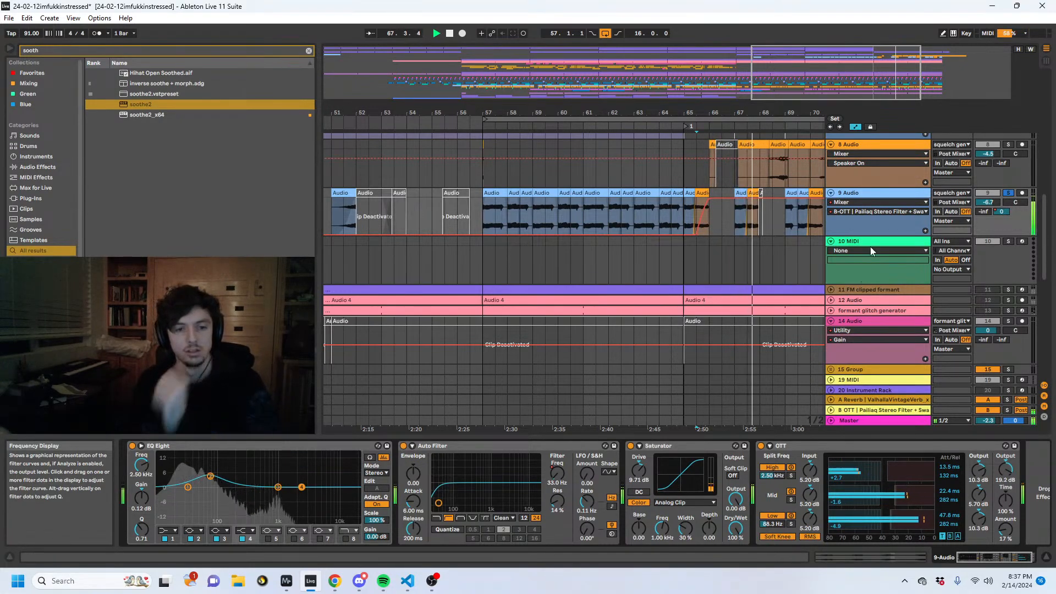
- Unsolo the 9 Audio track and reshape its B-OTT send automation in bars 65 to 69 during playback
left_click(1006, 193)
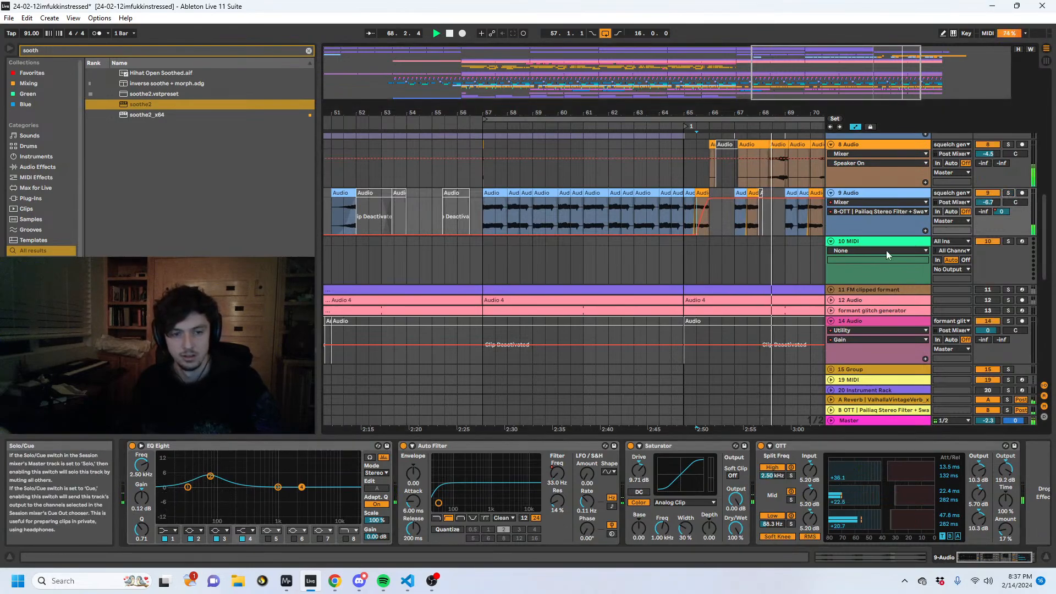
left_click(698, 215)
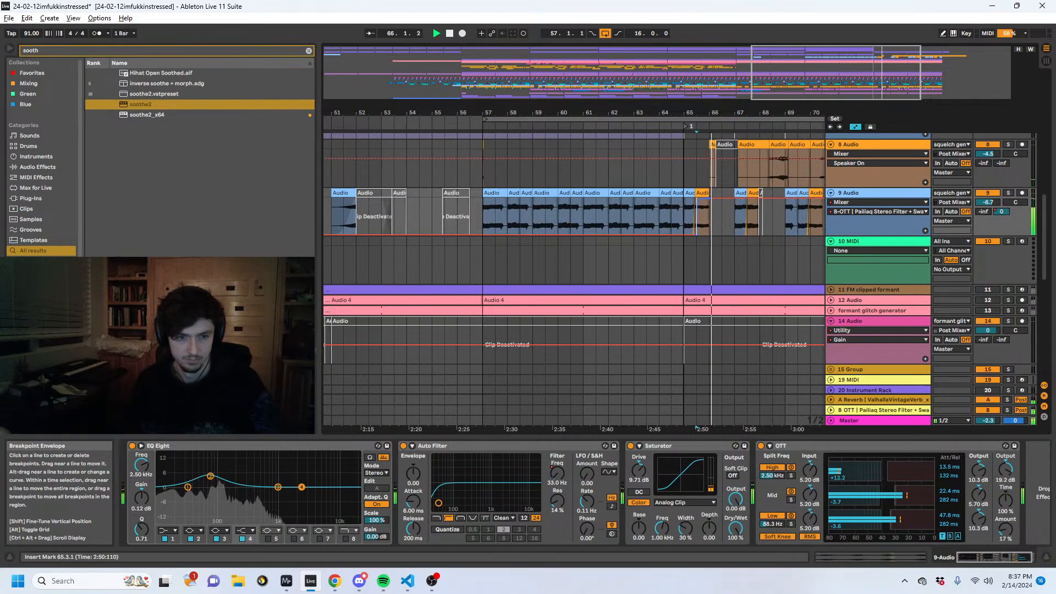
left_click(699, 206)
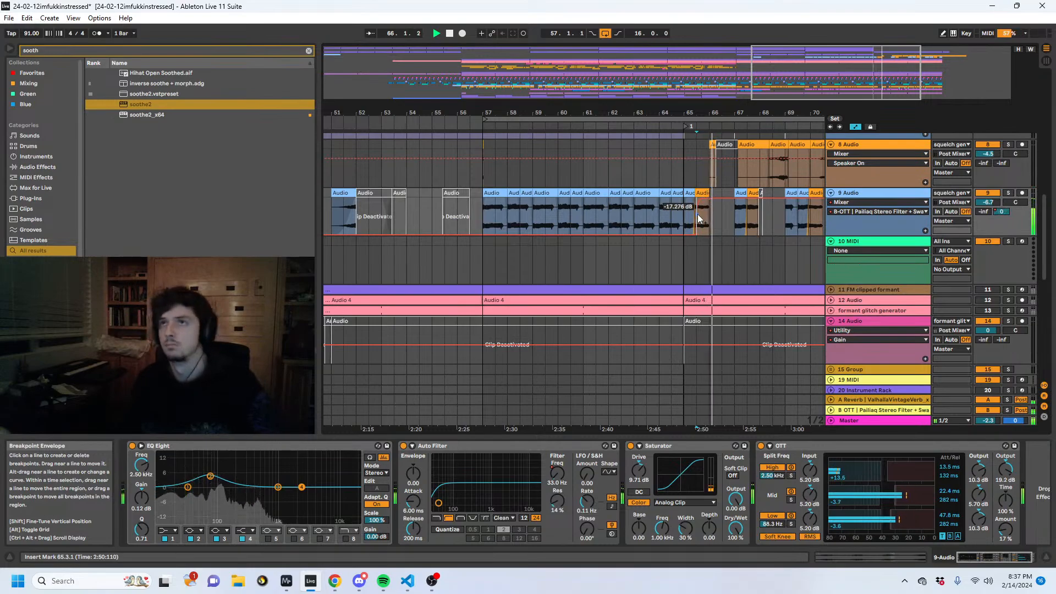
left_click(681, 224)
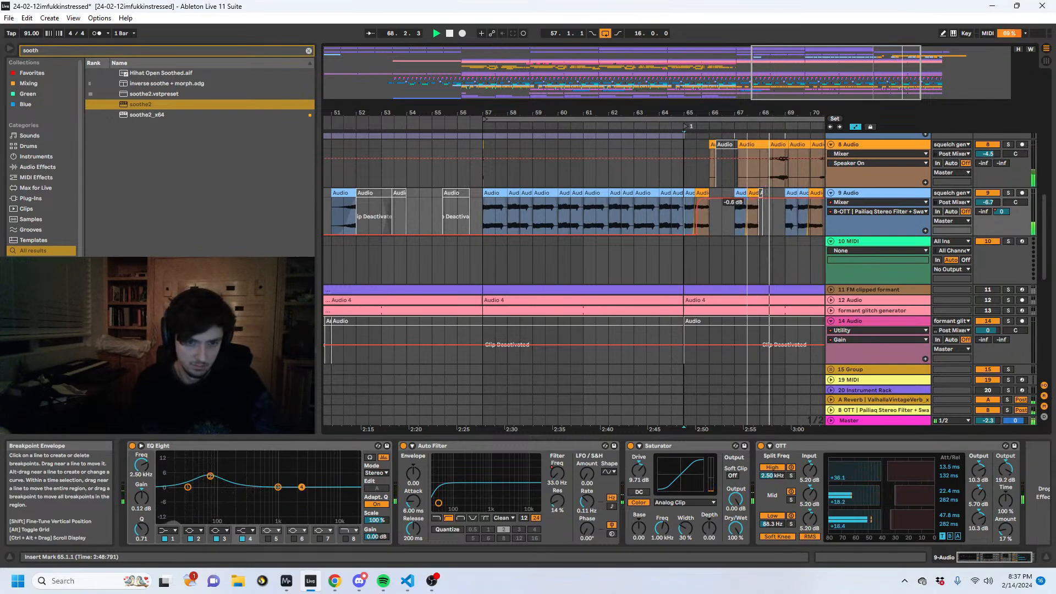
- Duplicate bars 65 to 69 of the 9 Audio track, including the send automation, to bars 69 to 73
left_click_drag(782, 213, 683, 218)
key("ctrl+d")
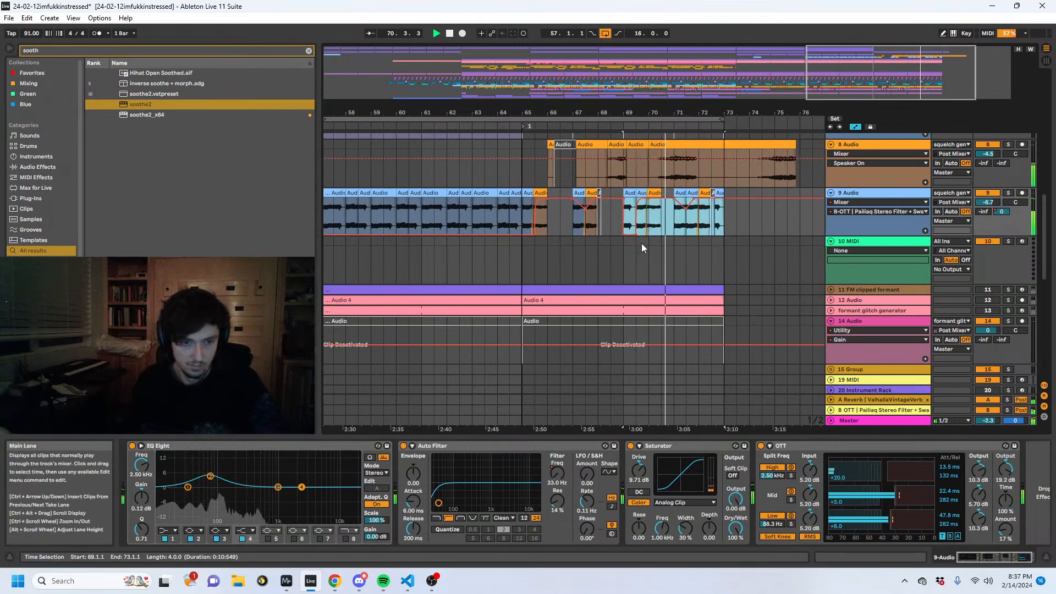
- Hide the automation lanes and select bars 65 to 73 of the 9 Audio track
key("a")
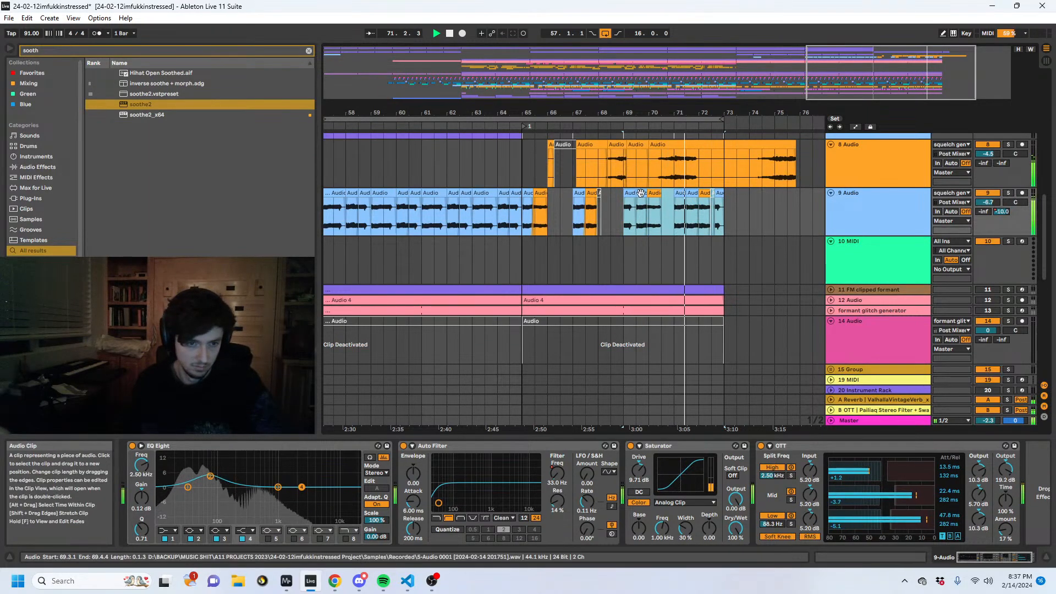
left_click(559, 203)
left_click_drag(536, 215, 527, 216)
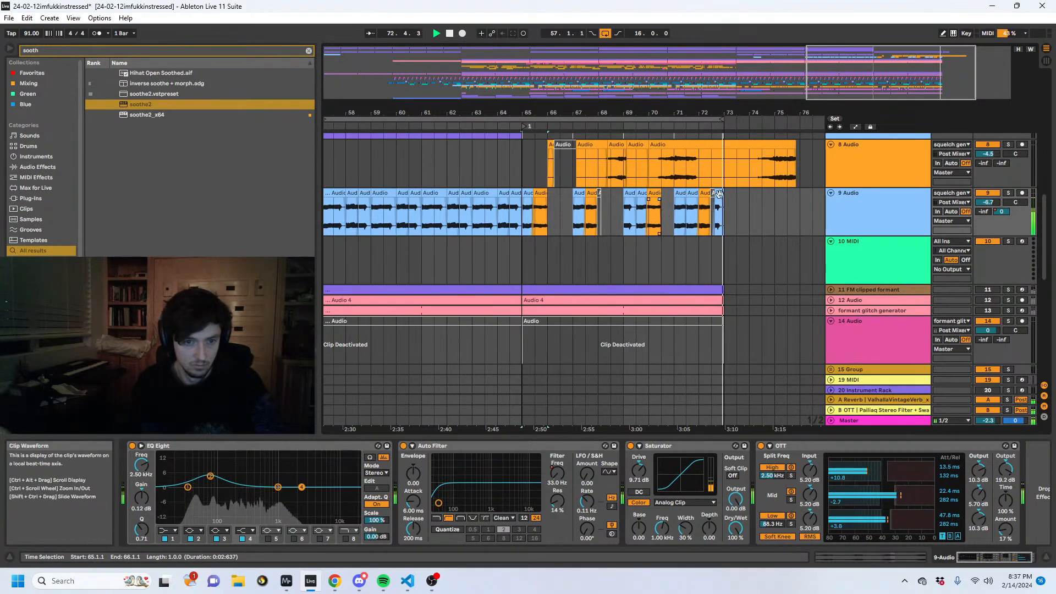
left_click_drag(722, 207, 523, 207)
key("space")
scroll(546, 289, "up", 2)
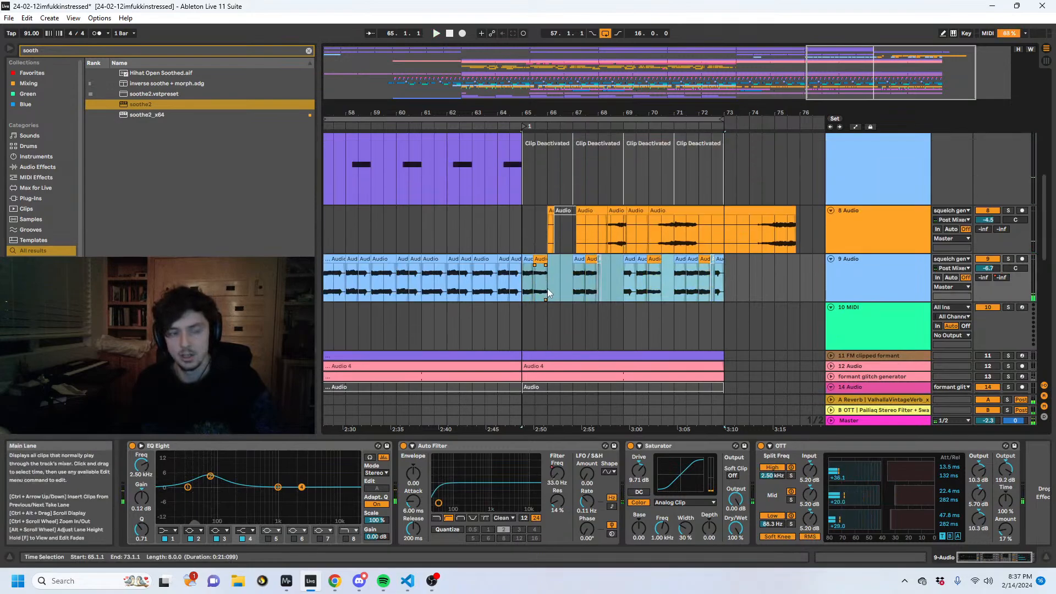
scroll(547, 292, "up", 2)
- Play back the lead-in from about bar 63 and examine the 9 Audio clips from bar 56 onward
left_click(509, 294)
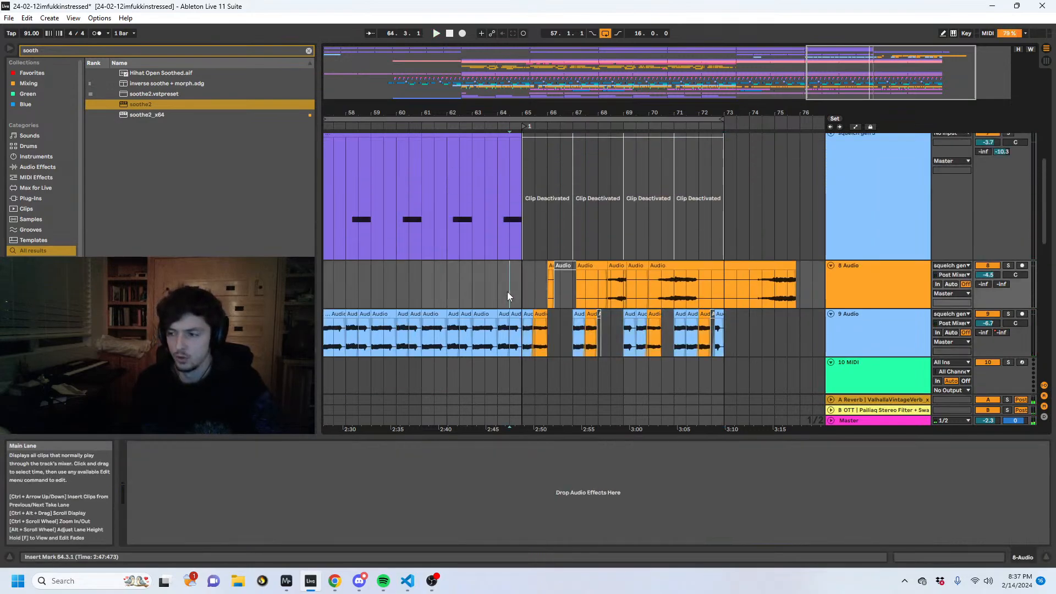
left_click(473, 293)
key("space")
left_click_drag(474, 113, 725, 112)
left_click(558, 288)
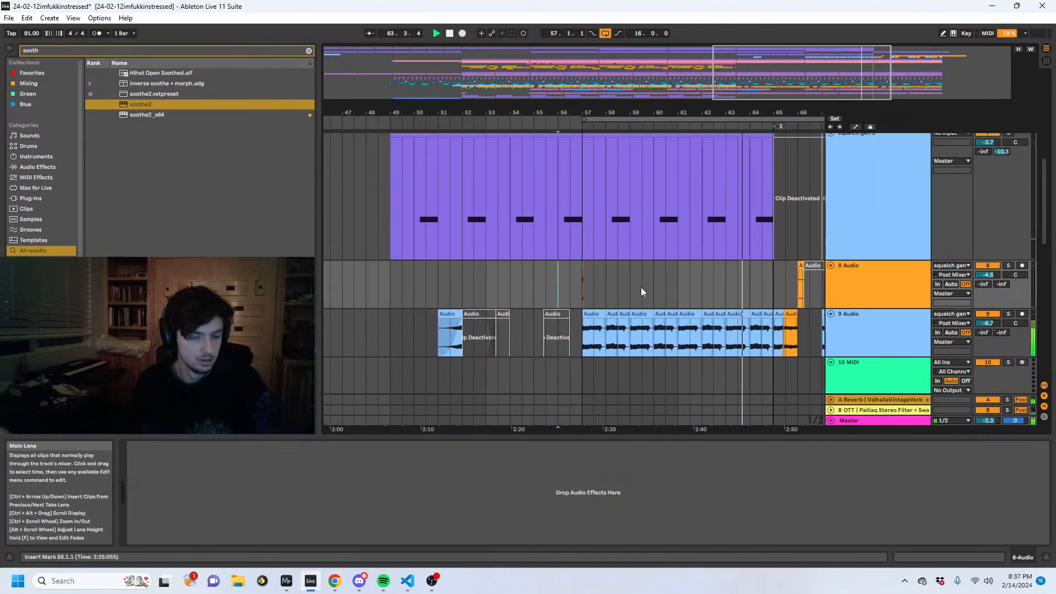
- Insert a second Auto Filter directly after the existing one on the 9 Audio track
left_click(893, 319)
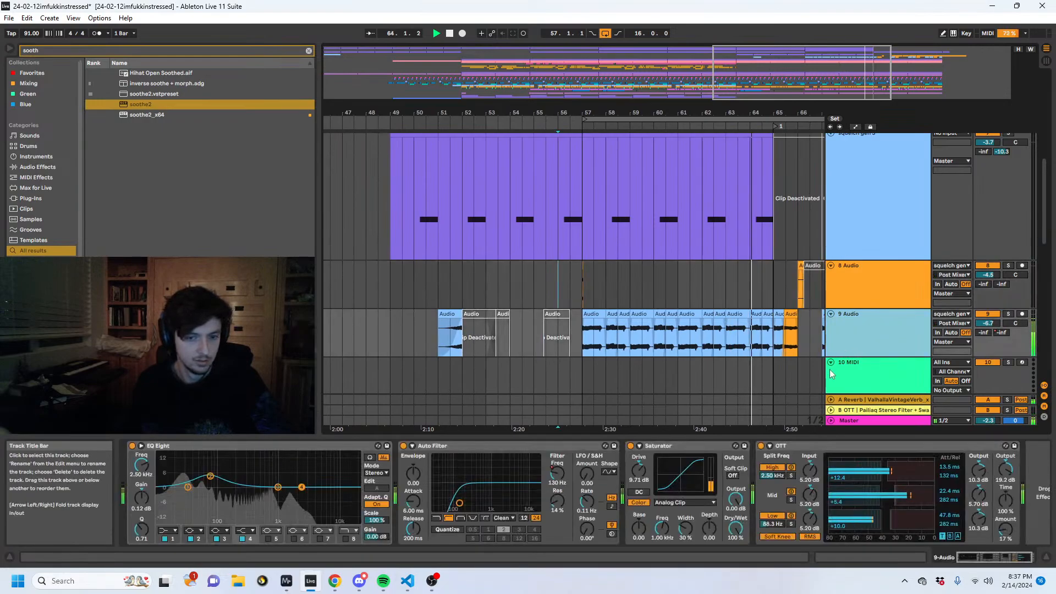
left_click(50, 50)
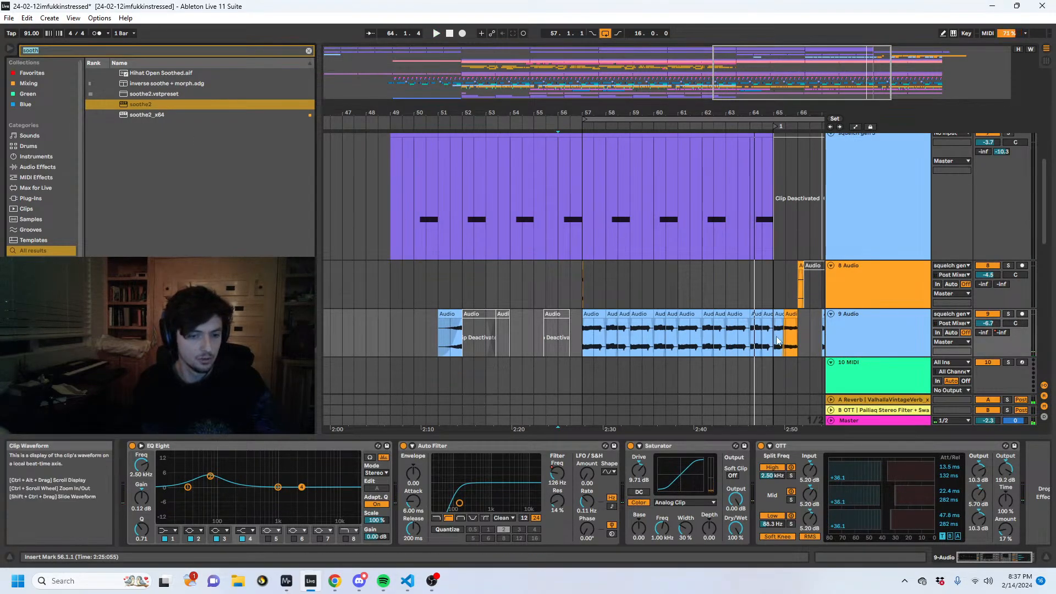
left_click(592, 340)
left_click(585, 339)
left_click(52, 50)
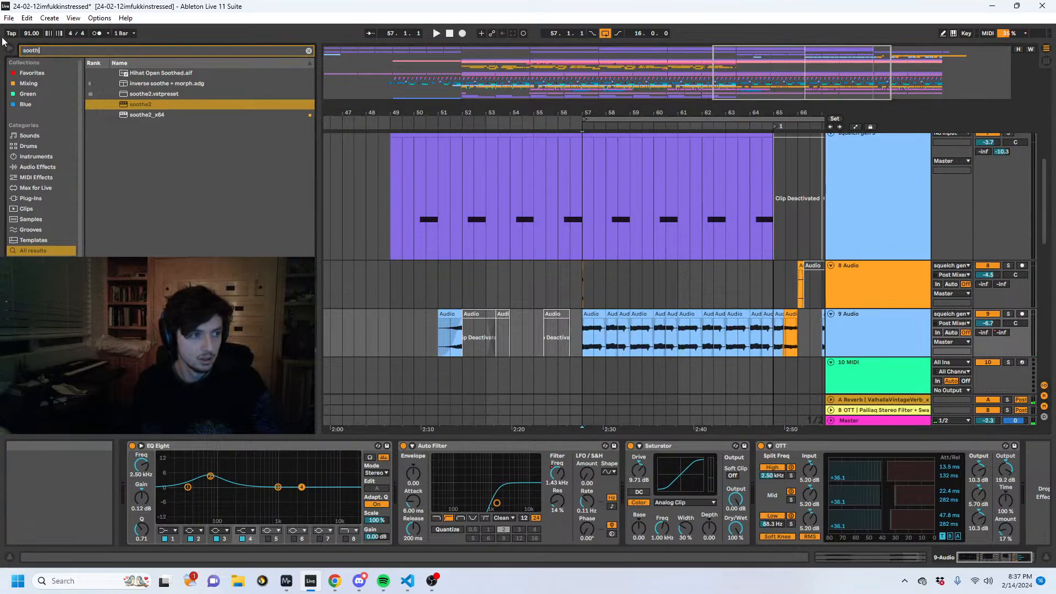
type("auto f")
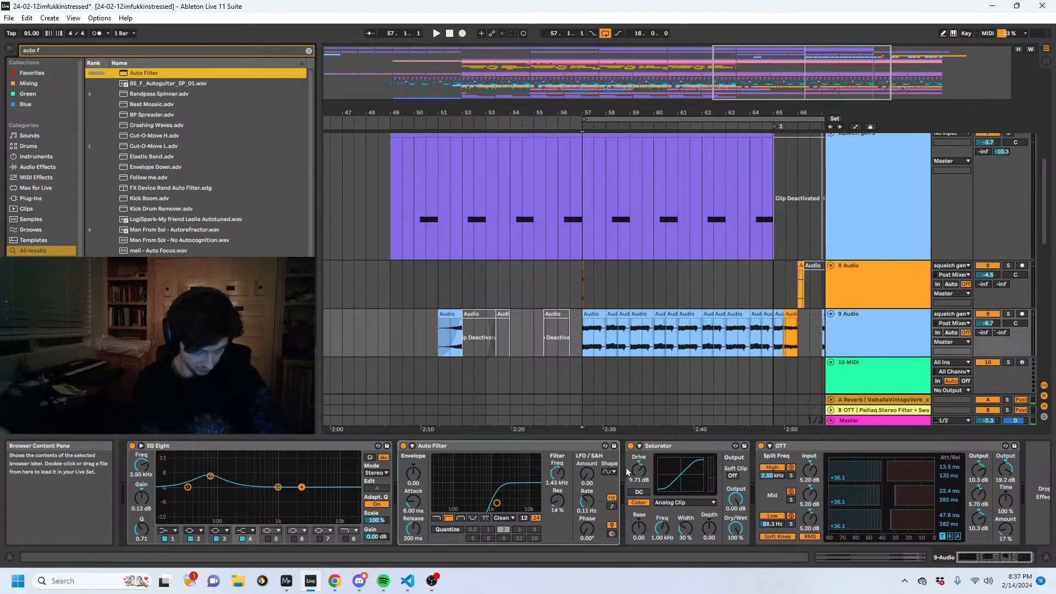
key("Return")
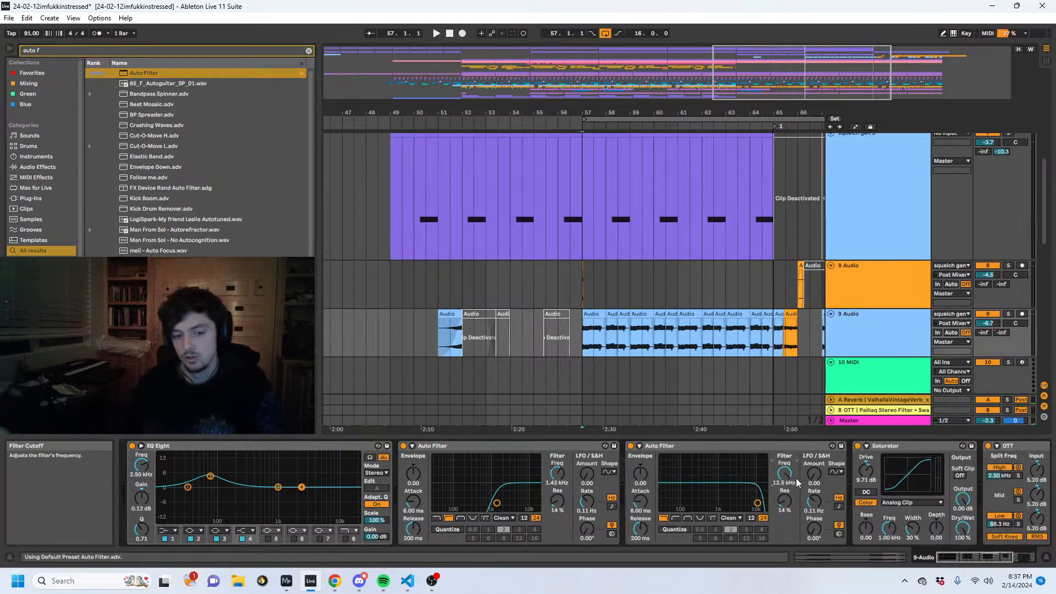
- Automate the second Auto Filter's low-pass frequency to rise through bars 57 to 65 up to 19.9 kHz, and audition the sweep
key("a")
left_click(775, 303)
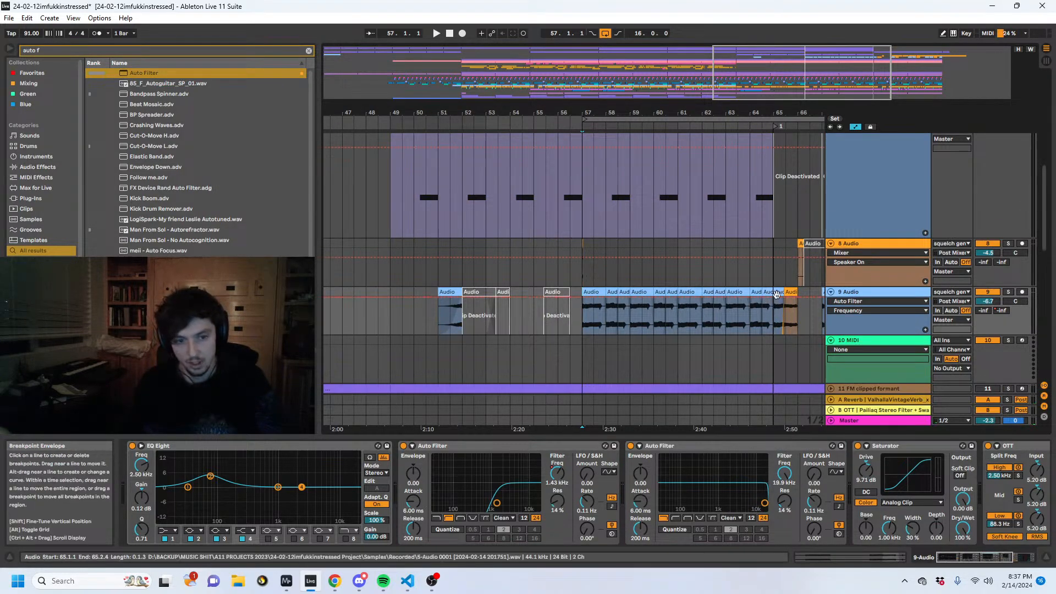
key("ctrl+z")
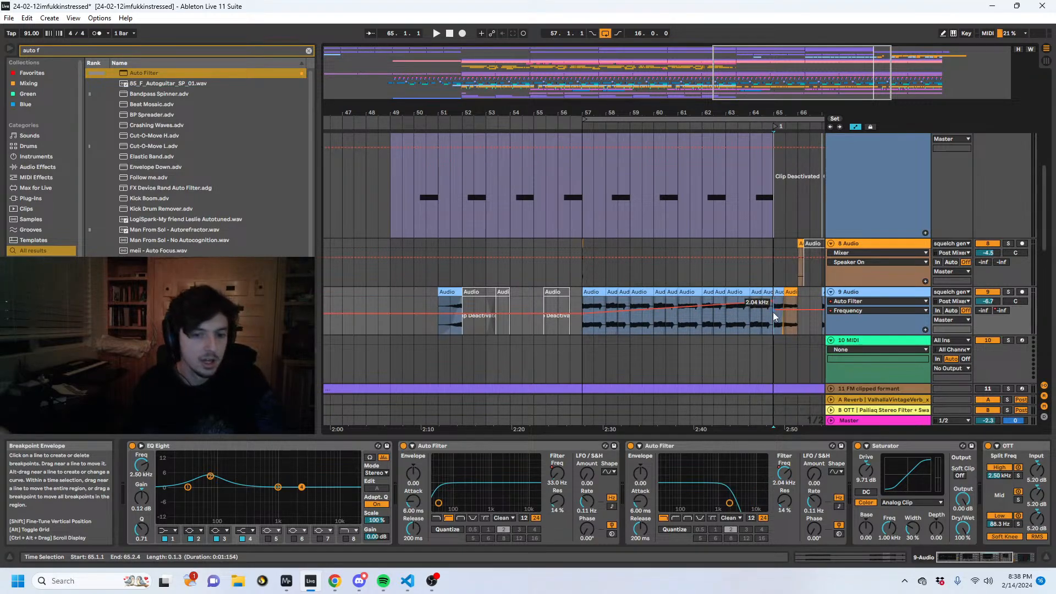
left_click(750, 319)
left_click(734, 332)
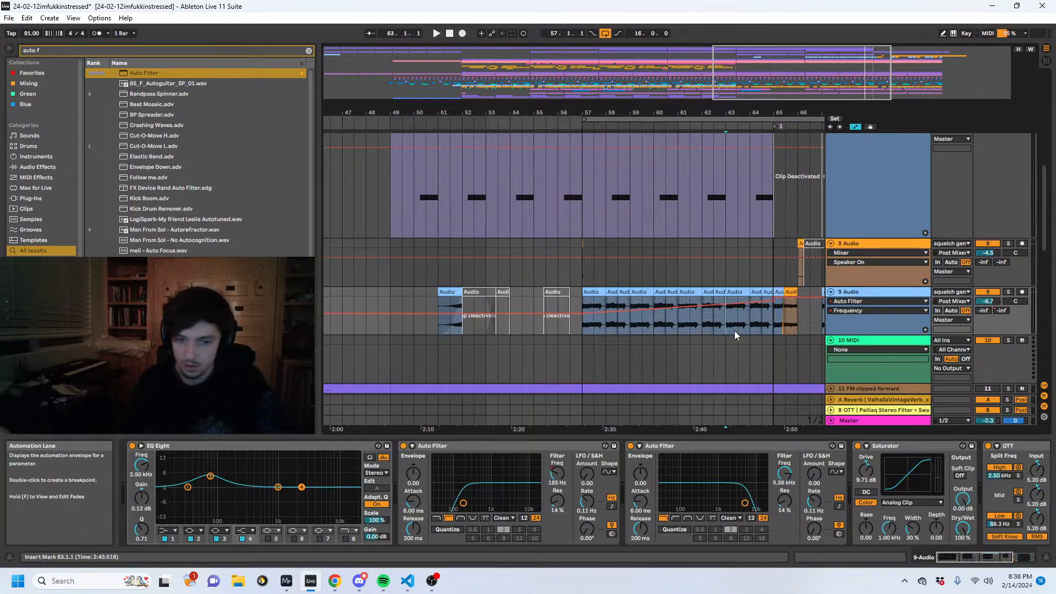
left_click(670, 333)
left_click(586, 331)
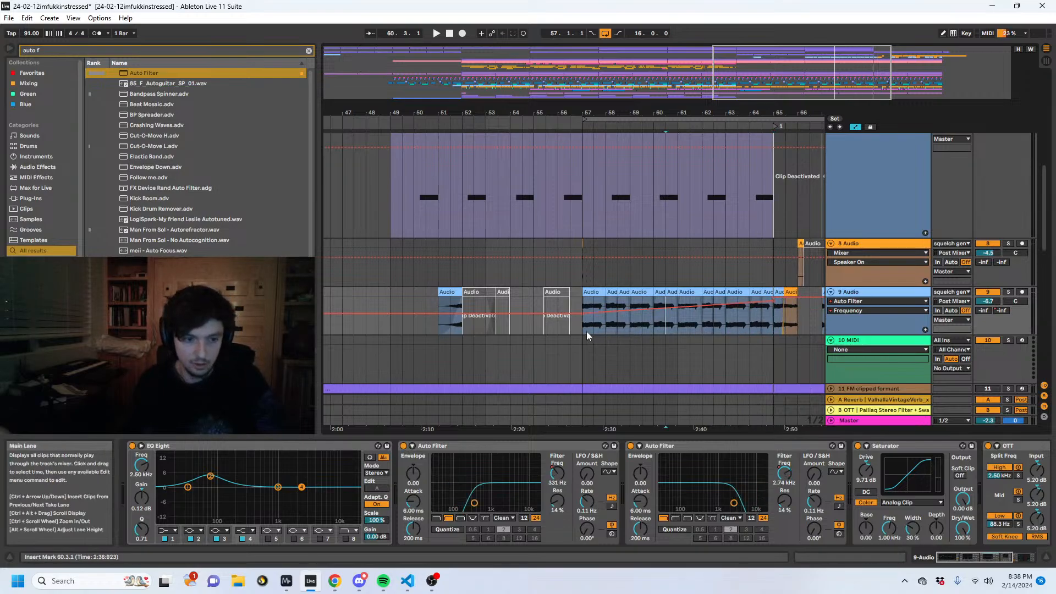
key("space")
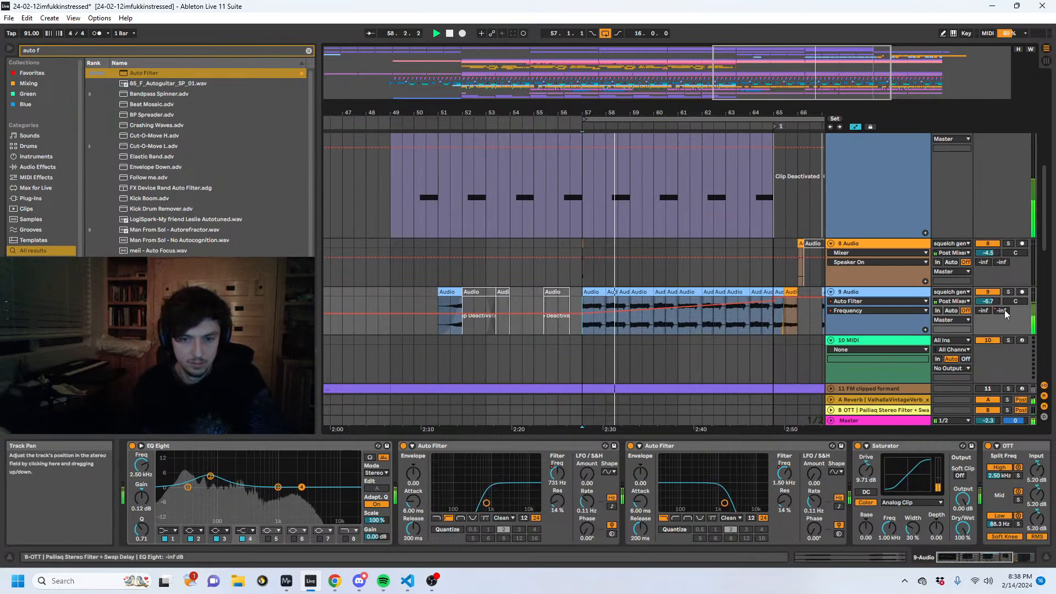
- Set the squelch generator's Wobble On/Off to 0 and lower the squelch gen 3 track volume to -6.9 dB
scroll(638, 282, "up", 4)
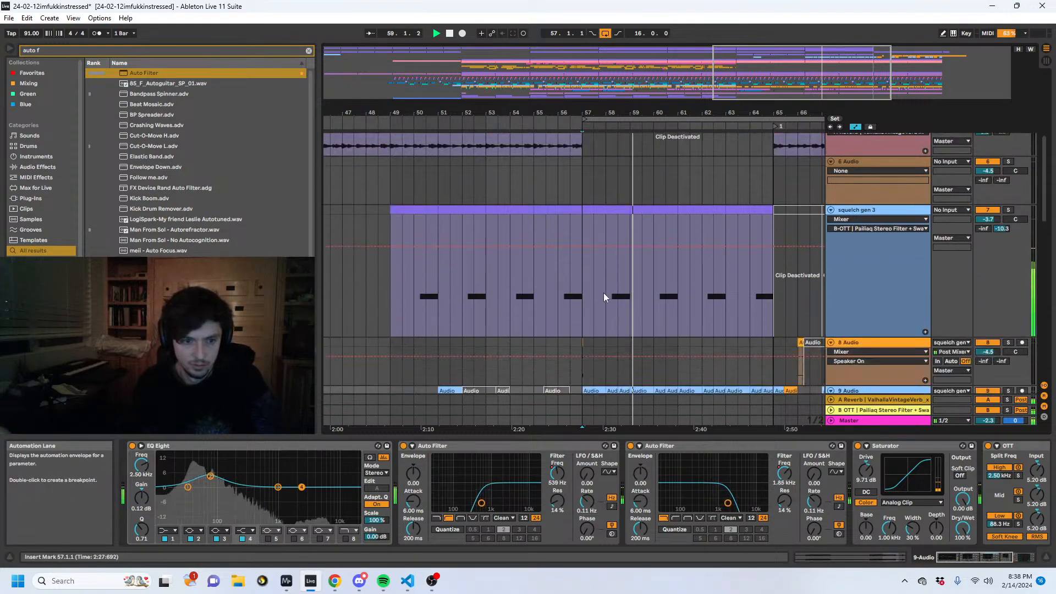
left_click(604, 292)
left_click_drag(409, 526, 409, 588)
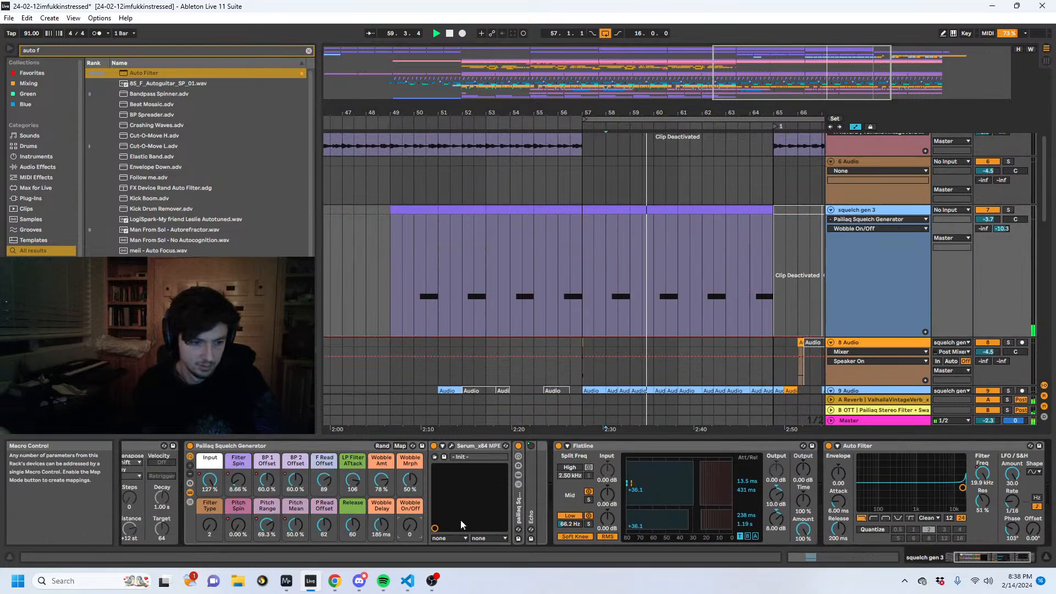
left_click(665, 300)
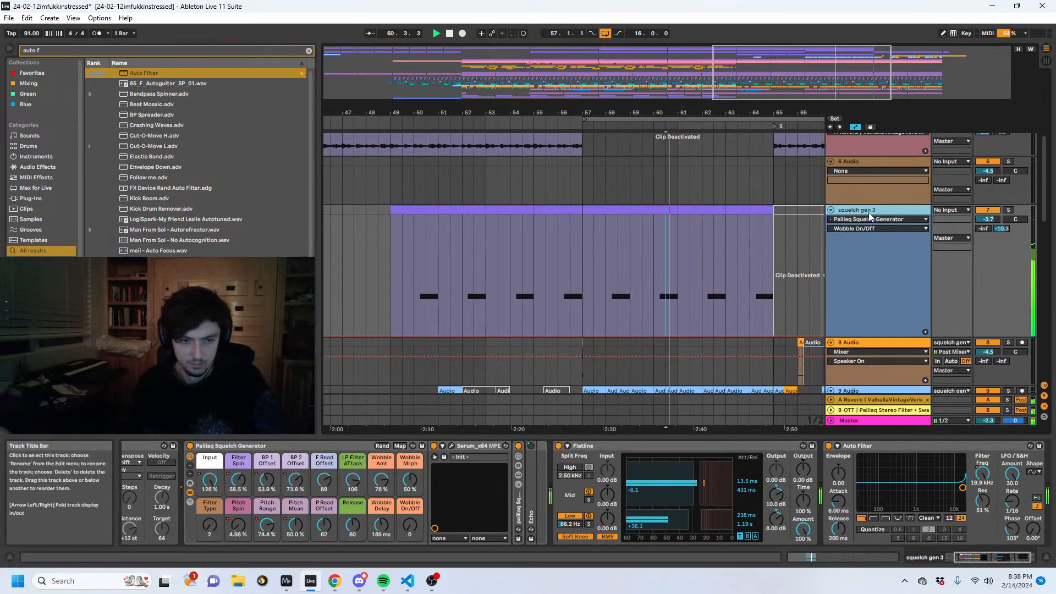
left_click_drag(988, 219, 988, 230)
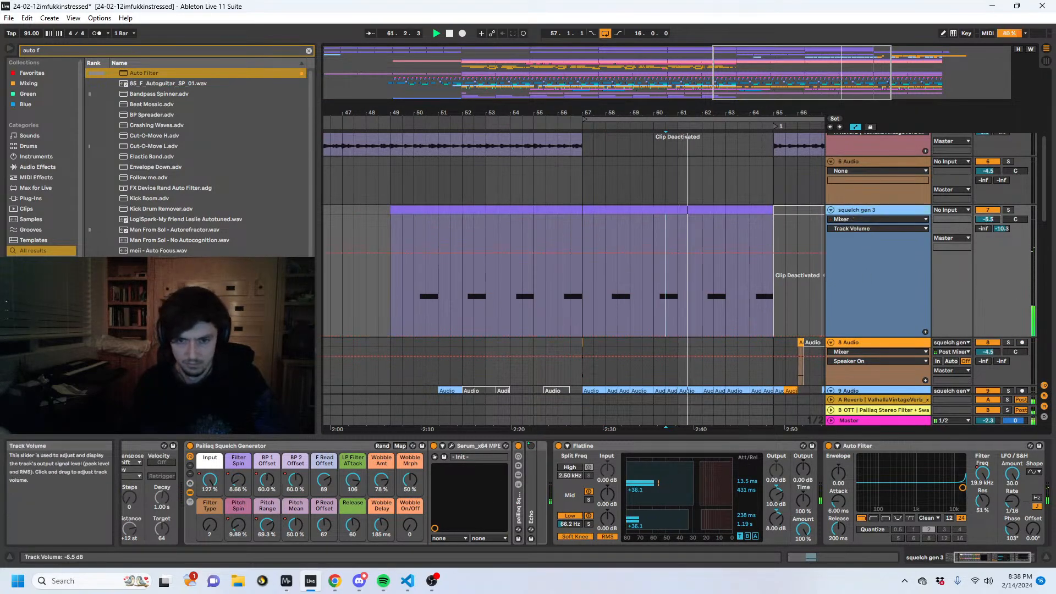
left_click(862, 261)
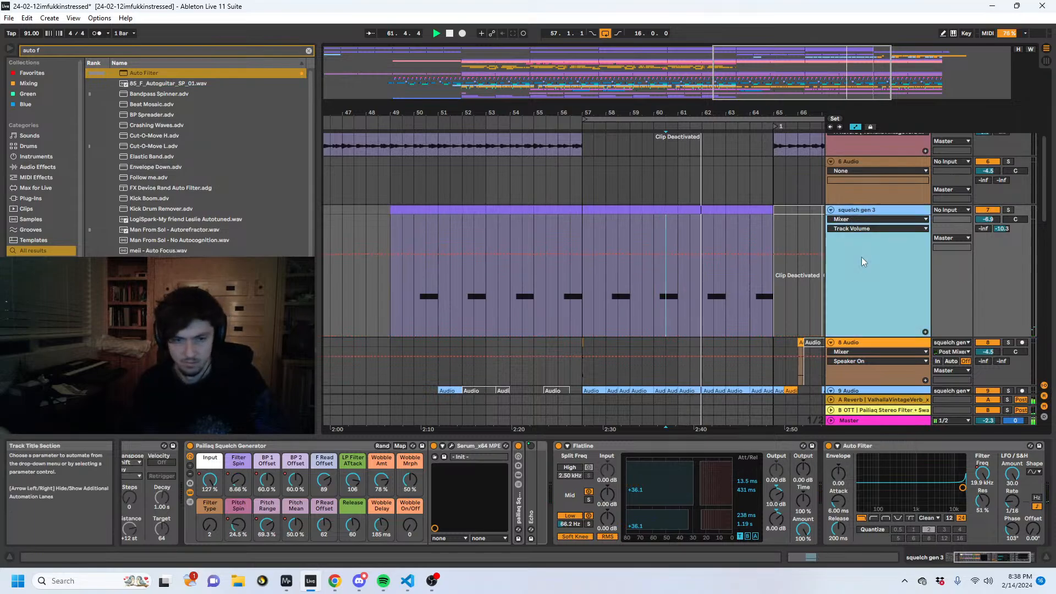
double_click(665, 447)
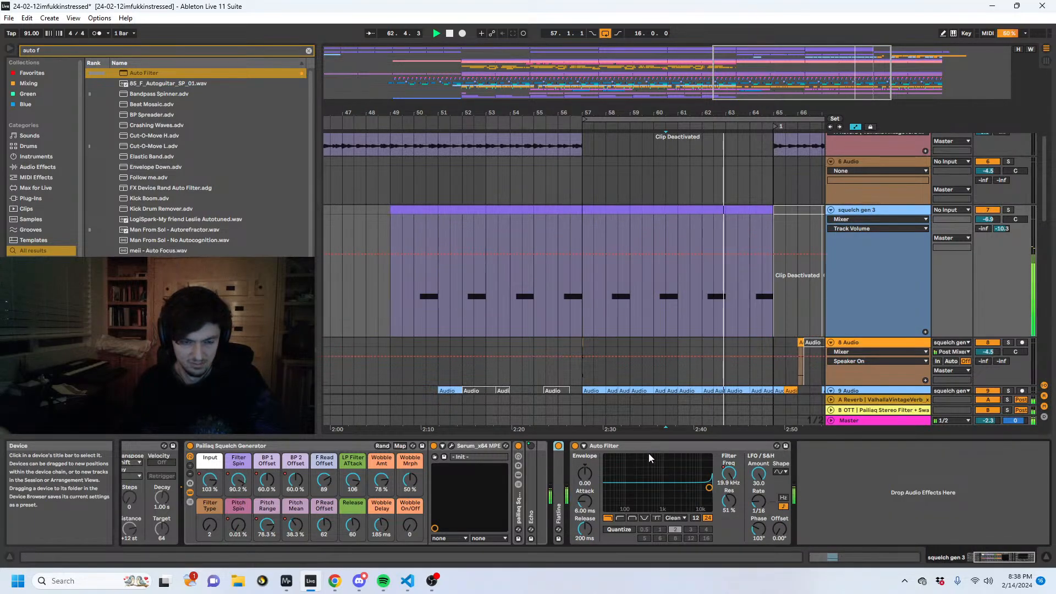
- Play back the 9 Audio filter sweeps through the end of bar 64 into bar 65
scroll(645, 332, "down", 3)
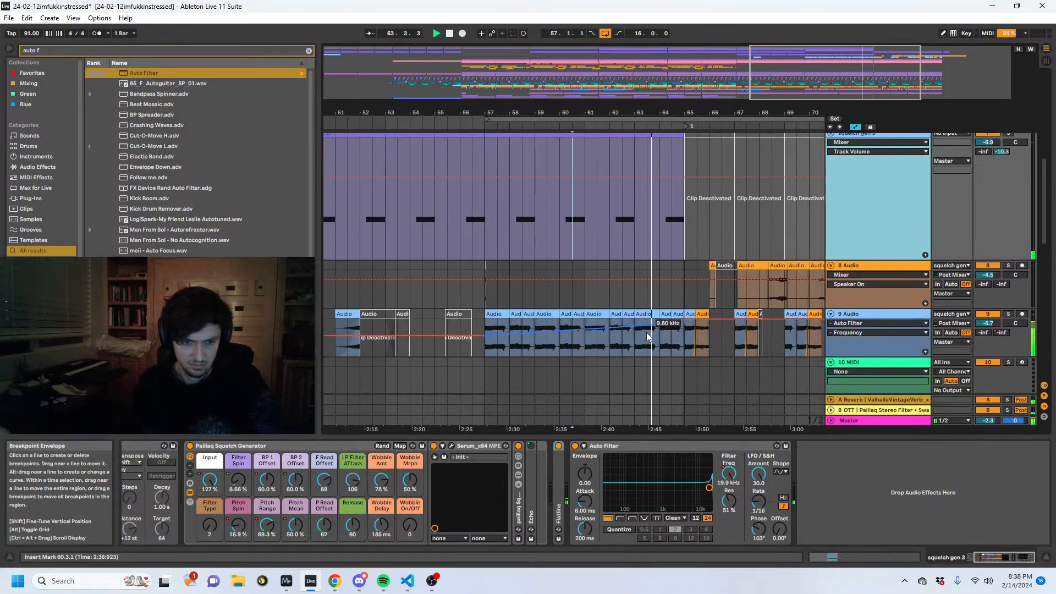
left_click(621, 362)
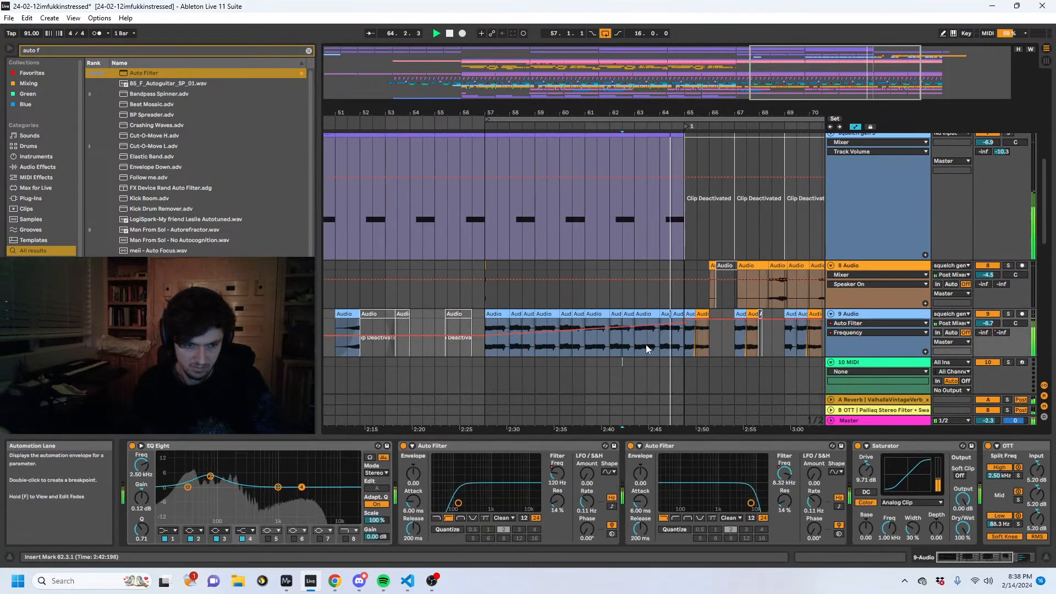
key("a")
left_click(639, 352)
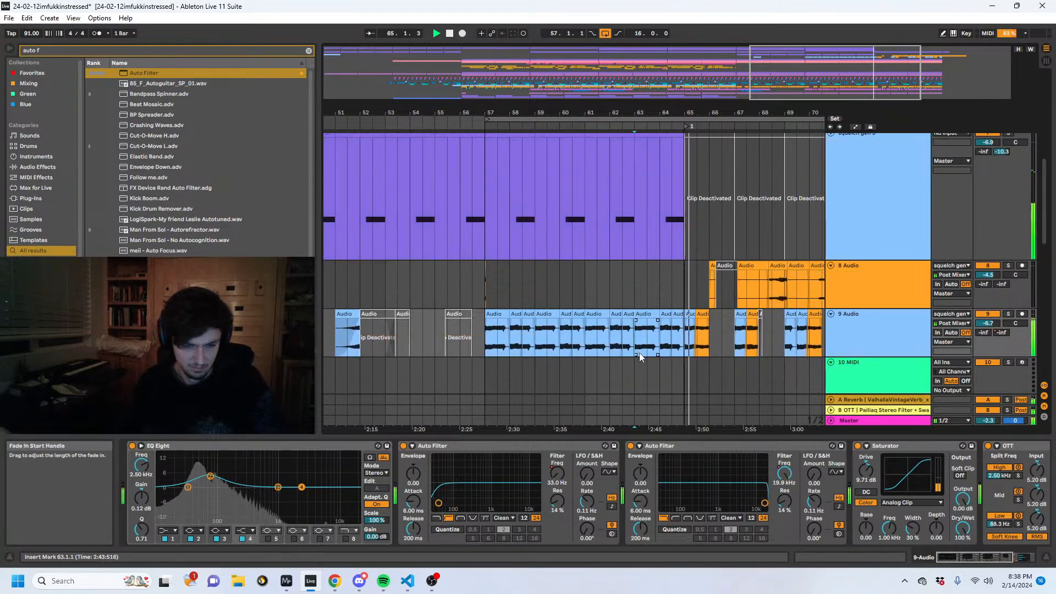
left_click(754, 446)
key("space")
- Raise the end of the first Auto Filter's falling high-pass frequency automation approaching bar 65 on the 9 Audio track
left_click(659, 376)
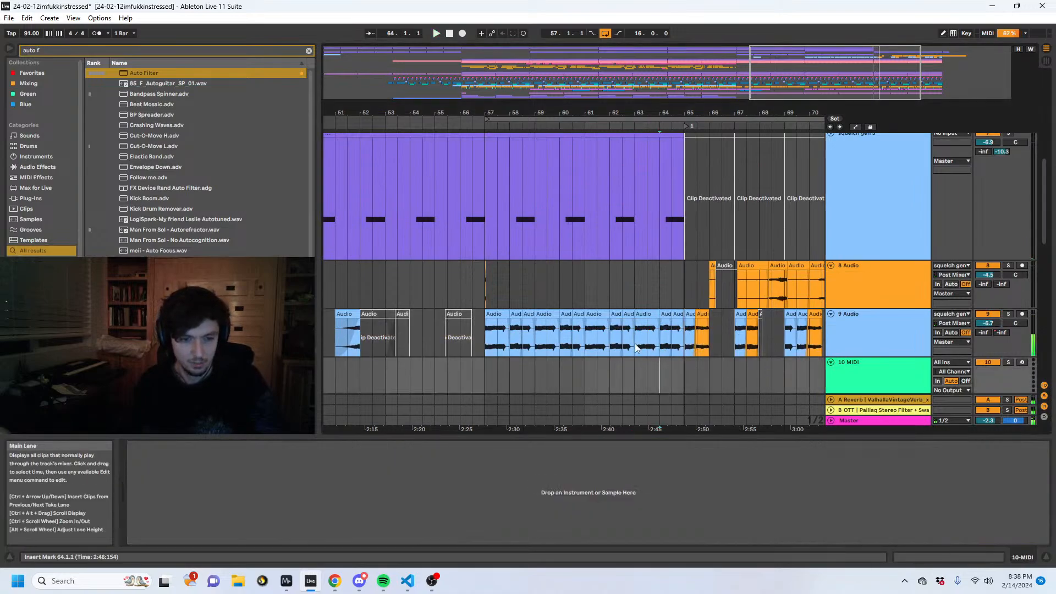
left_click(635, 343)
scroll(819, 265, "down", 3)
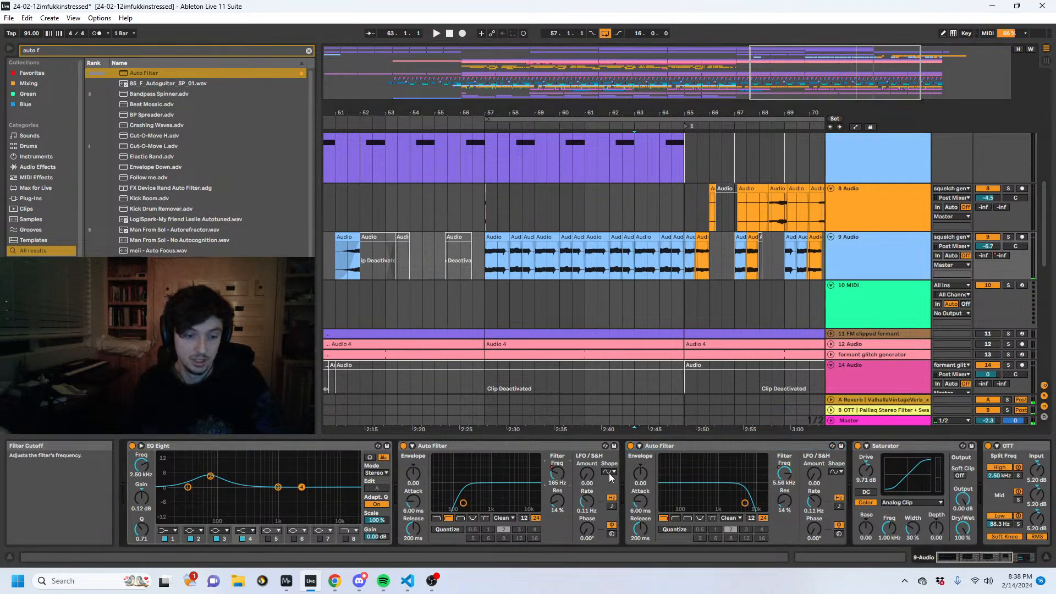
key("a")
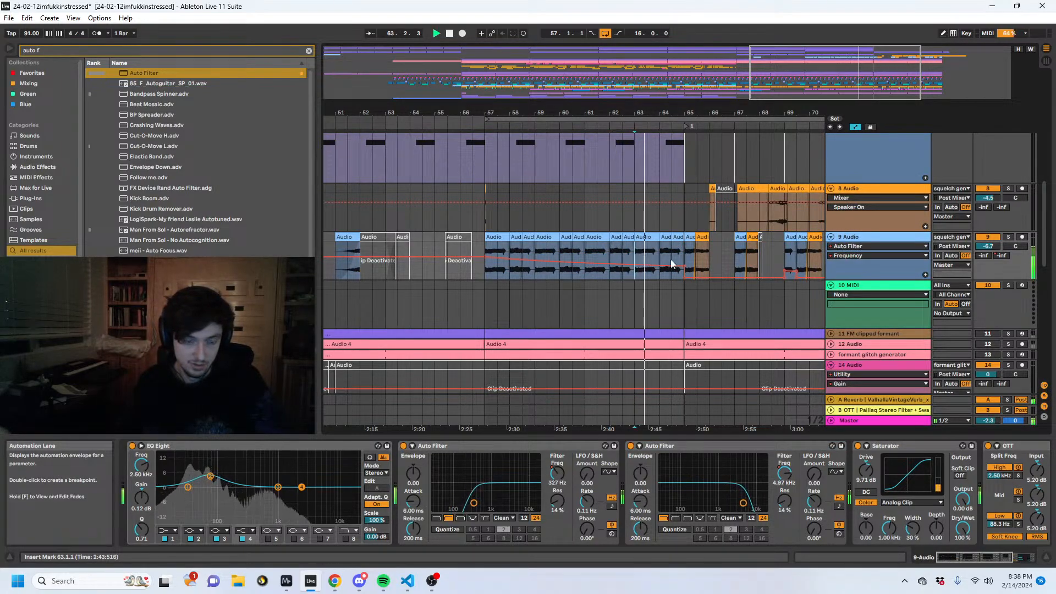
- Try overriding the 9 Audio track's B-OTT send level during playback, and re-enable the send automation
left_click_drag(1001, 256, 1001, 212)
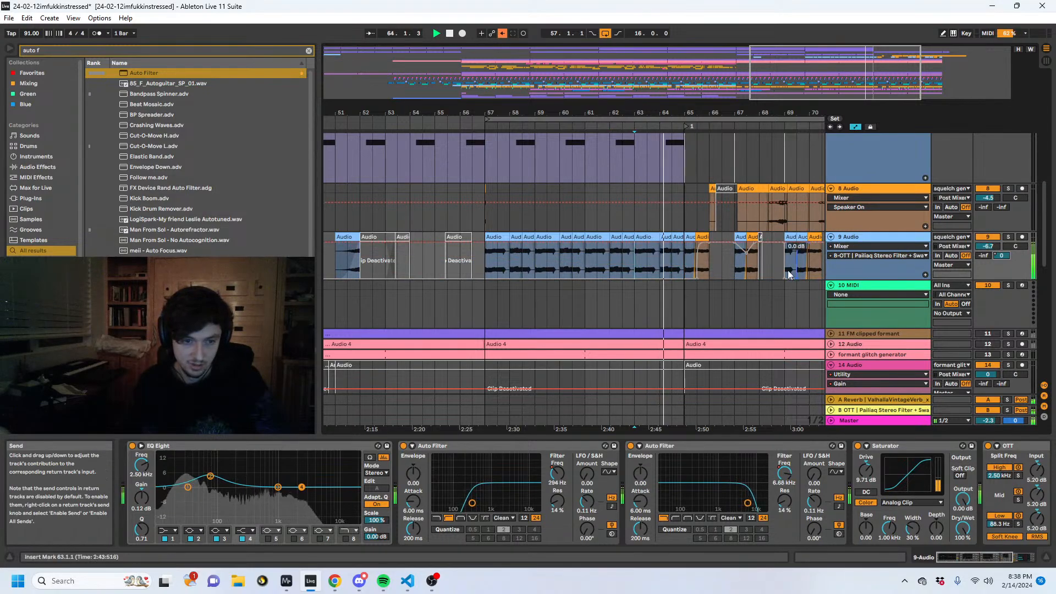
left_click(502, 35)
key("a")
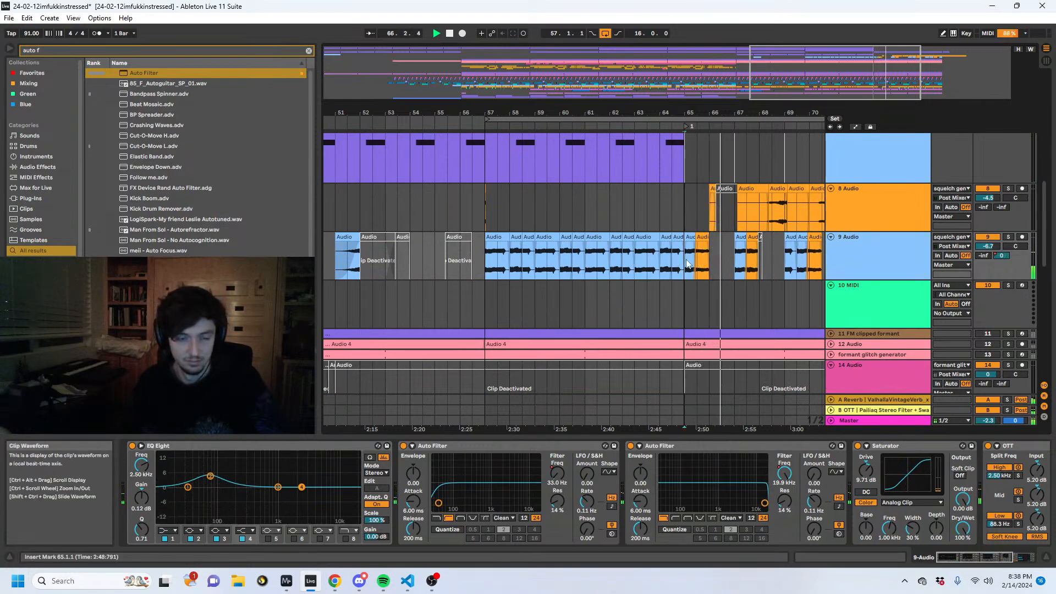
- Play back bars 65 to 69 and examine the tracks from the Pigments layers down to the drum break
scroll(712, 327, "up", 4)
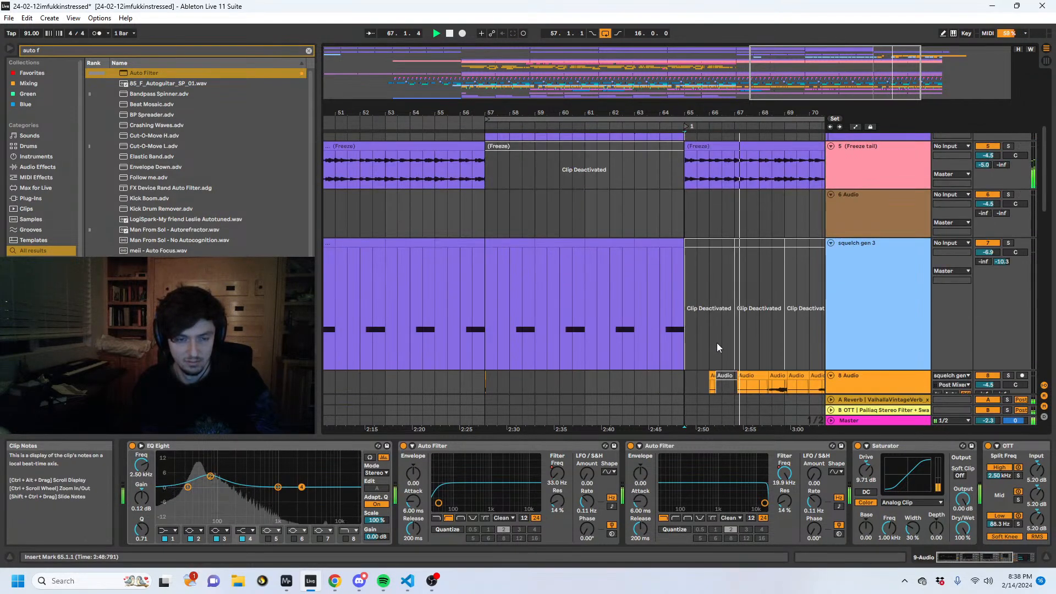
scroll(727, 340, "up", 2)
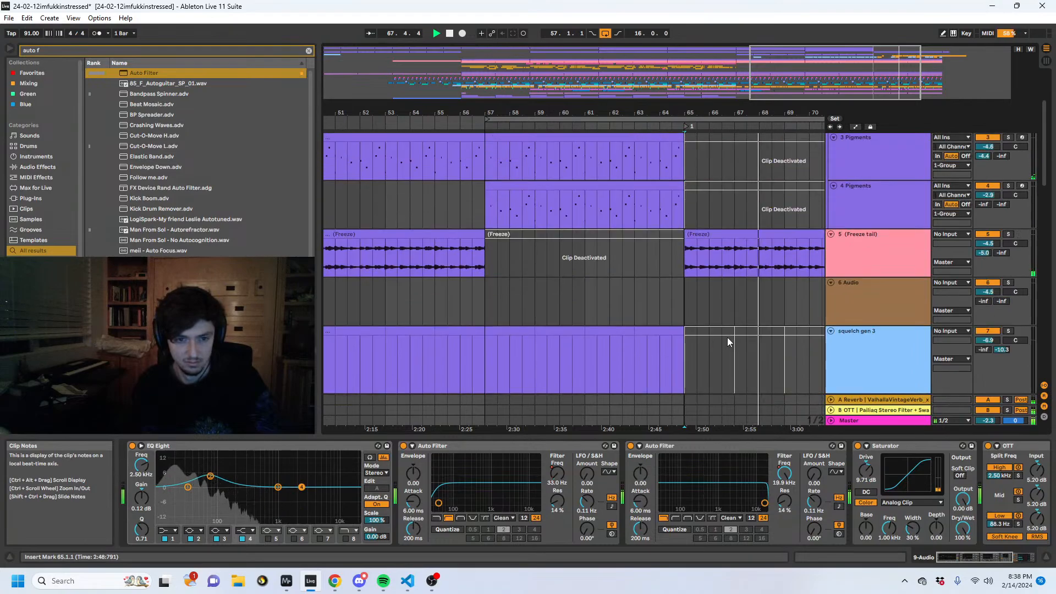
scroll(727, 338, "down", 6)
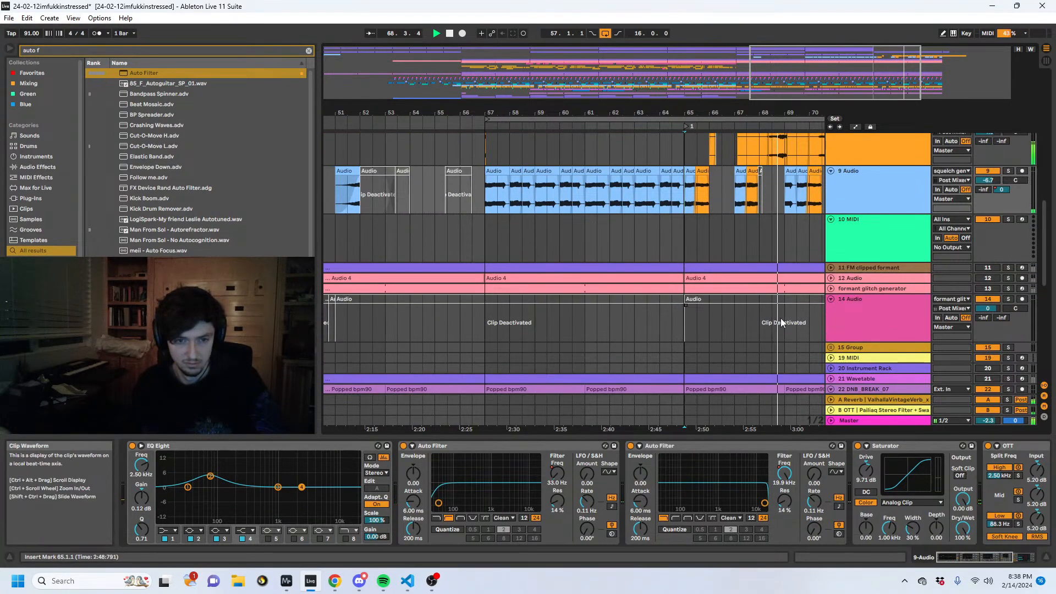
scroll(783, 323, "up", 2)
scroll(783, 324, "up", 1)
left_click_drag(621, 113, 485, 112)
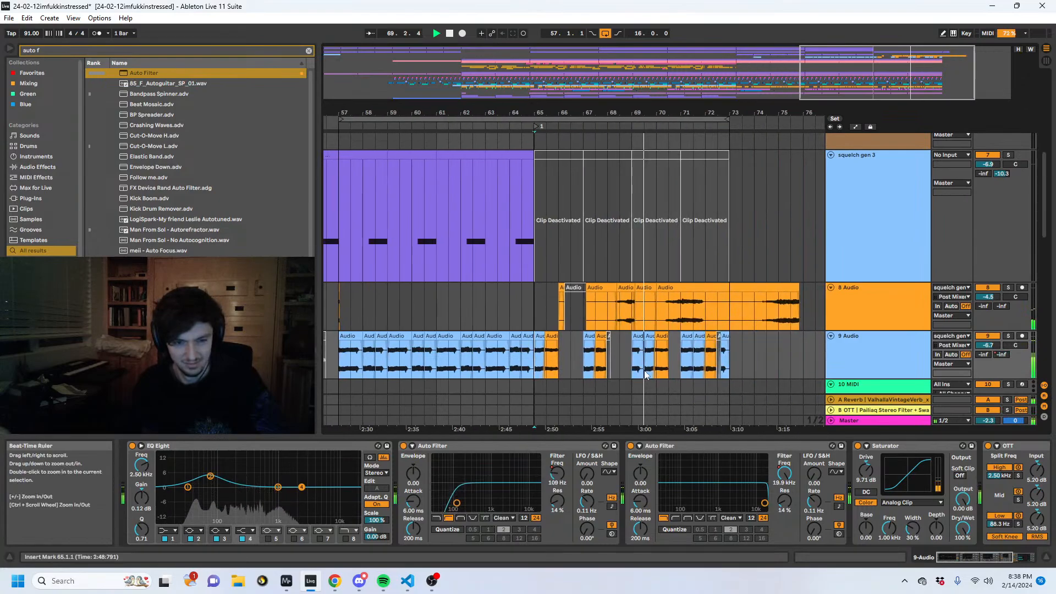
key("space")
- Replace the bar 69 clips on the 9 Audio track with a copy of the bar 65 clips, and play the transition
left_click_drag(632, 364, 656, 364)
key("Delete")
left_click_drag(584, 361, 543, 359)
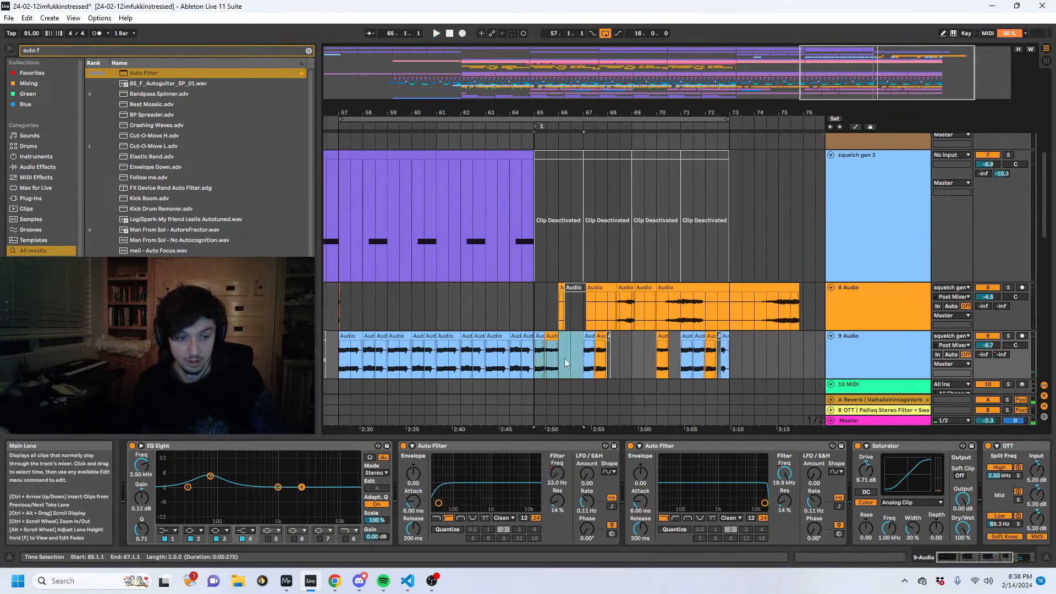
key("ctrl+c")
left_click(630, 359)
key("ctrl+v")
left_click(524, 355)
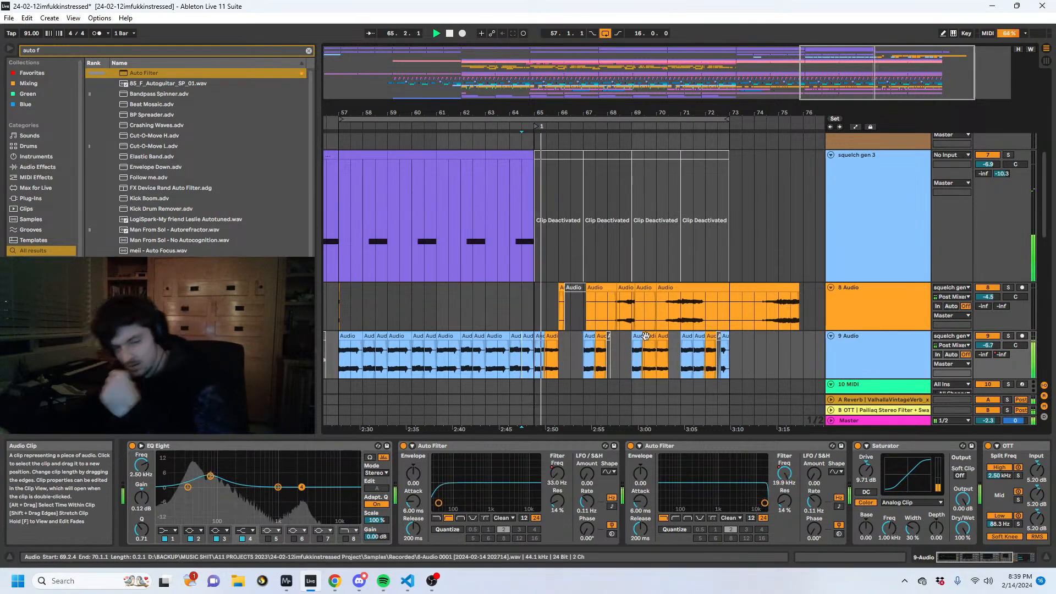
- Delete the brabnc track's clips from bar 65 onward, and play back from bar 64
scroll(744, 260, "down", 3)
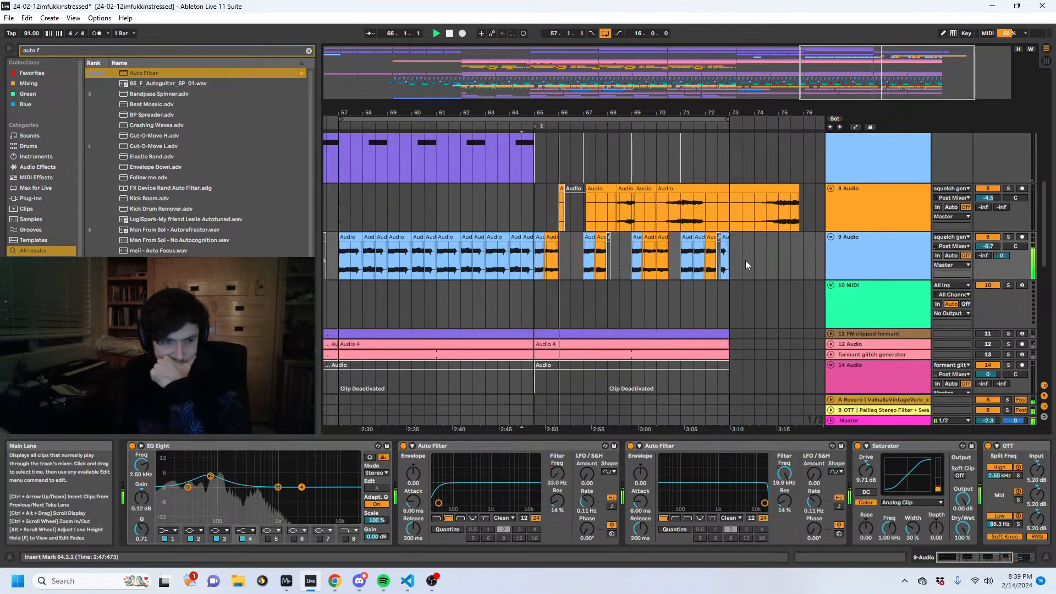
scroll(714, 272, "down", 10)
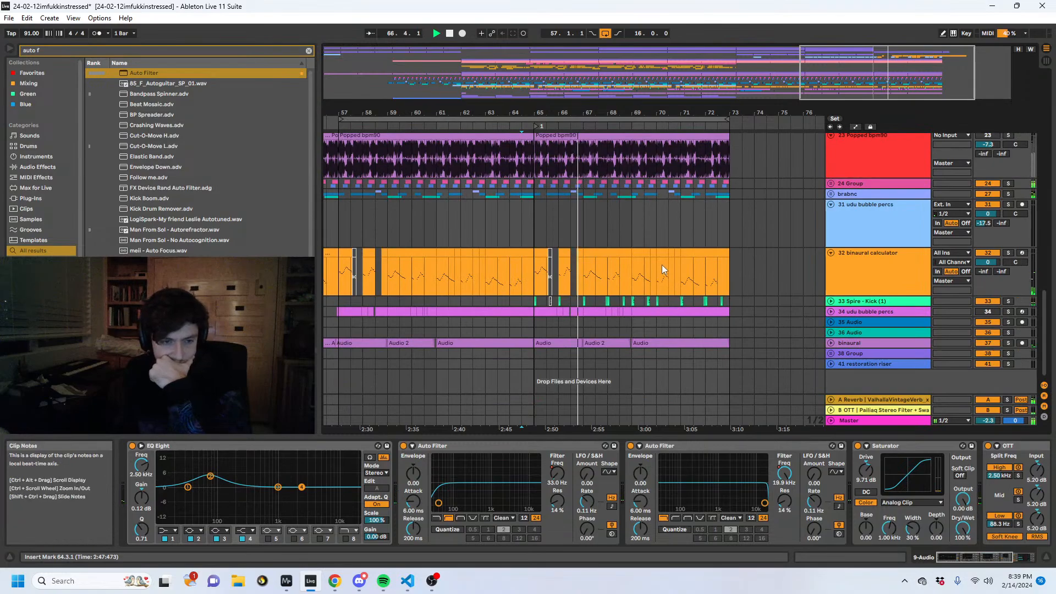
key("space")
left_click_drag(766, 200, 596, 197)
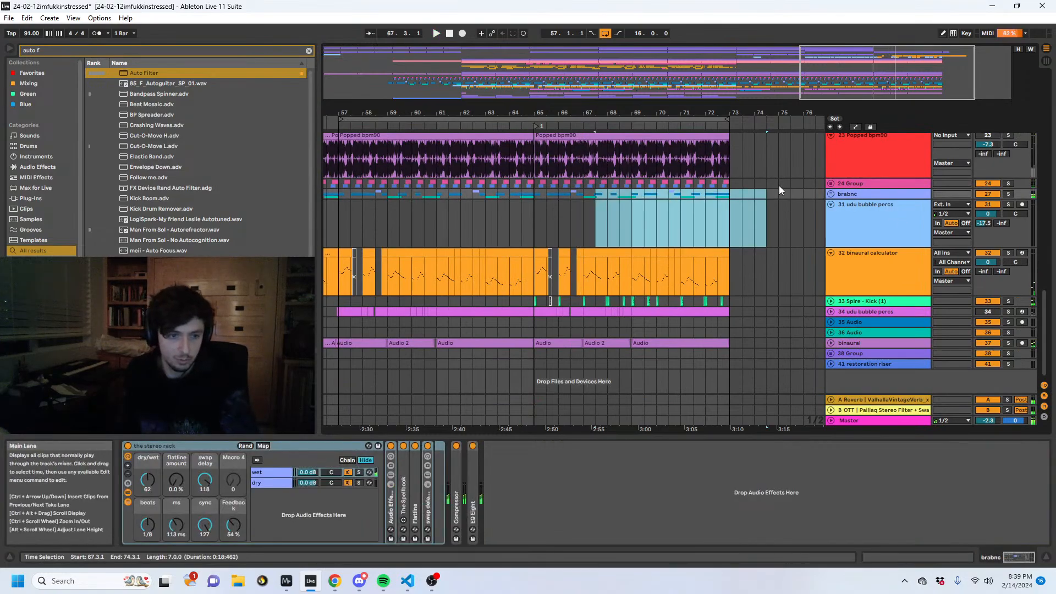
left_click(515, 193)
key("space")
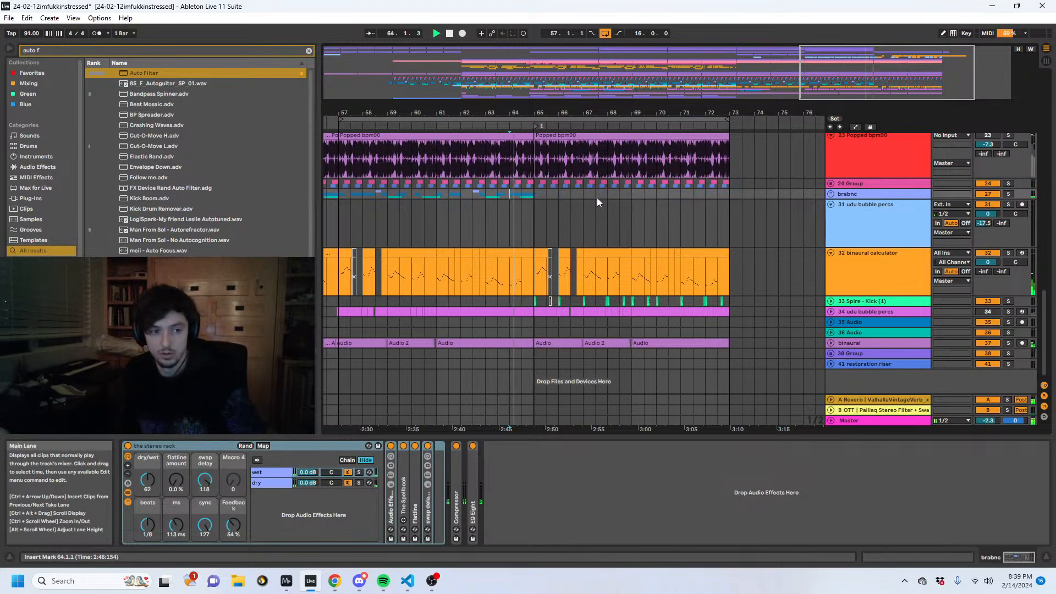
- Select the binaural calculator track's notes from bar 65 to 75.3
left_click_drag(774, 274, 548, 276)
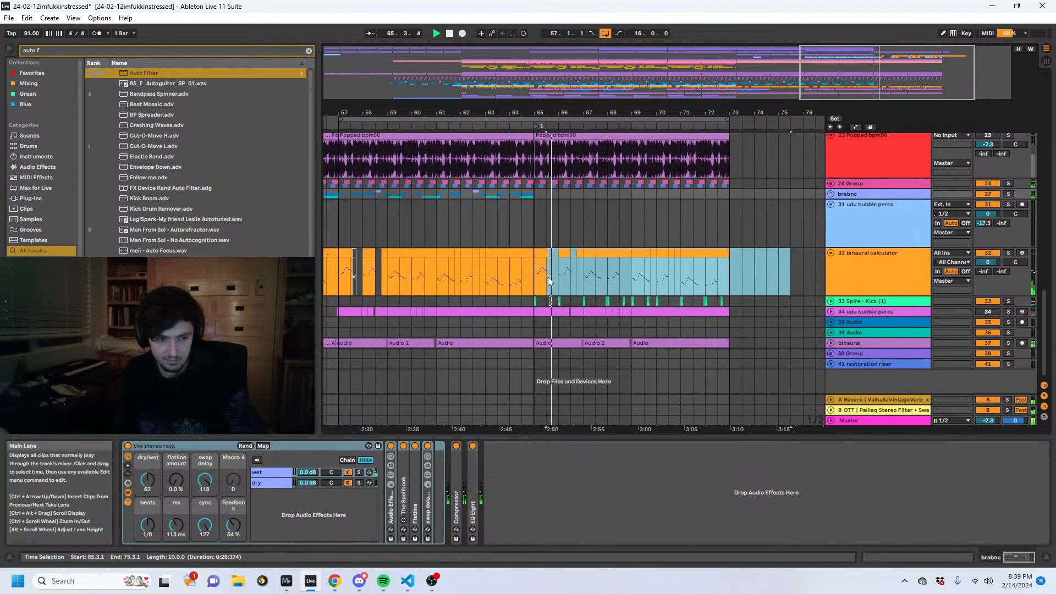
left_click_drag(548, 276, 536, 290)
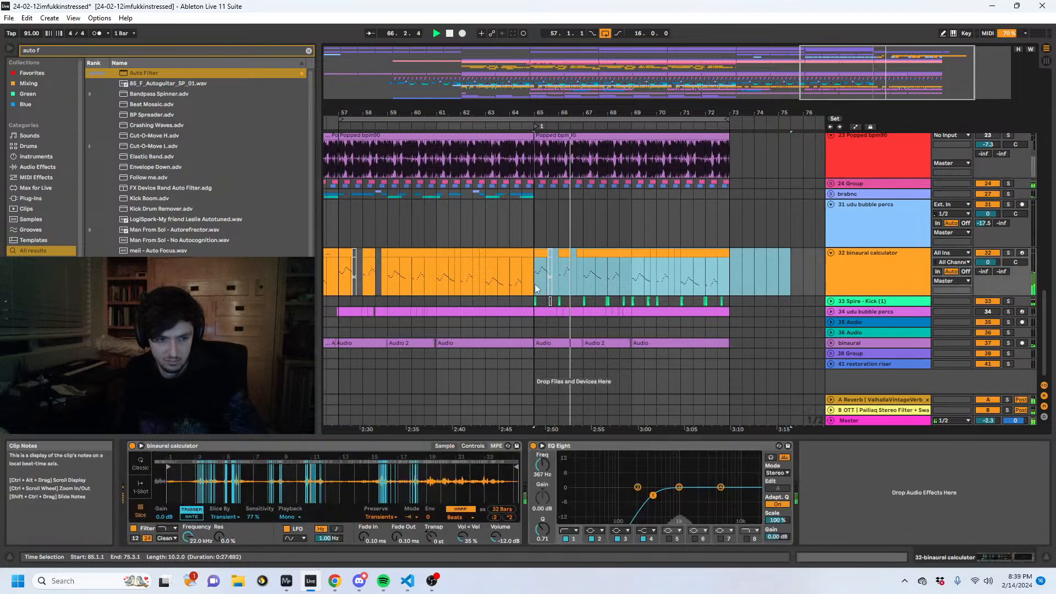
- Set the pq Resonance Clipper's Drive to 11.6 dB on the 5 (Freeze tail) track
left_click_drag(1046, 300, 1043, 121)
left_click(869, 223)
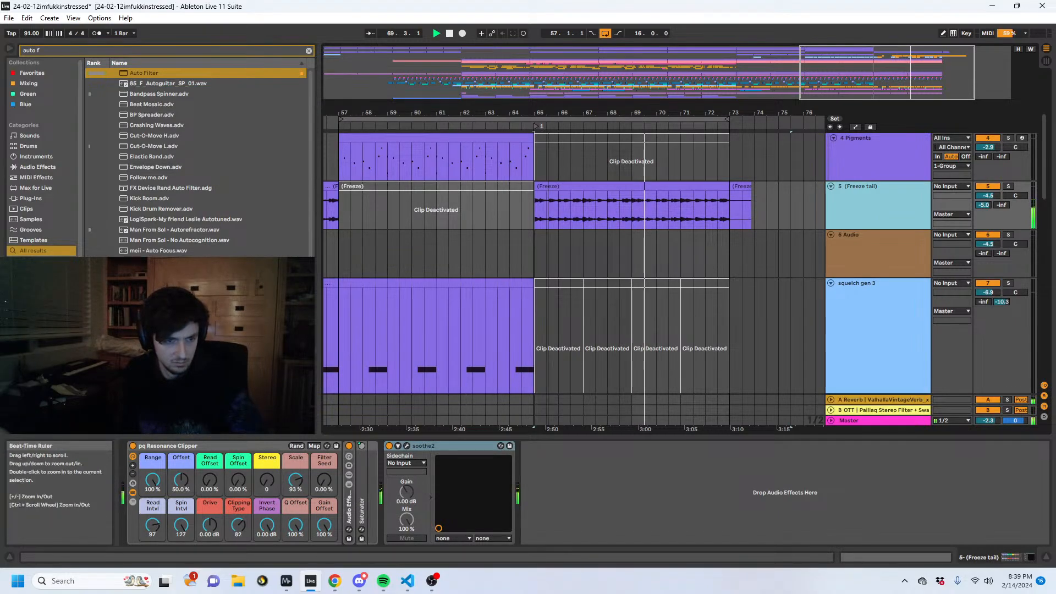
scroll(649, 177, "down", 3)
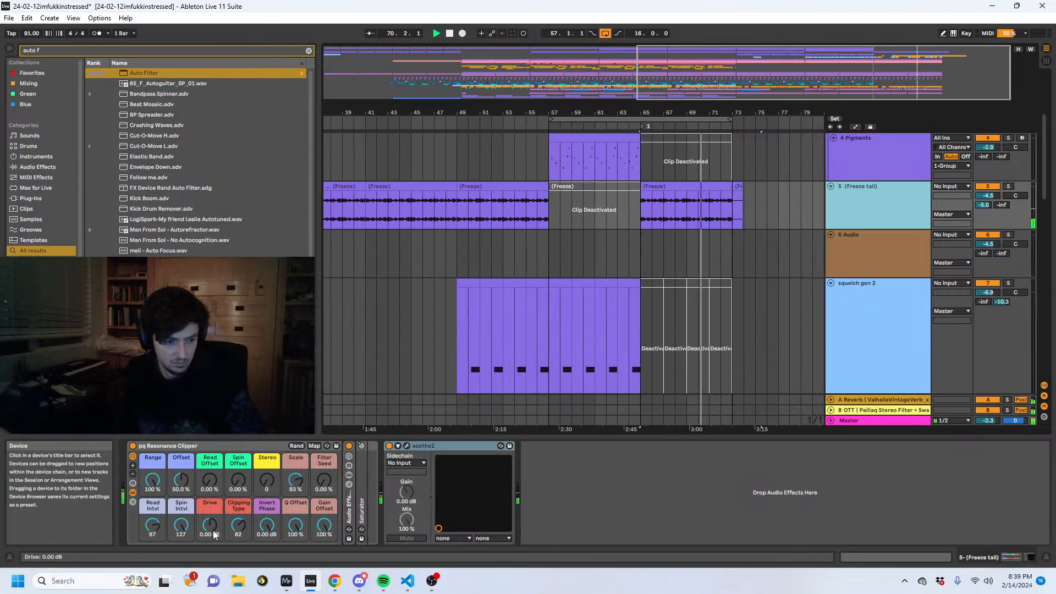
left_click_drag(215, 534, 214, 512)
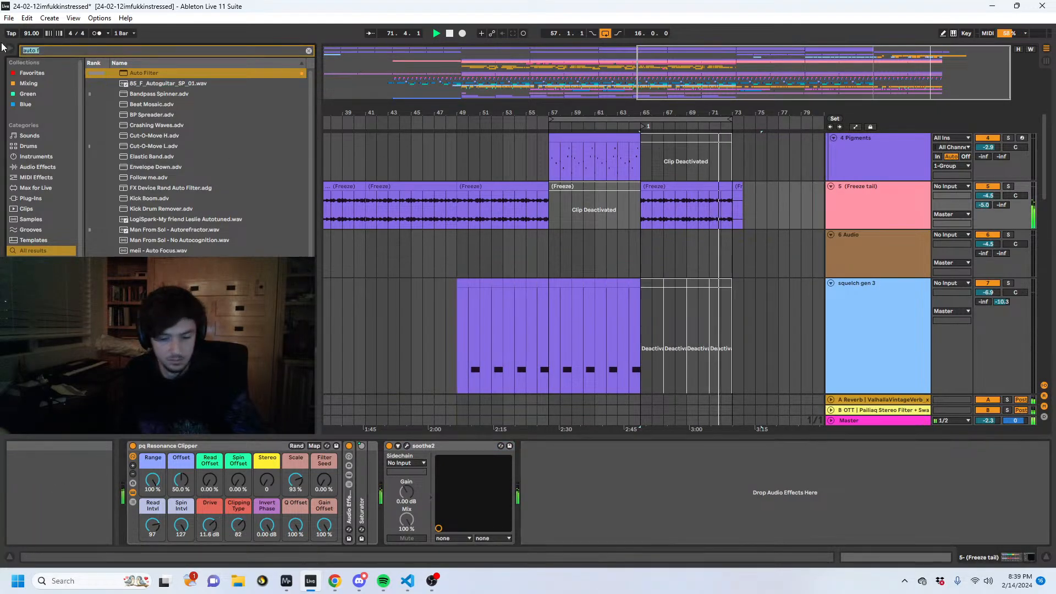
- Add a Limiter between the pq Resonance Clipper and soothe2 on the 5 (Freeze tail) track
type("lim")
left_click_drag(135, 73, 605, 459)
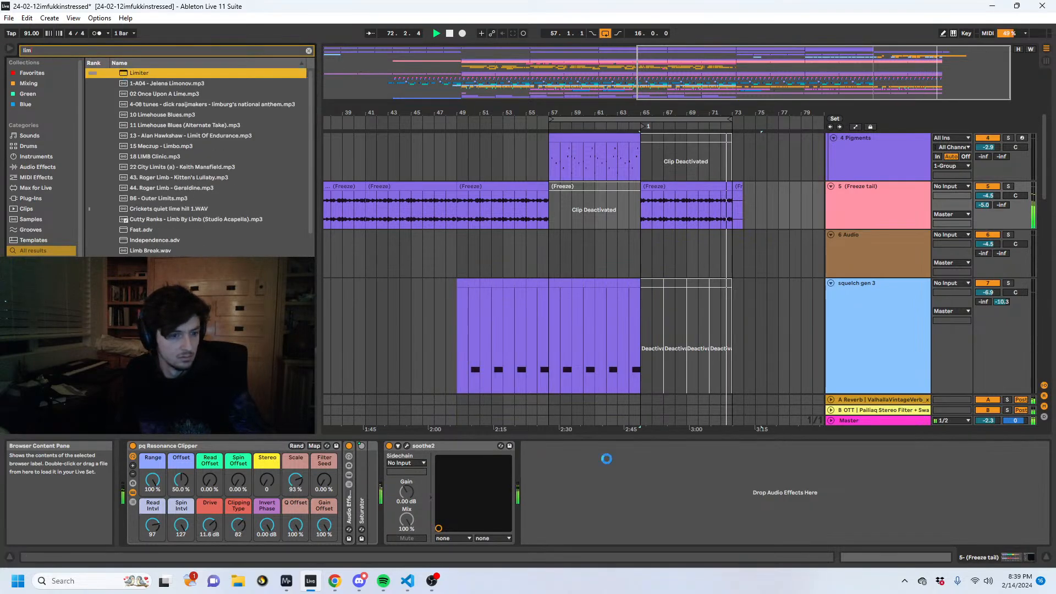
left_click_drag(455, 458, 396, 459)
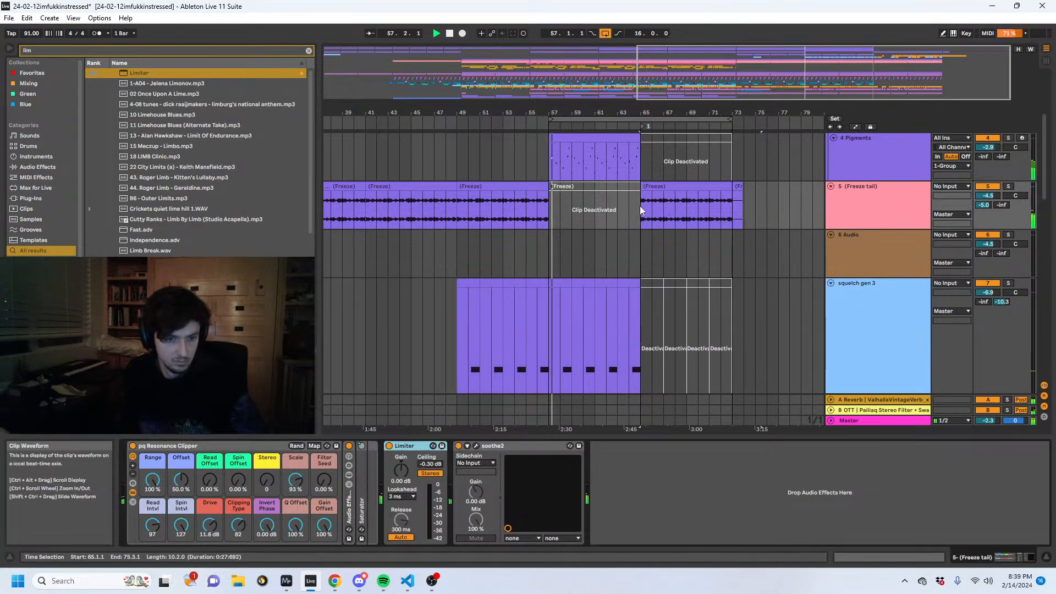
- Set the bar 65 (Freeze) clip's pitch to -12 semitones on track 5, and play it from bar 65
left_click(641, 209)
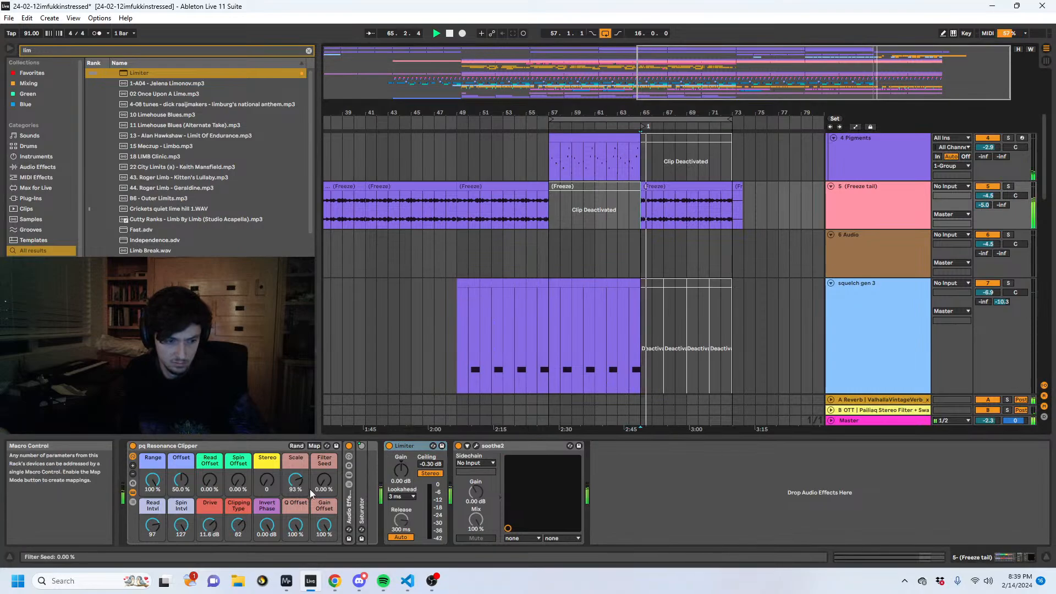
left_click(675, 209)
key("shift+Tab")
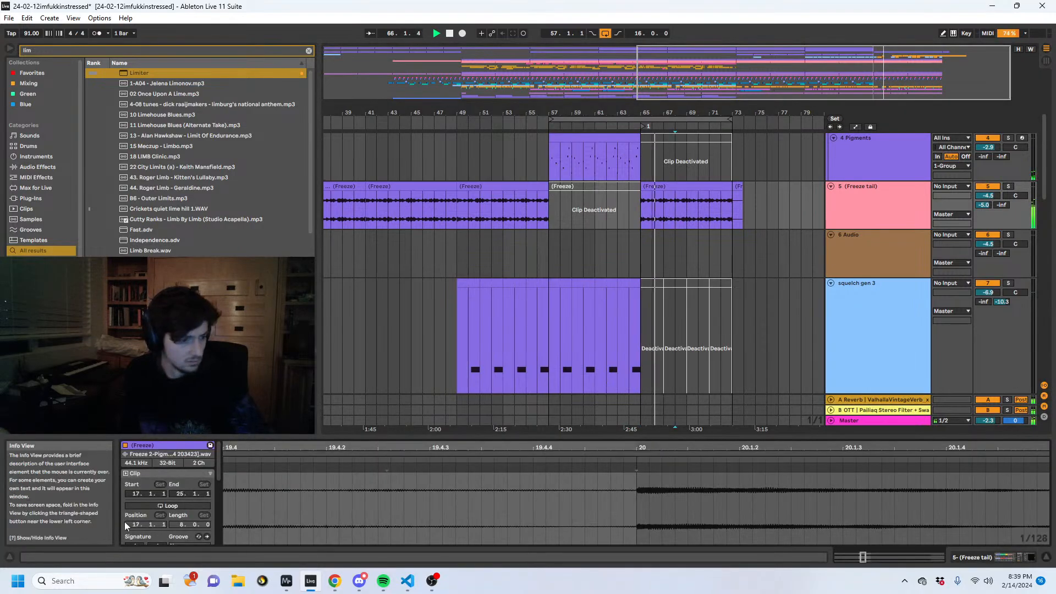
scroll(185, 517, "down", 4)
left_click_drag(196, 511, 197, 511)
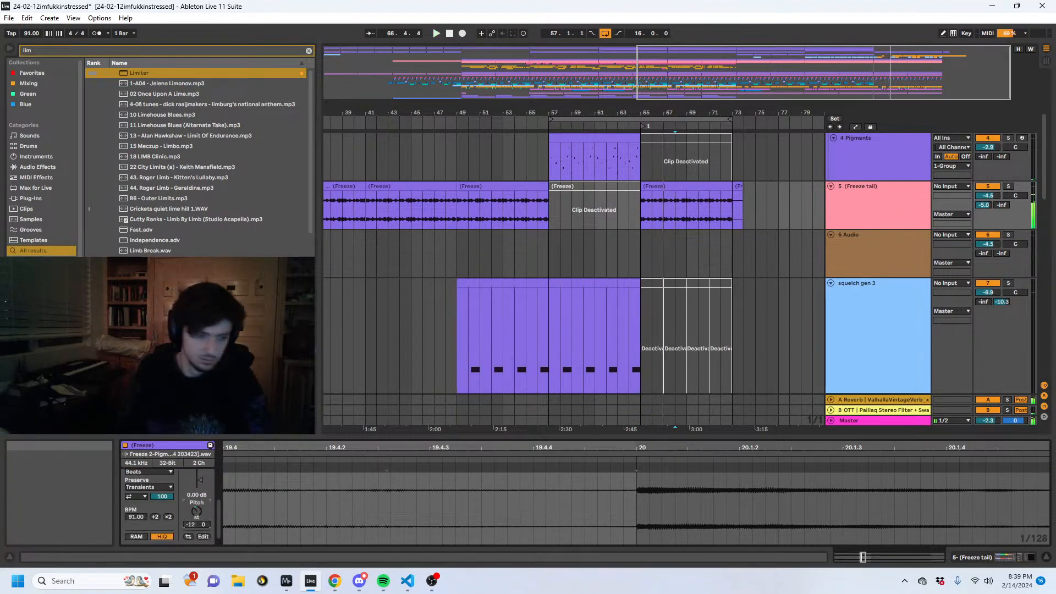
left_click(644, 186)
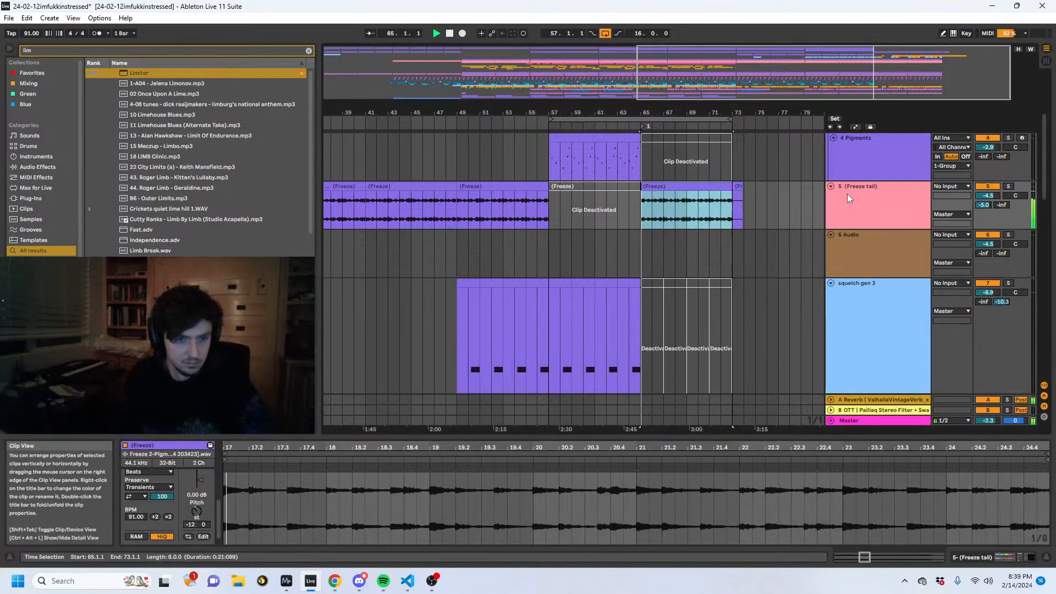
- Solo the 5 (Freeze tail) track and switch to the MiniMeters window to examine its spectrogram
left_click(1008, 187)
key("shift+Tab")
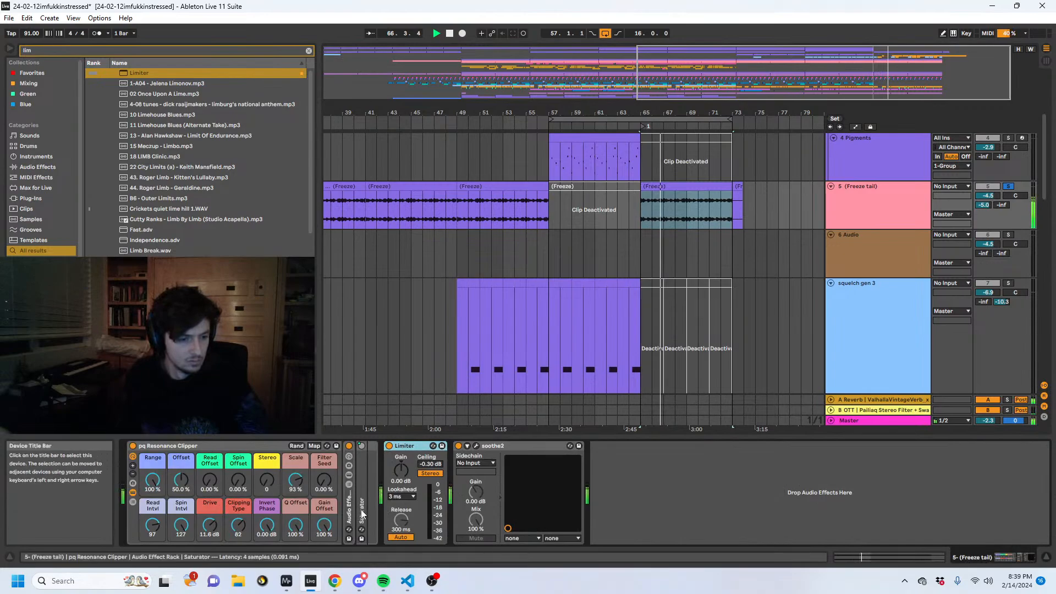
mouse_move(286, 581)
left_click(259, 532)
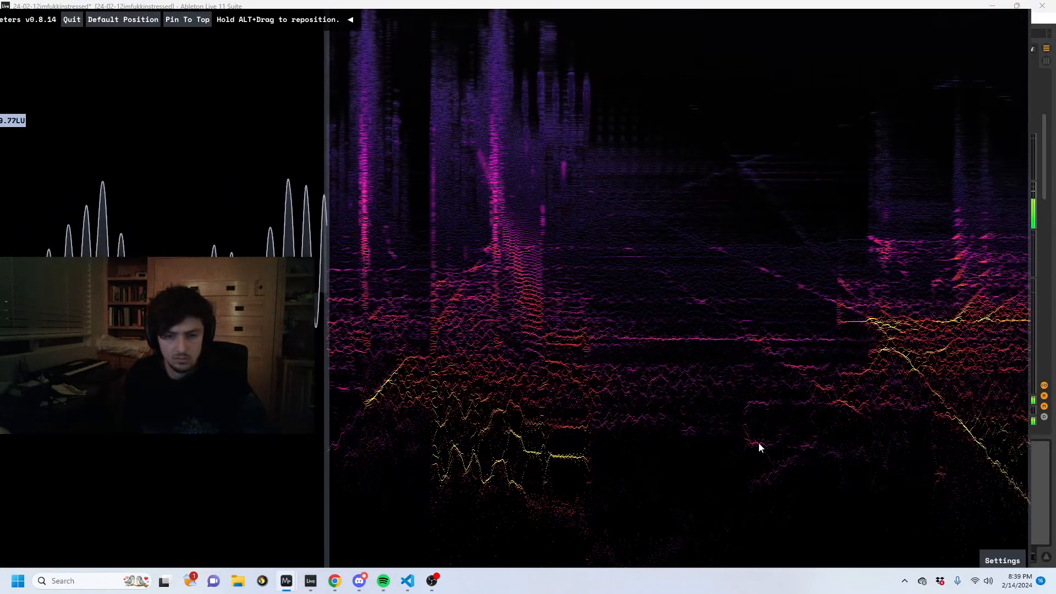
- Return to Live, revert the pitch, Limiter and Drive changes on the 5 (Freeze tail) track, and play from bar 65
left_click(1044, 486)
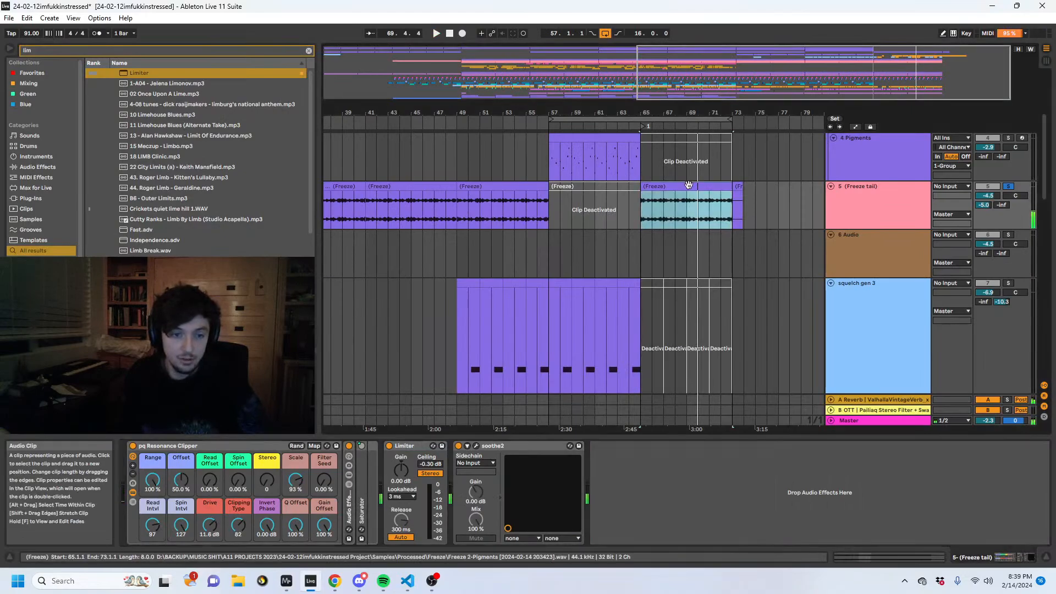
left_click(864, 557)
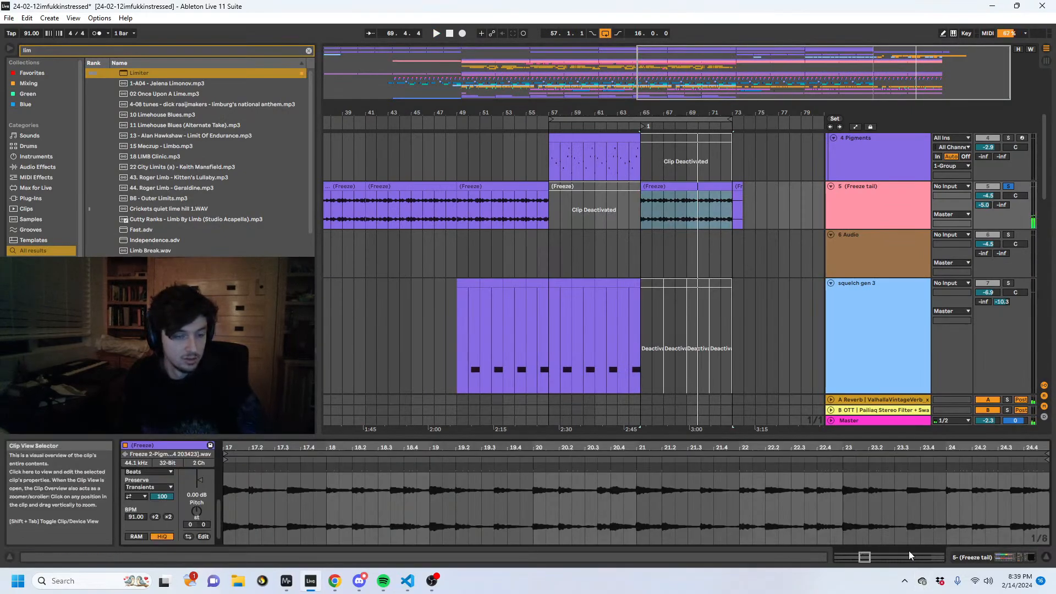
key("shift+Tab")
key("space")
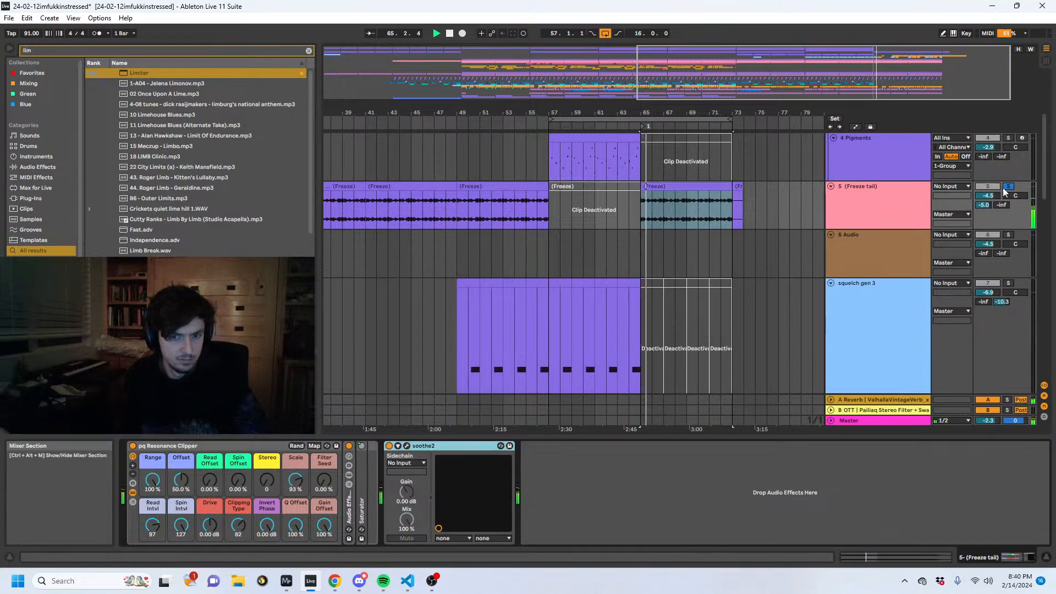
- Try the second Auto Filter's frequency at 238 Hz on the 9 Audio track during playback, and re-enable its automation
scroll(797, 212, "down", 5)
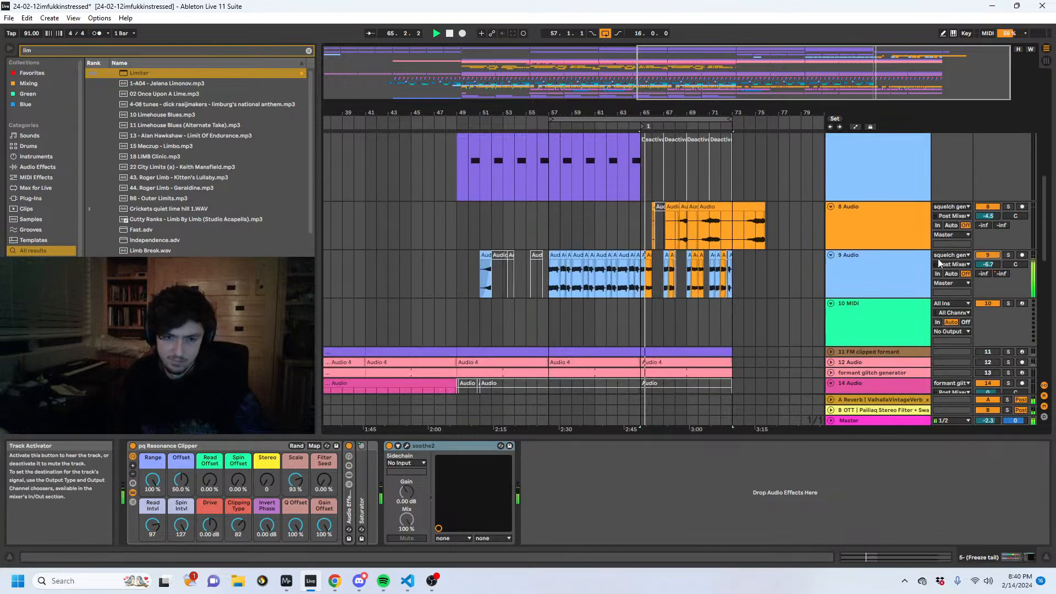
left_click(879, 259)
left_click_drag(784, 474, 784, 541)
key("space")
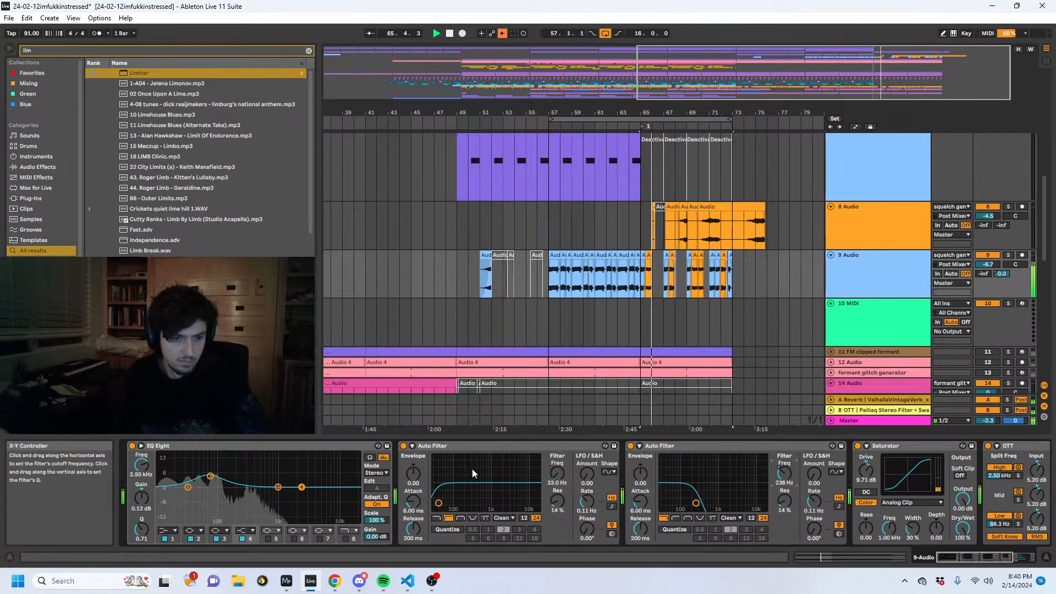
left_click_drag(679, 112, 615, 139)
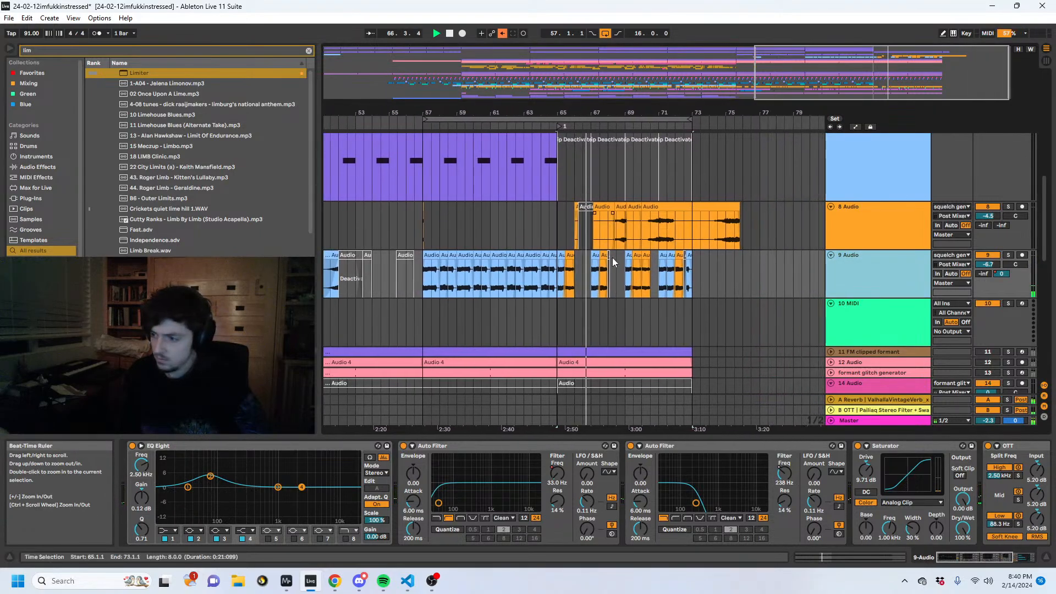
left_click(503, 34)
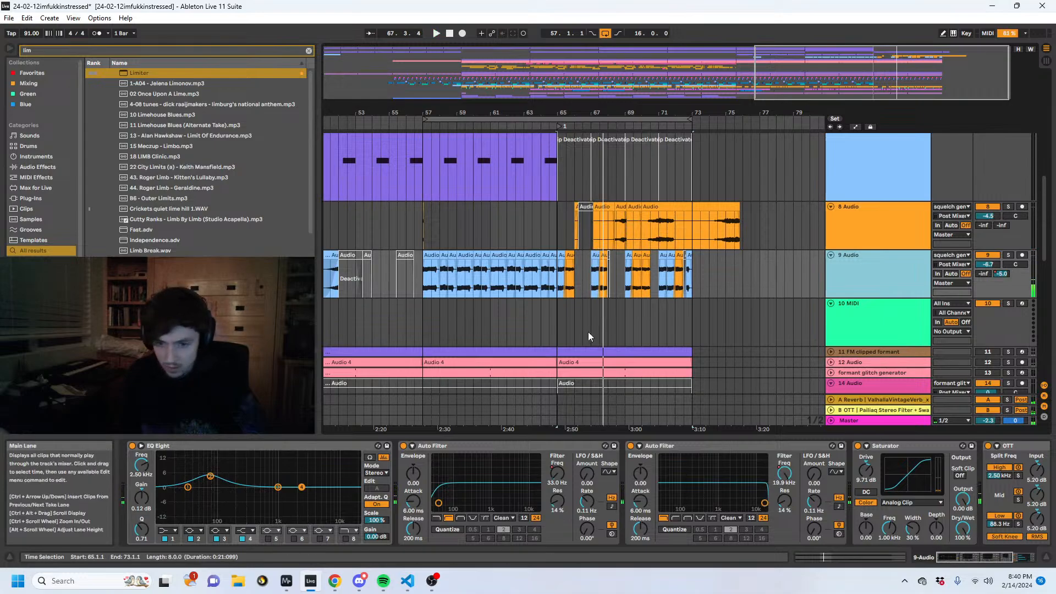
- Drop the 9 Audio track's second Auto Filter frequency automation to 342 Hz at bar 65, ramping up towards bar 69
key("space")
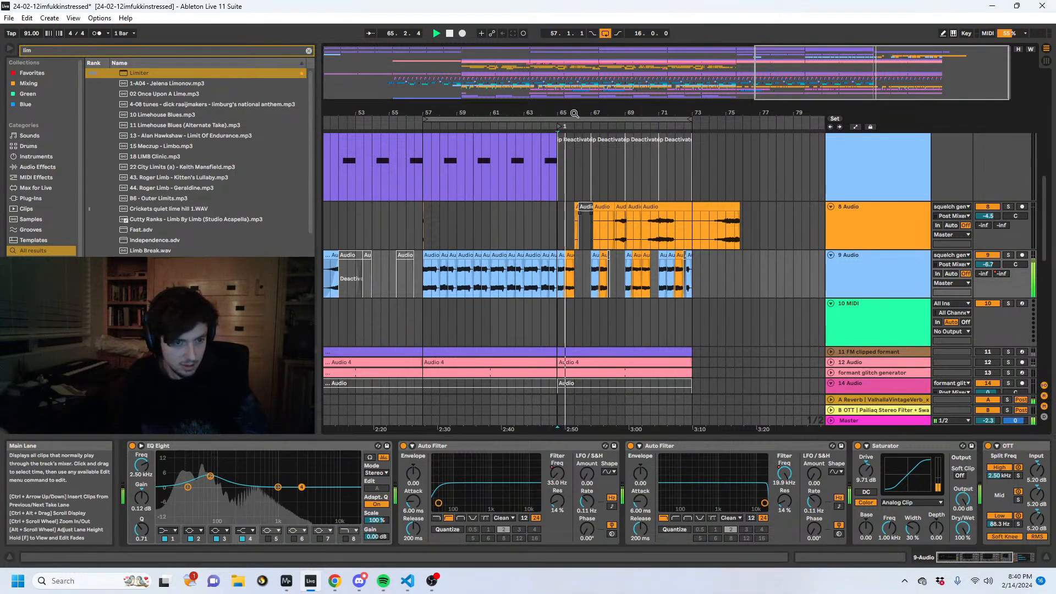
left_click_drag(574, 114, 588, 157)
left_click(784, 473)
key("a")
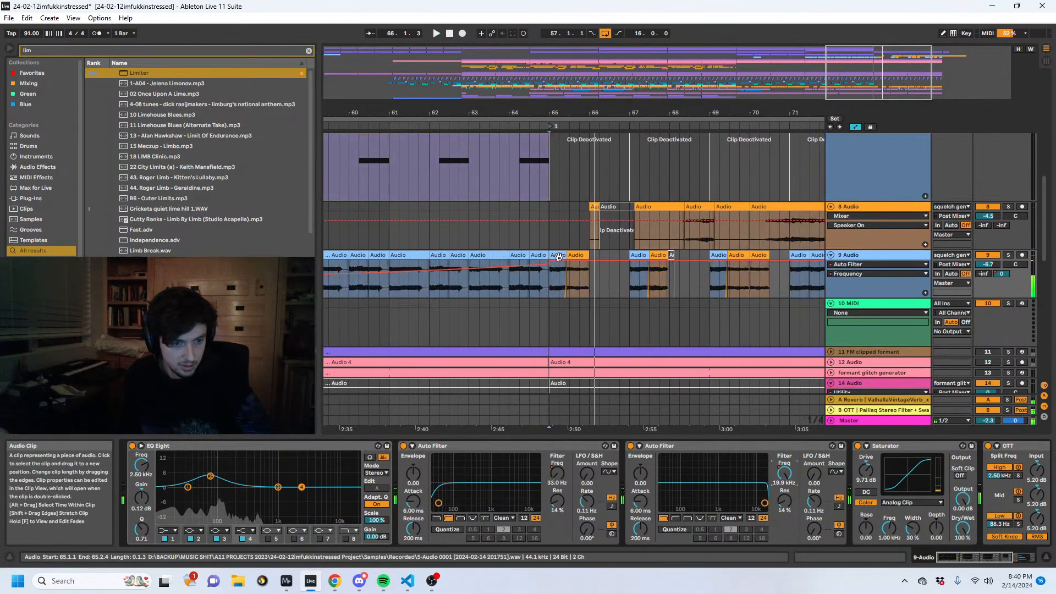
left_click_drag(553, 263, 553, 269)
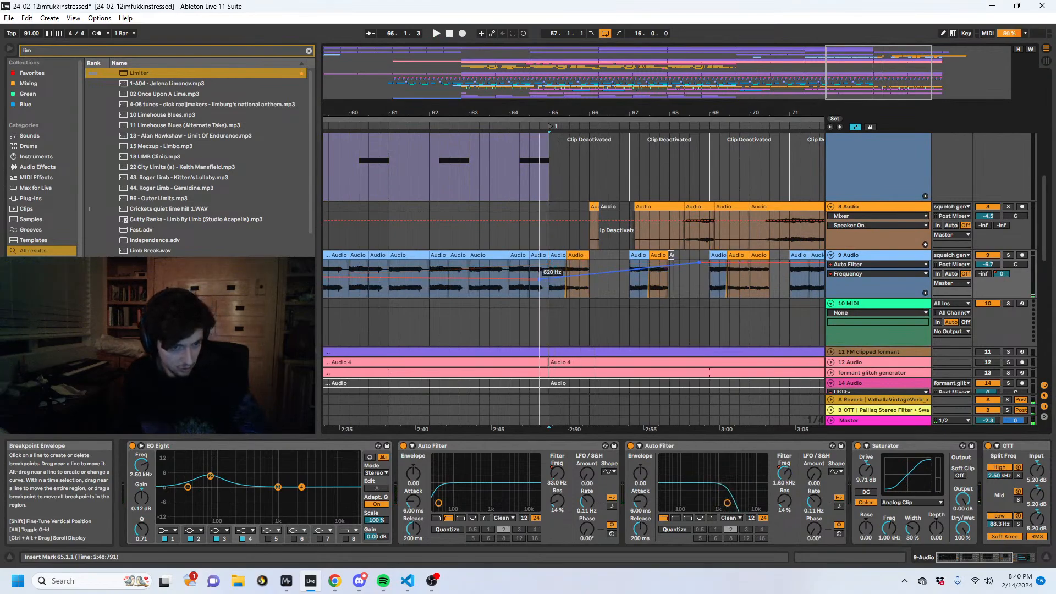
left_click(523, 286)
key("space")
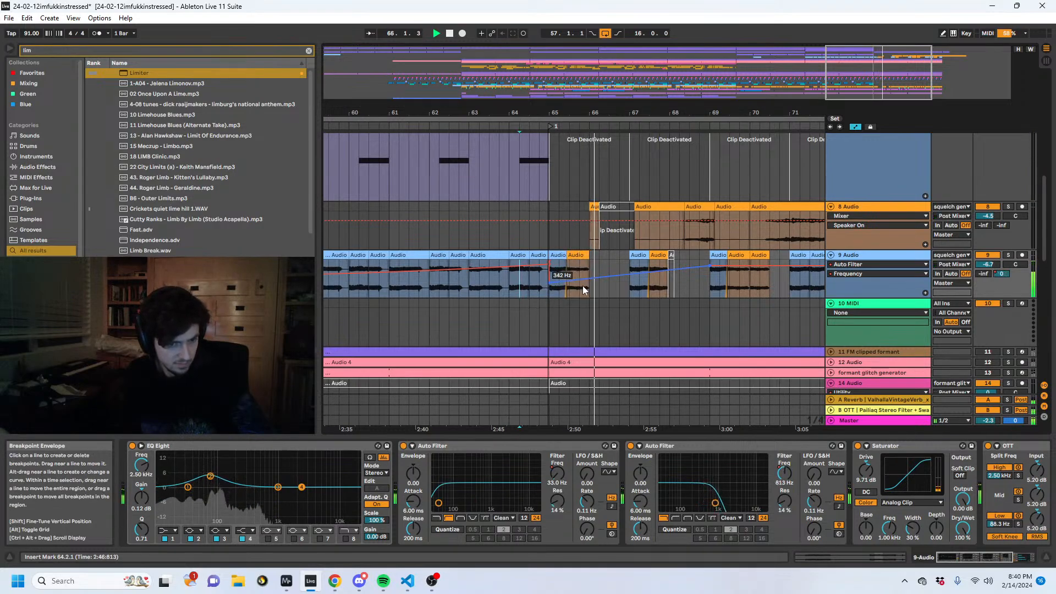
left_click(590, 293)
key("space")
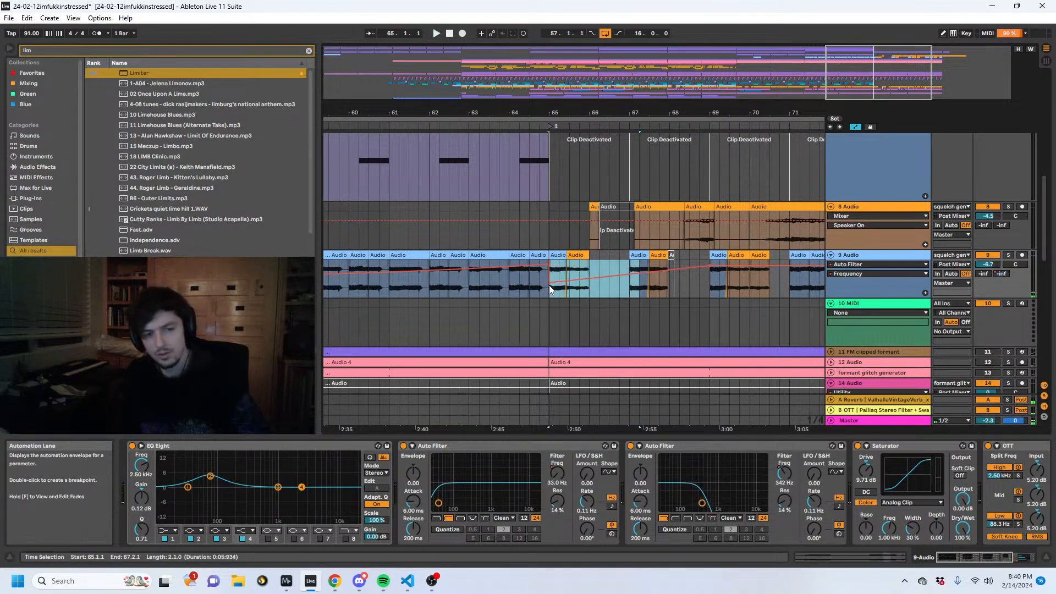
- Duplicate the filter frequency automation of bars 65 to 67 onto bars 67 to 69, and play from bar 65
left_click_drag(626, 290, 546, 293)
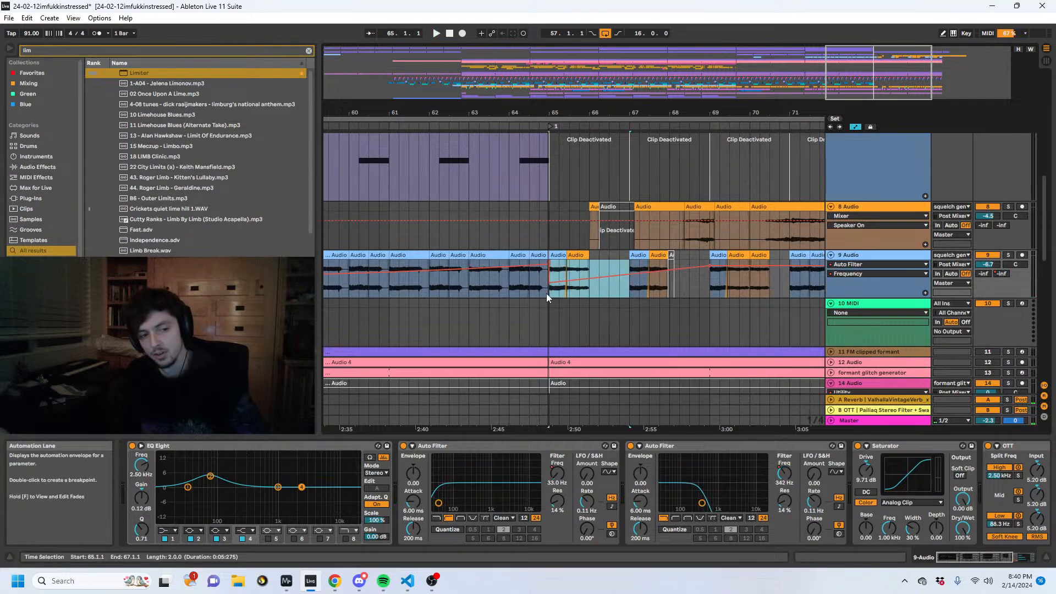
key("ctrl+d")
left_click(618, 263)
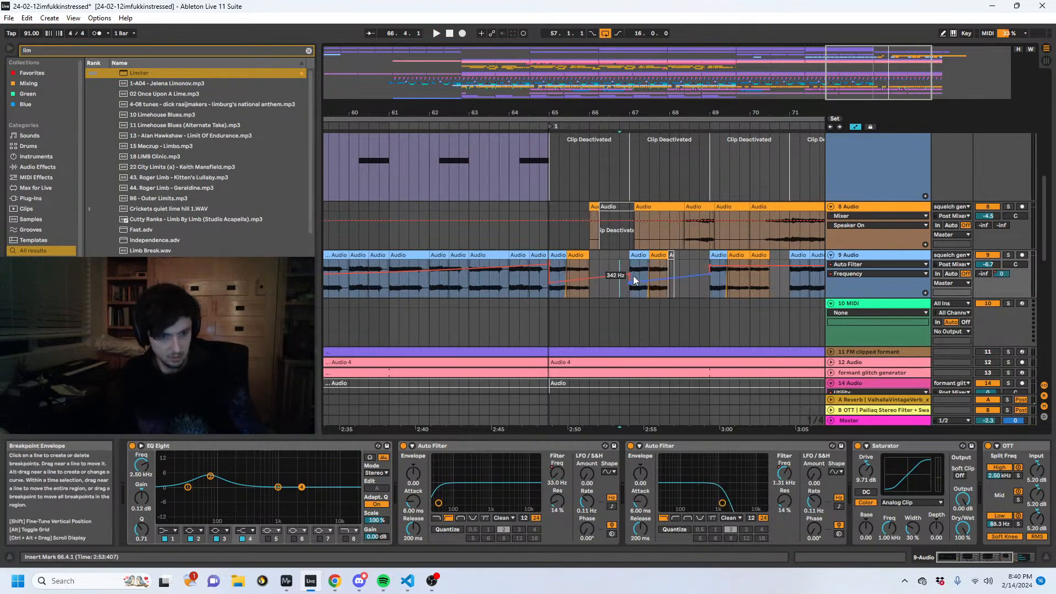
left_click(558, 255)
key("space")
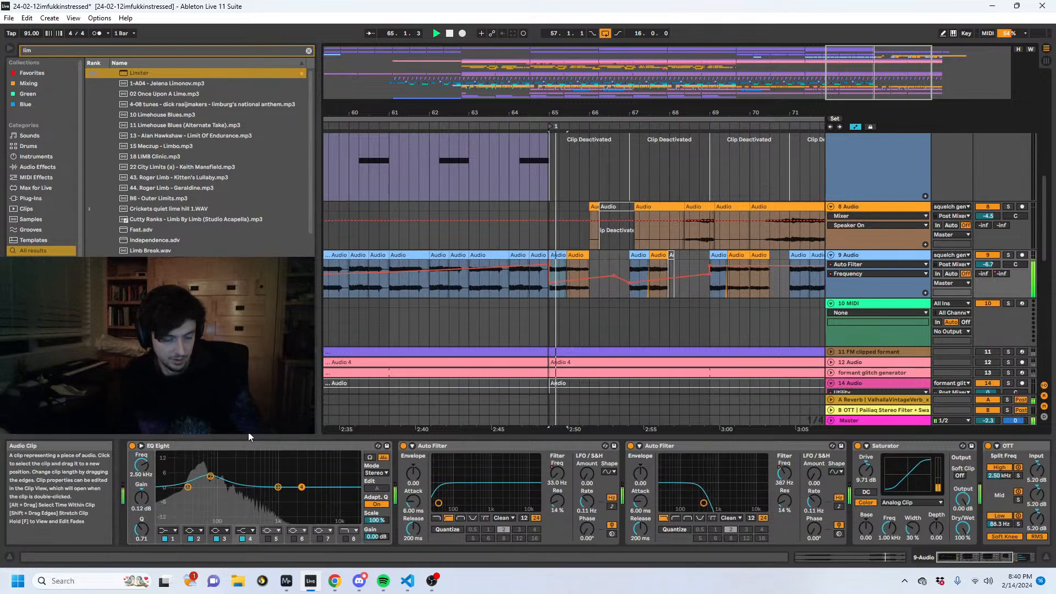
- Unfold the 38 Group and place a copy of the pailiaq Dynamic Funky Sub clip at bar 65 on track 40
scroll(625, 221, "up", 8)
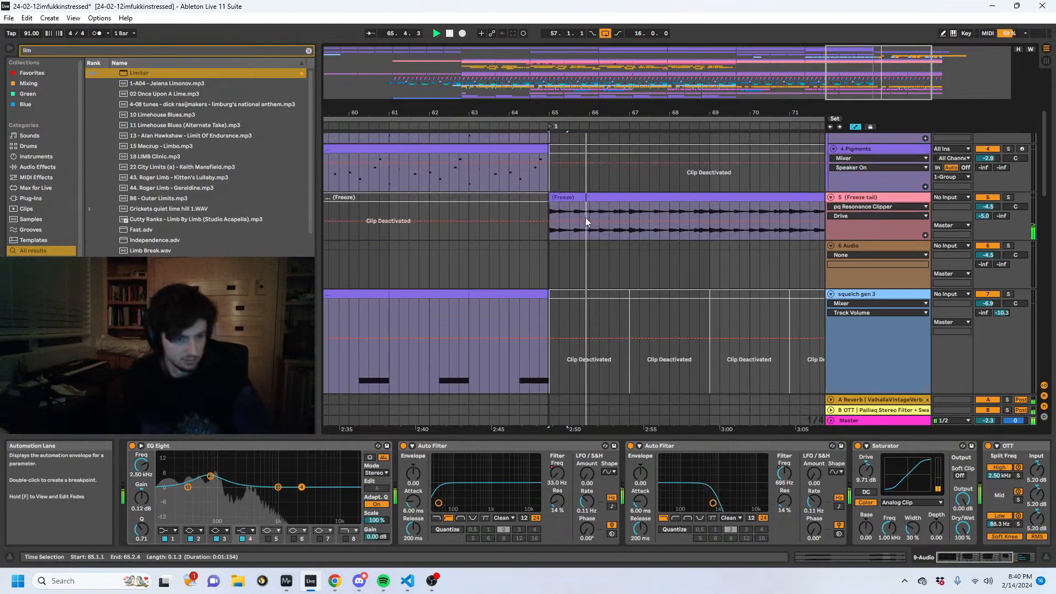
scroll(637, 281, "up", 1)
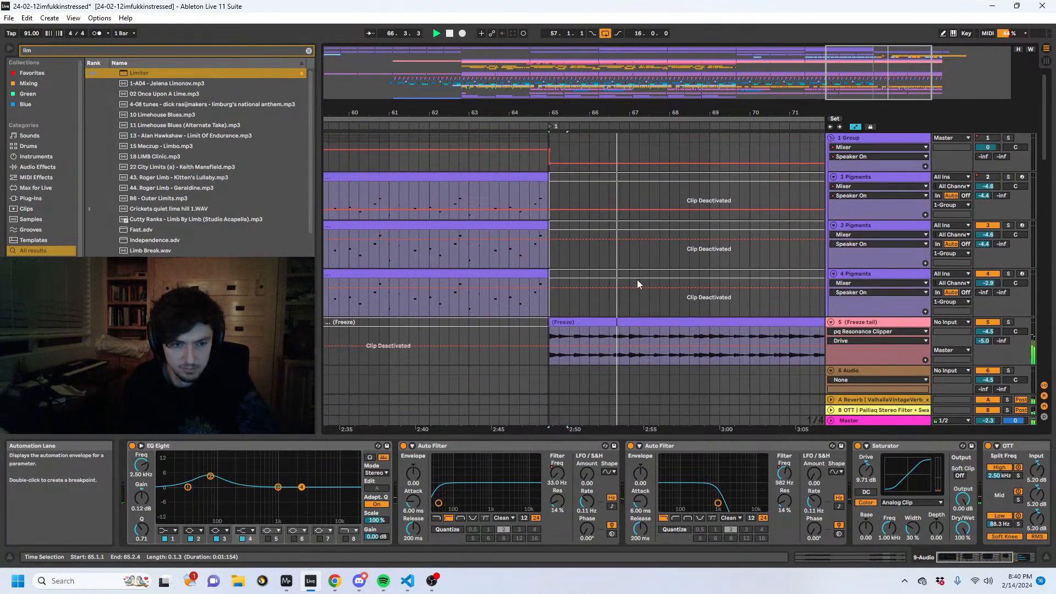
scroll(702, 270, "down", 10)
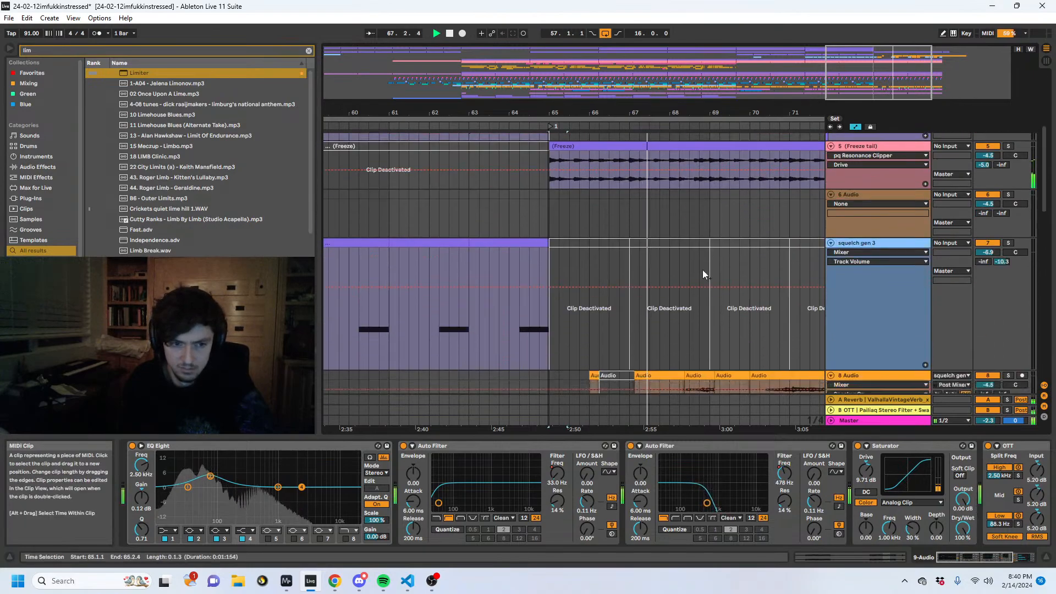
scroll(671, 262, "down", 8)
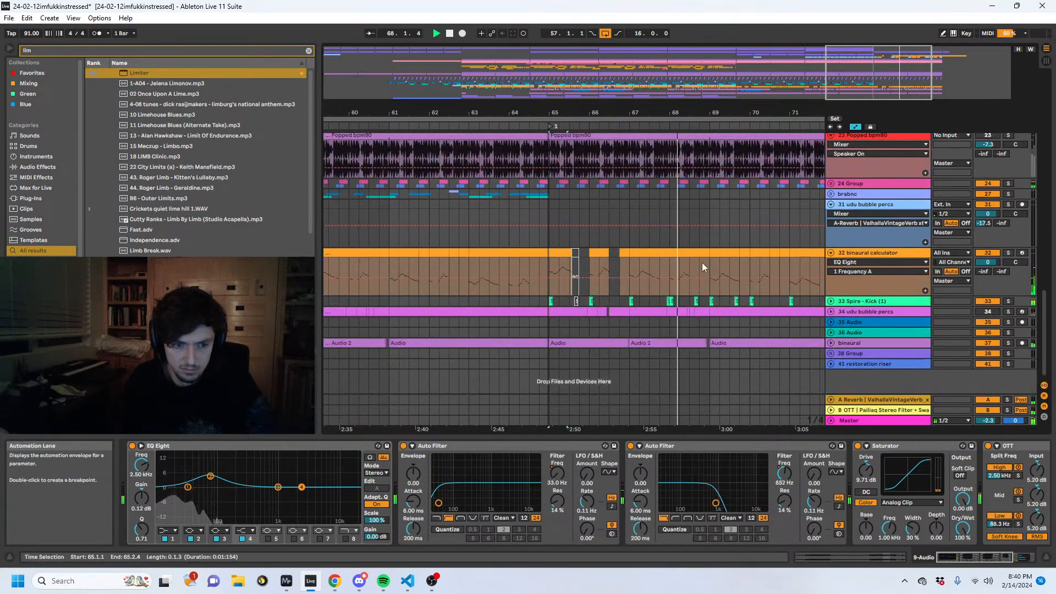
left_click(850, 341)
left_click_drag(686, 110, 832, 58)
left_click(830, 353)
scroll(633, 313, "down", 2)
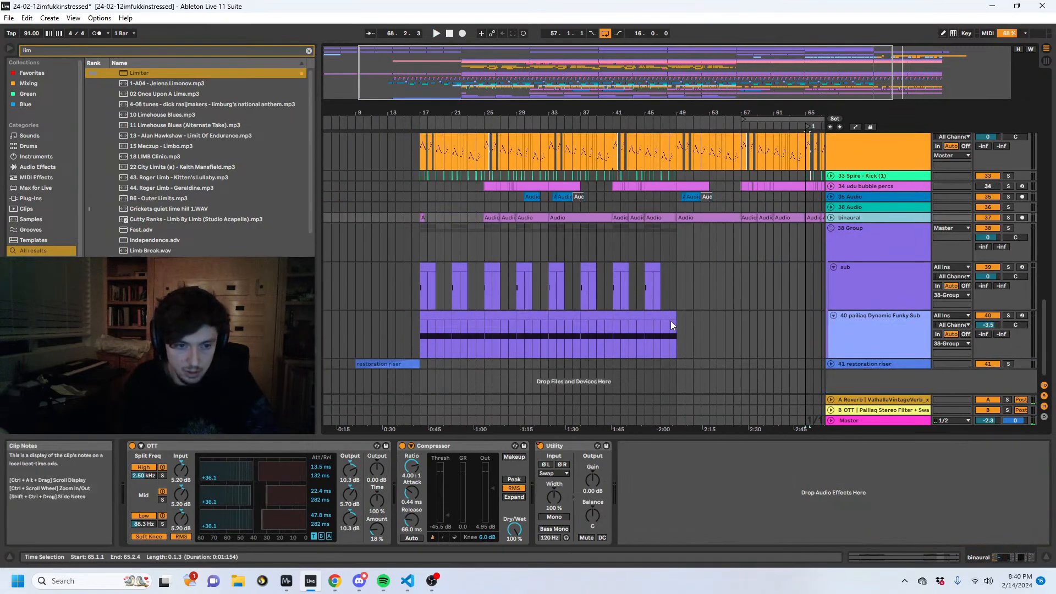
left_click(774, 332)
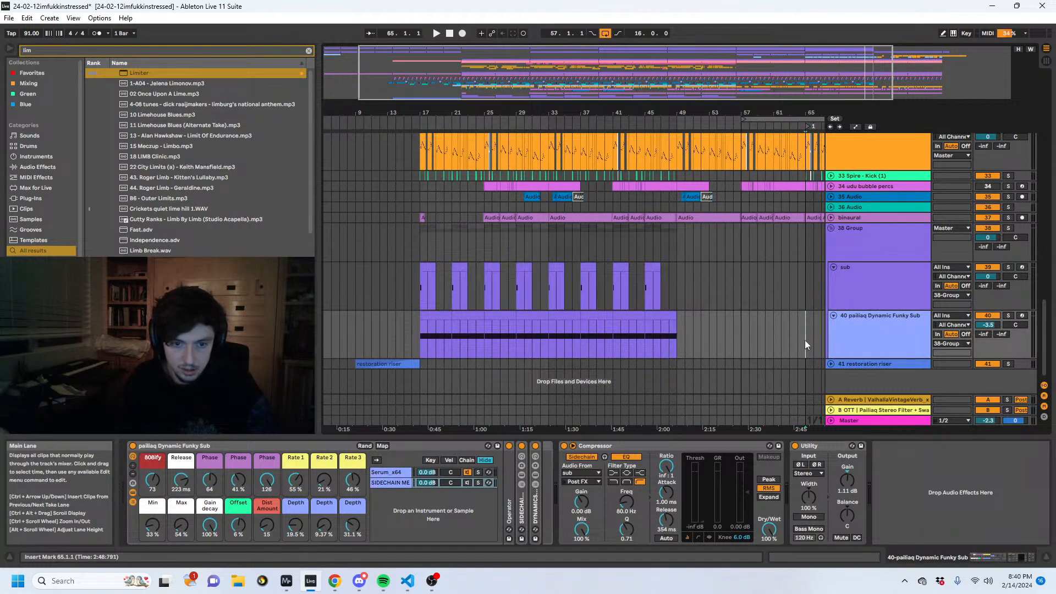
left_click_drag(804, 340, 807, 342)
- Duplicate the sidechain Compressor on the 40 pailiaq Dynamic Funky Sub track
left_click(637, 446)
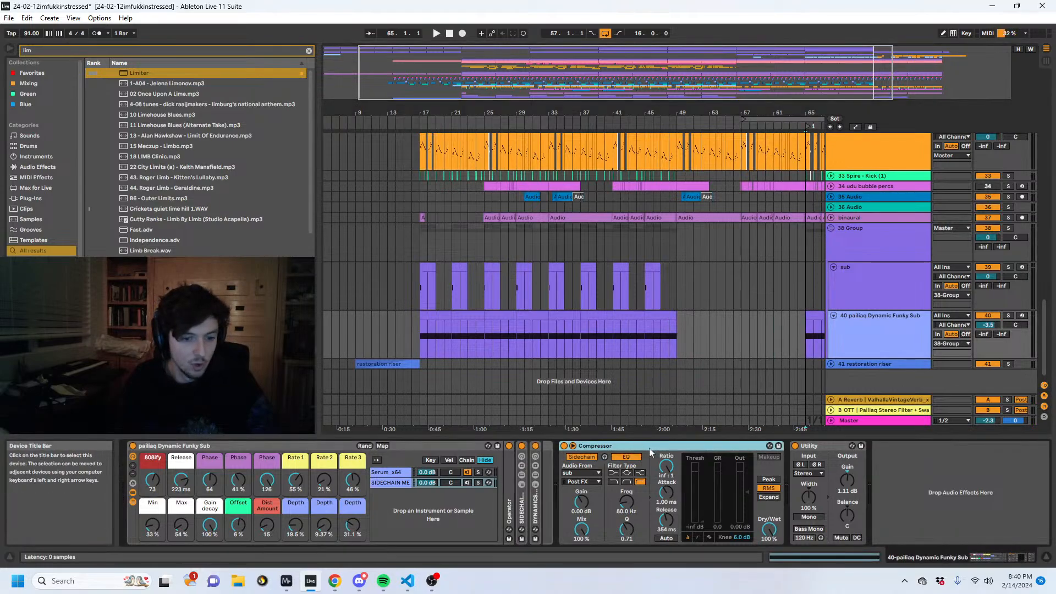
key("ctrl+d")
left_click(806, 473)
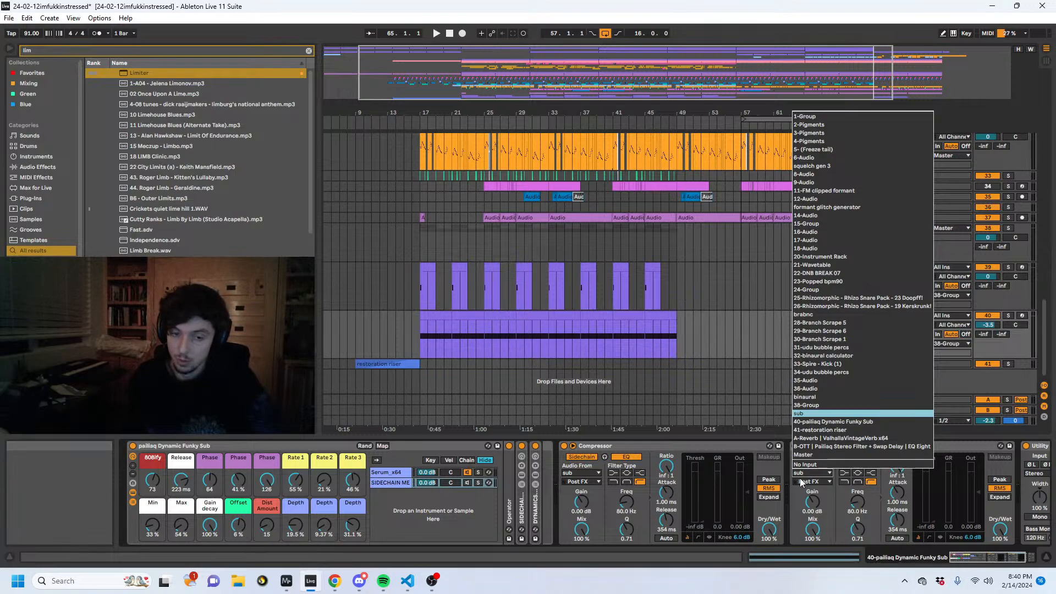
left_click(672, 311)
- Rename the 9 Audio track as weird bass thing
left_click_drag(1048, 338, 1050, 188)
left_click(869, 352)
scroll(842, 353, "down", 2)
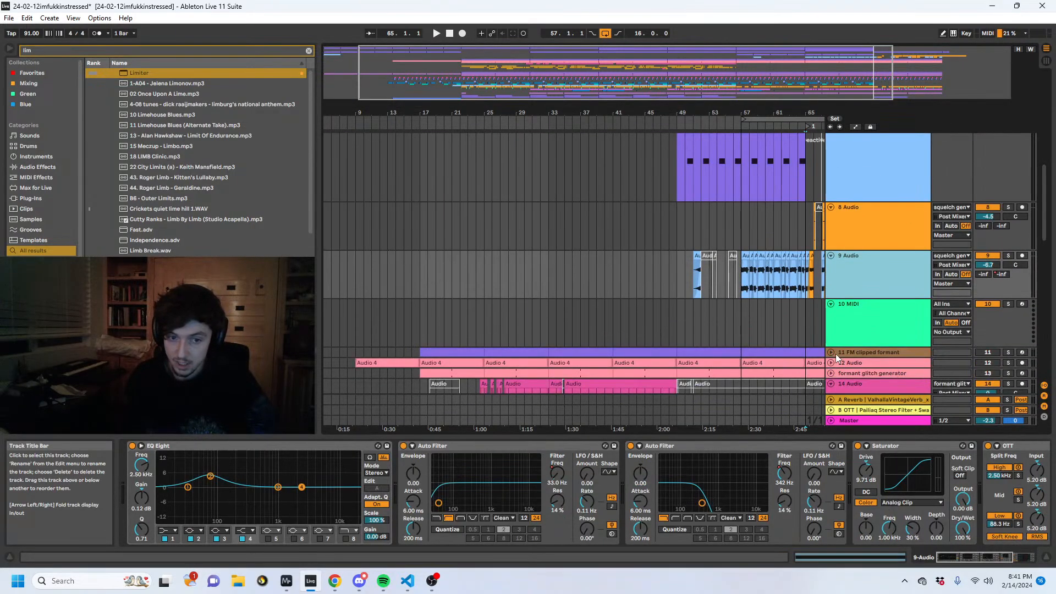
key("ctrl+r")
type("weird bass thing")
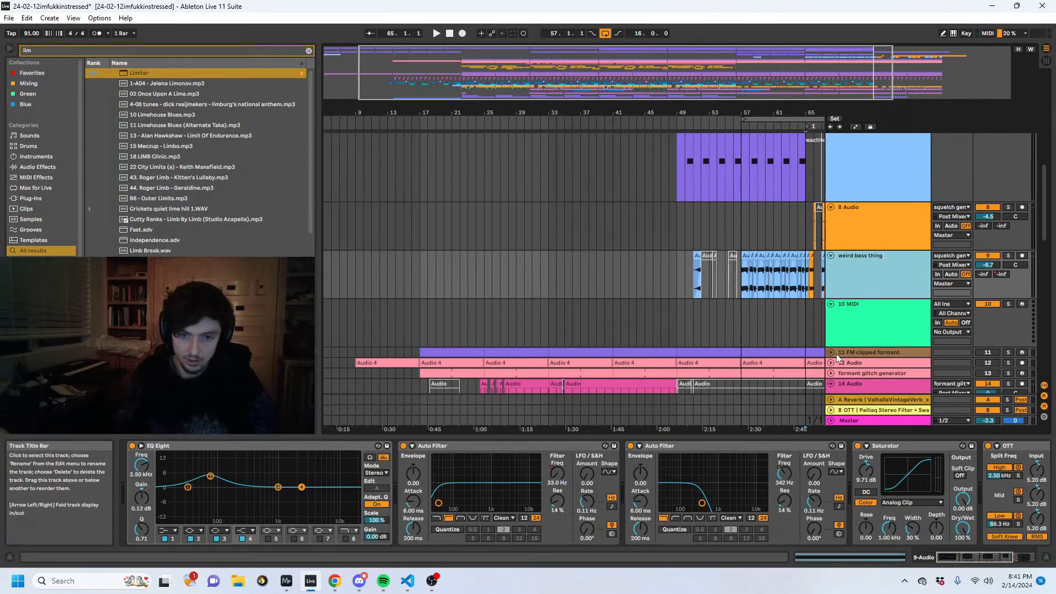
key("Return")
- Set the duplicated Compressor's sidechain source to weird bass thing on the pailiaq Dynamic Funky Sub track, and play from bar 65
scroll(852, 330, "down", 15)
left_click(852, 331)
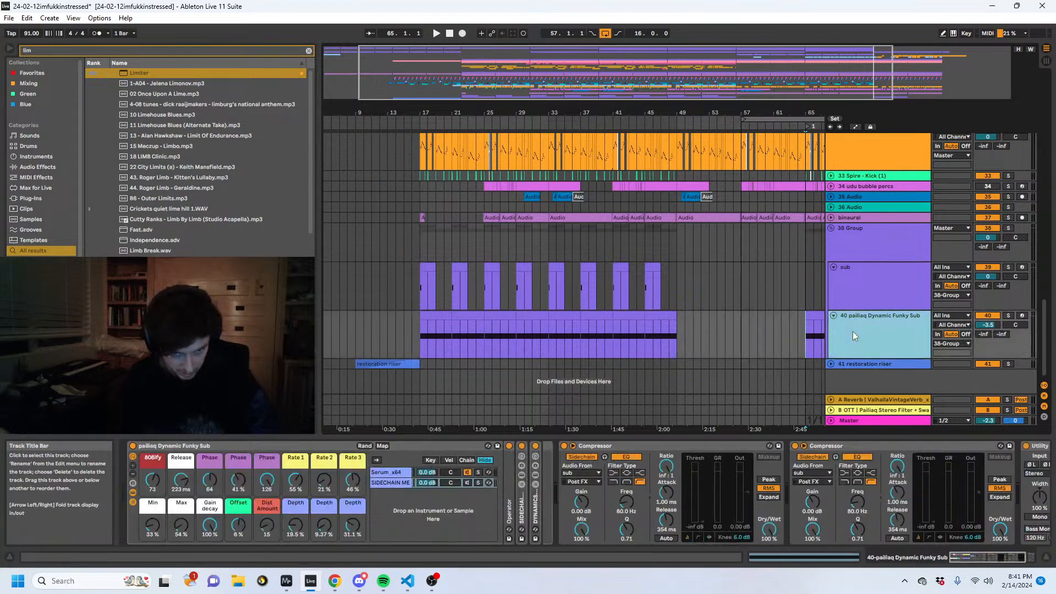
left_click(831, 472)
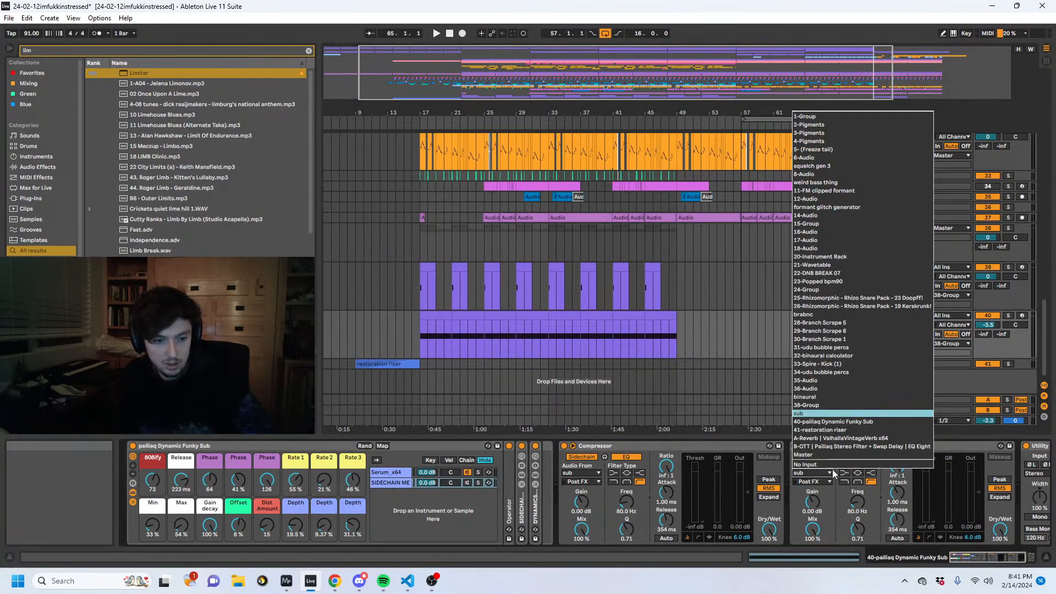
left_click(846, 182)
key("space")
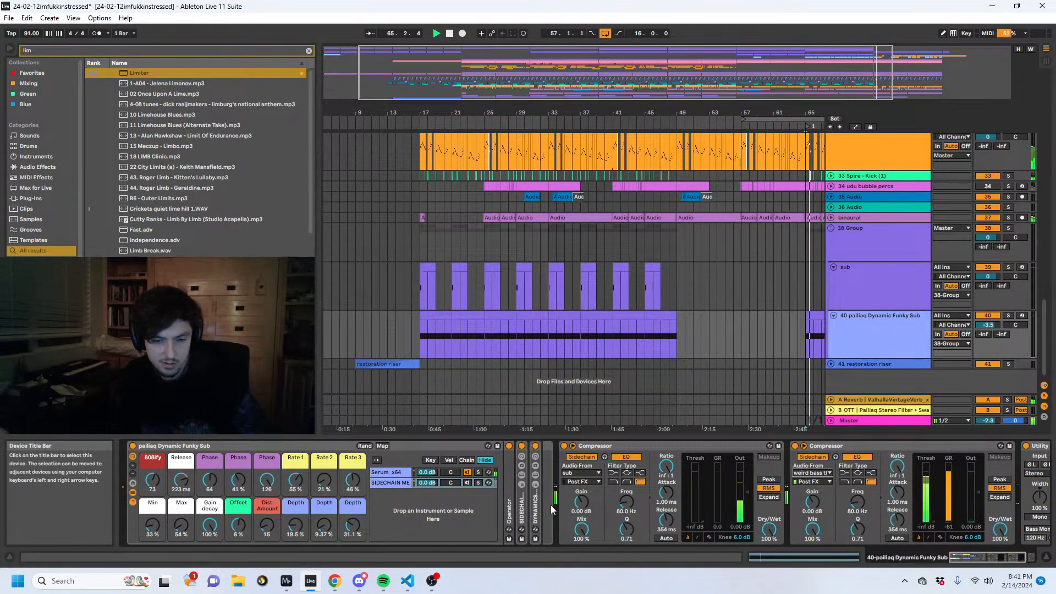
- Switch to the MiniMeters window to examine the sub against the bass in the spectrogram, and return to Live
mouse_move(283, 578)
left_click(240, 511)
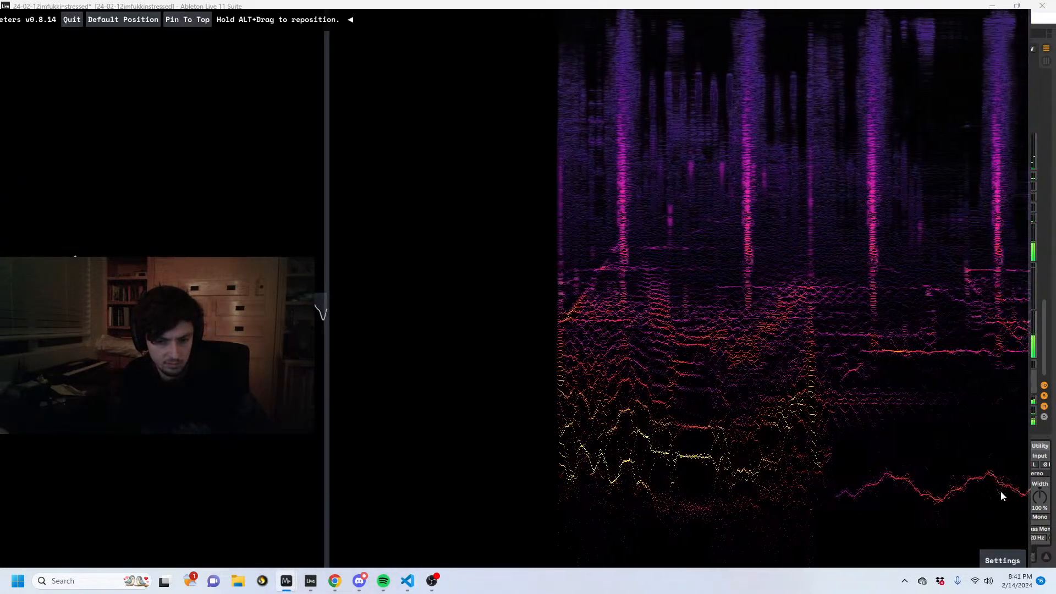
left_click(1044, 445)
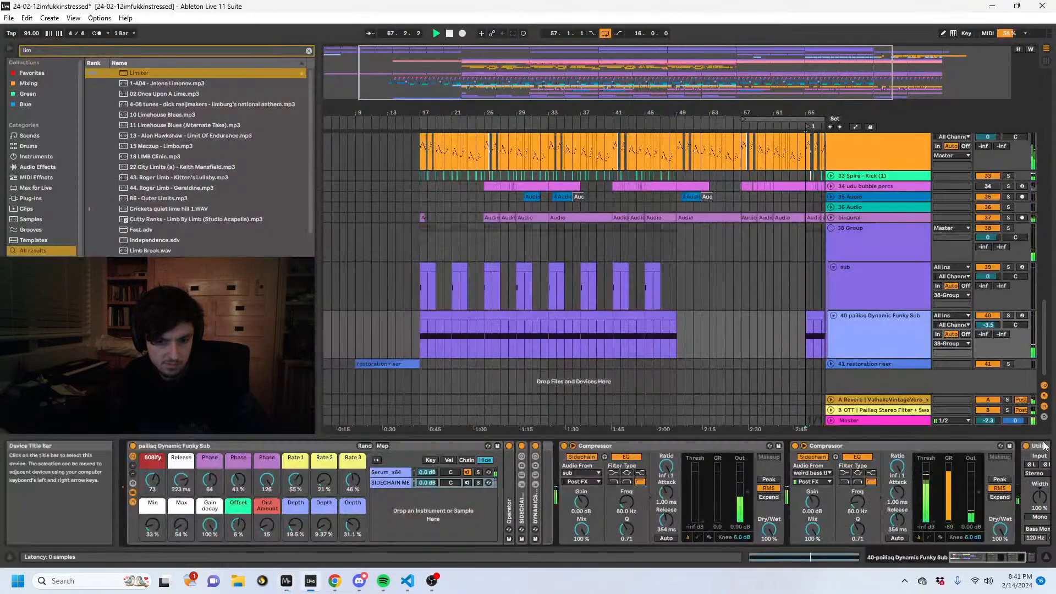
- Set the pailiaq Dynamic Funky Sub's Rate 2 to 29 % and the duplicated Compressor's release to 33.9 ms
left_click(899, 441)
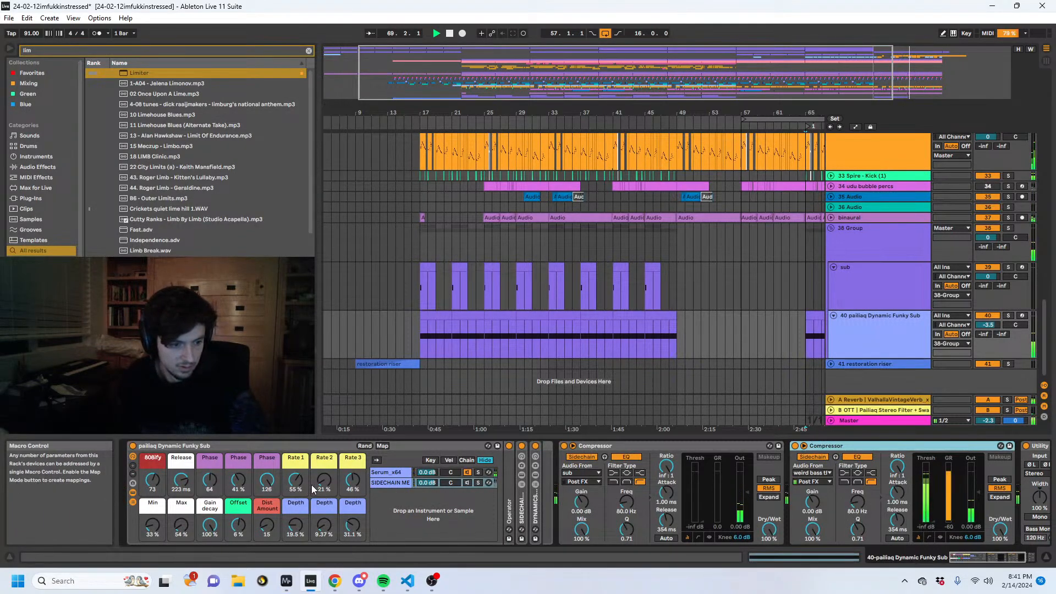
left_click_drag(310, 486, 311, 480)
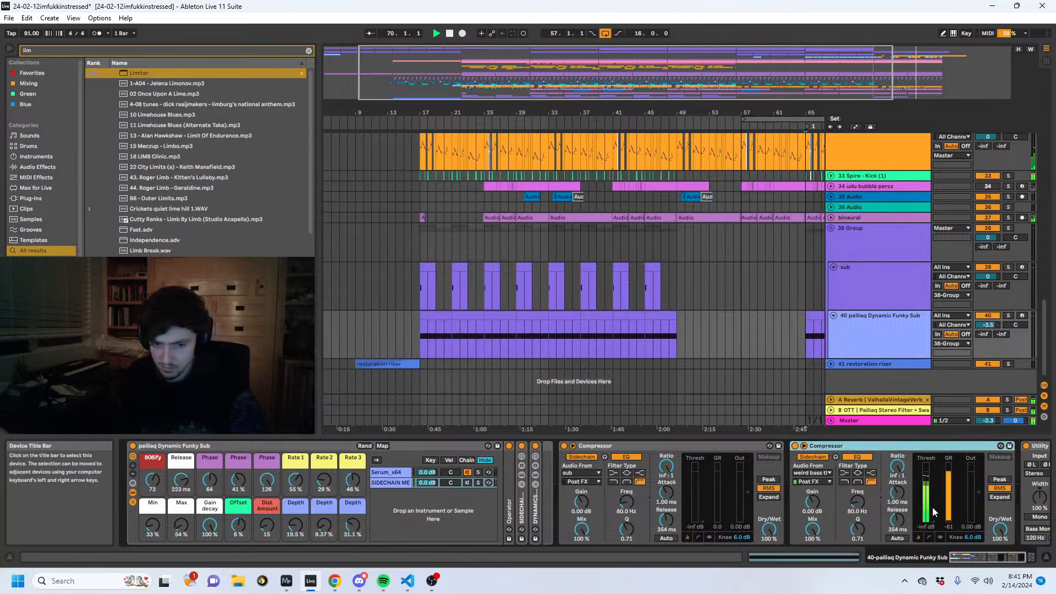
left_click_drag(896, 519, 897, 534)
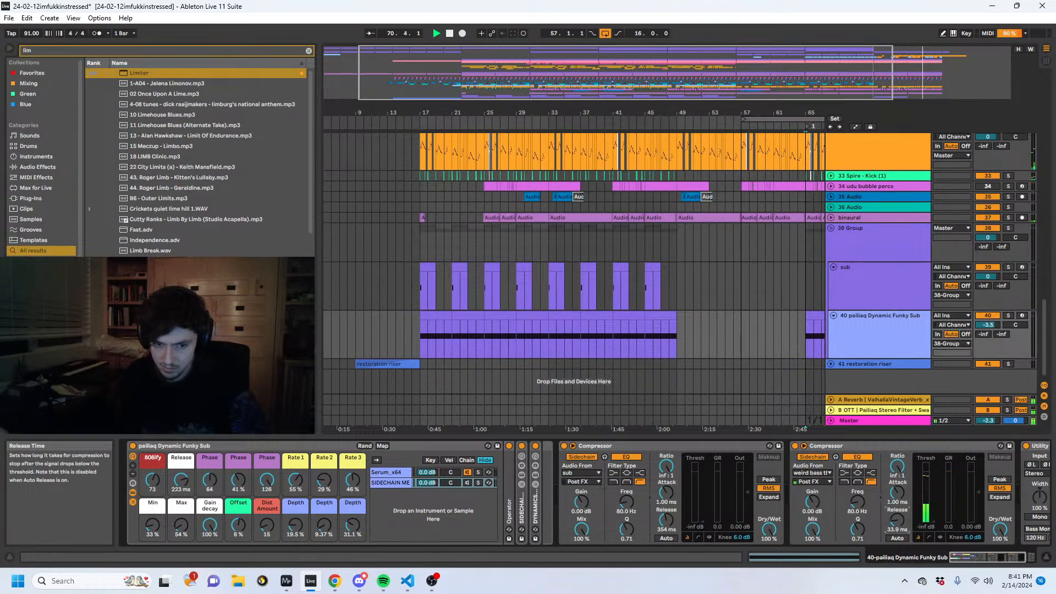
- Recheck the low end in the MiniMeters spectrogram with the shorter release, and return to the arrangement around bar 57
mouse_move(286, 580)
left_click(233, 514)
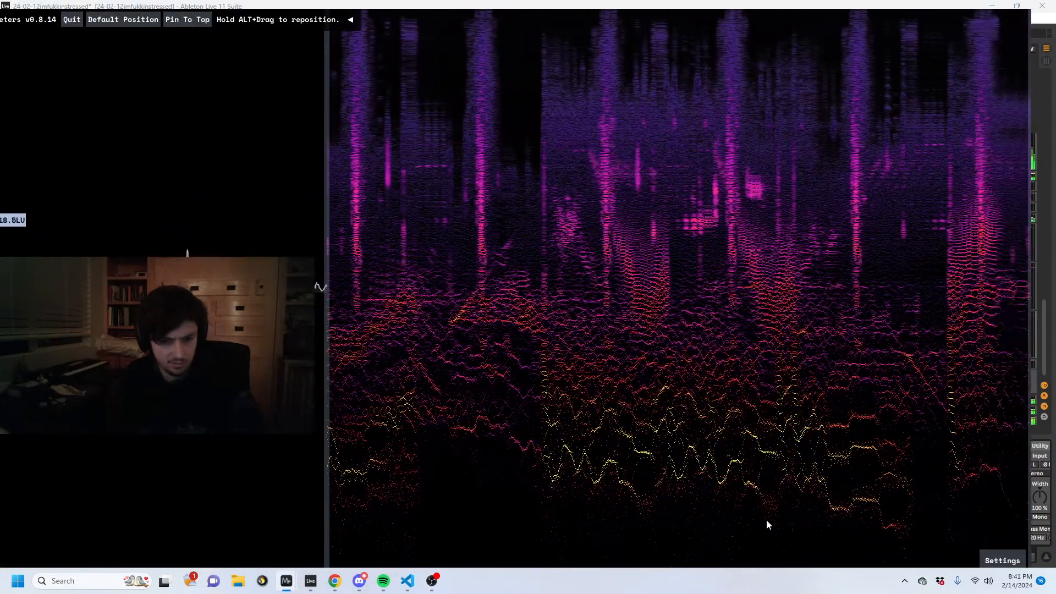
left_click(1039, 517)
scroll(791, 319, "up", 5)
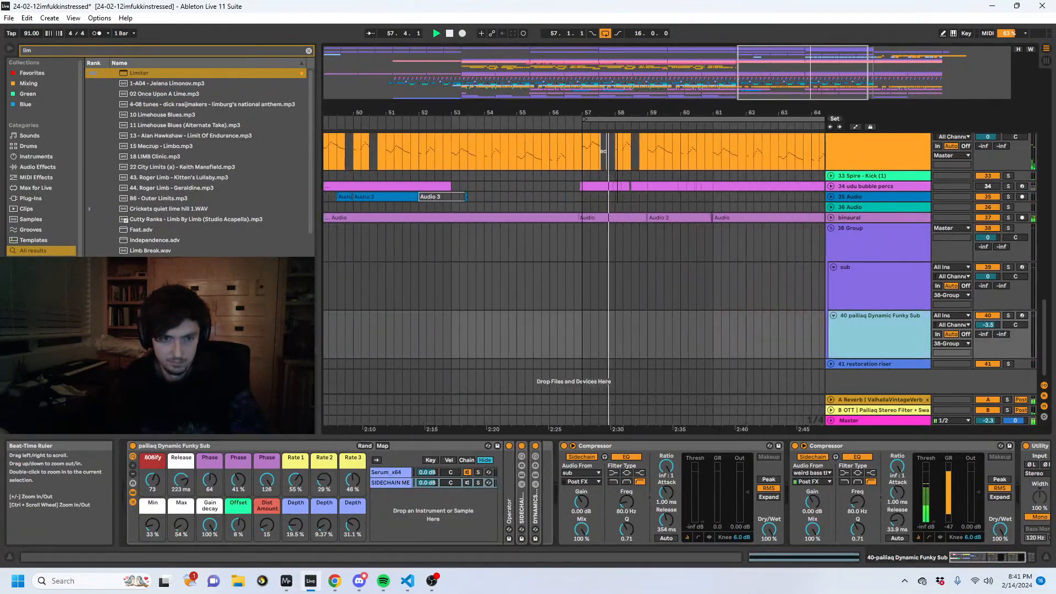
- Select the udu bubble percs track and search the browser for "alien riser"
scroll(660, 275, "right", 4)
scroll(562, 261, "up", 5)
scroll(681, 251, "down", 3)
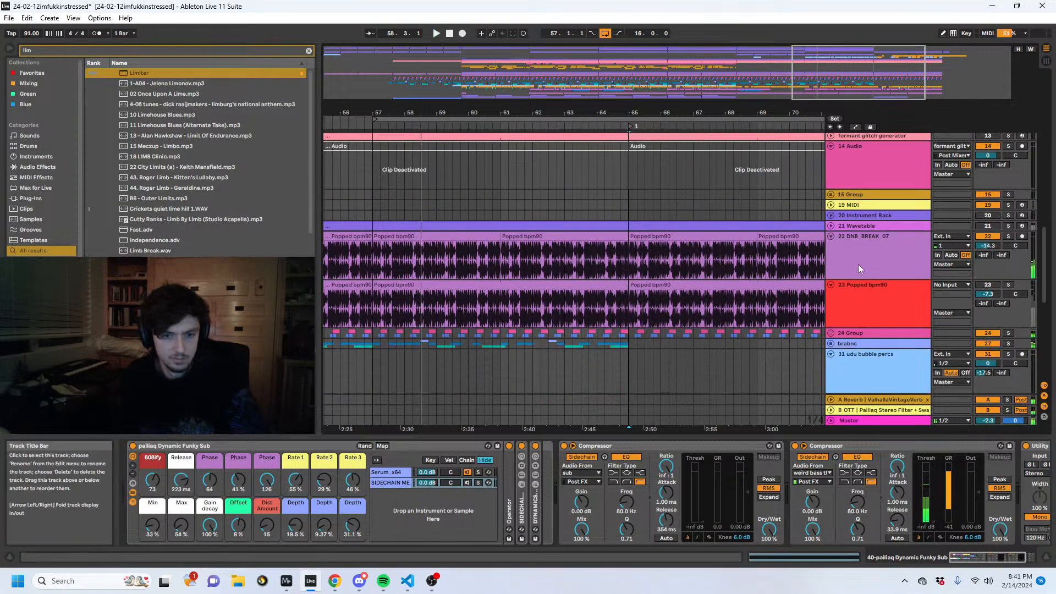
left_click(866, 279)
key("BackSpace")
key("BackSpace")
key("BackSpace")
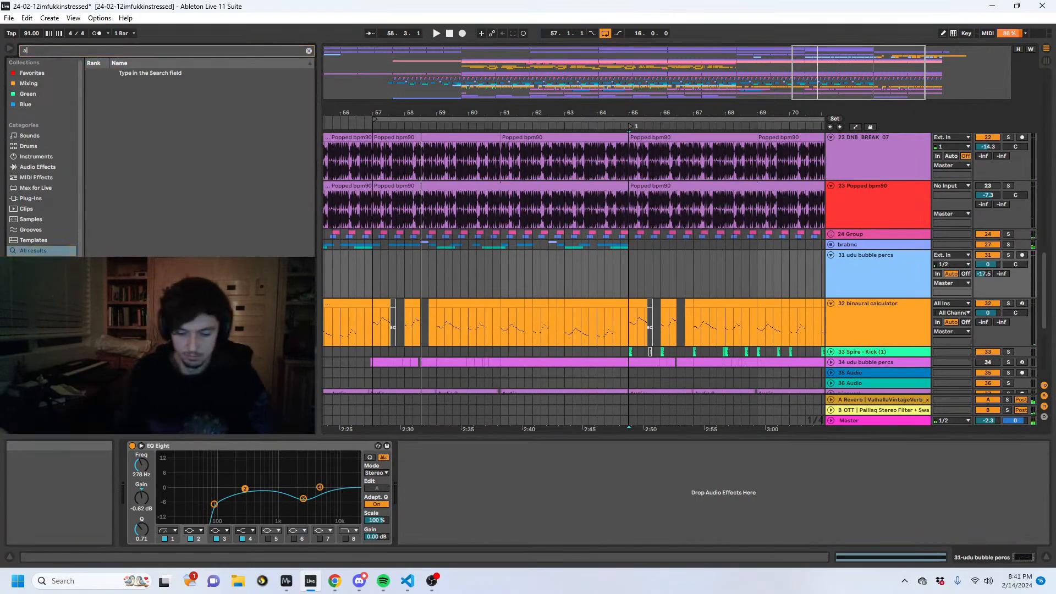
type("alien riser")
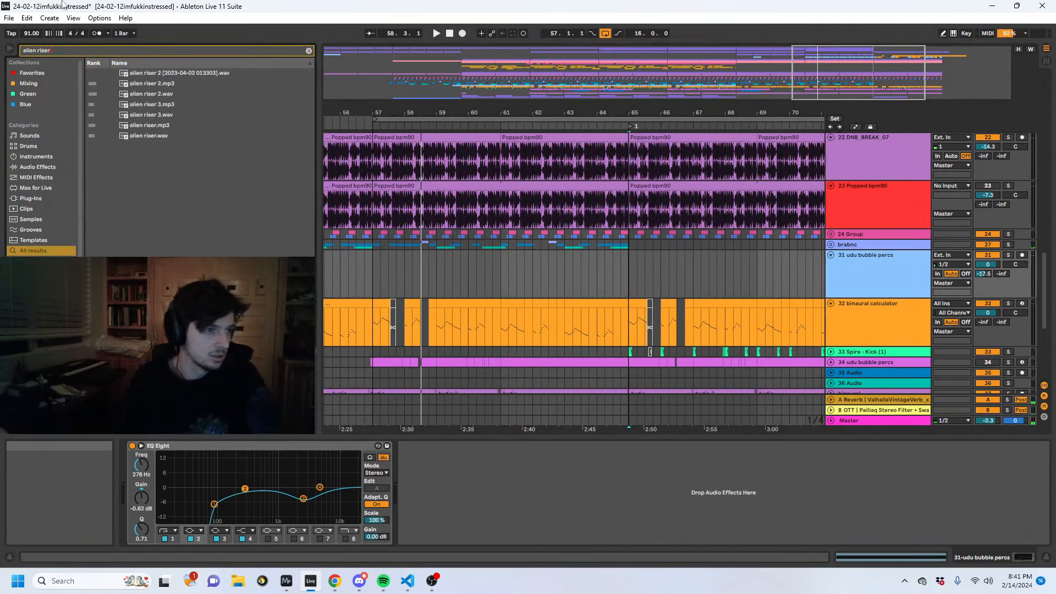
- Place alien riser 3.wav at bar 57 on a new track below udu bubble percs, and cut away everything after bar 65
left_click(841, 279)
left_click_drag(159, 115, 378, 308)
left_click_drag(431, 112, 431, 90)
left_click(549, 330)
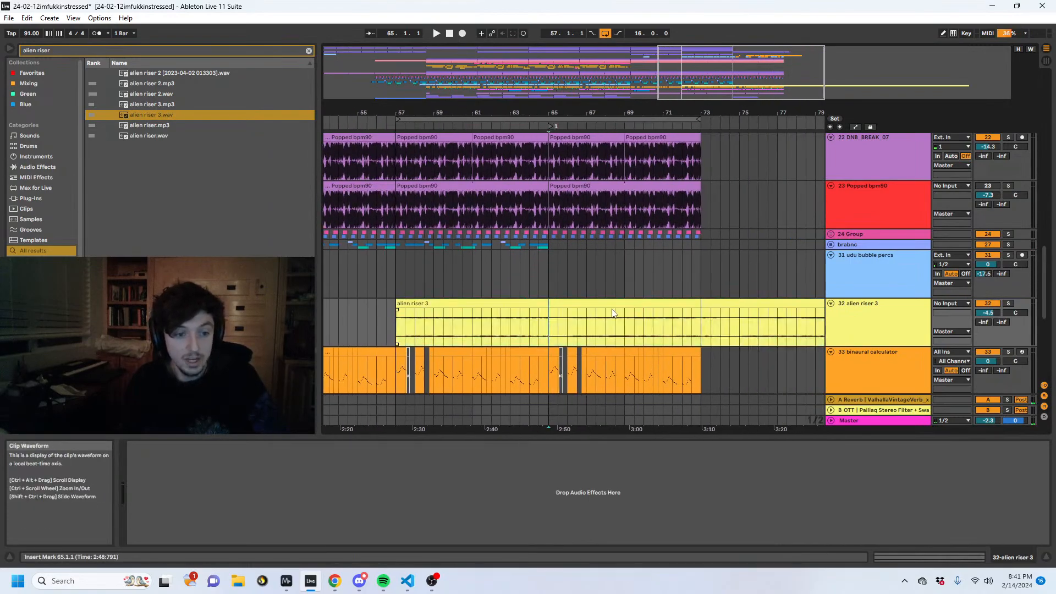
key("ctrl+e")
left_click(631, 302)
key("Delete")
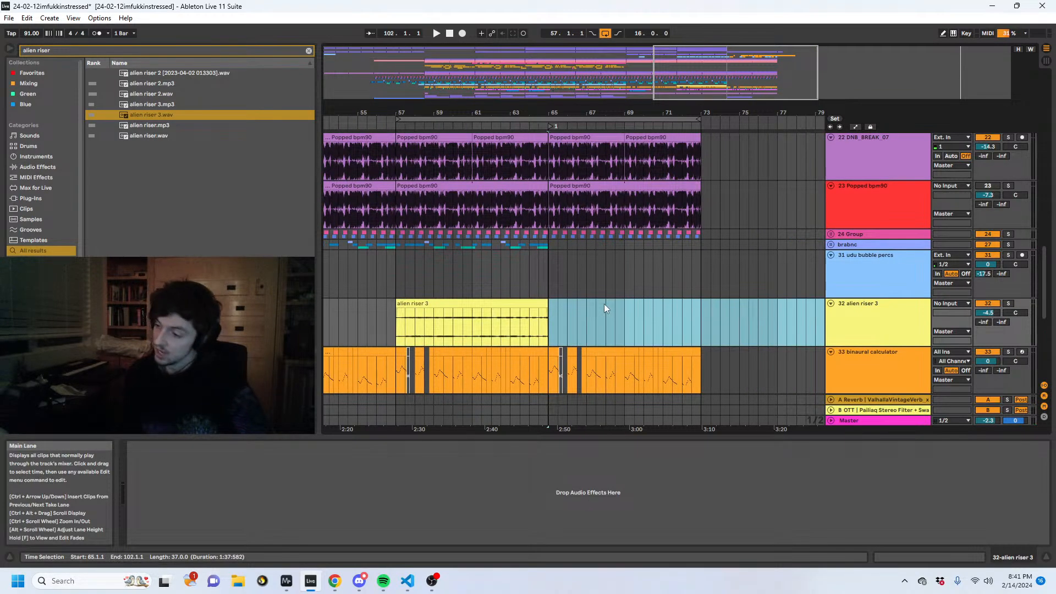
- Set the alien riser 3 clip's warp mode to Texture with grain size 73.37, and play from bar 57
left_click(474, 296)
left_click(473, 302)
key("shift+Tab")
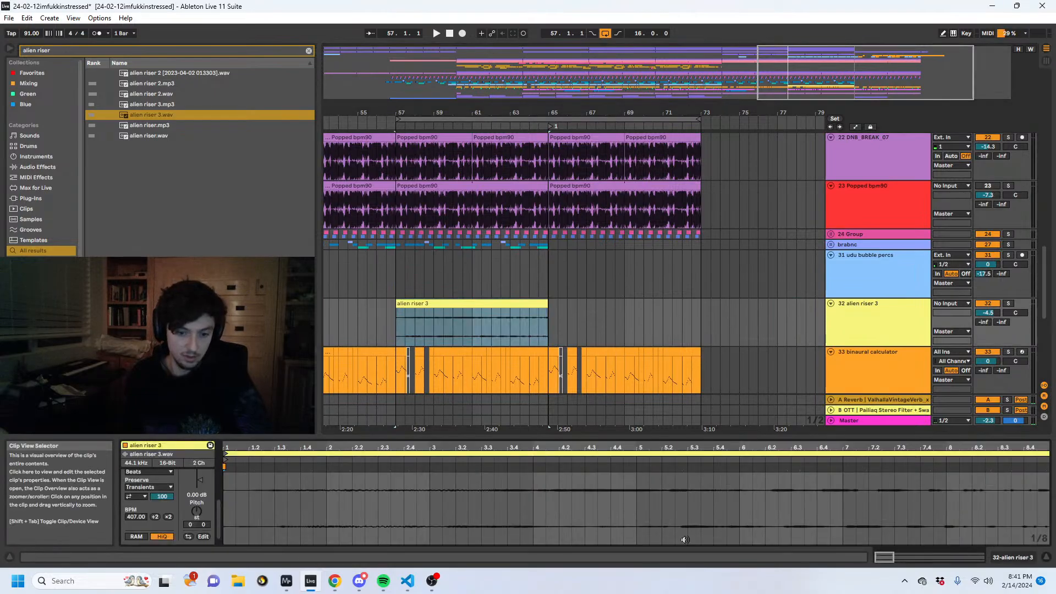
left_click(148, 471)
left_click(150, 499)
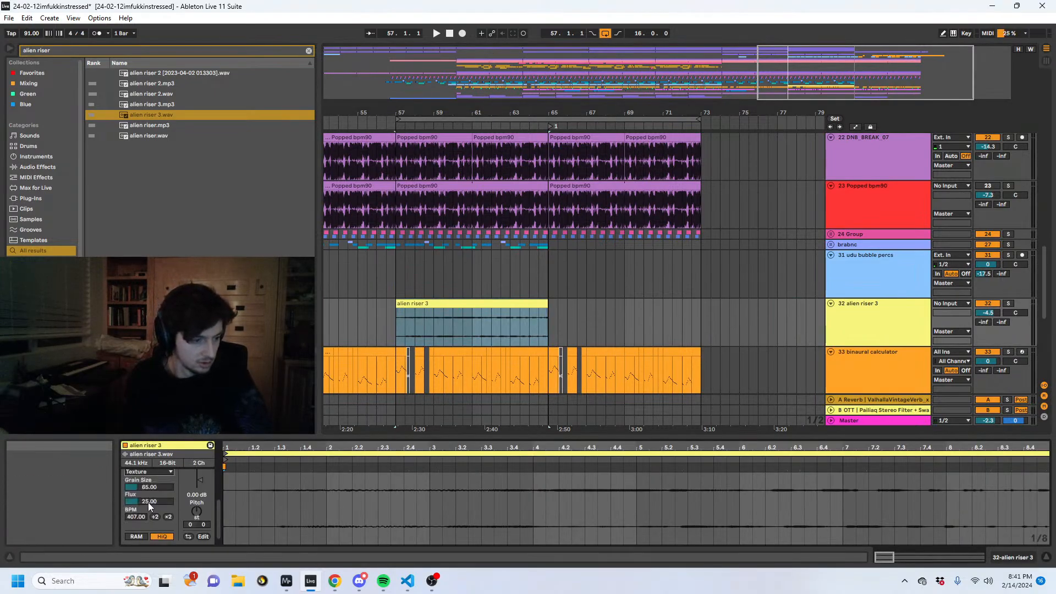
key("space")
- Set the alien riser 3 track's sends to -15.0 dB on return A and -11.6 dB on return B
left_click(591, 332)
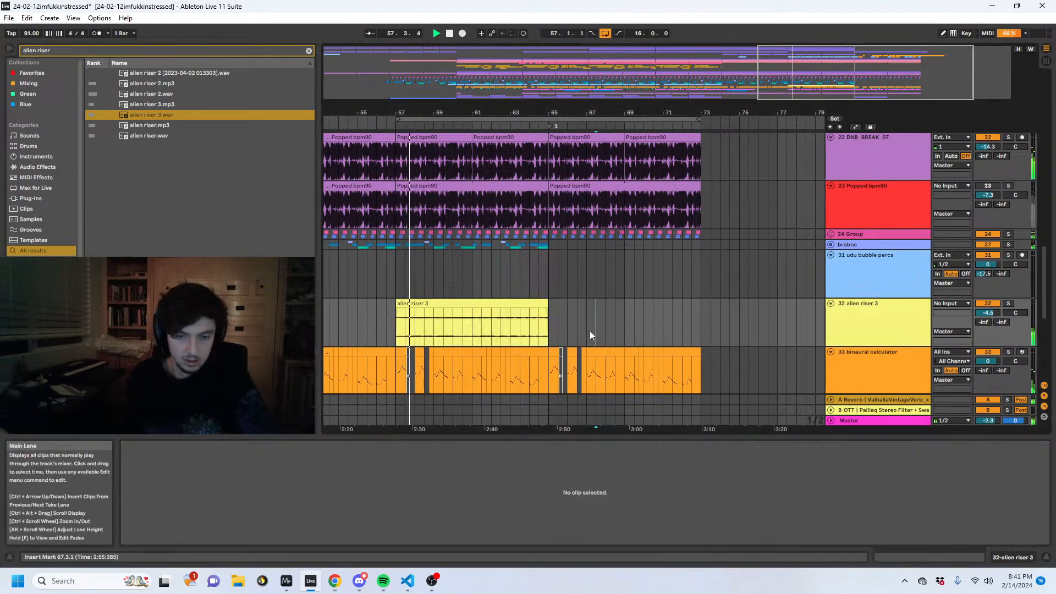
left_click(490, 330)
left_click_drag(983, 322, 983, 297)
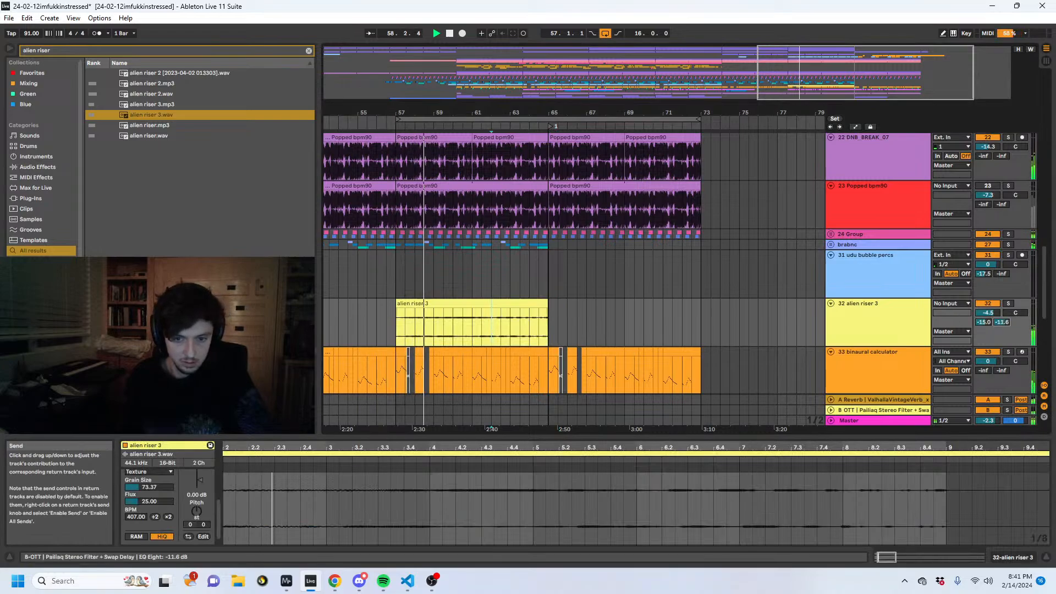
left_click(860, 327)
- Transpose the alien riser 3 clip up 6 semitones while it plays
left_click(483, 306)
left_click(447, 369)
left_click(434, 329)
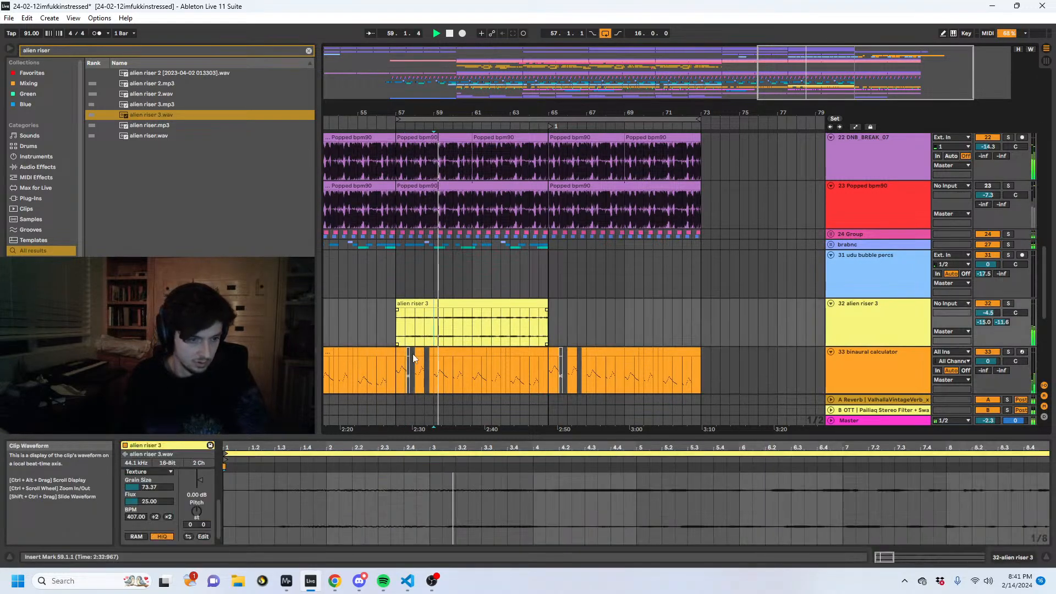
left_click_drag(199, 513, 199, 497)
left_click(475, 324)
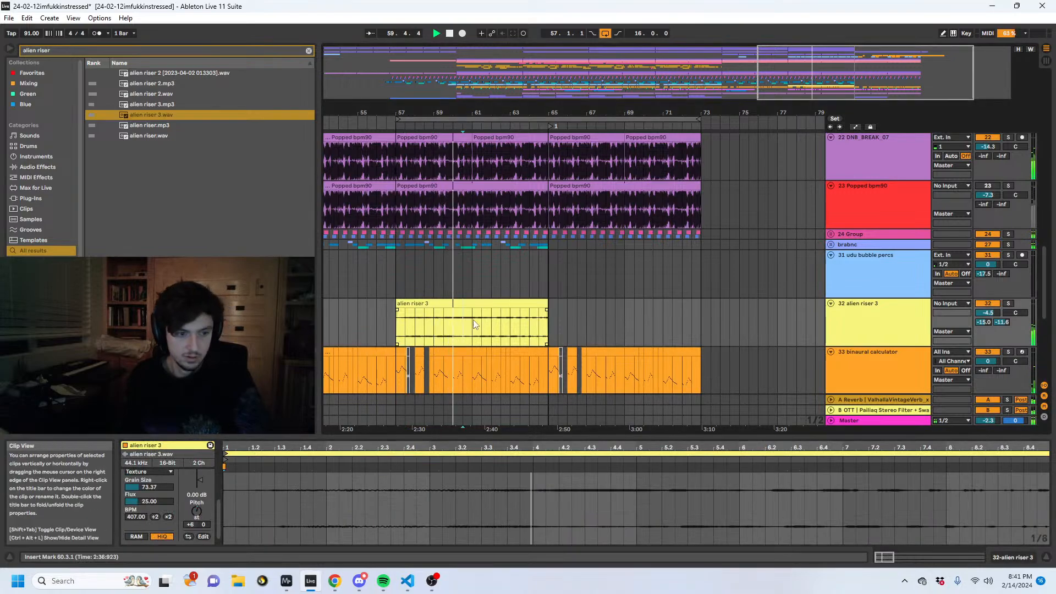
left_click(468, 321)
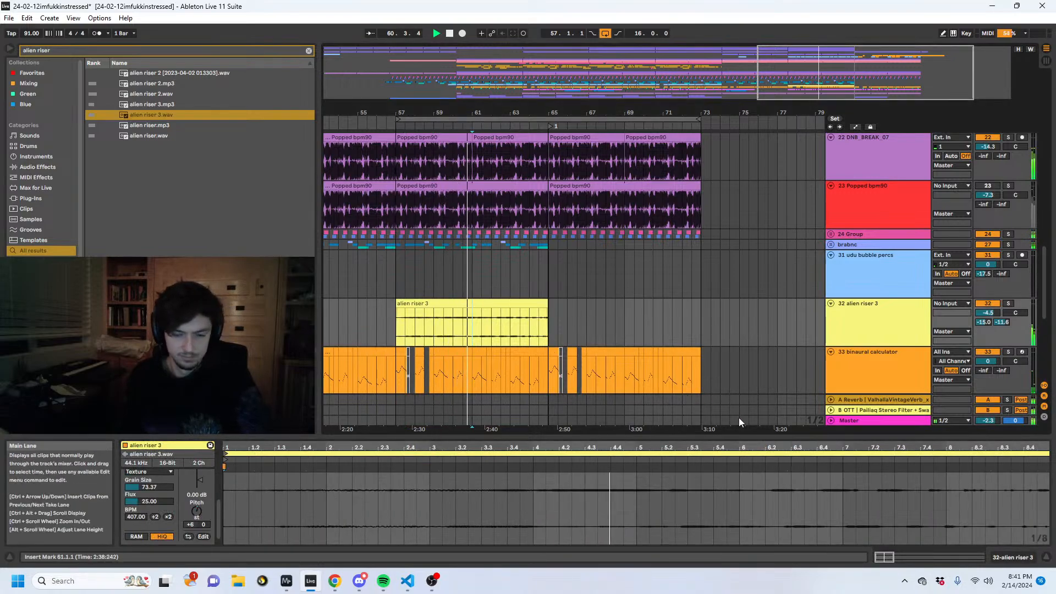
- Set the alien riser 3 track's volume to -3.2 dB
left_click(996, 557)
left_click(502, 321)
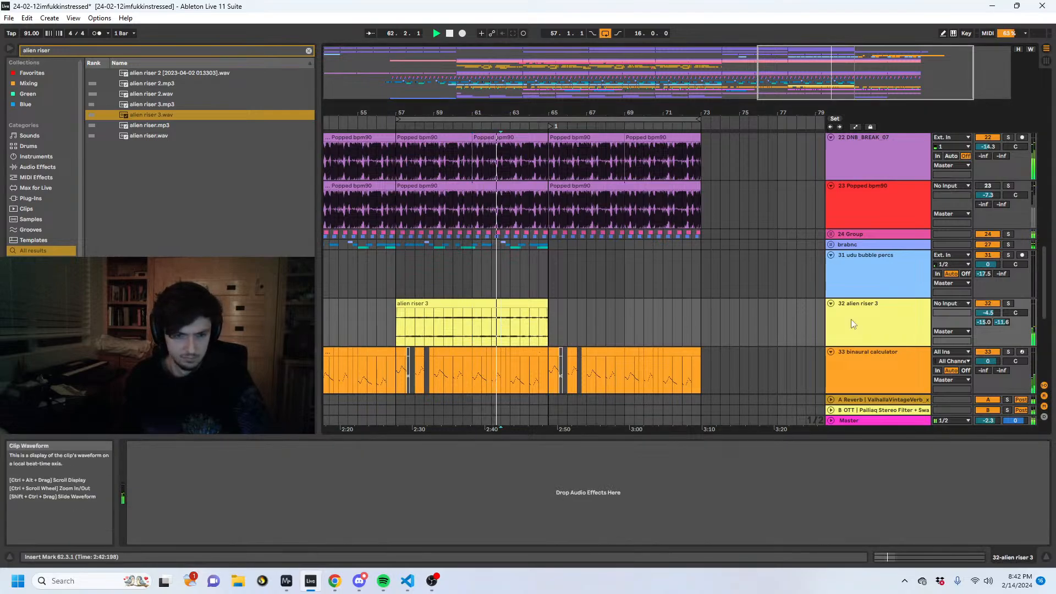
left_click_drag(988, 312, 987, 309)
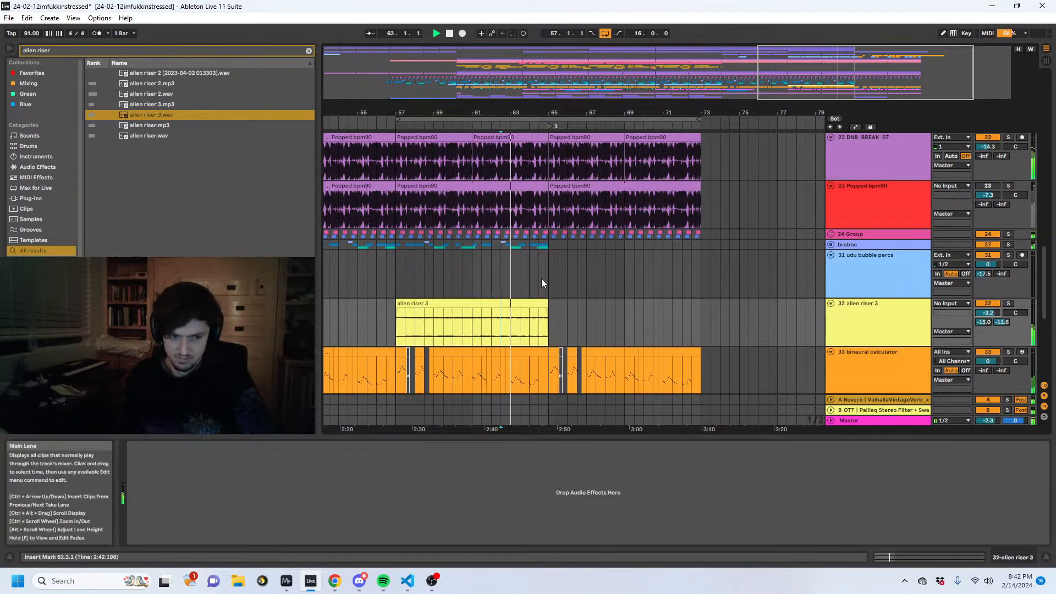
- Duplicate the alien riser 3 clip to bar 65 and set the copy's clip BPM to 101.75
left_click(526, 312)
key("ctrl+d")
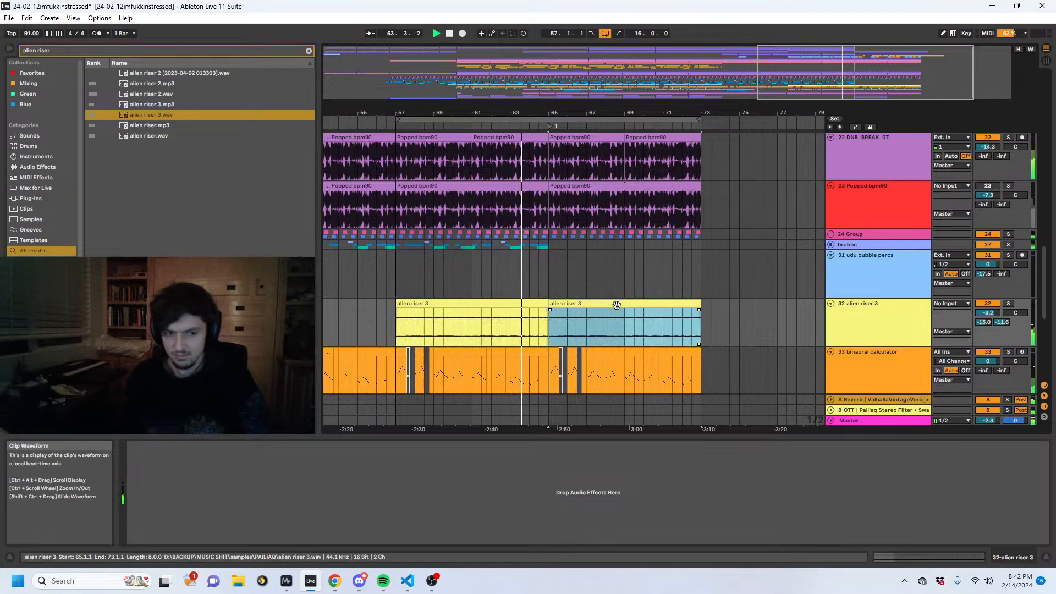
left_click(898, 554)
left_click(155, 517)
left_click(154, 516)
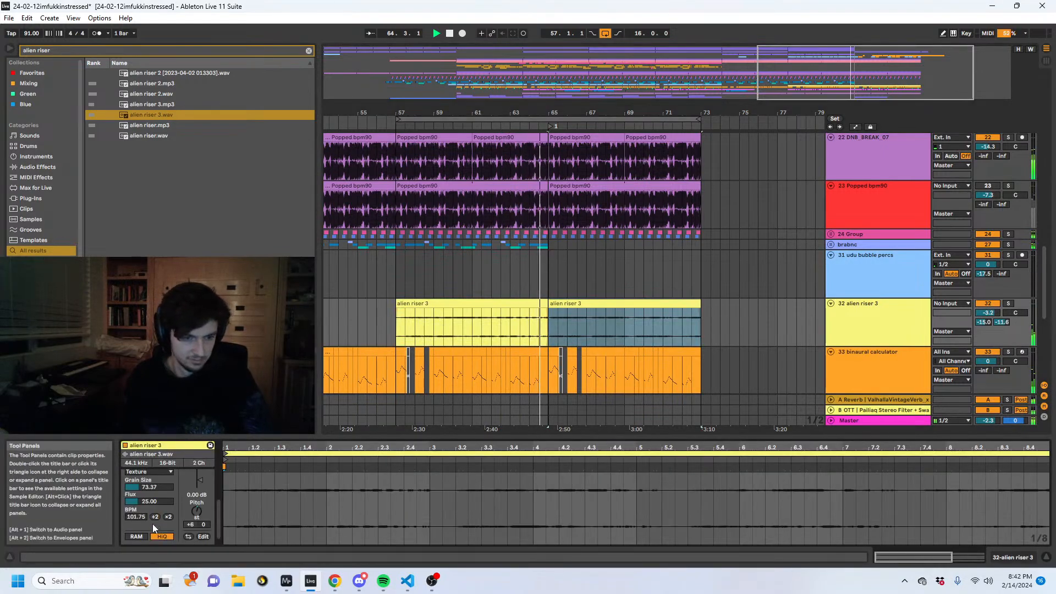
left_click(556, 333)
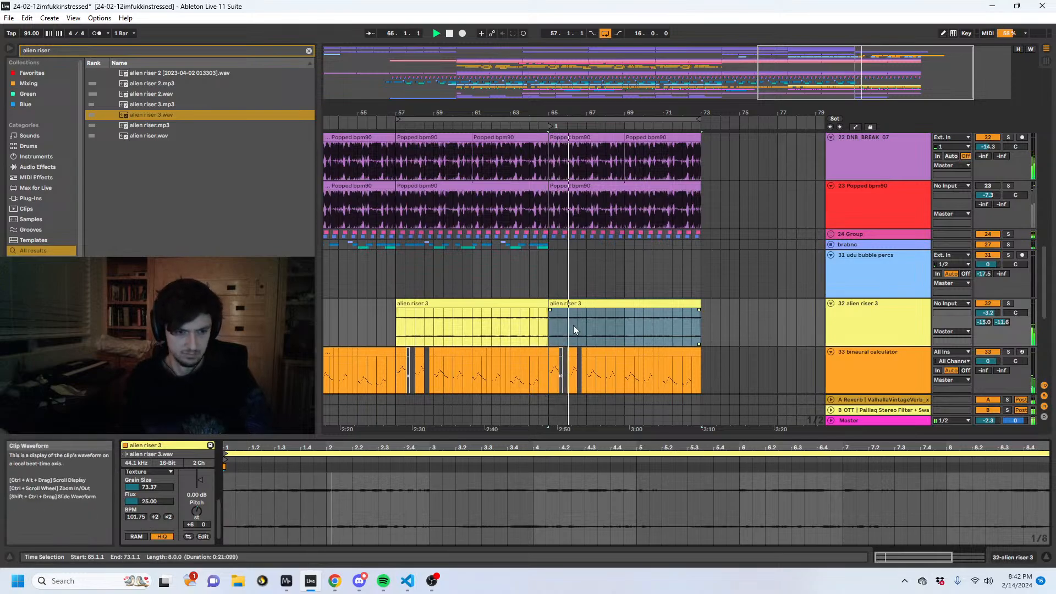
left_click(595, 333)
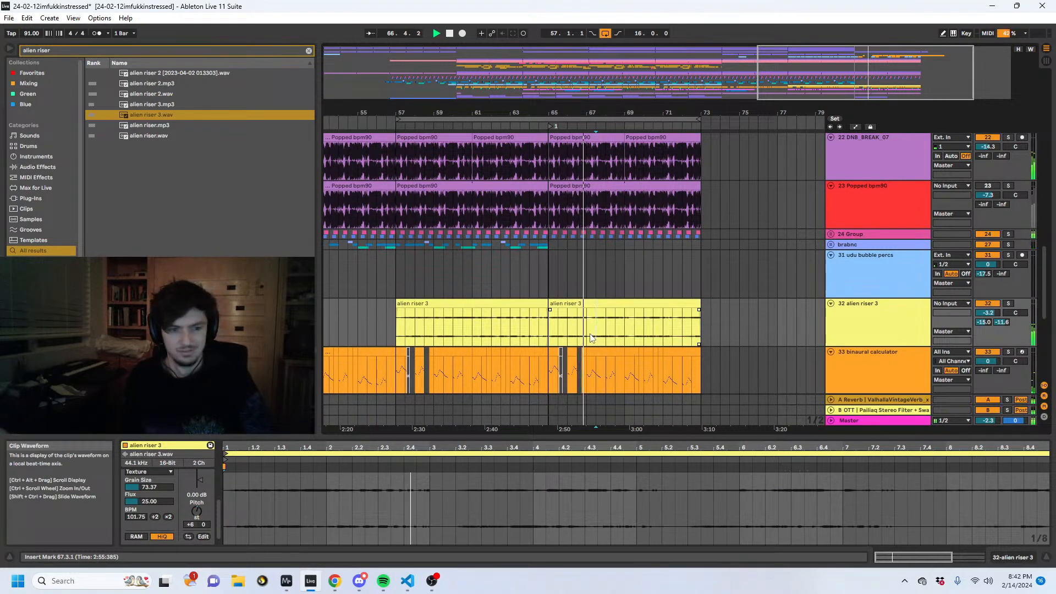
- Split the duplicated riser at 67.2.1, move the remainder back to bar 67, and play from bar 65
left_click_drag(591, 338, 546, 332)
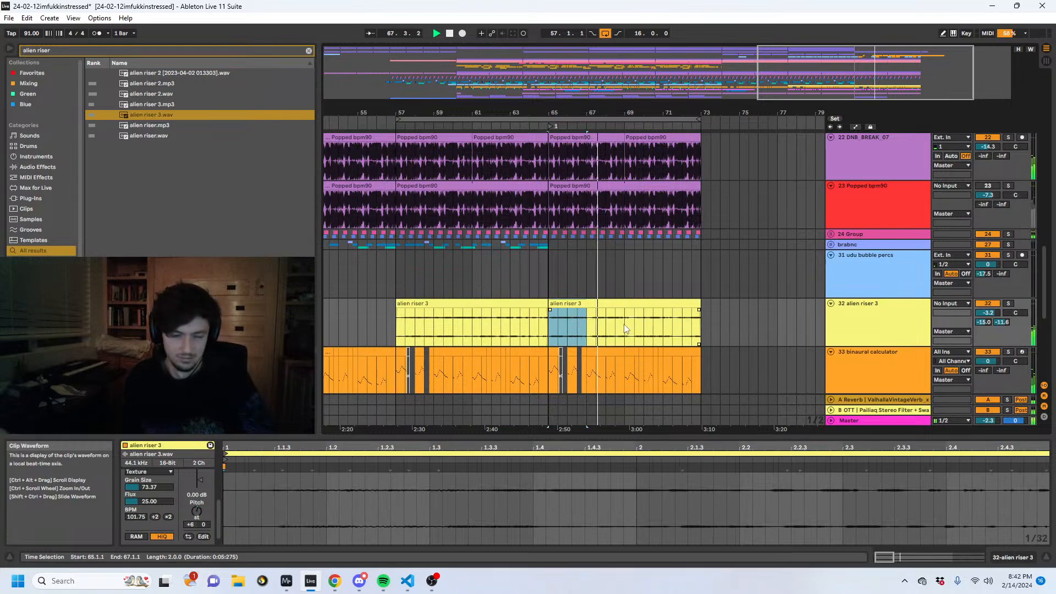
left_click_drag(581, 105, 566, 176)
left_click(542, 322)
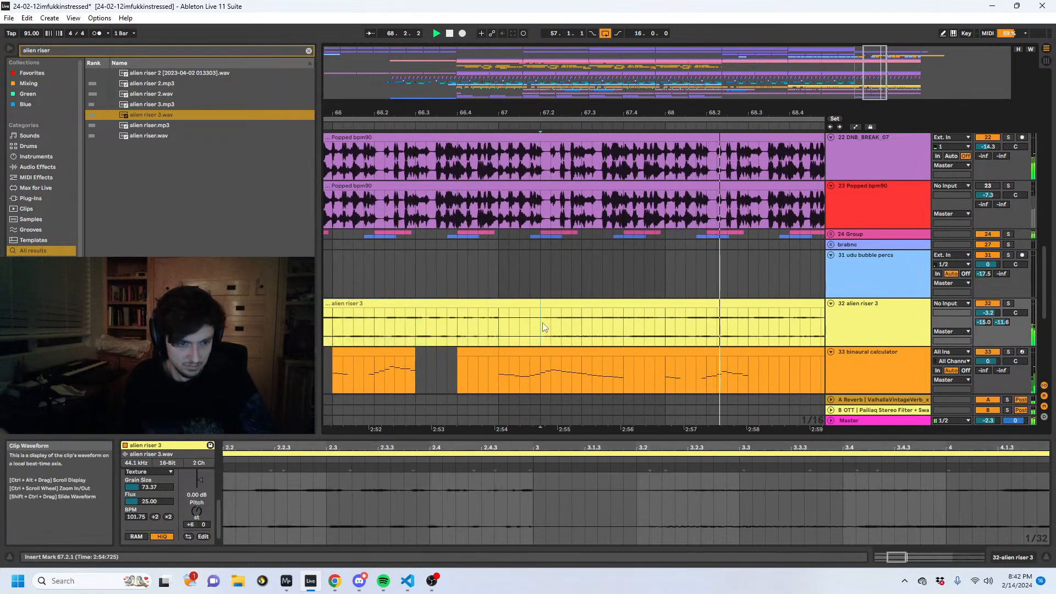
left_click(562, 303)
left_click_drag(583, 304, 542, 309)
left_click(393, 305)
key("space")
key("space")
- Split the riser one beat past bars 69 and 71, sliding each remainder back to start on bar 69 and bar 71
left_click_drag(579, 114, 394, 110)
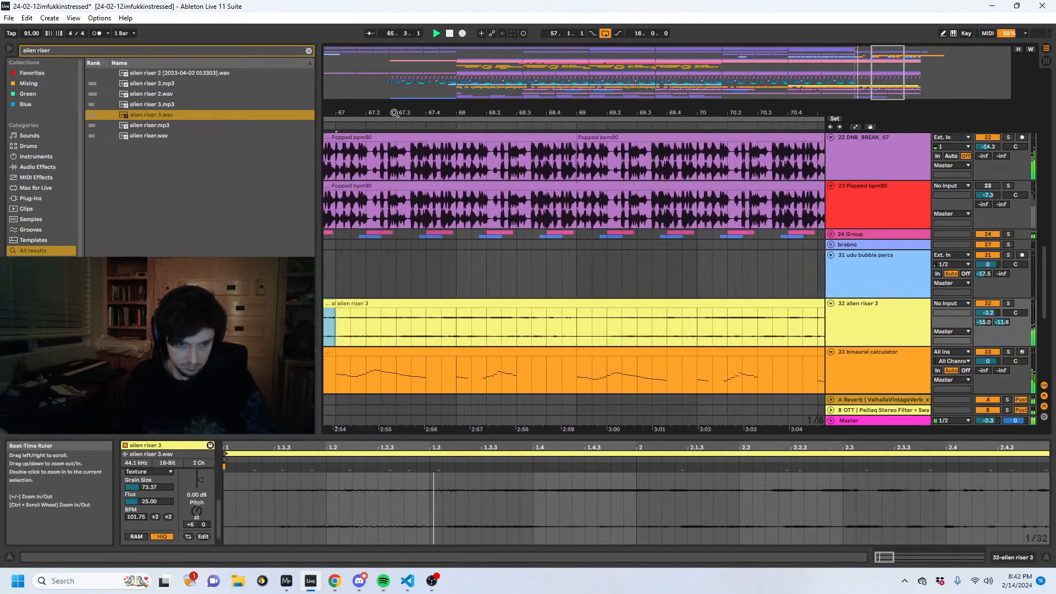
left_click_drag(609, 323, 573, 324)
key("ctrl+e")
left_click_drag(633, 305, 606, 311)
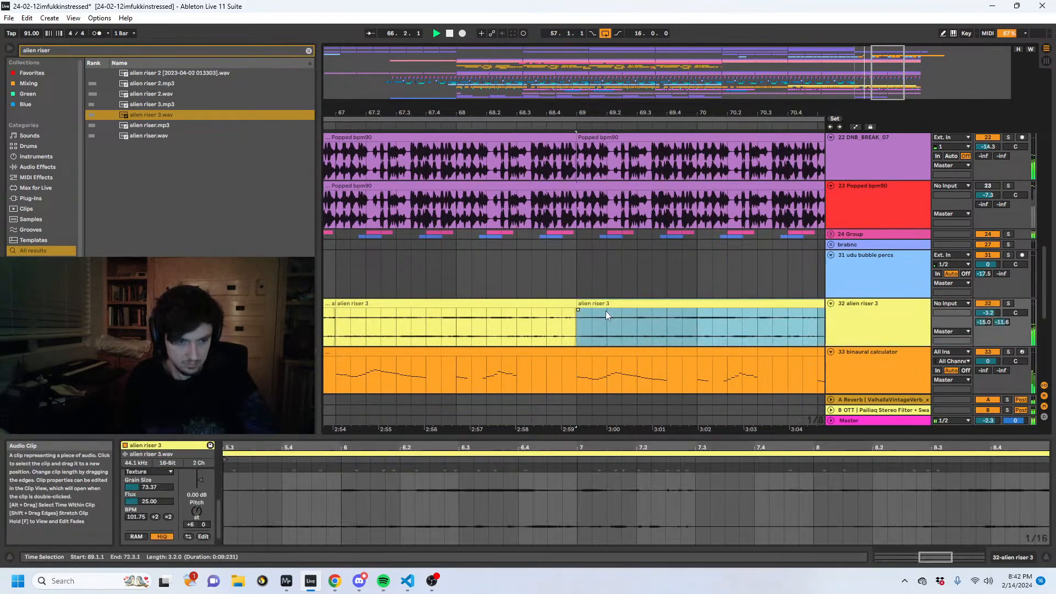
left_click_drag(651, 114, 449, 113)
left_click_drag(641, 331, 633, 306)
key("Delete")
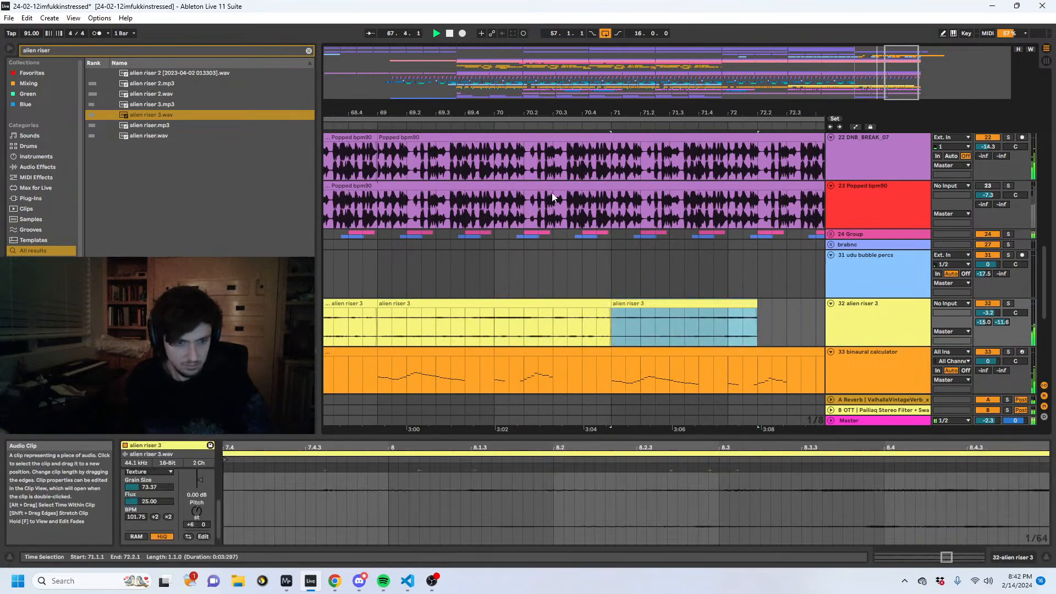
- Reset the pitch of the riser slice from bar 69 to 71 to 0 semitones and set its warp mode to Complex
left_click_drag(487, 113, 672, 112)
left_click(512, 303)
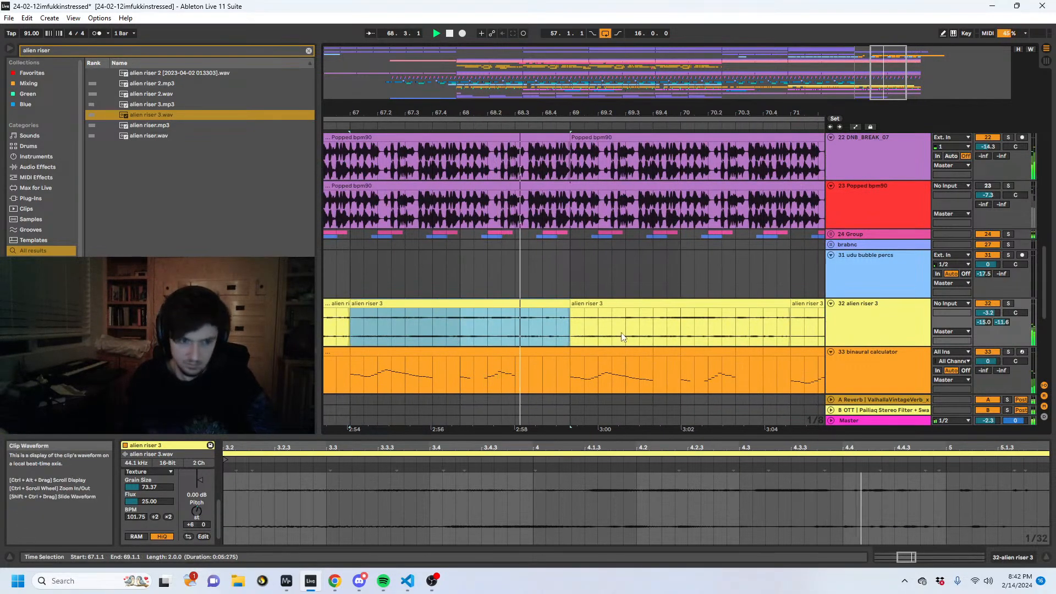
left_click(612, 303)
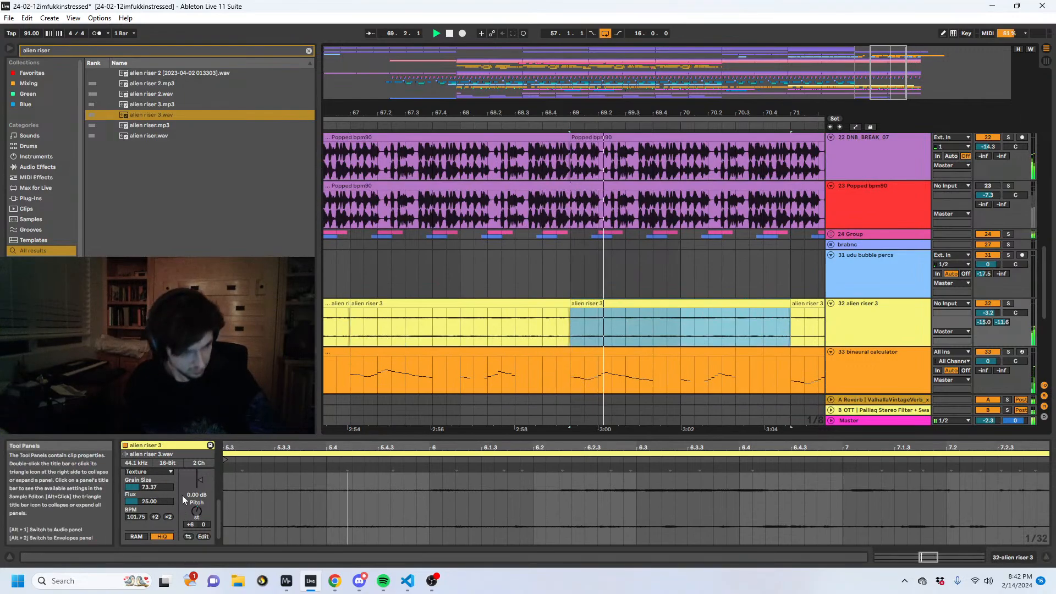
double_click(196, 513)
left_click(162, 472)
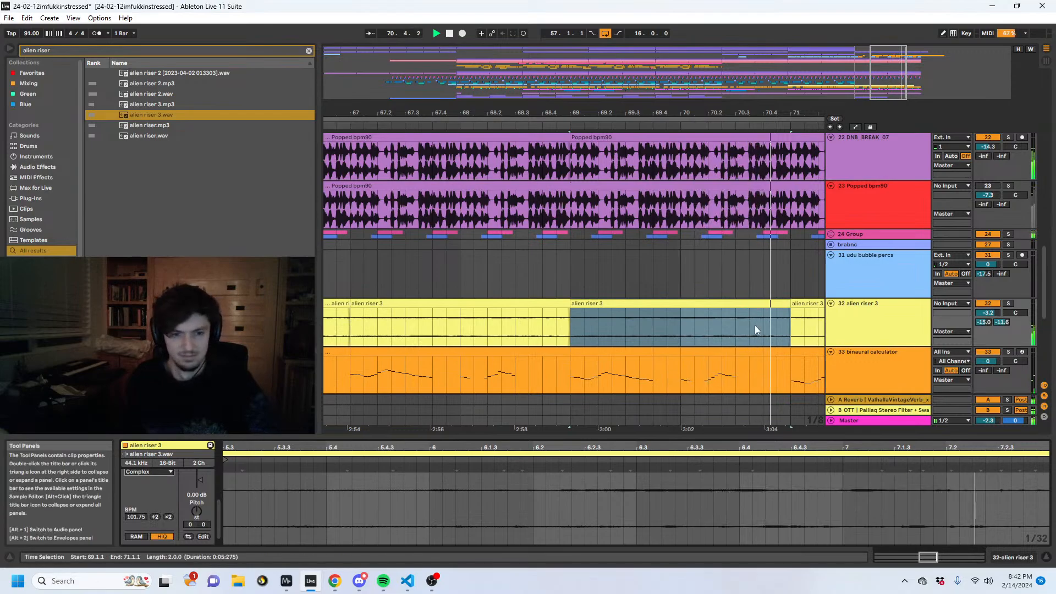
- Set the riser slice from bar 67 to 69 to Complex warp mode and play from bar 67
double_click(517, 319)
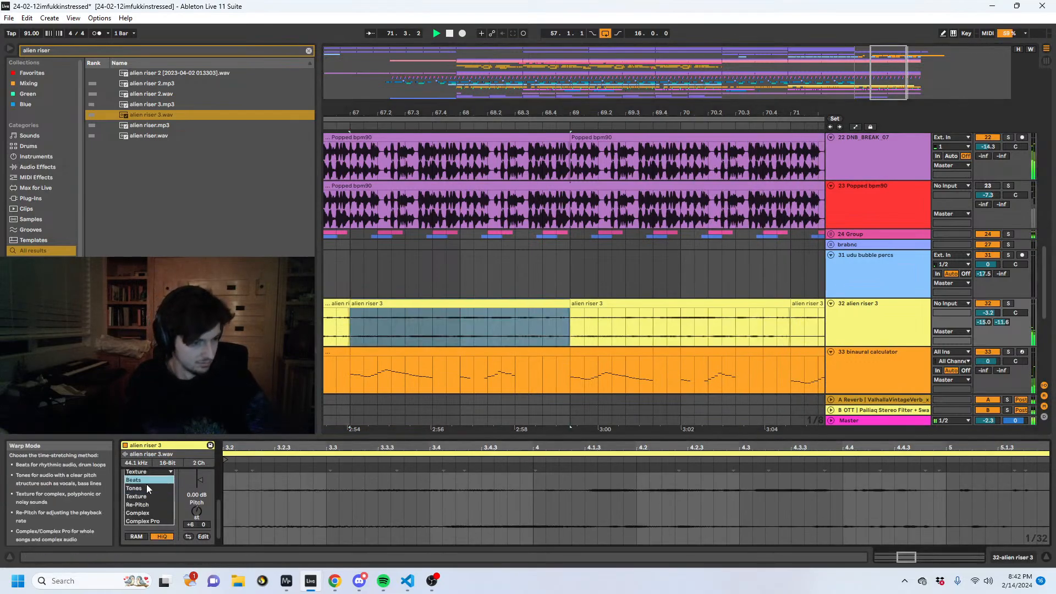
left_click(146, 510)
key("space")
key("space")
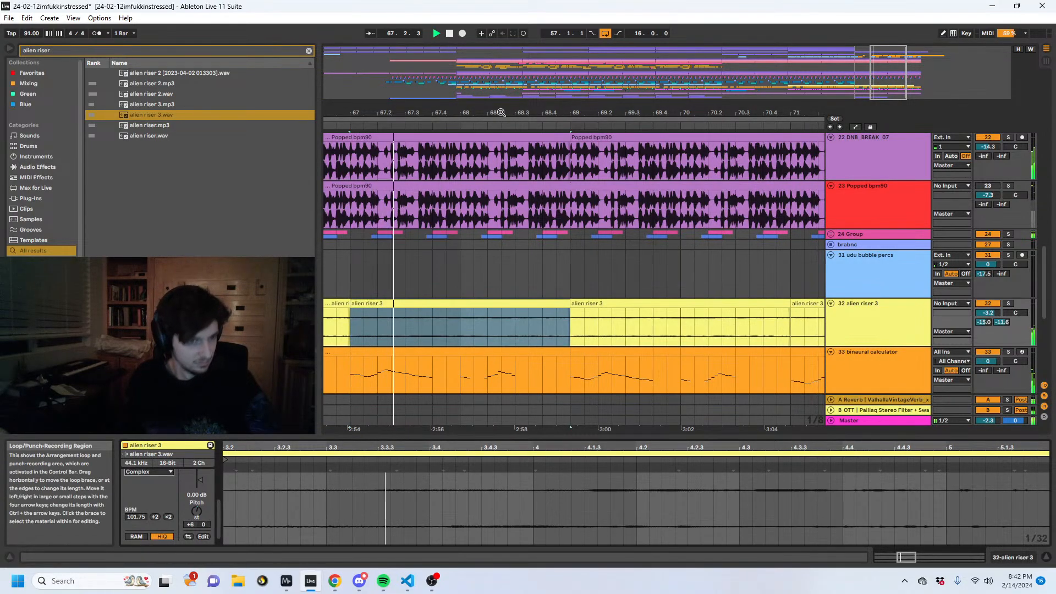
- Set the riser slice from bar 69 to 71 to Beats warp mode and transpose it up 24 semitones
left_click_drag(500, 111, 369, 110)
left_click(609, 293)
left_click(604, 303)
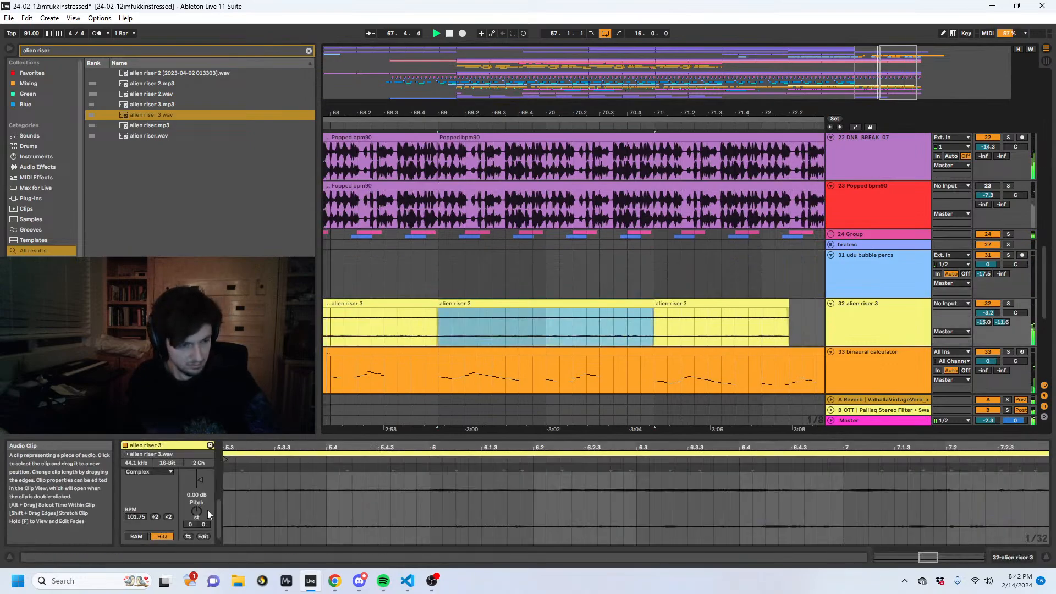
left_click(148, 472)
left_click(143, 476)
left_click_drag(196, 511, 197, 484)
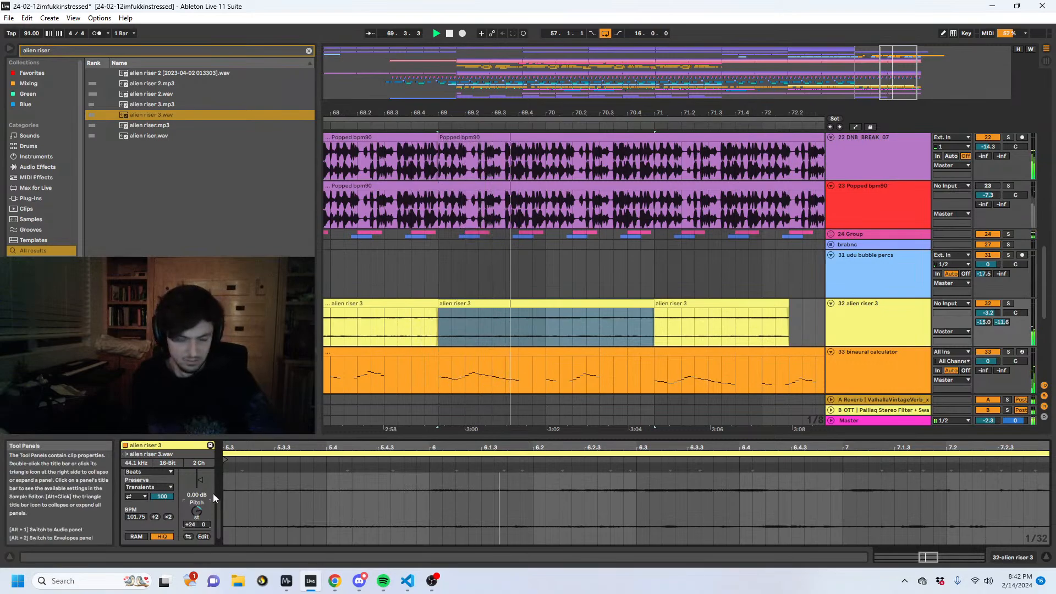
- Extend the bar 69 riser slice past bar 73, split it one beat after bar 71, and move the remainder back to bar 71
left_click(616, 304)
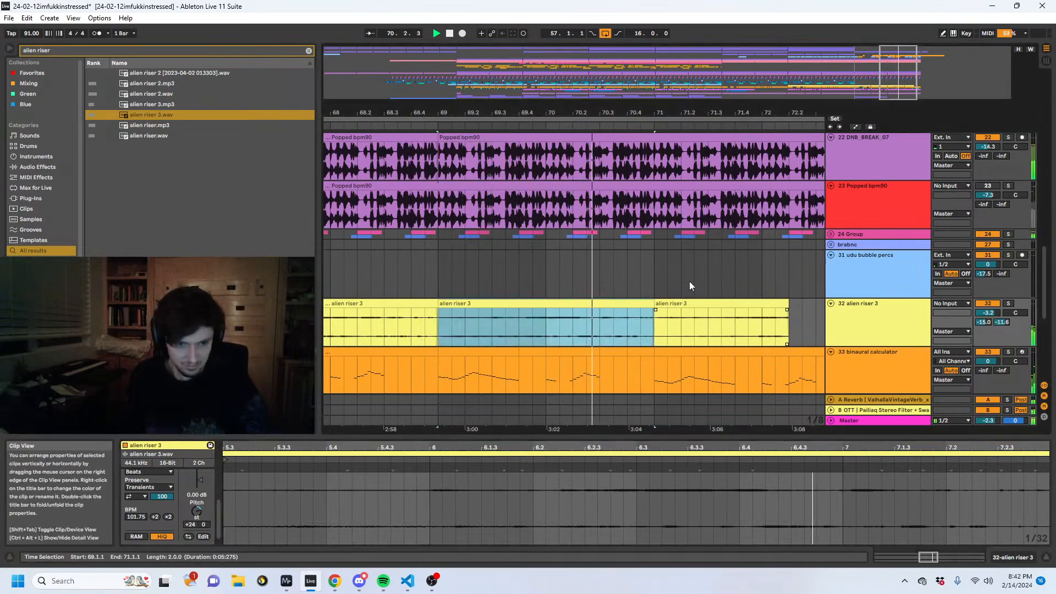
left_click_drag(660, 113, 572, 108)
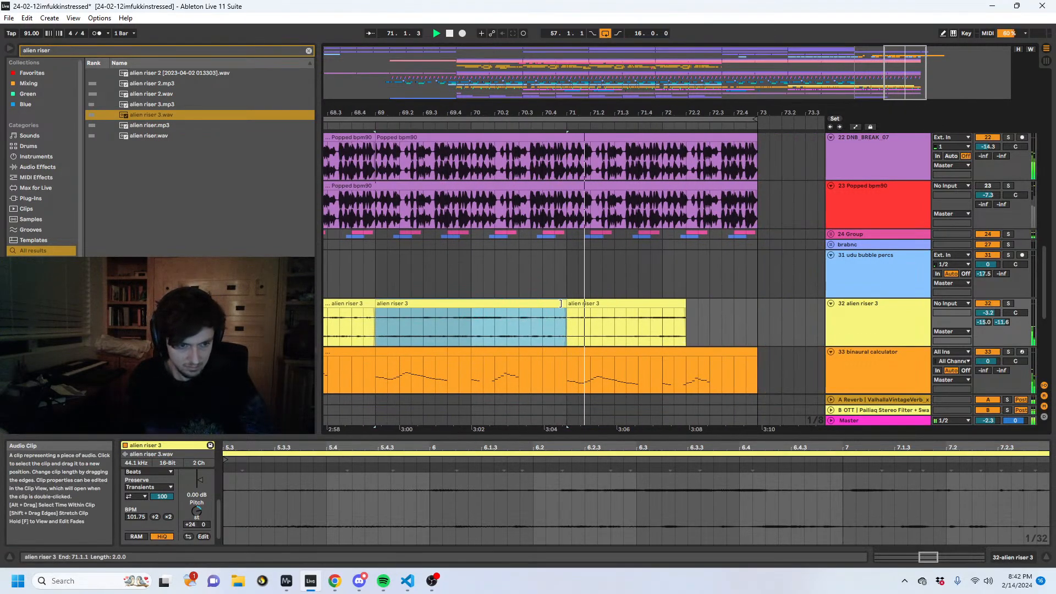
left_click_drag(565, 304, 795, 304)
left_click(593, 320)
key("ctrl+e")
left_click_drag(620, 304, 595, 305)
- Set the riser slice from bar 69 to 71 to a transposition of +12 semitones and Texture warp mode
left_click(534, 304)
left_click(198, 512)
type("12")
key("Return")
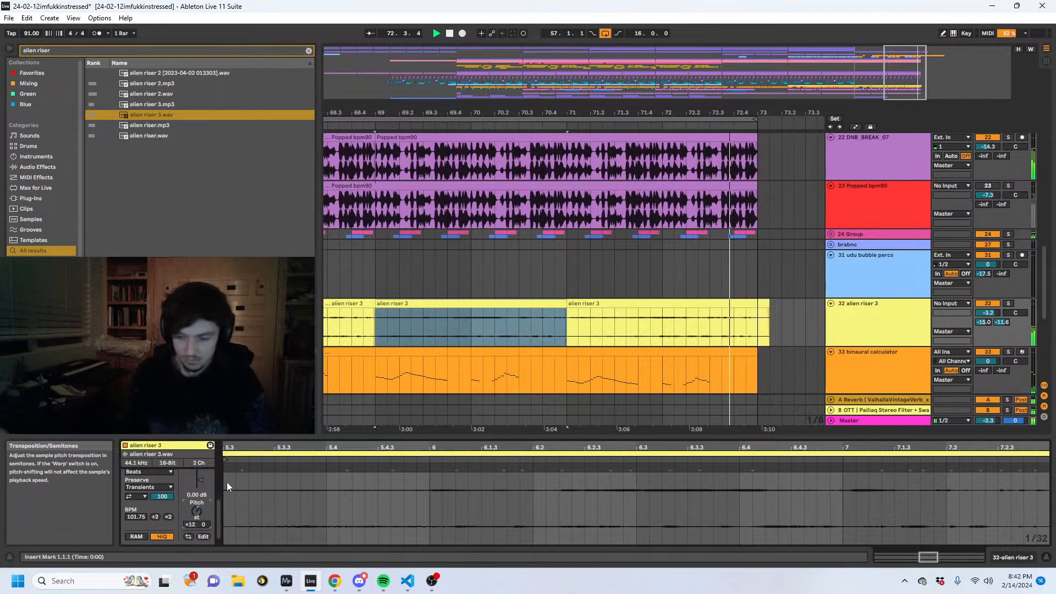
left_click(144, 496)
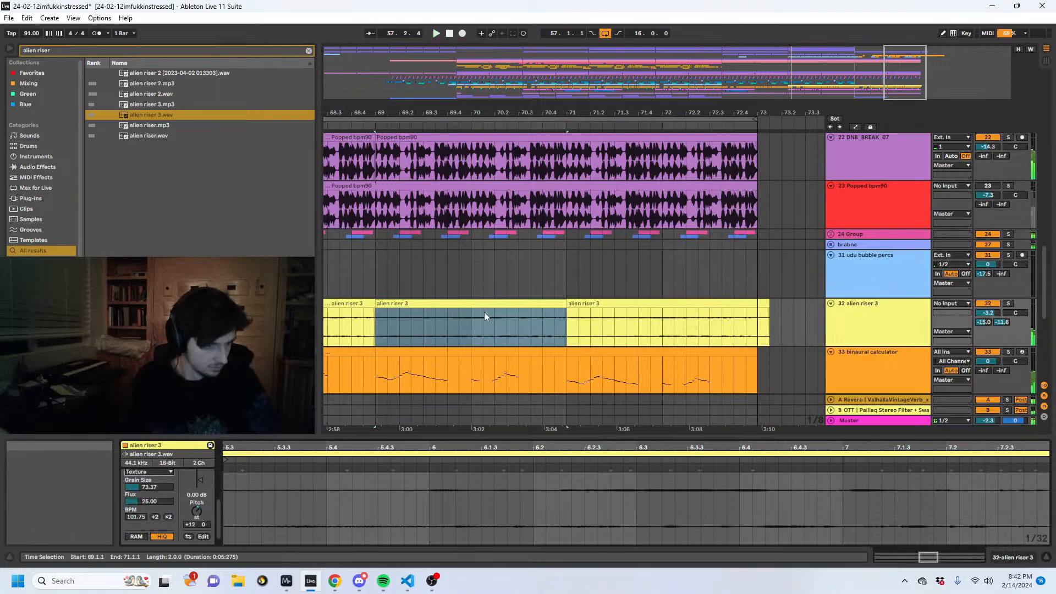
- Delete the last clip slice before bar 73 on the weird bass thing track
scroll(662, 269, "up", 10)
left_click(741, 261)
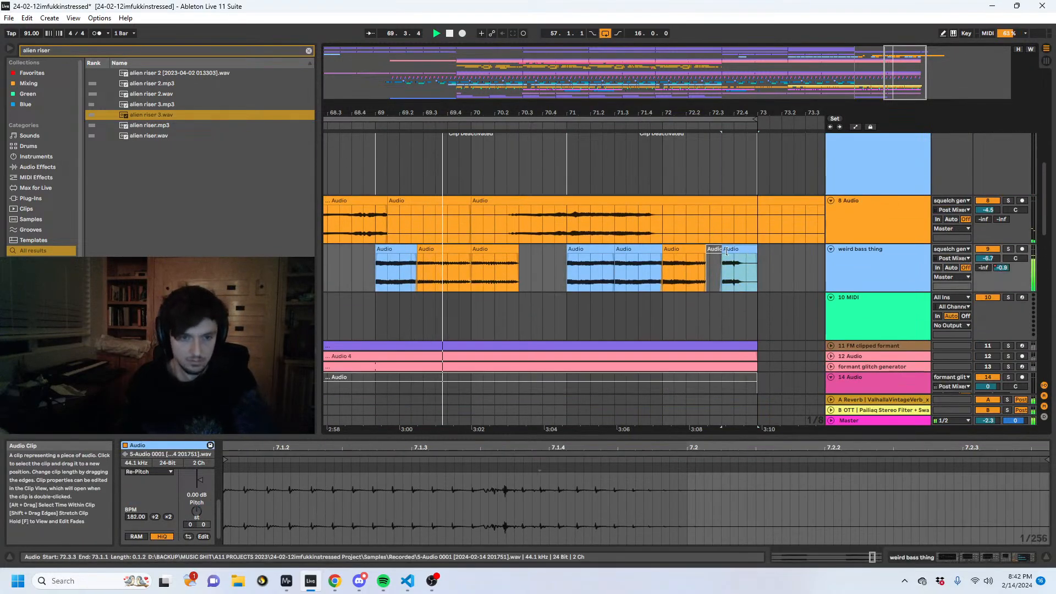
key("Delete")
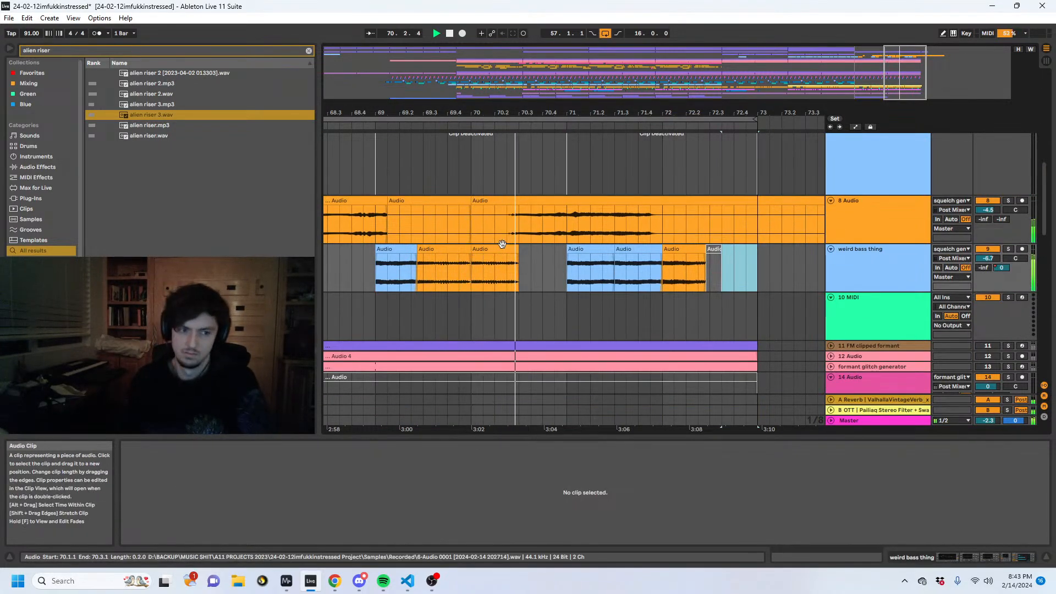
left_click(495, 270)
- Lower the alien riser 3 track volume to -4.6 dB
left_click_drag(565, 114, 710, 55)
scroll(740, 326, "down", 8)
left_click(867, 317)
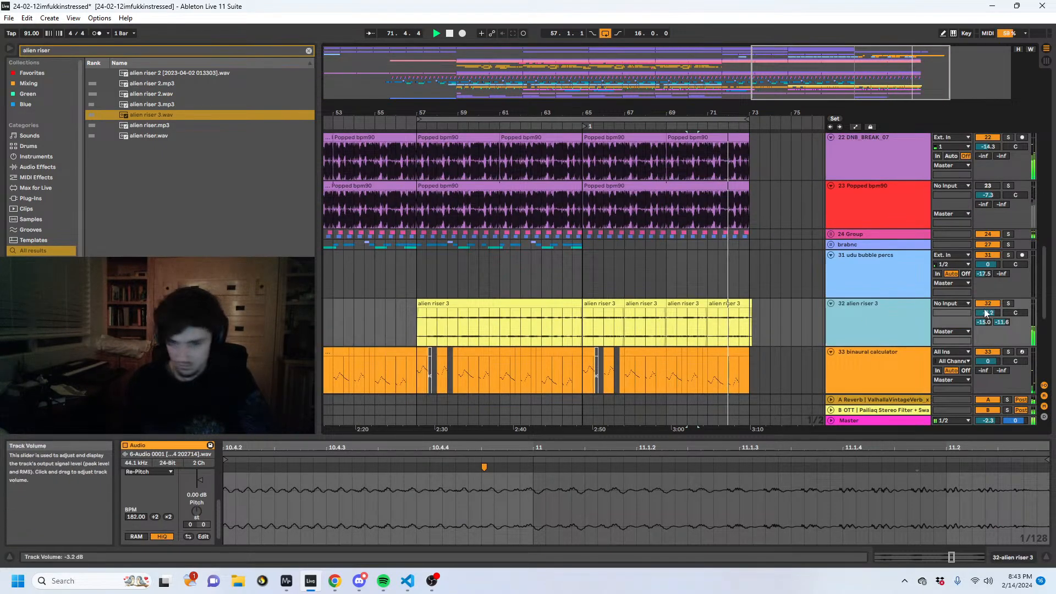
left_click_drag(987, 312, 987, 320)
- Play the arrangement from bar 54 and look over the tracks across the bar 57 to 73 section
left_click_drag(751, 331, 603, 343)
key("space")
left_click(423, 323)
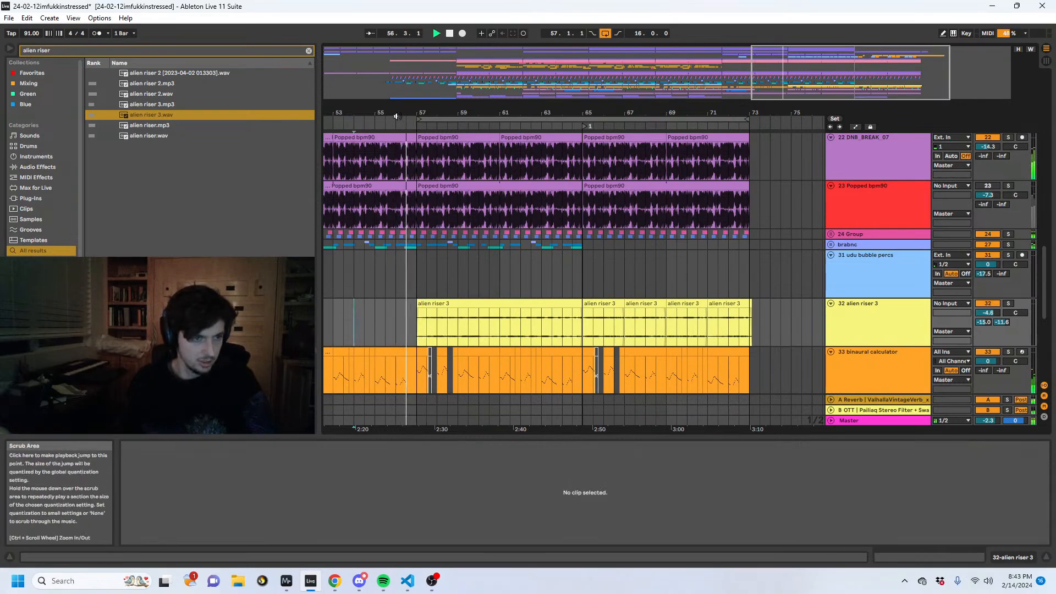
left_click_drag(390, 112, 341, 113)
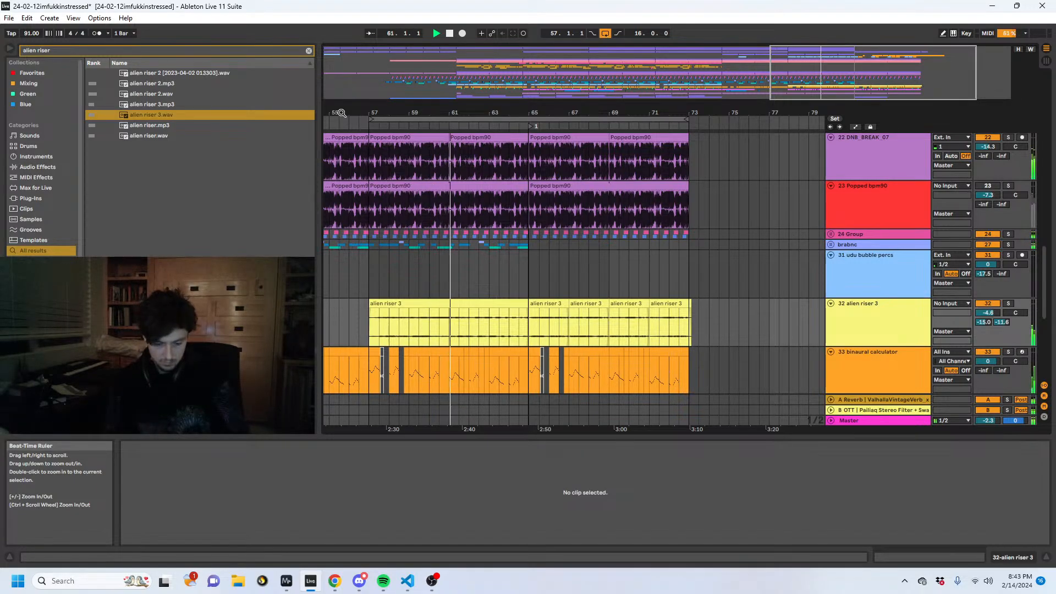
scroll(512, 226, "down", 5)
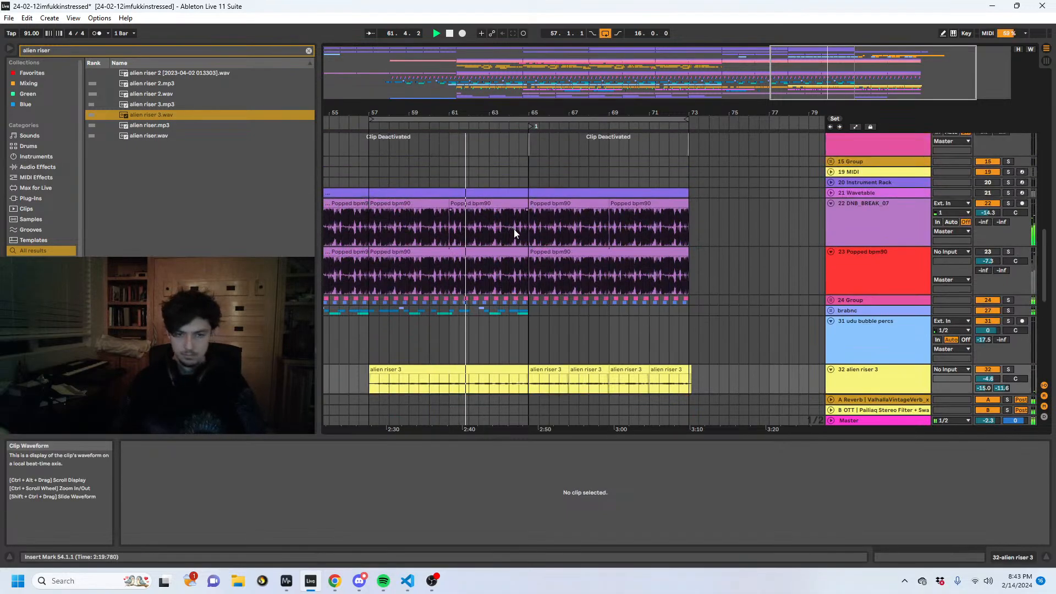
scroll(817, 293, "up", 12)
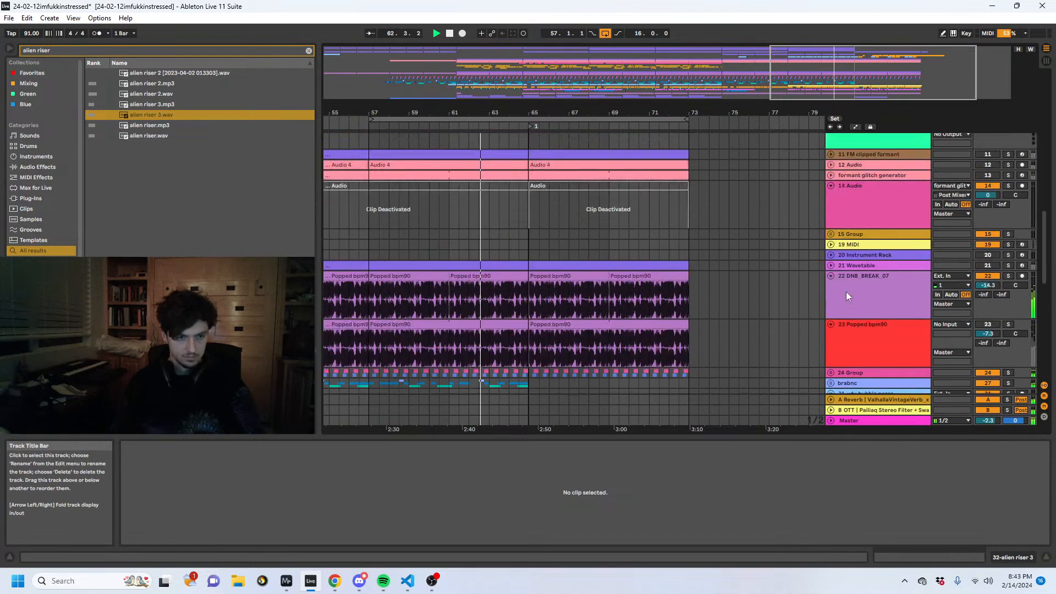
scroll(852, 294, "up", 2)
scroll(780, 381, "down", 4)
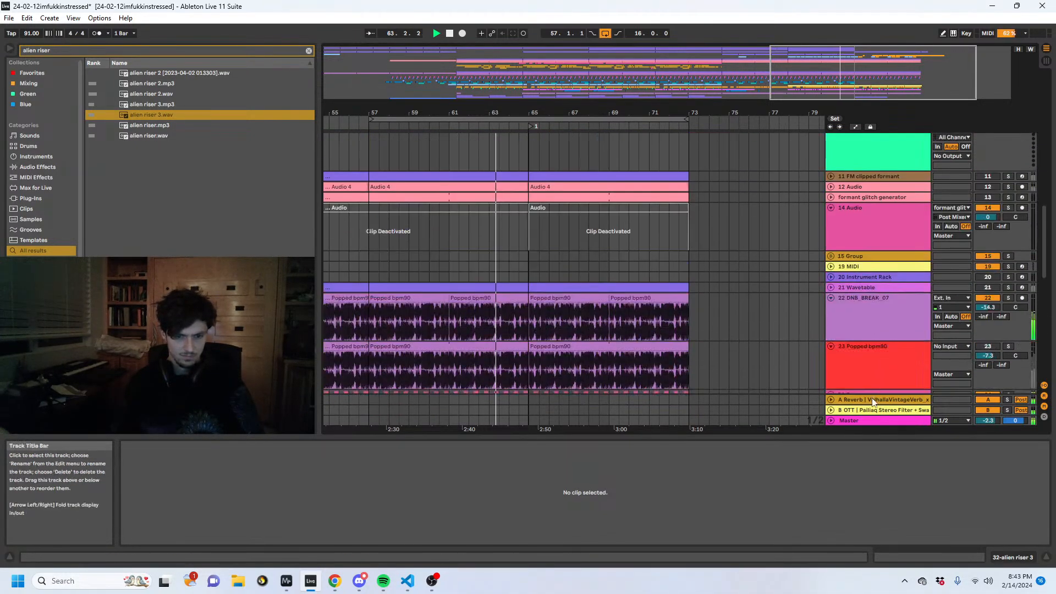
- Add a Utility device at the start of the Master chain, ahead of Ozone 8 Elements
key("ctrl+f")
type("u")
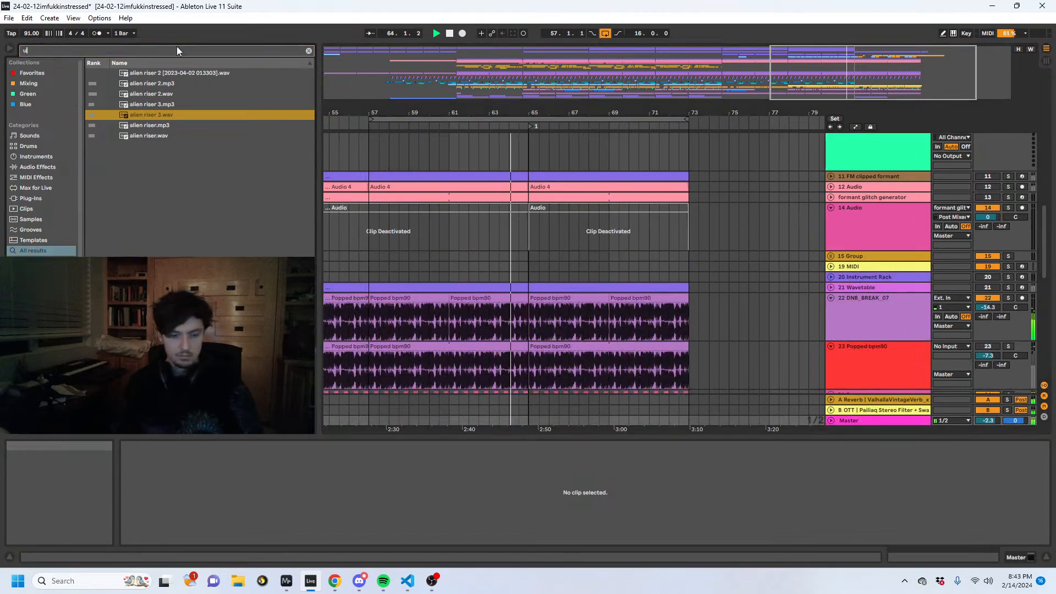
left_click(1029, 557)
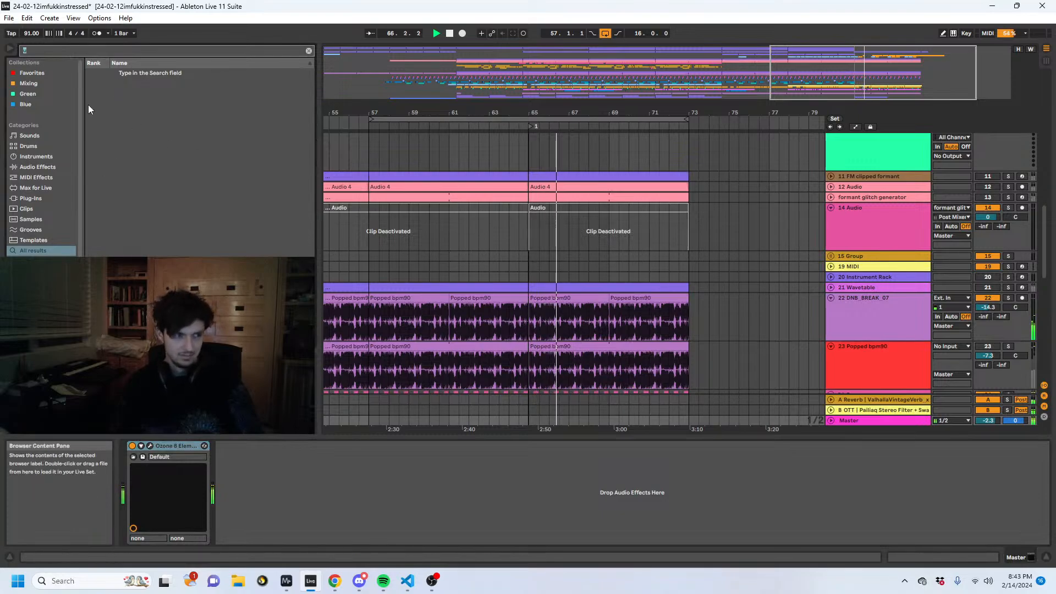
type("ut")
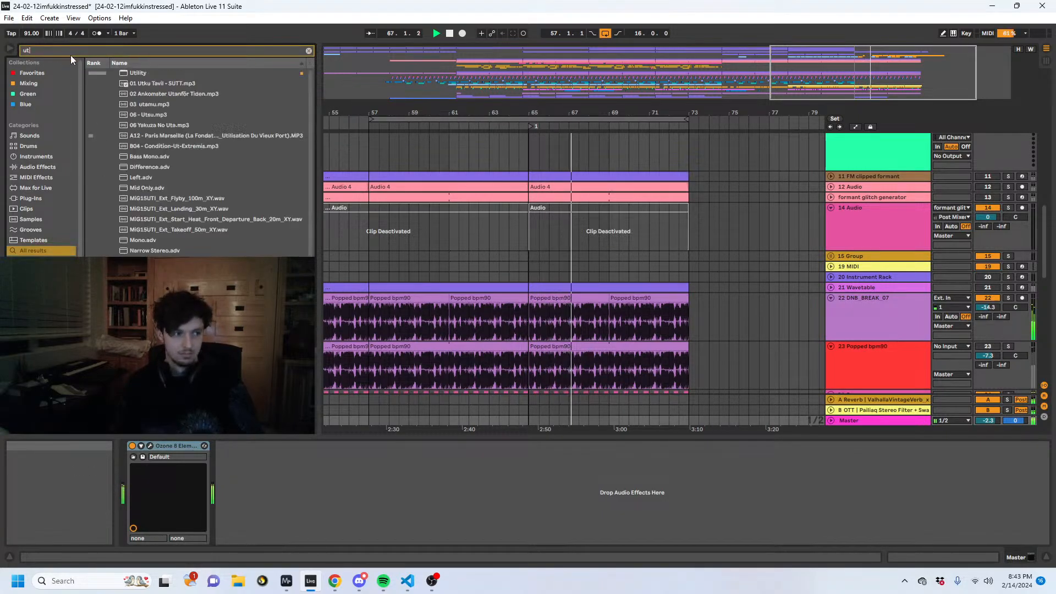
key("Return")
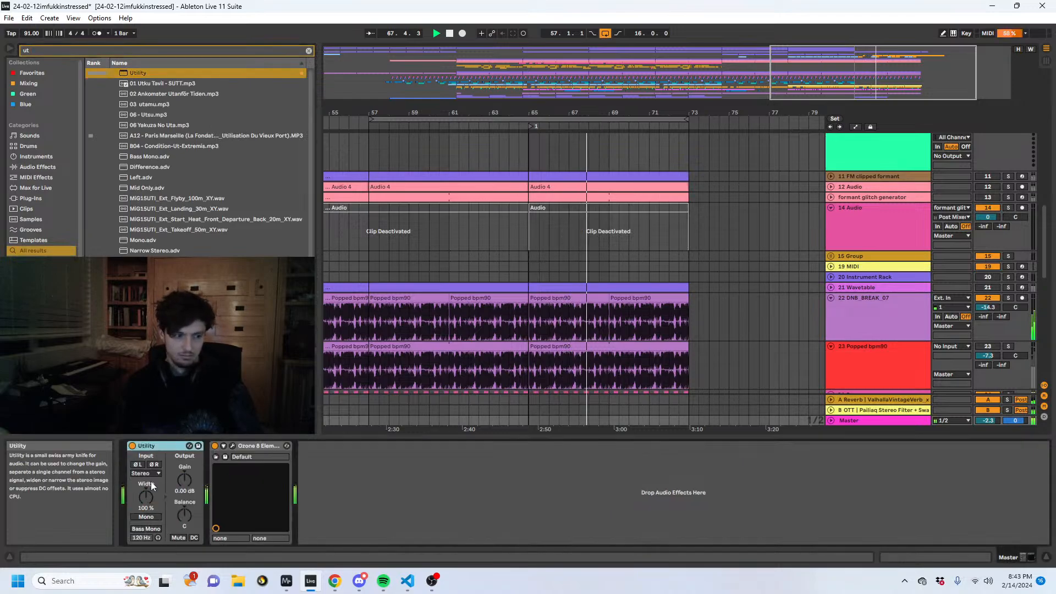
- Automate the Master Utility's stereo width to narrow gradually from 100 % between bars 57 and 65, and fold the Master track
key("a")
left_click(831, 421)
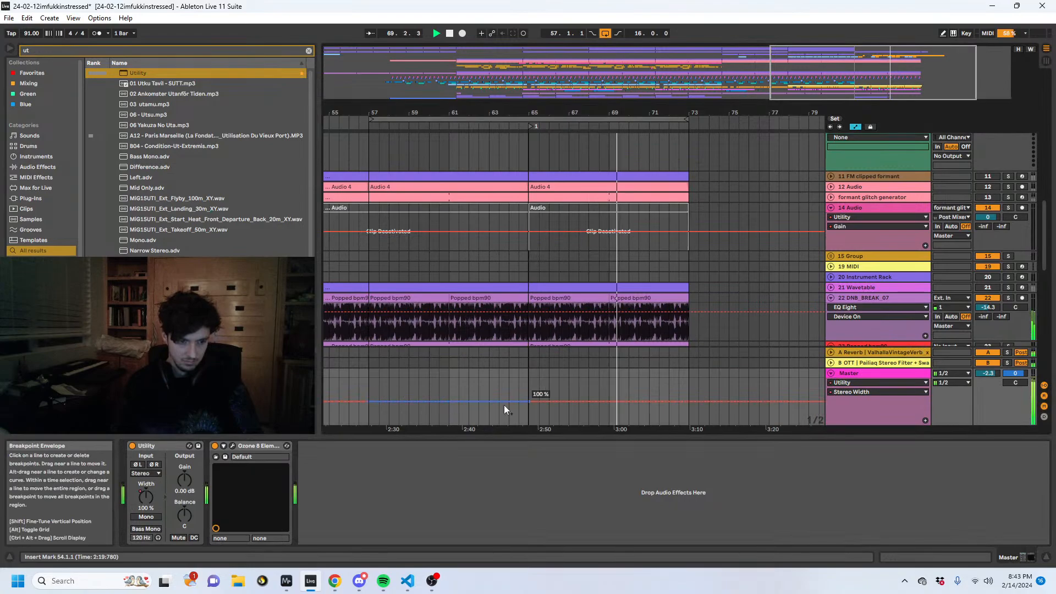
left_click_drag(503, 405, 503, 409)
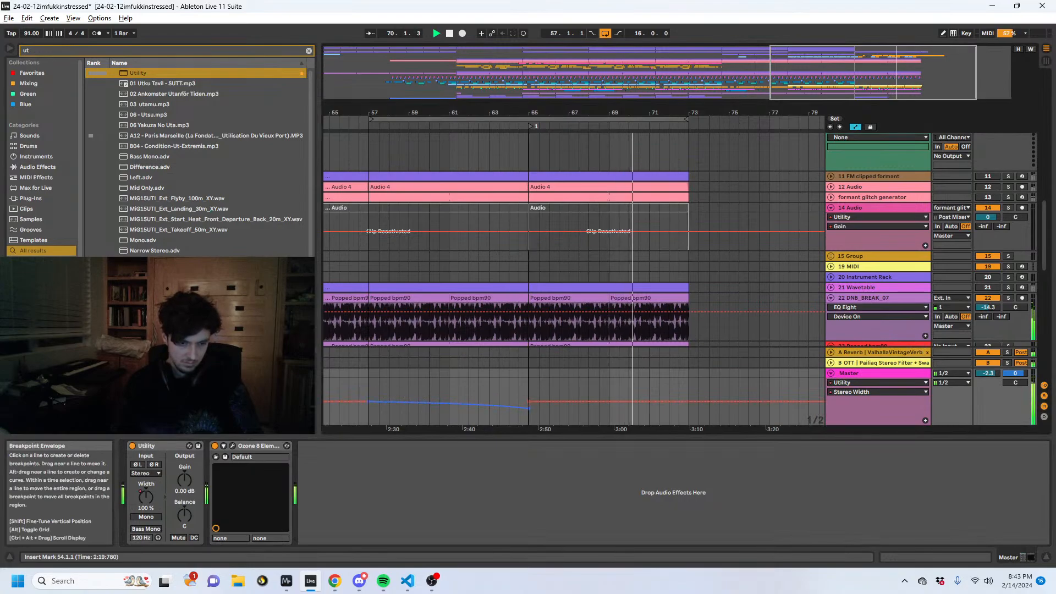
key("a")
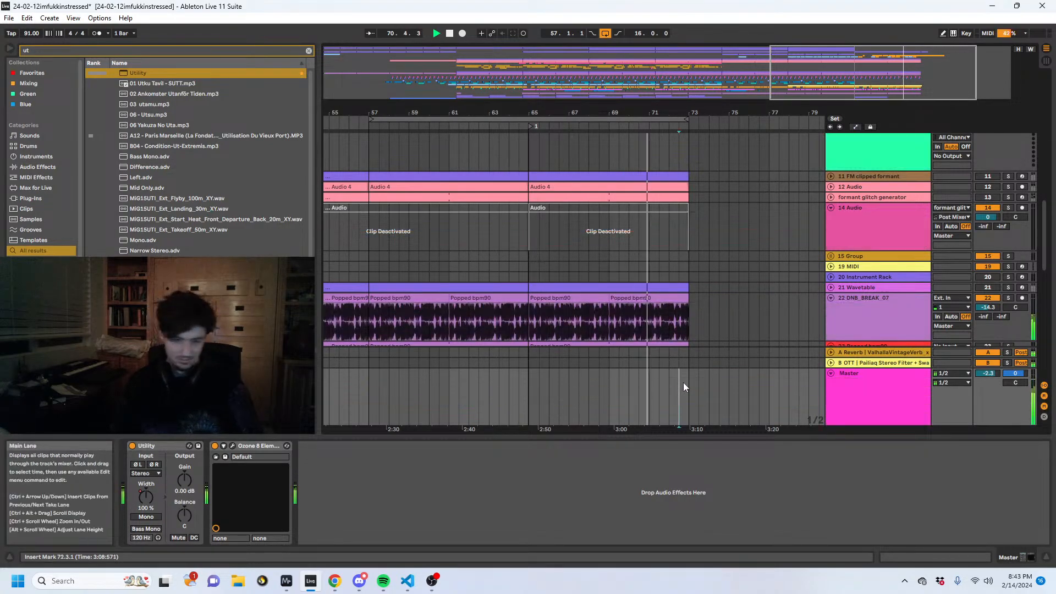
left_click(831, 373)
- Loop bars 65 to 73 and duplicate that section of all tracks to bars 73 to 81
scroll(692, 271, "down", 3)
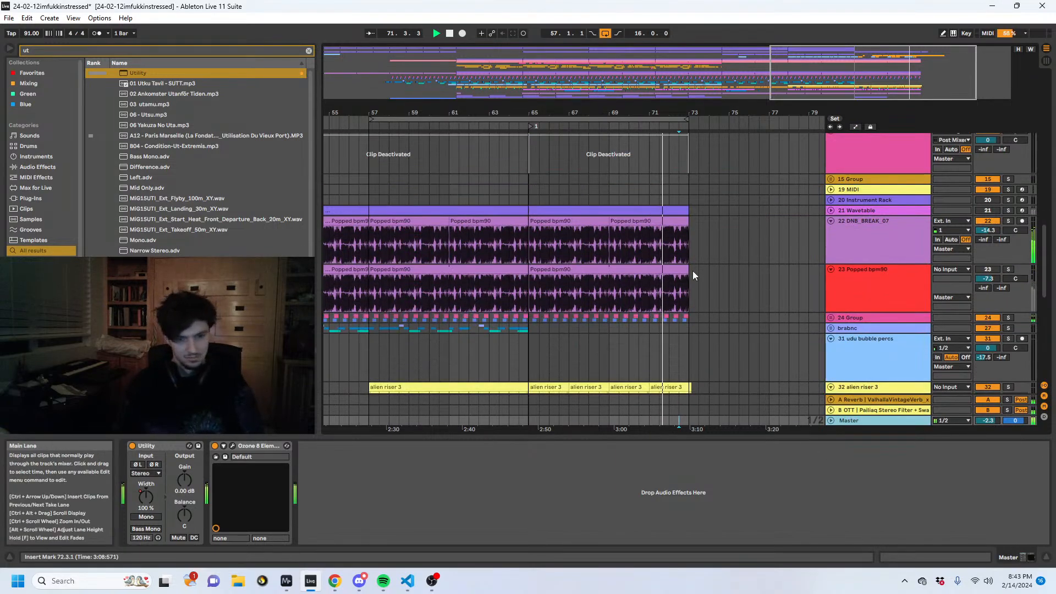
left_click_drag(622, 240, 530, 242)
key("ctrl+l")
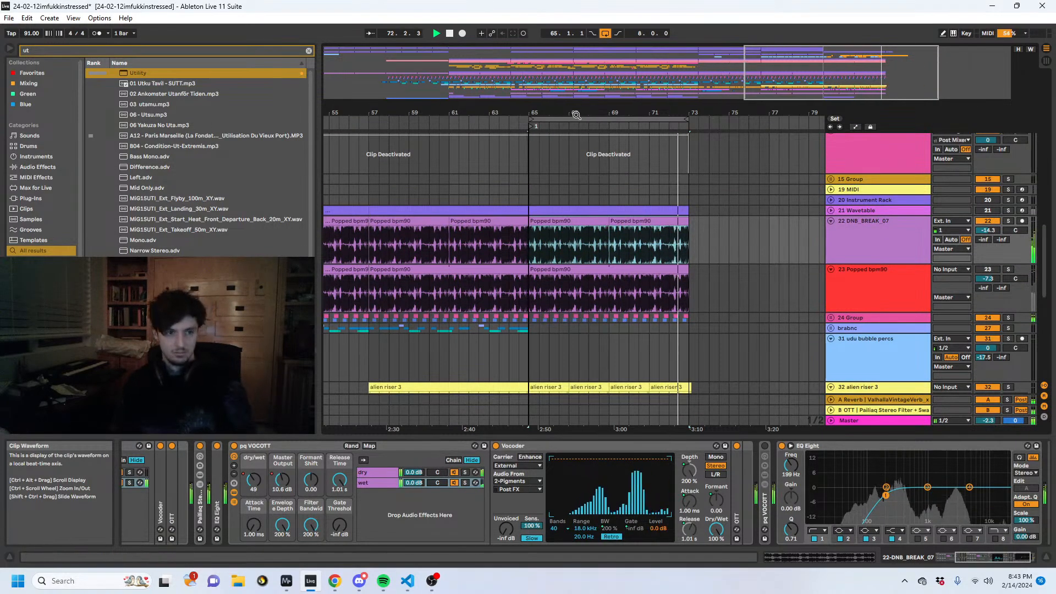
left_click(575, 119)
key("ctrl+d")
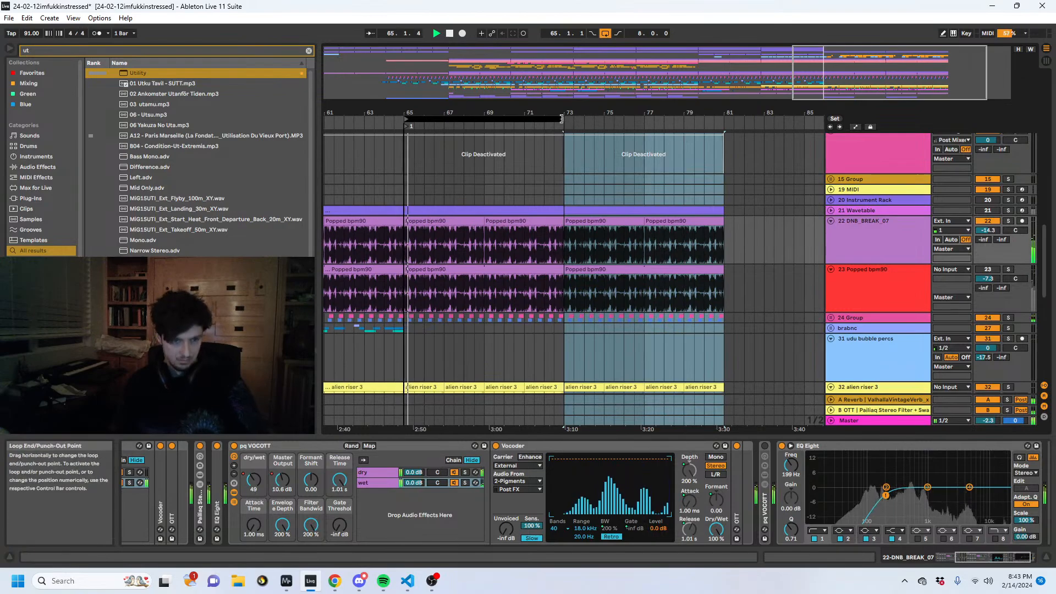
- Extend the loop to bar 81, deactivate all clips from bar 65 to 81, and shift them half a bar later
left_click_drag(562, 119, 722, 135)
scroll(572, 216, "up", 3)
key("0")
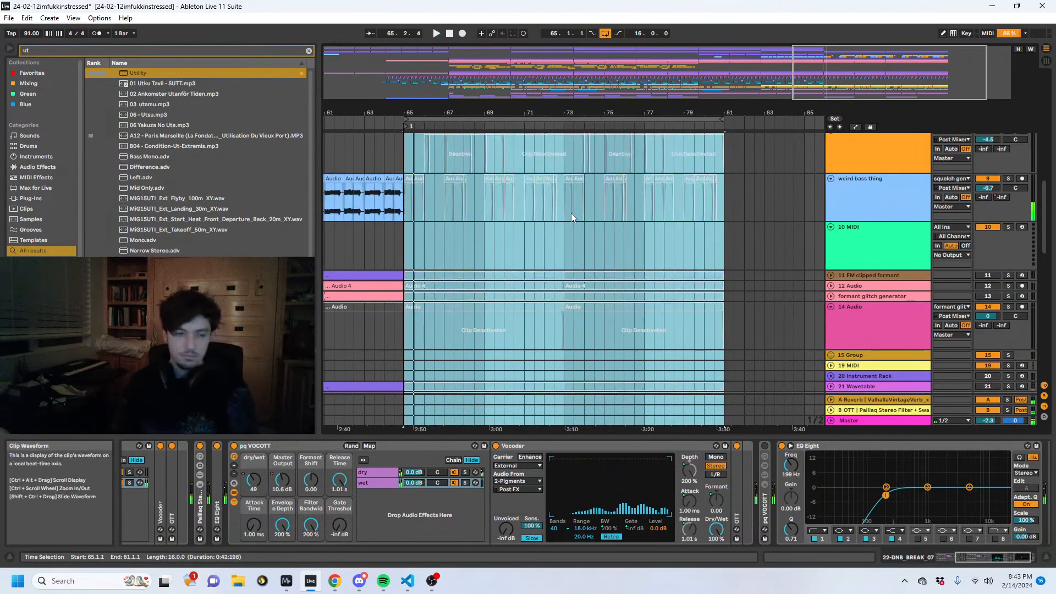
scroll(570, 212, "up", 1)
key("space")
key("Right")
scroll(557, 226, "down", 8)
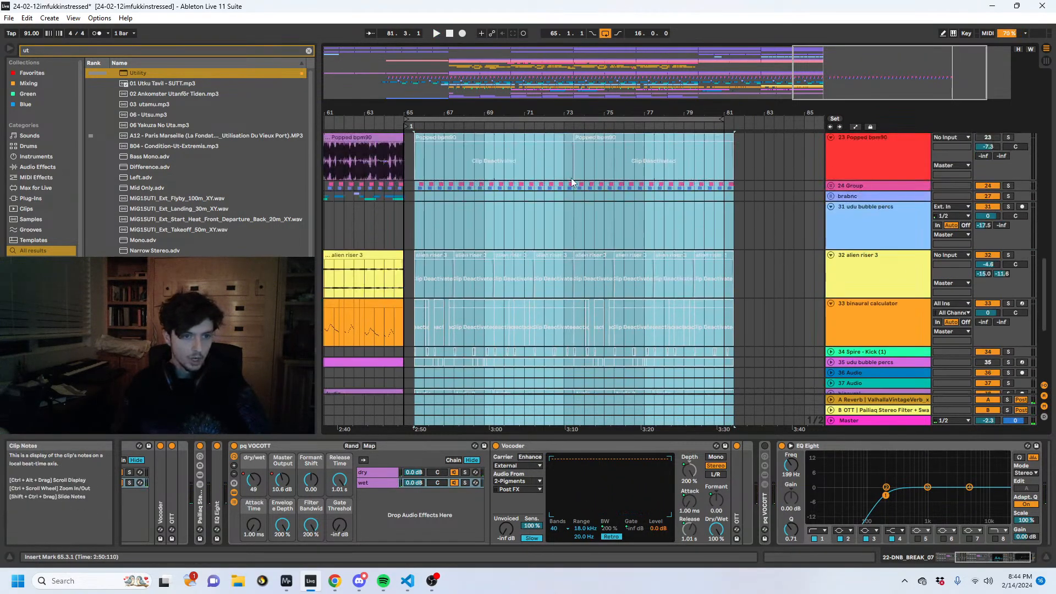
- Locate the 15 Group clips between bars 17 and 49 and rename the group GLONKY DUDES
left_click_drag(531, 86, 346, 64)
left_click(617, 293)
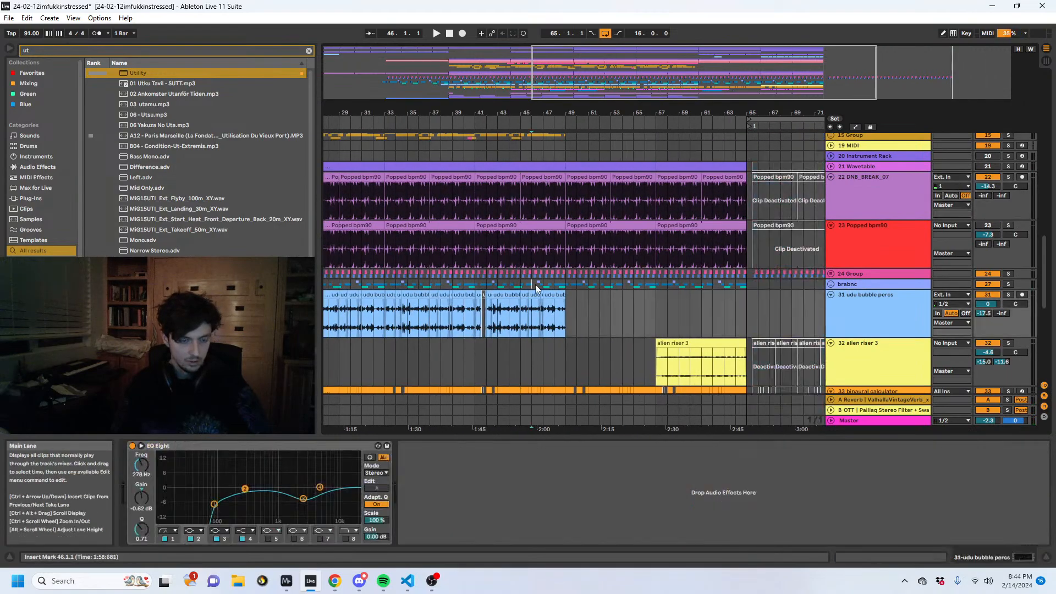
left_click(534, 285)
left_click_drag(524, 113, 614, 81)
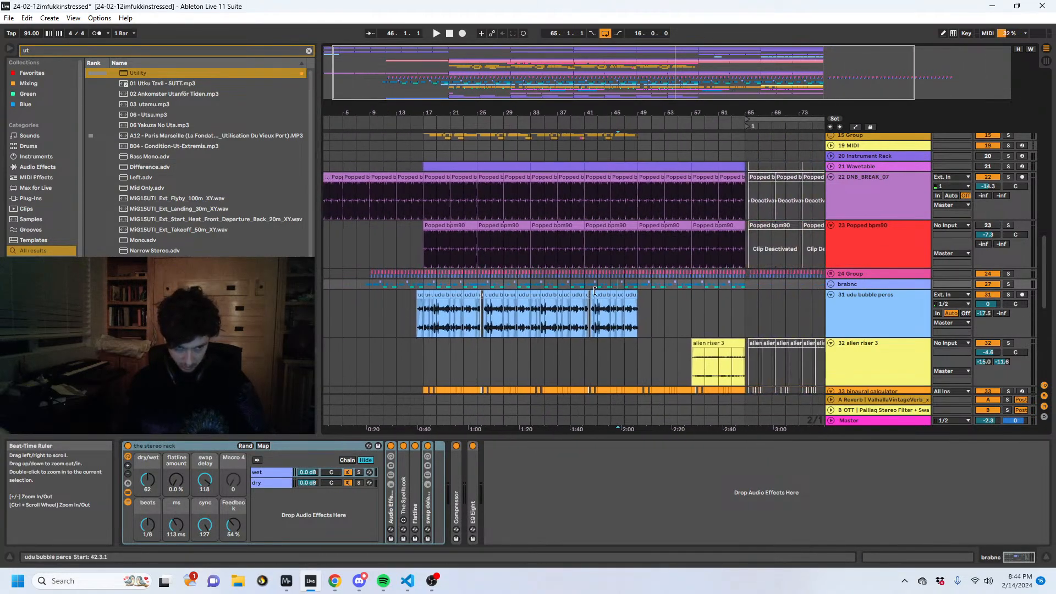
scroll(593, 296, "up", 4)
left_click_drag(638, 278, 512, 280)
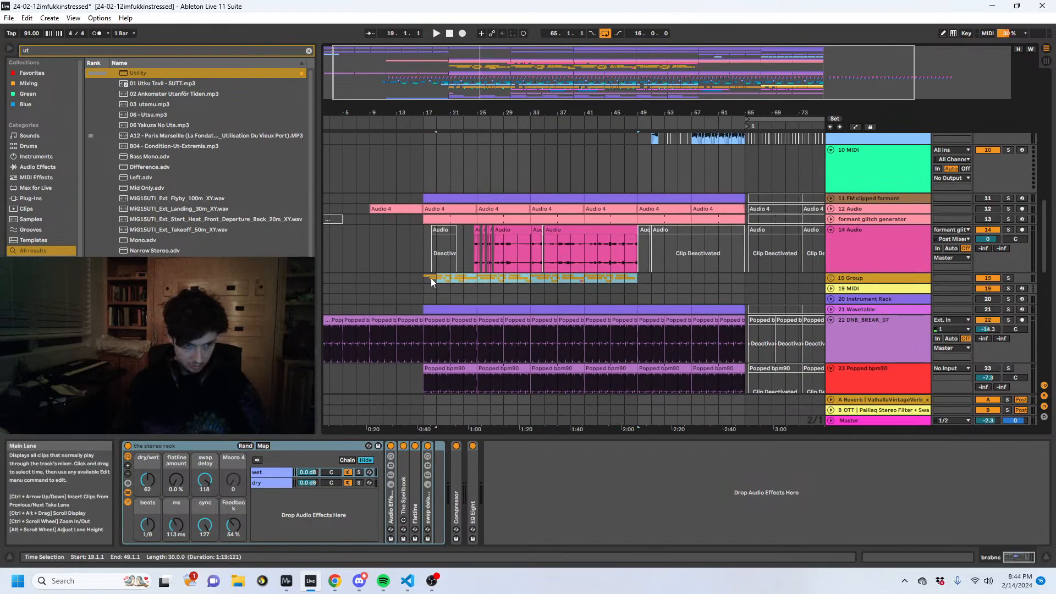
left_click_drag(430, 278, 425, 279)
left_click(862, 279)
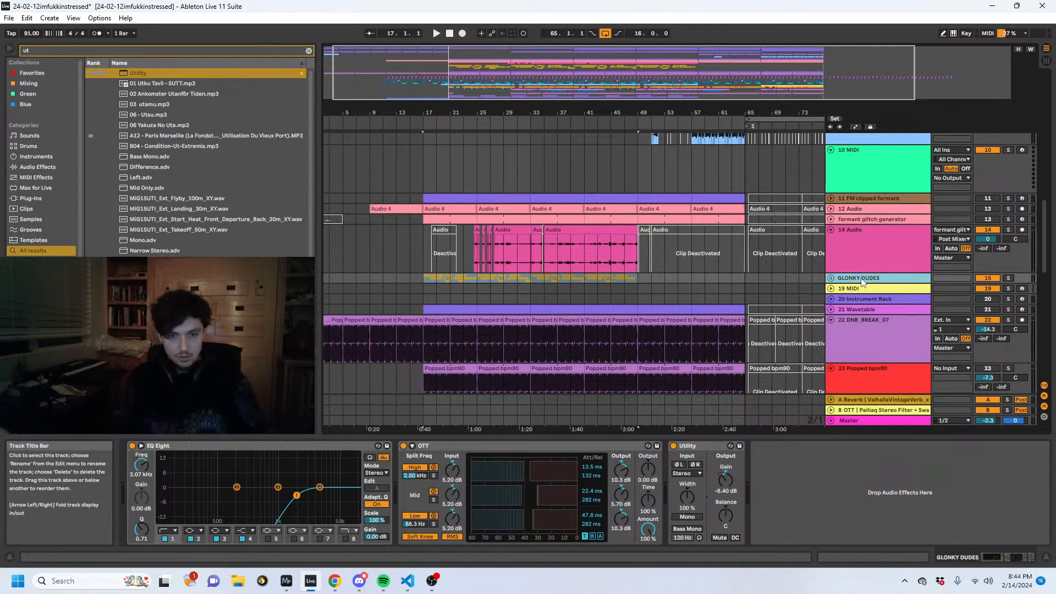
- Solo the GLONKY DUDES group from bar 27, then hear its bars 25 to 33 region with all tracks
left_click(538, 278)
key("s")
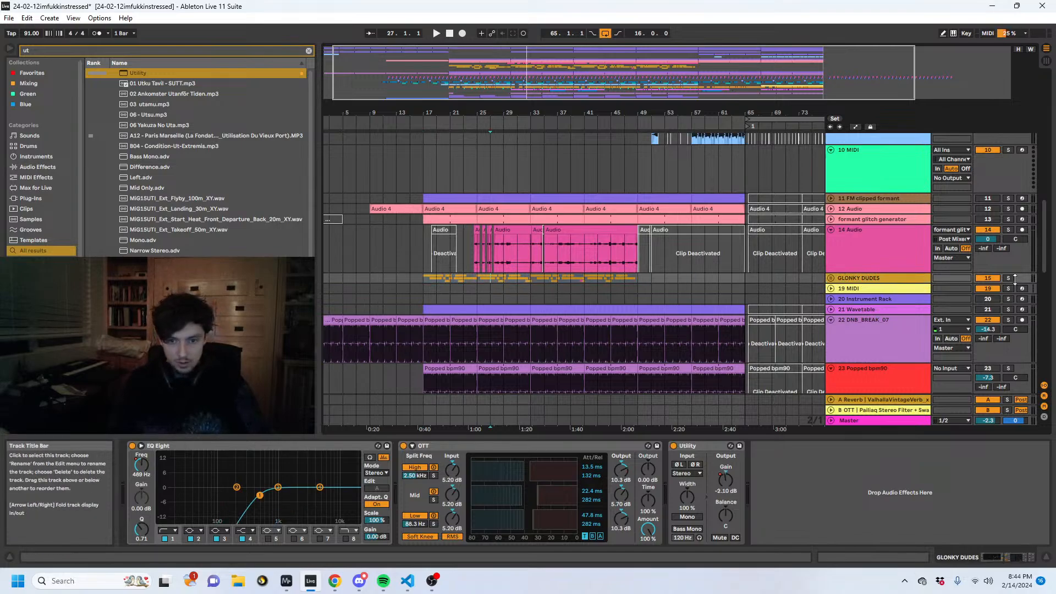
key("space")
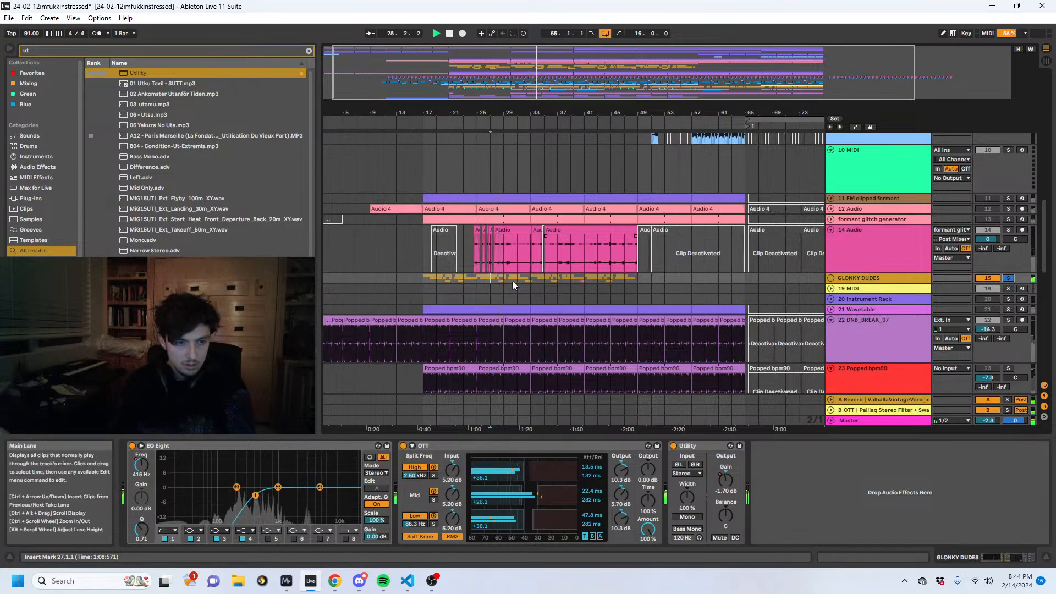
left_click_drag(528, 279, 474, 280)
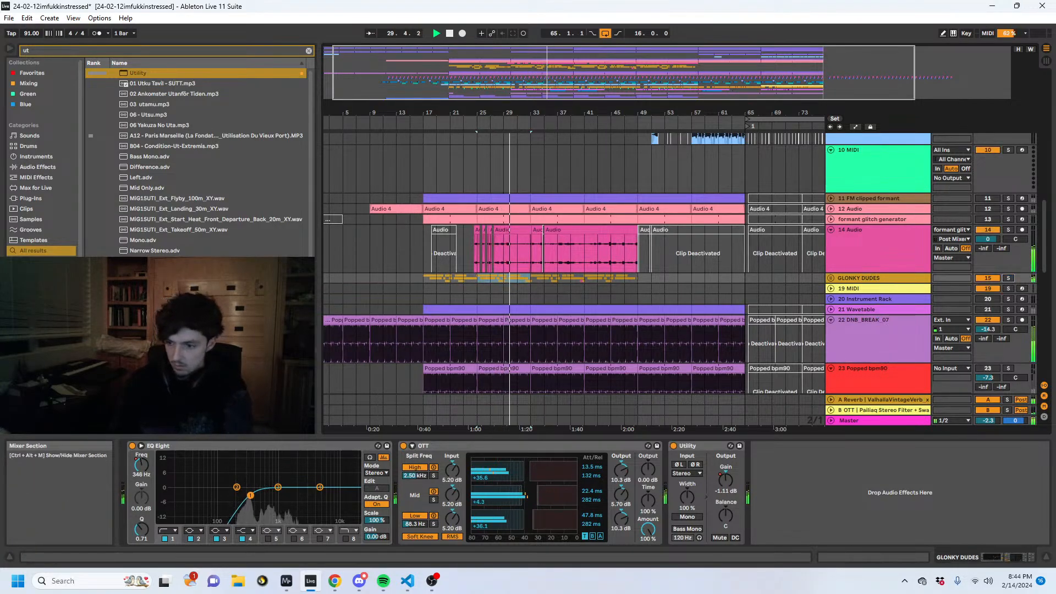
key("alt+Tab")
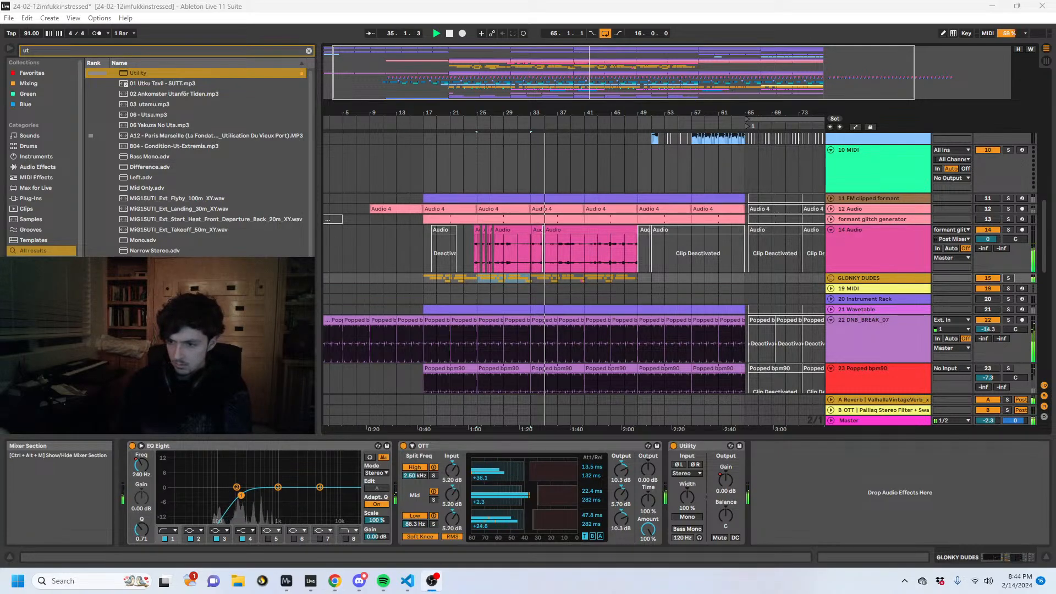
- Stop playback and replay the arrangement from bar 31 on the 14 Audio track
left_click(546, 255)
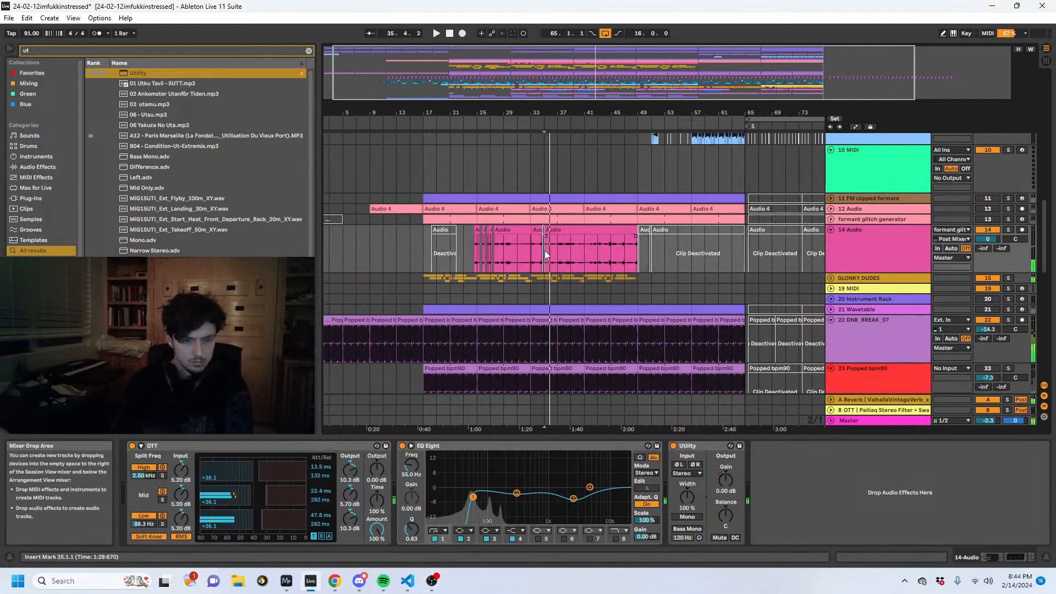
key("space")
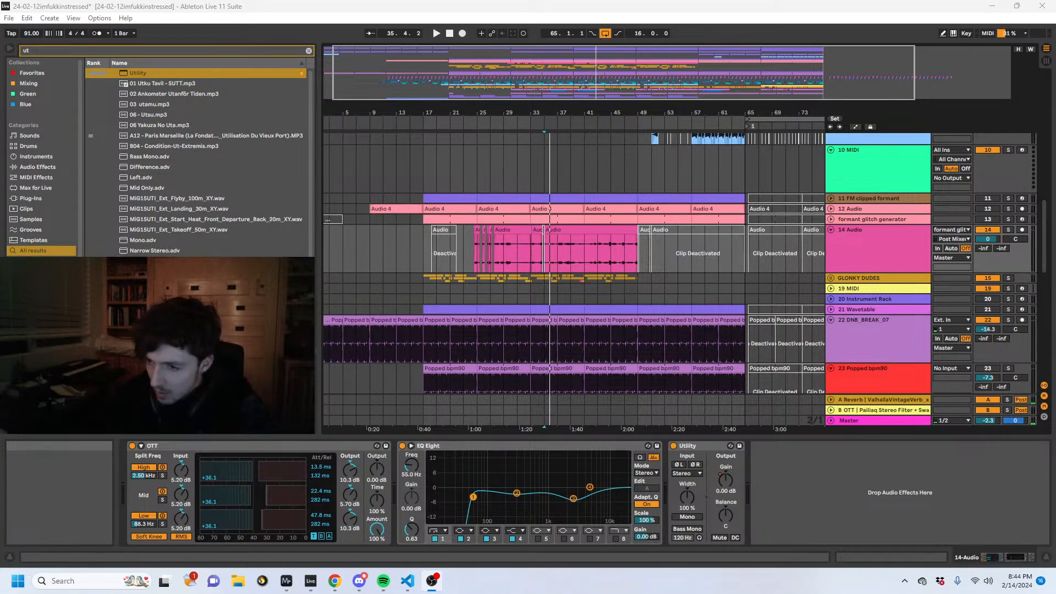
left_click(518, 258)
key("space")
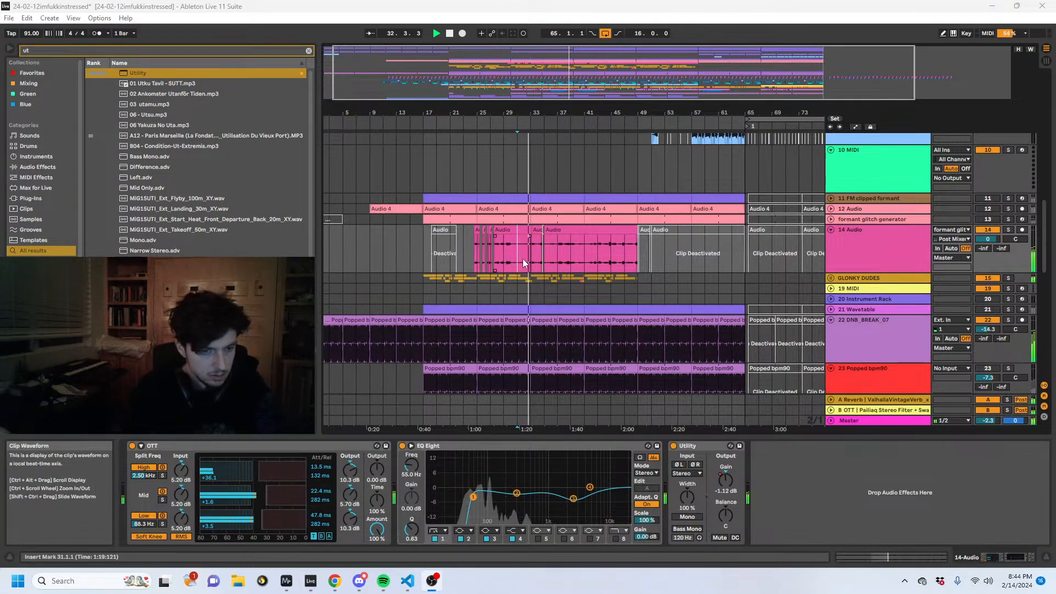
- Copy the GLONKY DUDES clips from bars 33 to 49 and paste them at bar 65
left_click_drag(532, 109, 514, 248)
left_click(868, 250)
scroll(865, 273, "down", 3)
left_click_drag(676, 113, 578, 3)
left_click_drag(596, 180, 507, 179)
key("ctrl+c")
left_click(687, 179)
key("ctrl+v")
left_click(838, 180)
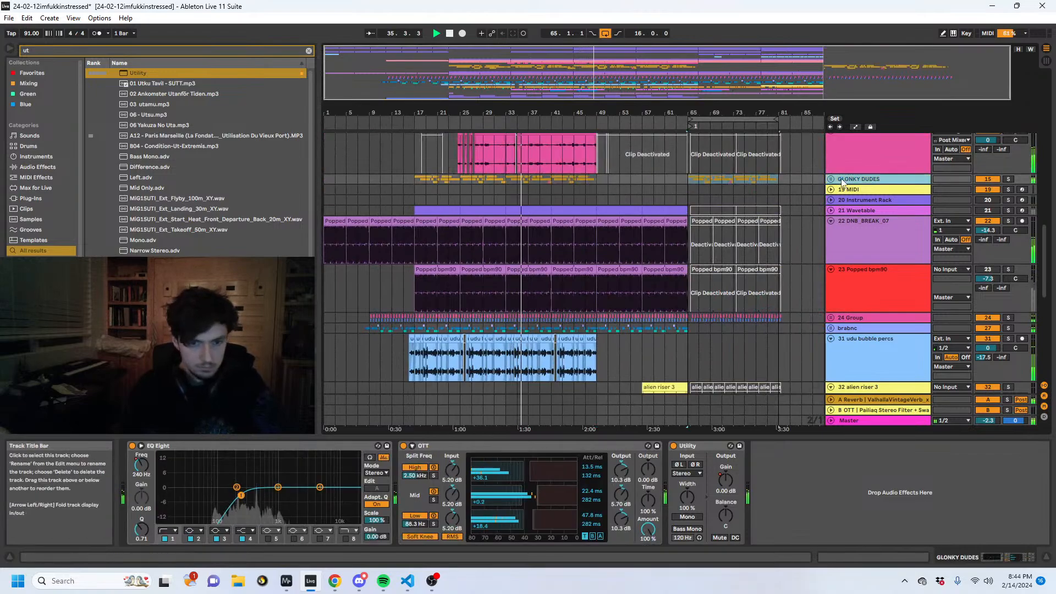
- Add Youlean Loudness Meter 2 to the Master track, check the playback loudness and close the Ozone and meter windows
left_click(859, 421)
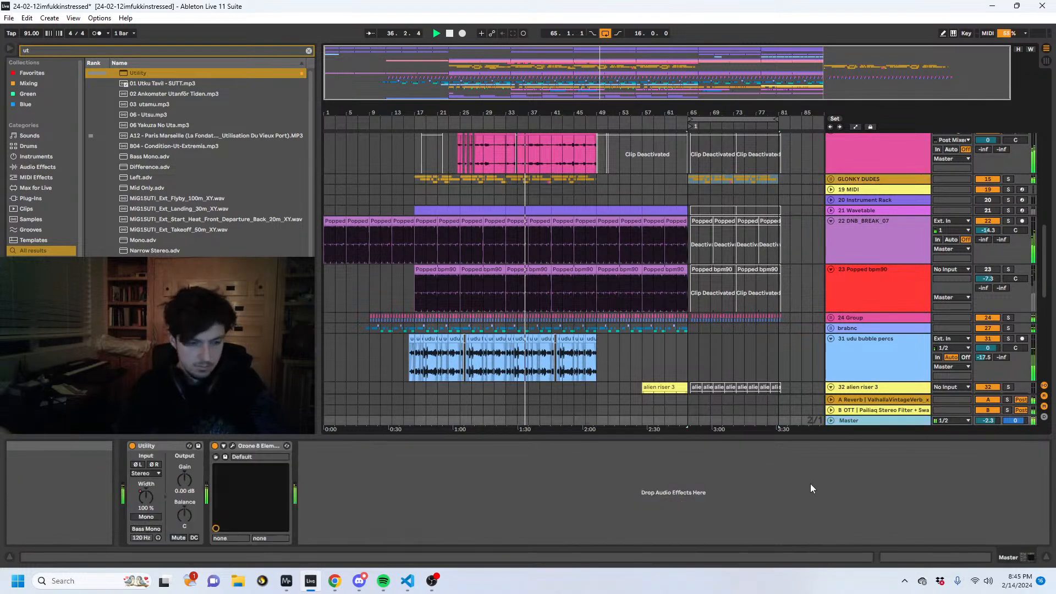
left_click(45, 51)
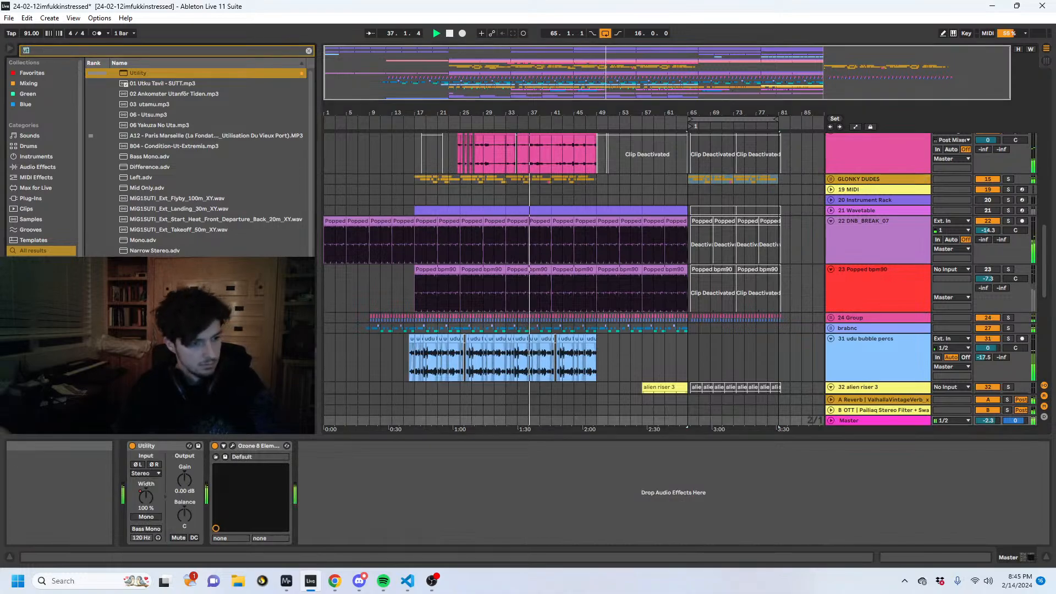
type("YOULEA")
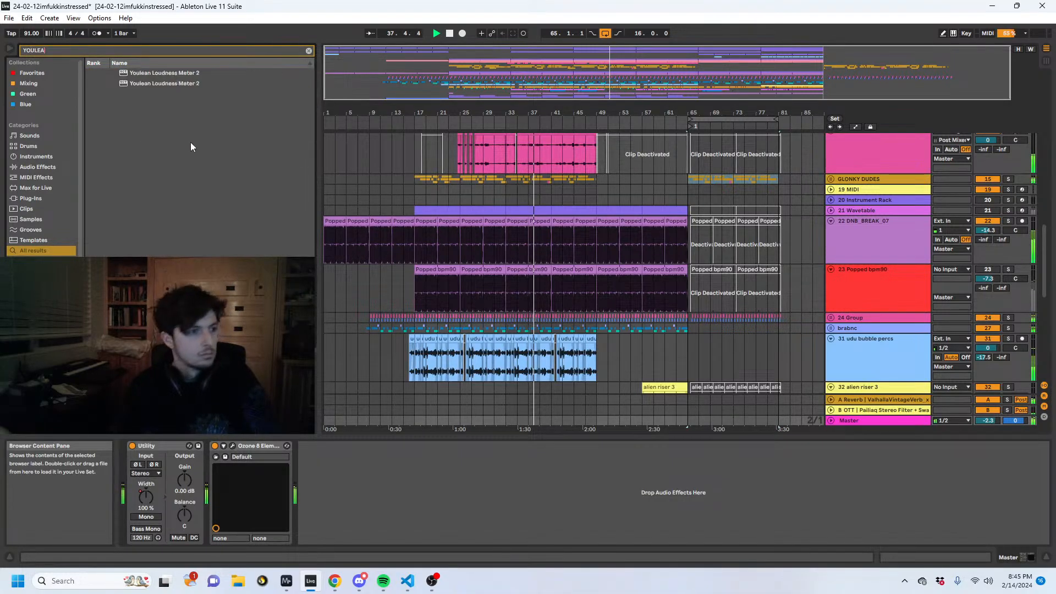
left_click(147, 84)
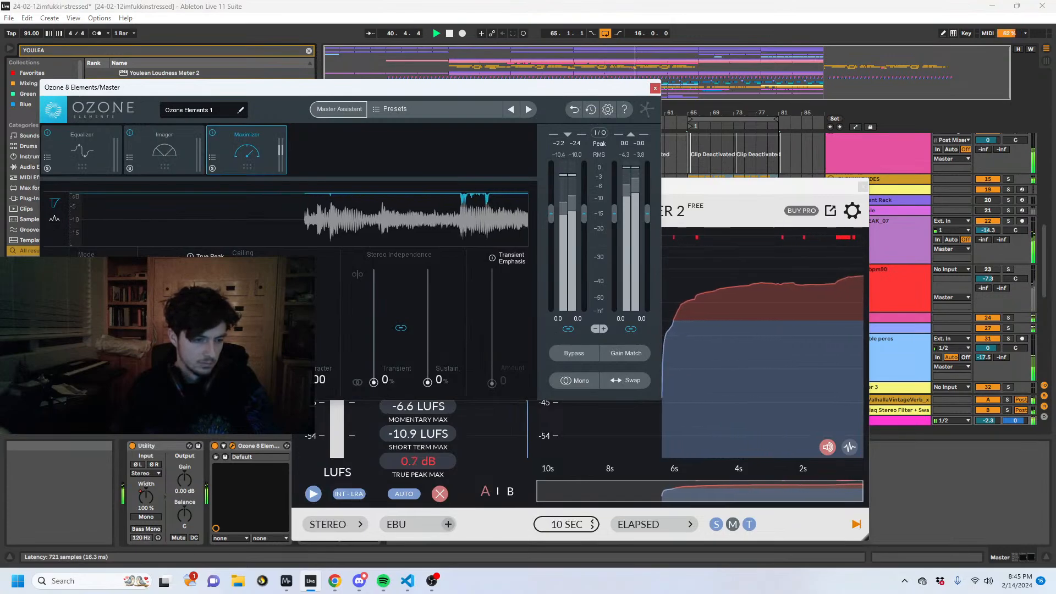
left_click(655, 88)
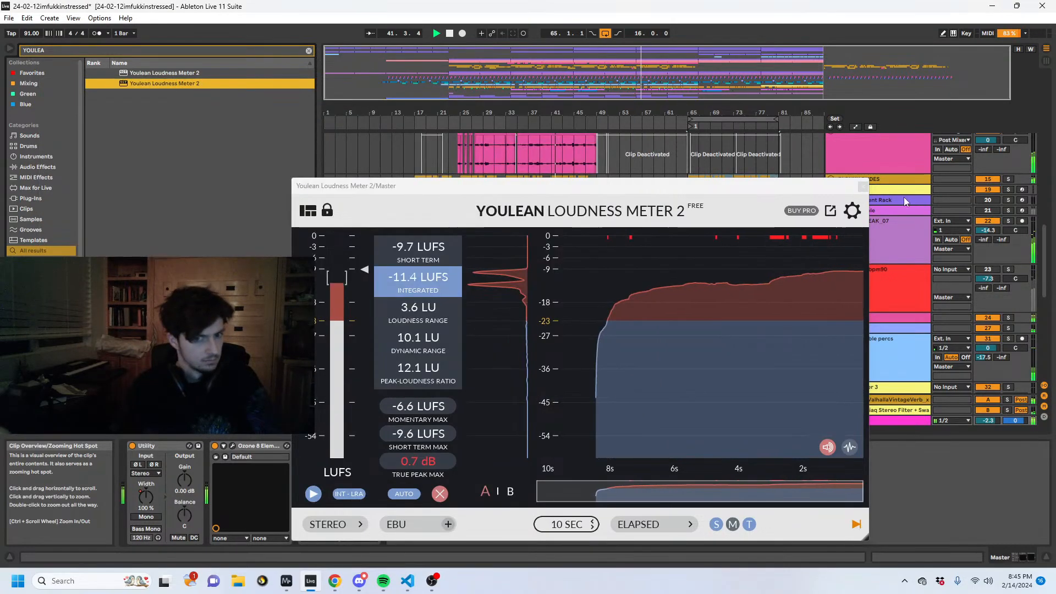
left_click(862, 187)
- Inspect the devices on the Pigments tracks and the 5 (Freeze tail) track, including its soothe2
scroll(810, 265, "up", 2)
scroll(810, 265, "up", 10)
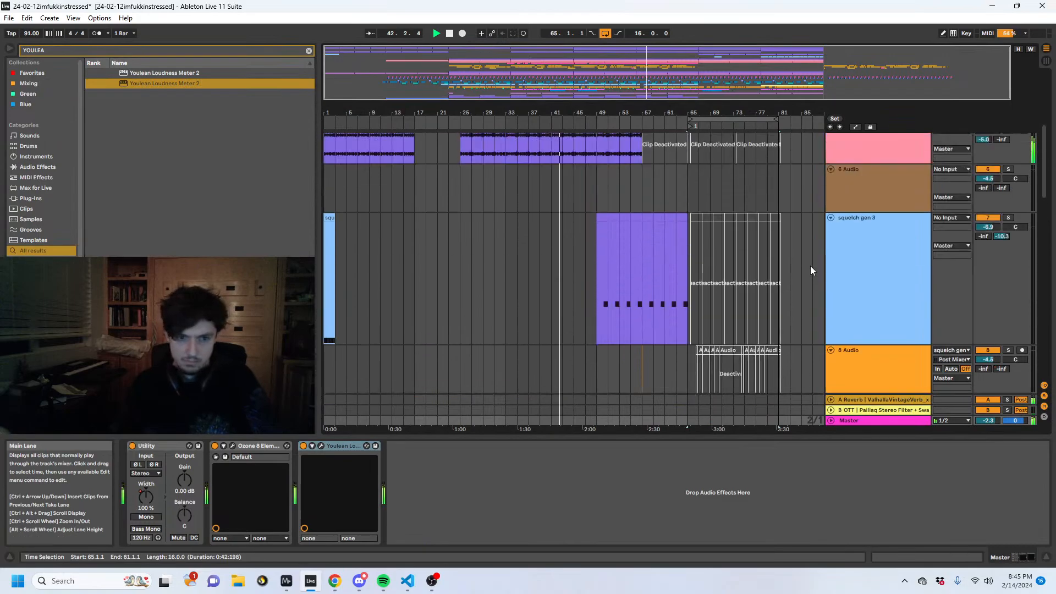
left_click(879, 151)
left_click(887, 243)
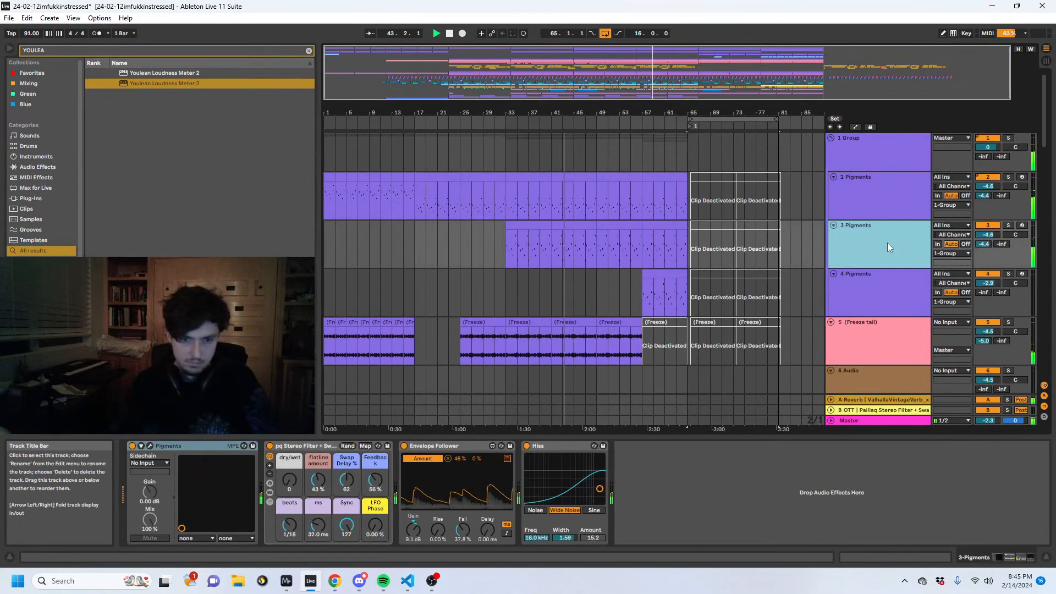
left_click(873, 295)
left_click(885, 341)
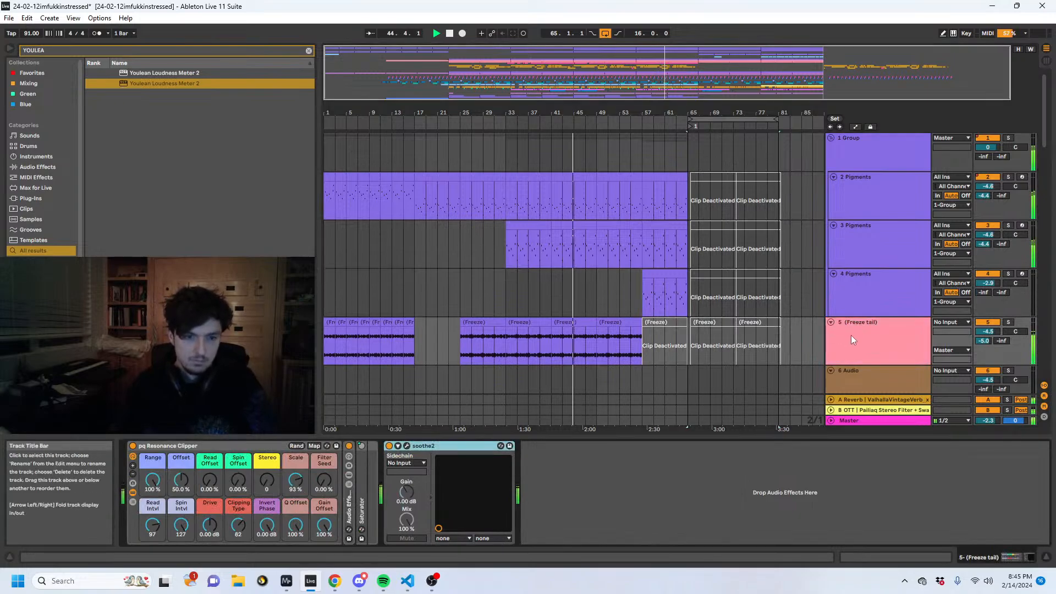
left_click(896, 347)
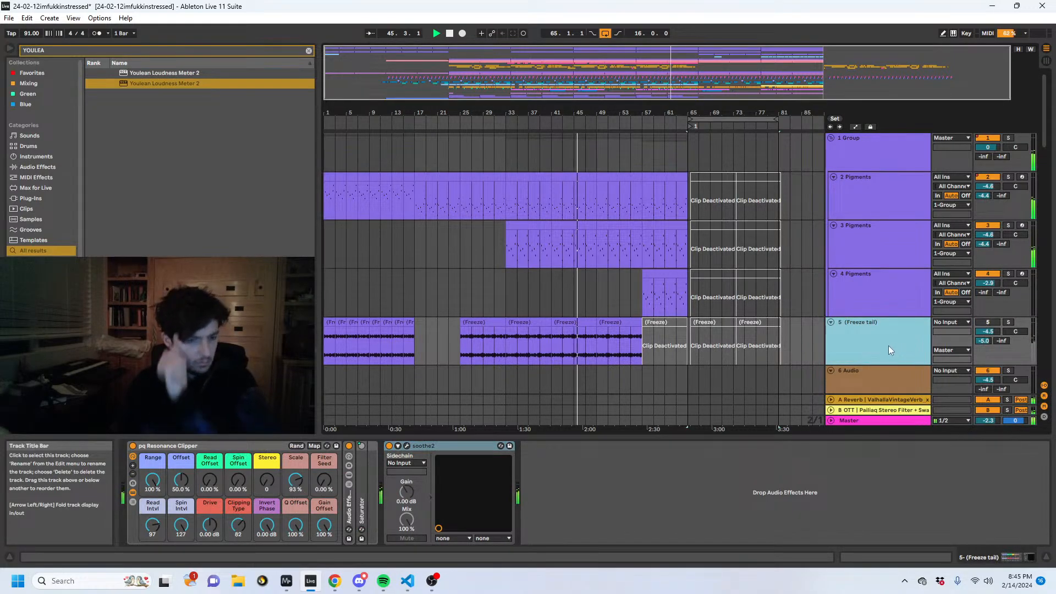
left_click(438, 450)
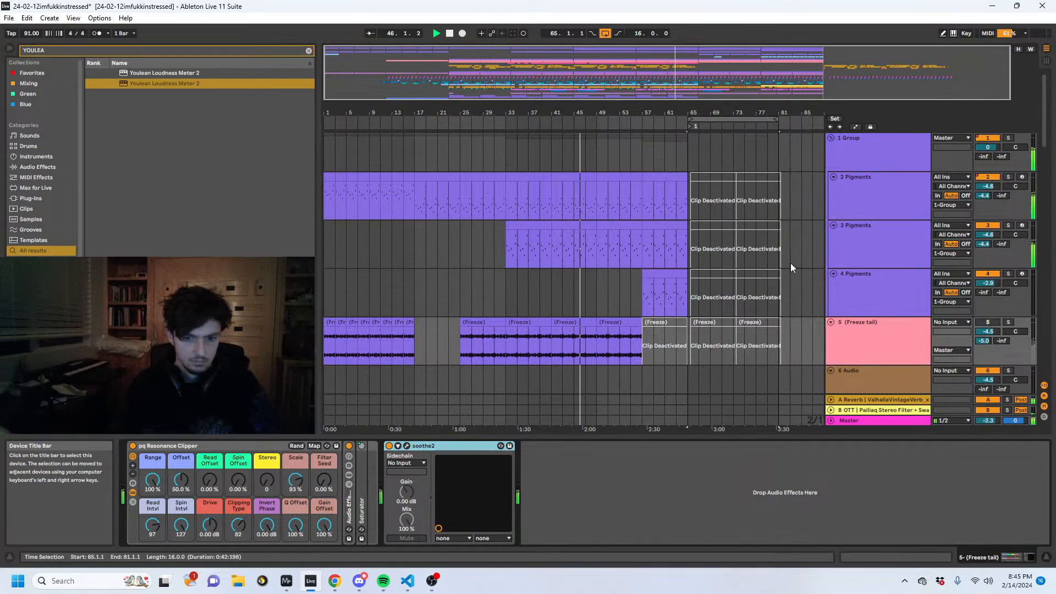
- In the 1 Group track's soothe2, set band 3 to 4 kHz with 4.7 dB sensitivity and adjust the mix
left_click(879, 163)
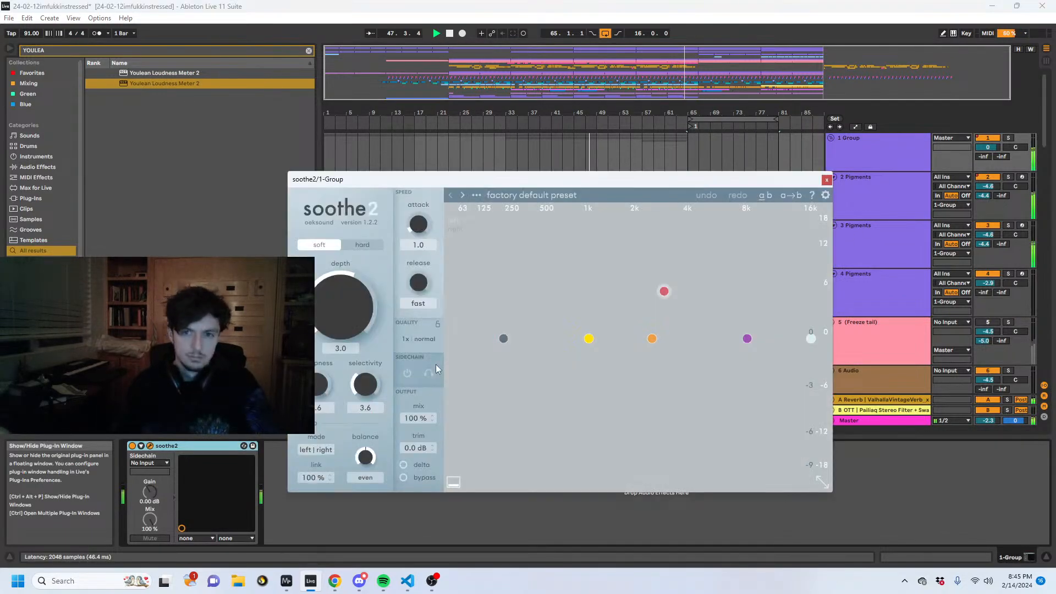
left_click_drag(663, 295, 689, 302)
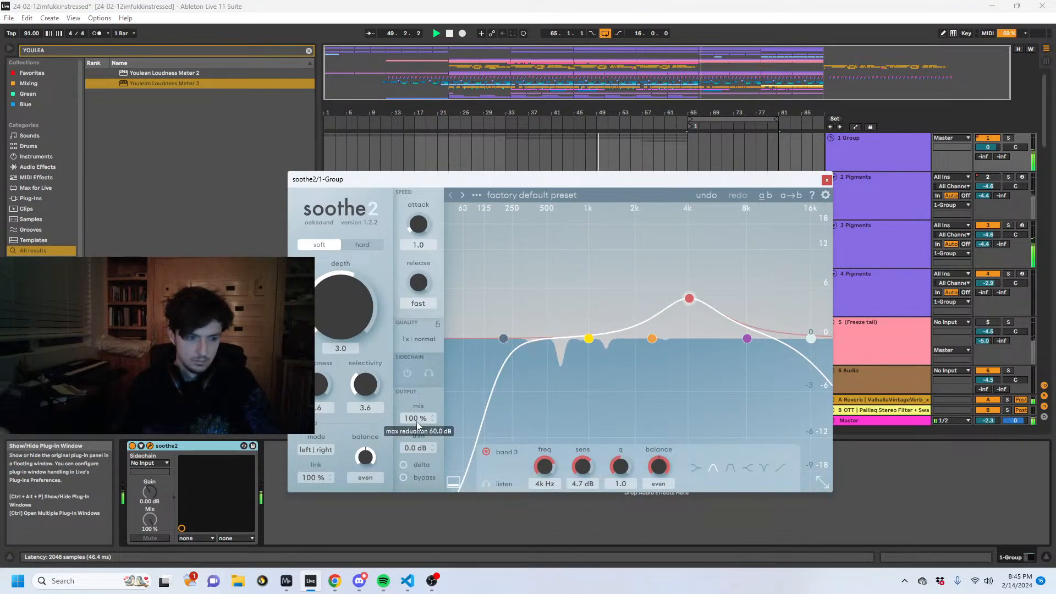
left_click_drag(417, 421, 405, 452)
left_click(826, 180)
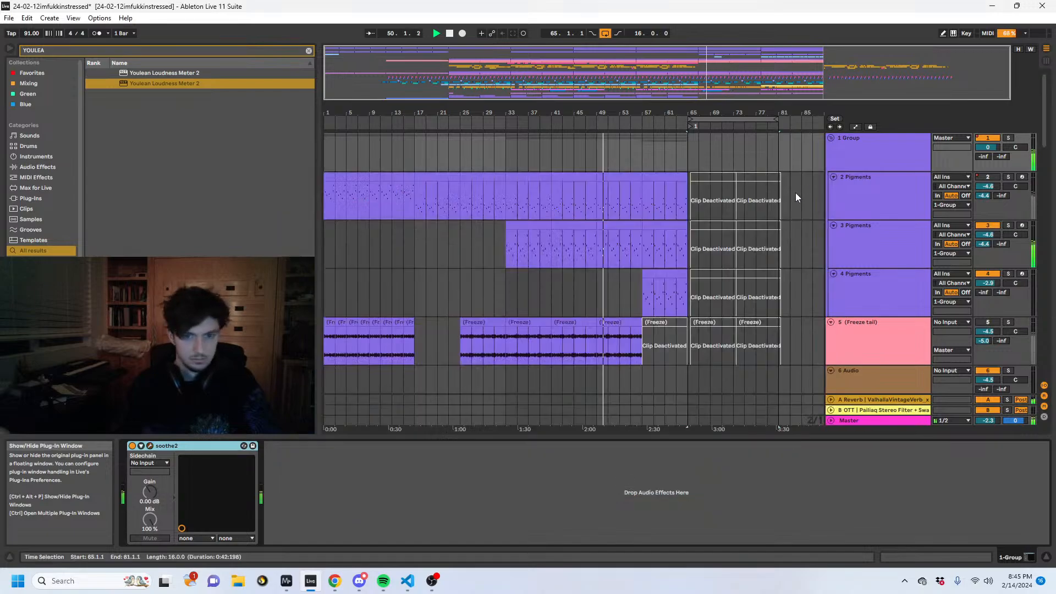
- Unfold the brabnc group and automate its B-OTT send to ramp up from bar 49 to about bar 65
scroll(649, 264, "down", 8)
scroll(642, 272, "down", 3)
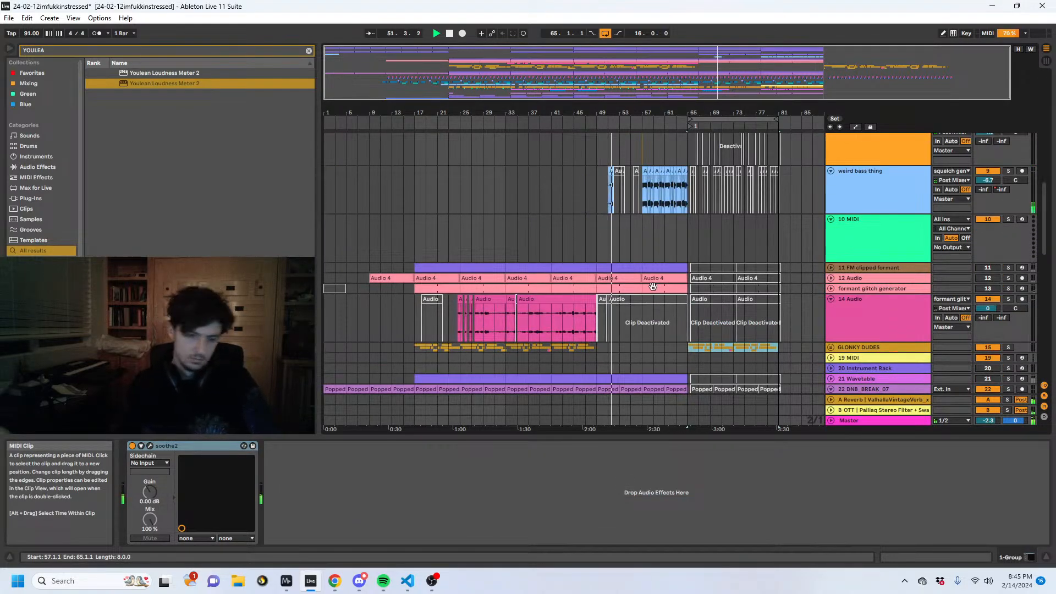
scroll(652, 286, "down", 10)
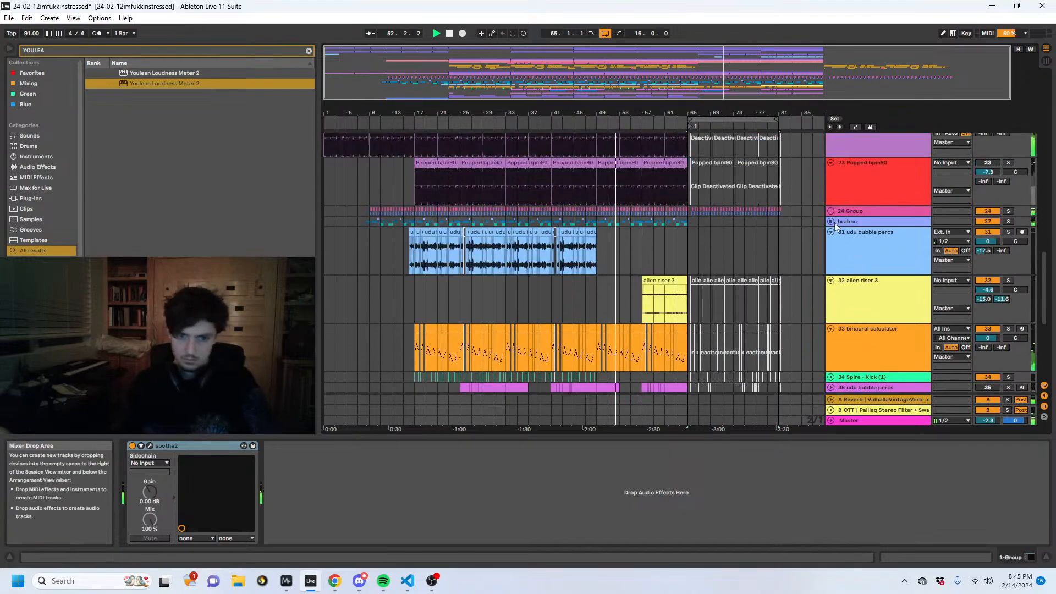
left_click(831, 222)
left_click(853, 222)
key("a")
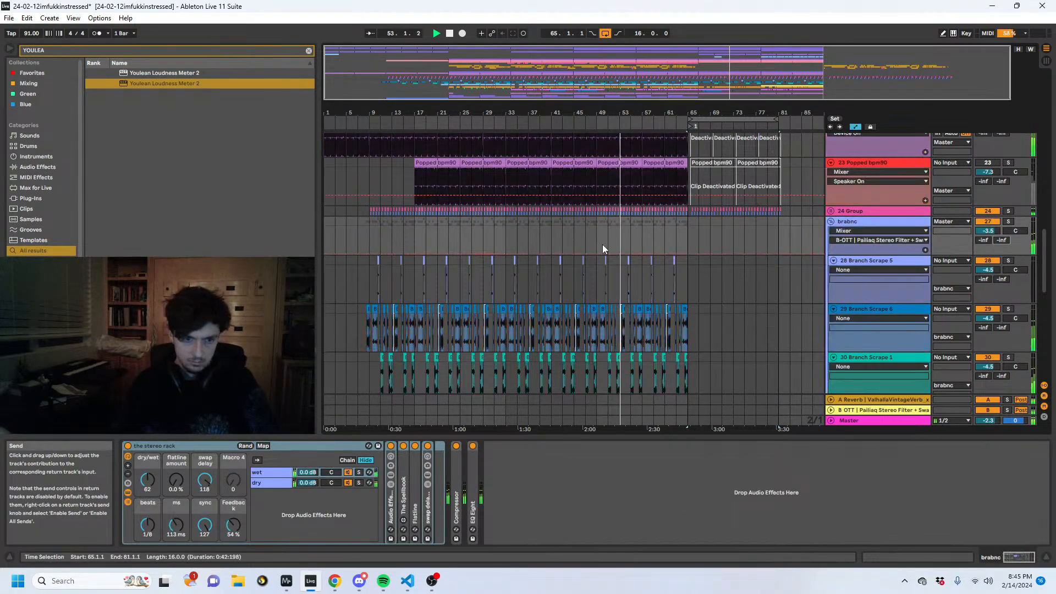
left_click(598, 253)
left_click_drag(673, 253, 698, 226)
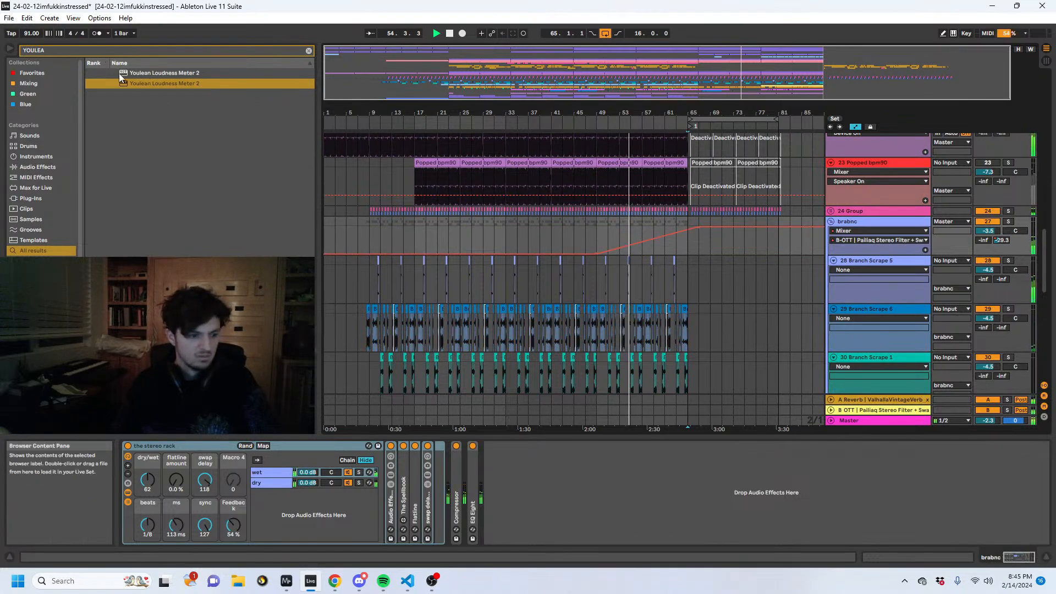
- Add a Utility after the EQ Eight on the brabnc group and show its Gain automation
key("ctrl+f")
type("UTI")
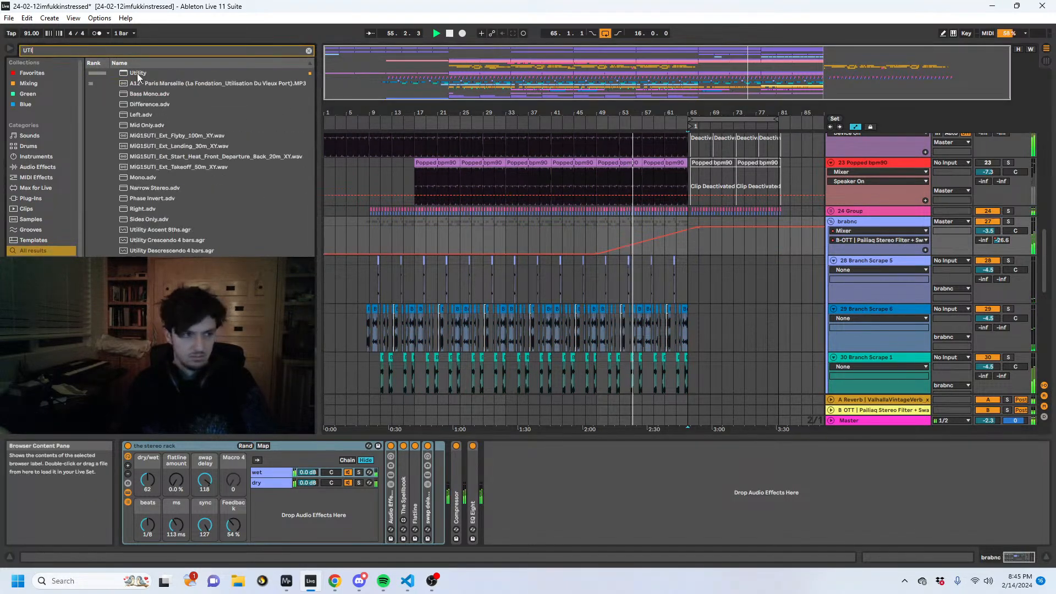
left_click_drag(136, 74, 552, 470)
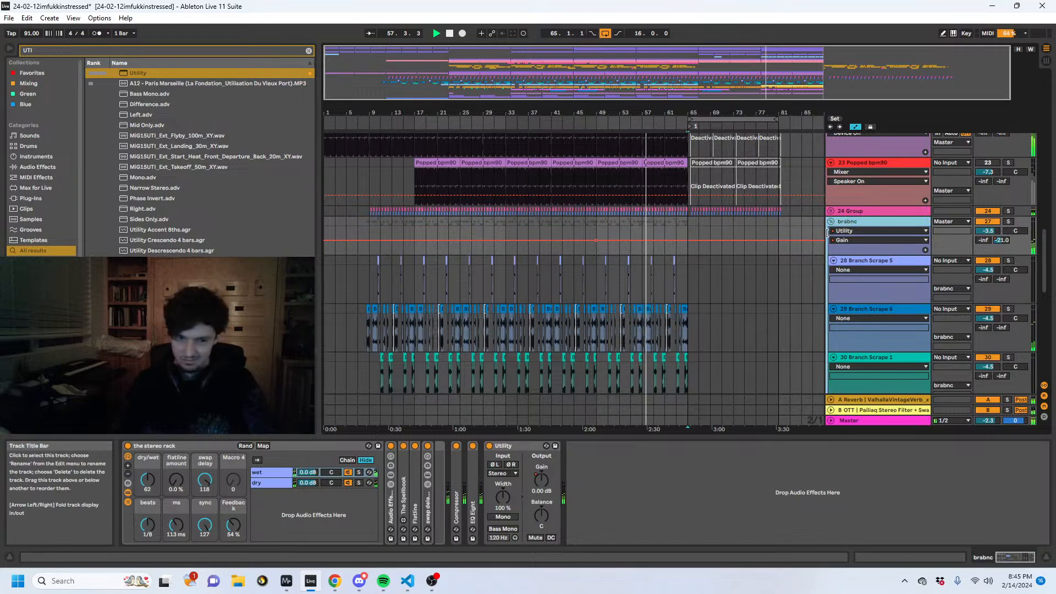
- Reshape the weird bass thing track's Auto Filter Frequency automation to drop towards bar 65
scroll(794, 287, "down", 5)
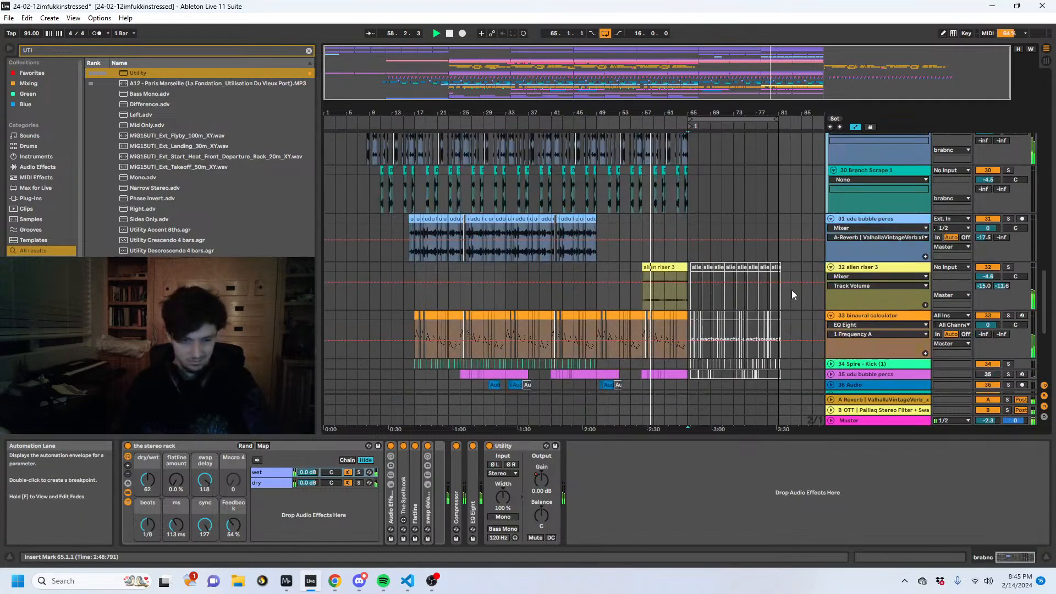
scroll(696, 304, "up", 15)
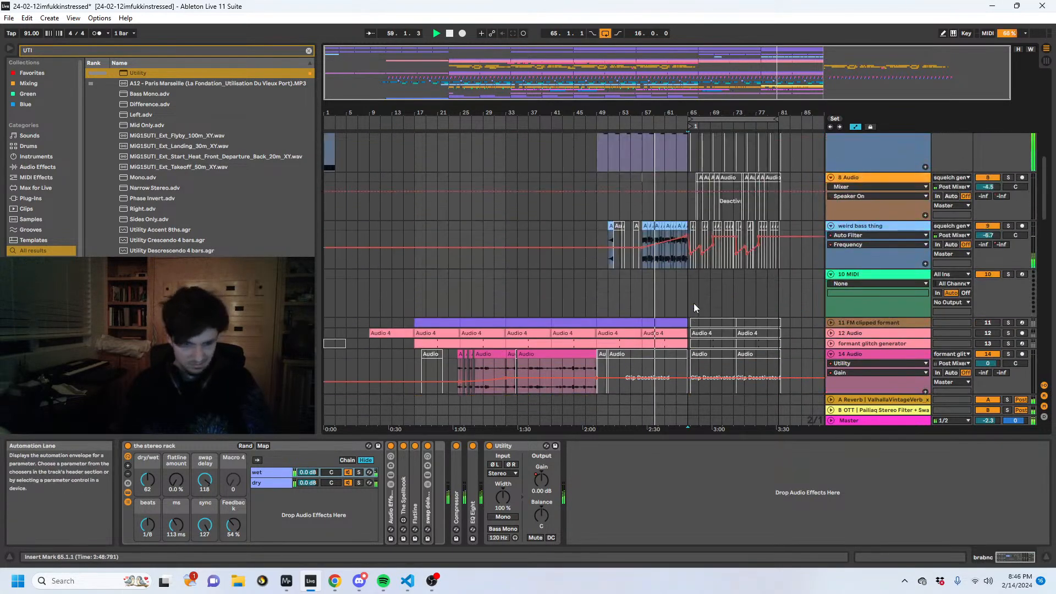
key("a")
scroll(690, 306, "down", 2)
left_click(662, 314)
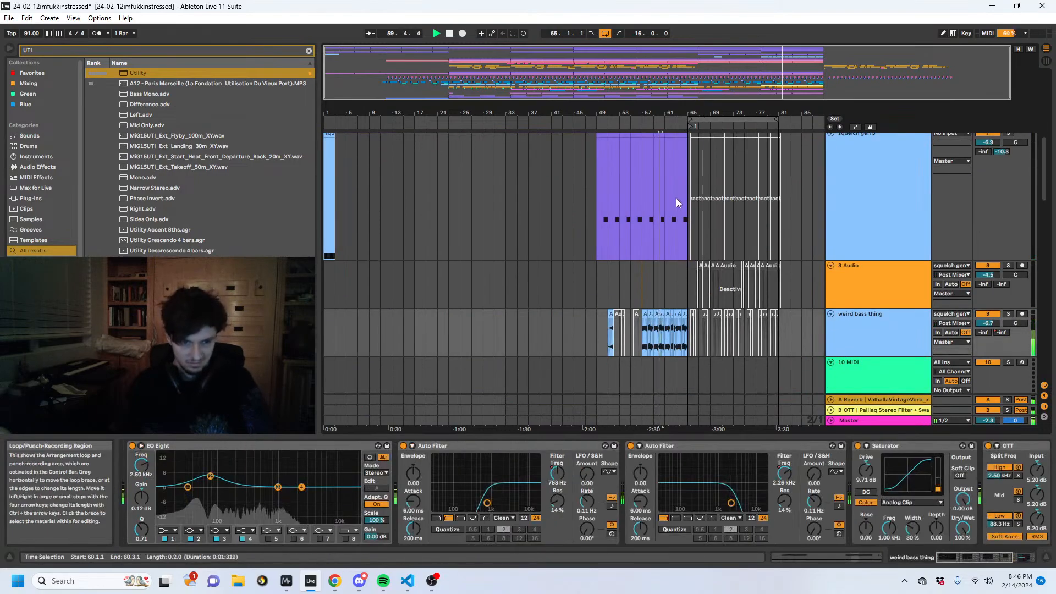
key("a")
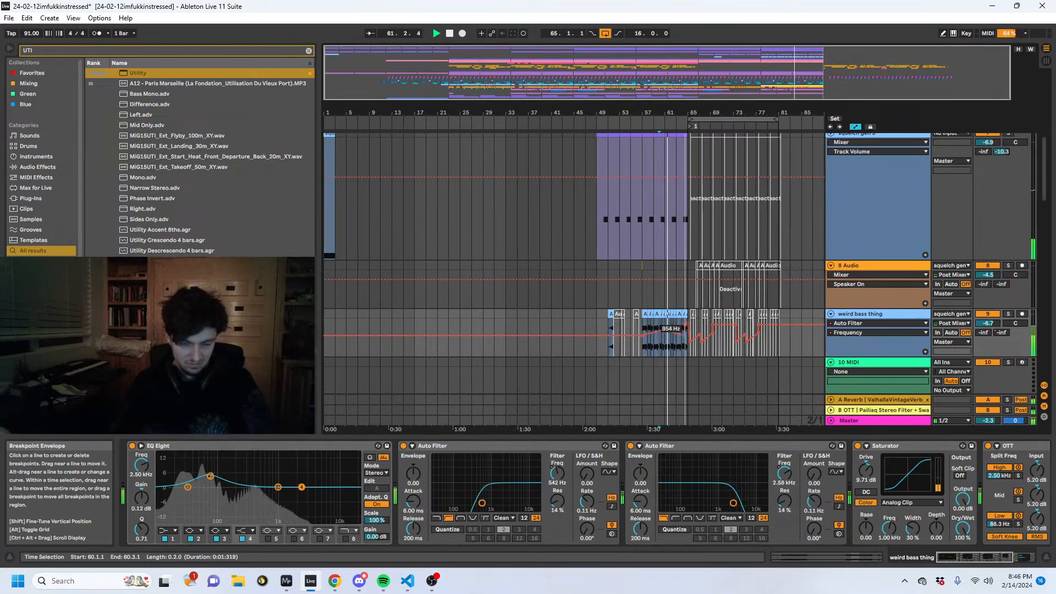
left_click(557, 473)
left_click_drag(661, 345, 685, 342)
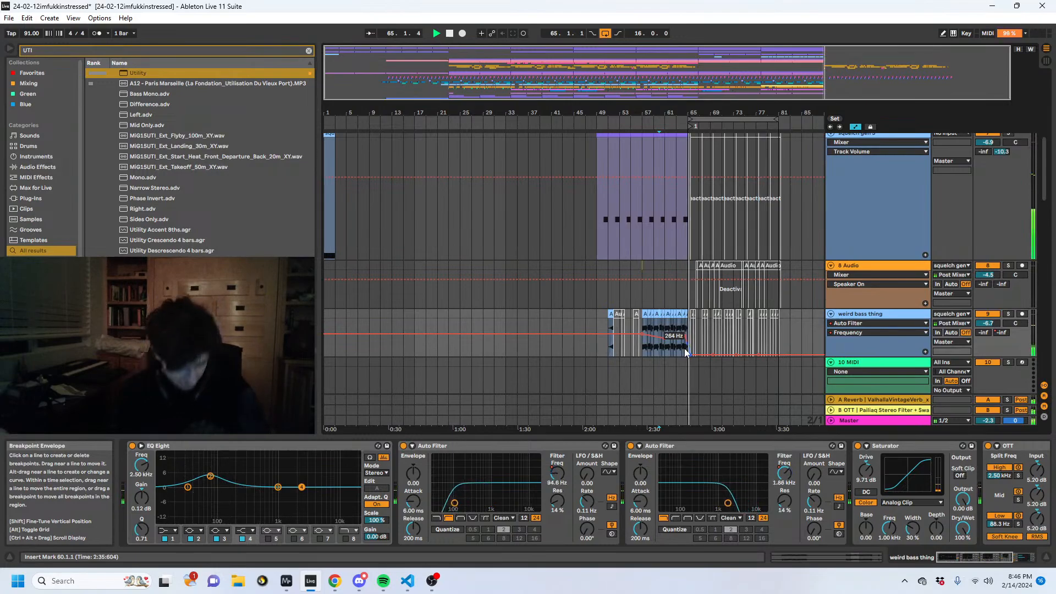
- Play the new section from bar 65 on the GLONKY DUDES track
left_click(688, 319)
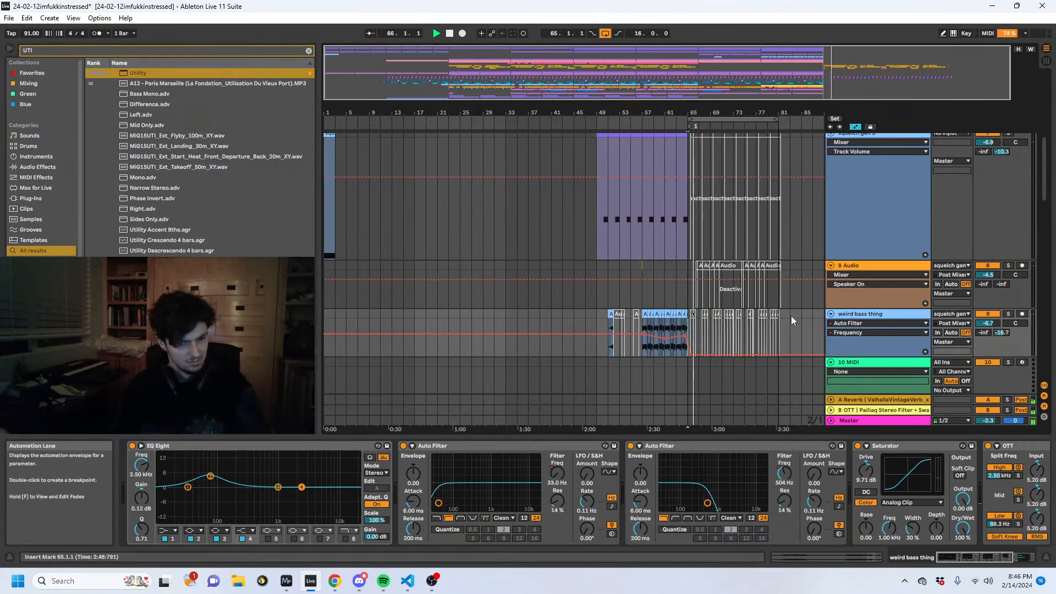
left_click(684, 314)
left_click(695, 301)
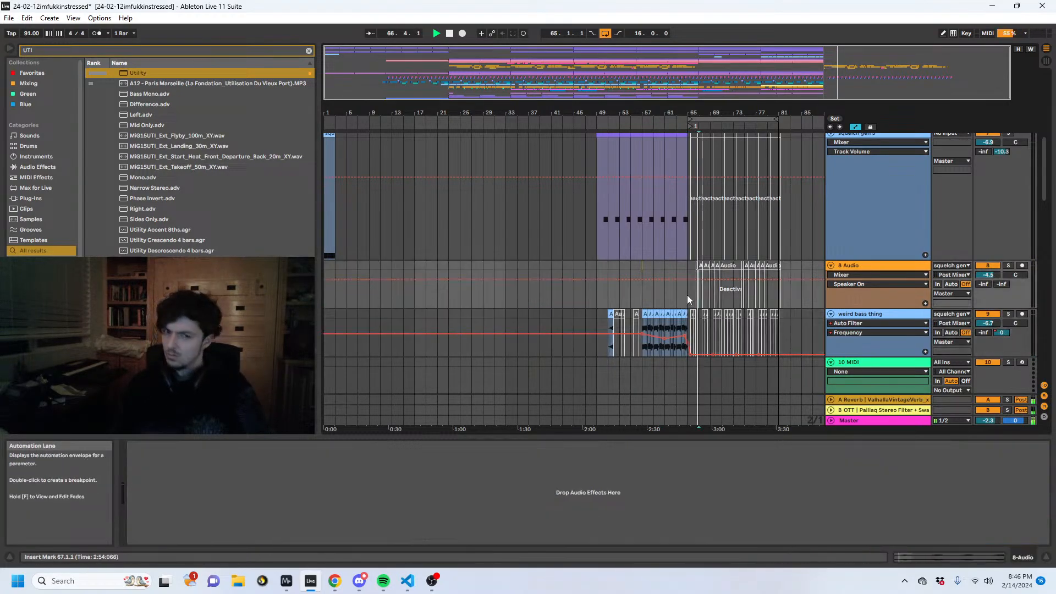
scroll(711, 302, "up", 3)
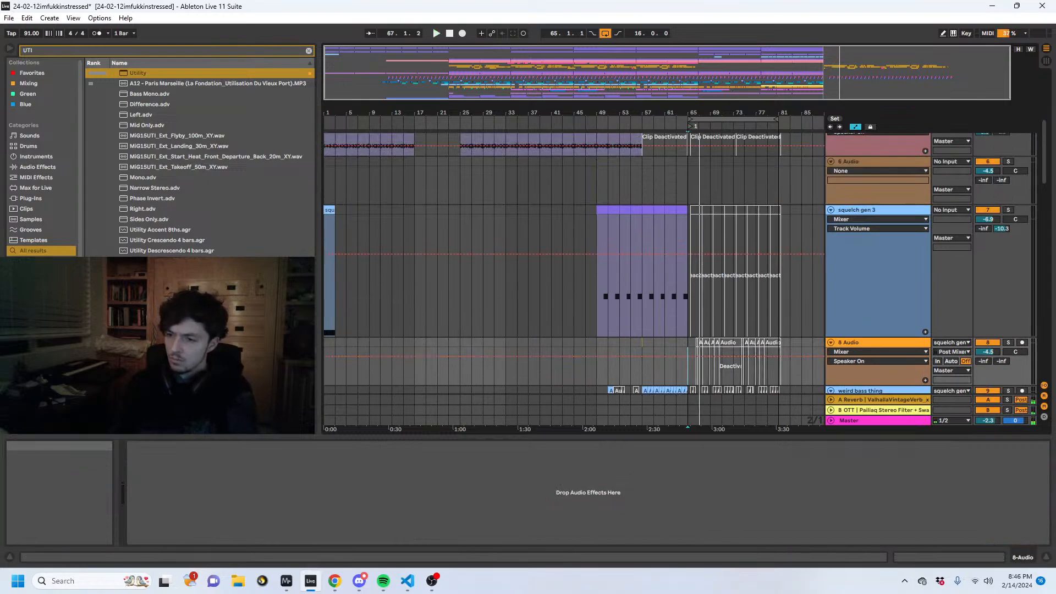
scroll(748, 290, "down", 10)
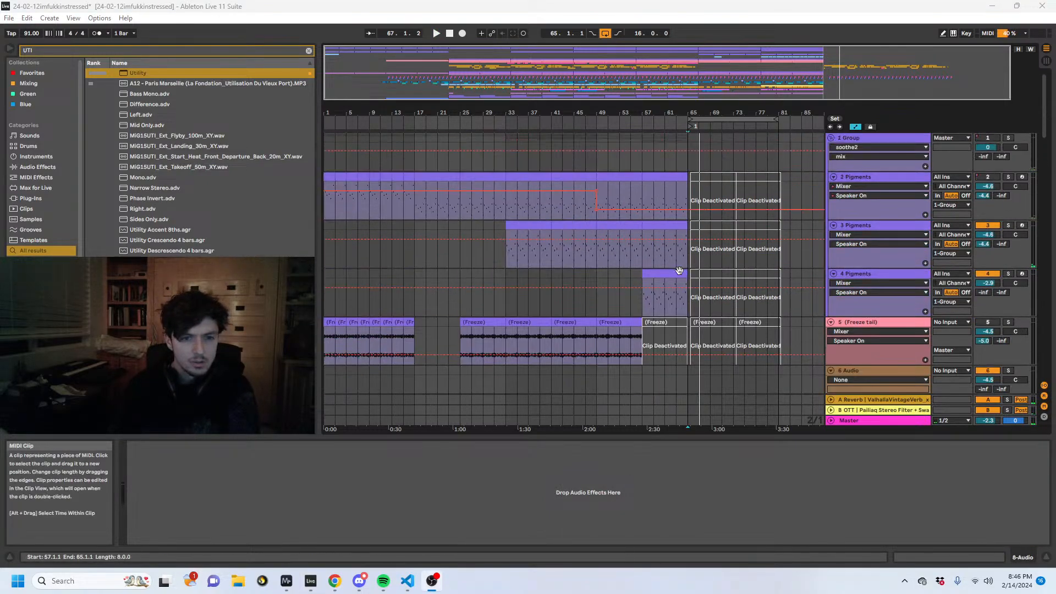
scroll(717, 275, "down", 3)
left_click(685, 214)
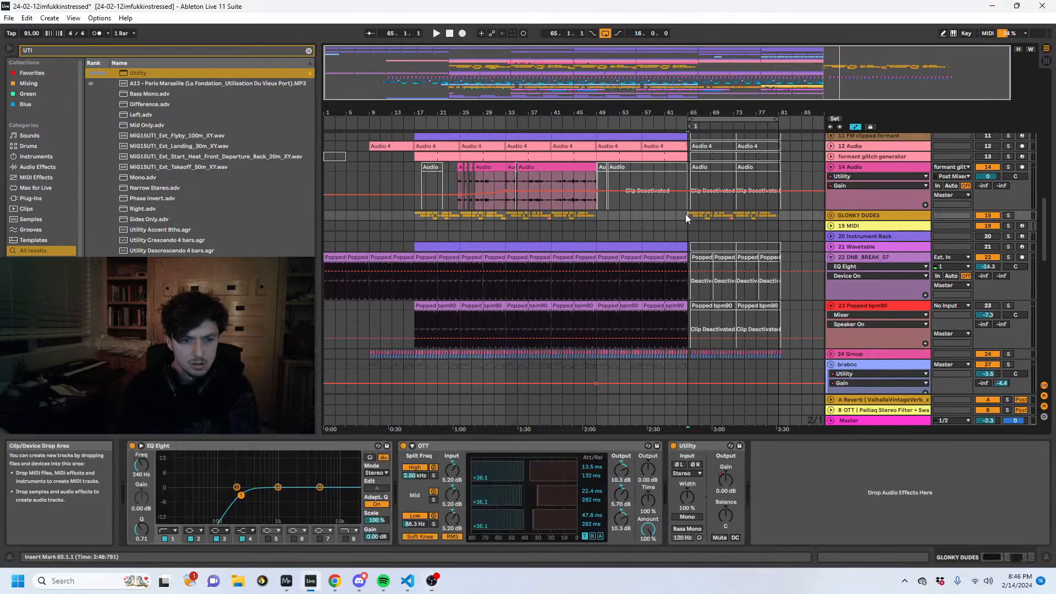
key("space")
scroll(721, 233, "down", 2)
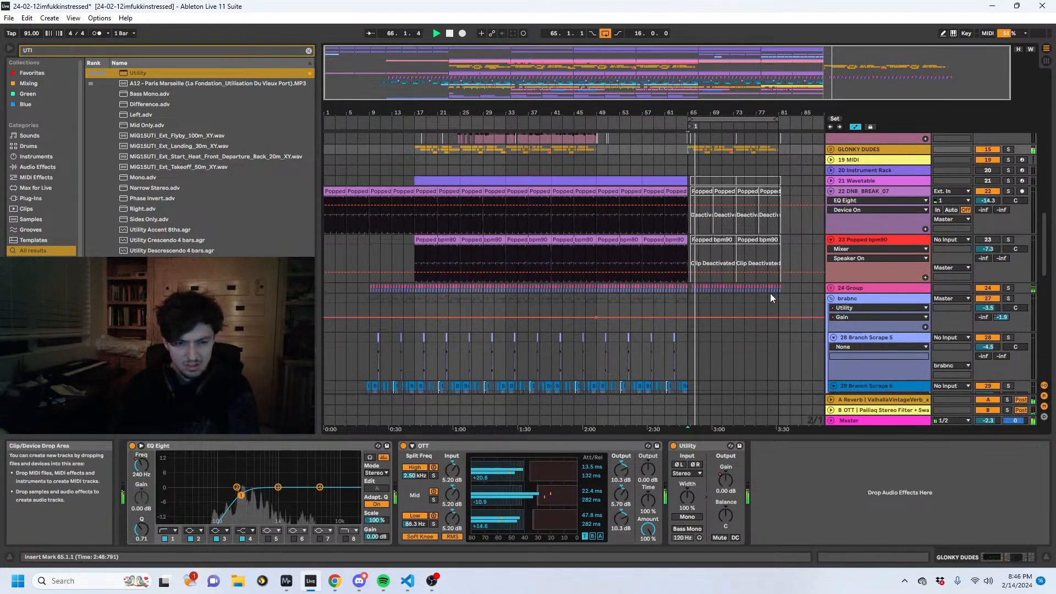
- Continue playback from bar 73 on the 24 Group track, review the lower tracks and stop
left_click(733, 290)
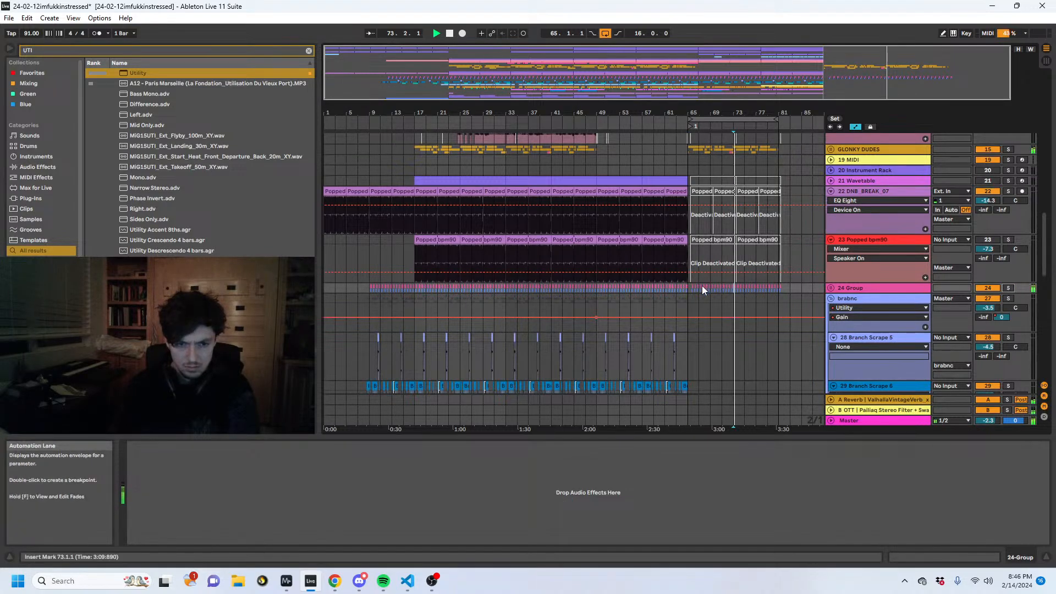
scroll(701, 286, "down", 10)
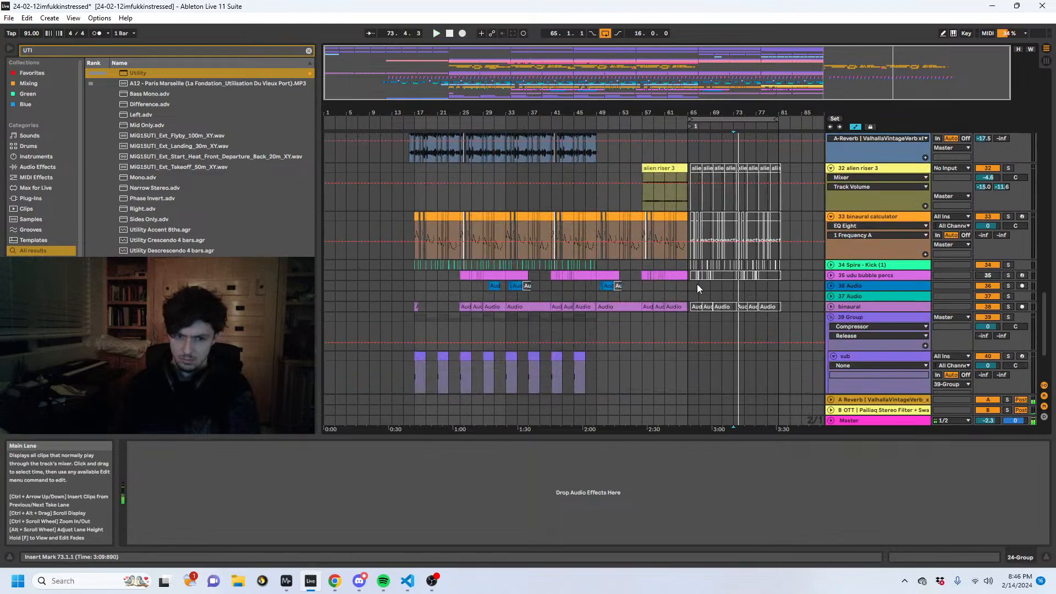
scroll(694, 283, "down", 3)
scroll(690, 284, "up", 3)
key("space")
- Review the deactivated clips between bars 65 and 81 on the lower tracks and hide the automation lanes
scroll(690, 282, "up", 2)
left_click_drag(770, 112, 743, 142)
left_click_drag(684, 119, 681, 112)
scroll(666, 233, "down", 4)
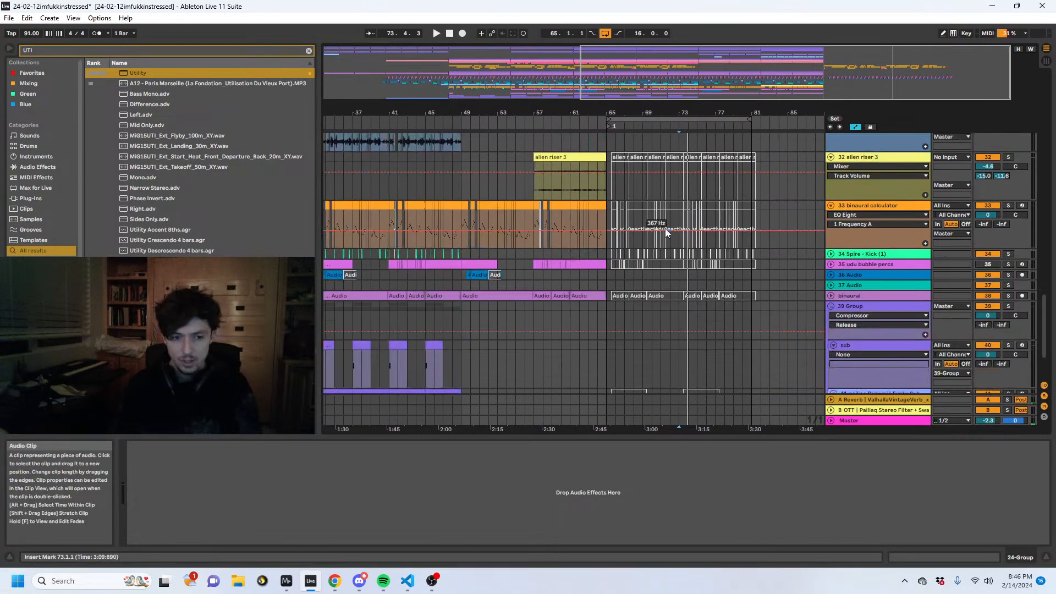
scroll(658, 235, "up", 2)
scroll(659, 236, "down", 2)
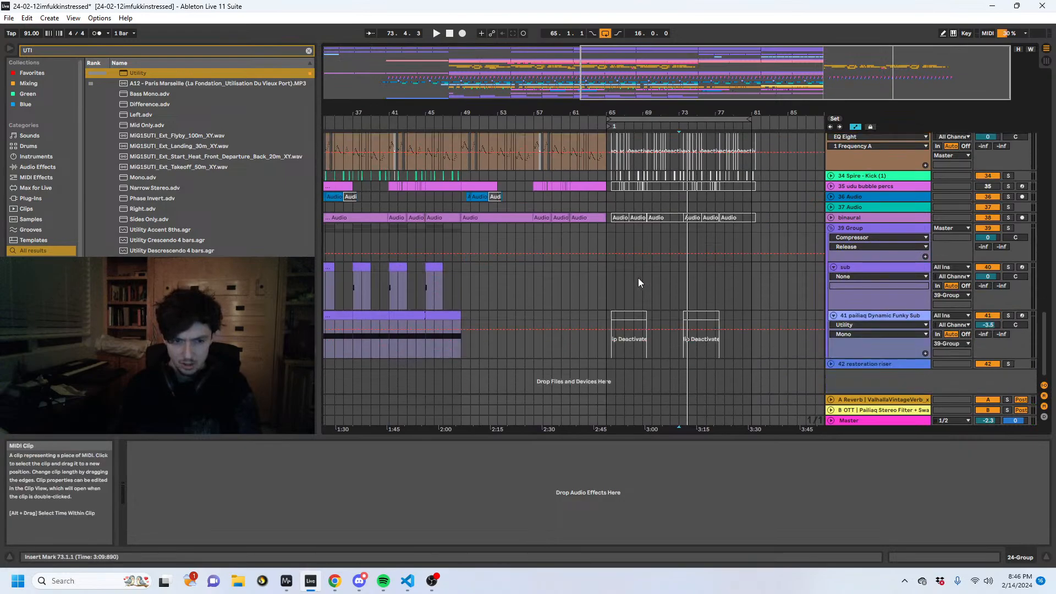
left_click(620, 315)
key("a")
- Reactivate the bar 65 to 81 clips on the lower tracks, including alien riser 3, binaural calculator and binaural, and play across bar 65
scroll(767, 341, "up", 3)
left_click_drag(750, 379, 612, 64)
scroll(648, 182, "up", 8)
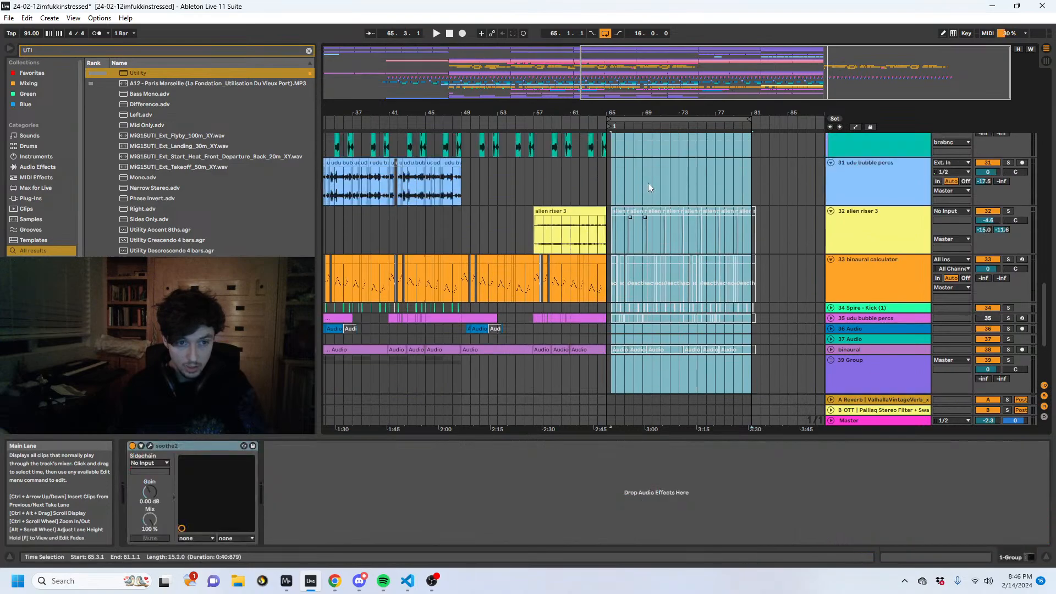
scroll(637, 216, "down", 6)
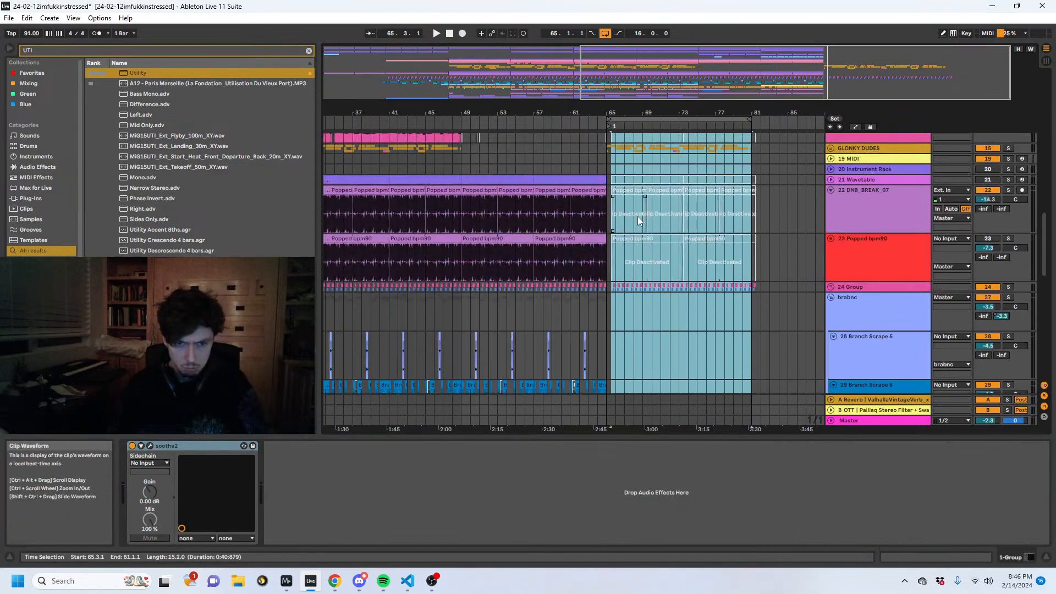
left_click(616, 226)
left_click_drag(616, 226, 780, 342)
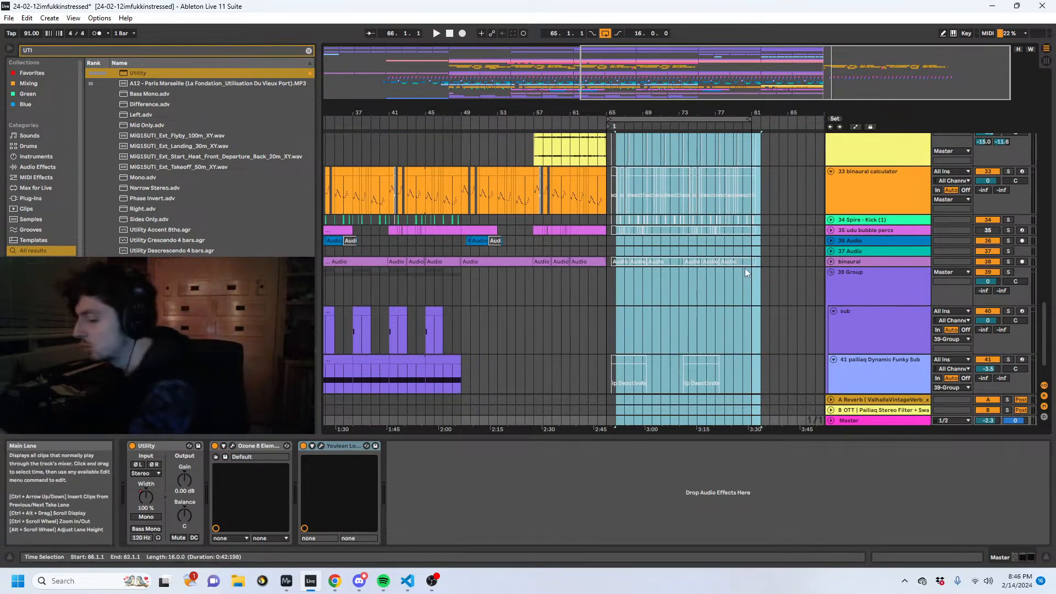
left_click(620, 283)
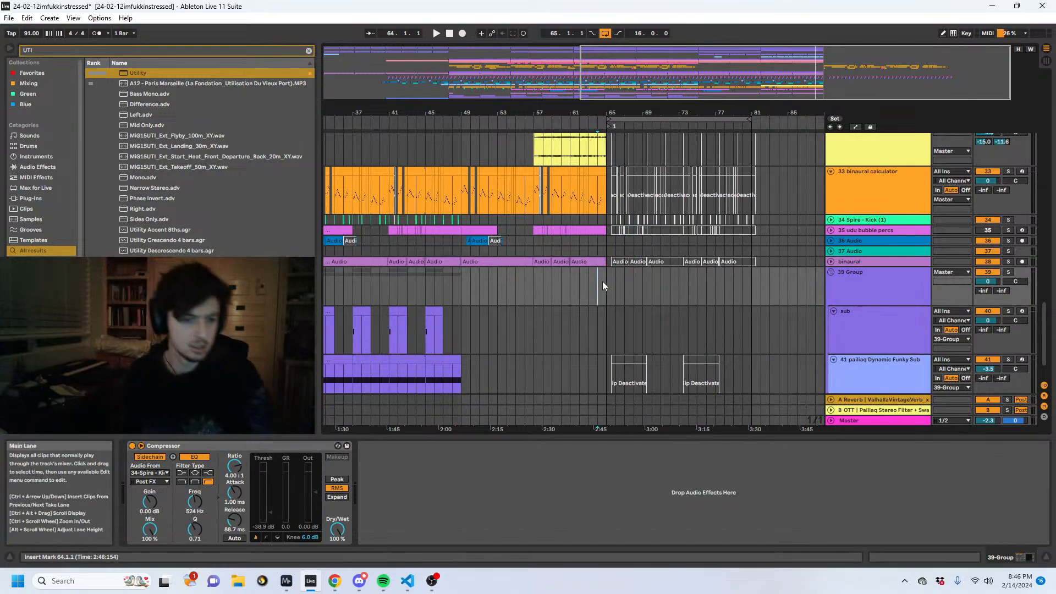
scroll(602, 282, "down", 2)
left_click_drag(602, 294, 604, 153)
key("space")
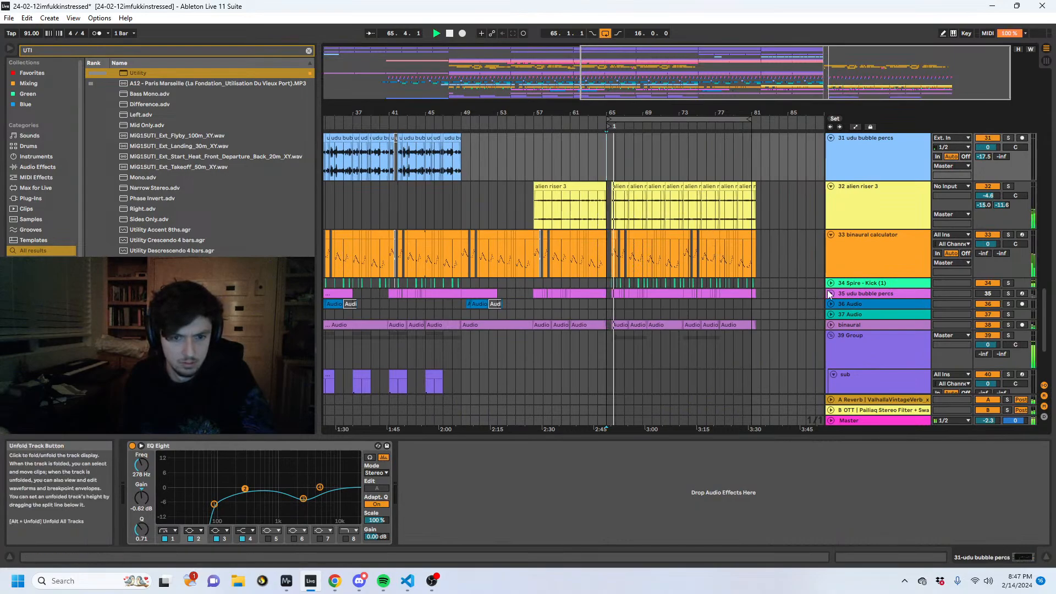
- Examine the gap after bar 65 and the deactivated clips from the GLONKY DUDES area up to the weird bass thing track
left_click_drag(621, 113, 617, 167)
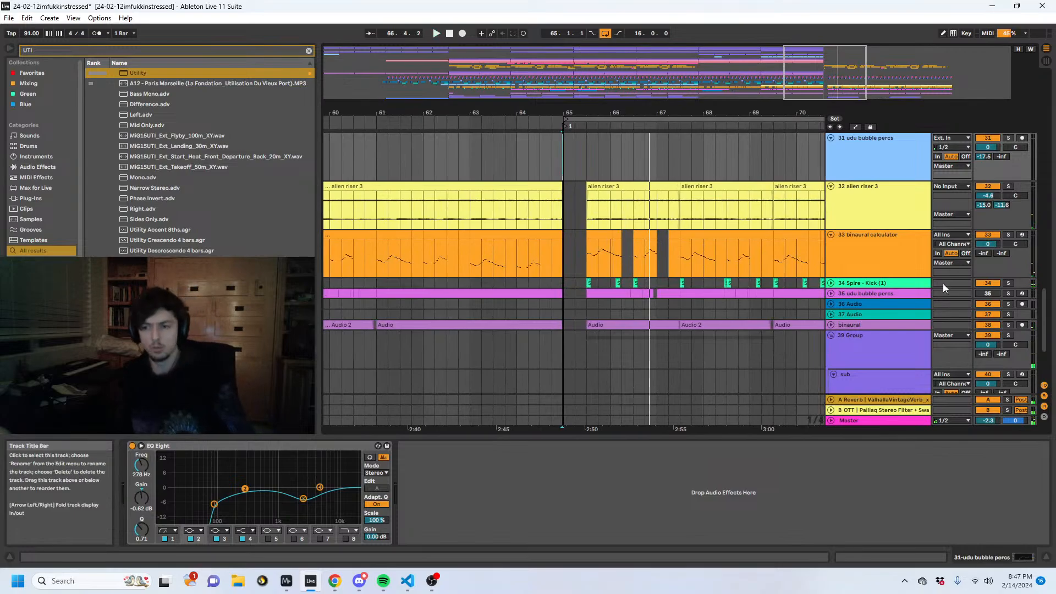
scroll(578, 252, "up", 5)
scroll(578, 250, "up", 15)
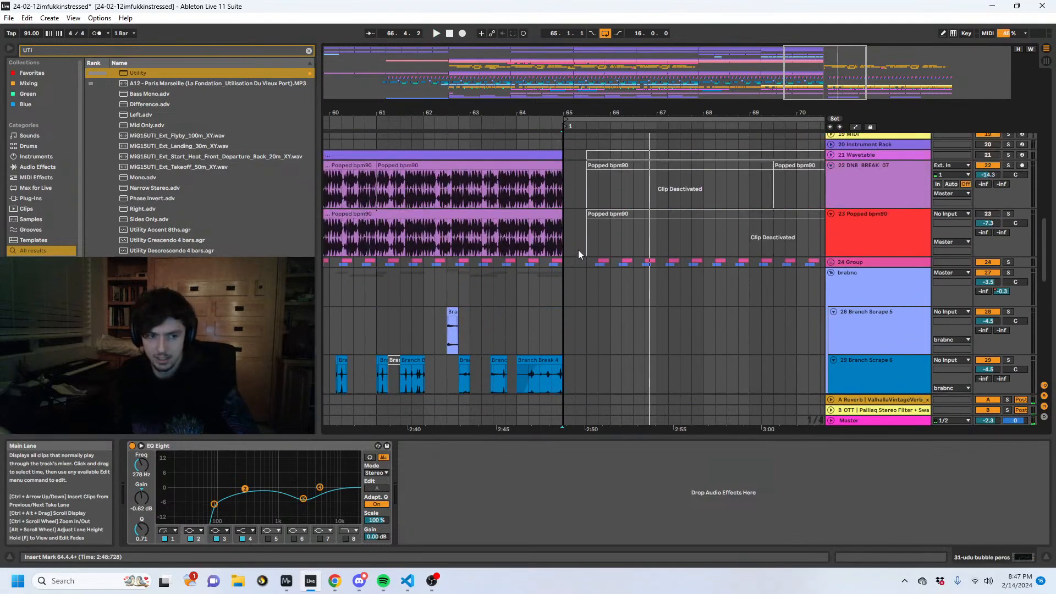
left_click(578, 253)
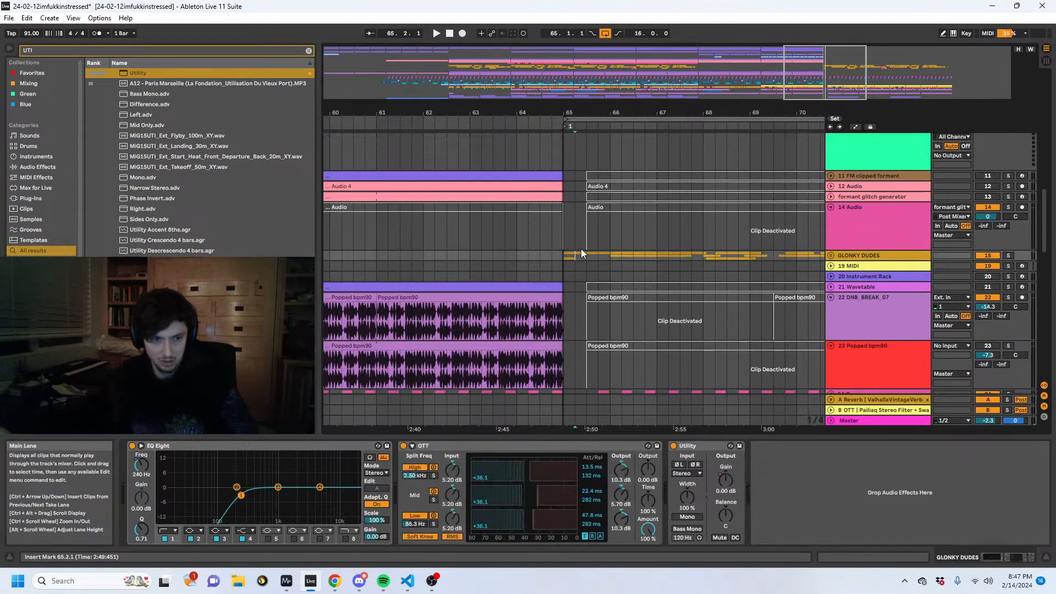
left_click(581, 240)
scroll(585, 242, "up", 3)
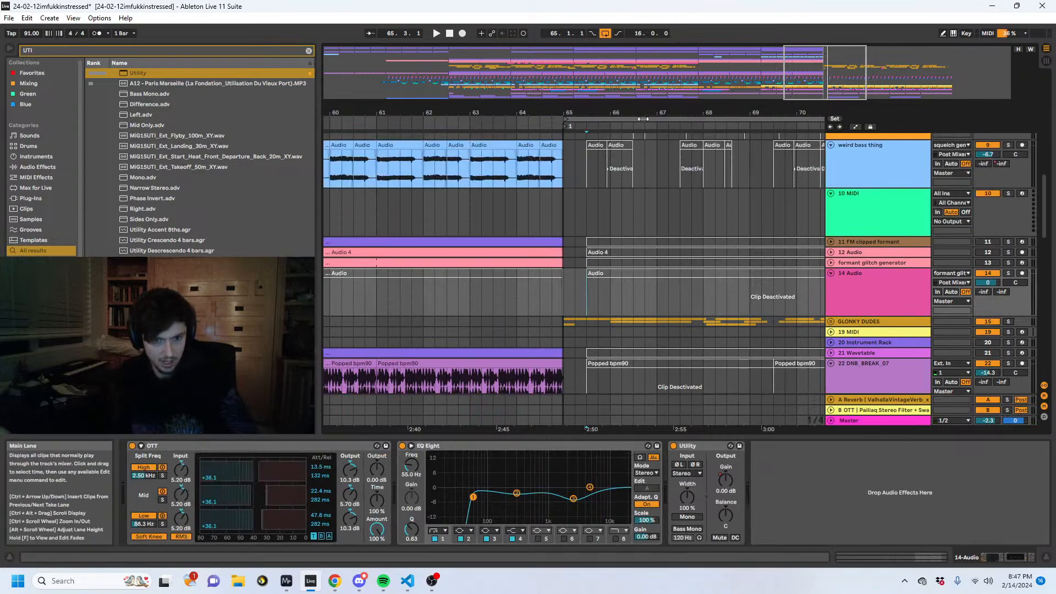
mouse_move(587, 113)
left_mouse_down()
mouse_move(541, 100)
mouse_move(555, 58)
left_mouse_up()
left_click_drag(753, 315, 537, 297)
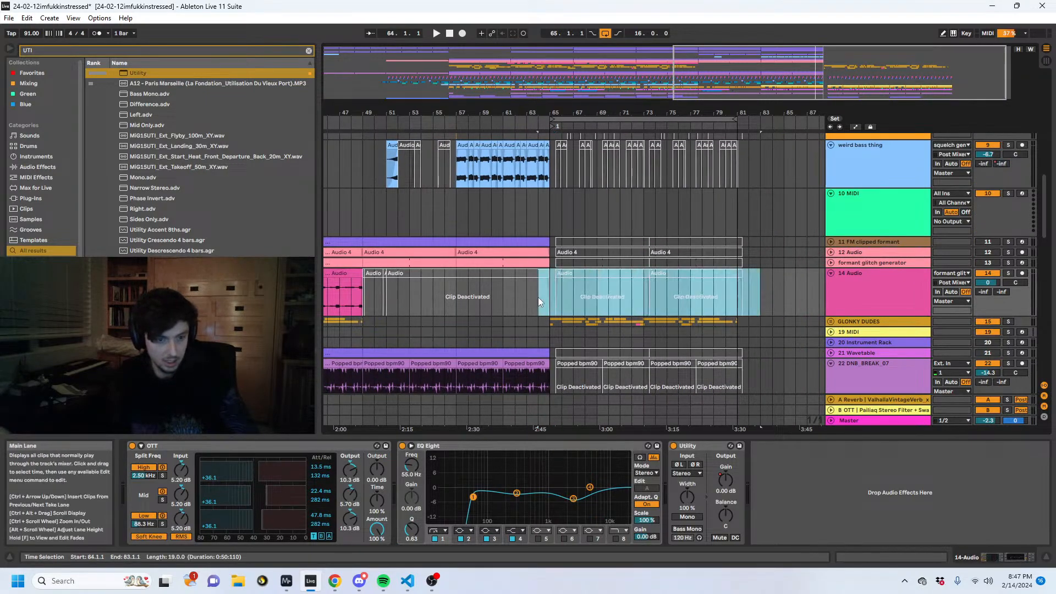
- Reactivate the first Popped bpm90 clip after bar 65 on the DNB_BREAK_07 track and play from bar 62
scroll(581, 289, "down", 2)
scroll(578, 290, "down", 1)
left_click(562, 317)
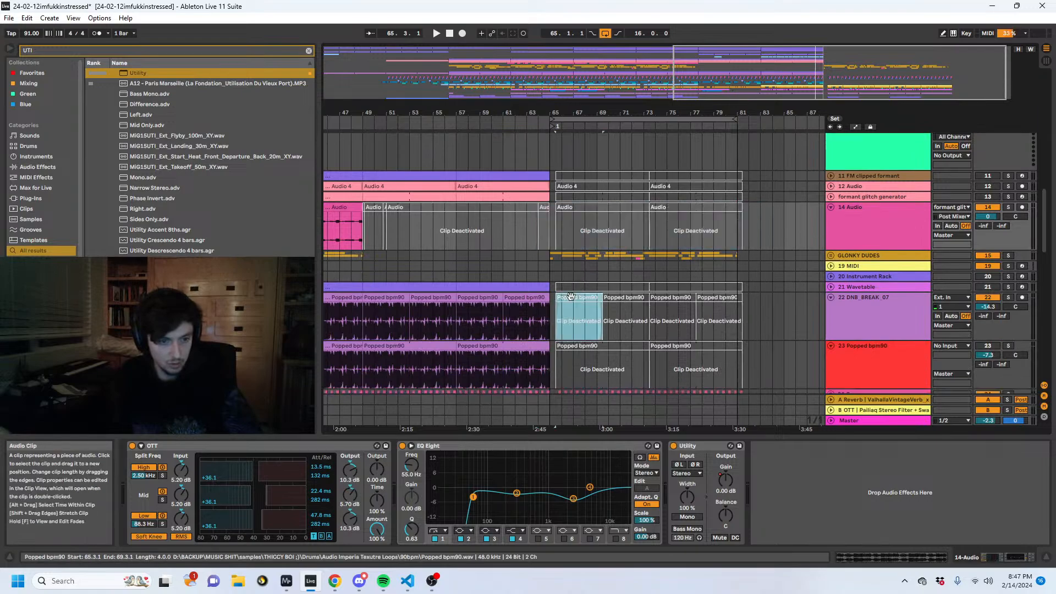
key("space")
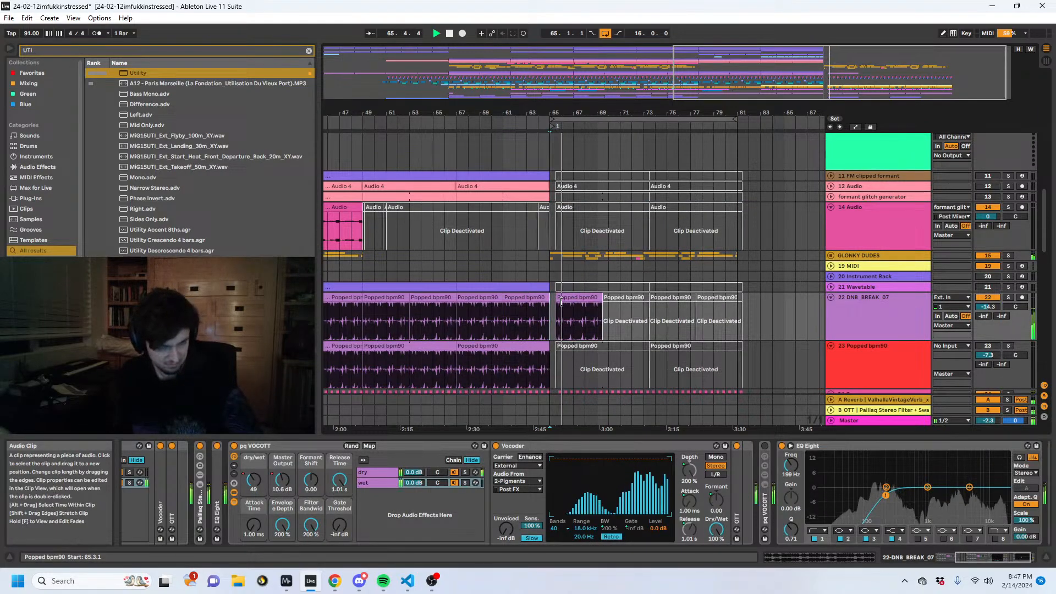
left_click(515, 274)
left_click(509, 269)
key("space")
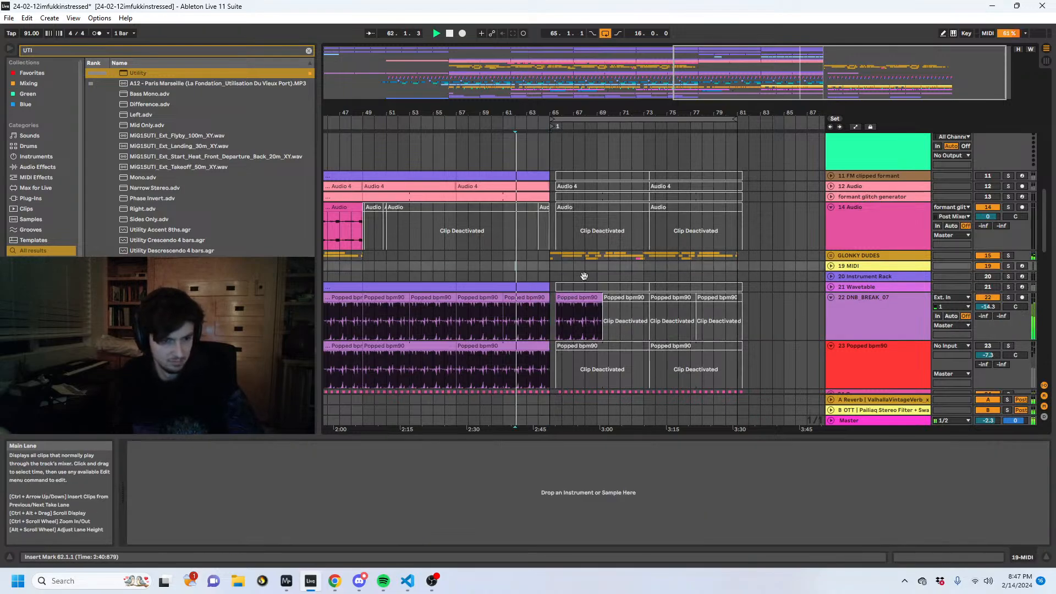
- Reactivate the clips from bar 65 onward on the squelch gen, 8 Audio and weird bass thing tracks during playback
scroll(590, 282, "down", 10)
scroll(724, 297, "up", 15)
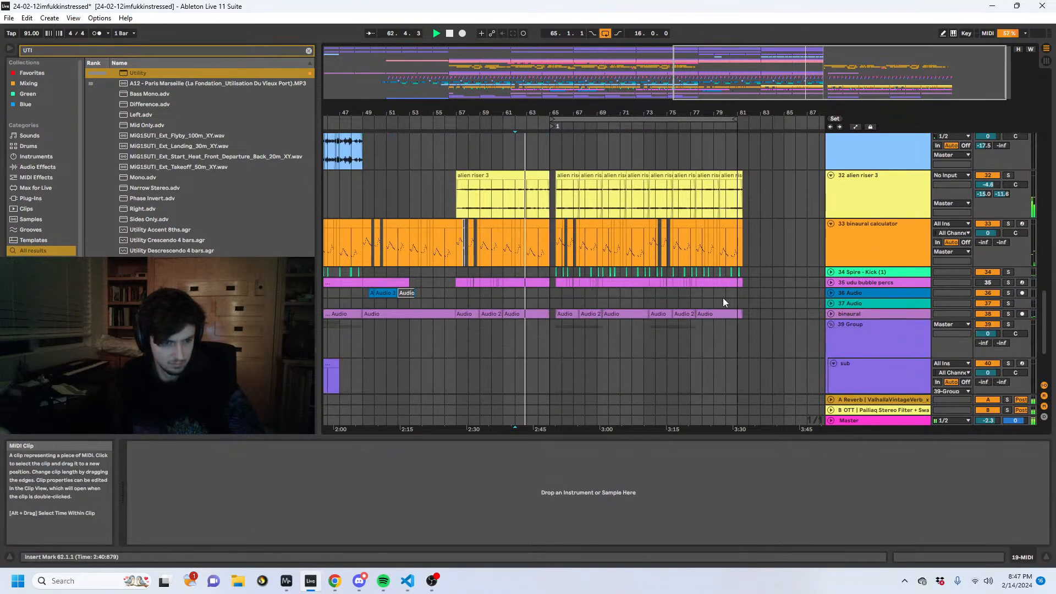
scroll(724, 294, "up", 5)
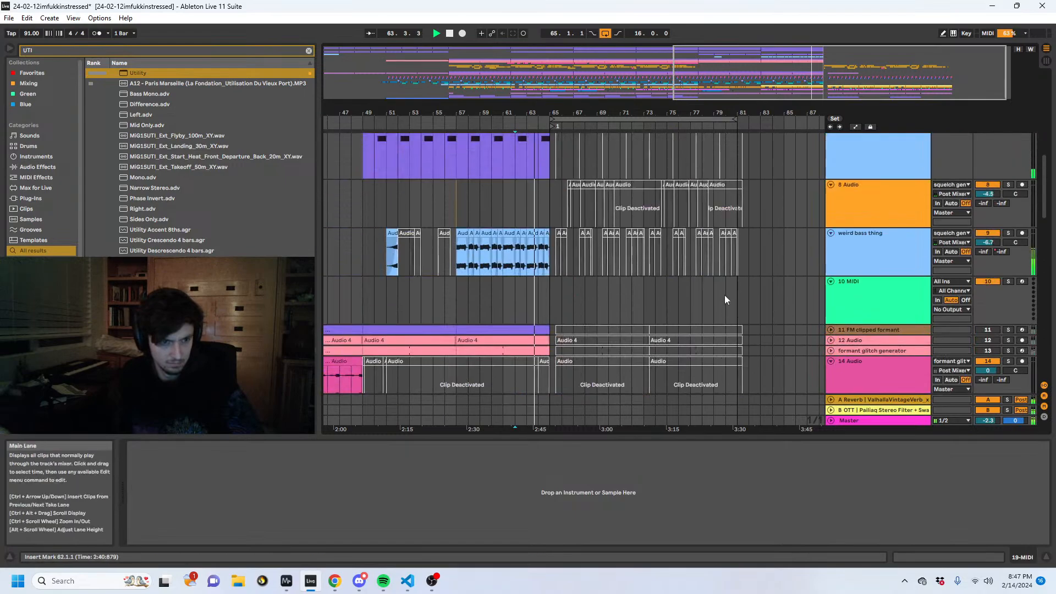
left_click_drag(552, 289, 792, 179)
key("0")
scroll(651, 253, "up", 4)
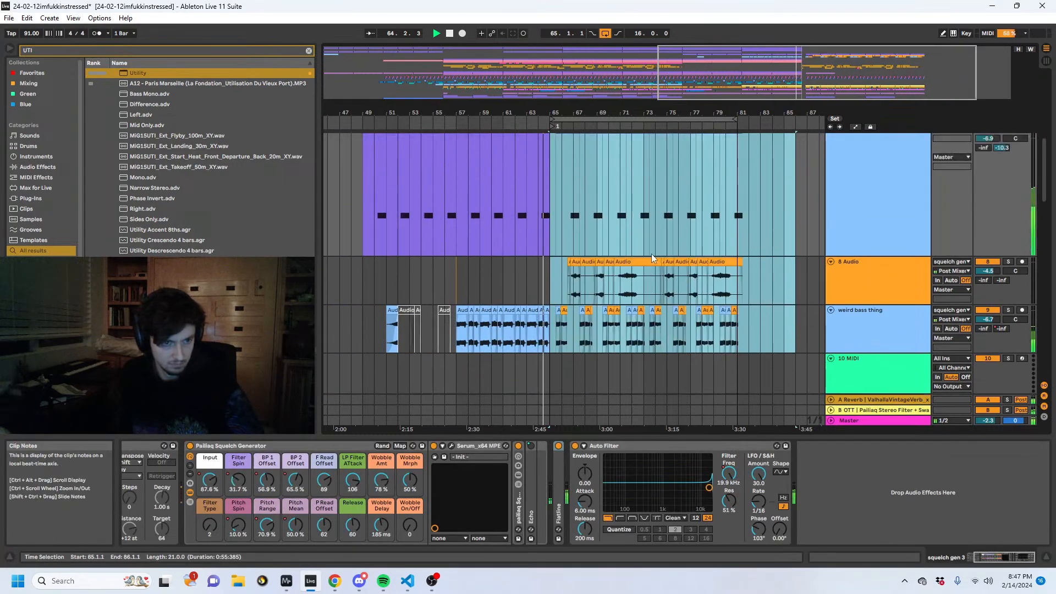
- Inspect the half-bar gap at bar 65 on the 8 Audio and weird bass thing tracks while listening, and stop playback
scroll(572, 182, "down", 2)
left_click_drag(550, 112, 552, 176)
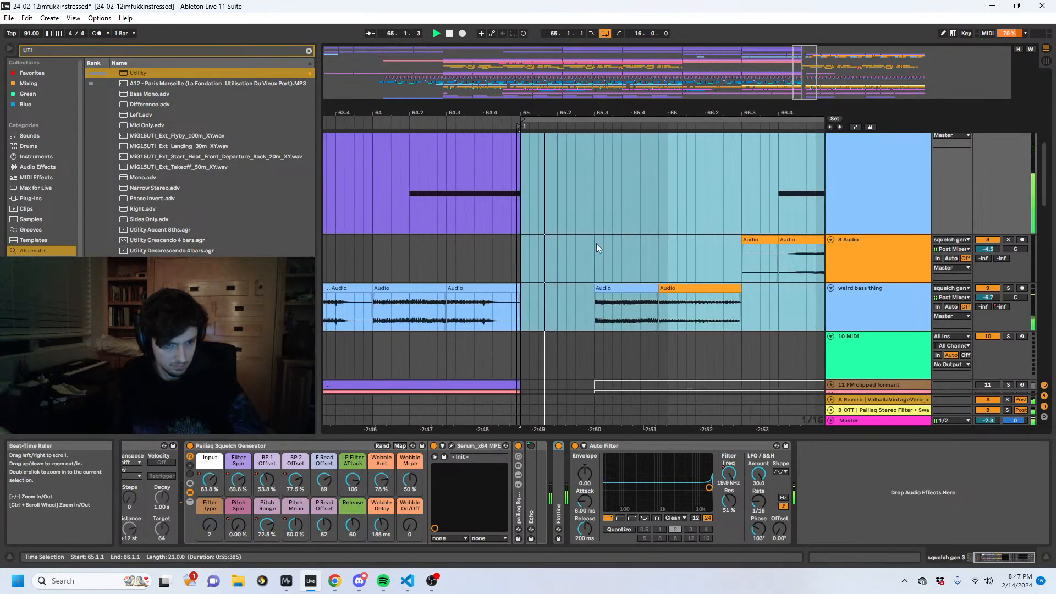
left_click_drag(593, 267, 526, 285)
left_click(527, 285)
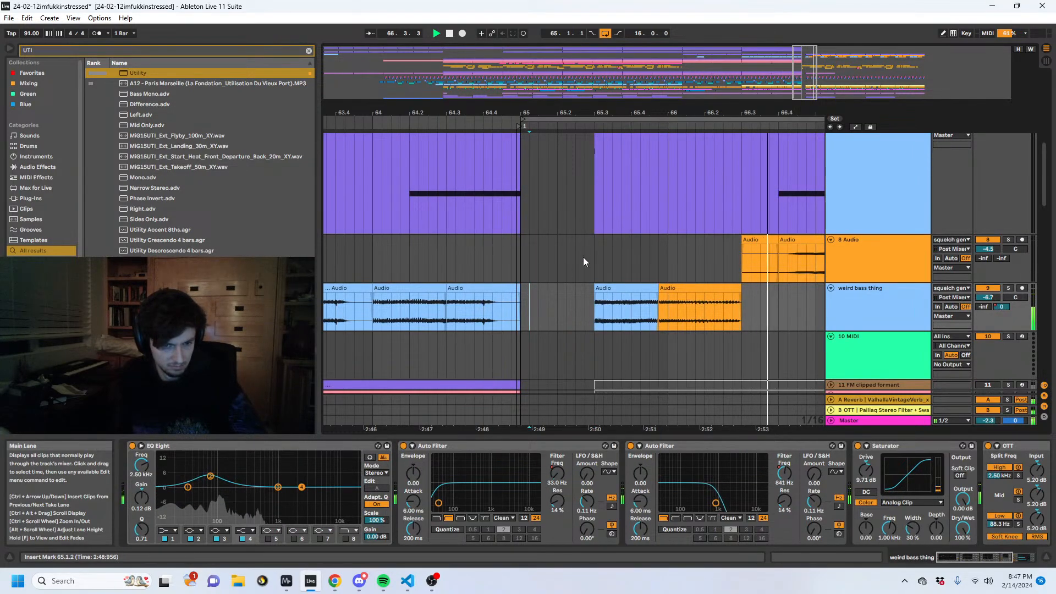
left_click_drag(709, 114, 581, 79)
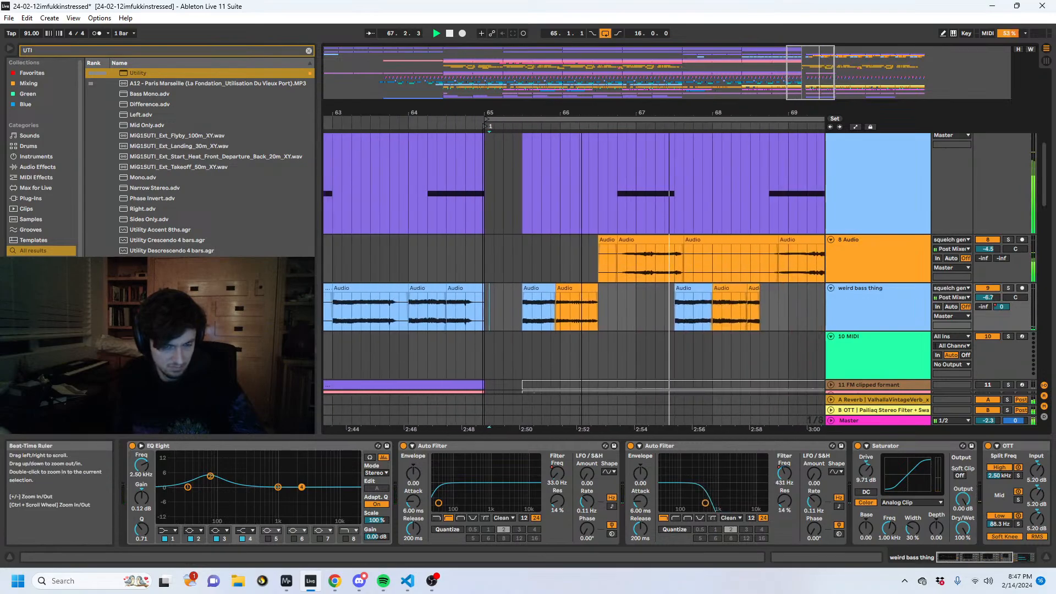
key("space")
- Delete the half bar of time from 65.1.1 to 65.3.1 across the arrangement and play from 64.3.1
left_click_drag(520, 271, 488, 274)
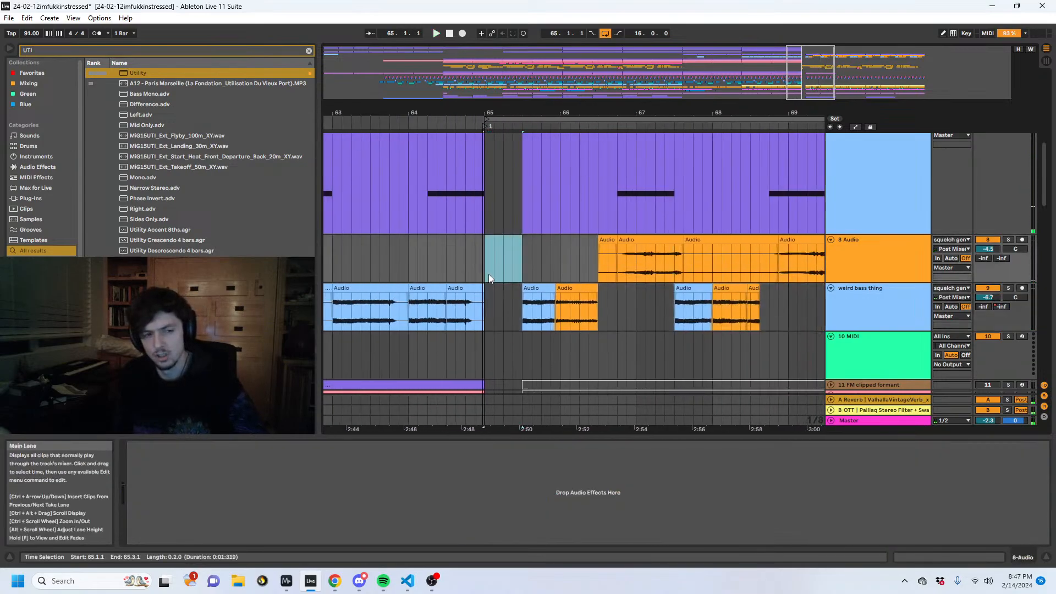
key("ctrl+shift+Delete")
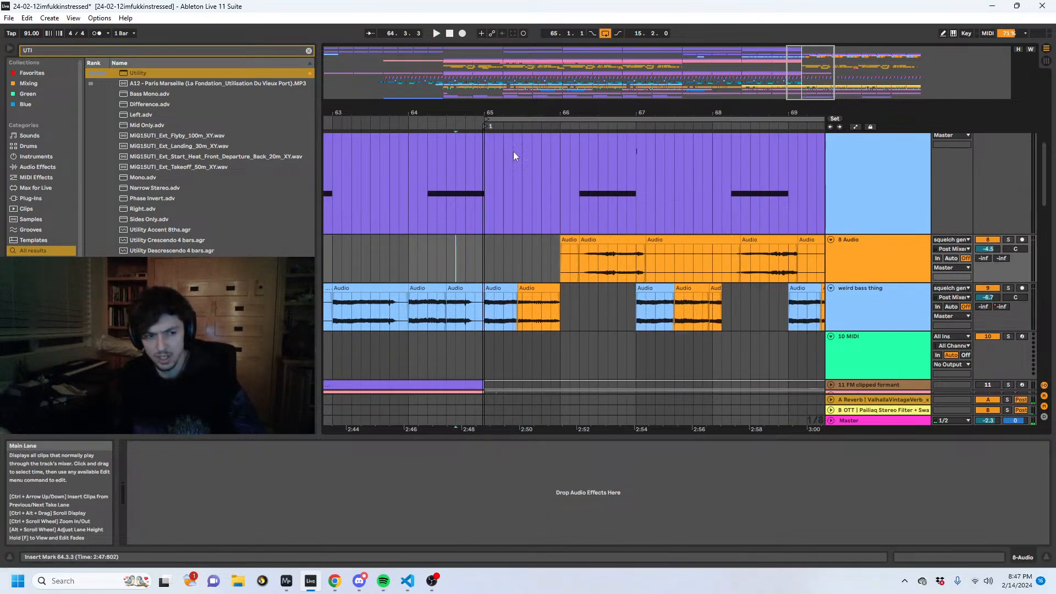
left_click_drag(519, 112, 627, 153)
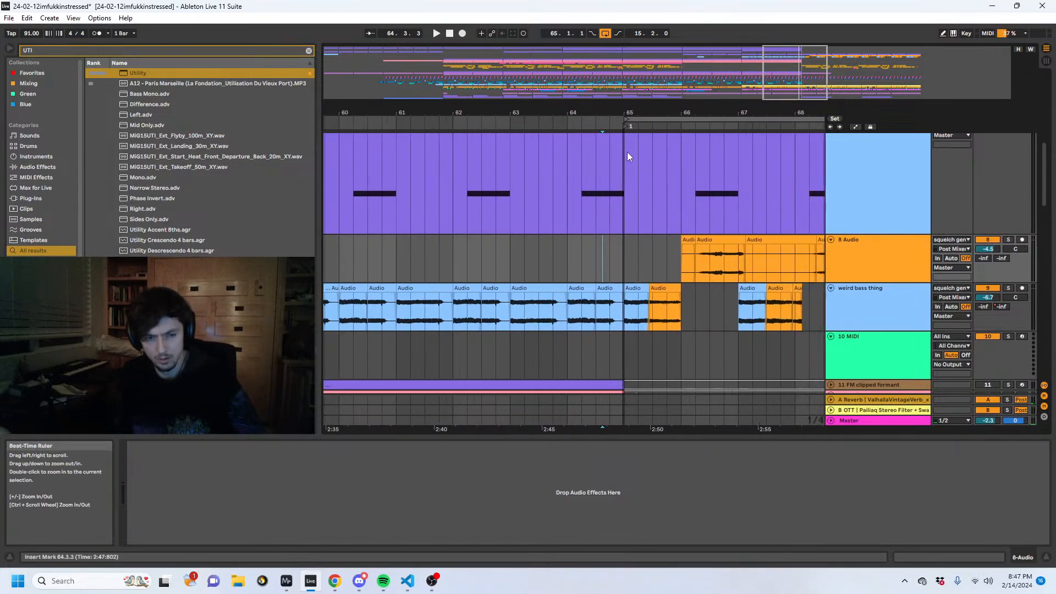
left_click(609, 266)
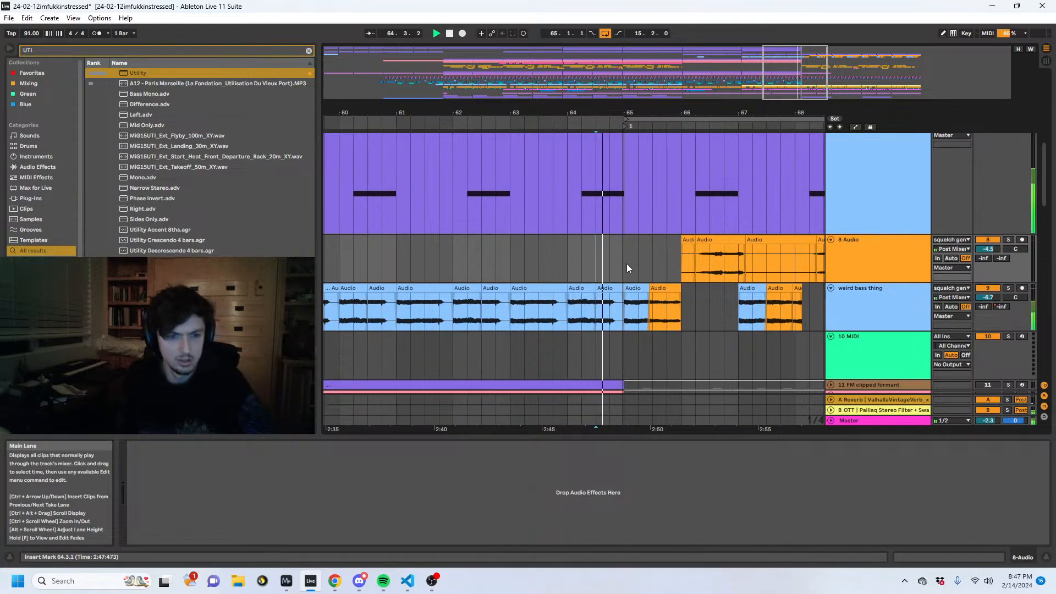
- Unfold the GLONKY DUDES group, extend the first 16 Audio clip's start back to 64.3.1, and listen to the result
scroll(658, 282, "down", 1)
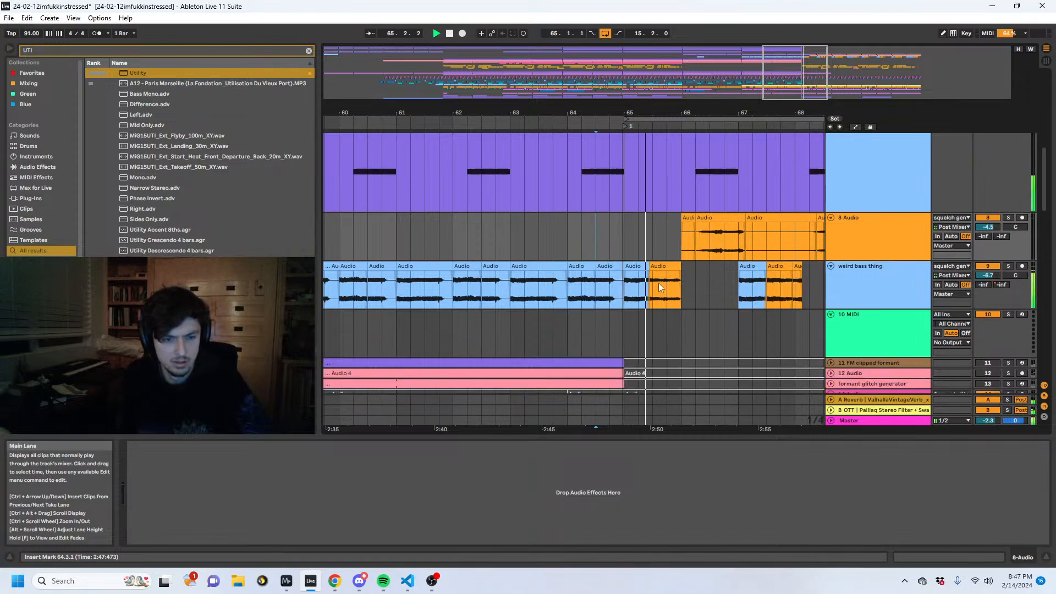
scroll(668, 278, "down", 10)
scroll(697, 262, "down", 3)
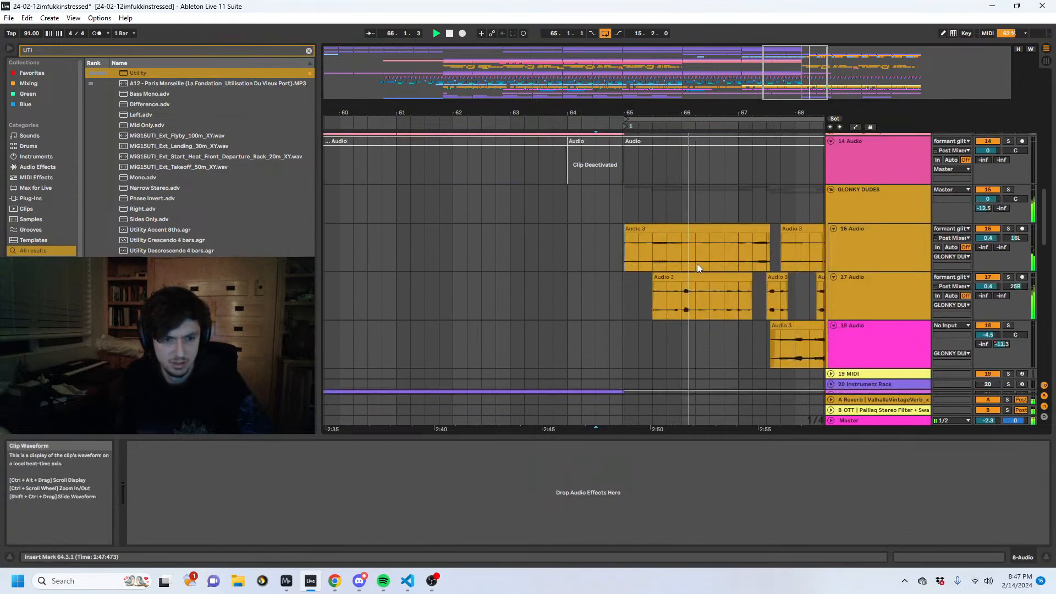
left_click_drag(625, 238, 597, 239)
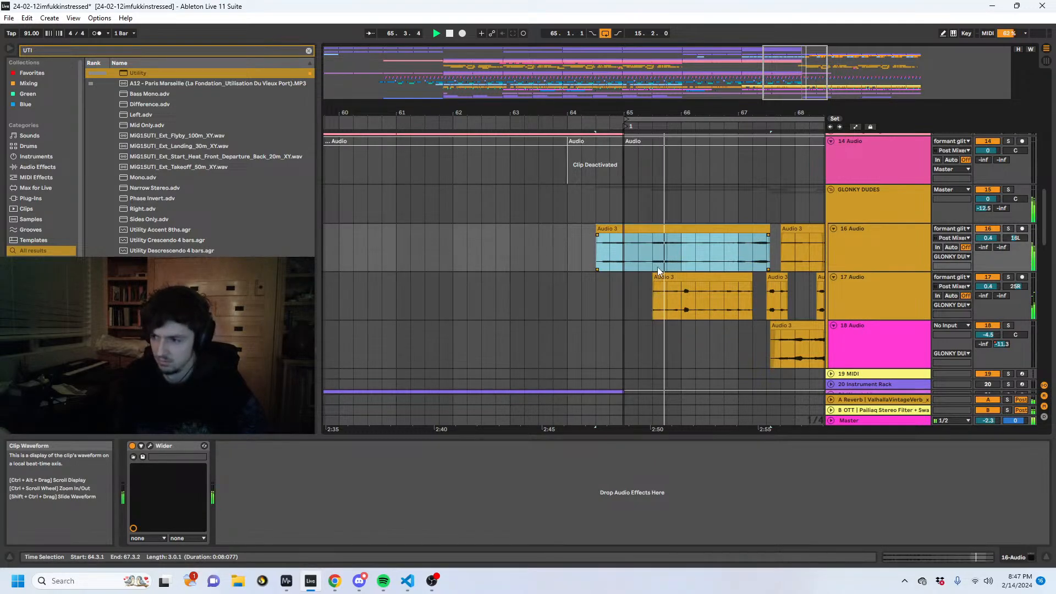
left_click(624, 260)
key("space")
- Copy the GLONKY DUDES audio from 65.1.1 to 65.4.1 as it was before the time deletion and paste it at 65.1.1 in the shortened arrangement
key("ctrl+z")
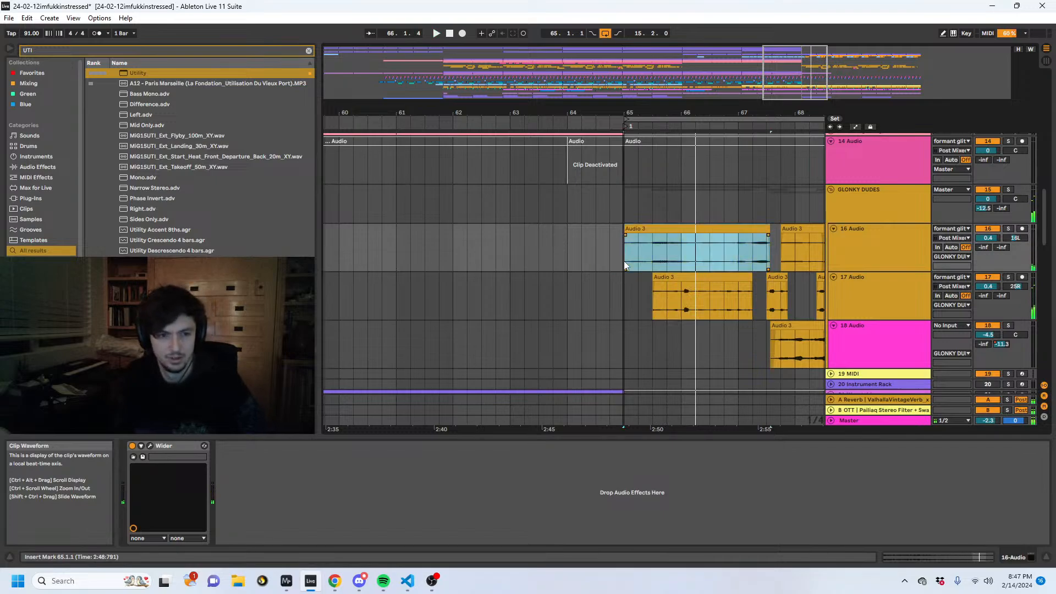
key("ctrl+z")
left_click_drag(631, 261, 645, 343)
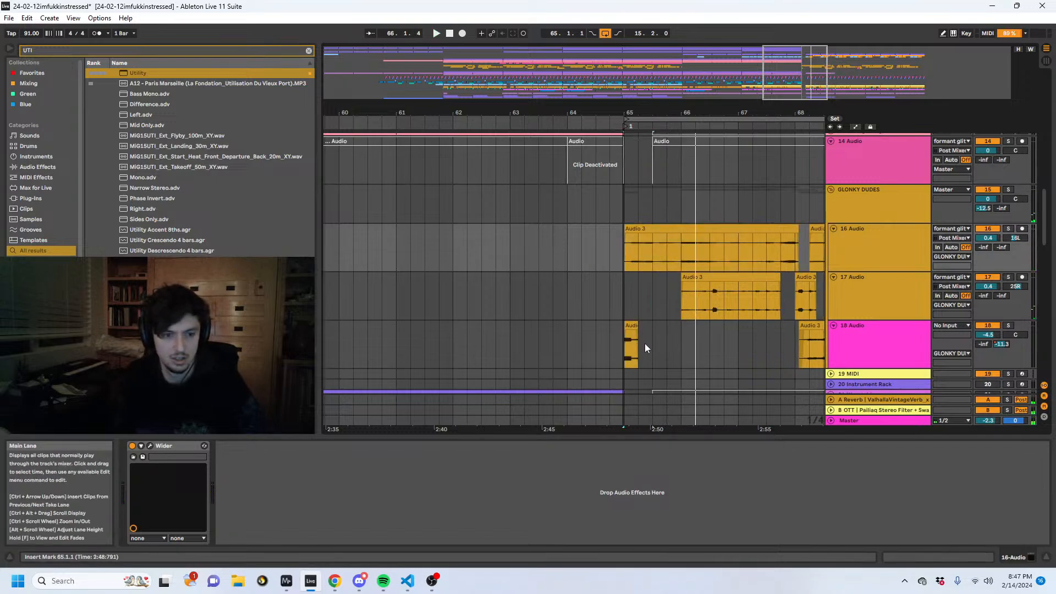
key("ctrl+c")
key("ctrl+y")
key("ctrl+y")
left_click(622, 253)
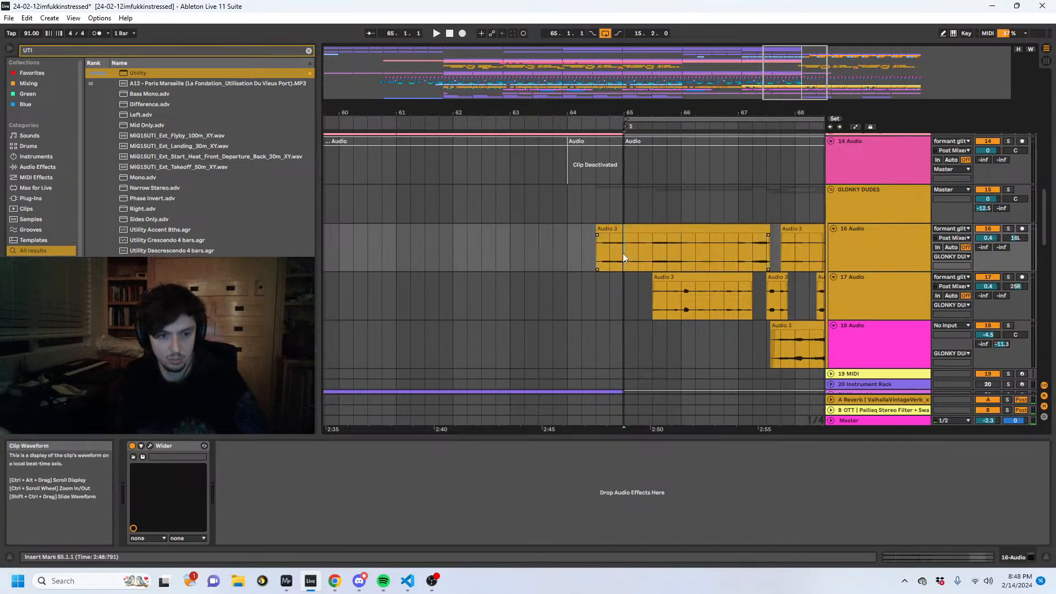
key("ctrl+v")
- Play from 64.3.1 and deactivate the 16 Audio clip piece between 64.3.1 and 65.1.1
left_click(586, 243)
key("space")
left_click(602, 229)
key("0")
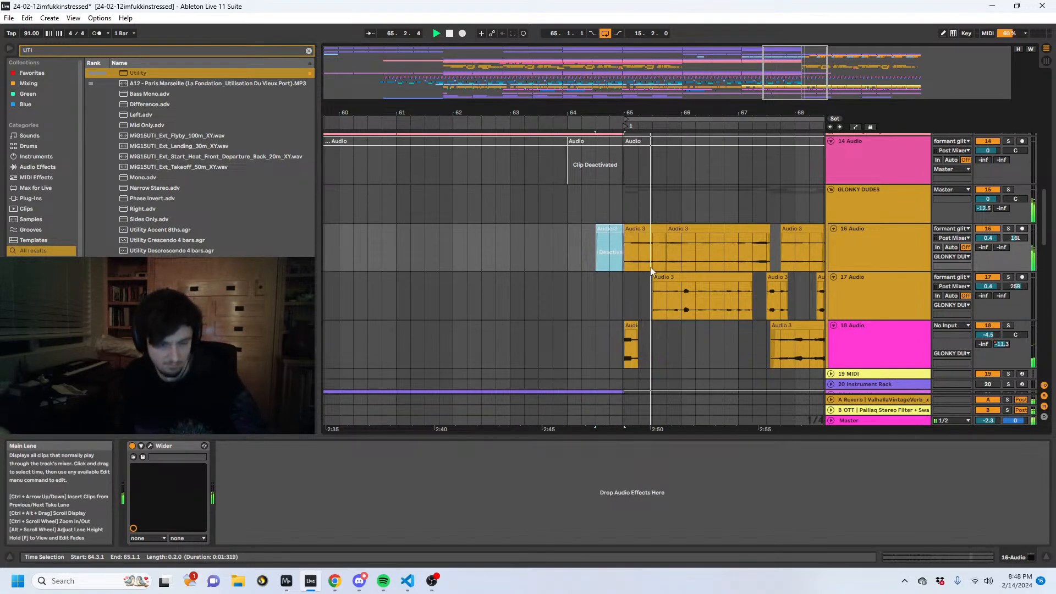
- Split the 16 Audio and 17 Audio clips around bar 66, clear the beat from 65.3 to 65.4 on both, and play the result
left_click(675, 256)
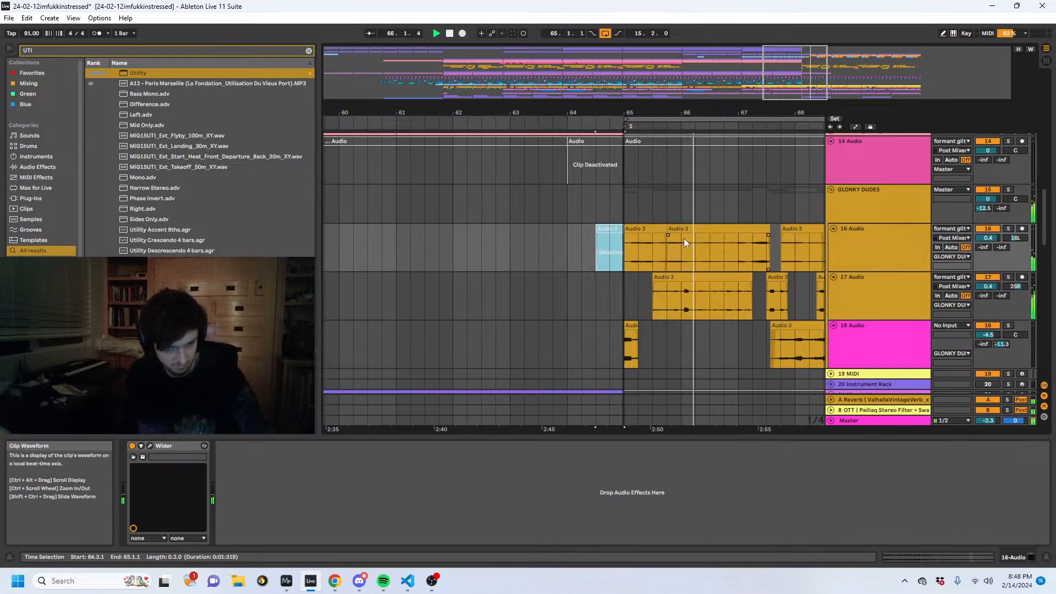
left_click_drag(682, 253, 682, 277)
key("space")
key("space")
left_click(628, 253)
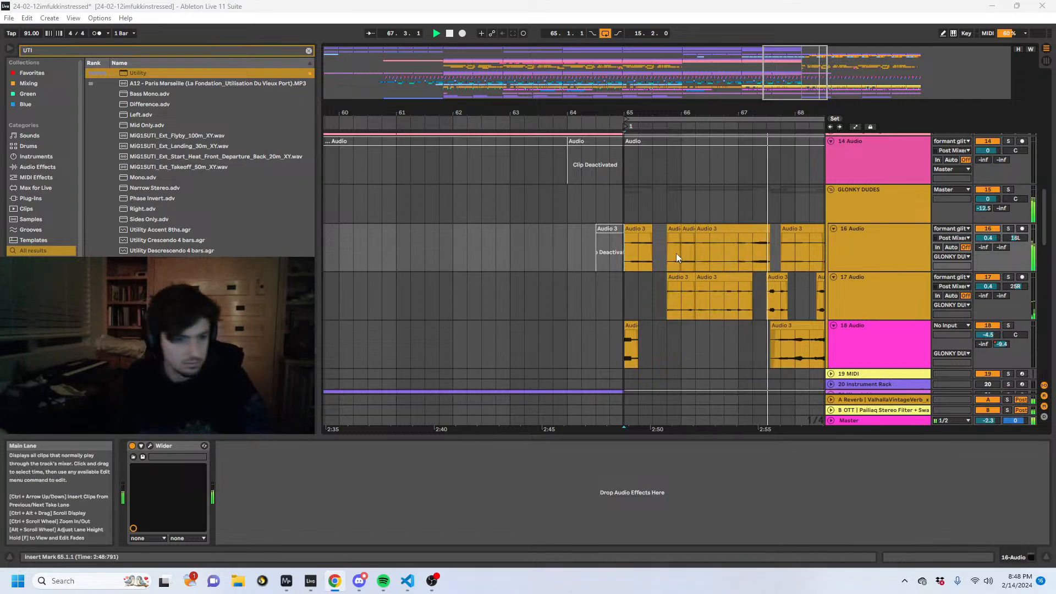
left_click(704, 259)
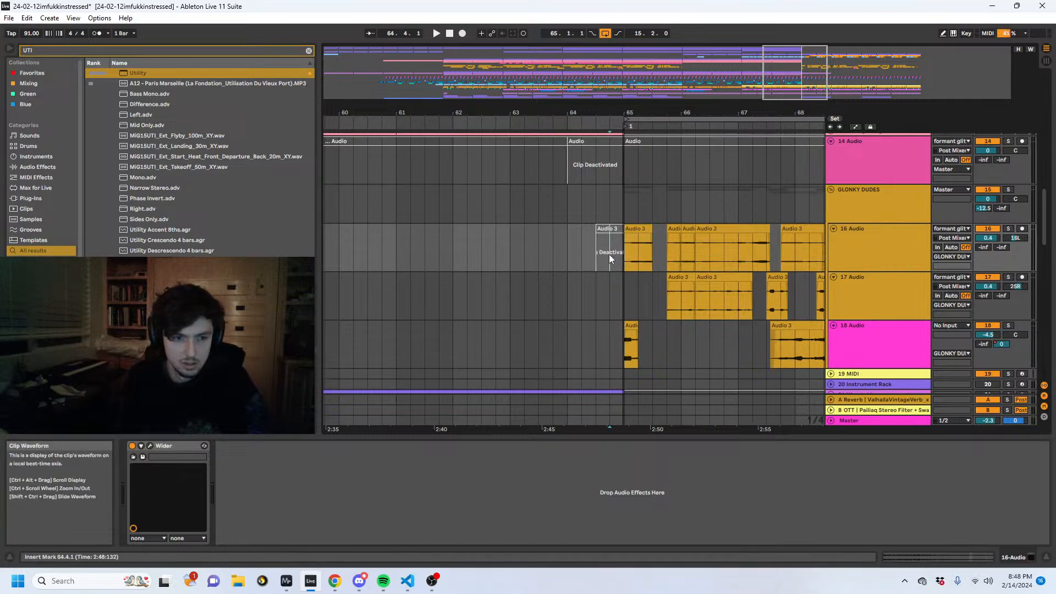
- Play the transition into bar 65 and listen to the GLONKY DUDES audio that follows
left_click(585, 252)
key("space")
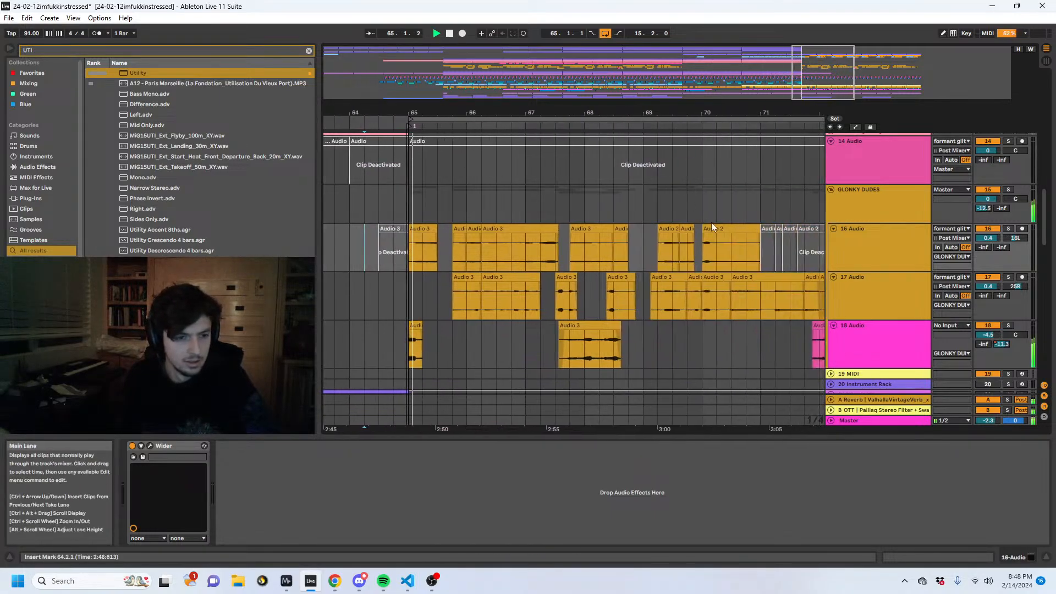
left_click(886, 215)
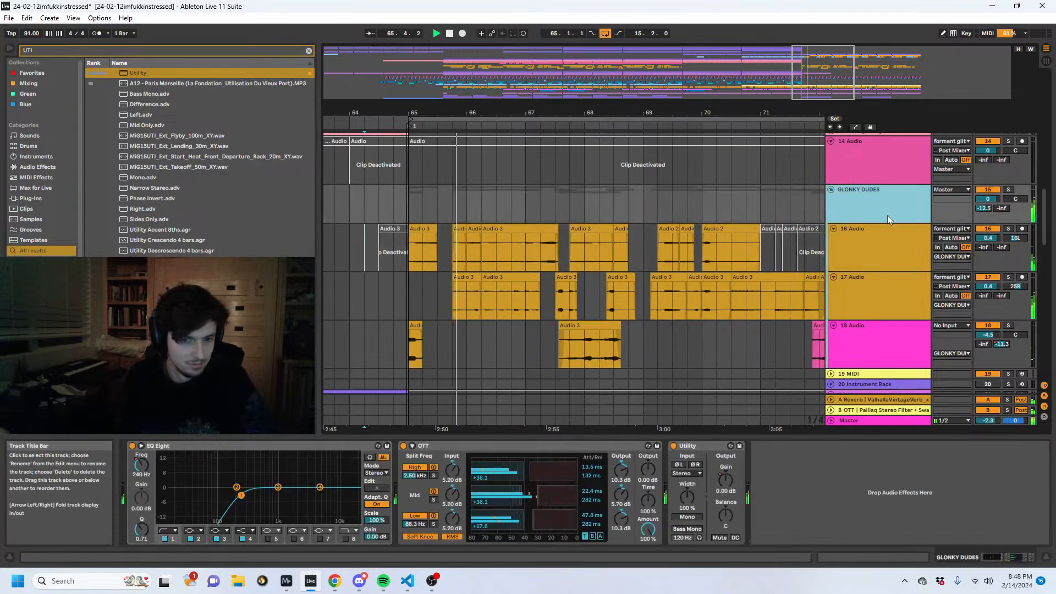
scroll(553, 298, "up", 3)
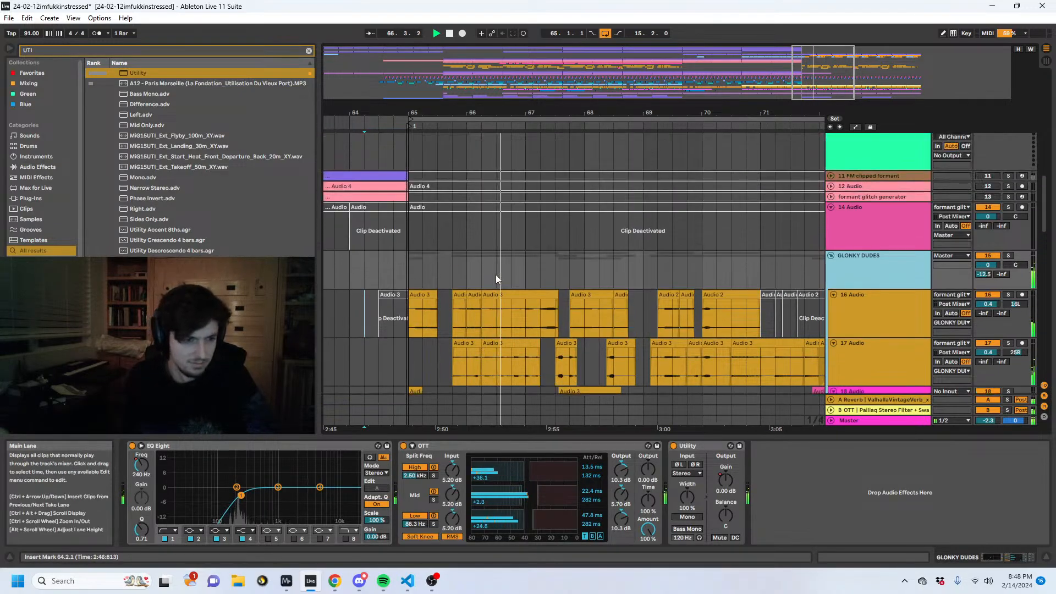
scroll(496, 275, "down", 2)
left_click(391, 262)
key("space")
key("space")
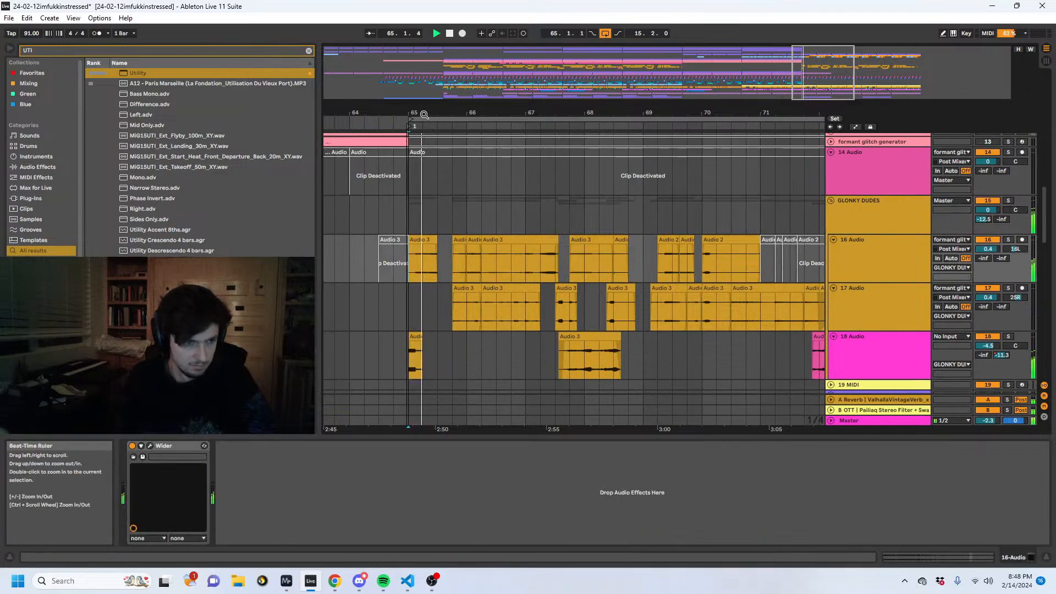
- Split the 16 Audio and 17 Audio clips at 66.1.2, move the pieces one beat later to leave a gap before 66.2.1, and play from 65.4.2
left_click_drag(422, 113, 378, 157)
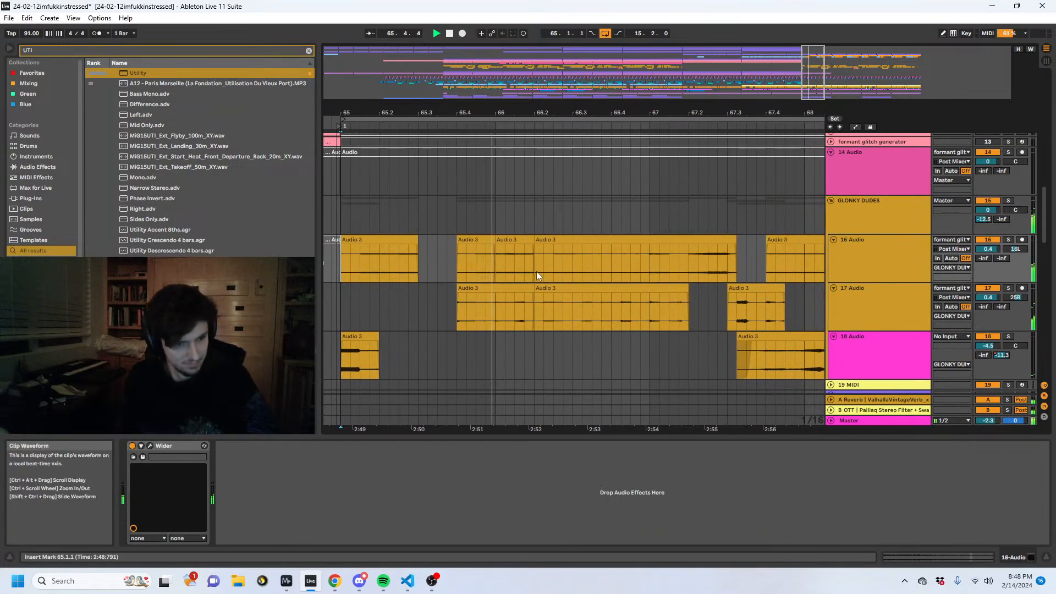
key("space")
left_click(521, 243)
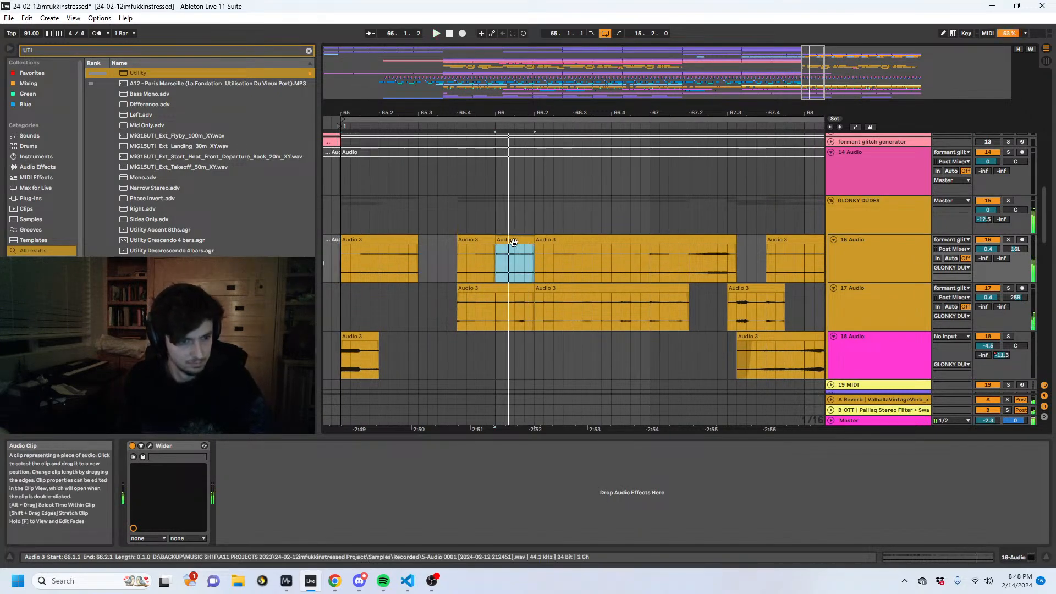
left_click(506, 255)
key("ctrl+e")
left_click(531, 316)
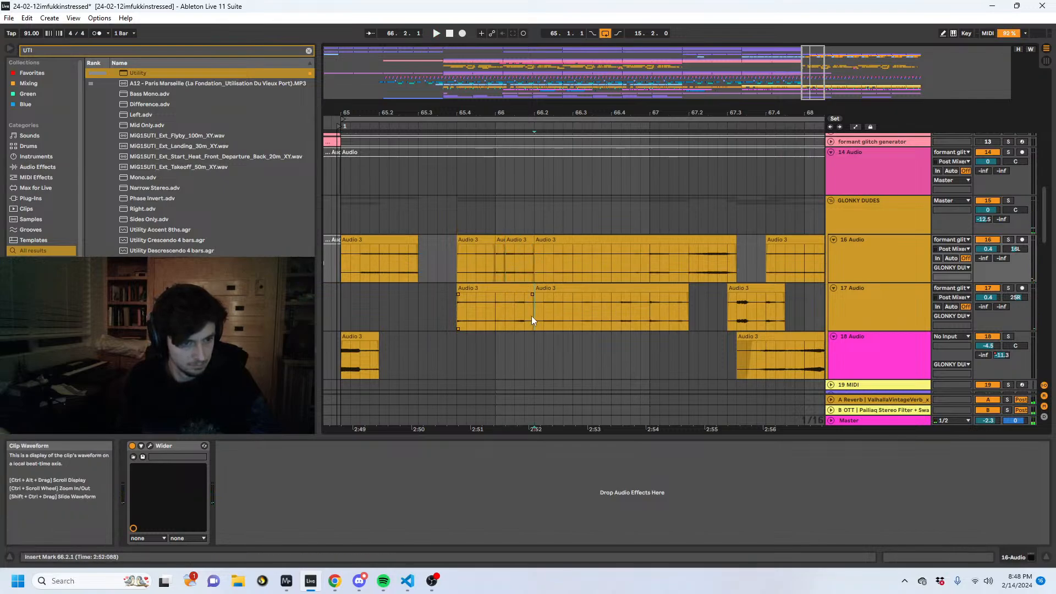
left_click_drag(503, 255, 547, 241)
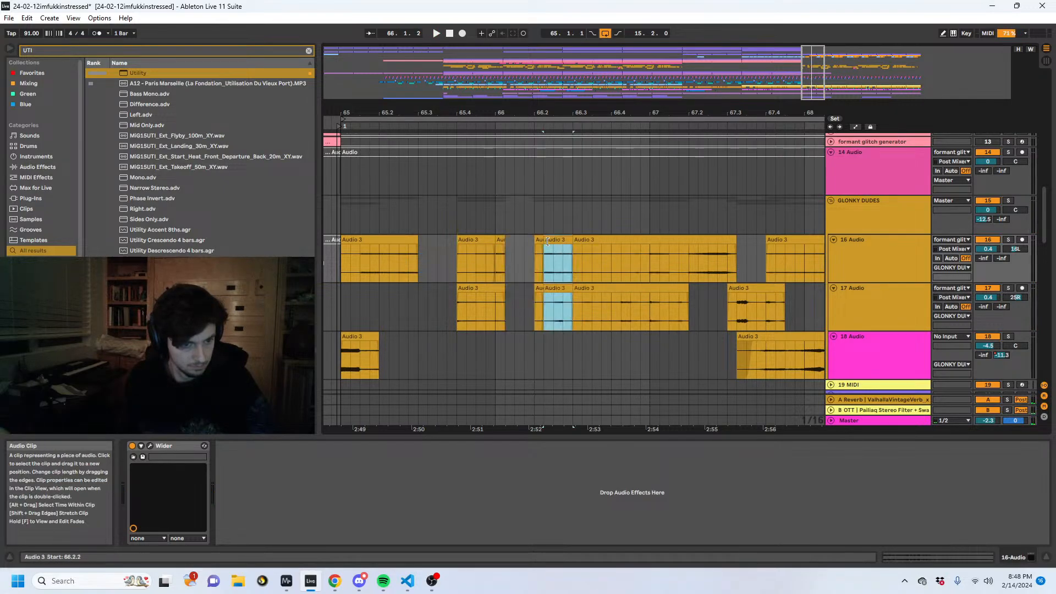
left_click(468, 263)
key("space")
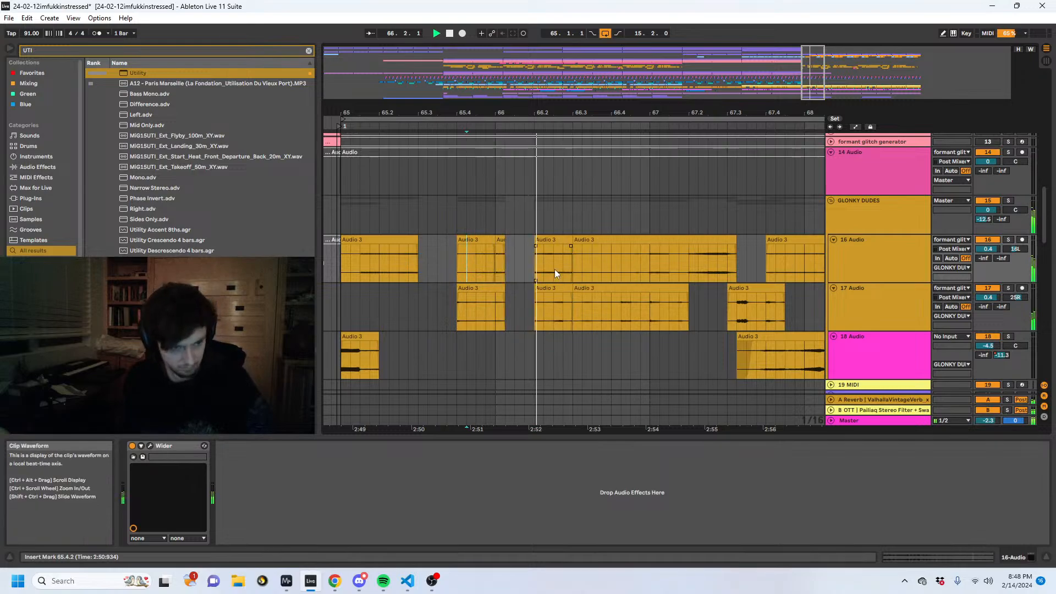
- Extend the end of the short 16 Audio clip at 66.1.1 to 66.1.3 and play from it
left_click_drag(506, 248, 510, 239)
left_click(502, 239)
key("space")
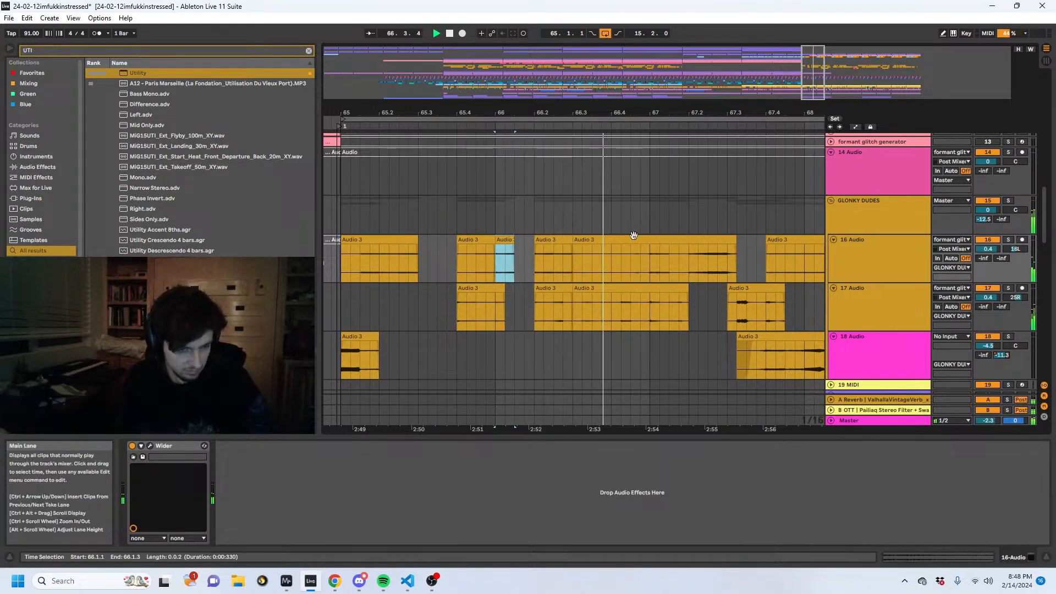
- Duplicate the 16 Audio and 17 Audio clips between 65.1.1 and 67.1.1 into the following two bars
left_click_drag(649, 312, 346, 268)
key("minus")
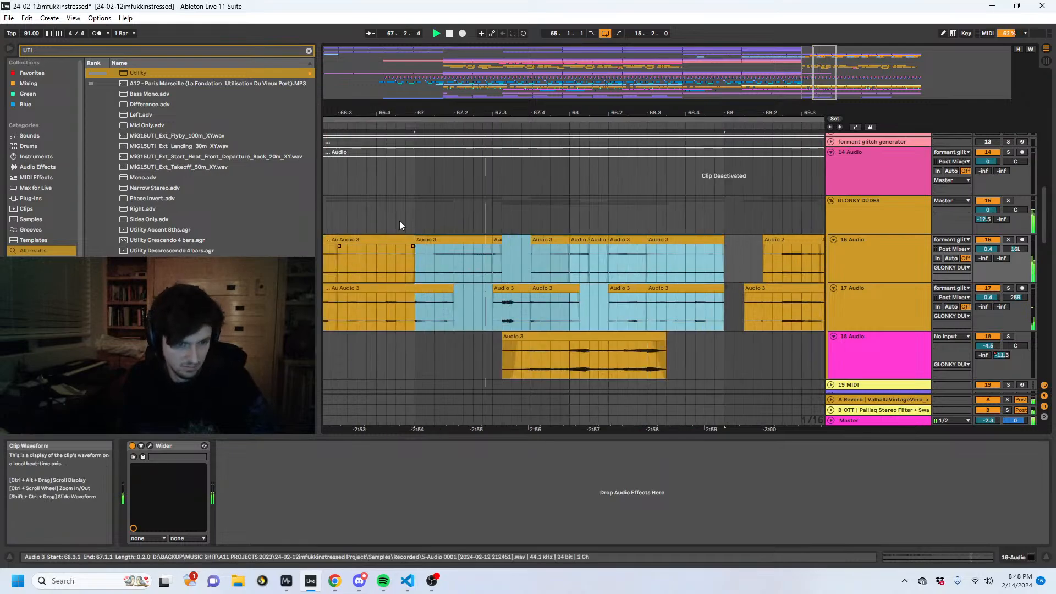
key("ctrl+d")
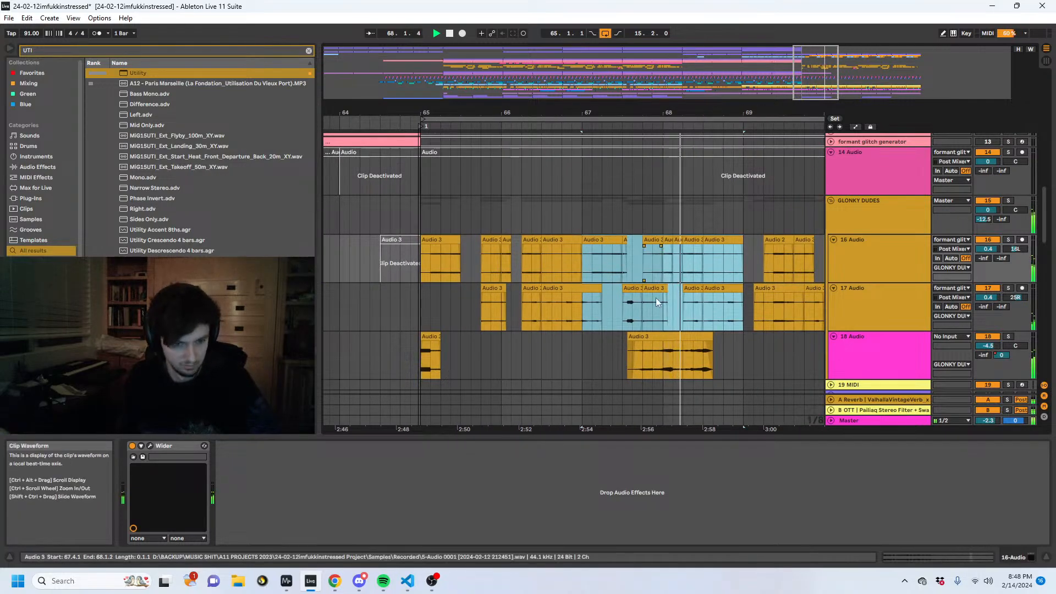
- Move the later 18 Audio clip to 68.2.2, trim its end to 69.1.1, and play from 64.4.3
left_click_drag(683, 352, 743, 350)
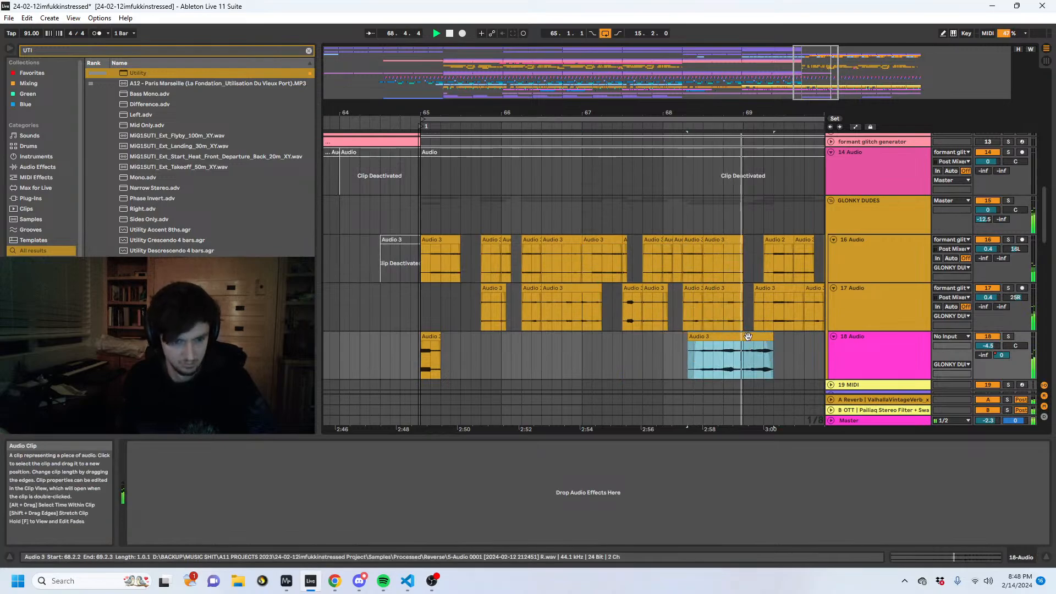
key("space")
left_click(777, 336)
left_click_drag(772, 335, 744, 335)
left_click(412, 352)
key("space")
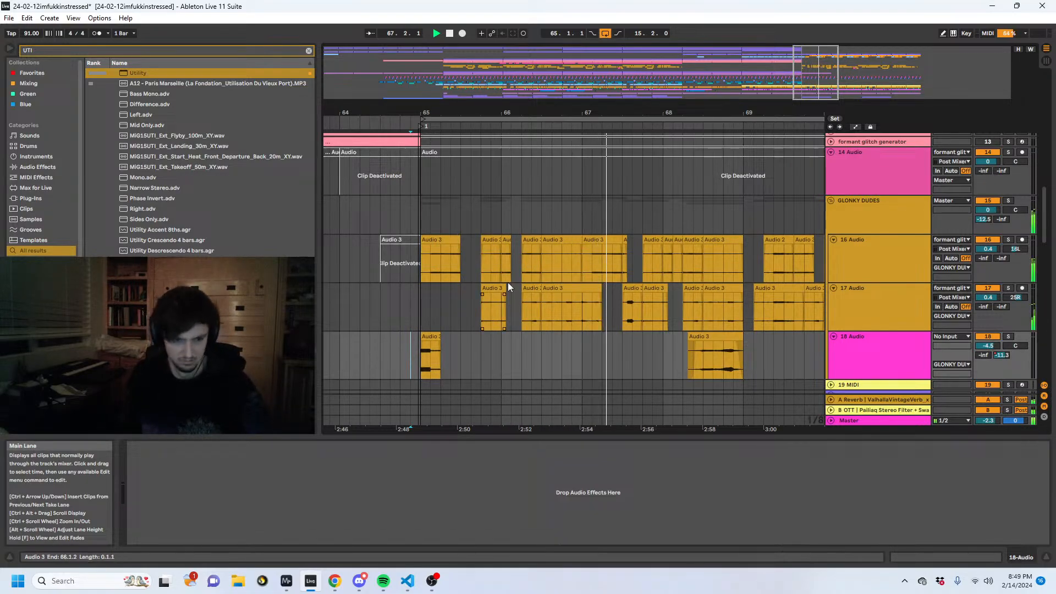
- Deactivate the squelch gen 3 clips at 65.1.1, 67.1.1 and 69.1.1, then play from 64.3.1
scroll(511, 270, "up", 6)
scroll(566, 247, "up", 2)
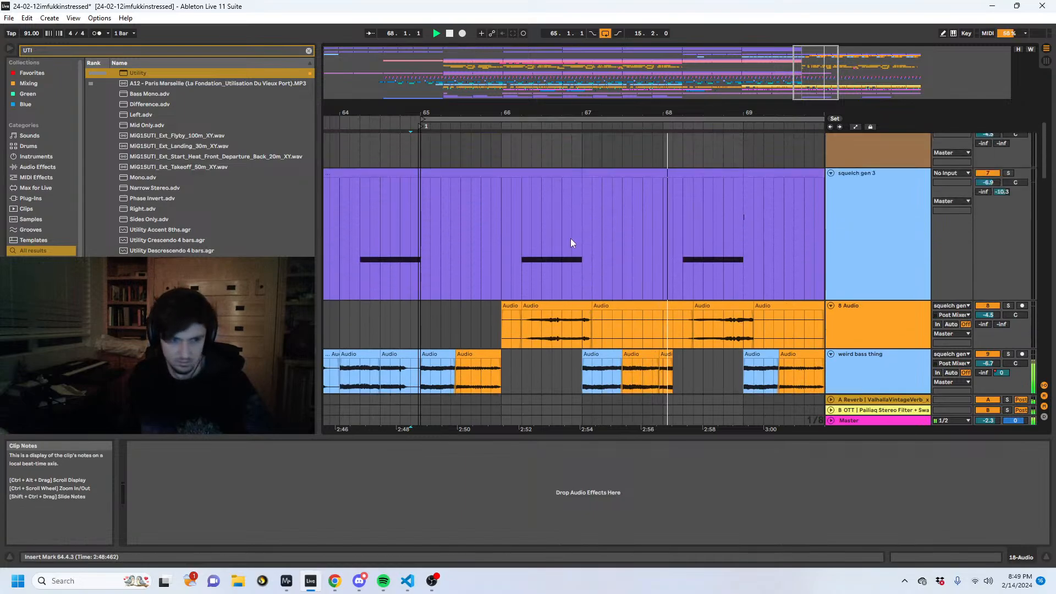
left_click(585, 176)
key("space")
key("0")
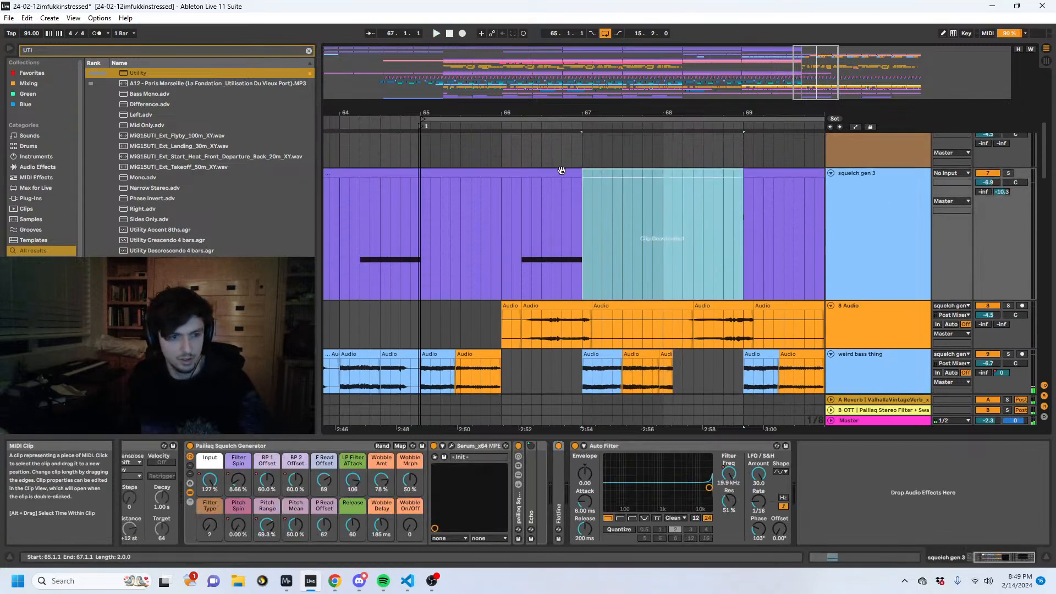
left_click(561, 172)
key("0")
left_click(784, 172)
key("0")
left_click(380, 219)
key("space")
- Listen to the section after bar 65 while examining the GLONKY DUDES, 8 Audio and squelch gen 3 tracks
scroll(487, 216, "down", 2)
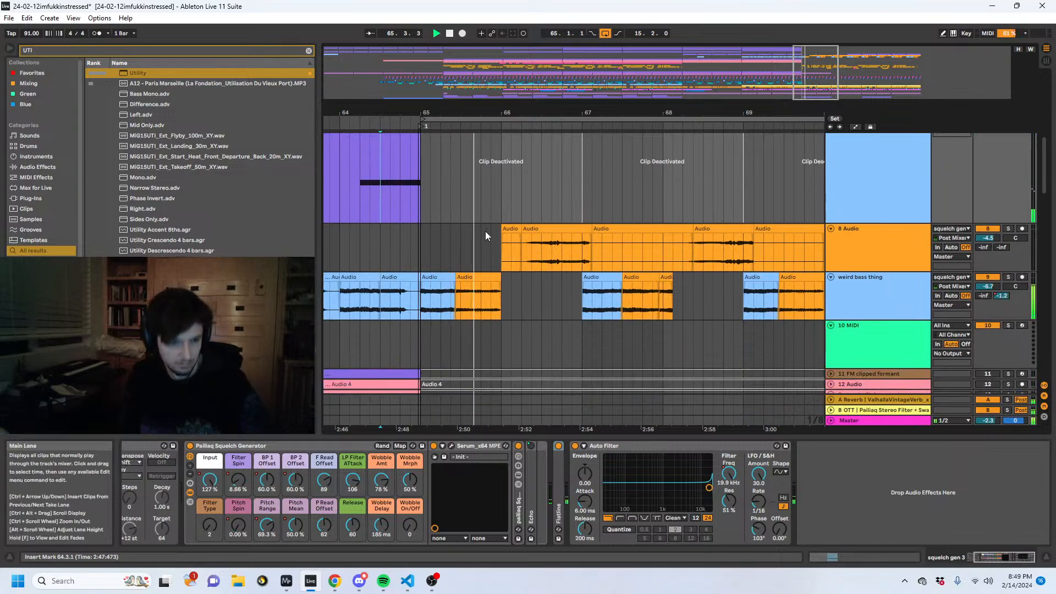
scroll(481, 242, "down", 6)
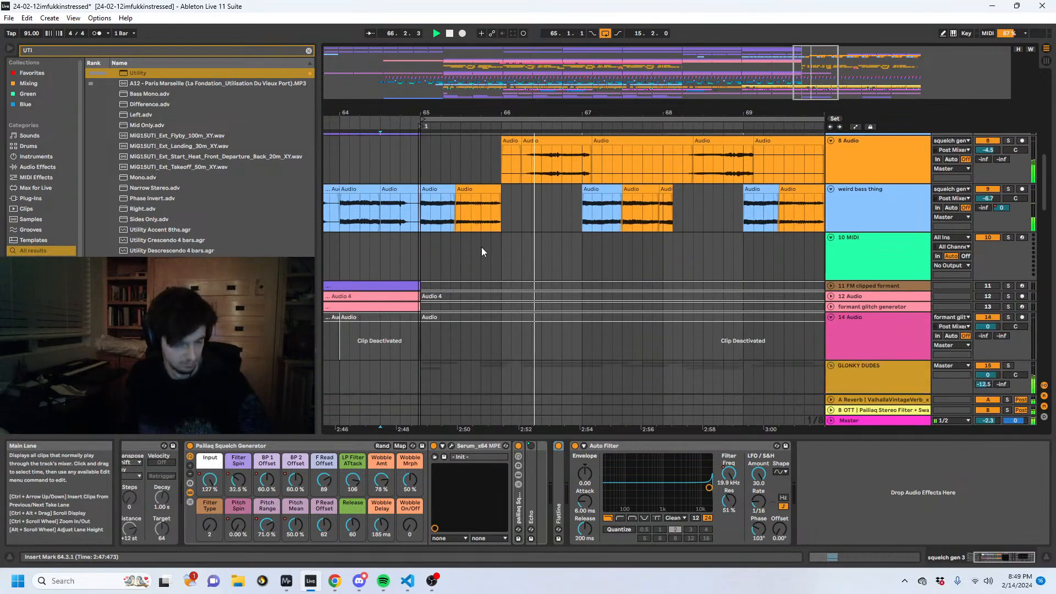
scroll(550, 245, "up", 4)
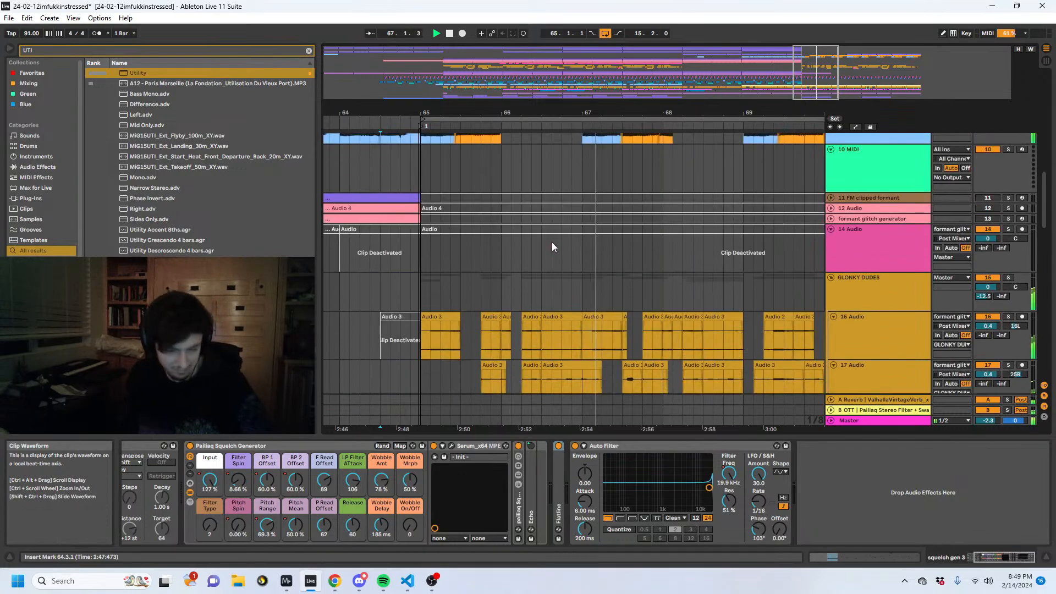
left_click(531, 255)
scroll(531, 254, "up", 2)
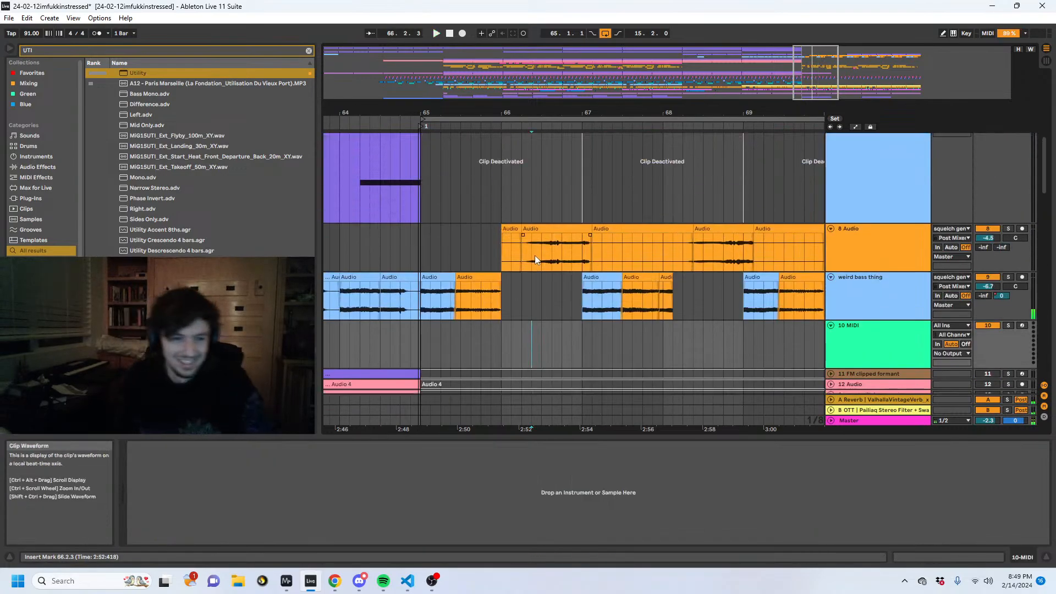
left_click(562, 256)
left_click(512, 256)
scroll(550, 242, "up", 2)
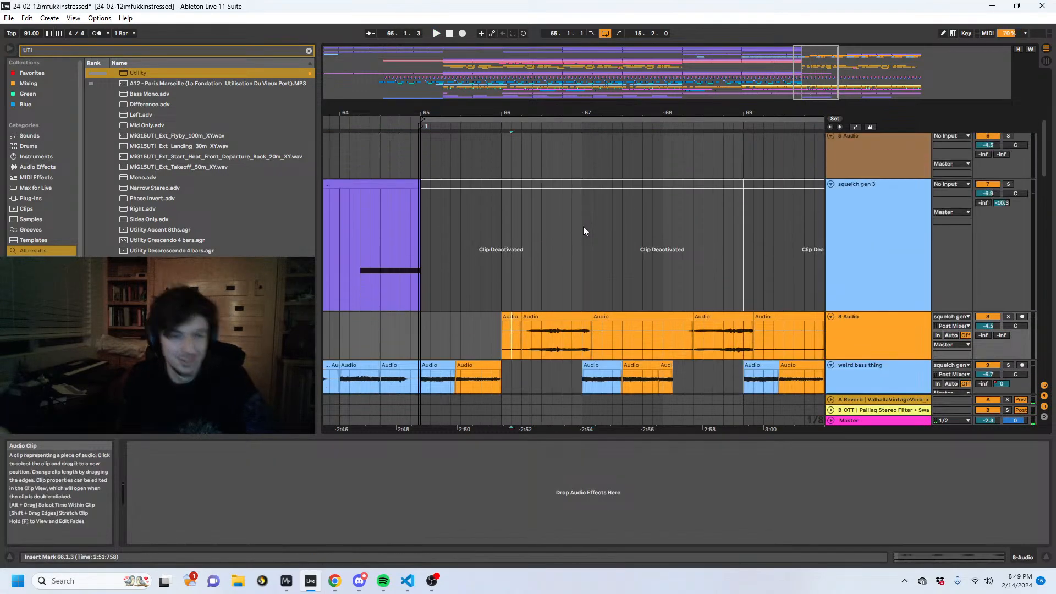
left_click(540, 214)
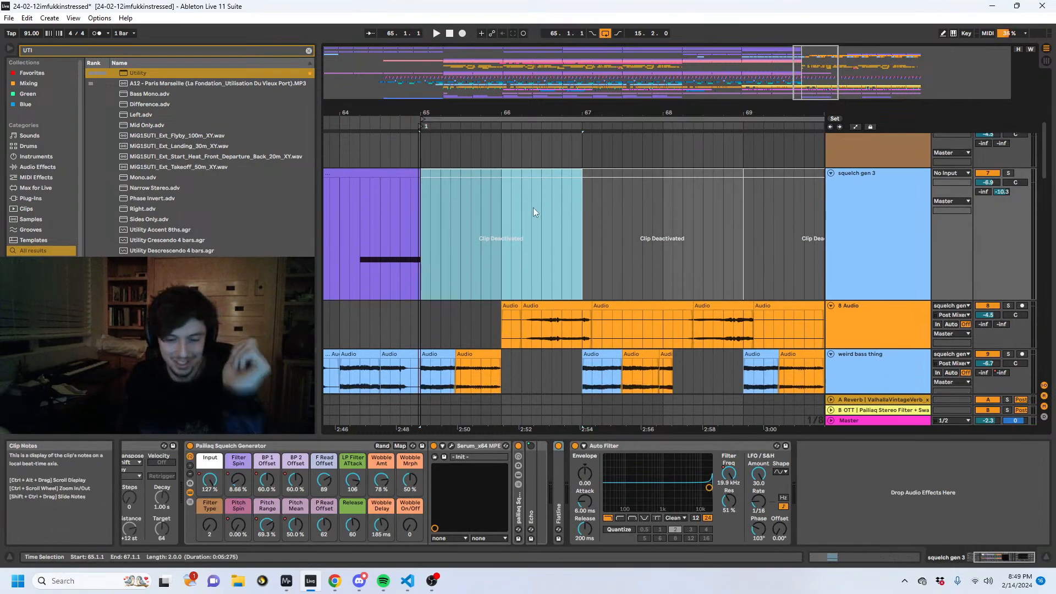
scroll(532, 219, "down", 4)
scroll(517, 220, "up", 2)
- Search the browser for Auto Filter and add it to the 8 Audio track
left_click(572, 208)
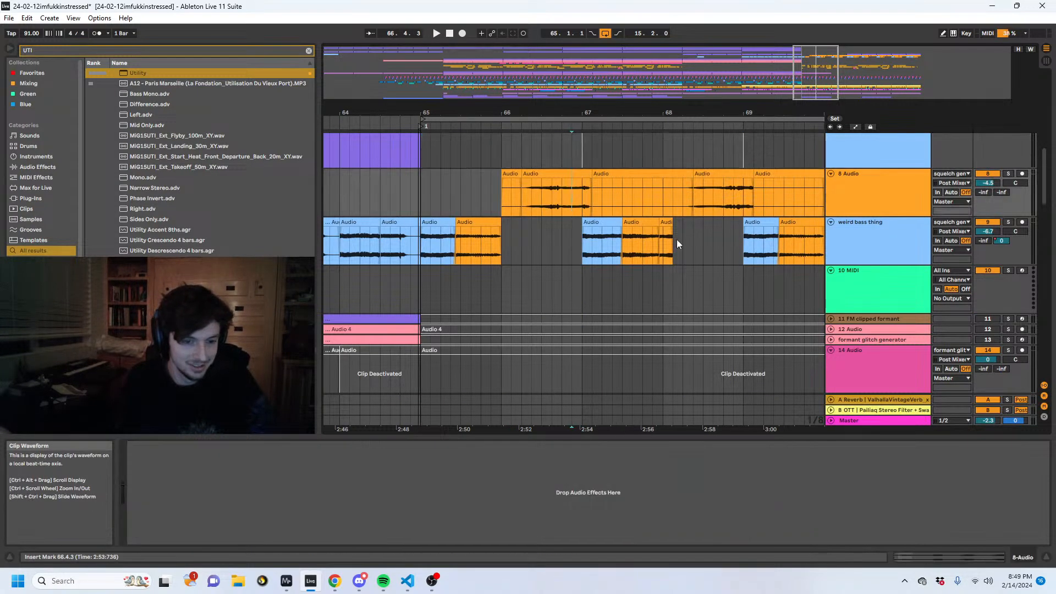
left_click(131, 51)
type("AUTO")
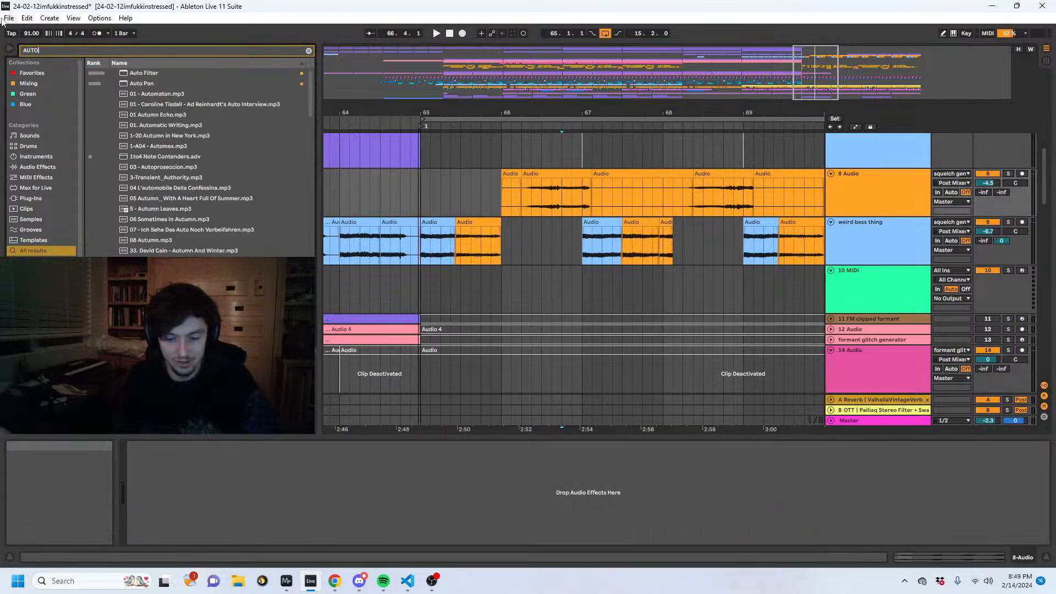
type(" FIL")
left_click_drag(141, 71, 283, 457)
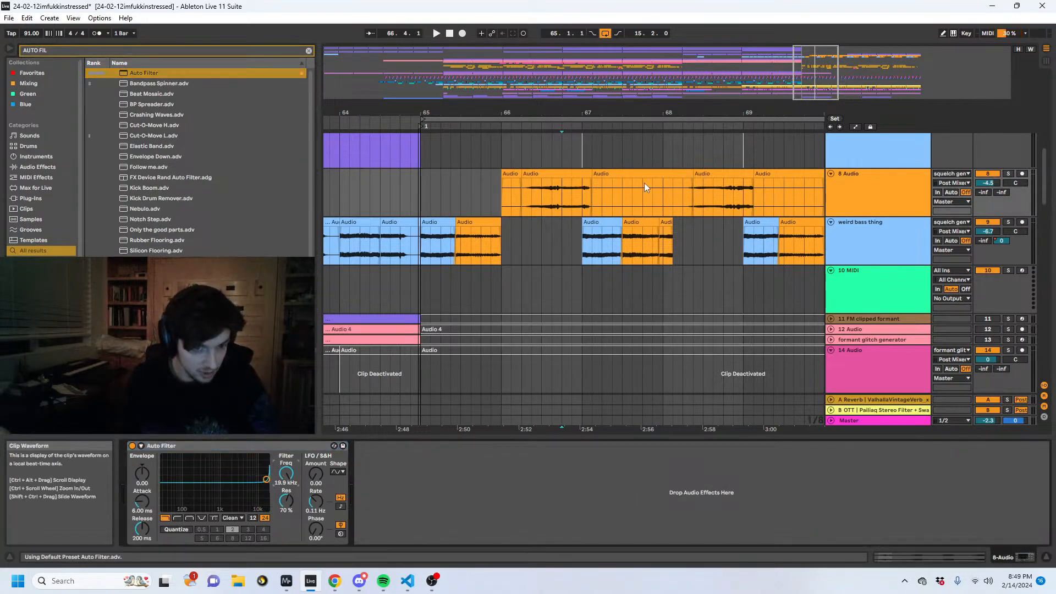
- Automate the 8 Audio Auto Filter frequency to fall from about 66.3.3 to just after 67.1.1, and listen to the sweep
key("a")
left_click_drag(592, 179, 582, 197)
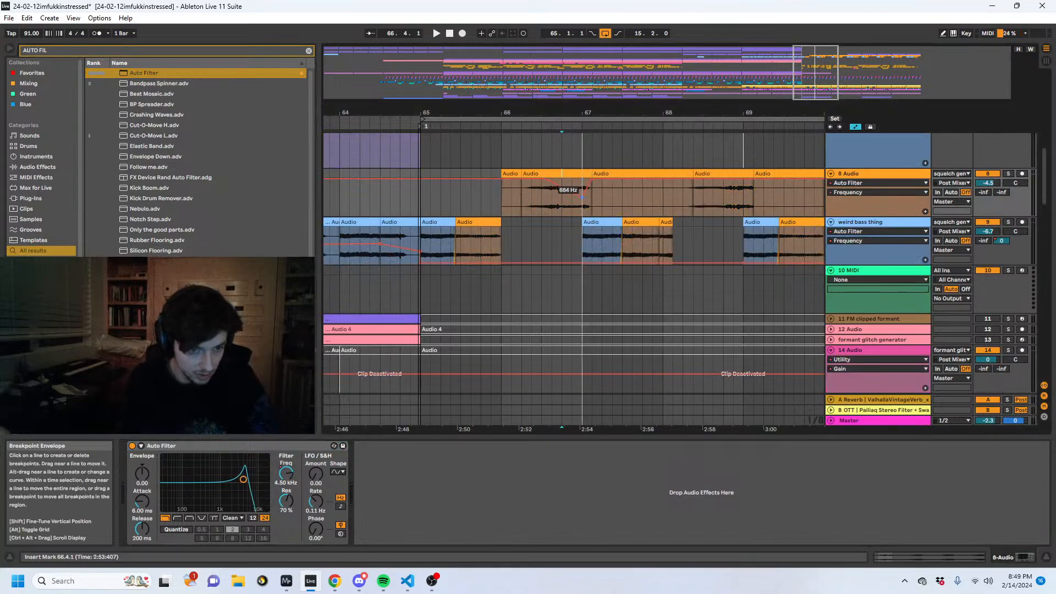
left_click(553, 209)
key("space")
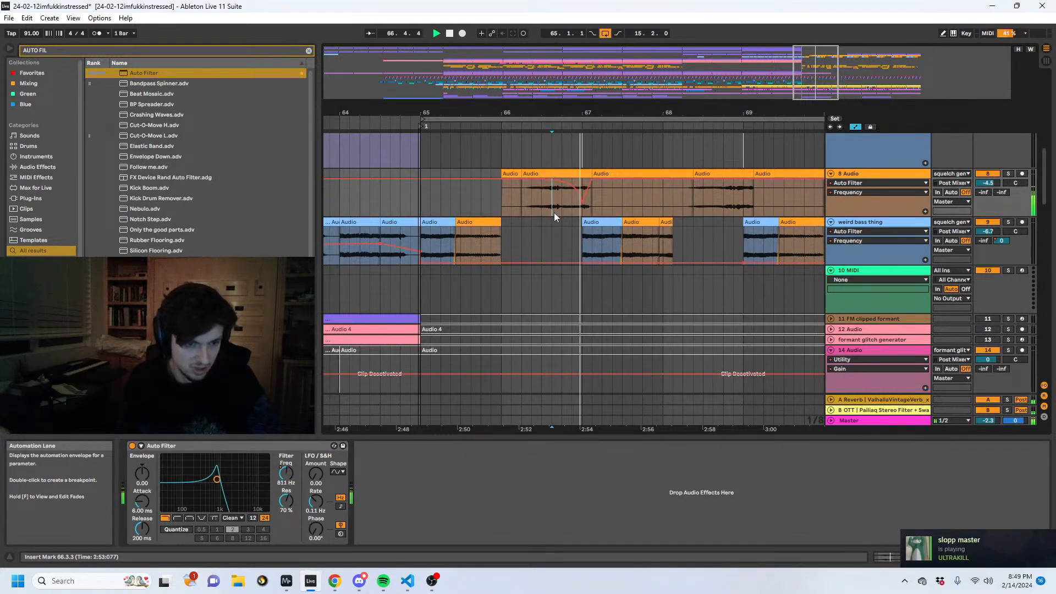
key("space")
left_click_drag(582, 200, 588, 214)
key("space")
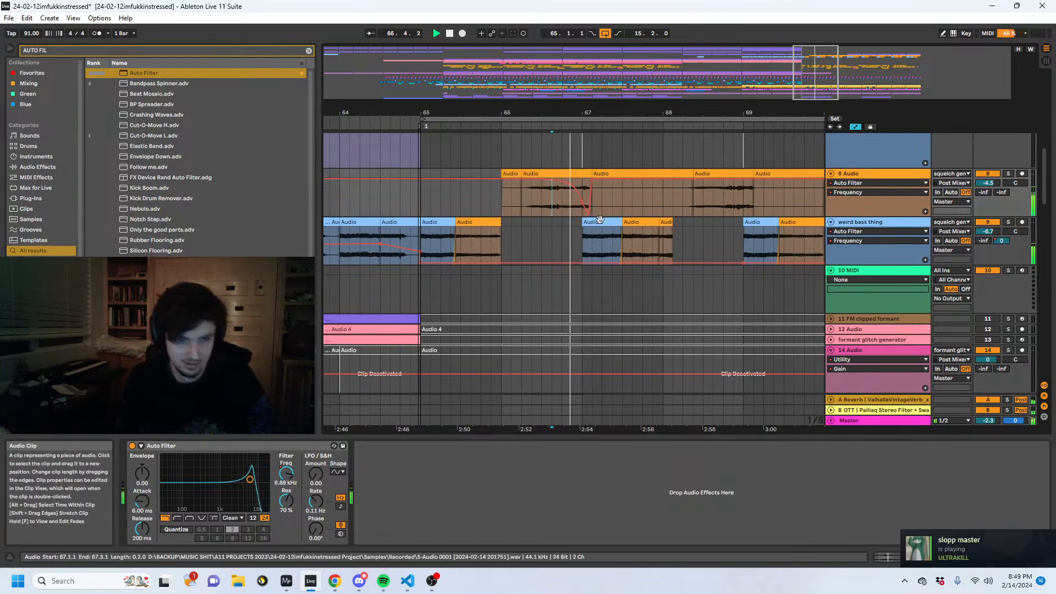
- Lower the 8 Audio filter frequency after the bar 67 sweep to about 26 Hz and ramp it back up toward bar 69 during playback
left_click(410, 199)
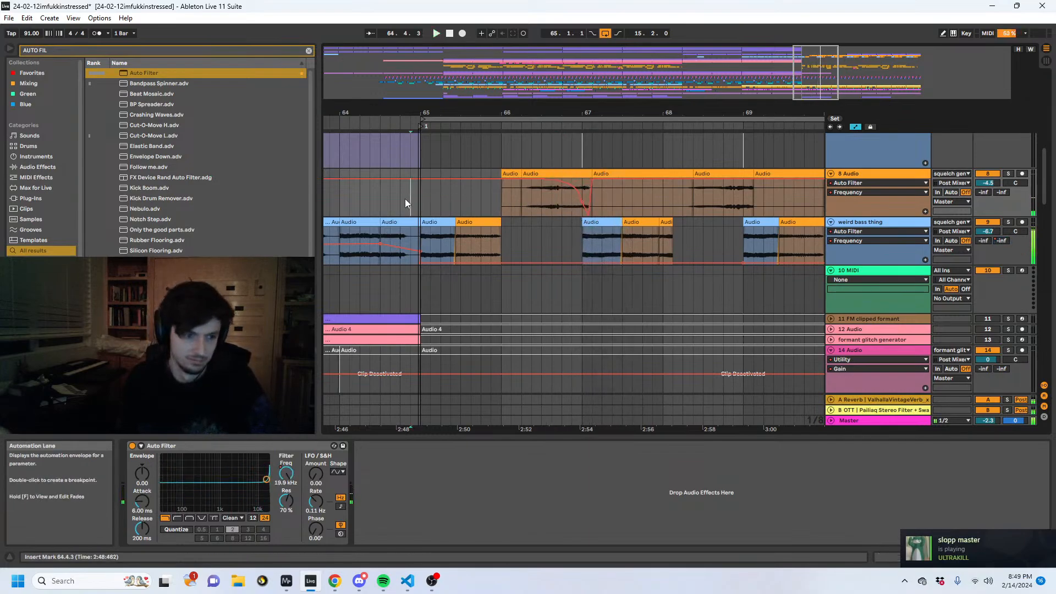
left_click(591, 179)
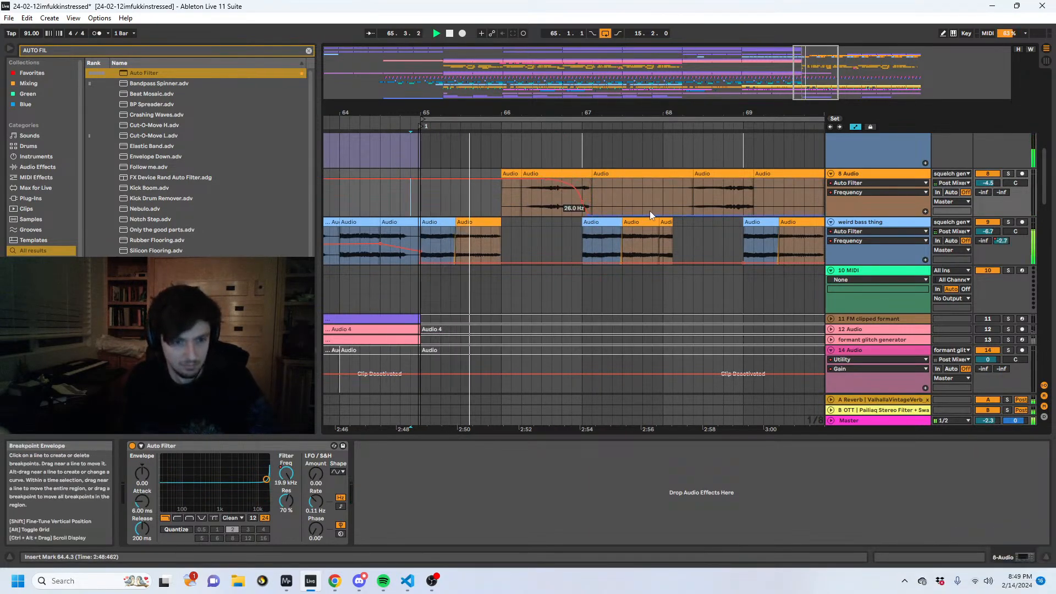
left_click_drag(653, 224, 737, 188)
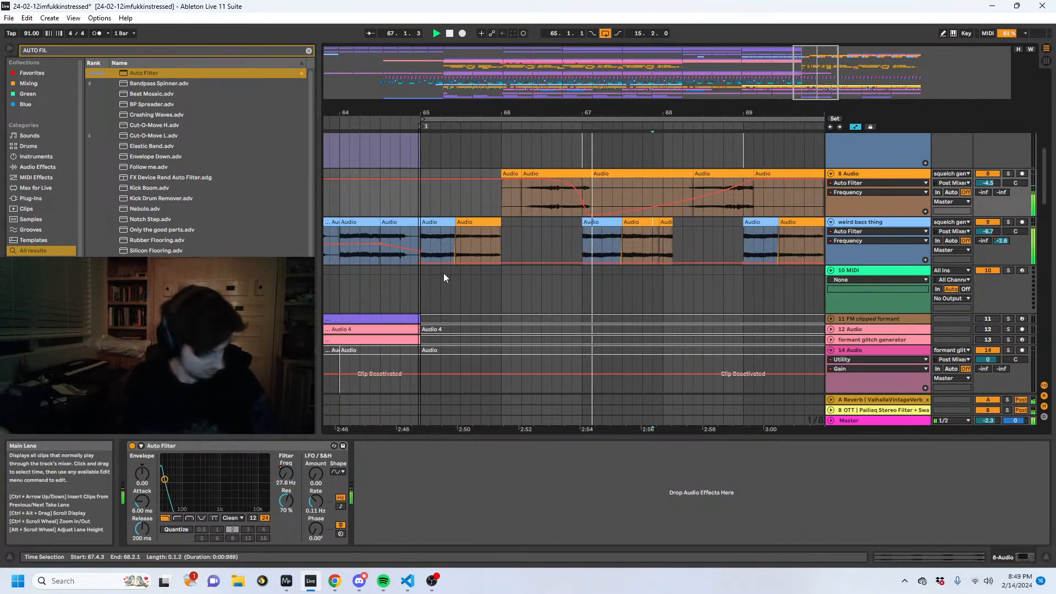
- Copy the 18 Audio clip at 65.1.1 and paste it at 67.1.1
scroll(484, 268, "down", 3)
scroll(503, 268, "down", 5)
left_click(430, 292)
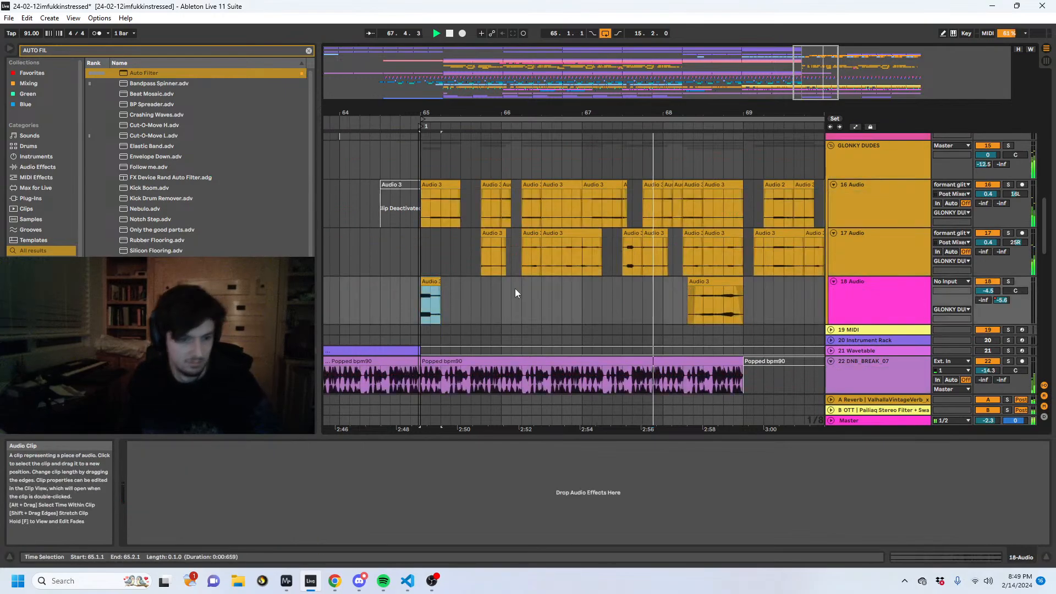
left_click(582, 302)
key("ctrl+v")
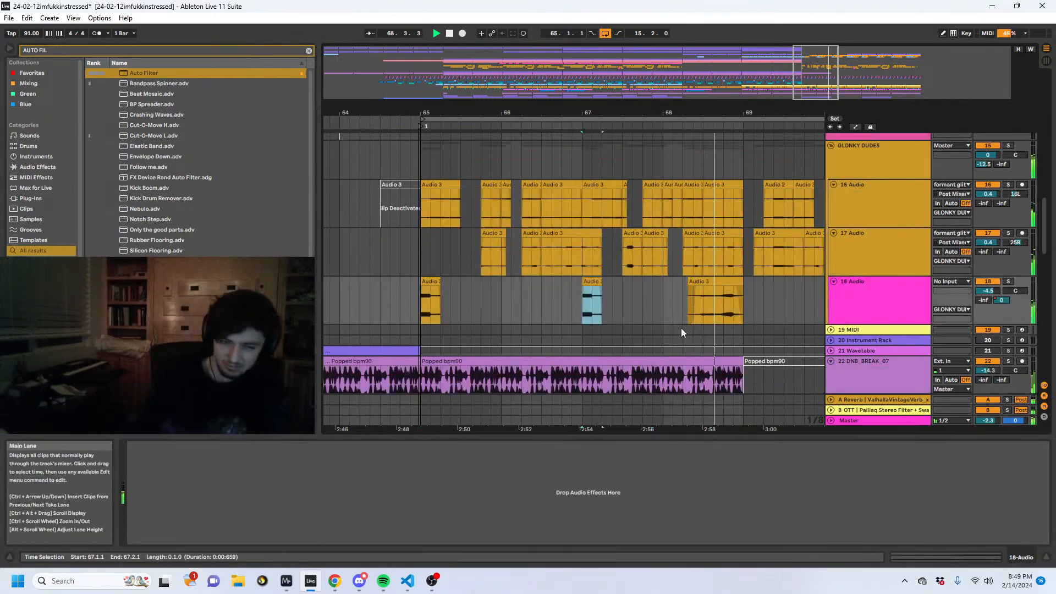
- Reverse the 18 Audio clip at 68.2.2 and play from it
left_click(724, 283)
key("space")
key("r")
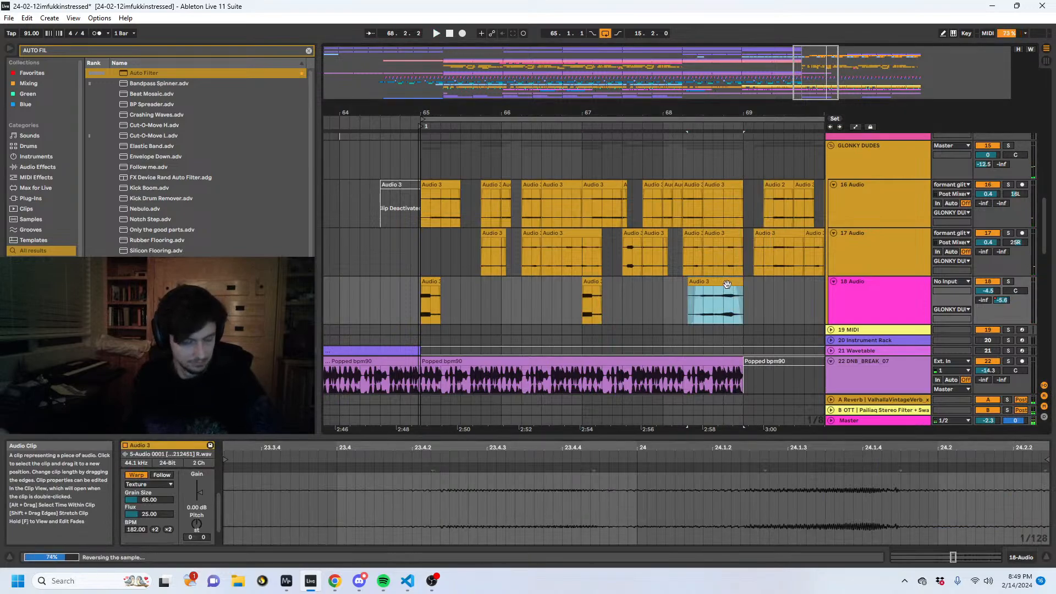
key("space")
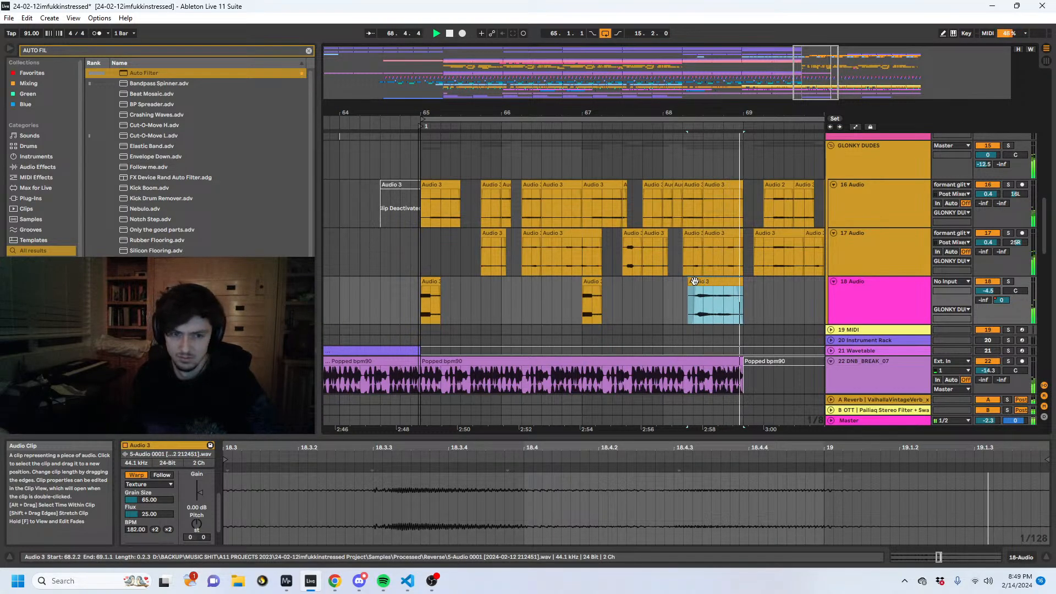
- Move the reversed 18 Audio clip to 68.3.1, double its BPM to 364, and listen to the change from 64.4.1
key("space")
left_click_drag(694, 281, 716, 285)
key("space")
key("space")
left_click(167, 529)
key("space")
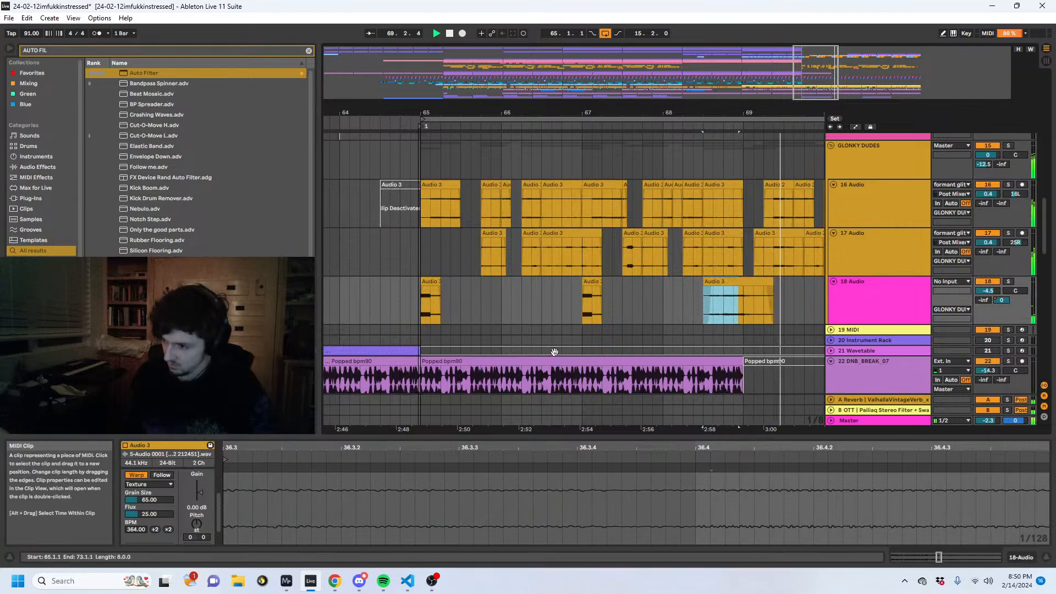
left_click(397, 295)
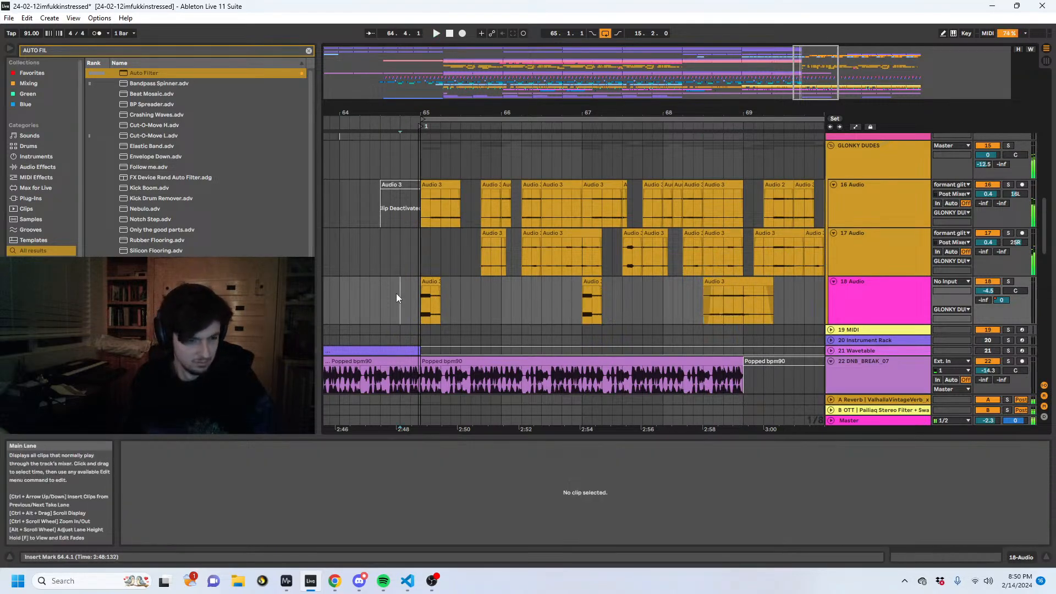
key("space")
key("space")
scroll(607, 288, "up", 1)
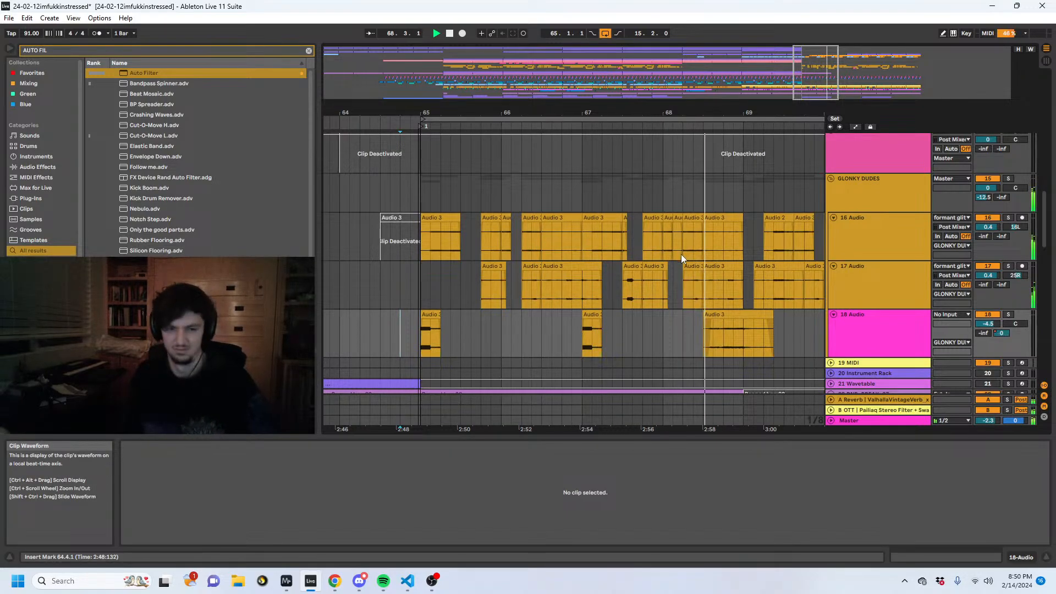
scroll(681, 257, "up", 3)
left_click(690, 307)
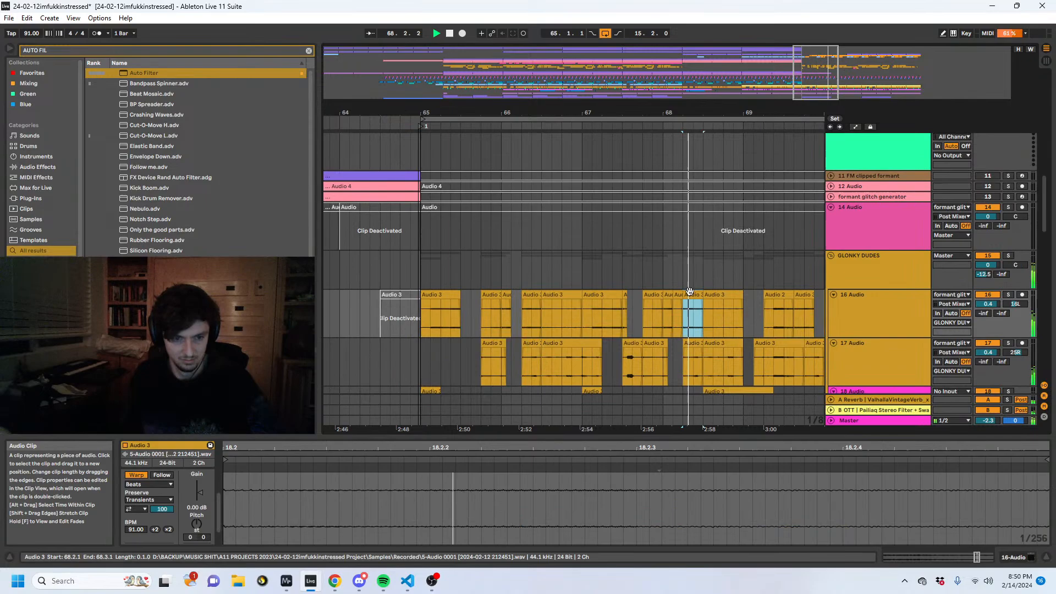
left_click(166, 483)
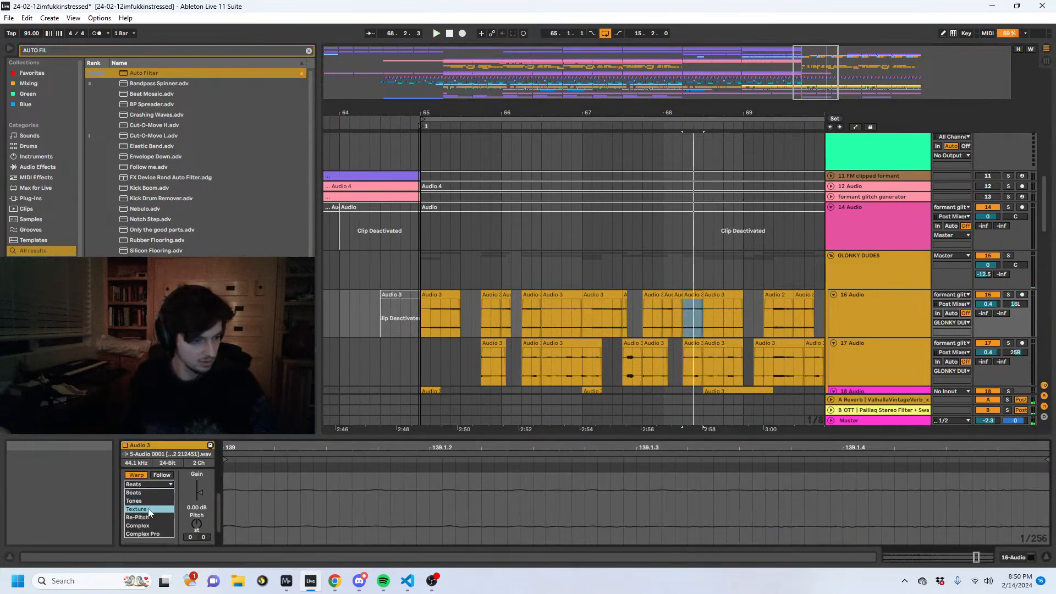
key("Escape")
left_click(655, 321)
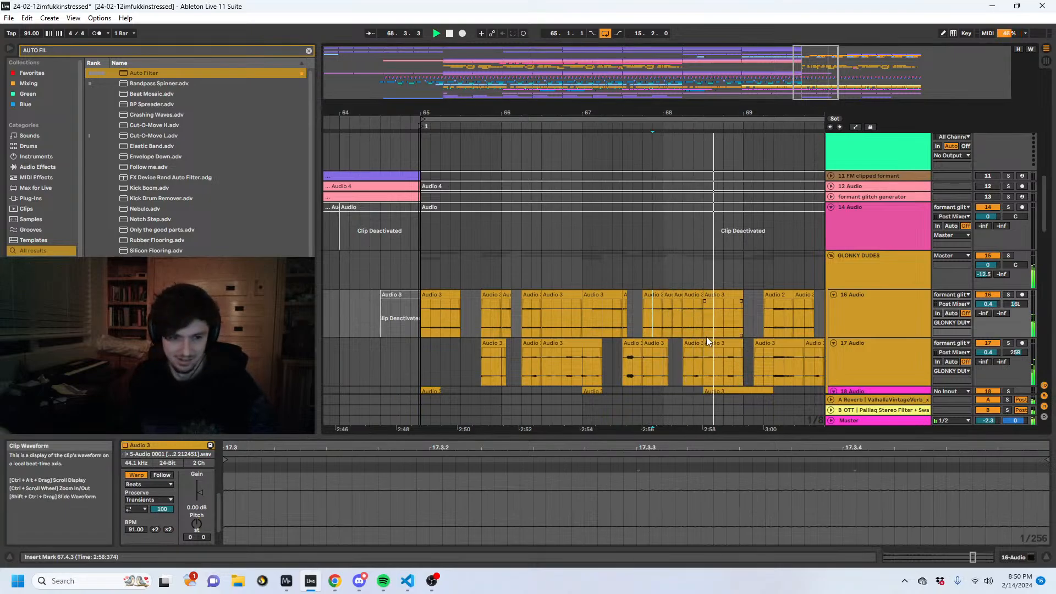
- Deactivate the 18 Audio clip at 68.3.1 and play the section from just before bar 65
scroll(715, 330, "down", 3)
left_click(720, 317)
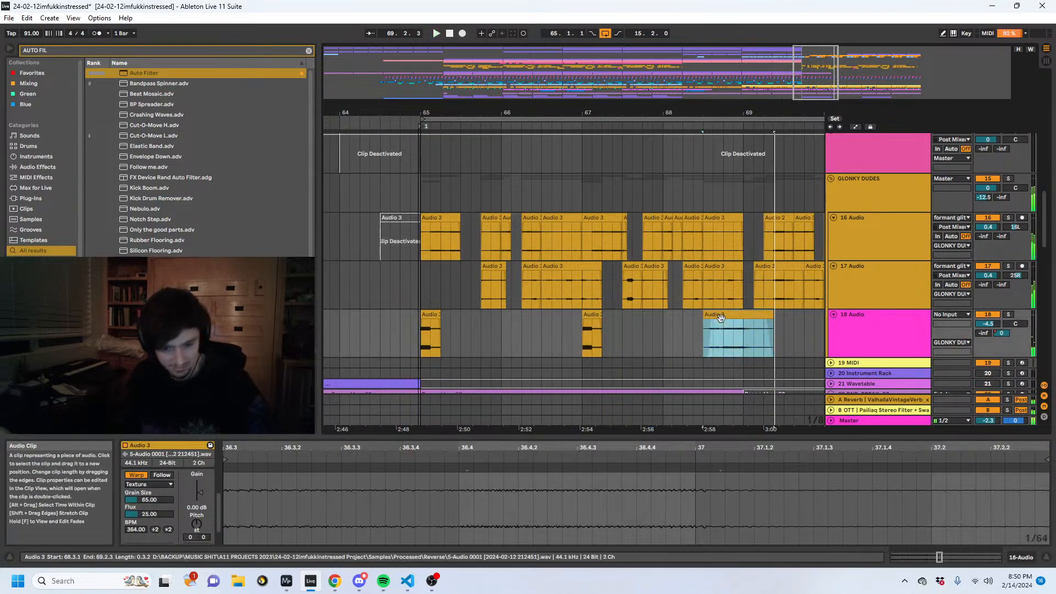
key("0")
left_click(400, 333)
key("space")
- Duplicate the 16, 17 and 18 Audio clips of bars 65 to 69 so the copy fills 69.1.1 to 73.1.1
left_click_drag(749, 336, 422, 222)
key("ctrl+d")
left_click_drag(484, 109, 877, 110)
- Add the headshadow pan rack after the Auto Filter on 8 Audio and set its L-R Pan macro to 0
scroll(697, 249, "up", 5)
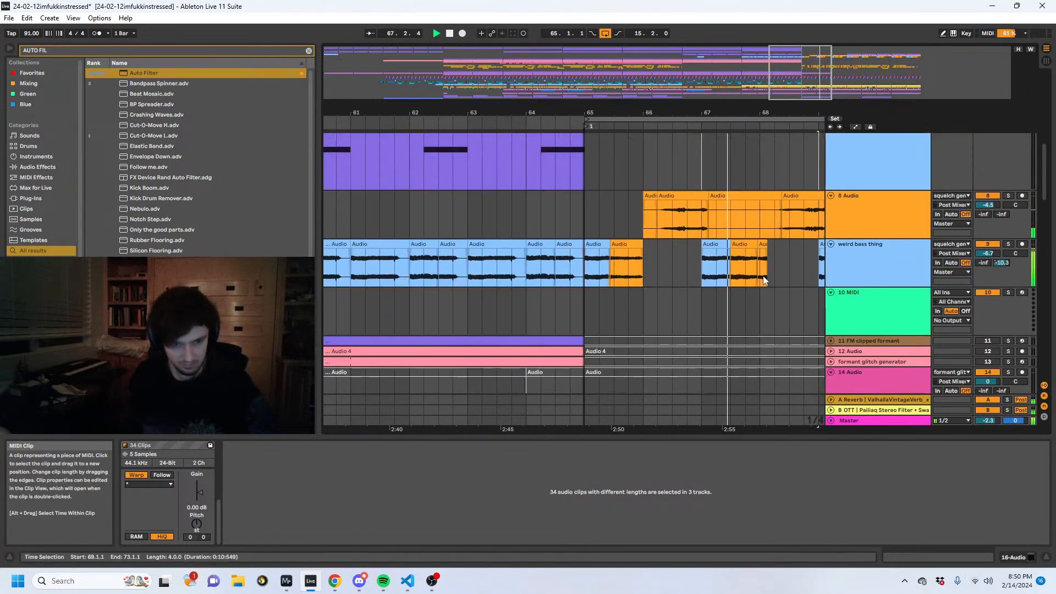
scroll(763, 280, "up", 1)
left_click(662, 257)
left_click(1015, 249)
key("space")
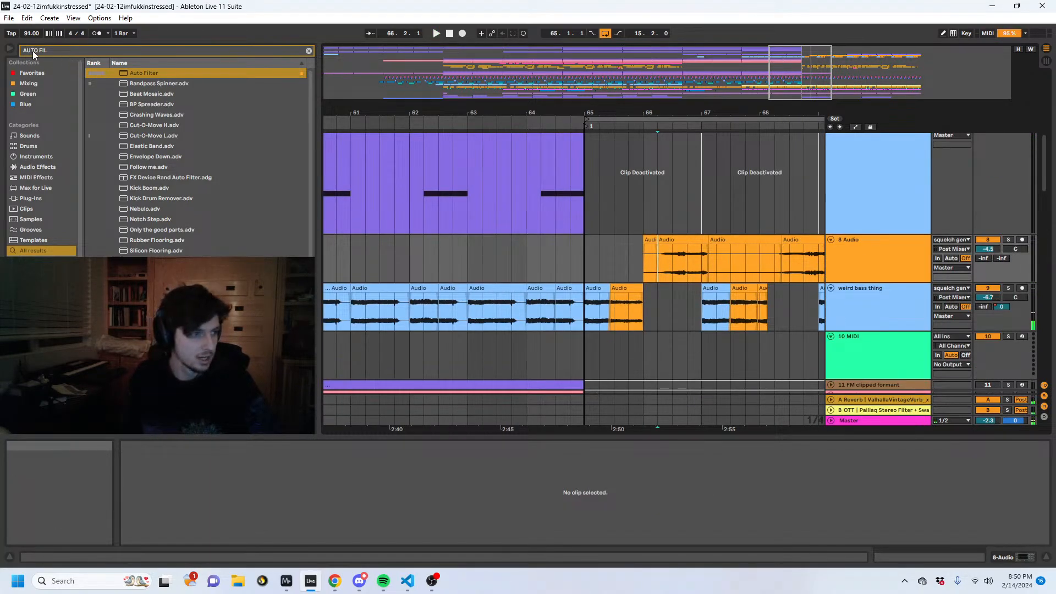
key("ctrl+f")
type("headshad")
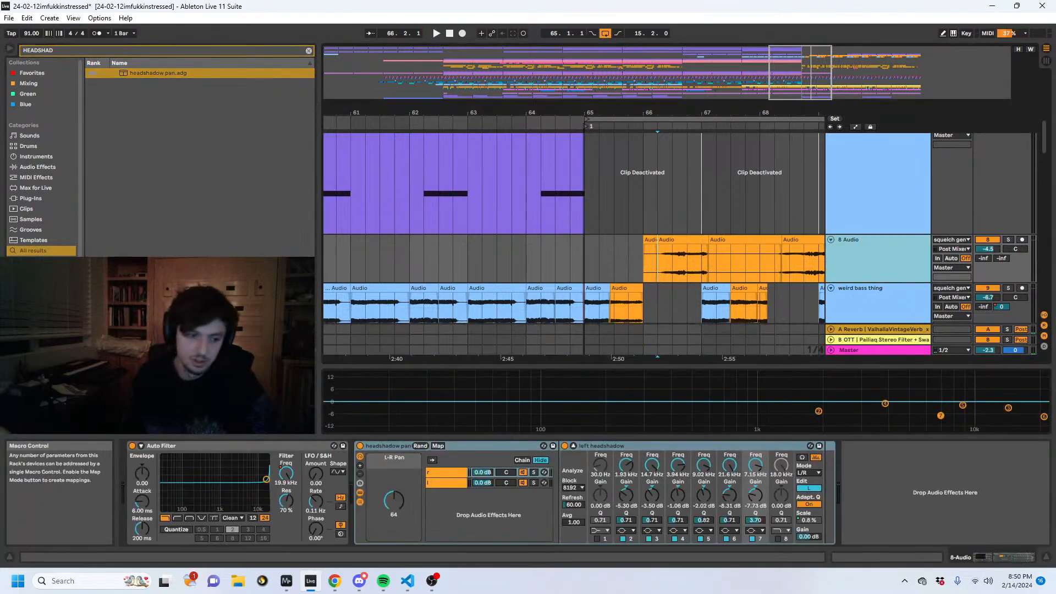
left_click_drag(394, 500, 394, 551)
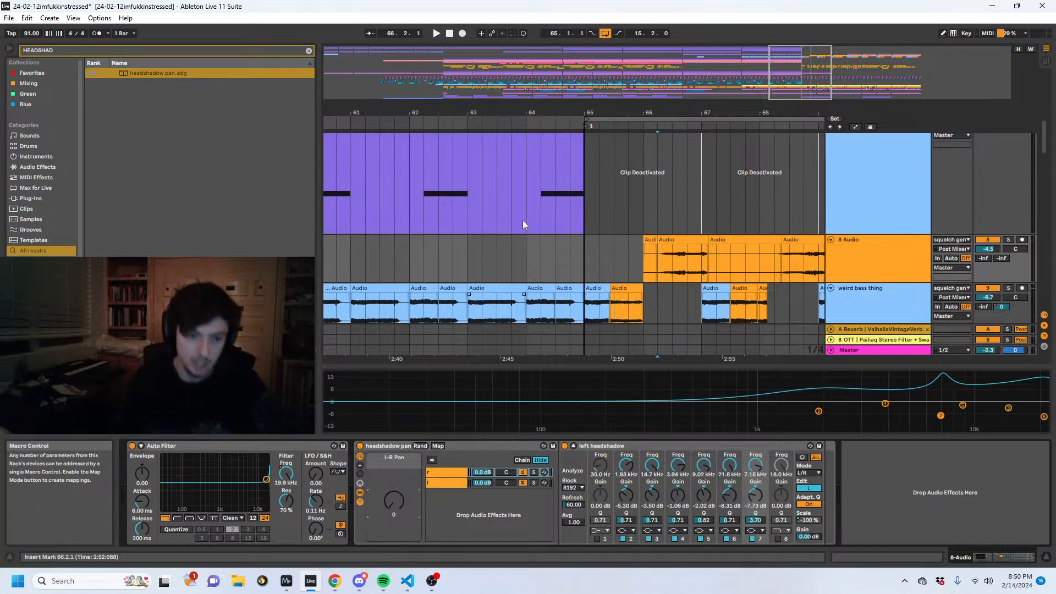
- Automate the 8 Audio L-R Pan to curve up to 127 by about 67.1.1 and play the sweep
key("a")
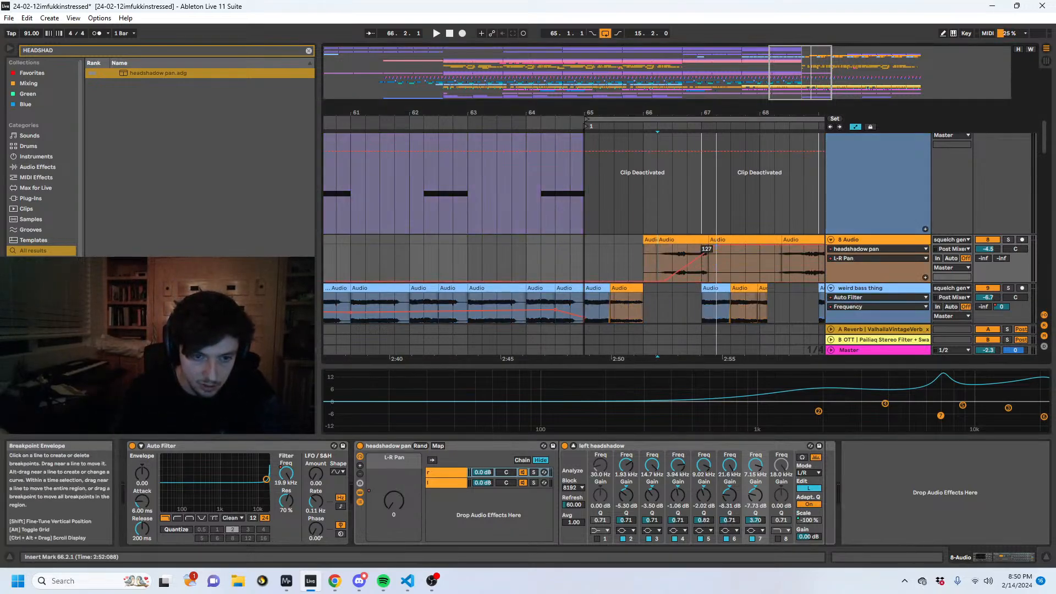
left_click_drag(694, 253, 693, 263)
left_click(671, 253)
key("space")
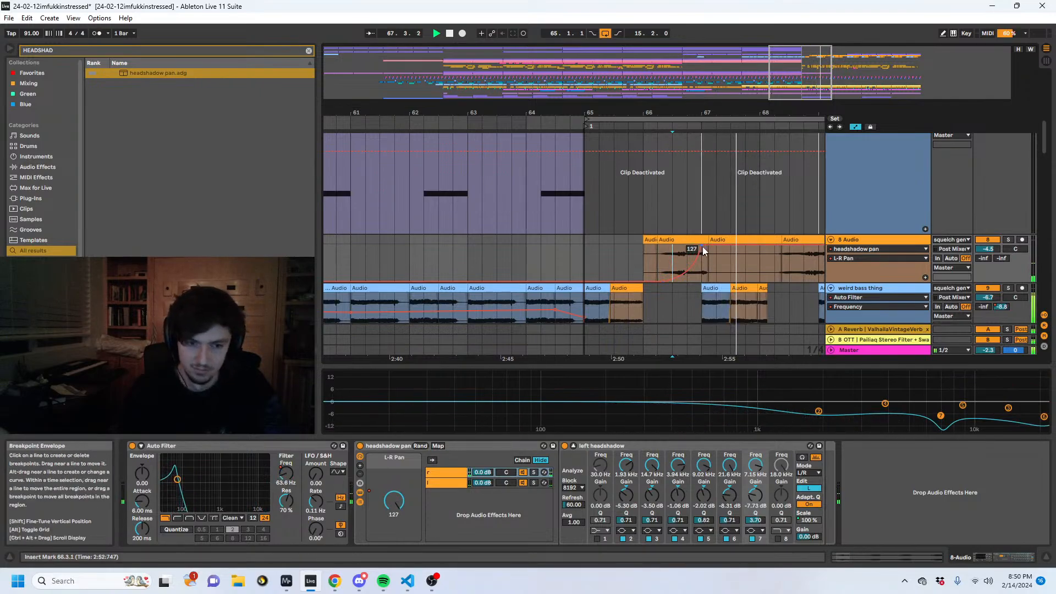
left_click_drag(785, 266, 645, 265)
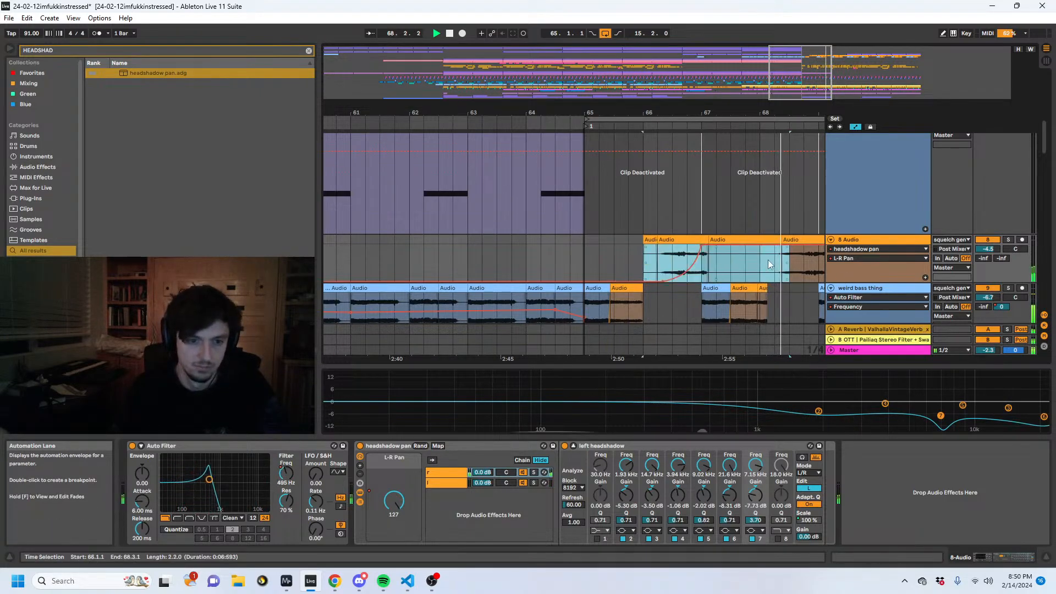
- Bring the 8 Audio L-R Pan automation from 127 at about 68.2.3 back down to 0 near bar 69
left_click(783, 246)
left_click_drag(811, 246, 824, 282)
key("a")
left_click_drag(797, 240, 790, 239)
- Listen through bars 70 to 73 and deactivate the 18 Audio clip running from 71.4.3 to 72.2.1
scroll(682, 198, "right", 3)
scroll(632, 178, "down", 4)
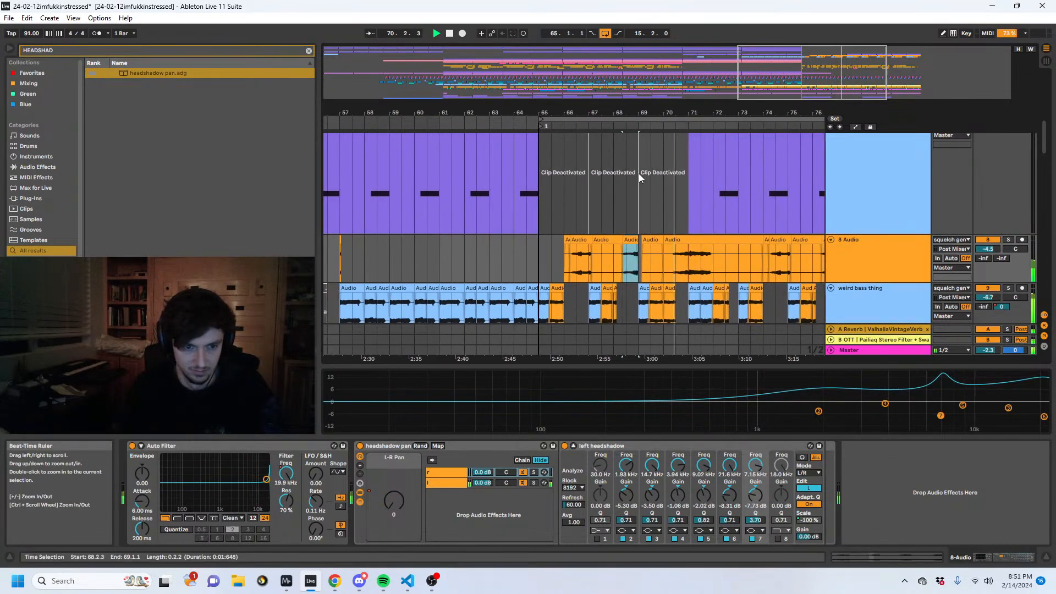
left_click(693, 260)
scroll(708, 260, "down", 2)
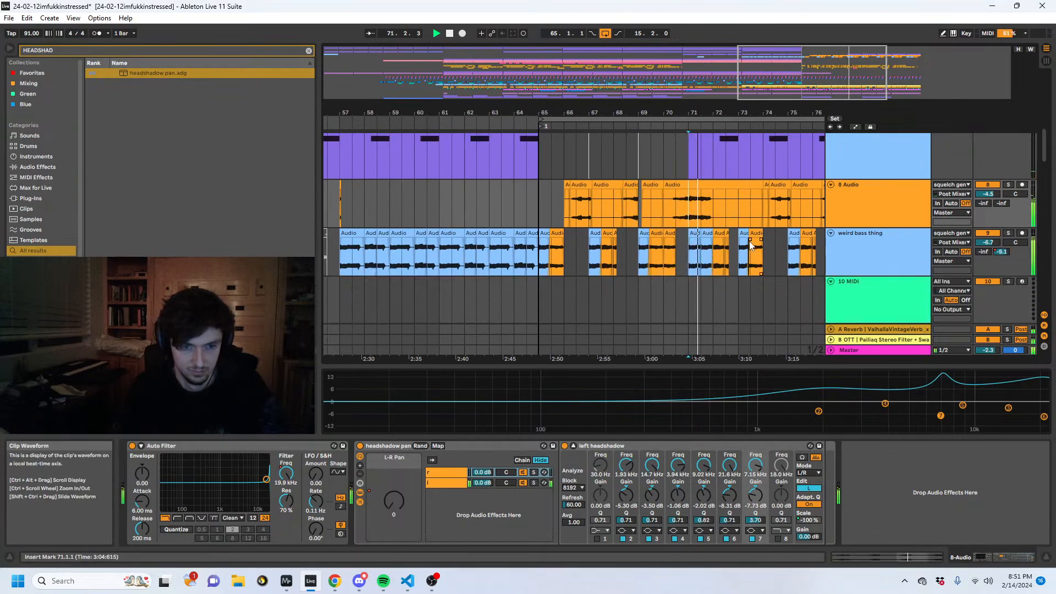
scroll(740, 226, "down", 2)
left_click(737, 234)
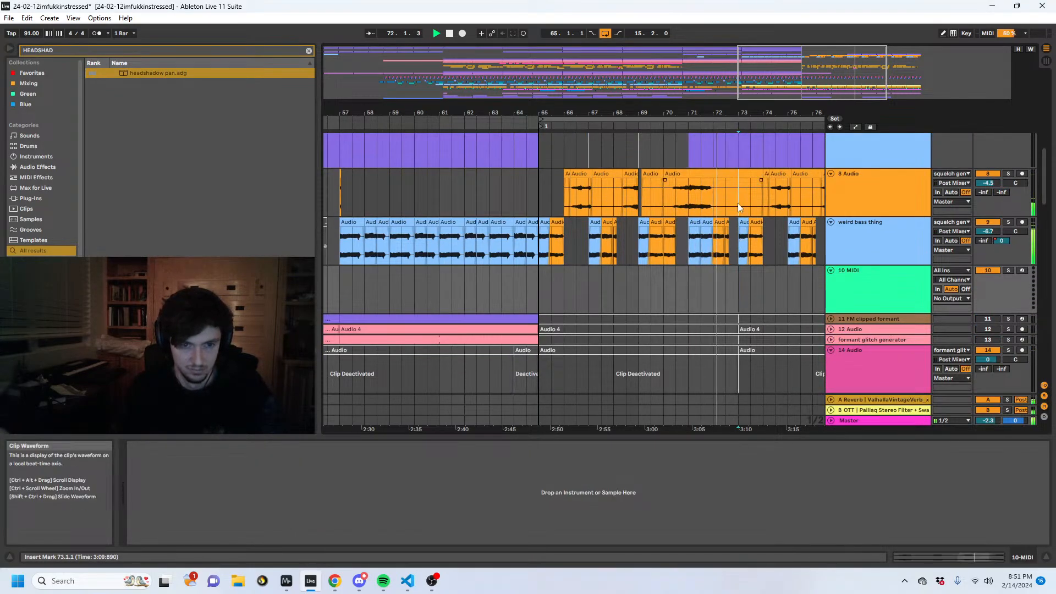
left_click(737, 206)
scroll(734, 220, "down", 8)
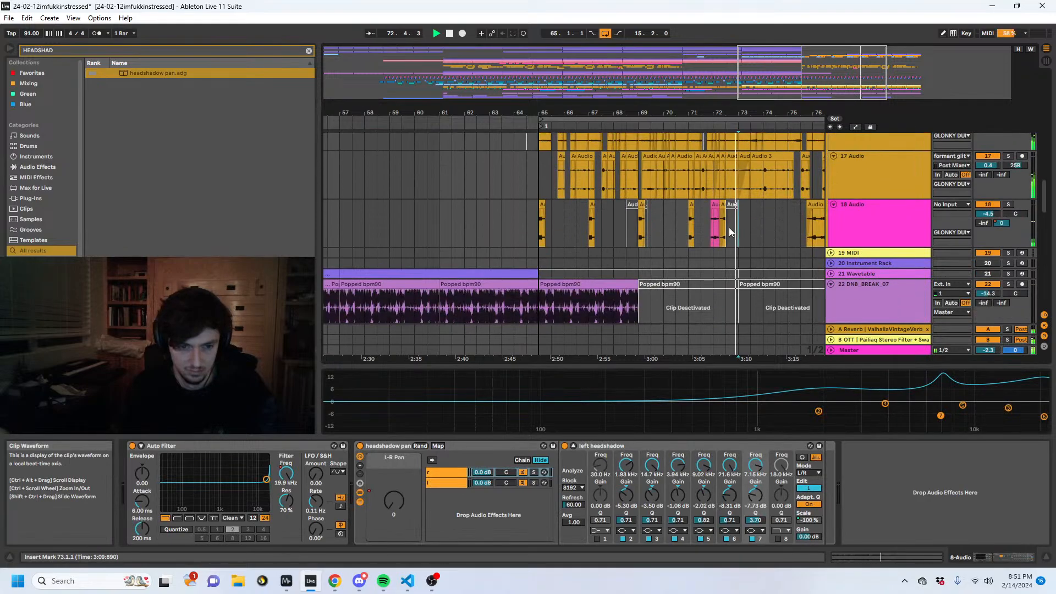
left_click(716, 229)
scroll(730, 222, "up", 3)
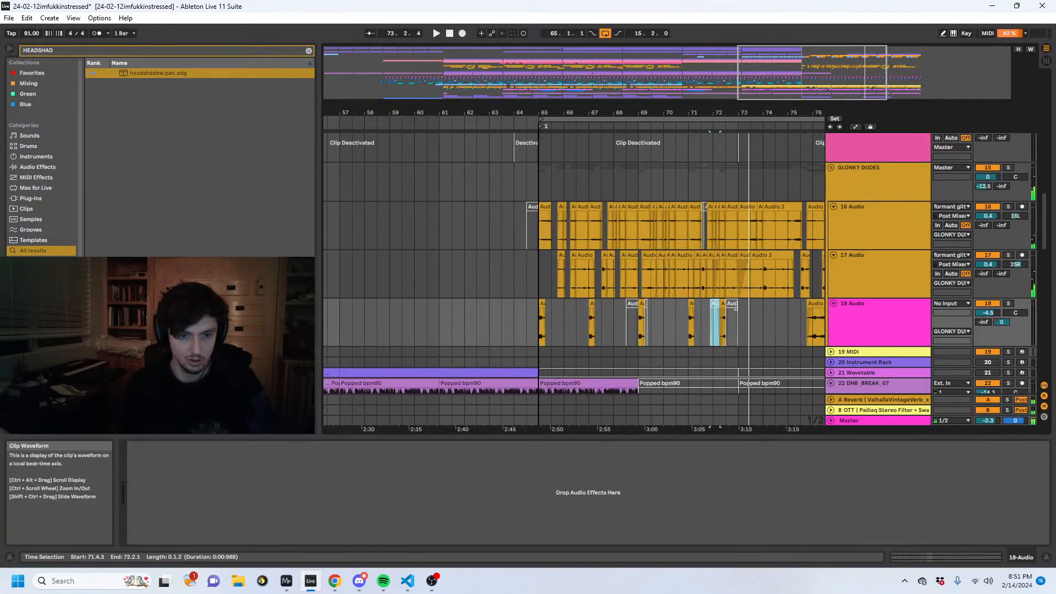
- Replace the 16, 17 and 18 Audio clips from 73.1.1 to 81.1.1 with a duplicate of bars 65 to 73
left_click_drag(793, 262, 989, 232)
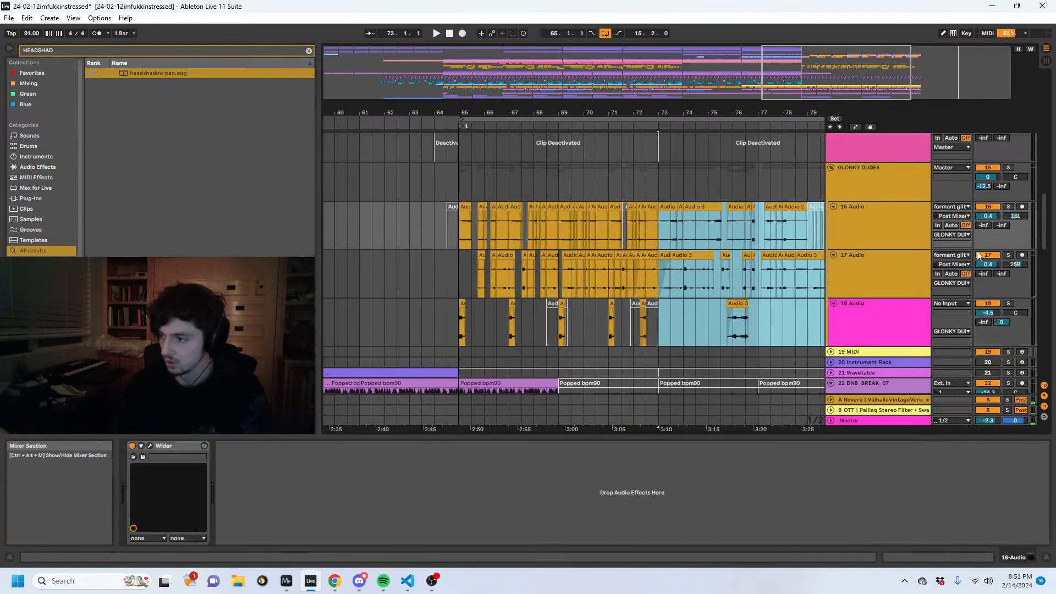
left_click_drag(718, 112, 600, 112)
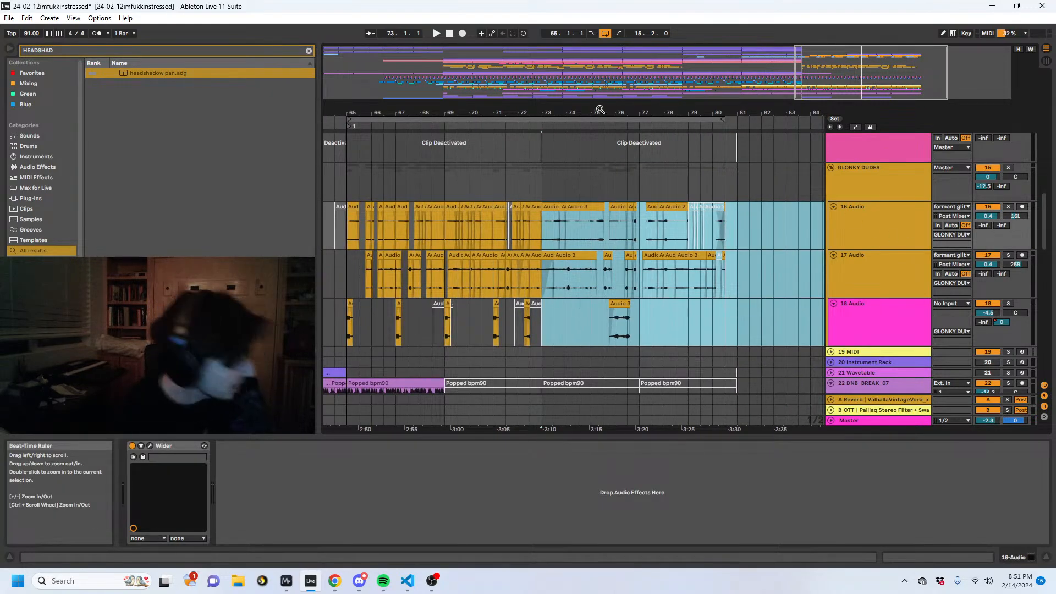
left_click(761, 225)
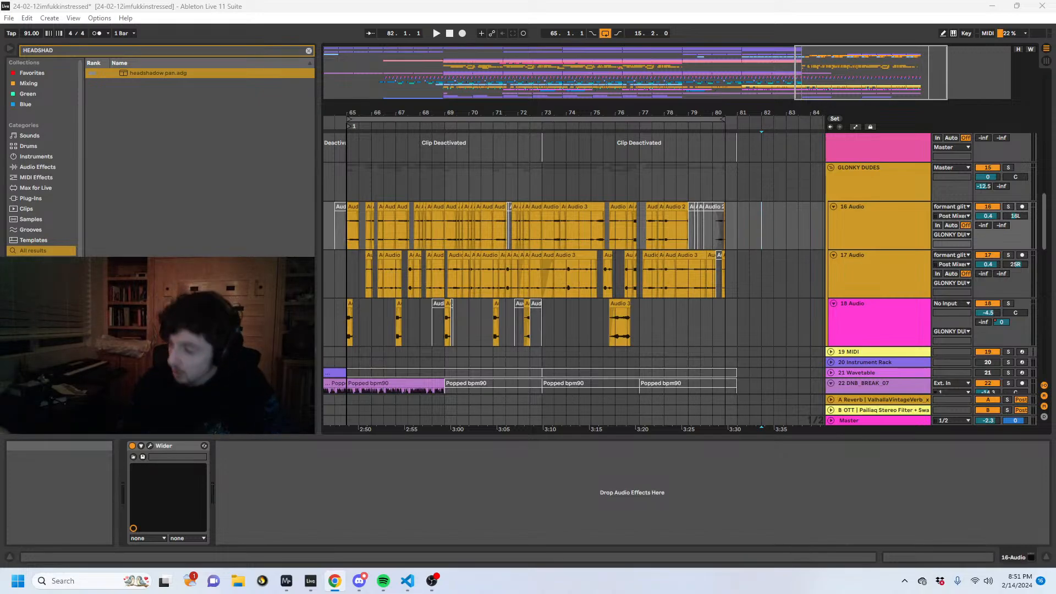
left_click(740, 279)
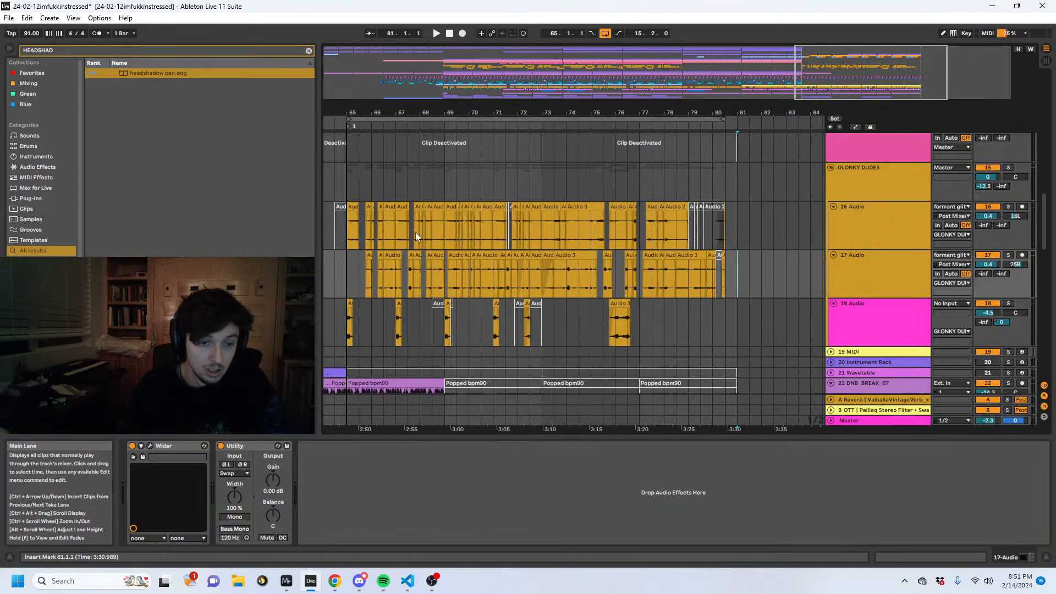
left_click_drag(348, 227, 543, 330)
left_click_drag(406, 113, 535, 103)
key("space")
left_click_drag(617, 193, 770, 318)
key("Delete")
left_click_drag(616, 214, 462, 337)
key("ctrl+d")
- Delete the 16, 17 and 18 Audio clips from 65.1.1 to 73.1.1 and play the section without them from 64.3.1
left_click_drag(463, 215, 615, 325)
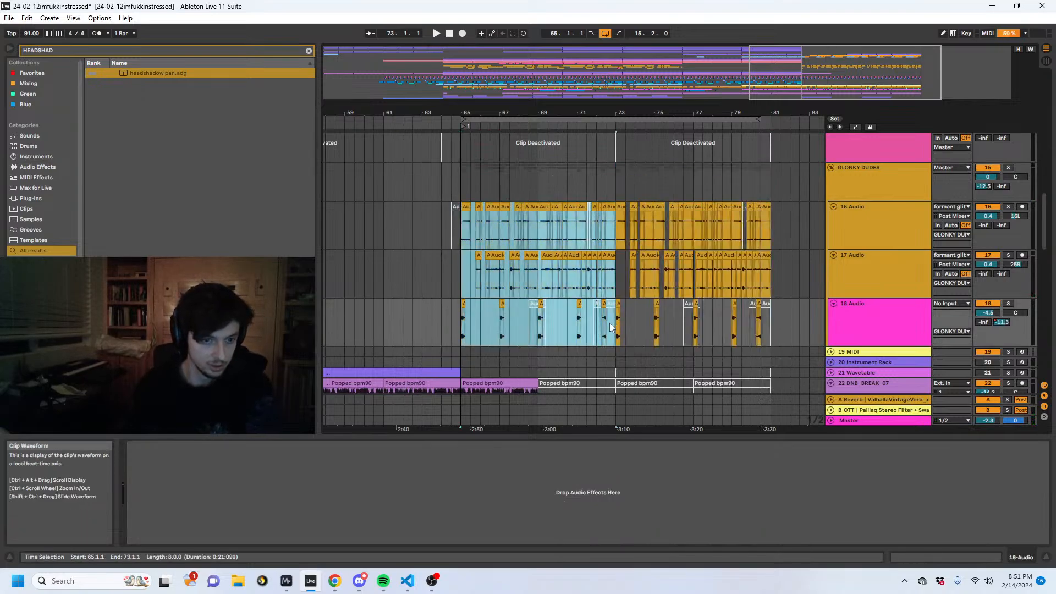
key("Delete")
left_click(453, 251)
key("space")
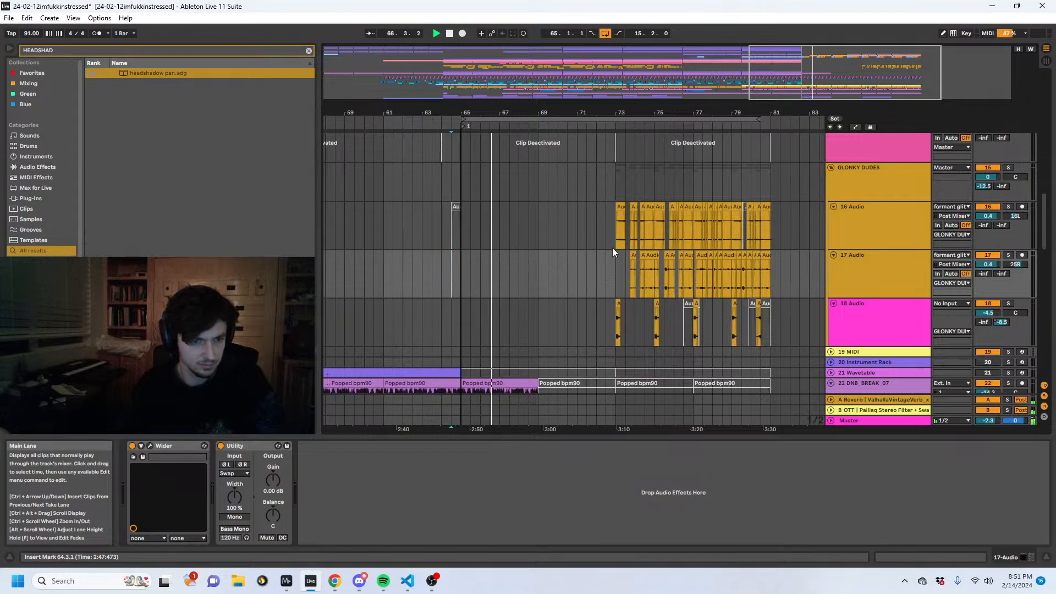
key("space")
- Copy the 16, 17 and 18 Audio clips of 73.1.1 to 81.1.1 and paste them at 65.1.1
left_click_drag(615, 237, 767, 321)
key("ctrl+c")
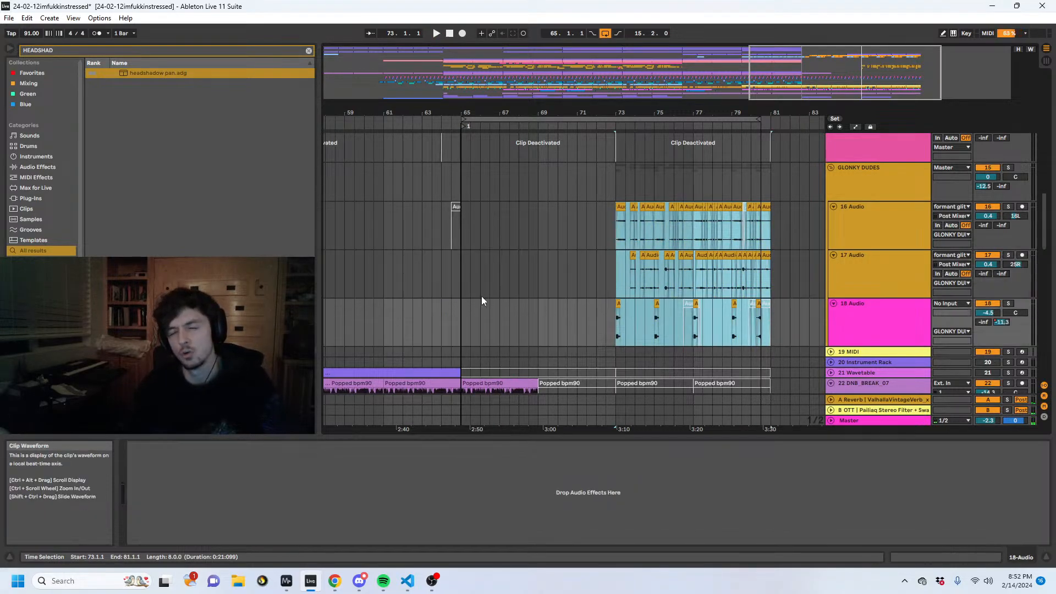
left_click(466, 210)
key("ctrl+v")
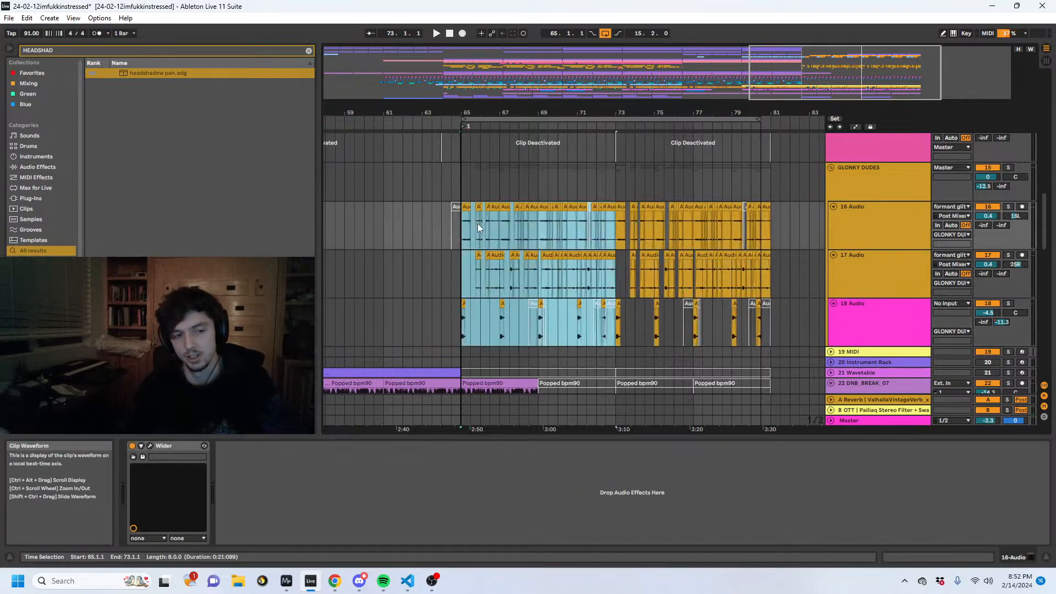
- Fold the GLONKY DUDES group and add the pq Resonance Clipper rack after its Utility device
left_click(858, 173)
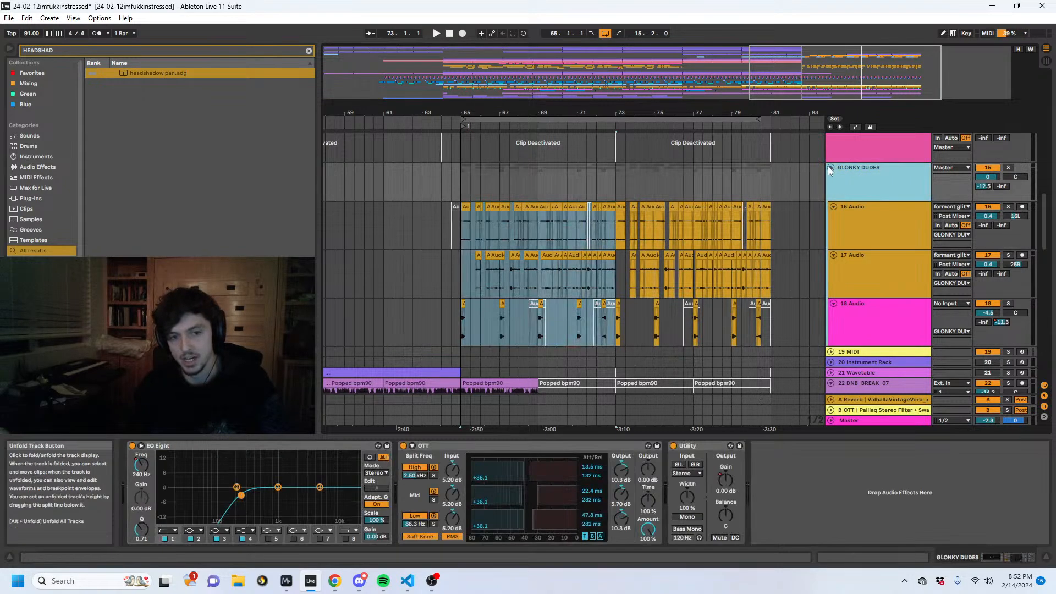
key("Left")
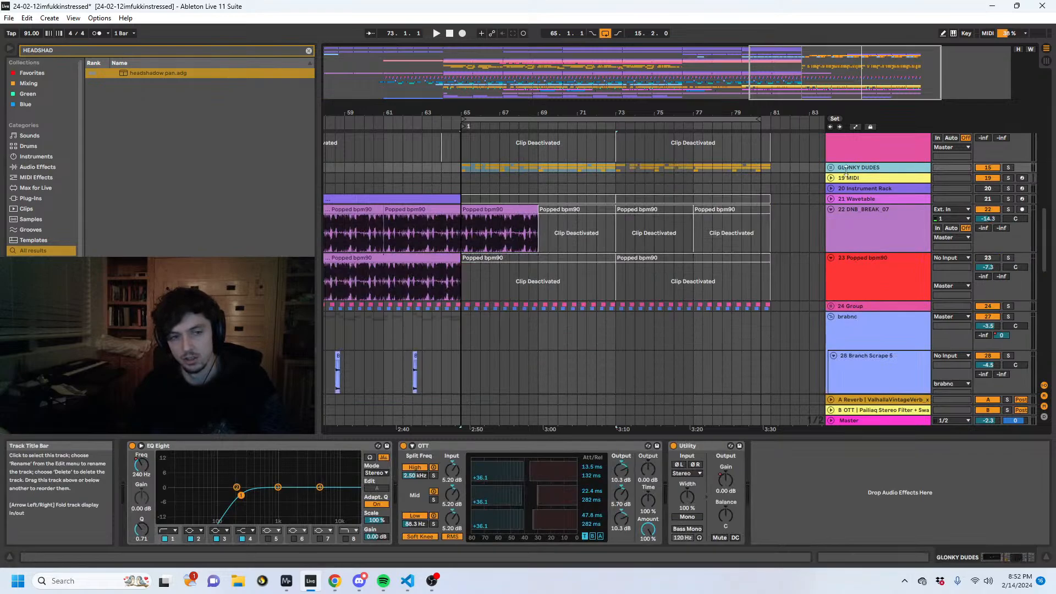
left_click(72, 50)
type("SHE")
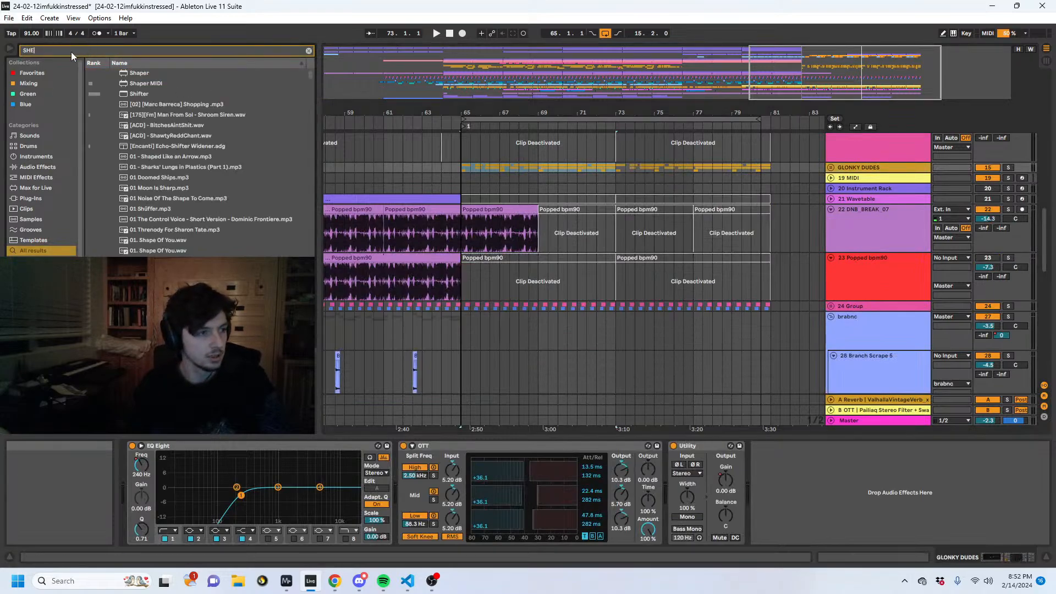
key("Return")
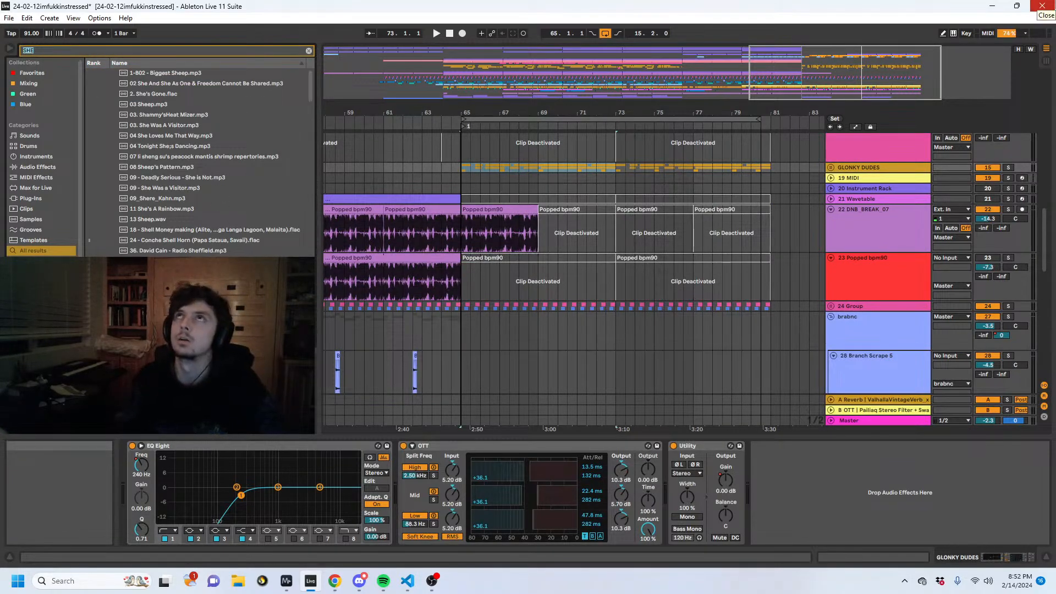
type("RESONACNE")
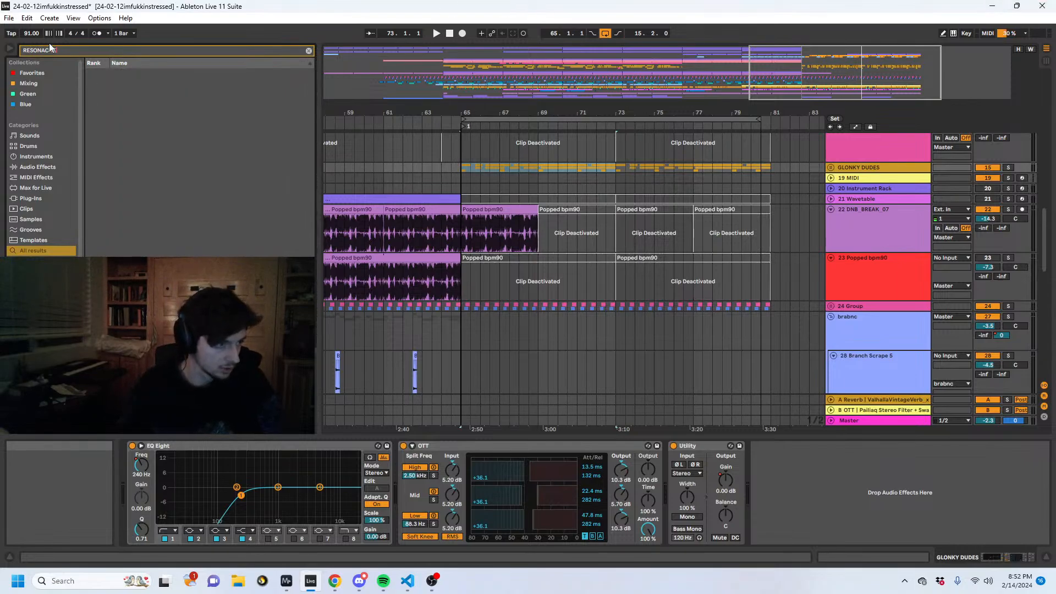
type("resonance")
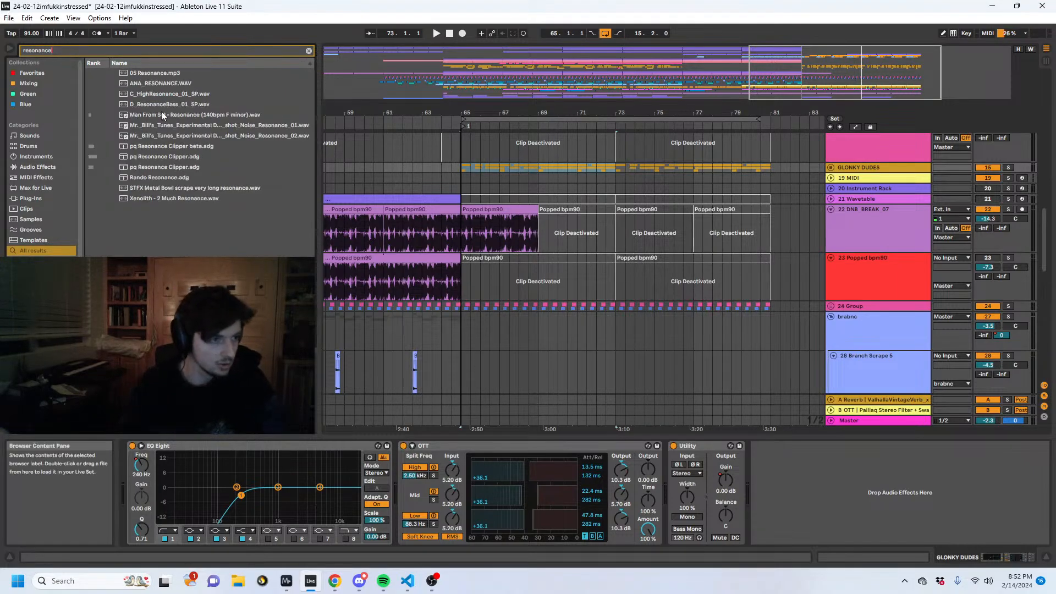
type(" cli")
scroll(896, 311, "up", 5)
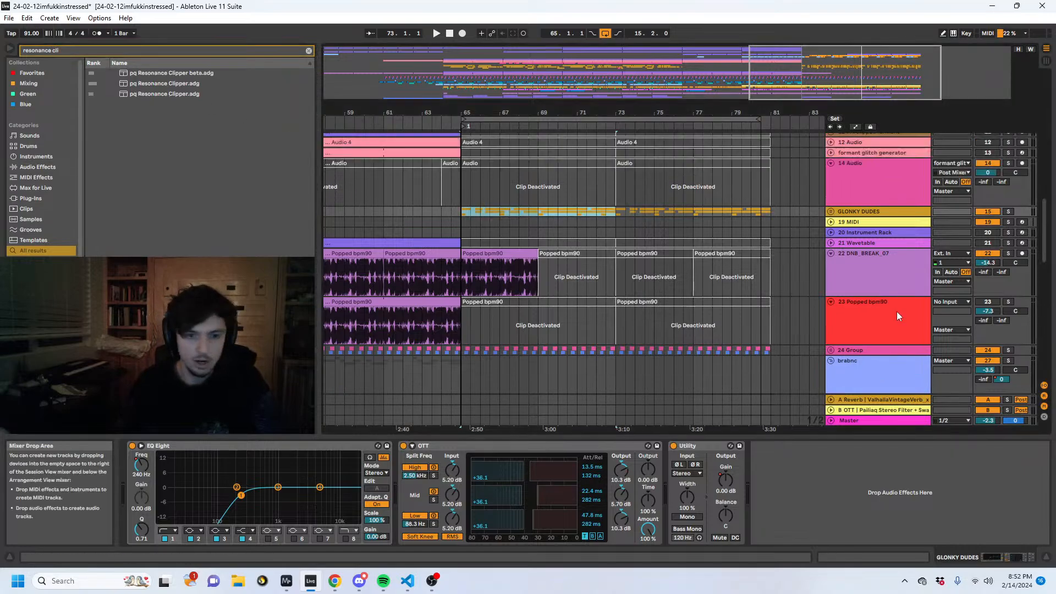
left_click(168, 84)
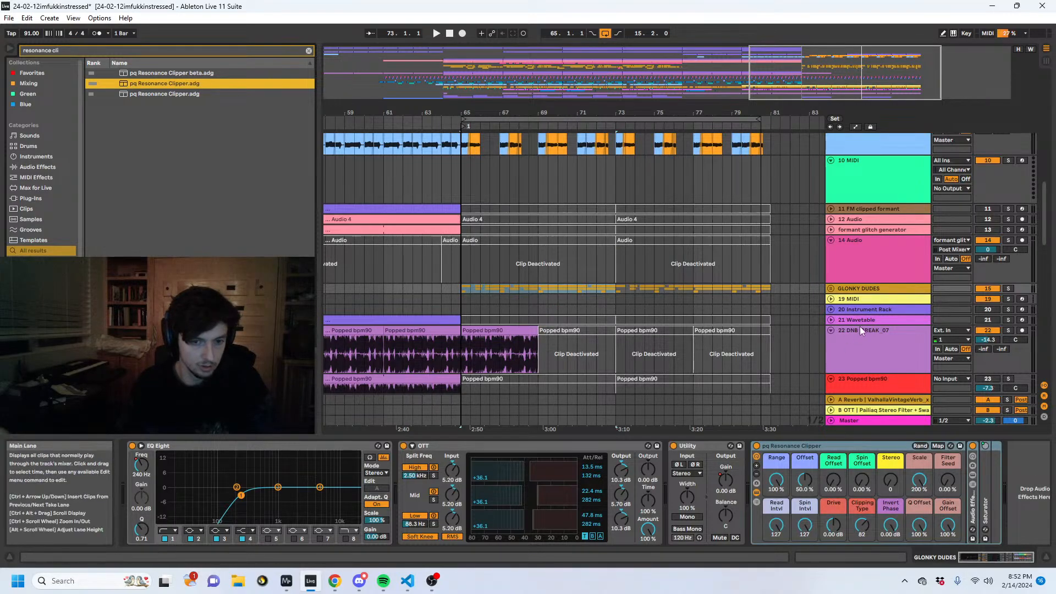
- Insert a new audio track directly after the GLONKY DUDES group and set its audio input to GLONKY DUDES
scroll(859, 325, "down", 2)
left_click(841, 246)
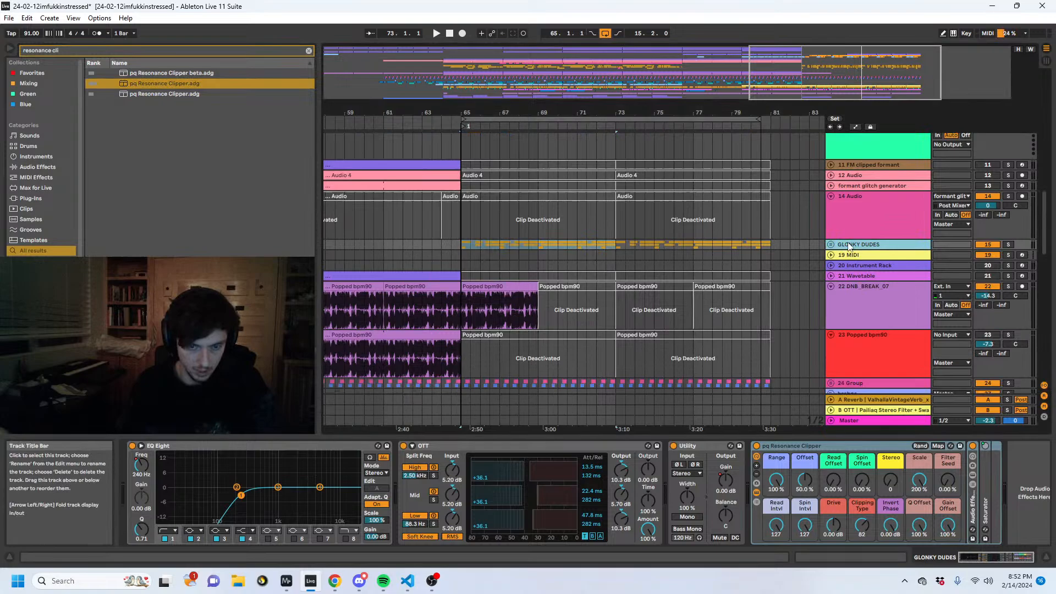
key("ctrl+t")
left_click(947, 255)
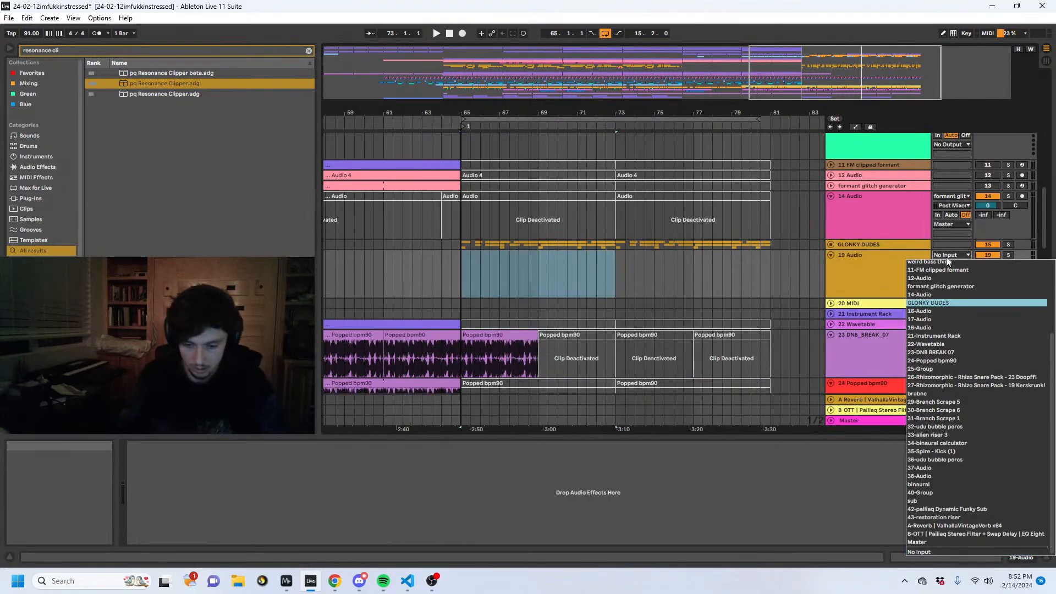
left_click(928, 302)
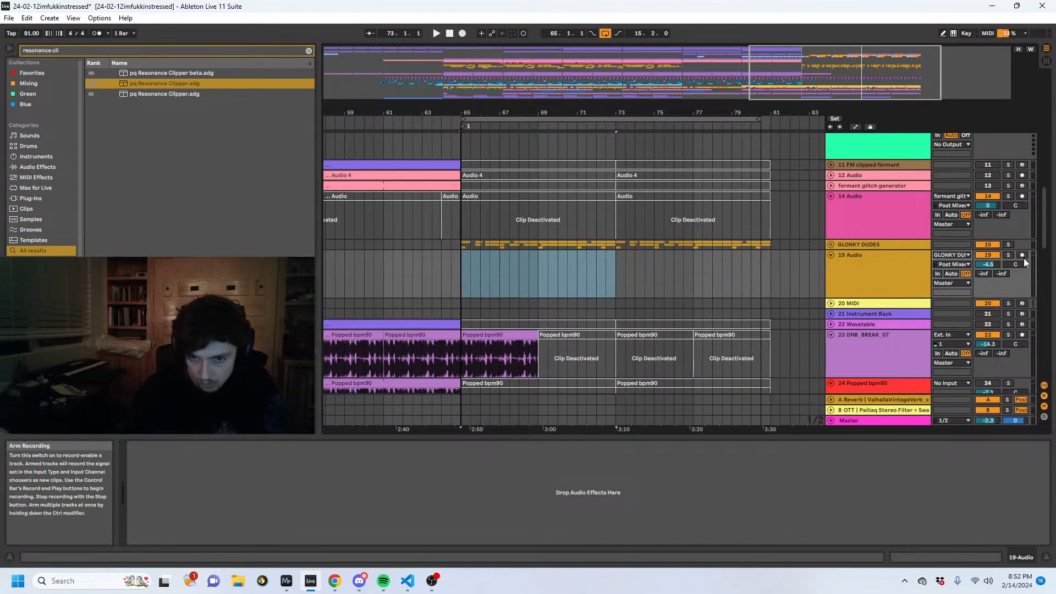
- Unfold and solo the GLONKY DUDES group, then play it from 65.1.1
left_click(874, 244)
left_click(831, 244)
left_click(1007, 244)
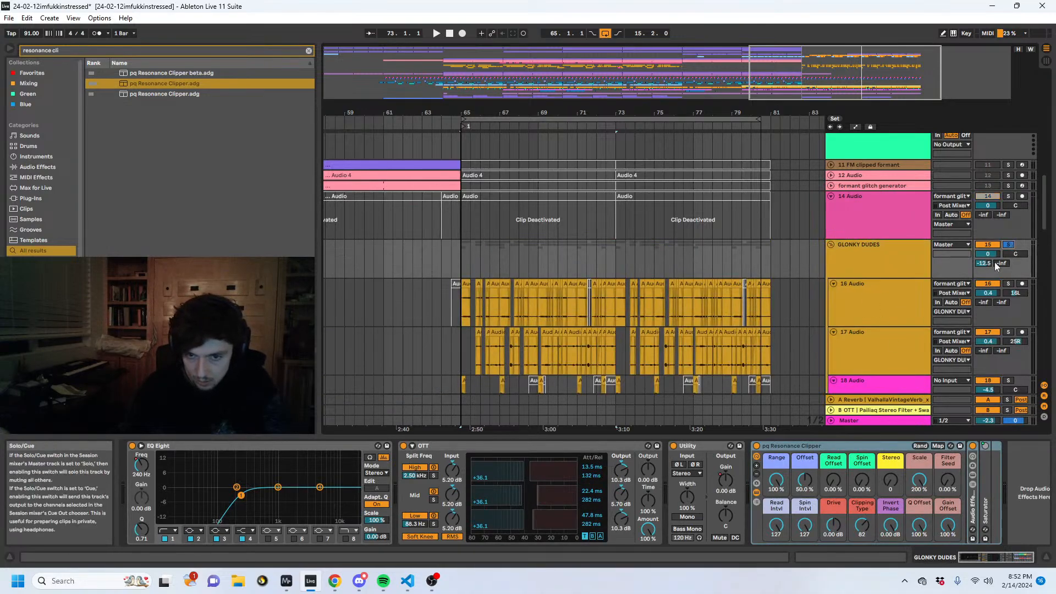
key("space")
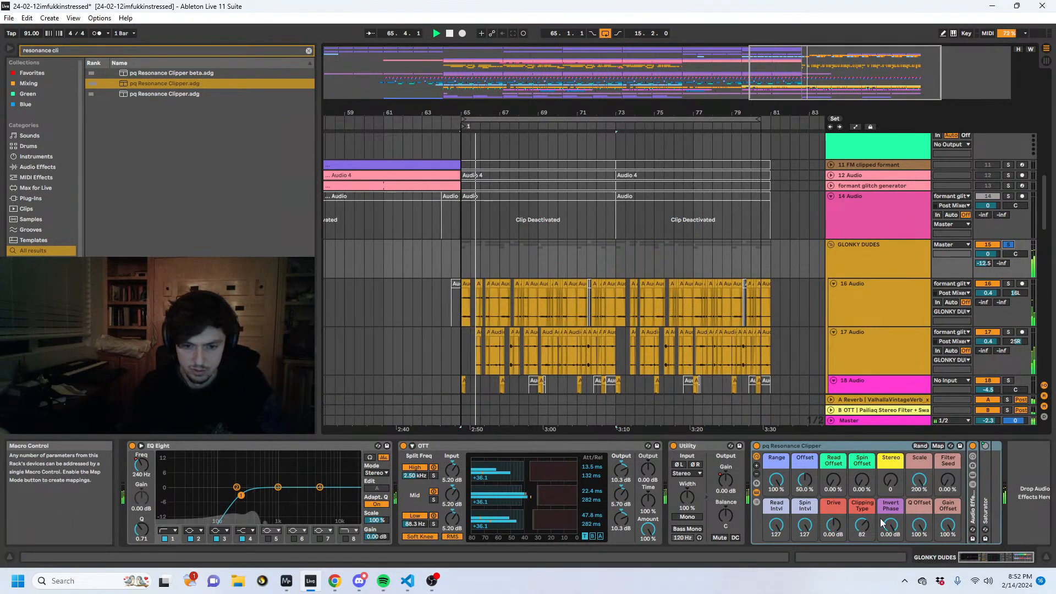
key("space")
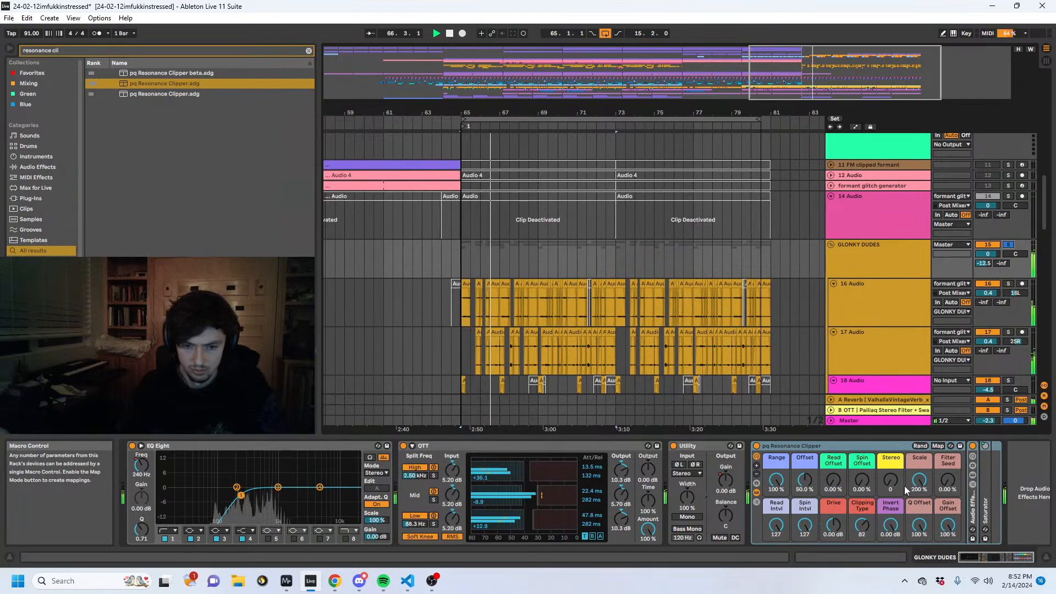
- Lower the pq Resonance Clipper's Read Intvl macro to 86 and replay the soloed group from 65.1.1
left_click_drag(776, 525, 775, 548)
key("space")
key("space")
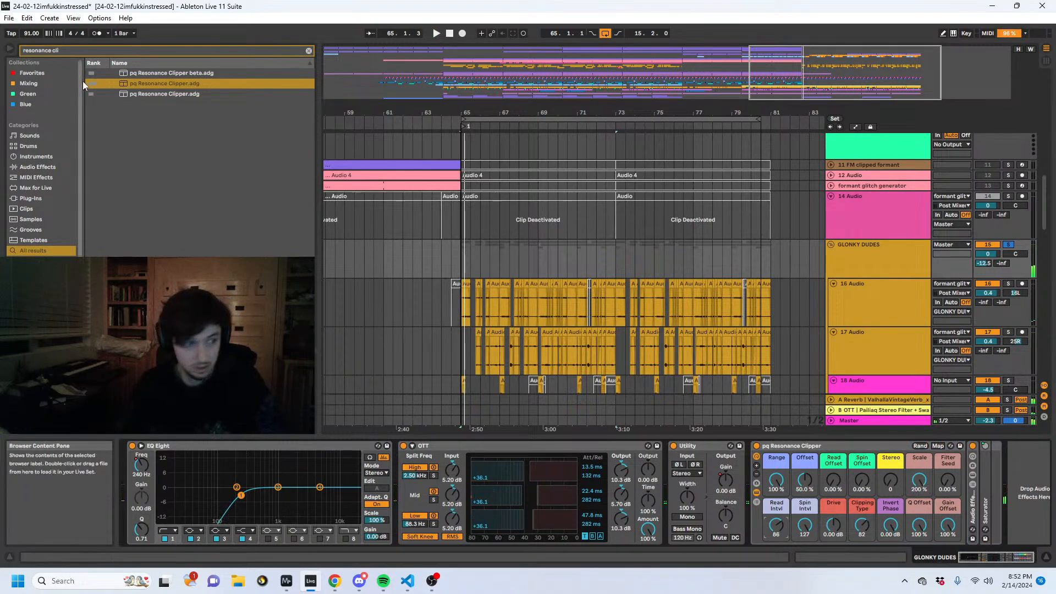
- Search the browser for "limi" and add a Limiter at the end of the GLONKY DUDES effect chain
key("ctrl+f")
type("limi")
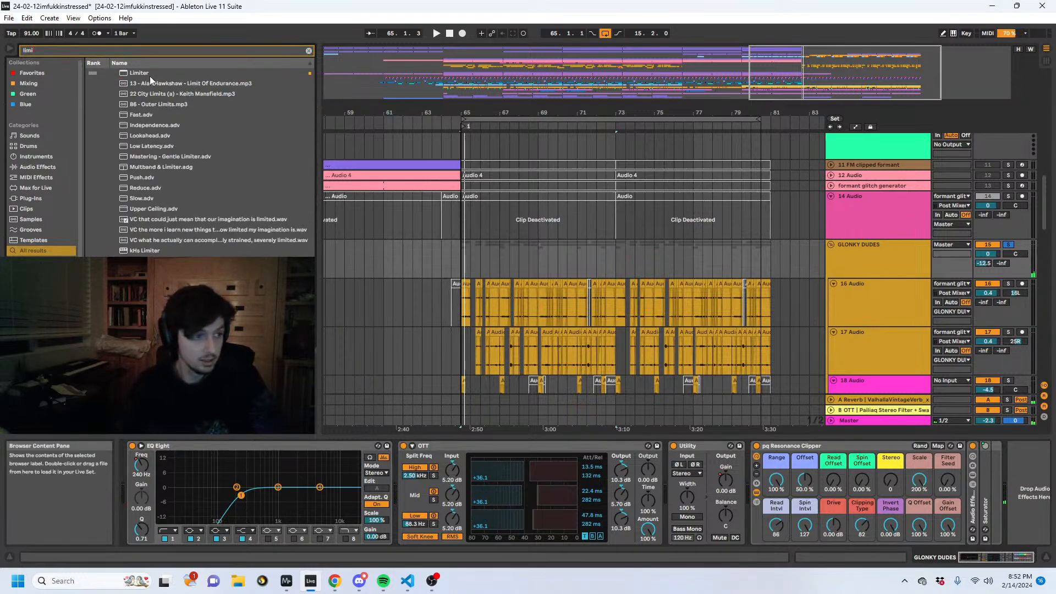
double_click(144, 74)
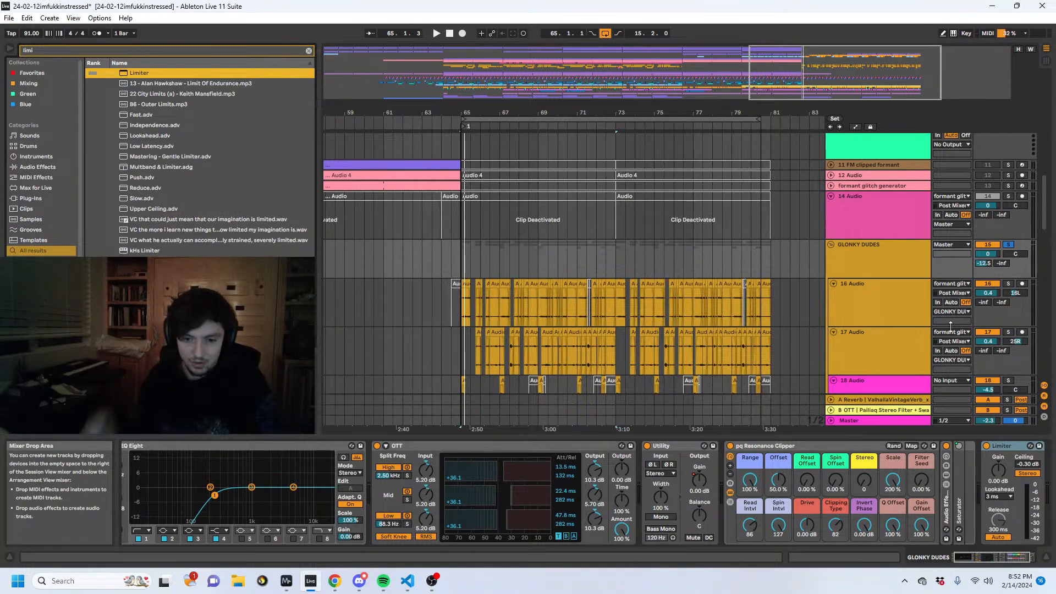
- Select the time range 64.3.1 to 65.3.1 on the GLONKY DUDES group and place the insert marker at 65.3.1
left_click(480, 258)
mouse_move(460, 262)
left_mouse_down()
mouse_move(471, 260)
mouse_move(448, 258)
left_mouse_up()
left_click(467, 262)
left_click_drag(453, 257, 466, 255)
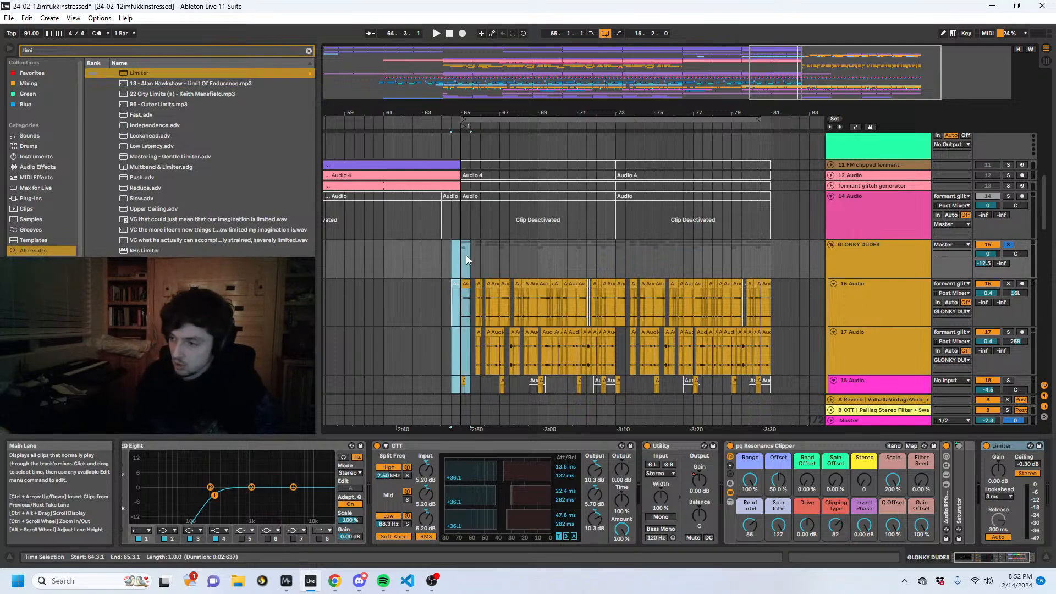
left_click(467, 256)
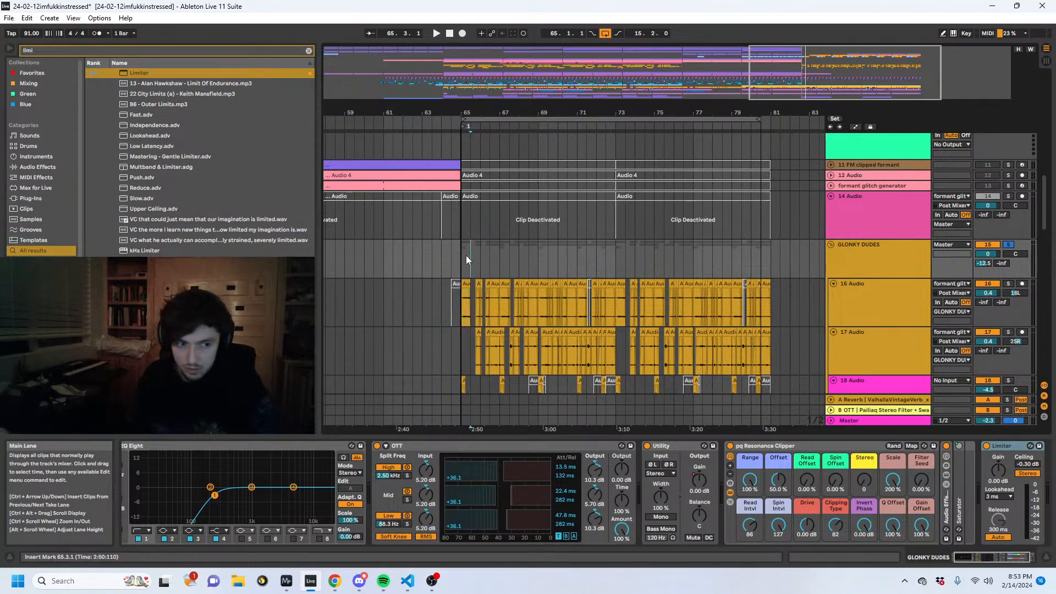
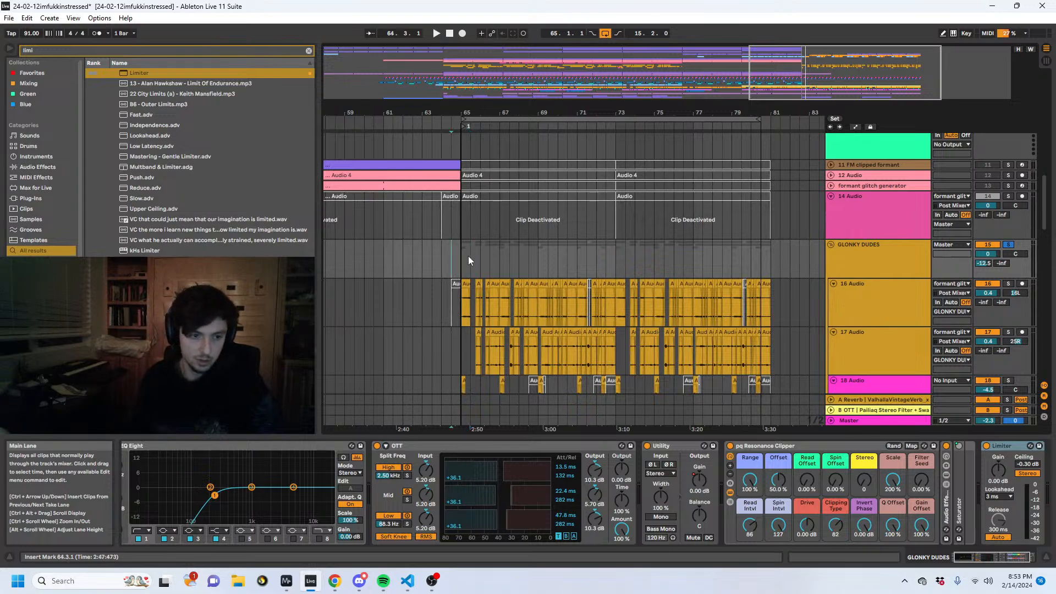
- Fold the GLONKY DUDES group and select it so that its effect chain is shown
left_click_drag(458, 120, 468, 136)
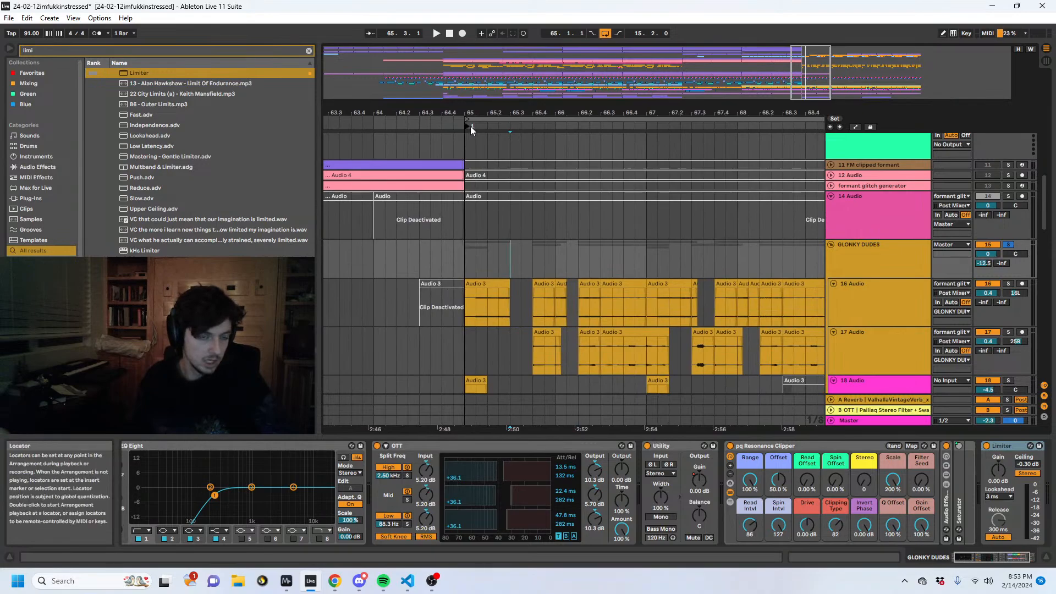
left_click_drag(466, 127, 426, 107)
left_click(862, 257)
left_click(830, 246)
left_click(863, 295)
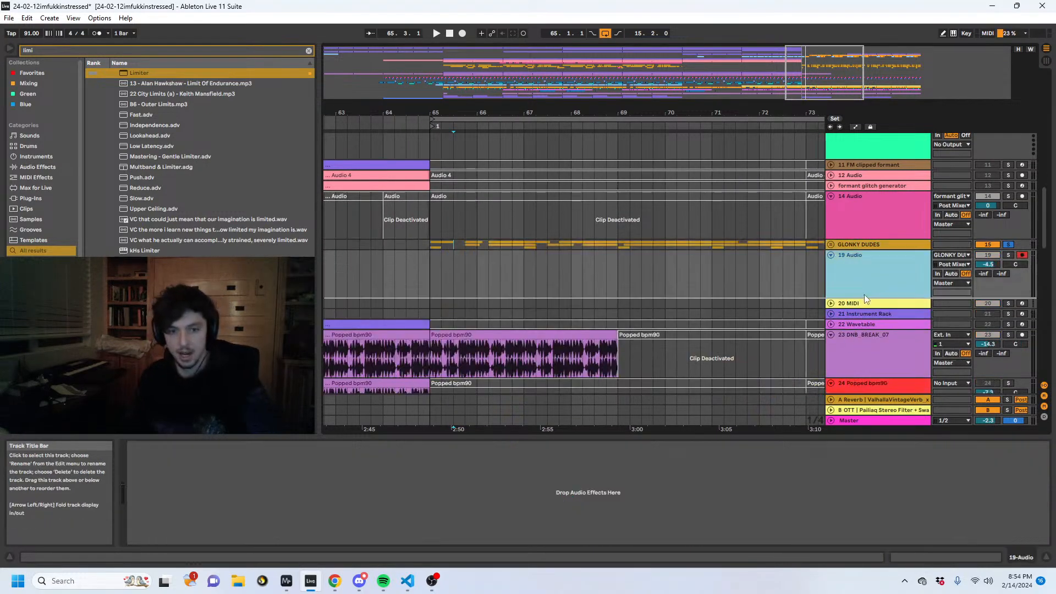
left_click(869, 246)
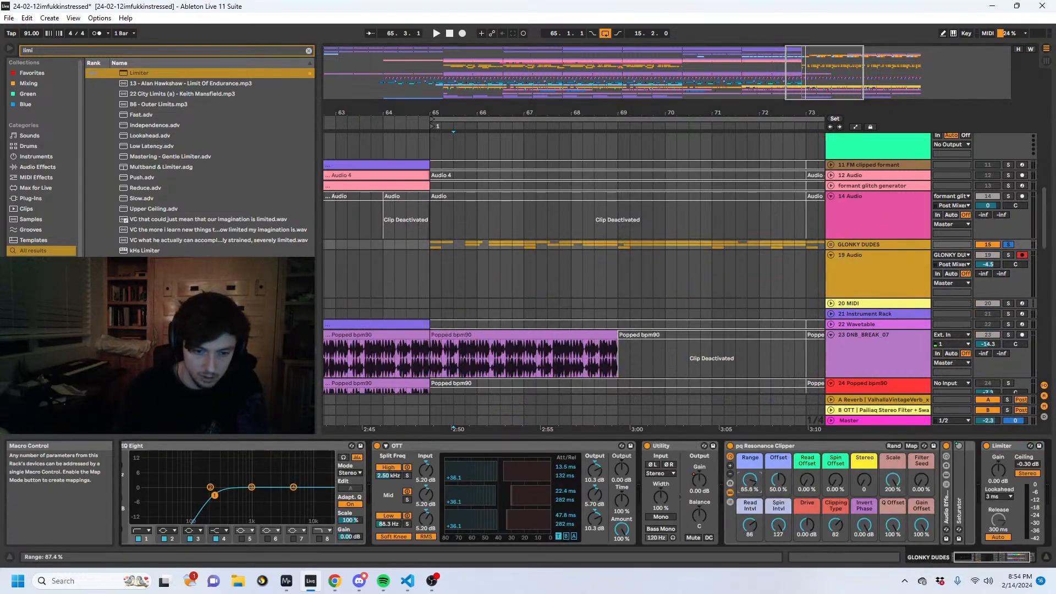
- Set the pq Resonance Clipper's Read Intvl to 111 and Spin Intvl to 106, and the Limiter's gain to -9.70 dB and ceiling to -7.50 dB
left_click_drag(752, 488, 753, 478)
key("space")
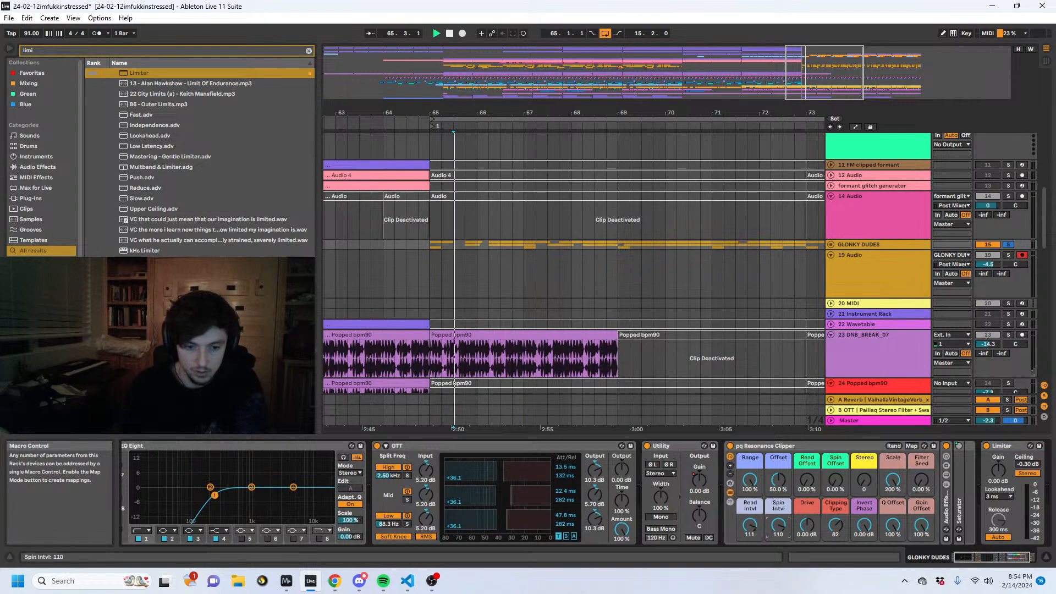
key("space")
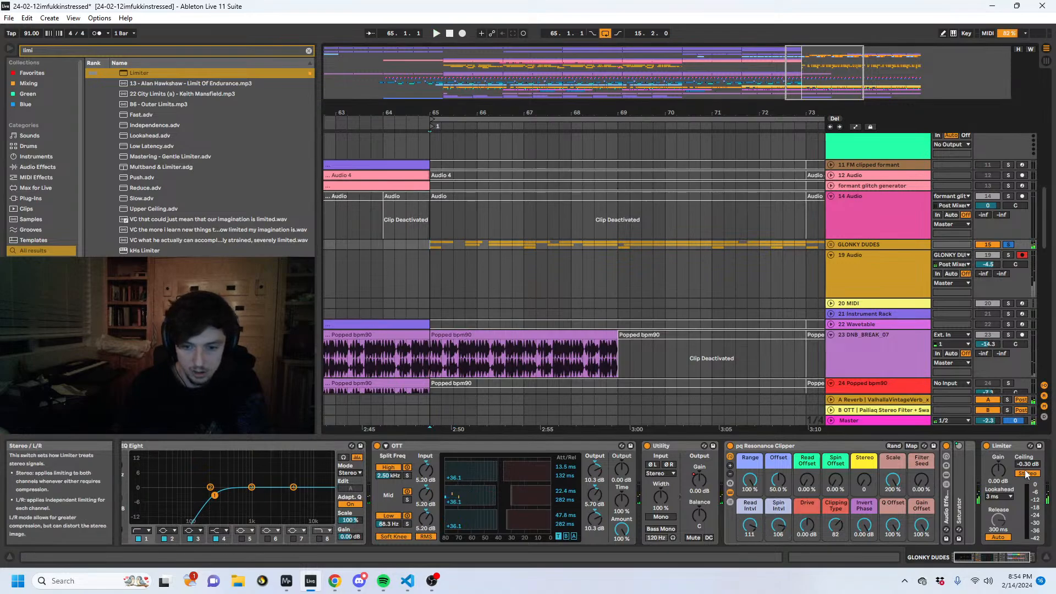
left_click_drag(1027, 464, 998, 491)
key("space")
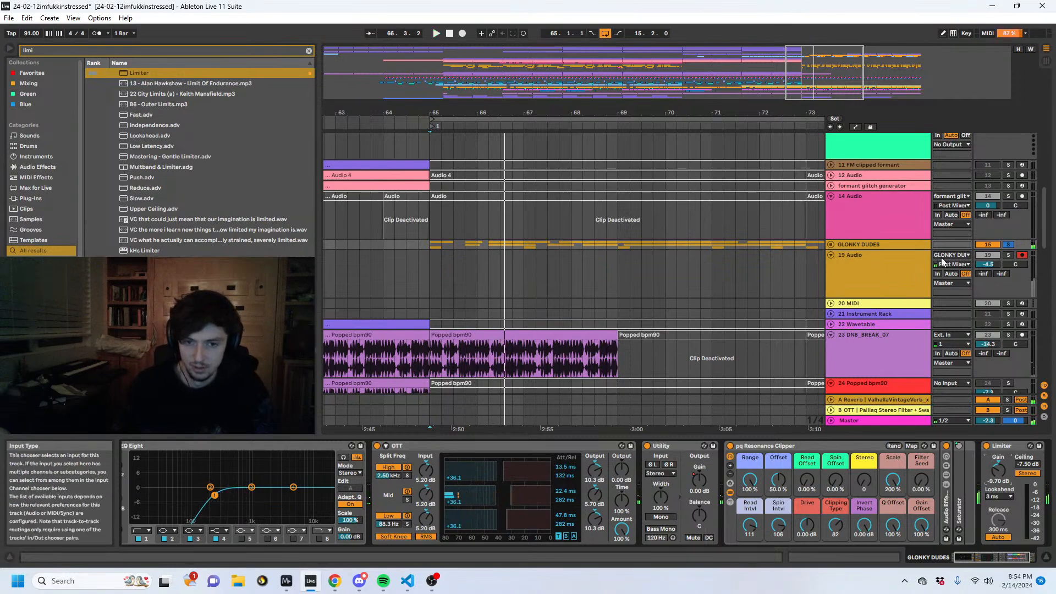
- Record the soloed GLONKY DUDES group onto 19 Audio from 65.1.1 to 73.1.1, unfolding the group during the take
left_click(462, 33)
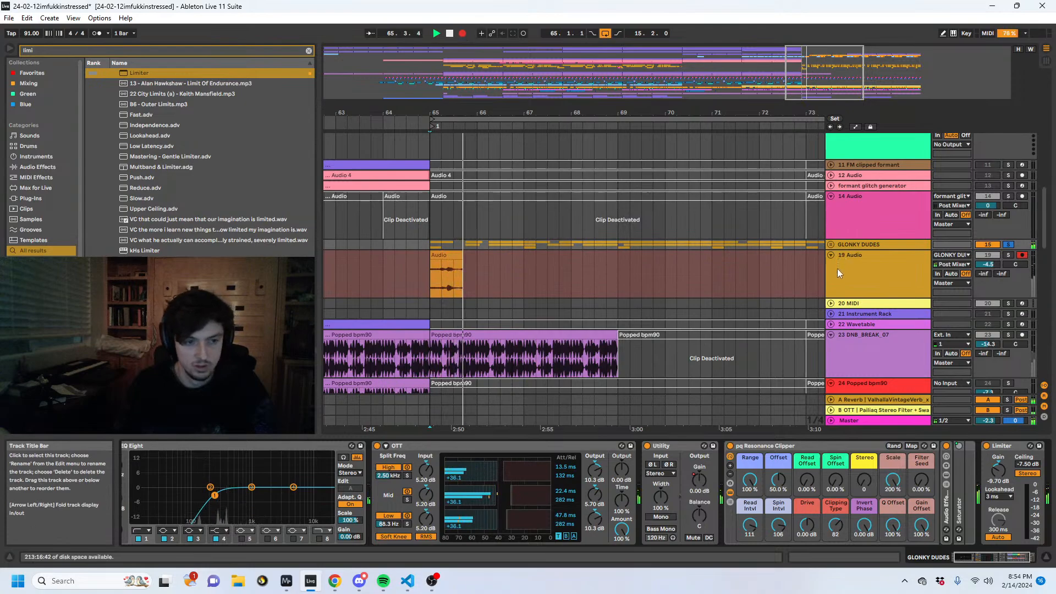
left_click(830, 244)
scroll(924, 287, "down", 3)
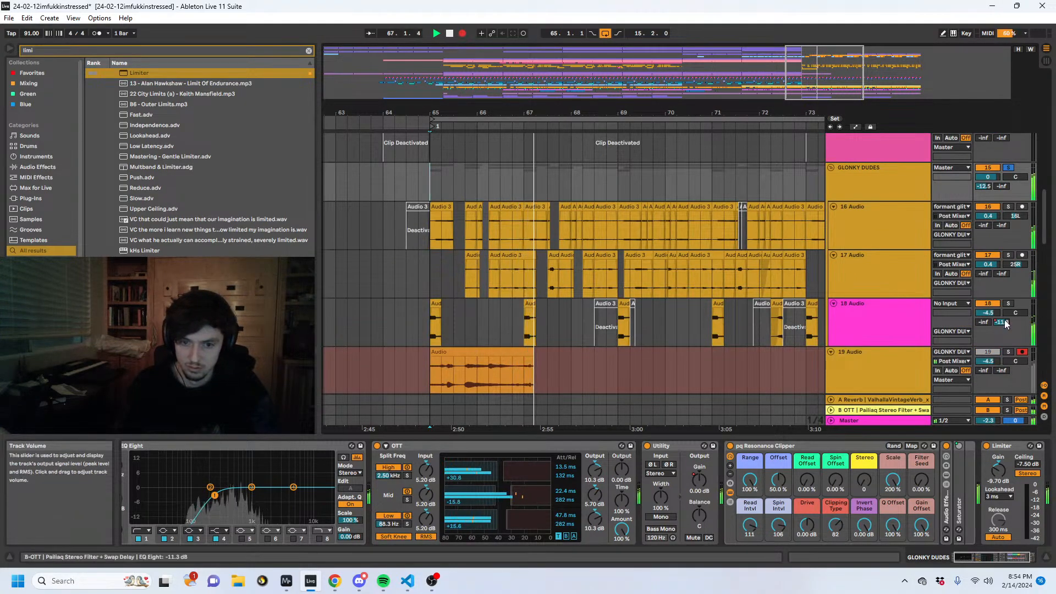
left_click_drag(1001, 323, 1001, 307)
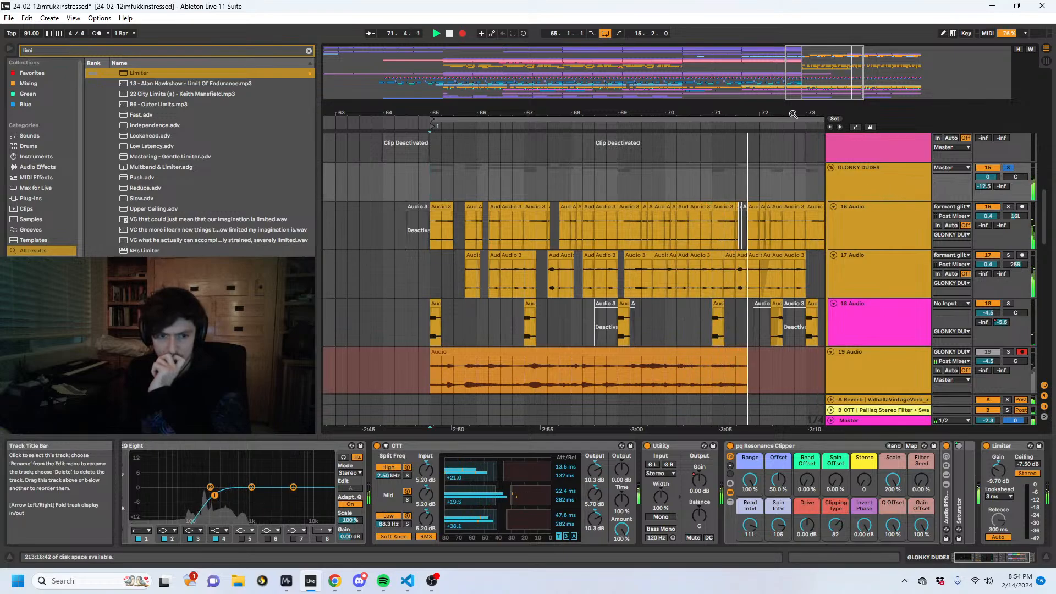
left_click_drag(759, 113, 591, 69)
key("space")
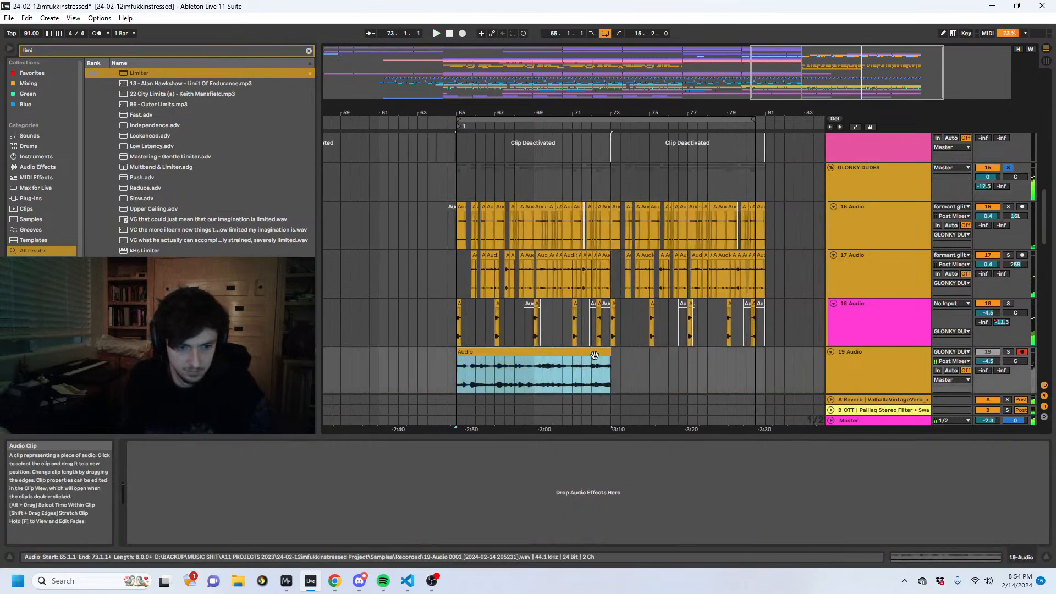
- Turn off the solo on the GLONKY DUDES group and bypass its pq Resonance Clipper
left_click(986, 352)
left_click(1008, 168)
left_click(836, 177)
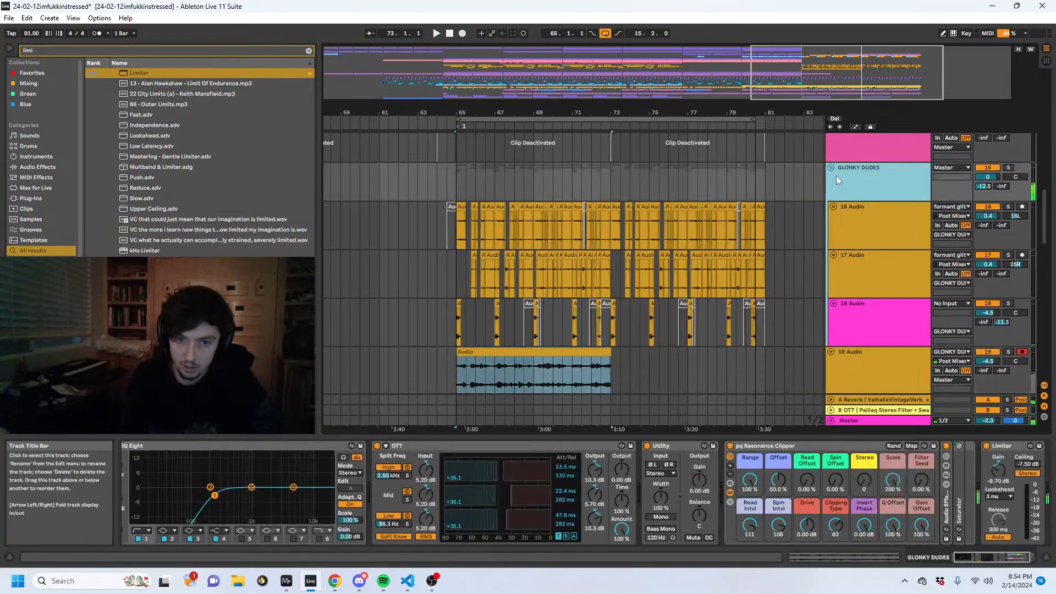
left_click(734, 447)
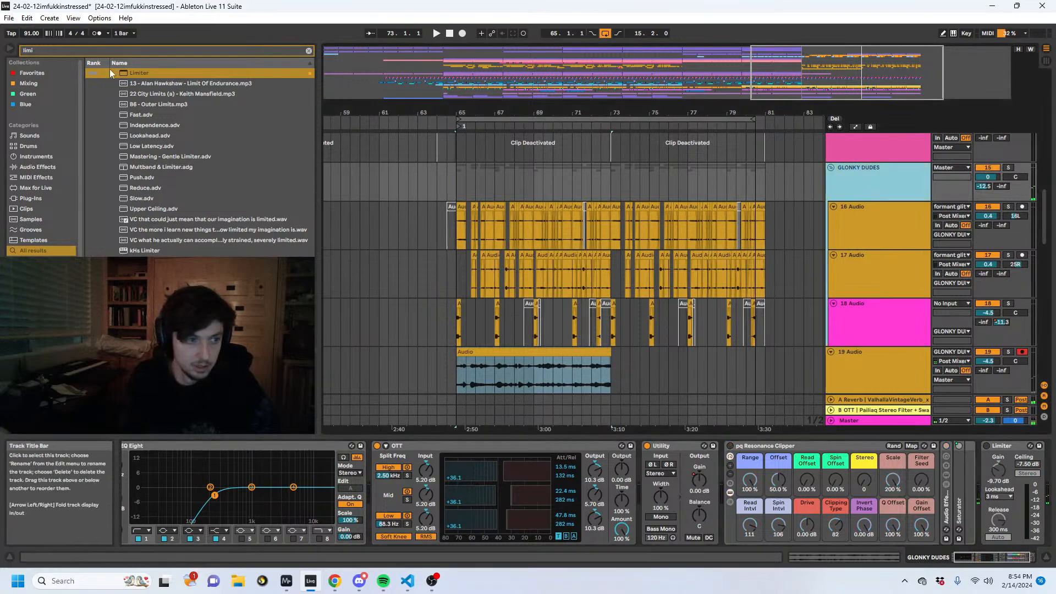
- Search the audio effects for "auto filt" and add an Auto Filter at the end of the GLONKY DUDES effect chain
key("ctrl+f")
type("autofil")
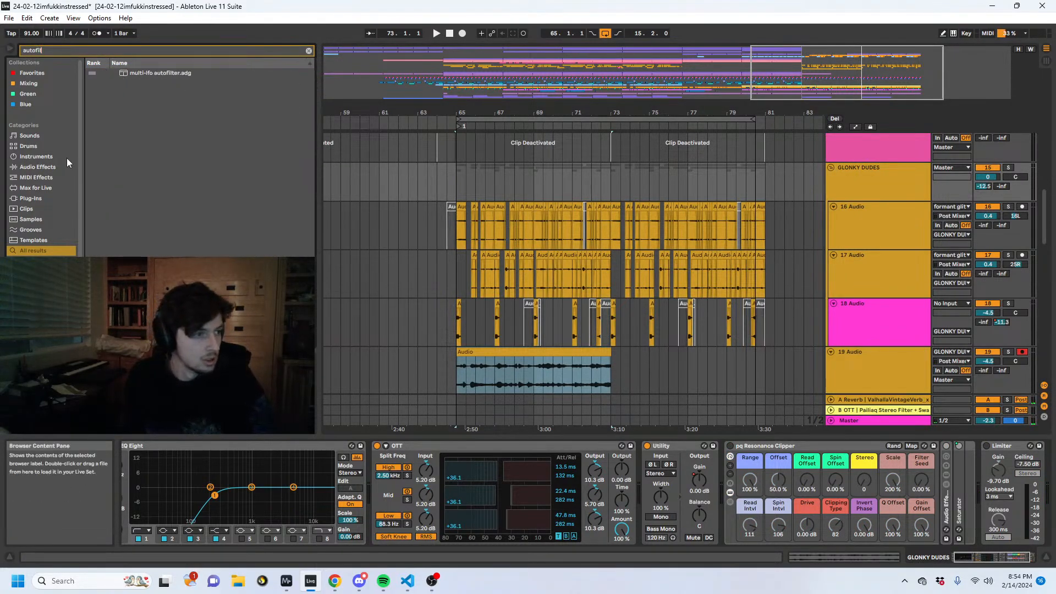
left_click(34, 167)
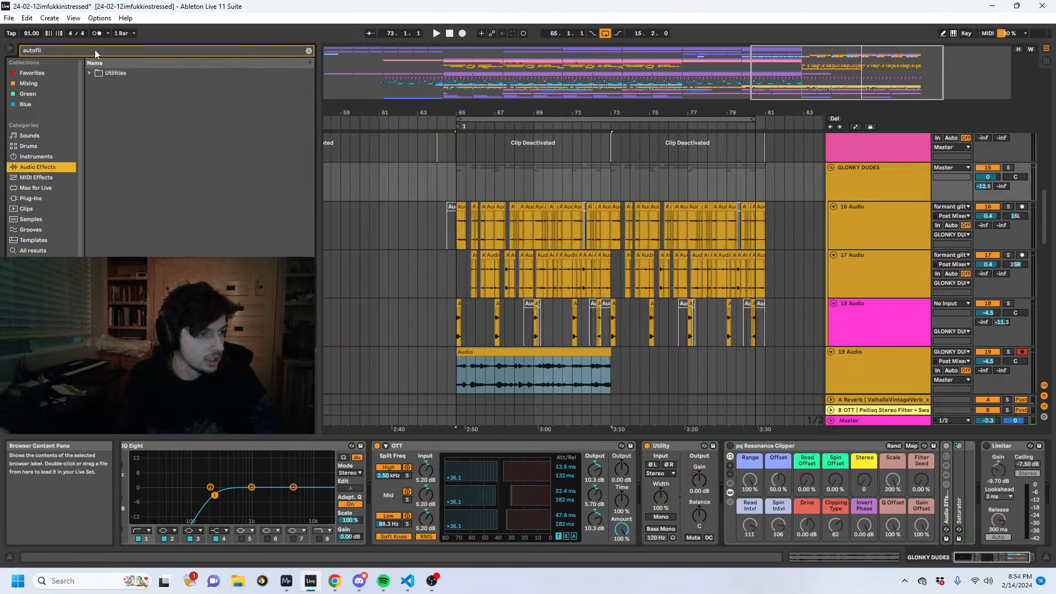
key("BackSpace")
key("BackSpace")
key("BackSpace")
key("BackSpace")
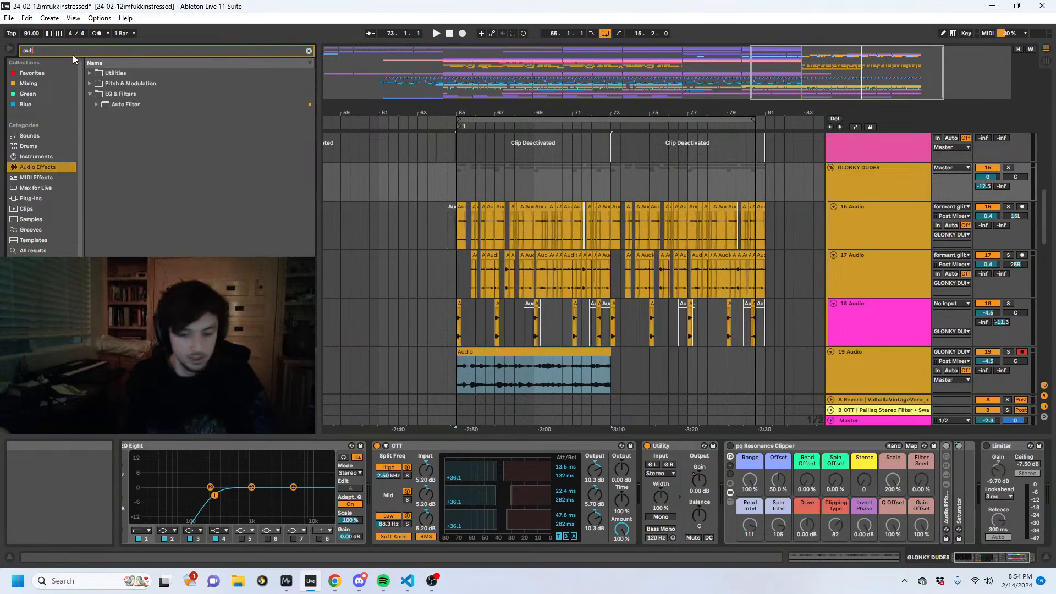
type("o filt")
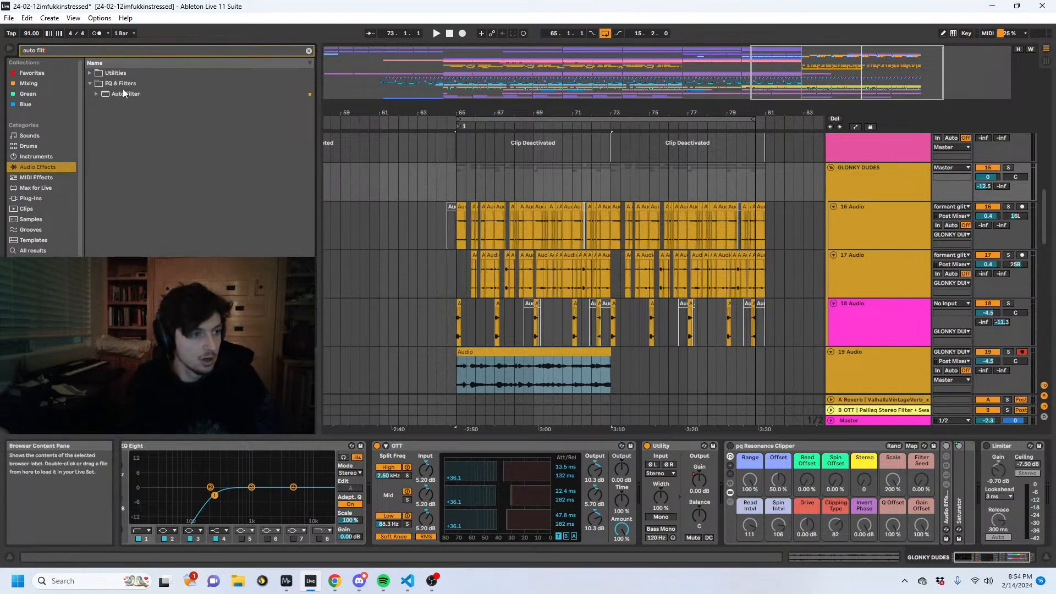
left_click(125, 94)
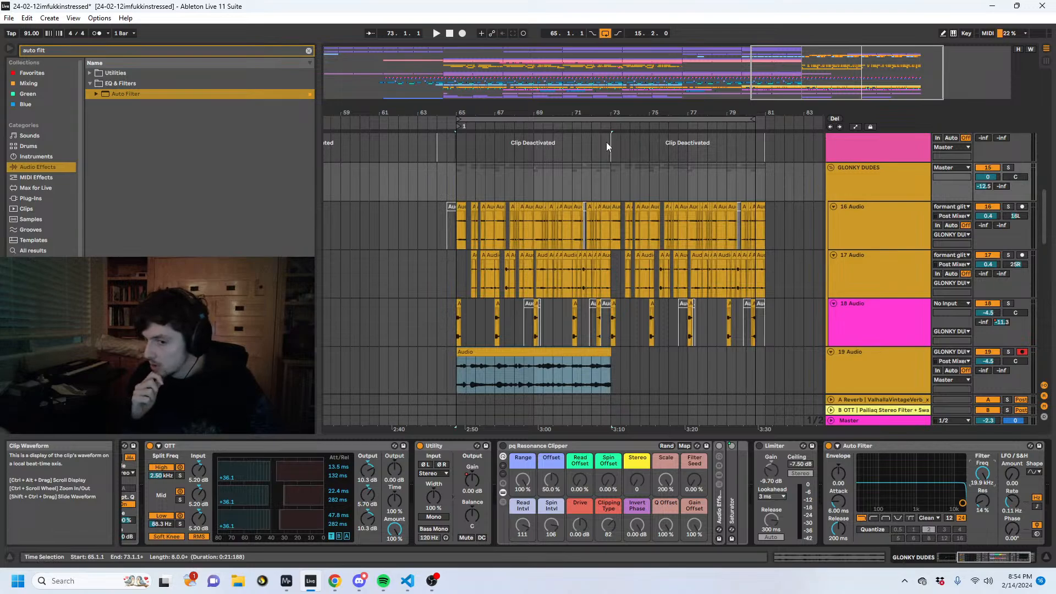
- Automate the Auto Filter frequency on GLONKY DUDES, holding about 324 Hz and curving up to 19.9 kHz at bar 73
key("a")
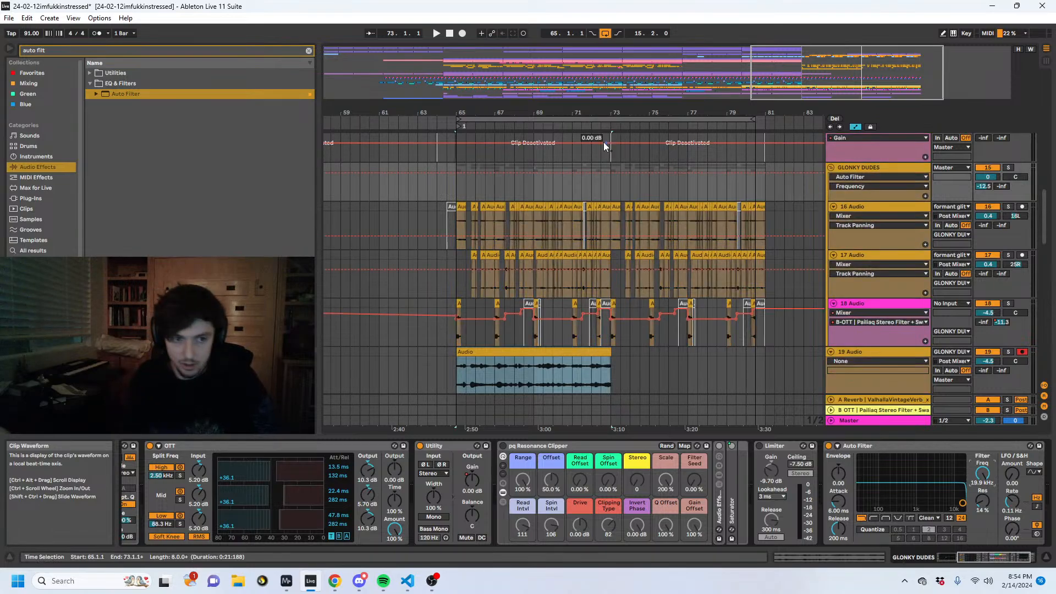
left_click(610, 174)
left_click_drag(602, 174, 606, 188)
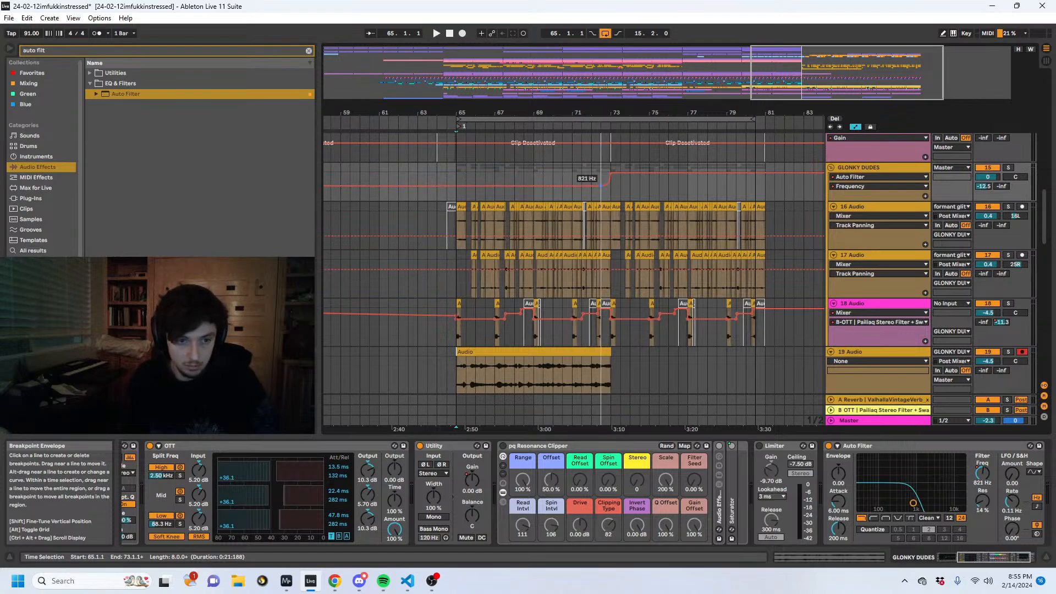
left_click(460, 199)
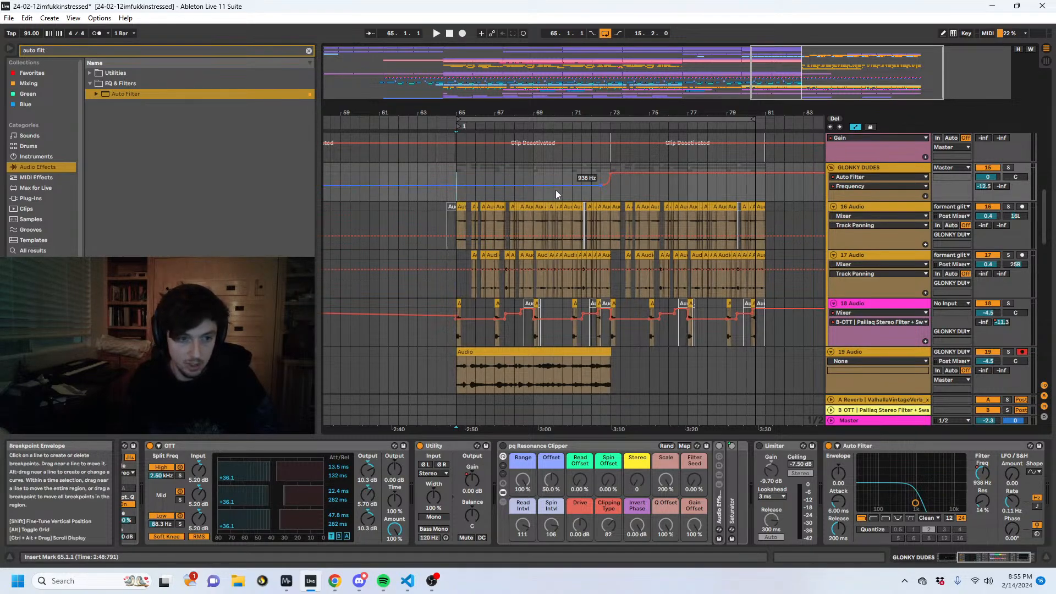
left_click_drag(597, 187, 602, 182)
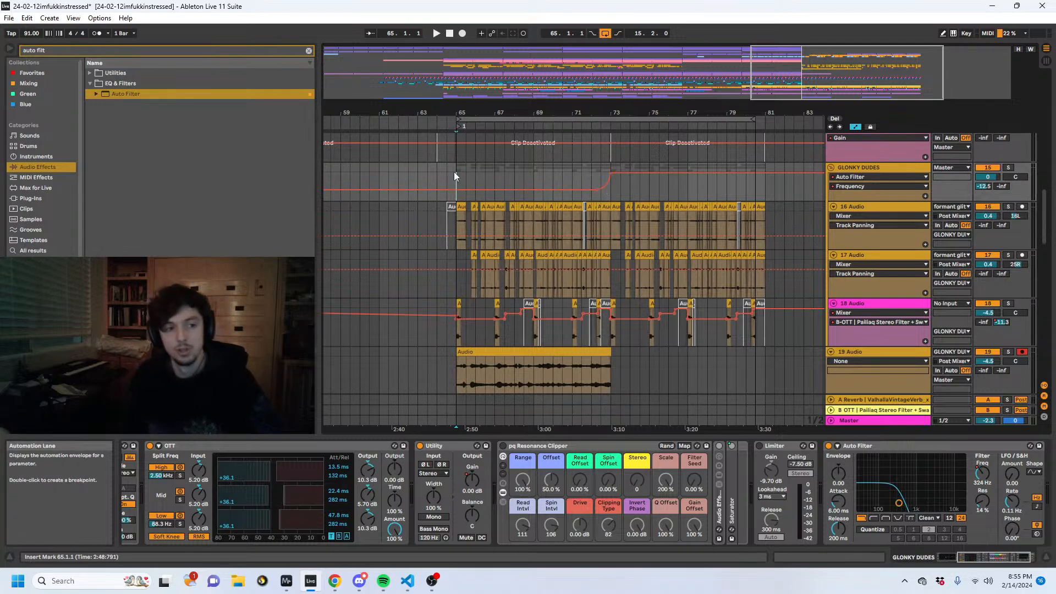
- Select the GLONKY DUDES range from 65.1.1 to 81.1.1 and extend the loop's end to bar 81
left_click_drag(454, 171, 621, 198)
key("a")
left_click(751, 186, "shift")
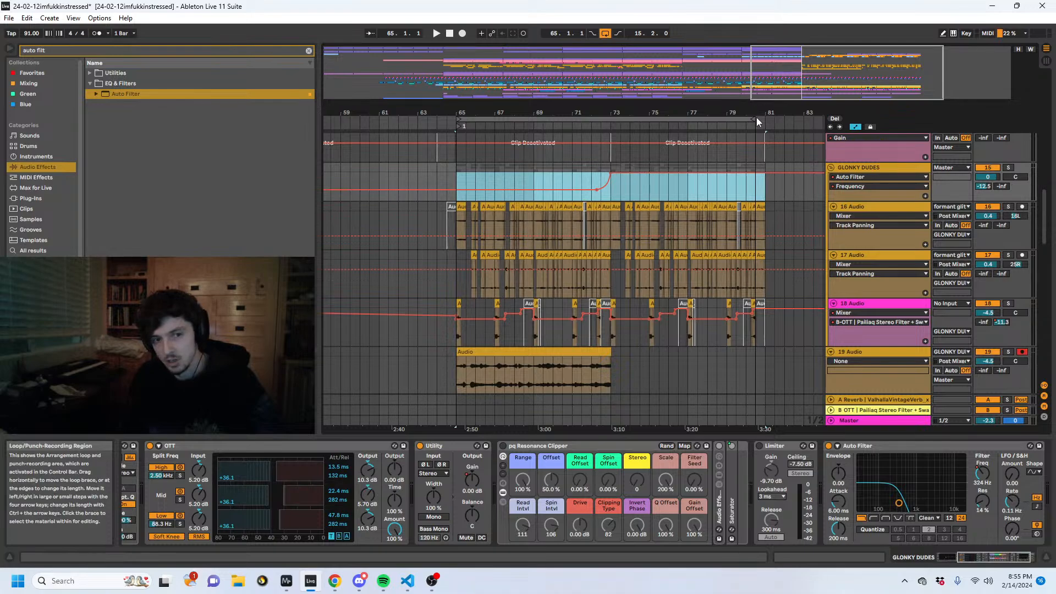
left_click_drag(757, 117, 765, 123)
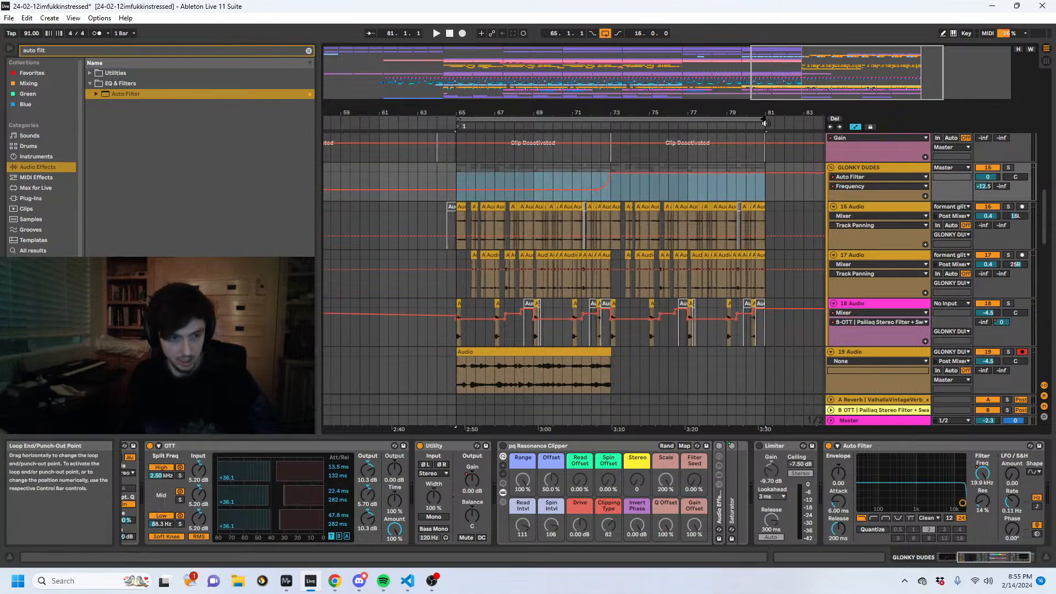
left_click(644, 143)
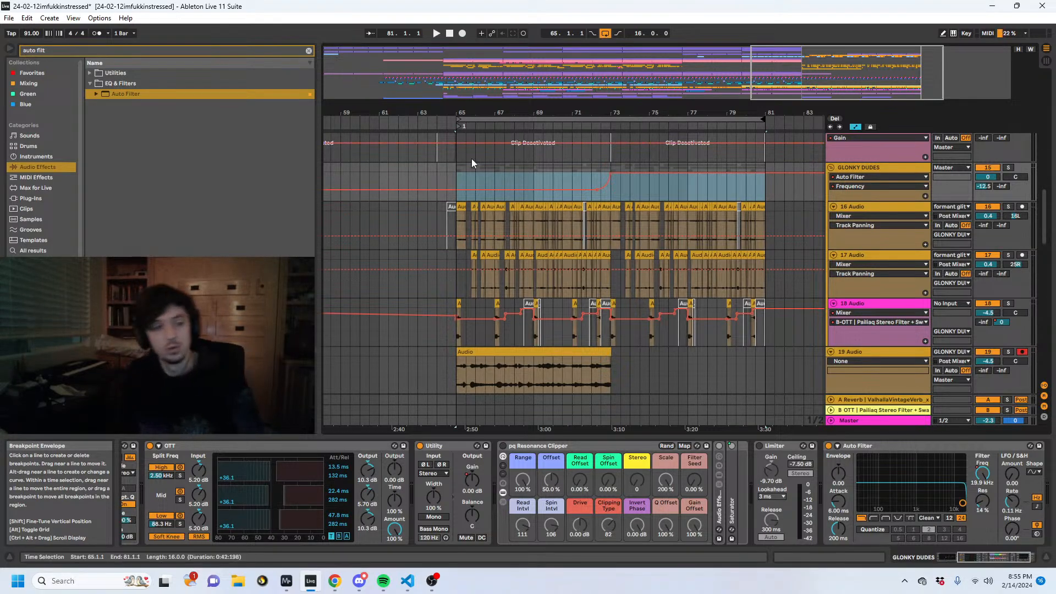
- Hide the automation lanes and place the insert marker at 65.1.1 on the GLONKY DUDES group
left_click_drag(457, 168, 522, 182)
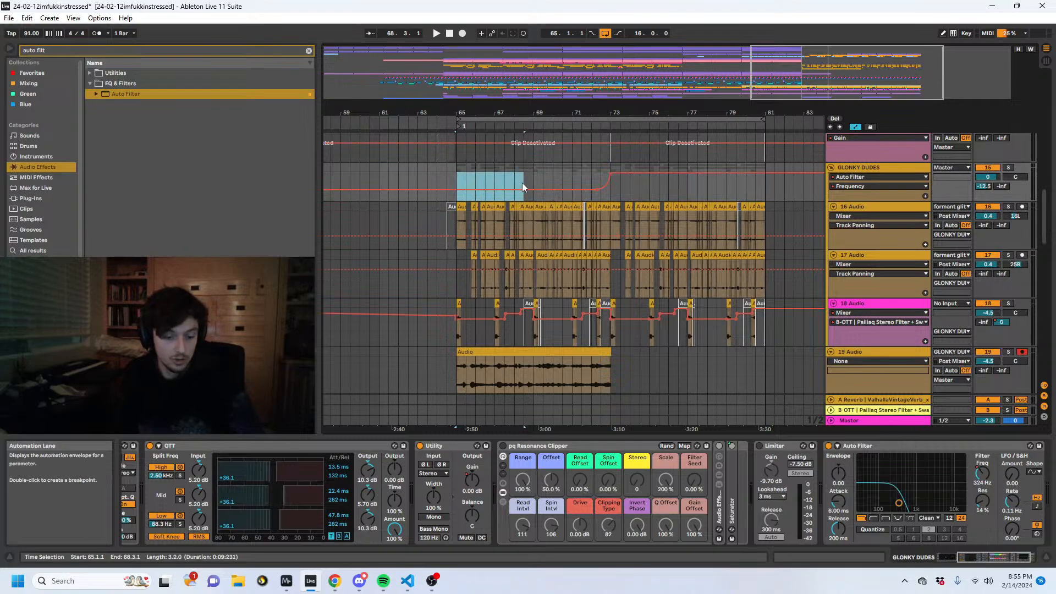
key("a")
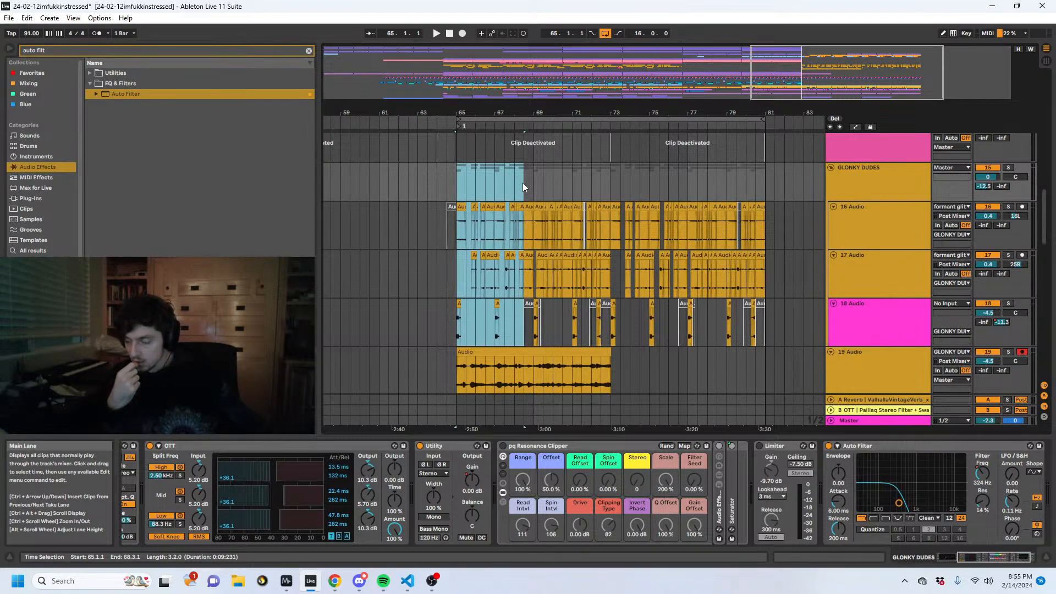
left_click(458, 185)
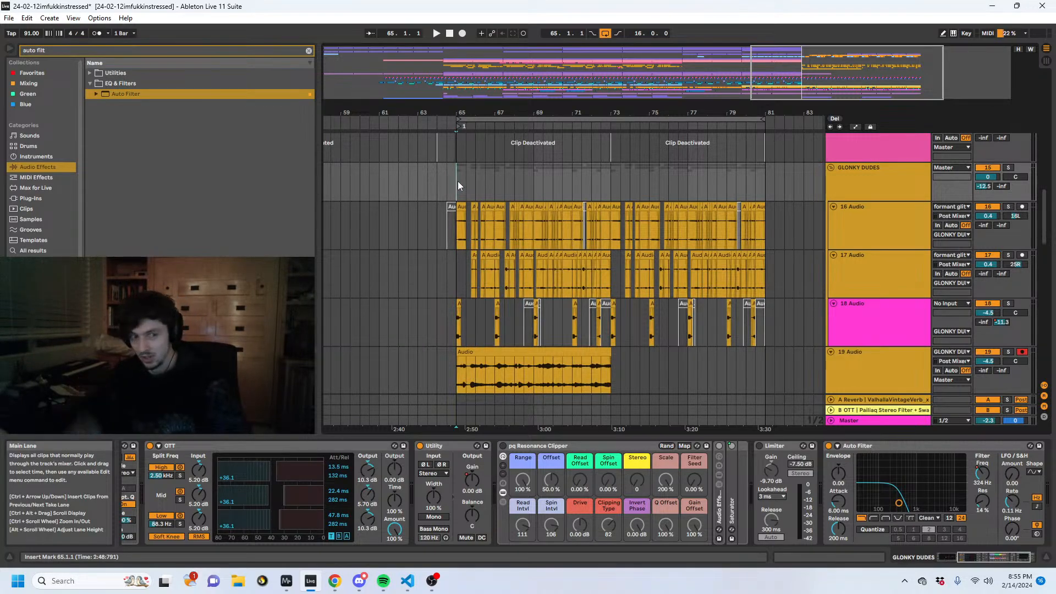
- Solo 16 Audio, play it from bar 65, and open the properties of its clip at 65.1.1
left_click(463, 207)
left_click_drag(461, 113, 459, 176)
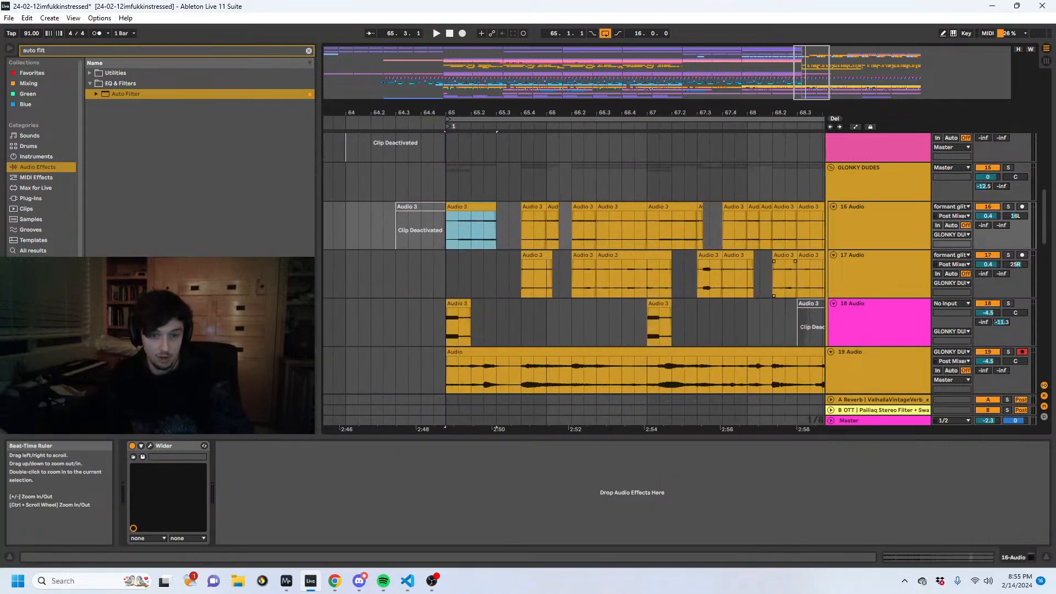
left_click(1008, 207)
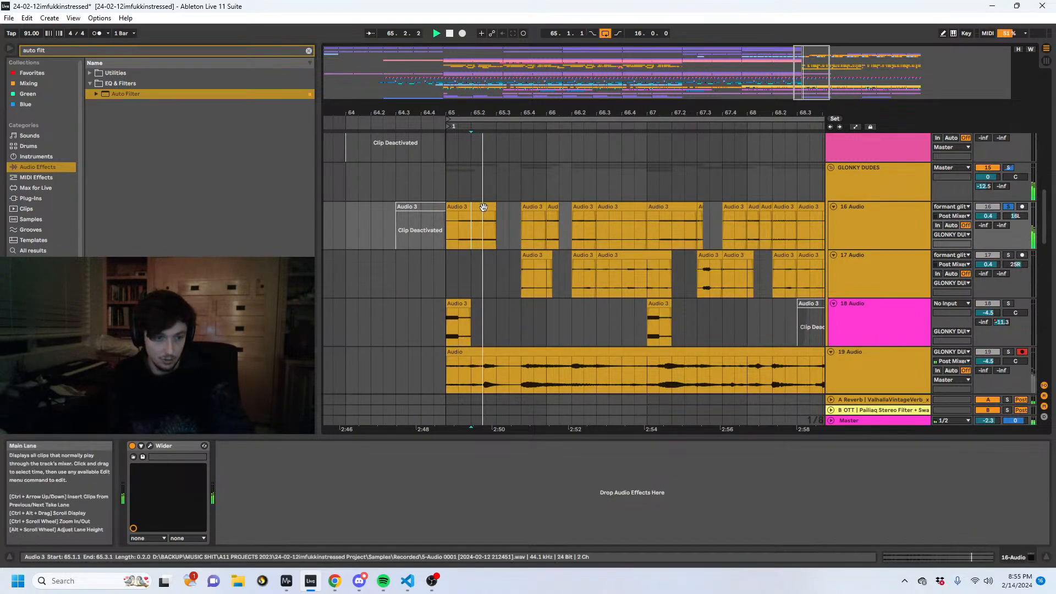
double_click(472, 234)
key("space")
- Try Re-Pitch warping on the clip, lowering its tempo to 22.75 BPM and doubling it back to 91.00 BPM
left_click(156, 527)
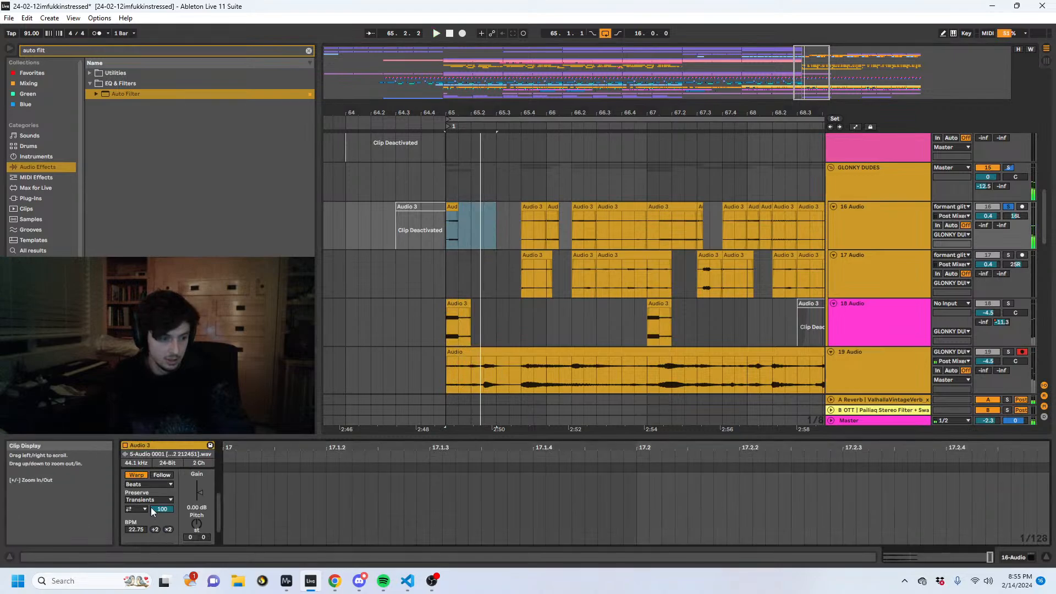
left_click(151, 485)
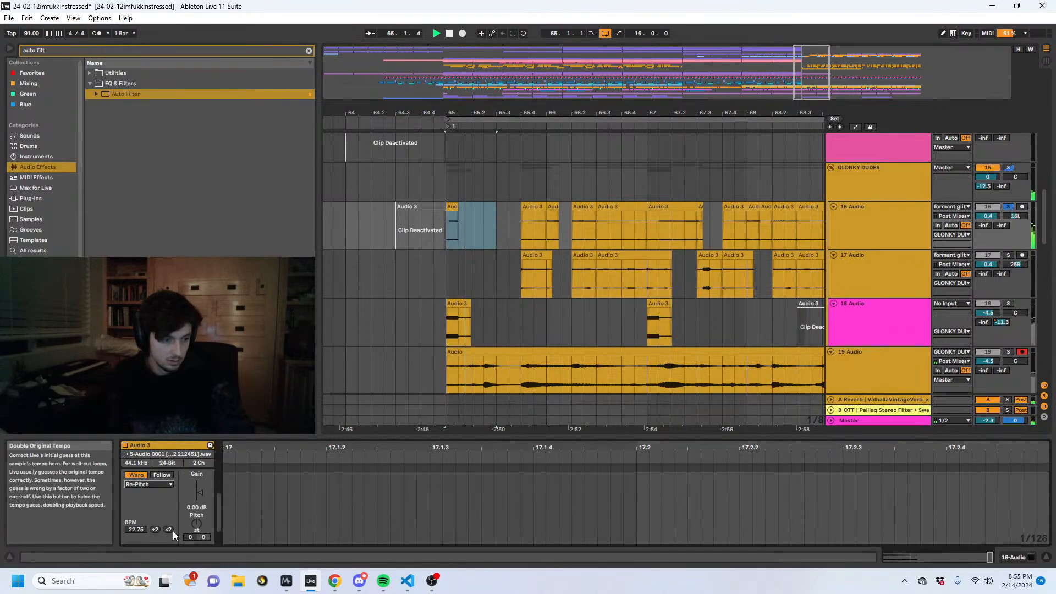
double_click(169, 529)
key("space")
- Bypass the Auto Filter on the GLONKY DUDES group, restart playback, and return to the clip's properties
left_click(874, 184)
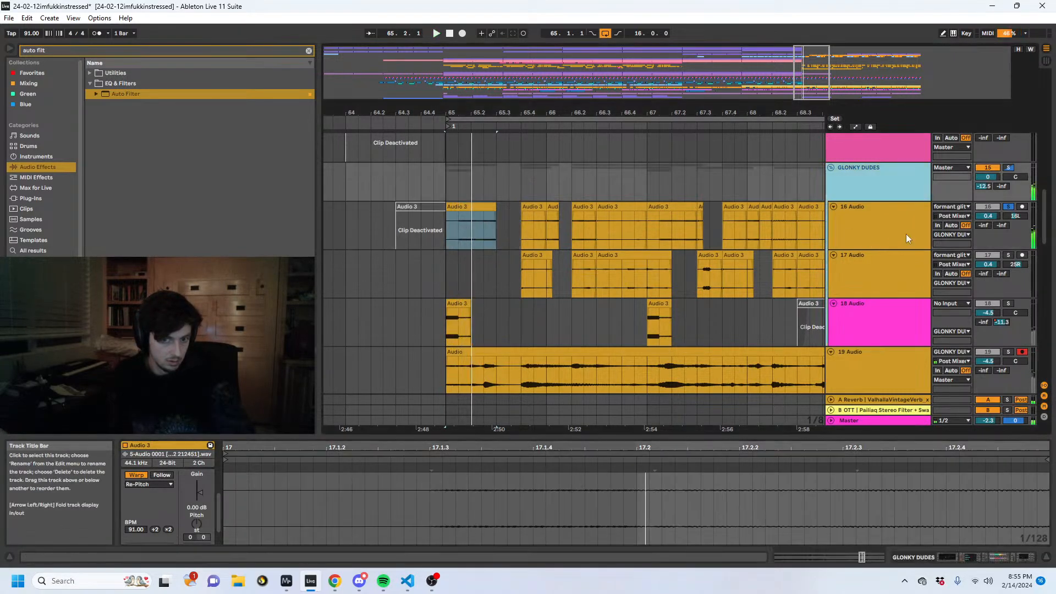
left_click(1006, 557)
left_click(829, 446)
key("space")
key("shift+Tab")
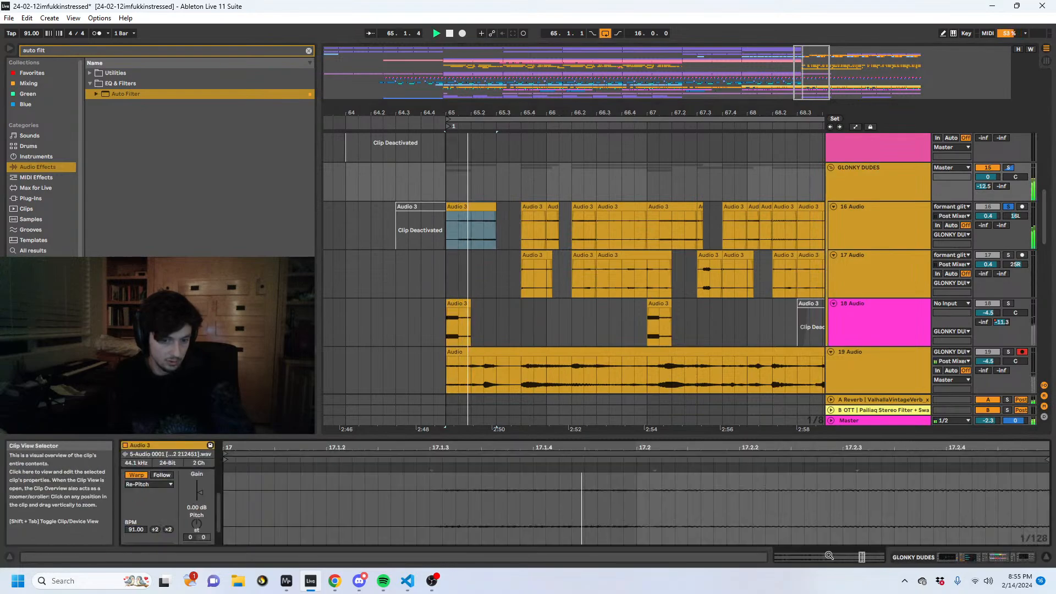
- Set the 16 Audio clip's warp mode to Texture at 364.00 BPM and extend the clip over its neighbours into bar 67
left_click(151, 484)
left_click(154, 511)
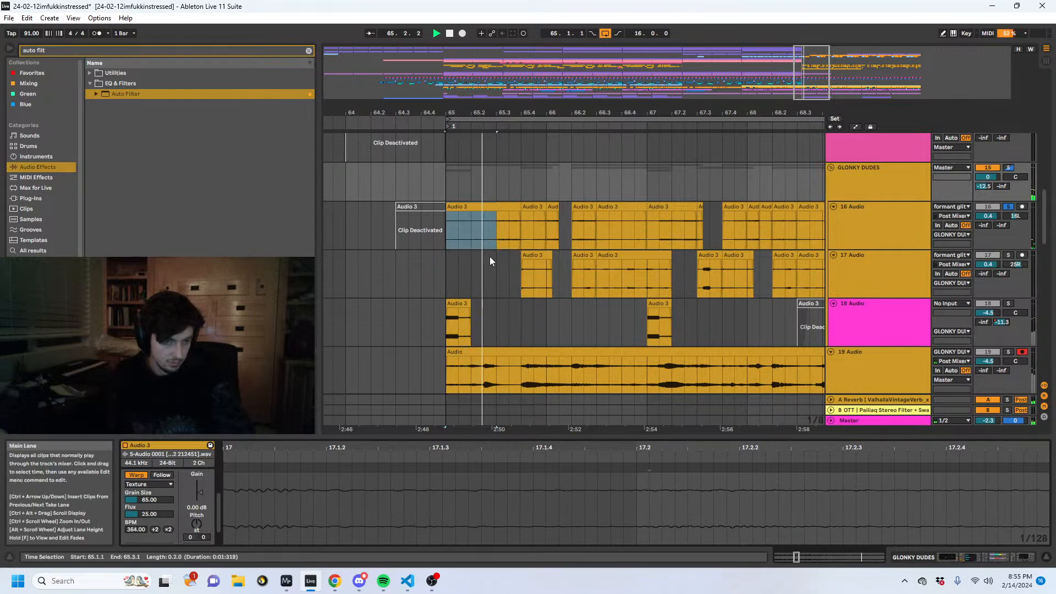
left_click_drag(514, 216, 691, 215)
left_click(559, 228)
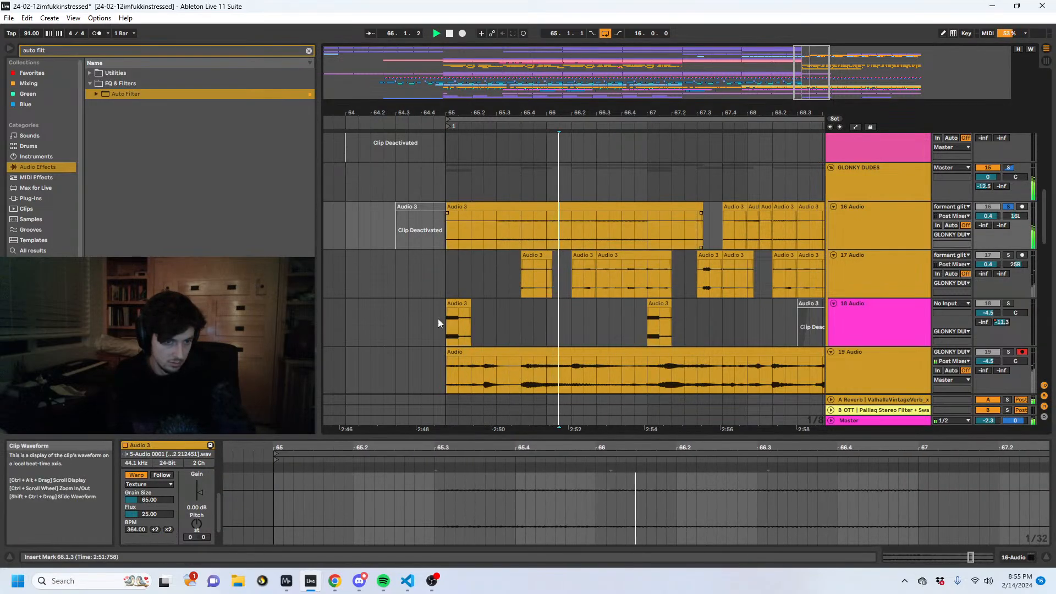
- Play the extended 16 Audio clip from 65.3.1 and try the Beats warp mode with its pitch transposed to +19 semitones
left_click(493, 220)
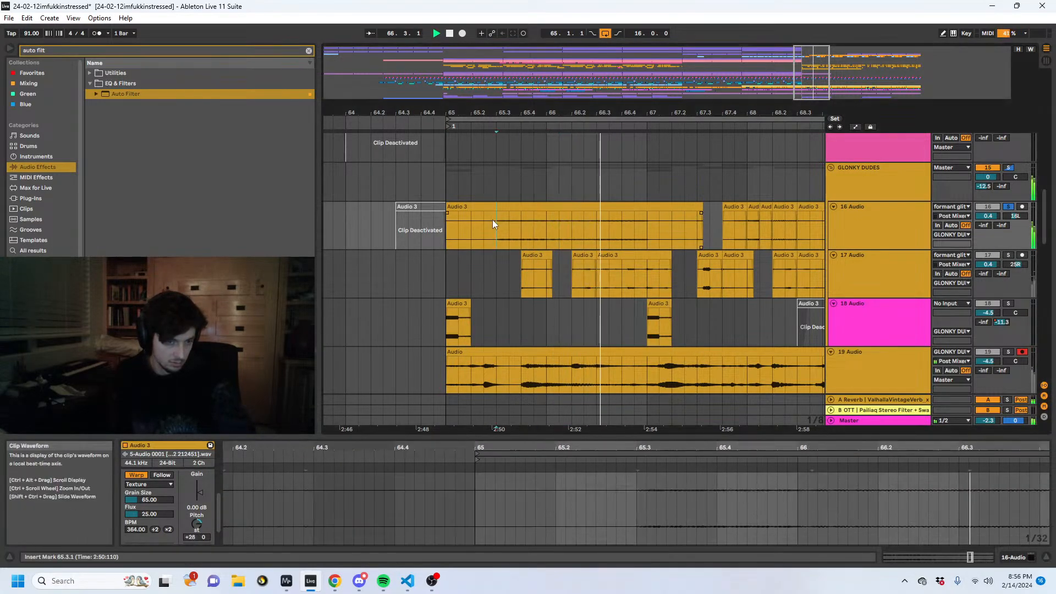
key("space")
key("space")
left_click(146, 484)
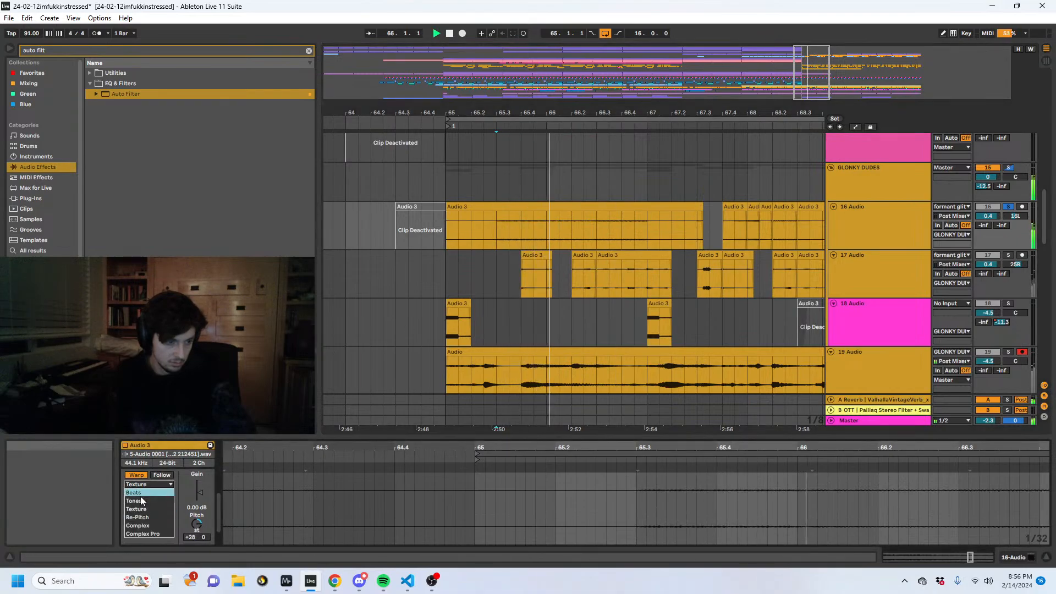
left_click(140, 496)
left_click(147, 499)
left_click(156, 496)
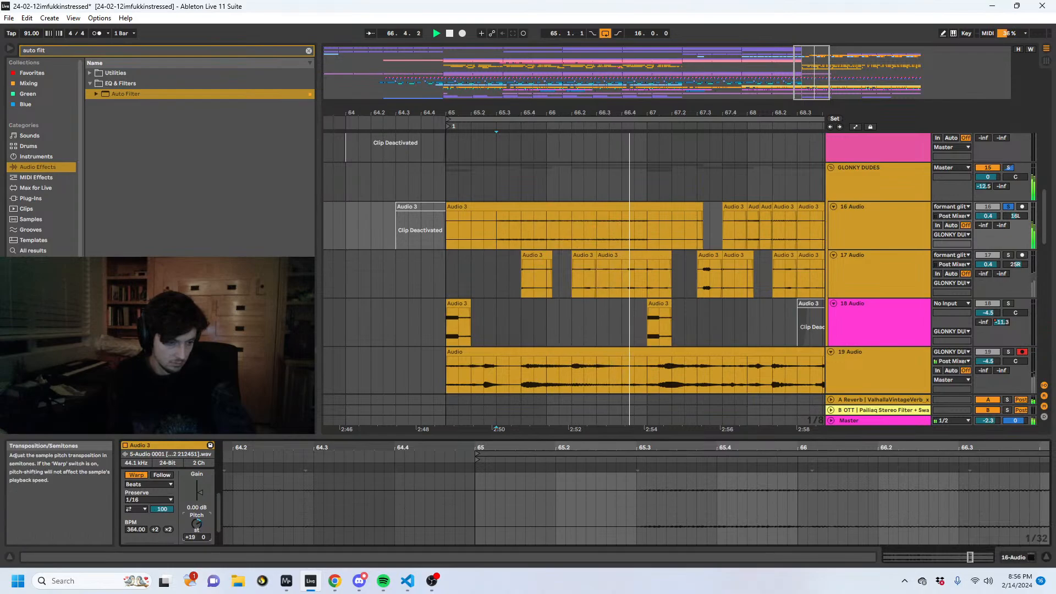
- Stop playback and undo the 16 Audio clip's warp, pitch and length changes to restore the separate clips
left_click(580, 208)
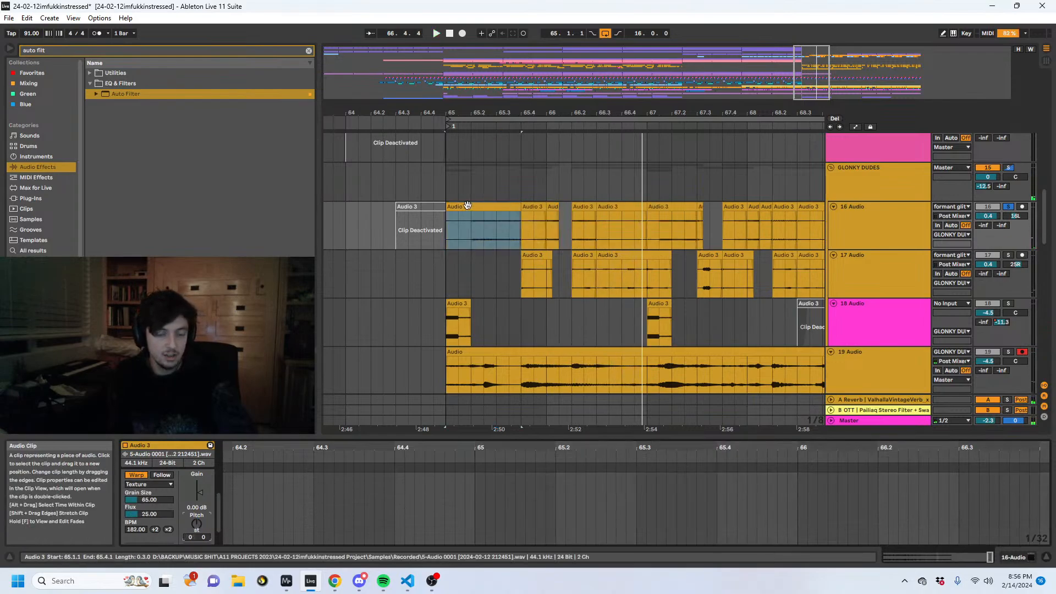
key("space")
key("ctrl+z")
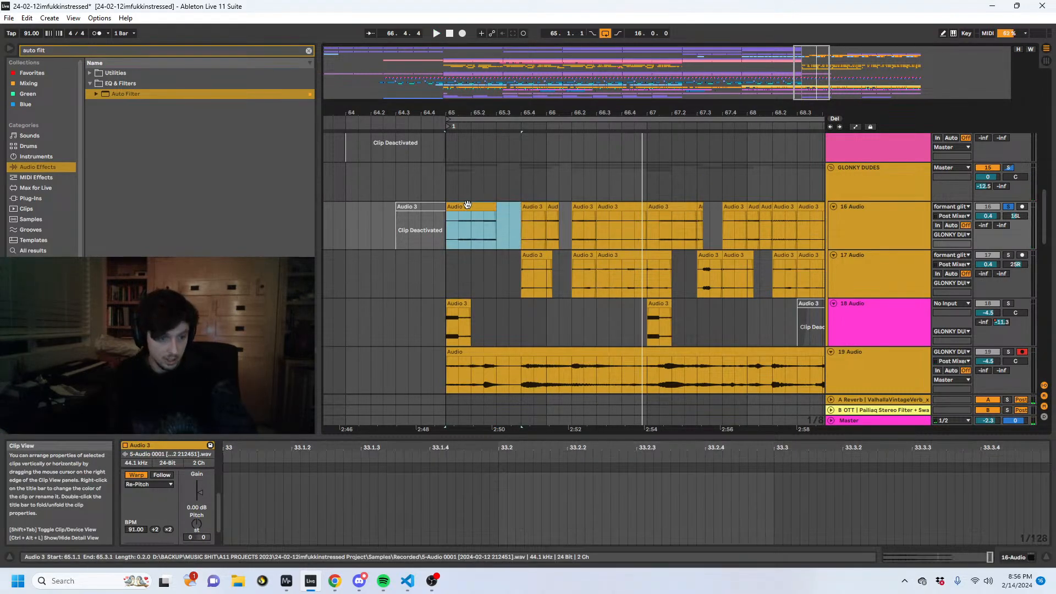
- Fold the pq Resonance Clipper rack on the GLONKY DUDES group and re-enable the group's Auto Filter
left_click(463, 185)
left_click(916, 188)
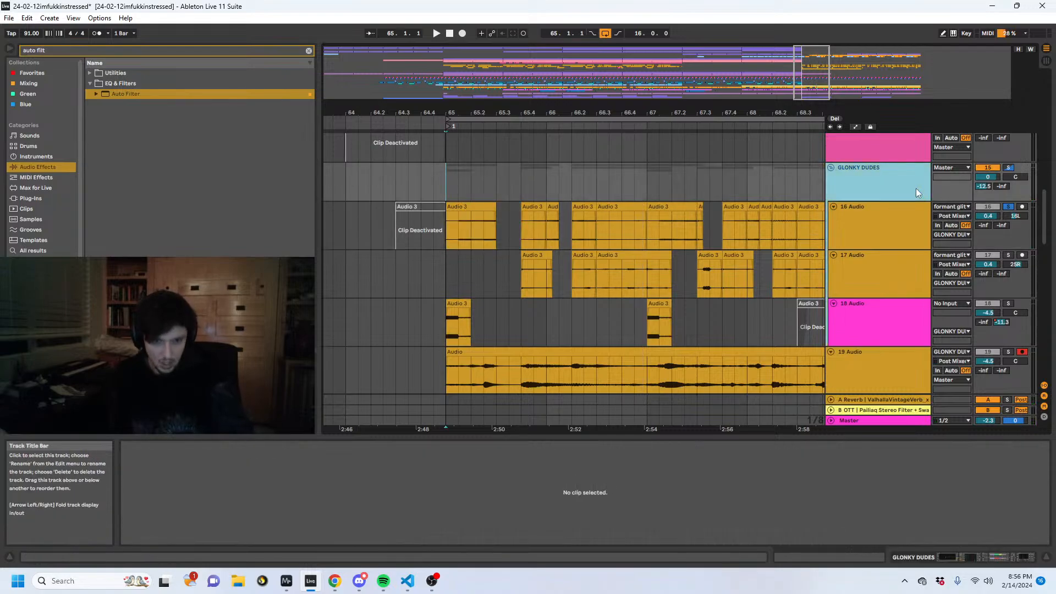
left_click(959, 557)
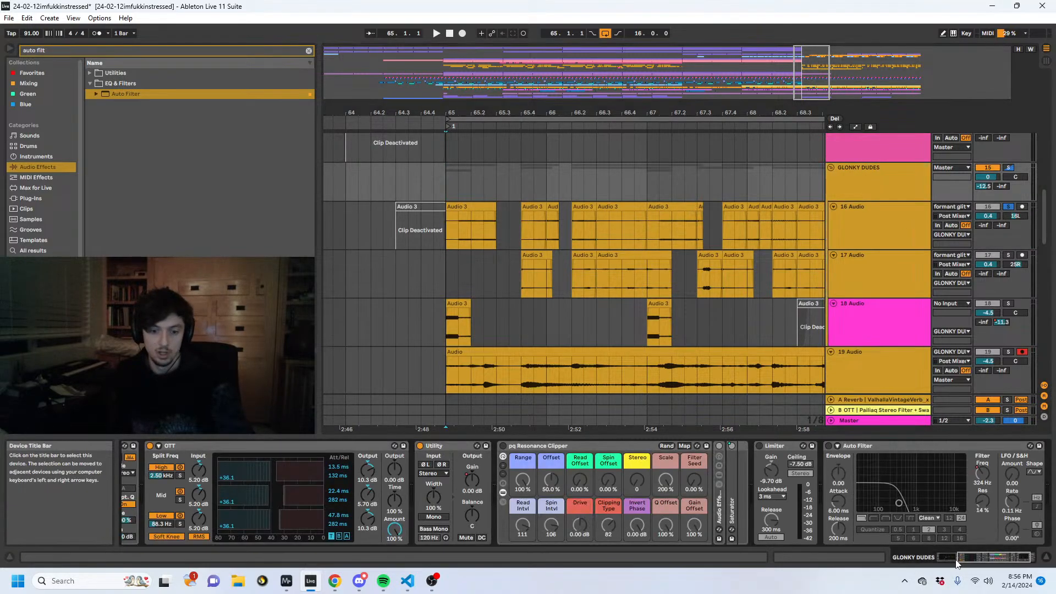
left_click(869, 177)
double_click(576, 446)
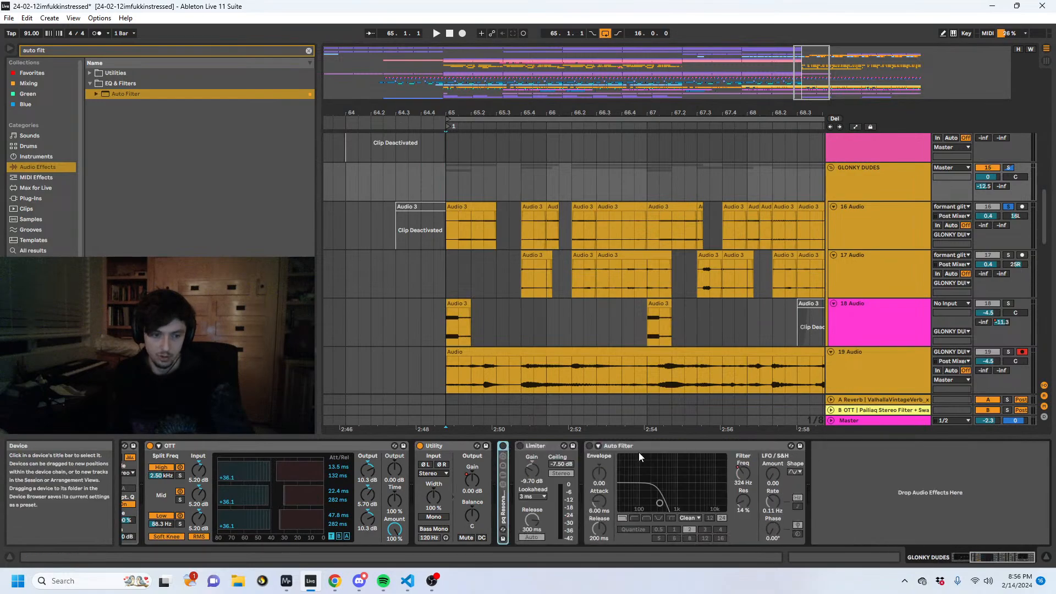
left_click(639, 452)
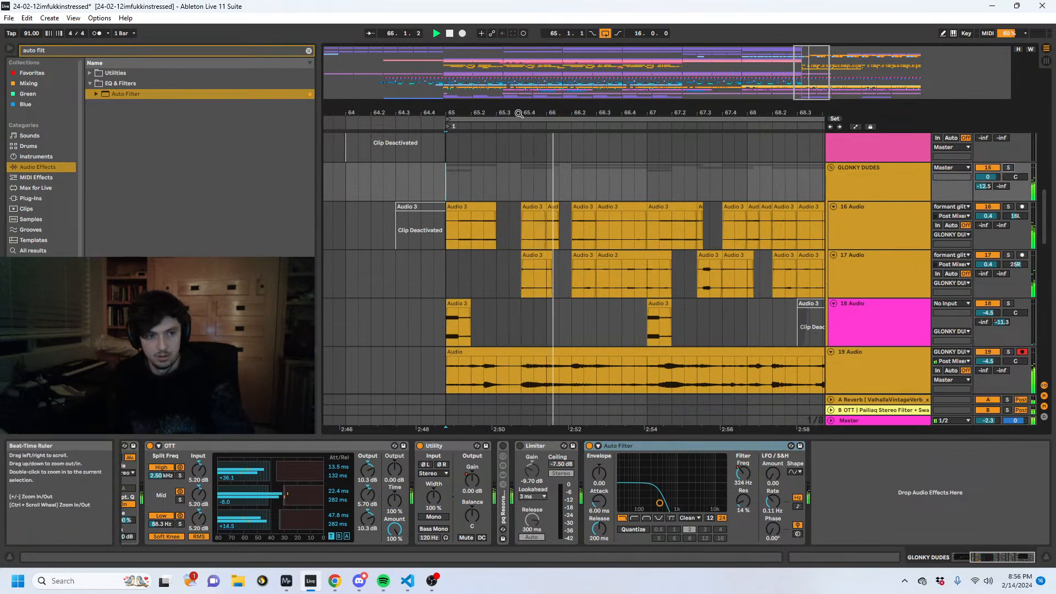
- Solo 19 Audio and select its resampled clip from bar 65 to 73
left_click_drag(519, 112, 502, 79)
scroll(925, 302, "down", 1)
left_click(922, 298)
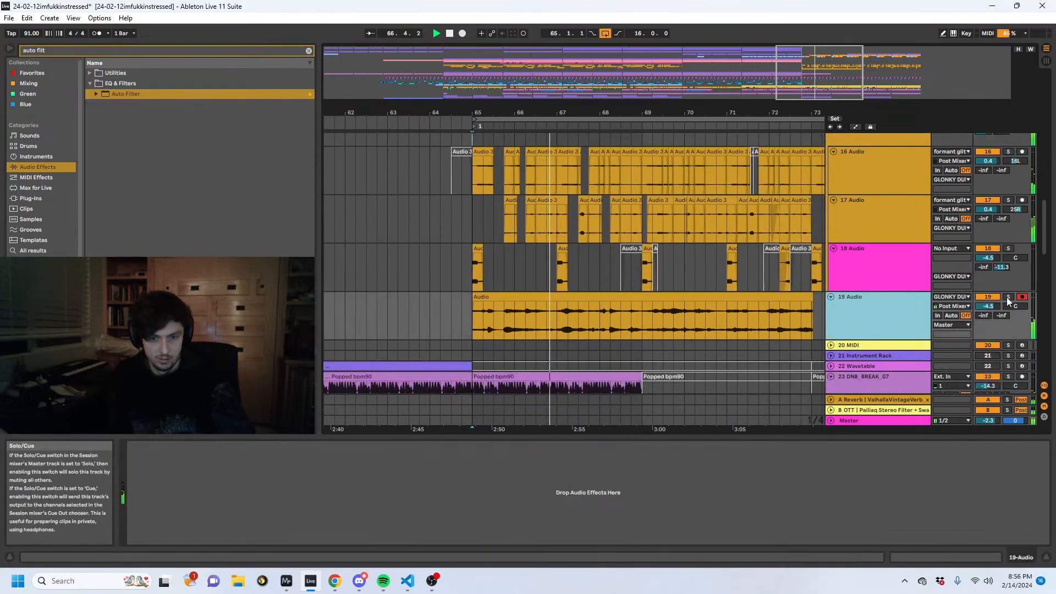
left_click(1007, 296)
left_click(516, 297)
left_click(898, 313)
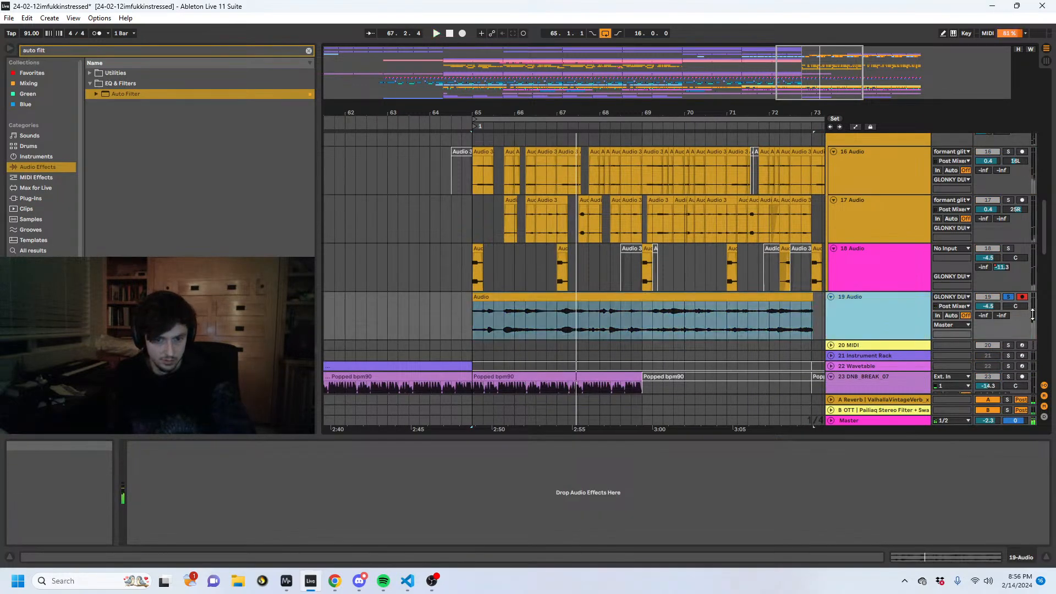
- Search all browser results for "sooth" and add soothe2 to 19 Audio
key("ctrl+f")
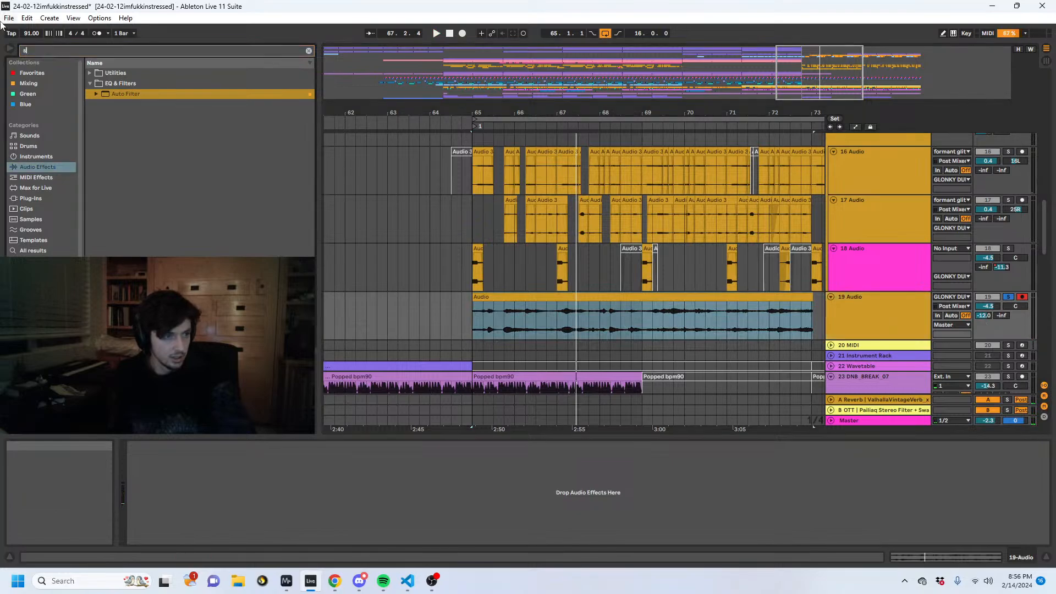
type("sooth")
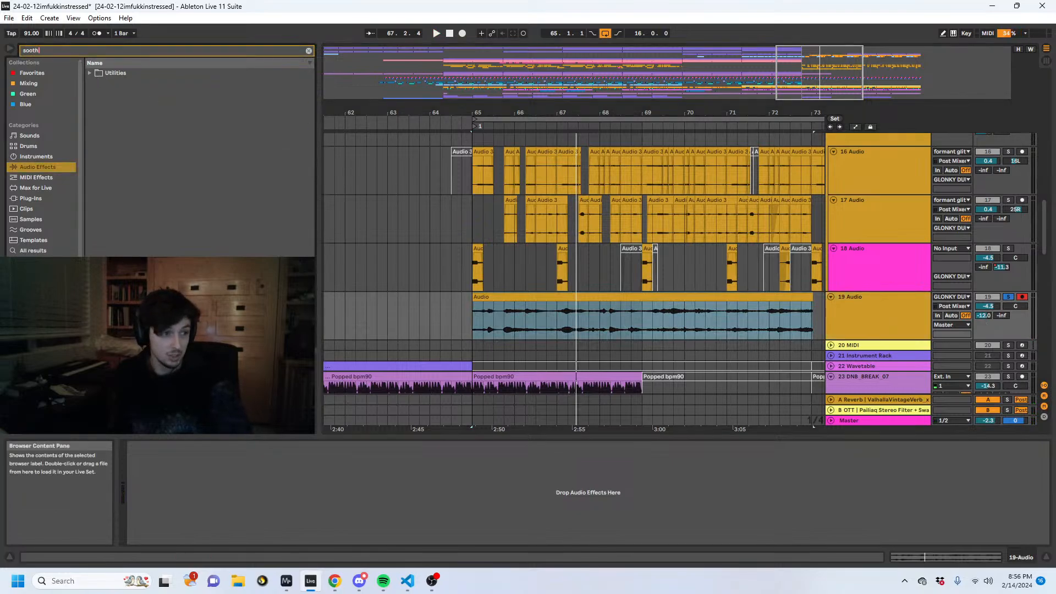
left_click(34, 252)
double_click(151, 105)
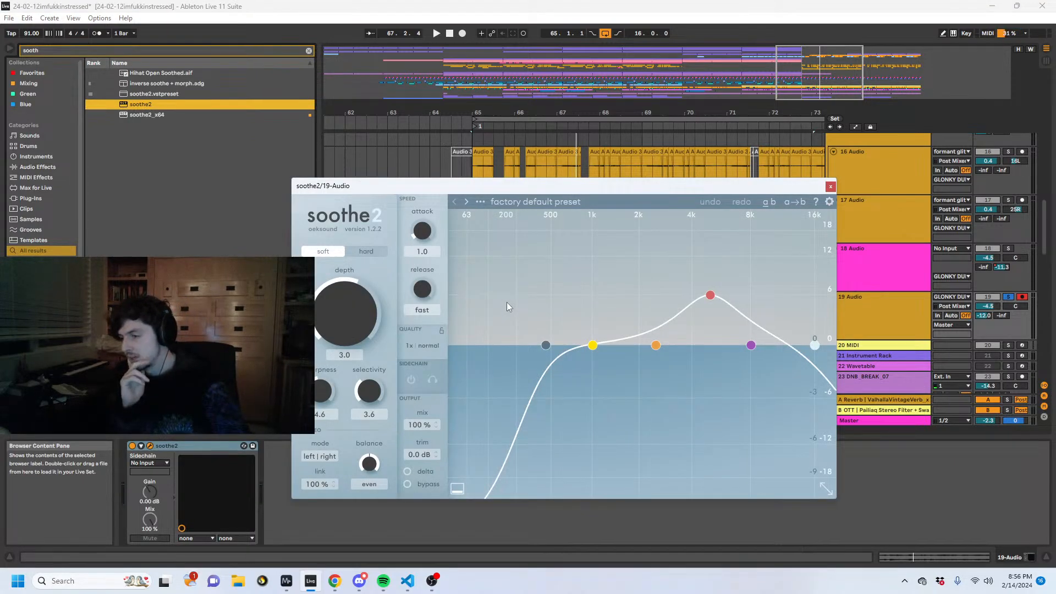
- During playback, set soothe2's low cut to 384 Hz and band 1 to 877 Hz at 3.3 dB, and adjust the depth
key("space")
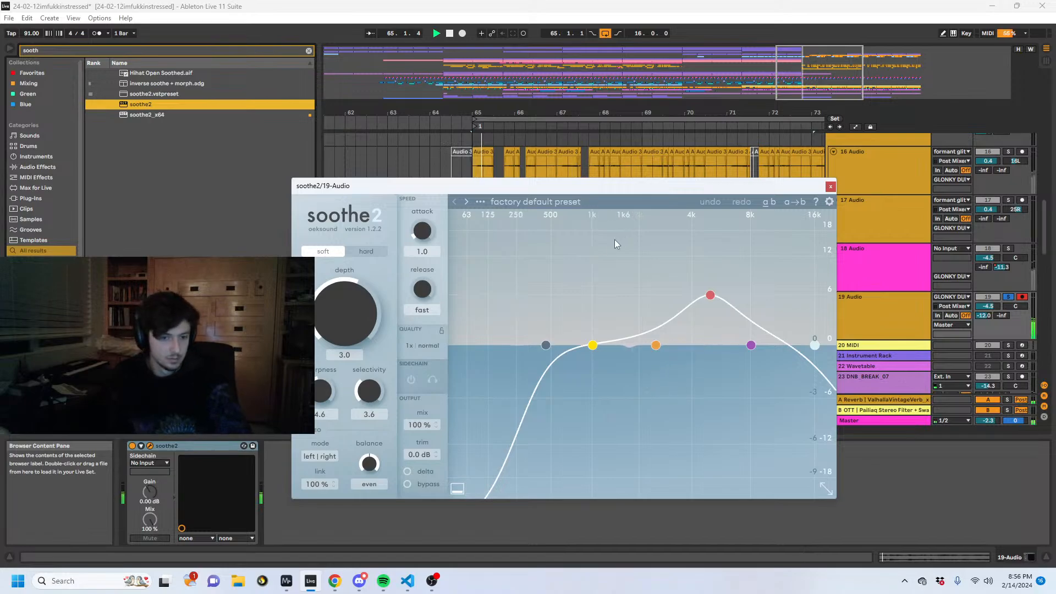
left_click_drag(549, 345, 541, 346)
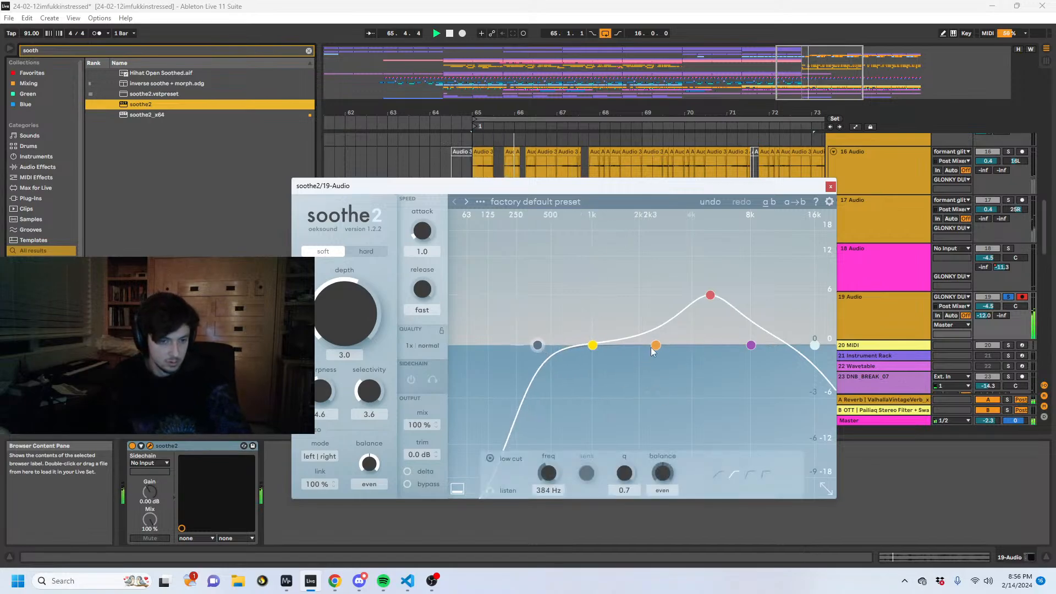
left_click_drag(652, 350, 593, 321)
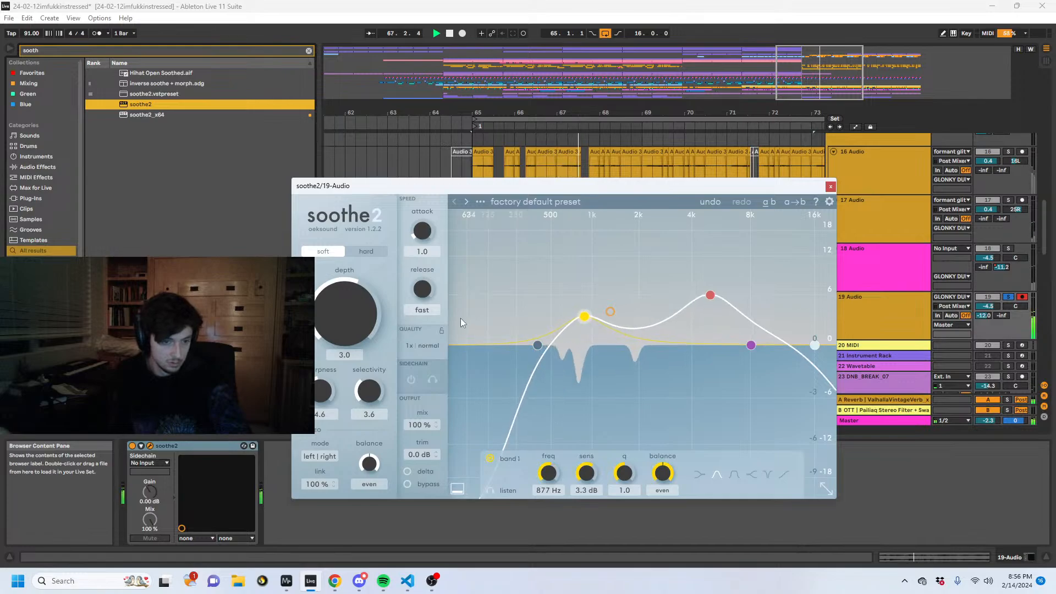
left_click_drag(355, 312, 356, 299)
left_click(830, 186)
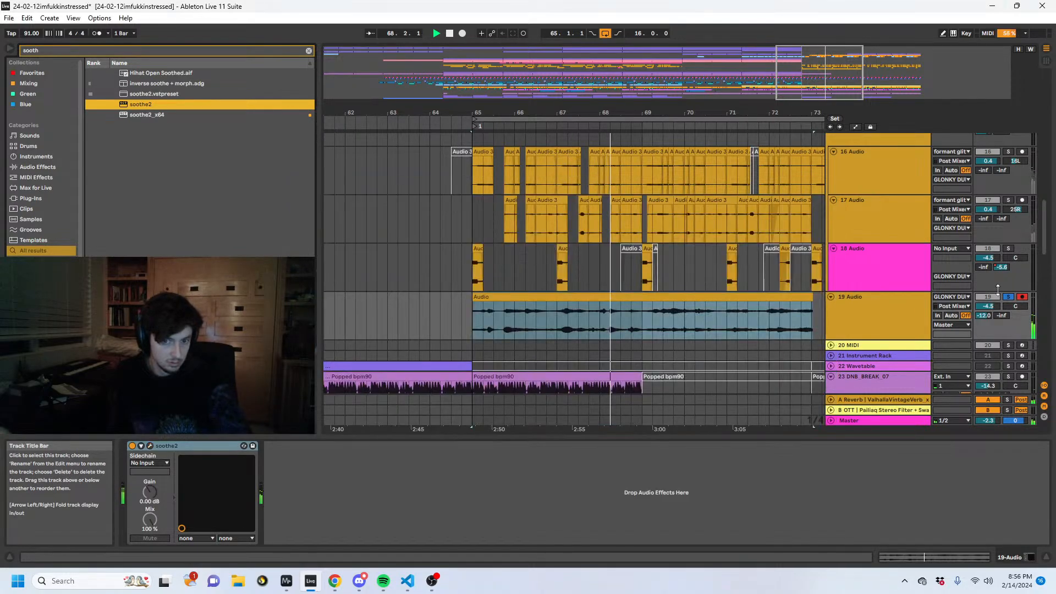
- Unsolo 19 Audio to hear its clip within the full mix, and select the clip and its track
left_click(1009, 298)
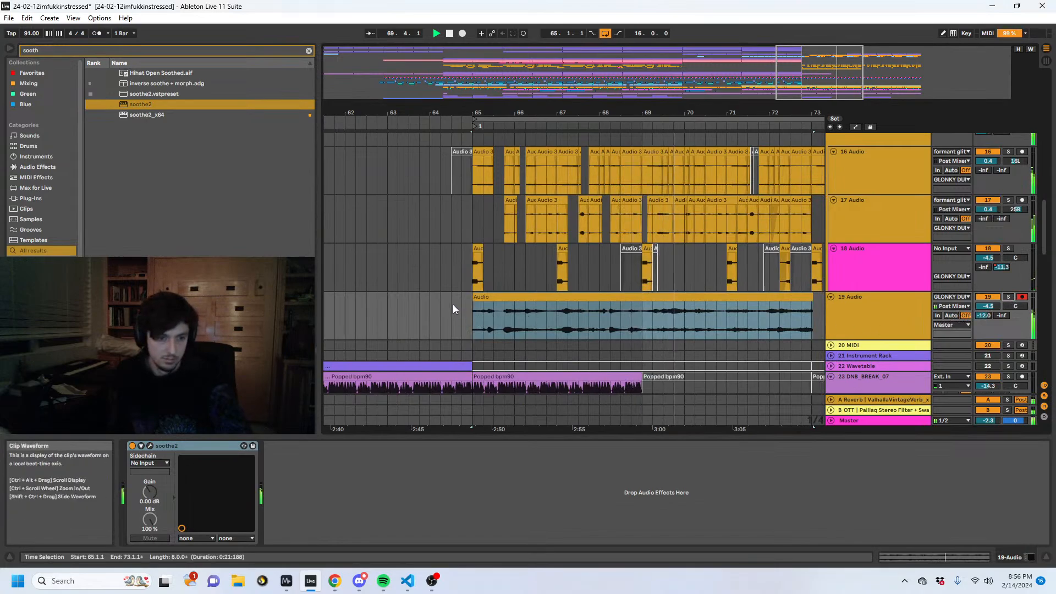
left_click(787, 297)
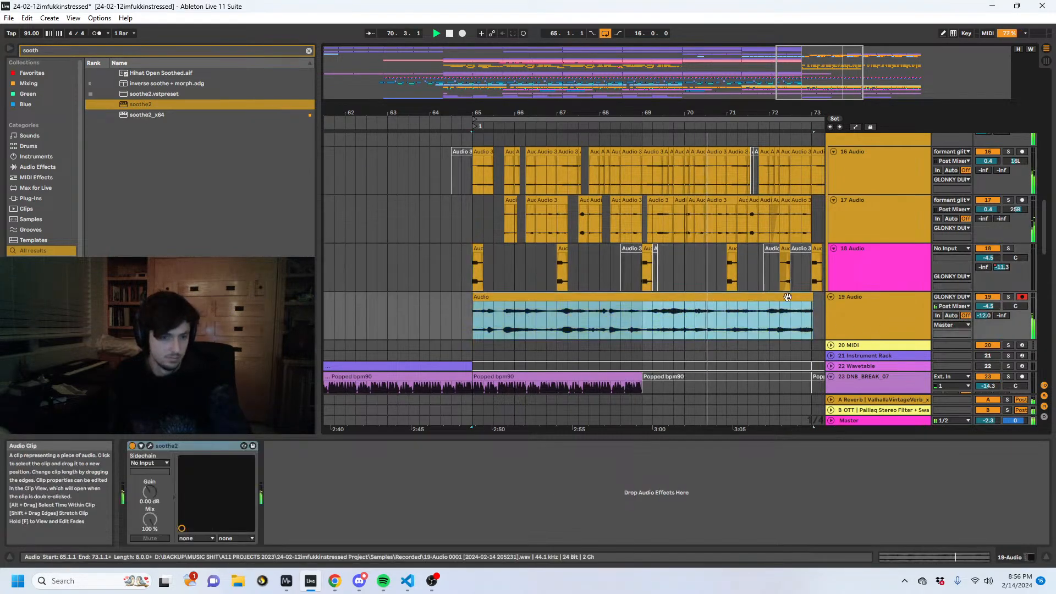
left_click(883, 306)
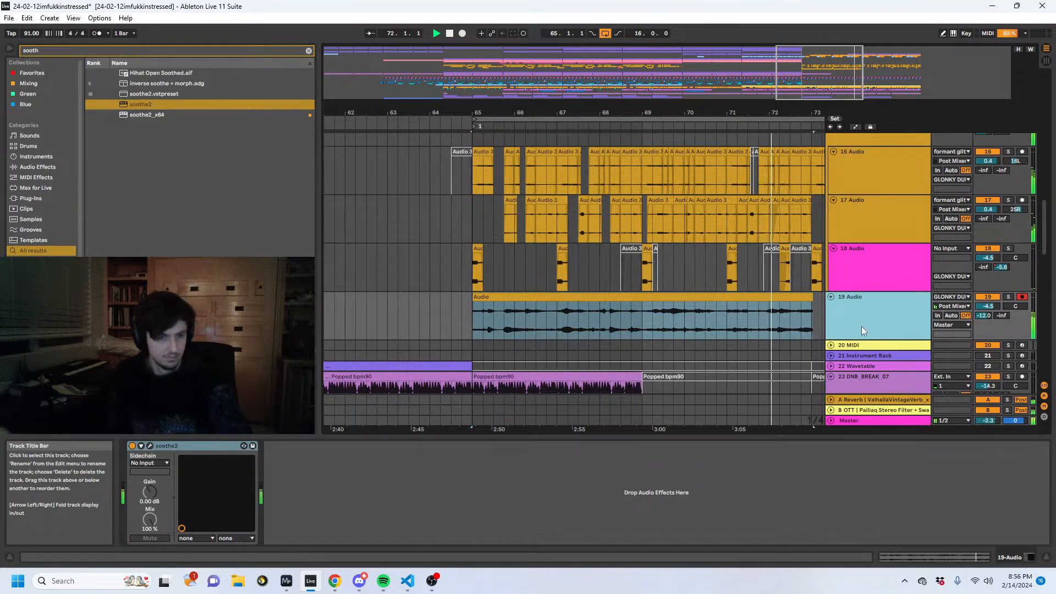
- Show the GLONKY DUDES group's Auto Filter frequency automation and set the breakpoint shortly after bar 72 to 1.22 kHz
scroll(909, 203, "up", 5)
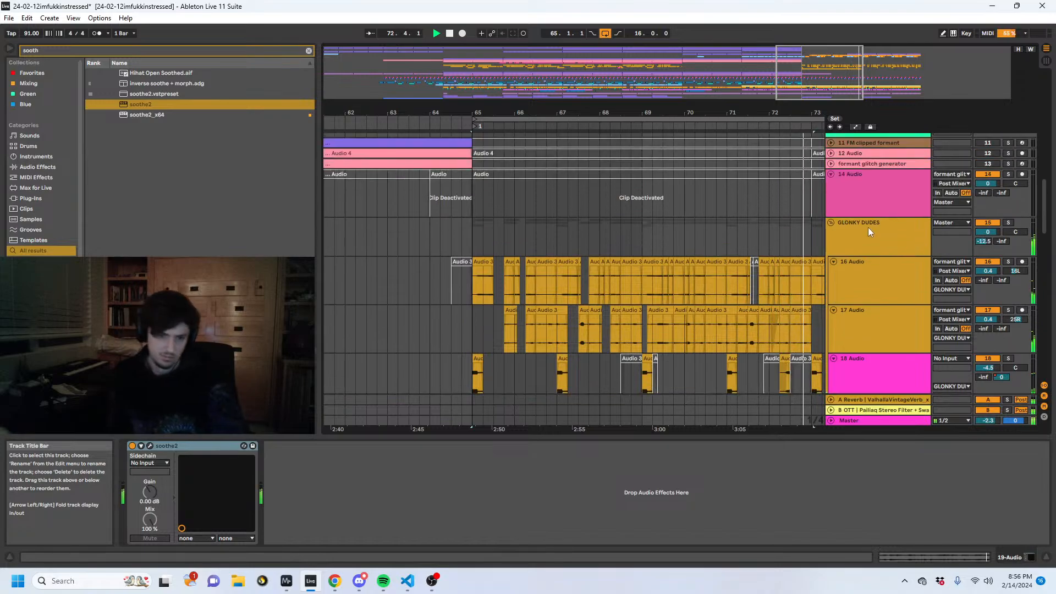
left_click(868, 229)
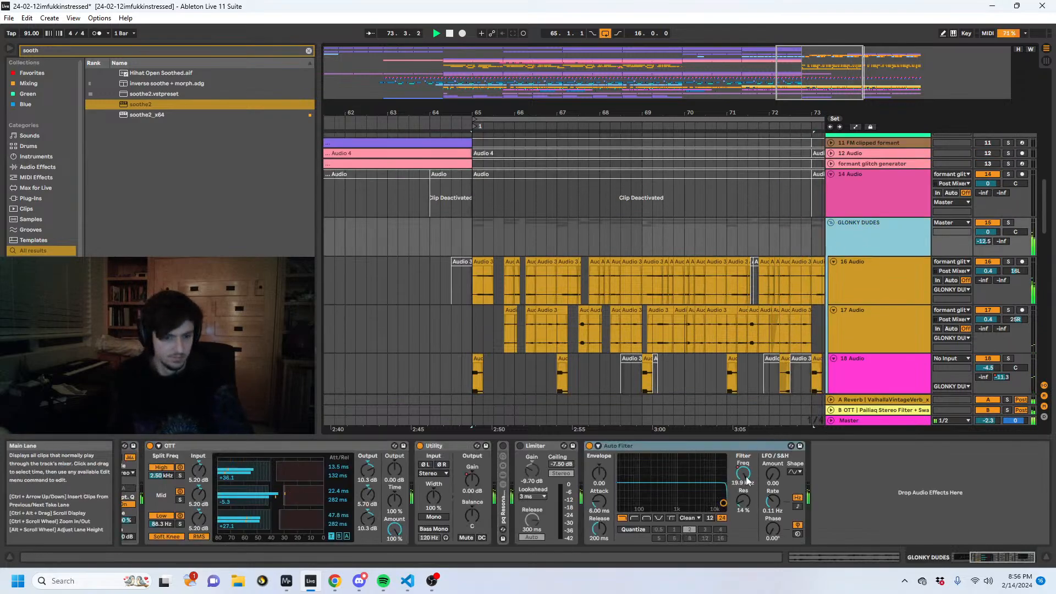
key("a")
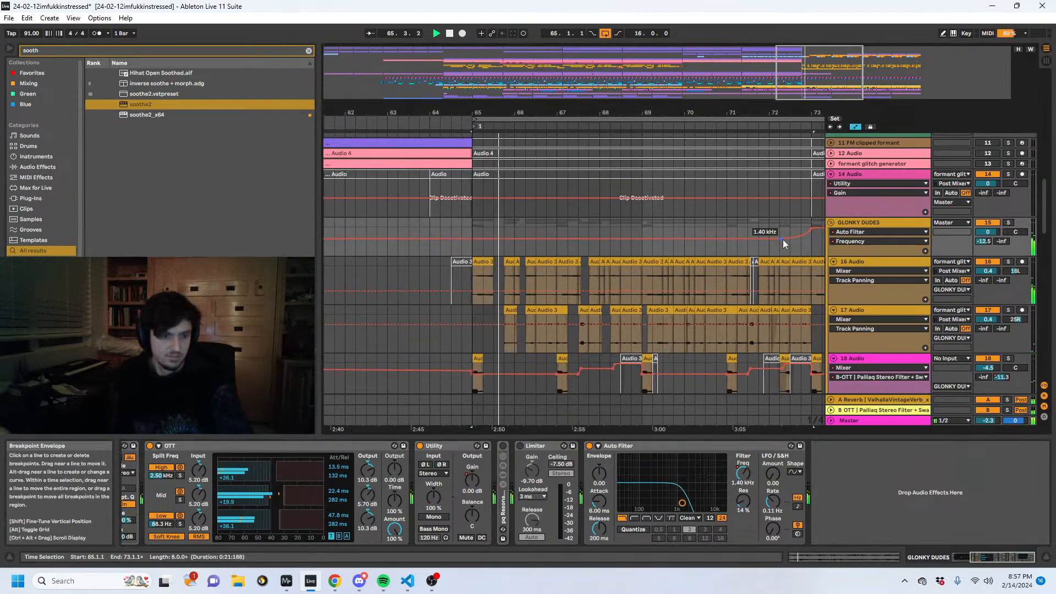
left_click_drag(783, 238, 781, 238)
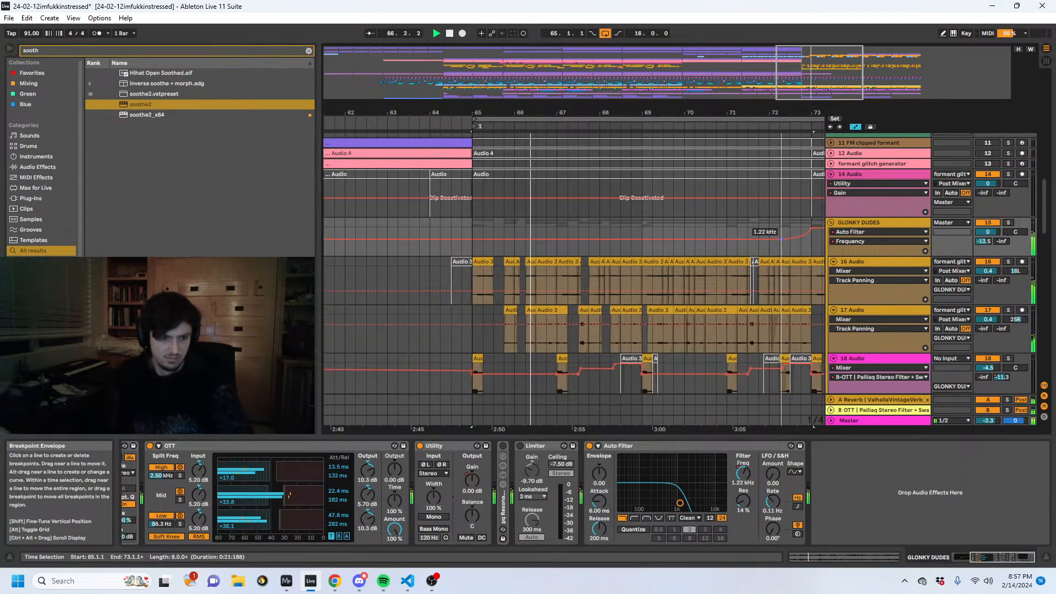
- Search the browser for "spellboo" and add The Spellbook.amxd after soothe2 on 19 Audio
scroll(678, 236, "down", 5)
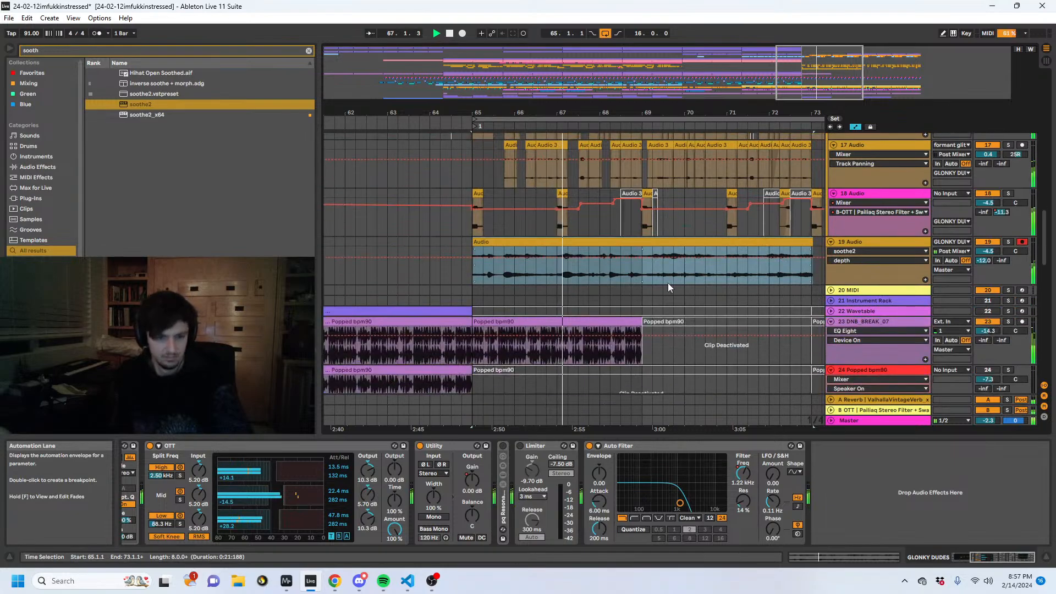
left_click(916, 242)
left_click(875, 242)
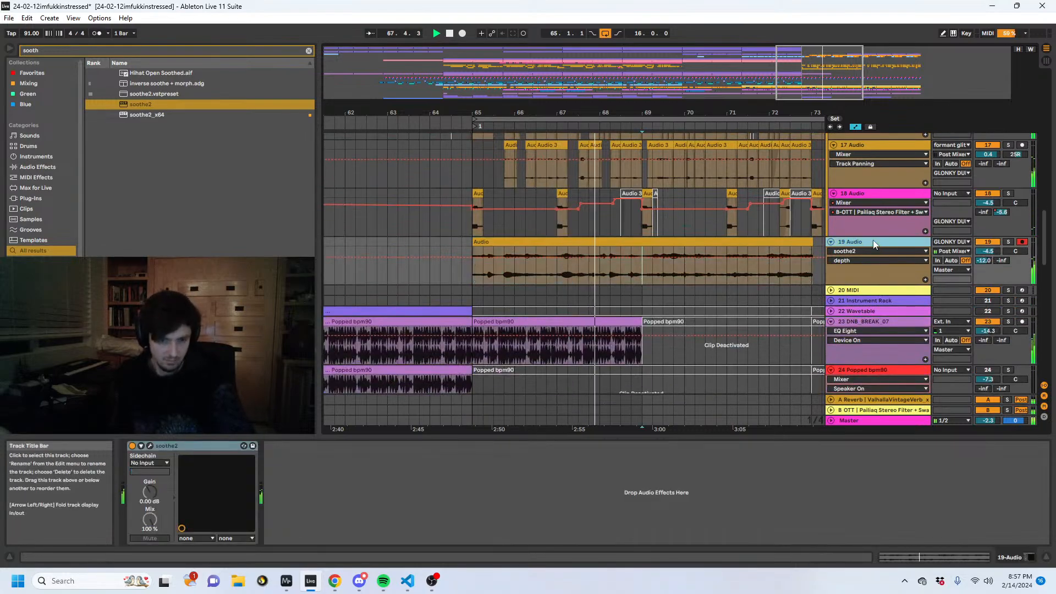
left_click(74, 51)
type("s")
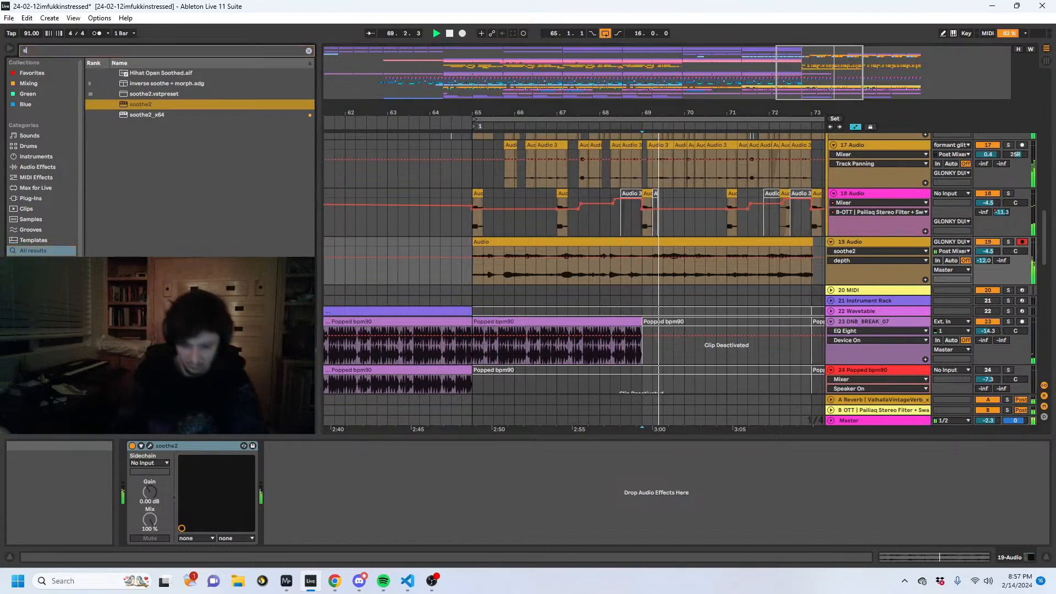
type("pellboo")
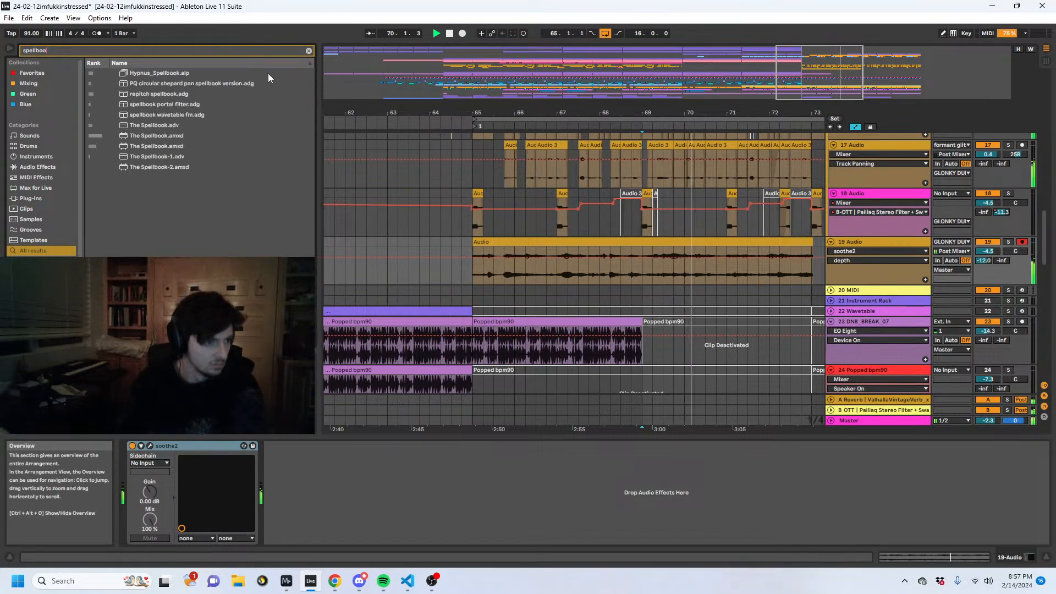
double_click(157, 136)
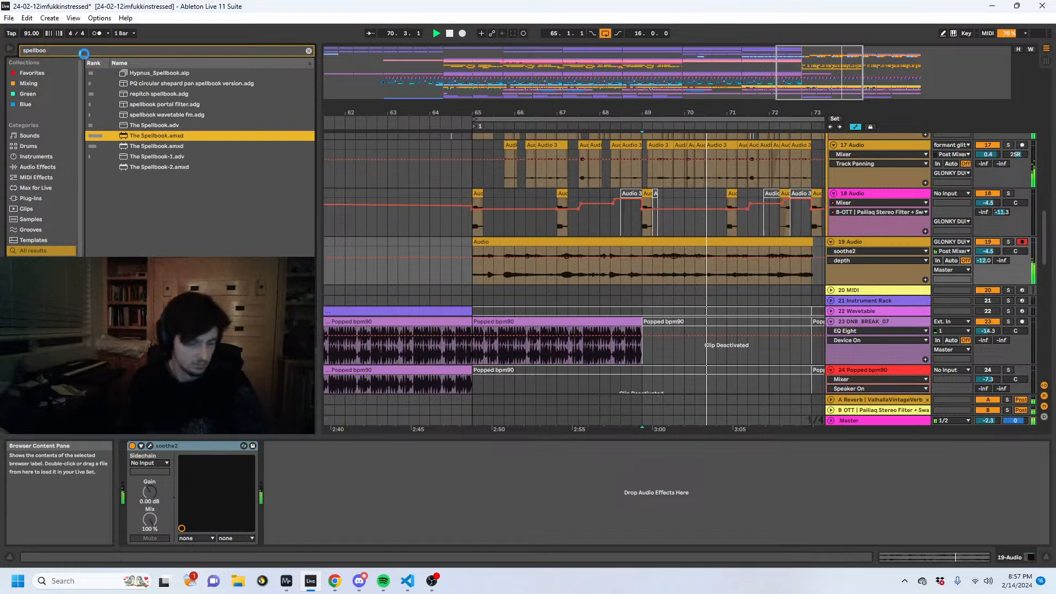
- Hide the automation and deactivate the squelch gen 3 clip section from about 71.2 to 73.2
left_click_drag(712, 114, 473, 109)
scroll(611, 288, "up", 4)
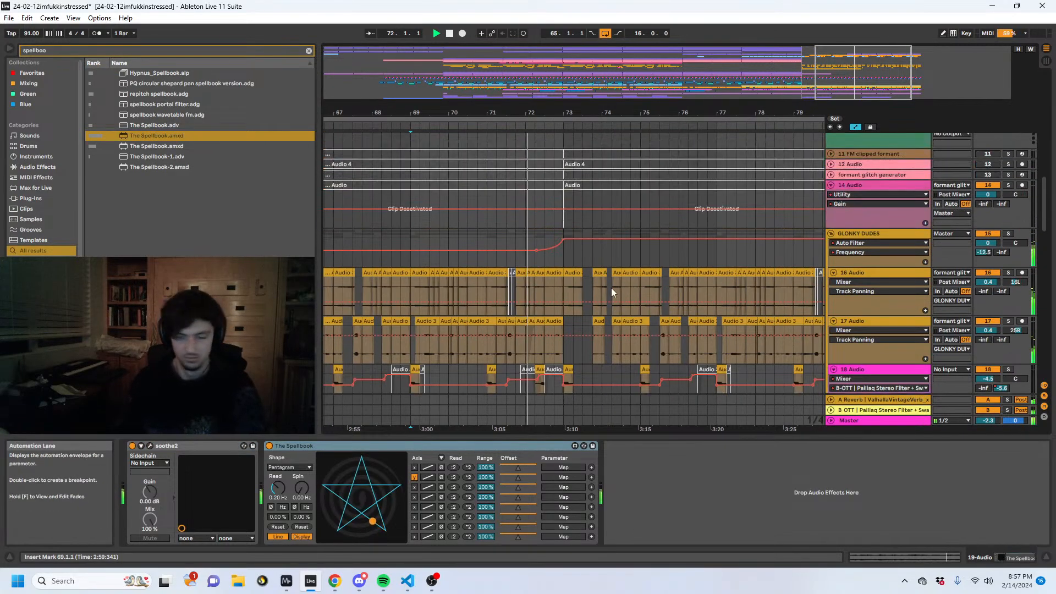
left_click(538, 251)
scroll(549, 295, "up", 6)
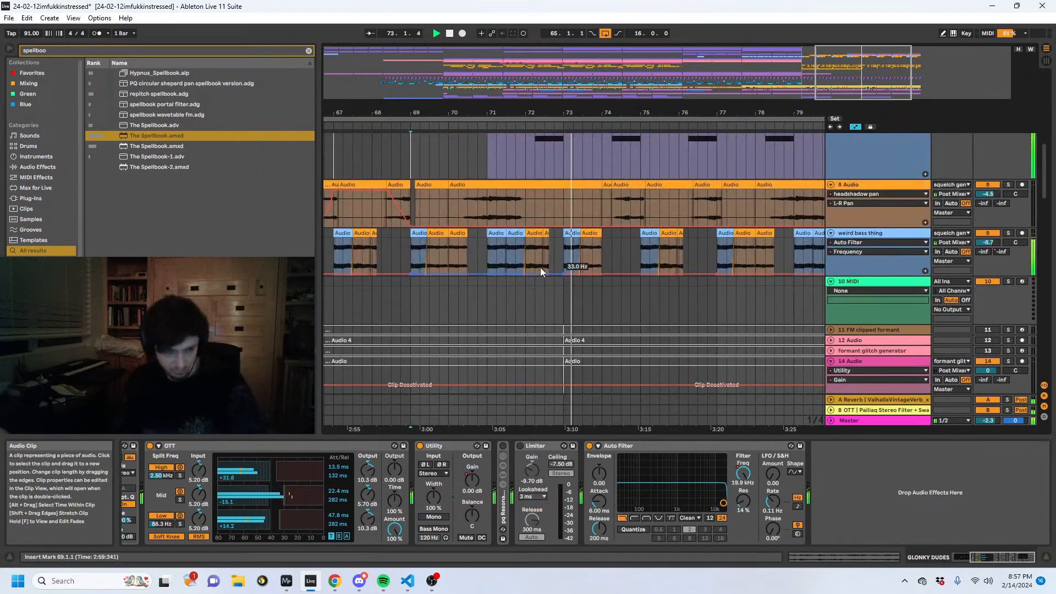
left_click(551, 314)
scroll(551, 315, "down", 3)
scroll(548, 298, "up", 3)
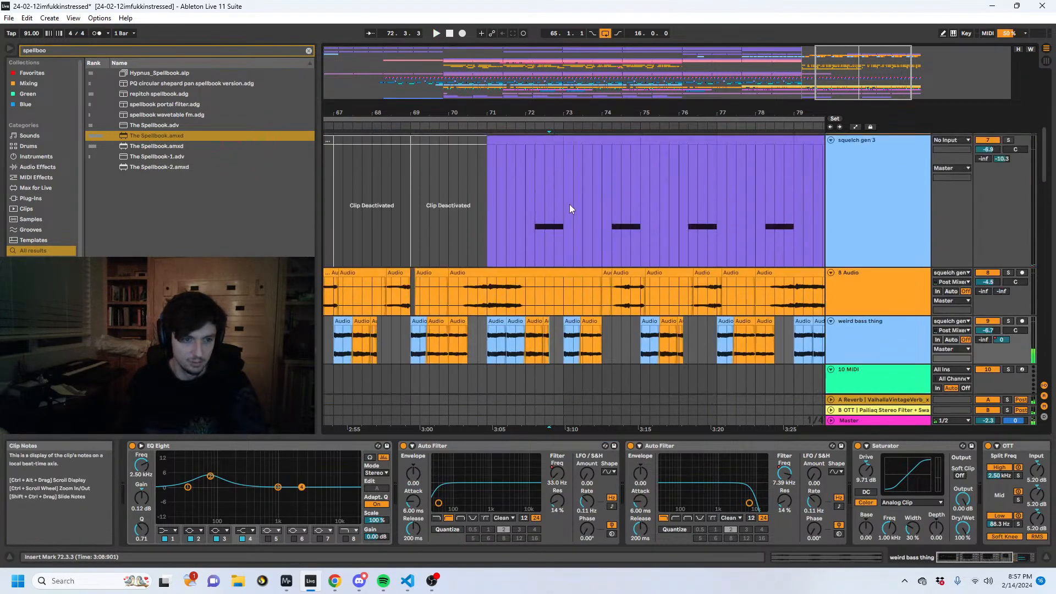
left_click_drag(570, 204, 499, 205)
key("0")
- Play the arrangement from 72.2.1 and check the tracks down to 19 Audio across the bar 73 transition
left_click(531, 208)
key("space")
scroll(544, 211, "down", 3)
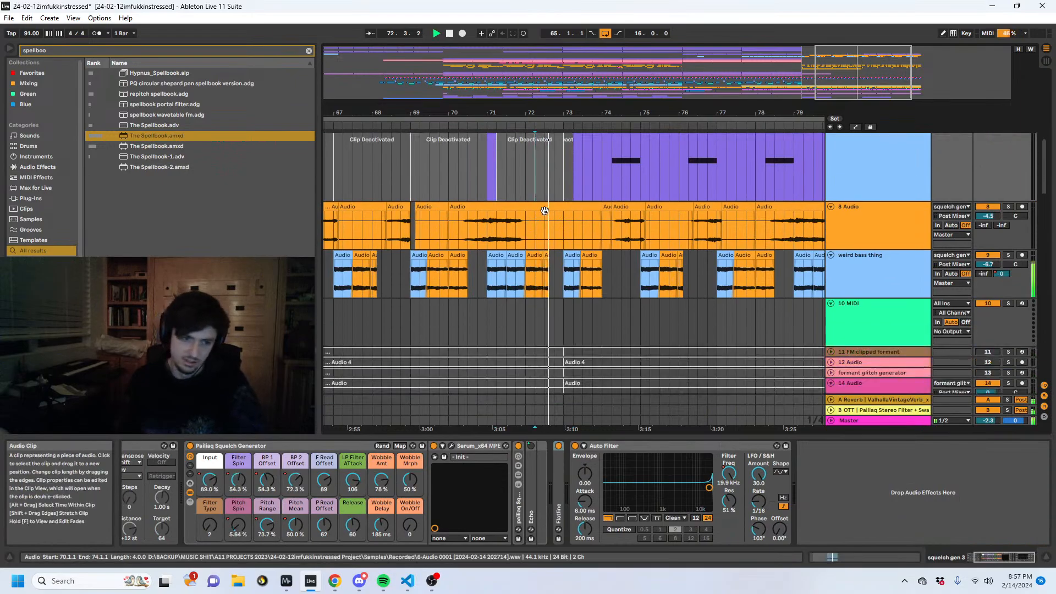
scroll(542, 217, "down", 3)
scroll(540, 219, "down", 5)
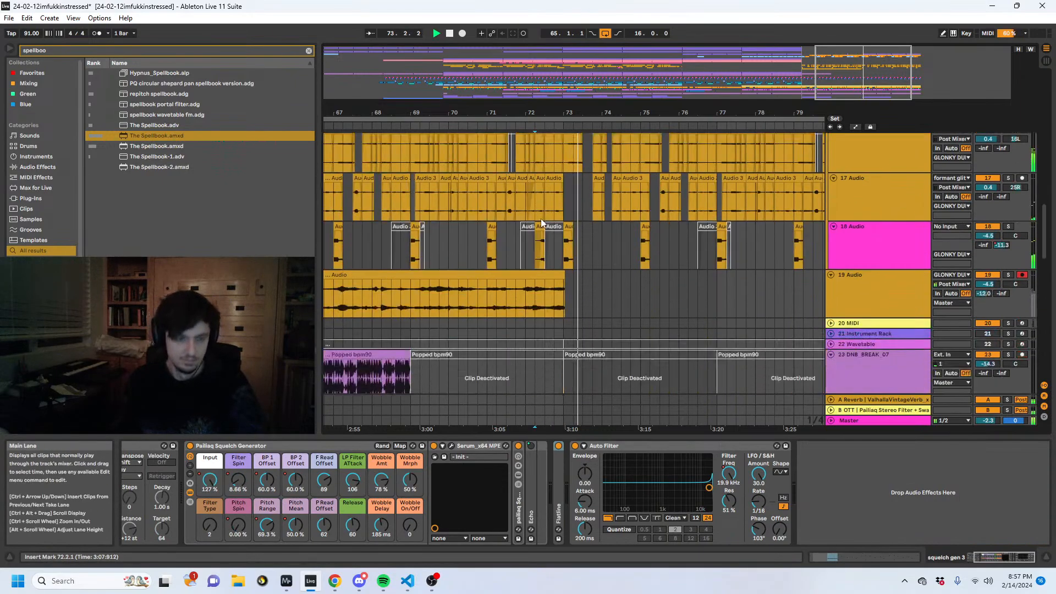
- Fold the GLONKY DUDES group and record its output onto 19 Audio starting at 73.1.1
left_click(891, 287)
scroll(876, 288, "up", 5)
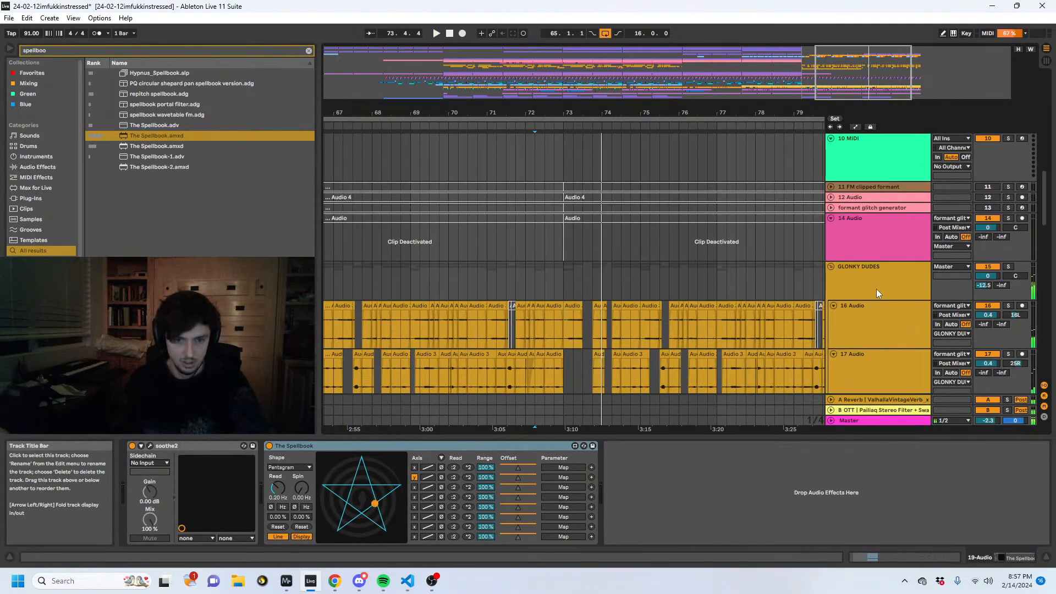
left_click(847, 268)
left_click(830, 269)
left_click(858, 298)
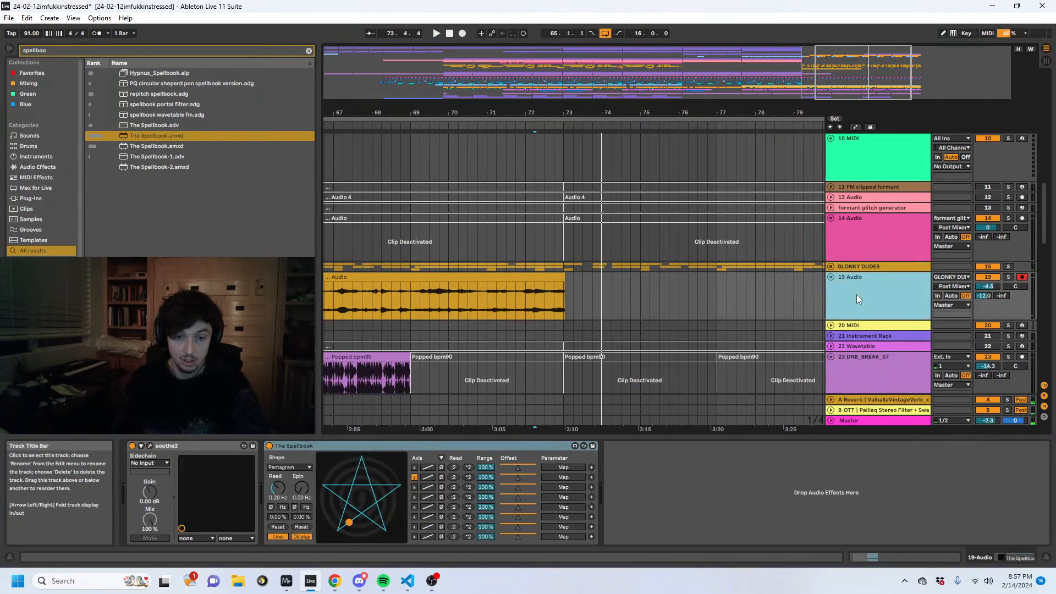
left_click(830, 267)
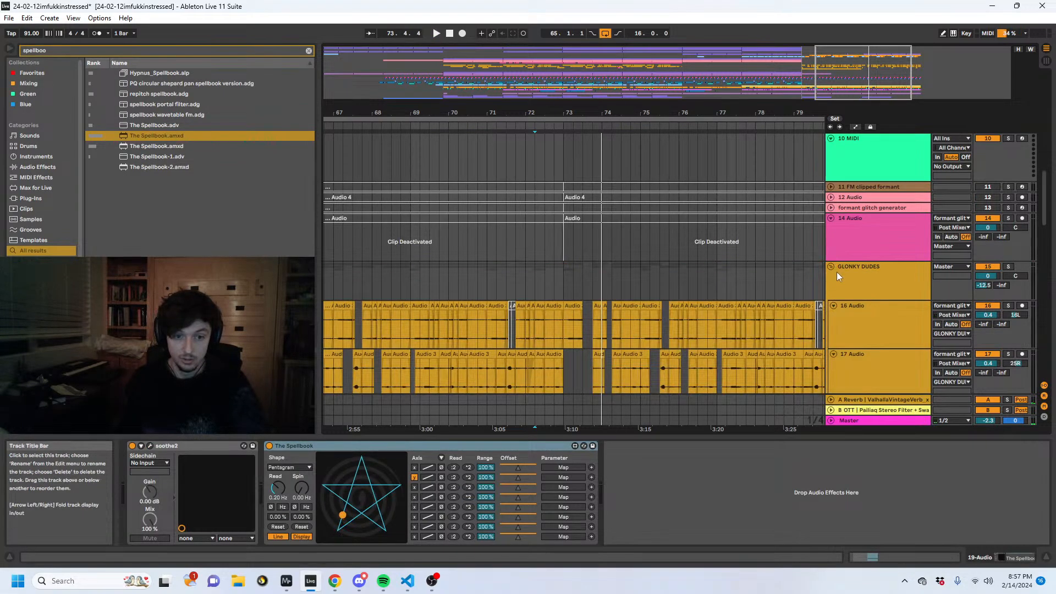
left_click(831, 267)
left_click(566, 278)
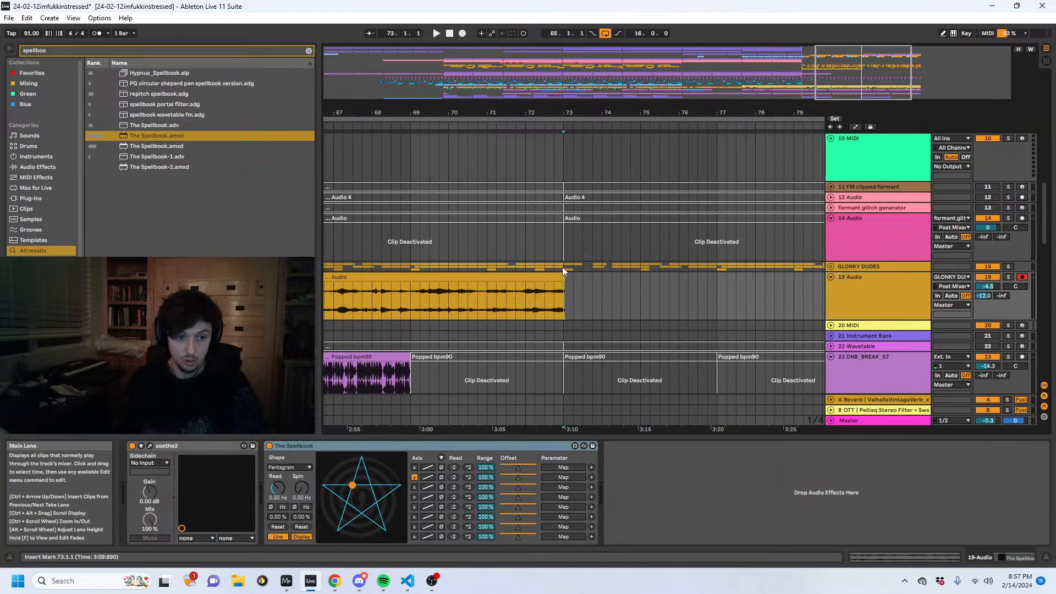
left_click(463, 34)
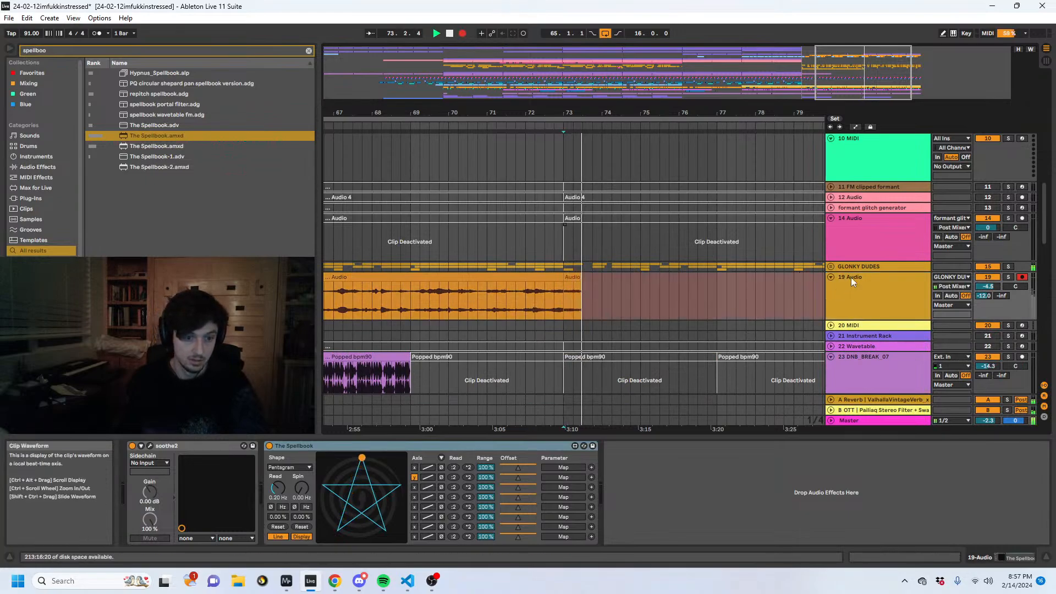
- Unfold the GLONKY DUDES group and check its tracks and the 19 Audio devices while the recording continues
left_click(833, 268)
left_click(831, 268)
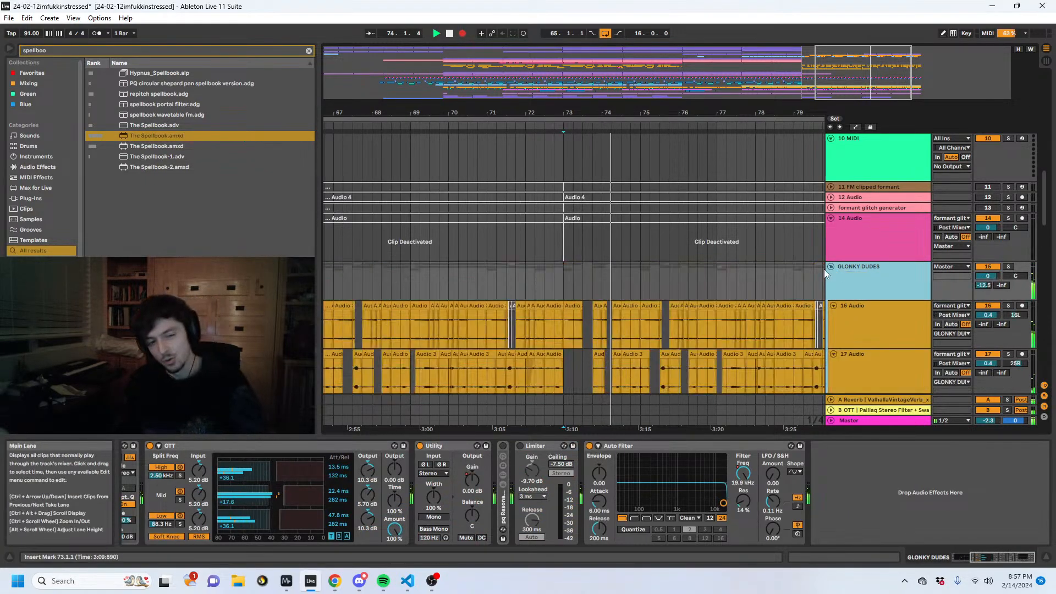
scroll(614, 251, "down", 3)
scroll(622, 255, "down", 2)
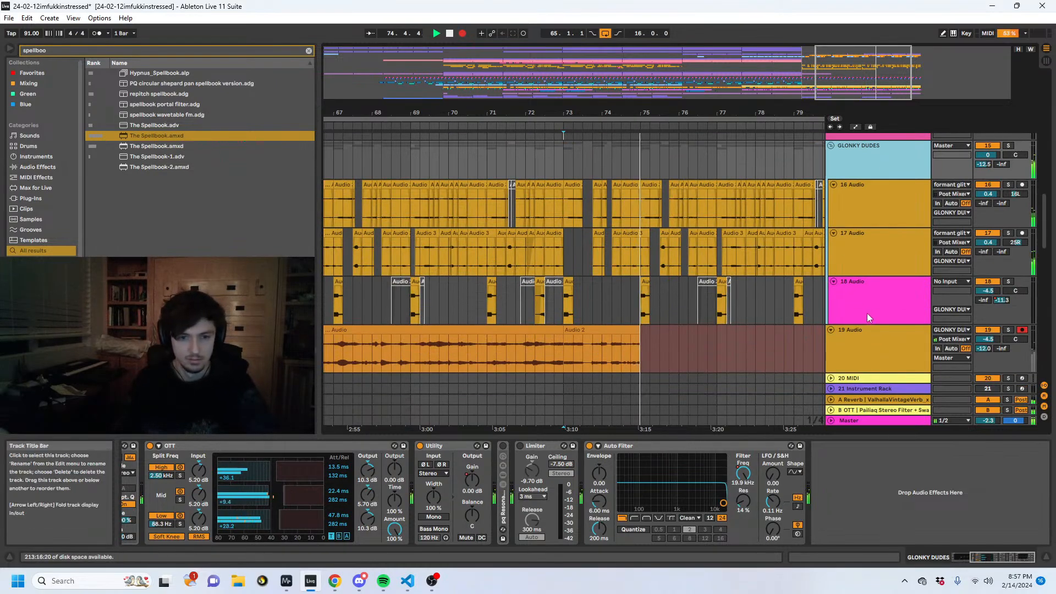
left_click(879, 361)
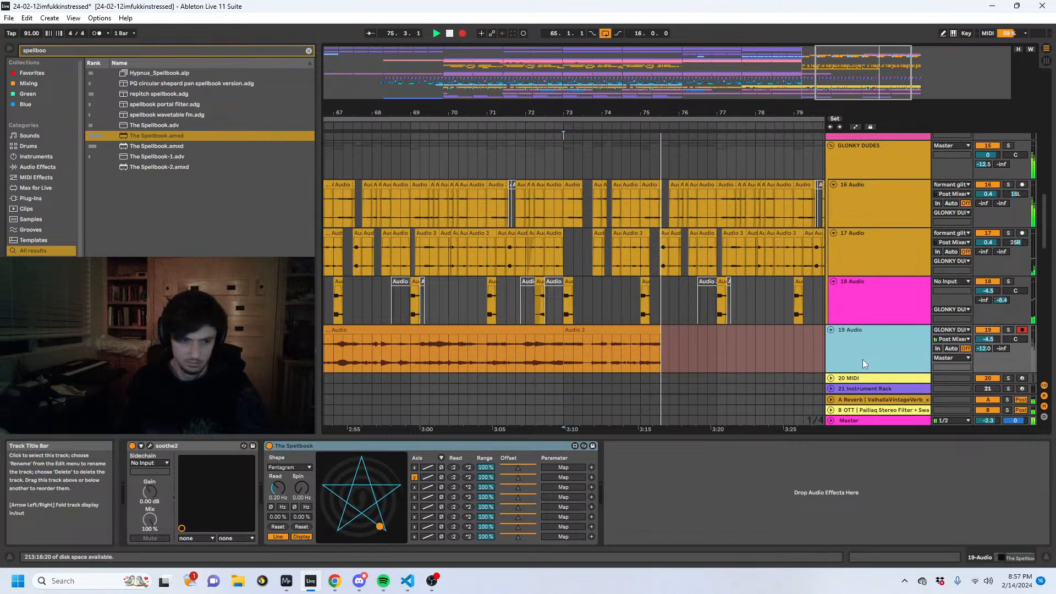
- Insert a new MIDI track below 19 Audio, and clear a browser search for "arp"
key("Down")
scroll(744, 340, "down", 3)
left_click_drag(135, 53, 3, 19)
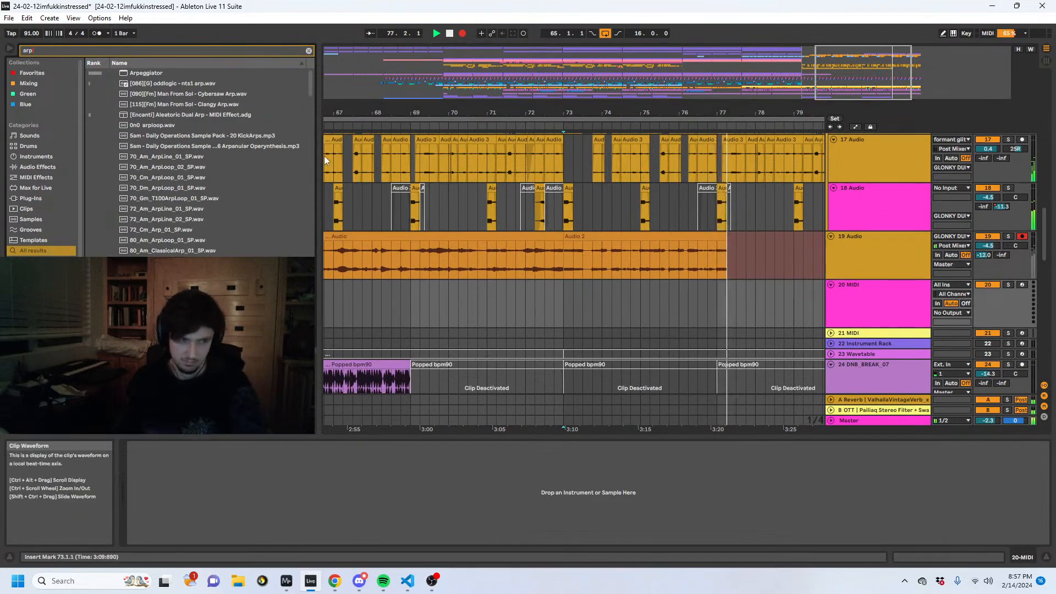
key("BackSpace")
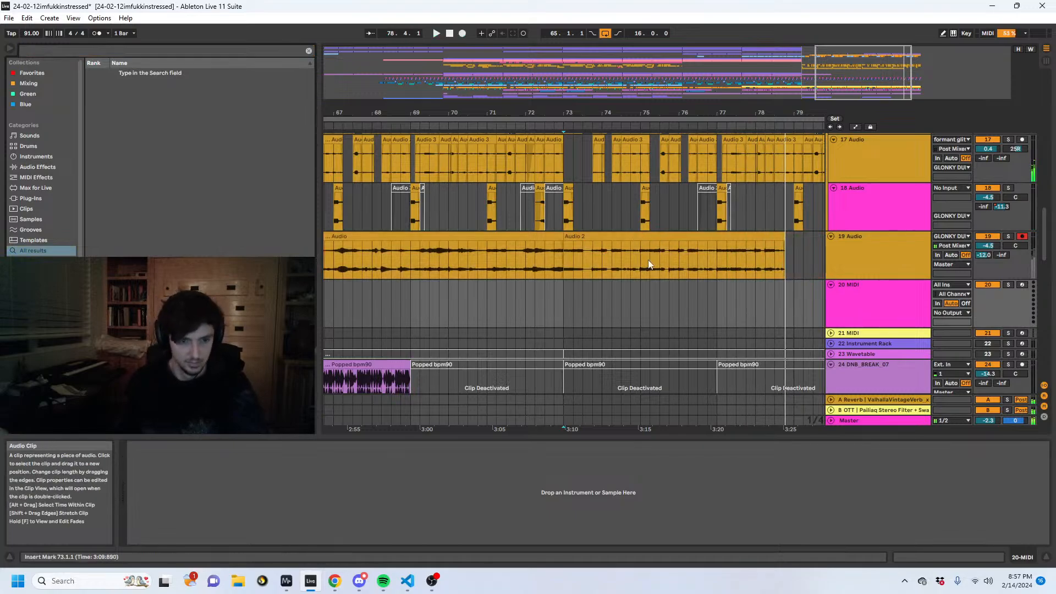
- Stop recording and move the new Audio 2 clip from 19 Audio into a Simpler on the new MIDI track, set to Slice mode
key("space")
left_click(622, 236)
left_click_drag(662, 241, 628, 462)
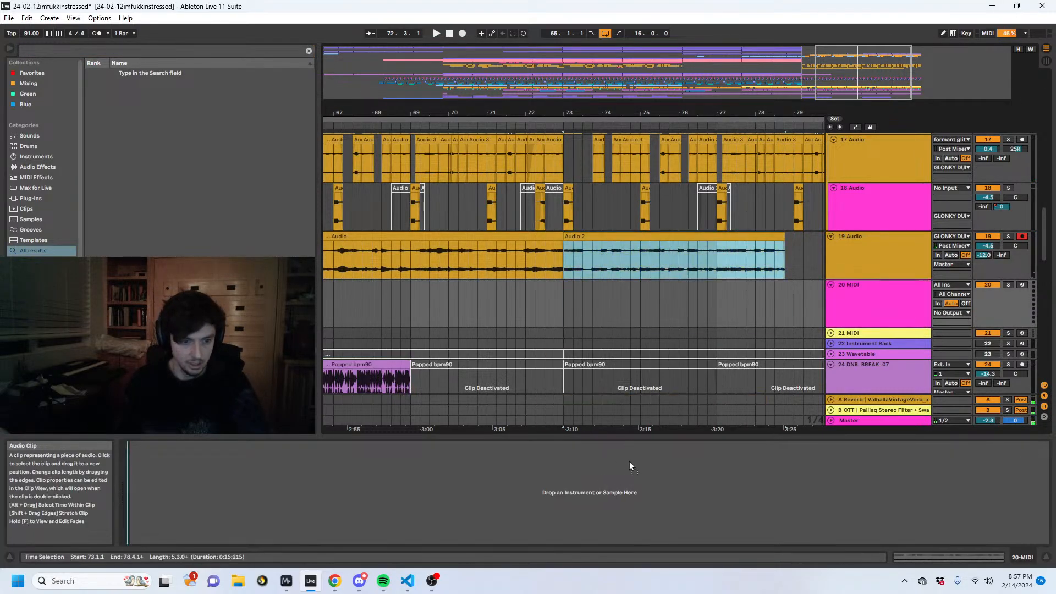
left_click(575, 236)
key("Delete")
left_click(621, 309)
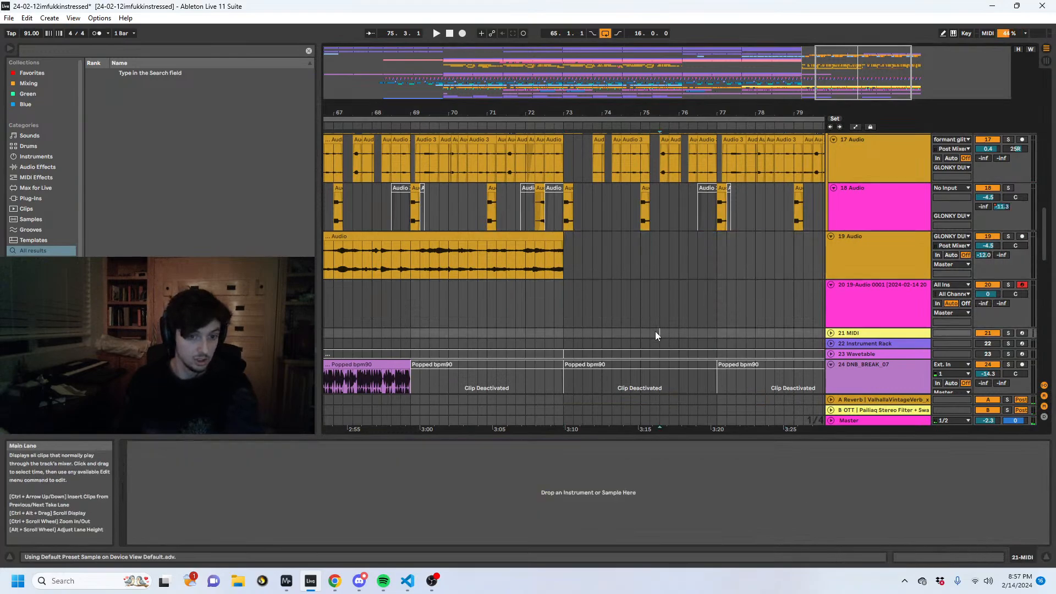
left_click(148, 510)
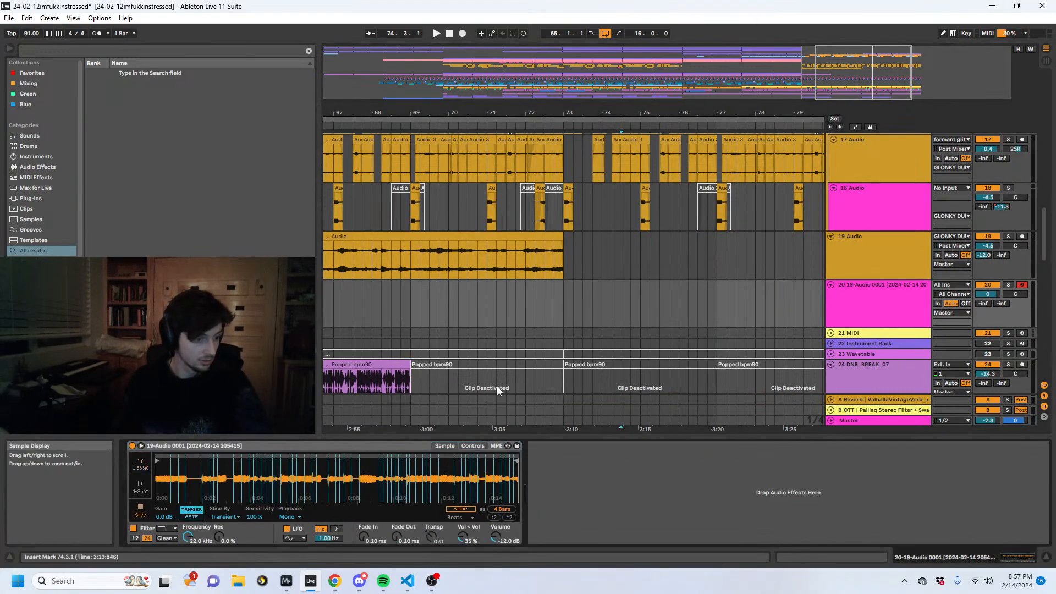
- Create a MIDI clip from 73.1.1 to 75.1.1 on the Simpler track with an E5 note at 1.1.3, and play it
left_click(581, 300)
left_click(638, 292, "shift")
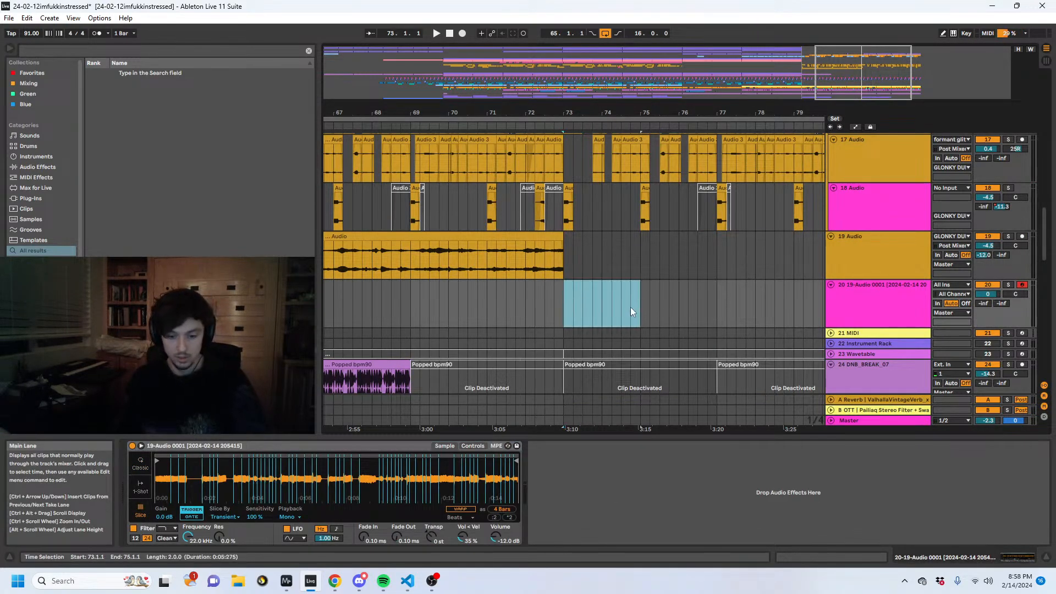
key("ctrl+shift+m")
left_click(329, 509)
key("space")
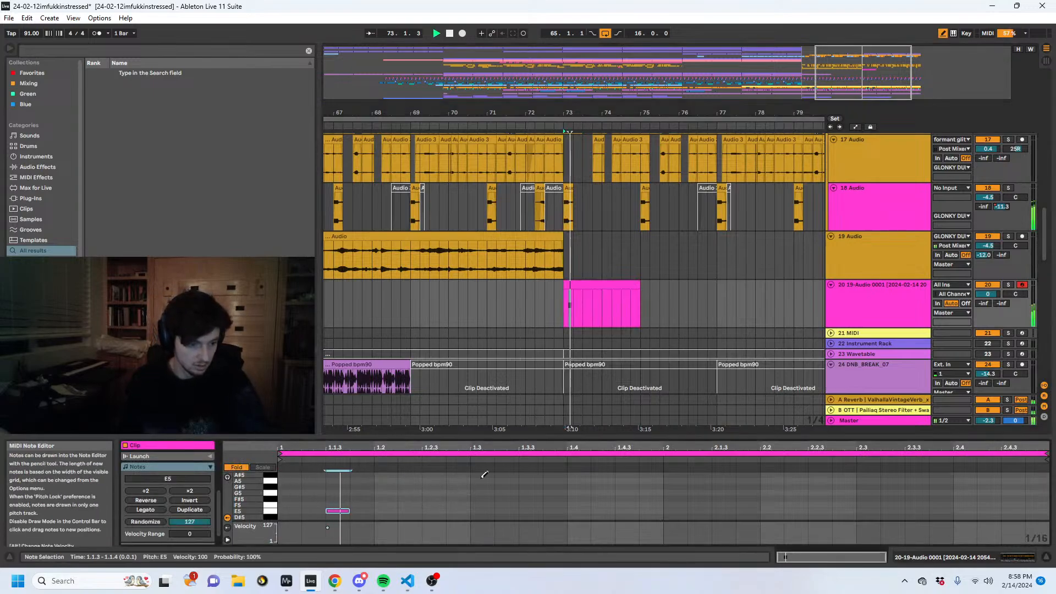
- Solo the Simpler track and warp its sample in Complex mode with a transpose of +12 st
left_click(1007, 285)
key("shift+Tab")
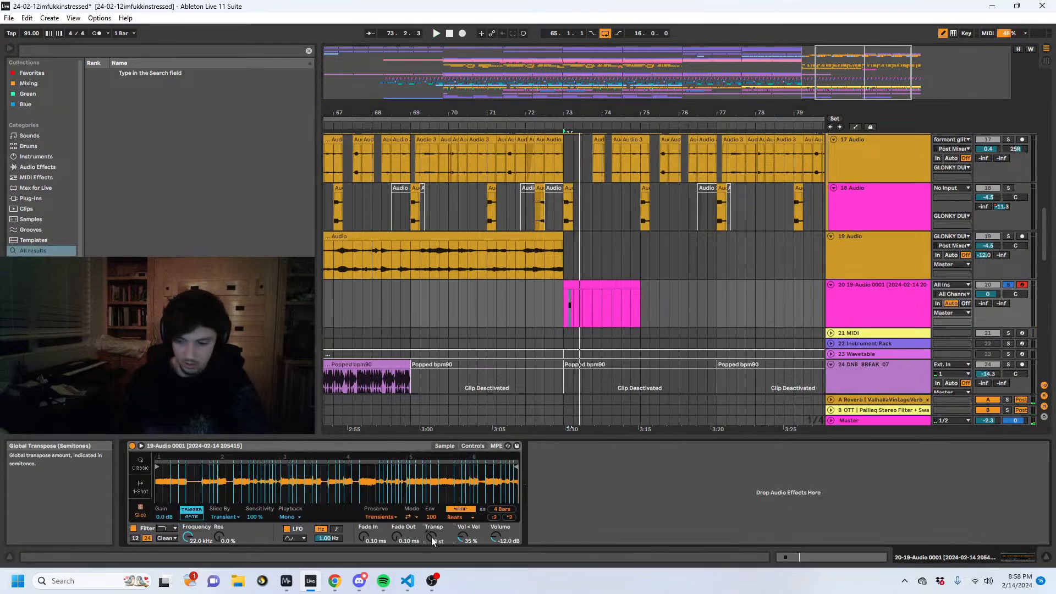
left_click(461, 517)
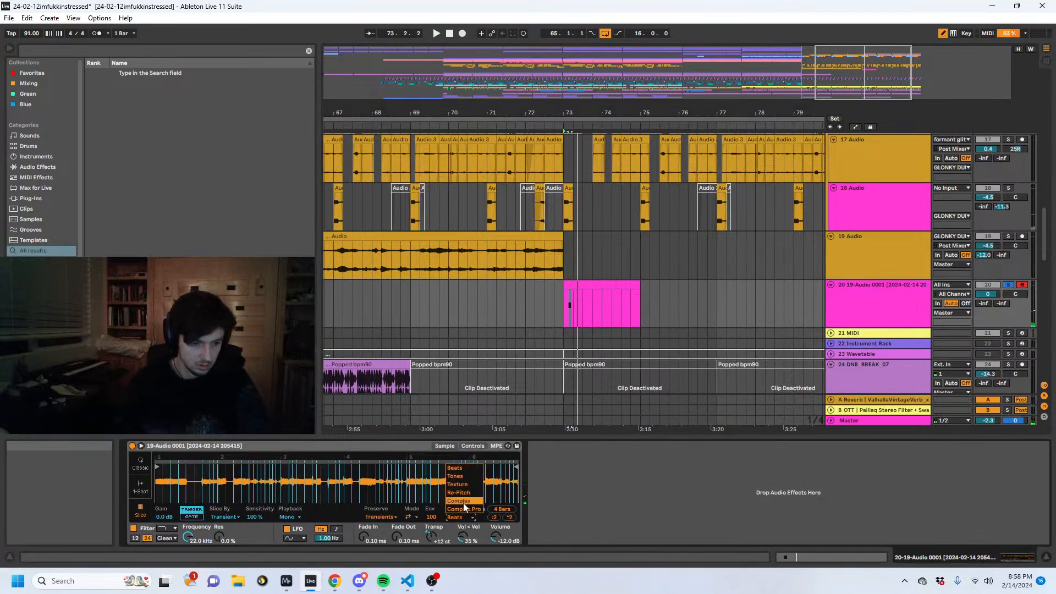
left_click(463, 501)
key("space")
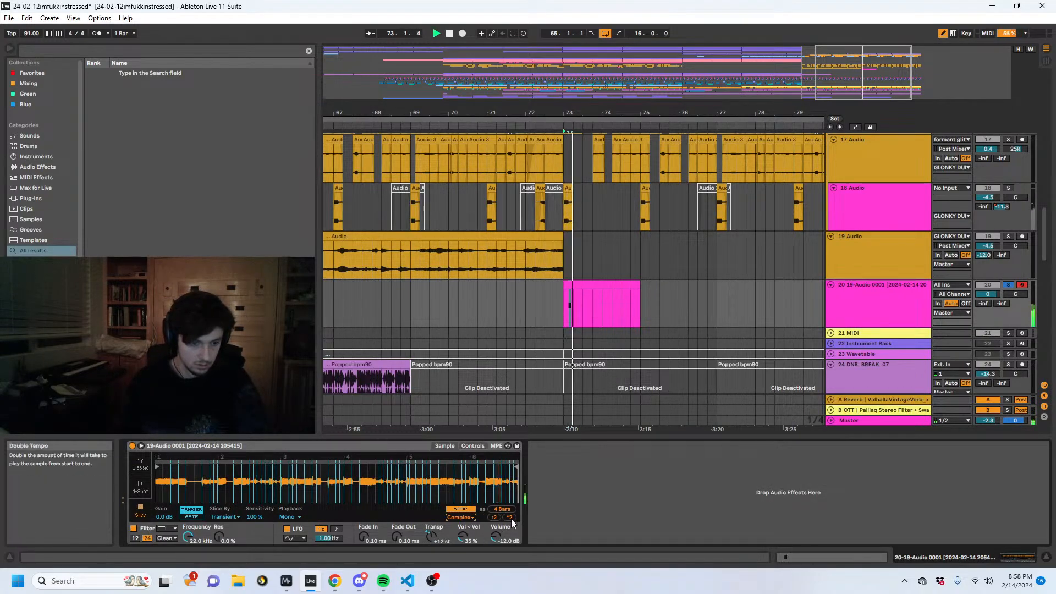
- Add E5 notes at 1.2.3, 1.3.3 and 1.4.3 in the MIDI clip and audition them with the track unsoloed
left_click(810, 561)
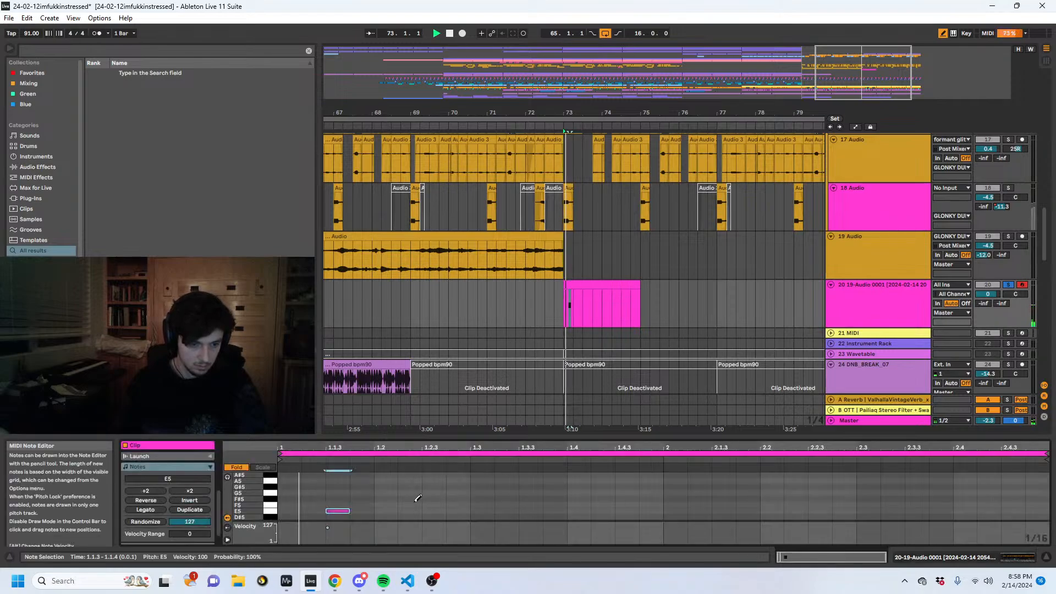
left_click(433, 510)
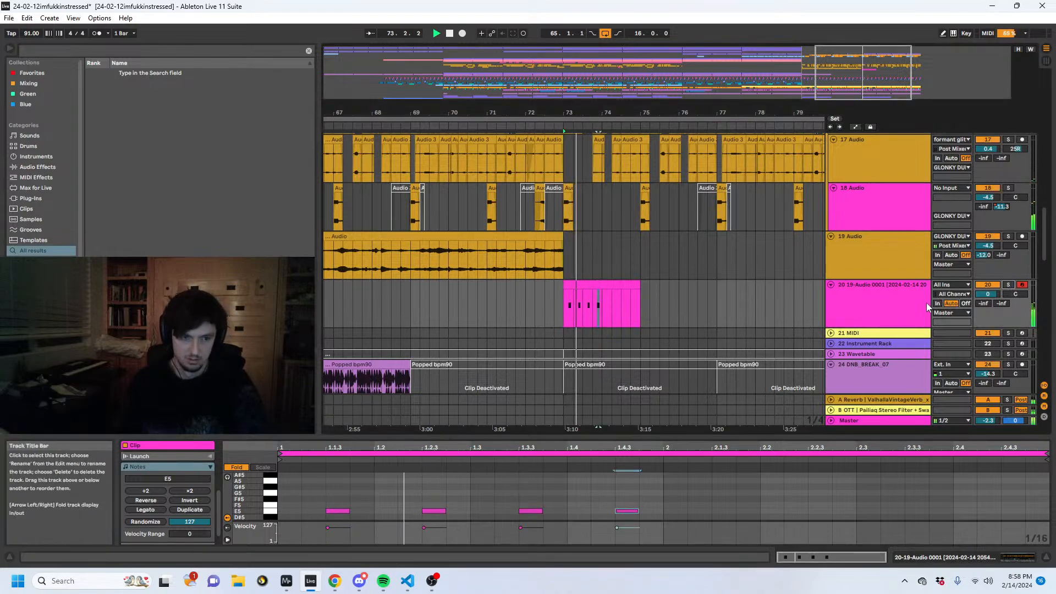
key("space")
- Audition other slices by raising all four notes stepwise to A#5, and solo the Simpler track
key("ctrl+a")
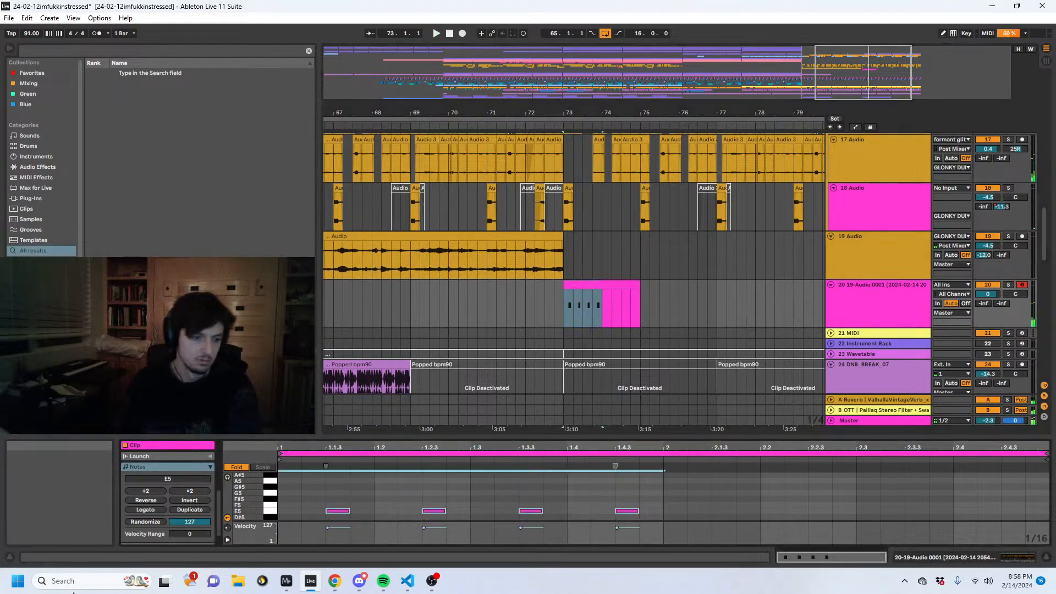
key("Up")
key("Up")
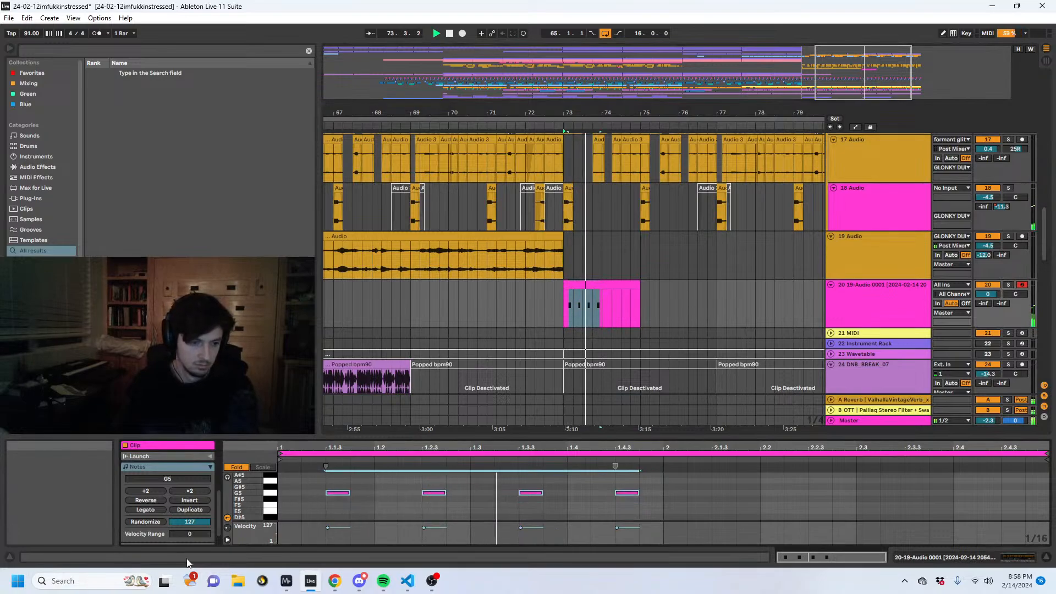
key("Up")
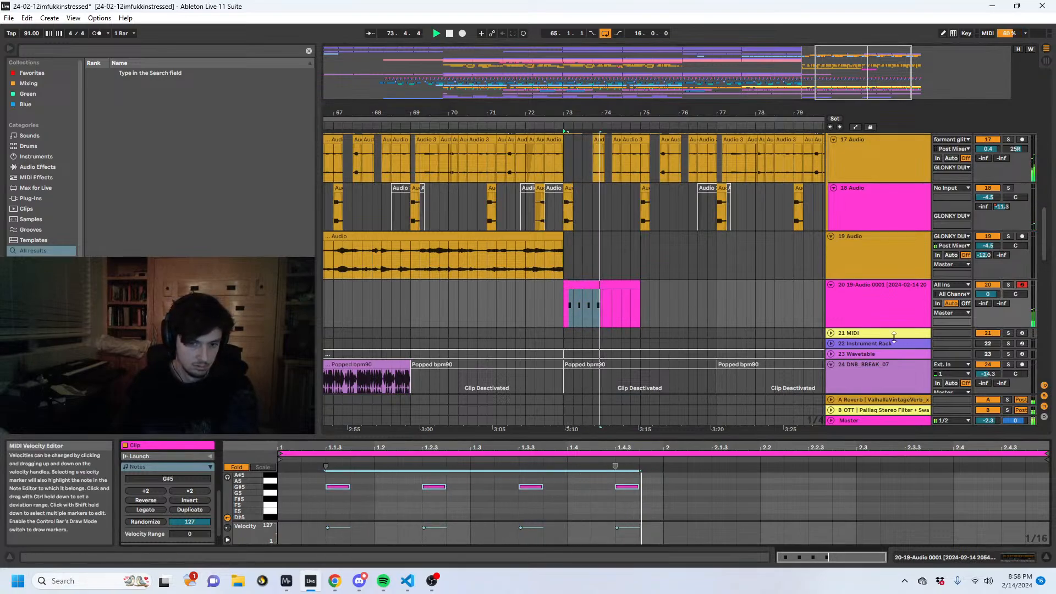
left_click(1007, 284)
key("Up")
key("Up")
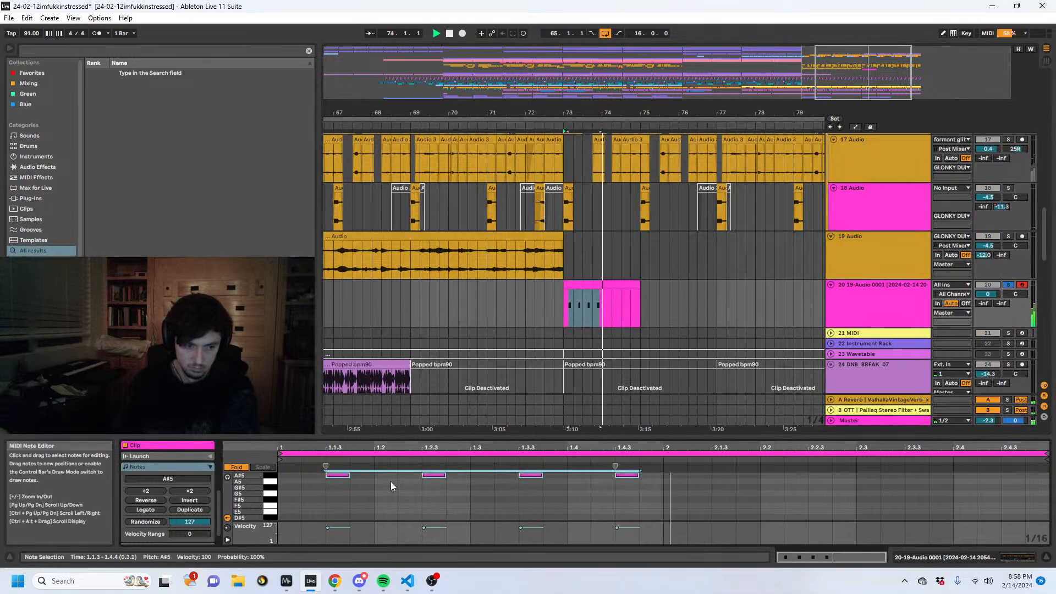
- Lower the four notes stepwise and by an octave to G4 and replay the loop
key("Down")
key("Down")
key("Down")
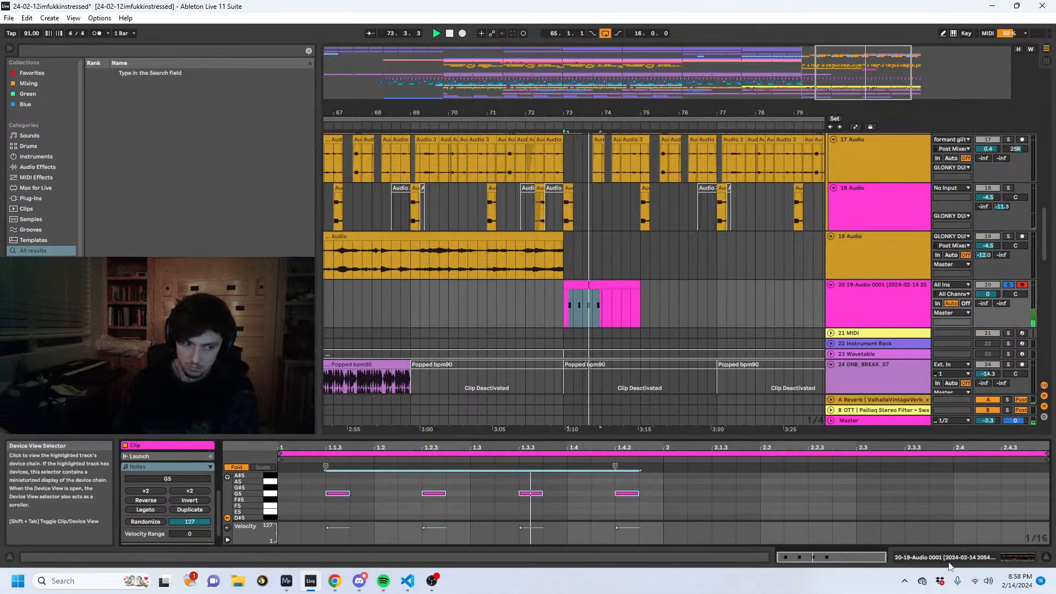
key("shift+Down")
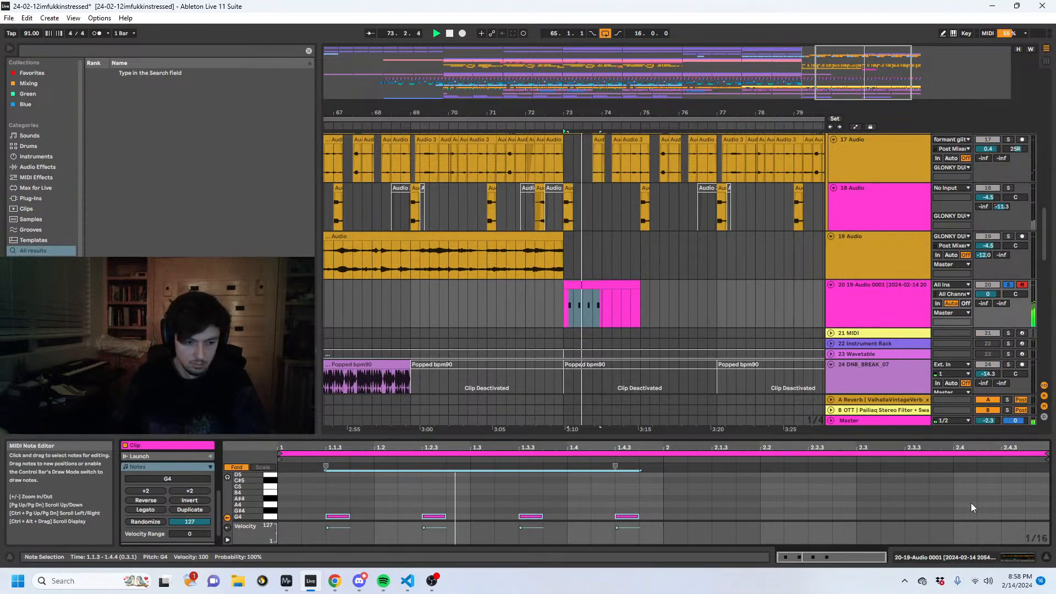
key("space")
key("space")
- Set the Simpler sample's warp mode to Beats and adjust its warp length while auditioning the loop
left_click(959, 554)
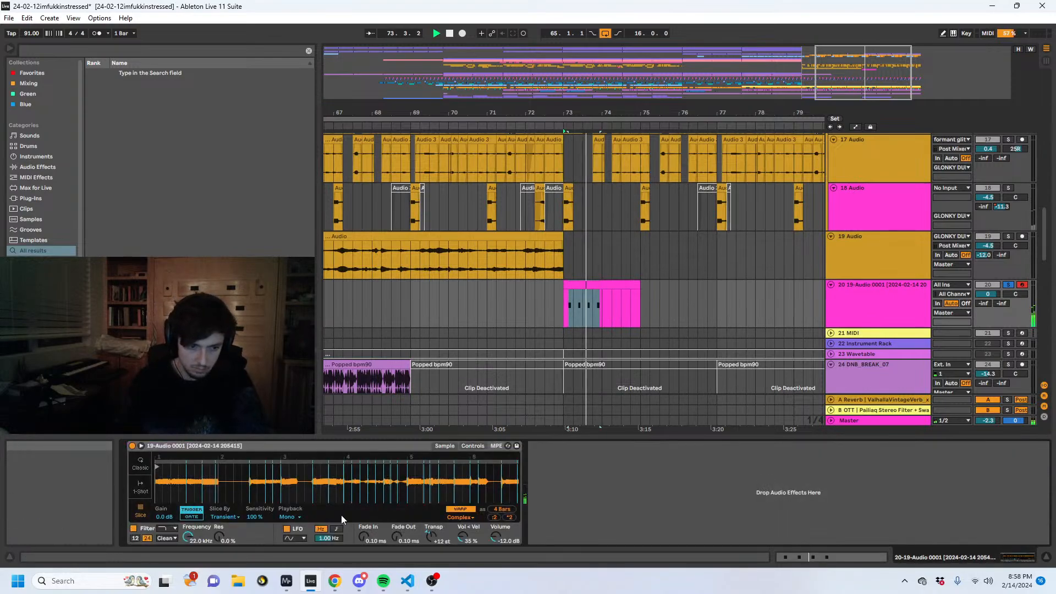
key("space")
left_click(453, 517)
left_click(451, 467)
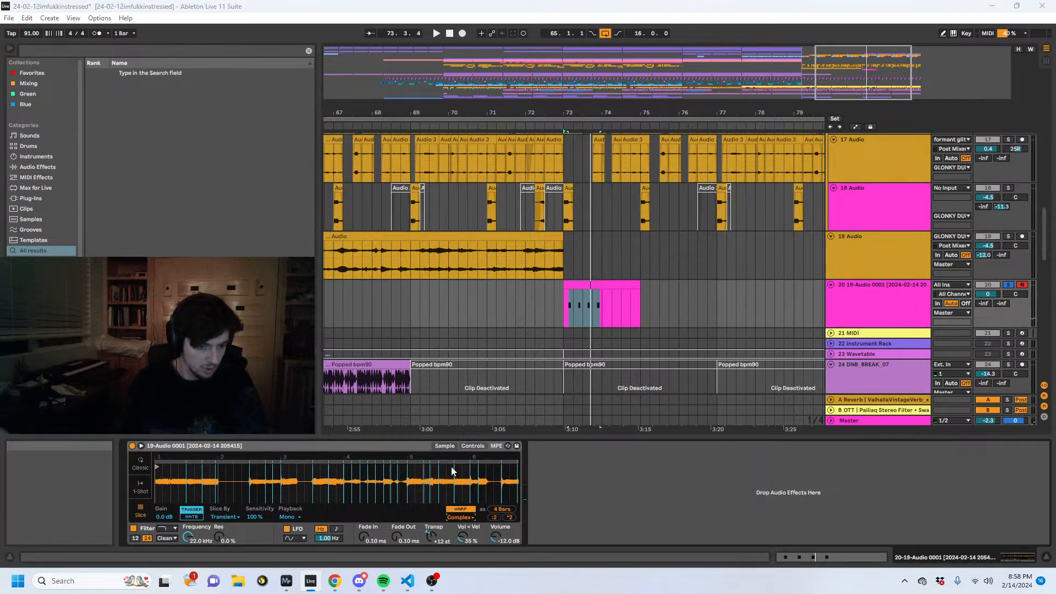
key("space")
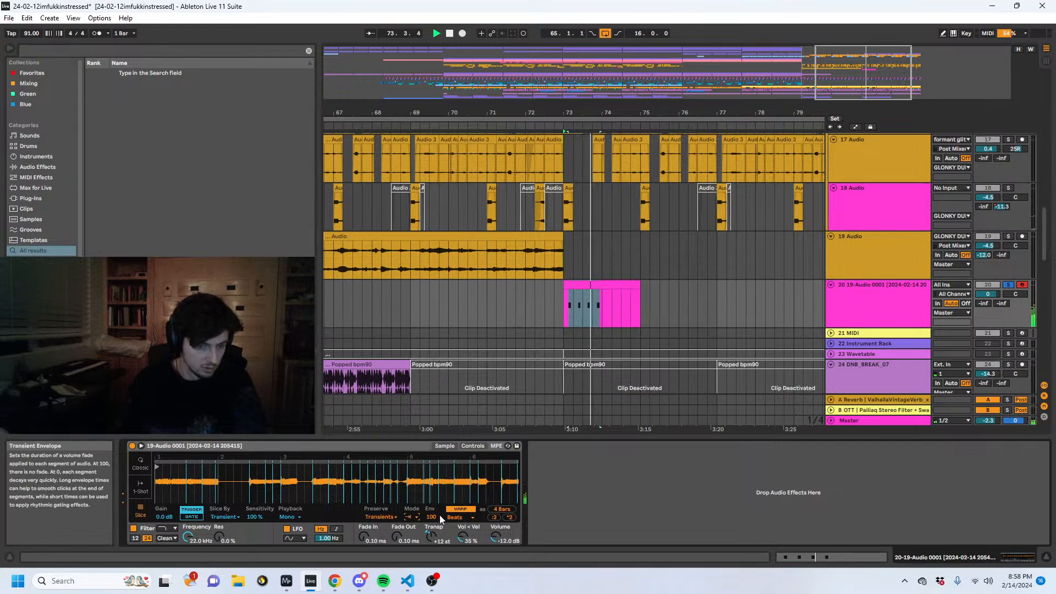
left_click(494, 517)
key("space")
key("space")
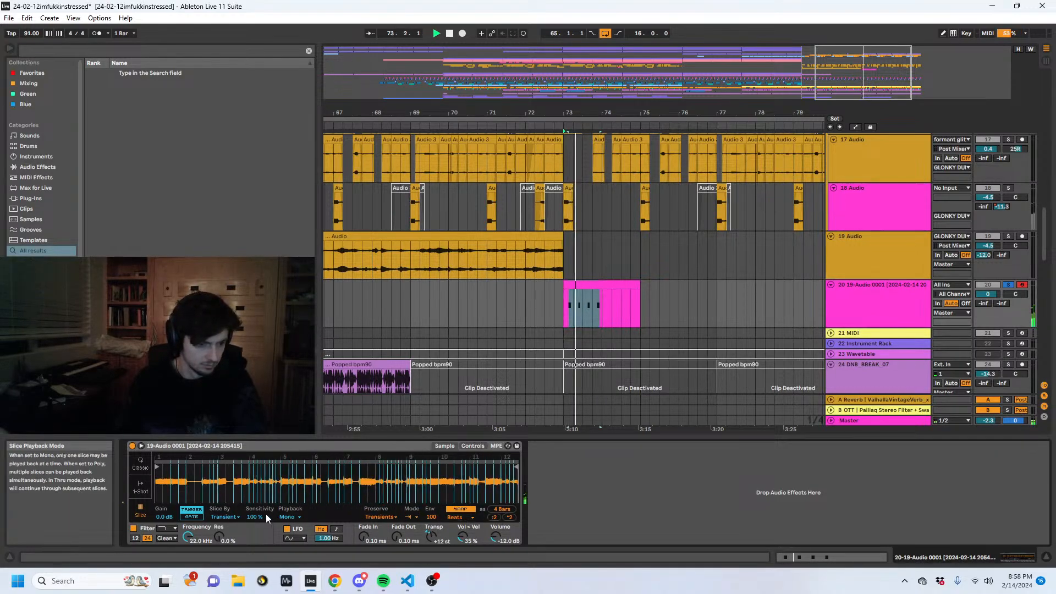
- Slice the Simpler sample by Beat at a 1/4 division and audition the result
left_click(224, 517)
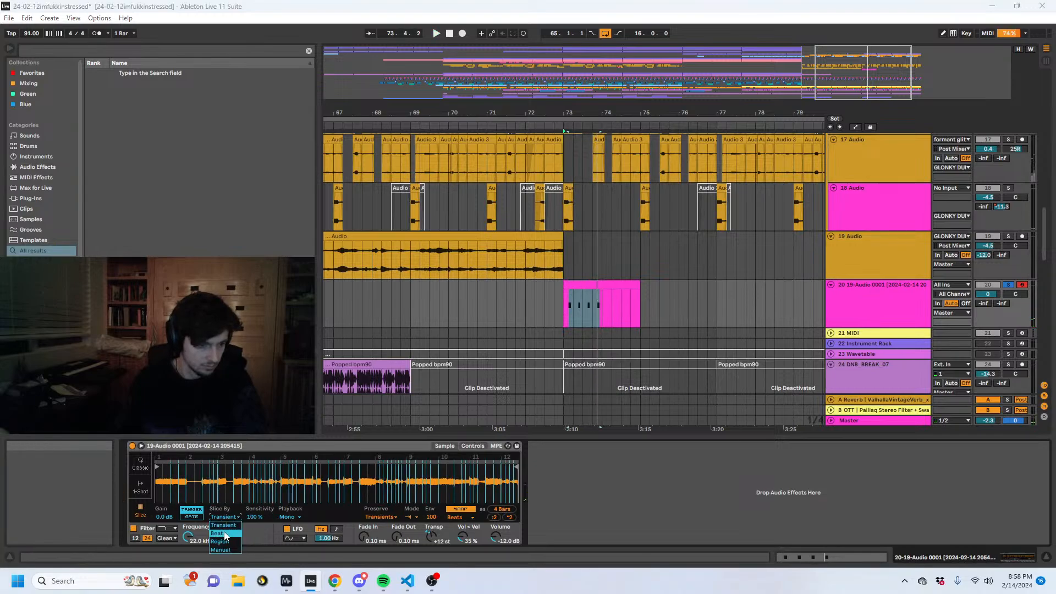
left_click(224, 533)
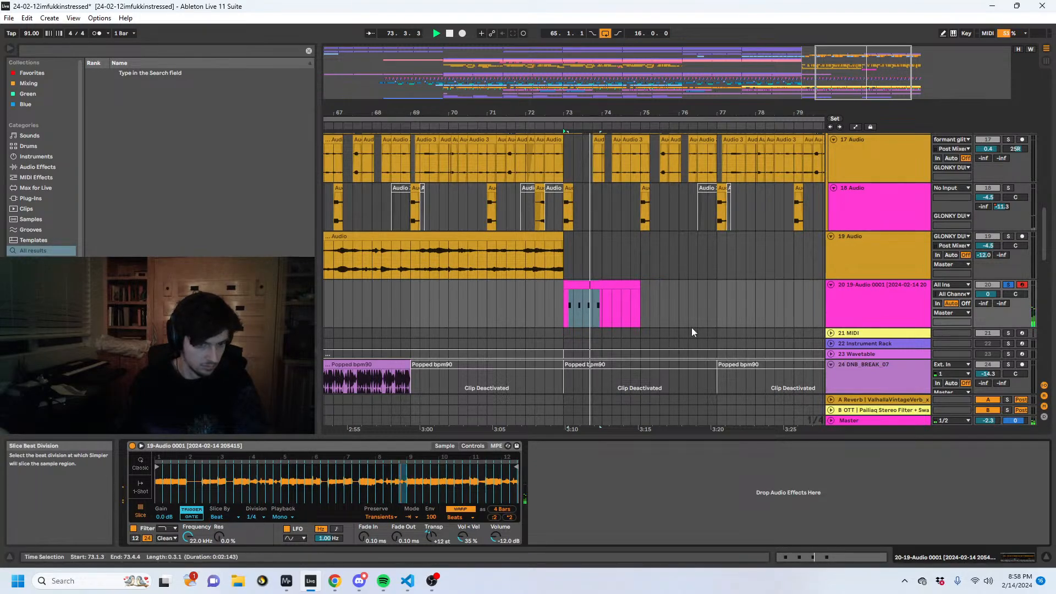
key("space")
- Search the browser for "flatline", add Flatline.adv after Simpler on the soloed track, and play the loop
left_click(64, 52)
type("f")
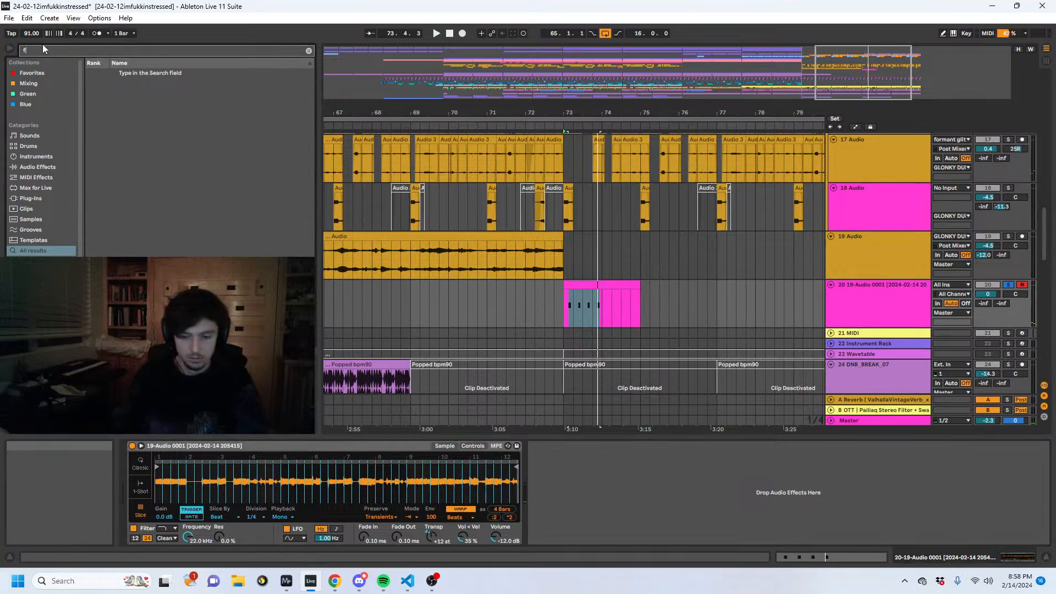
type("latline")
left_click(133, 74)
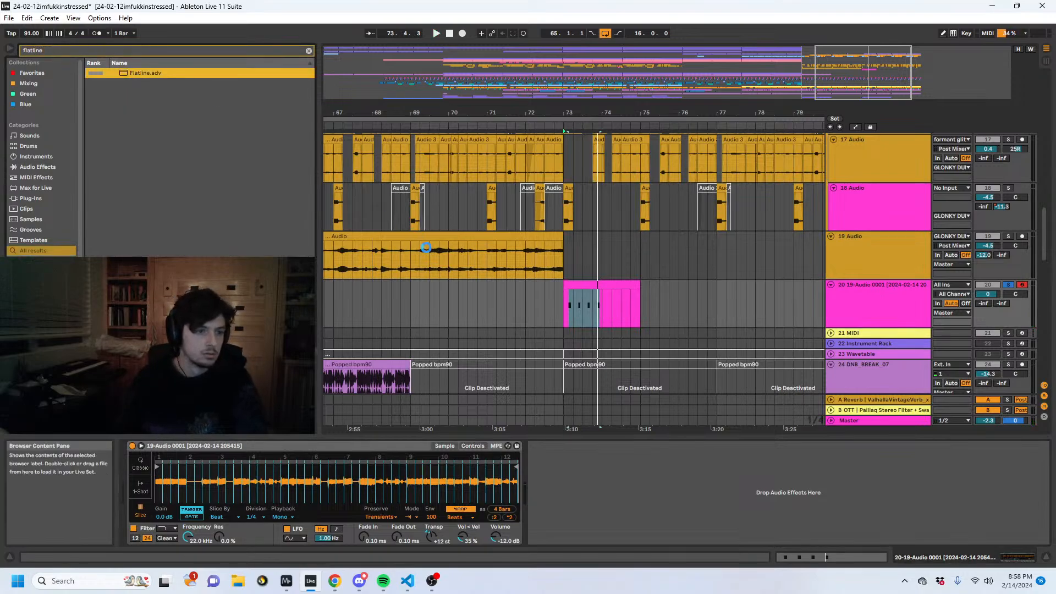
key("space")
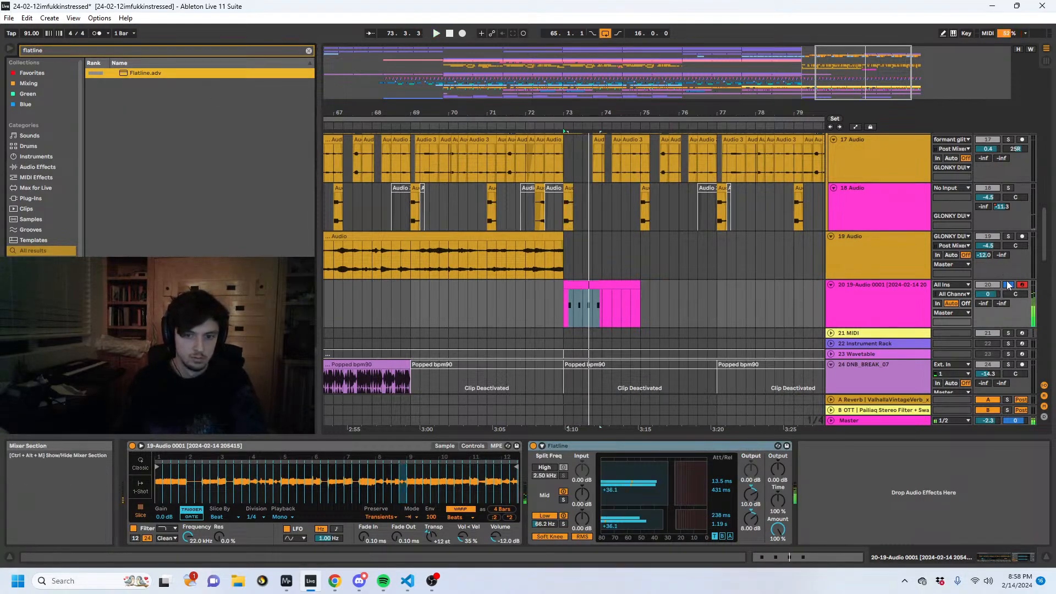
- Unsolo track 20, open its bar 73 MIDI clip, lower the four notes to E3, and play the loop
left_click(595, 285)
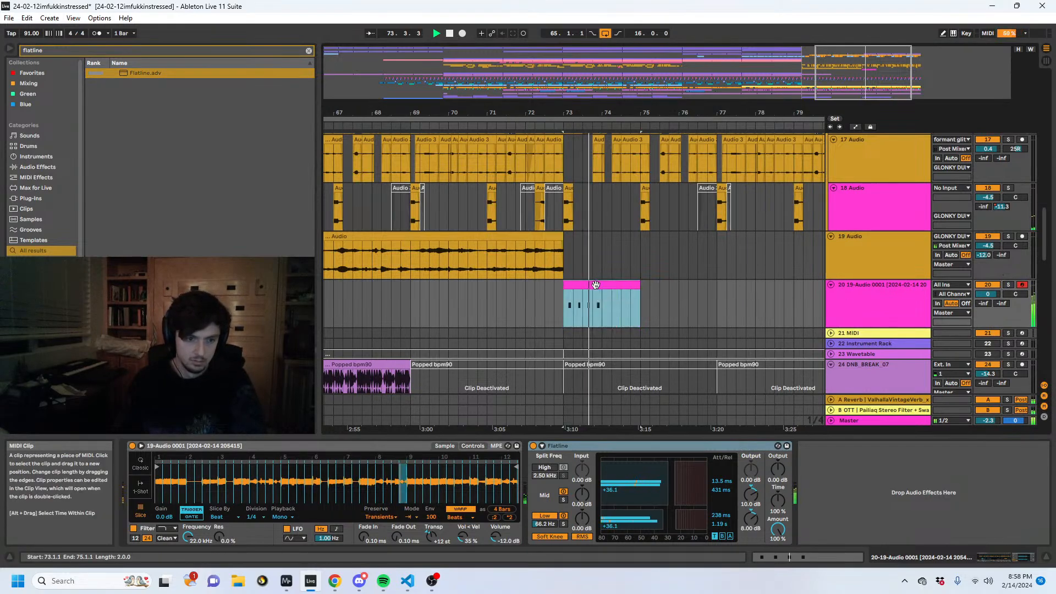
double_click(595, 285)
left_click(639, 497)
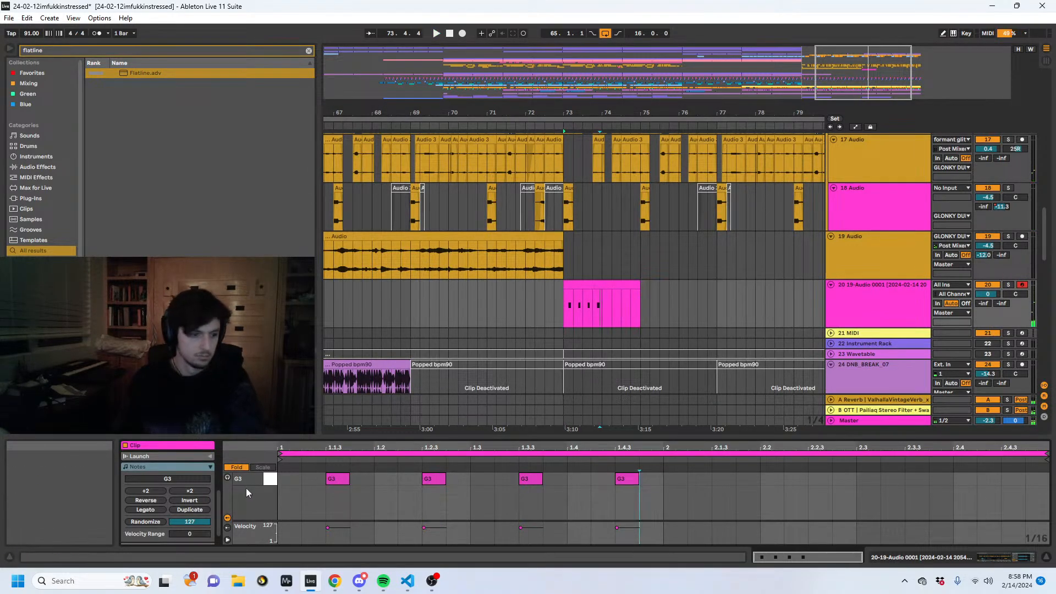
left_click(242, 466)
key("Down")
key("Down")
key("Down")
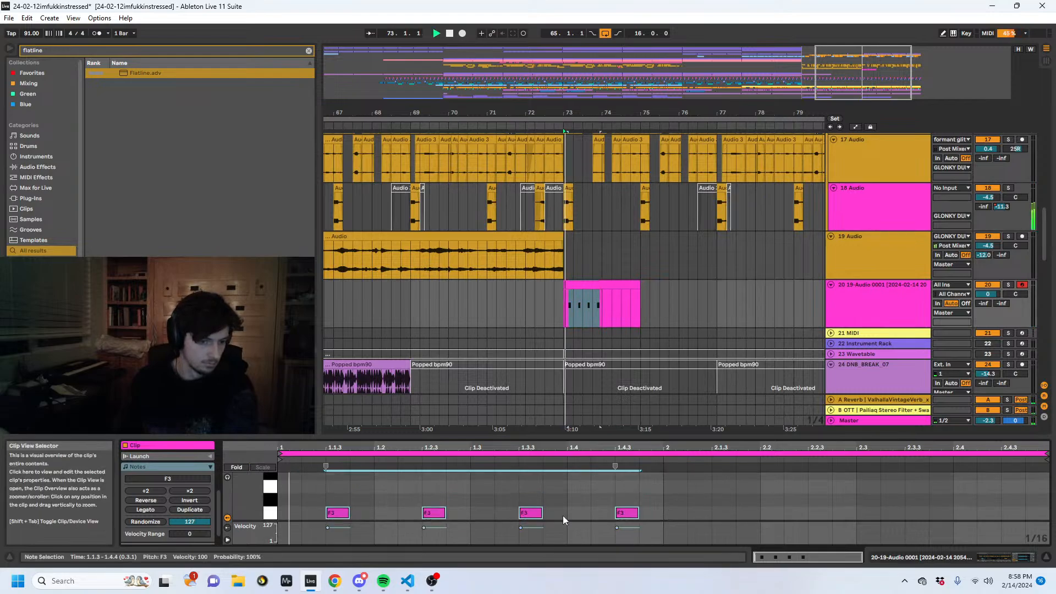
key("space")
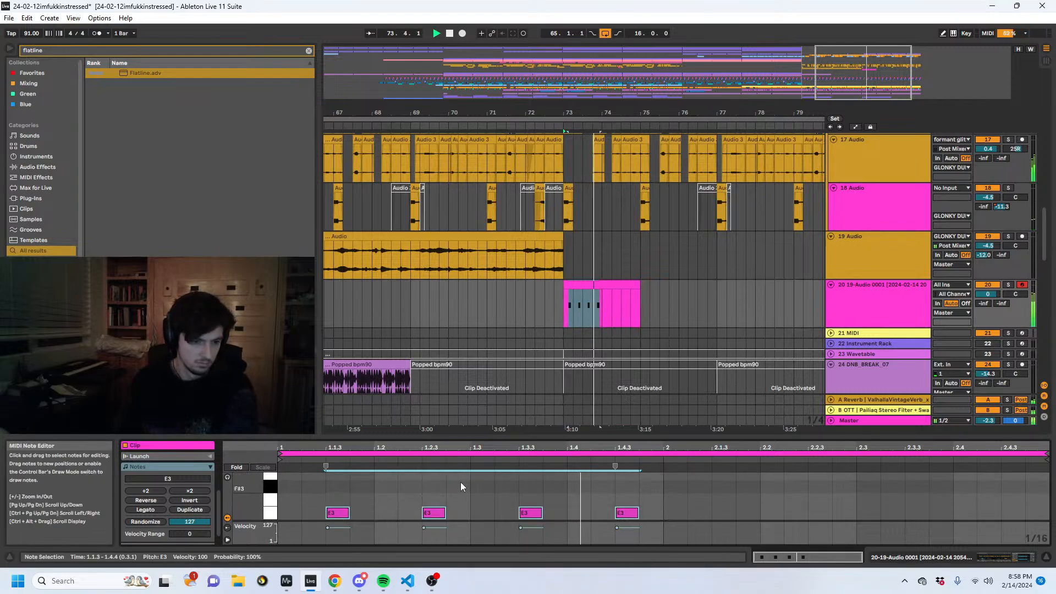
- Move the four E3 notes earlier to start on beats 1, 1.2, 1.3 and 1.4, and replay the loop
key("Left")
key("Left")
key("space")
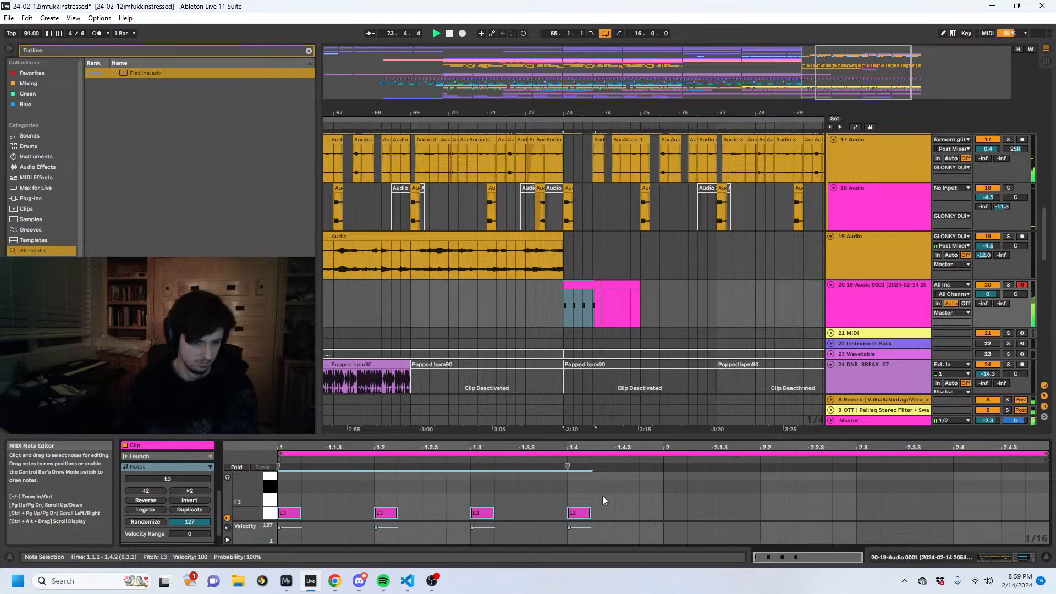
- Set Simpler's fade in to 10.6 ms and fade out to 24.4 ms, and add Auto Filter after Flatline
left_click(586, 276)
left_click(587, 283)
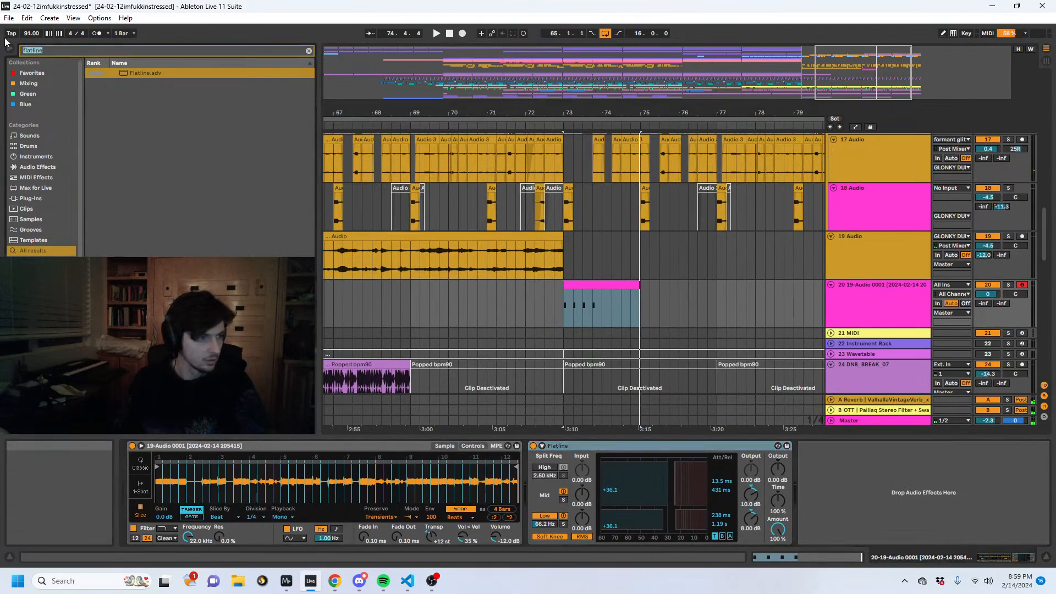
left_click(81, 51)
type("auto fi")
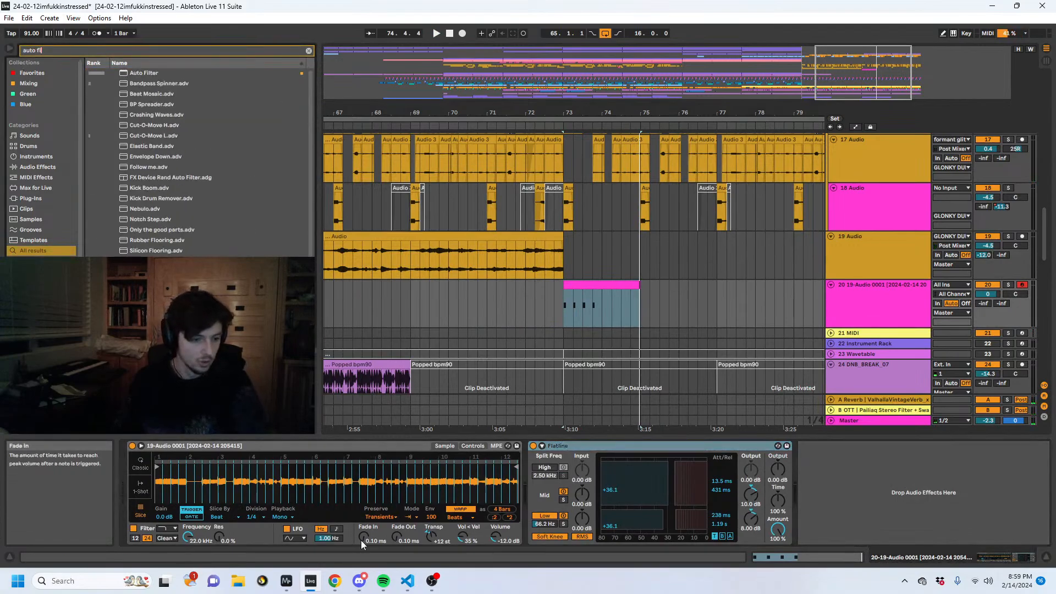
left_click_drag(362, 538, 396, 517)
left_click(139, 75)
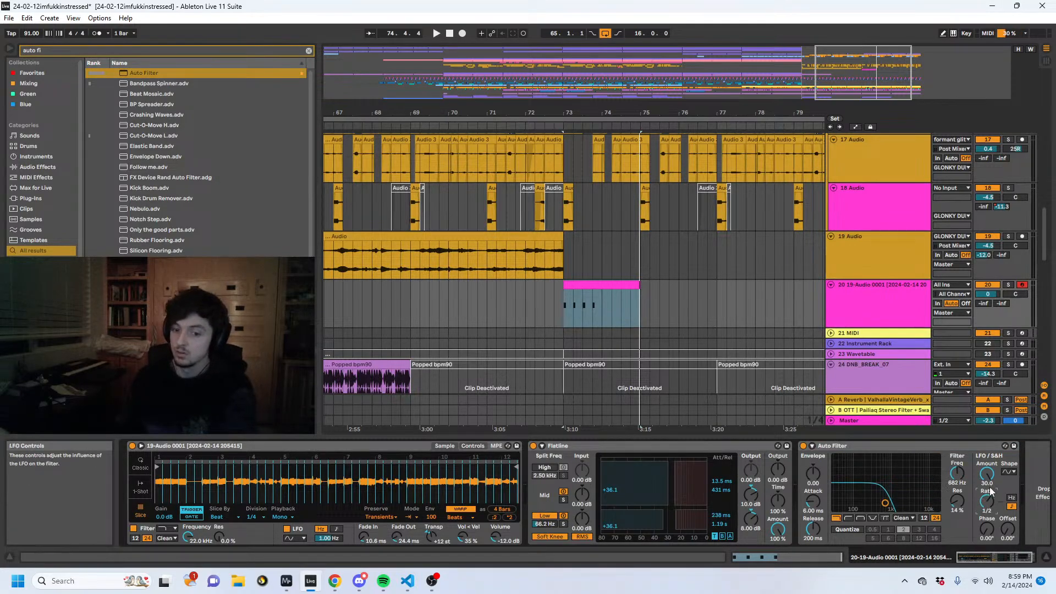
- Set the Auto Filter's resonance to 43% and its LFO rate to 1/4 while auditioning the loop
key("space")
left_click_drag(956, 500, 992, 507)
key("space")
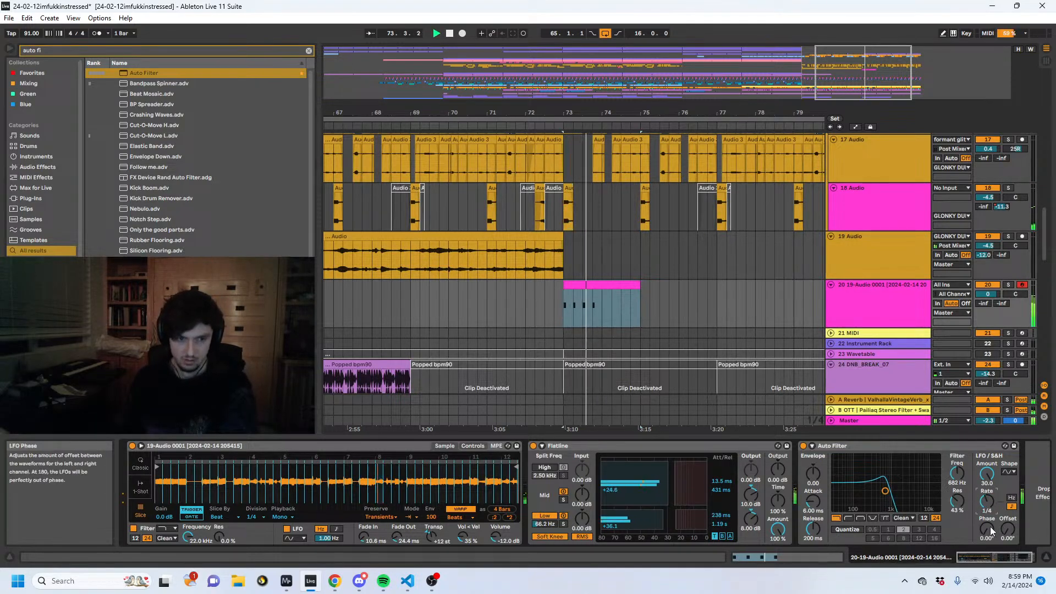
- Duplicate the bar 73 clip on track 20 until it fills up to bar 81, and set the track's reverb send to -12.0 dB
left_click(600, 309)
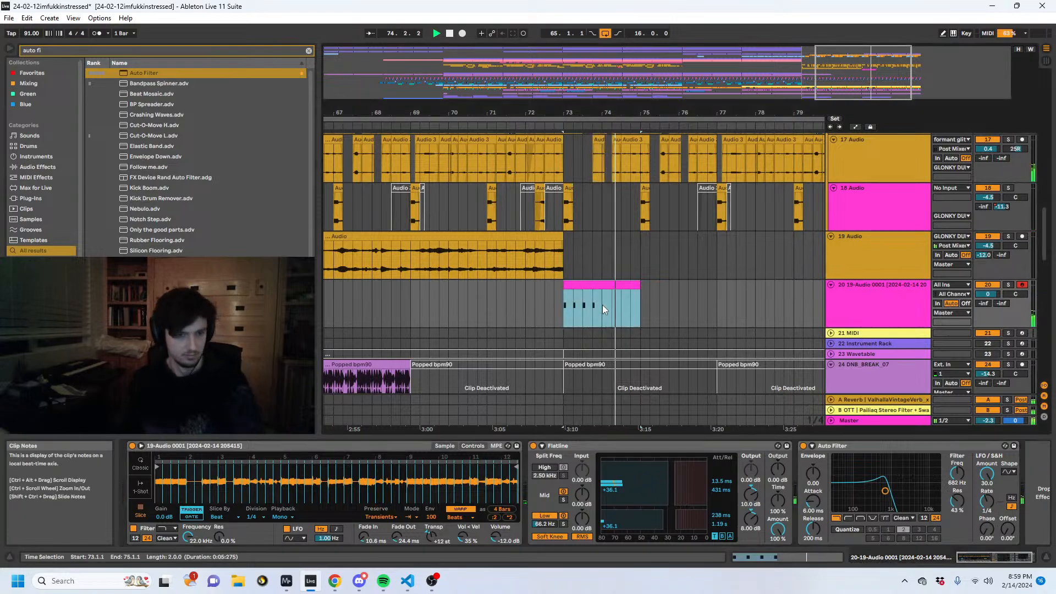
left_click(608, 293)
key("ctrl+d")
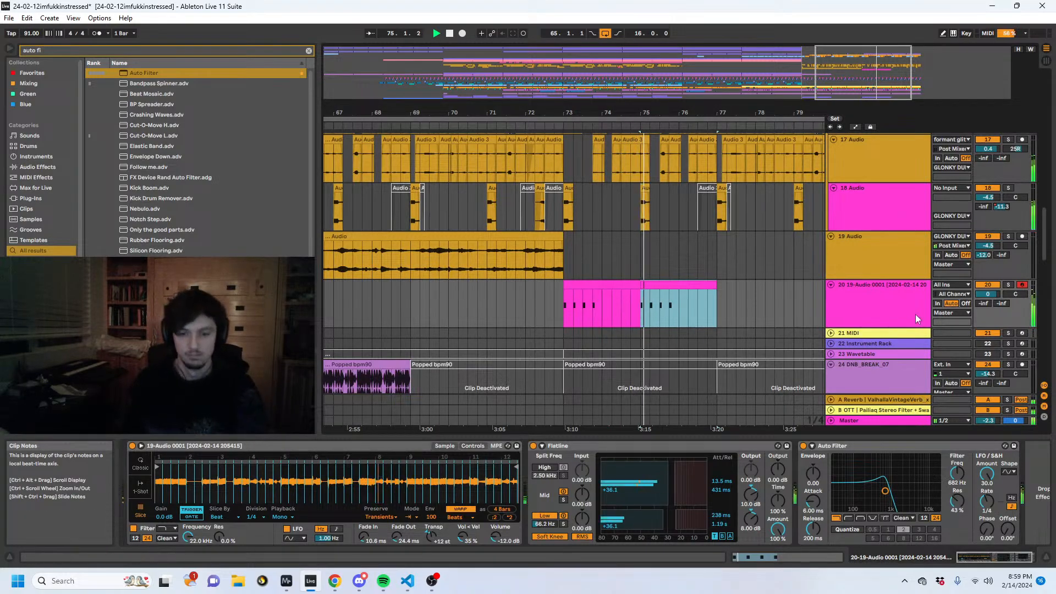
left_click_drag(983, 303, 983, 291)
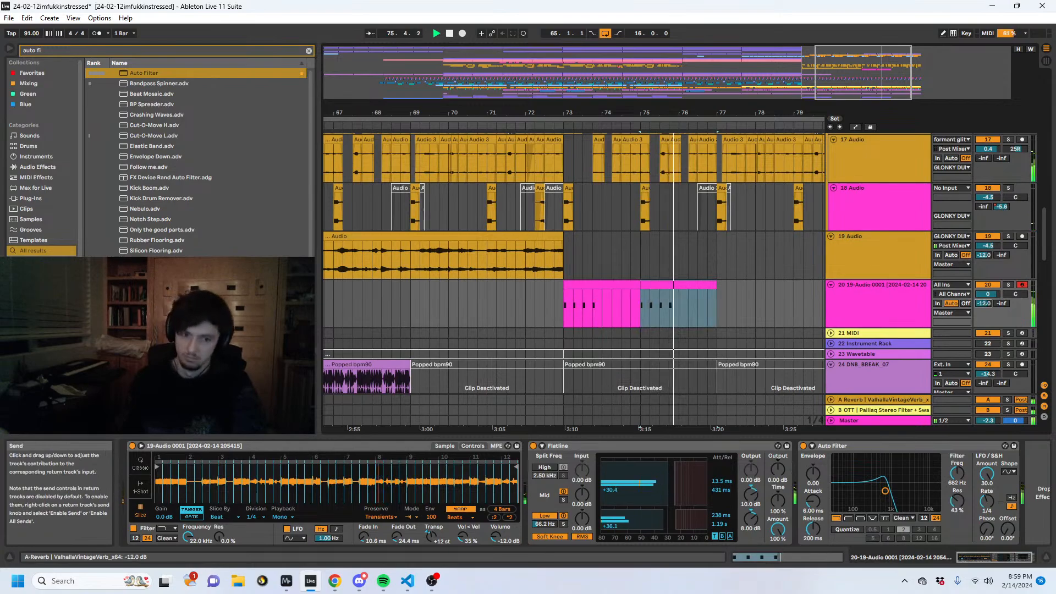
key("ctrl+f")
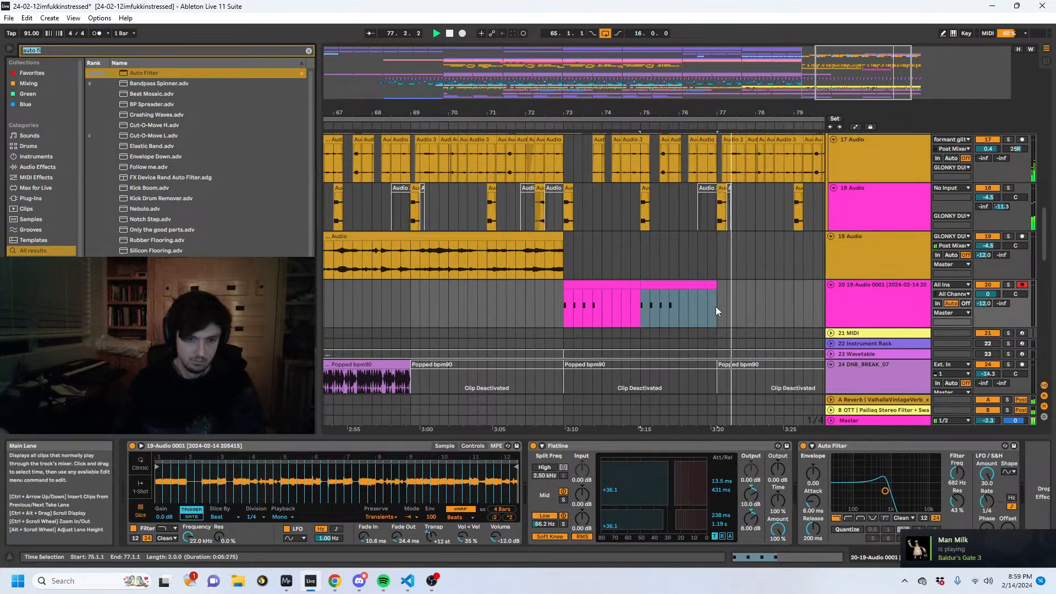
left_click_drag(715, 306, 568, 314)
key("ctrl+d")
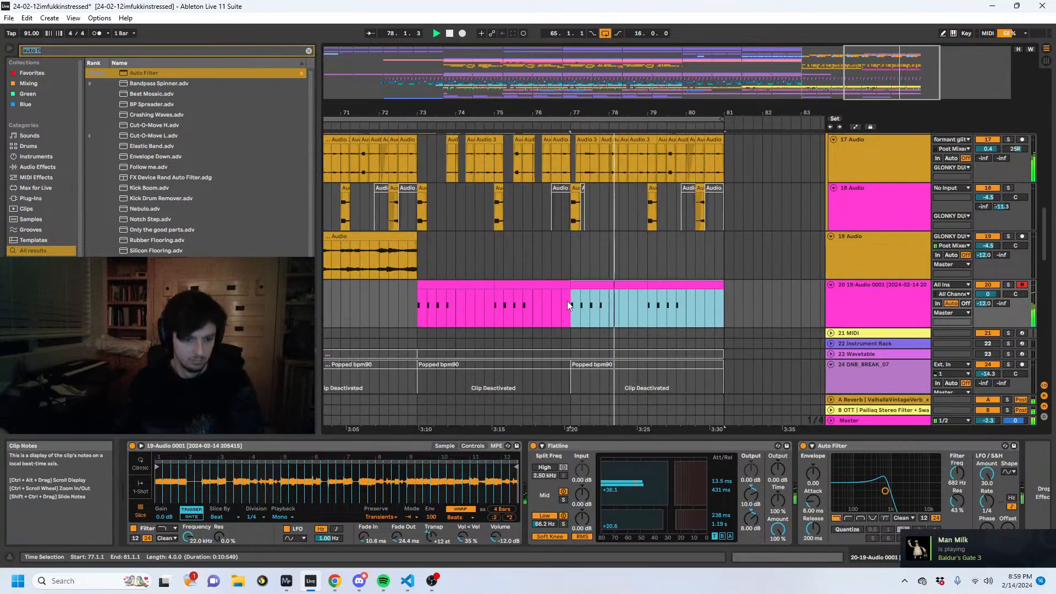
- Add Utility after Auto Filter and set its width to 0.0% while auditioning from bar 73
key("ctrl+f")
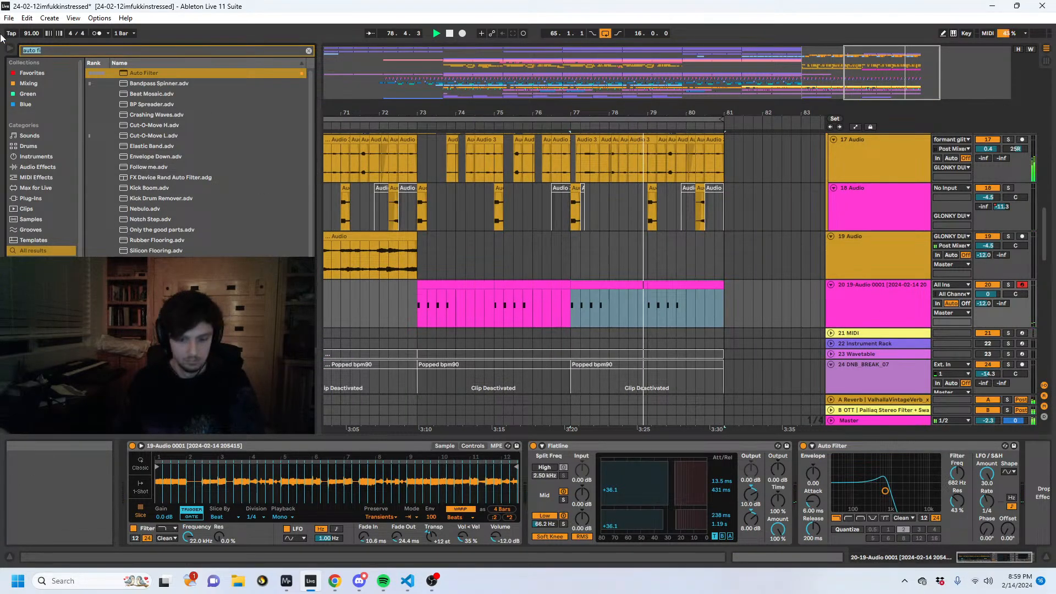
type("util")
key("Return")
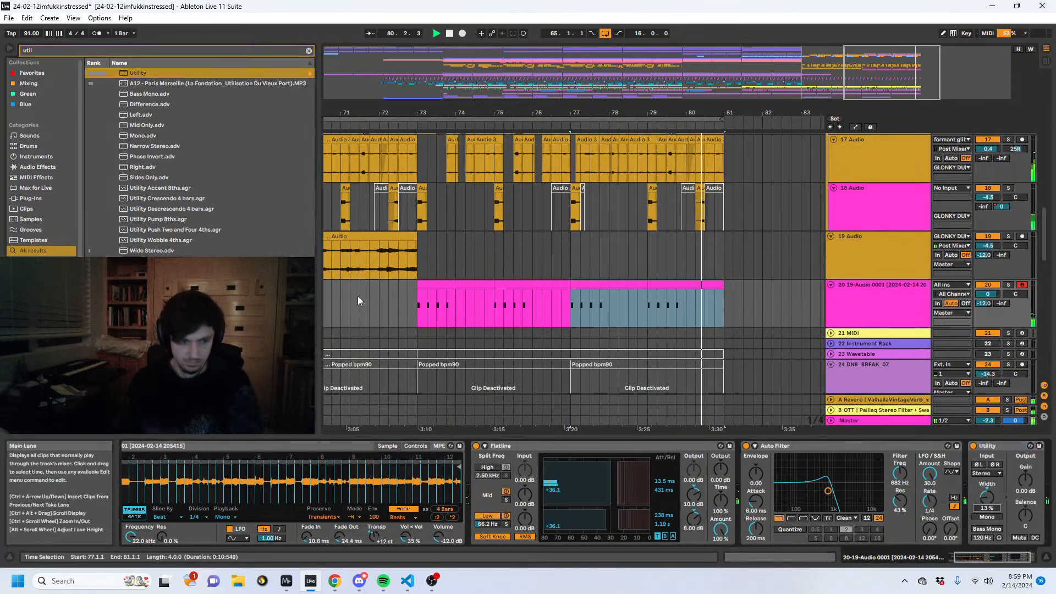
left_click(417, 296)
key("space")
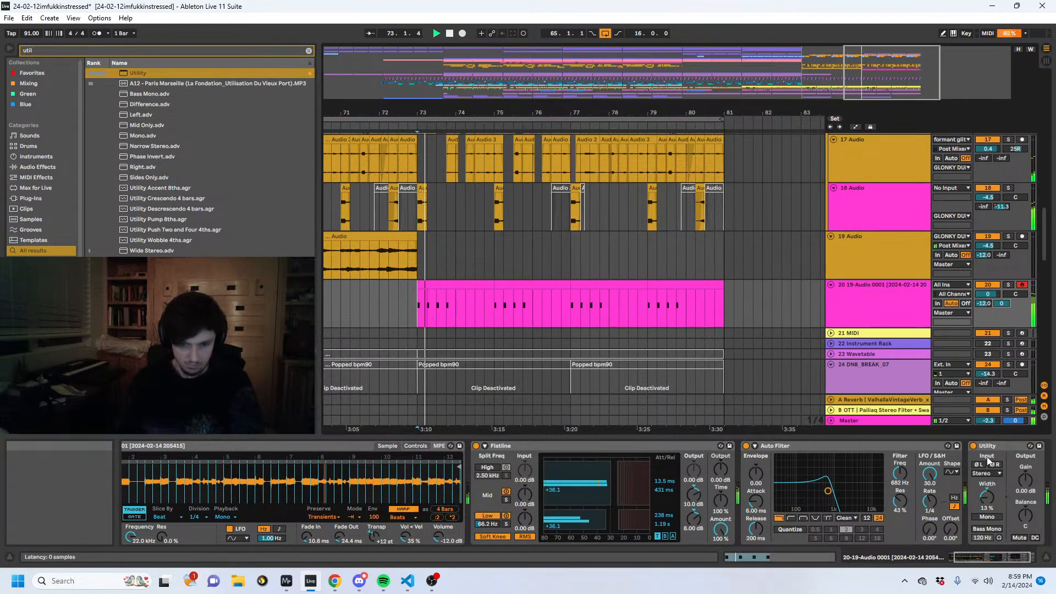
key("space")
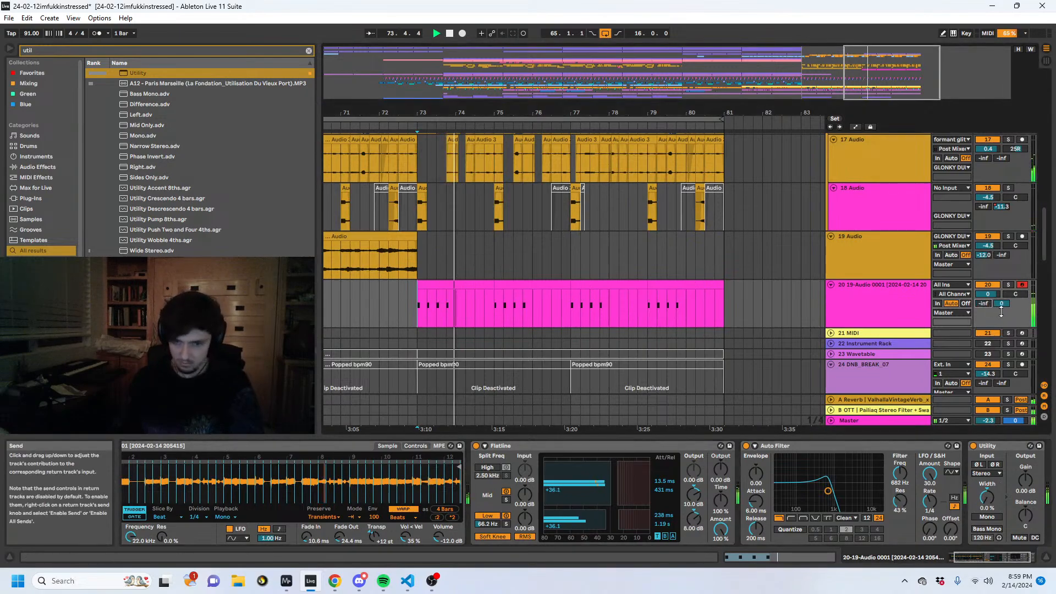
key("space")
- Add the Delay effect after Utility and raise the Auto Filter cutoff to 936 Hz
key("ctrl+f")
type("delay")
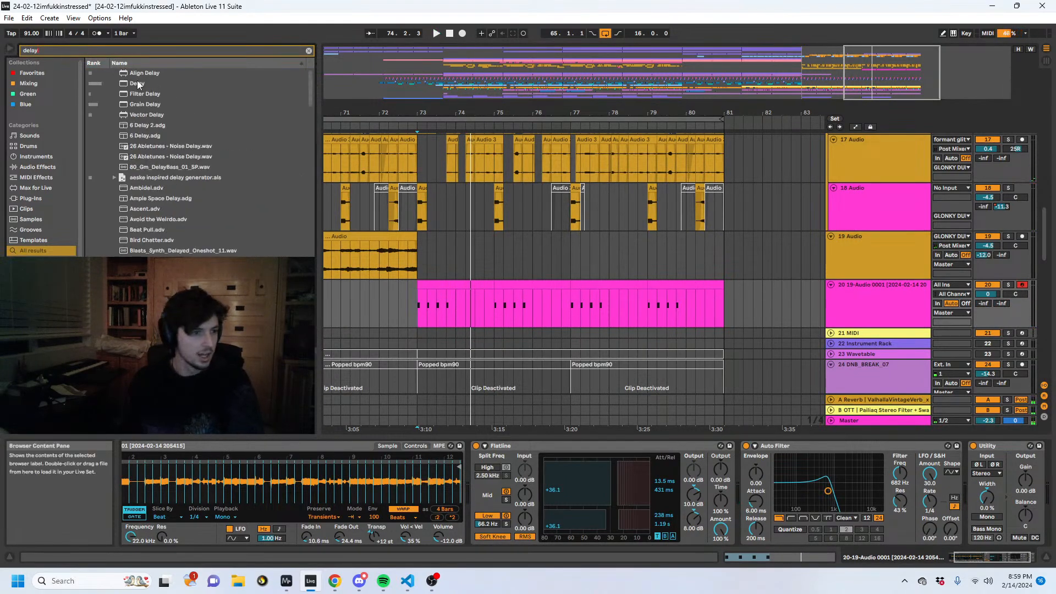
double_click(138, 84)
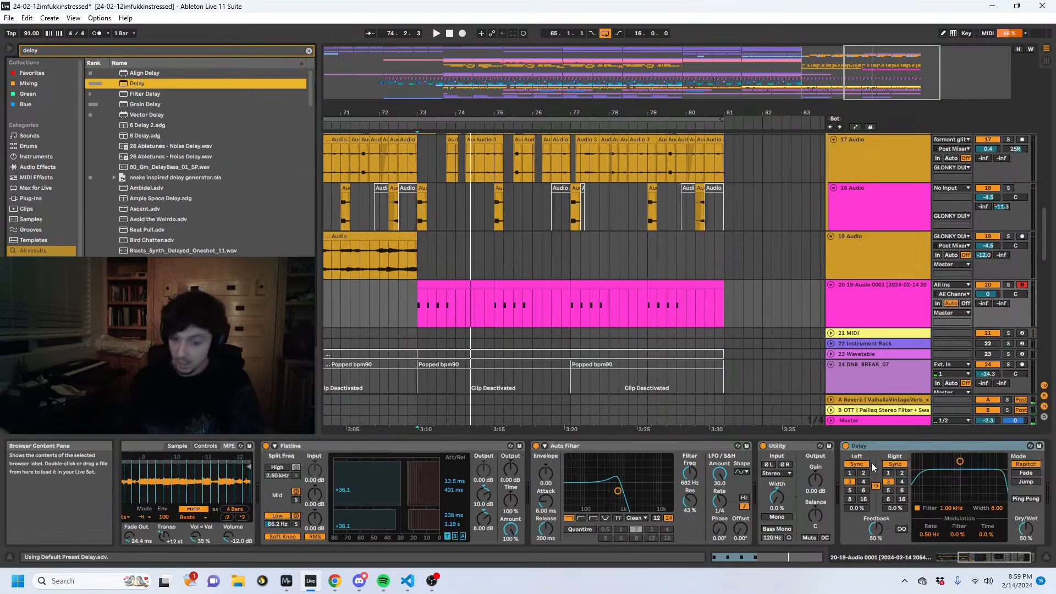
left_click_drag(698, 473, 698, 467)
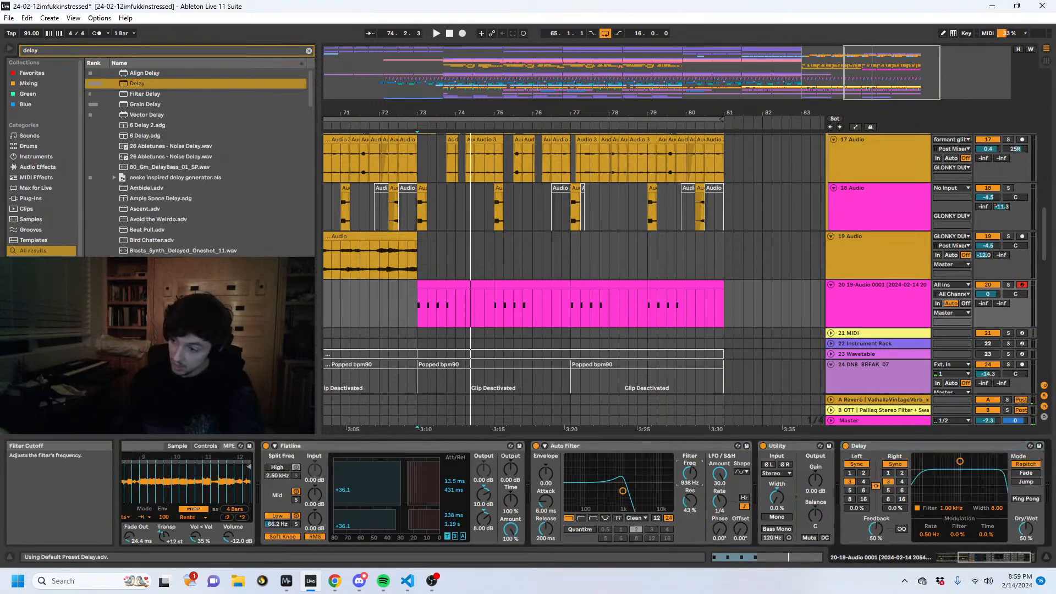
- Set both Delay channels to 1 sixteenth and dry/wet to 26%, auditioning track 20 both soloed and in the mix
left_click(412, 312)
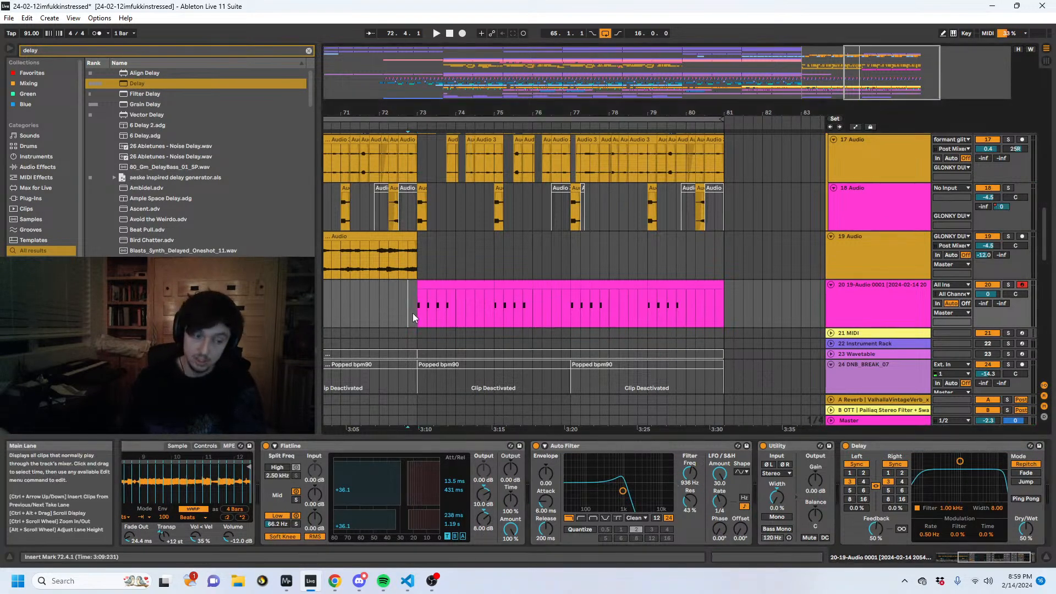
key("space")
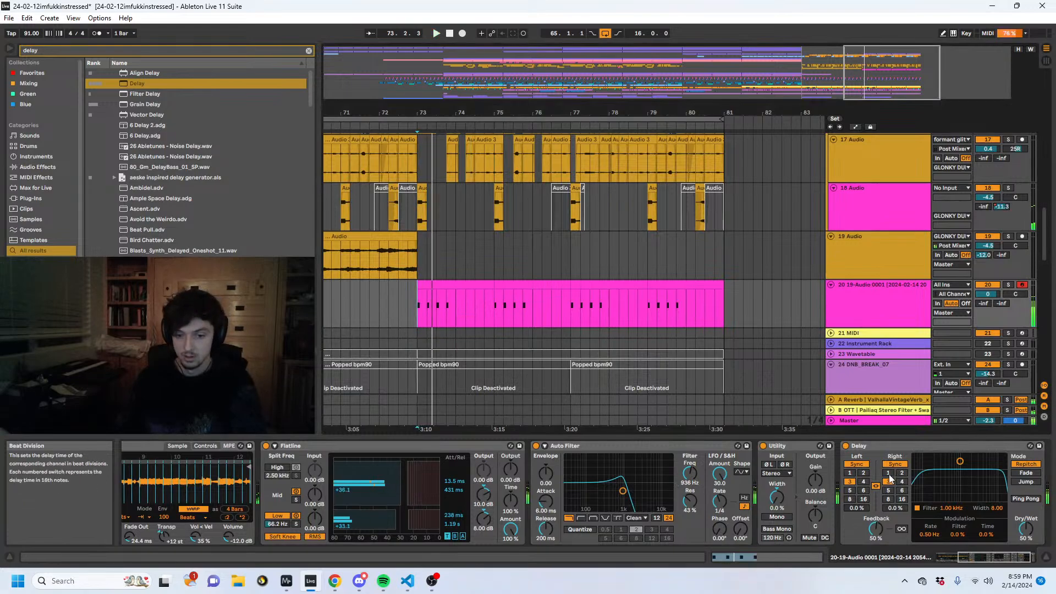
left_click(888, 474)
left_click_drag(1026, 529, 1026, 551)
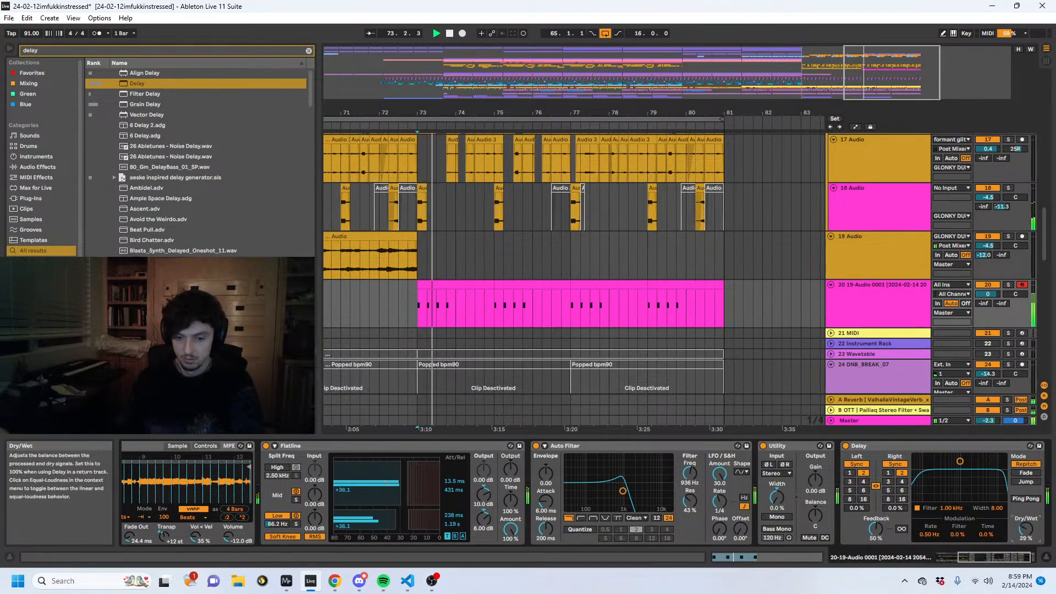
left_click(1008, 285)
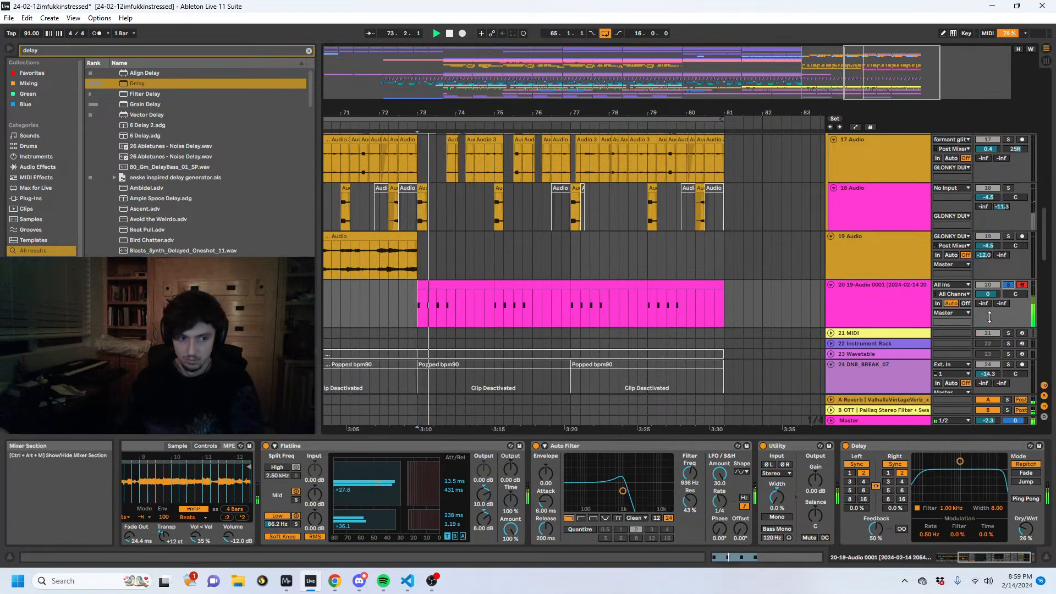
left_click(889, 474)
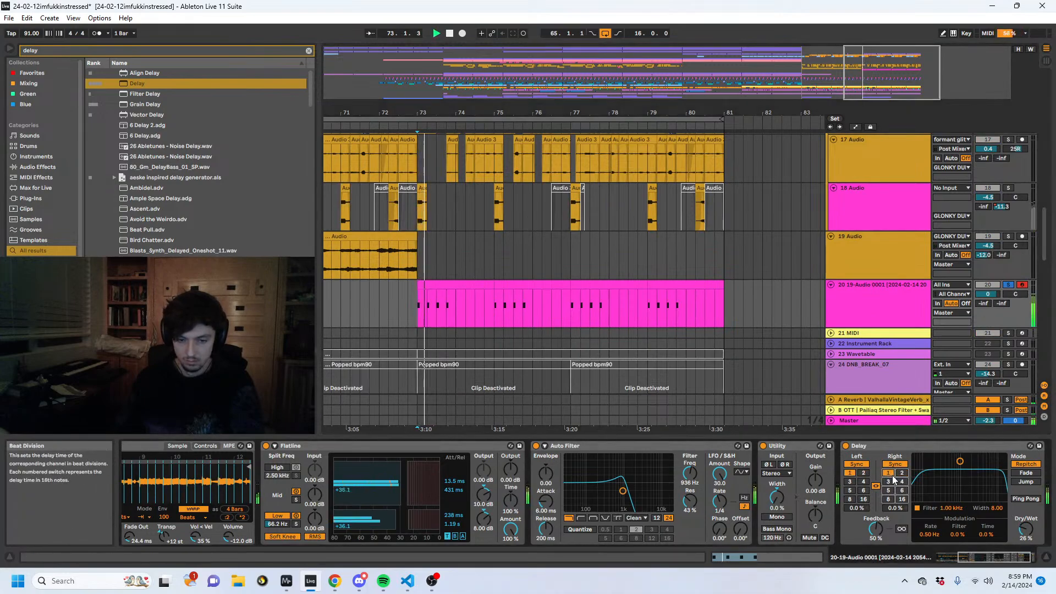
left_click(1008, 285)
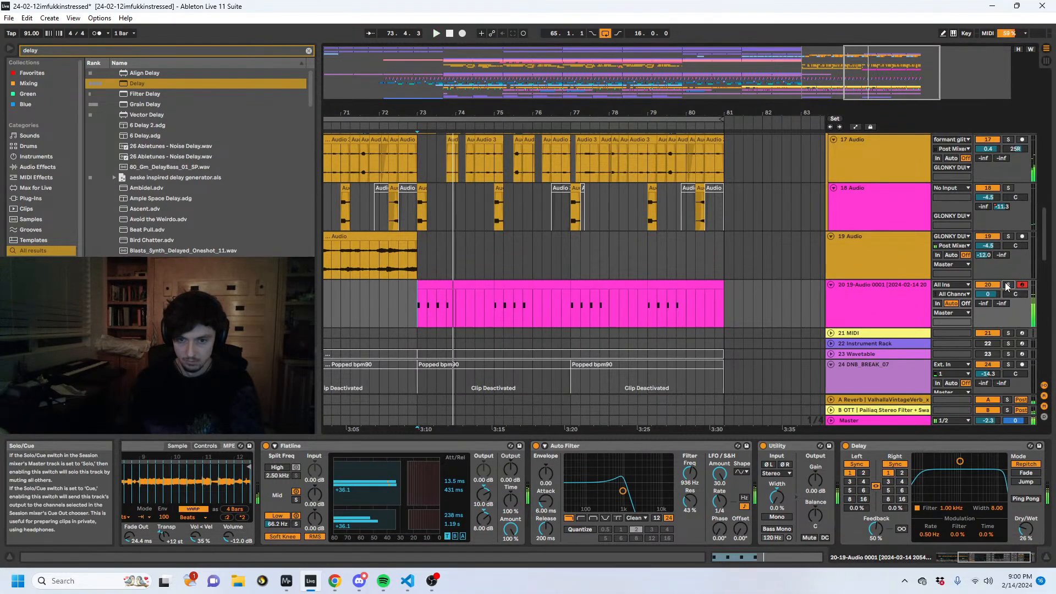
key("space")
key("space")
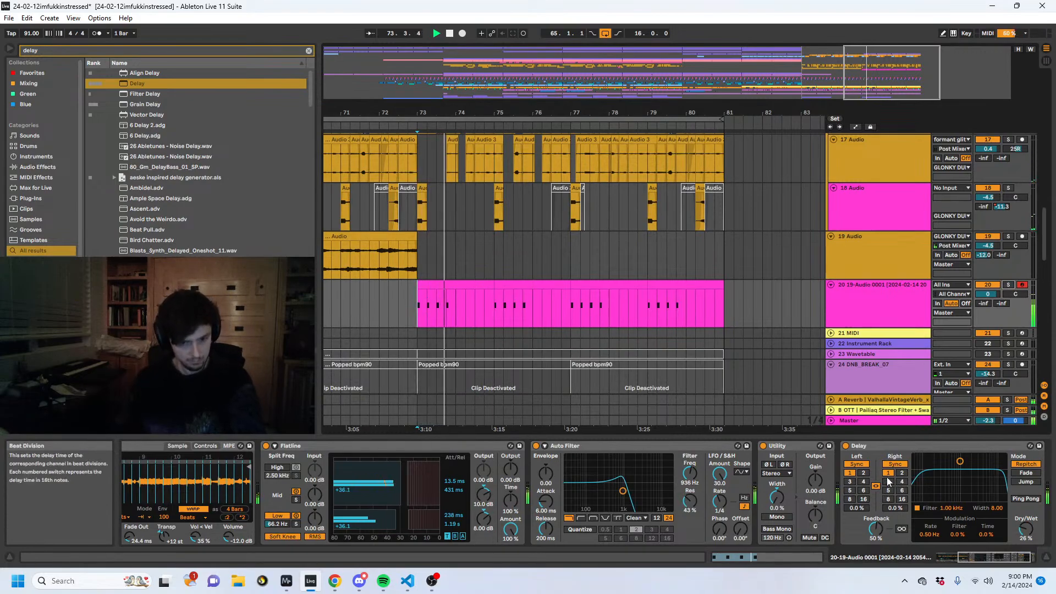
- Set the Delay's dry/wet to 18% and feedback to 23%, and try a higher Auto Filter cutoff of 2.08 kHz
left_click_drag(1026, 529, 1025, 535)
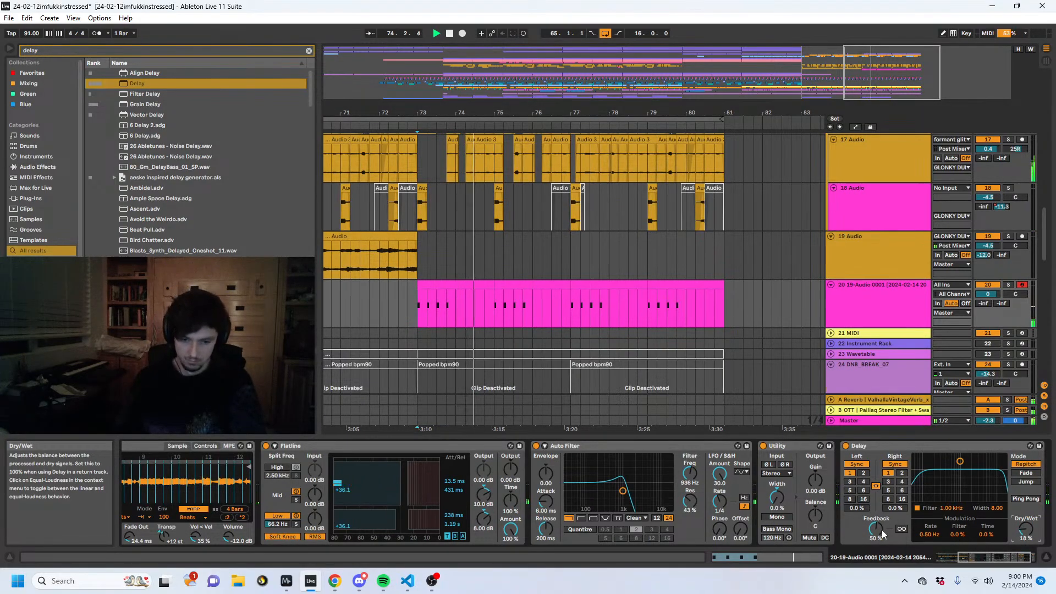
mouse_move(882, 533)
left_mouse_down()
mouse_move(882, 545)
mouse_move(882, 537)
left_mouse_up()
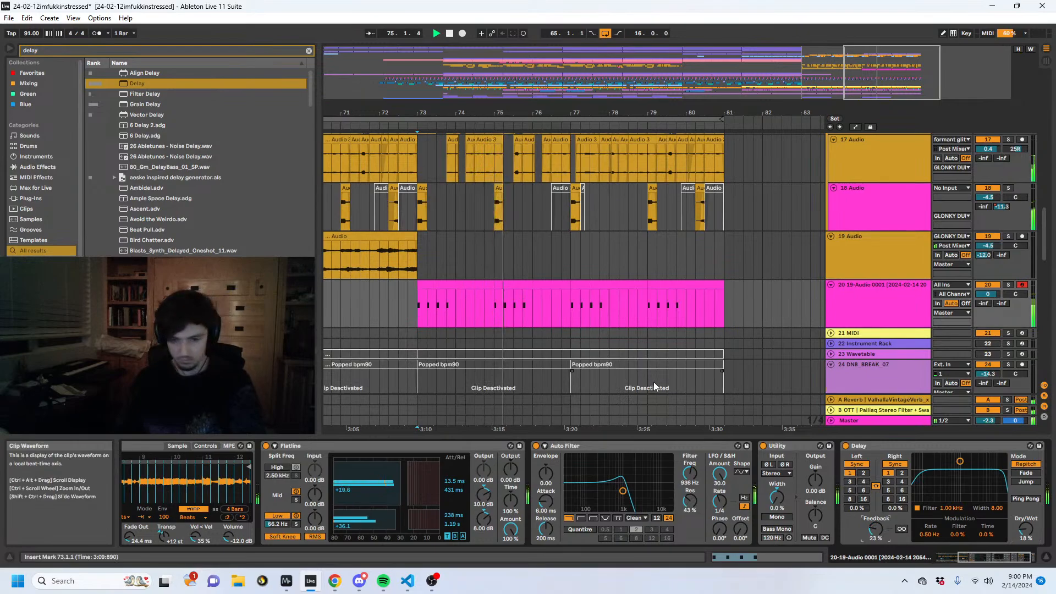
left_click_drag(690, 471, 690, 461)
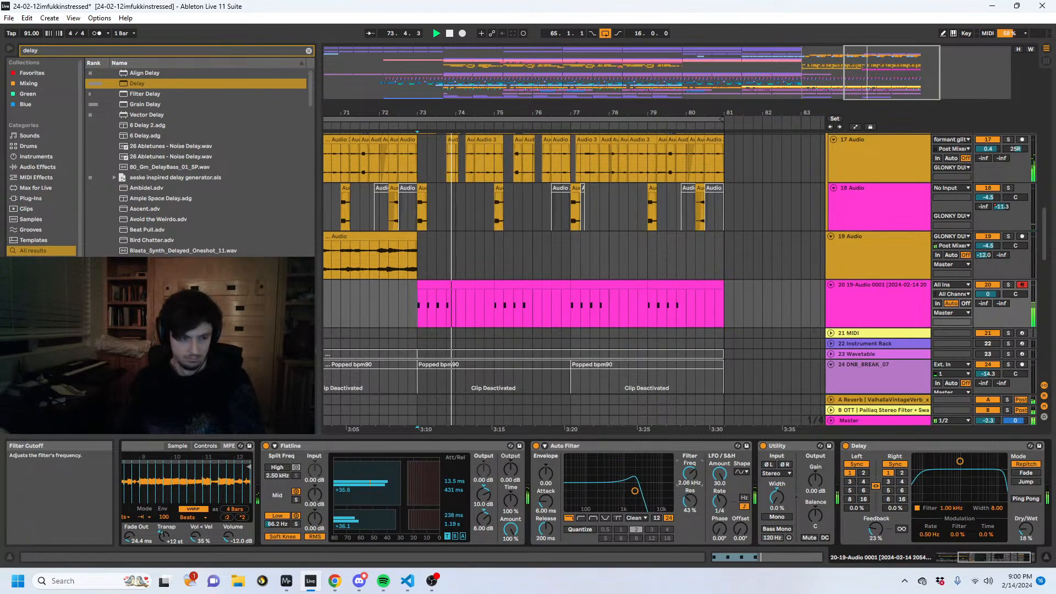
- Show automation and shape the Auto Filter frequency on track 20 to rise from bar 73 towards bar 75, then audition it
key("space")
key("a")
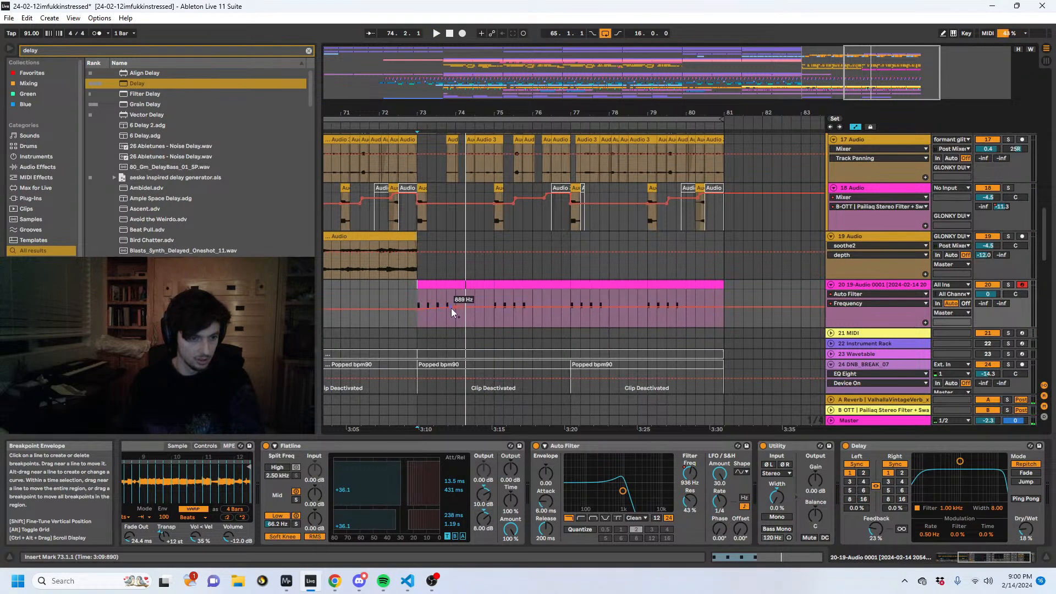
left_click_drag(454, 307, 455, 304)
key("space")
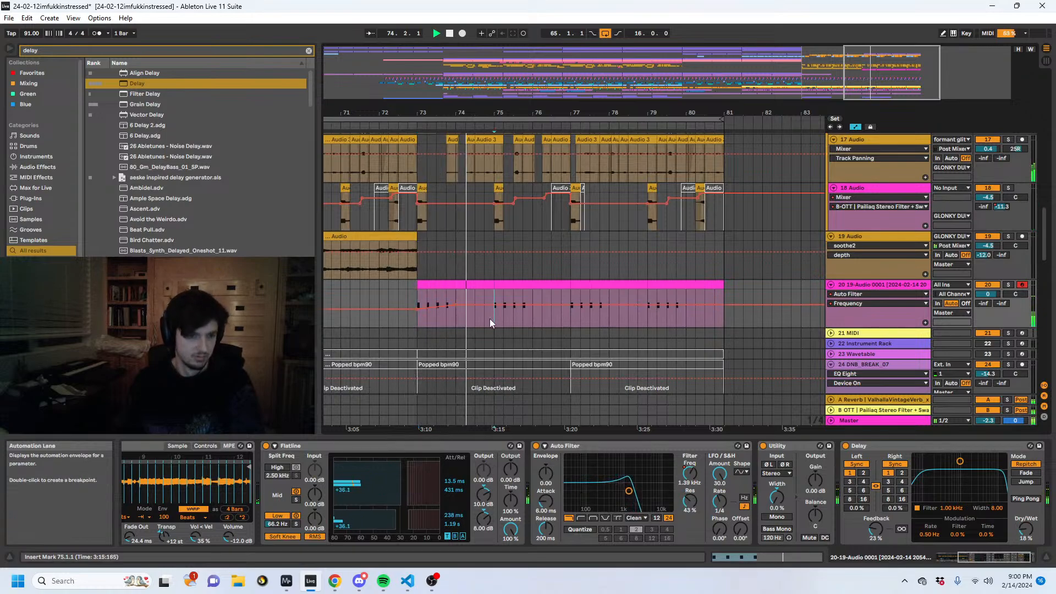
key("space")
- Duplicate track 20's bars 73 to 75 with the filter automation onto bar 75, and bars 73 to 77 onto bar 77
left_click_drag(492, 315, 420, 316)
key("ctrl+d")
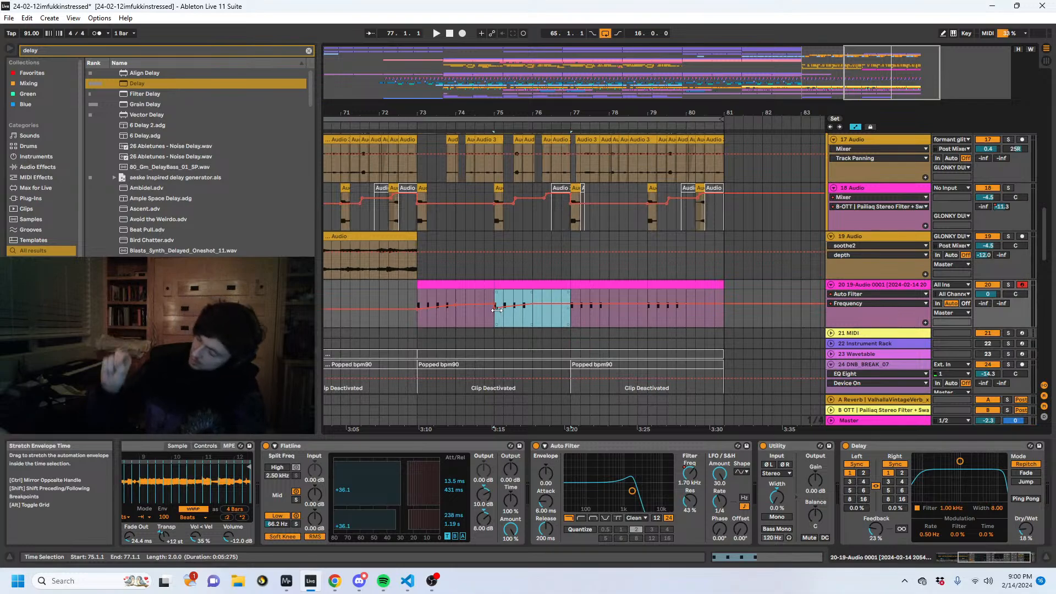
key("space")
left_click_drag(563, 314, 412, 314)
key("ctrl+d")
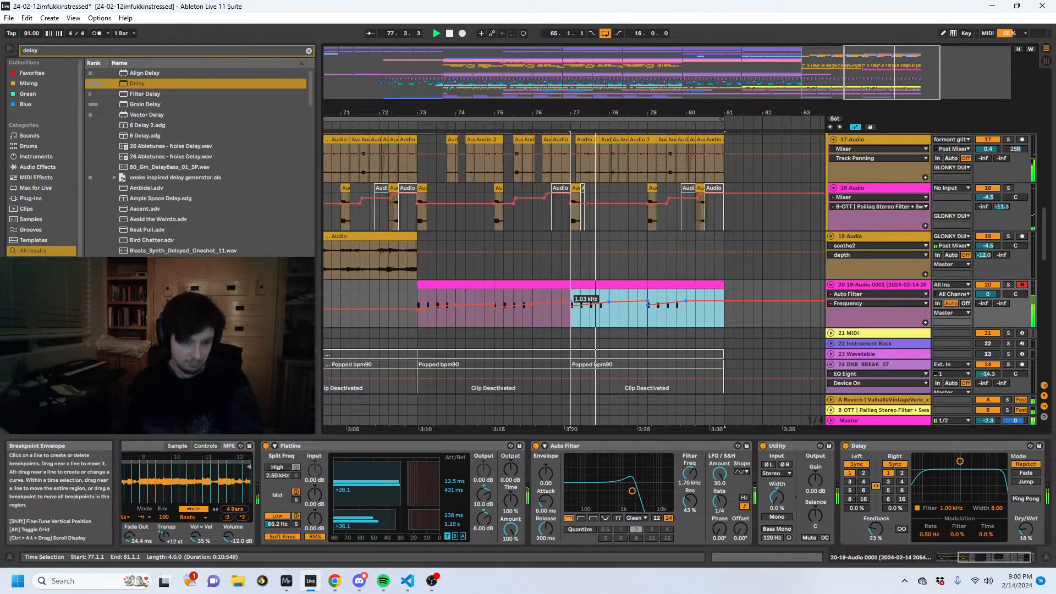
- Set track 20's reverb send to -12.2 dB while auditioning, select its bars 73 to 81, and hide automation
left_click(650, 319)
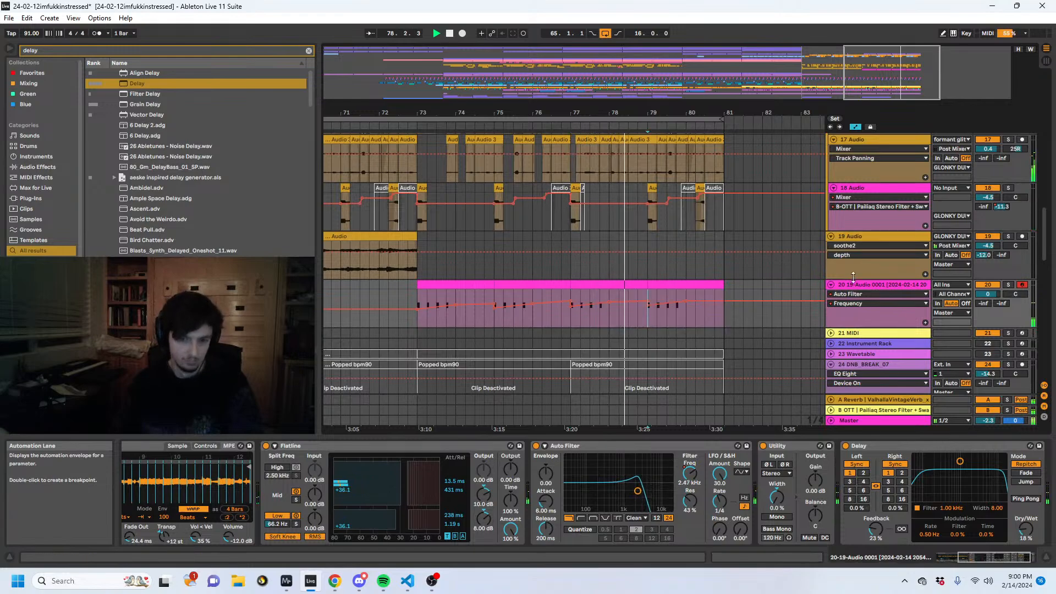
left_click(983, 303)
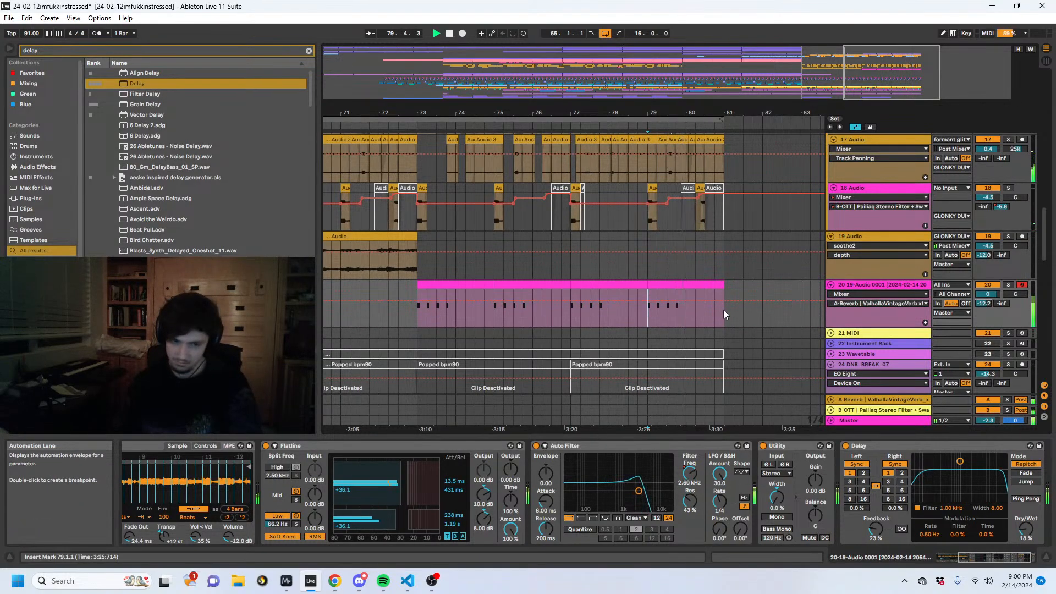
left_click_drag(723, 309, 419, 305)
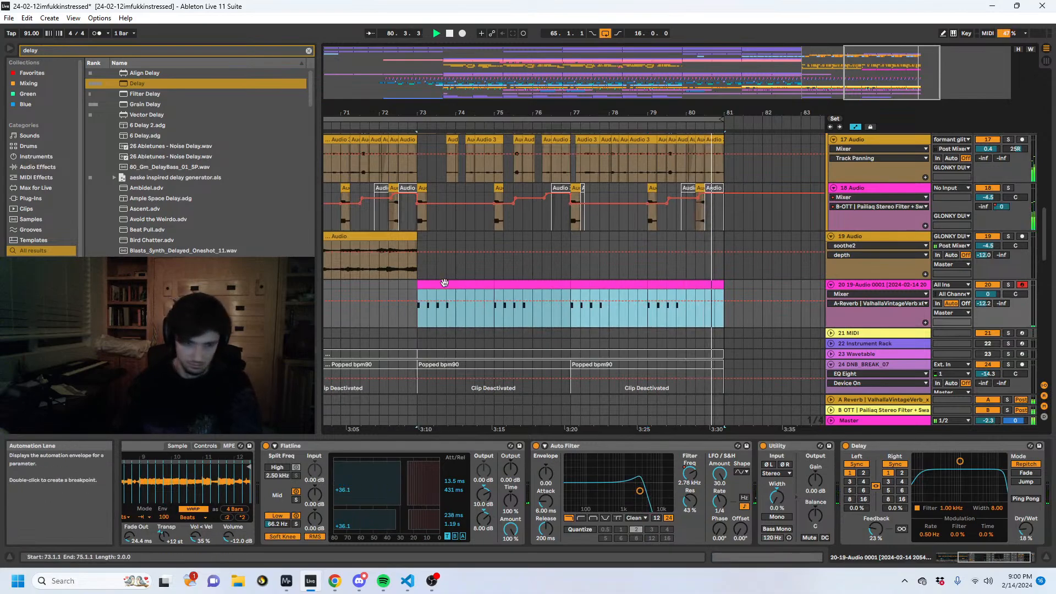
key("a")
key("space")
- Search the browser for "headshad" and load the headshadow pan rack onto the end of track 20's device chain
left_click_drag(185, 49, 4, 10)
type("h")
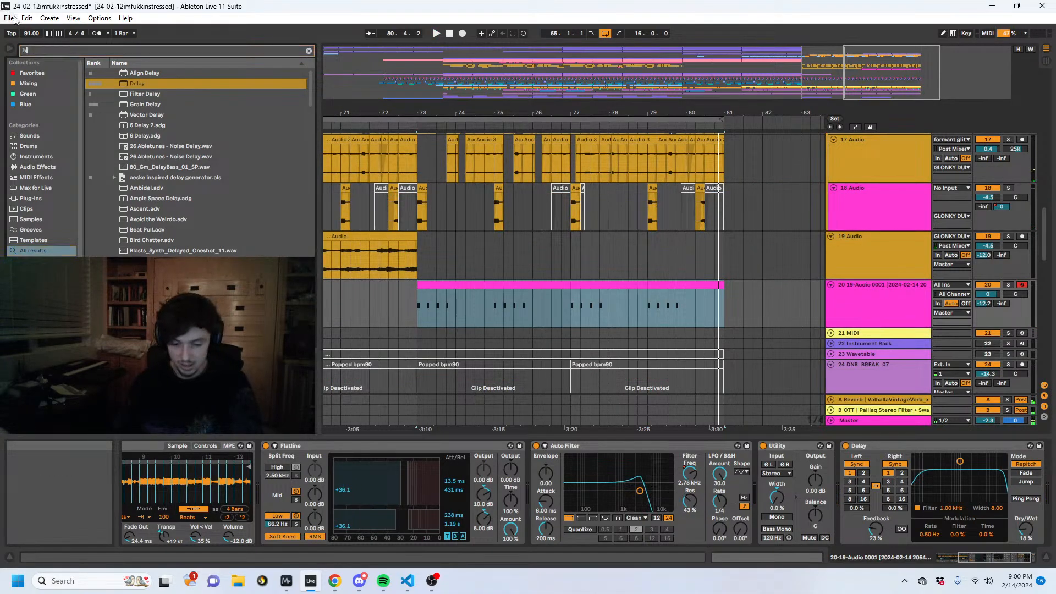
type("eadshad")
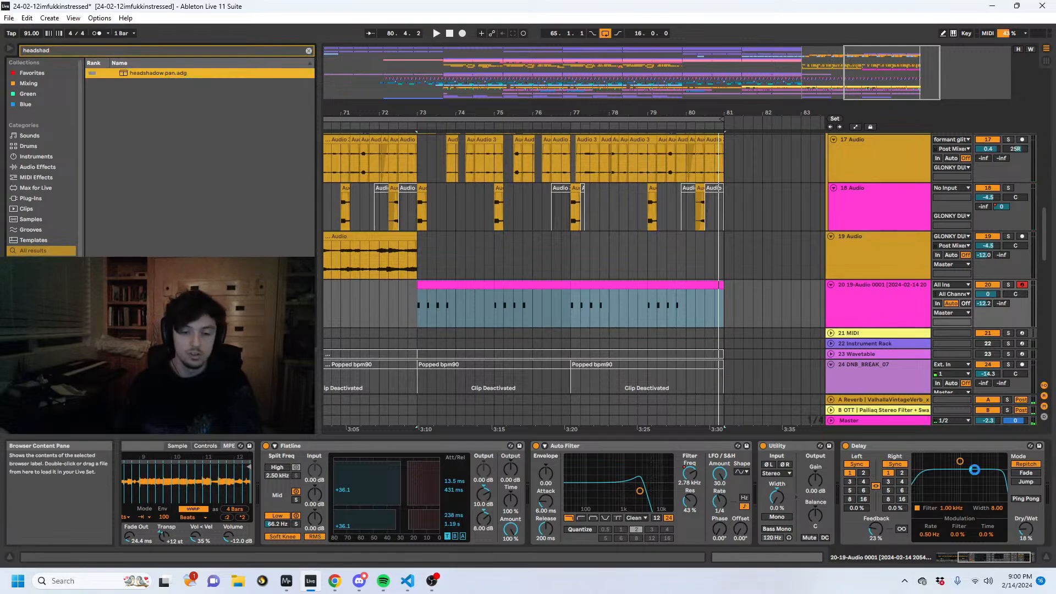
key("Return")
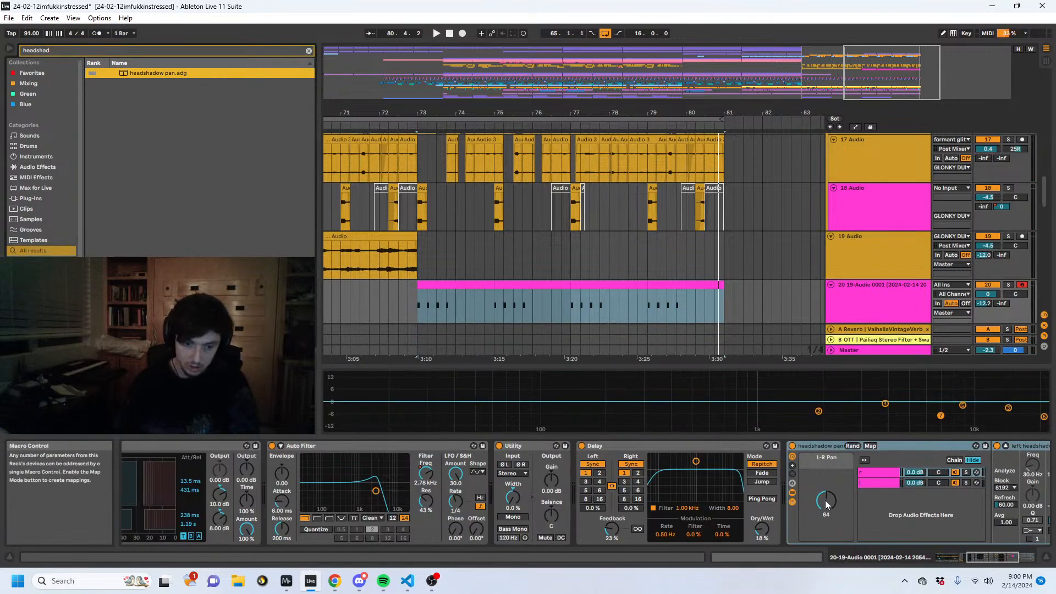
- Show automation and shape the headshadow L-R Pan on track 20 to ramp upward from 38 within the first two beats of bar 73
left_click(825, 502)
key("a")
left_click_drag(422, 108, 439, 110)
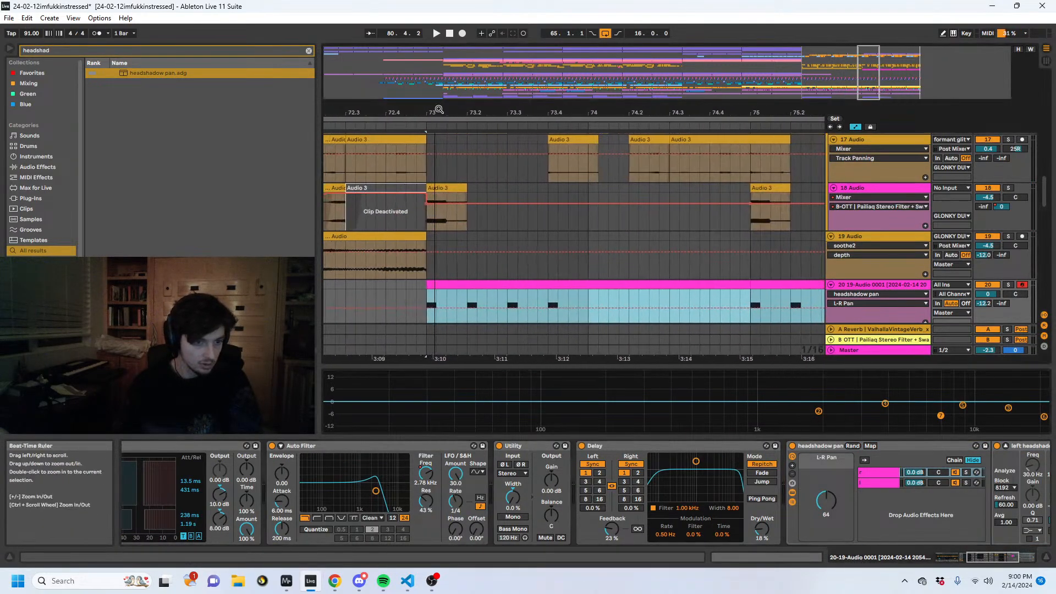
left_click_drag(456, 309, 457, 311)
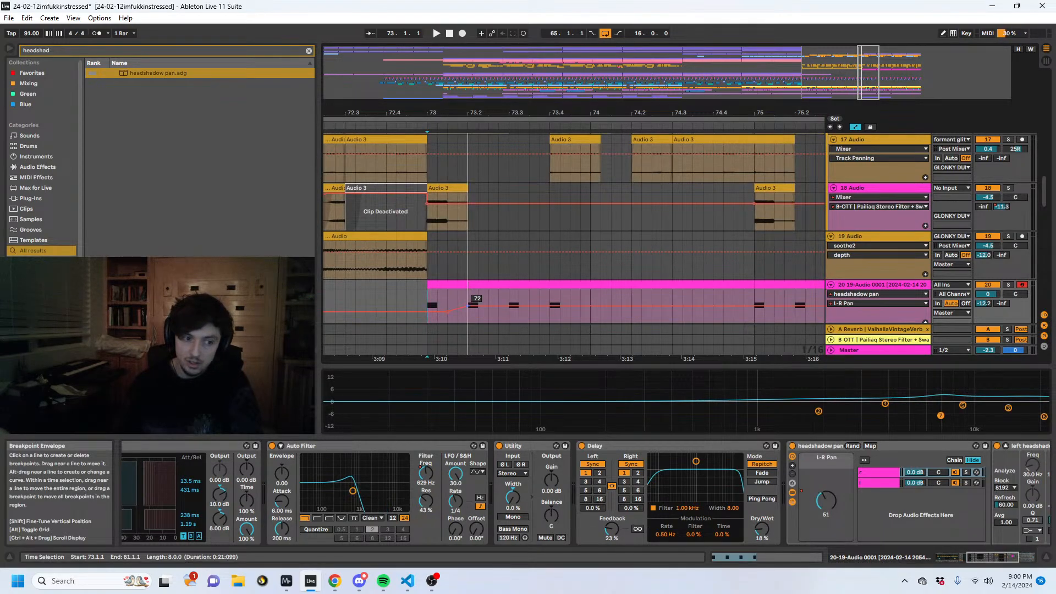
key("space")
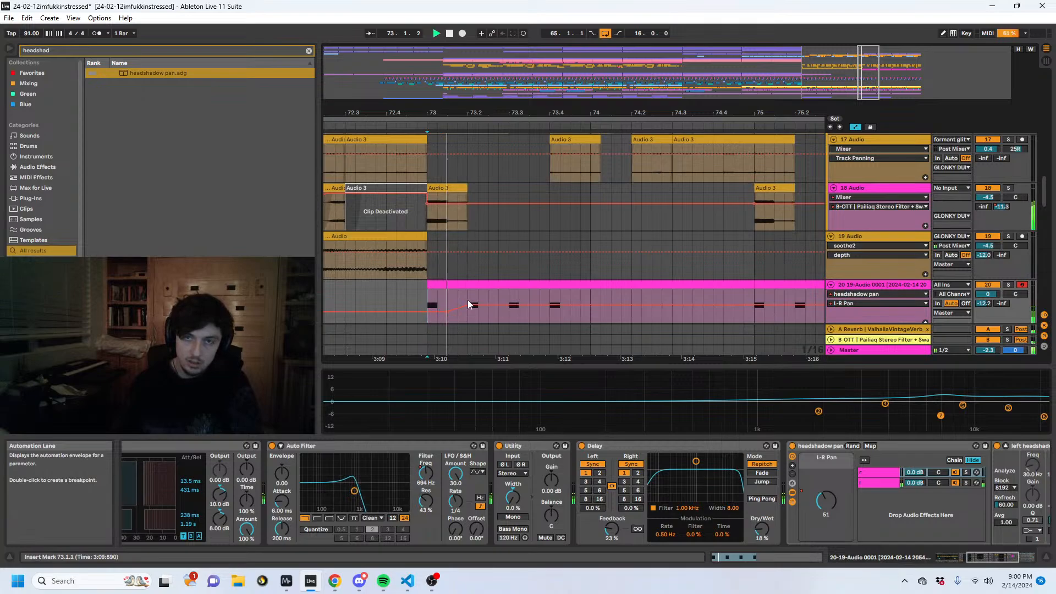
left_click_drag(453, 312, 494, 307)
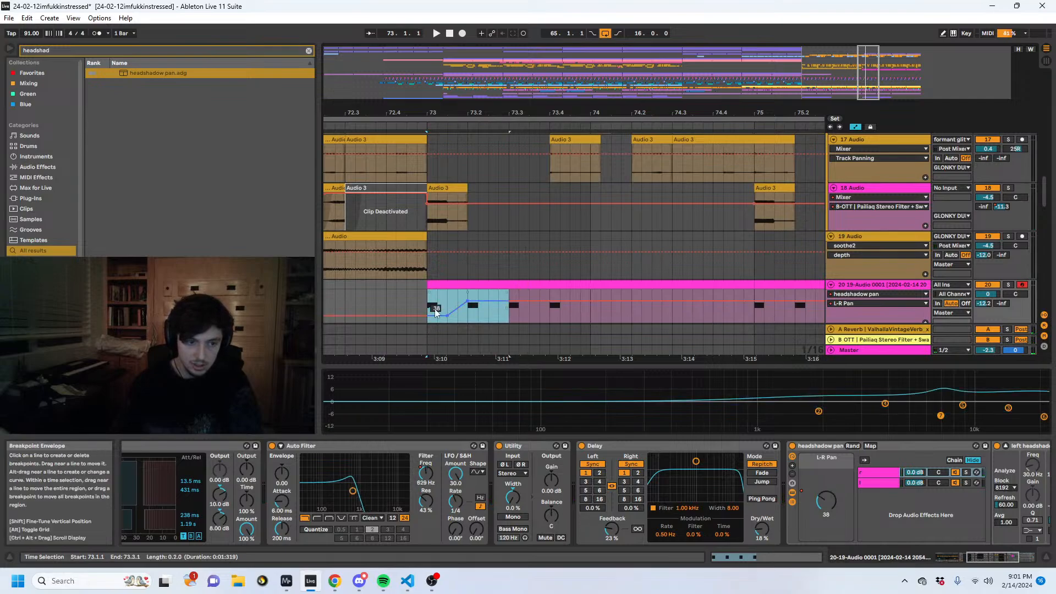
- Repeat the two-beat pan ramp along track 20 up to bar 81 and audition it from bar 73
left_click_drag(495, 302, 565, 301)
key("ctrl+d")
key("ctrl+d")
key("ctrl+d")
key("ctrl+d")
key("ctrl+d")
key("ctrl+d")
key("ctrl+d")
key("ctrl+d")
key("ctrl+d")
key("ctrl+d")
key("ctrl+d")
key("ctrl+d")
key("ctrl+d")
key("ctrl+d")
key("ctrl+d")
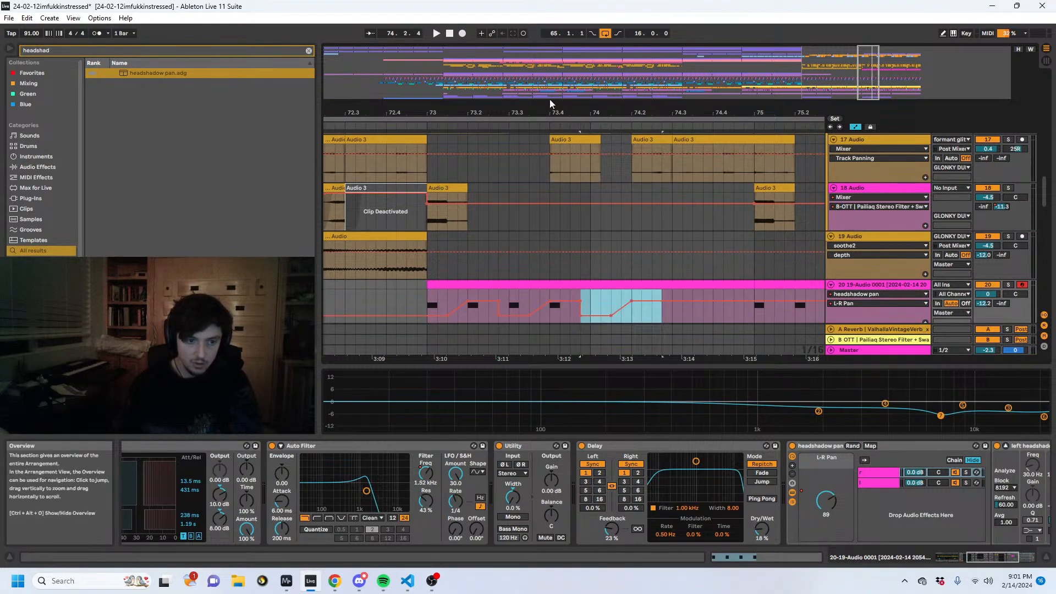
left_click_drag(560, 114, 559, 69)
left_click(533, 289)
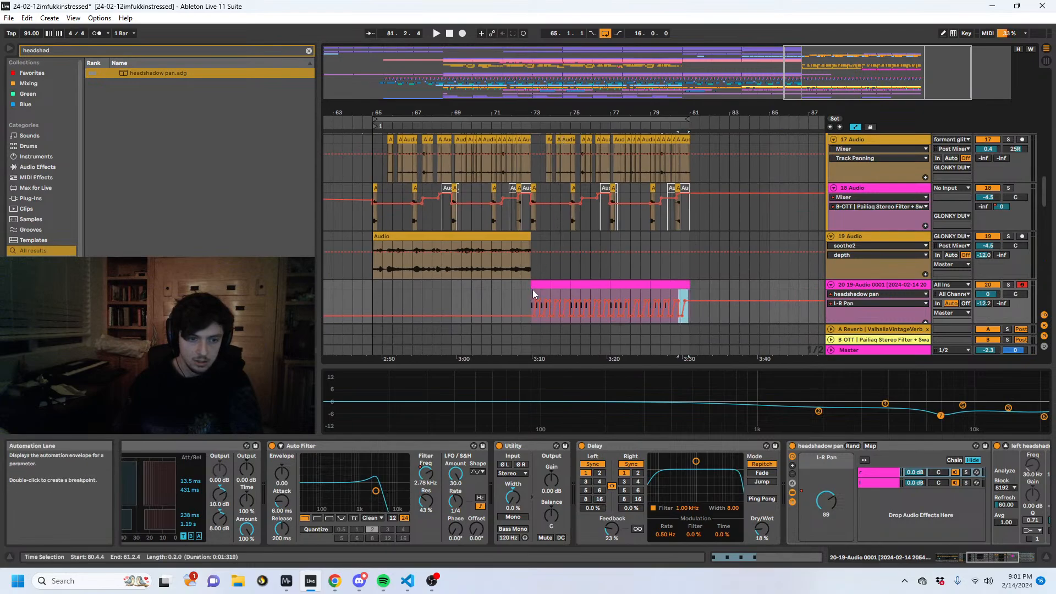
key("space")
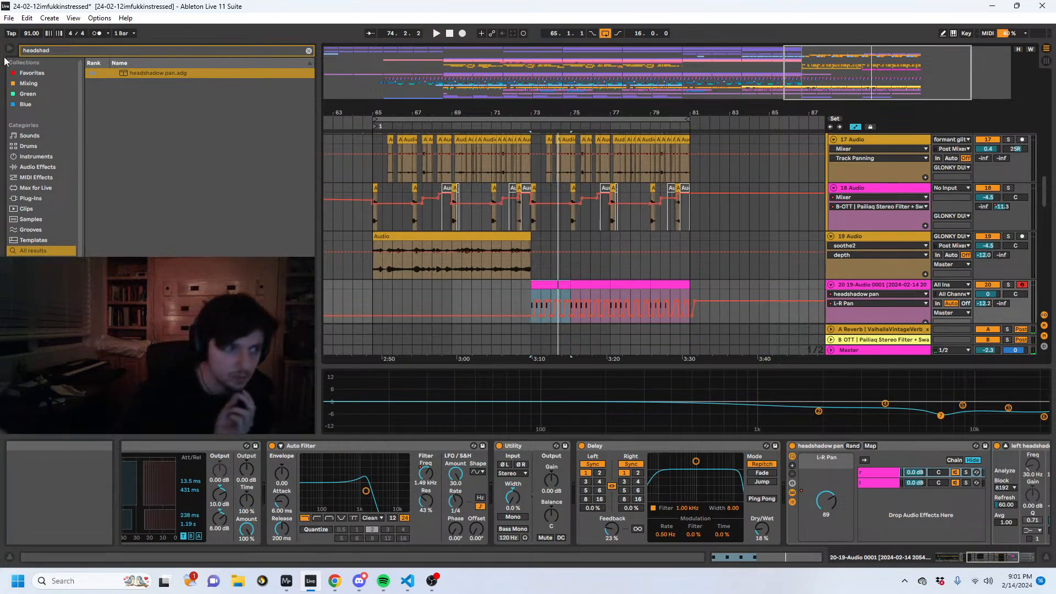
- Add a Saturator to track 20 and set its curve type to Sinoid Fold
left_click_drag(64, 55, 3, 55)
type("sa")
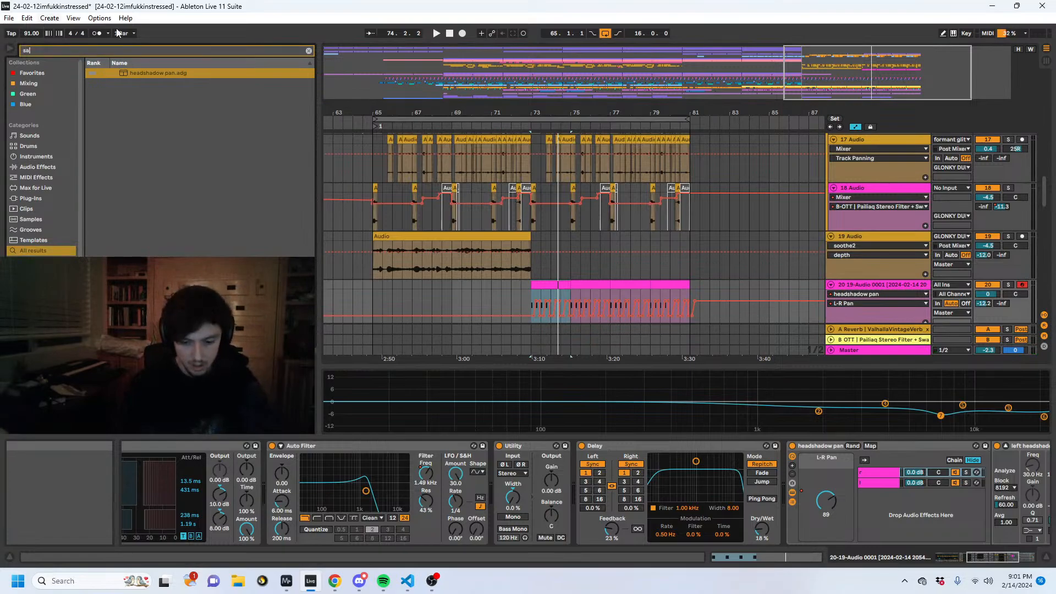
type("tu")
double_click(135, 73)
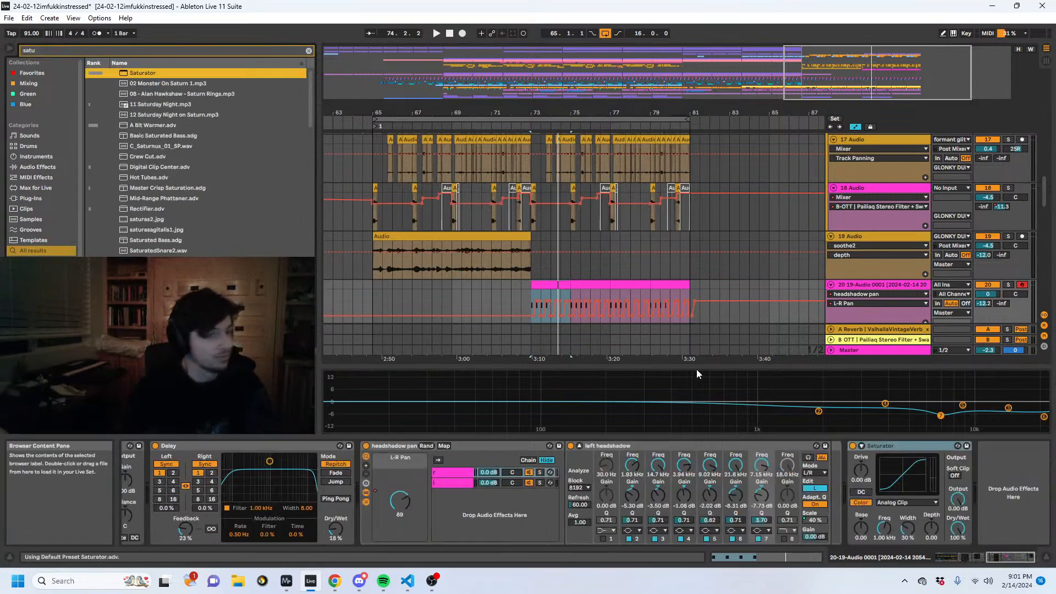
left_click(888, 503)
left_click(892, 543)
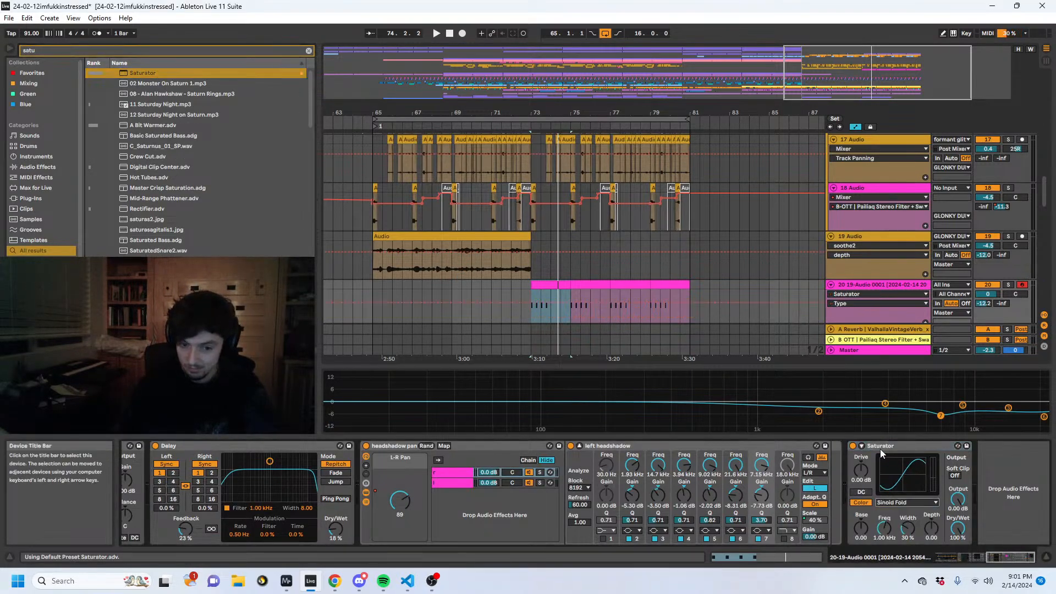
- Place the Saturator ahead of the headshadow pan rack with drive at 12.9 dB and output at -9.14 dB, auditioning the result
left_click_drag(408, 502, 406, 503)
left_click_drag(370, 470, 370, 447)
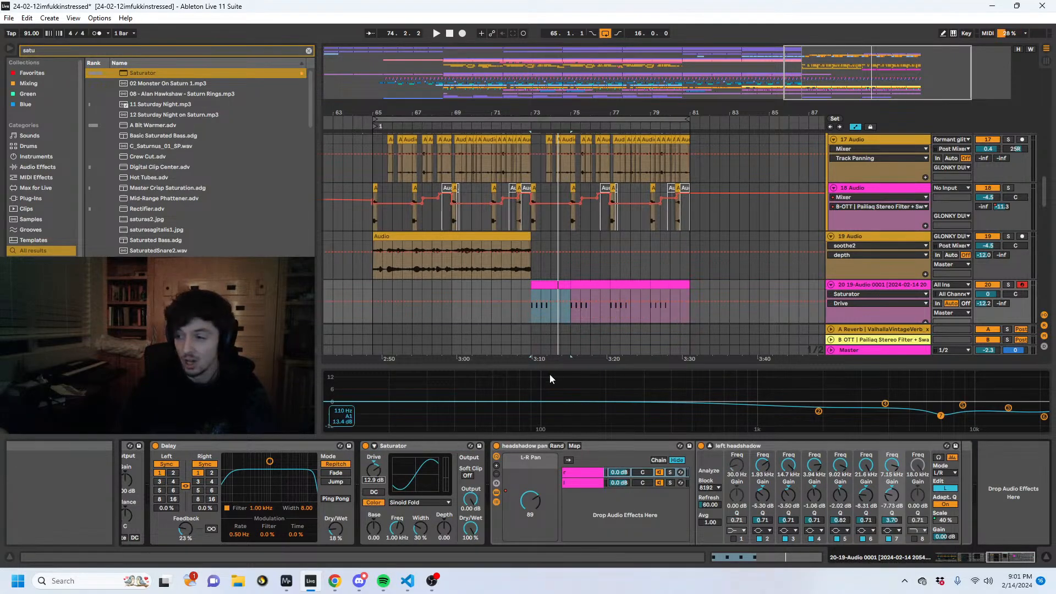
key("space")
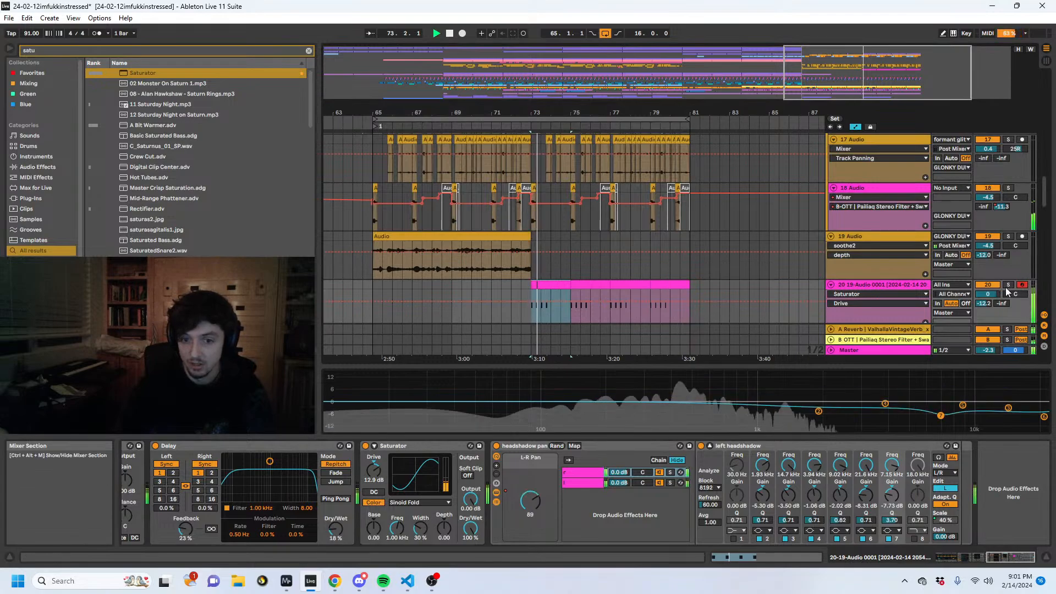
left_click_drag(470, 498, 467, 503)
key("space")
key("space")
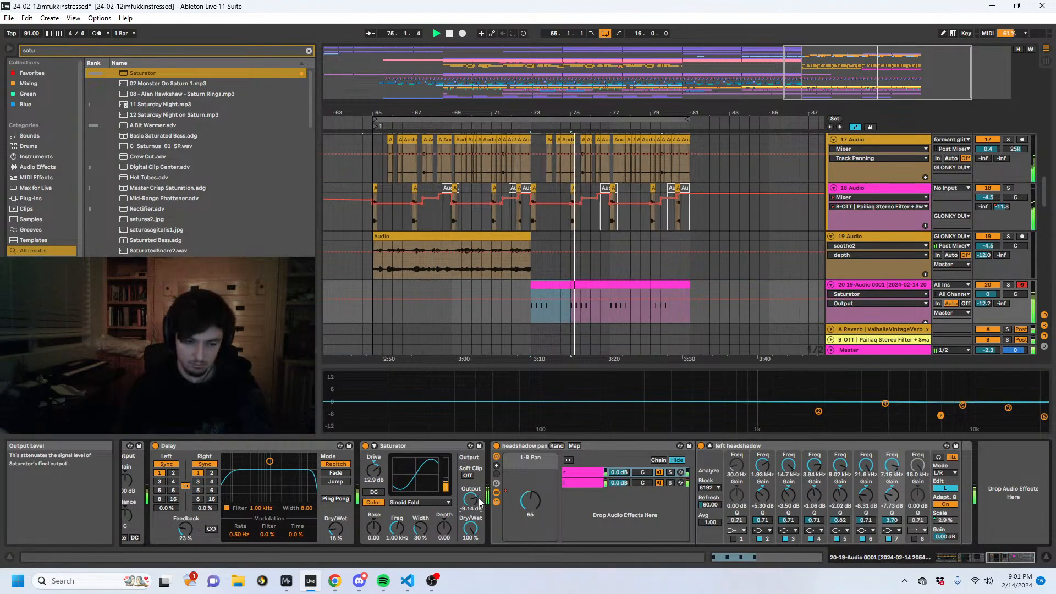
- Insert Erosion after the Saturator with frequency 8.43 kHz and amount 60.2, and set the Saturator's dry/wet to 51.6%
key("ctrl+f")
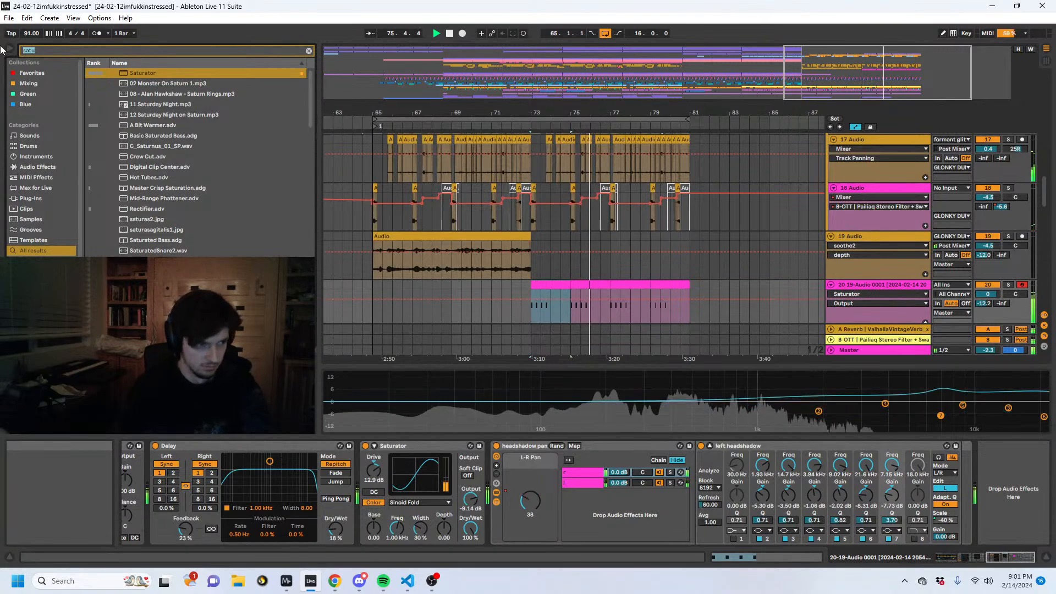
type("eros")
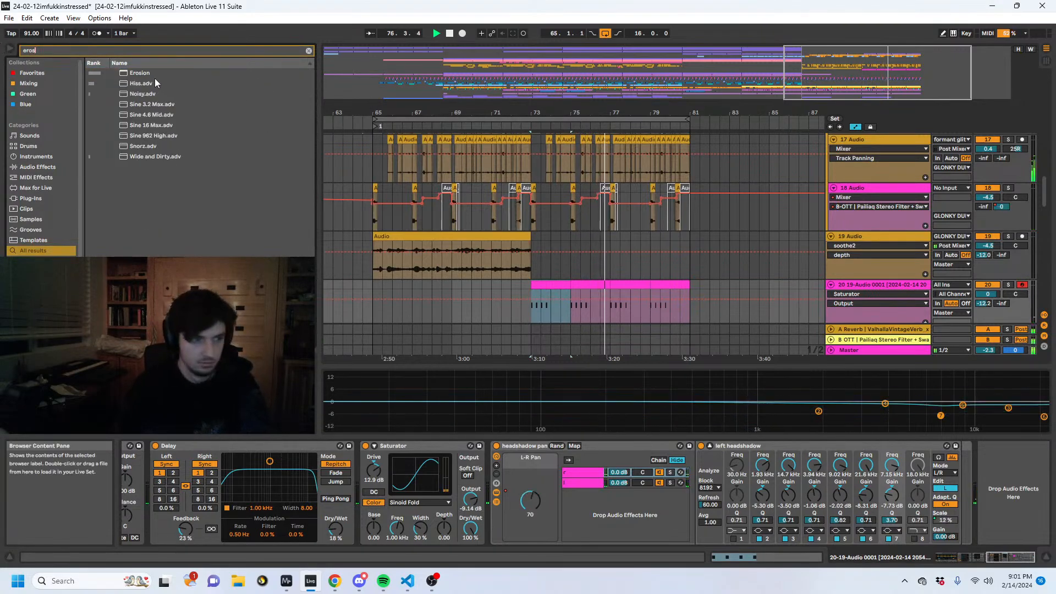
key("Down")
key("Return")
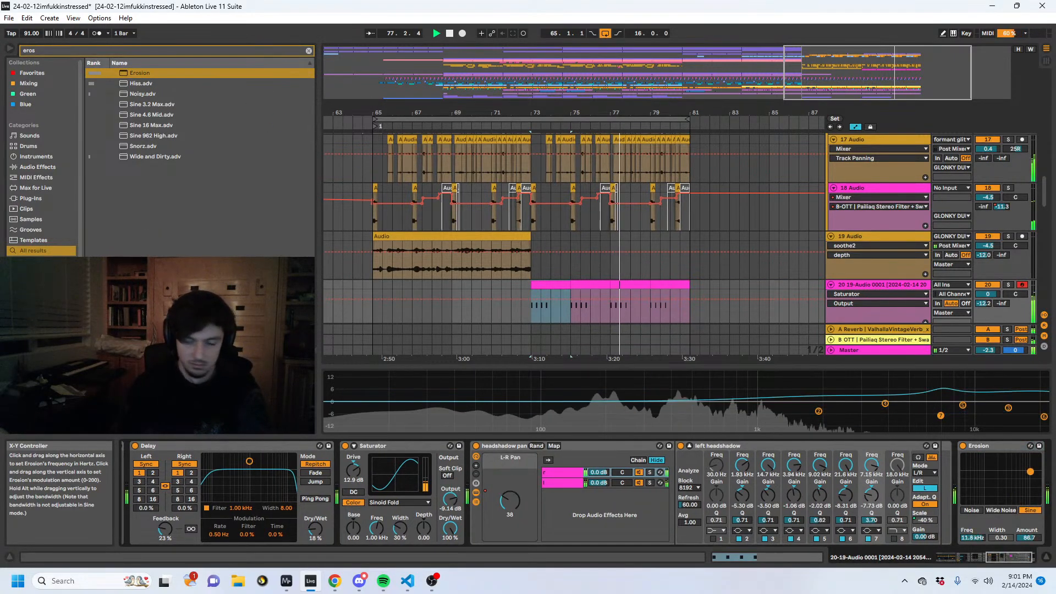
left_click_drag(1030, 471, 479, 464)
left_click_drag(450, 529, 450, 551)
- Hide automation, copy track 20's part from bars 73 to 81 onto bars 65 to 73, and play it back
left_click_drag(643, 114, 676, 82)
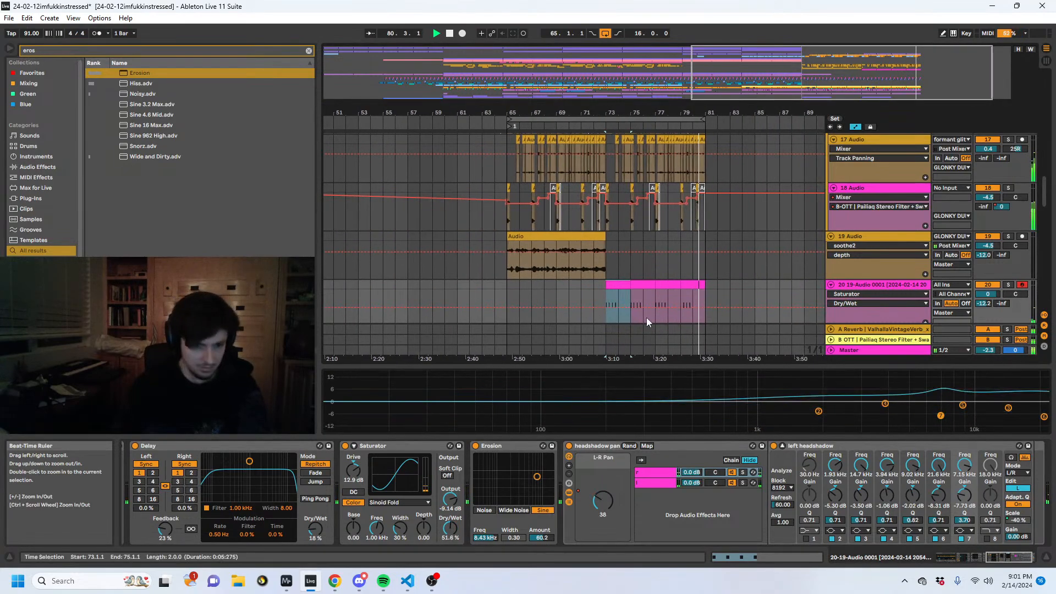
key("space")
key("a")
left_click_drag(707, 299, 507, 295)
key("space")
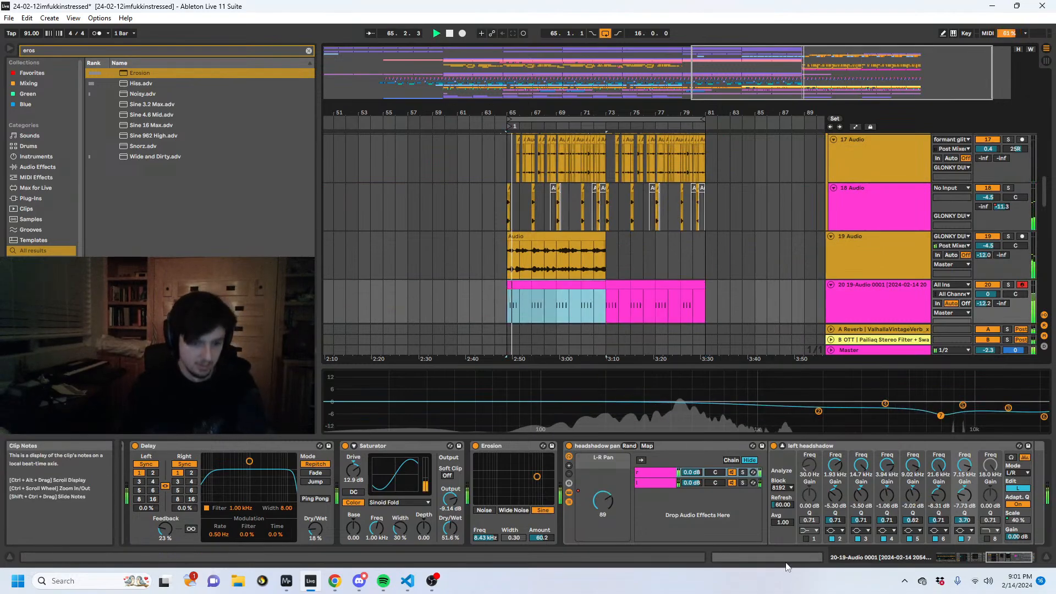
- Automate Erosion's amount on track 20 to curve upward from 0 at bar 65 to 60.2 at bar 73, and audition it
left_click(779, 558)
left_click(896, 558)
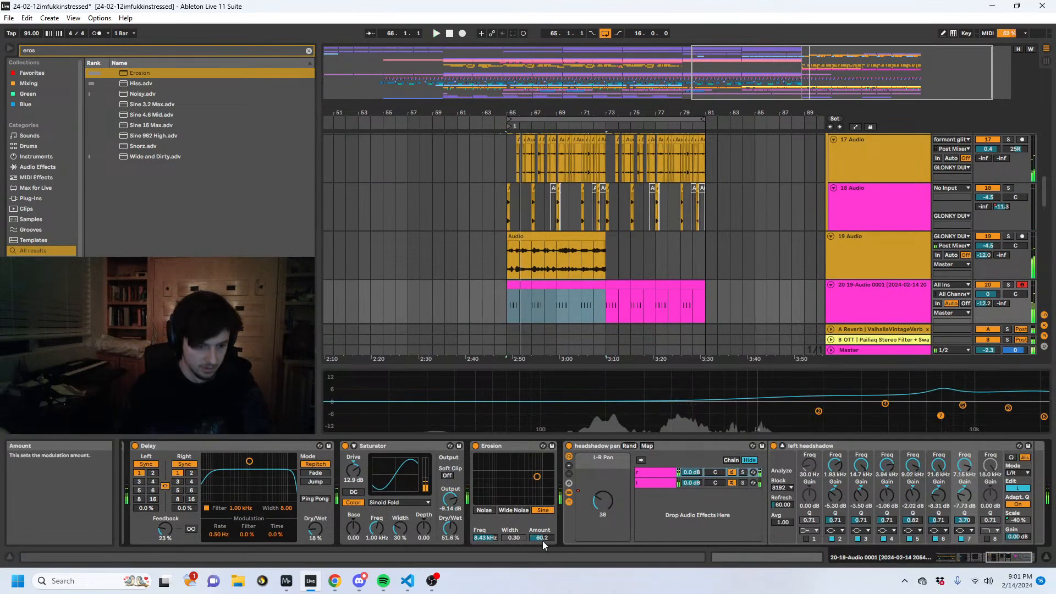
key("a")
key("space")
left_click(605, 306)
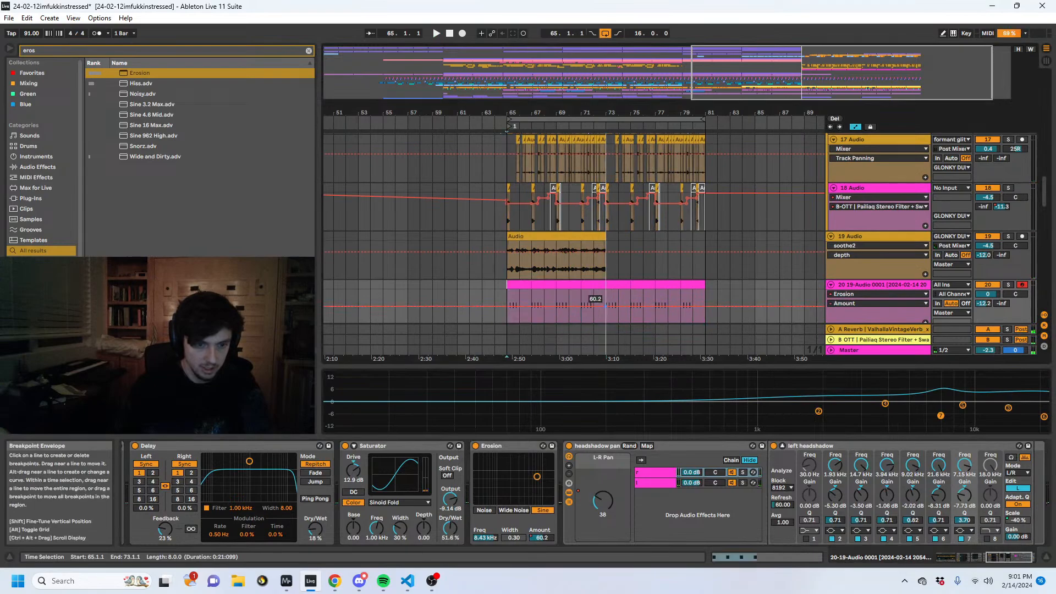
scroll(522, 311, "down", 2)
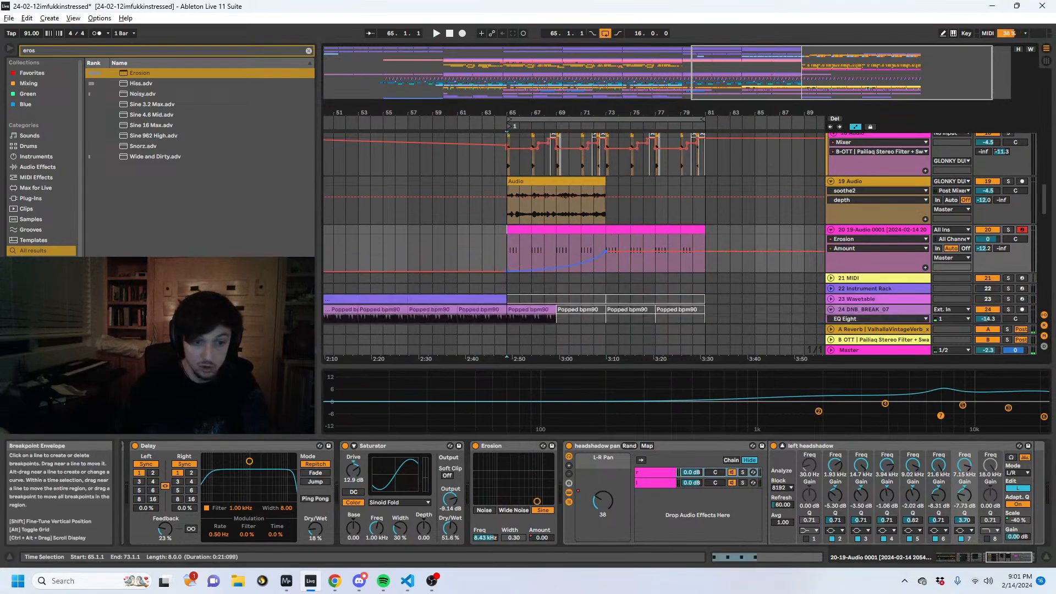
left_click(504, 247)
key("a")
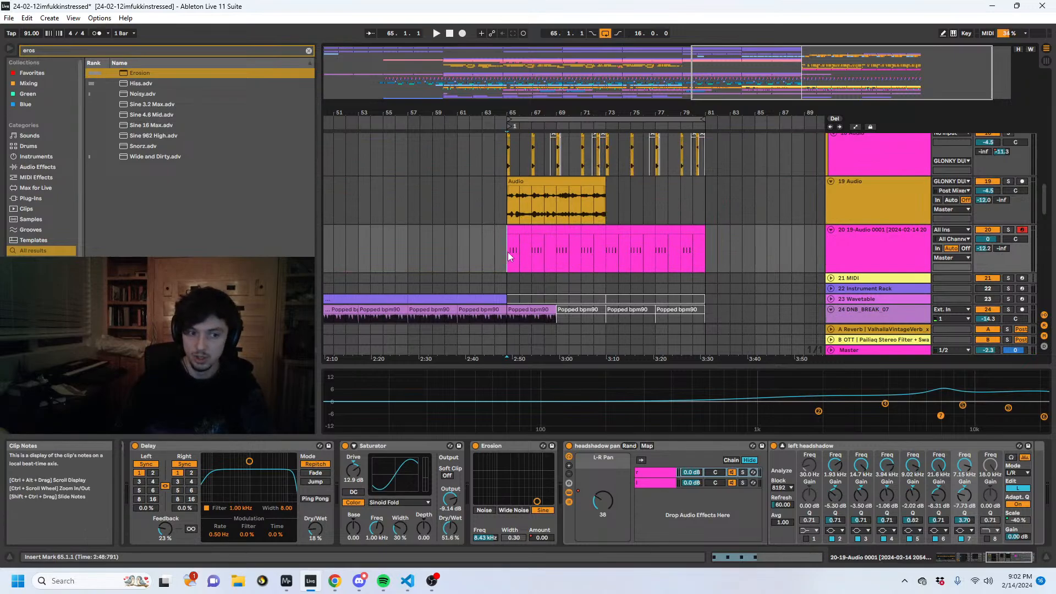
key("space")
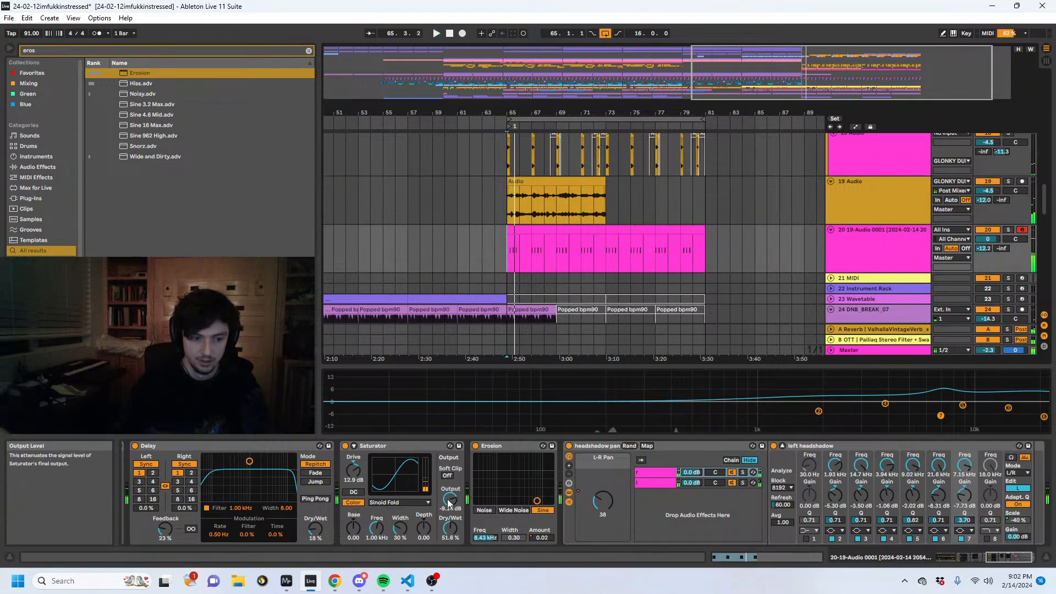
- Automate the Saturator's dry/wet on track 20 to stay at its minimum from bar 65 and rise just before bar 73
key("space")
key("a")
left_click(606, 256)
left_click_drag(594, 255, 594, 274)
left_click(726, 558)
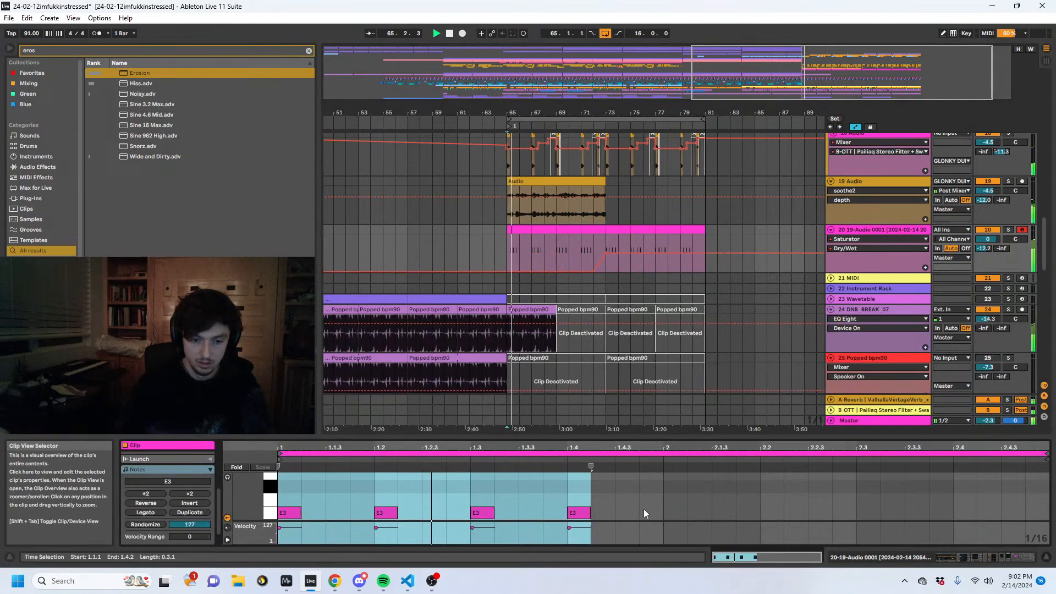
- Automate track 20's reverb send to stay off until bar 73 and jump to -14 dB there, and audition from bar 63
left_click_drag(985, 249, 971, 262)
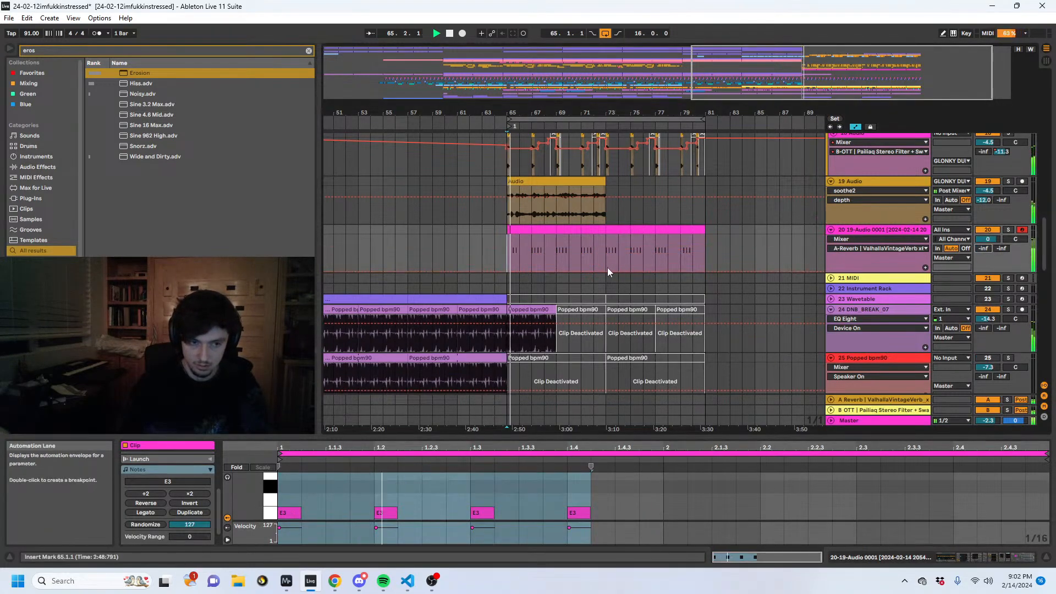
left_click_drag(607, 273, 611, 252)
key("ctrl+z")
key("ctrl+z")
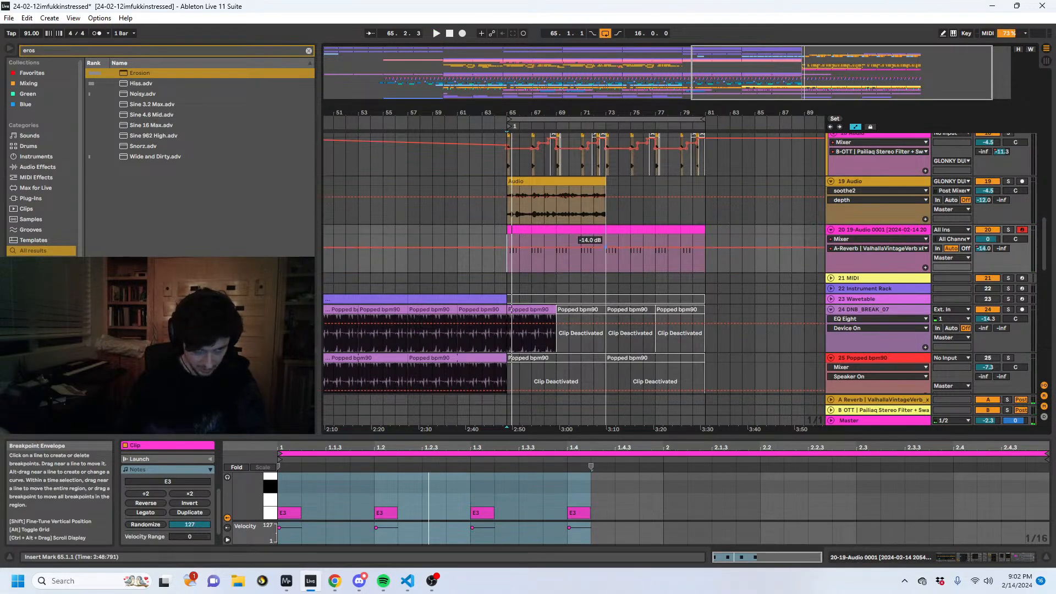
key("space")
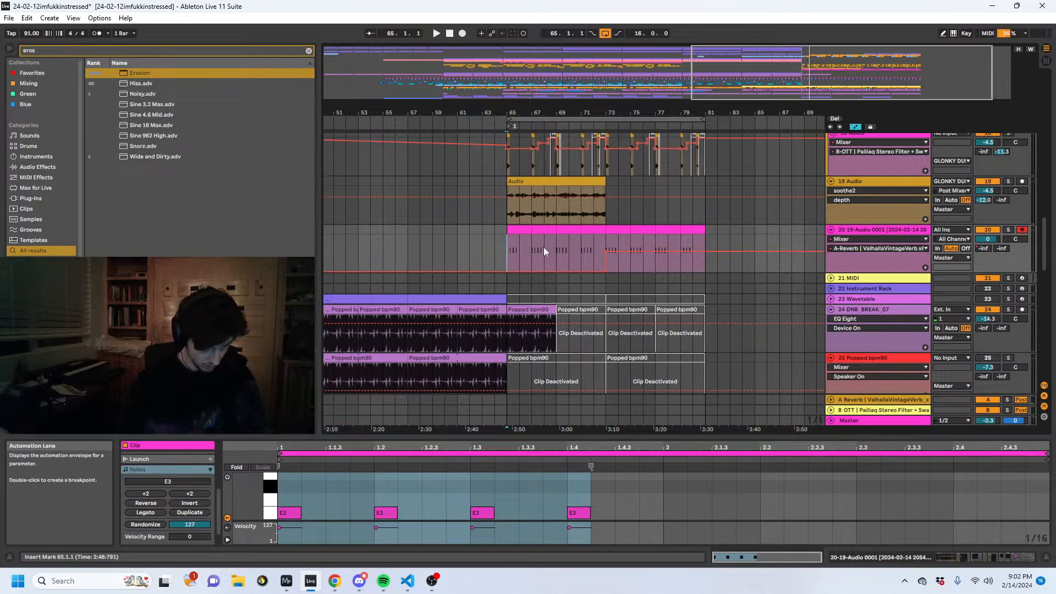
left_click(477, 238)
key("space")
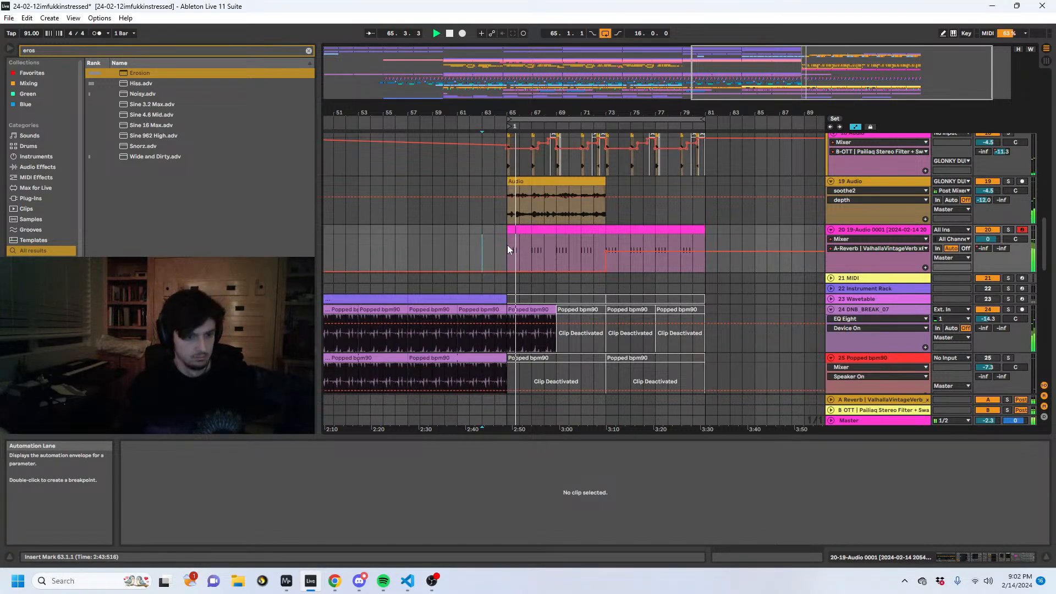
scroll(521, 247, "up", 3)
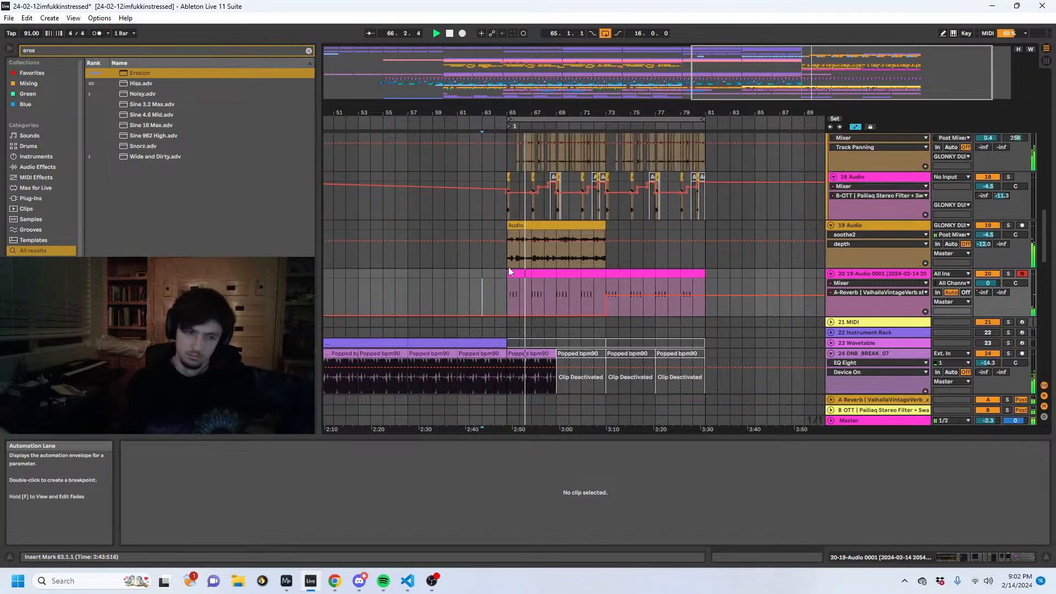
- Deactivate a half-bar section of track 19's audio starting at bar 67 and play it back from just before the gap
scroll(516, 268, "up", 2)
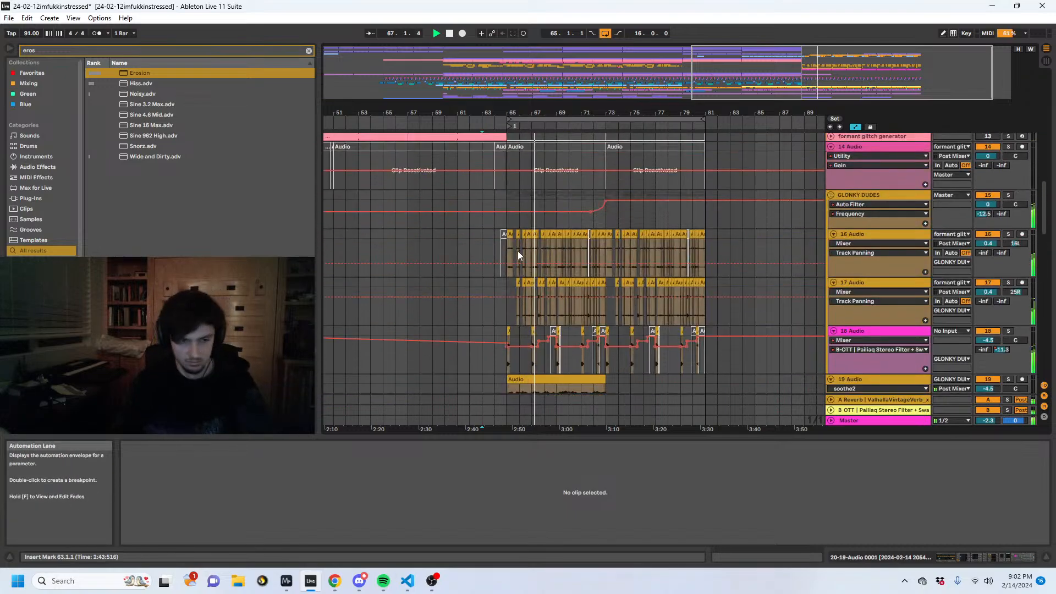
left_click(506, 253)
scroll(504, 250, "down", 2)
left_click(560, 310)
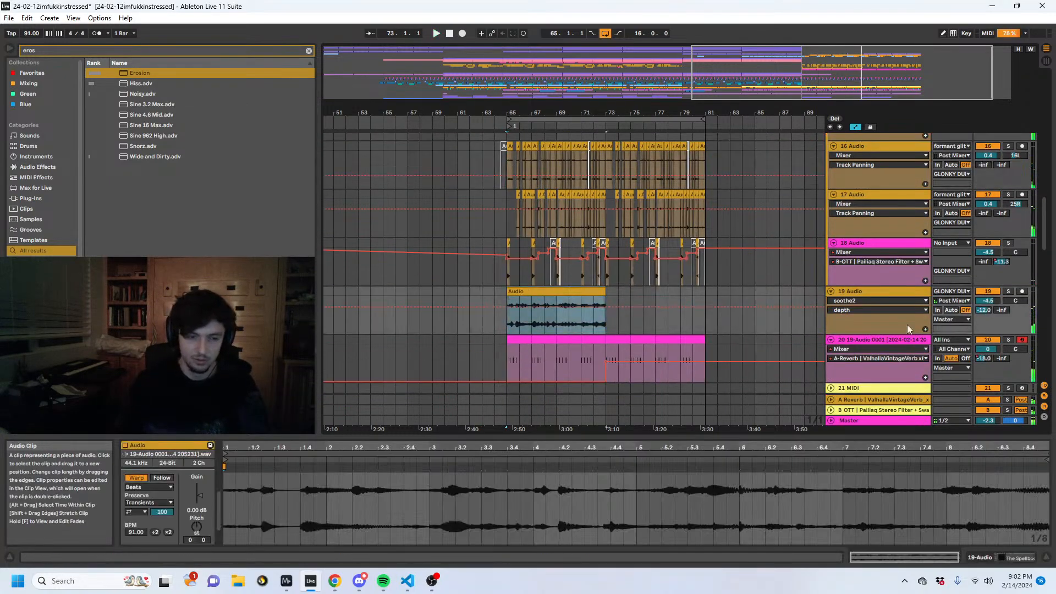
left_click(891, 292)
left_click_drag(515, 113, 515, 173)
left_click_drag(574, 326, 594, 324)
key("0")
left_click(558, 320)
key("space")
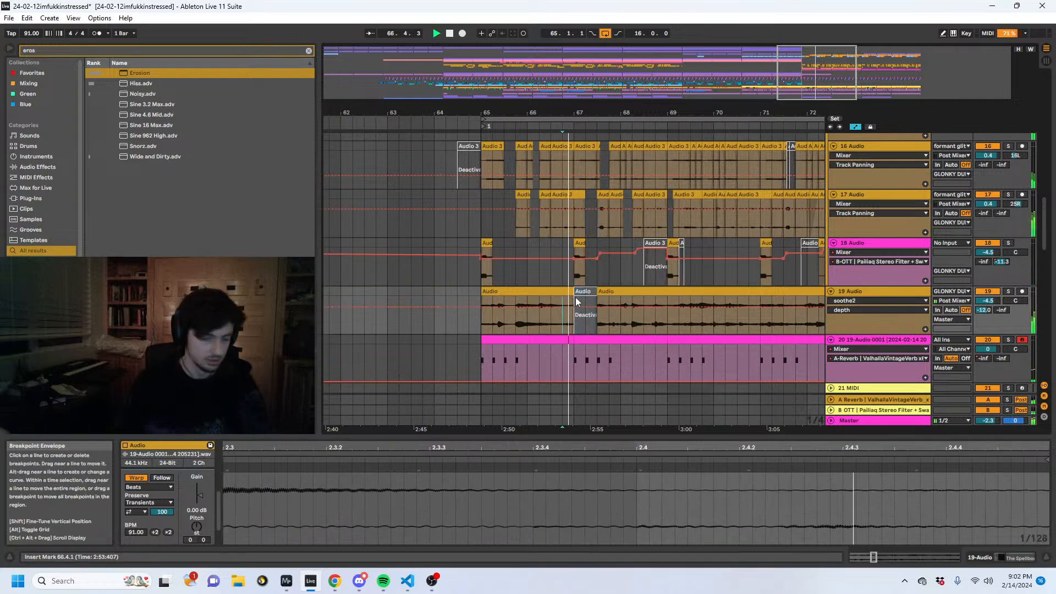
- Hide automation, view the device chains of tracks 19 and 20, and audition the transition from bar 72.3
key("a")
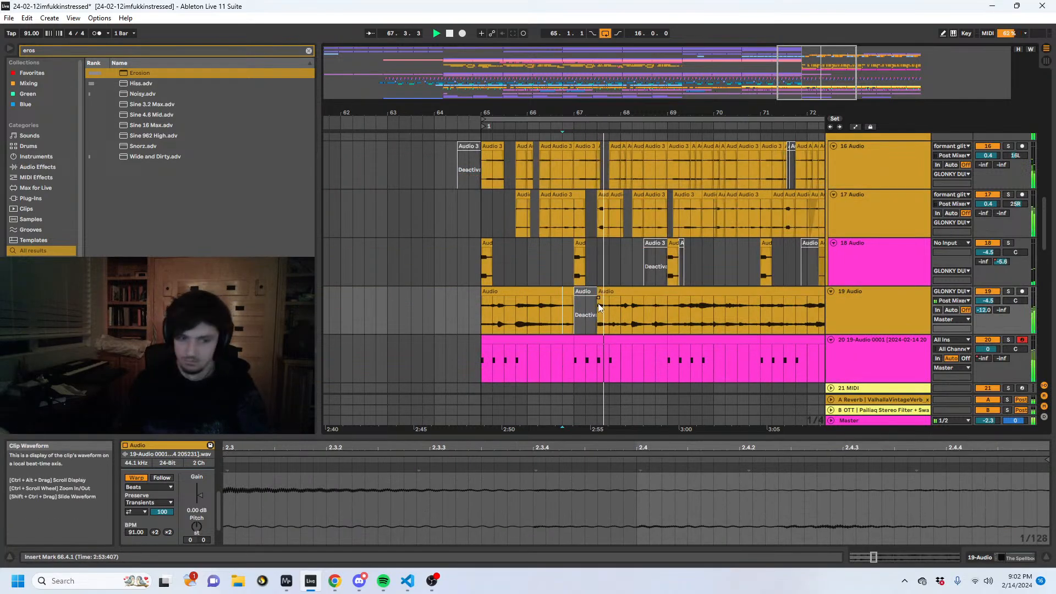
left_click(886, 303)
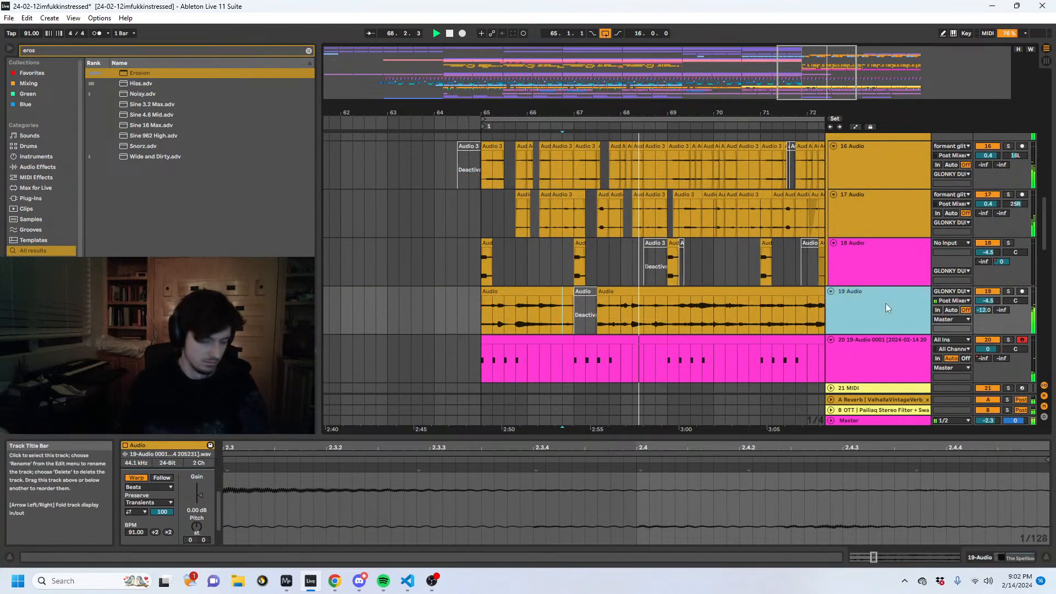
left_click(994, 559)
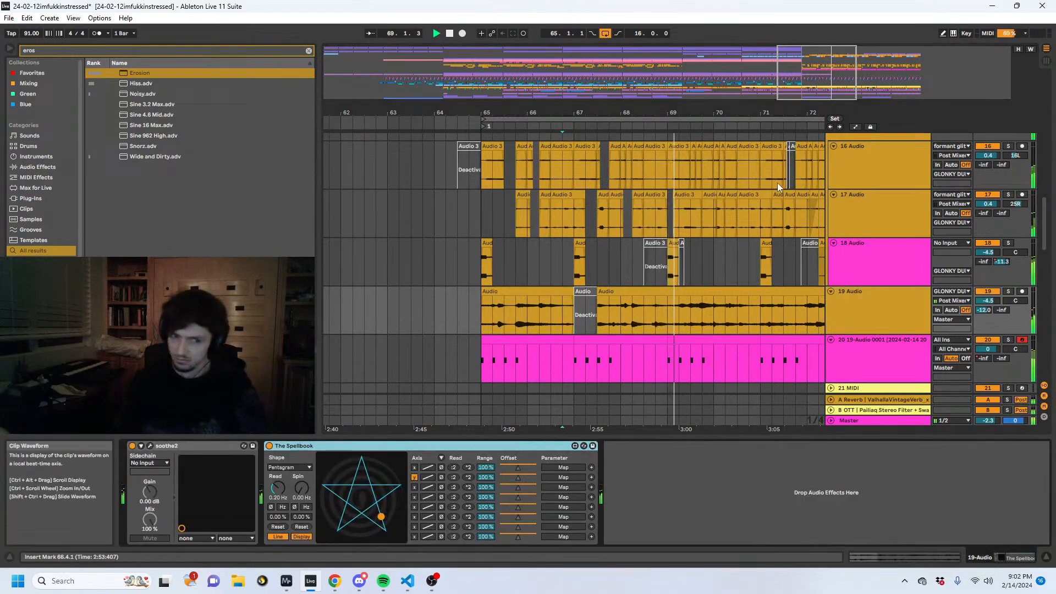
left_click_drag(731, 114, 591, 83)
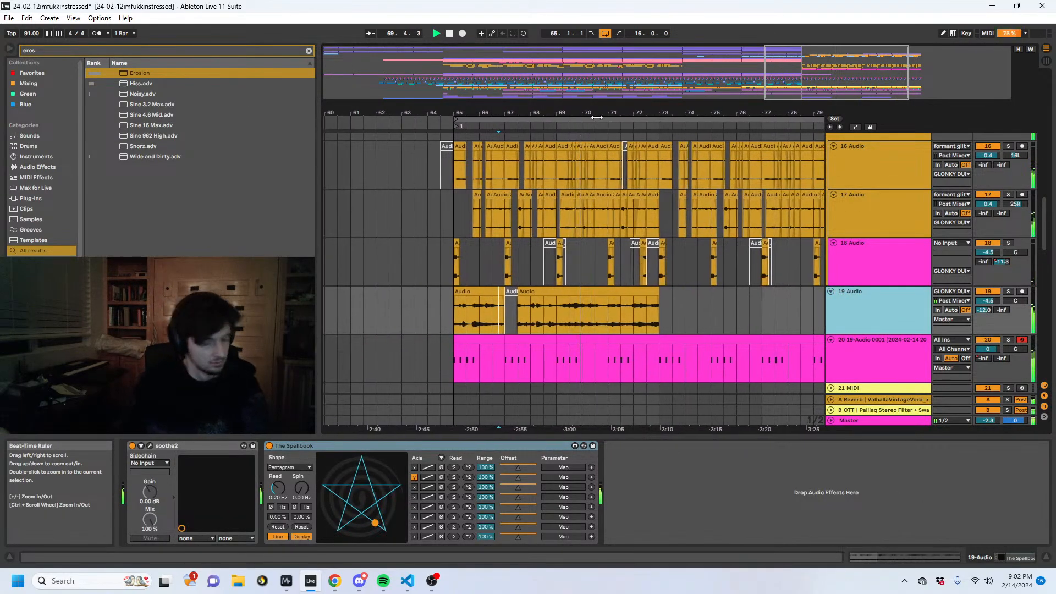
scroll(887, 315, "down", 2)
left_click(887, 294)
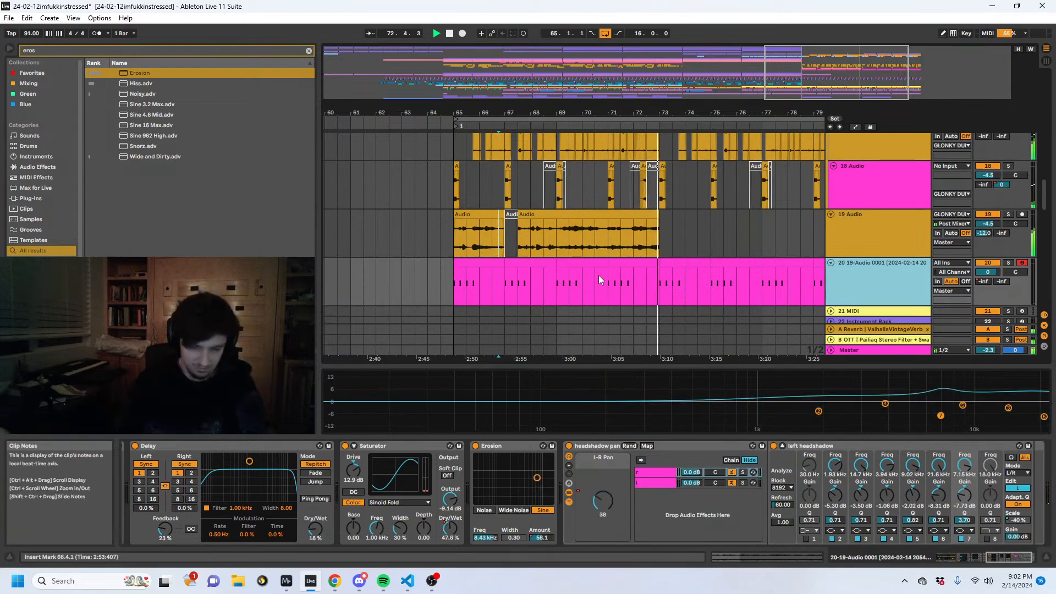
left_click(651, 291)
key("space")
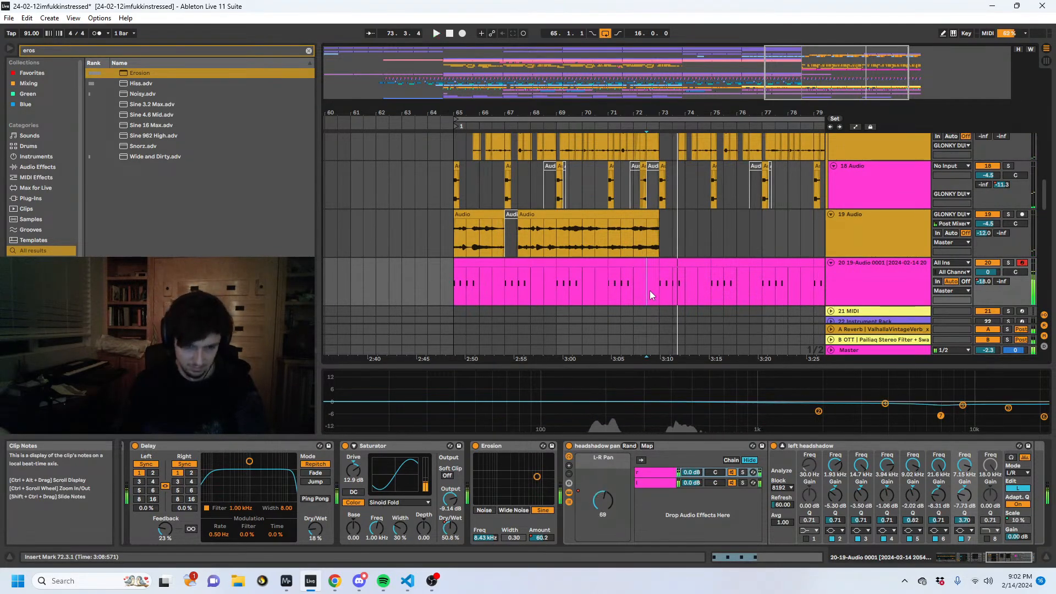
- Search the browser for "tip bass", preview samples, and place Tip Bass 9.wav on a new track below track 20 at bar 72.3
key("ctrl+f")
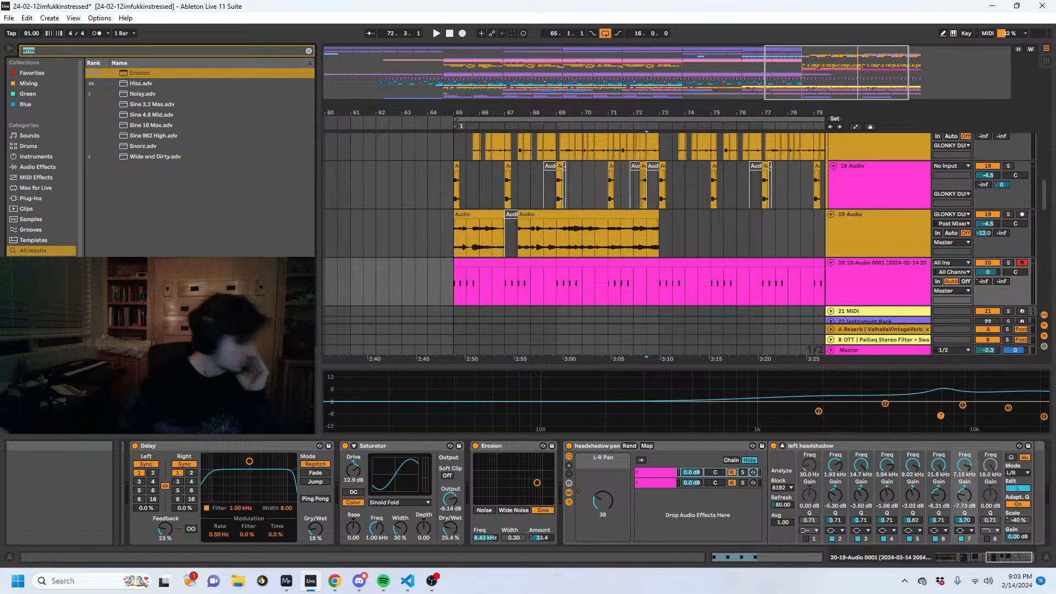
type("tip bass")
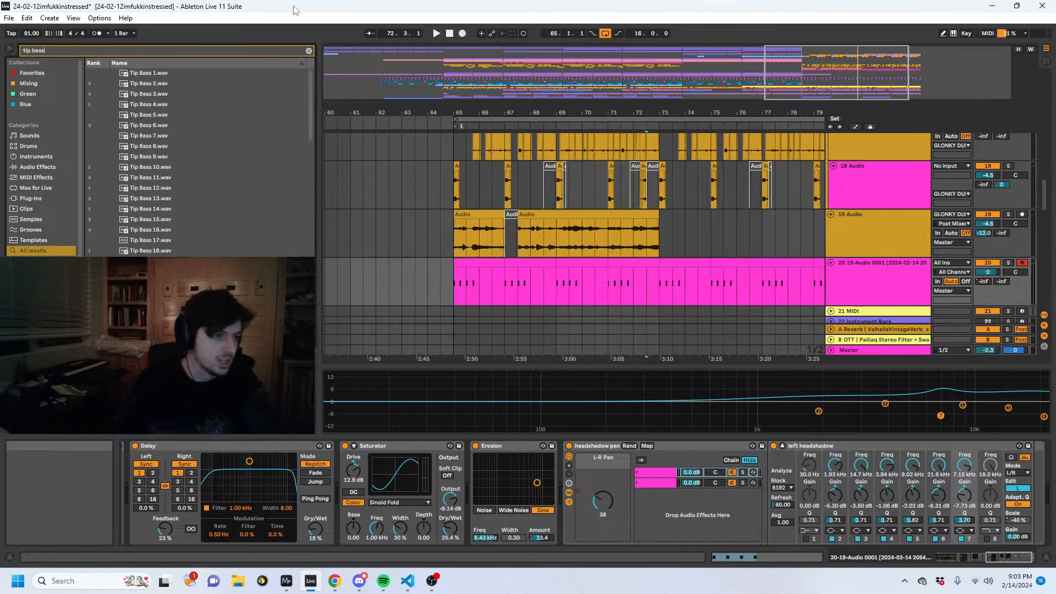
left_click(217, 190)
key("Up")
key("Up")
key("Up")
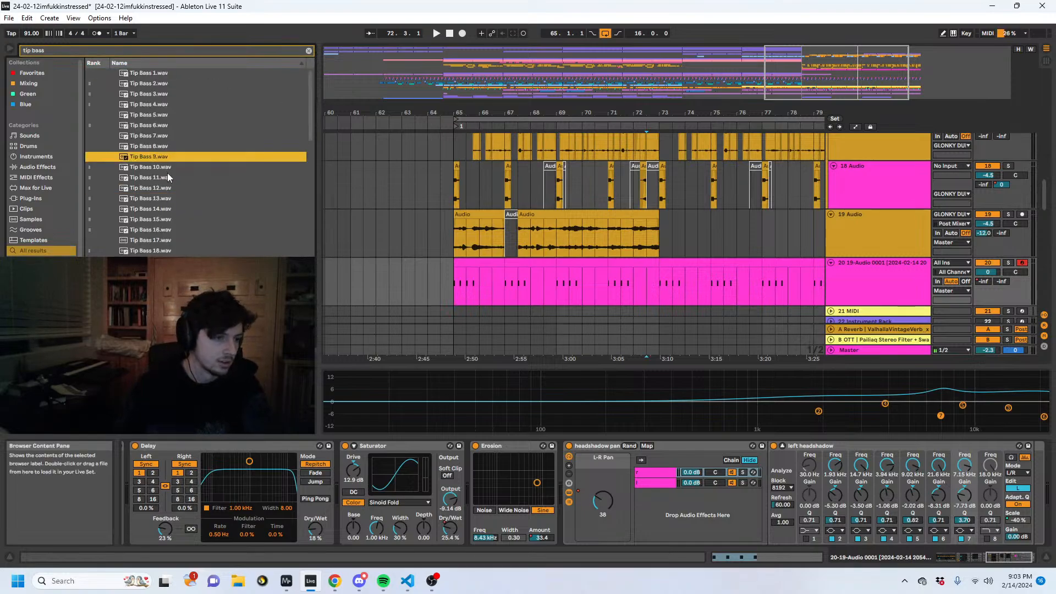
left_click(856, 272)
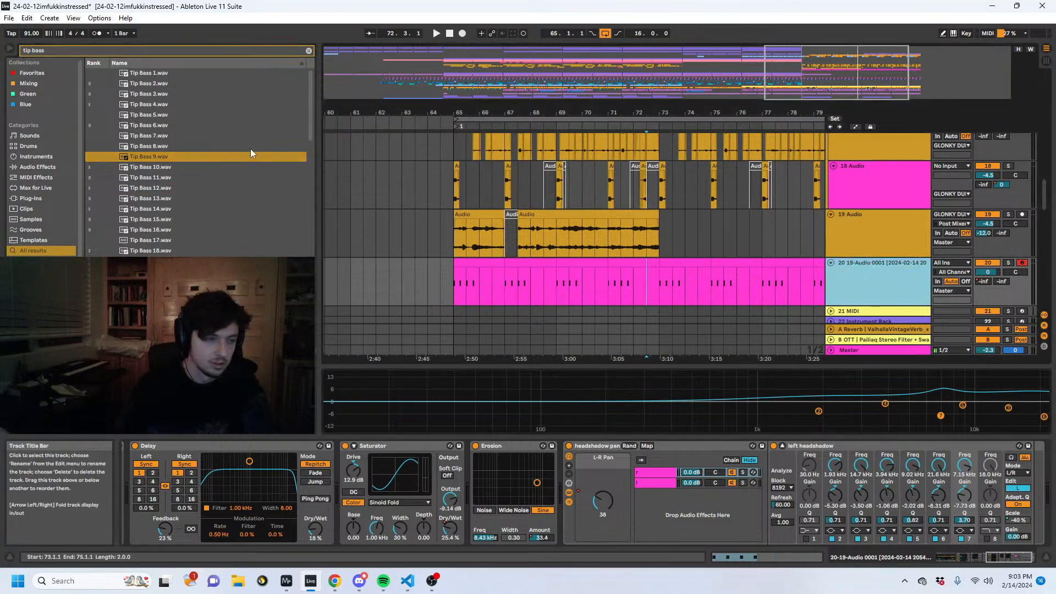
left_click_drag(160, 162, 650, 293)
key("space")
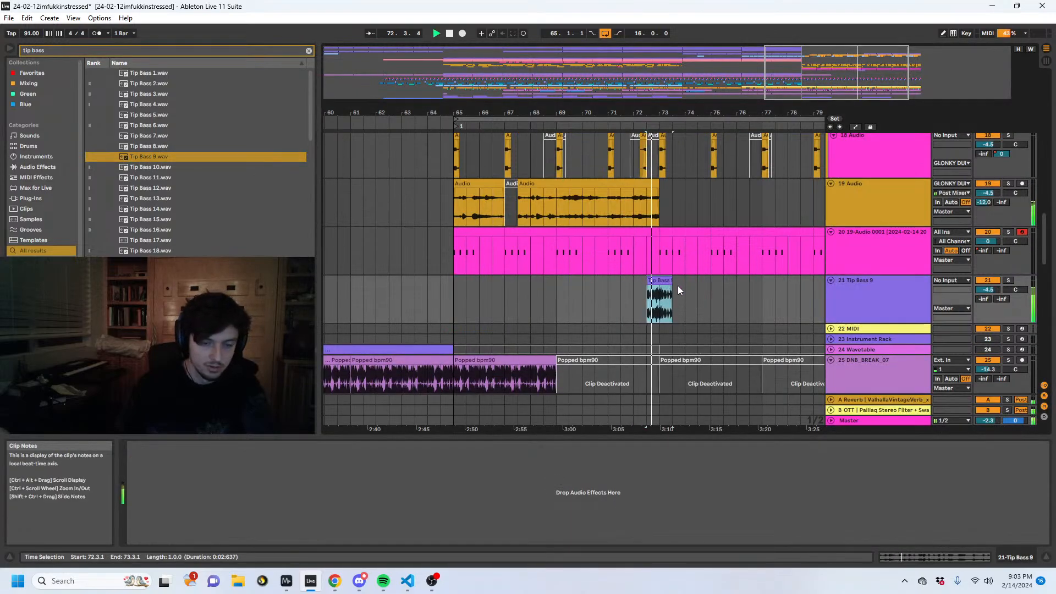
key("space")
- Set the Tip Bass 9 clip's warp mode to Re-Pitch and its tempo to 127.27 BPM, and audition it
left_click(897, 559)
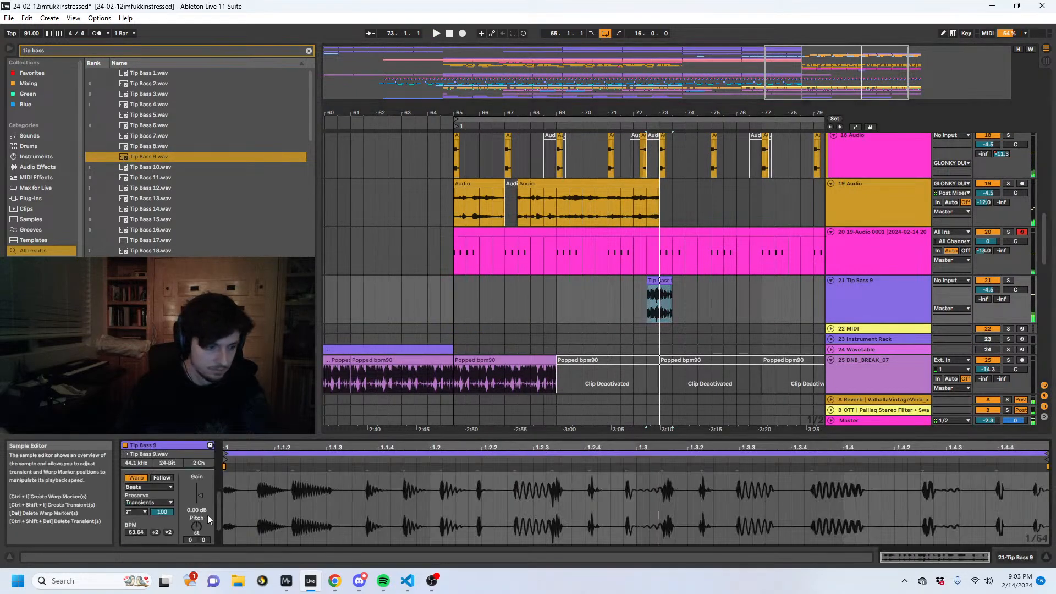
key("space")
left_click(148, 487)
left_click(153, 517)
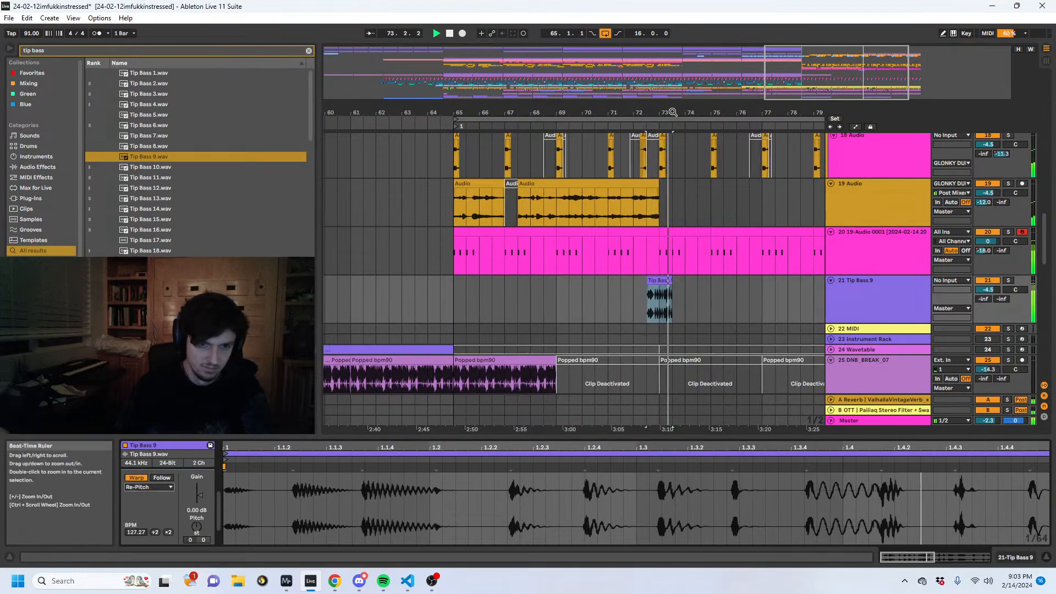
left_click_drag(671, 112, 671, 165)
- Preview more Tip Bass samples, place Tip Bass 36.wav over the Tip Bass 9 clip at bar 72.3, and play it back
left_click(130, 252)
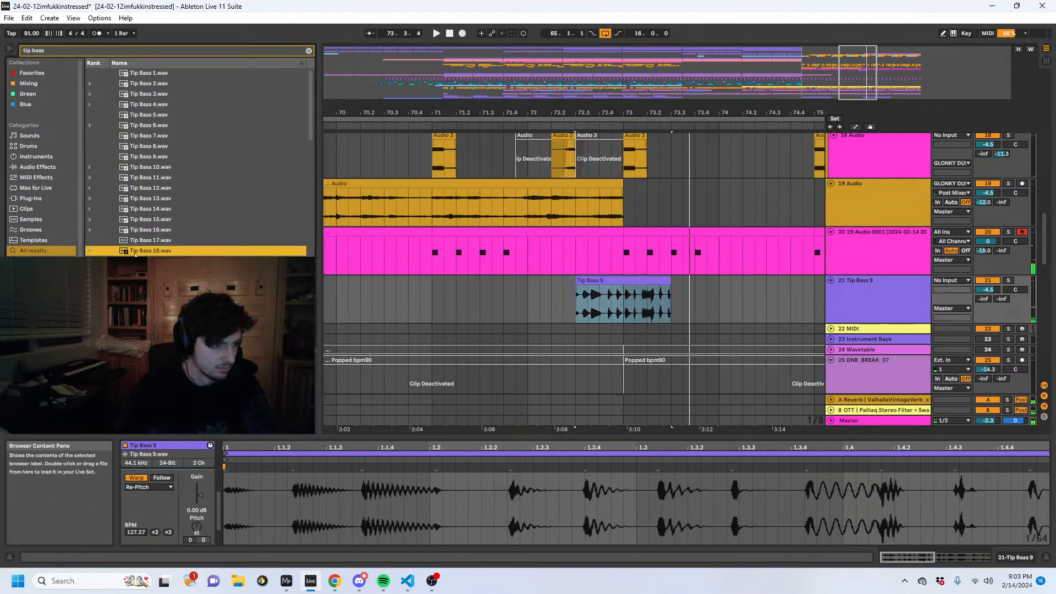
key("Down")
key("Down")
key("Down")
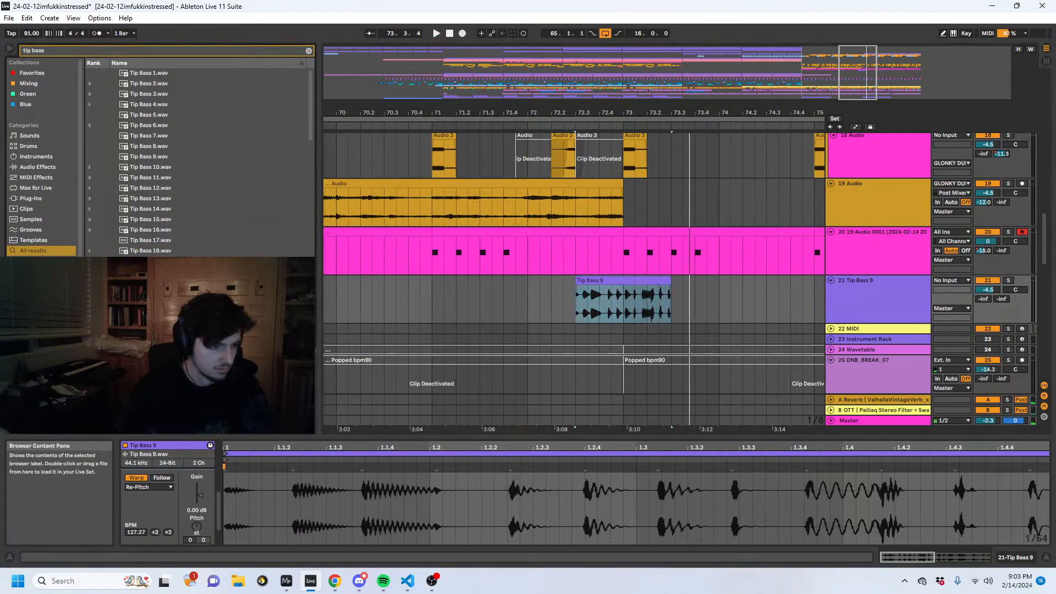
left_click(143, 260)
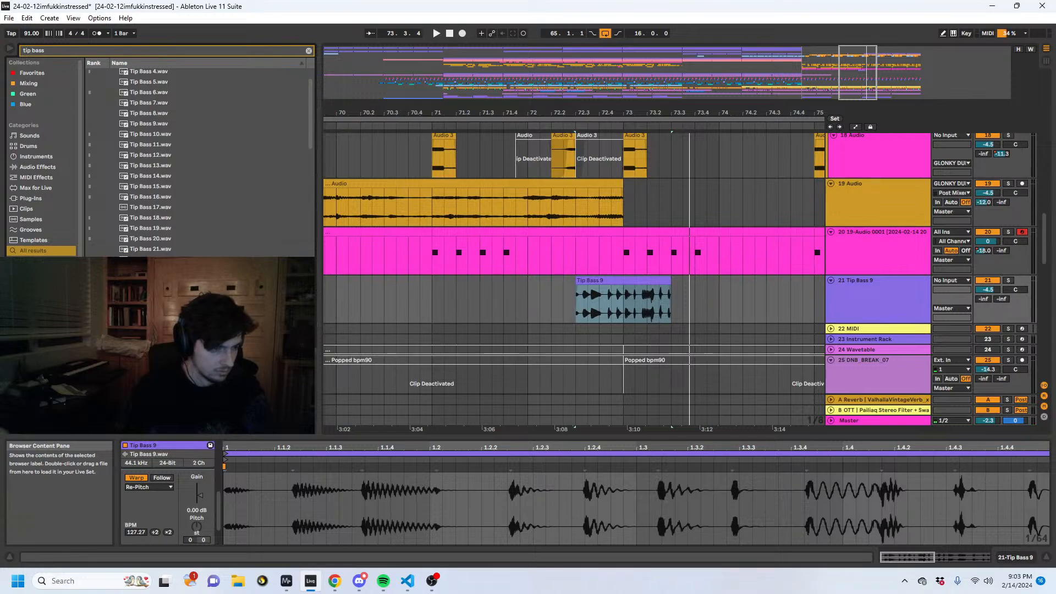
key("Down")
key("Down")
key("Down")
key("Down")
key("Down")
key("Down")
key("Down")
key("Down")
key("Down")
key("Down")
key("Down")
key("Down")
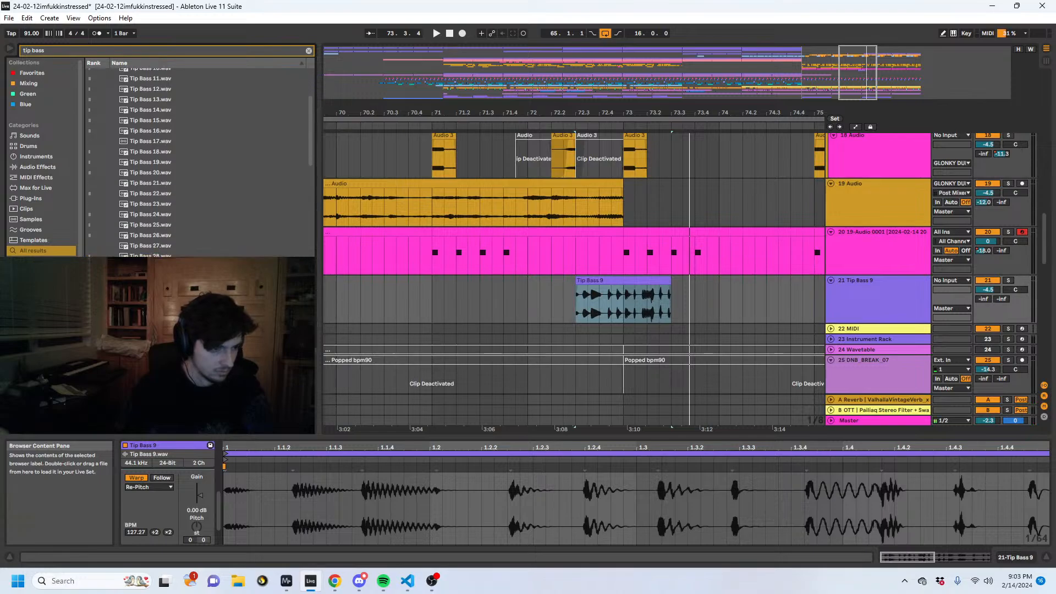
left_click(167, 201)
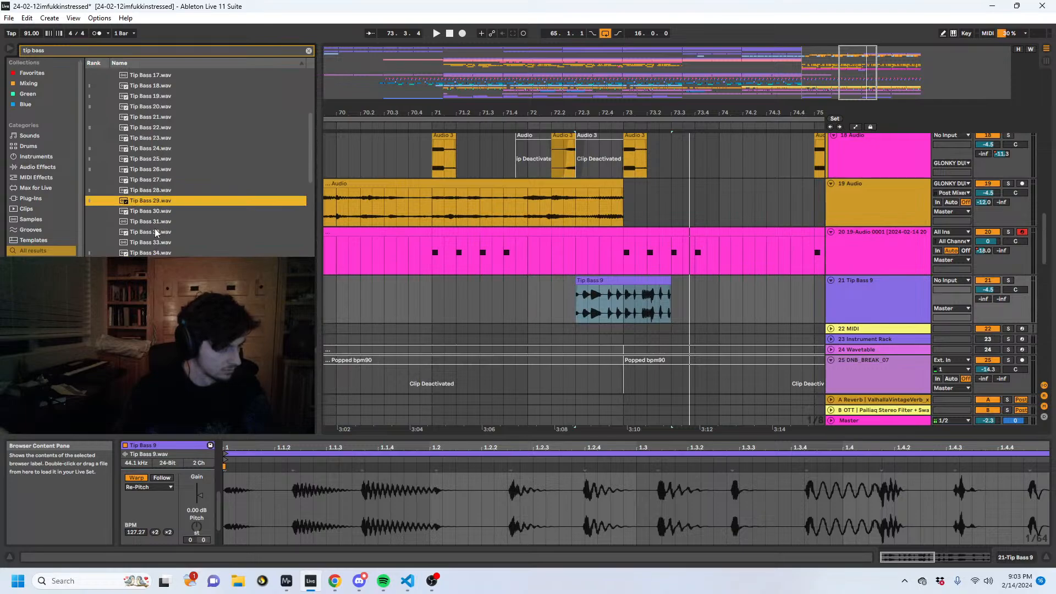
left_click(156, 263)
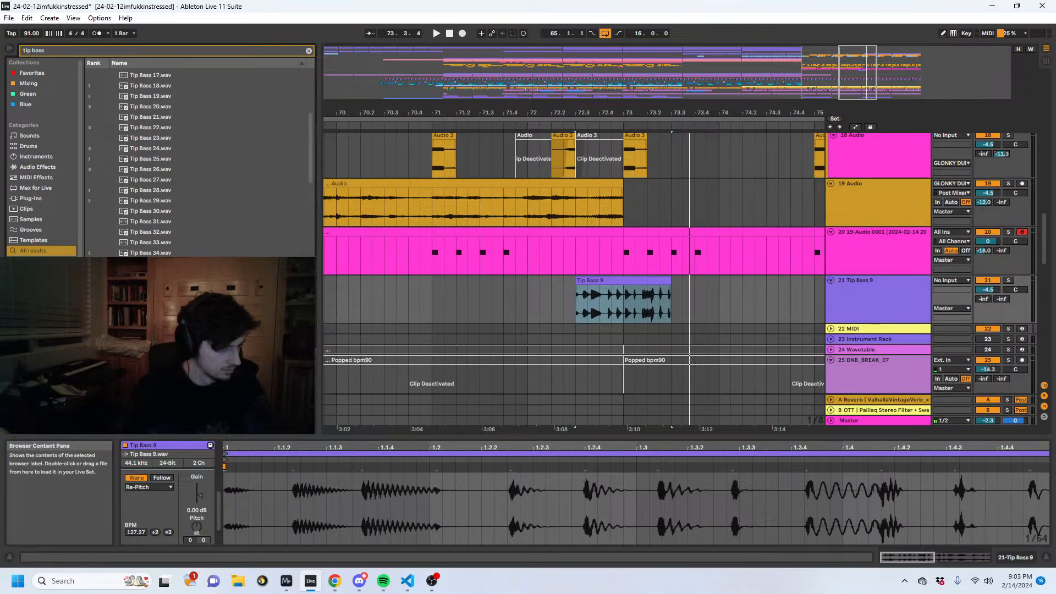
left_click_drag(156, 273, 612, 282)
key("space")
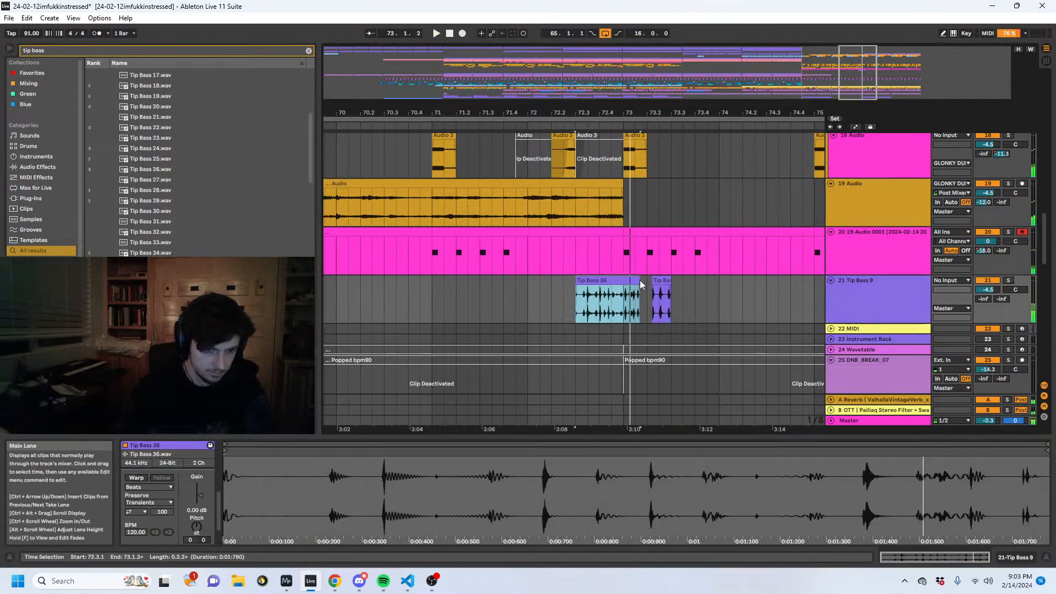
- Split off the Tip Bass 36 tail at bar 73, move it to 72.2.3, and delete the leftover Tip Bass 9 fragment
key("ctrl+e")
left_click_drag(624, 304, 571, 297)
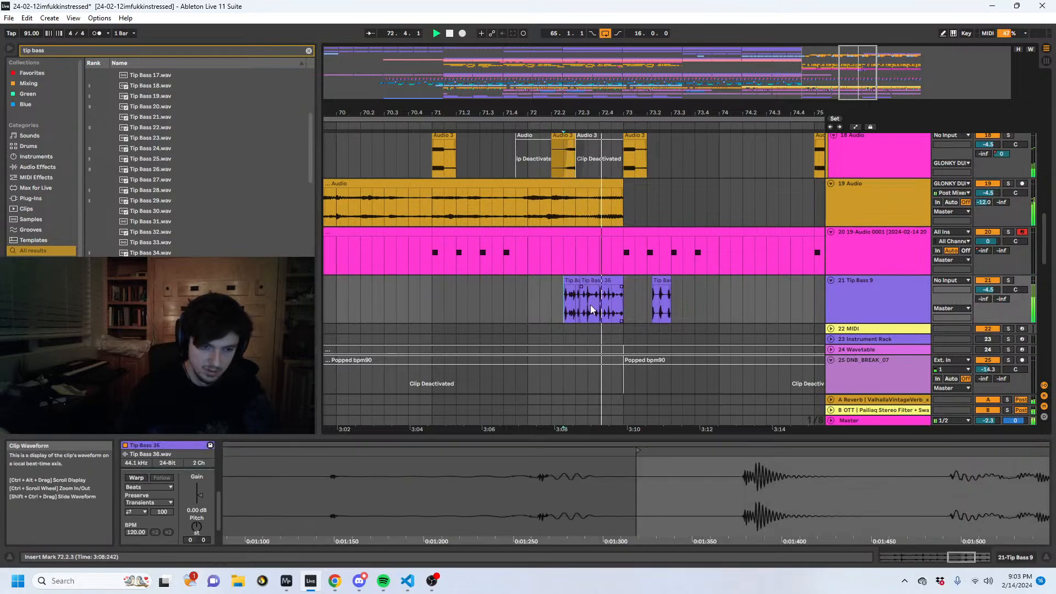
left_click_drag(681, 298, 638, 293)
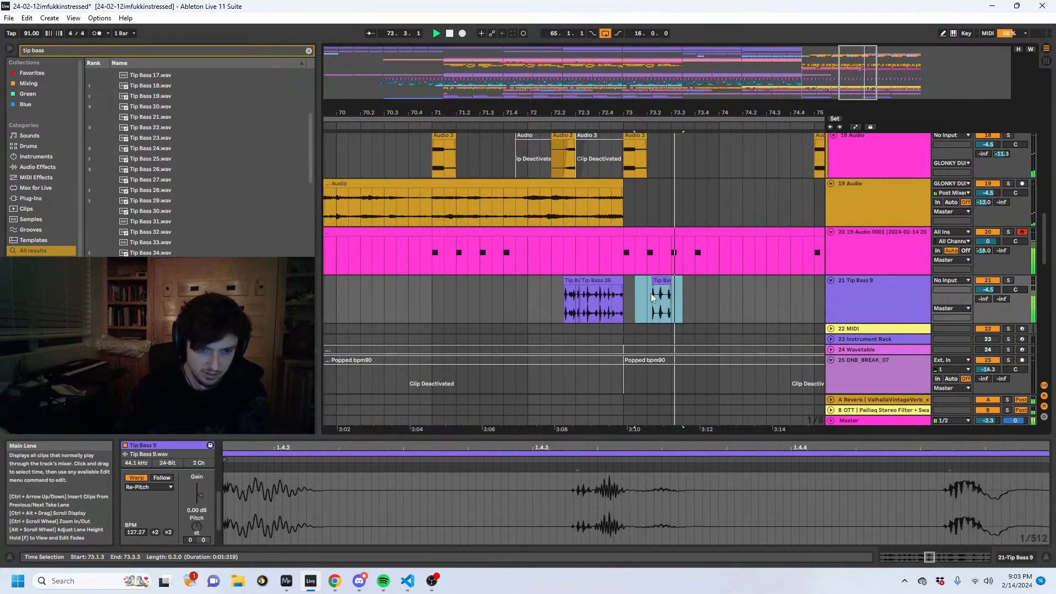
key("Delete")
left_click(615, 281)
left_click(710, 297)
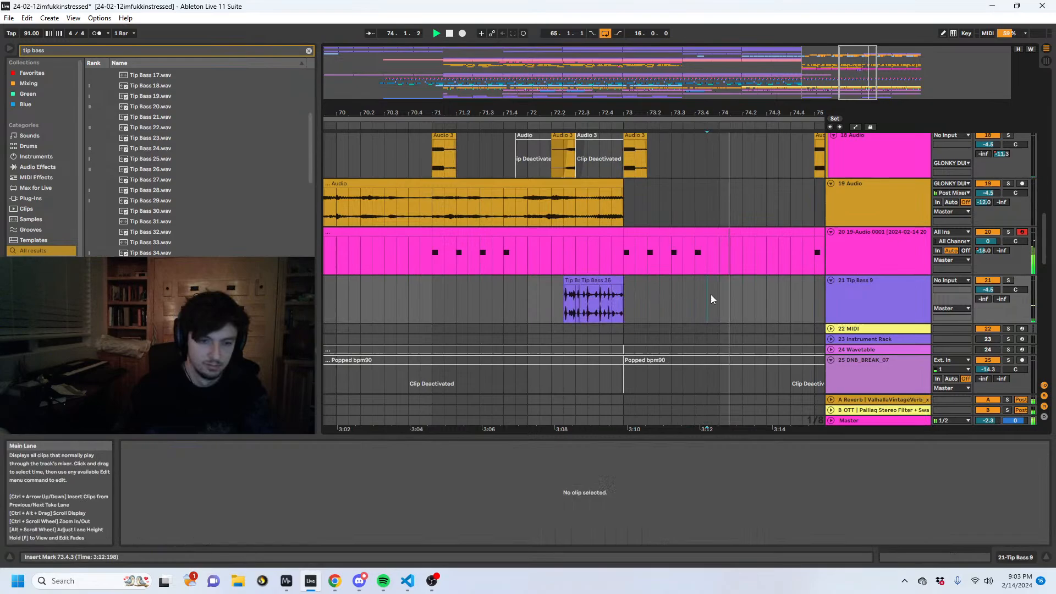
- Solo the Tip Bass 9 track and audition the Tip Bass 36 fill leading into bar 73
left_click(604, 290)
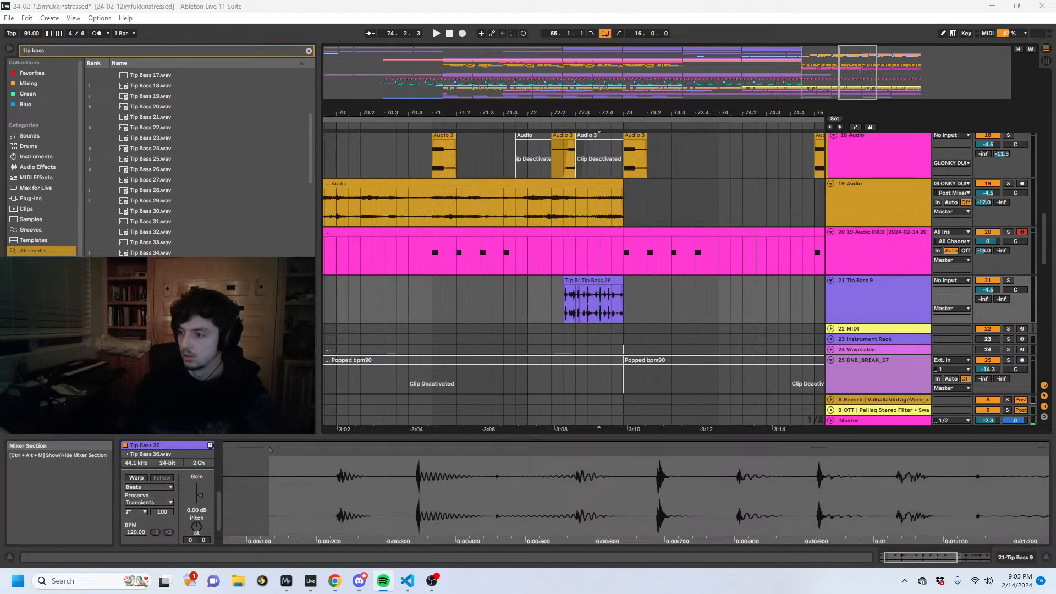
left_click(578, 295)
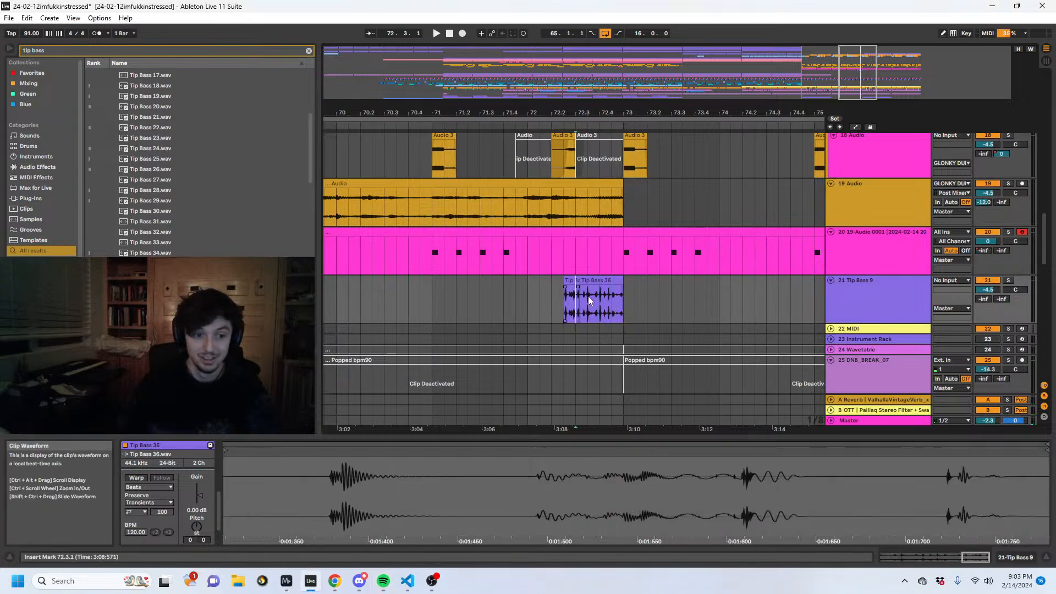
key("space")
left_click(1011, 270)
left_click(1009, 281)
left_click(559, 301)
key("space")
key("space")
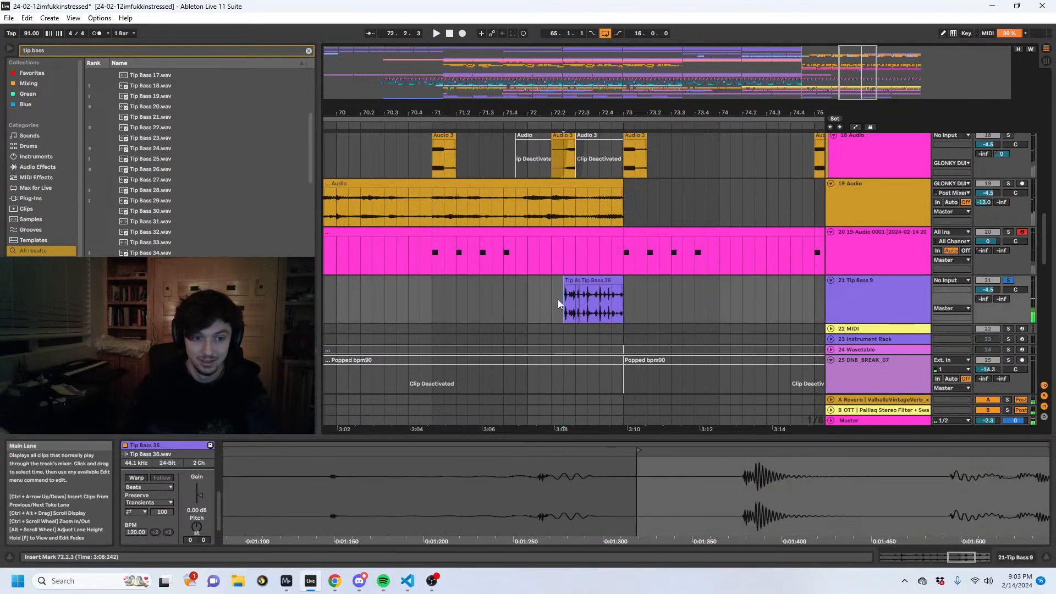
left_click_drag(515, 112, 515, 116)
left_click_drag(601, 113, 555, 83)
left_click(543, 316)
key("space")
key("space")
- Search the browser for "udu b" and preview udu bubble percs.mp3
key("ctrl+f")
type("udu b")
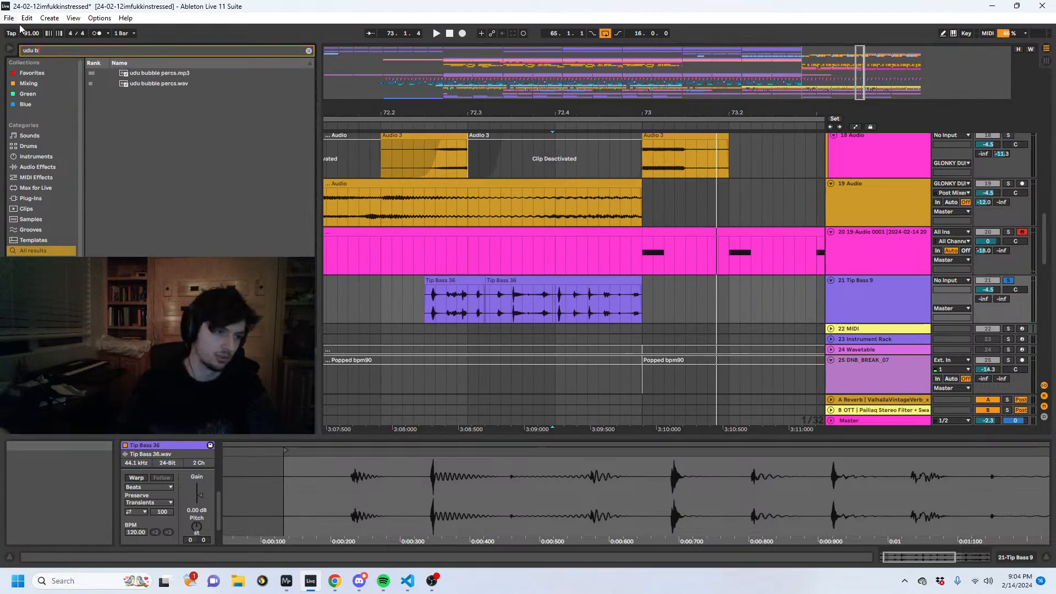
left_click(165, 76)
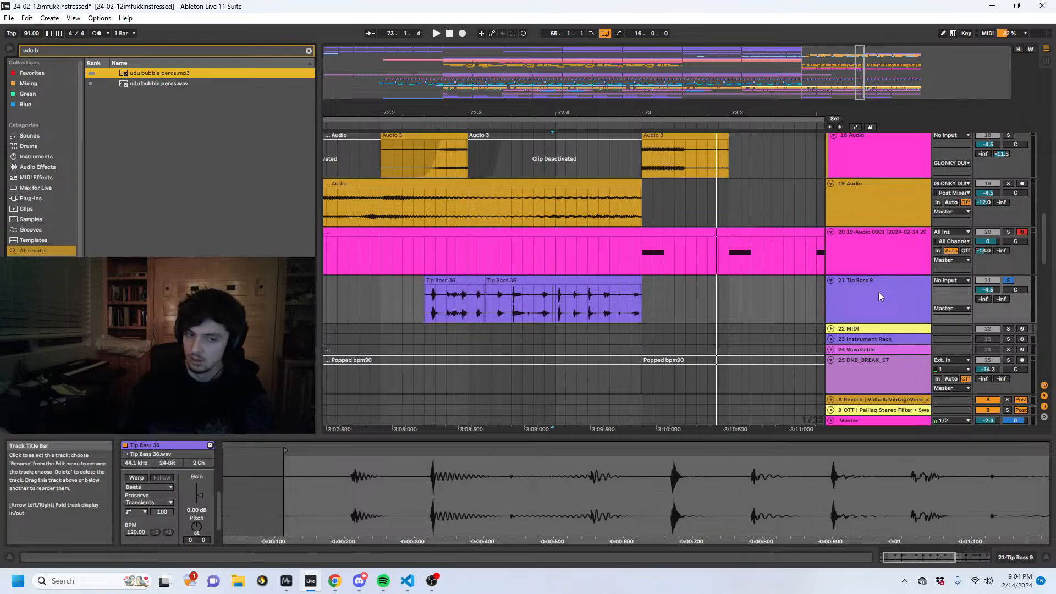
- Select and play both soloed Tip Bass 36 clips from 72.2.3 to bar 73, and switch to MiniMeters to examine the spectrogram
left_click(554, 305)
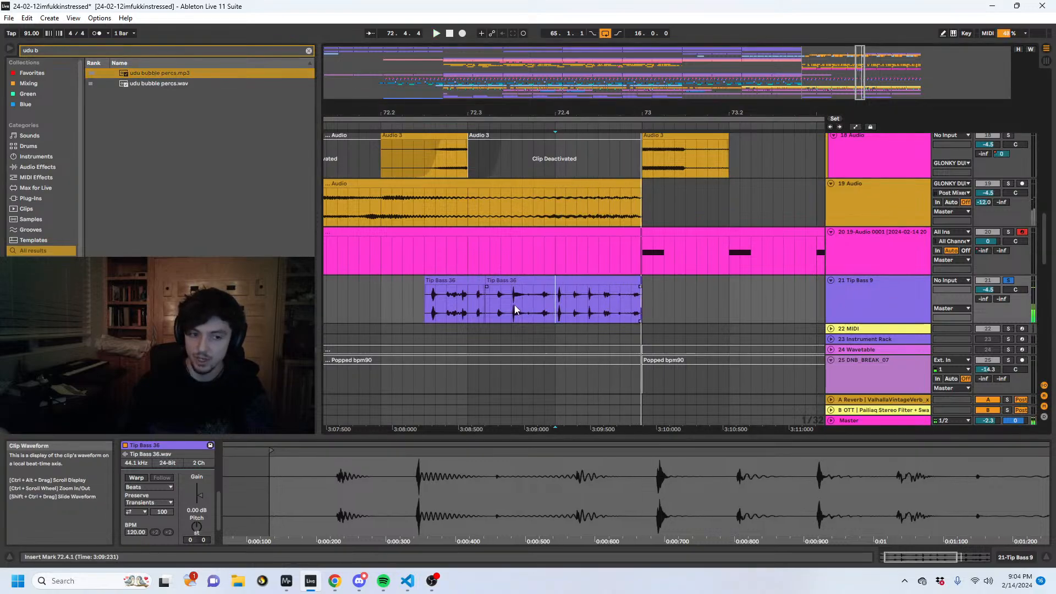
left_click(422, 306)
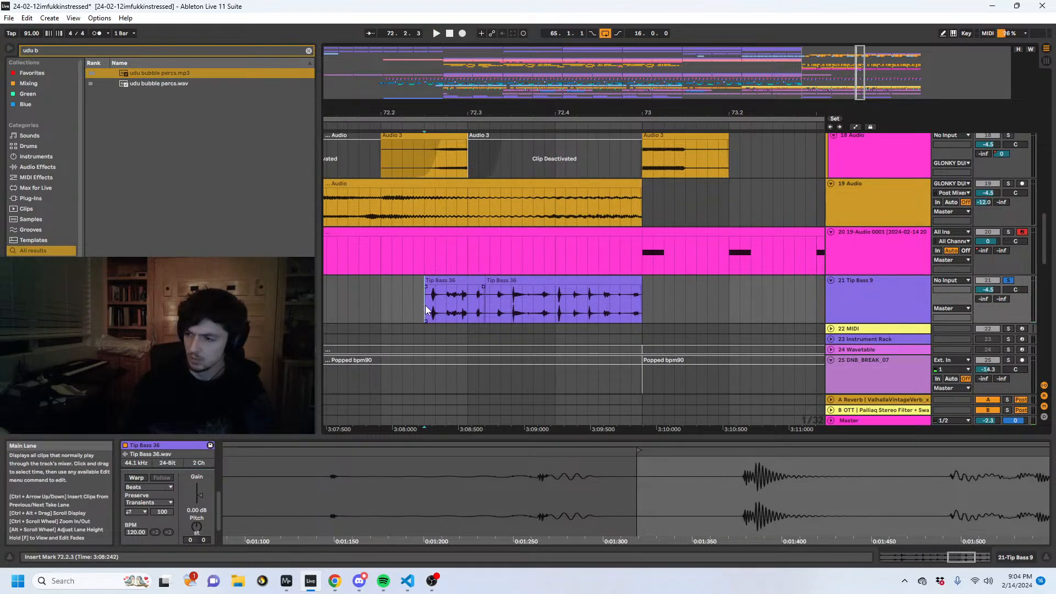
left_click_drag(424, 305, 641, 309)
key("space")
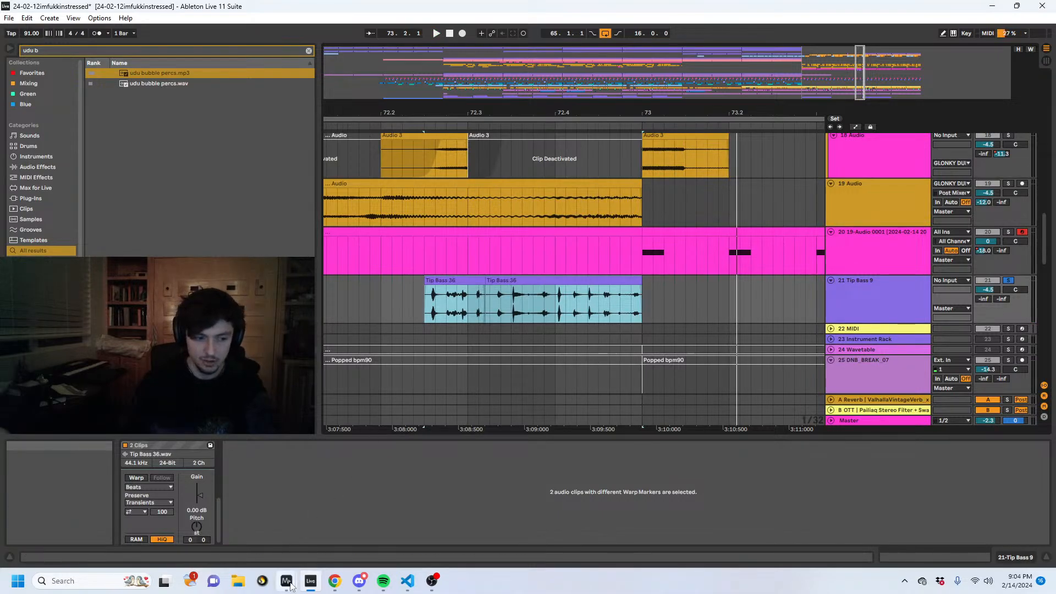
mouse_move(290, 586)
left_click(239, 510)
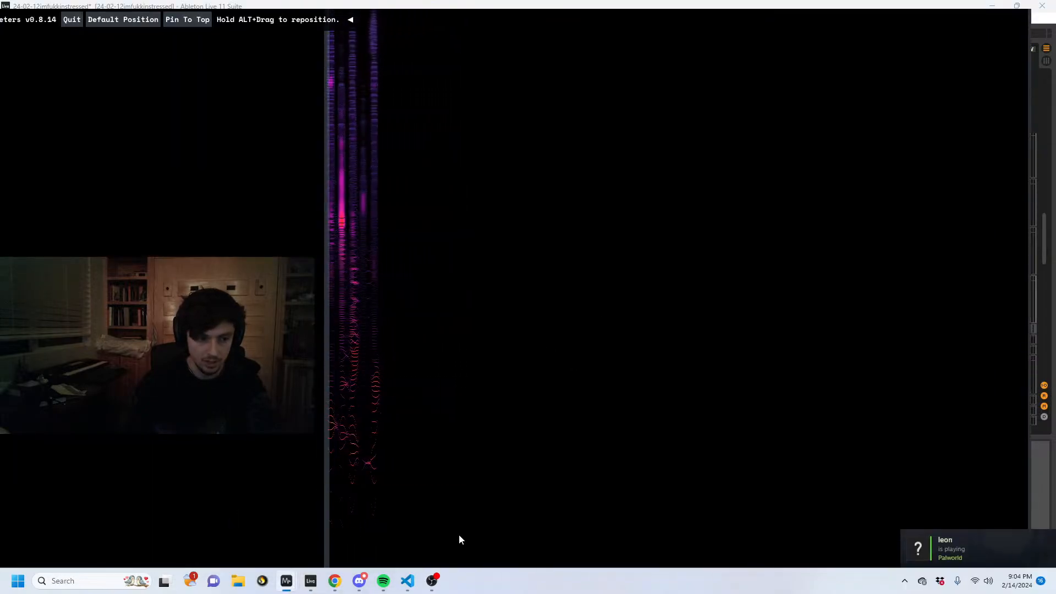
- Return to Ableton Live, play the Tip Bass 36 fill from 72.2.3, and preview udu bubble percs.wav and udu bubble percs.mp3
left_click(335, 581)
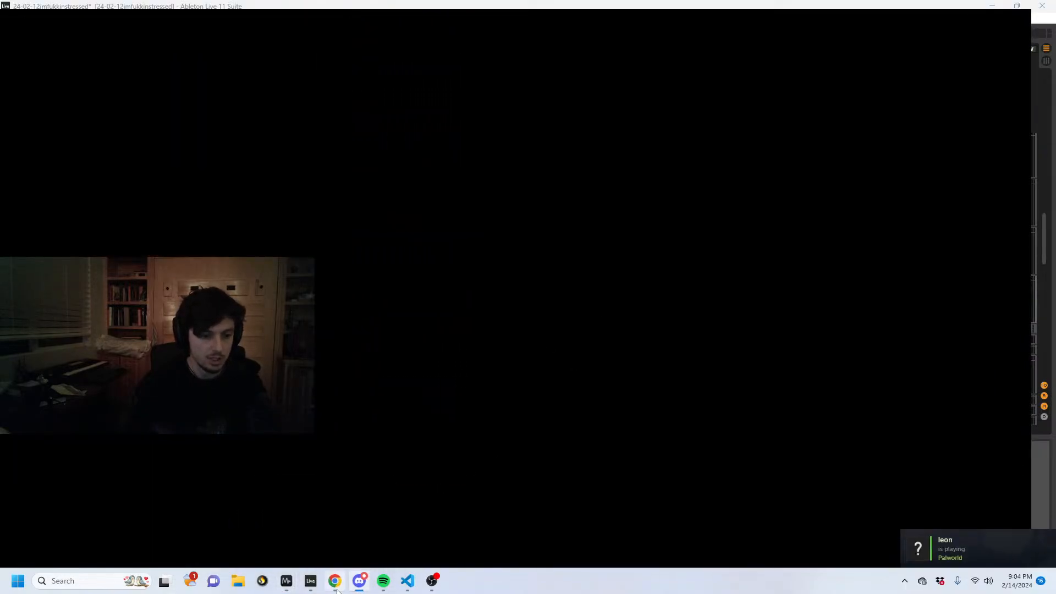
left_click(311, 525)
left_click(437, 302)
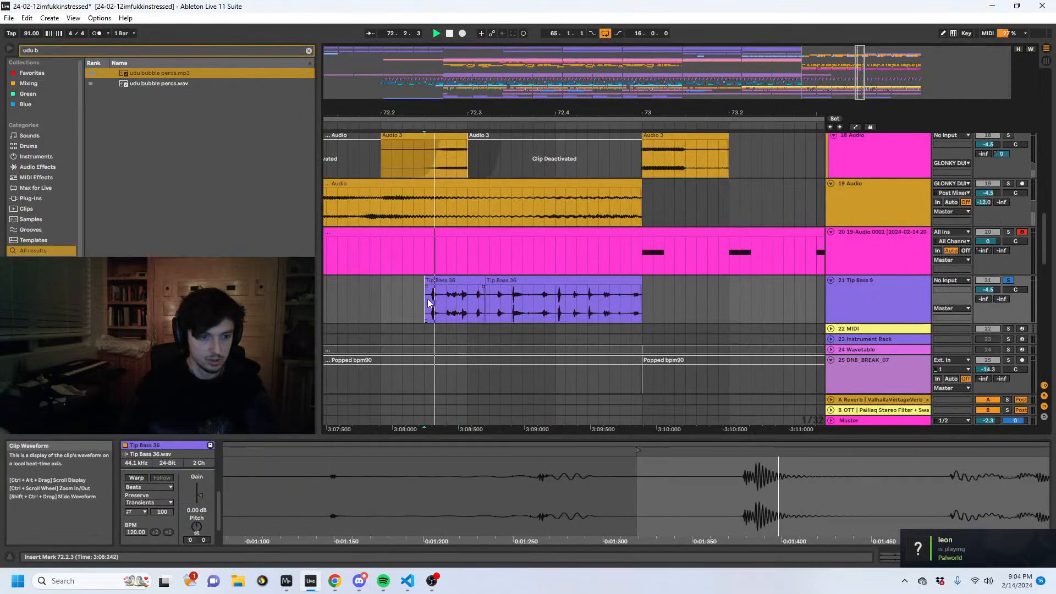
key("space")
left_click(160, 83)
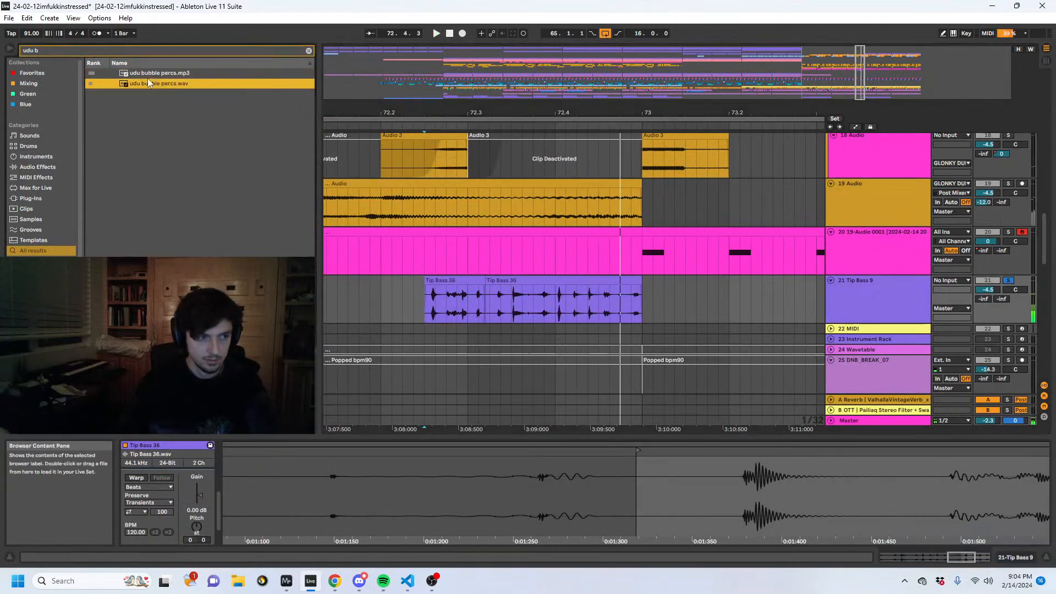
left_click(148, 75)
- Insert a new MIDI track below Tip Bass 9 and select a range on it starting at bar 73
left_click(881, 309)
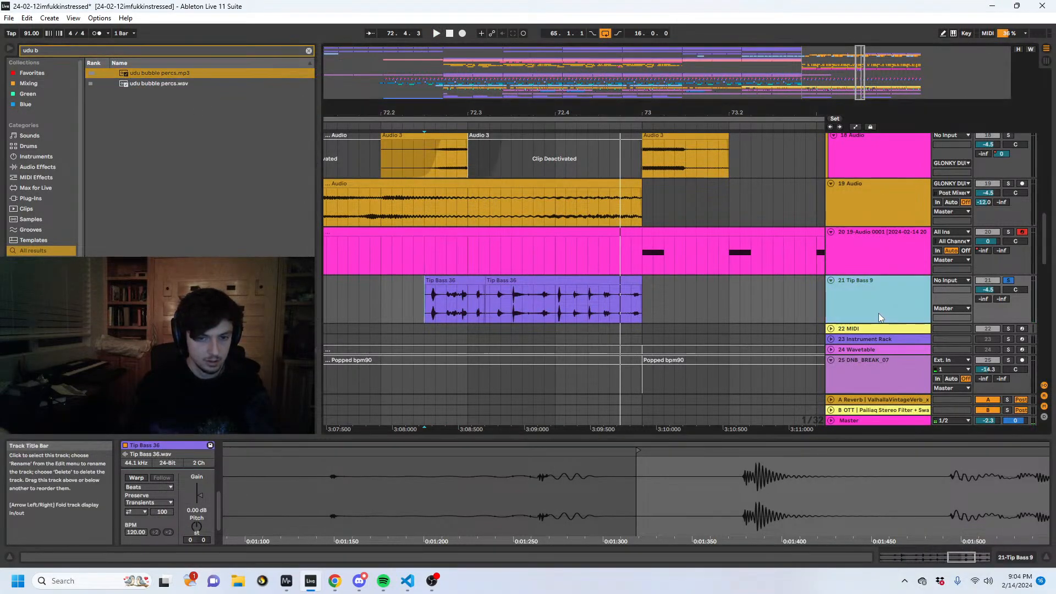
key("ctrl+shift+t")
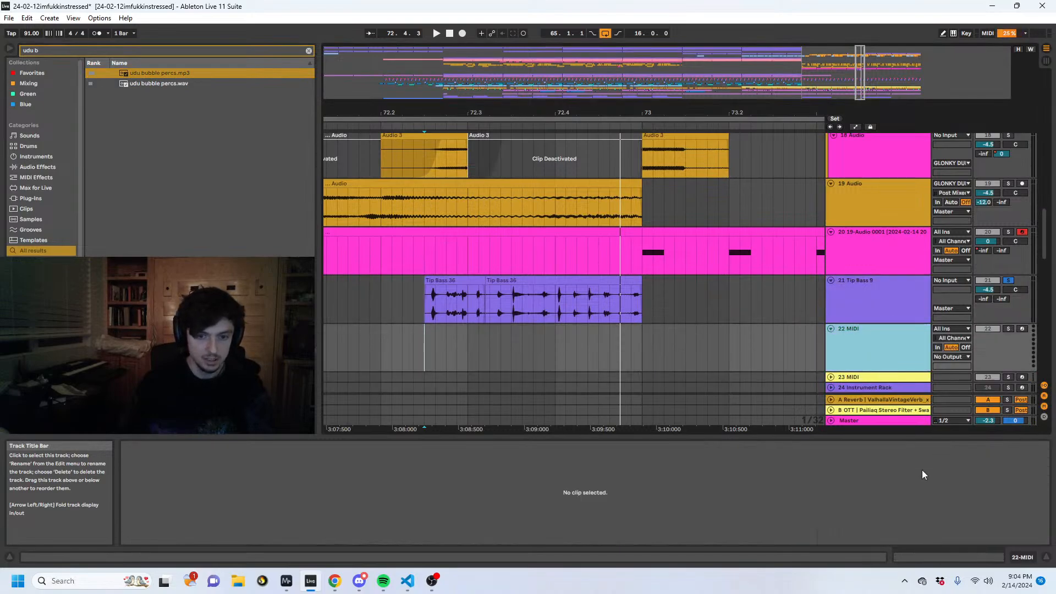
left_click(663, 347)
left_click_drag(641, 346, 770, 347)
key("ctrl+f")
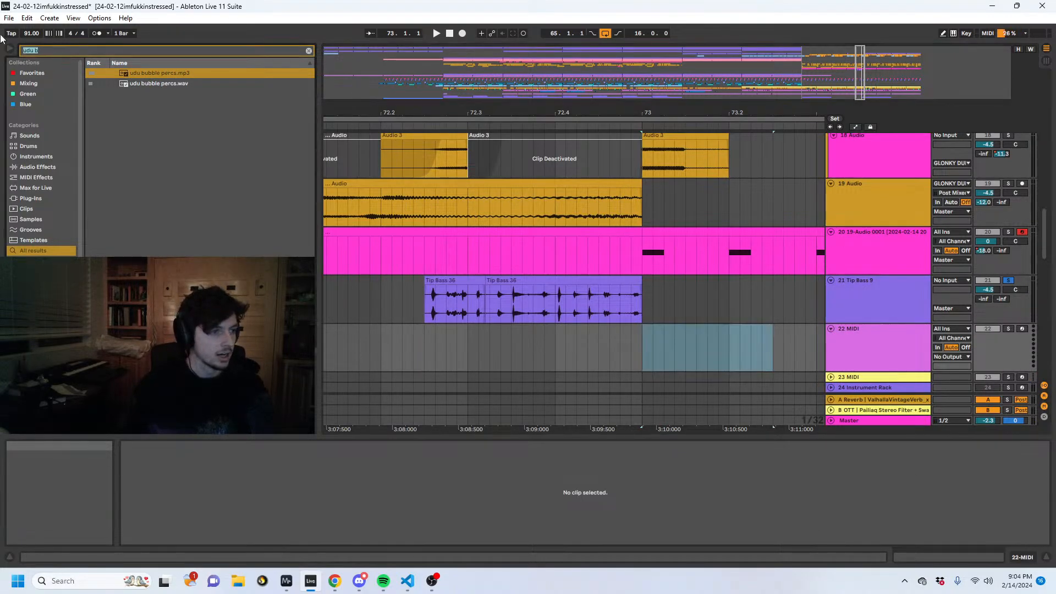
type("wavetab")
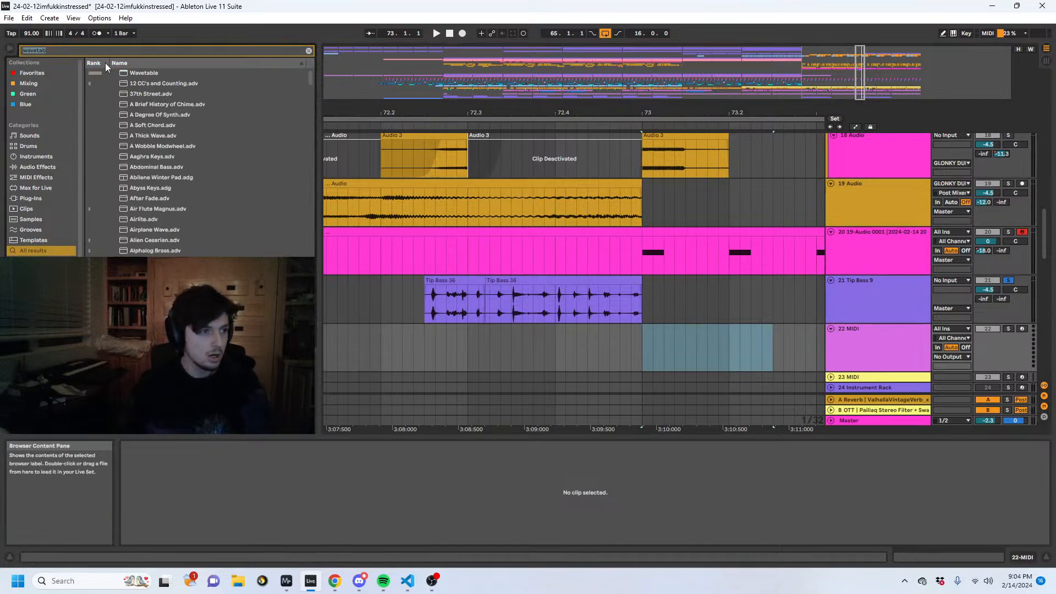
- Search the browser for "operat" and load Operator onto the new MIDI track
left_click(77, 50)
type("o")
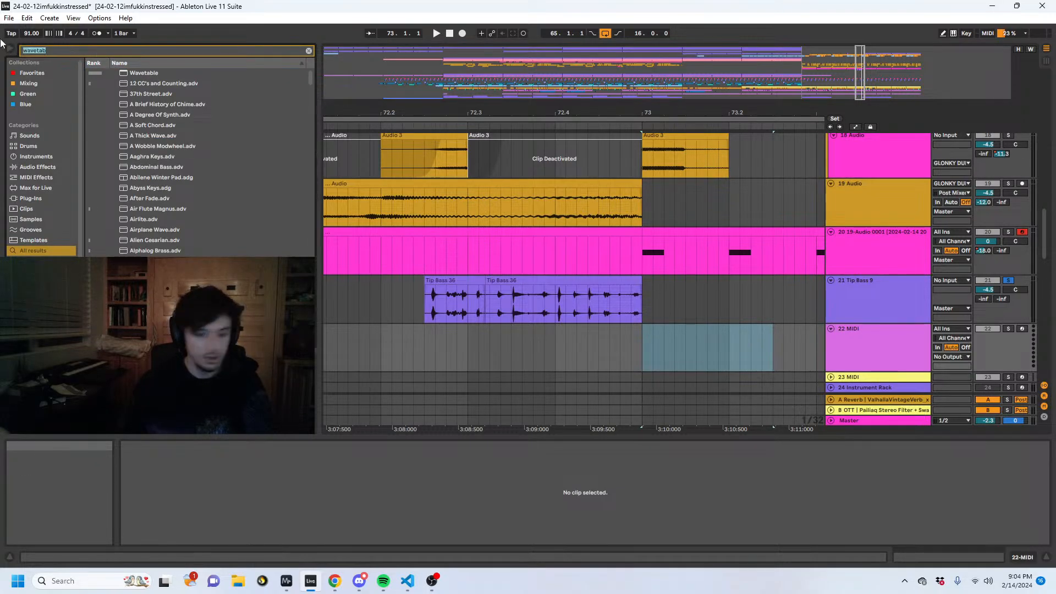
type("perat")
double_click(146, 73)
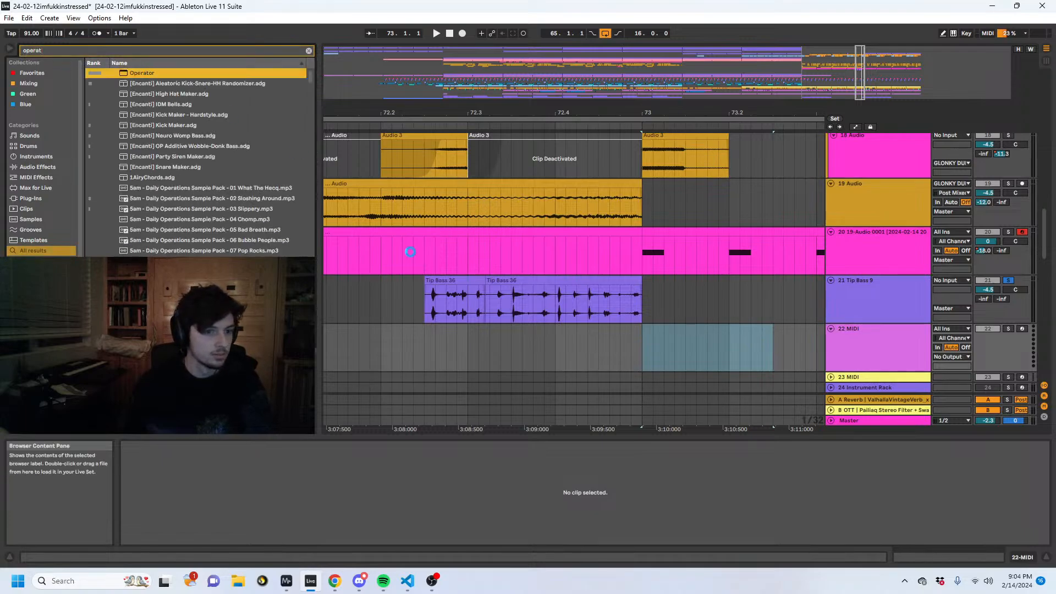
- Search the browser for "lfo" and add the LFO device after Operator
key("ctrl+f")
type("lfo")
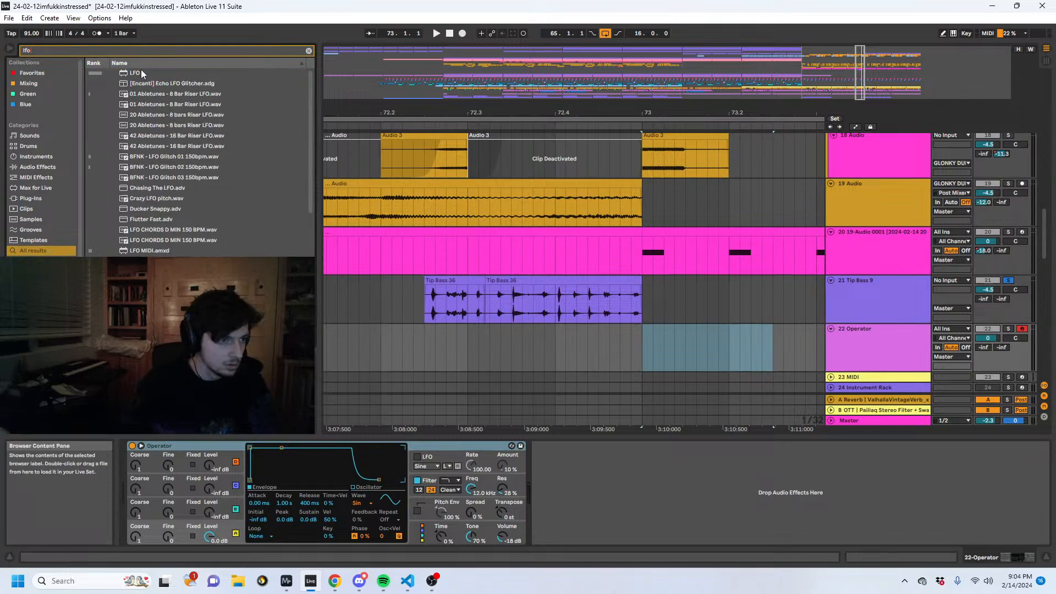
double_click(141, 73)
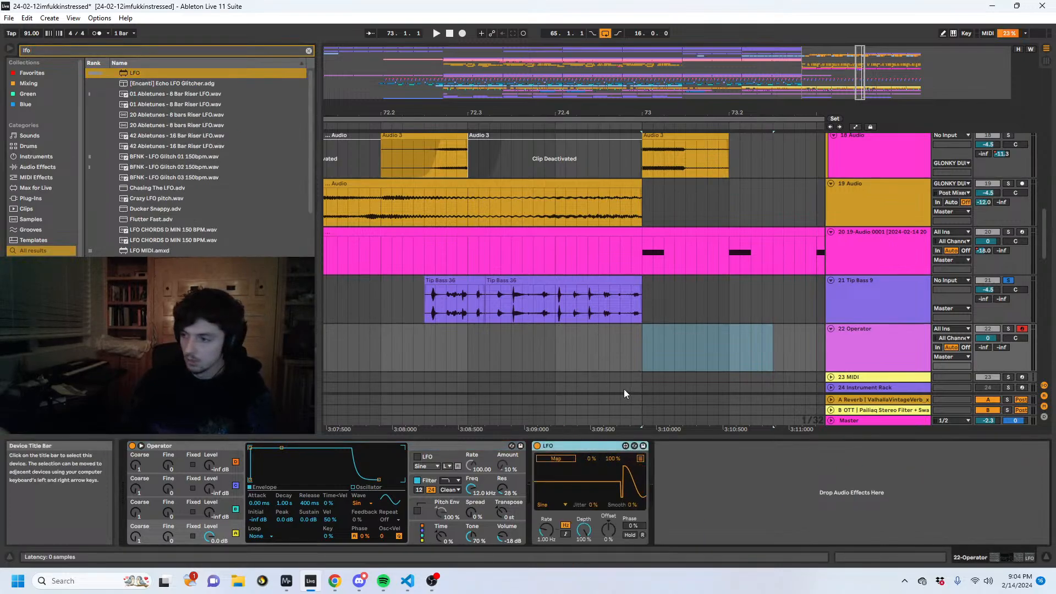
key("ctrl+d")
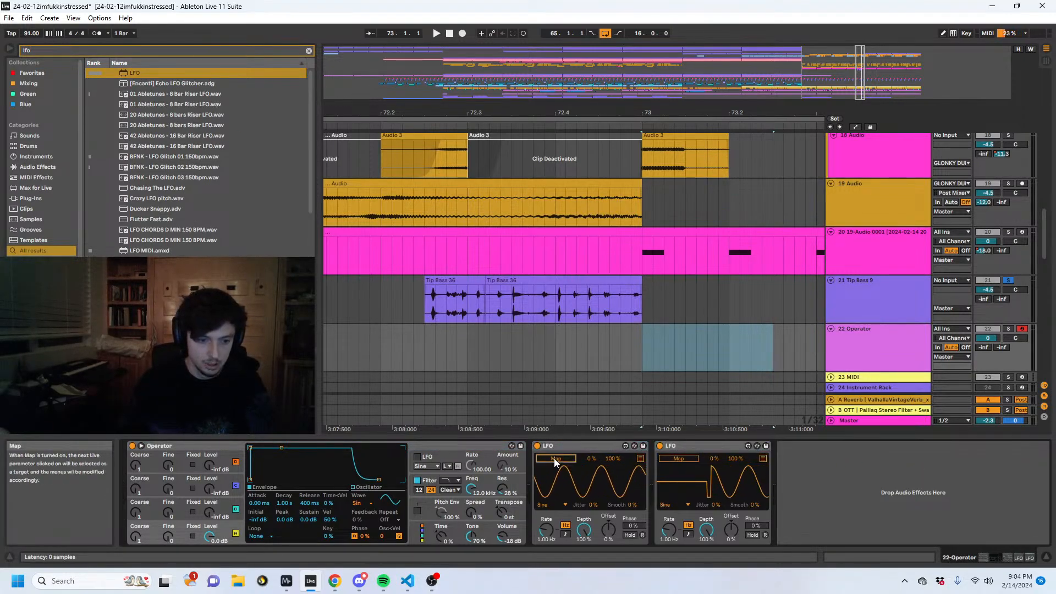
left_click(679, 447)
key("Delete")
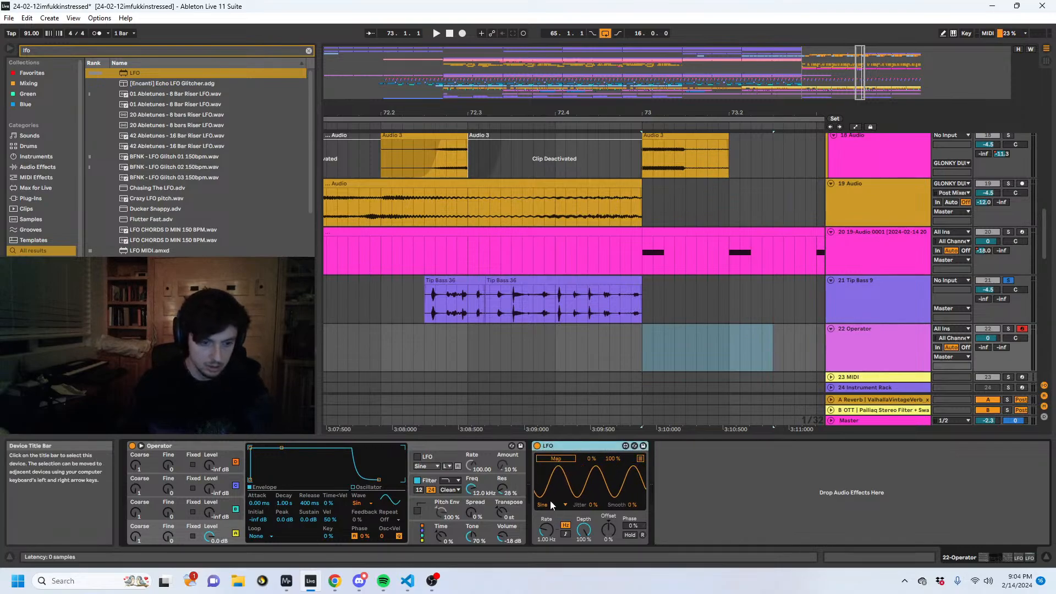
- Switch the LFO to a tempo-synced rate and group it into an Audio Effect Rack with its macro controls shown
left_click(566, 534)
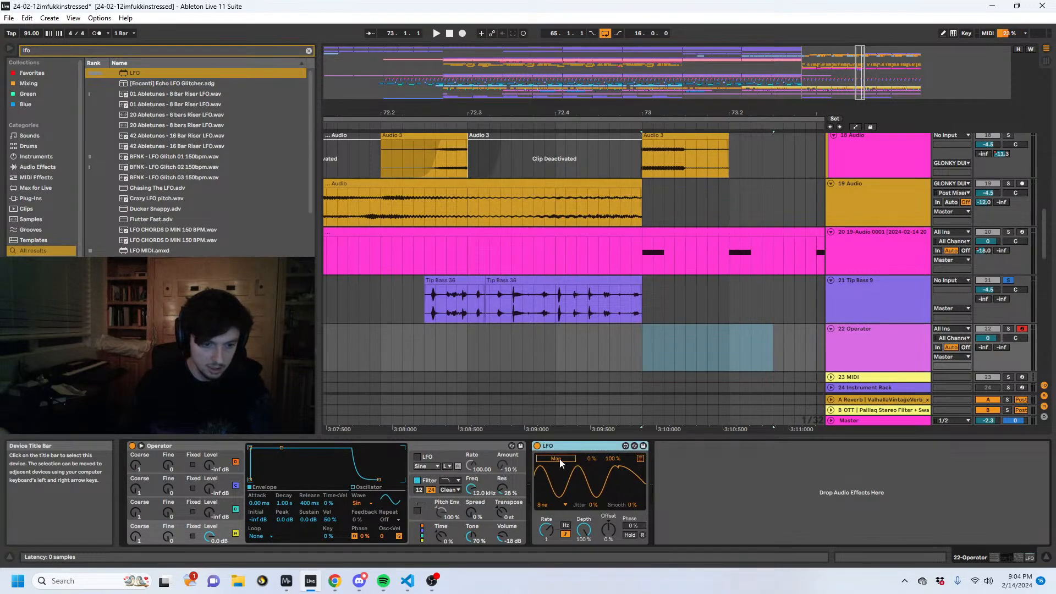
key("ctrl+g")
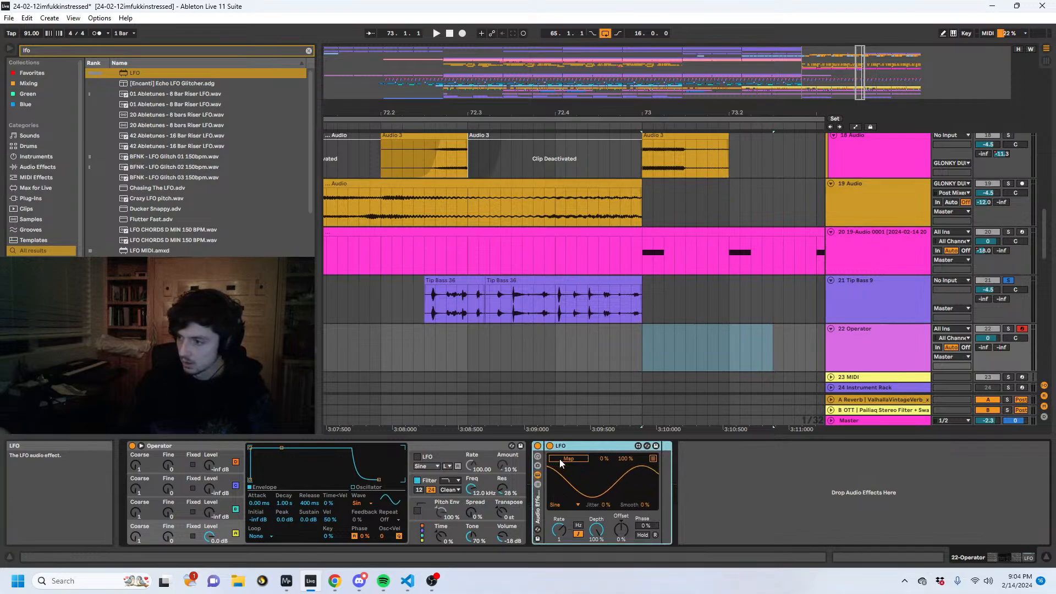
left_click(559, 458)
left_click(537, 456)
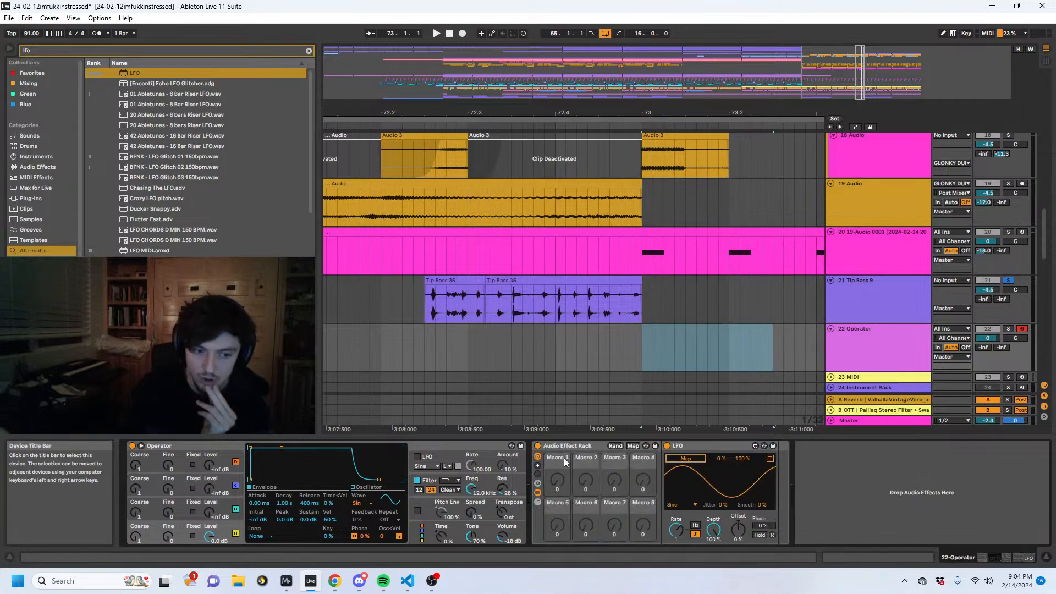
left_click(681, 459)
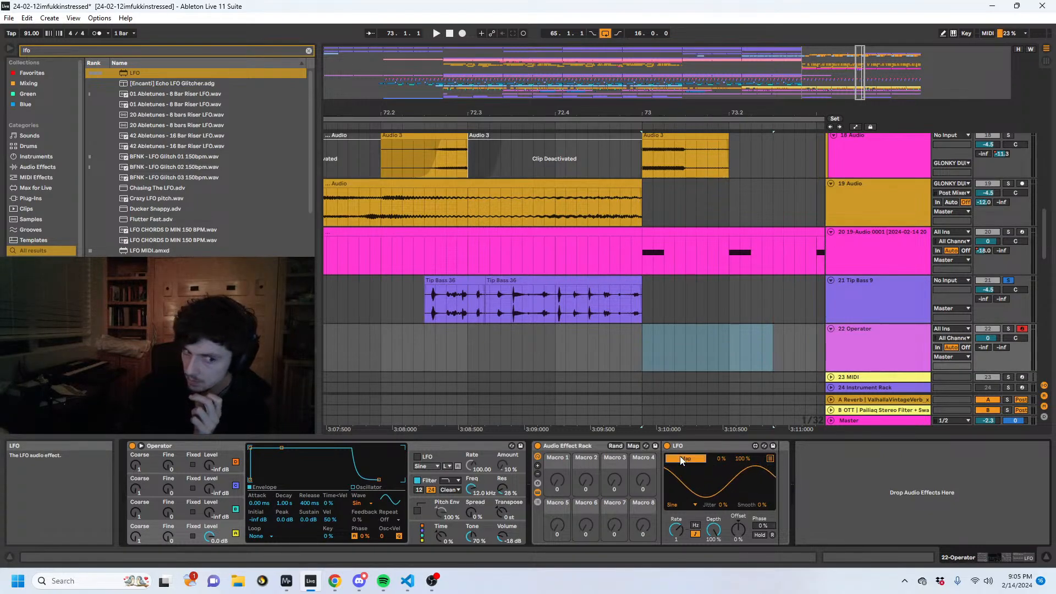
left_click(682, 459)
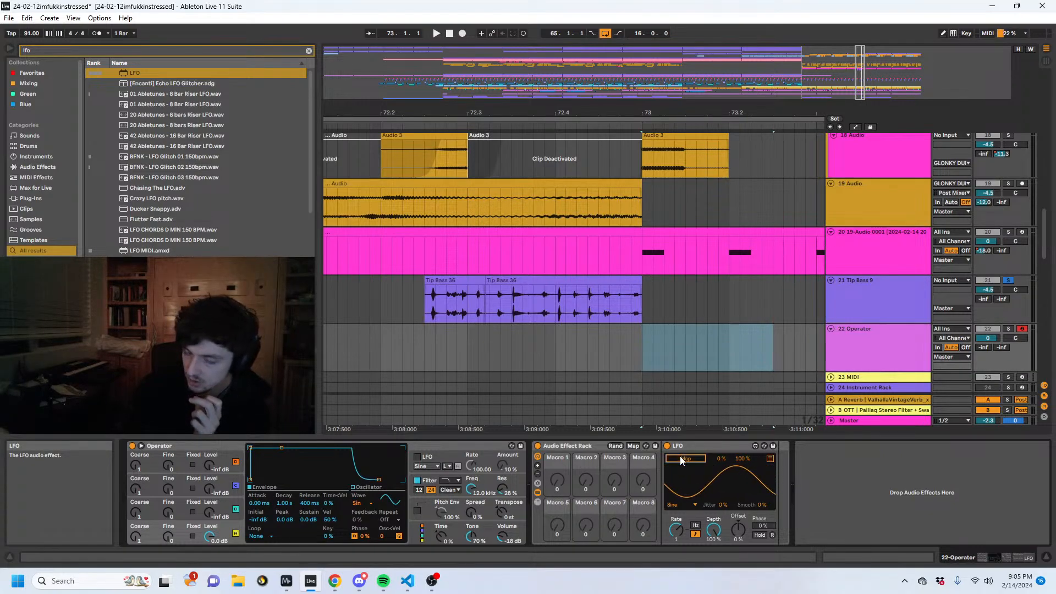
left_click(696, 525)
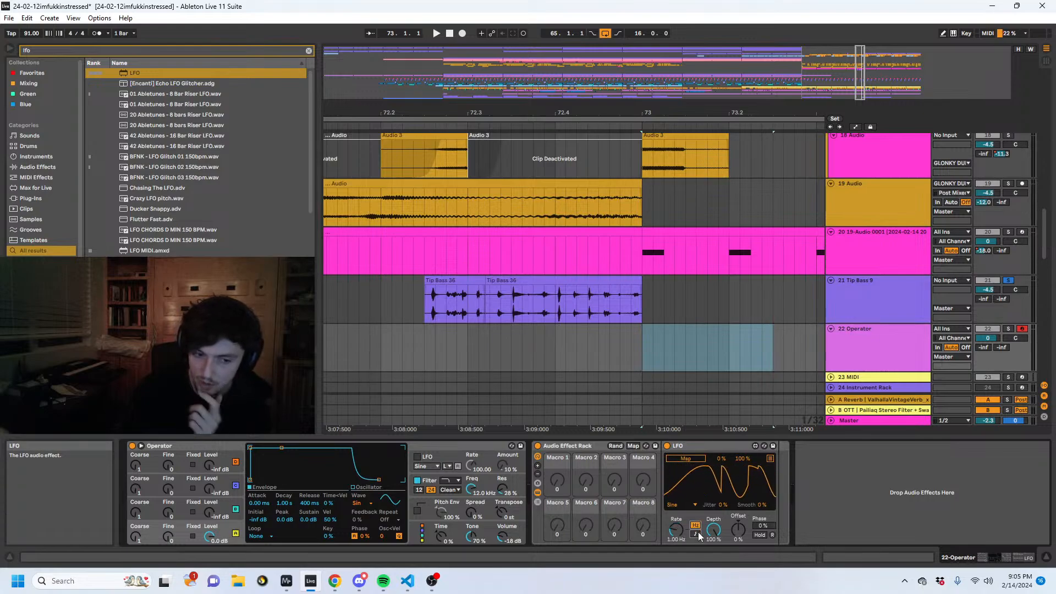
left_click(696, 533)
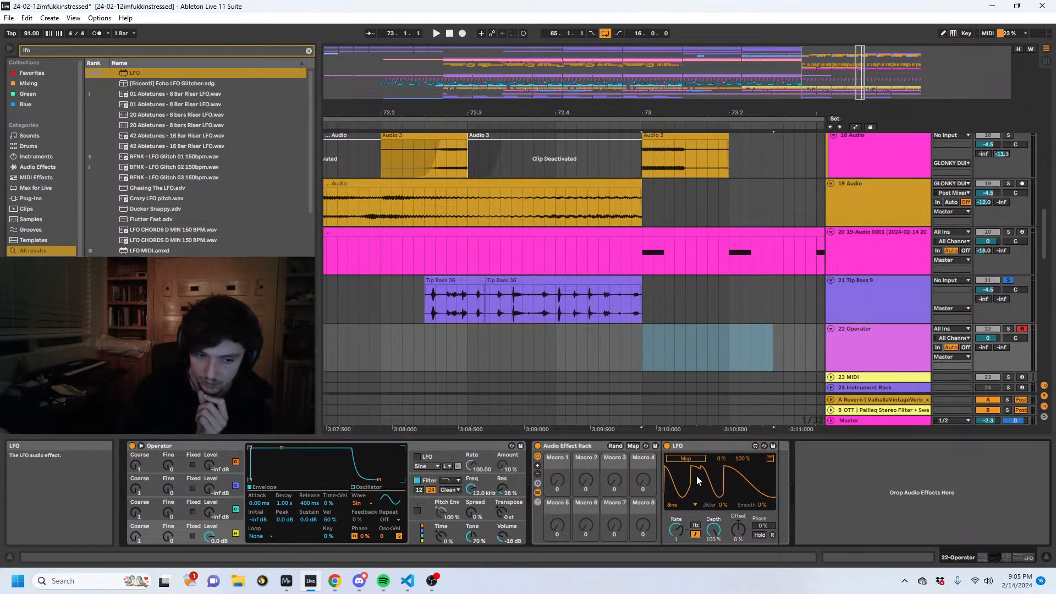
- Map the LFO's Rate, Depth, Offset and Smooth parameters to the rack's first four macros
left_click(633, 445)
left_click(676, 529)
left_click(556, 489)
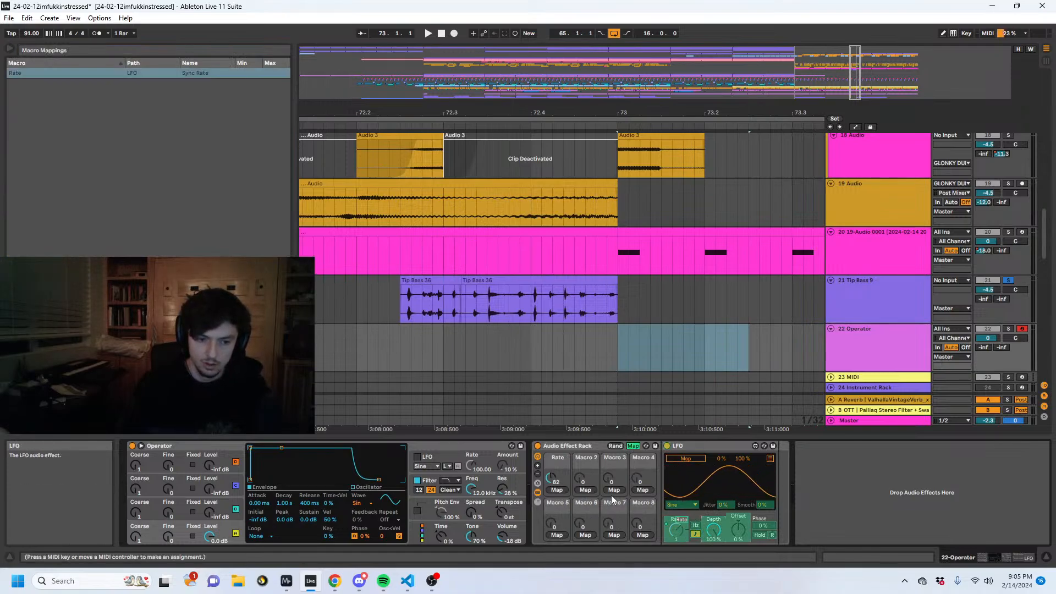
left_click(585, 489)
left_click(715, 523)
left_click(614, 489)
left_click(737, 522)
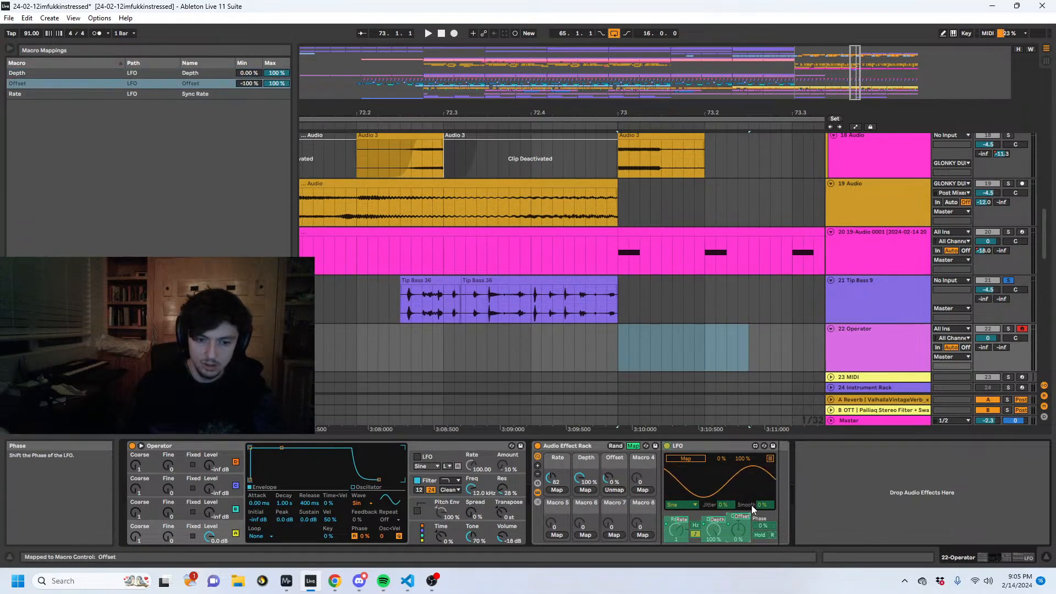
left_click(751, 504)
left_click(642, 489)
left_click(633, 446)
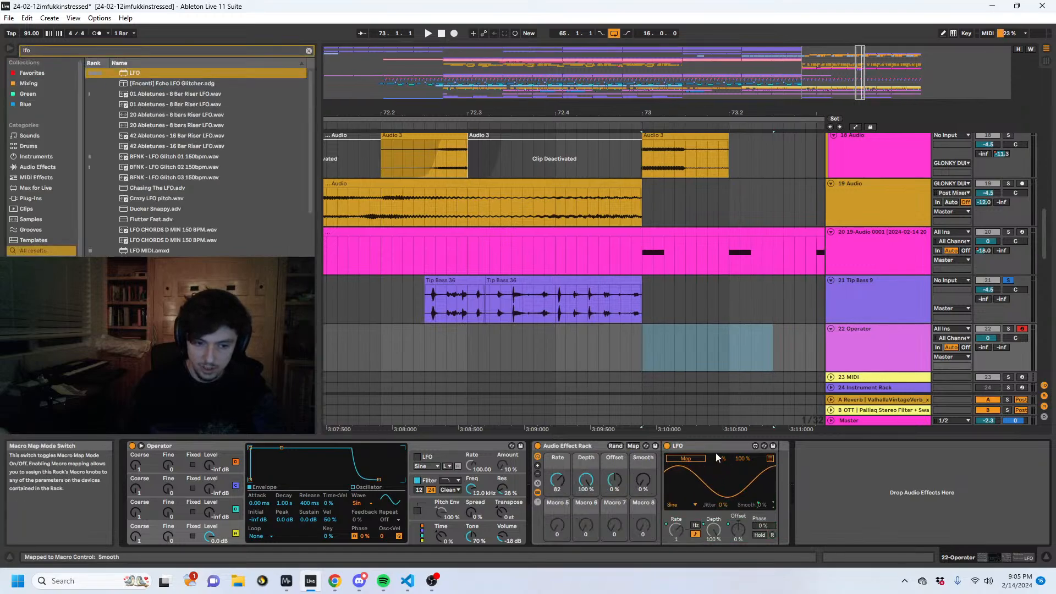
- Duplicate the macro-mapped LFO inside the rack and raise the Rate macro to 97
left_click(712, 450)
key("ctrl+d")
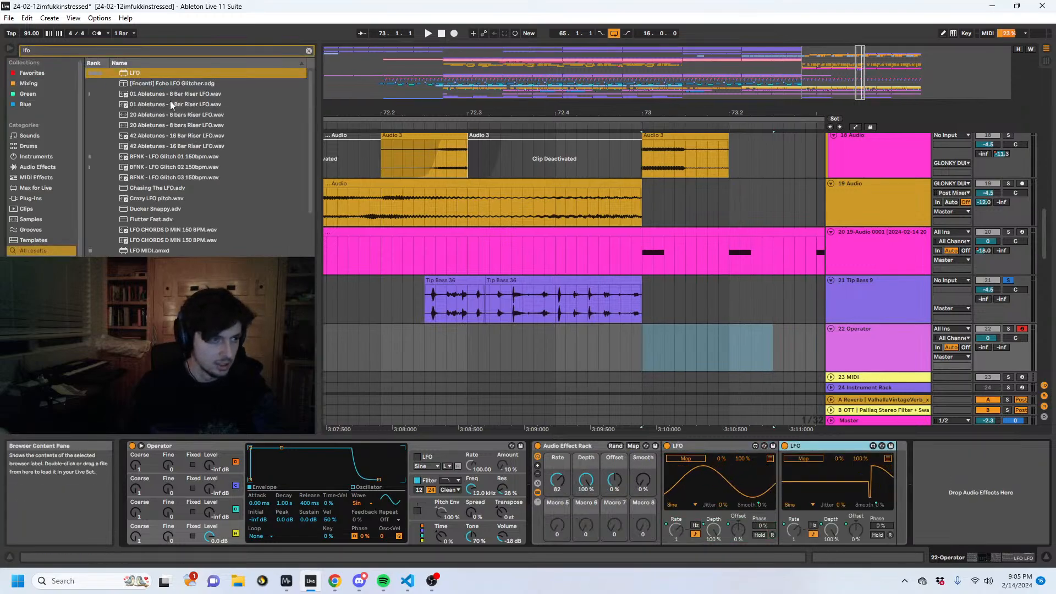
left_click_drag(562, 479, 562, 463)
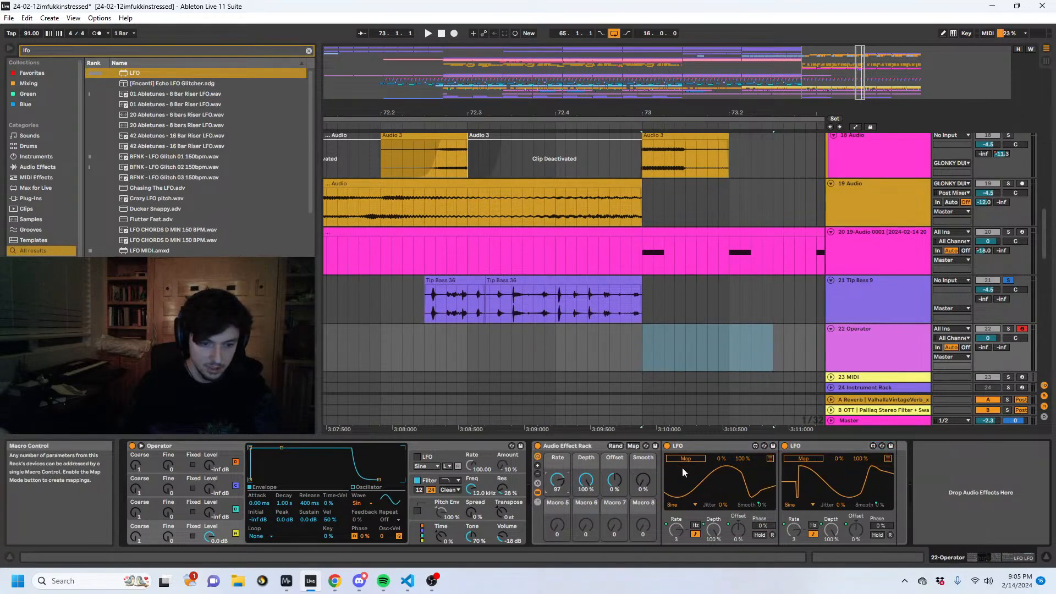
- Set both LFO waveforms to Random, with the Smooth macro at 23% and the Rate macro at 16
left_click(682, 504)
left_click(678, 557)
left_click(797, 505)
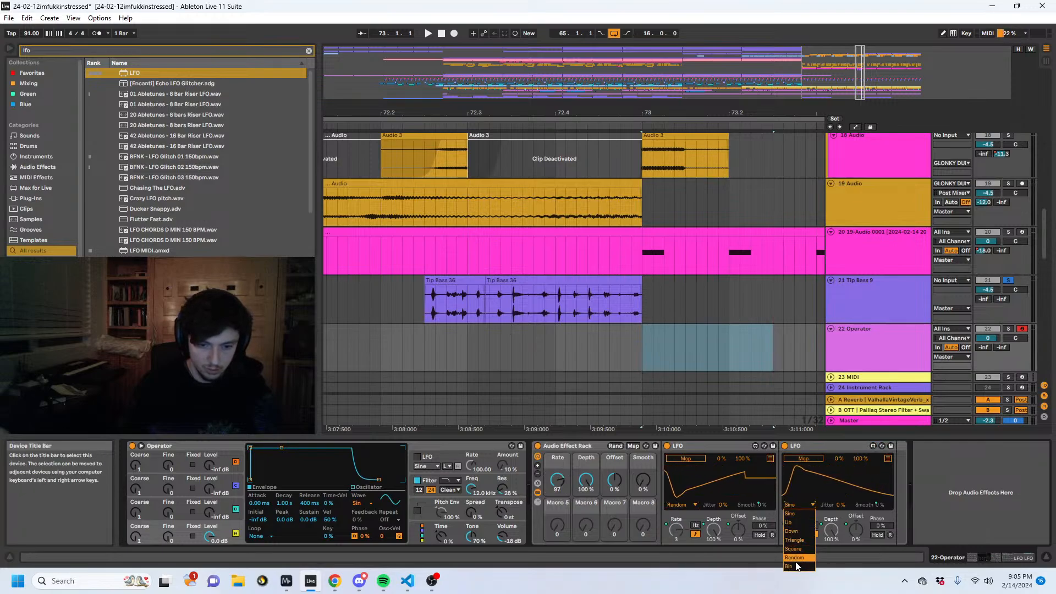
left_click(792, 557)
left_click_drag(643, 480, 642, 456)
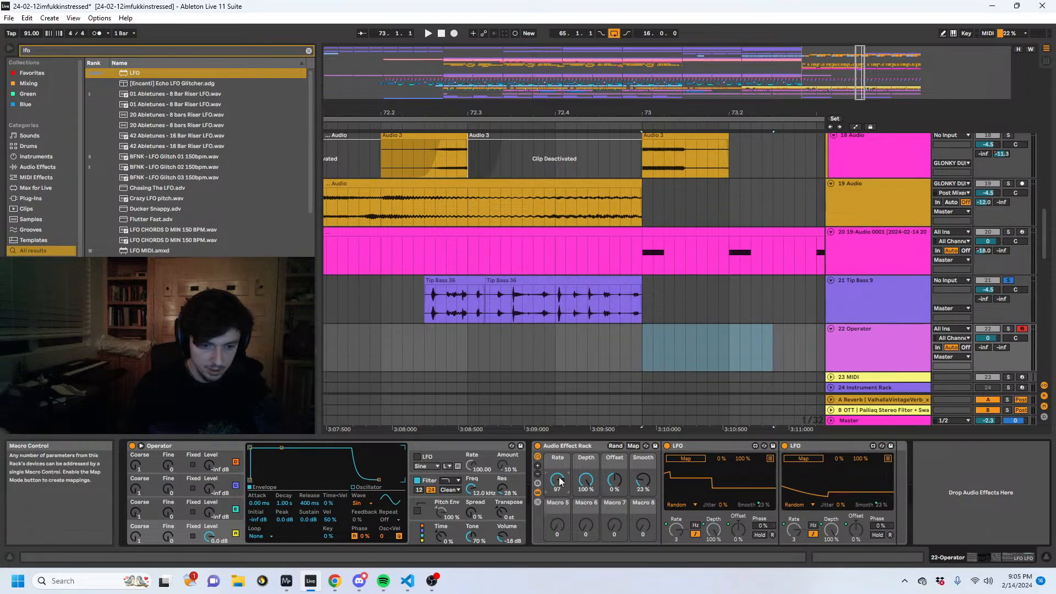
left_click_drag(557, 479, 557, 561)
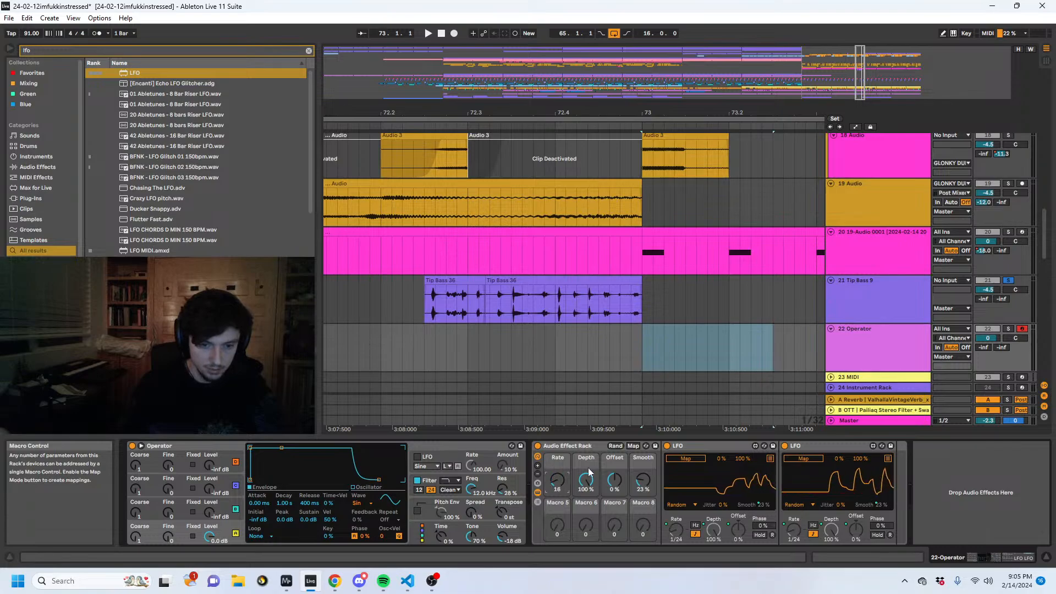
- Switch Operator's oscillator A to fixed frequency and map the second LFO to that frequency over a 13% to 86% range
left_click(192, 536)
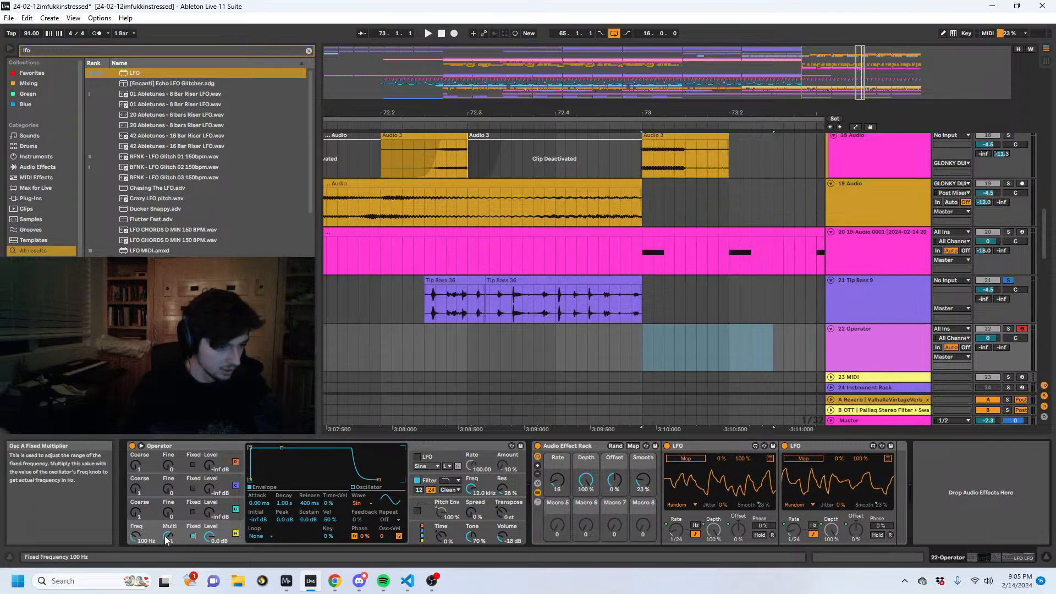
left_click(135, 535)
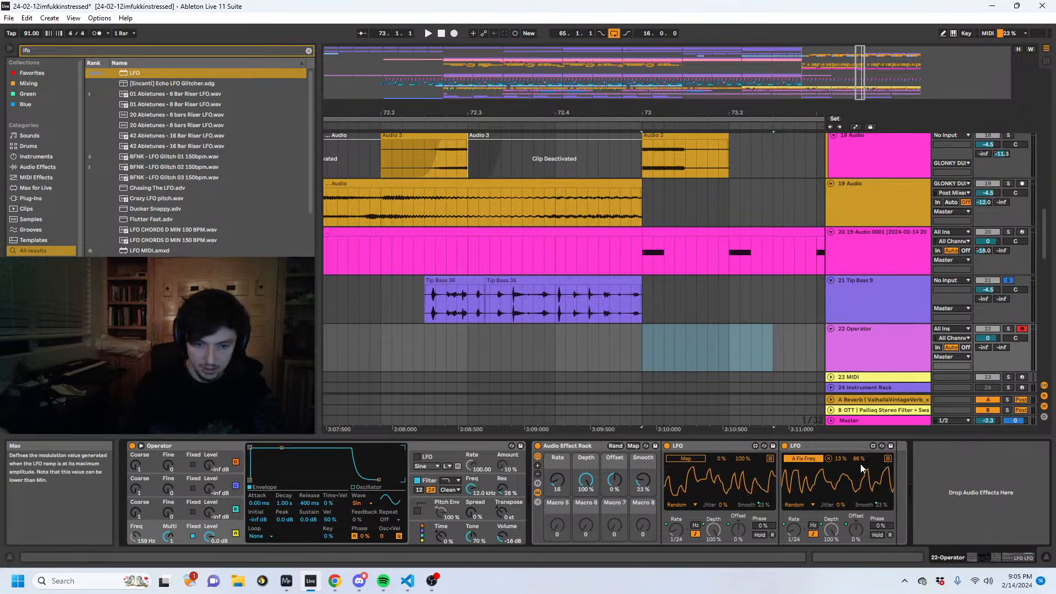
- Create a MIDI clip on the Operator track at bar 73 and draw sixteenth notes around C3, one every eighth
left_click_drag(648, 335, 877, 342)
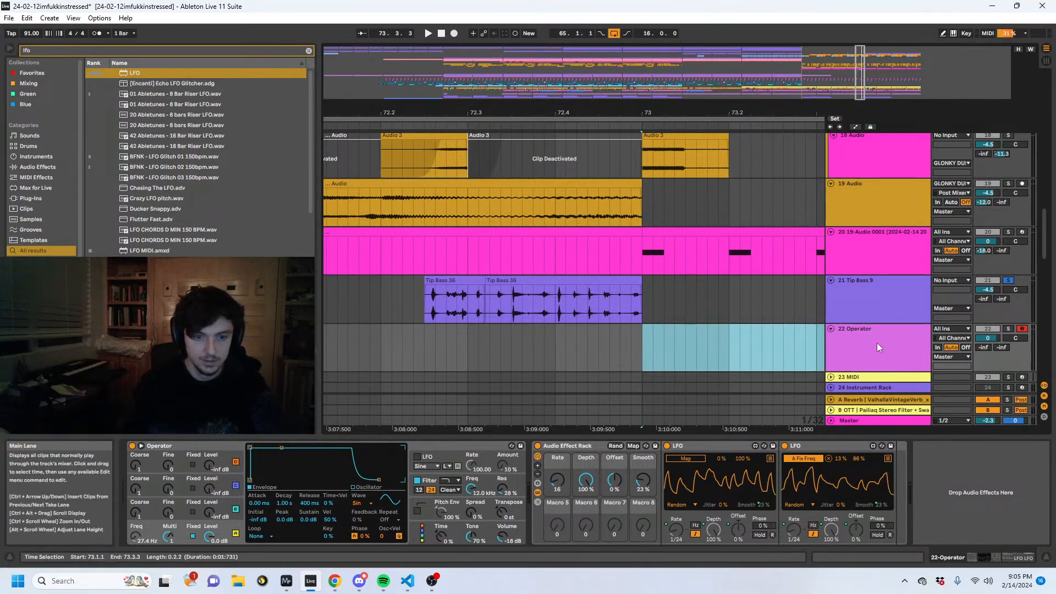
key("ctrl+shift+m")
left_click(294, 517)
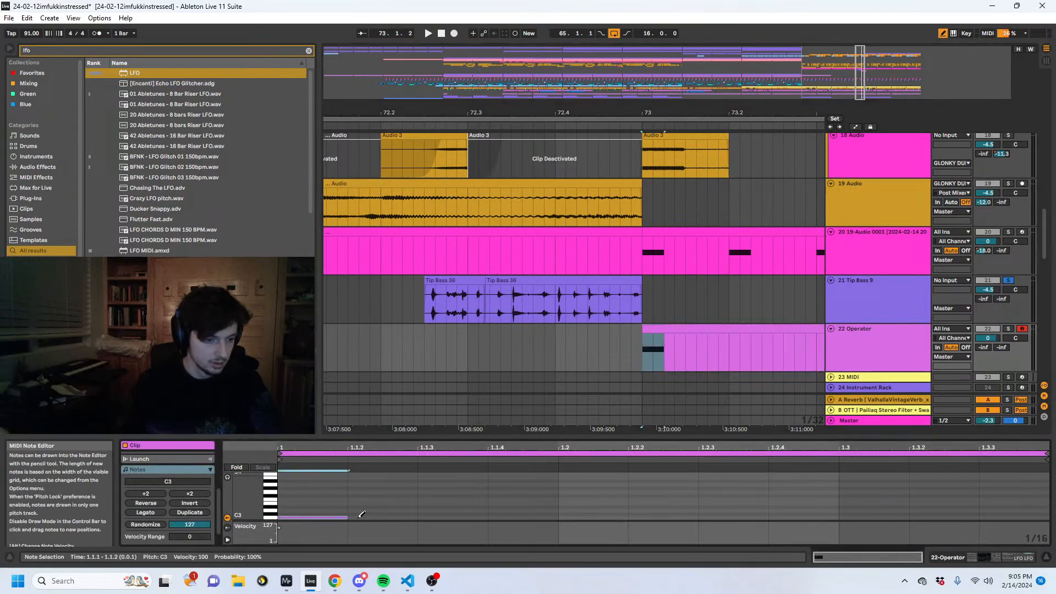
left_click(431, 516)
left_click(625, 517)
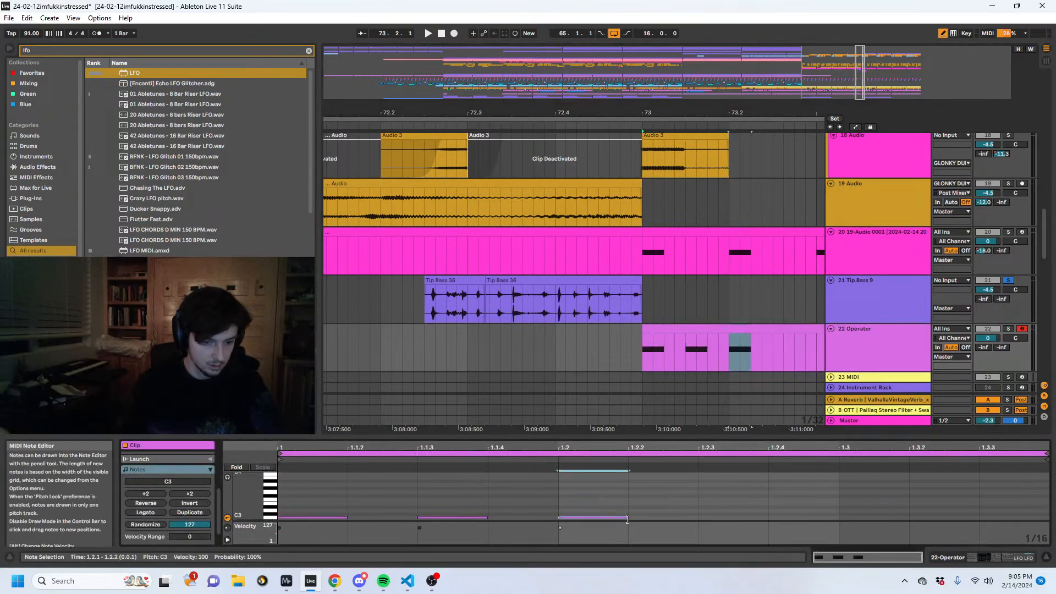
left_click(875, 514)
left_click(1001, 516)
- Play the new clip with the Operator track soloed in place of Tip Bass 9, and show its devices
key("space")
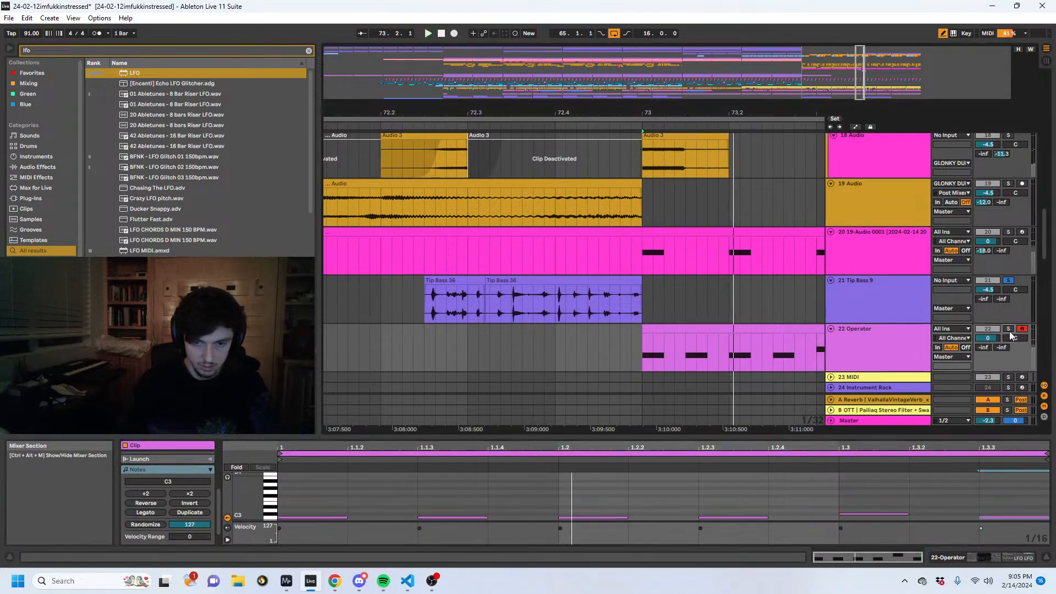
left_click(1008, 328)
left_click(883, 348)
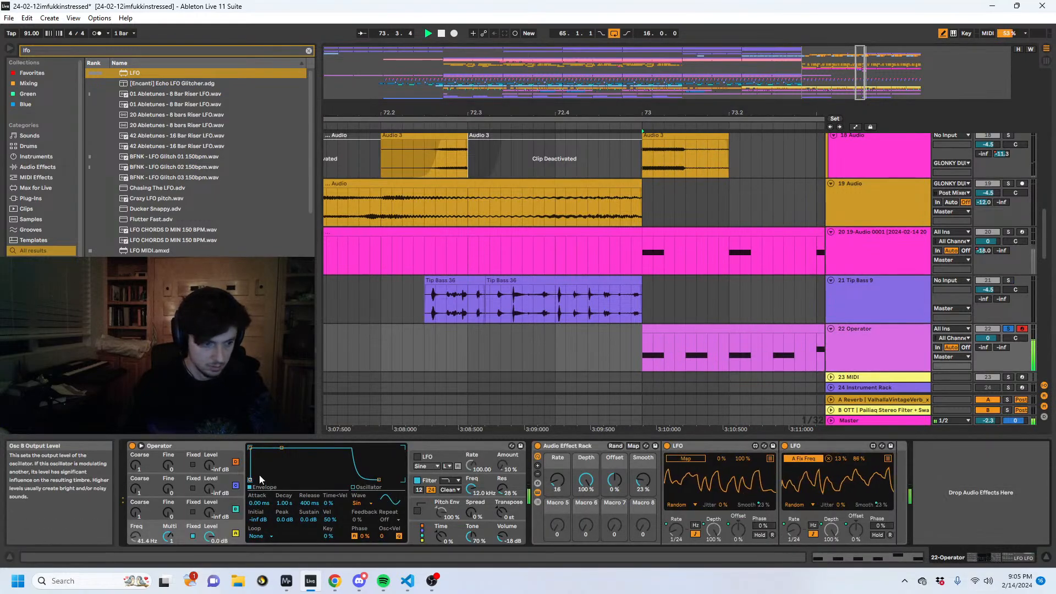
- Shape oscillator A's envelope with a 0.15 ms attack and 566 ms decay, and enable Operator's LFO with a 7.1% amount
left_click_drag(285, 447, 281, 479)
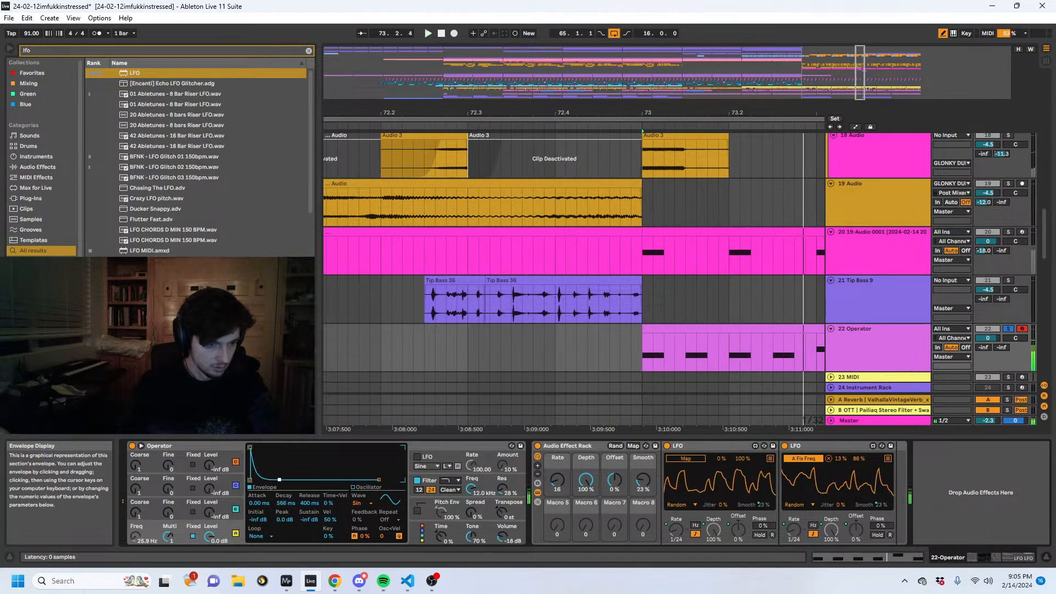
left_click_drag(250, 447, 251, 447)
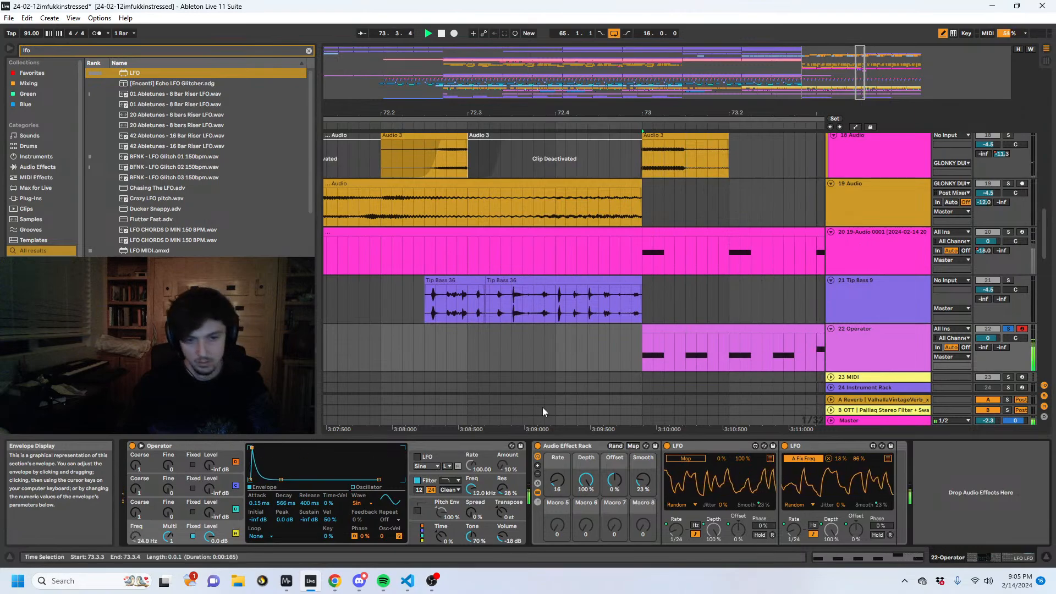
left_click(499, 468)
left_click_drag(498, 468, 499, 435)
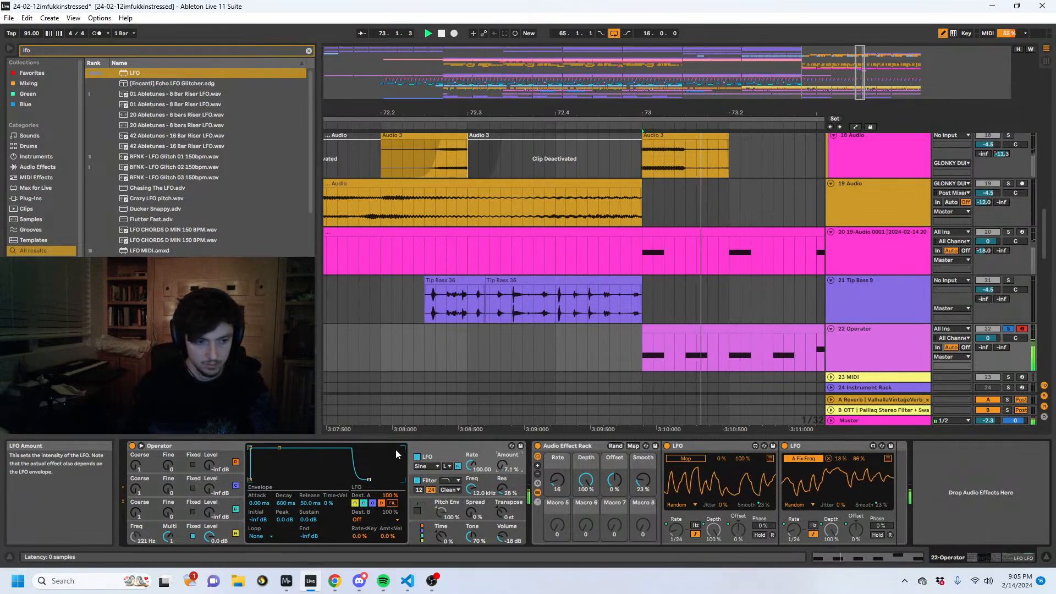
- Raise oscillator B's level to -12 dB and give its envelope a short decay with no sustain
mouse_move(209, 512)
left_mouse_down()
mouse_move(209, 484)
mouse_move(210, 494)
left_mouse_up()
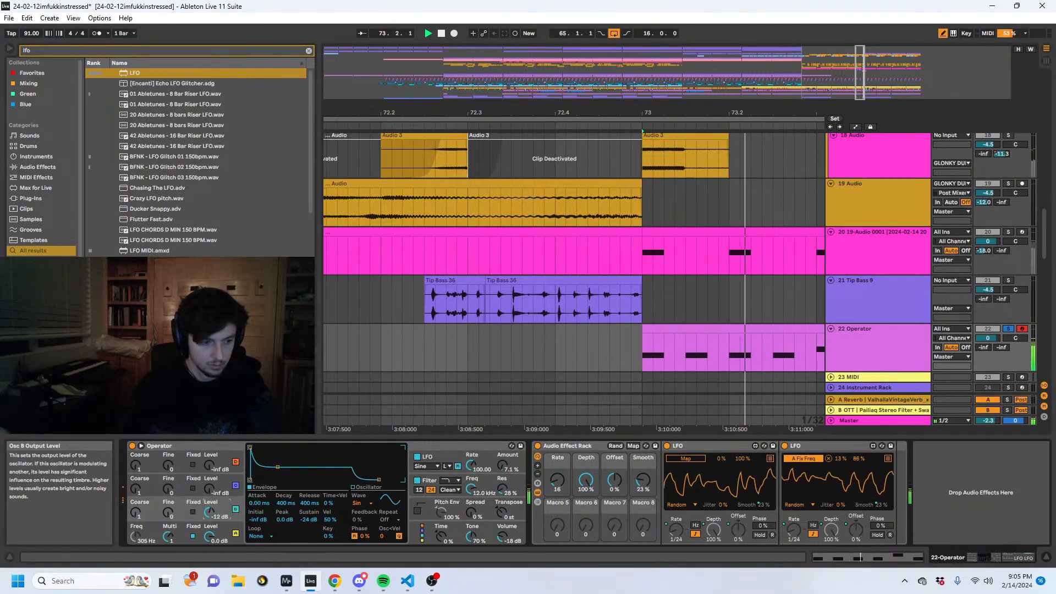
left_click_drag(278, 467, 273, 480)
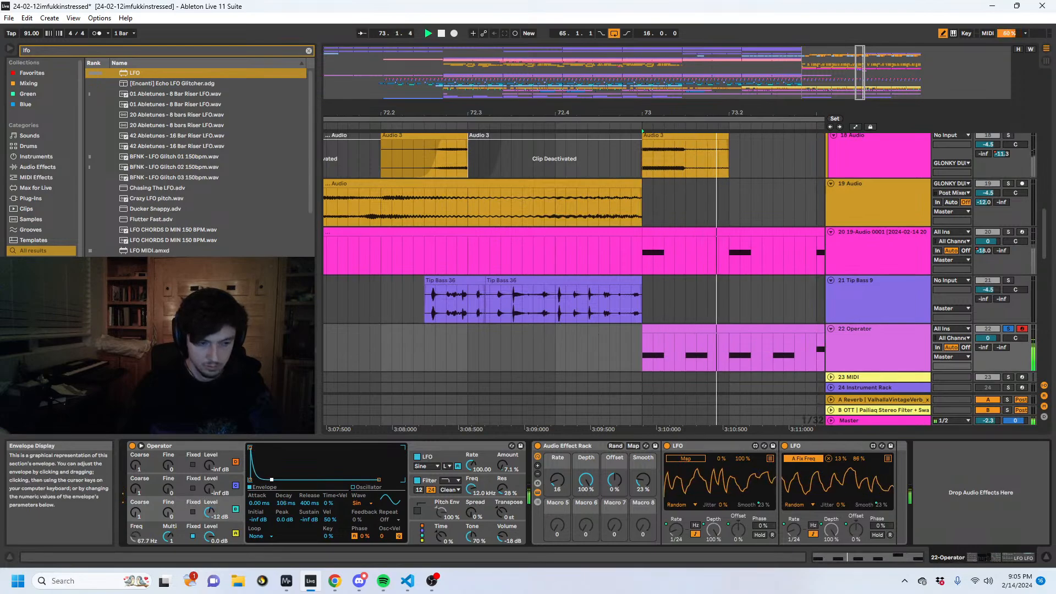
- Compress the Operator clip's notes to double tempo so that one falls on every sixteenth
left_click(860, 556)
left_click(147, 493)
left_click(146, 493)
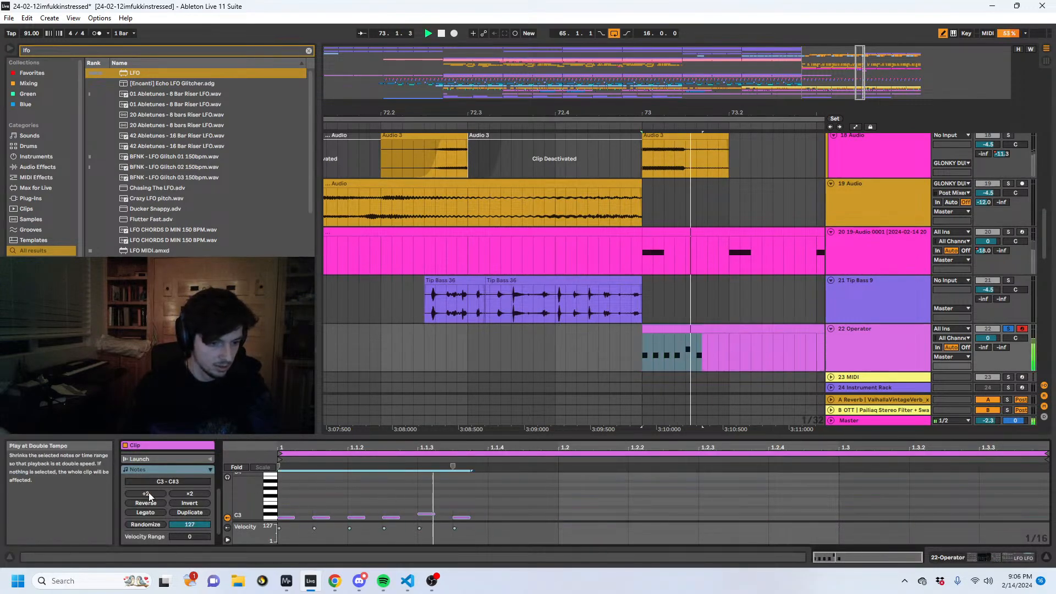
left_click(182, 492)
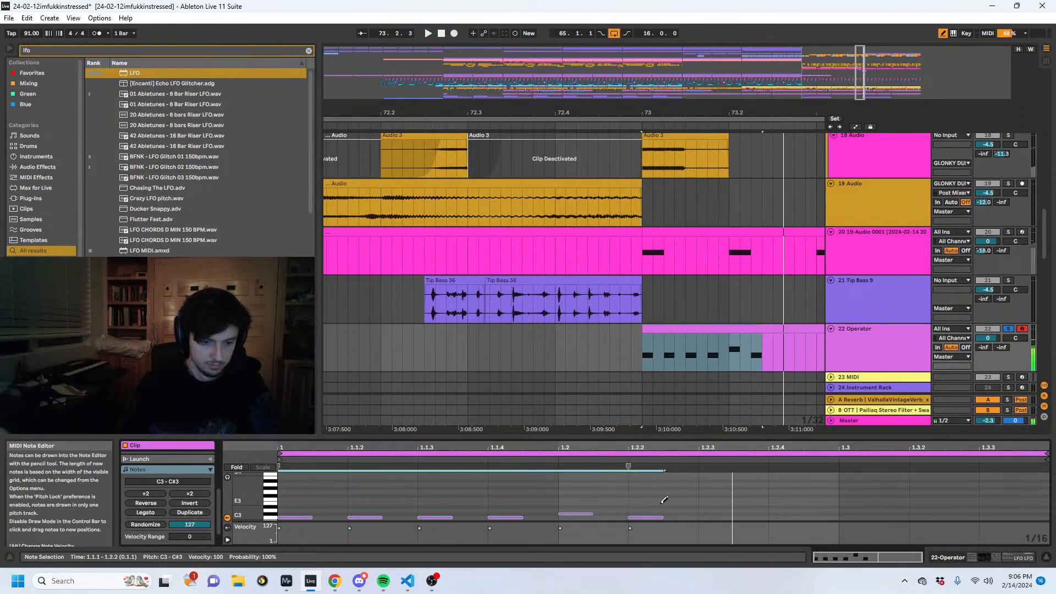
- Duplicate the note pattern, align the copy to start at 1.2.3, and play the clip
key("ctrl+d")
key("Right")
key("Right")
key("Left")
key("space")
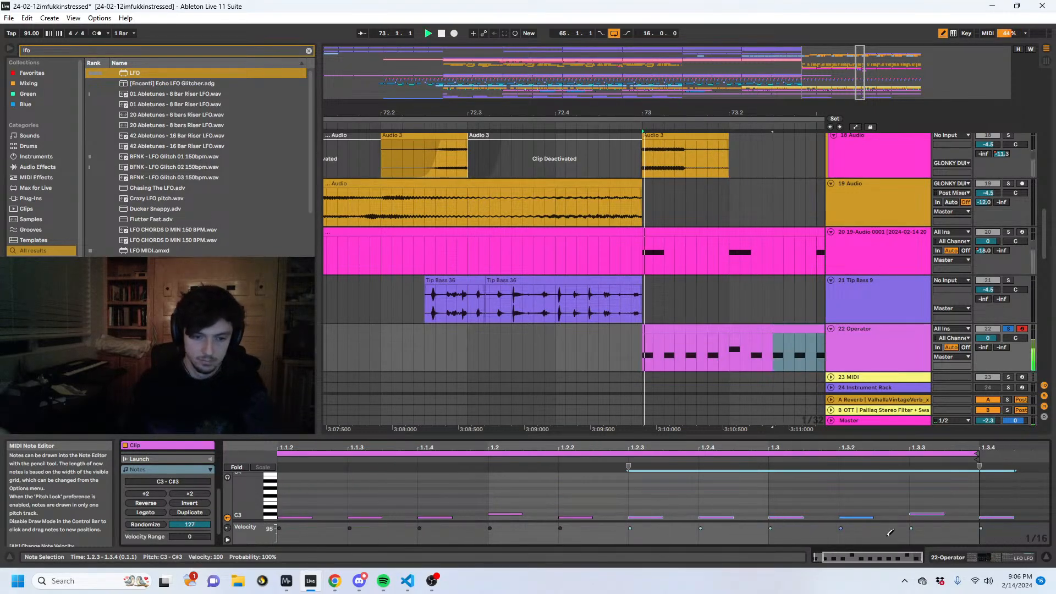
- Set Operator's oscillator C to the Noise White waveform at -38 dB and turn the filter off
left_click(952, 555)
left_click(235, 487)
left_click(360, 503)
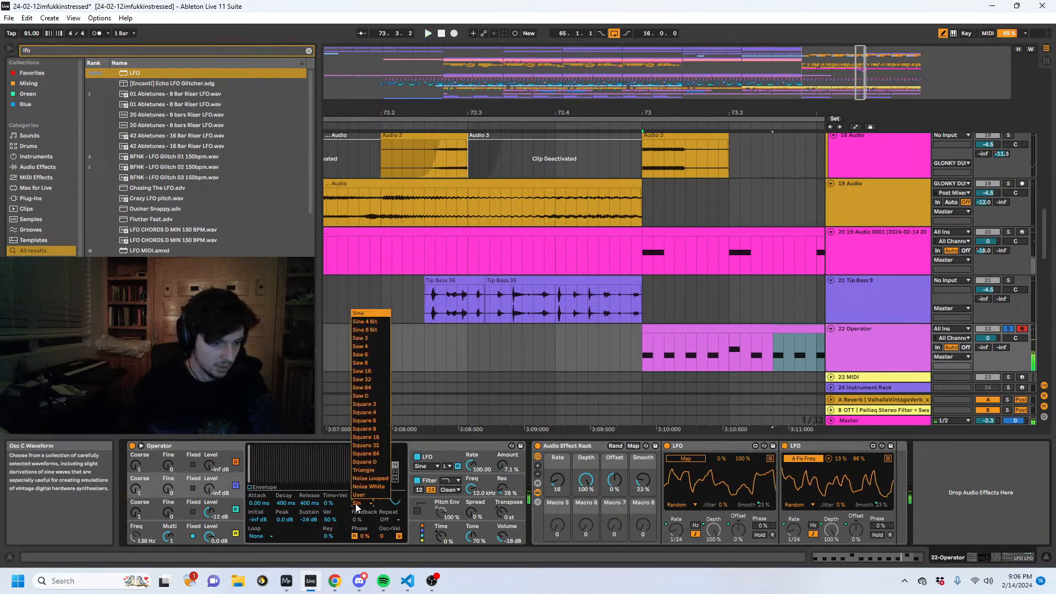
left_click(361, 487)
left_click_drag(209, 487, 209, 468)
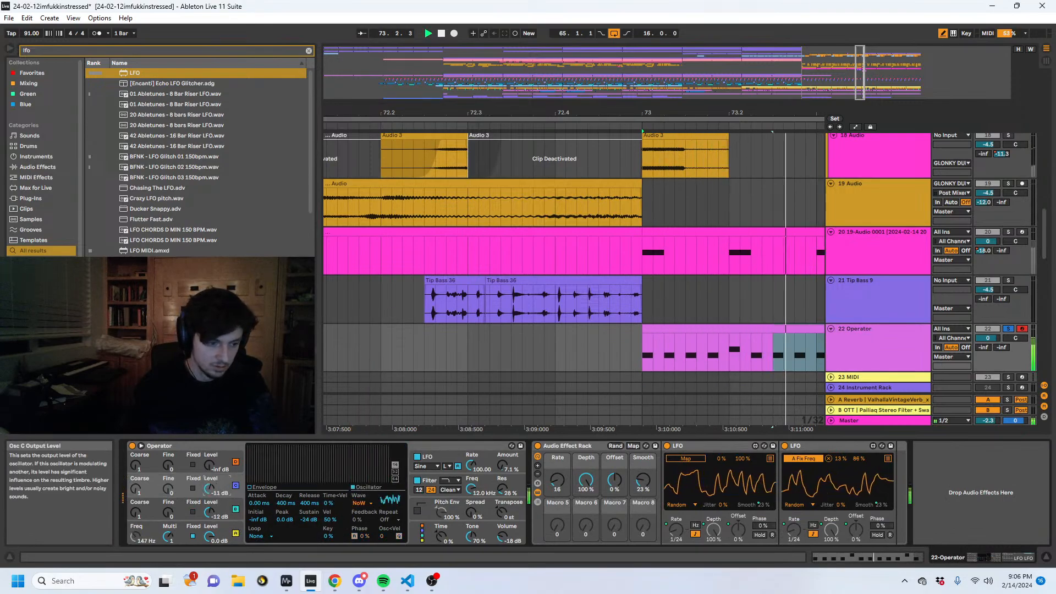
left_click(418, 480)
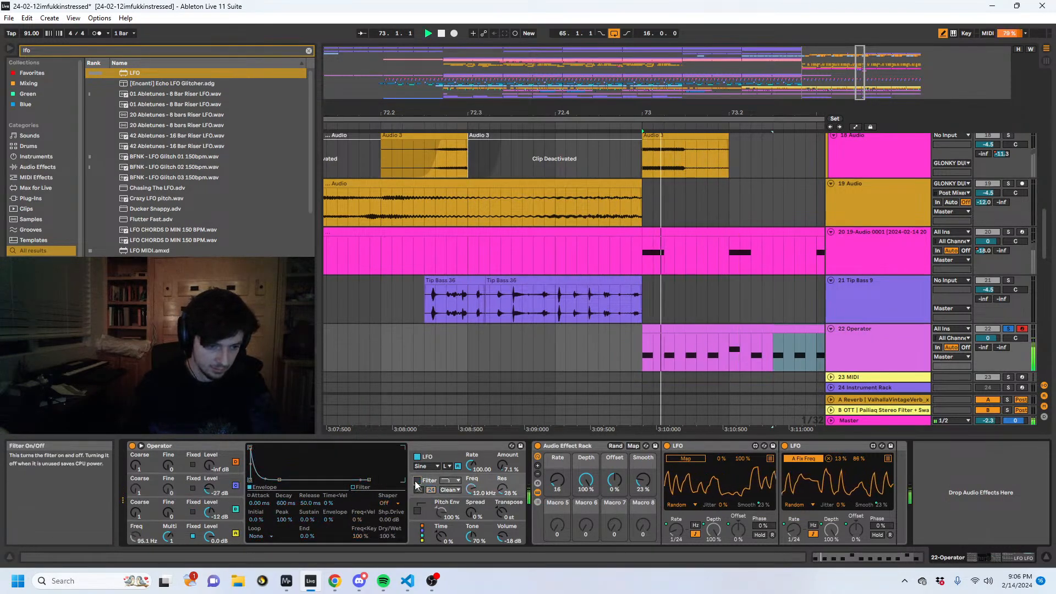
left_click_drag(210, 488, 209, 494)
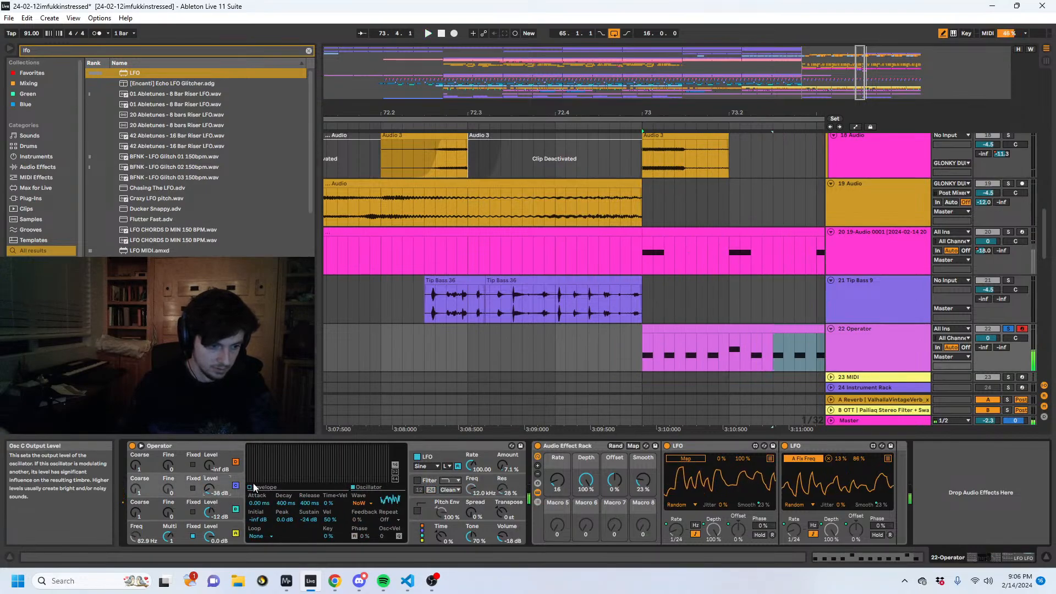
- Shorten oscillator C's noise envelope to a 0.17 ms attack and 171 ms decay, and play the result
left_click(287, 504)
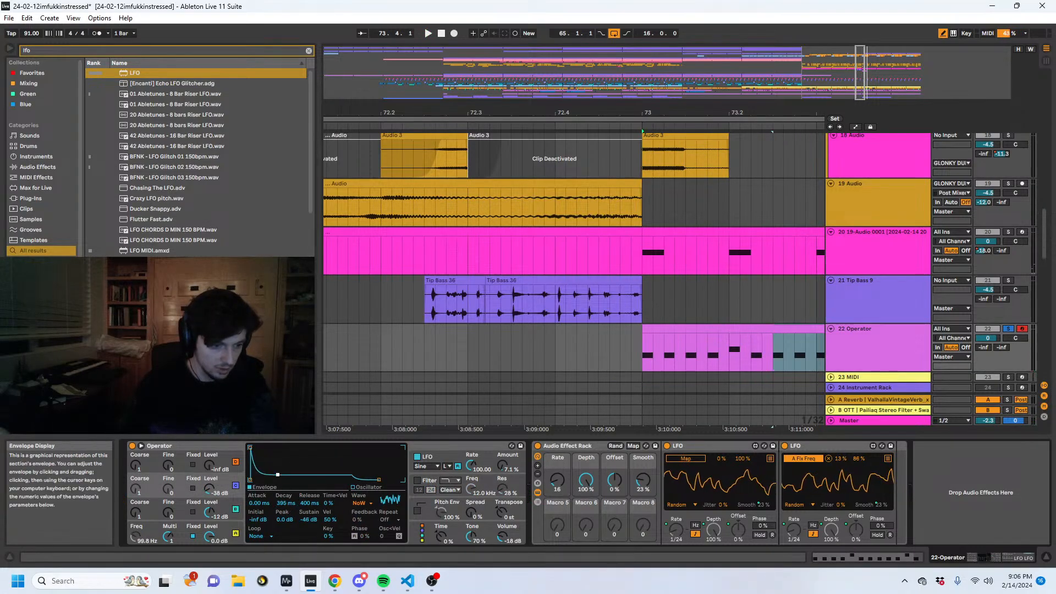
left_click_drag(278, 472, 277, 481)
key("space")
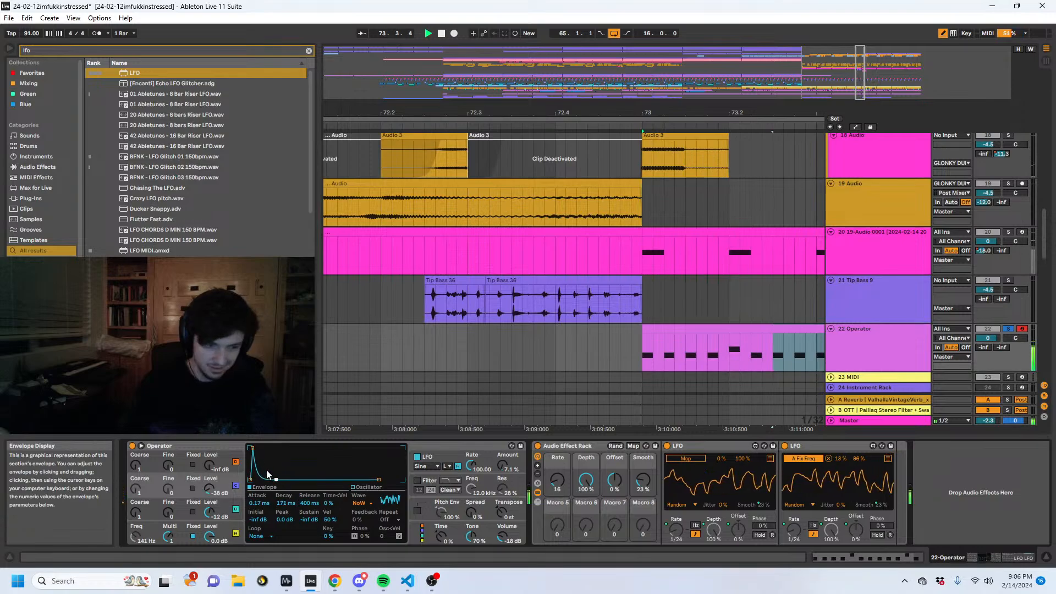
- Group Operator into an Instrument Rack and select its Operator chain
left_click(184, 445)
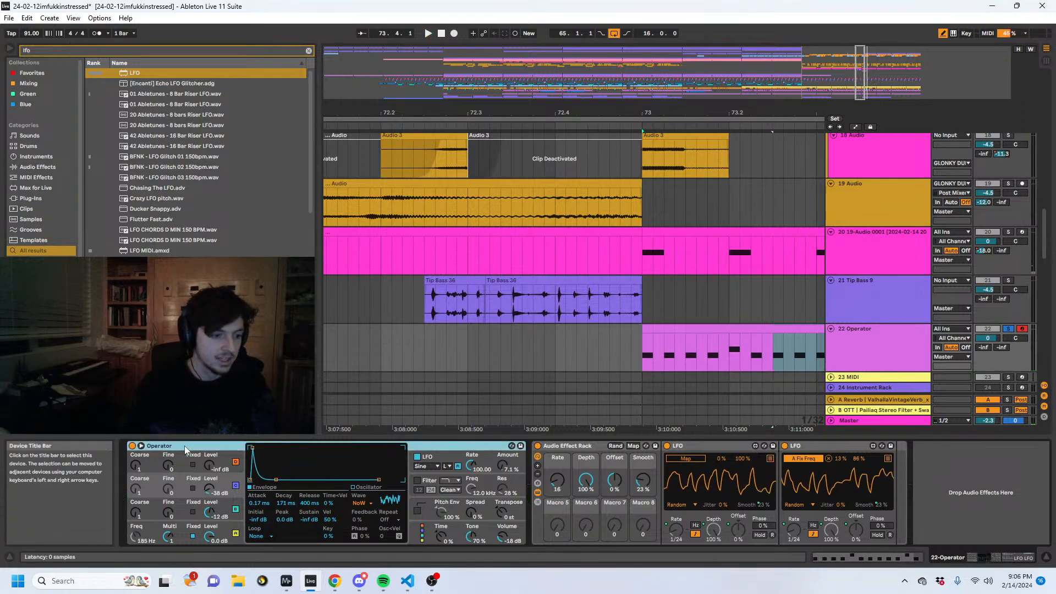
key("ctrl+g")
left_click(191, 499)
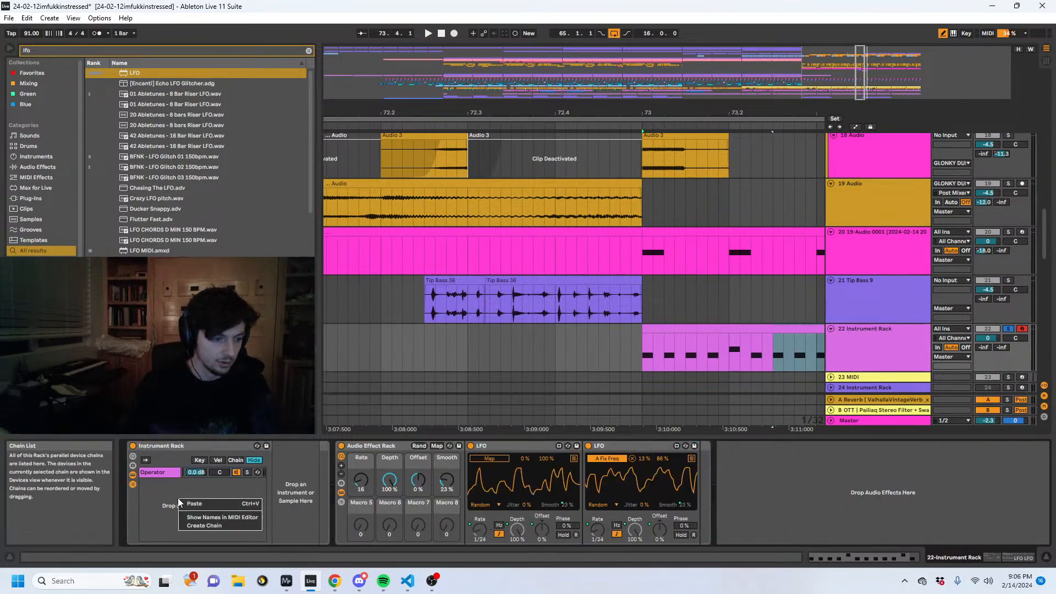
left_click(160, 472)
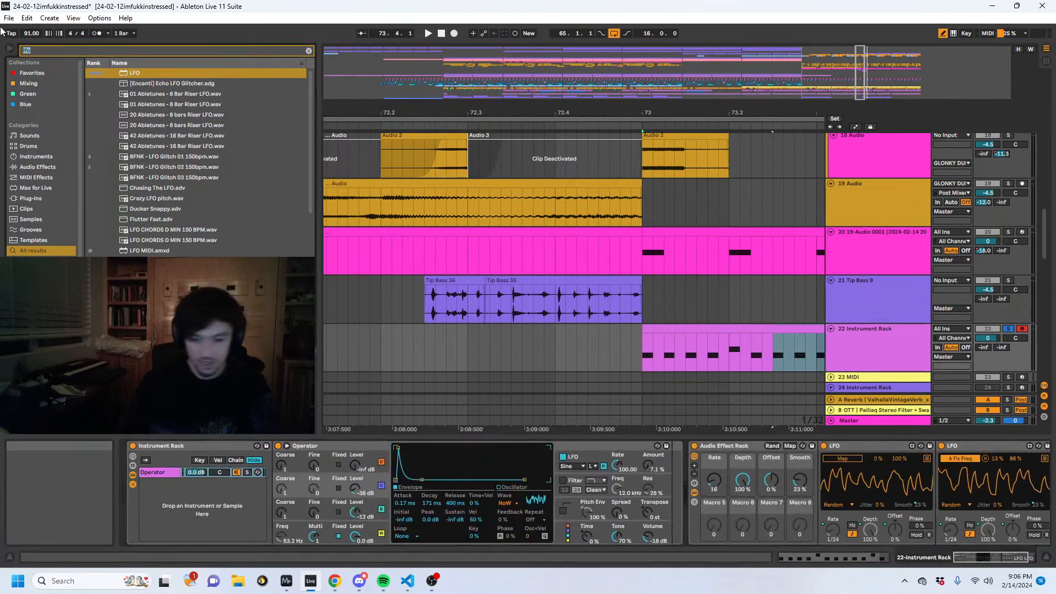
- Find Operator in the browser, add a default instance as a second chain in the Instrument Rack, and play it
left_click(94, 51)
type("opera")
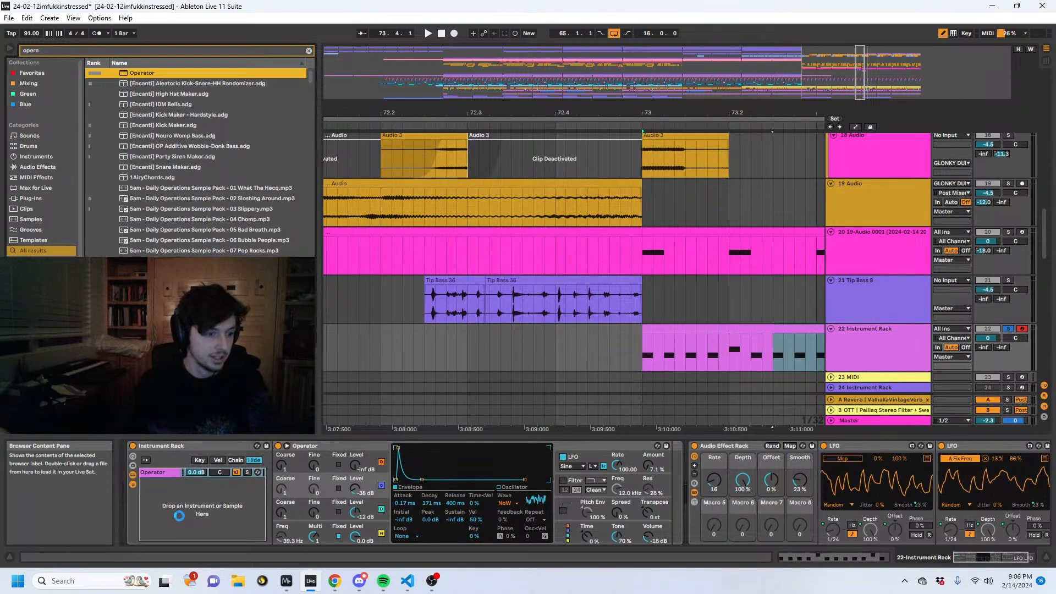
left_click_drag(161, 489, 152, 482)
key("space")
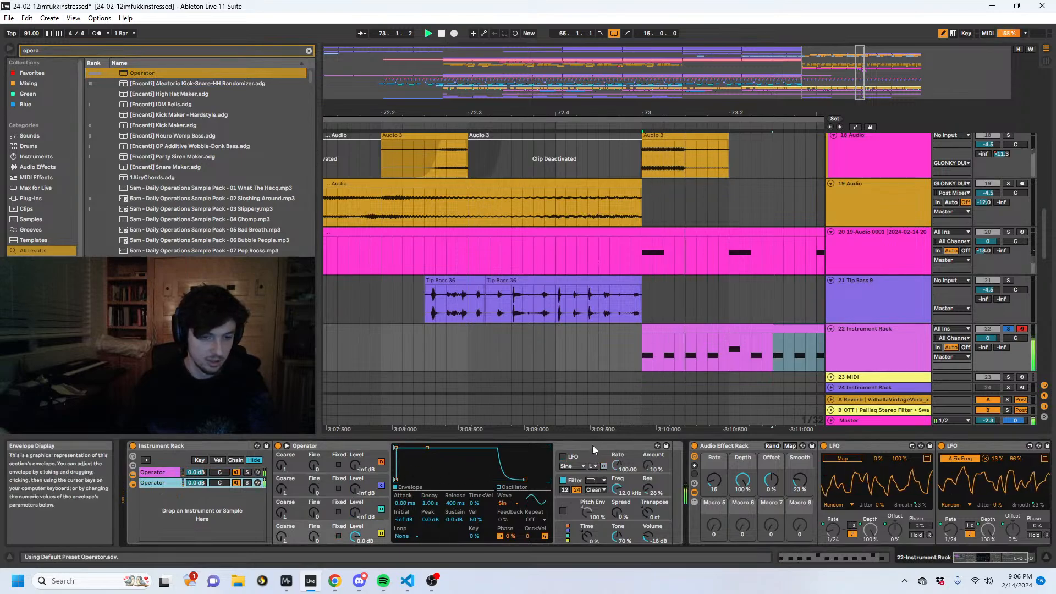
- Set the second Operator's oscillator A coarse to 0.5, transpose to -18 st, and enable its LFO with a 37% amount
left_click_drag(281, 536, 281, 545)
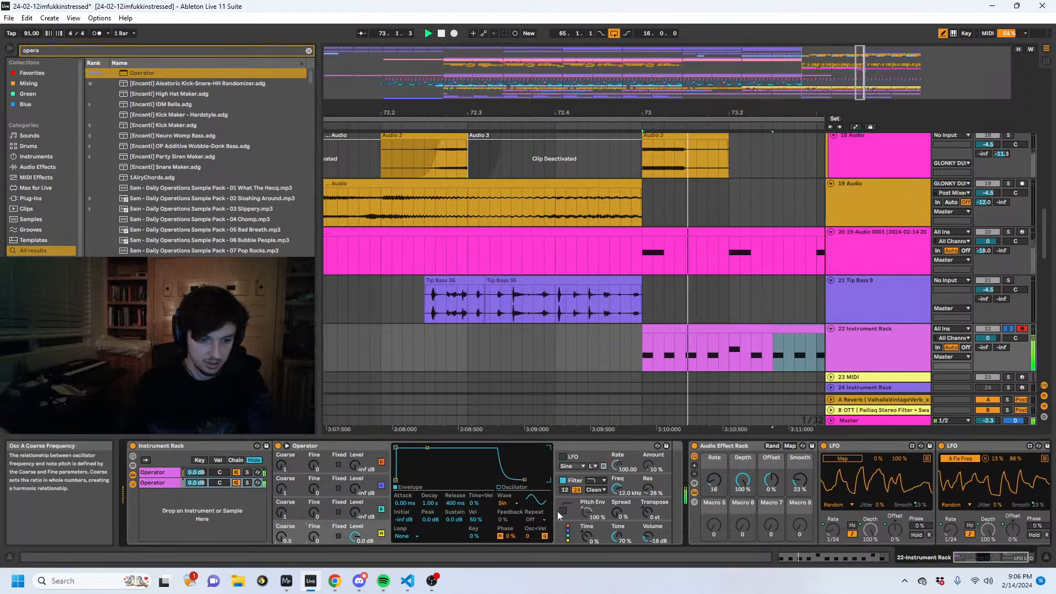
left_click_drag(647, 512, 647, 536)
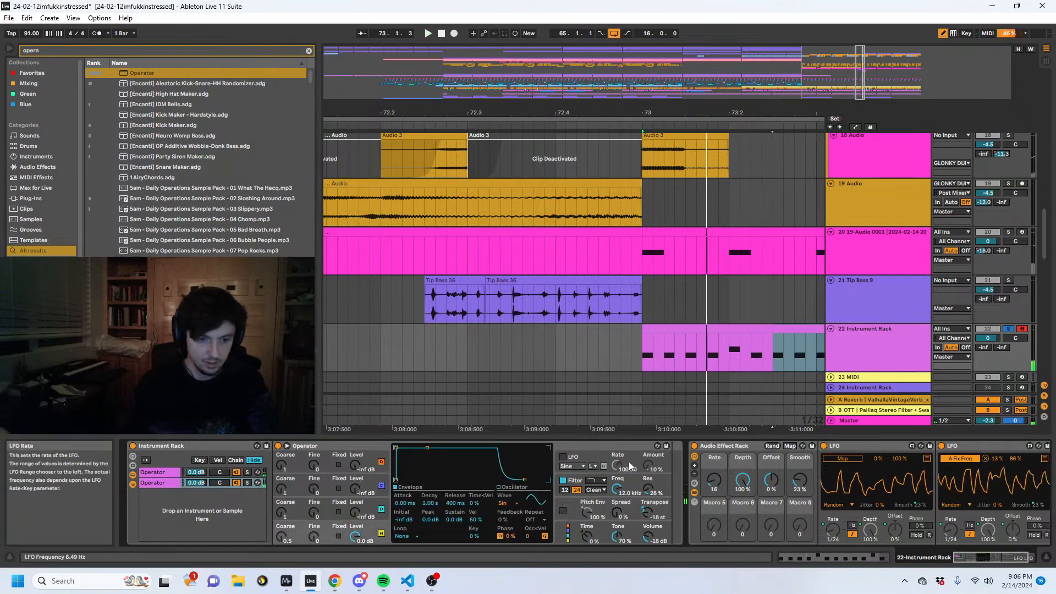
left_click_drag(649, 465, 649, 437)
key("space")
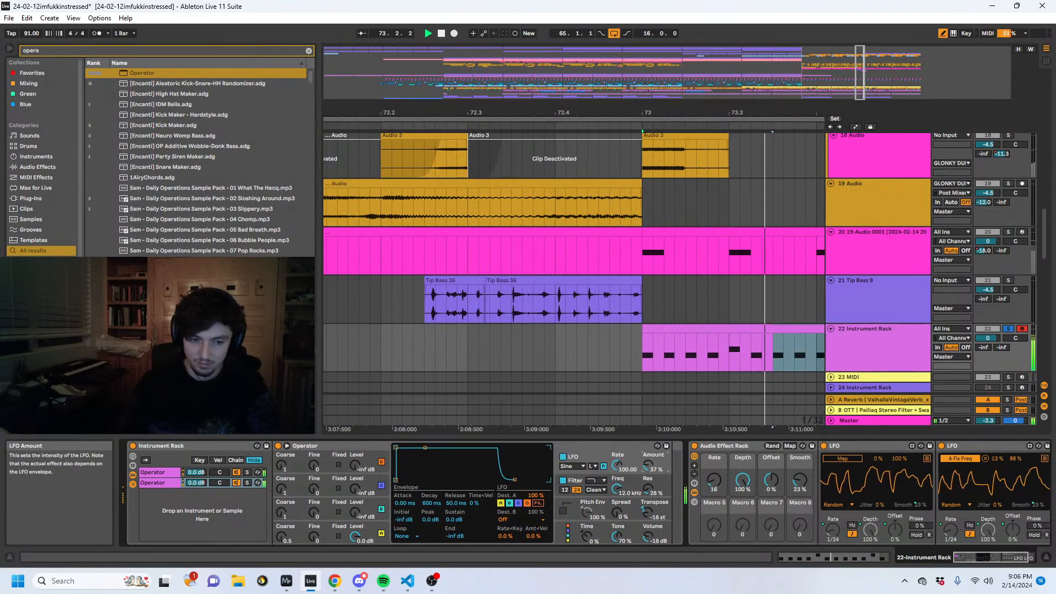
- Transpose all notes in the Instrument Rack clip up one octave
key("shift+Tab")
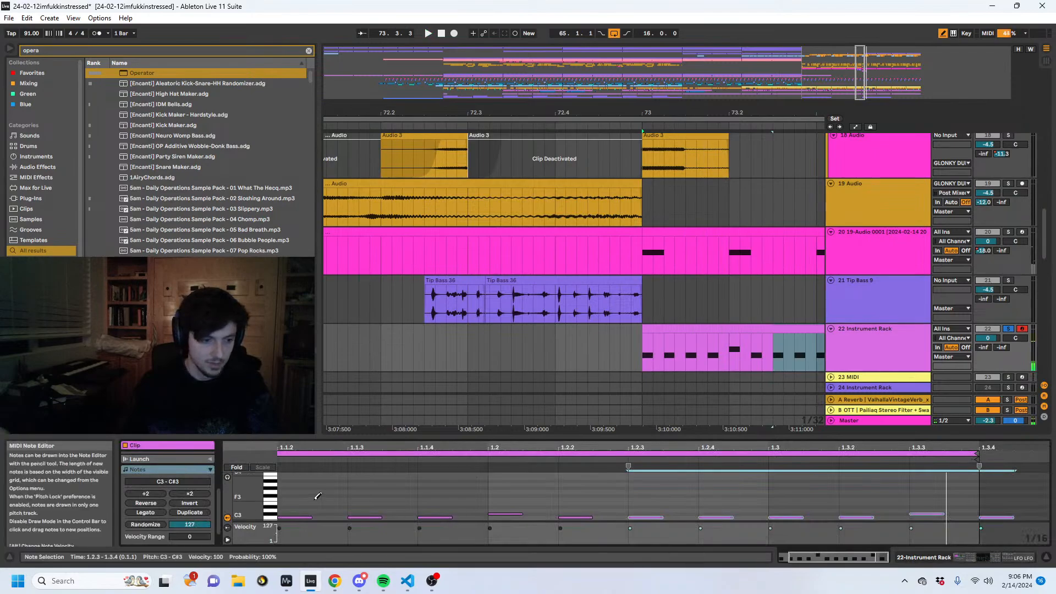
key("ctrl+a")
key("shift+Up")
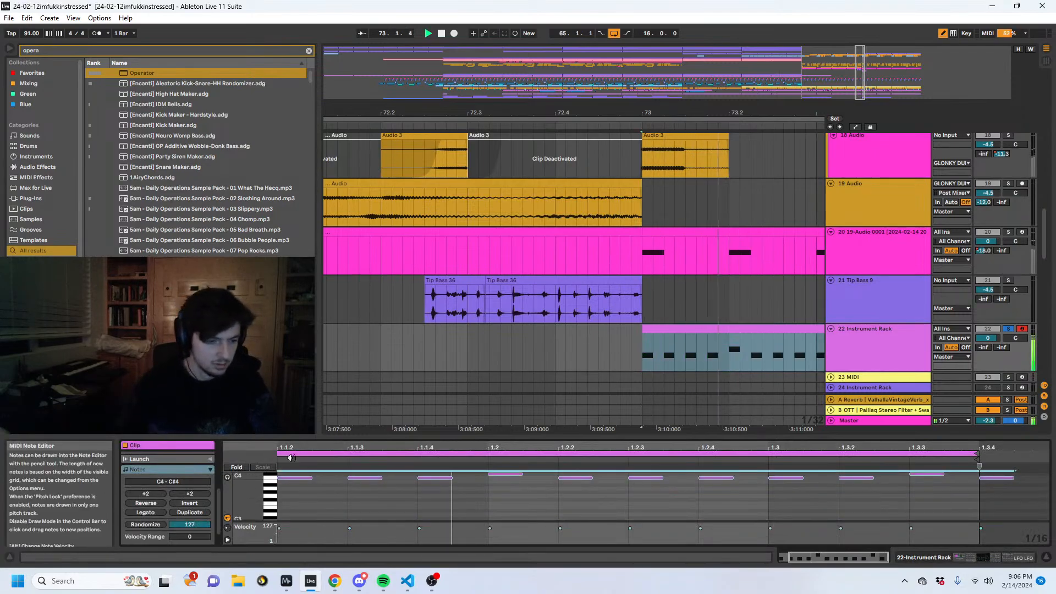
- Compress all the clip's notes to double tempo again and play the faster pattern
left_click(436, 436)
key("ctrl+a")
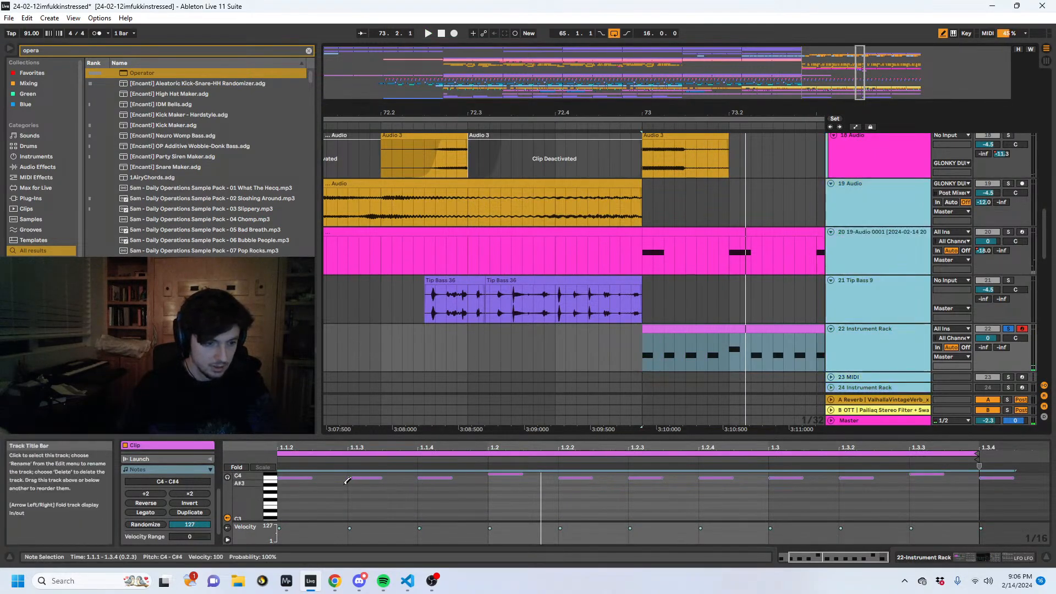
left_click(145, 493)
key("space")
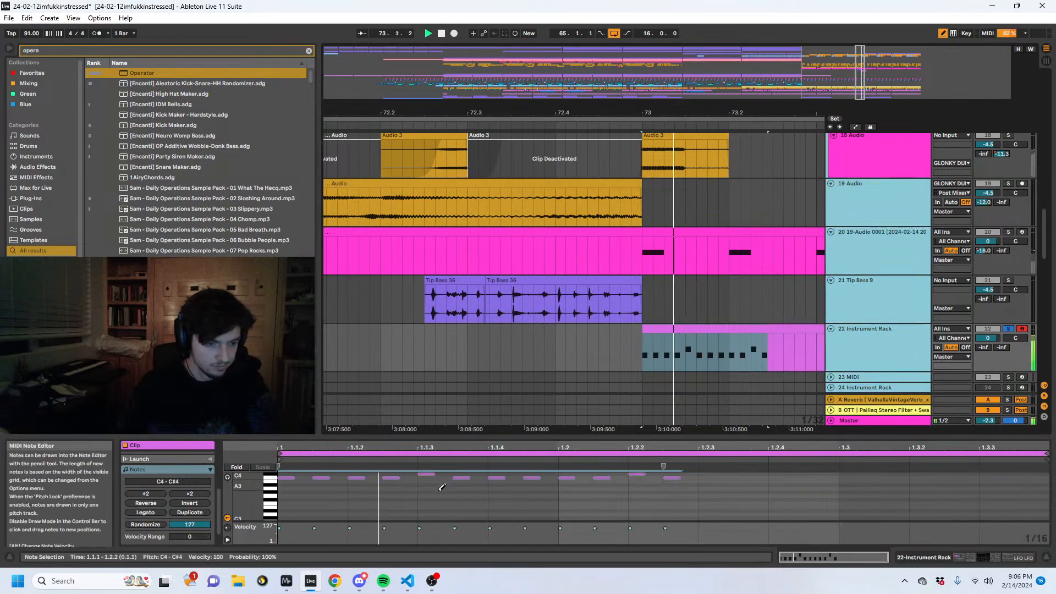
- Lower oscillator B's level to -21 dB in the rack's first Operator chain while playing the clip
key("shift+Tab")
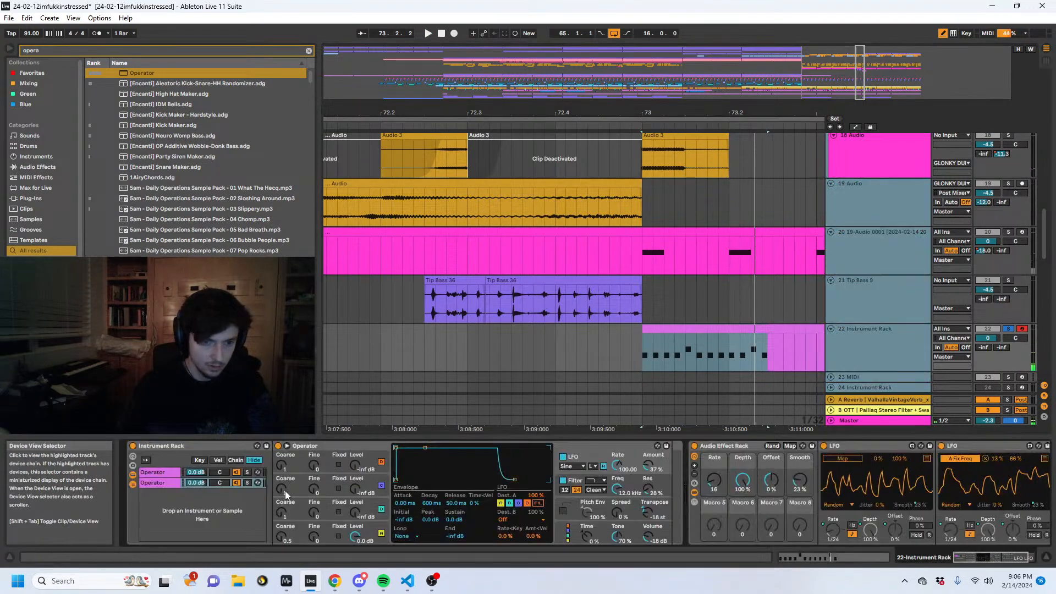
left_click(167, 473)
left_click(356, 514)
key("space")
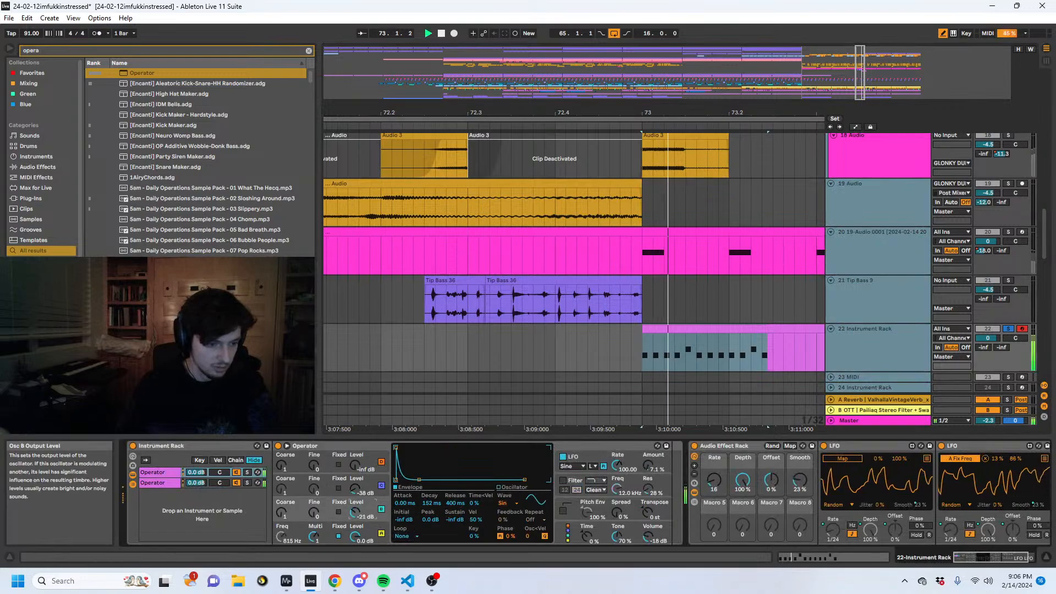
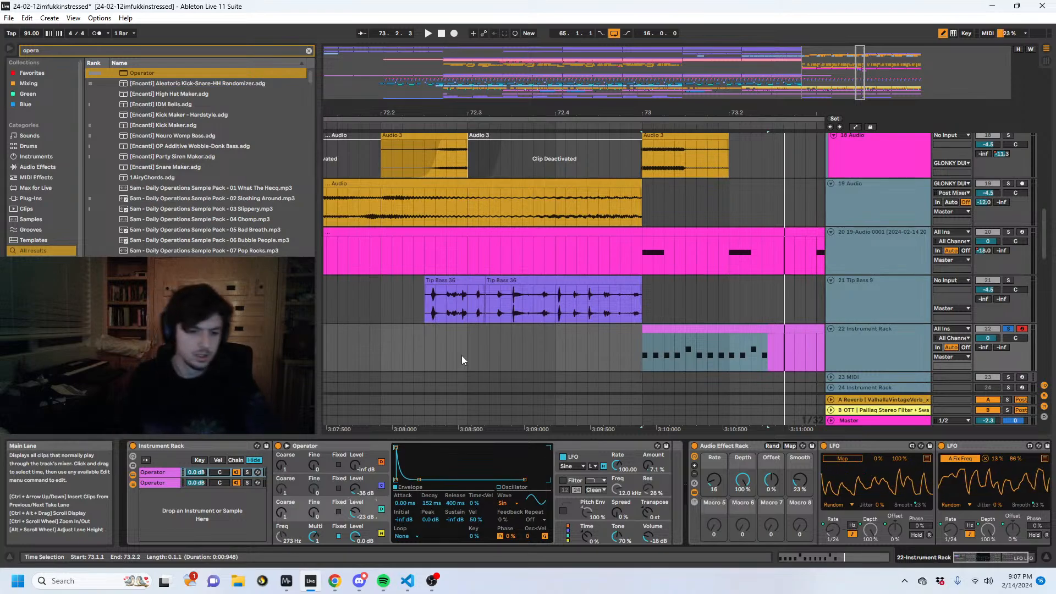
- Stretch the MIDI notes in the Instrument Rack clip at bar 73 to double length, compress them partway back, and audition the clip
left_click(736, 330)
left_click(737, 331)
key("space")
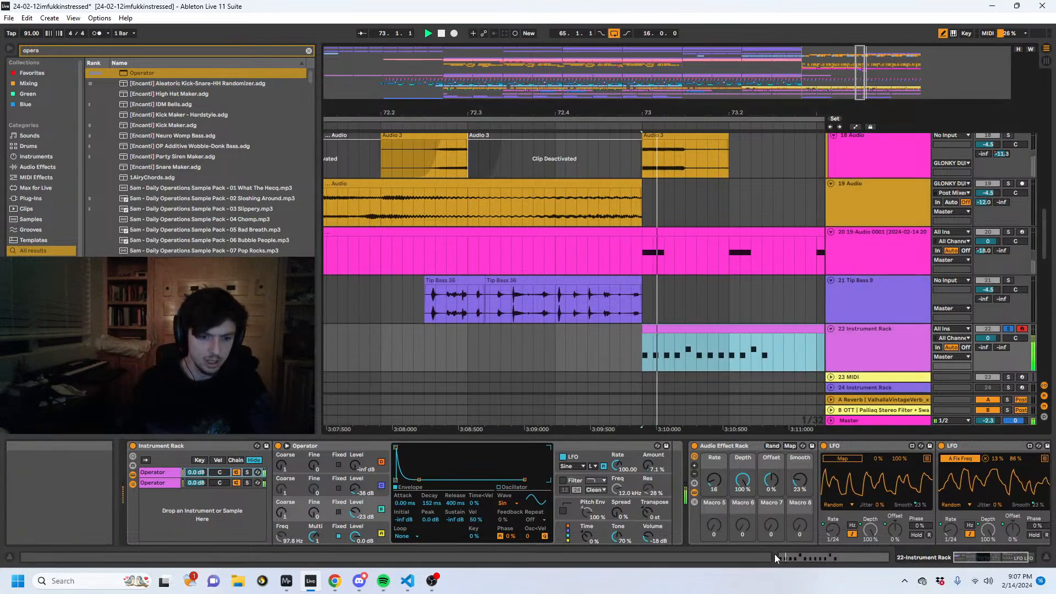
left_click(779, 555)
key("b")
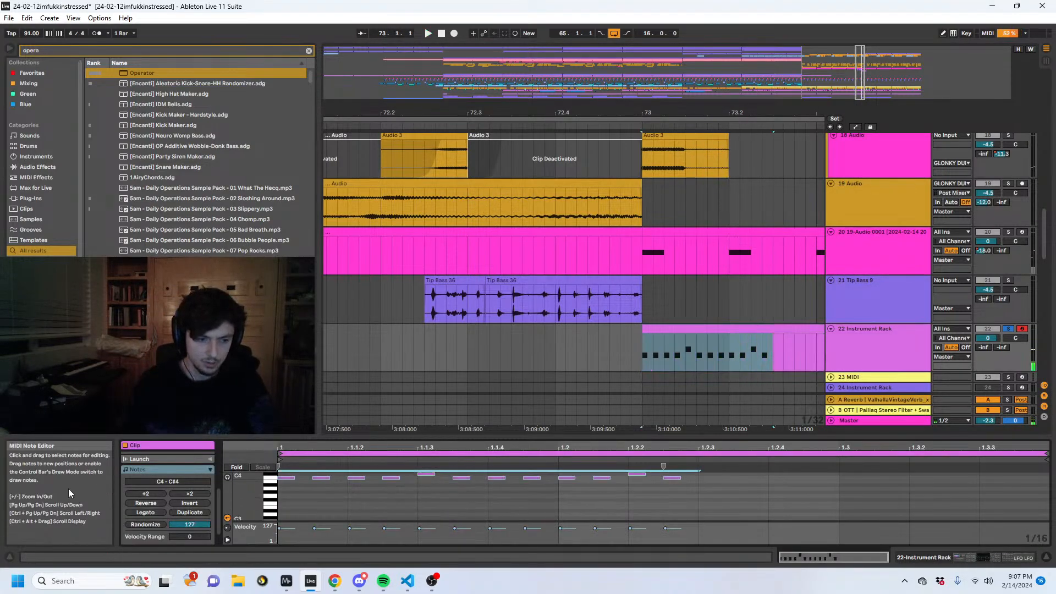
left_click(187, 496)
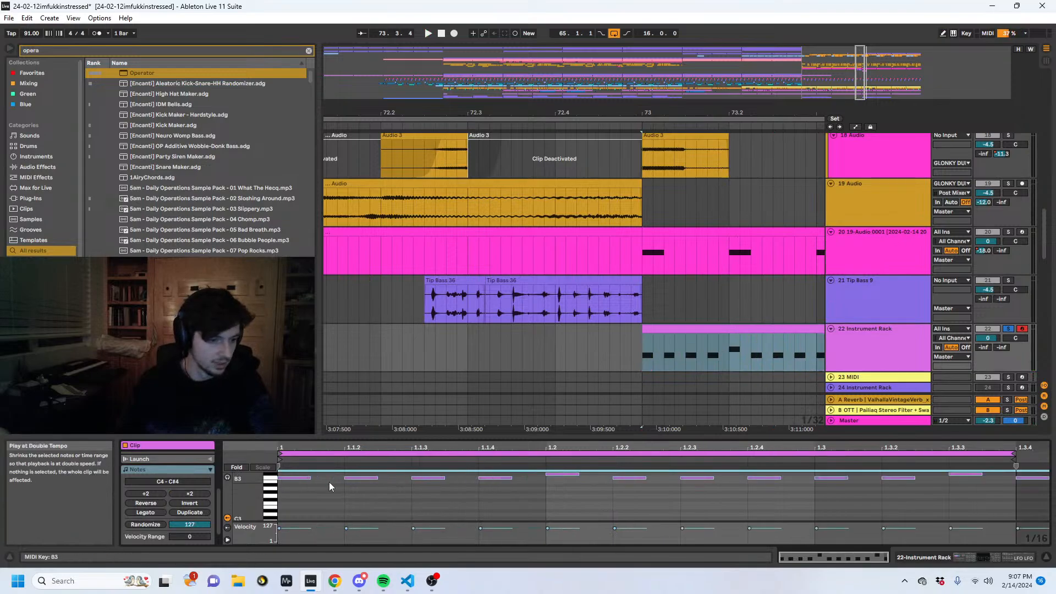
left_click(1016, 474)
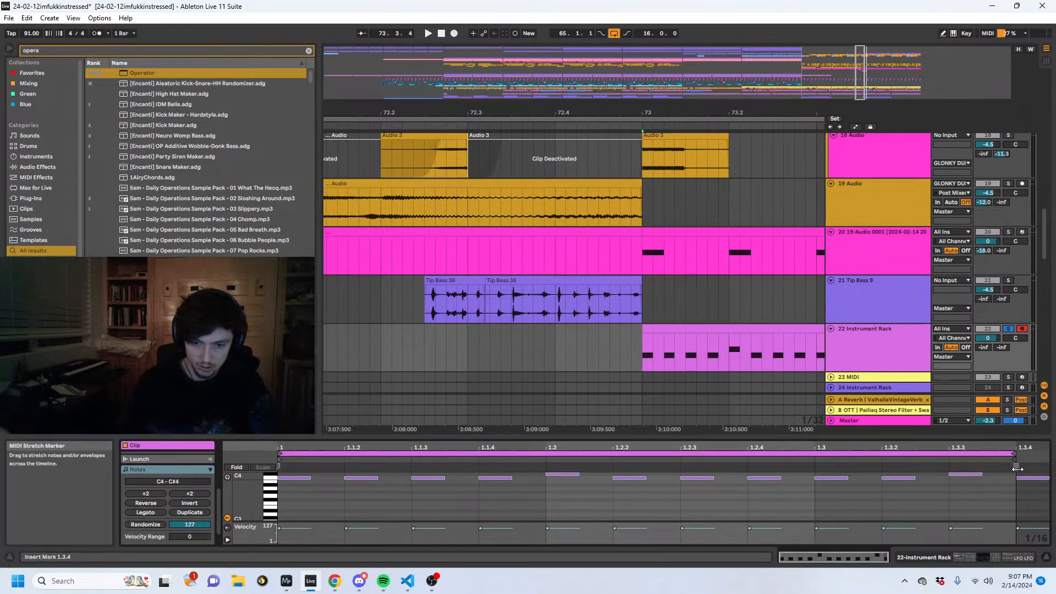
key("space")
- Show the automation lane for the second Operator chain's Transpose on the Instrument Rack track
left_click(919, 556)
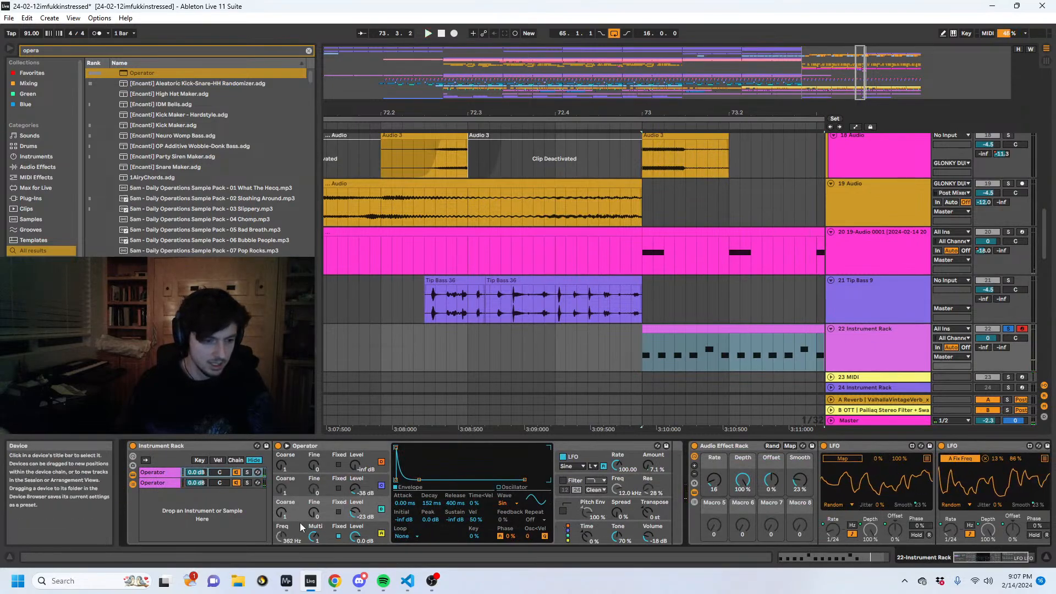
left_click(161, 481)
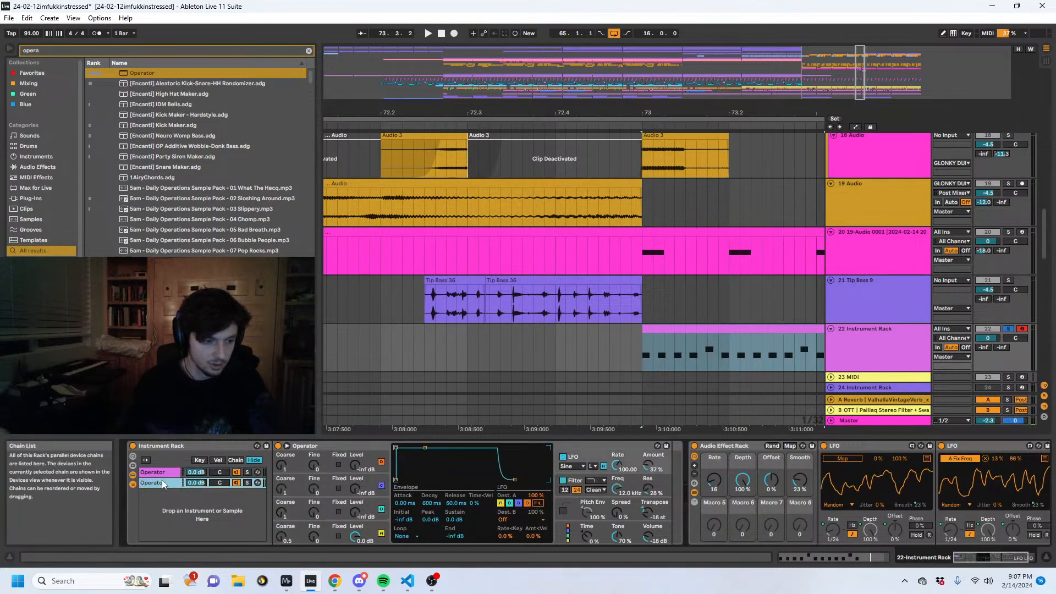
left_click(615, 525)
key("a")
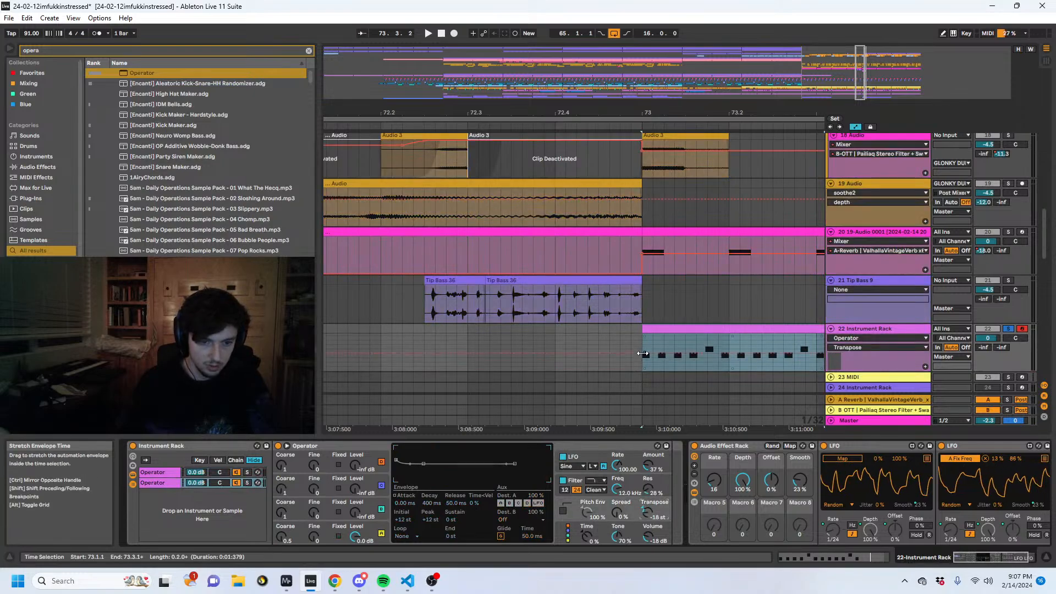
- Draw a Transpose automation ramp falling from bar 73 to about -28 st just before 73.3, enlarging the track, and audition it
left_click(639, 351)
scroll(682, 352, "right", 2)
left_click_drag(772, 353, 749, 338)
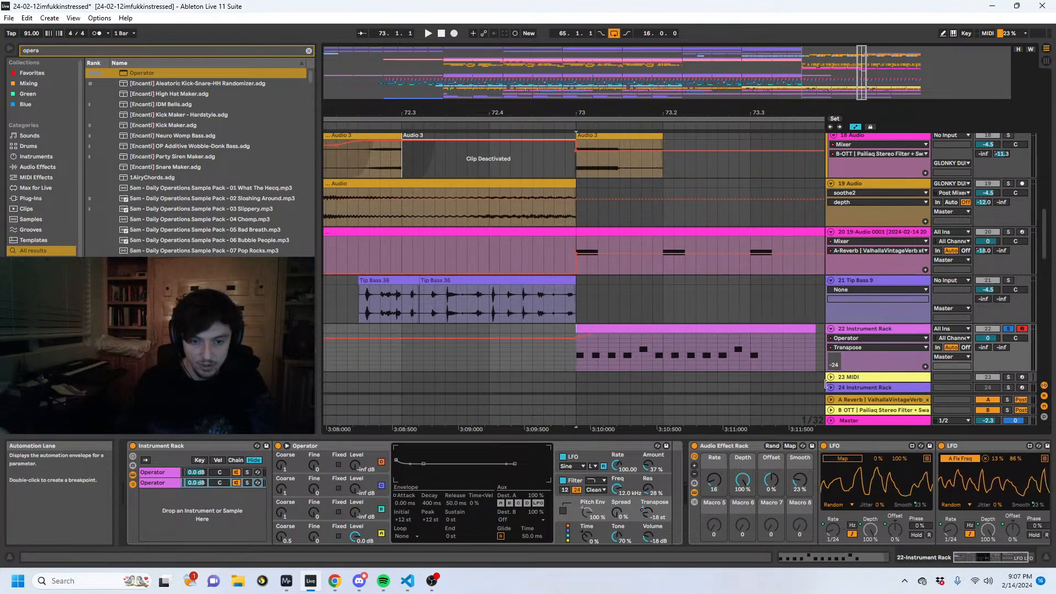
left_click_drag(825, 370, 842, 460)
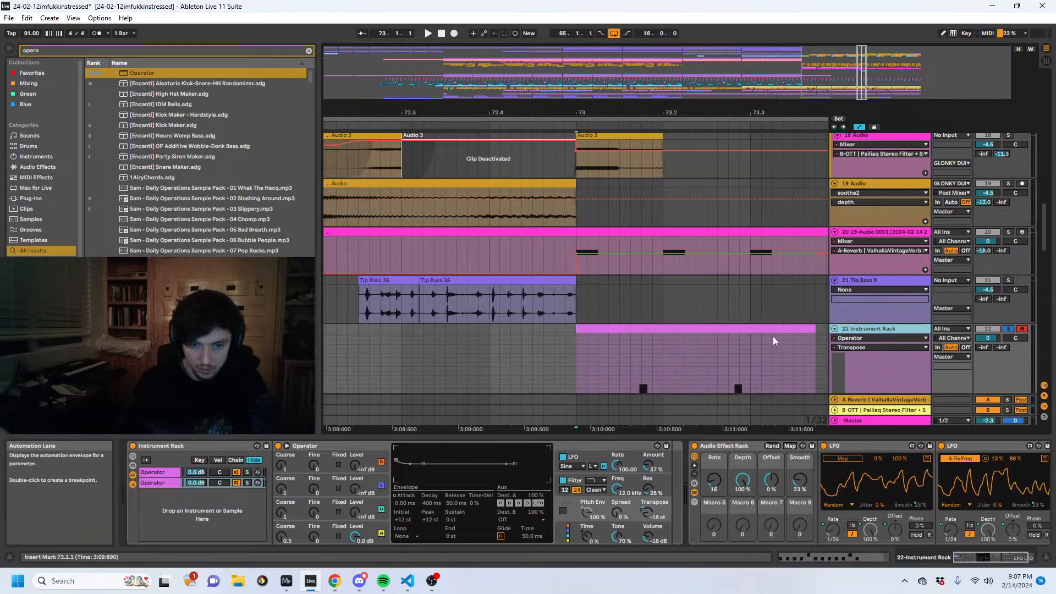
left_click_drag(756, 348, 750, 397)
left_click_drag(751, 353, 752, 388)
key("space")
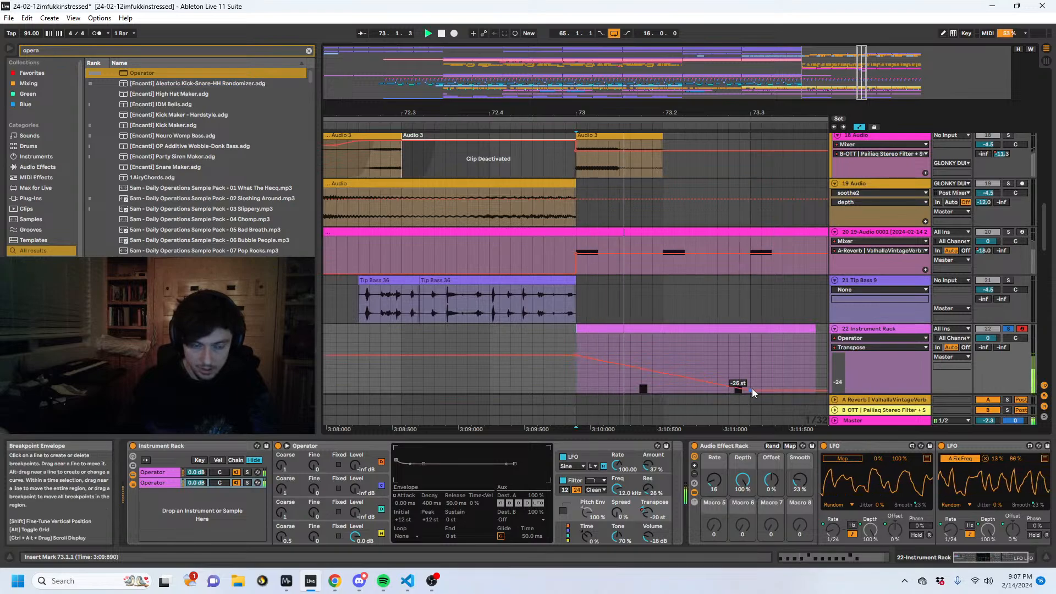
key("space")
- Select 73.1 to 73.3 on the Instrument Rack track and audition it while comparing the two Operator chains
left_click(164, 474)
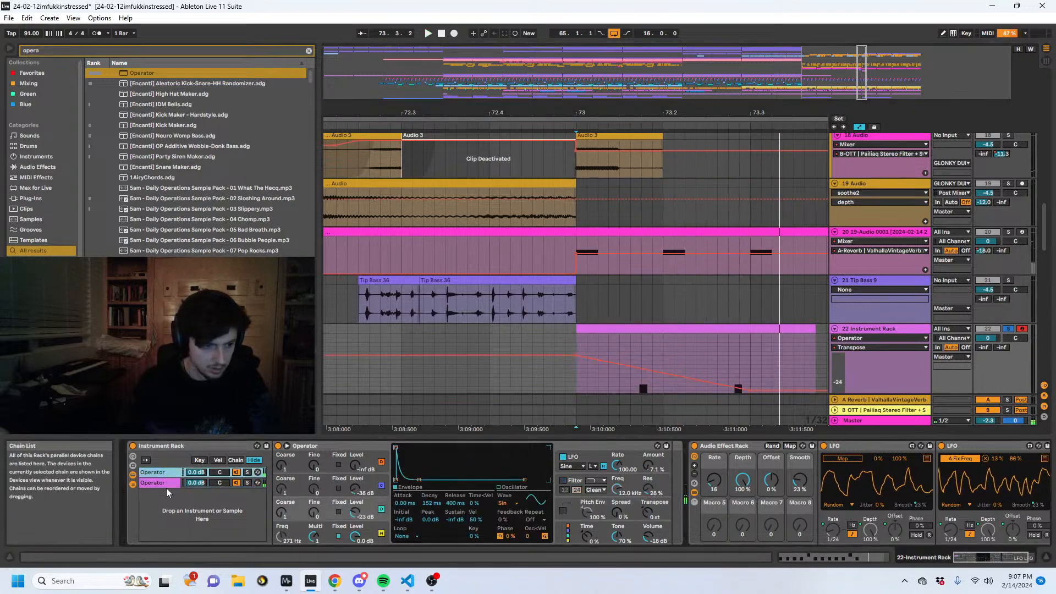
left_click(154, 482)
left_click(155, 472)
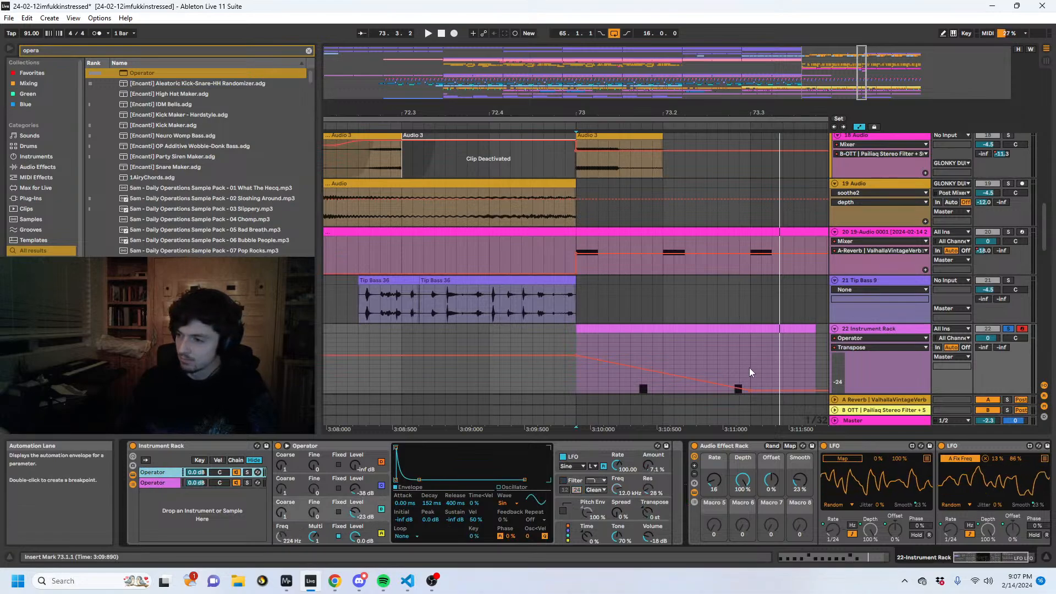
left_click_drag(749, 368, 574, 369)
left_click(164, 481)
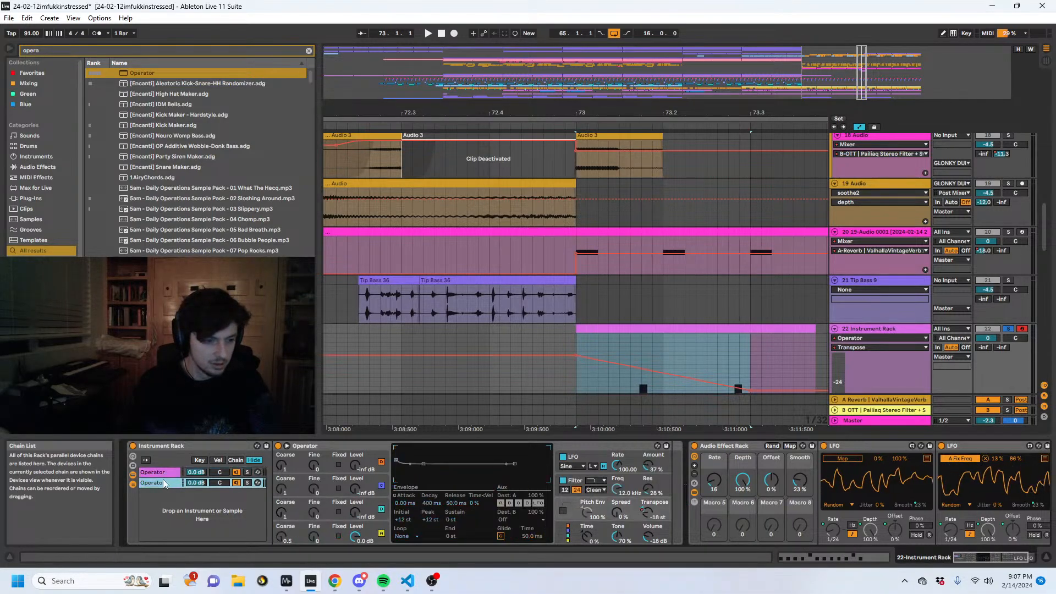
key("space")
key("space")
- Reshape the first Operator's oscillator A envelope to about 0.29 ms attack and 311 ms decay, and audition it
left_click(314, 536)
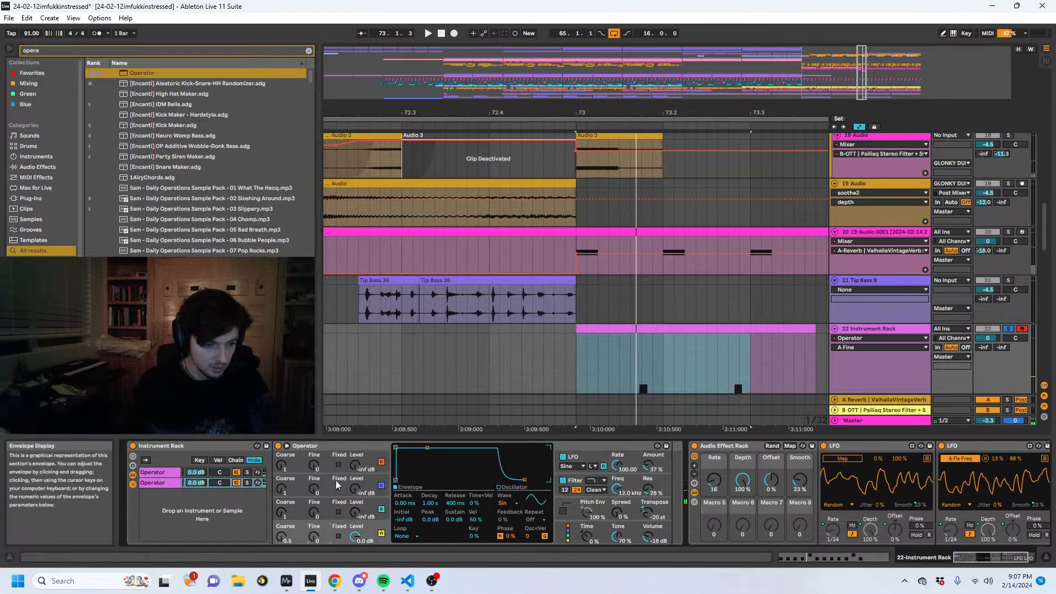
left_click(160, 471)
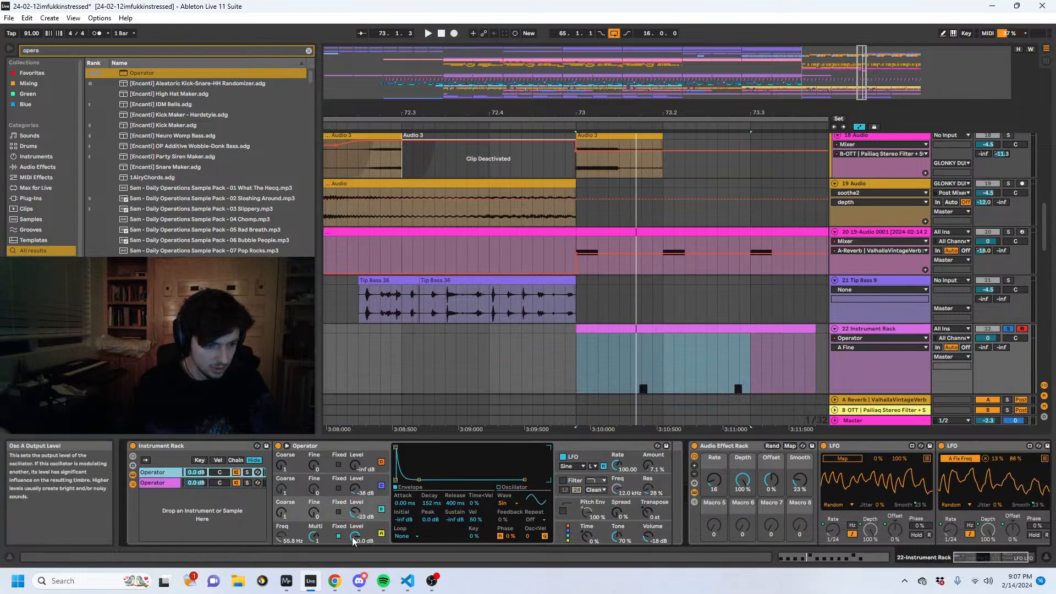
key("space")
left_click_drag(423, 479, 421, 480)
left_click_drag(395, 447, 400, 448)
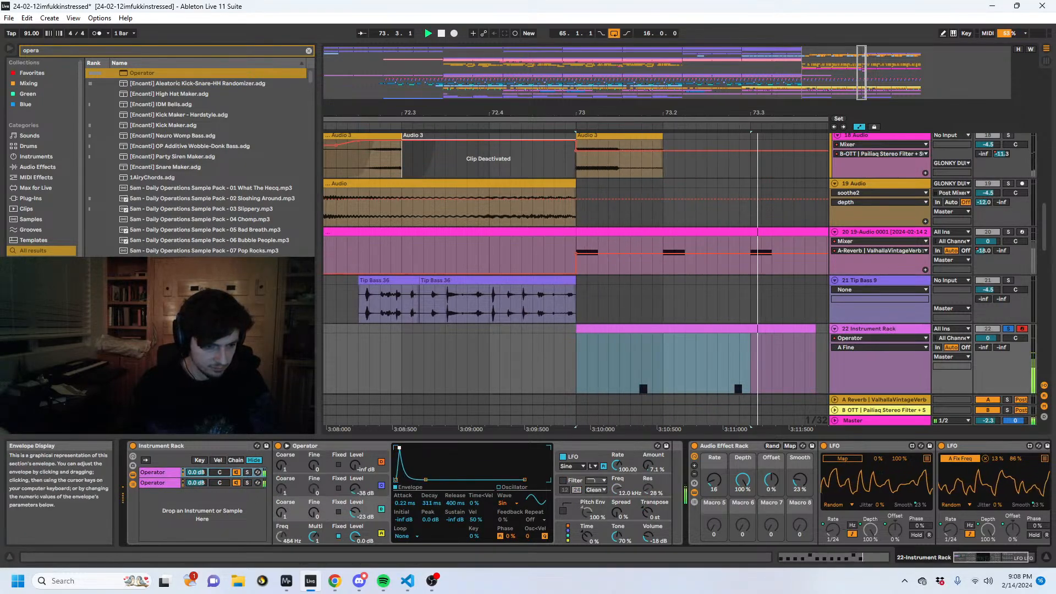
key("space")
key("space")
- Shorten the second Operator's oscillator A envelope decay to about 136 ms with no sustain, and audition both layers
left_click(204, 481)
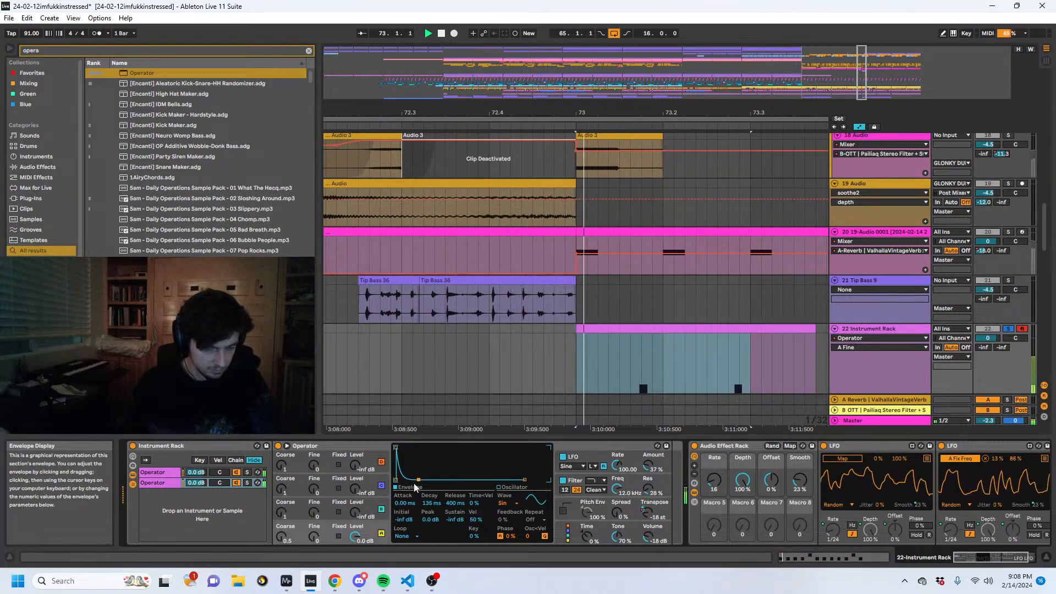
left_click(160, 472)
key("space")
key("space")
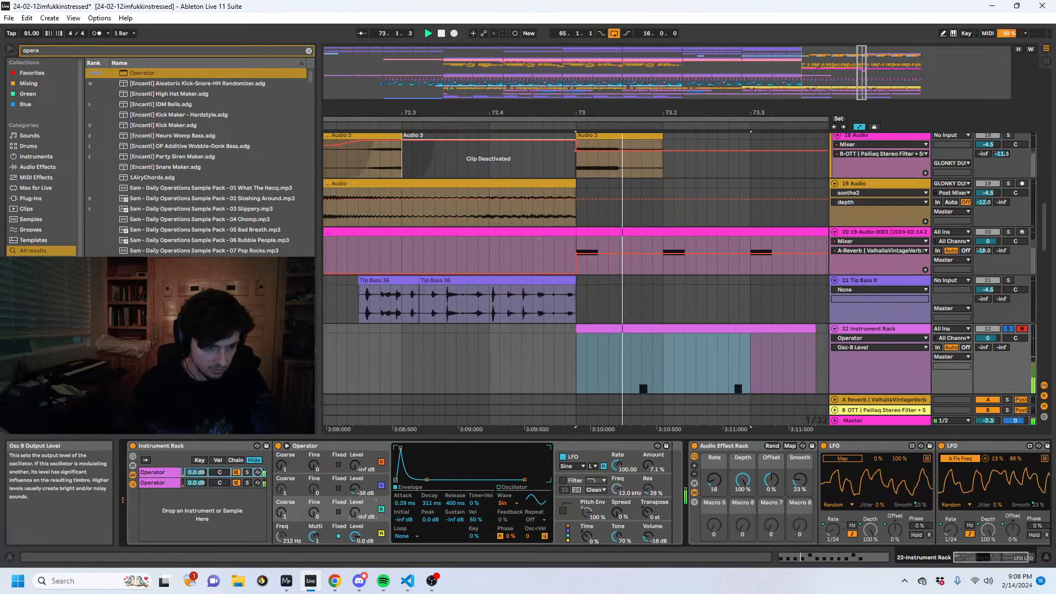
key("space")
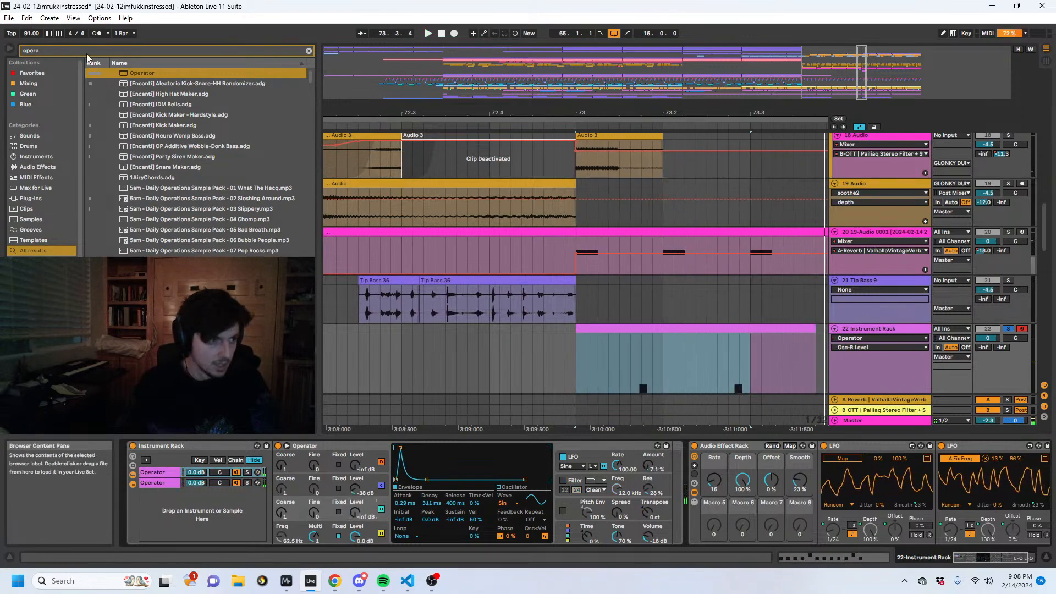
- Add an Auto Filter between the Instrument Rack and the Audio Effect Rack, and map the first LFO to its frequency
left_click_drag(86, 53, 8, 52)
type("auto fi")
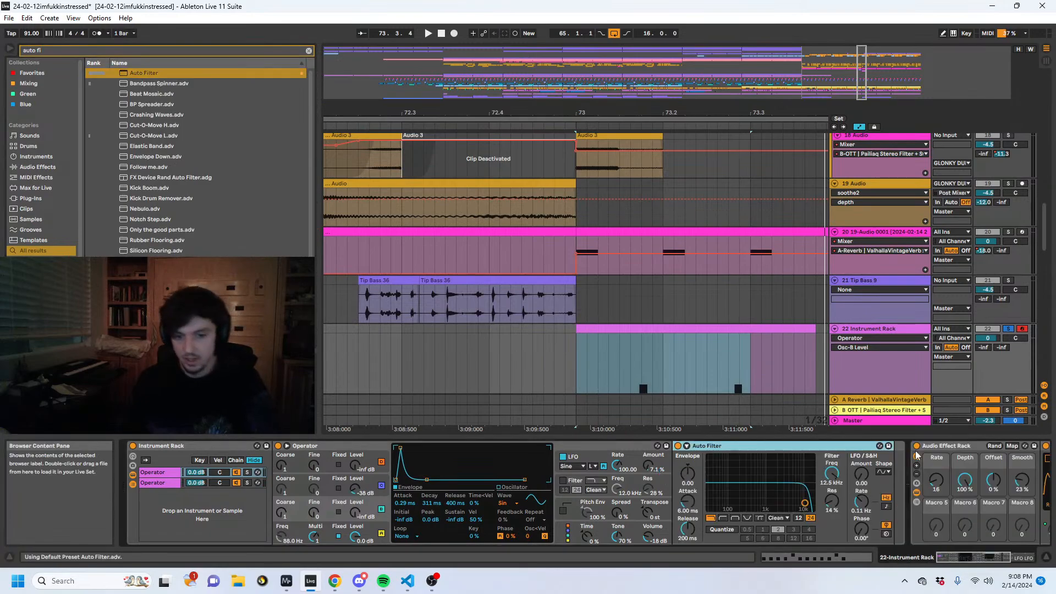
left_click(945, 446)
key("Right")
left_click(957, 458)
left_click(724, 473)
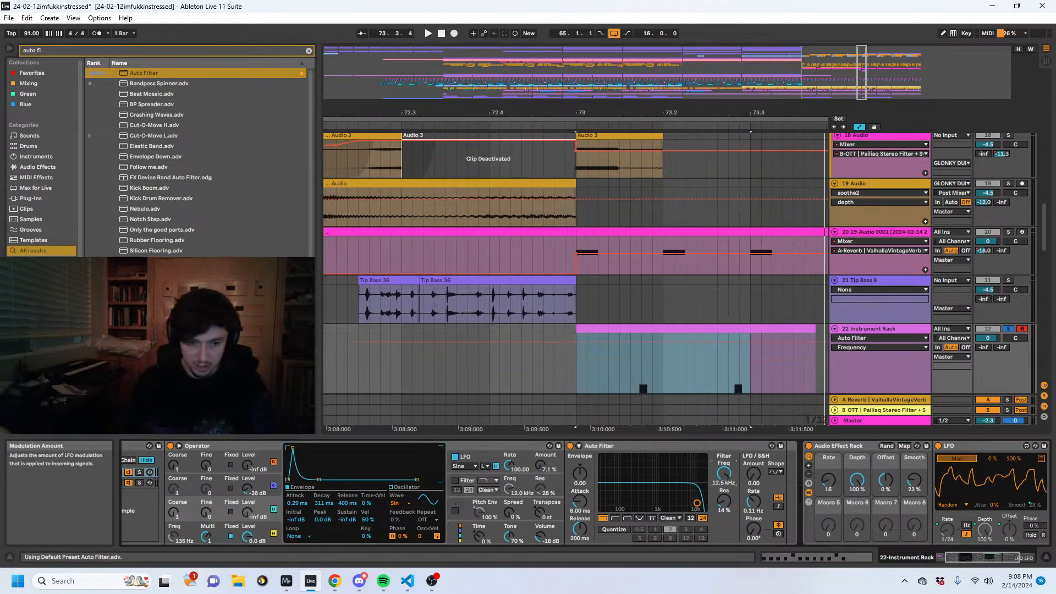
- Set the Auto Filter's resonance to 86% and its type to Morph with the morph position at 19 hp/no during playback
key("space")
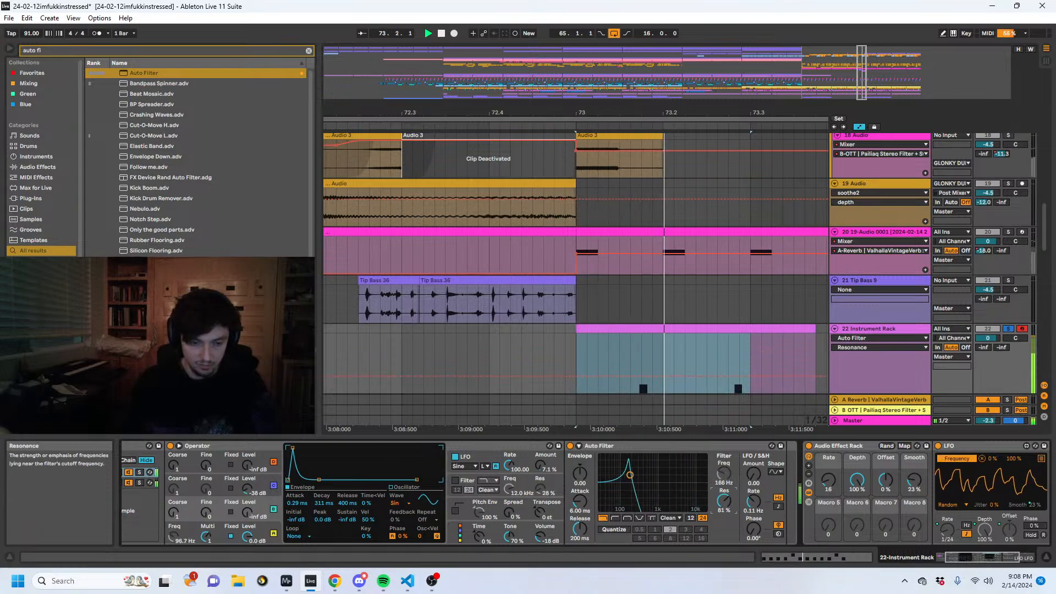
left_click_drag(725, 502, 726, 498)
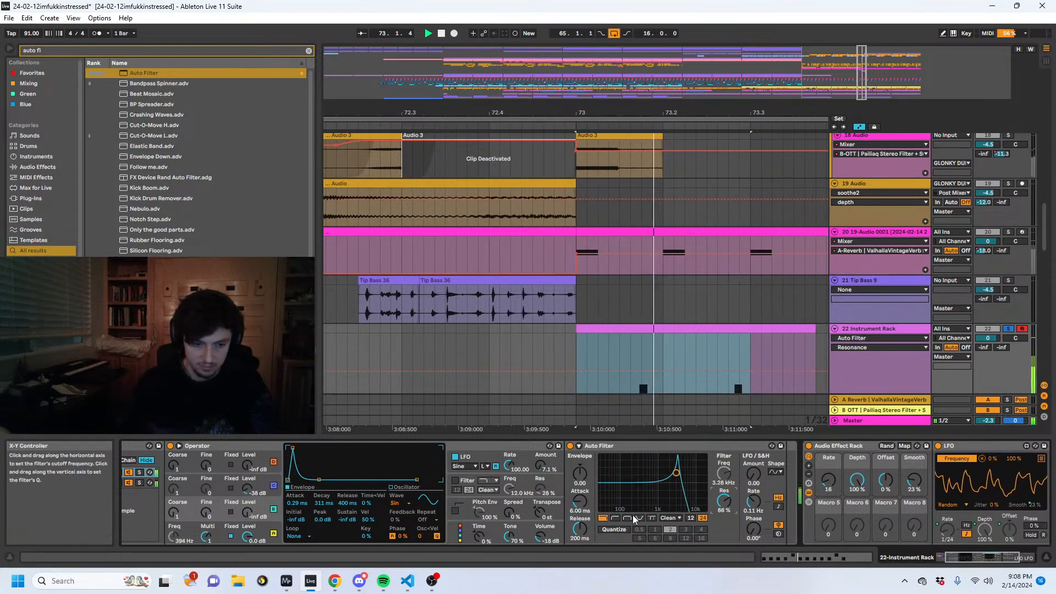
left_click(651, 518)
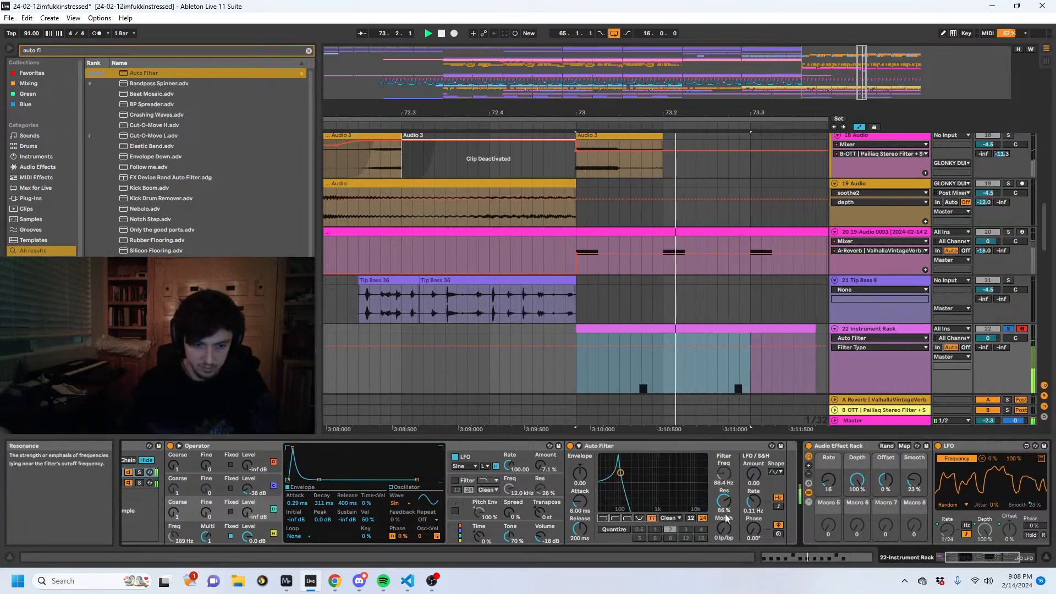
mouse_move(723, 529)
left_mouse_down()
mouse_move(724, 512)
mouse_move(719, 532)
left_mouse_up()
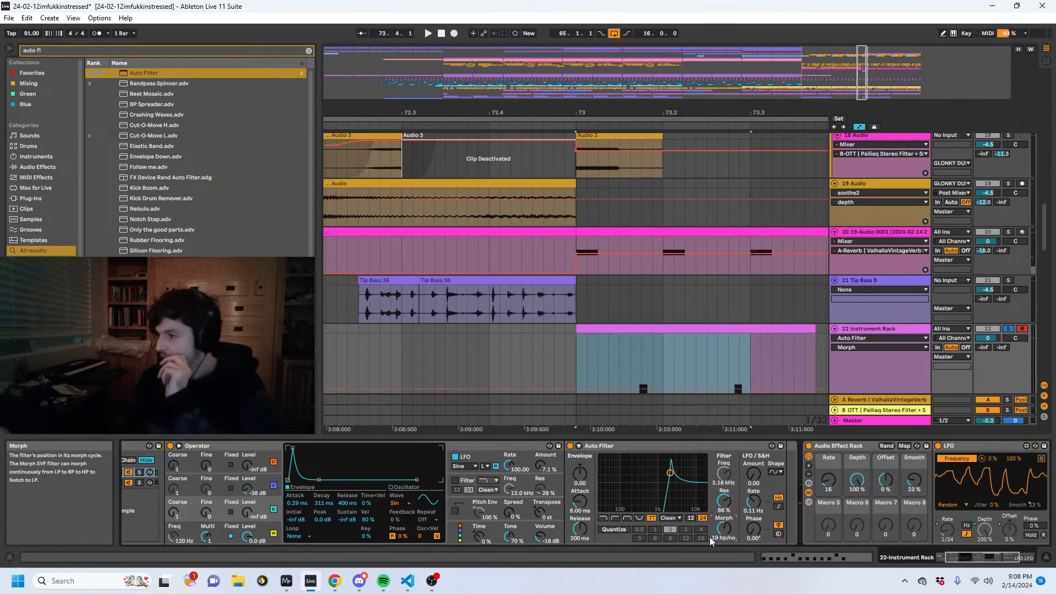
- Search the browser for "delay" and insert the Delay effect after the Auto Filter
left_click(65, 50)
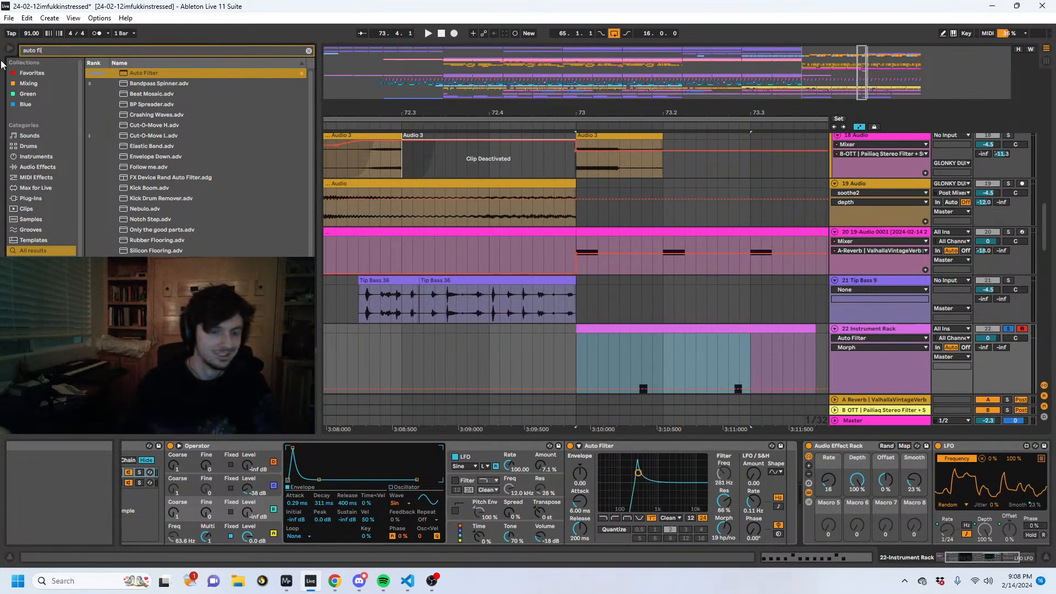
type("delay")
left_click_drag(77, 51, 21, 51)
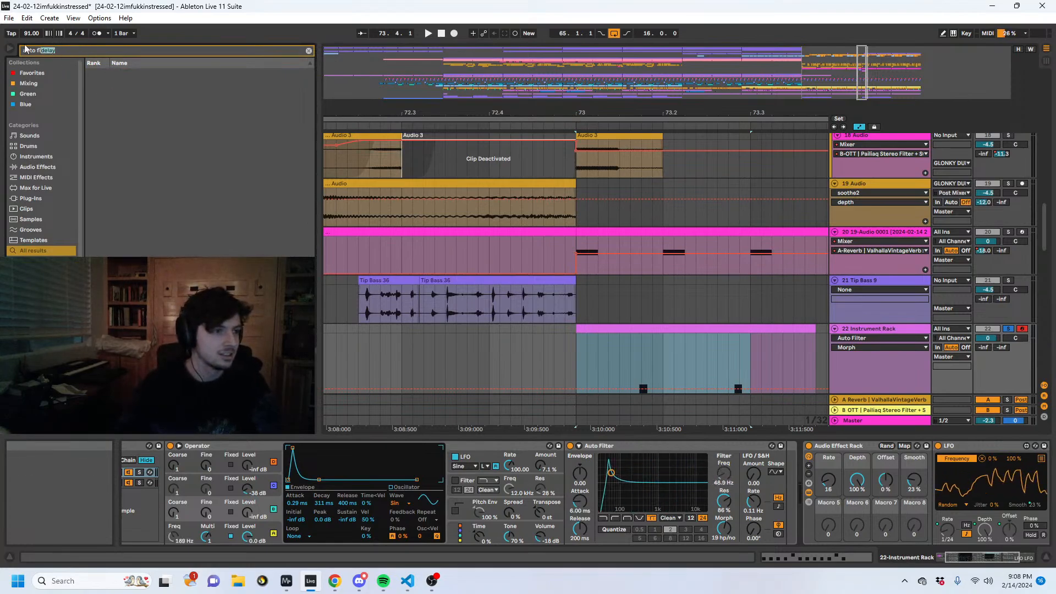
type("delay")
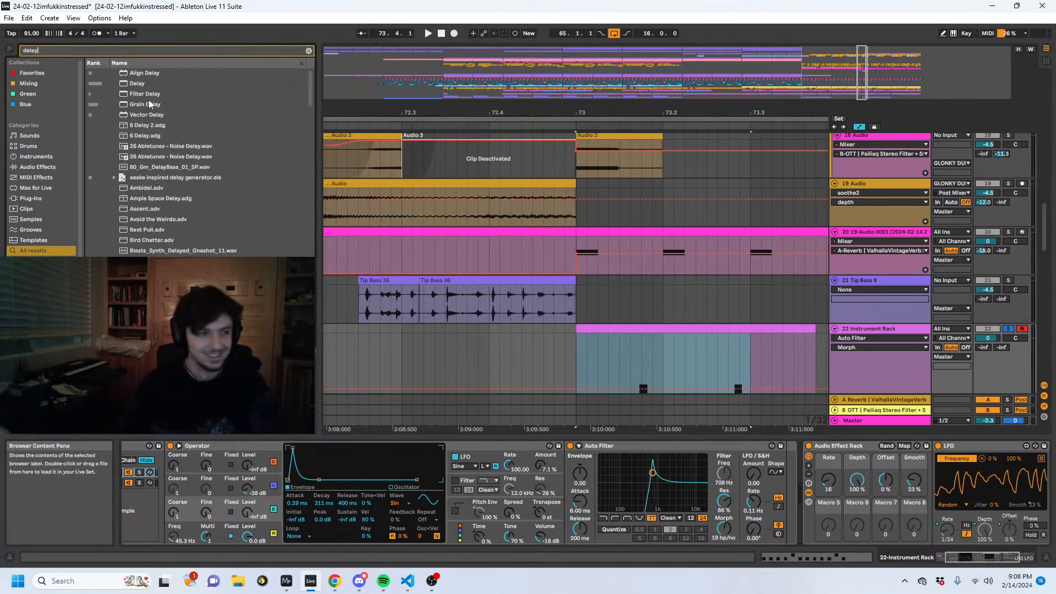
left_click_drag(141, 84, 819, 481)
- Turn off Ping Pong on the Delay and set its unsynced time to 27.0 ms and feedback to 75% while auditioning
key("space")
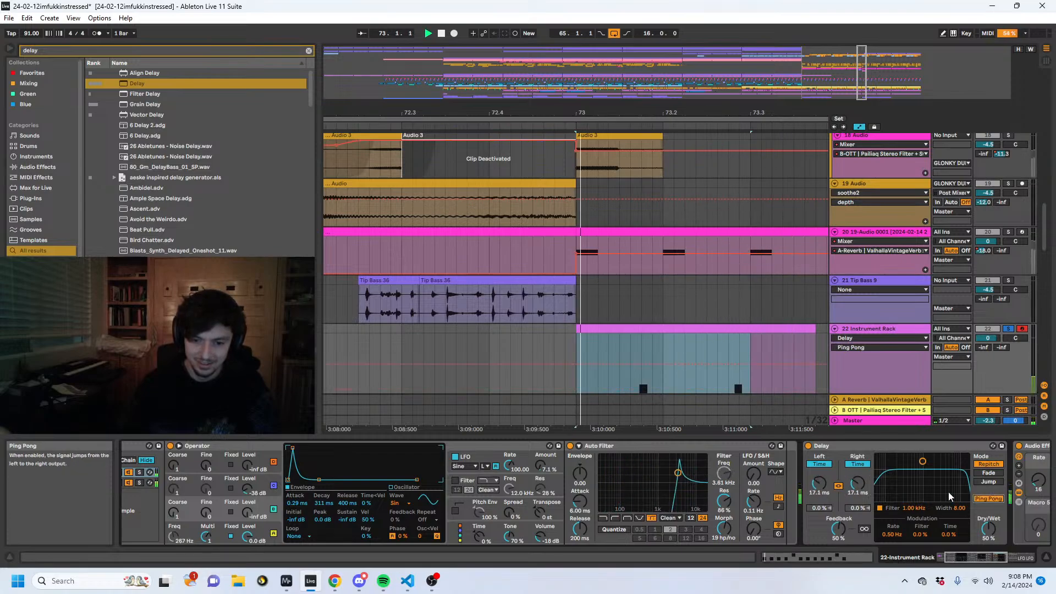
left_click(987, 498)
left_click(984, 499)
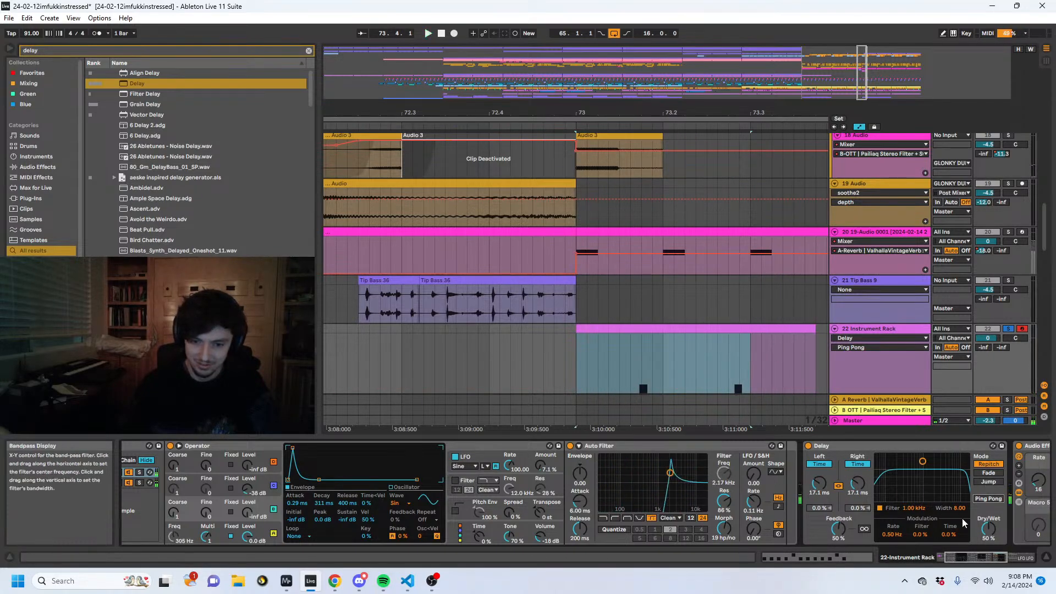
key("space")
key("space")
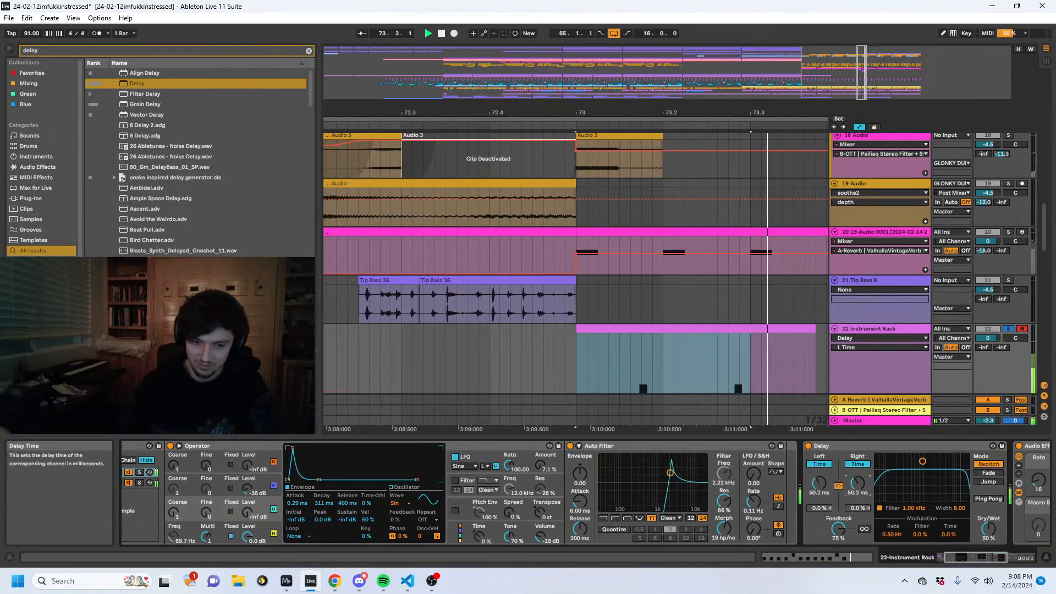
- Search the browser for "grain" and insert Grain Delay between the Auto Filter and the Delay
key("ctrl+f")
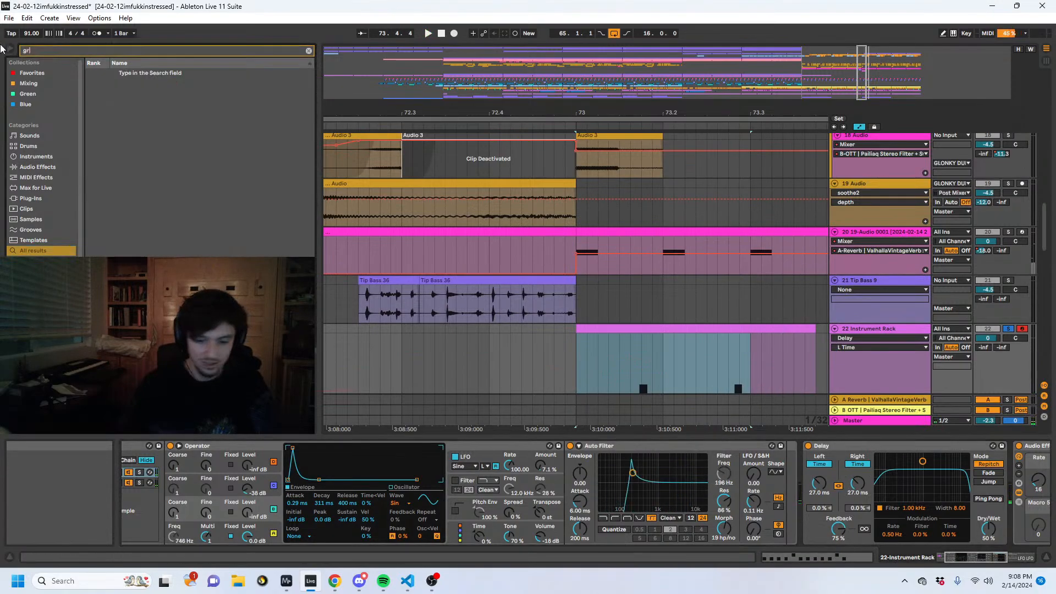
type("grain")
left_click(133, 73)
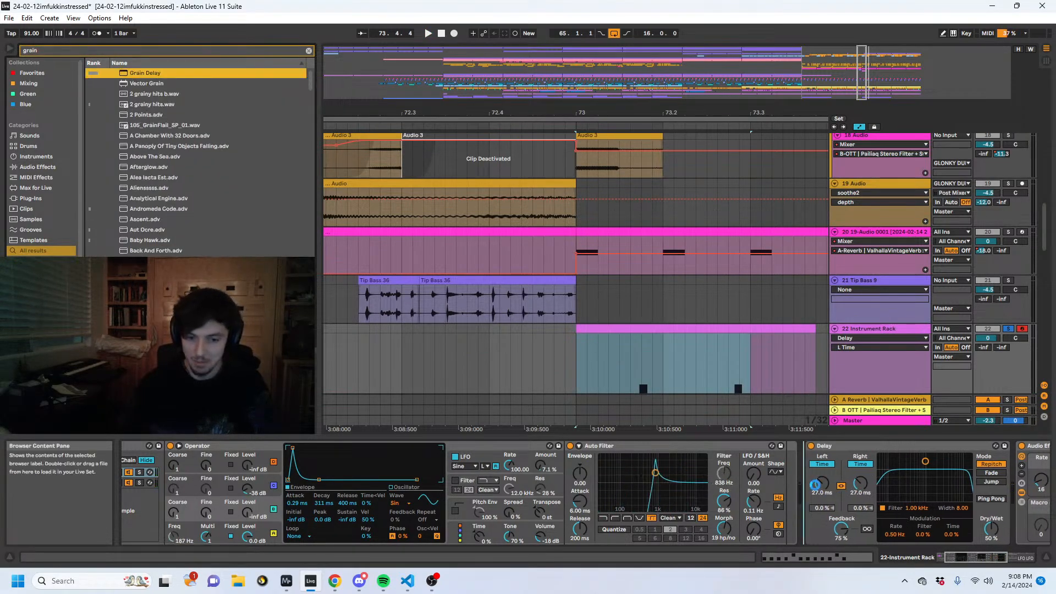
key("Return")
- Set Grain Delay's spray to 125 ms, random pitch to 23.6 and unsynced delay time to 40.0 ms, and audition it
left_click_drag(819, 457, 818, 427)
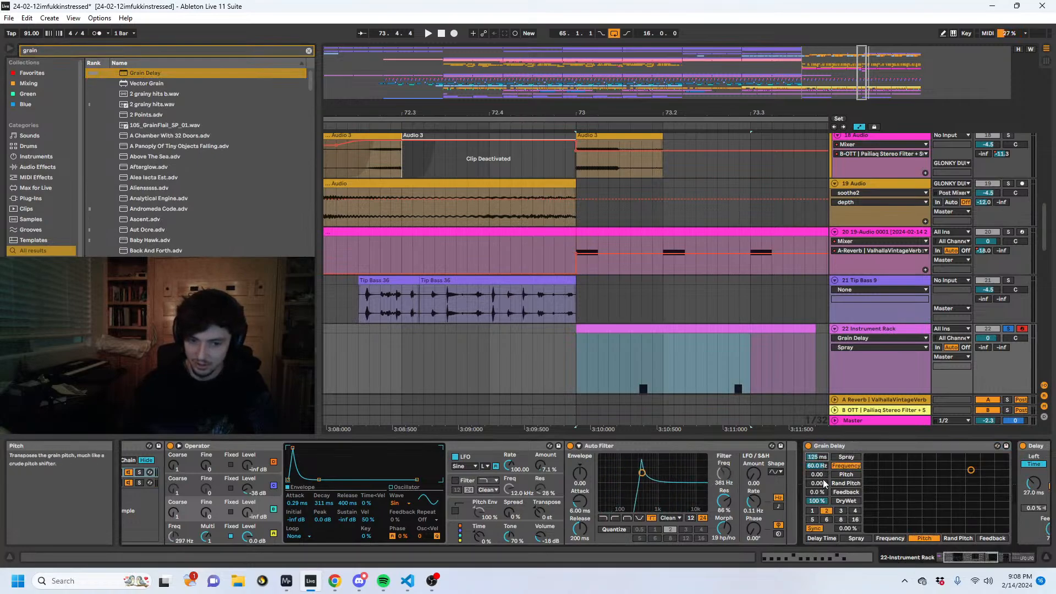
left_click_drag(818, 483, 818, 462)
key("space")
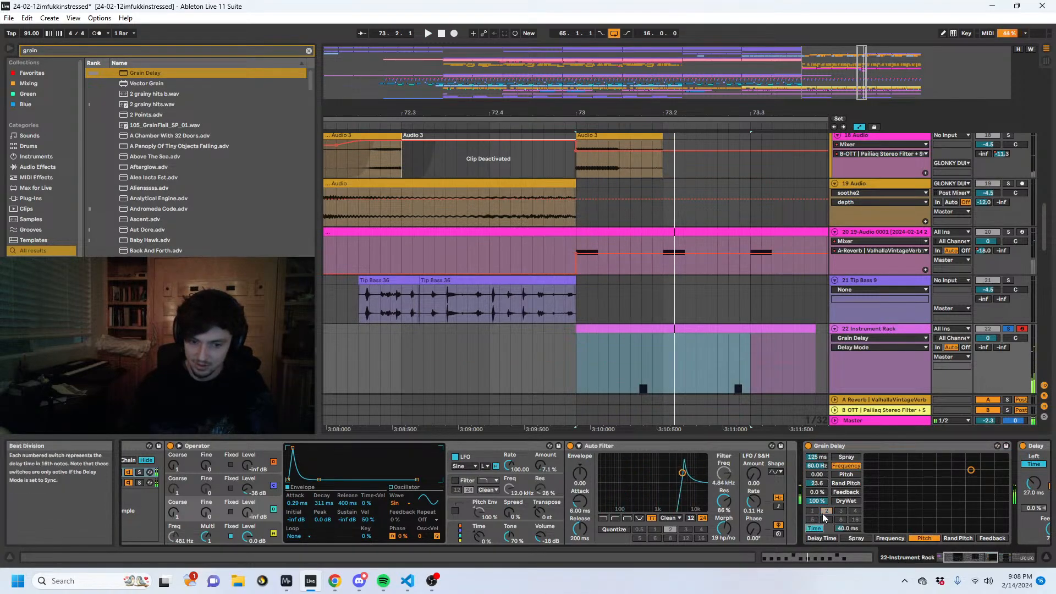
- Switch off the Delay and set Grain Delay's feedback to 86%, spray to 11.0 ms and delay time to 30.8 ms
left_click(814, 528)
left_click(1023, 446)
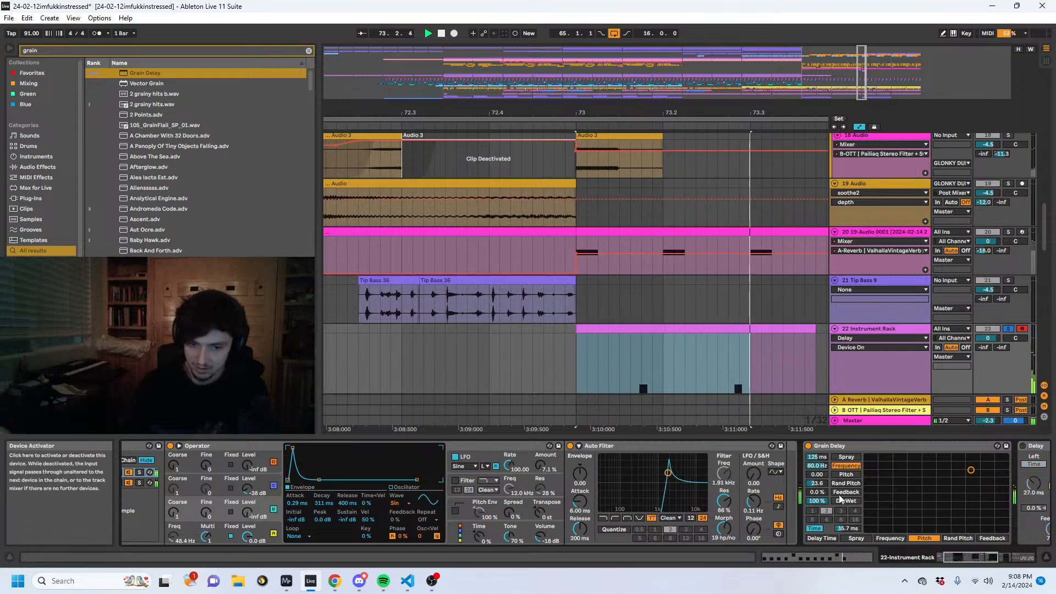
left_click_drag(817, 492, 817, 439)
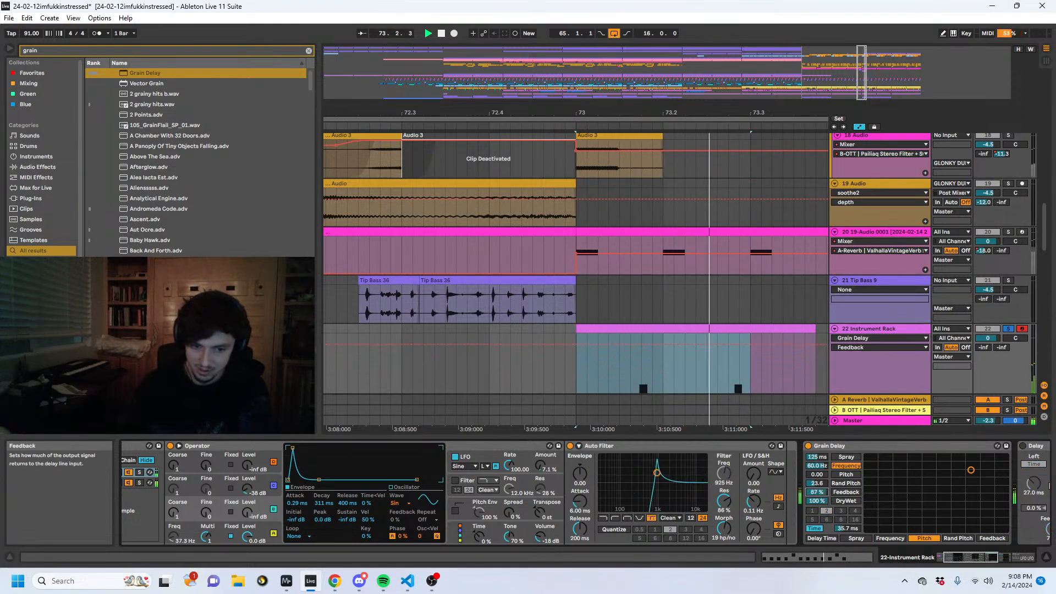
mouse_move(817, 492)
left_mouse_down()
mouse_move(817, 465)
mouse_move(846, 545)
left_mouse_up()
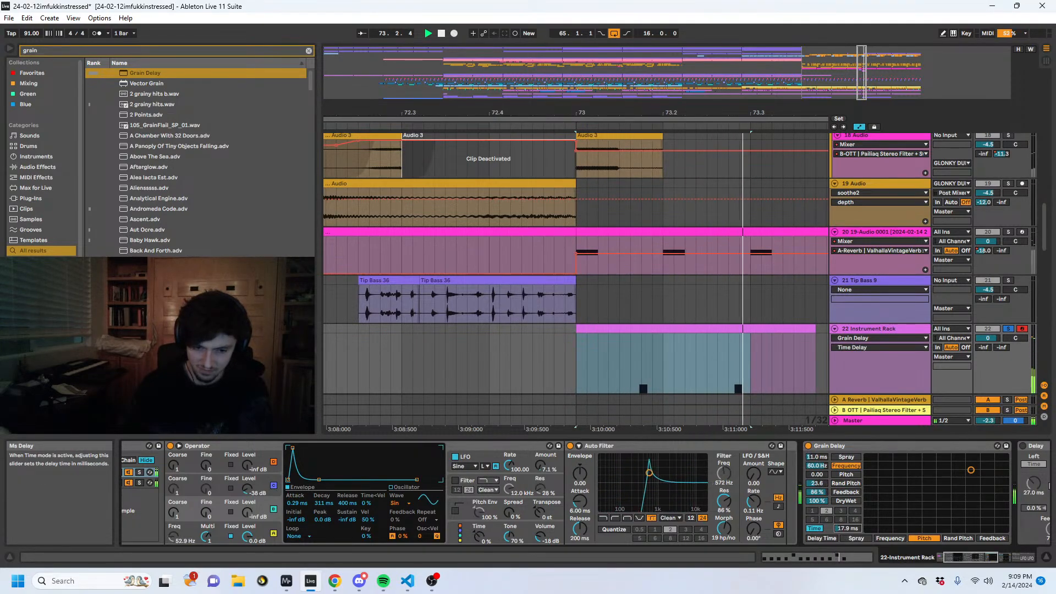
left_click(618, 447)
key("Right")
key("Right")
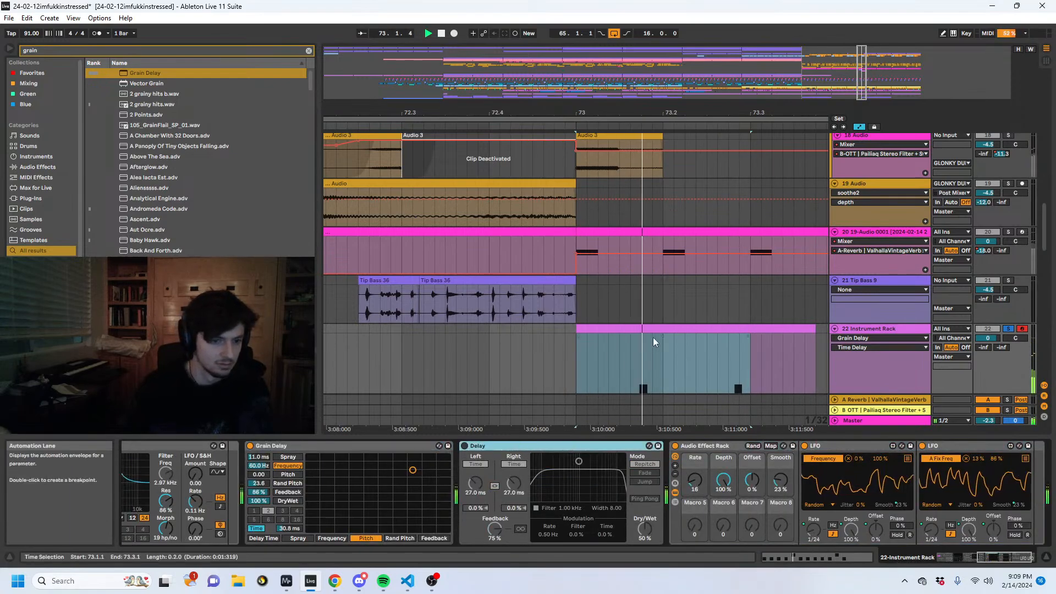
- Play the Instrument Rack's note pattern from bar 73 to audition the sound
scroll(703, 348, "down", 2)
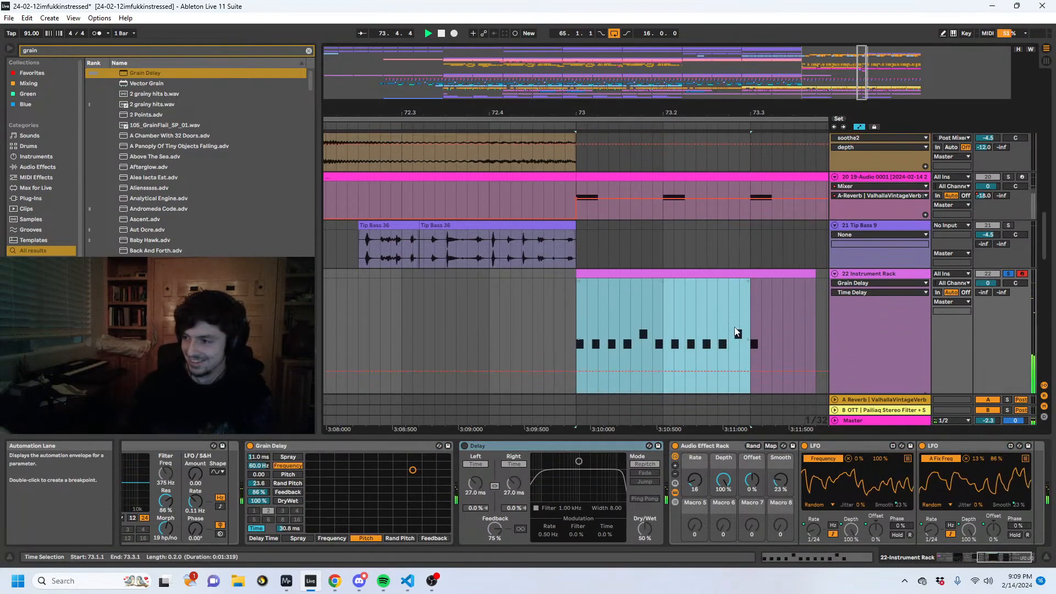
left_click(715, 304)
key("space")
left_click(578, 311)
key("space")
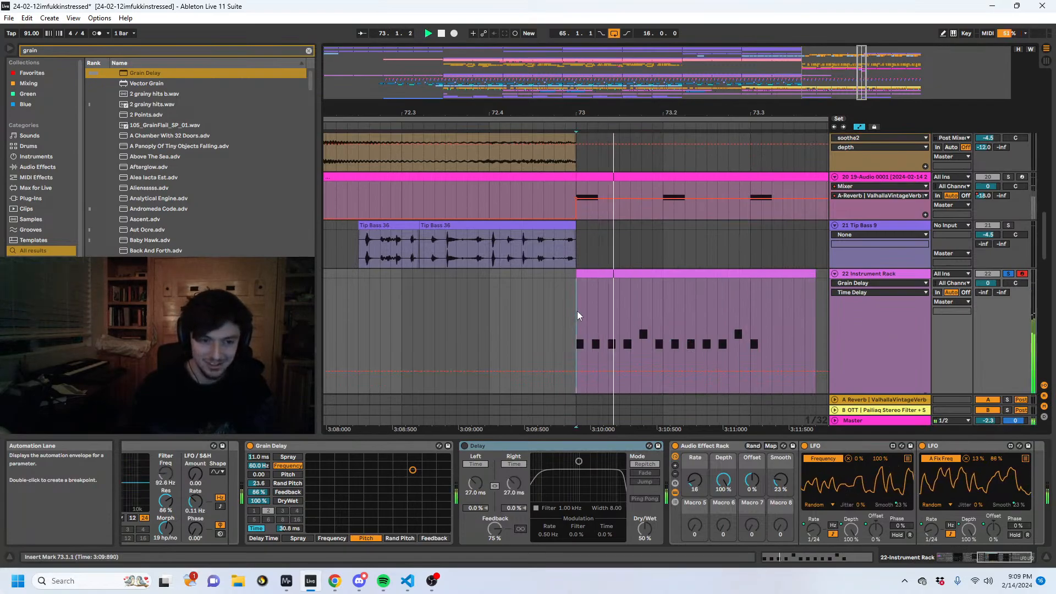
- Collapse the Grain Delay, Delay, Auto Filter and Audio Effect Rack in the device chain, and audition the Instrument Rack
double_click(337, 448)
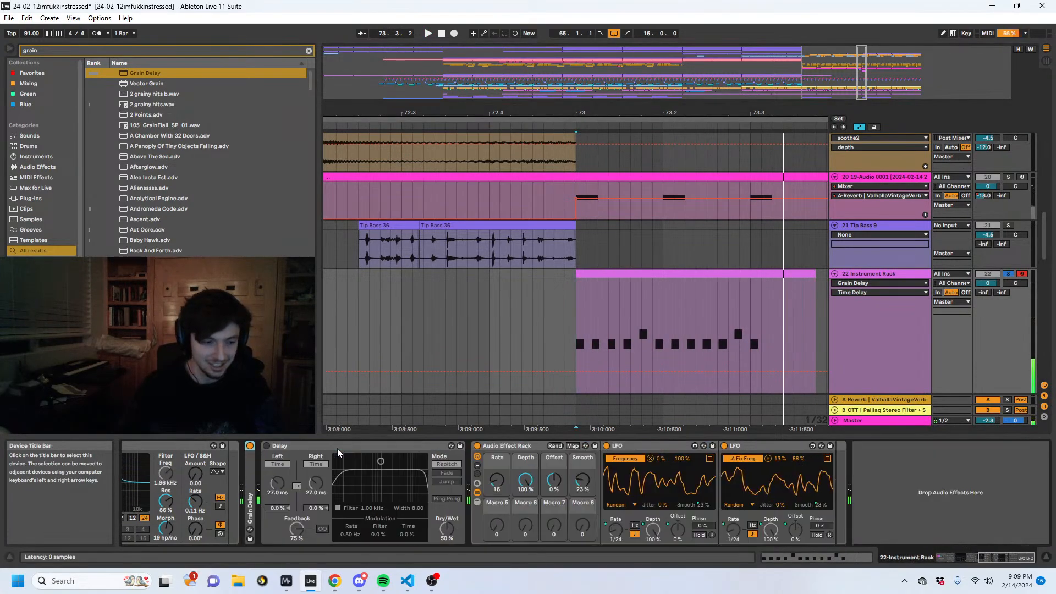
double_click(338, 448)
scroll(337, 449, "up", 5)
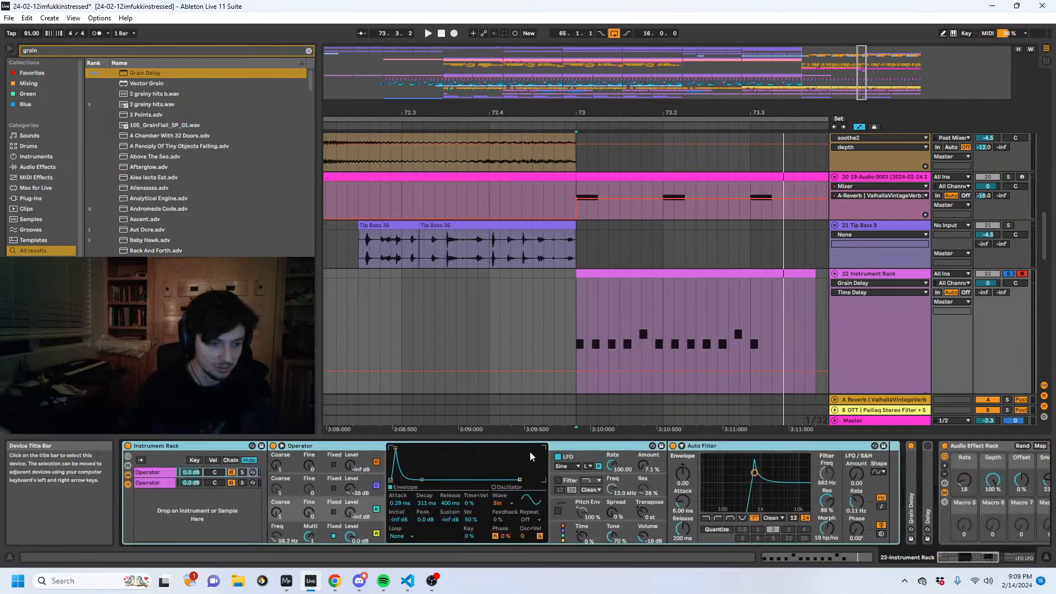
double_click(782, 447)
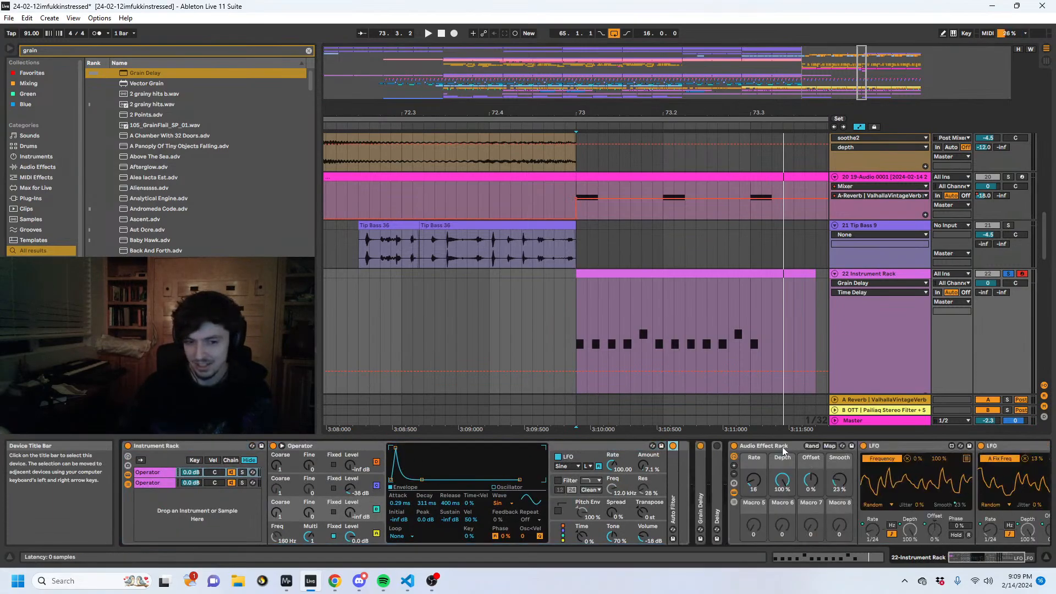
double_click(773, 443)
key("space")
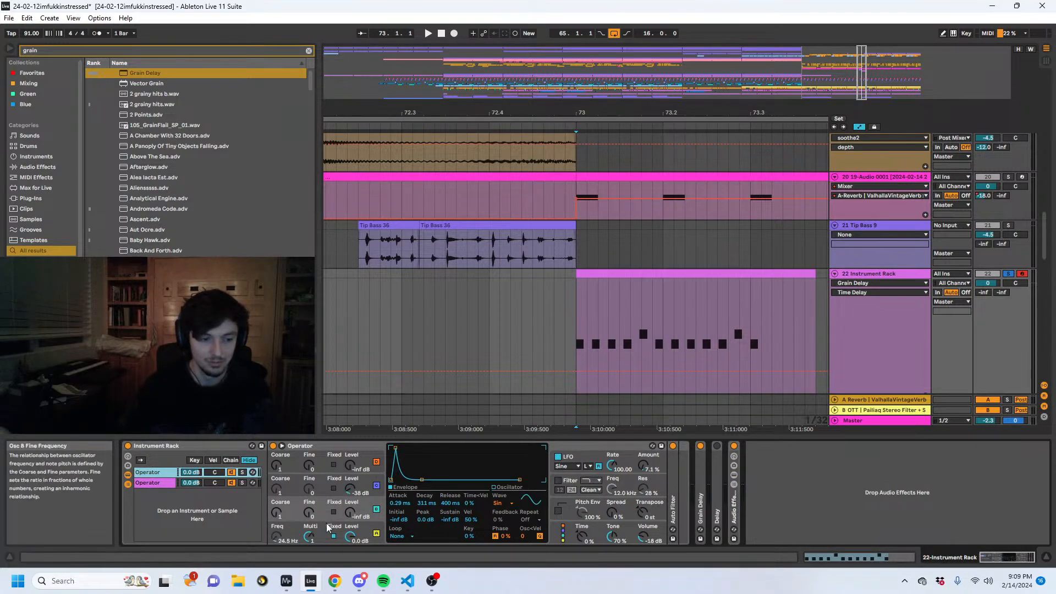
- Audition the 19-Audio 0001 track at bar 73 and the soloed Tip Bass 9 clip just before it
left_click(572, 190)
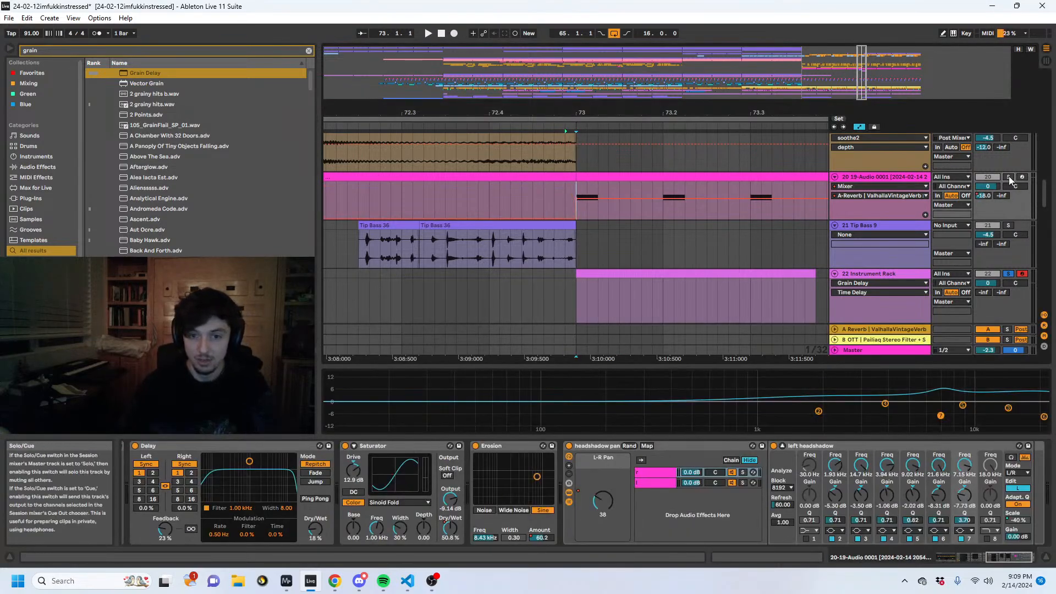
key("space")
left_click(458, 226)
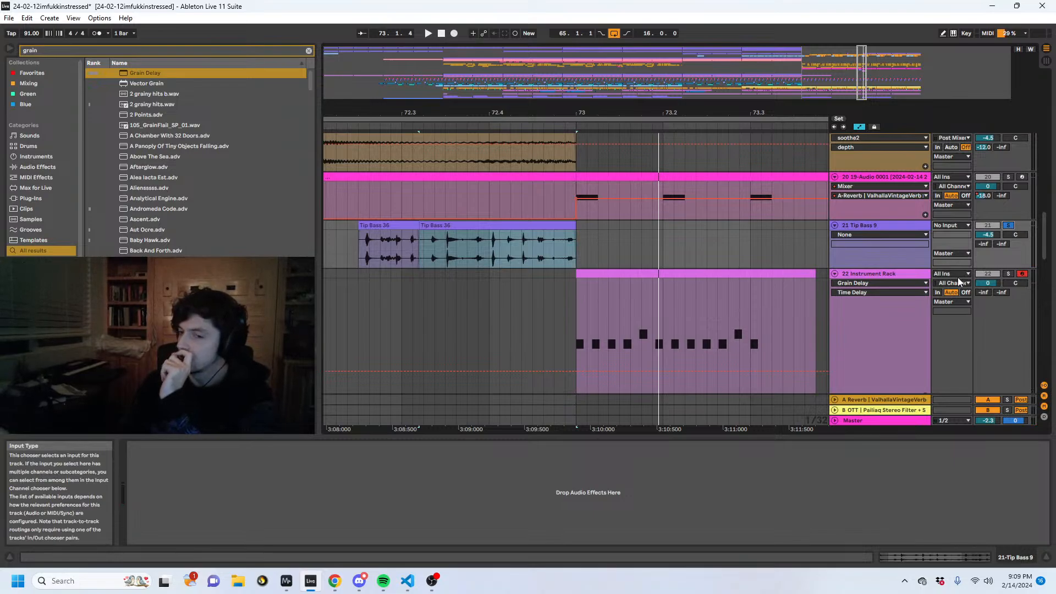
- Unsolo Tip Bass 9, hide the automation lanes and play the full arrangement from bar 70
left_click_drag(700, 113, 702, 69)
left_click_drag(714, 230, 668, 231)
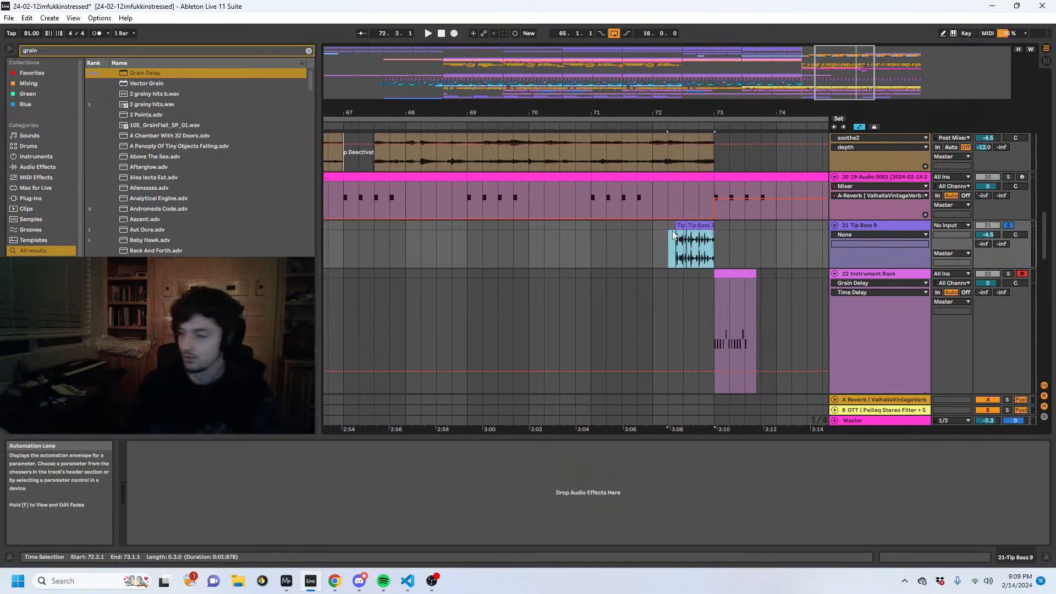
key("a")
key("space")
left_click(1008, 226)
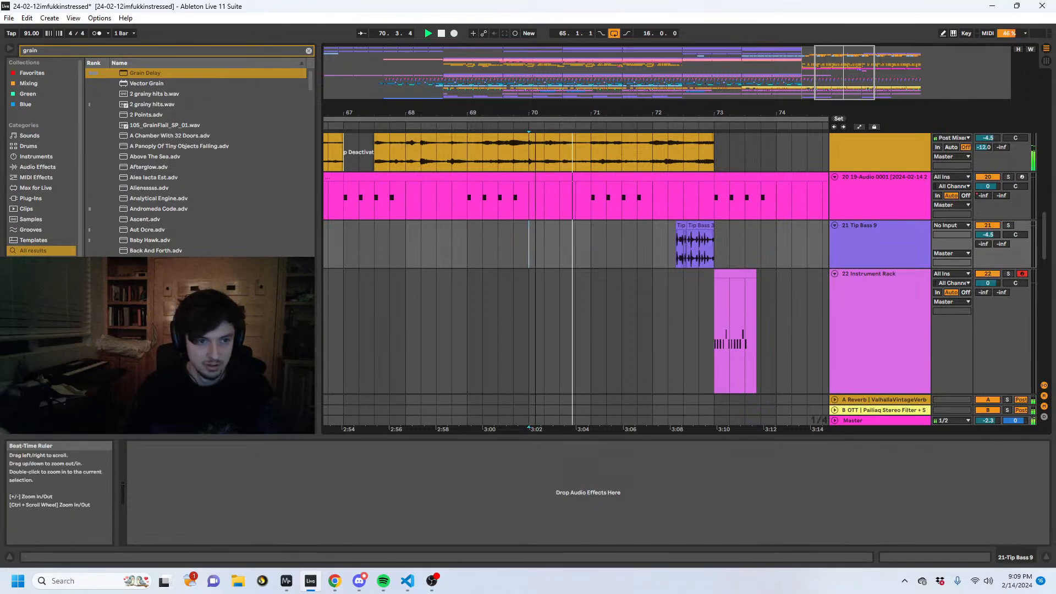
- Try removing the Instrument Rack clip at bar 73 while the arrangement plays, and undo the deletion
left_click_drag(497, 114, 495, 67)
left_click_drag(637, 319, 563, 316)
key("Delete")
scroll(602, 348, "up", 4)
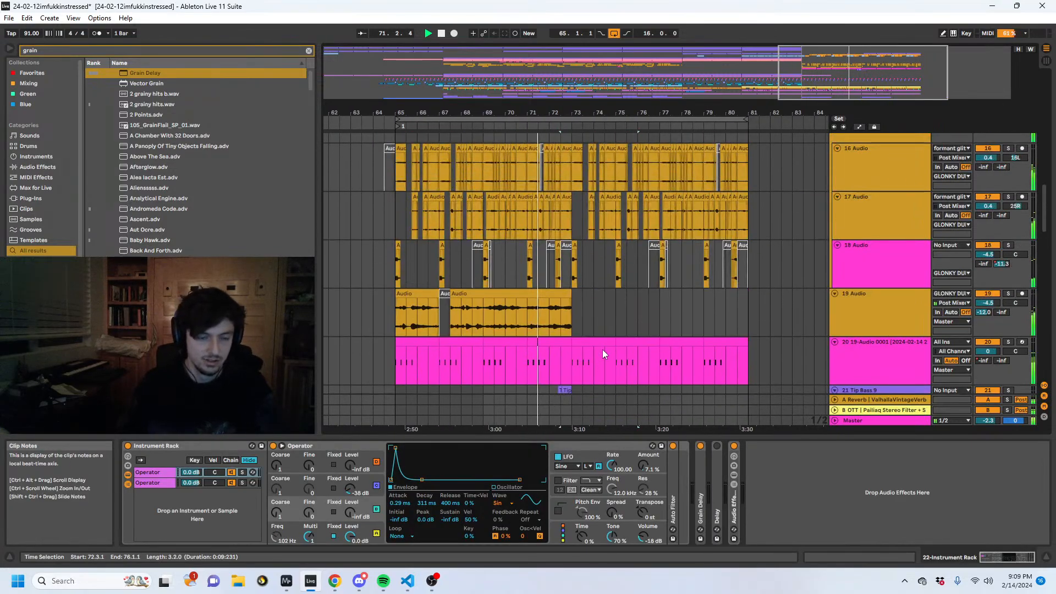
scroll(583, 356, "down", 4)
key("ctrl+z")
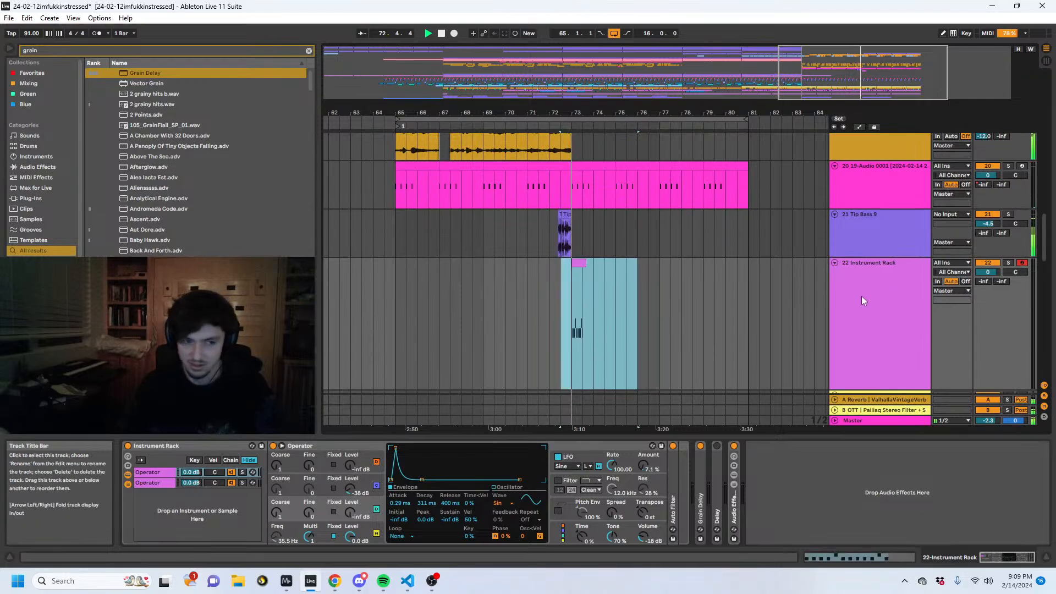
- Deactivate the Instrument Rack clip at bar 73 and play the arrangement from bar 73 without it
left_click_drag(604, 308, 563, 312)
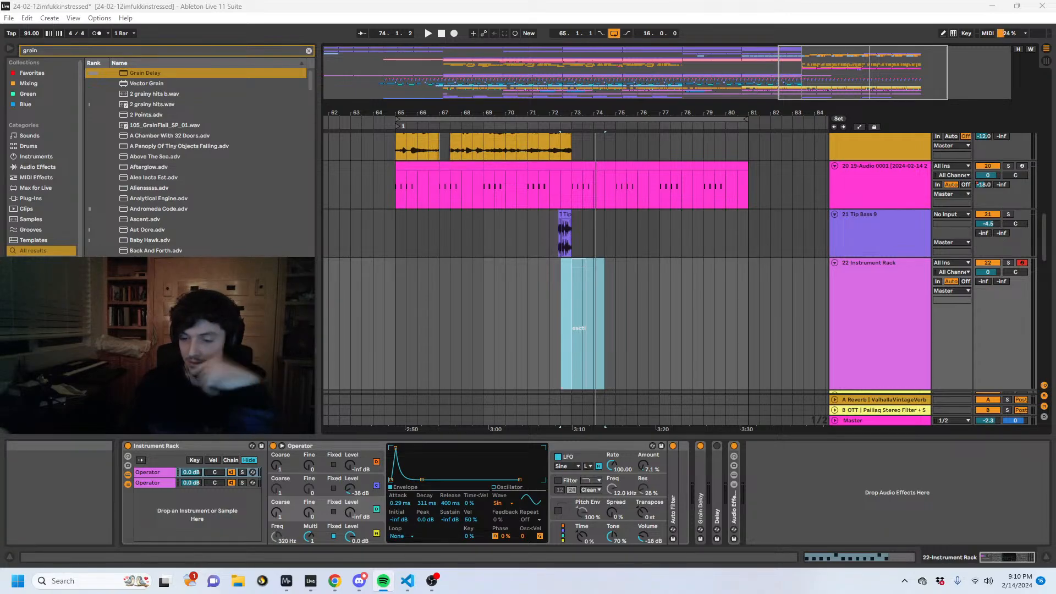
key("alt+Tab")
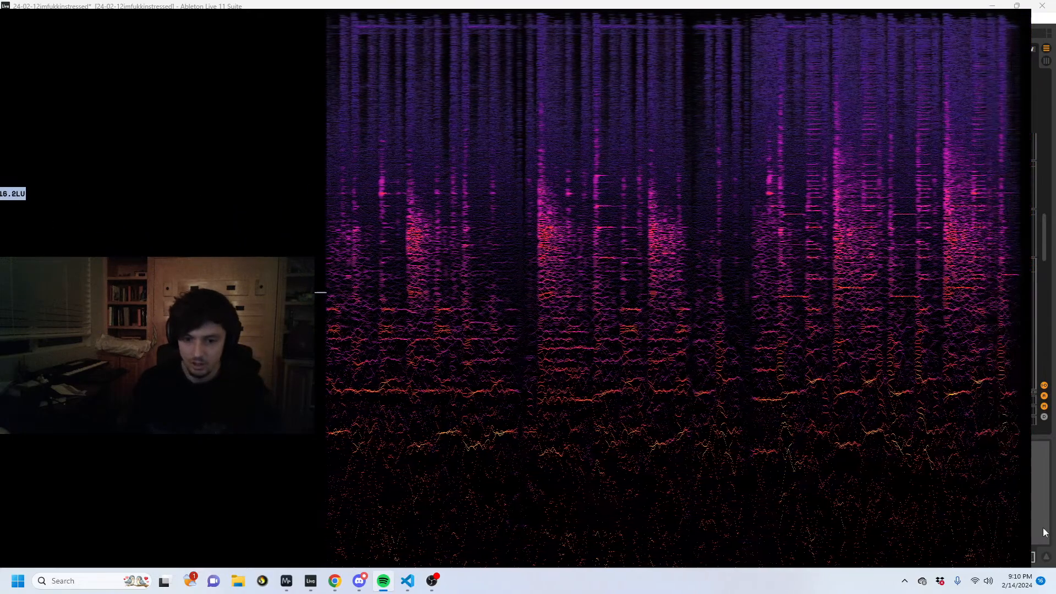
key("alt+Tab")
left_click(571, 235)
key("space")
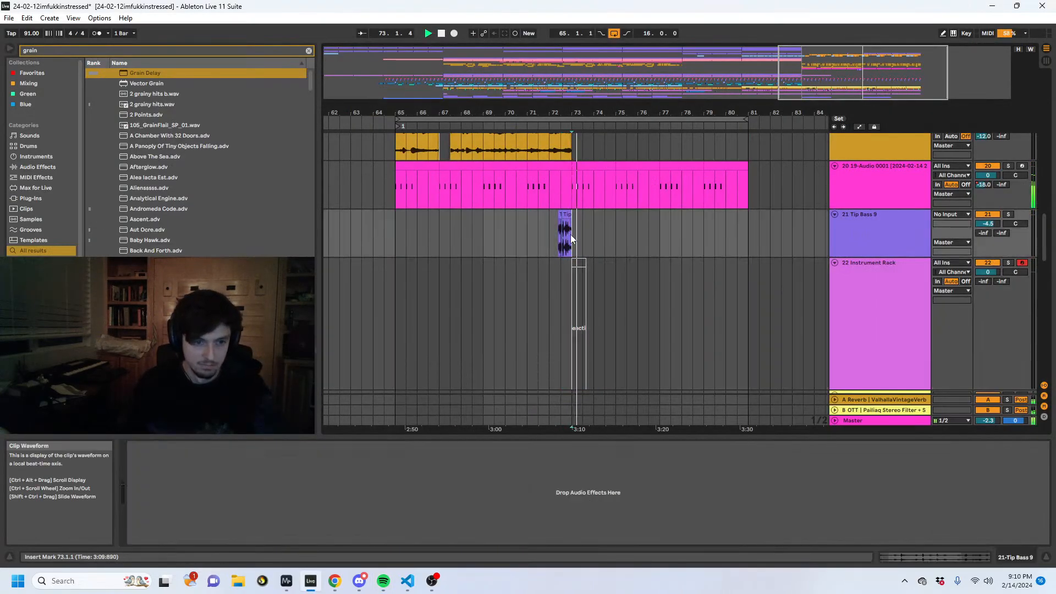
- Bring up the 19-Audio 0001 track's effect chain and replay its pattern from bar 73
left_click_drag(595, 111, 550, 155)
scroll(577, 182, "up", 2)
left_click(460, 244)
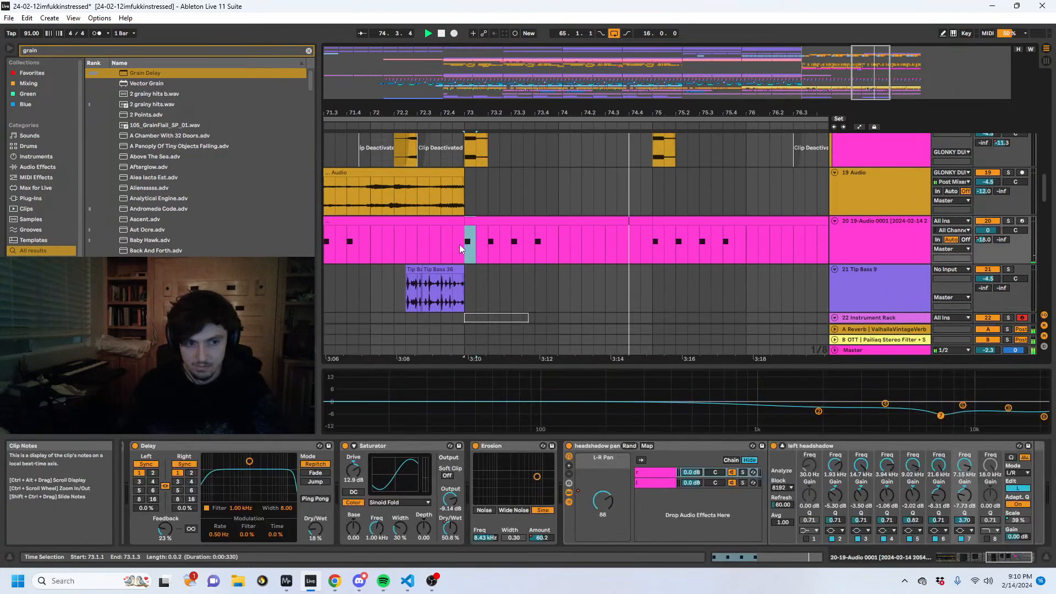
left_click_drag(594, 112, 712, 58)
left_click(875, 233)
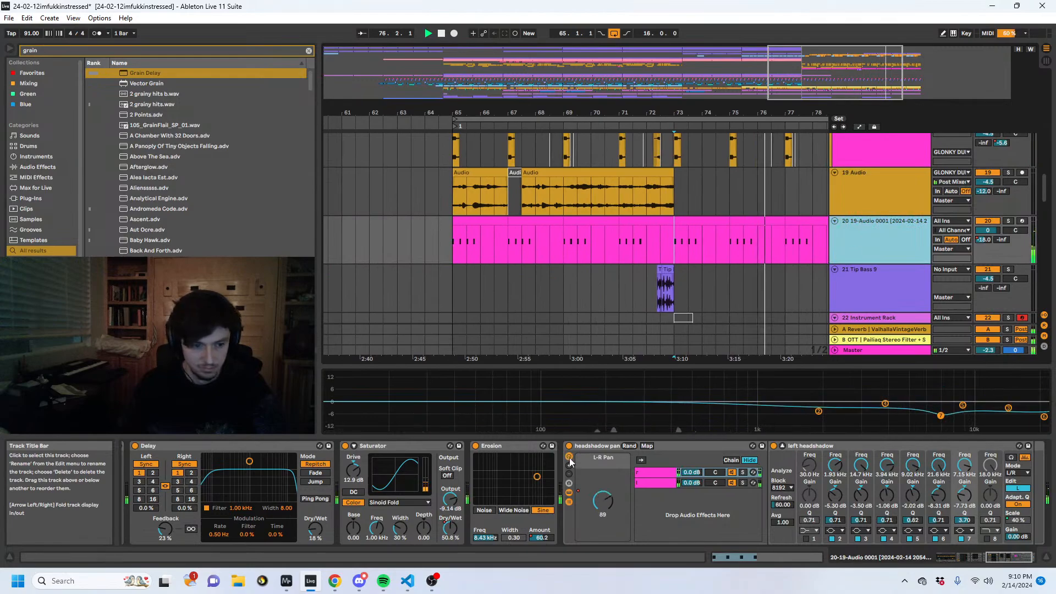
key("space")
key("space")
- Show Erosion's frequency automation, draw a rising sweep from bar 73 on the 19-Audio 0001 track and repeat it at bar 75
mouse_move(490, 538)
left_mouse_down()
mouse_move(490, 552)
mouse_move(490, 542)
left_mouse_up()
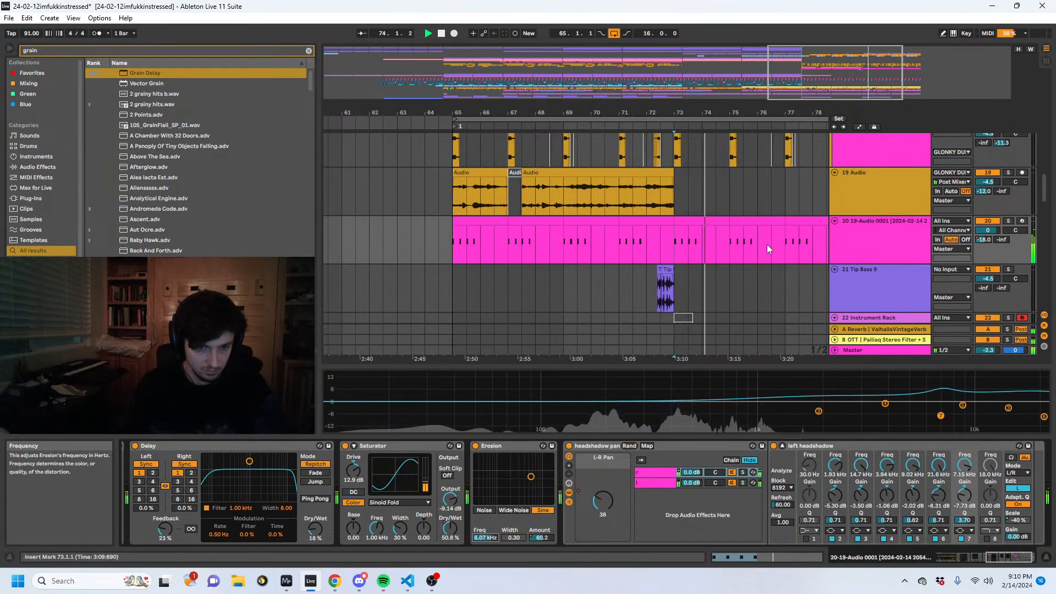
key("a")
key("space")
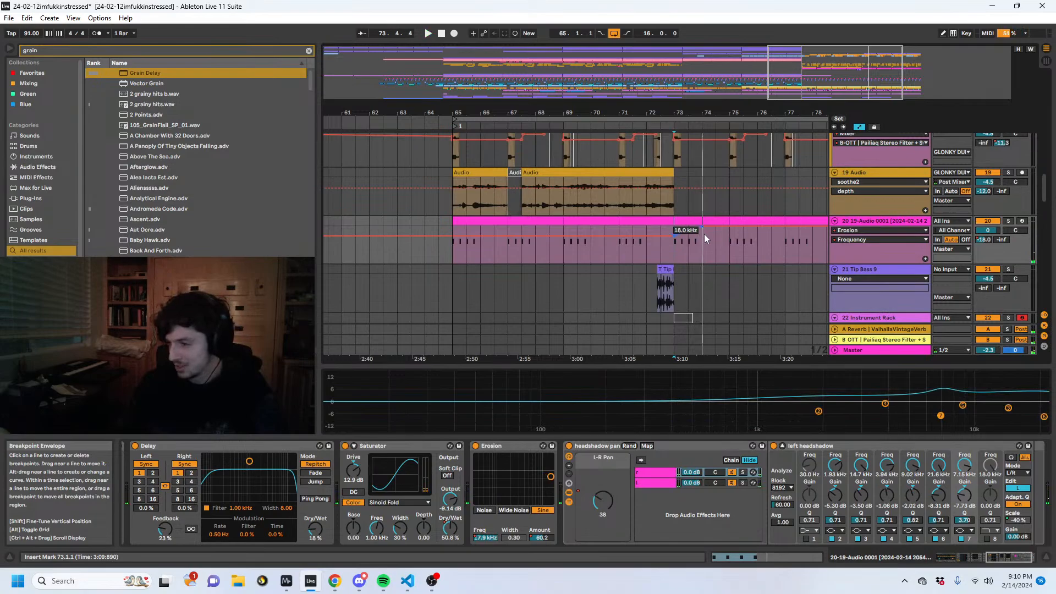
left_click_drag(727, 246, 672, 249)
key("ctrl+d")
left_click(675, 251)
key("space")
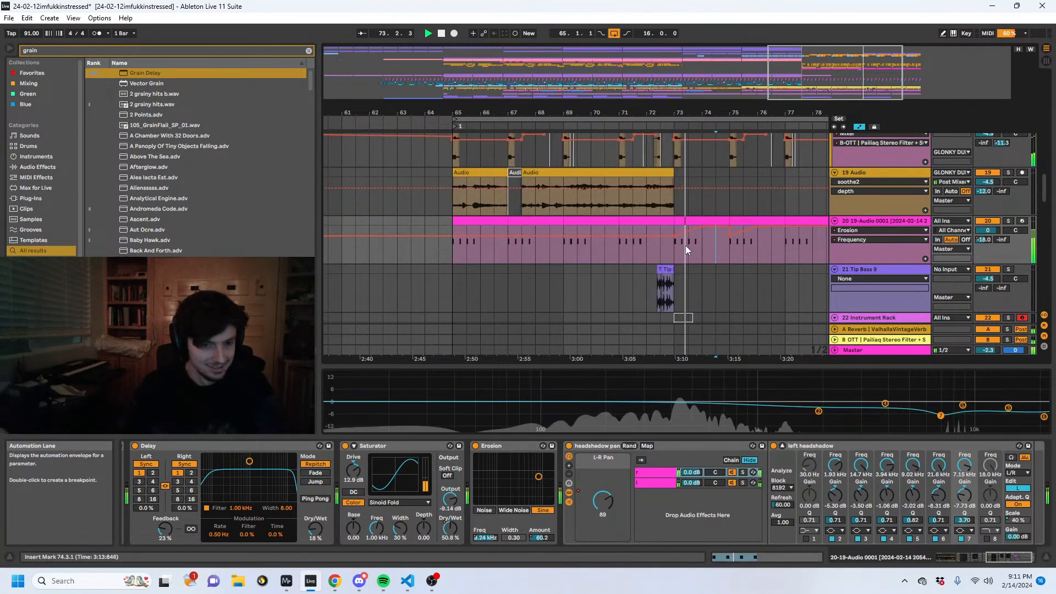
- Raise Erosion's frequency automation ahead of bar 73 and shape further dips around bars 76 and 77
left_click(715, 256)
left_click_drag(728, 255, 680, 255)
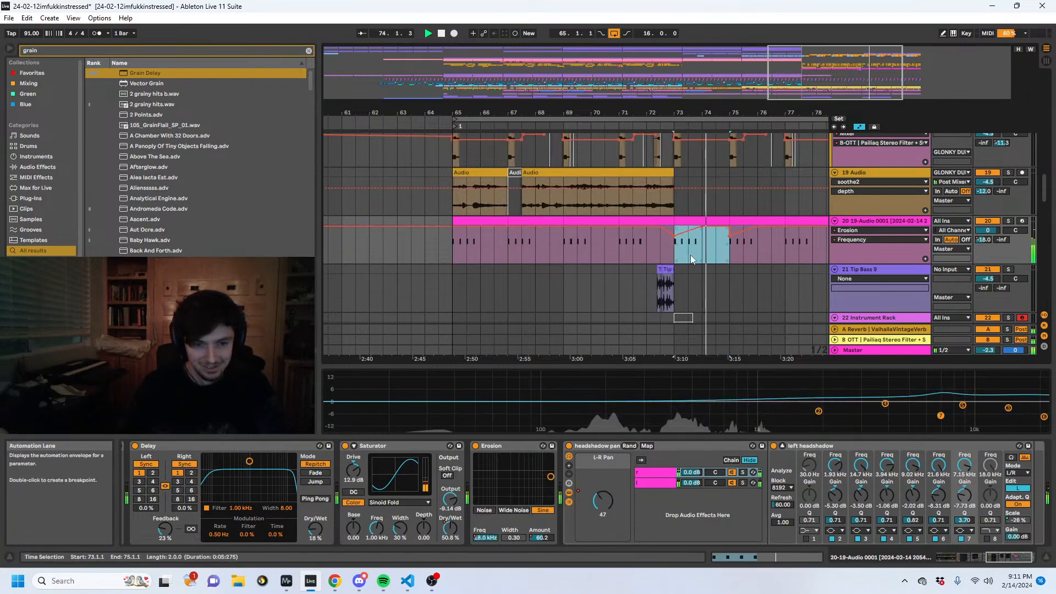
left_click(730, 251)
left_click_drag(790, 228, 509, 254)
left_click(497, 249)
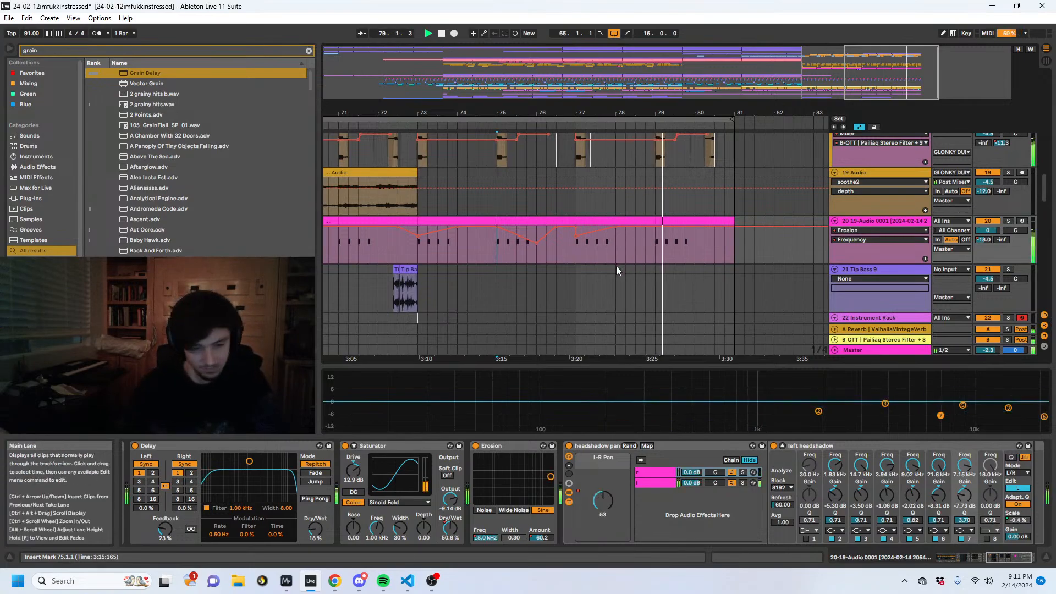
- Lower Erosion's frequency automation to about 2.4 kHz at bar 79 and replay the passage from there
left_click_drag(655, 226, 695, 247)
key("space")
key("space")
left_click(654, 235)
key("space")
key("space")
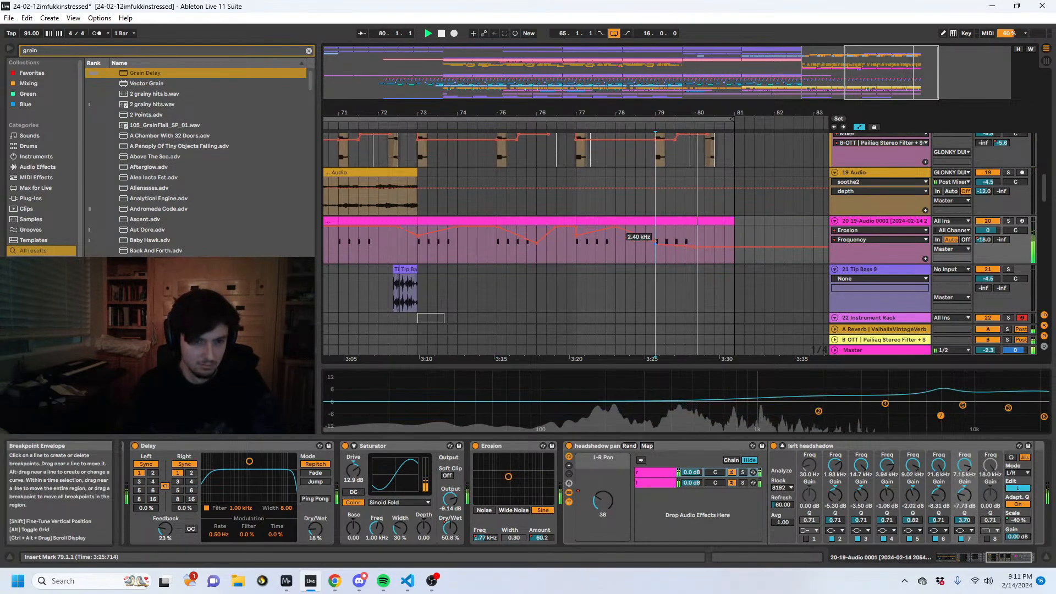
key("space")
key("space")
key("space")
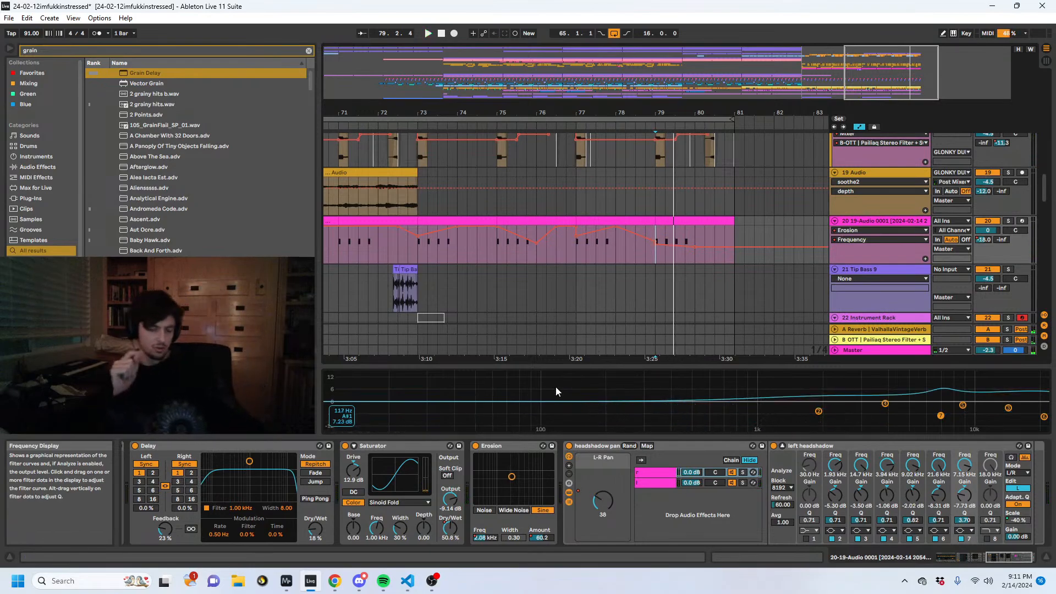
- Collapse the headshadow pan rack, hide the automation lanes and bring the whole arrangement into view
double_click(591, 446)
left_click(709, 473)
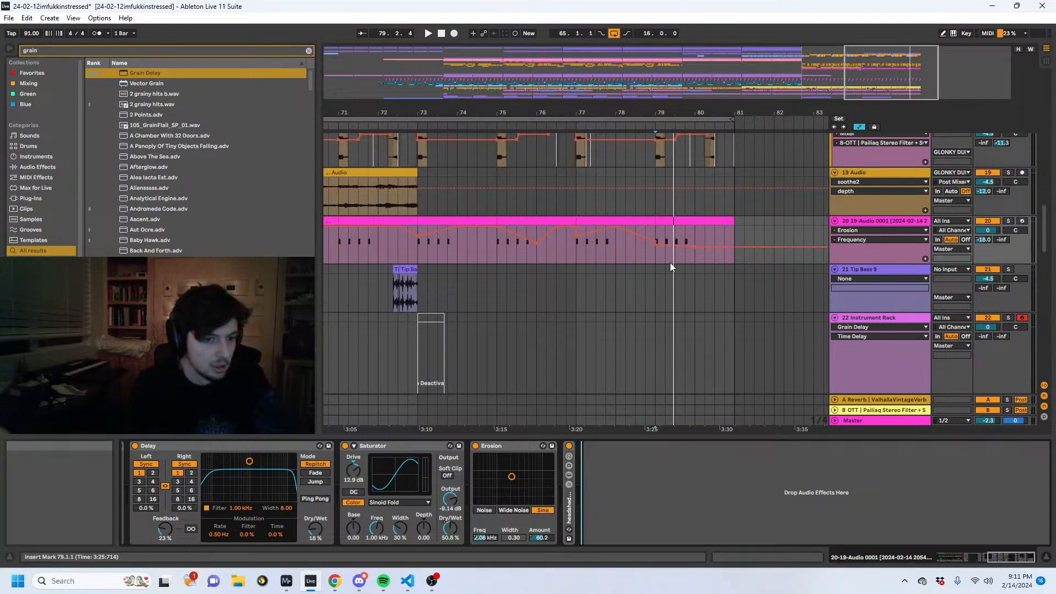
left_click(575, 248)
left_click_drag(549, 113, 797, 82)
key("a")
left_click(579, 248)
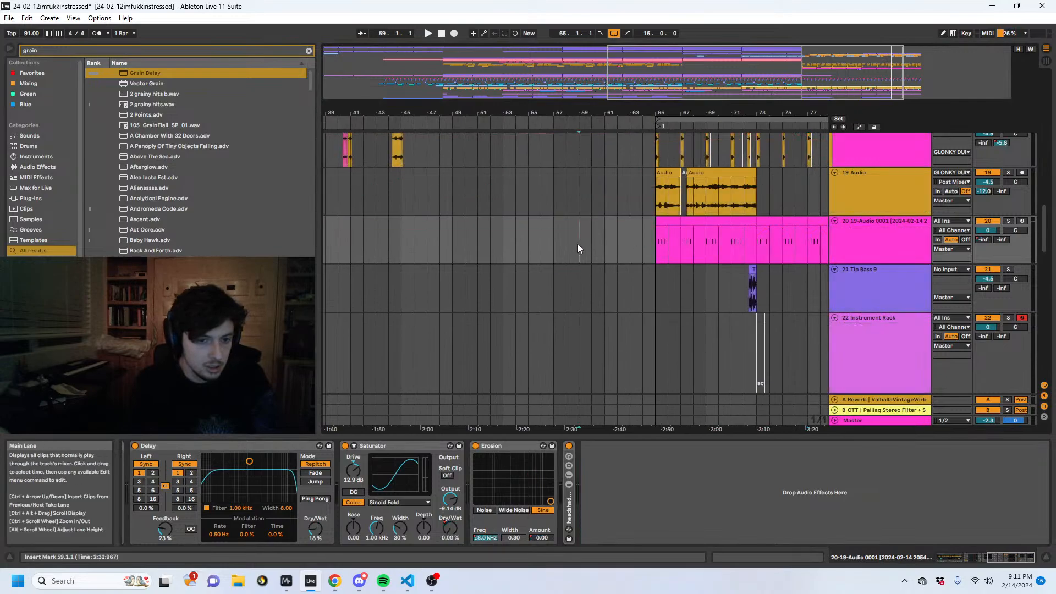
left_click_drag(584, 113, 586, 77)
- Select the 19-Audio 0001 clip across bars 65 to 81, and start playback from bar 7
left_click(402, 241)
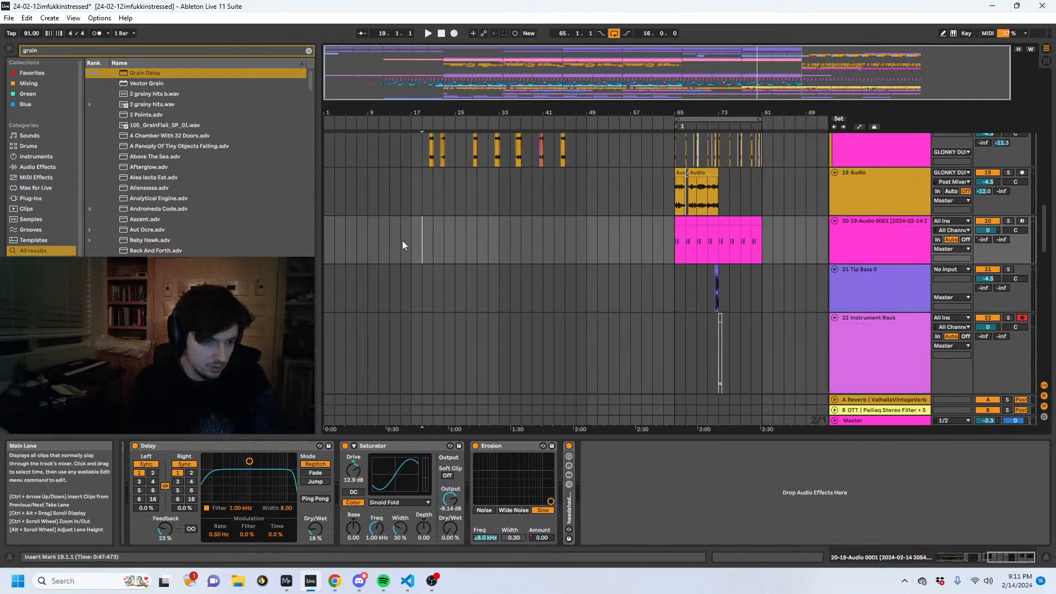
left_click(370, 248)
scroll(380, 258, "up", 5)
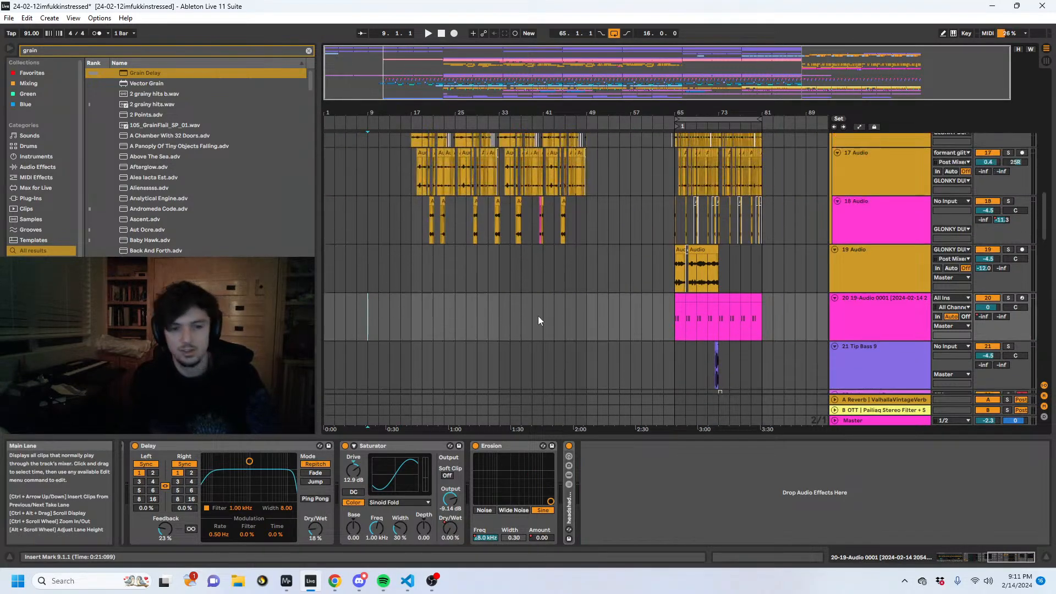
left_click(671, 319)
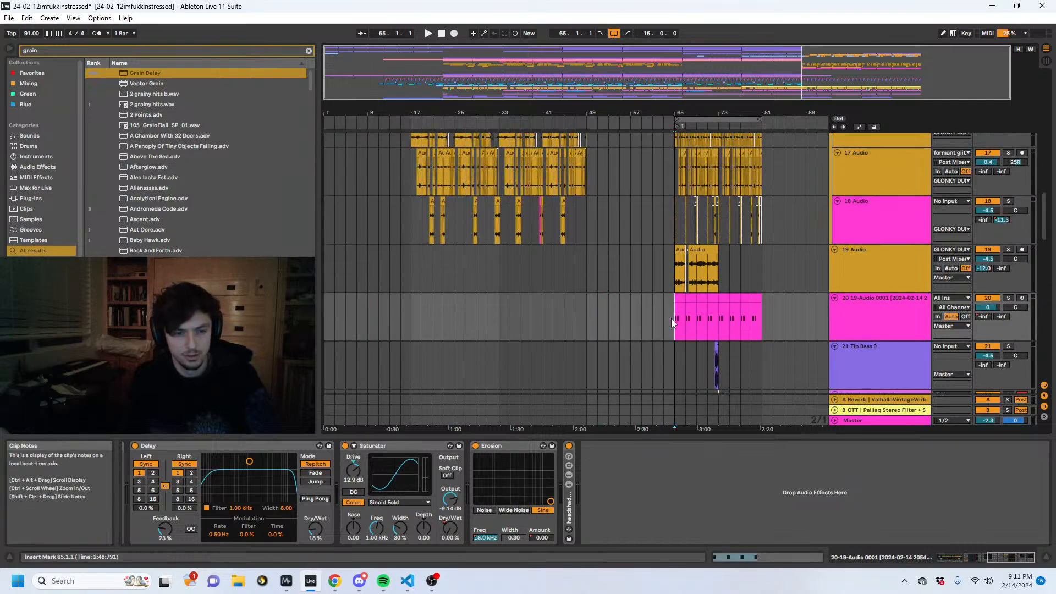
left_click_drag(675, 320, 754, 330)
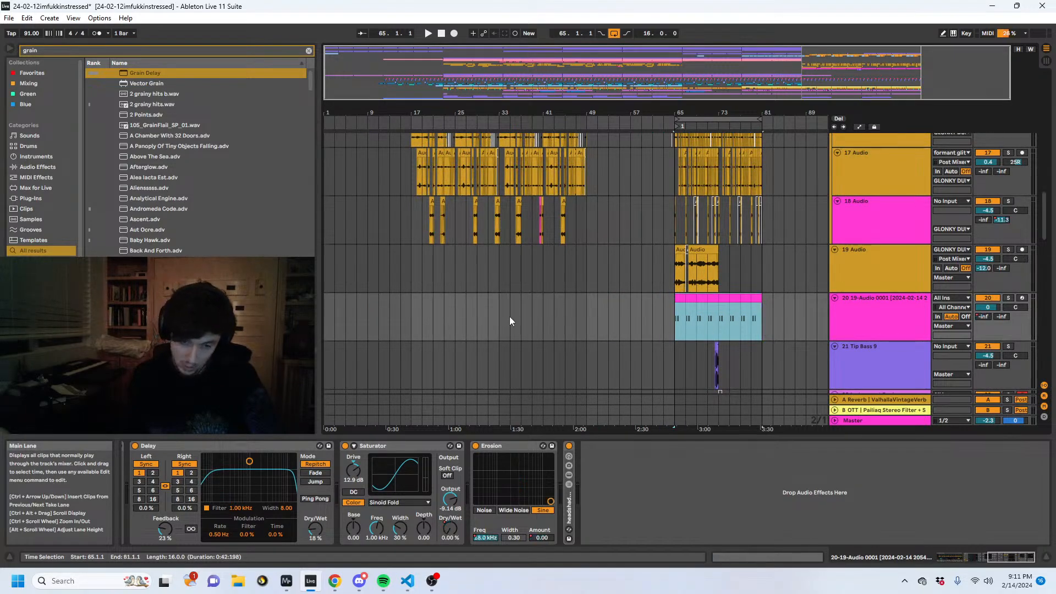
left_click(378, 308)
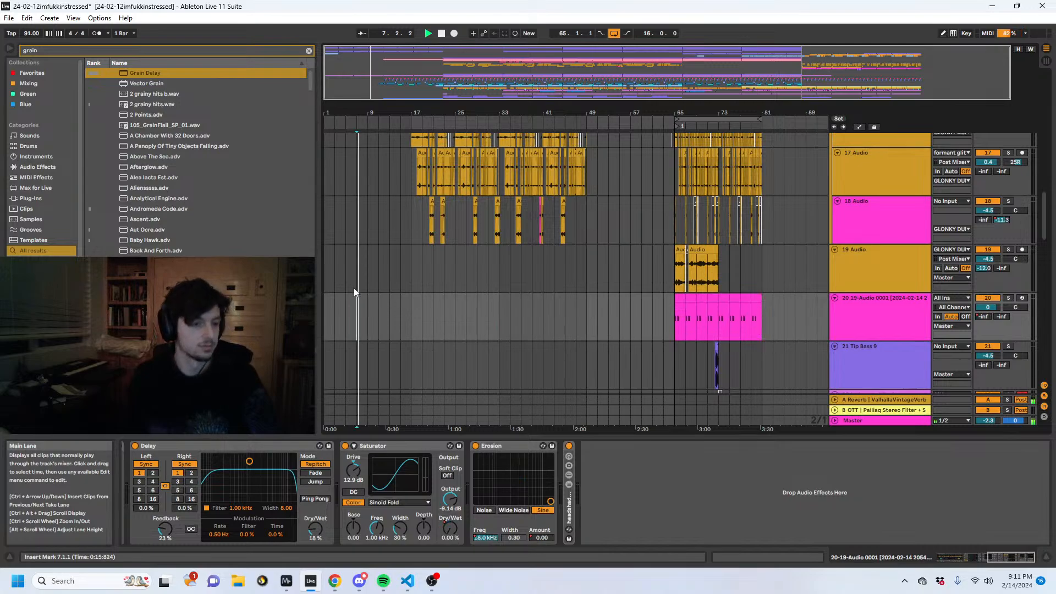
- Restart playback from bar 1 and look over the tracks of the arrangement
scroll(354, 288, "up", 8)
scroll(350, 292, "up", 10)
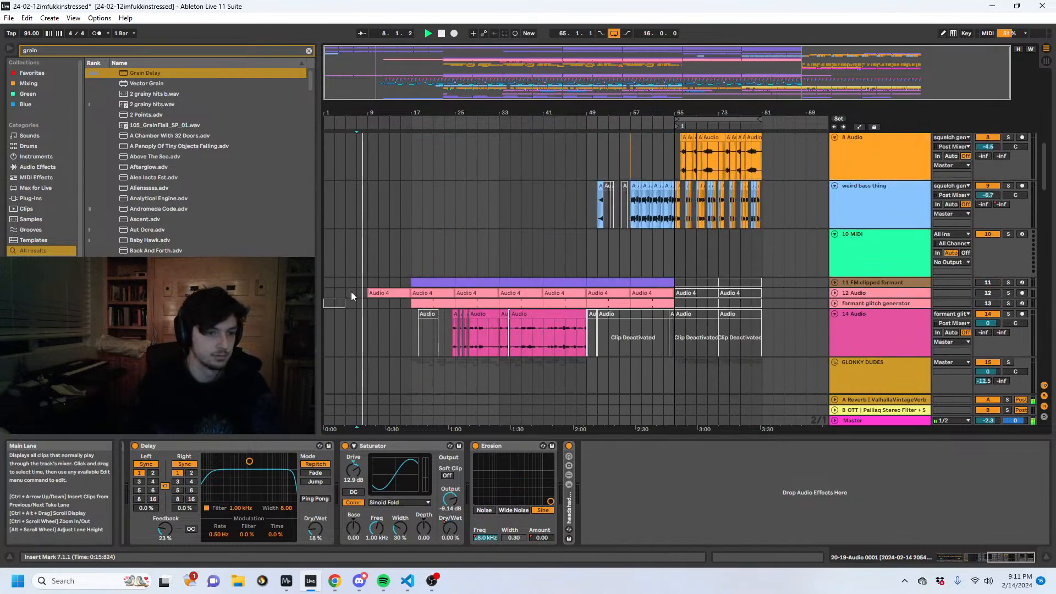
left_click(328, 262)
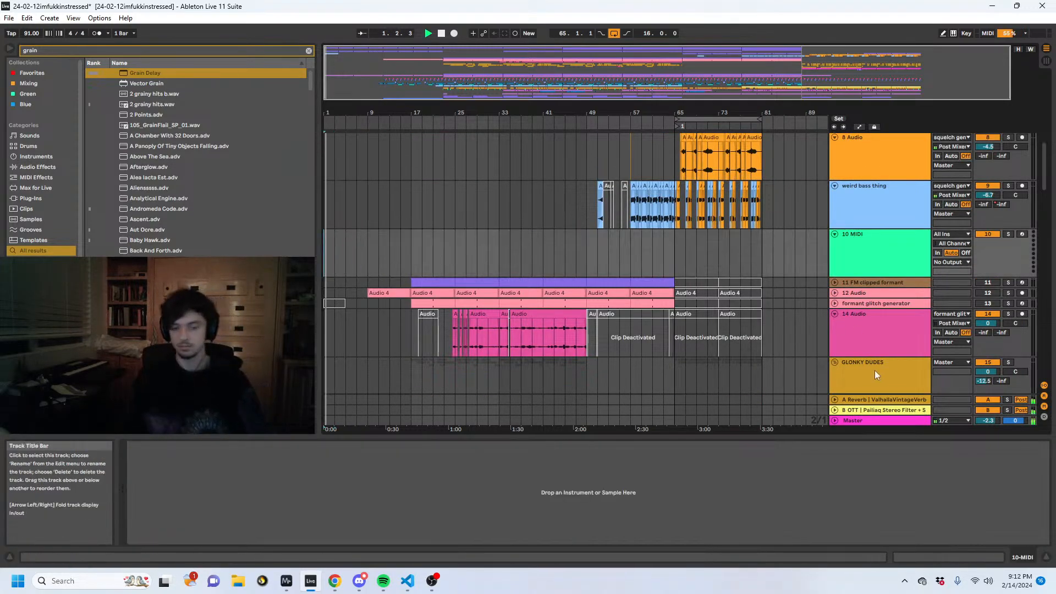
scroll(477, 297, "down", 20)
scroll(467, 266, "down", 10)
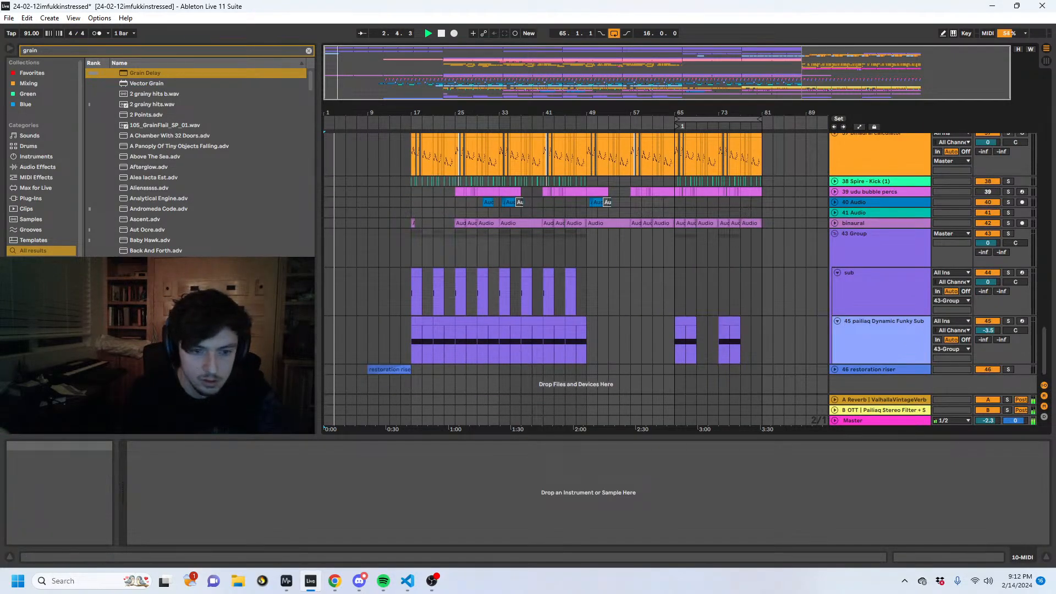
- Delete the clip at the start of the squelch gen 3 track from bars 1 to 19, and place the insert marker at bar 11
scroll(447, 241, "up", 20)
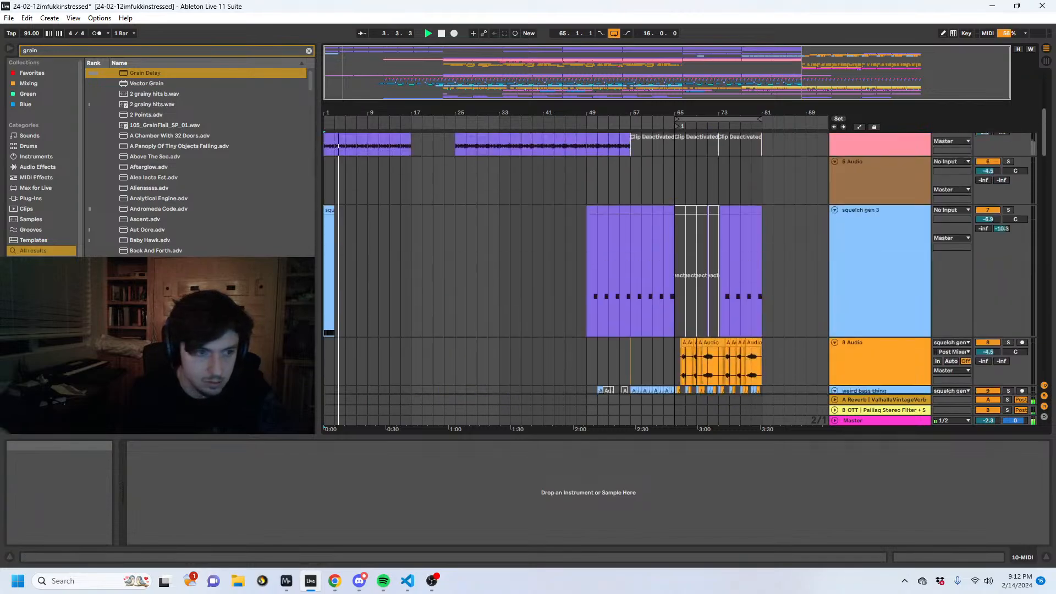
left_click_drag(423, 244, 199, 250)
key("Delete")
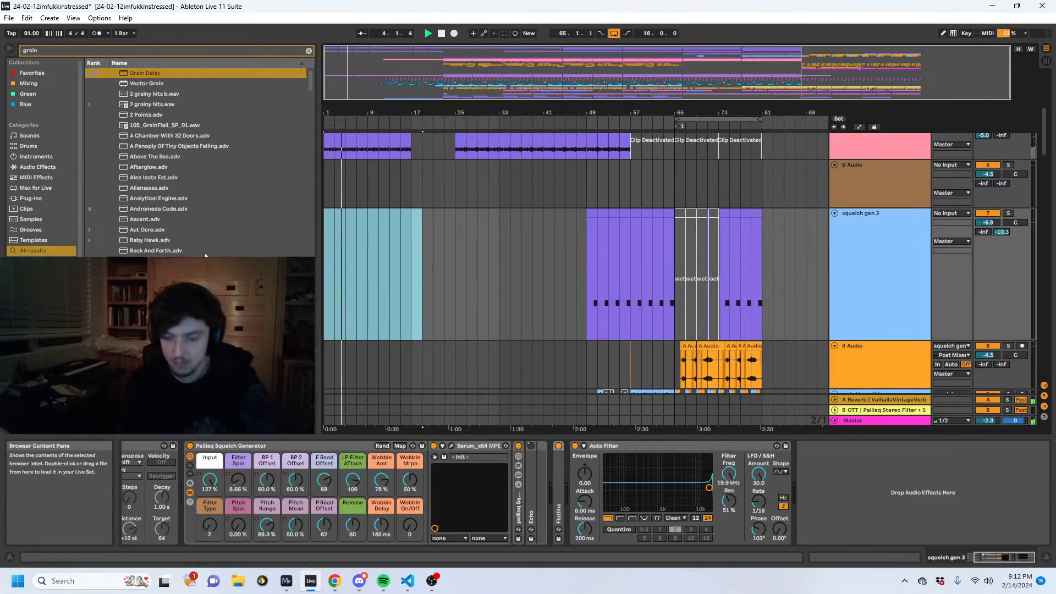
left_click(375, 257)
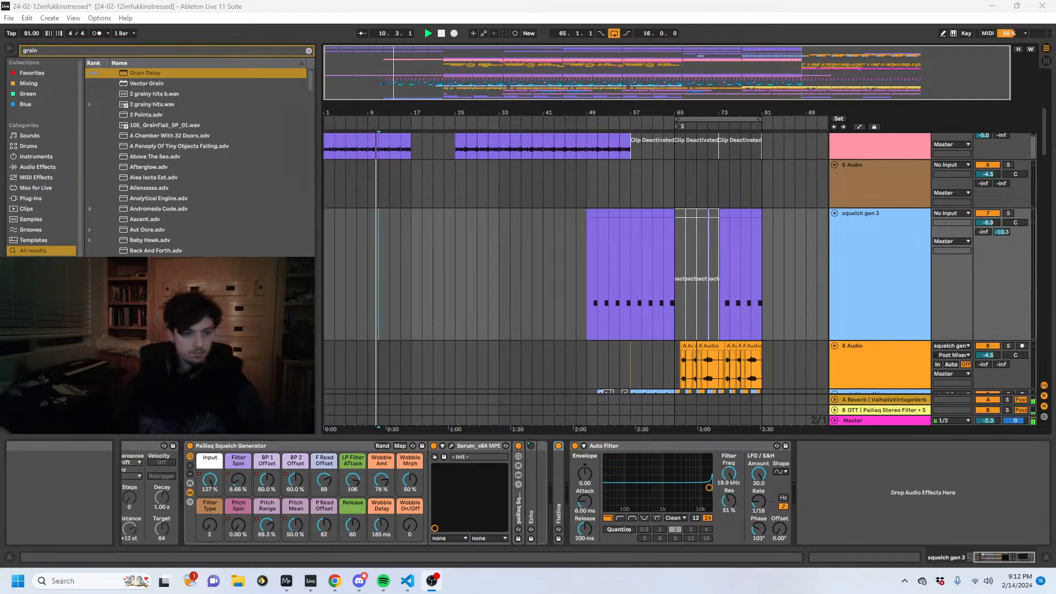
- Open the User Library in the browser and expand the PAILIAQ Audio Effect Racks folder
scroll(710, 243, "down", 15)
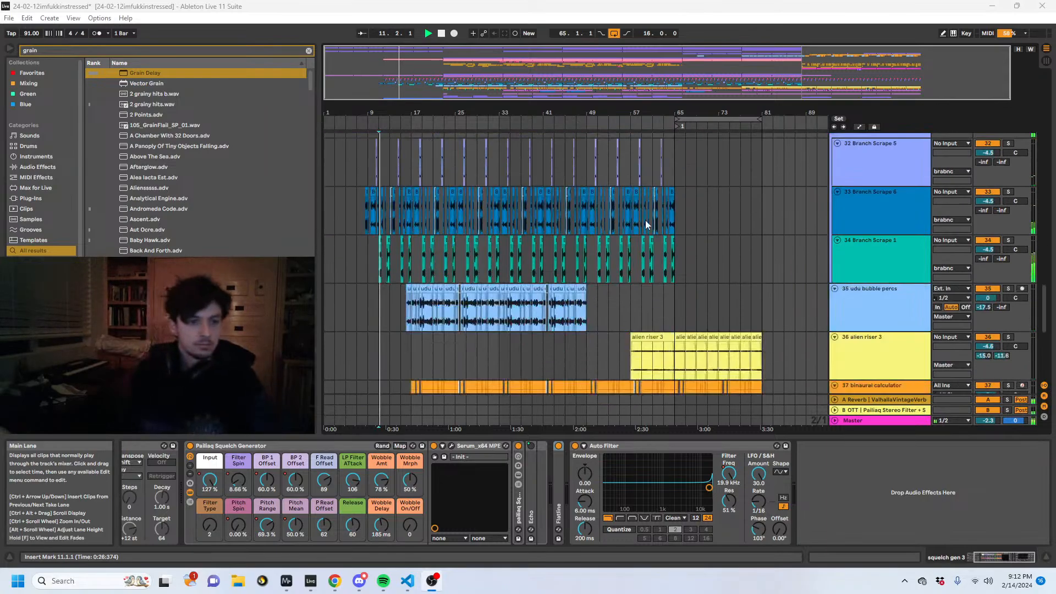
key("ctrl+f")
scroll(37, 285, "down", 1)
left_click(36, 285)
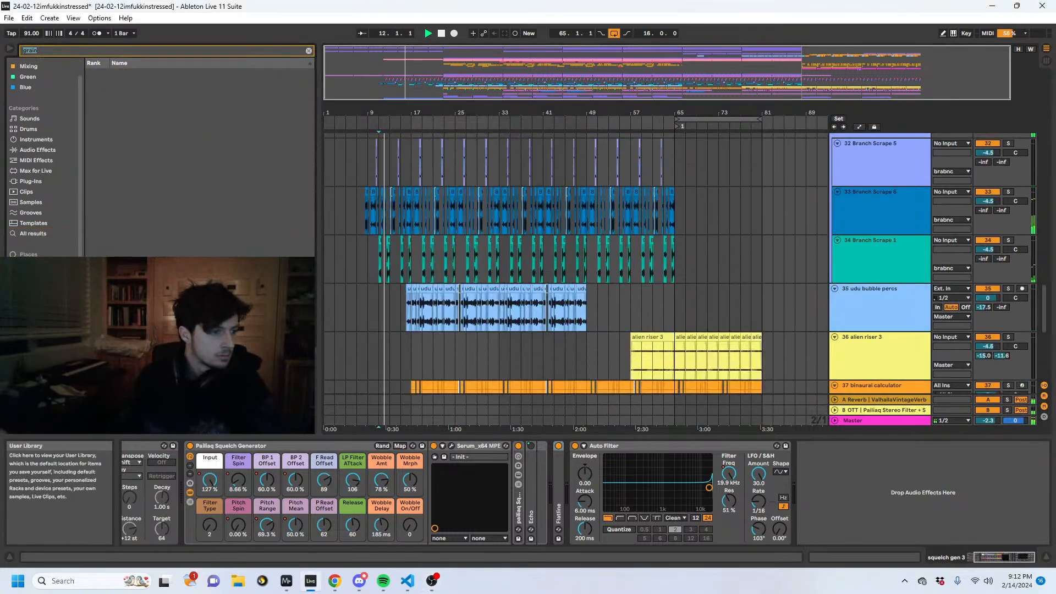
left_click(101, 84)
- Search the User Library for "snare", clear the search, and browse the PAILIAQ Audio Effect Racks instead
scroll(519, 225, "up", 5)
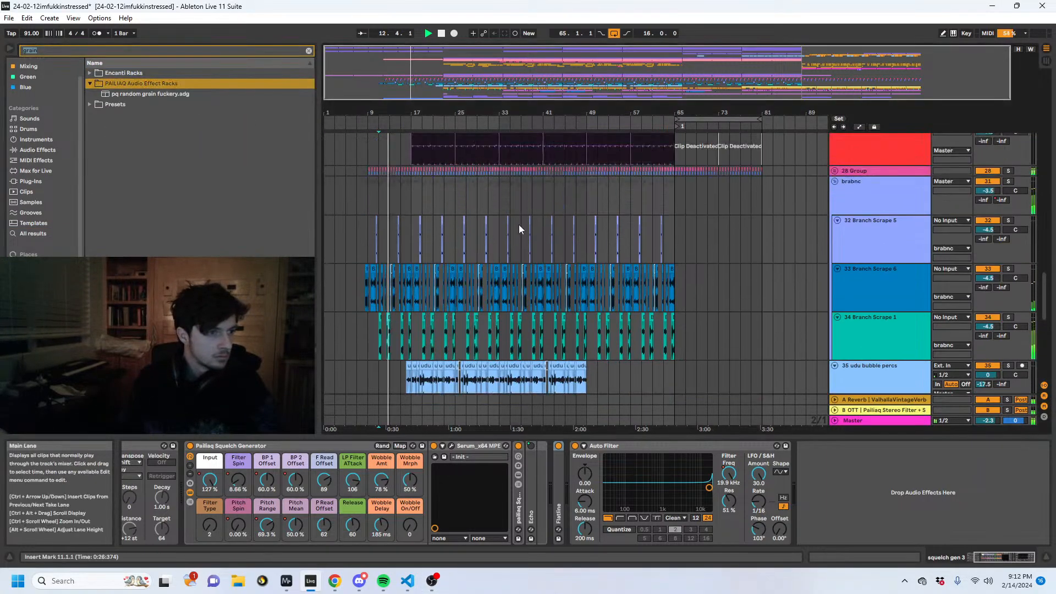
scroll(44, 165, "up", 1)
type("snare")
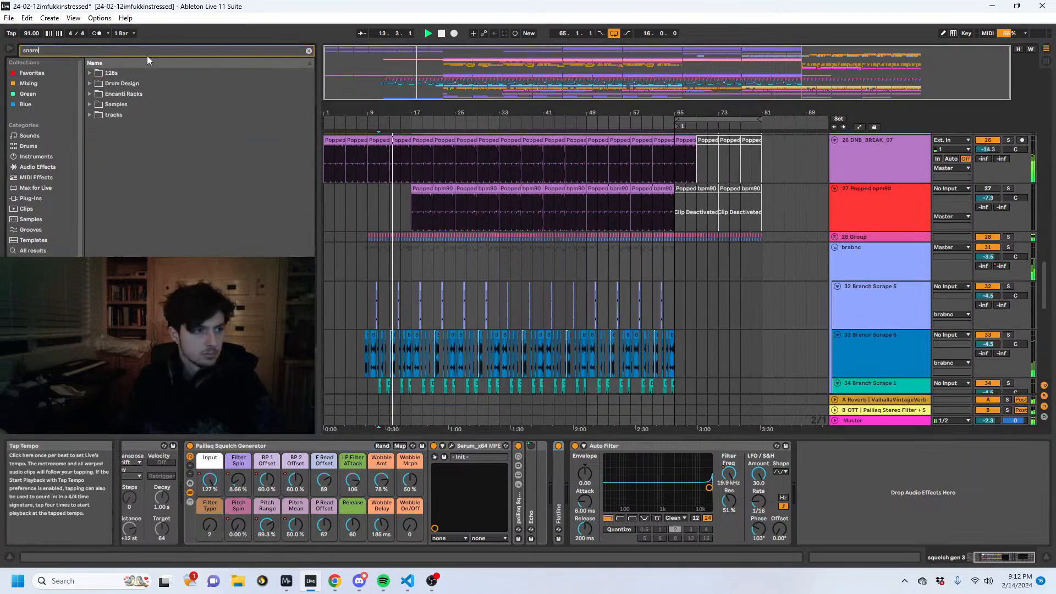
key("BackSpace")
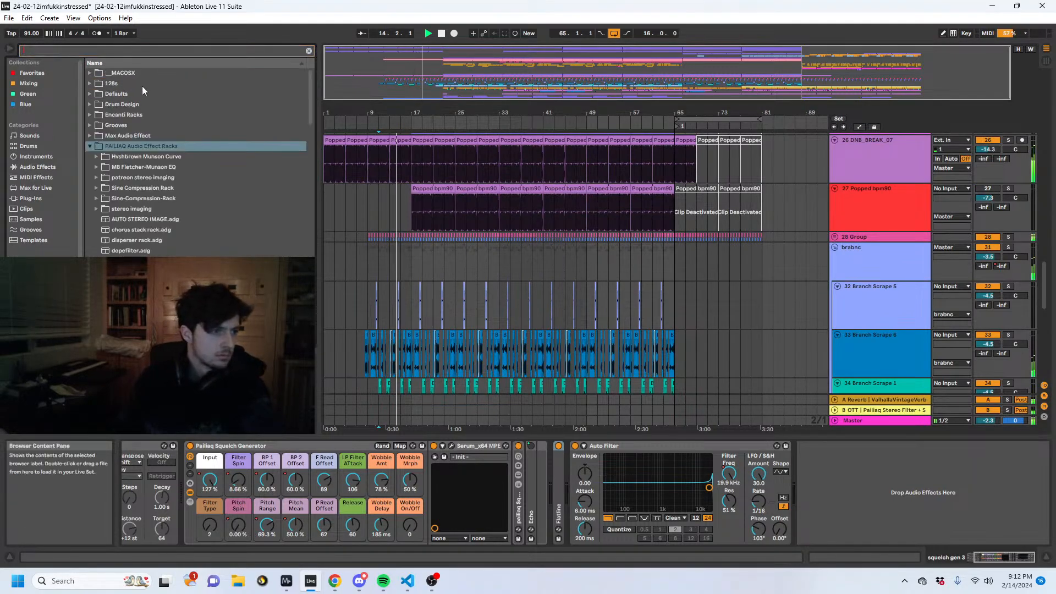
scroll(429, 201, "up", 10)
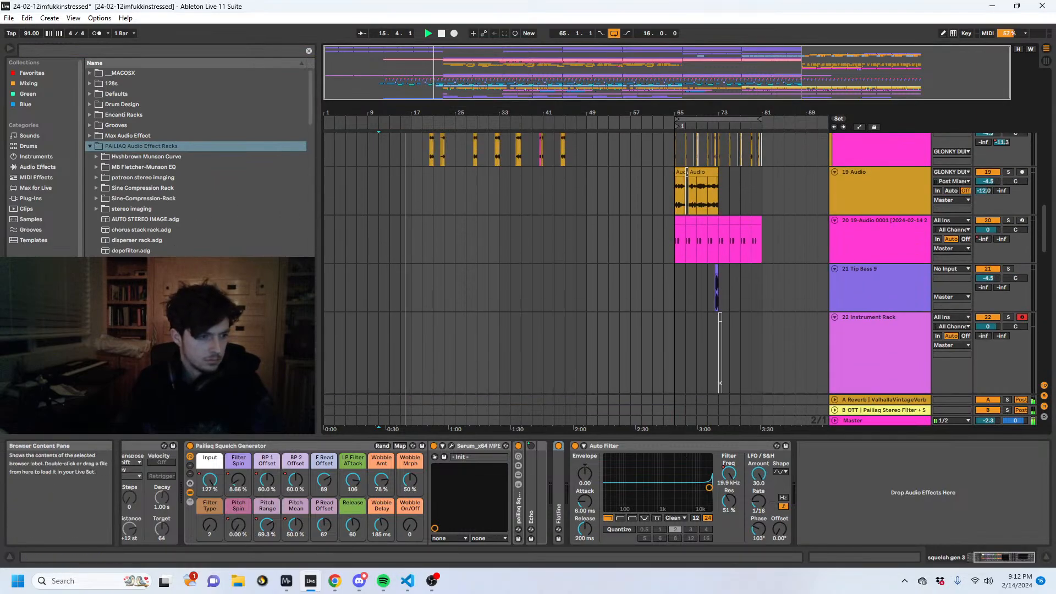
scroll(166, 241, "down", 5)
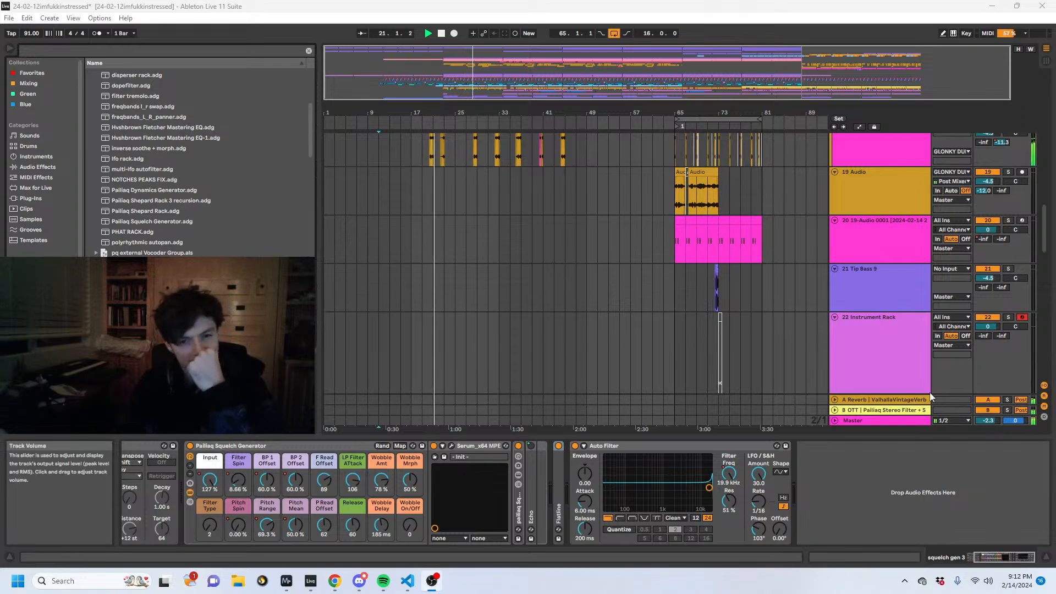
scroll(716, 327, "up", 3)
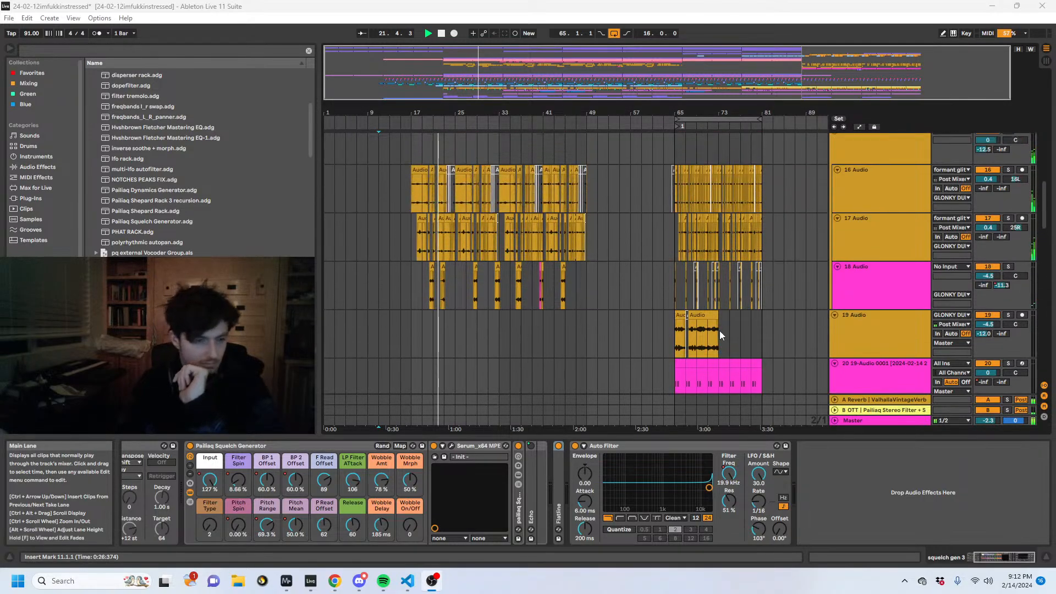
- Switch to MiniMeters, widen its window to the screen edge to view the spectrogram, and return to Ableton Live
mouse_move(287, 587)
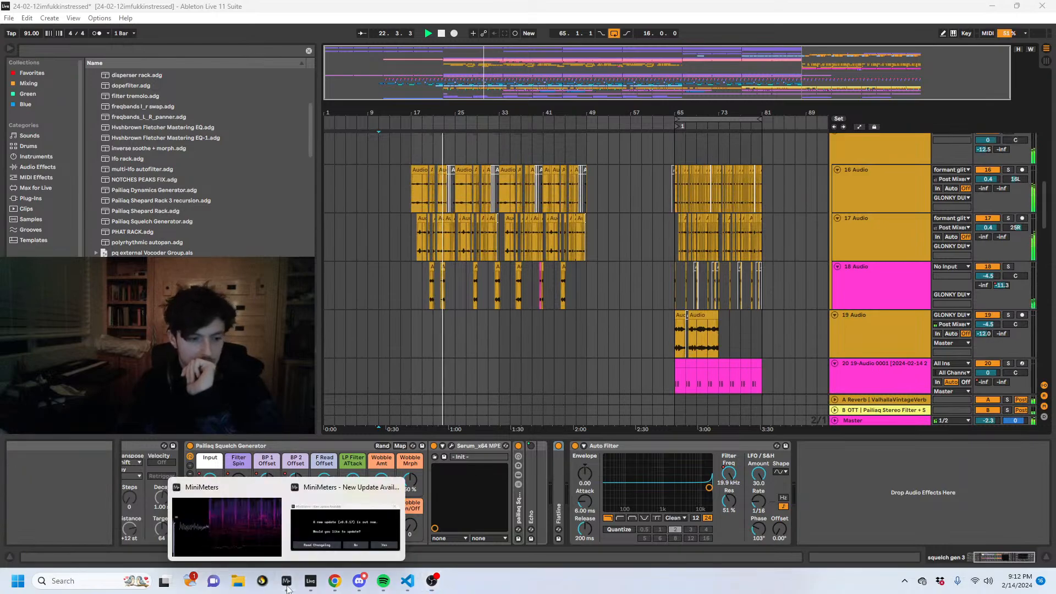
left_click(255, 519)
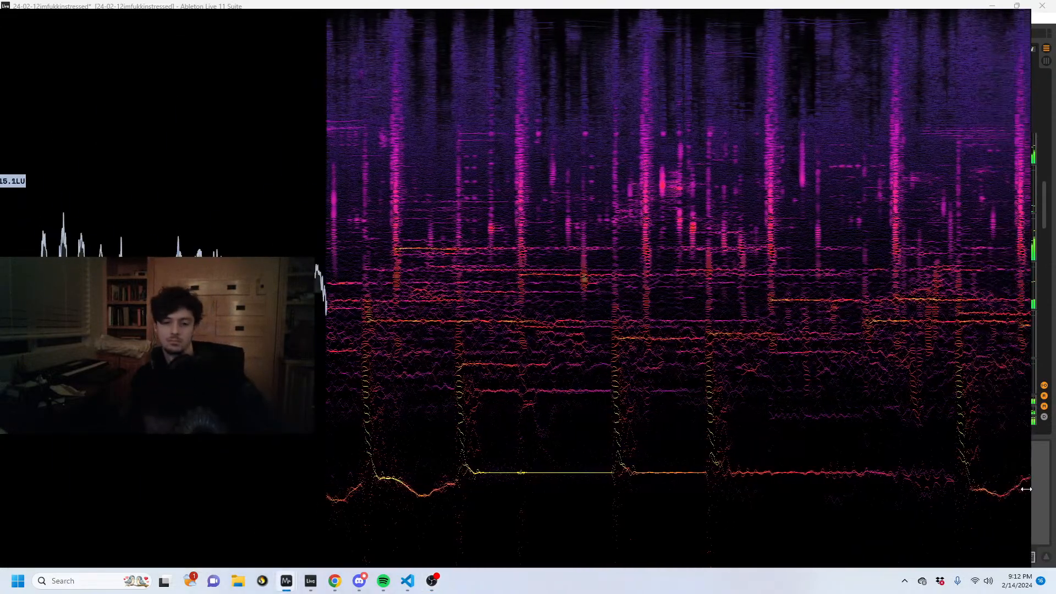
left_click_drag(1026, 489, 1053, 488)
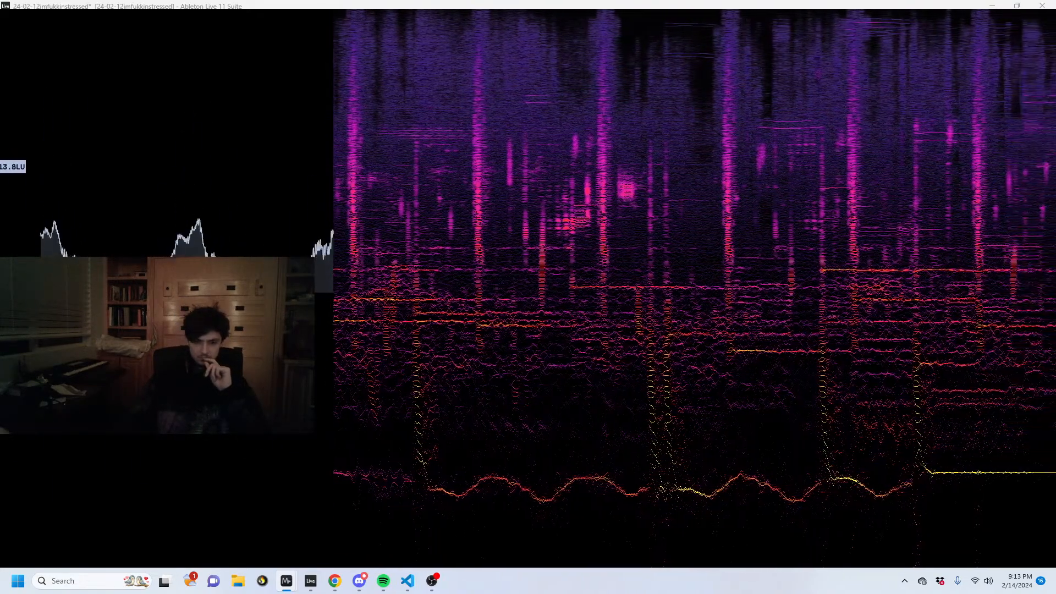
key("alt+Tab")
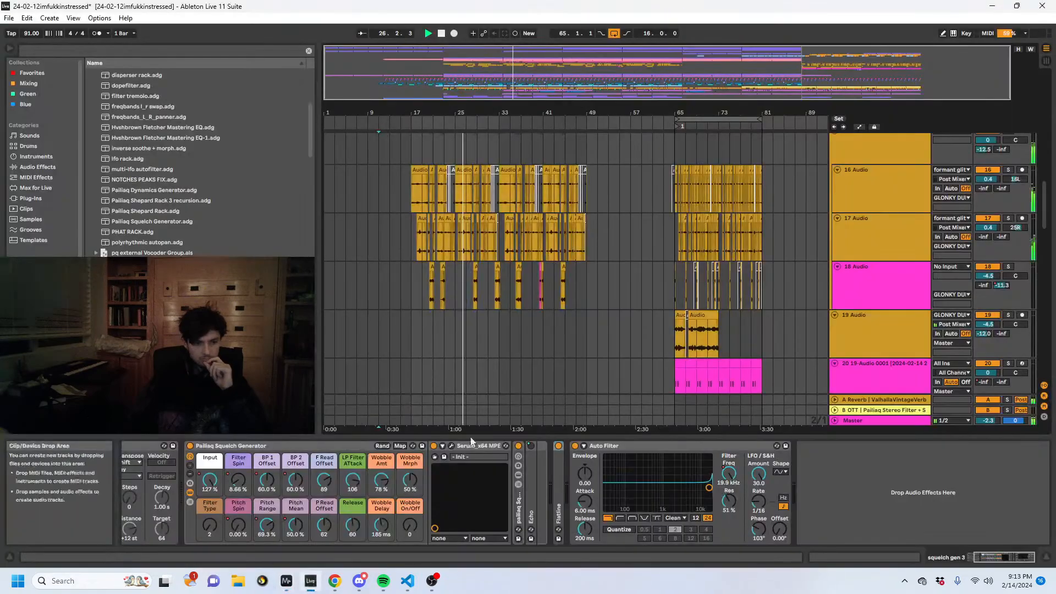
- Try the GLONKY DUDES Auto Filter frequency at 19.9 kHz, and re-enable the overridden automation
scroll(860, 207, "up", 3)
left_click(859, 206)
left_click_drag(743, 473, 743, 407)
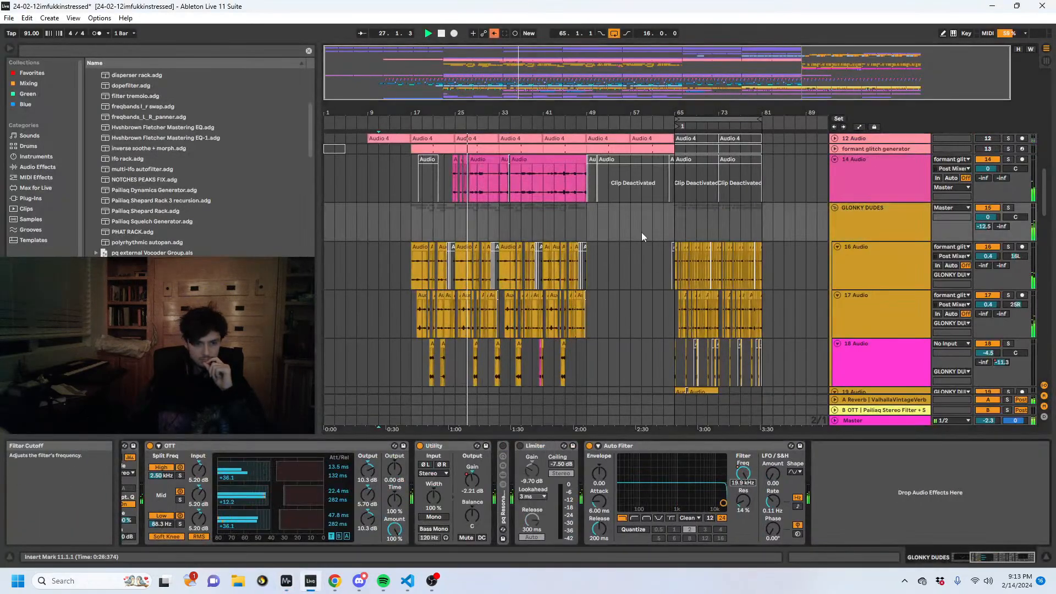
key("a")
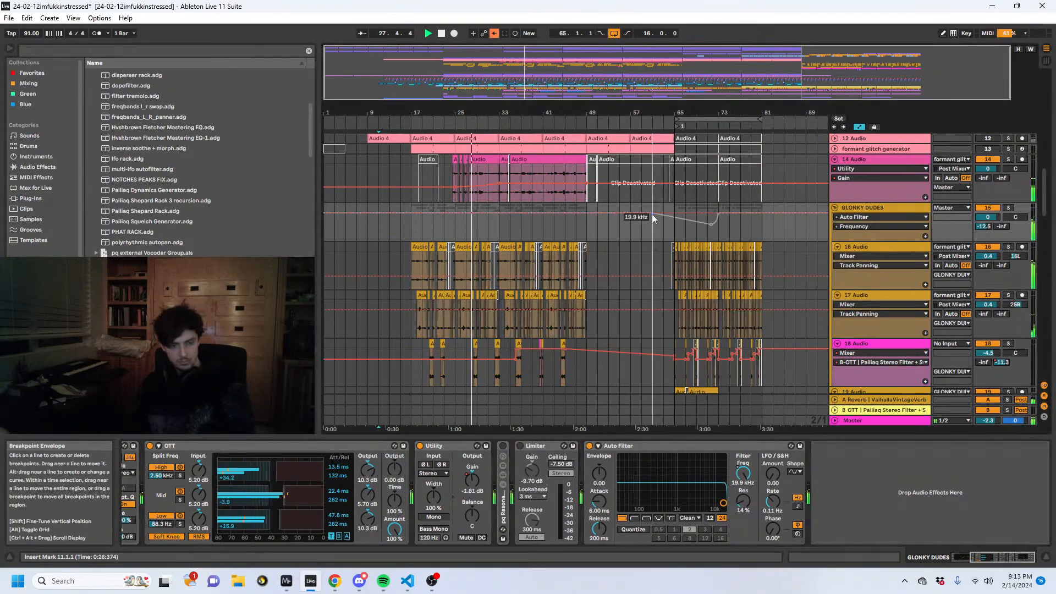
left_click(494, 34)
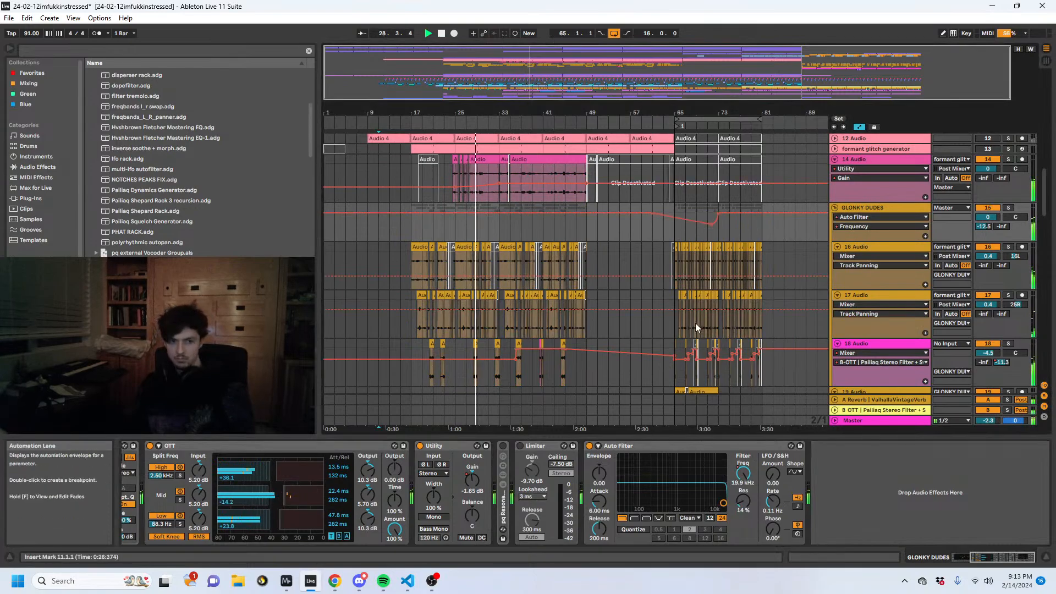
key("a")
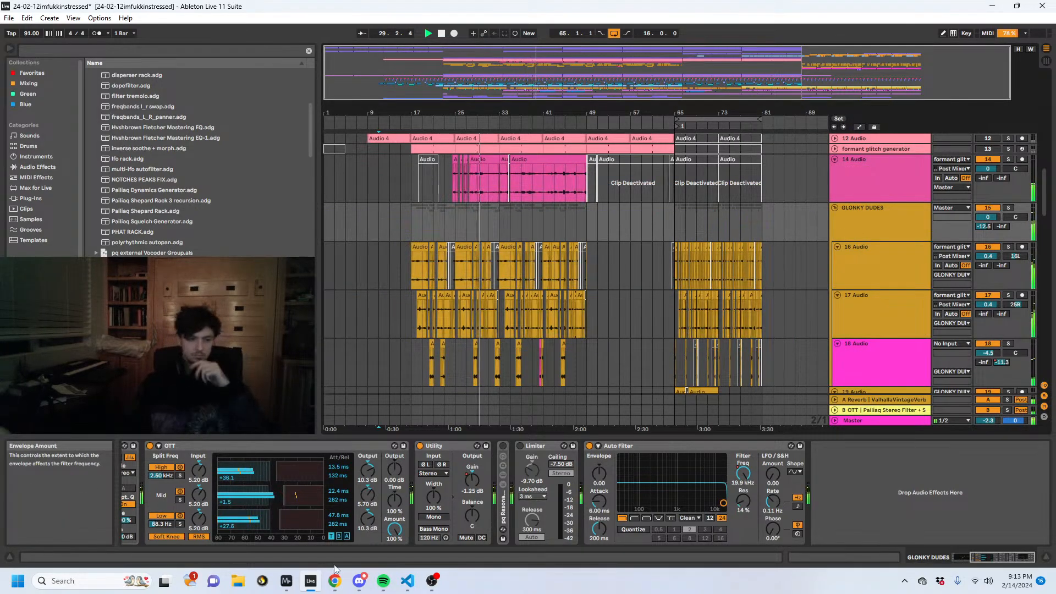
- Watch the MiniMeters spectrogram again while the track plays, and switch back to Ableton Live
mouse_move(288, 582)
left_click(265, 521)
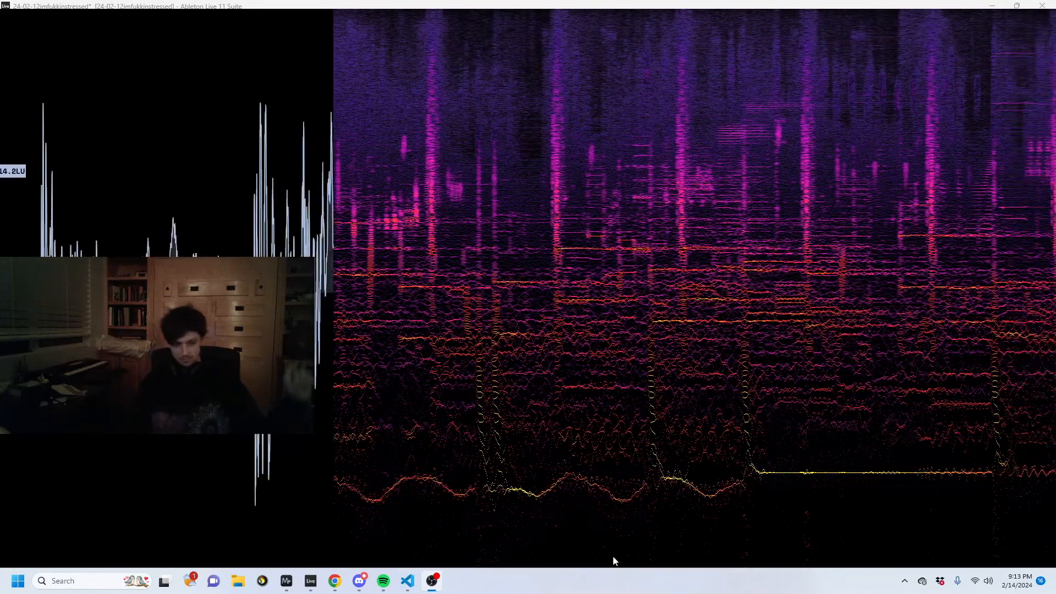
left_click(310, 581)
- Examine the tracks from Pigments down to Instrument Rack for material in bars 65 to 81, including the 19 Audio clip
scroll(733, 193, "up", 6)
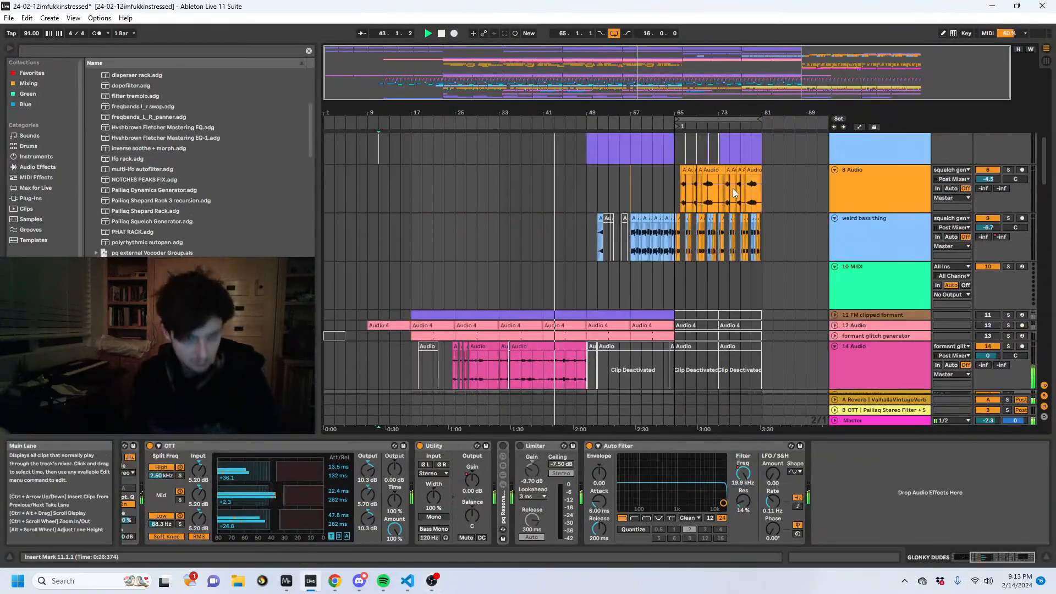
scroll(733, 193, "up", 9)
scroll(710, 144, "down", 8)
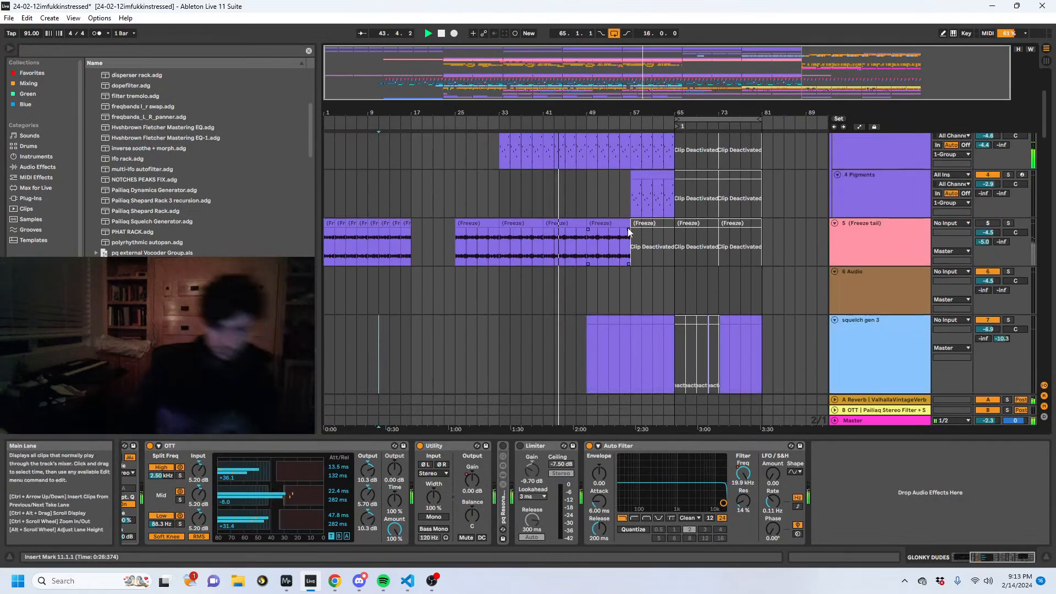
scroll(676, 263, "down", 12)
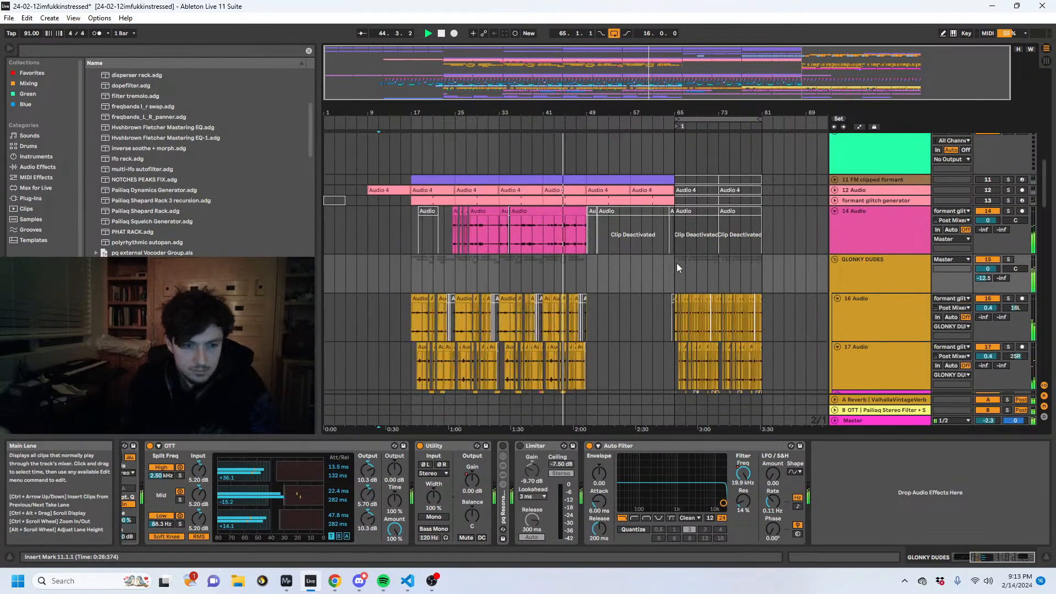
scroll(726, 273, "down", 3)
left_click(701, 267)
scroll(627, 261, "up", 3)
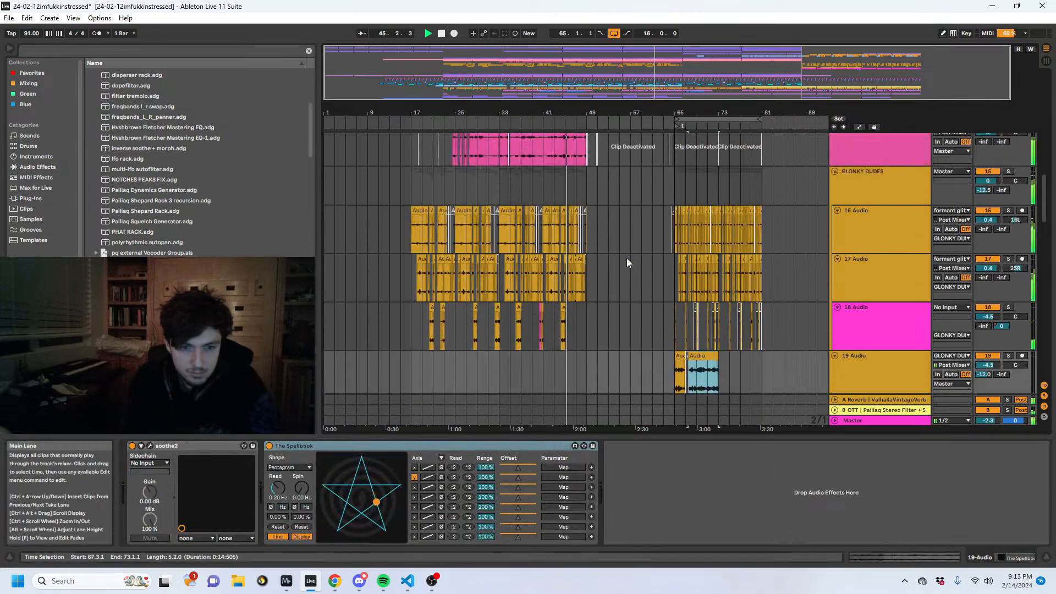
scroll(729, 269, "down", 3)
scroll(691, 266, "up", 5)
scroll(719, 280, "down", 7)
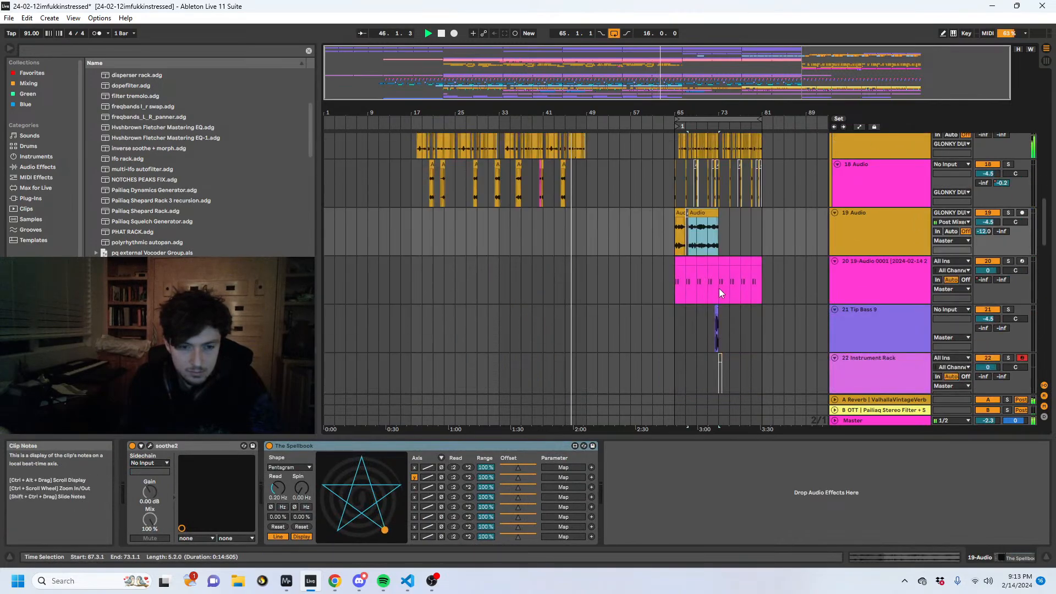
scroll(718, 288, "up", 8)
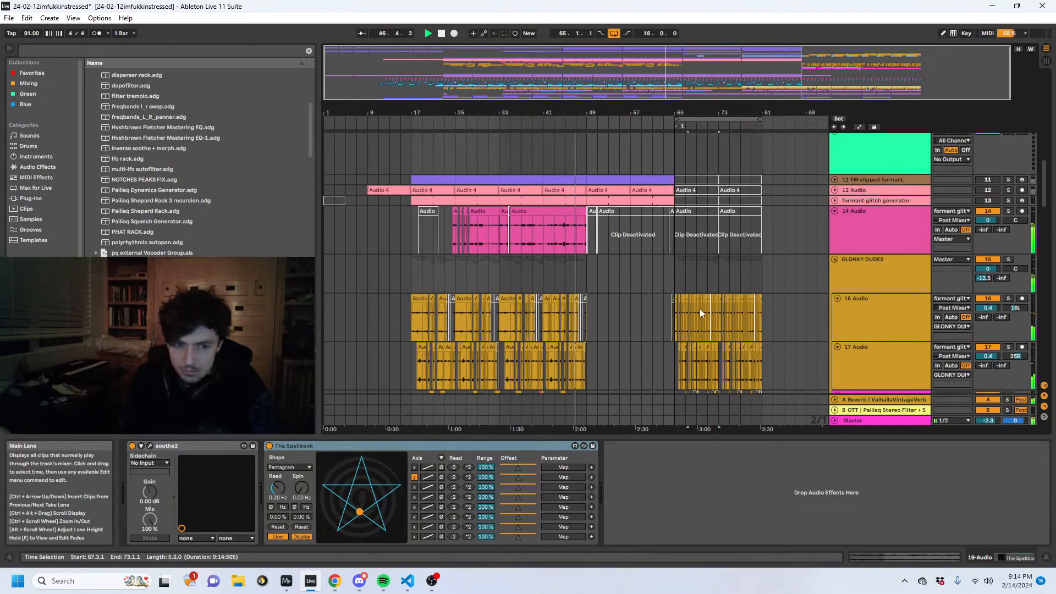
- Copy the 16 Audio clips from bars 65 to 81 onto a new audio track below weird bass thing, starting at bar 33
left_click_drag(674, 312, 762, 313)
scroll(782, 236, "up", 3)
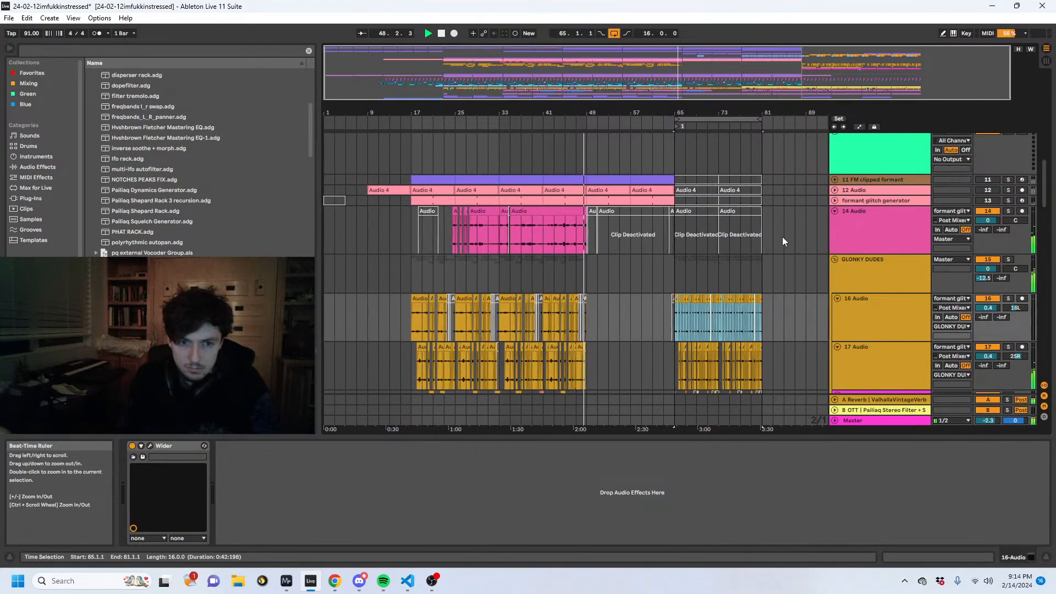
left_click(863, 267)
left_click(880, 240)
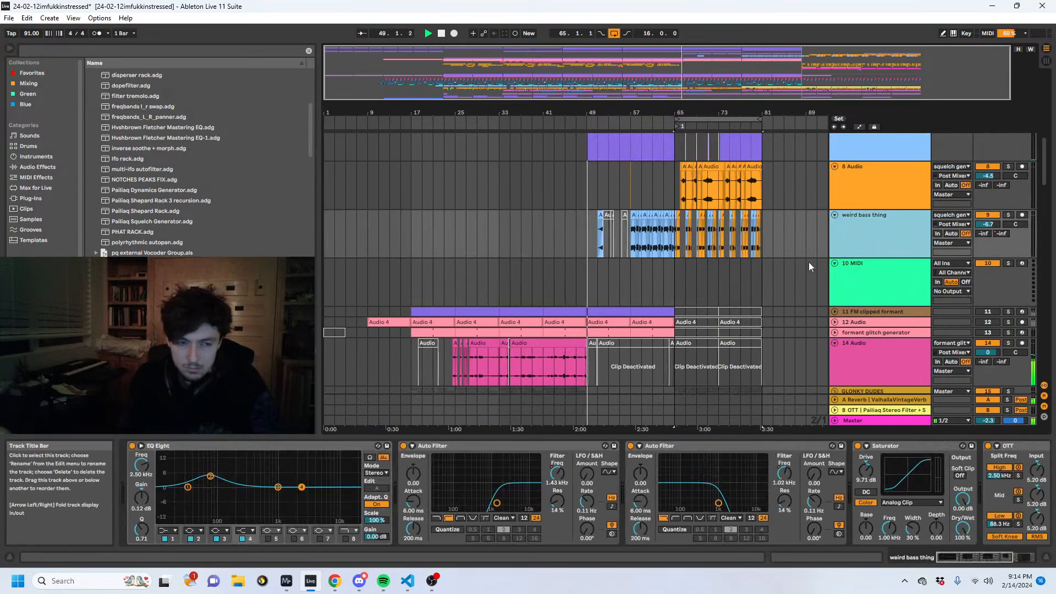
key("ctrl+t")
left_click(499, 262)
key("ctrl+v")
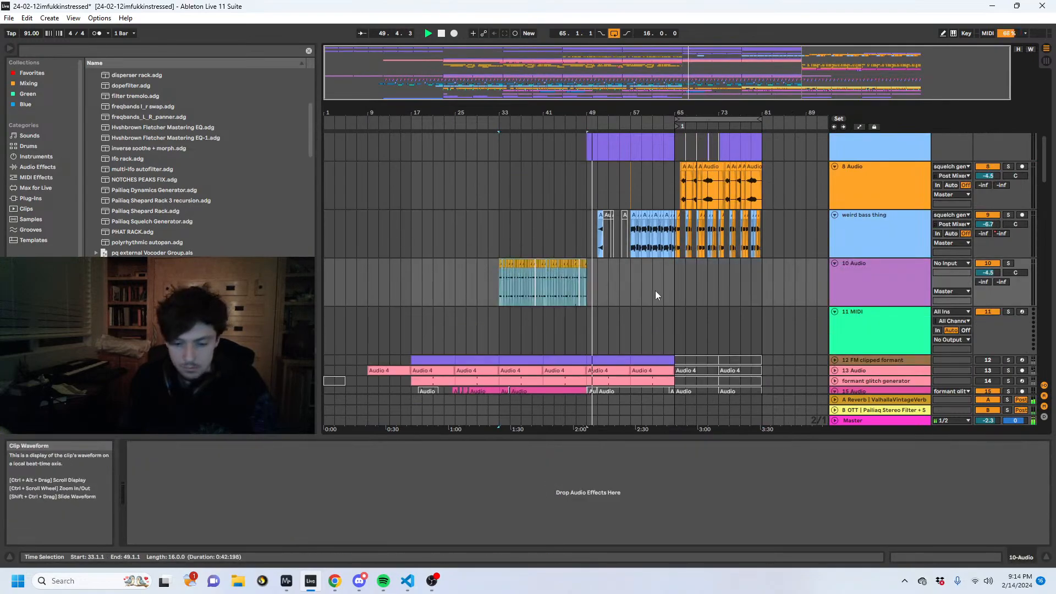
- Transpose all the pasted clips on the new audio track up 24 semitones
left_click(908, 559)
left_click_drag(196, 527, 196, 520)
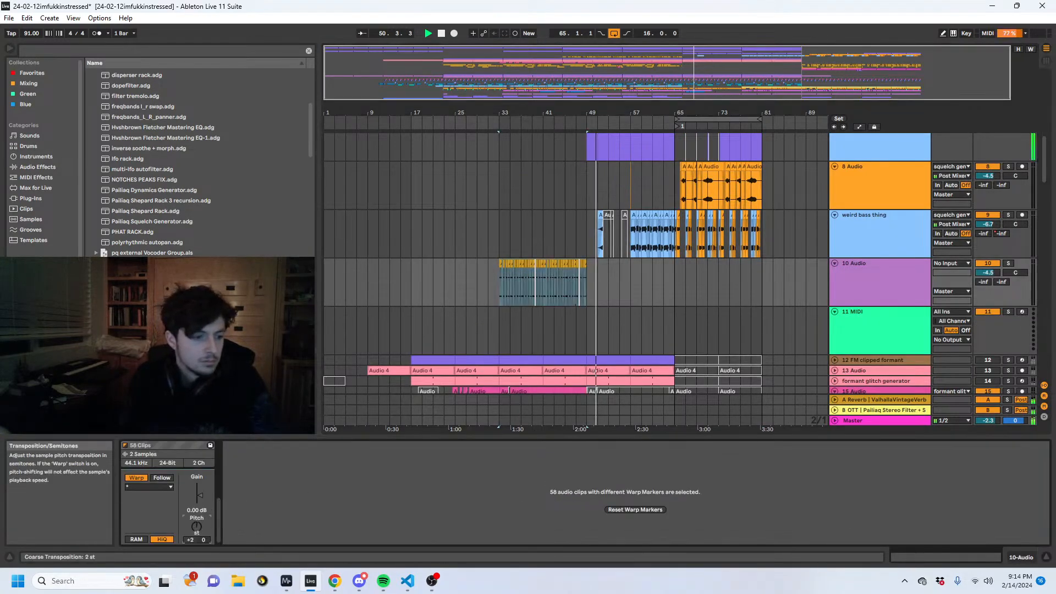
scroll(523, 257, "down", 2)
left_click_drag(544, 113, 545, 168)
- Search the browser for Auto Filter and add it to the 10 Audio track holding the transposed clips
key("ctrl+f")
type("aut")
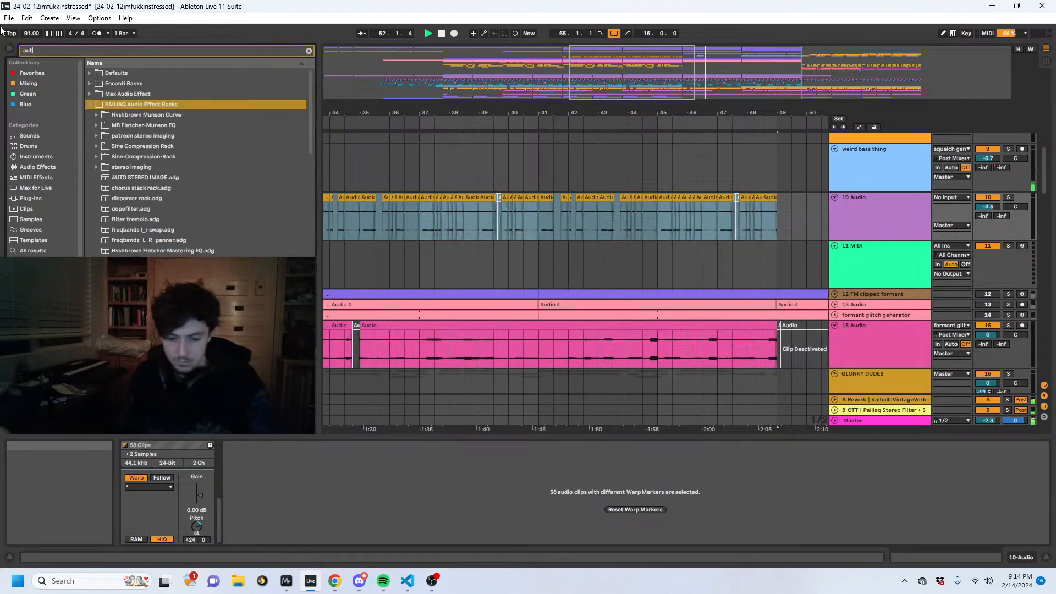
type("o fil")
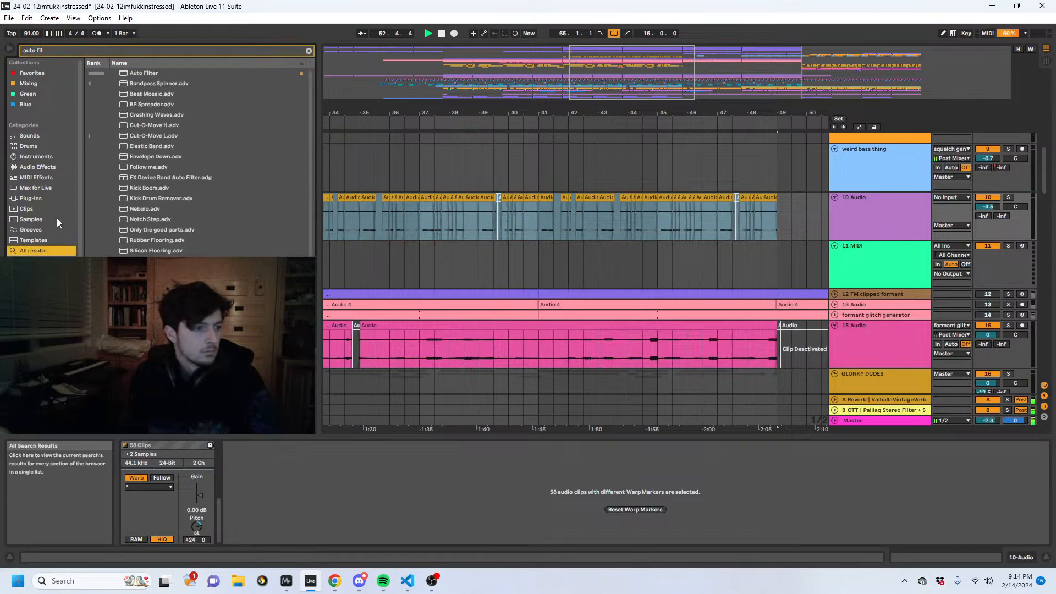
double_click(130, 74)
left_click_drag(518, 118, 417, 412)
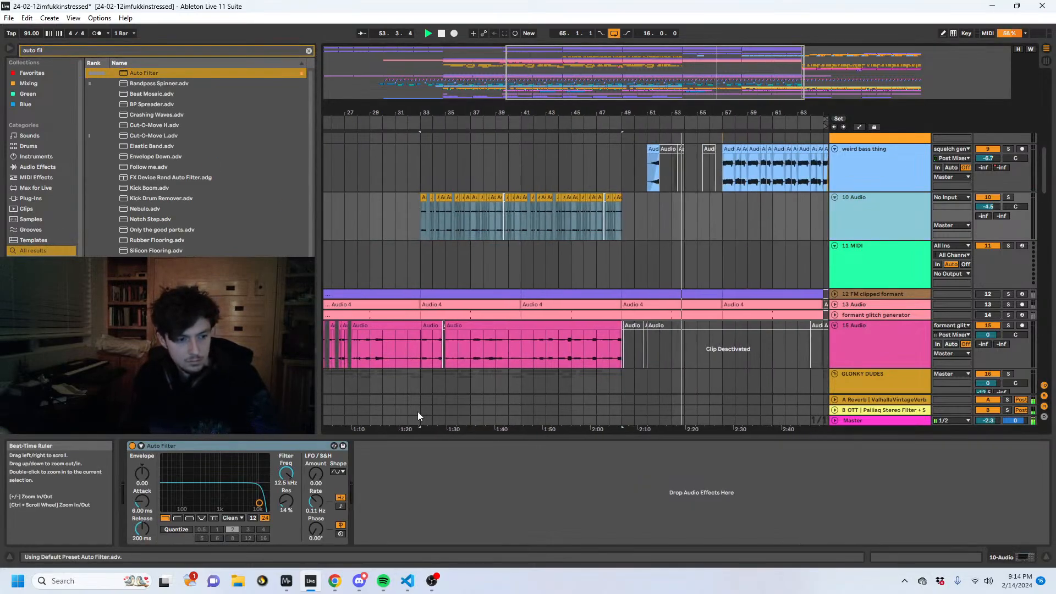
- Set the new Auto Filter to about 1.57 kHz with 58% resonance, LFO amount 15.2 and a sample-and-hold LFO shape
left_click_drag(286, 474, 286, 459)
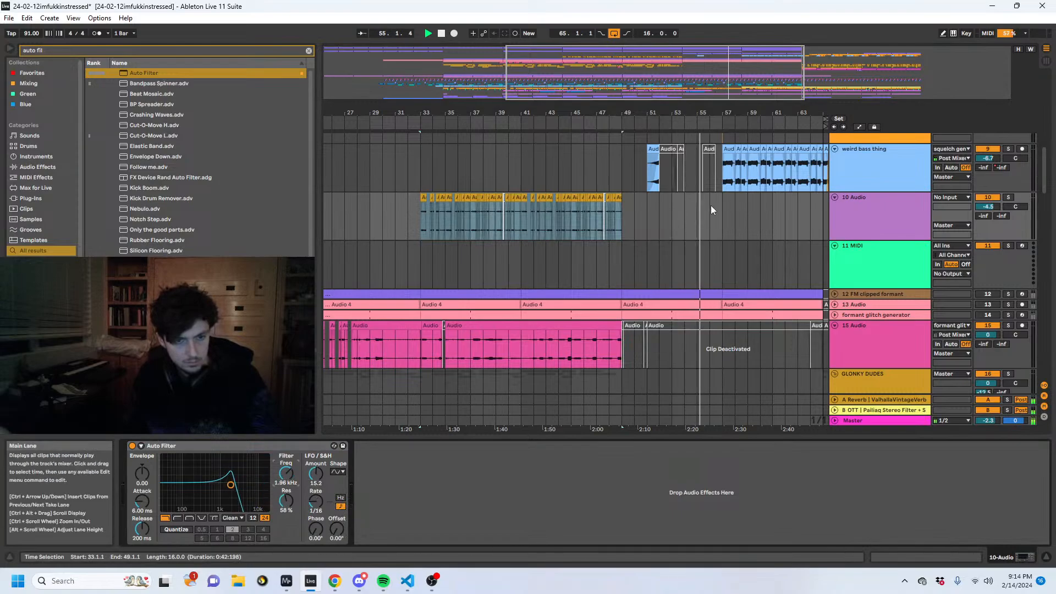
scroll(596, 240, "up", 1)
left_click_drag(293, 479, 292, 481)
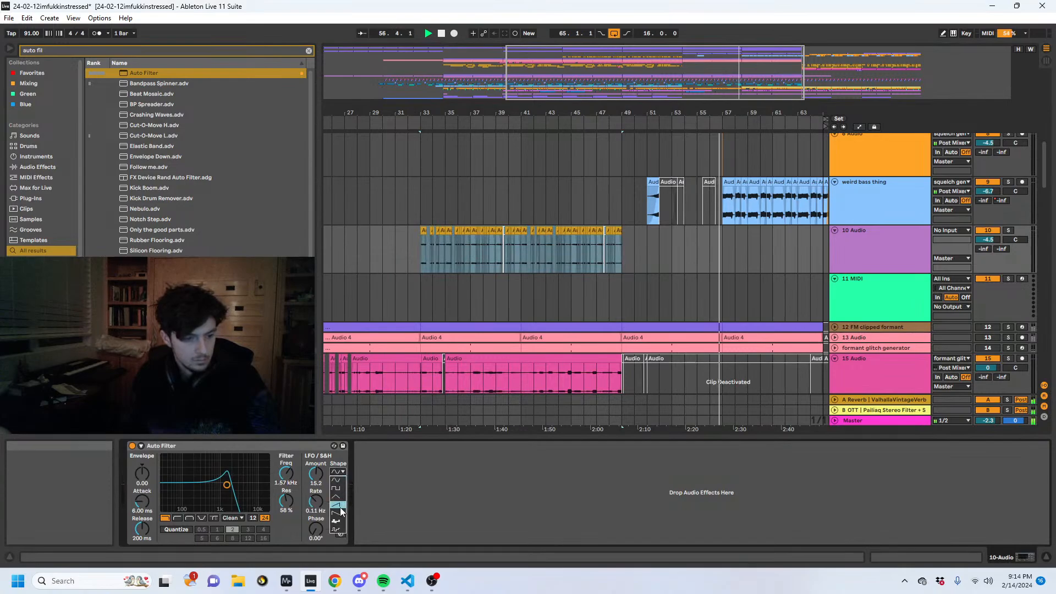
left_click(339, 534)
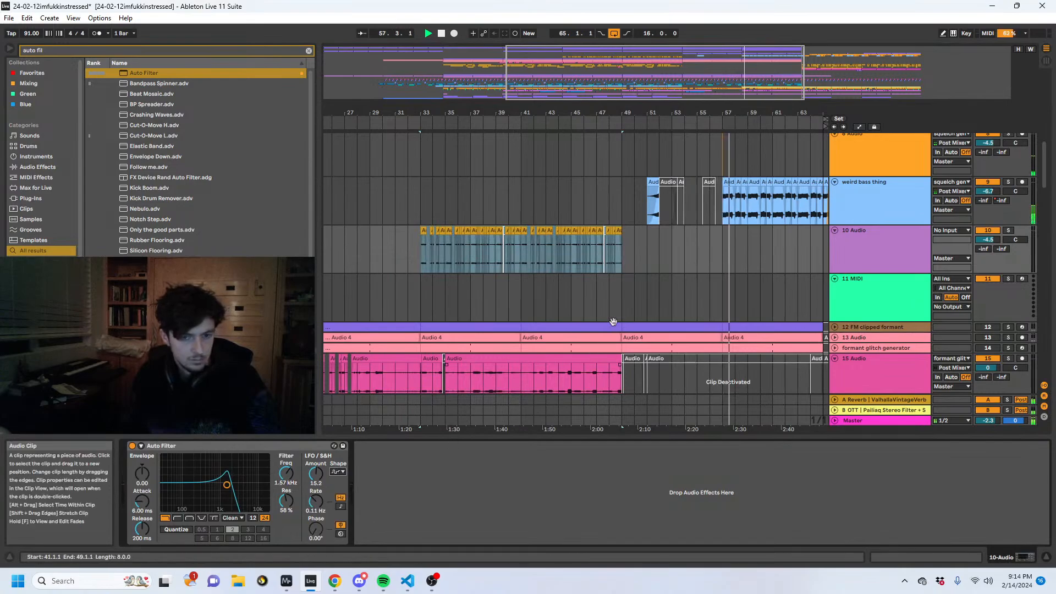
- Re-enable the overridden automation and reshape weird bass thing's Auto Filter Frequency envelope between bars 57 and 65
left_click(837, 208)
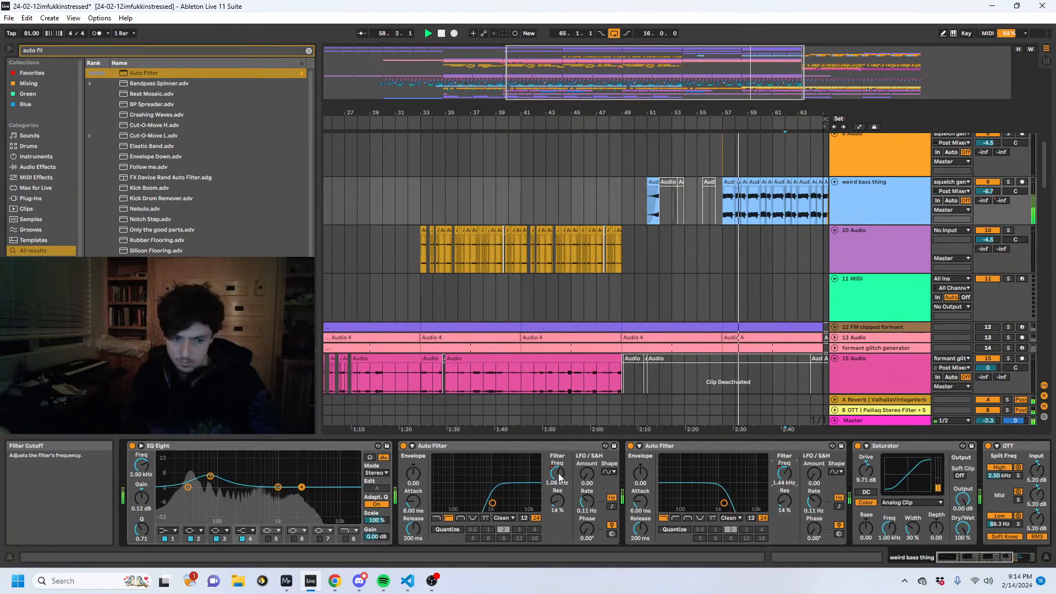
key("a")
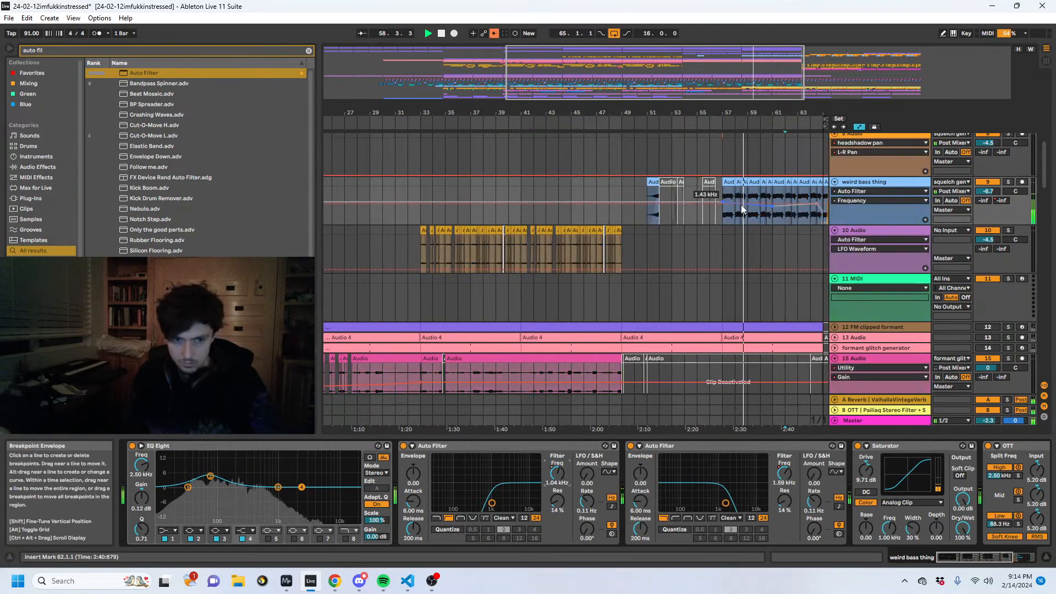
left_click(493, 34)
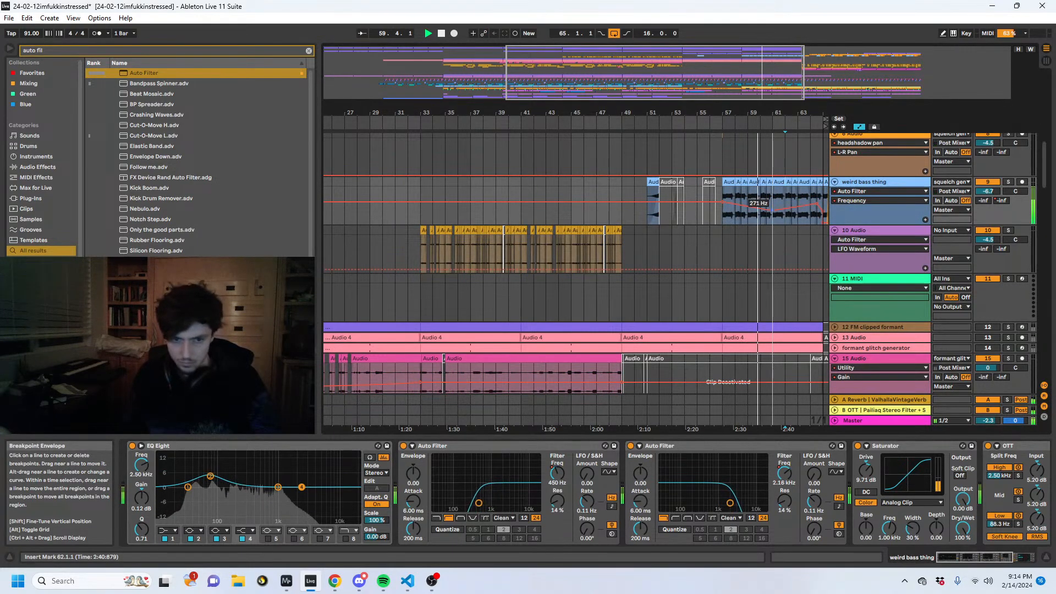
left_click_drag(772, 210, 770, 209)
left_click(784, 473)
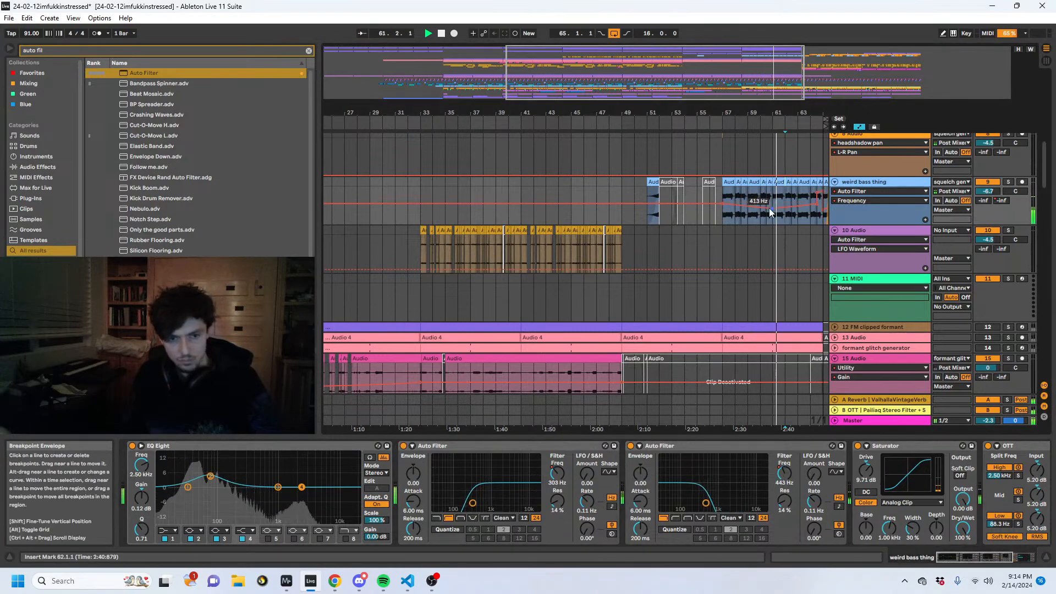
left_click_drag(772, 206, 810, 203)
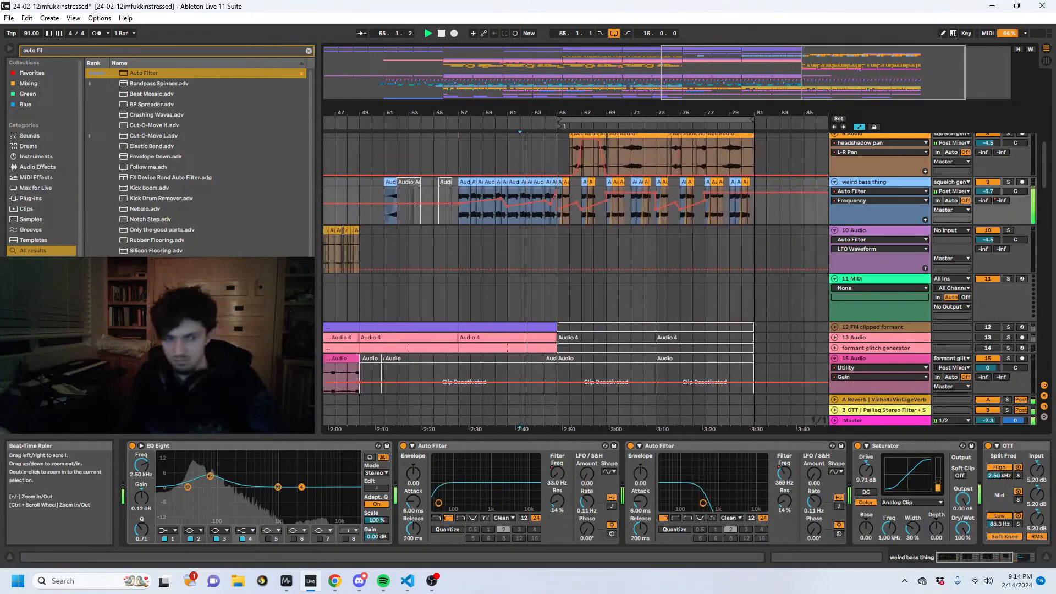
- Delete the last bar of the squelch gen 3 clips just before bar 65
scroll(547, 245, "up", 6)
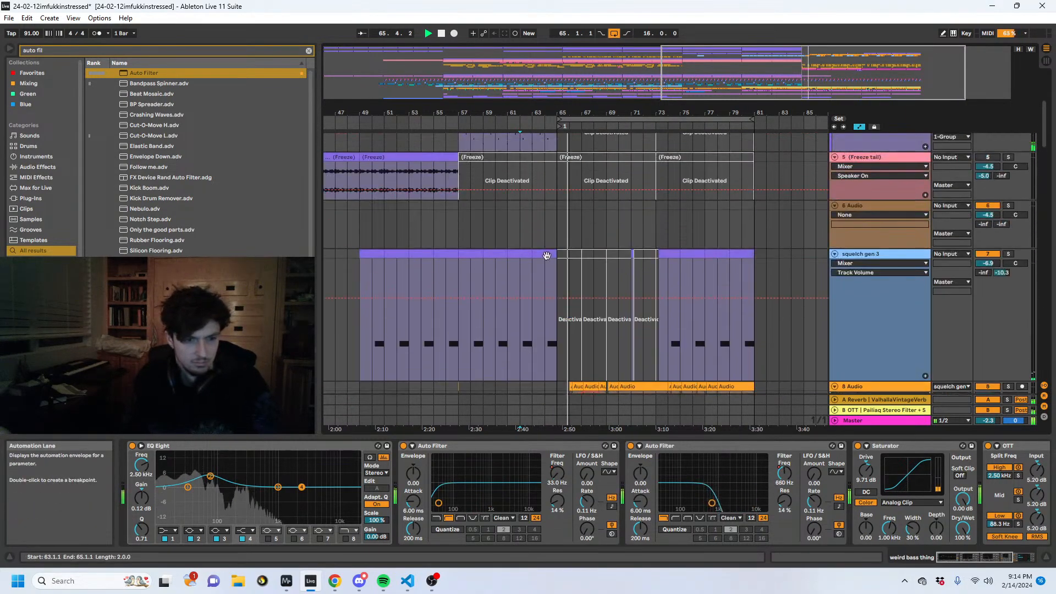
left_click(552, 255)
- Deactivate the four two-bar clips from bar 65 to 73 on the 21 19-Audio MIDI track
scroll(585, 279, "down", 15)
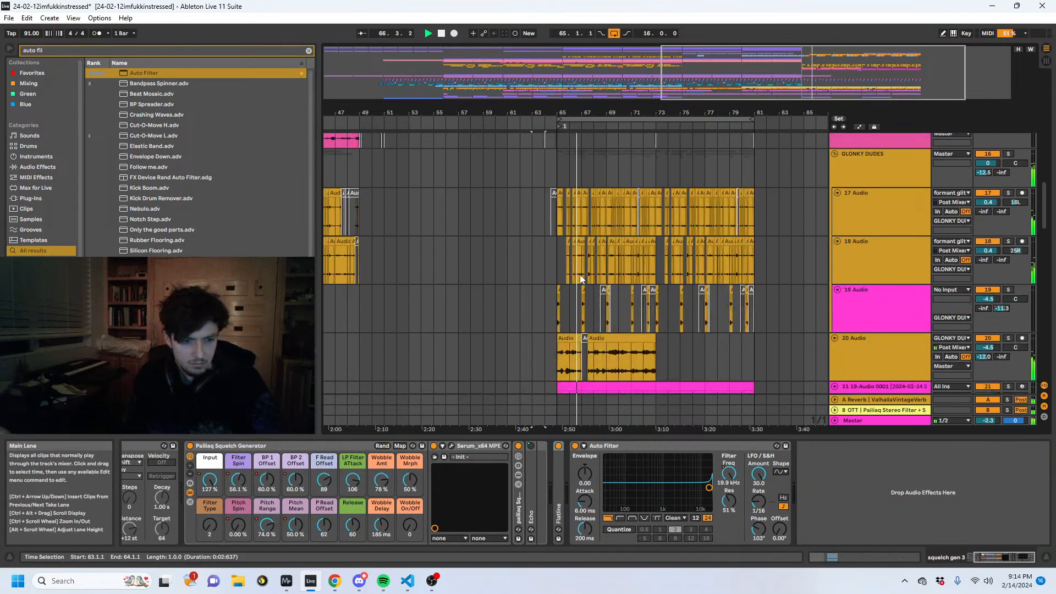
scroll(567, 280, "down", 2)
left_click(571, 266)
key("0")
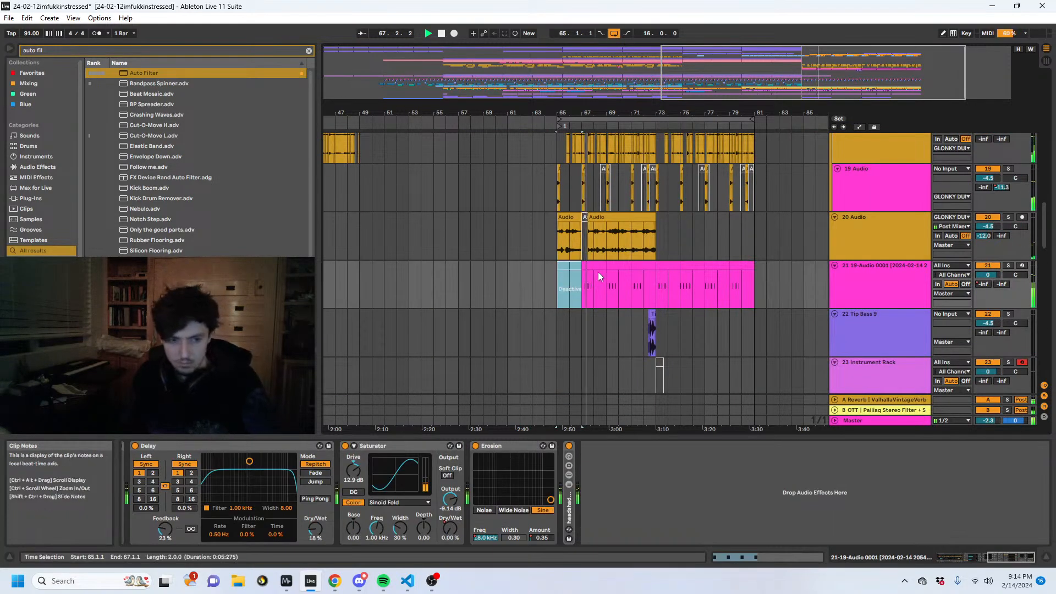
left_click(597, 266)
key("0")
left_click(620, 267)
key("0")
left_click(642, 267)
key("0")
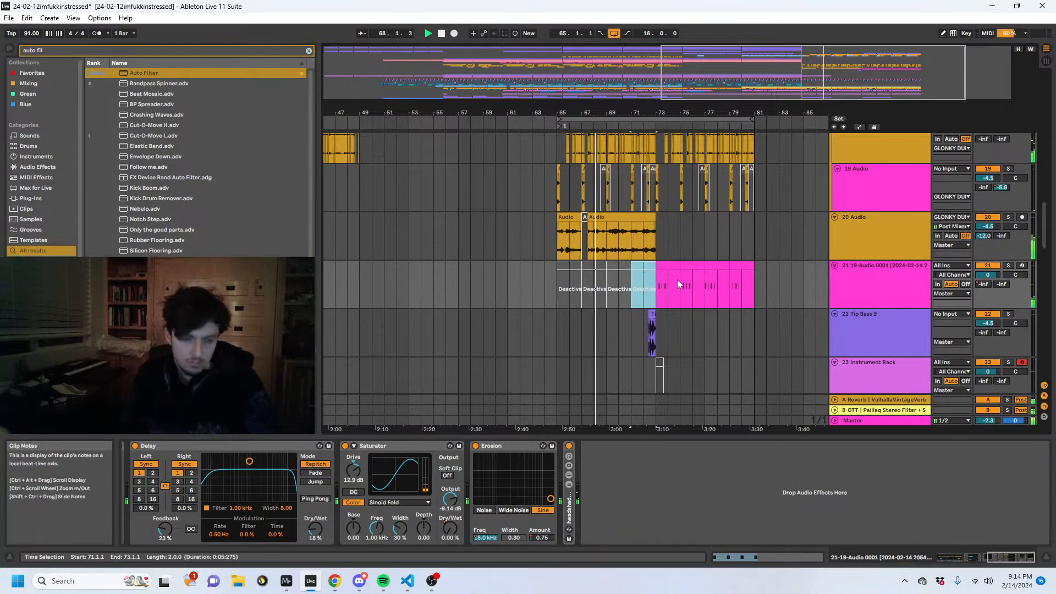
- Edit the Erosion Amount automation on the 21 19-Audio track so it jumps up to 45.0 at bar 73
key("a")
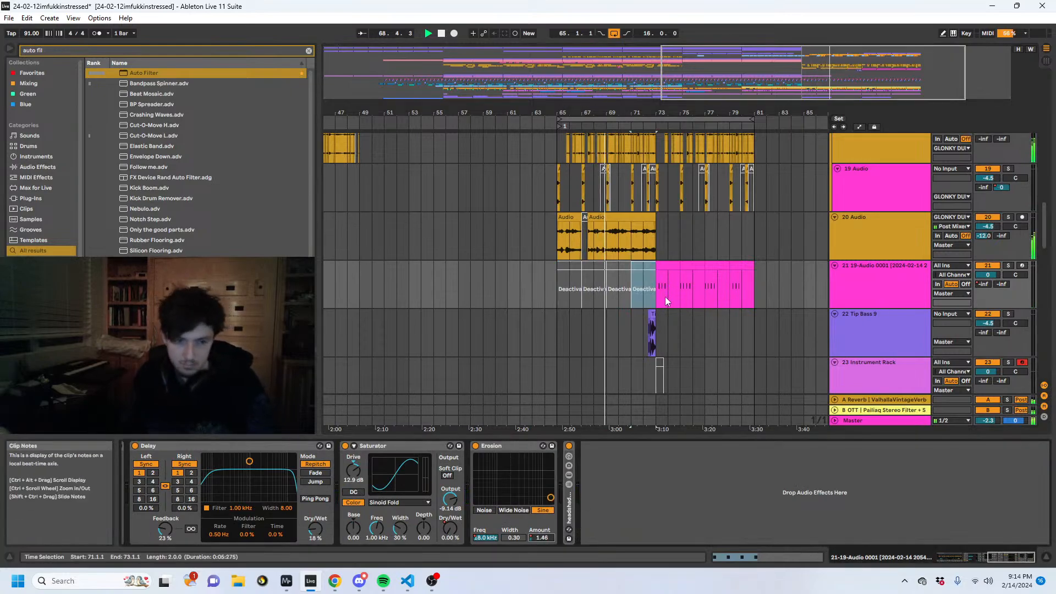
left_click_drag(658, 289, 660, 290)
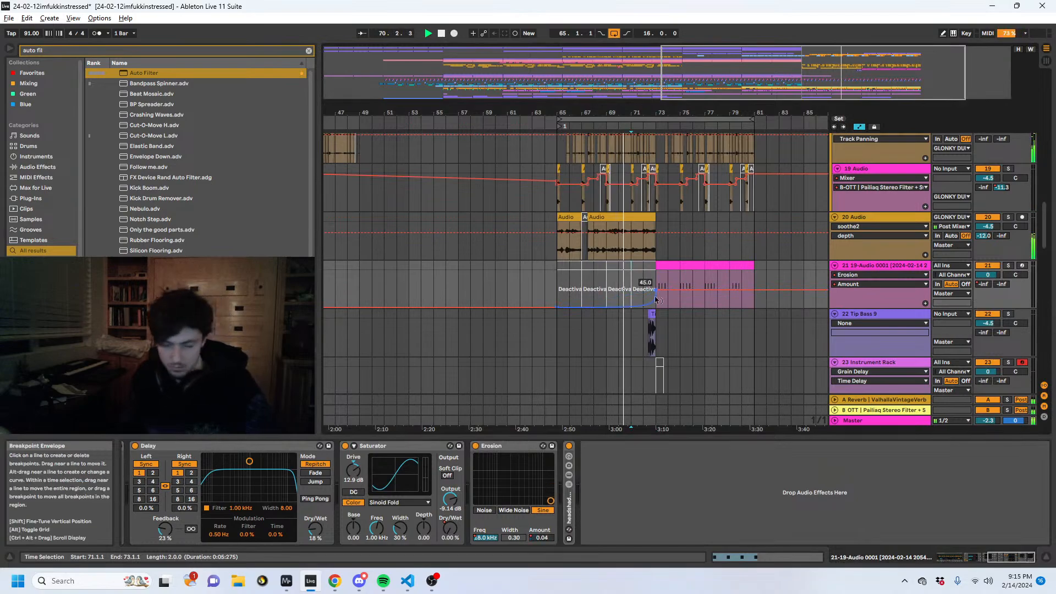
key("a")
- Lower the 20 Audio track to -7.3 dB and deactivate the short opening piece of the Tip Bass clip before bar 73
left_click(632, 241)
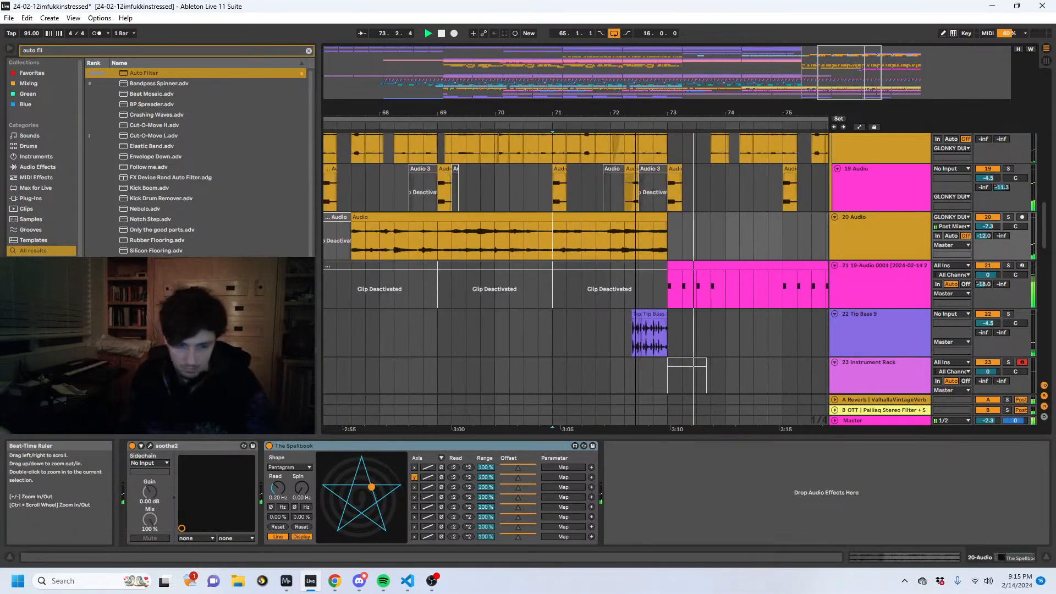
scroll(661, 149, "up", 5, "ctrl")
left_click(582, 318)
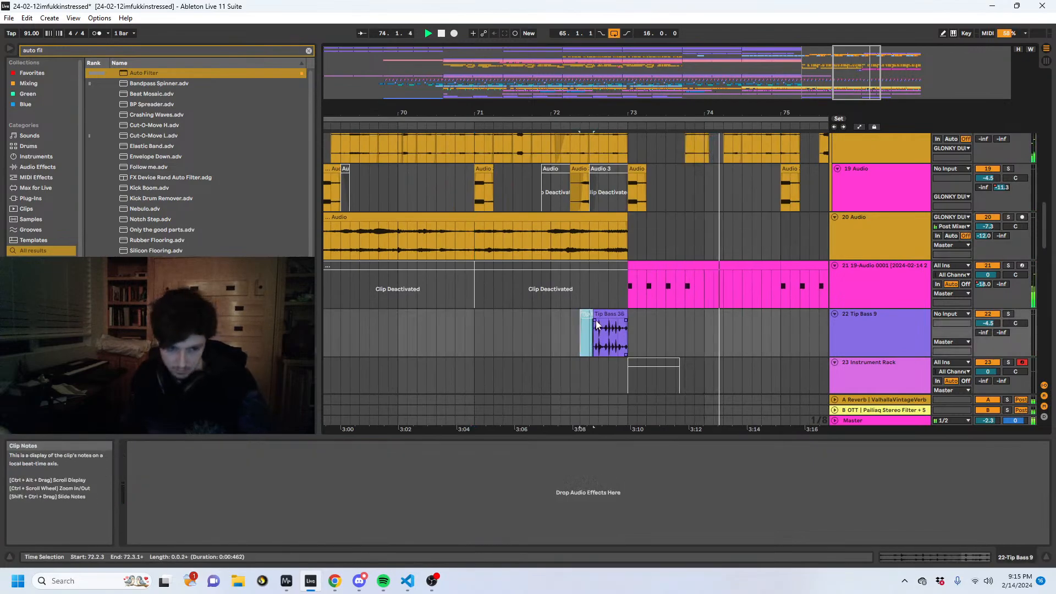
- Mute the 20 Audio track and lower the squelch gen 3 track's volume to -10.4 dB
scroll(712, 184, "up", 2)
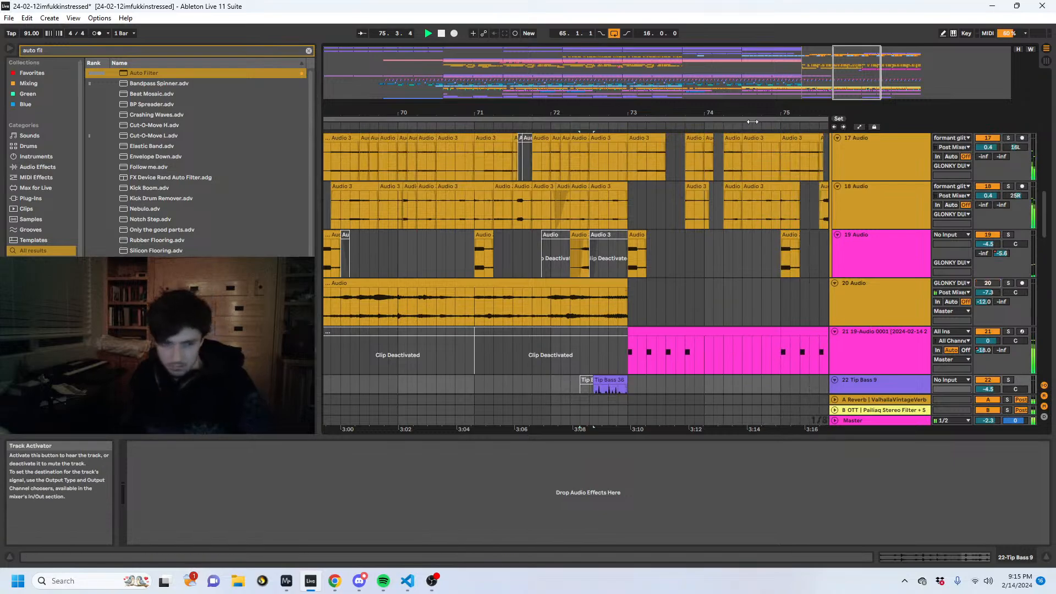
left_click_drag(752, 114, 748, 39)
scroll(747, 252, "up", 5)
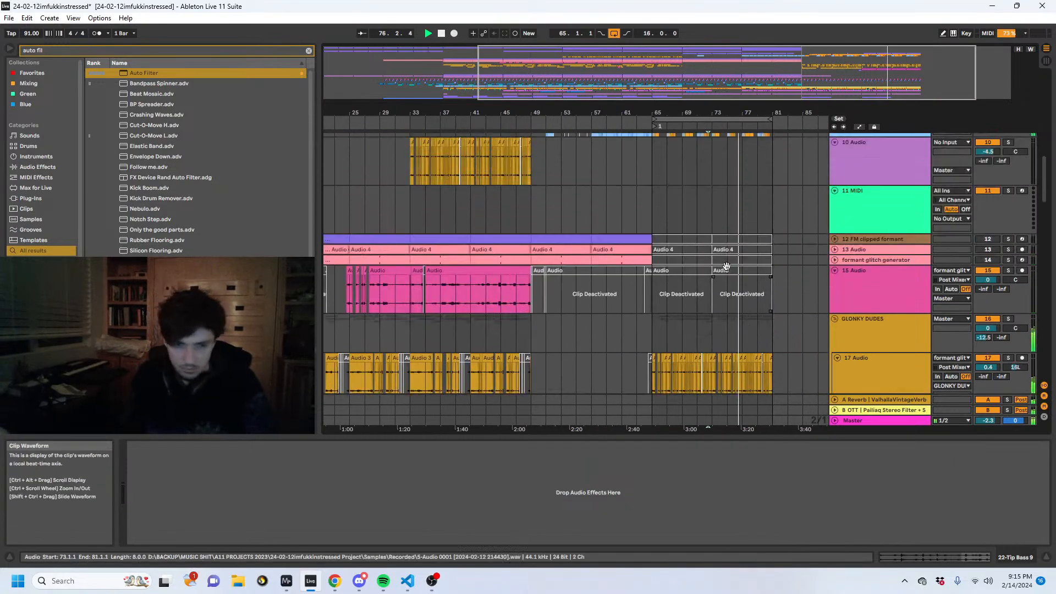
scroll(726, 267, "up", 4)
scroll(725, 265, "up", 5)
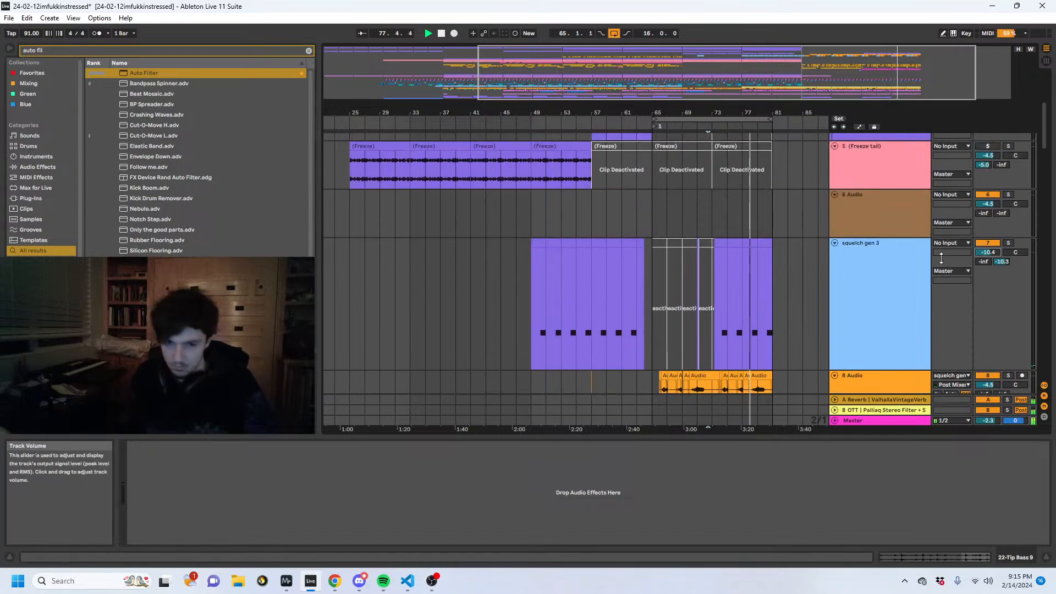
scroll(516, 232, "up", 2)
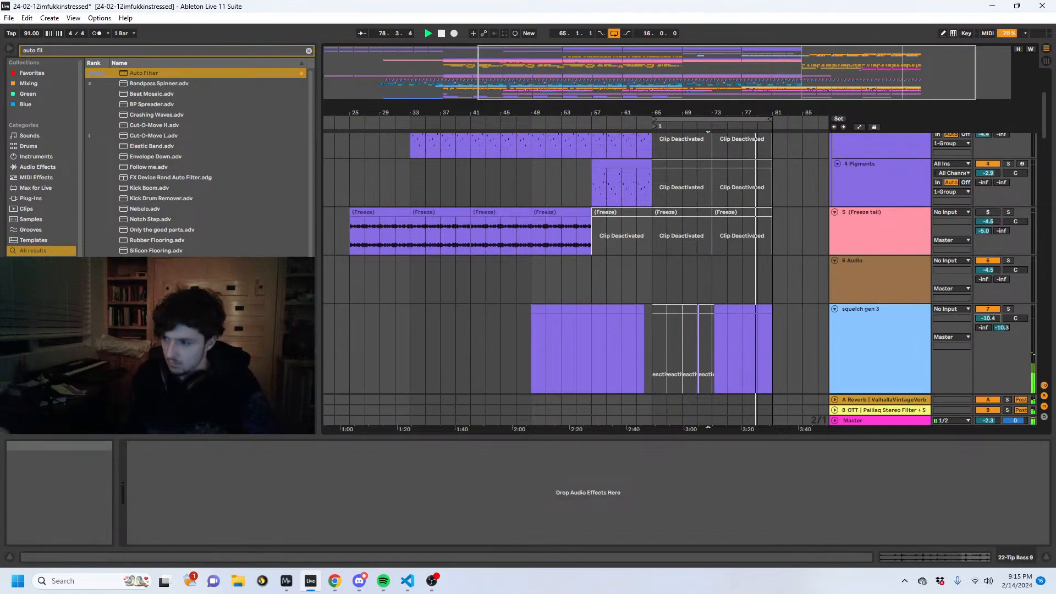
- Stop playback and examine which clips play in bars 65 to 73, from squelch gen 3 down to Instrument Rack
left_click(467, 266)
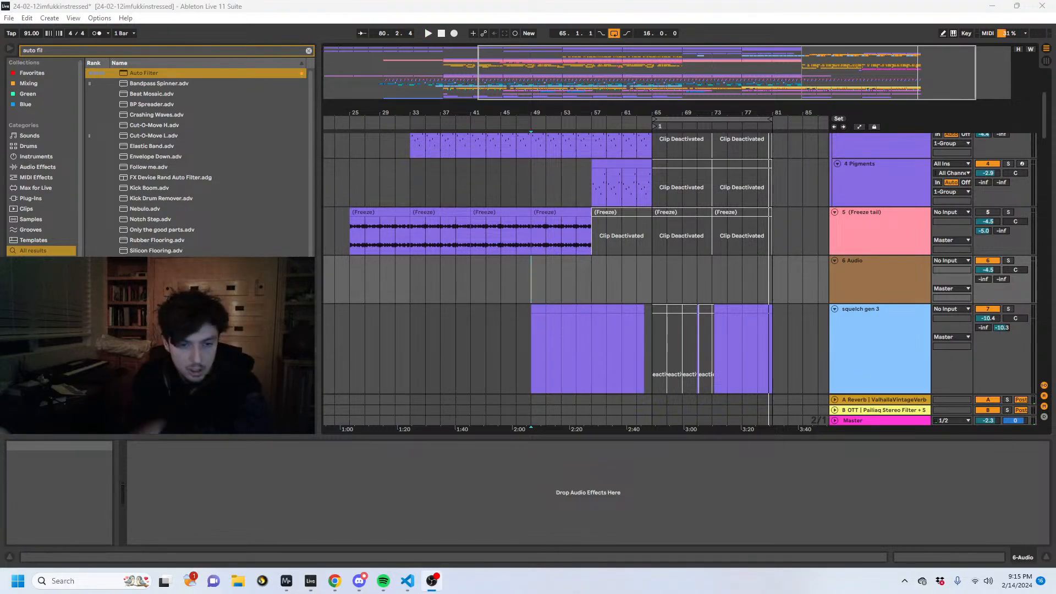
scroll(660, 275, "down", 10)
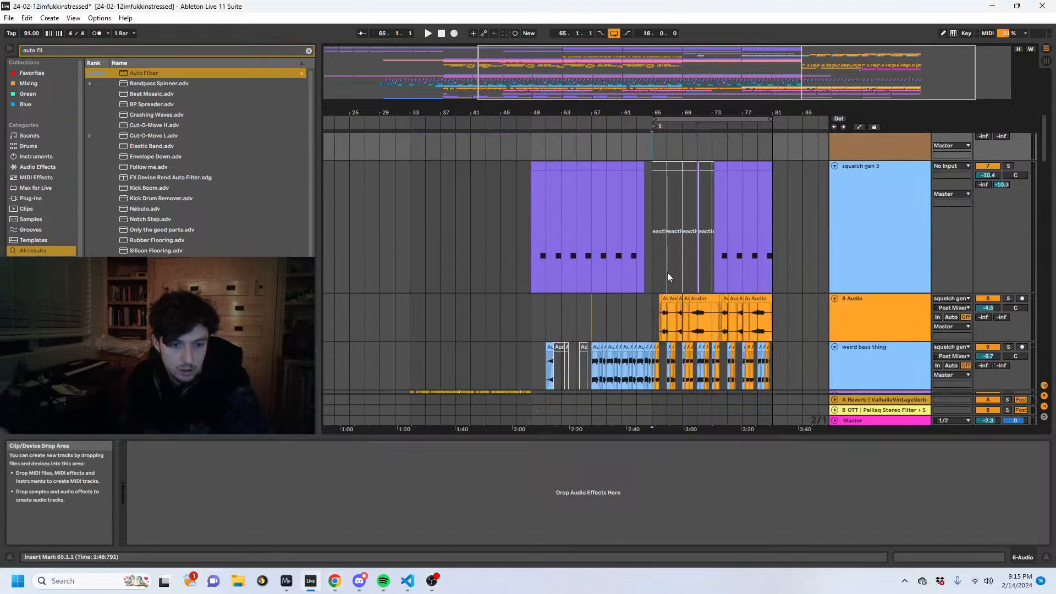
left_click(652, 183)
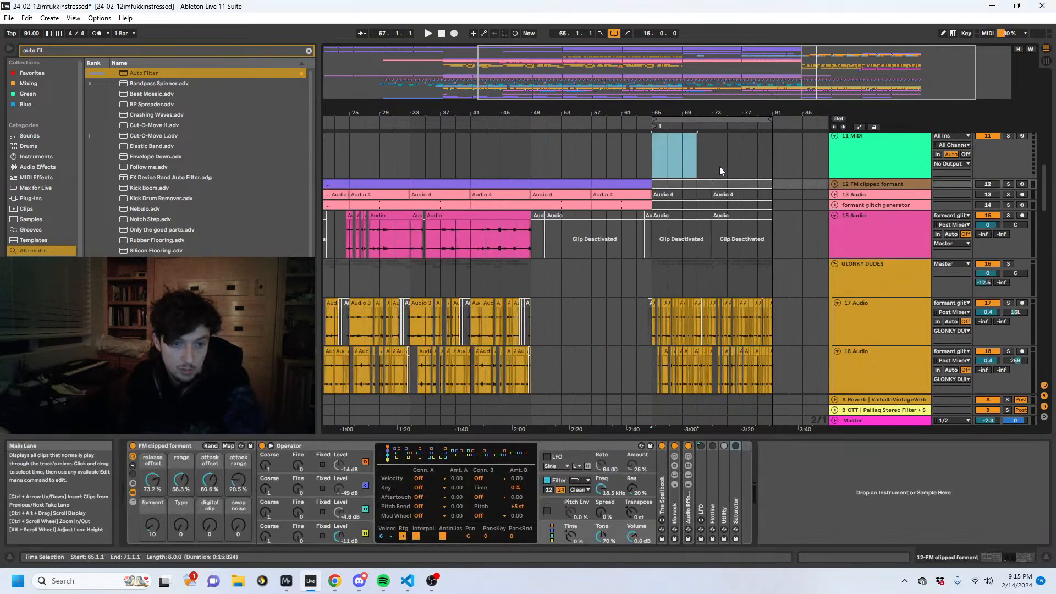
left_click(711, 166)
scroll(707, 173, "down", 4)
left_click_drag(714, 169, 651, 169)
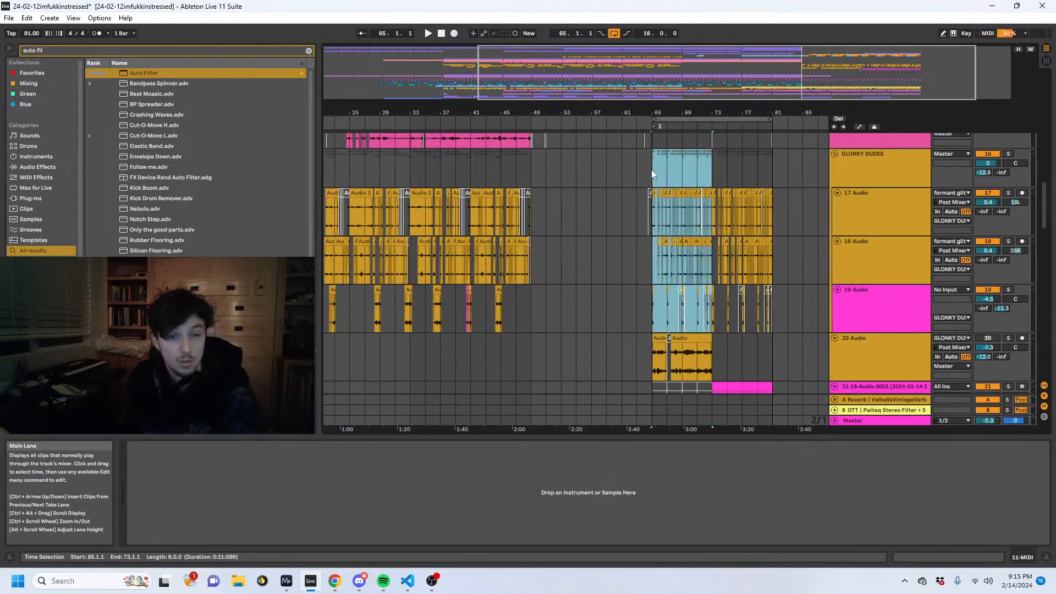
left_click(710, 172)
scroll(706, 187, "down", 4)
scroll(713, 211, "up", 1)
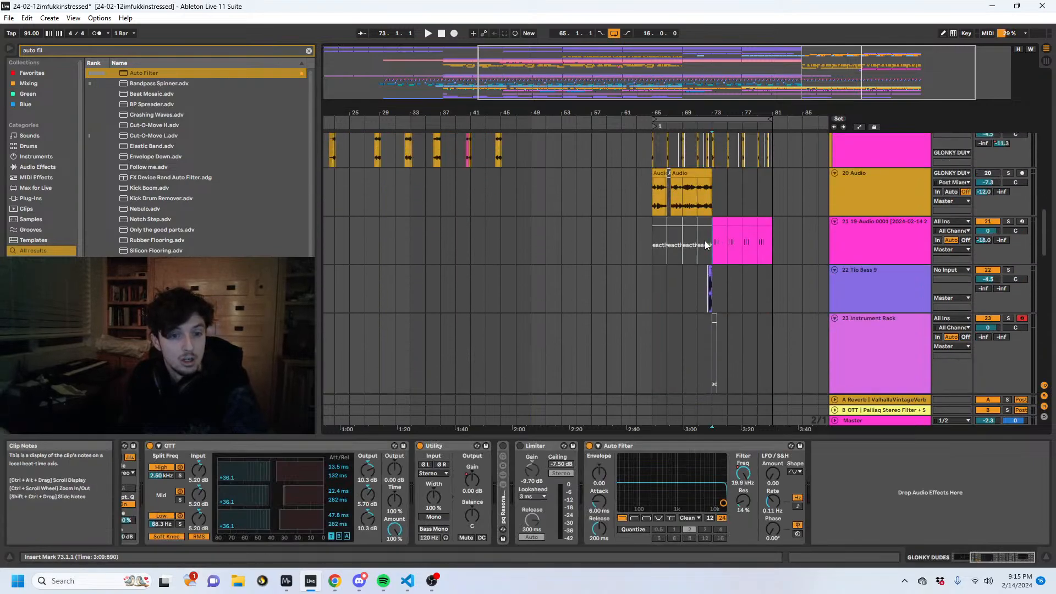
left_click_drag(712, 245, 729, 244)
mouse_move(721, 112)
left_mouse_down()
mouse_move(721, 176)
mouse_move(720, 114)
left_mouse_up()
left_click_drag(758, 245, 706, 245)
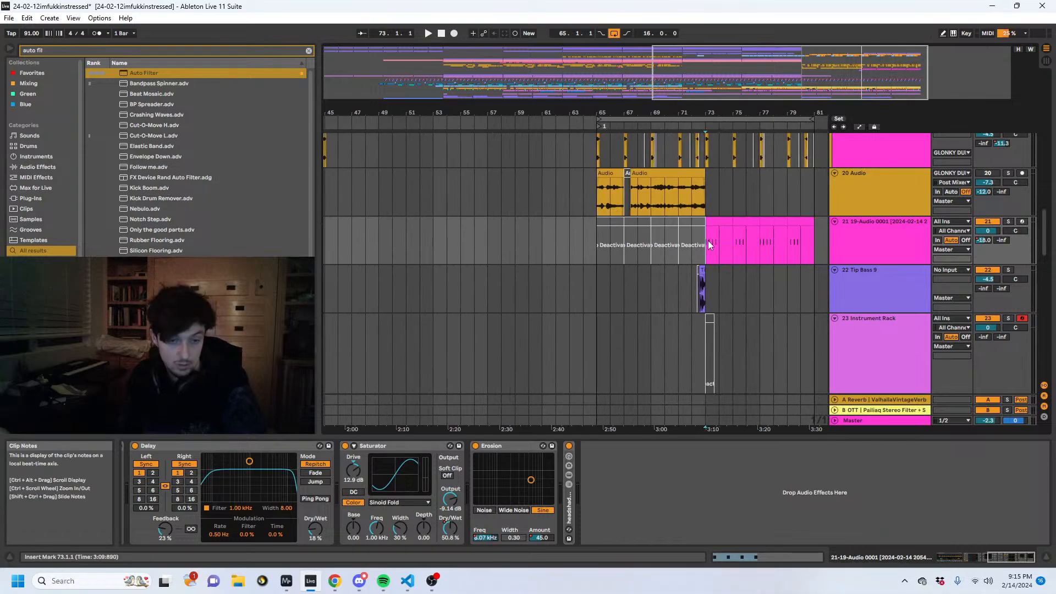
- Examine the squelch gen 3 clips in bars 60 to 65 and the tracks down to the GLONKY DUDES group
scroll(682, 248, "up", 10)
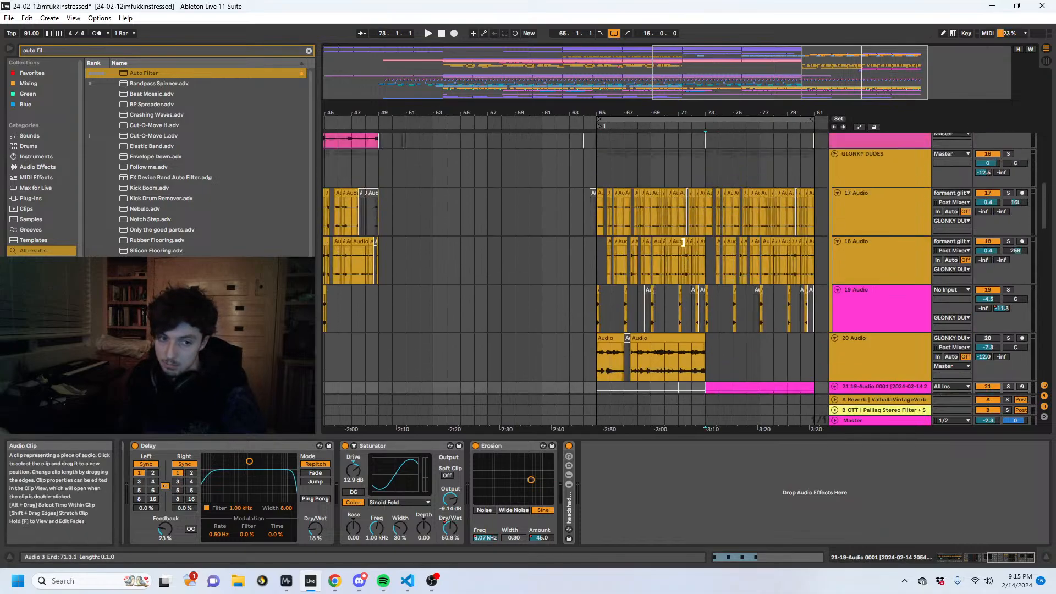
scroll(641, 263, "up", 5)
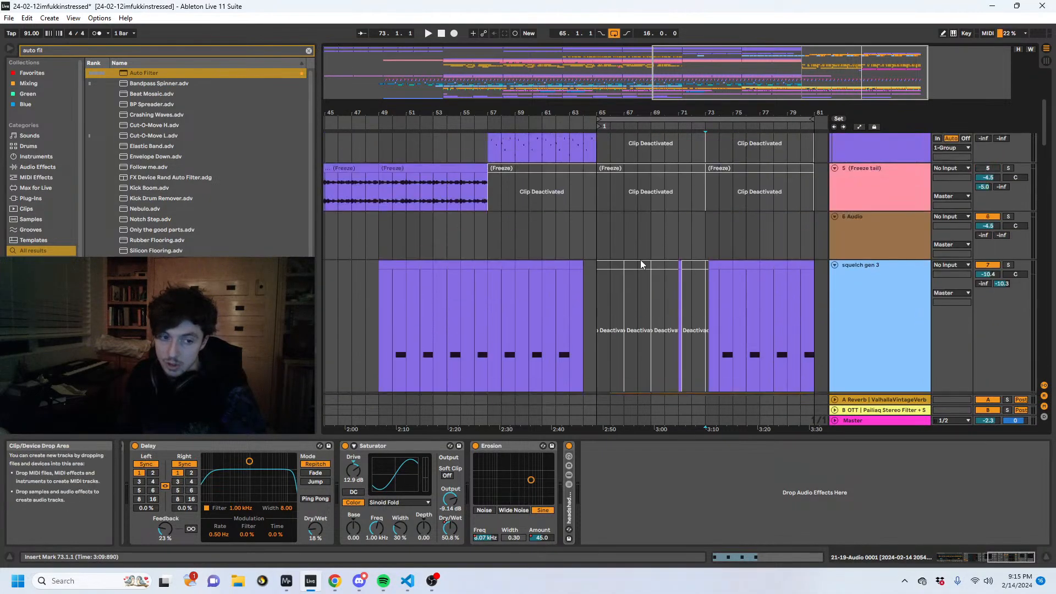
left_click_drag(585, 269, 523, 306)
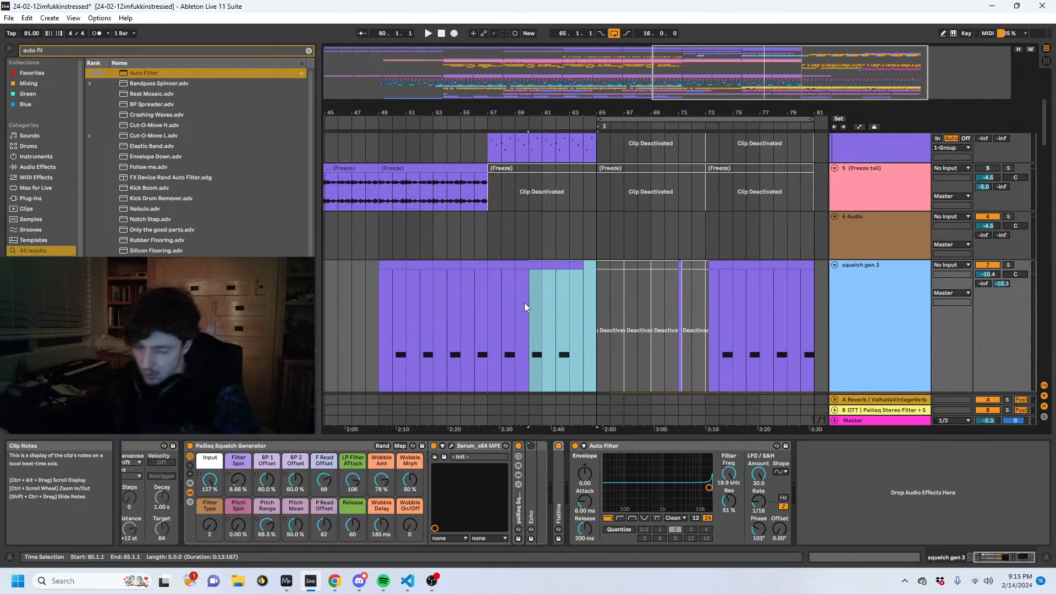
scroll(550, 316, "down", 4)
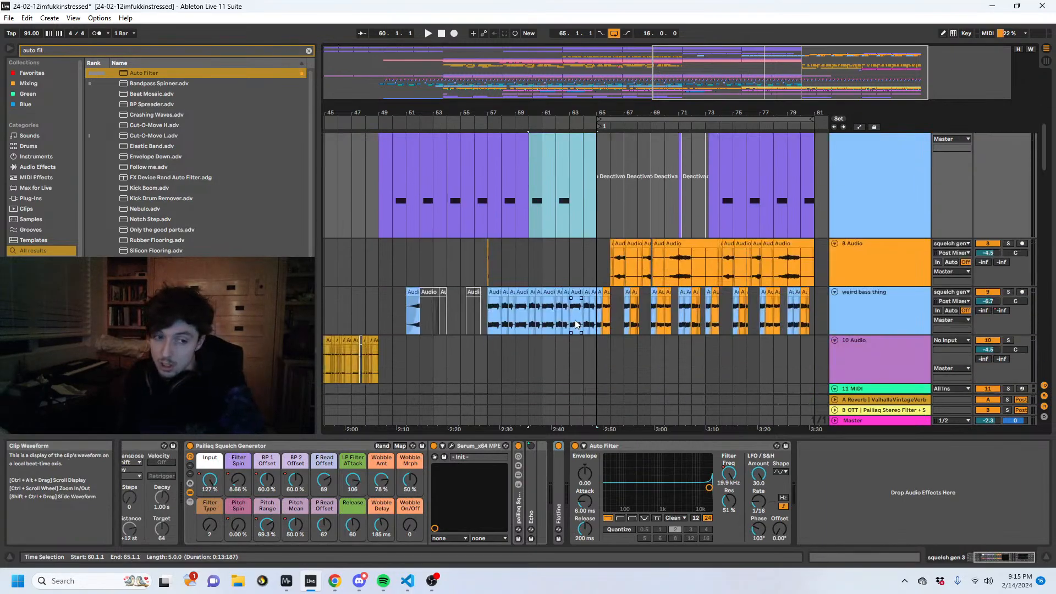
scroll(575, 324, "down", 10)
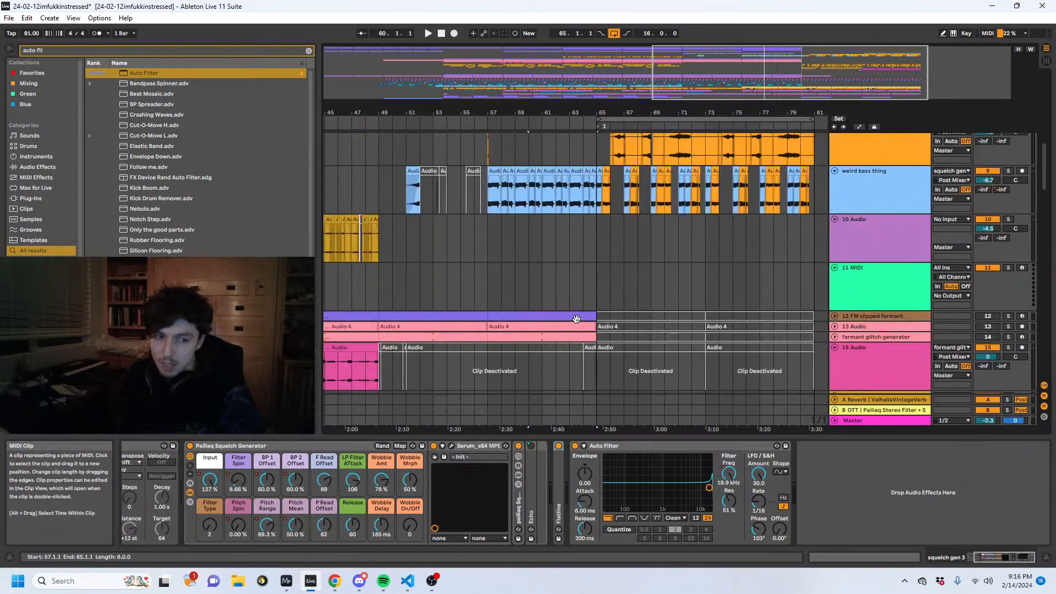
scroll(772, 315, "up", 2)
left_click(838, 267)
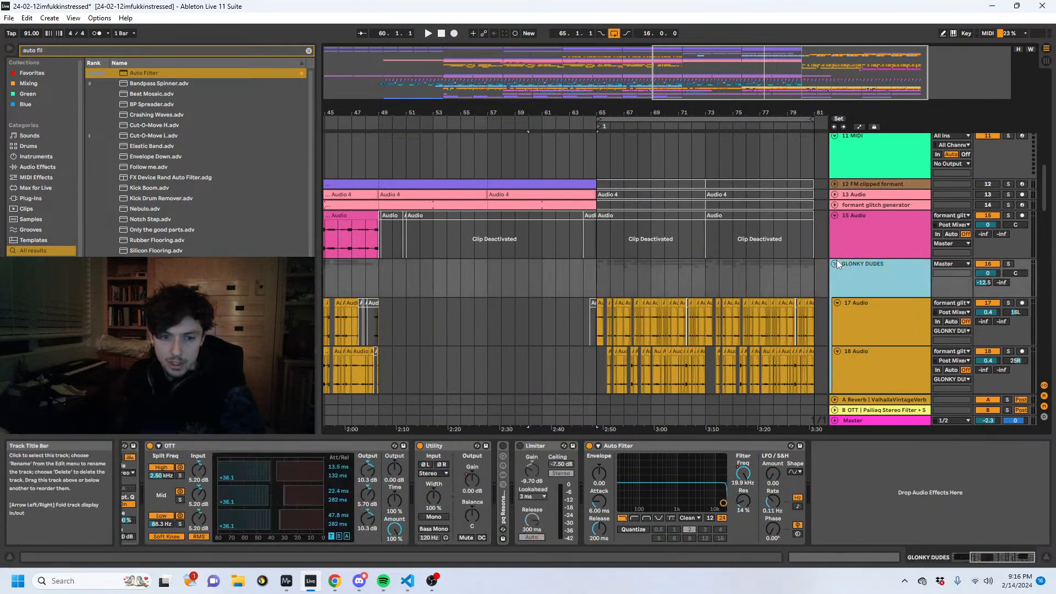
- Fold all tracks and clear bar 65 on every track except the GLONKY DUDES group
left_click(835, 260)
left_click(833, 276, "alt")
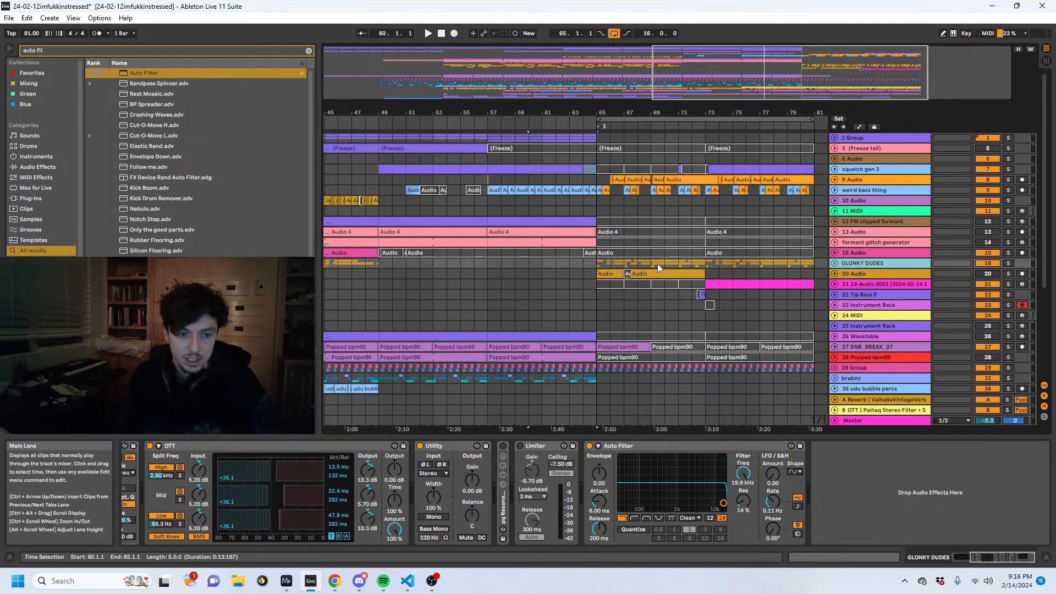
left_click(596, 262)
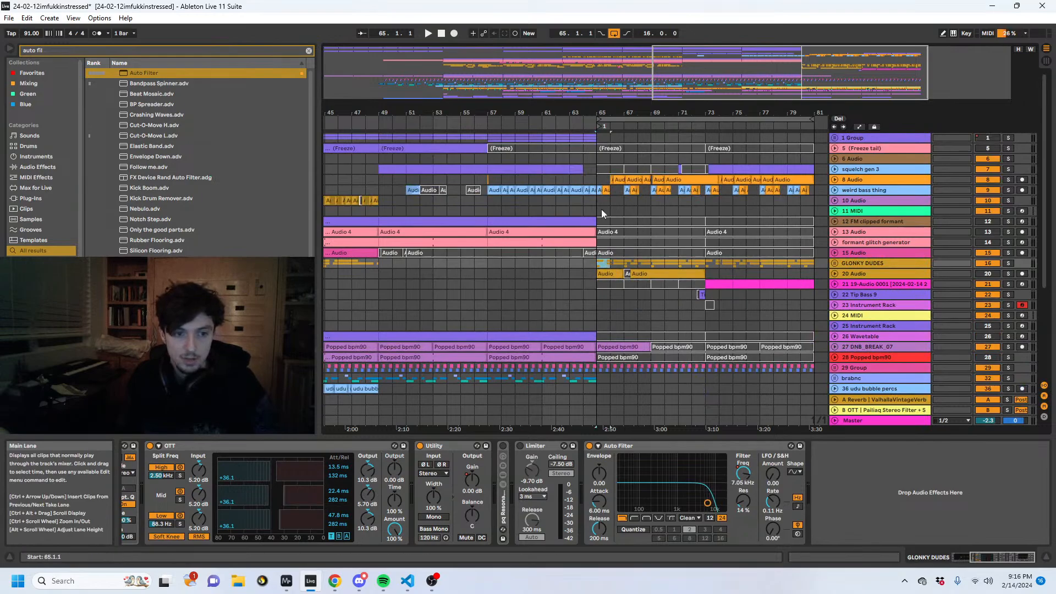
left_click_drag(599, 139, 609, 422)
scroll(599, 255, "up", 4)
key("Delete")
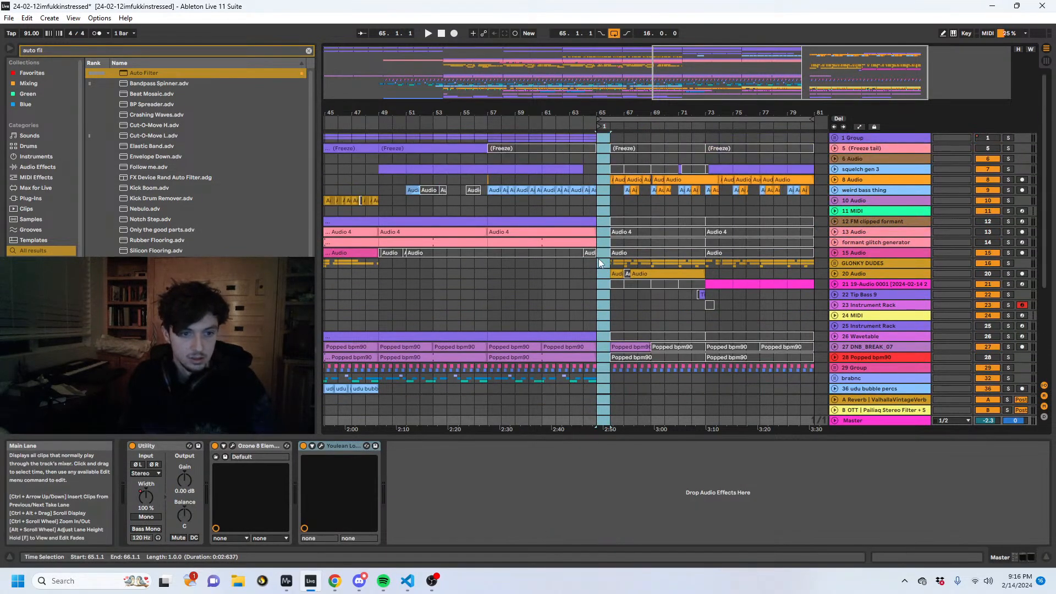
- Play the arrangement from bar 64 to hear the transition through the emptied bar 65
left_click(599, 264)
left_click(586, 264)
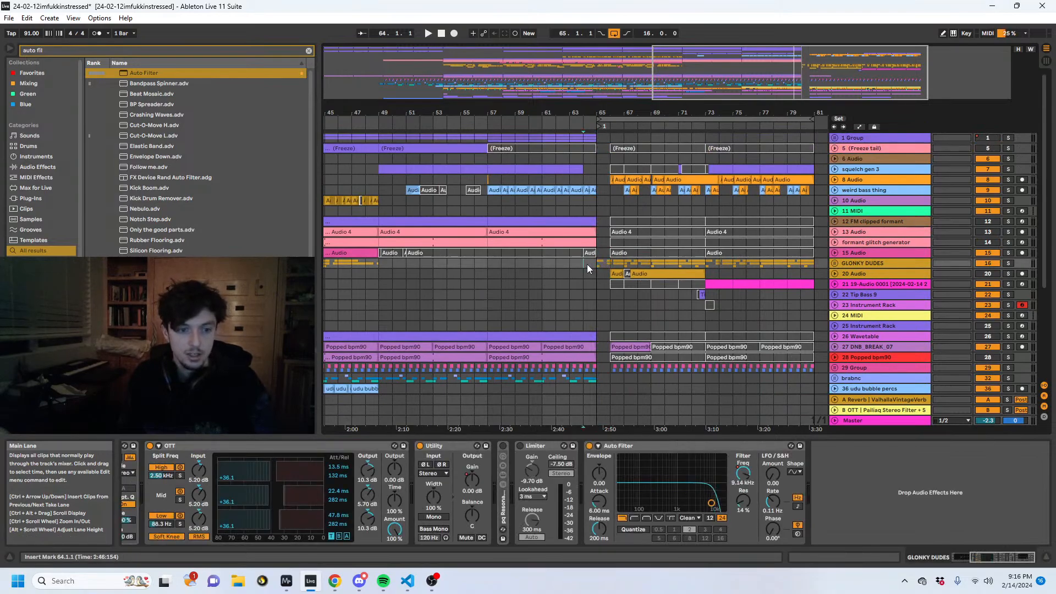
key("space")
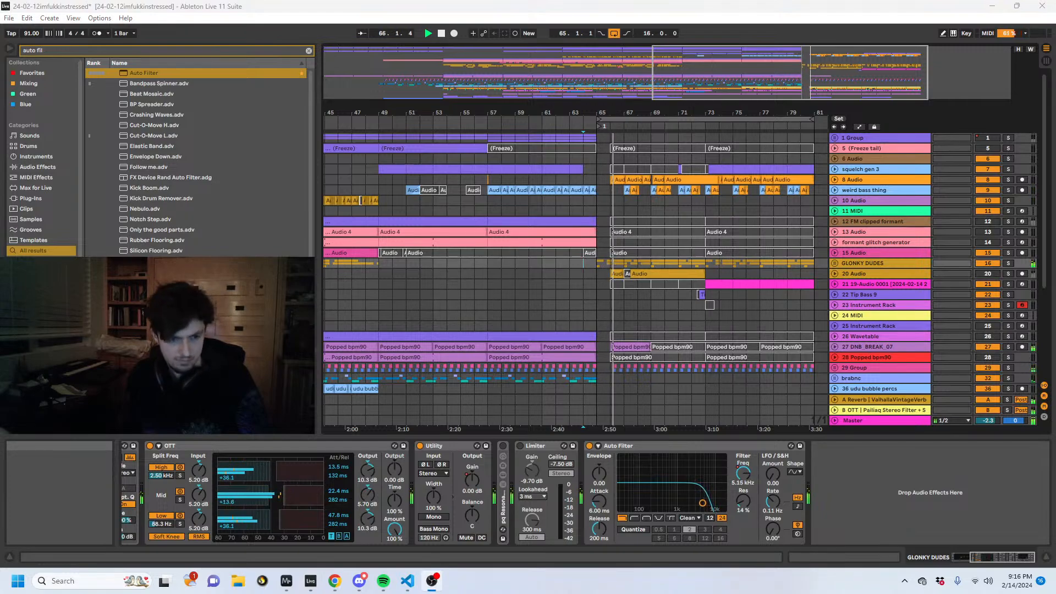
scroll(1019, 369, "down", 5)
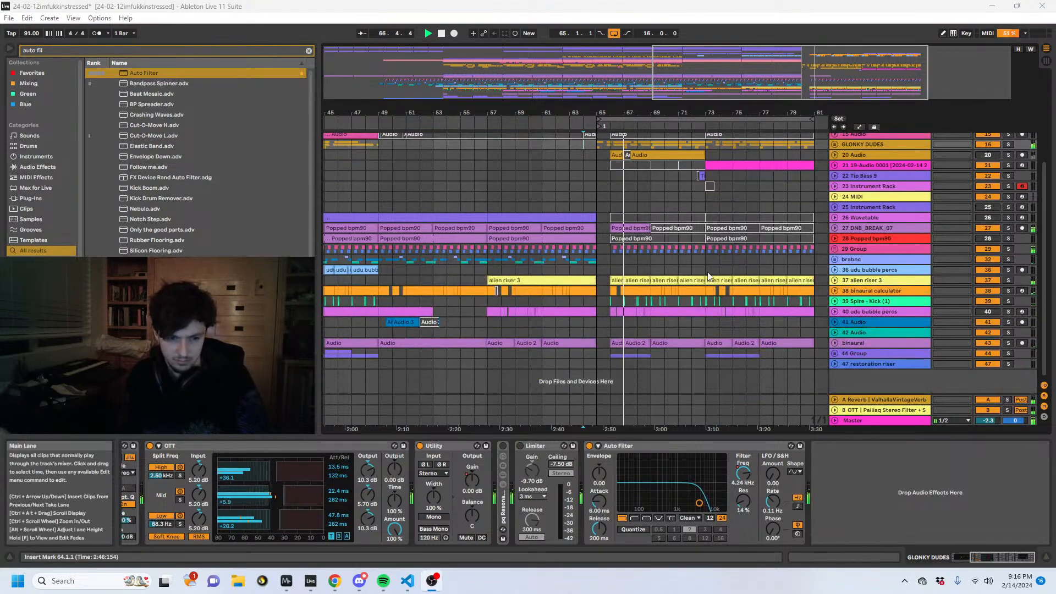
- Unfold 44 Group, restore the pailiaq Dynamic Funky Sub clips from bar 65 to 69, and play from bar 65
left_click(837, 353)
scroll(607, 324, "down", 2)
key("space")
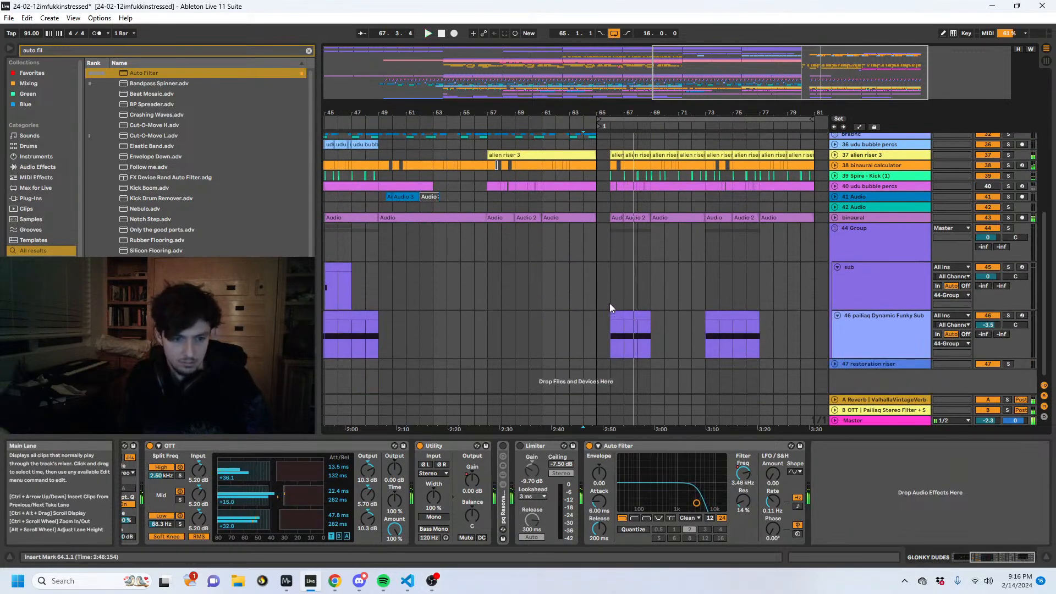
left_click(607, 317)
left_click(874, 300)
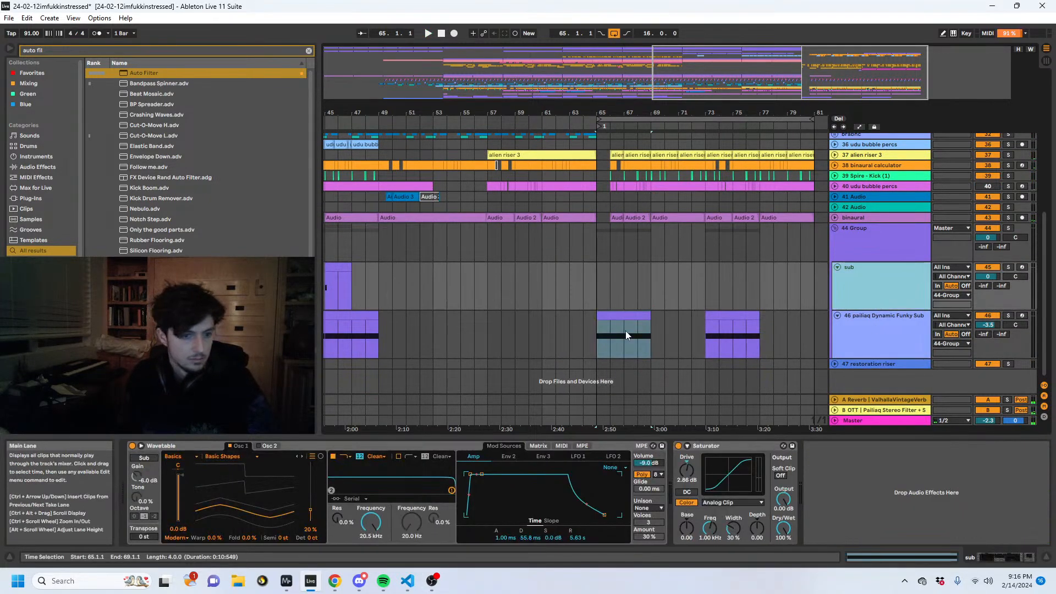
key("space")
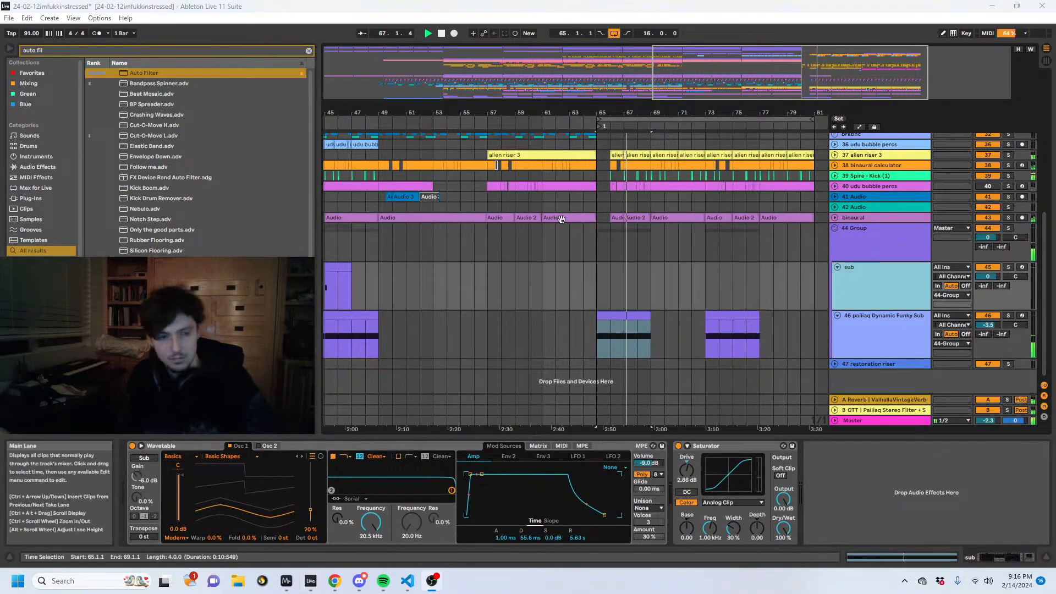
left_click(585, 250)
- Locate the glitch clips in bars 33 to 49 and unfold the 10 Audio track that holds them
scroll(592, 251, "up", 8)
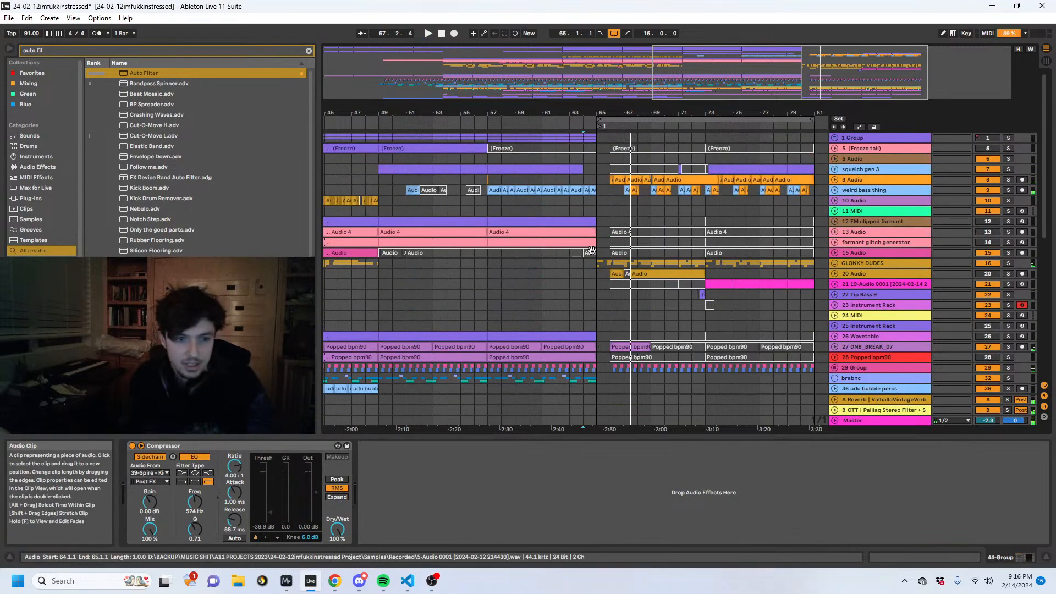
left_click_drag(486, 112, 558, 167)
left_click(536, 189)
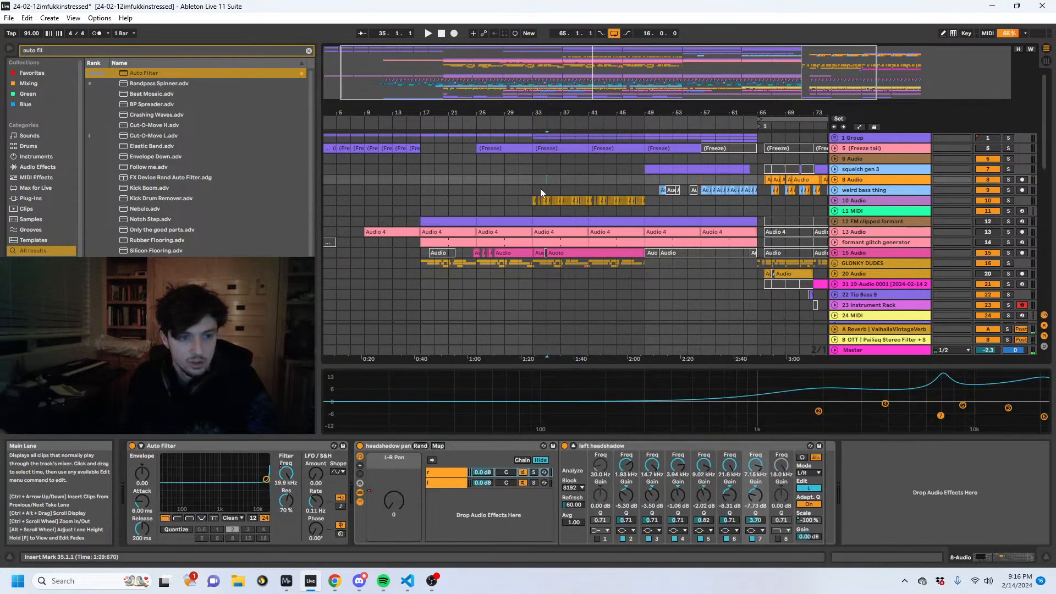
left_click(654, 202)
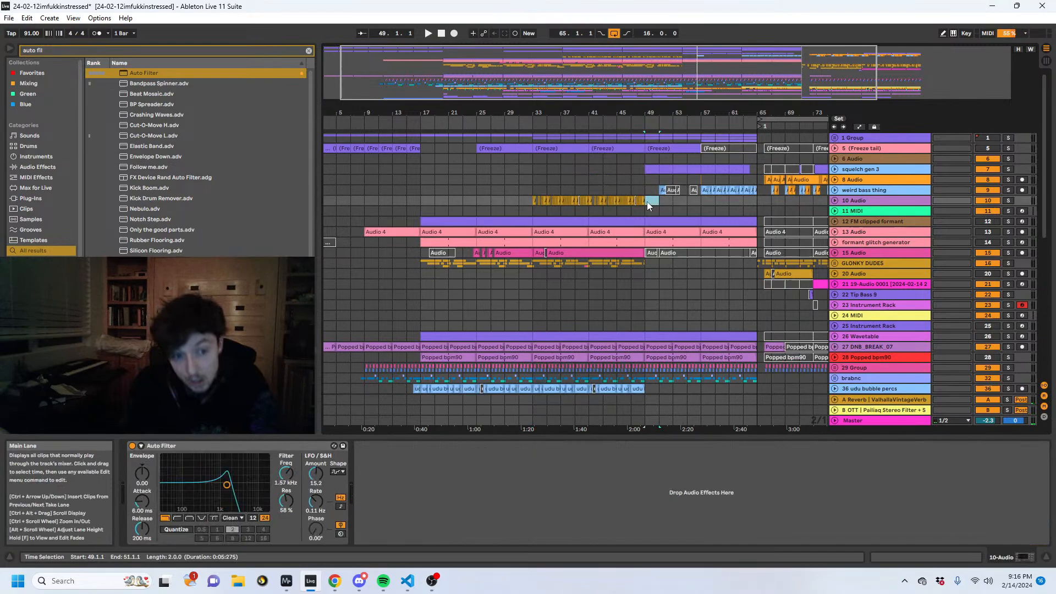
left_click(834, 201)
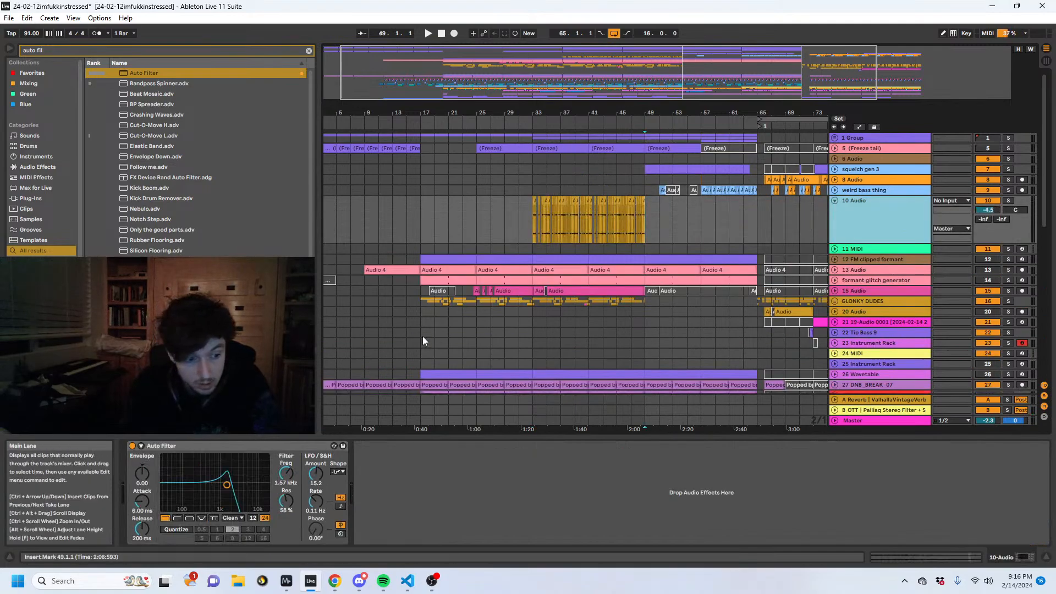
- Set the Auto Filter's LFO rate on 10 Audio to 6.15 Hz and solo the track
left_click(568, 230)
left_click(572, 234)
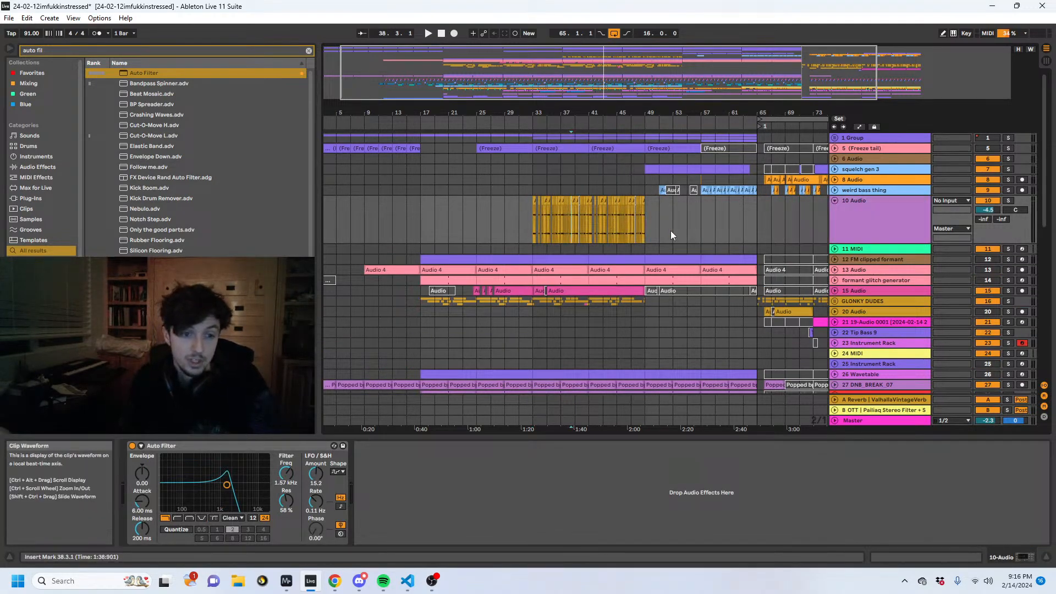
left_click_drag(322, 511, 322, 495)
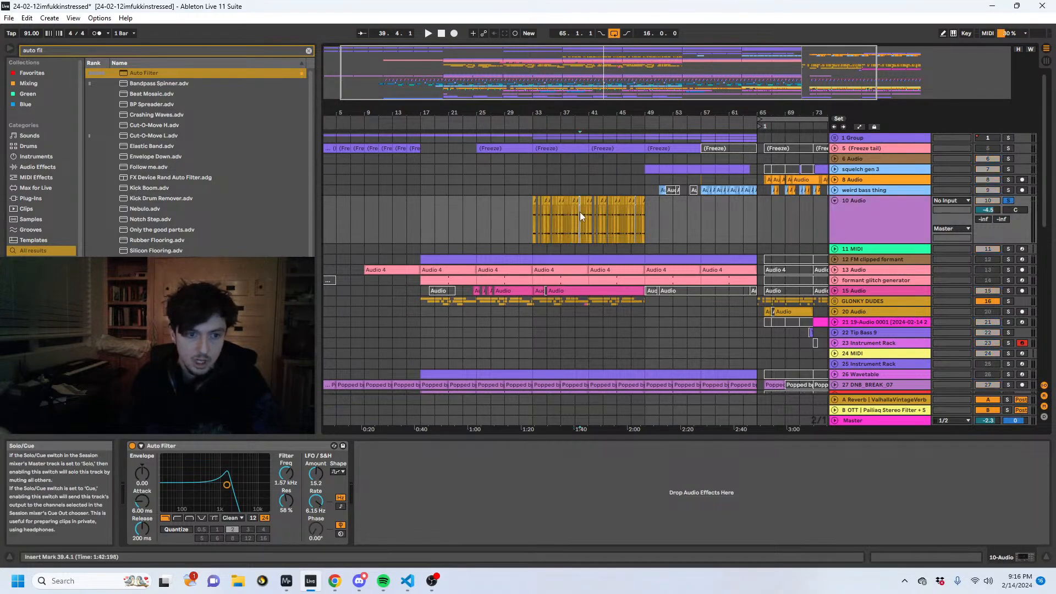
left_click(553, 216)
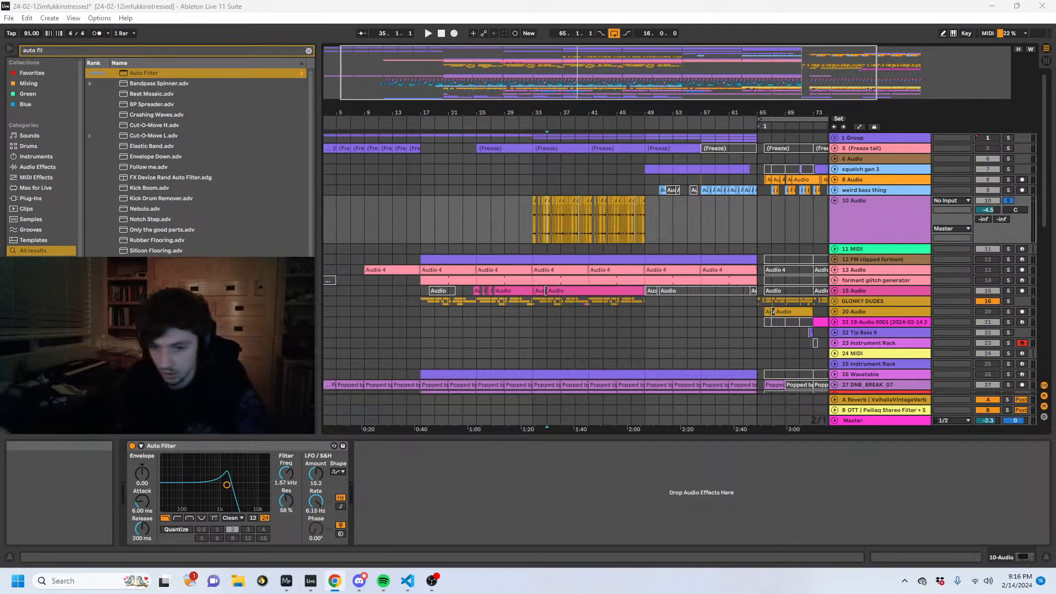
- Insert a new audio track directly below 10 Audio
left_click(530, 213)
left_click_drag(543, 113, 489, 163)
left_click(860, 210)
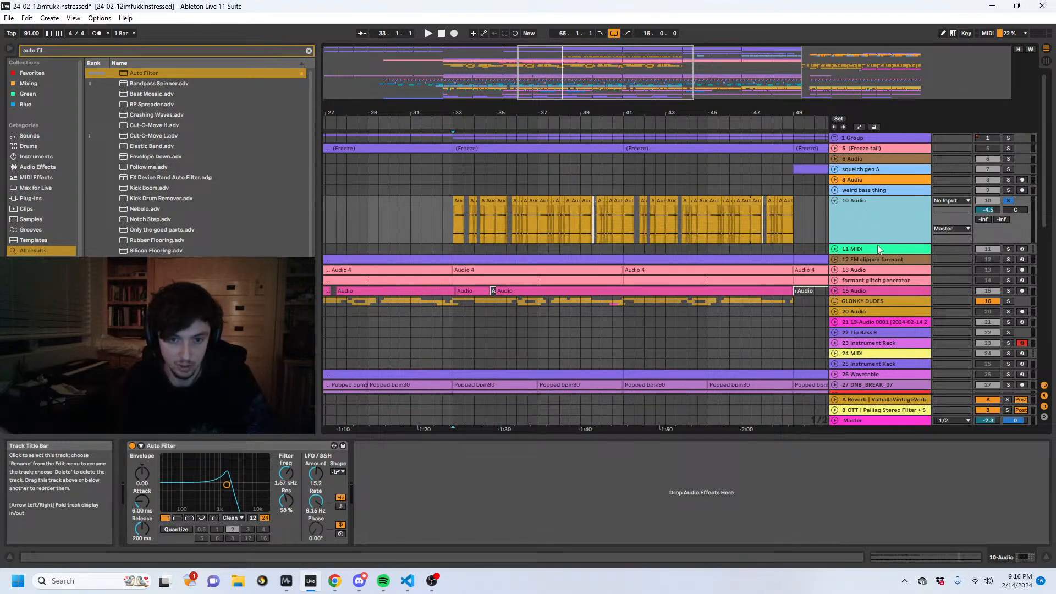
key("ctrl+t")
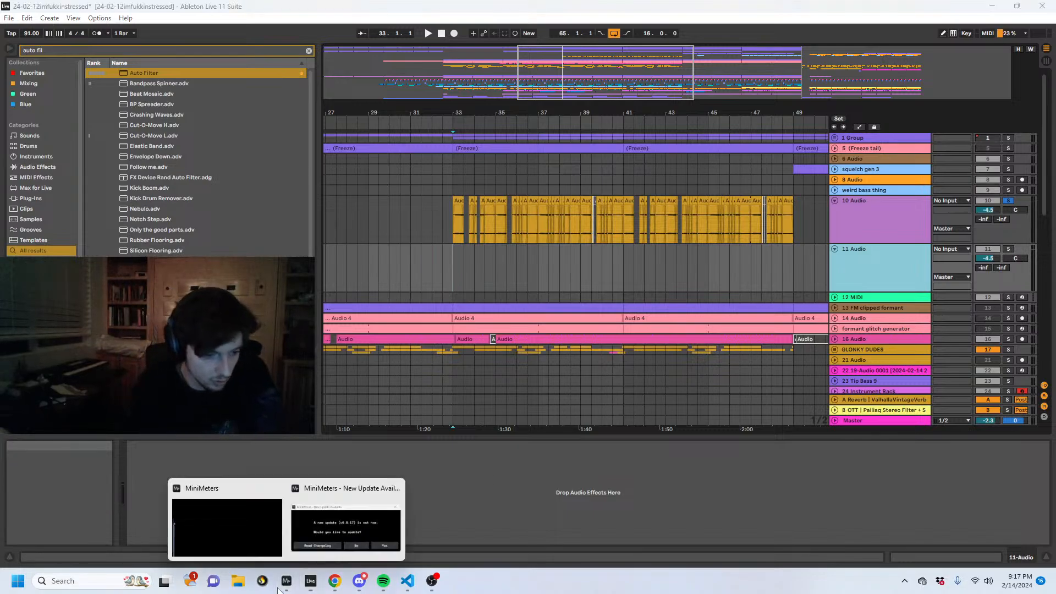
- Route 10-Audio, Post Mixer, into the new 11 Audio track as its input
left_click(612, 264)
left_click(846, 220)
left_click(791, 219)
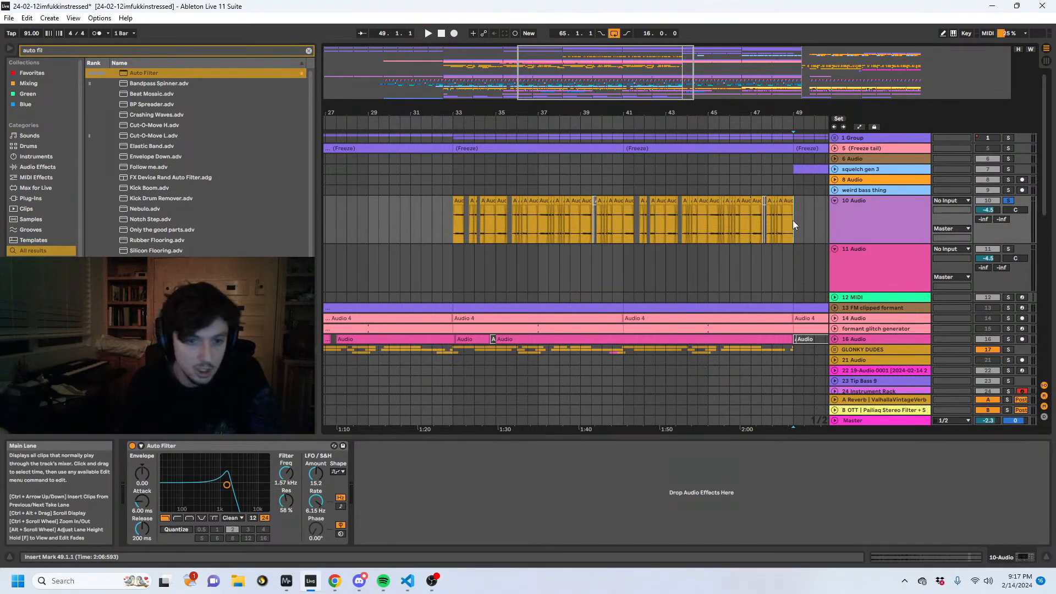
scroll(787, 213, "down", 1)
scroll(787, 211, "up", 1)
left_click(484, 217)
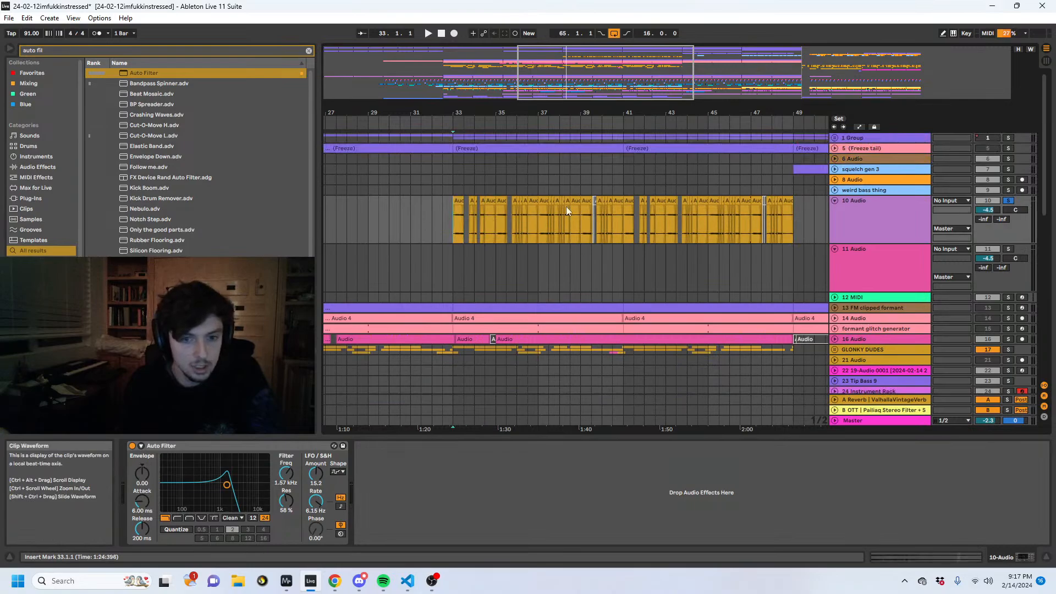
left_click(956, 250)
left_click(958, 252)
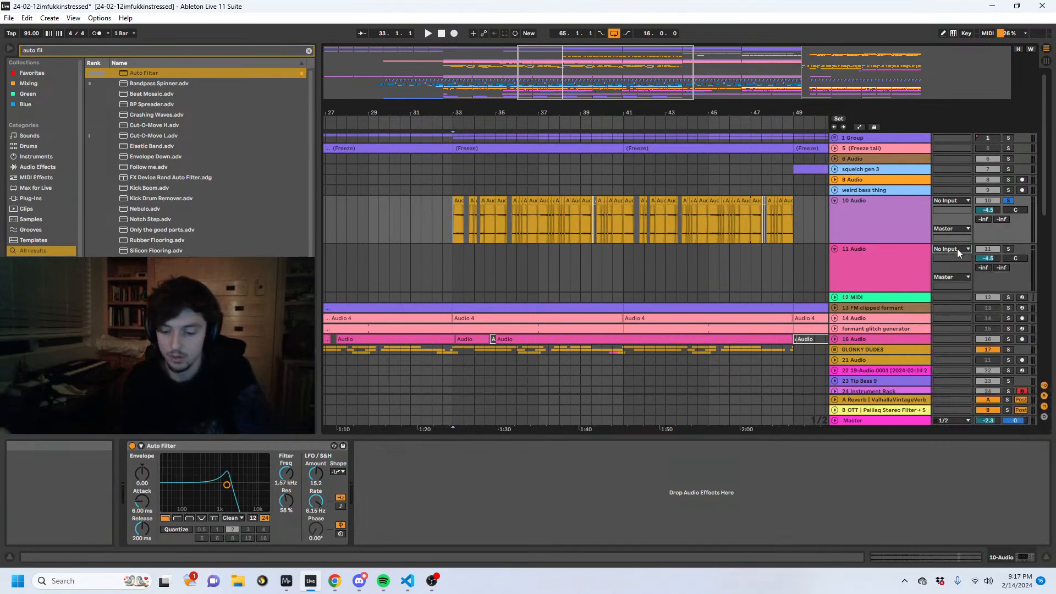
- Play 10 Audio from bar 37 to hear the filter modulation, and set the start position to bar 33
left_click(543, 221)
key("space")
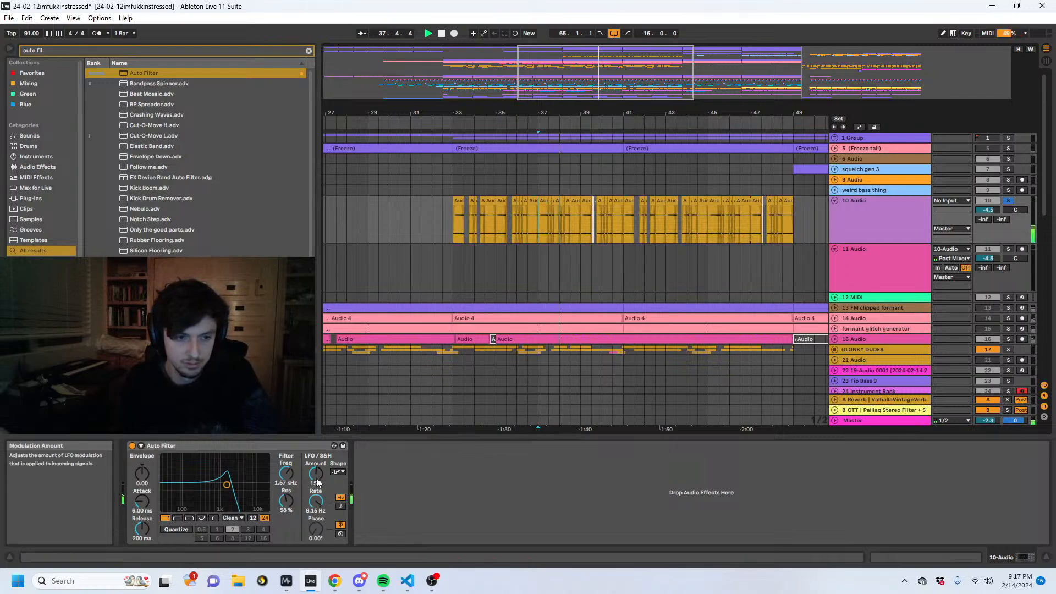
left_click(454, 259)
key("space")
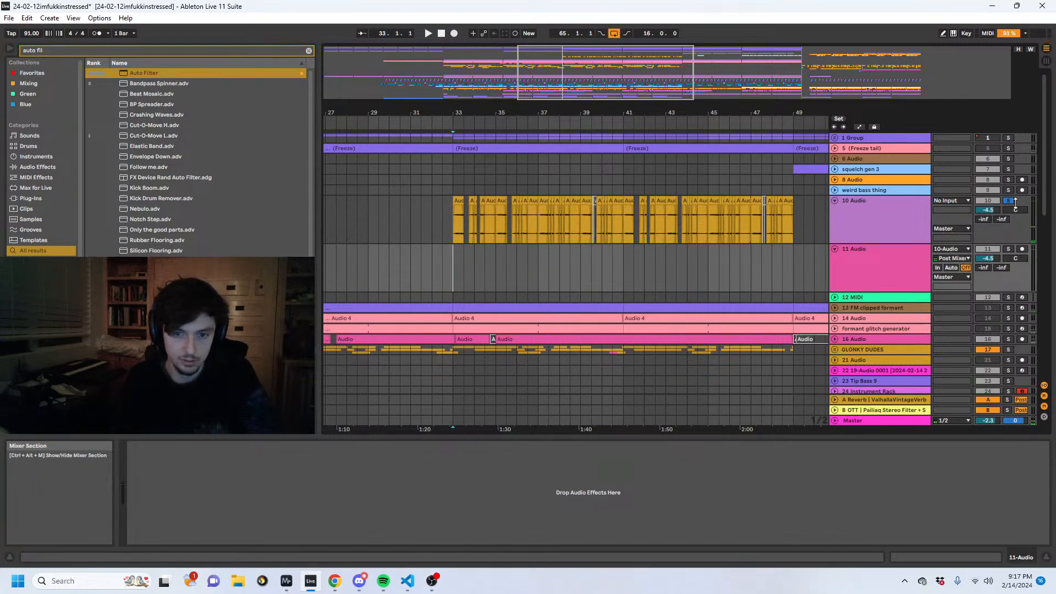
- Unsolo 10 Audio, arm 11 Audio and record a short take from bar 33
left_click(1021, 248)
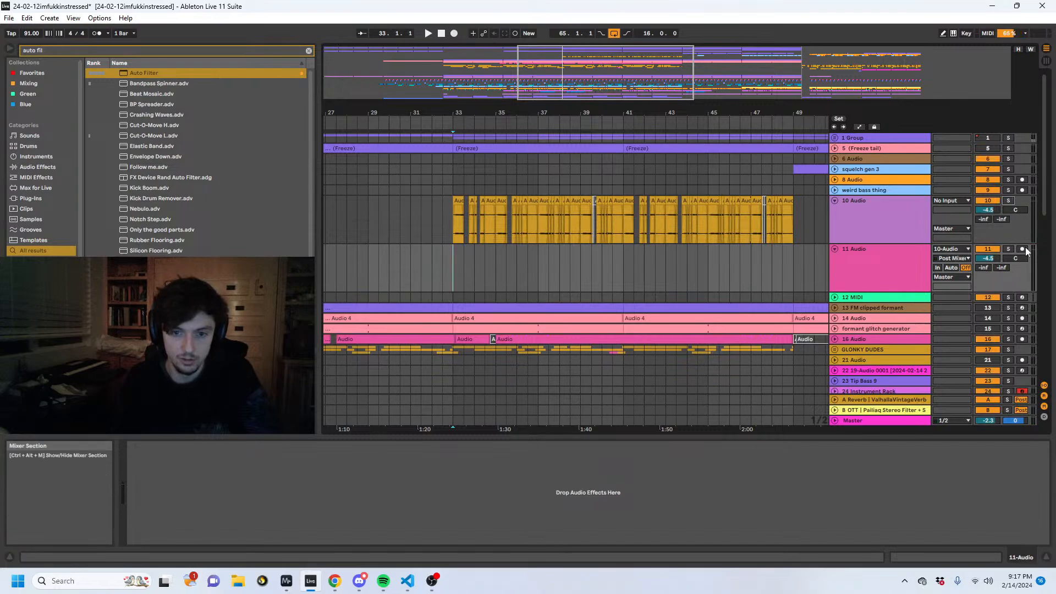
left_click(454, 34)
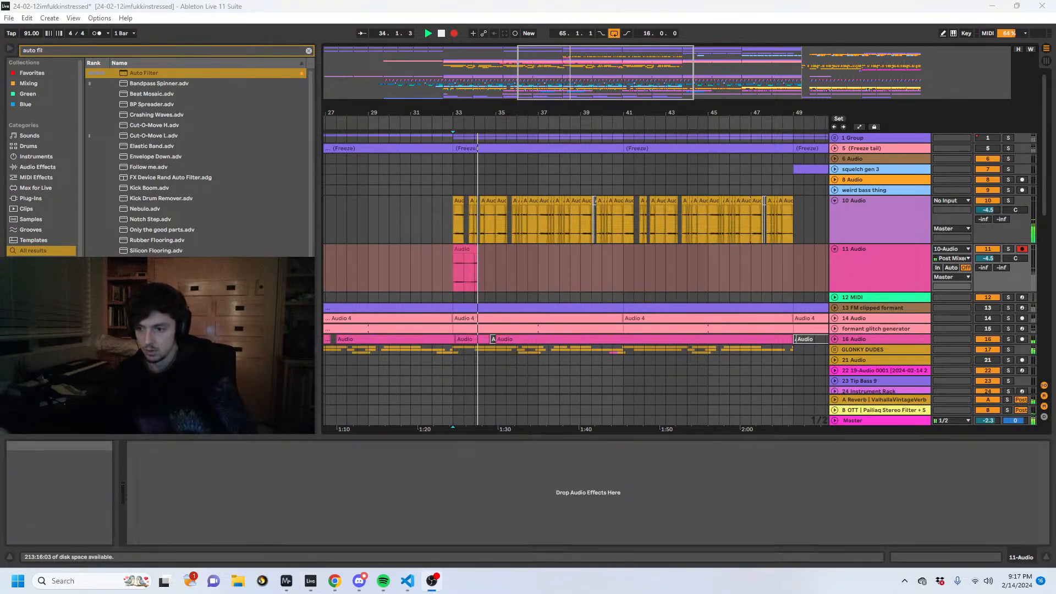
key("space")
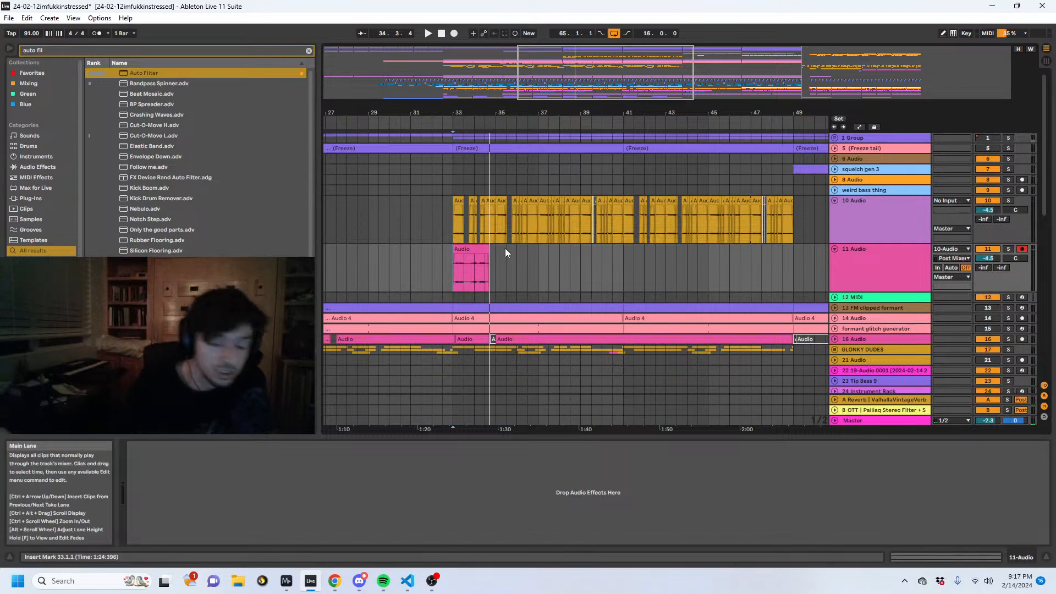
- Compare the short take on 11 Audio with the full run of 10 Audio glitch clips in bars 33 to 49
left_click(455, 248)
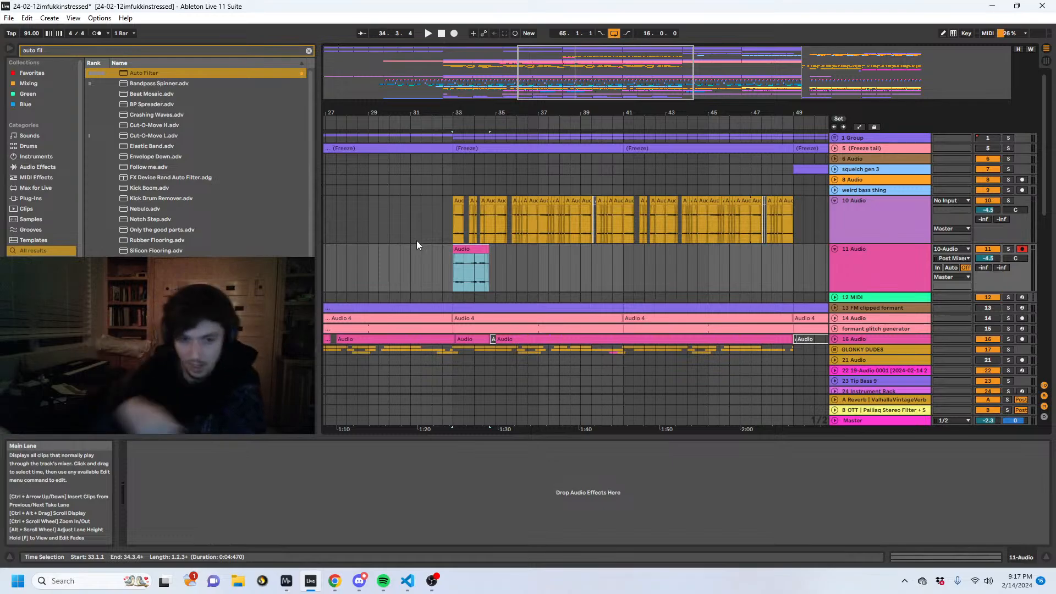
left_click(453, 237)
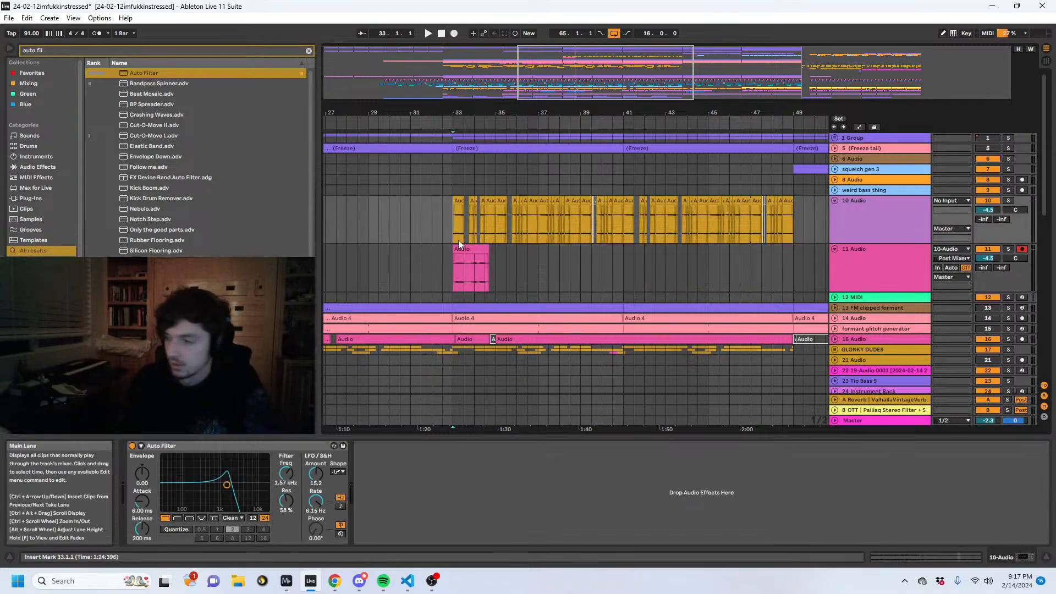
left_click(451, 256)
left_click_drag(453, 234, 800, 208)
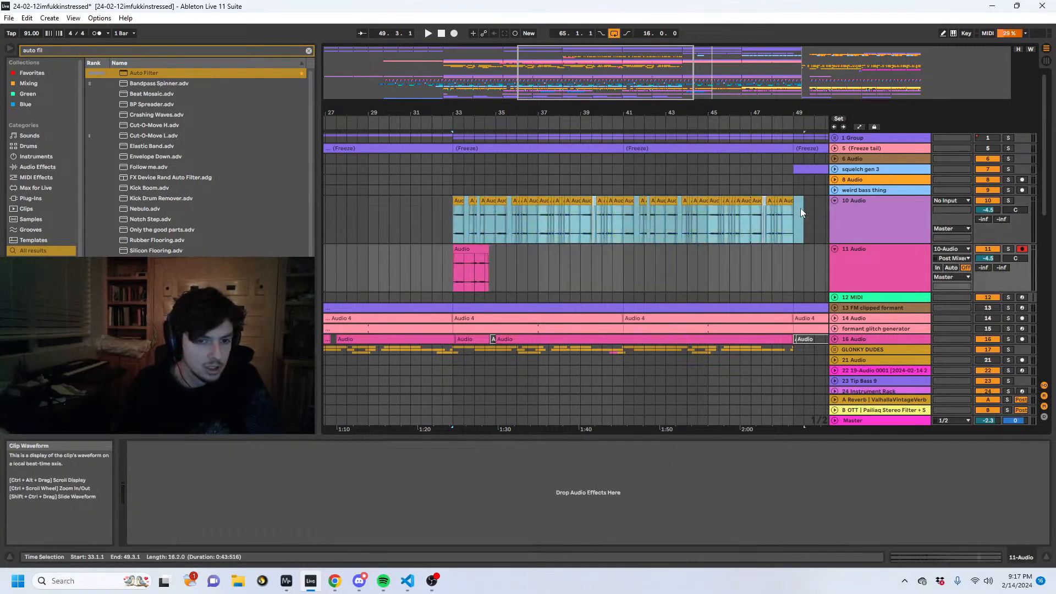
scroll(800, 208, "down", 7)
scroll(763, 199, "up", 2)
left_click_drag(644, 113, 643, 153)
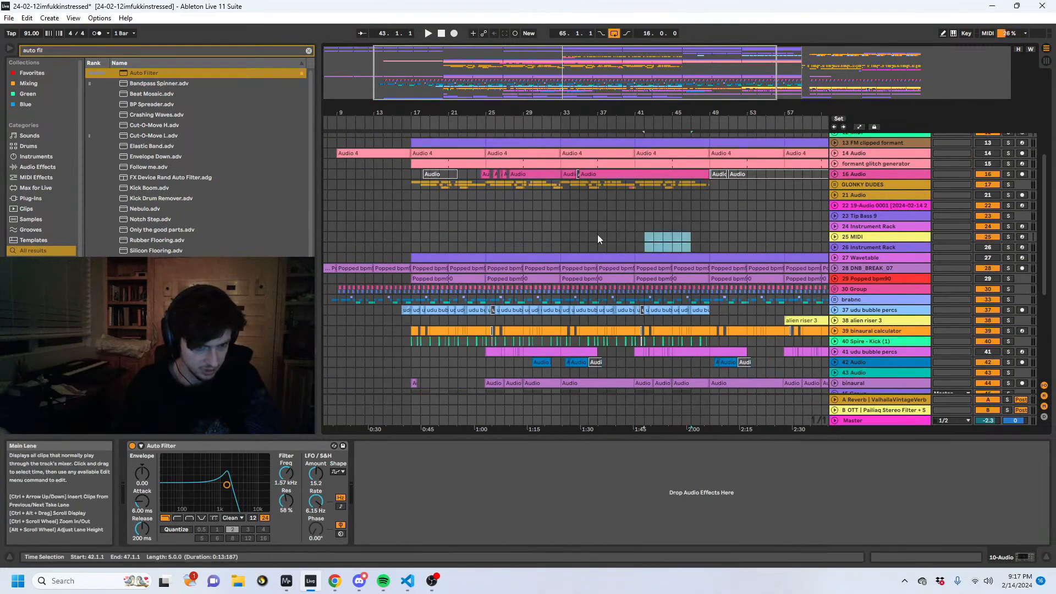
- Record the 10 Audio glitches onto 11 Audio from bar 33 to just past bar 41
left_click(561, 235)
scroll(561, 235, "up", 5)
left_click(562, 146)
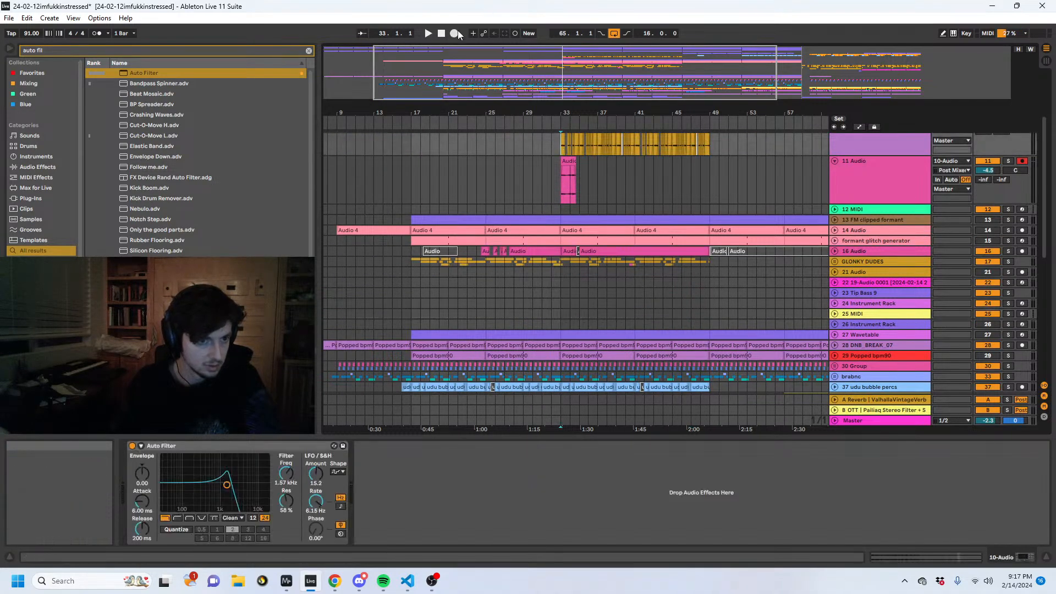
key("F9")
scroll(714, 147, "up", 4)
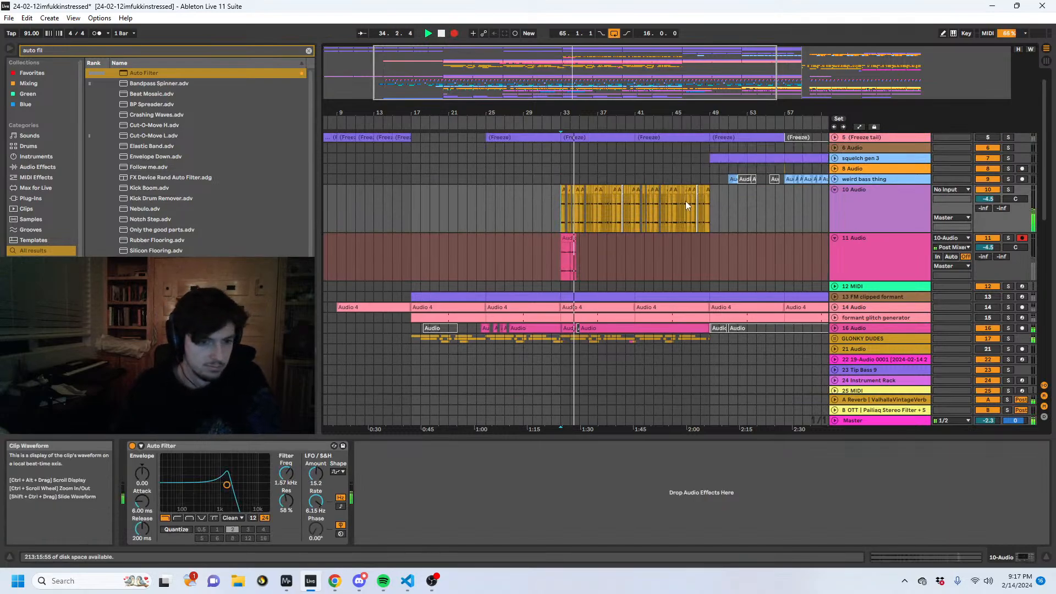
left_click_drag(579, 112, 579, 151)
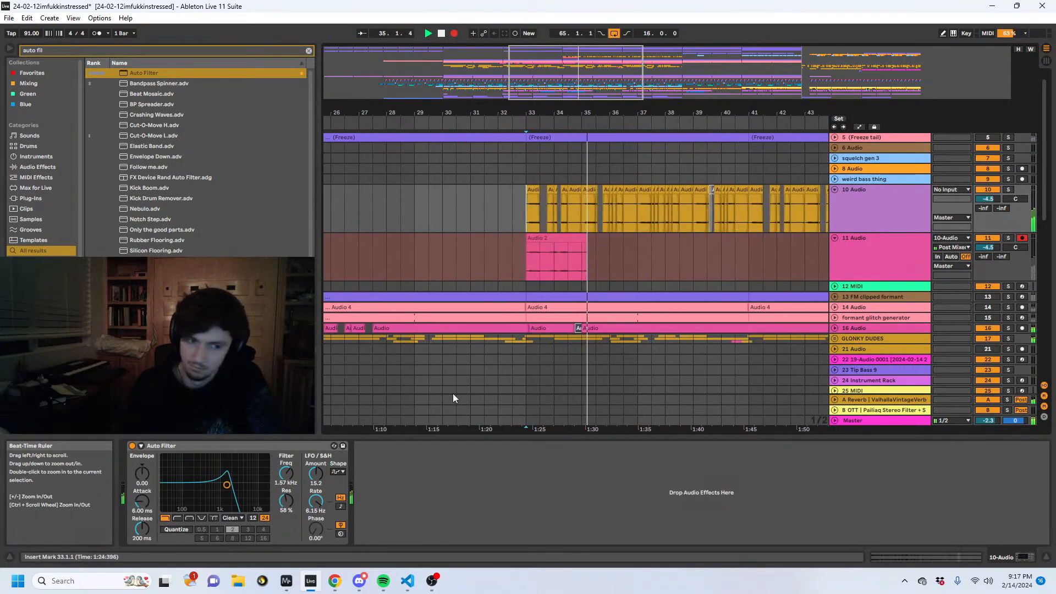
scroll(649, 259, "down", 2)
scroll(648, 258, "down", 3)
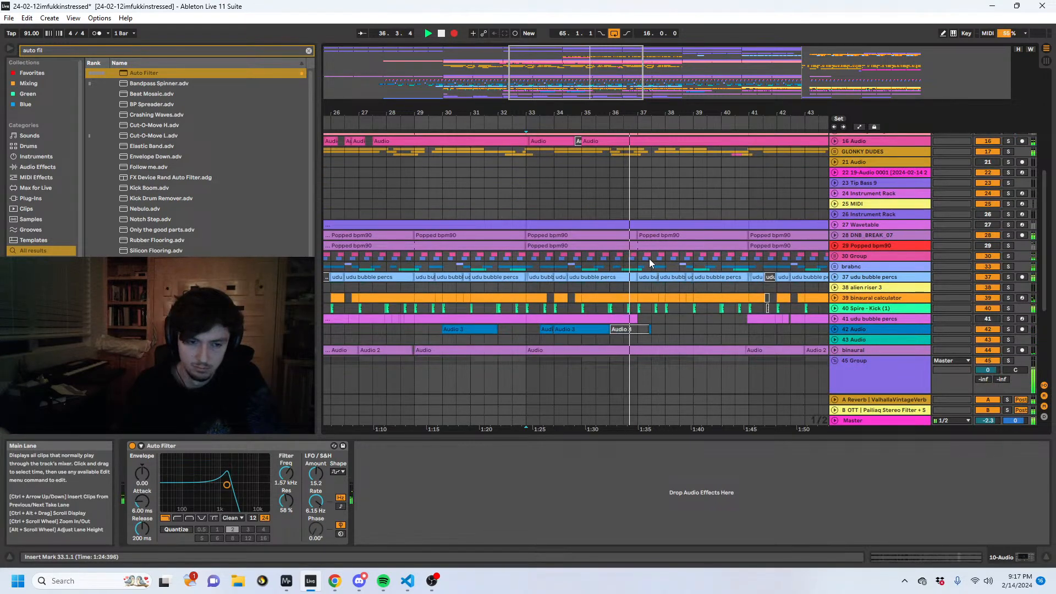
scroll(649, 258, "up", 2)
scroll(651, 263, "up", 3)
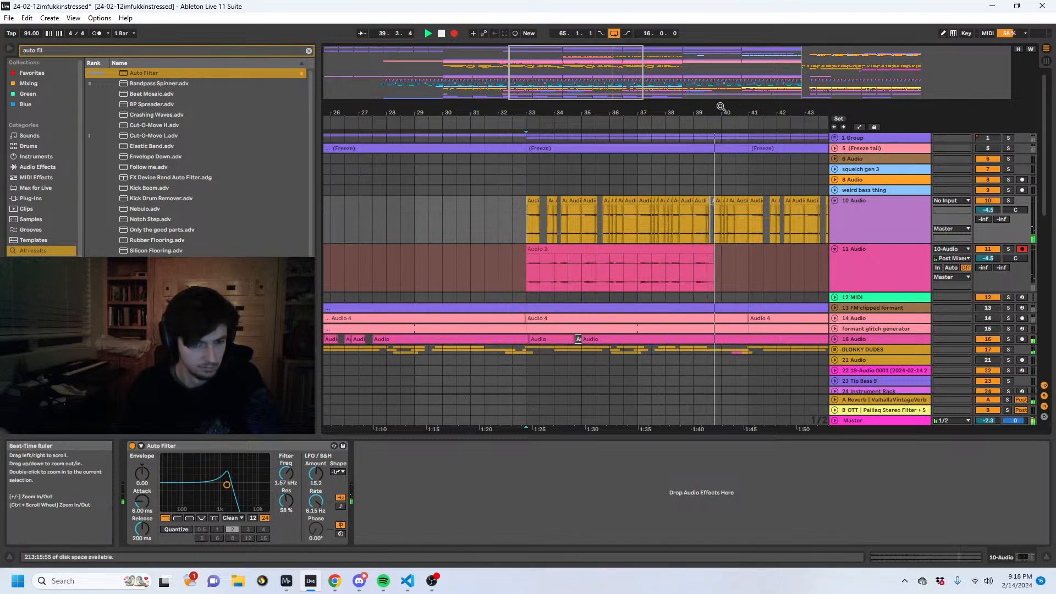
left_click_drag(719, 105, 564, 60)
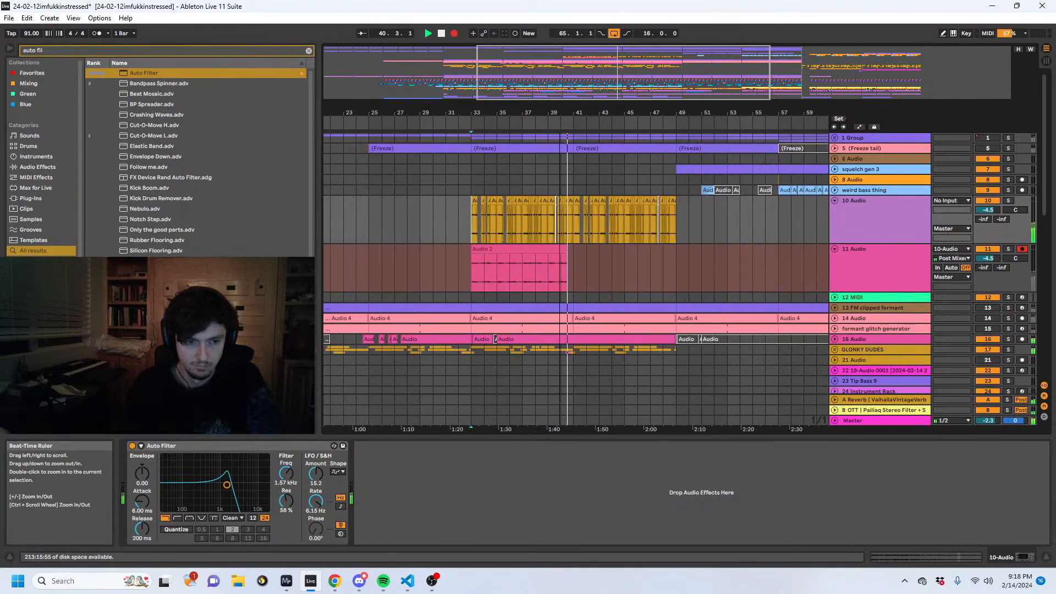
key("space")
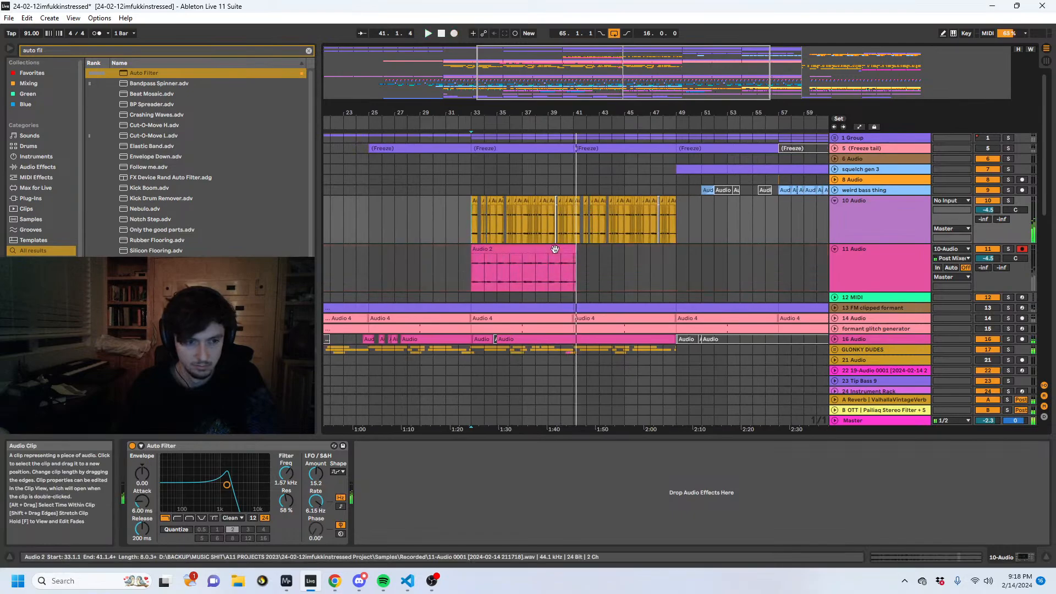
- Solo 11 Audio, stretch its recorded clip to bar 49 by doubling the clip BPM to 182, and set its warp mode to Texture
left_click(557, 249)
left_click(1008, 250)
key("space")
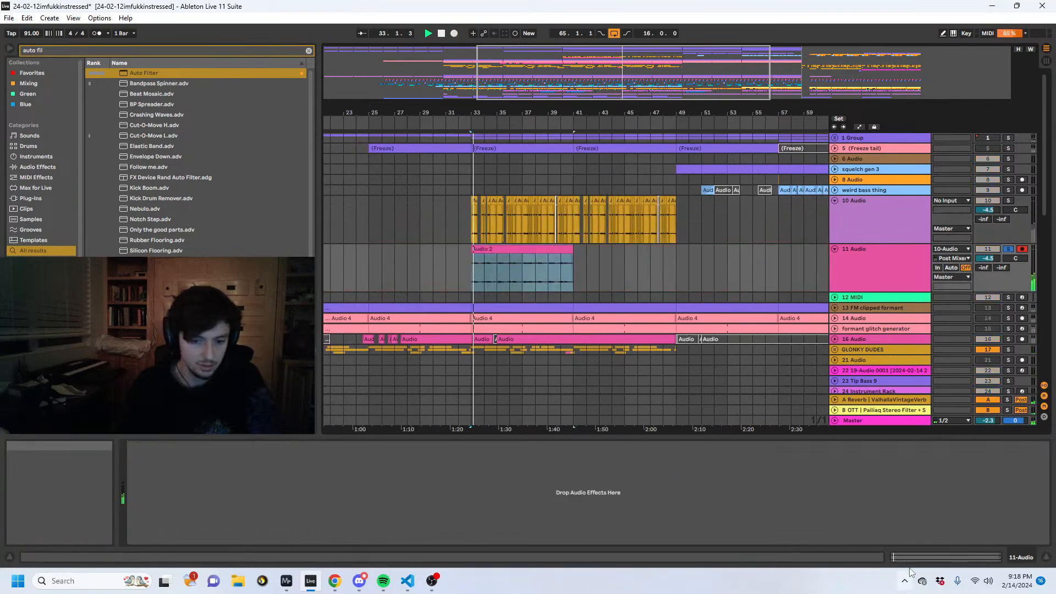
key("shift+Tab")
left_click(168, 532)
left_click(151, 486)
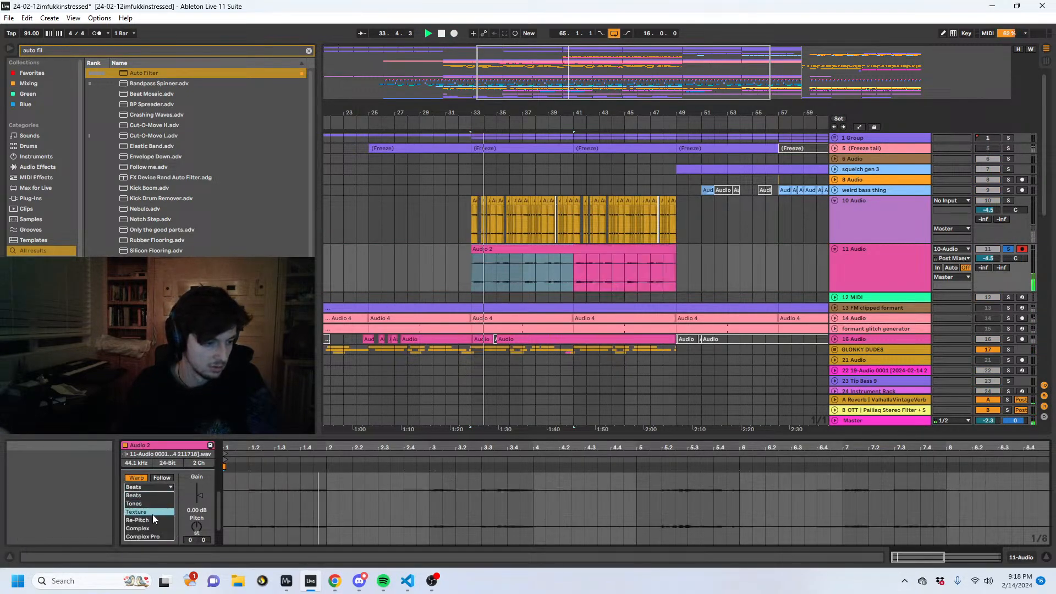
left_click(144, 507)
- Play the stretched 11 Audio clip from bars 33 and 34.4, and check the warp settings of the source clips on 10 Audio
left_click(516, 269)
key("space")
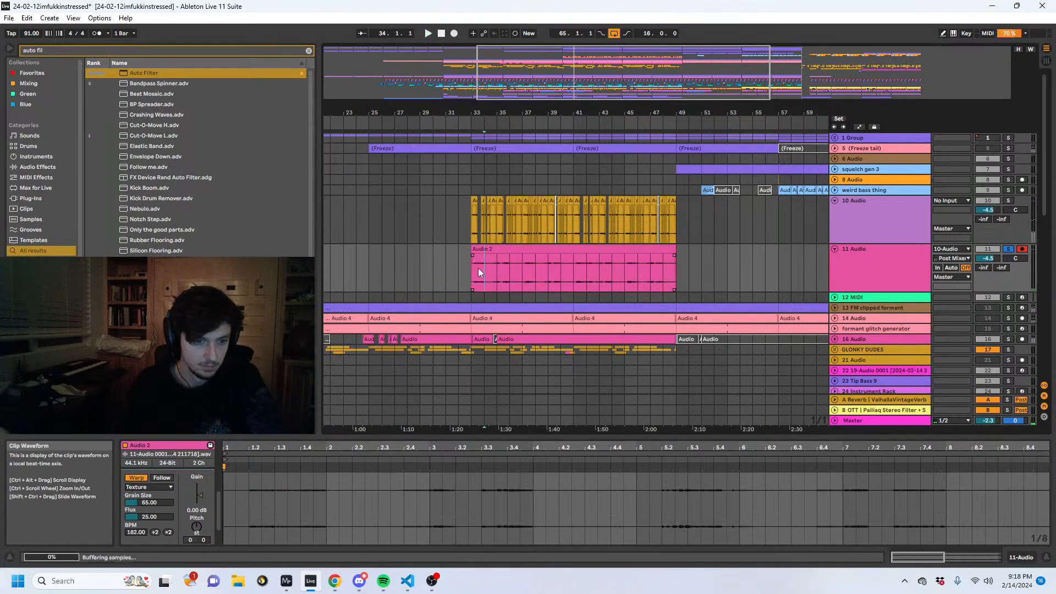
left_click(467, 268)
key("space")
left_click_drag(477, 105, 477, 143)
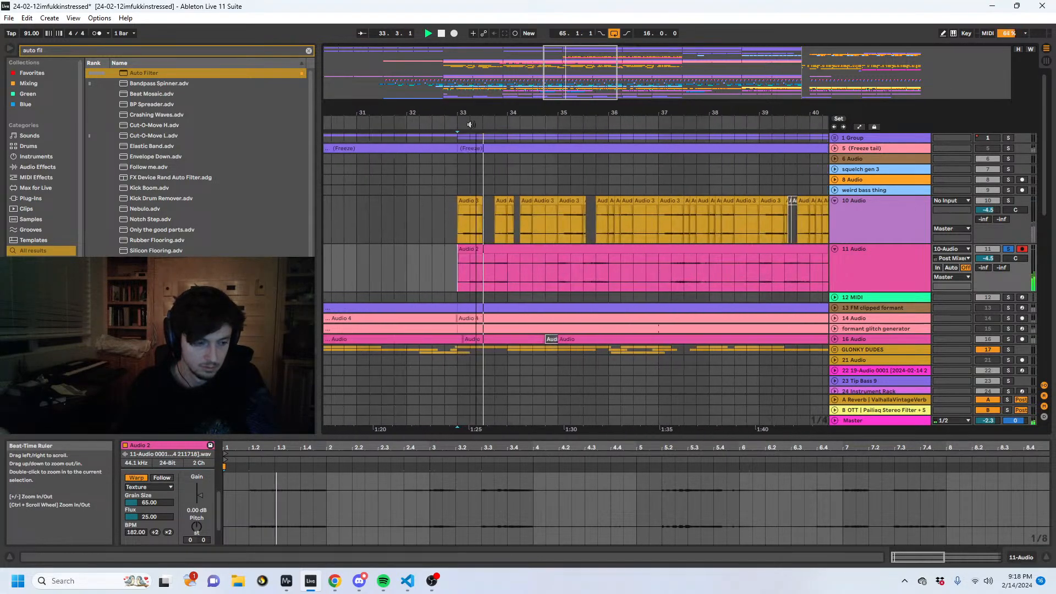
left_click(464, 220)
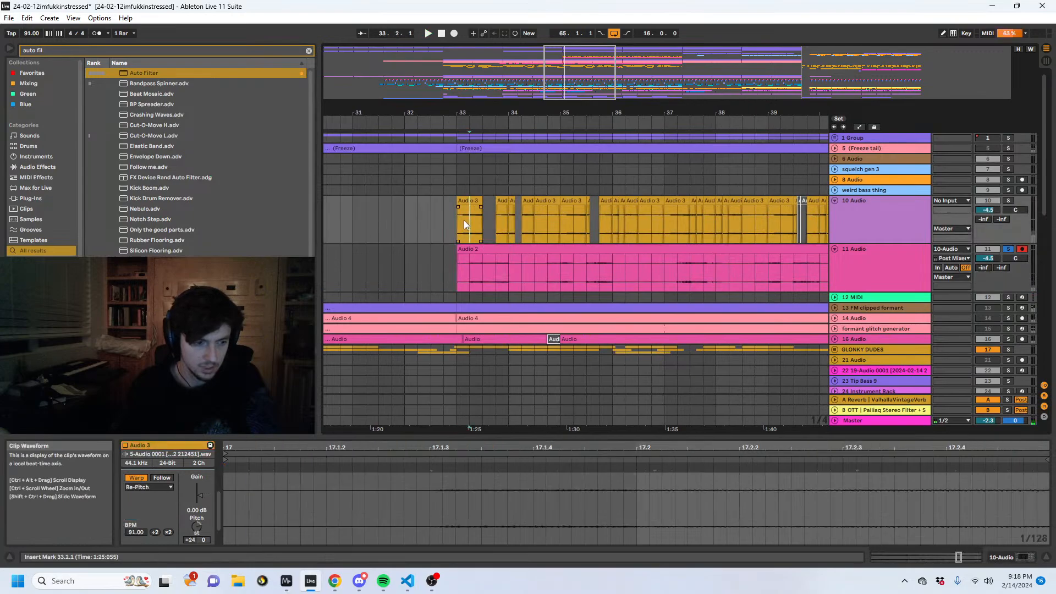
left_click(502, 215)
left_click(547, 220)
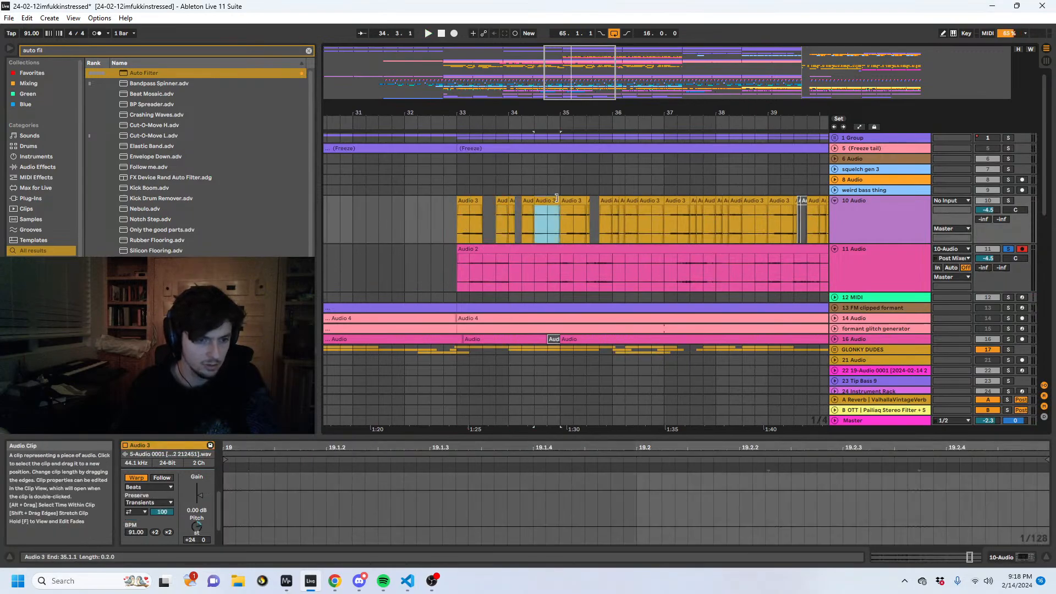
left_click(561, 249)
left_click(553, 270)
key("space")
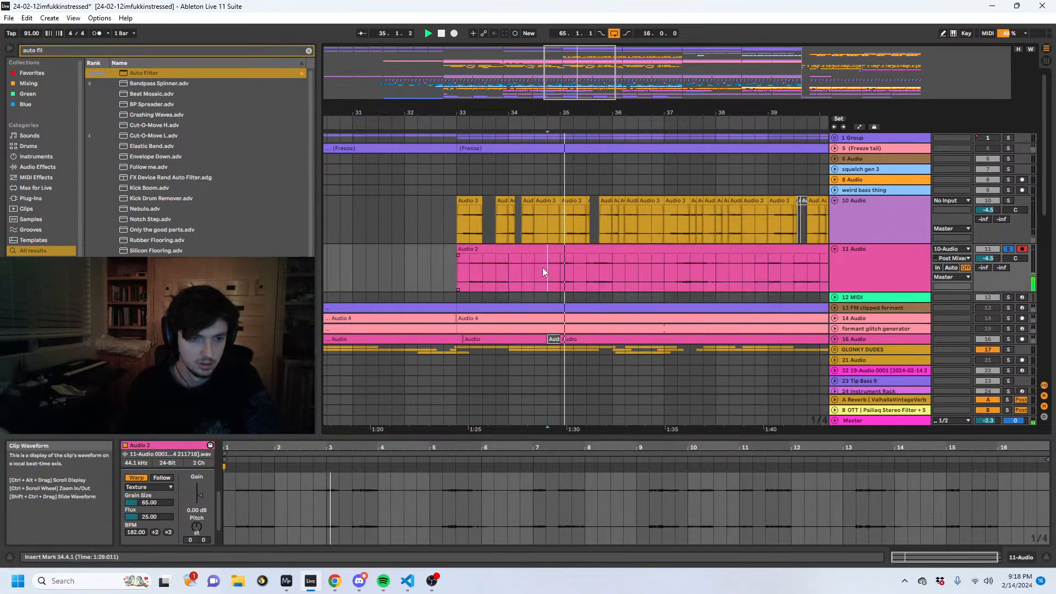
- Split the 11 Audio clip at 34.4 and select the part after the split
left_click_drag(544, 267, 444, 266)
key("ctrl+e")
left_click(569, 250)
- Set 11 Audio's reverb send A to -8.7 dB and unsolo the track
left_click_drag(983, 268, 983, 193)
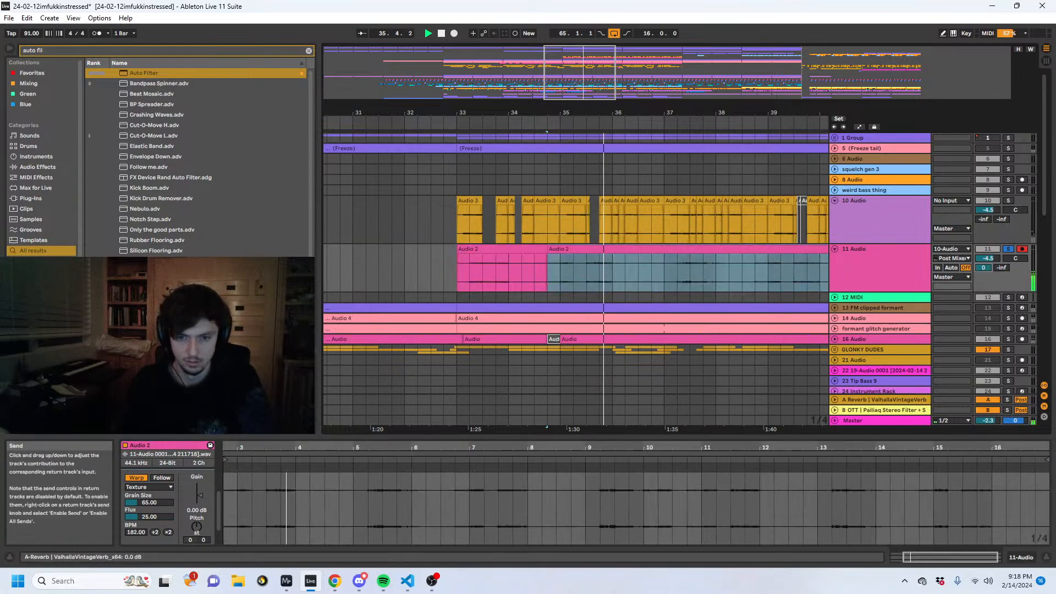
left_click_drag(983, 268, 983, 284)
left_click(1007, 249)
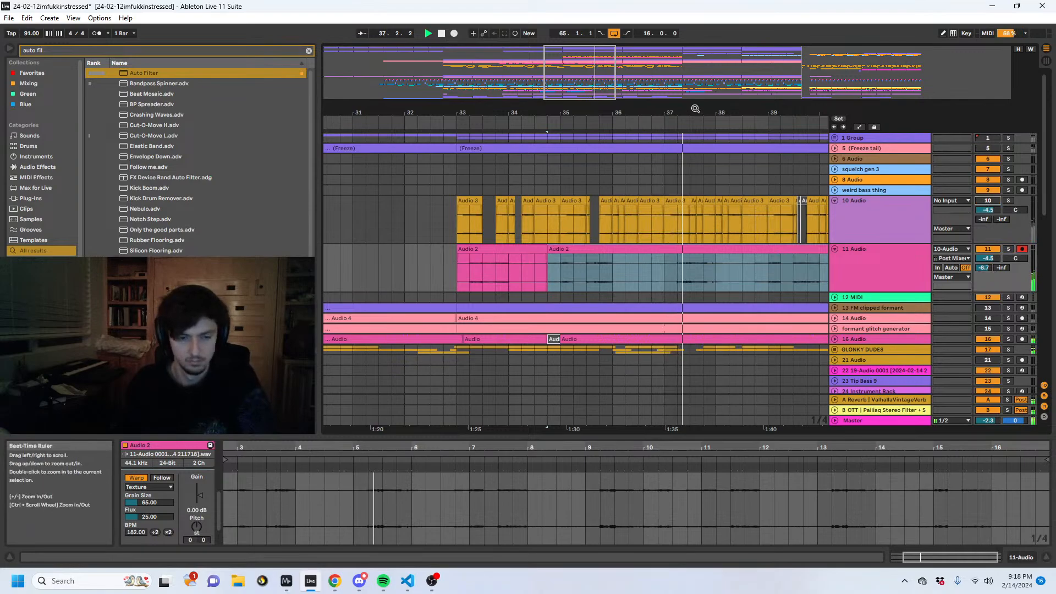
- Play 11 Audio from 39.2 and pan the track to 33R
left_click_drag(693, 113, 528, 113)
left_click(509, 273)
left_click_drag(510, 273, 617, 275)
left_click(577, 271)
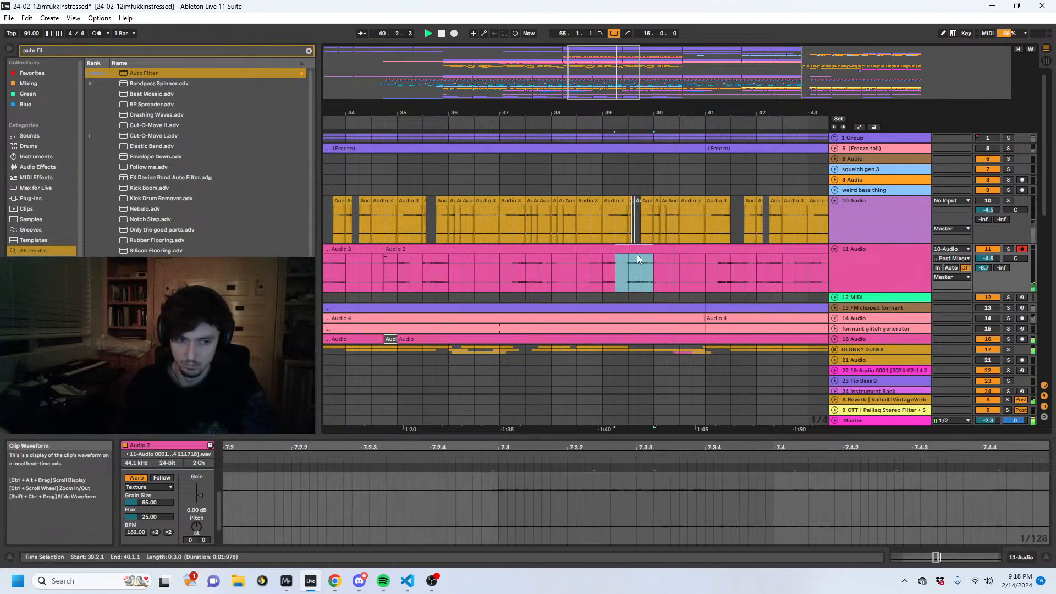
left_click_drag(1015, 258, 1015, 247)
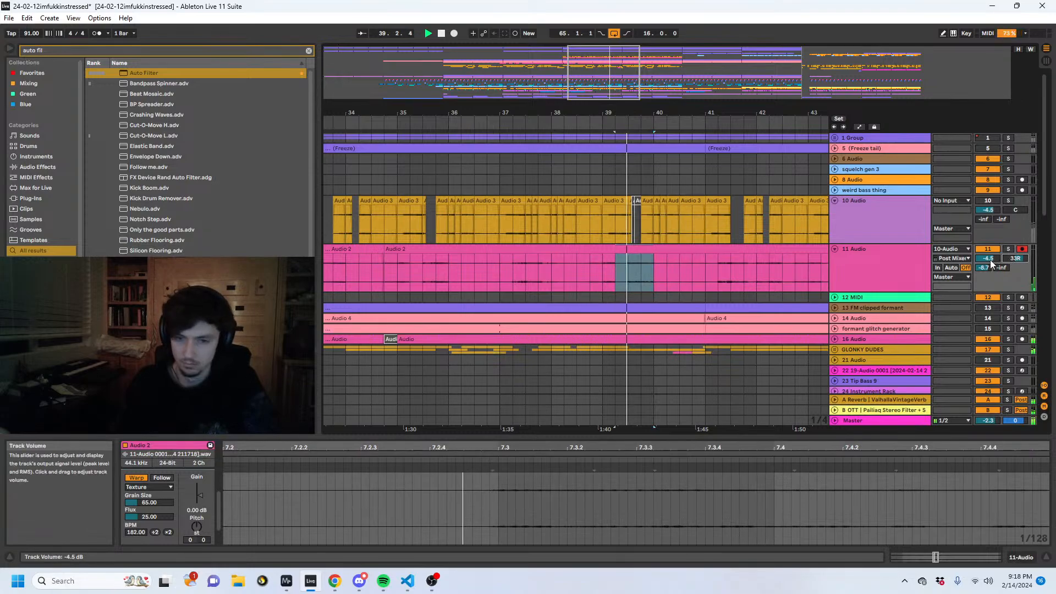
left_click(877, 278)
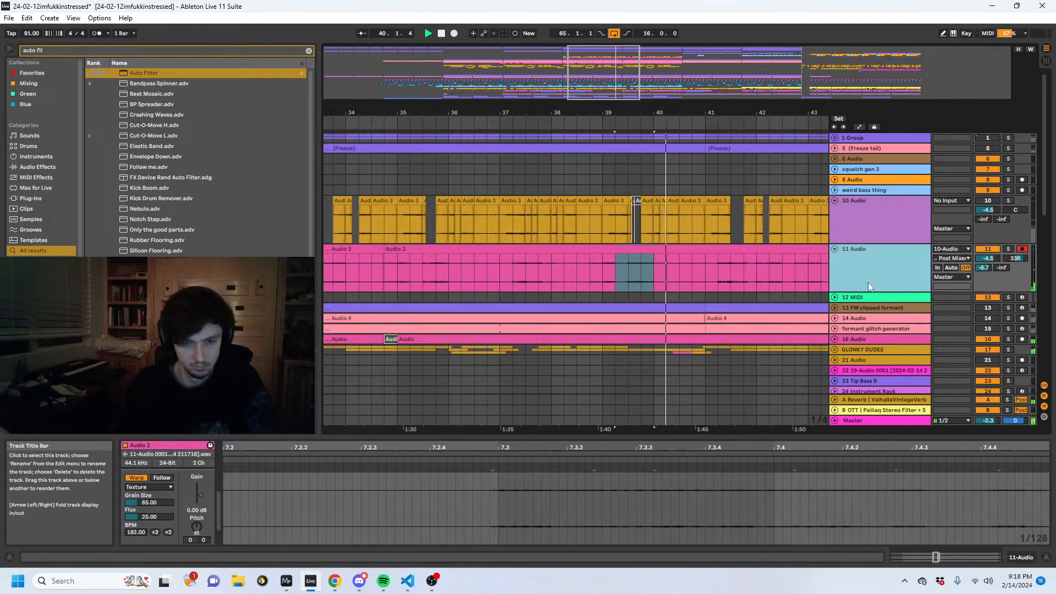
- Split the 11 Audio clip at 40.2, remove the section from 41.2 to 42.2, and play the isolated piece
left_click_drag(725, 272, 685, 259)
key("space")
key("space")
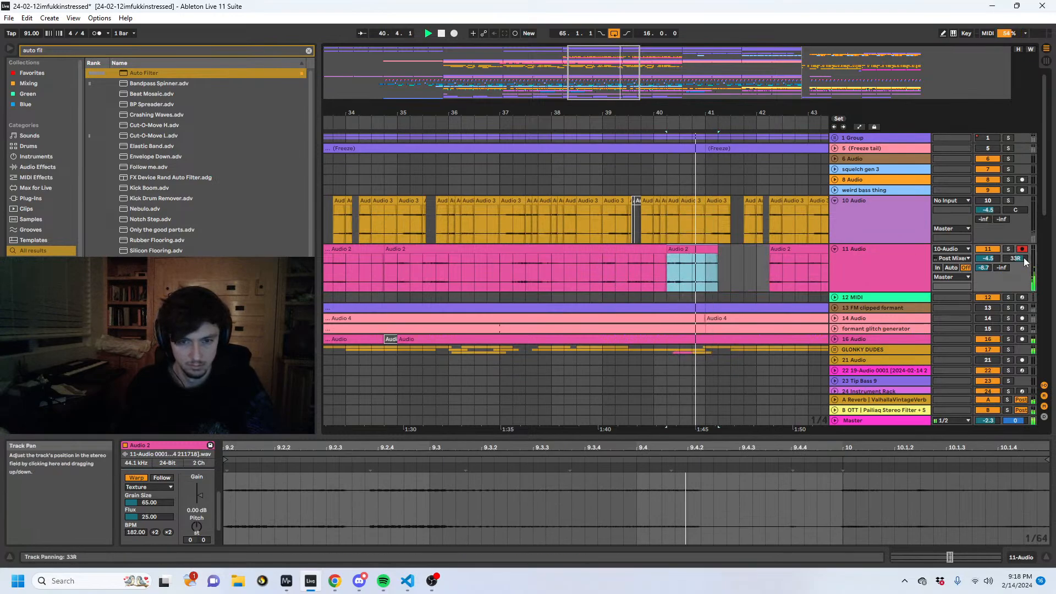
- Automate 11 Audio's panning to switch from 33R to 24L at 40.2, and extend the clip starting there to 42.1
key("a")
left_click(670, 266)
left_click(667, 261)
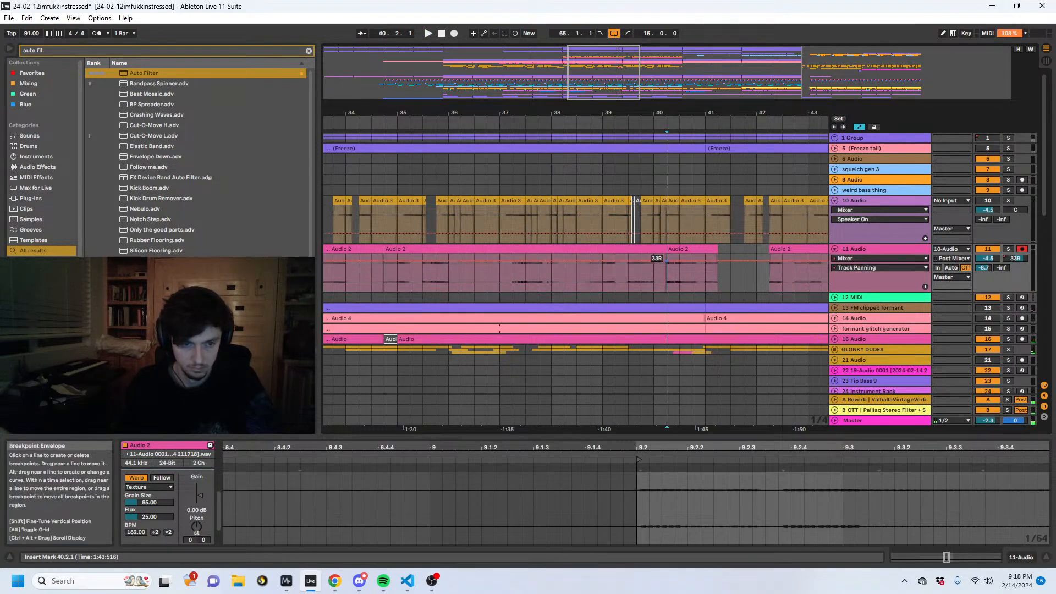
key("space")
mouse_move(667, 261)
left_mouse_down()
mouse_move(667, 290)
mouse_move(666, 282)
left_mouse_up()
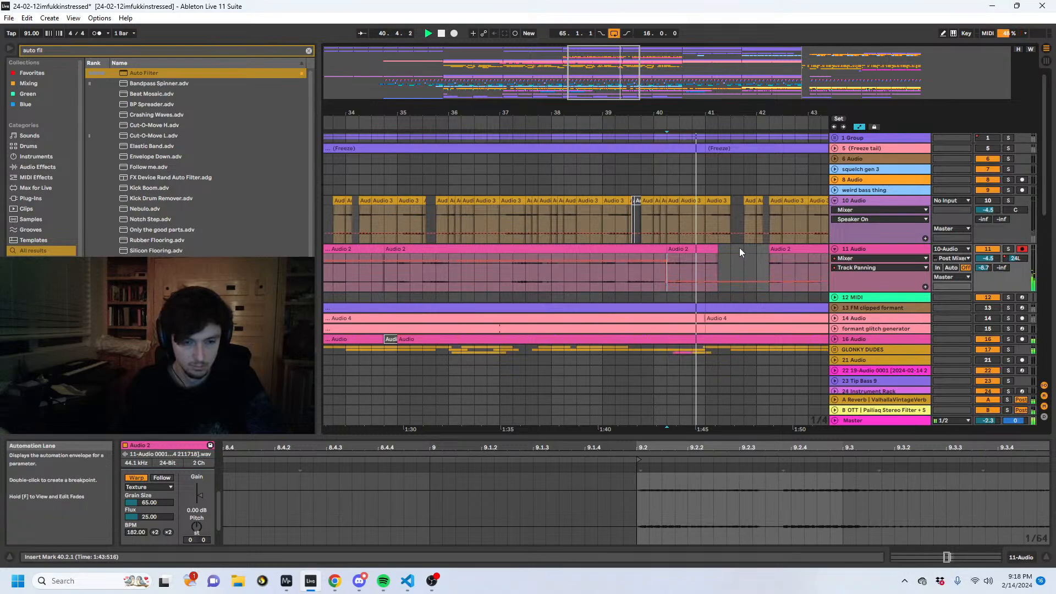
left_click(713, 249)
left_click_drag(715, 249, 756, 249)
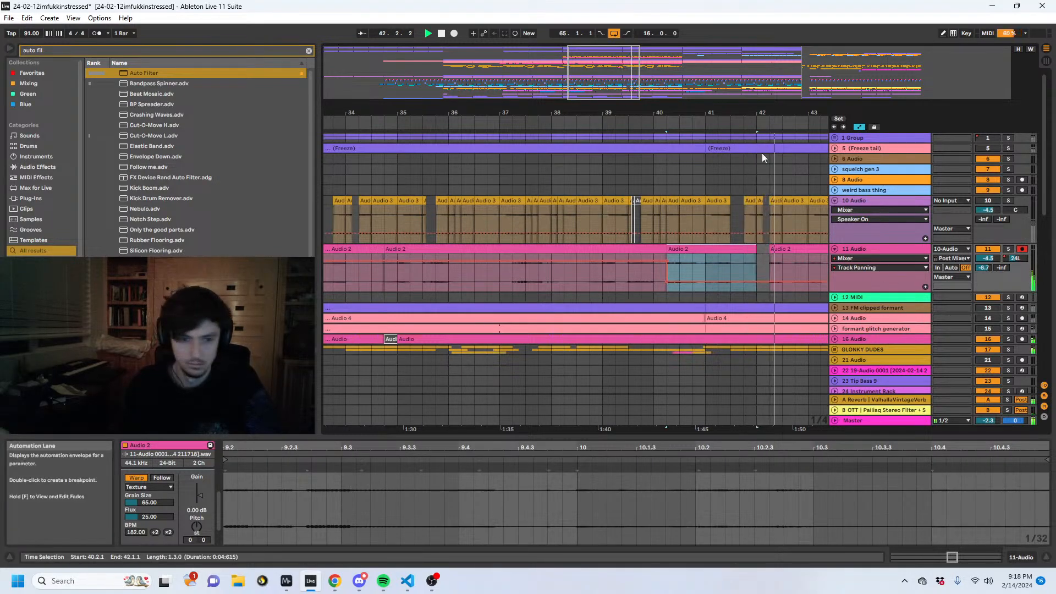
- Automate 11 Audio's panning to sweep from bar 43 to about 31R near bar 44, and back left by bar 46
left_click(583, 249)
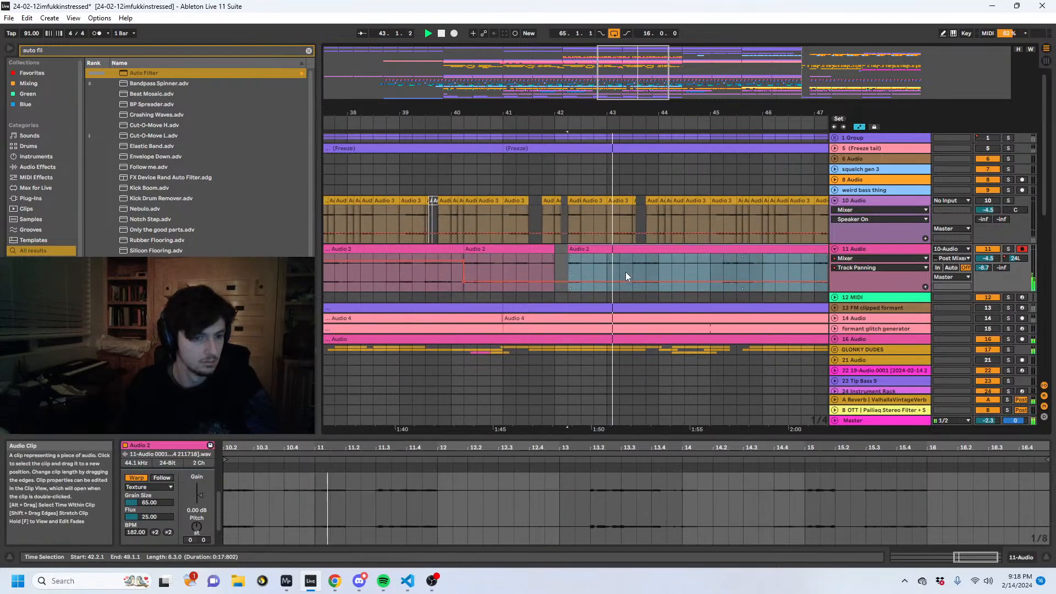
left_click(606, 281)
left_click_drag(657, 281, 658, 261)
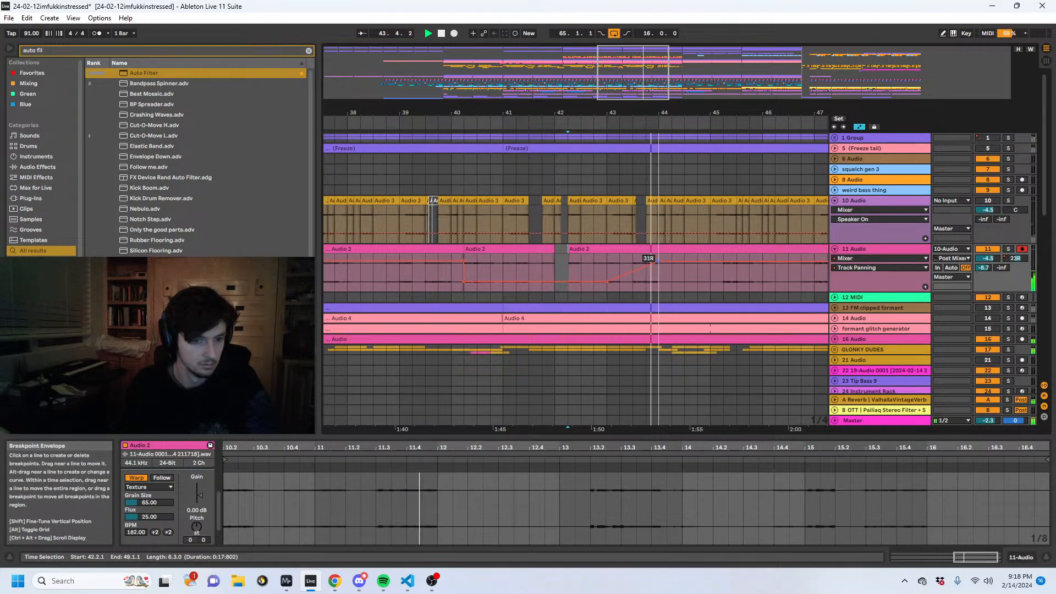
left_click(722, 270)
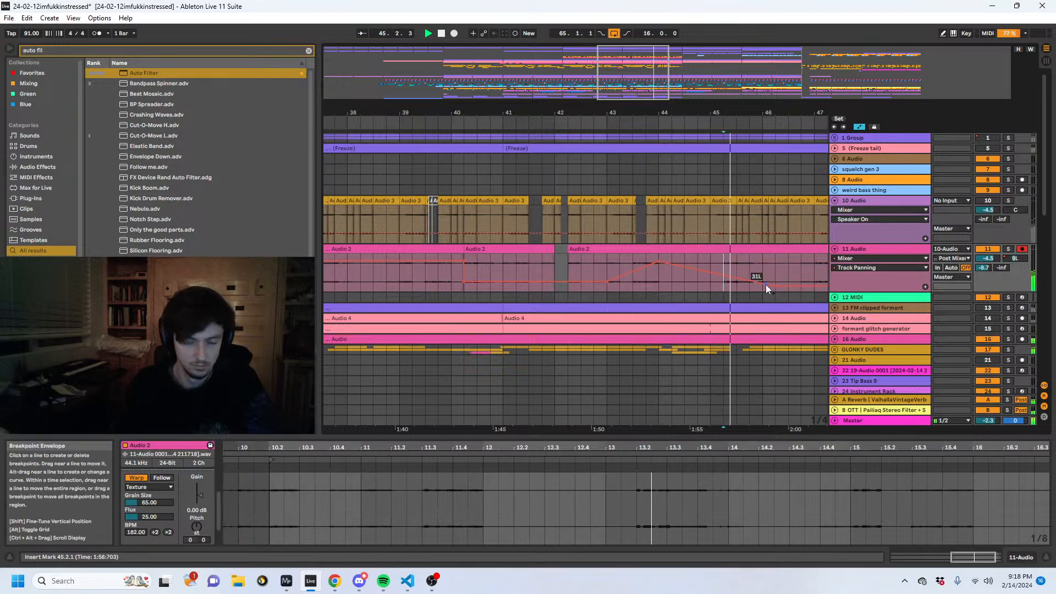
left_click(854, 248)
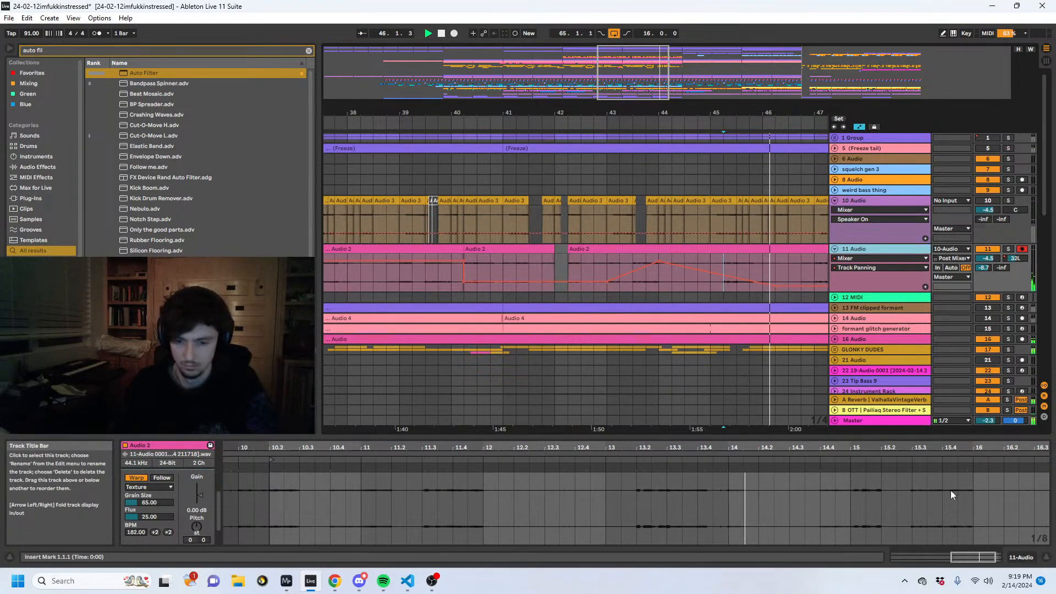
left_click(1025, 559)
left_click(1001, 268)
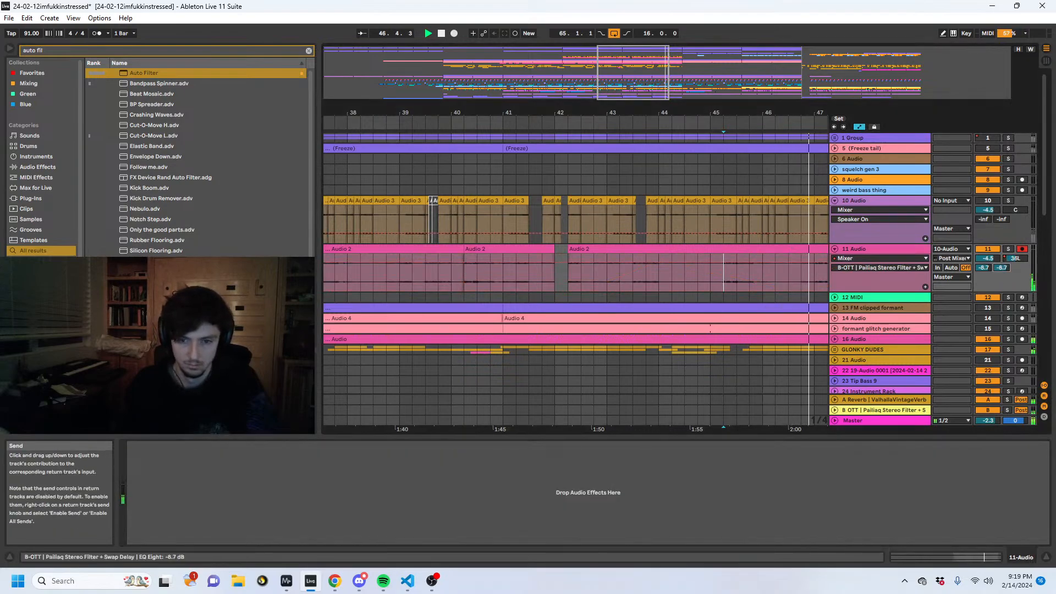
- Hide the automation and delete the 11 Audio material before bar 37, covering 32.1 to 37.1
left_click_drag(765, 112, 702, 106)
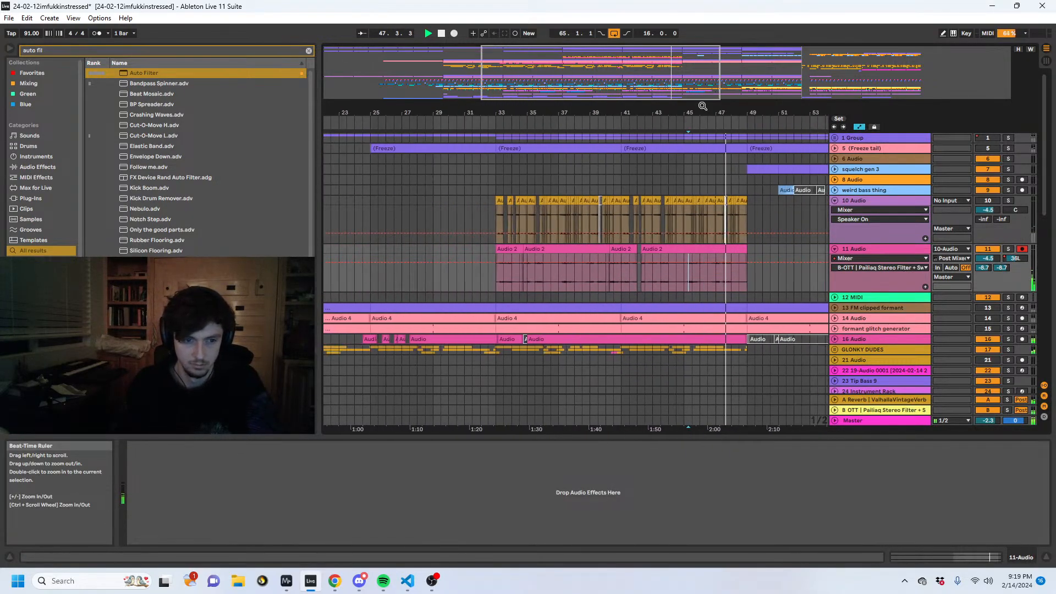
key("a")
mouse_move(492, 278)
left_mouse_down()
mouse_move(591, 275)
mouse_move(480, 276)
left_mouse_up()
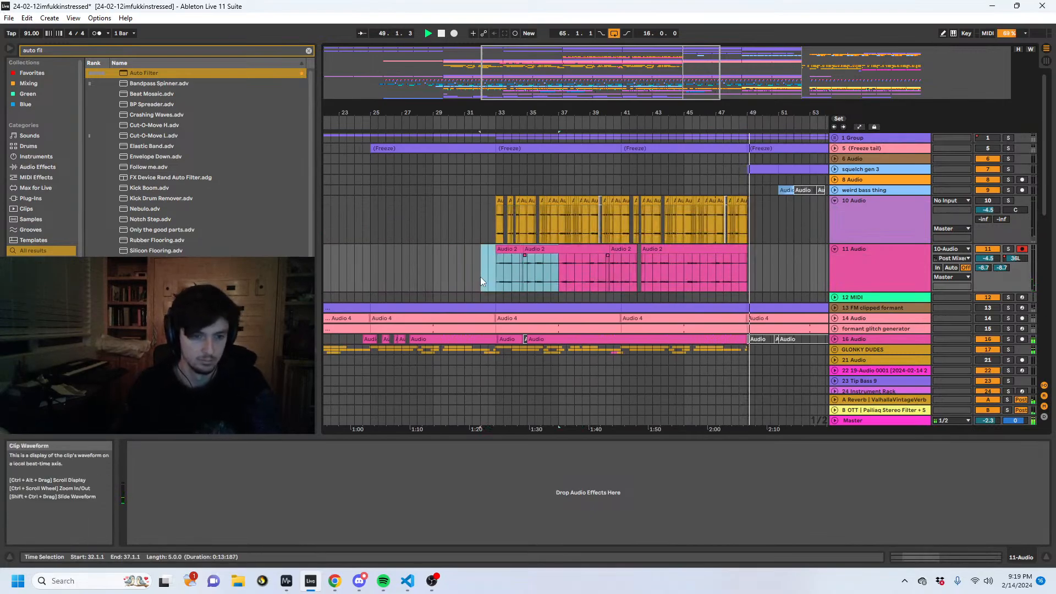
left_click(773, 252)
- Unfold 16 Audio, play it from bar 48, and split off the section from 48.1 to 49.1 as its own clip
scroll(759, 236, "down", 5)
scroll(758, 236, "up", 1)
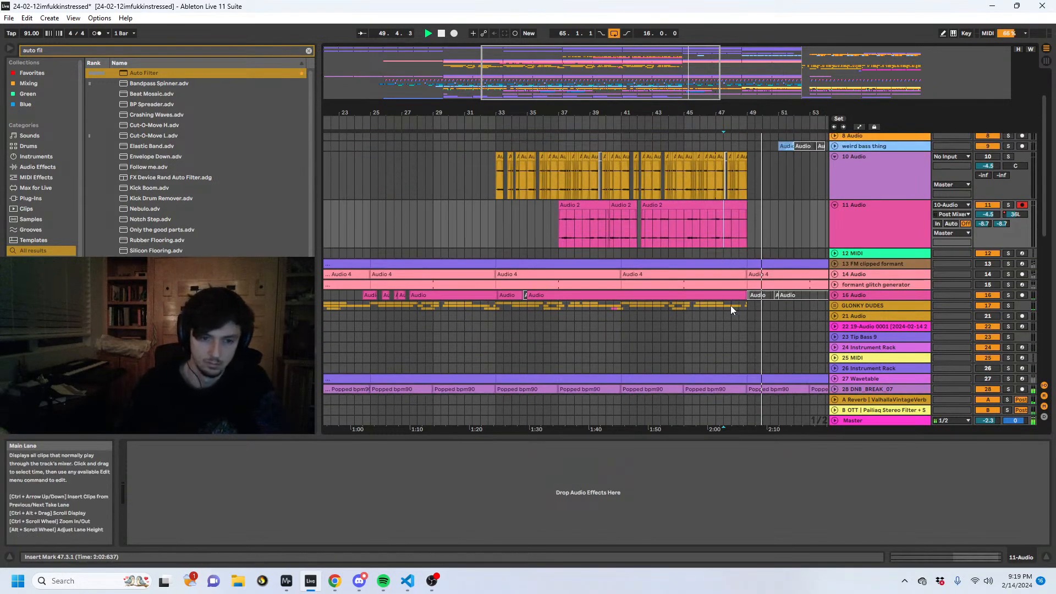
left_click(731, 306)
left_click(834, 295)
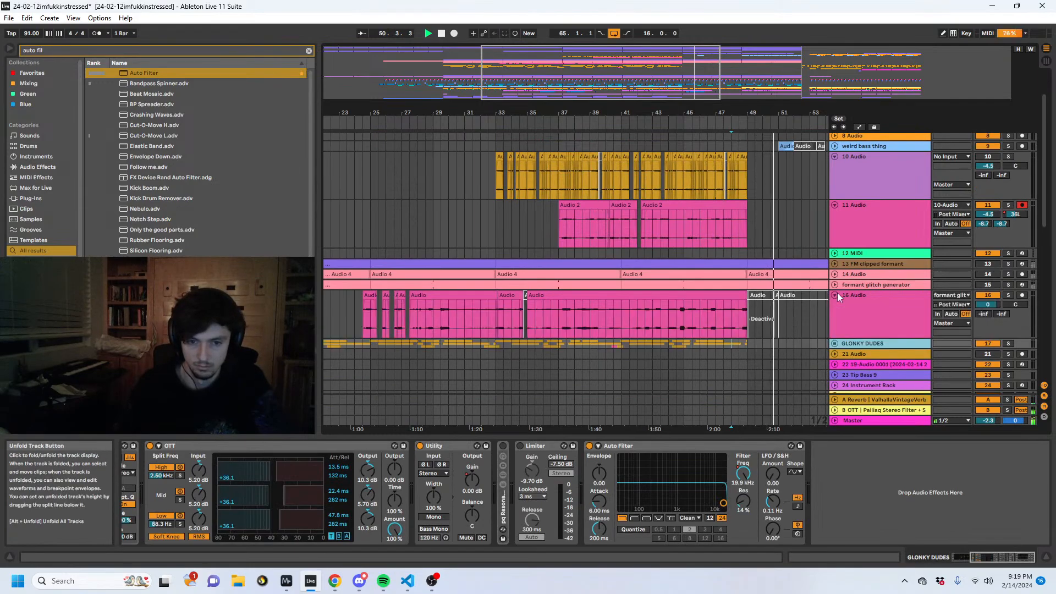
scroll(736, 307, "down", 2)
left_click(734, 303)
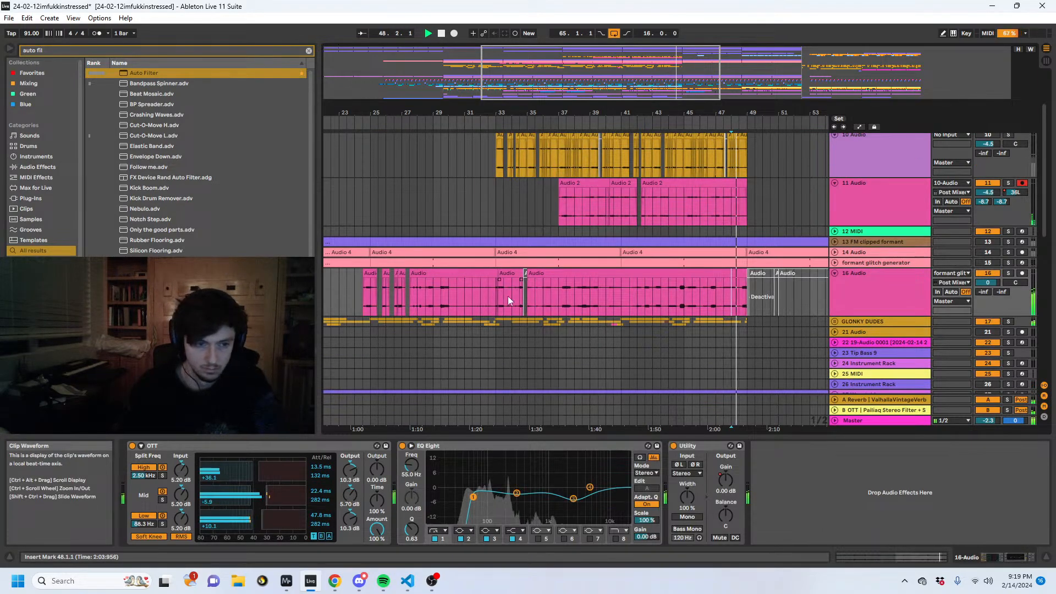
left_click_drag(443, 295, 430, 295)
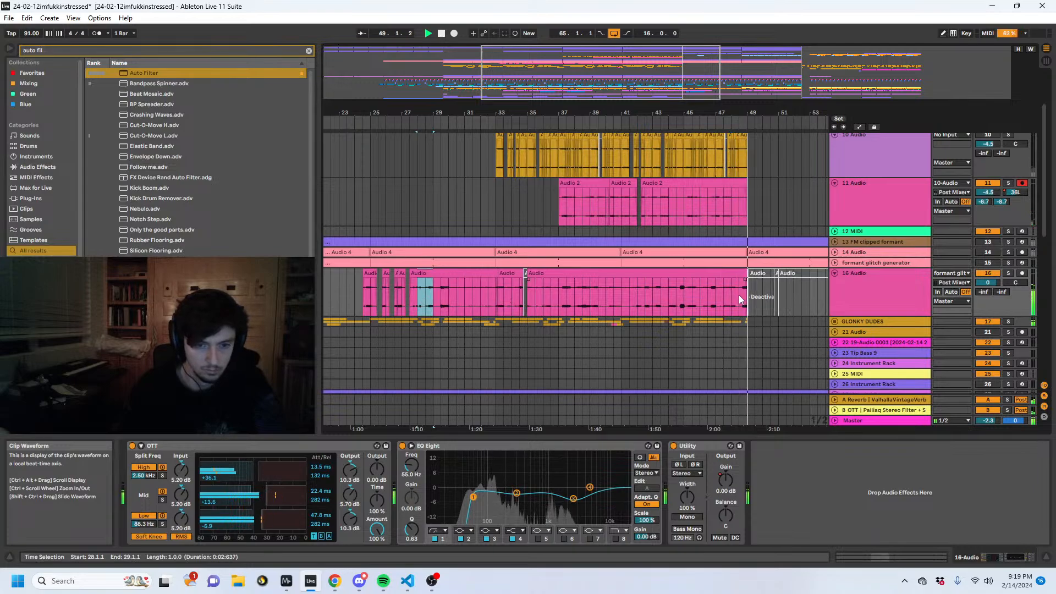
left_click_drag(740, 299, 735, 300)
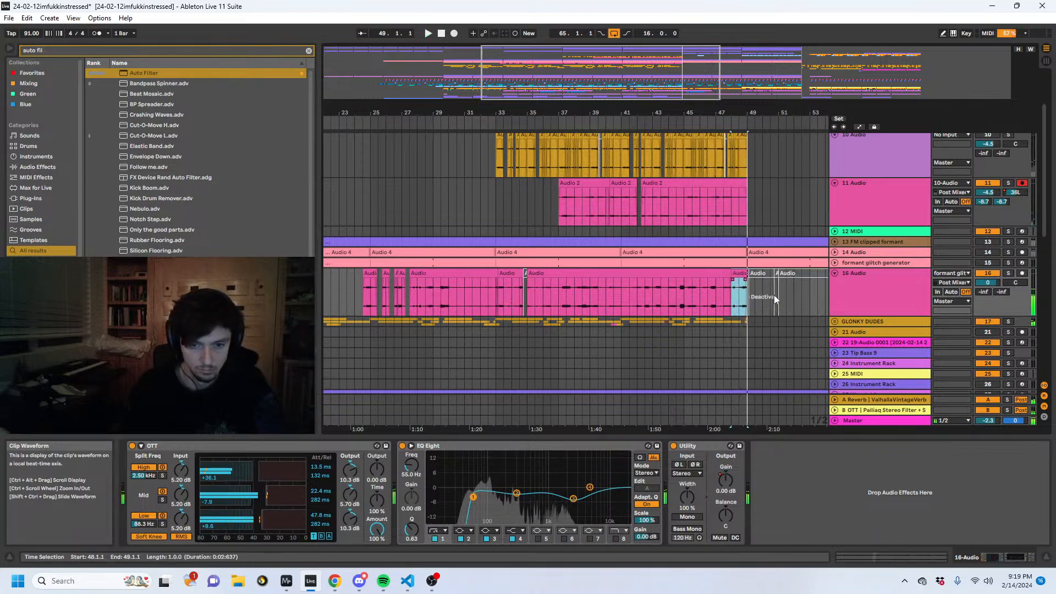
- Play the transition into bar 49 and delete the end of 18 Audio from 48.3.3 to 49.2.1
key("space")
scroll(765, 292, "down", 3)
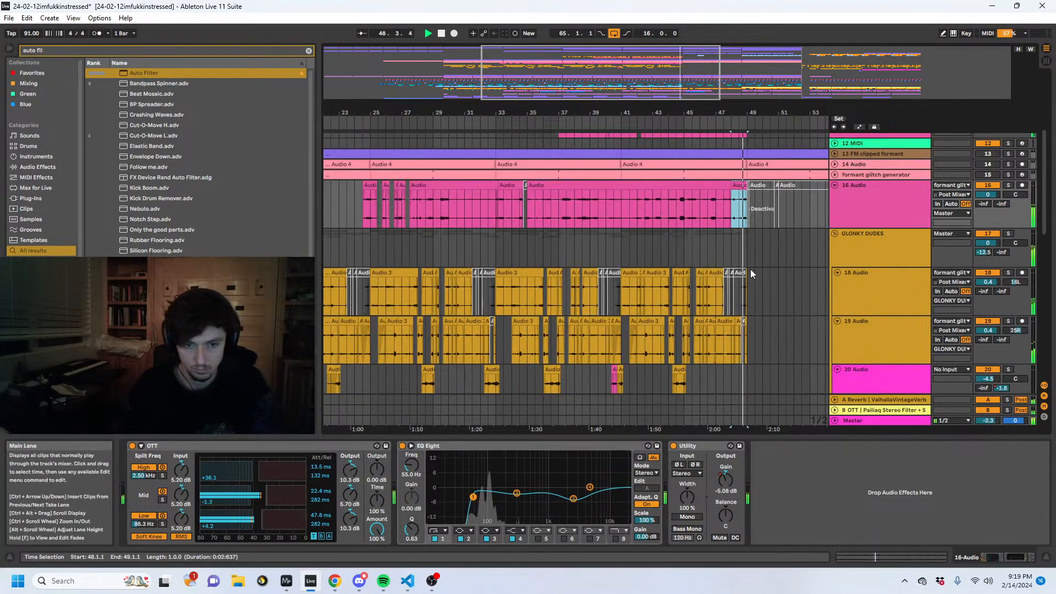
scroll(746, 281, "up", 6)
left_click_drag(785, 290, 719, 287)
key("Delete")
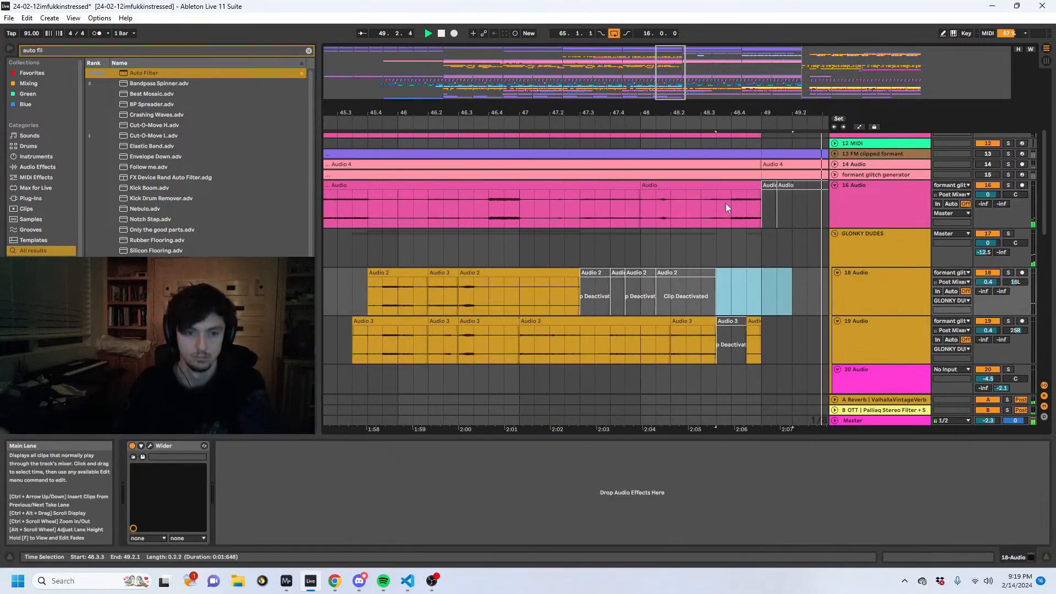
- Play the arrangement from 46.2.1 and look through the lower tracks around bar 49
left_click_drag(678, 109, 715, 61)
left_click(645, 294)
key("space")
key("space")
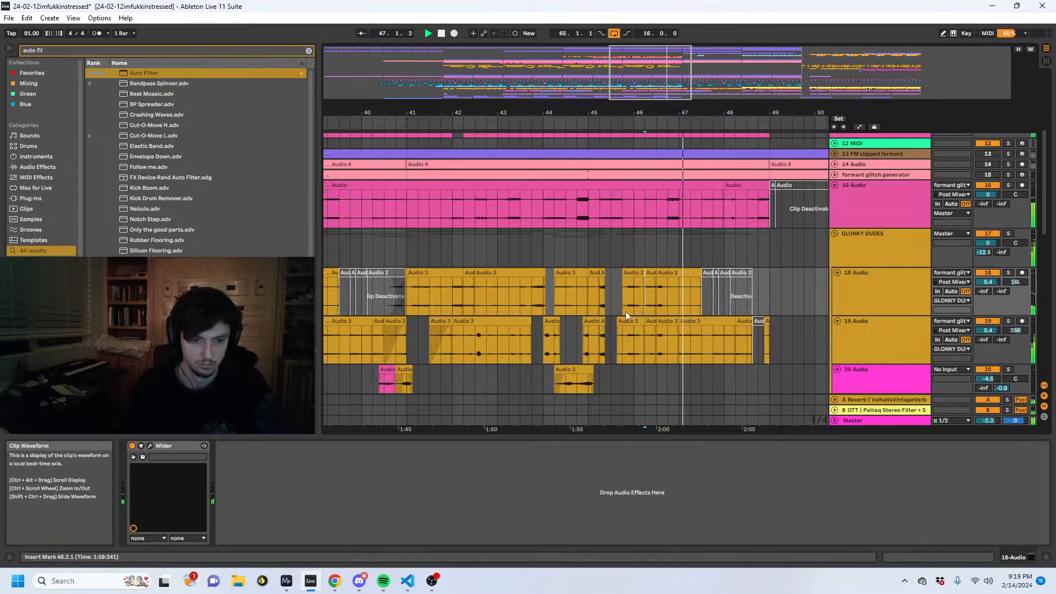
scroll(625, 311, "down", 10)
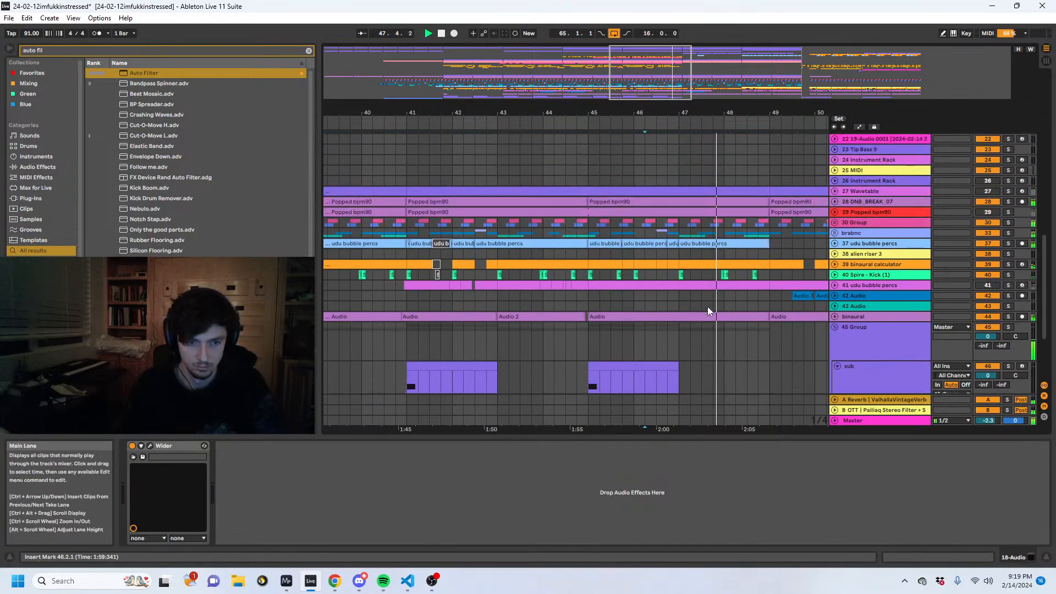
scroll(707, 307, "up", 2)
- Unfold 37 udu bubble percs and copy its last beat, 48.4.1 to 49.1.1, to 50.4.1
left_click(674, 287)
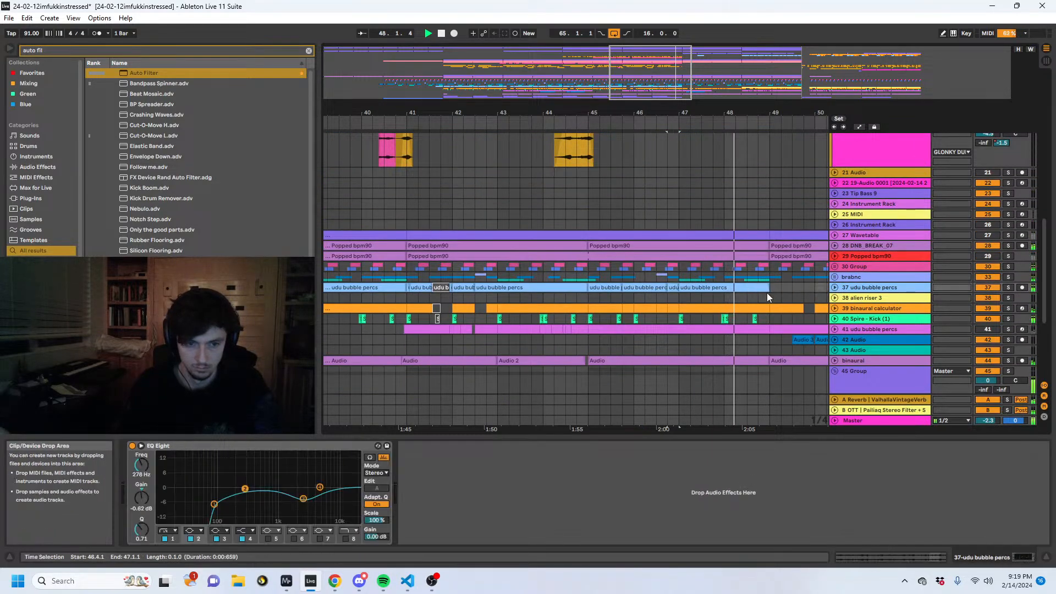
left_click(836, 287)
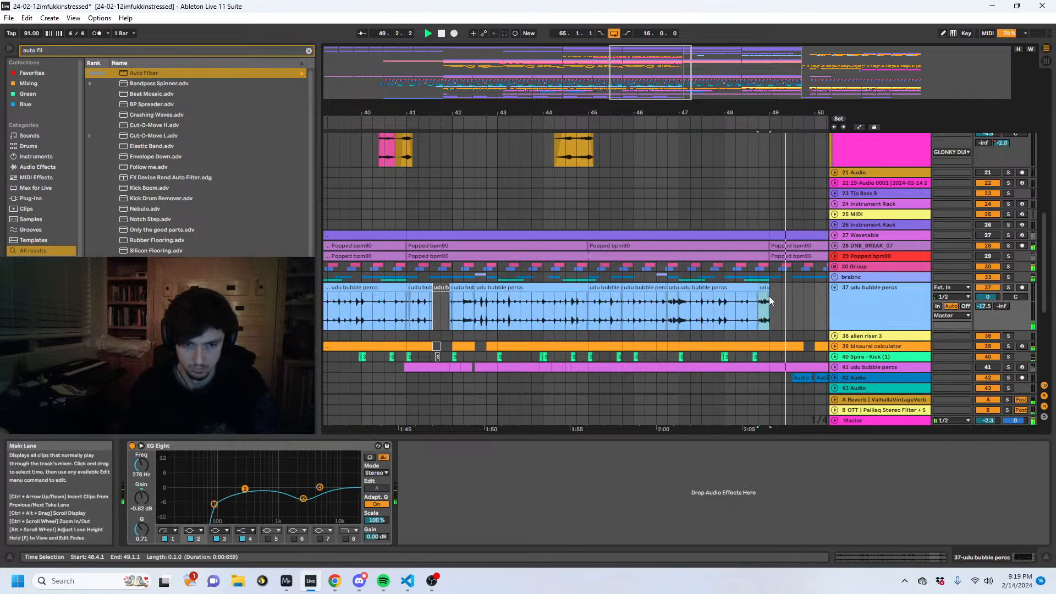
left_click(770, 289)
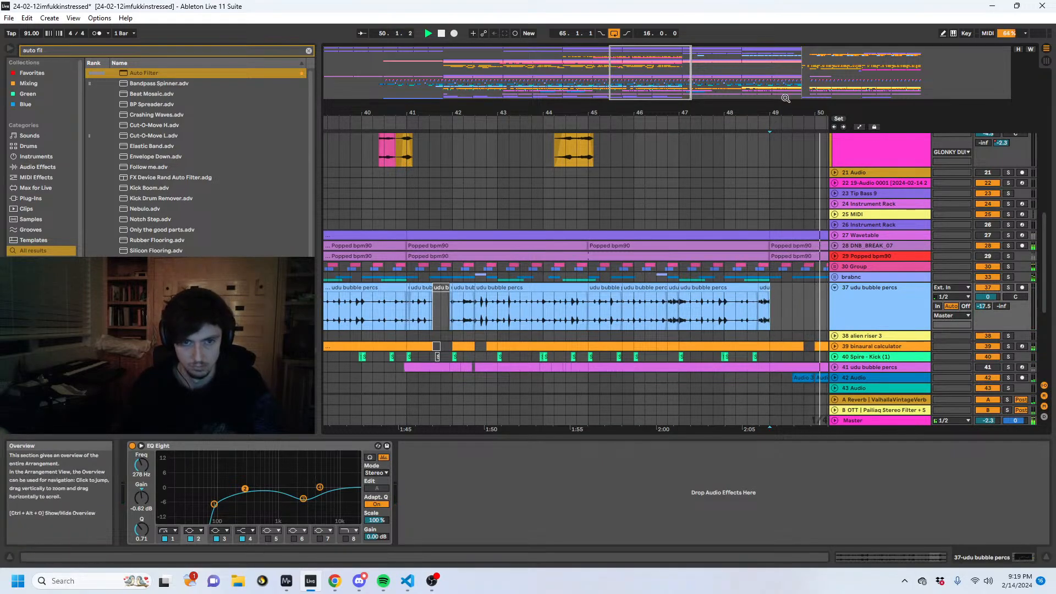
left_click_drag(788, 112, 499, 118)
left_click(558, 312)
key("ctrl+v")
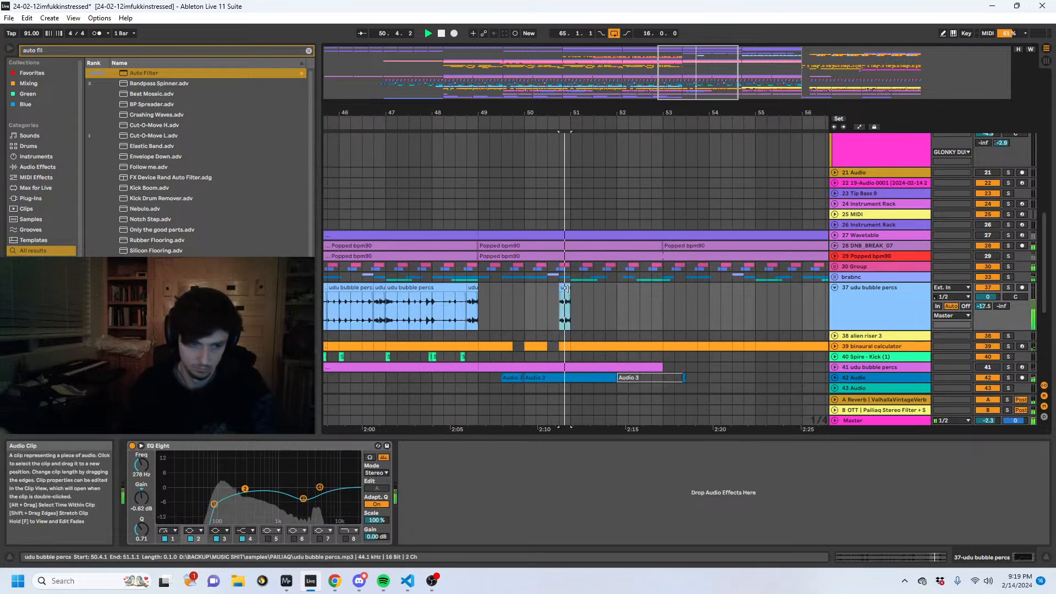
- Extend the pasted udu bubble percs clip to cover 51.1.3 to 53.1.1, with a fade-in and a fade-out
mouse_move(566, 288)
left_mouse_down()
mouse_move(616, 289)
mouse_move(570, 287)
mouse_move(580, 289)
left_mouse_up()
key("space")
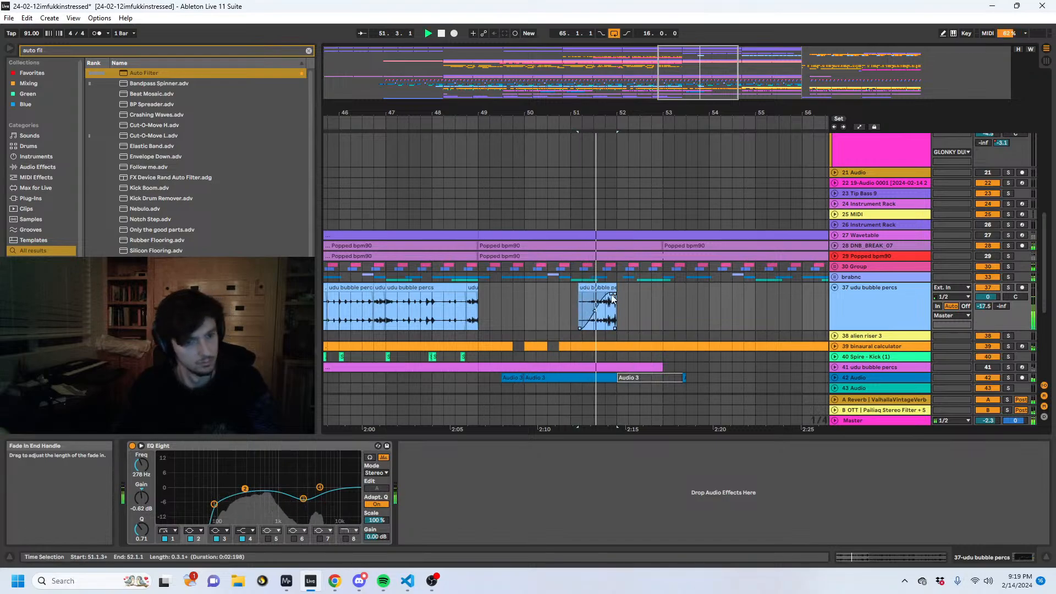
left_click_drag(615, 291, 663, 292)
left_click(585, 306)
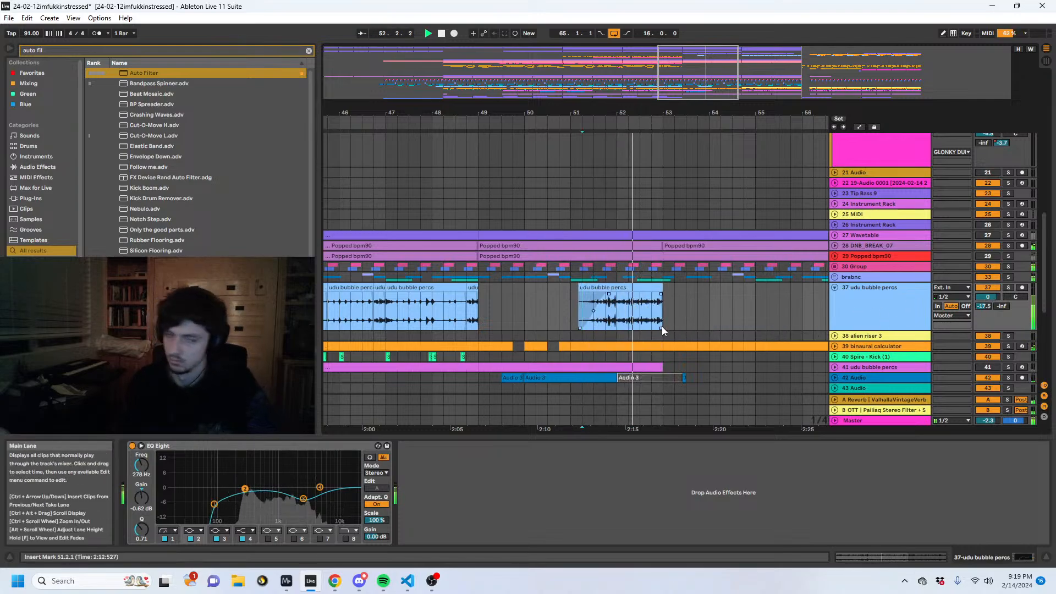
left_click(661, 295)
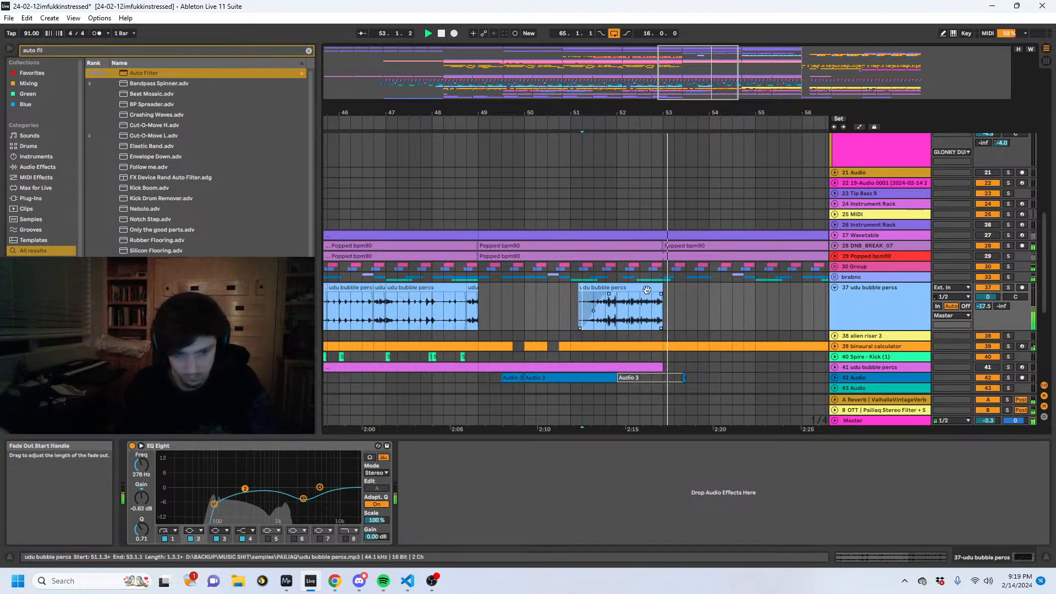
- Automate EQ Eight's 1 Frequency on the udu bubble percs clip to rise from 90.2 Hz at 51.1.3 to about 1.42 kHz at bar 53
left_click(214, 503)
left_click_drag(140, 466, 140, 462)
key("a")
left_click(576, 319)
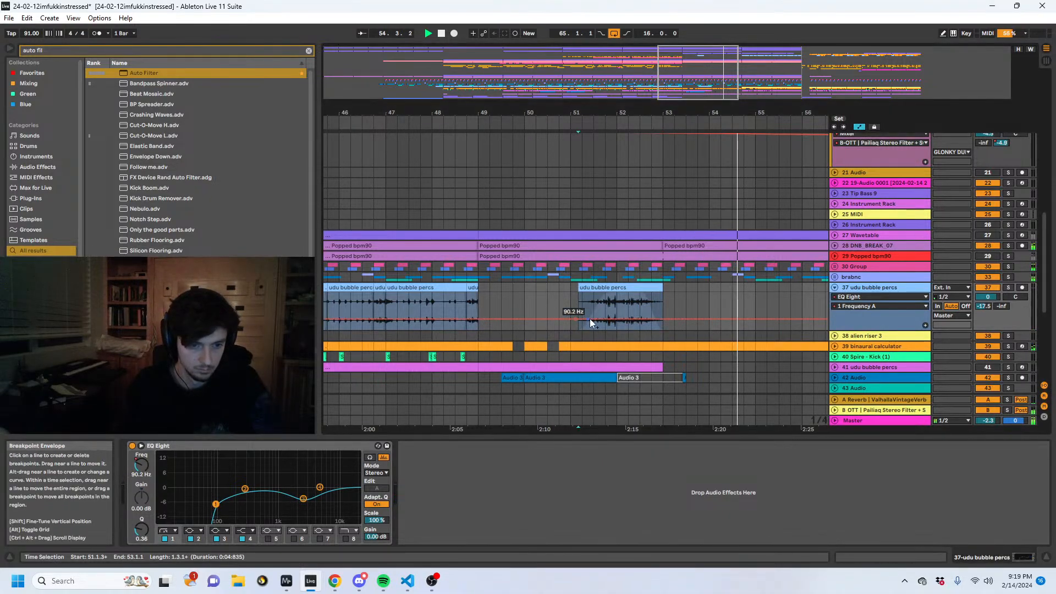
key("space")
key("space")
left_click_drag(660, 319, 651, 311)
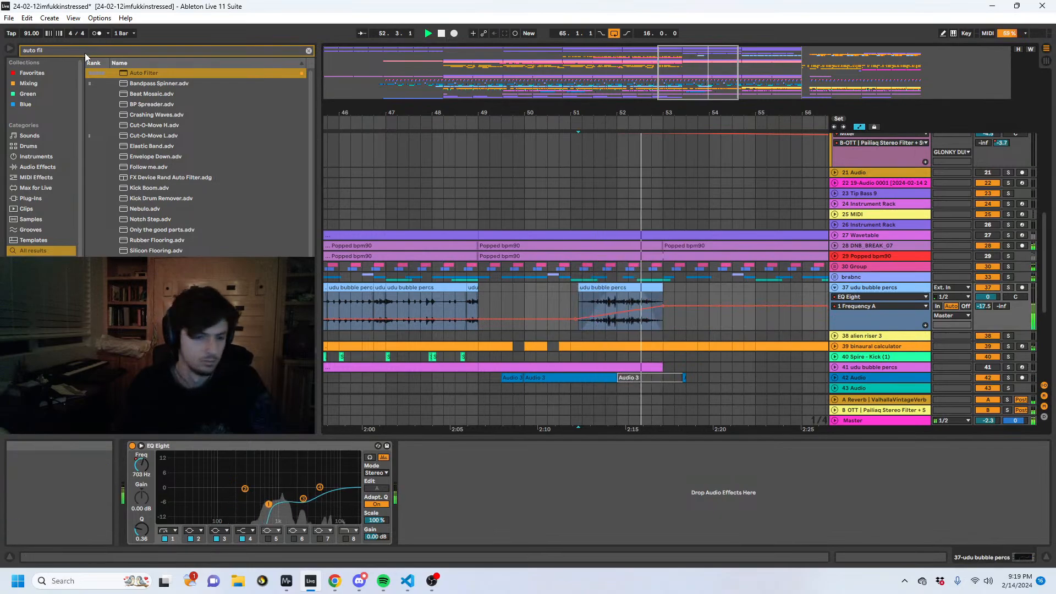
- Automate the udu bubble percs track panning from centre at 51.1.3 to about 27R at bar 53
left_click(1014, 297)
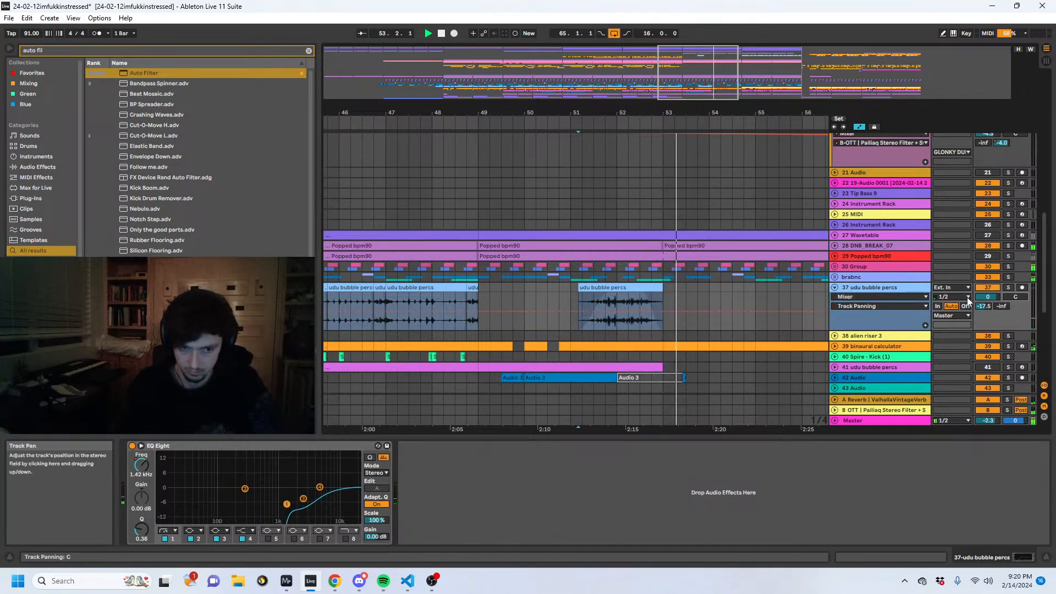
left_click(576, 311)
key("space")
key("space")
mouse_move(663, 311)
left_mouse_down()
mouse_move(662, 320)
mouse_move(663, 300)
left_mouse_up()
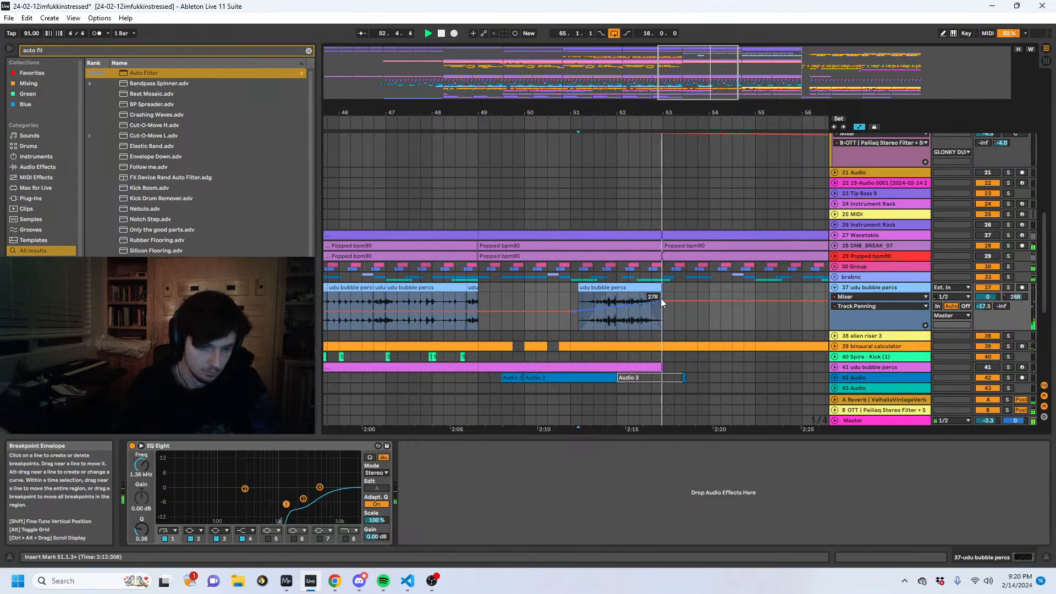
- Paste a centred stretch of the panning automation at bar 53 so the panning returns to centre after the clip
left_click_drag(547, 302, 451, 301)
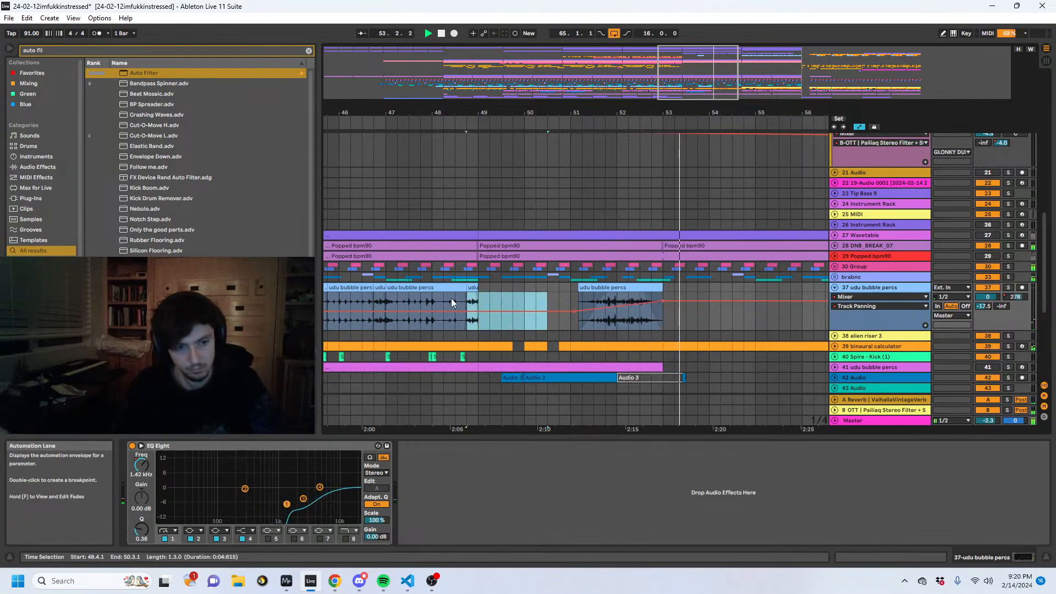
left_click(665, 321)
key("ctrl+v")
left_click(731, 295)
left_click(755, 300)
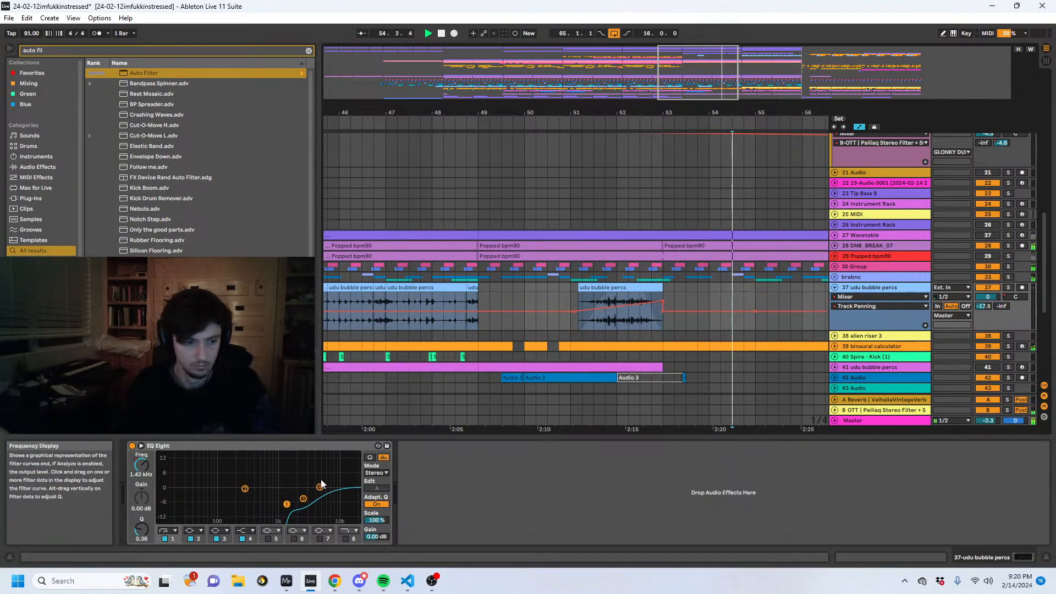
- Copy the flat EQ Eight 1 Frequency automation before the clip to shortly after bar 53, resetting it to 90.2 Hz
left_click(140, 466)
left_click_drag(558, 306, 514, 303)
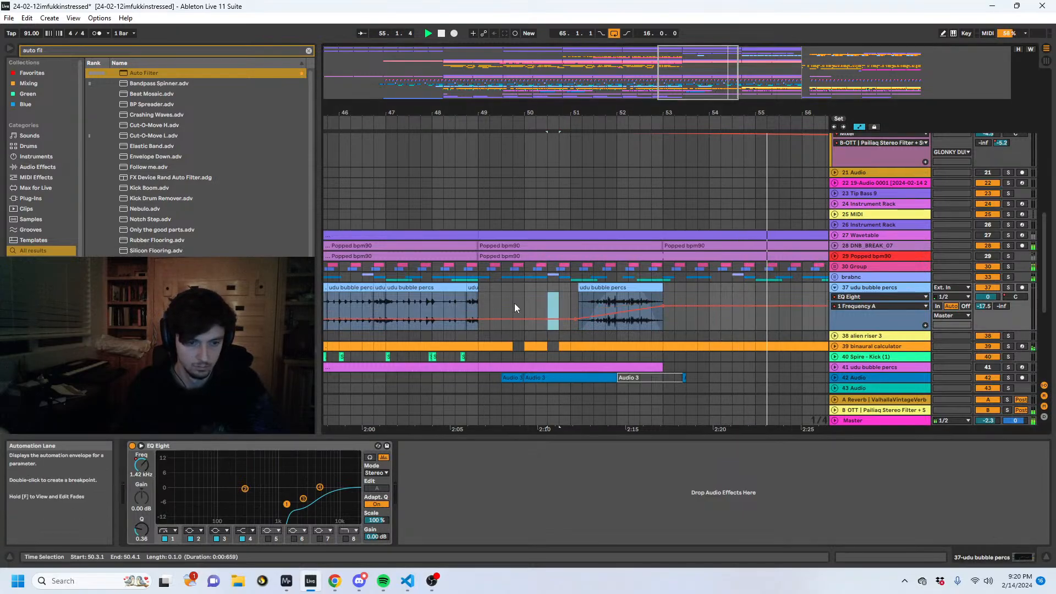
left_click(683, 326)
key("ctrl+v")
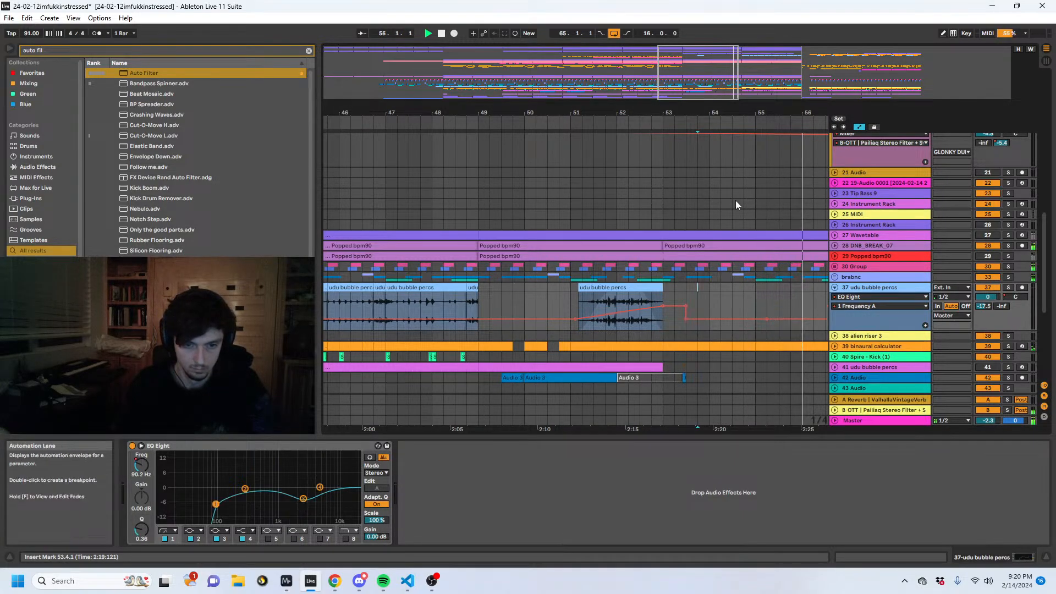
- Hide the automation, extend the udu bubble percs clip, and cut it into clips from 51.1.3 to 52.1.1 and from 57.3.1
left_click_drag(723, 114, 575, 110)
key("a")
left_click_drag(535, 288, 699, 292)
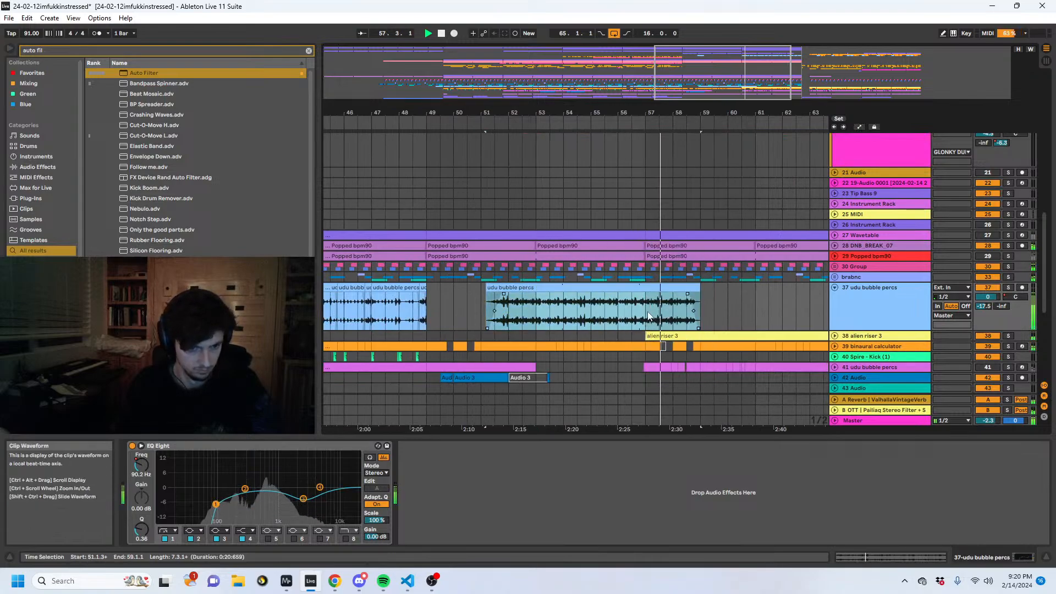
left_click_drag(699, 288, 508, 288)
left_click(661, 302)
key("ctrl+e")
- Give the second udu bubble percs clip a long fade-in and move it to 58.1.1
left_click_drag(660, 294, 704, 293)
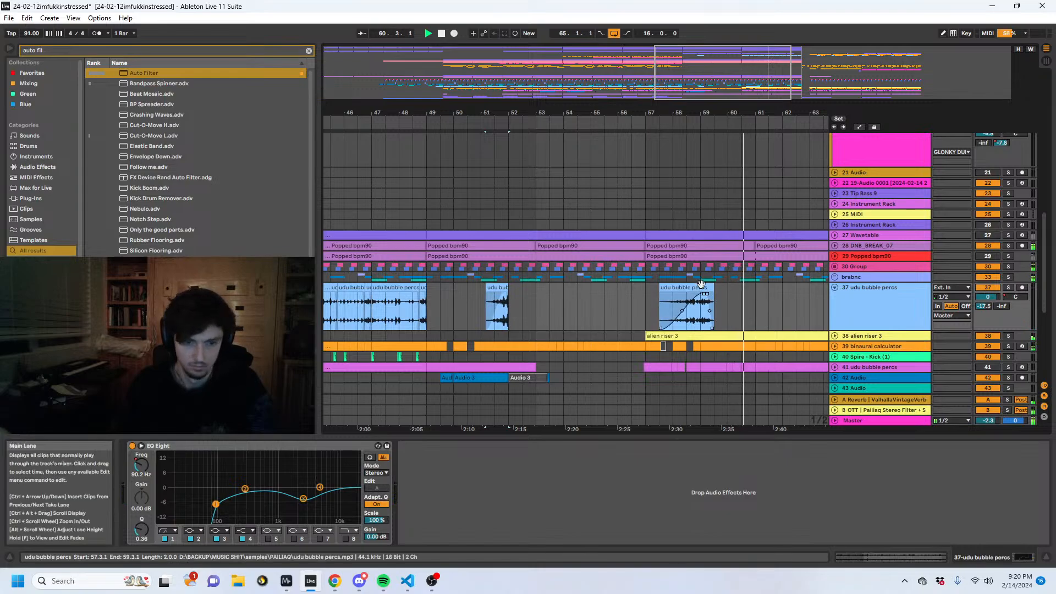
left_click_drag(429, 298, 527, 297)
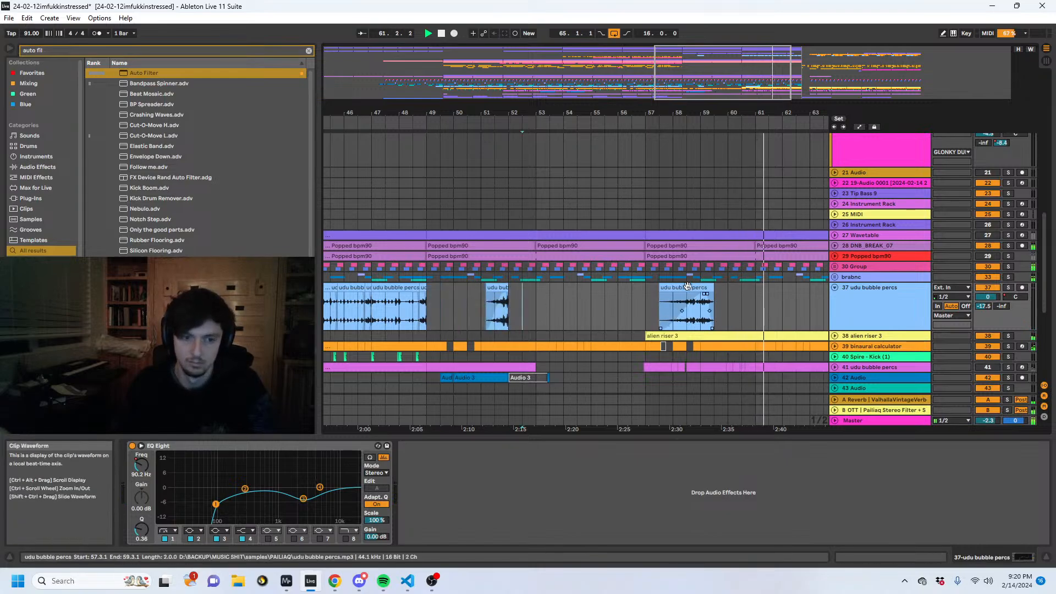
left_click_drag(702, 286, 715, 286)
left_click(633, 321)
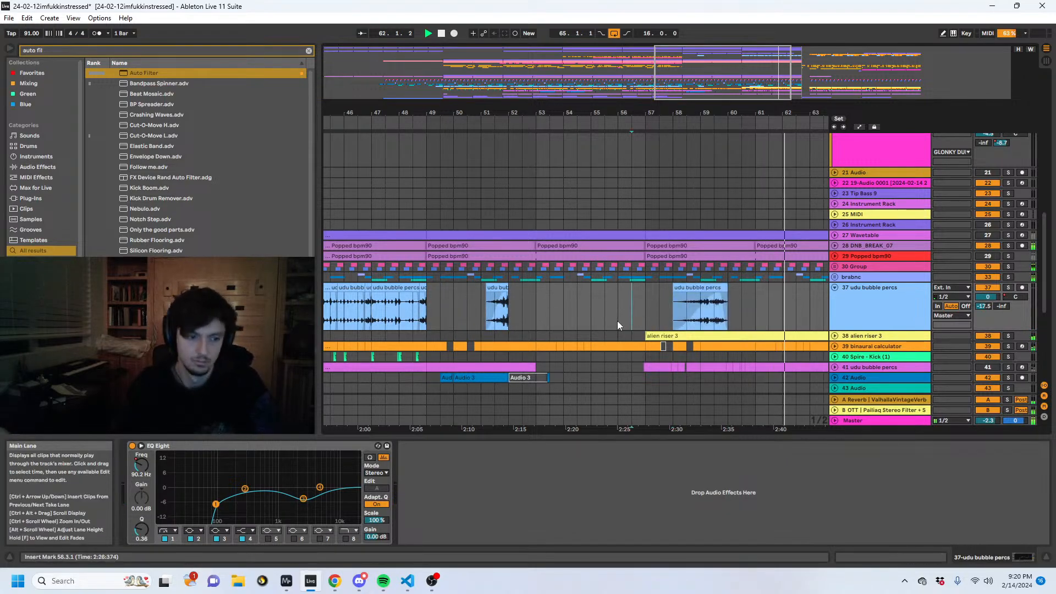
- Show the automation and sweep the track panning from centre at 58.1.1 to the left by 60.1.1
key("a")
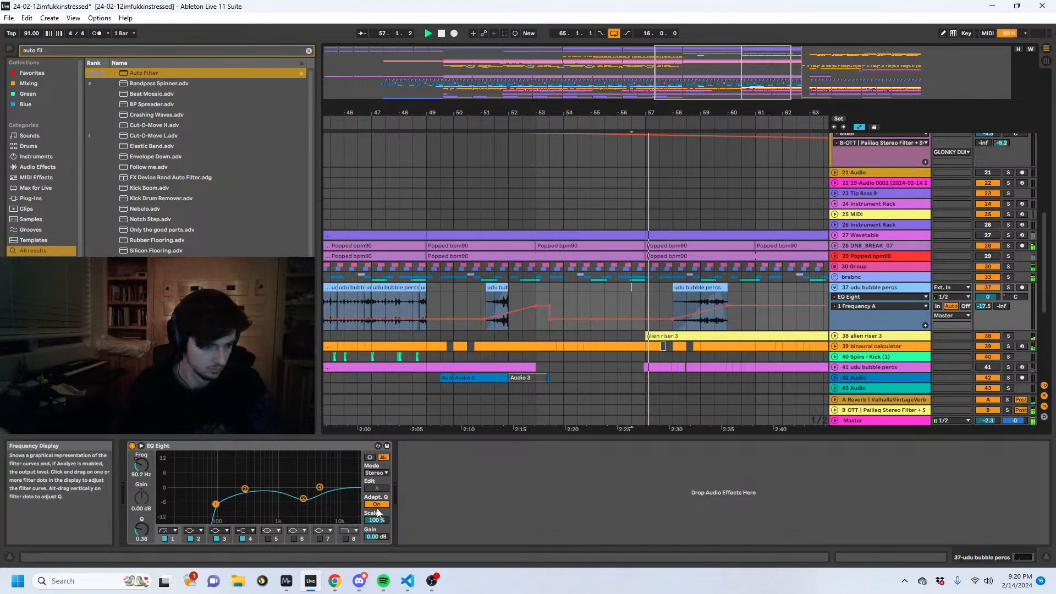
left_click(700, 281)
left_click(697, 288)
left_click(1015, 297)
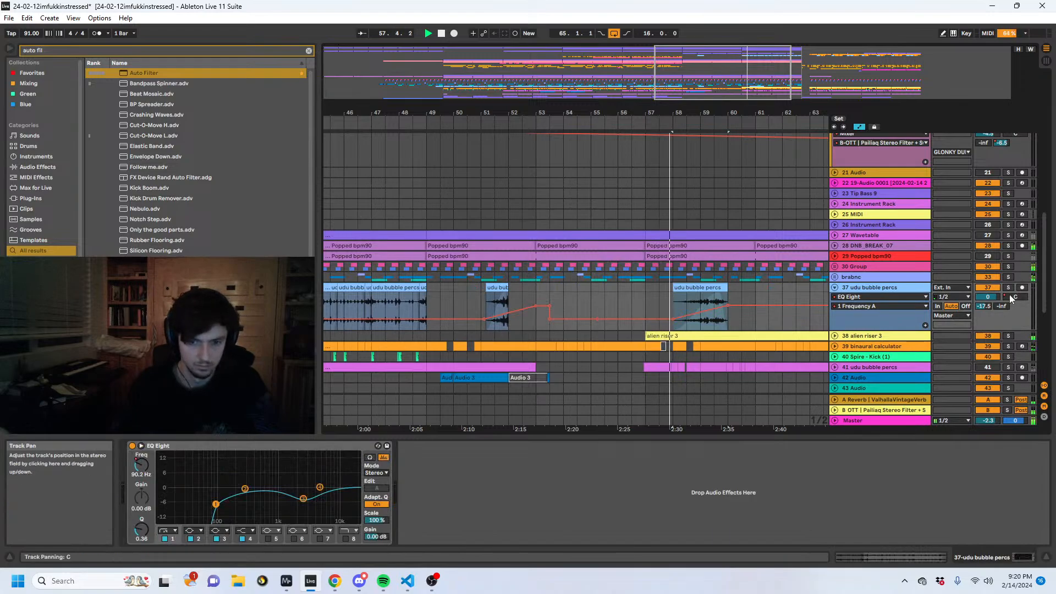
left_click(673, 312)
left_click_drag(728, 311, 727, 316)
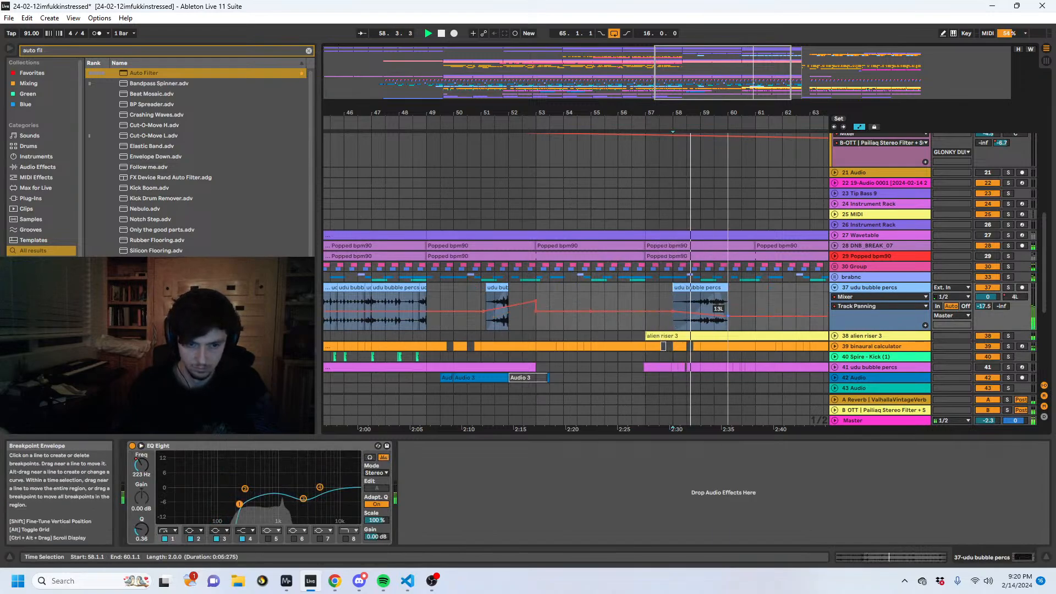
- Copy the centred panning automation from before the second clip and paste it at 60.1.1
left_click_drag(659, 298, 604, 299)
key("ctrl+c")
left_click(726, 302)
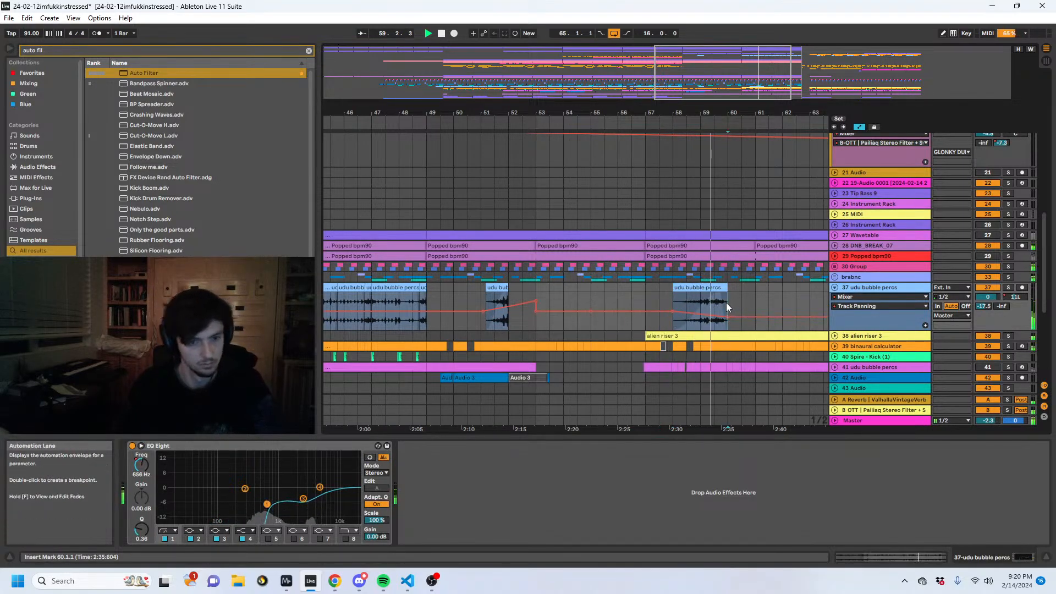
key("ctrl+v")
left_click(758, 292)
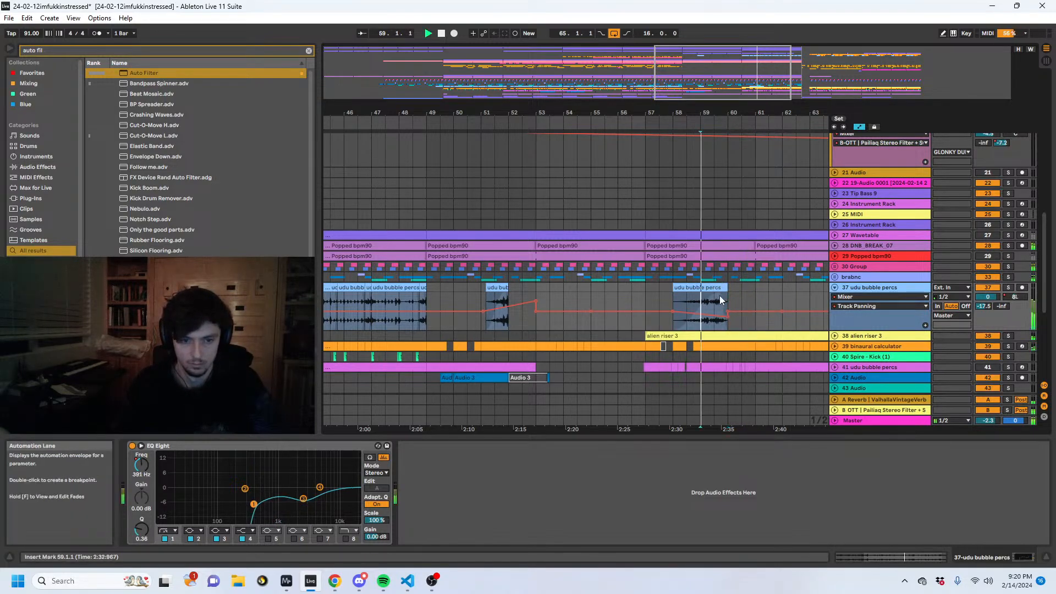
- Reshape the second clip's 1 Frequency automation to rise from about bar 59 to about 1.59 kHz at bar 60, and re-enable automation
left_click(700, 297)
left_click(145, 465)
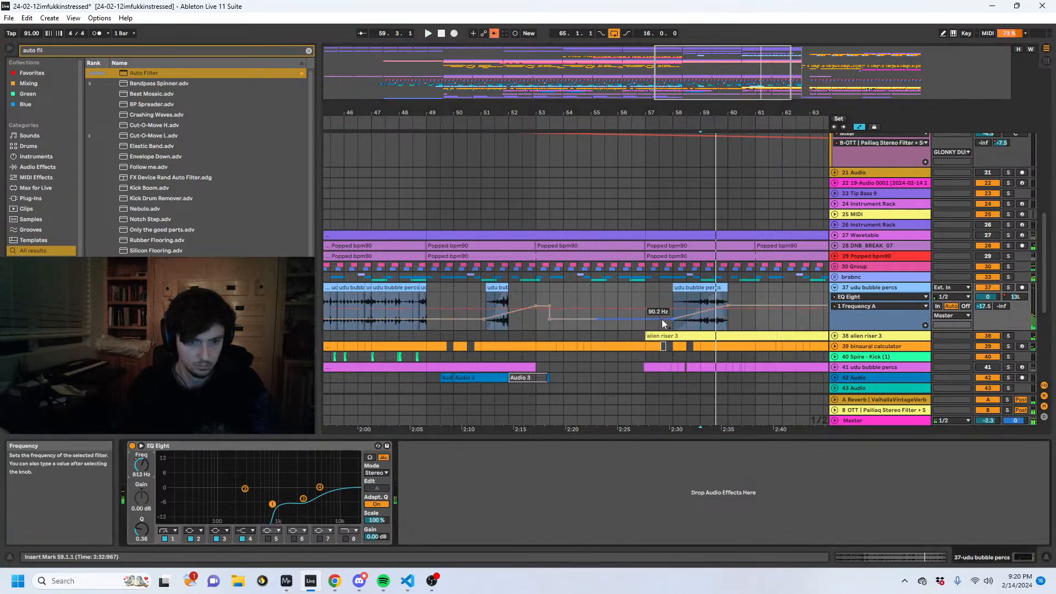
left_click_drag(706, 312, 707, 319)
left_click(492, 33)
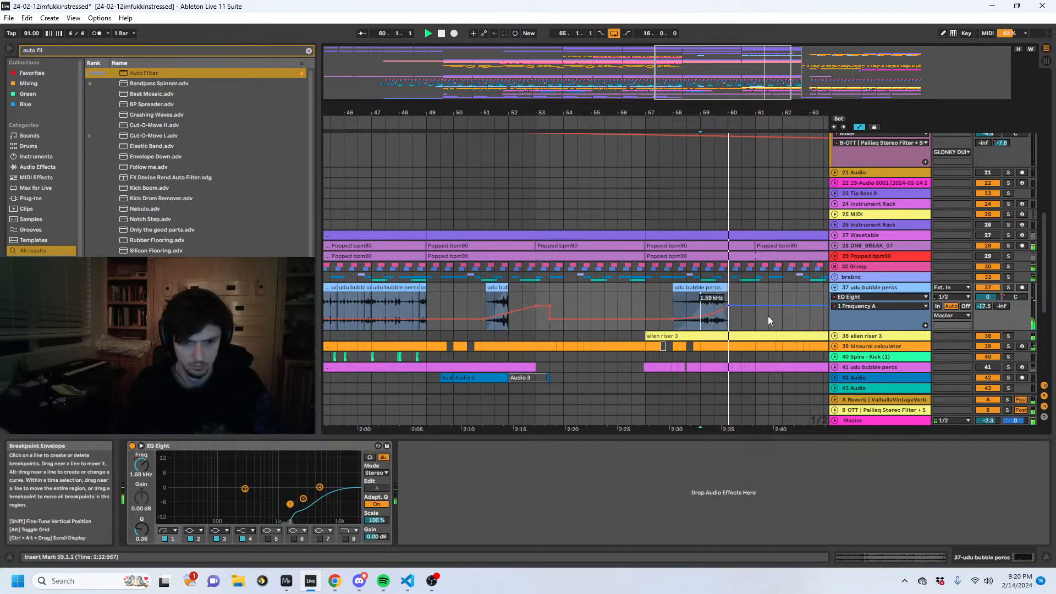
- Copy the udu bubble percs section from 48.4.1 to 53.1.1 to around bar 61, and delete the material from 60.3.1 to 62.1.1
left_click_drag(768, 115, 615, 113)
key("a")
left_click_drag(482, 301, 407, 299)
key("ctrl+c")
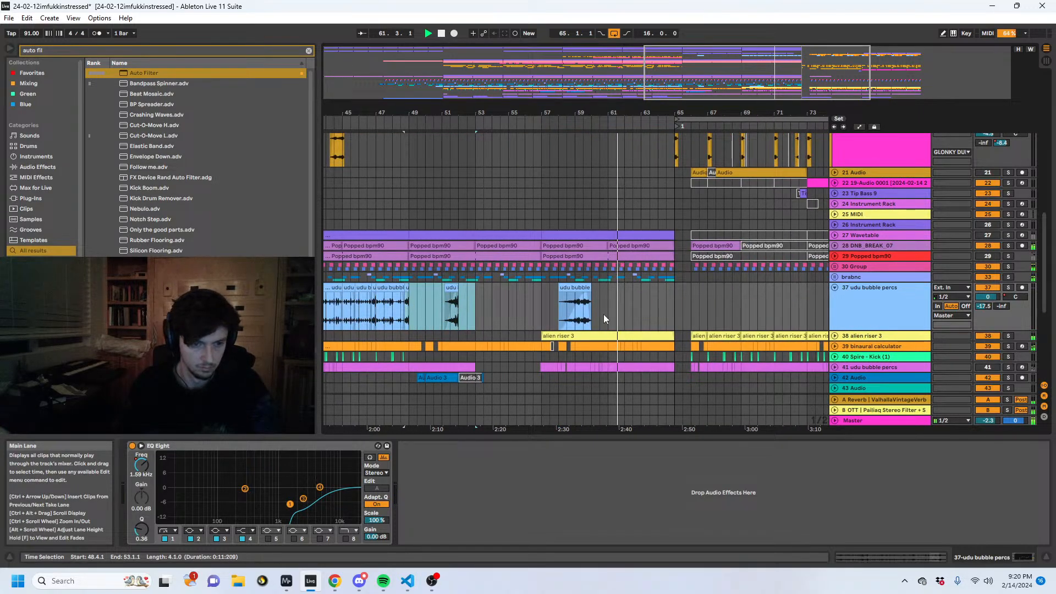
left_click(606, 313)
key("ctrl+v")
left_click_drag(624, 300, 603, 295)
key("Delete")
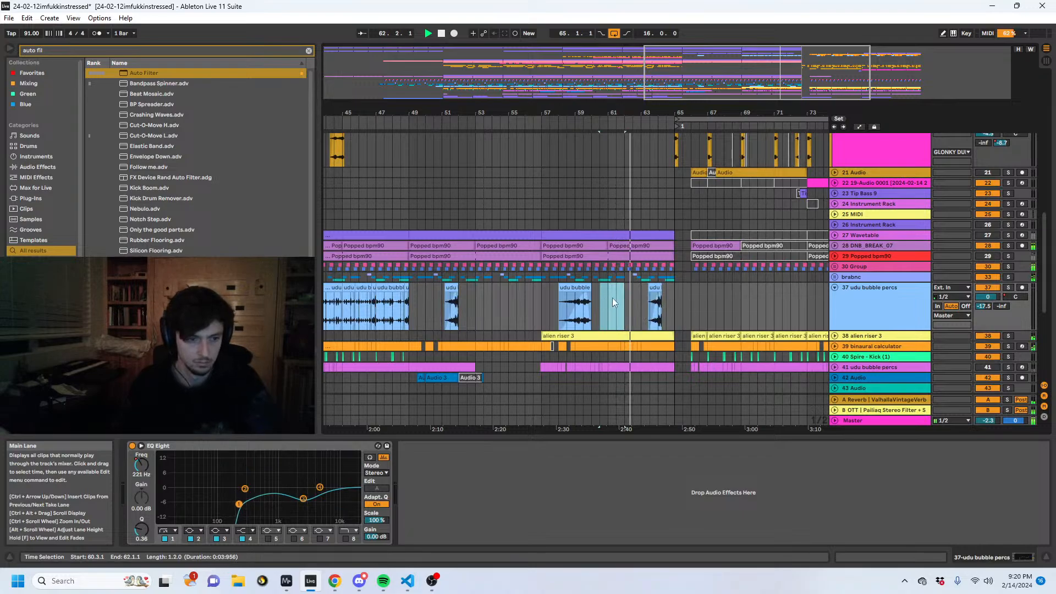
- Unfold the weird bass thing track and open the settings of its clip shortly before bar 63
scroll(669, 320, "up", 2)
scroll(625, 288, "up", 8)
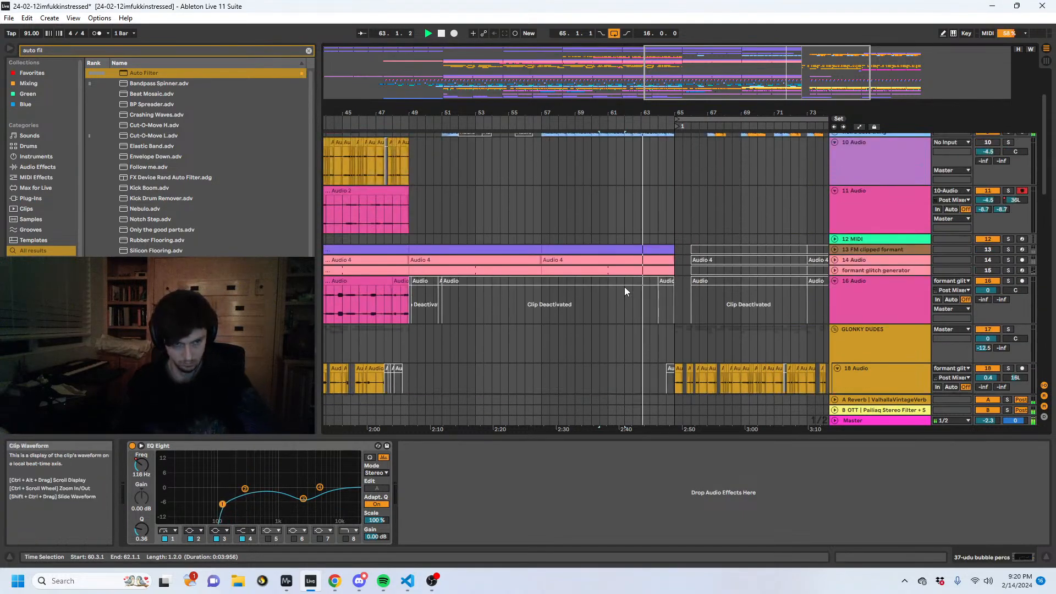
left_click(833, 189)
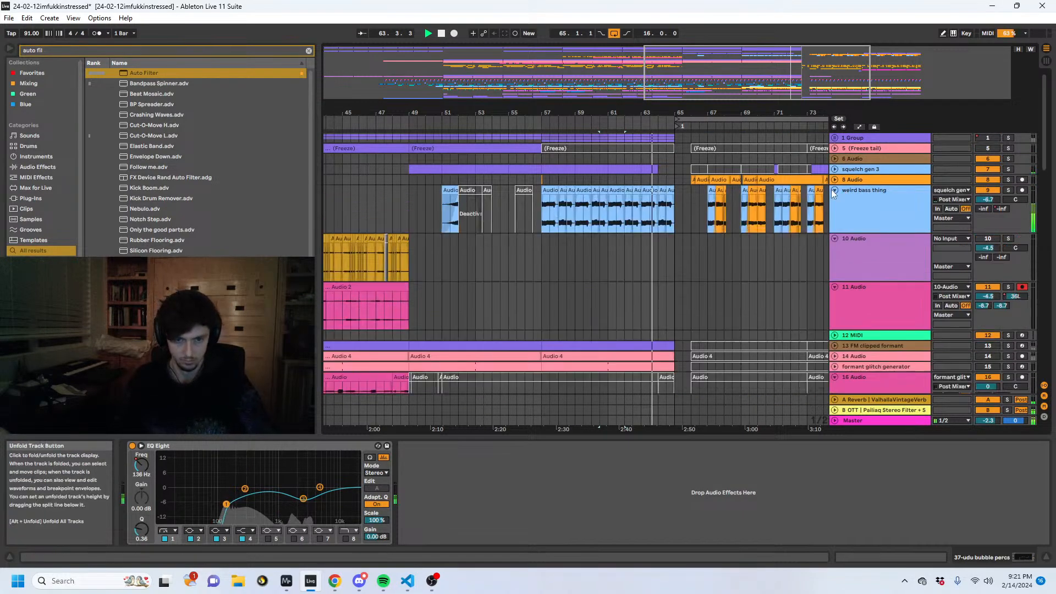
left_click(635, 213)
left_click(863, 555)
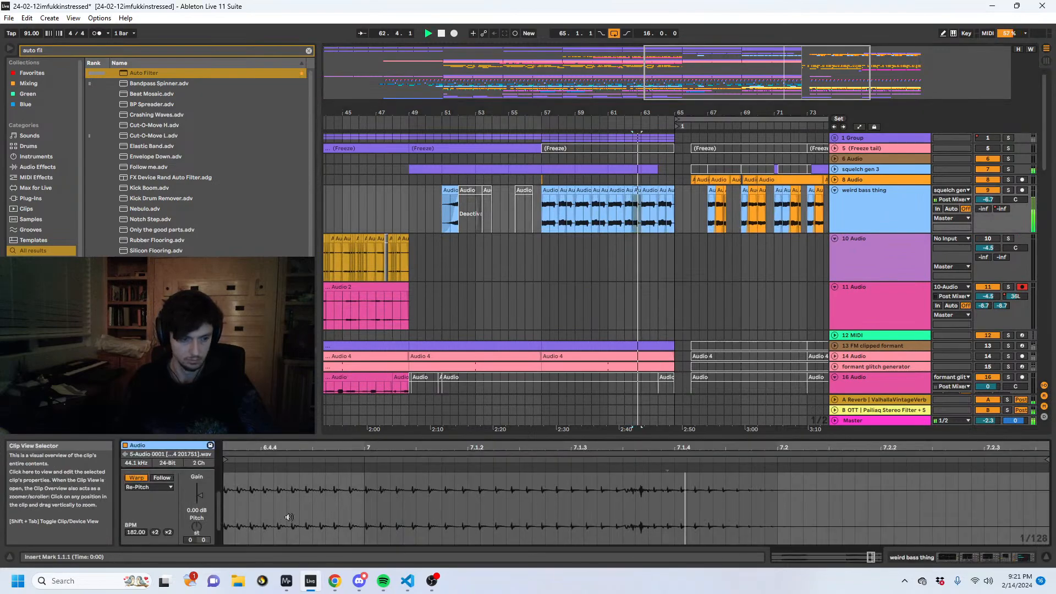
- Set the weird bass thing clip before bar 63 to Complex warp mode and its pitch to -15 semitones
left_click(160, 487)
left_click_drag(198, 528, 198, 545)
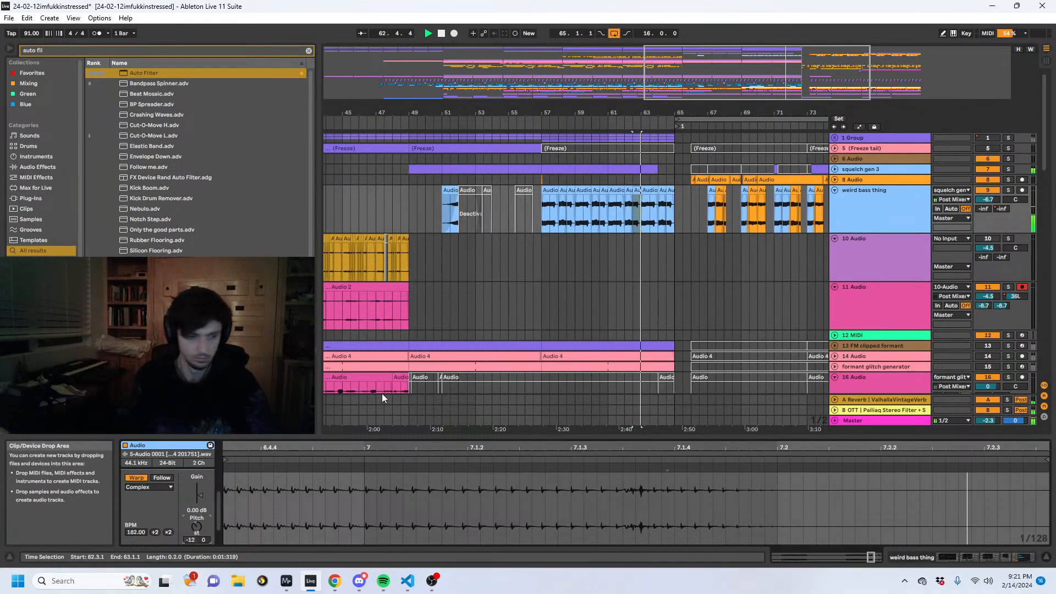
key("Down")
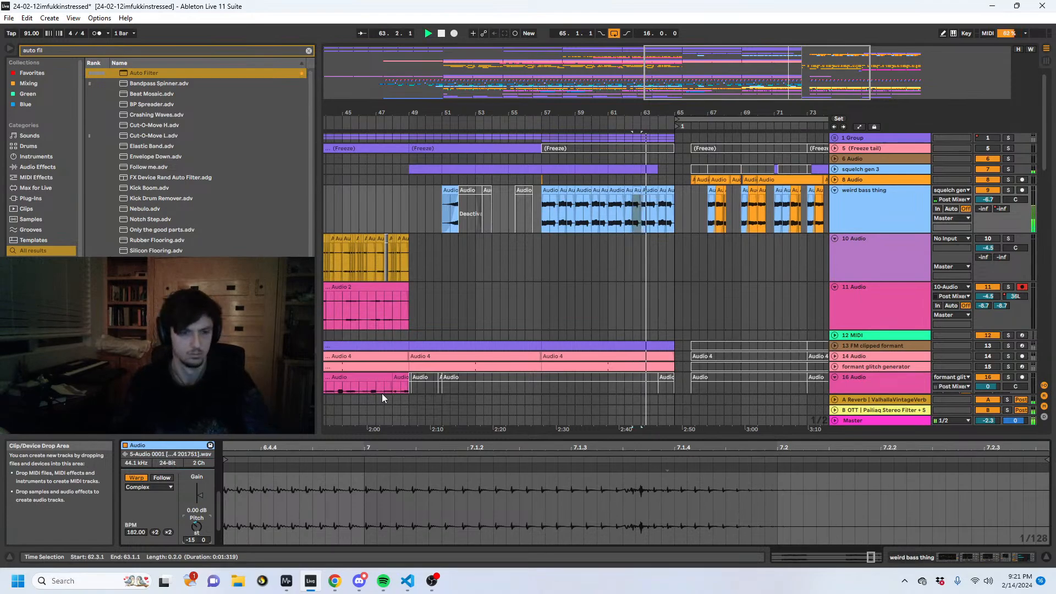
- Deactivate the weird bass thing clip from 64.3.1 to 65.1.1
left_click(883, 207)
left_click(985, 552)
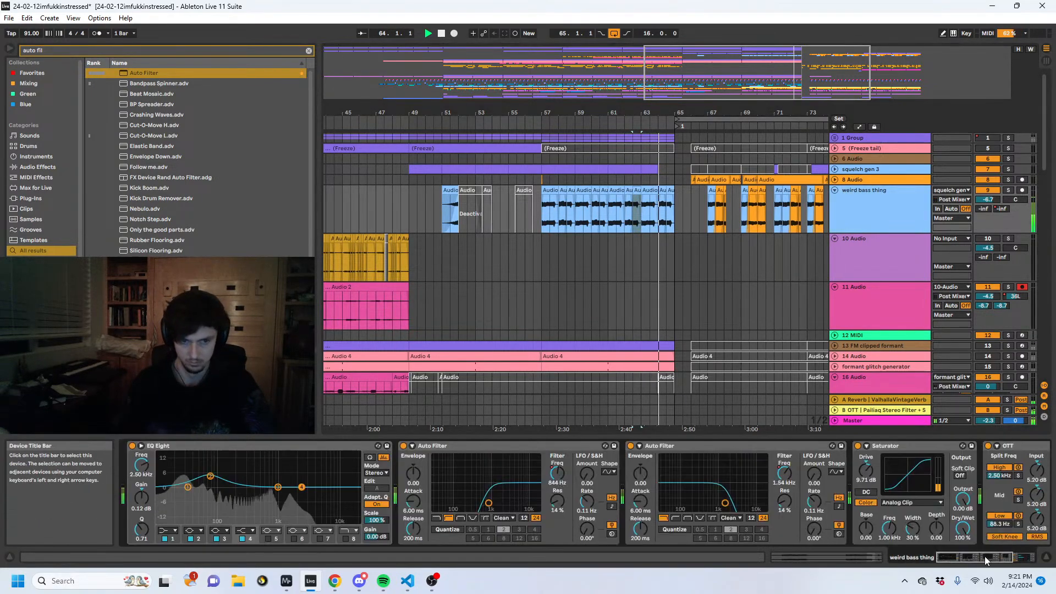
left_click(684, 448)
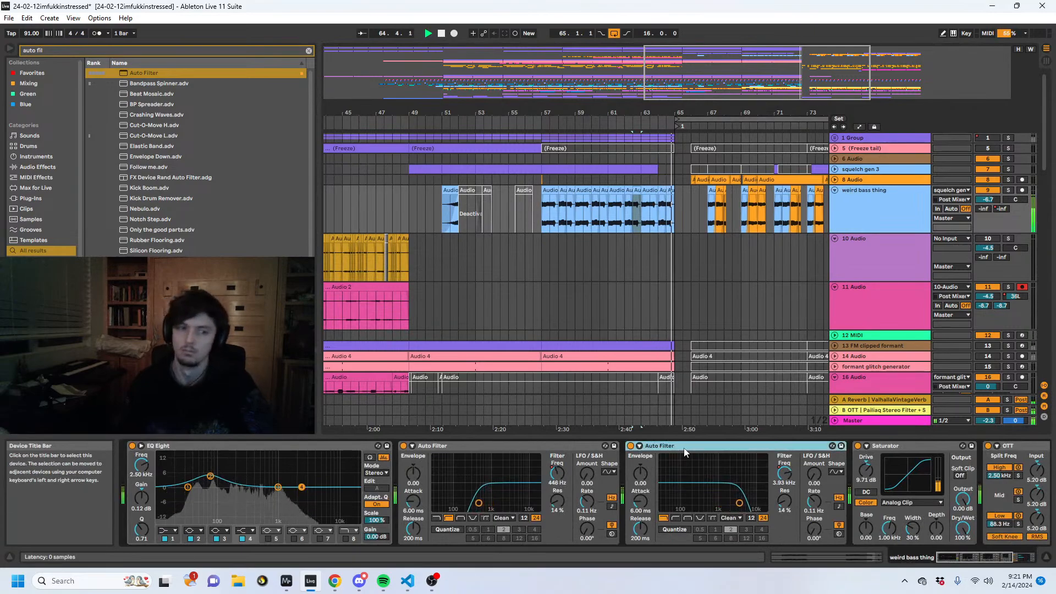
left_click(671, 194)
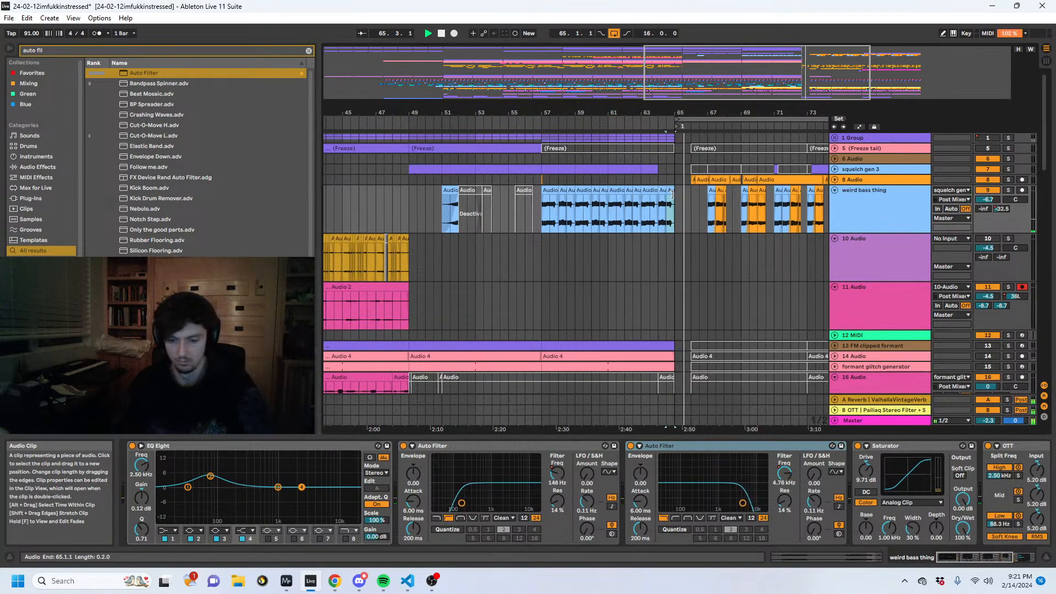
left_click(664, 204)
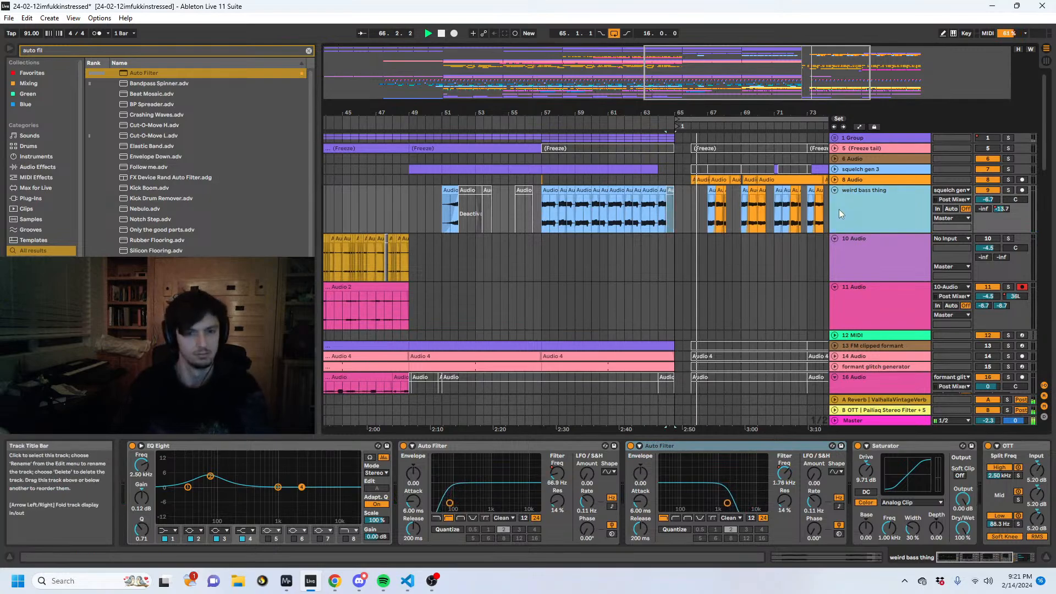
- Unfold the 8 Audio track, copy the short weird bass thing clip at 69.1.1 to 65.1.1, and play the transition
scroll(839, 208, "down", 10)
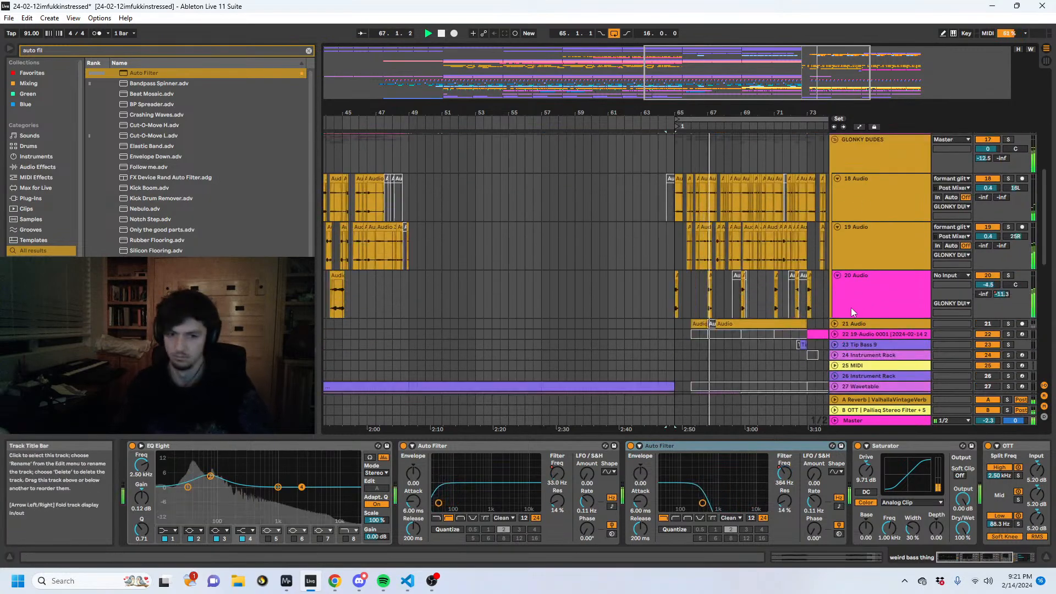
scroll(844, 306, "down", 10)
scroll(818, 319, "up", 20)
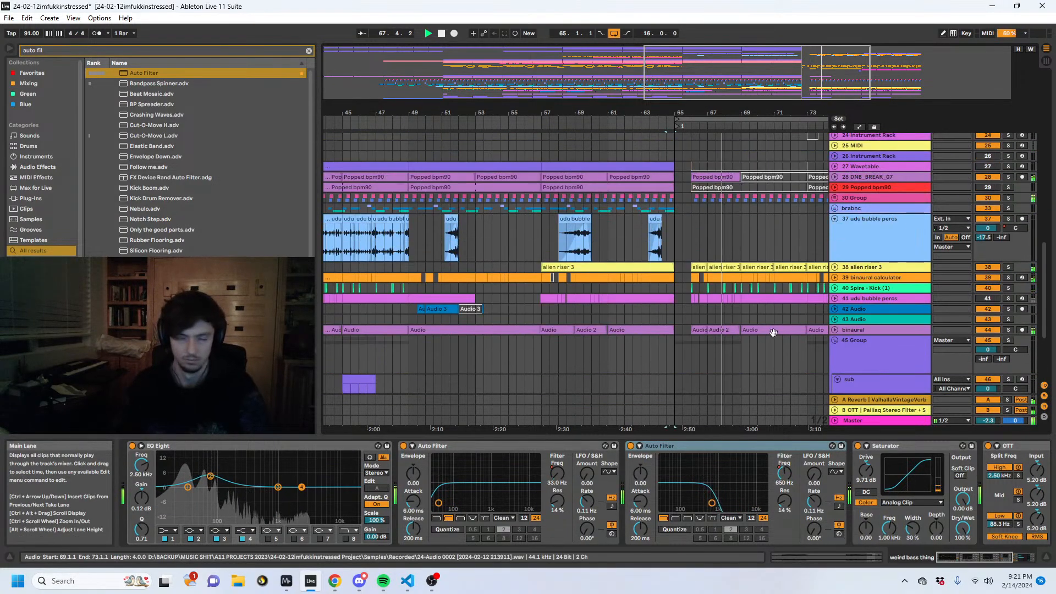
scroll(756, 319, "up", 1)
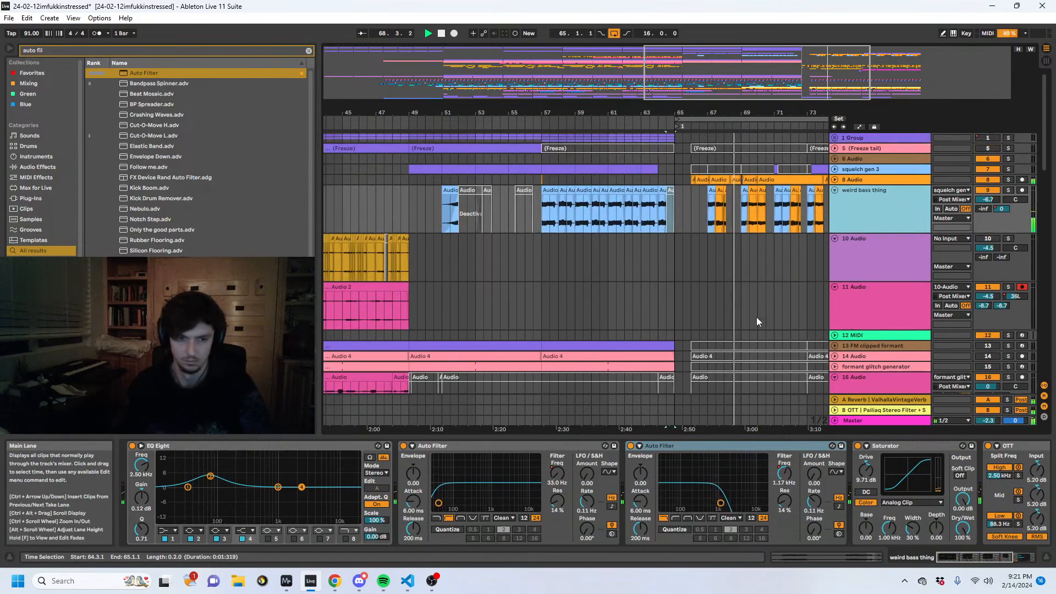
left_click(835, 180)
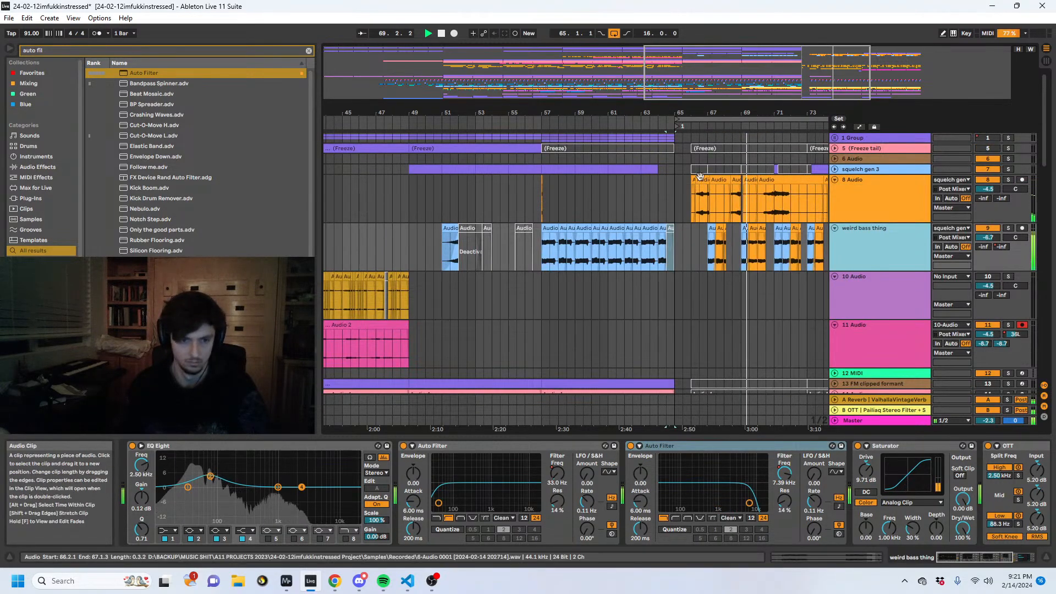
left_click_drag(737, 114, 734, 144)
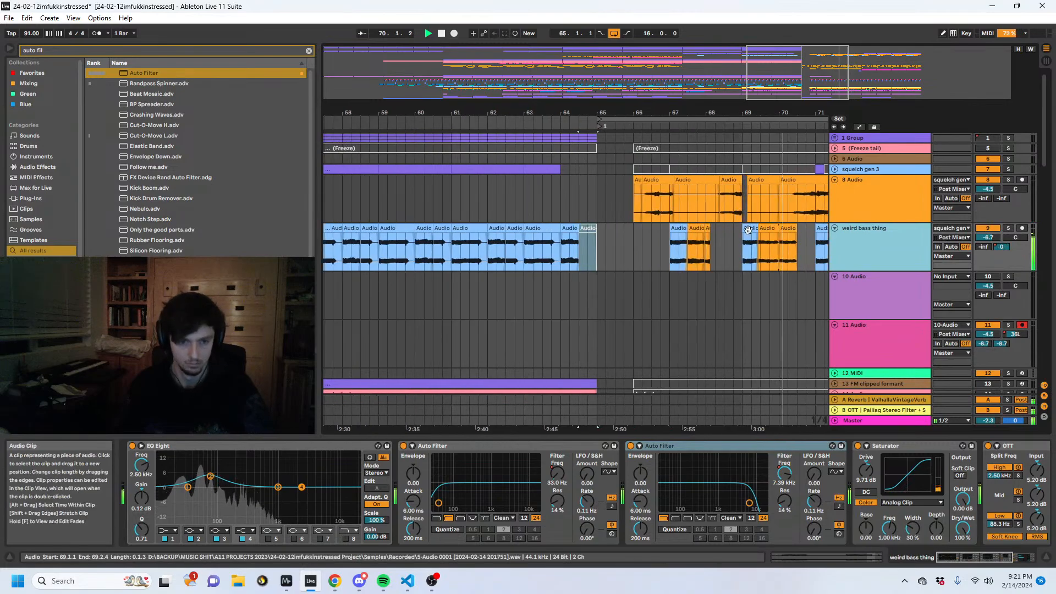
left_click(600, 253)
key("ctrl+v")
left_click(581, 253)
key("space")
key("space")
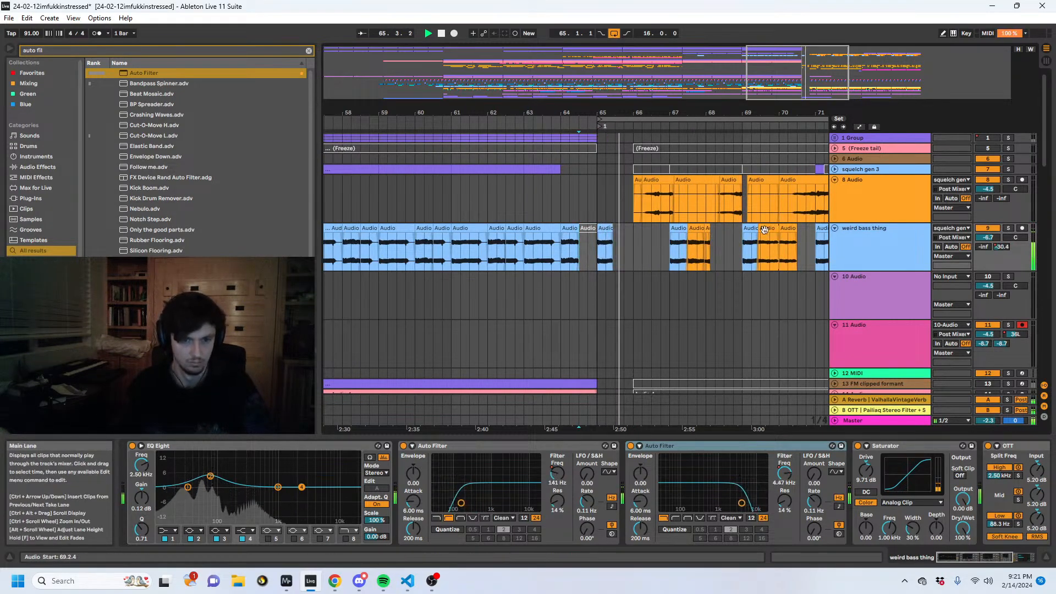
- Copy the orange weird bass thing clip at 69.2.4 to 65.2.4, directly behind the pasted clip, and play the transition into bar 65
key("space")
left_click(614, 249)
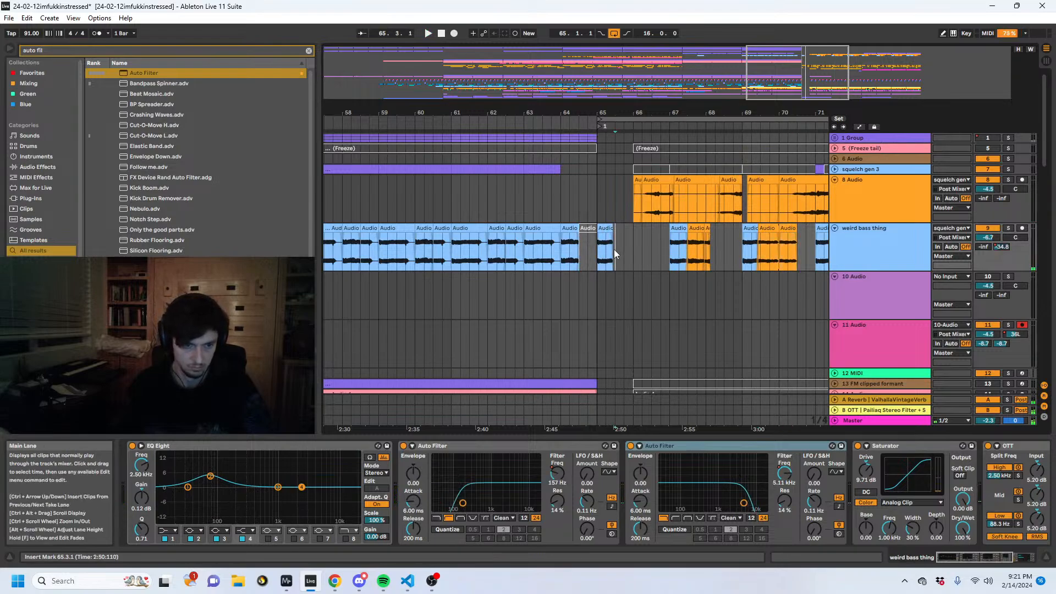
key("ctrl+v")
left_click(599, 249)
key("space")
left_click_drag(616, 113, 599, 228)
left_click(537, 243)
key("space")
key("space")
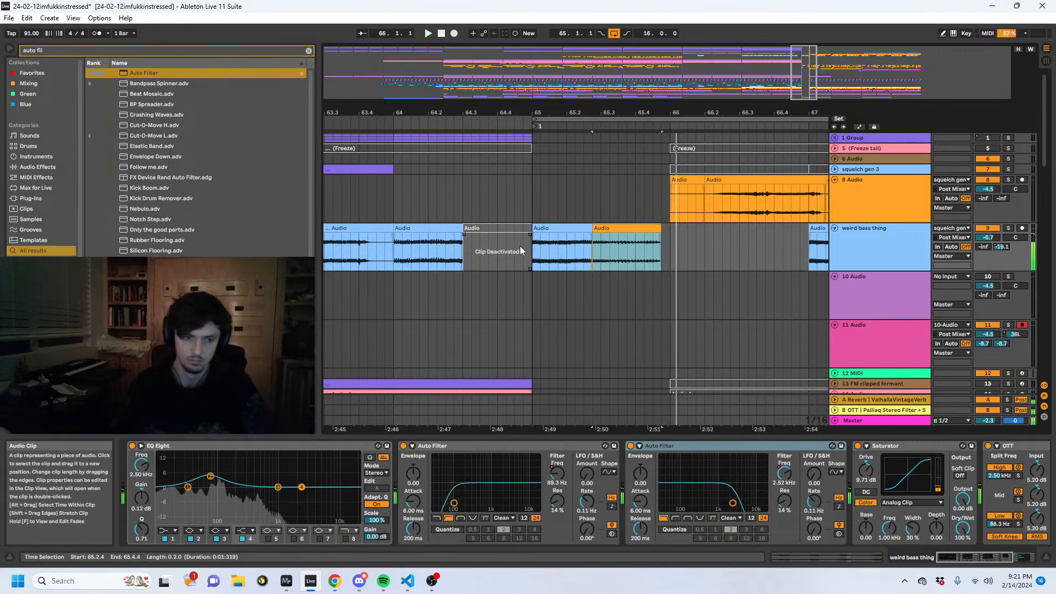
left_click(516, 246)
key("space")
key("space")
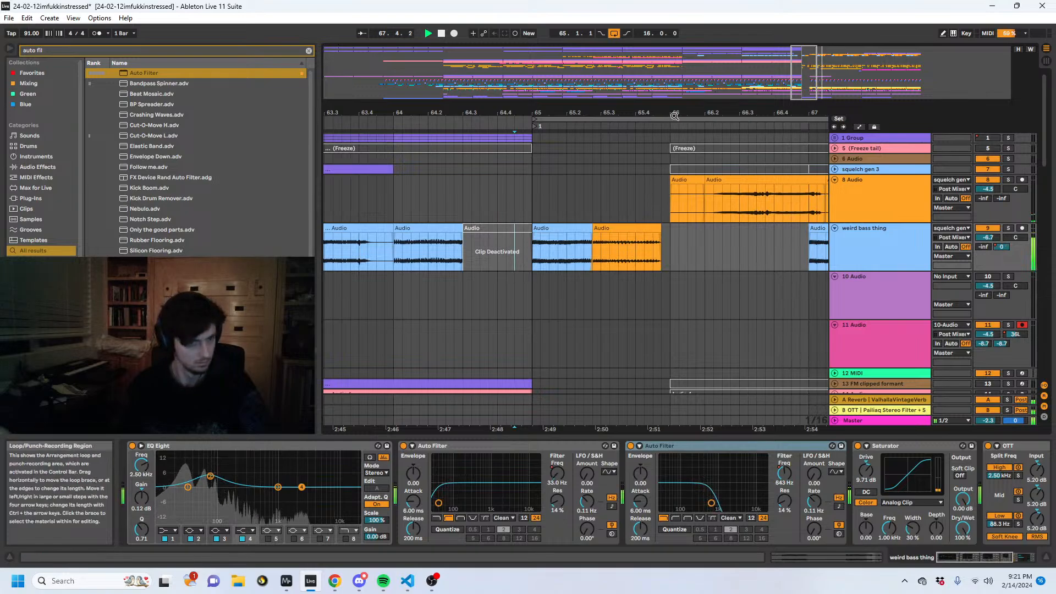
- Play the 8 Audio clip that ends at bar 69 and set its warp mode to Beats
left_click_drag(425, 113, 425, 104)
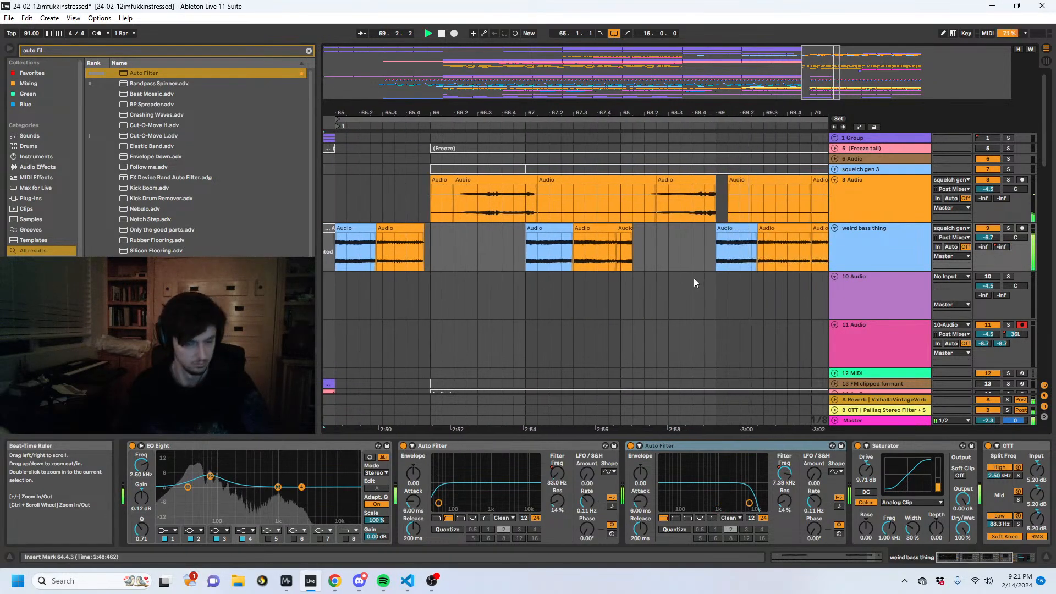
left_click(660, 207)
key("space")
key("space")
left_click(672, 180)
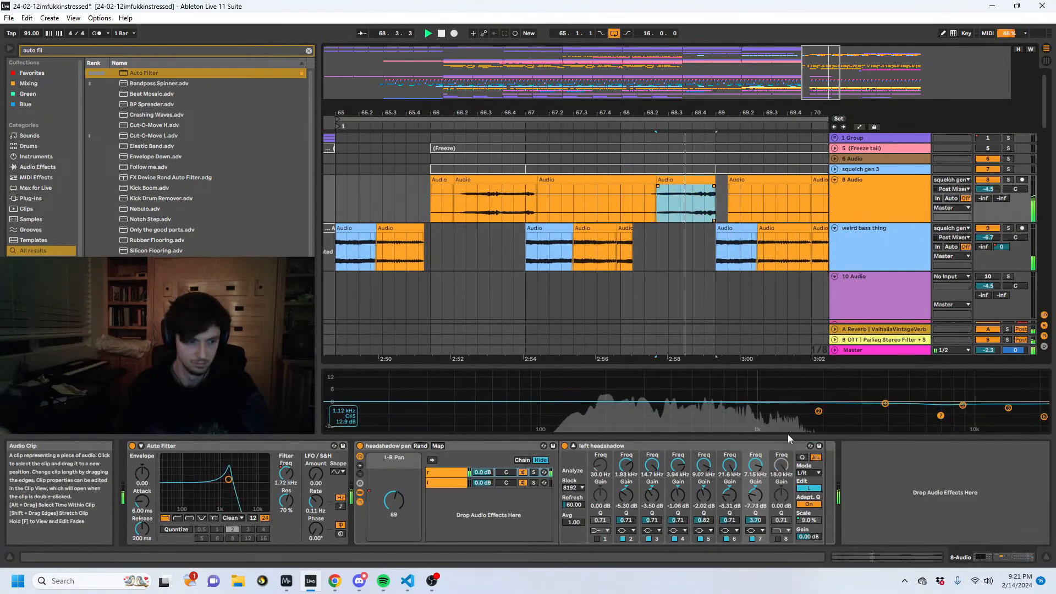
left_click(827, 557)
left_click(149, 487)
left_click(146, 487)
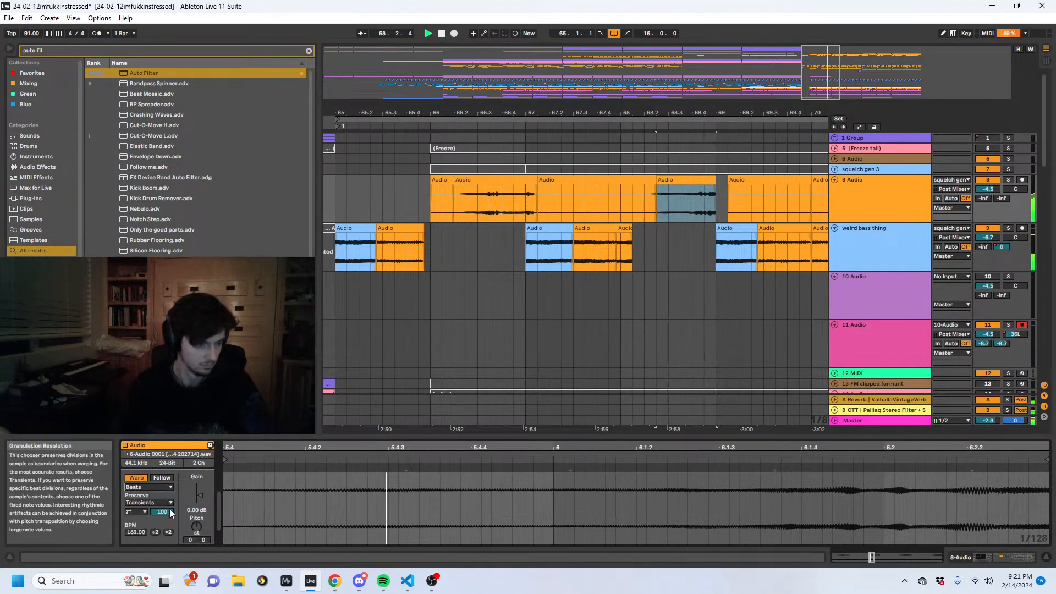
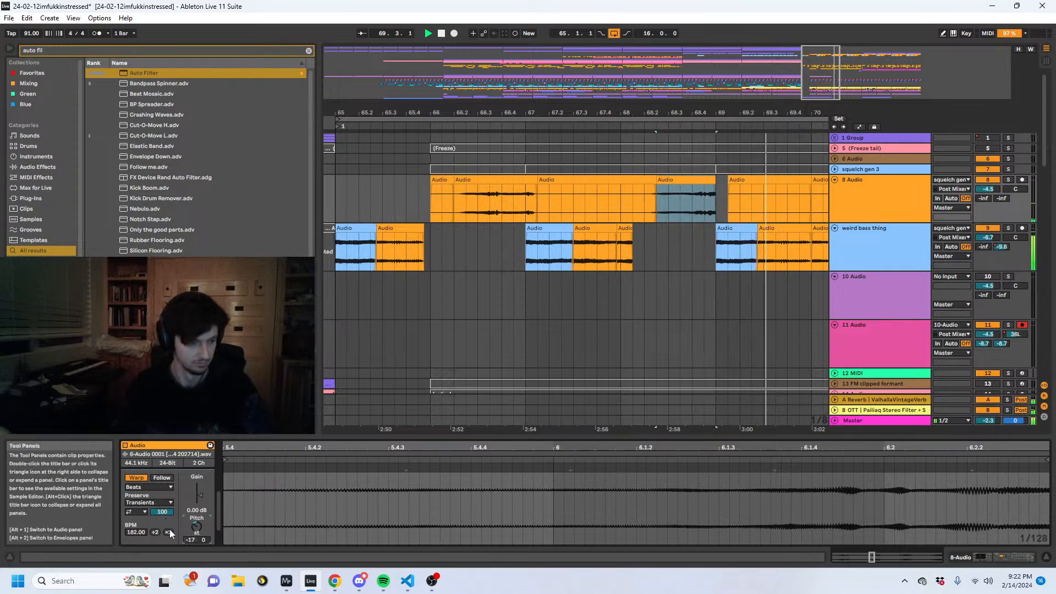
- Add a warp marker just after 6.1.4 in the 8 Audio clip ending at bar 69 and transpose the clip to -12 semitones
key("space")
left_click(730, 470)
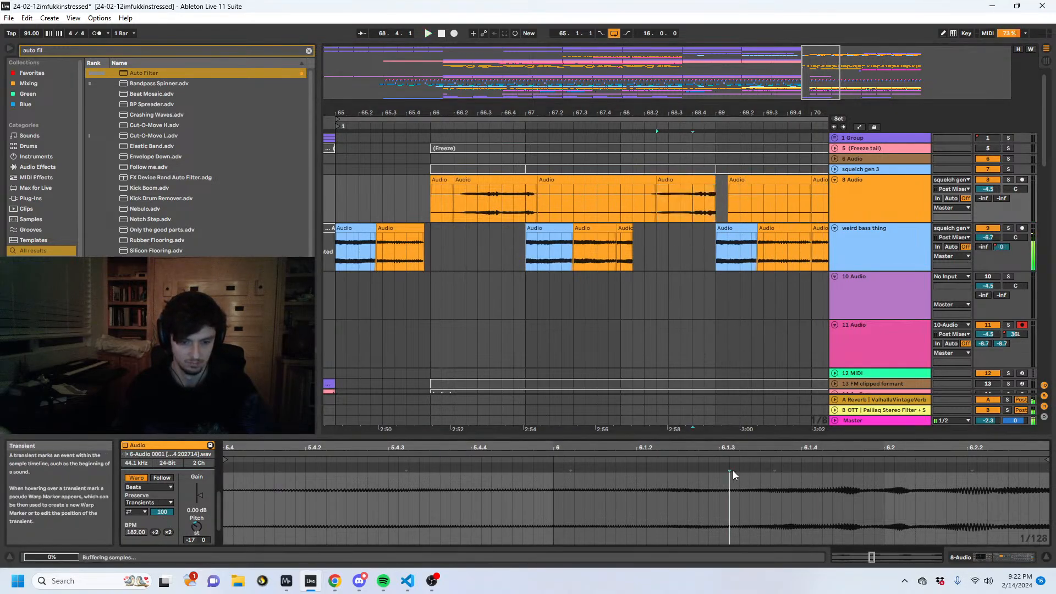
key("space")
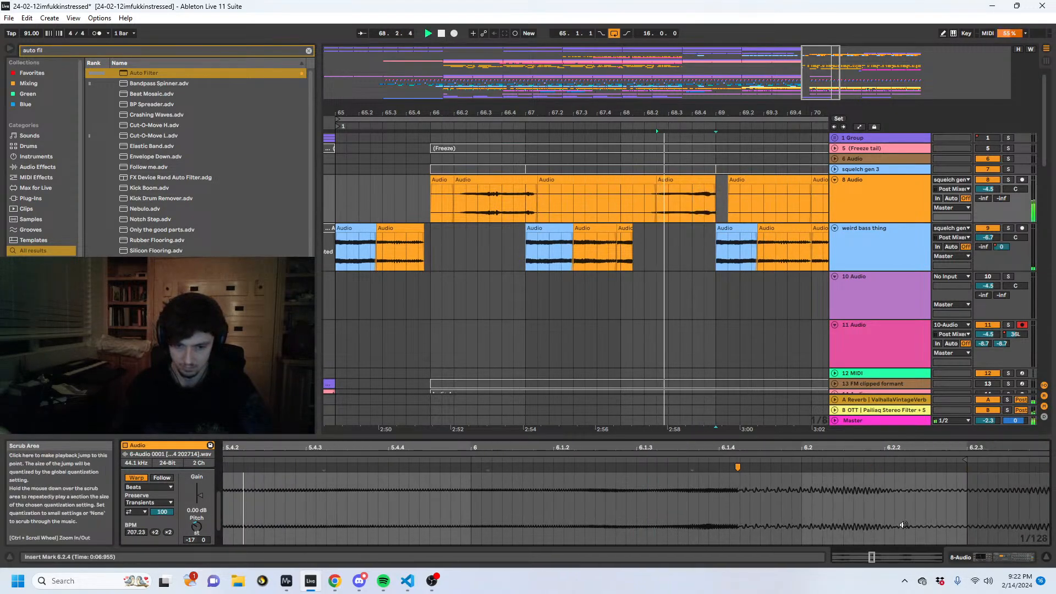
left_click(155, 488)
left_click(642, 197)
left_click(661, 188)
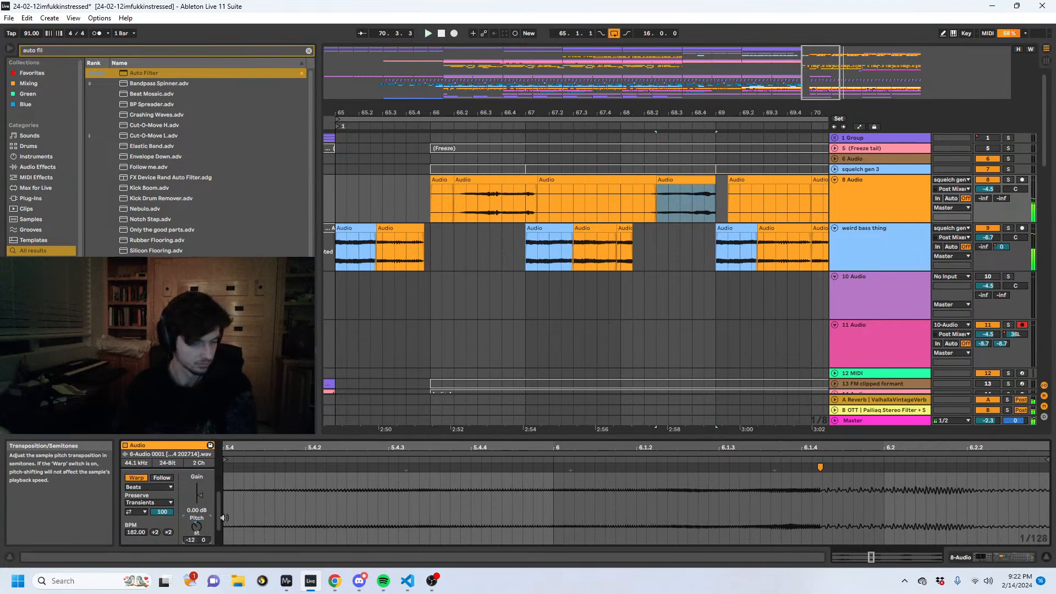
- Add a warp marker at about 6.1.3 in the same clip and move the existing marker to about 6.2
key("space")
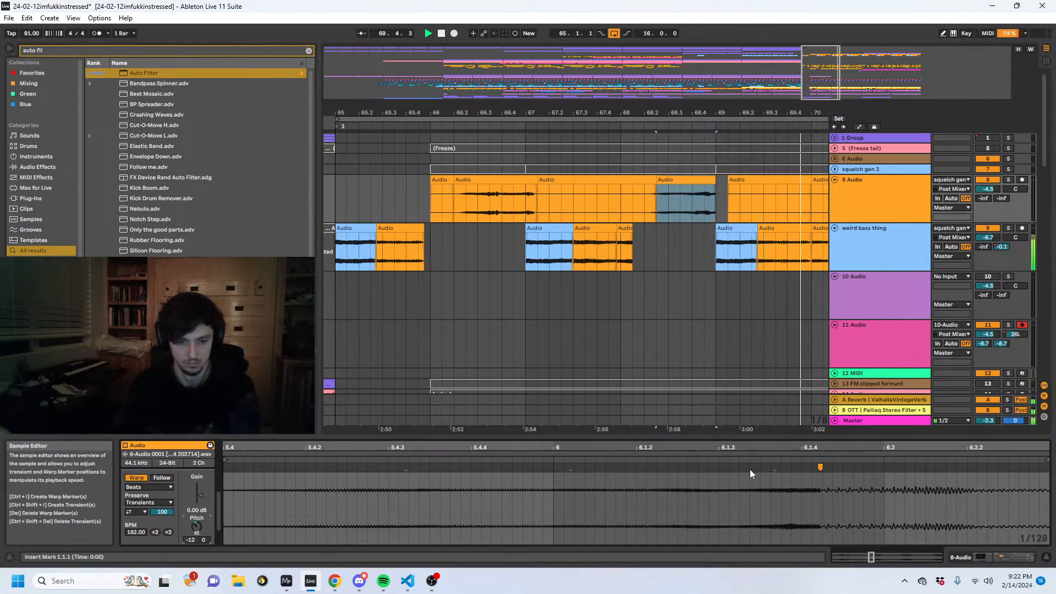
double_click(727, 466)
left_click_drag(819, 468, 893, 467)
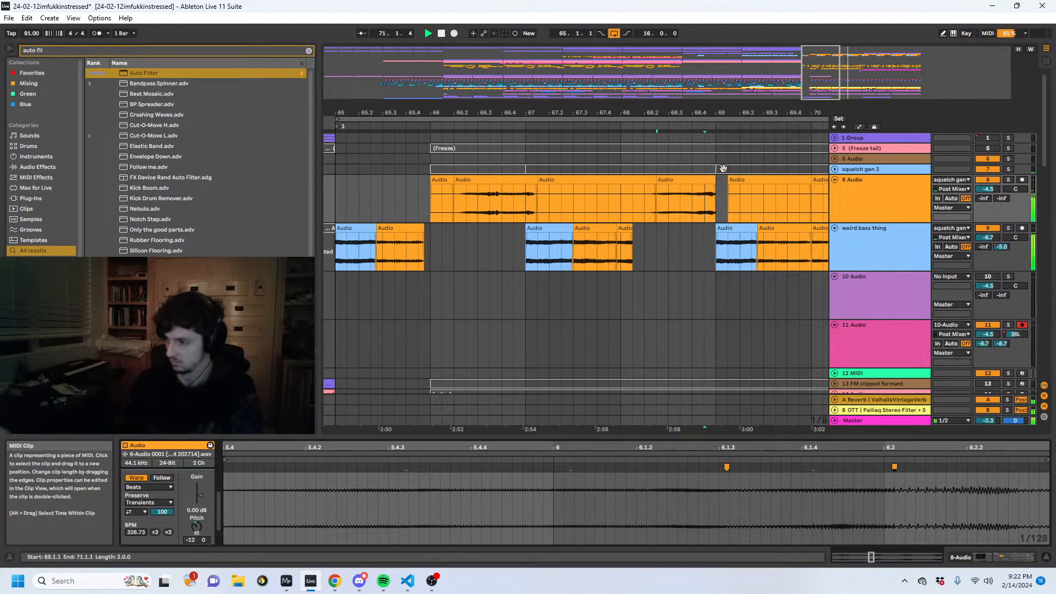
- Automate the first Auto Filter's frequency on weird bass thing, ramping up from about bar 71.2 to about 1.06 kHz just before bar 73
left_click_drag(736, 112, 460, 78)
left_click(620, 229)
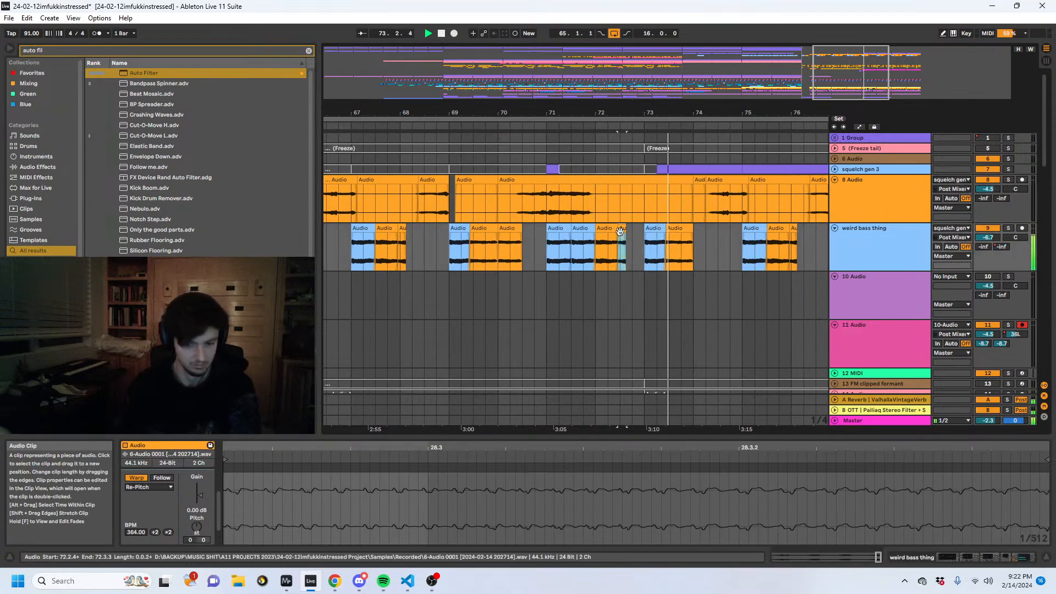
left_click(962, 556)
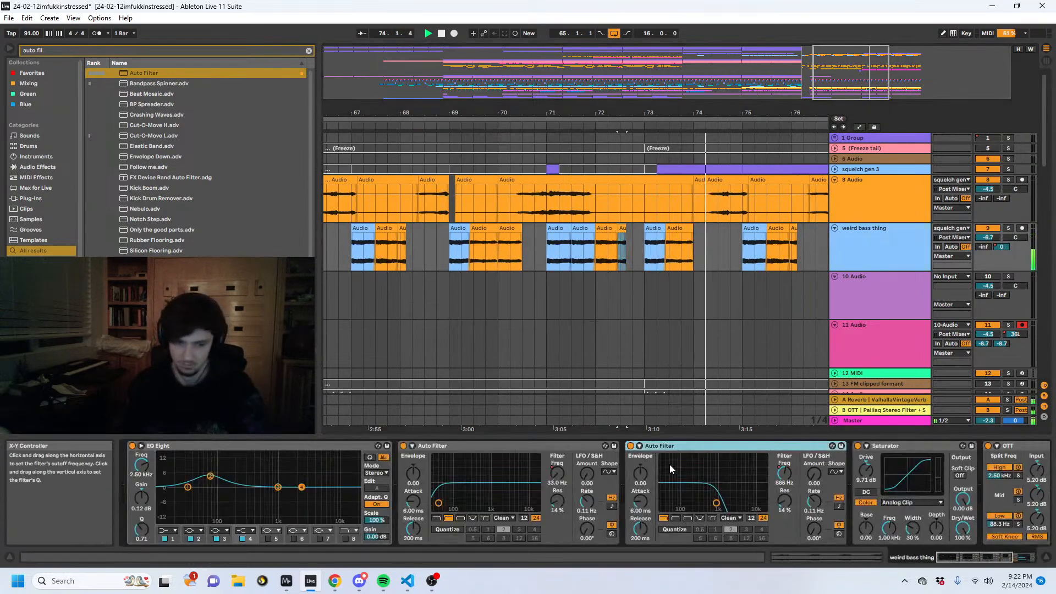
left_click(554, 470)
key("a")
left_click(566, 269)
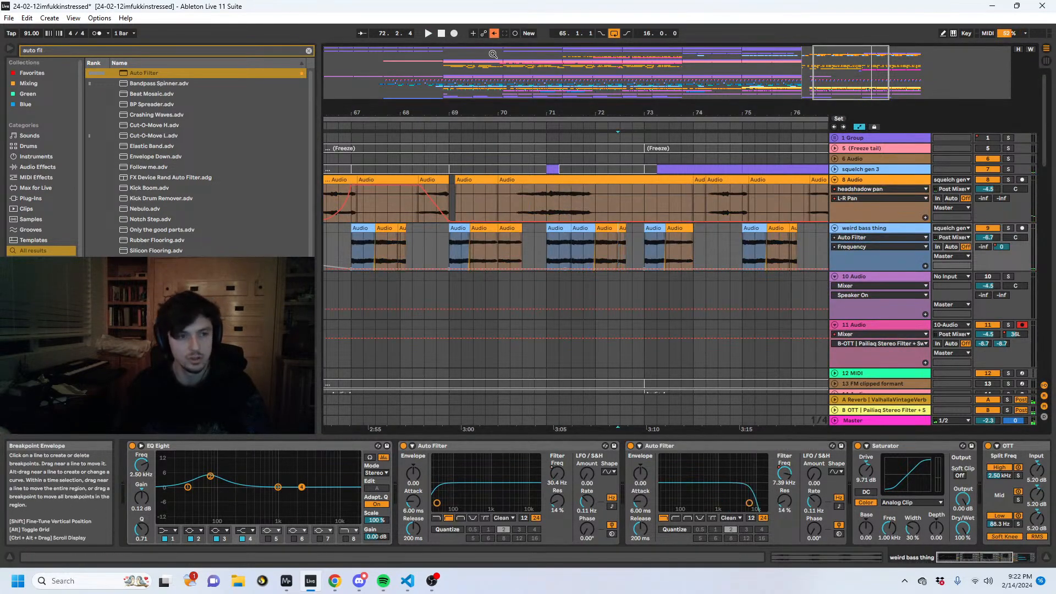
key("space")
left_click_drag(628, 264, 631, 249)
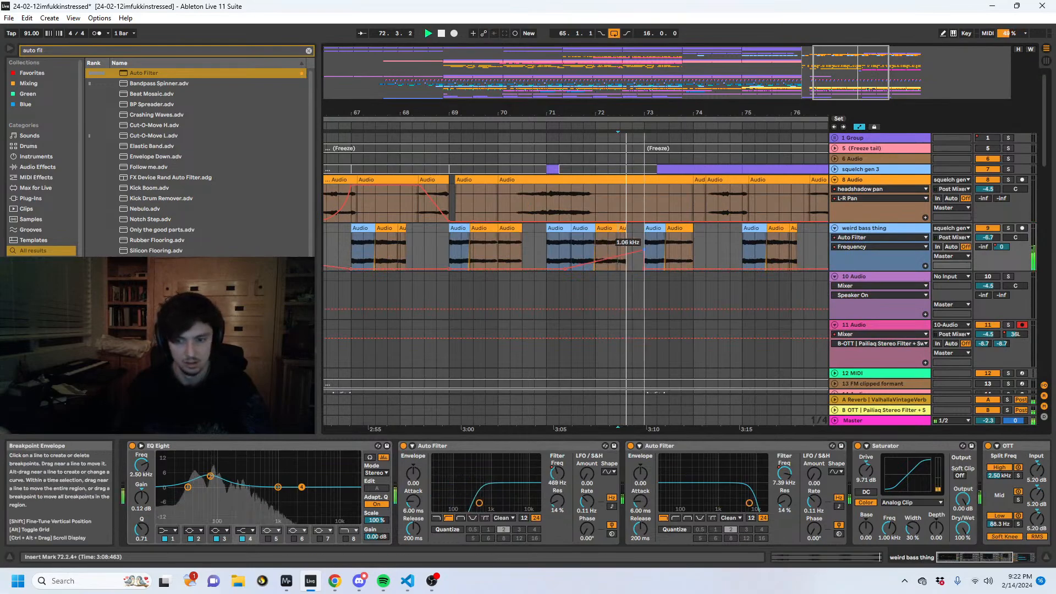
left_click(582, 240)
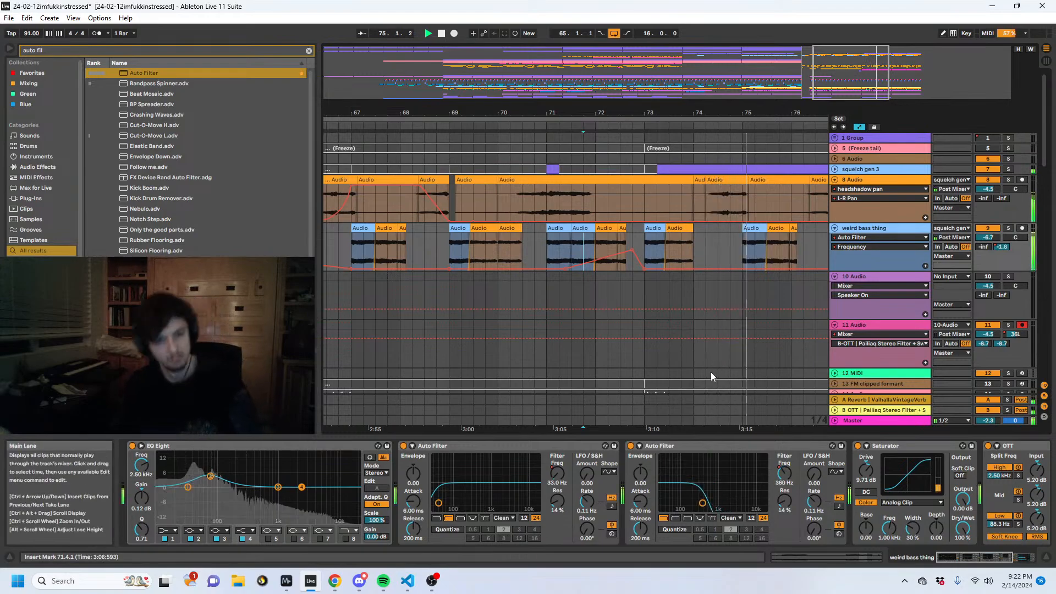
left_click(719, 248)
key("a")
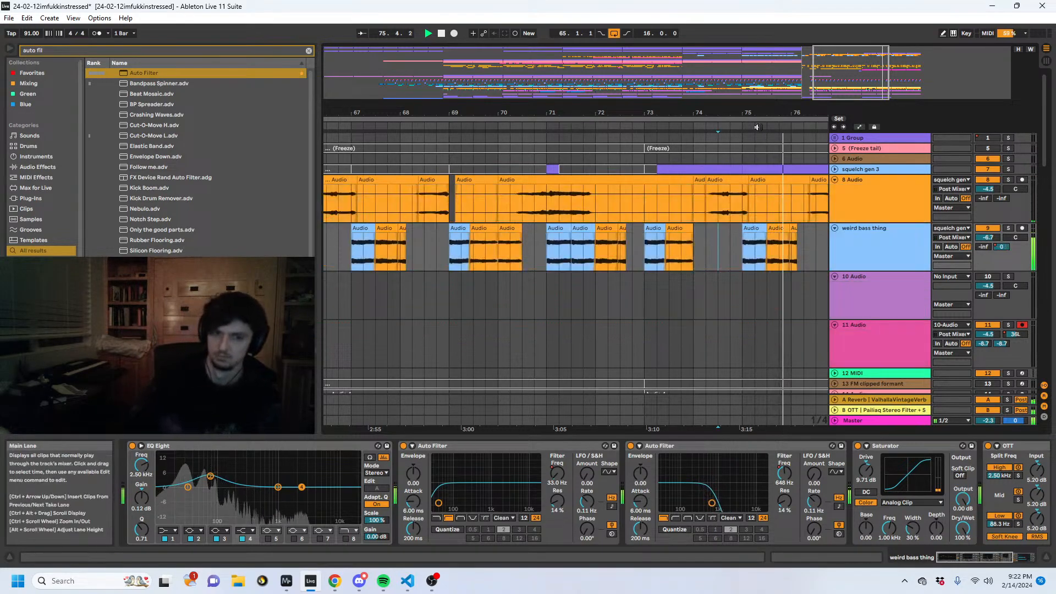
- Deactivate the 8 Audio clip sections from 74.2.1 to 75.1.3 and from 79.1.1 to 80.2.1
mouse_move(746, 113)
left_mouse_down()
mouse_move(574, 115)
mouse_move(631, 108)
left_mouse_up()
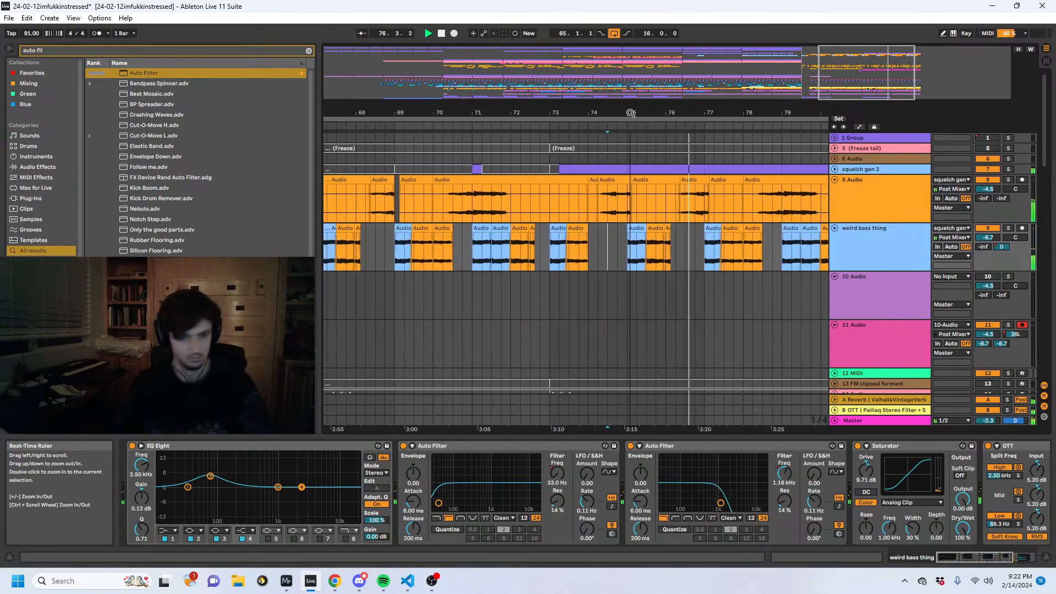
left_click_drag(632, 211, 601, 212)
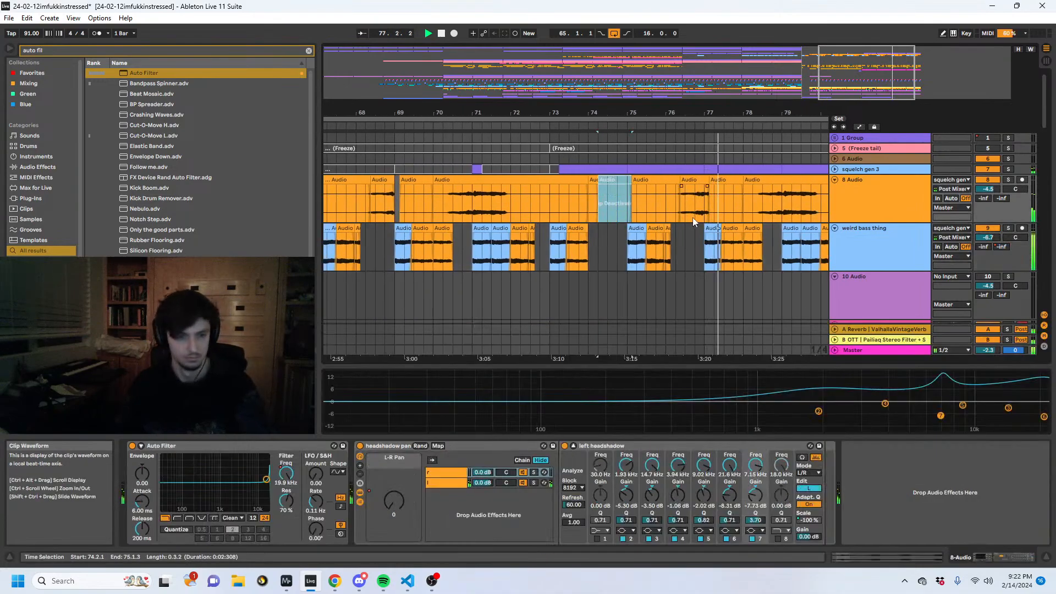
left_click_drag(704, 211, 680, 210)
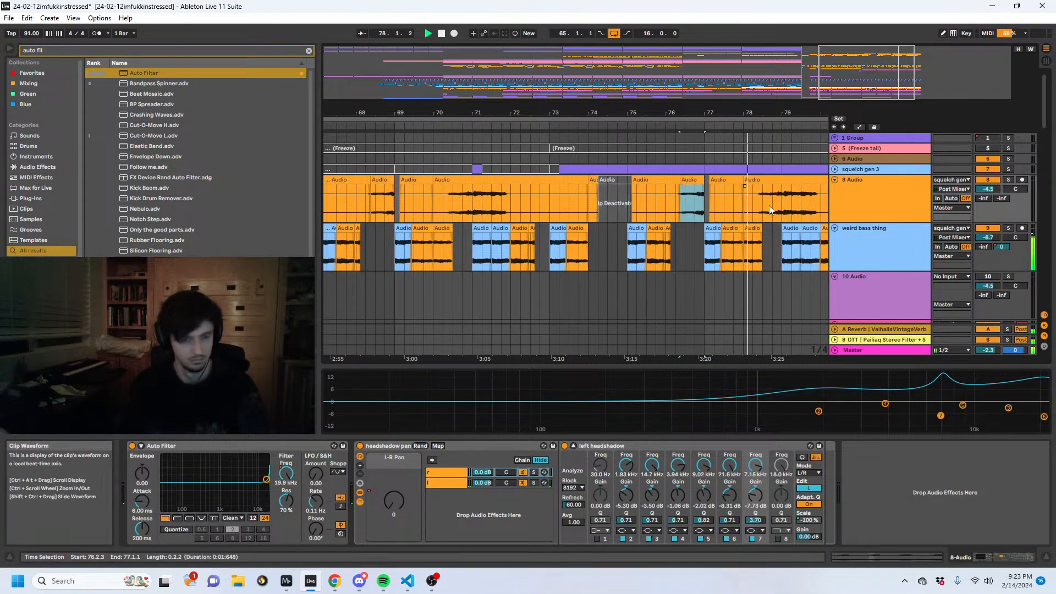
left_click_drag(785, 211, 810, 209)
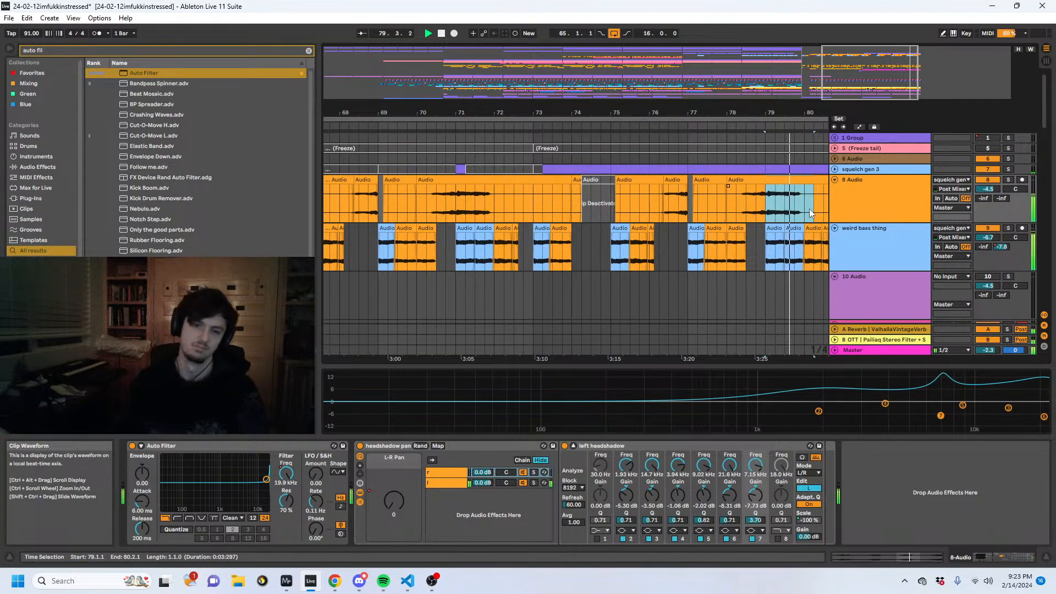
key("0")
- Try to duplicate the arrangement section starting at bar 73 by means of the loop region
left_click_drag(688, 113, 627, 105)
key("space")
left_click_drag(496, 119, 595, 120)
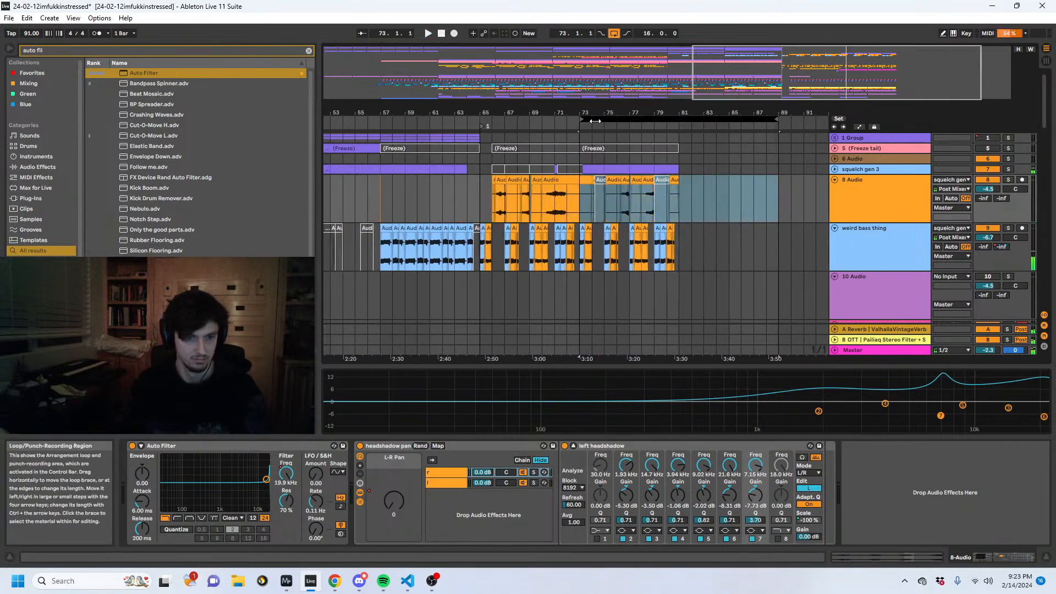
left_click_drag(776, 119, 802, 119)
key("Left")
key("ctrl+d")
left_click(674, 119)
key("ctrl+d")
left_click_drag(570, 119, 705, 120)
- Add a locator at 81.1.1, where the duplicated section starts
right_click(681, 126)
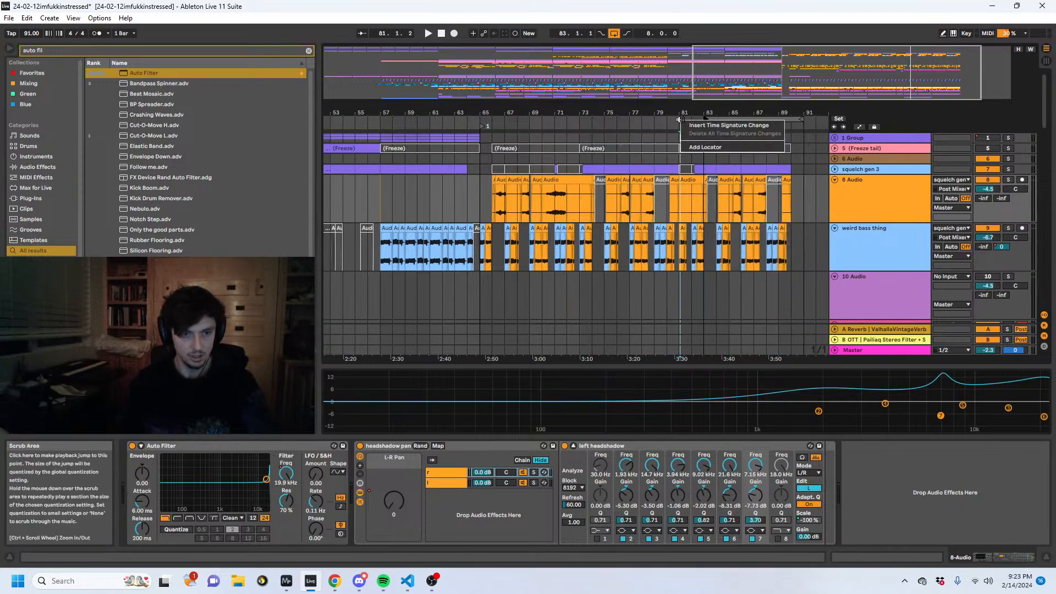
left_click(691, 147)
left_click(679, 258)
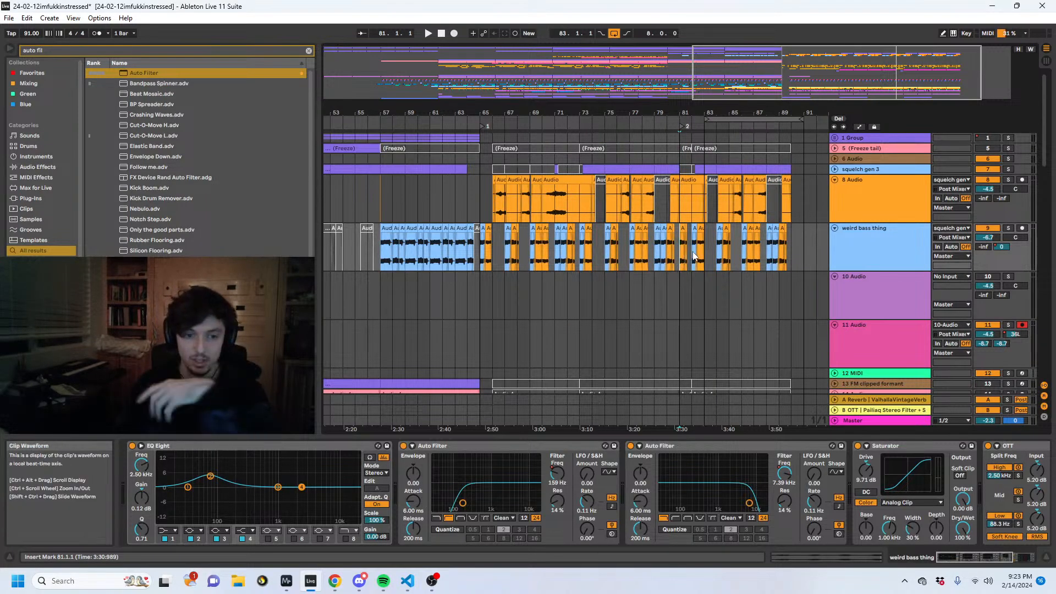
- Try deactivating all weird bass thing clips from bar 82 to the end, and undo the deactivation
left_click_drag(692, 256, 815, 260)
key("0")
left_click(684, 249)
left_click(667, 255)
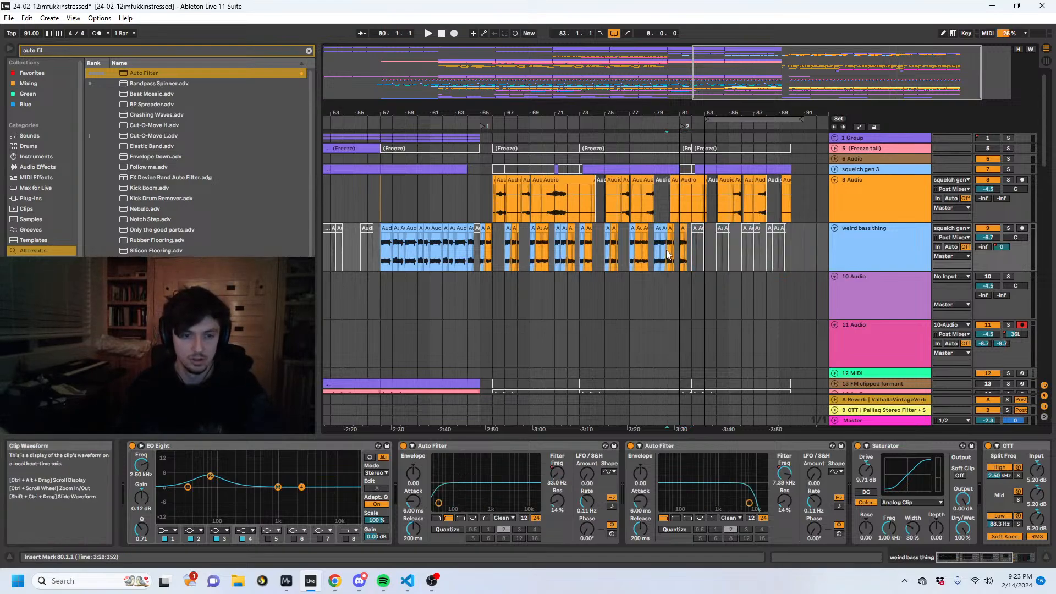
key("ctrl+z")
- Play the arrangement around bar 81 to check the transition into the duplicated section
left_click_drag(686, 257, 709, 258)
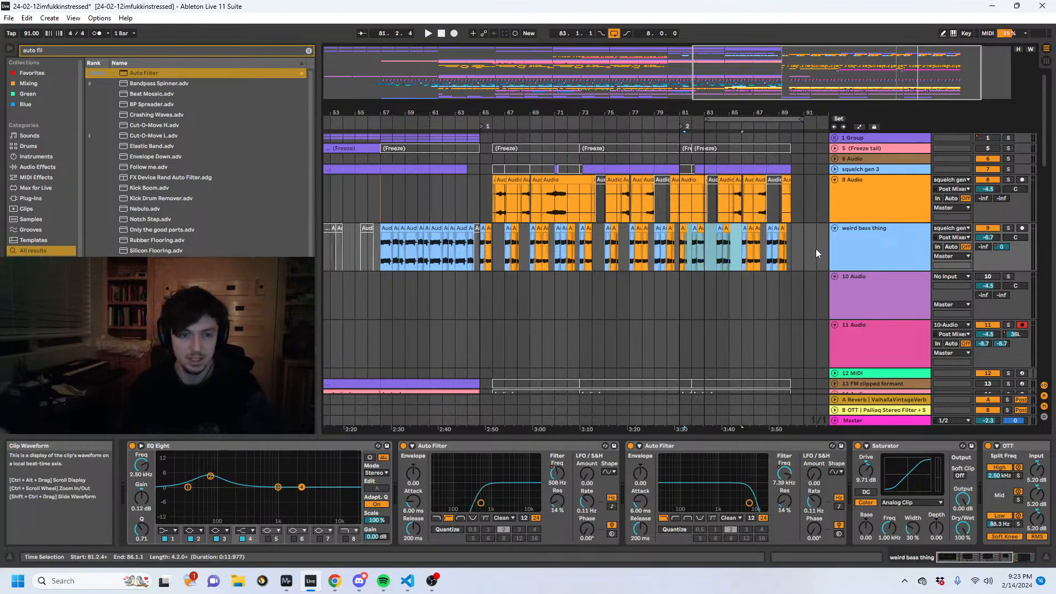
left_click(673, 249)
key("space")
scroll(710, 278, "down", 5)
scroll(736, 275, "up", 5)
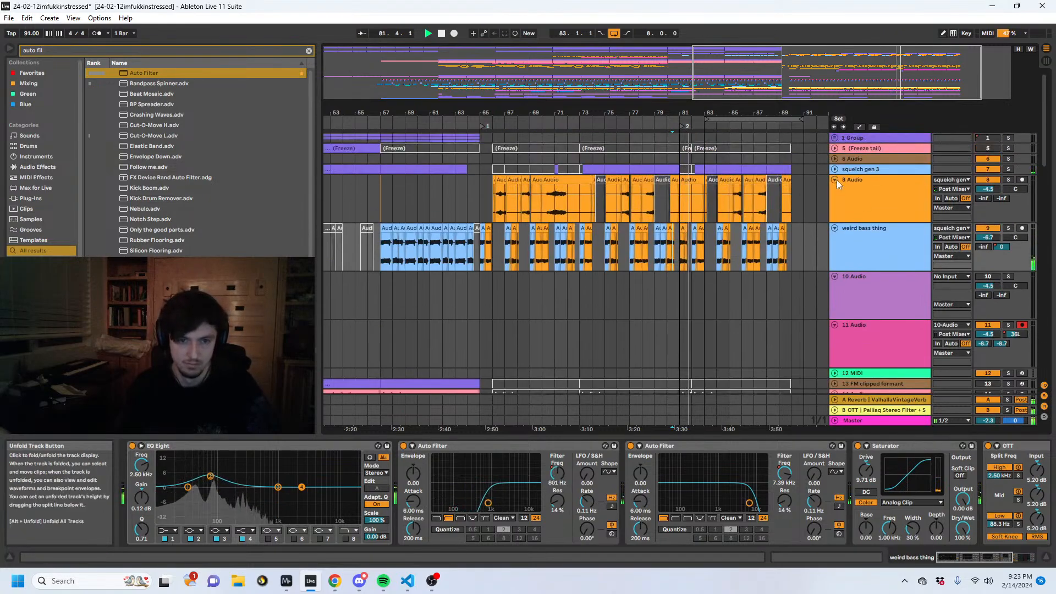
left_click_drag(687, 113, 641, 127)
key("space")
left_click(523, 247)
key("space")
- Undo the locator at bar 81 and the duplication of the section from bar 73
left_click_drag(556, 113, 700, 99)
key("ctrl+z")
key("space")
key("ctrl+z")
key("ctrl+z")
- Loop bars 73 to 81 and duplicate this eight-bar section on all tracks twice, extending the arrangement to bar 97
left_click_drag(687, 159, 585, 161)
key("ctrl+l")
left_click(616, 120)
key("ctrl+d")
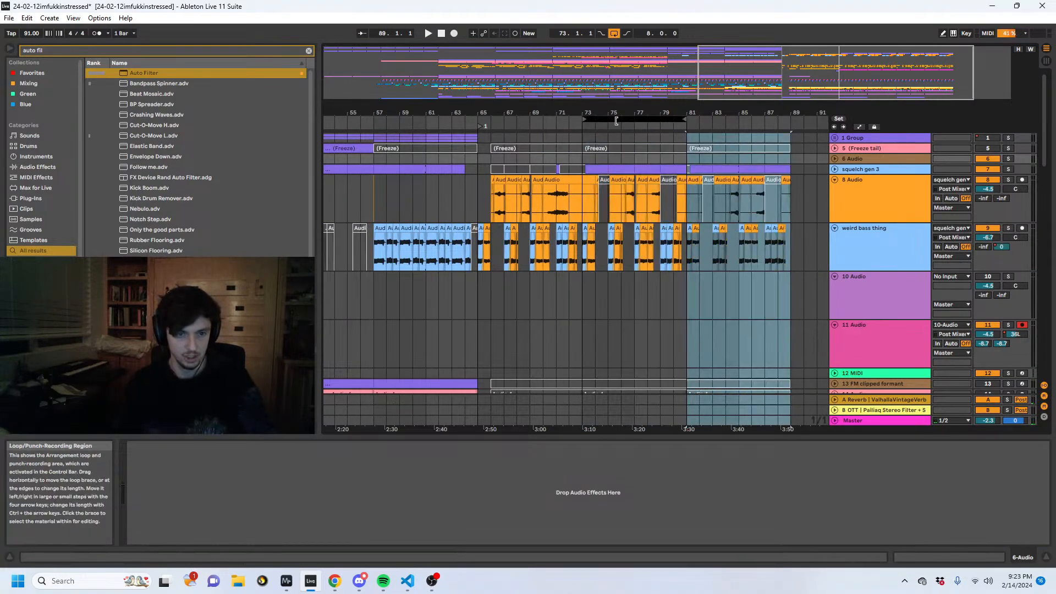
key("ctrl+d")
- Add a locator at 81.1.1 and move the eight-bar loop region to start at 85.1.1
left_click(523, 125)
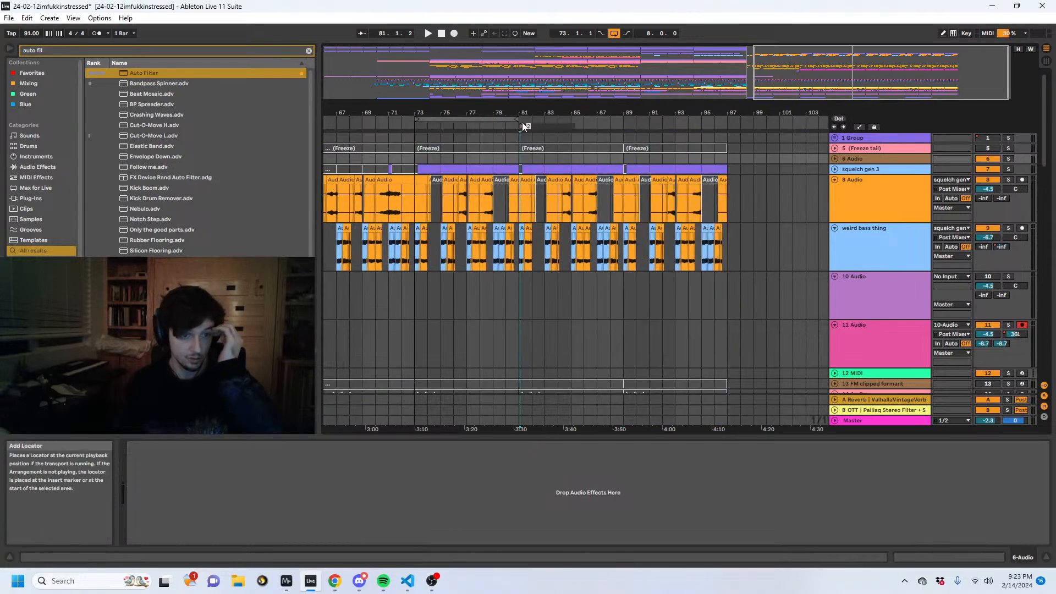
left_click_drag(496, 120, 652, 119)
- Play the transition from 80.1.1 into bar 81 and inspect the GLONKY DUDES group's effects and automation
left_click(510, 298)
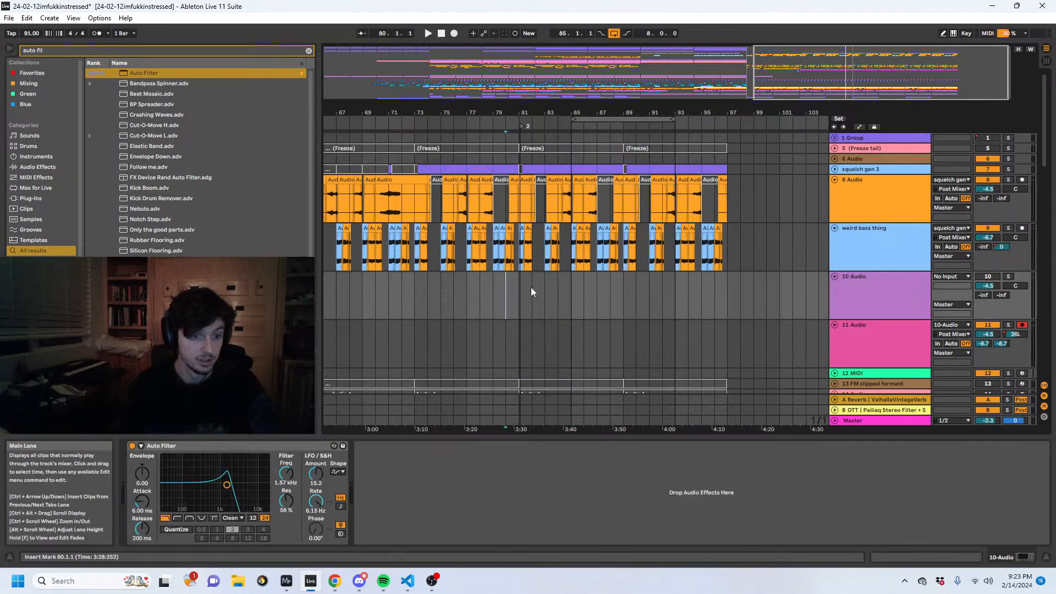
key("space")
scroll(854, 292, "down", 10)
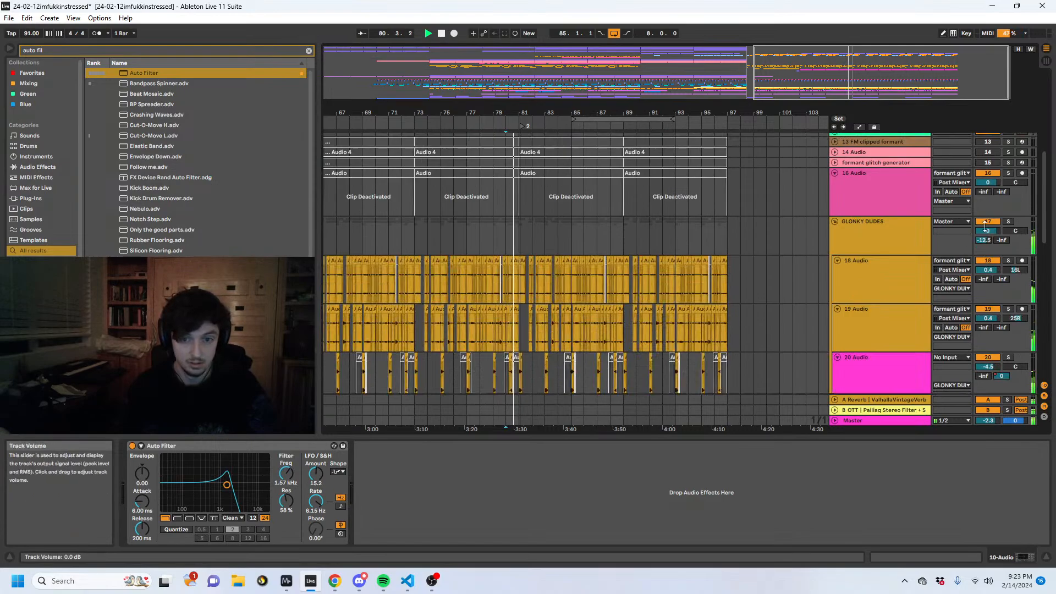
scroll(605, 275, "down", 3)
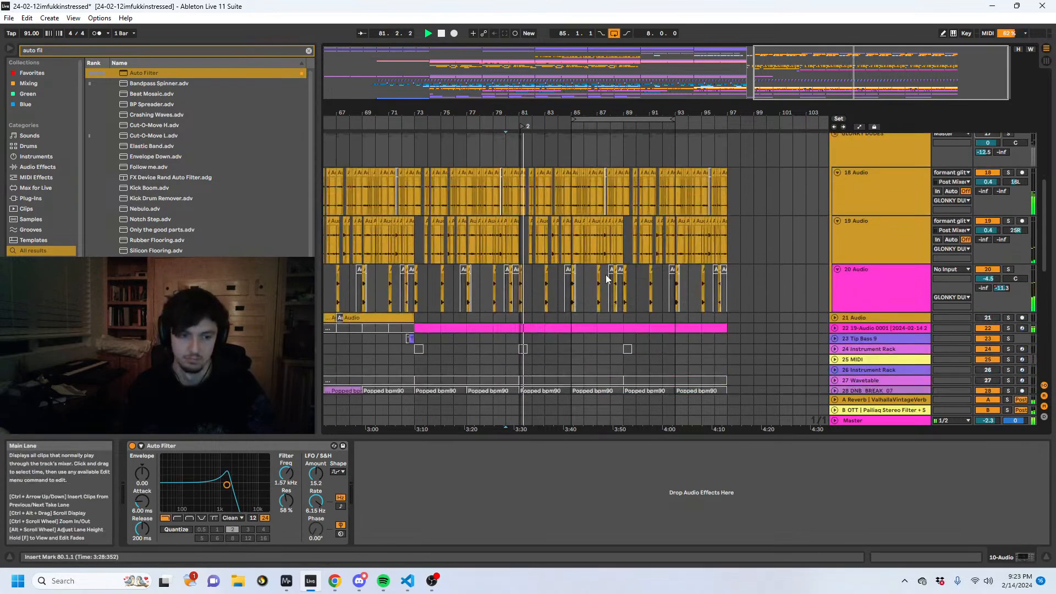
scroll(604, 282, "up", 5)
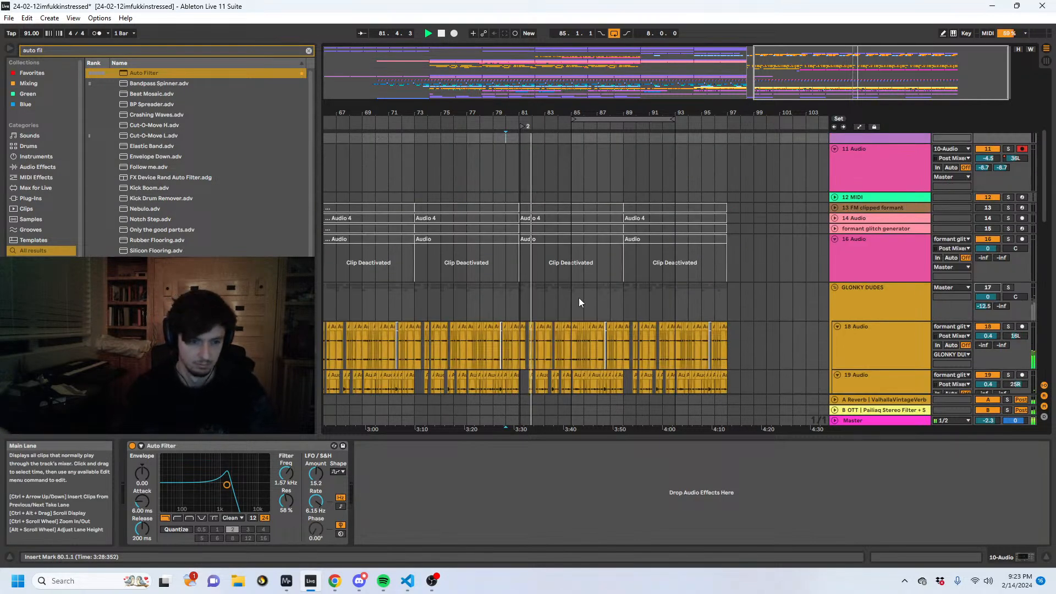
left_click(871, 295)
key("space")
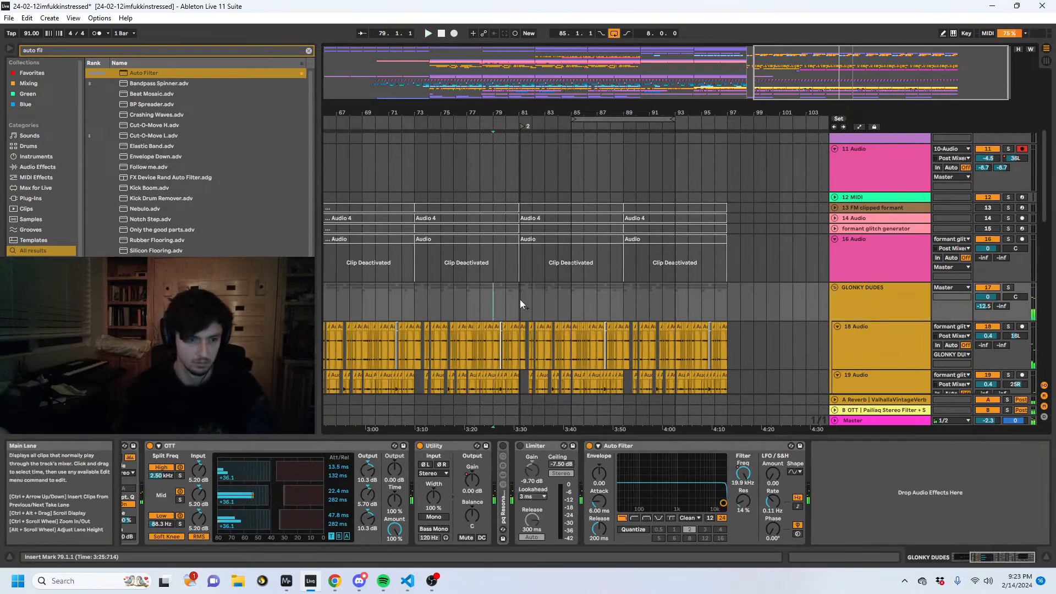
key("a")
key("a")
- Select the short 20 Audio clip at 81.1.1 and play it in context
scroll(518, 298, "down", 1)
left_click(520, 279)
left_click_drag(527, 114, 526, 258)
left_click(526, 260)
left_click(529, 271)
scroll(531, 303, "down", 2)
left_click(524, 280)
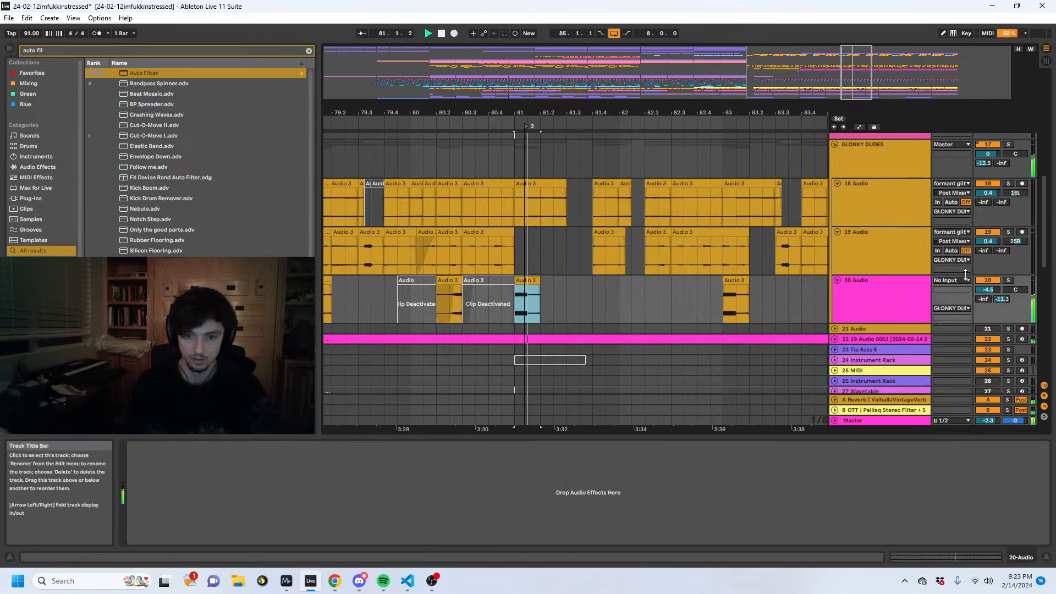
key("space")
- Try extending the start of the 20 Audio clip at 81.1.1 back to 80.2.1 and 80.3.3, and undo it
mouse_move(518, 280)
left_mouse_down()
mouse_move(397, 287)
mouse_move(430, 288)
left_mouse_up()
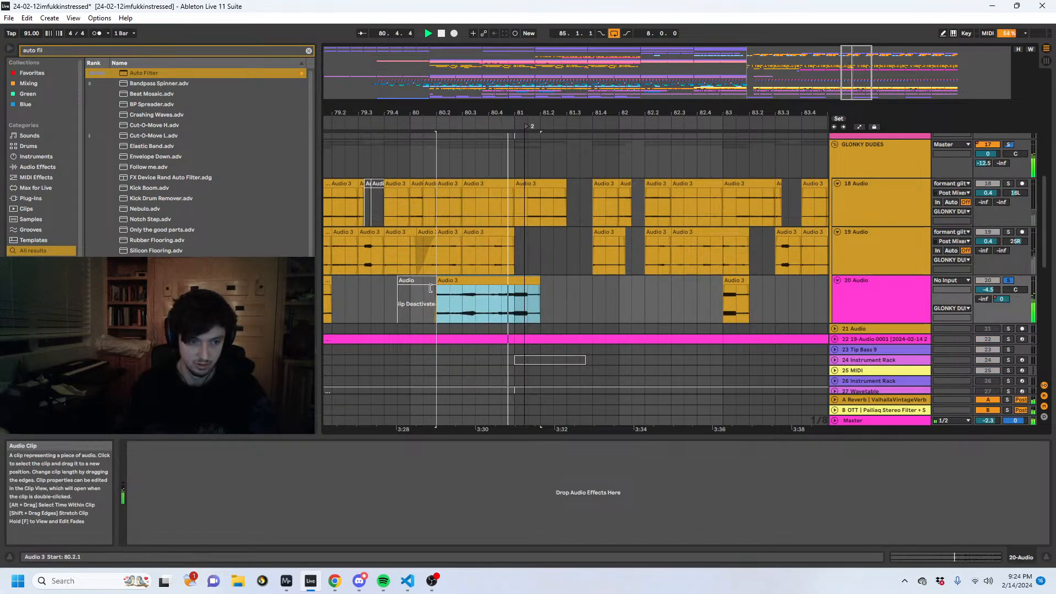
left_click_drag(430, 288, 477, 285)
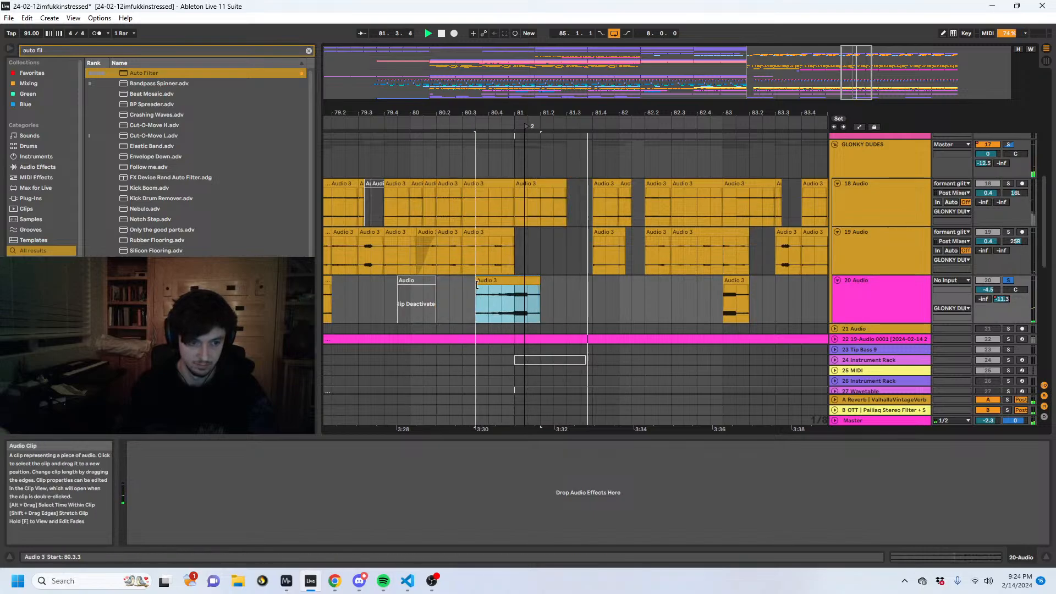
key("ctrl+z")
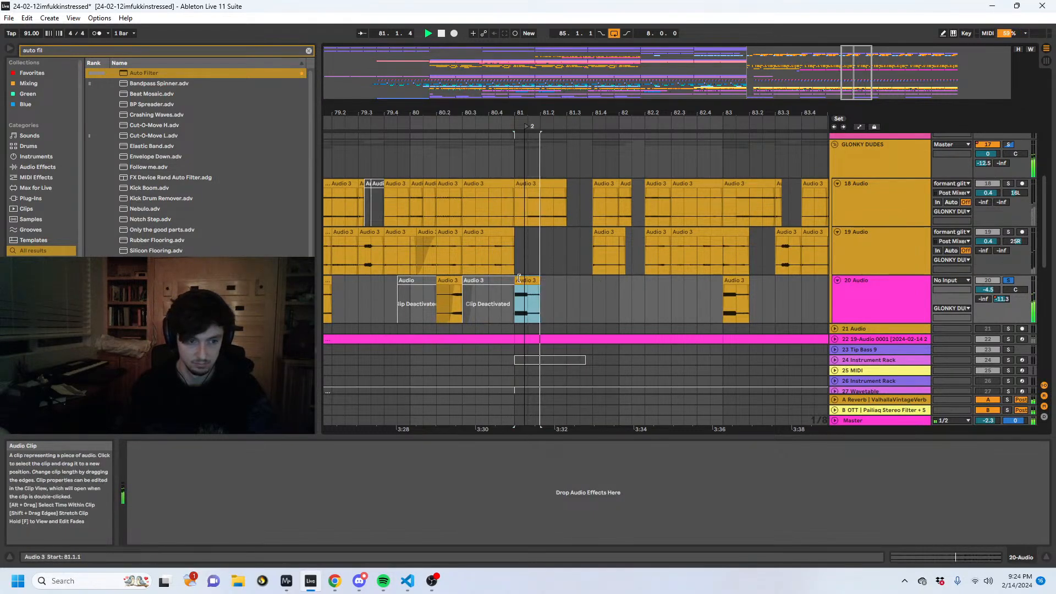
- Extend the starts of the 20 Audio clips at 81.1.1 and 73.1.1 back one beat to 80.4.1 and 72.4.1, and play the second
left_click_drag(500, 280, 488, 281)
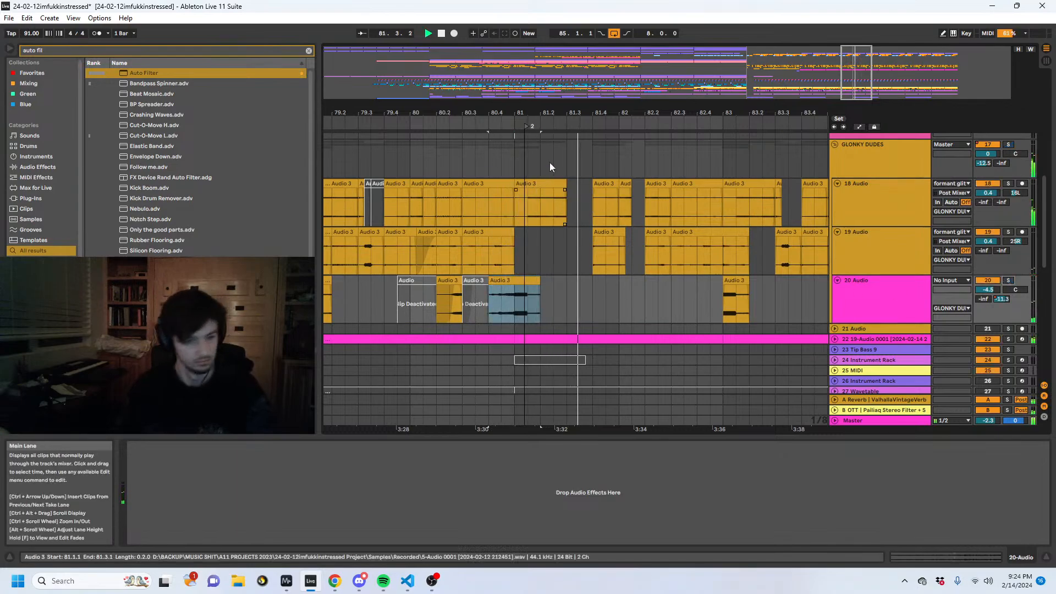
left_click_drag(538, 114, 825, 73)
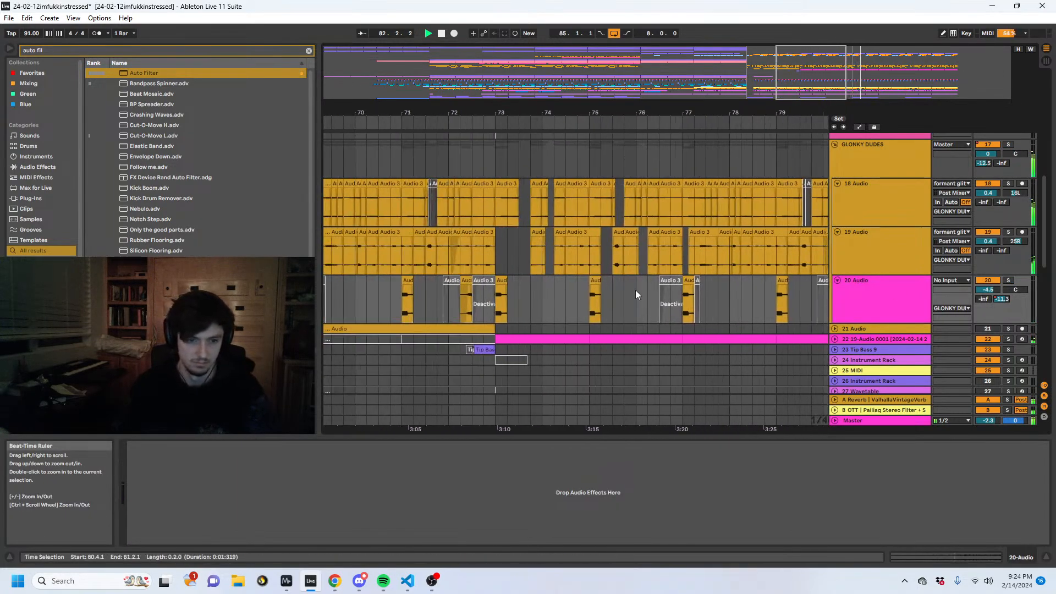
left_click_drag(496, 281, 488, 281)
key("space")
key("space")
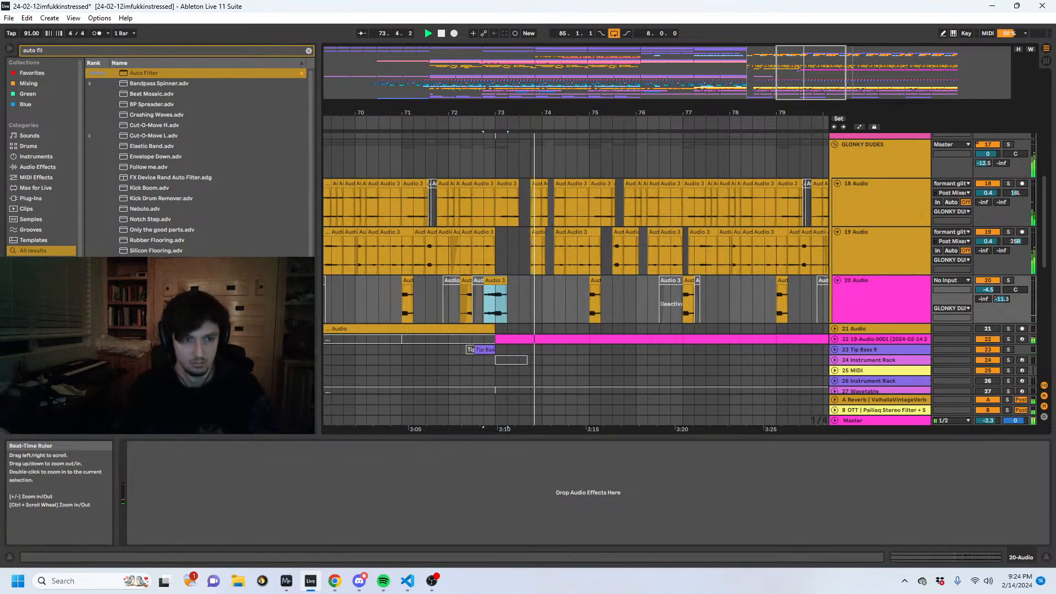
- Paste the extended clip at 76.4.1 on the 20 Audio track and move its start later, just before bar 77
left_click_drag(573, 113, 499, 116)
left_click(601, 300)
key("ctrl+v")
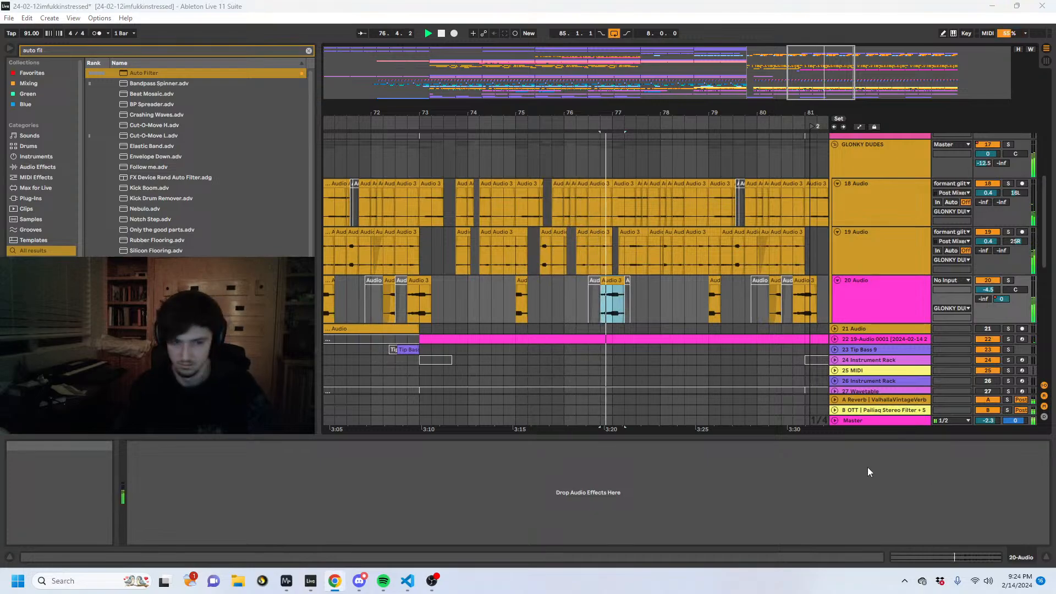
left_click_drag(603, 286, 611, 287)
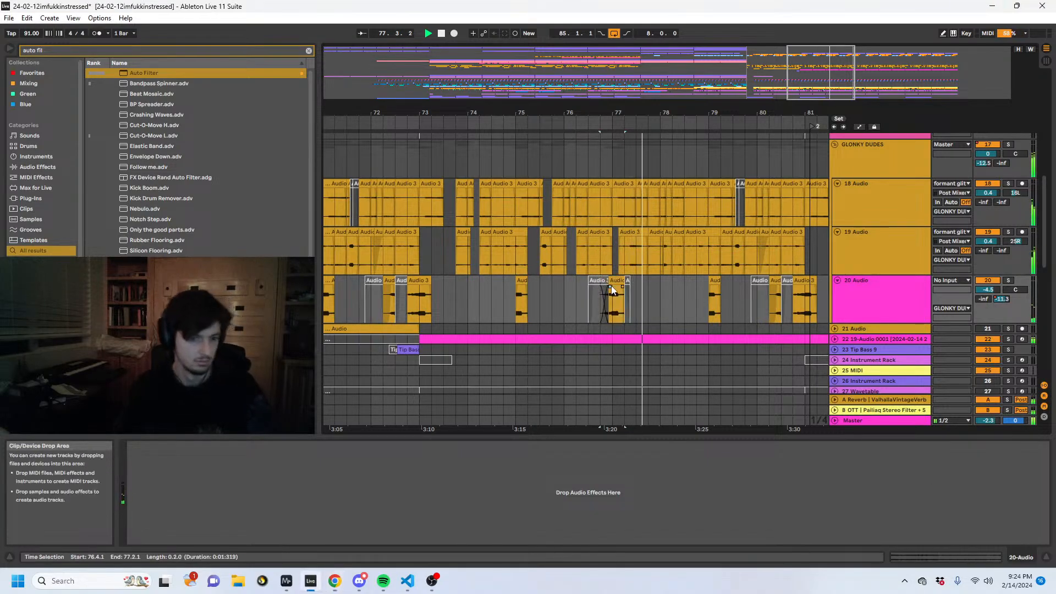
- Play through bars 78 to 82 while reviewing the surrounding tracks, and replay the section from 81.1.1
scroll(717, 312, "up", 3)
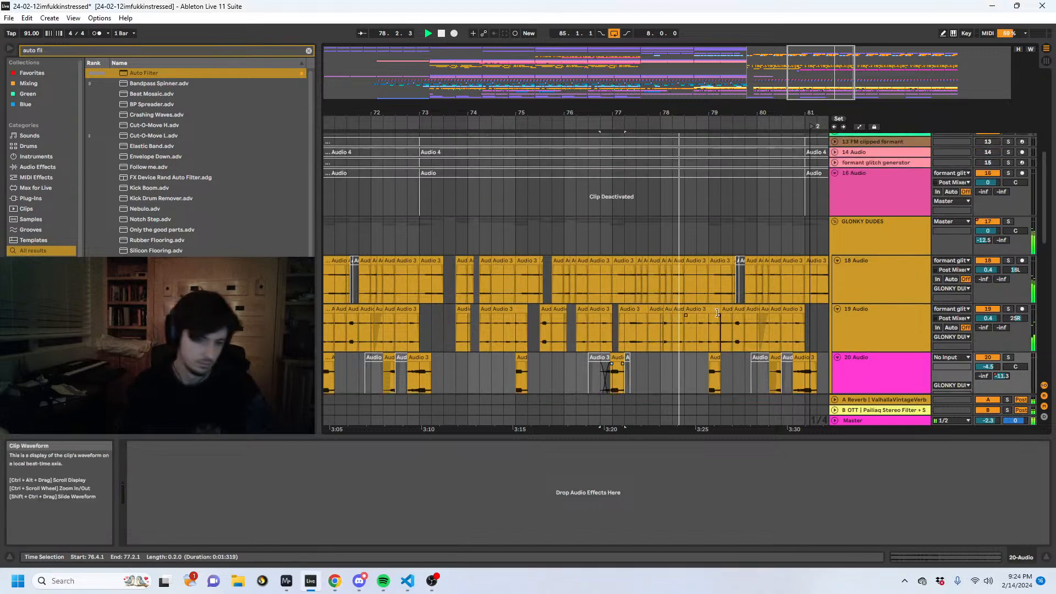
scroll(717, 312, "up", 3)
scroll(750, 293, "down", 7)
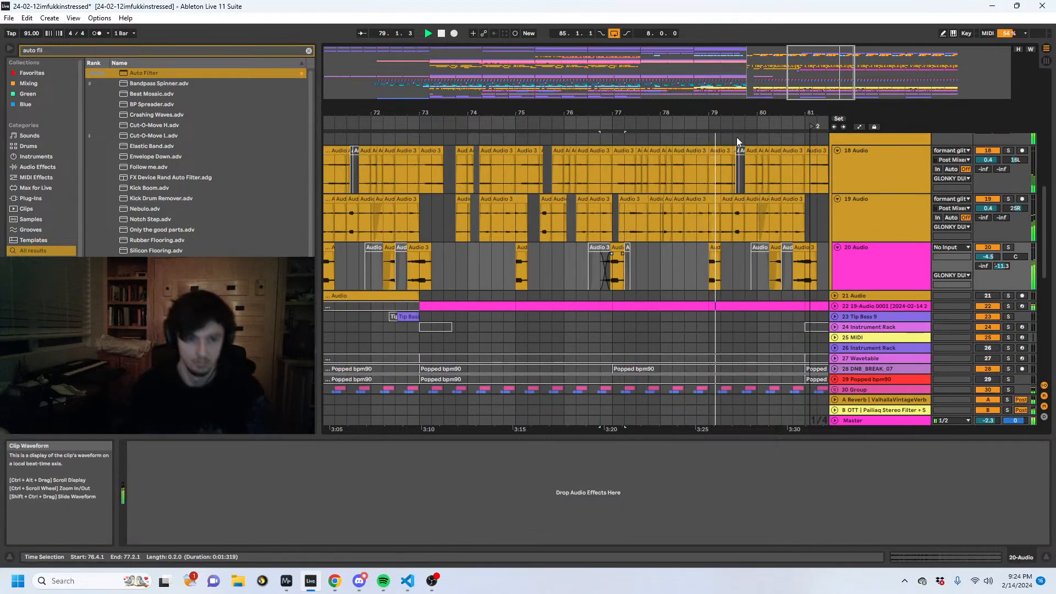
left_click_drag(738, 113, 588, 107)
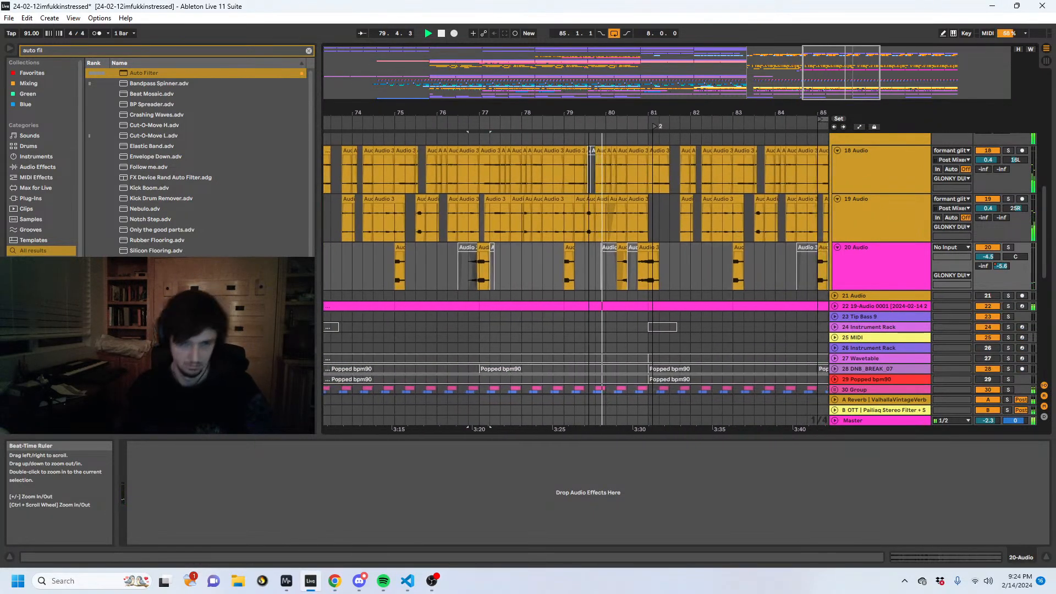
scroll(592, 253, "up", 10)
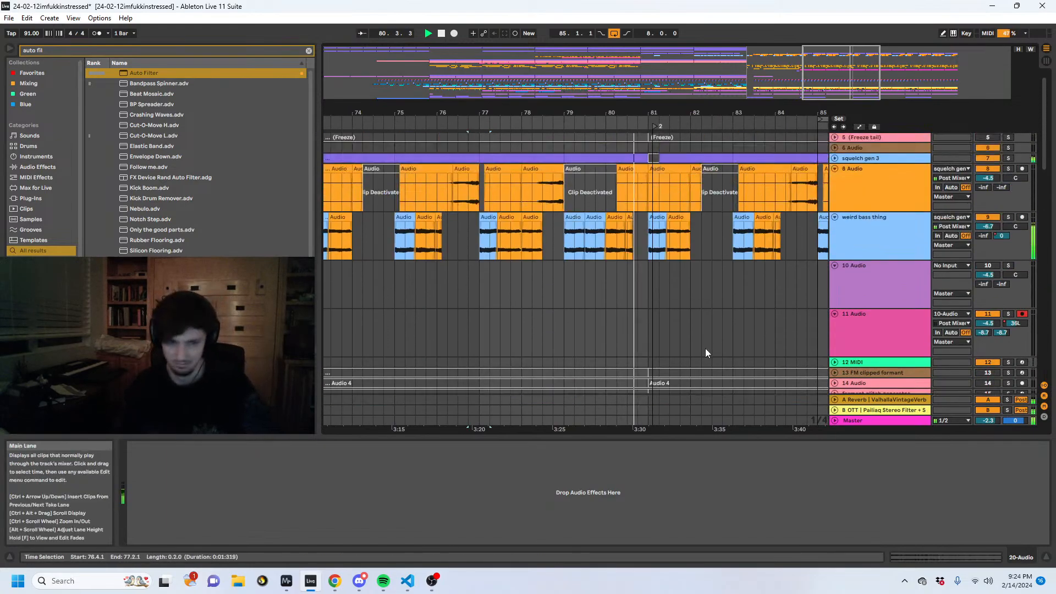
scroll(634, 312, "down", 9)
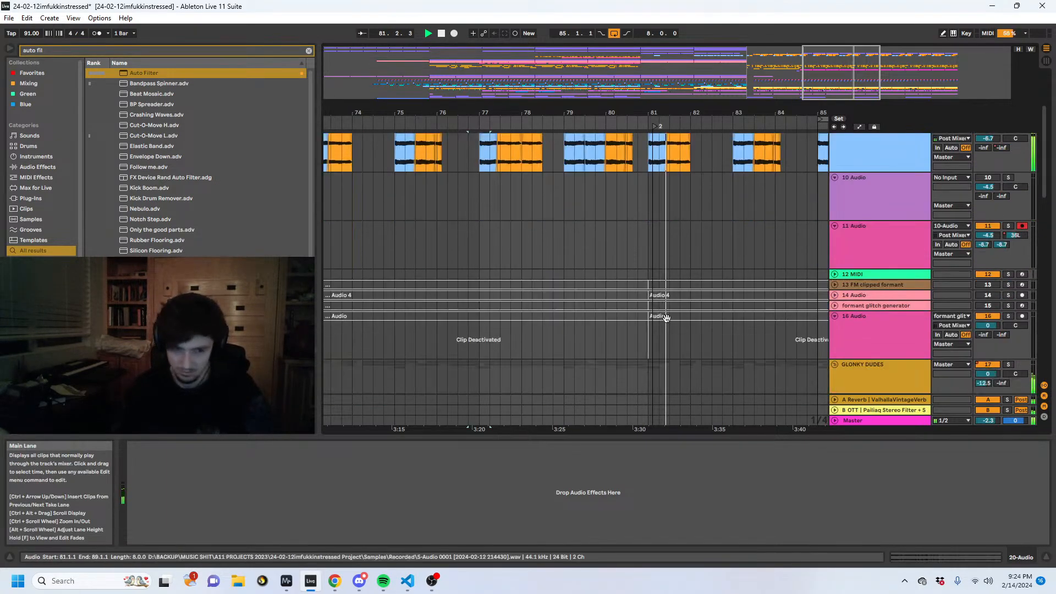
scroll(669, 313, "down", 8)
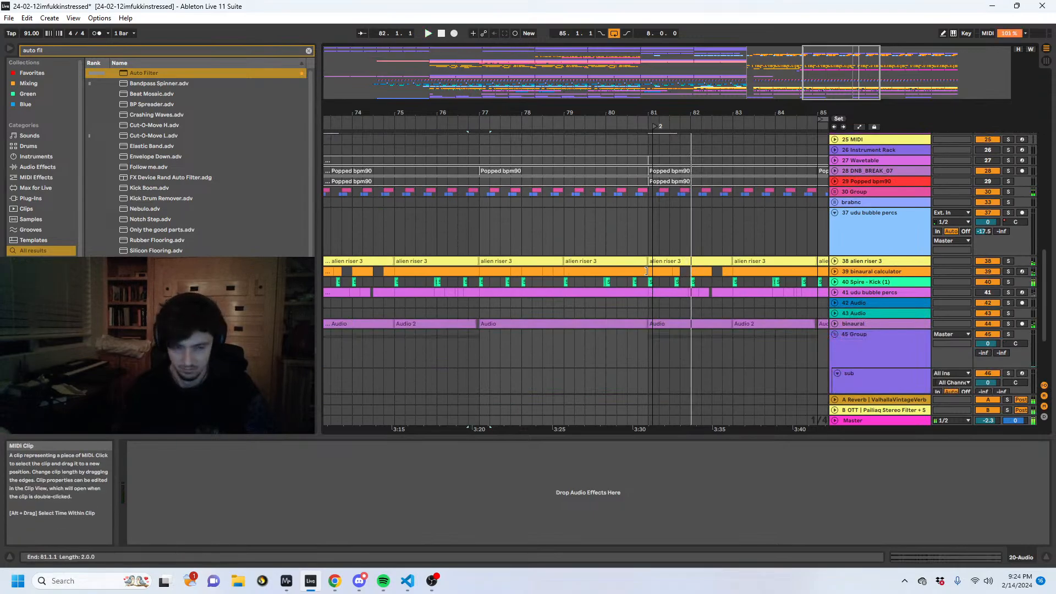
left_click(651, 235)
key("space")
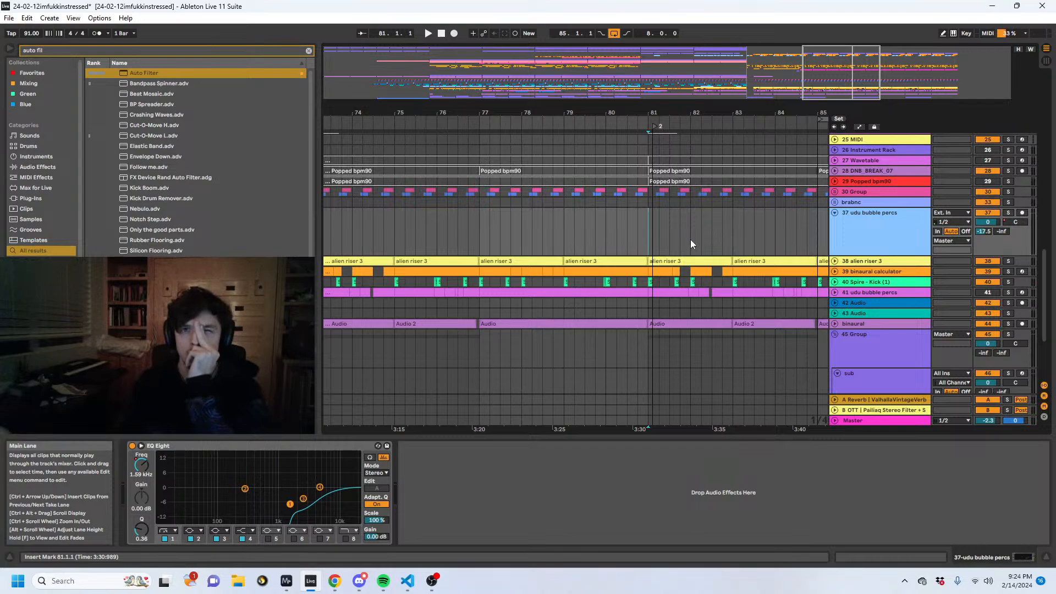
scroll(691, 239, "up", 10)
key("space")
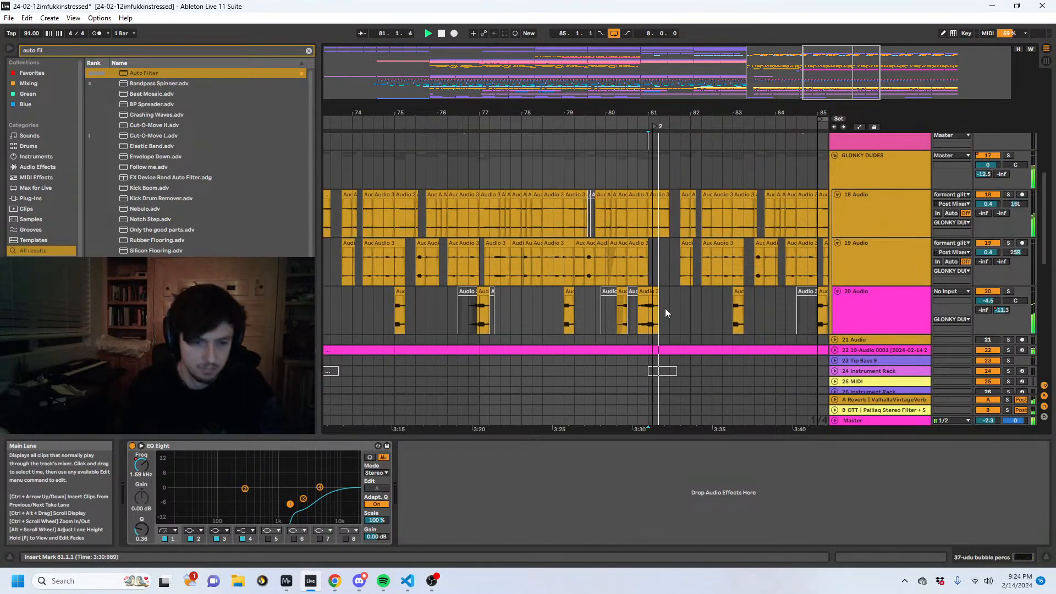
- Duplicate the one-beat part of the 20 Audio clip at 81.1.1 to 81.2.1, and play from 81.1.1
left_click_drag(673, 113, 632, 144)
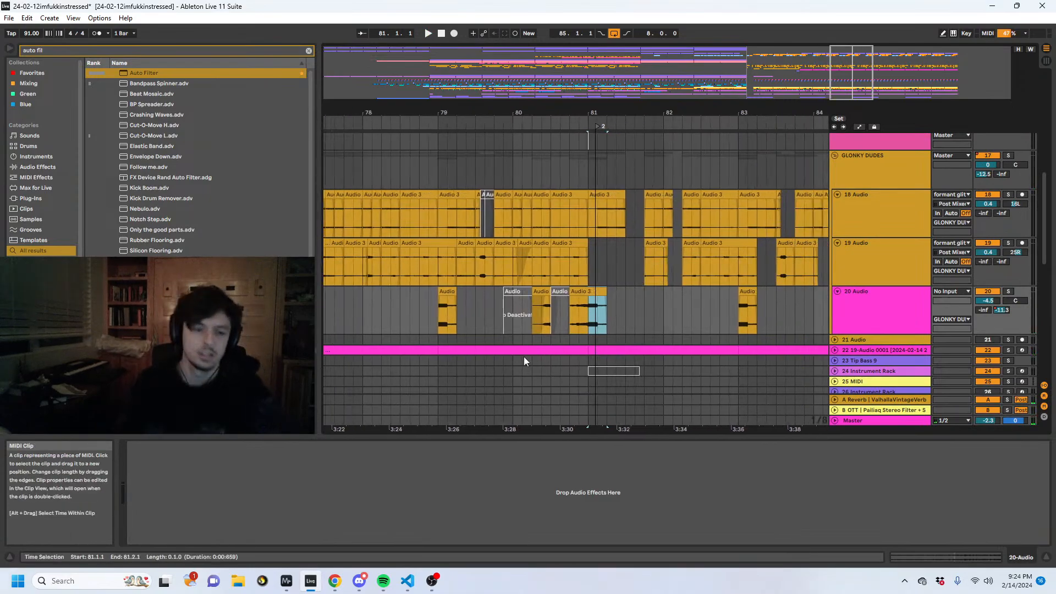
left_click_drag(552, 323, 556, 322)
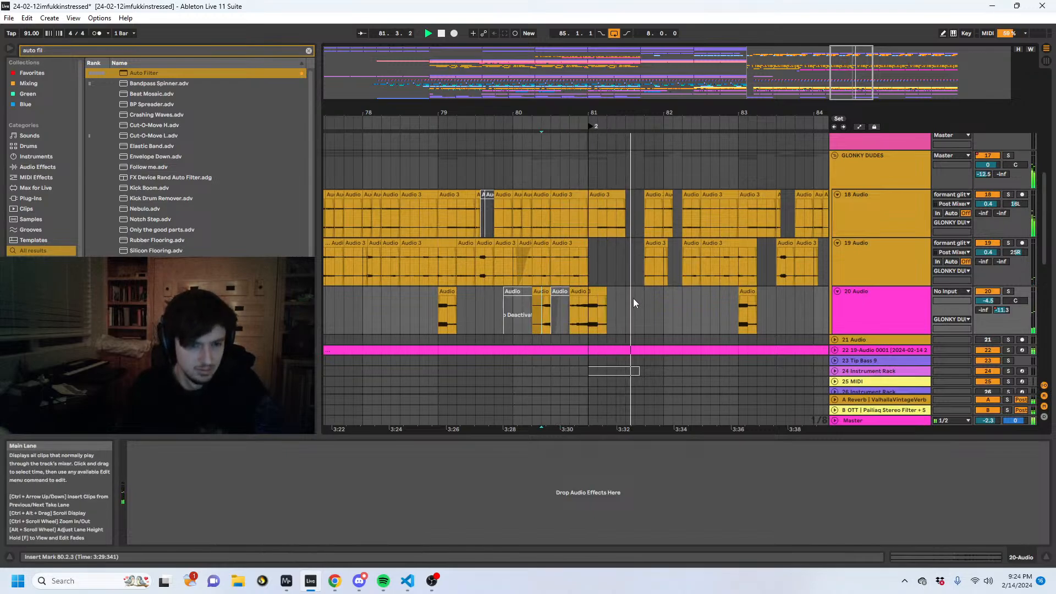
key("space")
left_click_drag(606, 320, 594, 321)
left_click(592, 322)
key("space")
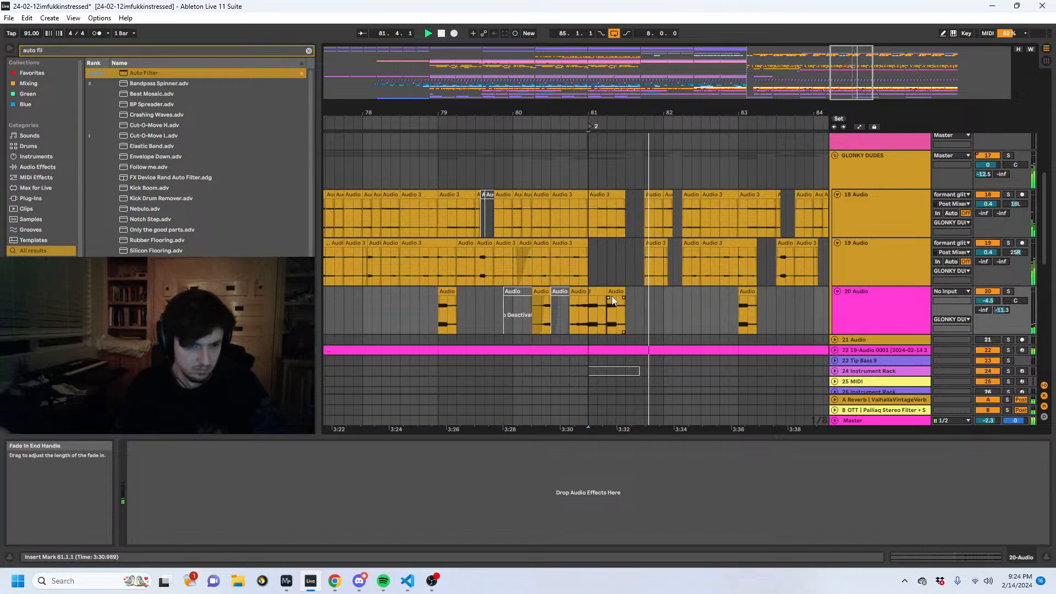
- Crossfade the two 20 Audio clips meeting at 81.2.1 and listen to the join from 80.4.1
left_click(612, 296)
left_click(583, 318)
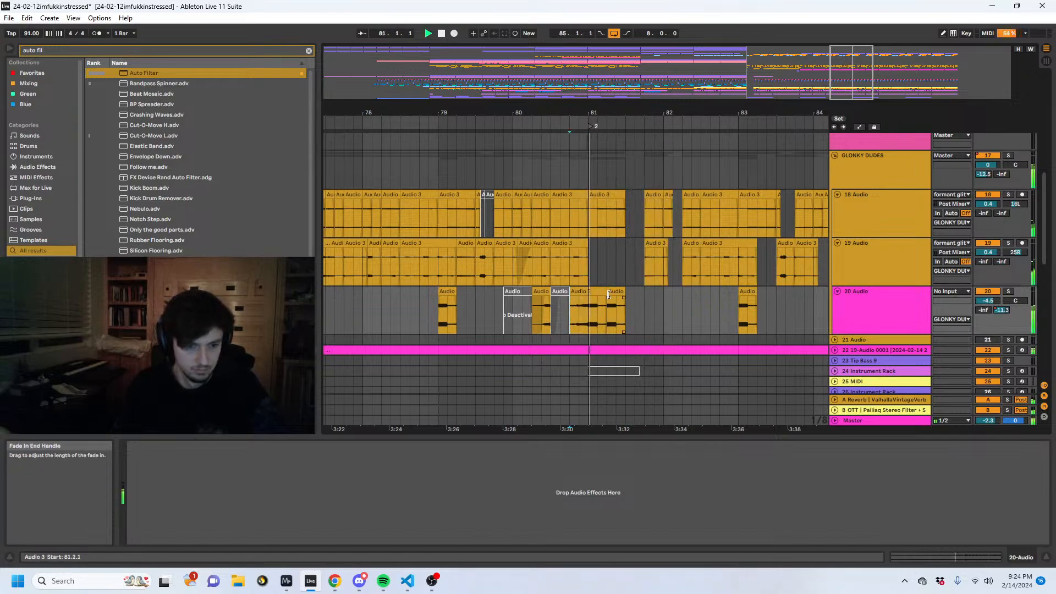
key("space")
left_click_drag(609, 301, 595, 298)
key("space")
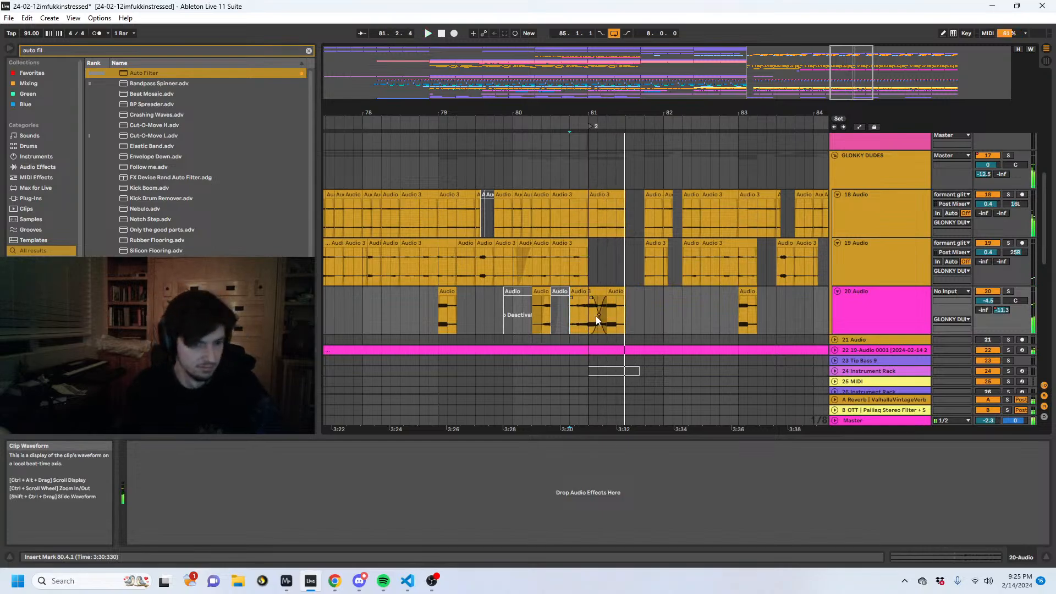
- Adjust the slope and length of the 20 Audio crossfade before 81.2.1 while replaying it
key("space")
key("space")
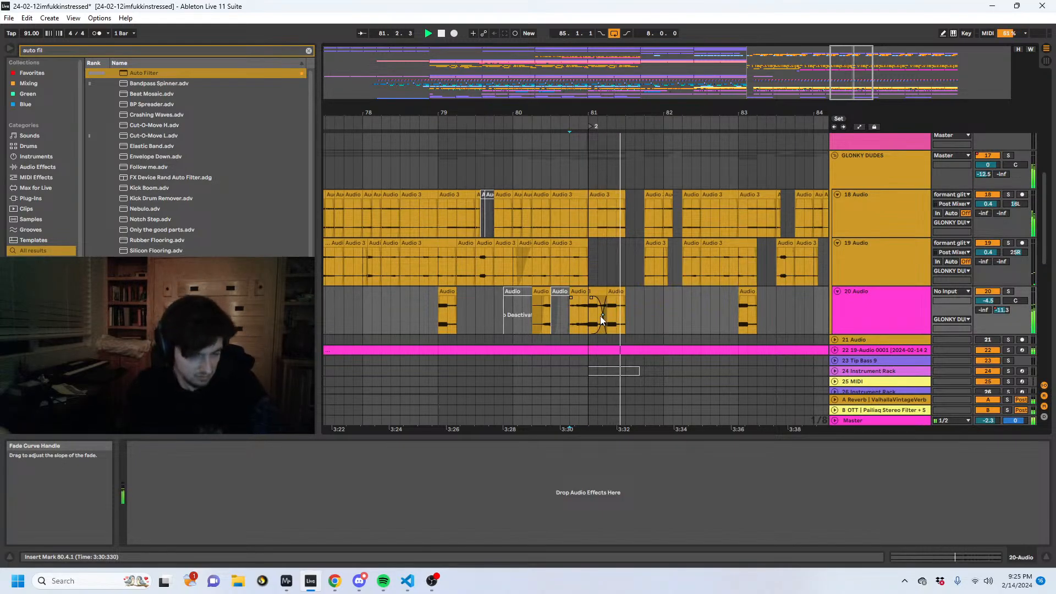
key("space")
key("space")
left_click_drag(612, 109, 604, 177)
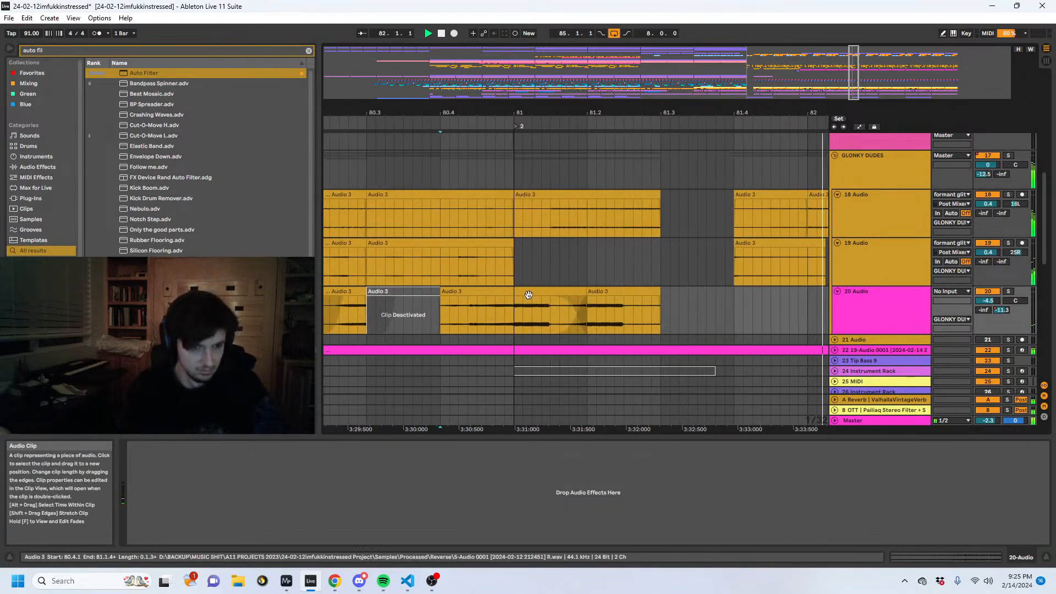
key("space")
key("space")
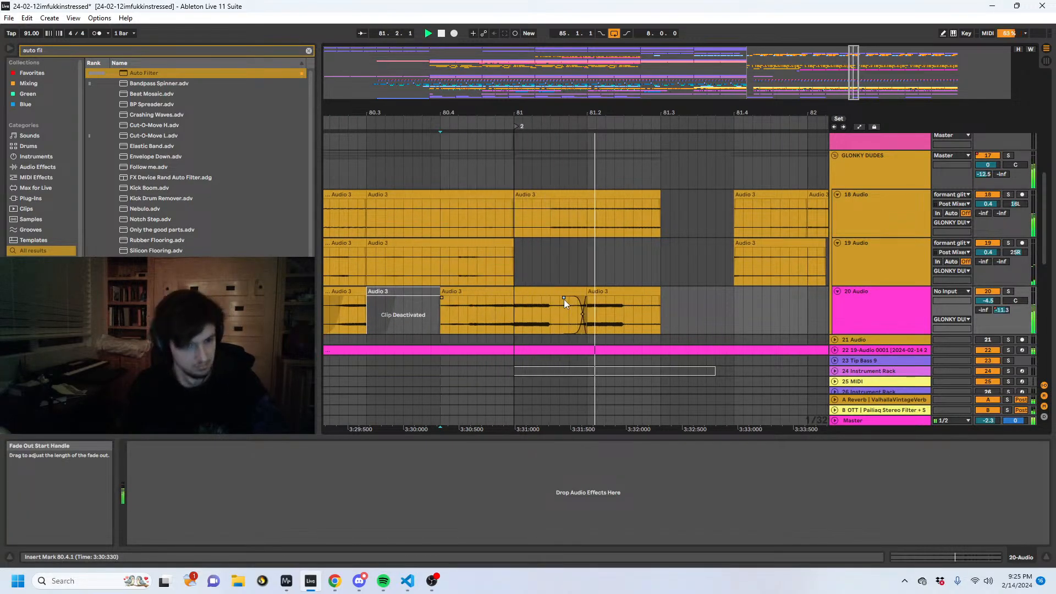
- Extend the 20 Audio clip that starts at 81.2.1 so it ends at 82.3.2, and play it
left_click_drag(661, 114, 615, 112)
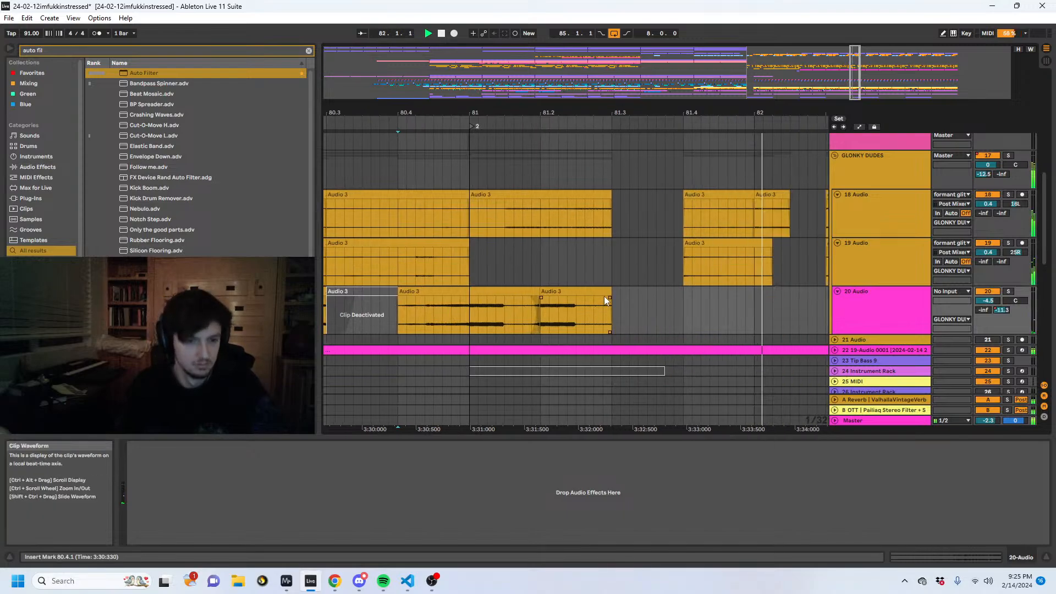
left_click_drag(607, 300, 829, 302)
left_click_drag(785, 112, 633, 88)
key("space")
key("space")
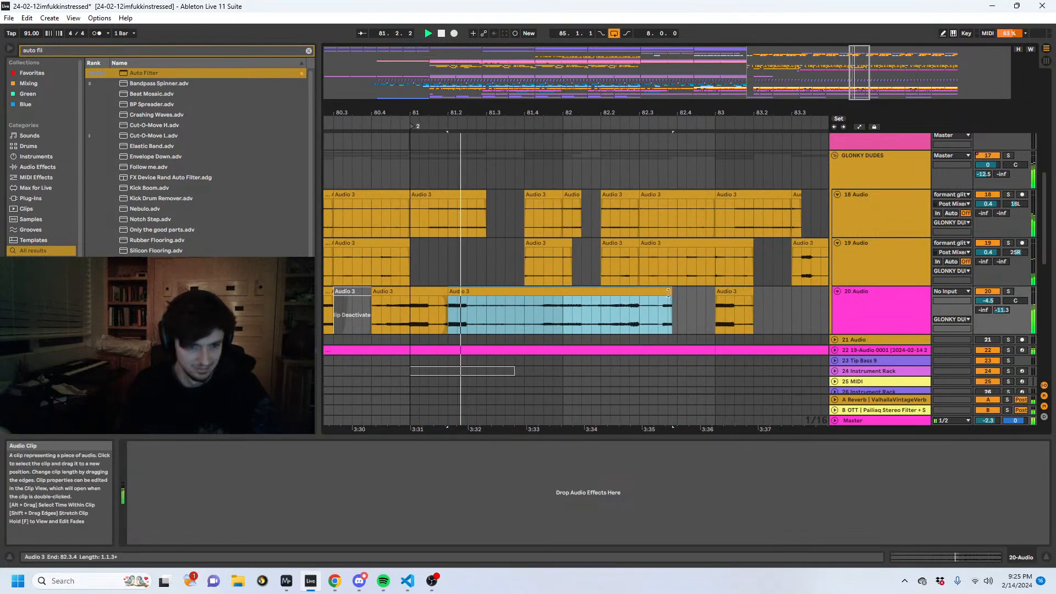
left_click_drag(671, 292, 651, 293)
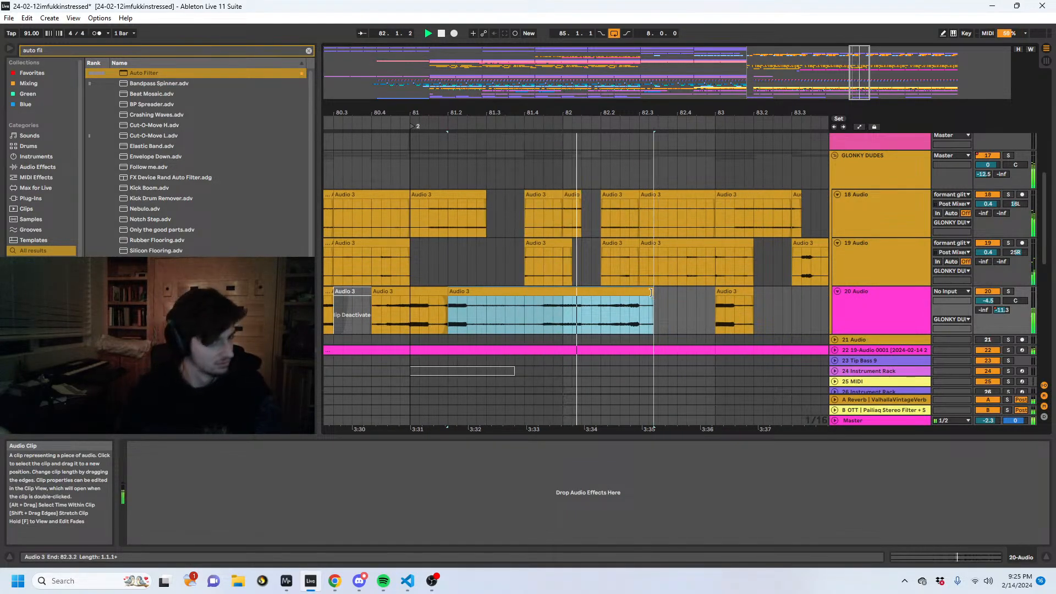
- Split the 20 Audio clip at 81.4.3, move its second part back to 81.4.1, and play from 81.1.1
left_click(543, 316)
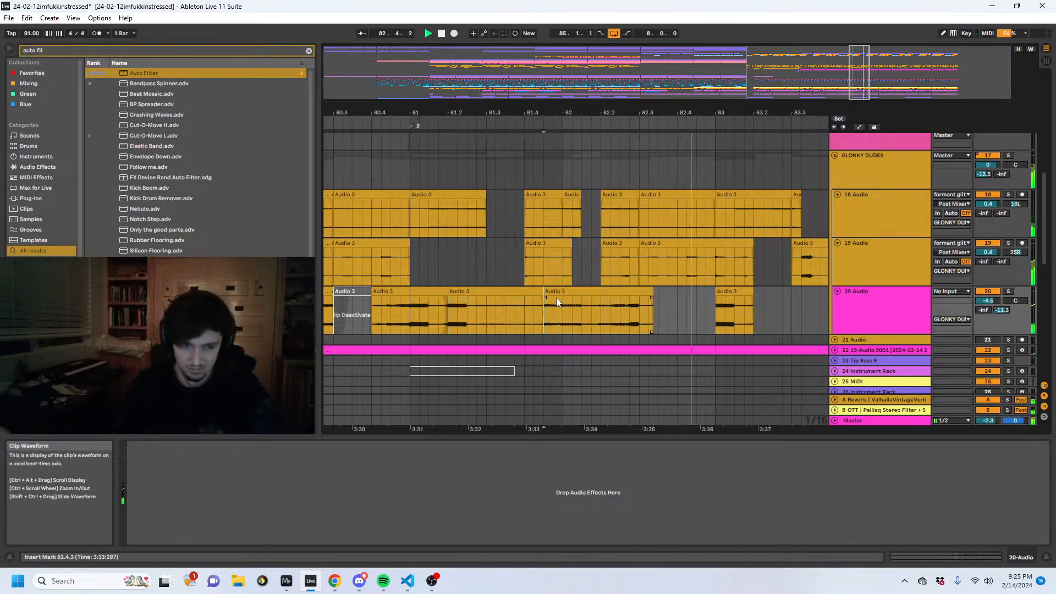
key("ctrl+e")
left_click_drag(568, 294, 548, 296)
left_click(410, 320)
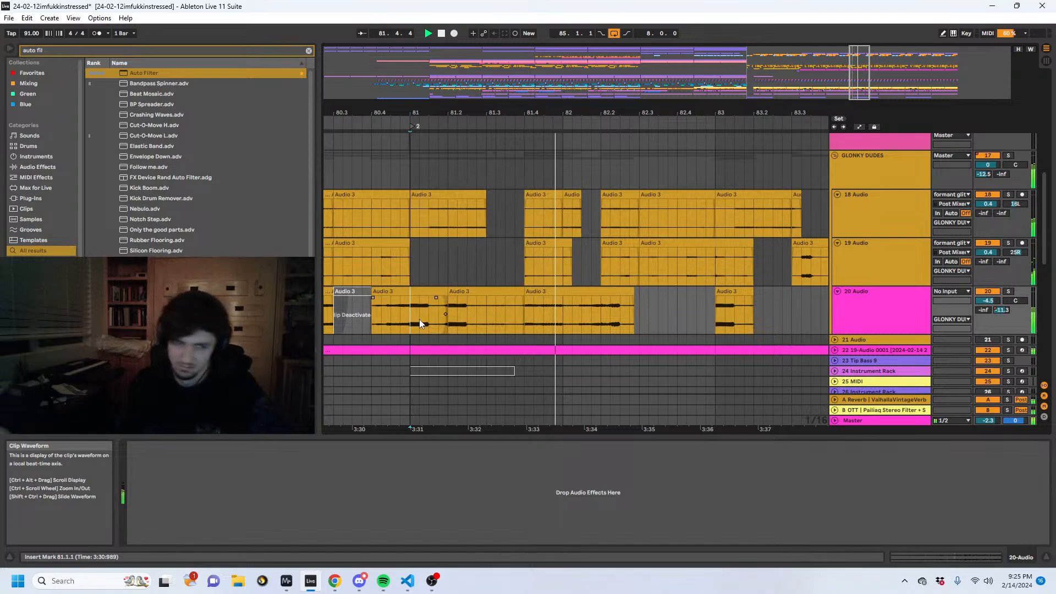
- Split the 20 Audio clip at 82.1.1 and play from the split
left_click_drag(572, 324, 563, 320)
left_click(563, 312)
key("ctrl+e")
key("space")
key("space")
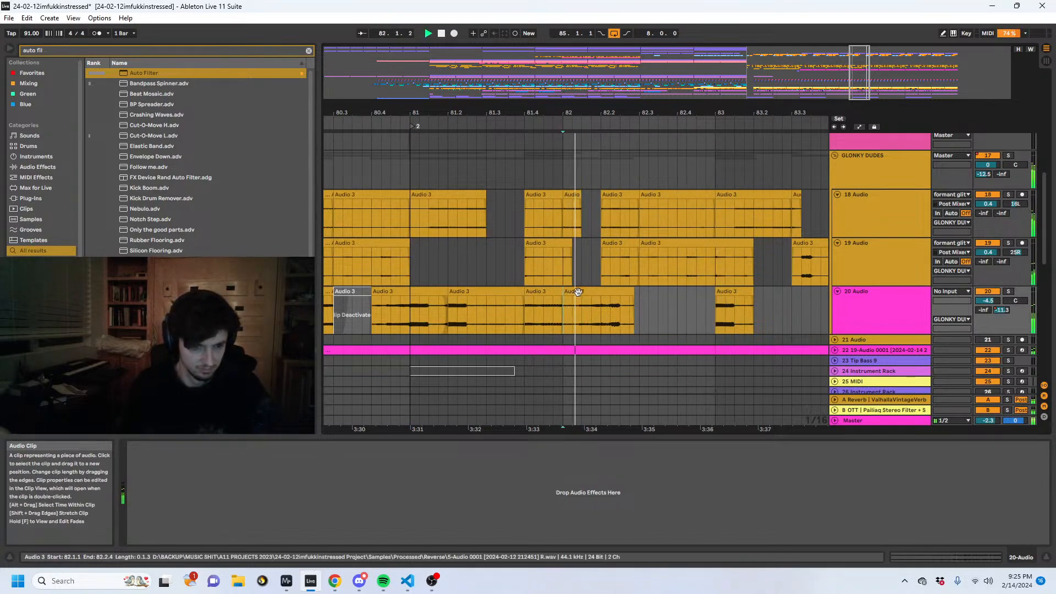
key("space")
- Split the 20 Audio clip at 82.1.3 and extend the middle piece's start back to 81.4.4
left_click(582, 306)
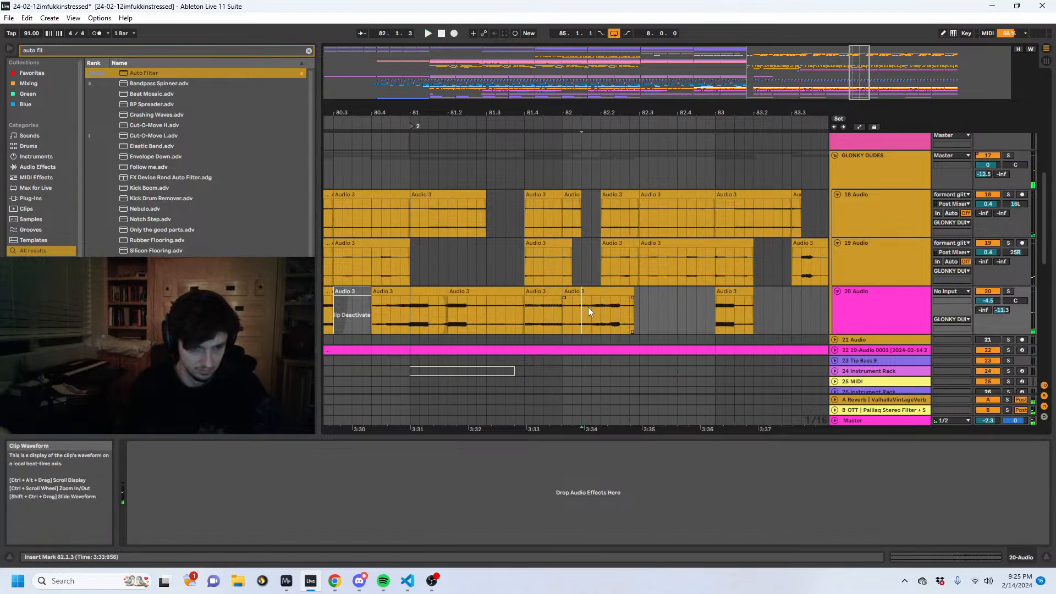
key("ctrl+e")
left_click_drag(568, 292, 559, 292)
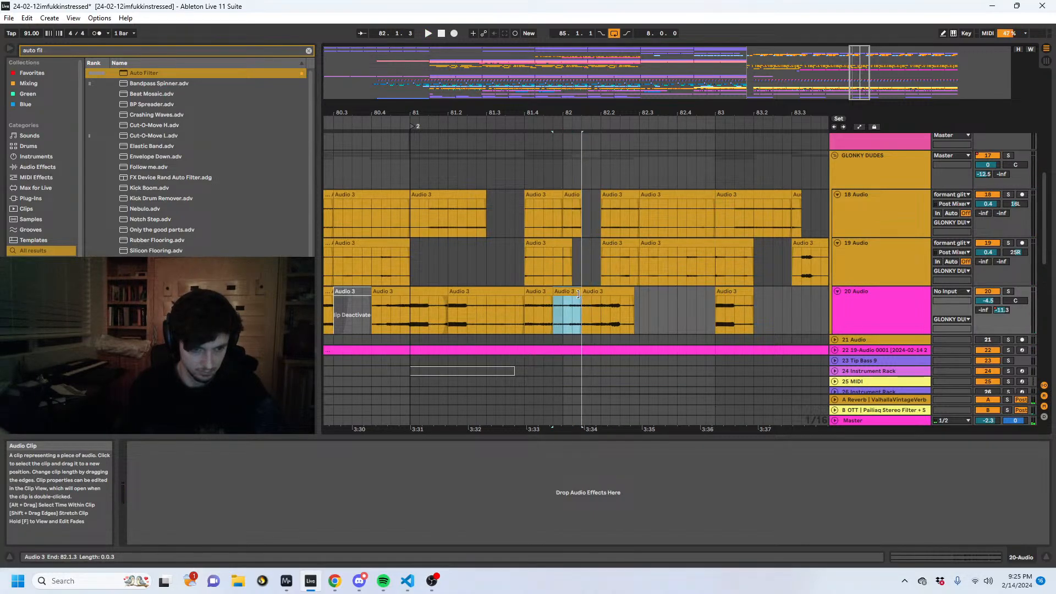
- Stretch the audio of the short 20 Audio clip at 81.4.4 outward with two warp markers, and play it
key("shift+Tab")
left_click_drag(624, 448, 624, 420)
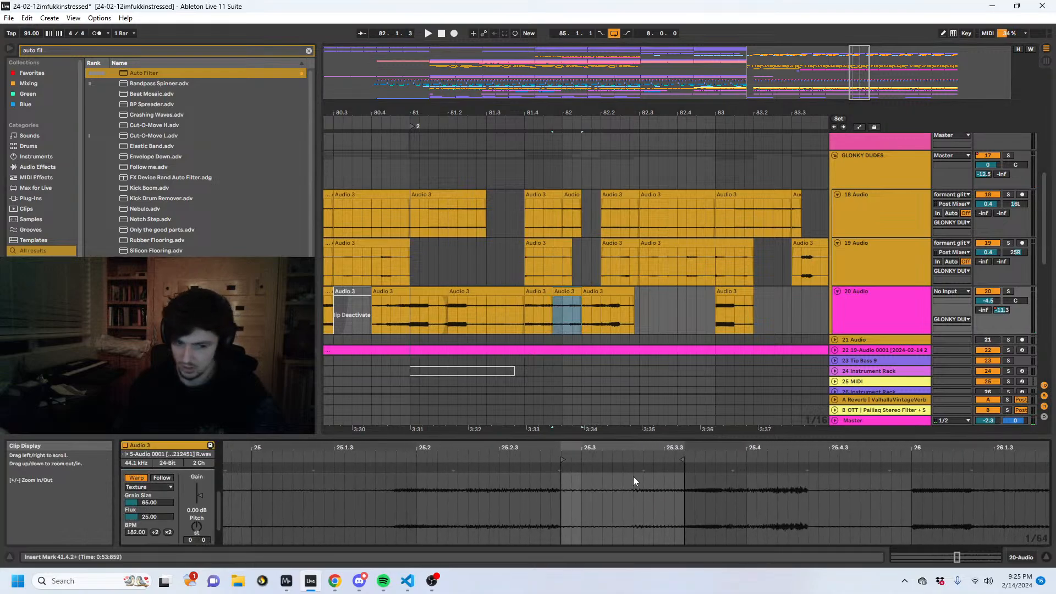
double_click(615, 468)
mouse_move(615, 468)
left_mouse_down()
mouse_move(562, 467)
mouse_move(695, 471)
left_mouse_up()
double_click(623, 469)
left_click_drag(561, 467, 520, 468)
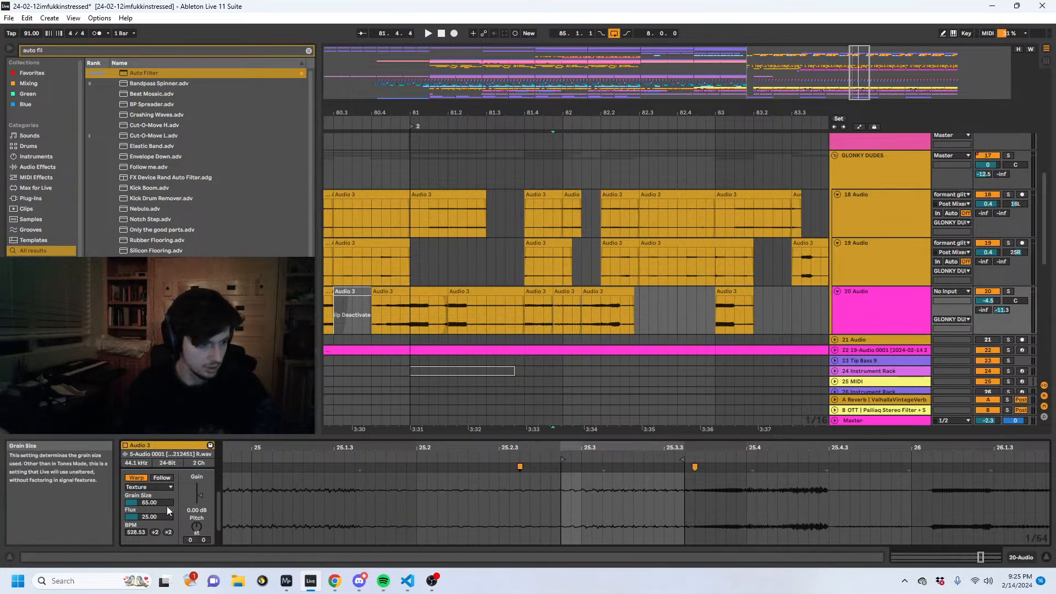
key("space")
- Add crossfades on both sides of the short warped 20 Audio clip near 82.1.1, and play the phrase
key("space")
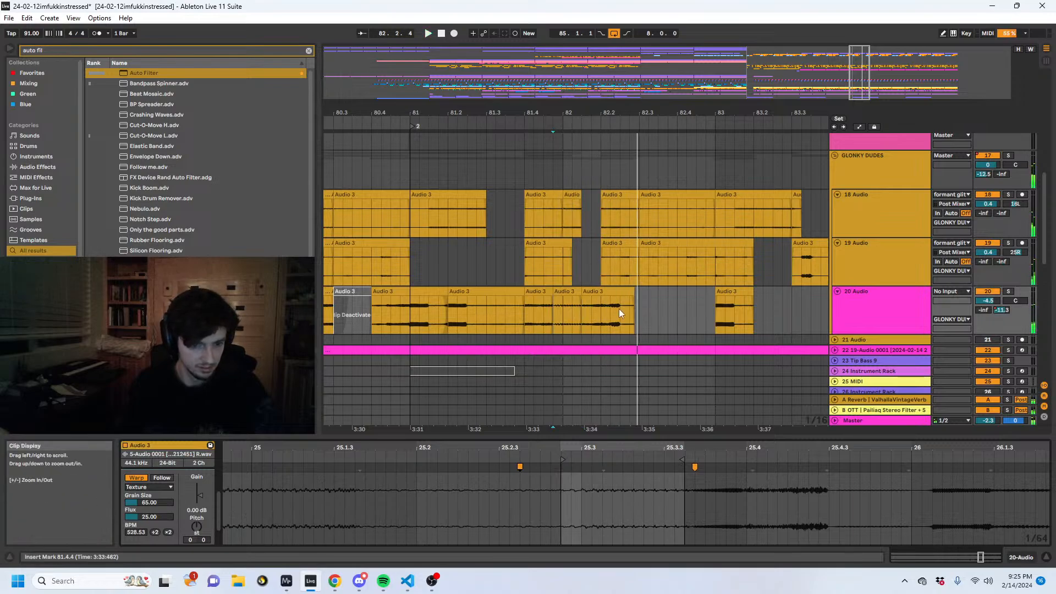
left_click_drag(583, 300, 592, 299)
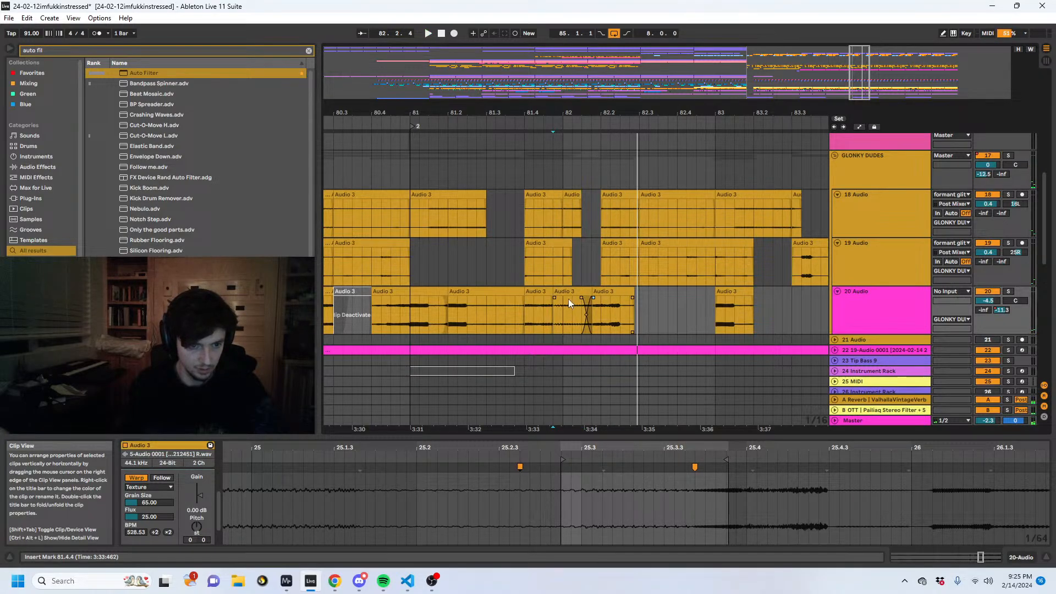
left_click(551, 304)
key("space")
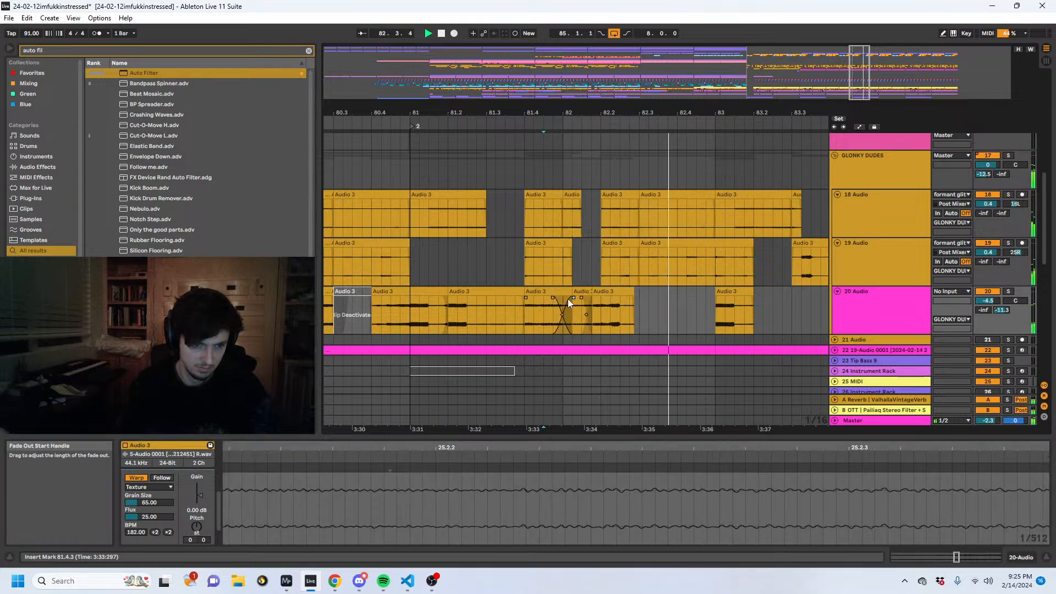
left_click(503, 310)
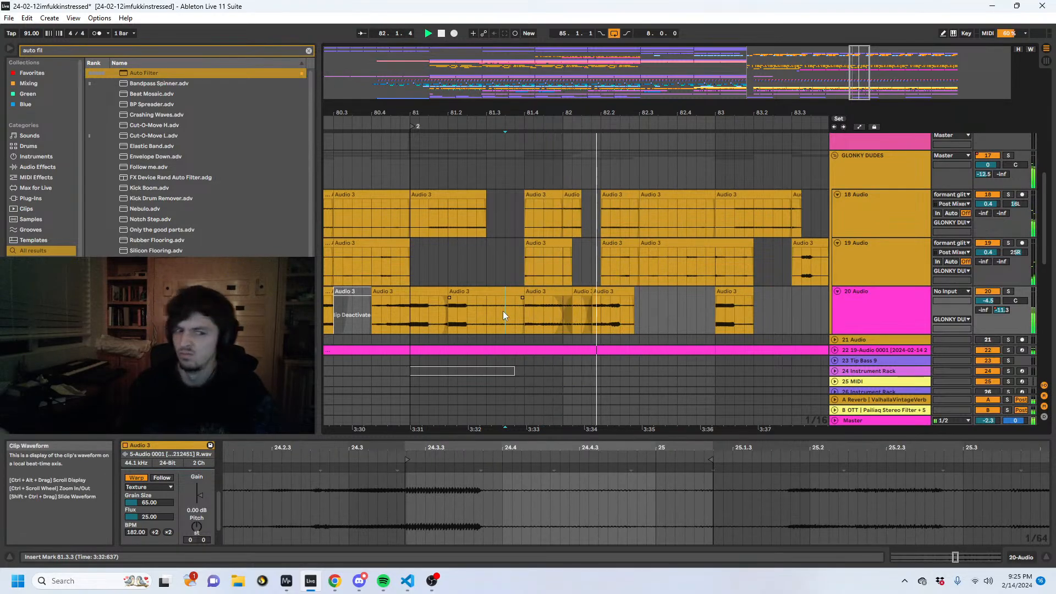
left_click(391, 313)
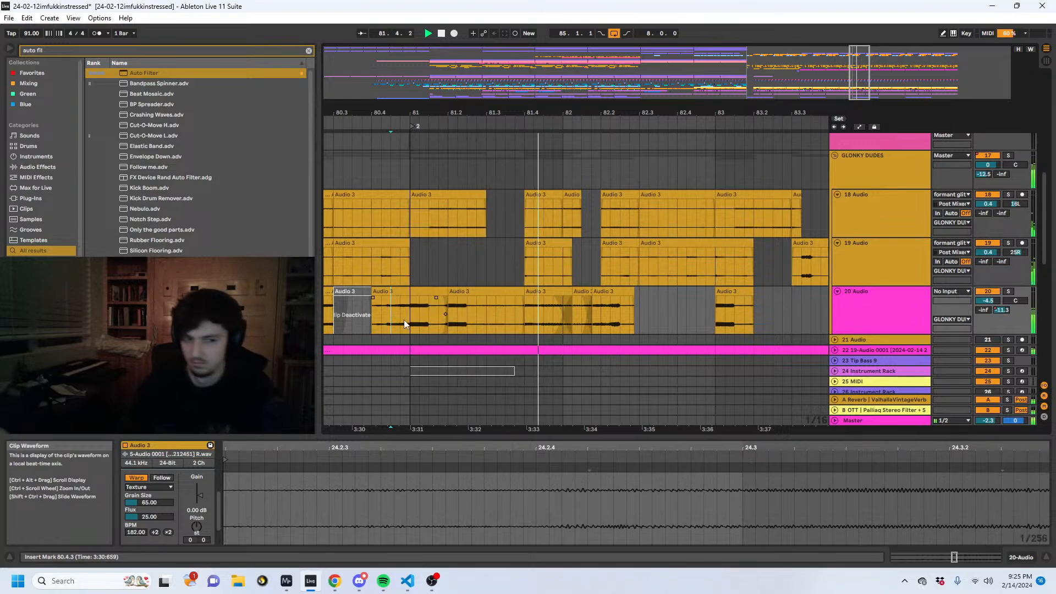
- Move the three crossfaded 20 Audio clips from 81.4.1 to start at 82.1.1, trying 81.4.4 first during playback
left_click_drag(667, 310, 581, 293)
key("space")
key("space")
key("space")
key("space")
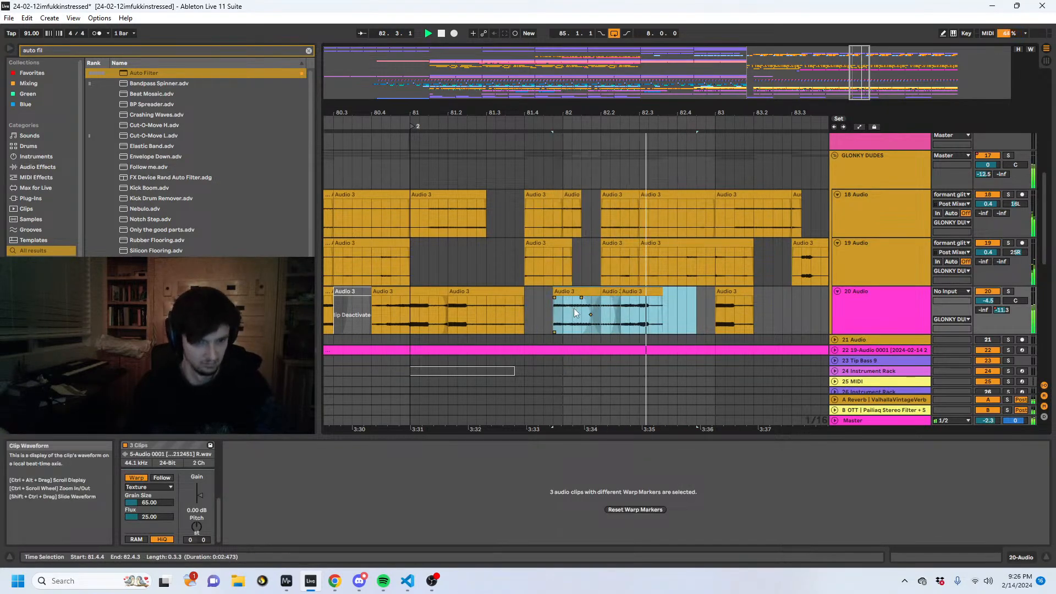
left_click_drag(575, 297, 576, 300)
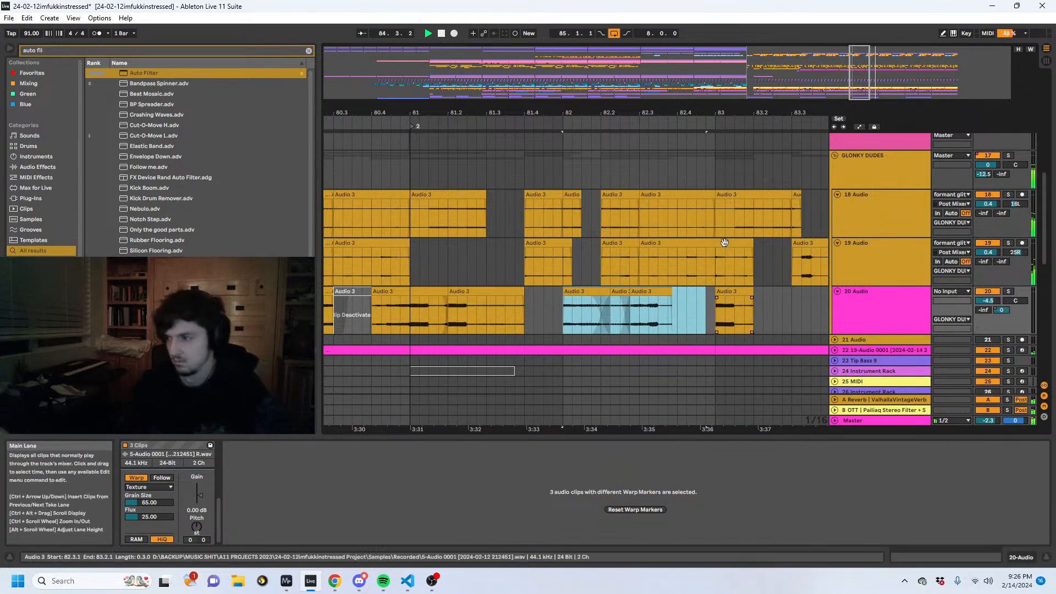
- Duplicate the 20 Audio section from 81.1.1 to 83.1.1 so the copy starts at 83.1.1
left_click_drag(608, 114, 570, 71)
left_click(608, 305)
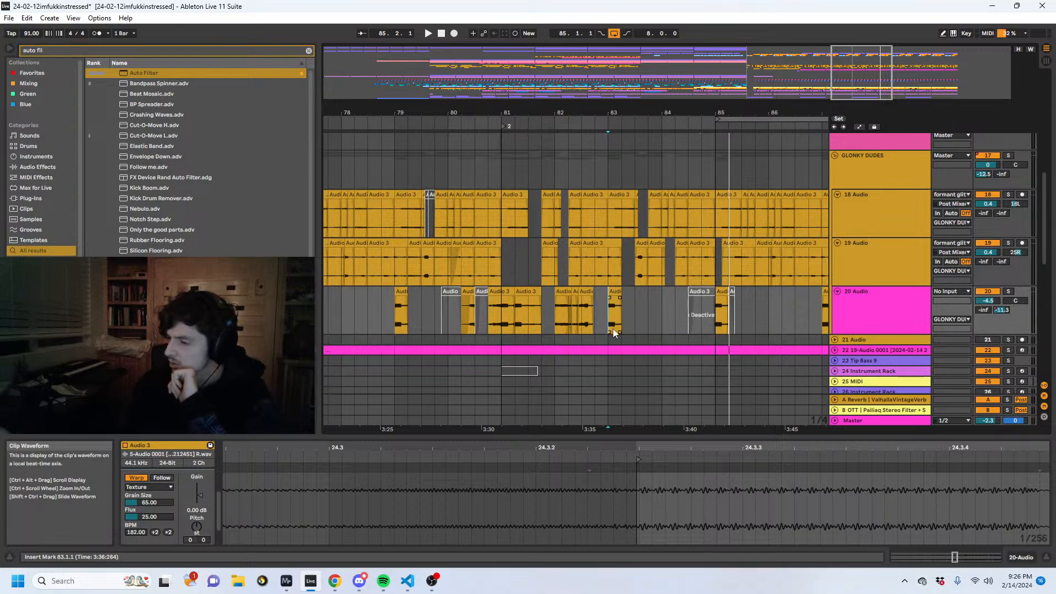
left_click_drag(613, 328, 507, 306)
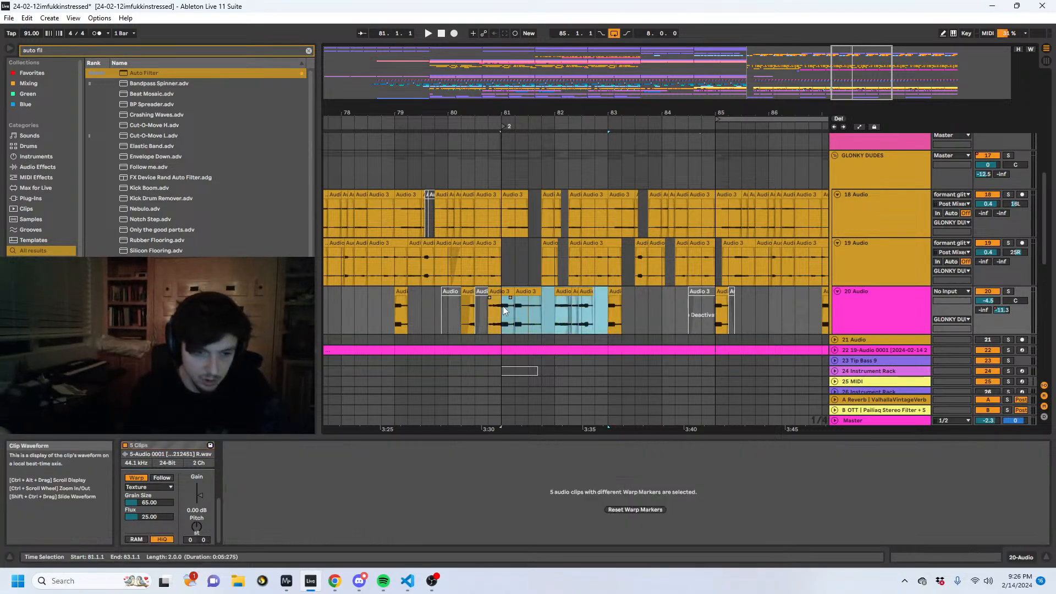
key("ctrl+d")
key("ctrl+z")
key("ctrl+d")
left_click(497, 309)
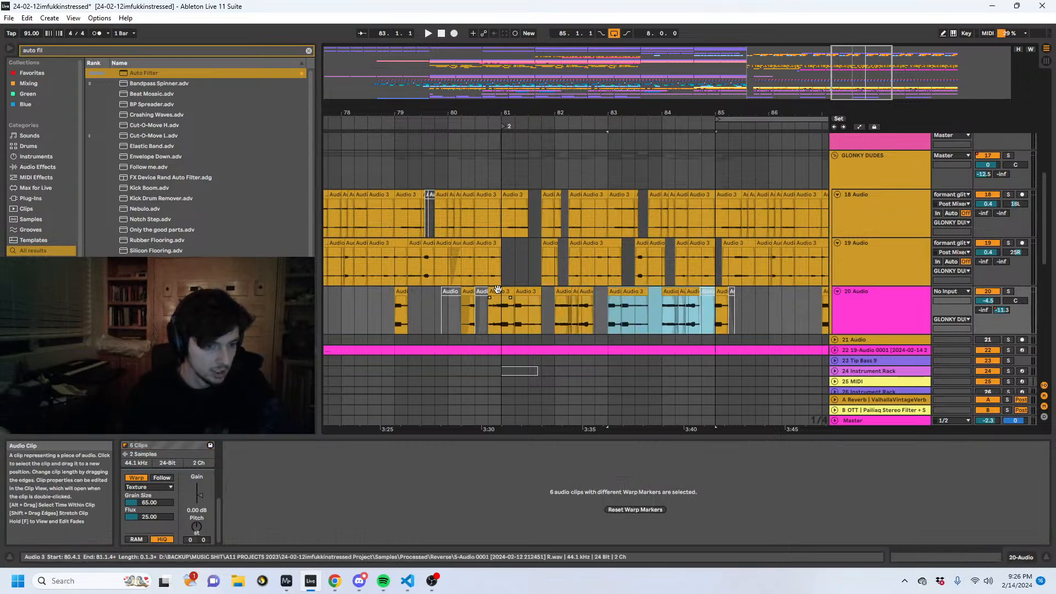
- Extend the start of the duplicated 20 Audio clip at 83.1.1 back to 82.4.1, and add a fade-in
left_click(602, 311)
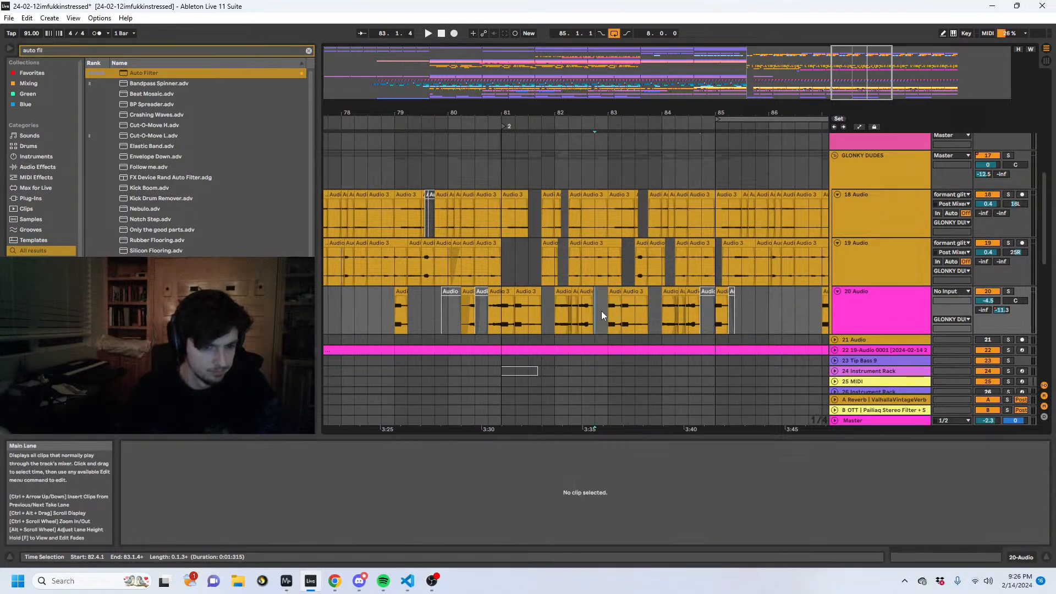
scroll(595, 291, "up", 5)
left_click(595, 298)
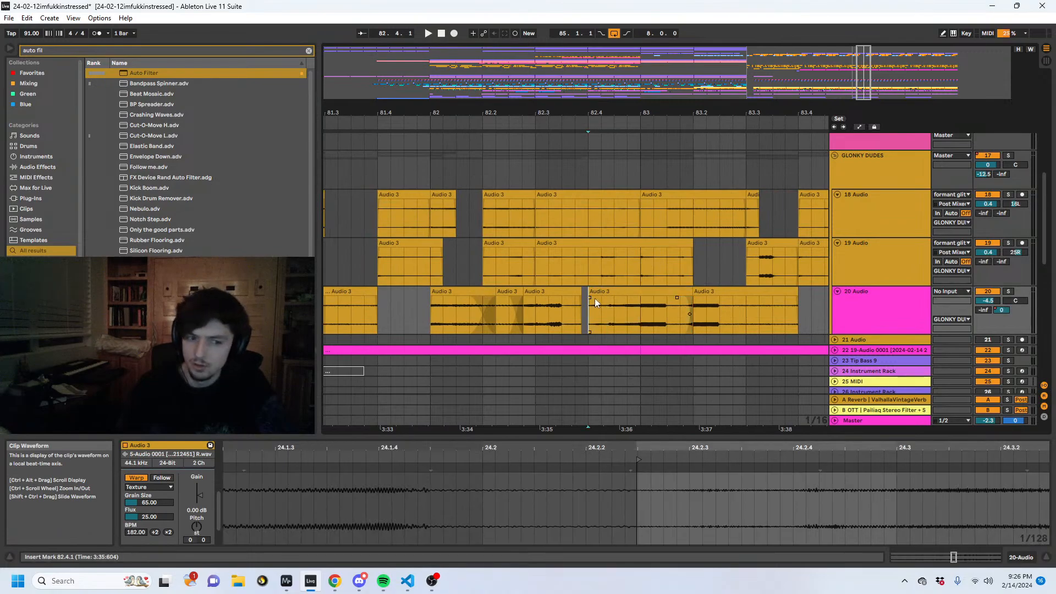
left_click(633, 302)
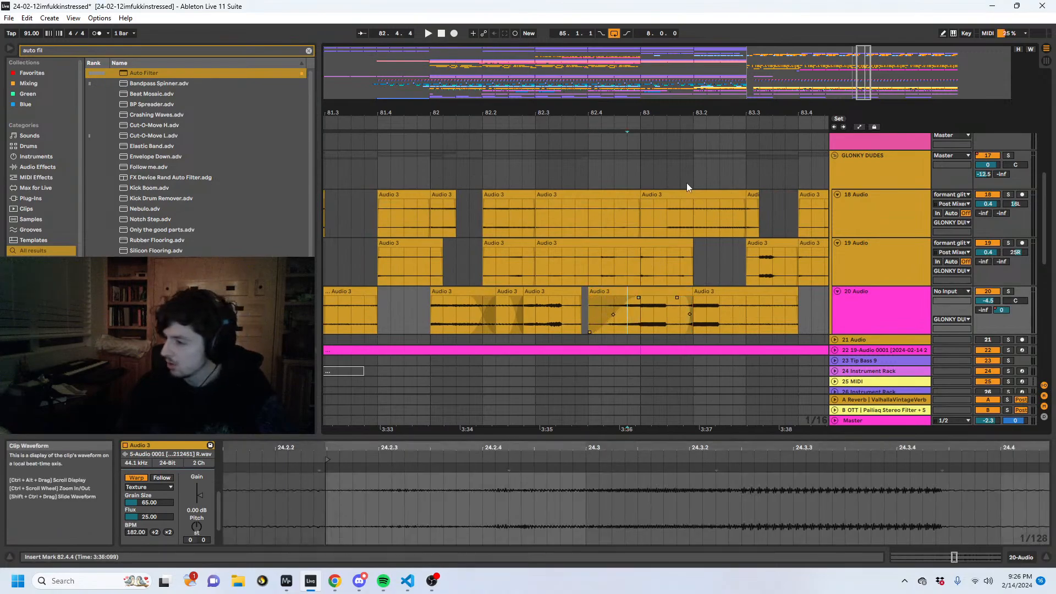
left_click_drag(660, 113, 790, 49)
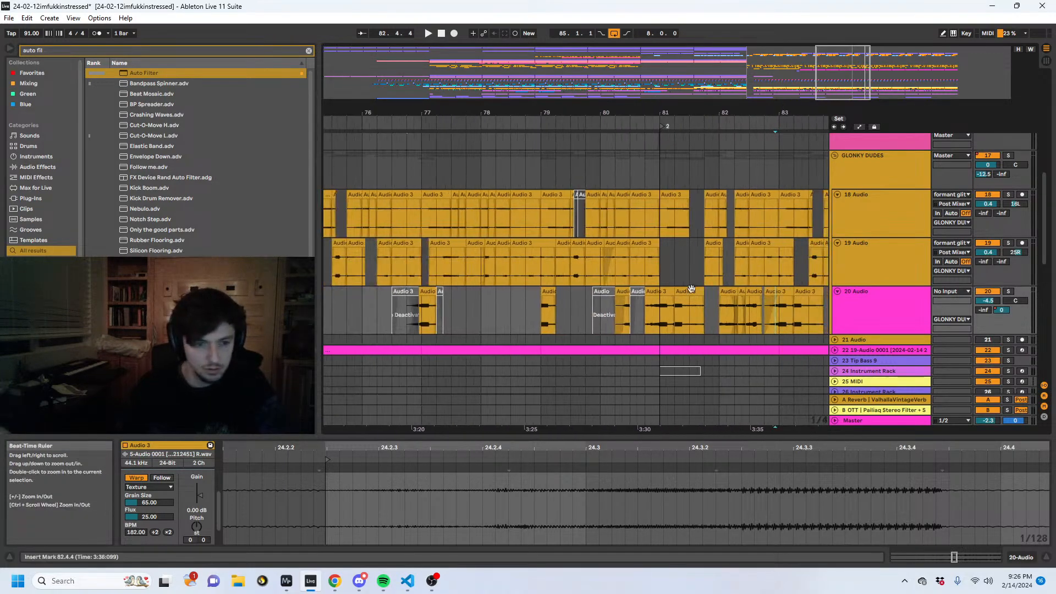
- Play the phrase from 80.3.1 to check the three crossfaded 20 Audio clips around 82.1.1
left_click(622, 318)
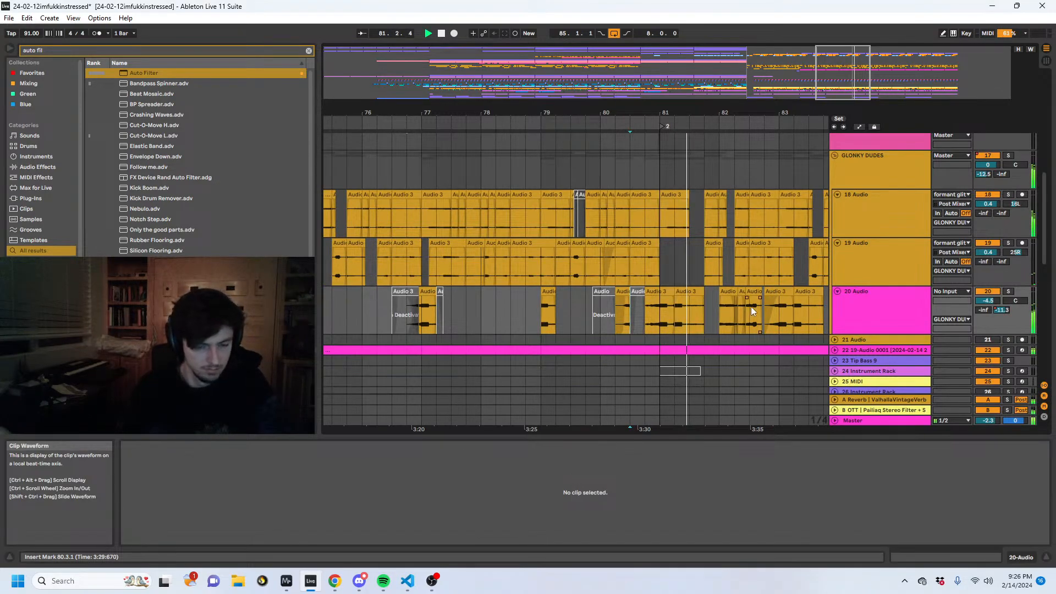
left_click(853, 295)
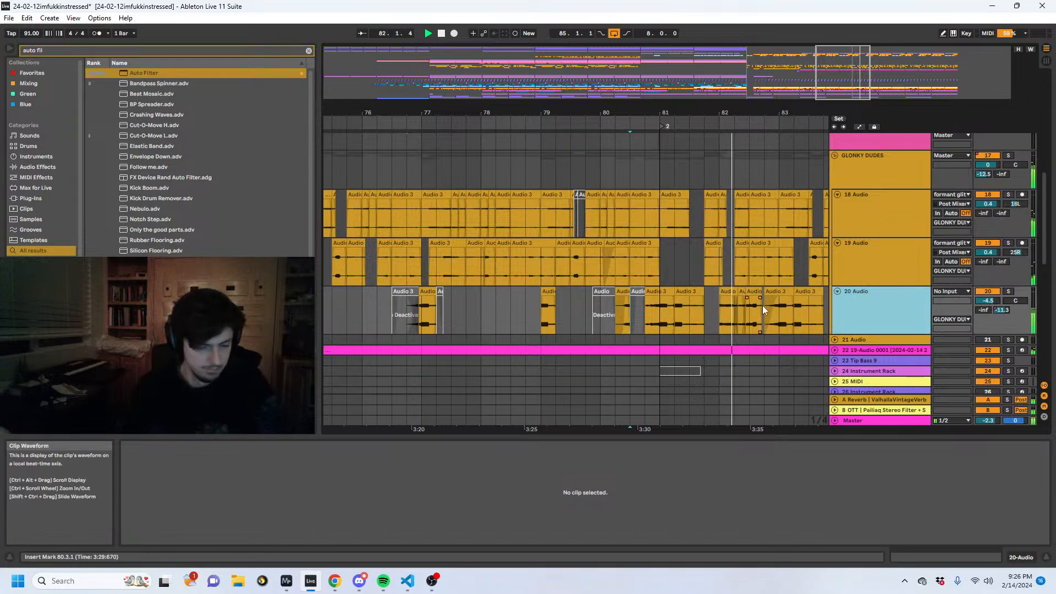
left_click_drag(720, 296, 761, 308)
key("space")
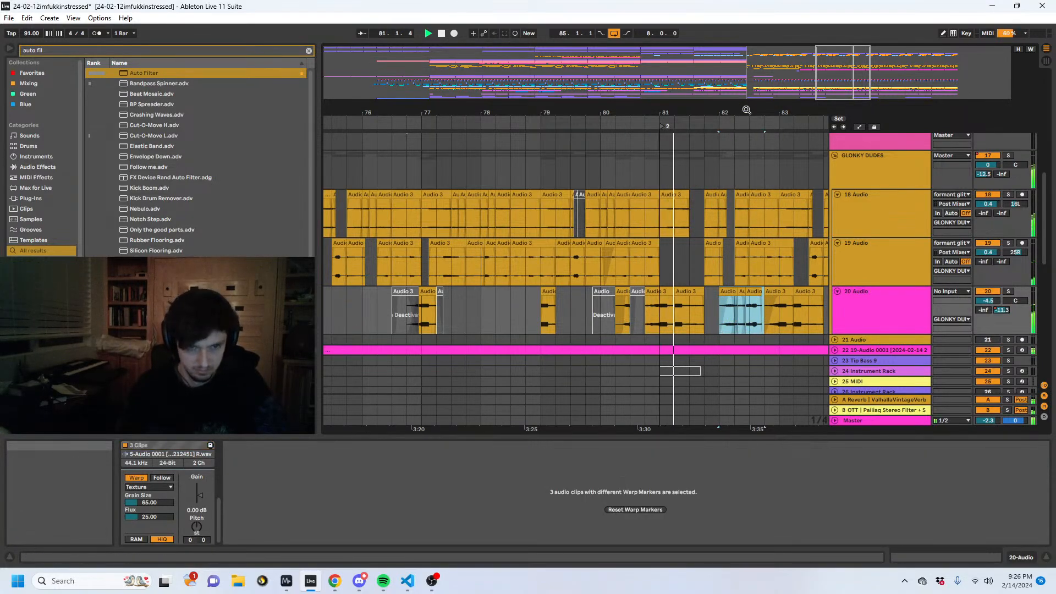
left_click_drag(746, 110, 752, 293)
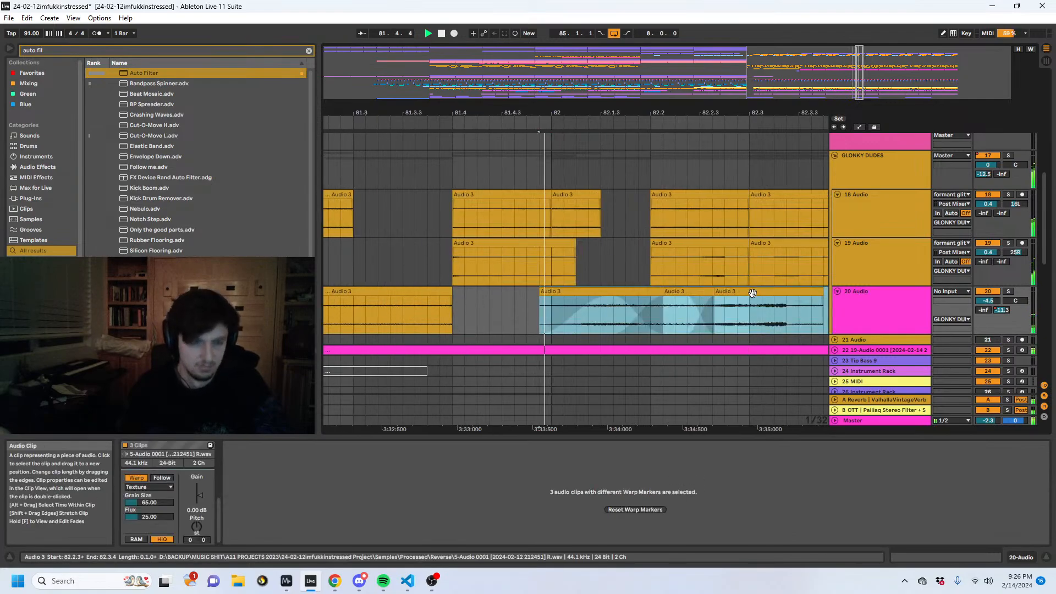
- Repeat a 1/16-note slice of the 20 Audio clip near 82.2.1 several times in a row, and play it
left_click(639, 292)
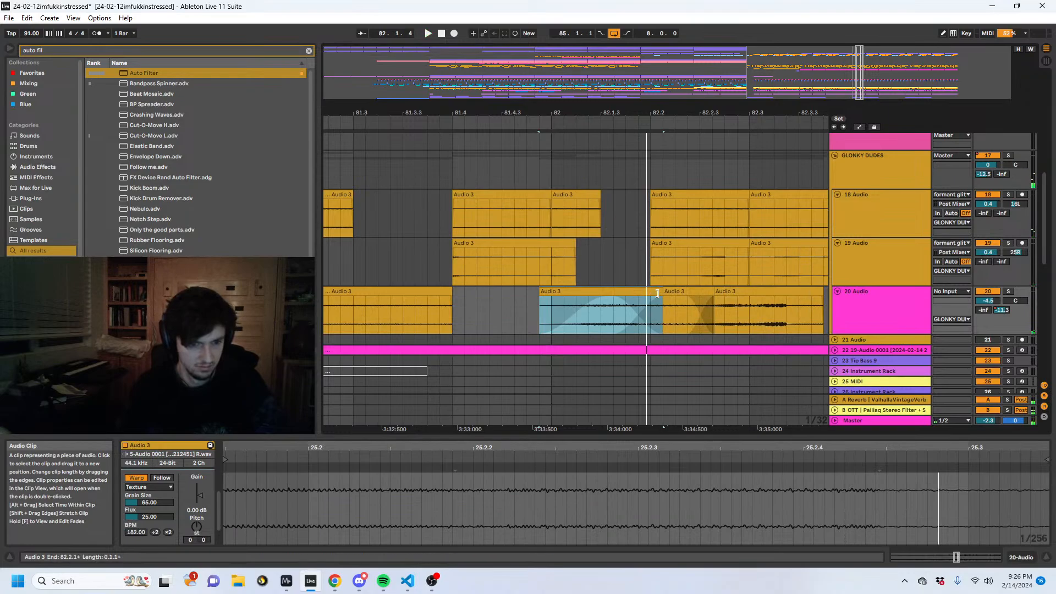
left_click_drag(657, 293, 633, 316)
key("ctrl+d")
key("ctrl+d")
key("ctrl+d")
left_click(530, 322)
key("space")
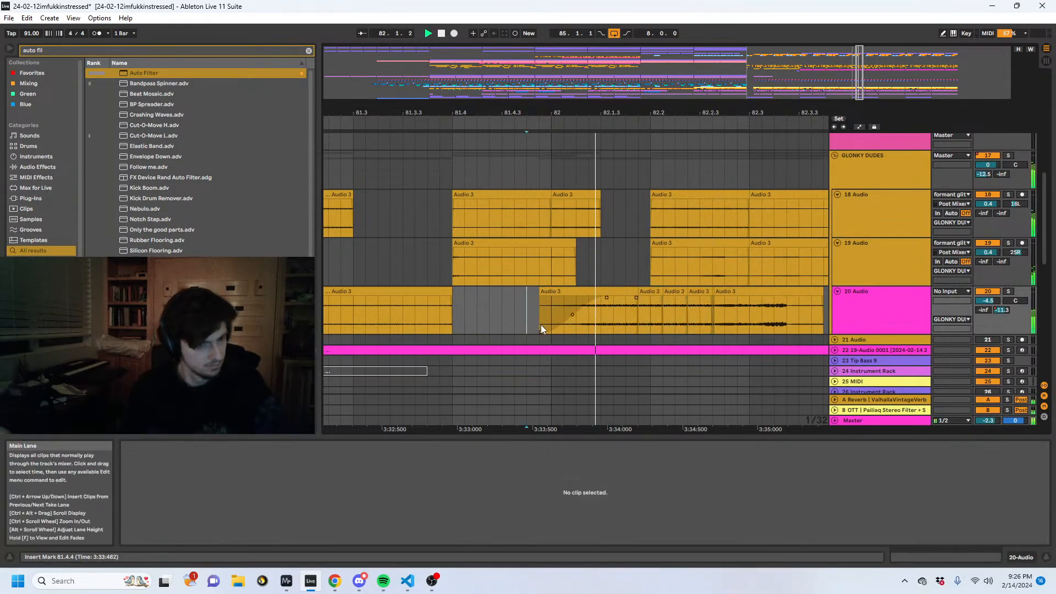
- Build a stutter on 20 Audio by repeating a 1/32-note slice from 82.1.4 up to the tail clip, and play it
left_click_drag(632, 314, 618, 317)
key("ctrl+d")
key("ctrl+d")
key("ctrl+d")
left_click(592, 320)
key("space")
key("space")
key("ctrl+d")
key("ctrl+d")
key("ctrl+d")
key("ctrl+d")
key("ctrl+d")
left_click(546, 320)
key("space")
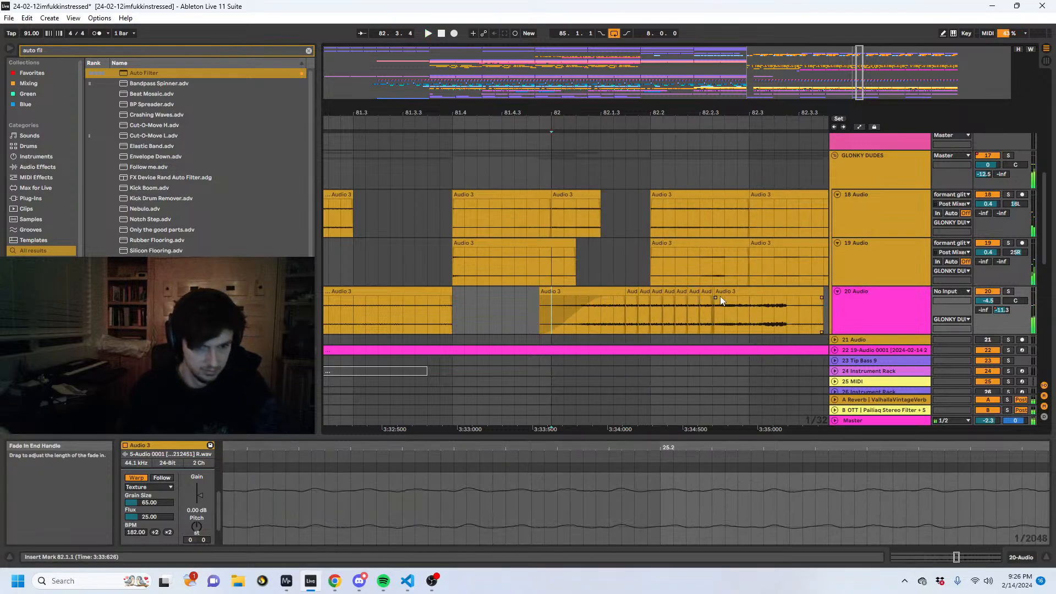
- Move the tail clip after the 20 Audio stutter back to start at 82.2.2, trying 82.2.2+ first, and play the result
left_click_drag(715, 295, 691, 293)
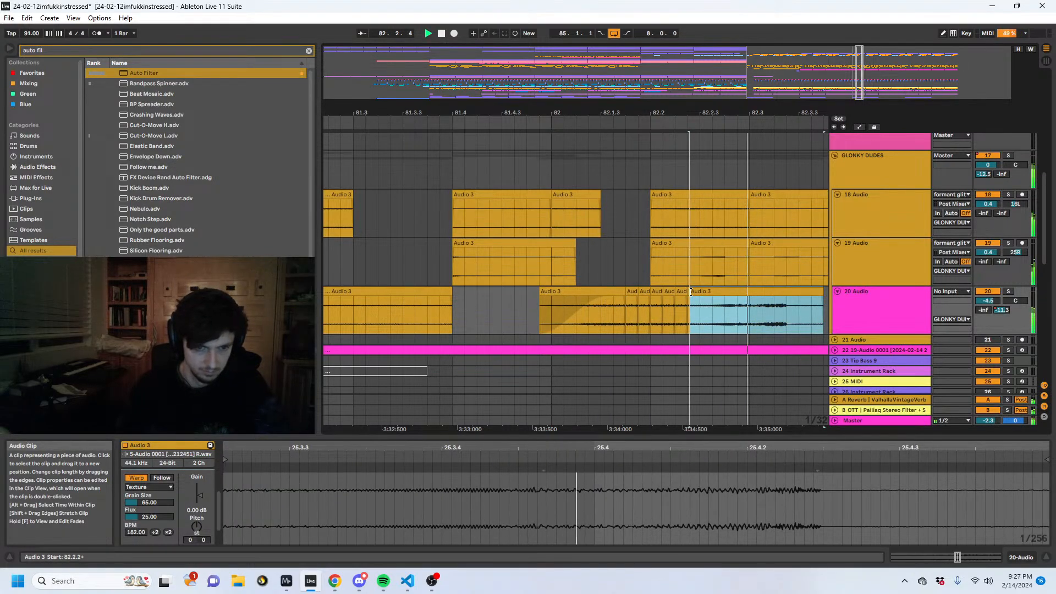
left_click(514, 322)
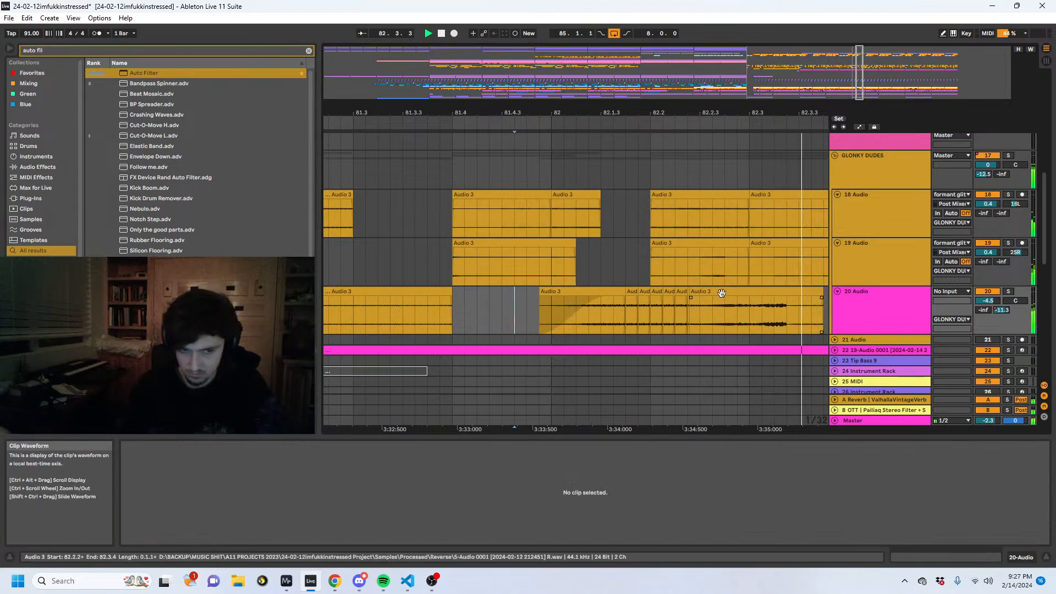
left_click_drag(703, 295, 689, 296)
left_click(529, 311)
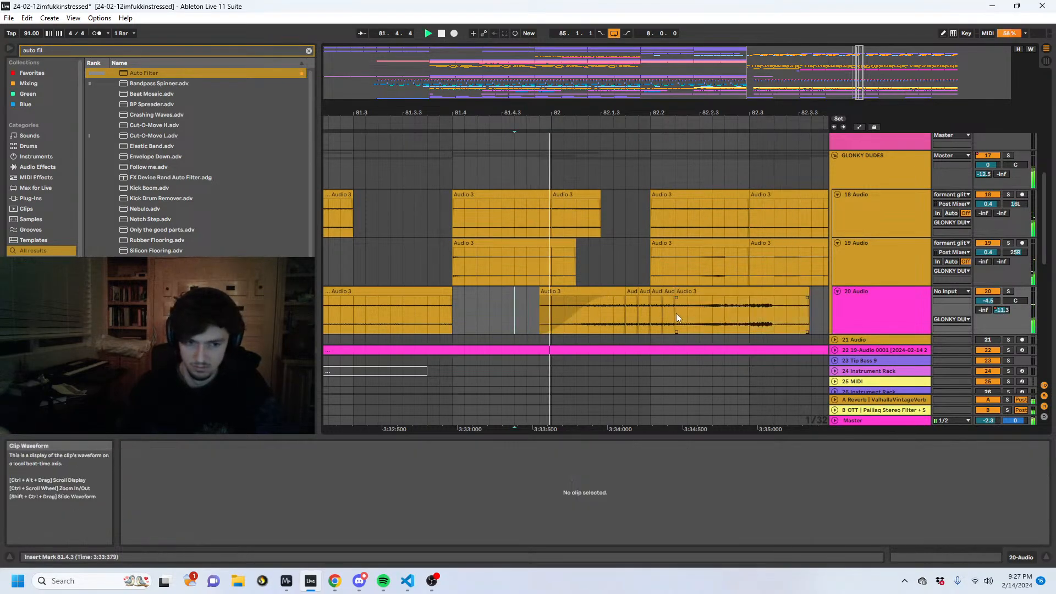
key("space")
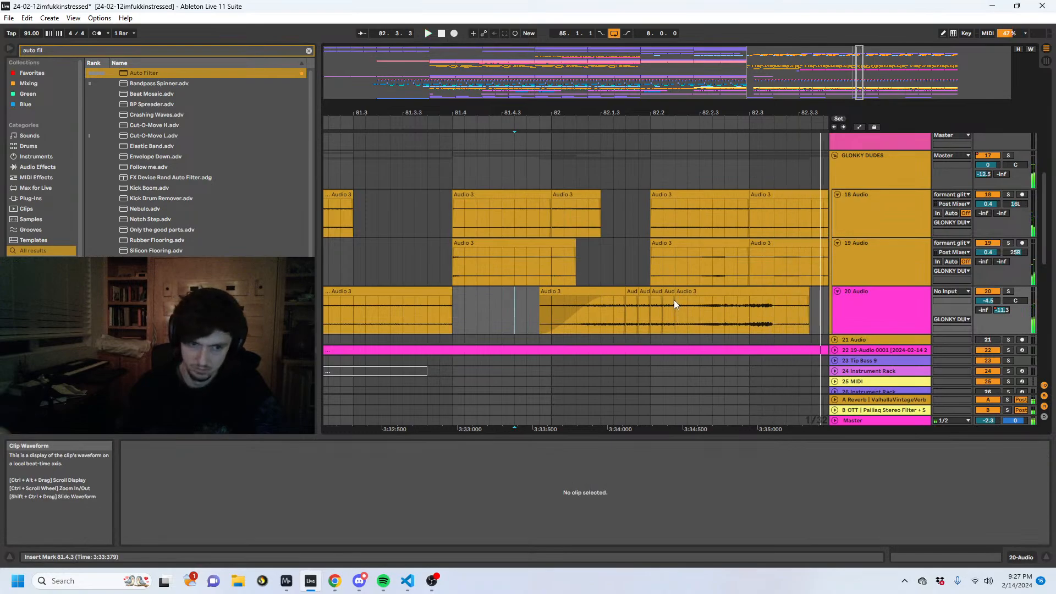
- Add a short crossfade between the last stutter slice and the tail clip at 82.2.2, and play it
left_click_drag(680, 110, 679, 115)
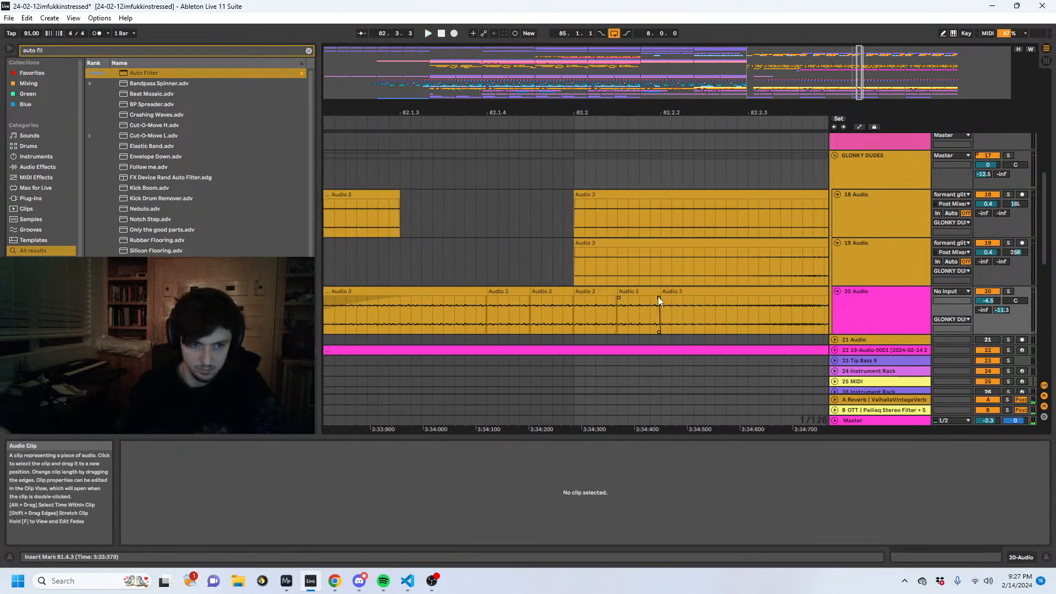
left_click_drag(659, 297, 677, 299)
left_click(551, 313)
key("space")
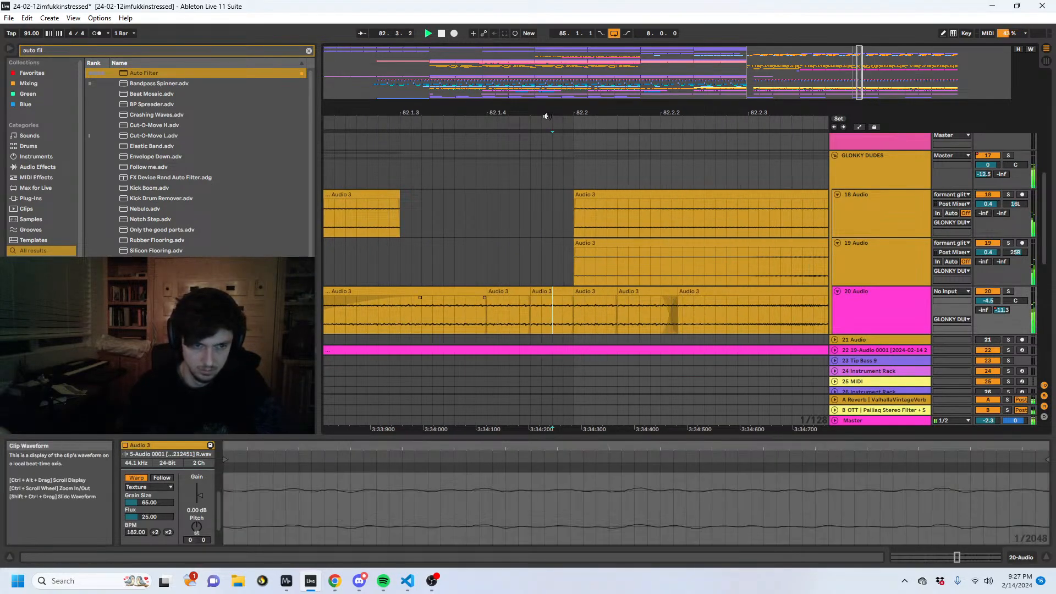
- Play the arrangement from 80.3.1, unfold 30 Group to see the snare tracks, and replay the fill from 82.1.1
left_click_drag(546, 116, 550, 73)
left_click(409, 287)
key("space")
key("space")
scroll(691, 266, "down", 3)
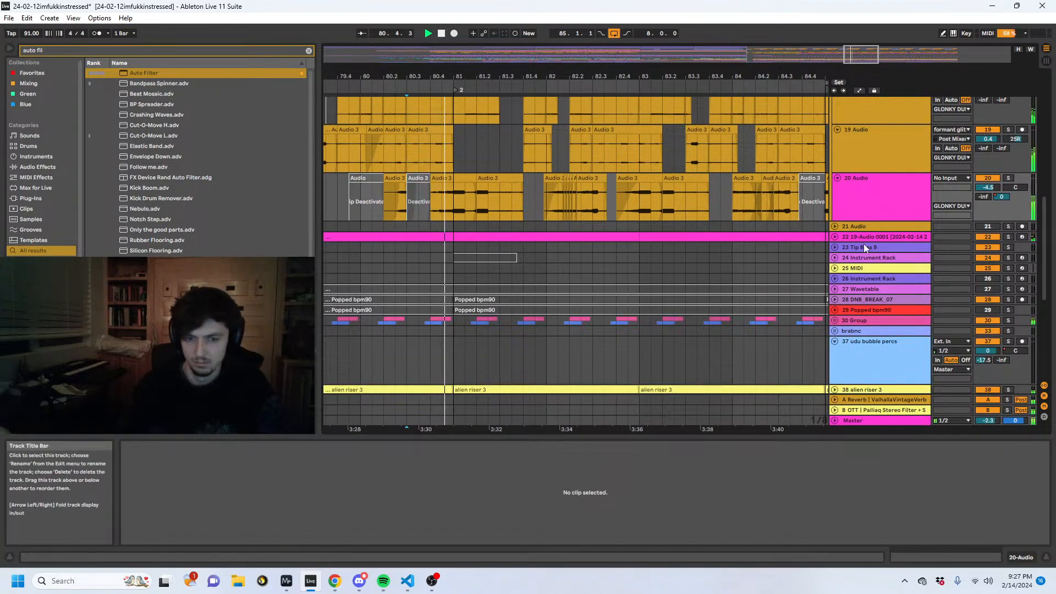
scroll(854, 311, "down", 2)
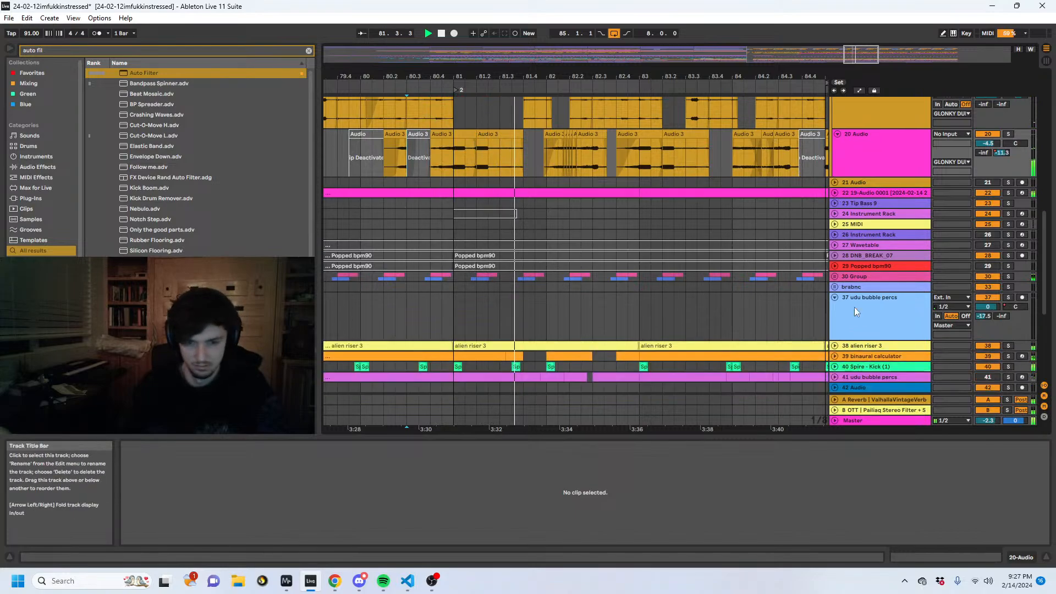
scroll(853, 307, "down", 1)
left_click(836, 255)
scroll(857, 266, "down", 6)
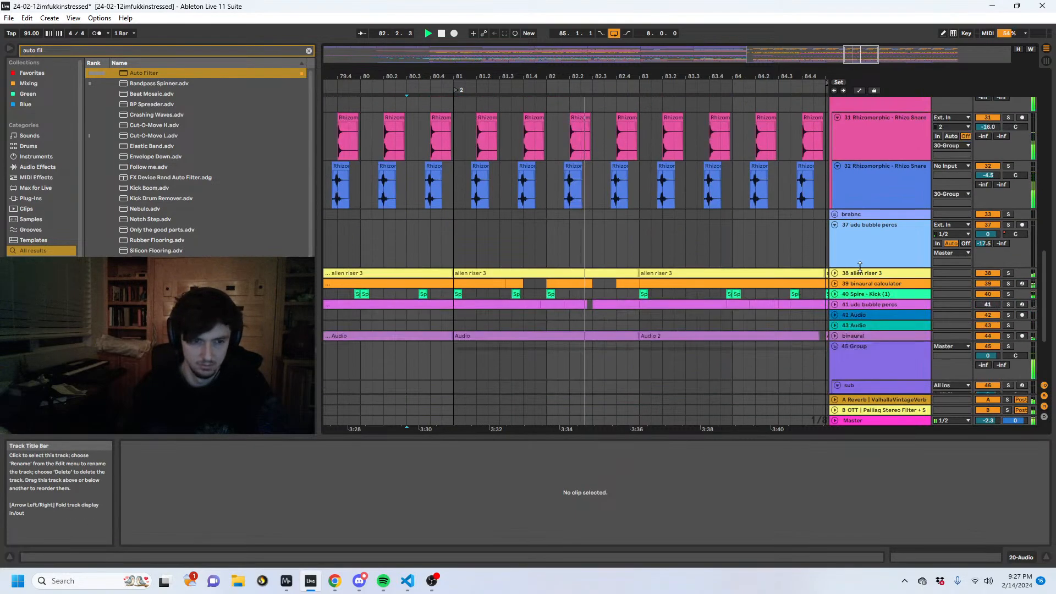
scroll(658, 246, "up", 10)
left_click(551, 187)
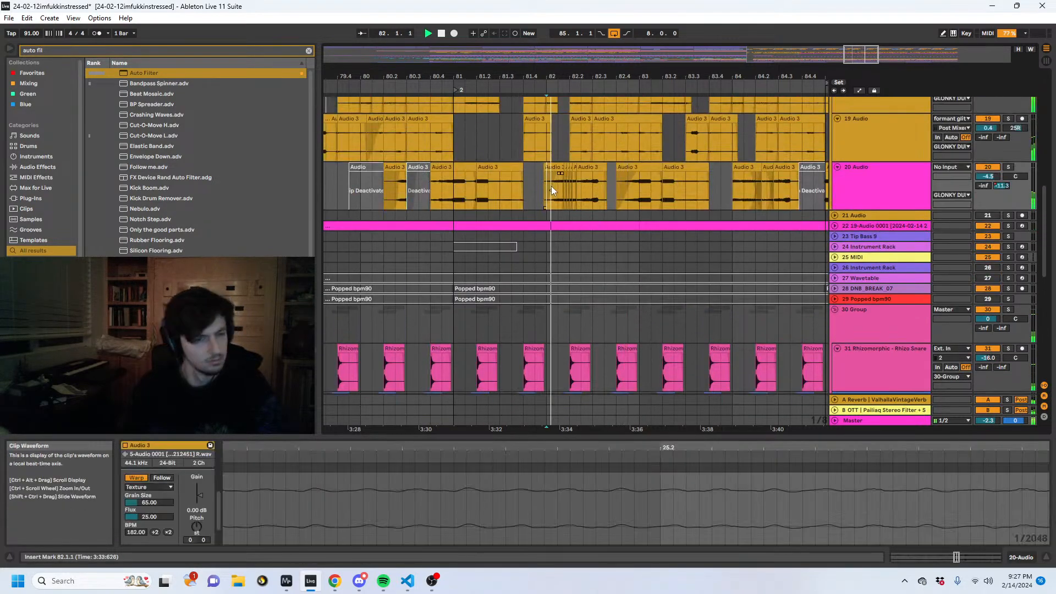
key("space")
- Try trimming the start of the 20 Audio tail clip to 82.2.4, play it, and undo the trim
left_click_drag(593, 75, 588, 137)
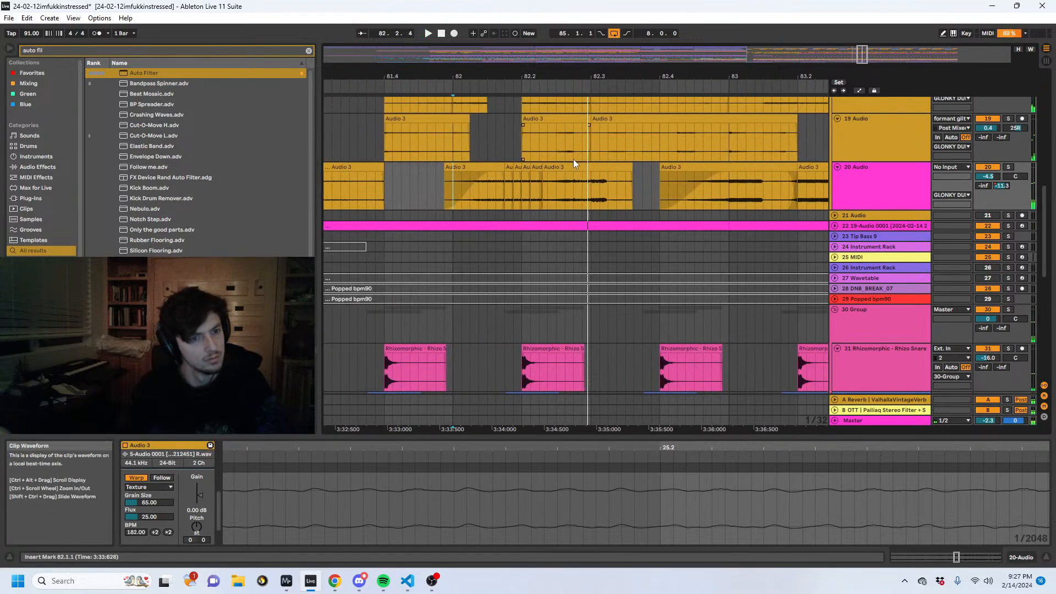
left_click(551, 170)
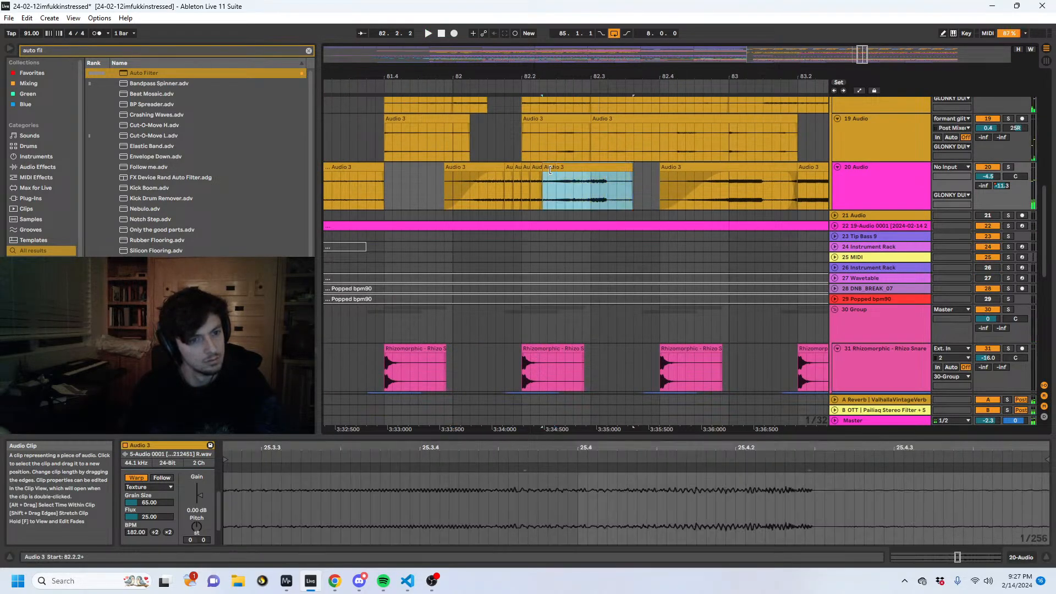
left_click_drag(550, 170, 587, 174)
key("space")
key("space")
left_click(498, 193)
key("space")
key("ctrl+z")
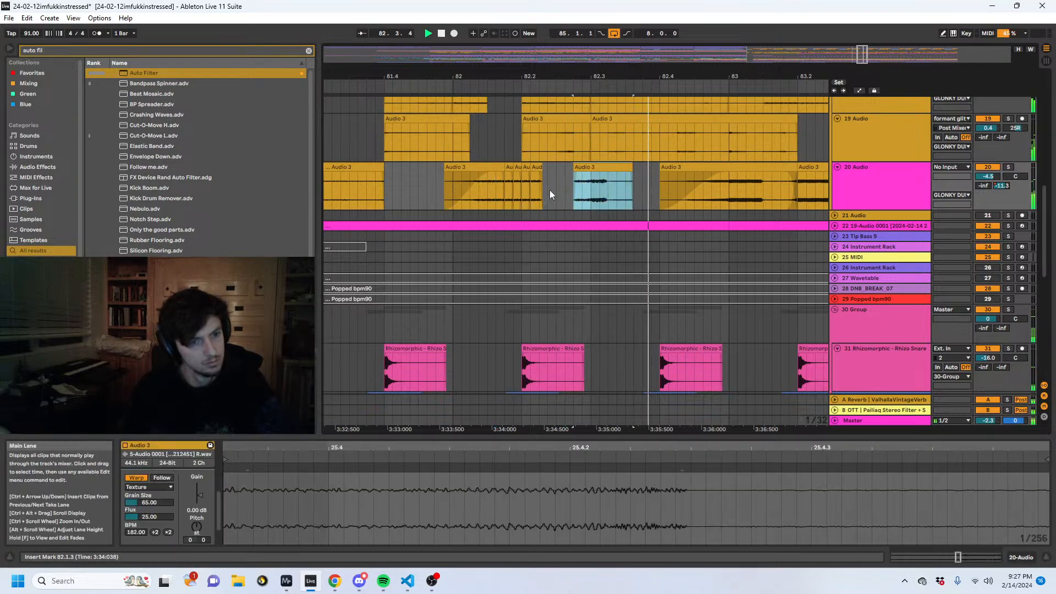
key("ctrl+z")
- Split the 20 Audio tail clip at 82.2.4
left_click(524, 189)
scroll(582, 165, "up", 3)
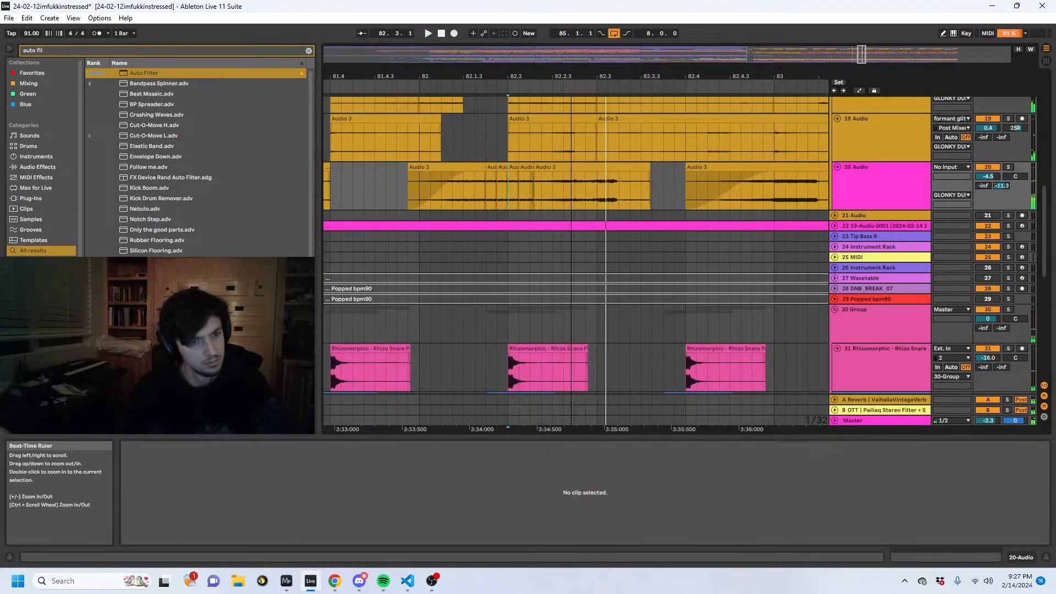
left_click_drag(583, 181, 517, 189)
left_click(574, 182)
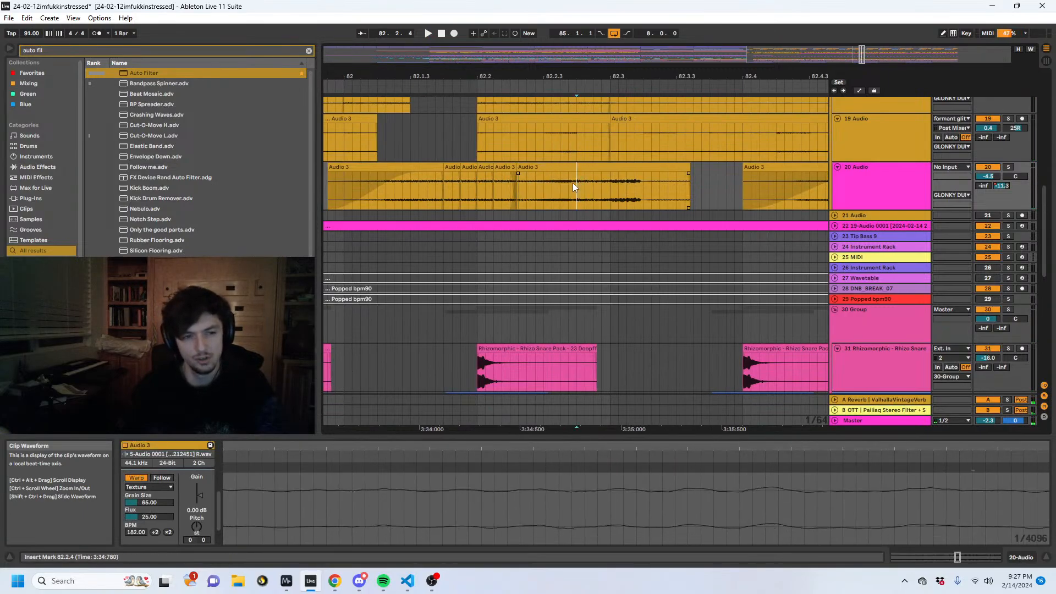
key("ctrl+e")
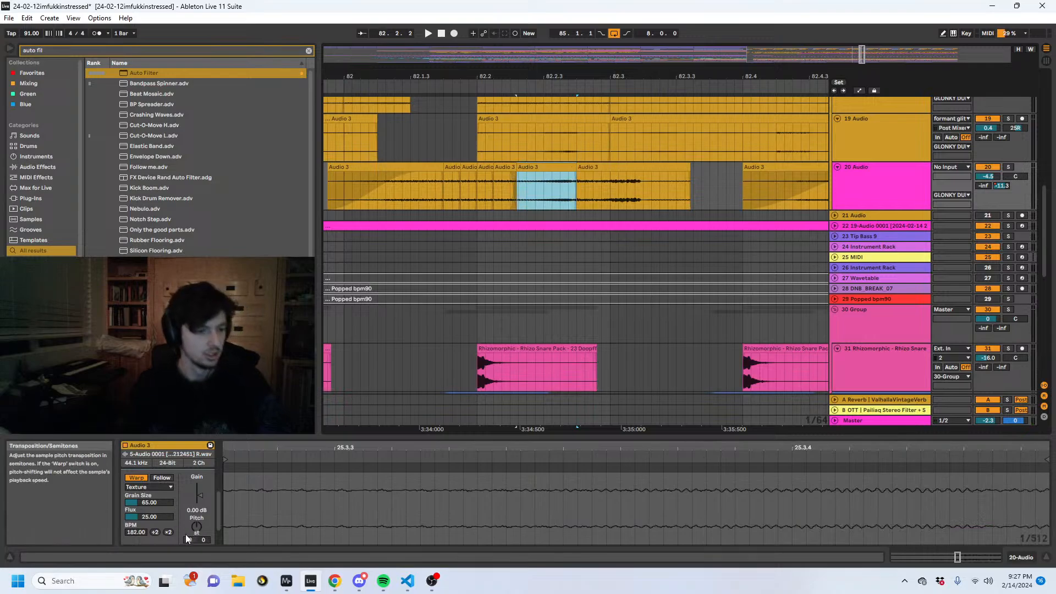
- Set the pitch of the 20 Audio piece just before 82.2.4 to -1 semitone and 42 cents, and play from 82.1.2
key("space")
left_click_drag(203, 540, 203, 544)
key("space")
key("space")
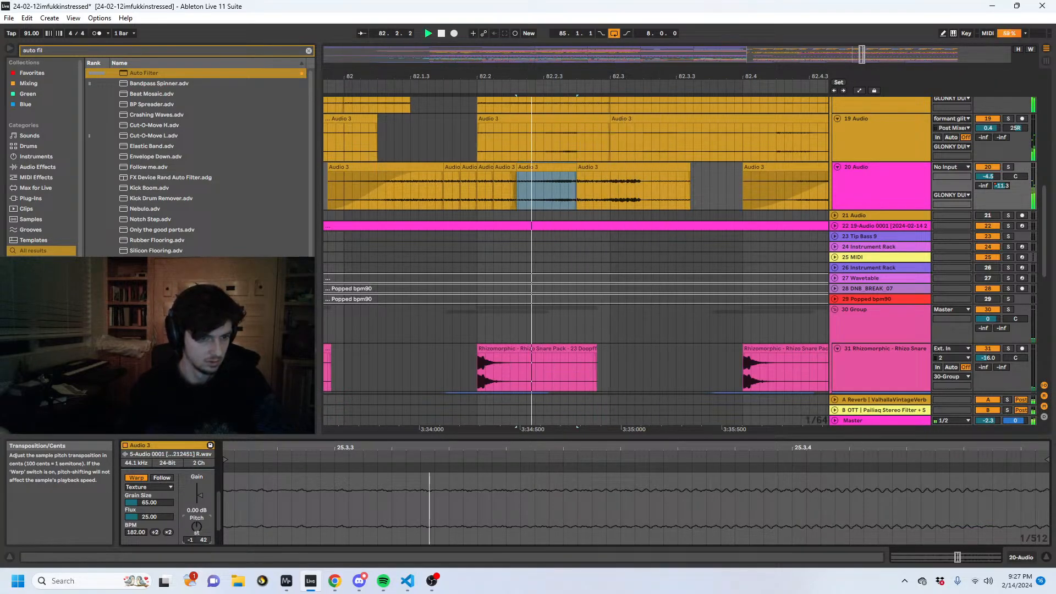
key("space")
key("space")
left_click(393, 196)
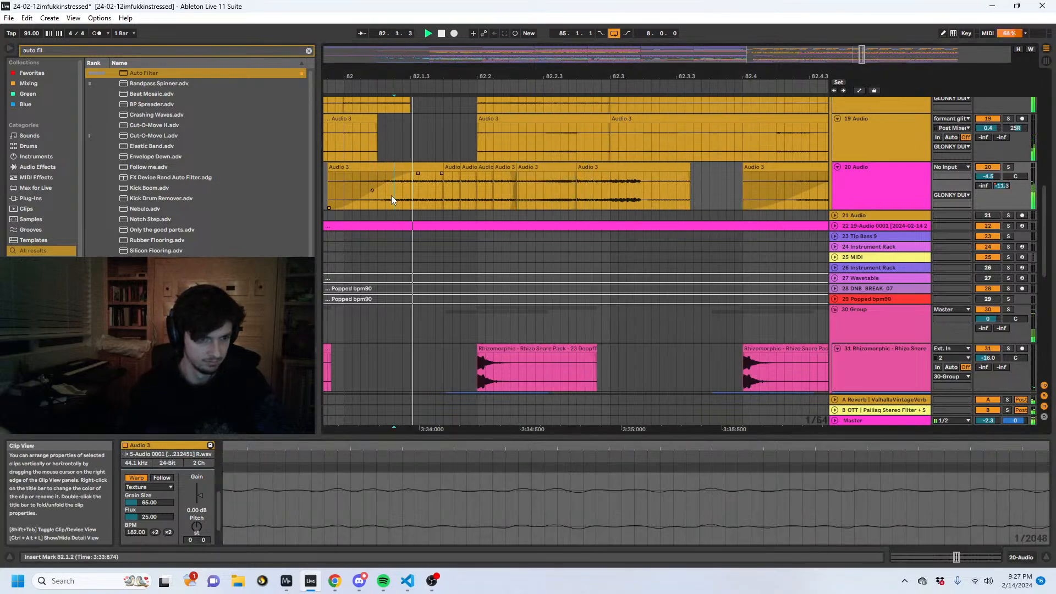
key("space")
key("space")
- Duplicate the last short 20 Audio stutter slice three times over the start of the tail clip, ending at 82.2.4+, and play from 82.1.2
left_click(509, 175)
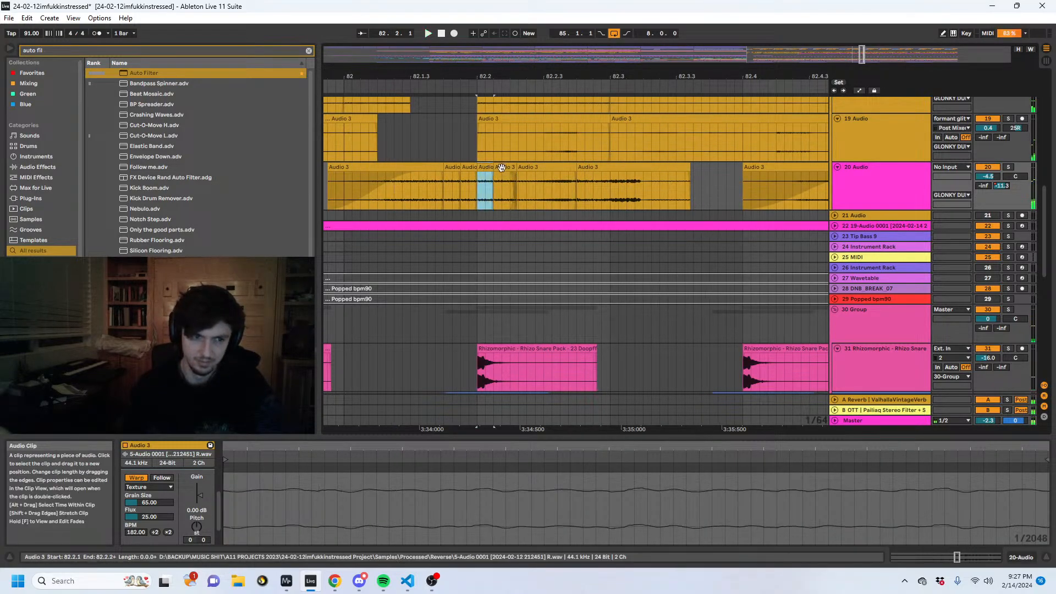
key("ctrl+d")
key("ctrl+d")
key("ctrl+d")
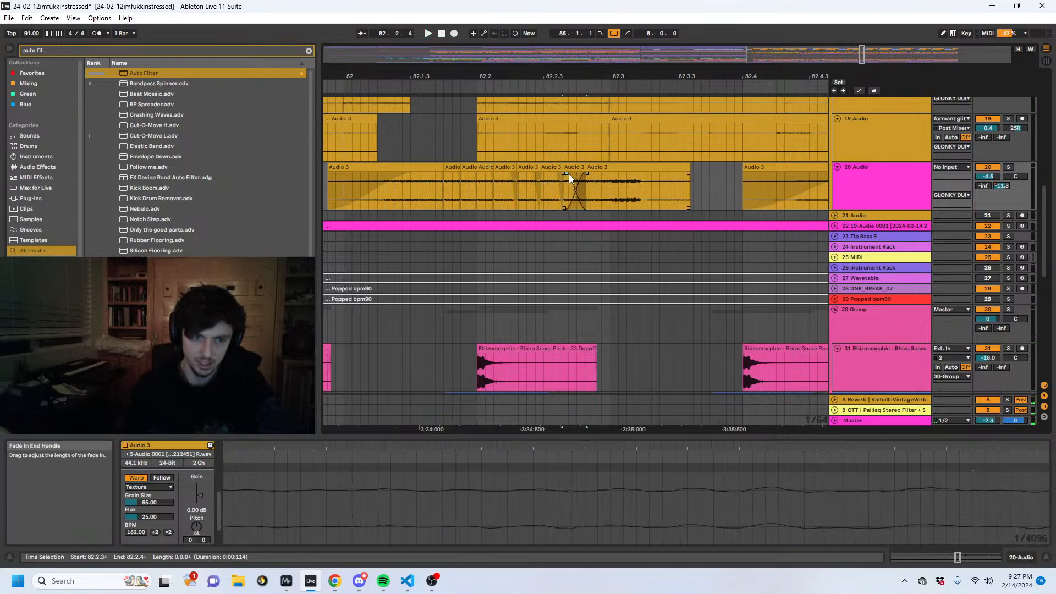
left_click(378, 200)
key("space")
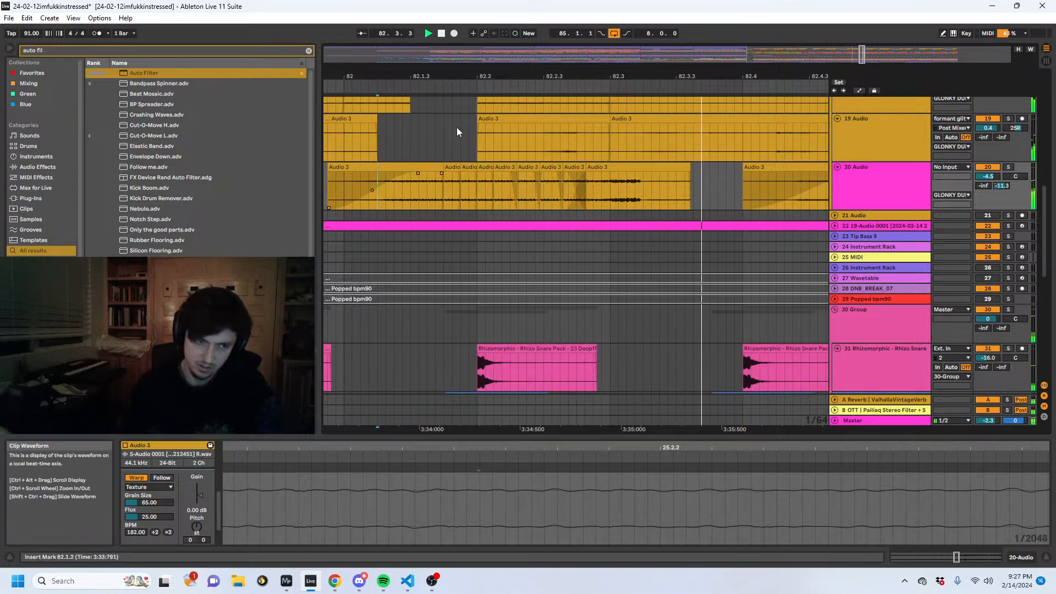
- Try duplicating a tiny slice just after 82.1.4 on 20 Audio repeatedly over the tail clip, and play from 82.1.1
key("space")
left_click_drag(454, 72, 453, 86)
left_click_drag(501, 197, 477, 195)
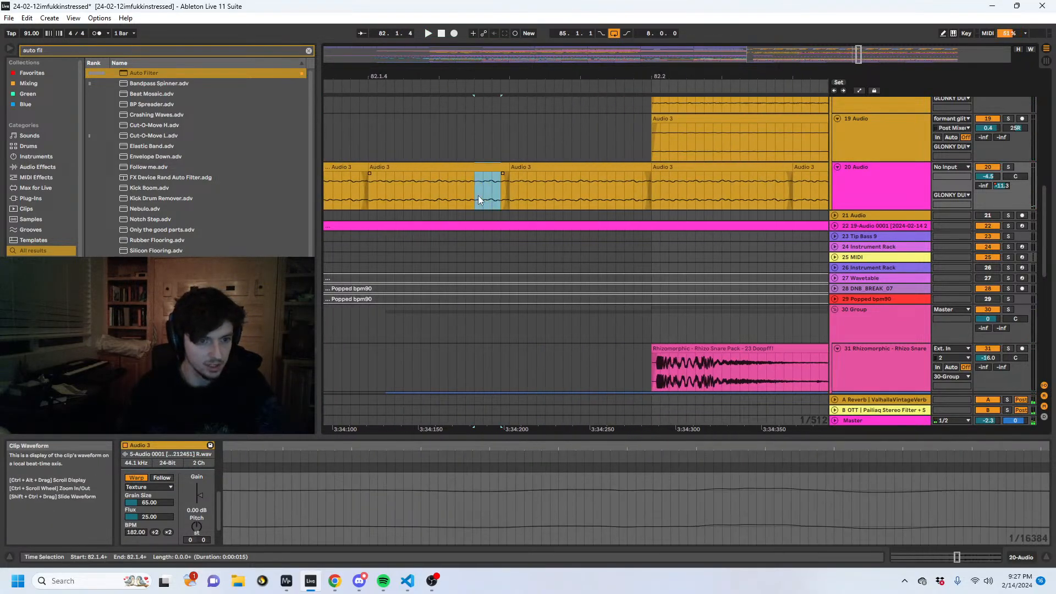
key("ctrl+d")
key("ctrl+d")
key("ctrl+d")
key("ctrl+d")
key("ctrl+d")
key("ctrl+d")
key("ctrl+d")
key("ctrl+d")
key("ctrl+d")
key("ctrl+d")
key("ctrl+d")
key("ctrl+d")
key("ctrl+d")
key("ctrl+d")
key("ctrl+d")
key("ctrl+d")
key("ctrl+d")
key("ctrl+d")
key("ctrl+d")
key("ctrl+d")
left_click_drag(538, 74, 537, 52)
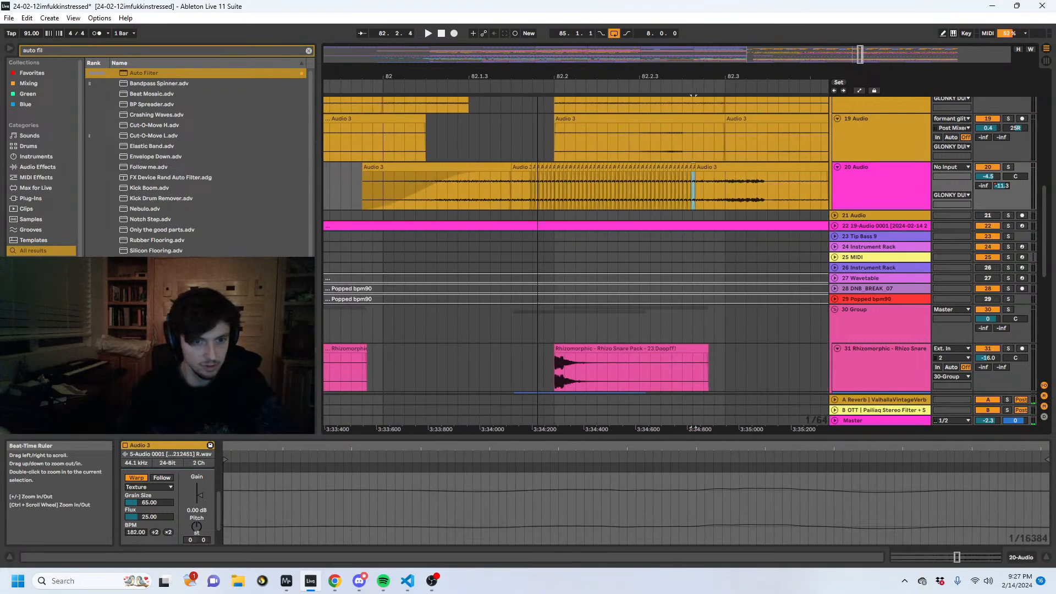
left_click(417, 208)
key("space")
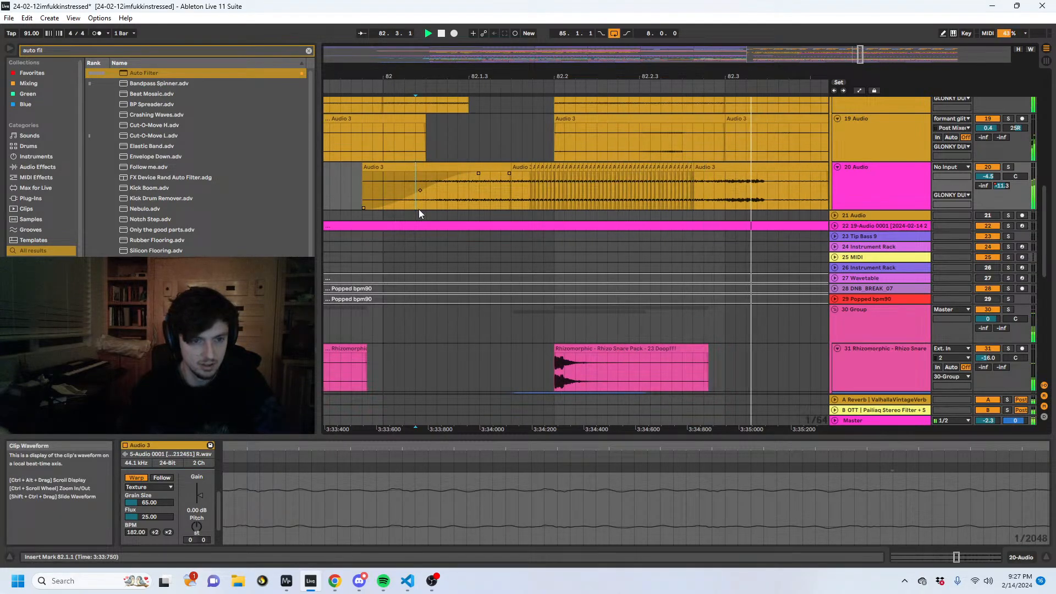
- Stop playback and undo the tiny-slice duplications on 20 Audio after 82.1.4
key("space")
left_click_drag(543, 74, 542, 88)
key("ctrl+z")
key("ctrl+z")
key("ctrl+z")
key("ctrl+z")
key("ctrl+z")
key("ctrl+z")
key("ctrl+z")
key("ctrl+z")
key("ctrl+z")
key("ctrl+z")
key("ctrl+z")
key("ctrl+z")
key("ctrl+z")
key("ctrl+z")
key("ctrl+z")
key("ctrl+z")
key("ctrl+z")
key("ctrl+z")
key("ctrl+z")
key("ctrl+z")
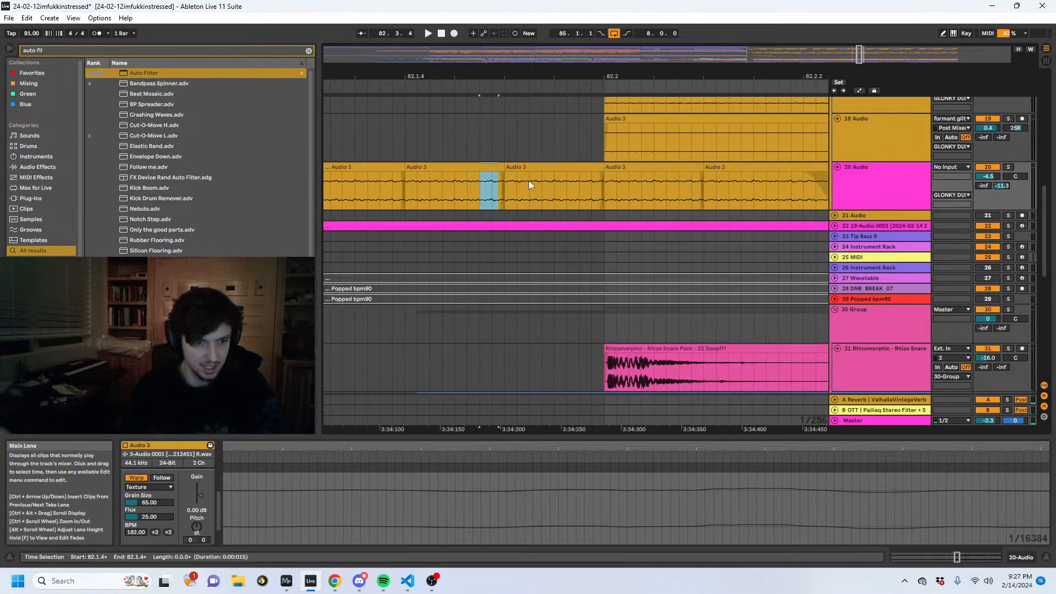
- Duplicate a 0.041-second slice of the 20 Audio piece after 82.1.4 repeatedly up to 82.2.3, undoing the surplus copies
left_click_drag(566, 187, 529, 190)
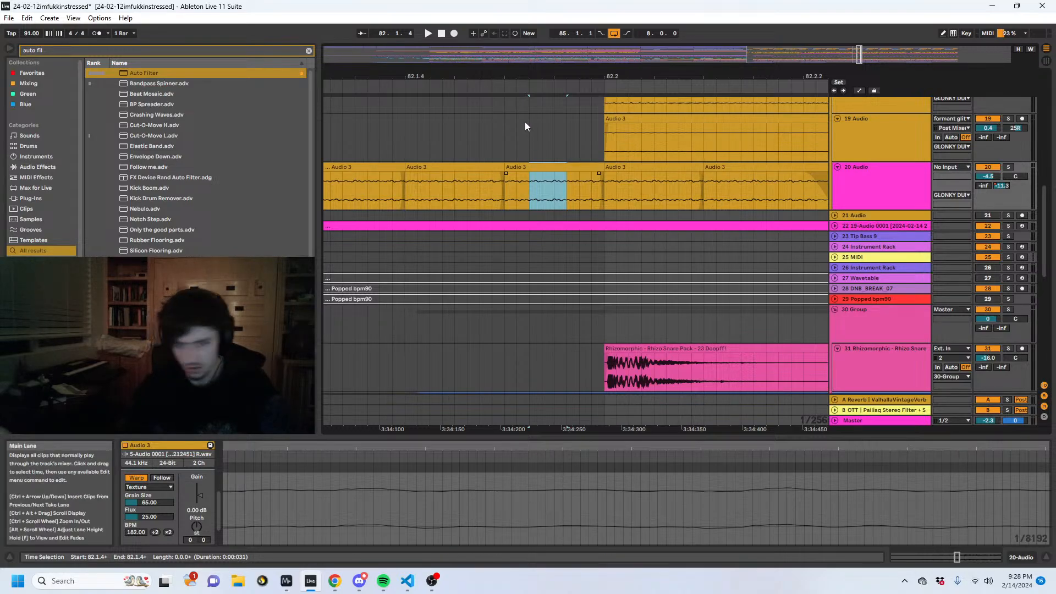
scroll(504, 132, "down", 2)
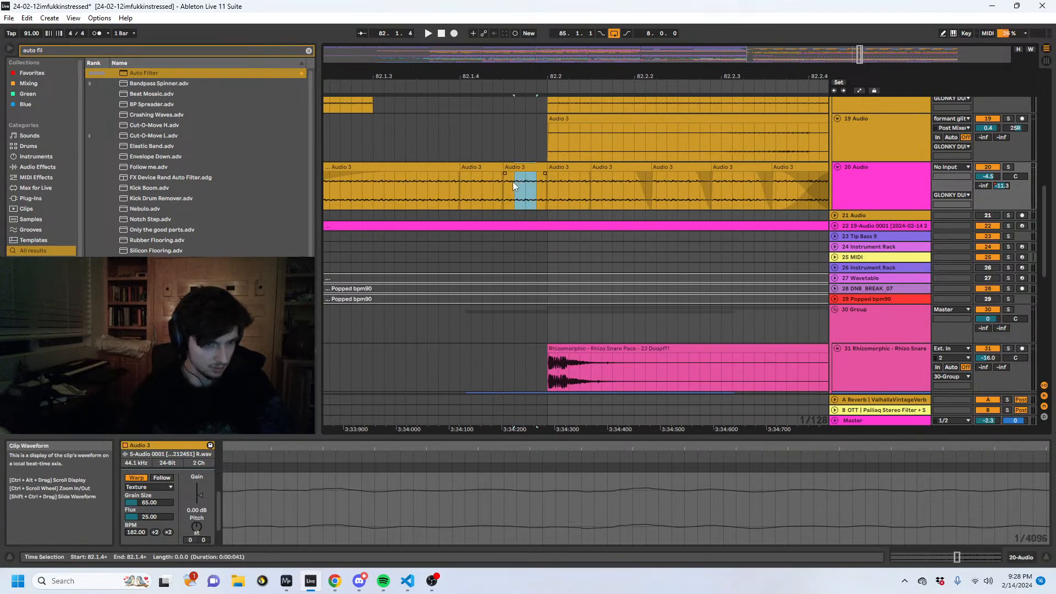
scroll(513, 101, "up", 2)
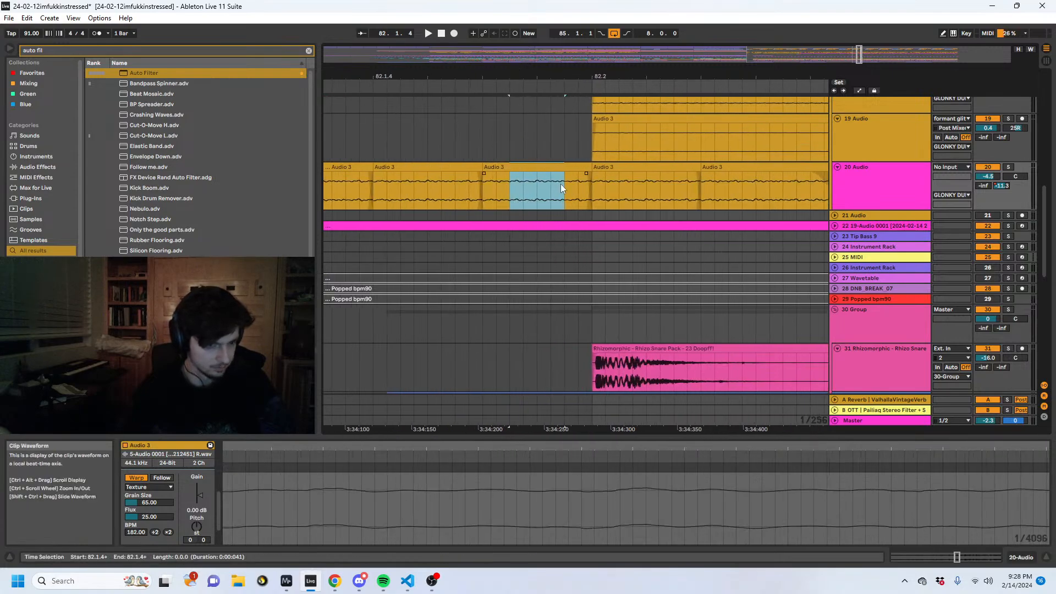
left_click_drag(502, 191, 500, 191)
key("ctrl+d")
key("ctrl+d")
key("ctrl+d")
key("ctrl+d")
key("ctrl+d")
key("ctrl+d")
key("ctrl+d")
key("ctrl+d")
key("ctrl+d")
key("ctrl+d")
key("ctrl+d")
key("ctrl+d")
key("ctrl+d")
left_click_drag(563, 76, 531, 23)
key("ctrl+d")
key("ctrl+z")
key("ctrl+z")
key("ctrl+z")
key("ctrl+z")
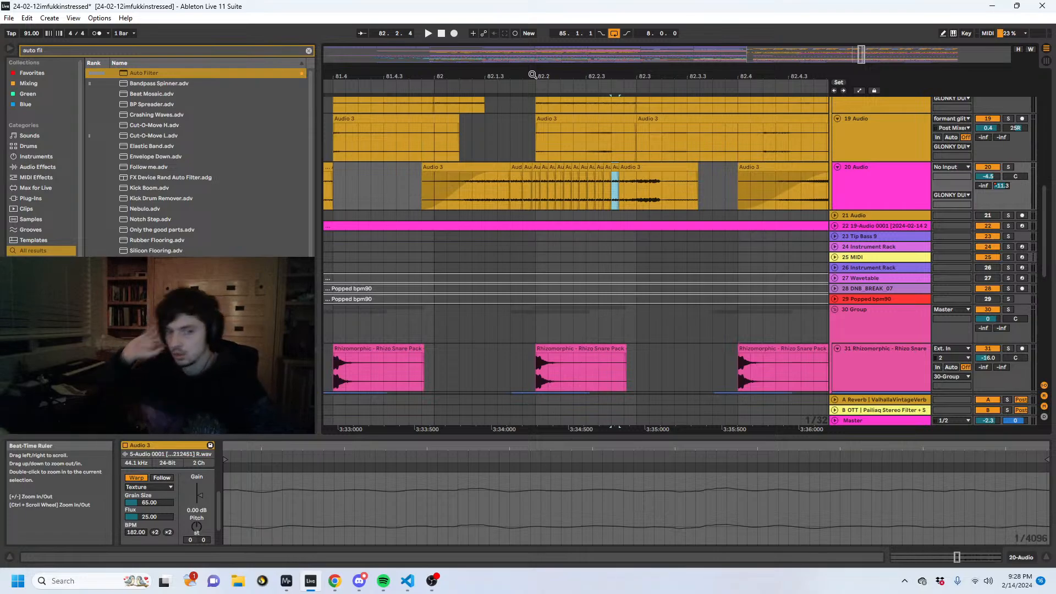
- Play the arrangement from 81.1.1 through bar 82 to check the new stutter on 20 Audio
left_click(552, 160)
left_click(438, 191)
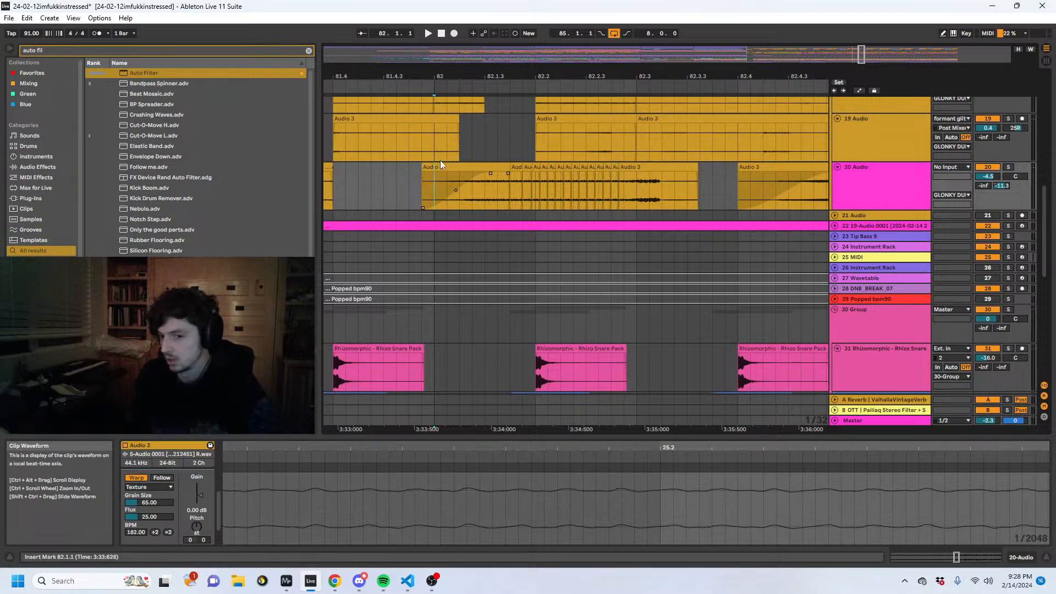
left_click_drag(538, 79, 659, 34)
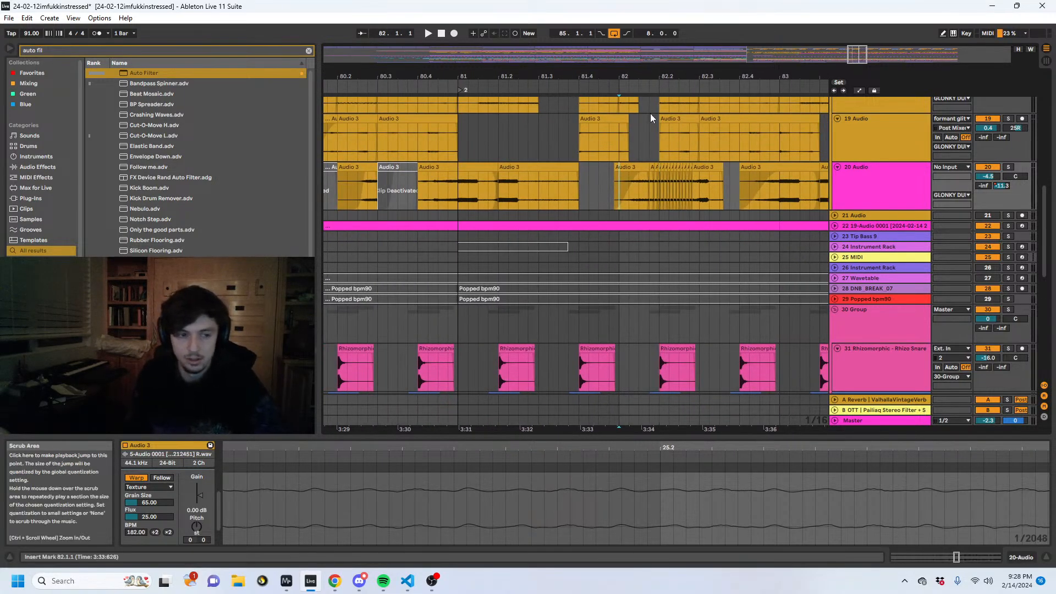
left_click(459, 177)
key("space")
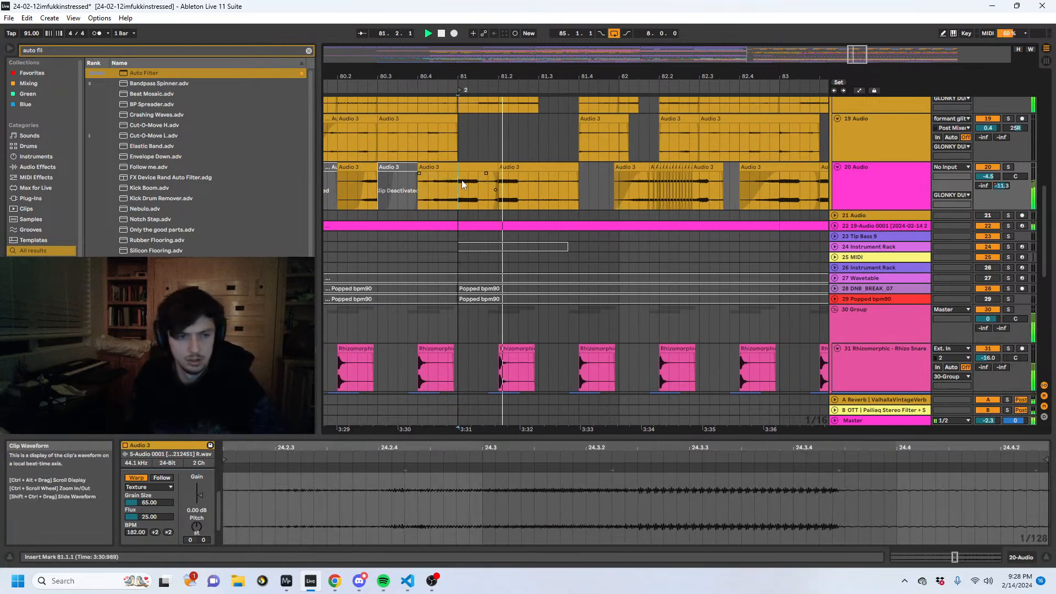
left_click(537, 179)
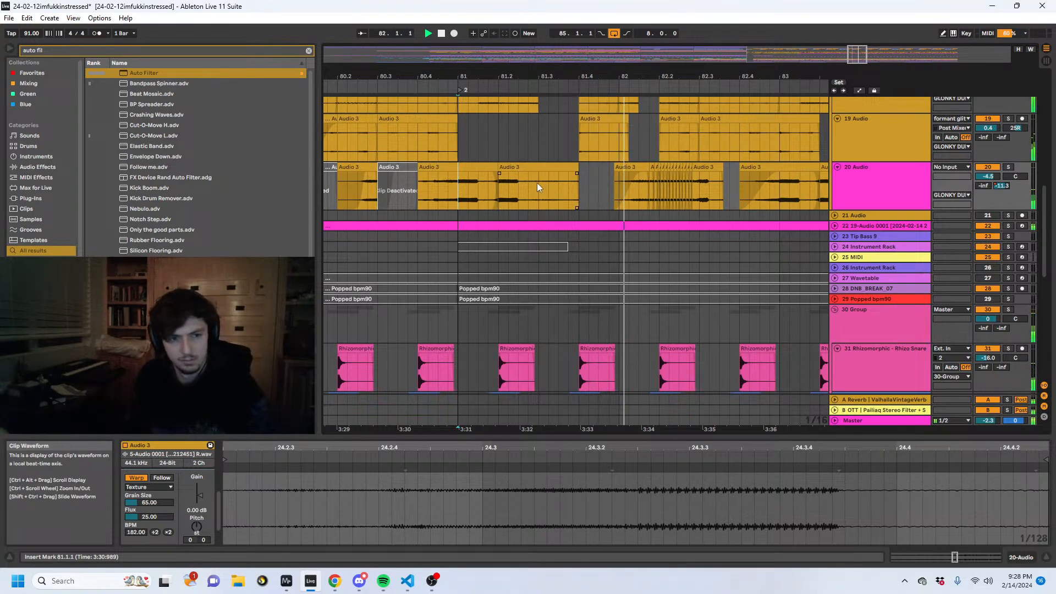
key("space")
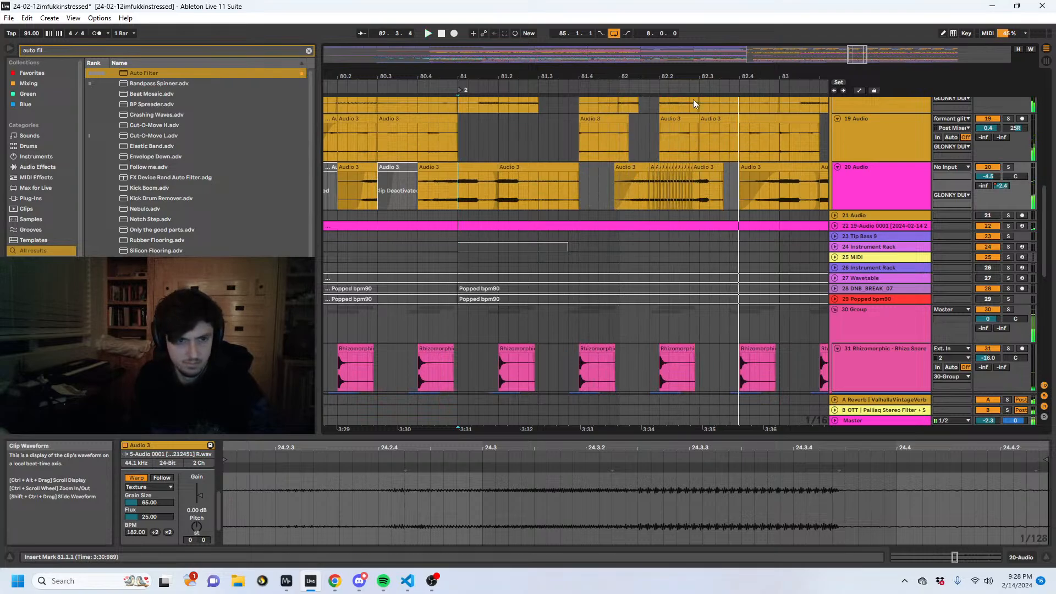
- Trim the end of the 20 Audio tail clip starting at 82.2.3 to 82.3.2+, and play from 81.4.3
left_click_drag(693, 77, 695, 109)
left_click_drag(721, 167, 688, 172)
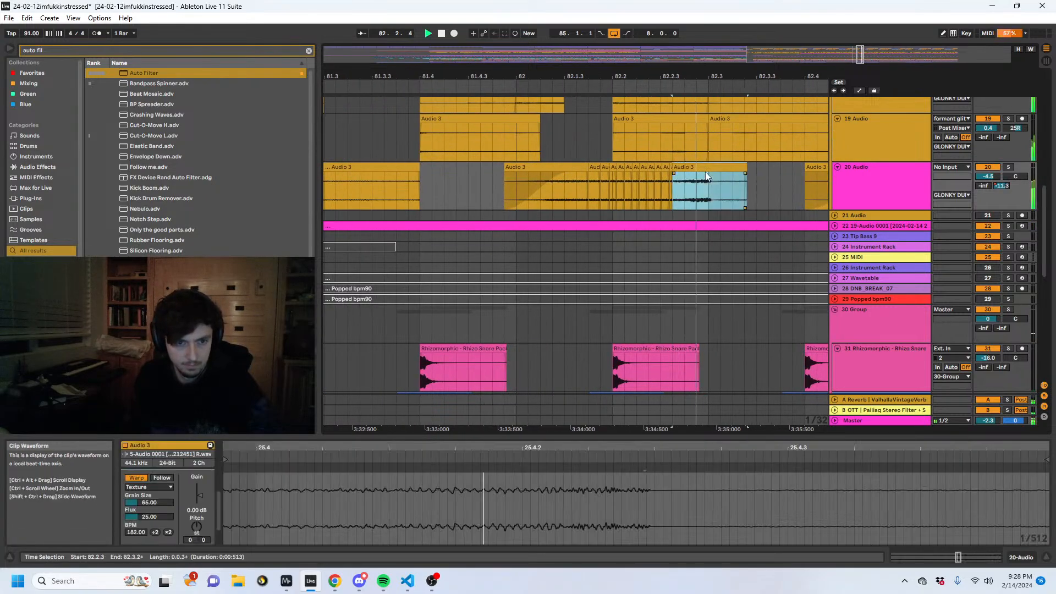
left_click(468, 200)
key("space")
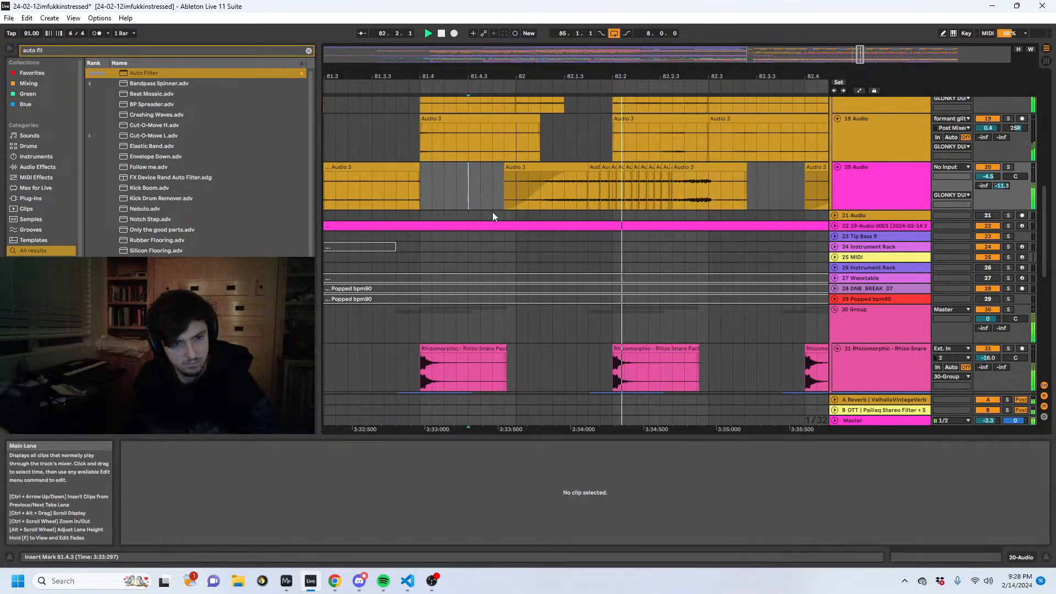
- Set the Grain Size of the 20 Audio clip spanning 83.1.4+ to 83.4.1 to 97.84 and double its BPM to 364.00
left_click_drag(724, 76, 396, 61)
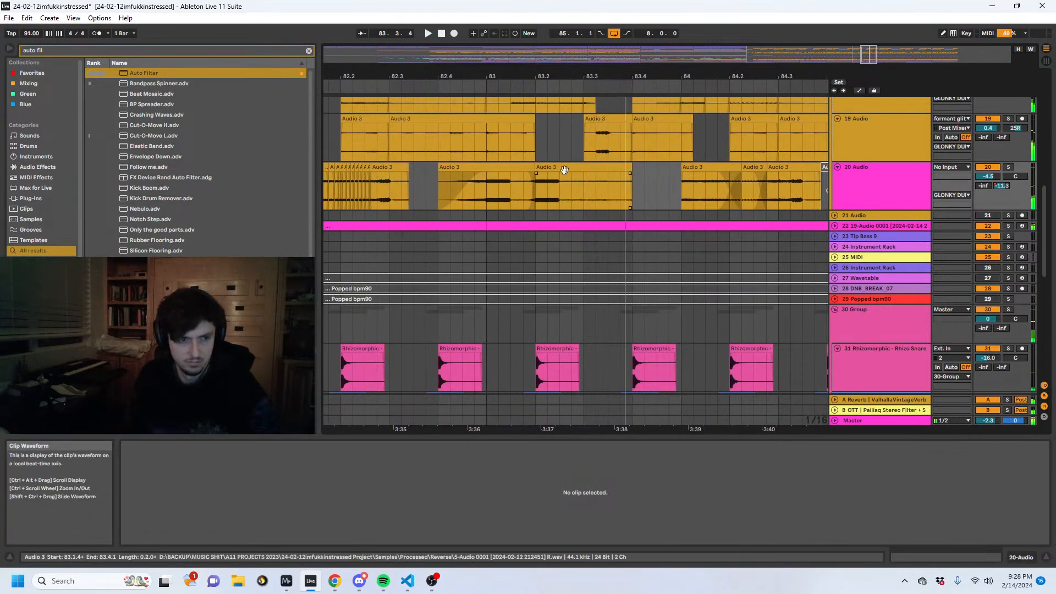
left_click(556, 167)
key("space")
key("space")
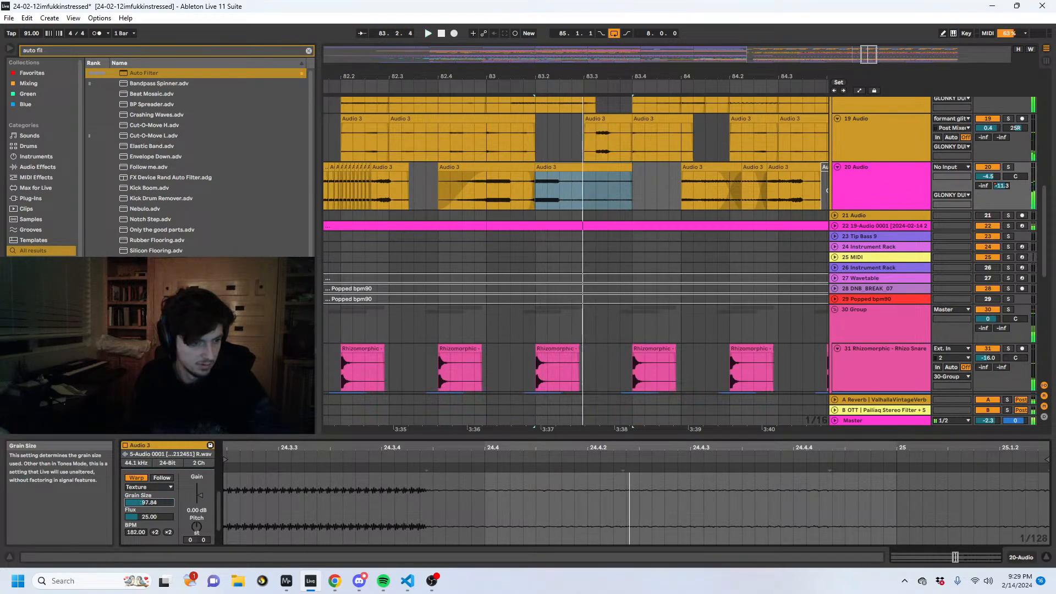
left_click(168, 532)
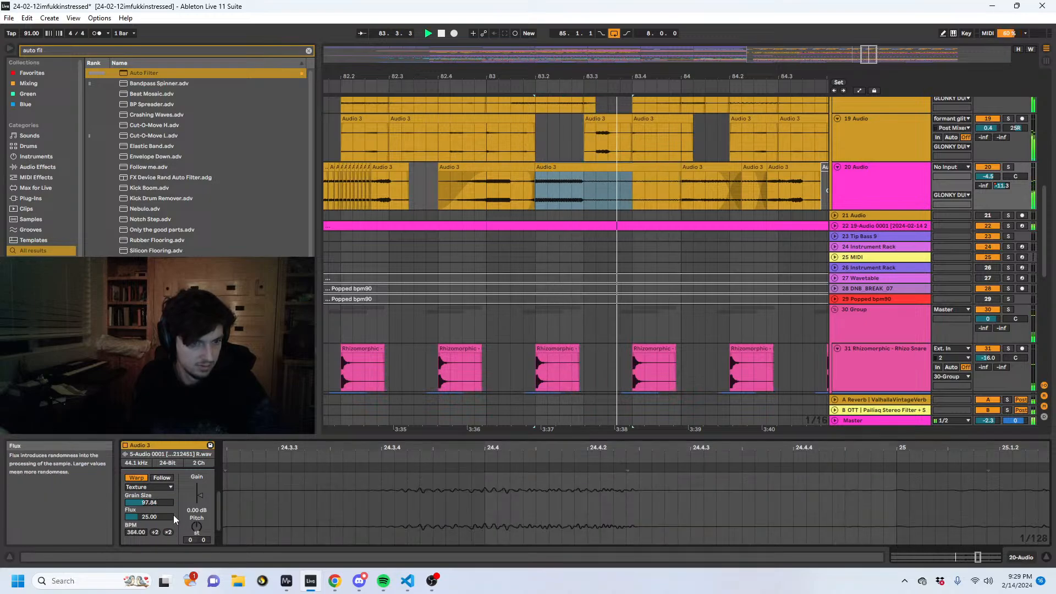
- Lengthen the fade-out of the 20 Audio clip ending near 83.2, and set the following clip's Grain Size to 57.05 during playback
left_click(453, 190)
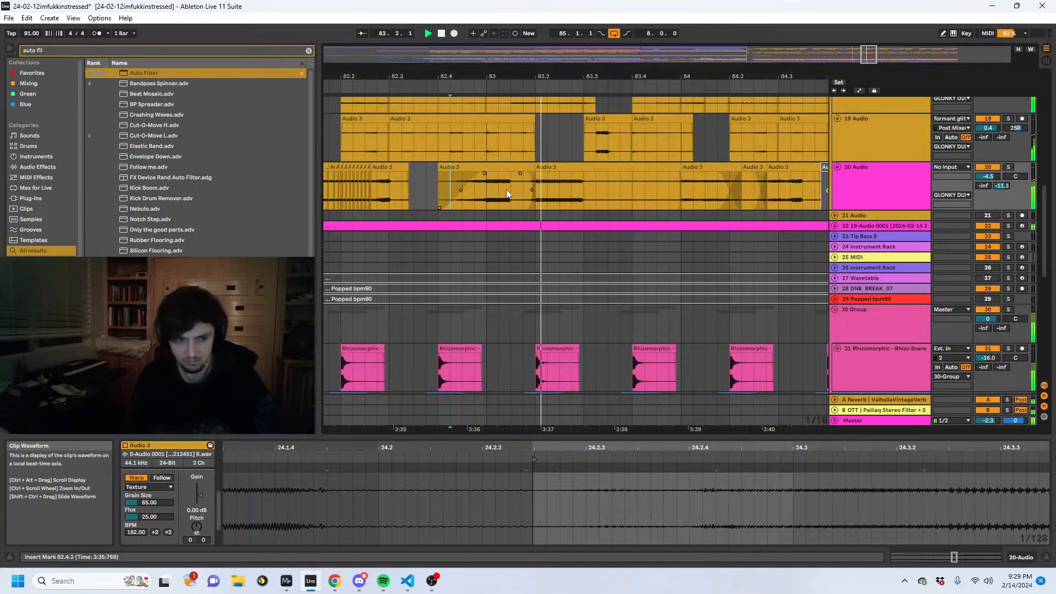
left_click_drag(520, 174, 508, 175)
left_click(572, 176)
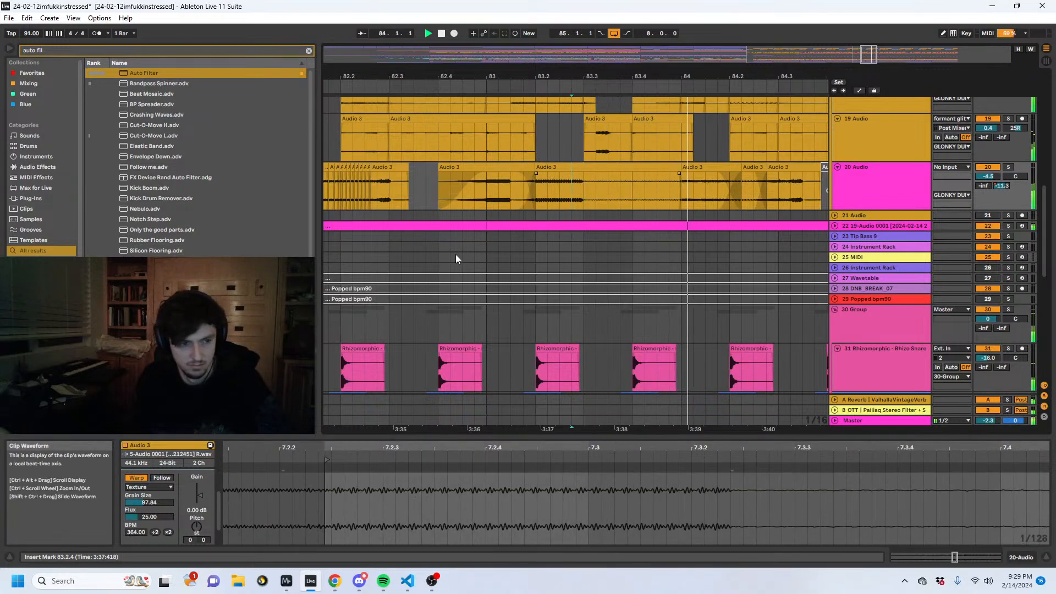
left_click_drag(143, 505, 143, 528)
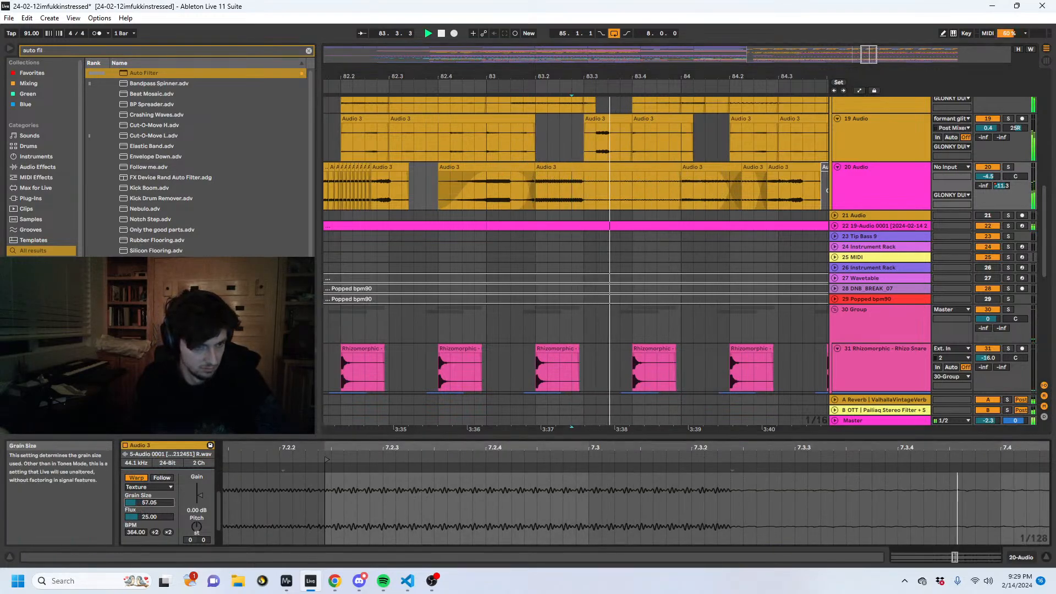
left_click(530, 197)
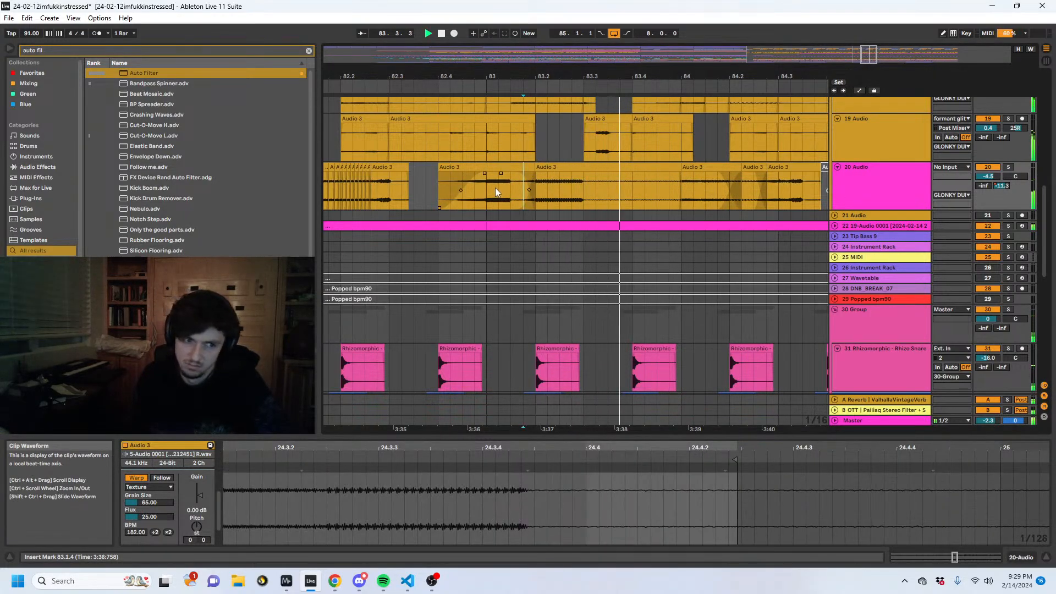
- Add a warp marker where the sound ends in the 20 Audio clip after 83.2, move it earlier to 7.3, and play it
left_click(580, 175)
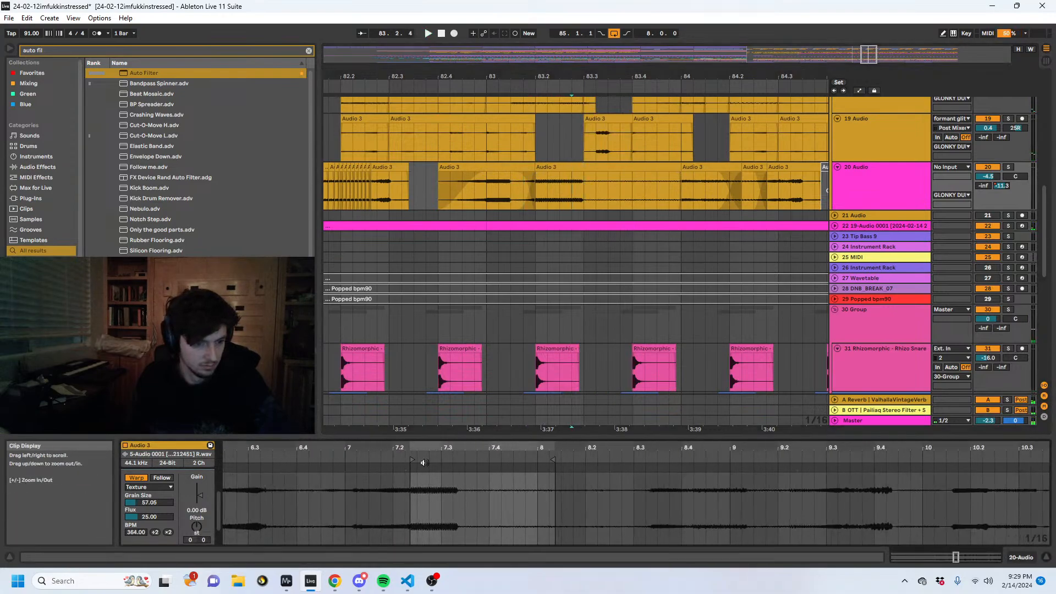
left_click_drag(455, 464, 440, 465)
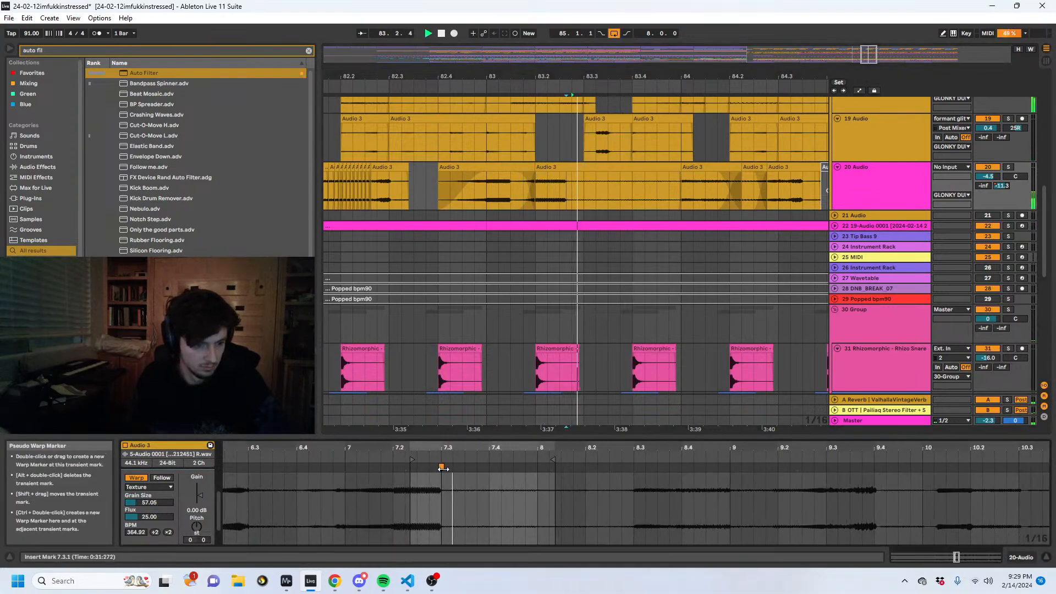
left_click(499, 180)
key("space")
key("space")
- Adjust the boundary and fades between the 20 Audio clips around 83.2, shifting the second clip to end at 84.1.2, while auditioning repeatedly
left_click(483, 189)
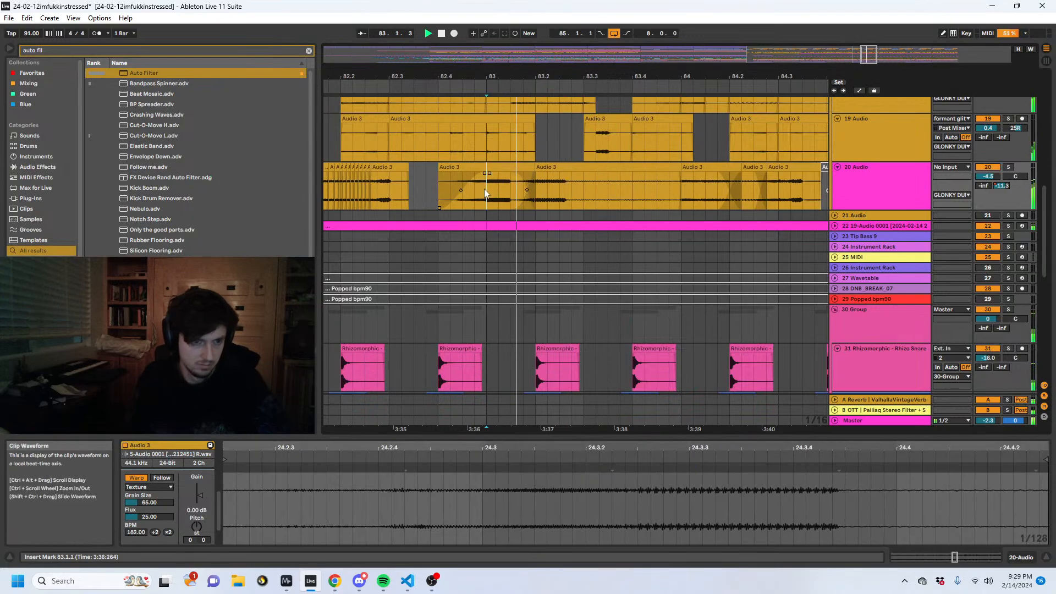
key("space")
key("space")
key("space")
left_click_drag(524, 194, 522, 168)
key("space")
key("space")
key("space")
left_click(478, 192)
key("space")
key("space")
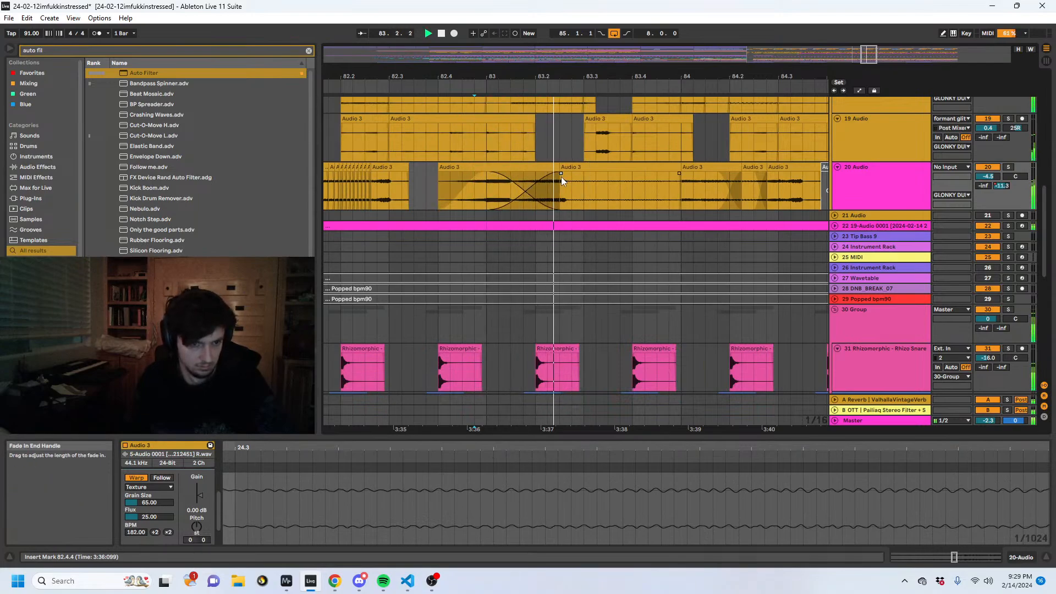
key("space")
- Undo the last two edits to the 20 Audio clip boundary near 83.2, and play the crossfade from 82.4.2
left_click(578, 167)
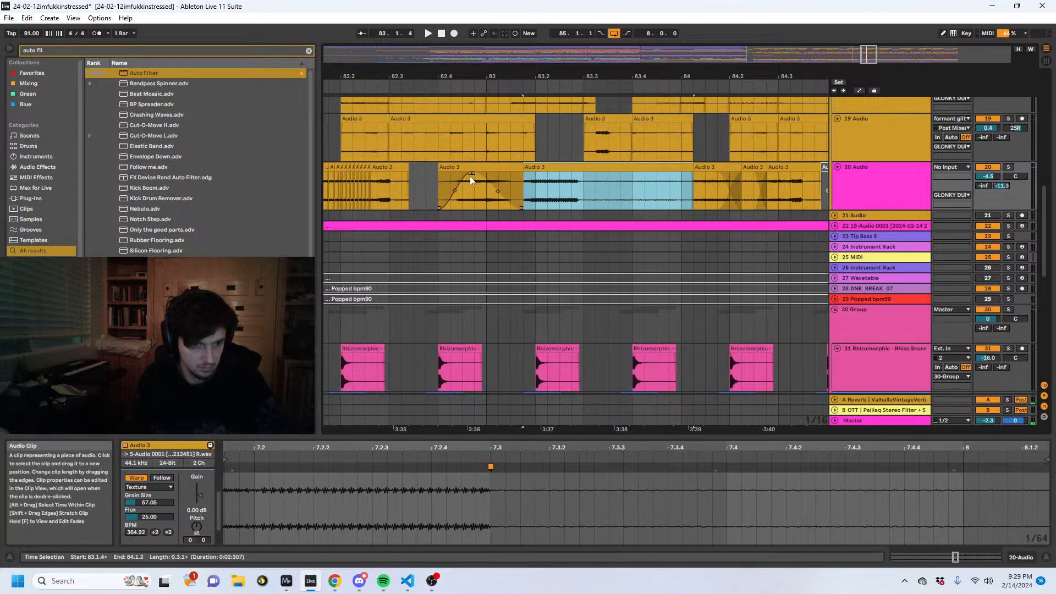
key("ctrl+z")
key("ctrl+z")
left_click(452, 190)
key("space")
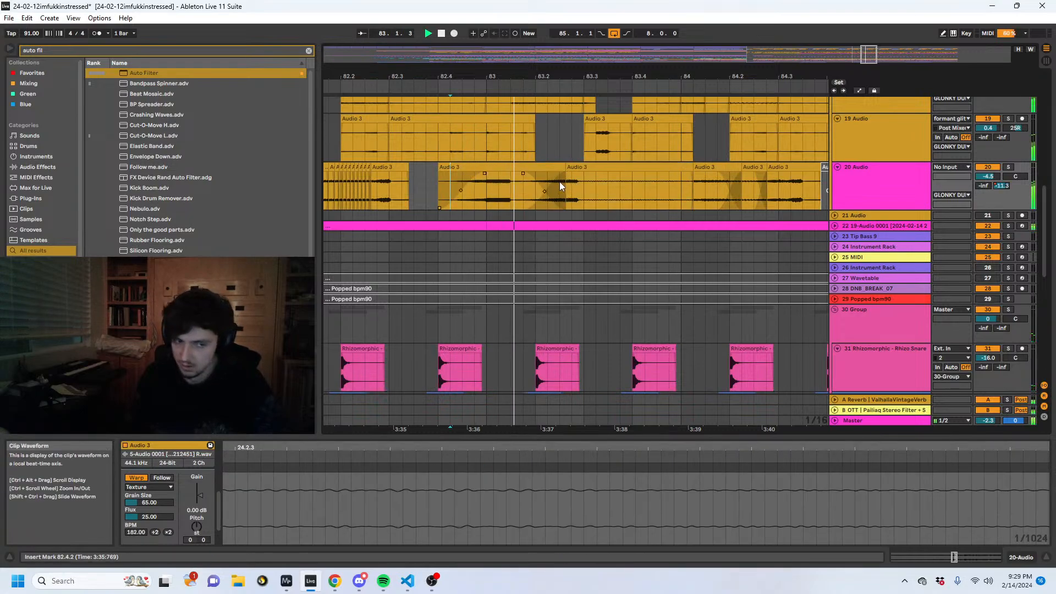
left_click(595, 186)
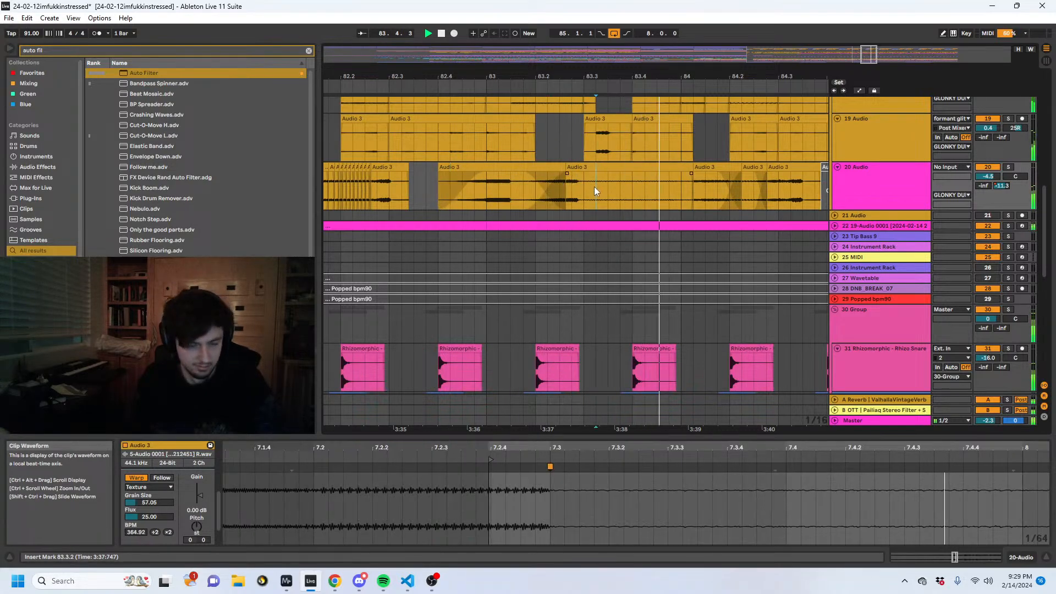
- Extend the start of the next 20 Audio clip back to 84.1.1, and delete the clip that begins at 84.2.4
left_click(687, 167)
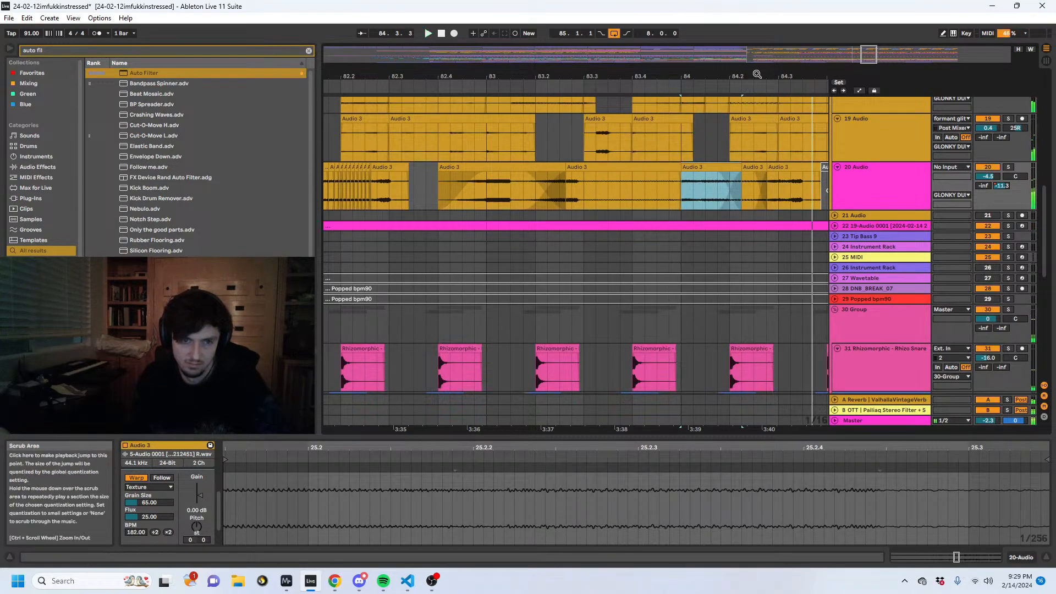
left_click_drag(757, 72, 638, 85)
left_click(703, 167)
key("space")
key("Delete")
- Try duplicating the 20 Audio piece from 84.2.2 to 84.2.4 three times, and play from 84.1.1
left_click_drag(649, 186, 613, 194)
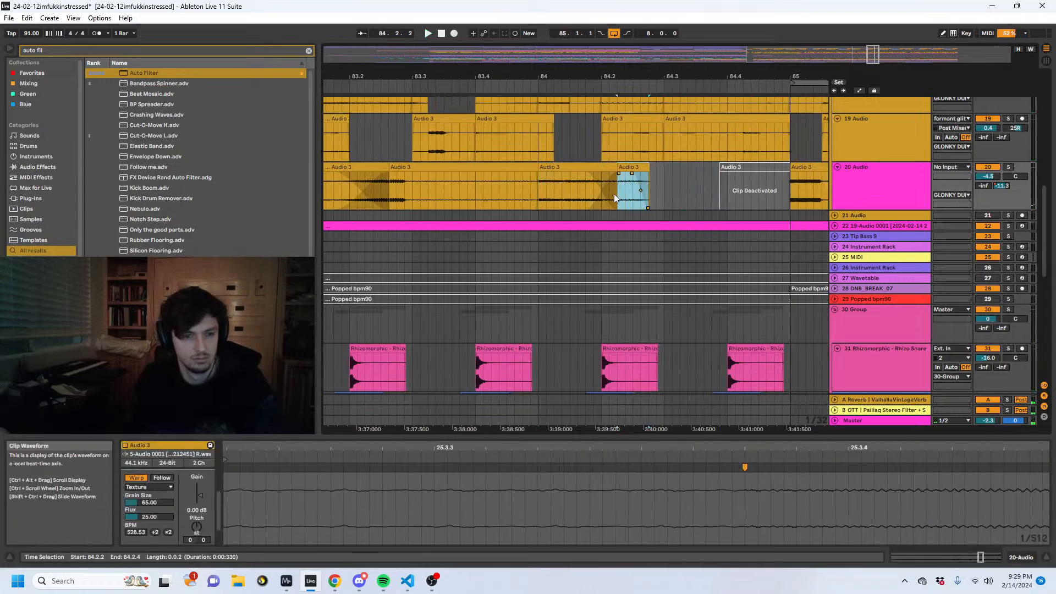
key("ctrl+d")
key("ctrl+d")
key("ctrl+d")
left_click(540, 199)
key("space")
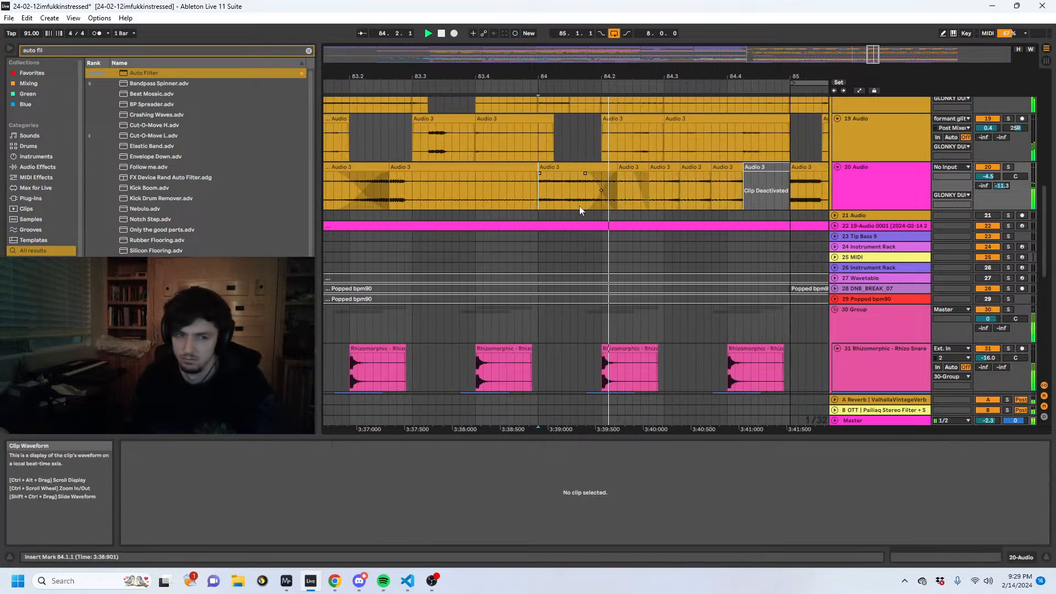
key("space")
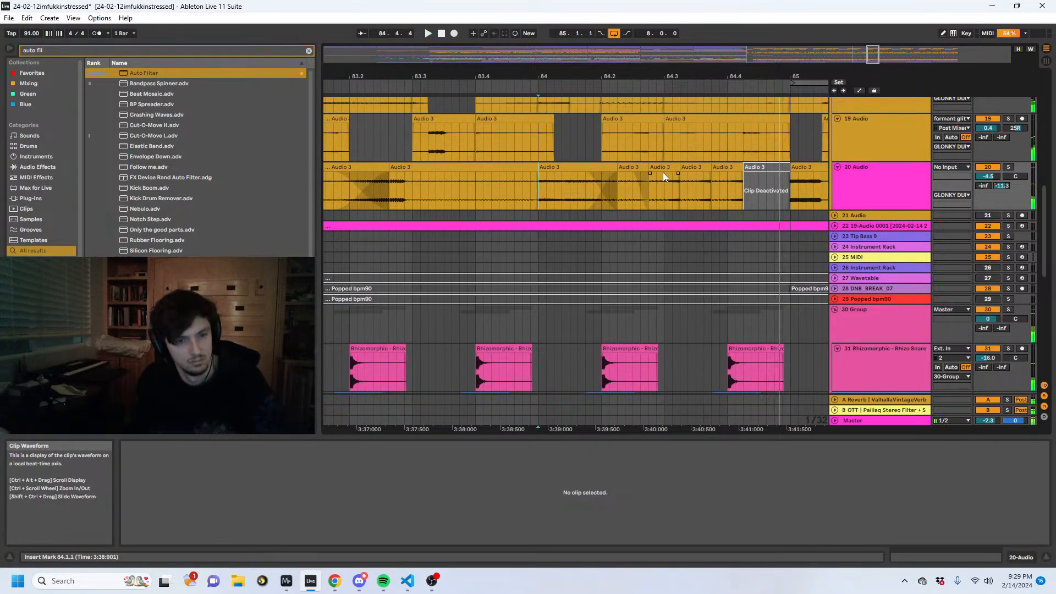
- Undo the last duplication and duplicate a 0.082-second slice of the 84.2.2 piece on 20 Audio repeatedly up to 84.4.2
key("ctrl+z")
left_click_drag(633, 189, 627, 191)
key("ctrl+d")
key("ctrl+d")
key("ctrl+d")
key("ctrl+d")
key("ctrl+d")
key("ctrl+d")
key("ctrl+d")
key("ctrl+d")
key("ctrl+d")
key("ctrl+d")
key("ctrl+d")
key("ctrl+d")
key("ctrl+d")
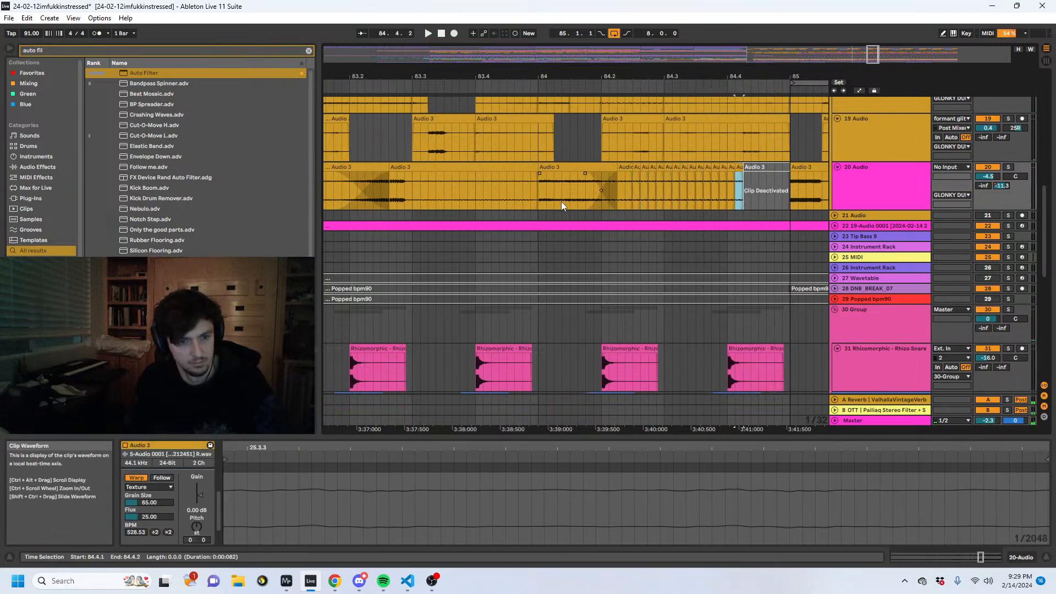
- Play the stutter from 84.1.1, then consolidate the 20 Audio slices from about 84.2.3 to 84.4.2 into one clip
left_click(539, 201)
key("space")
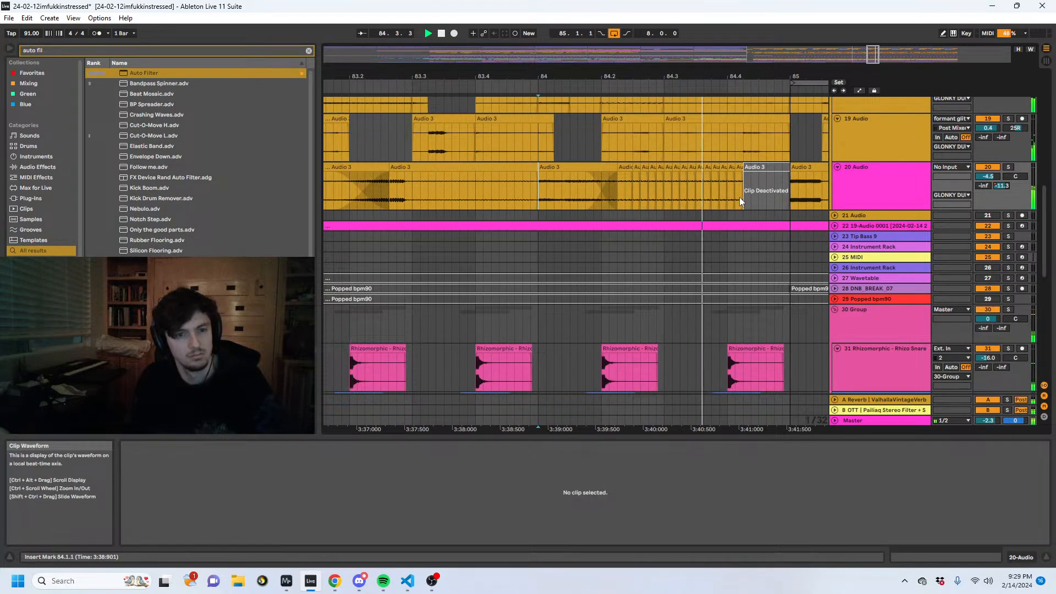
key("space")
left_click_drag(743, 194, 631, 202)
key("ctrl+j")
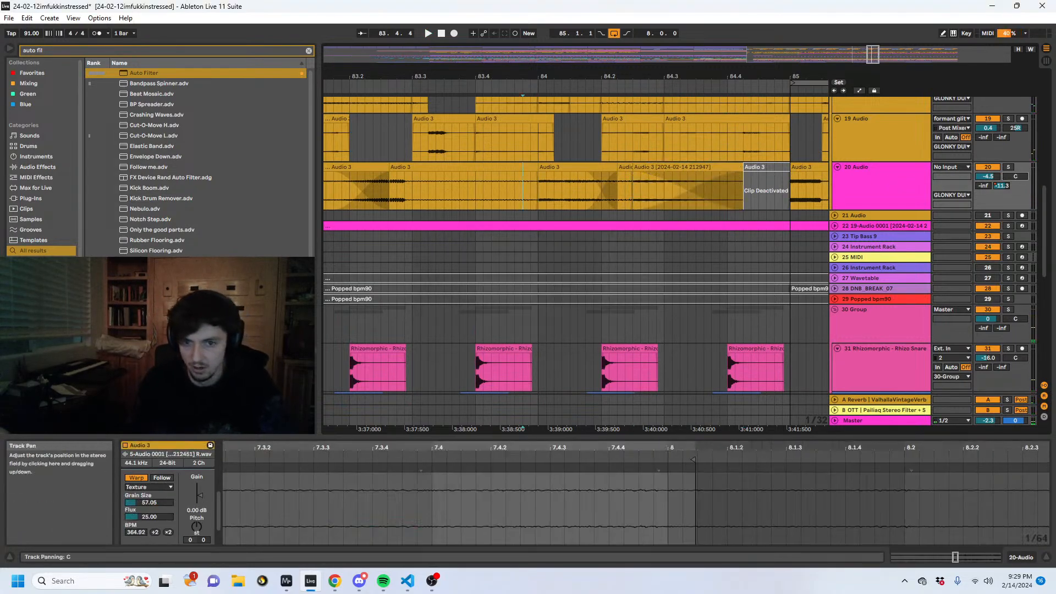
- Show the track automation and play from 83.4.4 to check the panning ramp on 20 Audio into bar 85
key("a")
key("space")
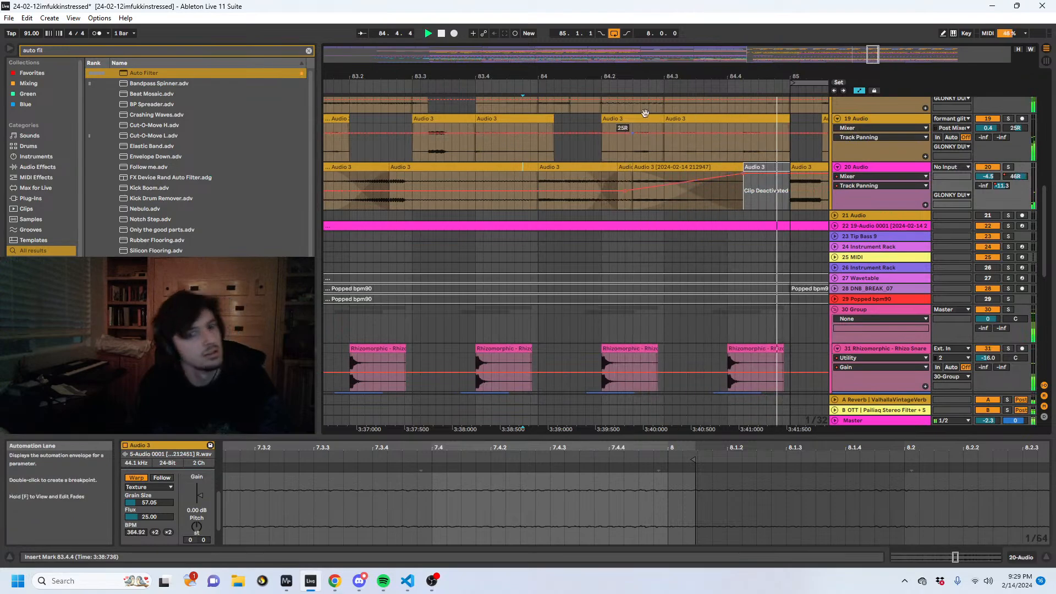
left_click_drag(659, 77, 632, 63)
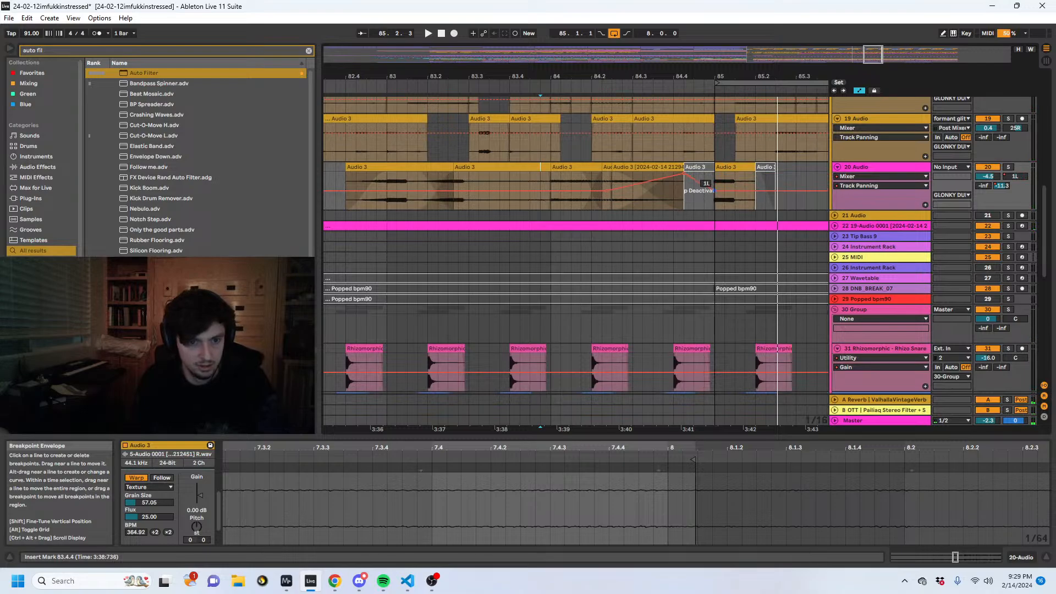
key("a")
mouse_move(730, 77)
left_mouse_down()
mouse_move(738, 50)
mouse_move(712, 43)
left_mouse_up()
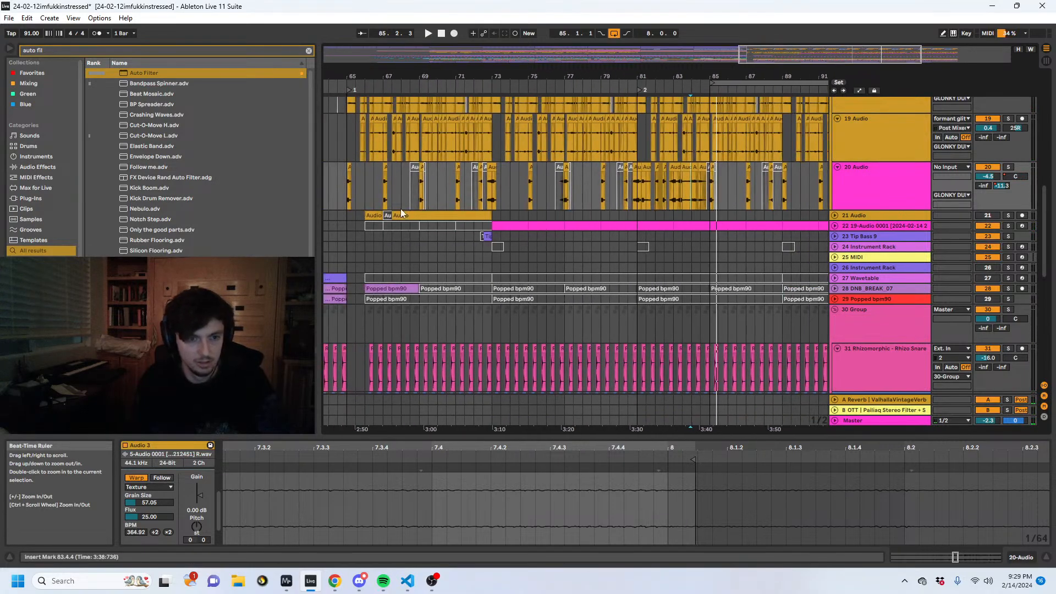
- Play the arrangement from 57.1.1 to hear the lead-in to the drop
left_click(464, 190)
mouse_move(365, 77)
left_mouse_down()
mouse_move(472, 71)
mouse_move(481, 53)
left_mouse_up()
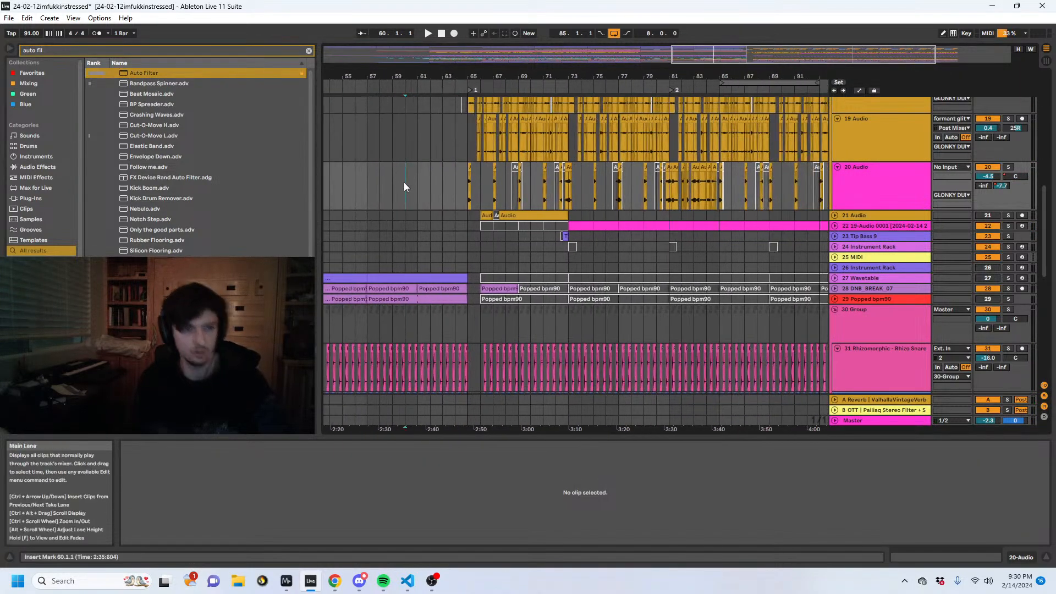
left_click(373, 170)
key("space")
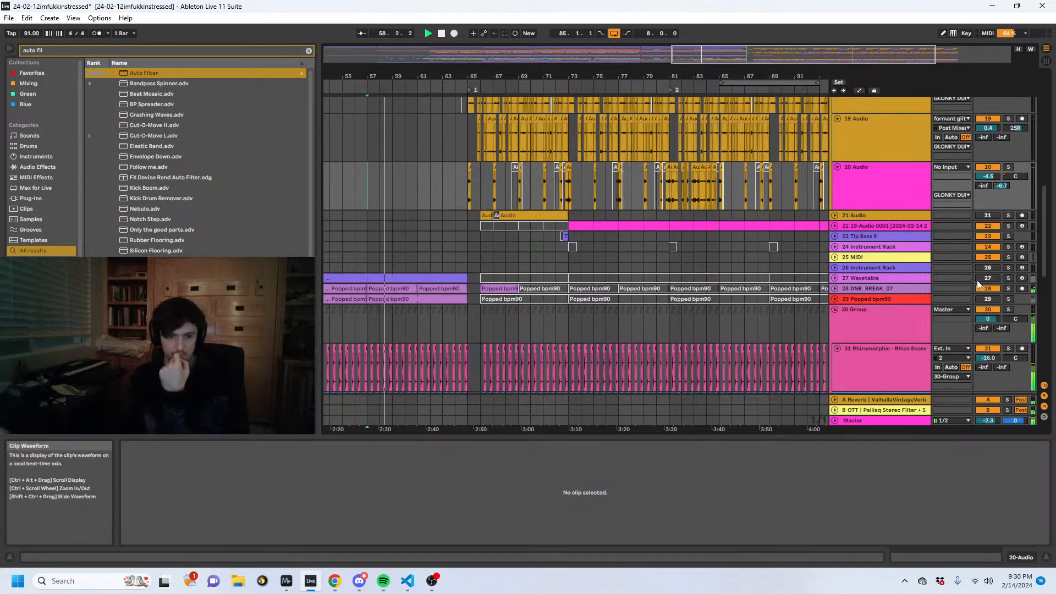
- Reset the Master track volume to 0 dB and show its device chain
left_click(875, 420)
double_click(988, 421)
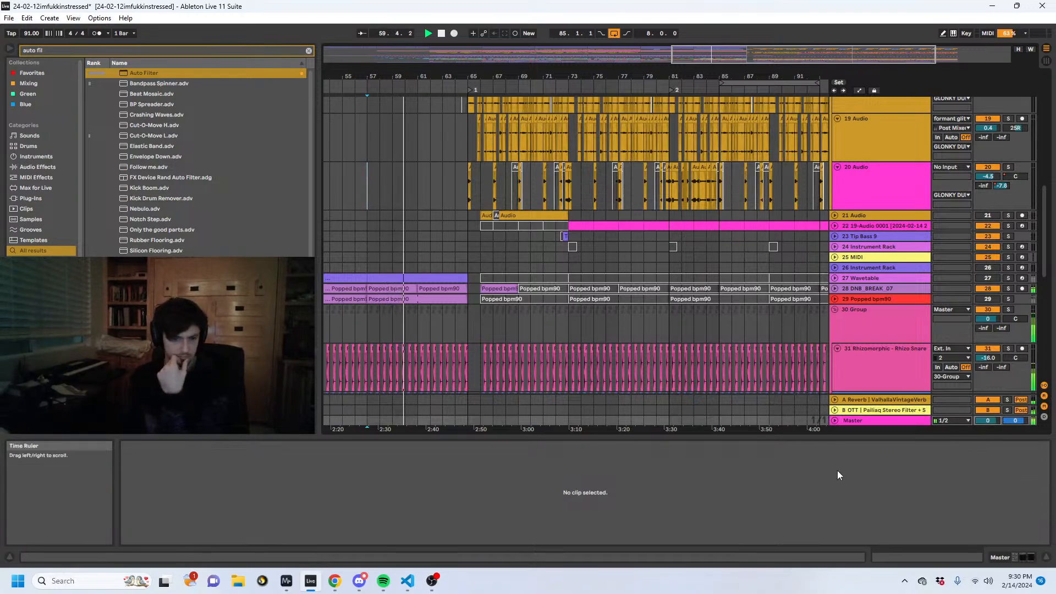
key("shift+Tab")
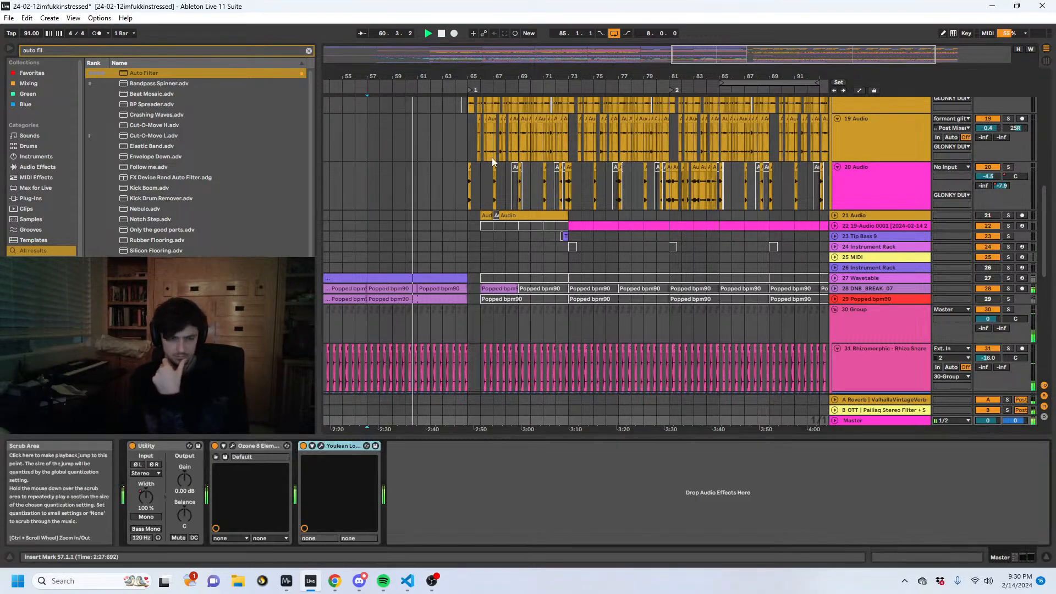
- Shape the OTT return send automation on the GLONKY DUDES group to peak around bar 65 and curve down by about 65.3
scroll(516, 244, "up", 5)
scroll(488, 274, "down", 3)
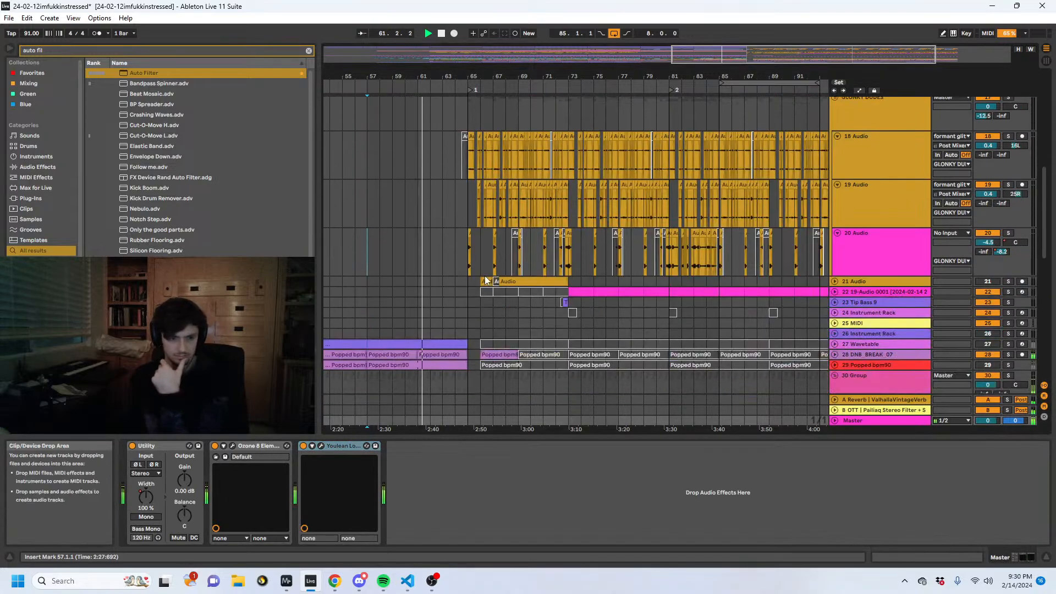
left_click(470, 260)
scroll(770, 212, "up", 2)
left_click(999, 174)
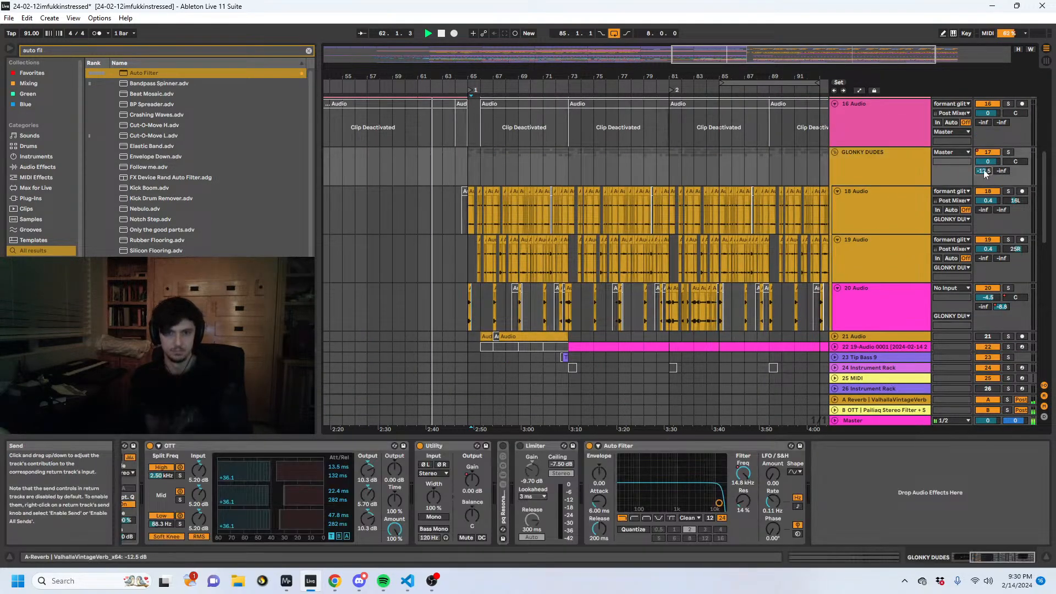
key("a")
mouse_move(470, 185)
left_mouse_down()
mouse_move(468, 158)
mouse_move(460, 185)
mouse_move(474, 167)
left_mouse_up()
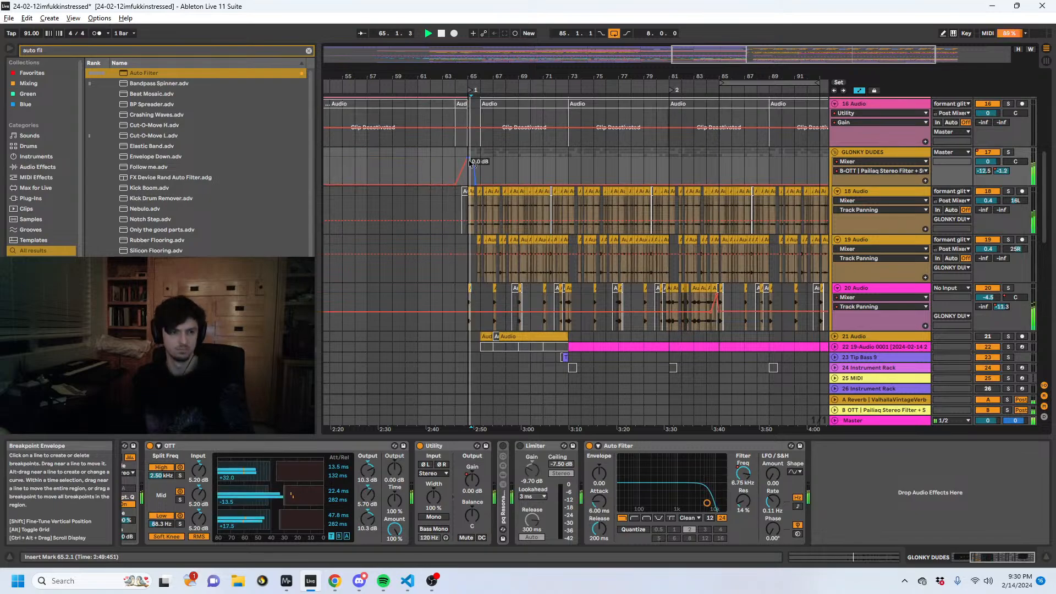
left_click_drag(464, 75, 466, 135)
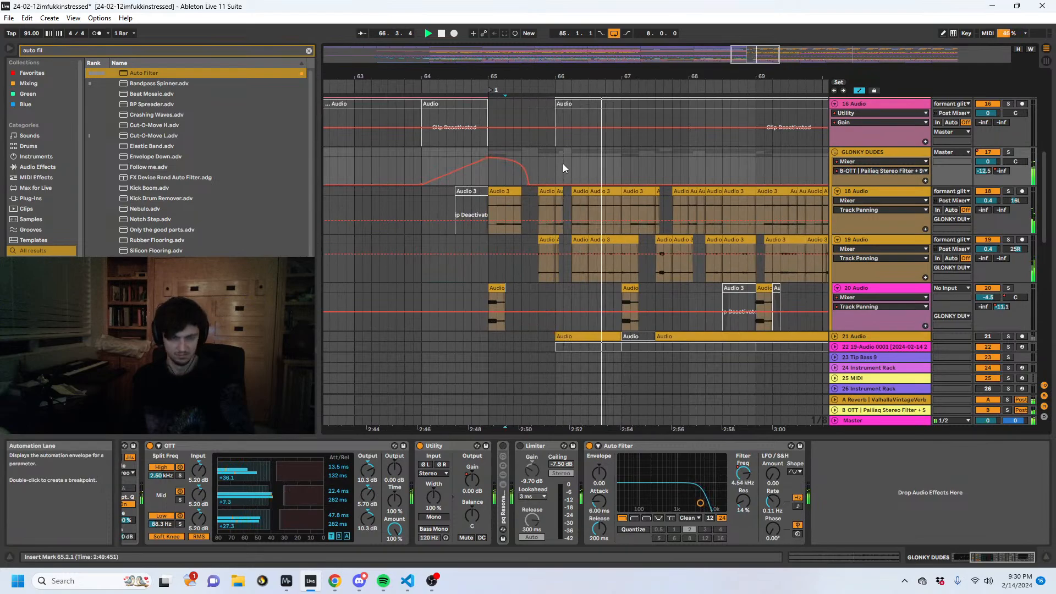
- Hide the automation and select 66.2.1 to 67.1.1 on 8 Audio to view that track's devices
scroll(563, 183, "up", 5)
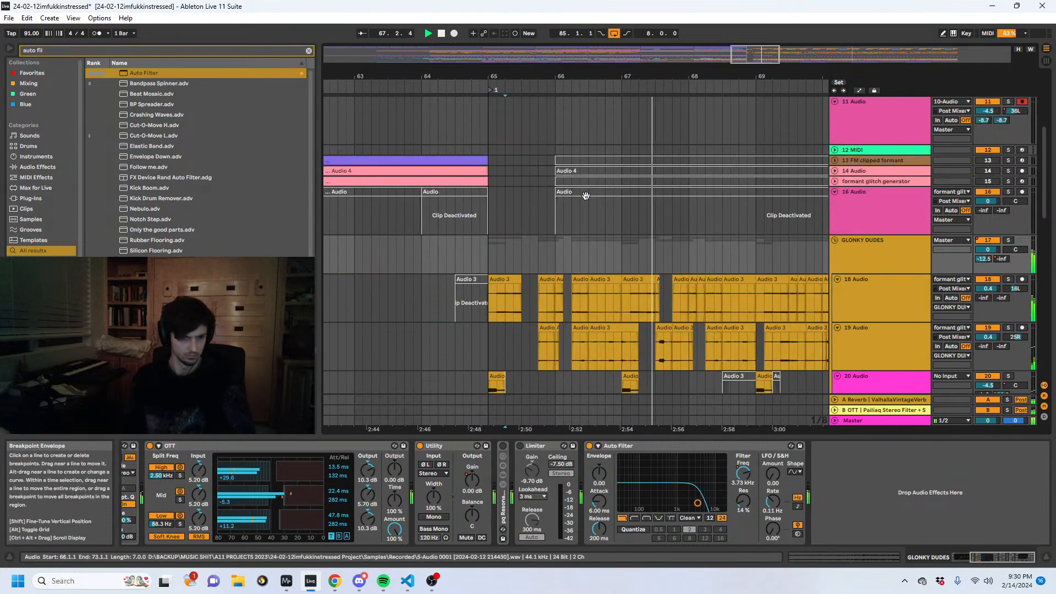
scroll(599, 216, "up", 4)
left_click_drag(625, 165, 568, 173)
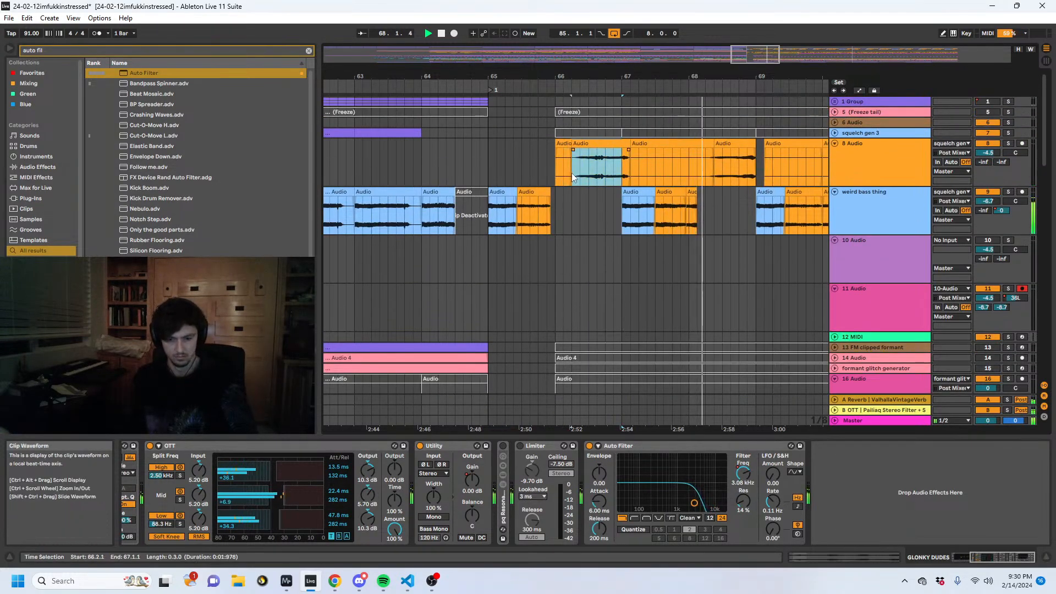
- Duplicate the four-bar clip at 65.1.1 on 47 pailiaq Dynamic Funky Sub repeatedly until it fills up to bar 85
scroll(693, 210, "down", 10)
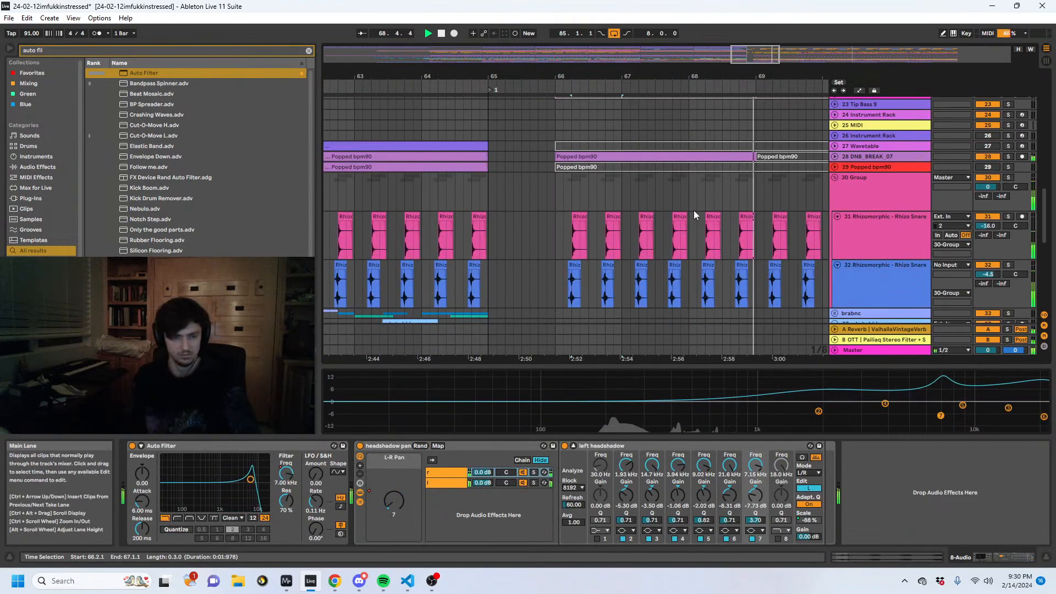
scroll(694, 210, "down", 8)
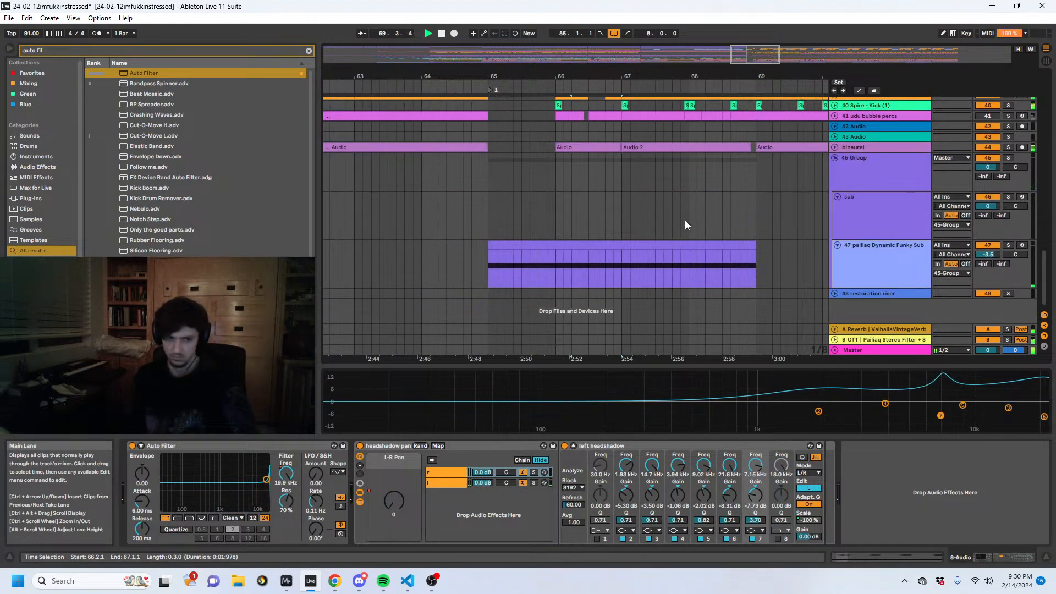
scroll(684, 221, "up", 2)
scroll(682, 234, "down", 2)
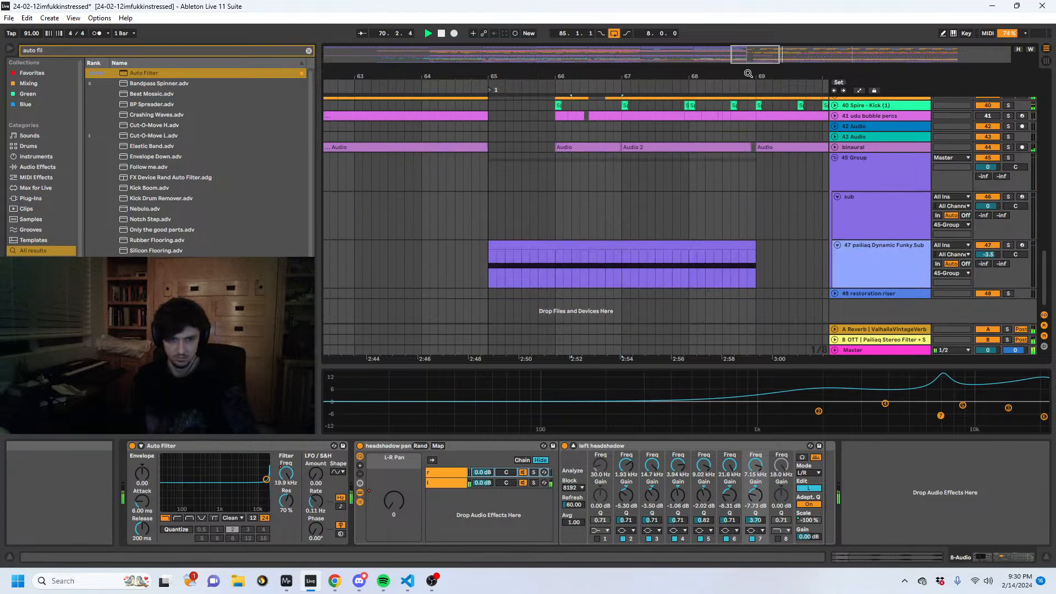
left_click_drag(747, 74, 607, 74)
left_click(582, 245)
key("ctrl+d")
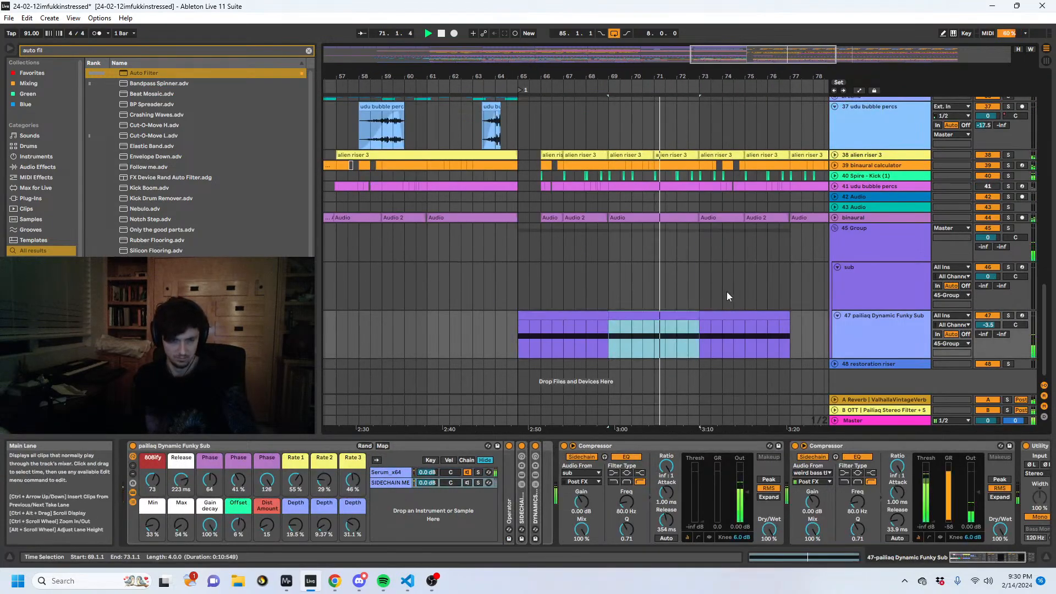
key("ctrl+d")
key("ctrl+d")
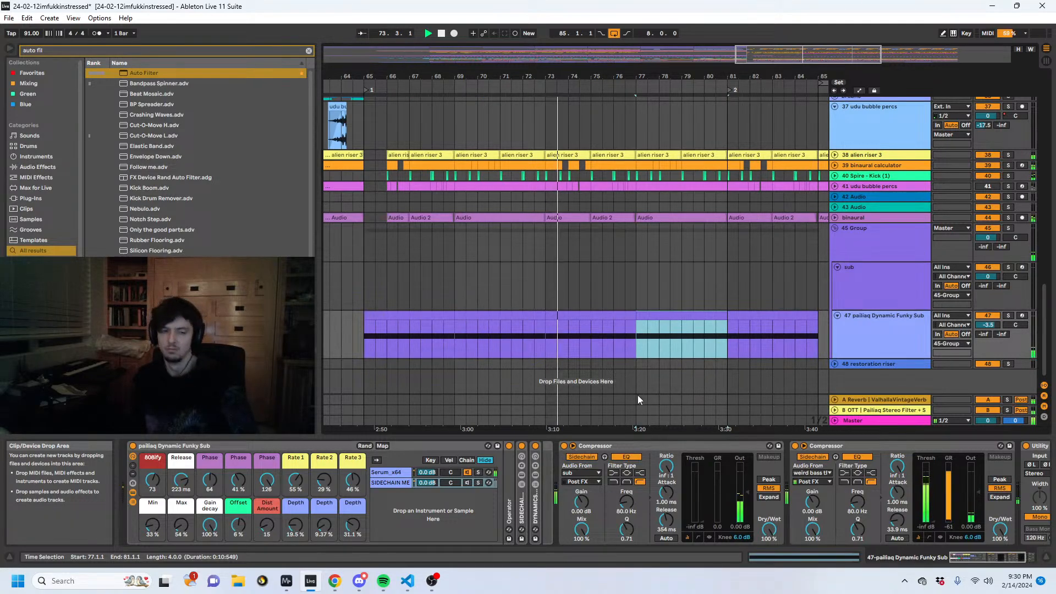
- Find the short clip before bar 73 on 23 Tip Bass 9 and unfold that track
scroll(658, 275, "up", 5)
scroll(654, 273, "up", 5)
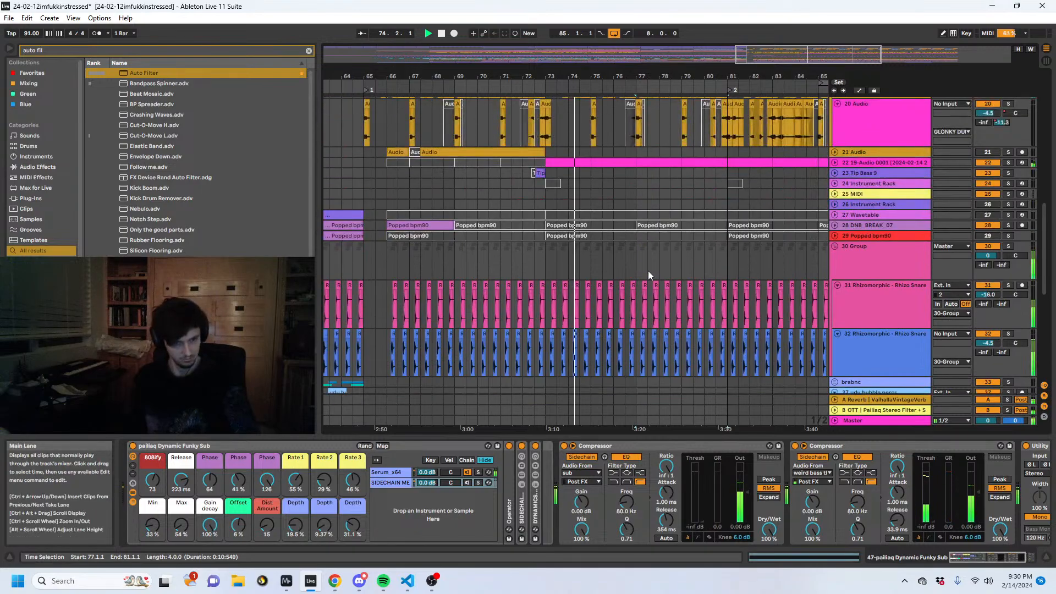
scroll(564, 253, "up", 1)
left_click(544, 313)
left_click(541, 317)
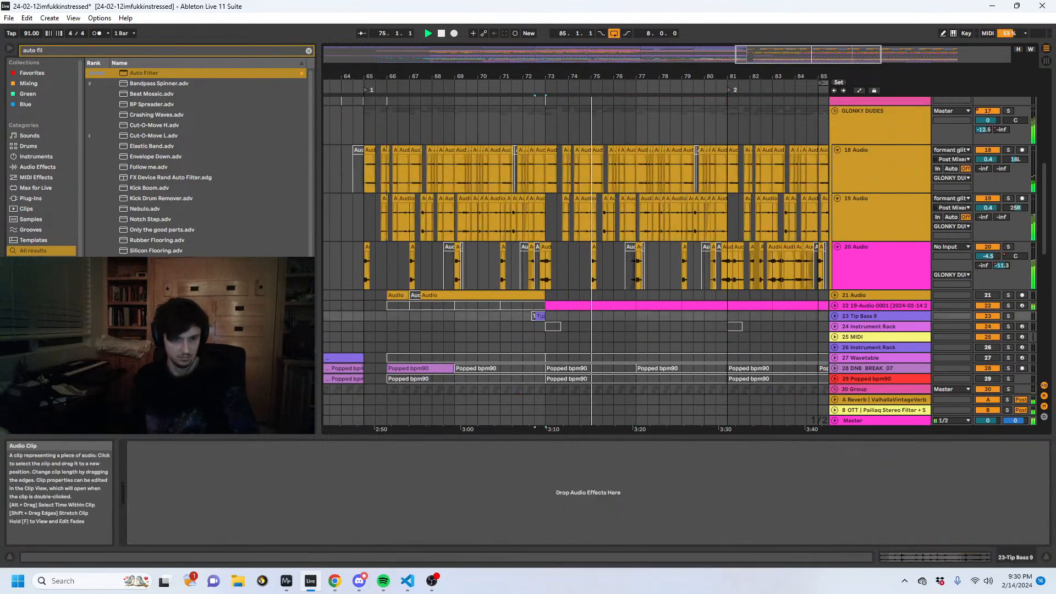
left_click(835, 315)
scroll(563, 308, "down", 2)
- Copy the 72.3.1 to 73.1.1 section of 23 Tip Bass 9 and paste it at 80.3.1 on the same track
left_click_drag(548, 66, 547, 253)
left_click(526, 257)
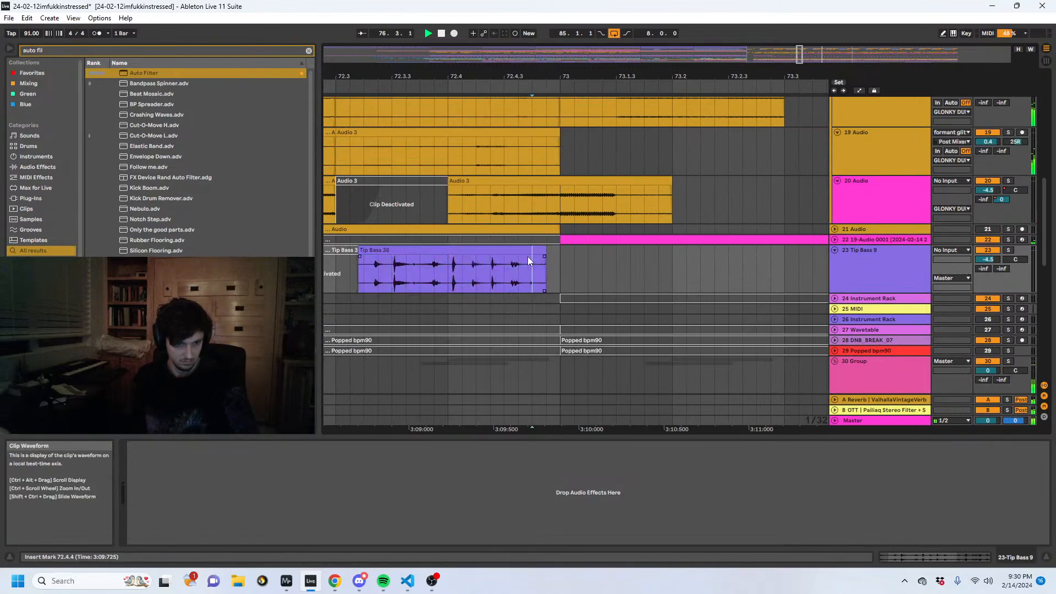
left_click(527, 251)
left_click_drag(555, 277, 370, 284)
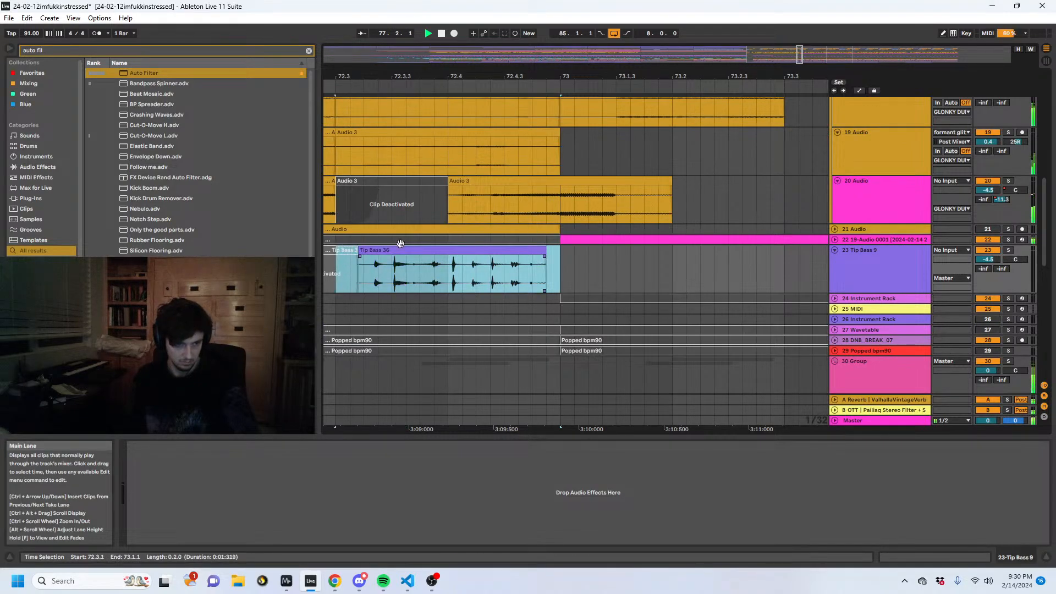
left_click_drag(525, 77, 325, 14)
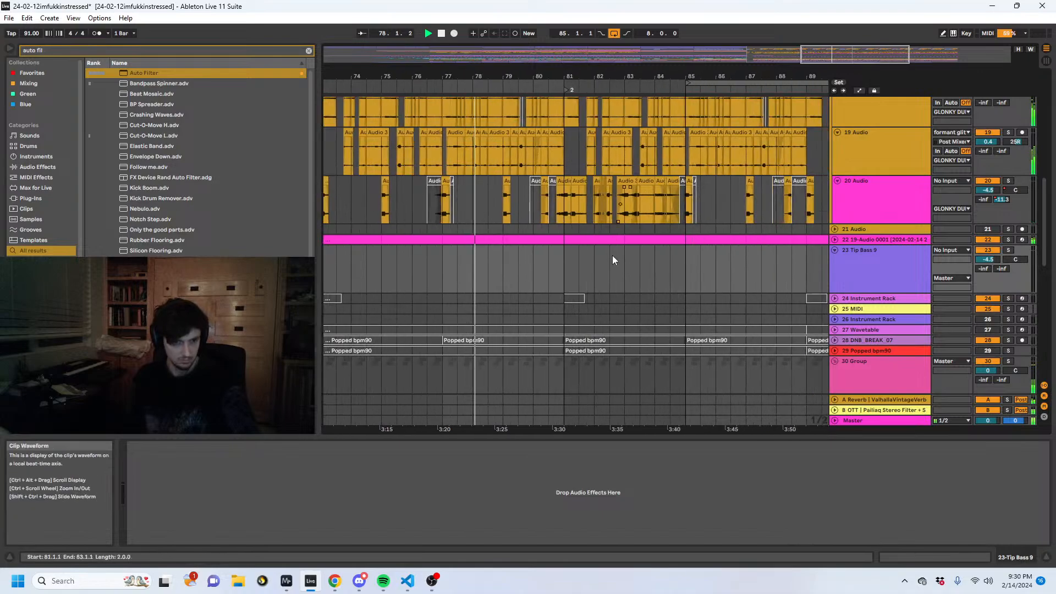
left_click(549, 264)
key("ctrl+v")
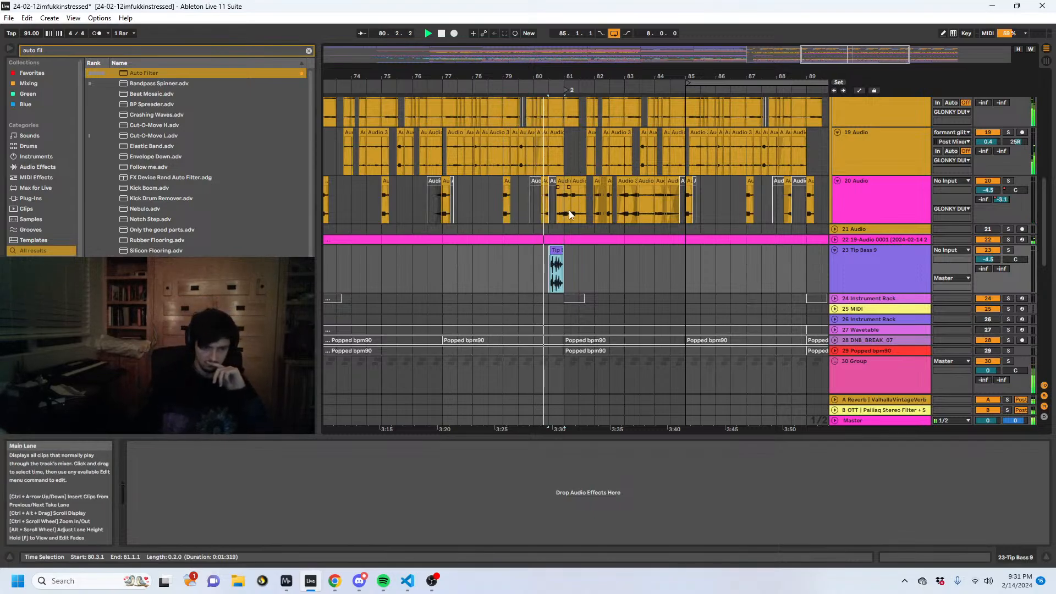
- Listen to the pasted Tip Bass fill into bar 81, stop, and replay the transition from 80.4.1
left_click(567, 238)
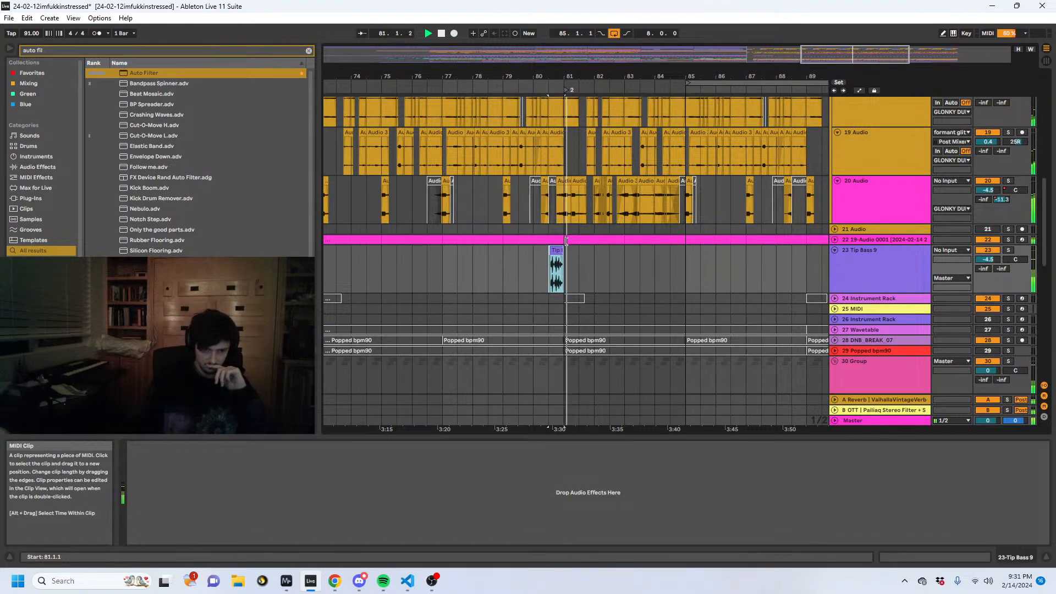
scroll(574, 275, "up", 5)
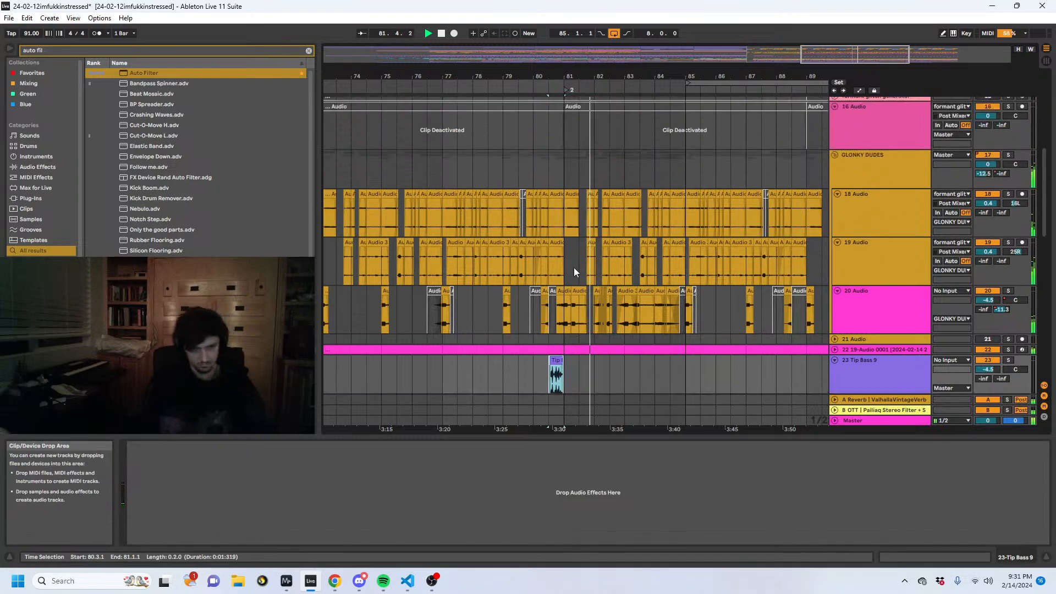
key("space")
left_click(562, 229)
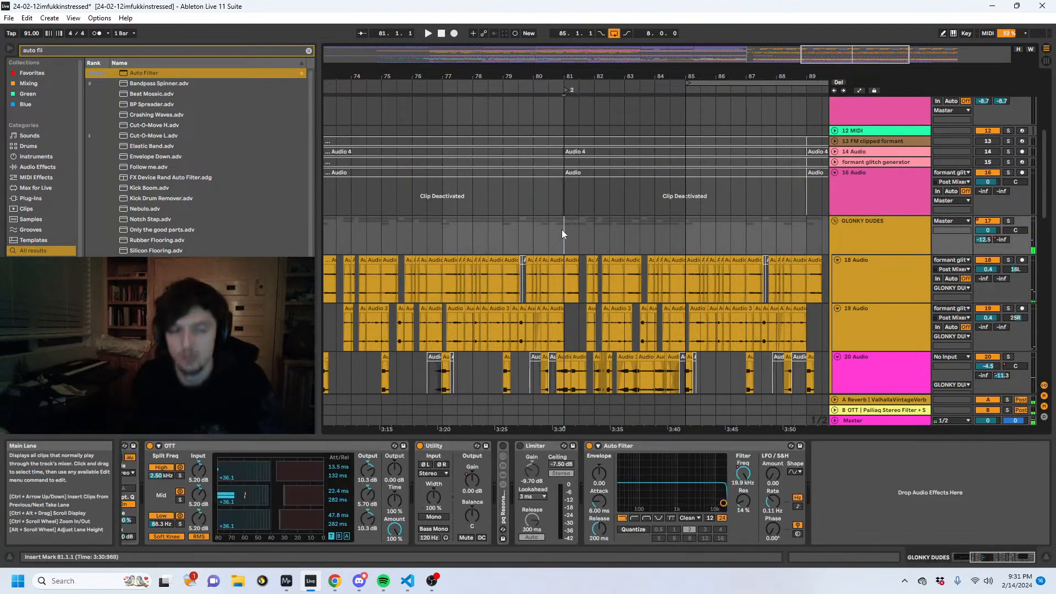
scroll(681, 240, "down", 5)
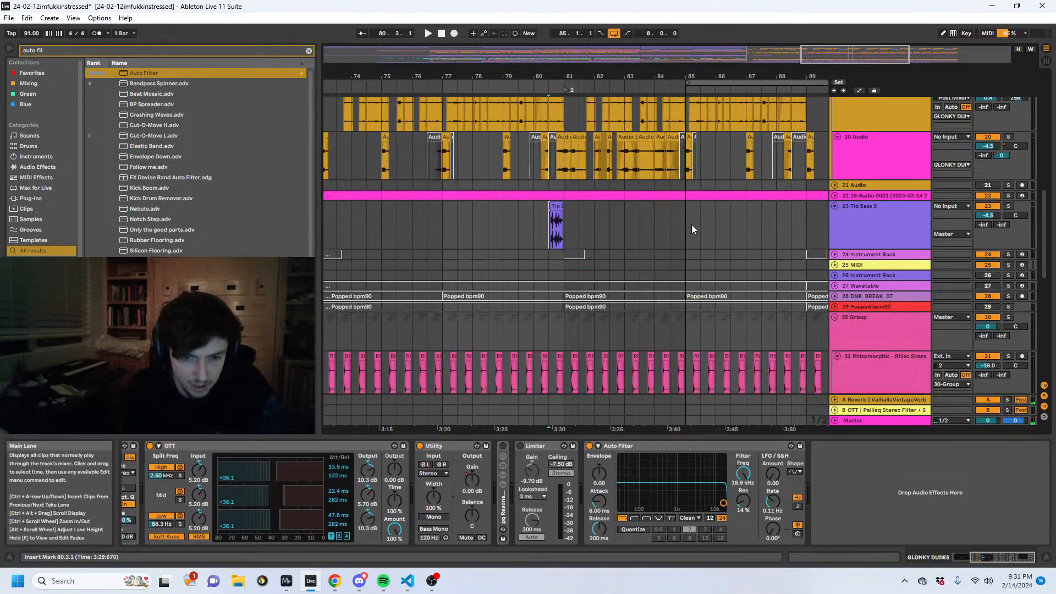
scroll(698, 239, "up", 2)
left_click(565, 225)
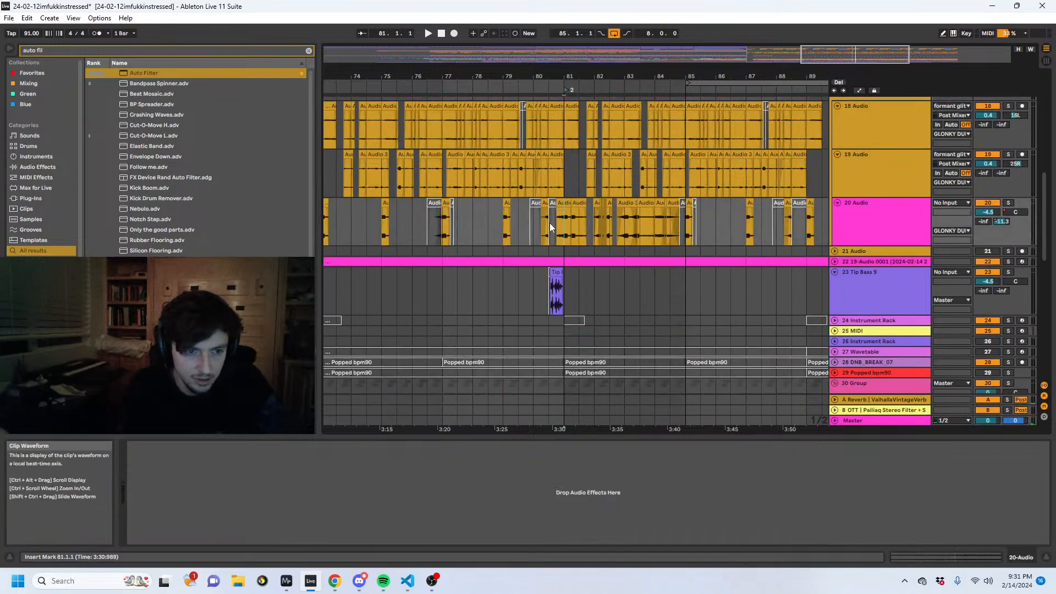
left_click(557, 223)
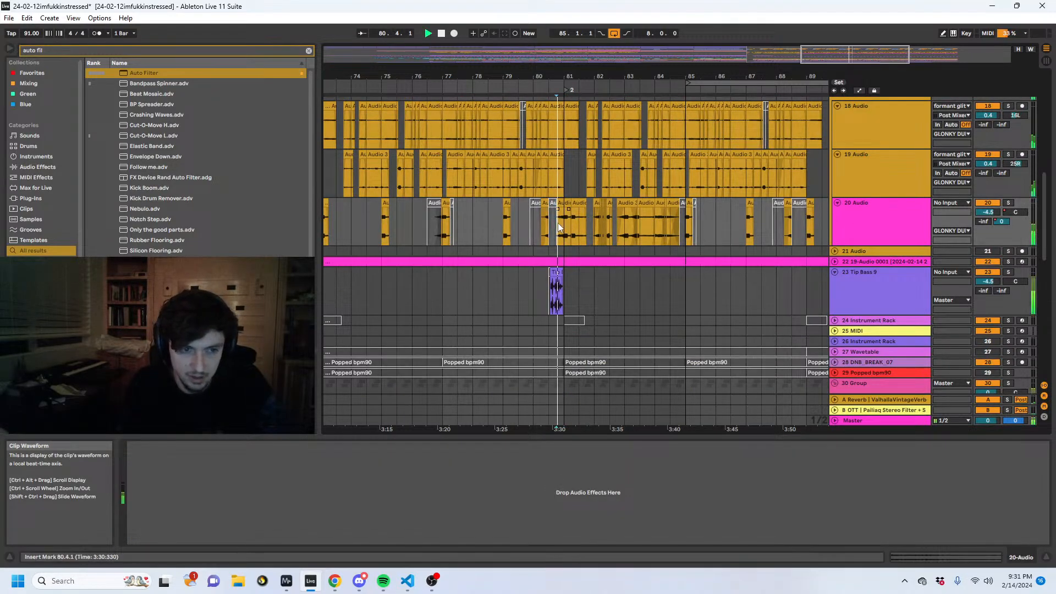
key("space")
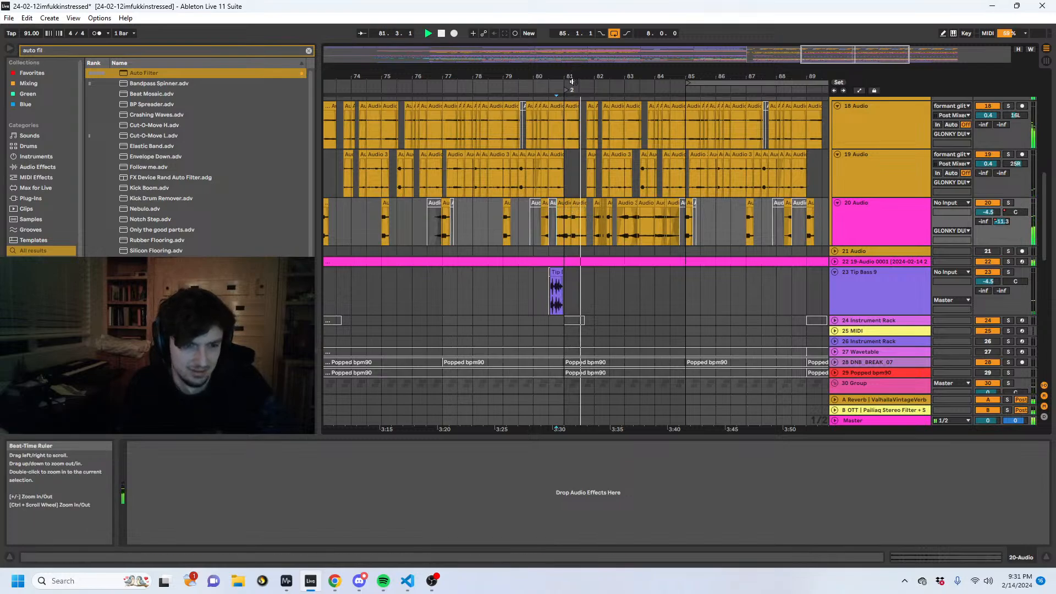
- Examine the 20 Audio clips and the lower percussion and sub tracks around bar 81
scroll(563, 223, "up", 5)
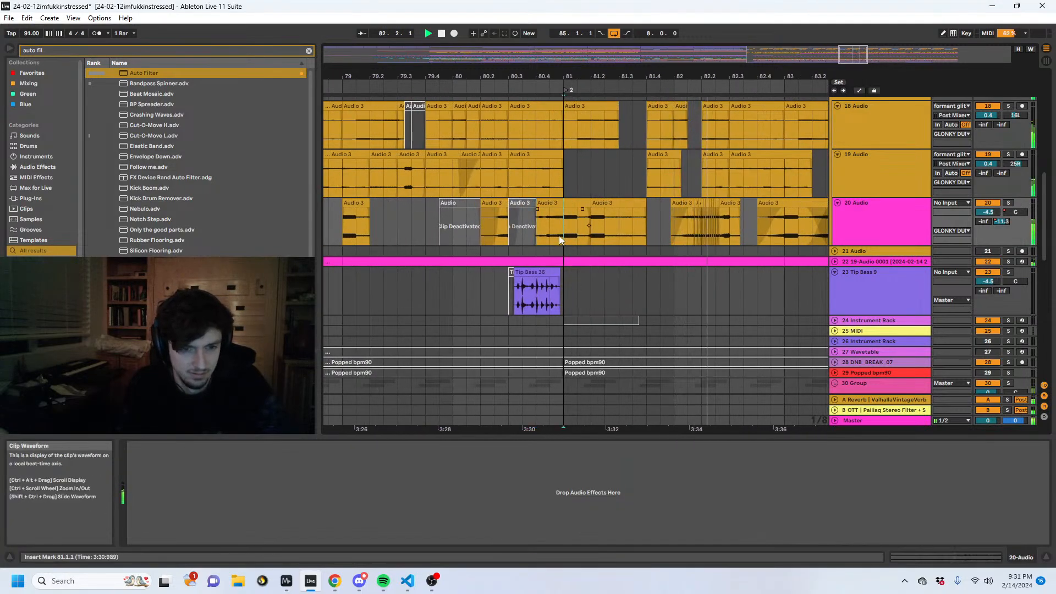
scroll(649, 255, "up", 2)
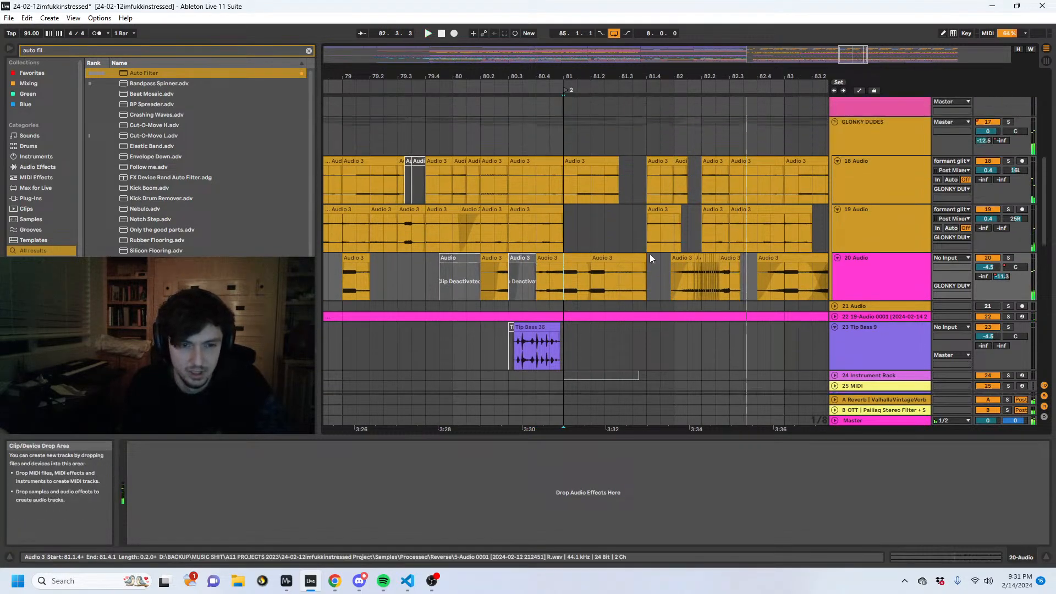
left_click(722, 258)
left_click(572, 283)
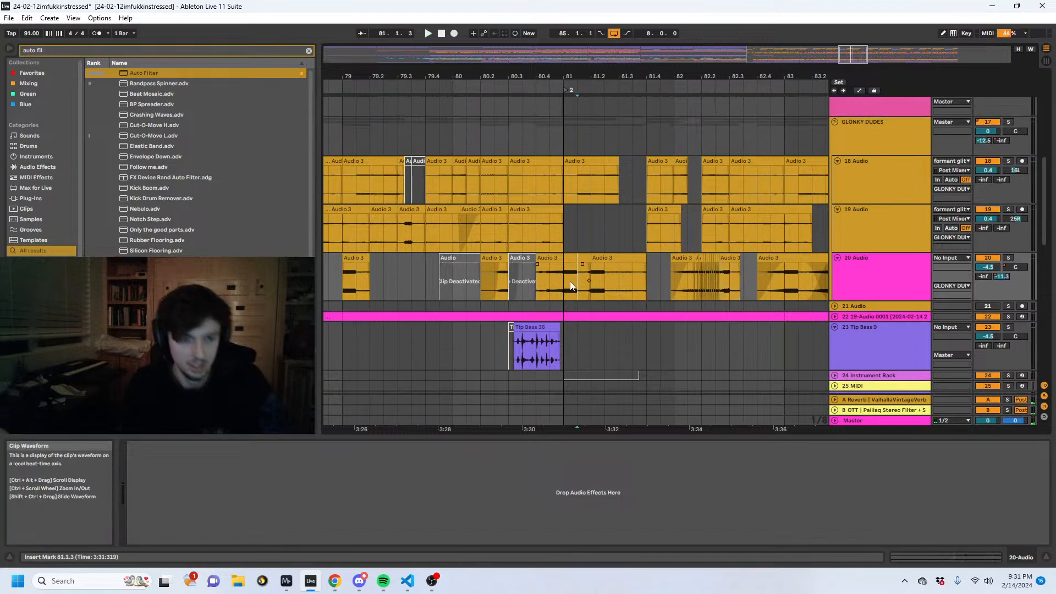
scroll(554, 275, "down", 10)
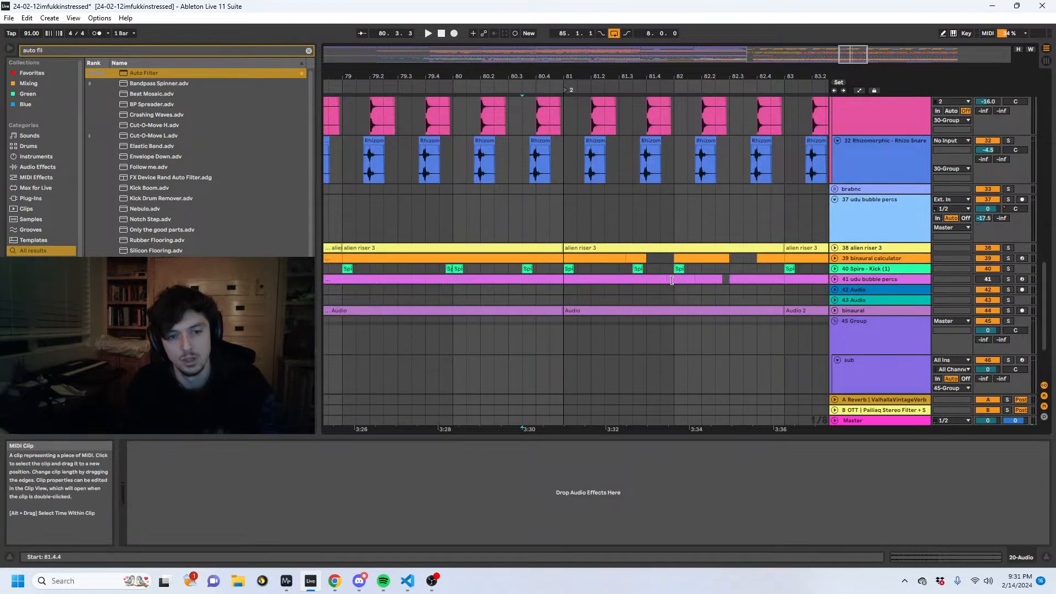
- Find track 22 19-Audio 0001 below the 20 Audio clips and unfold it
scroll(684, 258, "up", 15)
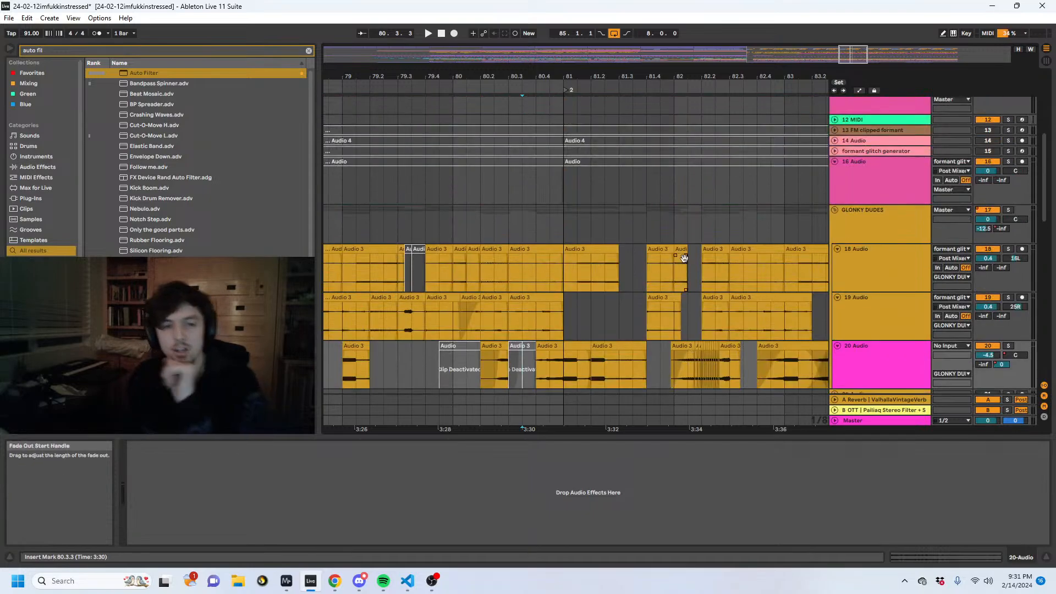
scroll(684, 258, "down", 10)
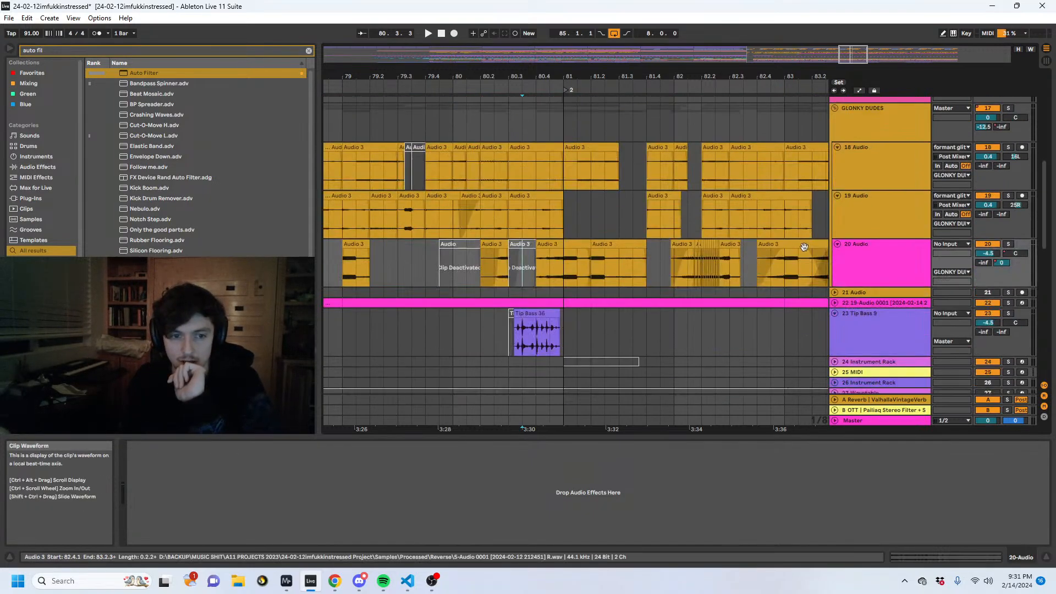
left_click(834, 215)
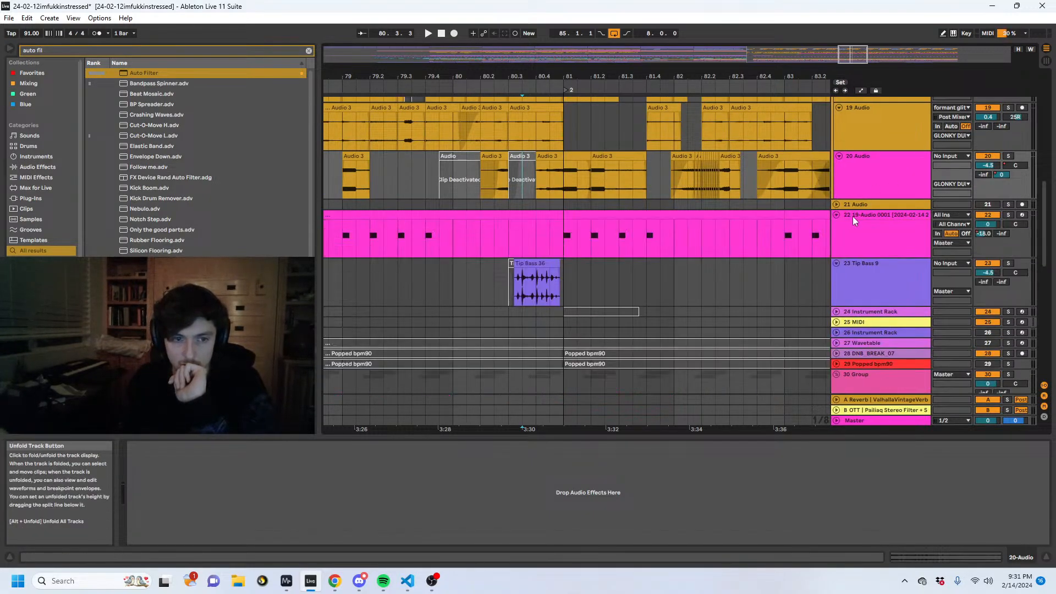
- Select the track 22 clip from 81.1.1 to 83.1.1 and set its slicing sampler's playback mode to Poly
left_click(626, 217)
left_click(231, 446)
key("Left")
key("Left")
key("Left")
key("Left")
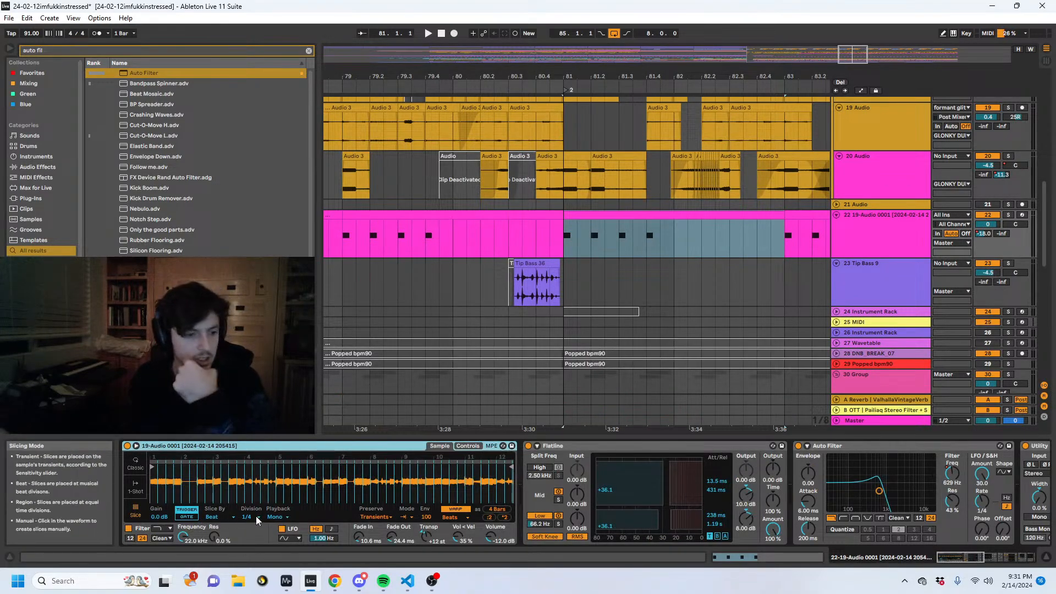
left_click(280, 516)
left_click(280, 535)
- Try adding F#3 notes at 1.1.3 and 1.2.3 of the track 22 clip starting at bar 81
left_click(603, 215)
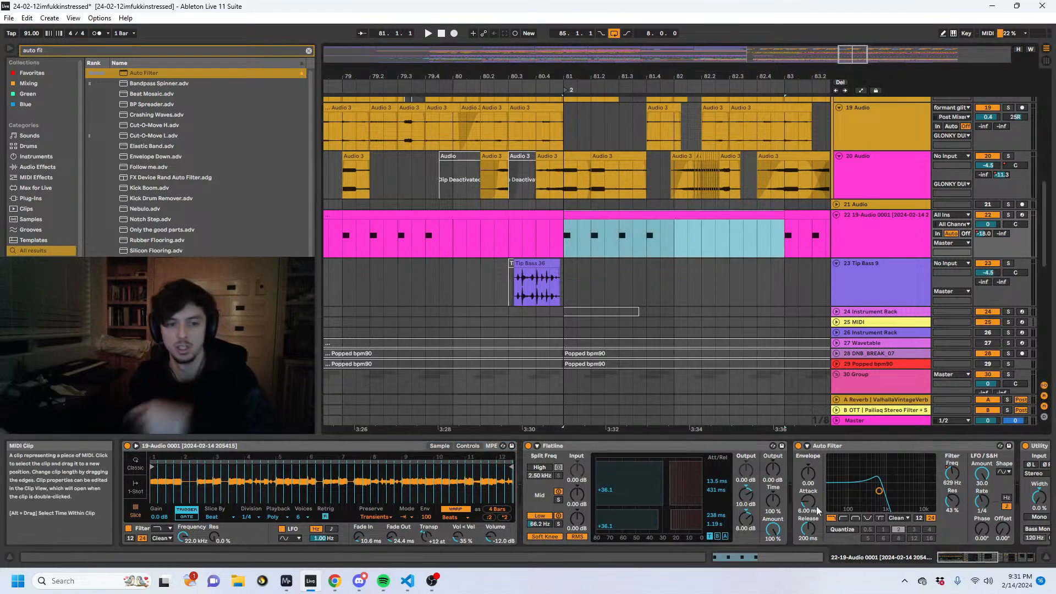
left_click(761, 556)
double_click(290, 485)
key("space")
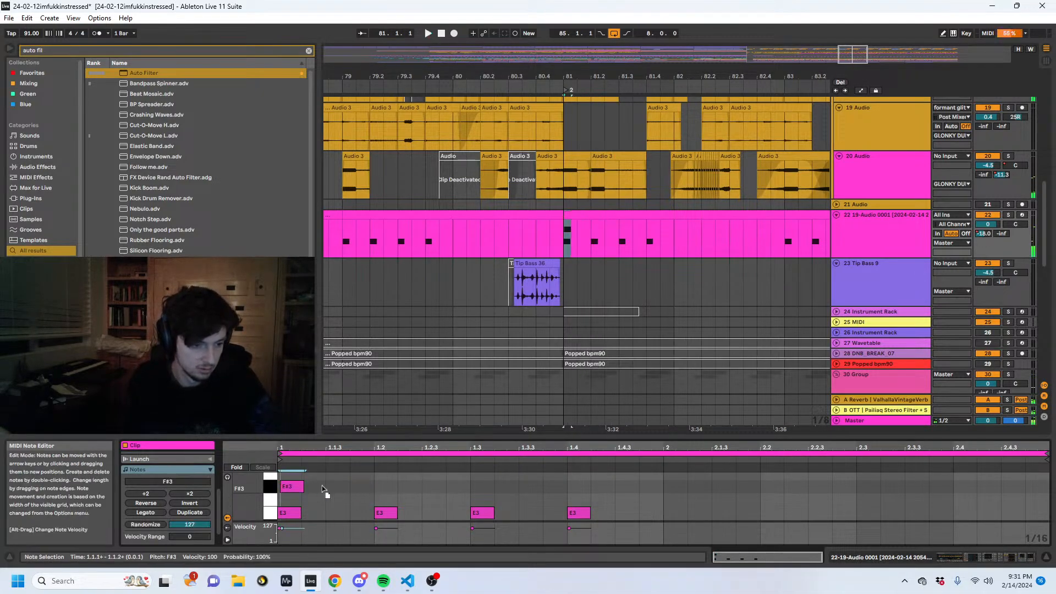
key("Right")
left_click_drag(332, 486, 294, 488)
key("ctrl+d")
left_click_drag(403, 489, 430, 490)
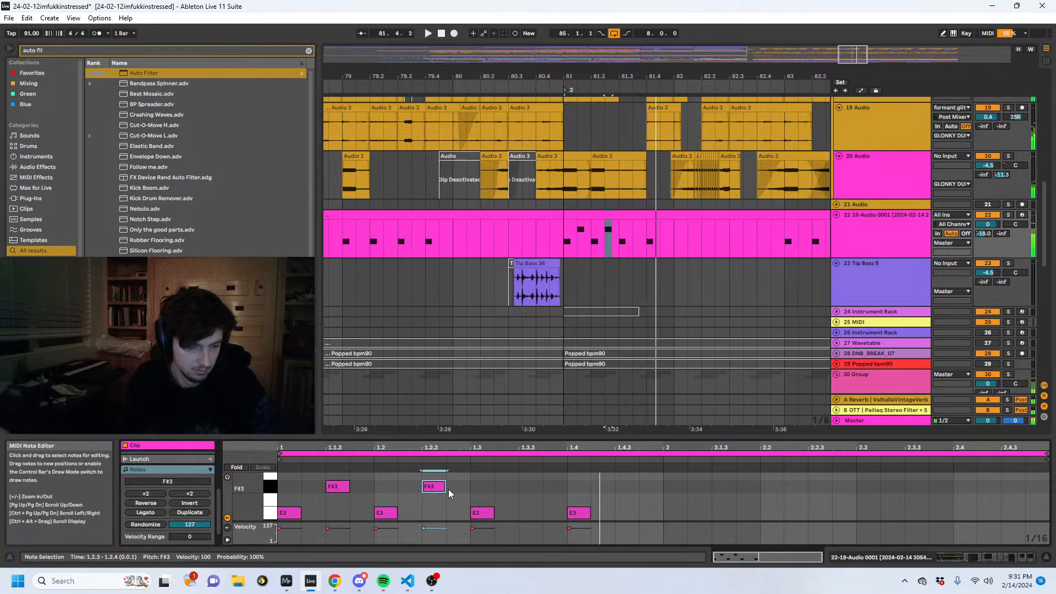
- Inspect the sampler's waveform, then try raising the two F#3 notes at 1.1.3 and 1.2.3 to G3 during playback
key("shift+Tab")
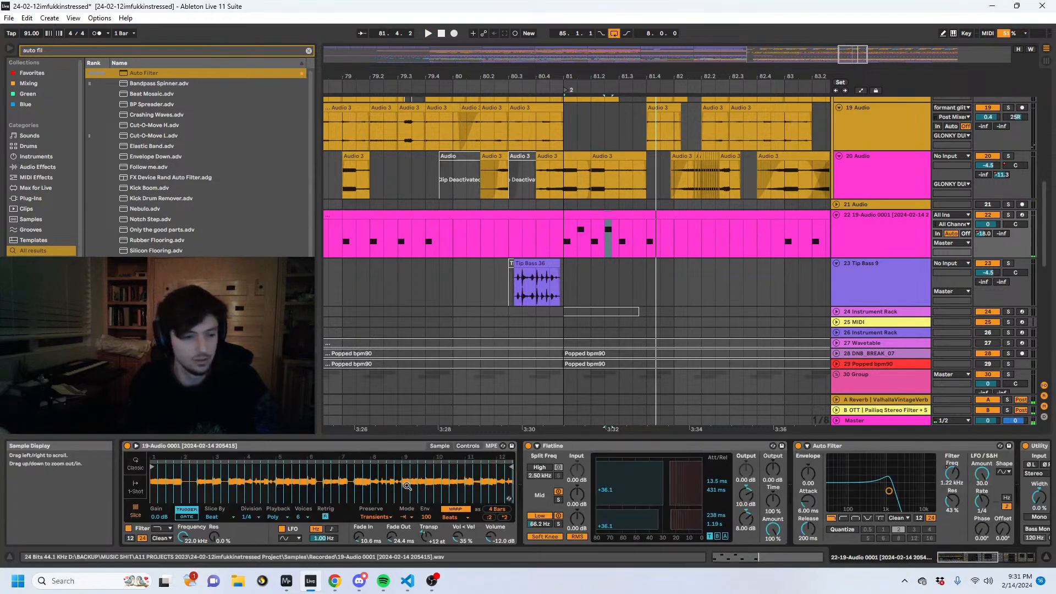
left_click_drag(381, 480, 382, 506)
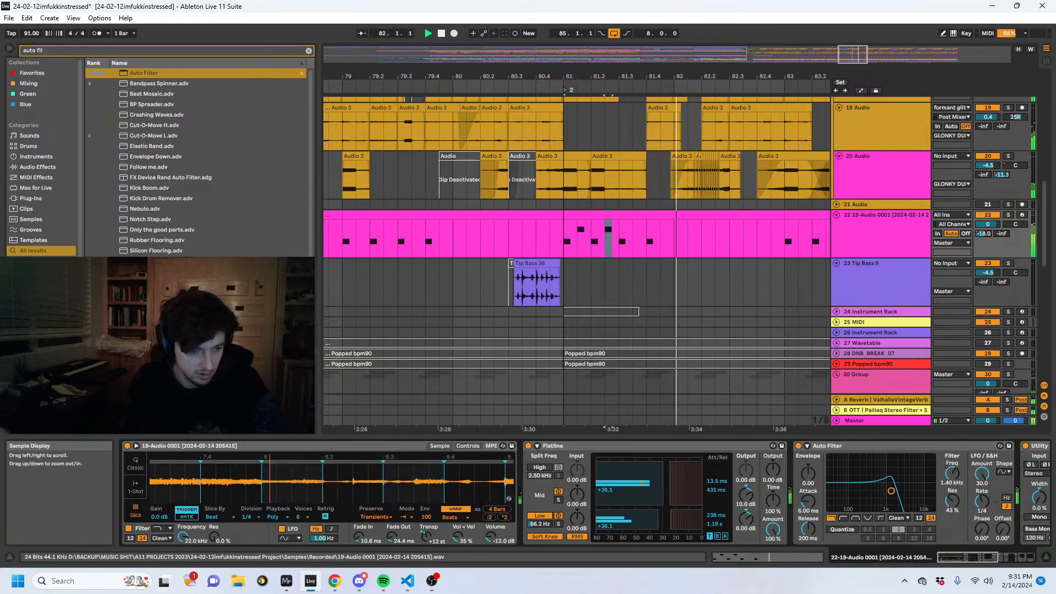
left_click(797, 556)
key("space")
left_click_drag(315, 478, 440, 491)
left_click_drag(432, 486, 429, 473)
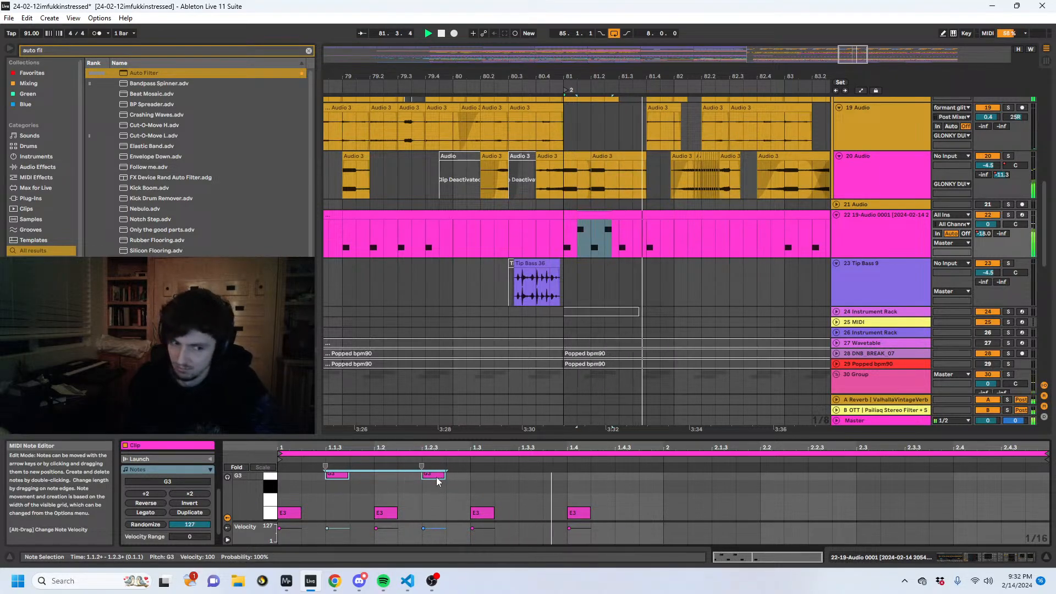
- Try duplicating the two G3 notes to 1.3.3 and 1.4.3, and play the extended pattern
left_click_drag(460, 482, 366, 475)
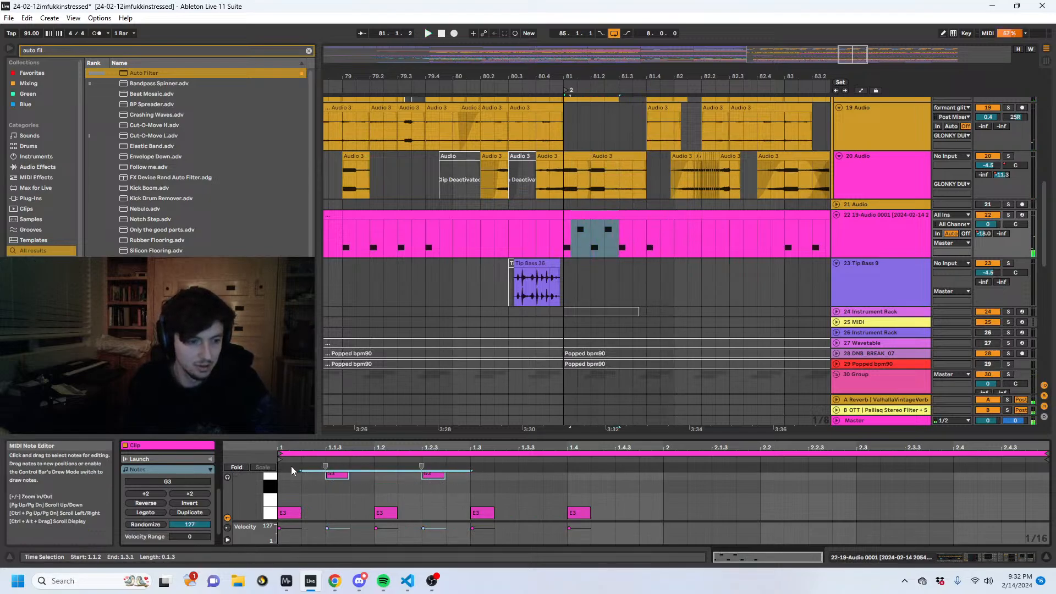
key("ctrl+d")
key("space")
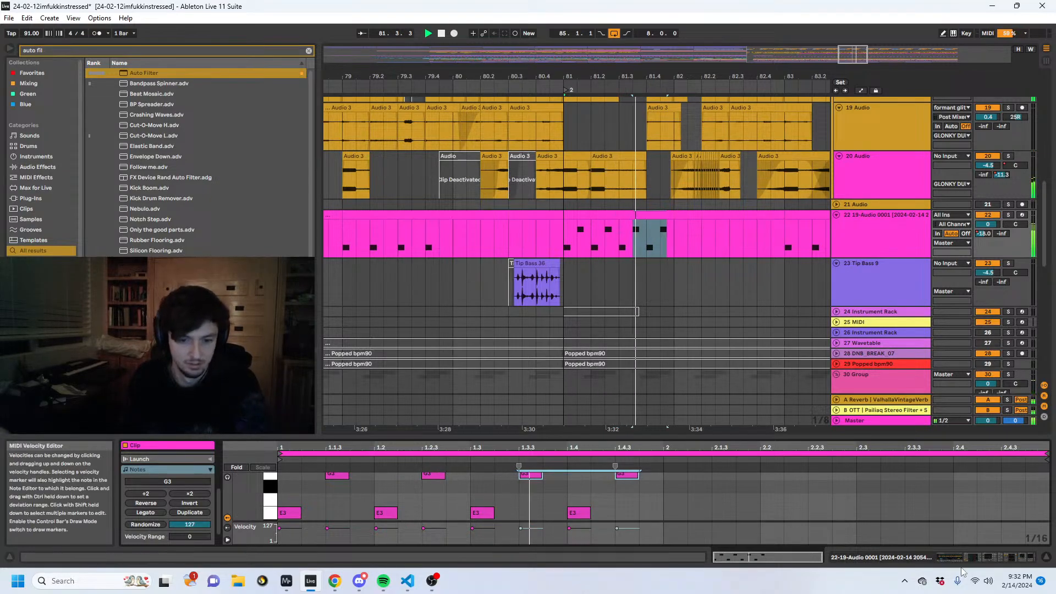
- Try the slice pattern with track 22's Auto Filter bypassed, and return the insert mark to 81.1.1
left_click(961, 558)
key("space")
key("space")
left_click(798, 447)
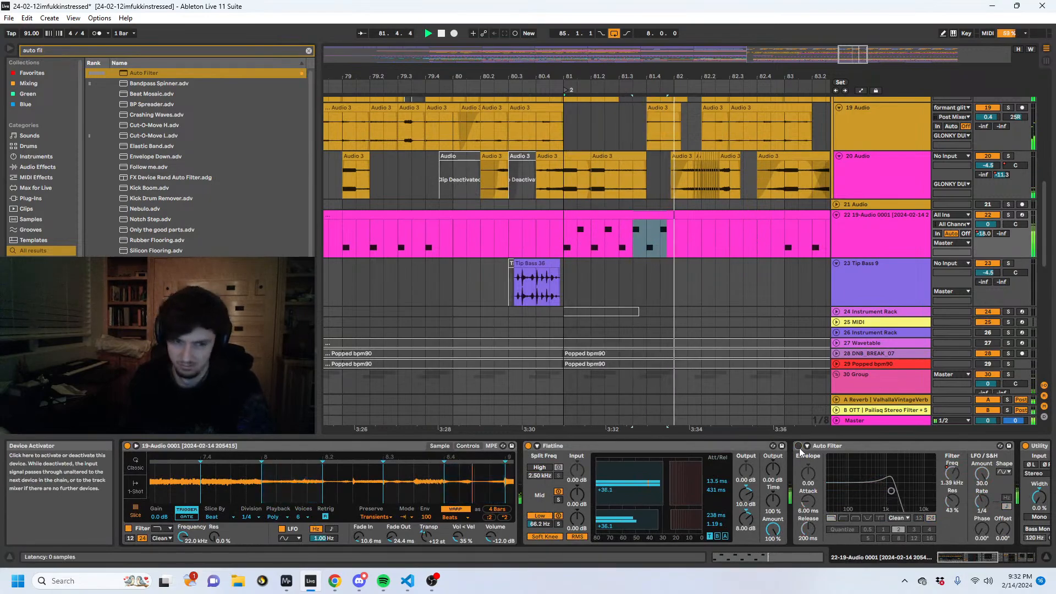
left_click(591, 242)
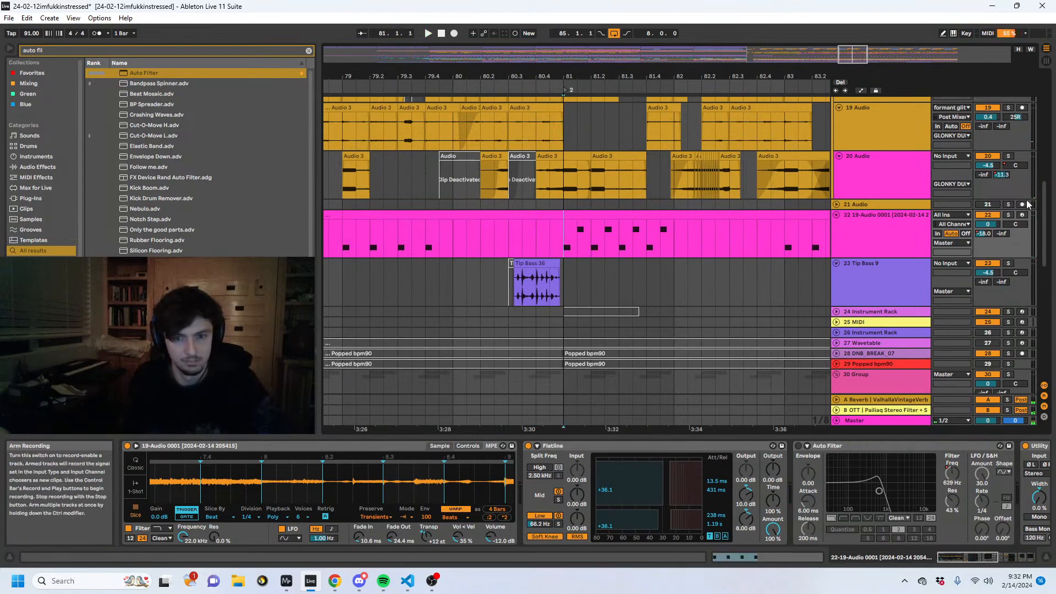
- Examine the Tip Bass, snare and GLONKY DUDES tracks around bar 81
left_click_drag(1041, 204, 1049, 229)
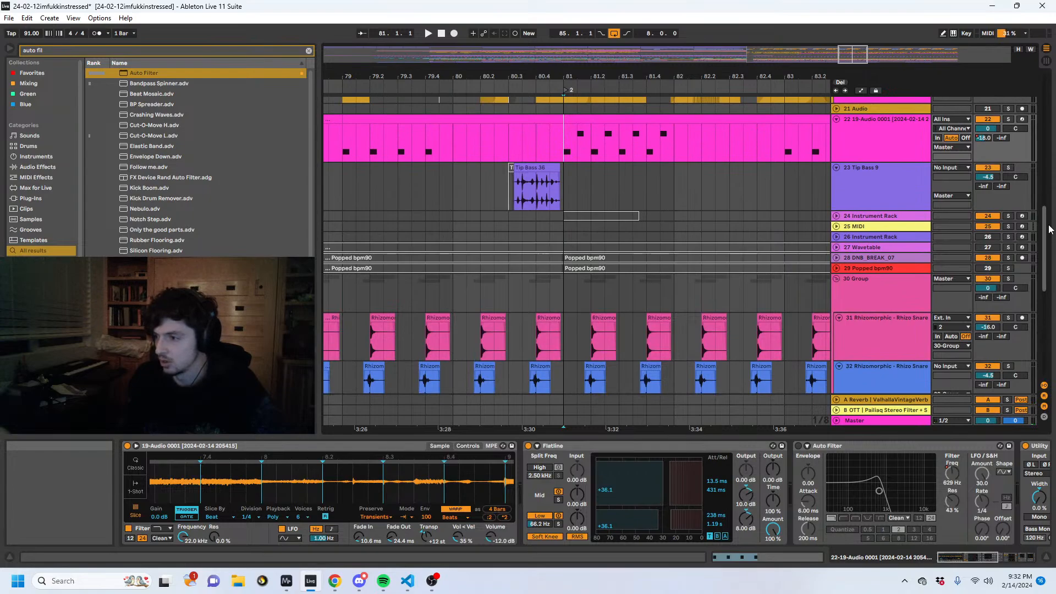
left_click_drag(1048, 226, 1049, 193)
left_click(568, 221)
scroll(572, 246, "up", 2)
scroll(572, 246, "up", 3)
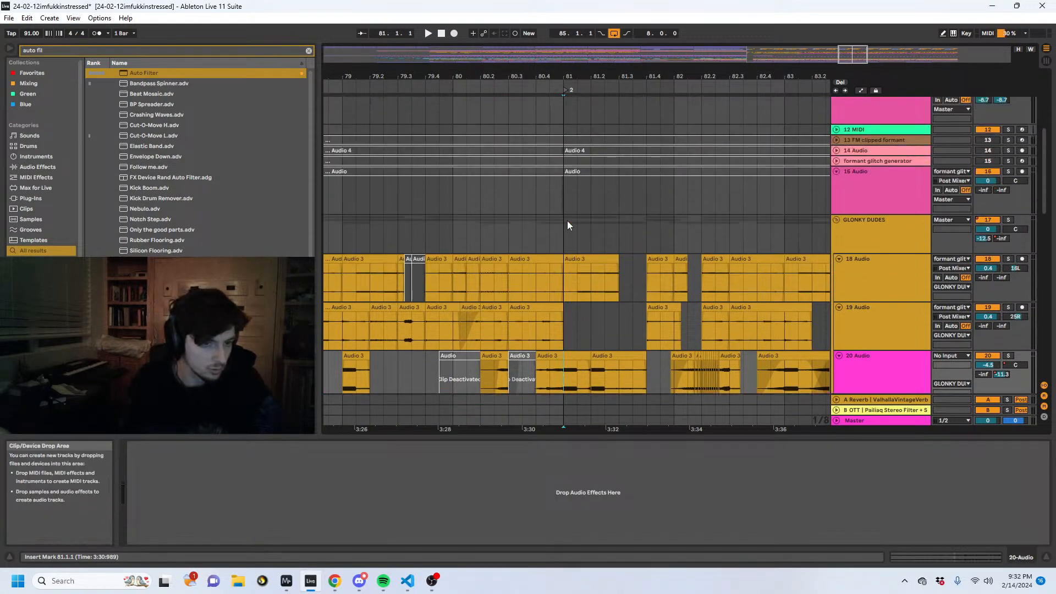
scroll(566, 223, "down", 4)
scroll(560, 229, "down", 2)
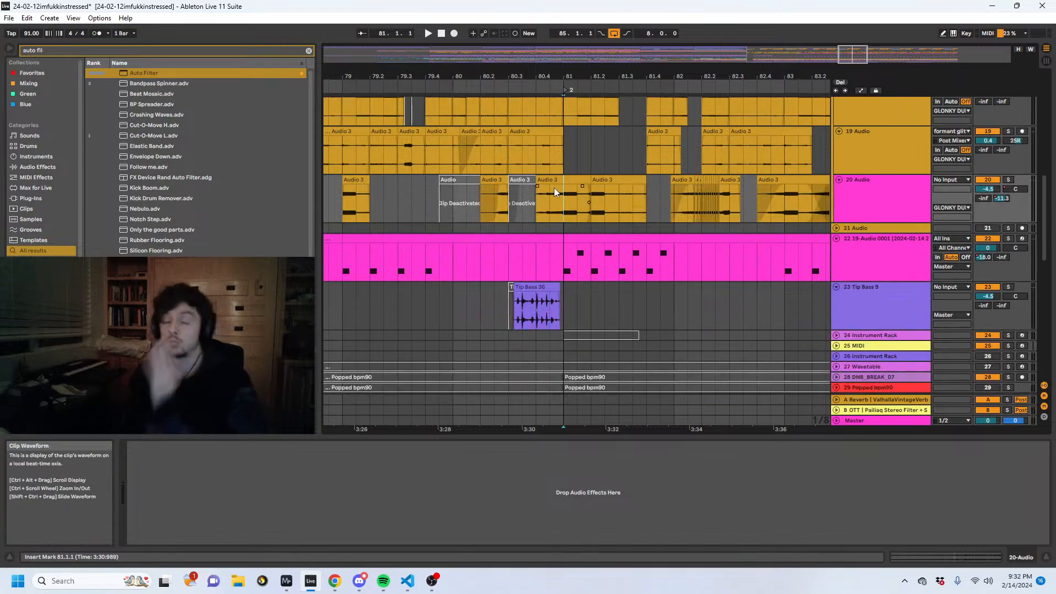
- Inspect the device chains of track 22 and the formant glitch generator, including the Formant model options
left_click(851, 210)
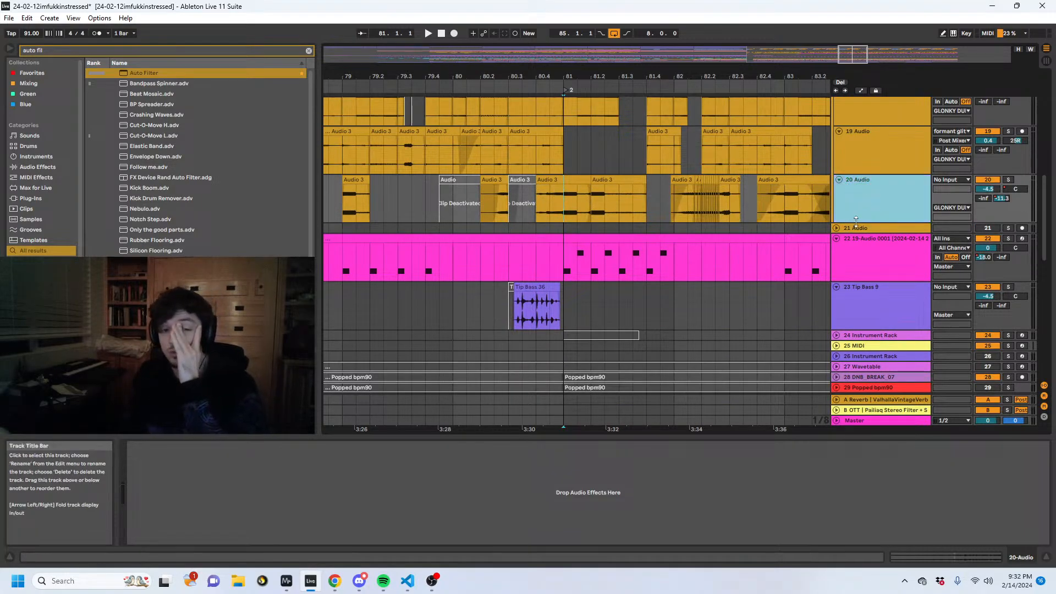
left_click(847, 259)
scroll(846, 259, "up", 10)
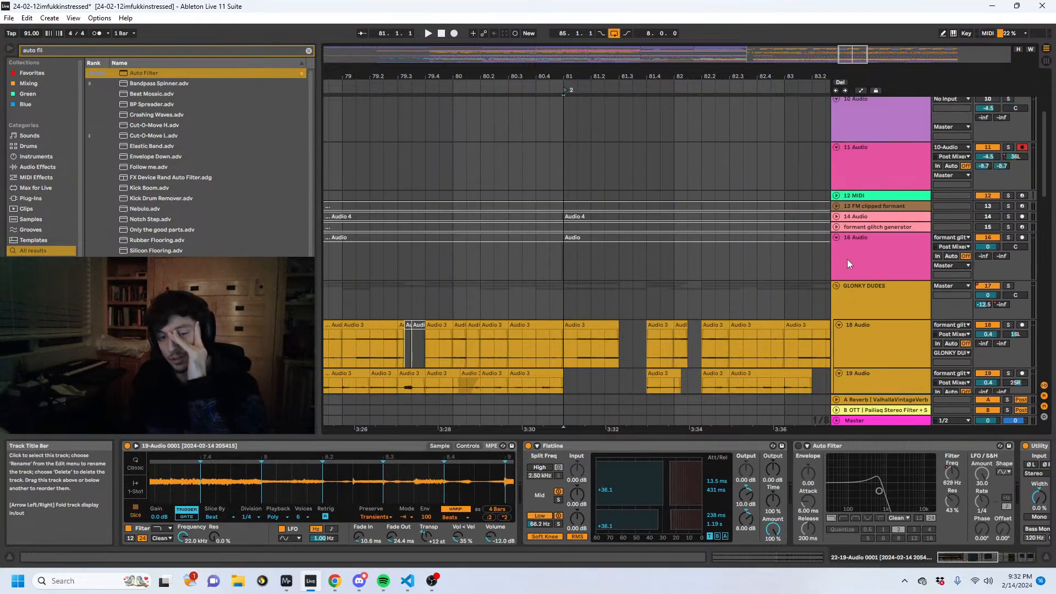
left_click(847, 259)
left_click(855, 226)
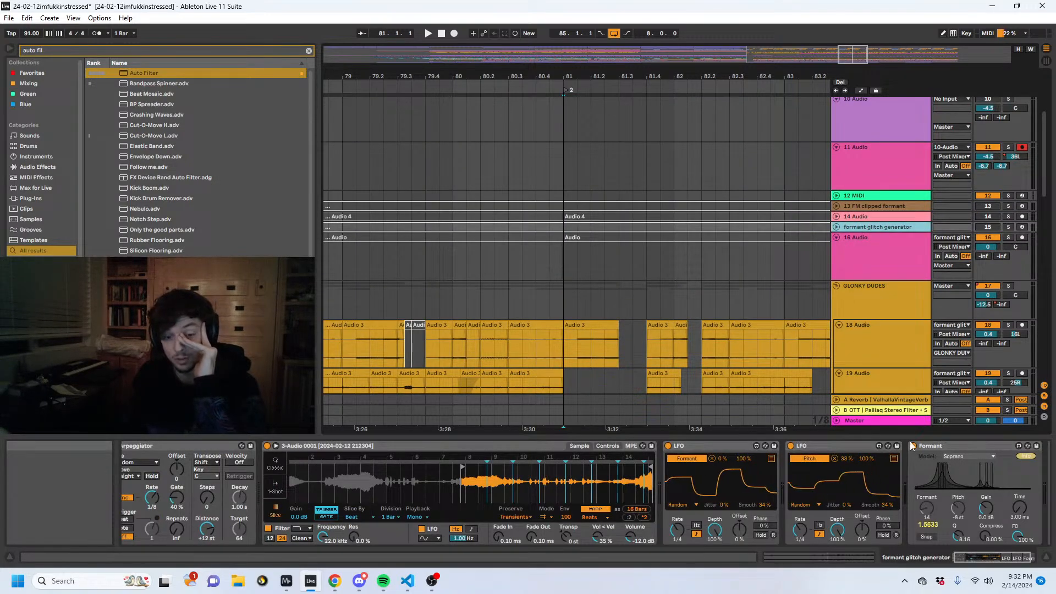
left_click(955, 456)
left_click(954, 465)
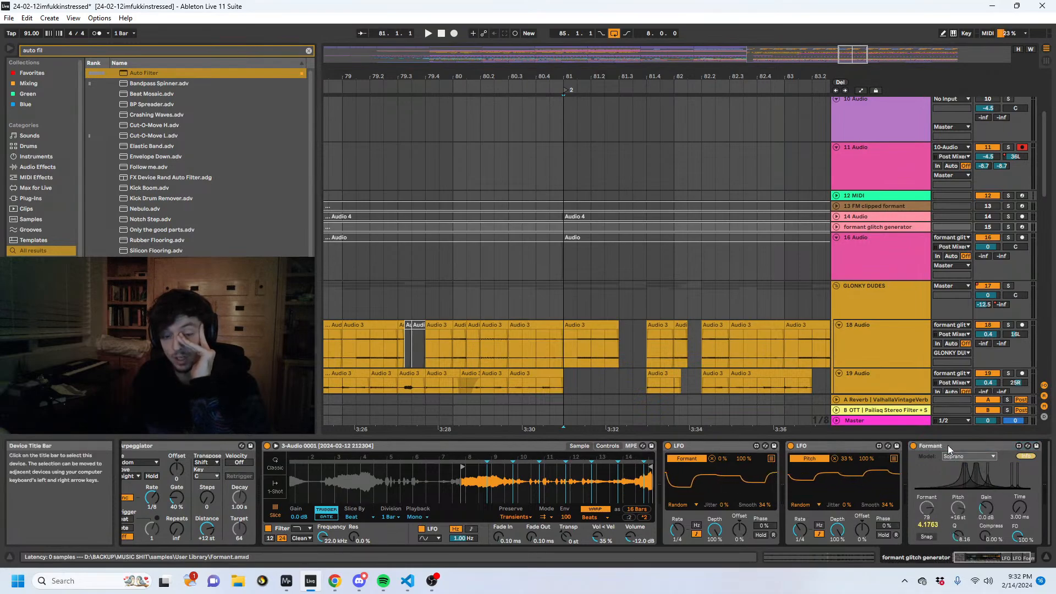
- Inspect the GLONKY DUDES group's effects, fold and unfold the group, and return to track 22
left_click(852, 255)
left_click(843, 285)
left_click(837, 285)
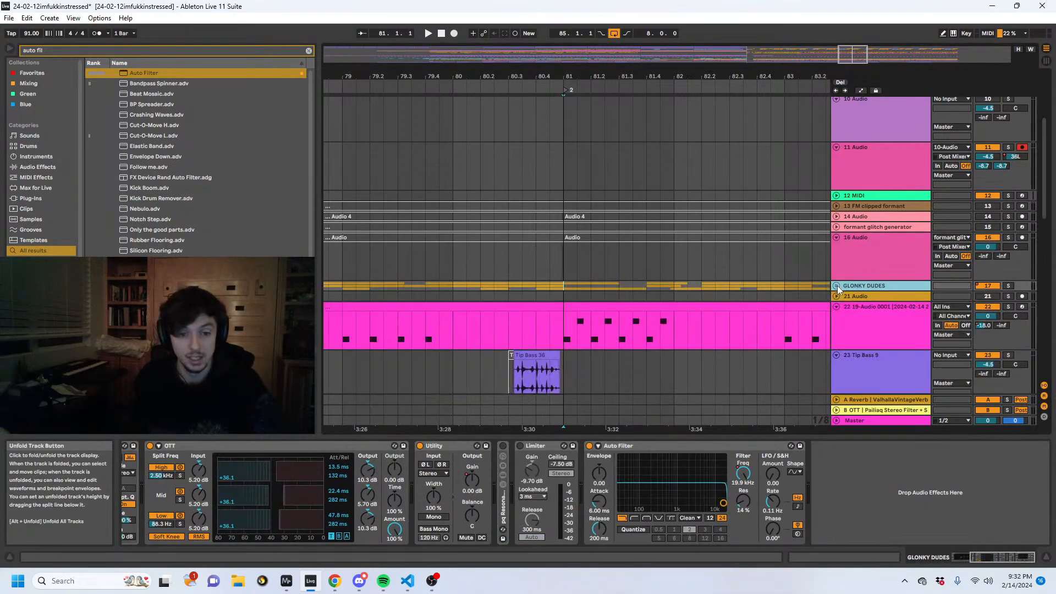
left_click(837, 286)
scroll(832, 278, "down", 2)
scroll(840, 239, "down", 2)
- Play the drop from 81.1.1 and listen to track 22's slice pattern against the GLONKY DUDES clips
left_click(565, 279)
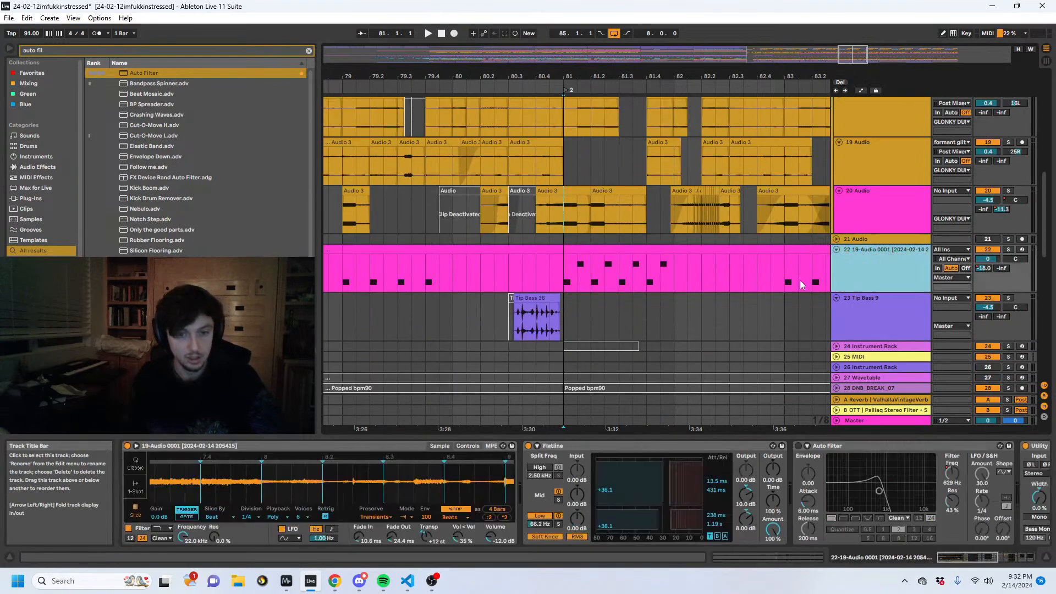
key("space")
scroll(565, 277, "up", 2)
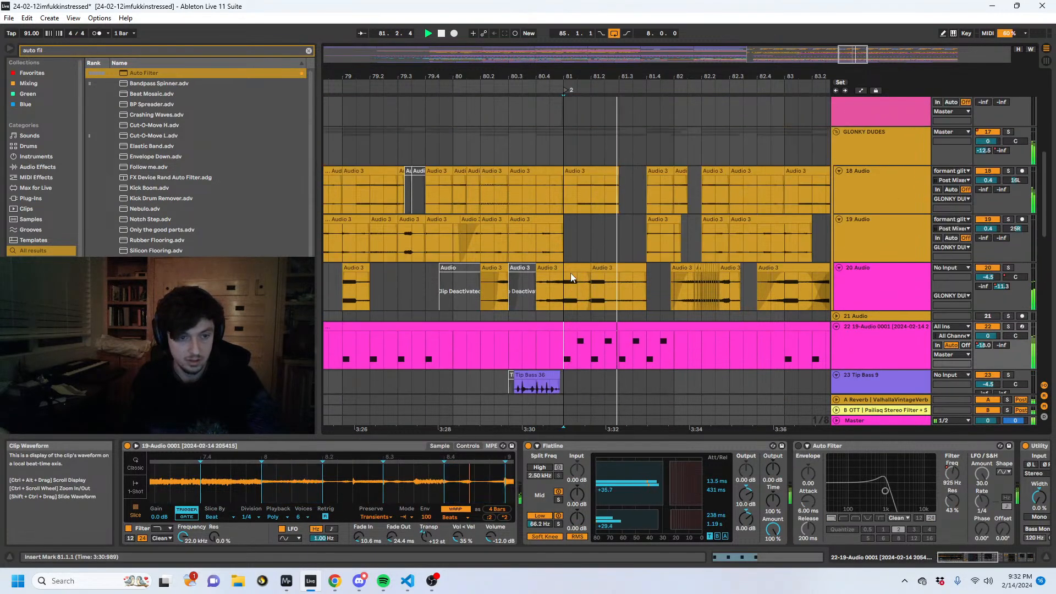
left_click(569, 300)
left_click(574, 342)
key("space")
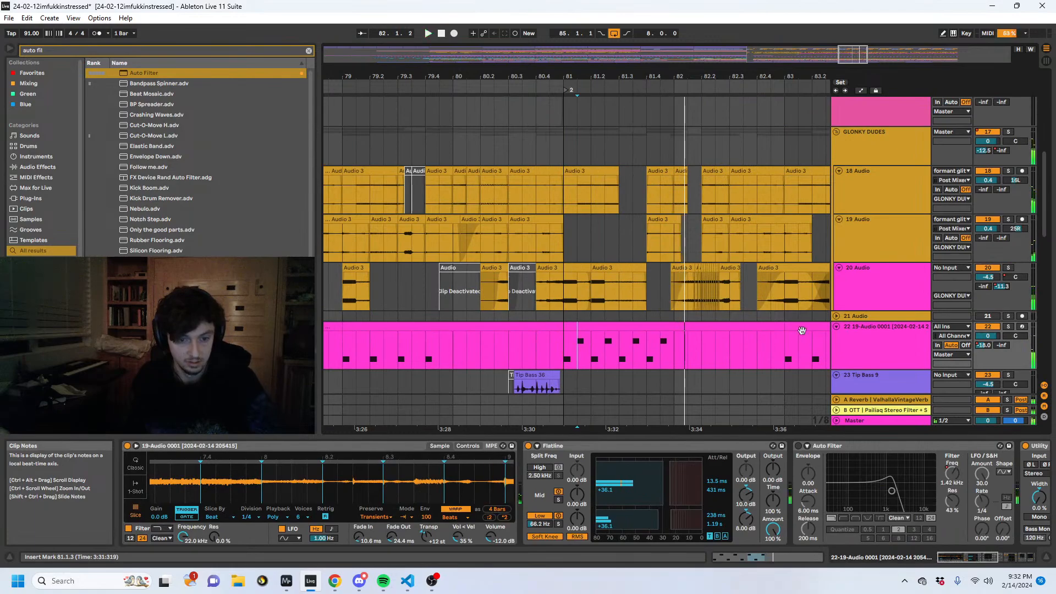
- Try pasting a copy of track 22's bar 83 clip over 81.1.1 to 83.1.1, and play the section
left_click(801, 329)
key("ctrl+c")
left_click(662, 328)
key("ctrl+v")
key("space")
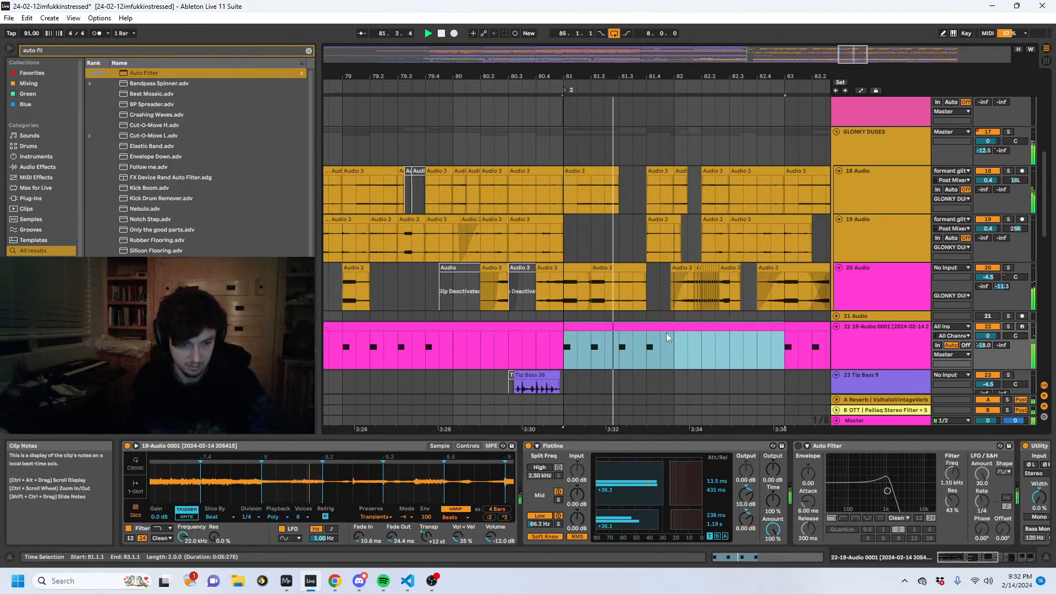
key("space")
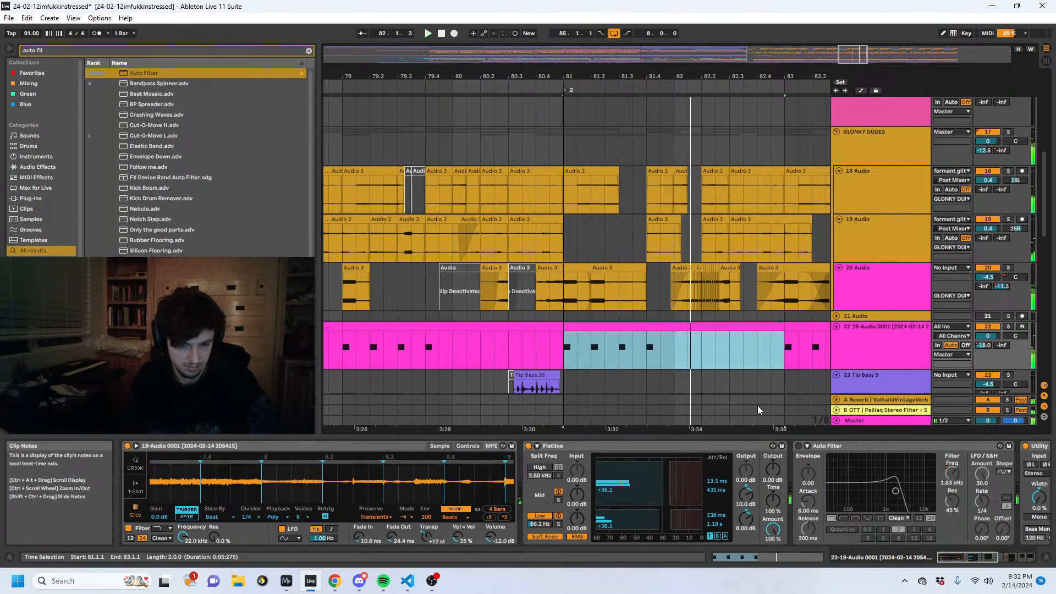
- Undo the clip paste, the Auto Filter bypass and the extra notes on track 22
key("ctrl+z")
key("ctrl+z")
key("ctrl+z")
key("ctrl+z")
key("ctrl+z")
key("ctrl+z")
key("ctrl+z")
key("ctrl+z")
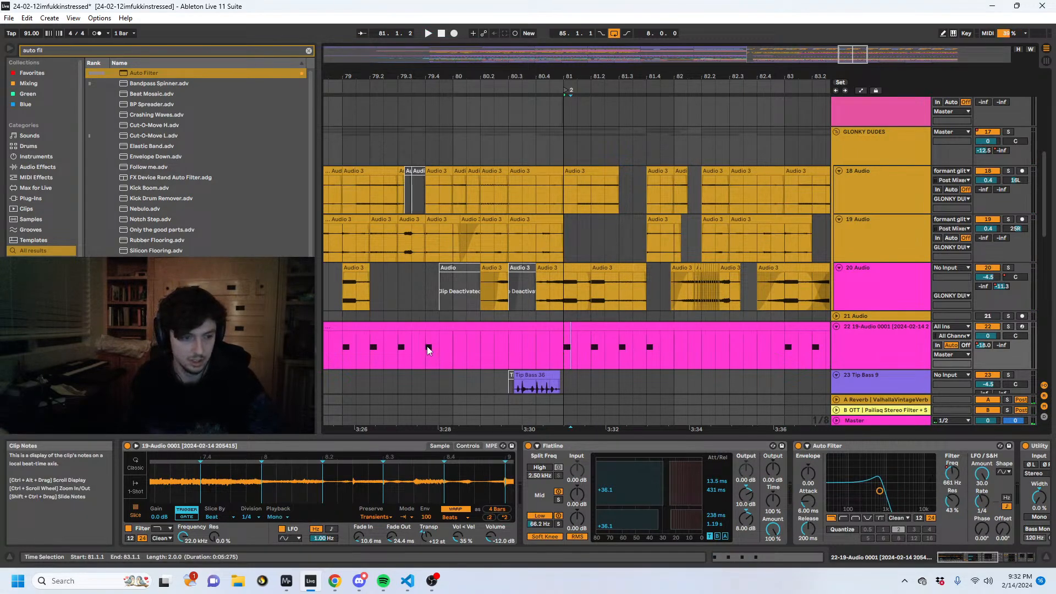
key("ctrl+z")
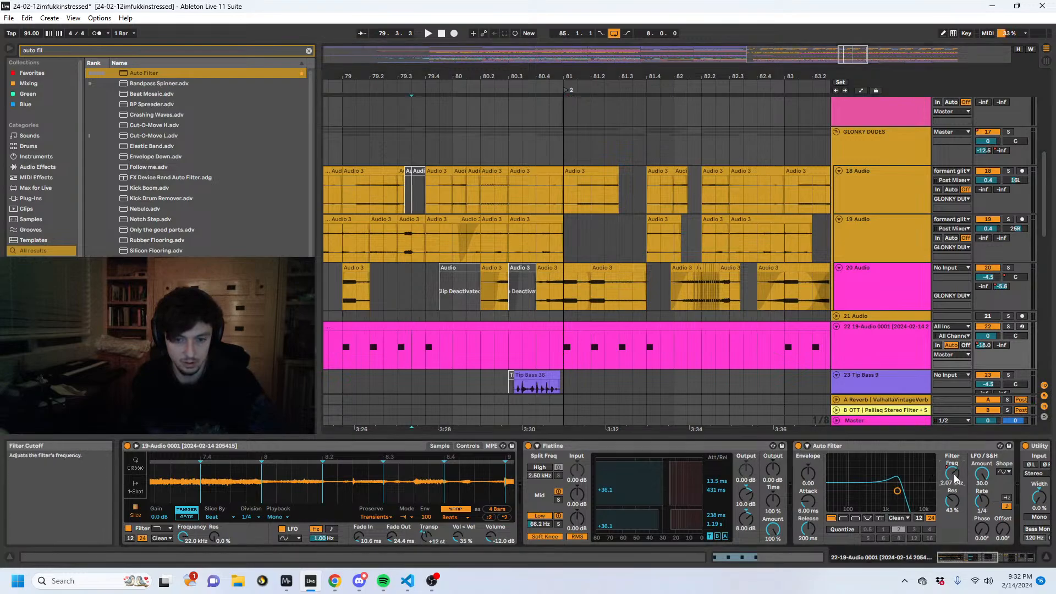
- Shape track 22's Auto Filter Frequency automation to open to about 18 kHz after bar 81, close by 82.1.1 and swell again after bar 83
key("a")
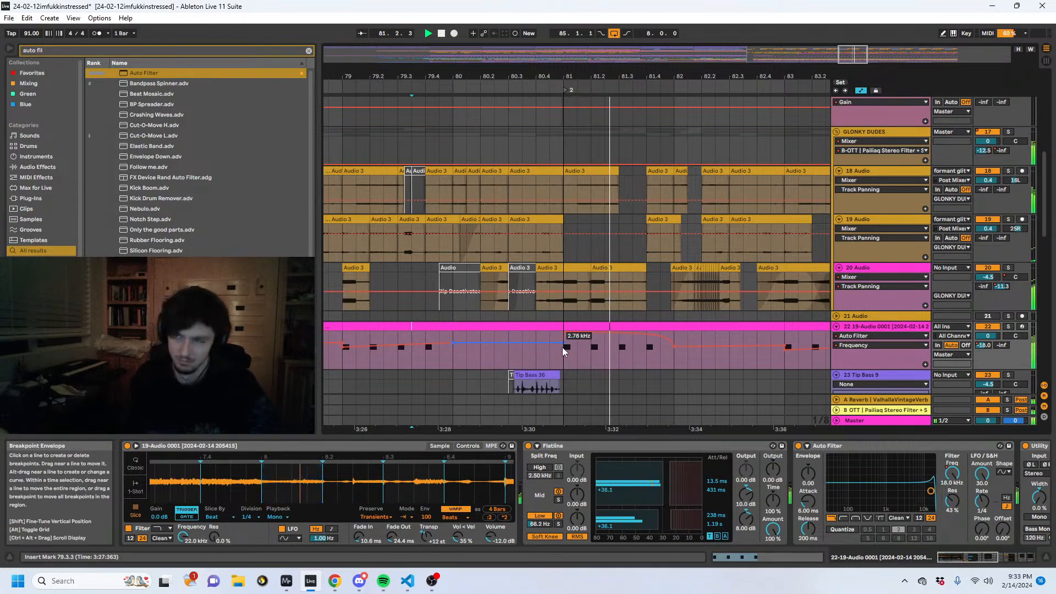
left_click(656, 361)
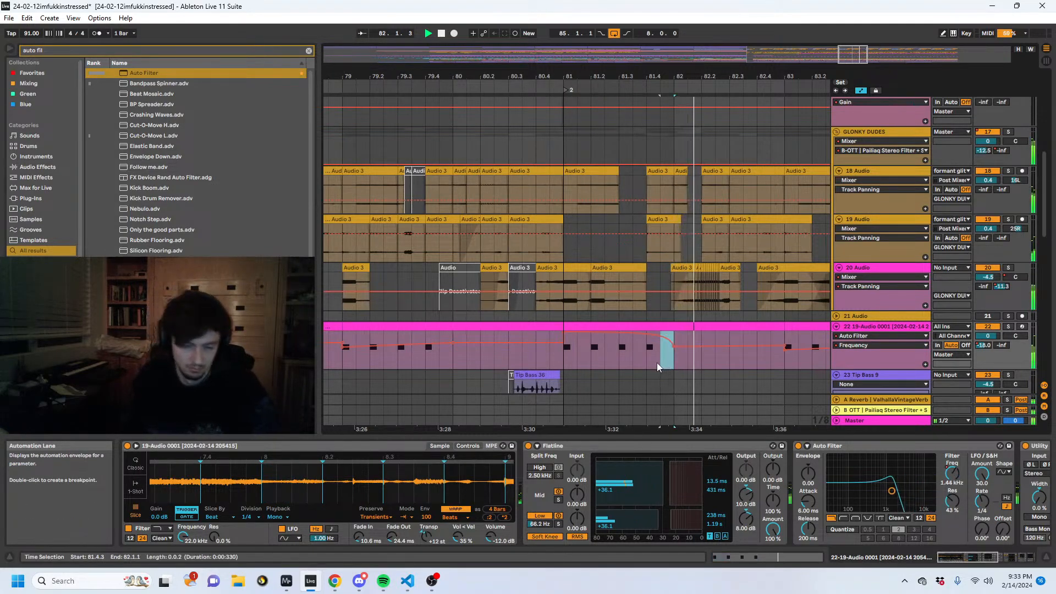
left_click_drag(784, 362, 703, 359)
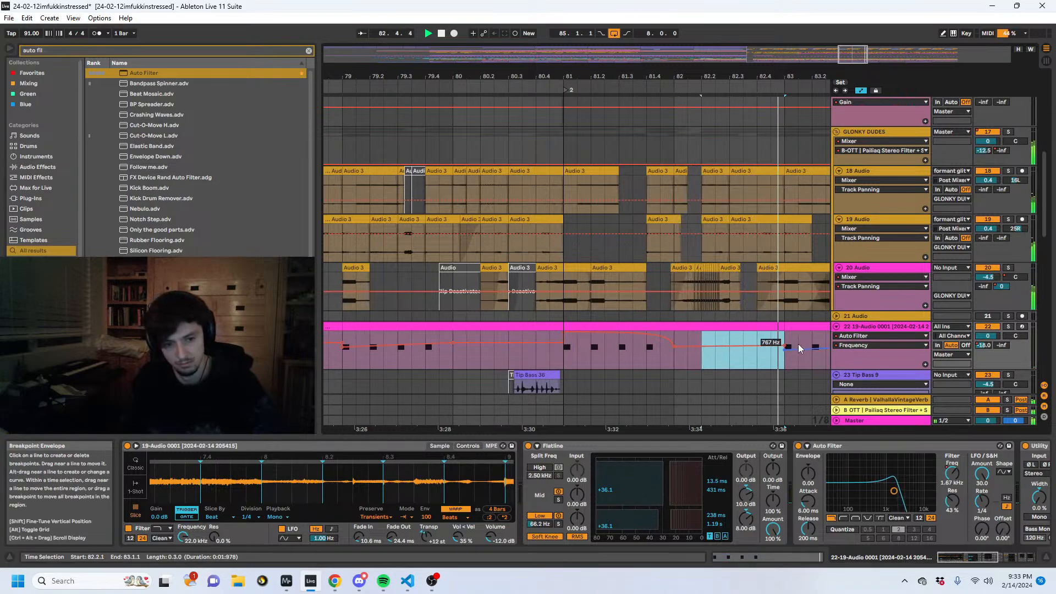
left_click_drag(765, 74, 577, 73)
left_click_drag(677, 347, 701, 345)
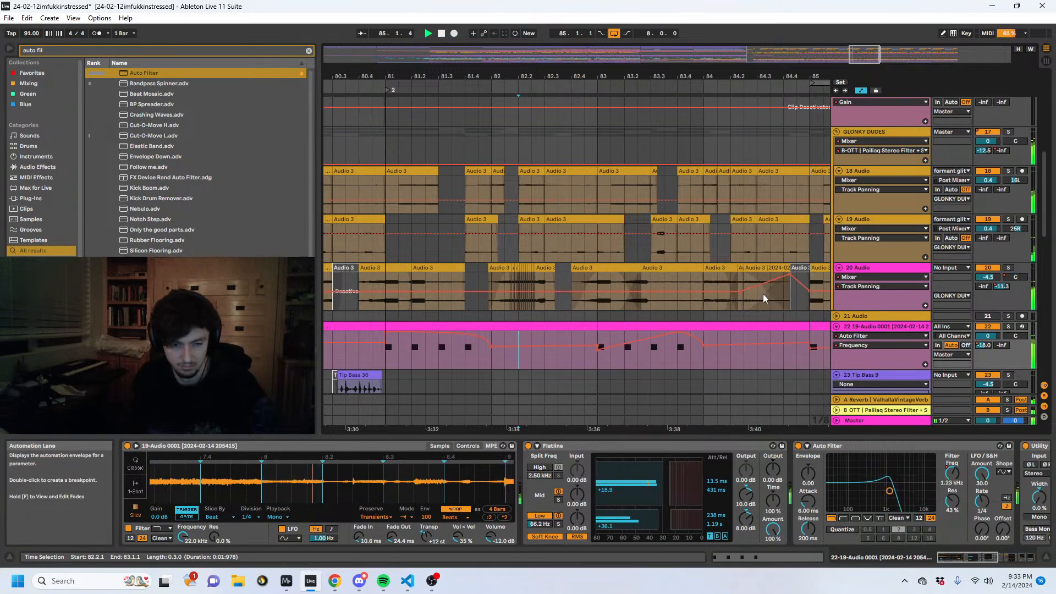
- Hide the automation lanes and review track 22 across bars 71 to 90
mouse_move(633, 75)
left_mouse_down()
mouse_move(657, 42)
mouse_move(646, 31)
left_mouse_up()
key("a")
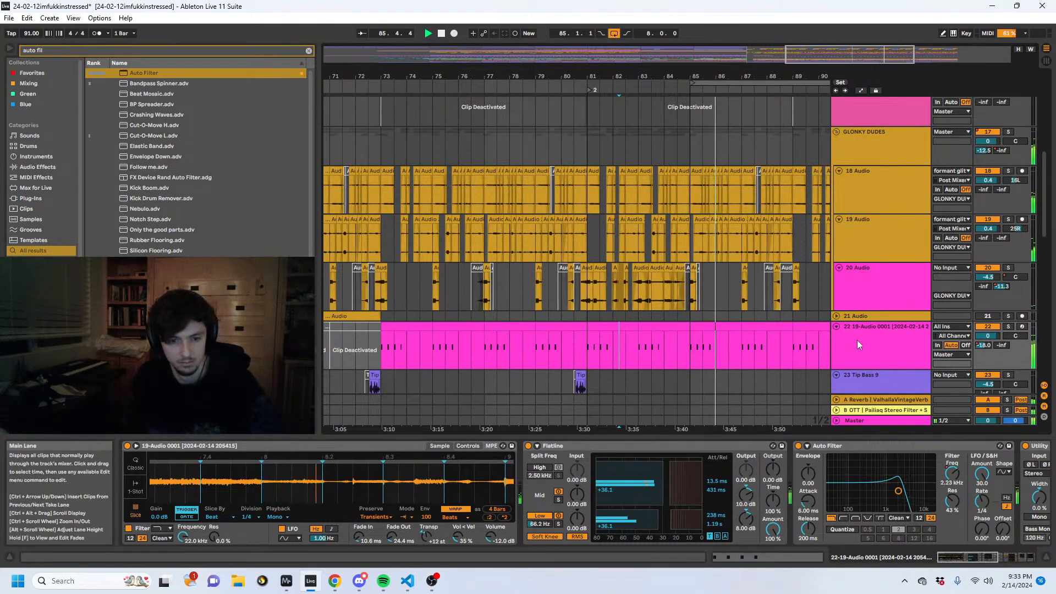
left_click(873, 356)
scroll(872, 330, "down", 1)
scroll(874, 352, "up", 2)
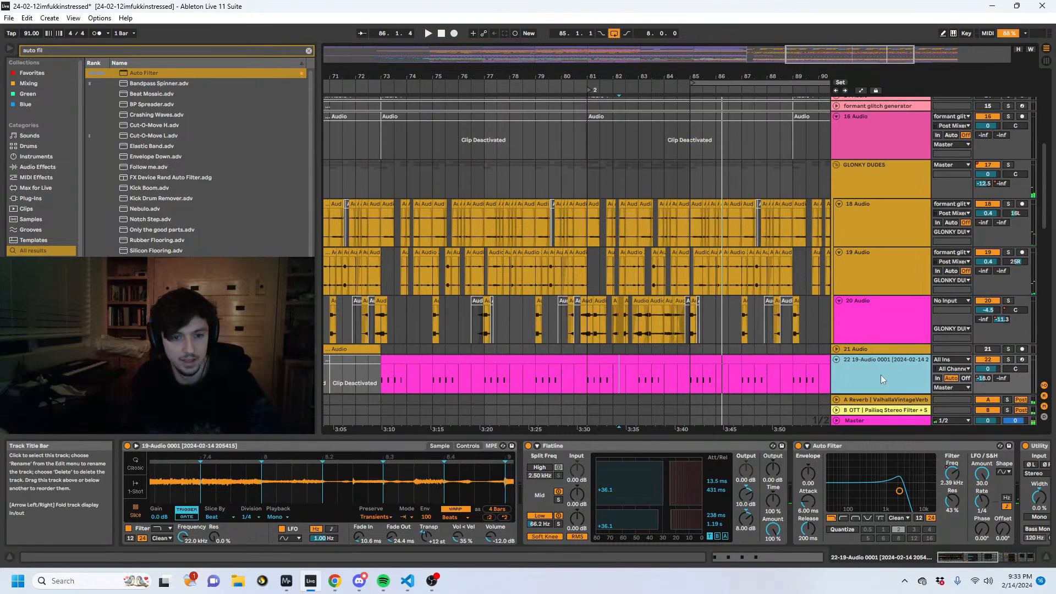
- Examine the glitch, track 22 and Tip Bass tracks across the whole arrangement, focusing on bars 65 to 97
scroll(873, 364, "down", 2)
left_click_drag(661, 75, 682, 28)
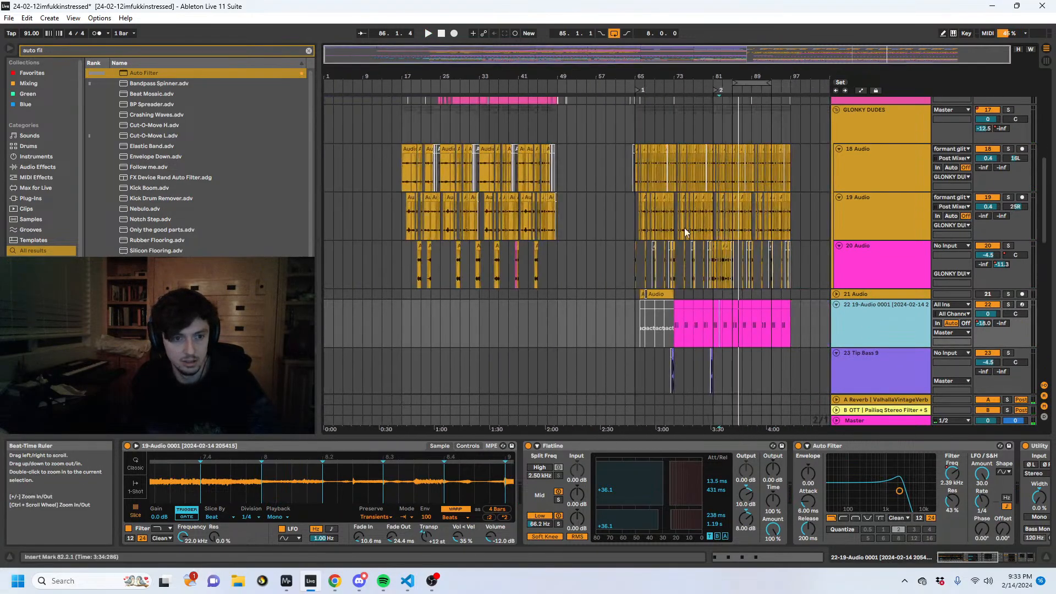
scroll(680, 258, "up", 5)
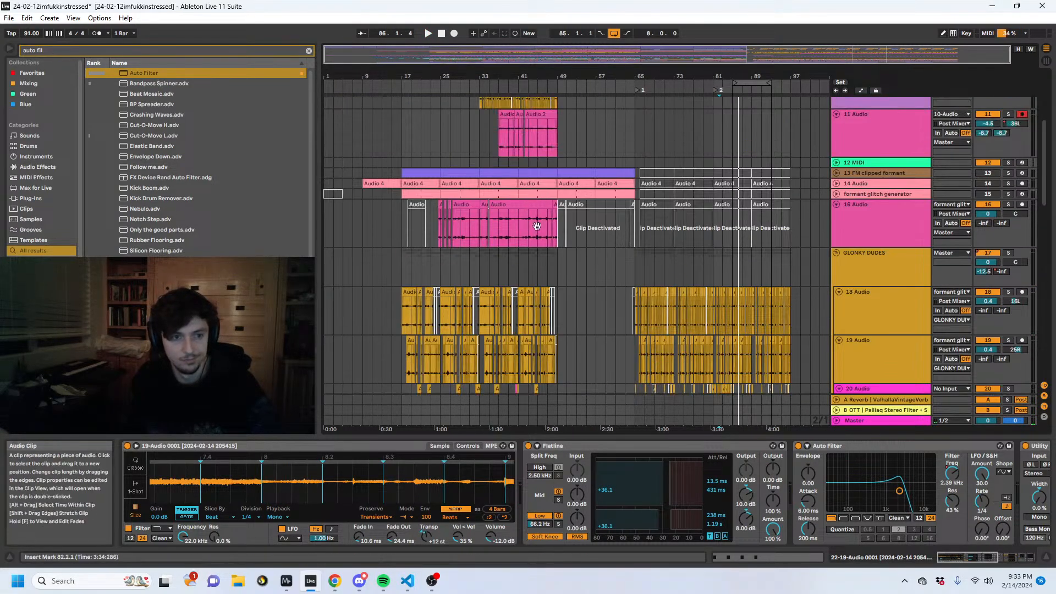
scroll(538, 240, "down", 6)
scroll(561, 251, "up", 2)
left_click(704, 160)
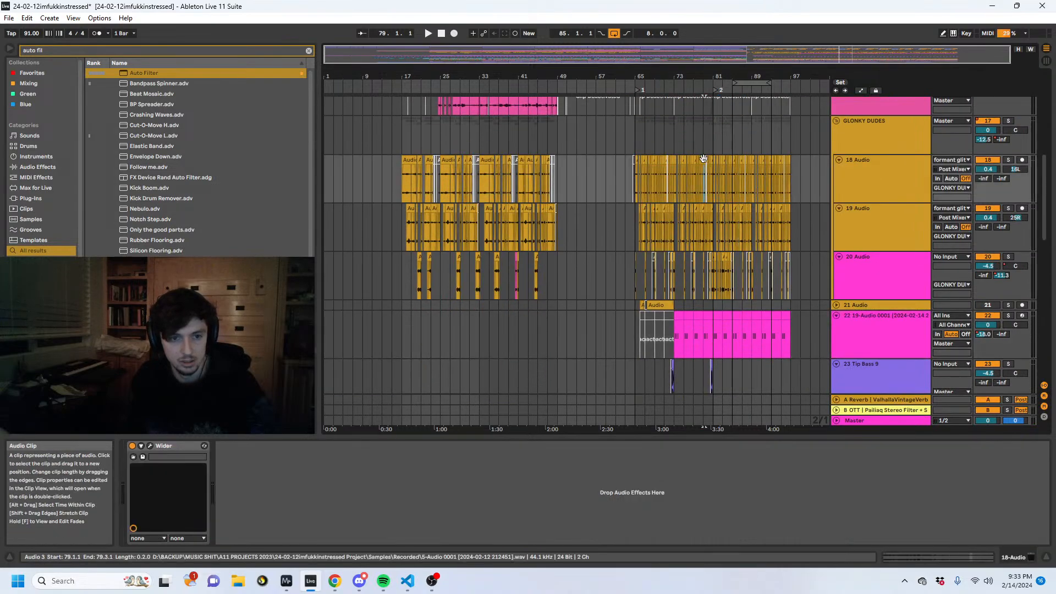
left_click_drag(701, 73, 646, 104)
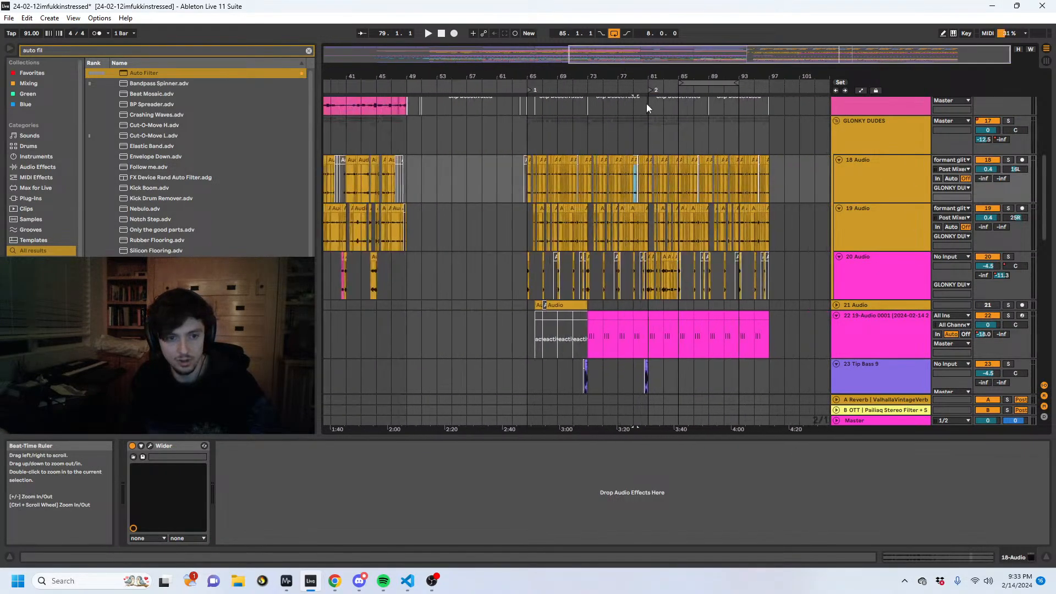
- Insert a new MIDI track below track 22 and load track 18's clip from bar 87 into it as a Simpler sample
left_click(895, 316)
key("ctrl+shift+t")
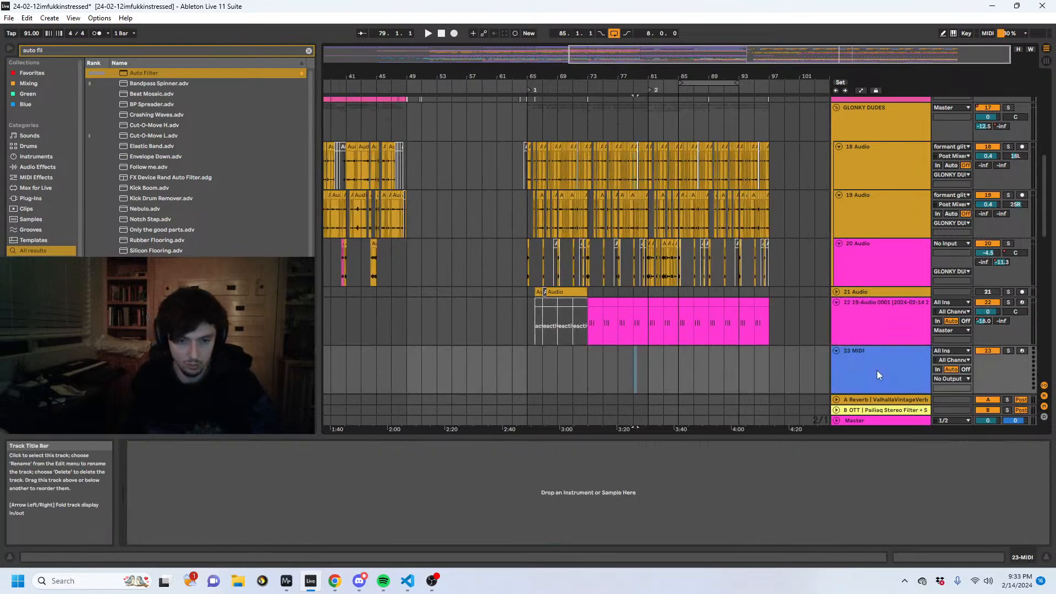
left_click(691, 147)
left_click_drag(693, 76, 652, 527)
left_click(648, 148)
left_click(860, 367)
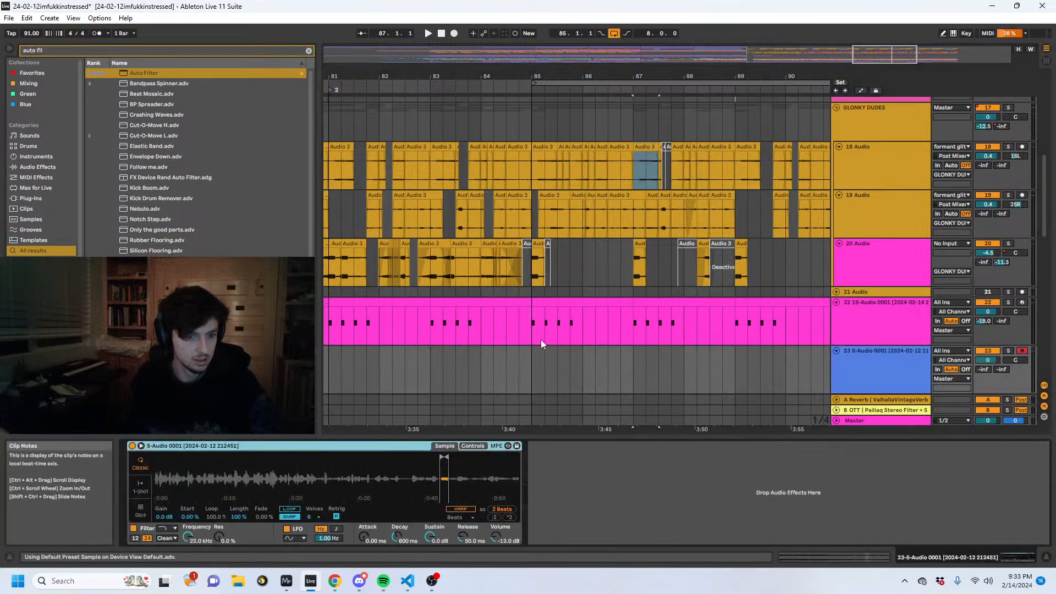
- Extend track 23's sample region to 16 bars, solo the track and slice the sample by transients at 69% sensitivity
scroll(539, 338, "down", 2)
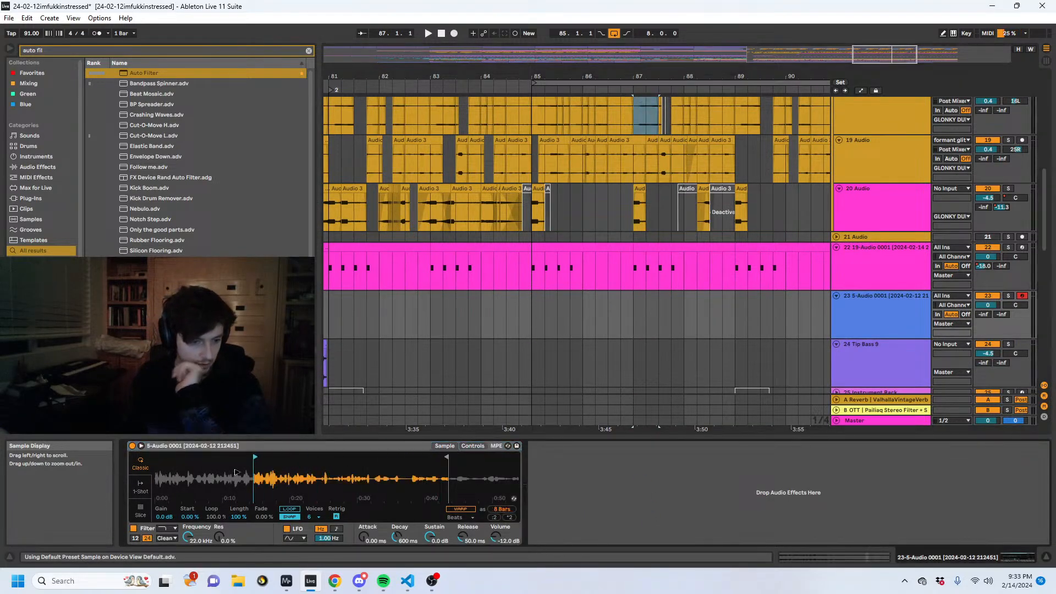
left_click(1008, 296)
key("space")
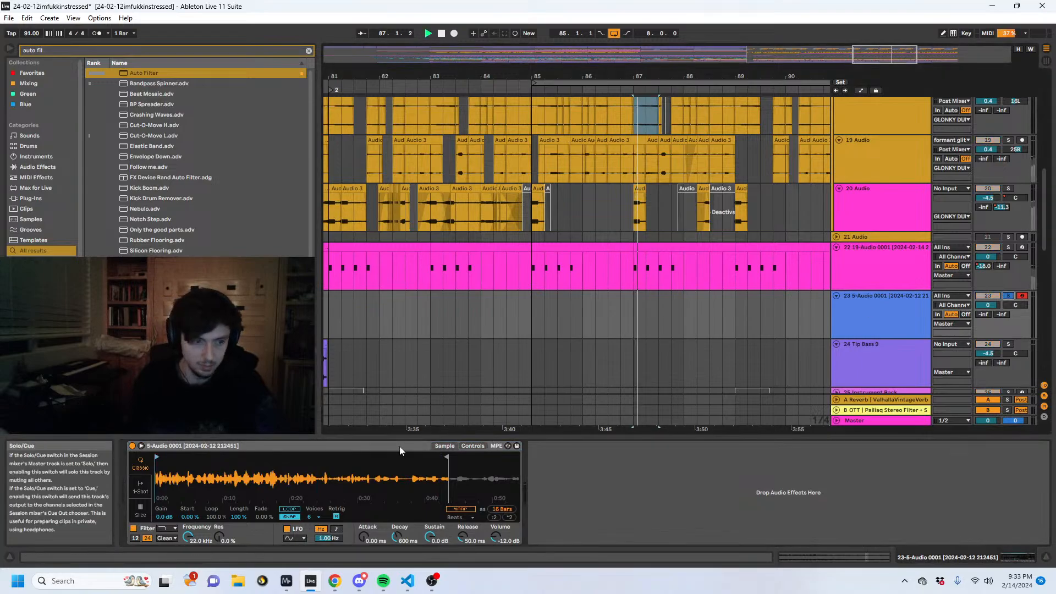
left_click(140, 509)
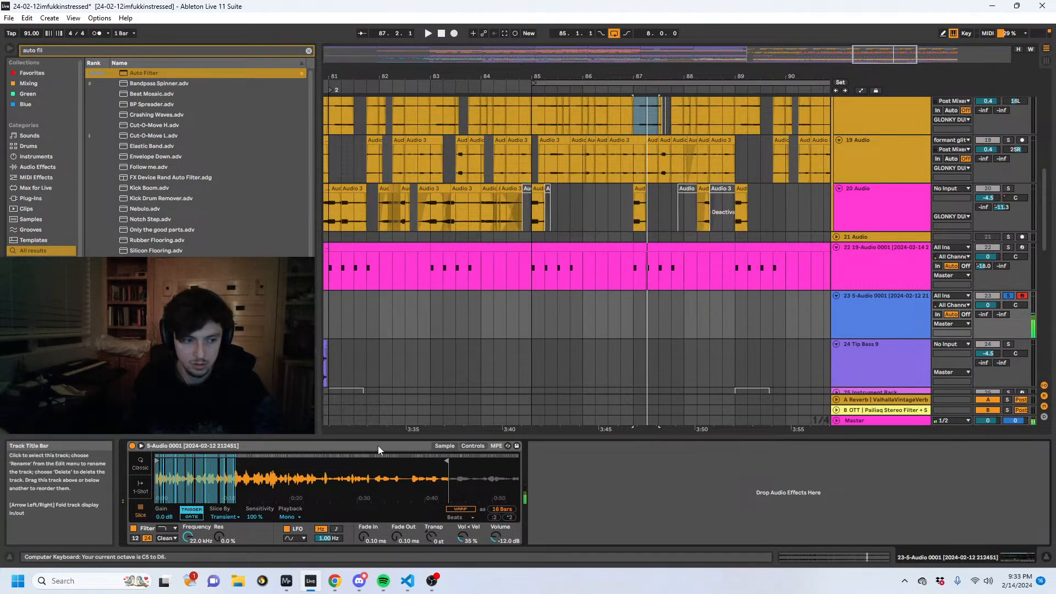
left_click_drag(256, 518, 256, 542)
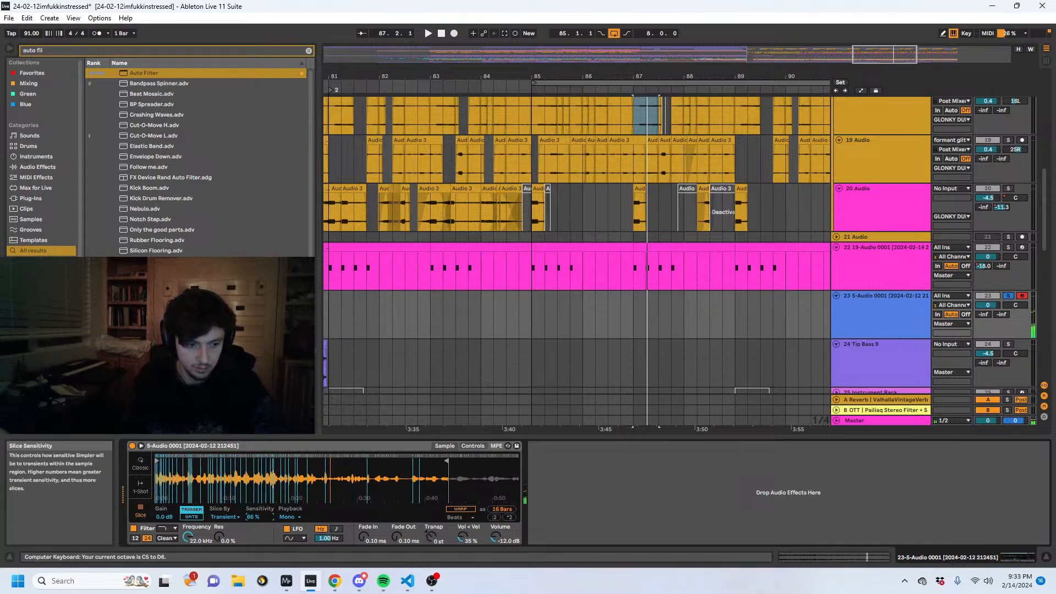
- Create a MIDI clip from 85.1.1 to 87.1.1 on track 23 and add a one-beat C#3 note at its start
left_click_drag(529, 309, 608, 313)
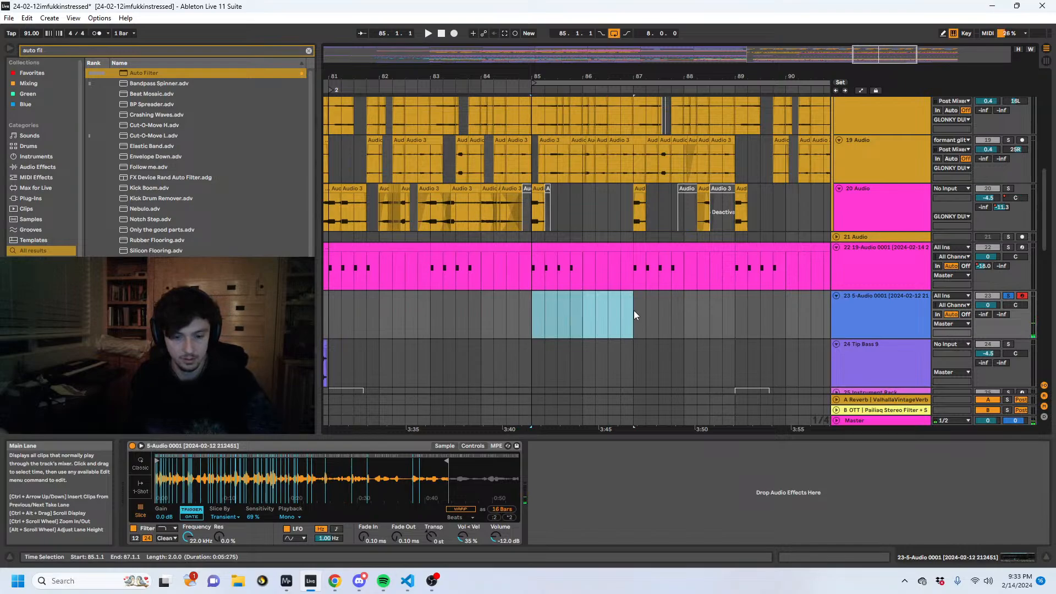
key("ctrl+shift+m")
key("space")
double_click(283, 516)
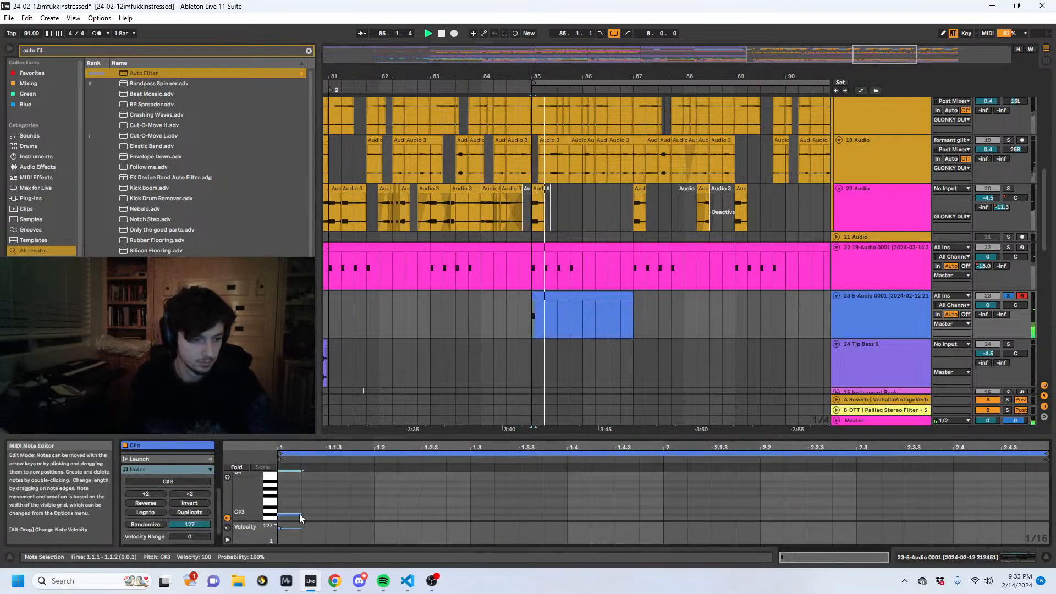
left_click_drag(300, 514, 354, 514)
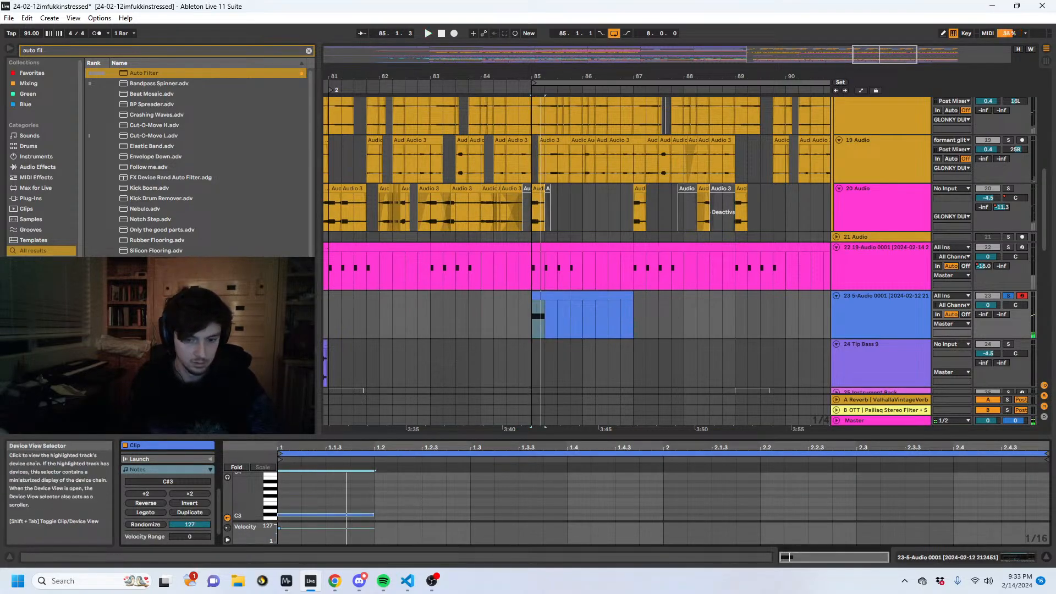
- Turn on warping for track 23's Simpler sample and set the warp mode to Texture
left_click(973, 557)
left_click(461, 509)
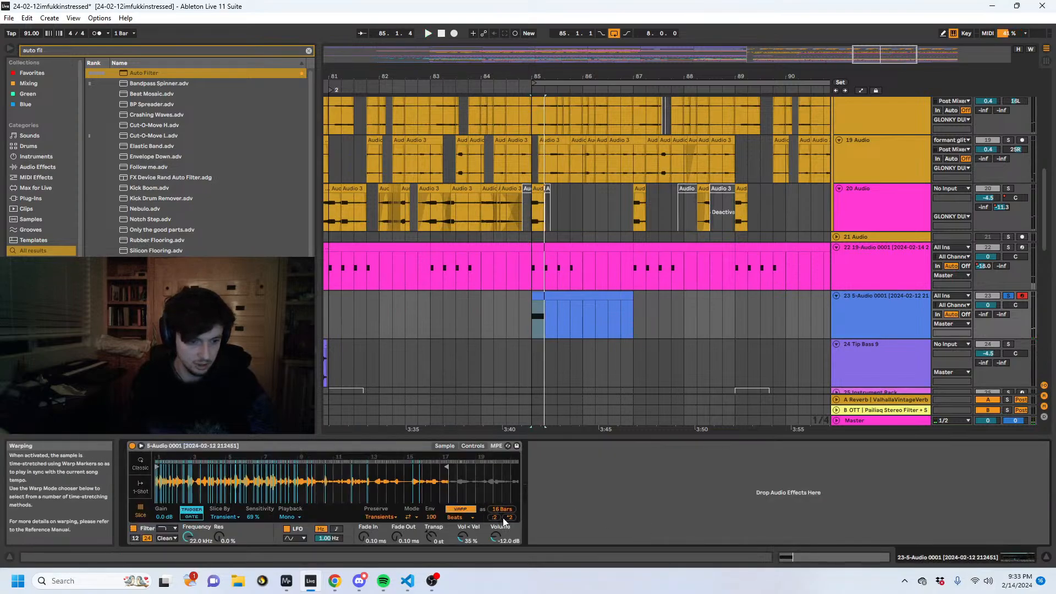
left_click(461, 517)
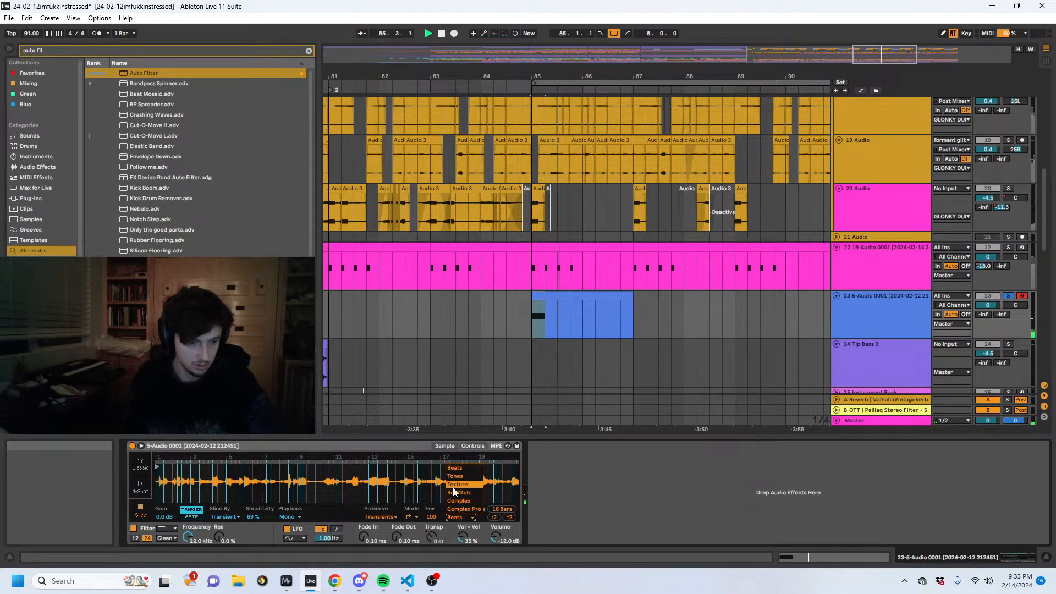
left_click(457, 484)
- Audition different slices on track 23 by transposing the one-beat note, settling on A#3
left_click(824, 559)
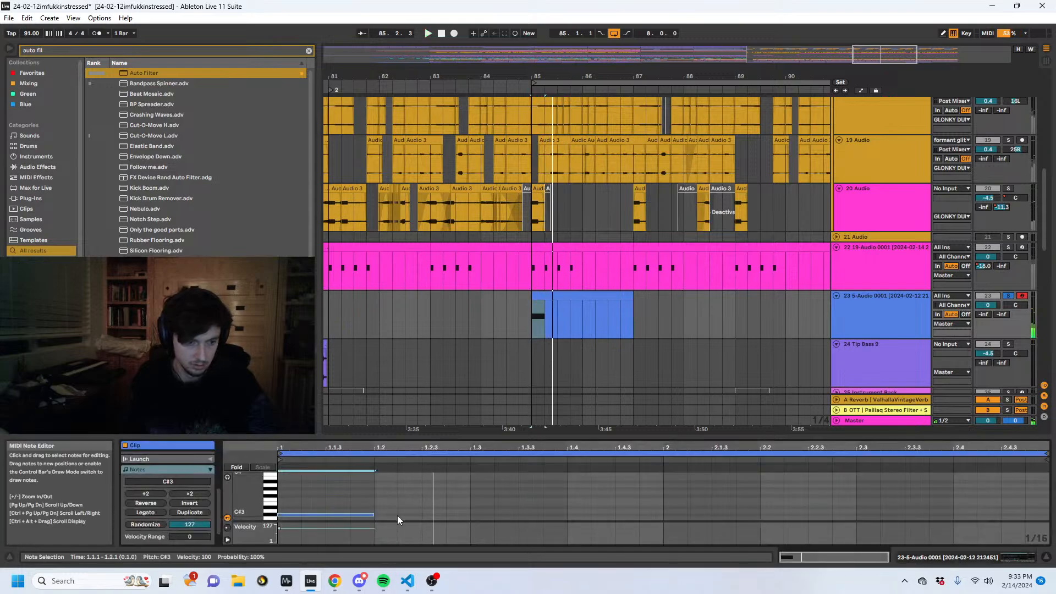
key("space")
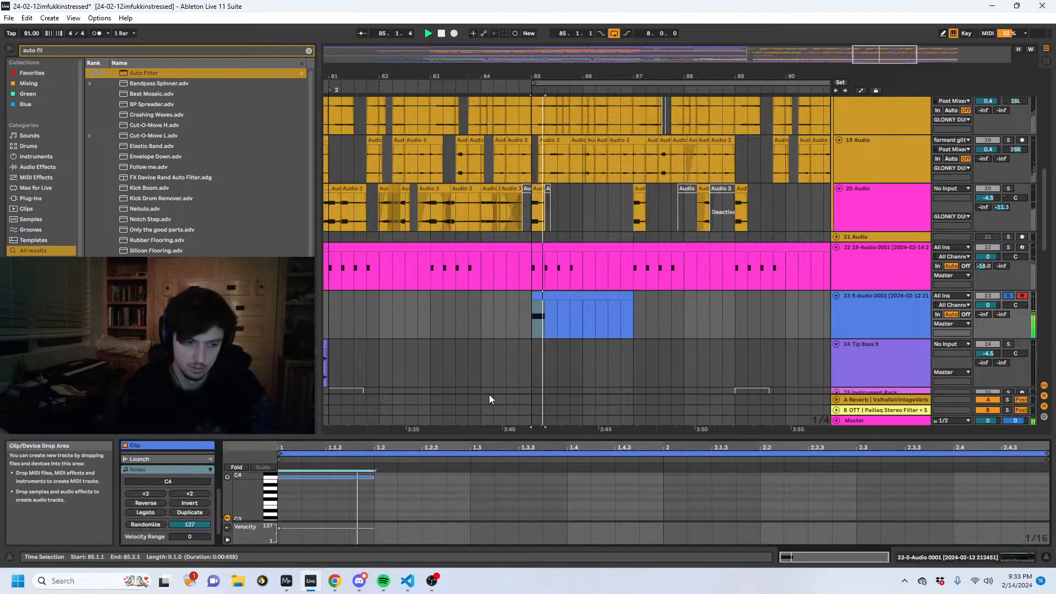
key("Down")
key("Down")
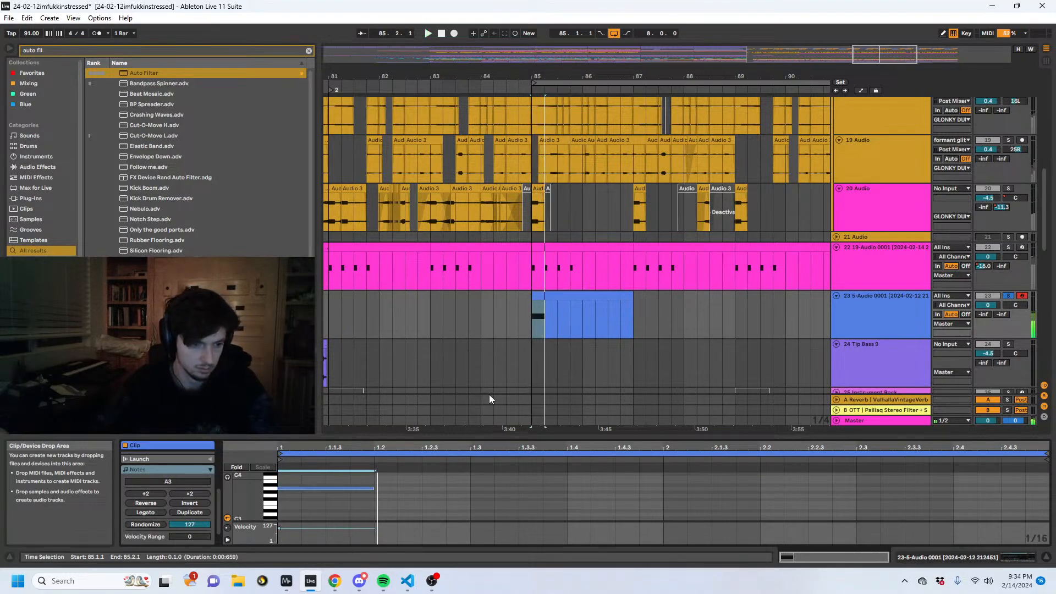
key("Up")
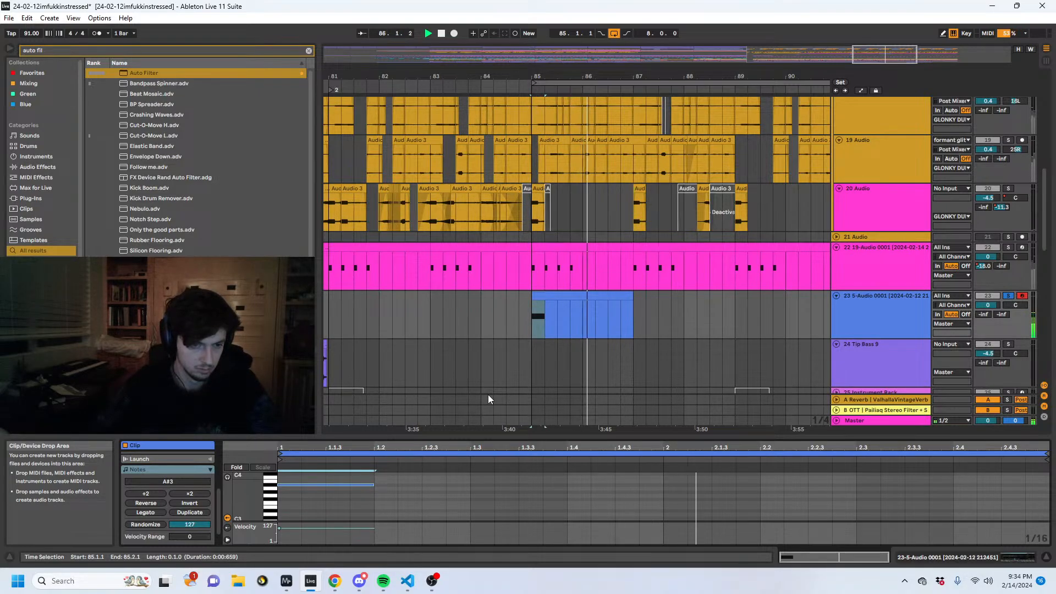
- Switch track 23's Simpler to slice by Beat with a 1/4 division
left_click(969, 554)
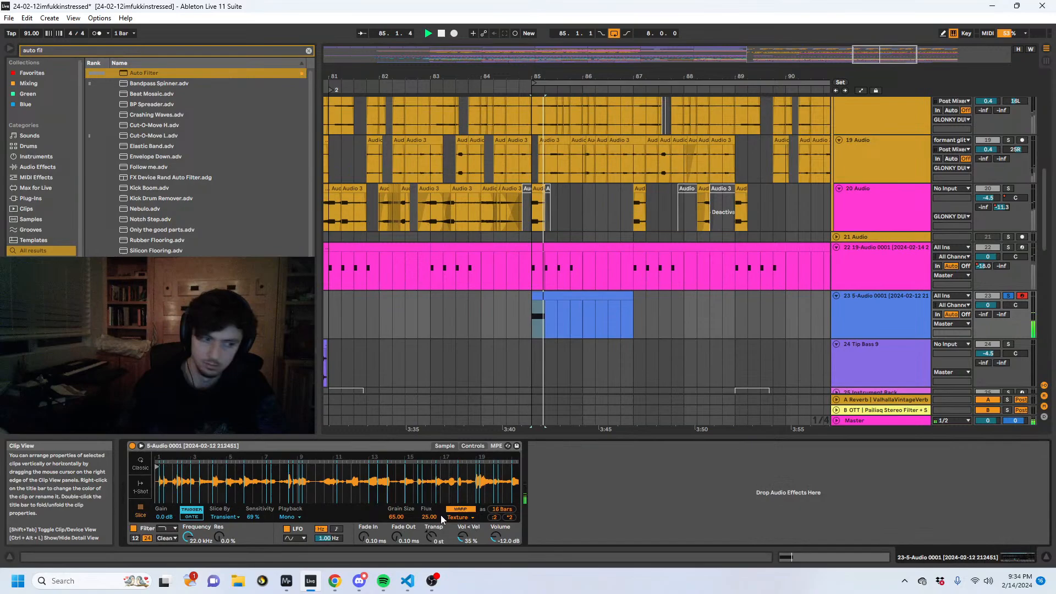
left_click(224, 516)
left_click(223, 529)
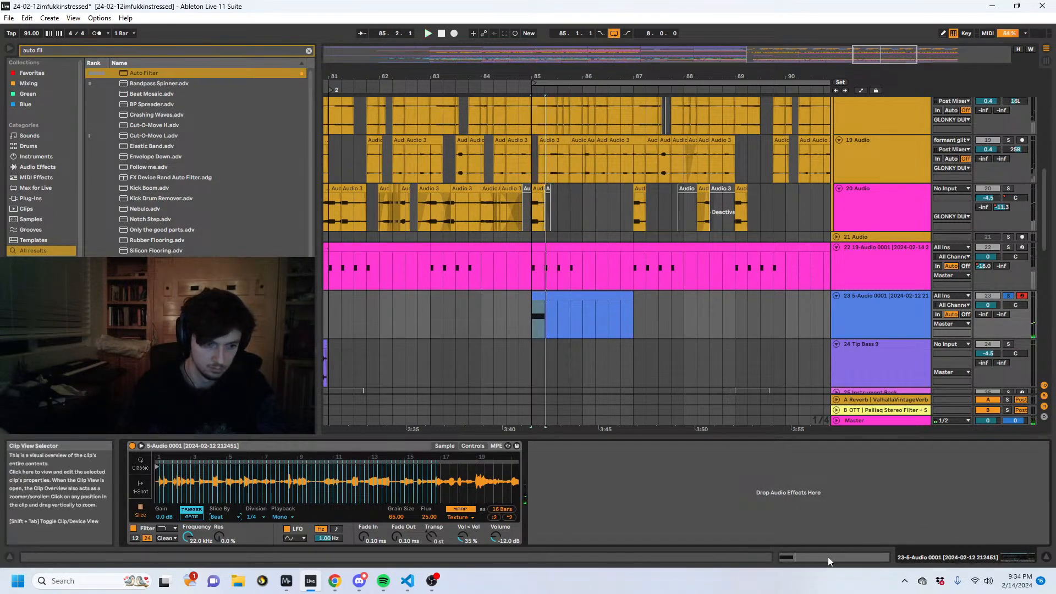
- Find the Flatline preset, add it after track 23's Simpler and play the clip
key("ctrl+f")
type("fla")
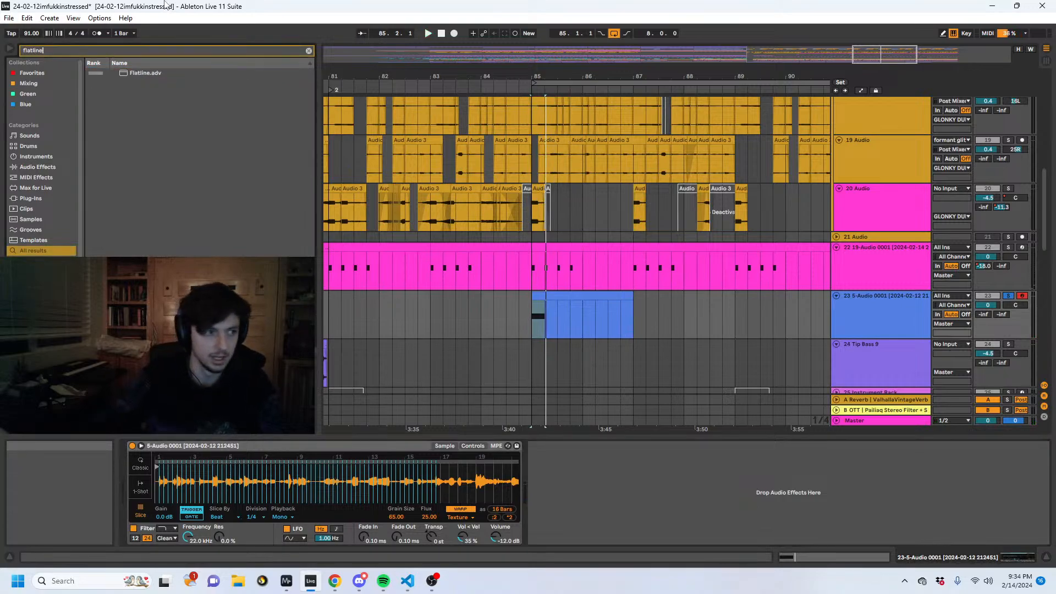
type("tline")
left_click(128, 73)
key("space")
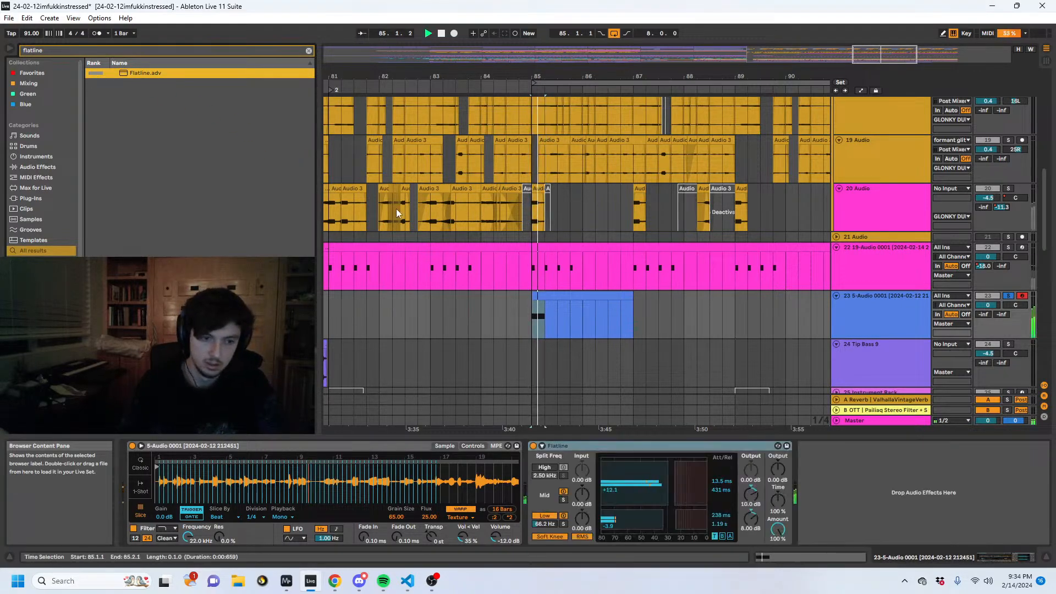
key("space")
- Replace the one-beat A#3 note with a 1/16 E3 note at the start of track 23's clip
left_click(808, 555)
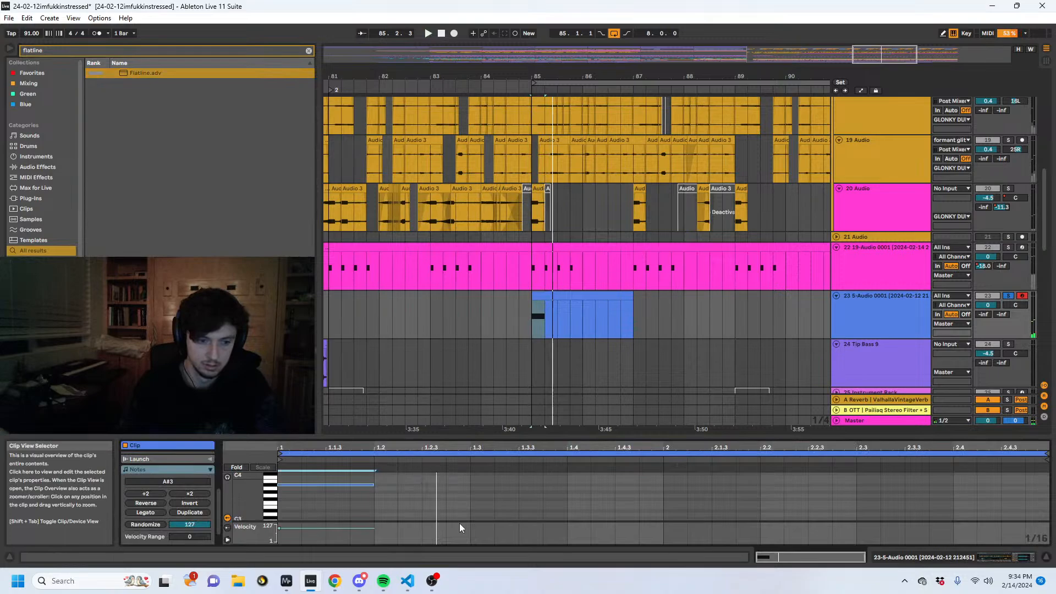
key("space")
double_click(368, 507)
left_click_drag(365, 509, 289, 504)
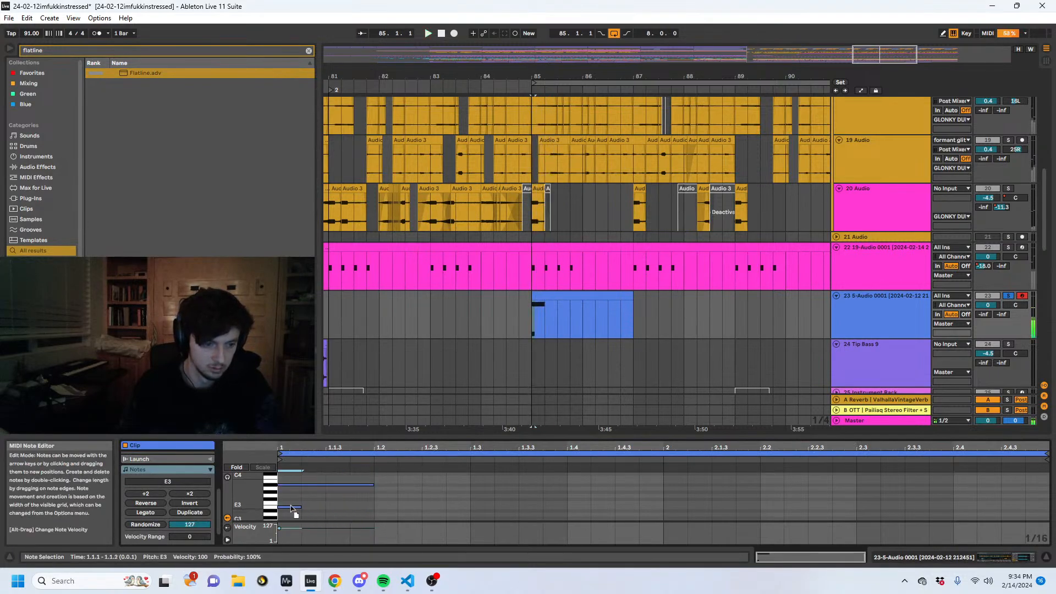
double_click(322, 484)
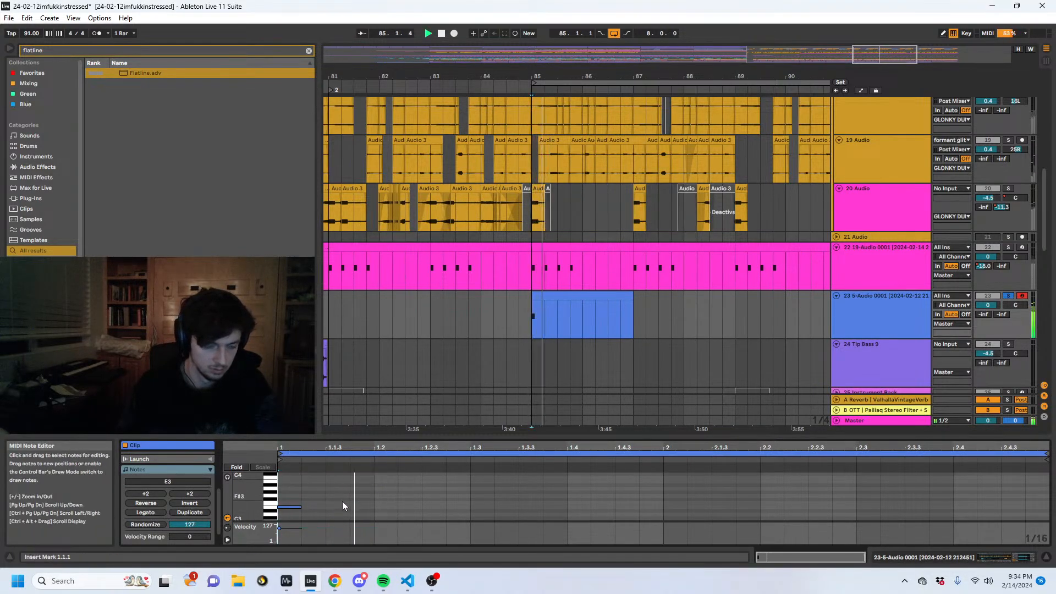
- Add a 1/16 note at 1.1.3 in track 23's clip and transpose it to D1
scroll(346, 503, "down", 5)
double_click(336, 508)
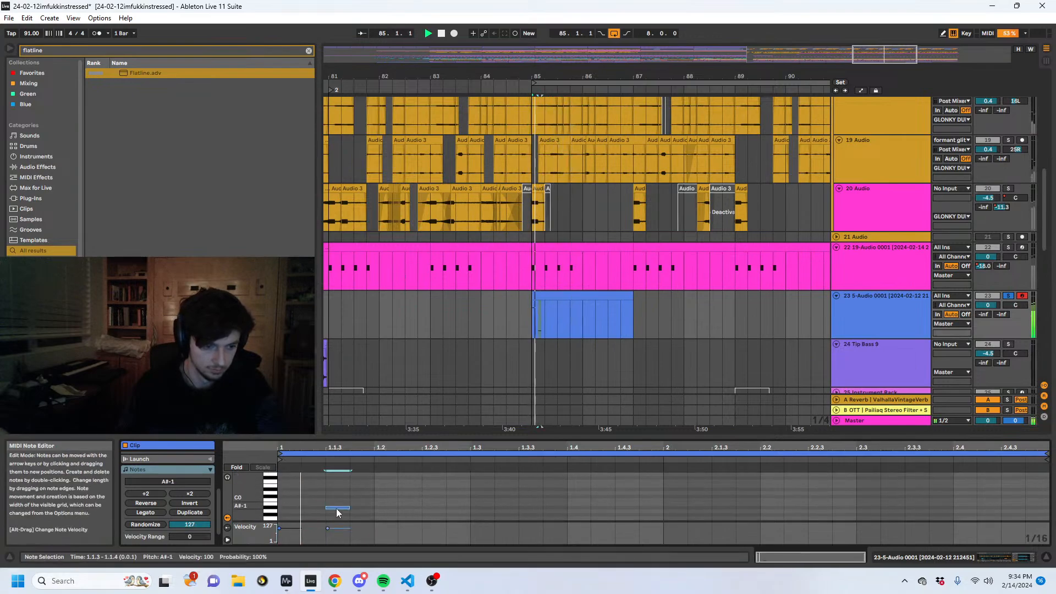
left_click_drag(337, 513, 325, 493)
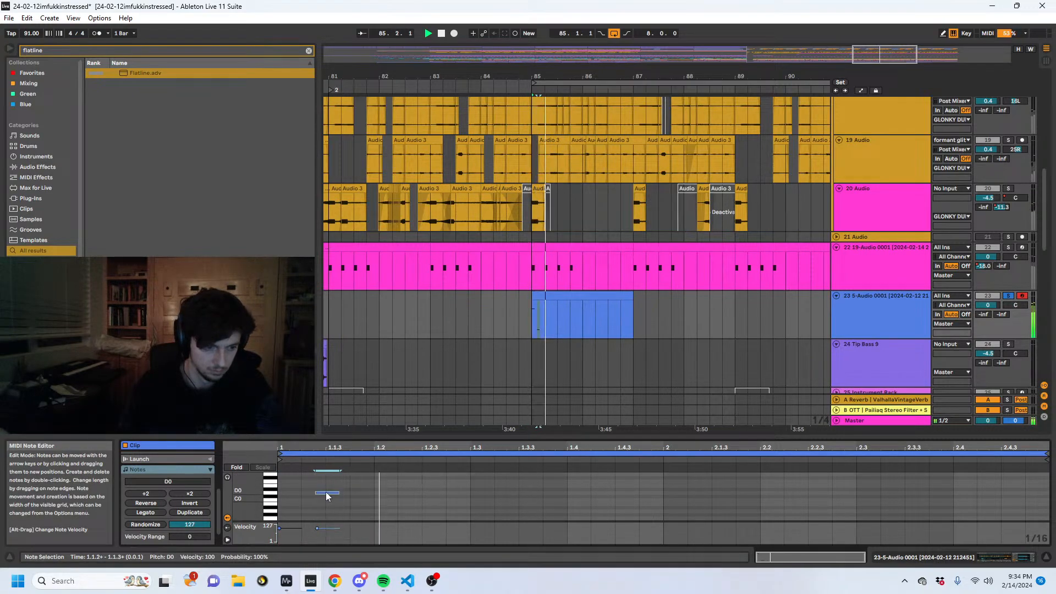
key("shift+Up")
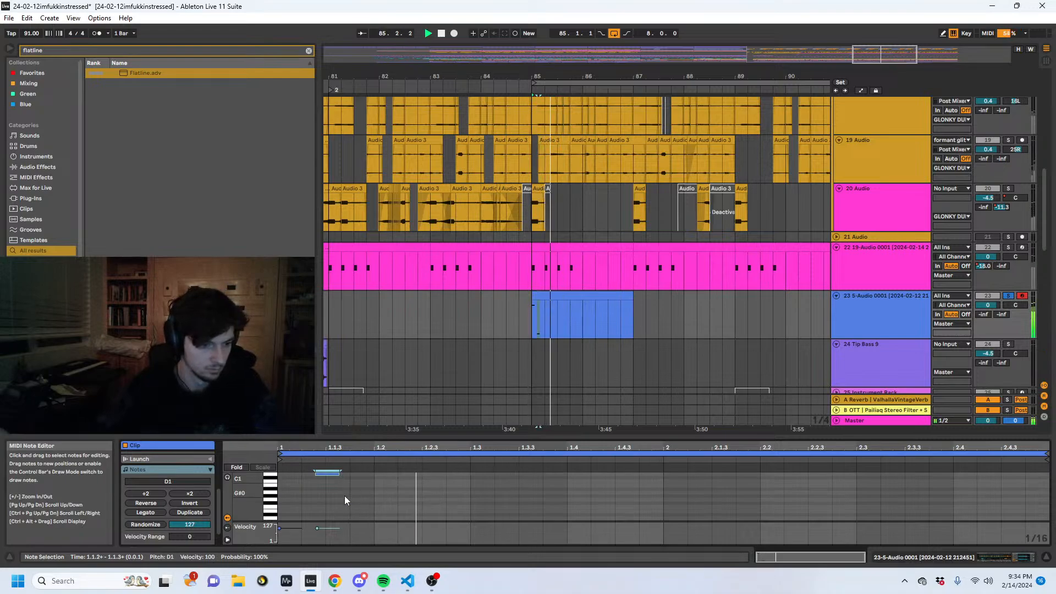
key("Right")
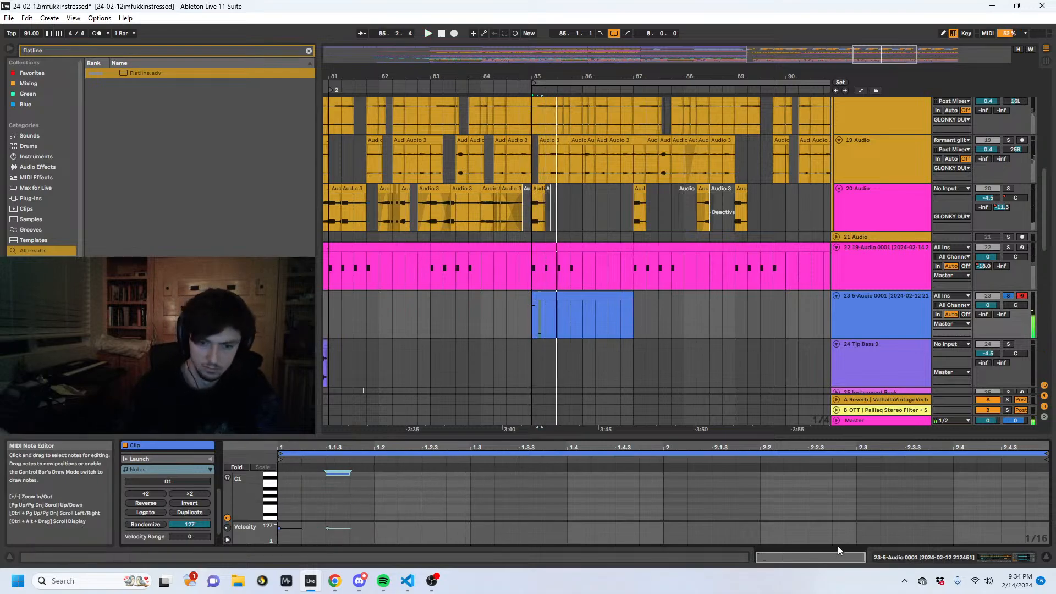
- Set Simpler's slice division to 1/8, raise Fade Out to 9.26 ms and lengthen Fade In slightly
key("shift+Tab")
left_click(253, 519)
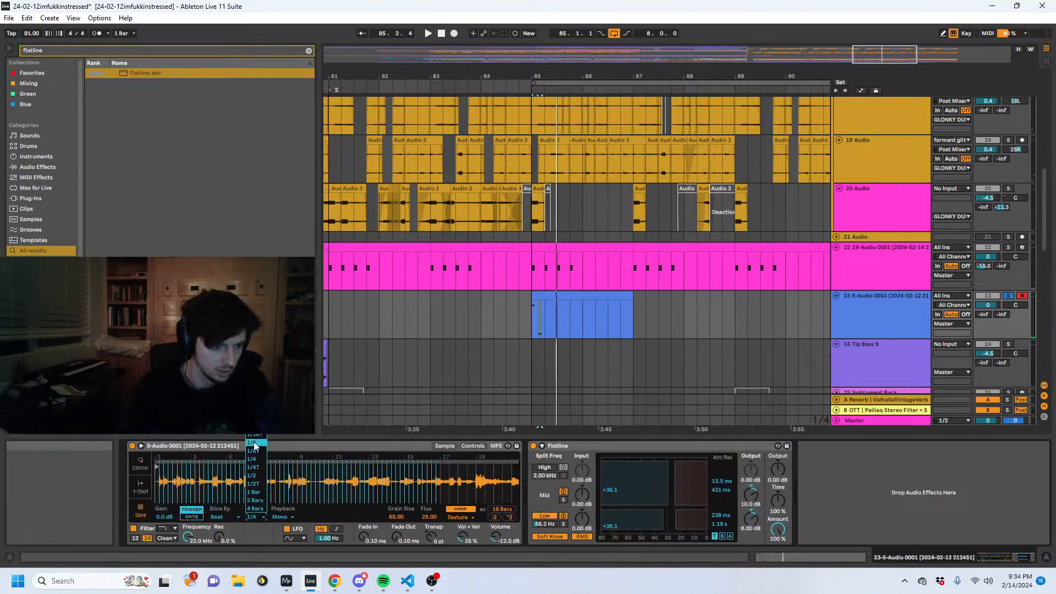
left_click(253, 443)
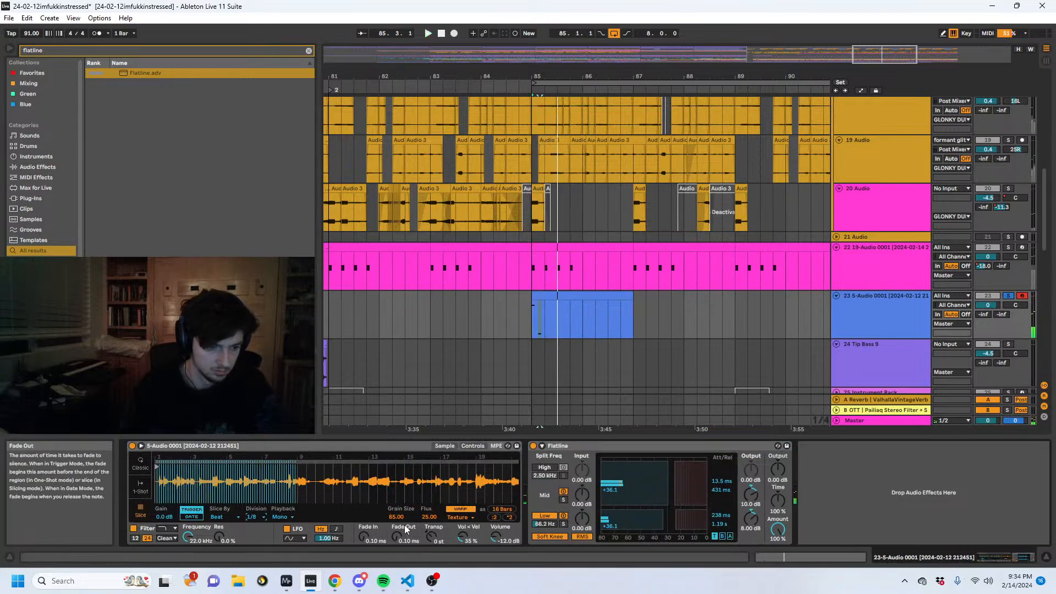
left_click_drag(398, 537, 398, 517)
key("space")
key("space")
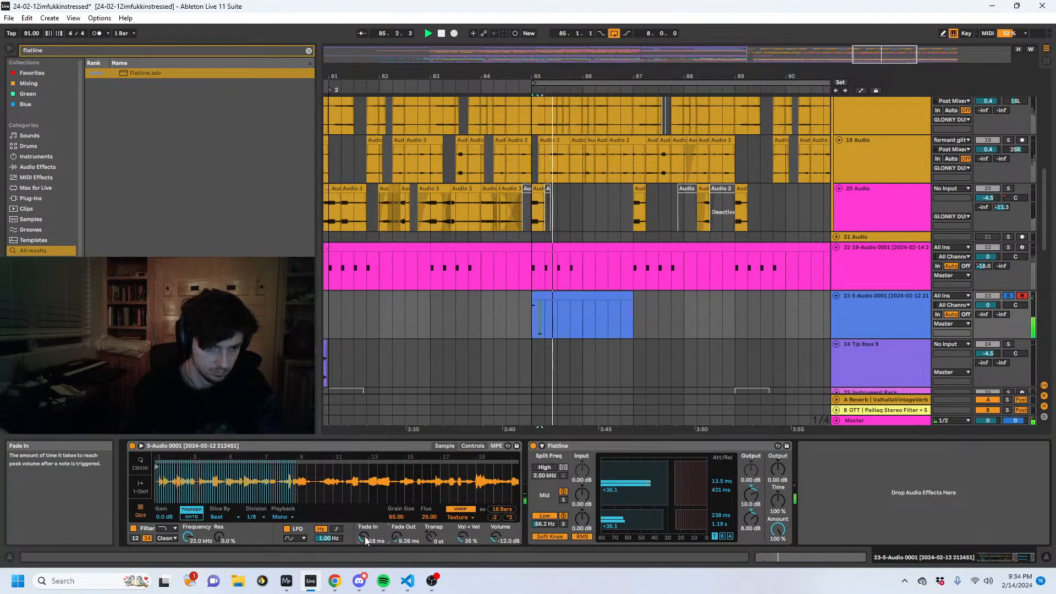
- Add a 1/16 note at 1.2 in track 23's clip, transpose it to G1 and play it back
key("shift+Tab")
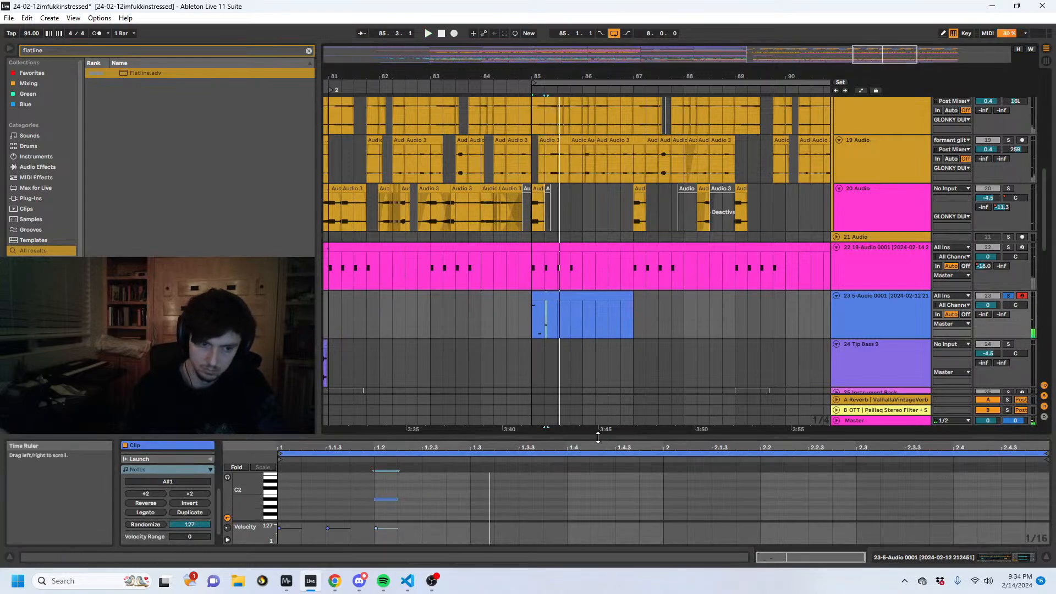
left_click_drag(598, 437, 598, 242)
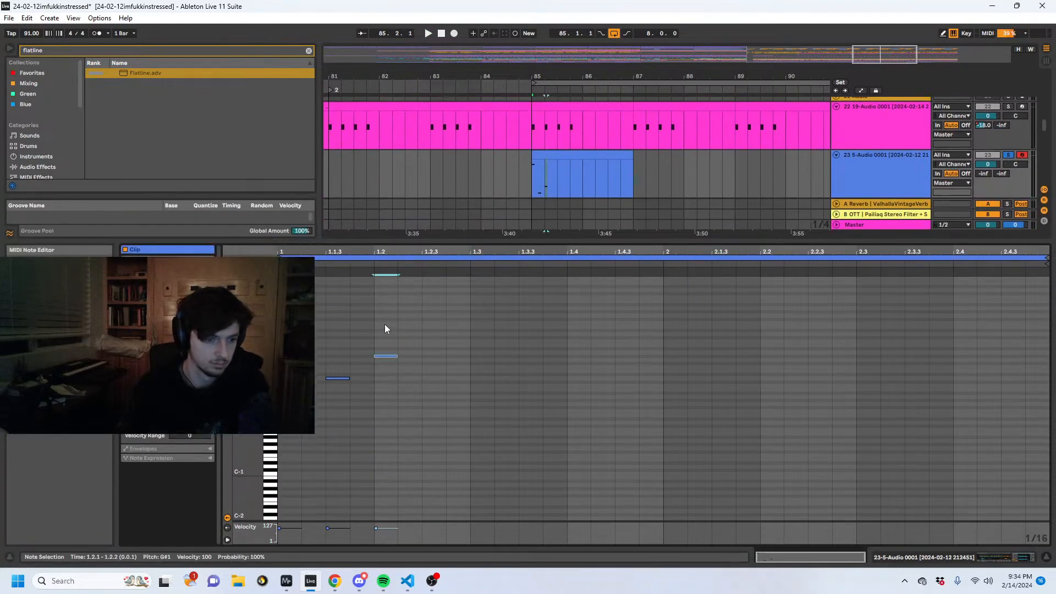
key("Down")
key("space")
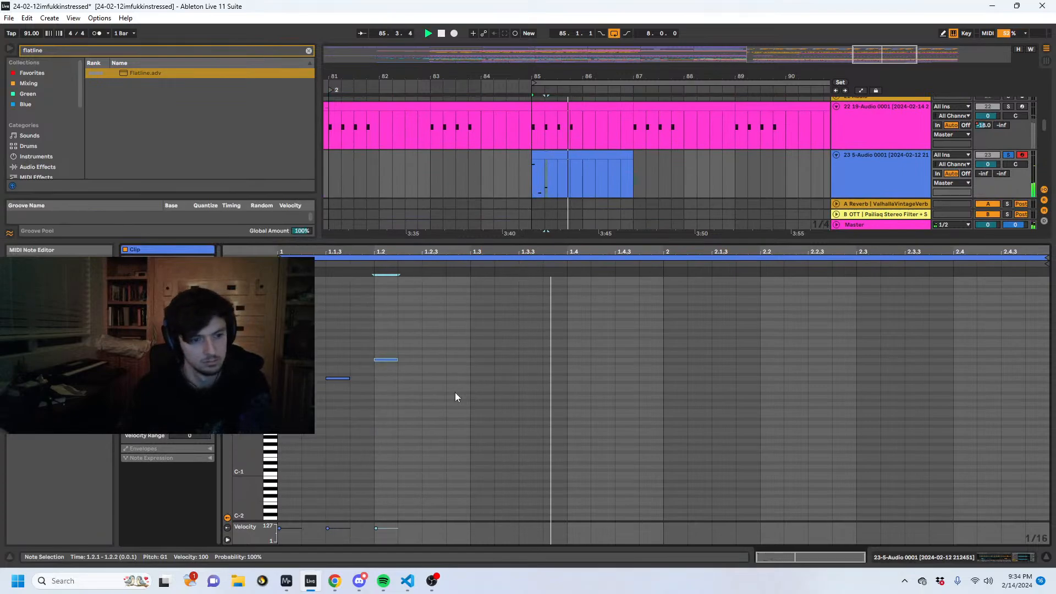
- Turn off solo on track 23 to hear its clip with the rest of the arrangement
left_click(890, 557)
left_click(1008, 154)
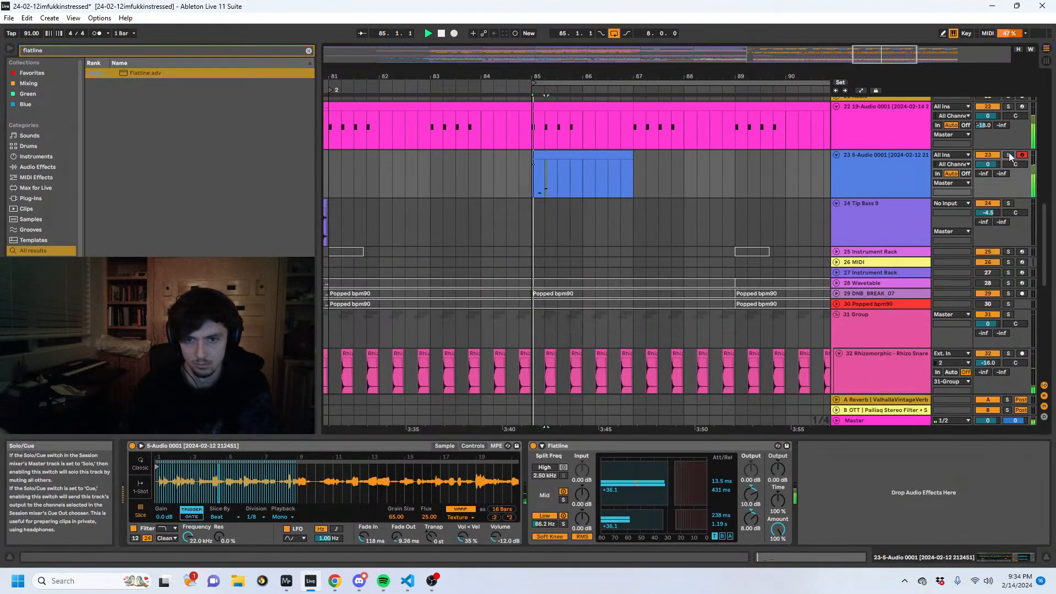
scroll(586, 250, "up", 3)
scroll(484, 253, "up", 4)
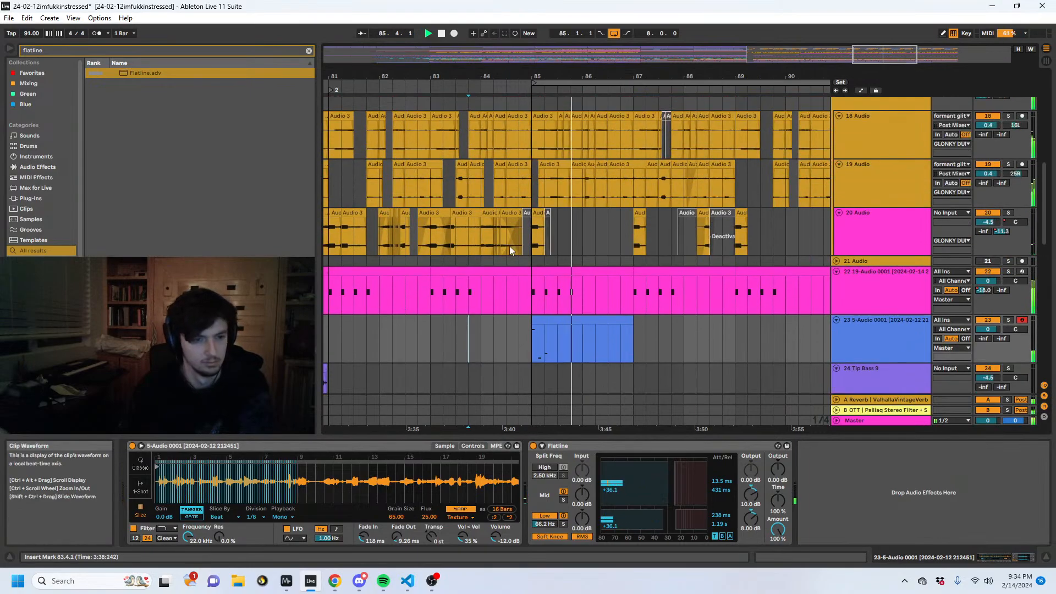
- Find the Delay effect and add it after Flatline on track 23
left_click(564, 331)
left_click(160, 48)
type("delay")
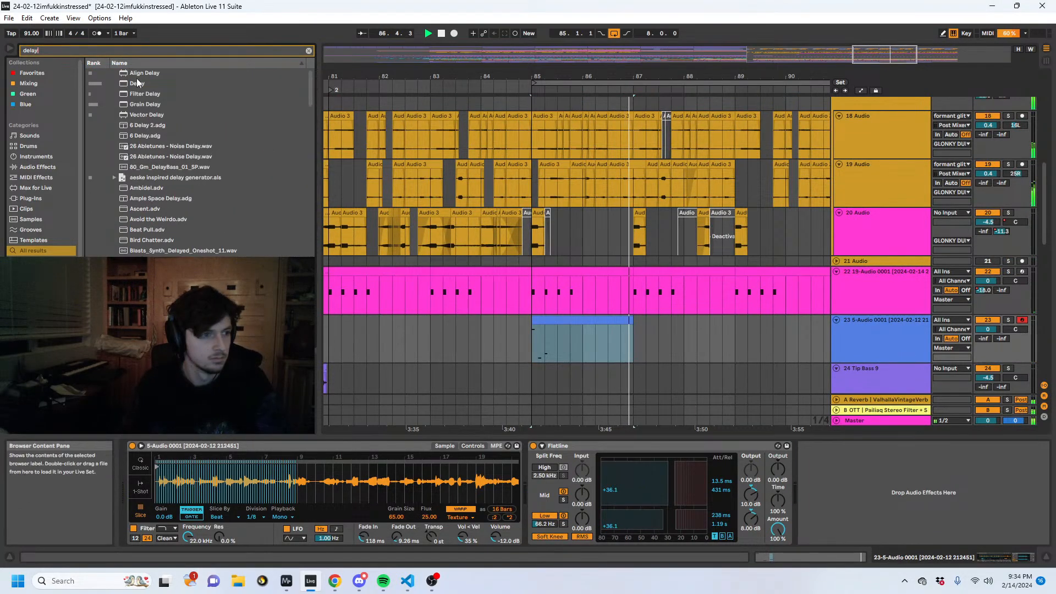
left_click(134, 83)
left_click_drag(134, 82, 907, 492)
- Replace the notes in track 23's clip with a dense vertical stack of notes and extend them across the full two bars
double_click(541, 334)
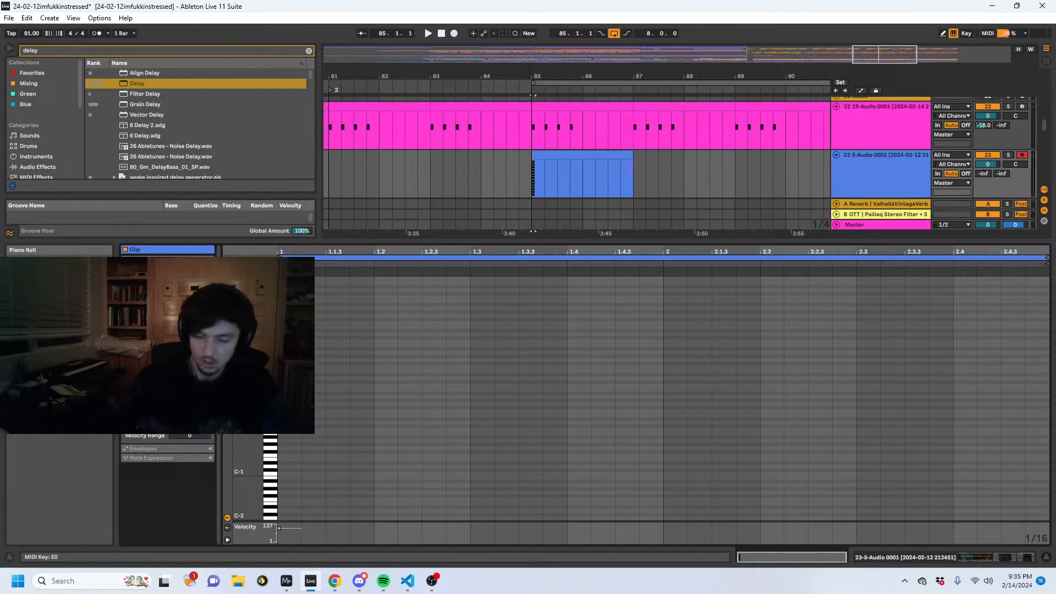
scroll(632, 385, "up", 2)
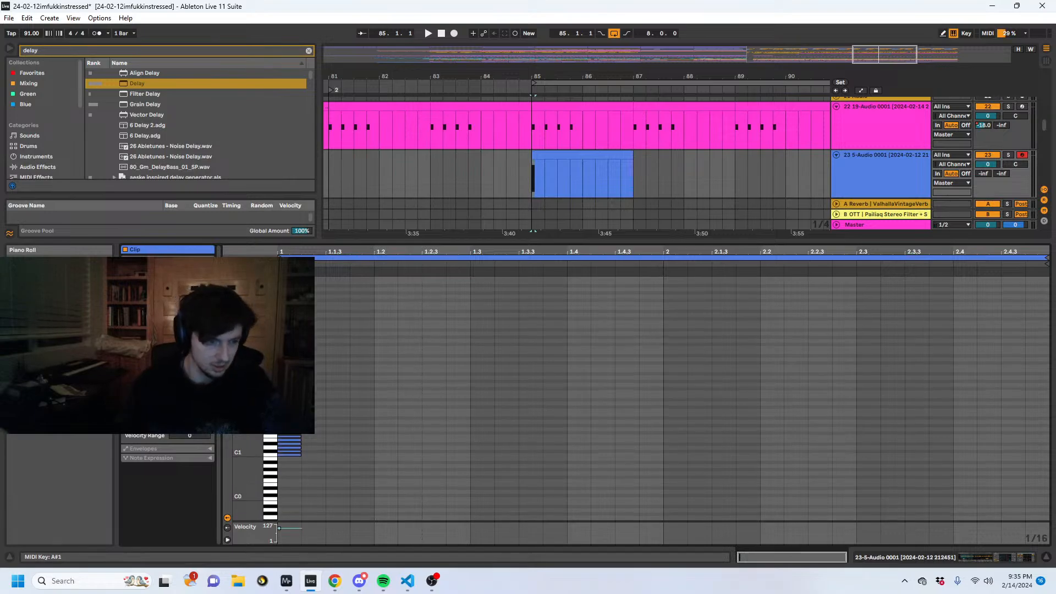
left_click(145, 392)
key("shift+Tab")
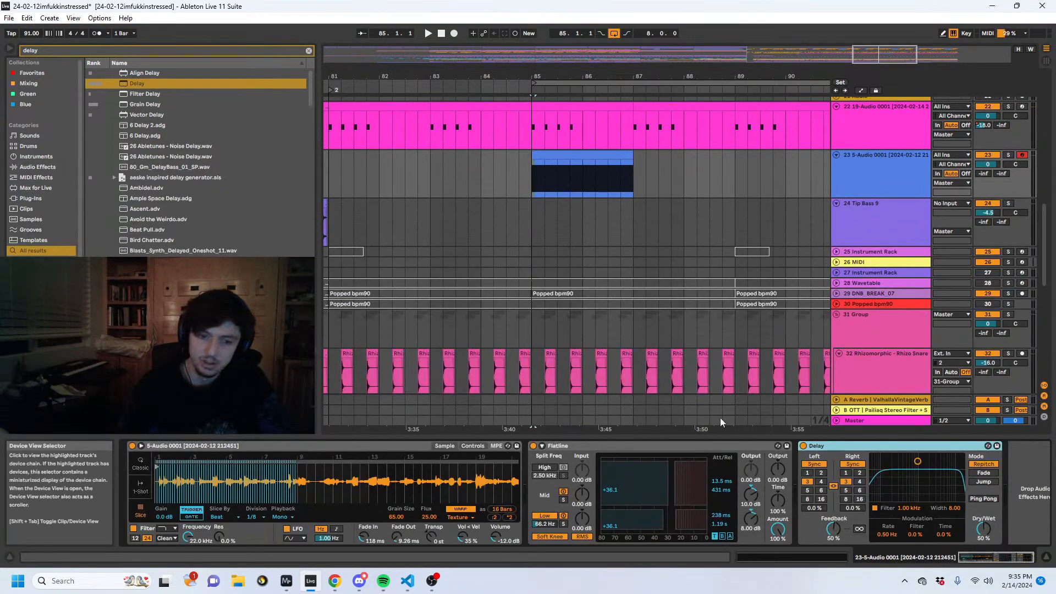
- Find the LFO device and add it after Delay on track 23
key("ctrl+f")
type("lfo")
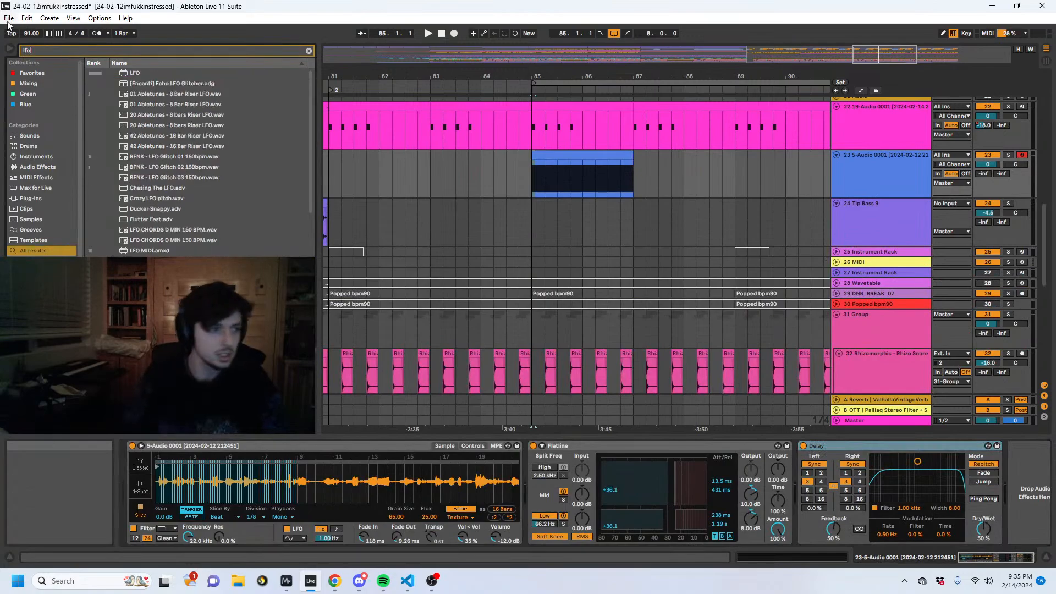
left_click(149, 72)
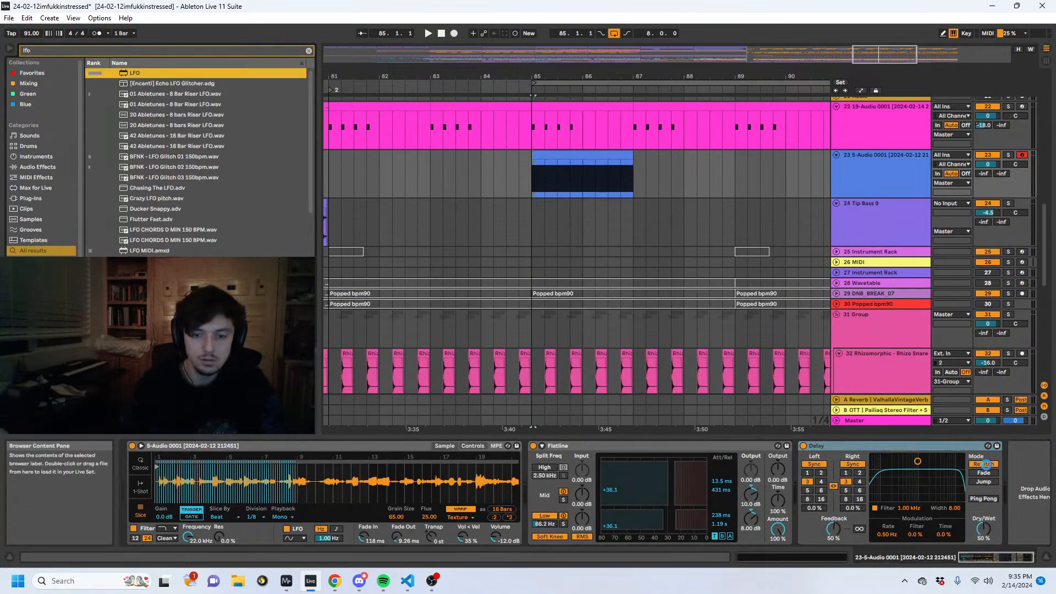
key("Return")
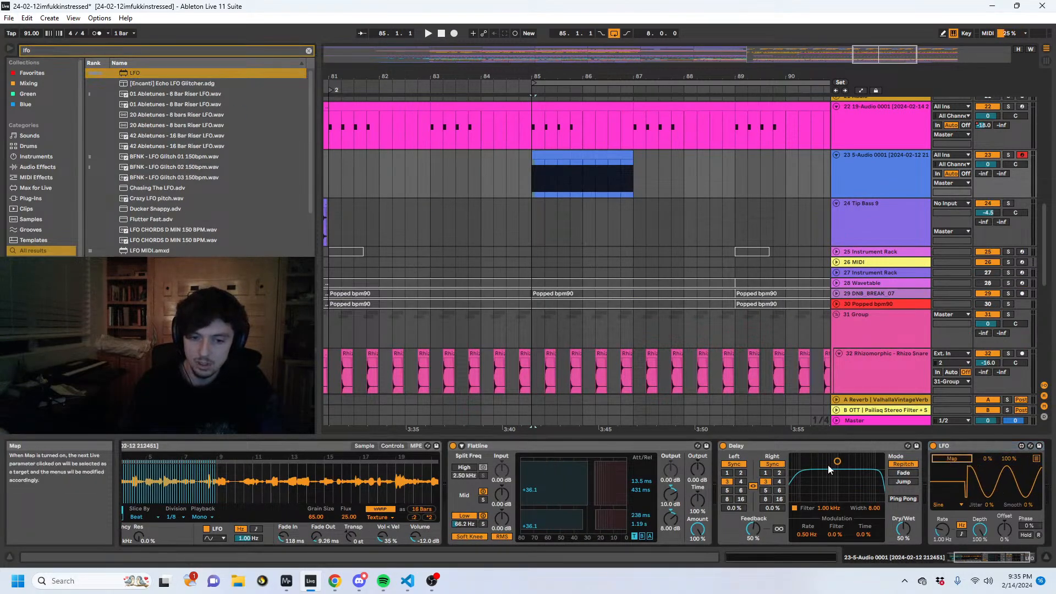
- Switch Delay to unsynced times, map the LFO to its left delay time and raise the LFO's Jitter to 54%
left_click(772, 464)
left_click(953, 458)
left_click(773, 486)
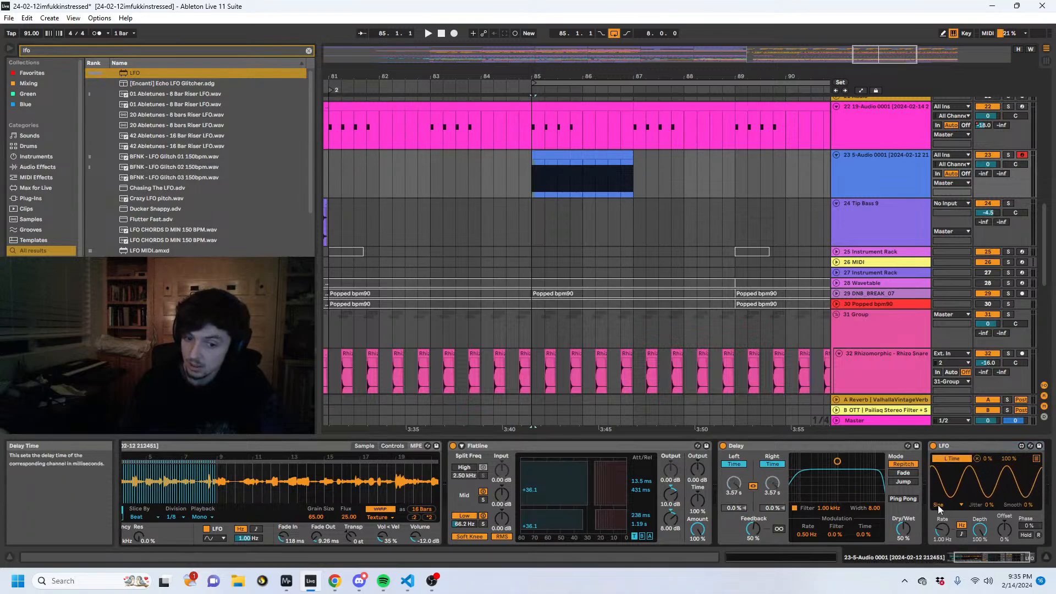
left_click_drag(988, 504, 988, 474)
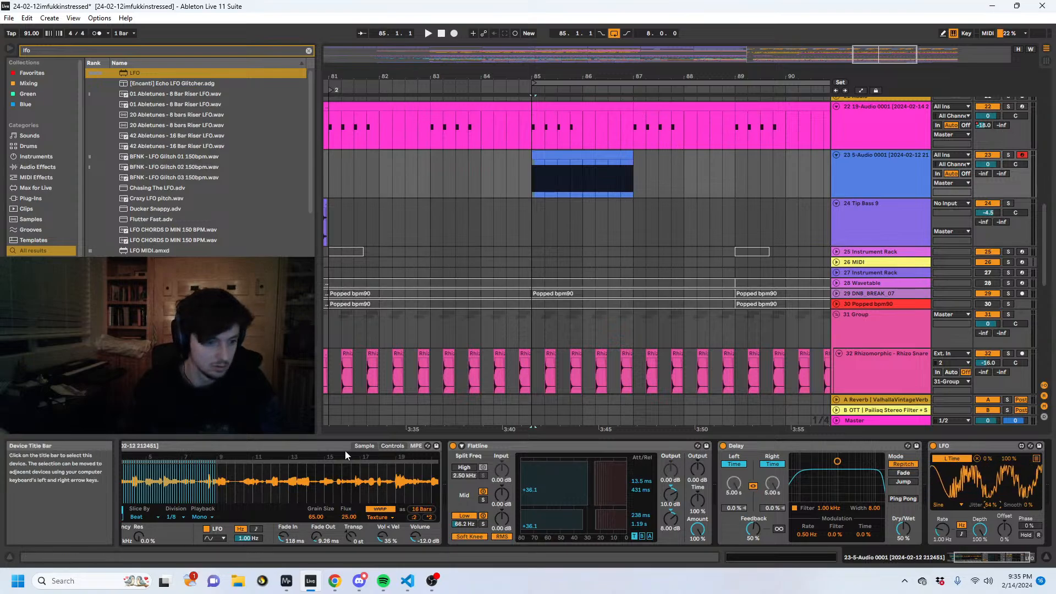
- Find Arpeggiator, place it before track 23's Simpler and set its Rate to 1/16 during playback
key("ctrl+f")
type("arpe")
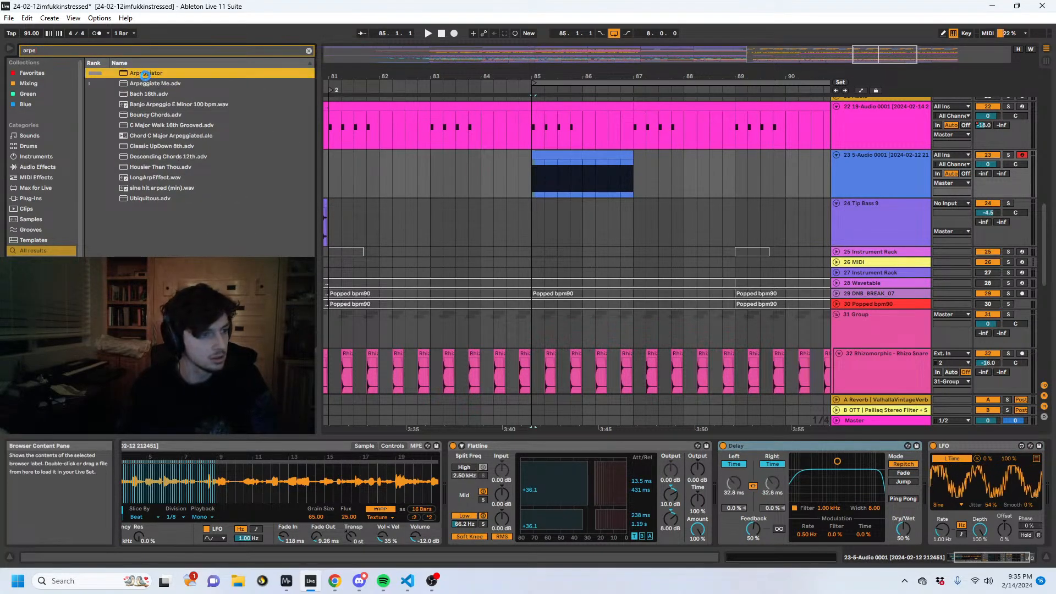
left_click_drag(147, 75, 198, 464)
key("space")
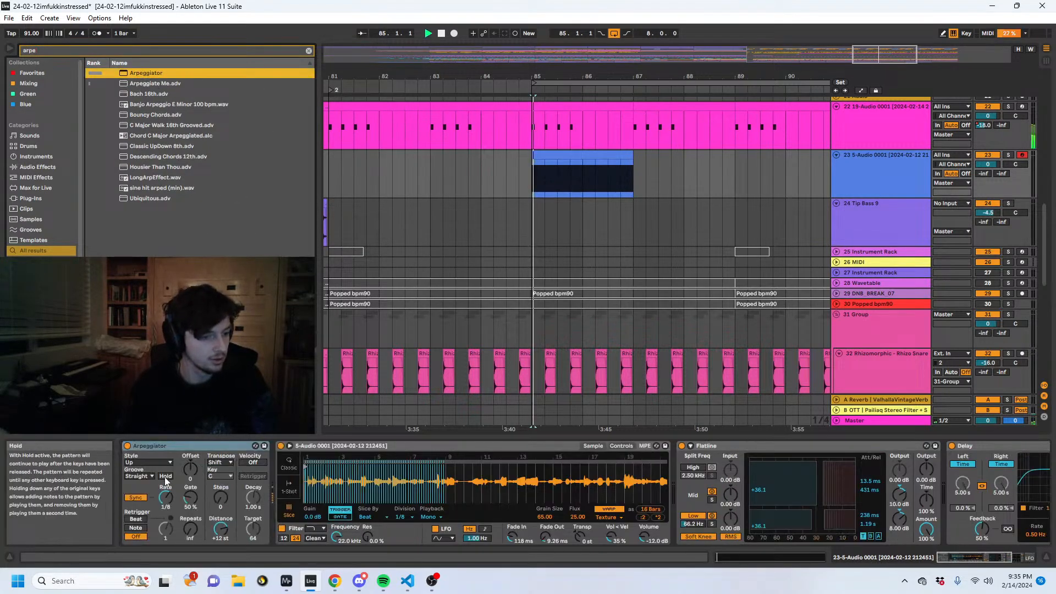
left_click_drag(166, 497, 181, 493)
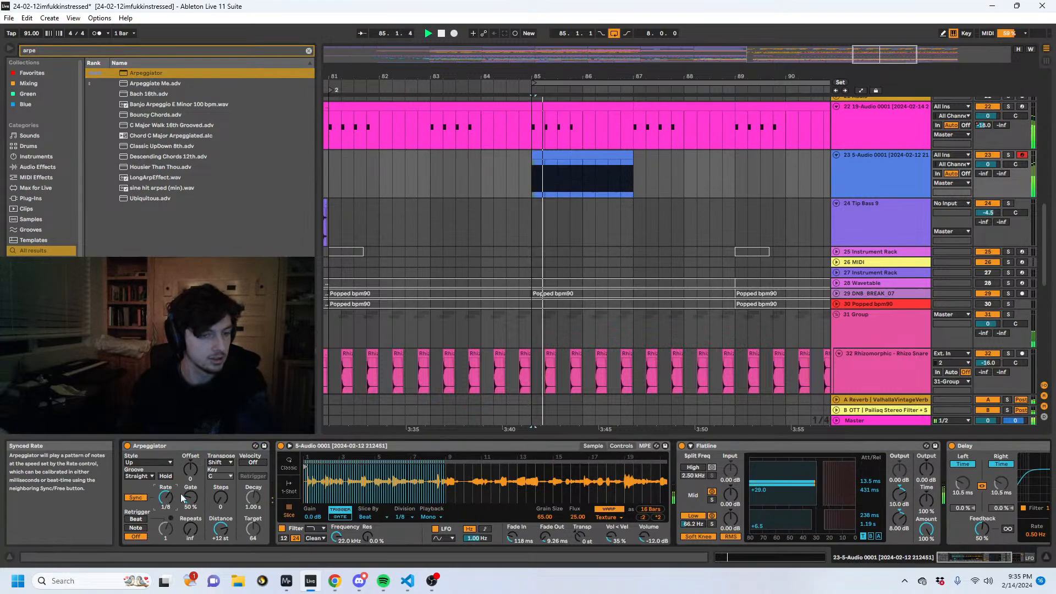
- Insert an audio track below track 23, set its input to track 23's output and arm it for recording
left_click(917, 176)
key("ctrl+t")
left_click(951, 203)
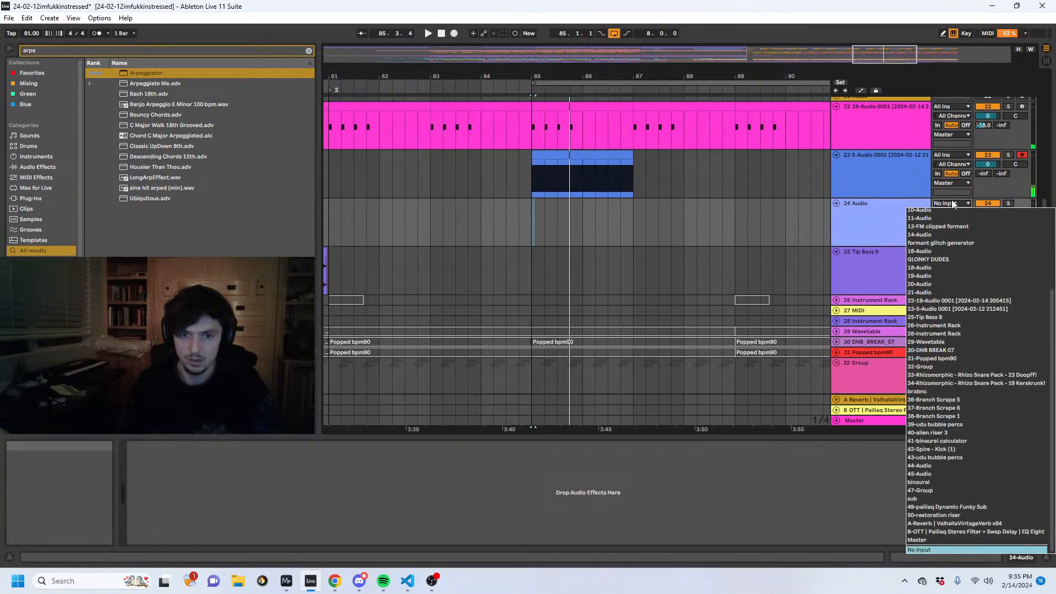
left_click(995, 198)
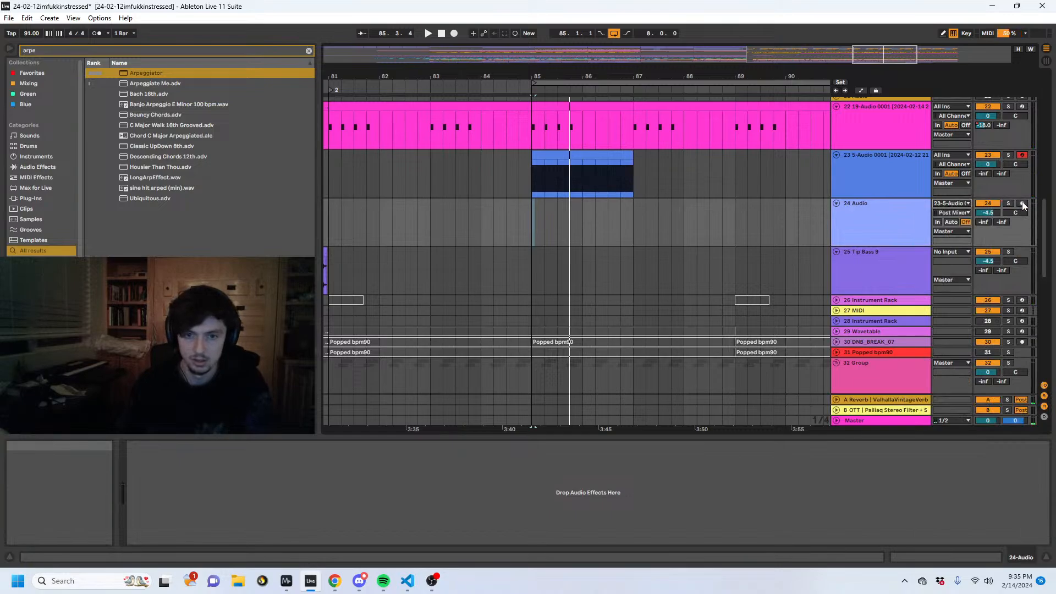
left_click(1022, 204)
- Record track 23 onto track 24 with bars 85 to 87 looping, solo track 23 and lower its volume to -5.5 dB
left_click(875, 188)
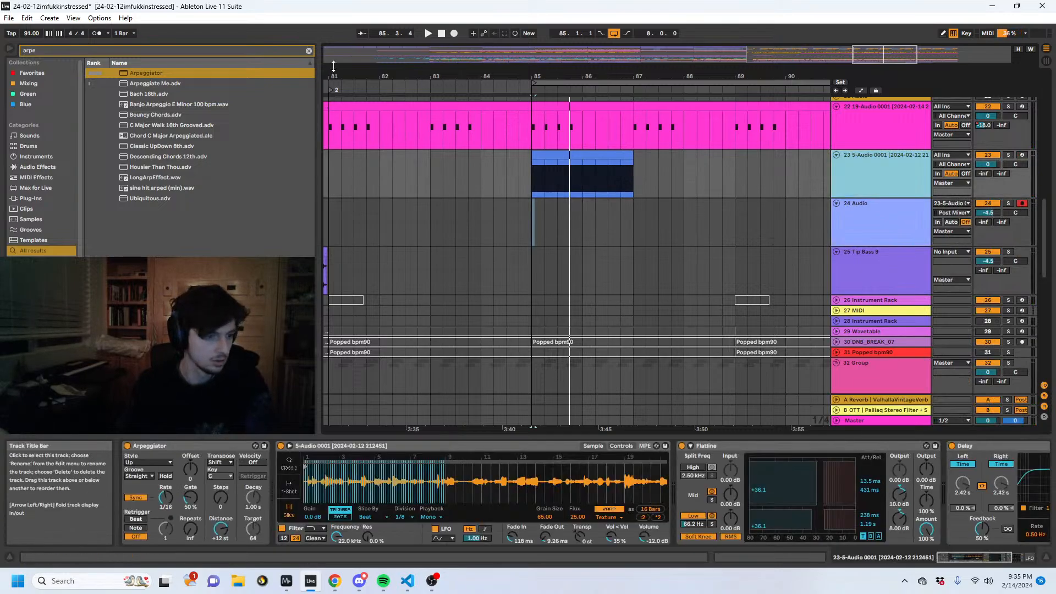
key("F9")
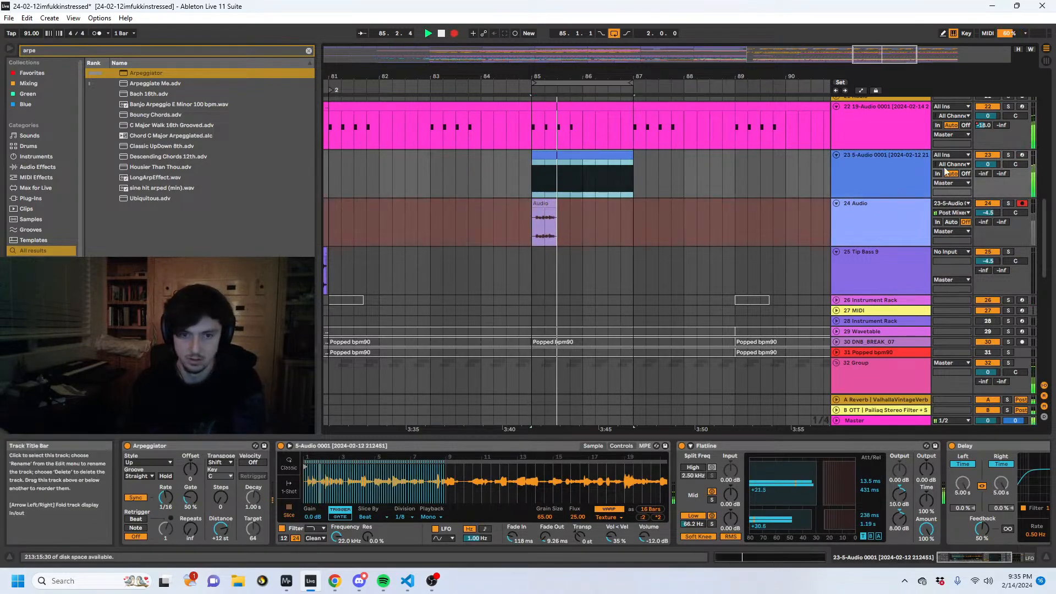
left_click(1008, 154)
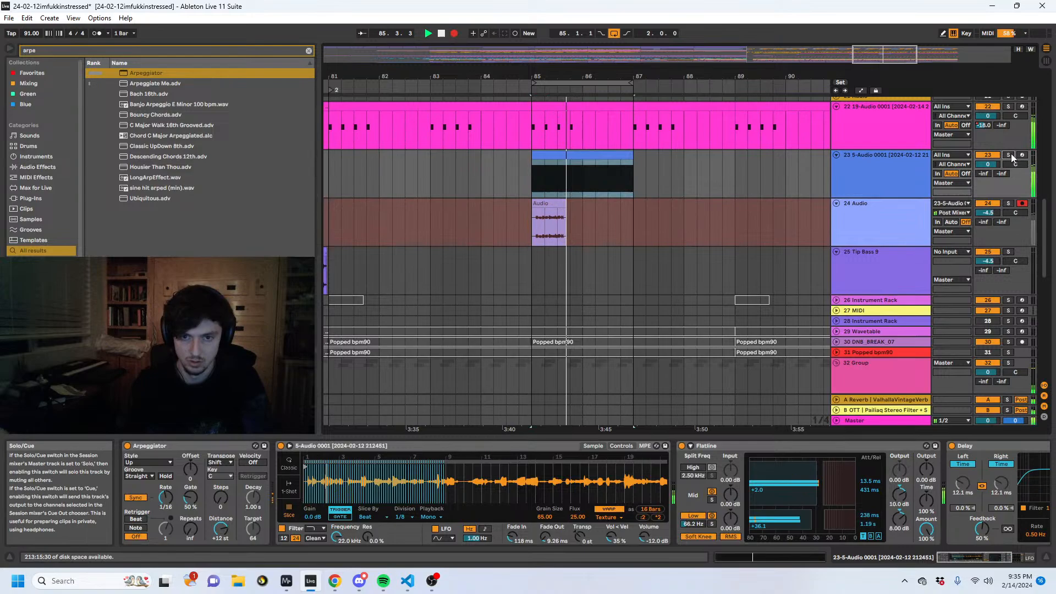
left_click_drag(988, 165, 988, 173)
- Fold Flatline, set Arpeggiator's Rate to 1/4, the LFO's rate to 2.80 Hz and Delay's Dry/Wet to 100%
left_click(159, 505)
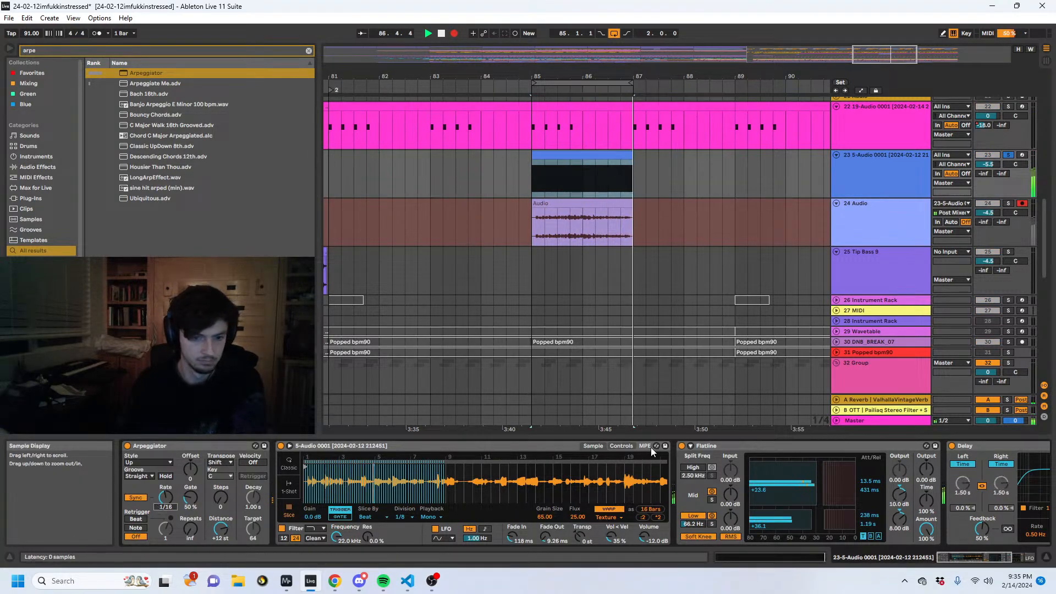
double_click(722, 445)
left_click_drag(168, 495, 168, 477)
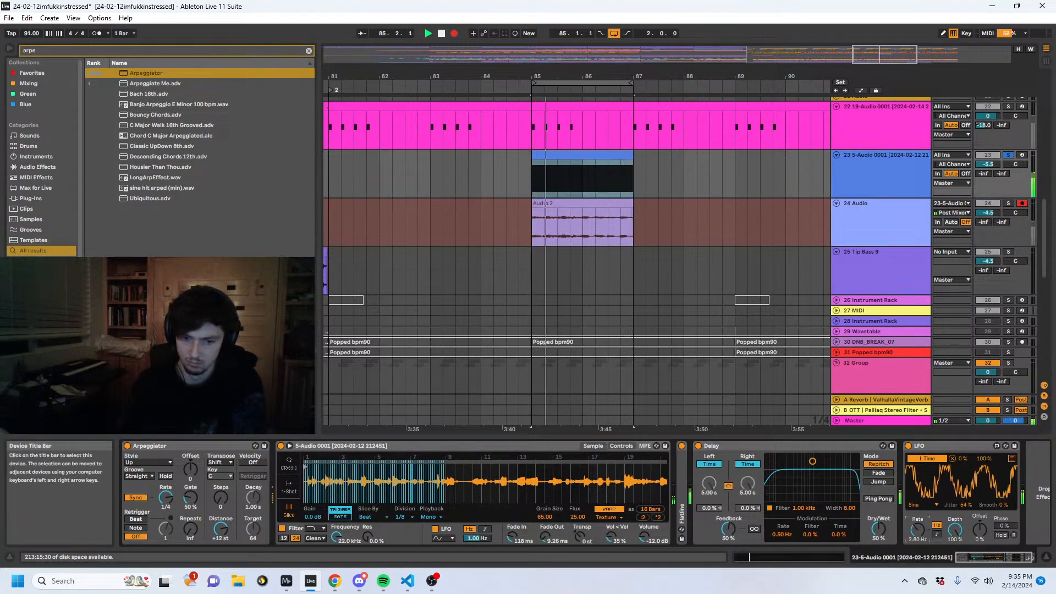
- Set the LFO to Random at 3.86 Hz with Jitter 23% and Smooth 21%, Delay's Feedback to 0% and Arpeggiator's Rate to 1/2
left_click(922, 504)
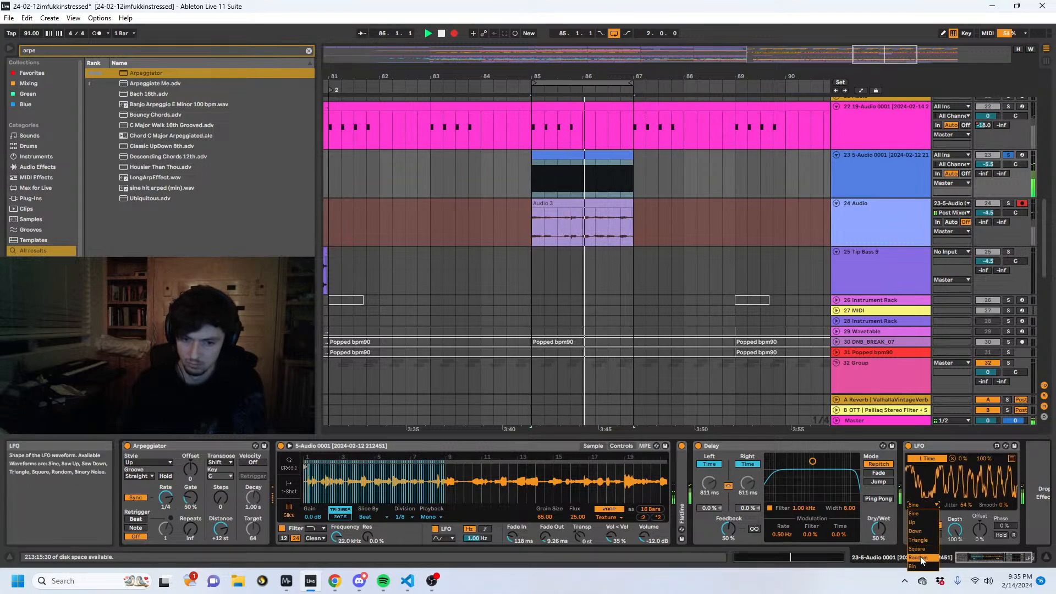
left_click(917, 557)
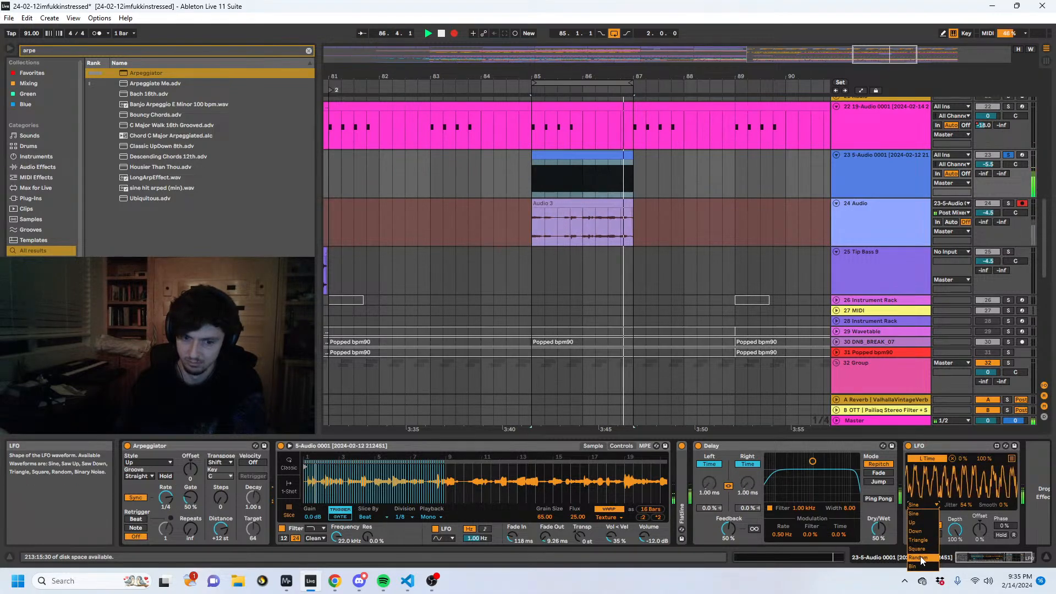
left_click_drag(1011, 504, 959, 522)
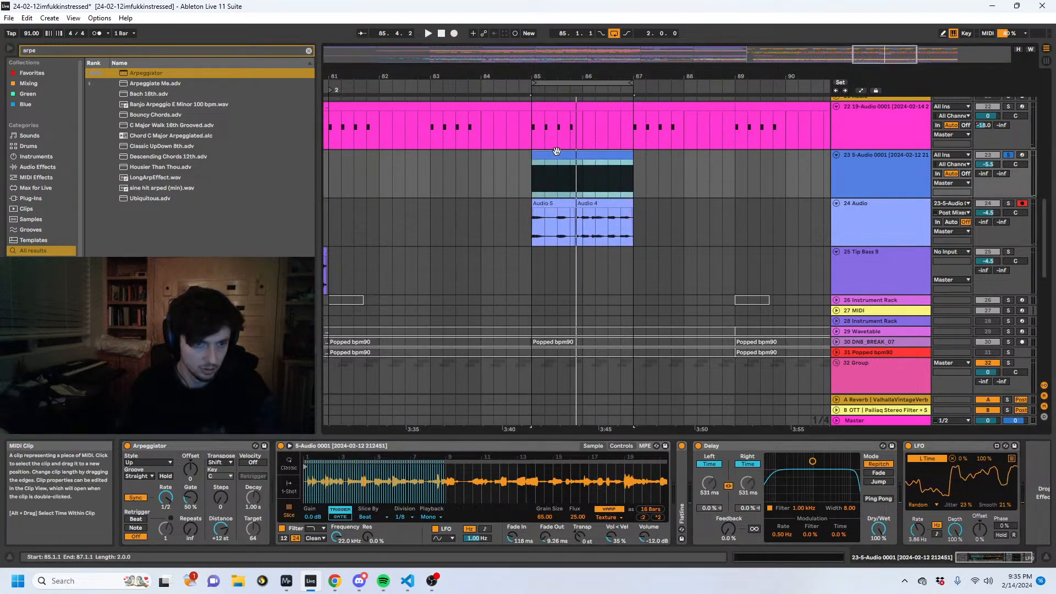
- Record track 24 again while setting the LFO's rate to 2.80 Hz, Depth to 74% and Offset to -16%
key("F9")
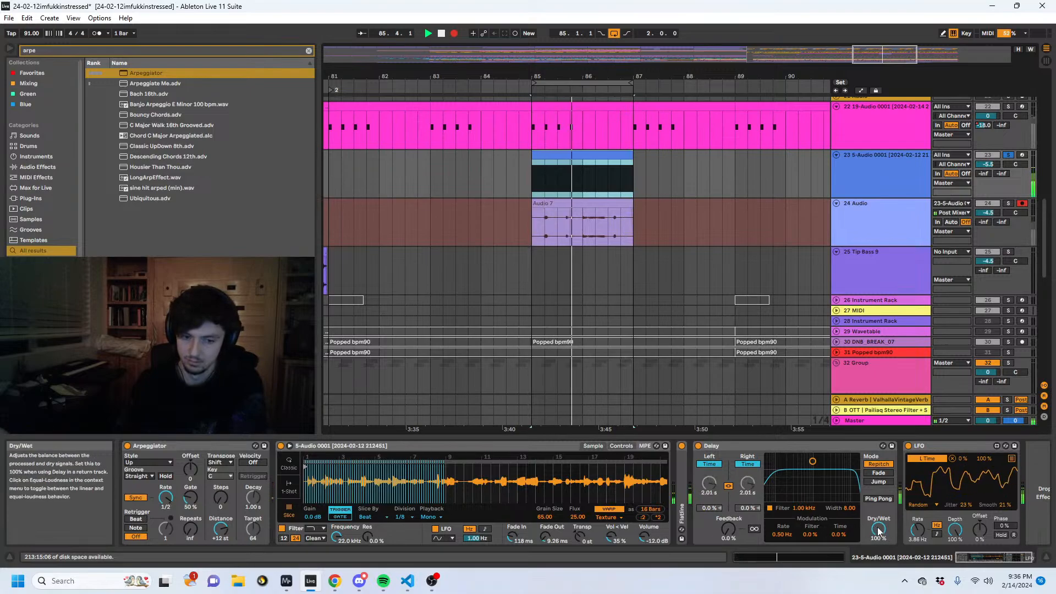
left_click_drag(918, 529, 980, 540)
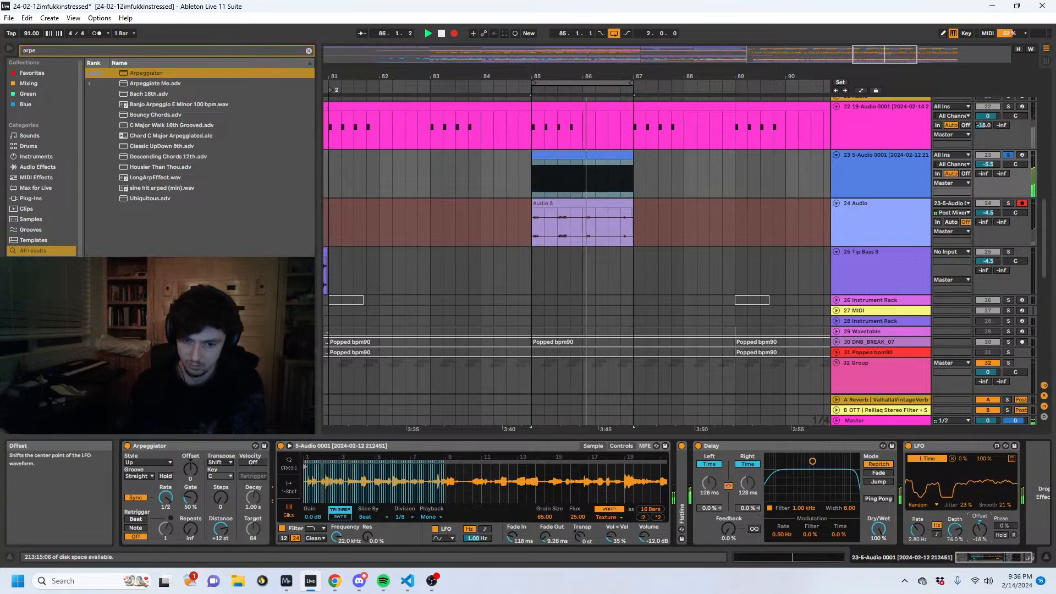
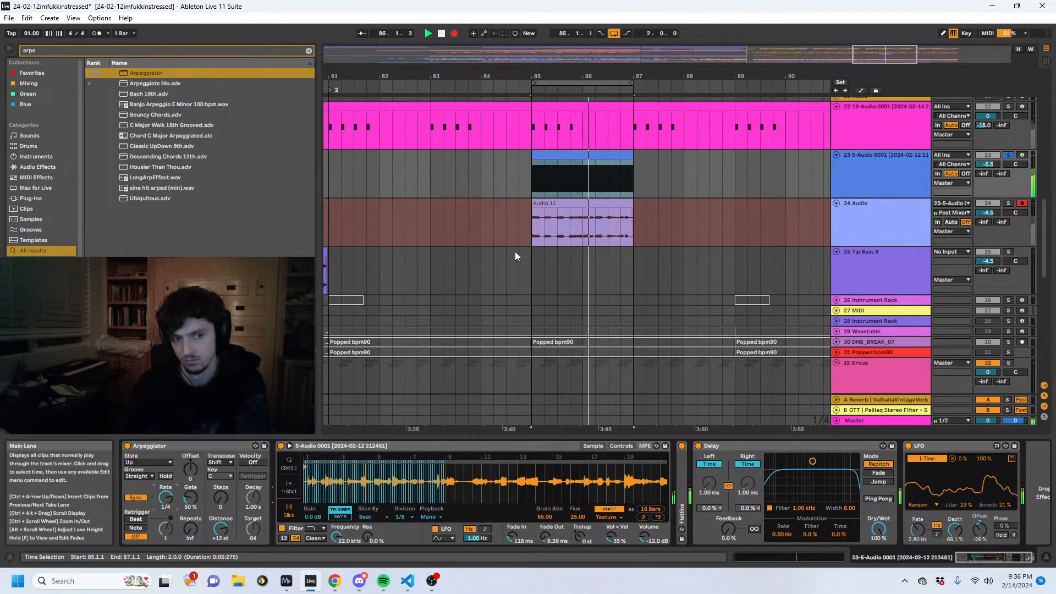
- Set the warp mode of track 23's sliced sample to Complex while recording onto track 24, and stop the recording
left_click(610, 517)
left_click(609, 499)
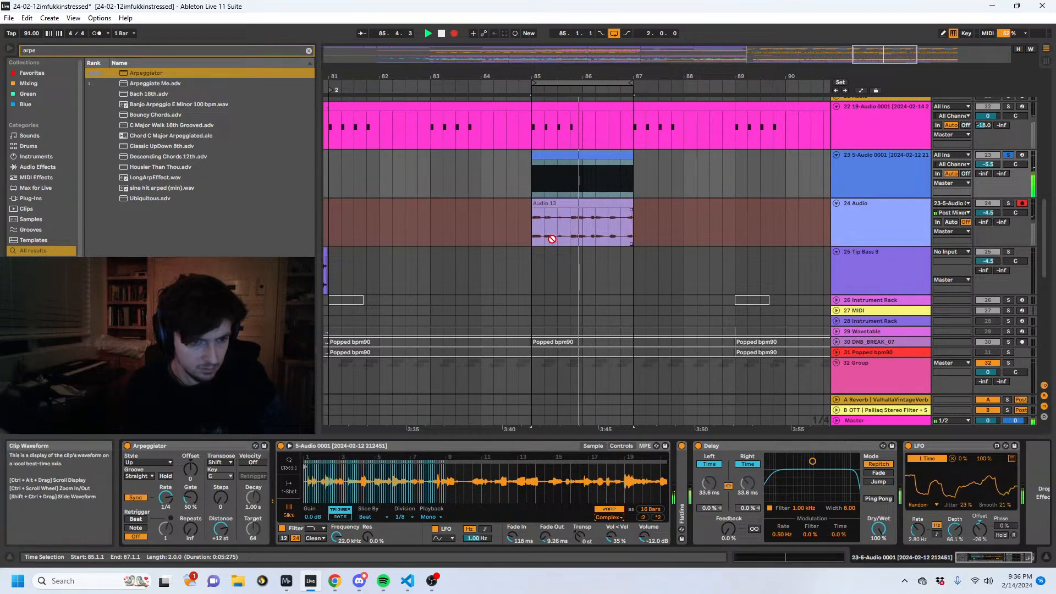
left_click_drag(544, 77, 543, 104)
key("space")
- Move the first beat of track 24's recording one beat earlier, ahead of bar 85, and play the track soloed
mouse_move(545, 235)
left_mouse_down()
mouse_move(522, 233)
mouse_move(507, 209)
left_mouse_up()
left_click(648, 222)
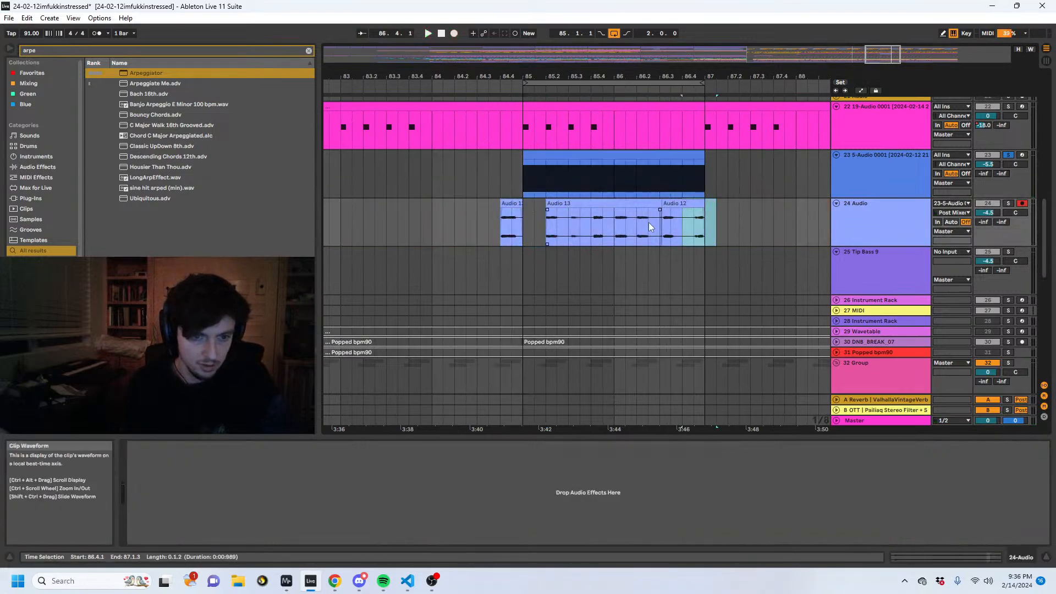
left_click(1008, 204)
key("space")
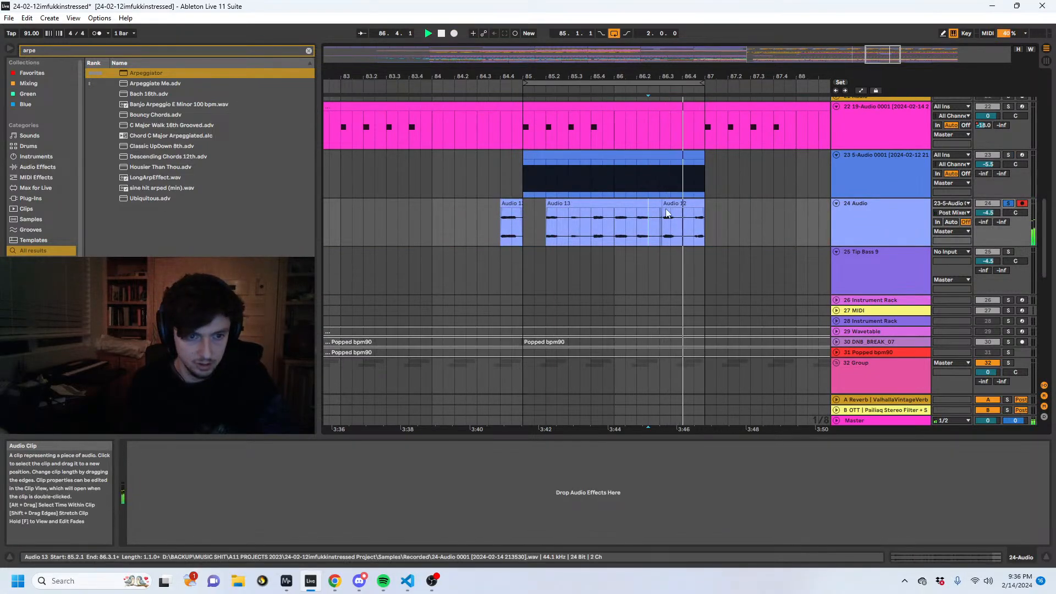
left_click_drag(694, 223, 664, 222)
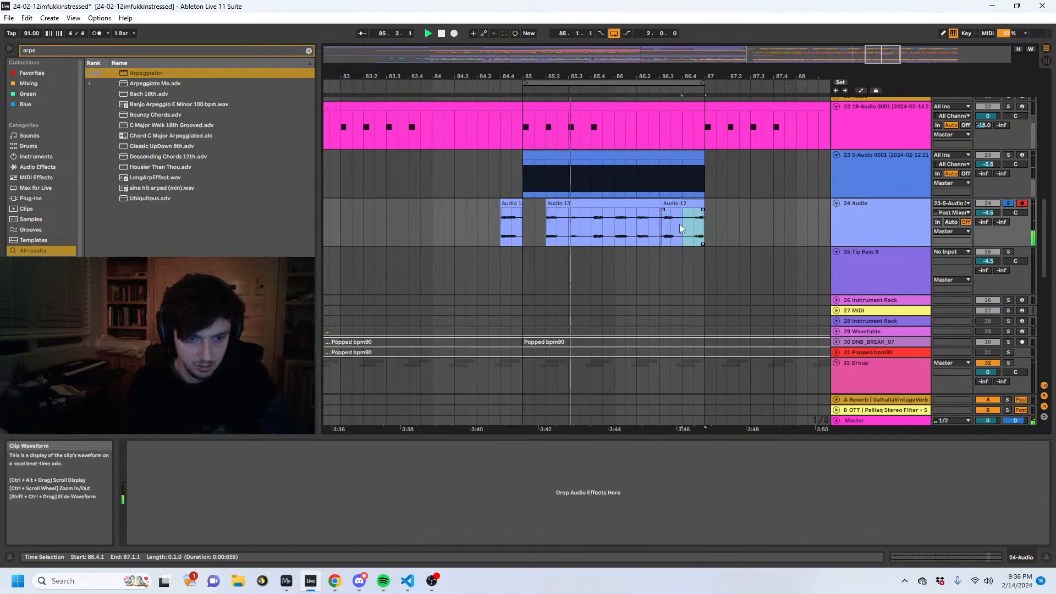
- Insert an audio track below track 24, move the Audio 13 clip onto it, lengthen it to start at 84.1.1 and solo the track
left_click(603, 203)
key("space")
left_click(866, 218)
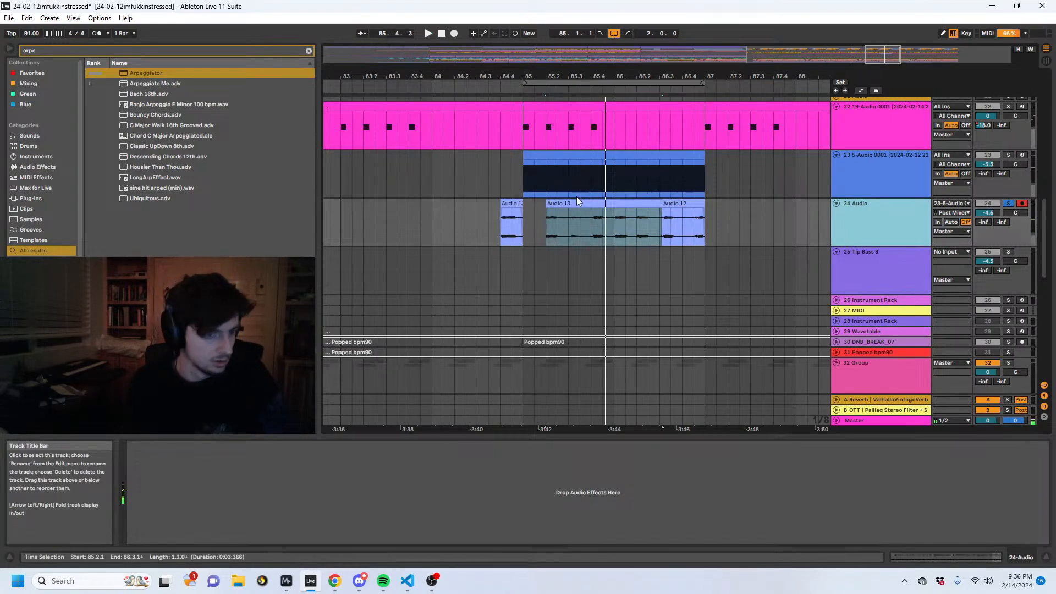
key("ctrl+t")
left_click_drag(579, 203, 431, 271)
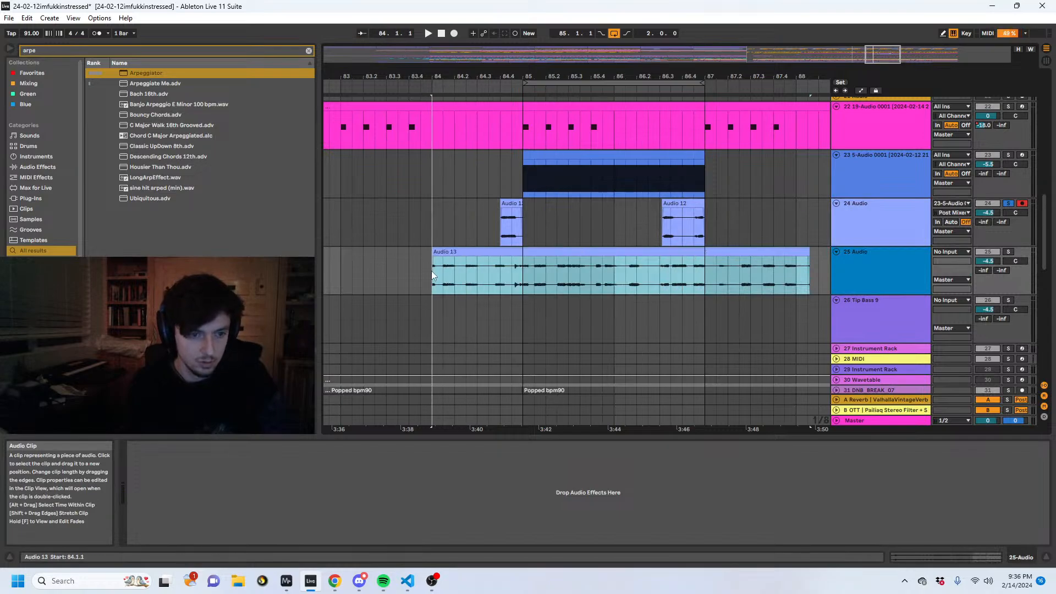
key("space")
key("space")
left_click(1008, 251)
key("space")
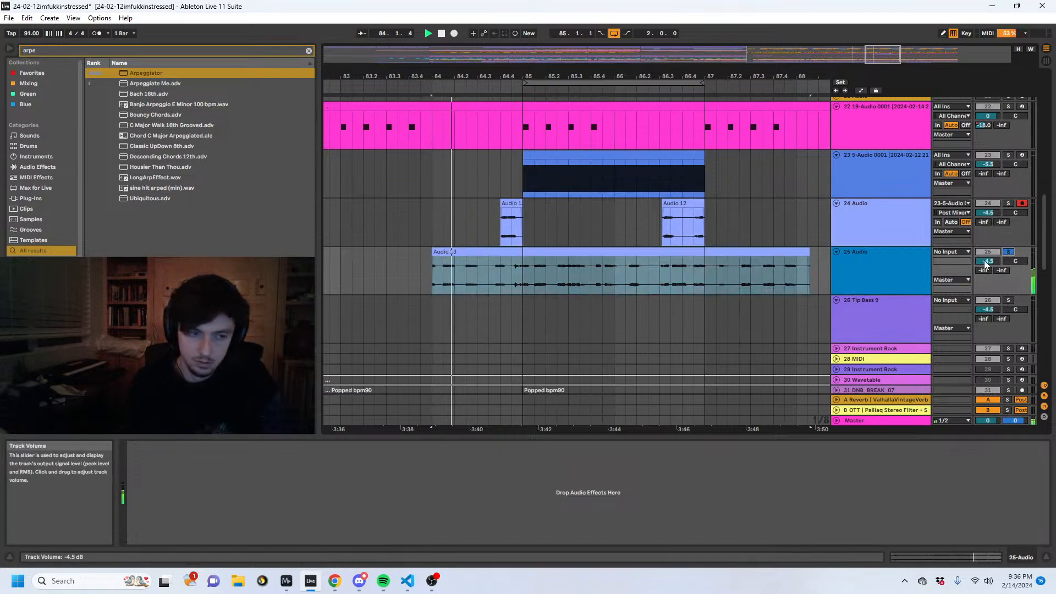
- Extend the start of track 25's Audio 13 clip back to 79.3.1 while auditioning the uncovered audio
left_click_drag(432, 252, 261, 252)
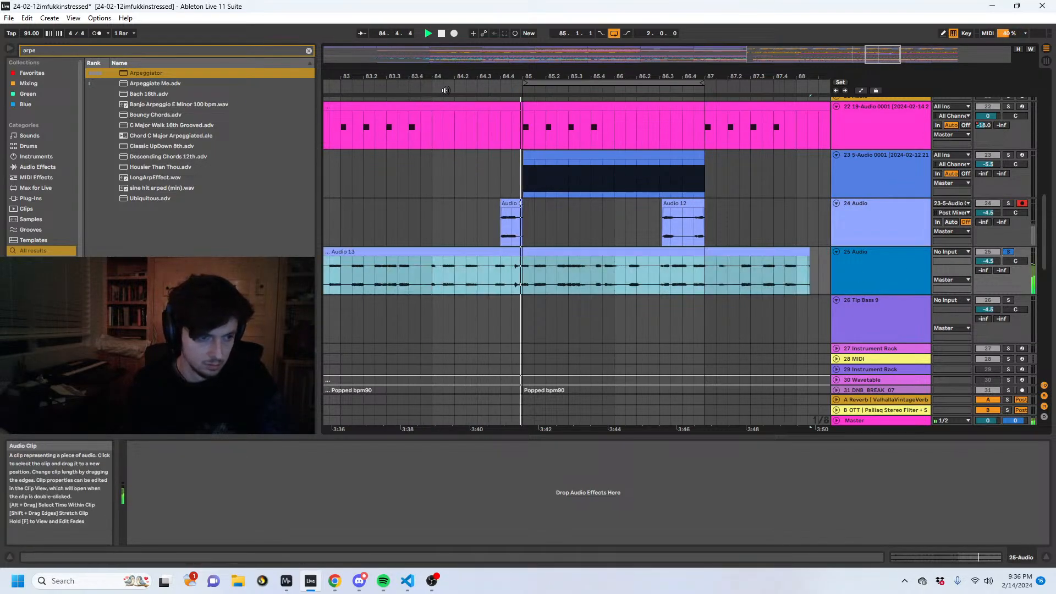
key("space")
key("space")
left_click_drag(445, 78, 648, 76)
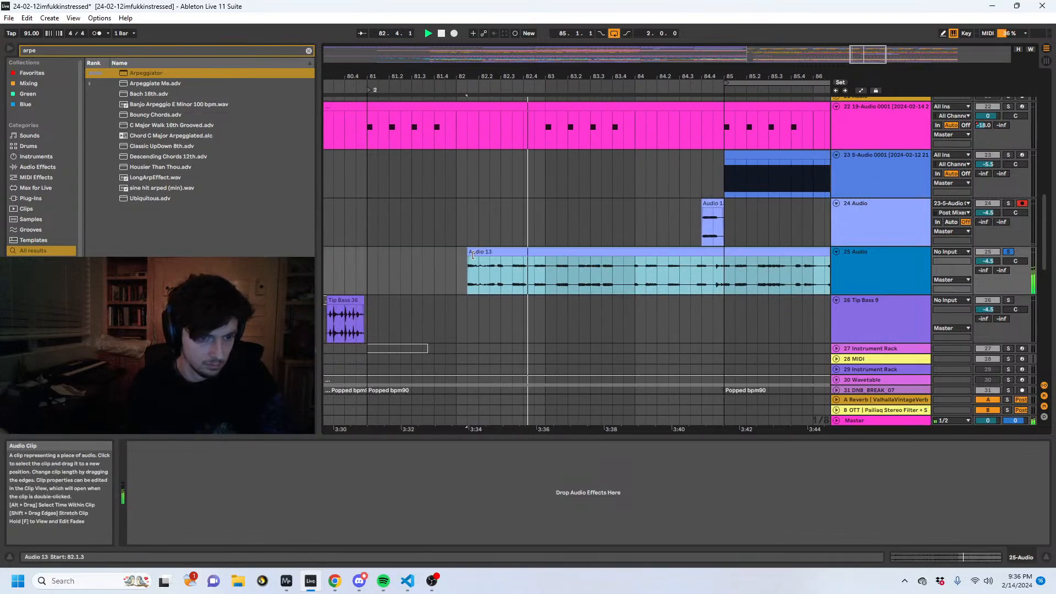
left_click_drag(473, 255, 713, 262)
left_click(593, 273)
left_click_drag(601, 261, 325, 261)
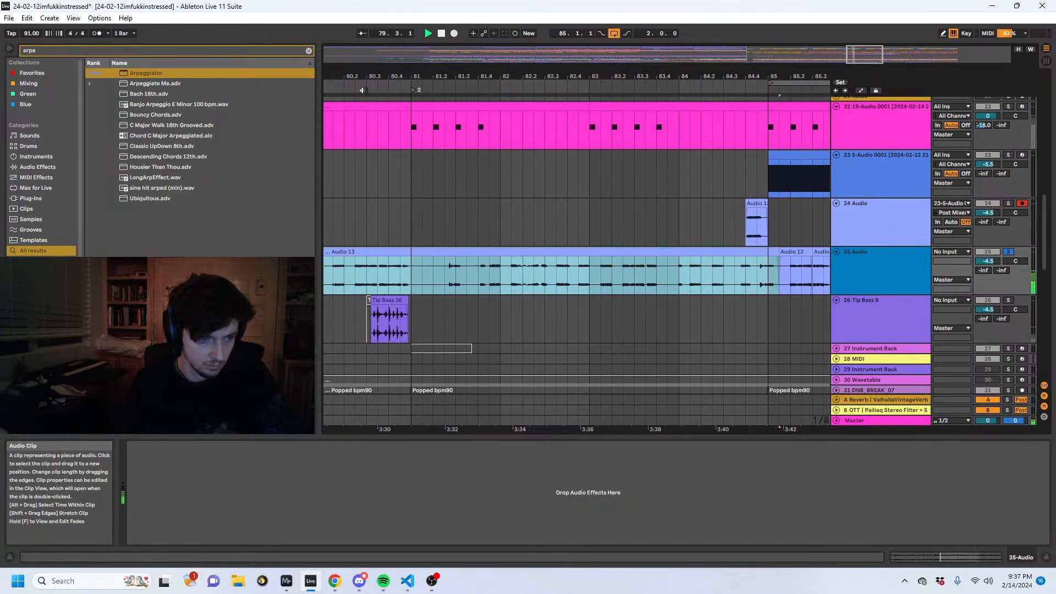
left_click_drag(364, 77, 509, 75)
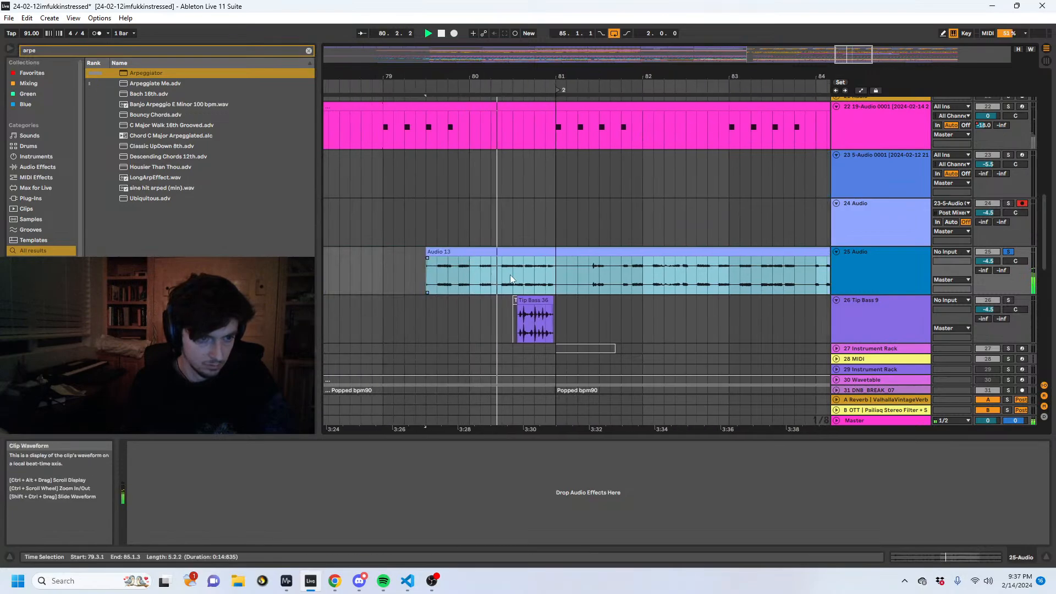
- Extend Audio 13's start further back, audition it, and split out the section from 78.3.3 to 79.2.3
left_click_drag(513, 275, 545, 276)
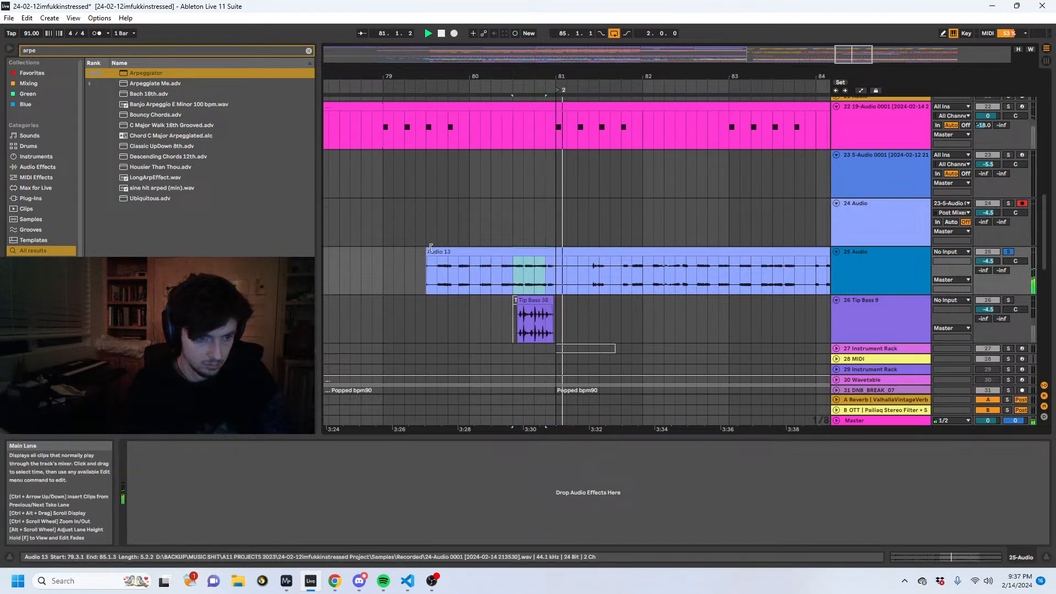
left_click_drag(425, 251, 415, 276)
key("space")
key("space")
key("space")
key("space")
left_click(359, 285)
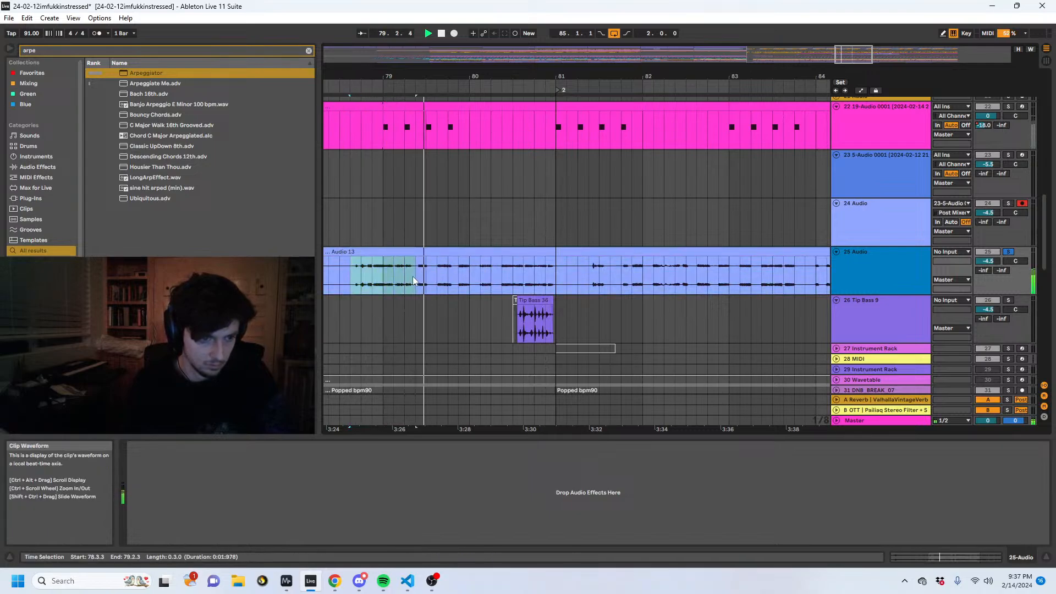
key("ctrl+e")
- Delete the long Audio 13 clip before bar 85 on track 25 and paste the split-out section at 85.4.1
left_click_drag(488, 77, 284, 52)
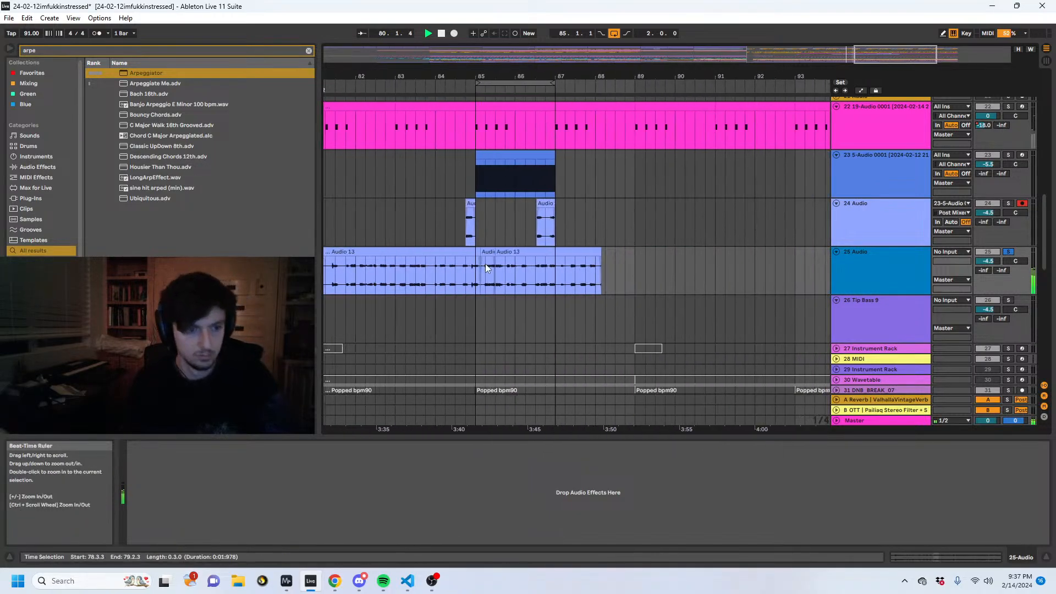
left_click(470, 252)
key("Delete")
left_click(503, 279)
key("ctrl+v")
key("space")
key("space")
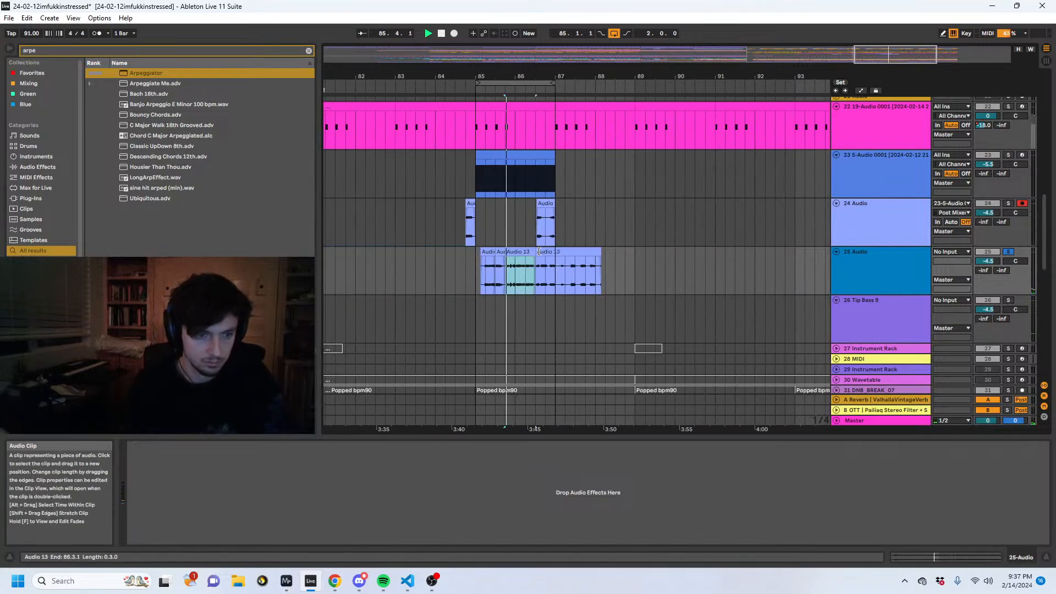
- Show the pasted clip's waveform and extend the clip's end to bar 87
left_click(928, 557)
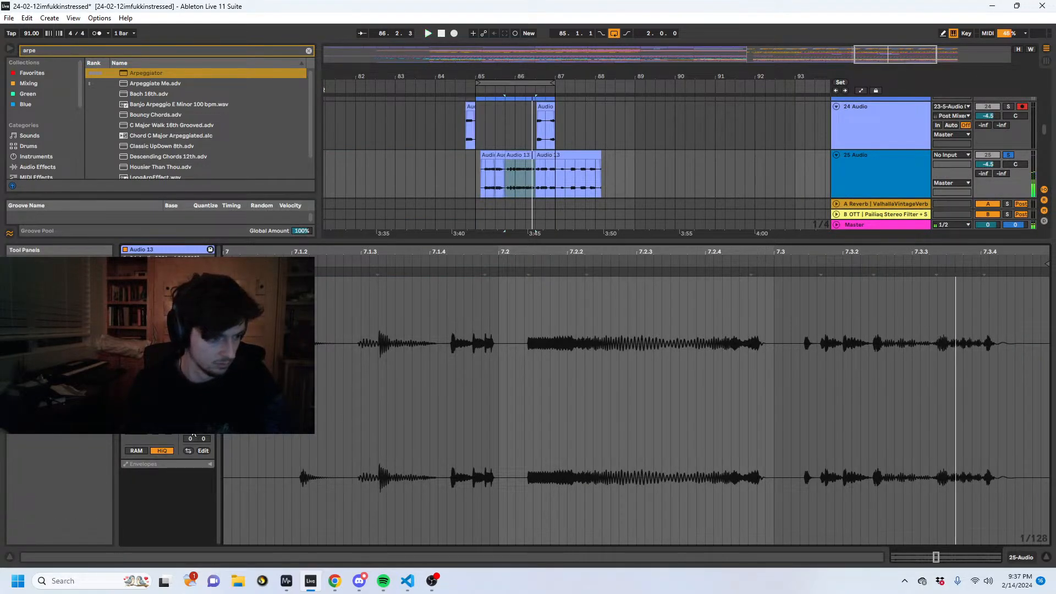
left_click(174, 436)
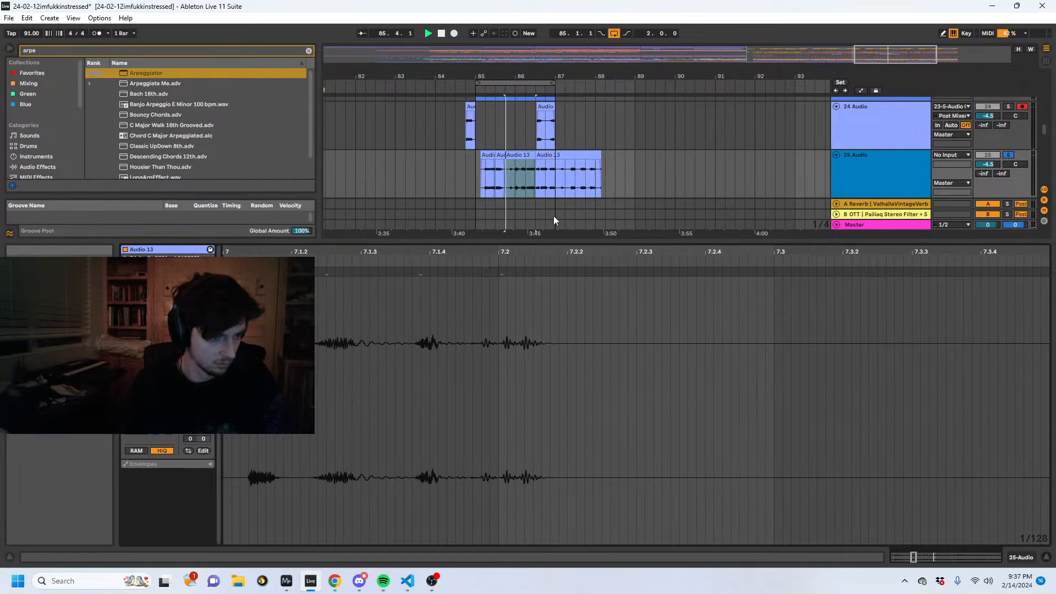
left_click_drag(534, 155, 555, 160)
- Insert another audio track below track 25 and move the lengthened Audio 13 clip onto it, starting at 84.4.1
left_click_drag(881, 54, 880, 174)
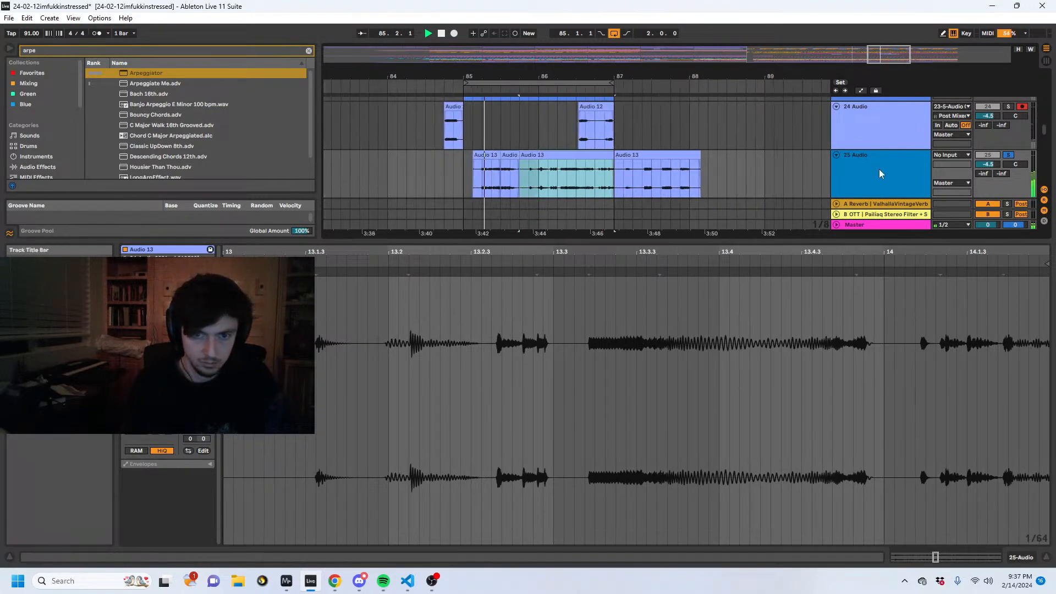
left_click(879, 173)
key("ctrl+t")
left_click_drag(549, 107, 473, 172)
- Place the short Audio 13 clip on track 25 from 84.4.3 to 85.2.1 and turn off the track's solo
left_click(497, 108)
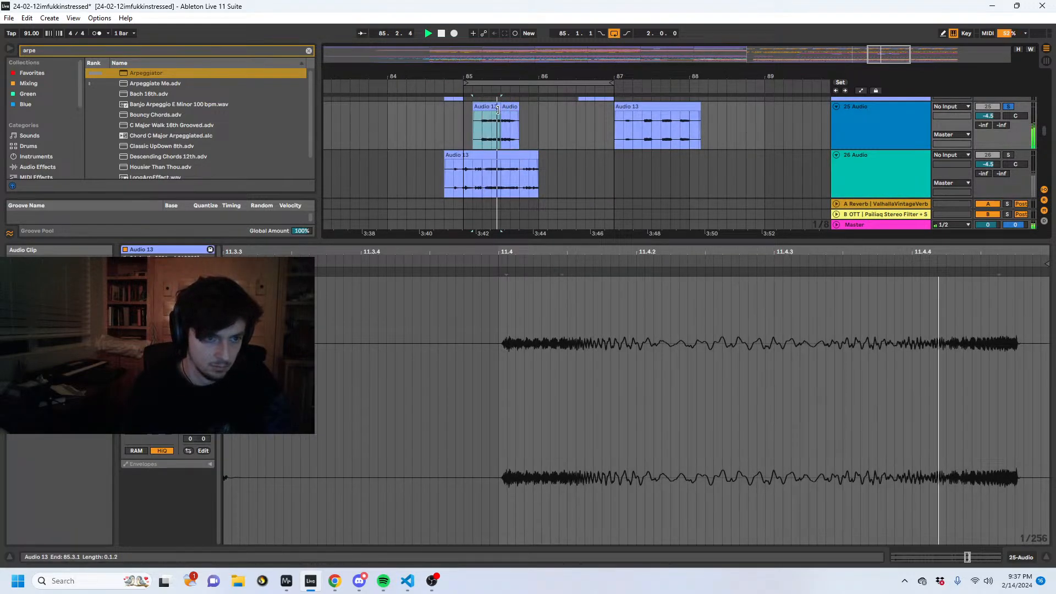
left_click_drag(497, 110, 517, 110)
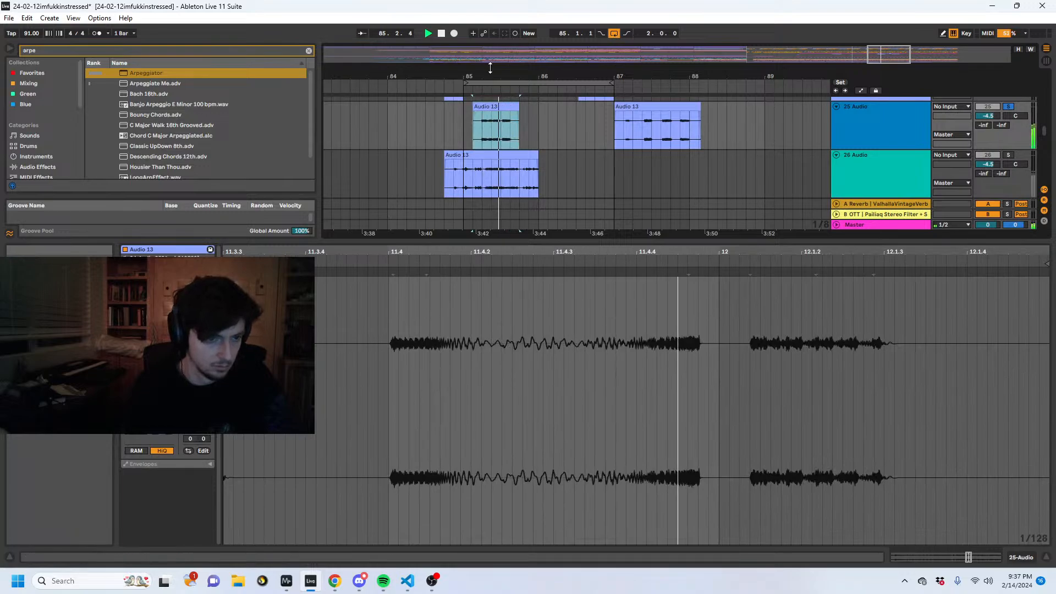
left_click_drag(490, 75, 467, 114)
key("space")
left_click(1007, 108)
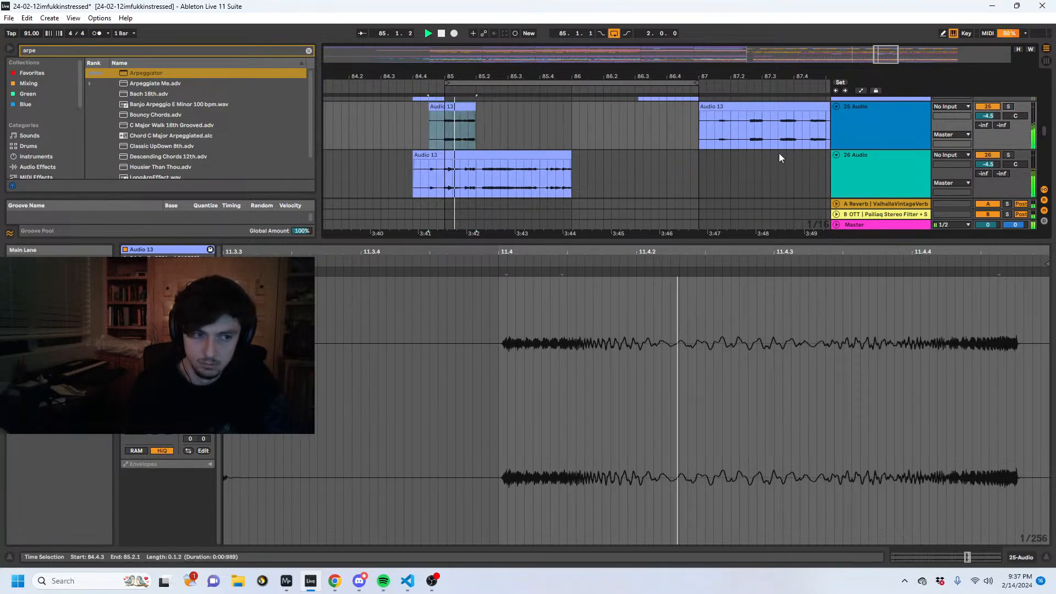
- Deactivate the clips on tracks 18 to 20 from 85.1.2 to 87.1.1 and play from just before bar 85
scroll(565, 199, "up", 3)
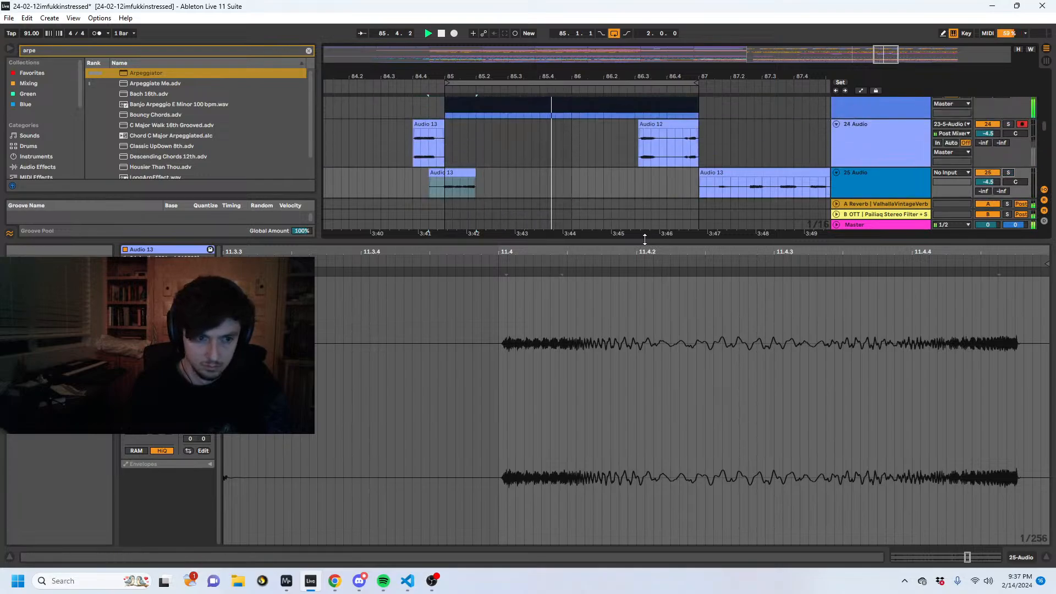
left_click_drag(646, 240, 622, 389)
left_click(530, 254)
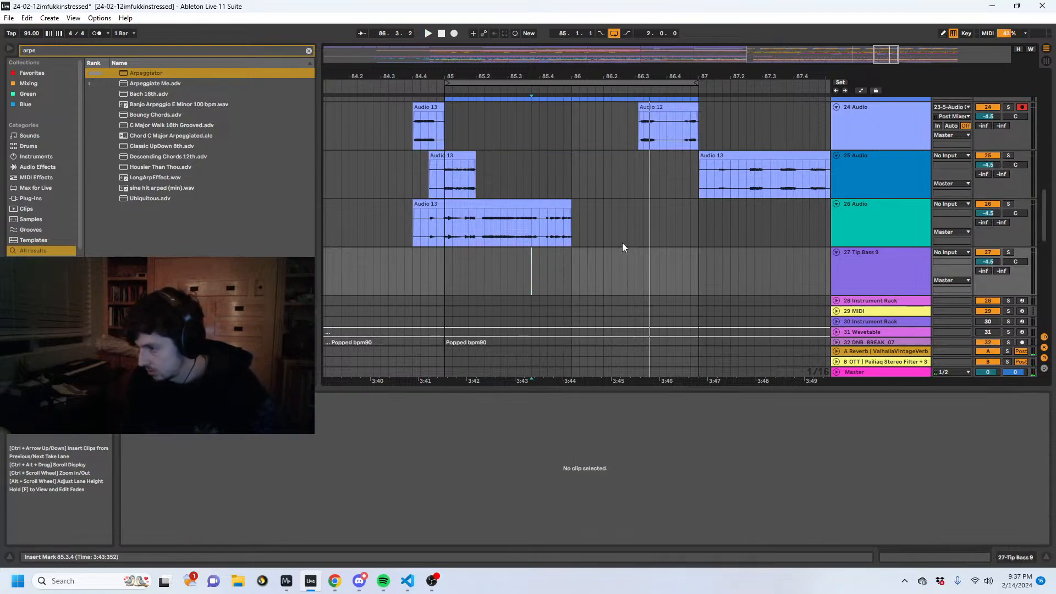
left_click(443, 244)
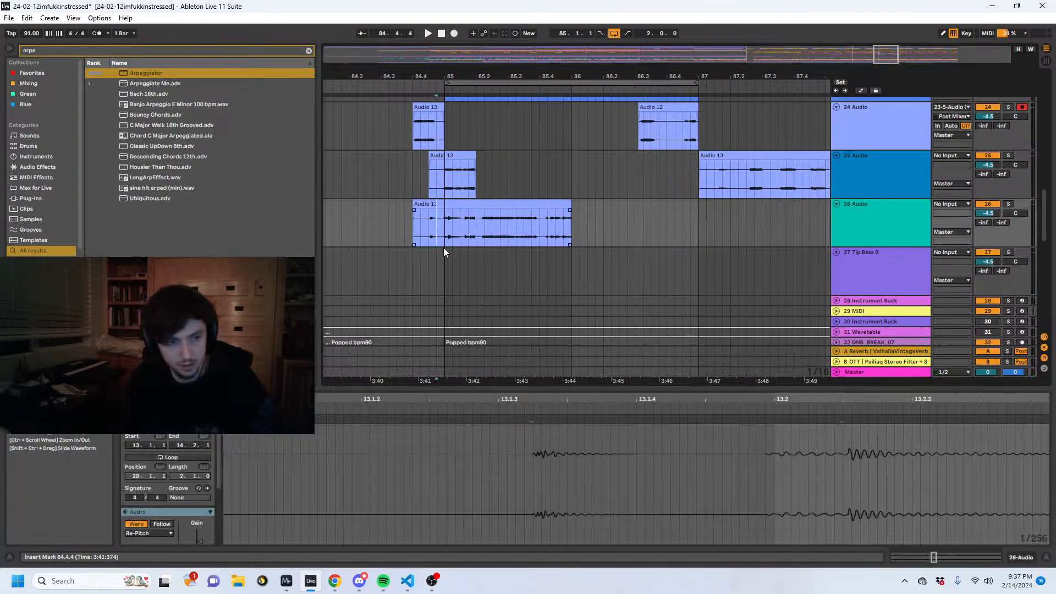
scroll(444, 249, "up", 3)
scroll(445, 251, "up", 5)
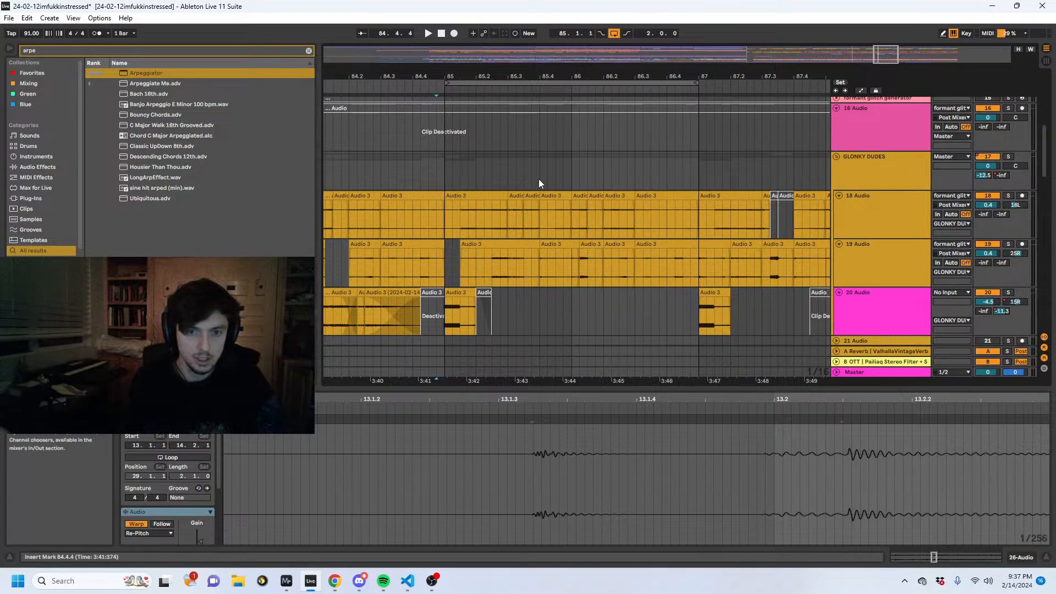
left_click_drag(453, 223, 708, 328)
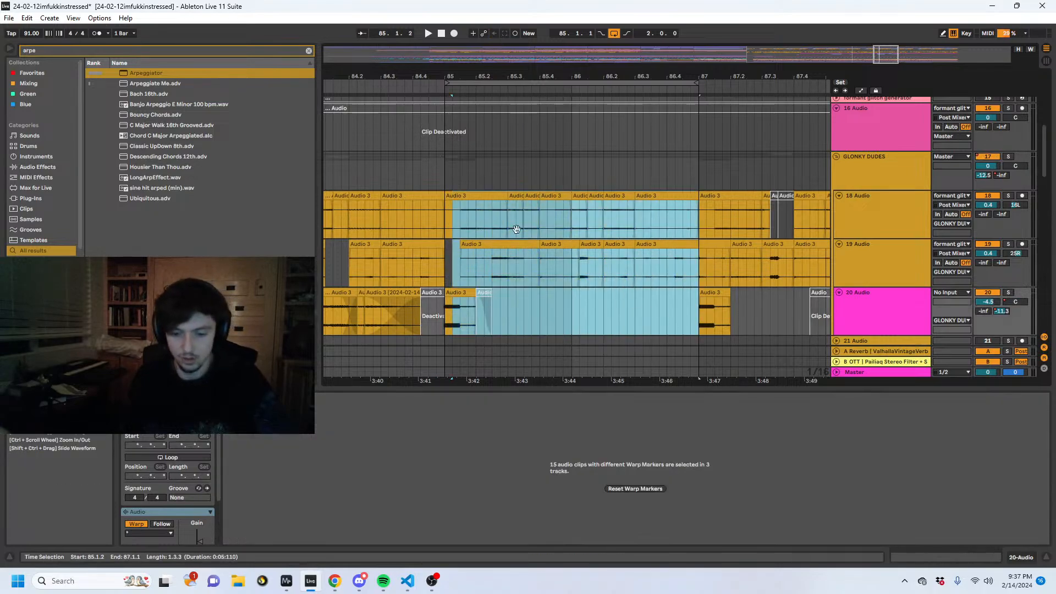
key("0")
left_click(398, 177)
key("space")
- Stop playback and deactivate the remaining clip portions at the start of bar 85 on tracks 18 to 20
scroll(529, 223, "down", 4)
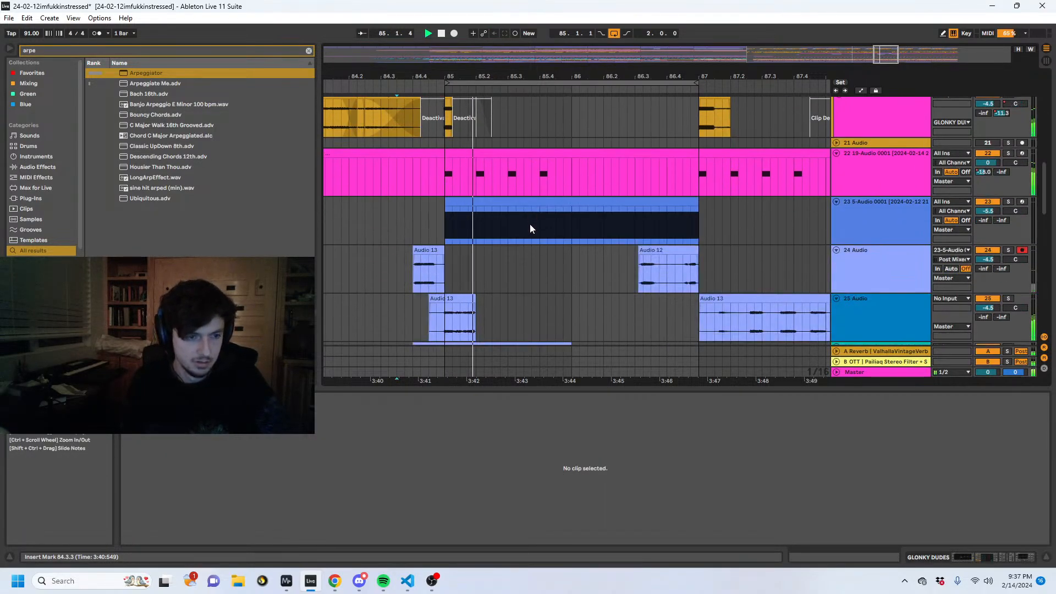
scroll(530, 223, "up", 4)
key("space")
left_click_drag(474, 238, 447, 130)
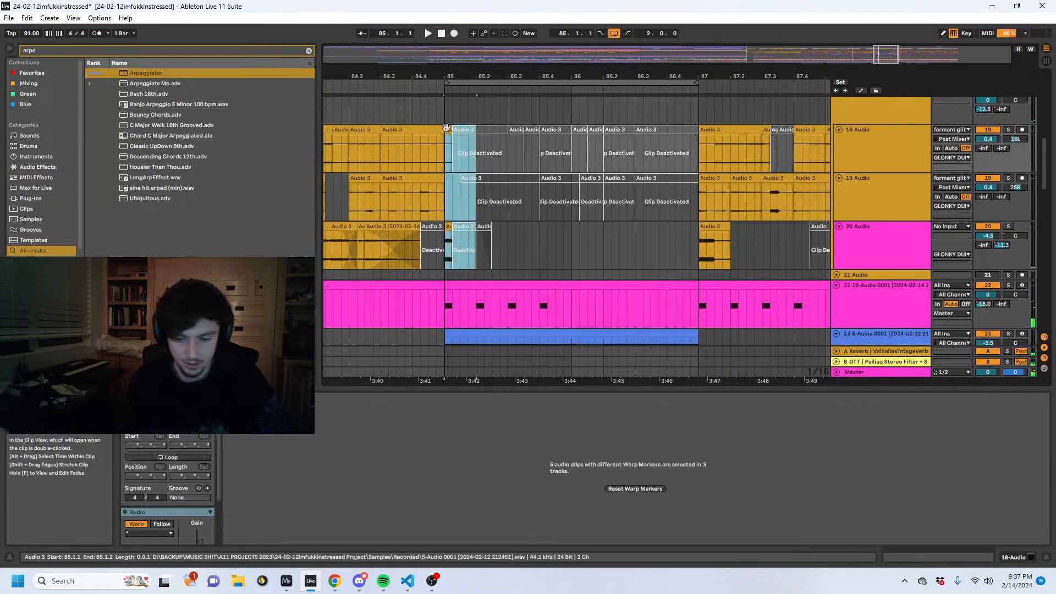
key("0")
left_click(411, 129)
left_click(420, 116)
- Play the arrangement from 84.4.1, deactivate track 22's MIDI clip from 85.1.1 to 86.1.2 and replay the passage
scroll(446, 188, "down", 12)
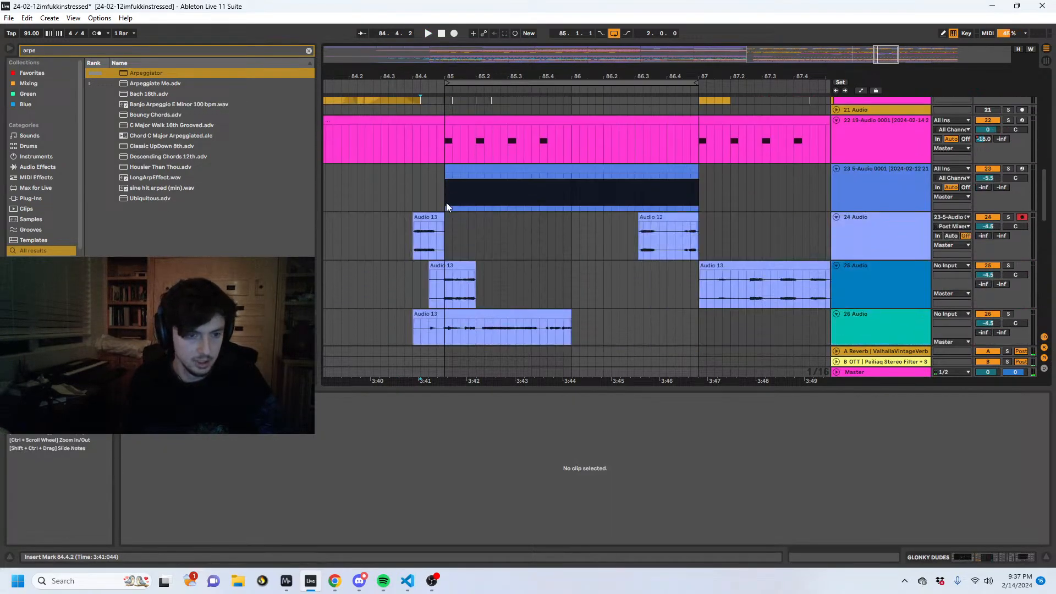
scroll(455, 213, "down", 3)
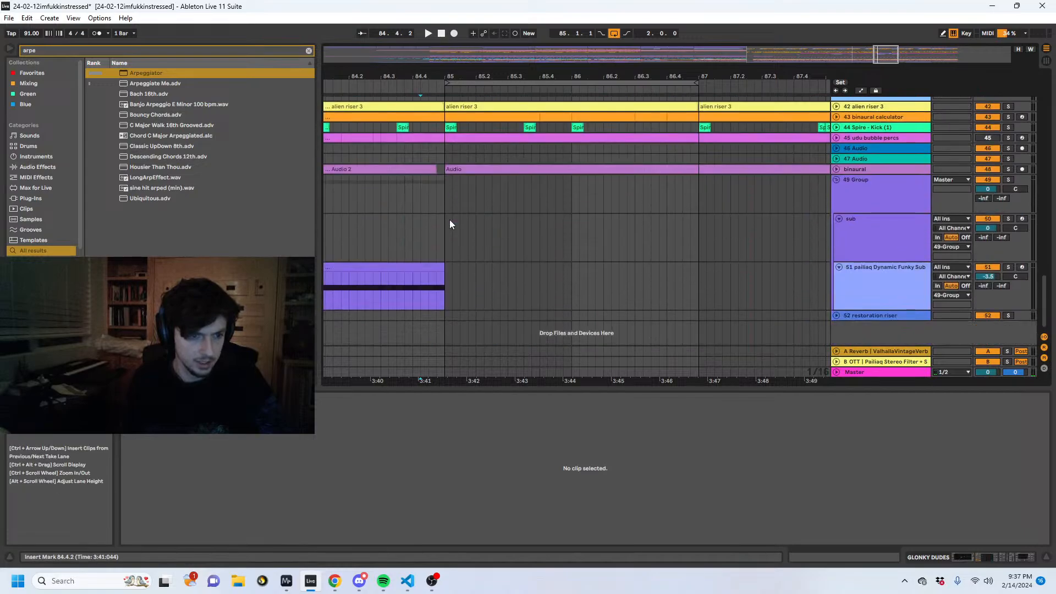
left_click_drag(1037, 295, 1044, 89)
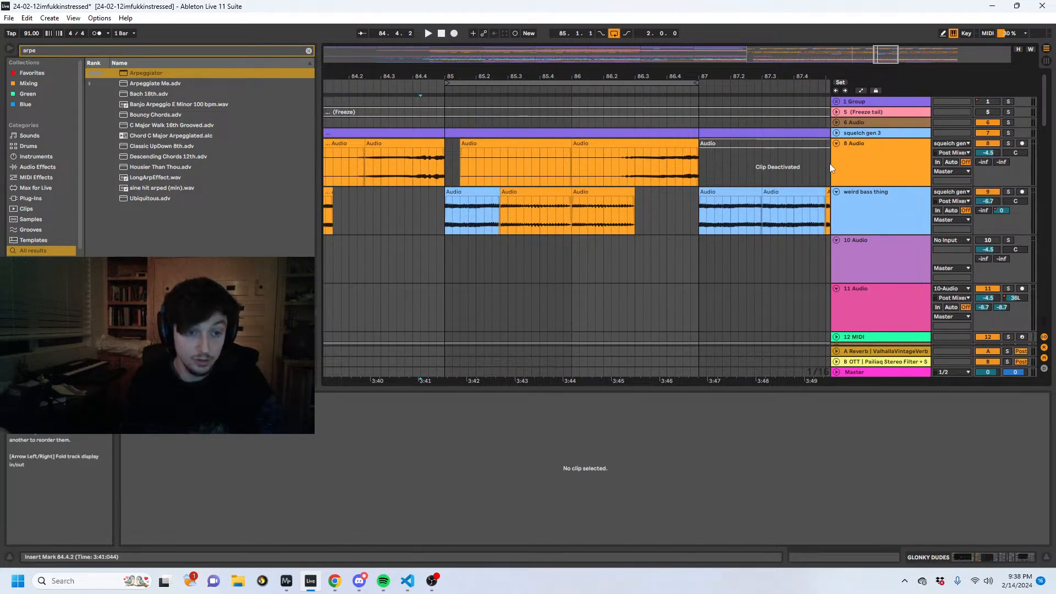
left_click(413, 217)
key("space")
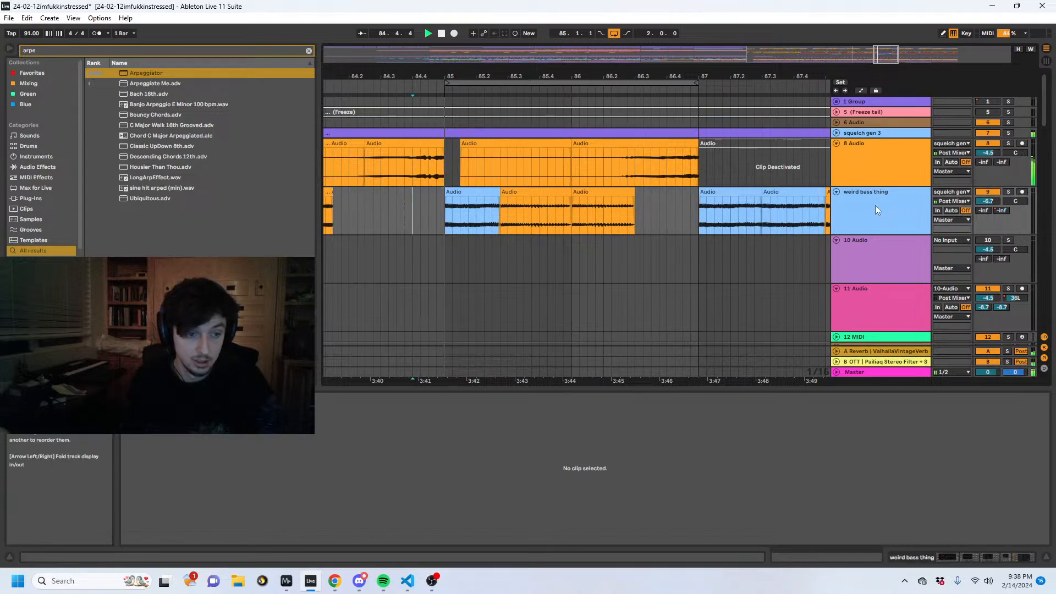
scroll(713, 259, "down", 15)
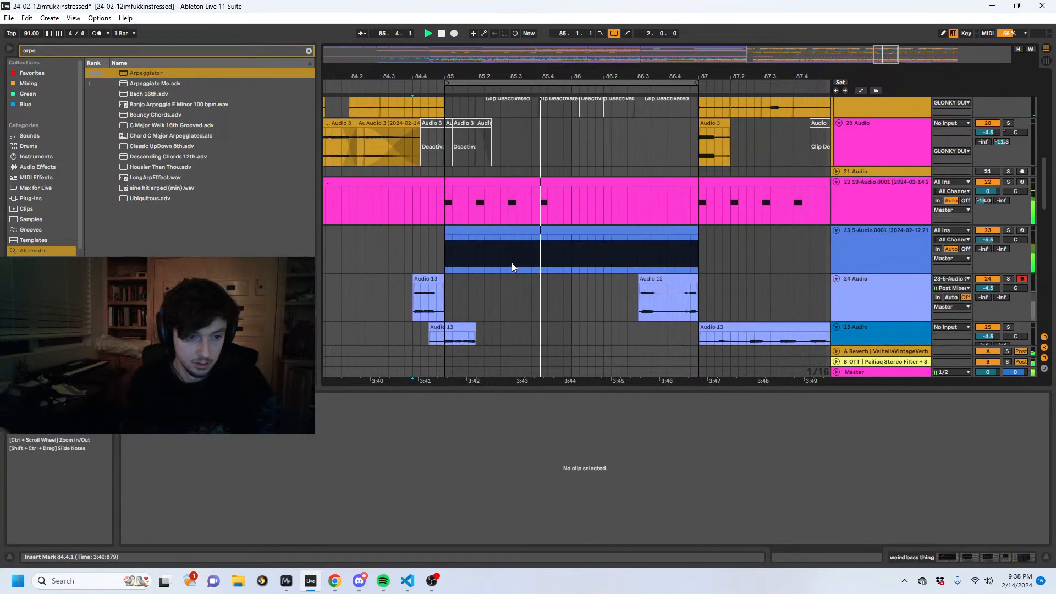
left_click_drag(578, 211, 446, 206)
key("0")
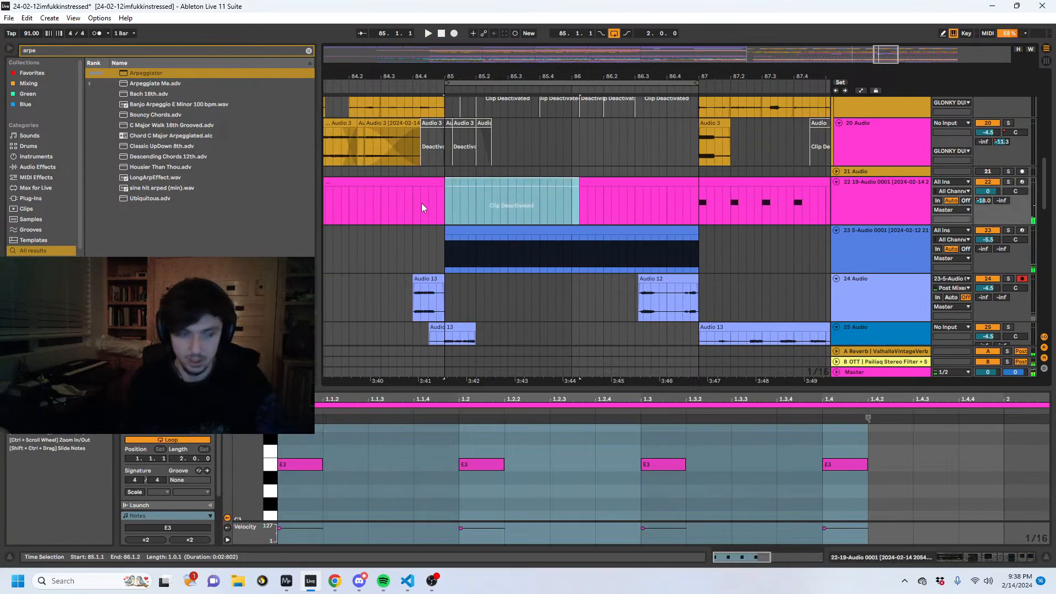
left_click(422, 203)
key("space")
scroll(513, 215, "down", 2)
scroll(525, 251, "down", 10)
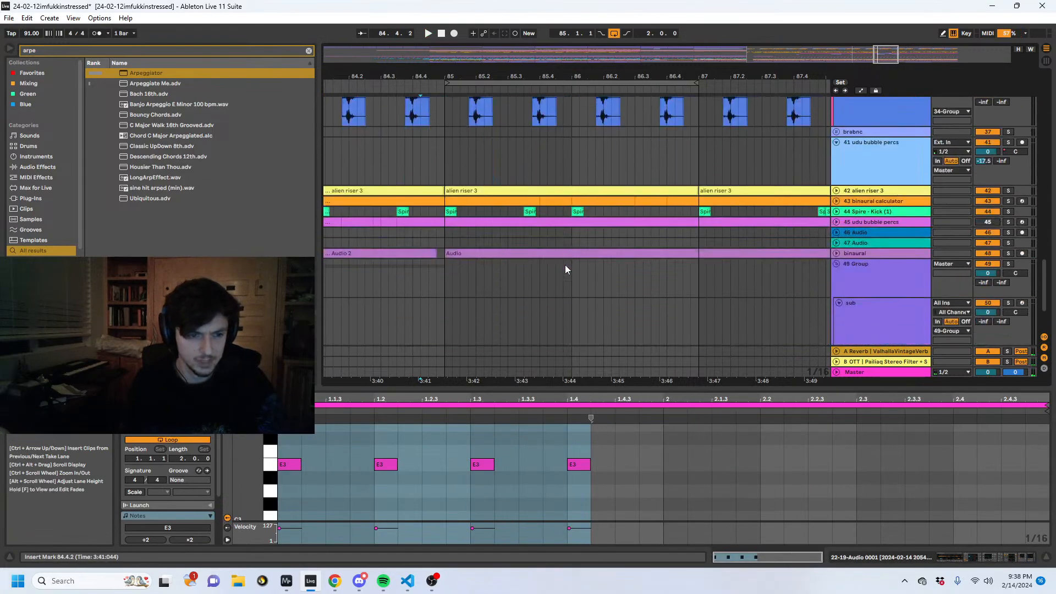
- Deactivate all alien riser 3 clips on track 42 from bar 85 to the end of the arrangement
left_click(632, 190)
scroll(639, 179, "down", 8)
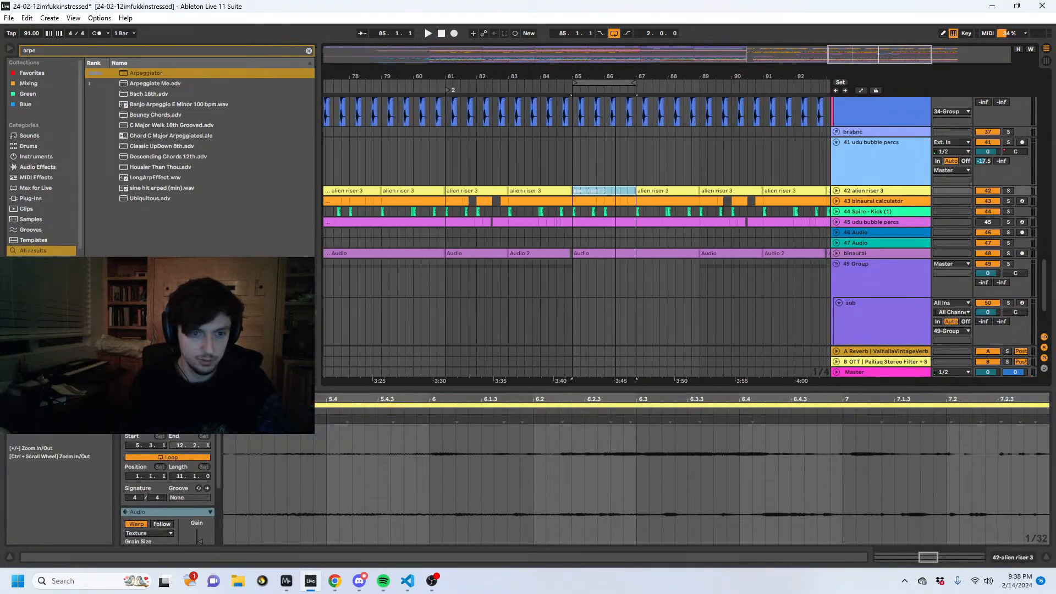
left_click_drag(627, 165, 809, 191)
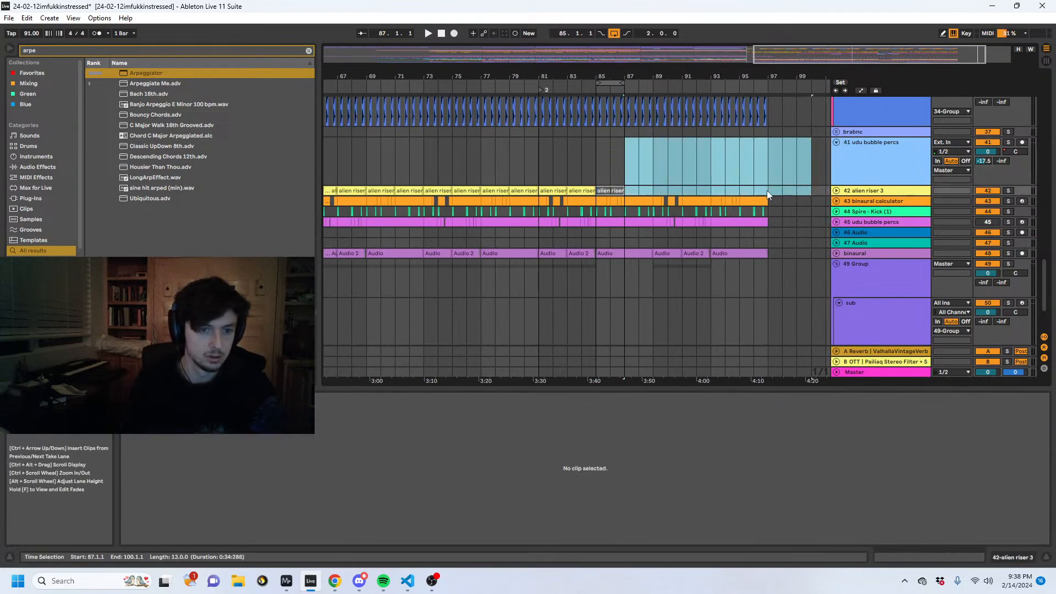
key("ctrl+z")
key("0")
left_click(583, 165)
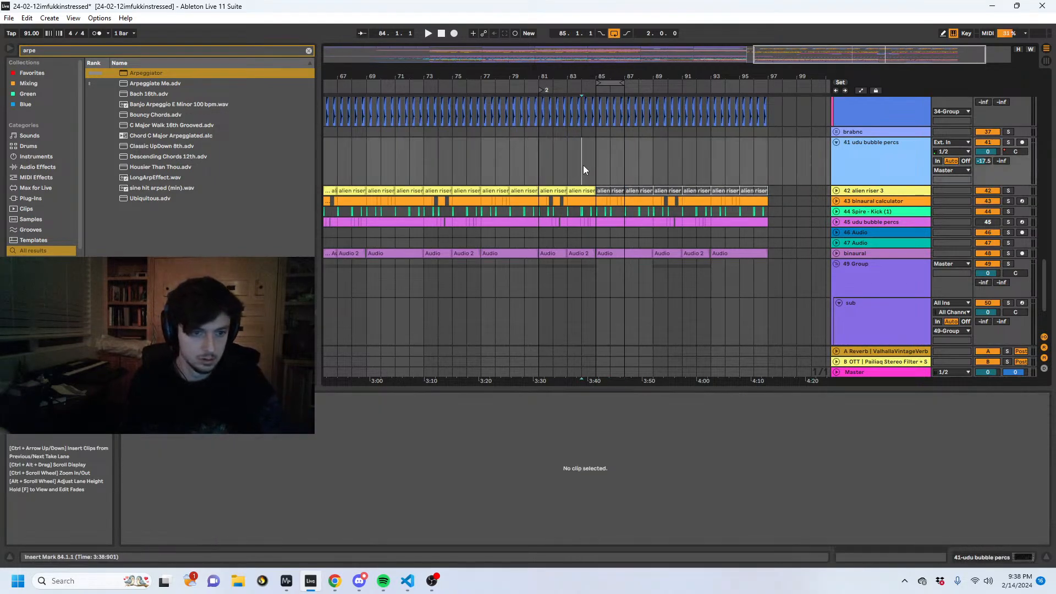
- Play the arrangement from 84.1.1 and look through the tracks for other parts sounding around bars 85 to 87
key("space")
scroll(600, 167, "up", 1)
scroll(600, 171, "up", 1)
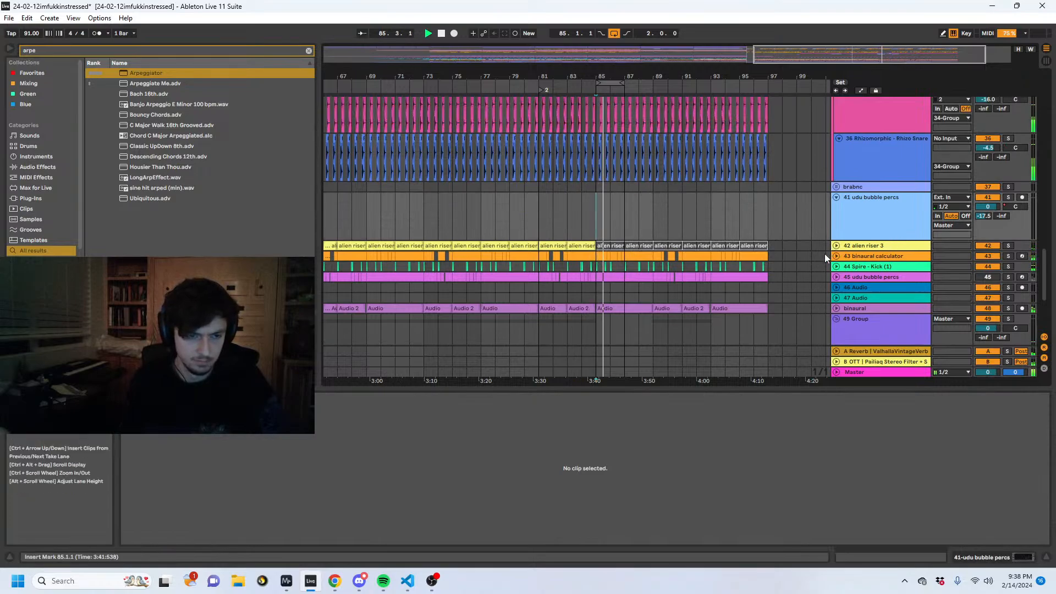
scroll(577, 250, "up", 10)
scroll(577, 246, "up", 3)
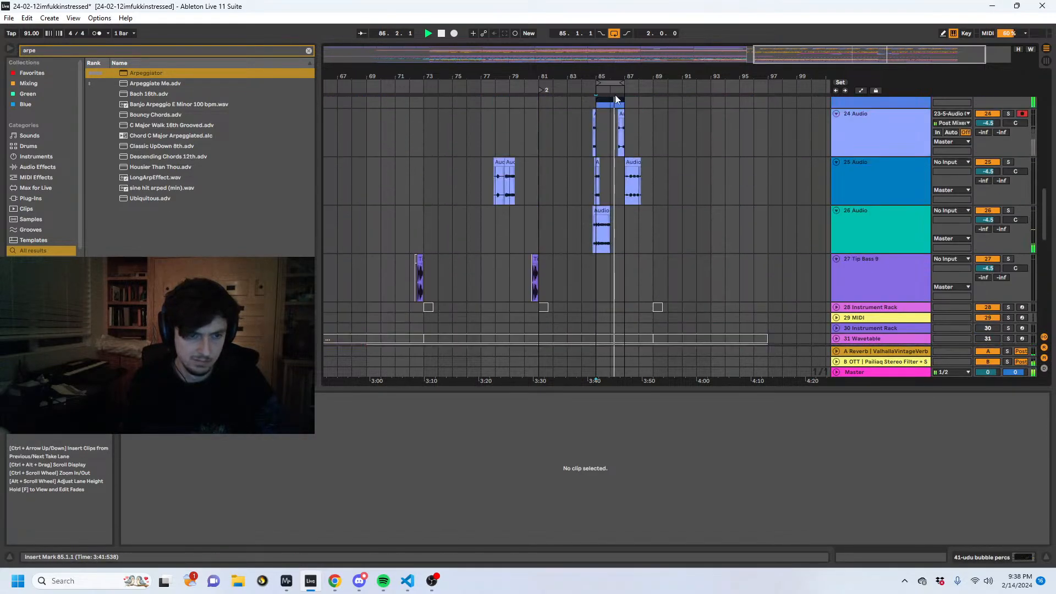
left_click_drag(610, 76, 561, 73)
scroll(582, 192, "up", 4)
scroll(572, 189, "up", 10)
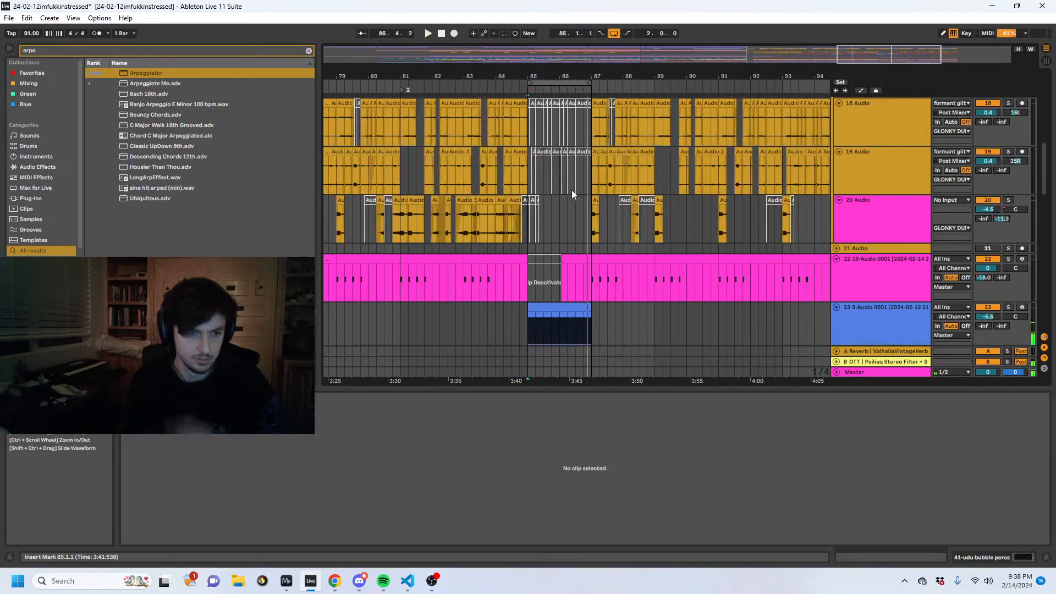
left_click(568, 189)
- Show automation and lower the weird bass thing track's Auto Filter frequency to about 189 Hz at bar 85 and 305 Hz midway through bar 86
left_click(961, 559)
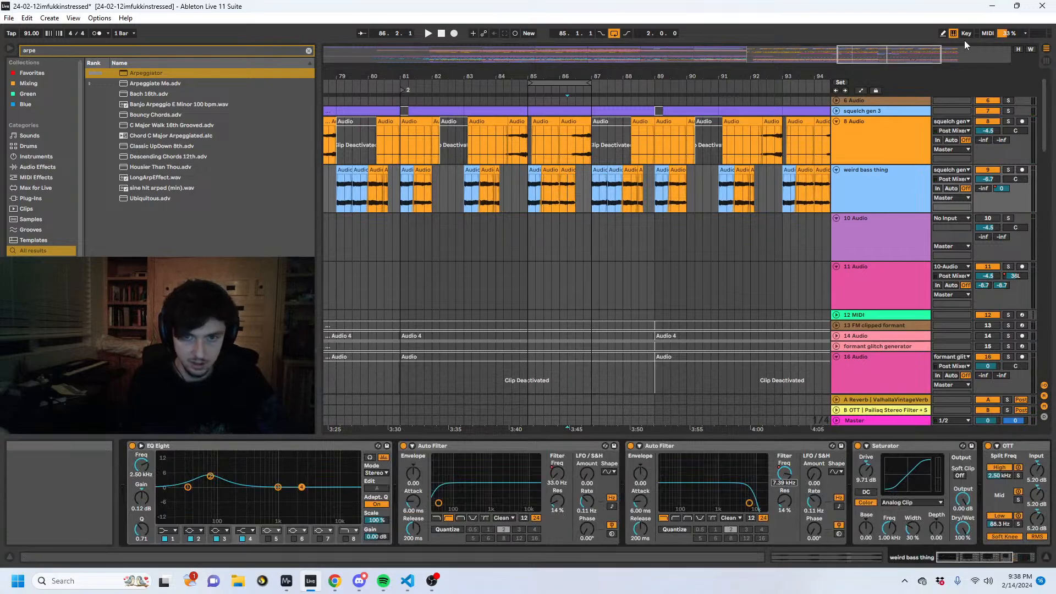
left_click(861, 90)
left_click_drag(538, 180, 528, 201)
key("space")
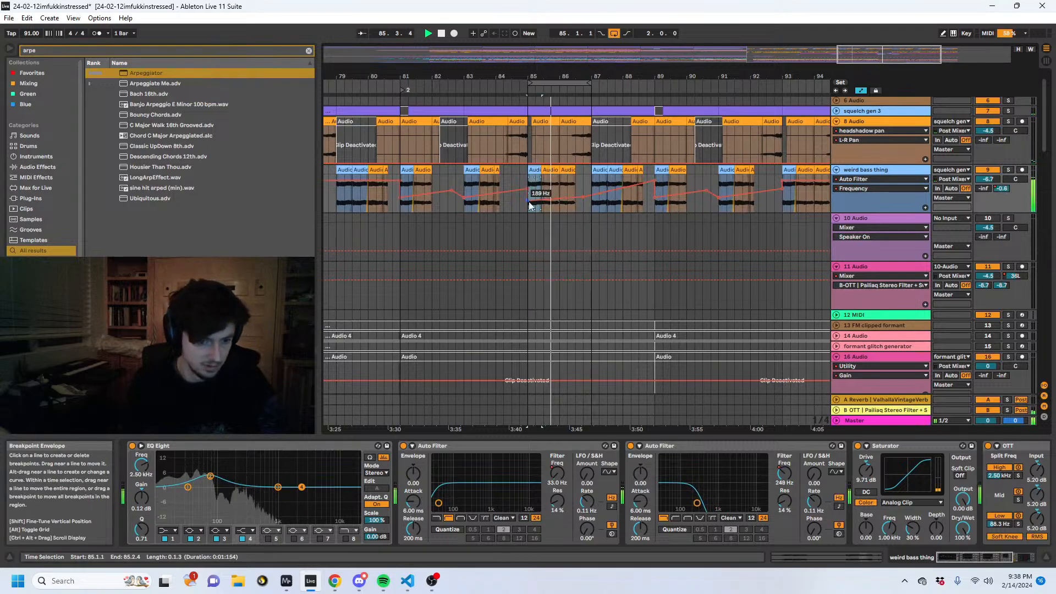
left_click(575, 198)
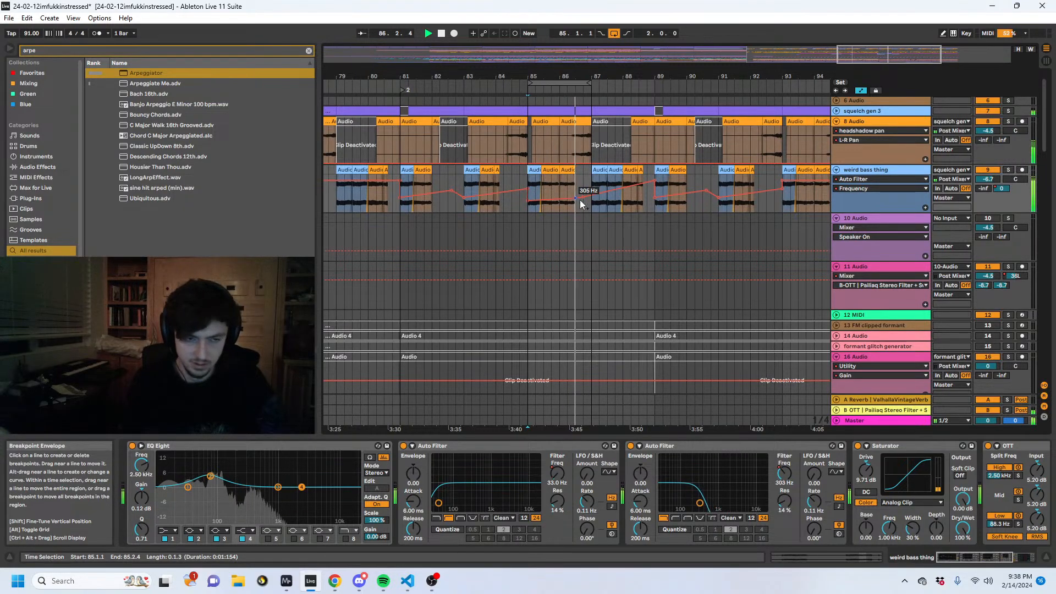
key("space")
- Extend the loop to span bars 85 to 93 and lower the weird bass thing's filter frequency automation between bars 87 and 89
left_click(561, 83)
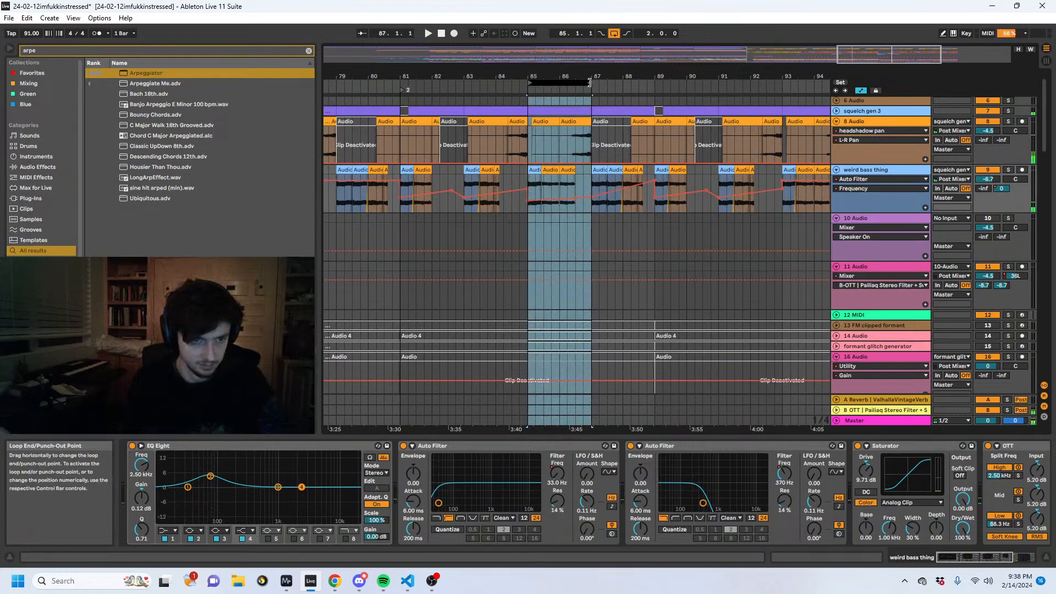
left_click_drag(590, 83, 654, 109)
left_click_drag(592, 197, 638, 202)
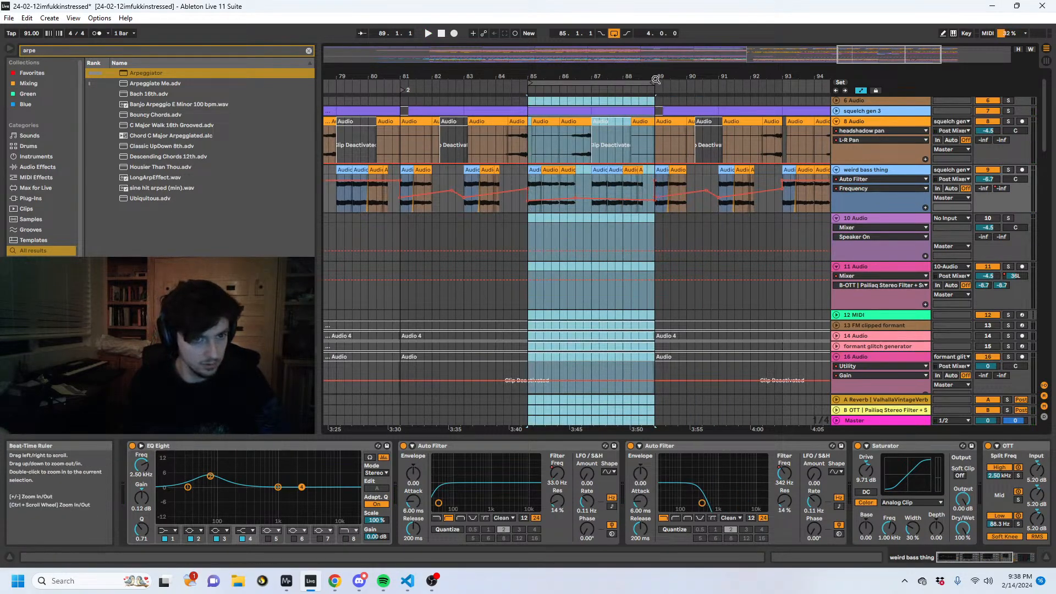
left_click_drag(654, 83, 782, 83)
- Play the arrangement from 84.3.1 and examine the resampled clips on tracks 24 to 26 around bars 85 and 86
left_click(530, 241)
left_click(515, 238)
key("space")
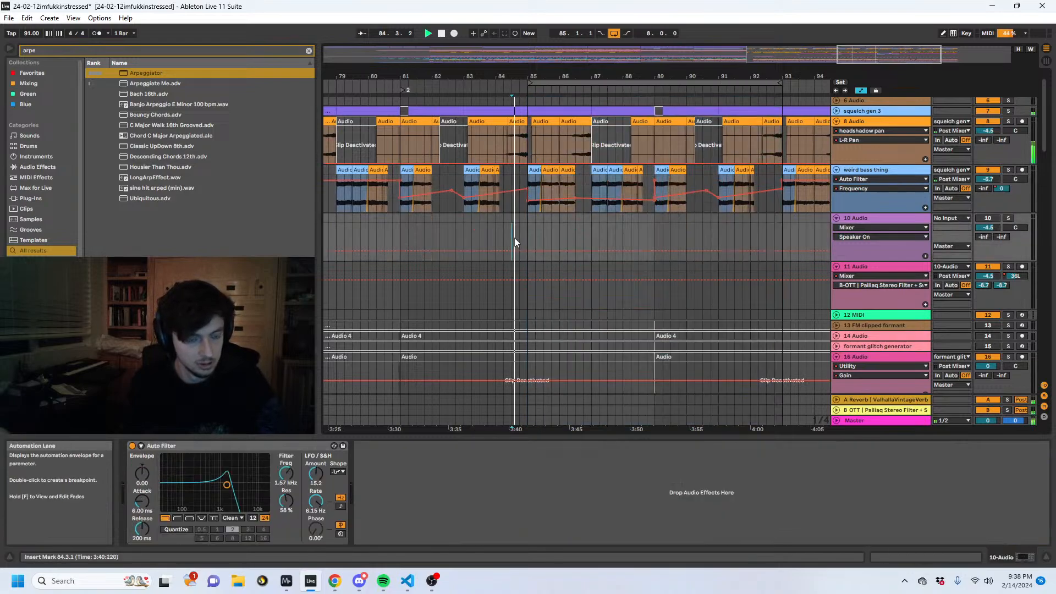
scroll(514, 238, "down", 5)
scroll(552, 238, "down", 10)
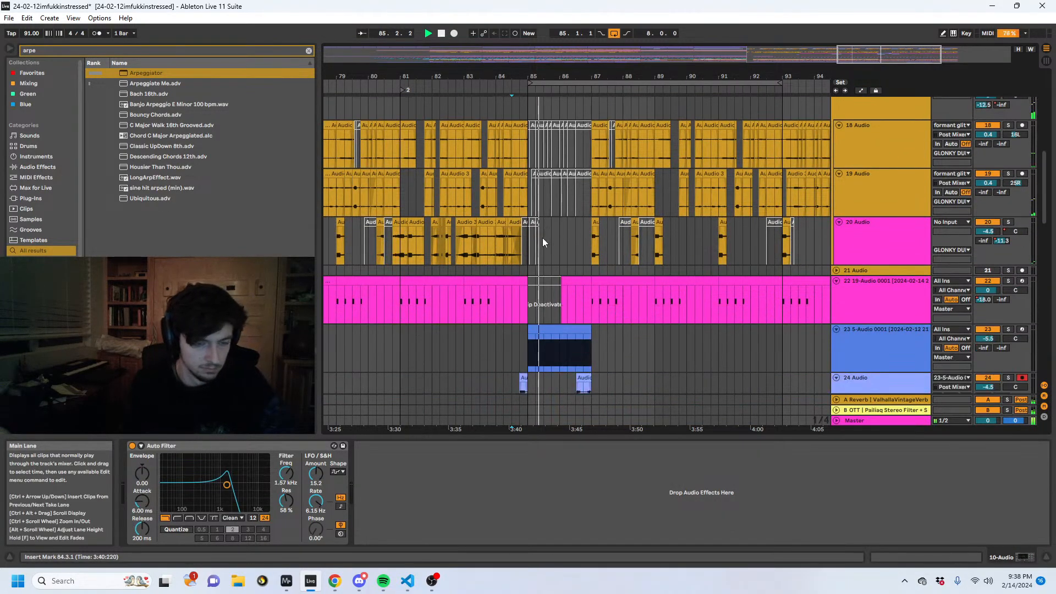
scroll(542, 255, "down", 3)
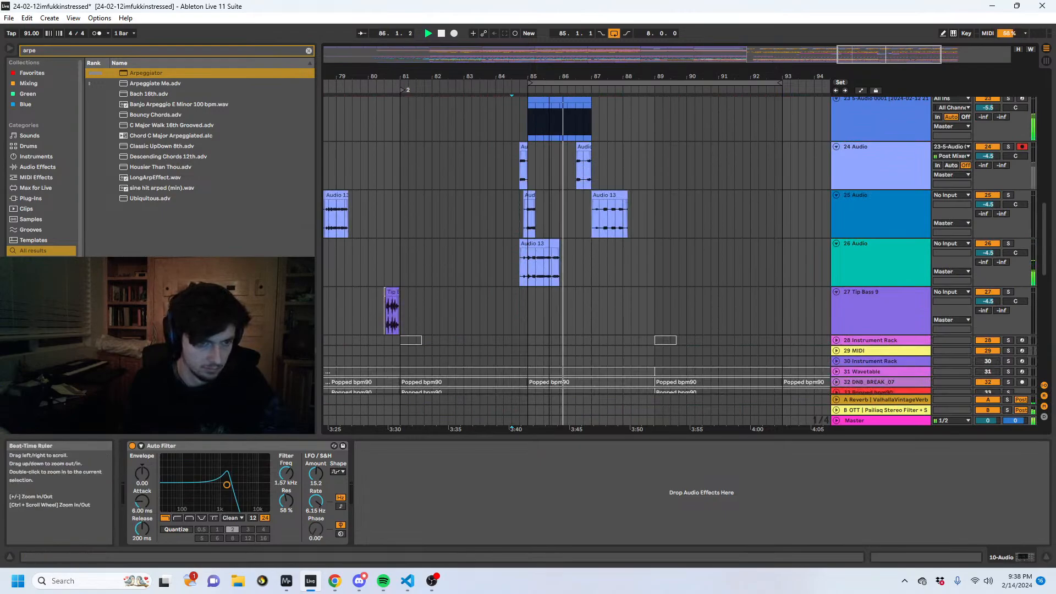
scroll(550, 264, "up", 5, "ctrl")
left_click(555, 275)
key("space")
mouse_move(577, 269)
left_mouse_down()
mouse_move(510, 269)
mouse_move(572, 270)
left_mouse_up()
scroll(872, 189, "up", 3)
- Solo track 24 and play its Audio 12 clip just before bar 87
left_click(872, 189)
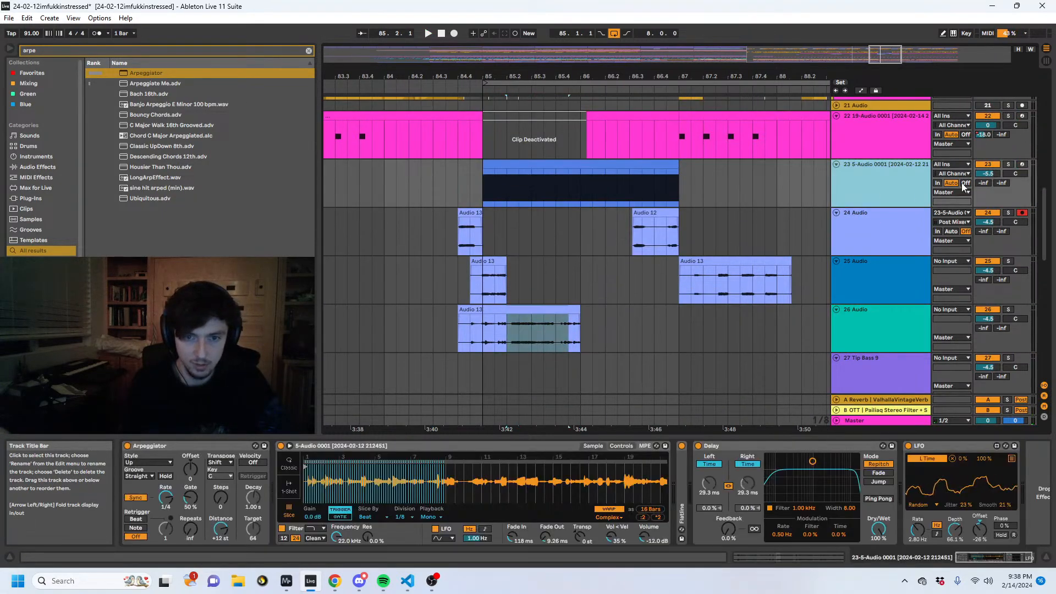
left_click(875, 184)
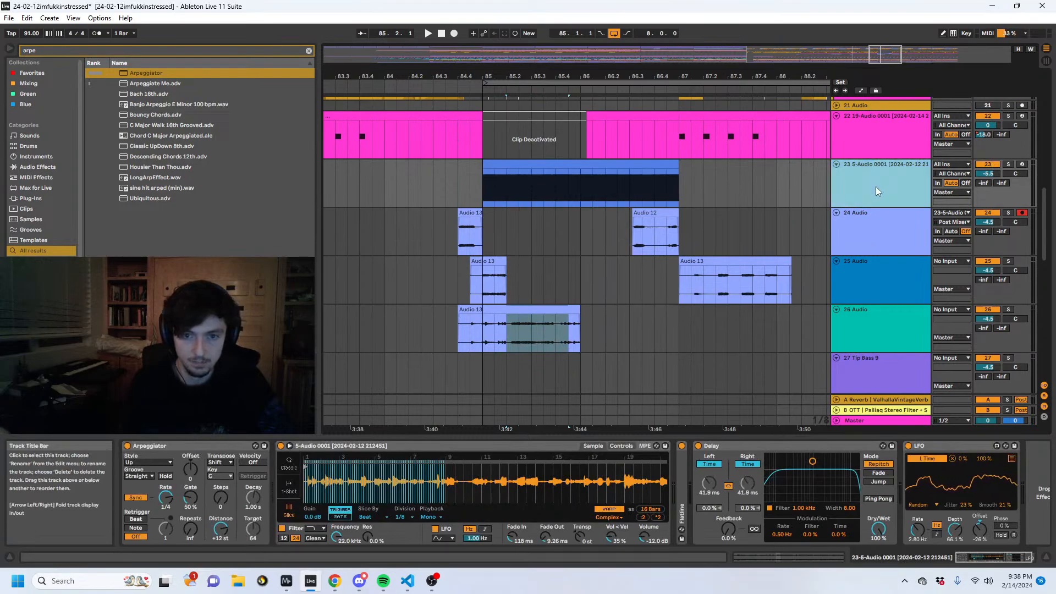
left_click(861, 230)
left_click(662, 221)
key("space")
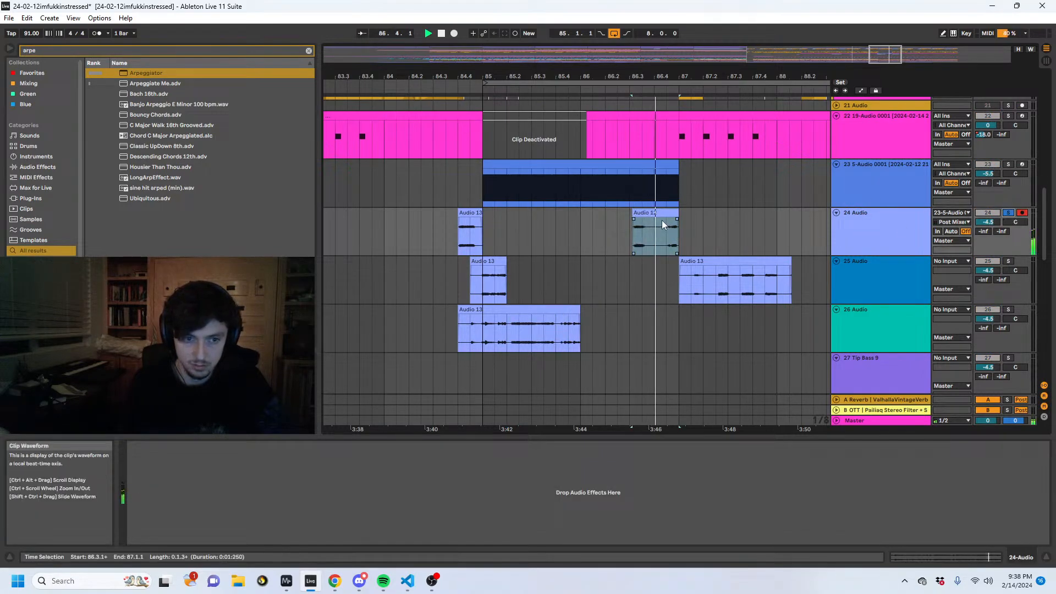
- Move the Audio 12 clip from track 24 to track 26 at 86.2.1 and split it at 86.3.3
left_click_drag(641, 304, 626, 329)
key("space")
left_click(640, 325)
key("ctrl+e")
- Stretch the second half of the split Audio 12 clip by doubling its BPM to 364 and set its warp mode to Texture
left_click(914, 557)
key("space")
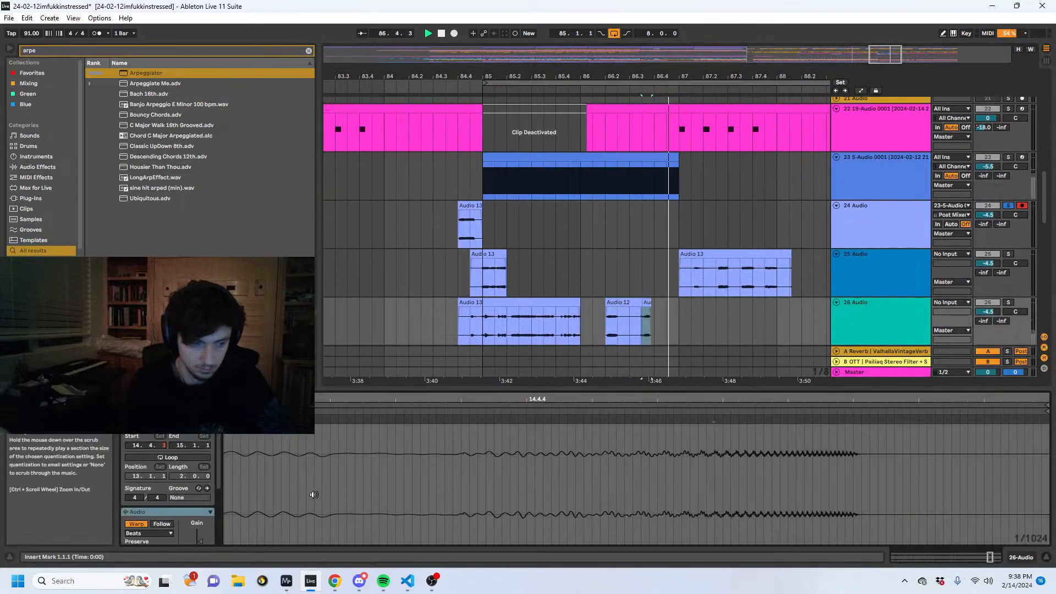
scroll(169, 520, "down", 3)
left_click(168, 523)
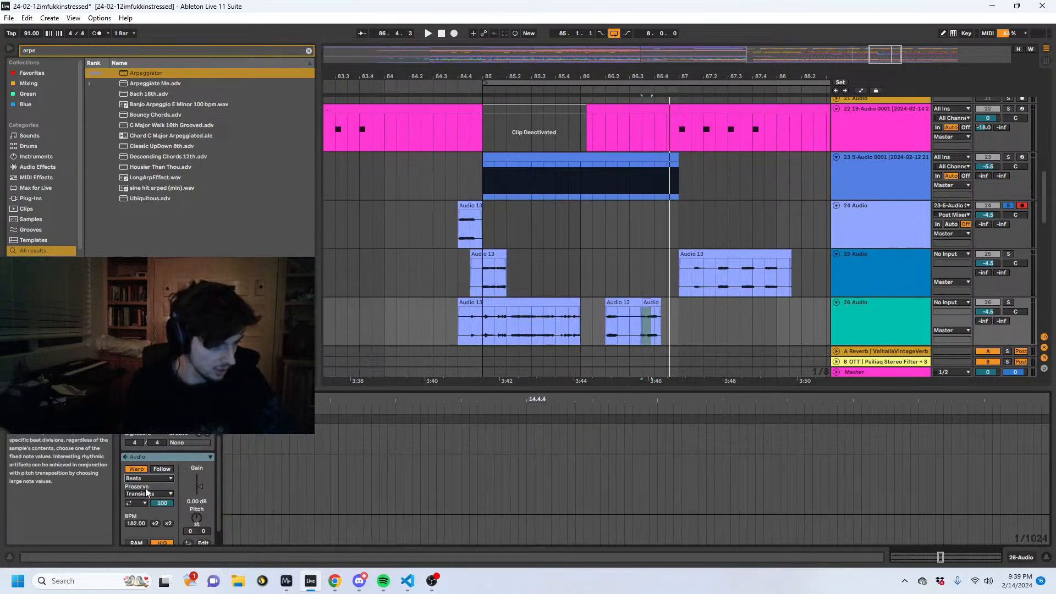
left_click(148, 478)
left_click(146, 502)
left_click(168, 523)
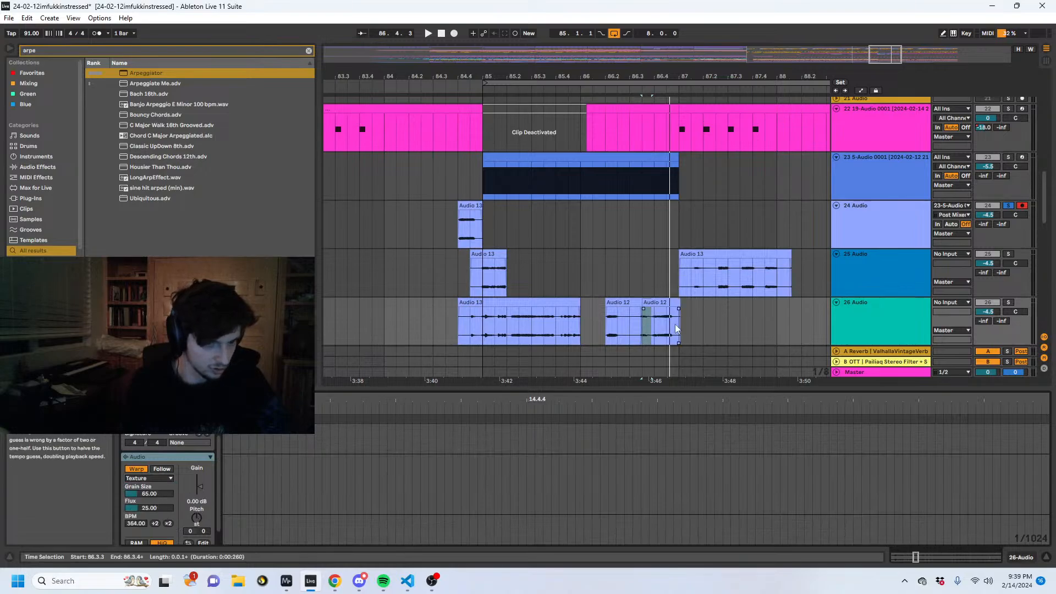
- Audition the stretched clip, crossfade the two Audio 12 clips on track 26 and turn off the track's solo
left_click(651, 308)
key("space")
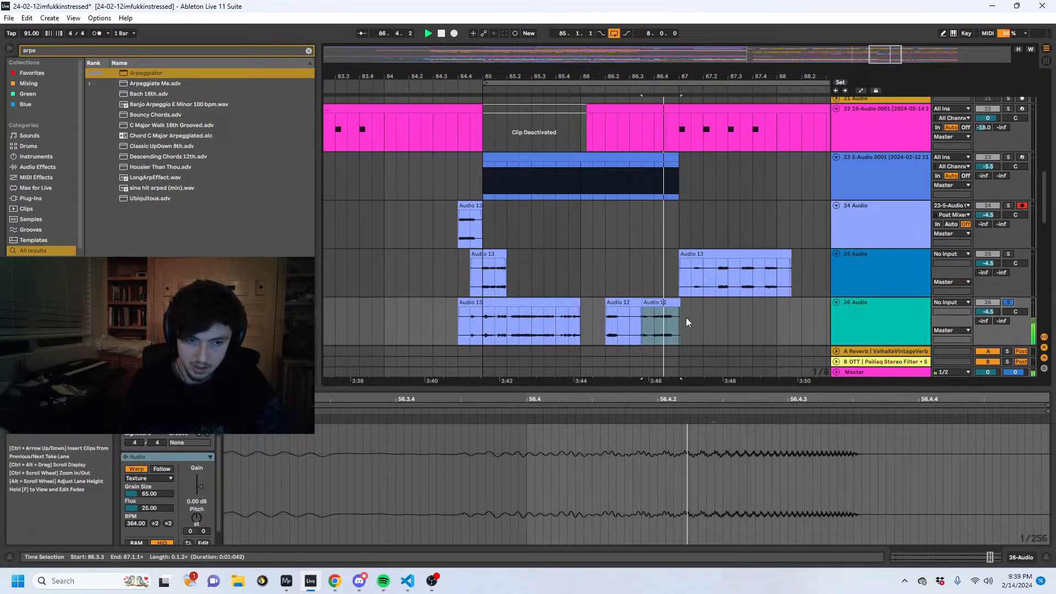
left_click(644, 309)
left_click(647, 309)
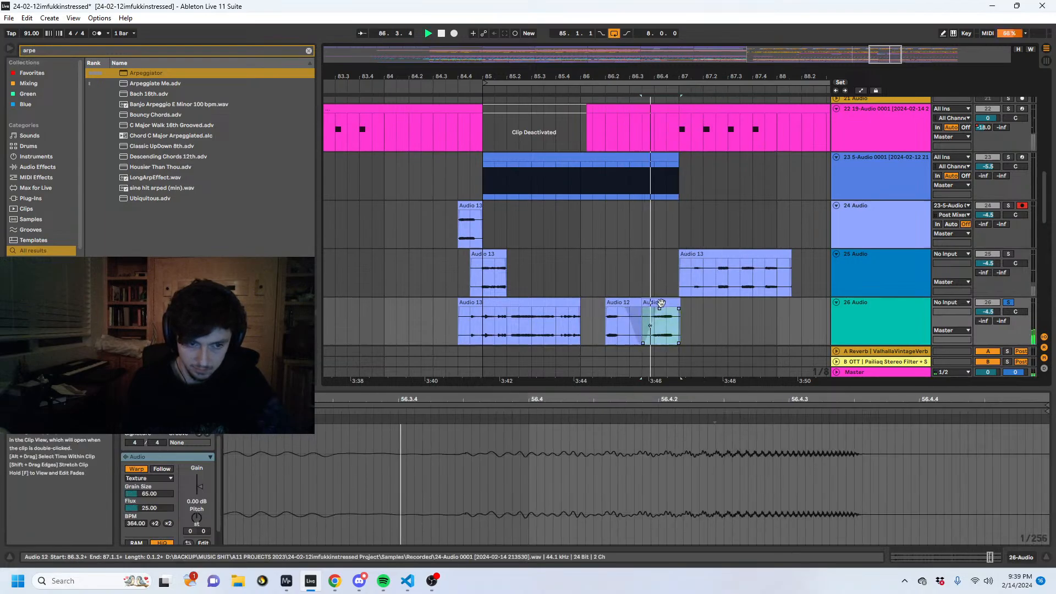
left_click(1008, 302)
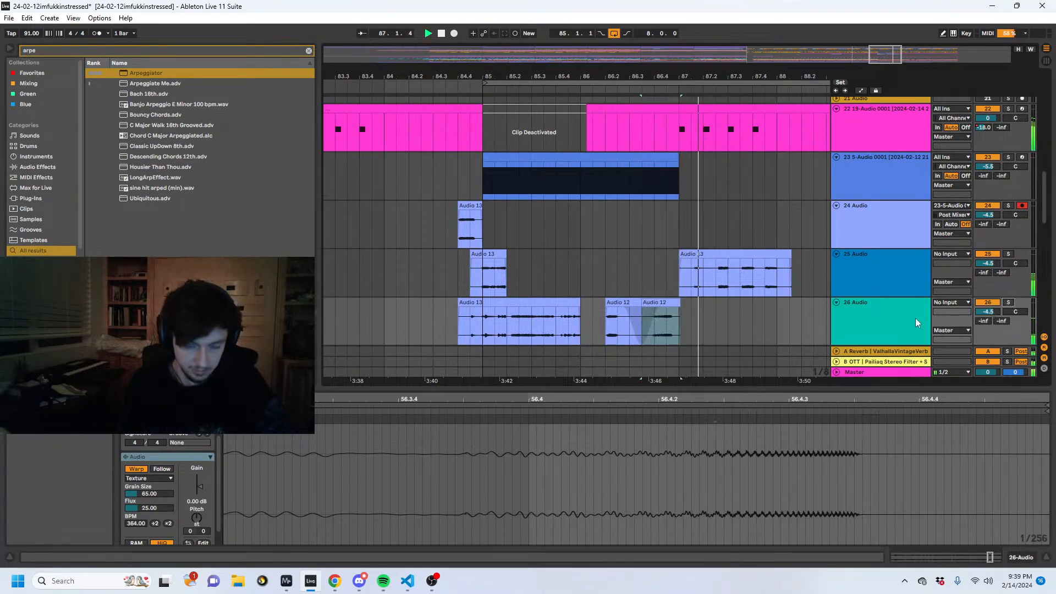
- Trim the end of the Audio 13 clip on track 26 to 85.4.1 and add a short fade-out
left_click(454, 288)
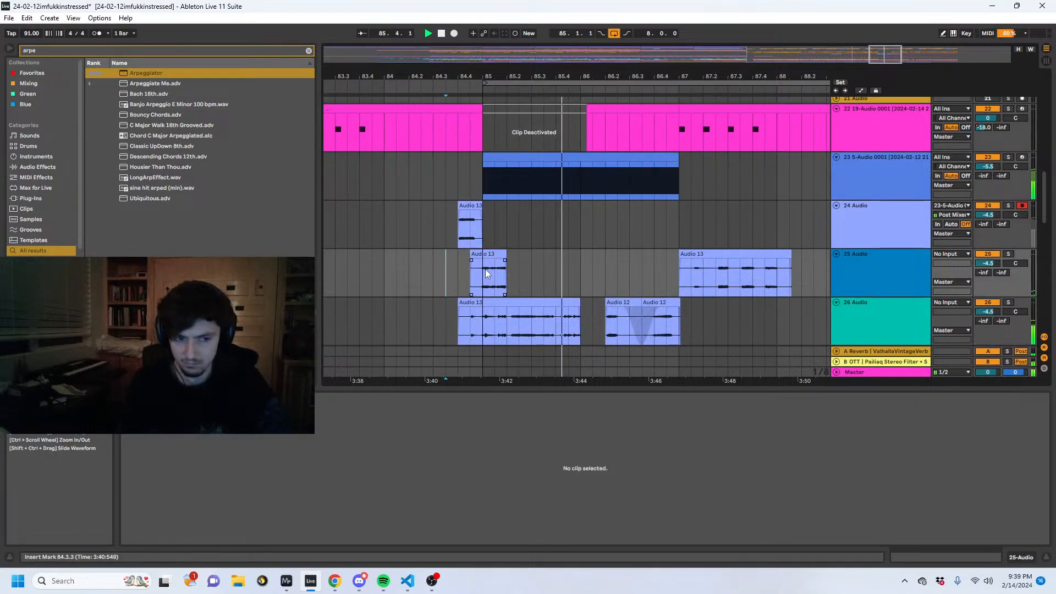
key("space")
left_click_drag(579, 319, 556, 322)
key("Delete")
key("space")
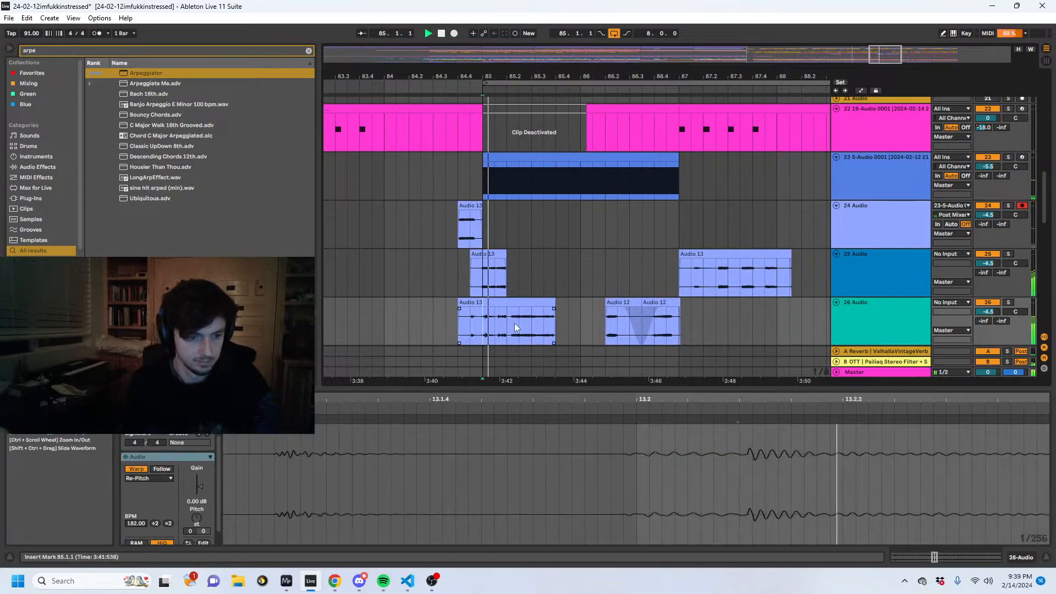
key("space")
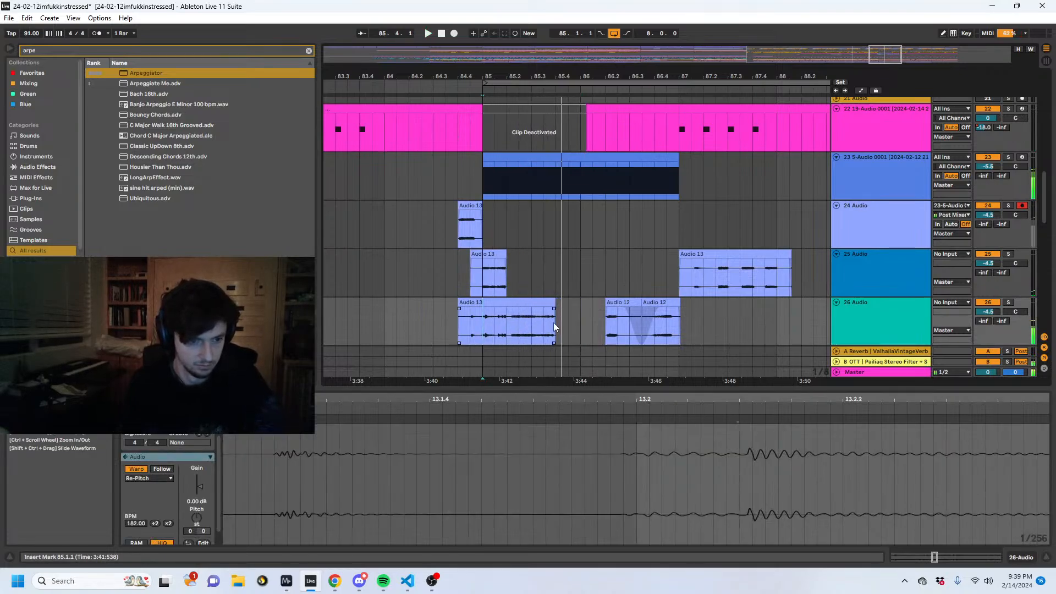
left_click_drag(553, 309, 550, 308)
- Insert a new audio track directly below track 23
left_click(493, 220)
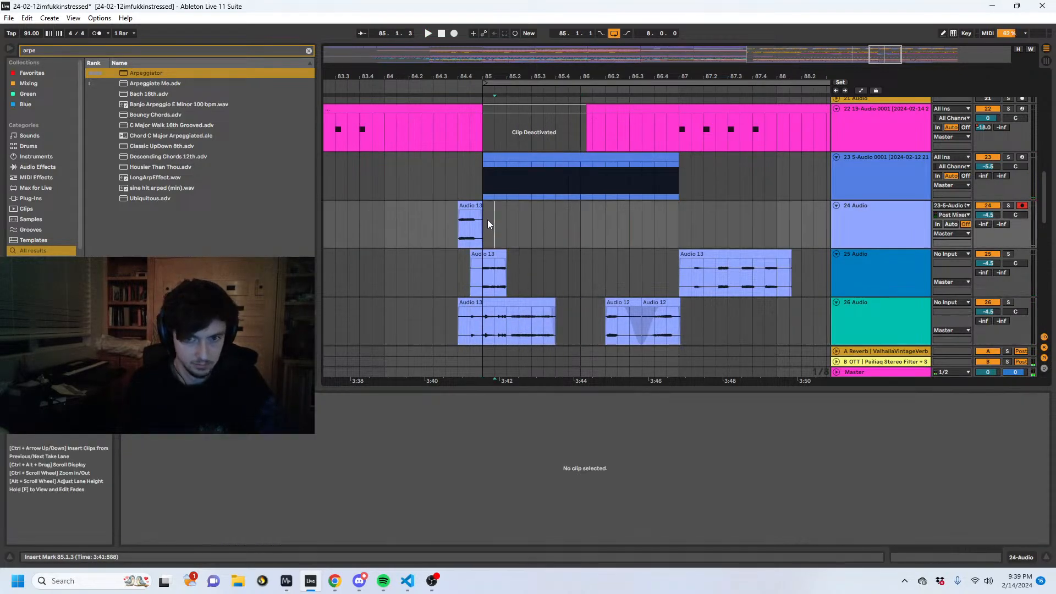
left_click(869, 169)
key("ctrl+t")
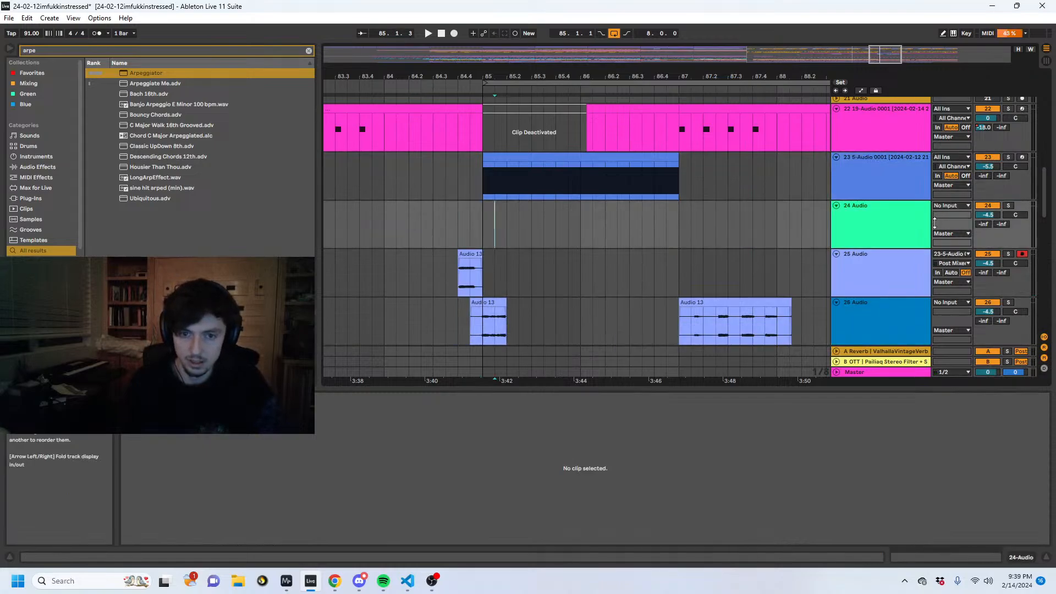
- Record the output of track 23 onto armed track 25, restarting the take from 85.1.1
key("F9")
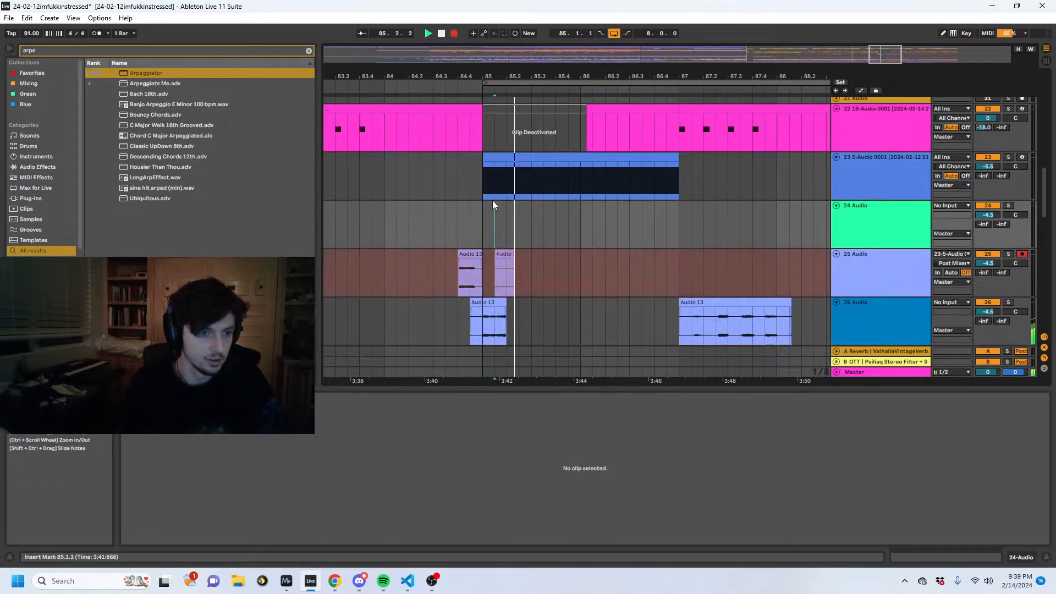
left_click(488, 207)
key("space")
left_click(454, 34)
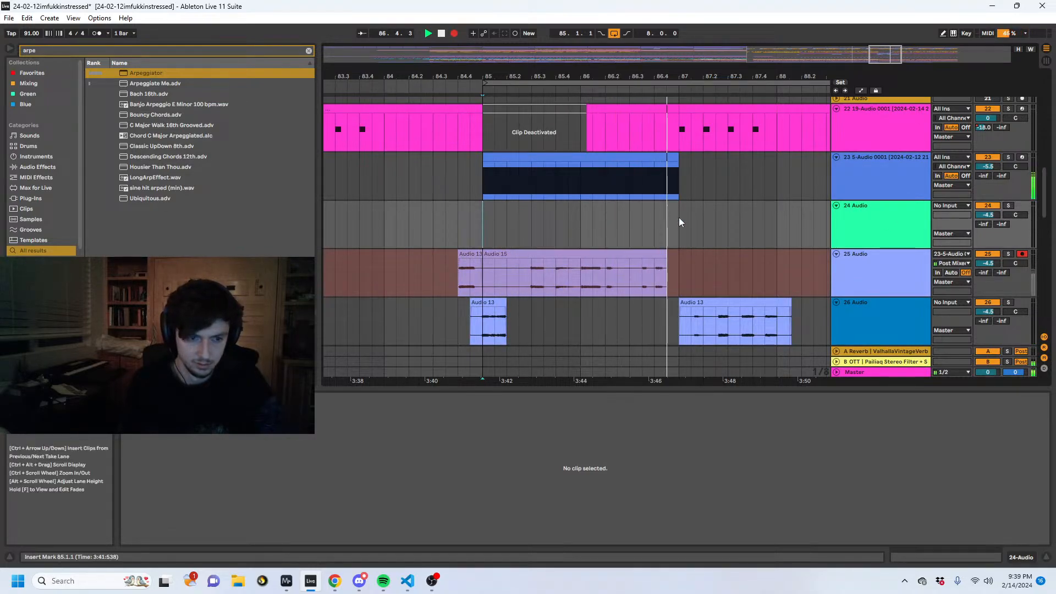
- Duplicate track 23's two-bar MIDI clip to bars 87 to 89 and stop the recording
left_click_drag(679, 218, 486, 206)
left_click(585, 158)
key("ctrl+d")
key("space")
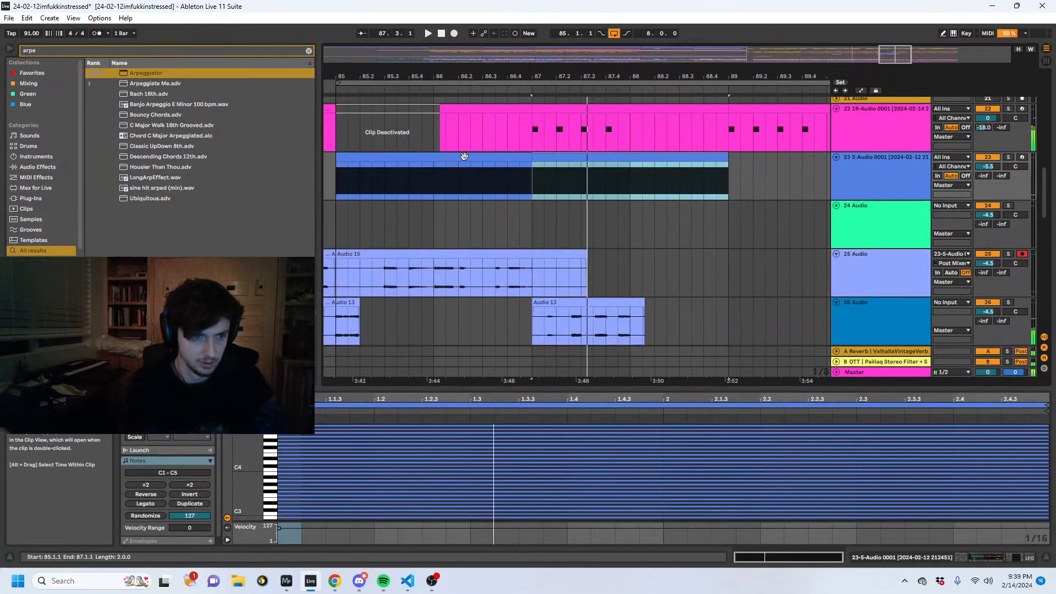
- Split the new Audio 15 clip on track 25 at 85.3.1 and 85.4.1
left_click(464, 156)
scroll(527, 220, "down", 1)
left_click(532, 259)
left_click(361, 262)
left_click(879, 253)
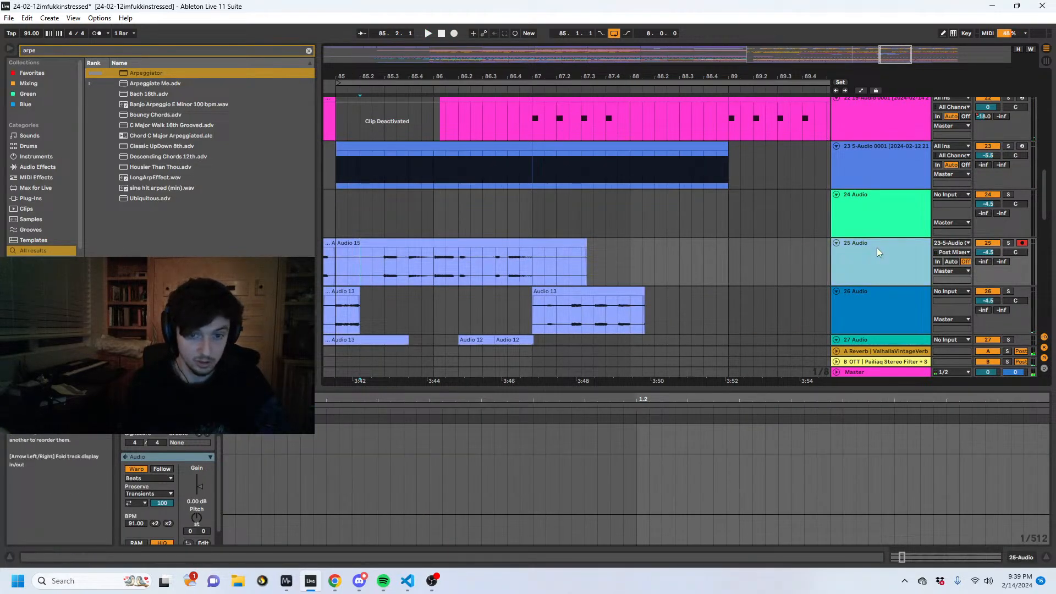
scroll(550, 236, "down", 2)
mouse_move(407, 206)
left_mouse_down()
mouse_move(388, 200)
mouse_move(394, 238)
left_mouse_up()
key("ctrl+e")
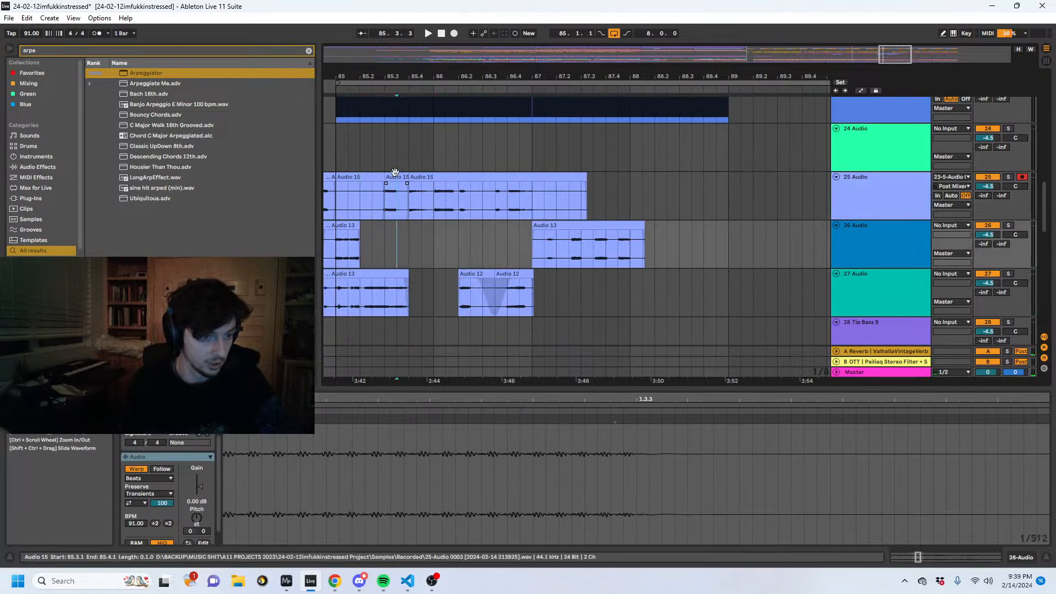
- Move the Audio 15 portion from 85.3.1 to 86.3.1 down to track 26 and play the remaining clip on track 25
left_click_drag(384, 193, 467, 227)
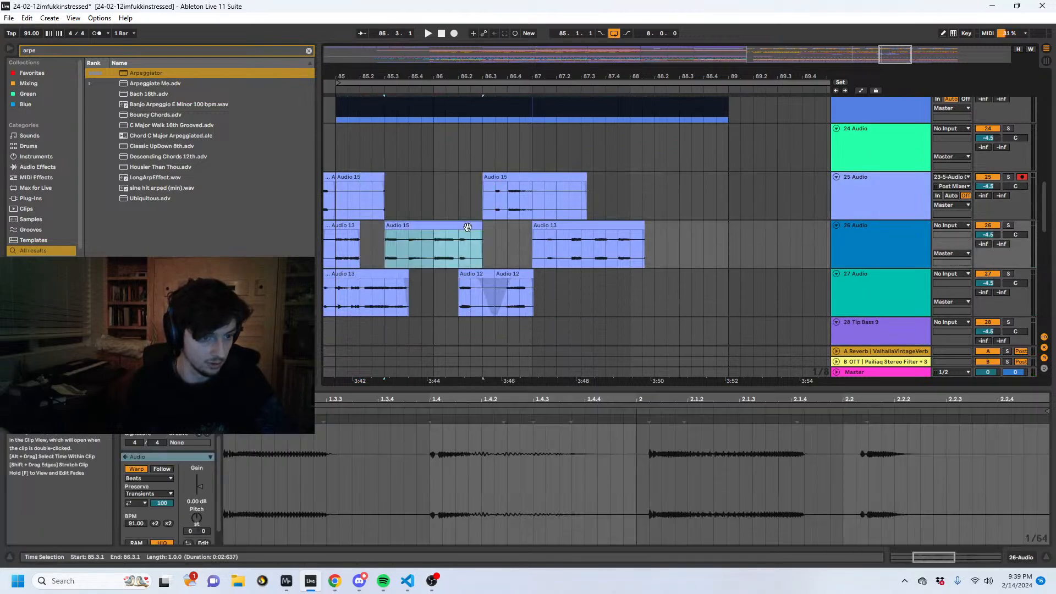
left_click(496, 189)
key("space")
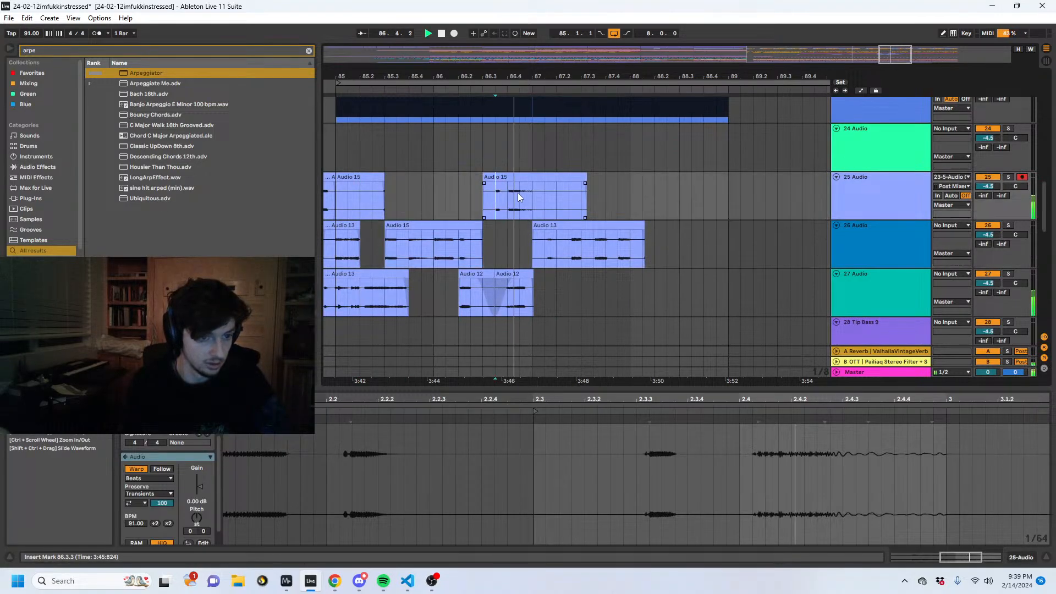
- Move the Audio 15 portion from 86.3.3 to 86.4.1 down to track 26 and play the soloed result from 85.1.1
left_click(1009, 176)
left_click_drag(494, 199, 501, 226)
left_click(337, 246)
key("space")
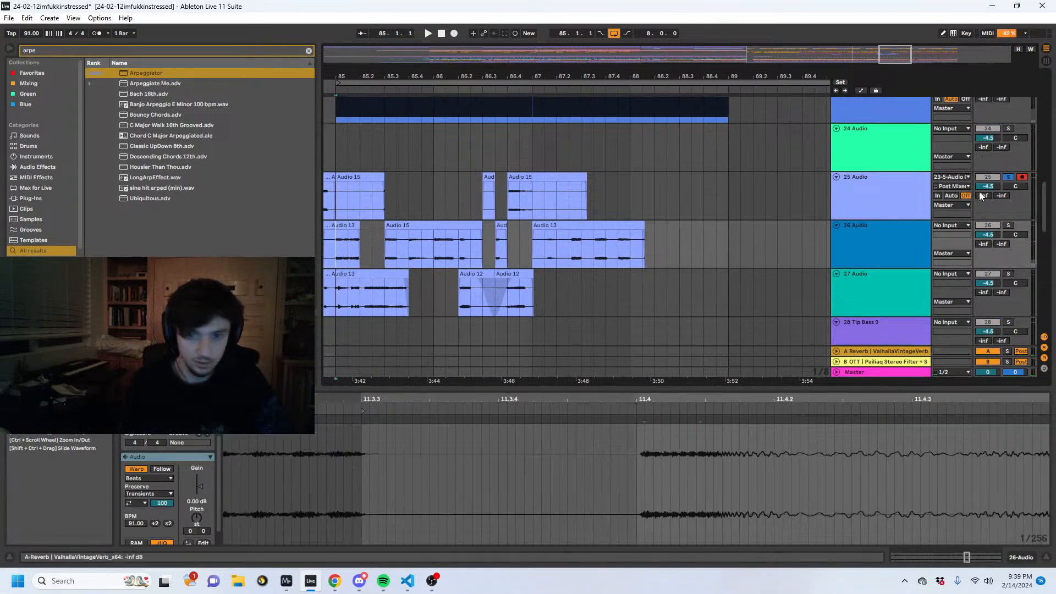
left_click(1008, 177)
- Insert a new audio track below track 25 and set its input to Ext. In, channel 1
left_click(334, 200)
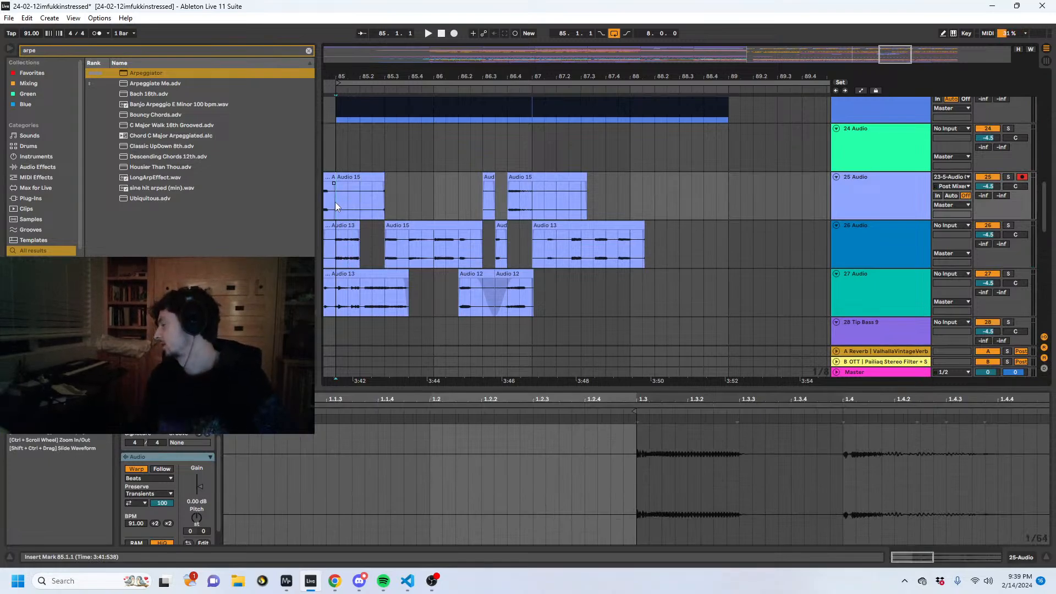
left_click_drag(402, 75, 491, 79)
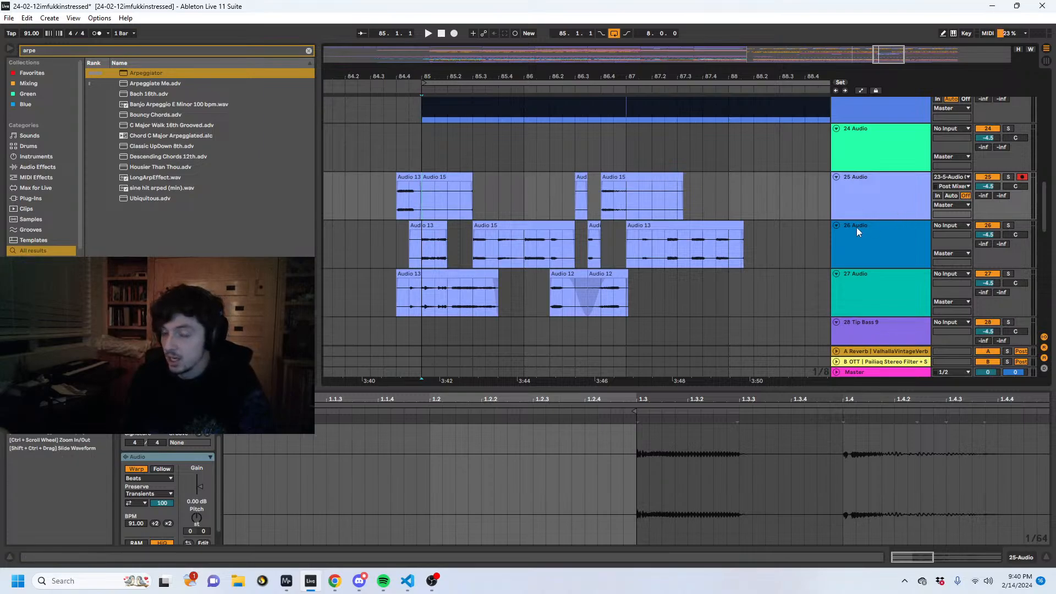
key("ctrl+t")
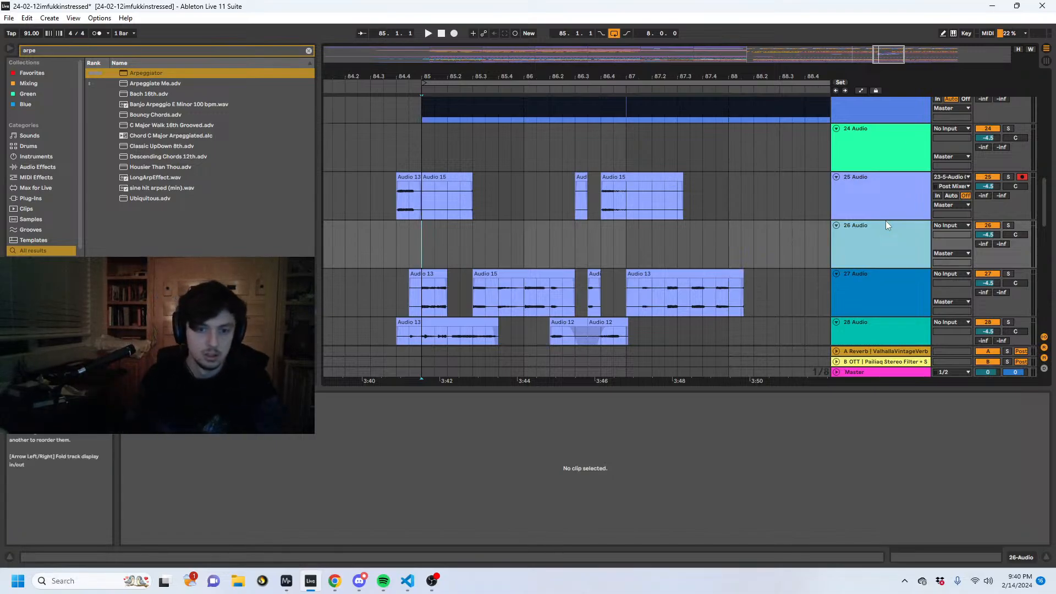
left_click(942, 225)
scroll(934, 262, "up", 2)
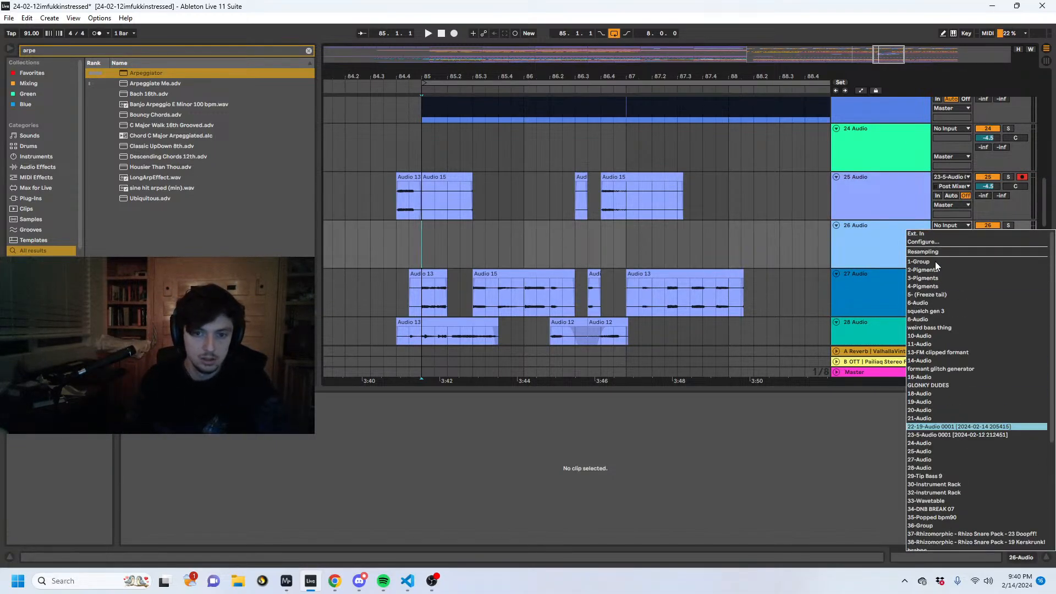
left_click(929, 233)
left_click(945, 234)
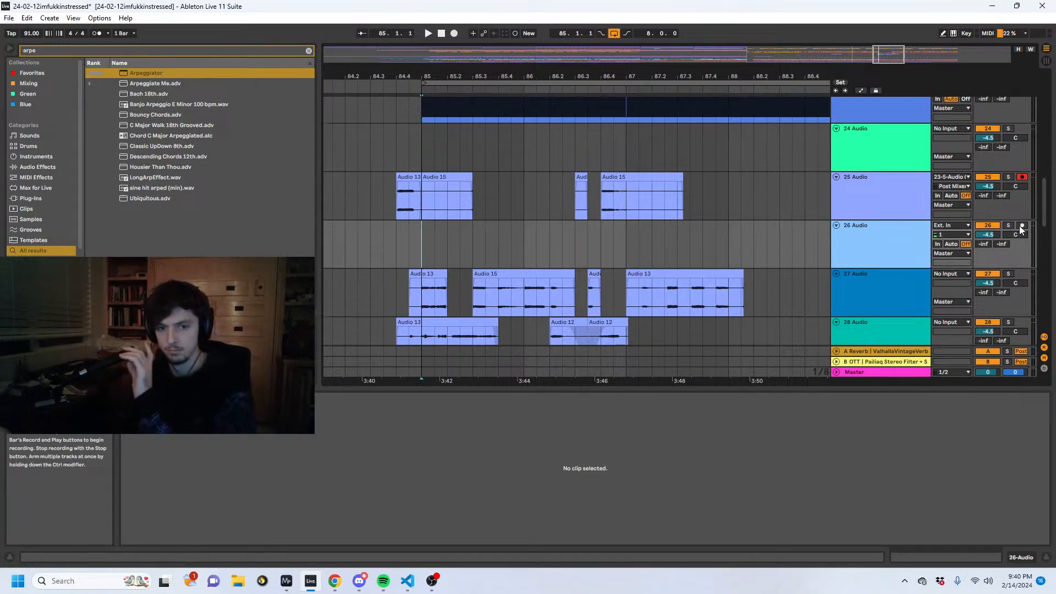
left_click(956, 234)
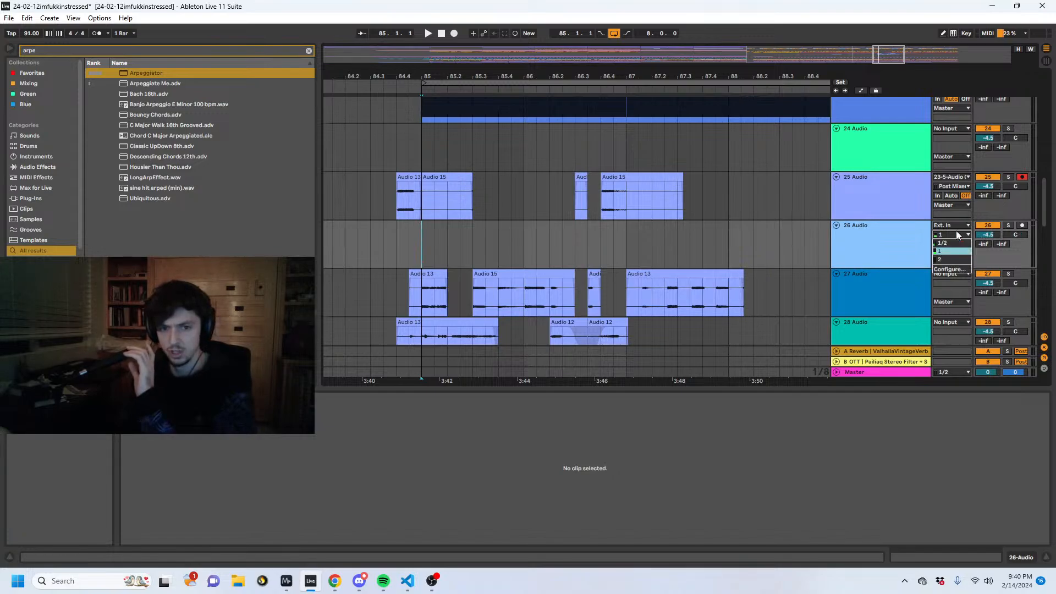
left_click(957, 235)
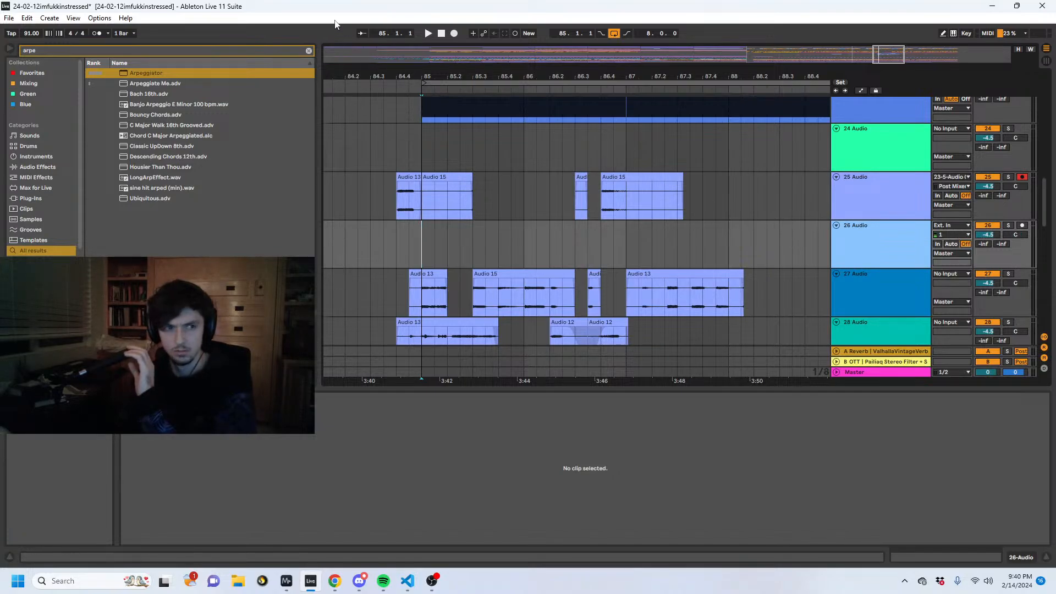
- Reselect Microphone (Scarlett 2i2 USB) Wave as the input device in the audio preferences, keeping the Scarlett 2i2 output
left_click(99, 18)
left_click(122, 312)
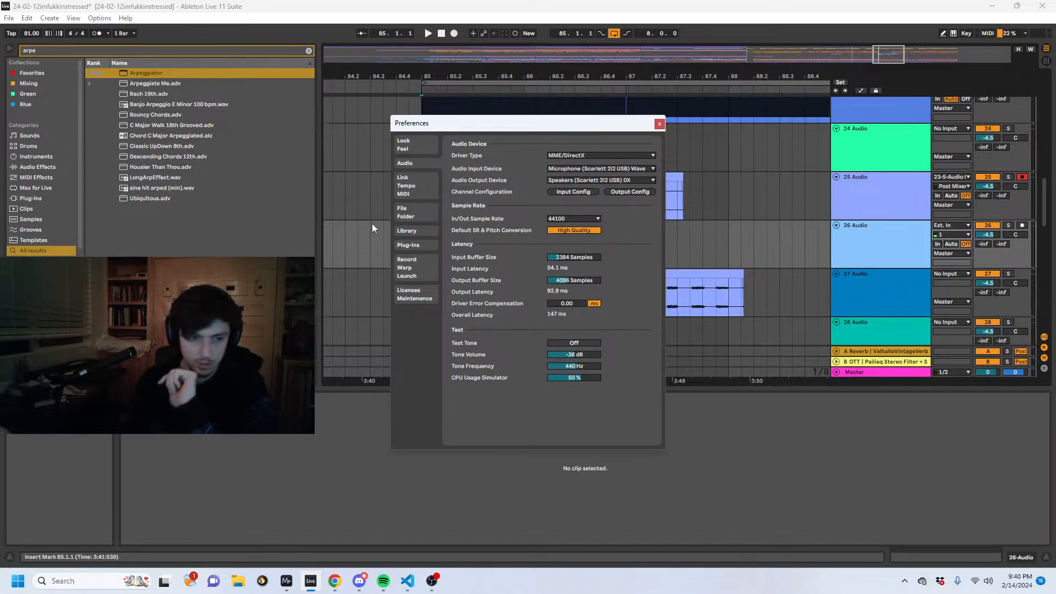
left_click(563, 168)
left_click(561, 169)
left_click(563, 179)
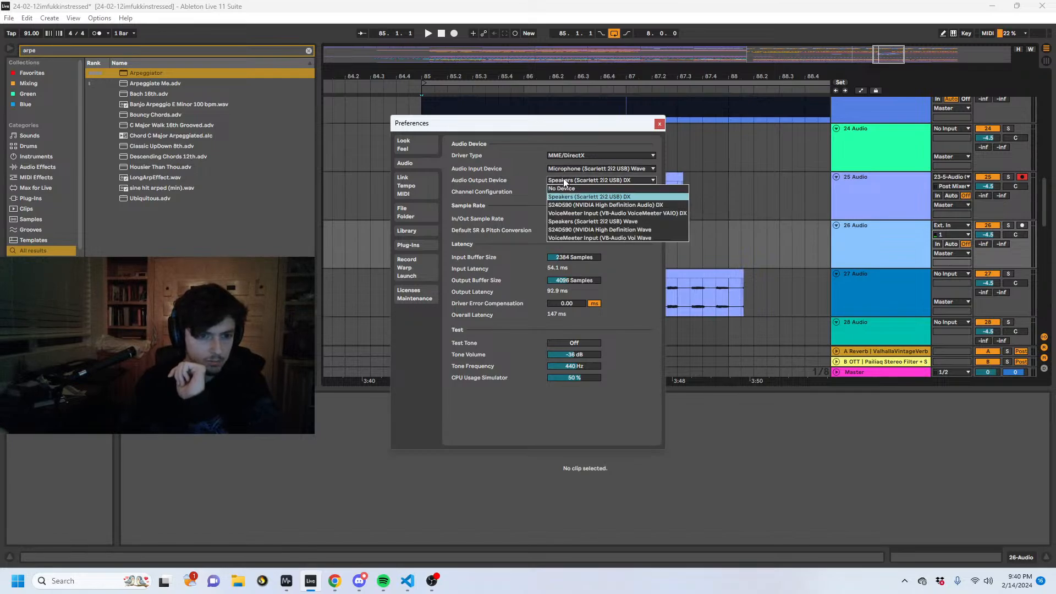
left_click(563, 178)
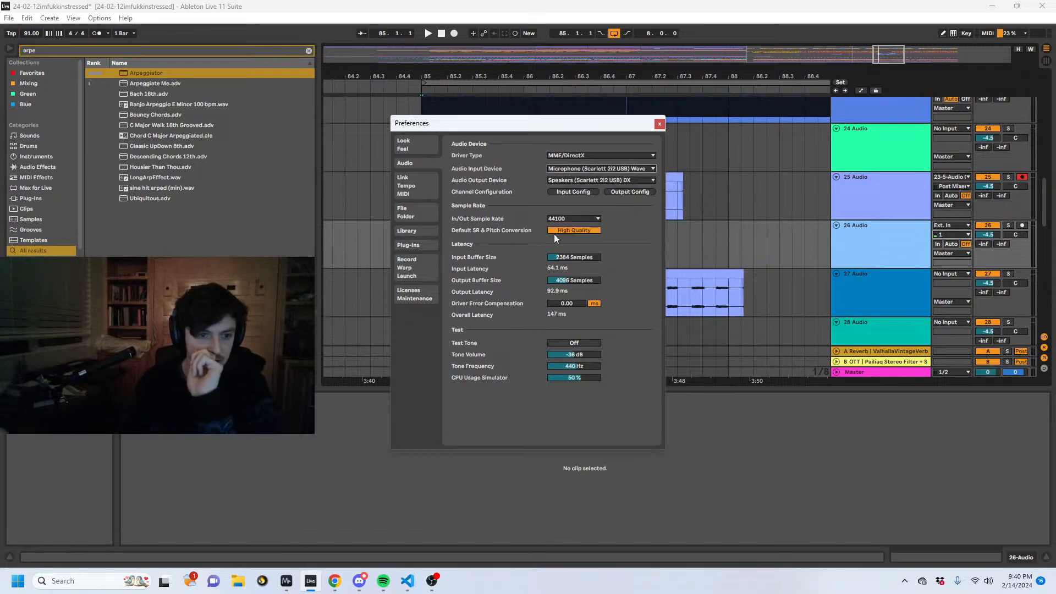
left_click(580, 168)
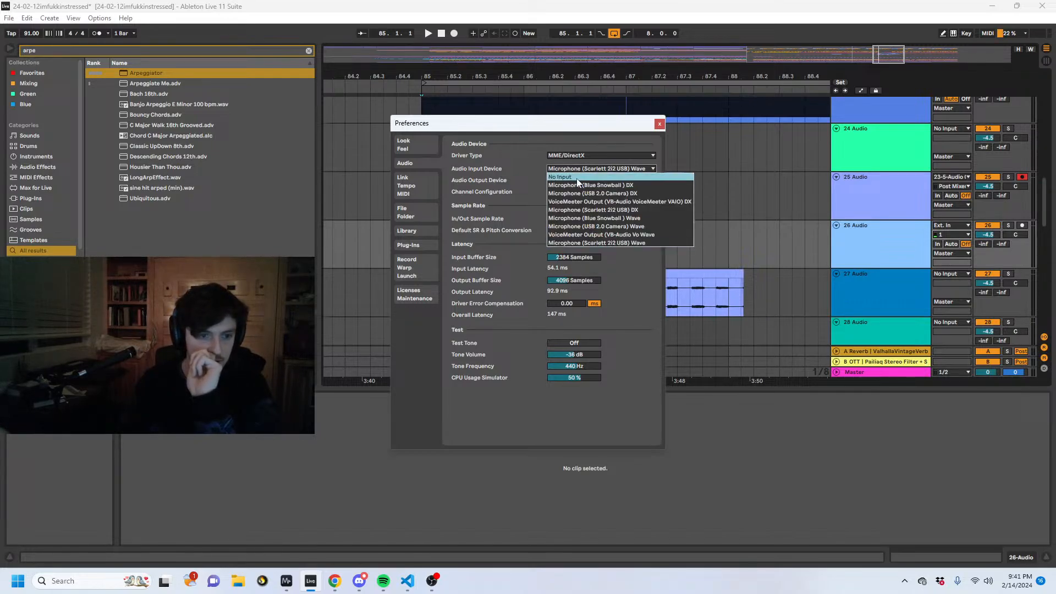
left_click(584, 170)
left_click(582, 169)
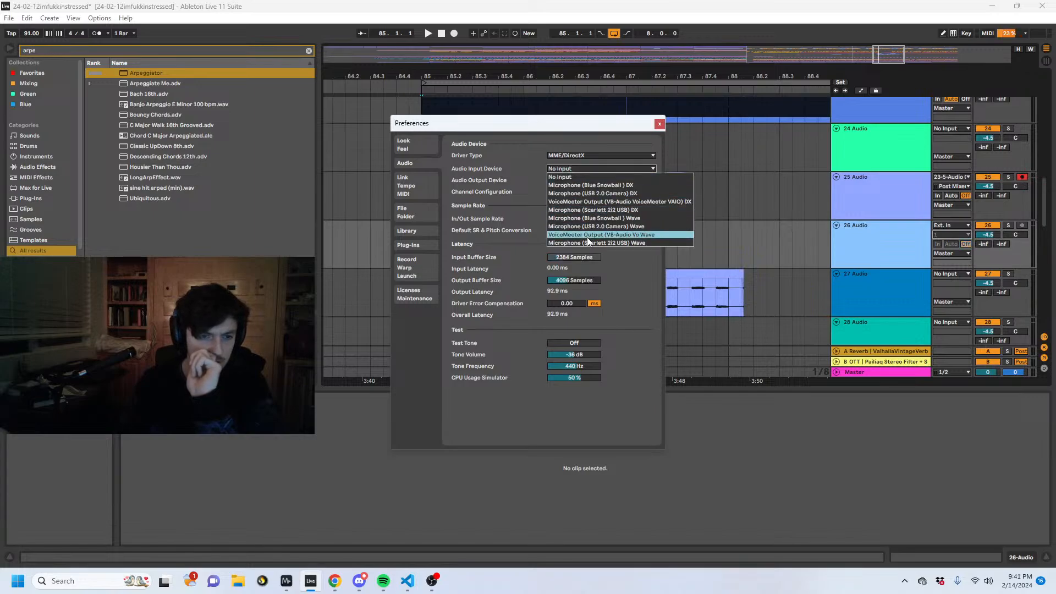
left_click(587, 237)
left_click(606, 170)
left_click(599, 174)
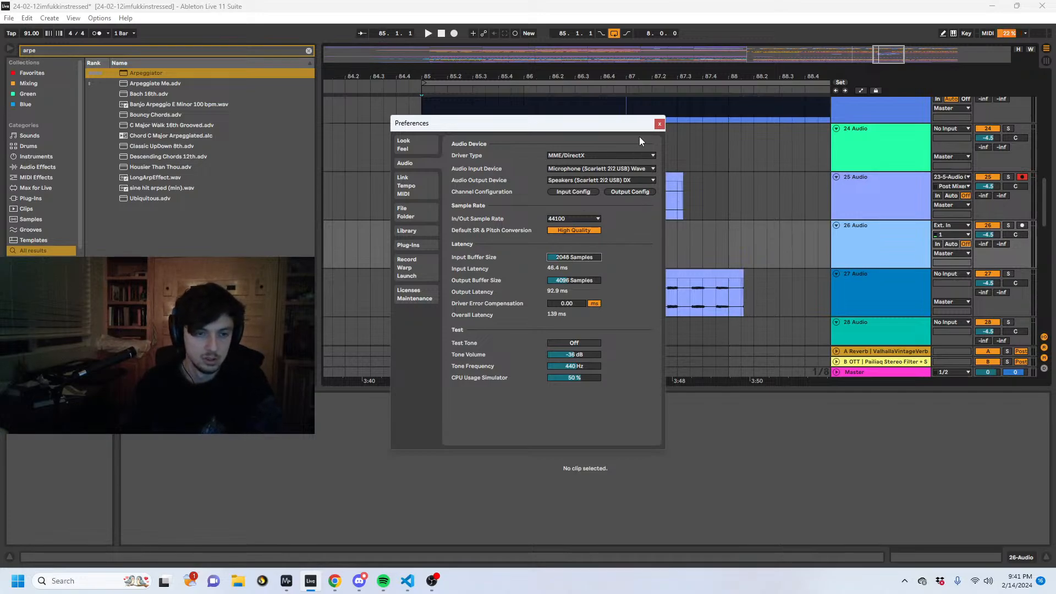
left_click(659, 125)
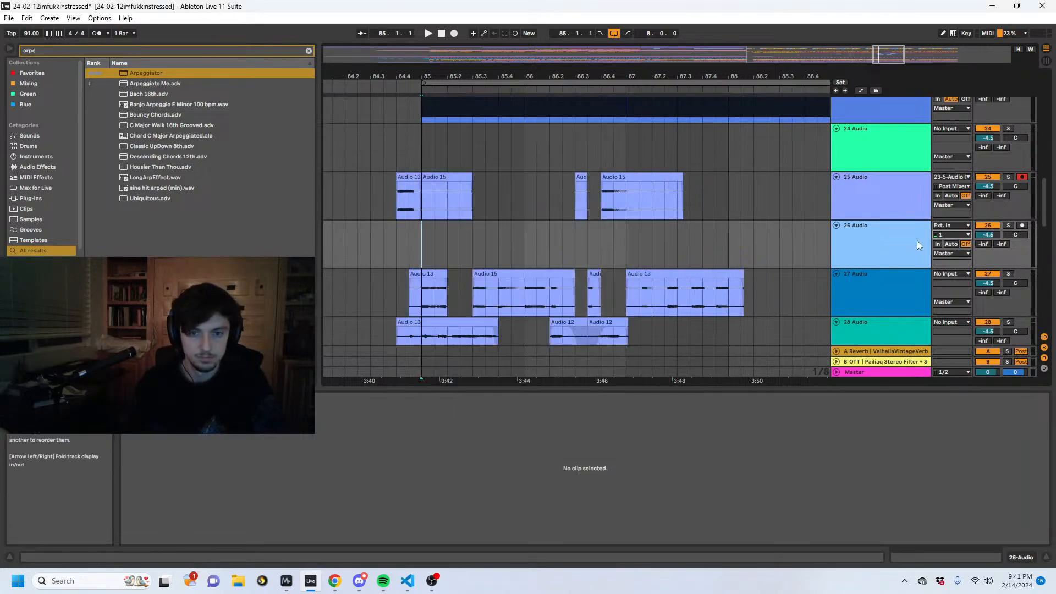
- Record the microphone onto armed track 26 from 85.1.1 and play the soloed take from 86.3.1 and 85.4.3
left_click(453, 33)
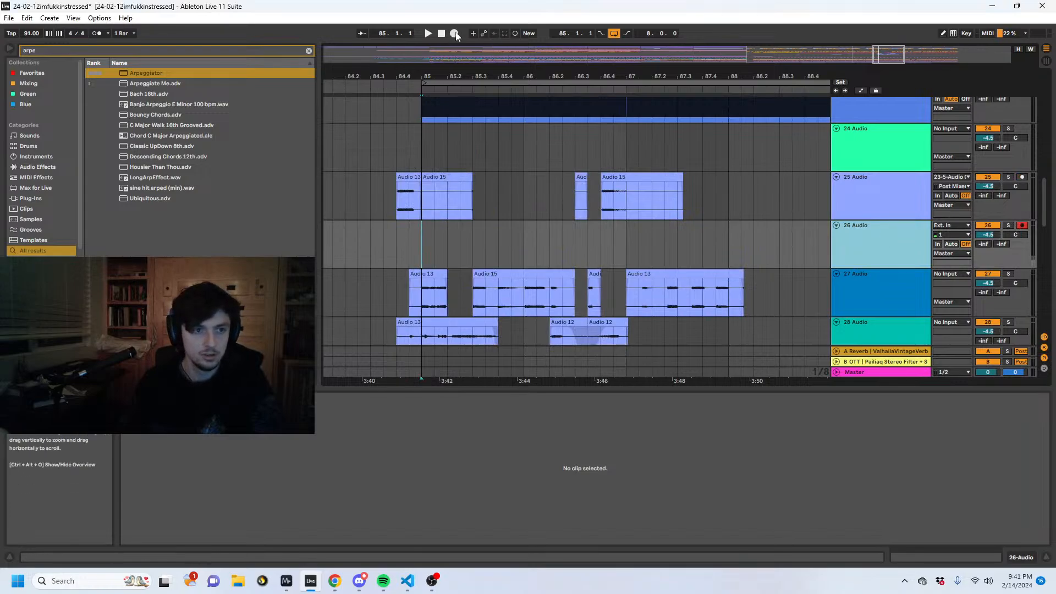
left_click(1008, 225)
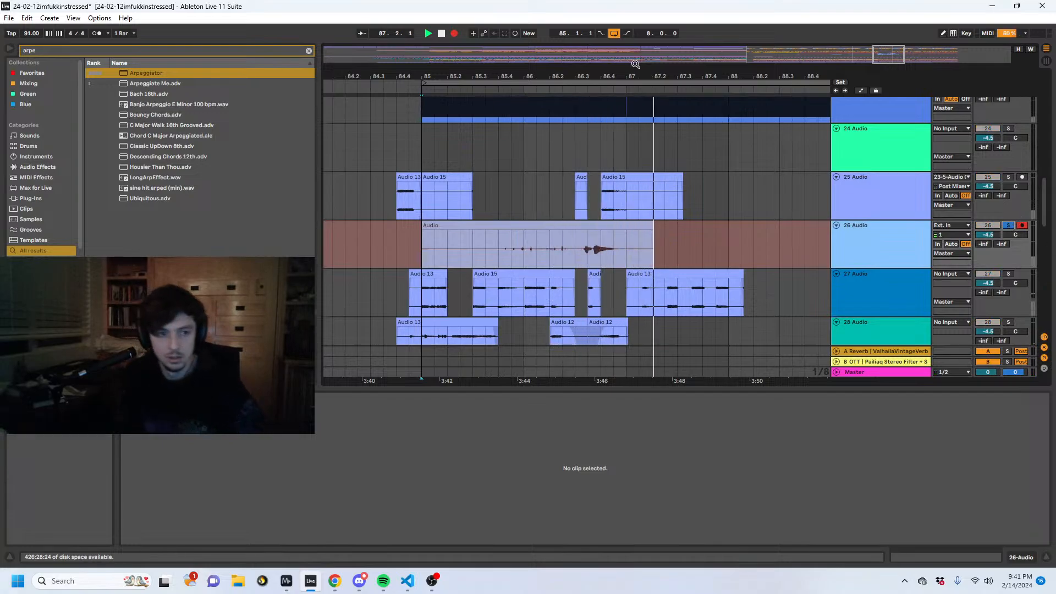
key("space")
left_click(583, 255)
key("space")
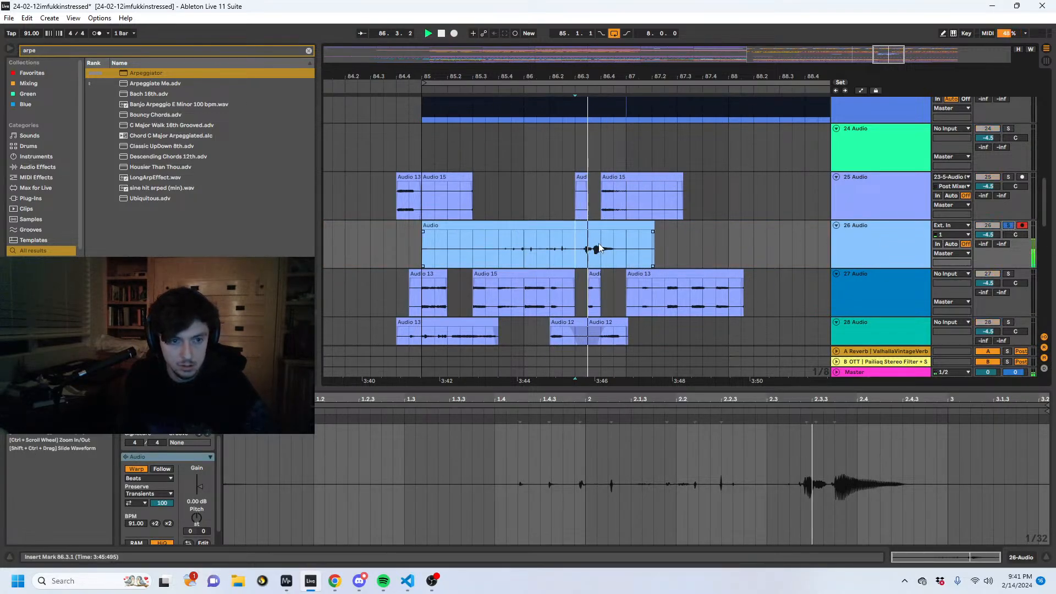
left_click(511, 251)
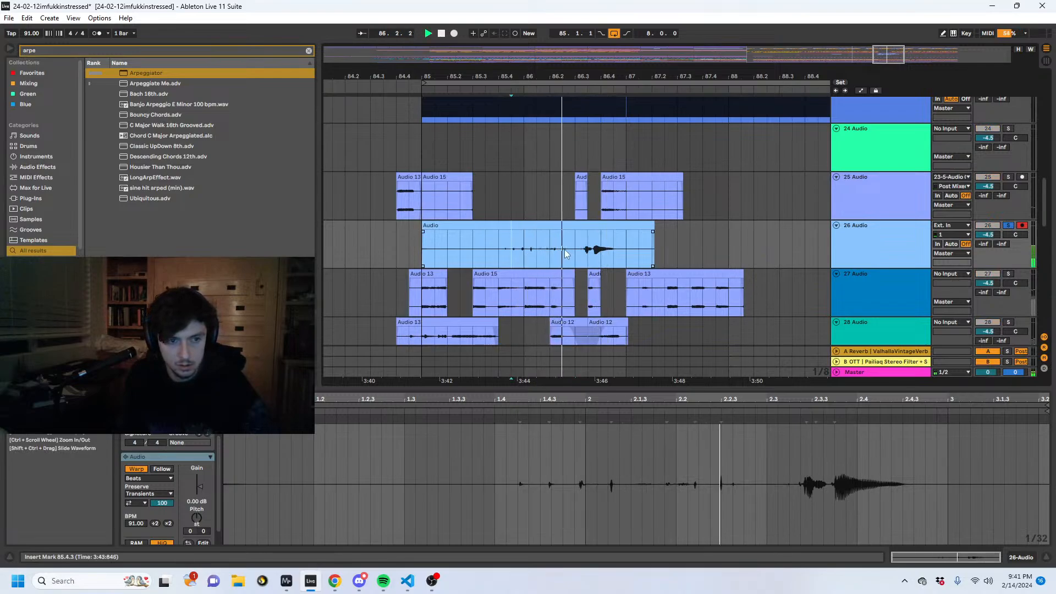
- Stop playback, delete track 26's take between 85.1.1 and 87.1.1 and unsolo the track
key("space")
left_click_drag(628, 245, 421, 247)
key("Delete")
left_click(1006, 226)
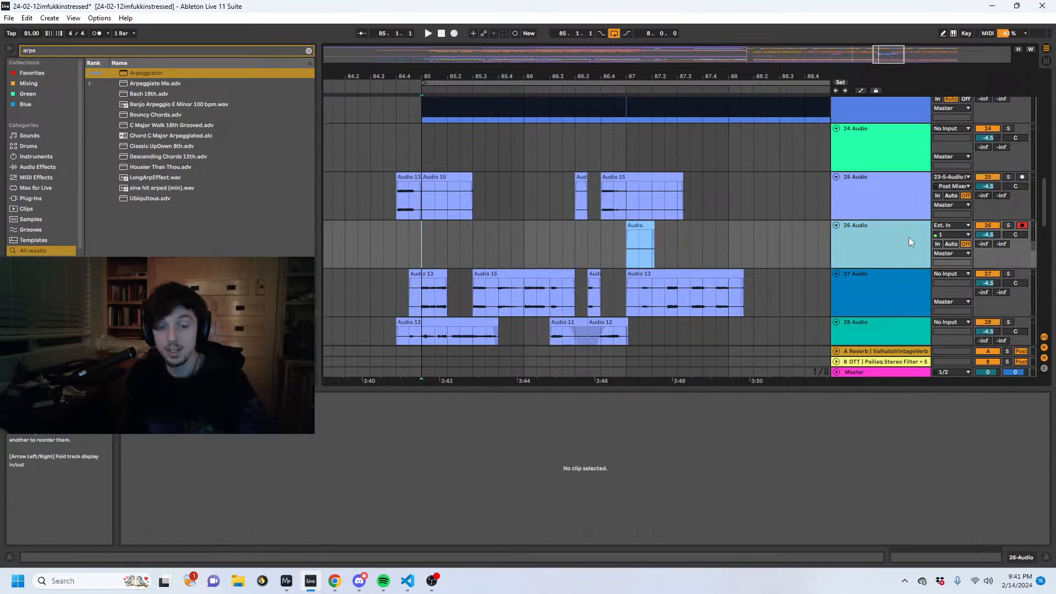
- Record a new microphone take onto track 26 from 85.1.1 and play it back soloed
left_click(418, 246)
left_click(458, 34)
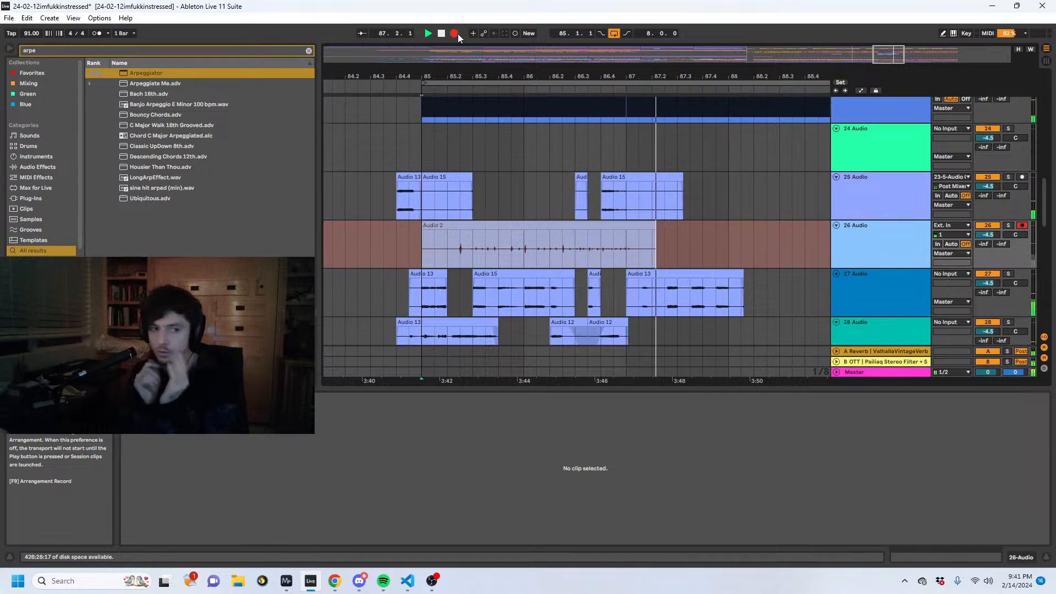
key("space")
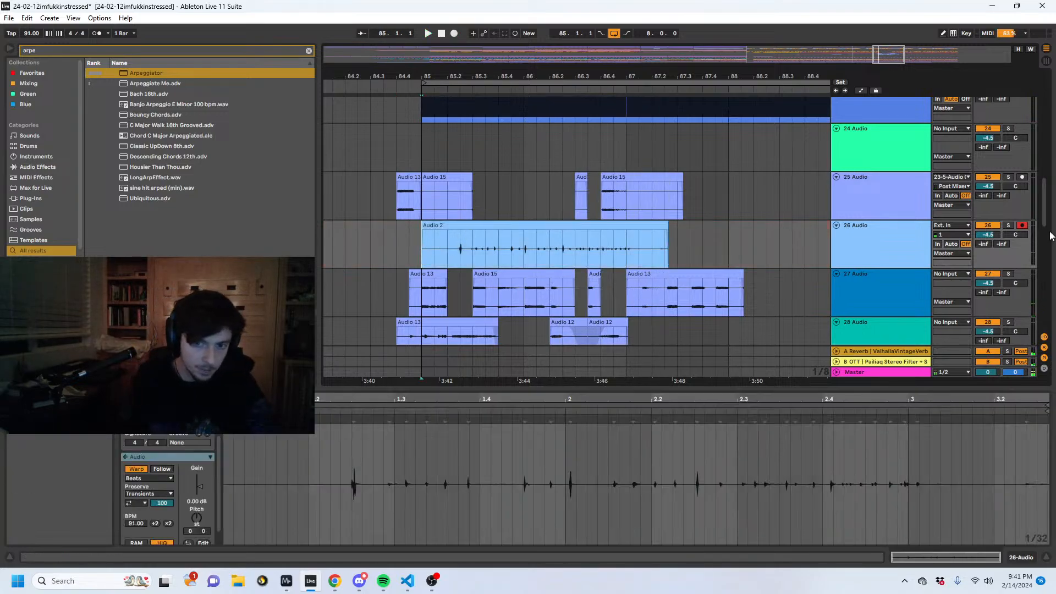
left_click(1007, 225)
key("space")
left_click(476, 257)
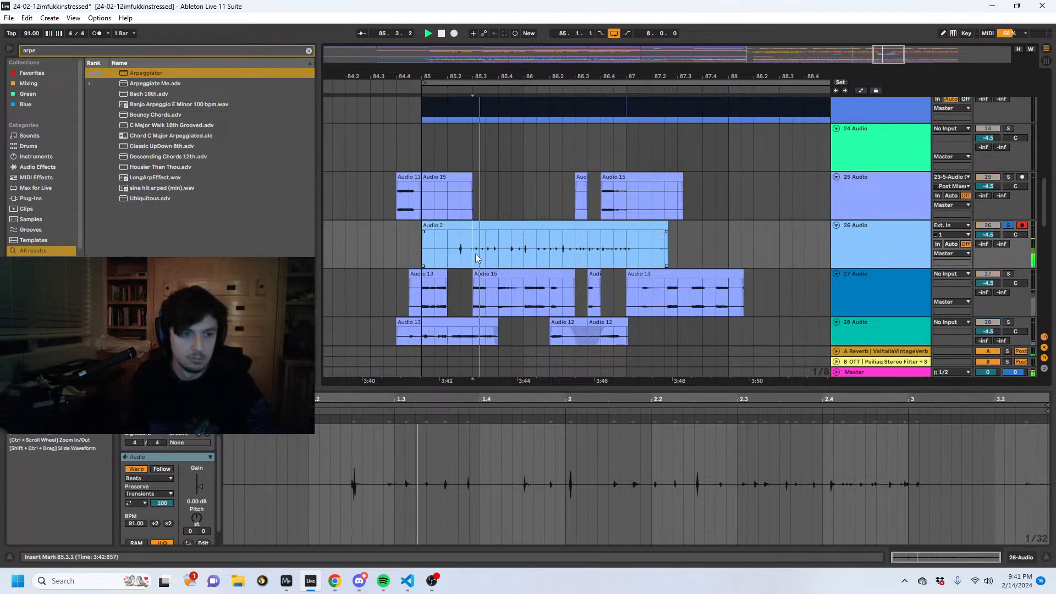
- Delete the Audio 2 portion from 85.2.1 to 85.3.1 and split the remaining clip at 87.1.1
left_click_drag(476, 257, 453, 243)
key("Delete")
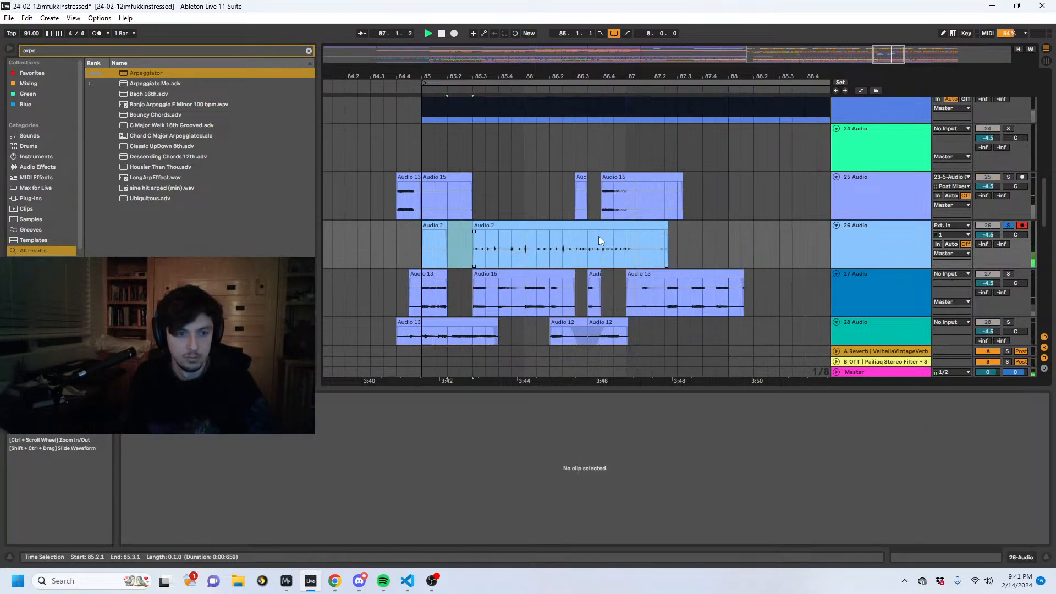
key("space")
left_click(626, 243)
key("ctrl+e")
left_click(528, 225)
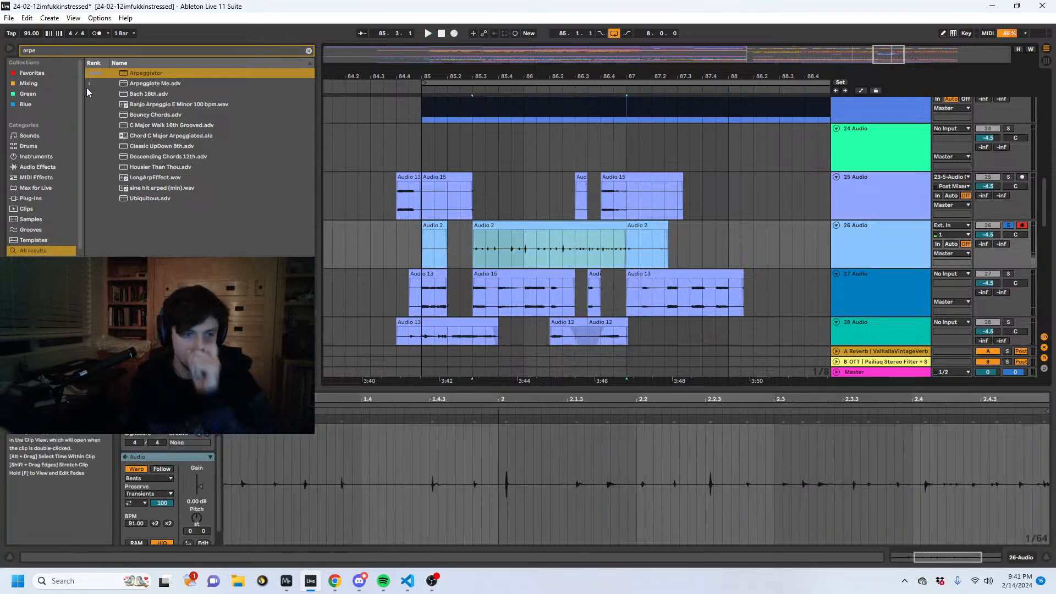
- Nudge the Audio 2 clip between 85.3.1 and 87.1.1 slightly earlier, aligning its transient with the start of bar 86
left_click_drag(517, 76, 517, 132)
left_click_drag(557, 76, 557, 108)
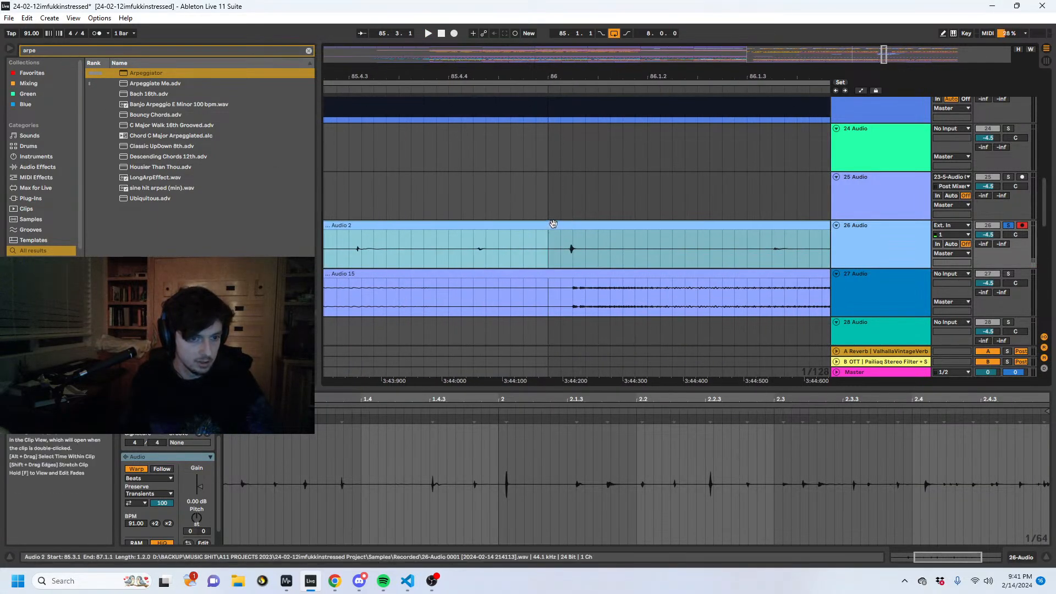
left_click_drag(553, 224, 531, 230)
left_click_drag(536, 76, 536, 85)
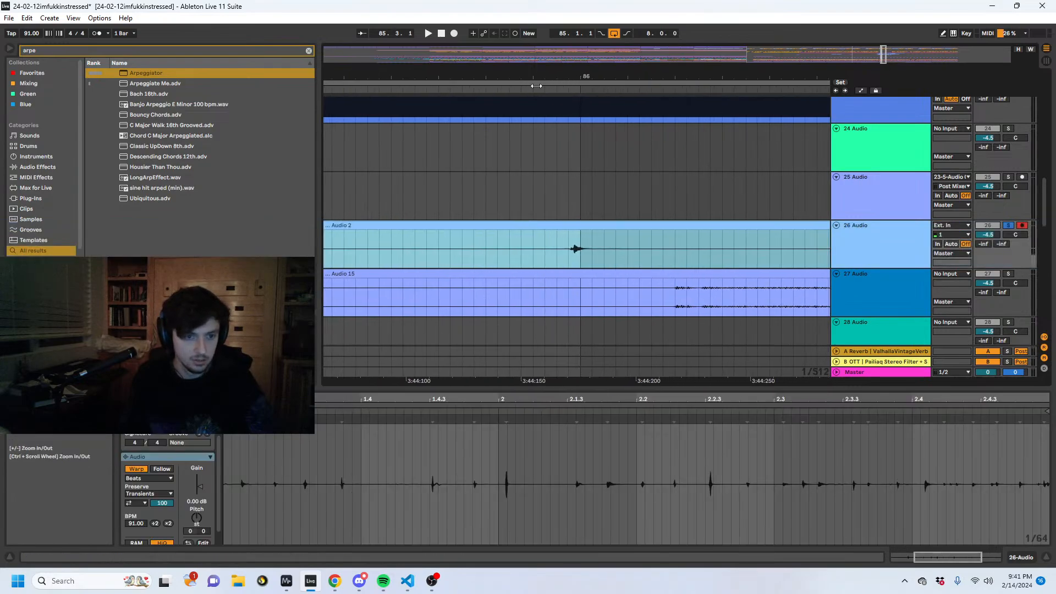
left_click_drag(573, 226, 580, 227)
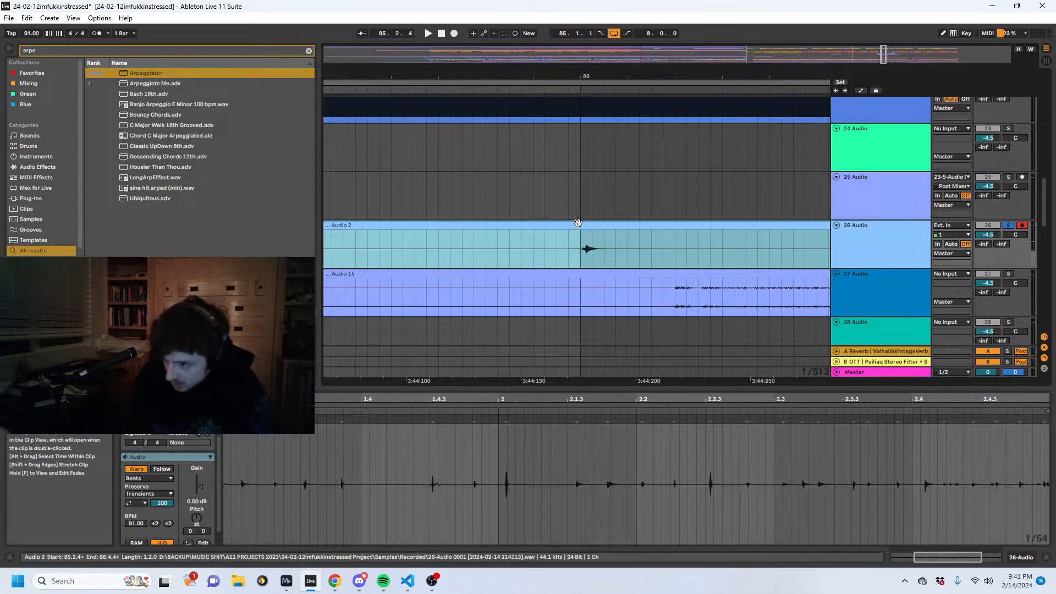
- Extend the start of the nudged Audio 2 clip back to 85.1.1
left_click_drag(512, 76, 614, 34)
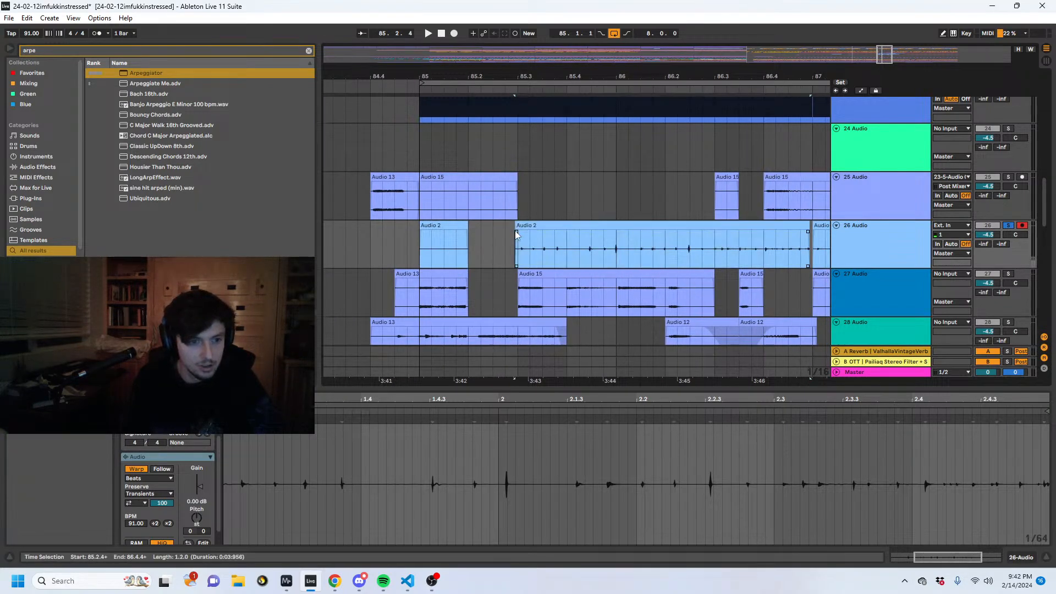
left_click_drag(518, 225, 422, 228)
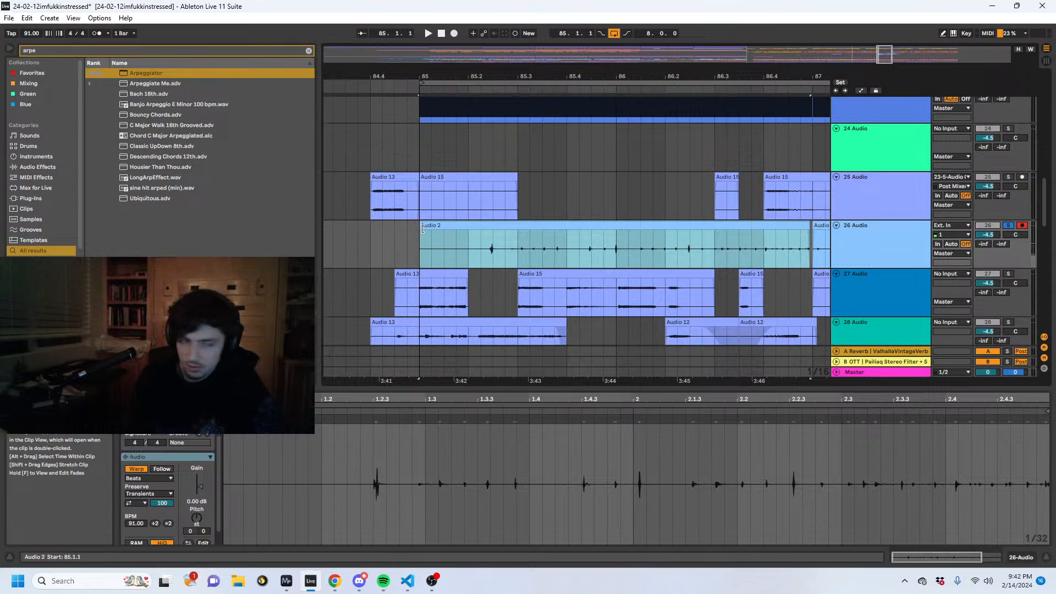
key("space")
left_click_drag(419, 229, 416, 231)
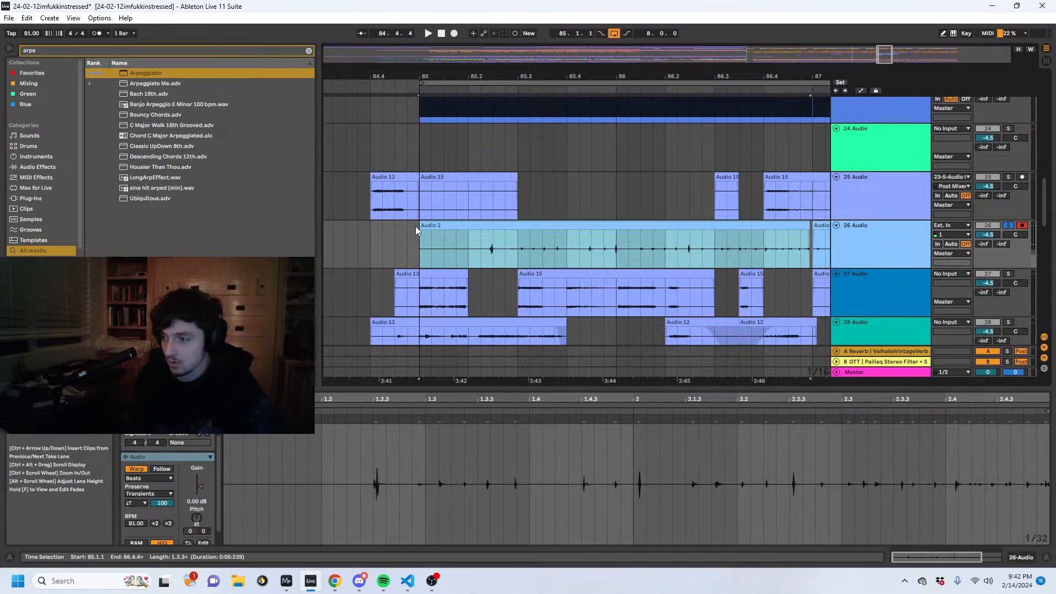
- Delete the Audio 2 portion from 85.2.1 to 85.2.3 on track 26
left_click(496, 245)
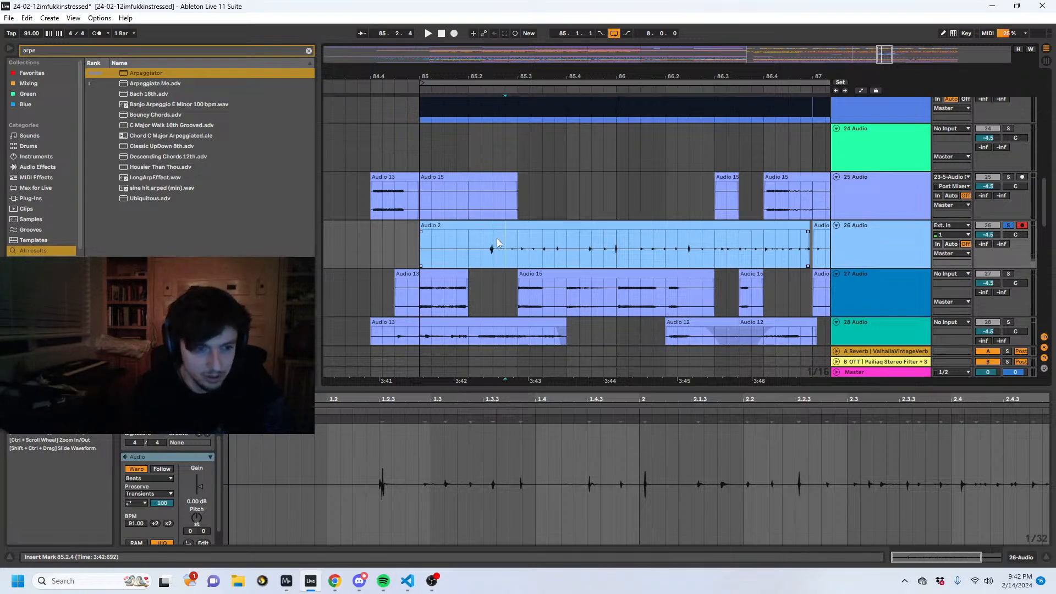
left_click_drag(497, 239, 464, 248)
key("Delete")
- Play the arrangement from 85.1.2 and unsolo track 26 to hear the take with the other parts
left_click(421, 237)
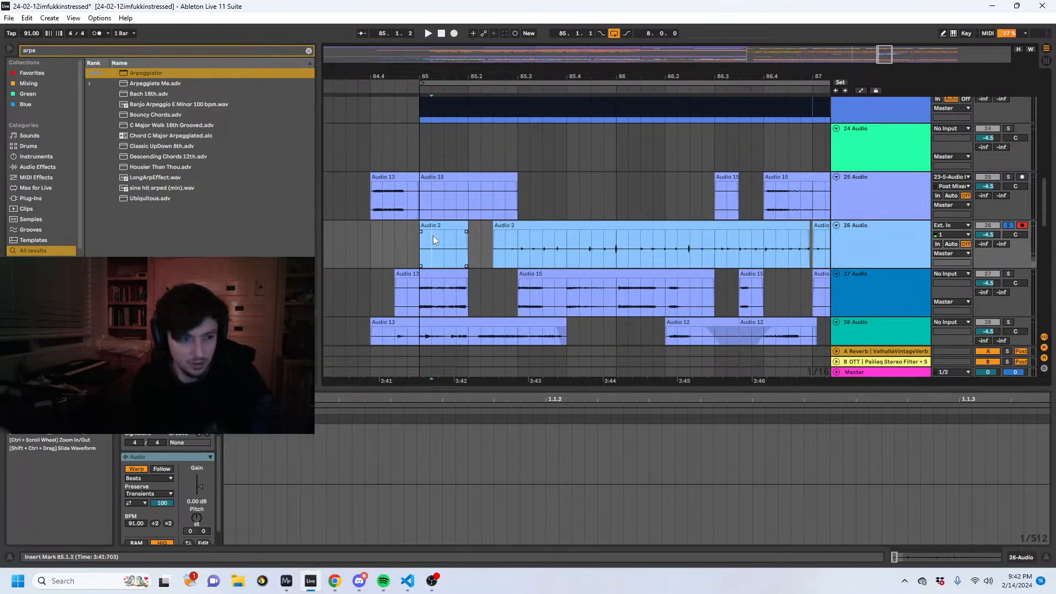
key("space")
left_click(1008, 226)
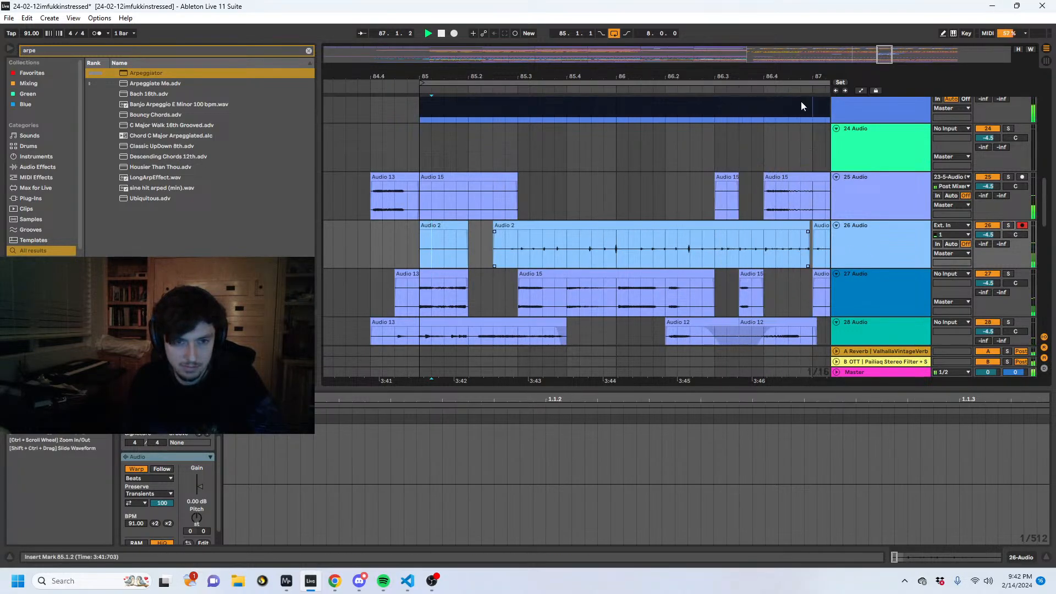
scroll(693, 224, "down", 3, "ctrl")
scroll(682, 242, "down", 5)
scroll(670, 261, "up", 6)
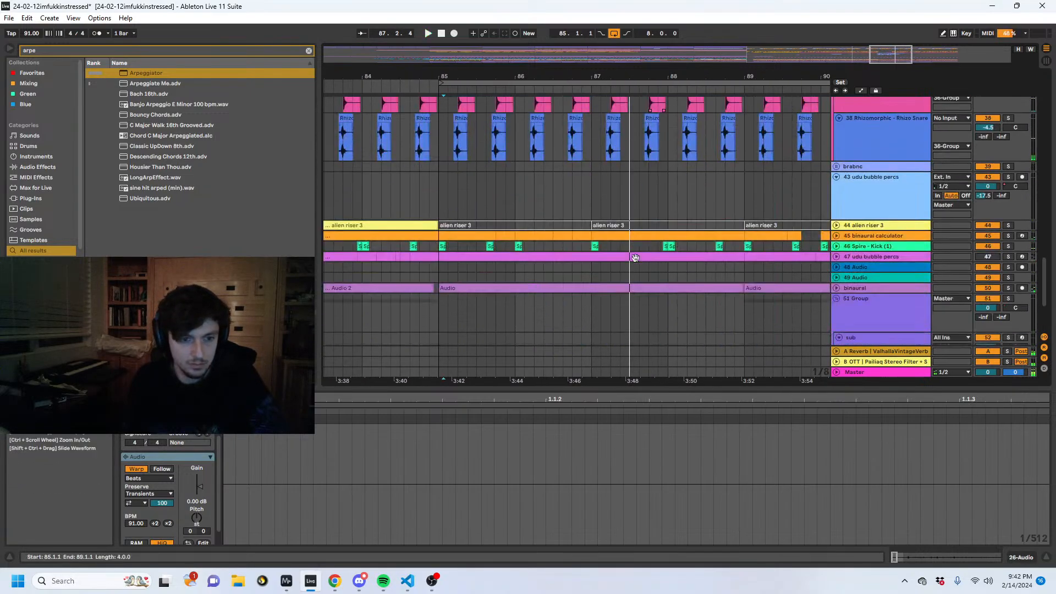
- Deactivate the clips between 86.4.3 and 89.1.1 on tracks 18, 19 and 20
scroll(608, 260, "up", 5)
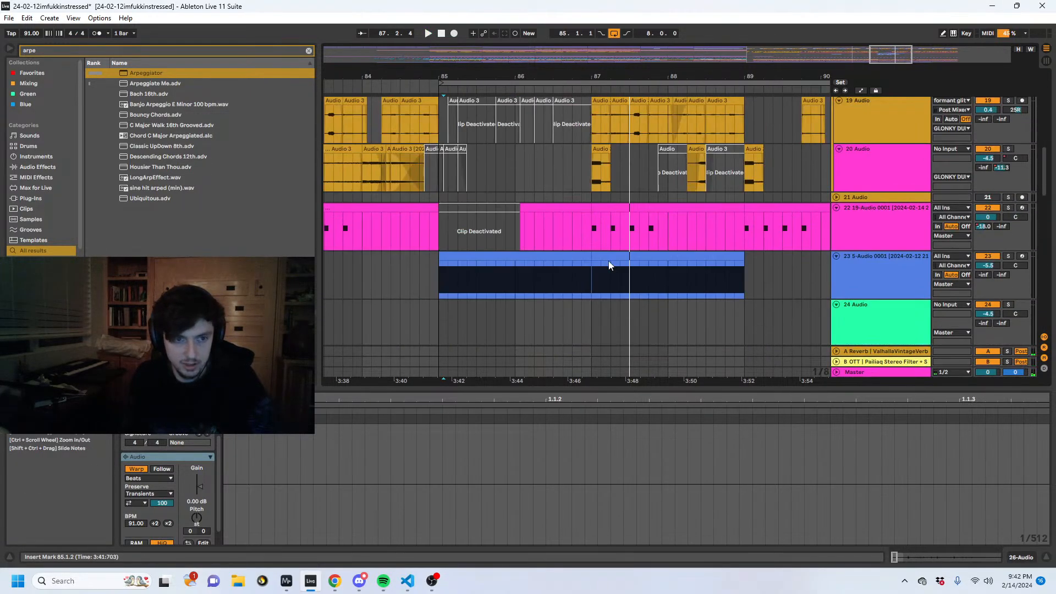
left_click_drag(583, 208, 748, 305)
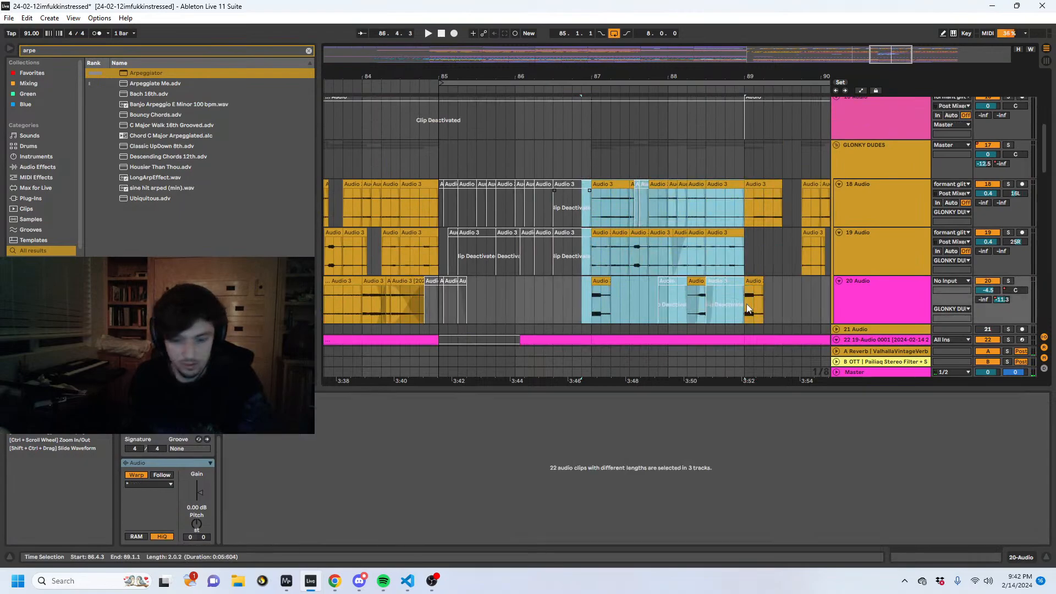
key("0")
- Play from 84.4.2 and deactivate the Audio 15 portion from 85.4.1 to 85.4.3 on track 27
scroll(561, 246, "down", 2)
left_click_drag(392, 255, 426, 256)
key("space")
left_click(427, 257)
scroll(500, 244, "down", 5)
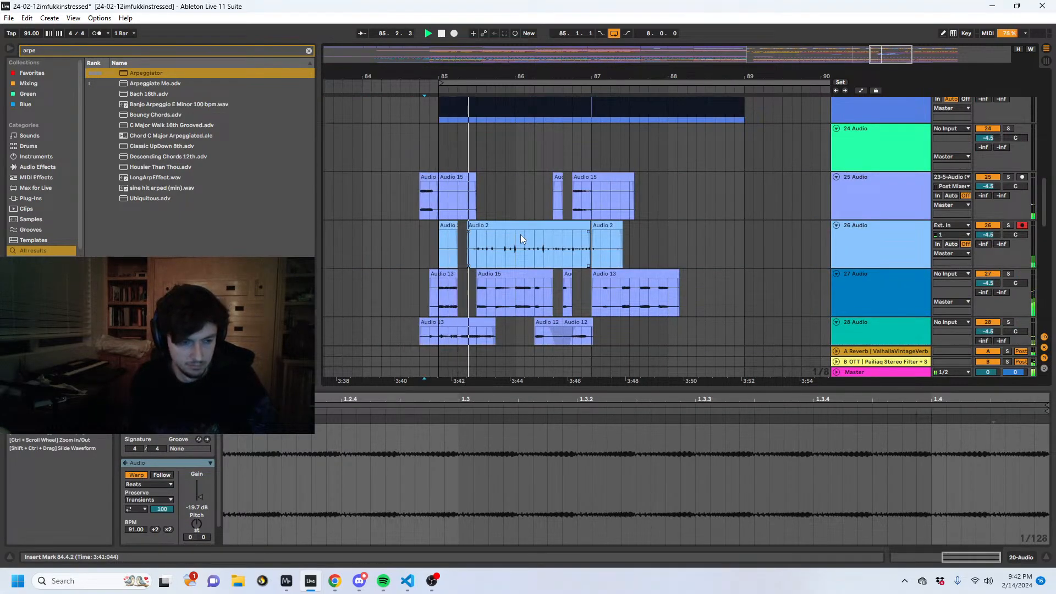
scroll(506, 226, "down", 2)
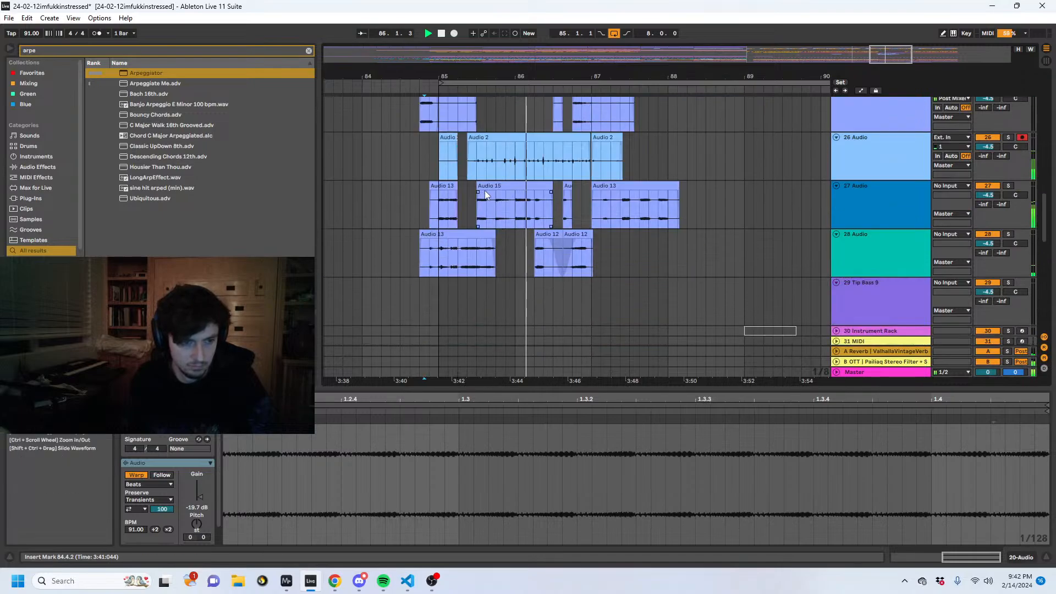
left_click_drag(497, 222, 510, 227)
scroll(517, 242, "up", 2)
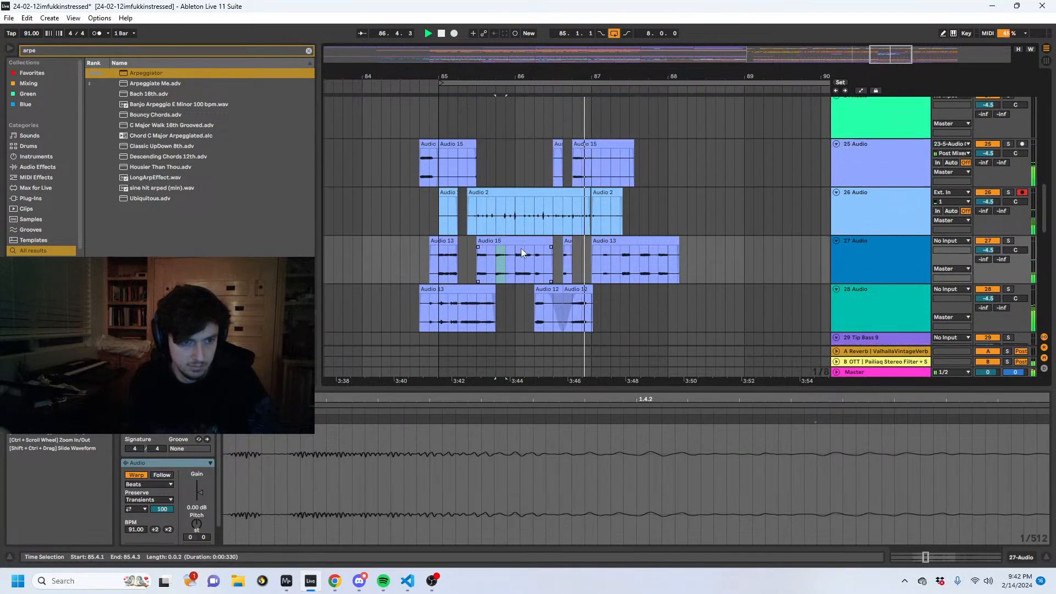
key("space")
- Play from 85.1.1 and deactivate the Audio 15 portion from 85.3.1 to 85.4.1 on track 27
scroll(549, 209, "up", 3)
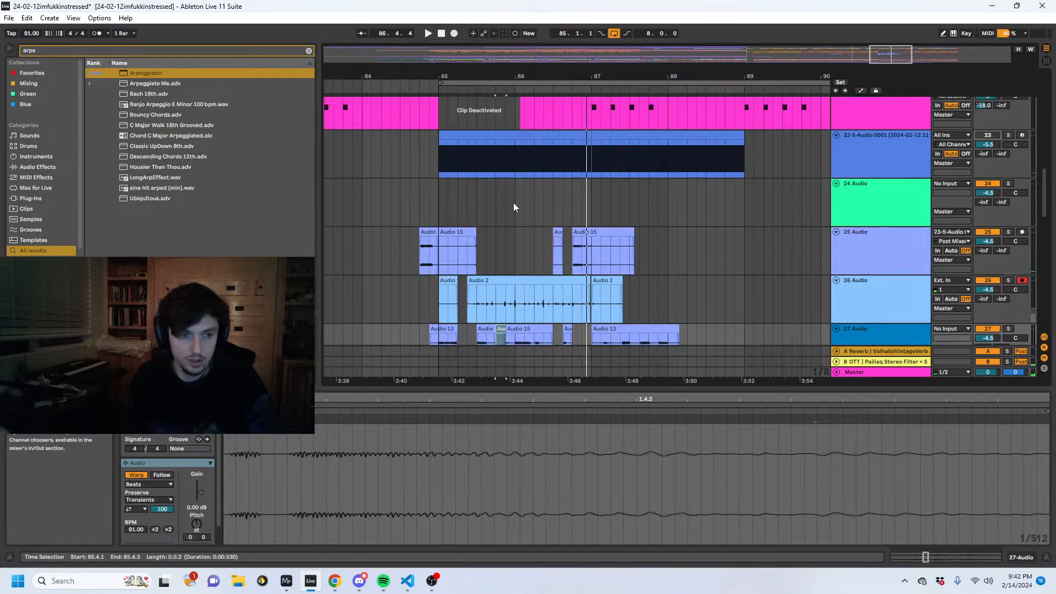
left_click(439, 200)
key("space")
scroll(497, 214, "down", 2)
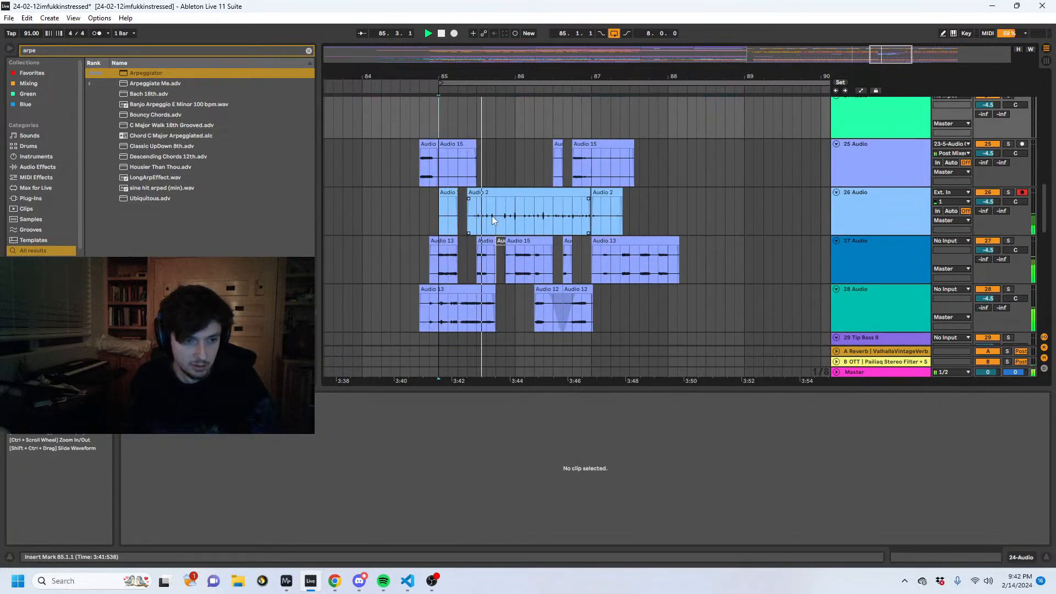
scroll(490, 217, "down", 2)
left_click(483, 197)
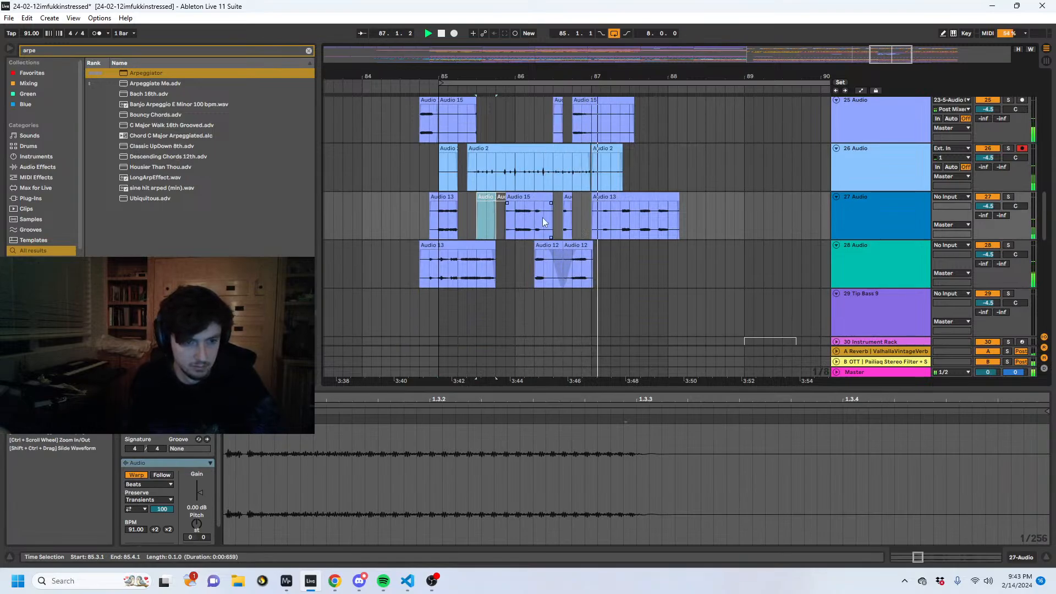
left_click_drag(589, 223, 442, 273)
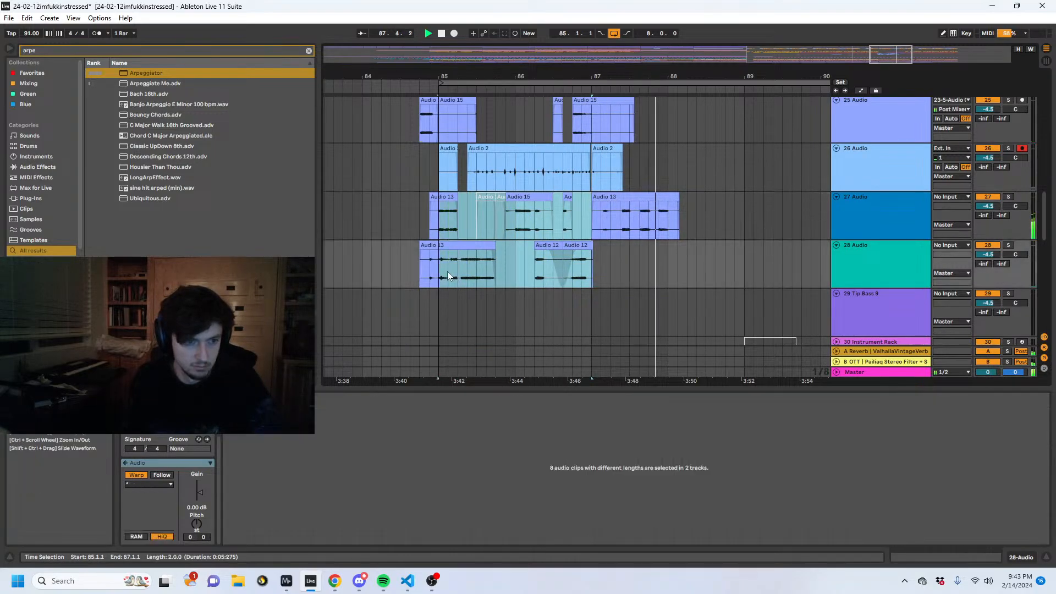
scroll(469, 262, "up", 2)
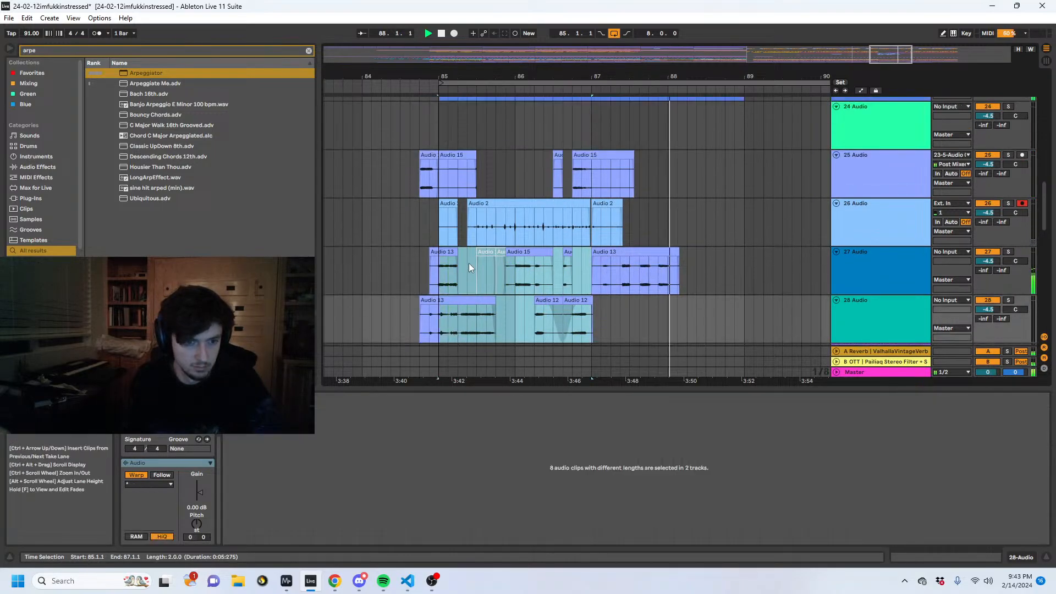
left_click(664, 273)
scroll(659, 278, "up", 3)
scroll(659, 278, "up", 3)
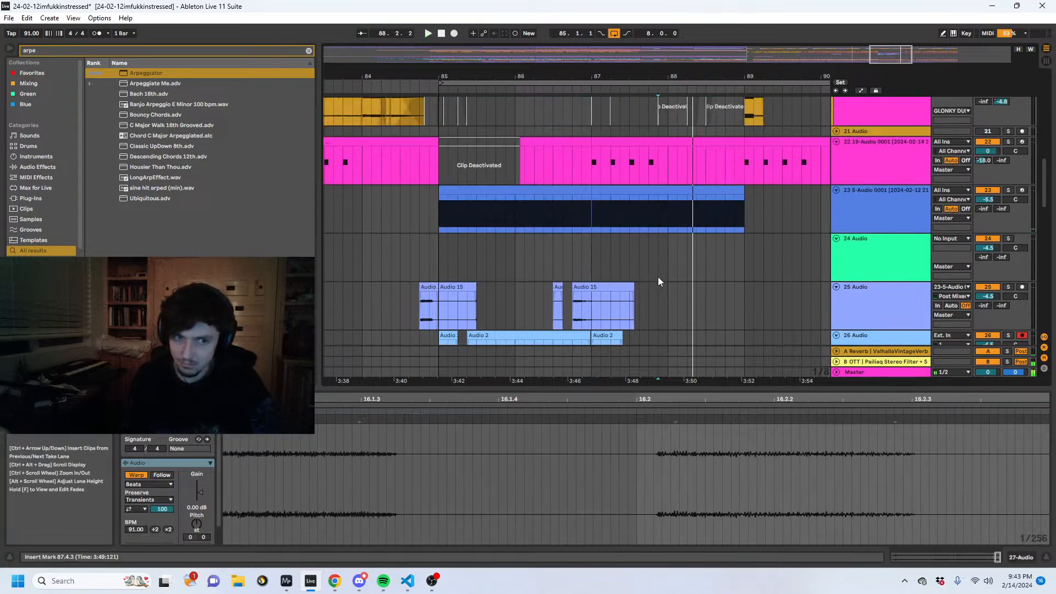
- Try to record an external-input take from 85.1.1 over the Audio 2 clips on track 26
left_click(582, 216)
left_click(875, 220)
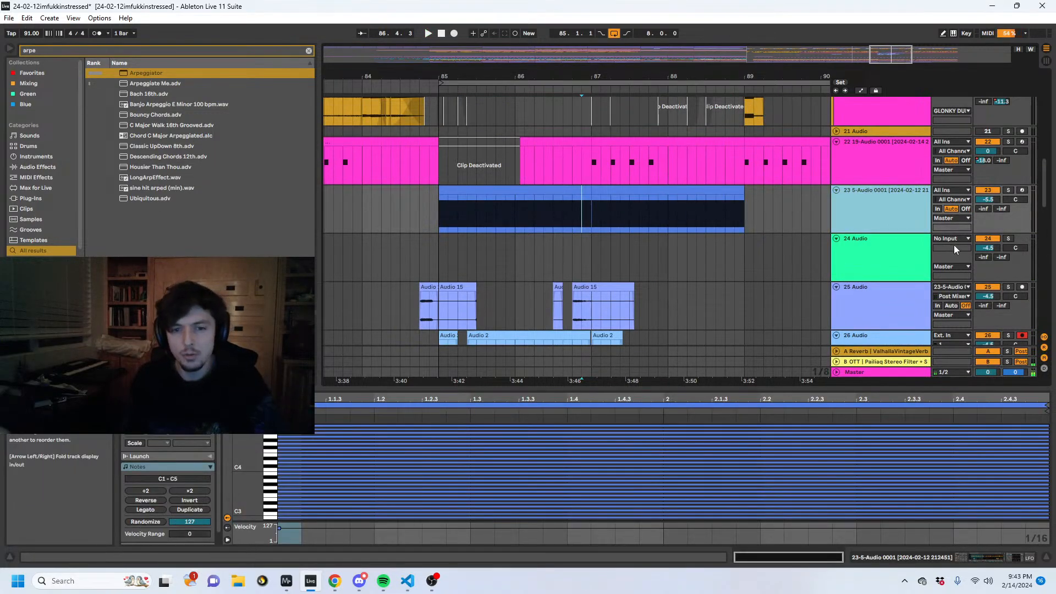
left_click(887, 255)
scroll(903, 277, "down", 3)
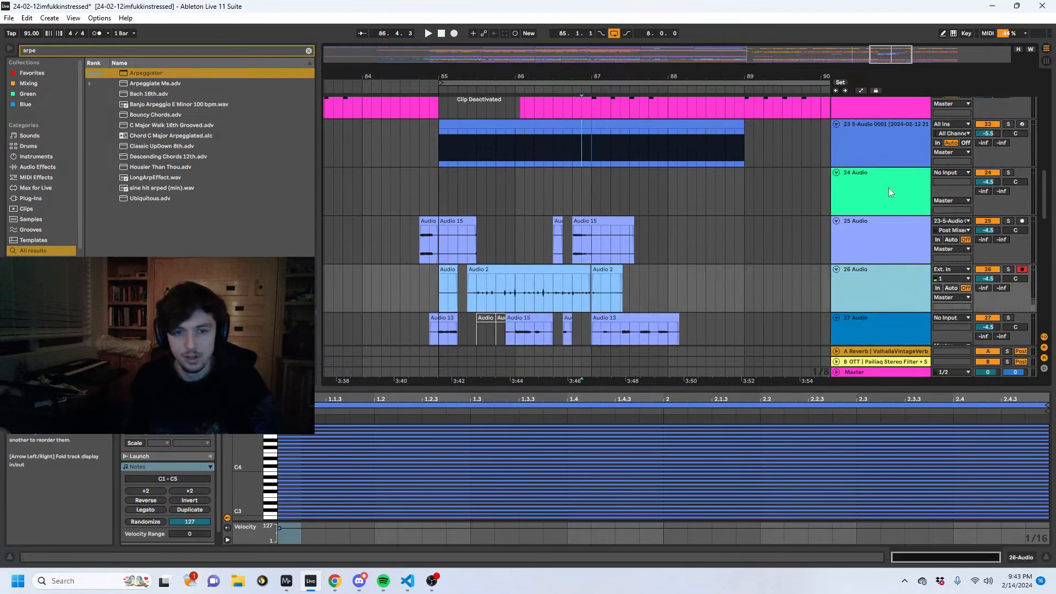
left_click(489, 273)
left_click(451, 281)
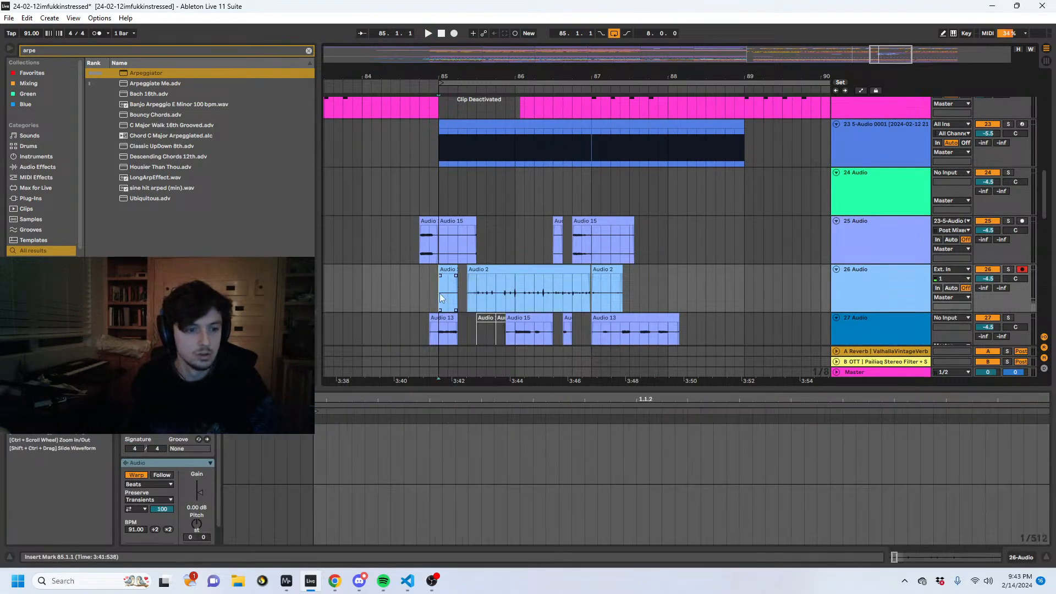
left_click(453, 33)
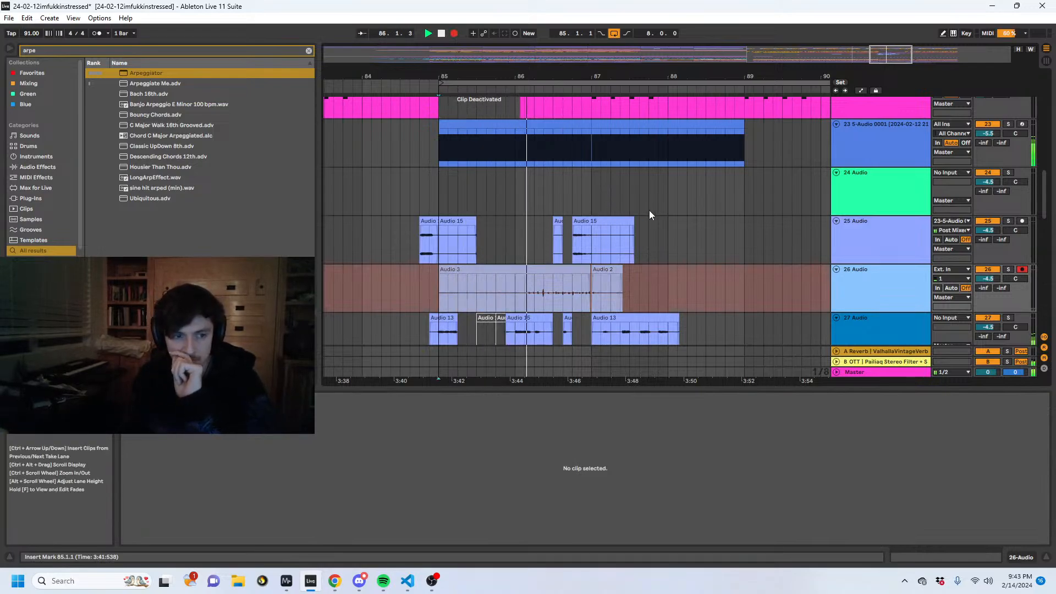
left_click(847, 142)
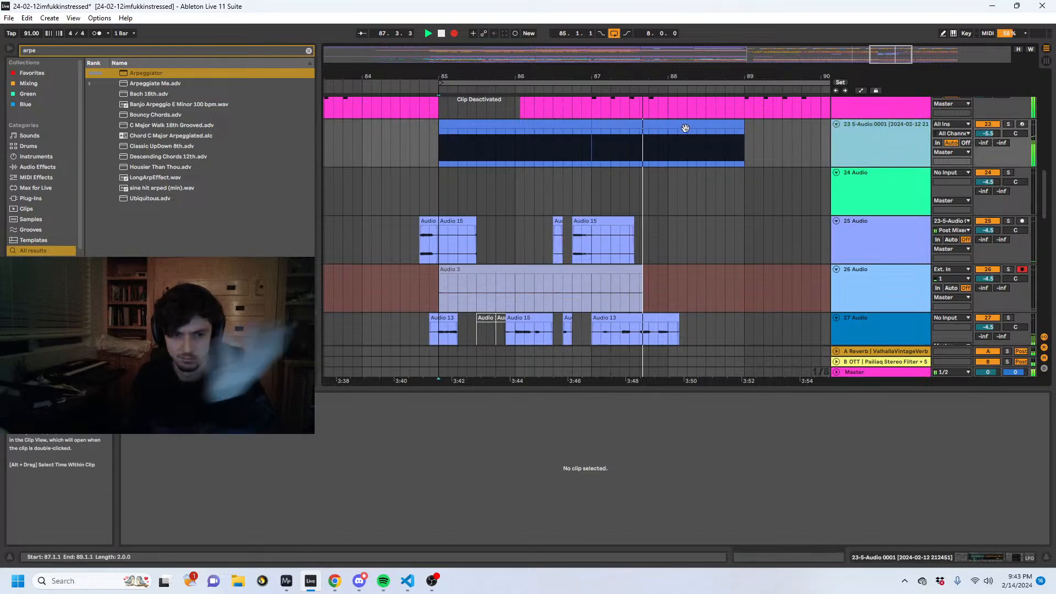
key("space")
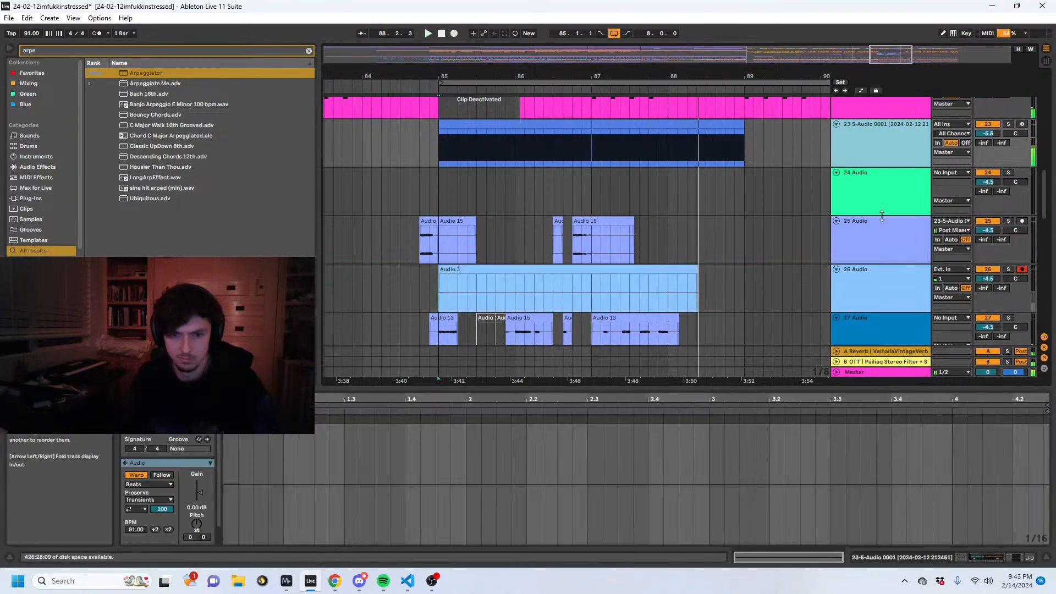
key("ctrl+z")
- Route track 23's output into track 24's input, arm track 24 and place the start position at 85.1.1
left_click(951, 269)
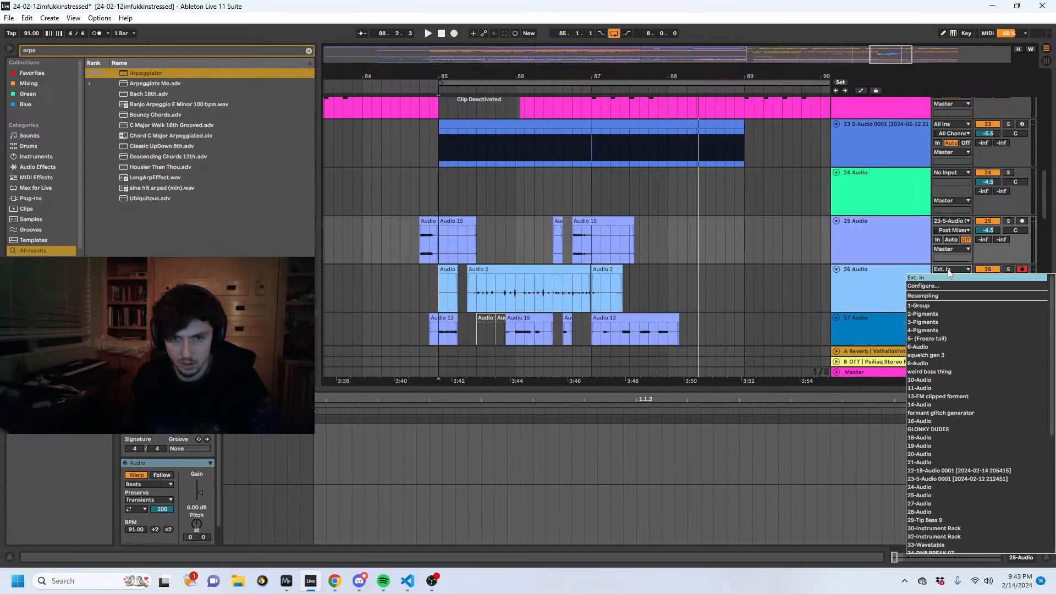
left_click(948, 277)
left_click(955, 172)
left_click(955, 173)
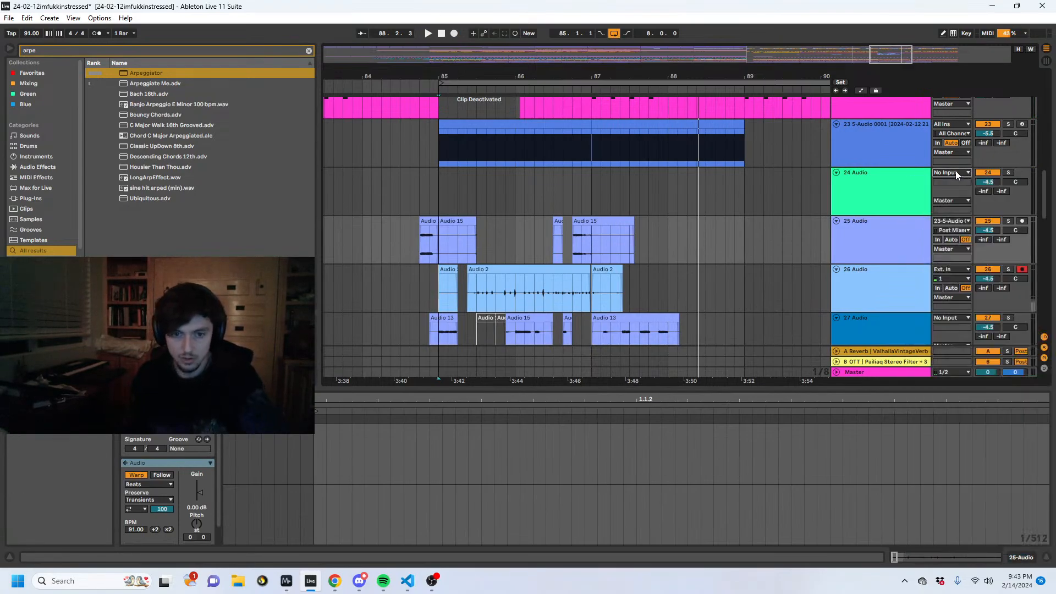
left_click(1022, 172)
left_click(438, 194)
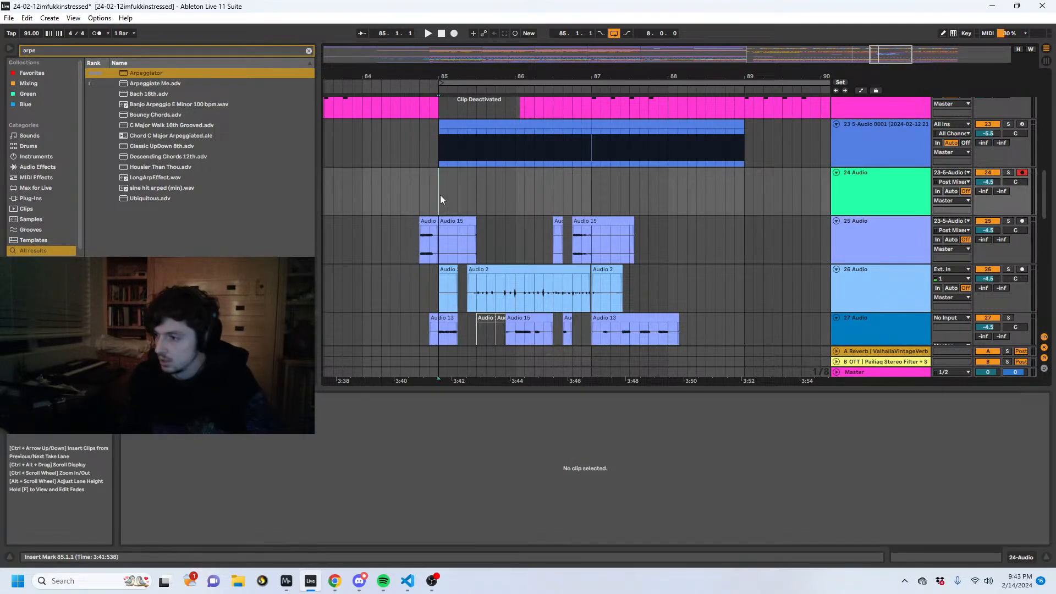
left_click(875, 187)
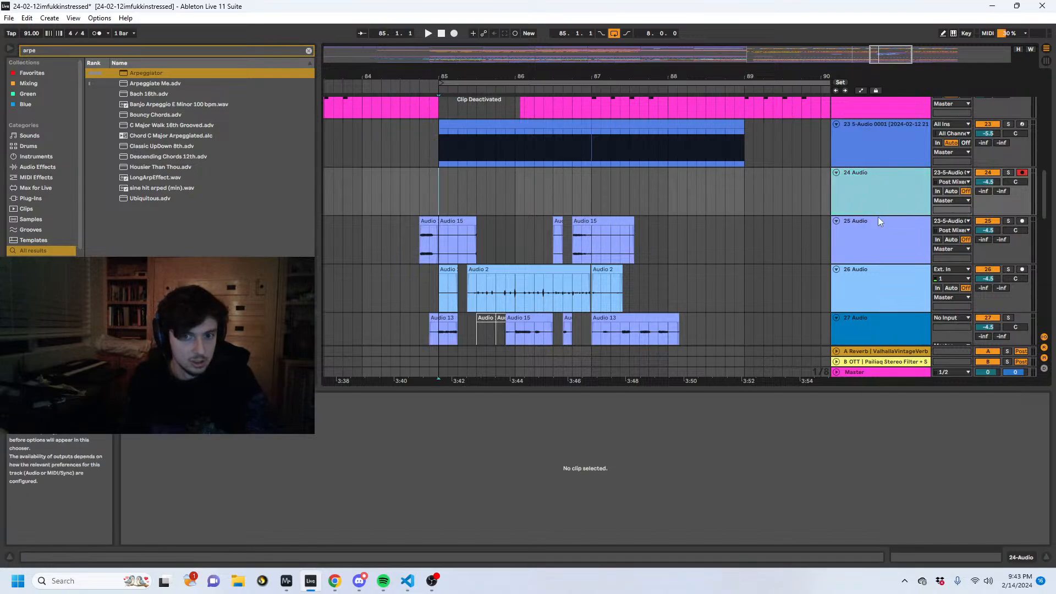
left_click(879, 236)
left_click(879, 195)
left_click(883, 283)
left_click(874, 236)
left_click(862, 198)
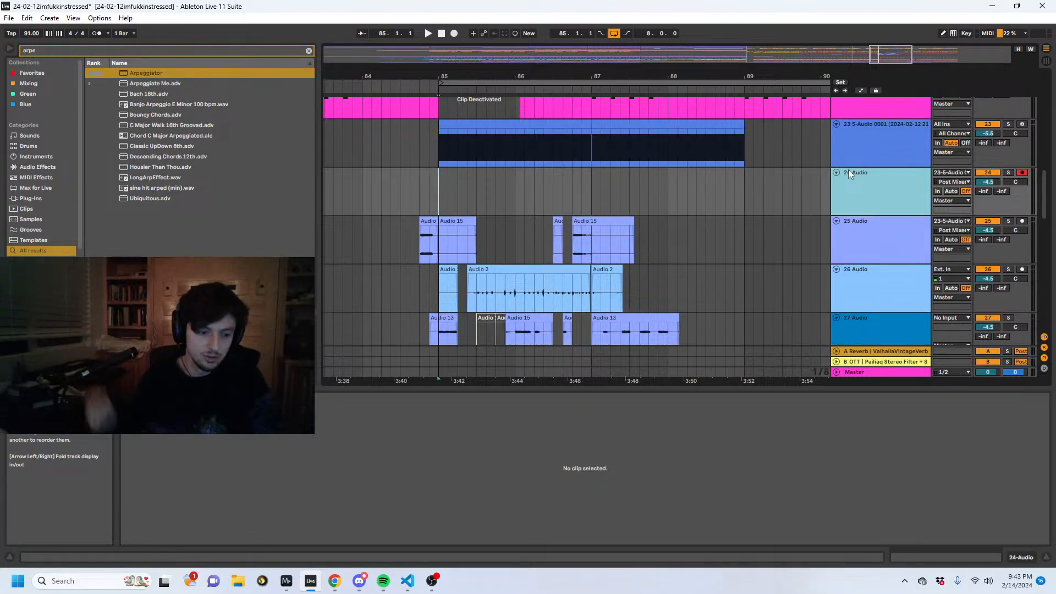
left_click(431, 580)
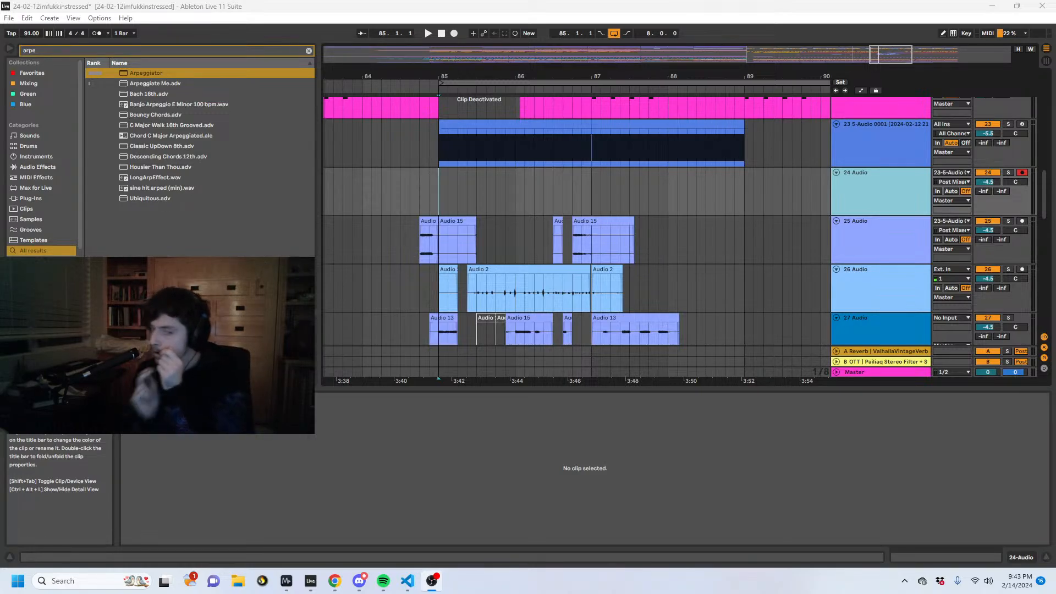
left_click(449, 177)
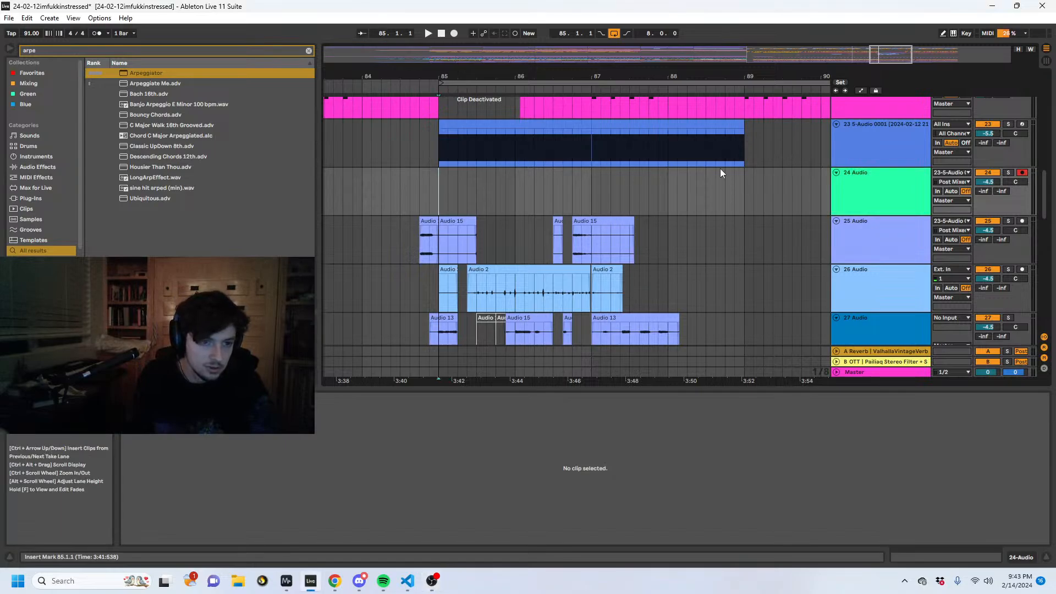
- Set the arrangement loop to the four bars from 85.1.1 to 89.1.1
scroll(619, 88, "down", 2)
left_click_drag(717, 183, 469, 191)
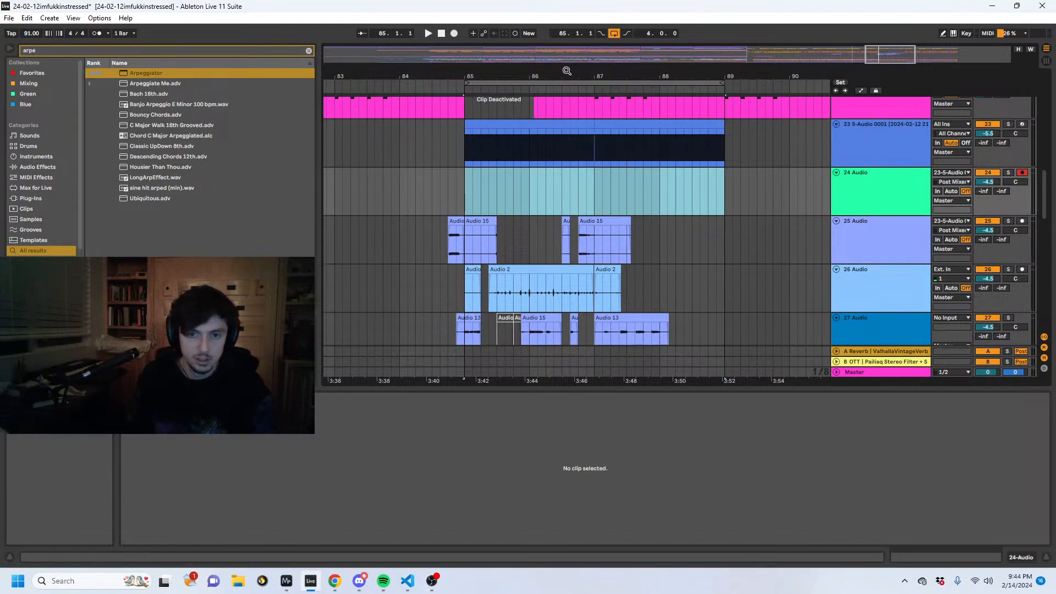
scroll(879, 231, "down", 2)
- Arm track 26 and record looped microphone passes from 85.1.1 over its existing clips
scroll(907, 244, "down", 1)
left_click(912, 216)
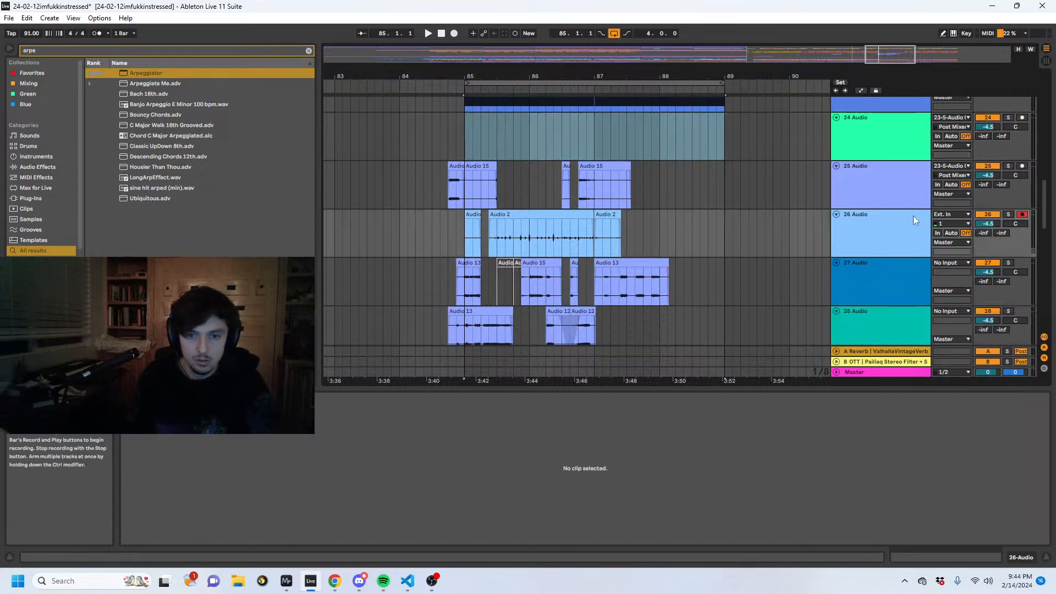
left_click(468, 231)
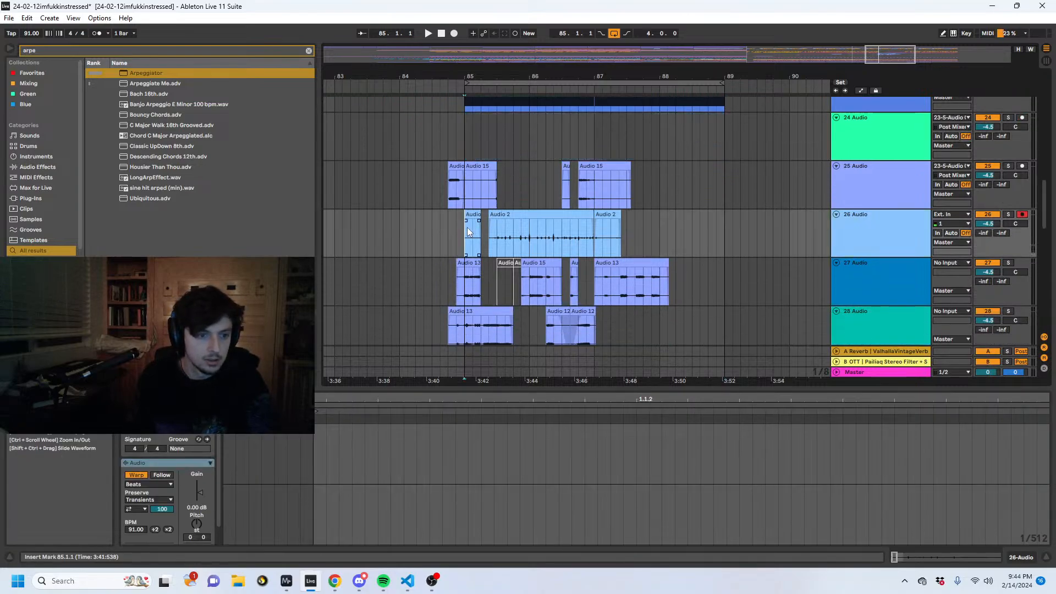
left_click(455, 32)
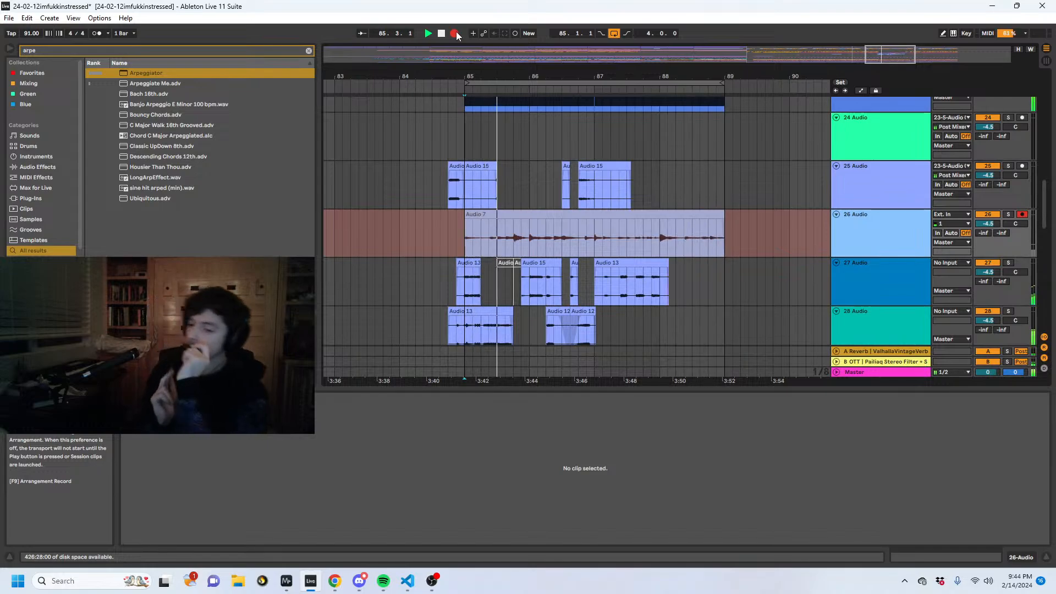
left_click(457, 33)
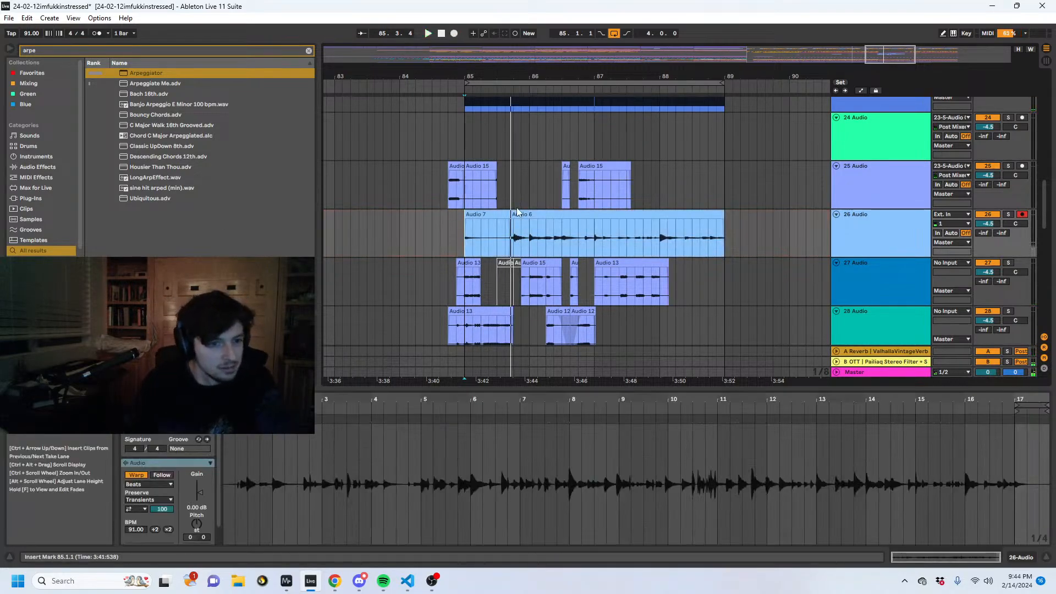
- Extend the start of the Audio 6 take back to 84.4.4 on track 26 and play it with the other parts
left_click_drag(511, 226, 461, 226)
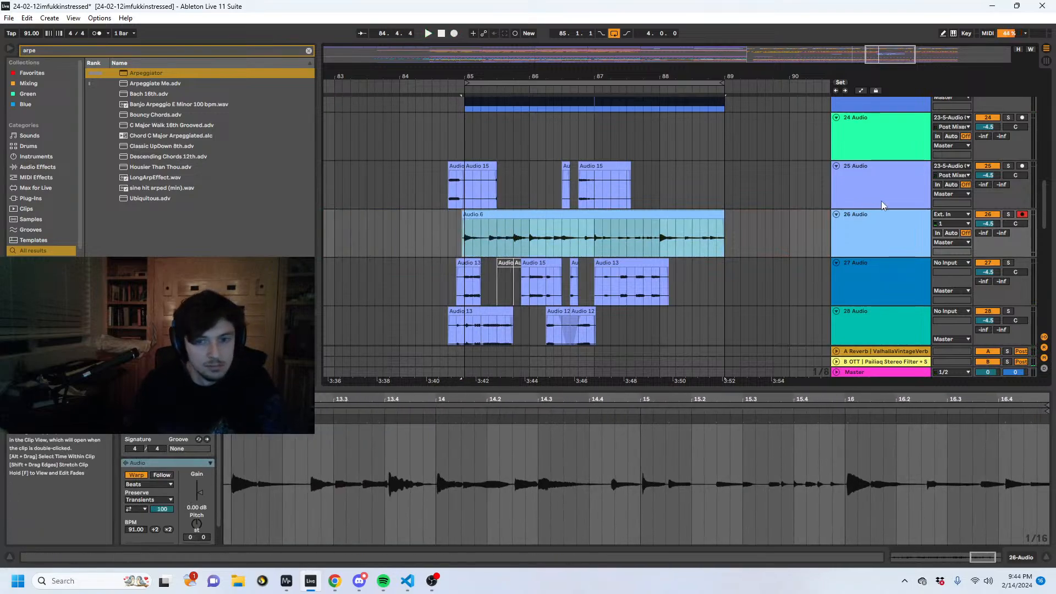
key("ctrl+z")
key("ctrl+y")
key("space")
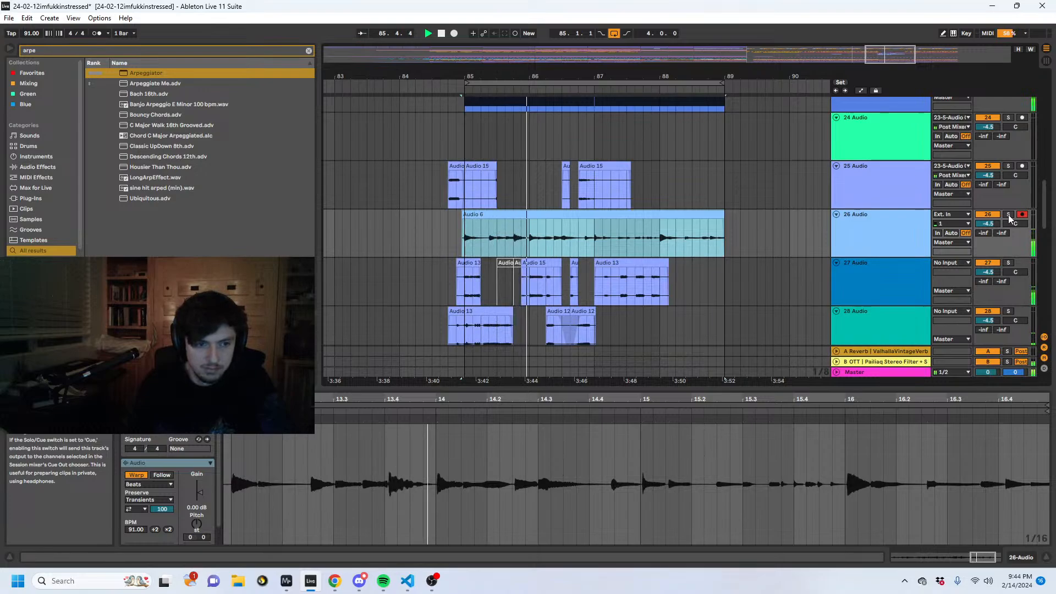
left_click(521, 235)
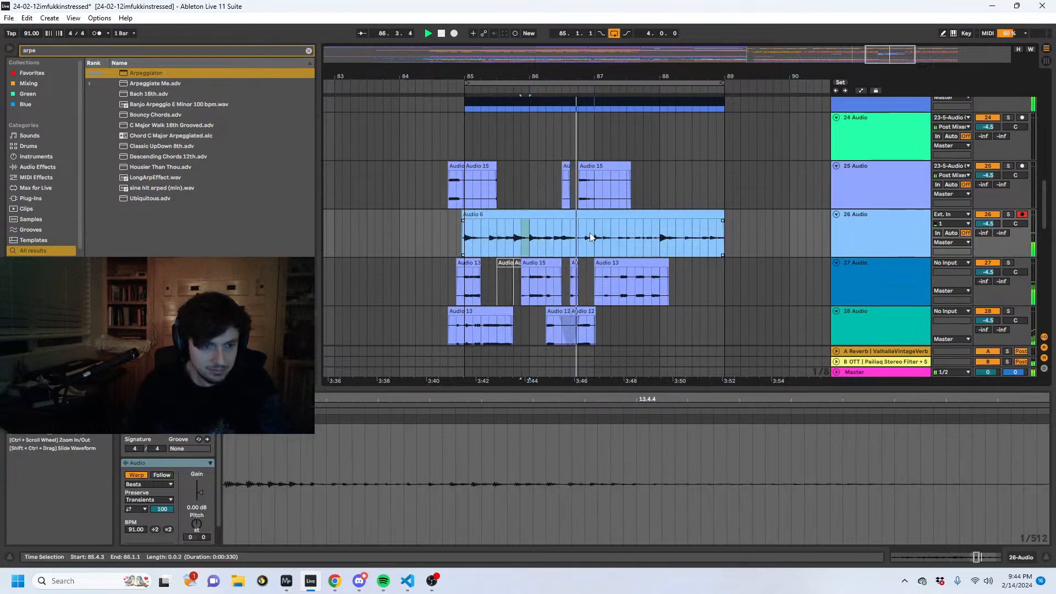
left_click_drag(593, 237, 526, 238)
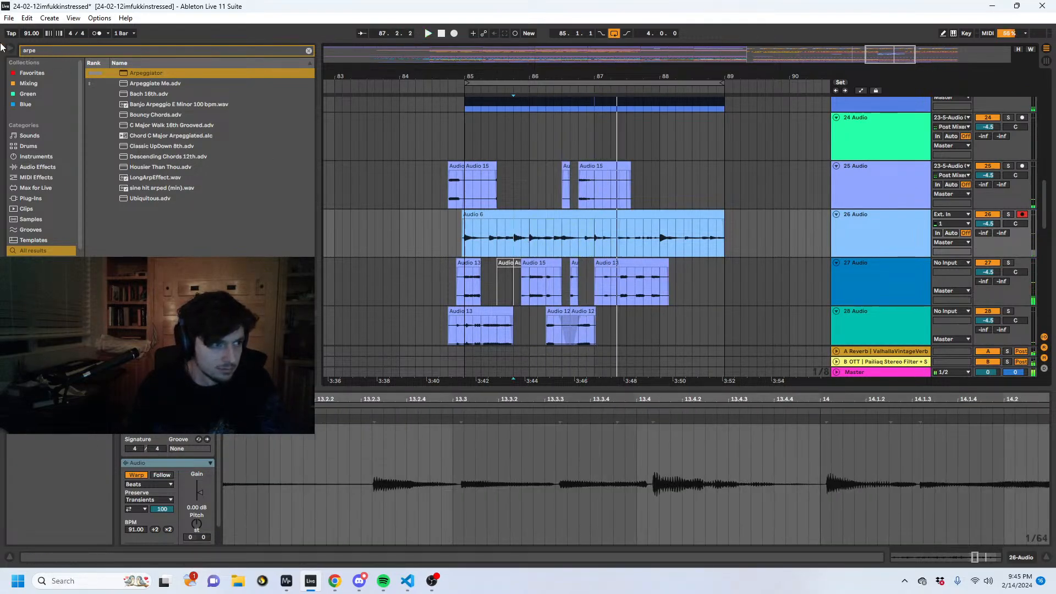
- Add a Compressor to track 26 and set the track's volume to 0 dB
left_click(63, 50)
type("compres")
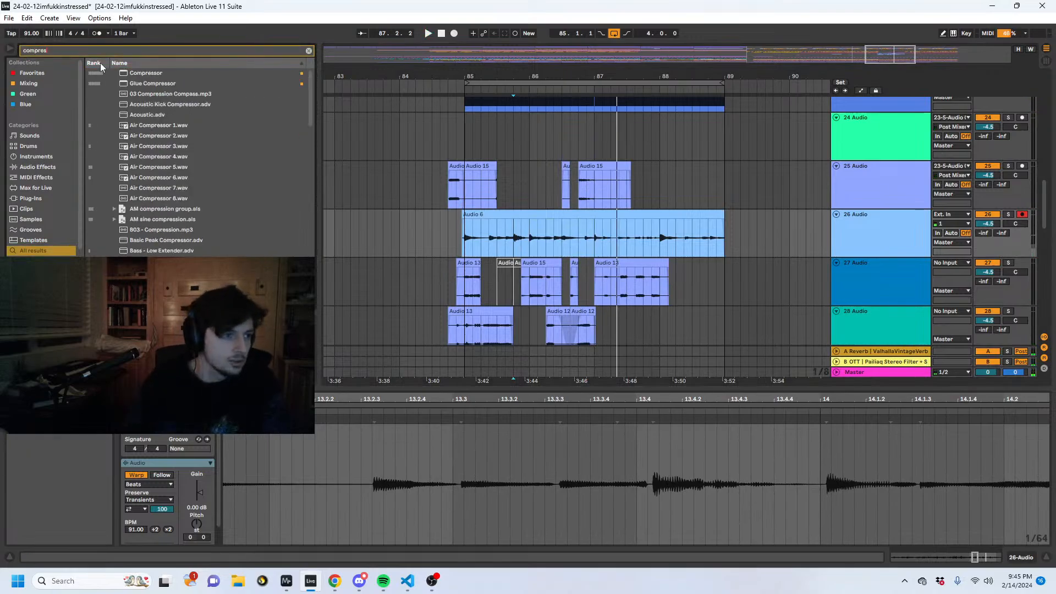
double_click(990, 223)
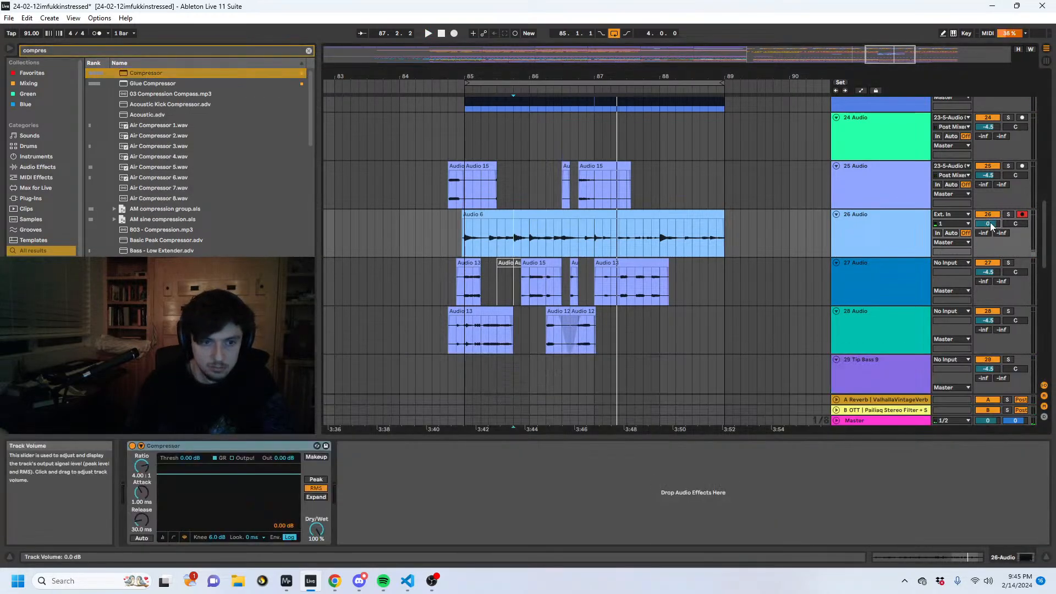
- Play the loop and split the Audio 6 take on track 26 at 85.4.1, 86.1.1, 87.1.1 and 87.2.1
key("space")
left_click(464, 226)
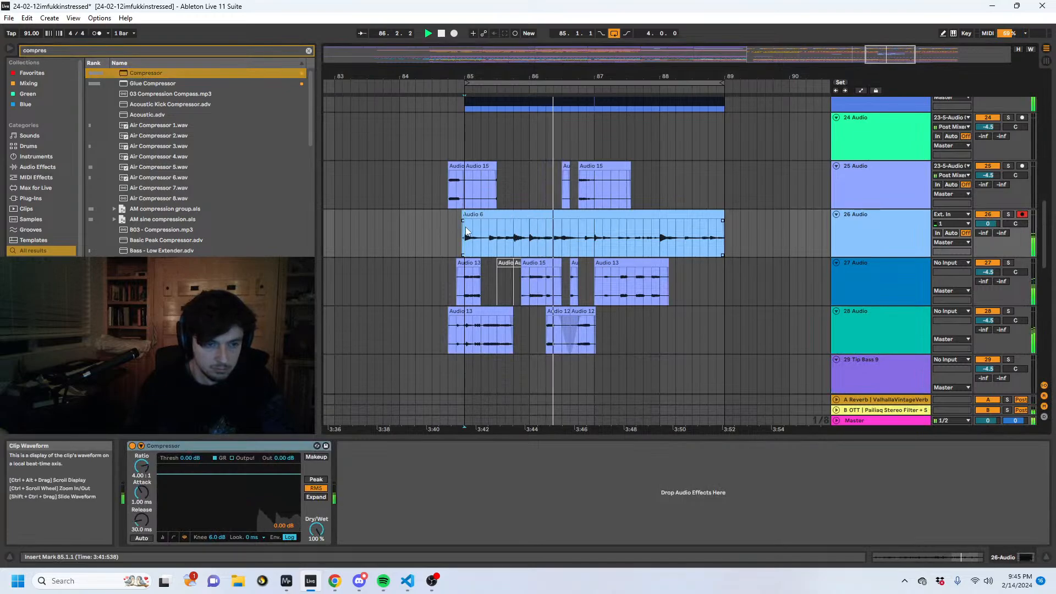
left_click_drag(549, 237, 600, 236)
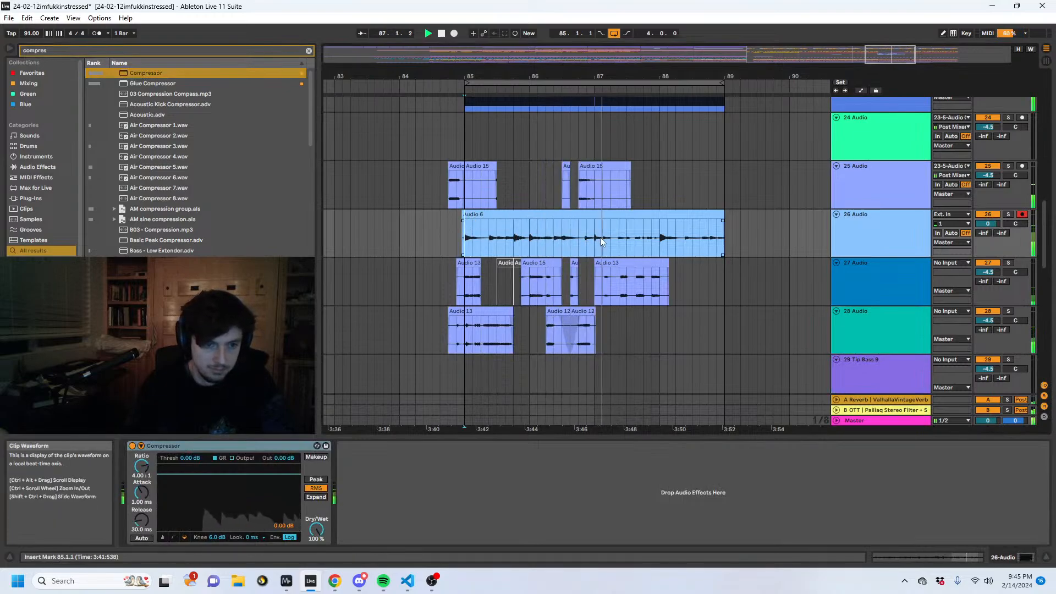
key("space")
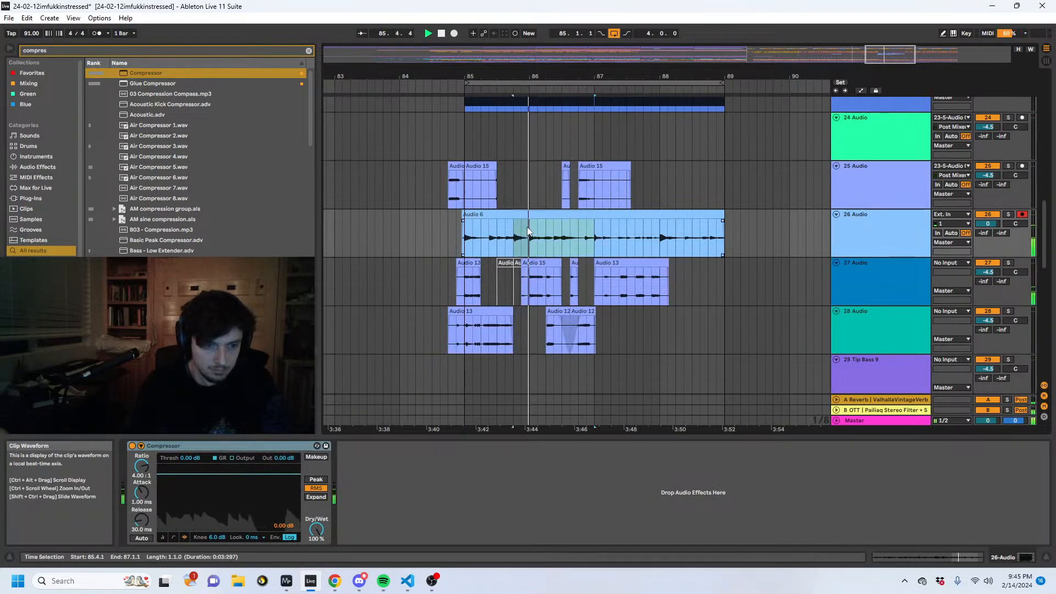
left_click_drag(529, 236, 514, 236)
key("ctrl+e")
left_click_drag(602, 237, 596, 238)
key("ctrl+e")
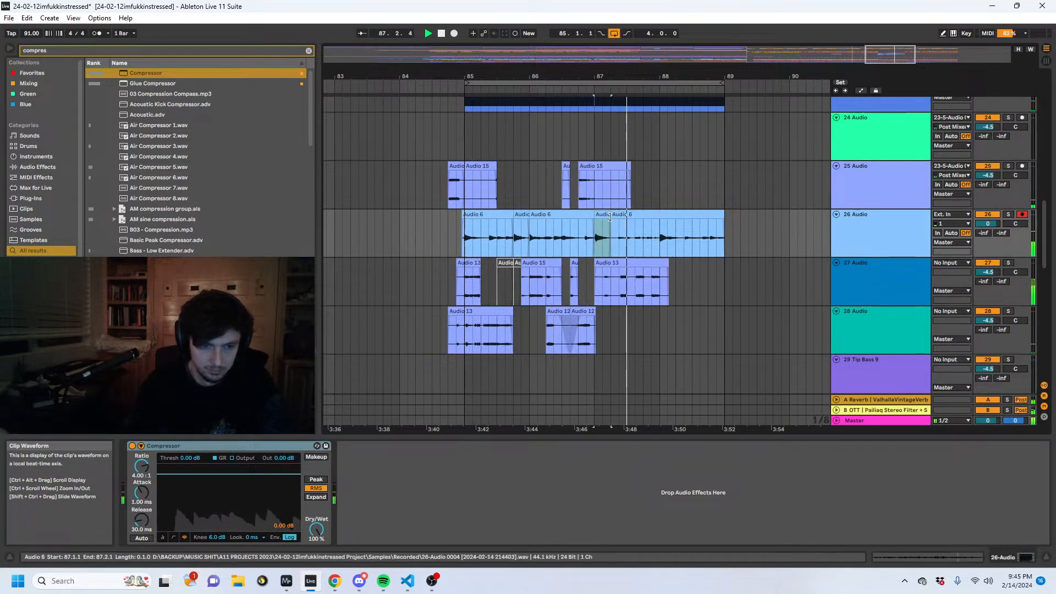
left_click(661, 219)
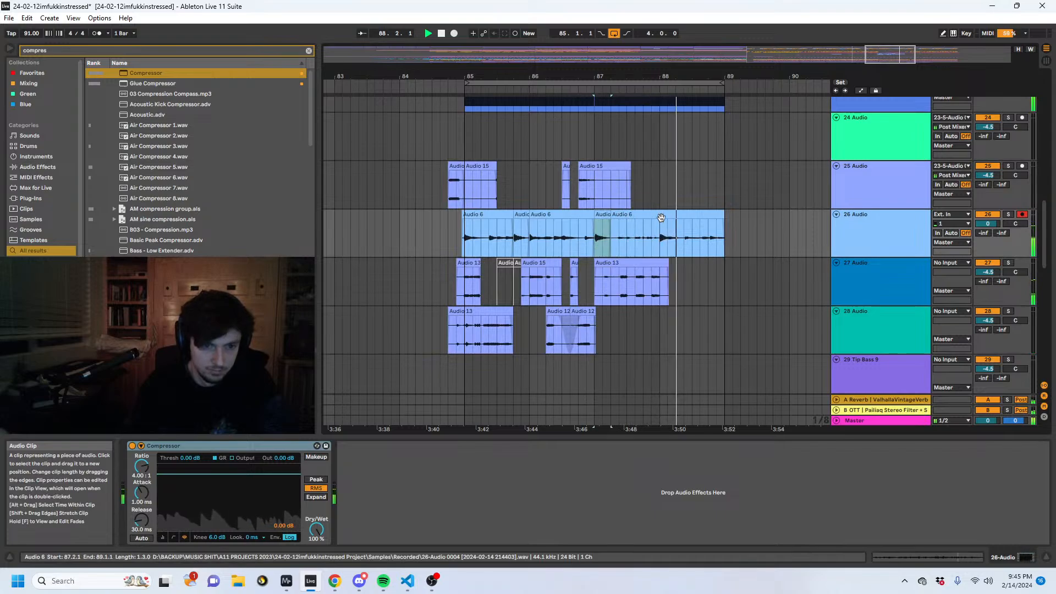
left_click_drag(723, 231, 831, 214)
key("ctrl+z")
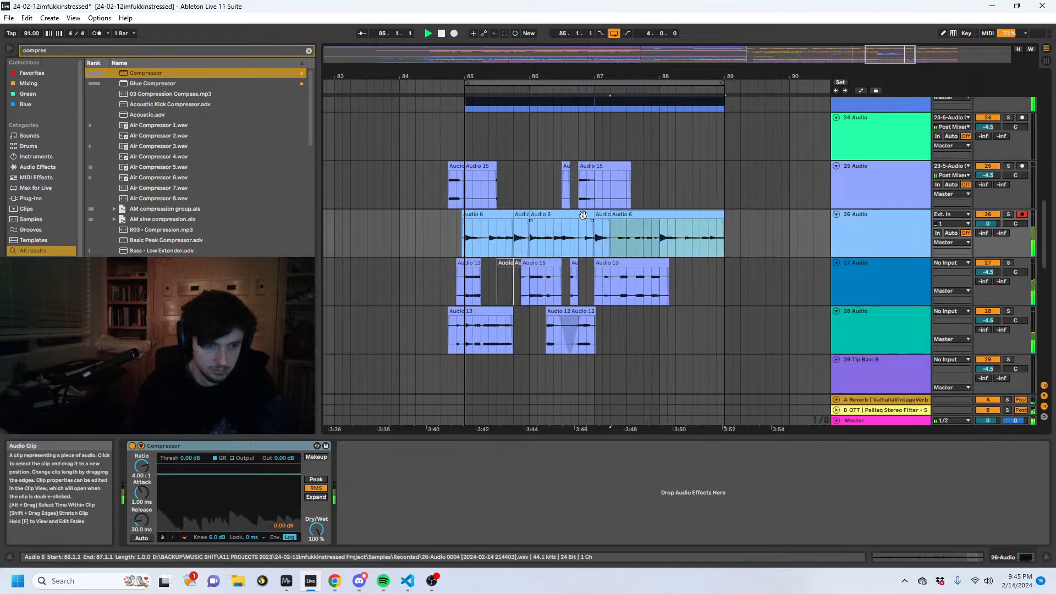
- Extend the Audio 6 take back into bar 82 and try its section from bars 83 to 85 at 86.4.1
left_click_drag(464, 220, 298, 220)
left_click_drag(378, 76, 514, 59)
left_click_drag(488, 236, 710, 227)
key("ctrl+e")
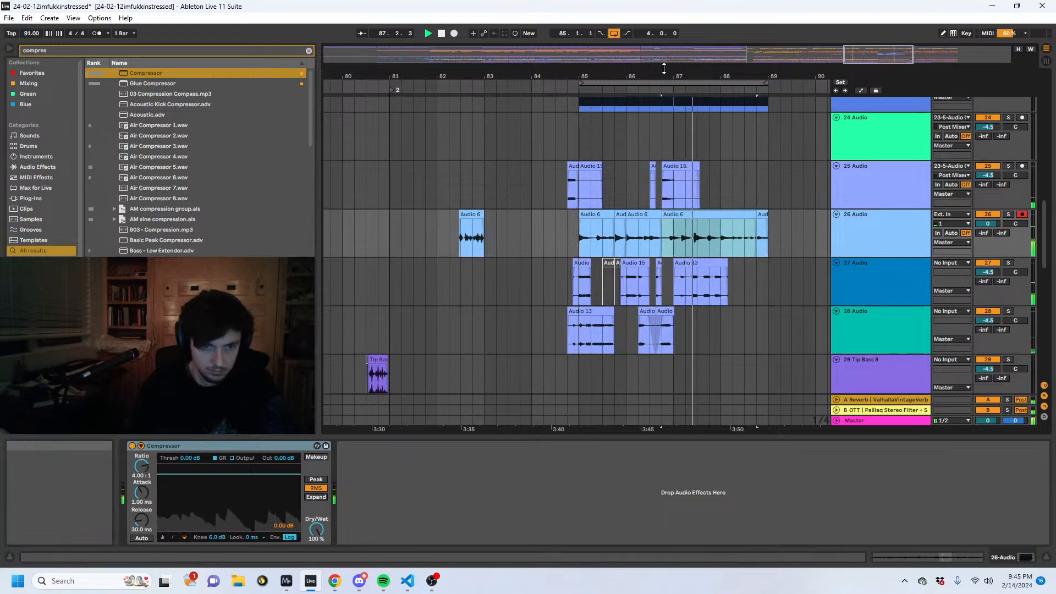
left_click_drag(622, 78, 621, 87)
left_click_drag(692, 245, 738, 240)
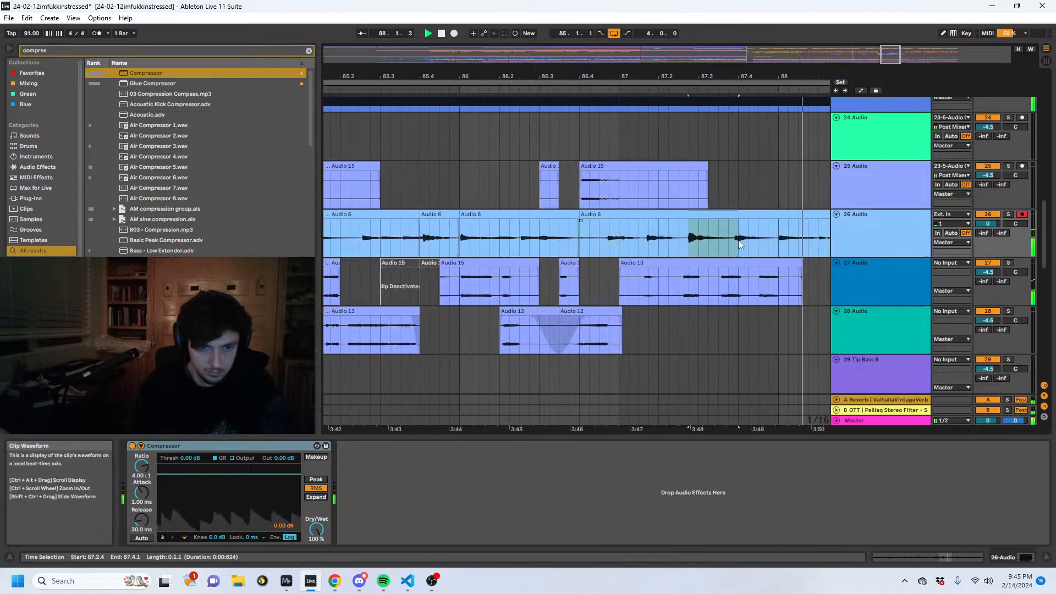
key("ctrl+z")
- Extend the Audio 6 clip at 87.1.1 to about 88.2.1 and play the edit from just before bar 85
left_click(582, 242)
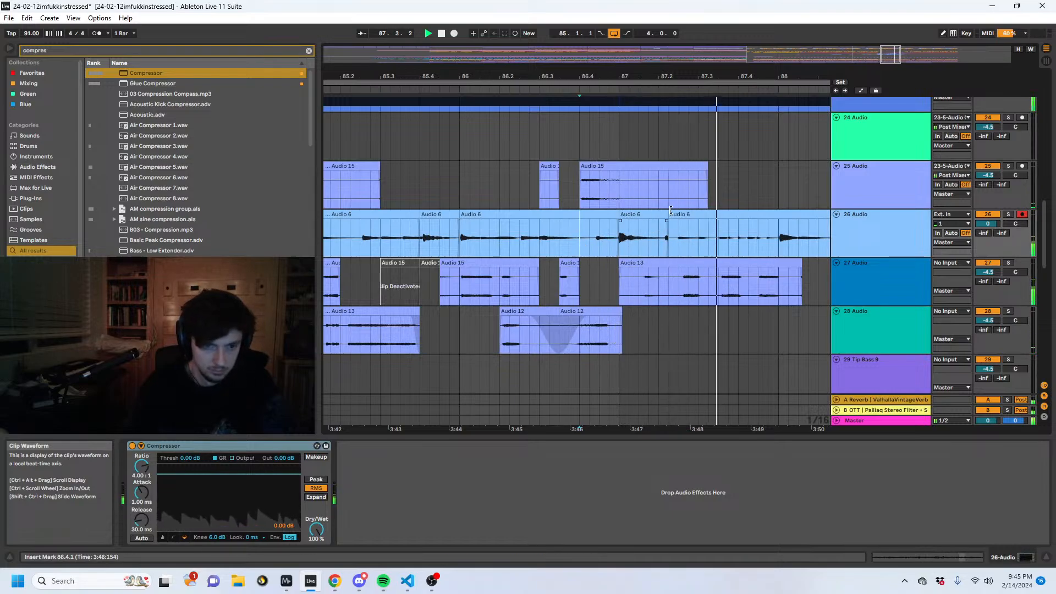
left_click_drag(667, 214, 818, 215)
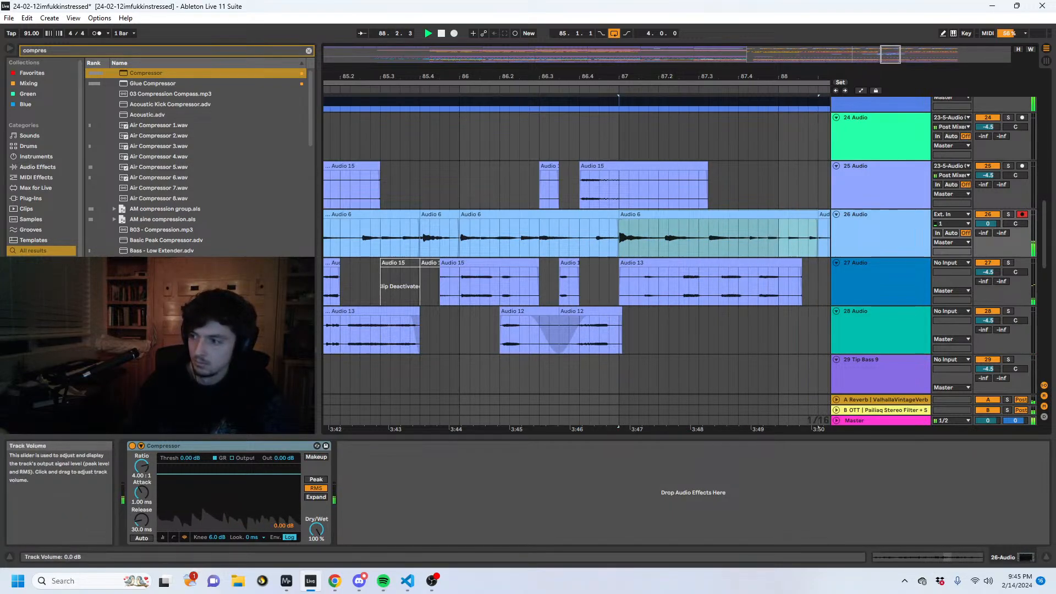
key("space")
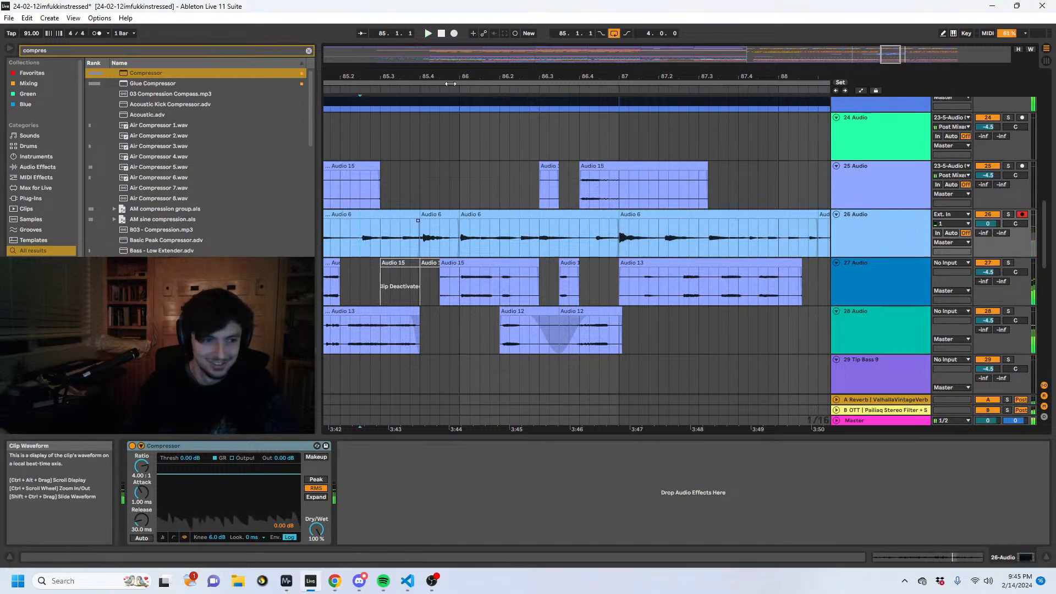
left_click_drag(412, 76, 665, 59)
left_click(578, 253)
key("space")
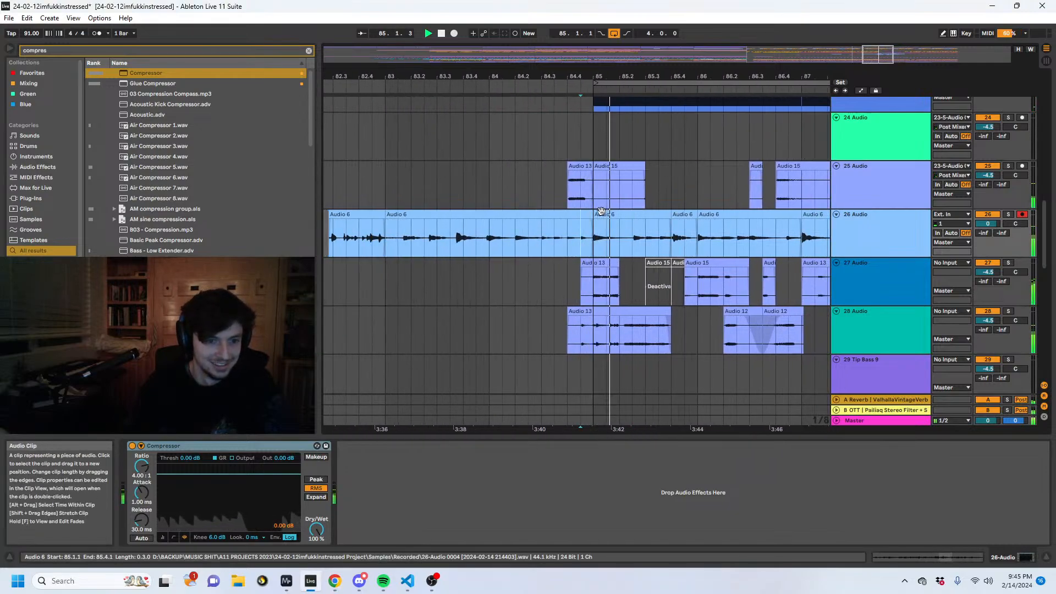
- Lower track 26 to -3.5 dB and delete its audio from 87.2.1 to just past bar 88
left_click(602, 214)
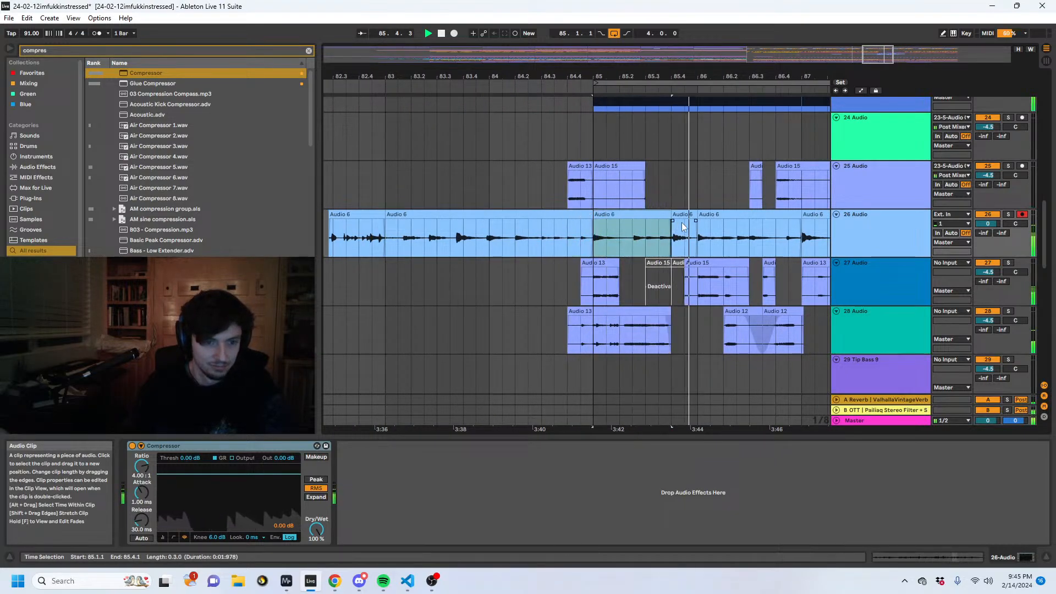
left_click_drag(983, 233, 983, 223)
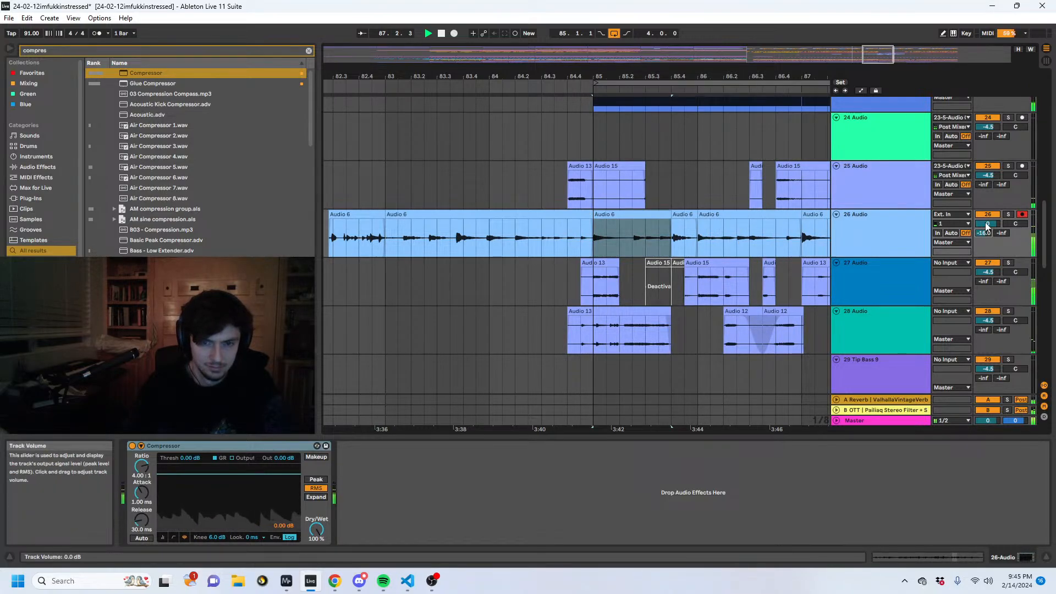
mouse_move(652, 239)
left_mouse_down()
mouse_move(757, 219)
mouse_move(649, 241)
left_mouse_up()
key("Delete")
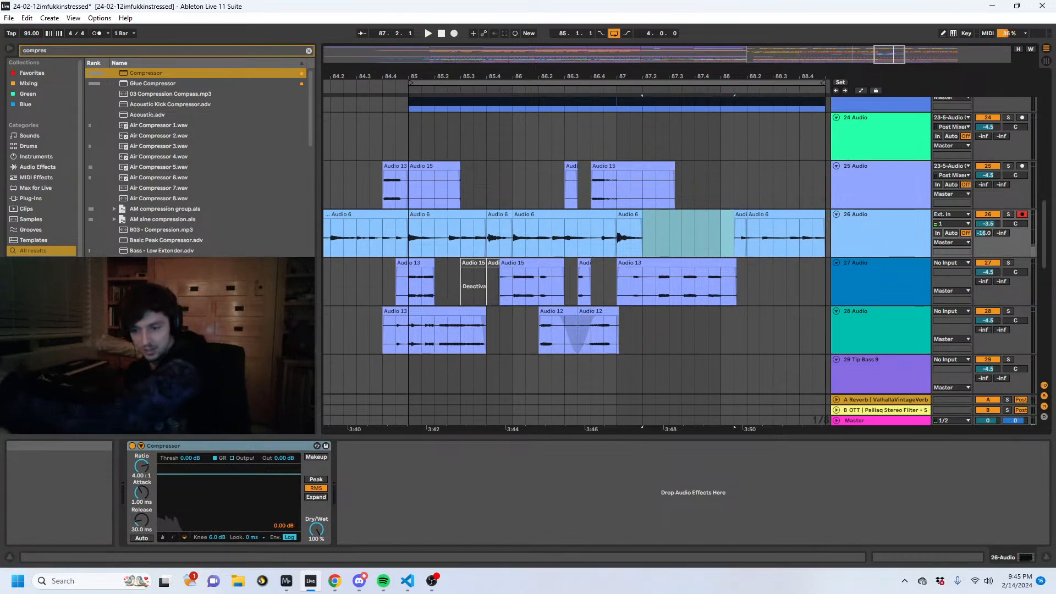
key("alt+Tab")
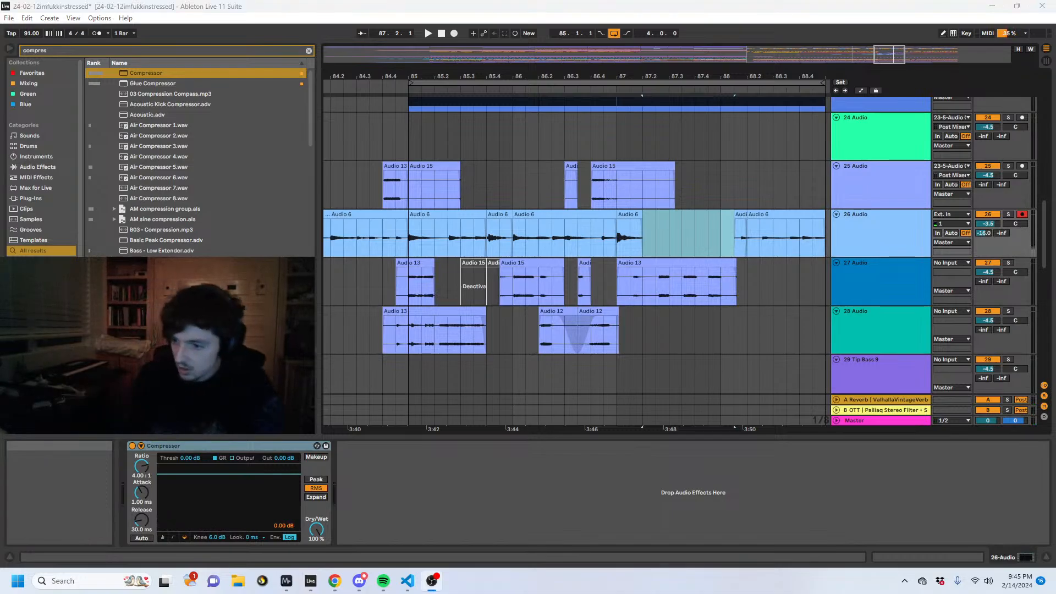
- Extend track 26's clip at 85.1.1 back before bar 78 and split out the section from 79.1.1 to 81.1.1
left_click(542, 216)
left_click_drag(541, 77, 756, 55)
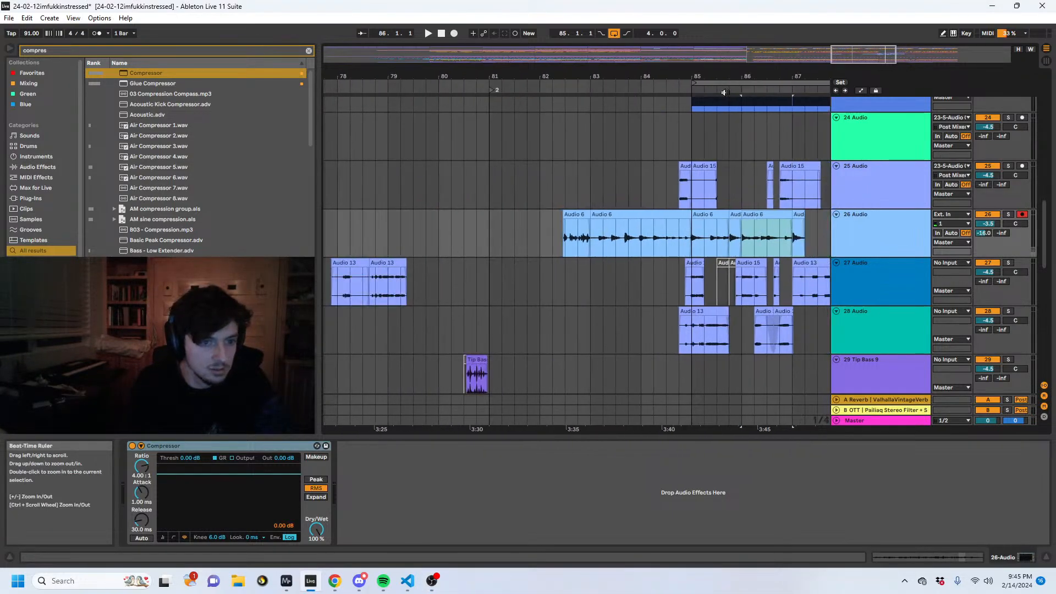
left_click_drag(693, 216, 213, 225)
left_click_drag(390, 241, 414, 242)
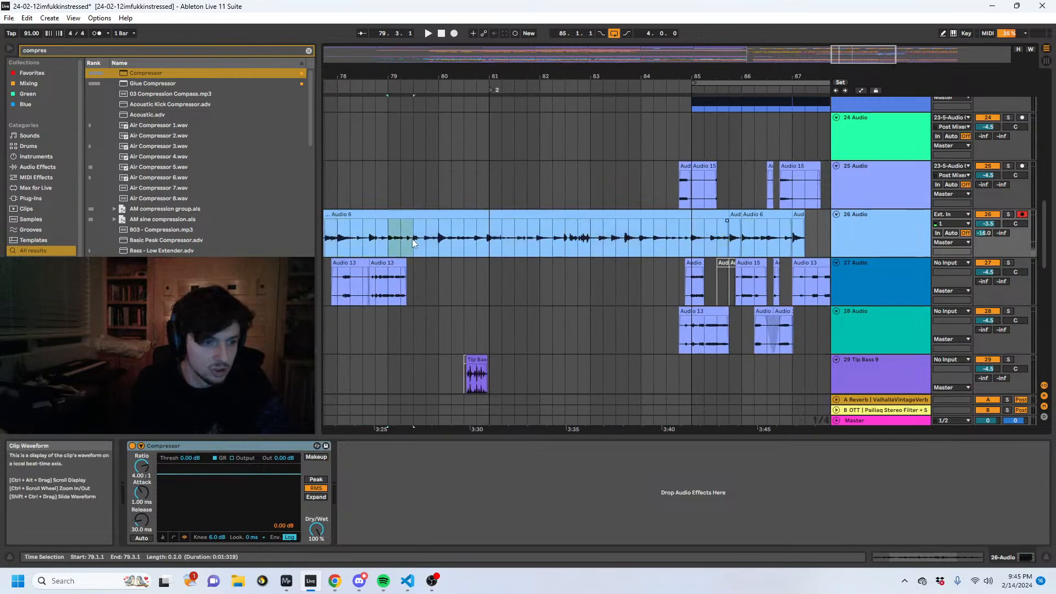
left_click_drag(478, 238, 489, 238)
left_click(1008, 214)
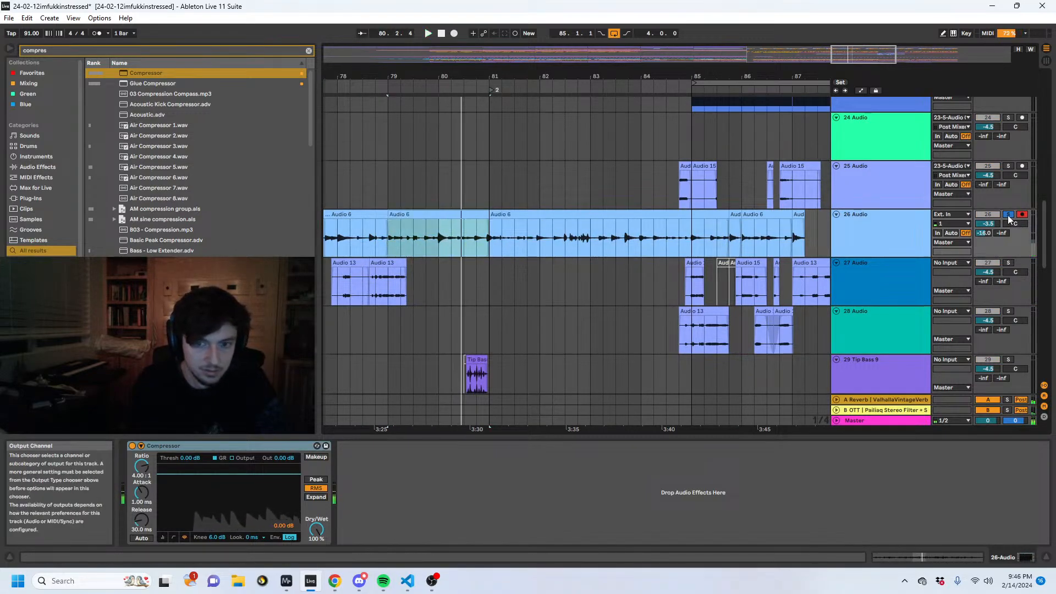
key("ctrl+e")
left_click(1008, 215)
- Add the Pailiaq Dynamics Generator rack after track 26's Compressor and randomize its macros
left_click(52, 47)
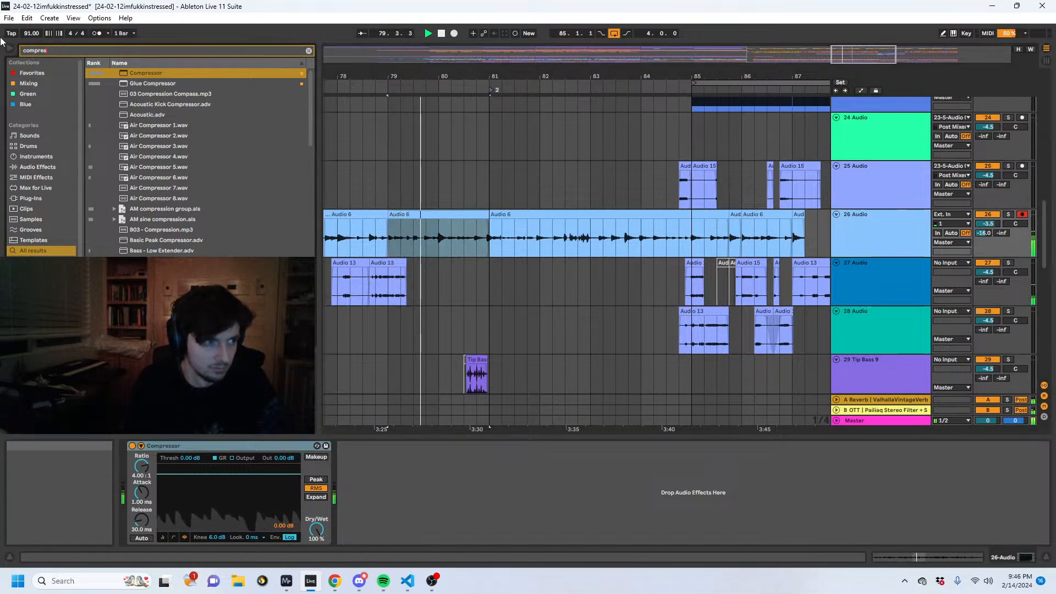
type("dynamics")
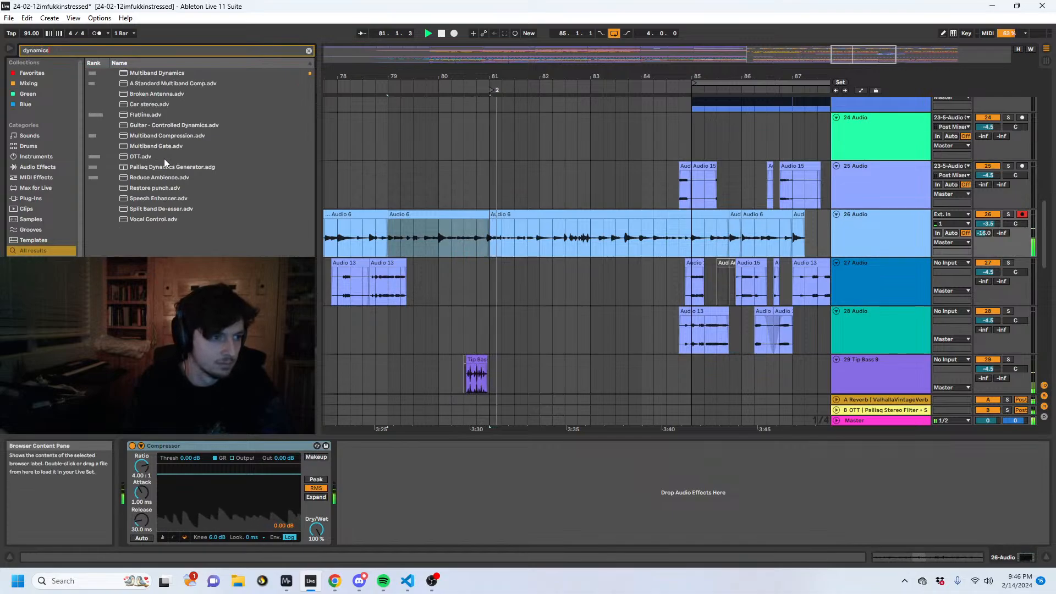
left_click(159, 168)
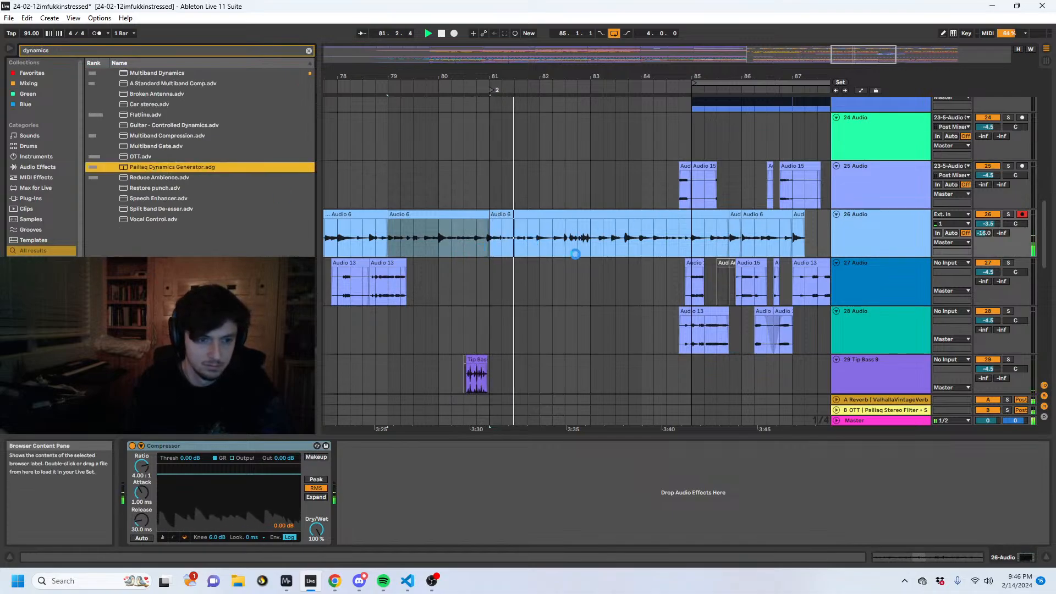
left_click_drag(575, 253, 575, 254)
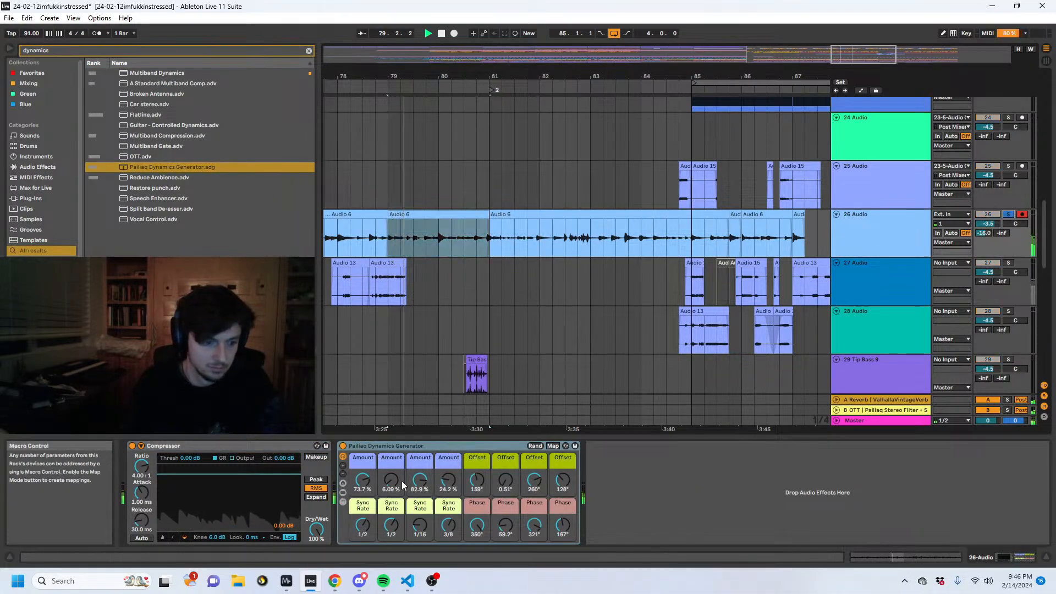
left_click(537, 447)
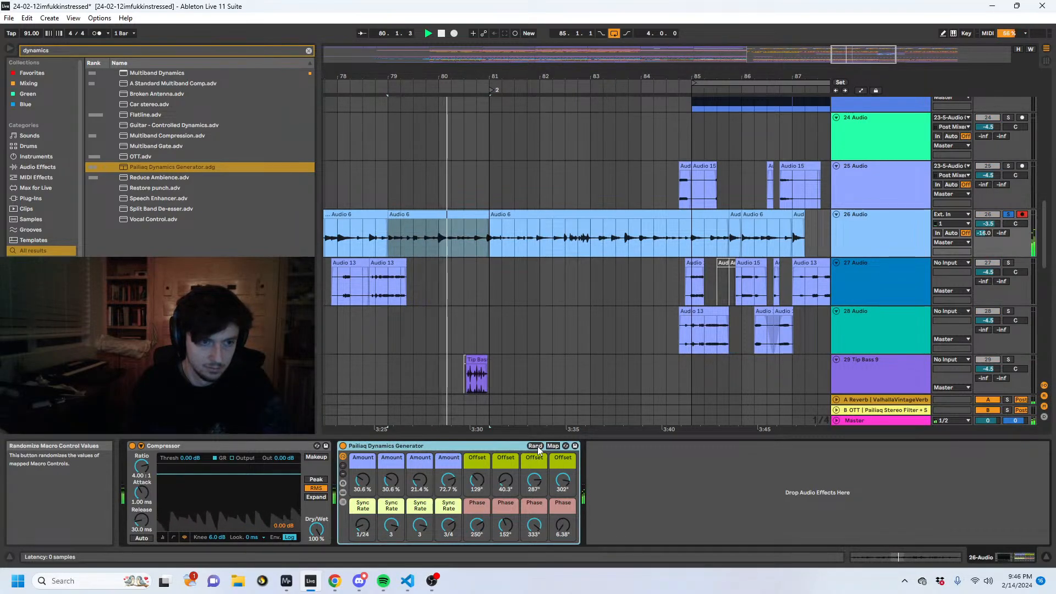
- Set track 26's send to the OTT return B to -8.4 dB and insert a new return track
left_click_drag(1002, 233, 985, 262)
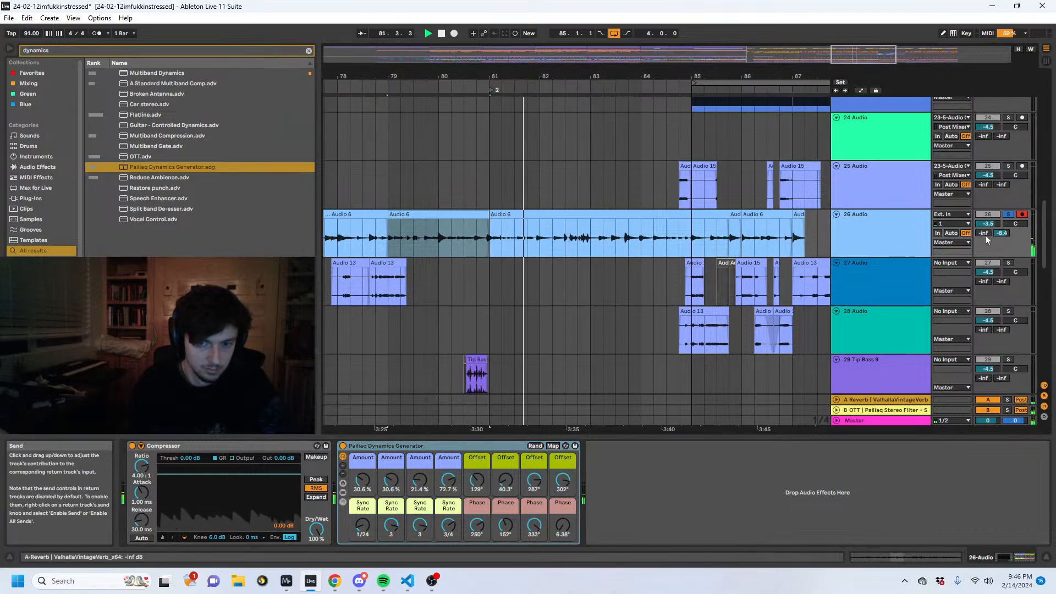
left_click(872, 411)
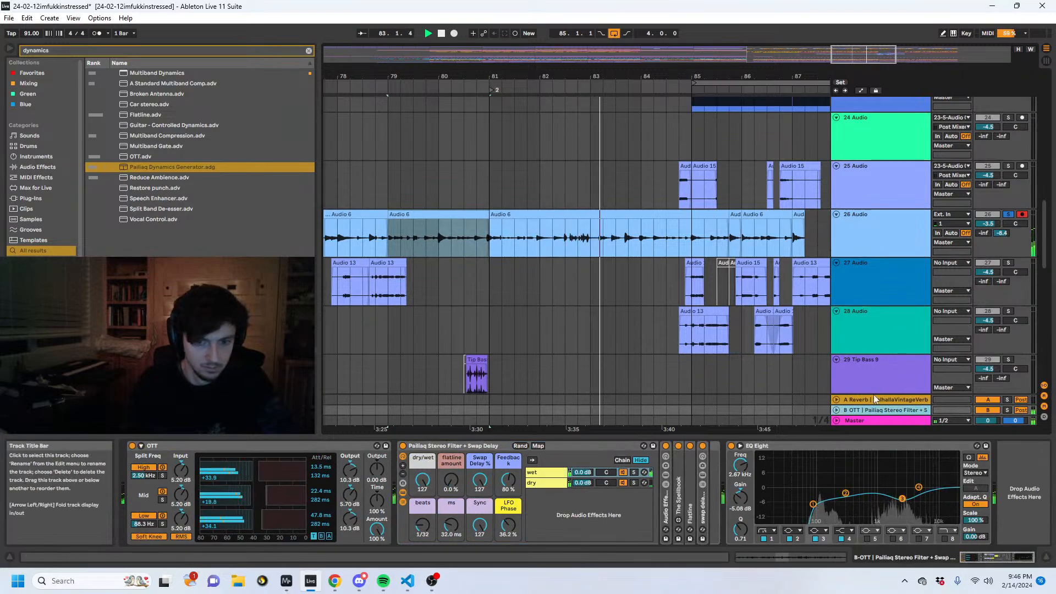
right_click(865, 412)
left_click(896, 474)
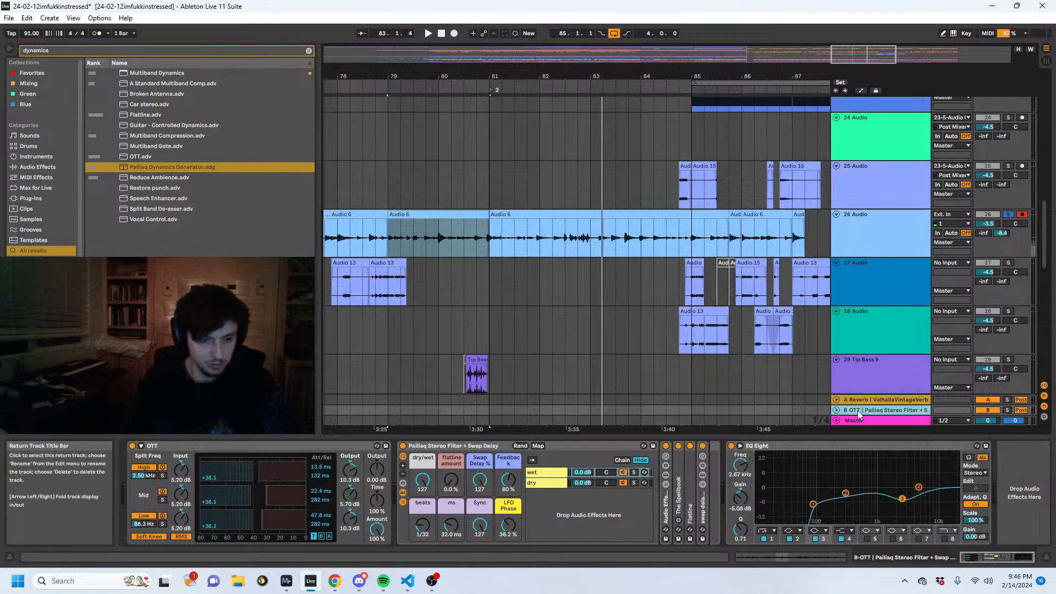
right_click(870, 411)
left_click(894, 470)
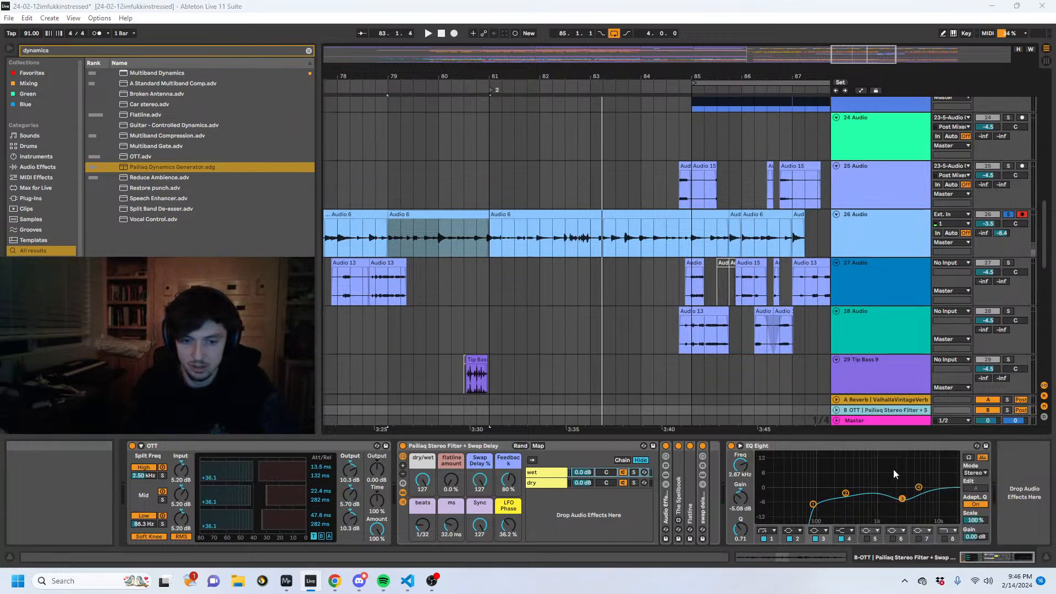
- Copy the Pailiaq Stereo Filter + Swap Delay rack from return B into the new return C
left_click(852, 398)
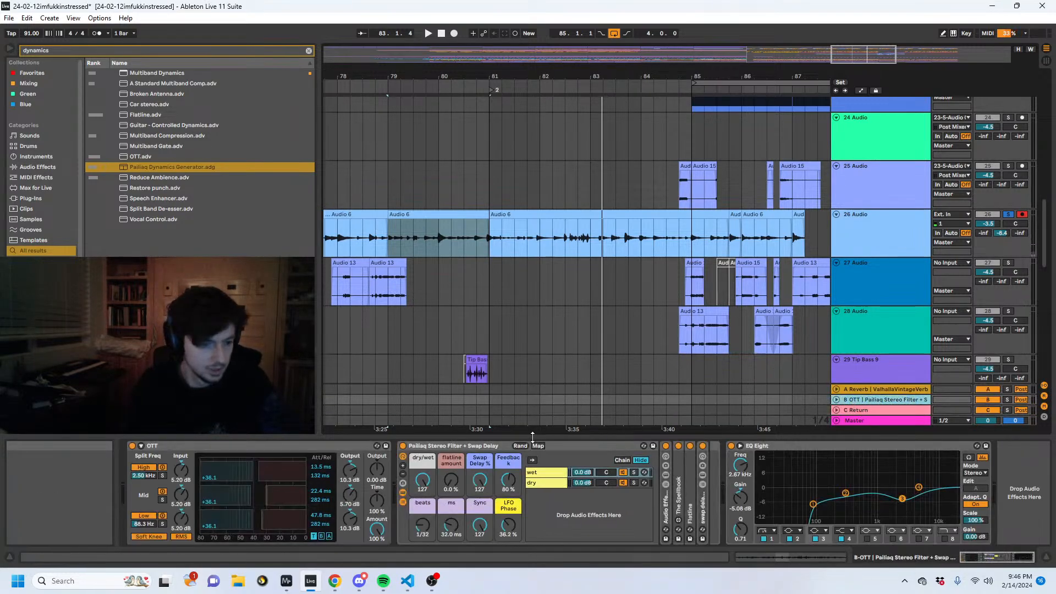
left_click(853, 411)
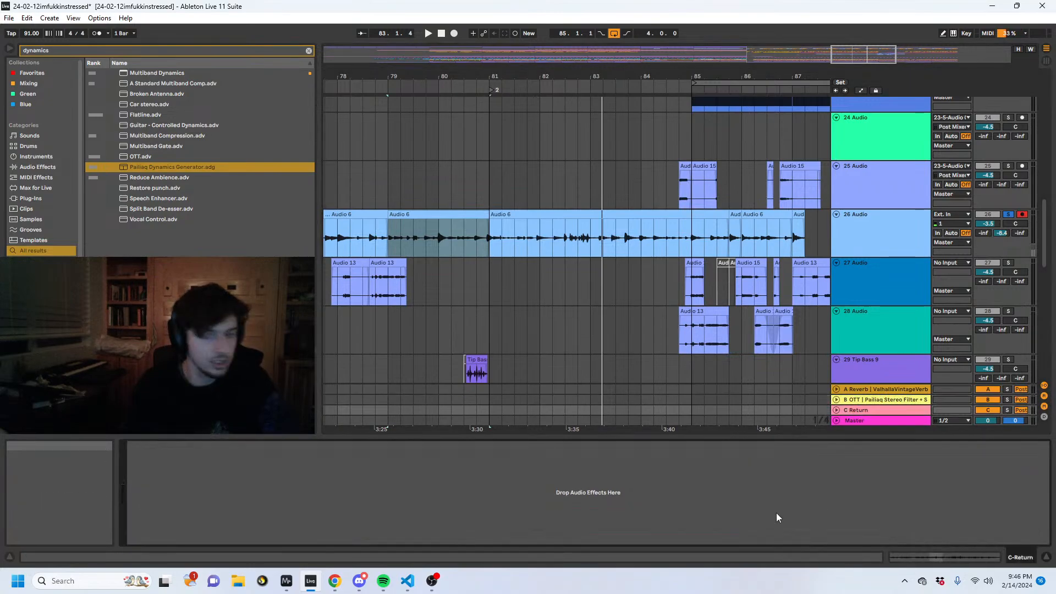
key("ctrl+v")
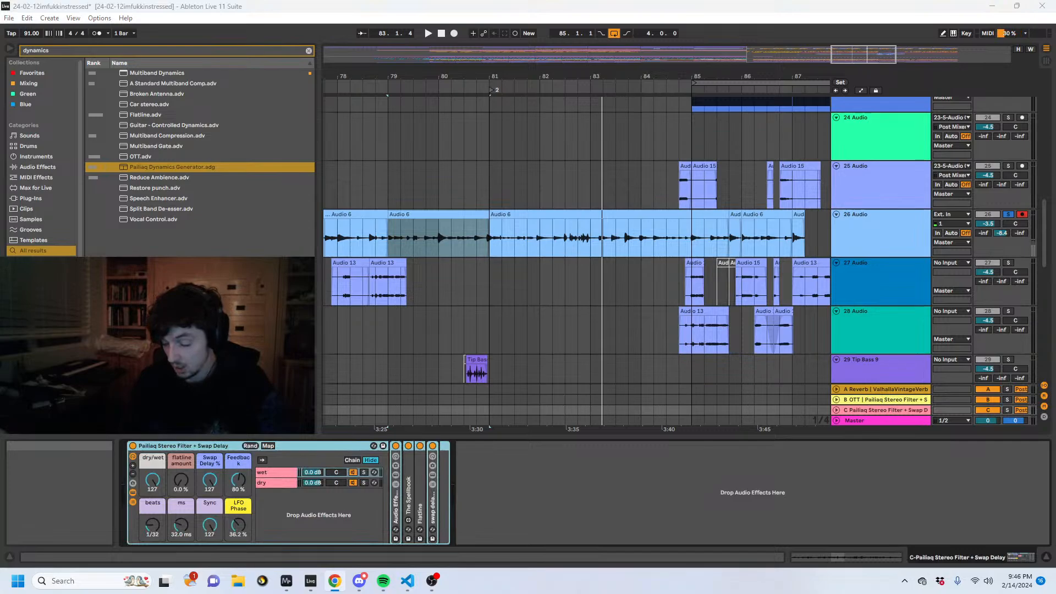
- Insert a new empty audio track directly below track 26 and color it orange
left_click(899, 231)
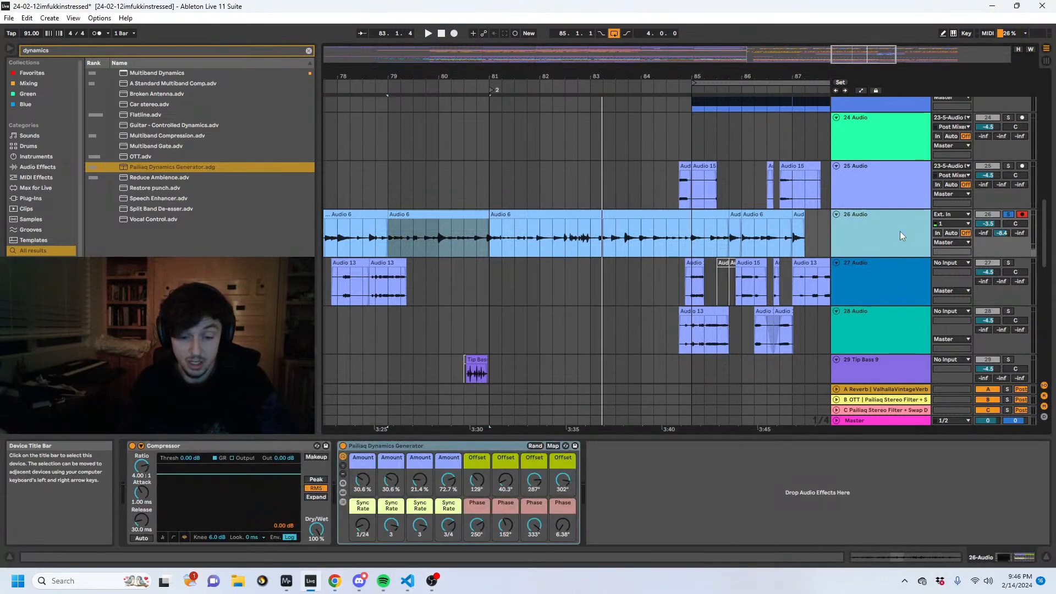
key("ctrl+t")
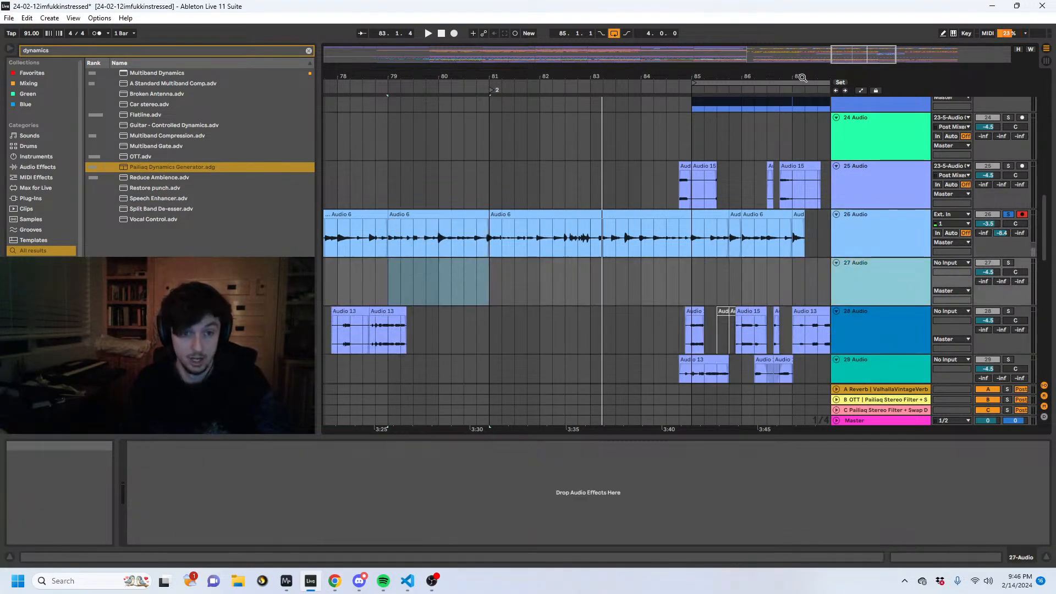
left_click_drag(801, 77, 706, 66)
scroll(724, 231, "up", 6)
scroll(720, 238, "down", 7)
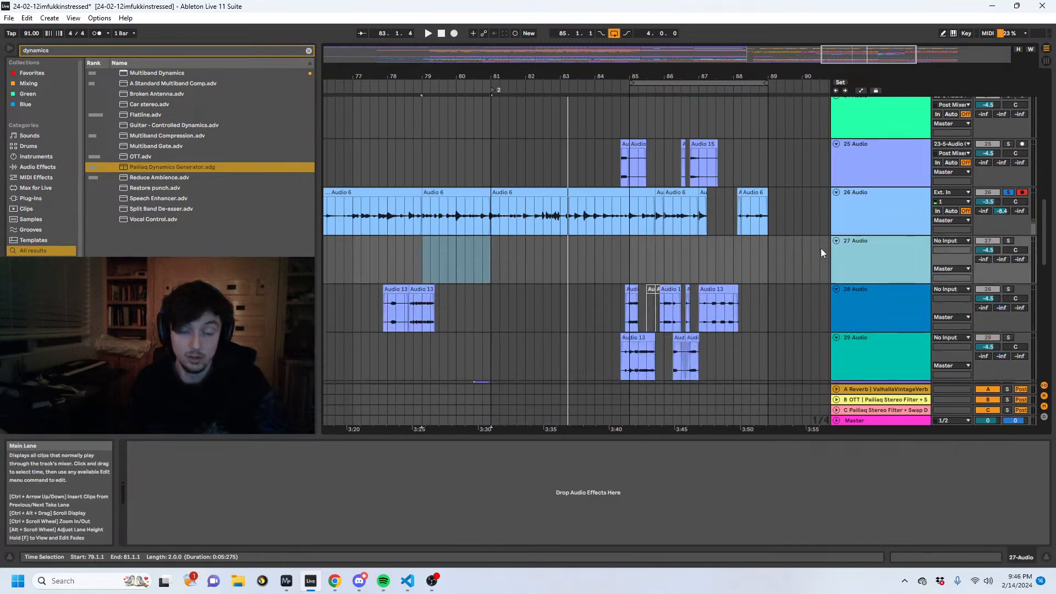
right_click(892, 257)
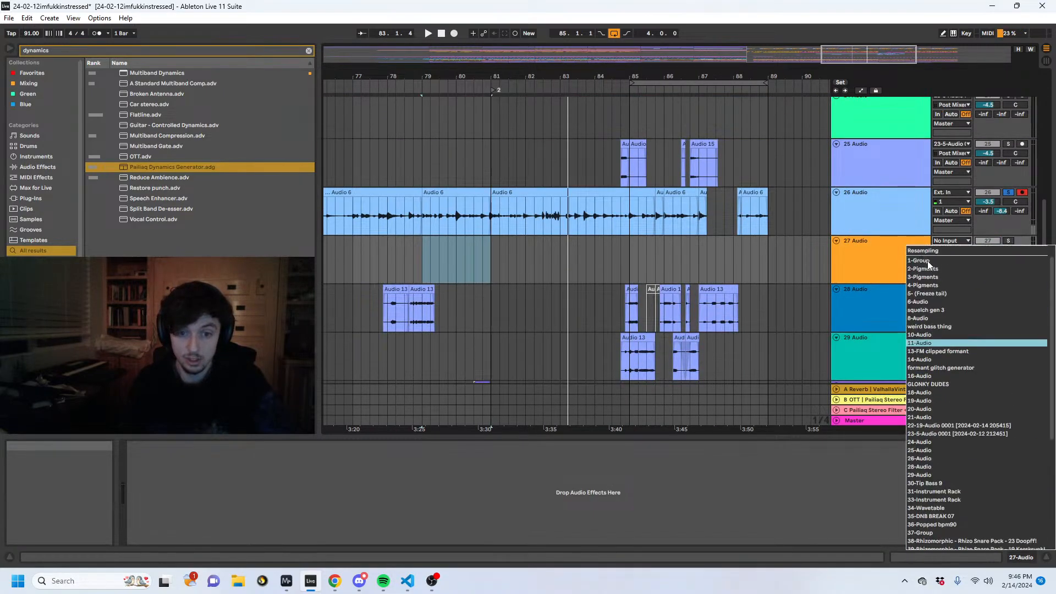
left_click(927, 260)
- Play track 26 from 80.1.1, examine its frequency content in the external spectrum analyzer, and switch back to Ableton Live
left_click(517, 216)
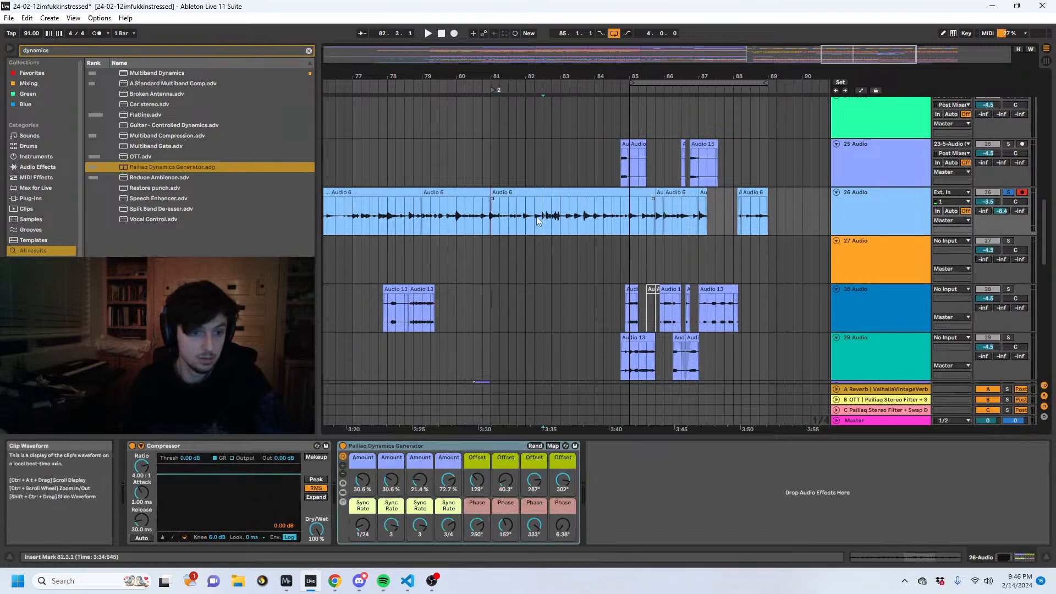
left_click(444, 216)
key("space")
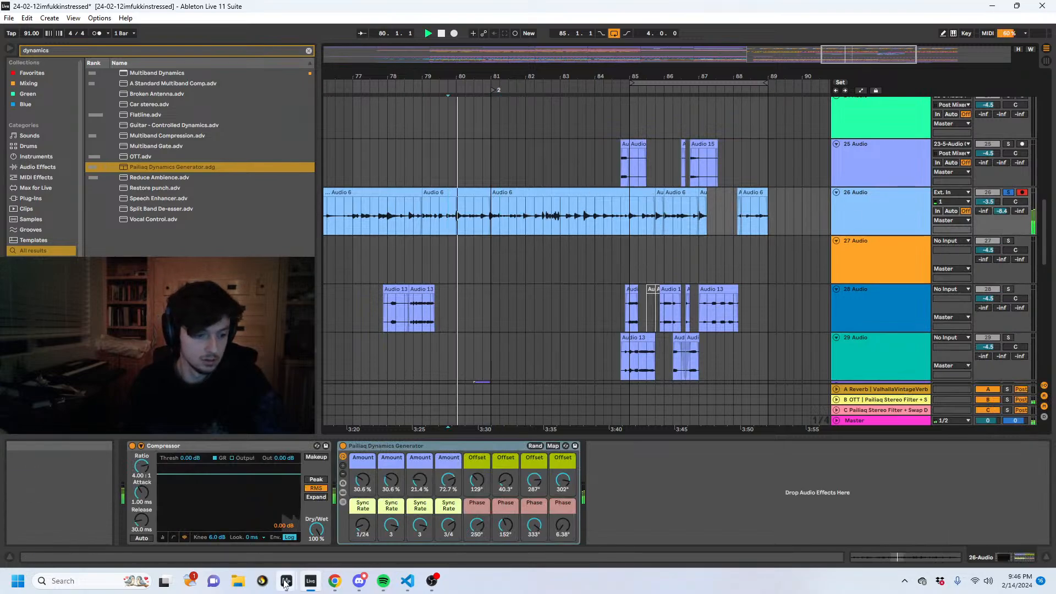
mouse_move(286, 580)
left_click(248, 519)
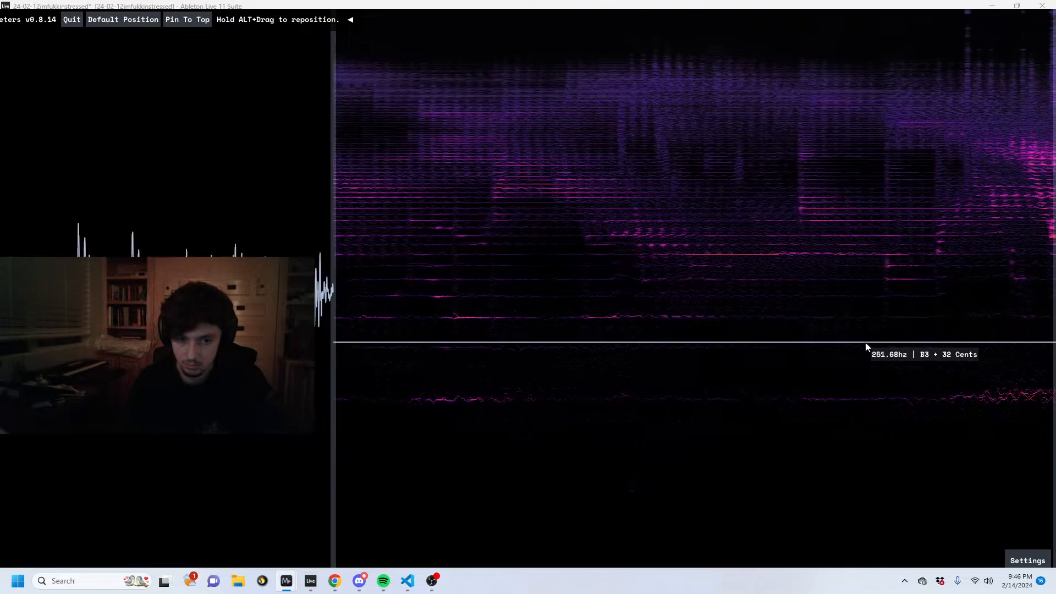
left_click(311, 581)
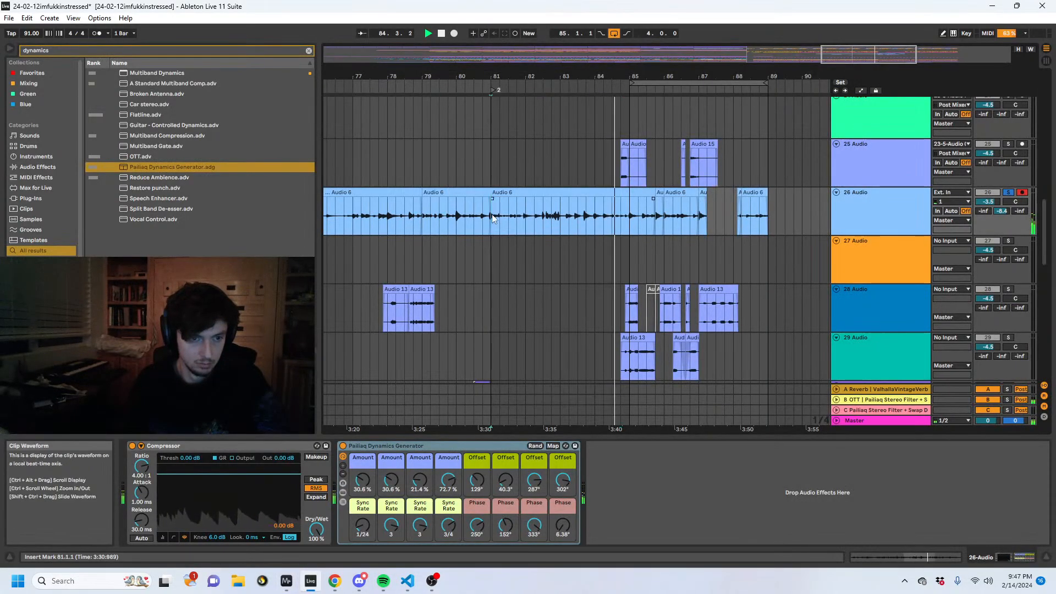
- Check the pitch of track 26 from 81.1.1 with a temporary Tuner after the Dynamics Generator rack, and remove the Tuner
key("ctrl+f")
type("tuneer")
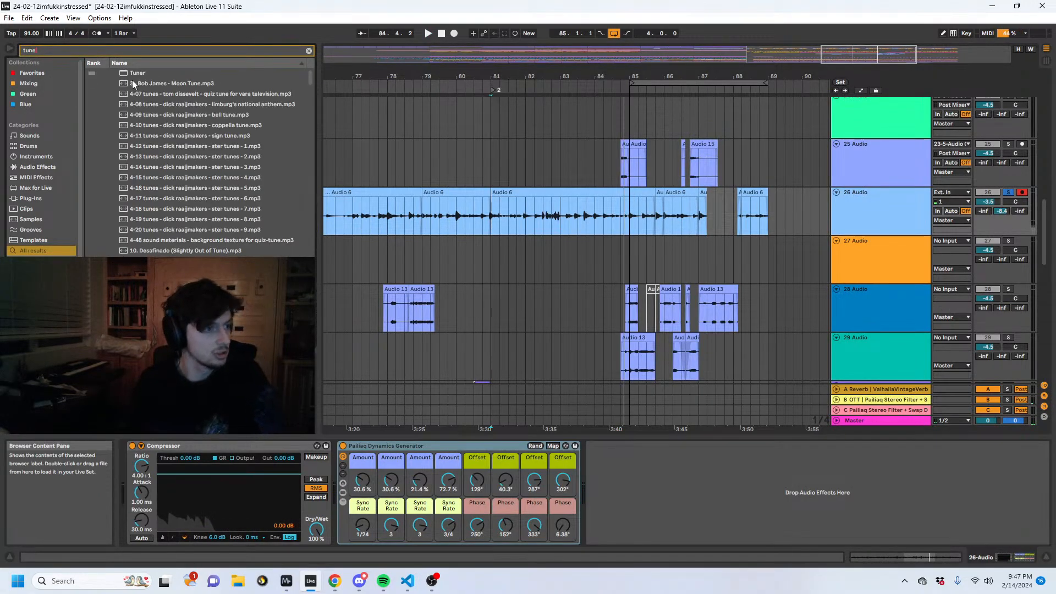
double_click(134, 74)
key("space")
left_click_drag(622, 446, 644, 459)
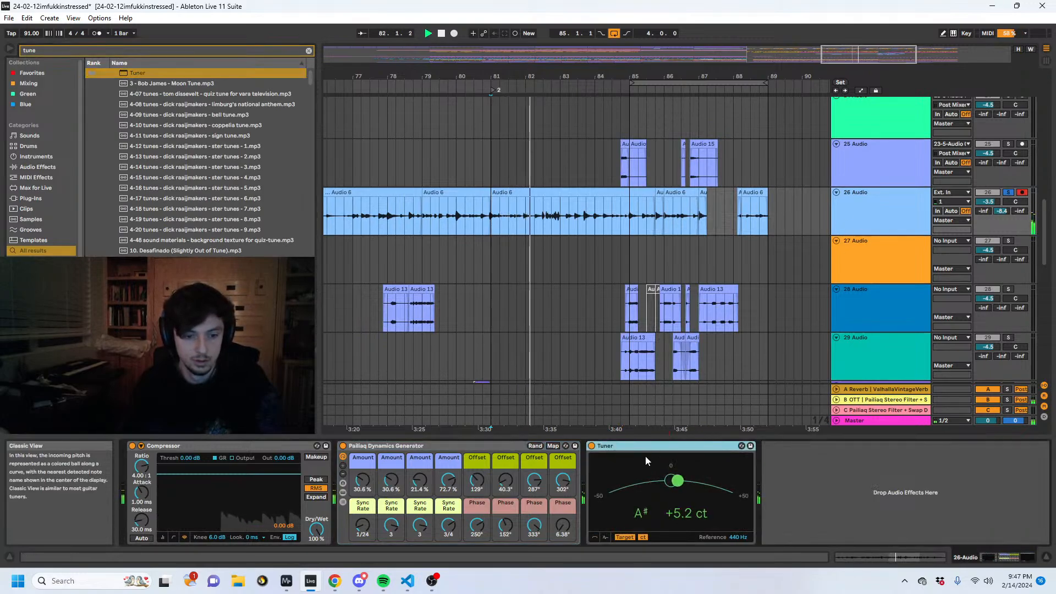
key("space")
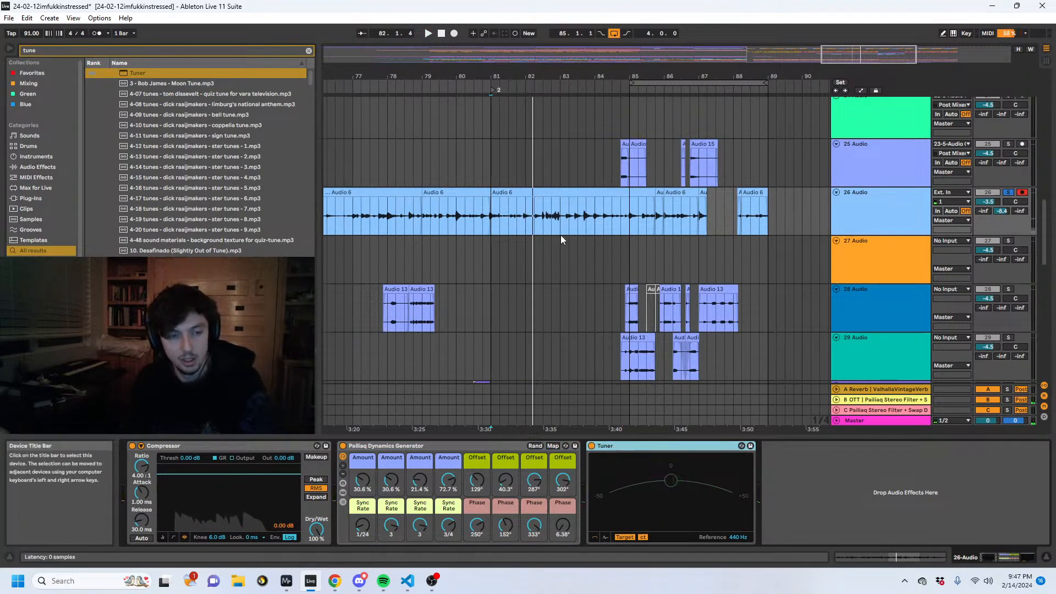
key("Delete")
- Examine the notes of track 2 Pigments' MIDI clip at bar 49 in an enlarged note editor folded to the used pitches
left_click(499, 216)
scroll(597, 219, "up", 10)
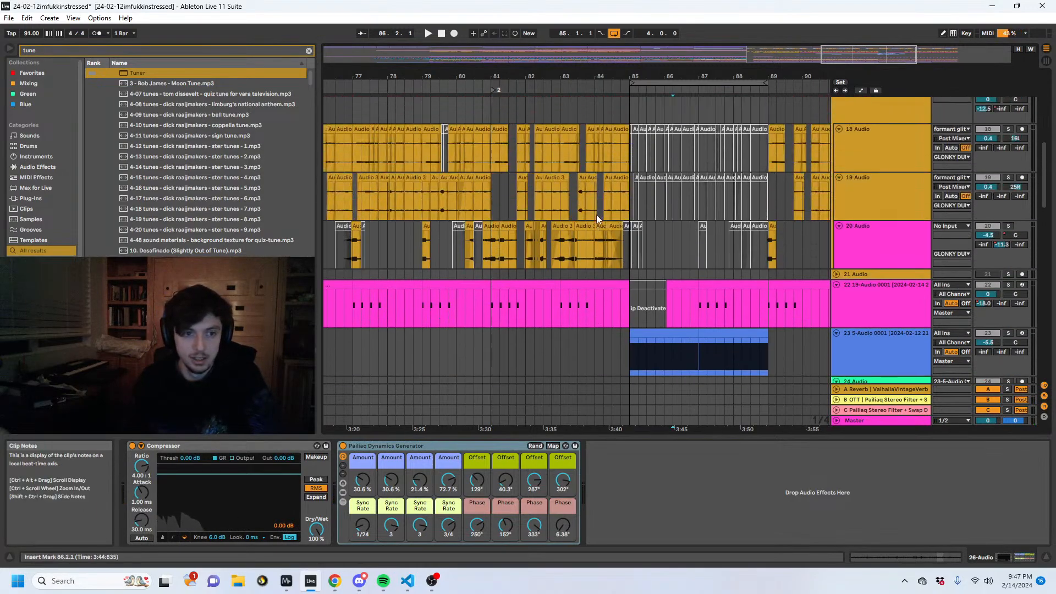
left_click_drag(589, 77, 808, 33)
scroll(486, 149, "up", 8)
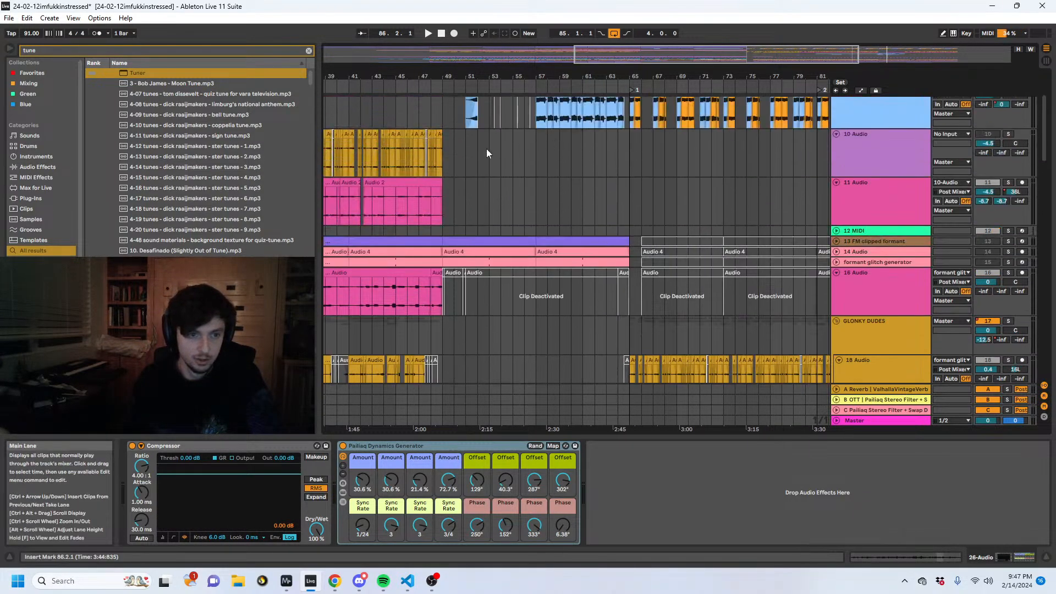
left_click(836, 101)
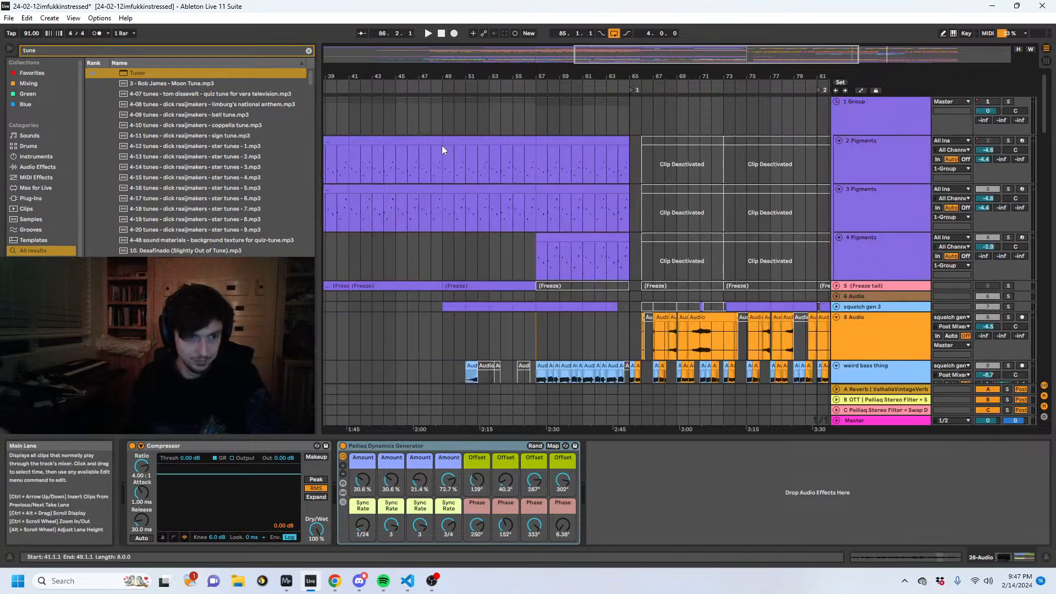
left_click(483, 166)
left_click(889, 556)
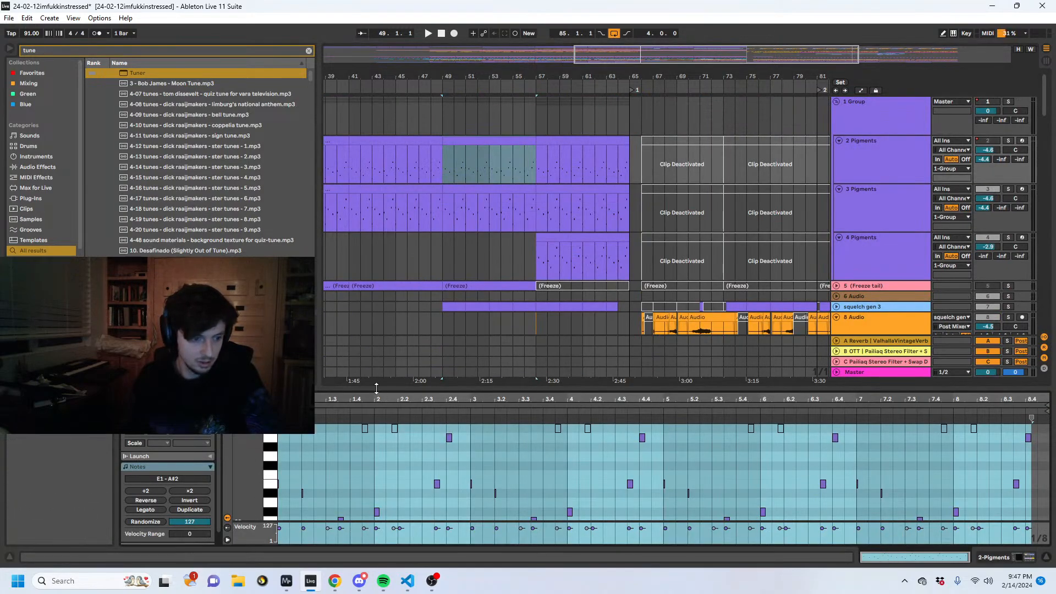
left_click_drag(374, 390, 363, 216)
left_click_drag(247, 358, 223, 386)
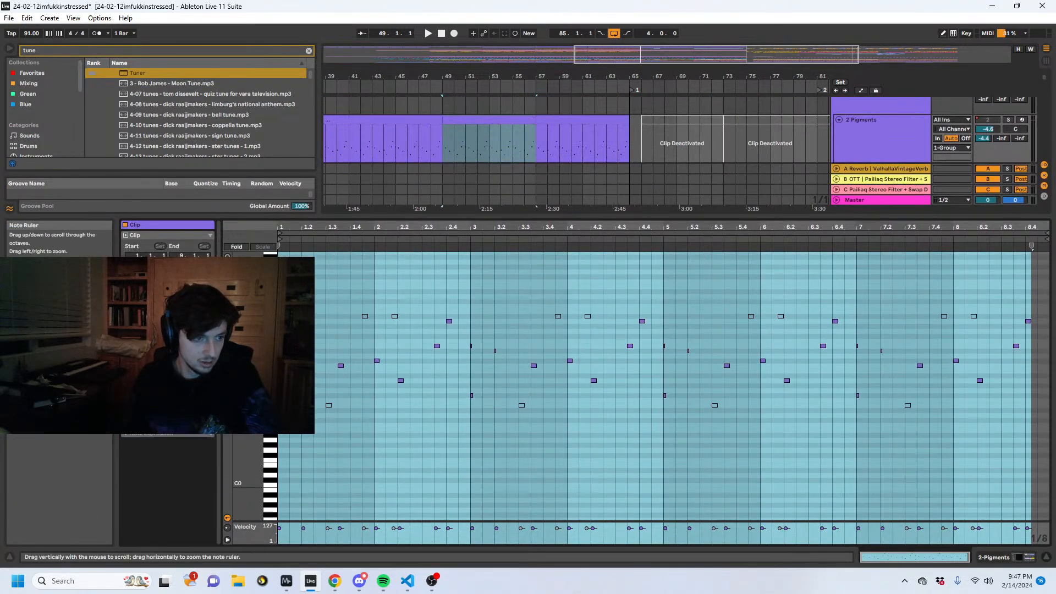
key("f")
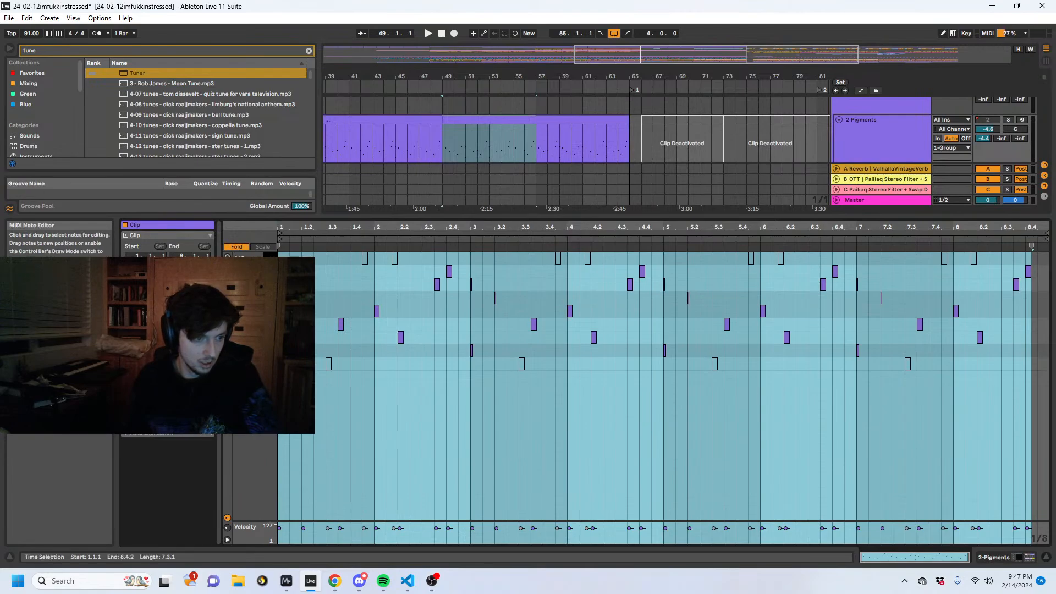
left_click(285, 258)
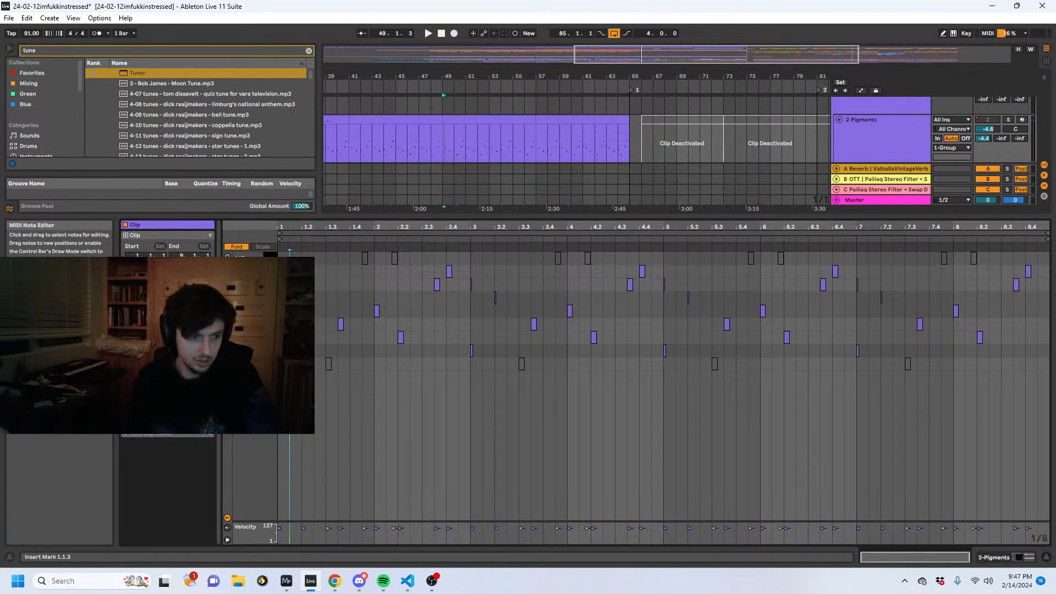
- Collapse the note editor and play the drop from 83.1.1 to hear track 26 in context
left_click_drag(518, 217, 544, 498)
scroll(692, 305, "down", 6)
scroll(777, 423, "down", 5)
left_click(781, 349)
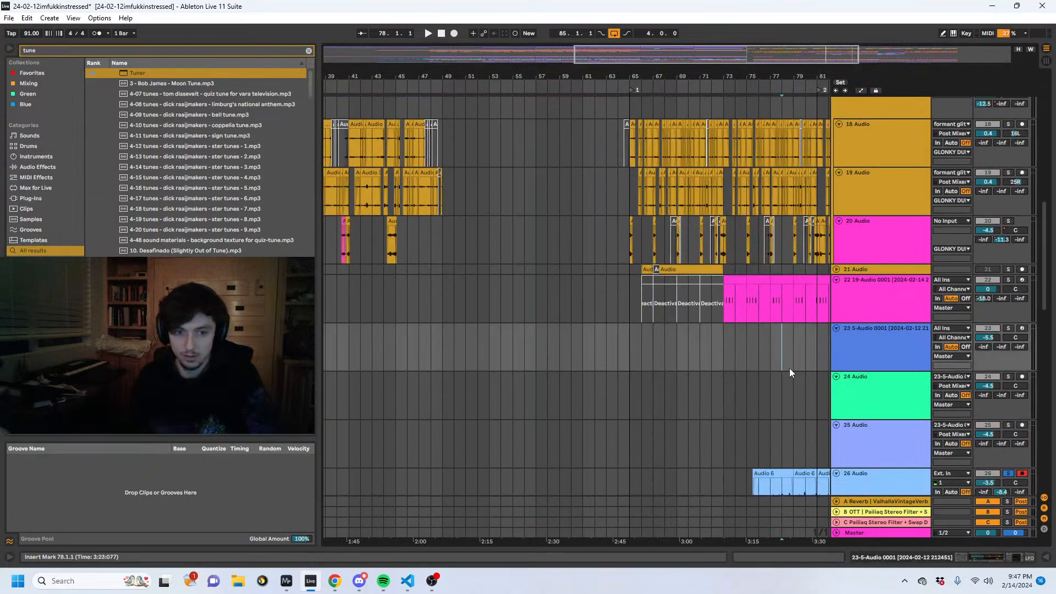
left_click_drag(754, 77, 559, 81)
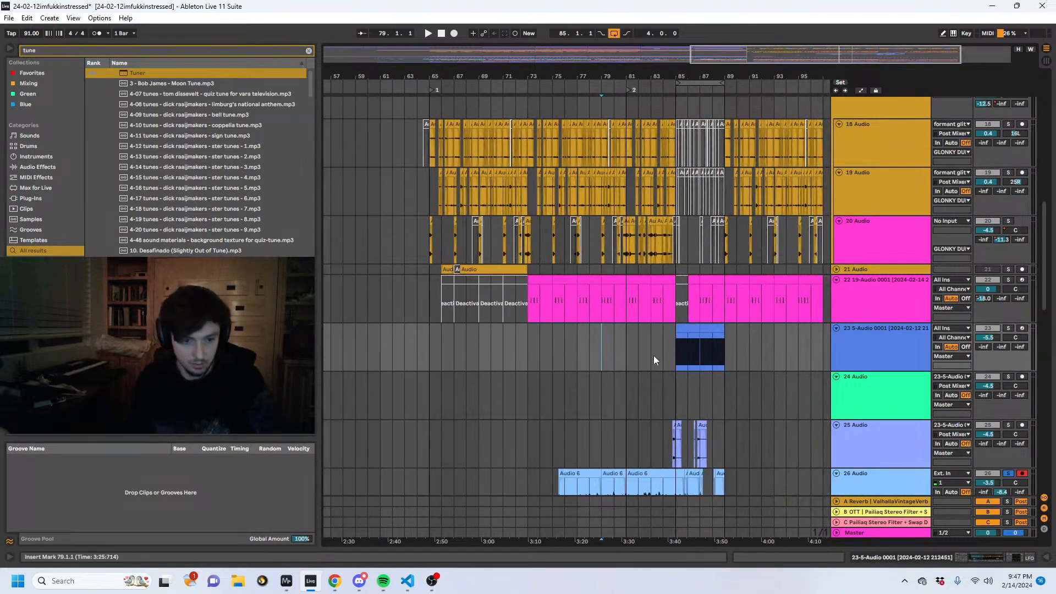
left_click(653, 356)
key("space")
scroll(746, 408, "down", 2)
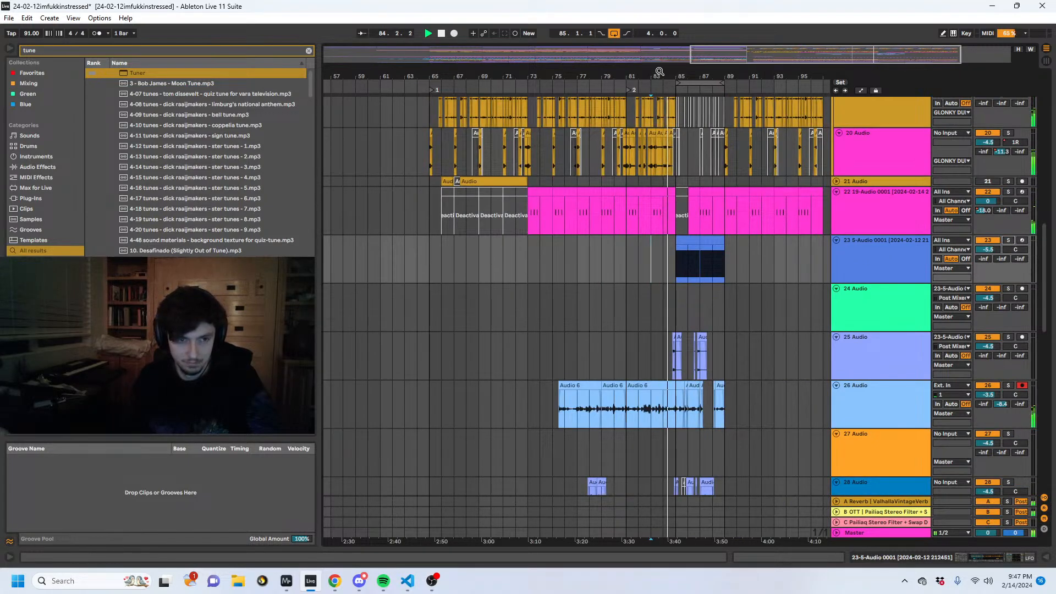
- Turn track 26's send to return B down to -inf and raise its send to return C to -4.0 dB
left_click_drag(660, 76, 658, 122)
left_click_drag(621, 391, 582, 414)
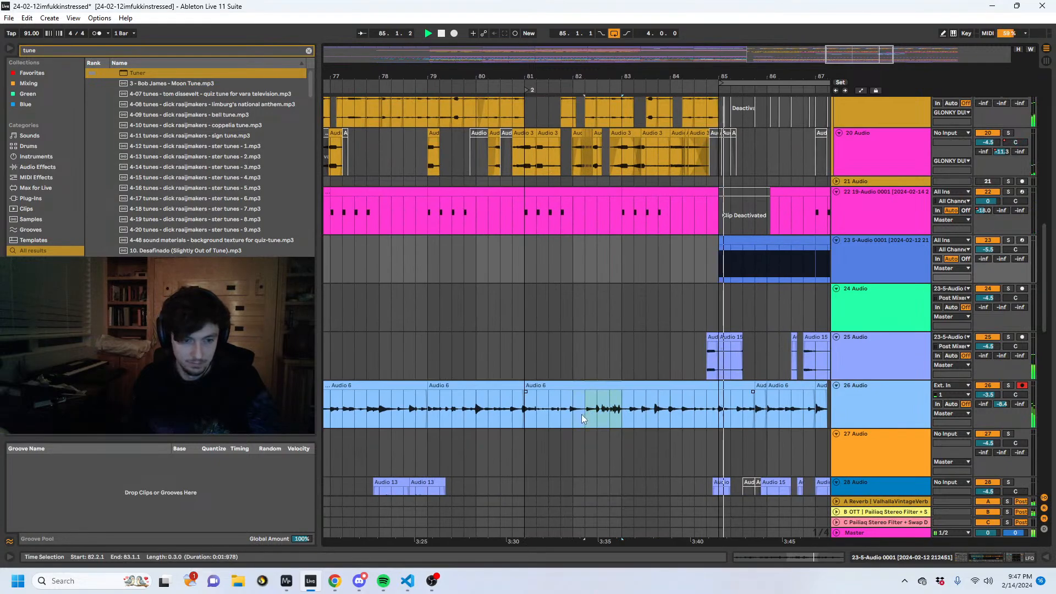
left_click_drag(717, 411, 868, 406)
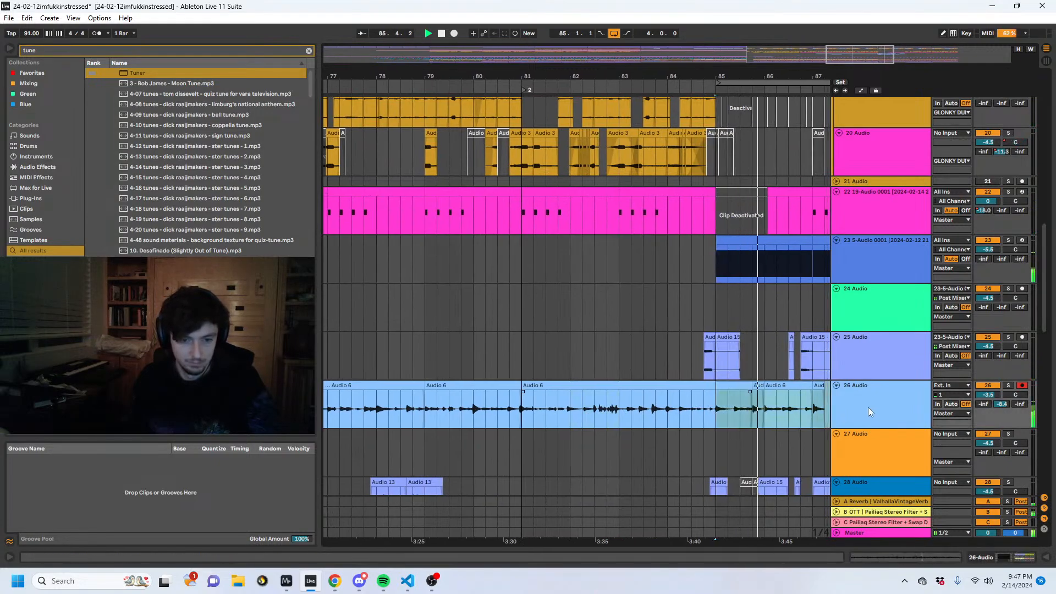
left_click_drag(744, 73, 540, 72)
left_click_drag(1001, 404, 1001, 456)
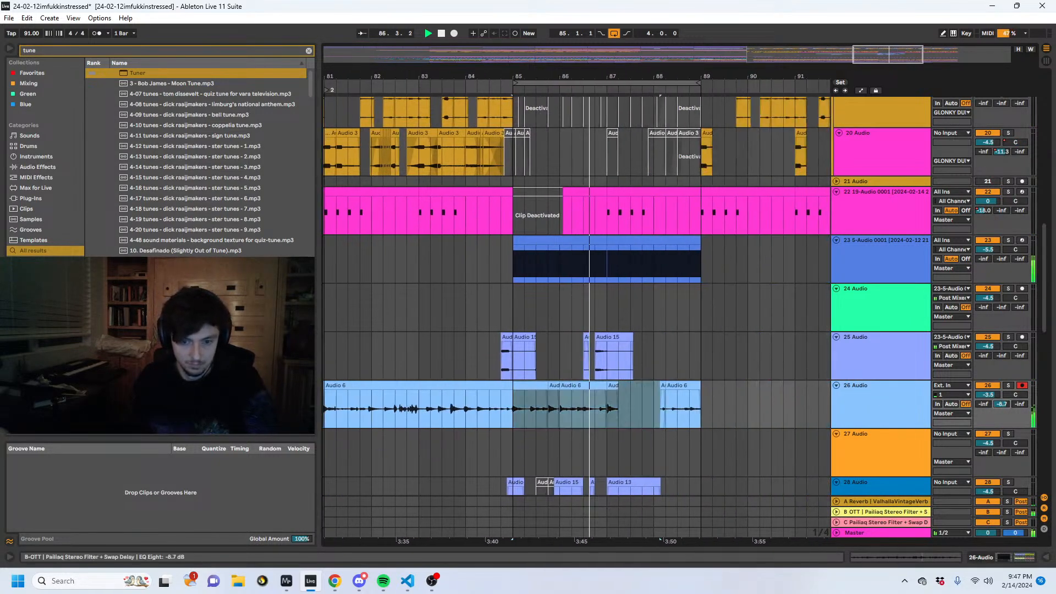
left_click_drag(1019, 404, 1019, 357)
- Set the Feedback macro of return C's Pailiaq Stereo Filter + Swap Delay rack to 63 %
double_click(864, 521)
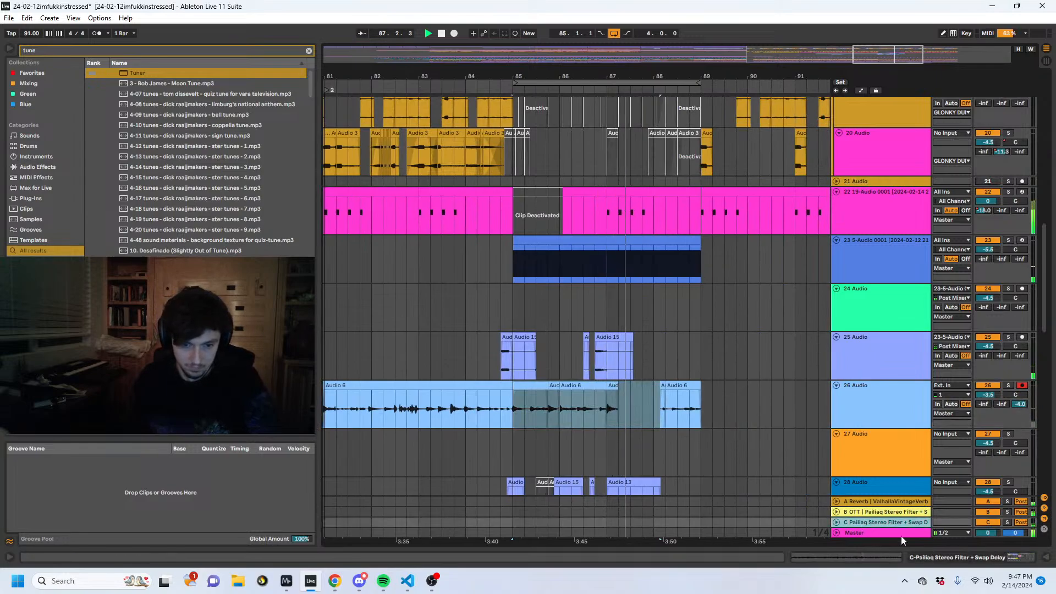
scroll(493, 422, "down", 3)
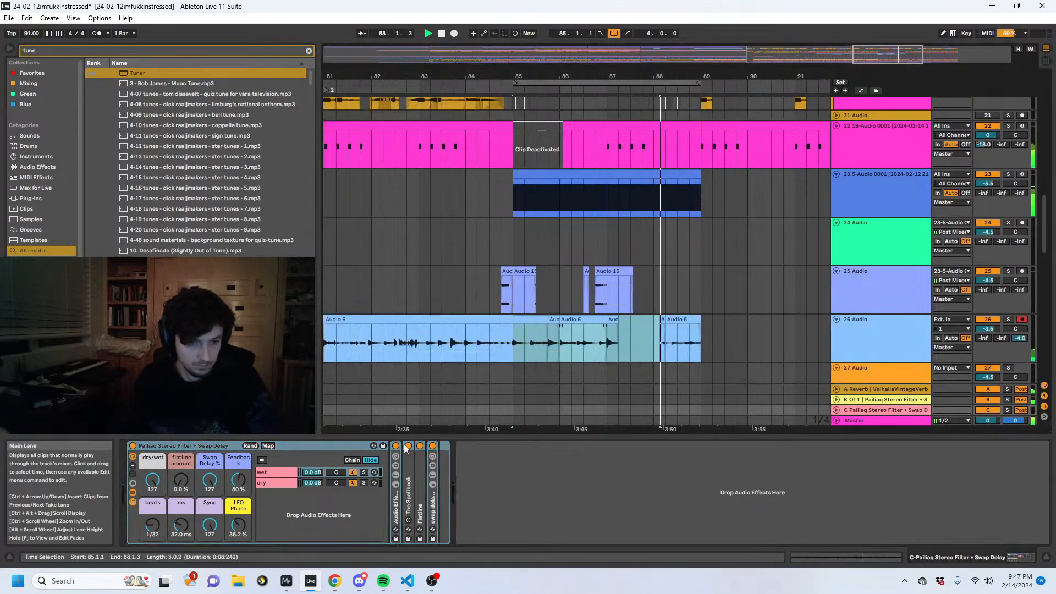
left_click_drag(241, 481, 242, 490)
scroll(585, 324, "down", 3)
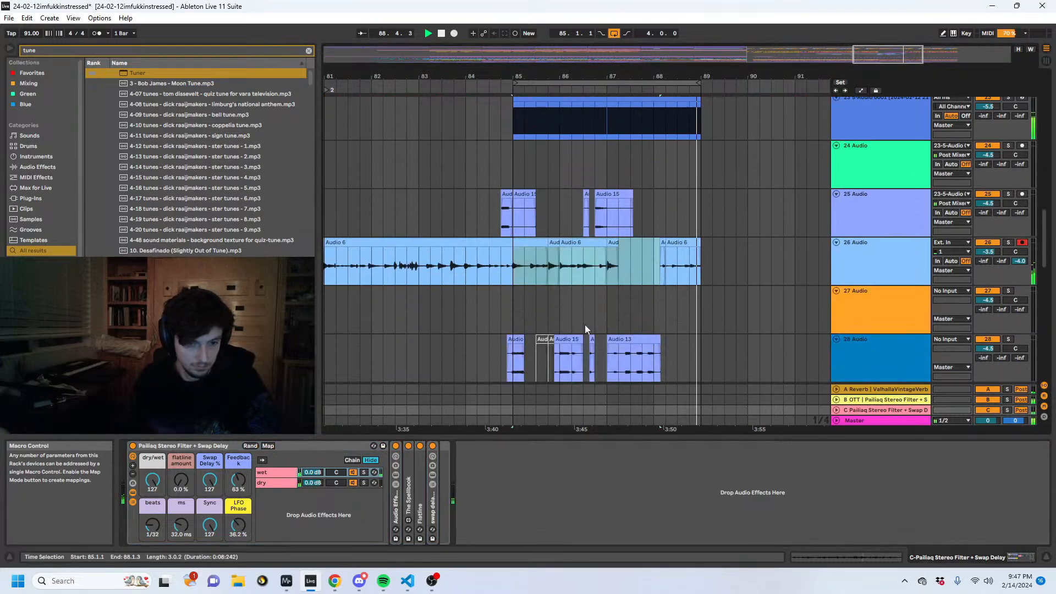
- Duplicate the looped section 85.1.1 to 89.1.1 across the tracks onto bar 89 and lengthen the loop to 8.2.0
left_click_drag(509, 269, 719, 272)
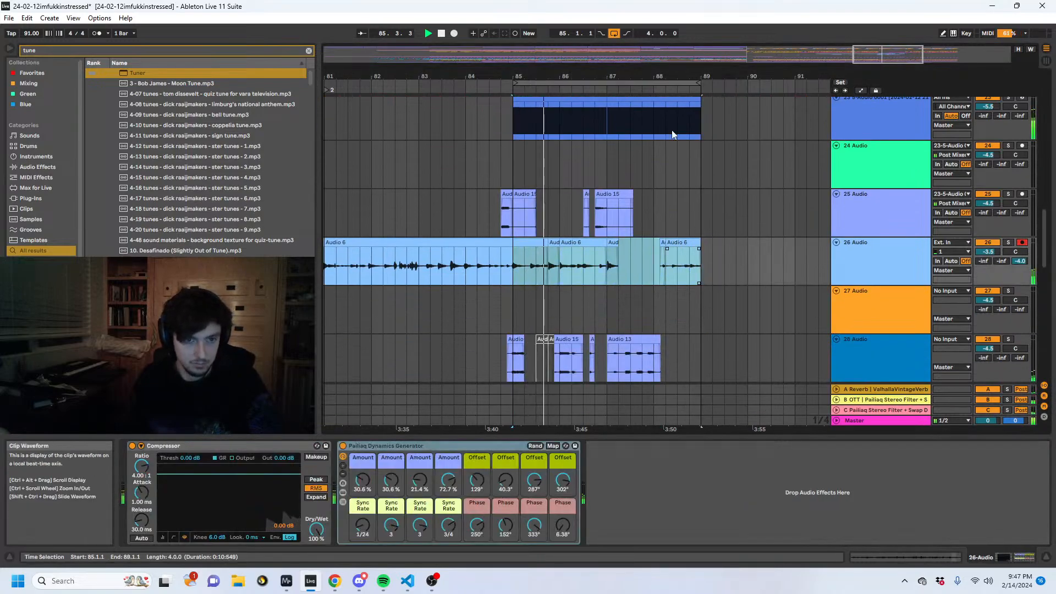
left_click(632, 82)
key("ctrl+d")
left_click_drag(622, 74, 869, 86)
key("space")
- Deactivate track 26's clips from 85.1.1 to 88.1.1 and play the arrangement from 84.3.1
left_click_drag(635, 263, 506, 268)
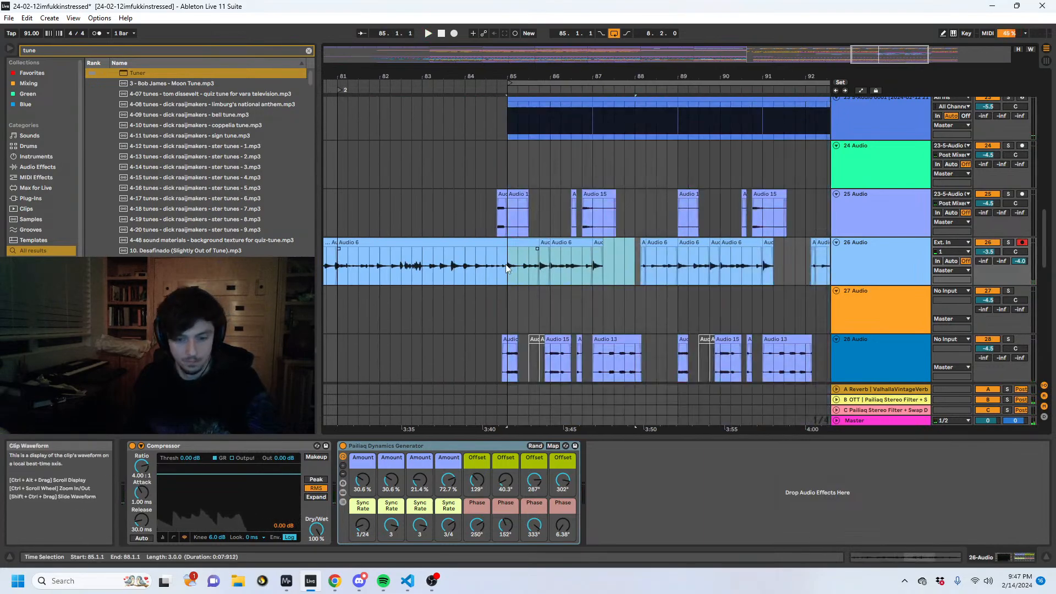
left_click(490, 229)
scroll(638, 203, "up", 12)
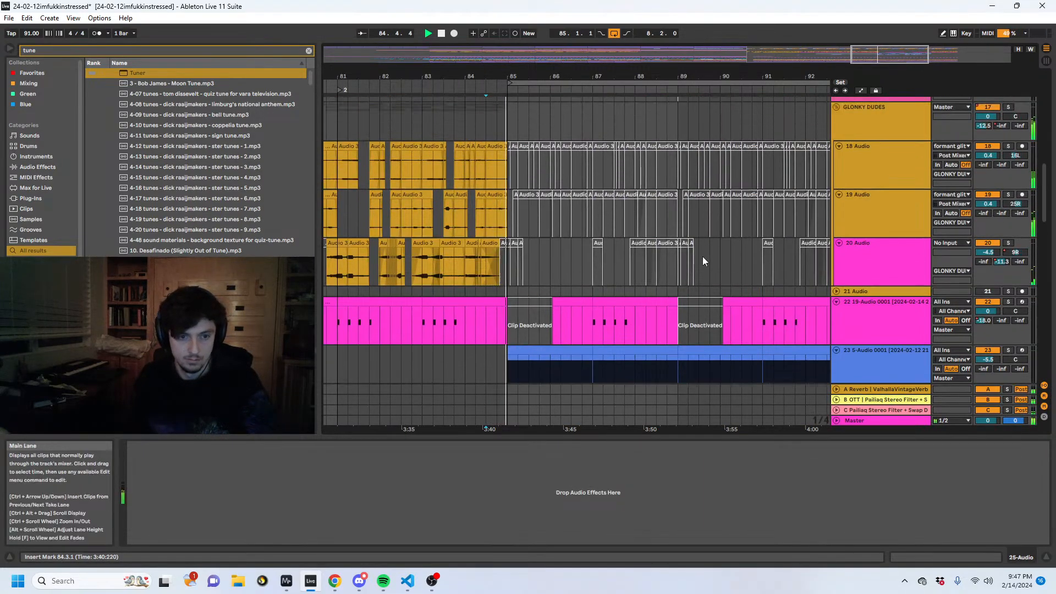
key("space")
- Deactivate track 22's MIDI clip from 87.1.1 to 89.1.1 and select its deactivated clip at 89.1.1
scroll(704, 262, "down", 3)
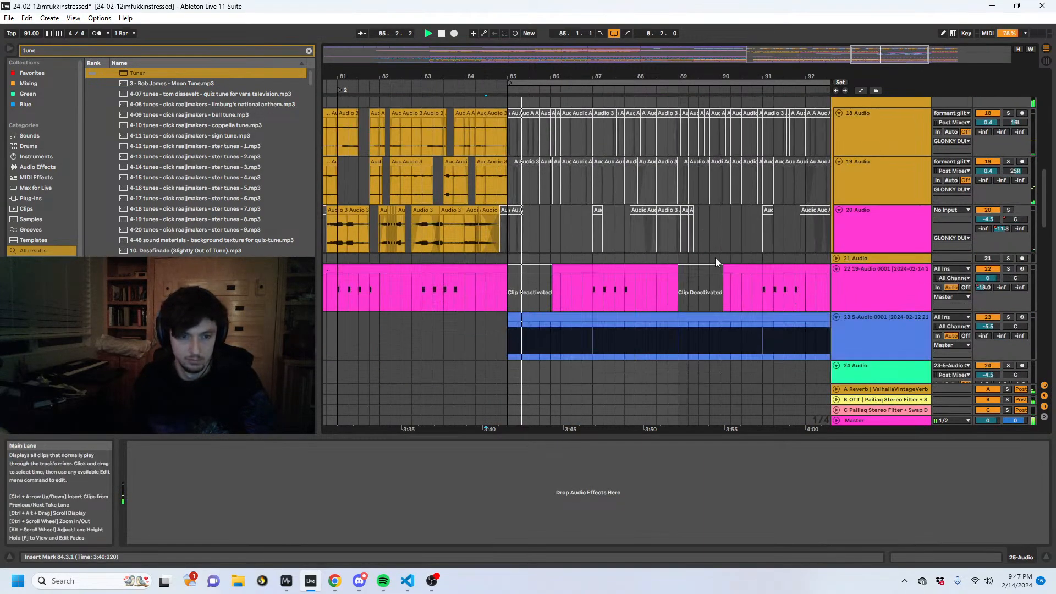
left_click(624, 269)
key("0")
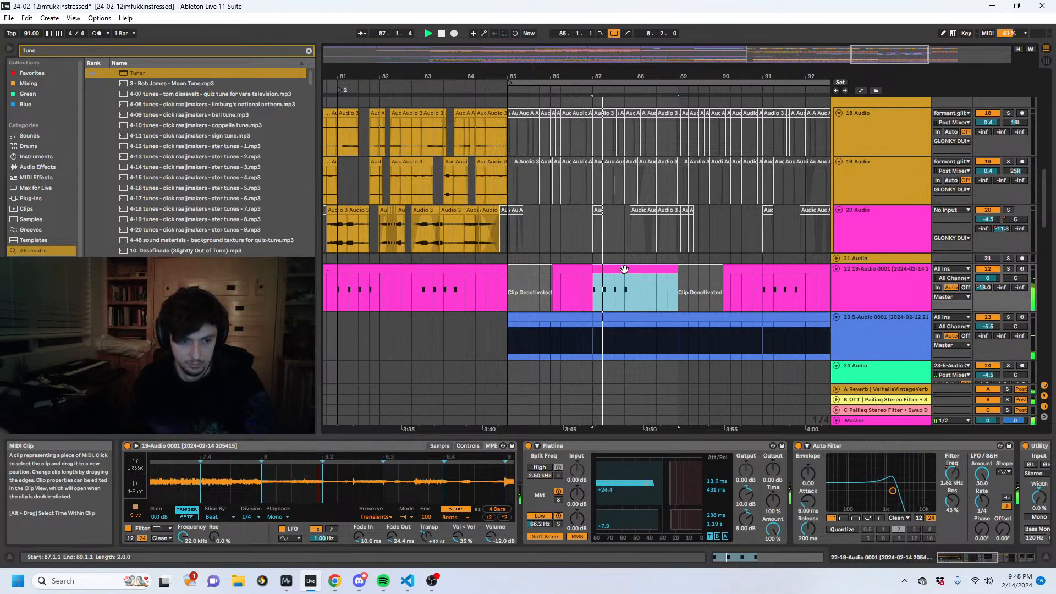
scroll(643, 278, "down", 2)
left_click_drag(678, 199, 723, 199)
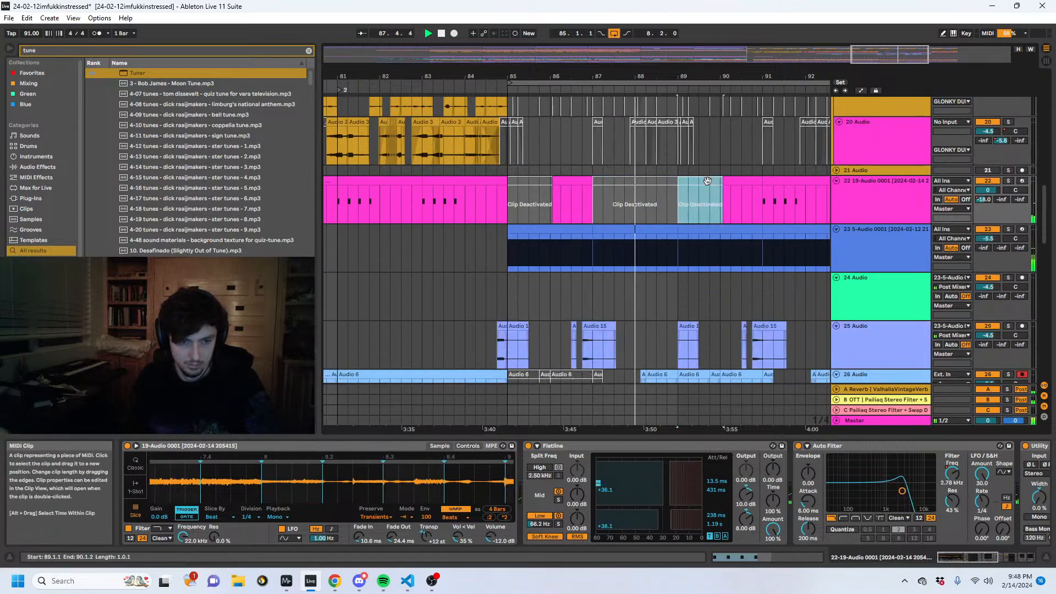
- Extend track 26's Audio 6 clip at 89.1.1 back to 88.1.1, over the short pieces before it
scroll(694, 206, "down", 2)
scroll(692, 207, "down", 2)
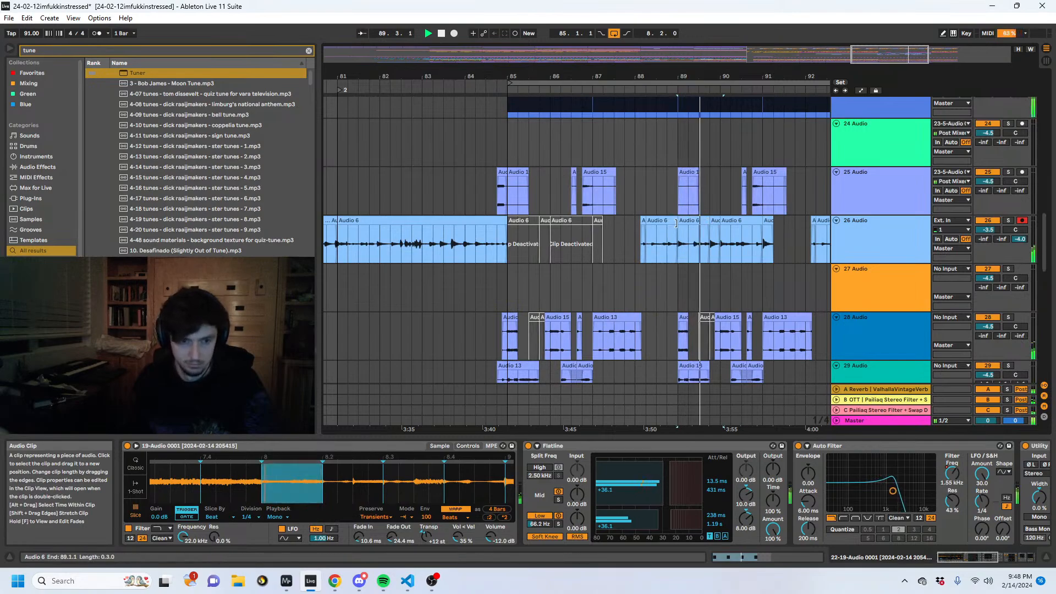
left_click_drag(676, 221, 636, 230)
left_click_drag(764, 74, 667, 82)
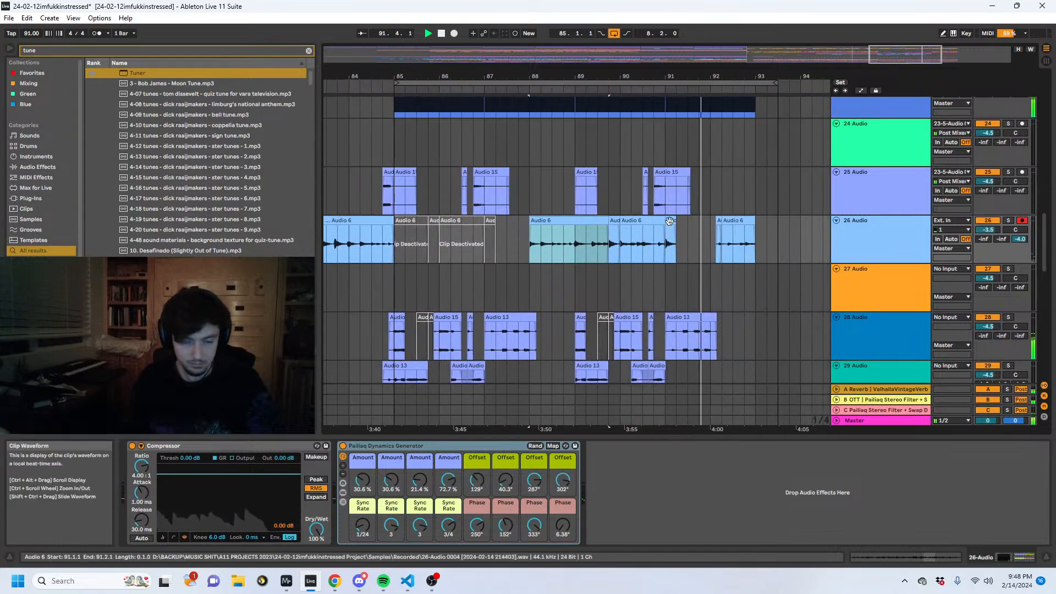
- Move track 26's Audio 6 clips ending at 91.2.1 two bars earlier and play the result from 84.4.1 and 86.3.1
left_click(675, 238)
left_click_drag(675, 237, 534, 234)
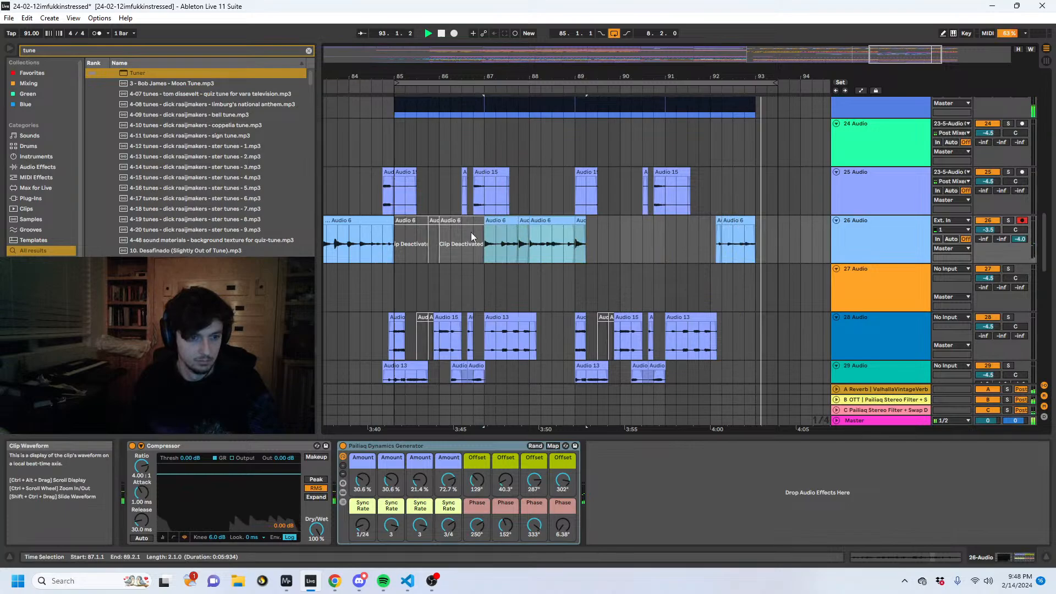
left_click(382, 245)
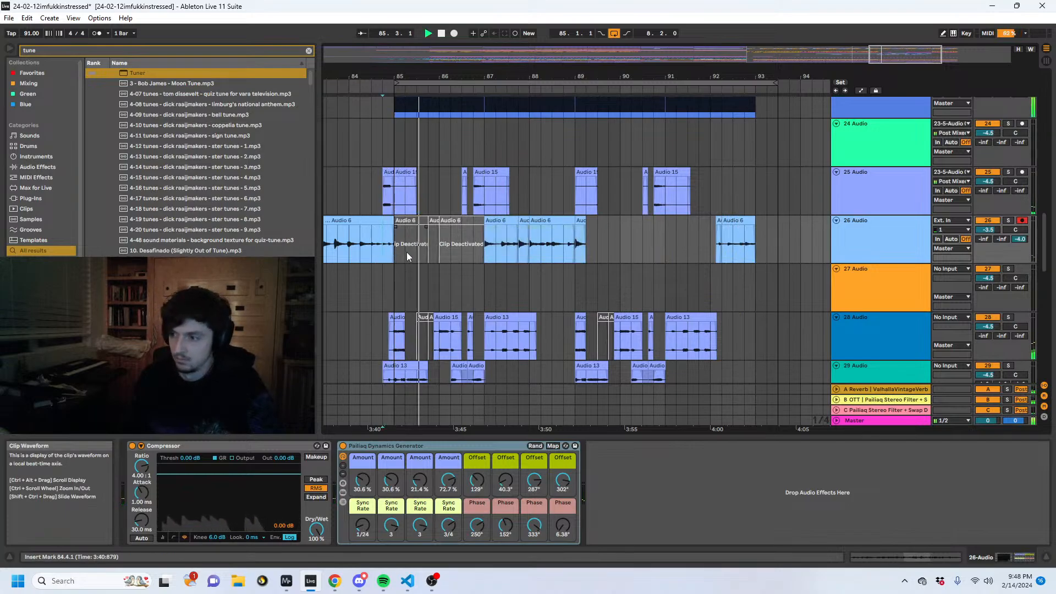
left_click(468, 248)
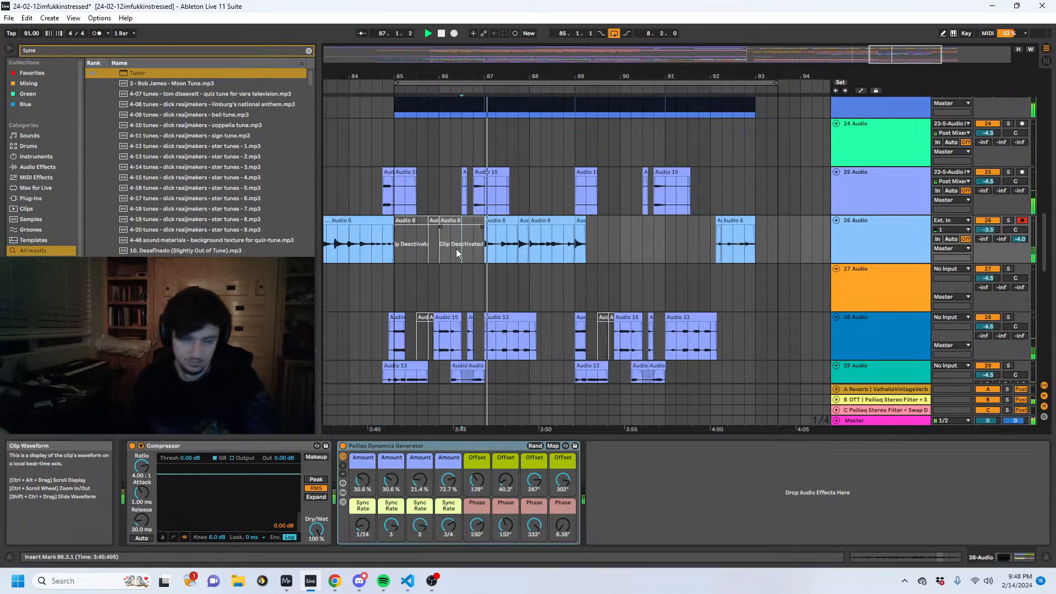
key("space")
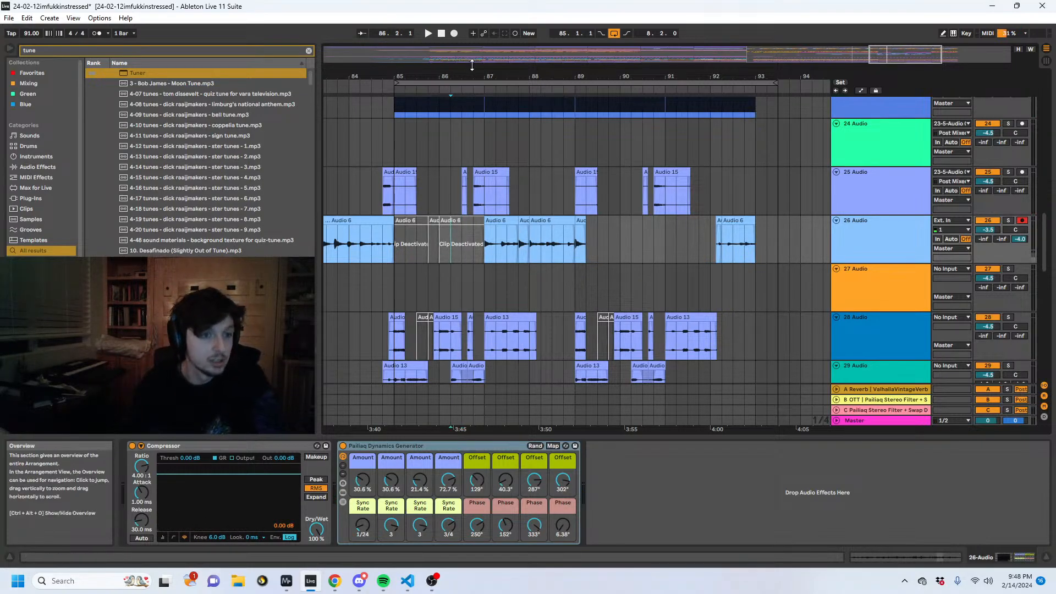
- Try starting track 26's Audio 6 clip before 87.4.1 at 85.1.1 and at 86.1.1, playing it back
left_click_drag(486, 72, 577, 83)
mouse_move(487, 243)
left_mouse_down()
mouse_move(662, 240)
mouse_move(642, 226)
mouse_move(478, 229)
left_mouse_up()
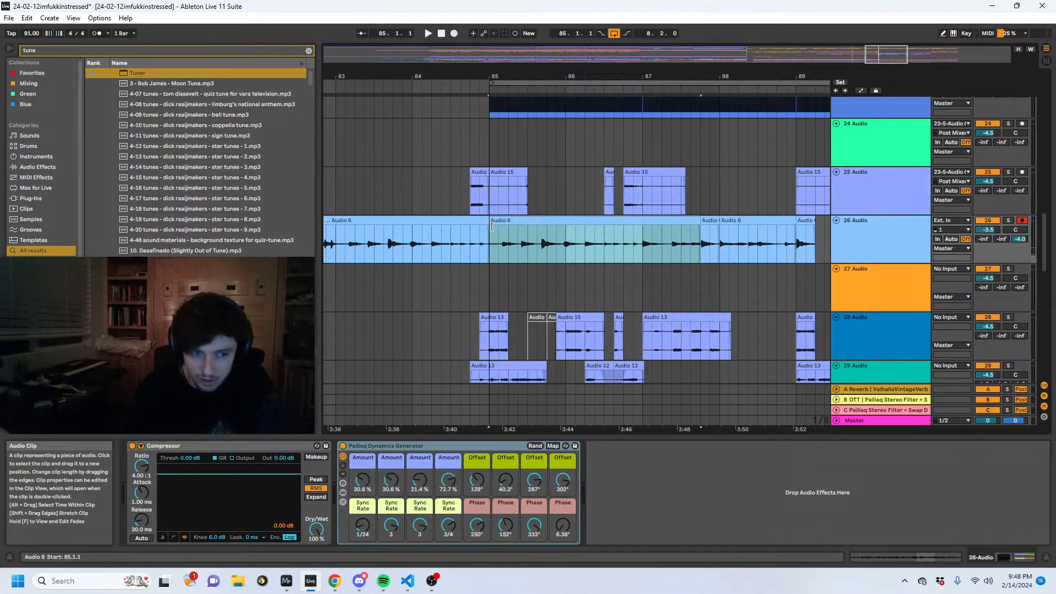
left_click_drag(493, 227, 566, 234)
key("space")
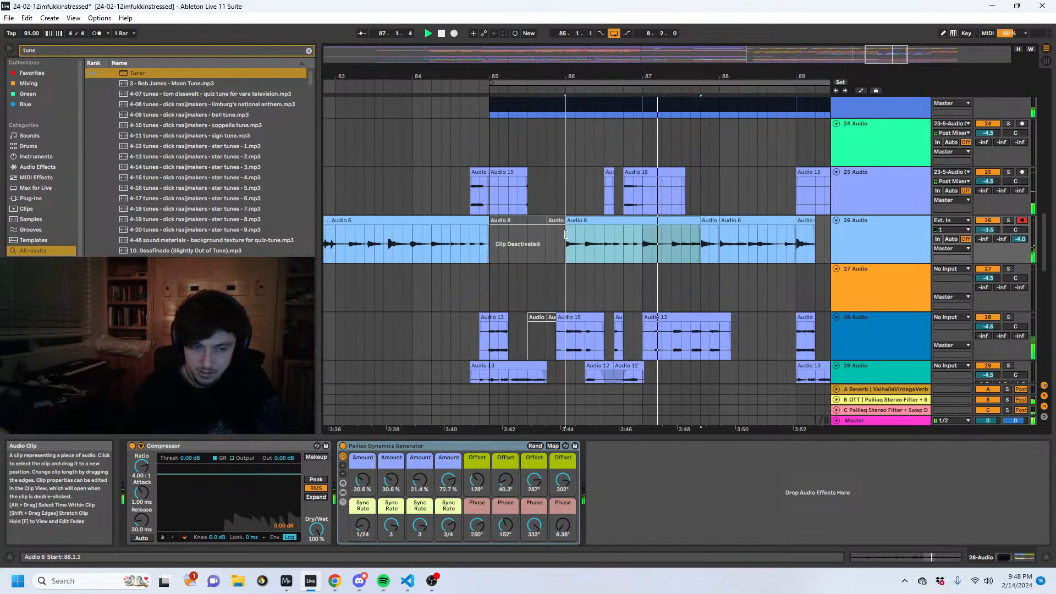
- Try a long crossfade between track 26's deactivated Audio 6 clip and the active clip from 86.1.1 to 87.4.1
left_click_drag(566, 235, 640, 233)
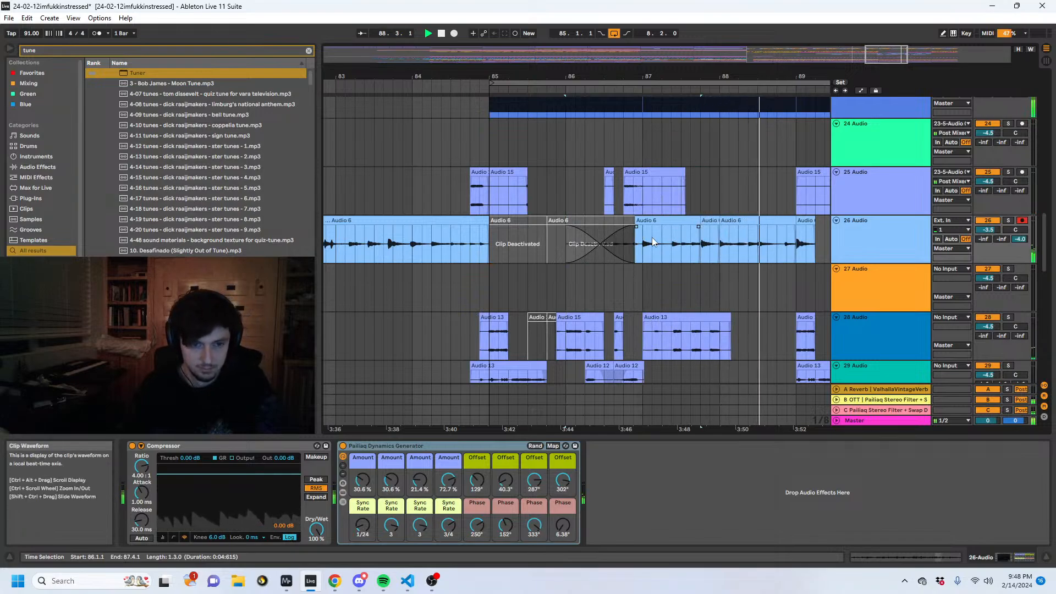
left_click_drag(637, 228, 704, 227)
key("space")
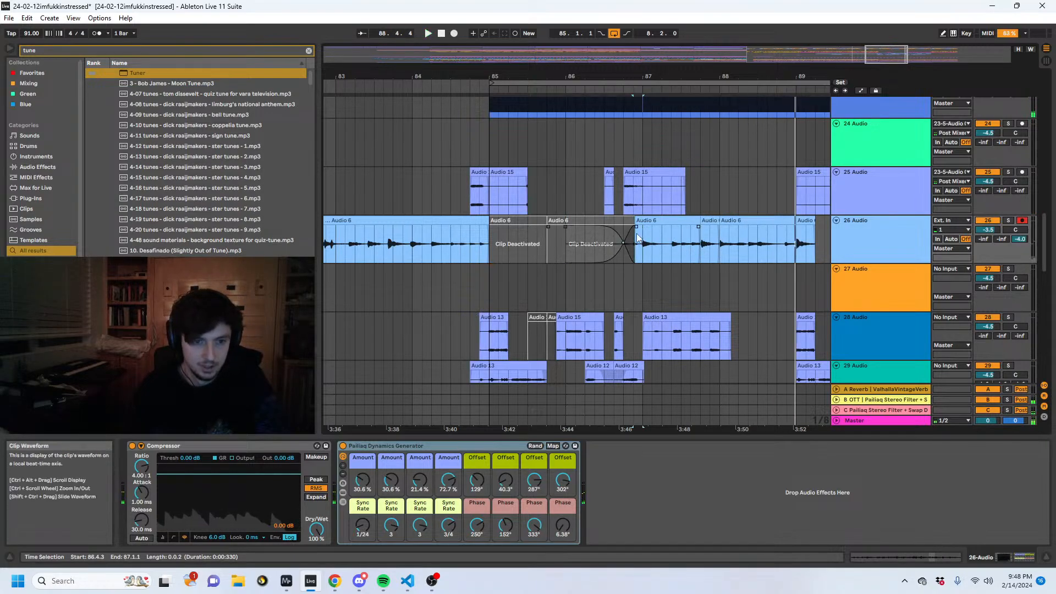
left_click(760, 283)
left_click(693, 244)
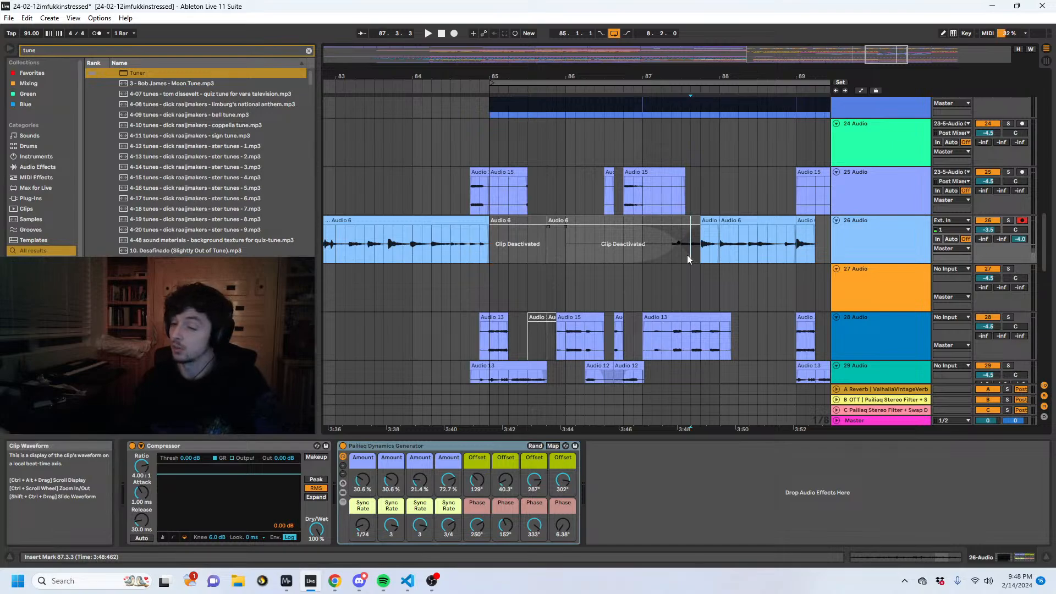
- Trim track 26's Audio 6 pieces to run from 87.3.3 to 88.4.1, with a fade-in at the start and a fade-out at the end
left_click_drag(796, 224, 675, 253)
left_click(633, 253)
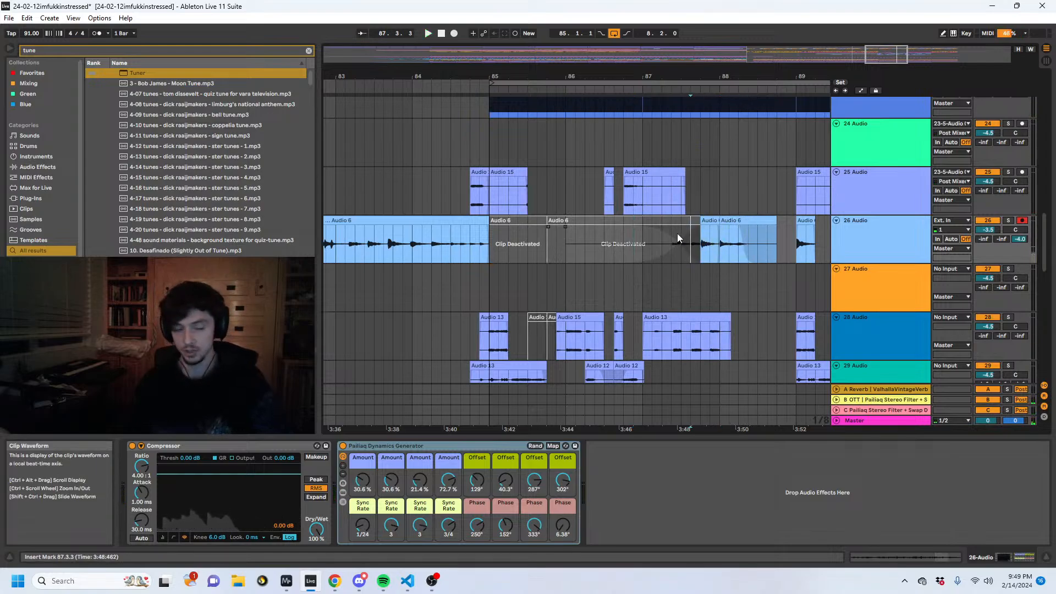
key("space")
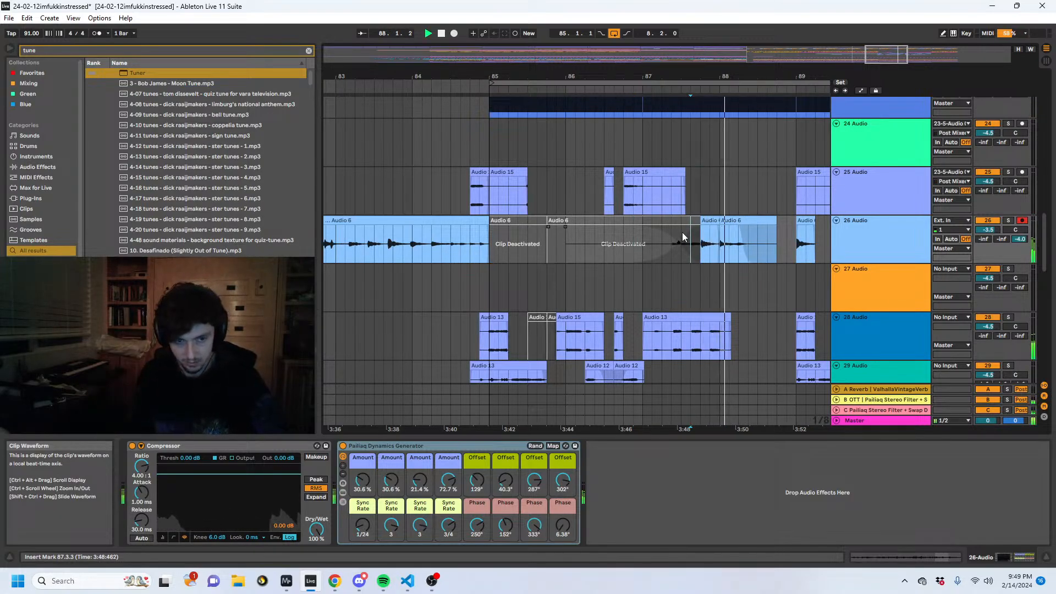
mouse_move(698, 221)
left_mouse_down()
mouse_move(506, 223)
mouse_move(711, 226)
left_mouse_up()
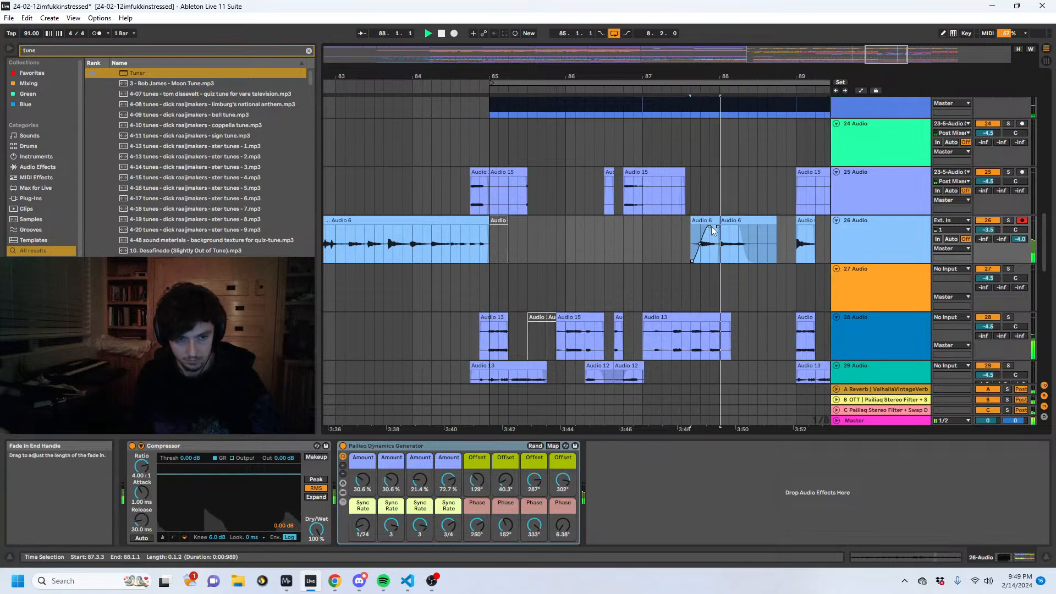
left_click_drag(775, 226, 740, 226)
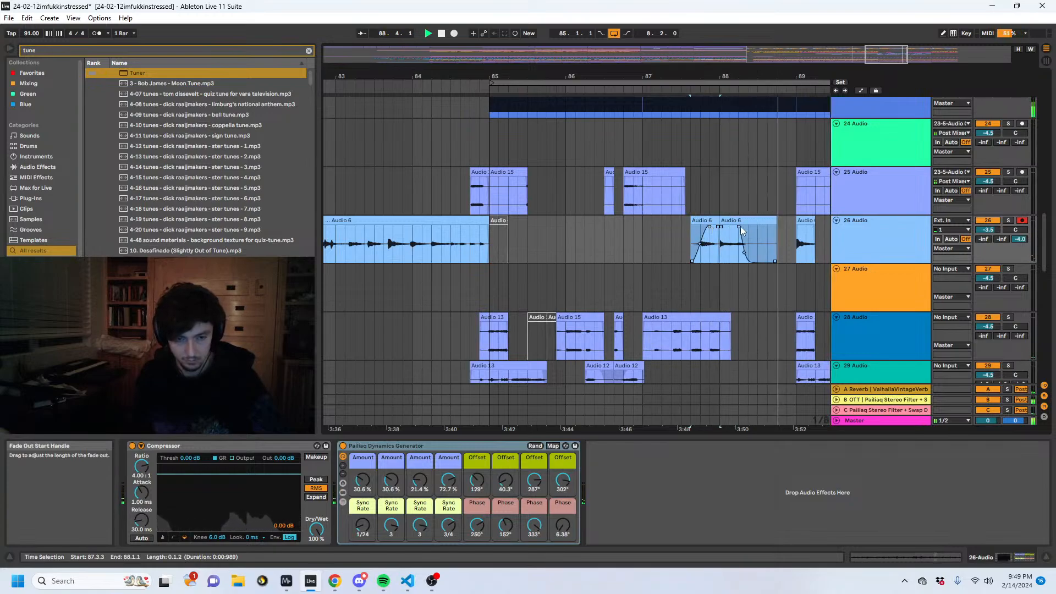
scroll(754, 248, "down", 10)
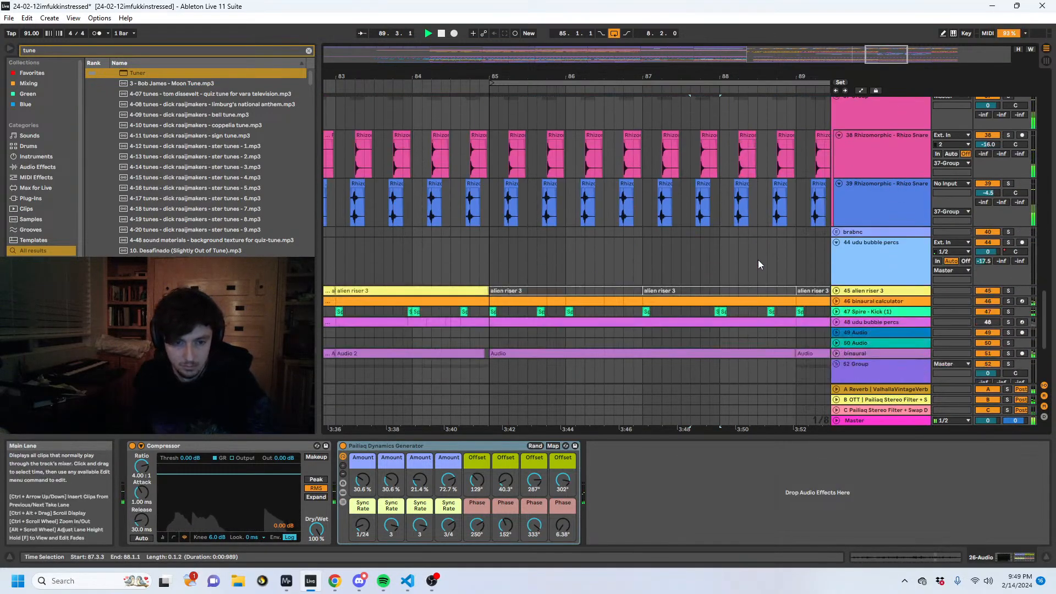
scroll(756, 259, "up", 3)
scroll(726, 243, "up", 12)
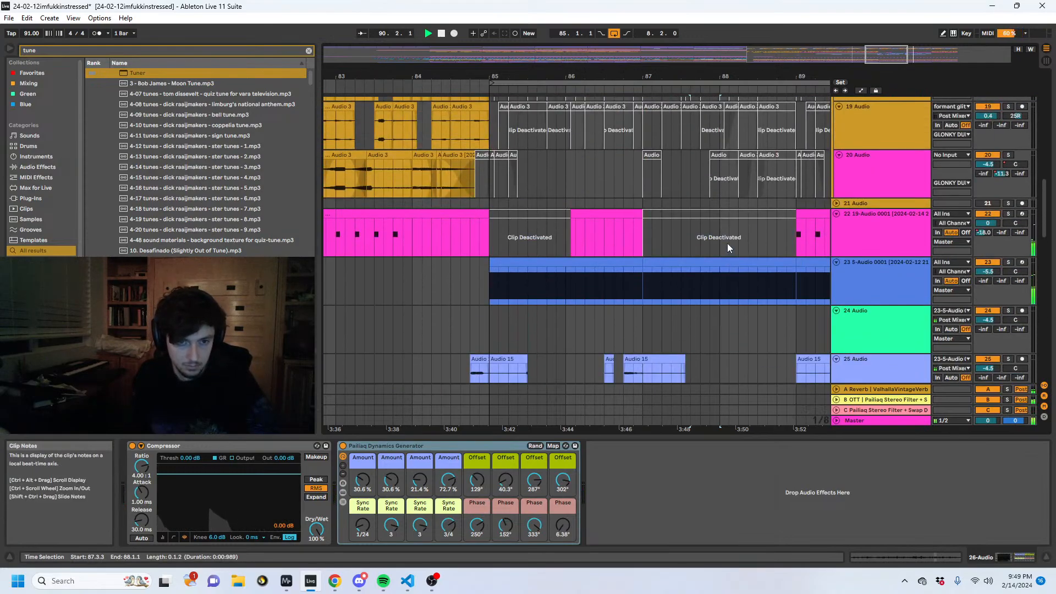
scroll(763, 246, "down", 8)
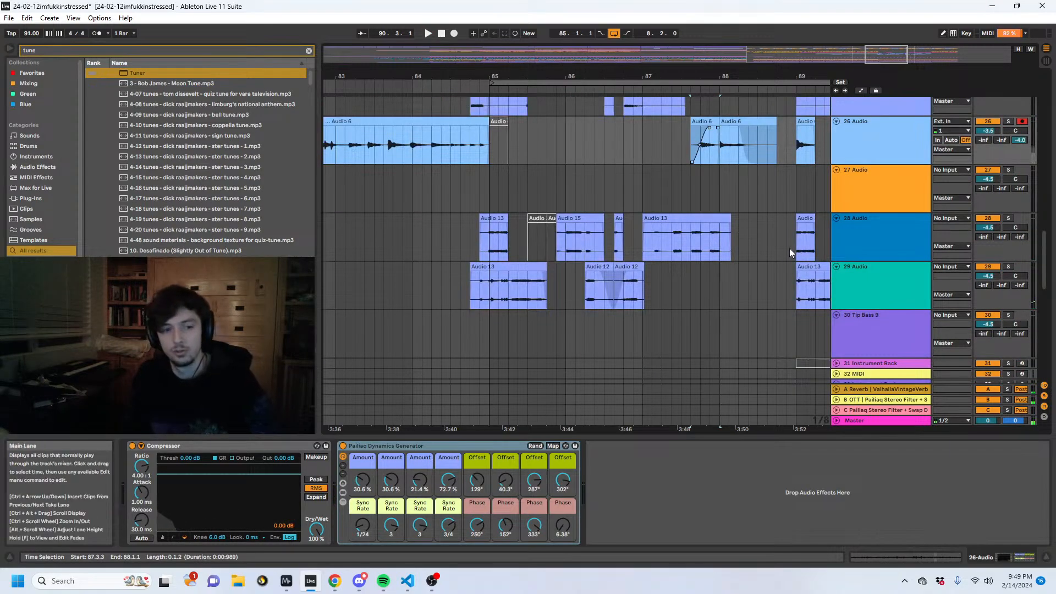
left_click(777, 250)
left_click(758, 242)
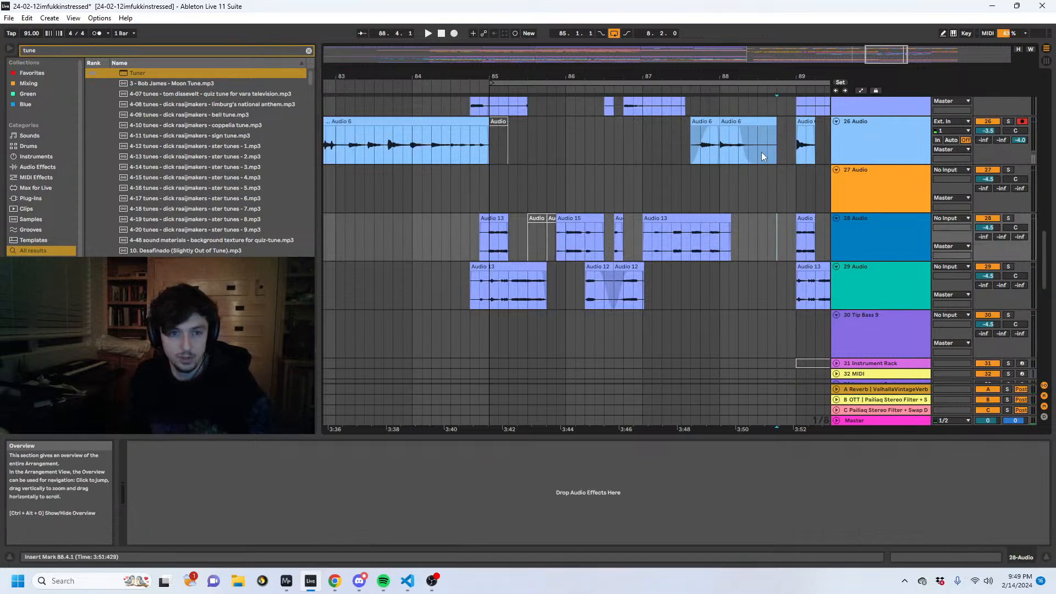
- Arm track 24 and record track 23's output onto it from 85.1.1
scroll(762, 232, "up", 2)
scroll(762, 232, "up", 2)
left_click(868, 165)
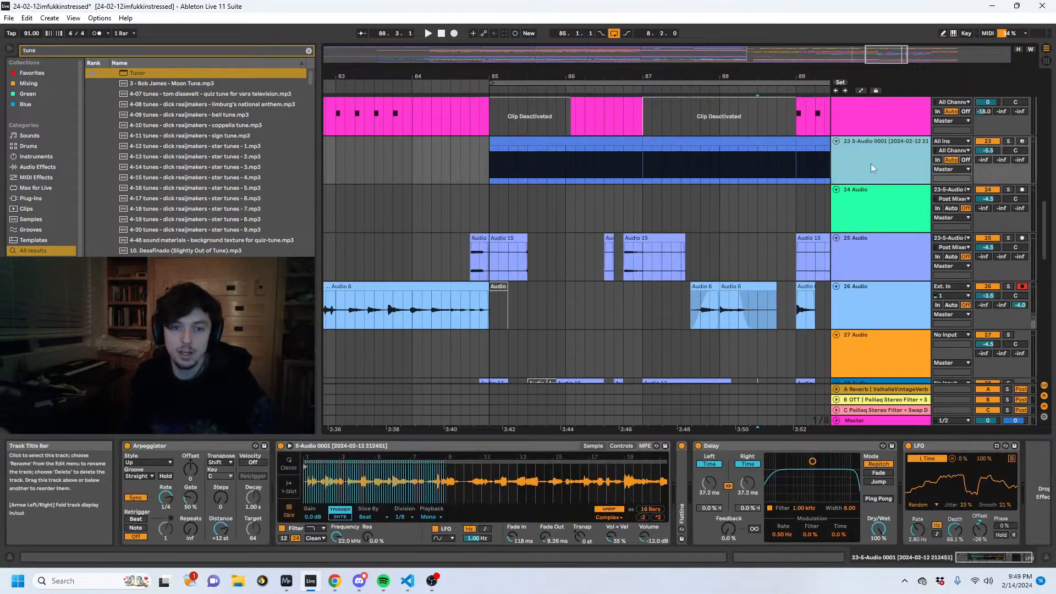
left_click(760, 164)
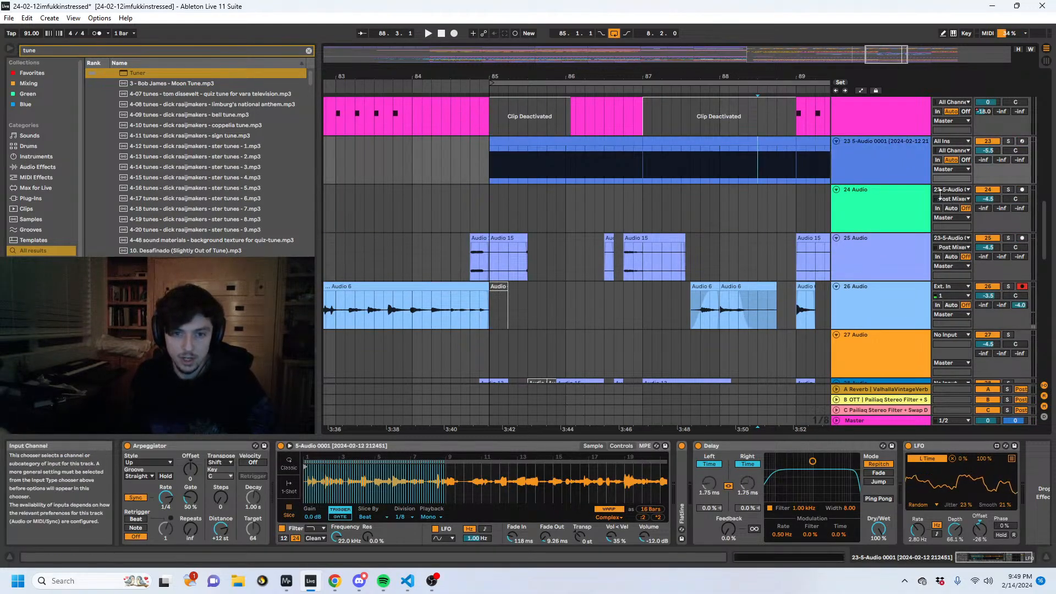
left_click(1021, 186)
left_click(1021, 189)
left_click(492, 206)
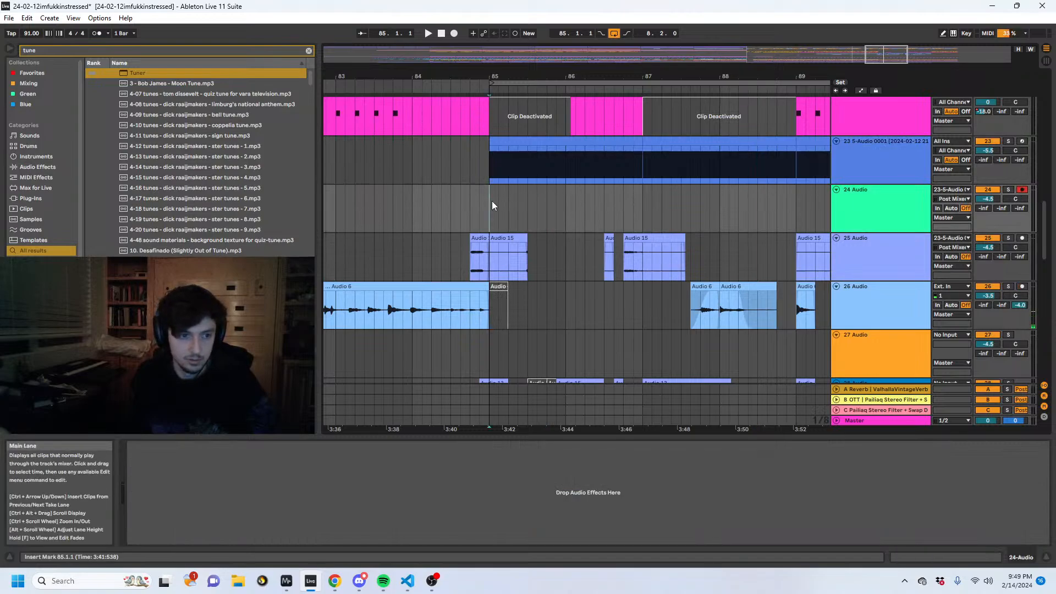
left_click(455, 34)
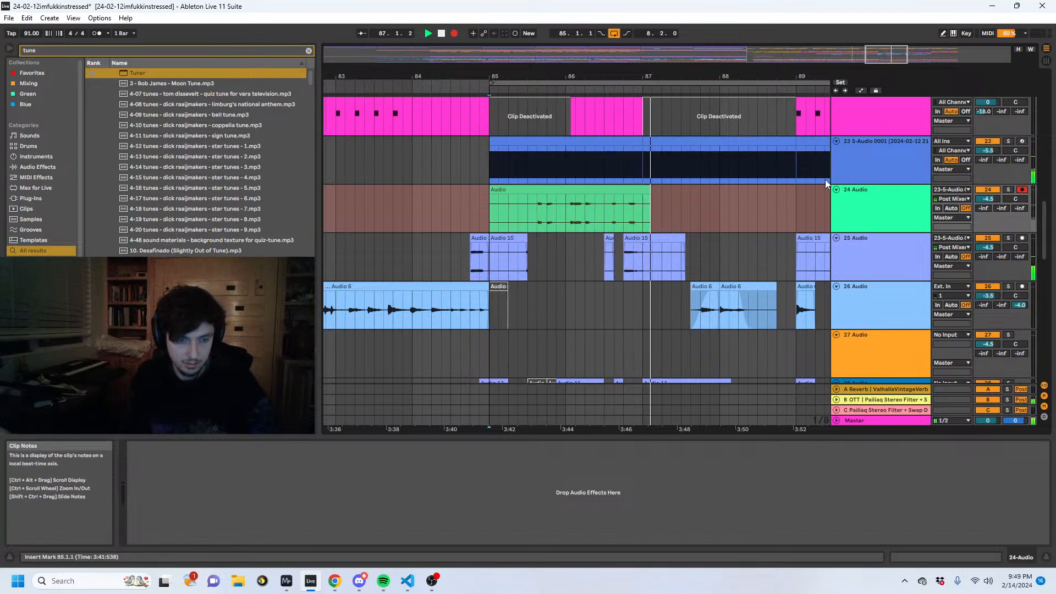
scroll(756, 193, "down", 3)
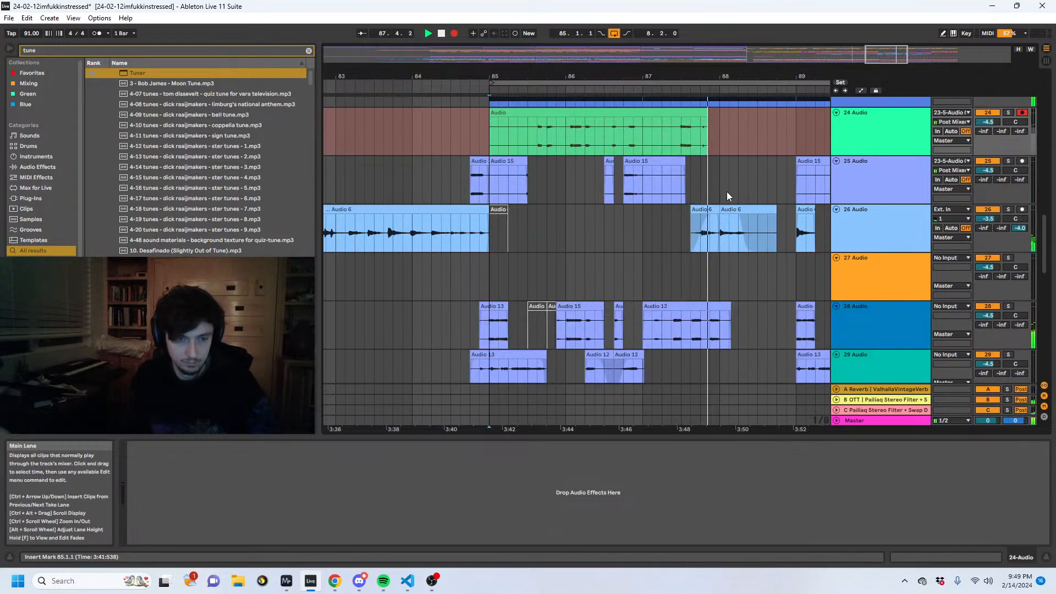
scroll(726, 193, "up", 3)
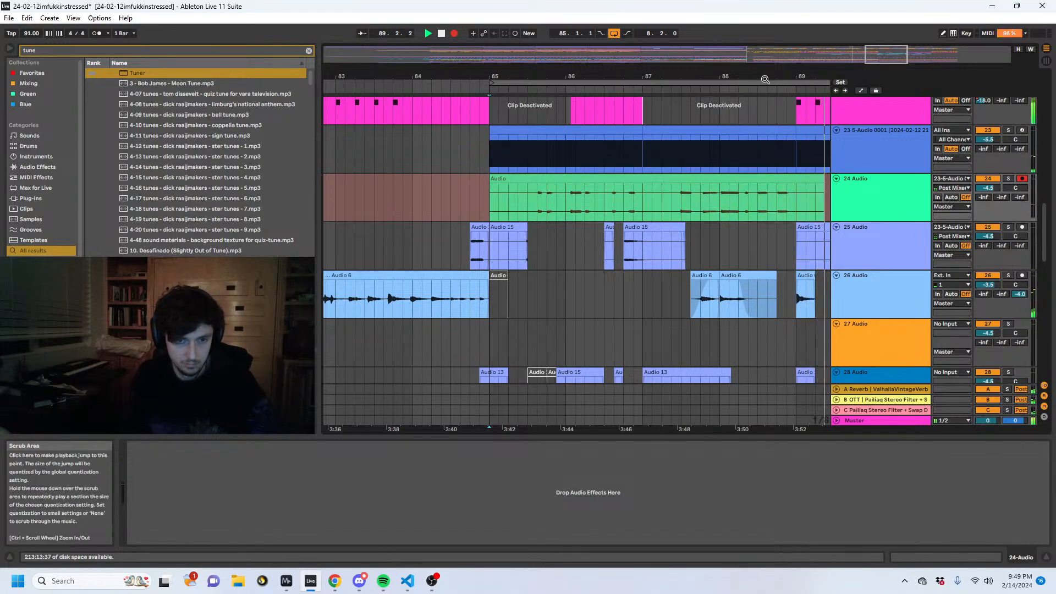
left_click_drag(764, 77, 632, 50)
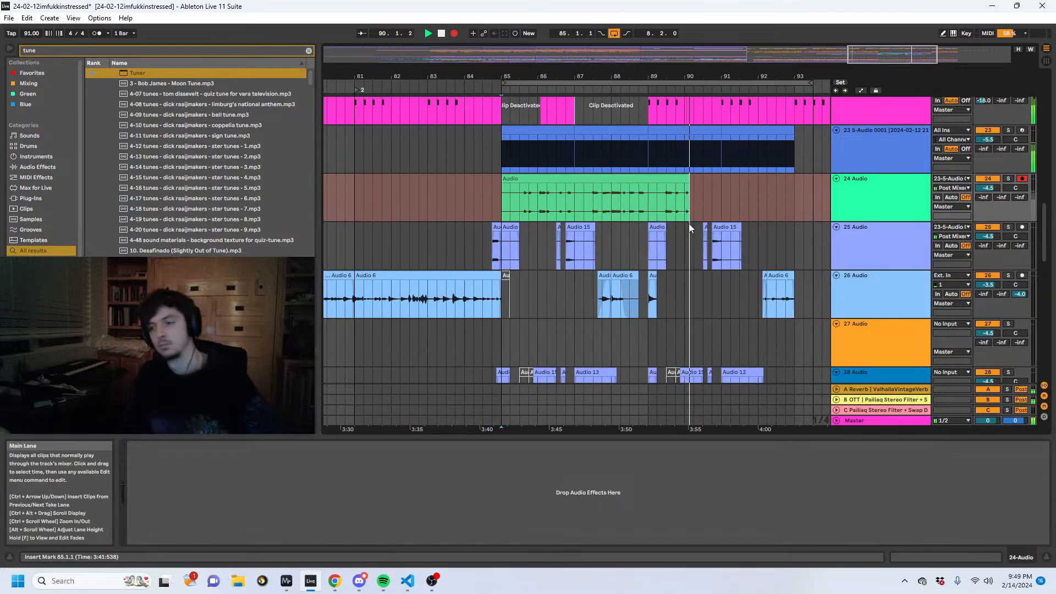
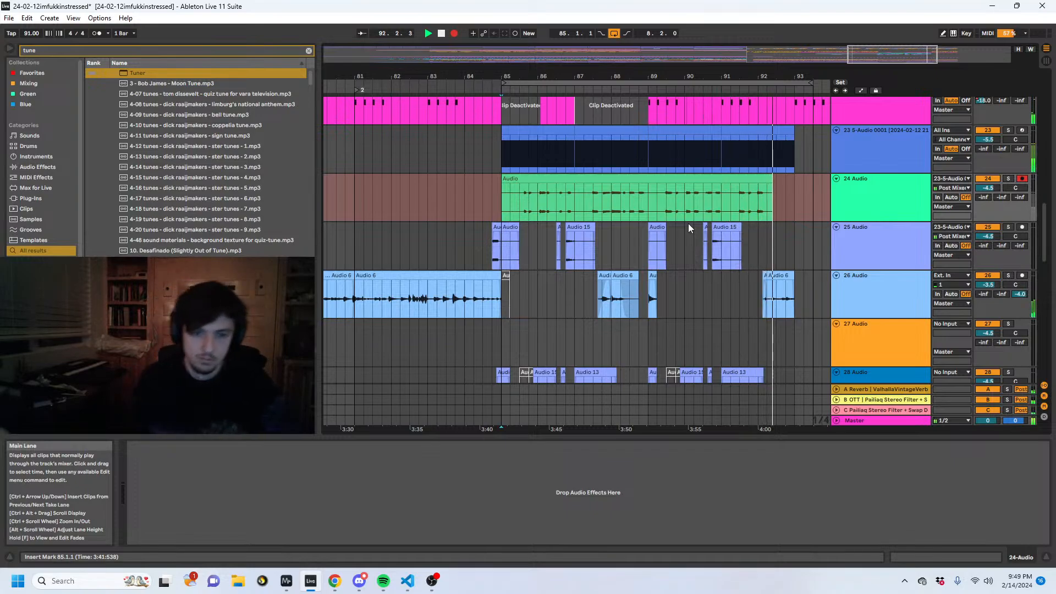
- Stop the recording onto track 24 near bar 93 and play the result back from 81.1.1
key("space")
left_click(585, 208)
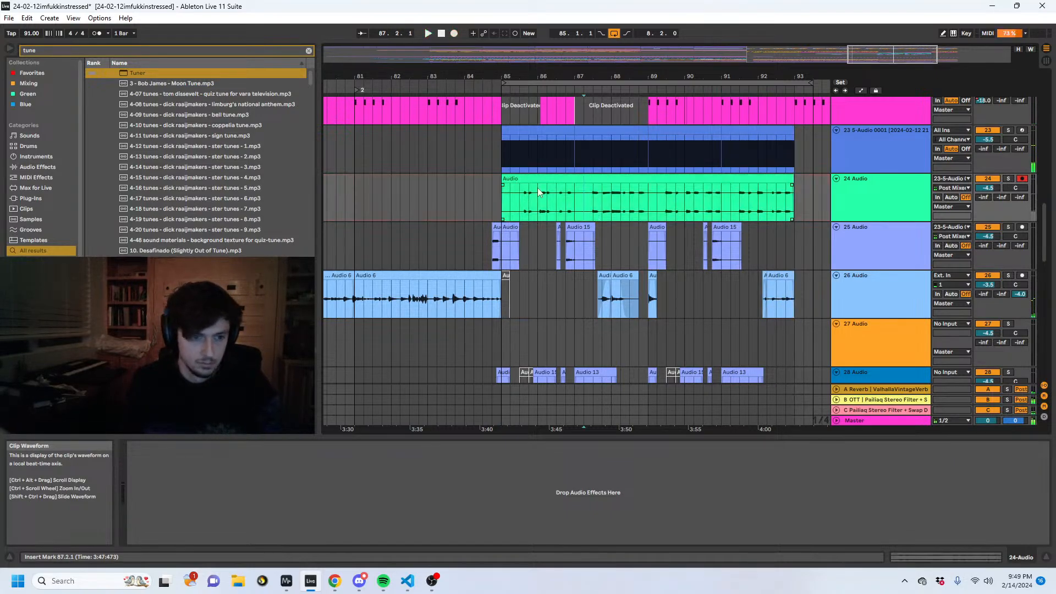
left_click_drag(516, 81, 604, 79)
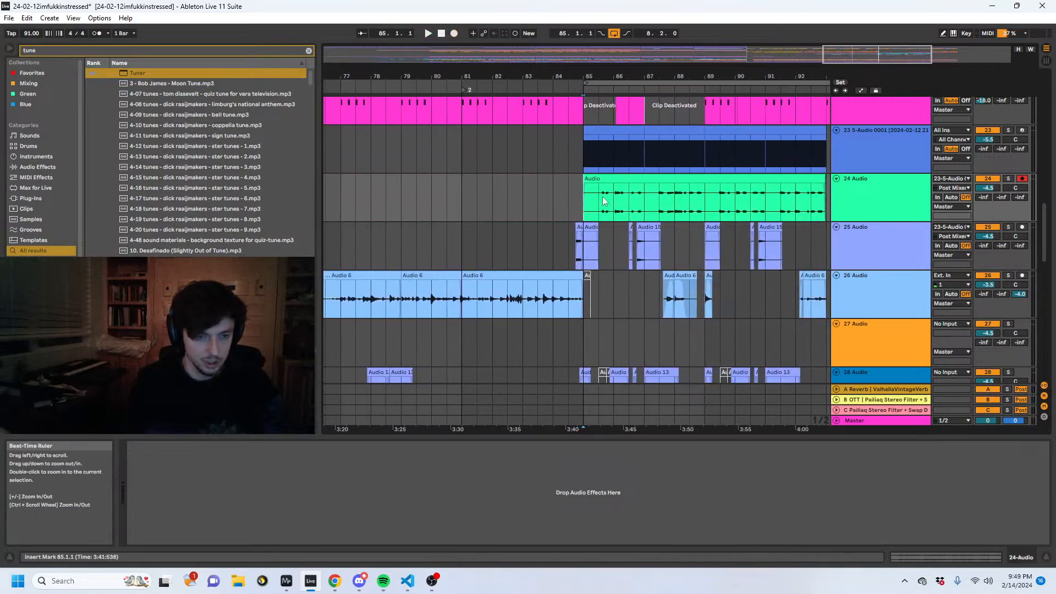
left_click(463, 186)
key("space")
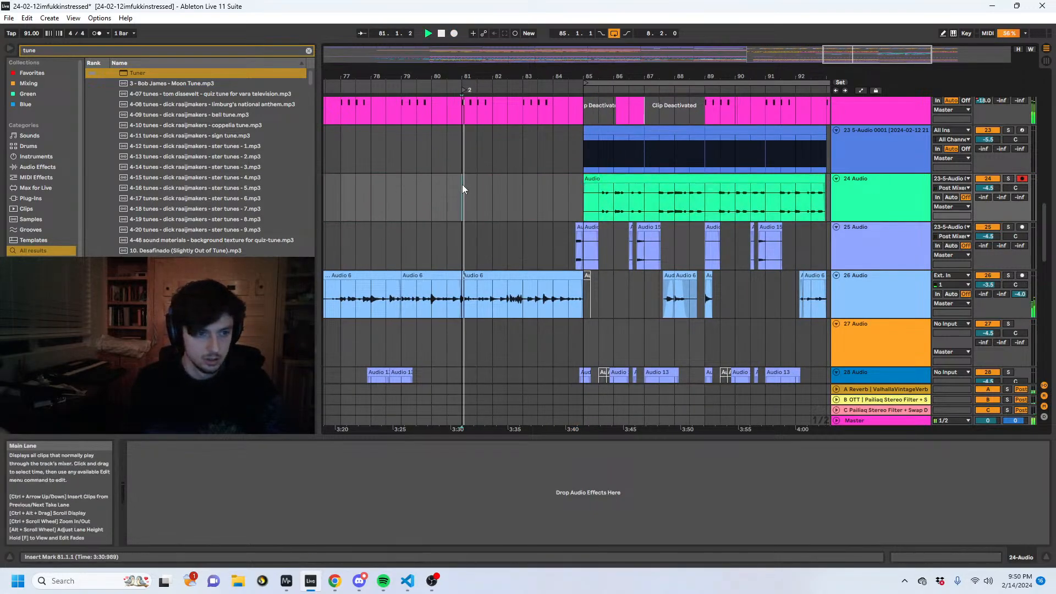
left_click_drag(497, 73, 667, 54)
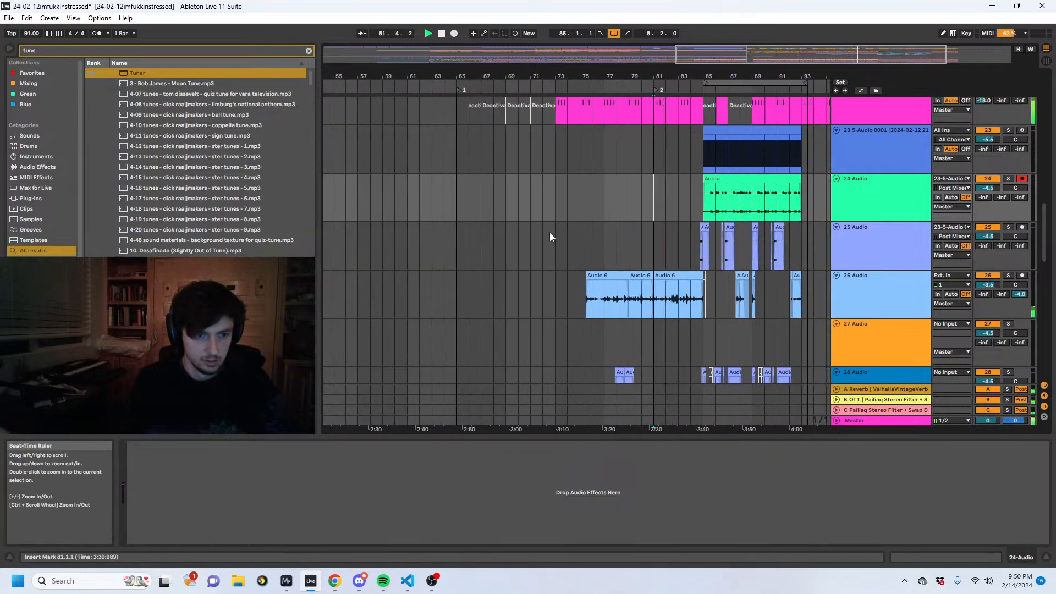
key("space")
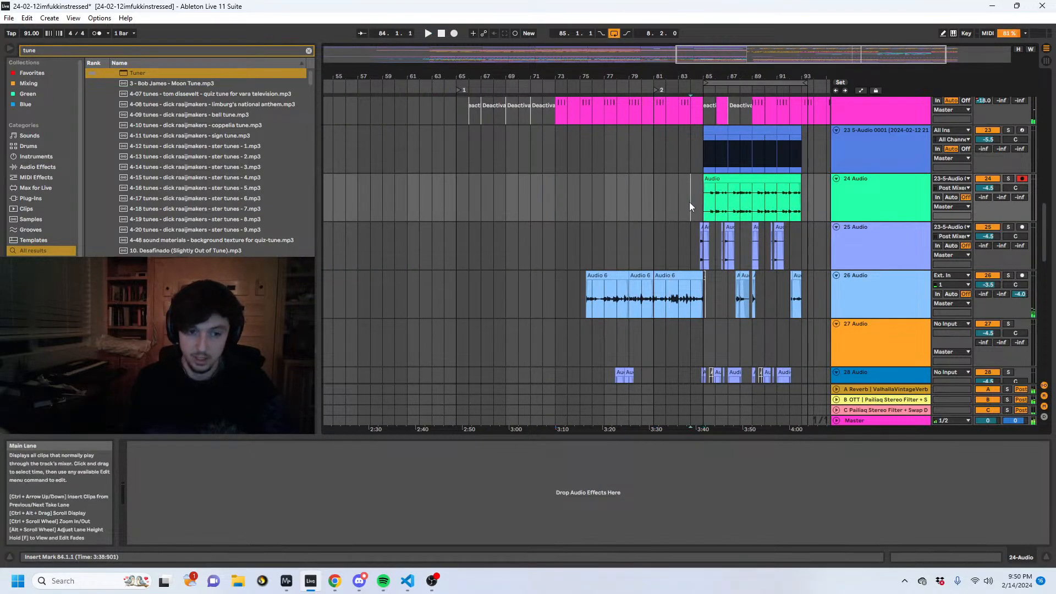
left_click(690, 203)
left_click_drag(720, 79, 539, 143)
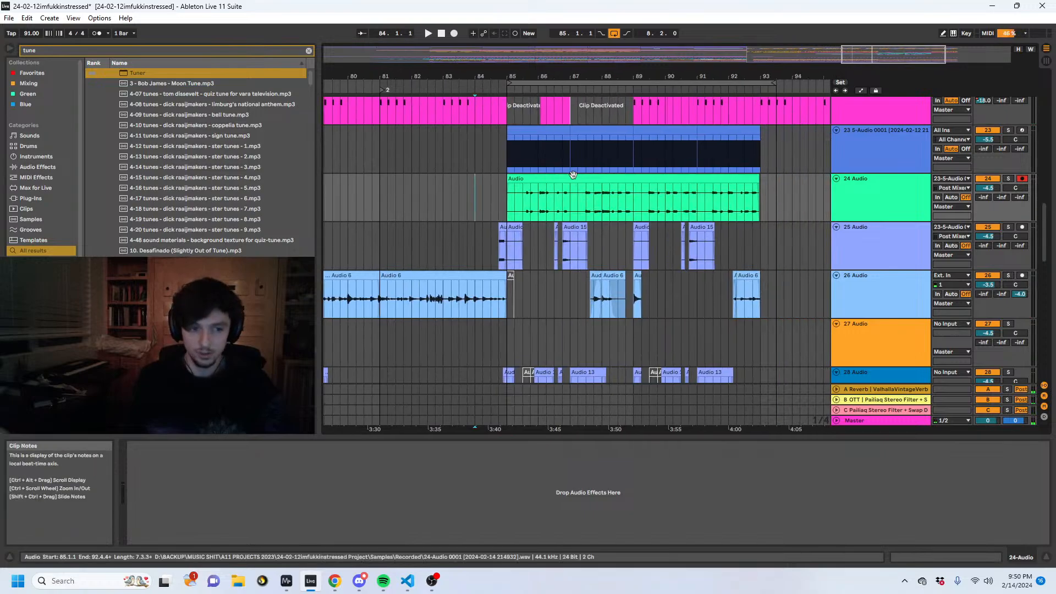
- Mute track 23 and play back the new track 24 recording from 85.1.1
left_click(556, 182)
left_click_drag(517, 77, 786, 55)
left_click_drag(603, 198, 741, 188)
left_click(771, 194)
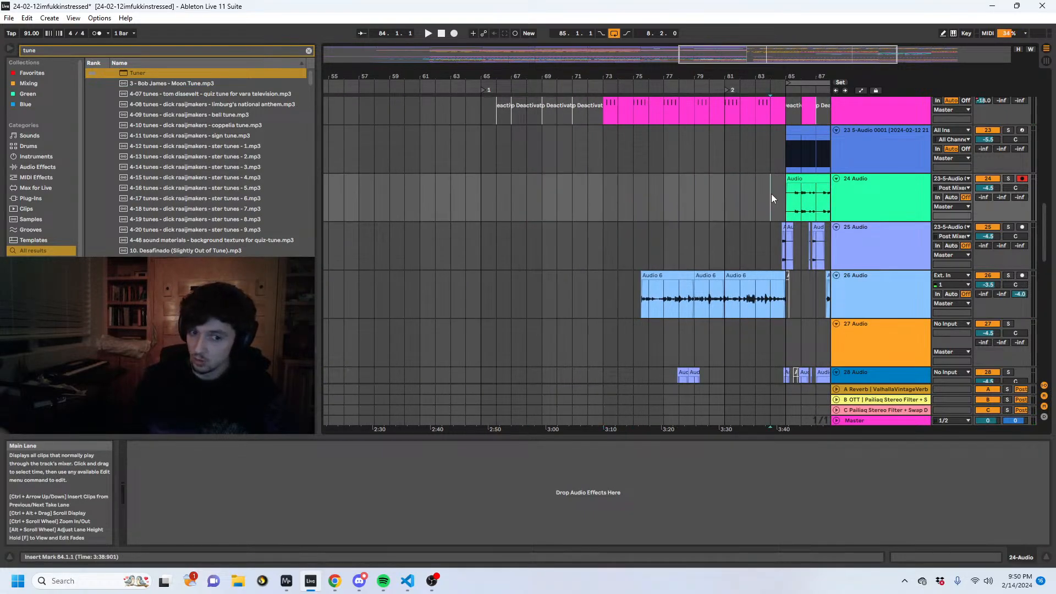
left_click_drag(808, 77, 555, 112)
left_click(648, 178)
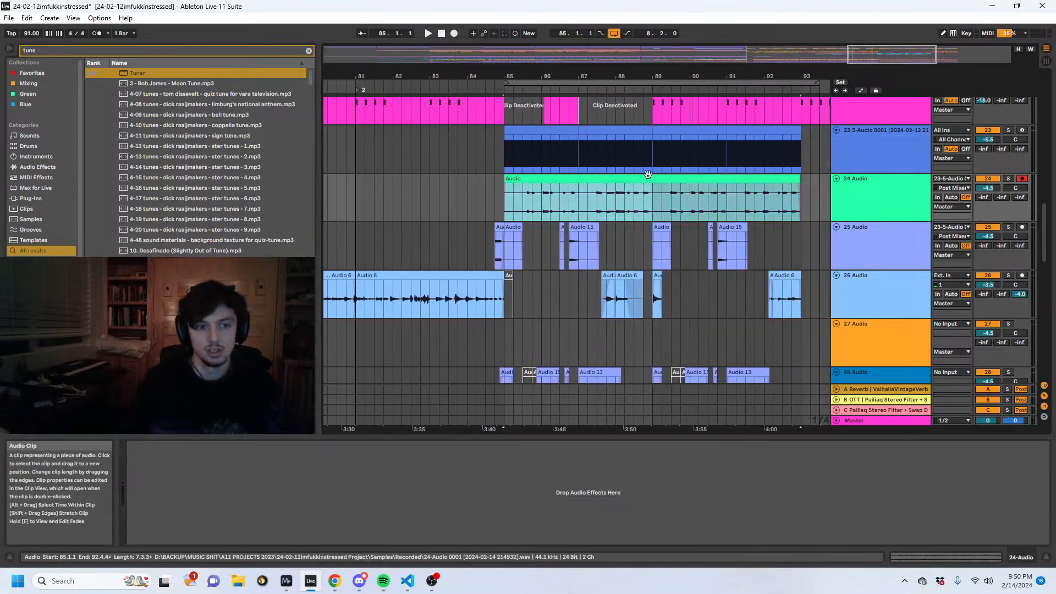
key("space")
left_click(988, 131)
key("space")
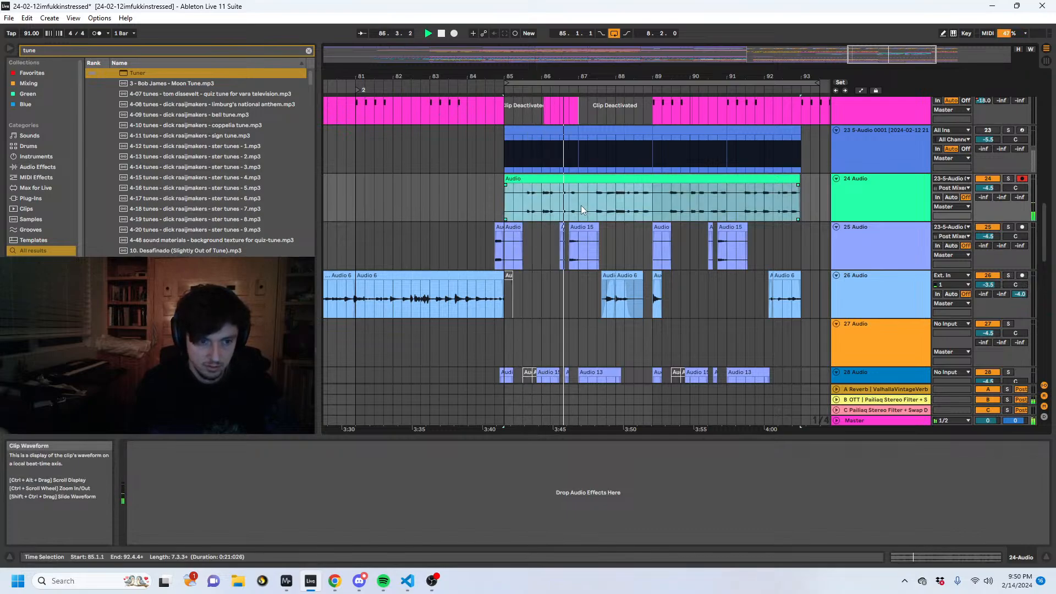
- Duplicate the section from 85.1.1 to 87.1.1 onto bar 87 on tracks 24 and 28, replacing track 28's Audio 13 clip there
left_click_drag(581, 206, 519, 205)
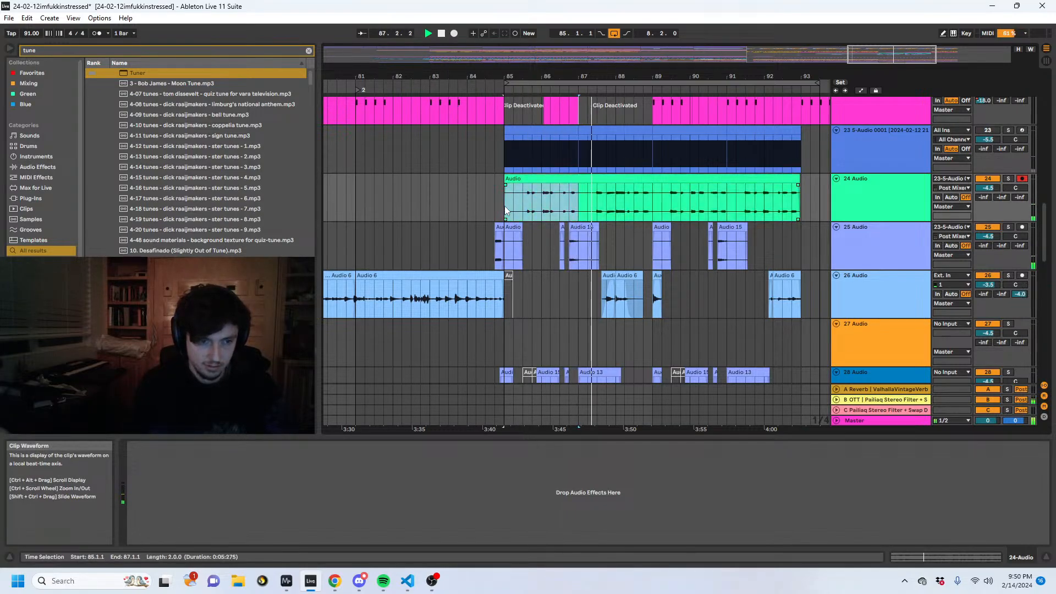
key("ctrl+d")
scroll(519, 205, "down", 3)
scroll(519, 205, "down", 2)
left_click(605, 219)
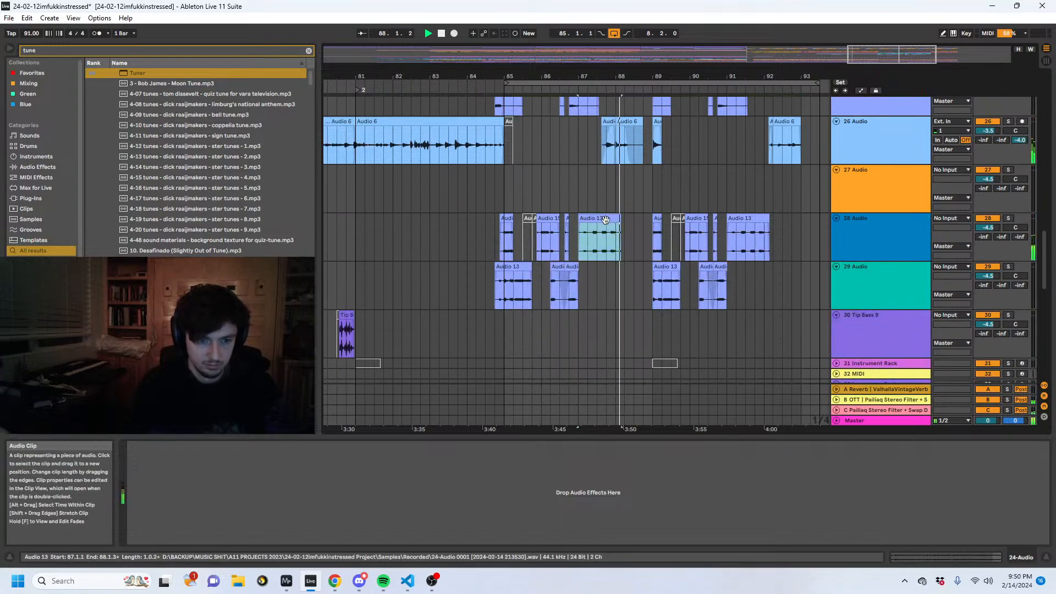
key("0")
left_click_drag(576, 233, 506, 244)
key("ctrl+d")
left_click(507, 244)
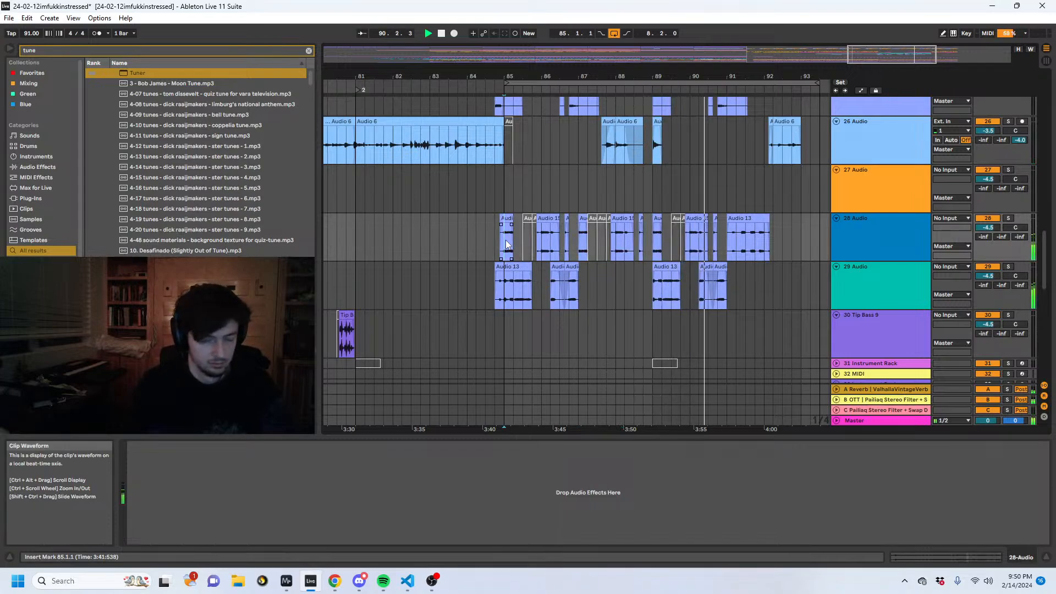
- Place a separate two-bar piece of the resampled audio on track 24 from 91.1.1 to 93.1.1, and lengthen the loop to 14 bars
scroll(844, 221, "up", 4)
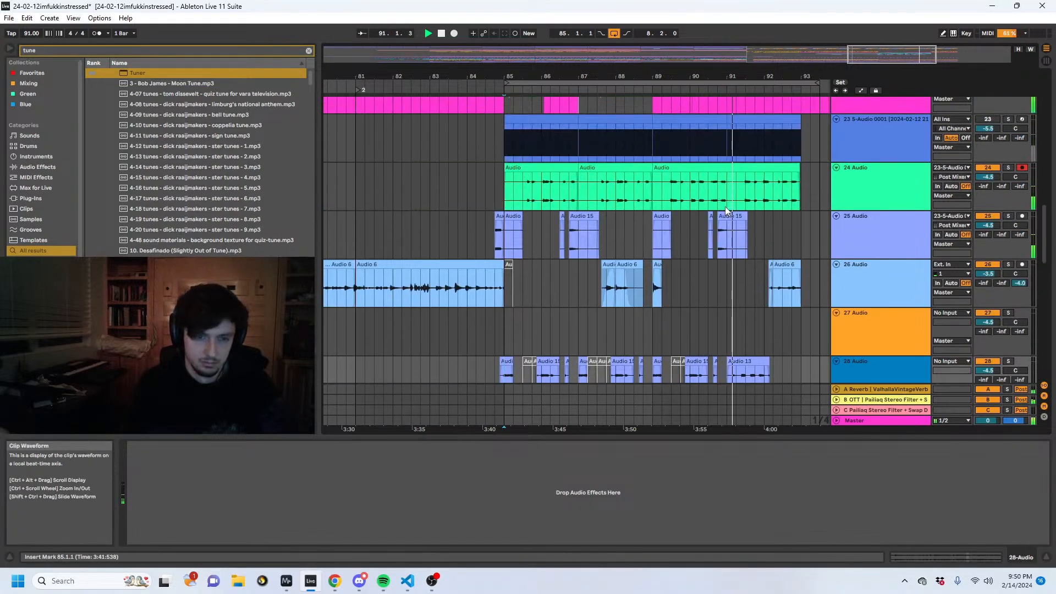
left_click(735, 194)
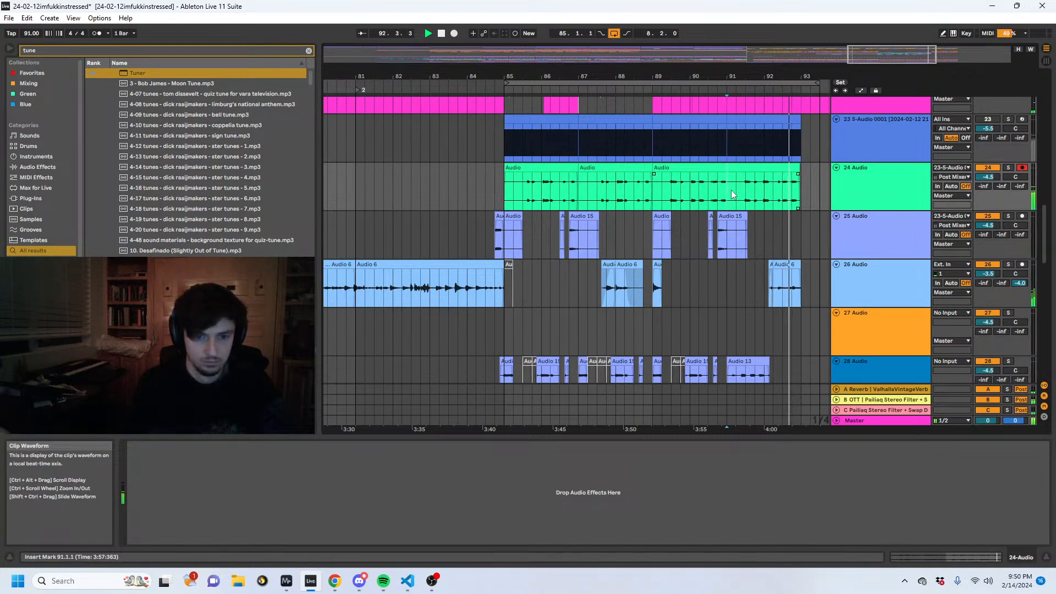
key("ctrl+e")
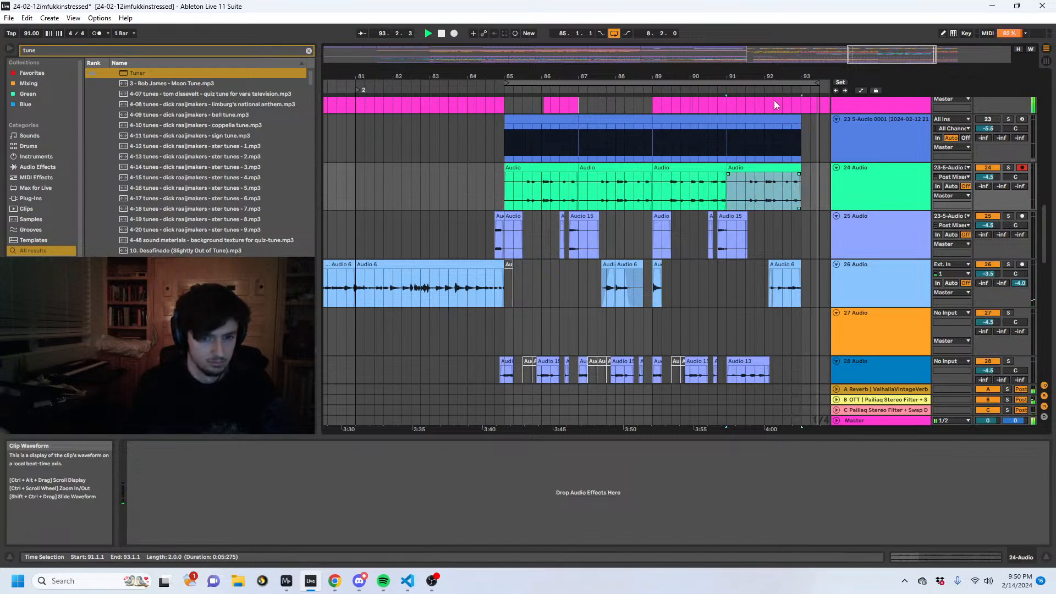
mouse_move(766, 76)
left_mouse_down()
mouse_move(765, 55)
mouse_move(636, 75)
mouse_move(757, 86)
left_mouse_up()
left_click(602, 174)
- Try extending track 26's Audio 6 clip past 91.3.3, keeping a gap from 88.4.1 to 89.1.1
left_click(536, 269)
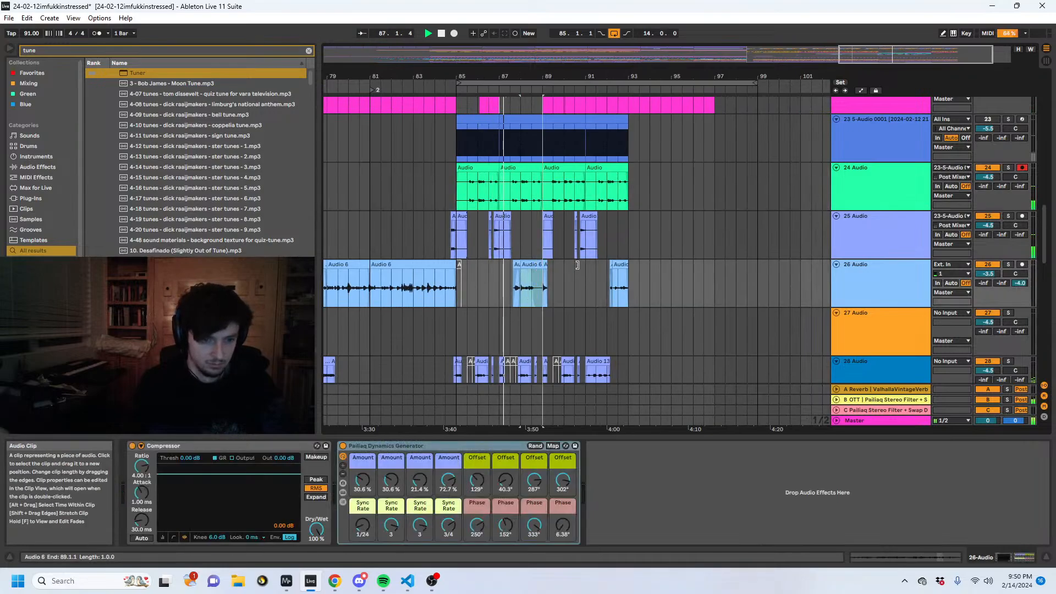
left_click_drag(577, 265, 600, 266)
left_click(543, 283)
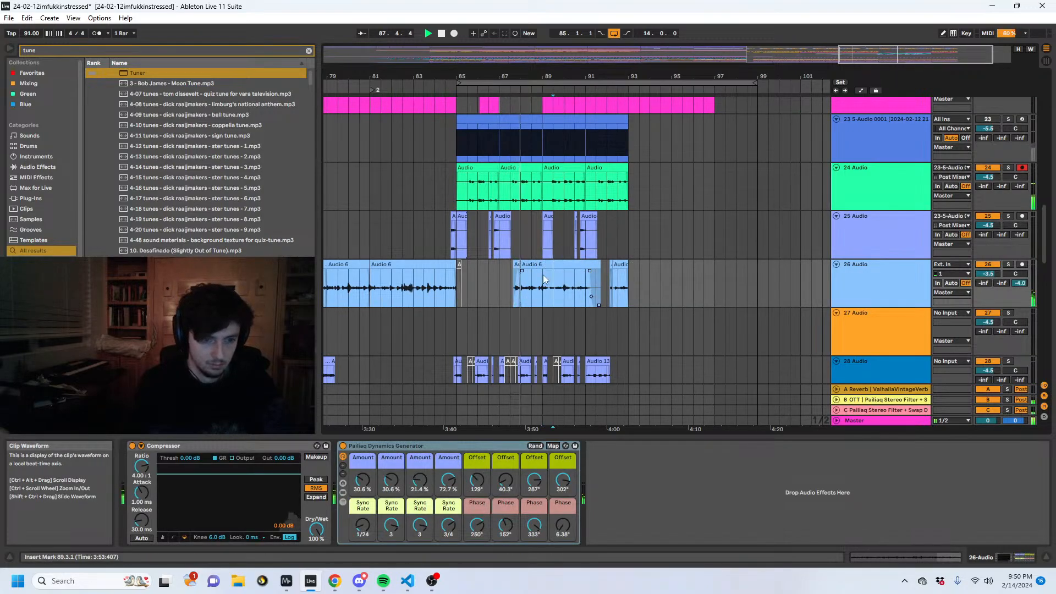
left_click(548, 277)
key("ctrl+e")
left_click(556, 266)
key("Delete")
left_click_drag(537, 291, 540, 291)
key("Delete")
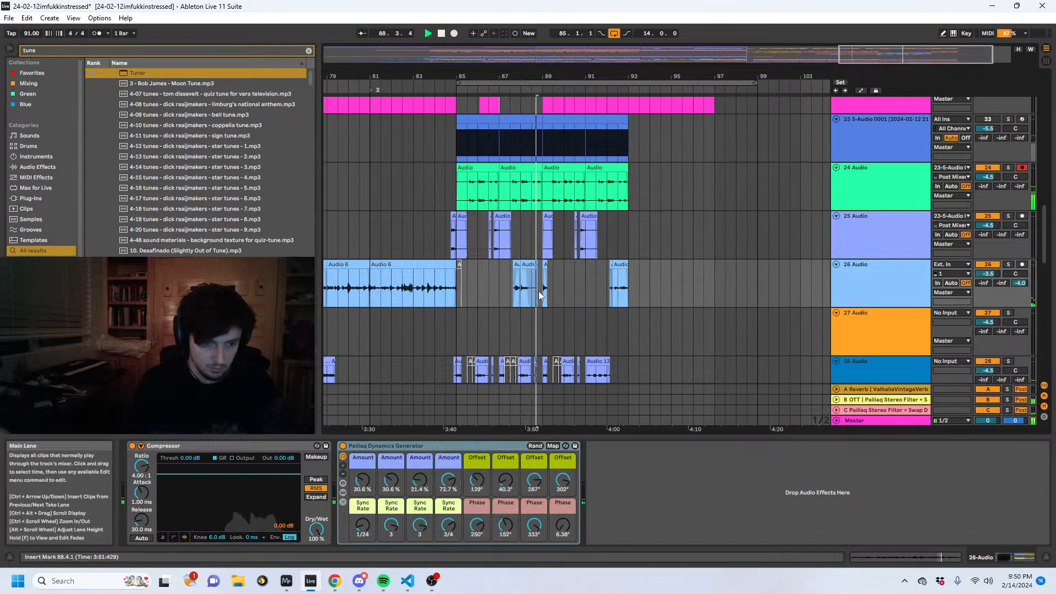
key("ctrl+z")
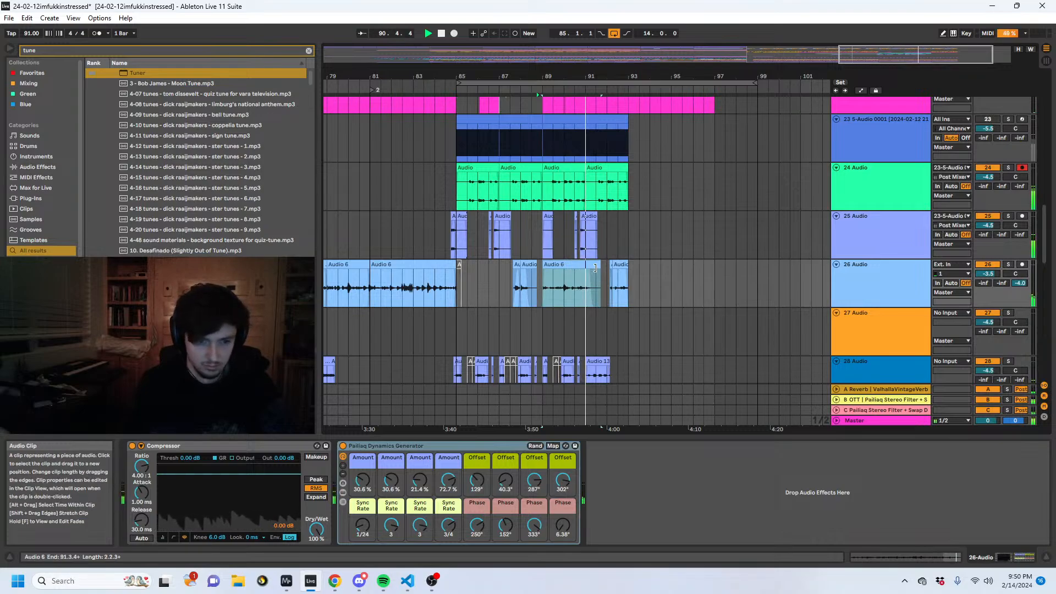
- Copy a three-bar passage from the earlier part of track 26's Audio 6 take and paste it from 89.1.1 to 92.1.1
left_click_drag(543, 265, 359, 266)
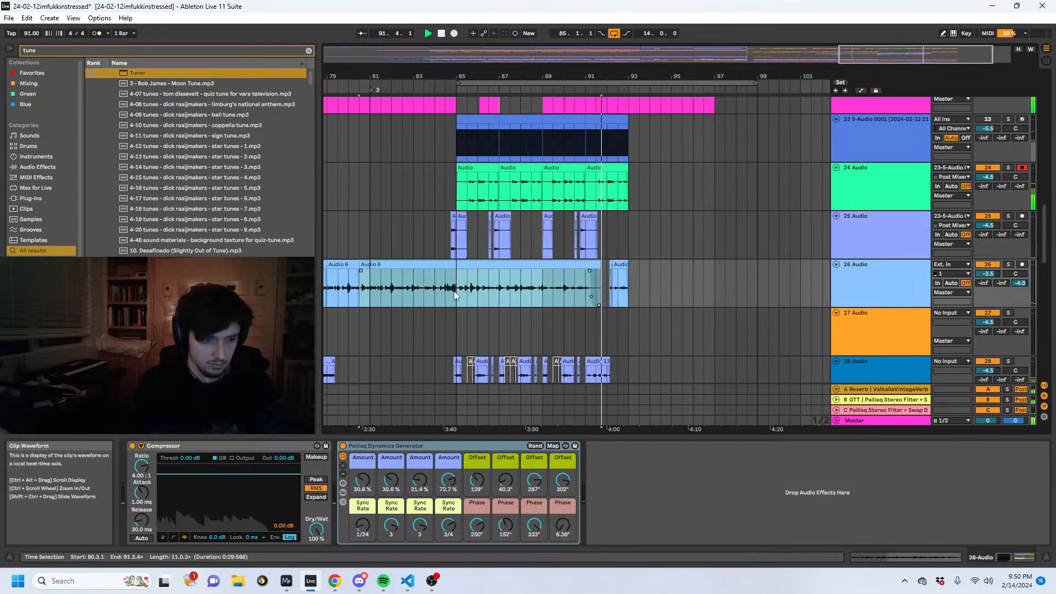
left_click_drag(466, 291, 400, 287)
key("ctrl+c")
key("ctrl+z")
key("ctrl+v")
key("space")
key("space")
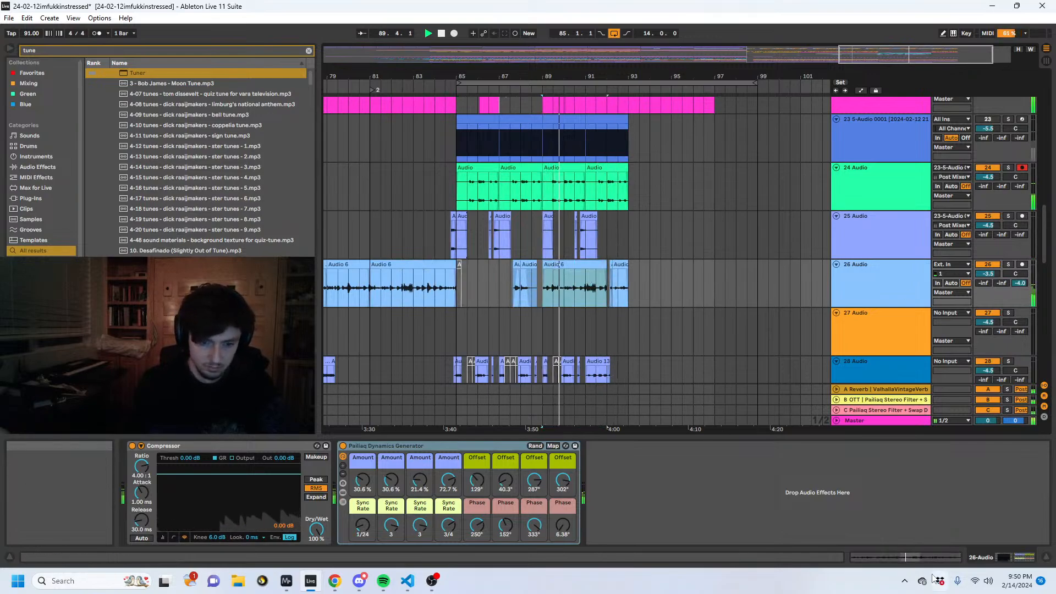
- Set the gain of track 26's pasted Audio 6 clip to 9.25 dB and play it back
double_click(601, 275)
scroll(182, 509, "down", 3)
mouse_move(195, 510)
left_mouse_down()
mouse_move(195, 498)
mouse_move(199, 520)
left_mouse_up()
key("space")
left_click_drag(590, 76, 586, 238)
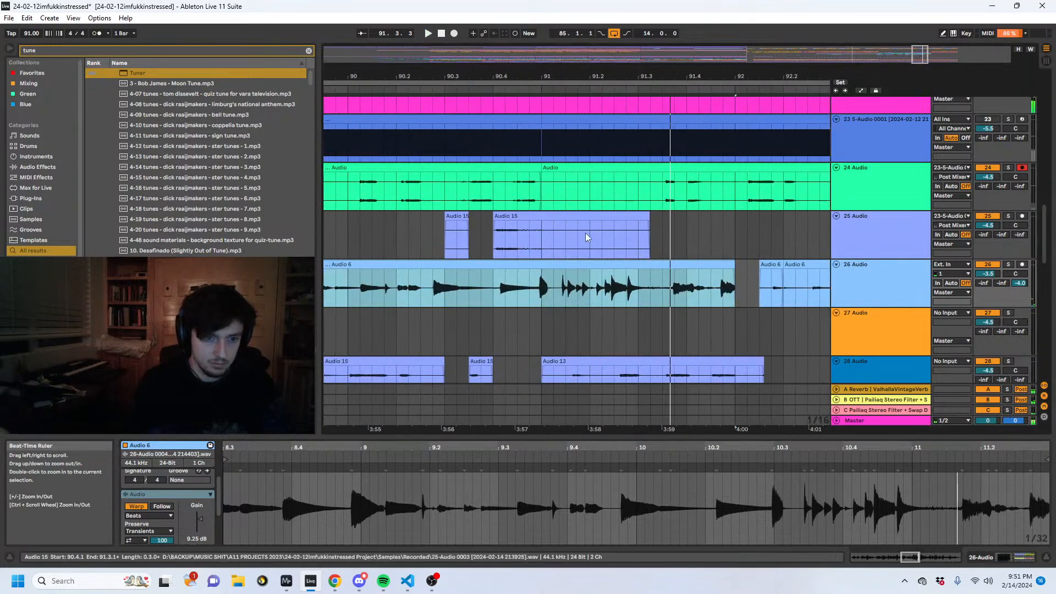
- Play back track 26's pasted Audio 6 passage repeatedly around 91.1.1
left_click(536, 297)
key("space")
left_click(542, 275)
key("space")
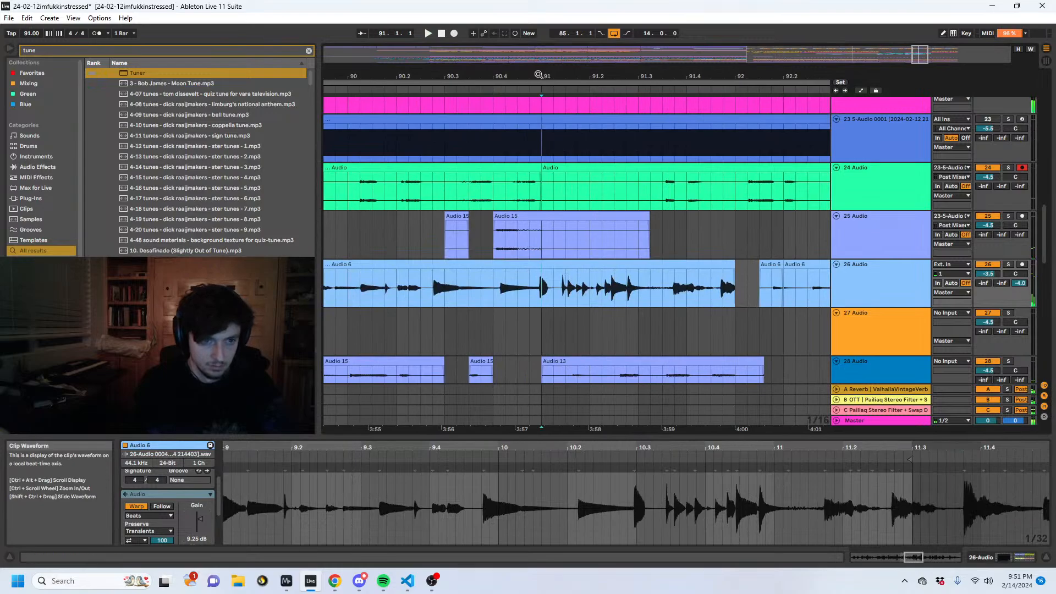
left_click_drag(538, 75, 642, 40)
key("space")
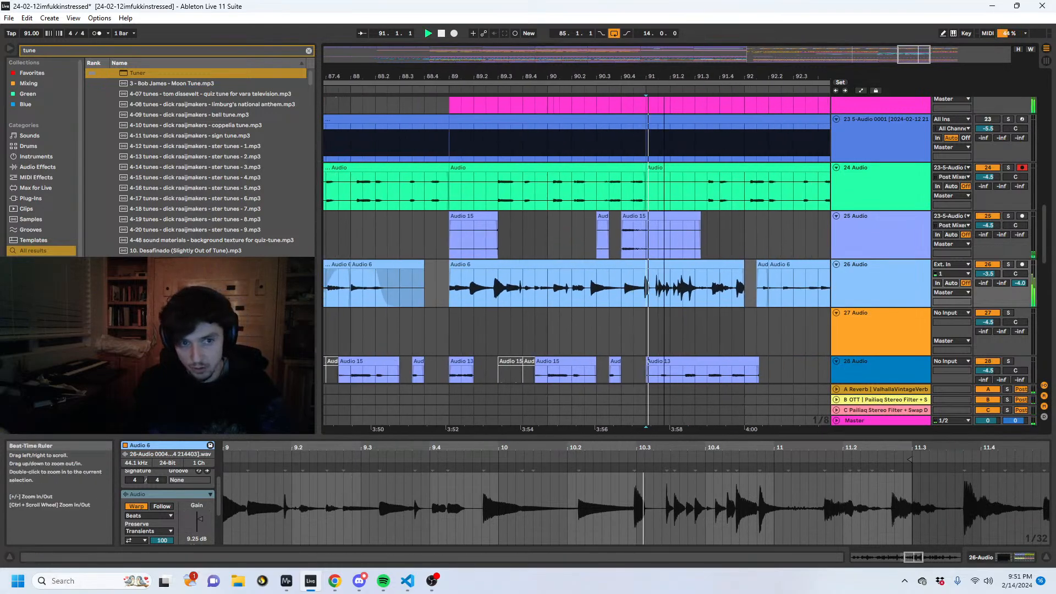
left_click_drag(663, 76, 622, 141)
left_click(598, 292)
key("space")
key("space")
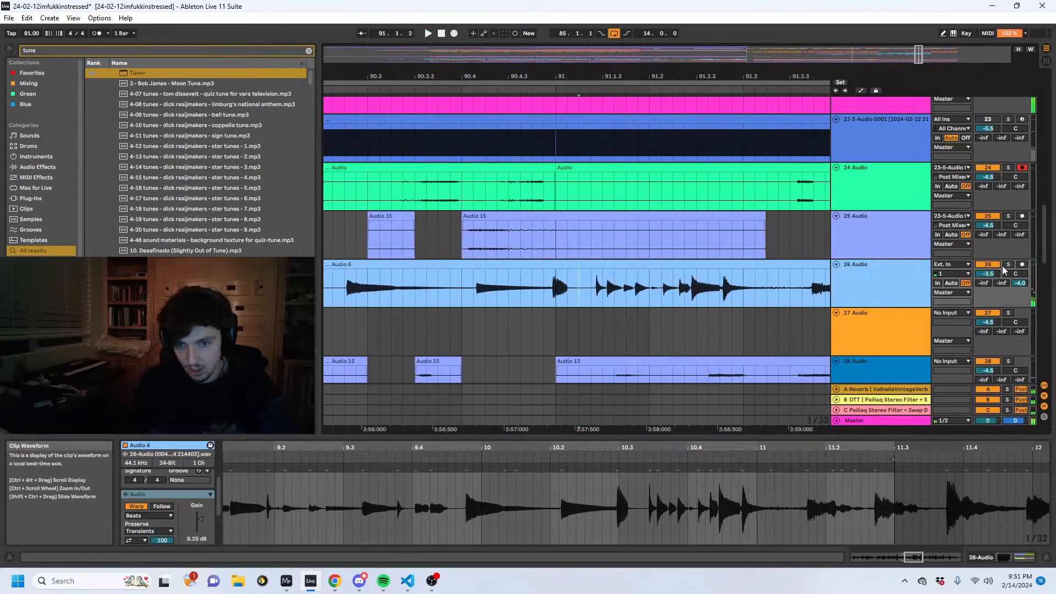
- Solo track 26 and play back its Audio 6 passage from 91.2.4
left_click(1007, 265)
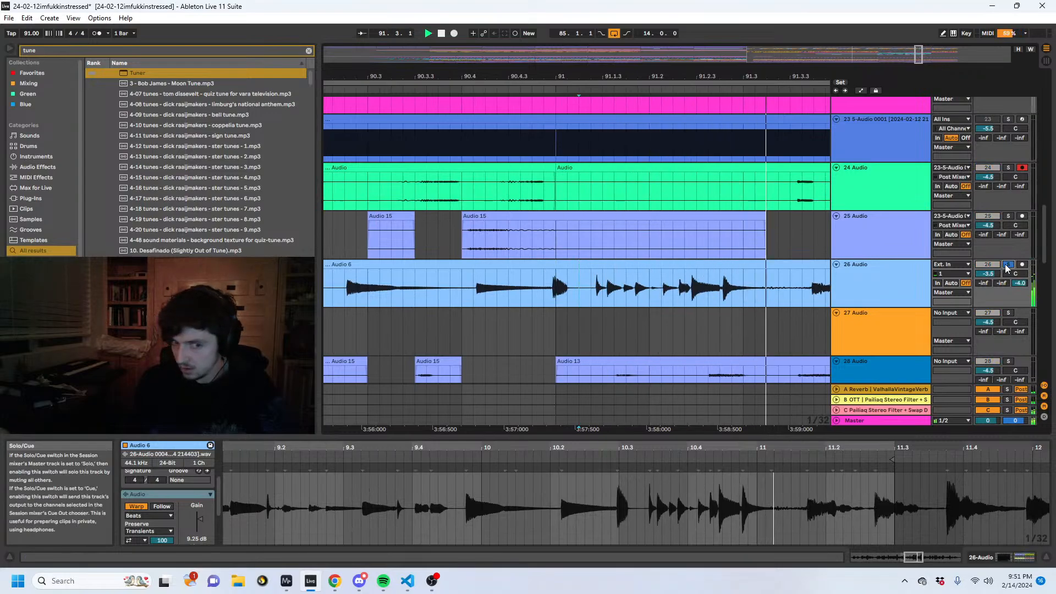
left_click_drag(724, 276, 790, 279)
key("space")
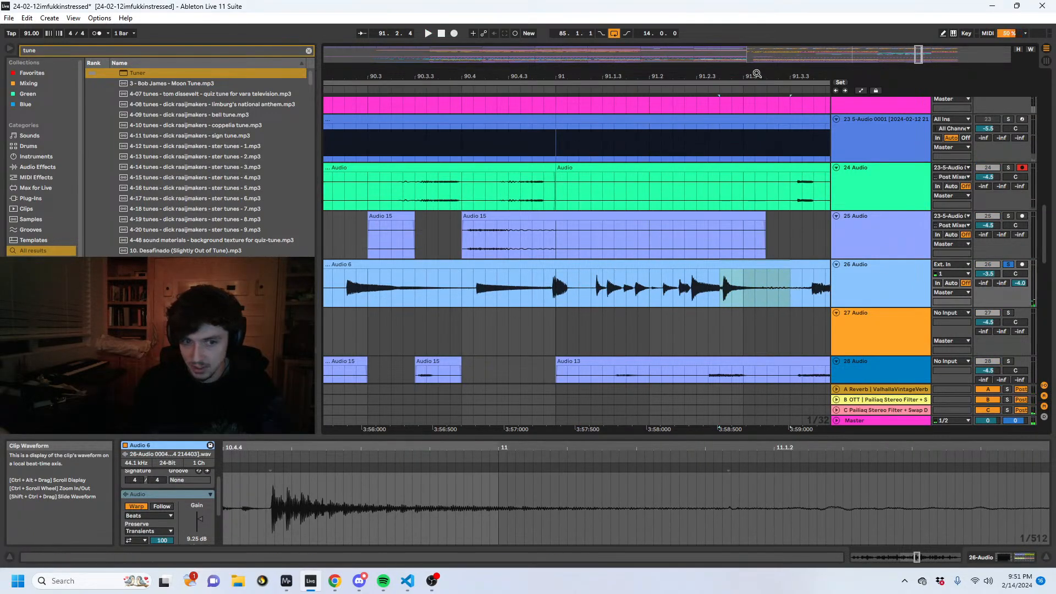
left_click_drag(748, 75, 709, 77)
key("space")
left_click_drag(988, 274, 988, 259)
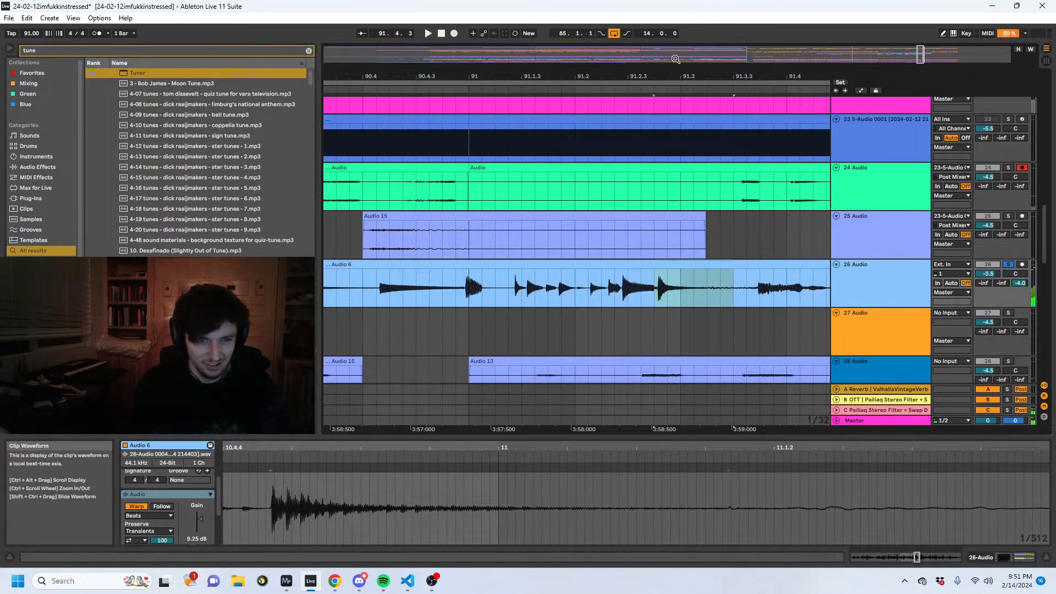
left_click_drag(675, 76, 671, 32)
key("space")
- Trim track 26's Audio 6 clip to end at 91.1.3, with a short fade-out
left_click(627, 287)
key("ctrl+e")
key("Delete")
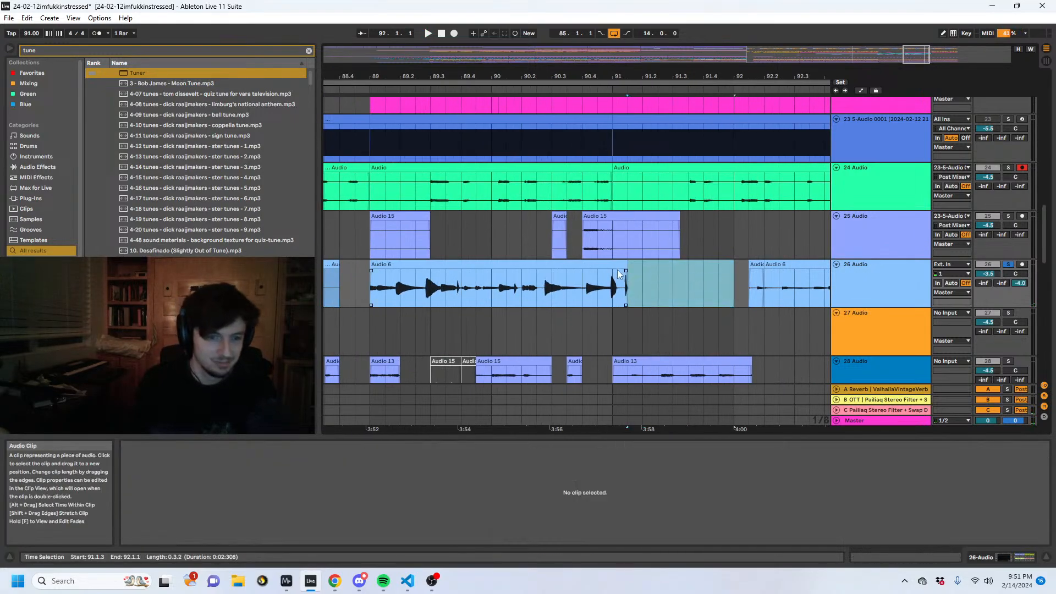
left_click(625, 287)
left_click(590, 289)
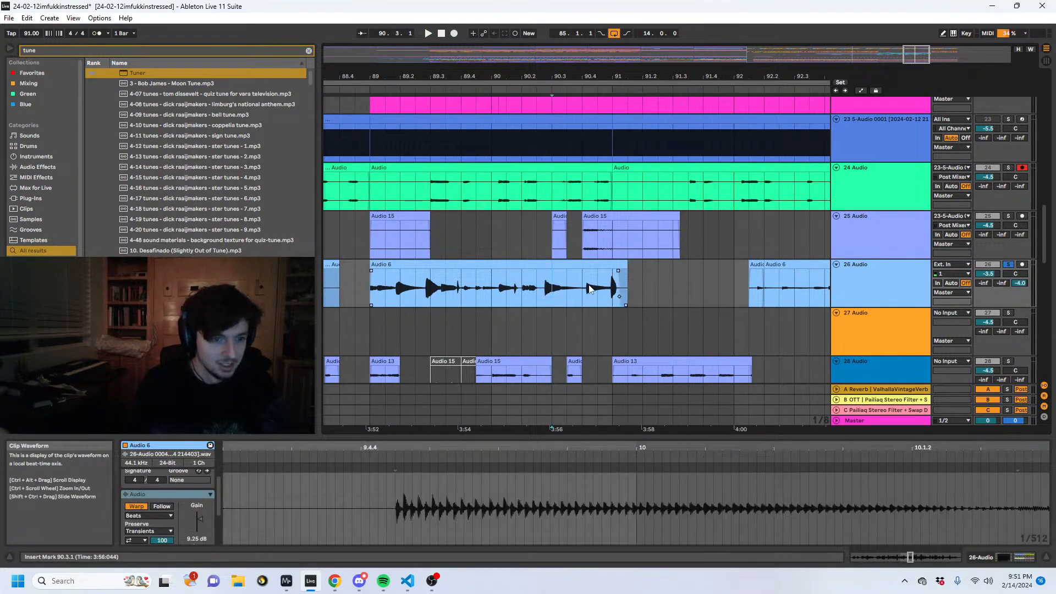
- Try deleting track 26's Audio 6 material from 89.1.1 to 90.4.3 and playing back the remainder
left_click_drag(597, 287, 349, 286)
key("Delete")
key("space")
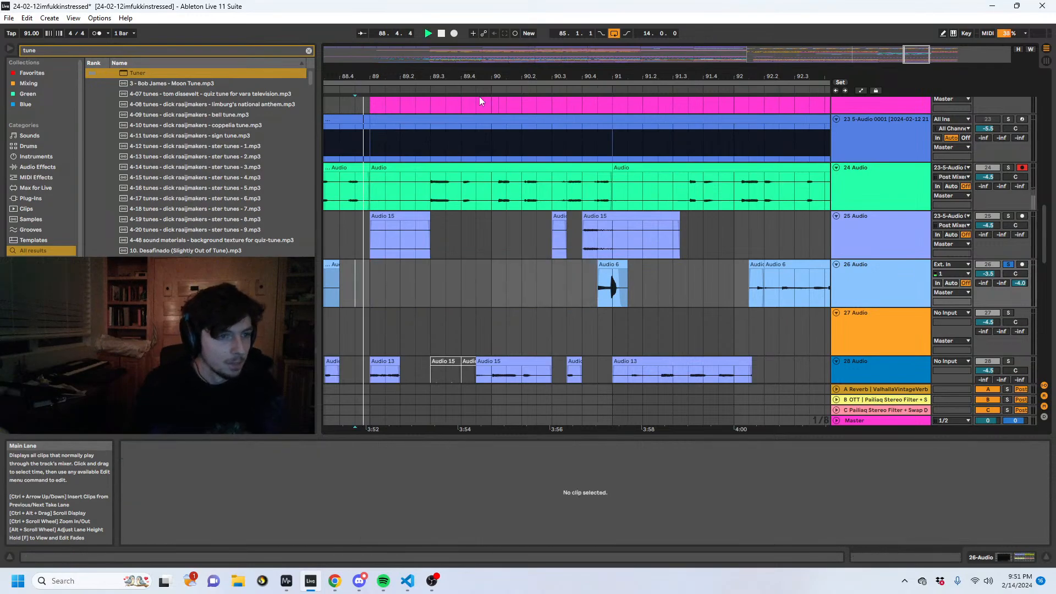
key("ctrl+z")
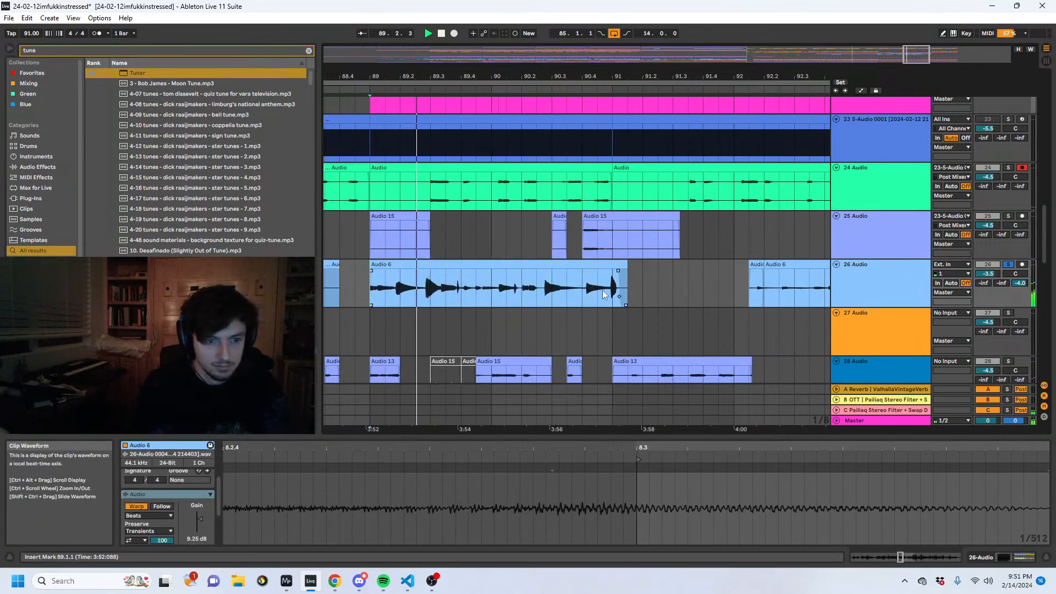
- Delete track 26's Audio 6 material from 89.1.1 to 89.3.3 and give the remaining clip a short fade-in
left_click(452, 291)
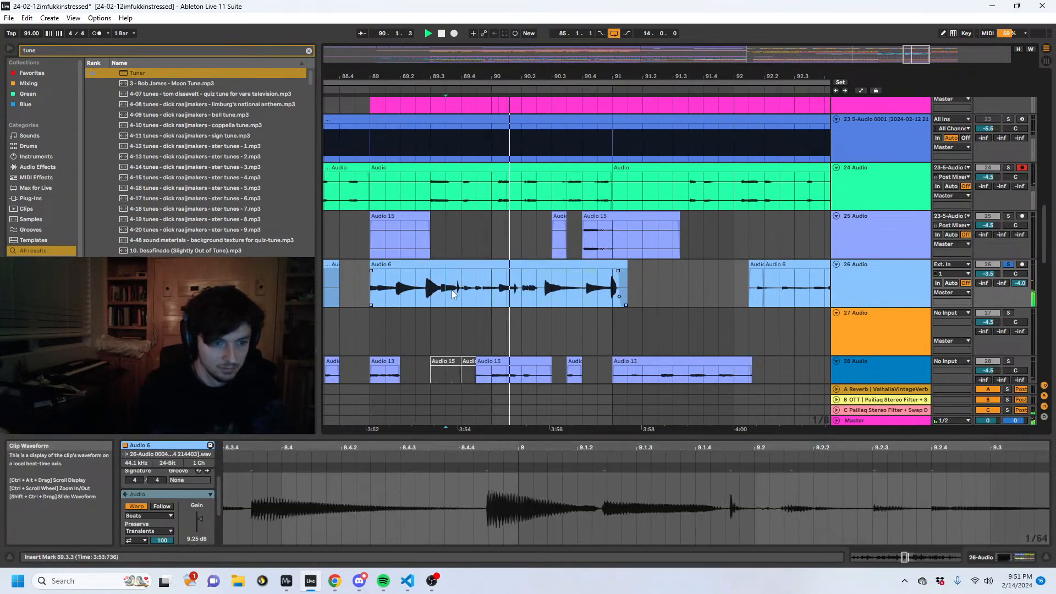
left_click_drag(451, 291, 371, 292)
key("Delete")
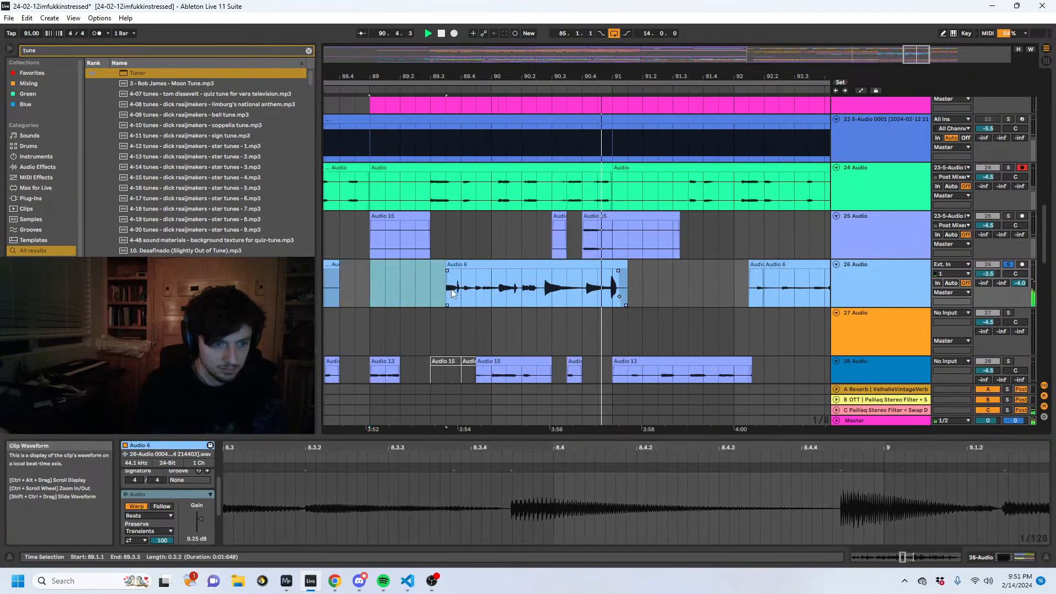
left_click(452, 291)
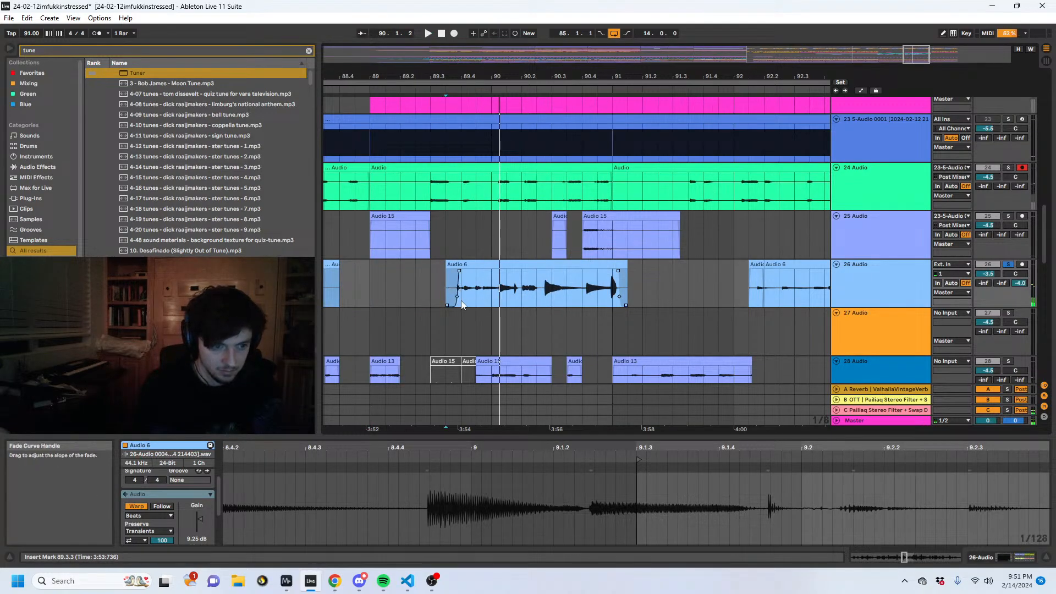
- Delete track 26's Audio 6 material from 90.1.2 to 90.2.3 and play back the remaining passage
left_click_drag(487, 289, 487, 264)
key("Delete")
scroll(521, 230, "up", 3)
left_click(504, 264)
key("space")
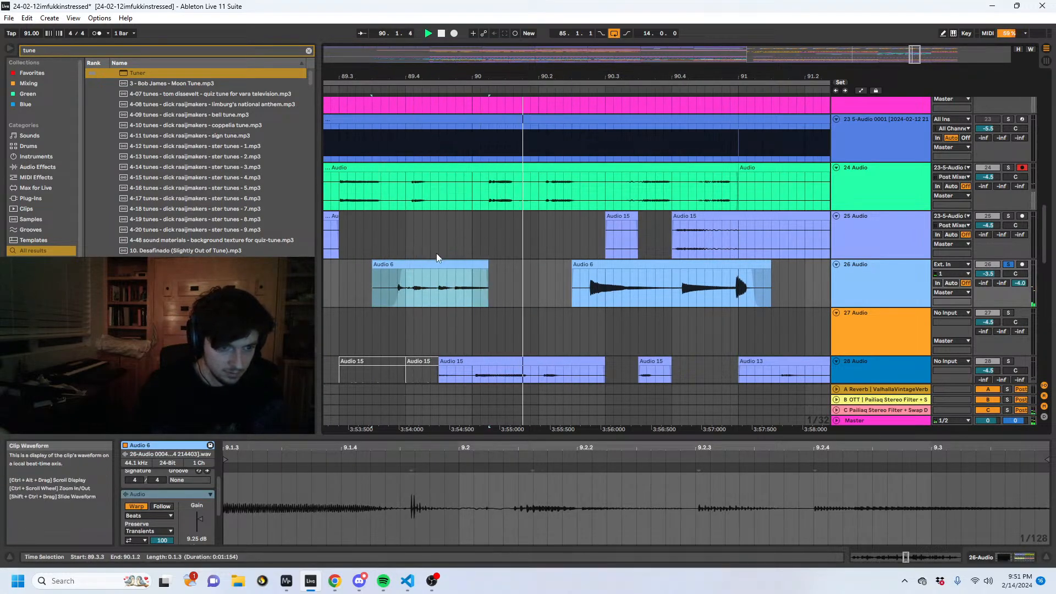
scroll(639, 293, "down", 3)
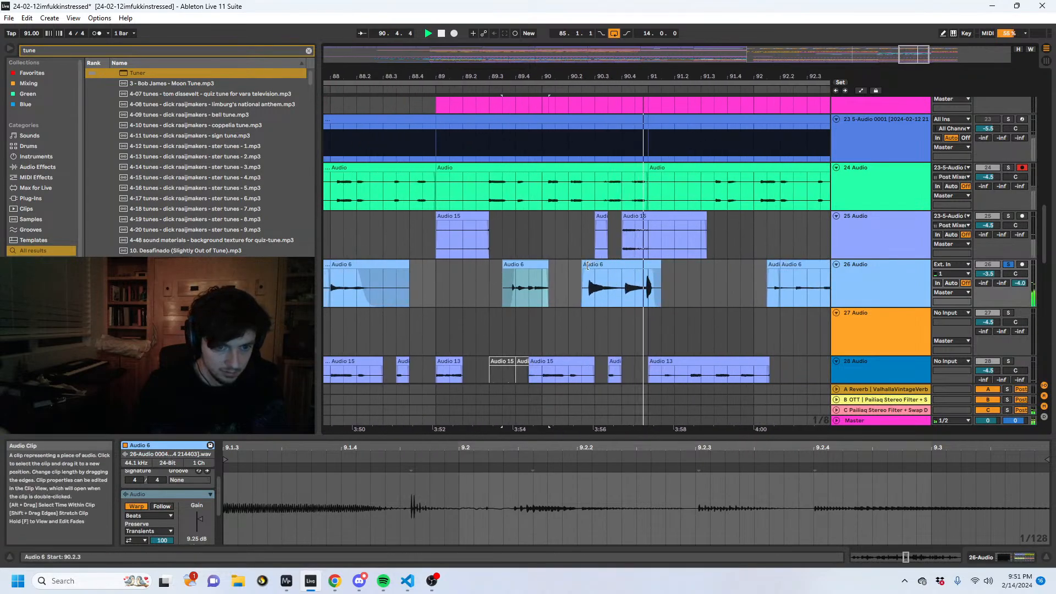
- Reduce track 26's Audio 6 clip after the gap to the part from 90.4.1 to 91.1.1
left_click(639, 272)
left_click_drag(638, 268, 638, 268)
key("space")
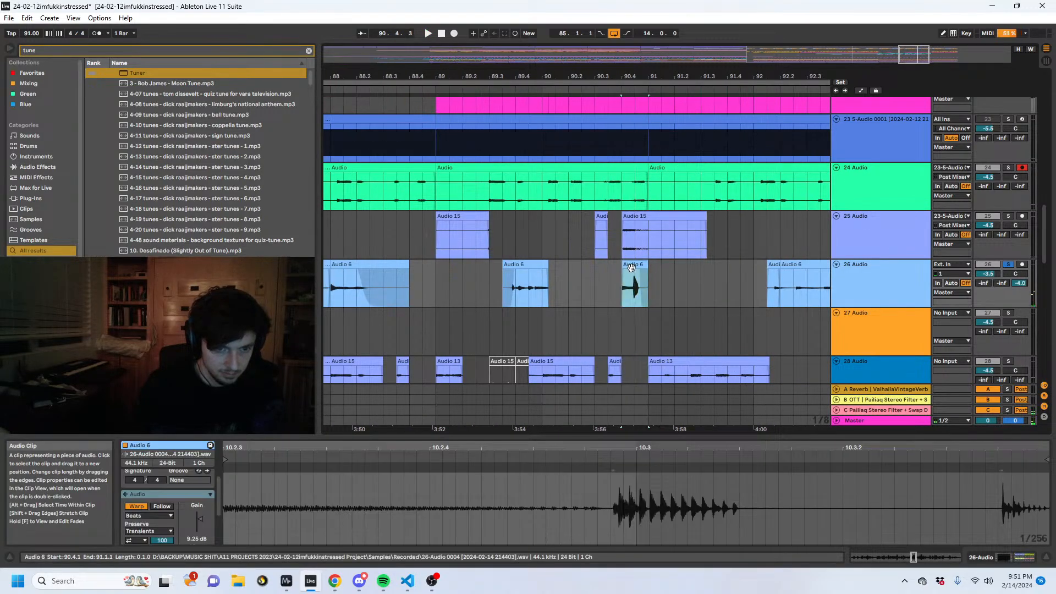
- Take track 26 out of solo and play back its edited passage with the other tracks
key("space")
left_click(990, 265)
left_click(1001, 265)
key("space")
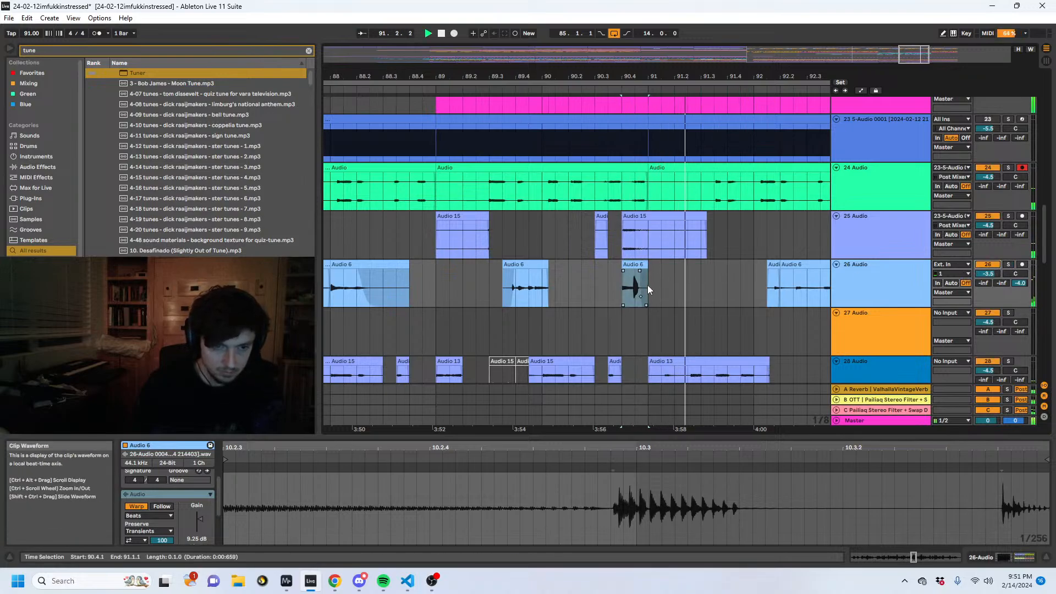
- Play back track 26's Audio 6 passage from 88.1.1
left_click_drag(510, 74, 641, 63)
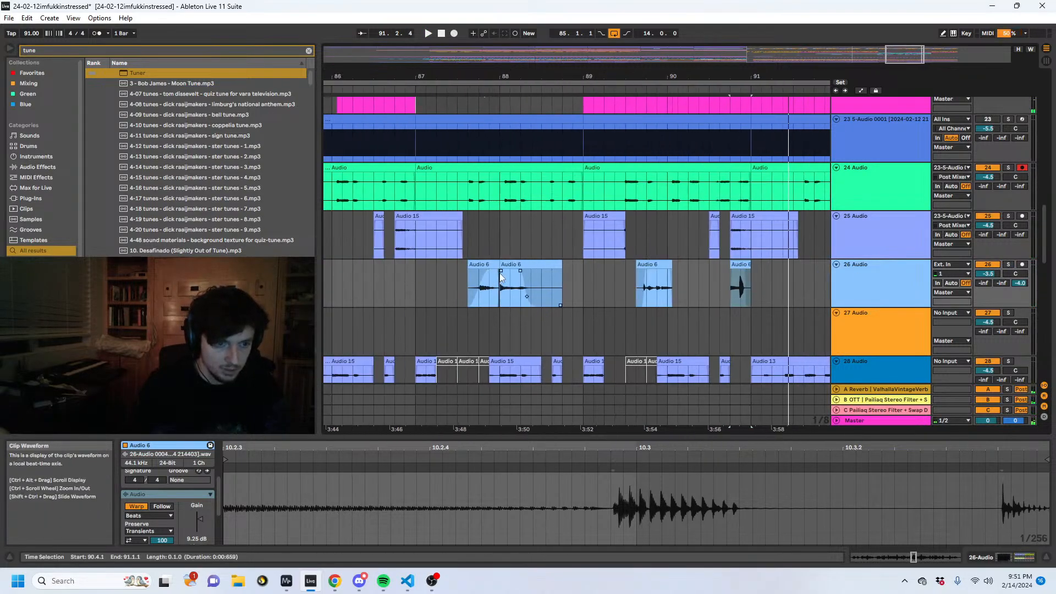
left_click(562, 253)
left_click(510, 263)
key("space")
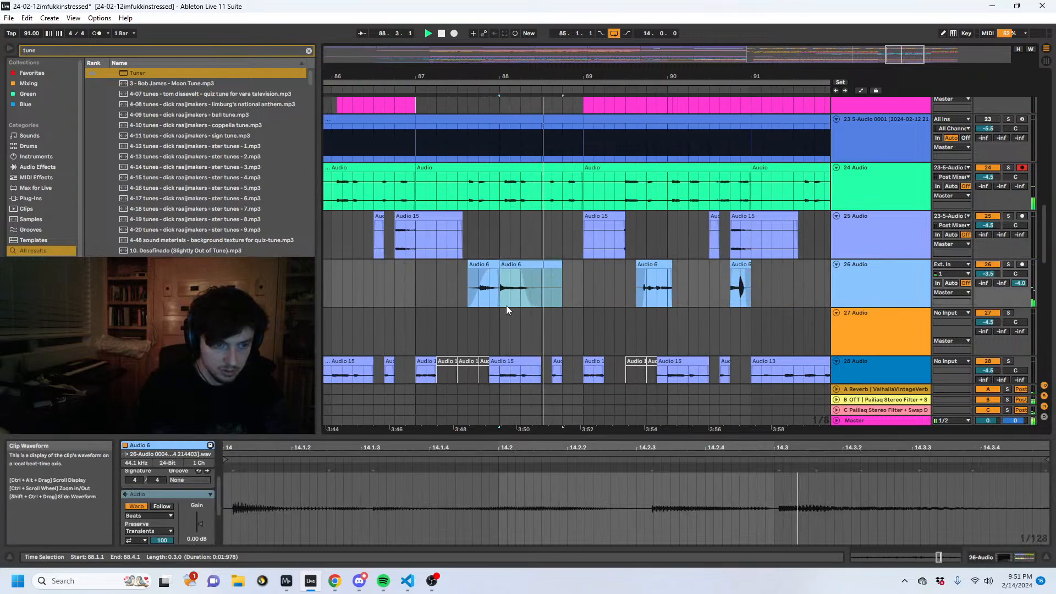
- Audition track 26's Audio 6 material from 87.4.1 to 88.1.1 and paste a copy of it at 91.1.3
left_click_drag(482, 297, 499, 296)
key("space")
key("space")
key("ctrl+c")
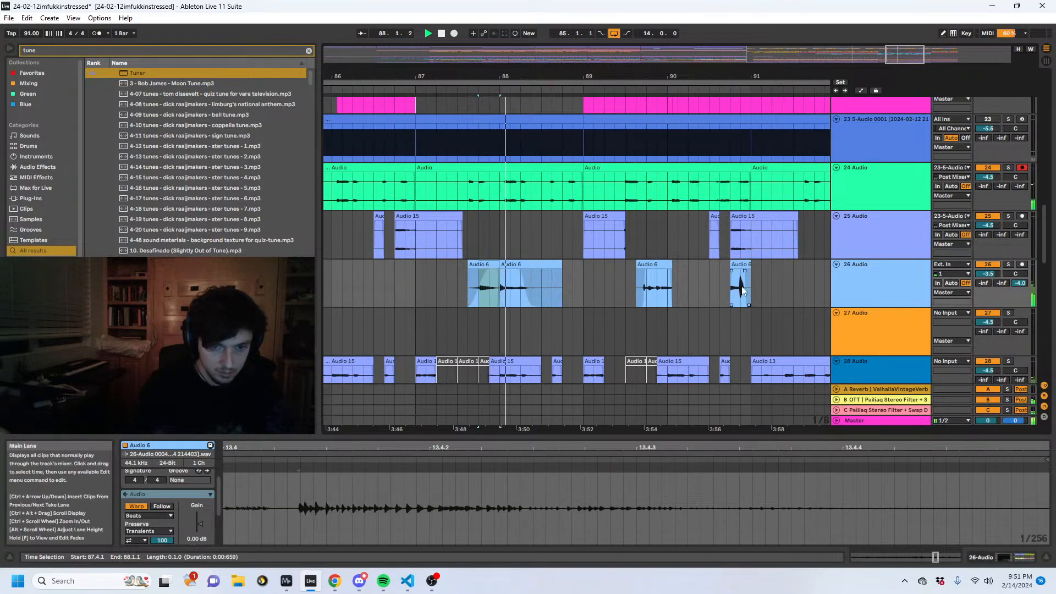
left_click(759, 296)
key("ctrl+v")
left_click_drag(769, 75, 754, 137)
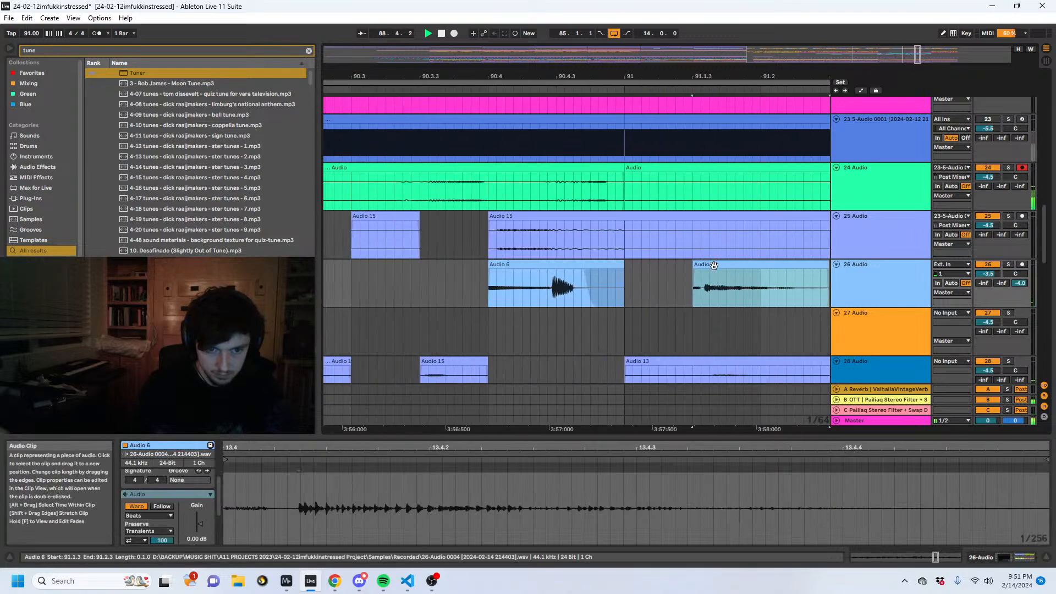
- Trim the start of the pasted Audio 6 clip, move it to 91.1.1, and set its gain to 5.44 dB
left_click_drag(697, 268, 632, 277)
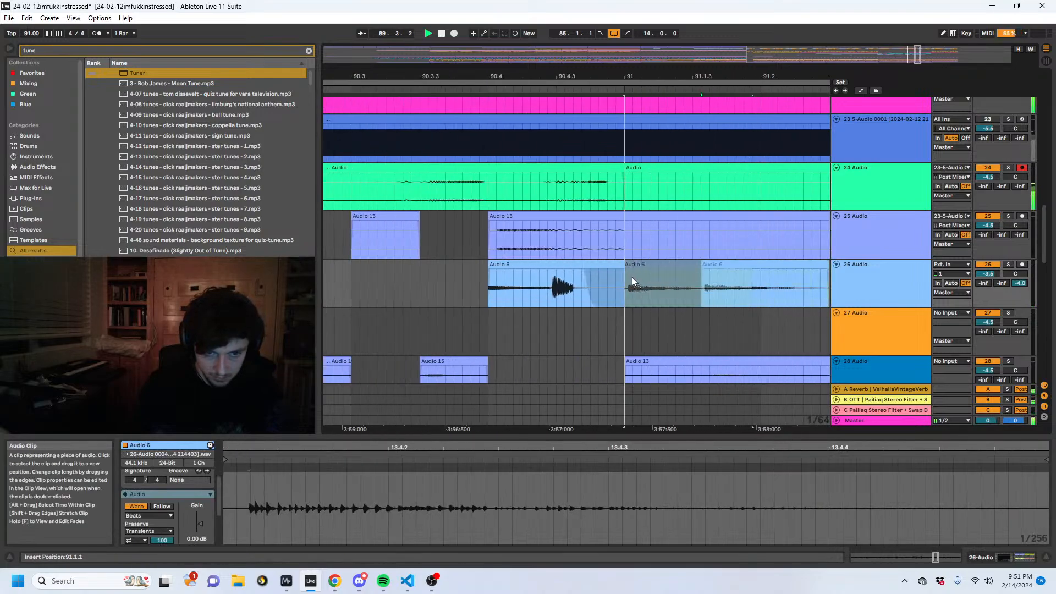
left_click_drag(196, 526, 196, 511)
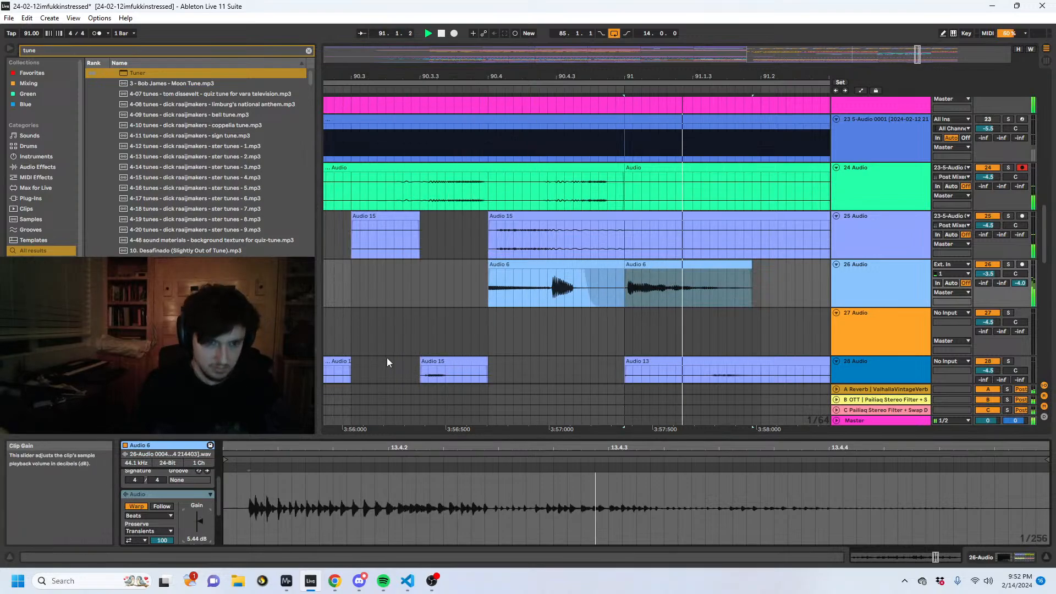
left_click_drag(606, 75, 632, 25)
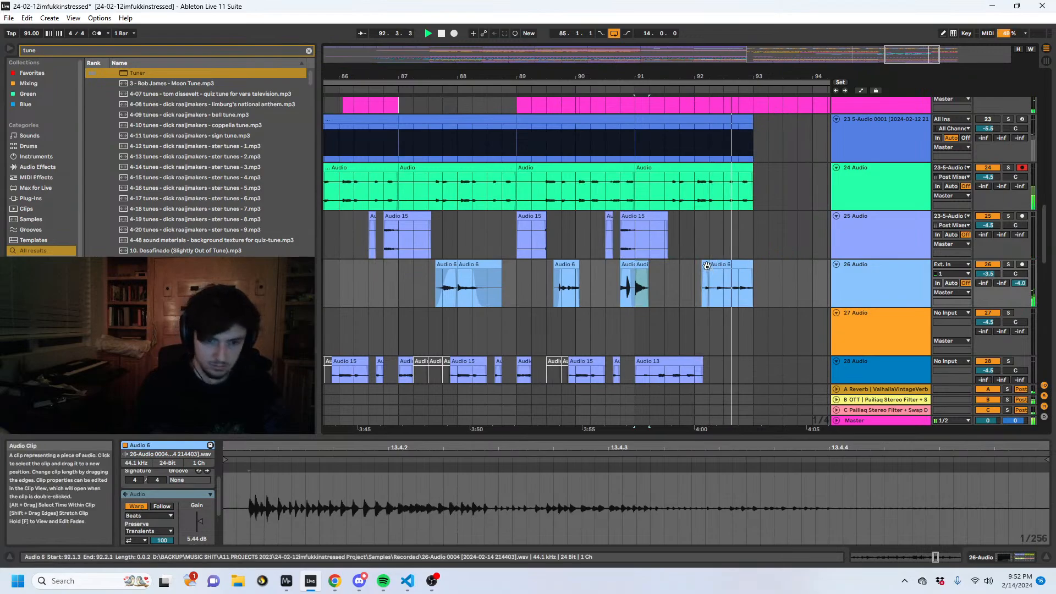
left_click_drag(730, 75, 663, 49)
left_click_drag(671, 276, 525, 238)
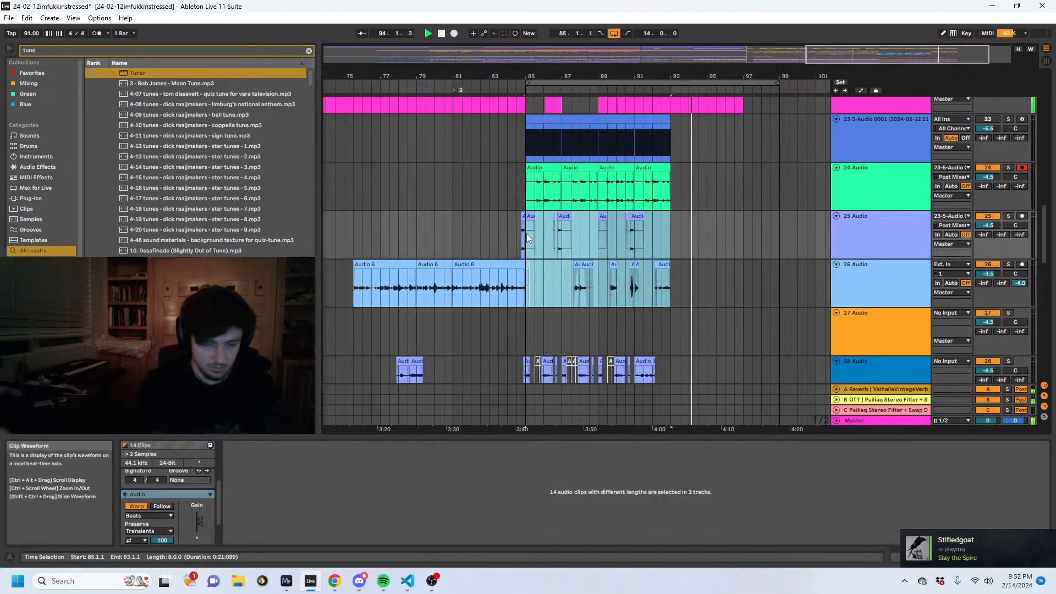
left_click_drag(526, 190, 668, 286)
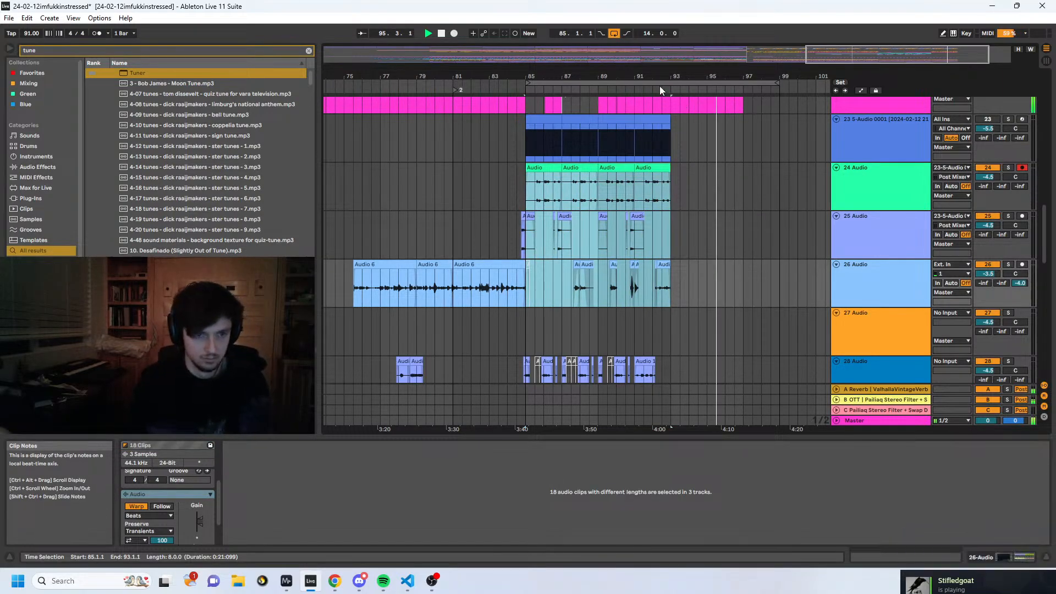
left_click(679, 165)
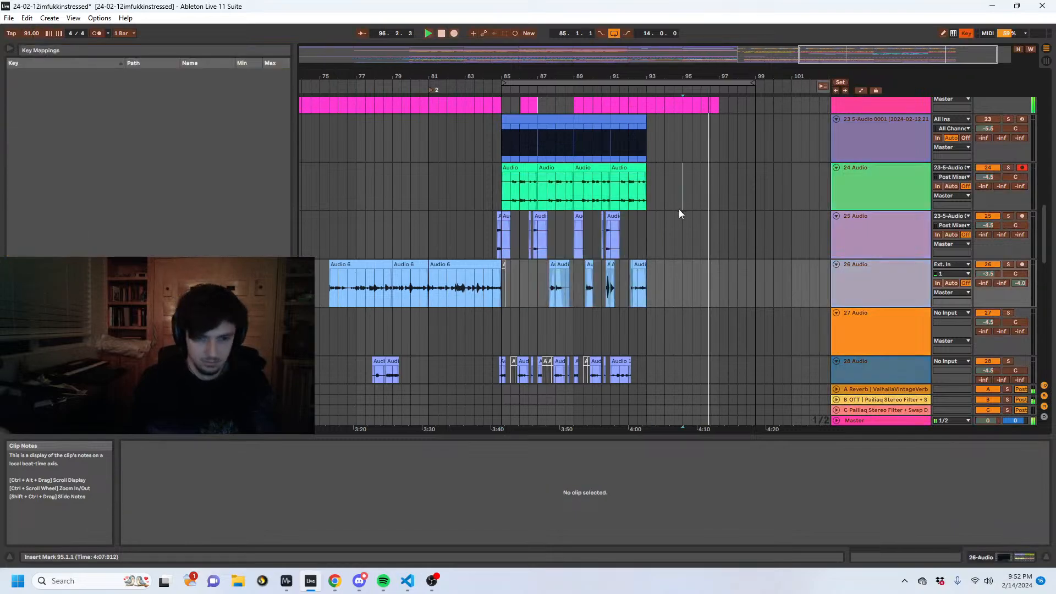
left_click(526, 195)
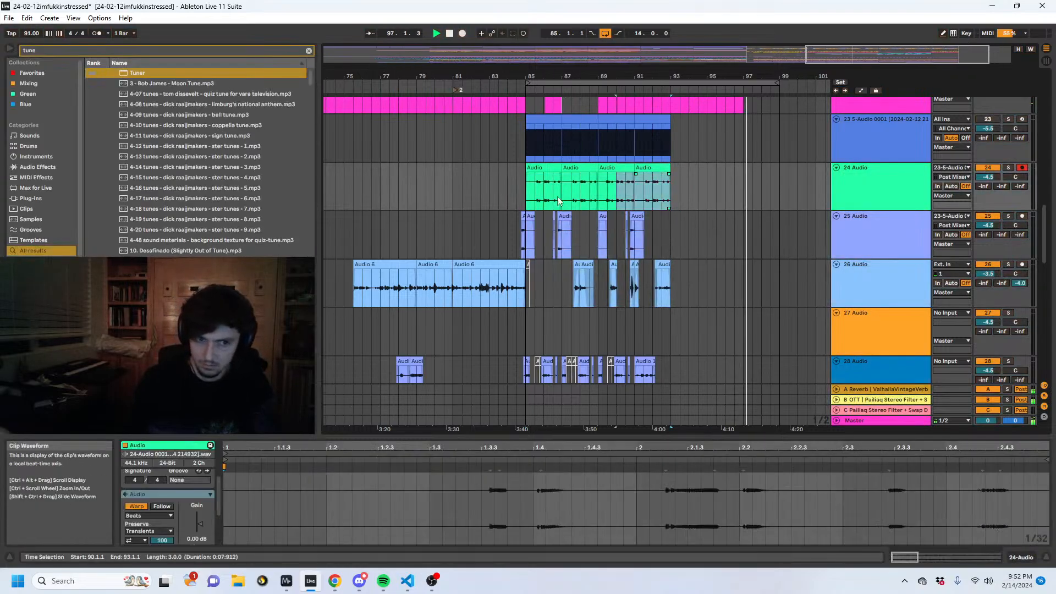
- Loop bars 85 to 93, duplicate that section across all tracks to bar 93, and extend the loop length to 15.2.0
left_click_drag(526, 195, 671, 198)
key("ctrl+l")
left_click(618, 84)
key("ctrl+d")
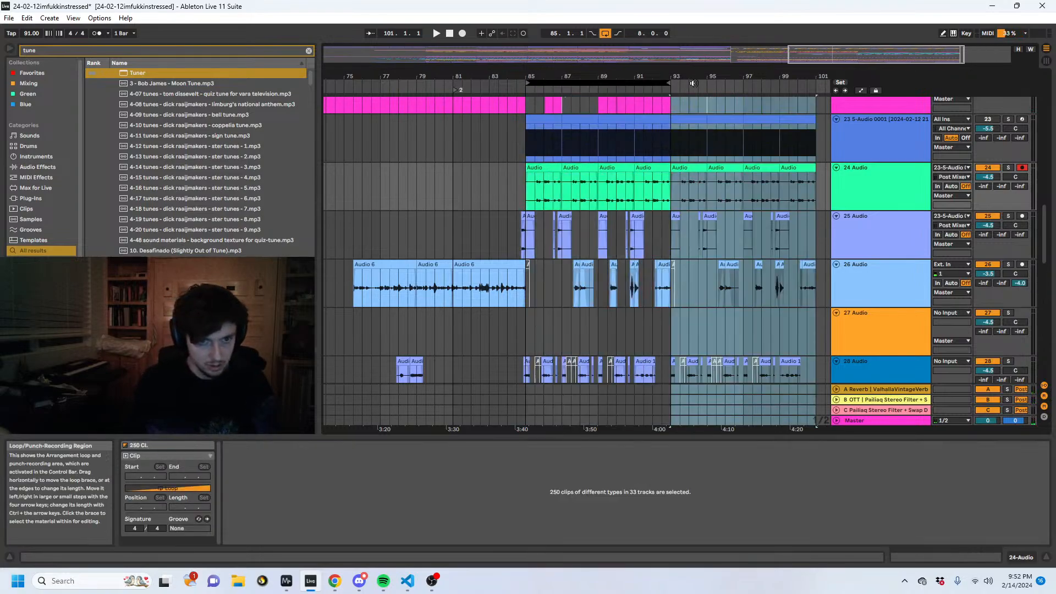
left_click_drag(669, 83, 808, 85)
- Reactivate the deactivated clips on tracks 18 to 20 in the GLONKY DUDES group from 93.1.1 to 93.3.1
left_click(684, 200)
scroll(684, 275, "up", 10)
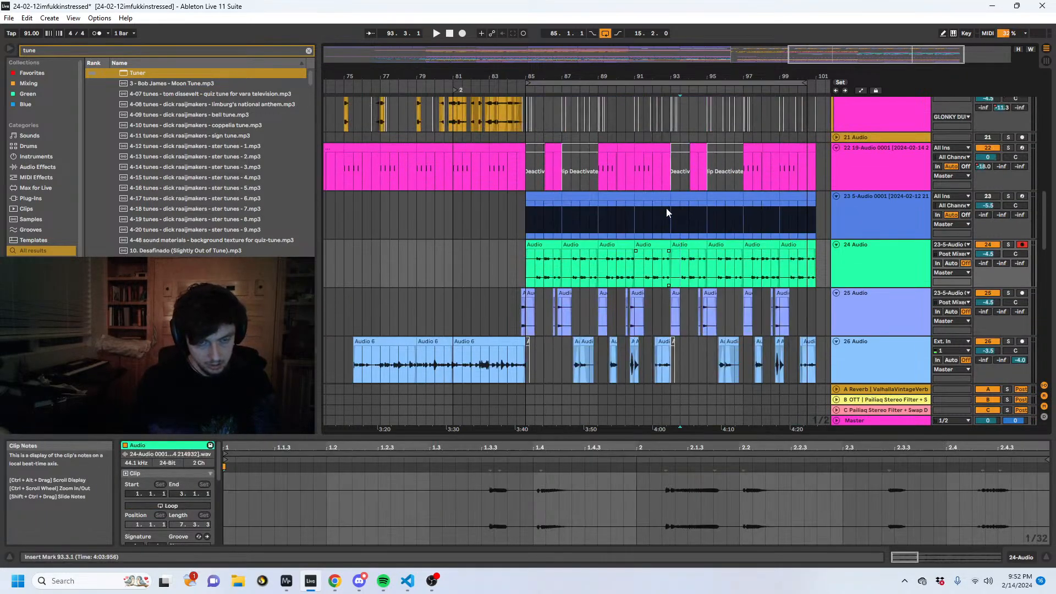
scroll(694, 285, "down", 10)
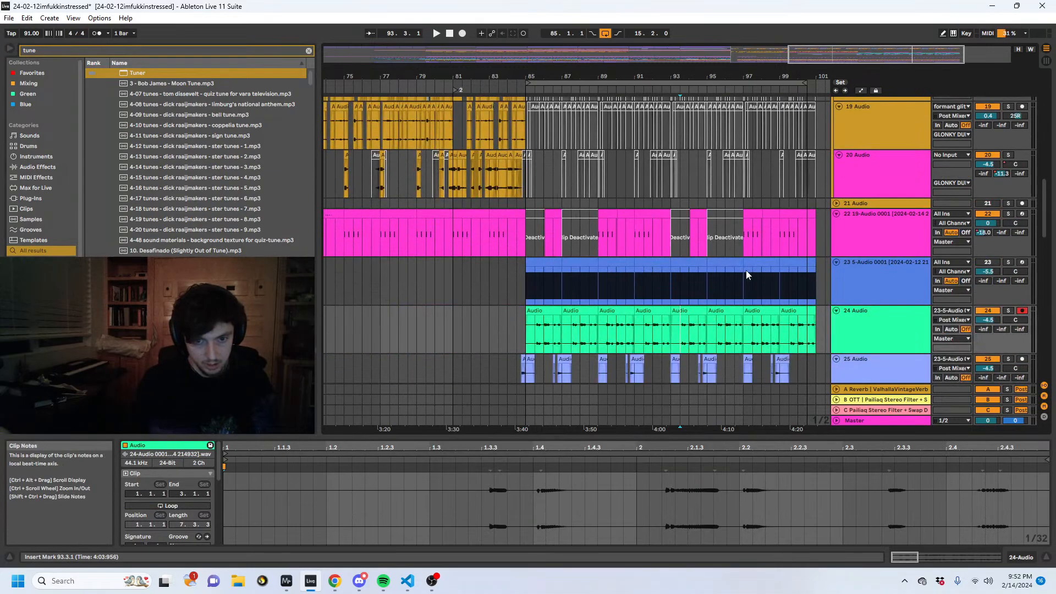
scroll(763, 270, "up", 10)
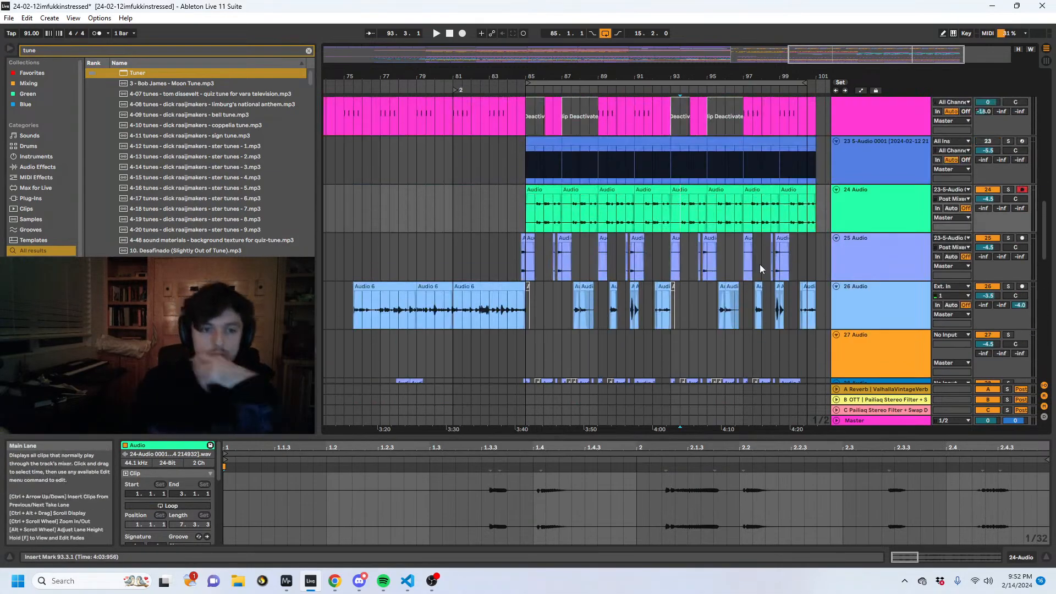
left_click(704, 188)
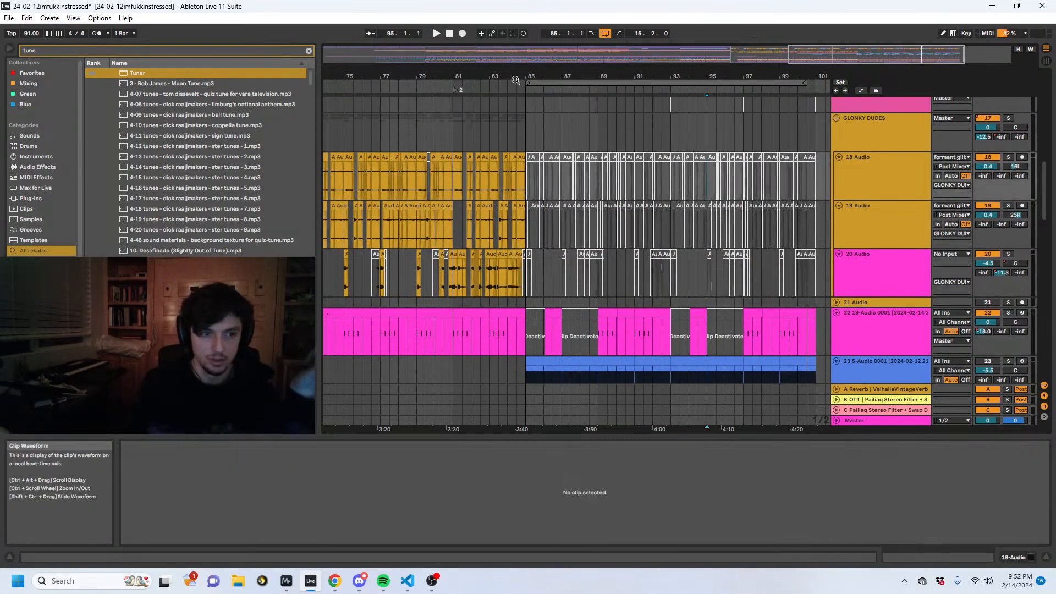
left_click_drag(515, 81, 223, 126)
left_click_drag(570, 192, 587, 259)
key("0")
left_click(552, 132)
- Play back the reactivated clips and try extending the raised C send automation on GLONKY DUDES to 93.3.1
key("space")
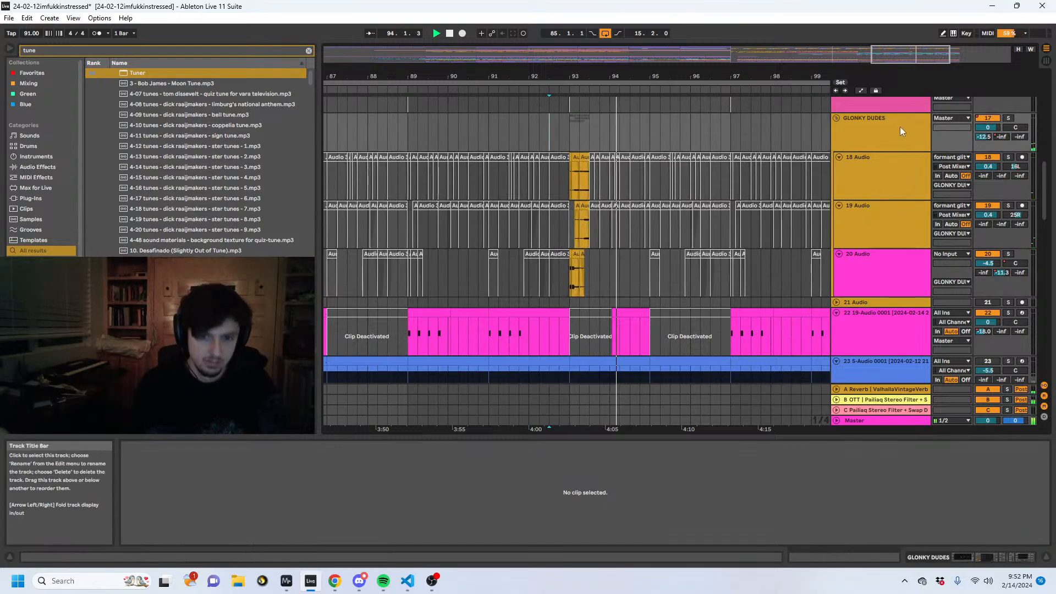
key("a")
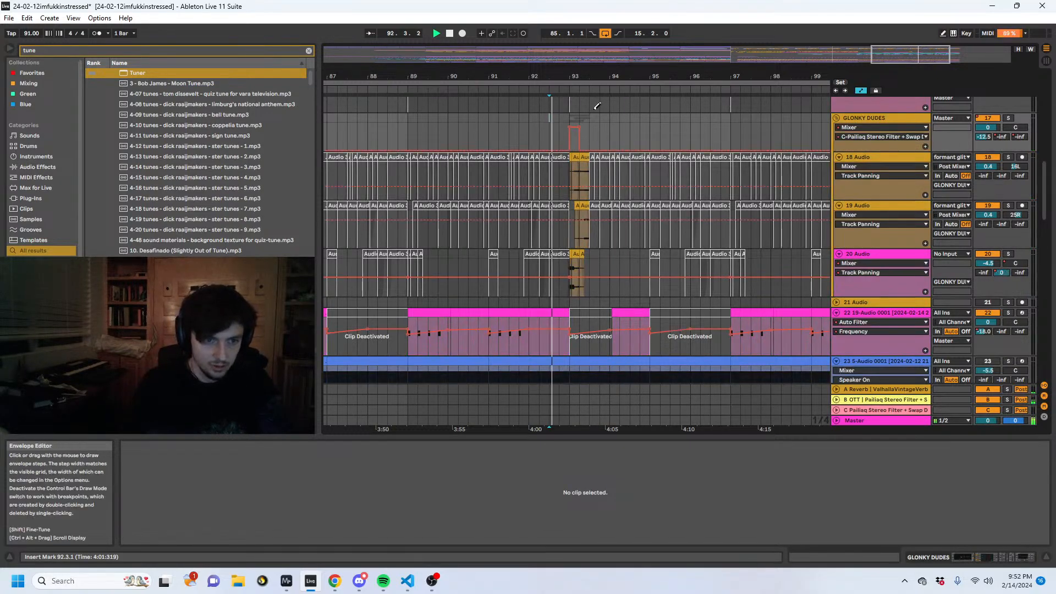
left_click_drag(586, 117, 589, 124)
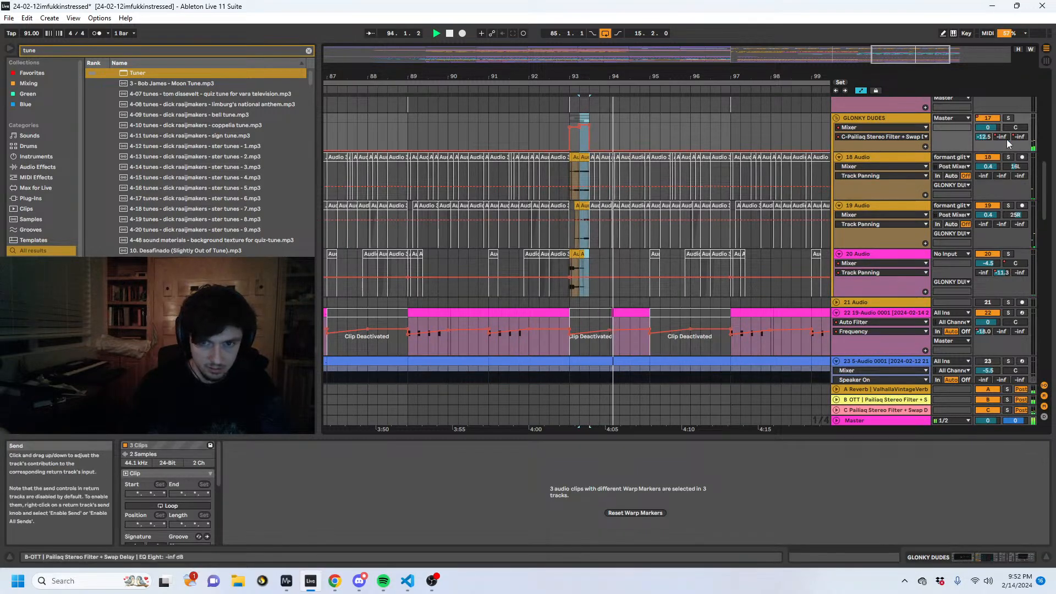
- Search the browser for delay and add the Delay effect to the GLONKY DUDES group
left_click(861, 122)
left_click(81, 50)
type("delay")
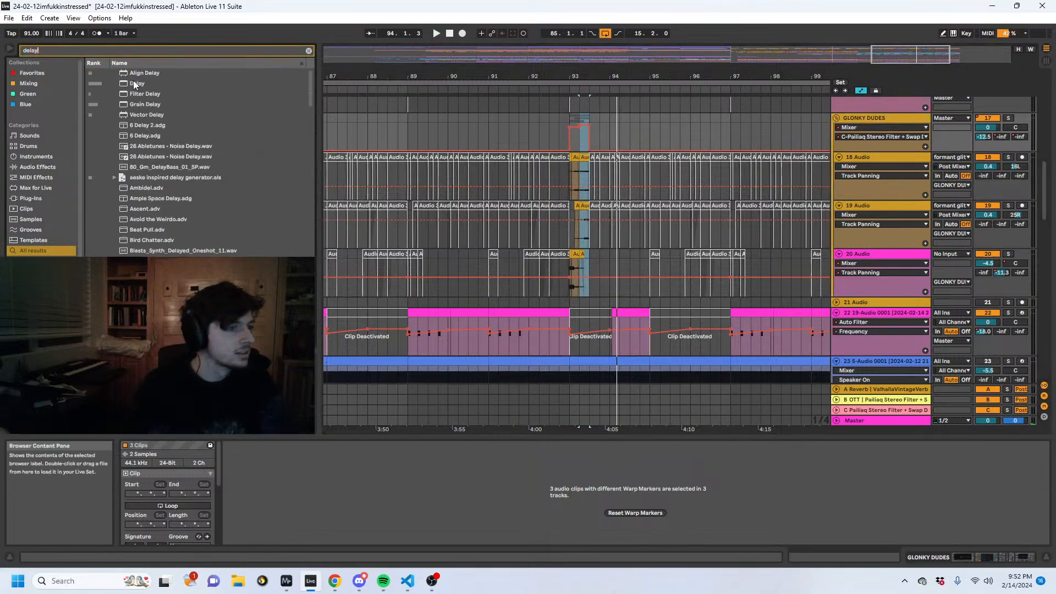
left_click(135, 84)
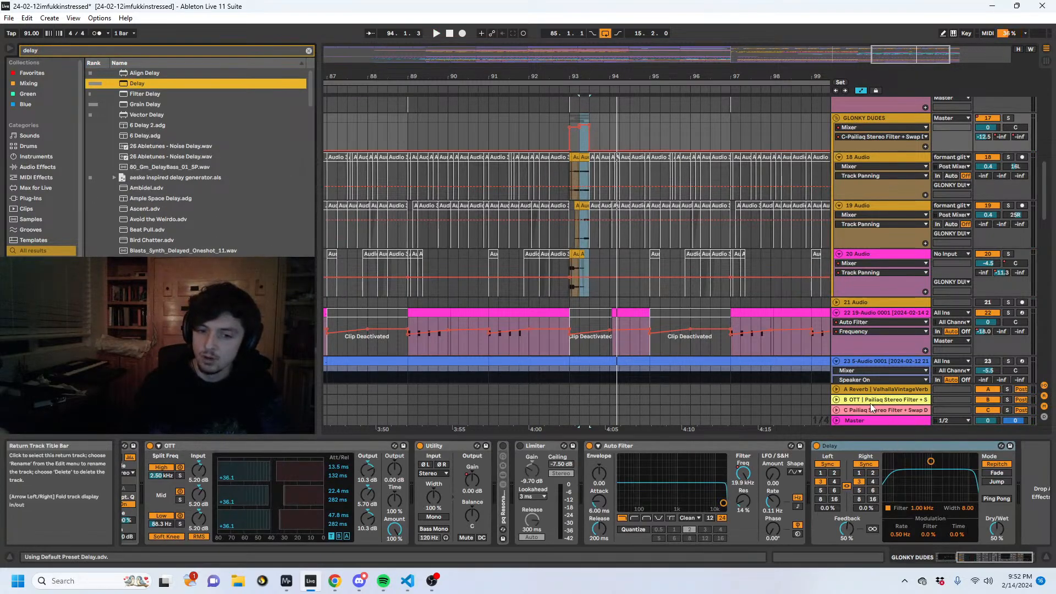
- Move the Delay from GLONKY DUDES onto a new return track, with Dry/Wet at 100% and Feedback at 38%
right_click(865, 410)
left_click(895, 466)
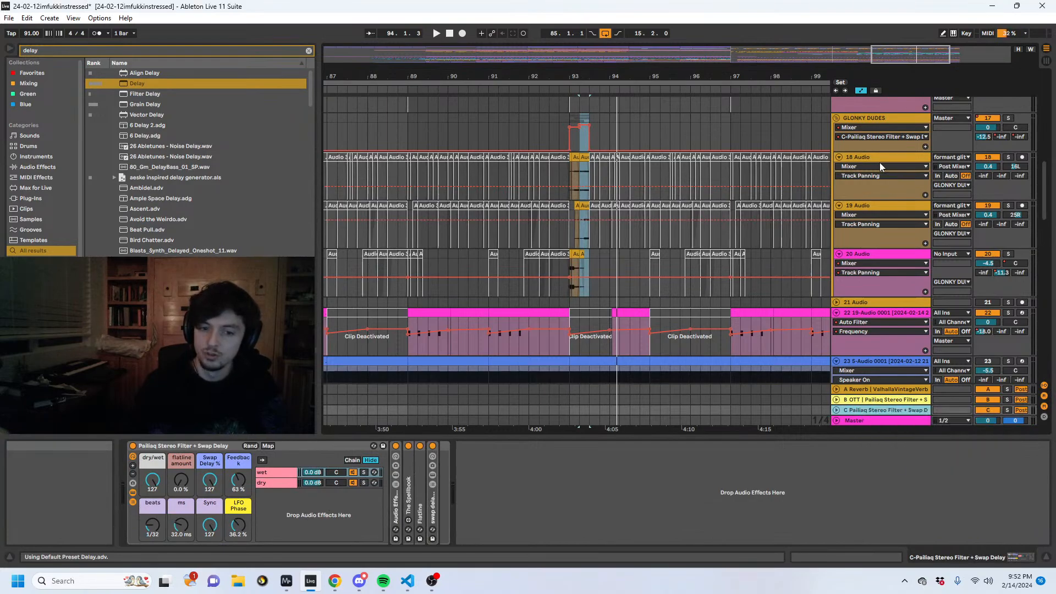
left_click(872, 117)
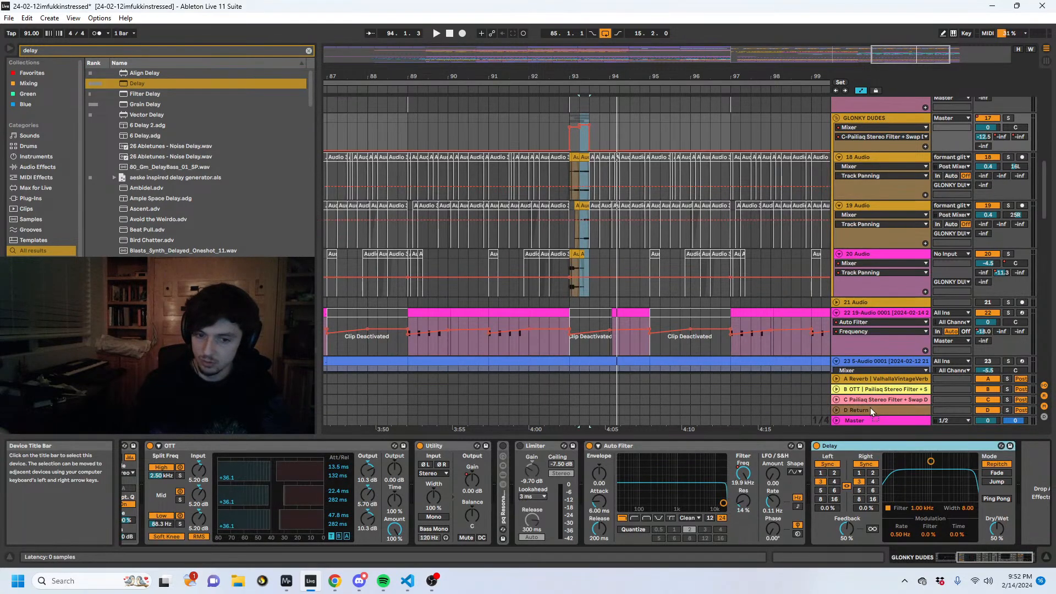
left_click_drag(870, 410, 869, 408)
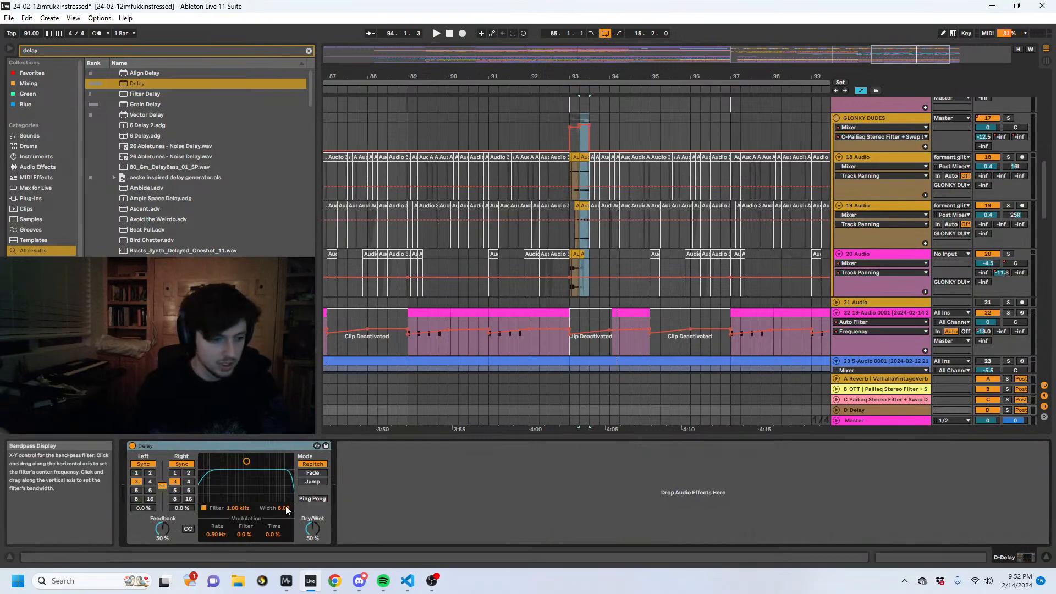
left_click_drag(311, 532, 311, 492)
left_click_drag(163, 529, 164, 540)
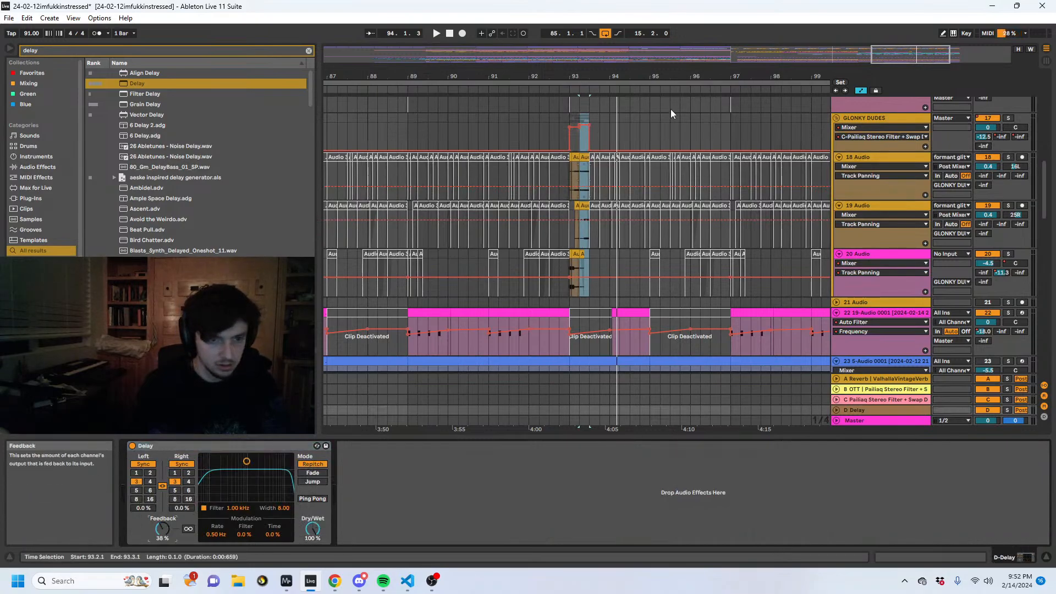
- Replace the GLONKY DUDES C send automation around bar 93 with a D-Delay send ramp peaking at 93.2.1 and falling by 93.3.1
left_click_drag(550, 118, 640, 126)
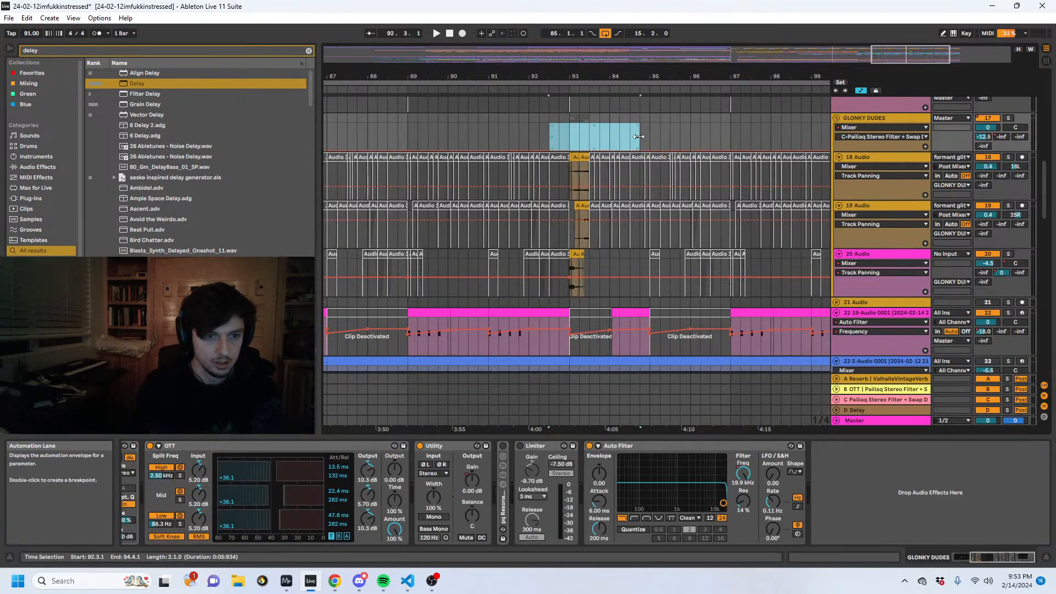
left_click(983, 145)
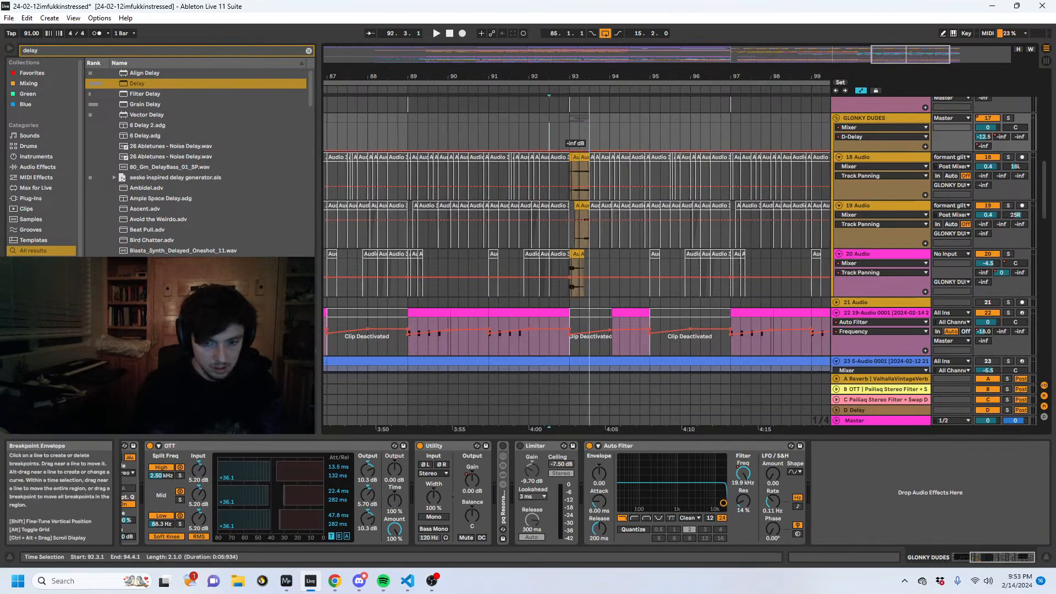
left_click(570, 145)
key("space")
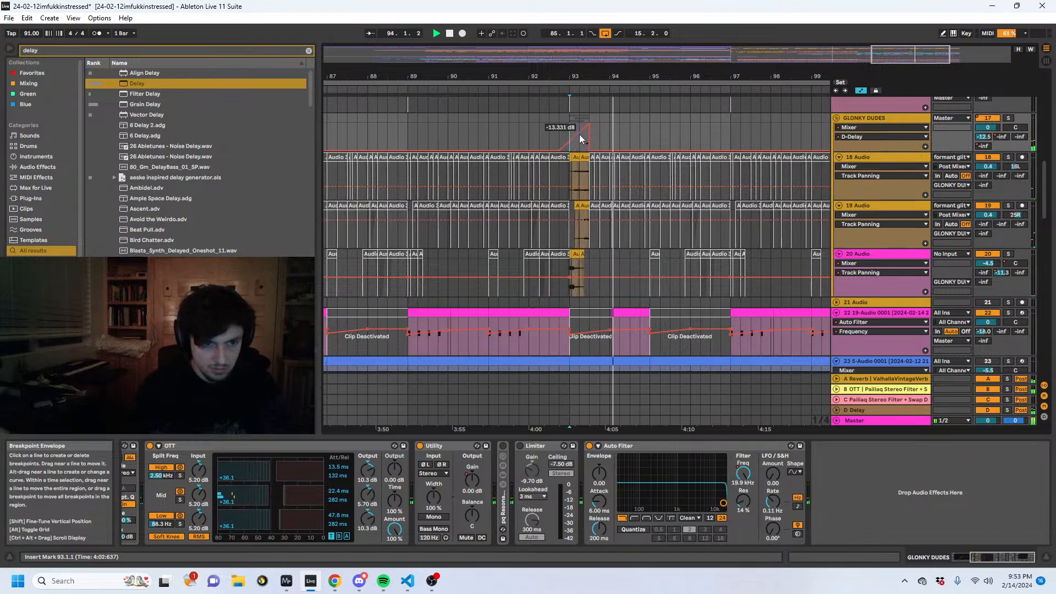
left_click_drag(579, 134, 580, 125)
left_click(590, 124)
key("space")
key("space")
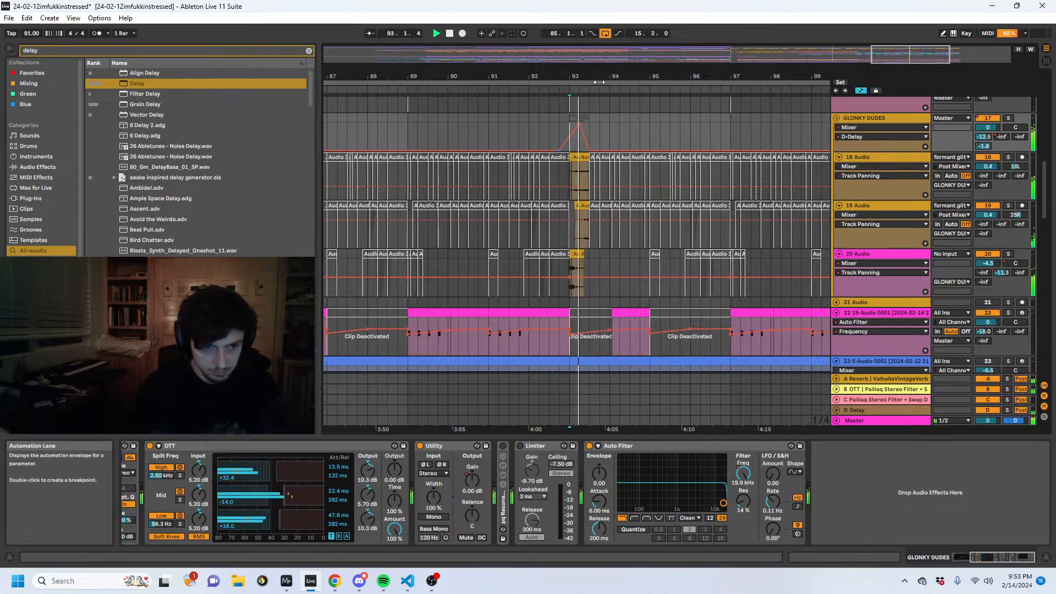
- Trim the end of track 19's active clip to 93.2.3 and play back from 93.1.1
left_click_drag(579, 77, 579, 110)
key("a")
left_click(593, 206)
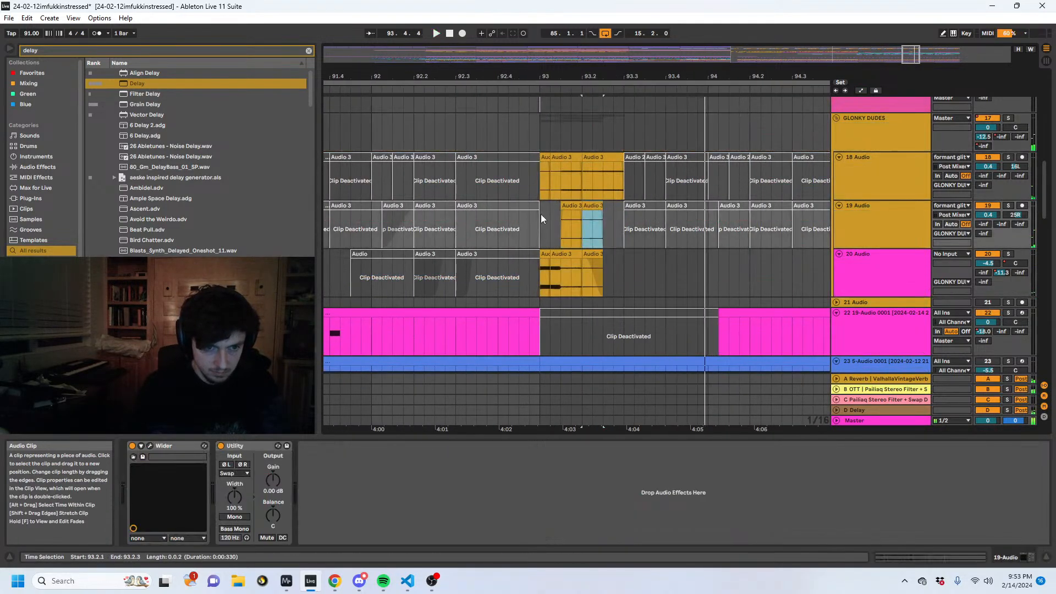
left_click(540, 214)
key("space")
key("space")
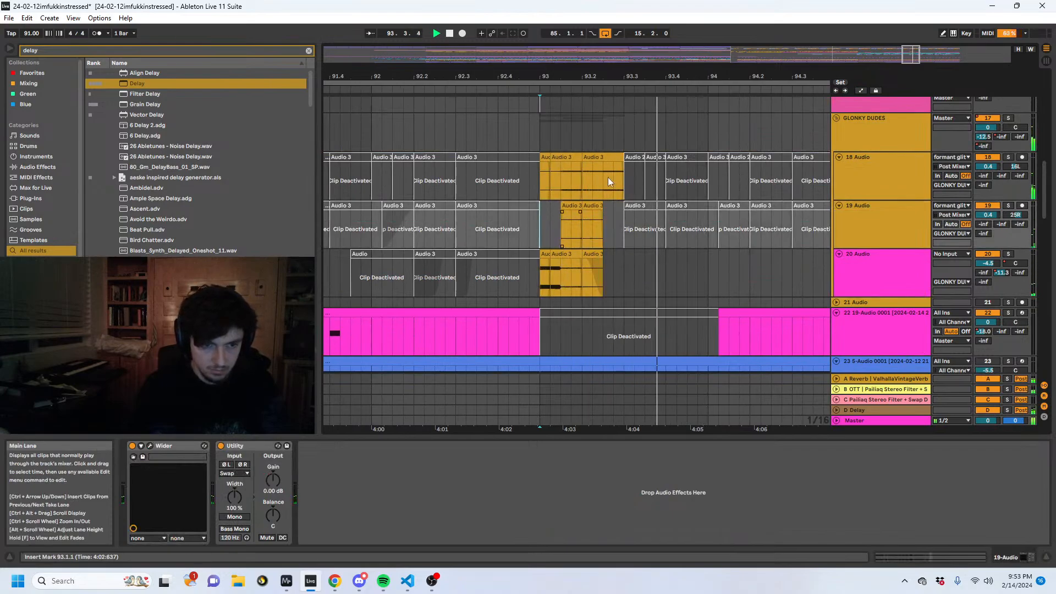
- Show the automation lanes and activate track 18's short clip at 94.1.1, checking it with playback
key("a")
left_click_drag(598, 161, 600, 159)
key("space")
key("space")
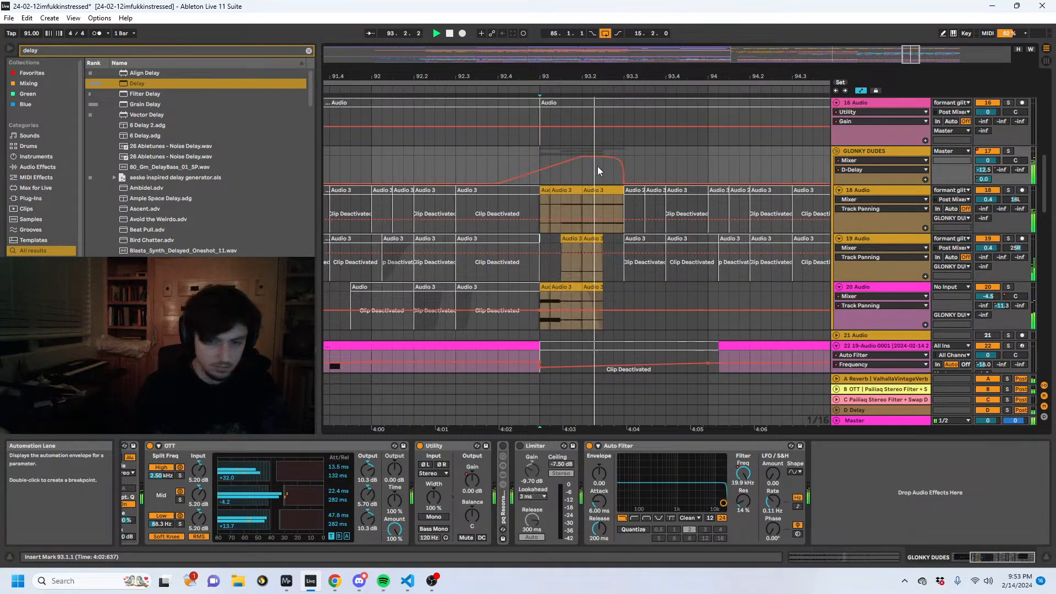
left_click(712, 193)
key("0")
key("space")
key("space")
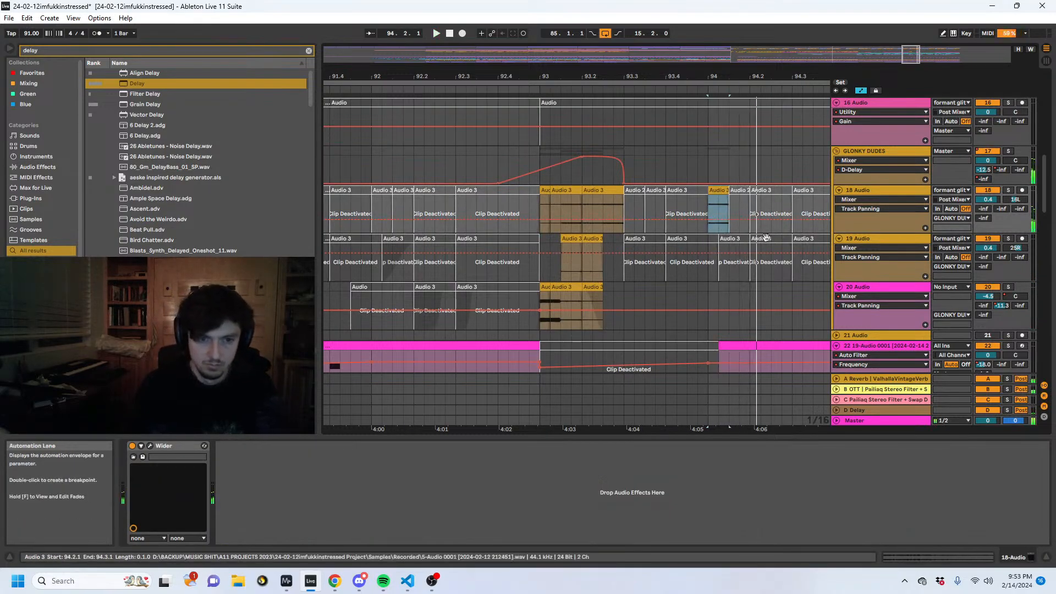
- Activate the clips at 94.2.1 on tracks 18 and 19 and play back from 93.4.4
left_click(763, 238)
key("0")
key("space")
key("space")
left_click(766, 191)
key("0")
left_click(698, 201)
key("space")
key("space")
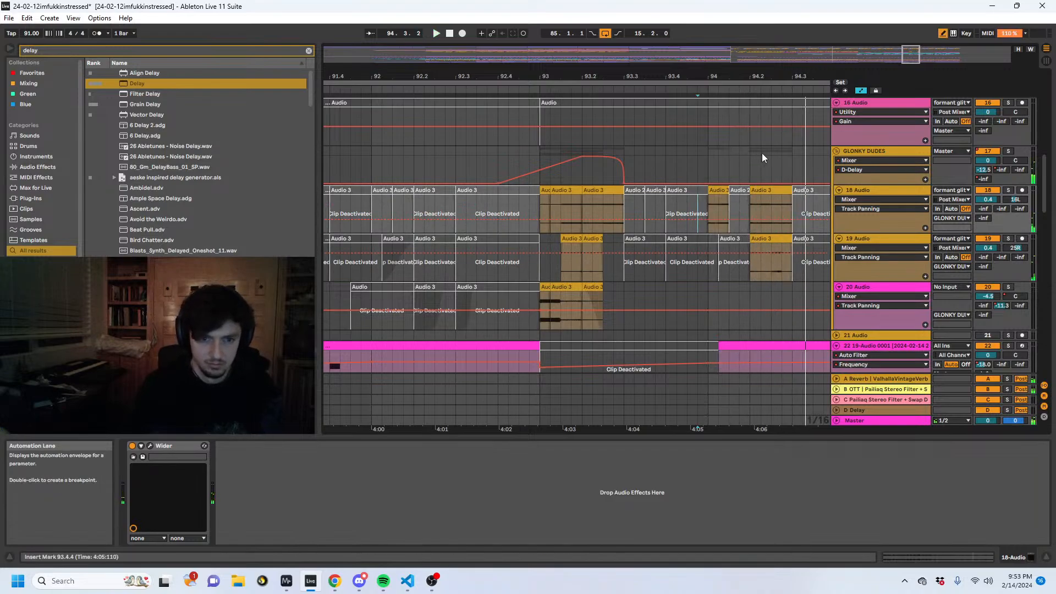
- Draw a stepped D-Delay send rise on GLONKY DUDES from 94.1.1 to 94.3.1 and play back from 92.4.3
left_click_drag(762, 156, 791, 156)
left_click_drag(714, 167, 713, 170)
key("b")
key("space")
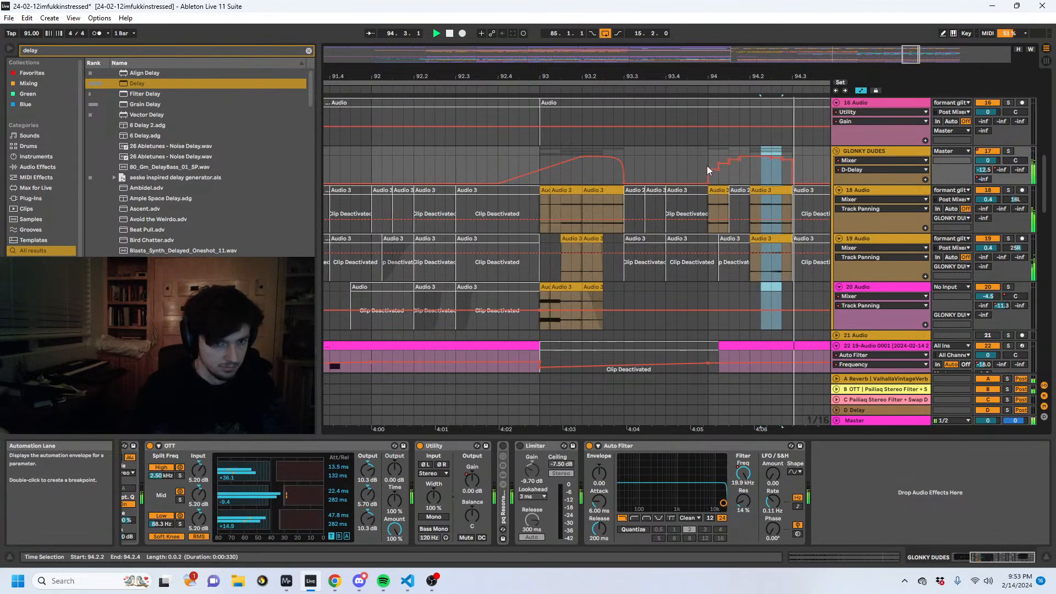
left_click(520, 177)
key("space")
key("space")
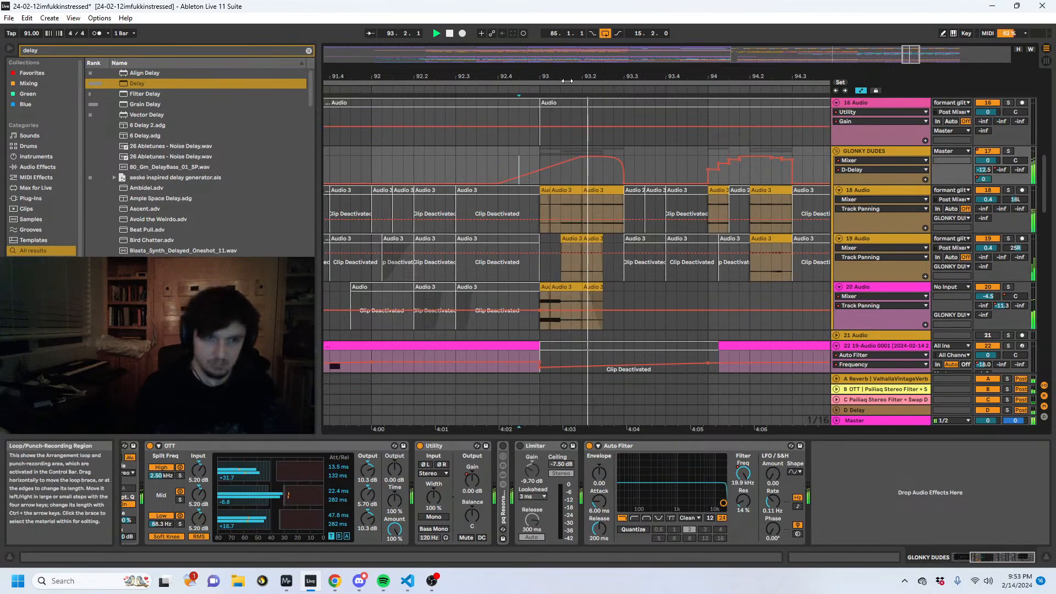
scroll(632, 249, "down", 4)
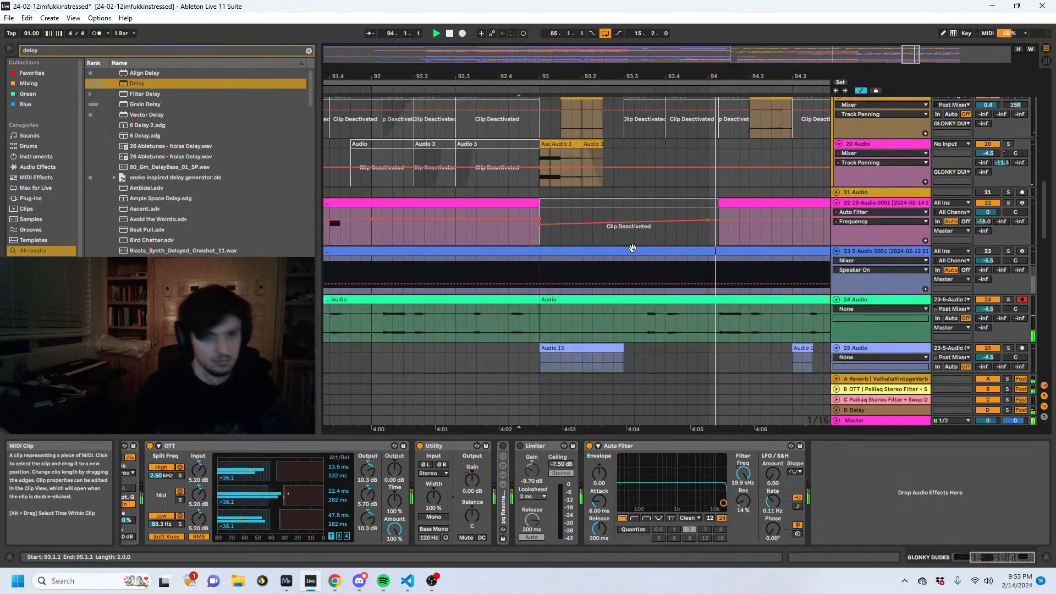
scroll(632, 249, "up", 1)
scroll(632, 248, "up", 5)
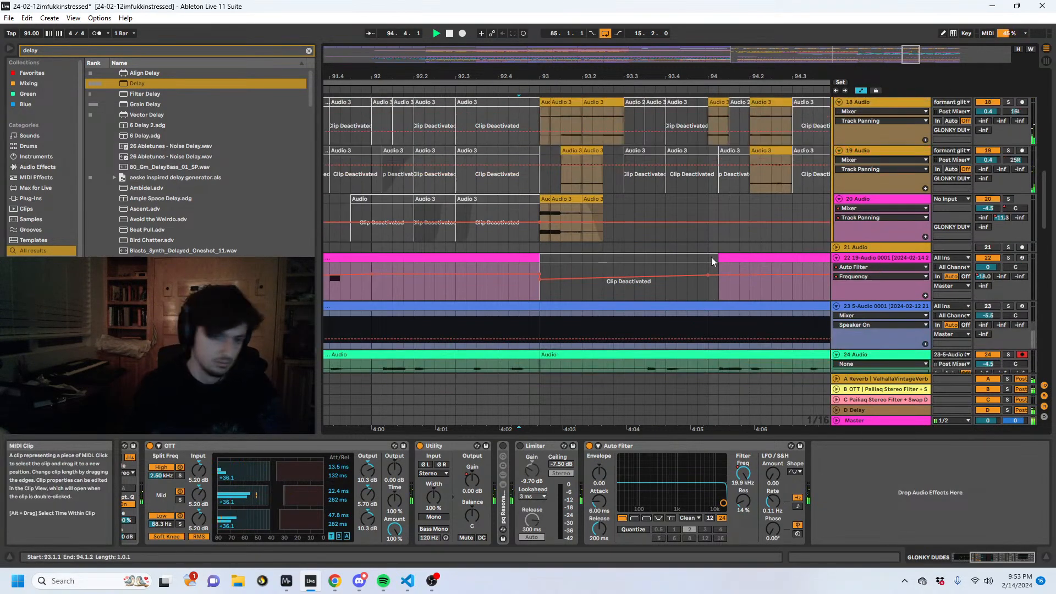
- Redraw the GLONKY DUDES D-Delay send steps lower between 94.1.1 and 94.3.1, starting at -21.6 dB, and replay the section
mouse_move(770, 171)
key("b")
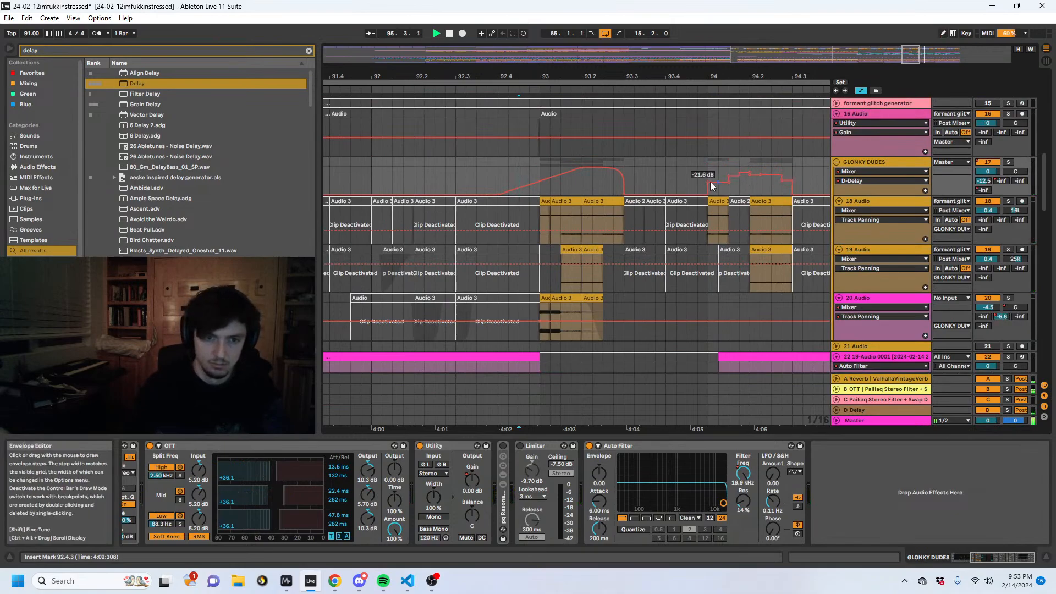
key("space")
key("space")
- Duplicate the GLONKY DUDES group's material from 93.1.1 to 95.1.1 so the copy starts at 95.1.1
left_click_drag(709, 78, 599, 60)
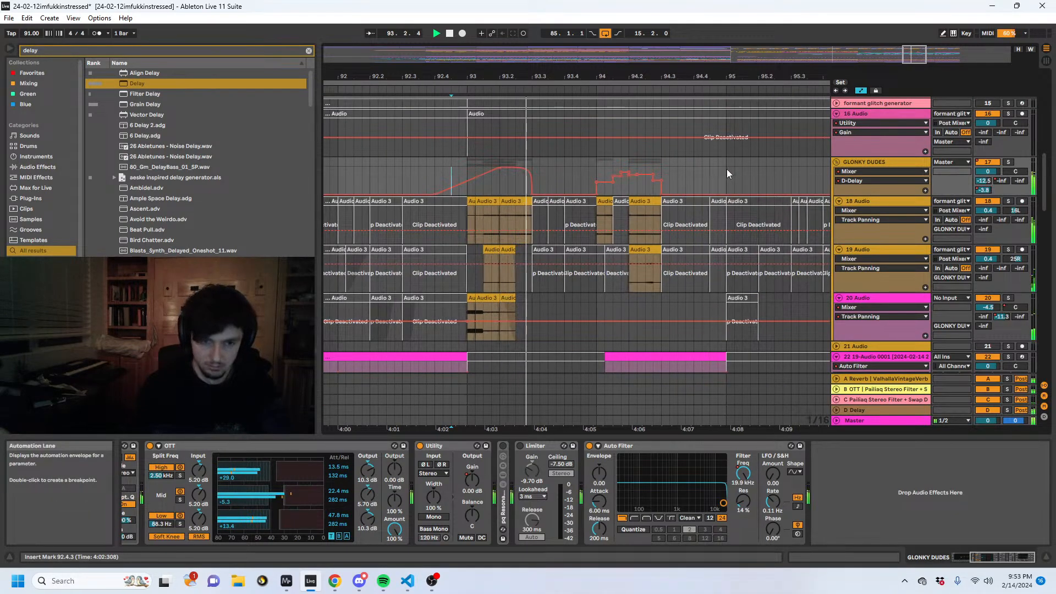
left_click_drag(725, 171, 470, 329)
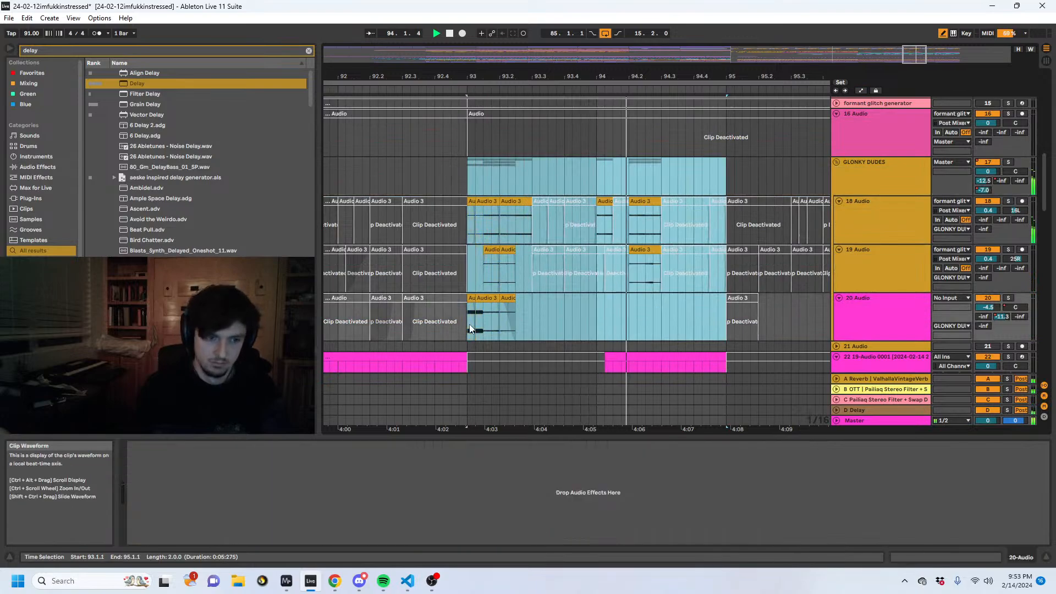
key("ctrl+d")
key("space")
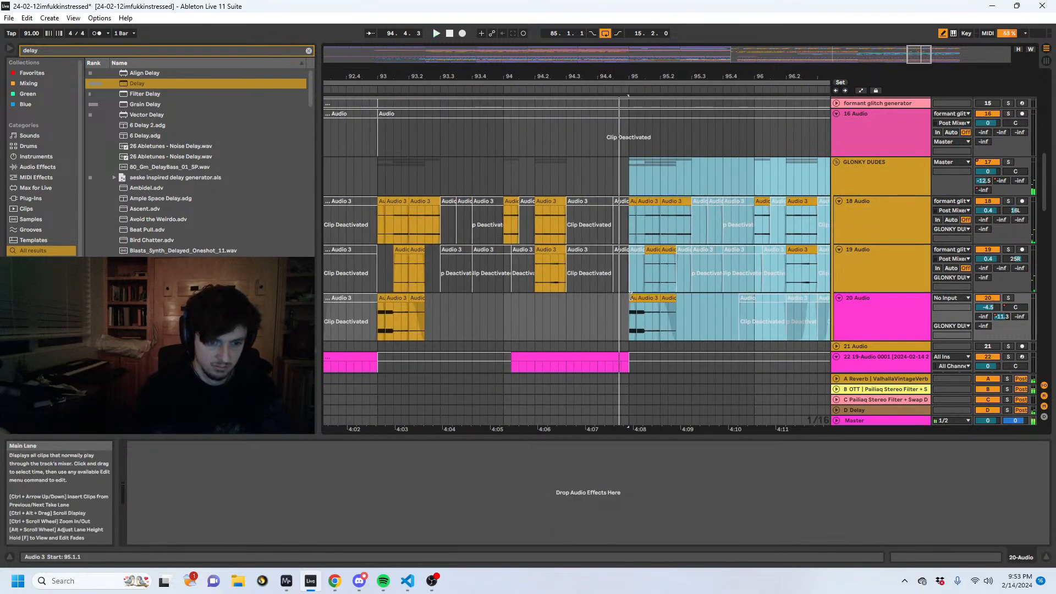
key("space")
- Extend the opening of the GLONKY DUDES fill at bar 95 back to 94.4.3 on tracks 18 to 20
mouse_move(631, 297)
left_mouse_down()
mouse_move(614, 297)
mouse_move(628, 310)
left_mouse_up()
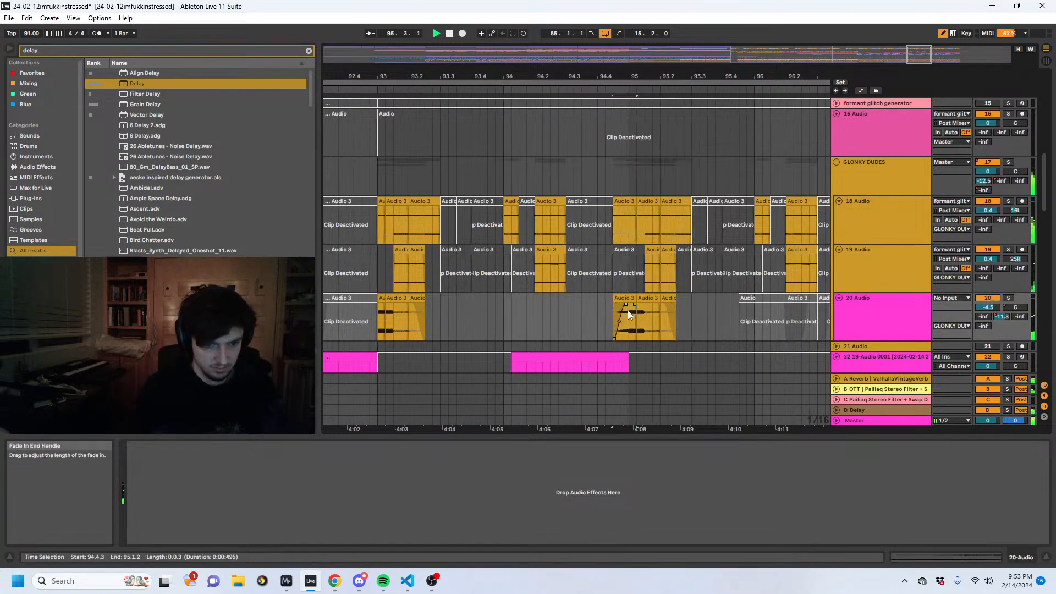
scroll(629, 309, "down", 3)
left_click_drag(549, 76, 642, 55)
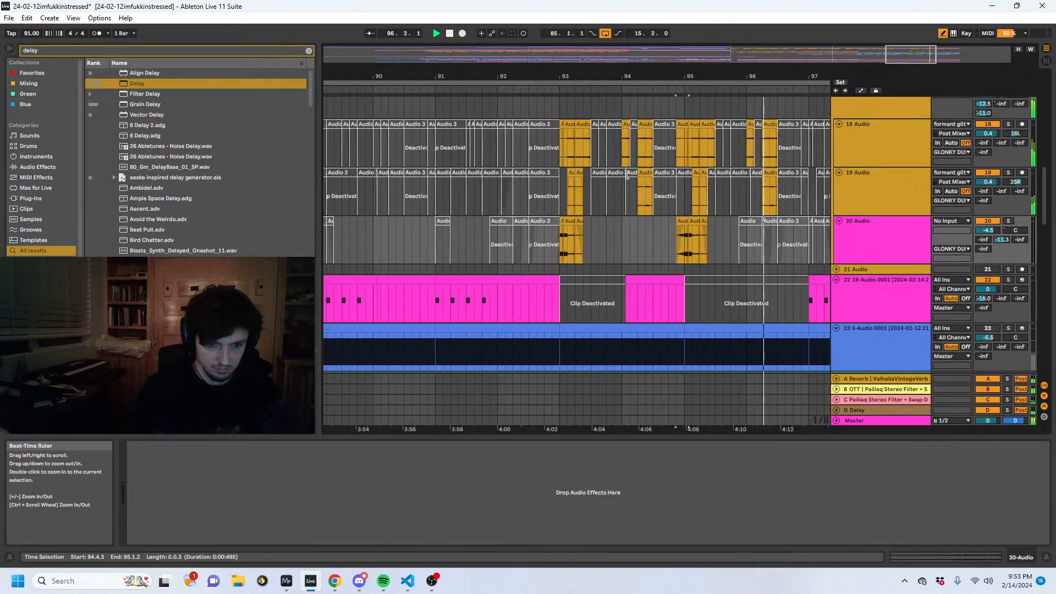
scroll(627, 175, "down", 2)
scroll(678, 202, "up", 3)
- Repeat the short slice at 96.2.2 on tracks 18 and 19 up to 96.4.1 as a stutter and play back from 96.1.1
key("space")
left_click(758, 180)
key("space")
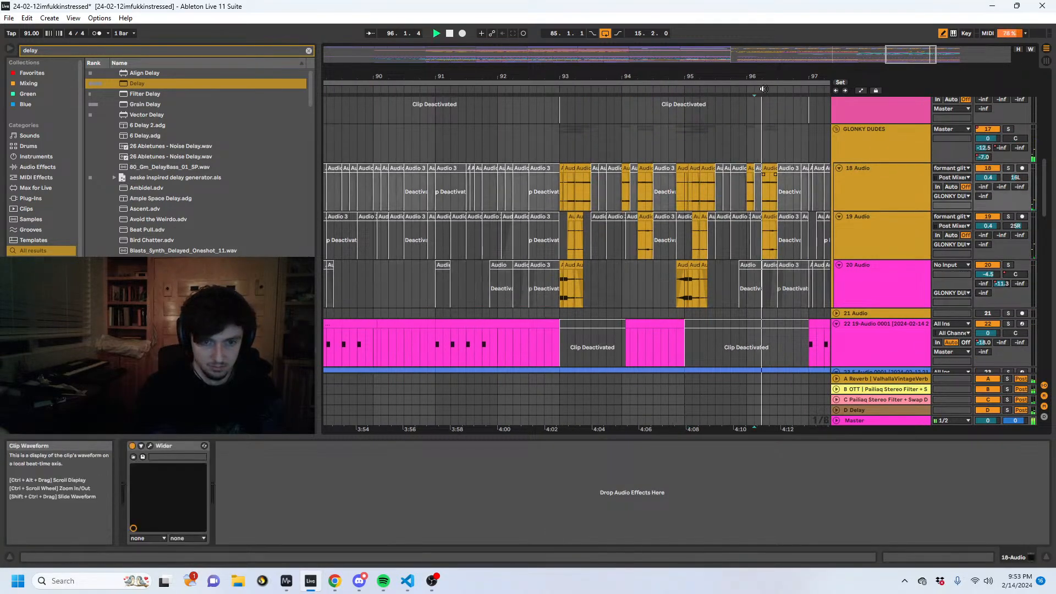
key("space")
left_click_drag(768, 77, 668, 218)
key("ctrl+d")
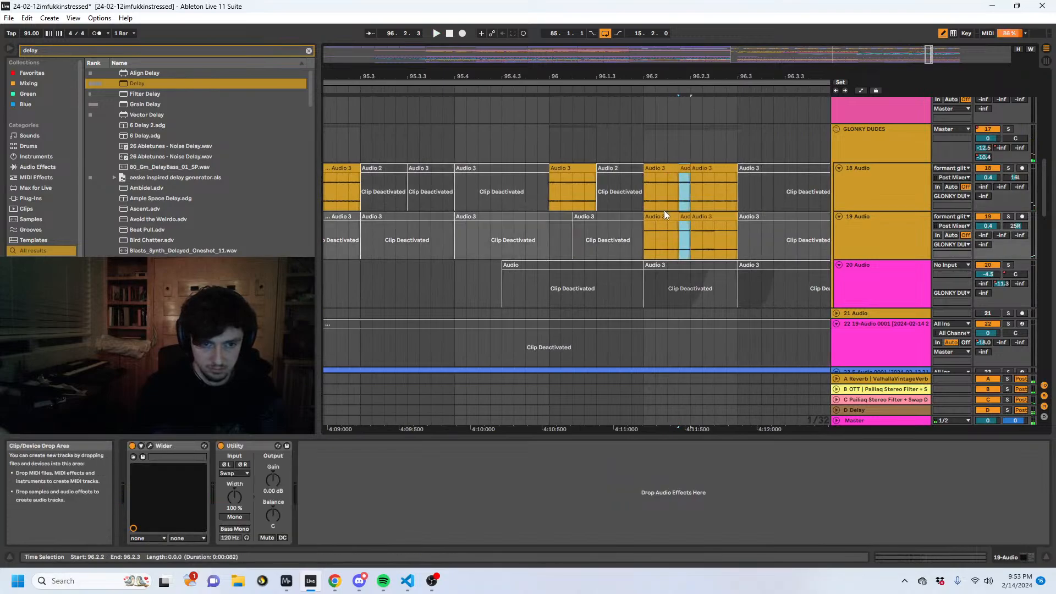
key("ctrl+d")
key("ctrl+d")
key("ctrl+d")
key("ctrl+d")
key("ctrl+d")
key("ctrl+d")
key("ctrl+d")
key("ctrl+d")
key("ctrl+d")
key("ctrl+d")
key("ctrl+d")
key("ctrl+d")
left_click(443, 200)
key("space")
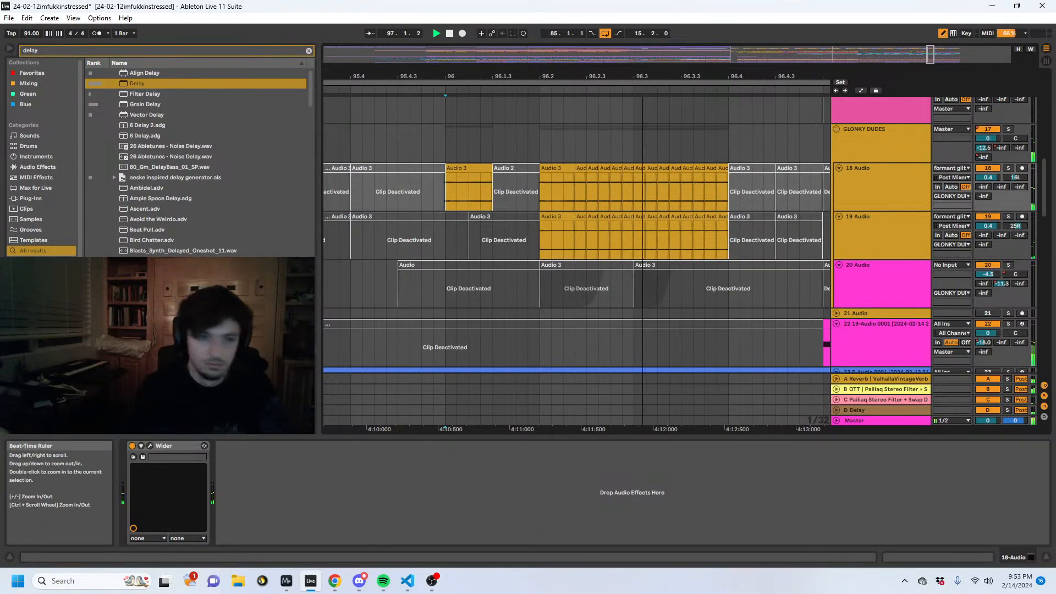
- Reactivate track 22's deactivated clips between bars 93 and 97 during playback
left_click_drag(642, 76, 629, 33)
scroll(649, 283, "down", 2)
left_click(680, 246)
left_click(653, 245)
key("space")
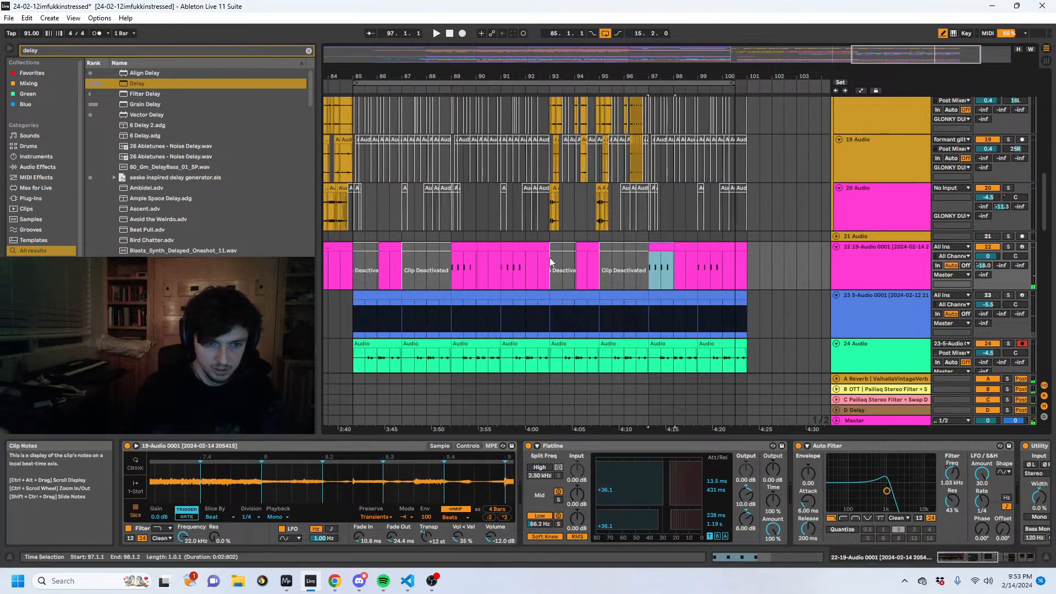
left_click(549, 257)
left_click_drag(605, 263, 656, 263)
left_click(527, 274)
key("space")
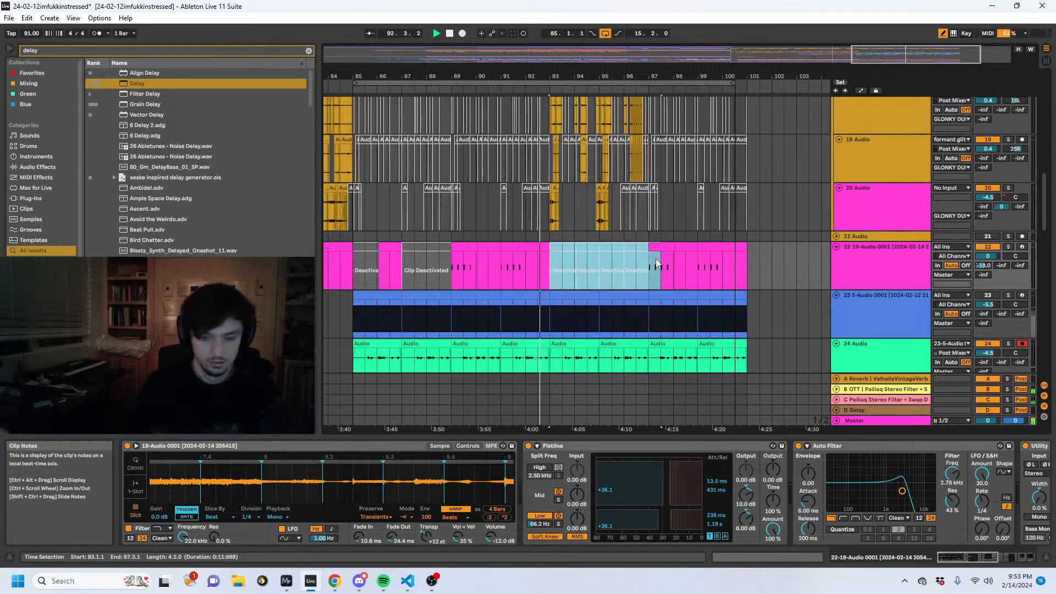
key("0")
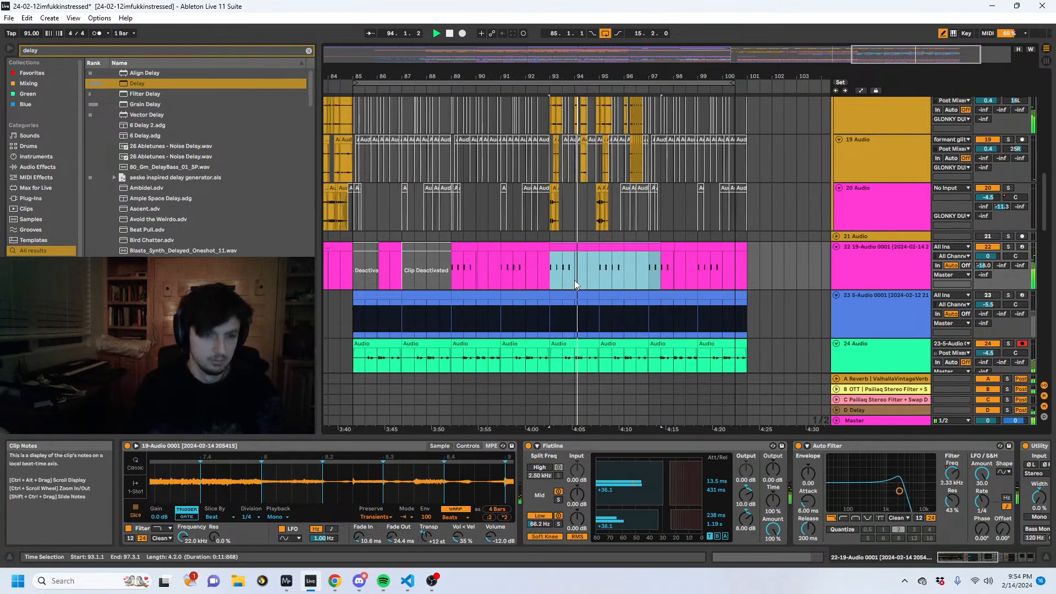
- Select the GLONKY DUDES group and search the browser for "uti"
scroll(571, 181, "up", 5)
scroll(605, 198, "up", 6)
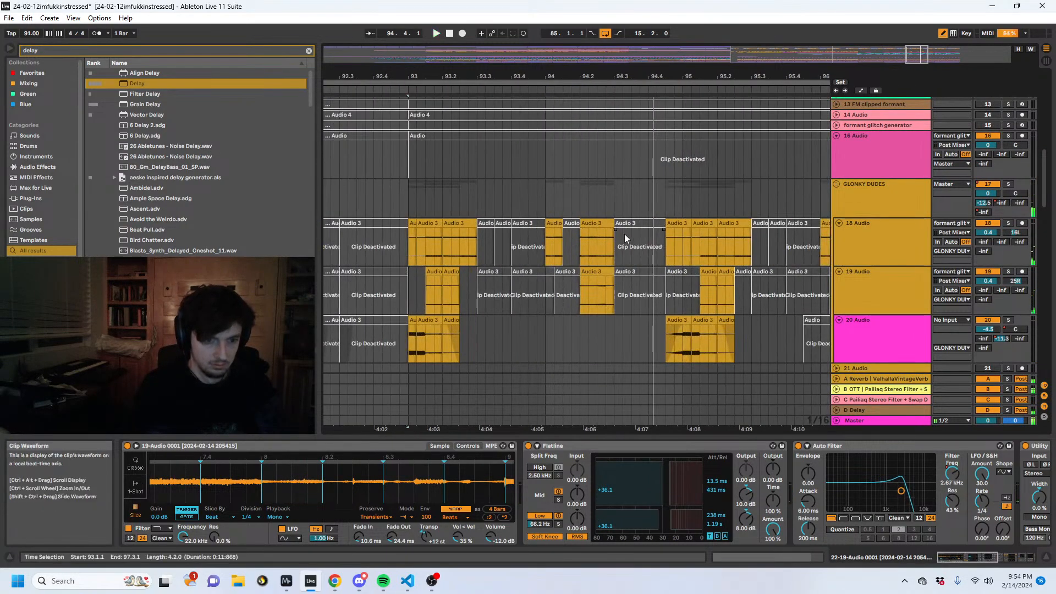
left_click_drag(624, 233, 546, 309)
left_click(905, 193)
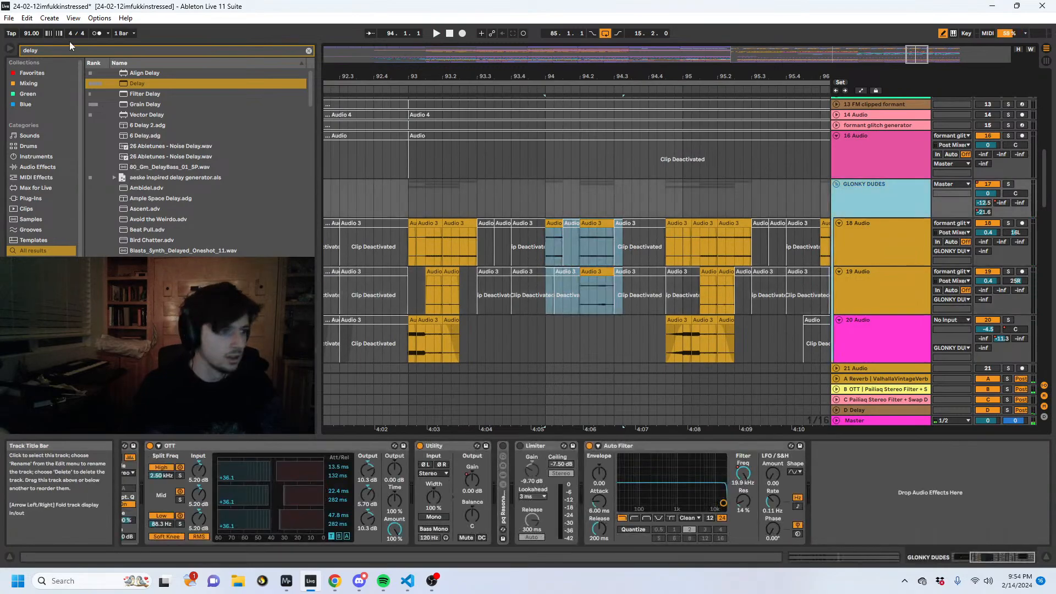
left_click_drag(68, 49, 0, 44)
type("uti")
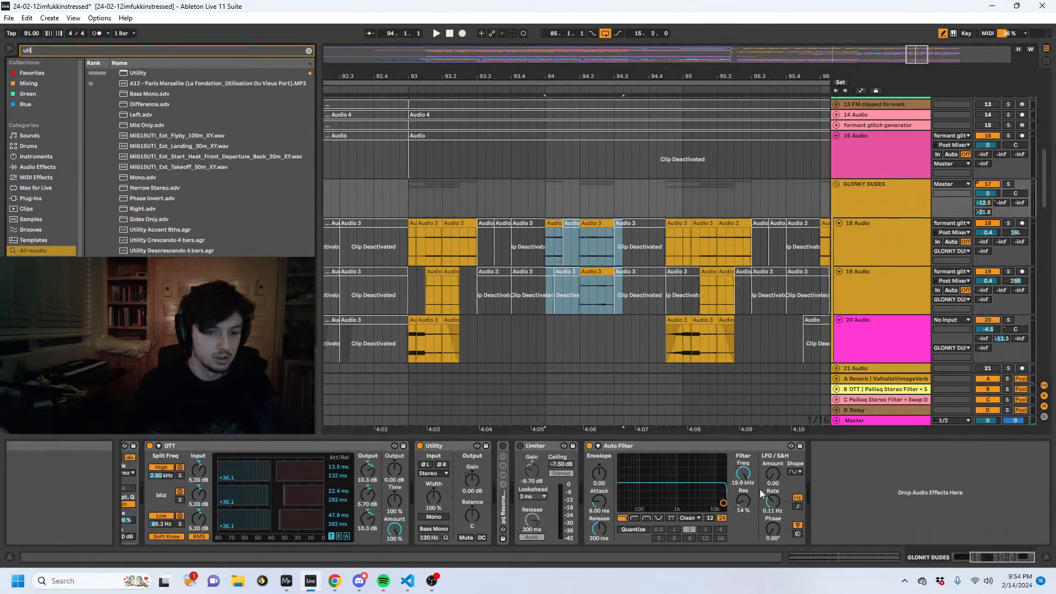
- Automate the GLONKY DUDES Auto Filter frequency to drop to about 940 Hz at 94.1.1 and curve up to 19.9 kHz at 95.1.1
left_click(743, 474)
key("a")
key("b")
left_click(547, 189)
left_click_drag(561, 190, 545, 211)
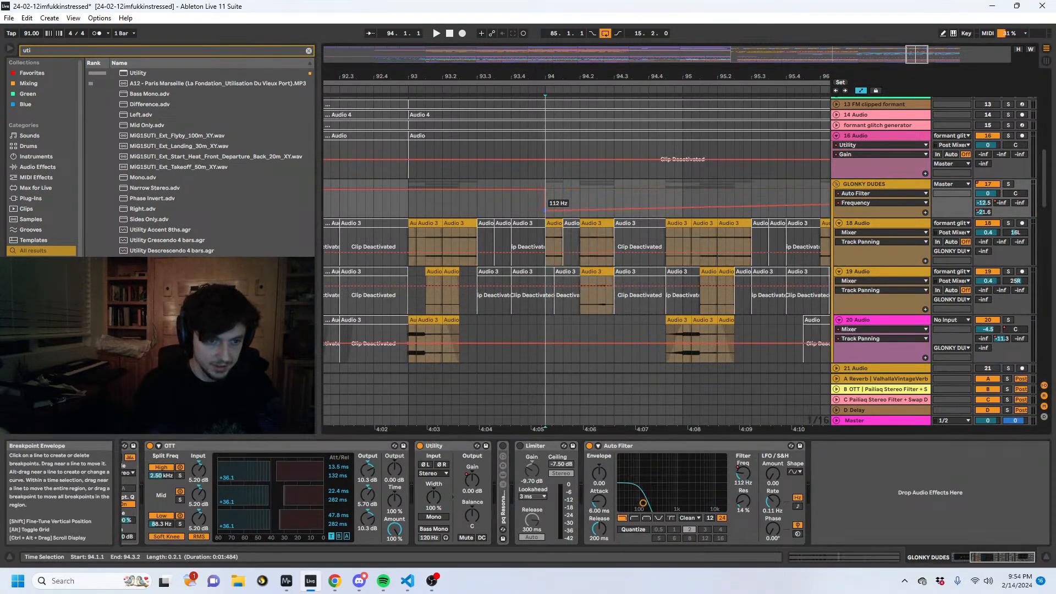
left_click_drag(680, 201, 682, 190)
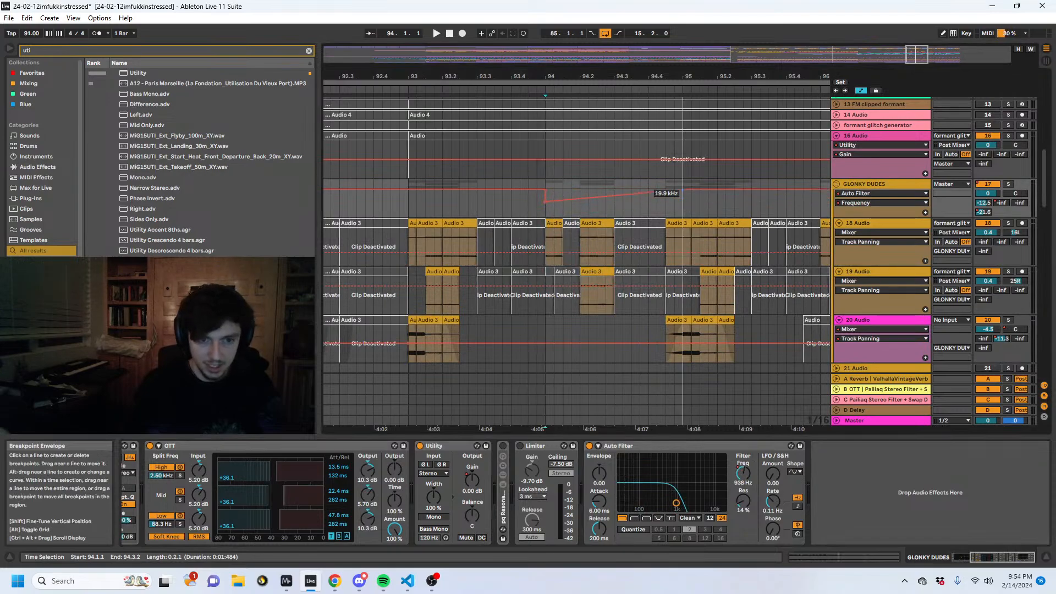
left_click(408, 205)
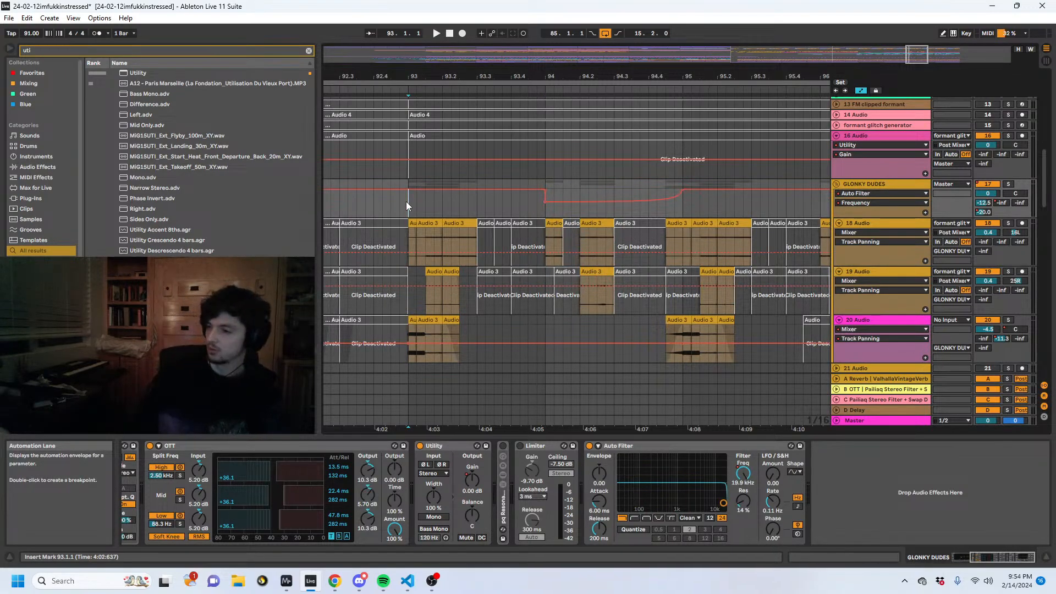
key("space")
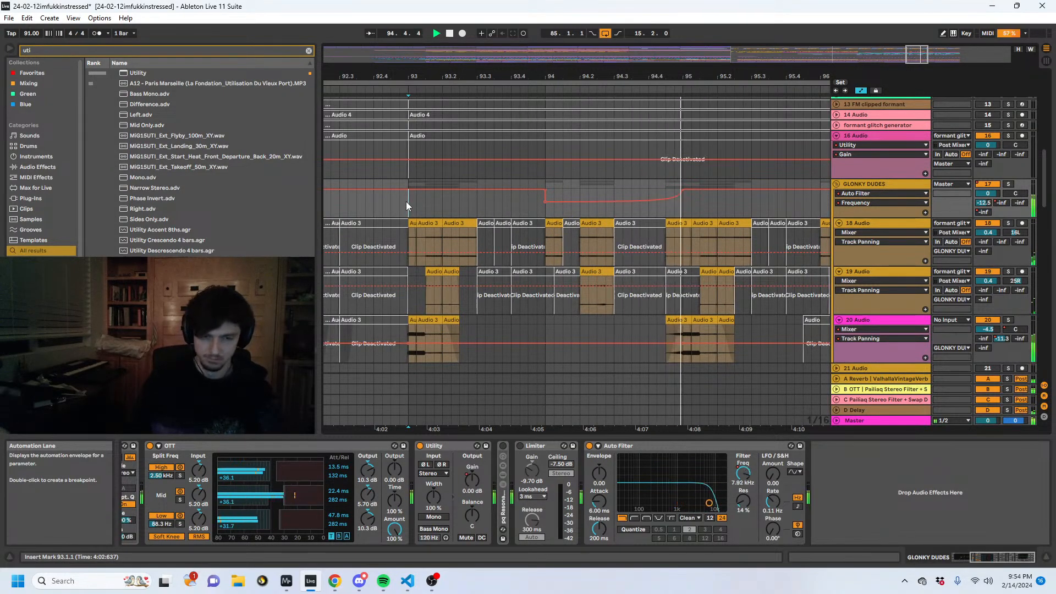
- Duplicate the GLONKY DUDES filter frequency automation of bars 93 to 95 to bar 95 and play back from 96.1.1
scroll(659, 218, "down", 10)
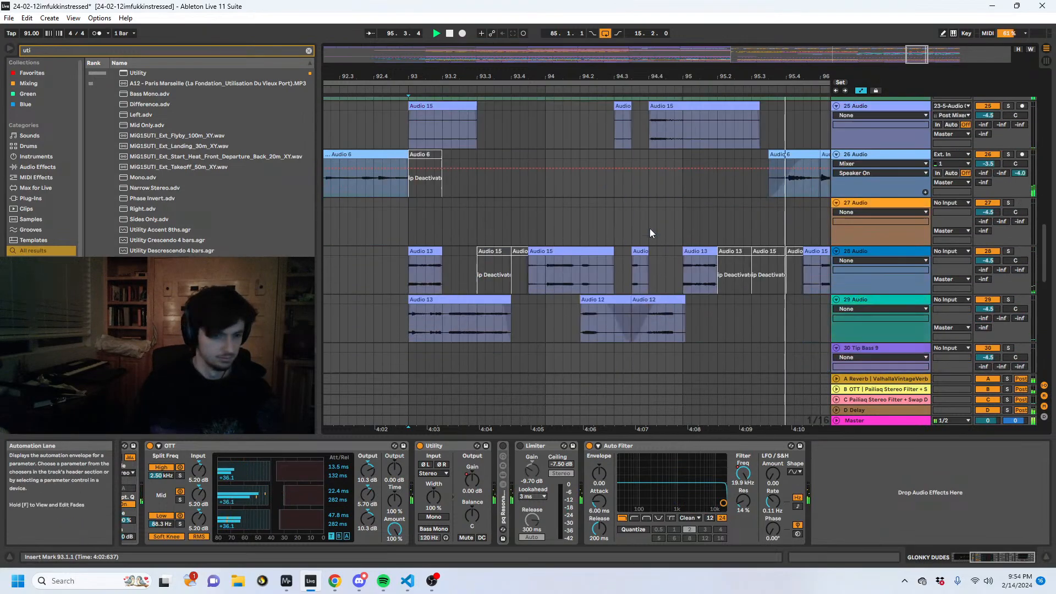
scroll(649, 229, "up", 5)
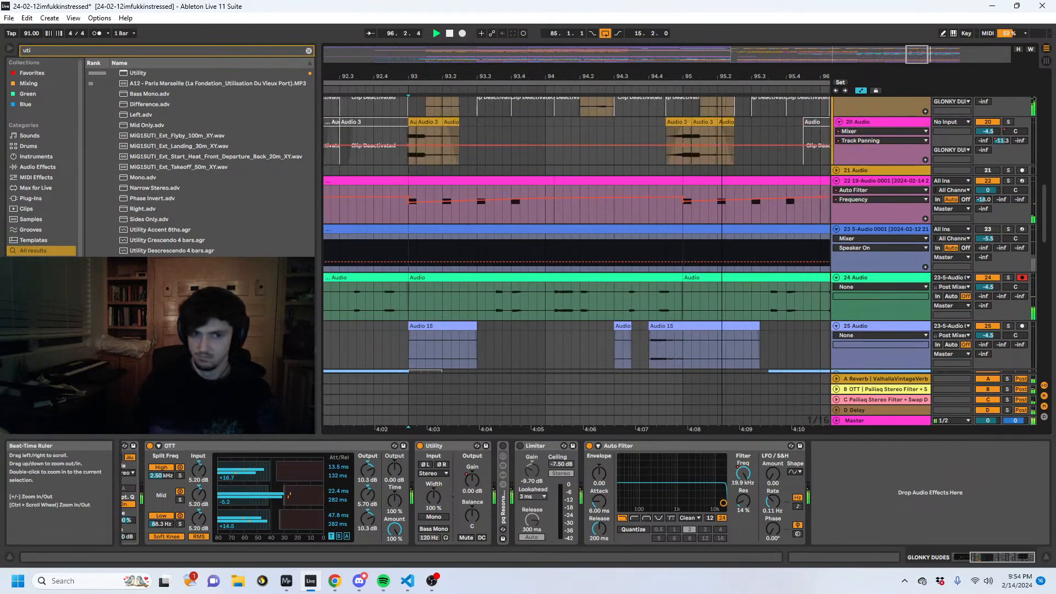
left_click_drag(611, 76, 614, 35)
scroll(615, 222, "up", 5)
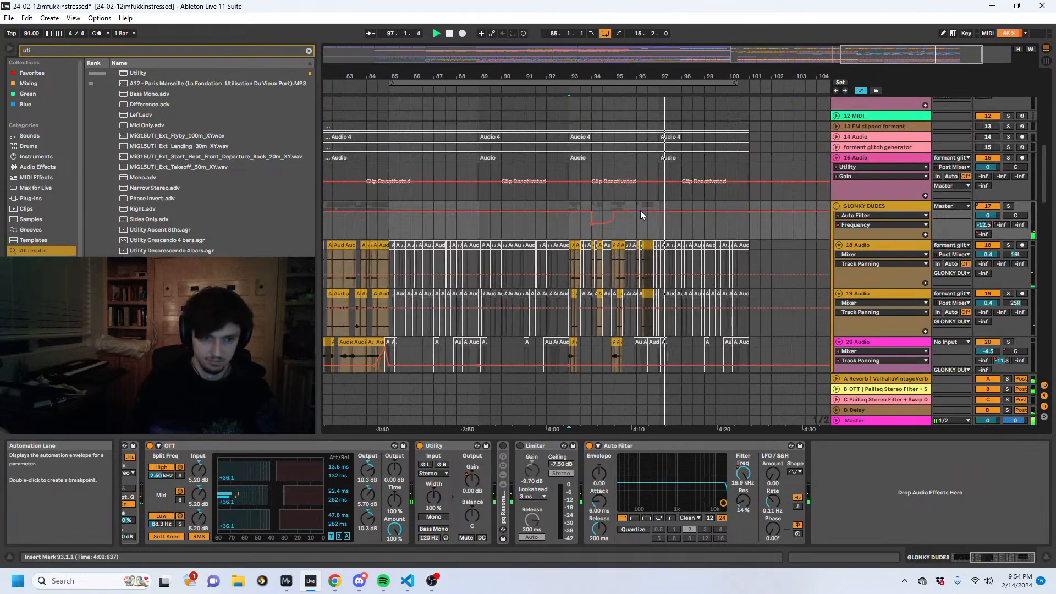
key("space")
left_click_drag(634, 220, 569, 235)
key("ctrl+d")
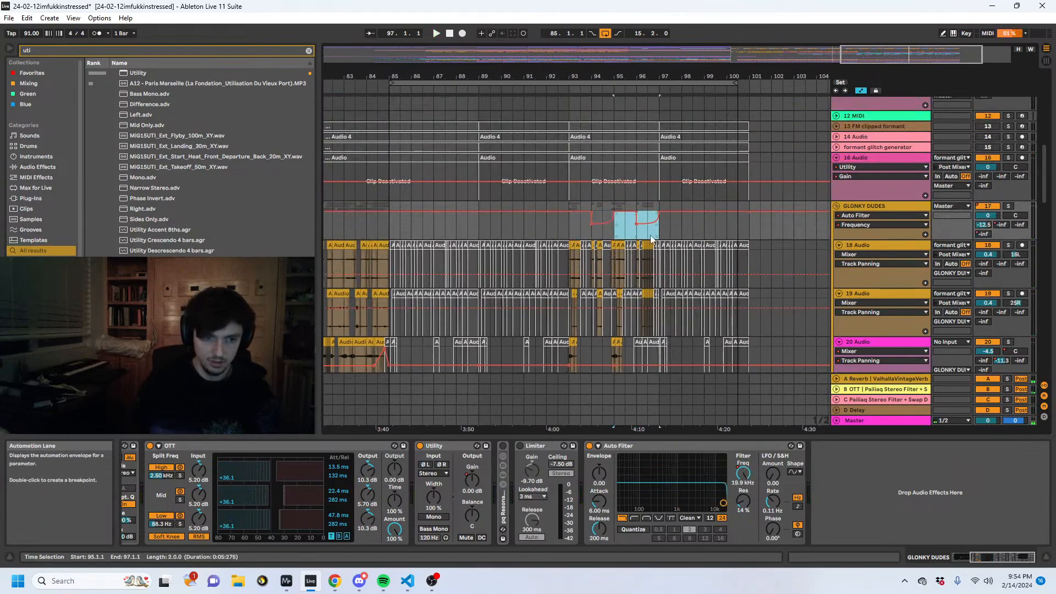
left_click(642, 230)
key("space")
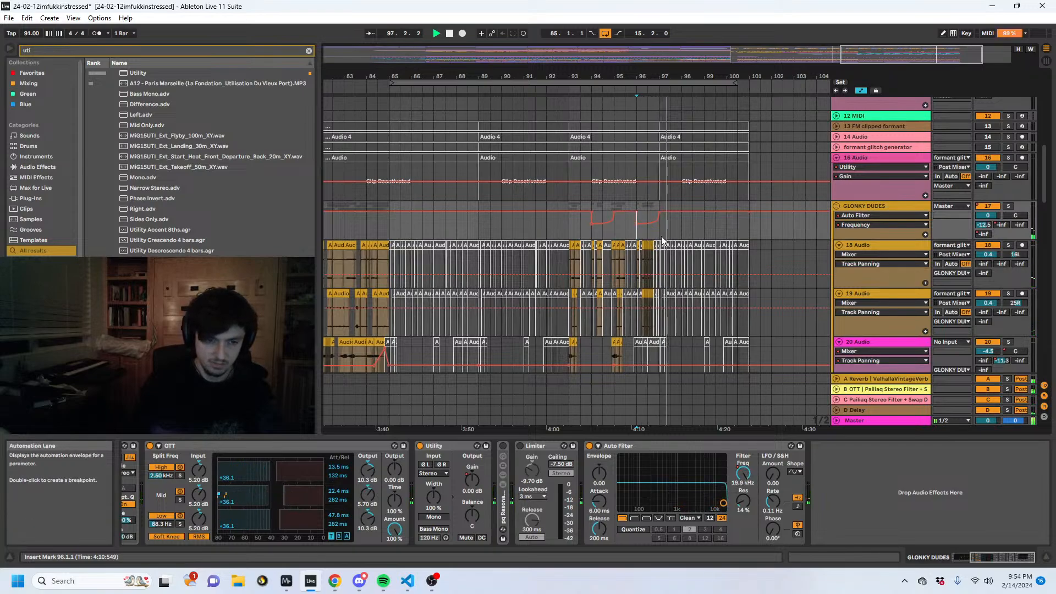
- Hide automation, fold the GLONKY DUDES group and duplicate its bars 93 to 97 to bar 97
left_click_drag(660, 236, 564, 234)
key("ctrl+d")
key("a")
left_click(572, 233)
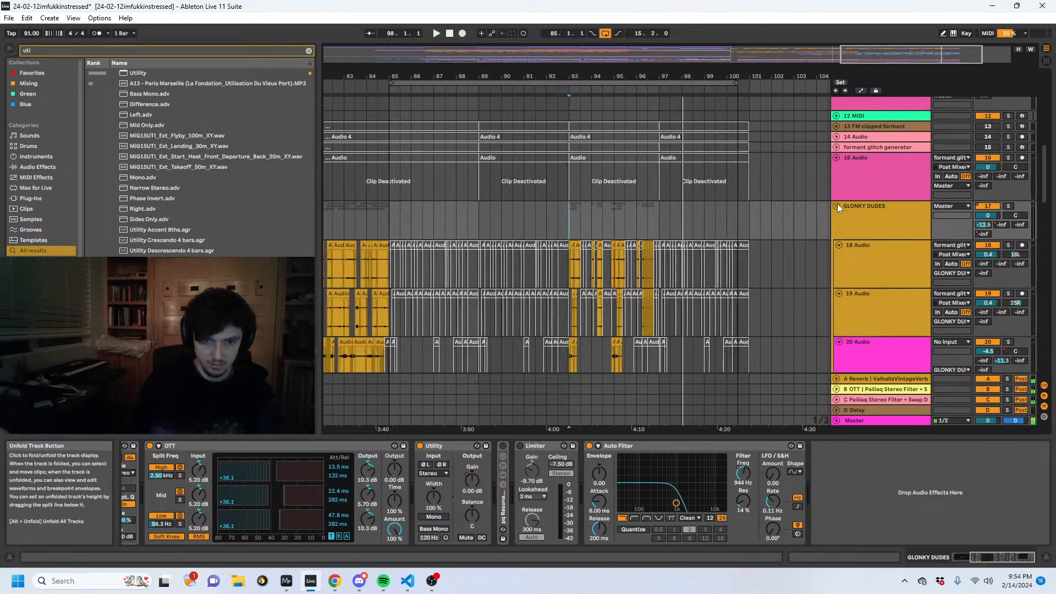
left_click(837, 206)
left_click(659, 204)
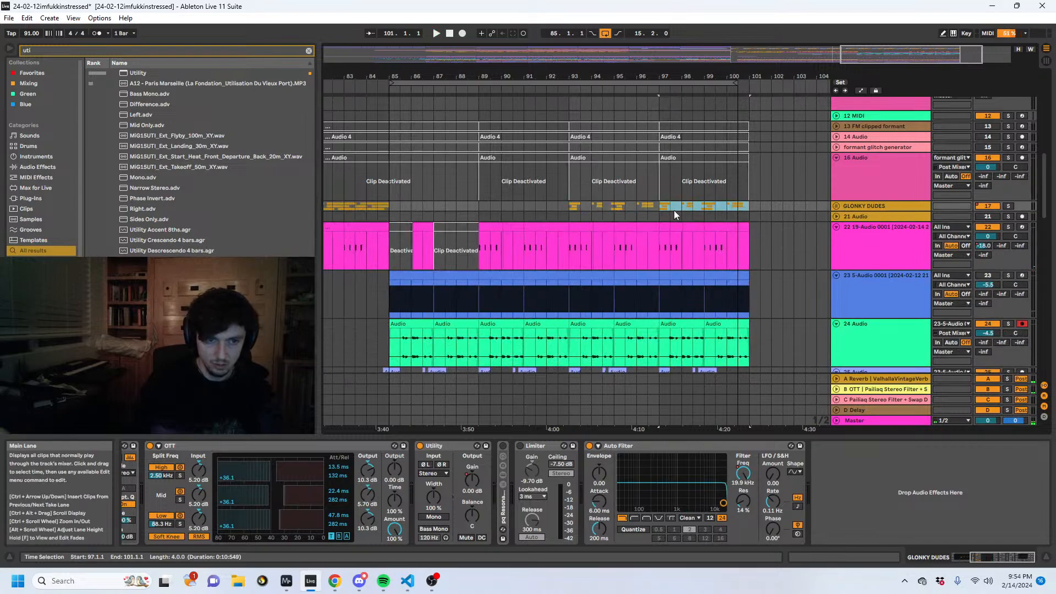
scroll(674, 210, "down", 4)
left_click(566, 226)
scroll(599, 251, "down", 3)
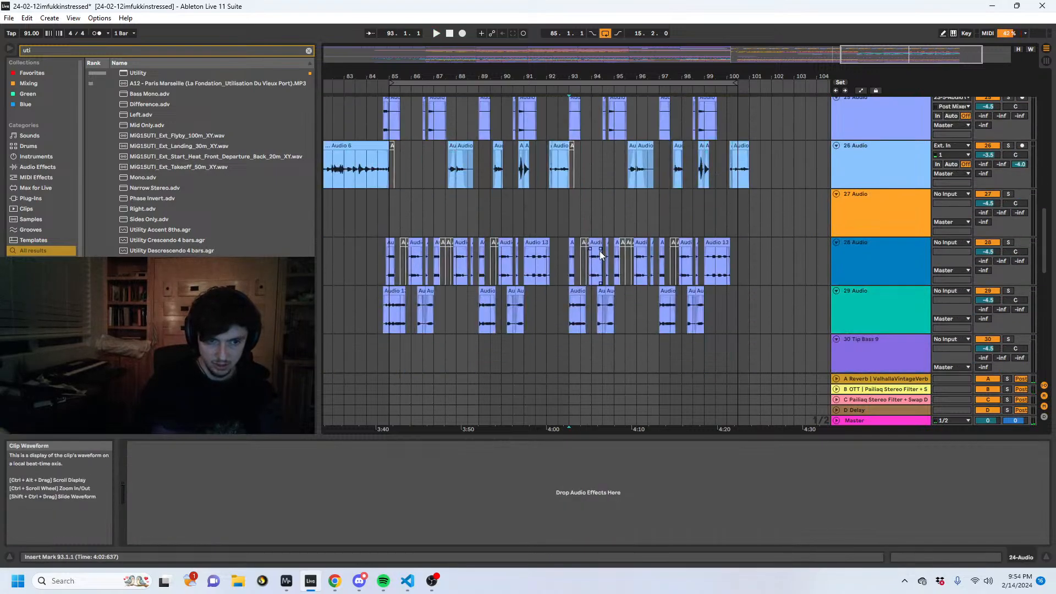
scroll(602, 251, "up", 2)
scroll(603, 250, "up", 12)
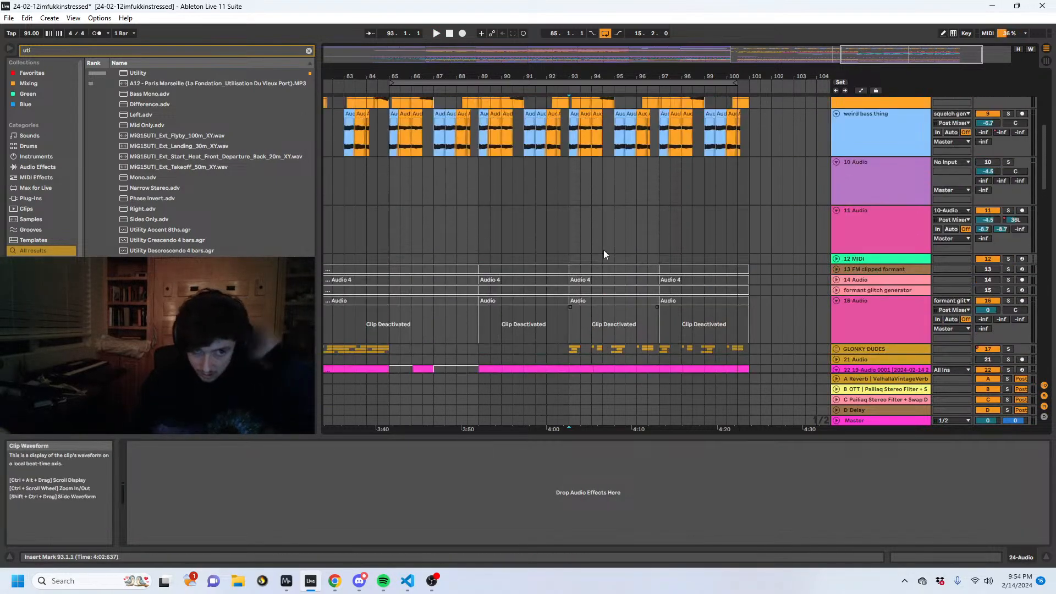
- Unfold the squelch gen 3 track, deactivate its clips from bar 93 to 101 and play back from 91.1.1
left_click(592, 244)
left_click(606, 207)
key("space")
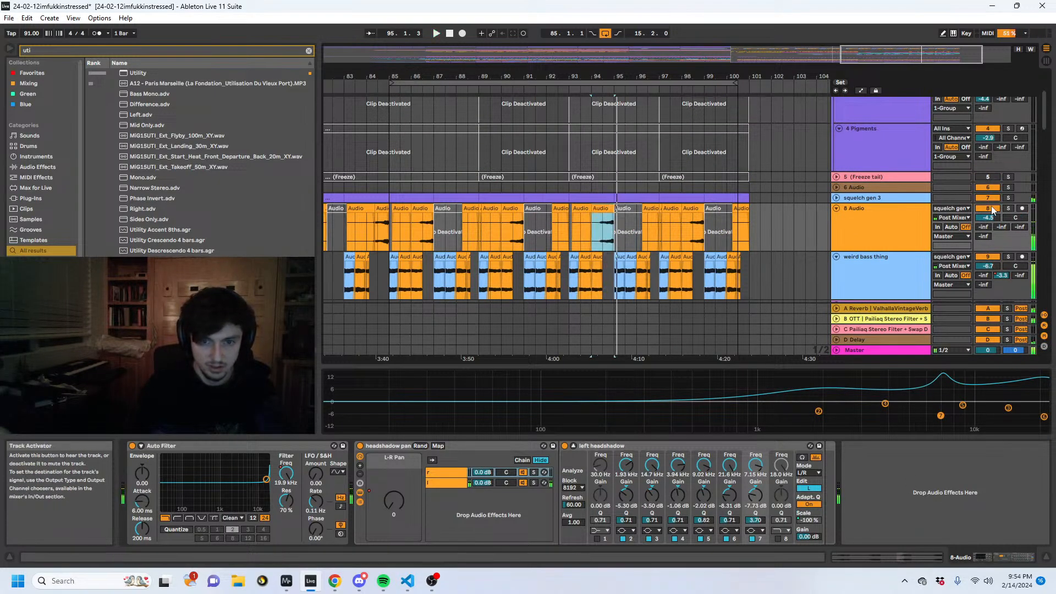
left_click(835, 197)
left_click_drag(578, 216, 772, 220)
left_click_drag(780, 221, 569, 226)
key("0")
left_click(543, 230)
left_click(536, 226)
key("space")
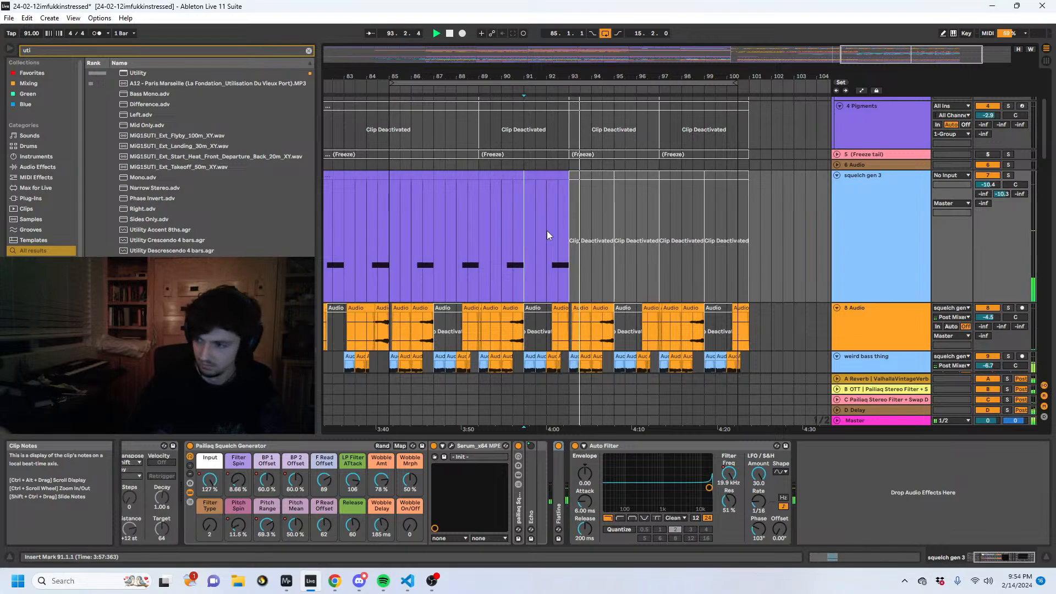
key("space")
- Show the whole arrangement and play it back from 1.1.1
left_click_drag(555, 70, 748, 72)
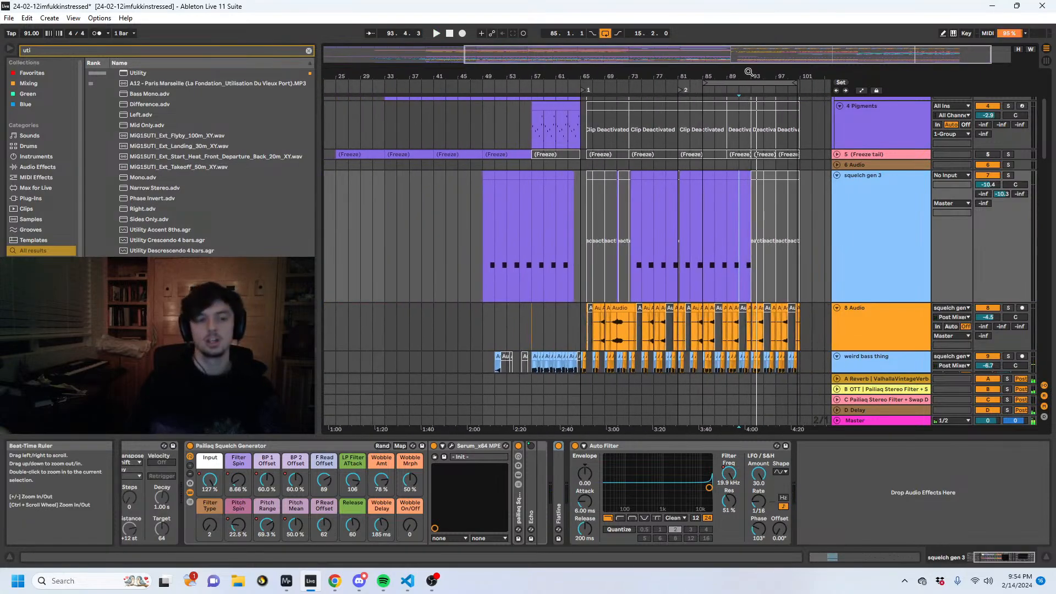
left_click_drag(491, 228, 516, 191)
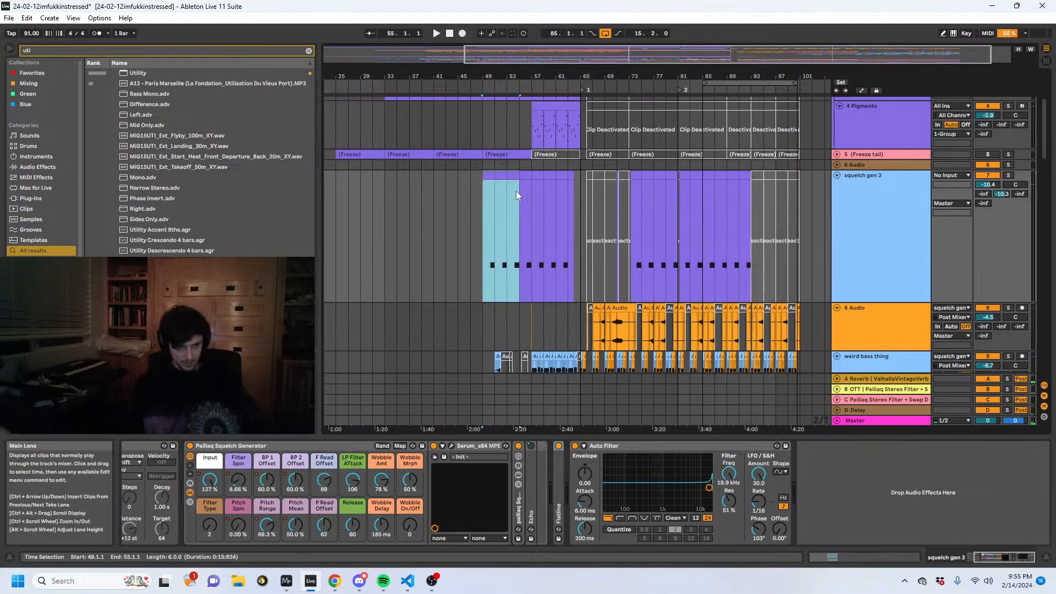
left_click_drag(514, 76, 513, 55)
left_click(324, 191)
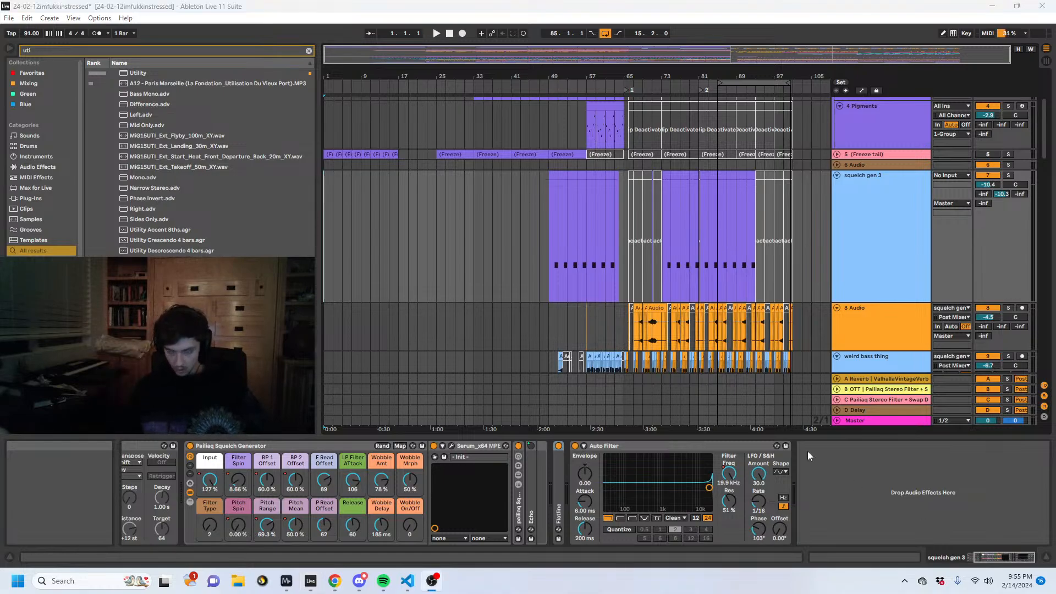
left_click(323, 220)
double_click(324, 220)
key("space")
left_click(324, 221)
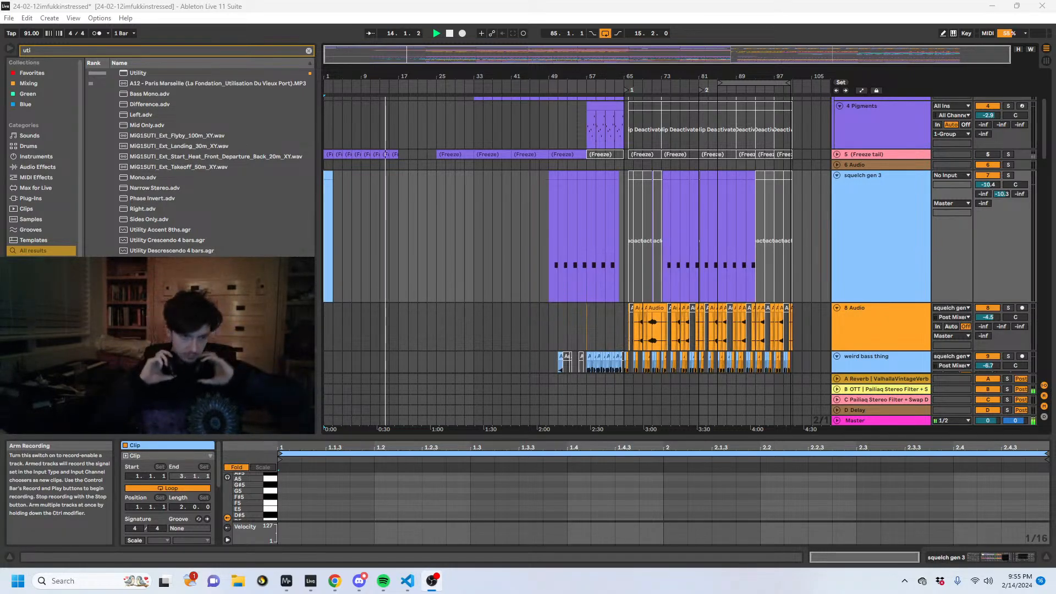
- Watch the full-screen waveform and spectrogram analyzer during playback, and return to Ableton Live
mouse_move(285, 581)
left_click(260, 528)
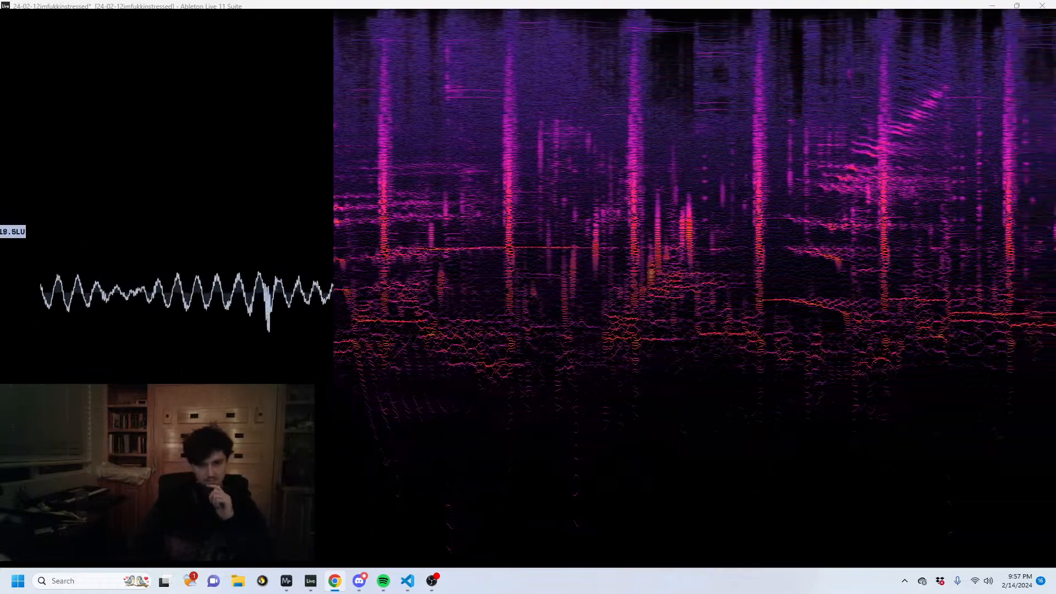
left_click(307, 587)
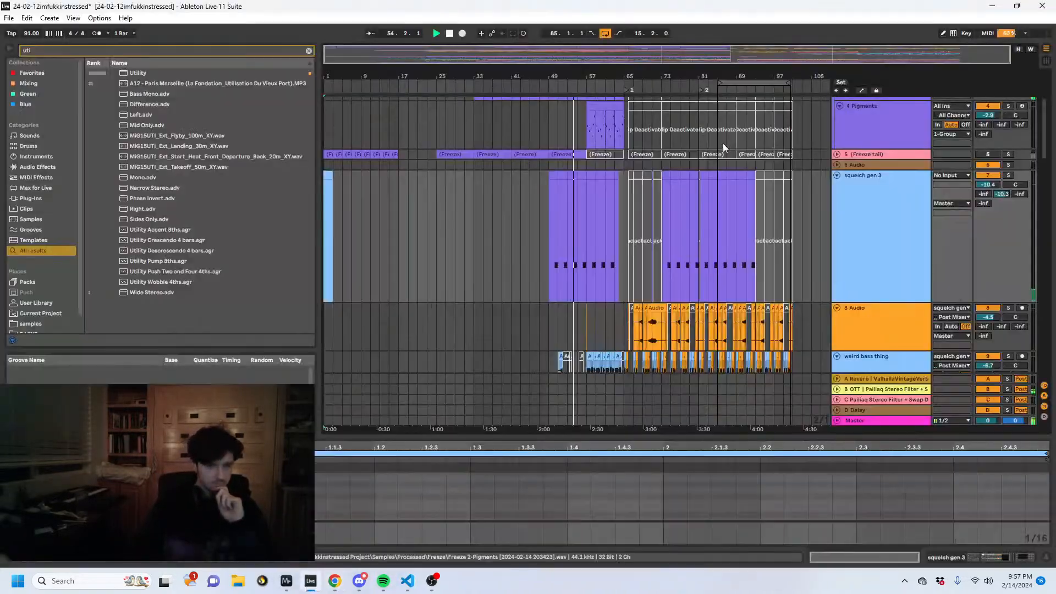
- Examine the clips on 49 Audio and both udu bubble percs tracks between bars 49 and 65 during playback
scroll(648, 240, "down", 15)
scroll(609, 260, "down", 15)
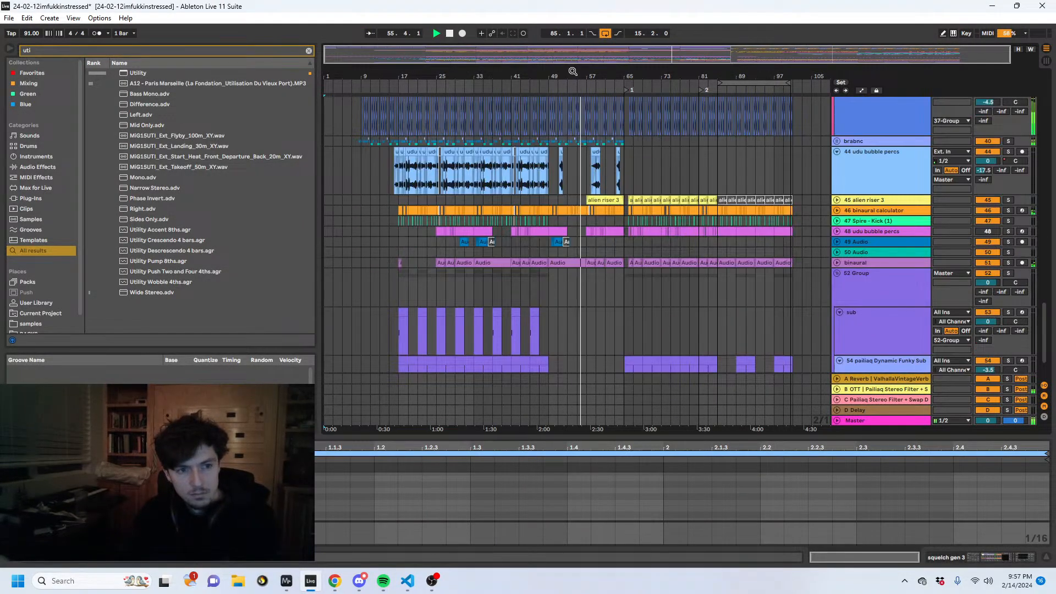
left_click_drag(572, 71, 572, 131)
left_click(836, 241)
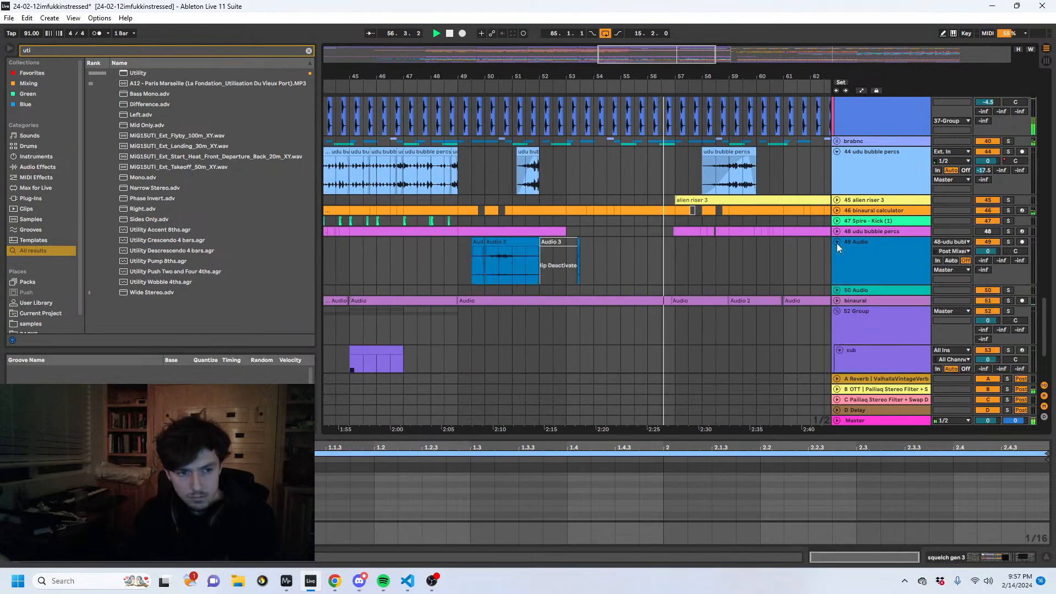
left_click(508, 255)
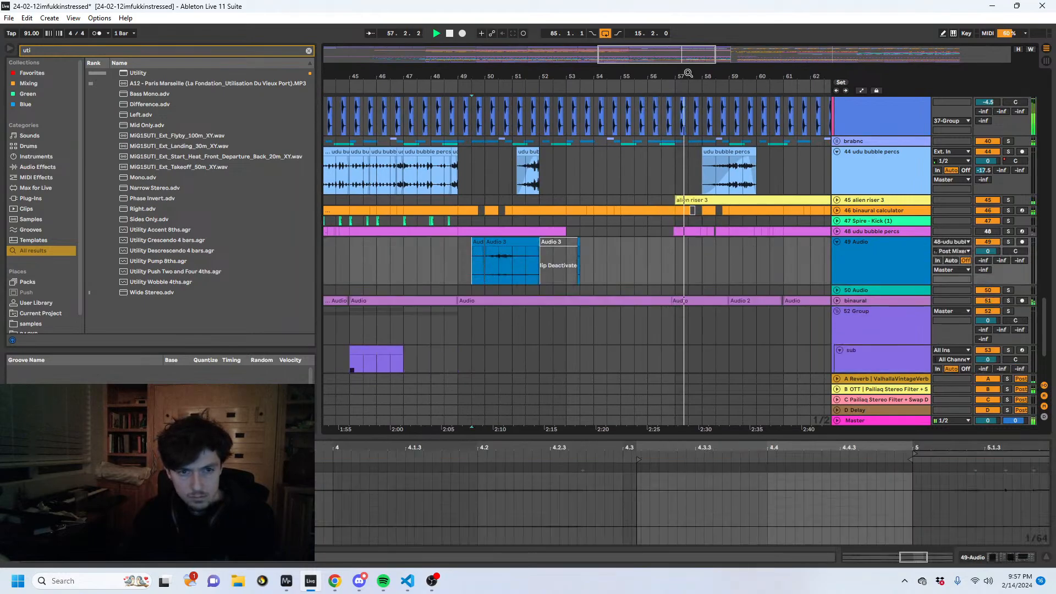
left_click_drag(688, 73, 742, 66)
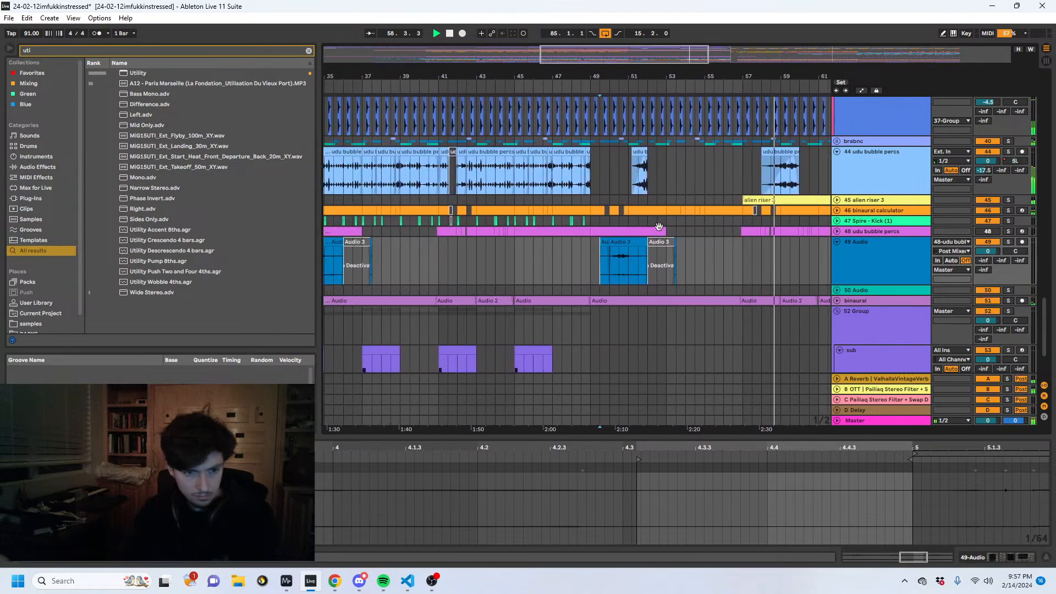
left_click(631, 245)
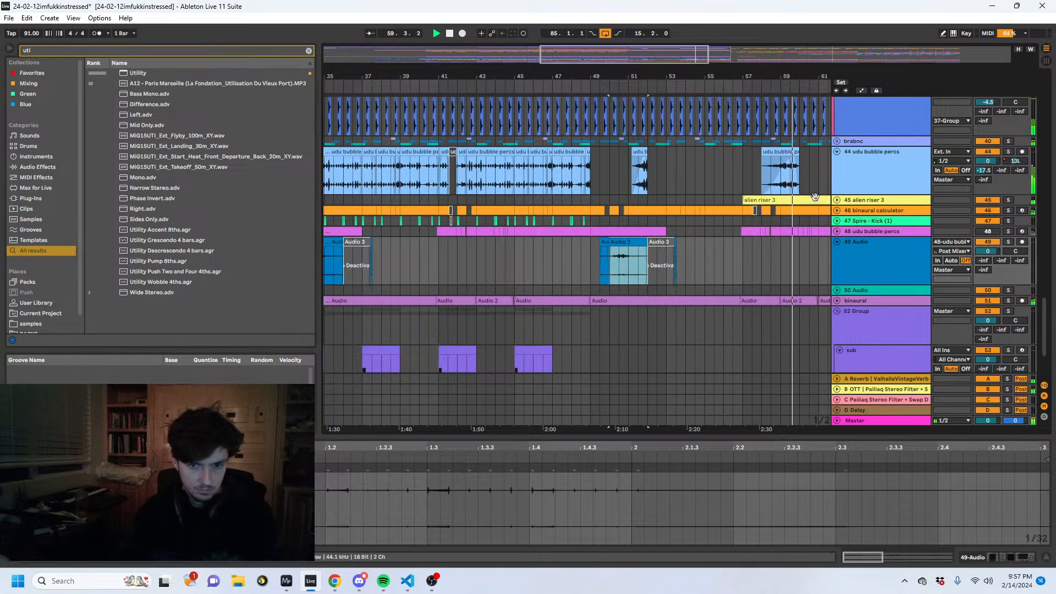
left_click(836, 232)
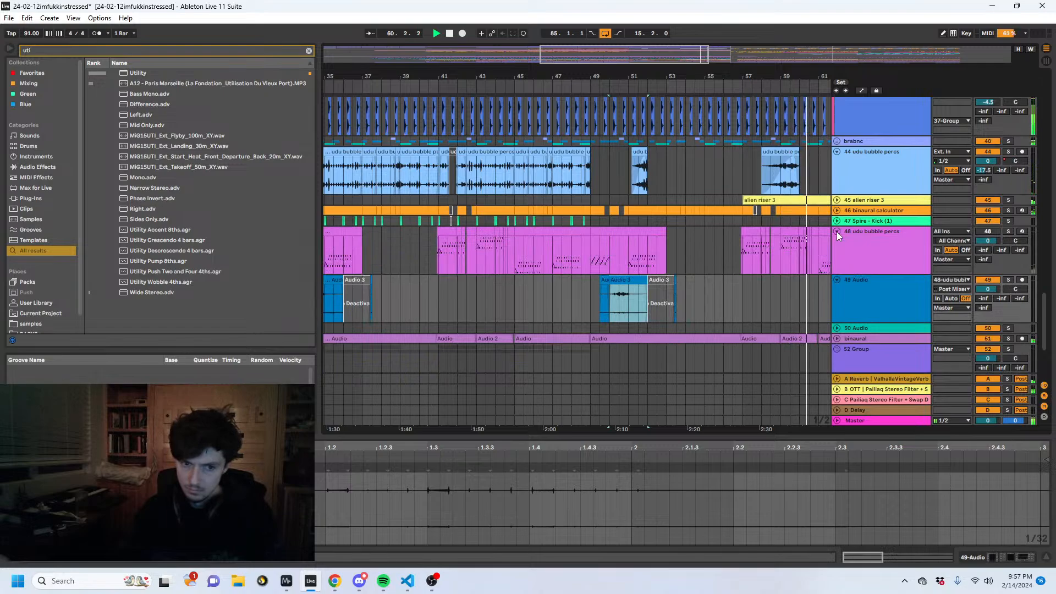
scroll(835, 242, "down", 5)
scroll(839, 237, "up", 3)
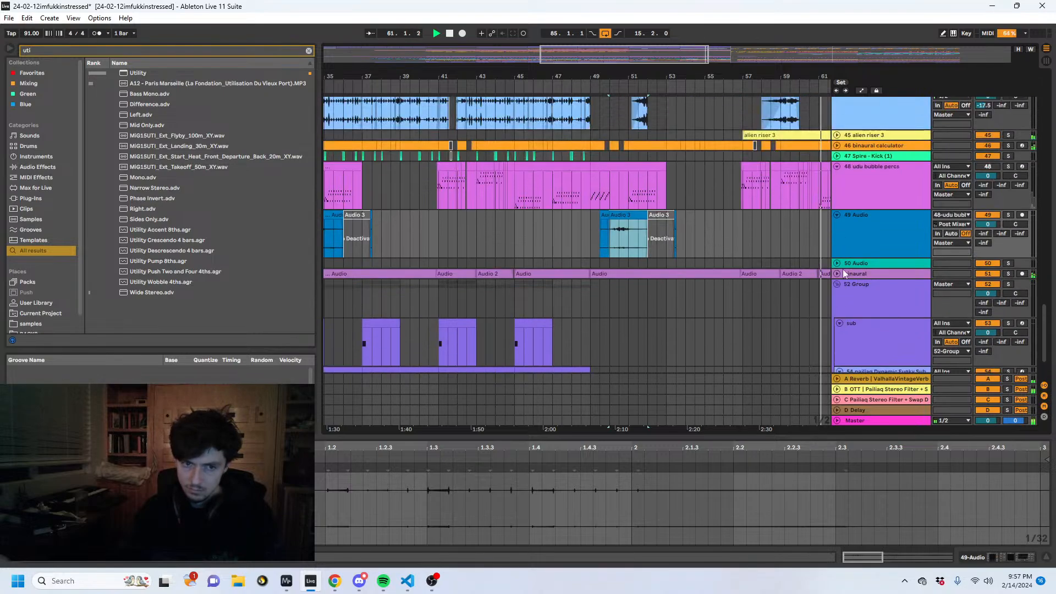
scroll(842, 269, "up", 3)
left_click(605, 242)
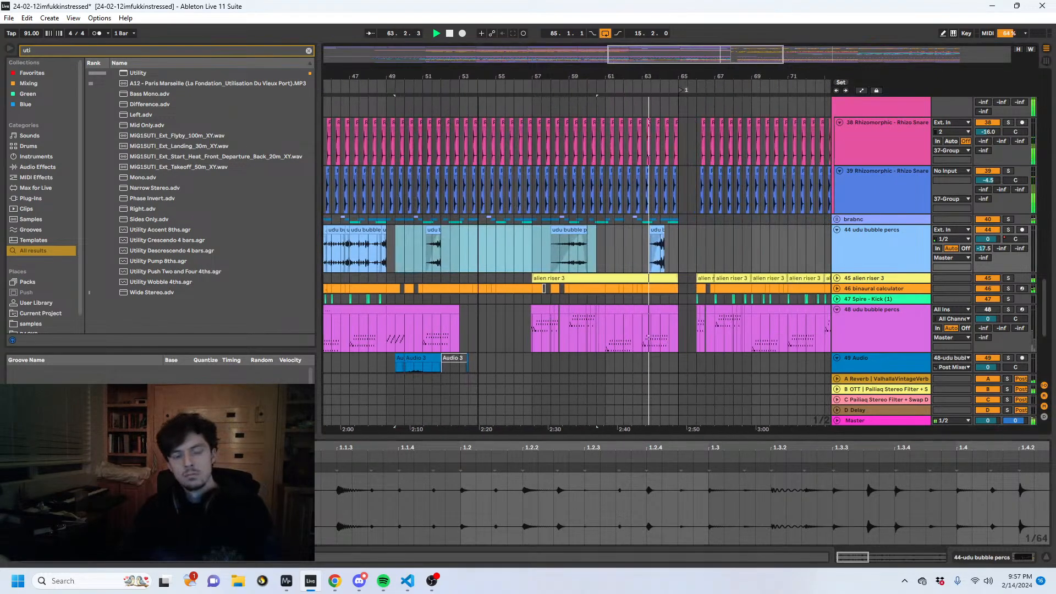
left_click(572, 253)
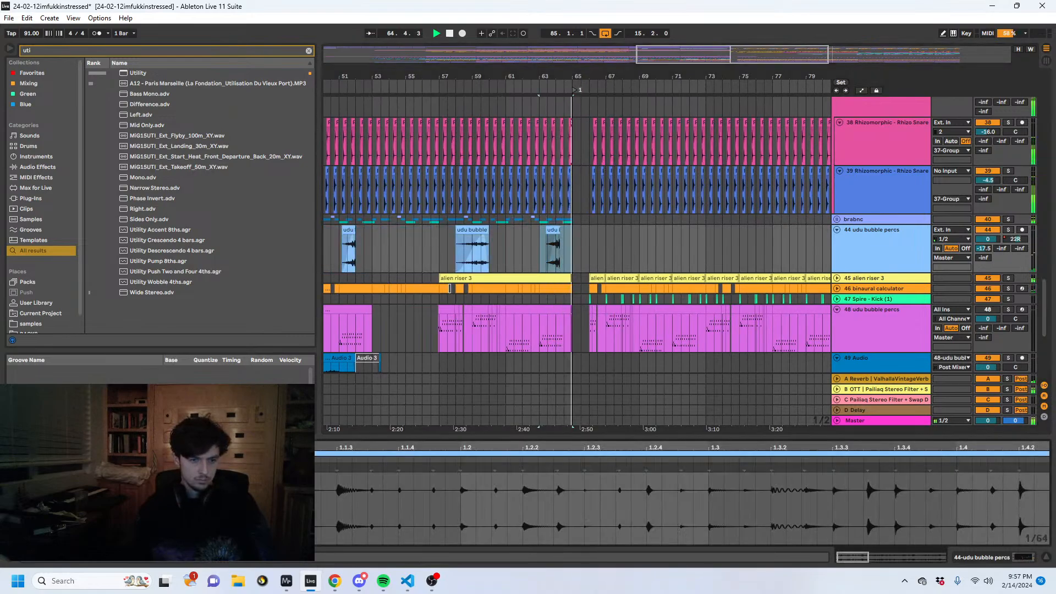
scroll(556, 248, "up", 15)
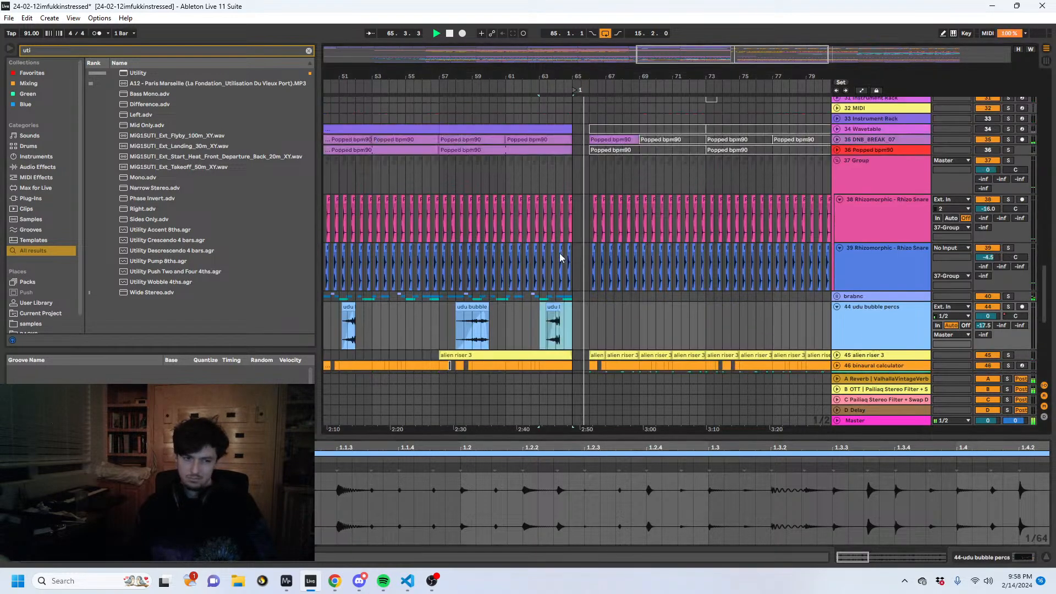
scroll(559, 257, "up", 10)
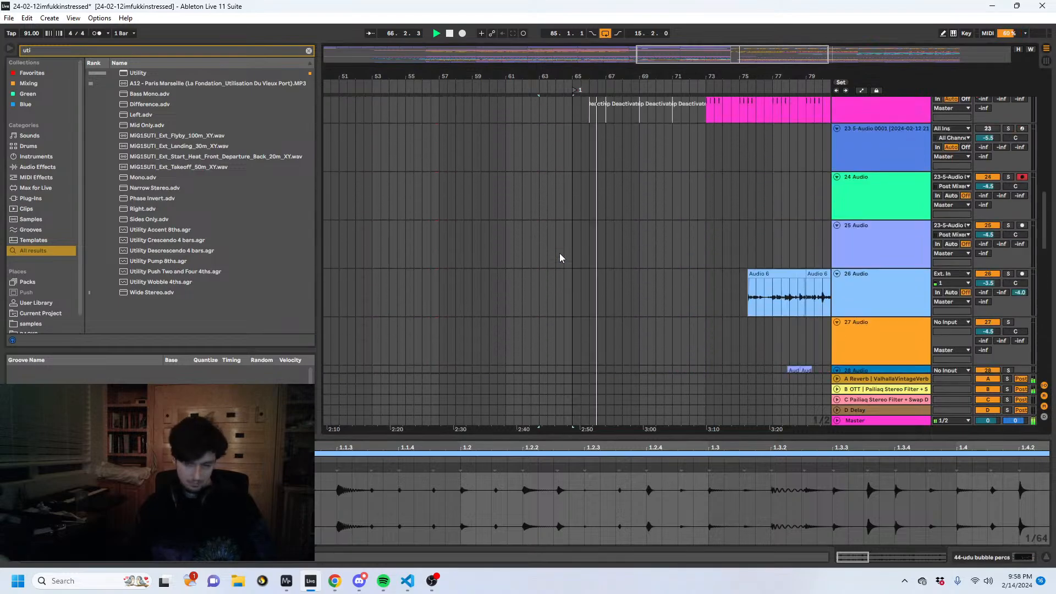
- Fold all the tracks, unfold 37 Group and show its device chain
left_click(861, 281)
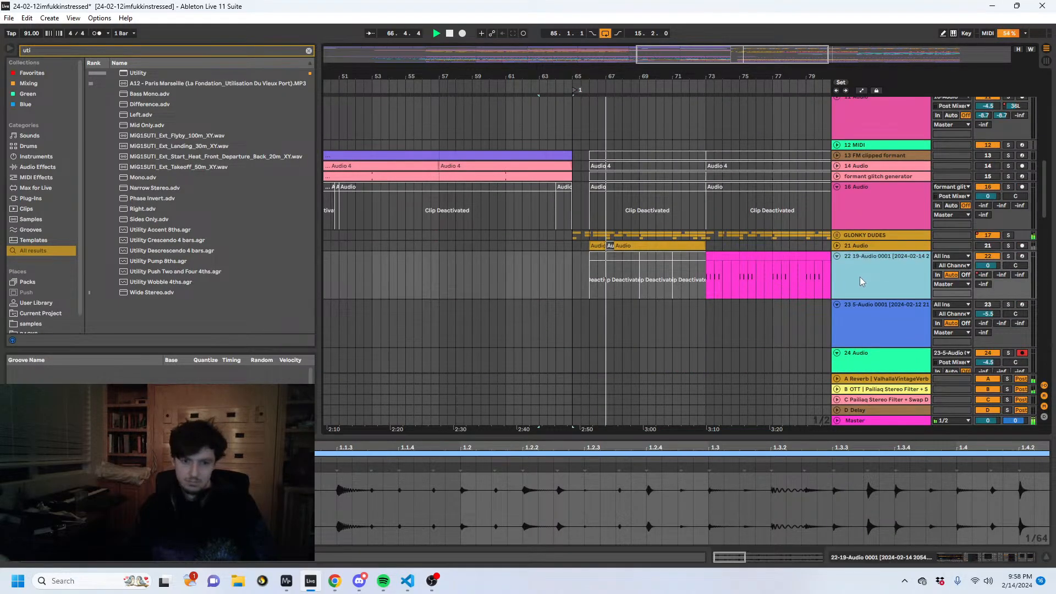
left_click(836, 305)
left_click(836, 315, "alt")
scroll(839, 303, "down", 3)
scroll(840, 300, "down", 5)
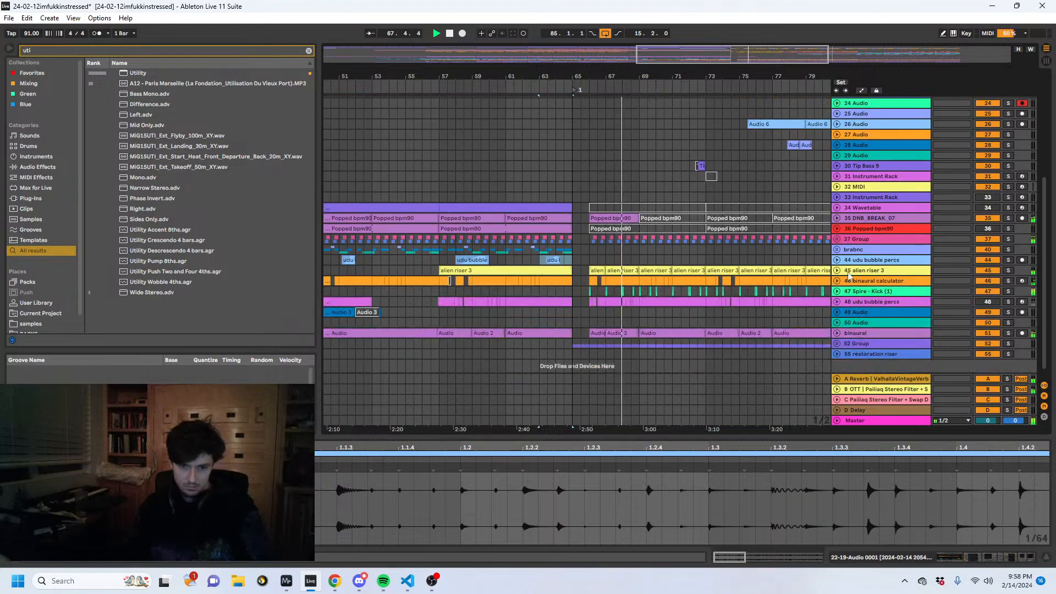
left_click(836, 237)
left_click(883, 265)
scroll(803, 261, "down", 3)
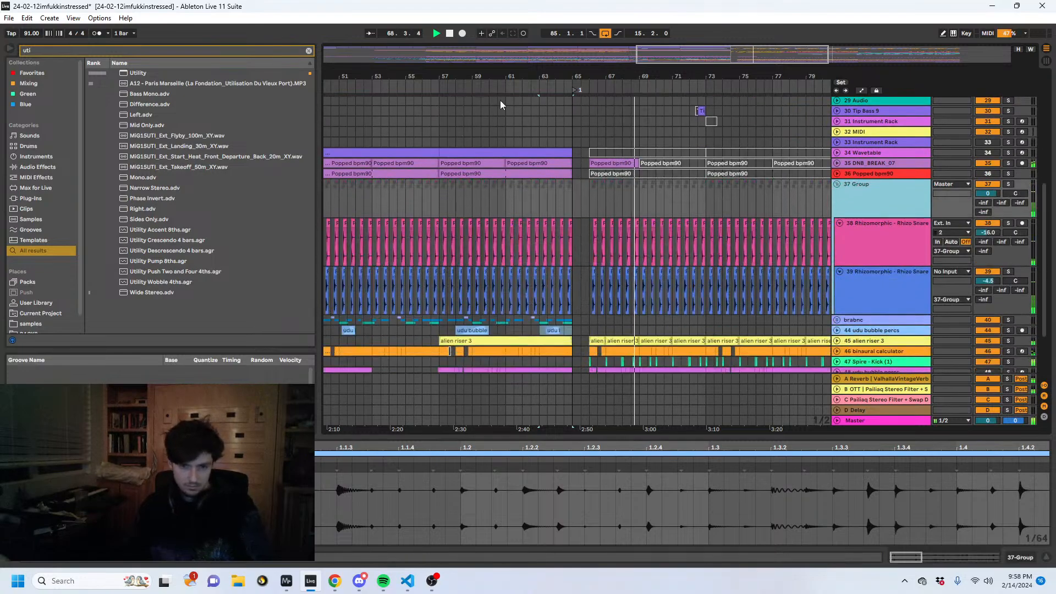
left_click_drag(490, 75, 616, 76)
left_click(1018, 558)
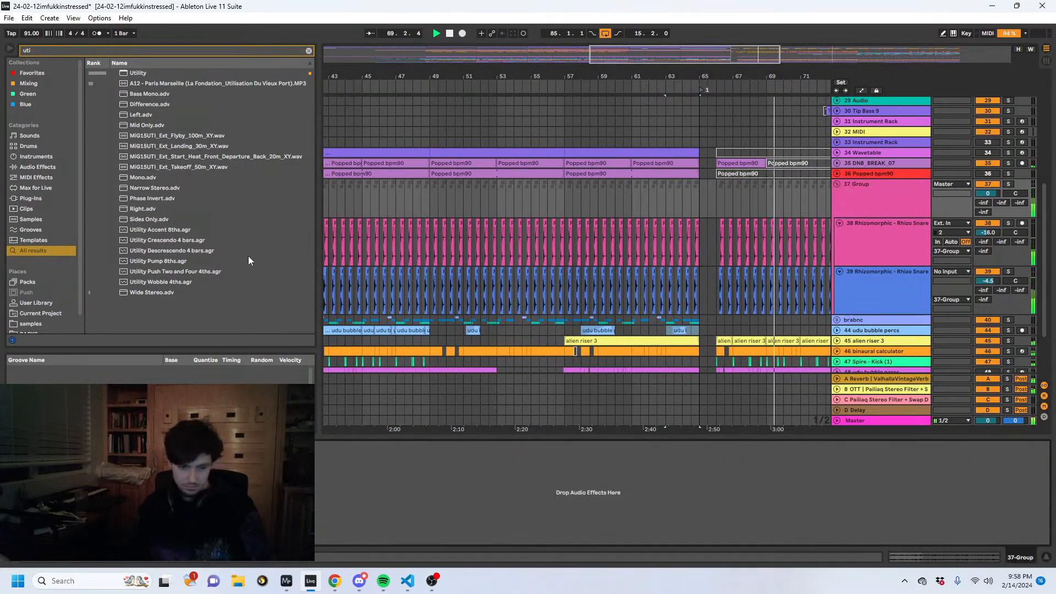
- Search the browser for "restor" and place restoration riser.wav on track 27 at bar 57, leading up to bar 65
left_click_drag(103, 50, 6, 18)
type("restor")
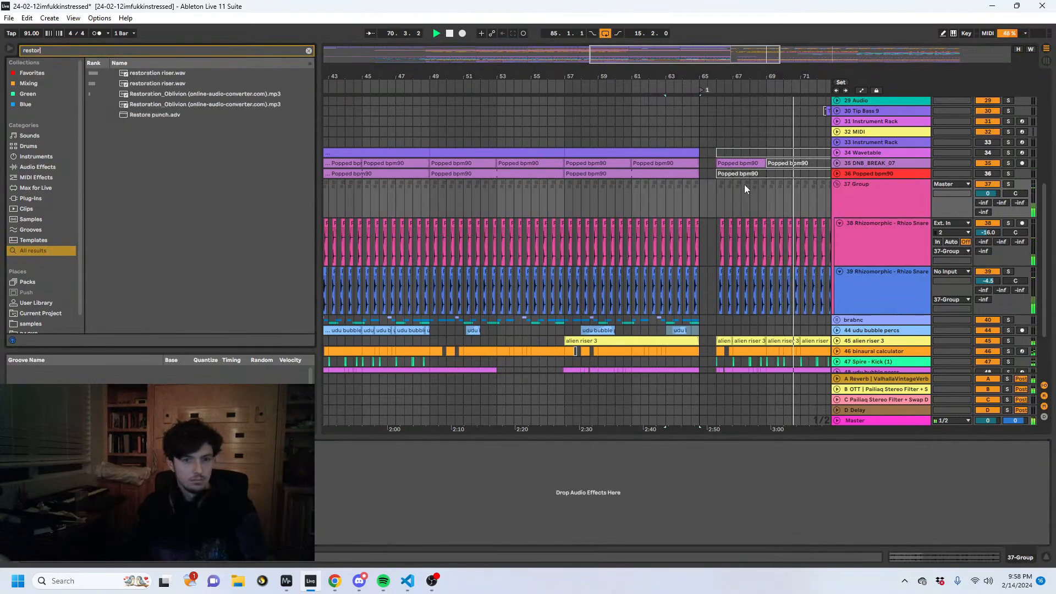
scroll(848, 210, "up", 3)
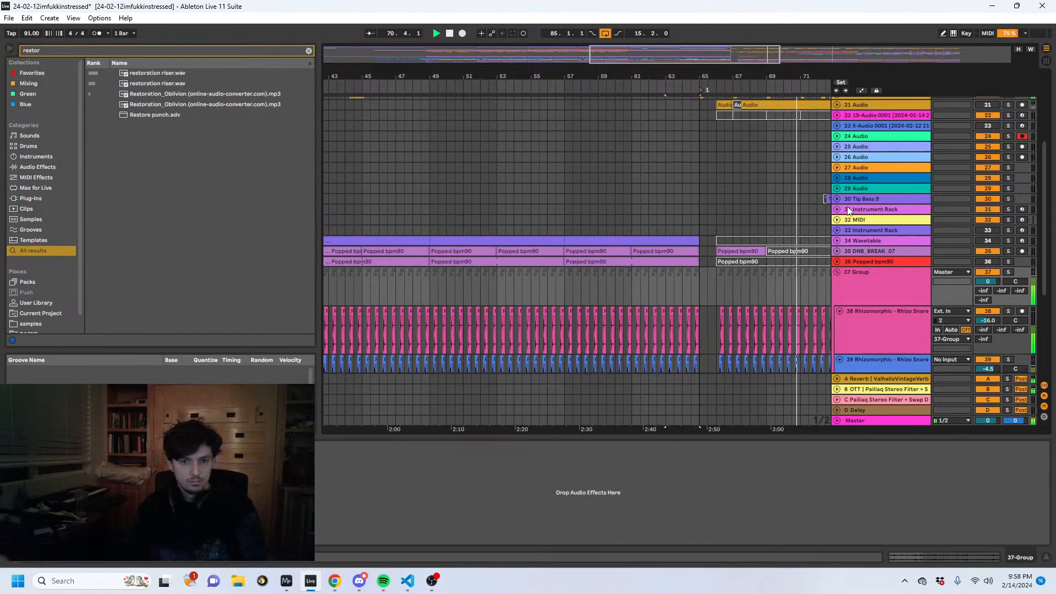
left_click(853, 167)
left_click_drag(752, 76, 655, 53)
left_click_drag(172, 84, 588, 167)
- Unfold the restoration riser track and set its A to D sends to -46.0, -13.4, -12.8 and -18.4 dB
left_click(837, 168)
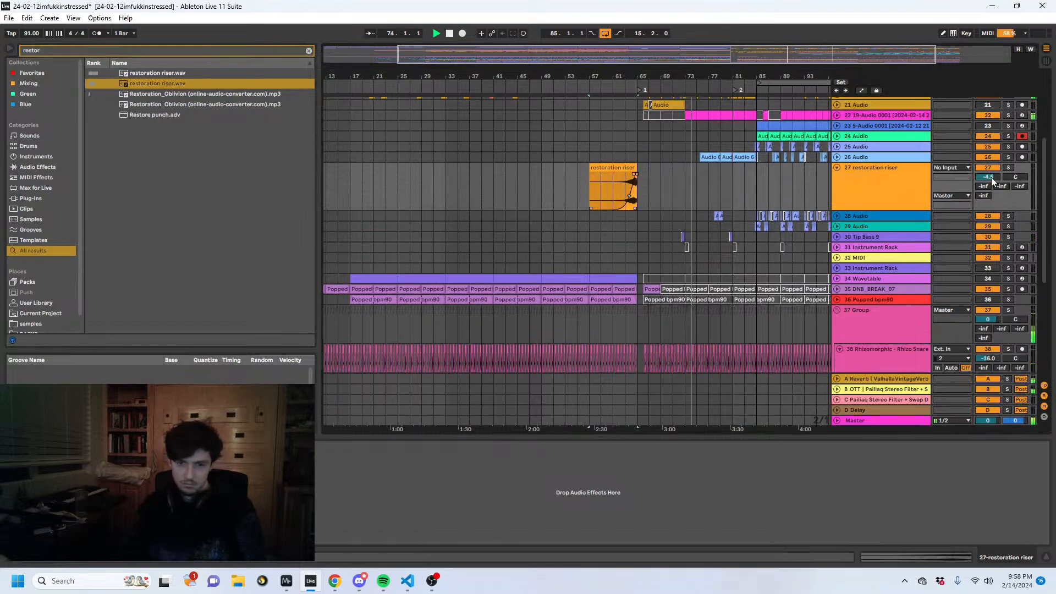
left_click_drag(1014, 185, 1013, 162)
left_click_drag(992, 200, 992, 220)
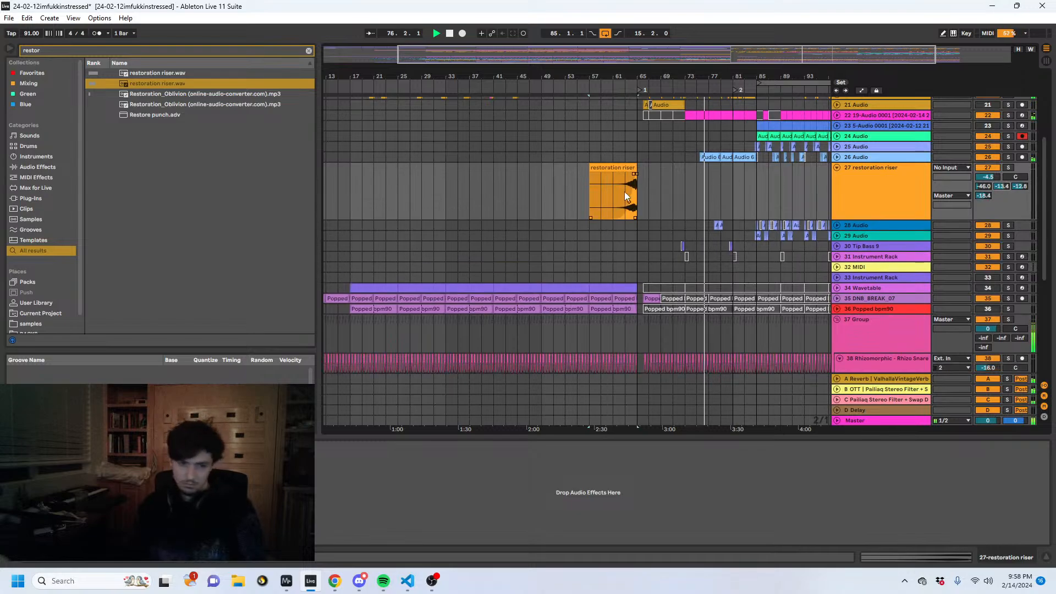
- Unfold track 26 Audio and deactivate its Audio 6 clips between about bar 75 and bar 85
scroll(669, 216, "up", 5)
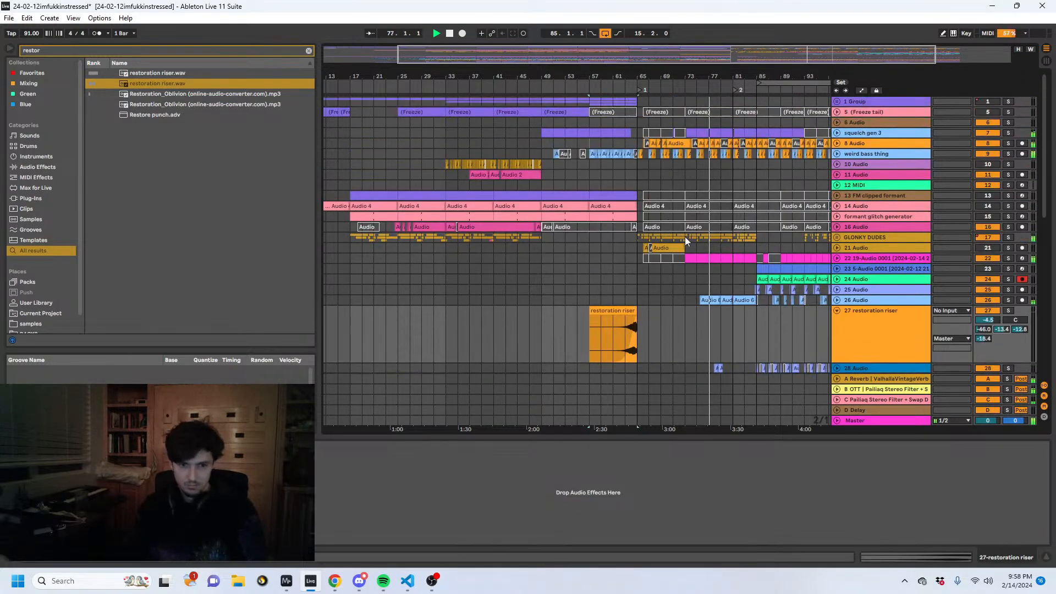
left_click(837, 300)
left_click_drag(696, 321, 734, 316)
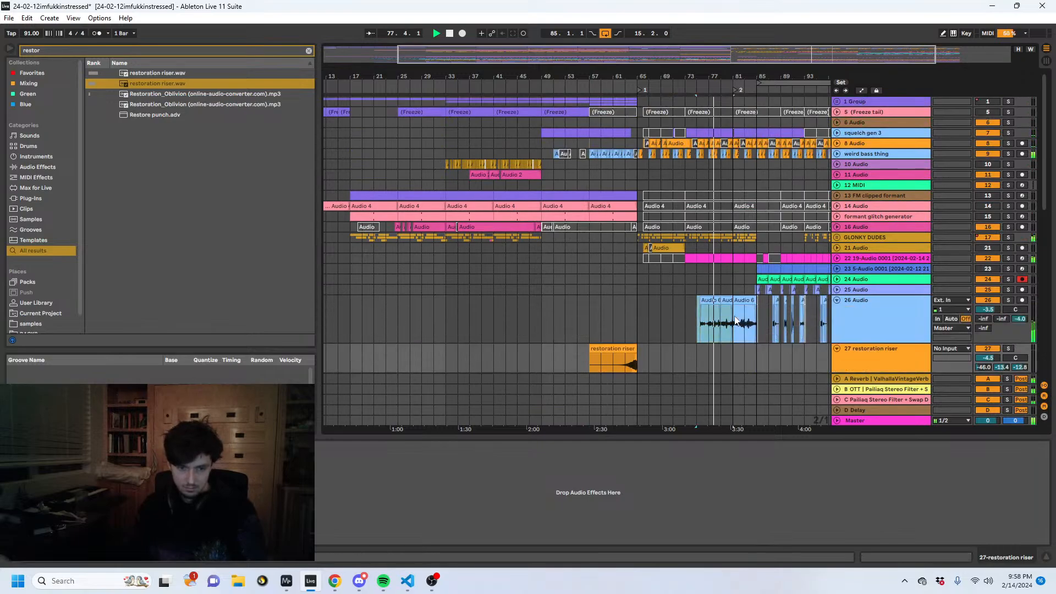
scroll(750, 285, "down", 1)
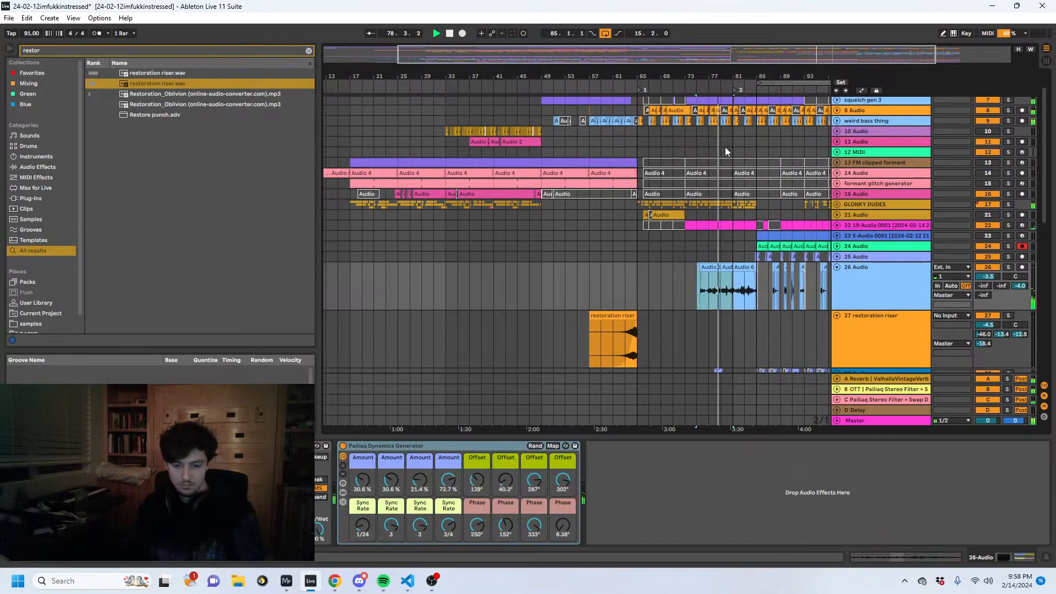
left_click(743, 289)
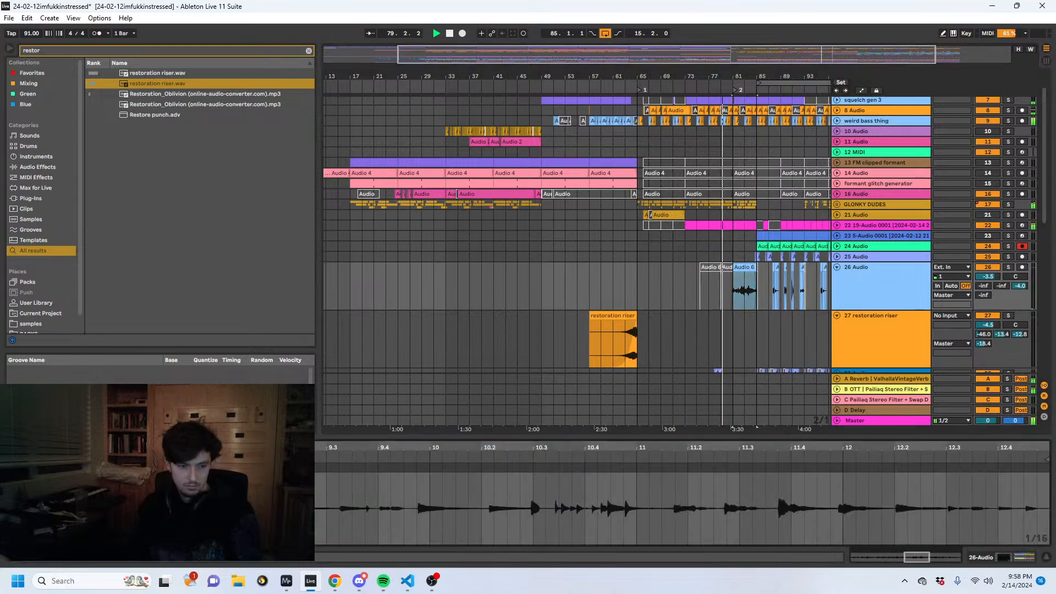
key("0")
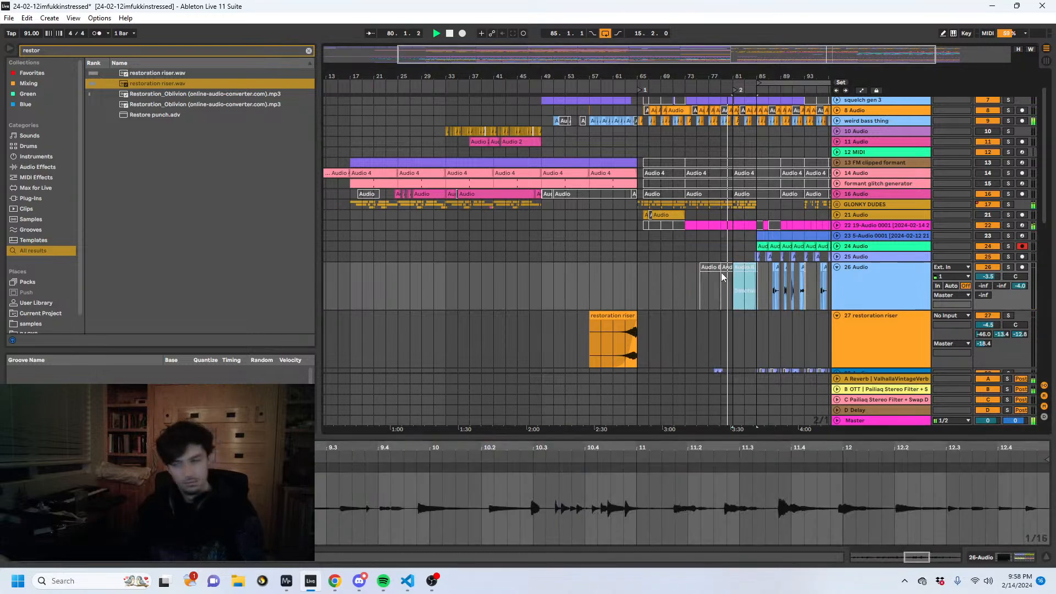
left_click(713, 292)
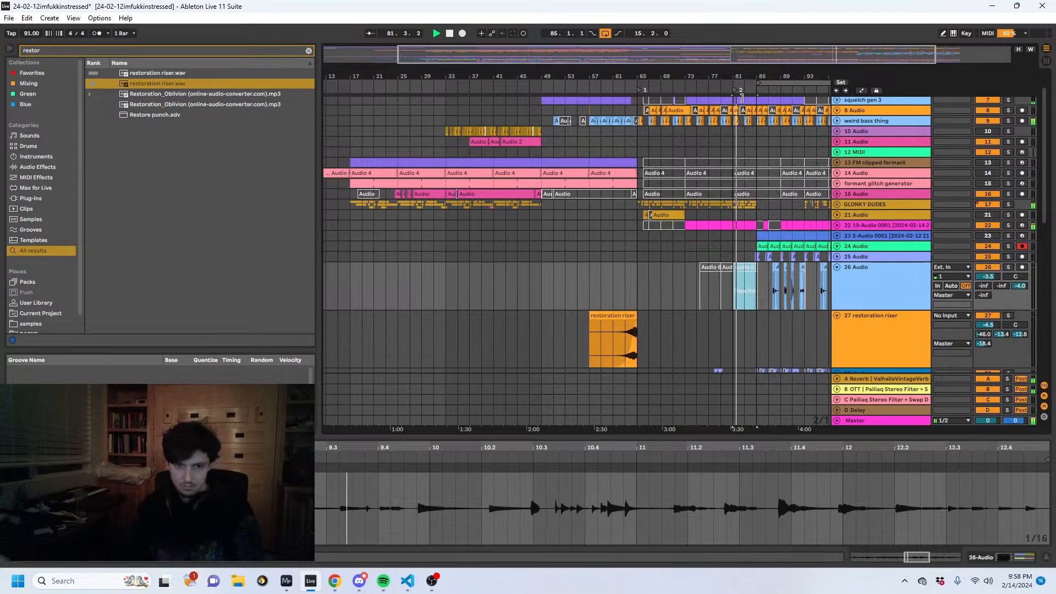
left_click_drag(739, 77, 596, 72)
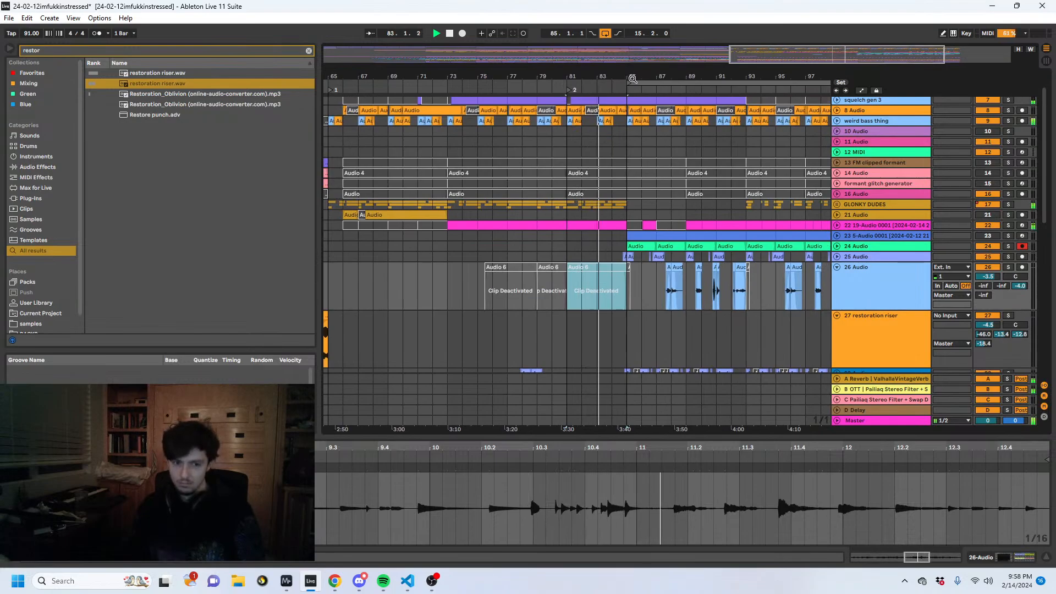
scroll(628, 159, "down", 3)
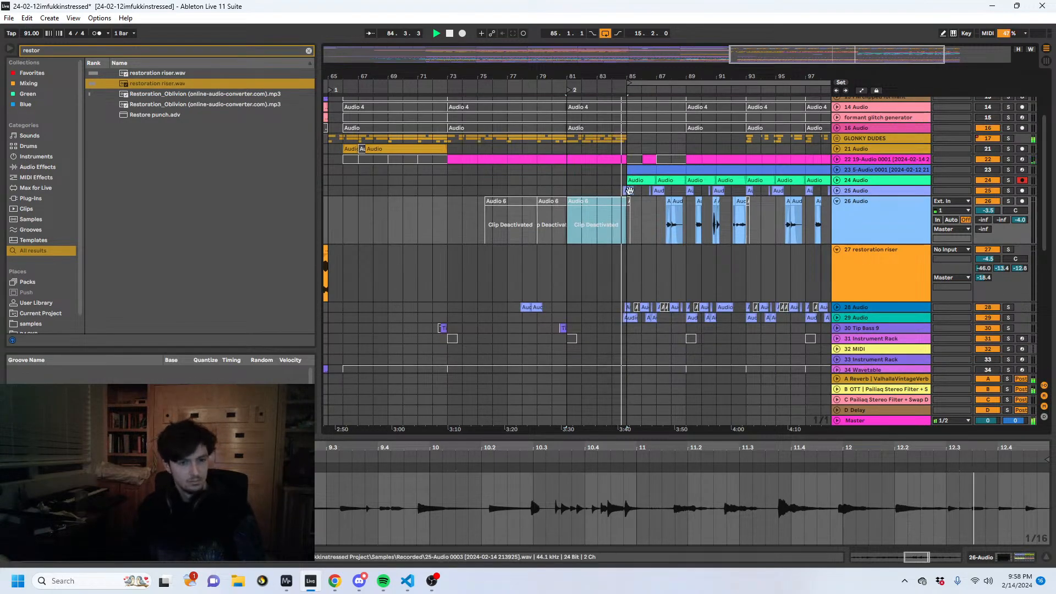
- Play the transition into the drop at bar 85 and stop playback
left_click(625, 211)
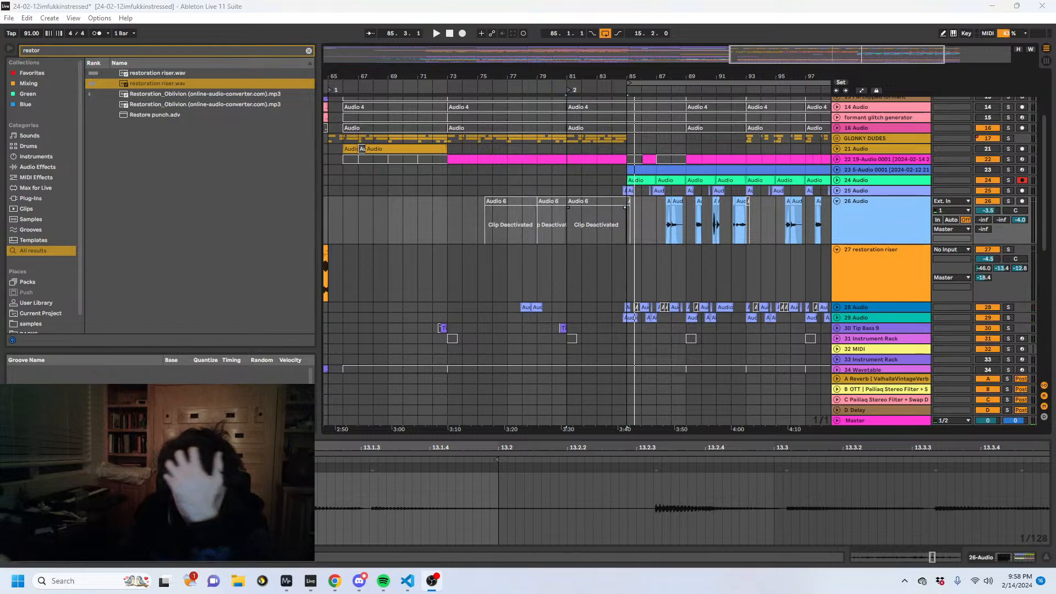
left_click(615, 91)
key("space")
left_click(619, 159)
left_click(626, 246)
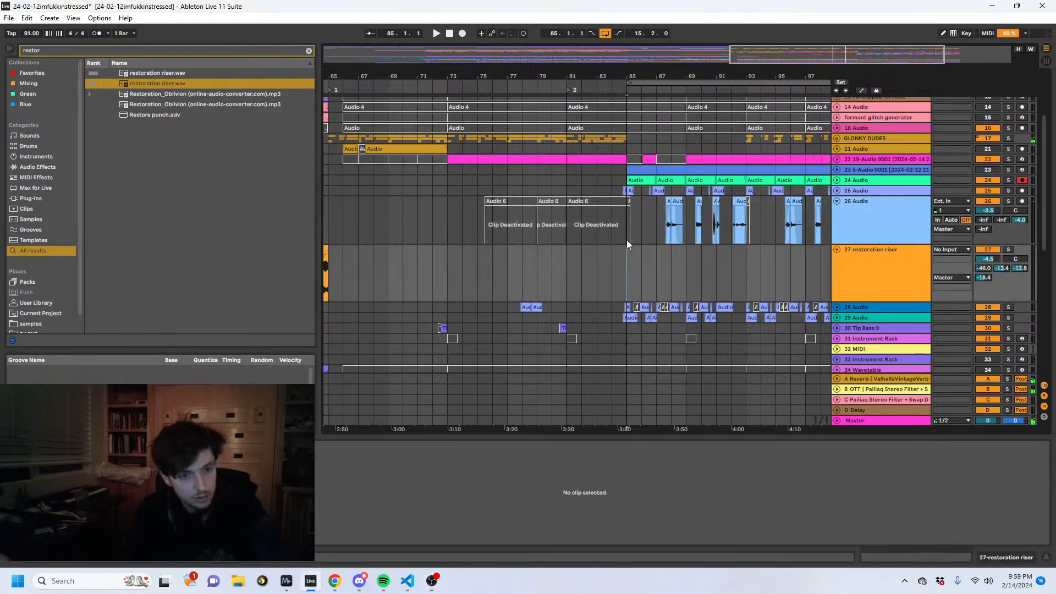
- Delete the time from bar 93 to bar 101 across all tracks
left_click_drag(685, 231, 627, 231)
left_click_drag(716, 77, 576, 79)
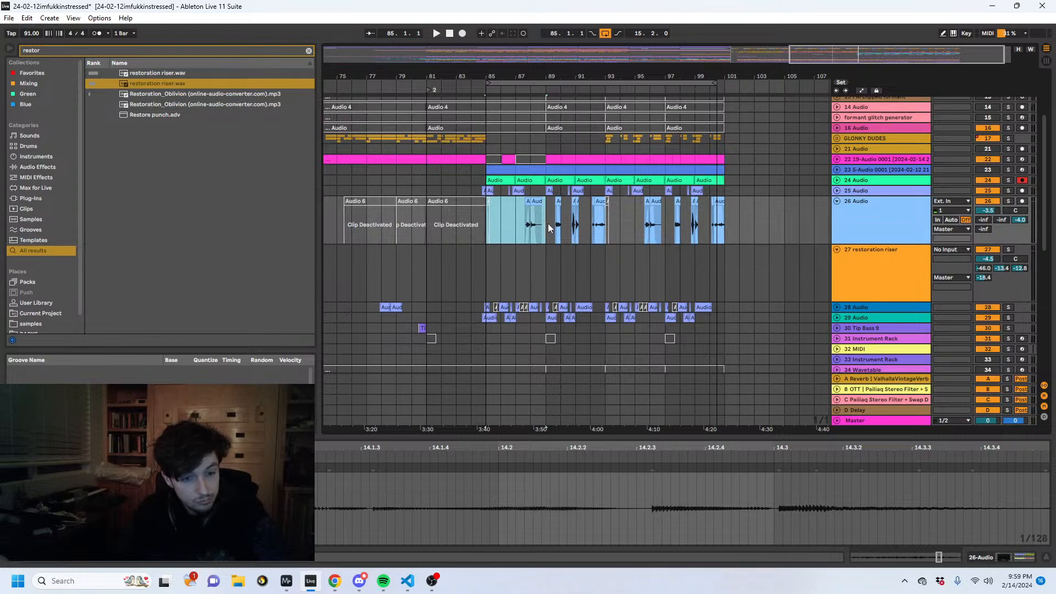
left_click(721, 223)
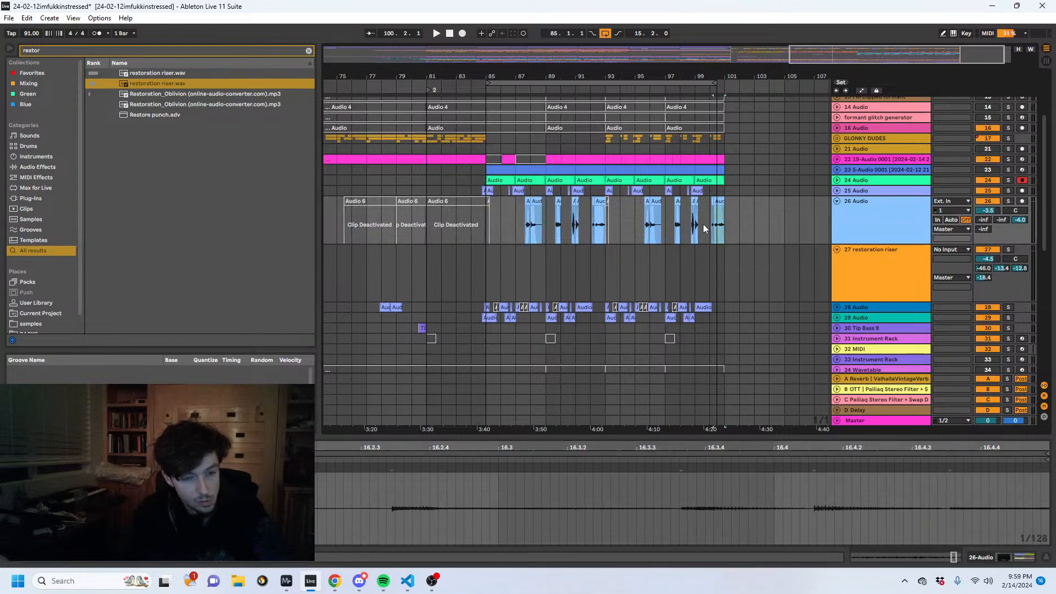
left_click(659, 234)
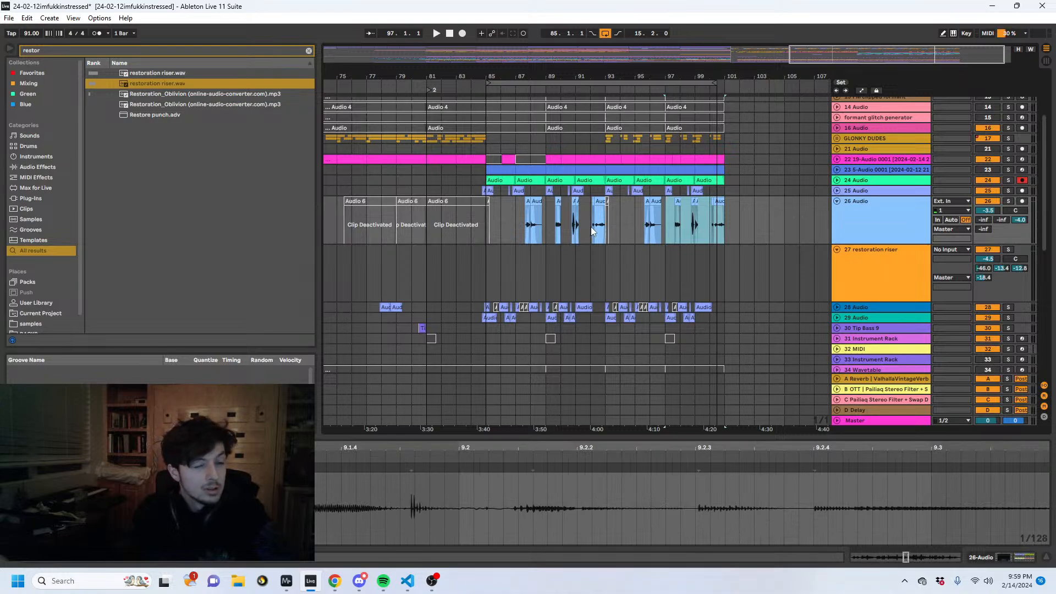
left_click_drag(608, 224, 721, 229)
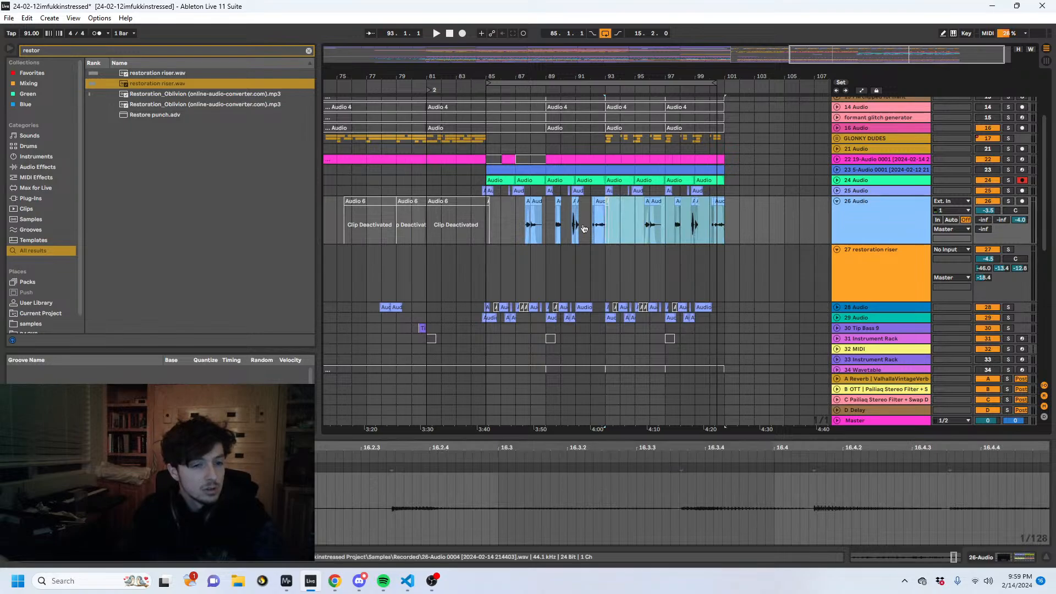
key("ctrl+shift+Delete")
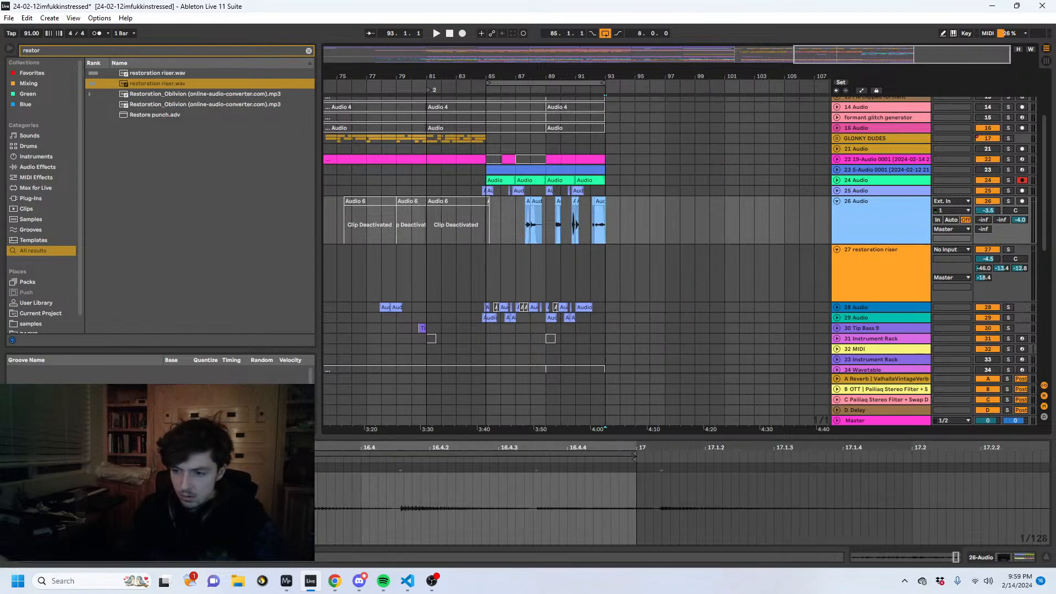
- Play from bar 82, then insert four bars of silence at bar 81 across all tracks
key("alt+Tab")
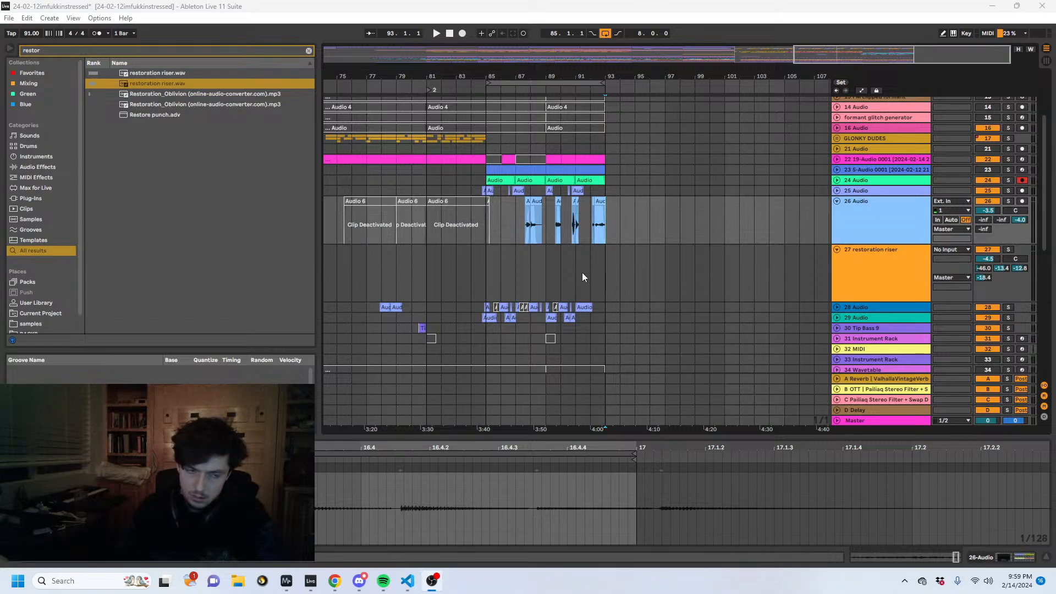
left_click(467, 220)
left_click(437, 223)
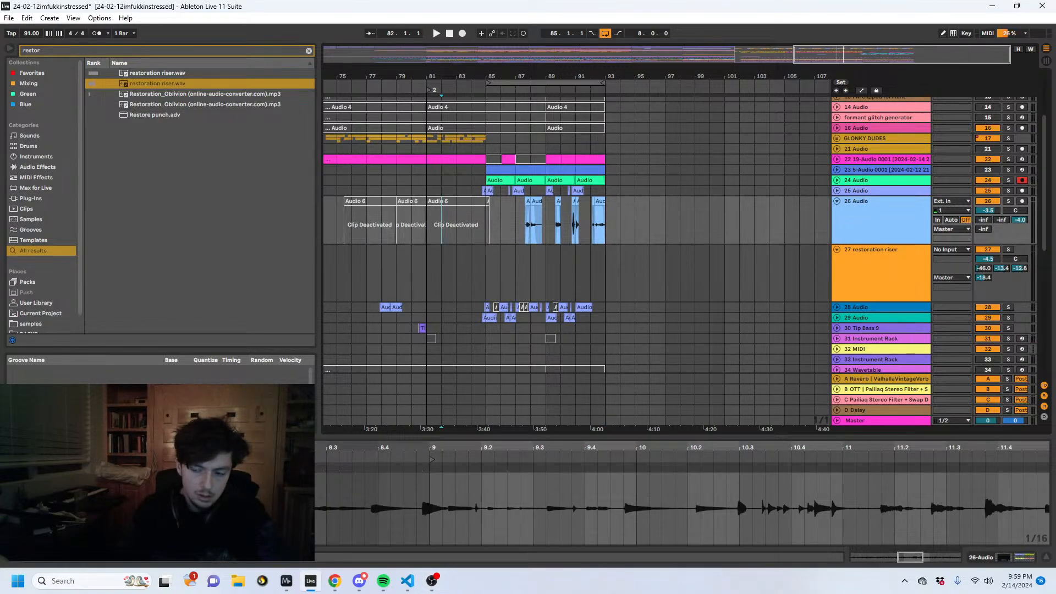
key("space")
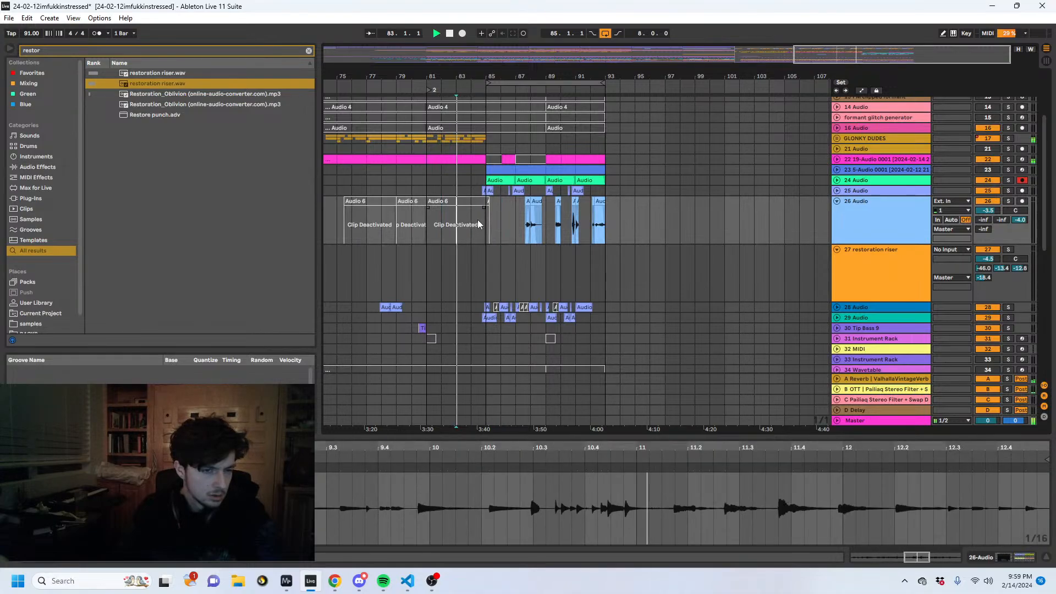
left_click(486, 227)
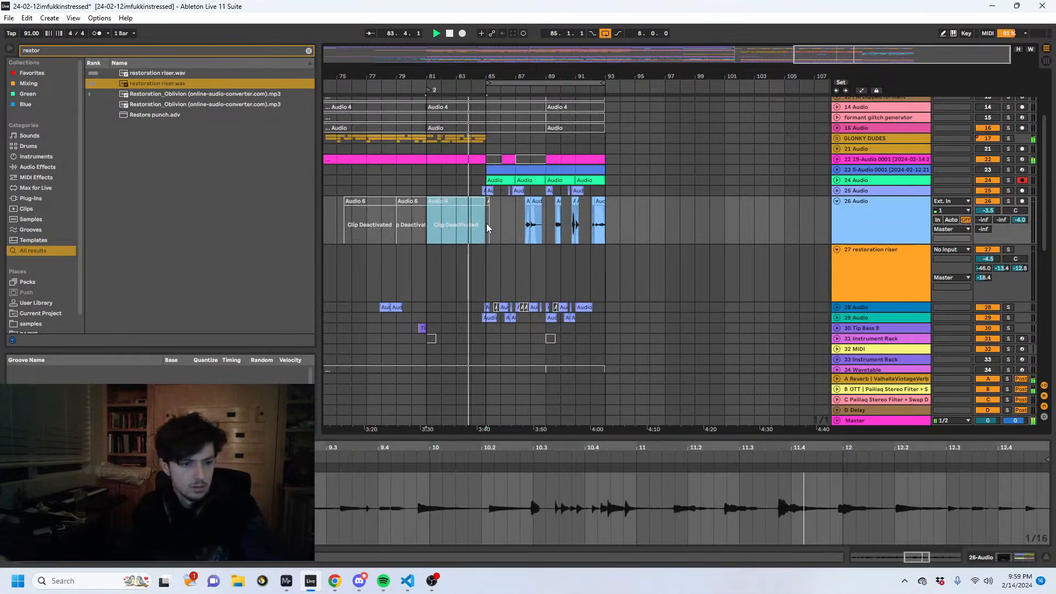
key("ctrl+i")
key("space")
- Fill the empty bars 81 to 85 with a copy of bars 85 to 89 on all tracks and set the loop to bars 81–89
left_click_drag(486, 224, 540, 225)
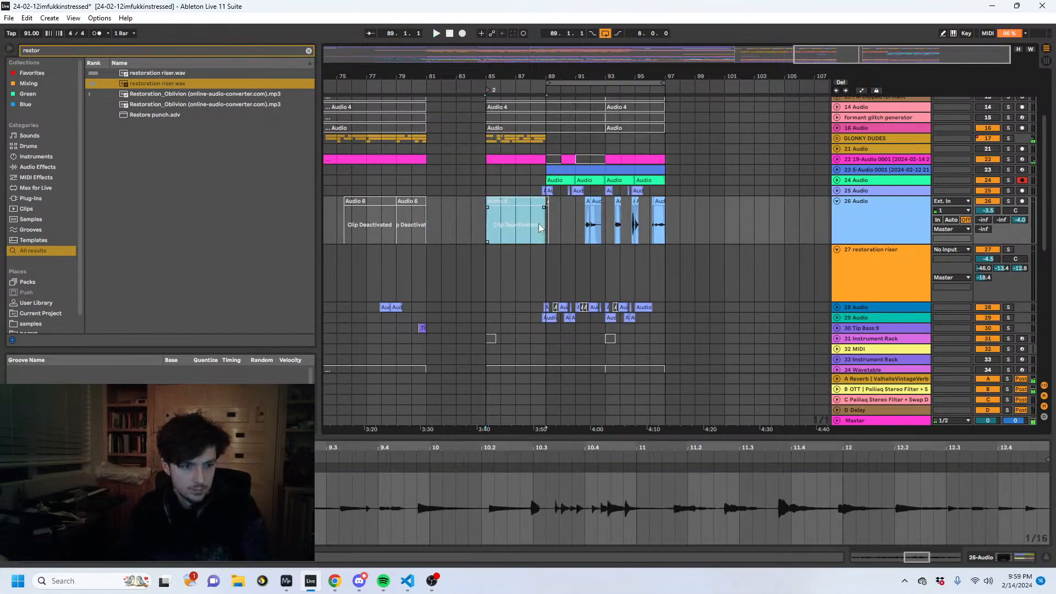
key("ctrl+l")
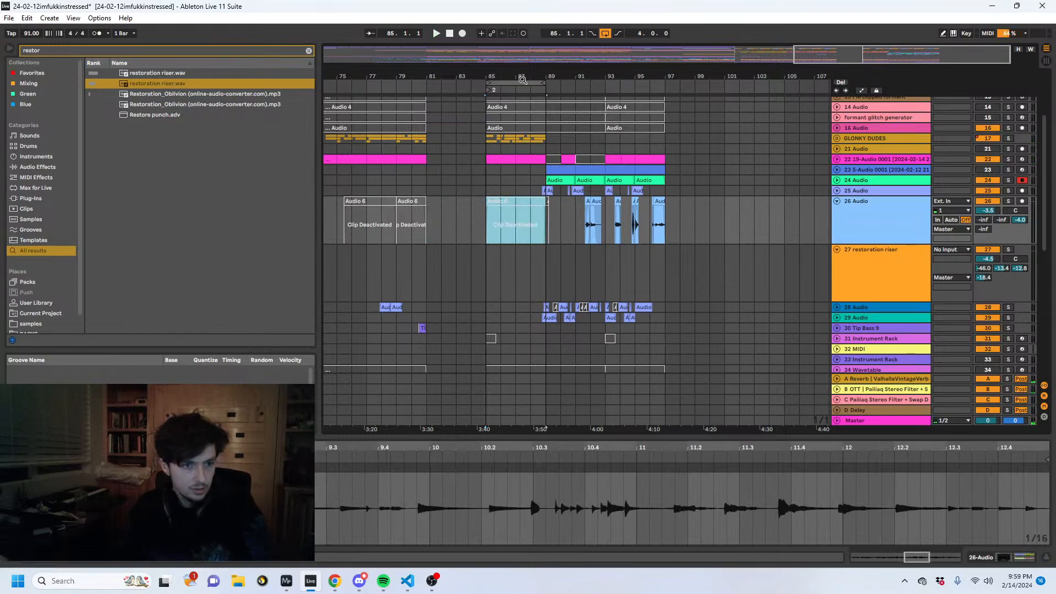
left_click(522, 82)
left_click_drag(453, 88, 546, 84)
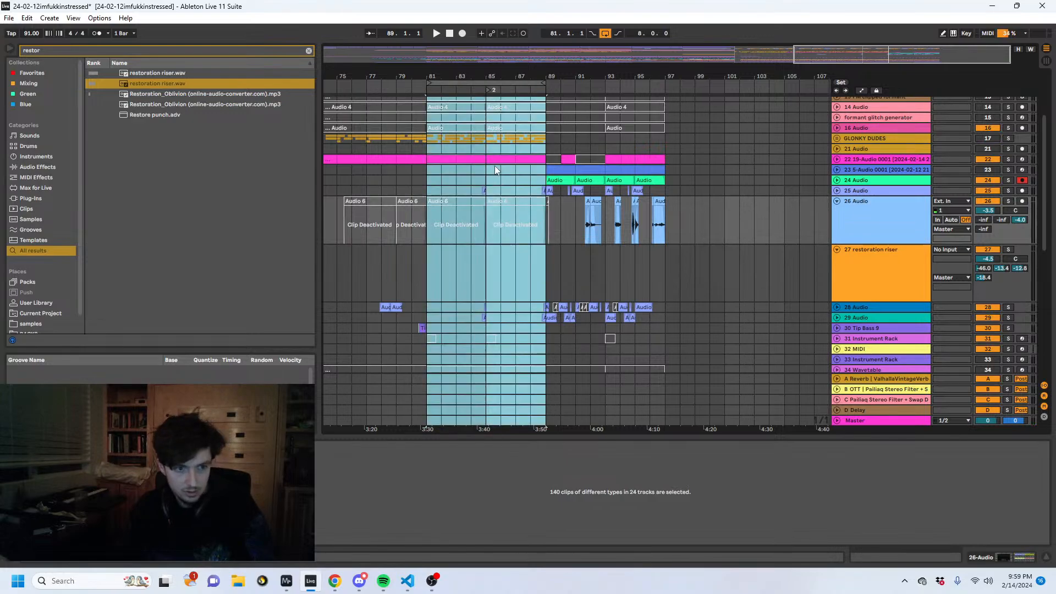
- Turn off the arrangement loop and play the extended section from bar 81
left_click(503, 213)
key("space")
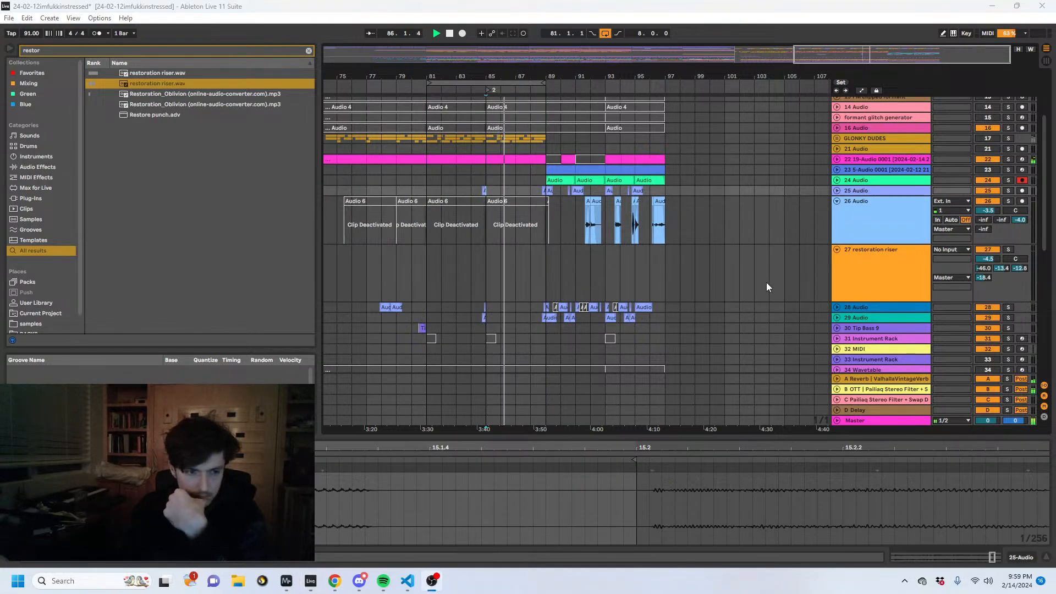
left_click(535, 170)
key("ctrl+l")
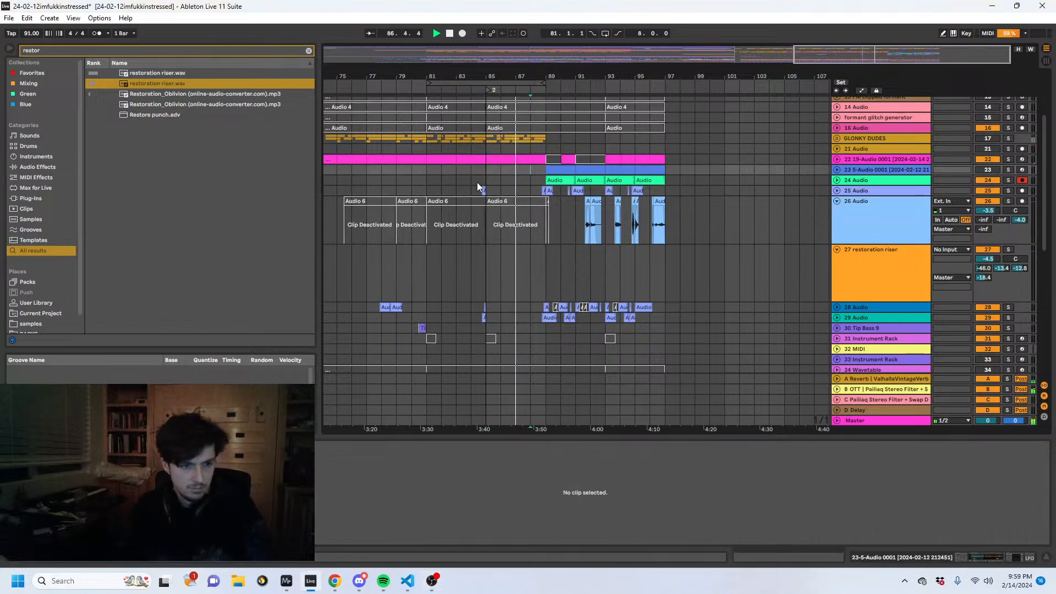
left_click(428, 176)
key("space")
key("space")
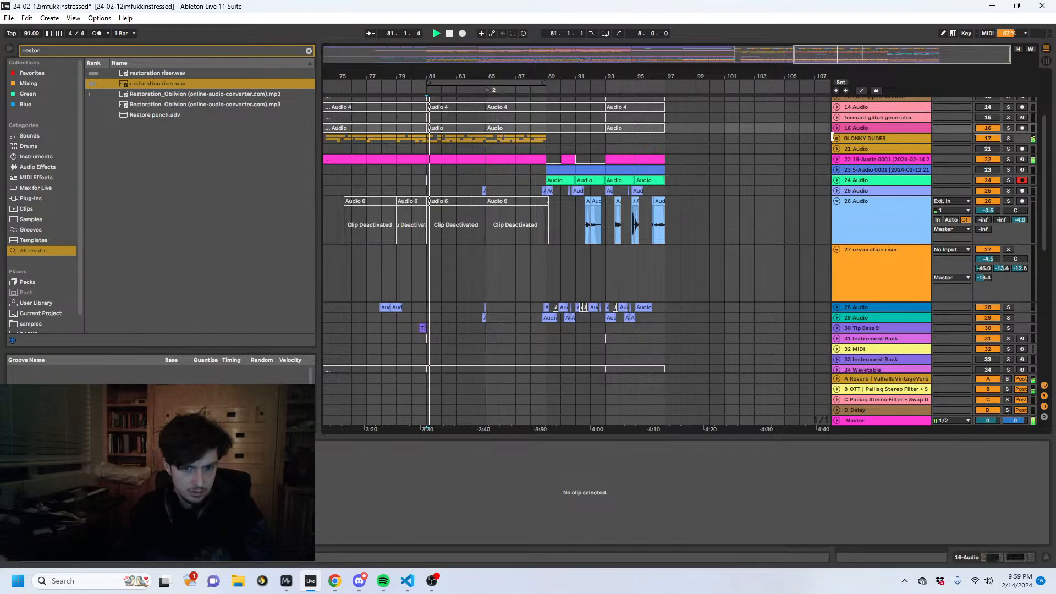
- Unfold the GLONKY DUDES group and track 22, and set the Fade In of track 22's sampler to 13.8 ms
left_click(836, 138)
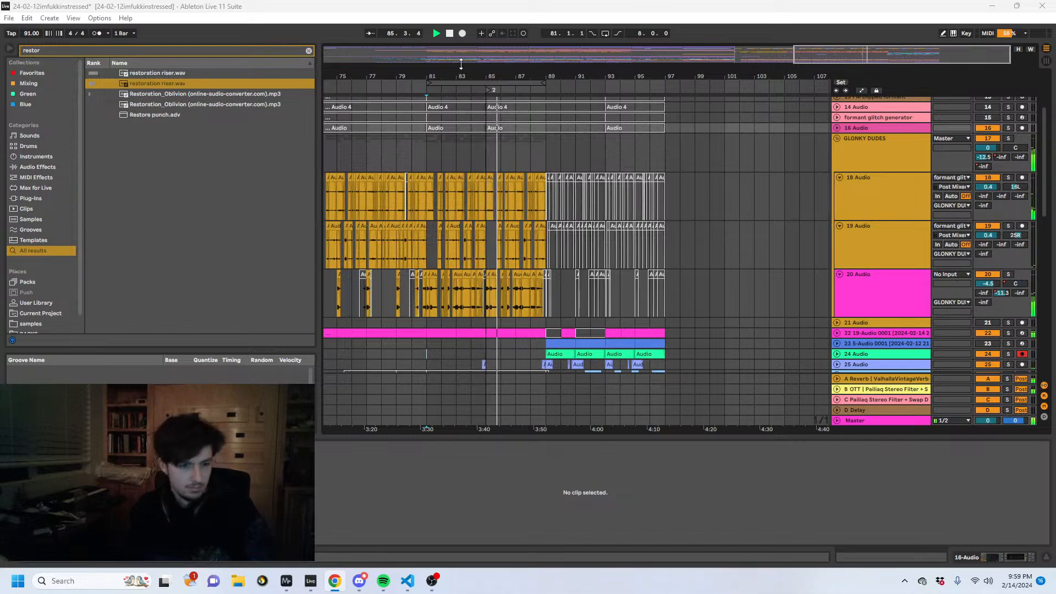
scroll(469, 155, "down", 5)
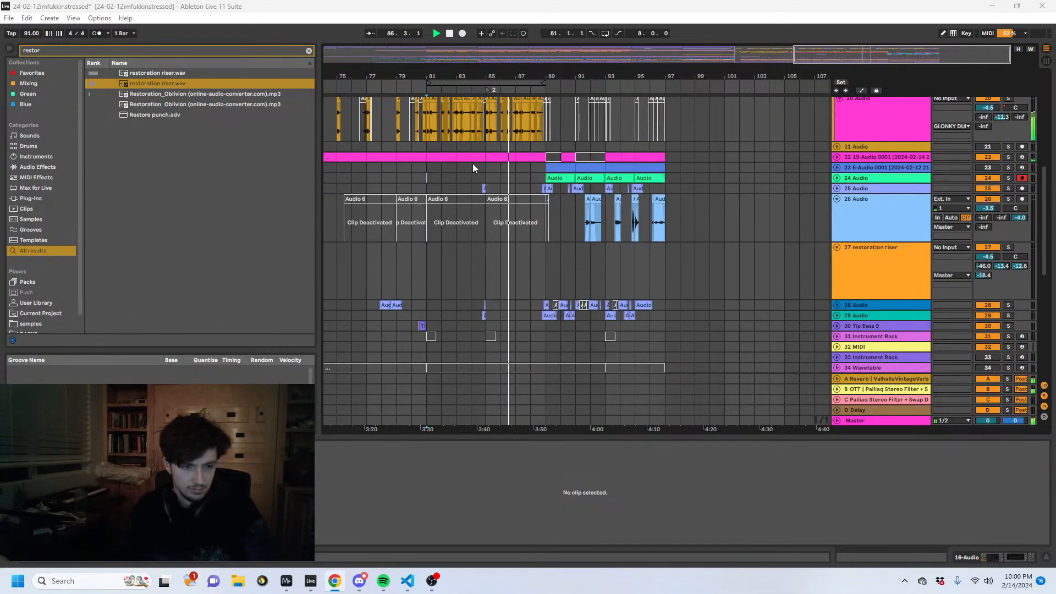
left_click(837, 156)
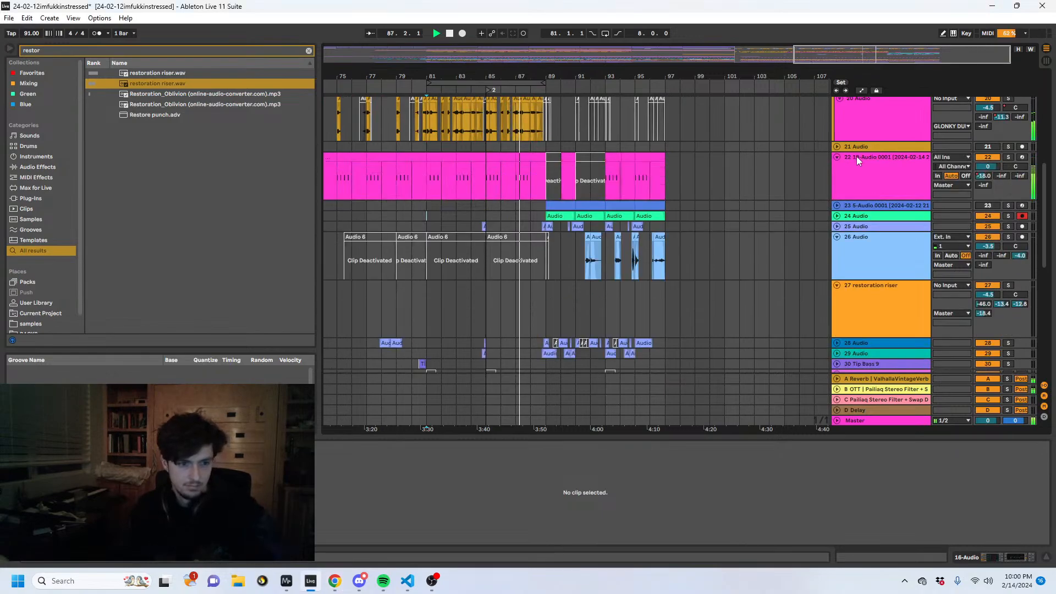
left_click(856, 159)
left_click(895, 558)
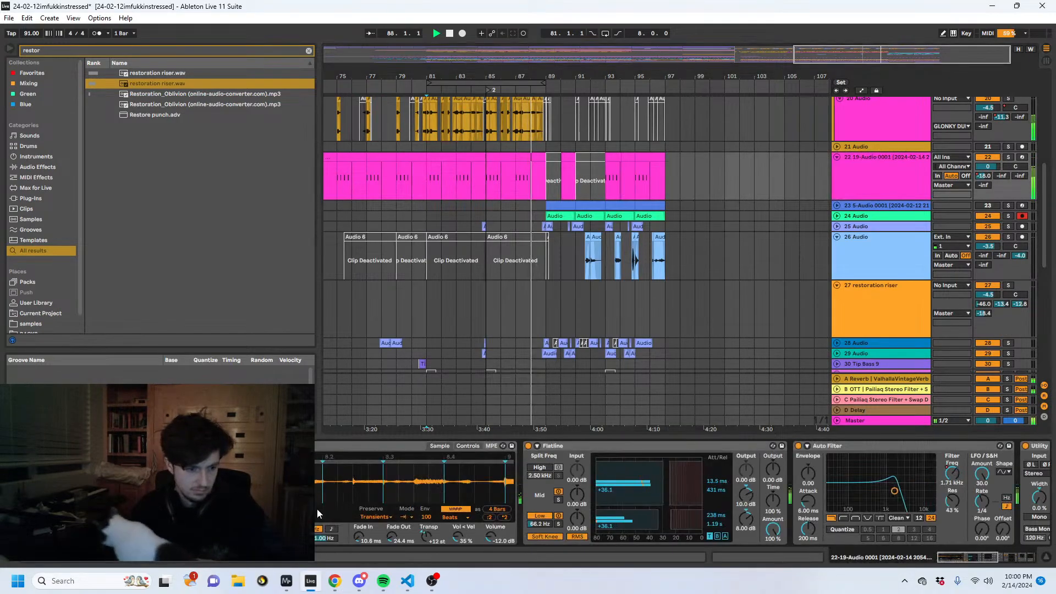
left_click_drag(359, 539, 359, 535)
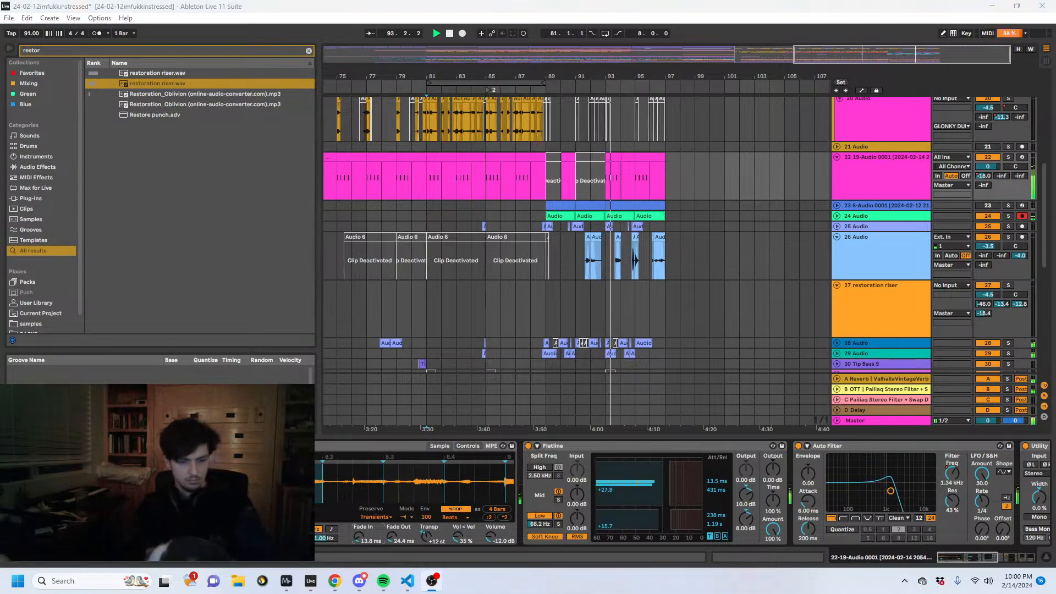
- Listen through to bar 97, view the 26 Audio clip near bar 95 and stop playback
scroll(994, 297, "up", 3)
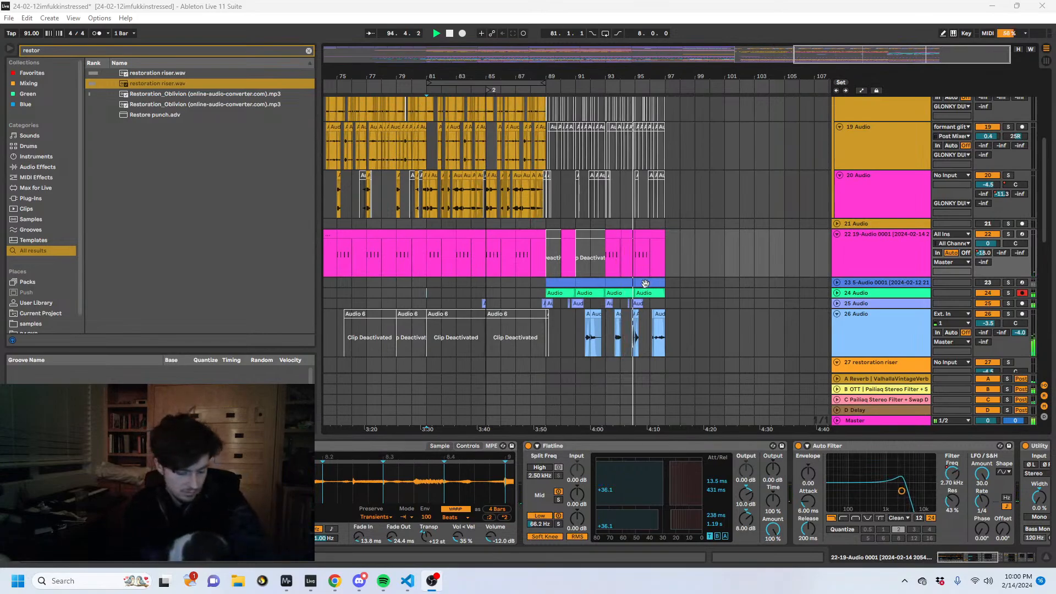
scroll(645, 284, "down", 3)
left_click(634, 237)
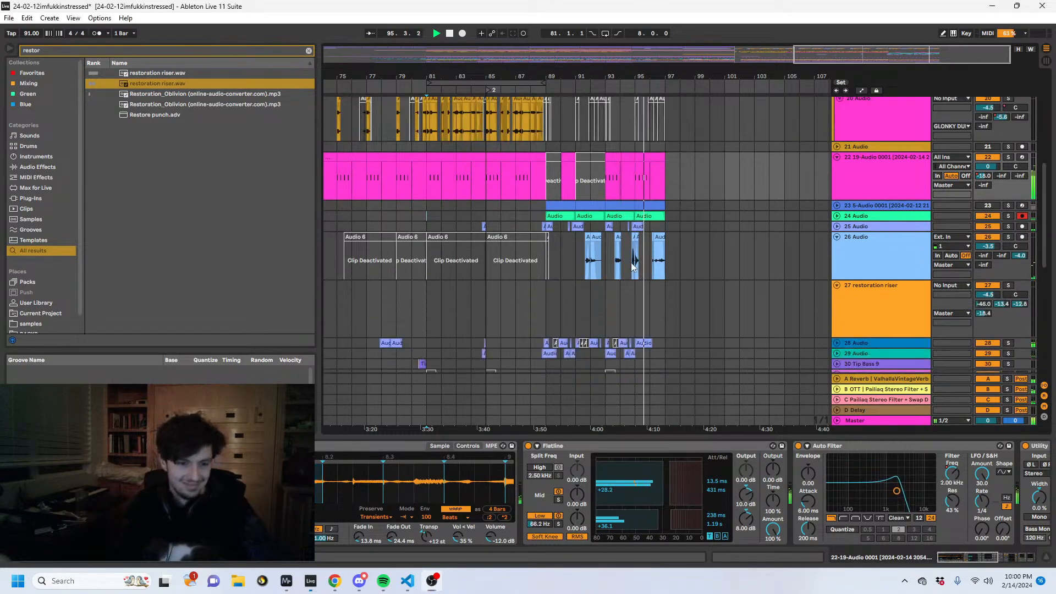
left_click(889, 562)
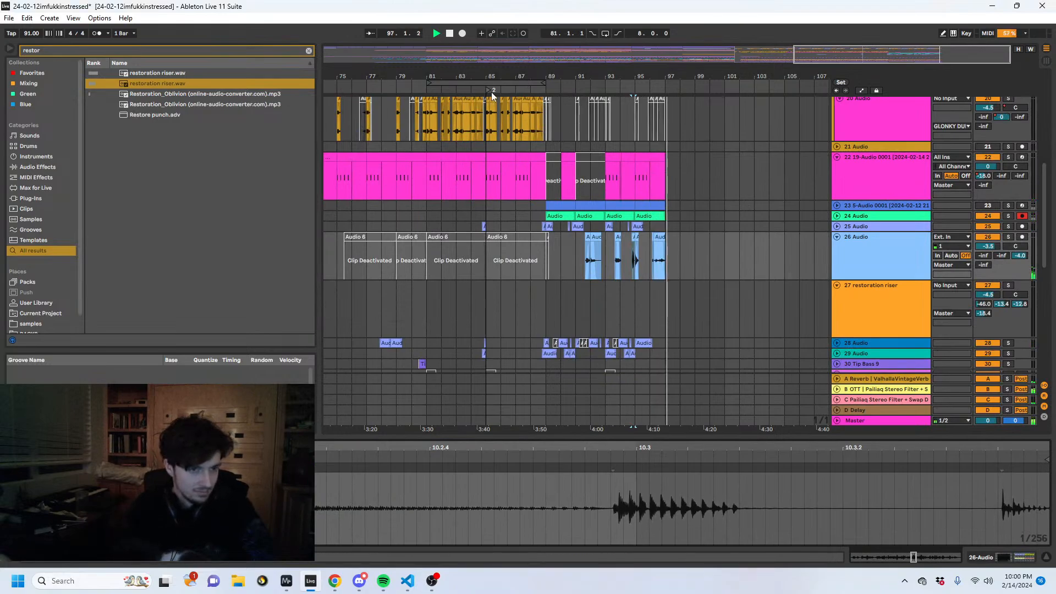
left_click_drag(481, 79, 645, 72)
left_click(481, 249)
key("space")
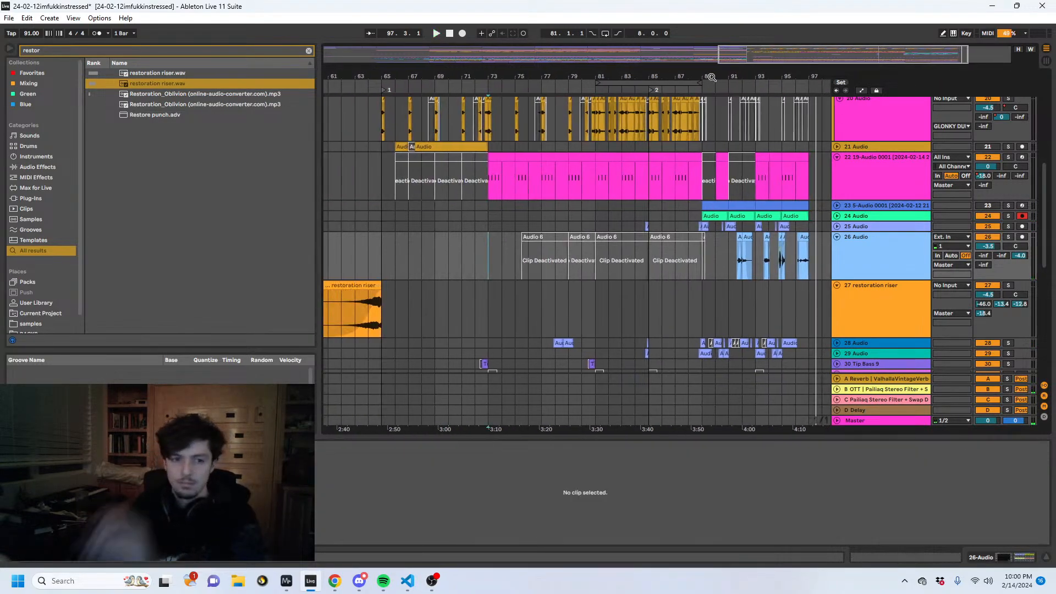
- Examine bars 65 to 89 against bars 89 to 97 on tracks 19, 20 and 22, and view the restoration riser clip before bar 65
left_click_drag(711, 75, 630, 72)
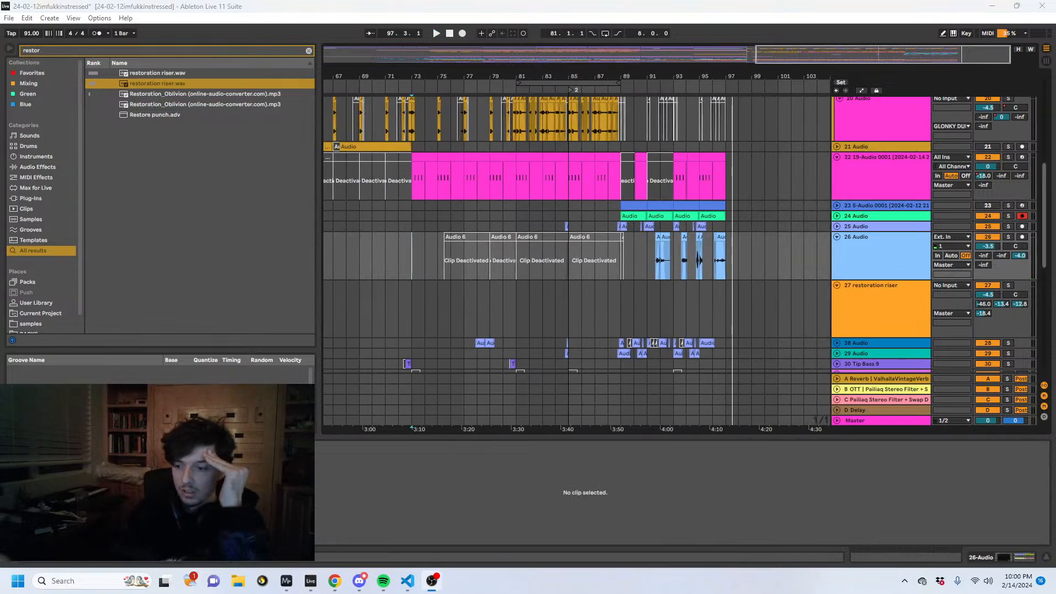
scroll(691, 235, "up", 2)
scroll(690, 235, "up", 4)
left_click_drag(738, 306, 621, 315)
left_click_drag(731, 323, 618, 315)
scroll(618, 311, "down", 4)
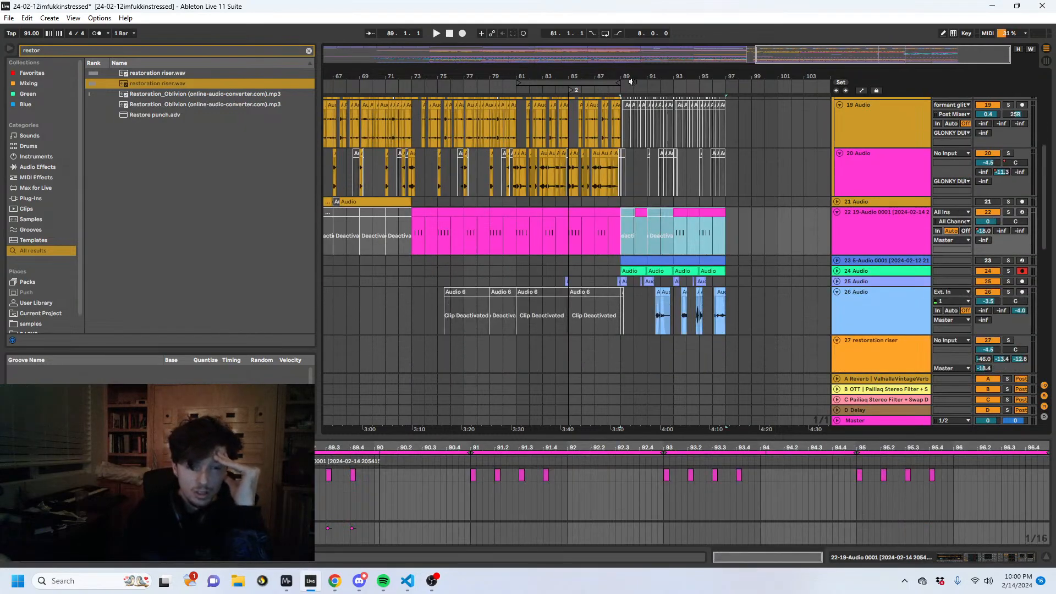
left_click_drag(616, 79, 724, 77)
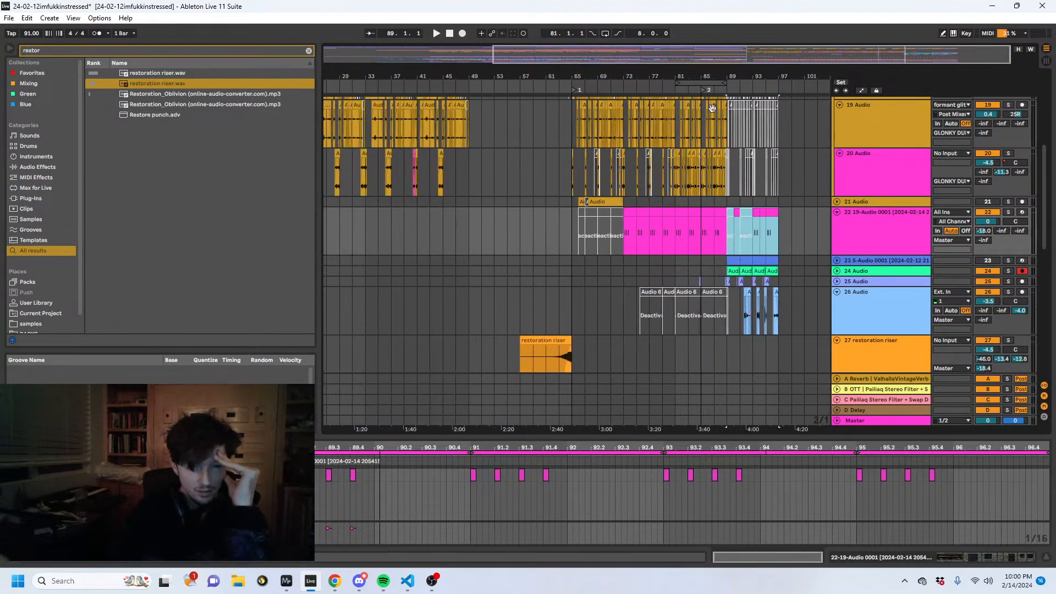
left_click_drag(575, 101, 566, 128)
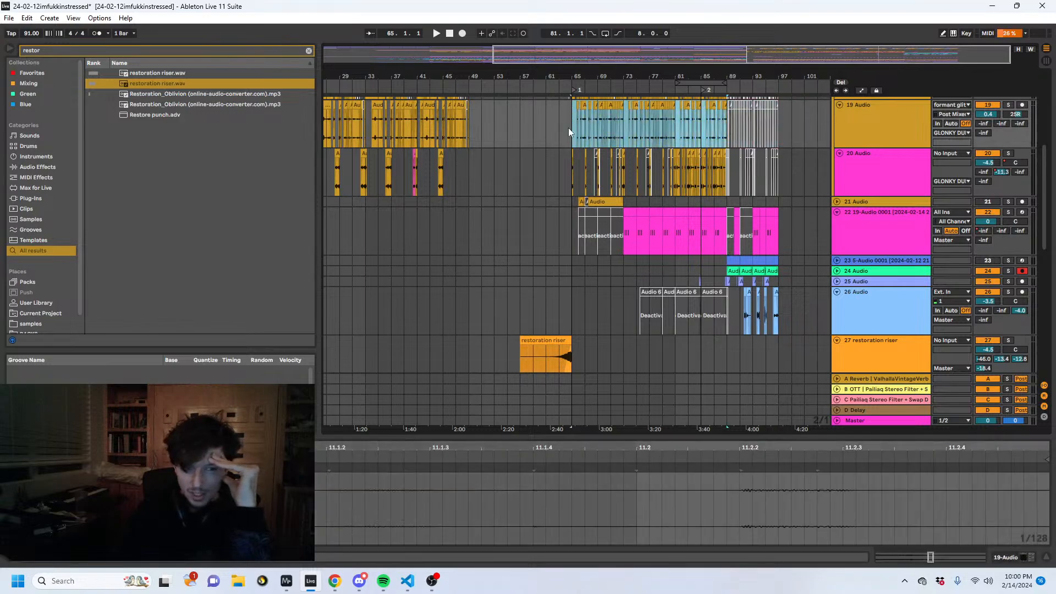
left_click_drag(727, 183, 832, 182)
mouse_move(776, 194)
left_mouse_down()
mouse_move(683, 176)
mouse_move(738, 177)
left_mouse_up()
left_click(667, 176)
left_click(489, 235)
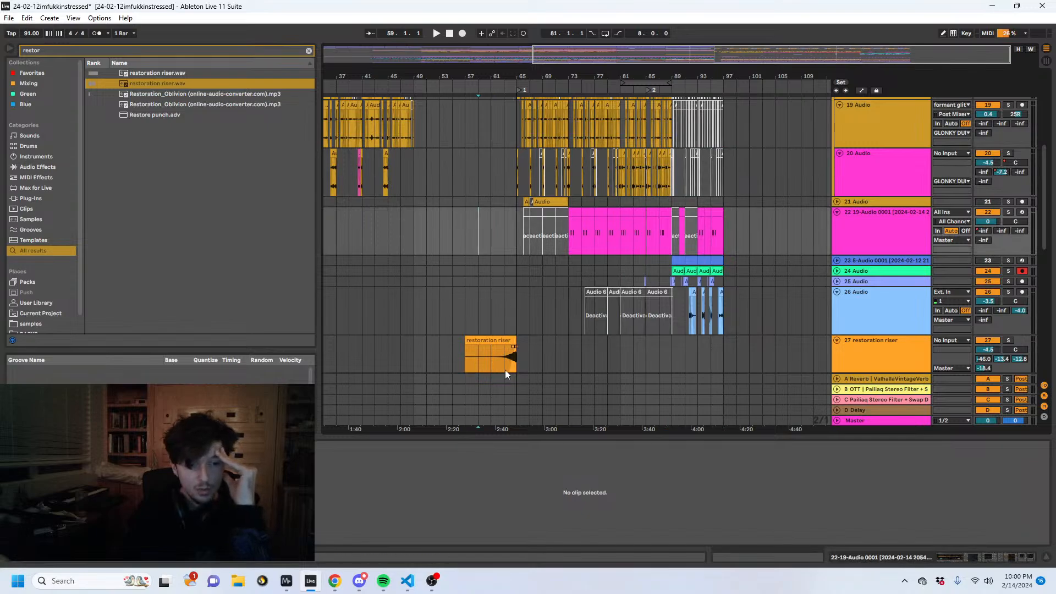
scroll(505, 370, "down", 3)
left_click(499, 308)
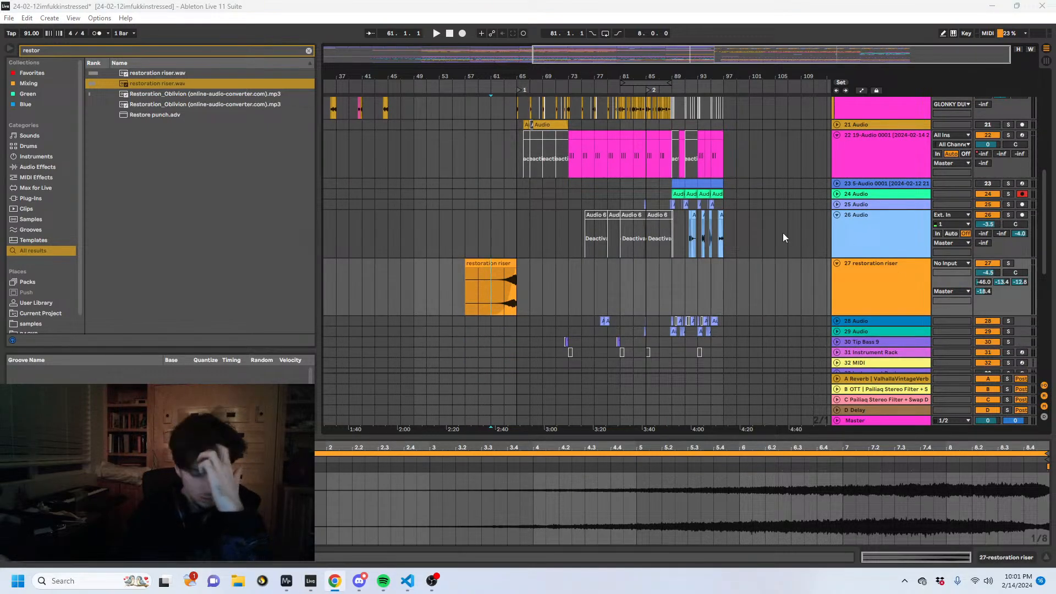
- Show the device chain of the 37 Group track, search the browser for "grain" and add Grain Delay to the group
scroll(555, 200, "down", 6)
left_click(912, 155)
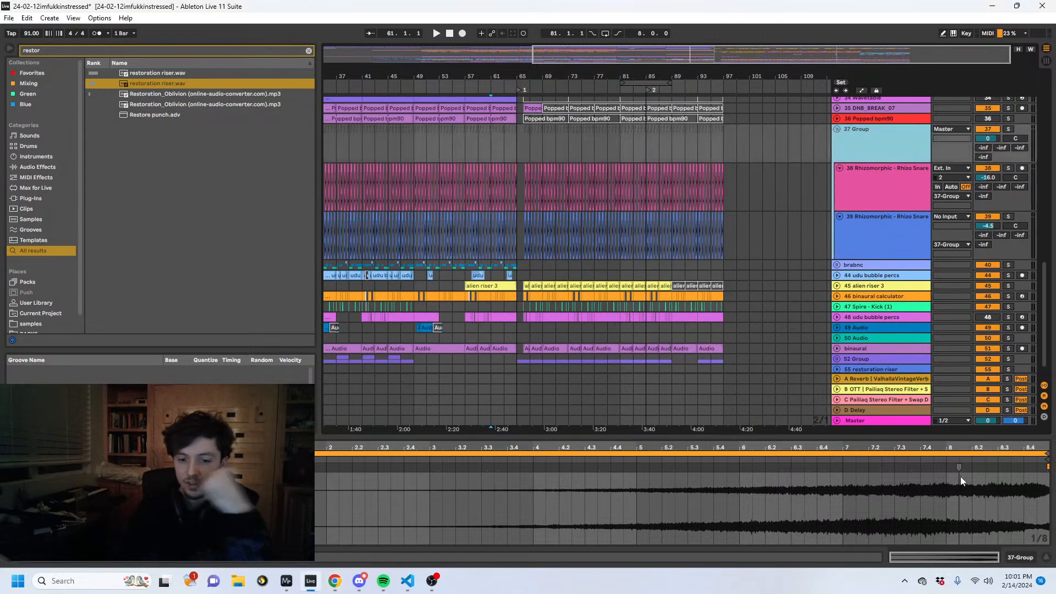
left_click(1023, 557)
left_click_drag(77, 50, 17, 41)
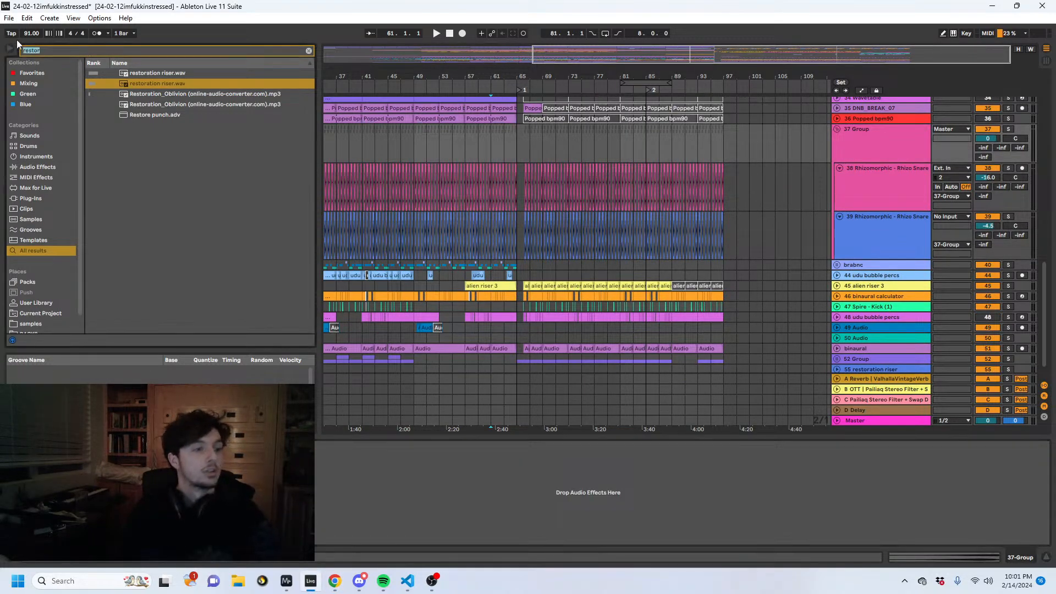
type("aut")
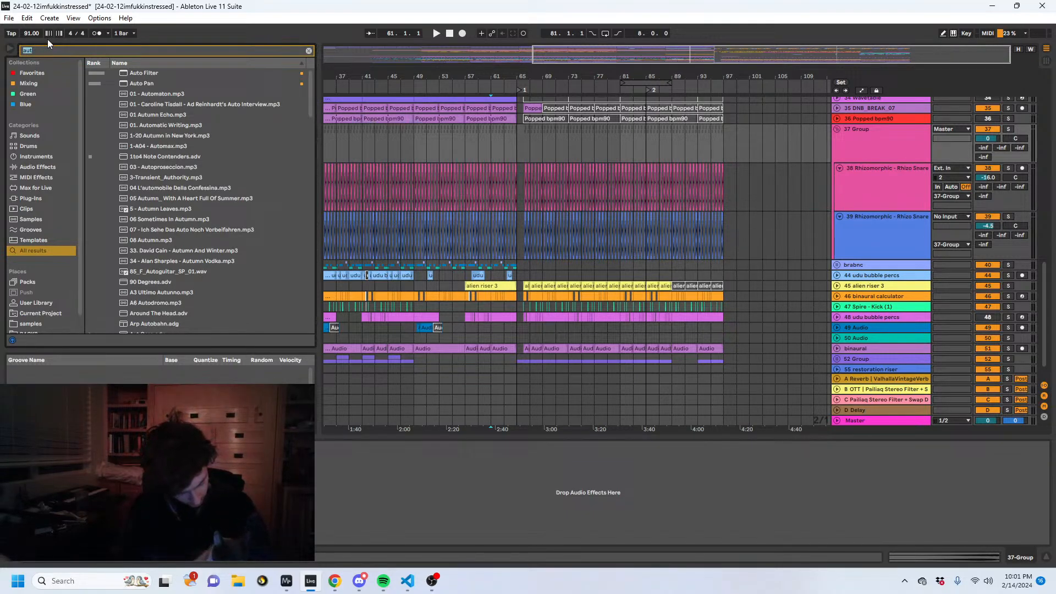
type("grain")
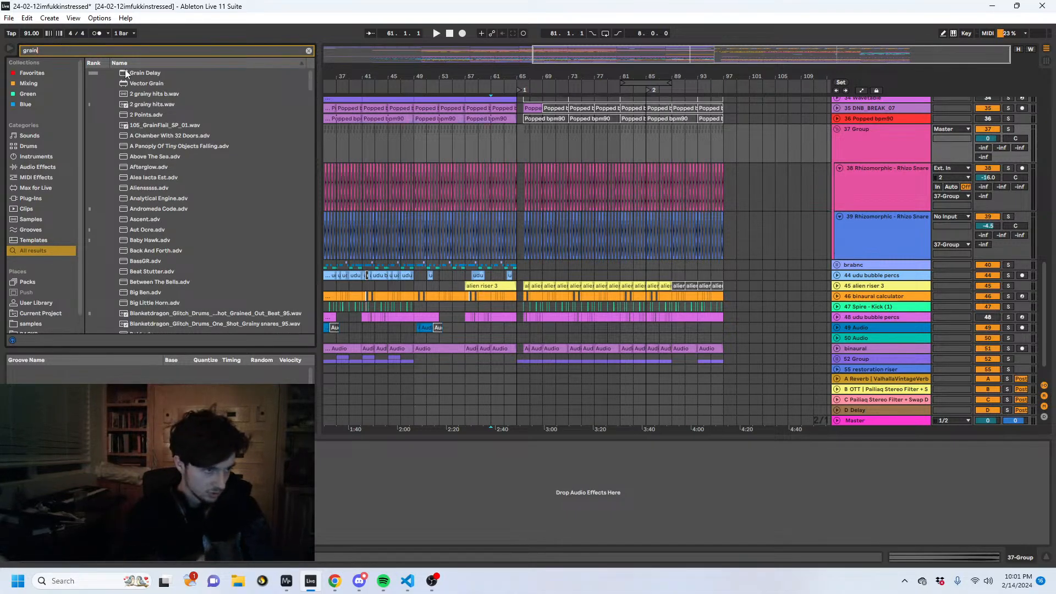
double_click(150, 74)
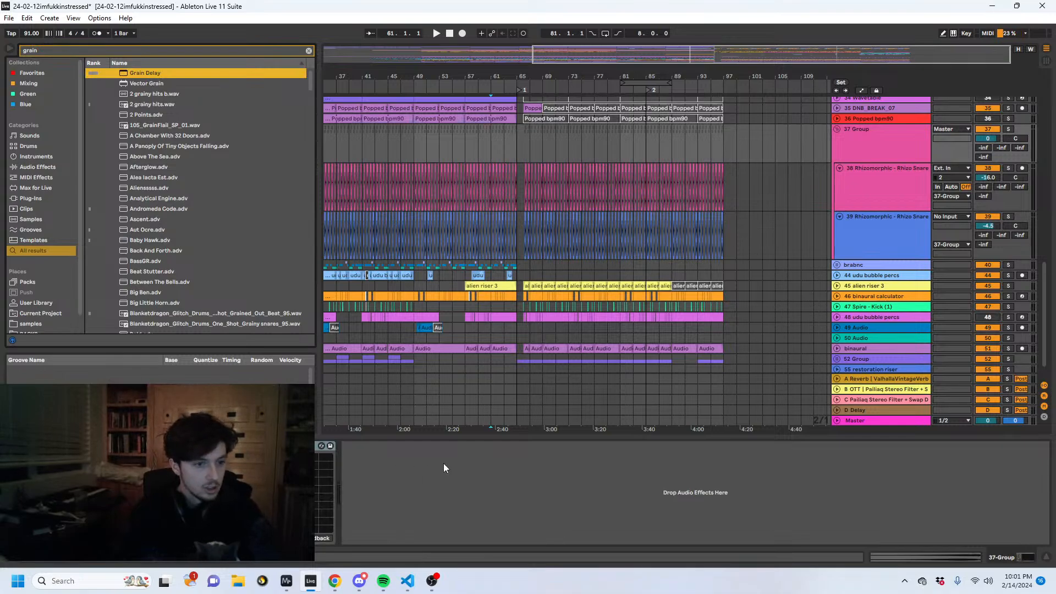
left_click_drag(487, 78, 487, 126)
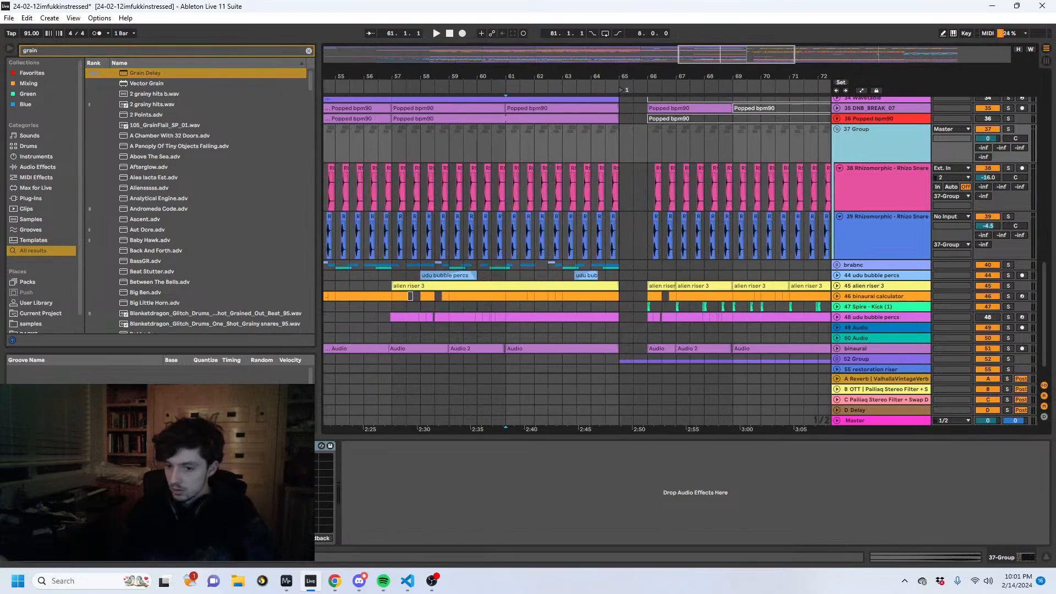
key("alt+Tab")
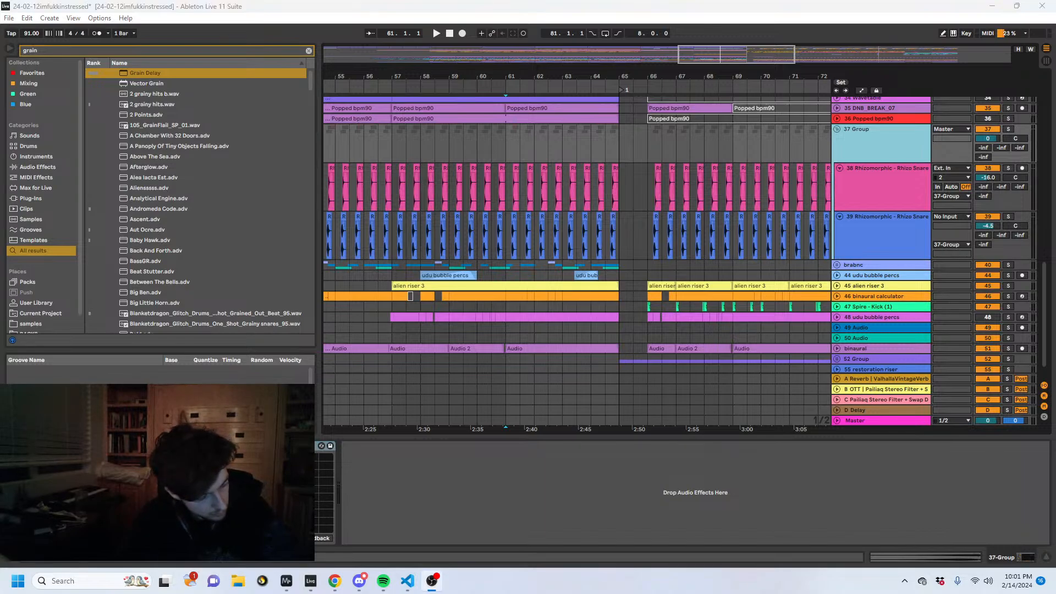
key("alt+Tab")
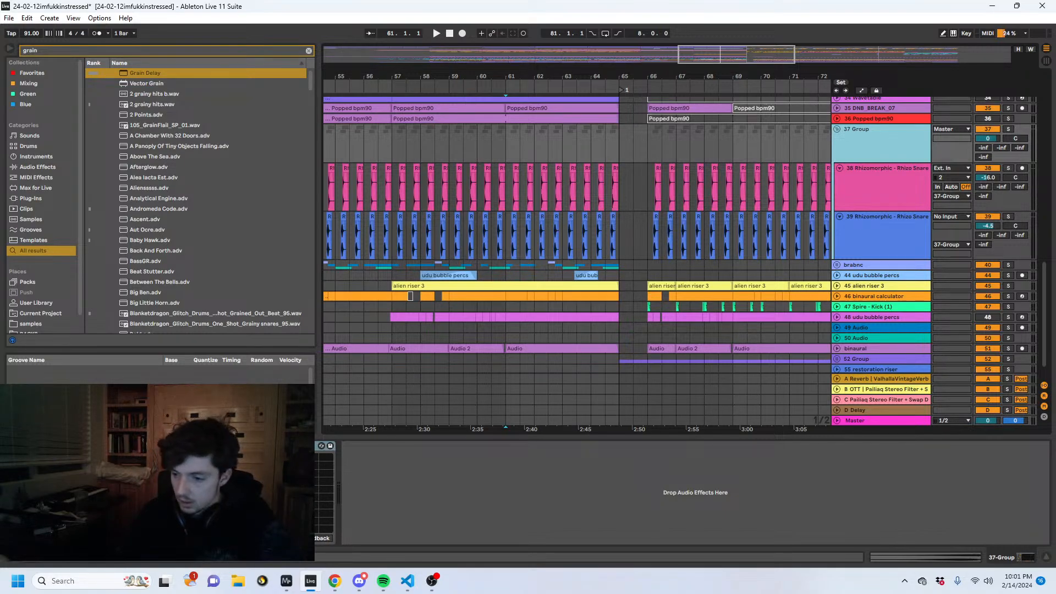
key("alt+Tab")
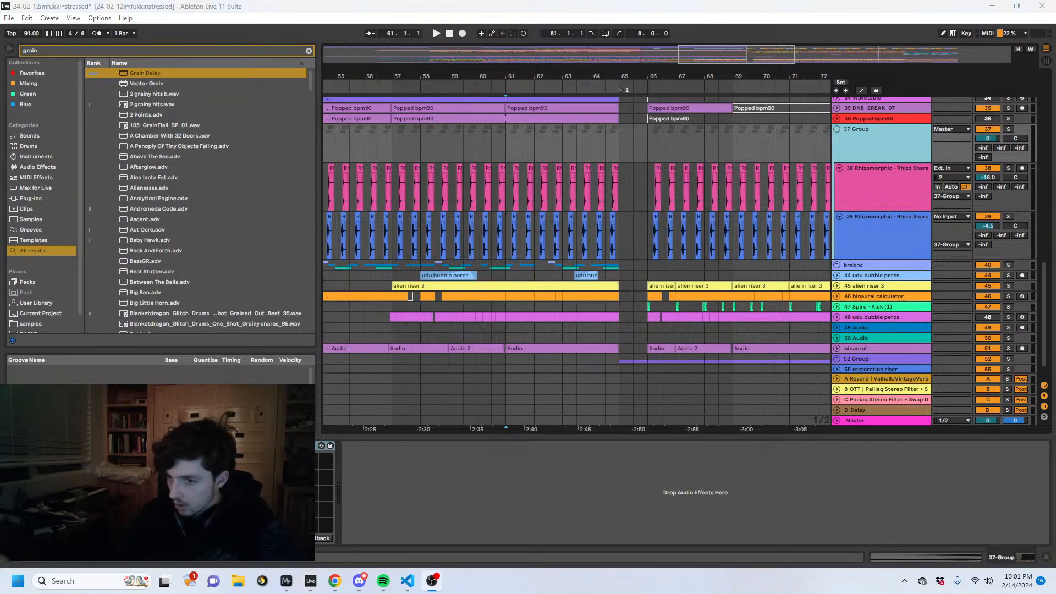